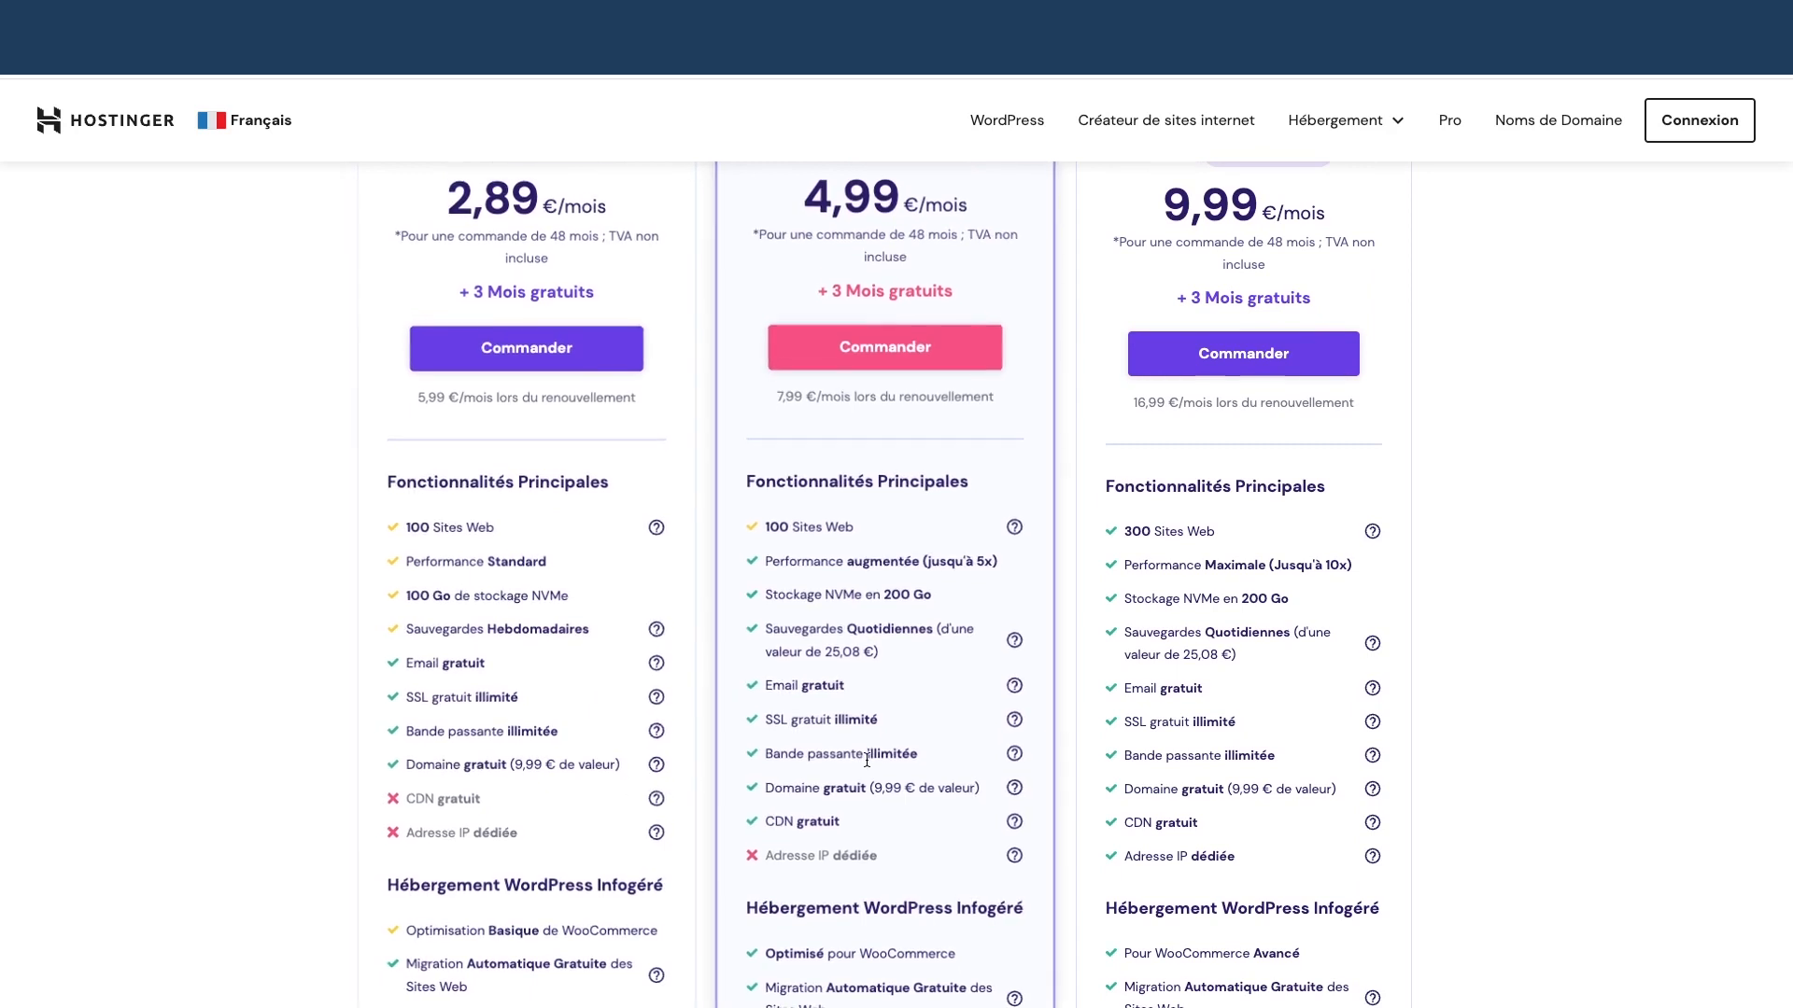
Start an order for the Business hosting plan
scroll(860, 749, "up", 3)
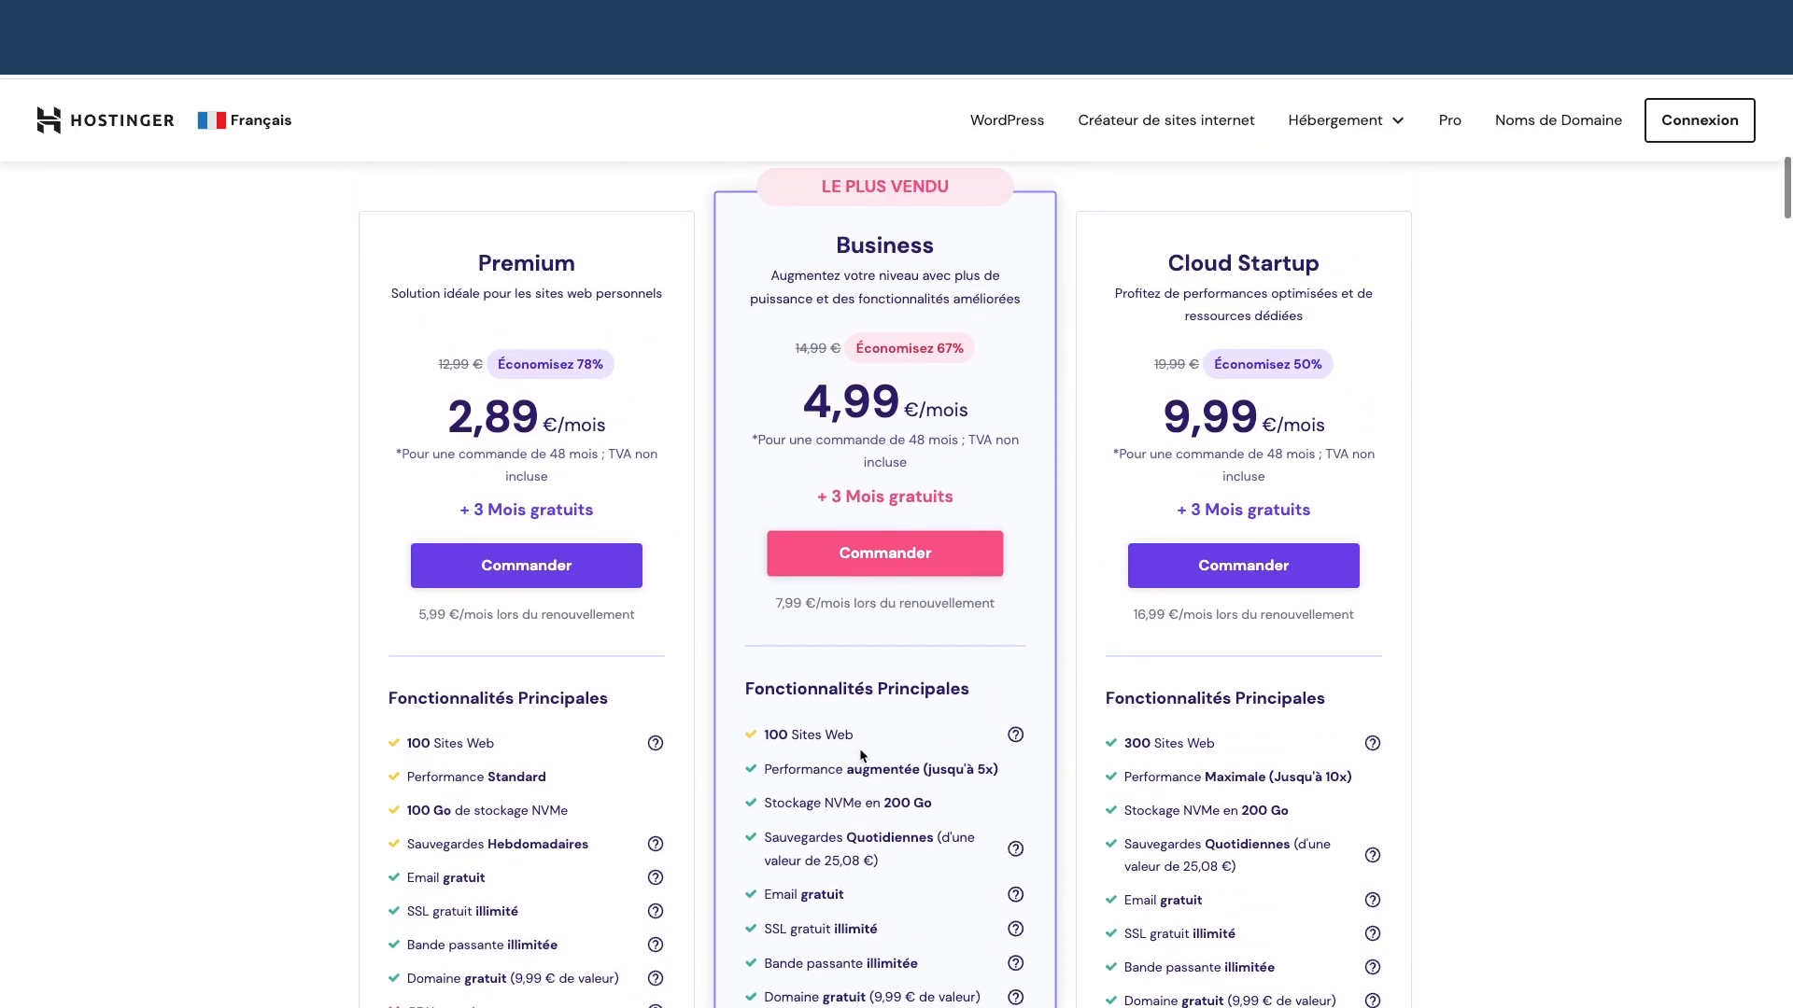
scroll(859, 752, "down", 2)
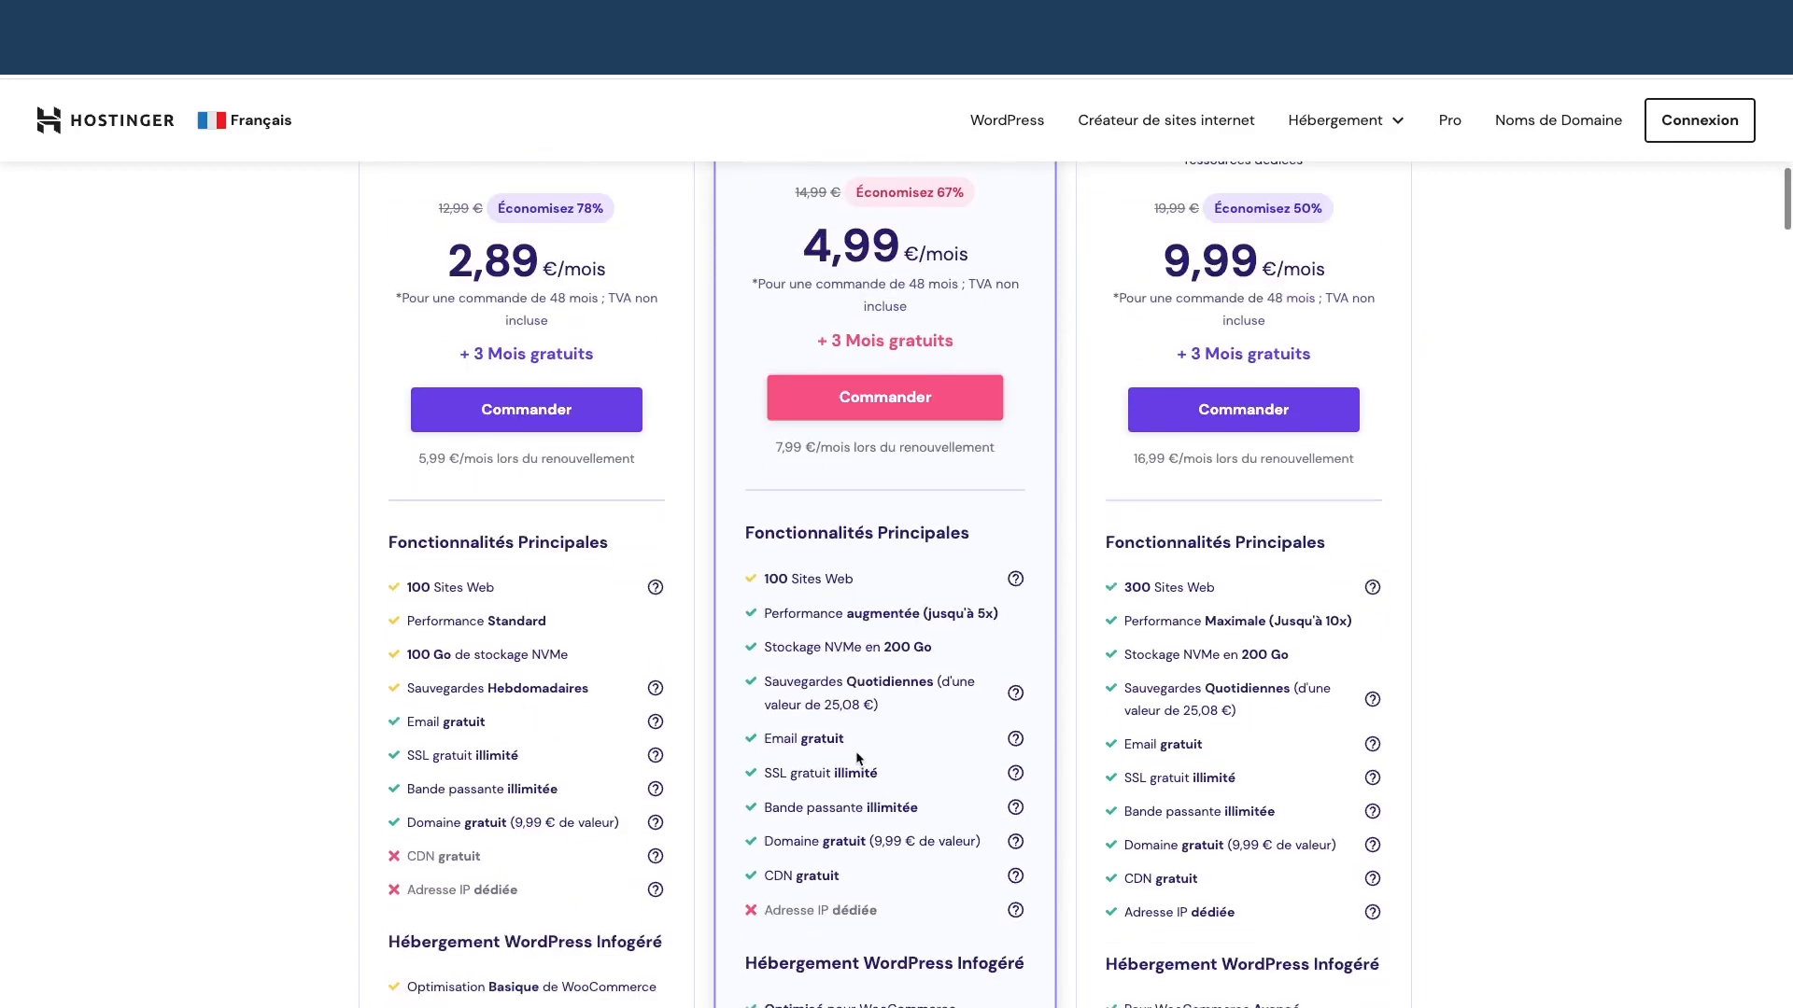
scroll(909, 689, "down", 6)
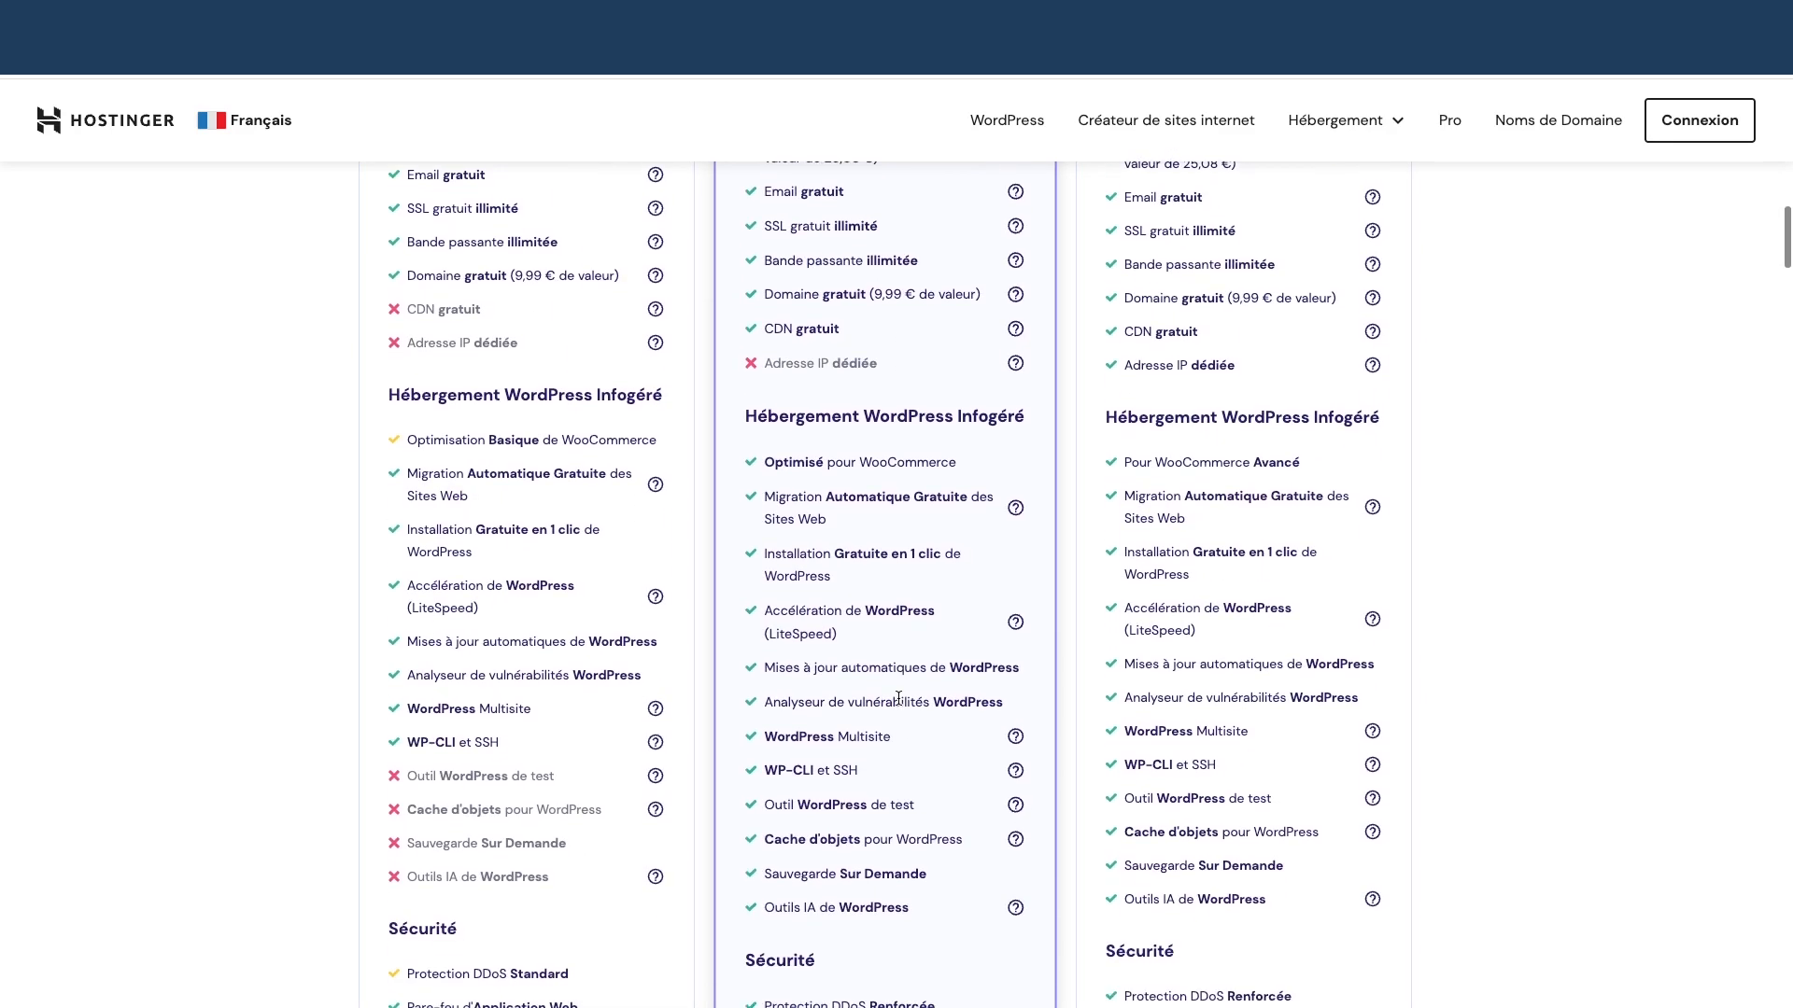
scroll(876, 840, "up", 3)
scroll(876, 837, "up", 4)
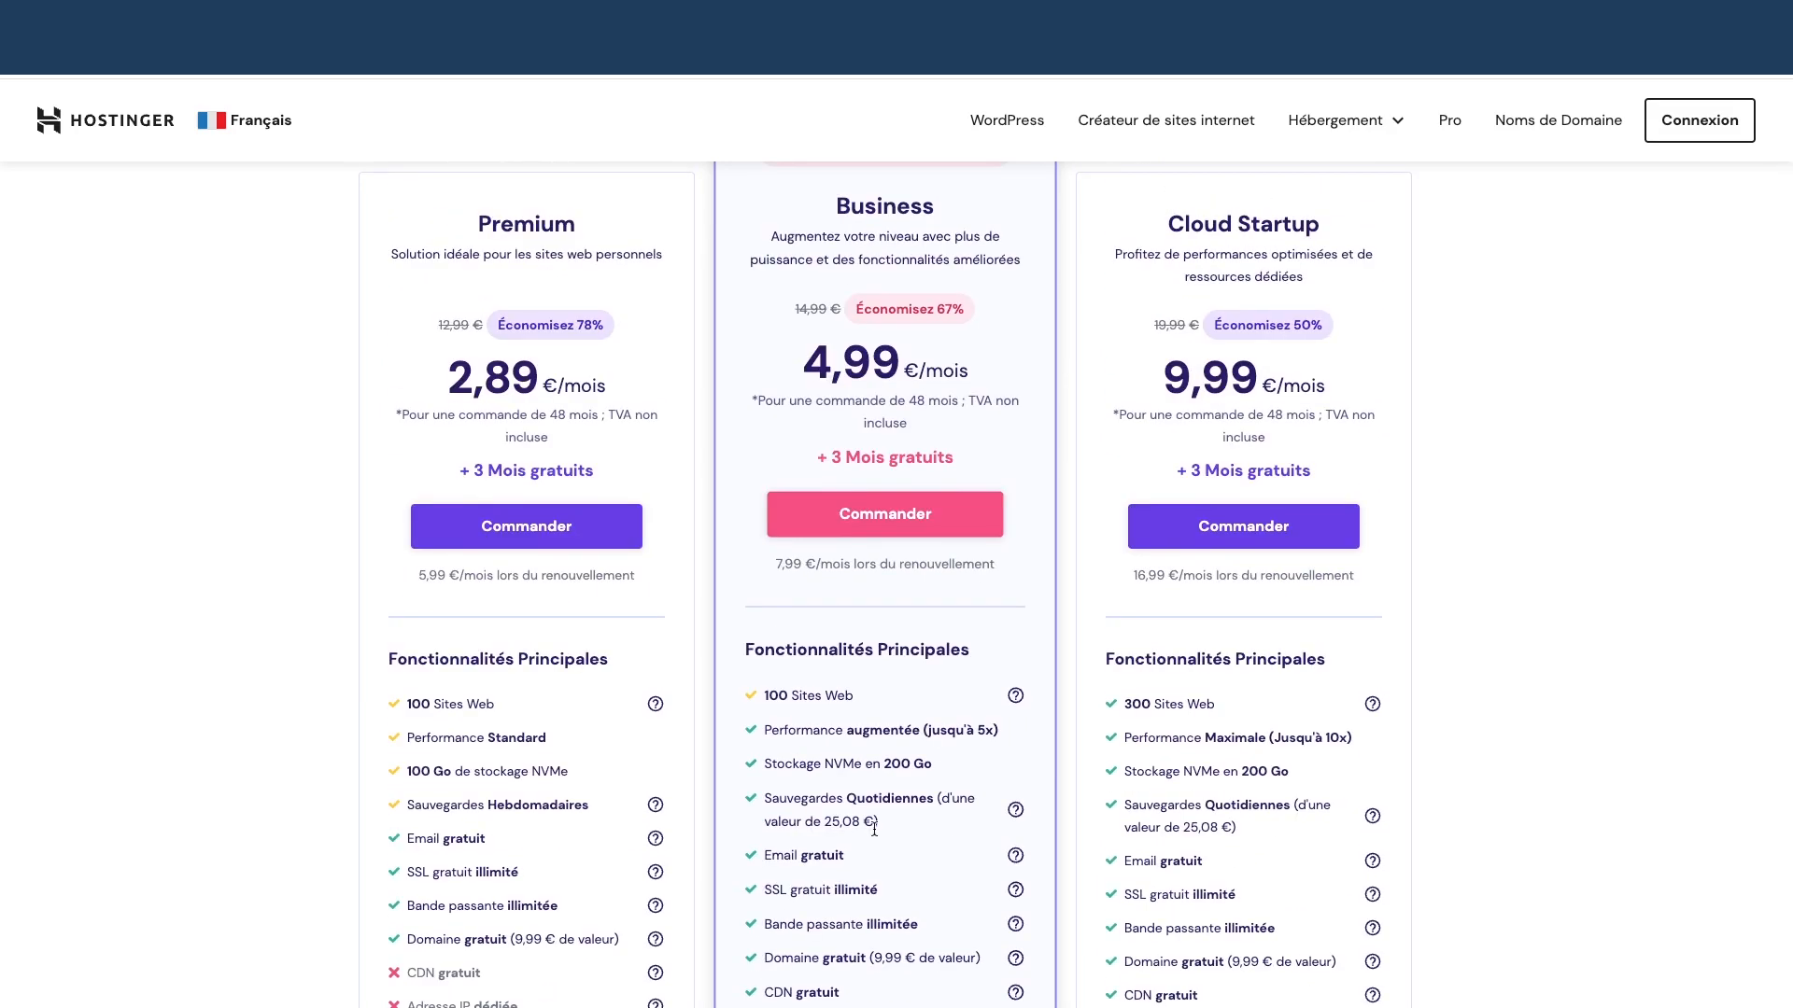
scroll(873, 829, "up", 1)
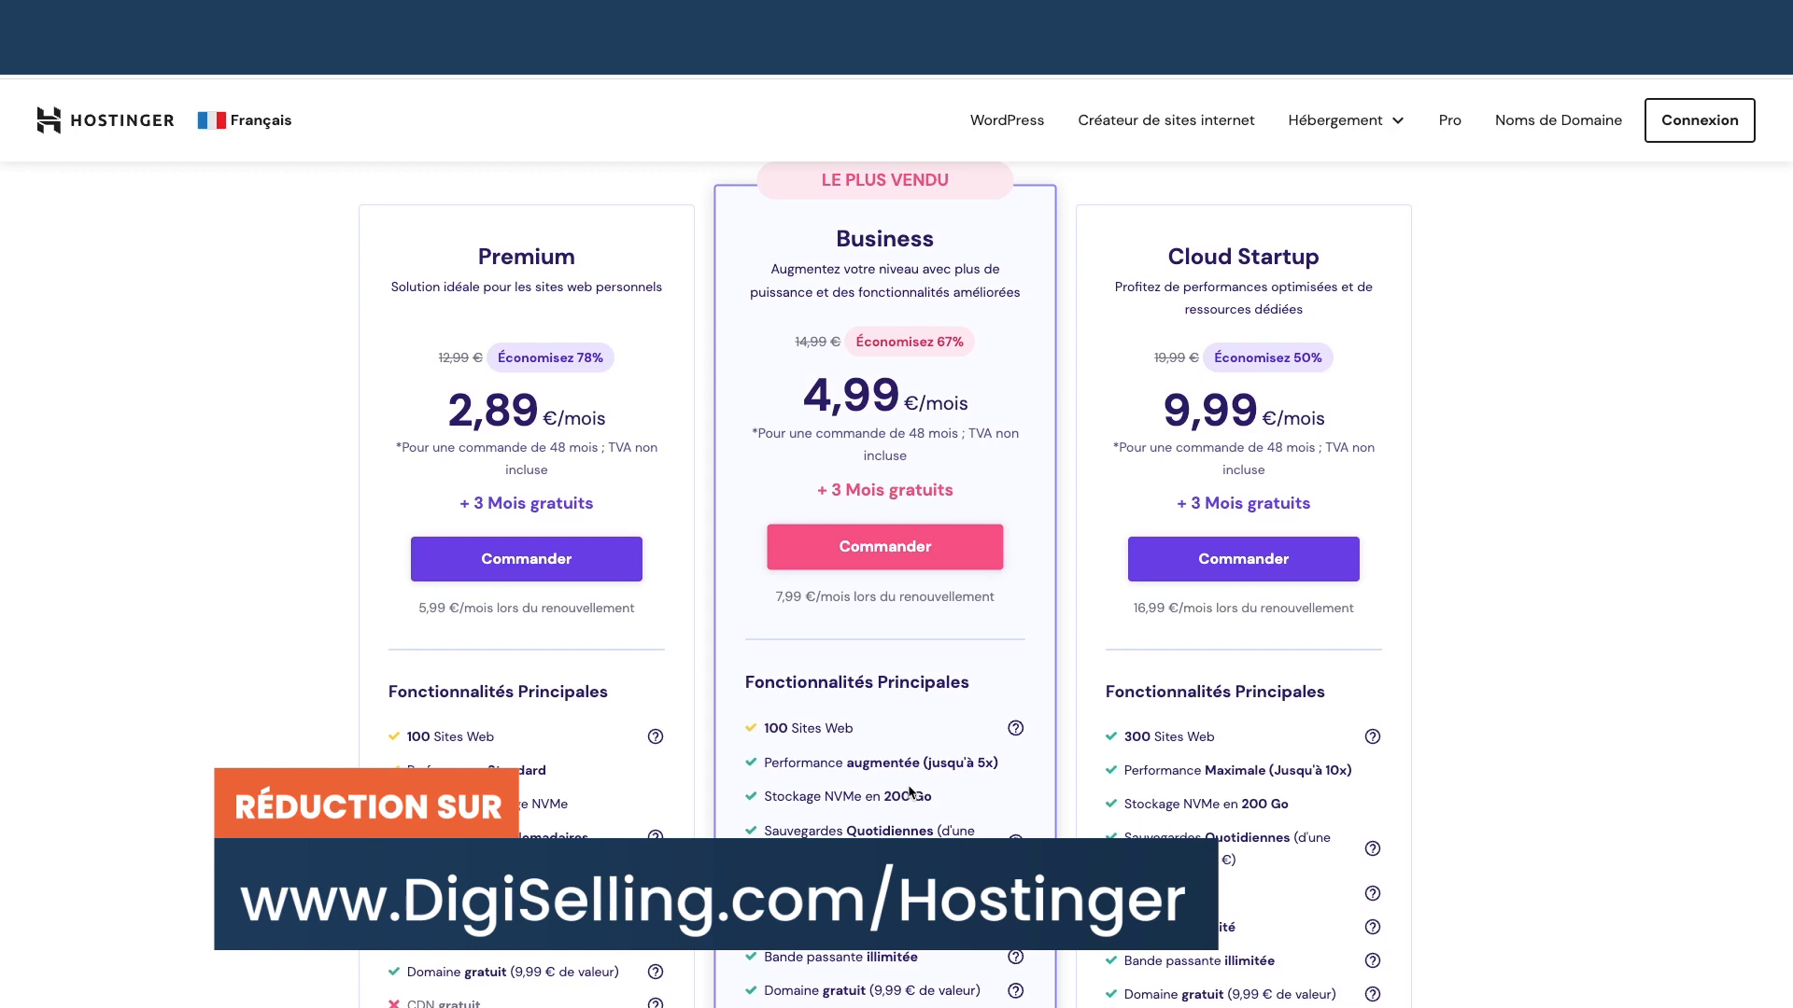
left_click(910, 549)
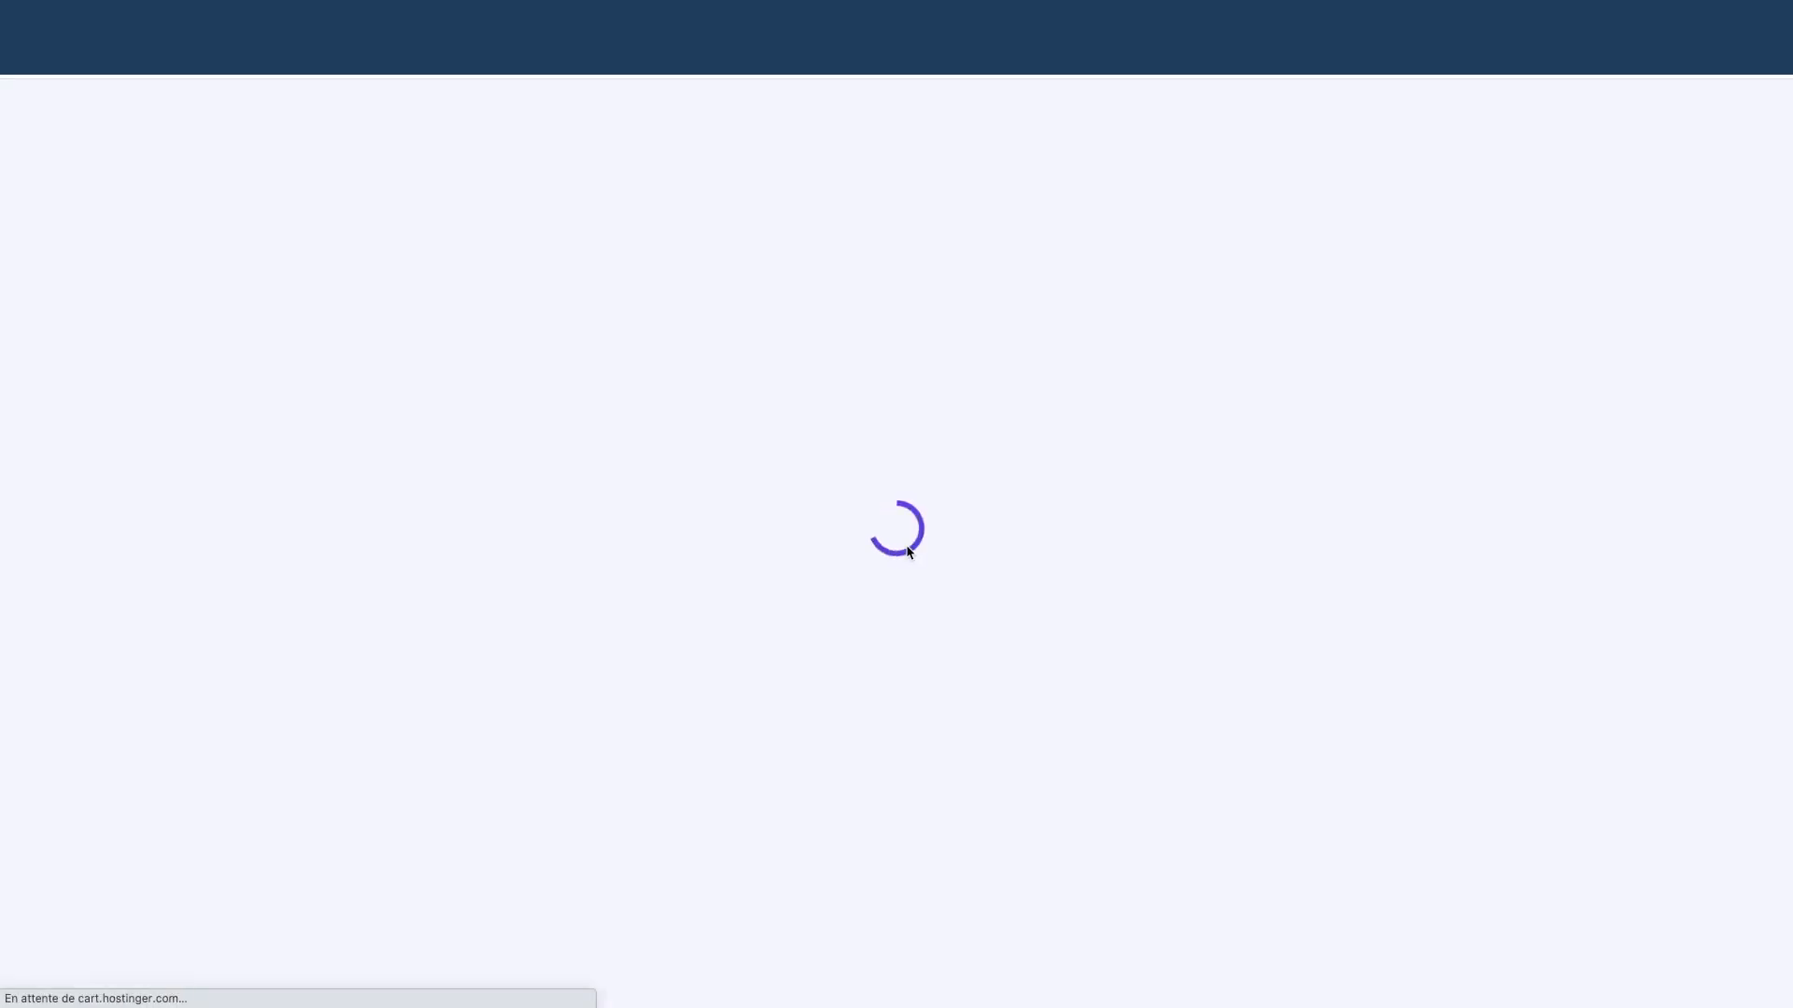
Apply a promo coupon so the 48-month Business total drops to 258,68€
scroll(871, 527, "down", 1)
scroll(871, 527, "down", 2)
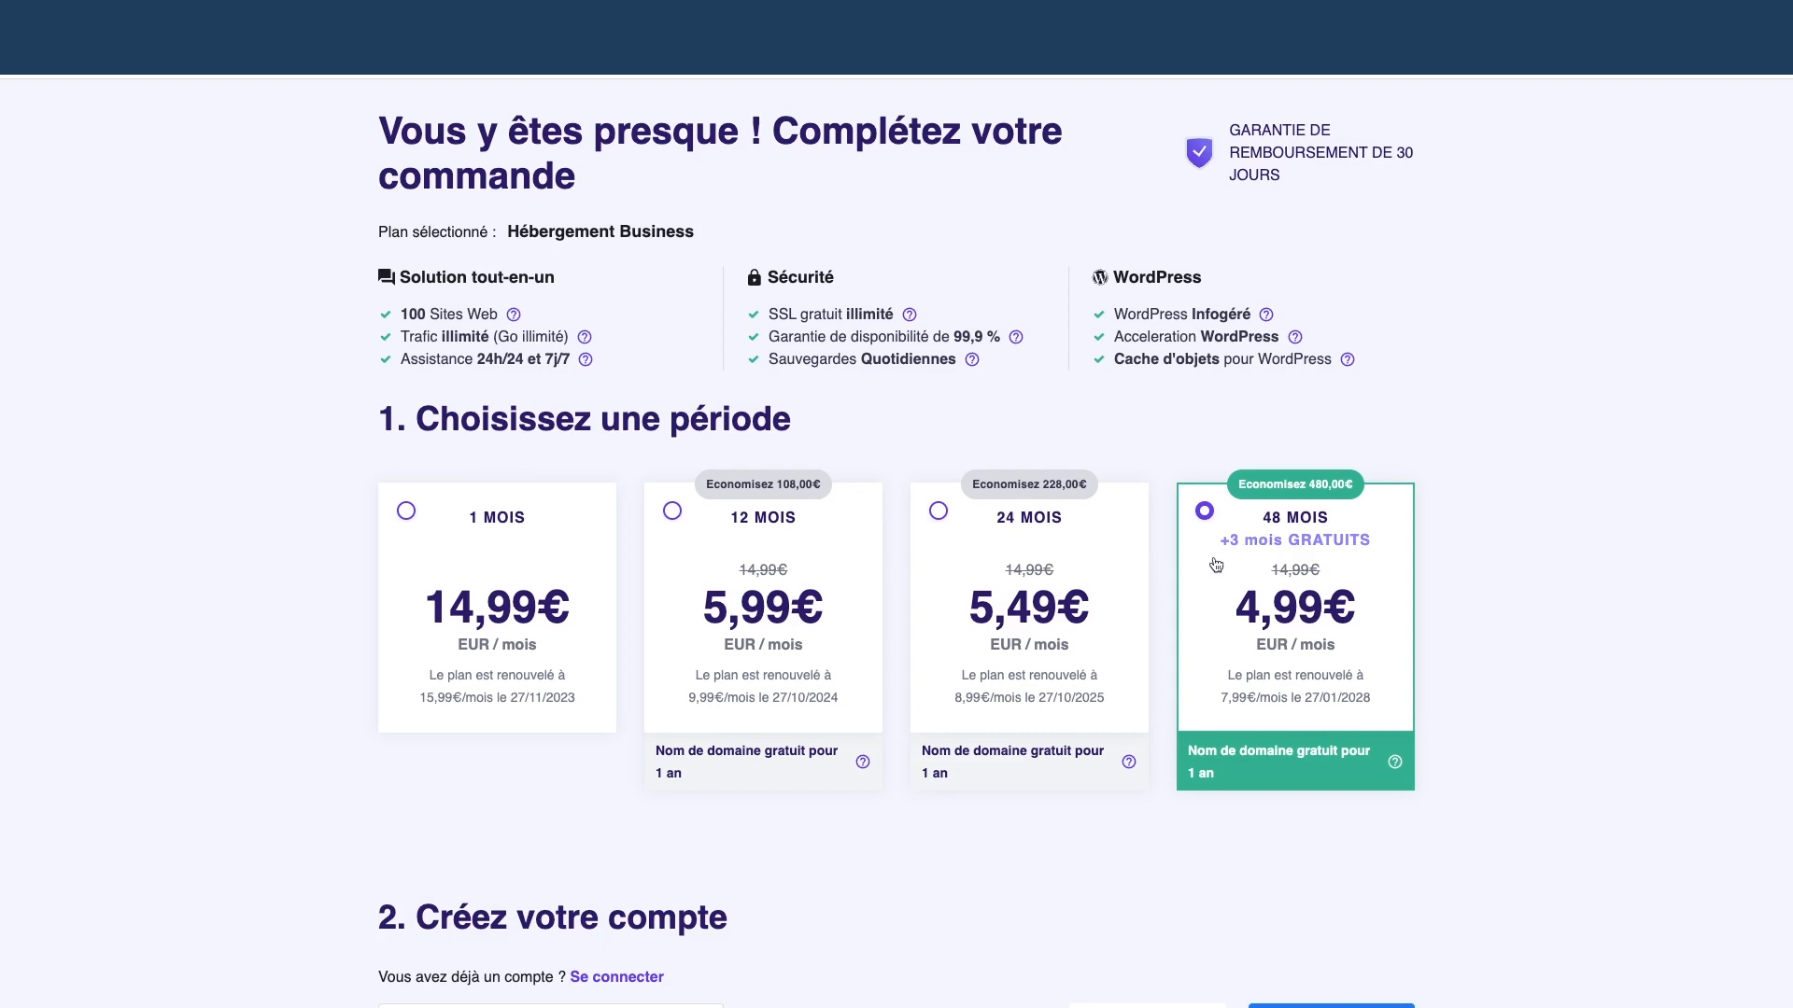
scroll(1158, 602, "down", 5)
scroll(1032, 537, "down", 9)
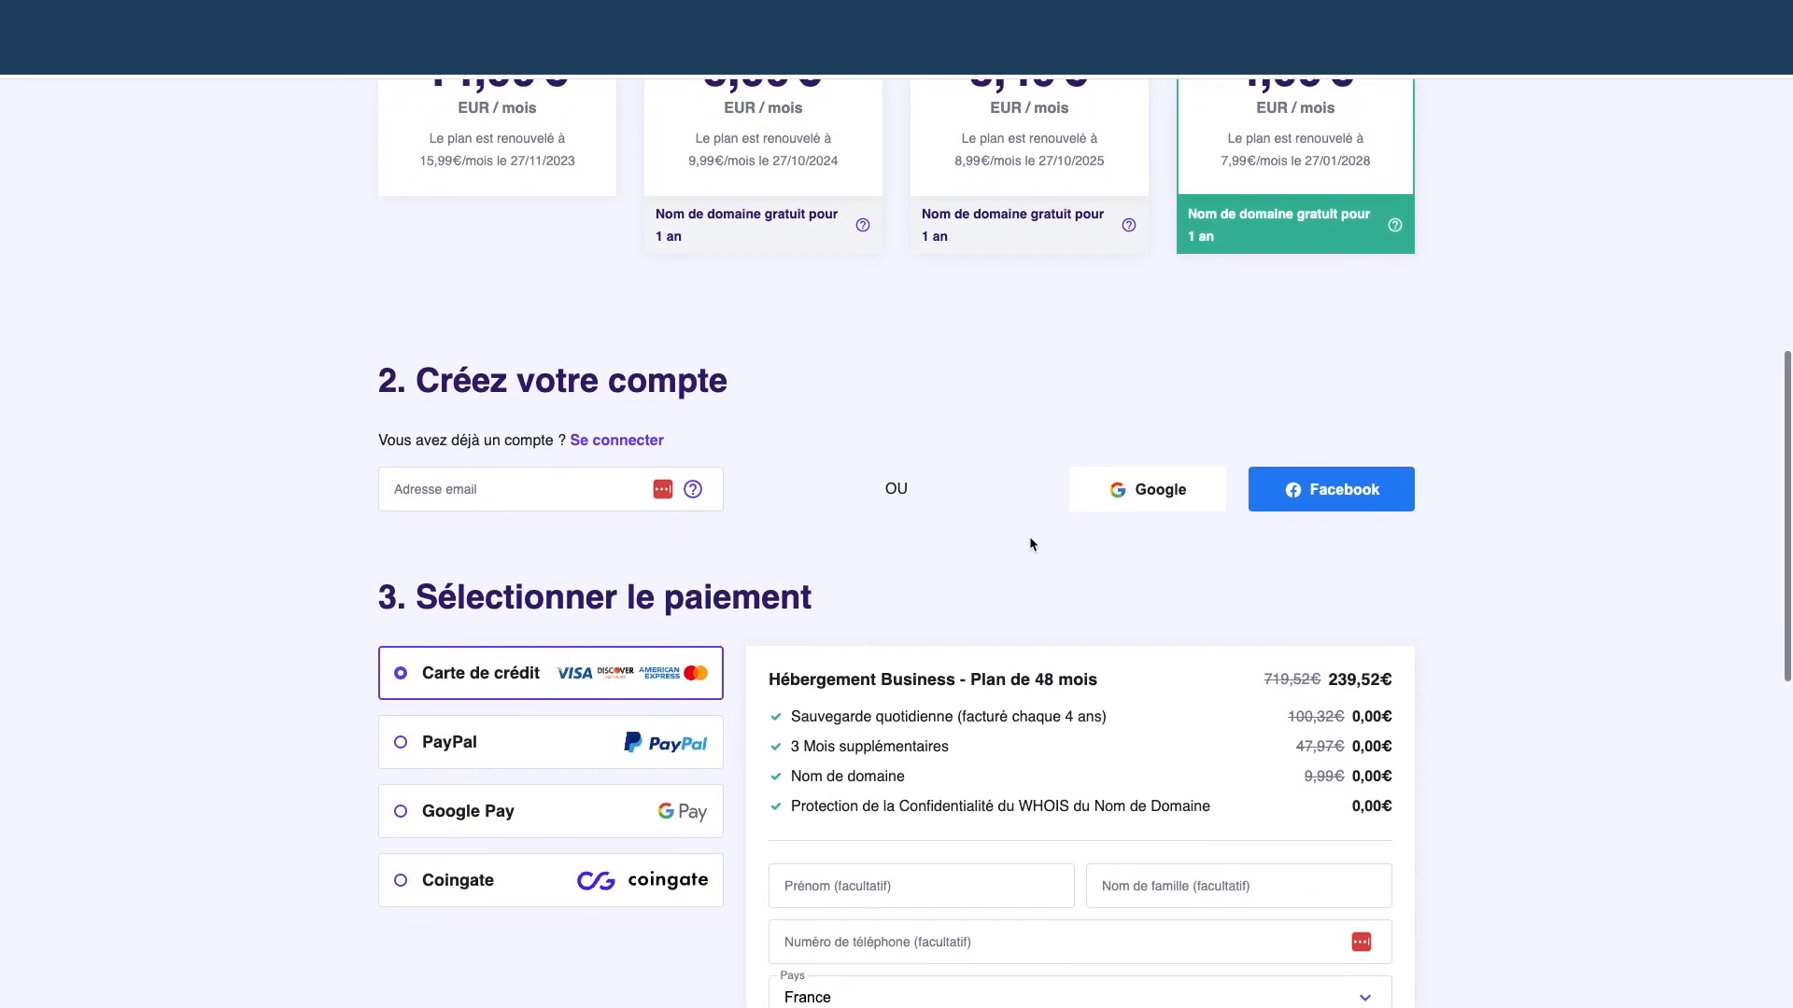
scroll(1032, 533, "down", 2)
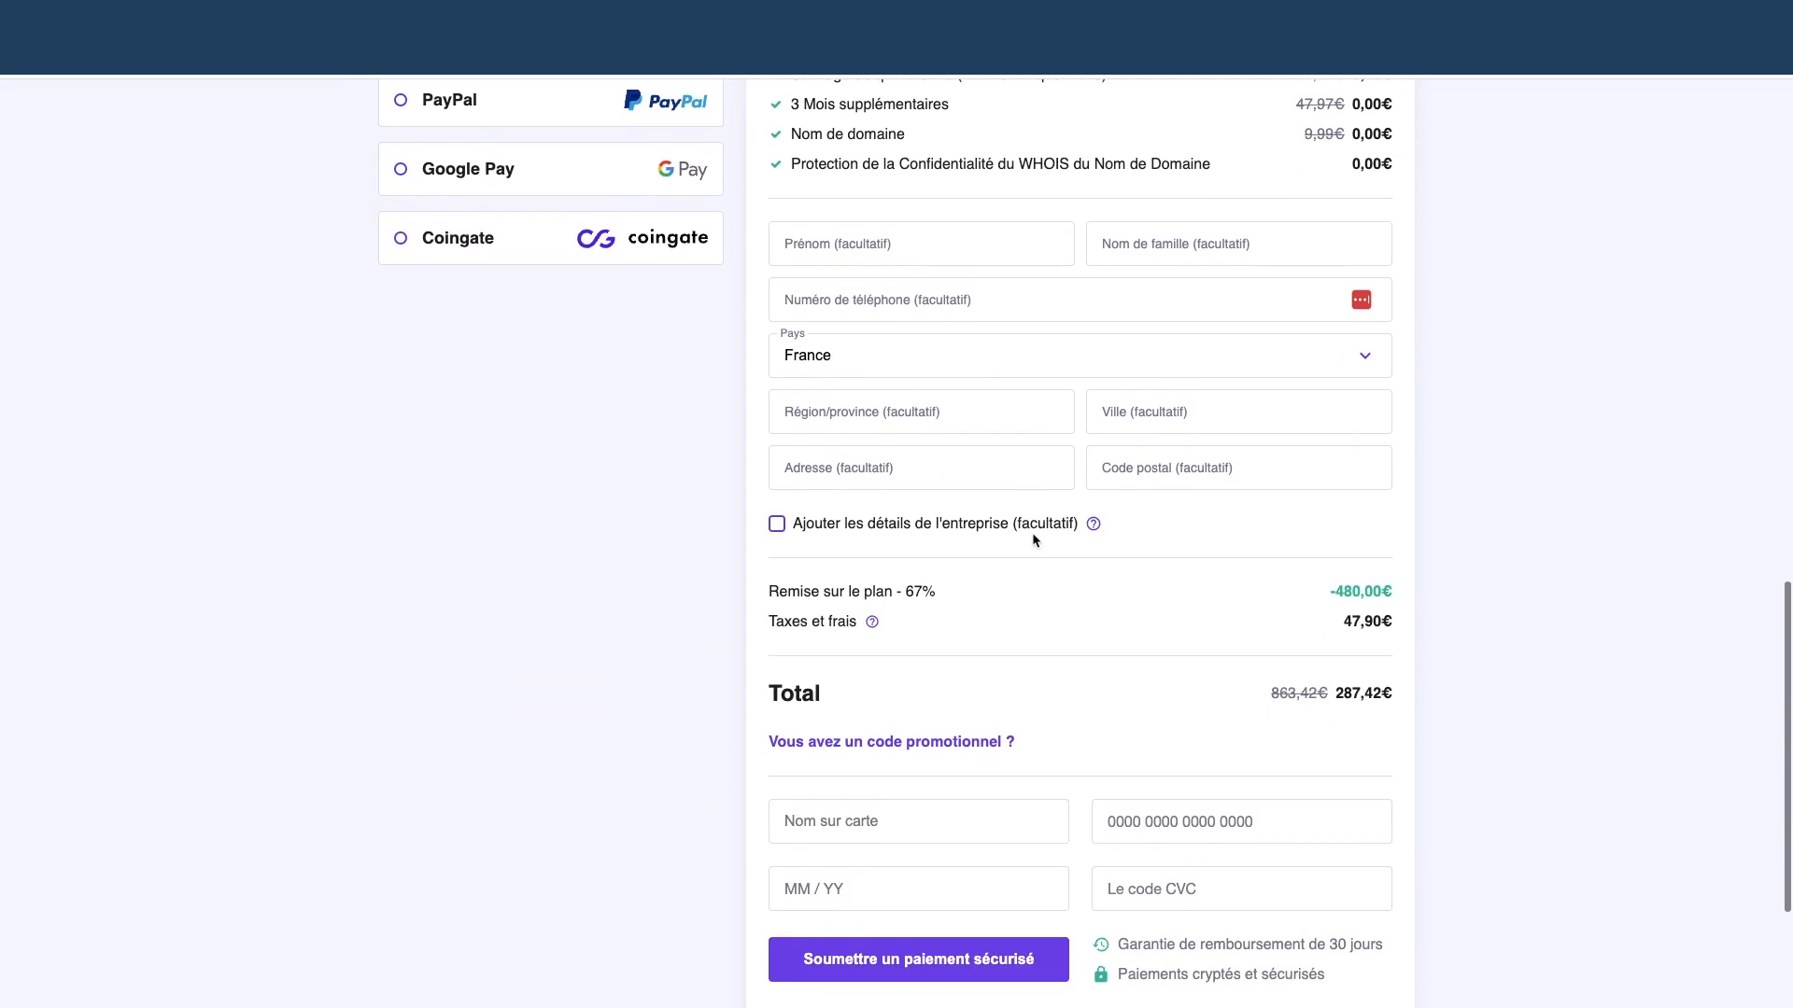
left_click(898, 644)
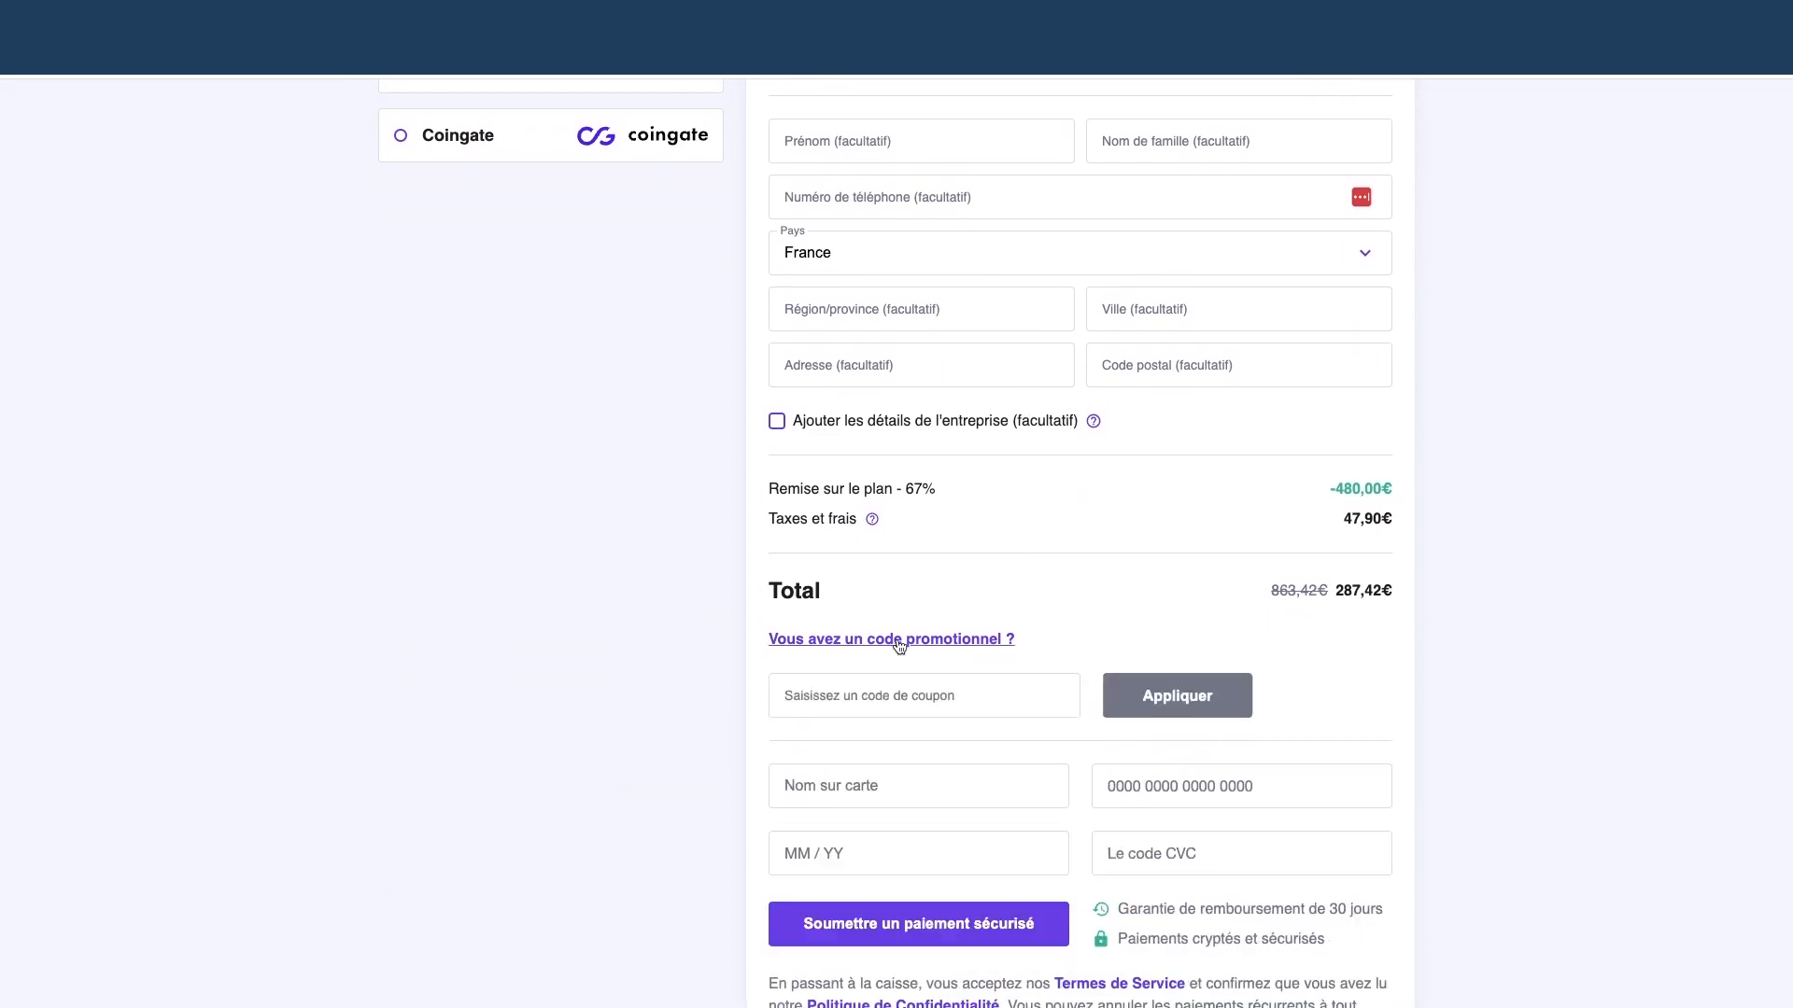
left_click(895, 696)
type("???")
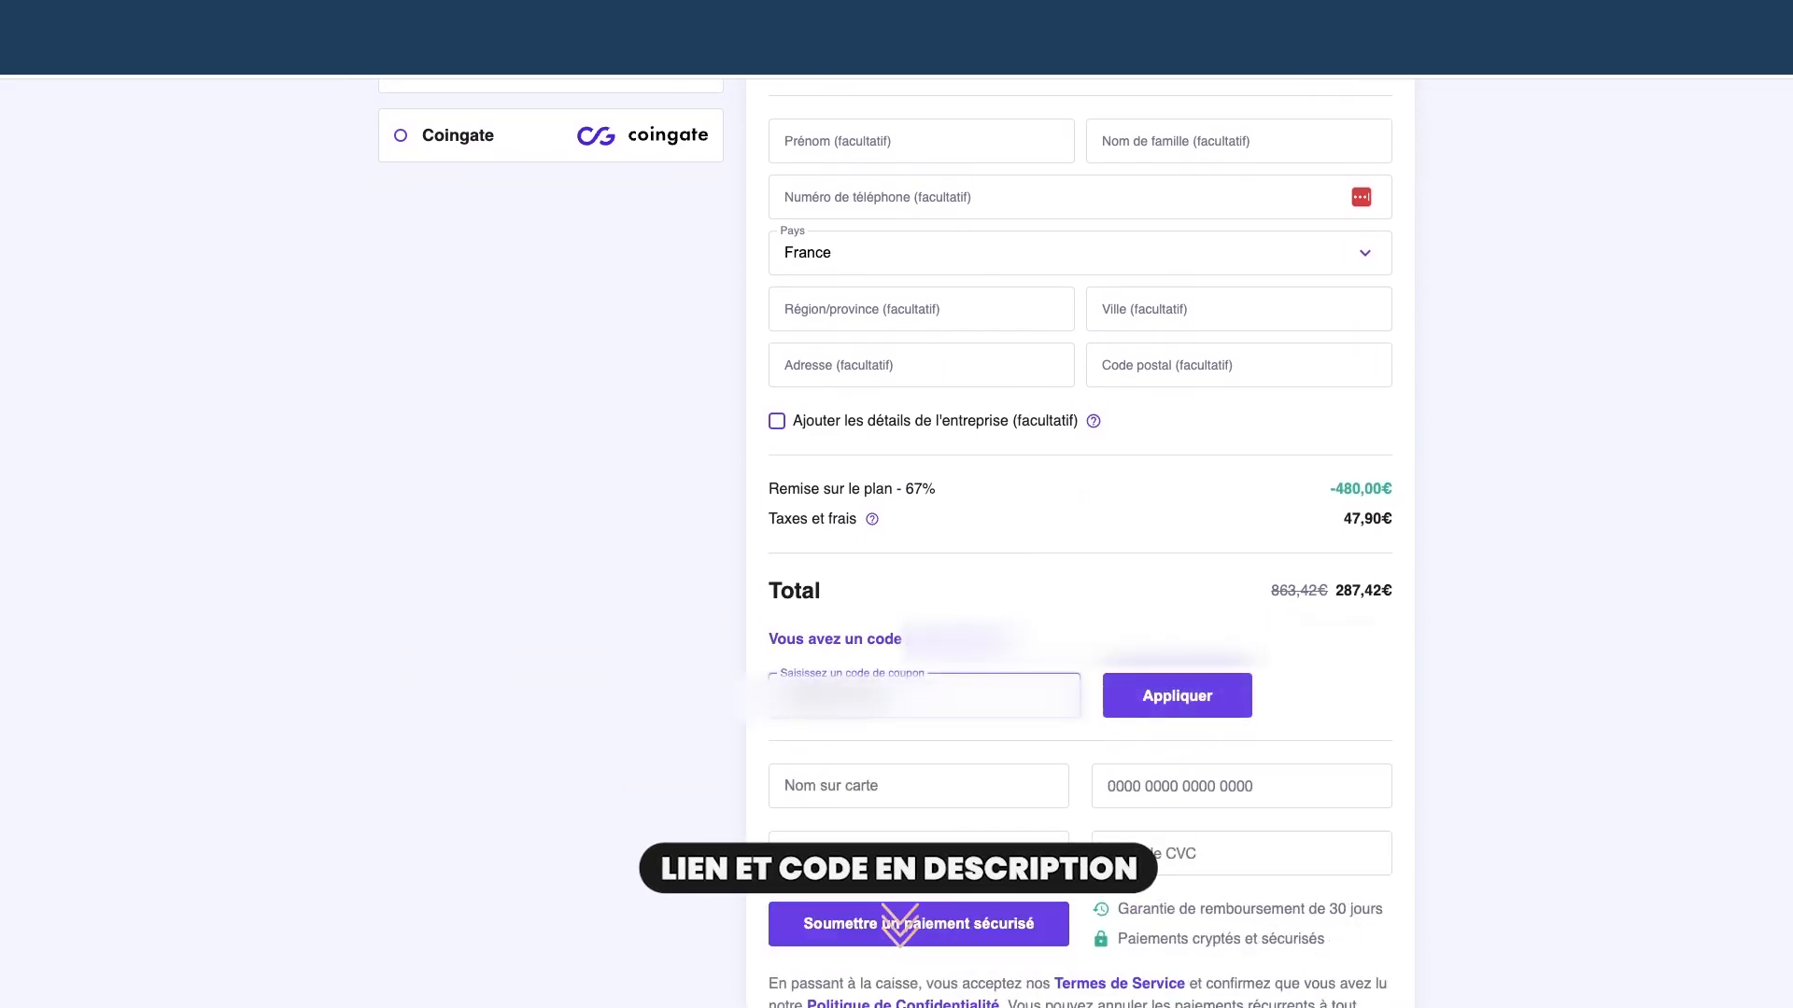
left_click(1157, 707)
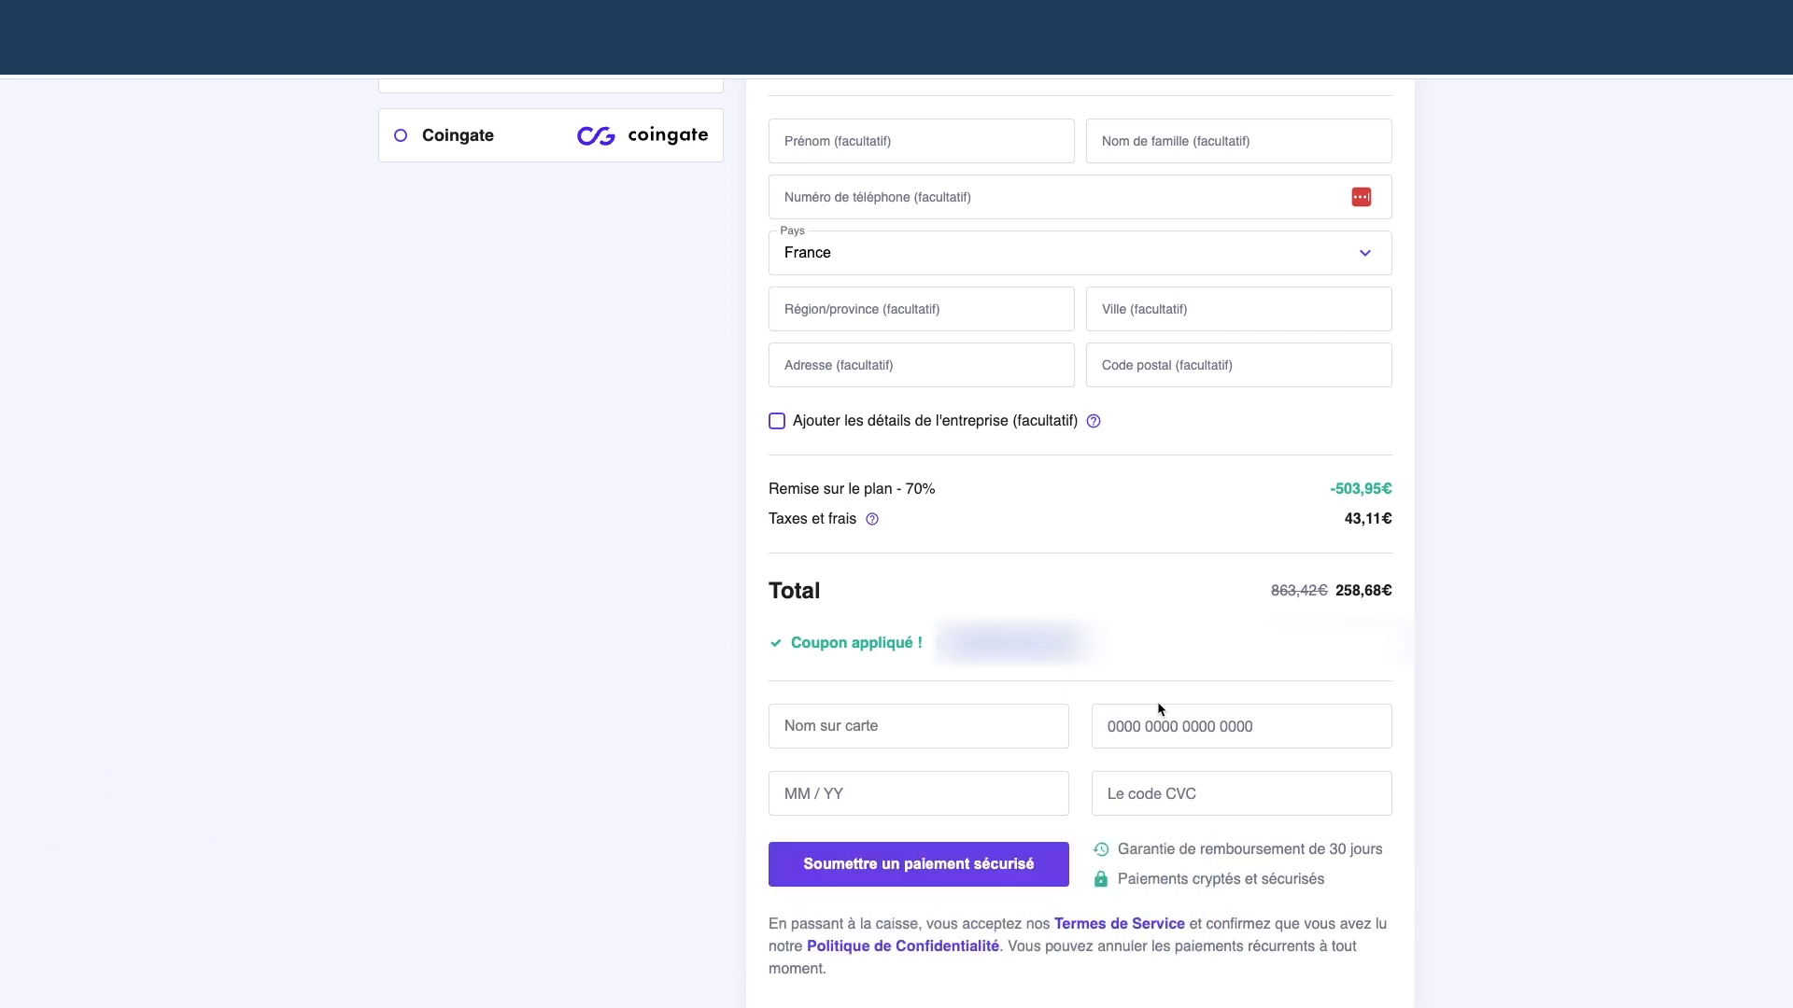
scroll(1207, 679, "up", 5)
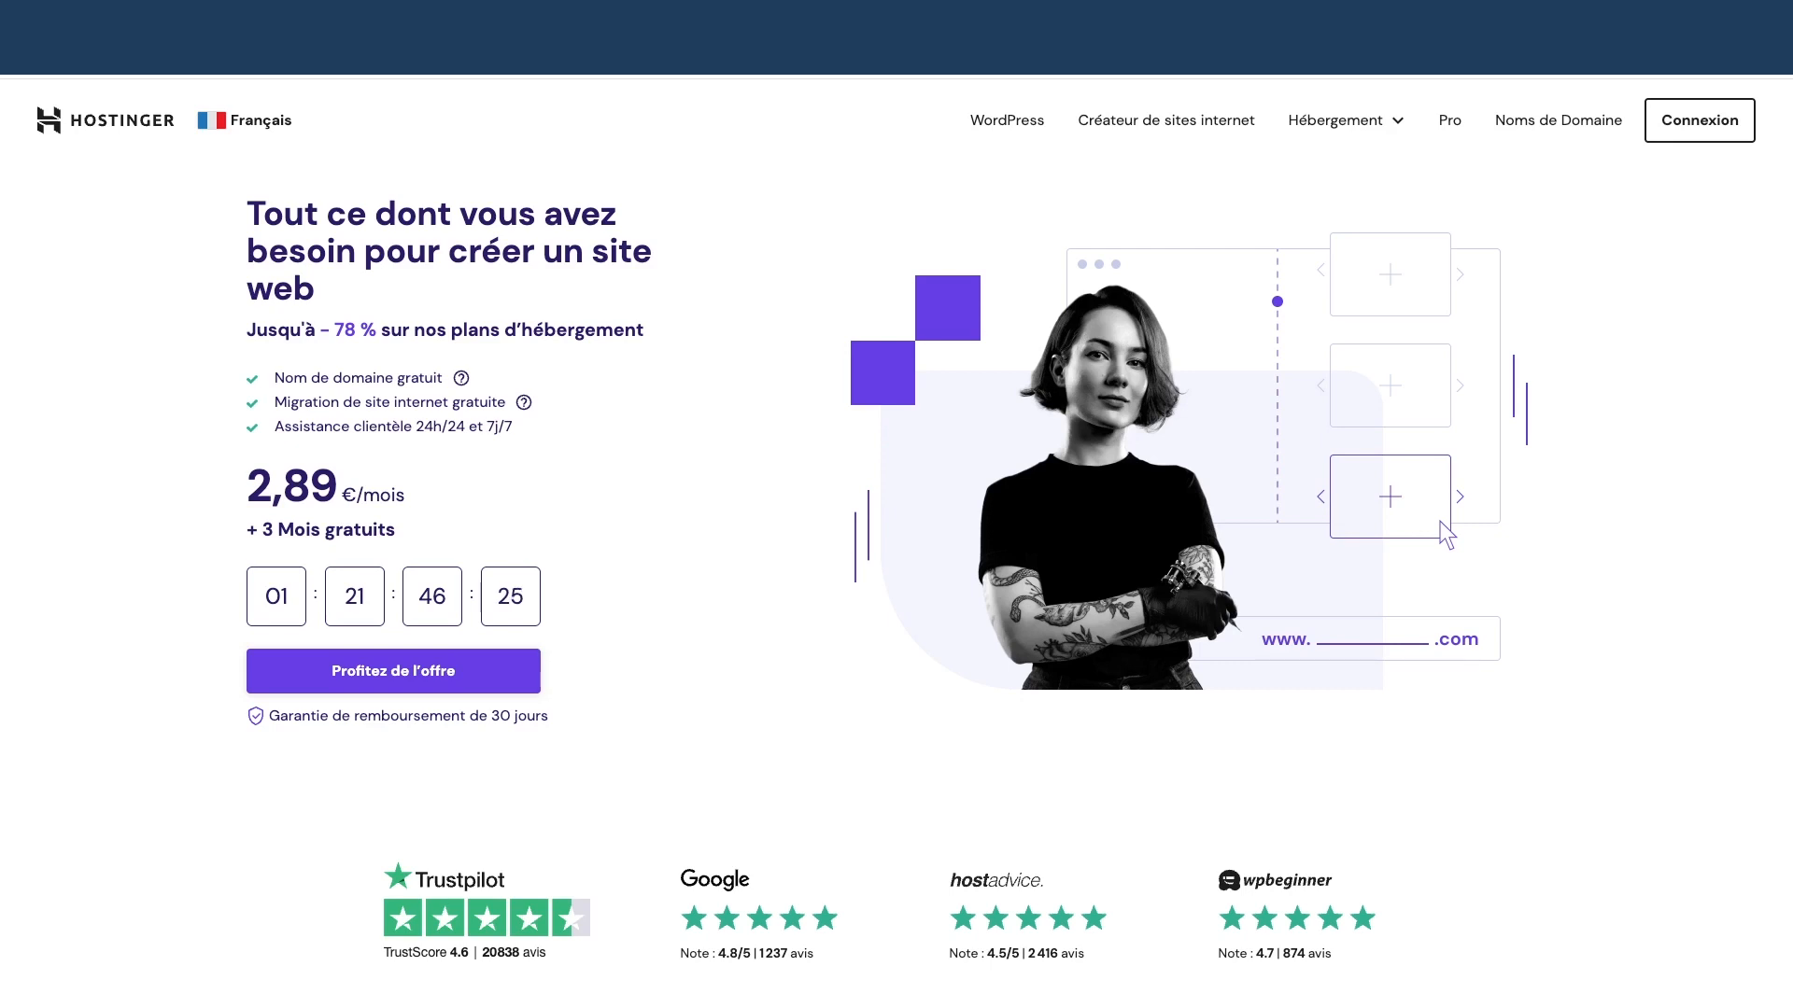
Sign in to the Hostinger account with the saved credentials
left_click(1683, 133)
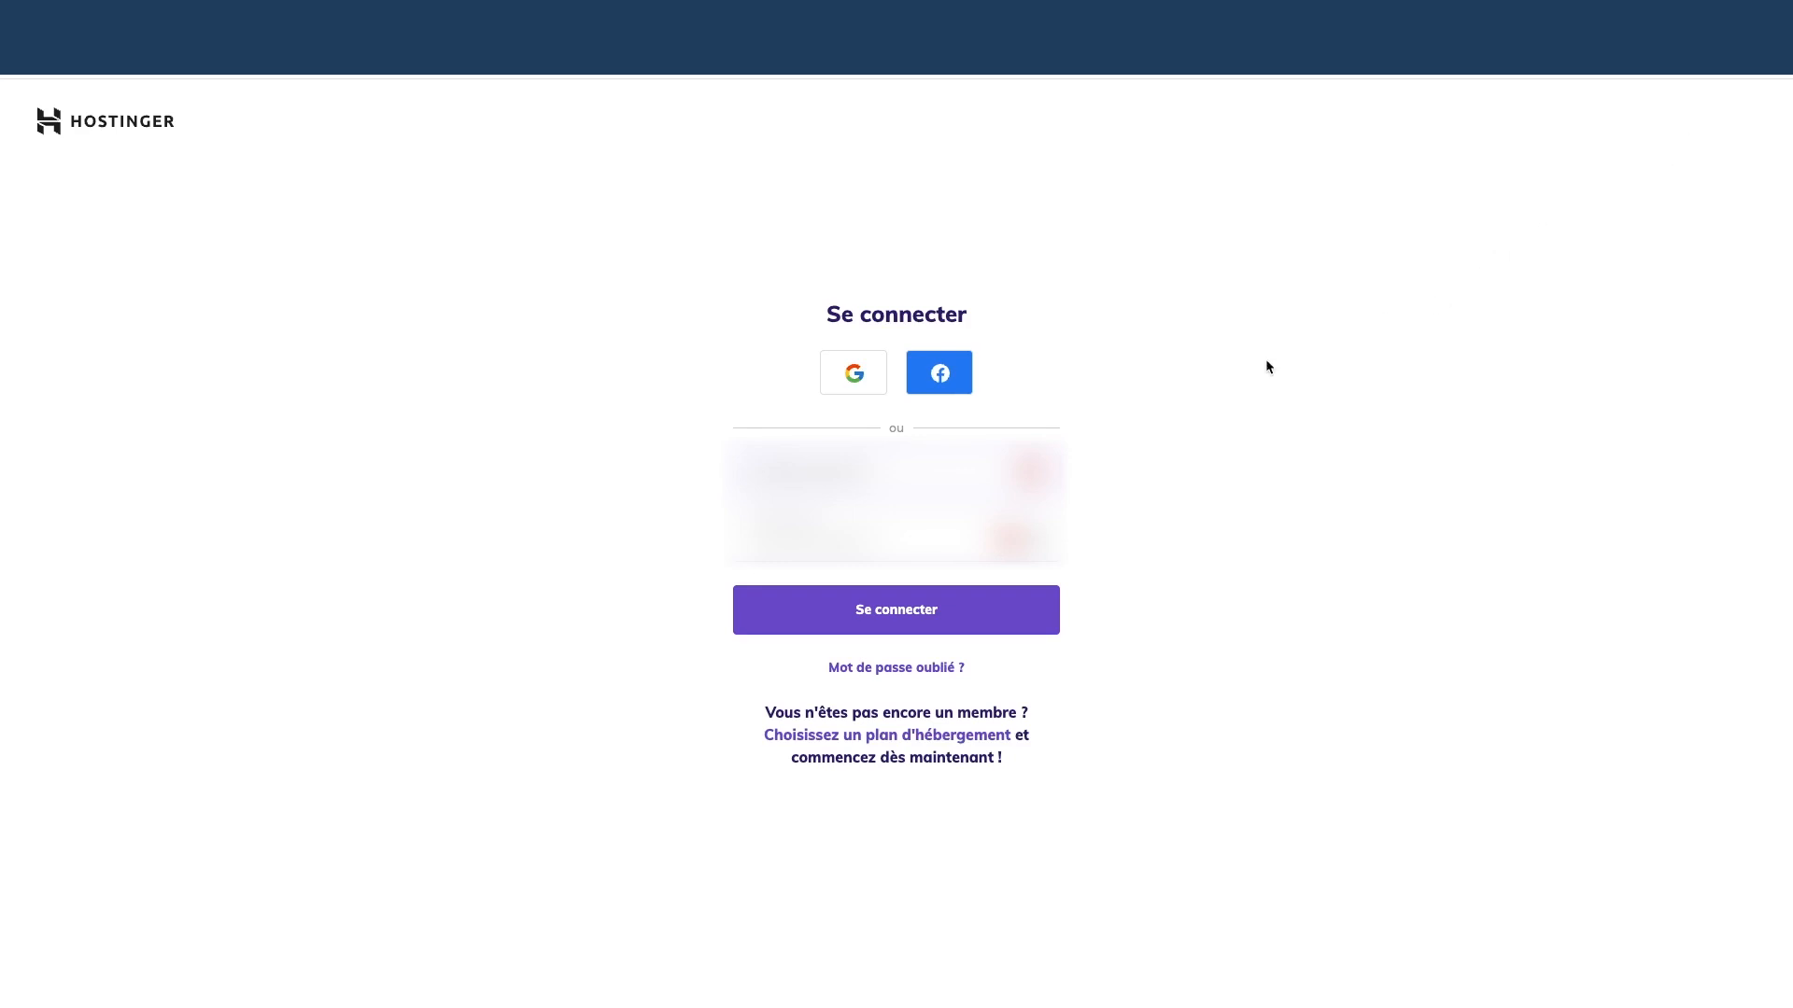
left_click(1030, 472)
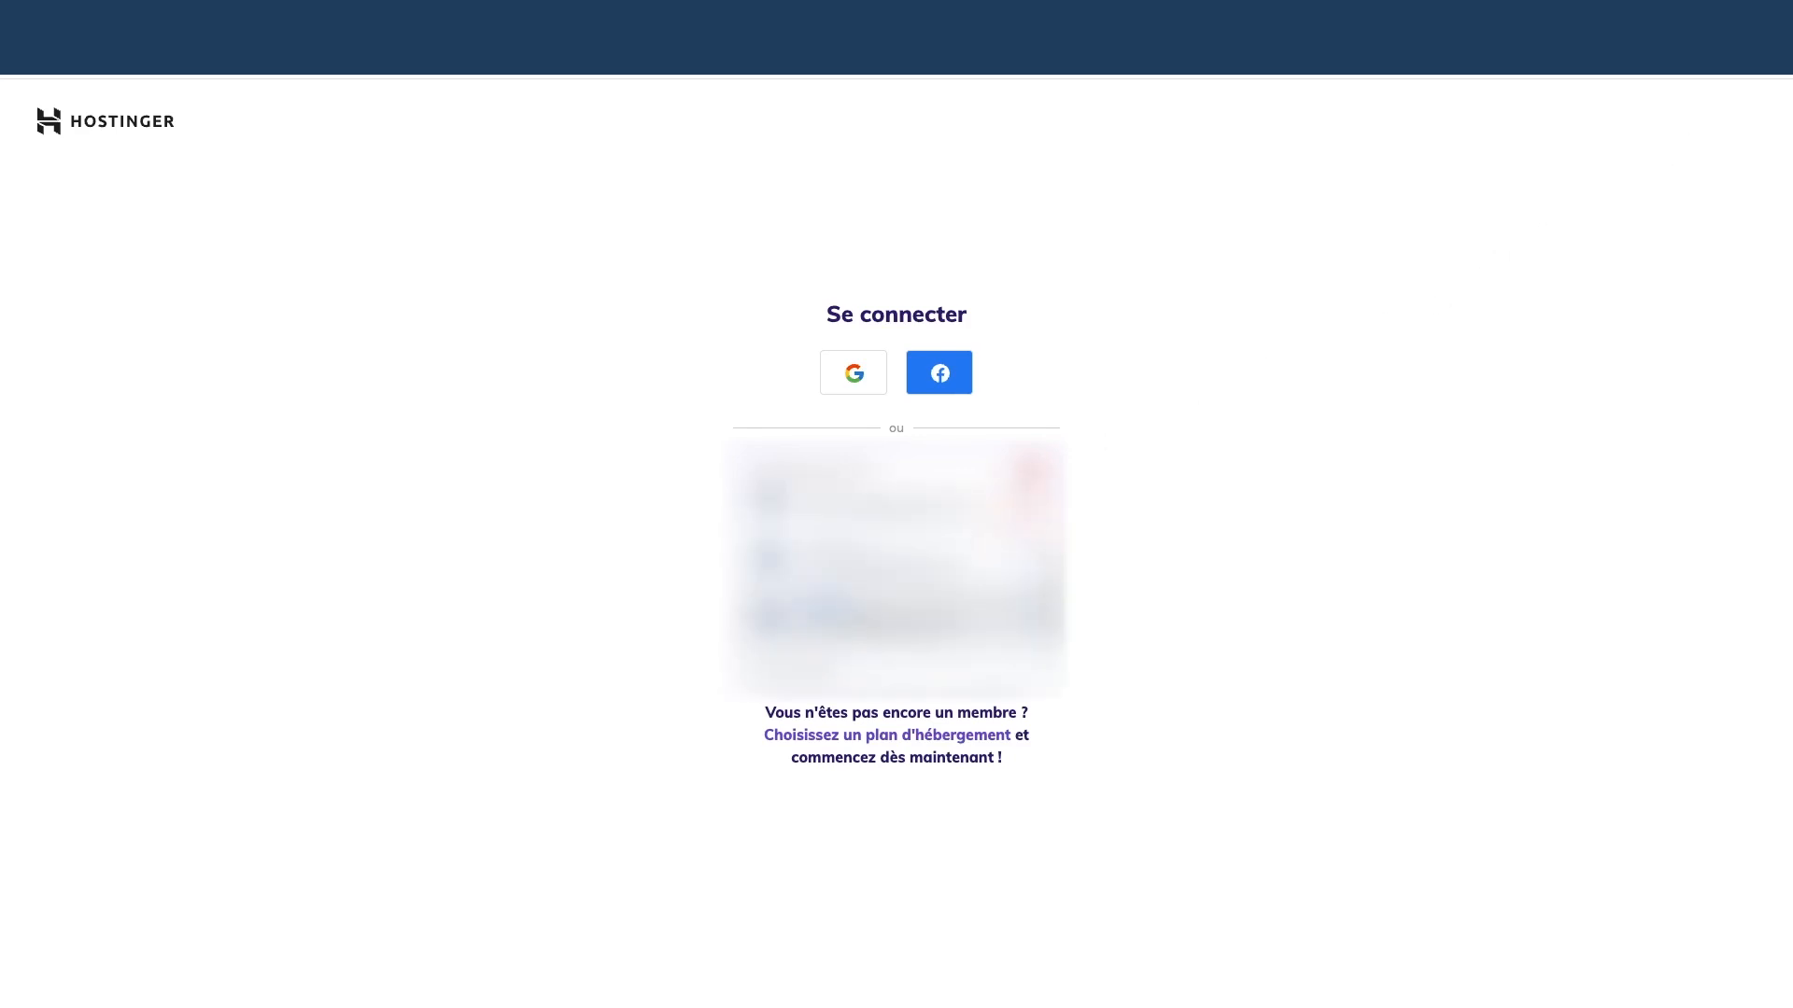
left_click(886, 603)
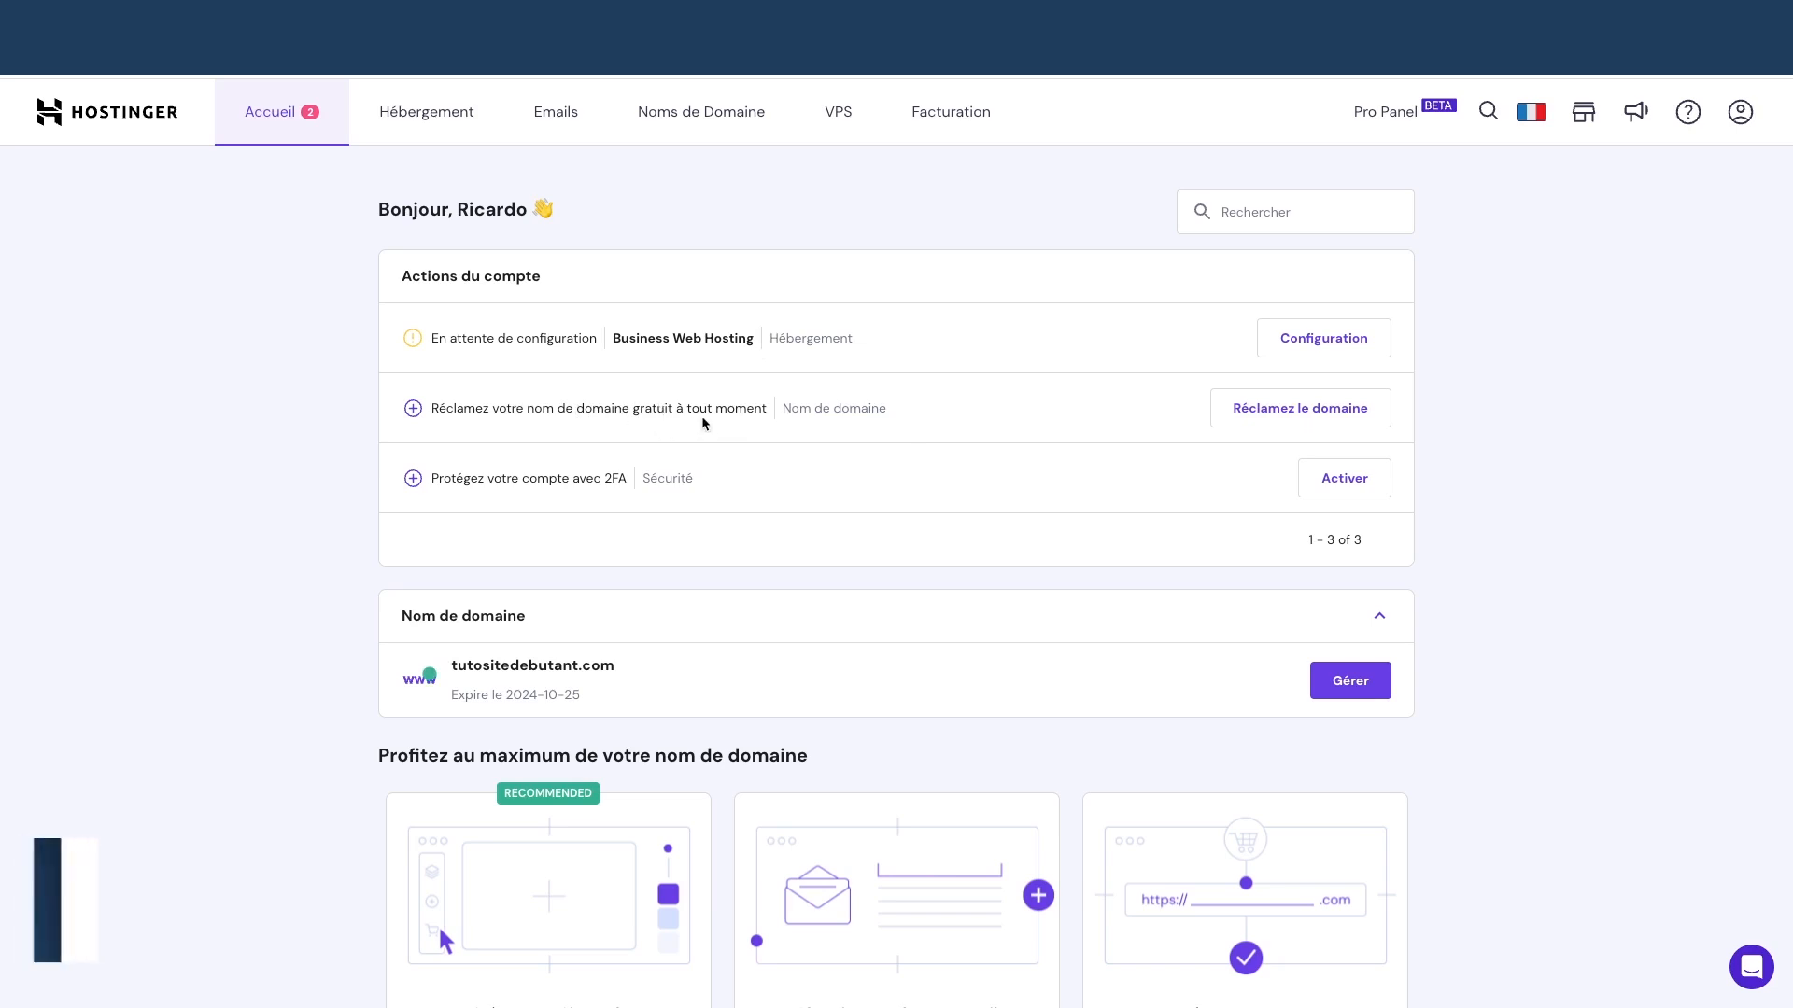
Check that tutositewpdebutant.com with the .com extension is available as the free domain
left_click(1265, 412)
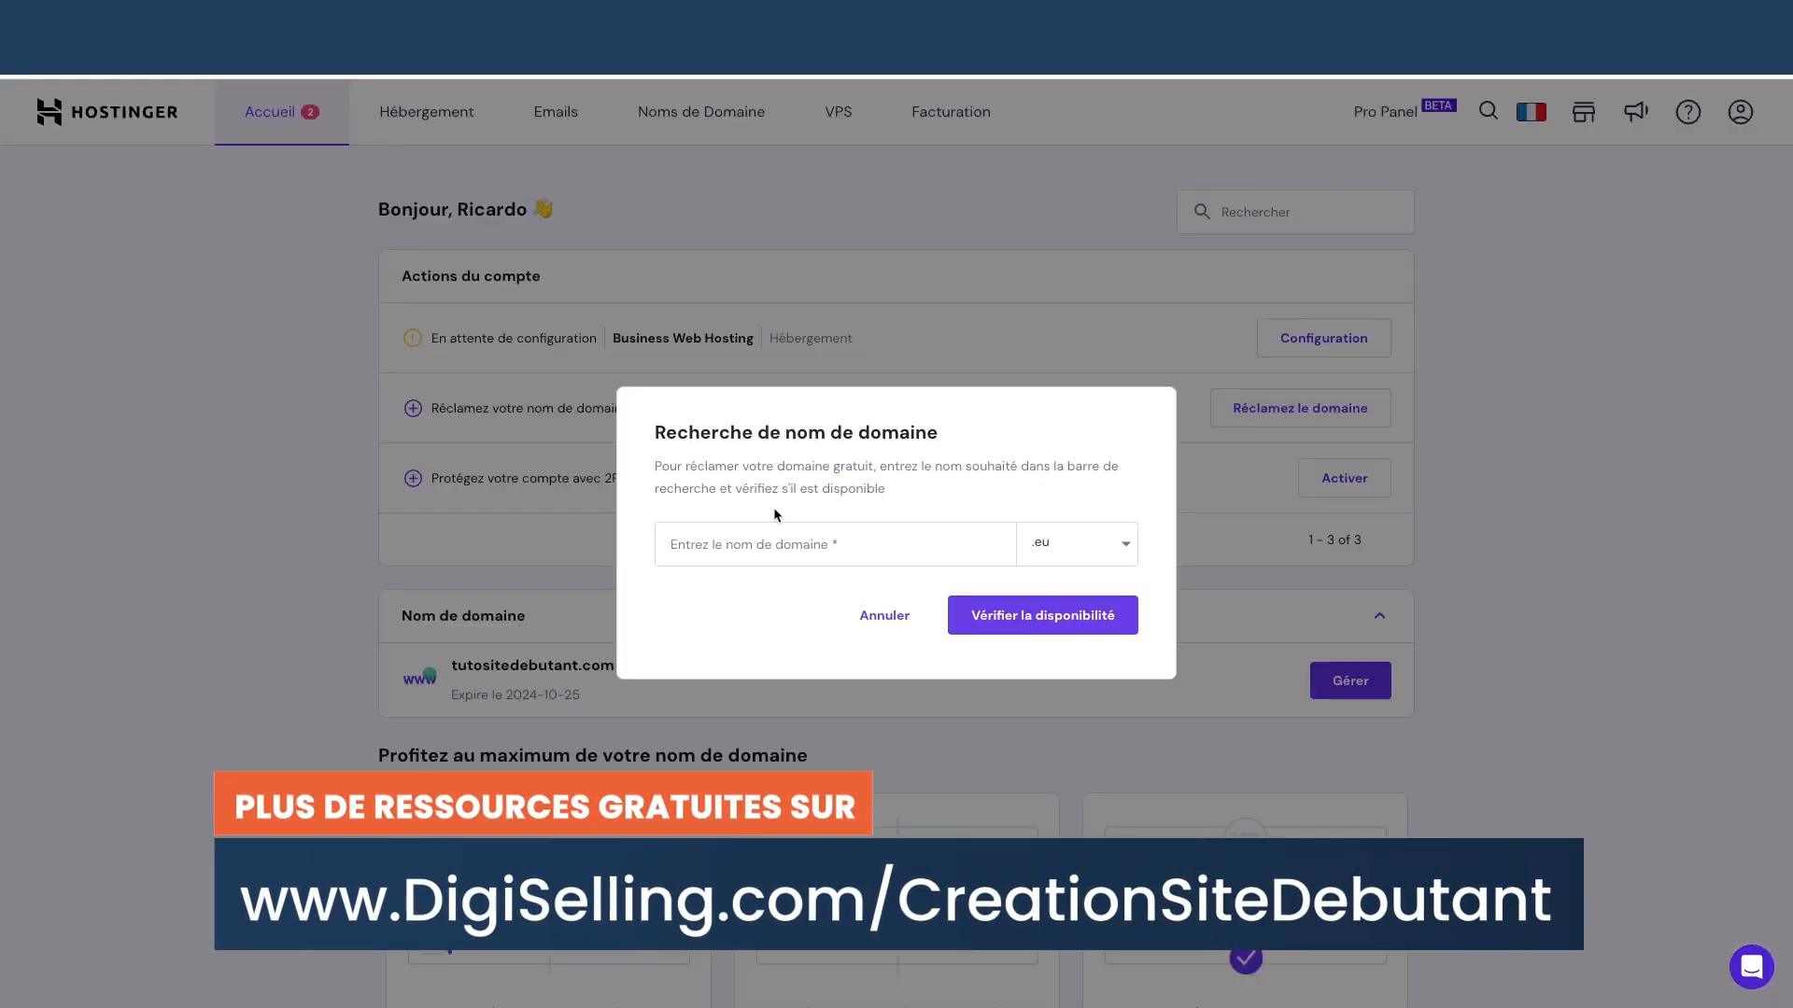
left_click(771, 542)
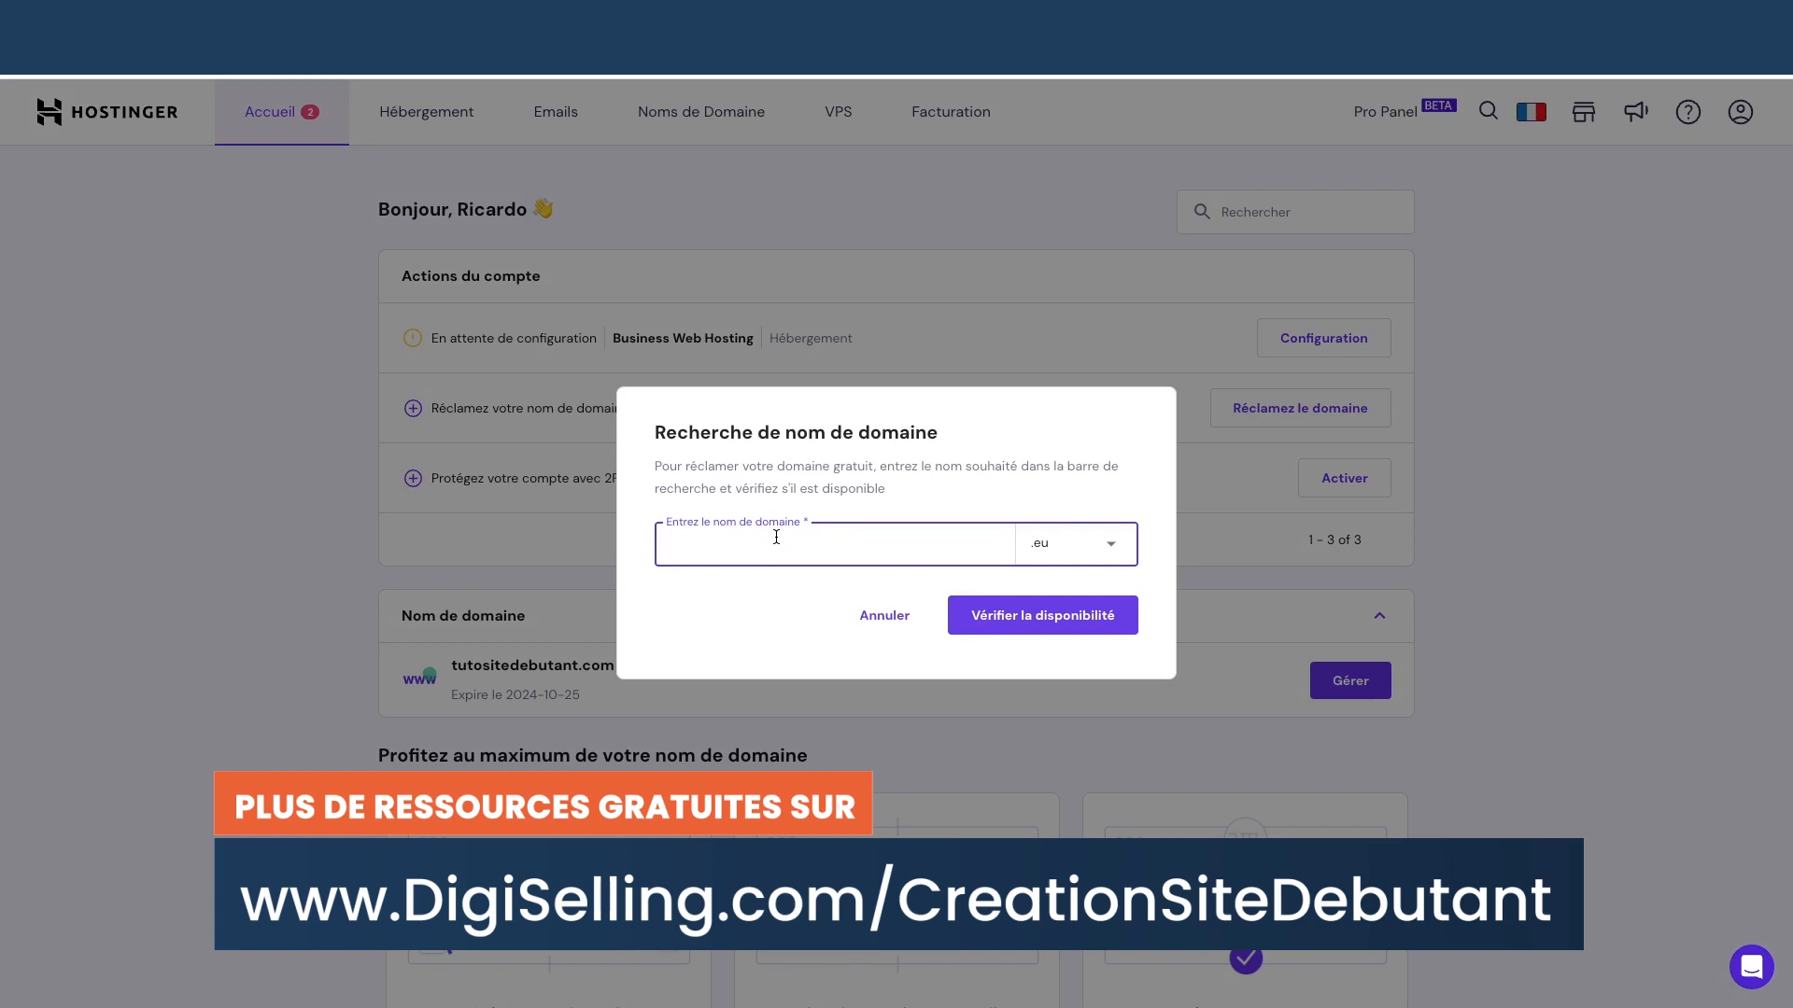
left_click(1073, 533)
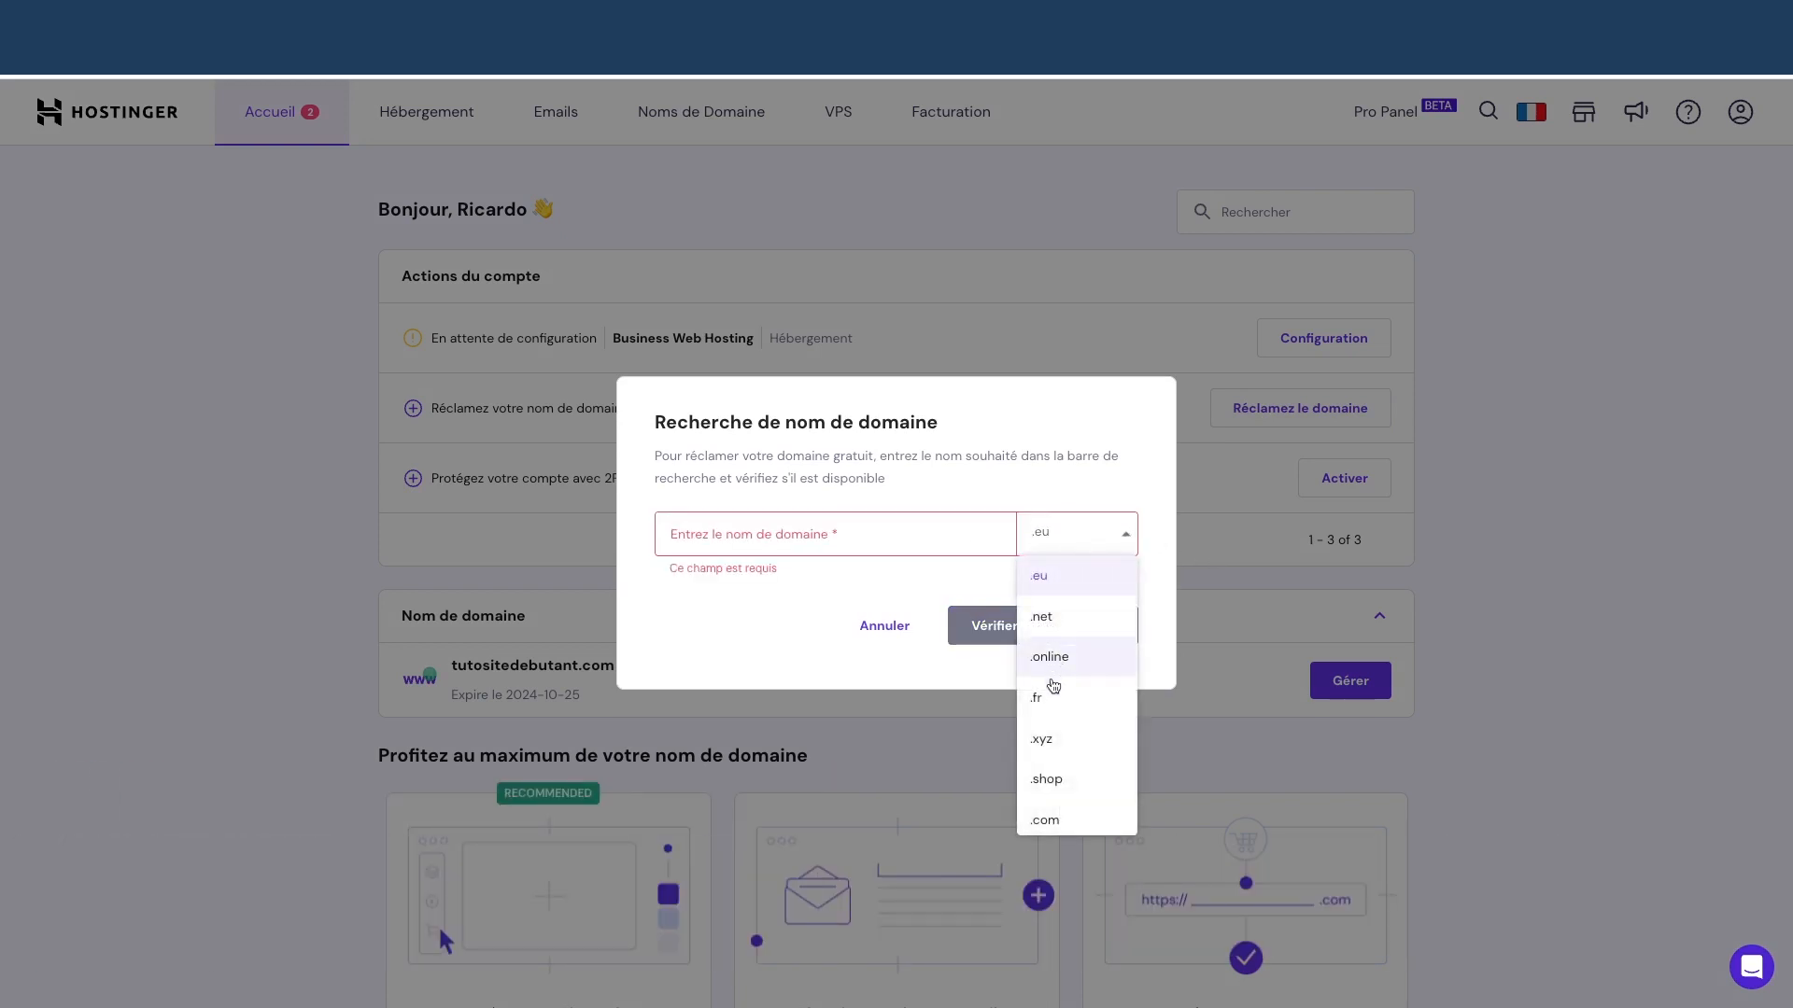
scroll(1053, 686, "down", 1)
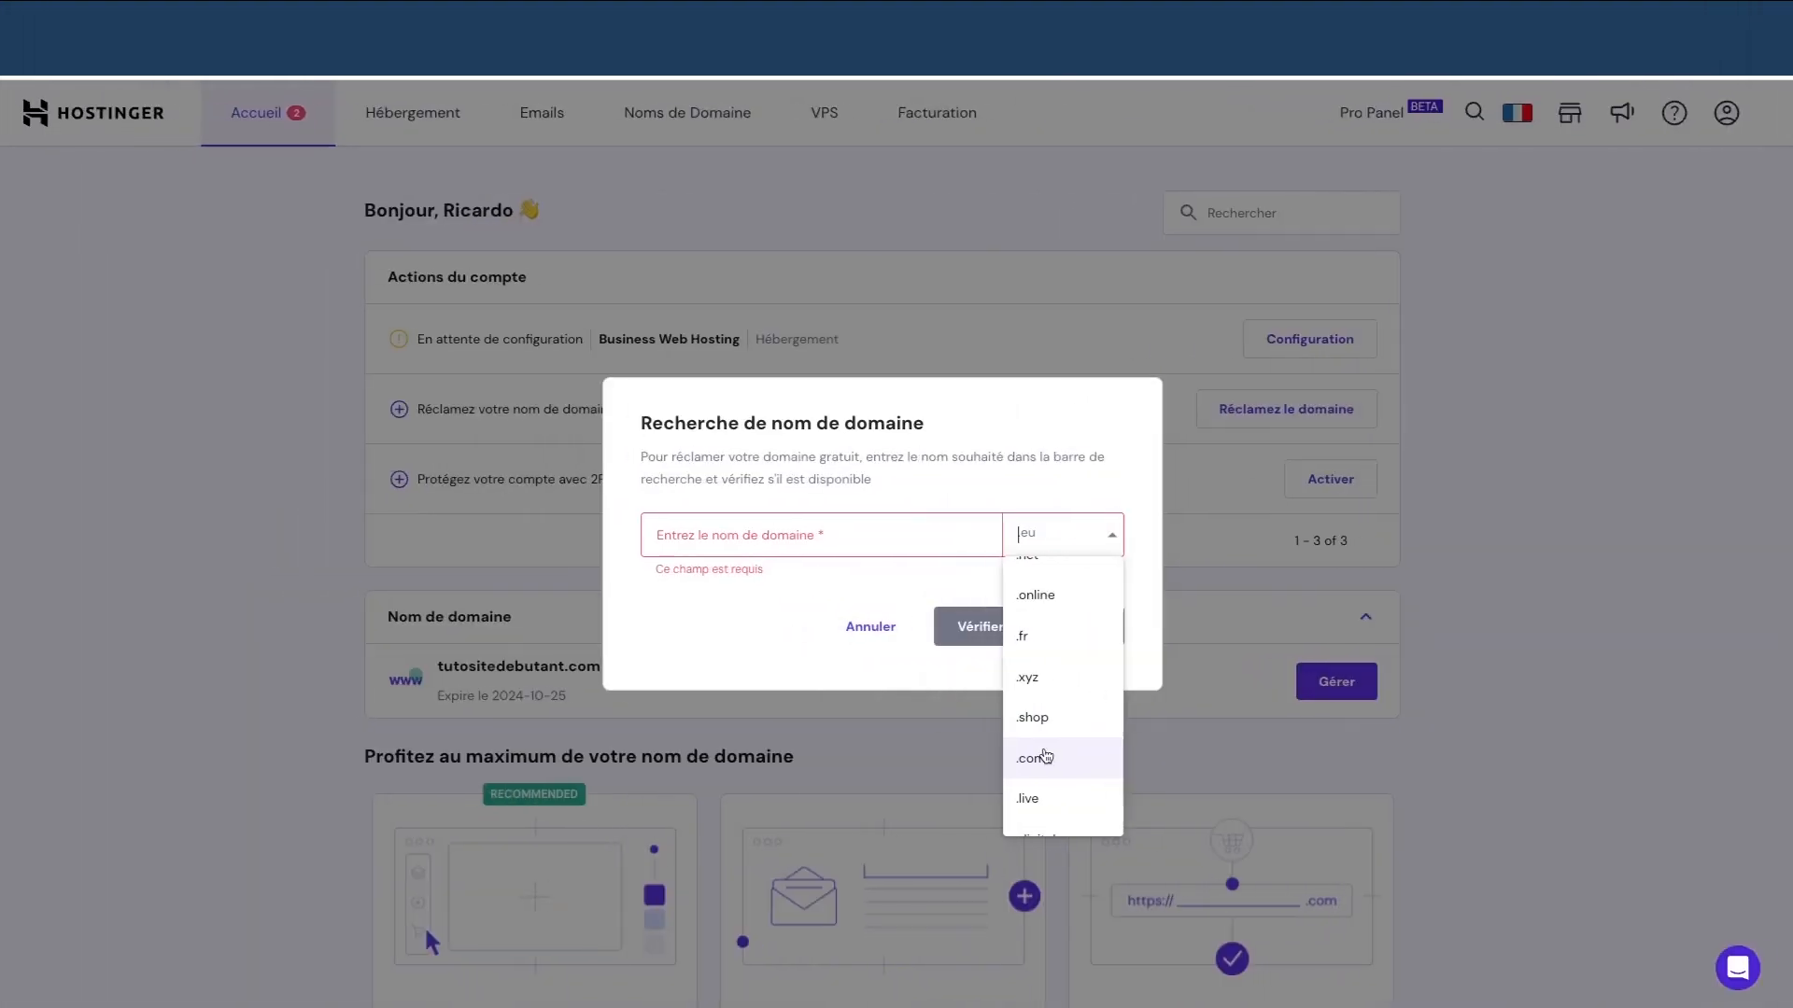
left_click(1072, 763)
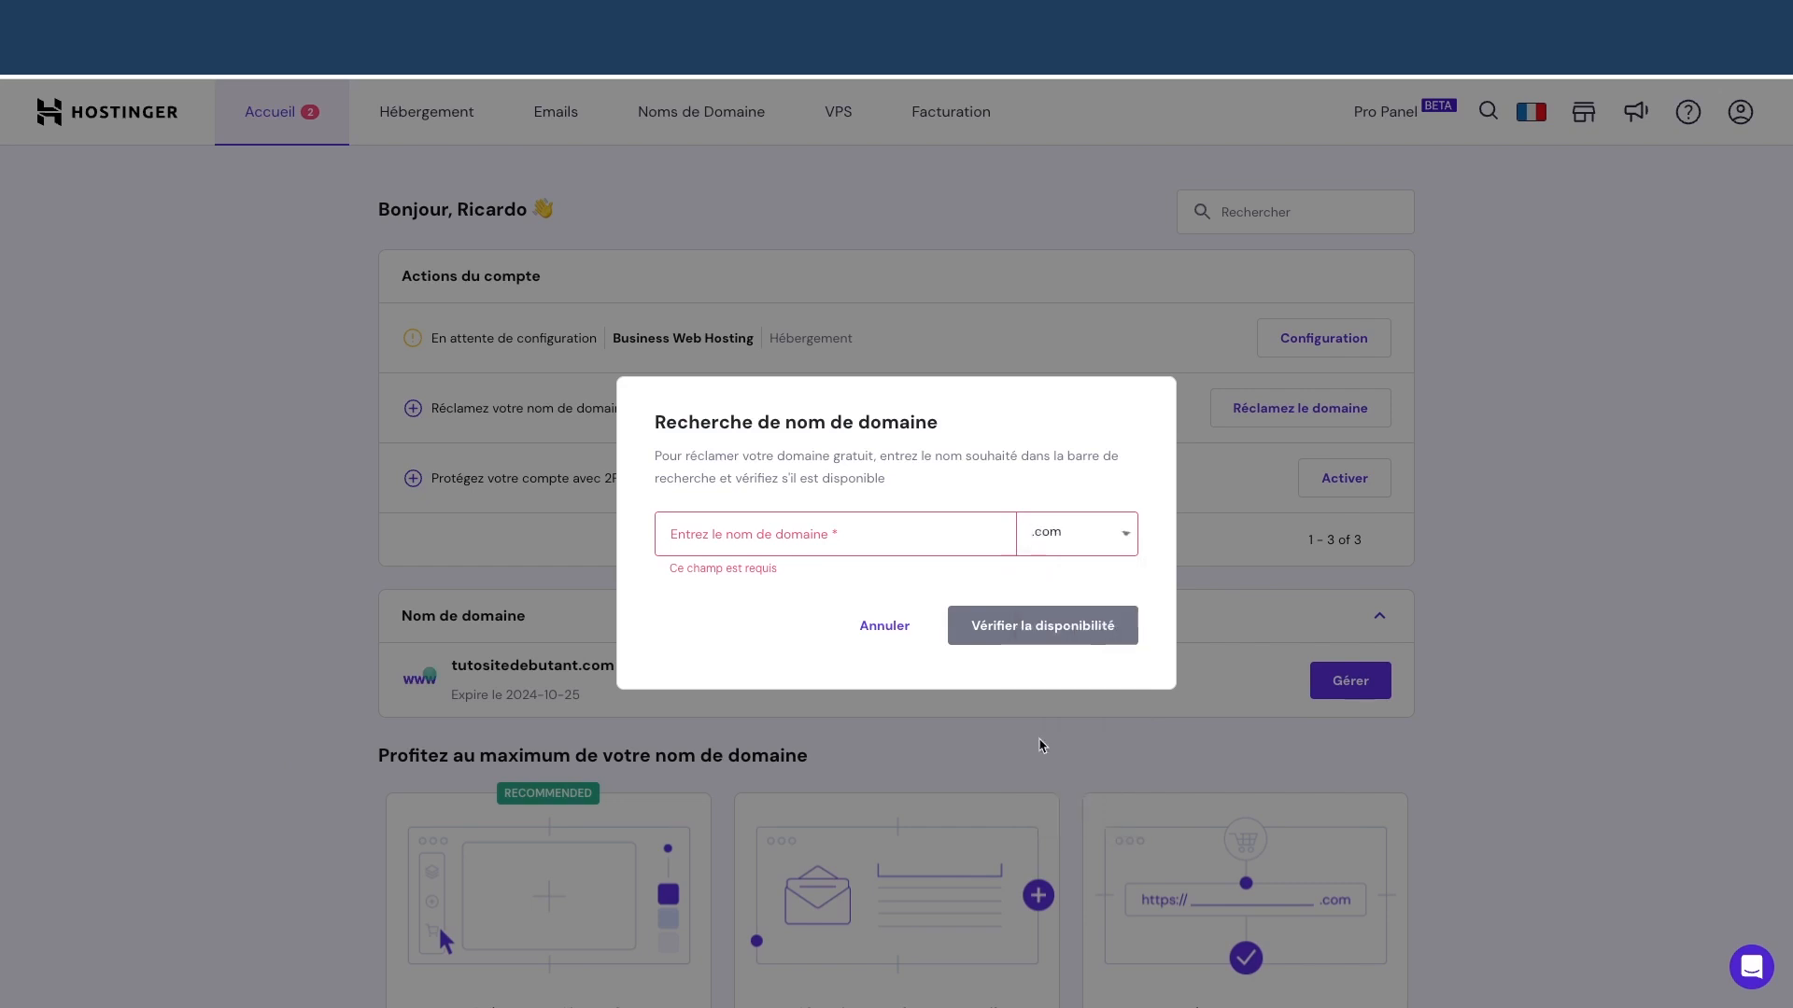
left_click(812, 537)
type("tutosite")
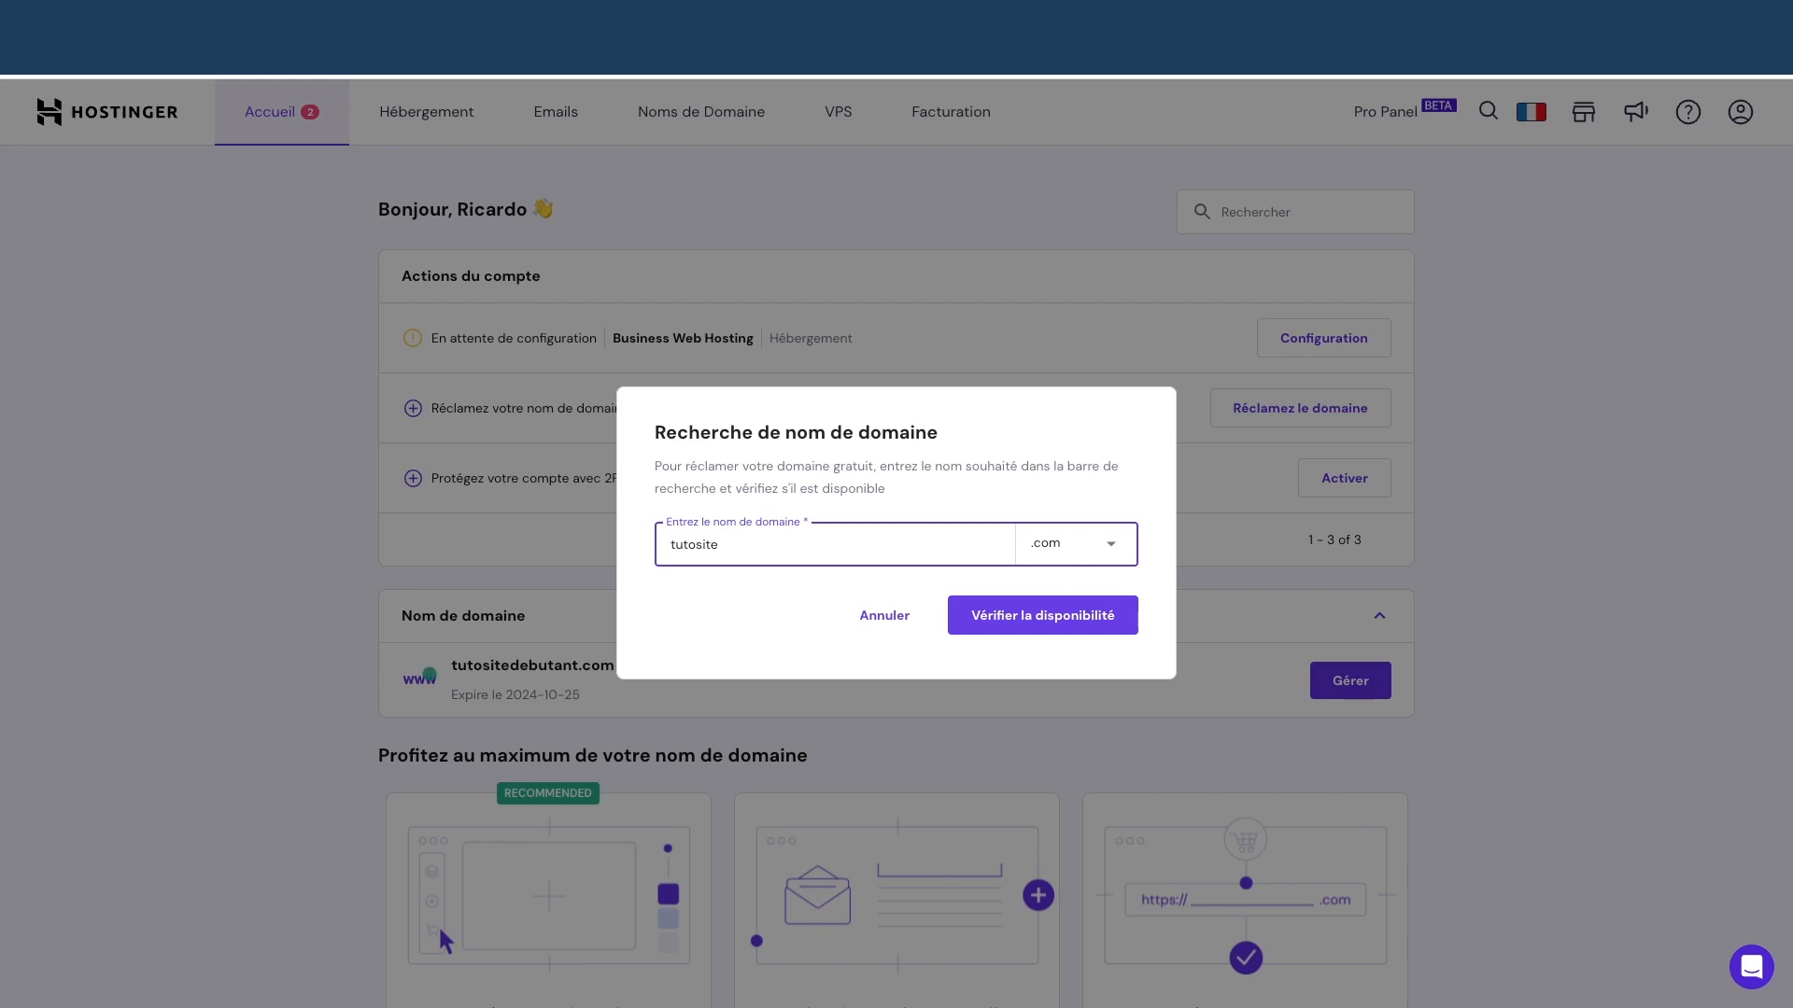
type("wpdebutant")
left_click(1044, 617)
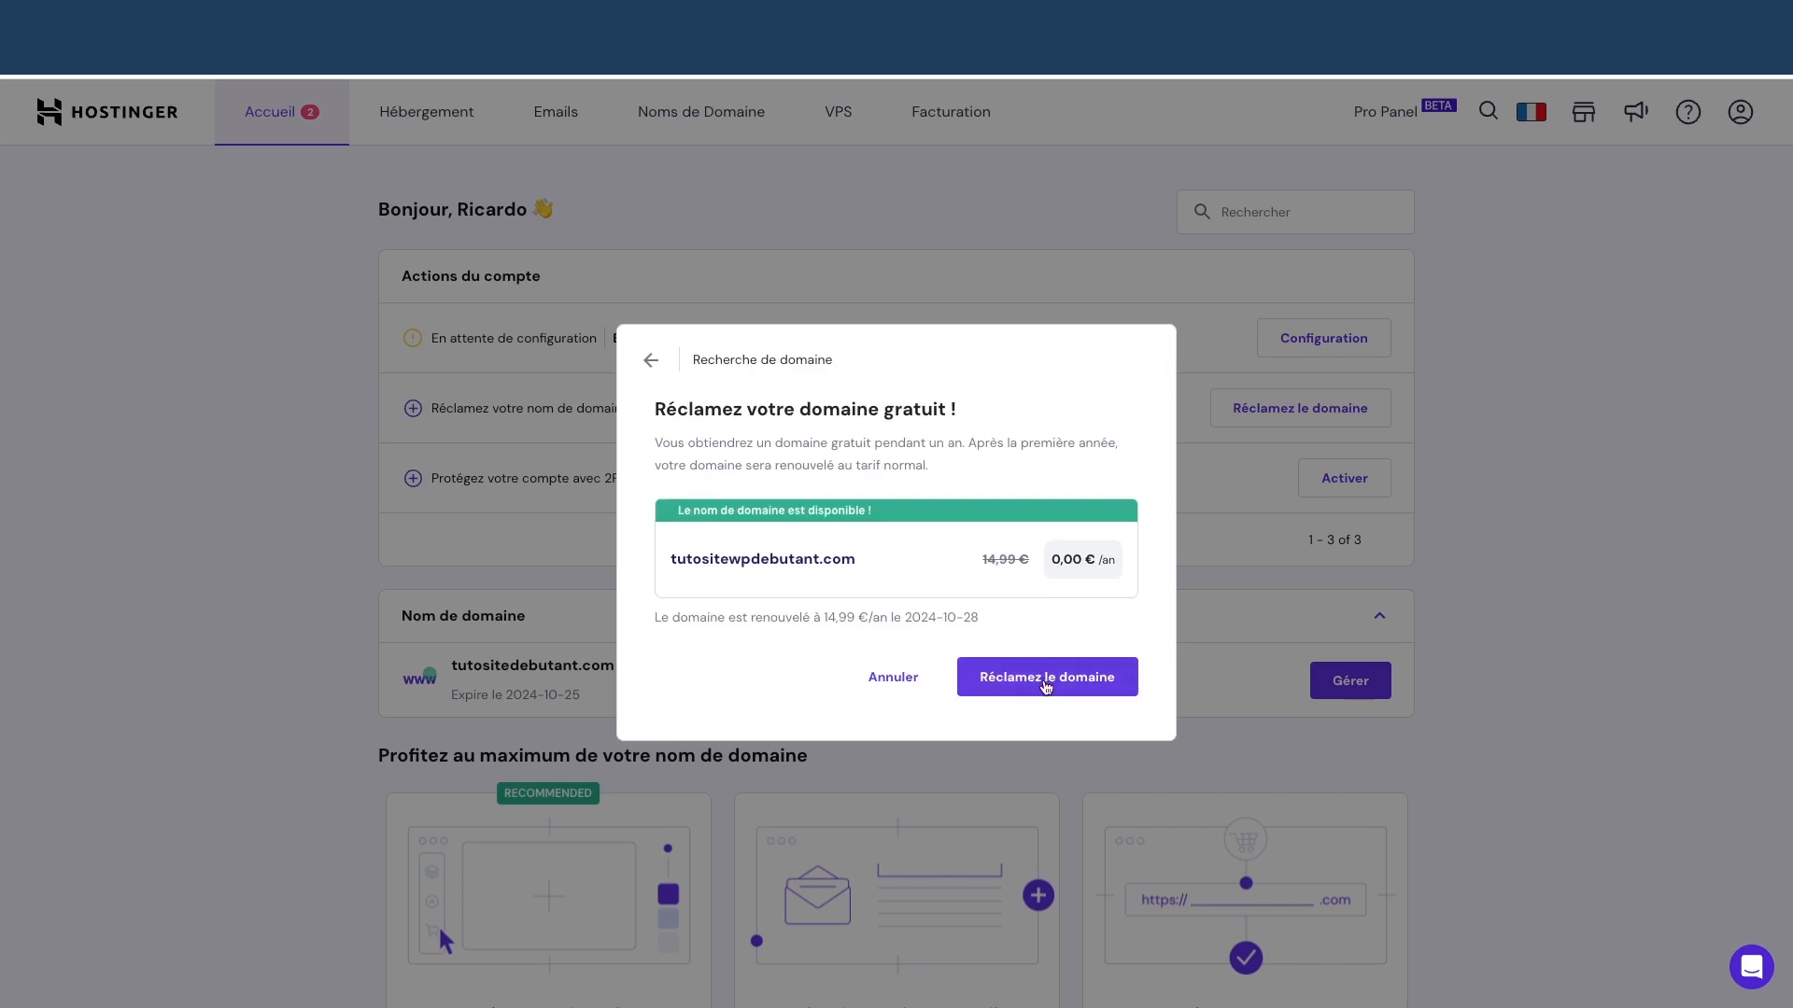
Claim and register tutositewpdebutant.com, then return to the home dashboard
left_click(1046, 685)
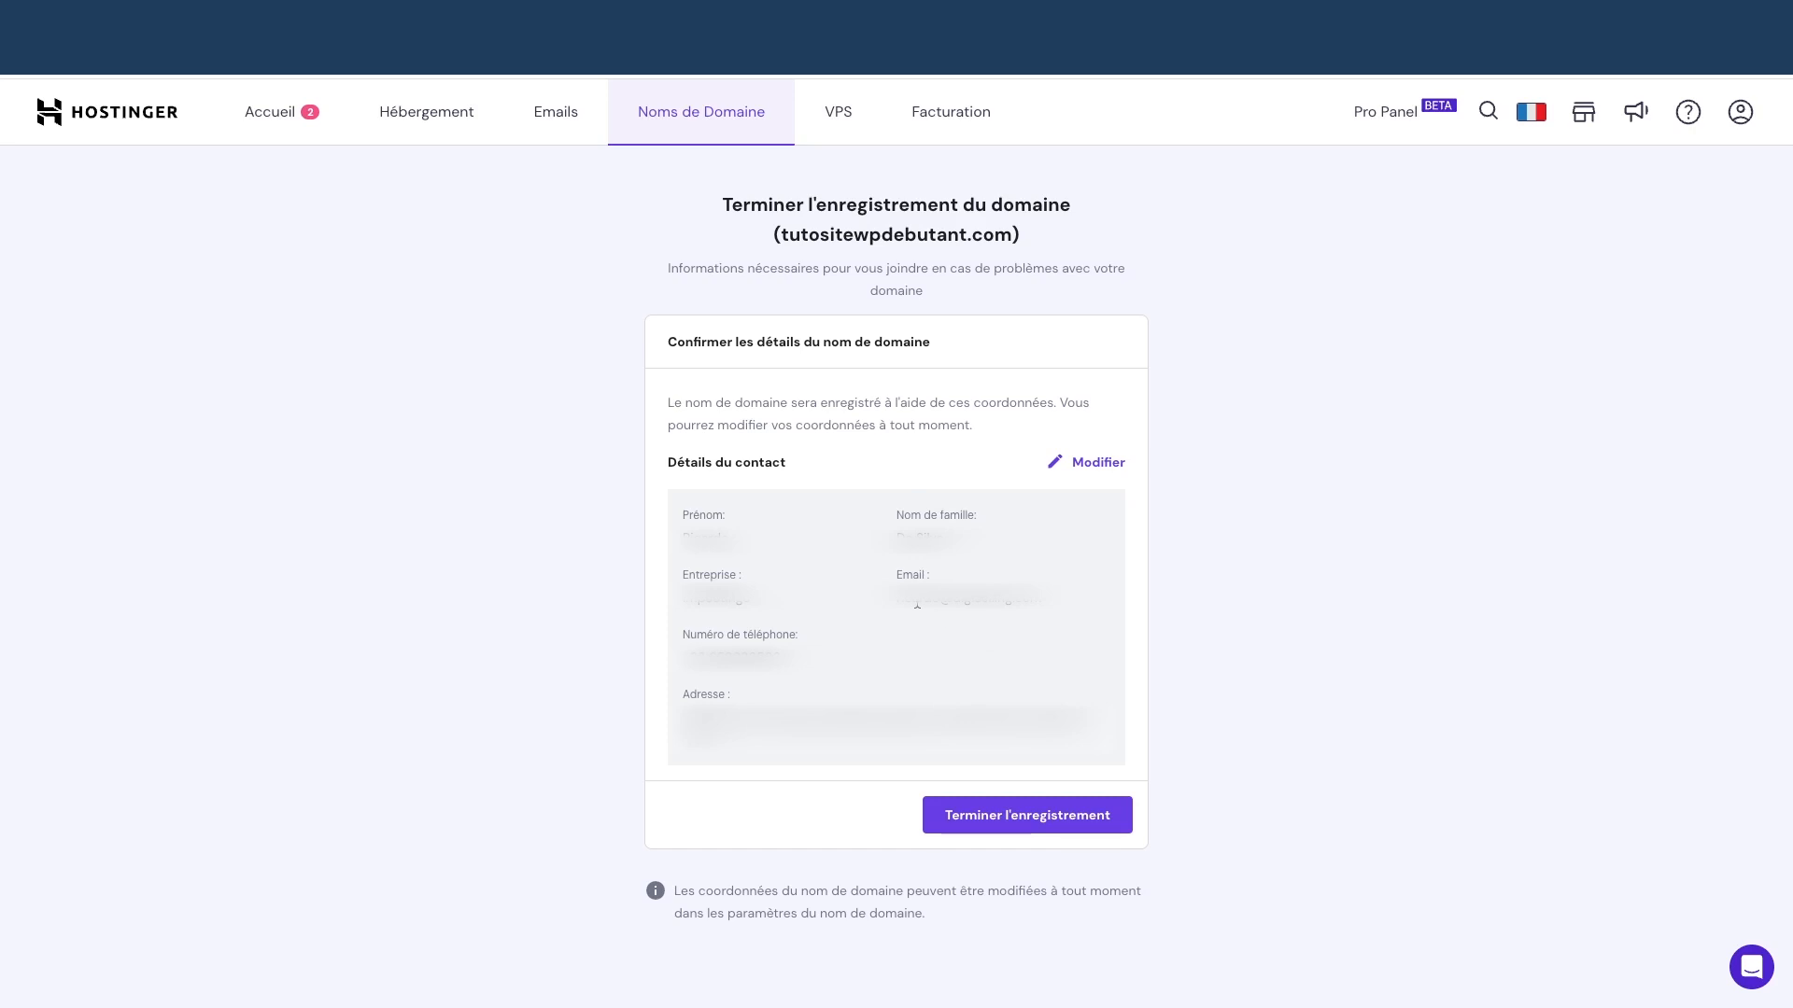
left_click(1033, 826)
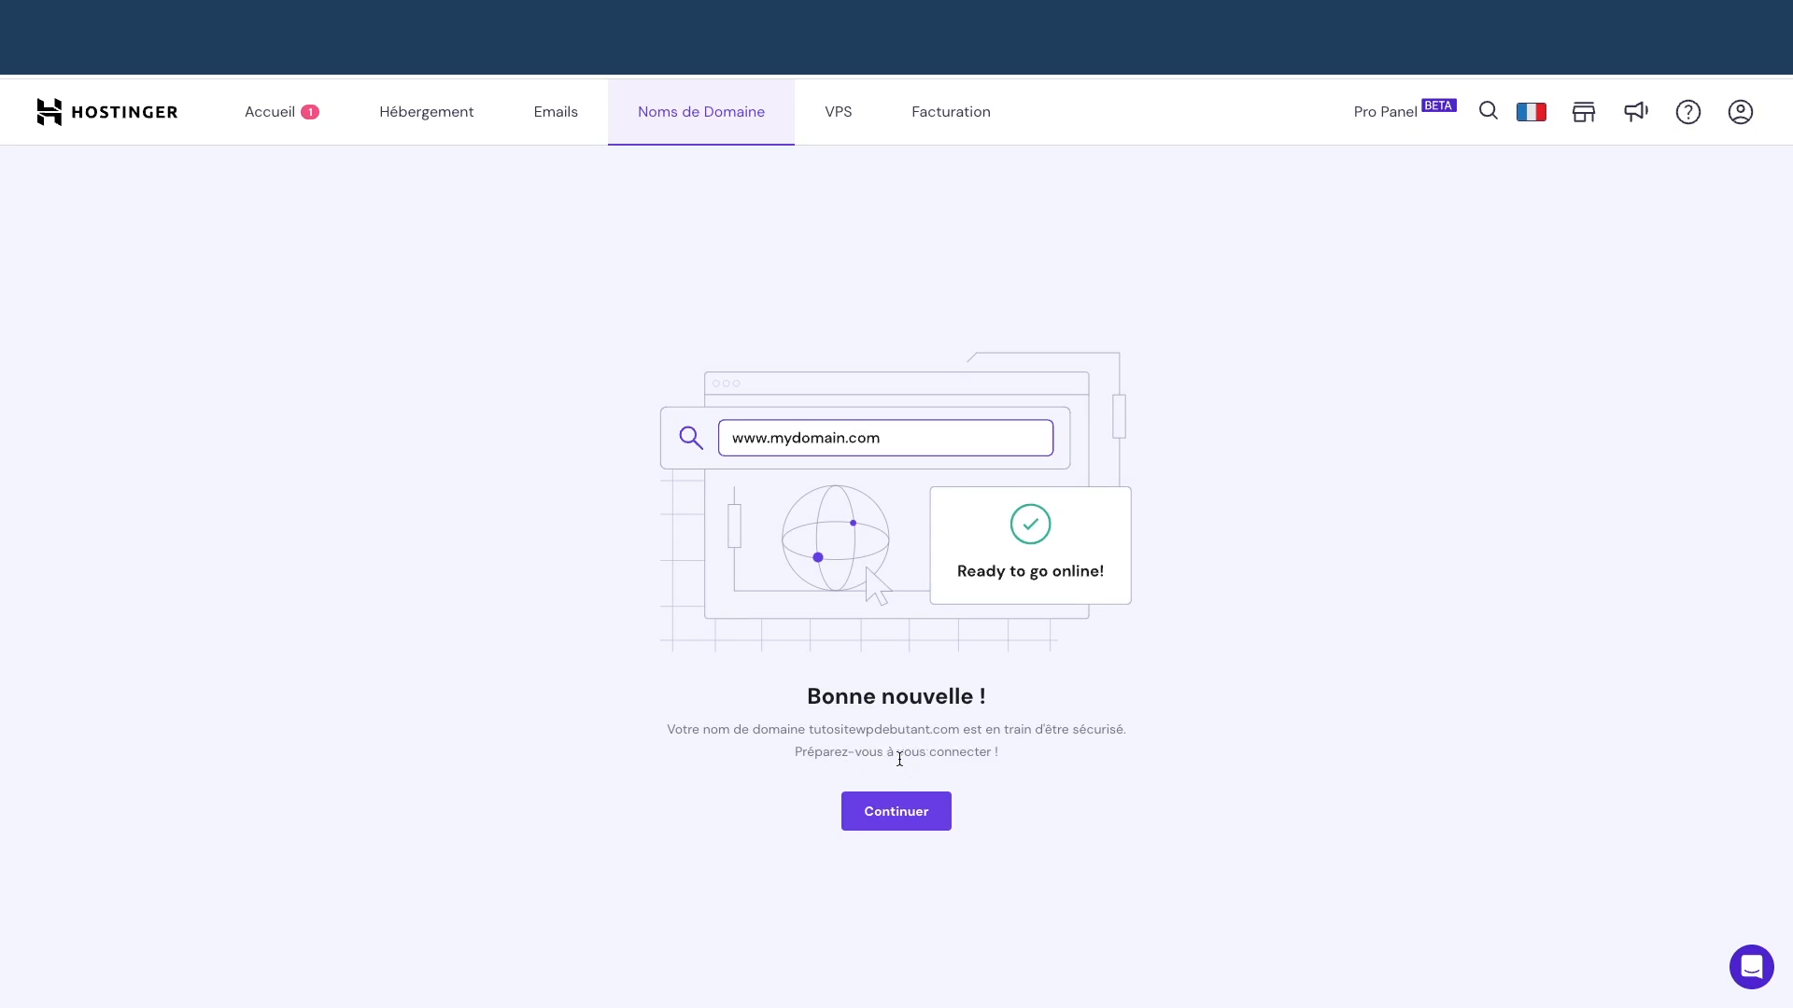
left_click(910, 812)
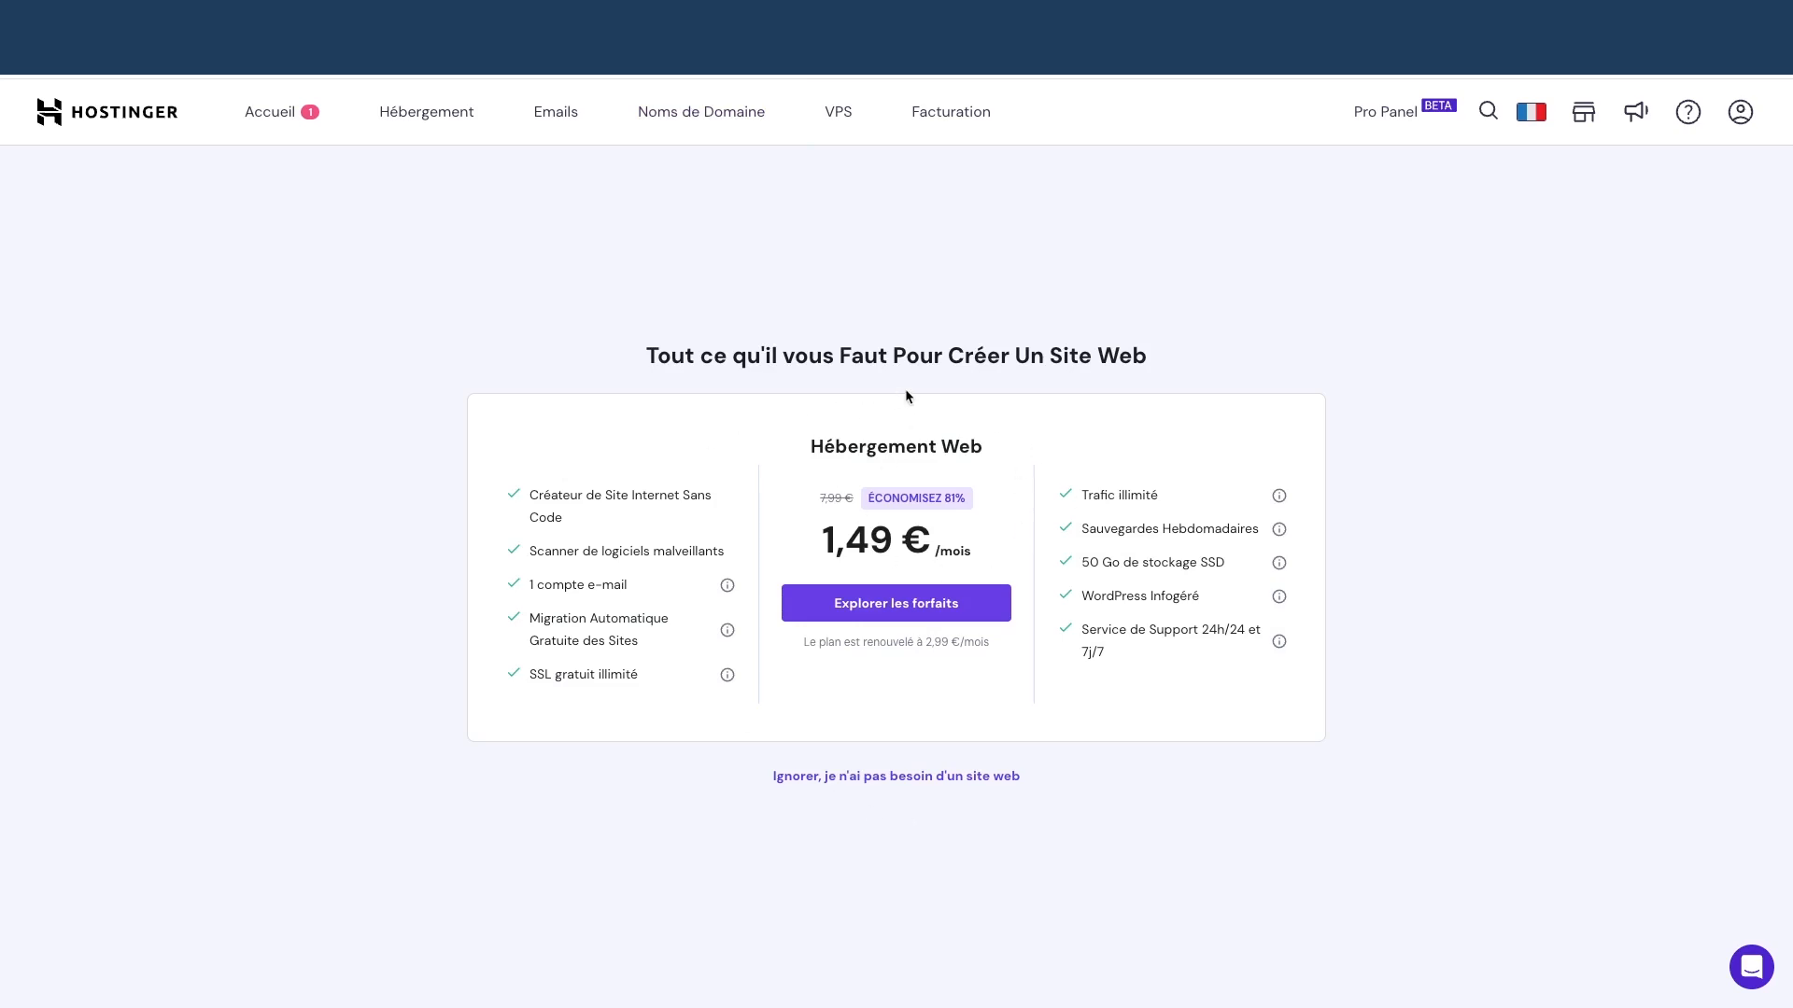
left_click(260, 118)
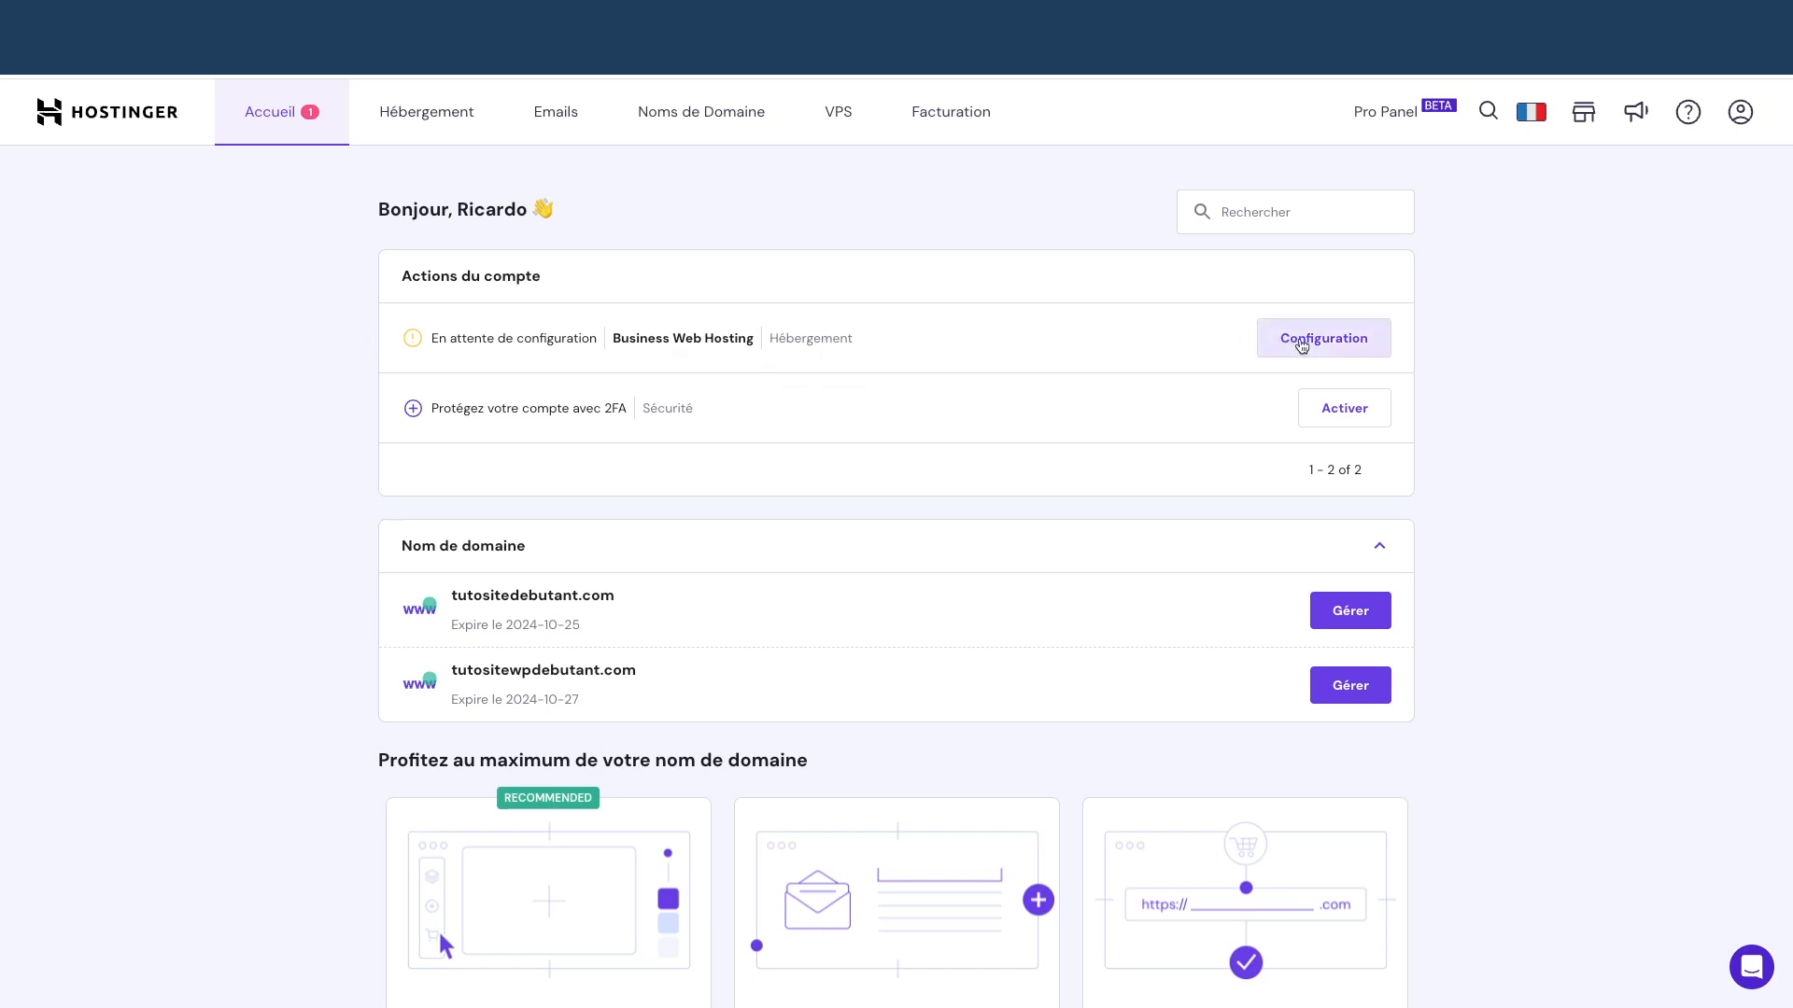
Start the Business Web Hosting setup, skip the questions, and choose to create a new website
left_click(1301, 340)
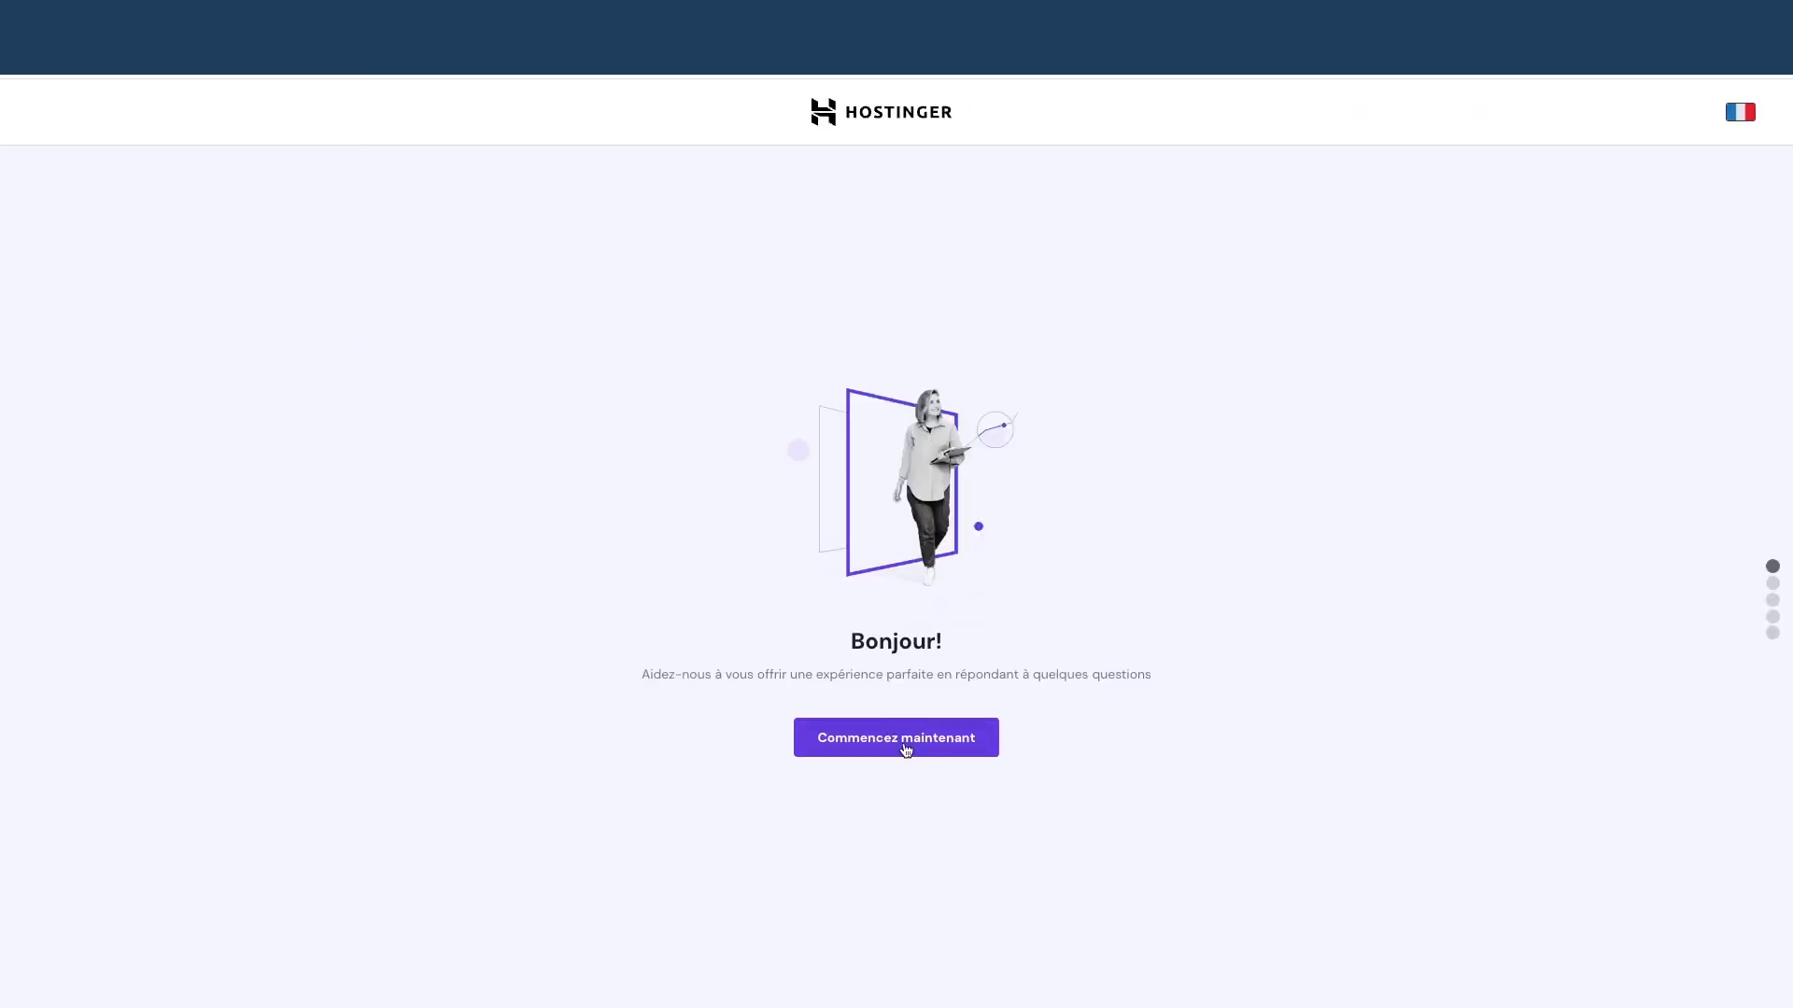
left_click(906, 747)
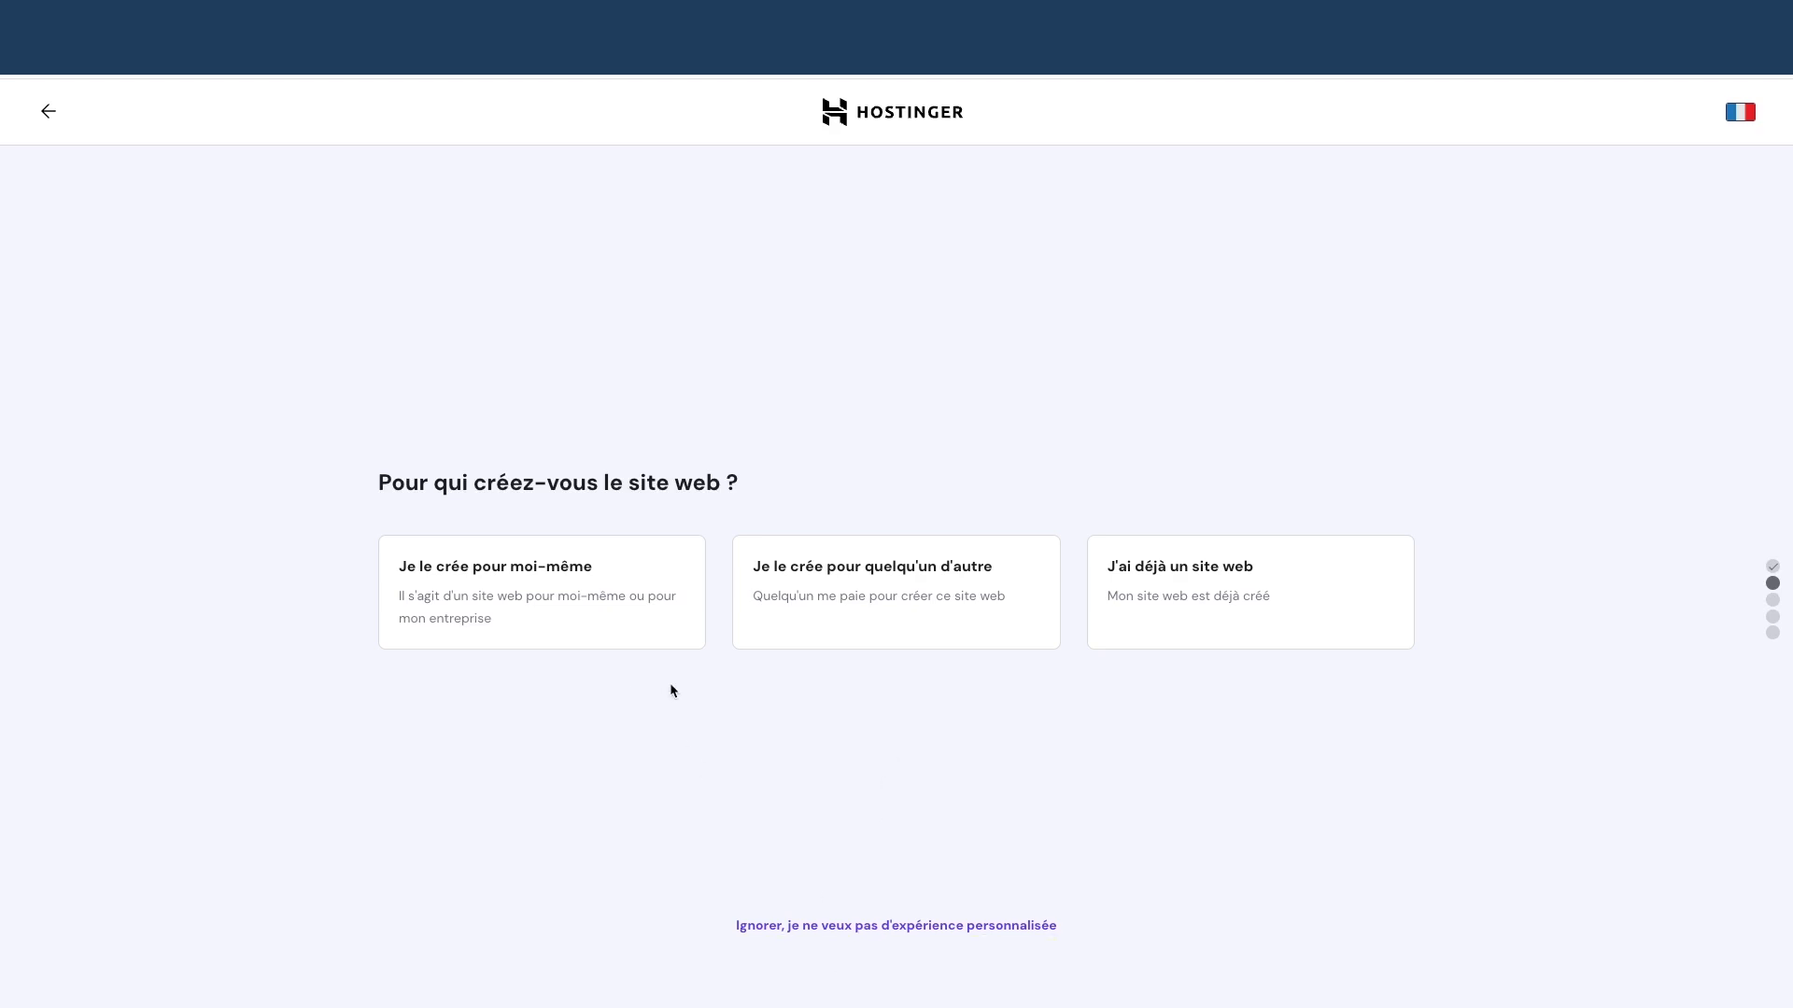
left_click(903, 932)
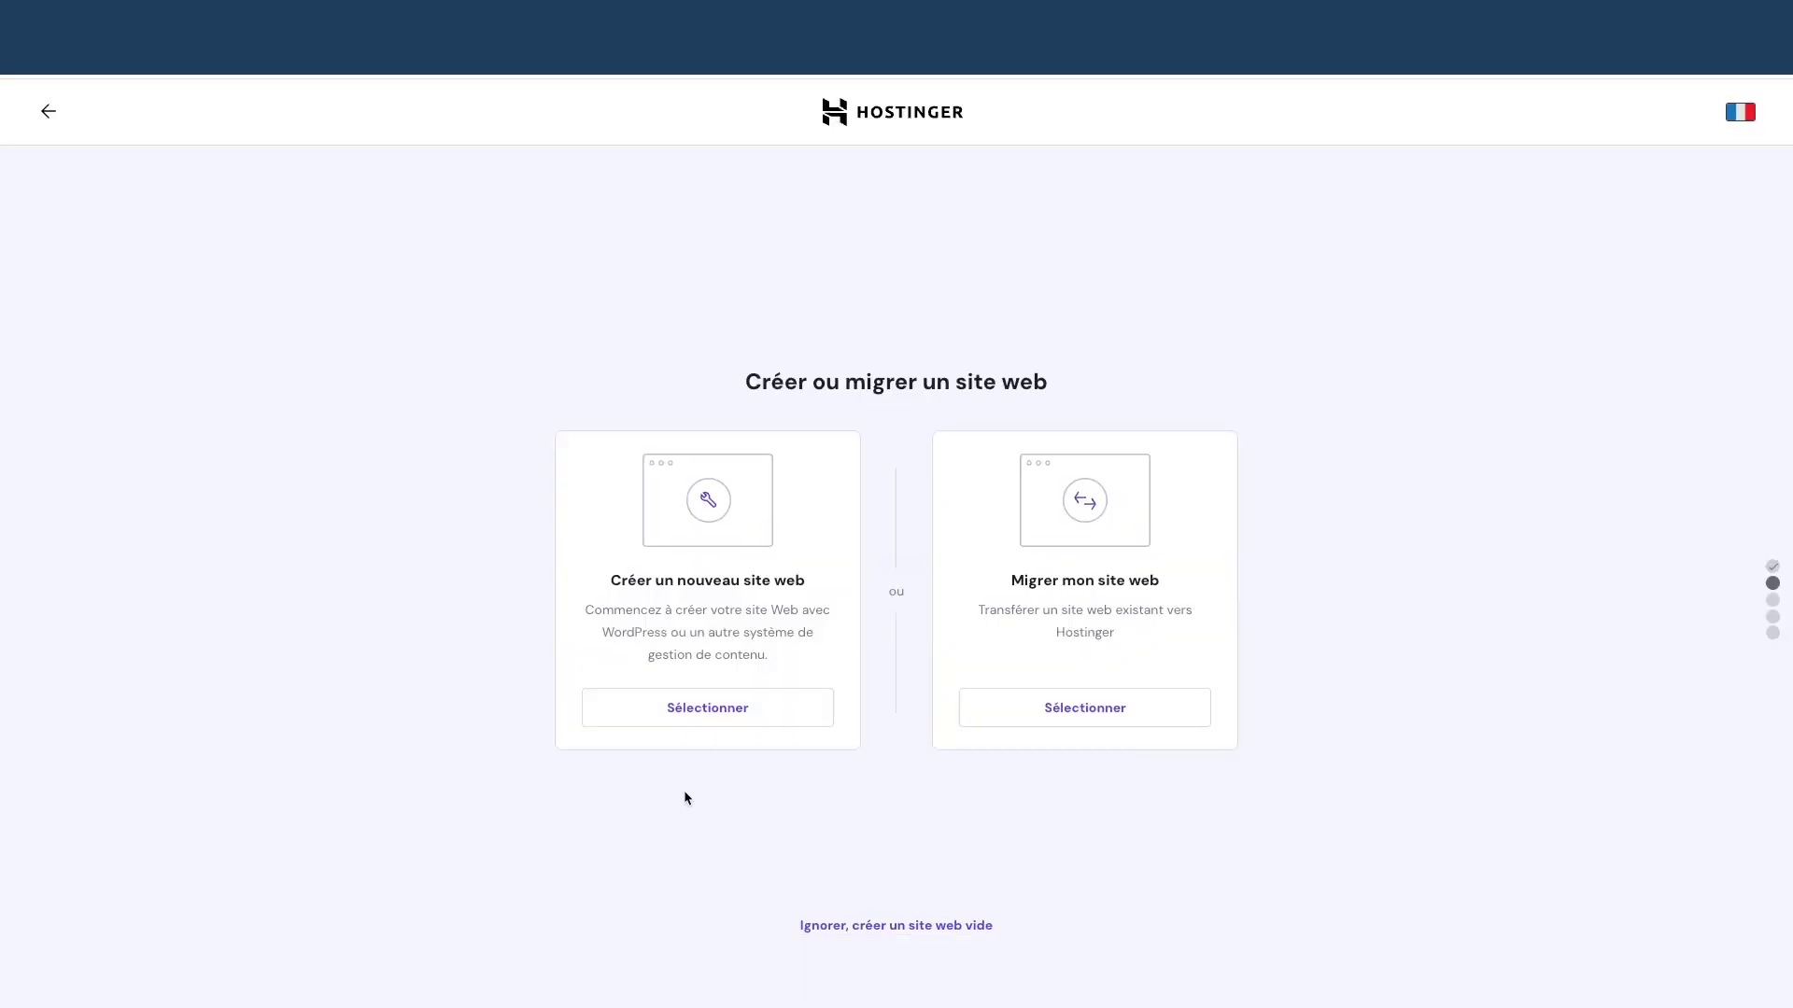
left_click(696, 709)
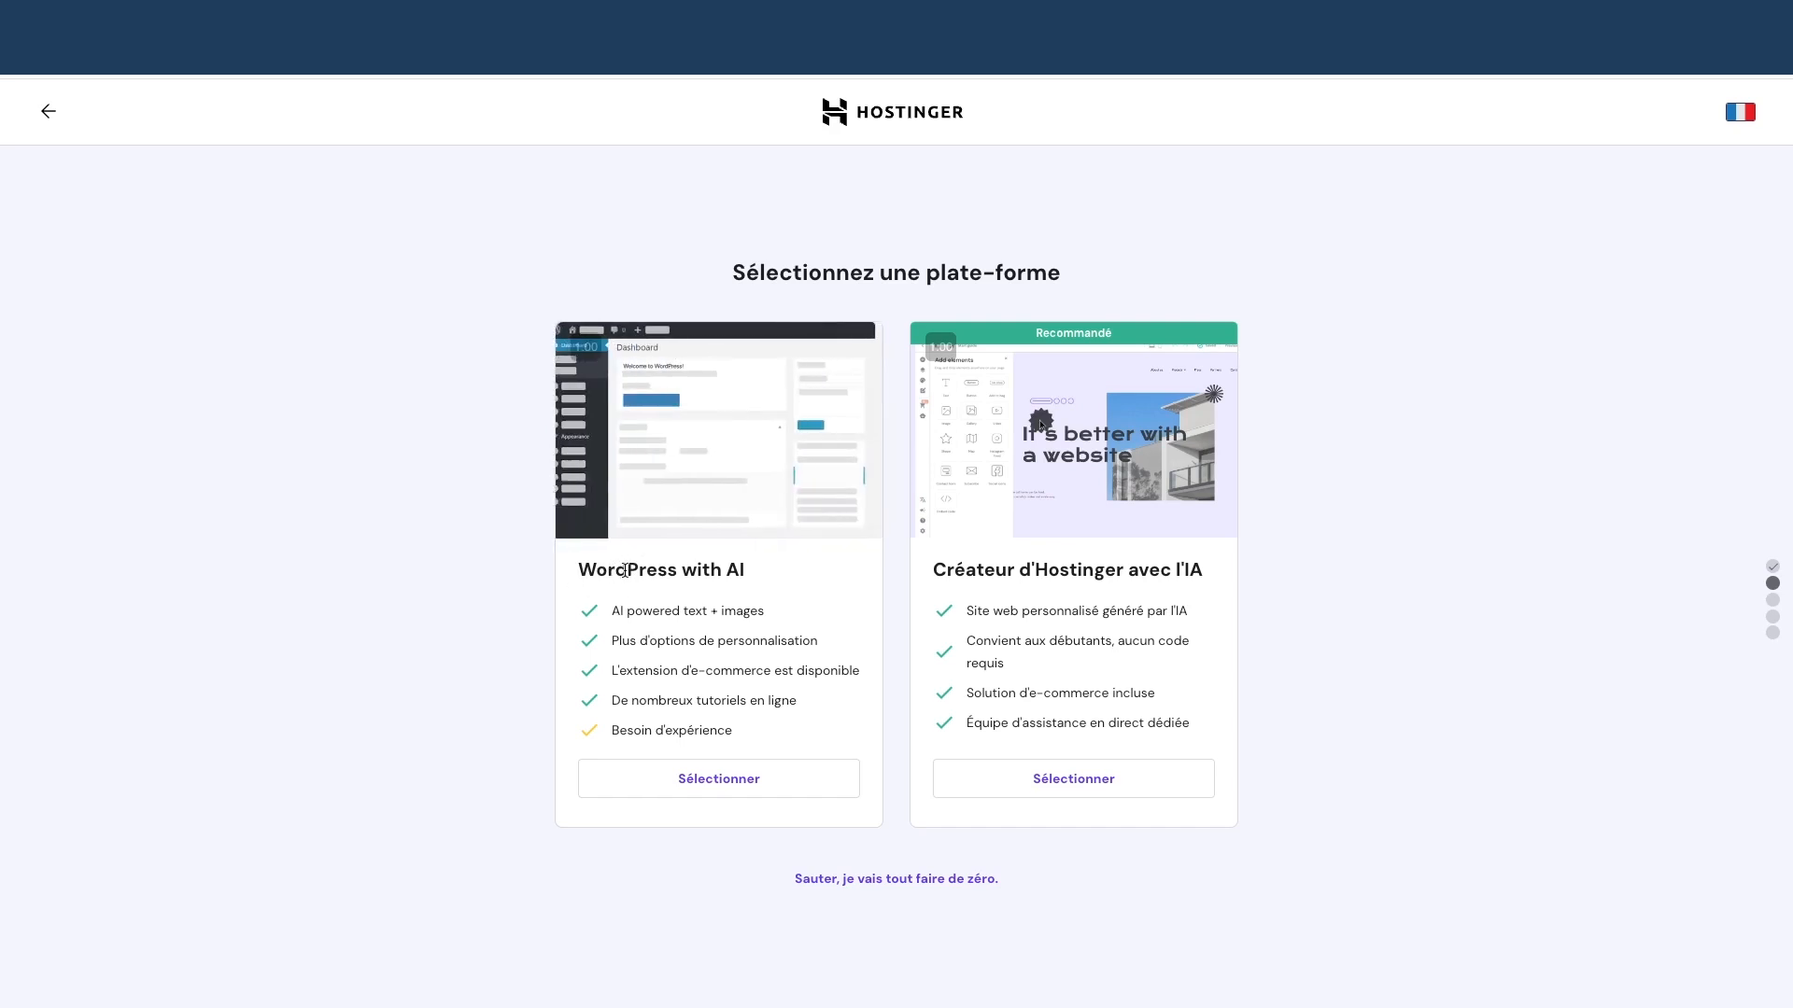
Choose WordPress with AI and set the WordPress admin email and password
left_click(700, 782)
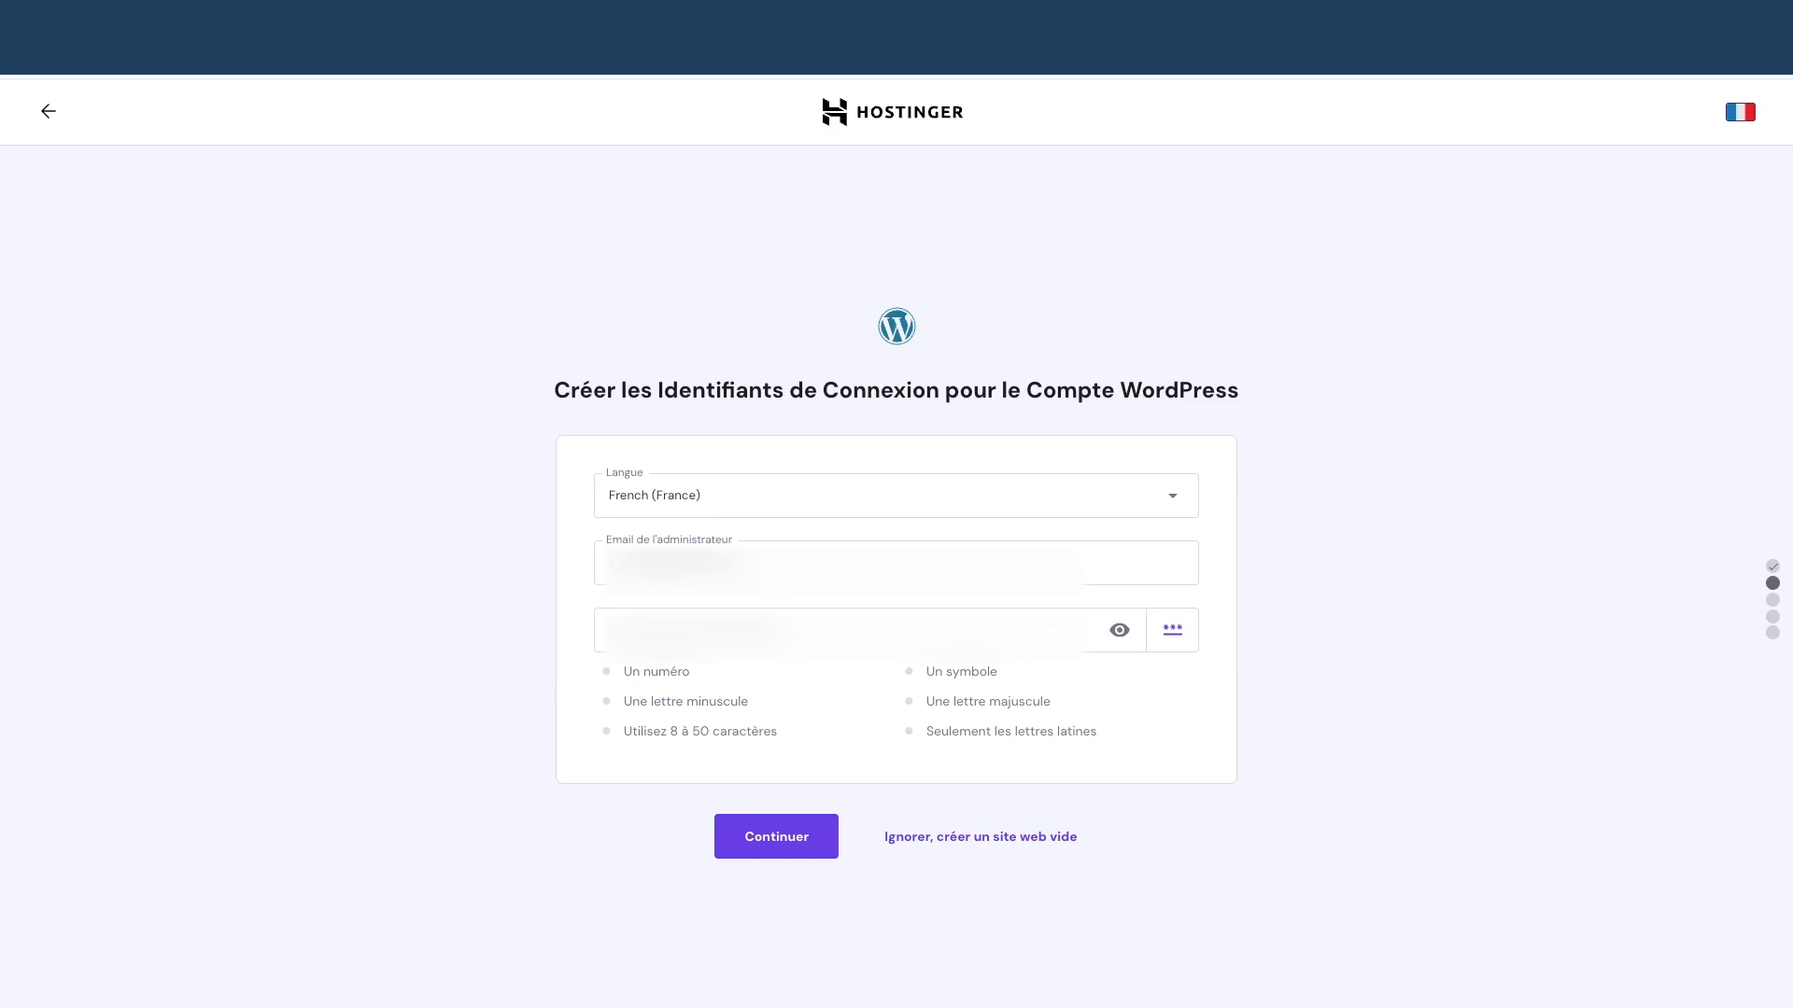
left_click(845, 631)
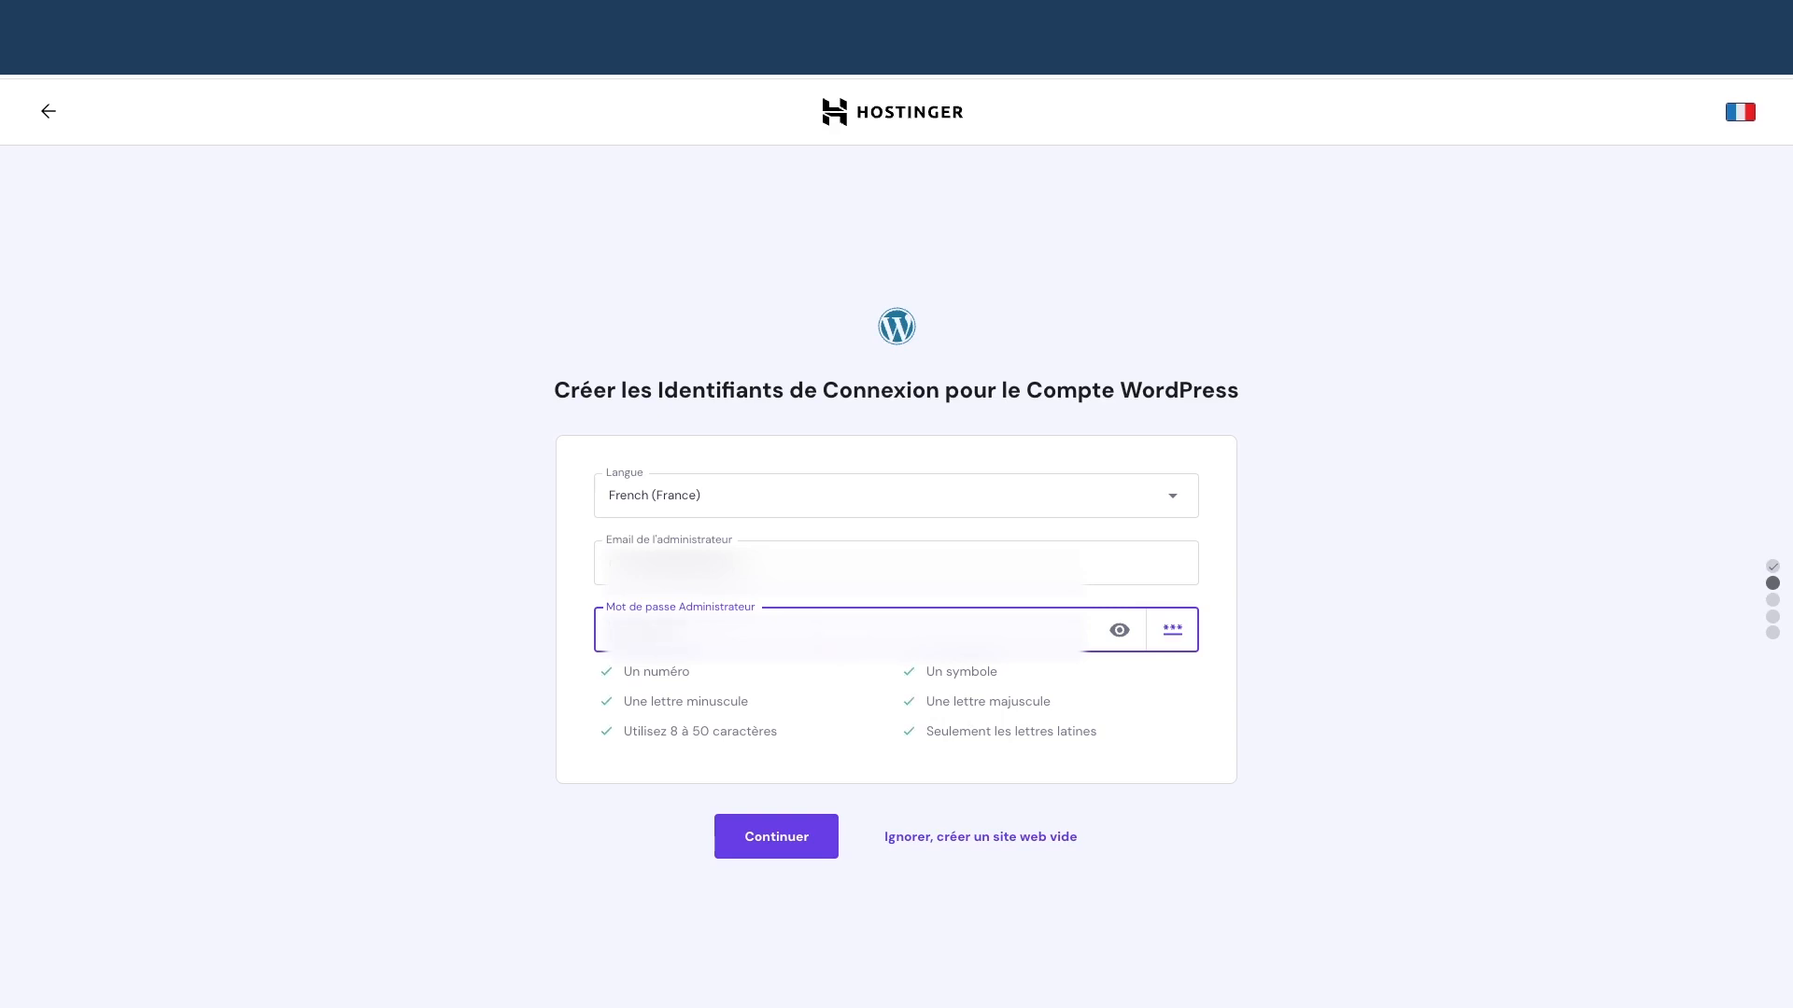
left_click(1119, 631)
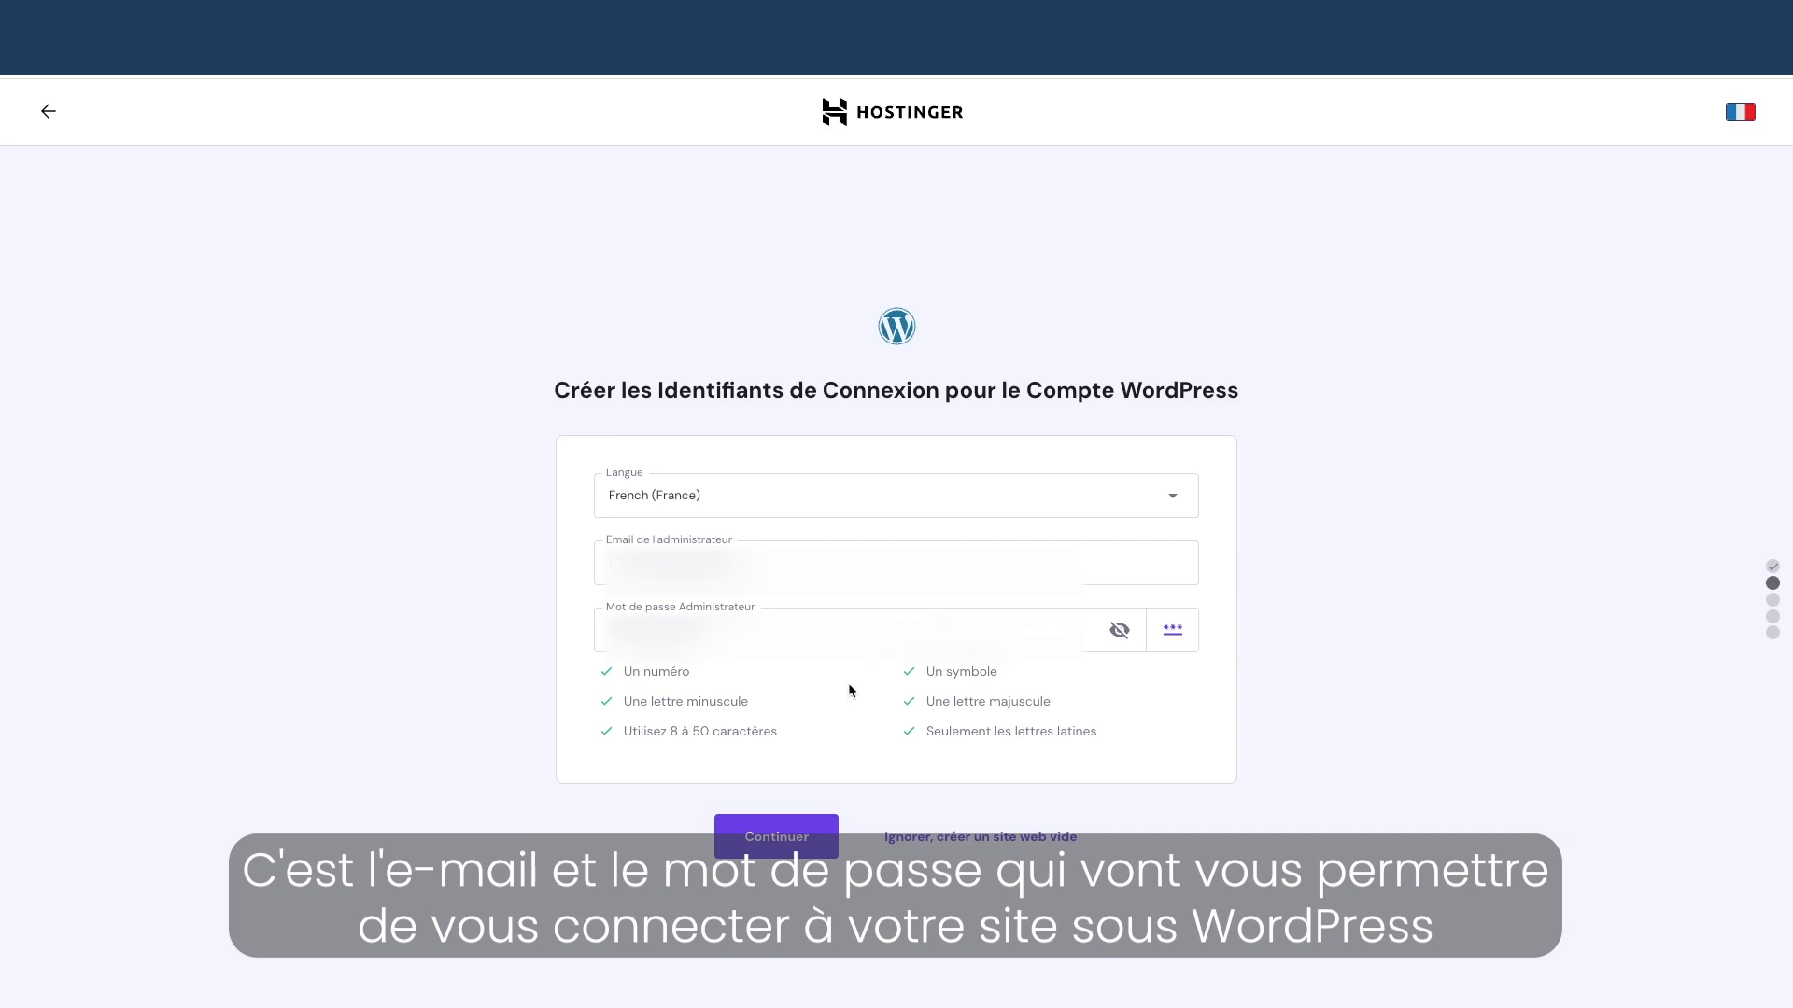
left_click(777, 838)
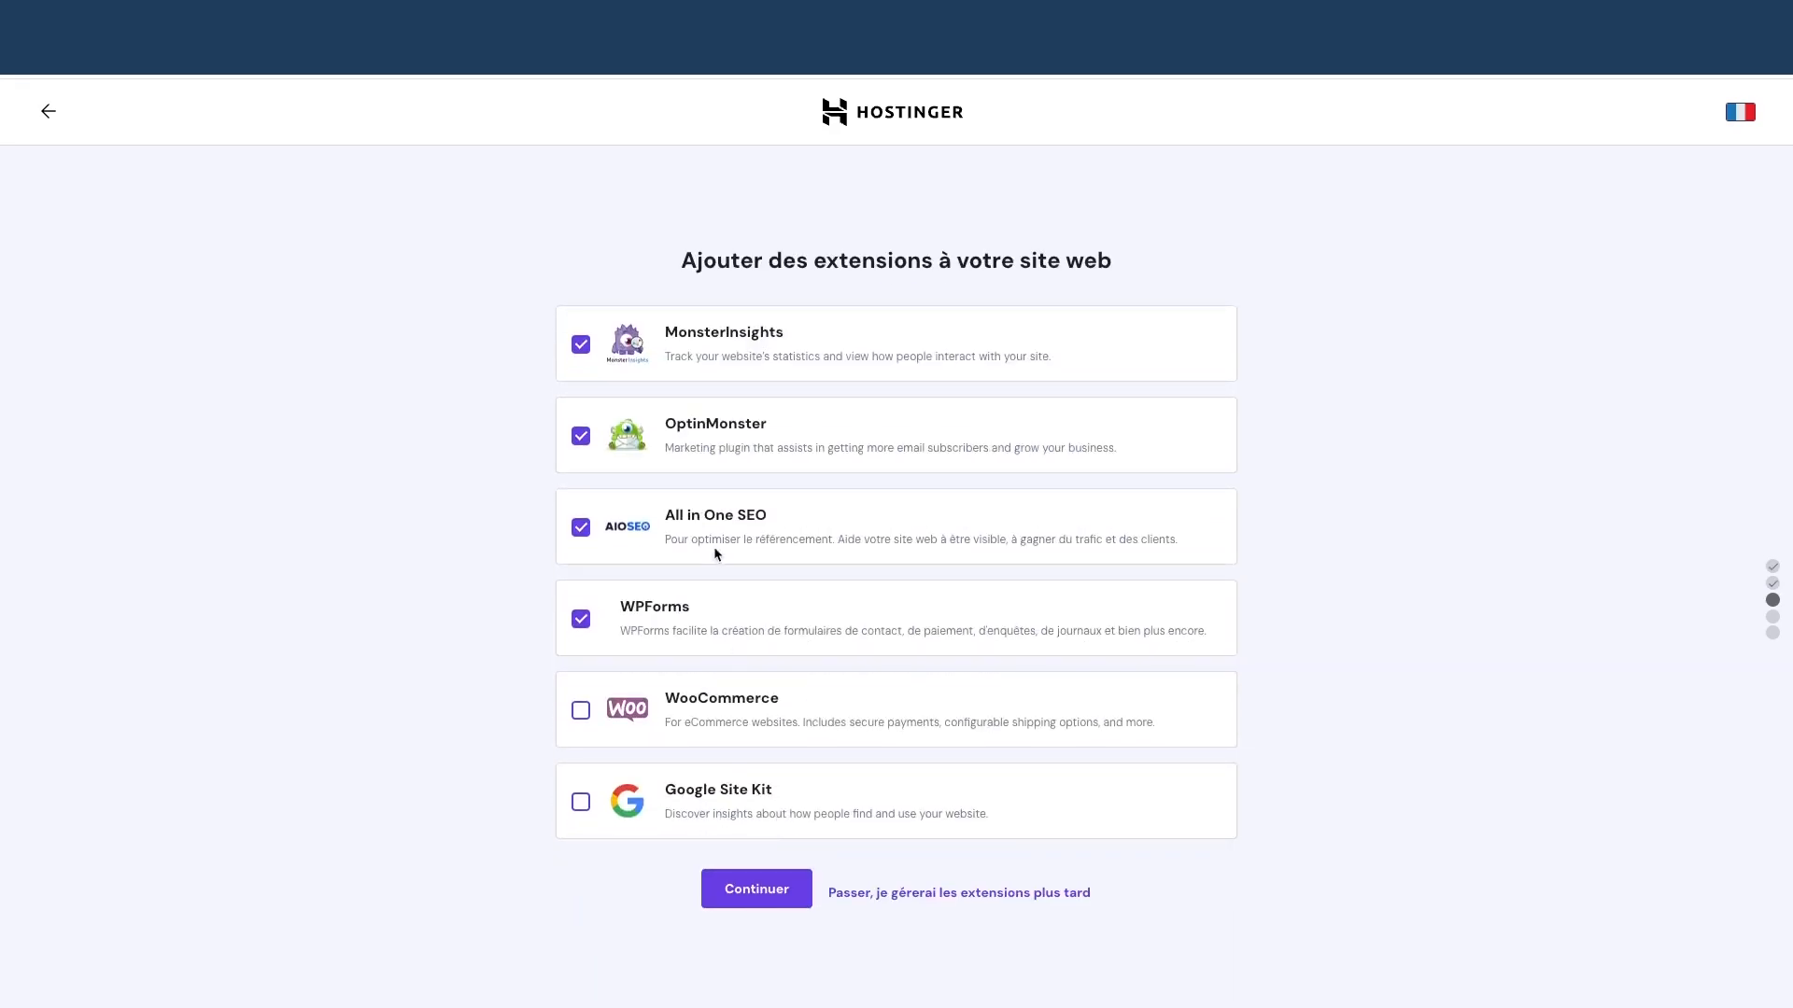
Untick MonsterInsights, OptinMonster, All in One SEO and WPForms and continue without plugins
left_click(580, 345)
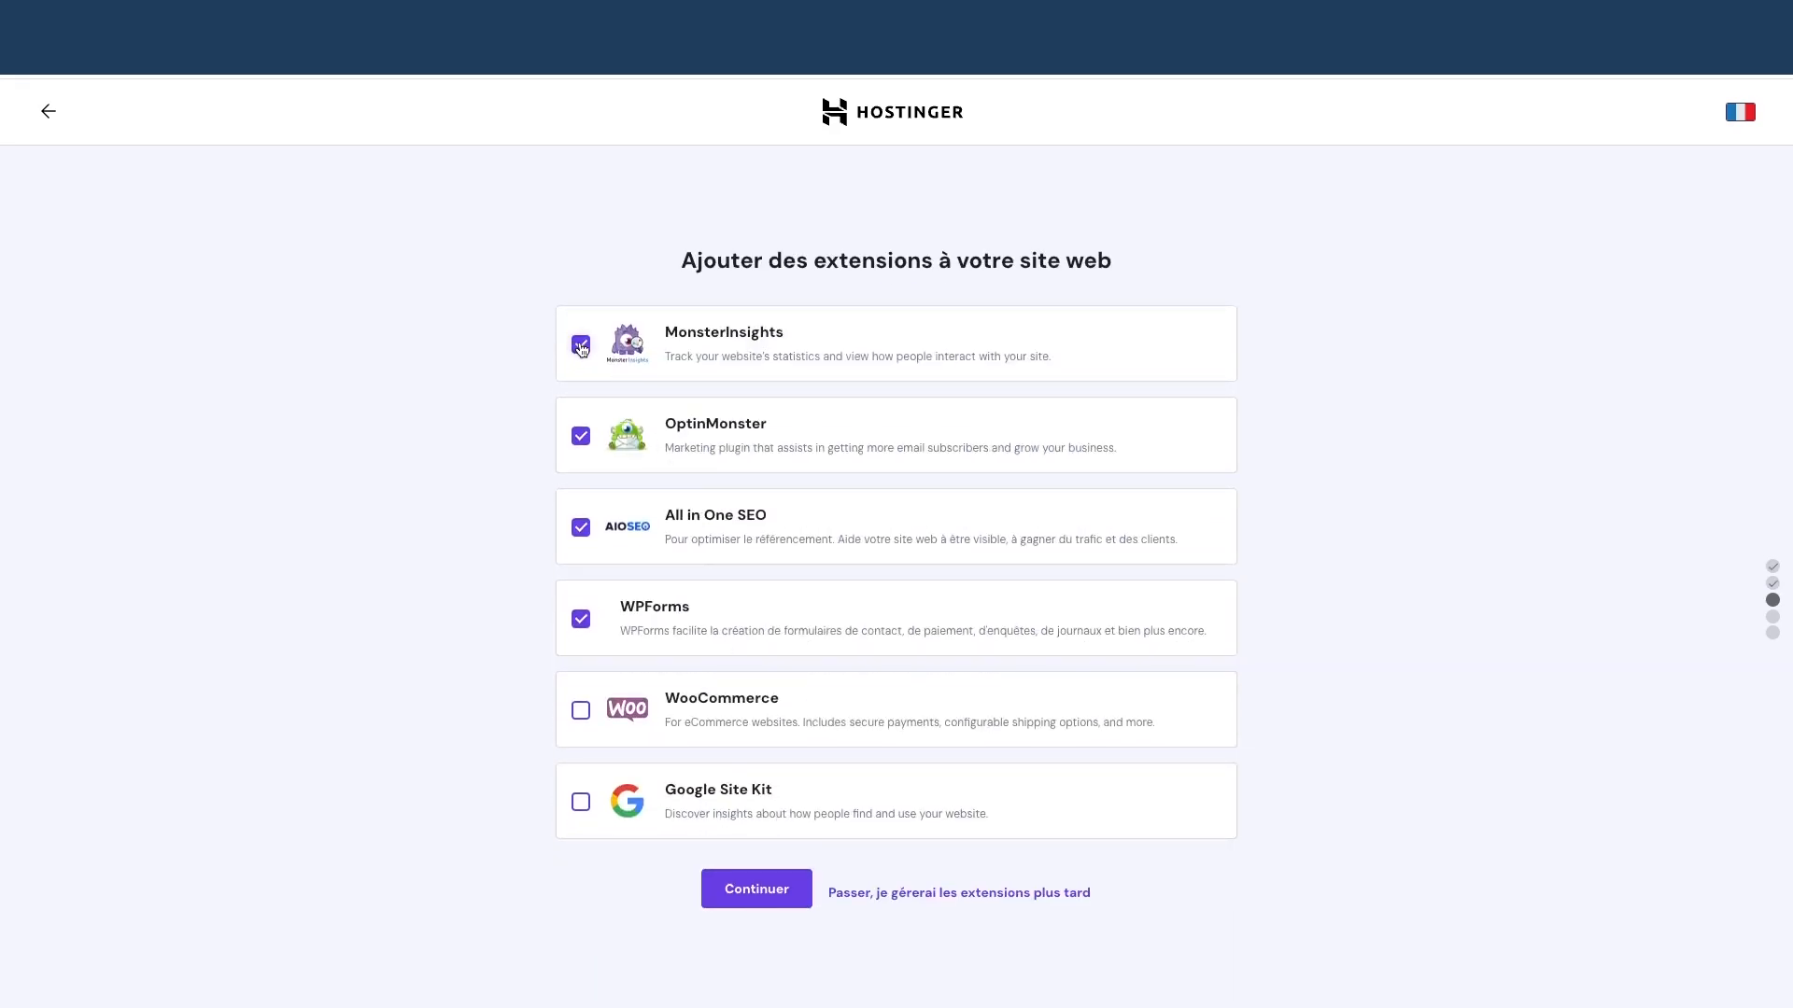
left_click(581, 436)
left_click(581, 528)
left_click(581, 619)
left_click(747, 894)
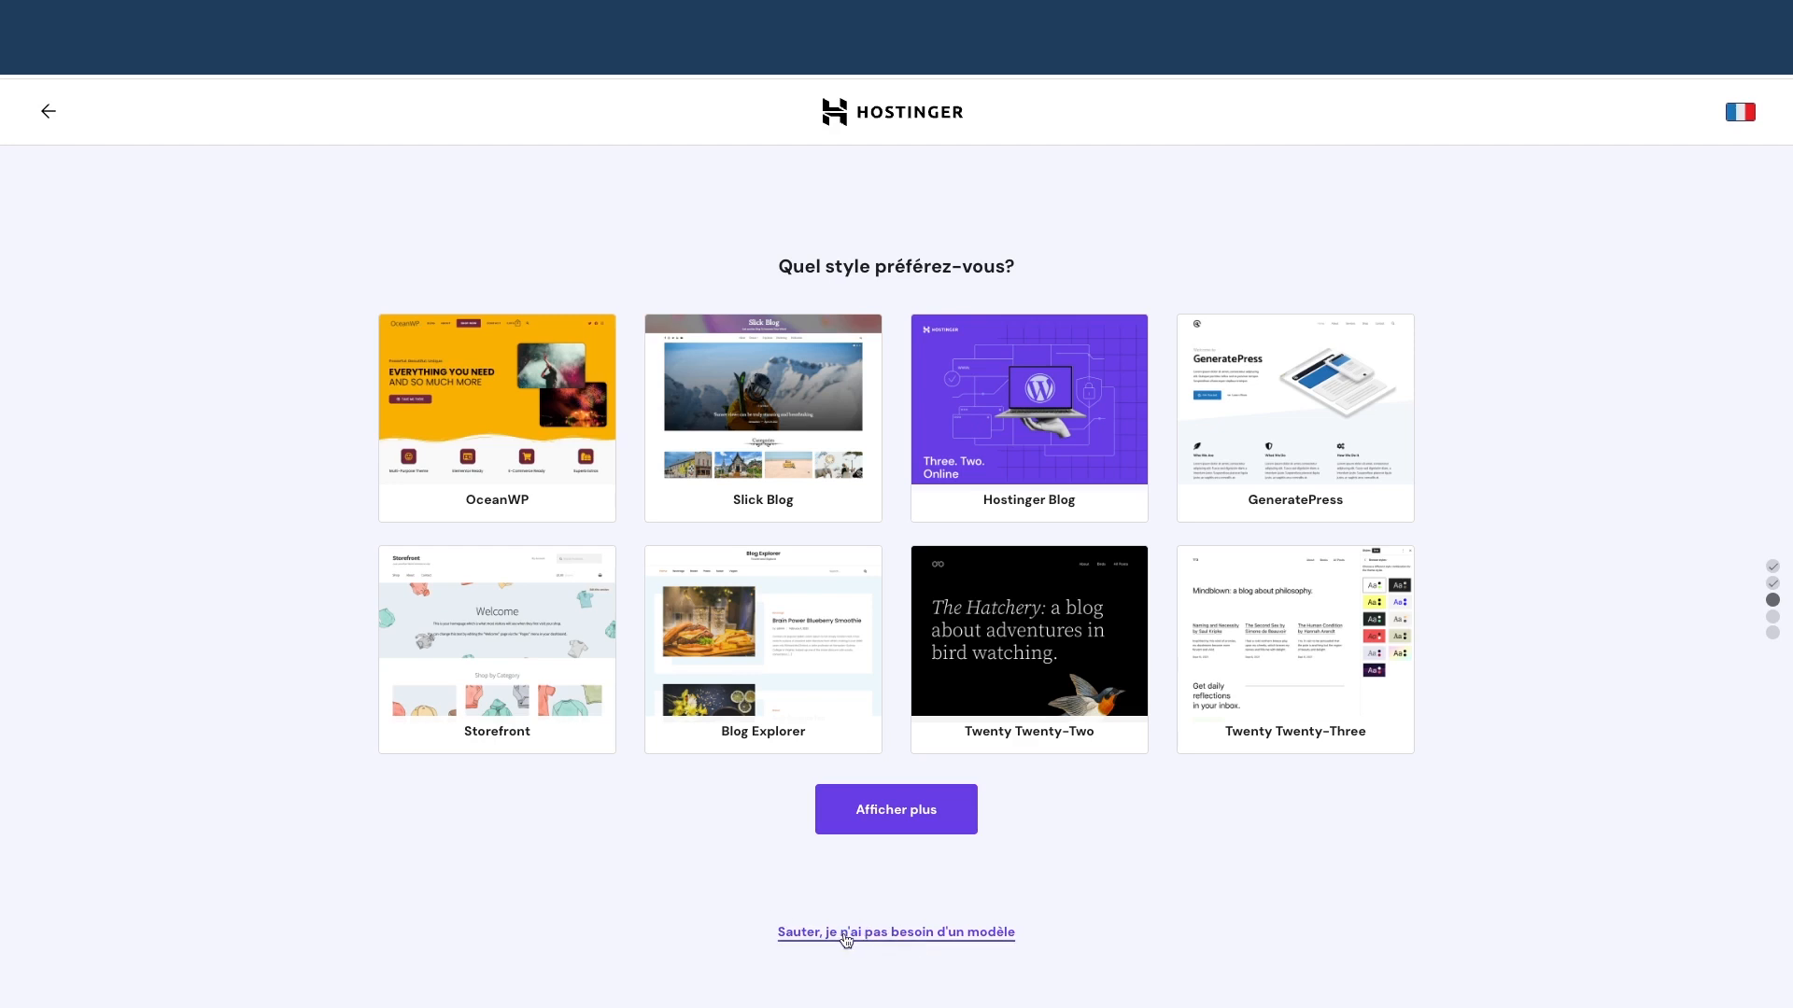
Skip the template and enter brand DigiSelling with description 'DigiSelling aide à créer des site web wordpress.'
left_click(897, 933)
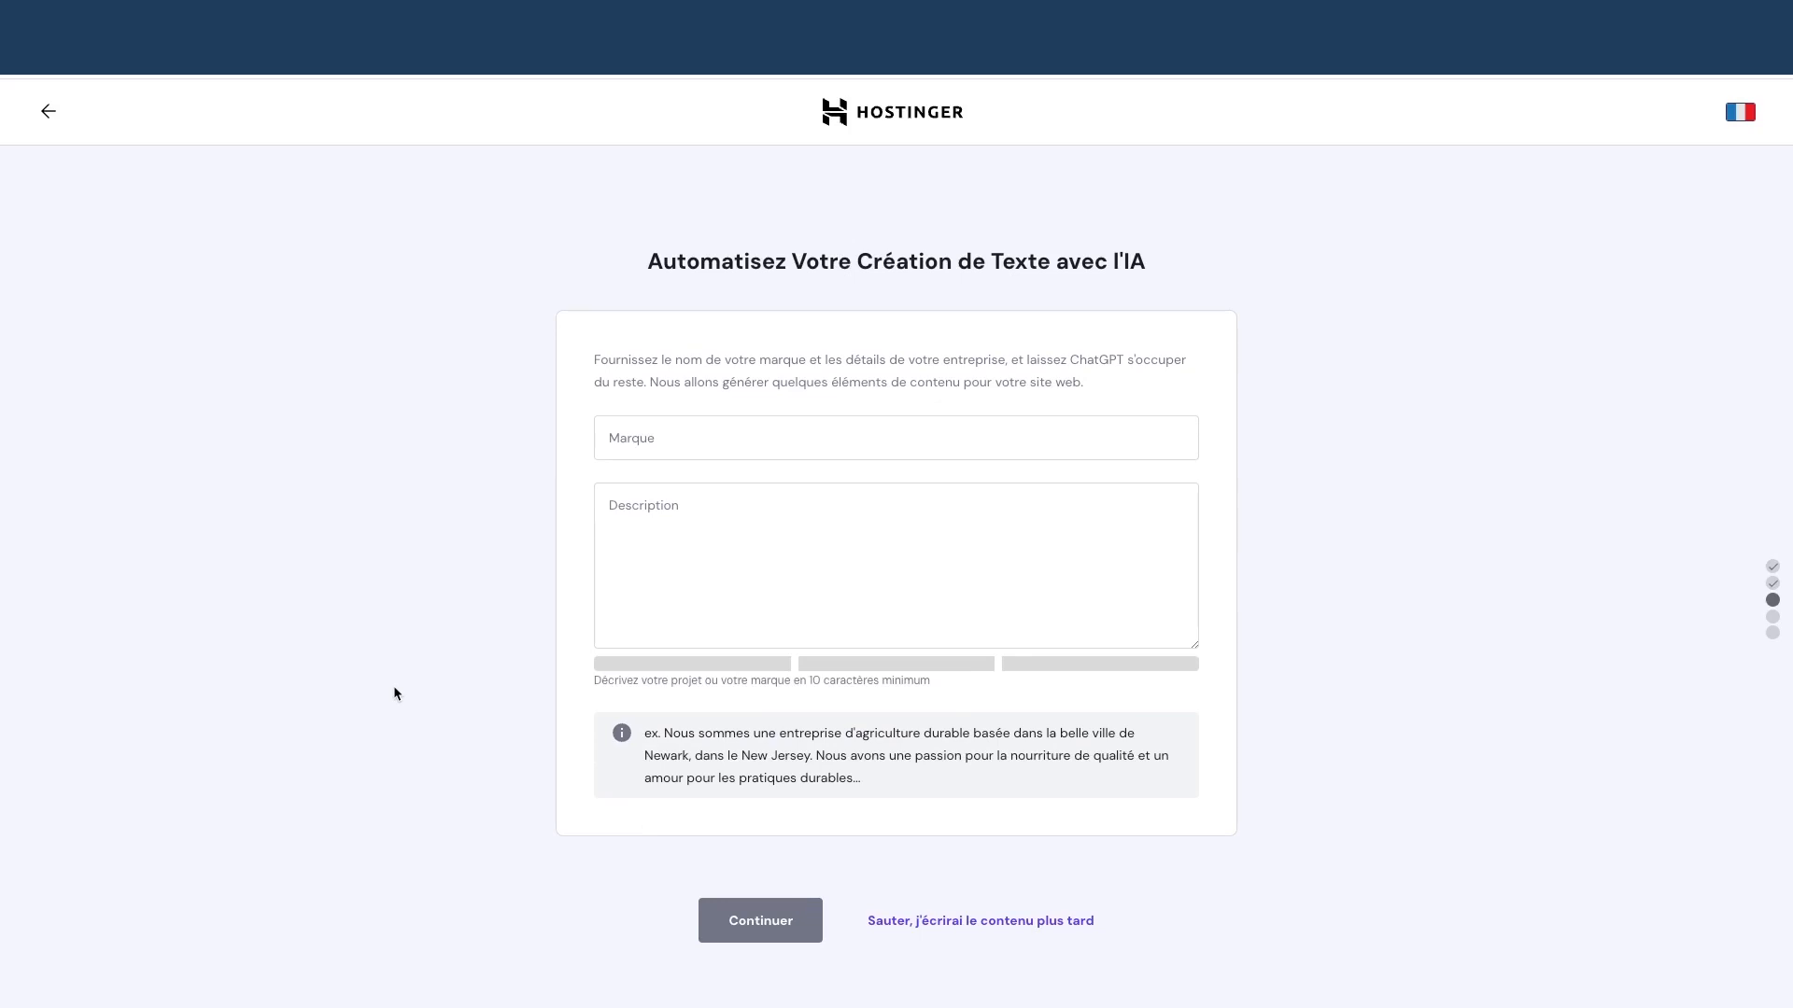
left_click(705, 429)
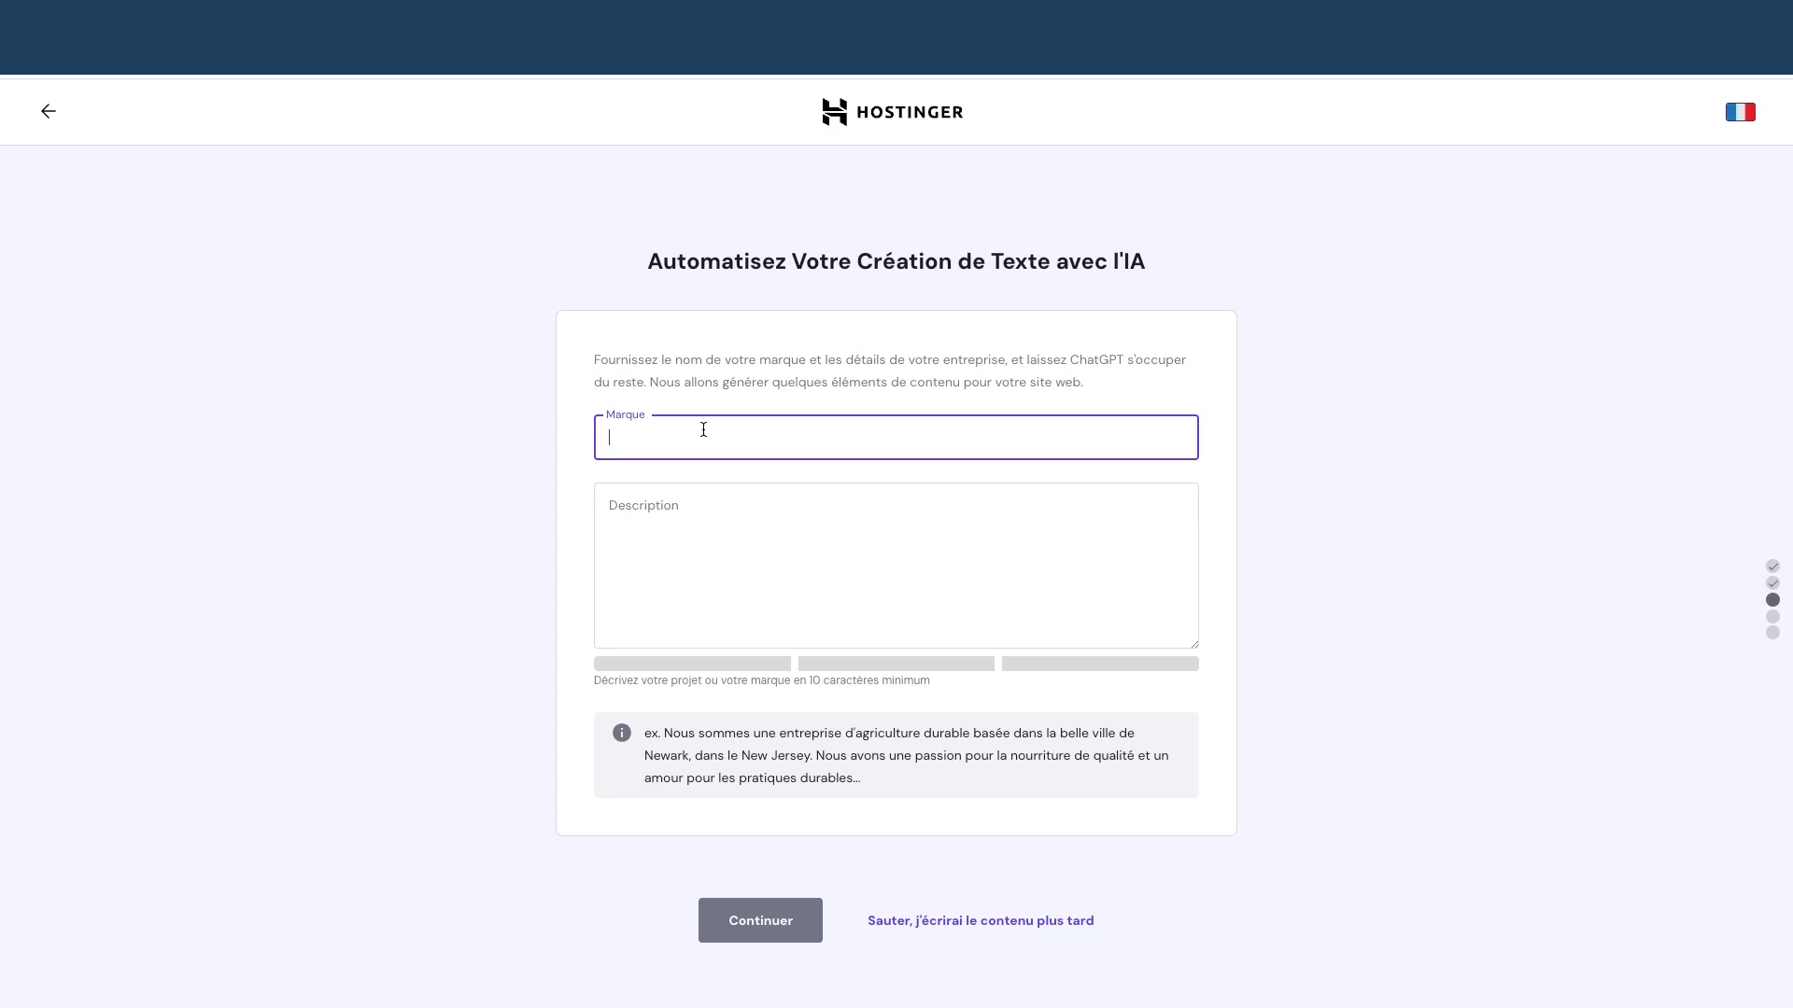
type("DigiSelling")
key("Tab")
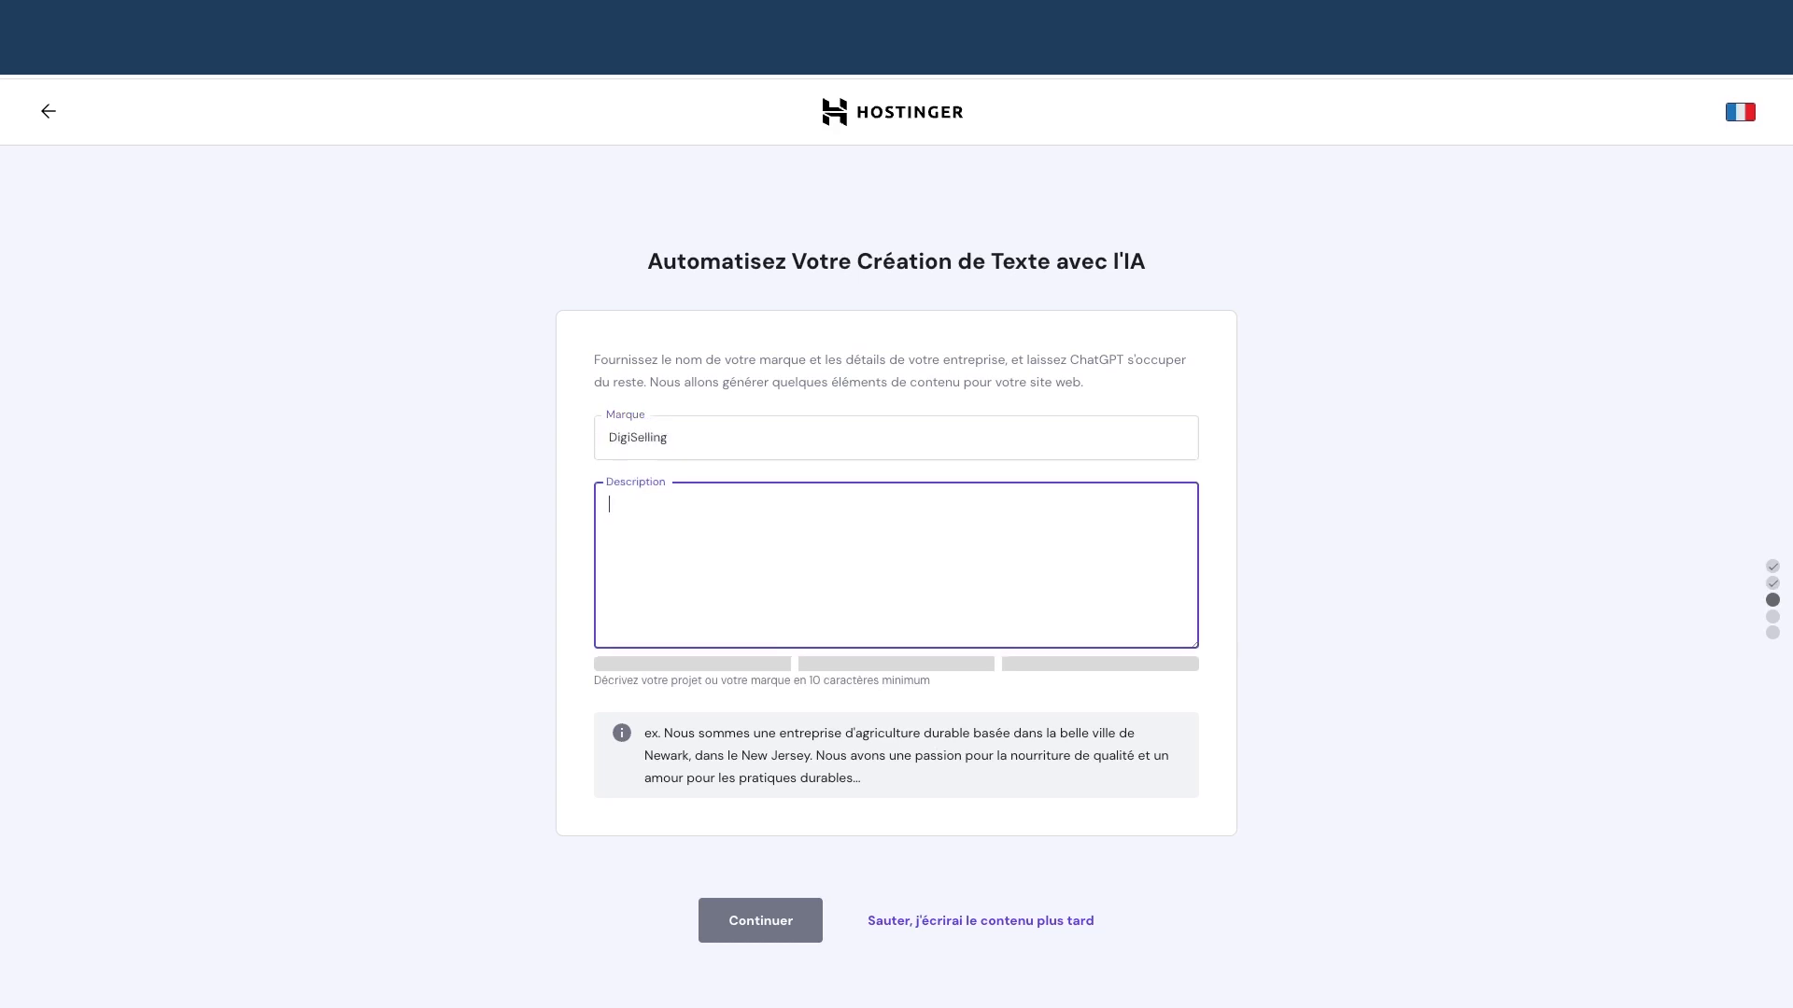
type("DigiSelling aide à créer des")
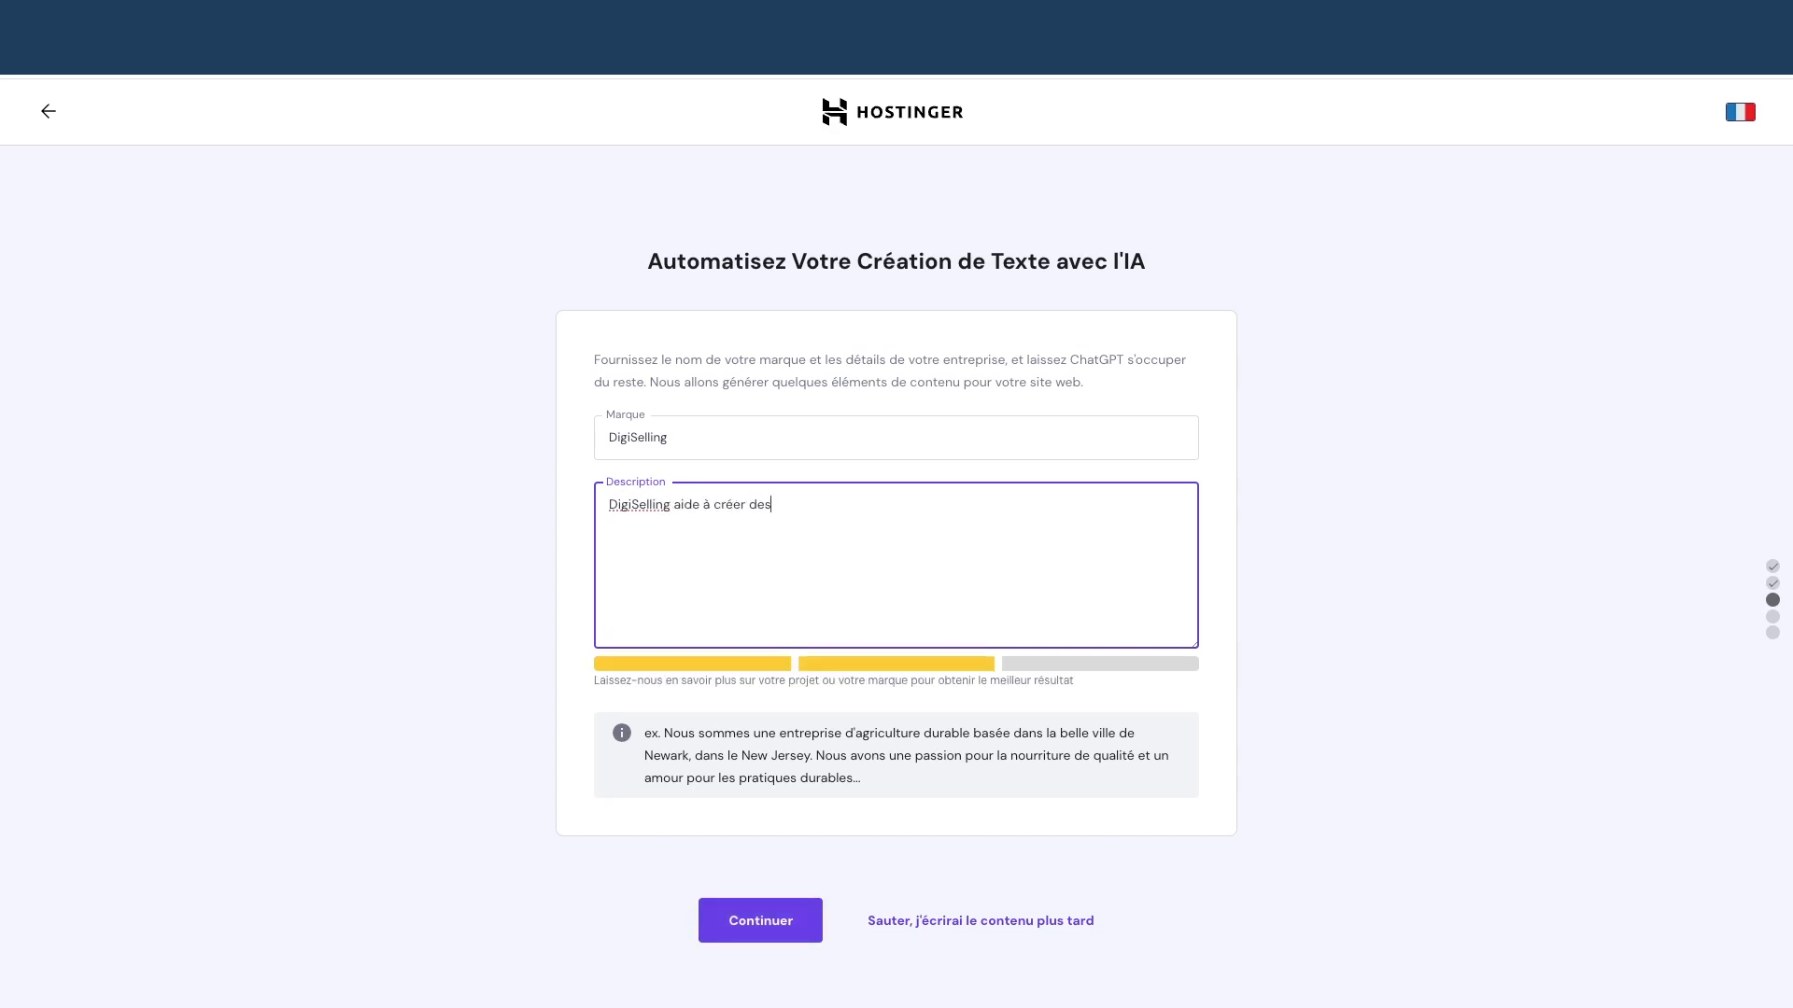
type(" site web wordpress.")
left_click(773, 929)
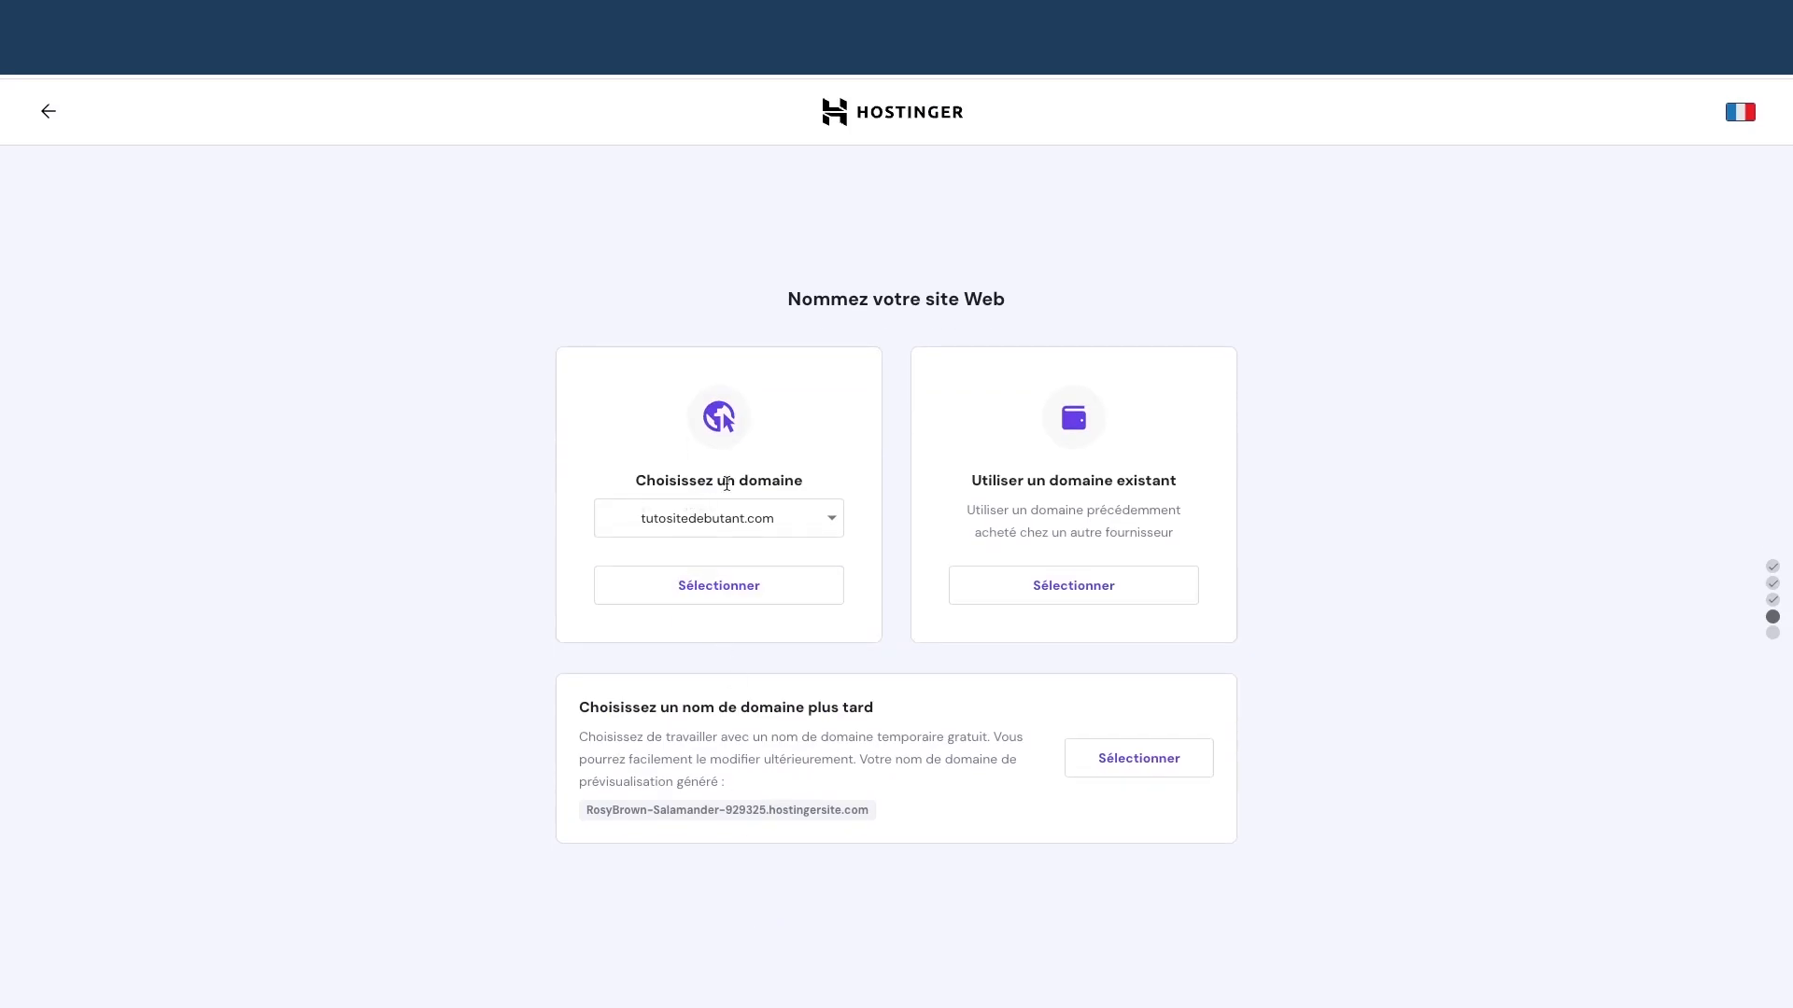
Select tutositewpdebutant.com in the 'Choisissez un domaine' dropdown
left_click(828, 519)
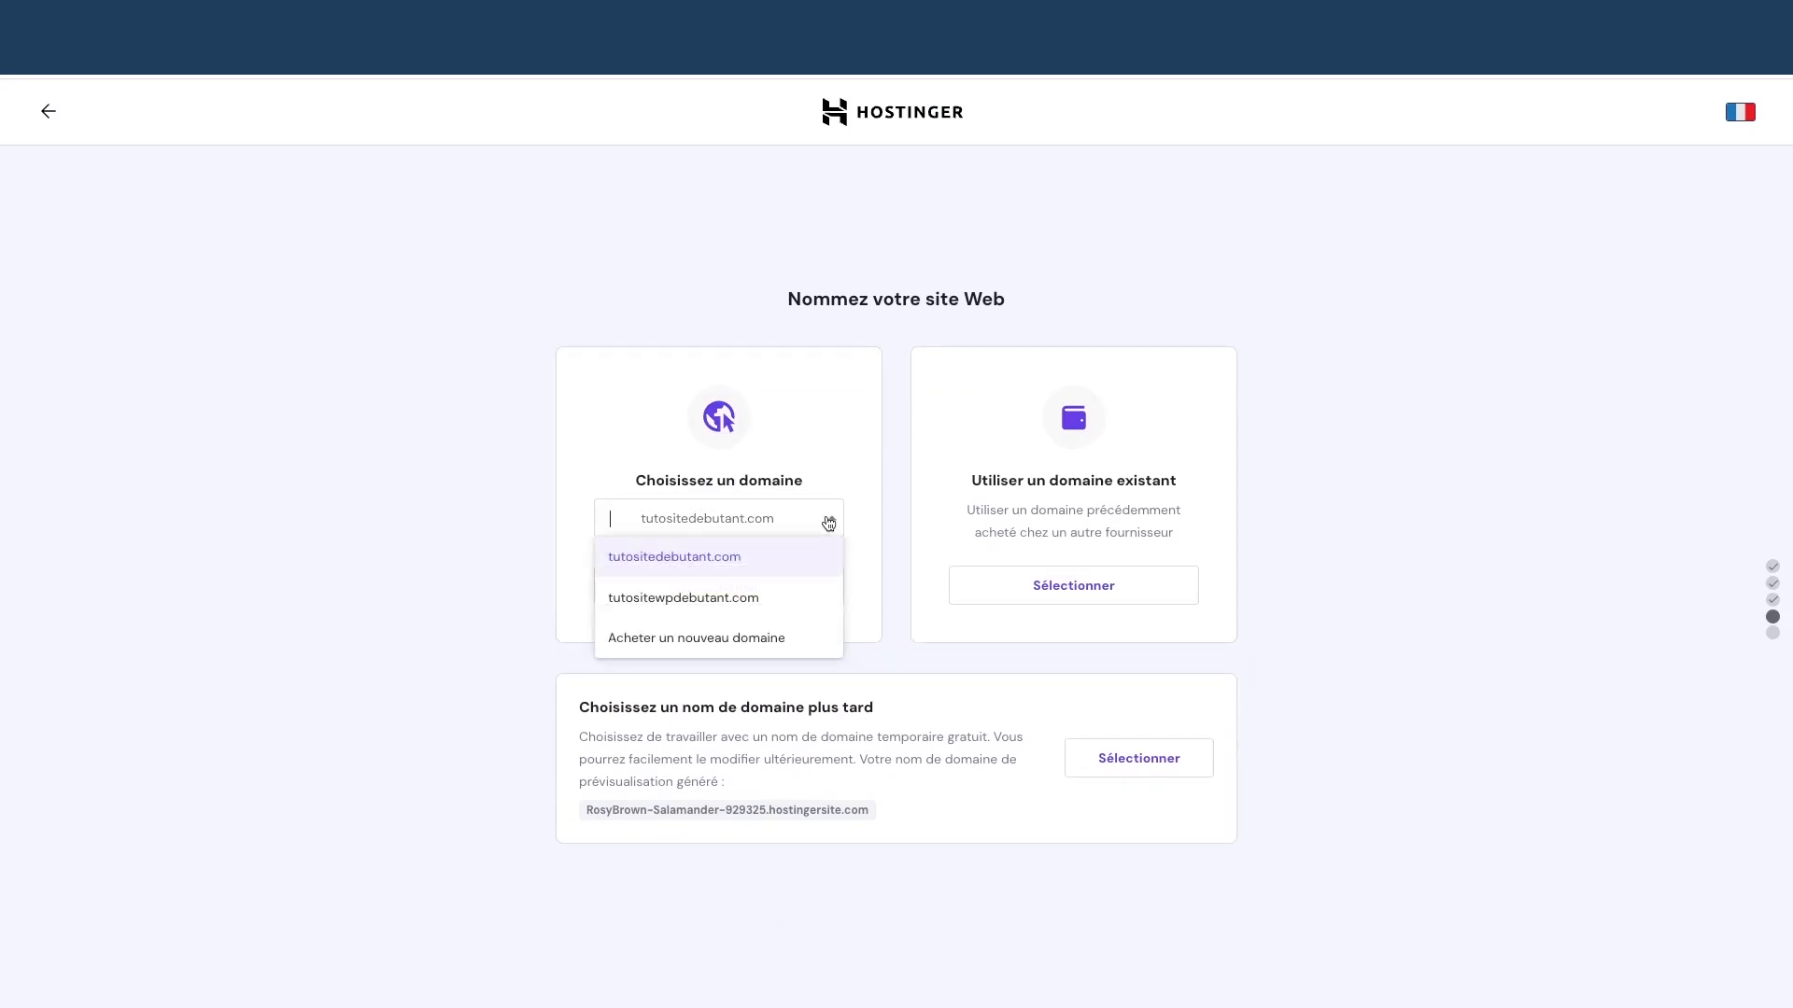
left_click(744, 598)
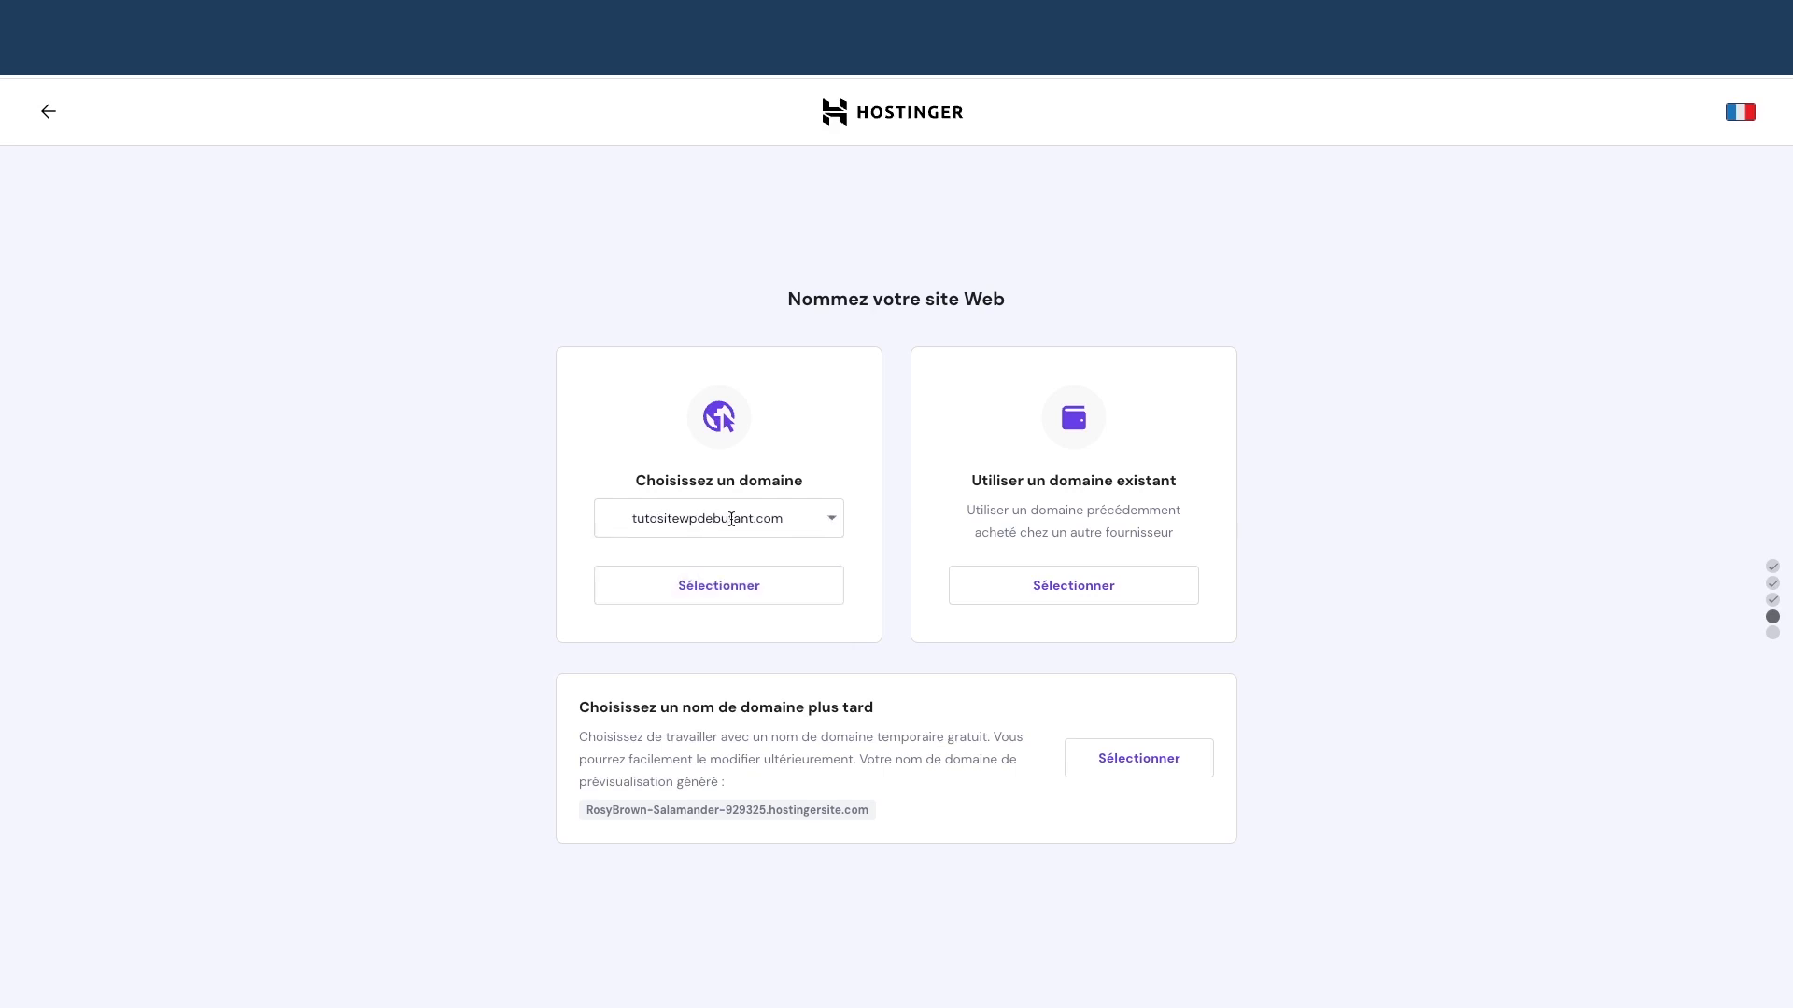
left_click(826, 527)
left_click(704, 592)
Confirm tutositewpdebutant.com and leave the server location at Europe (France)
left_click(743, 588)
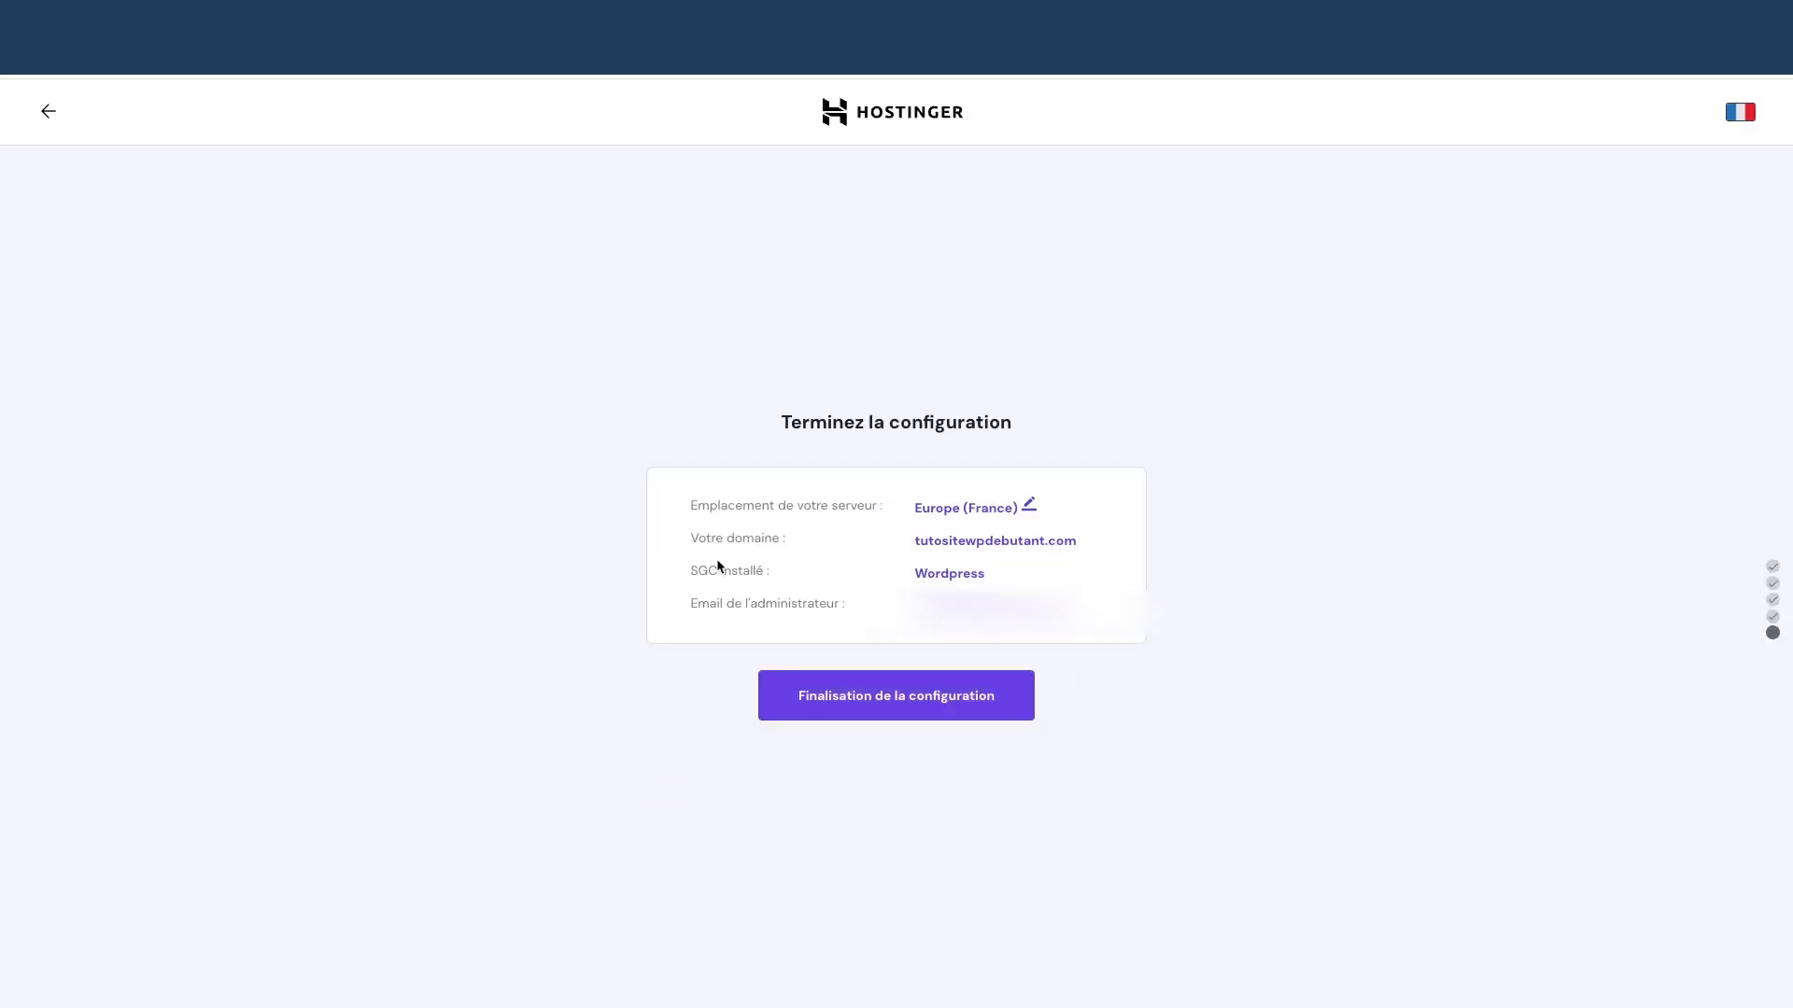
left_click(1028, 507)
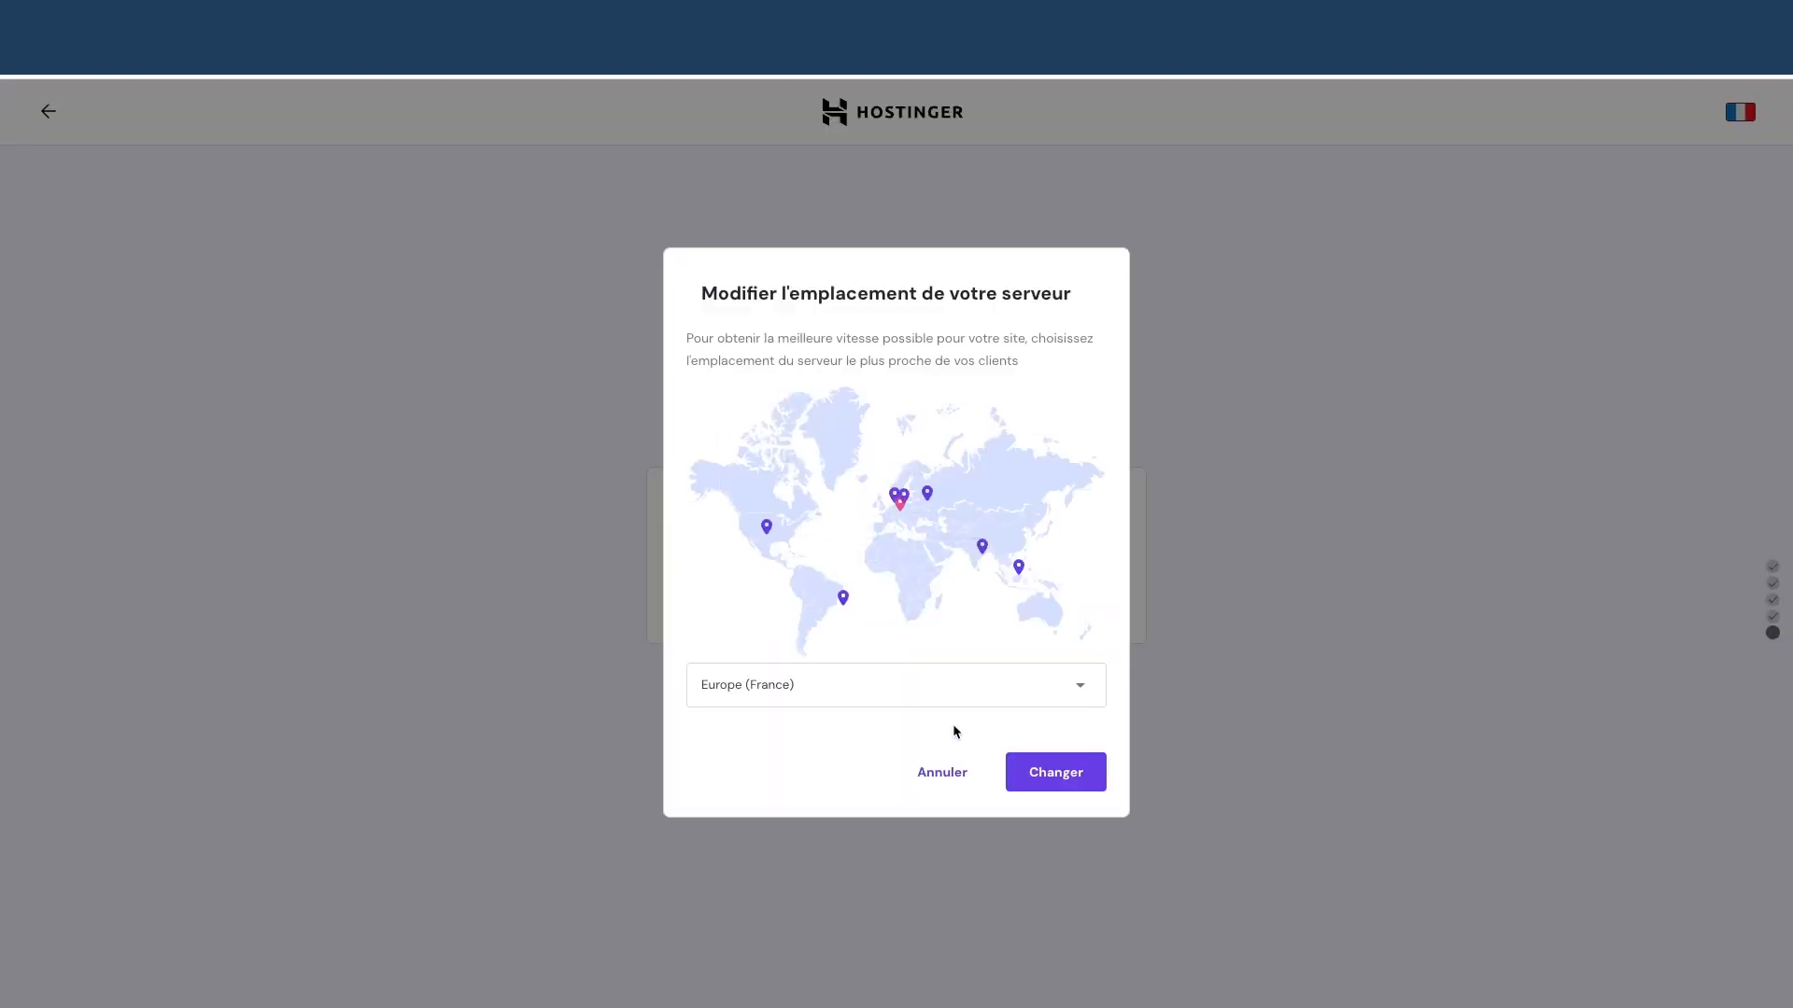
left_click(937, 775)
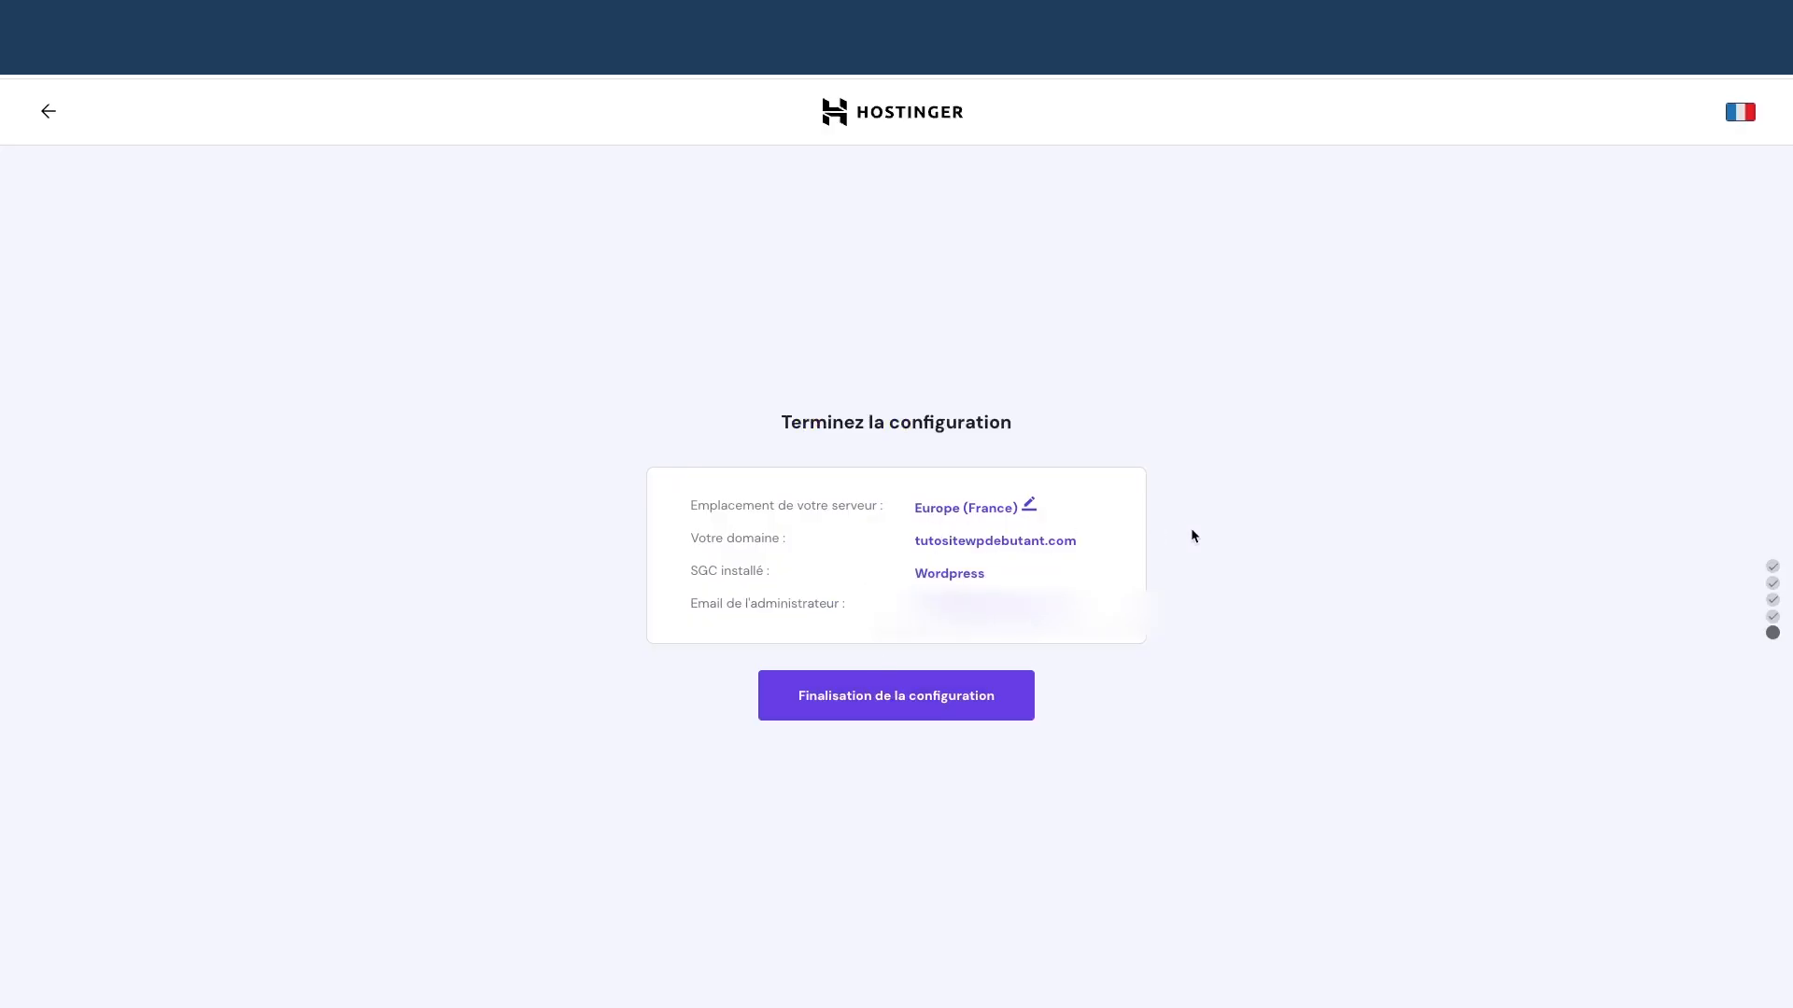
Finalize the WordPress setup and open the Tableau de Bord for tutositewpdebutant.com
left_click(897, 701)
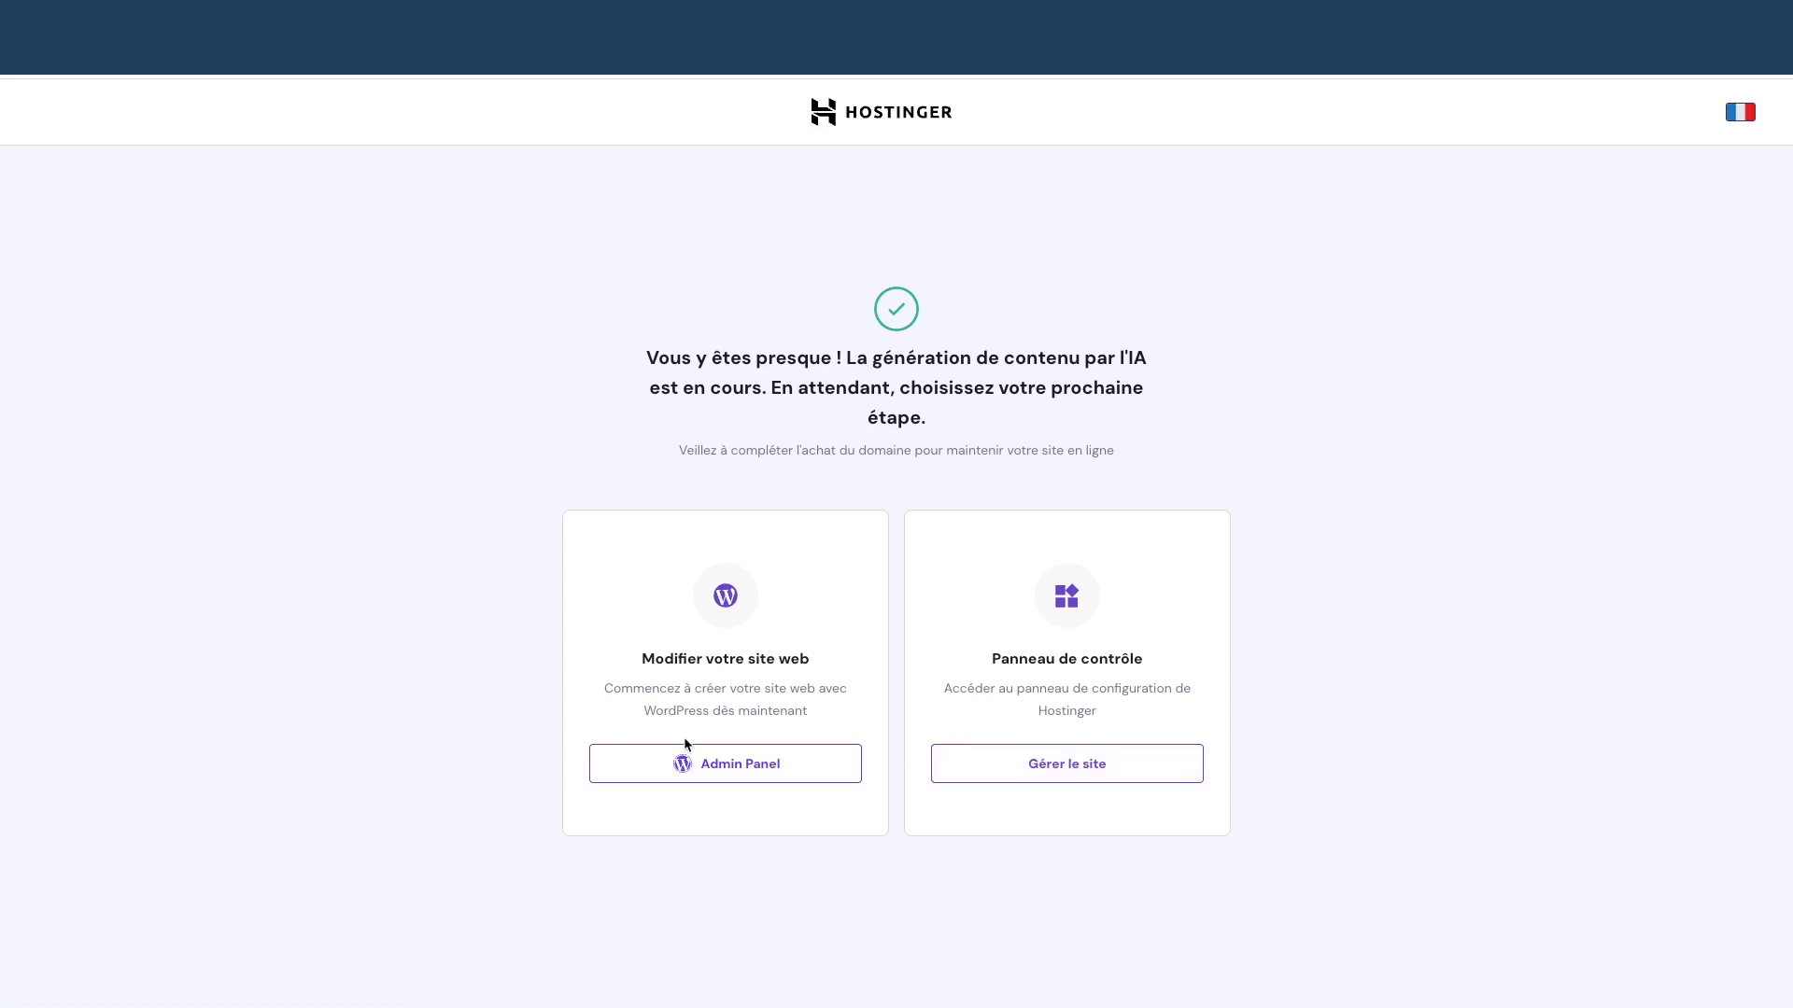
right_click(706, 773)
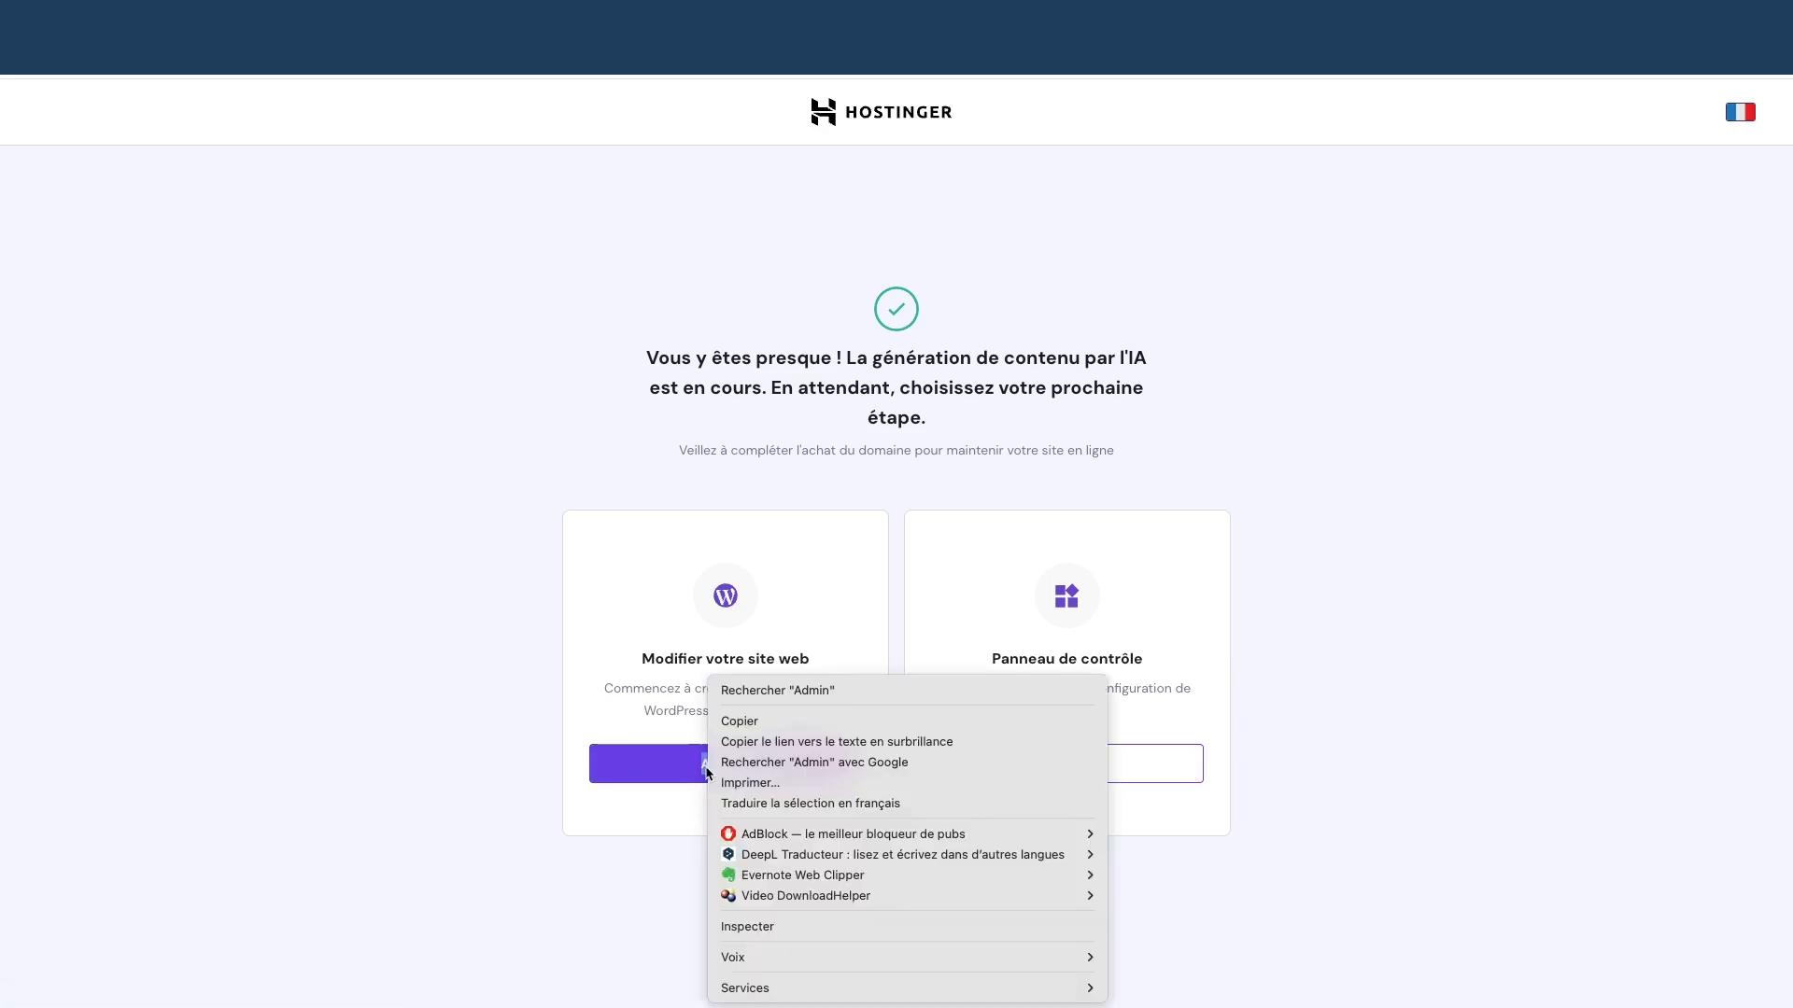
left_click(481, 775)
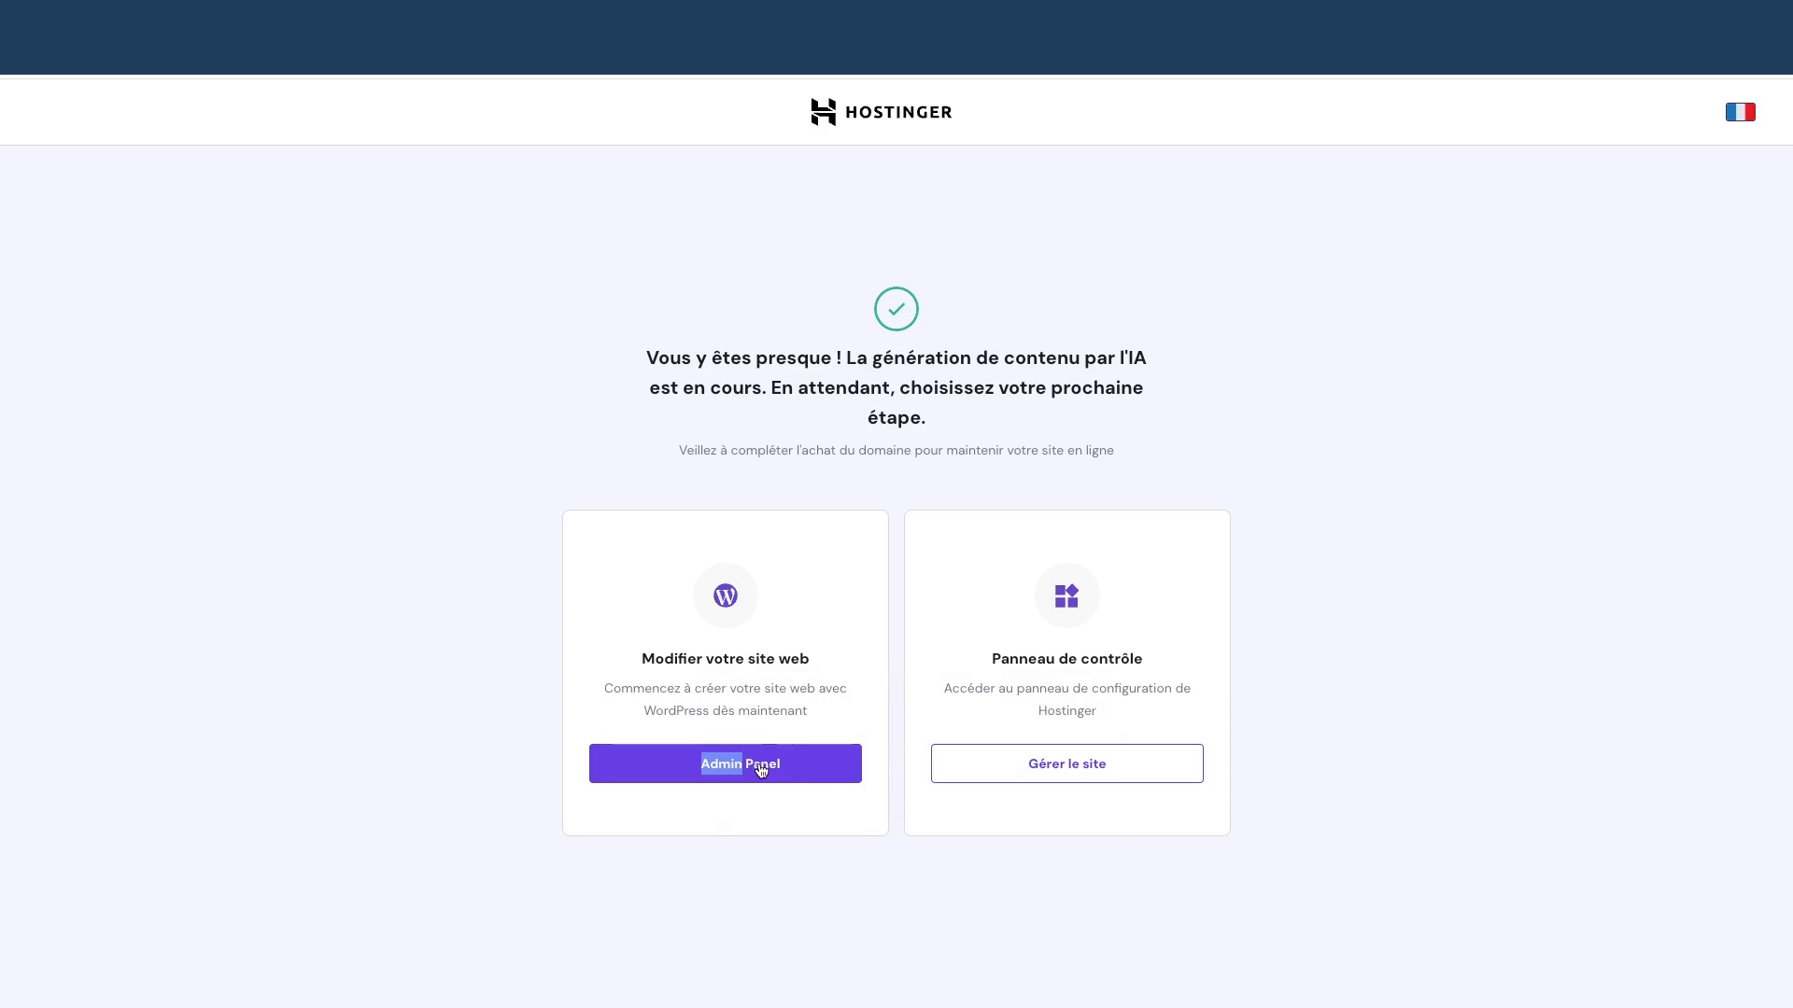
left_click(1016, 773)
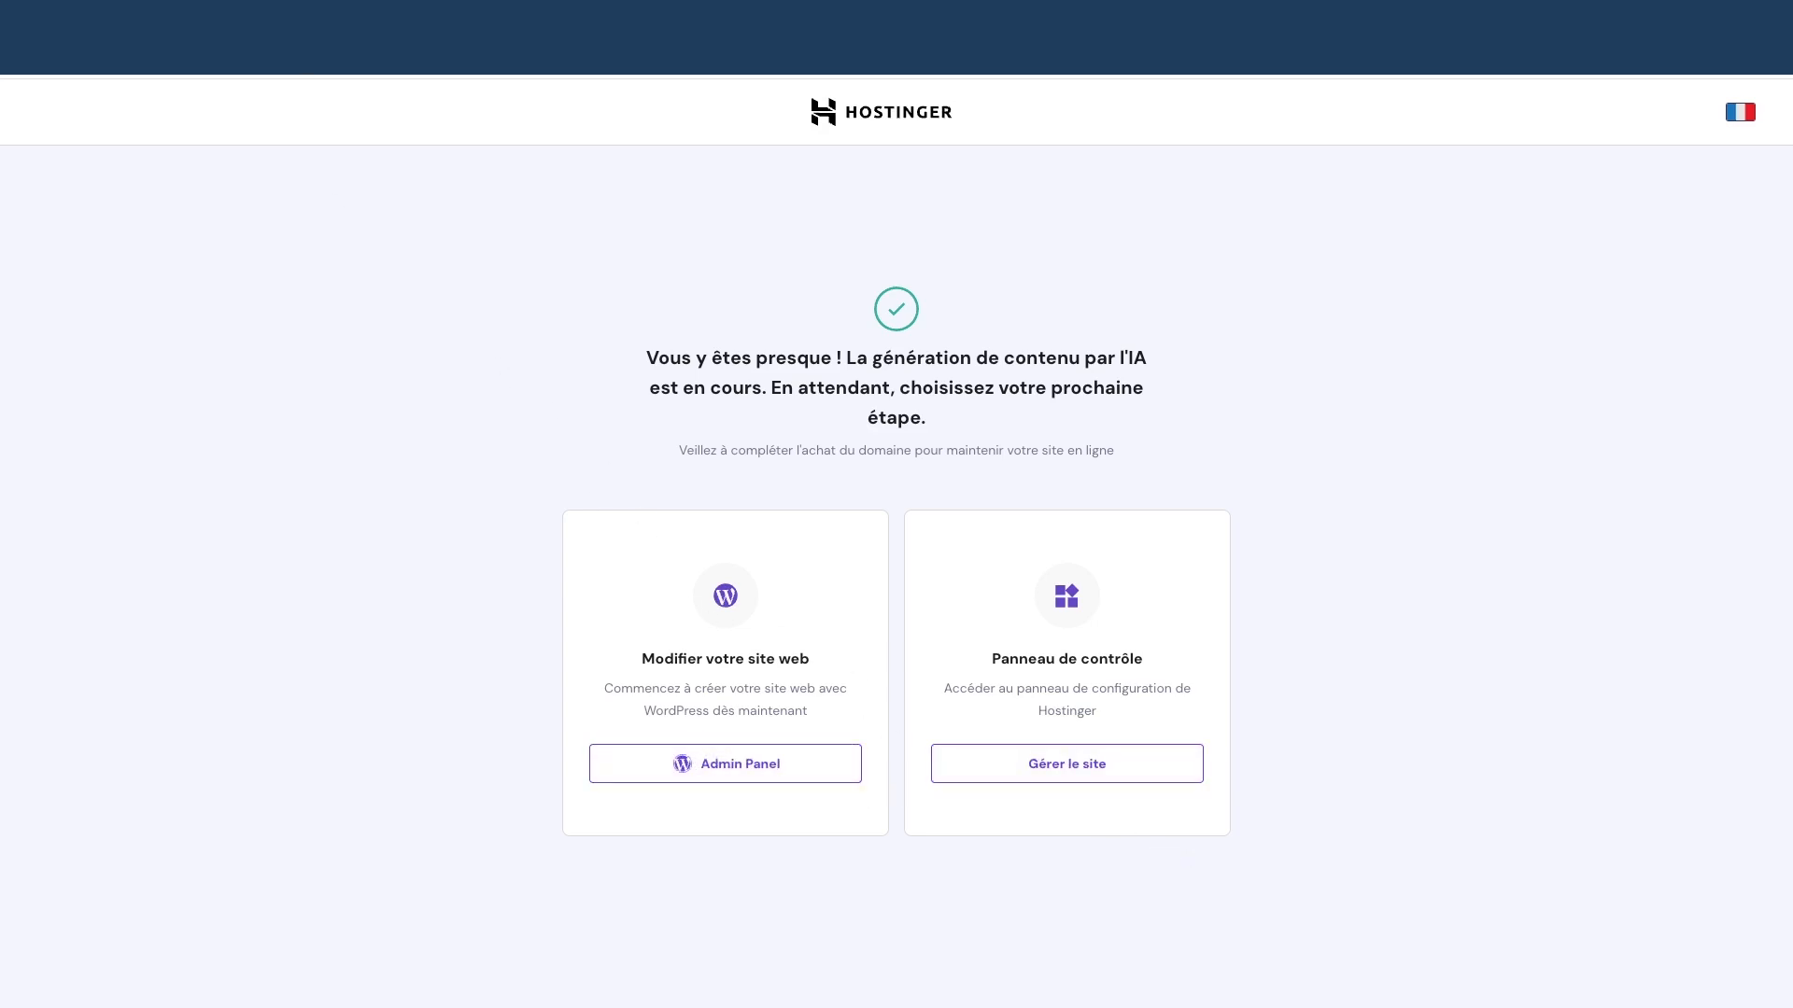
left_click(322, 19)
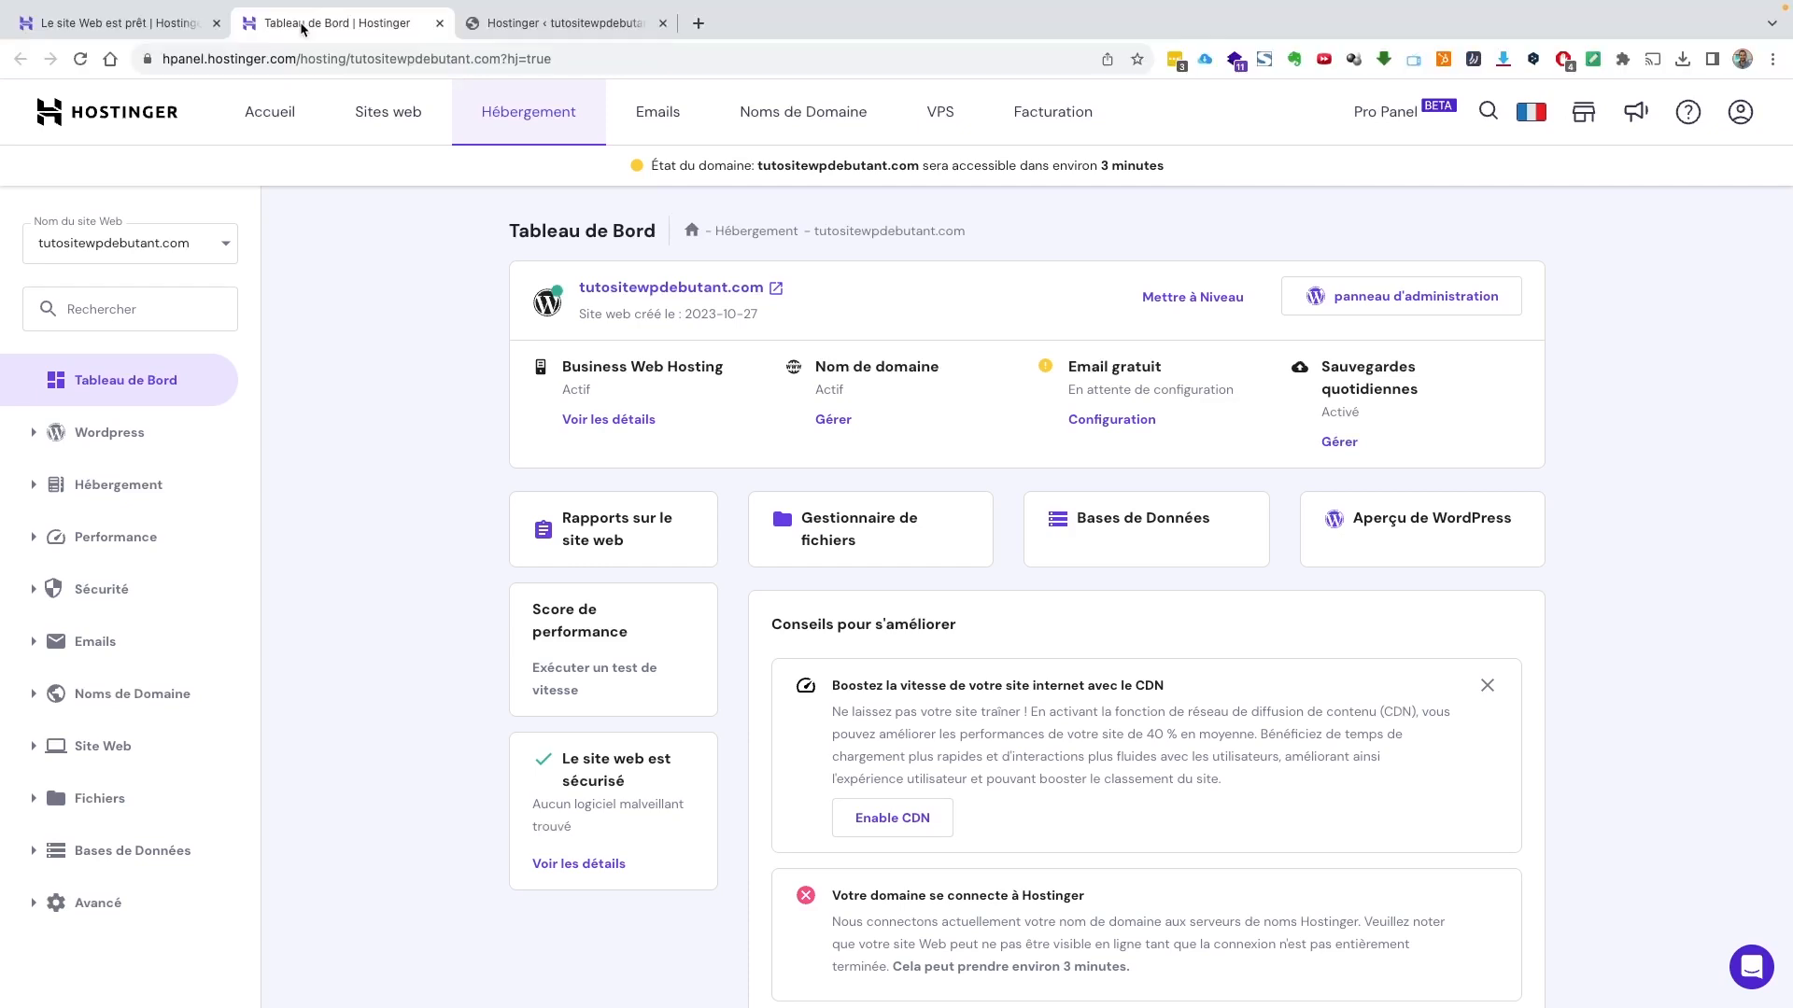
View the site's still-empty Sauvegardes backups page under Fichiers, then go to the WordPress admin
left_click(164, 24)
left_click(362, 25)
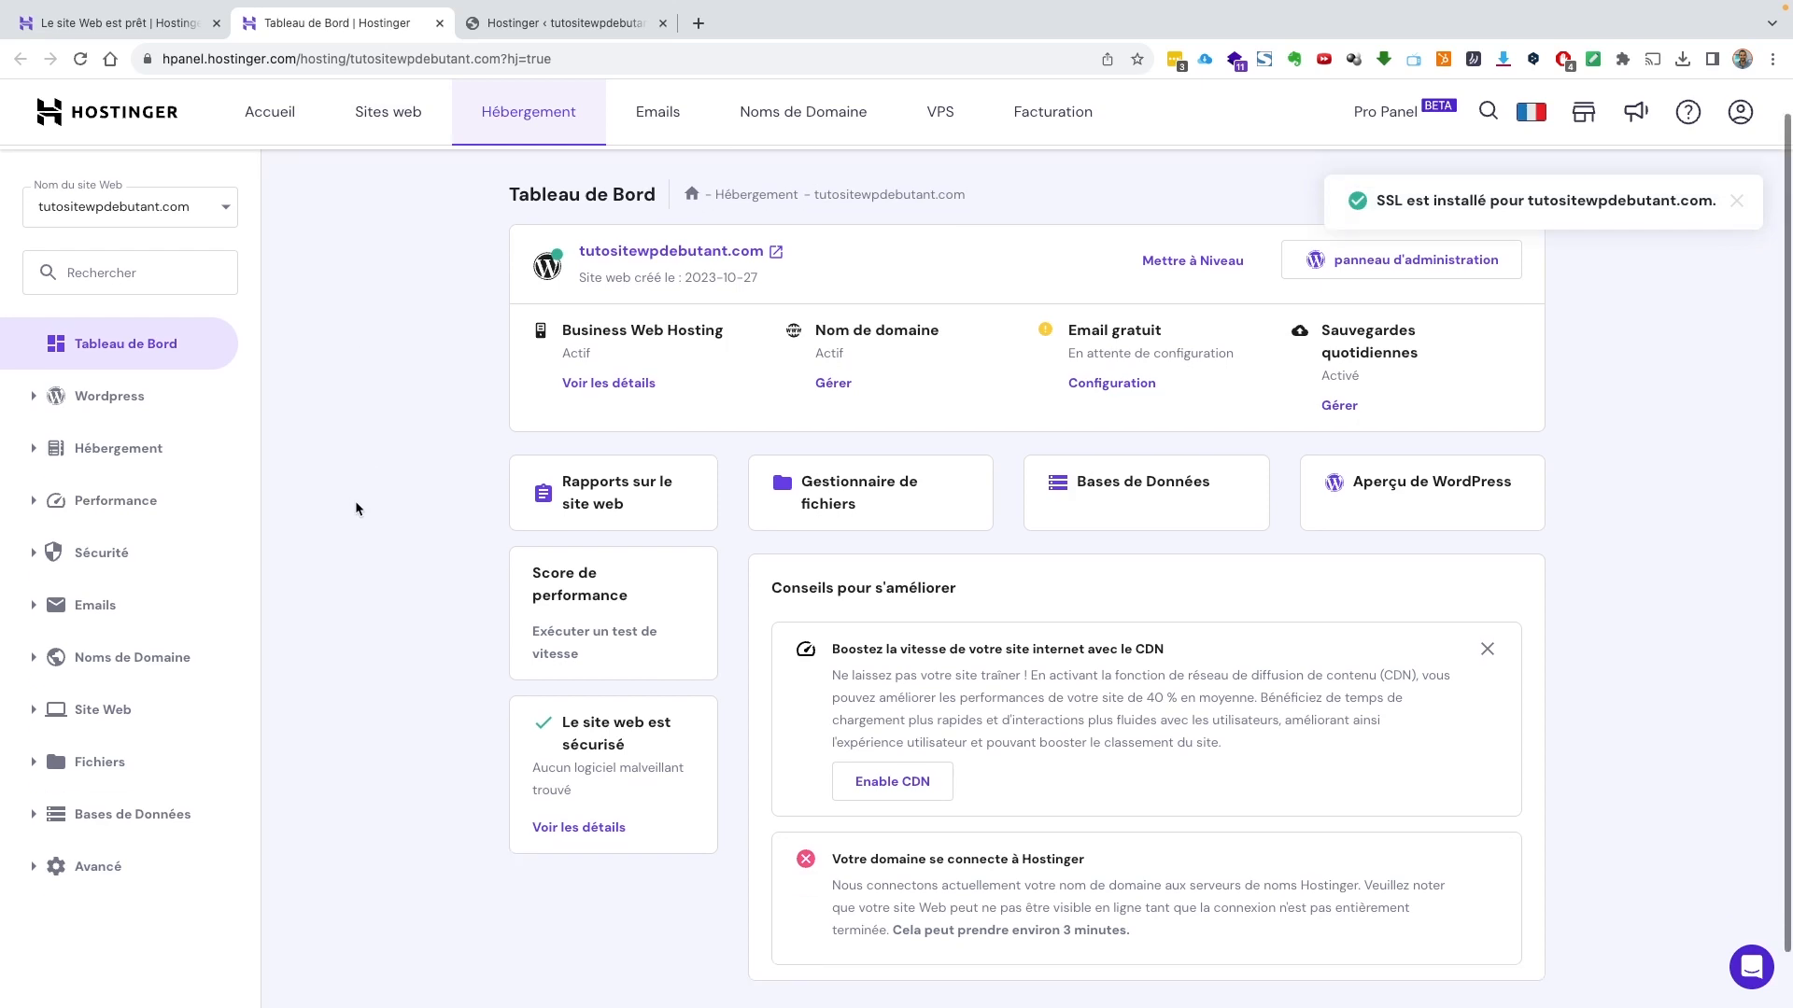
left_click(101, 764)
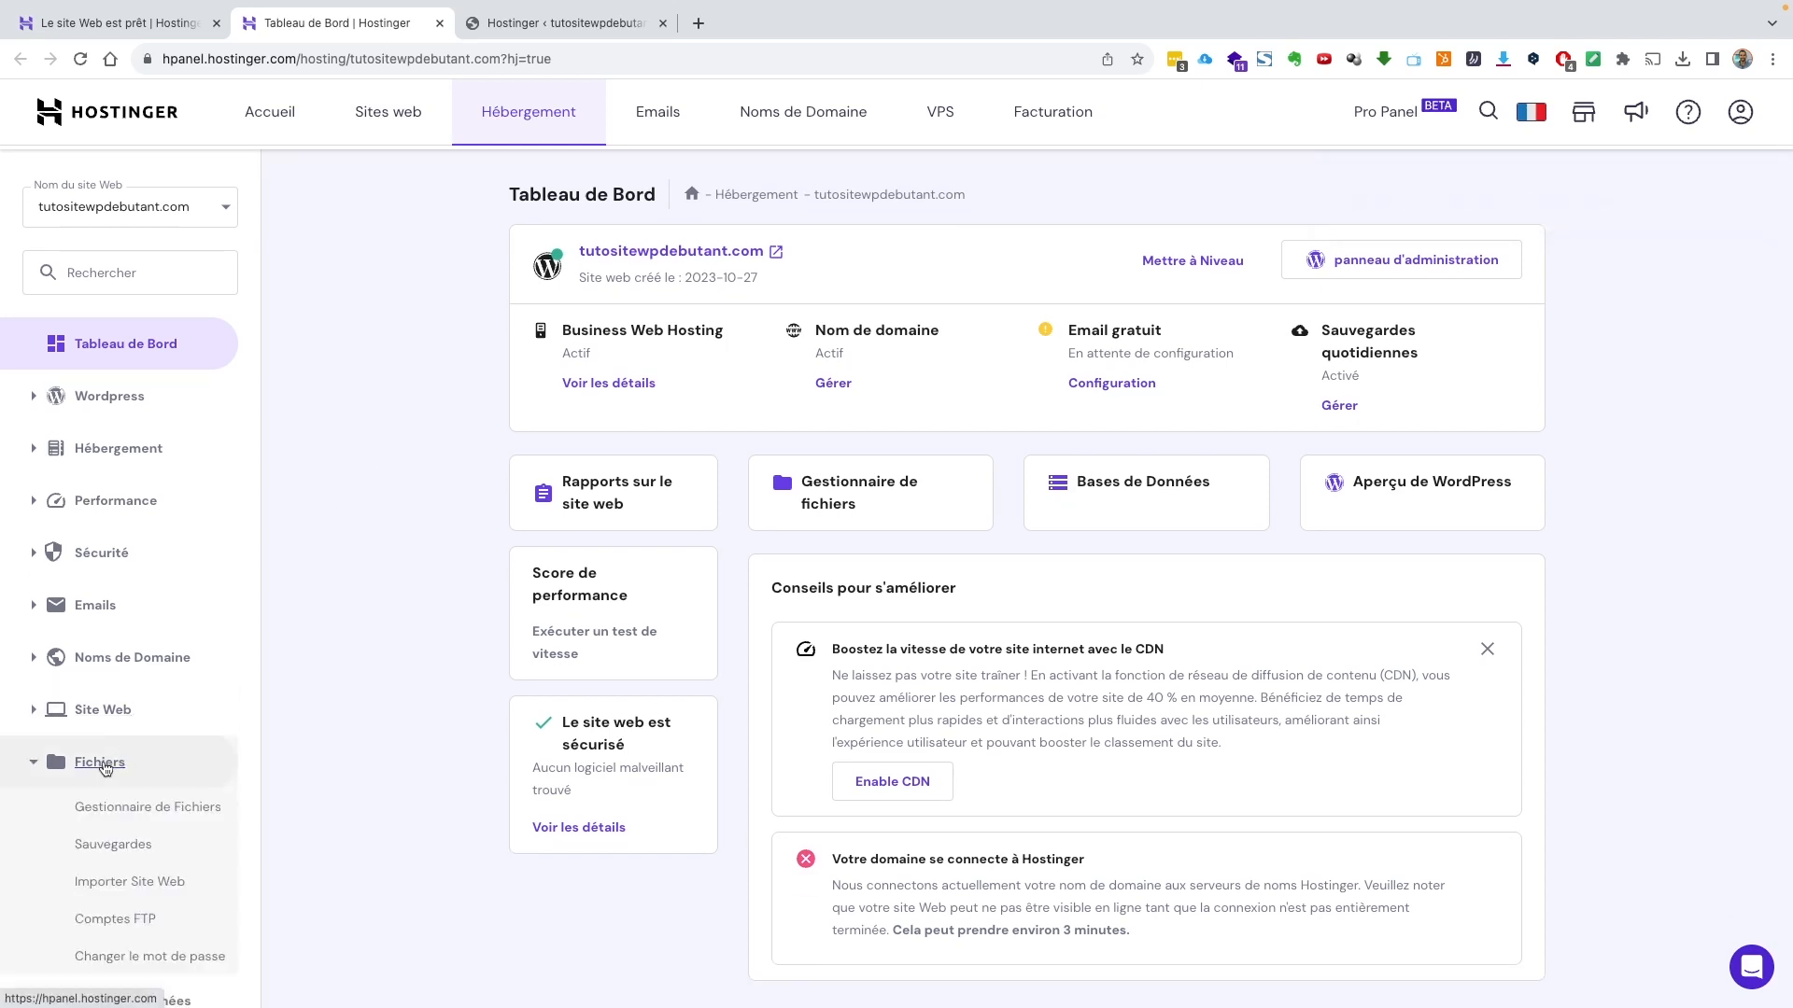
left_click(133, 844)
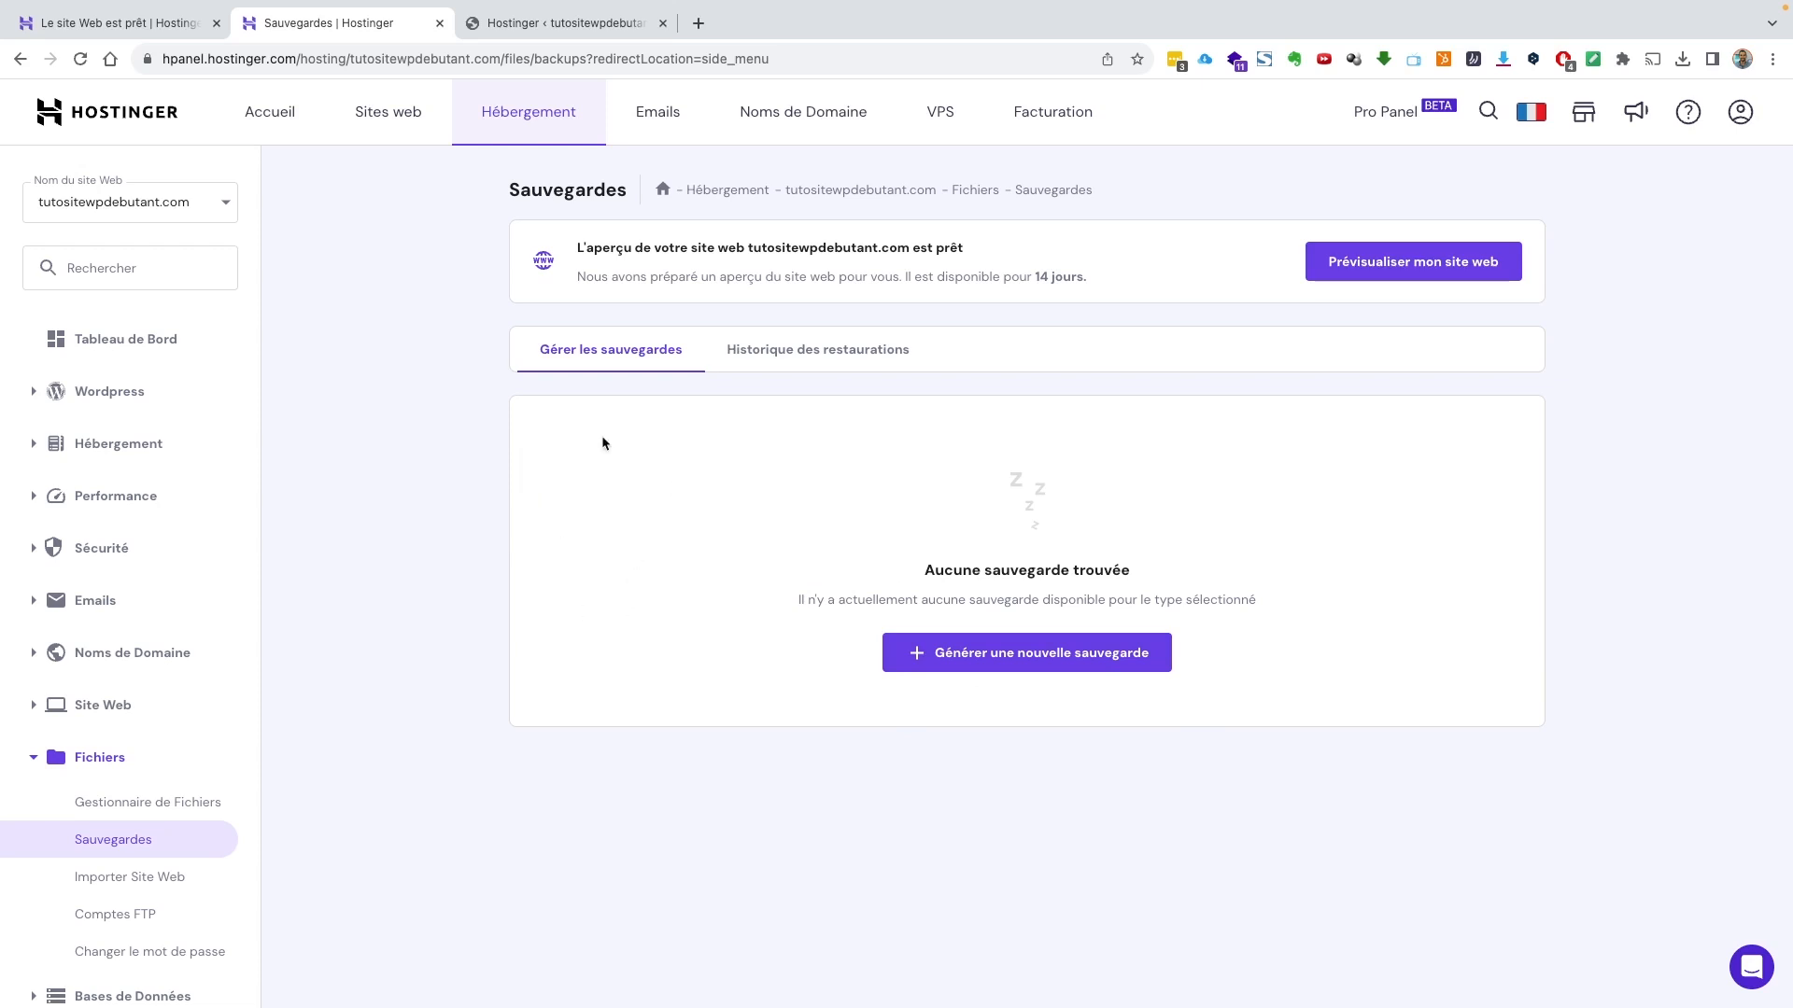
left_click(549, 26)
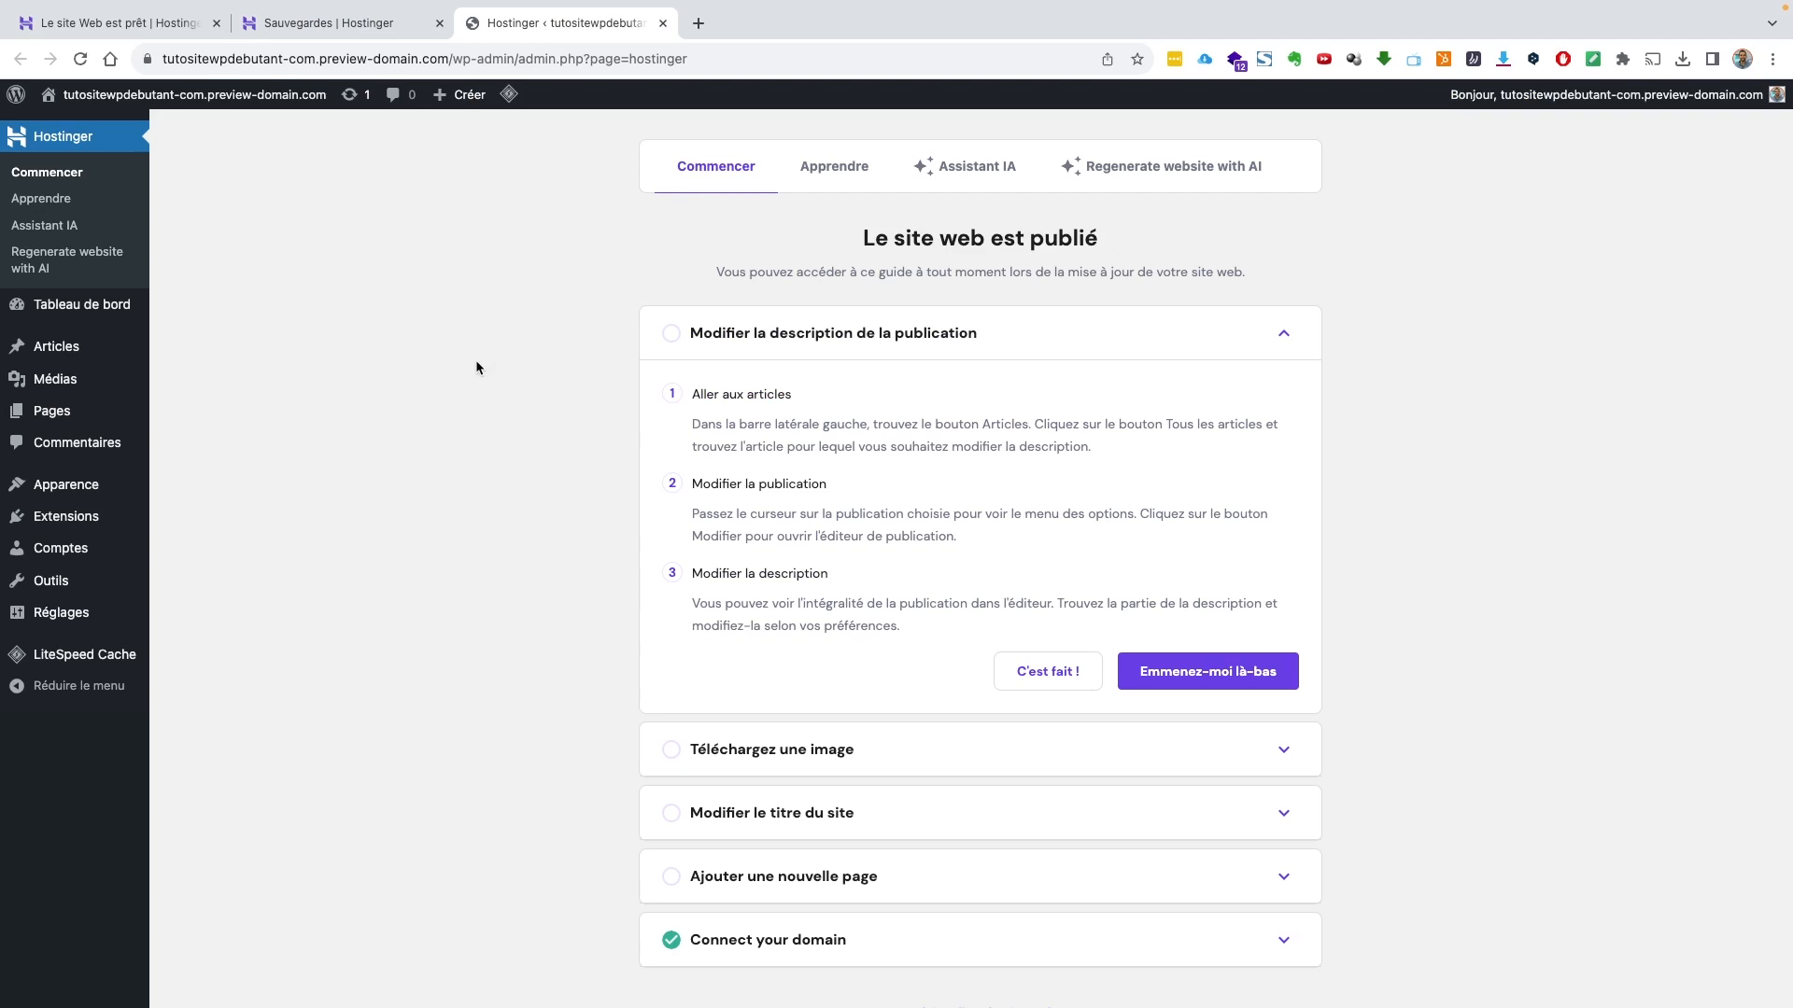
scroll(515, 387, "down", 1)
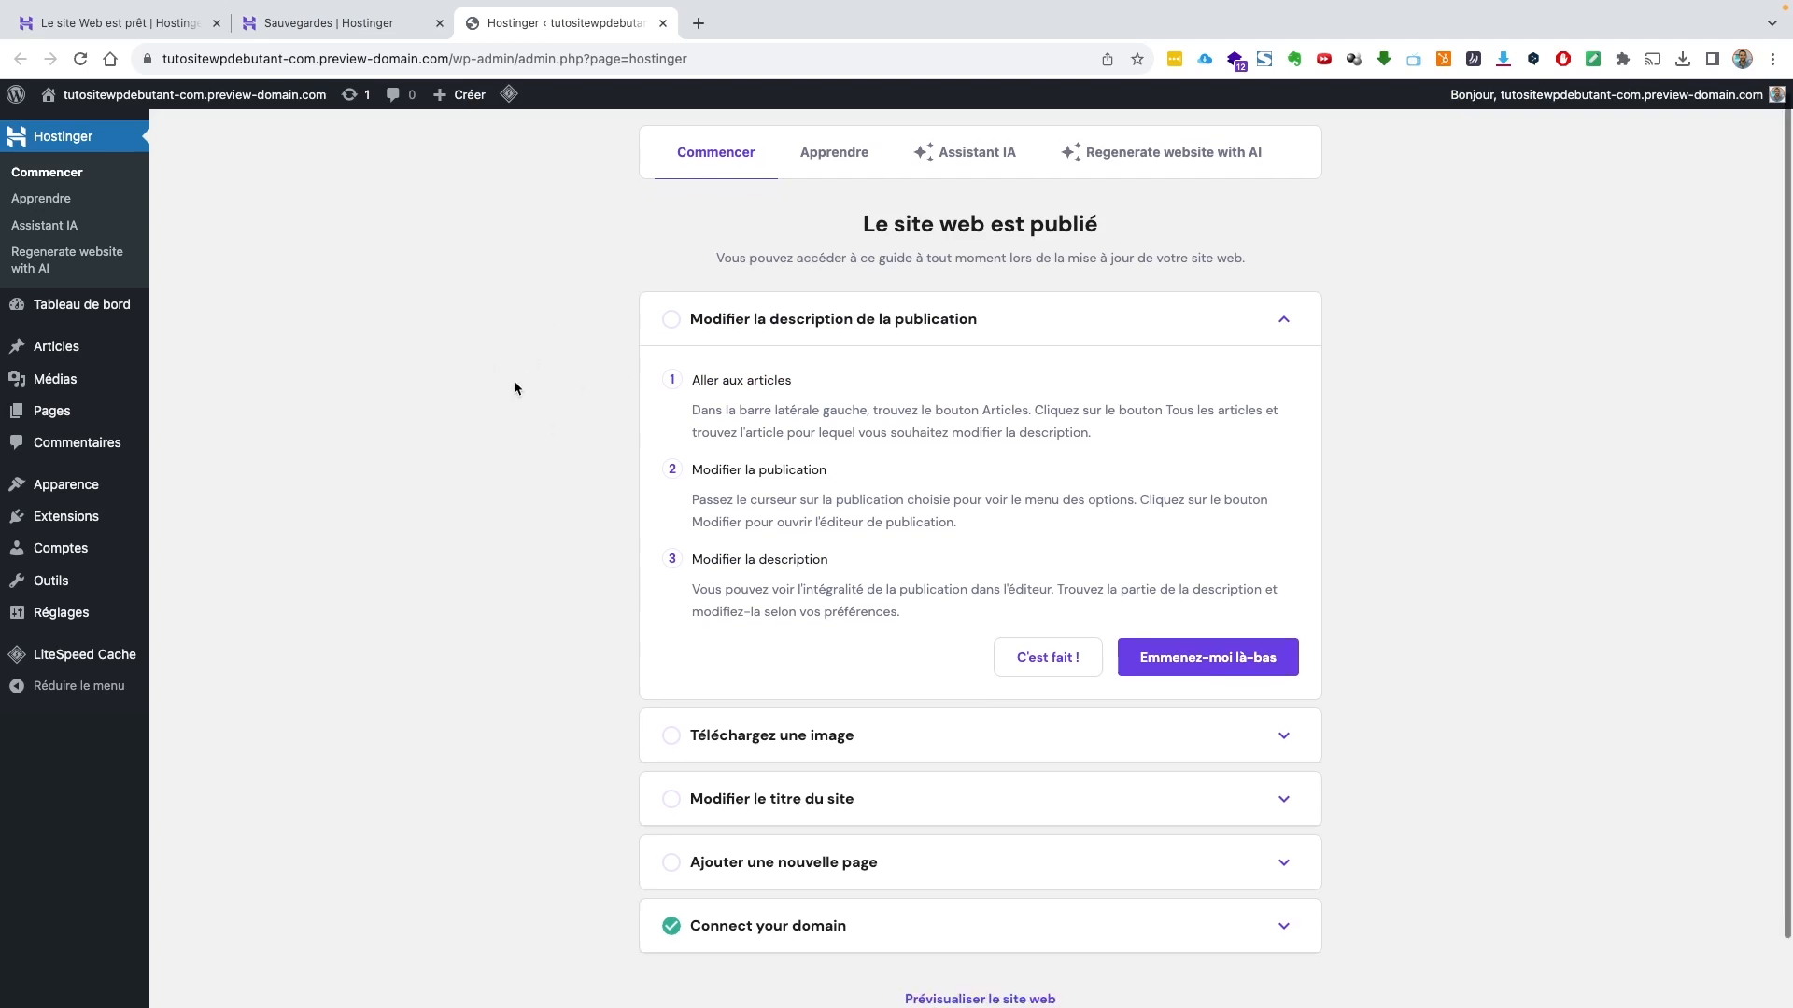
scroll(514, 387, "up", 1)
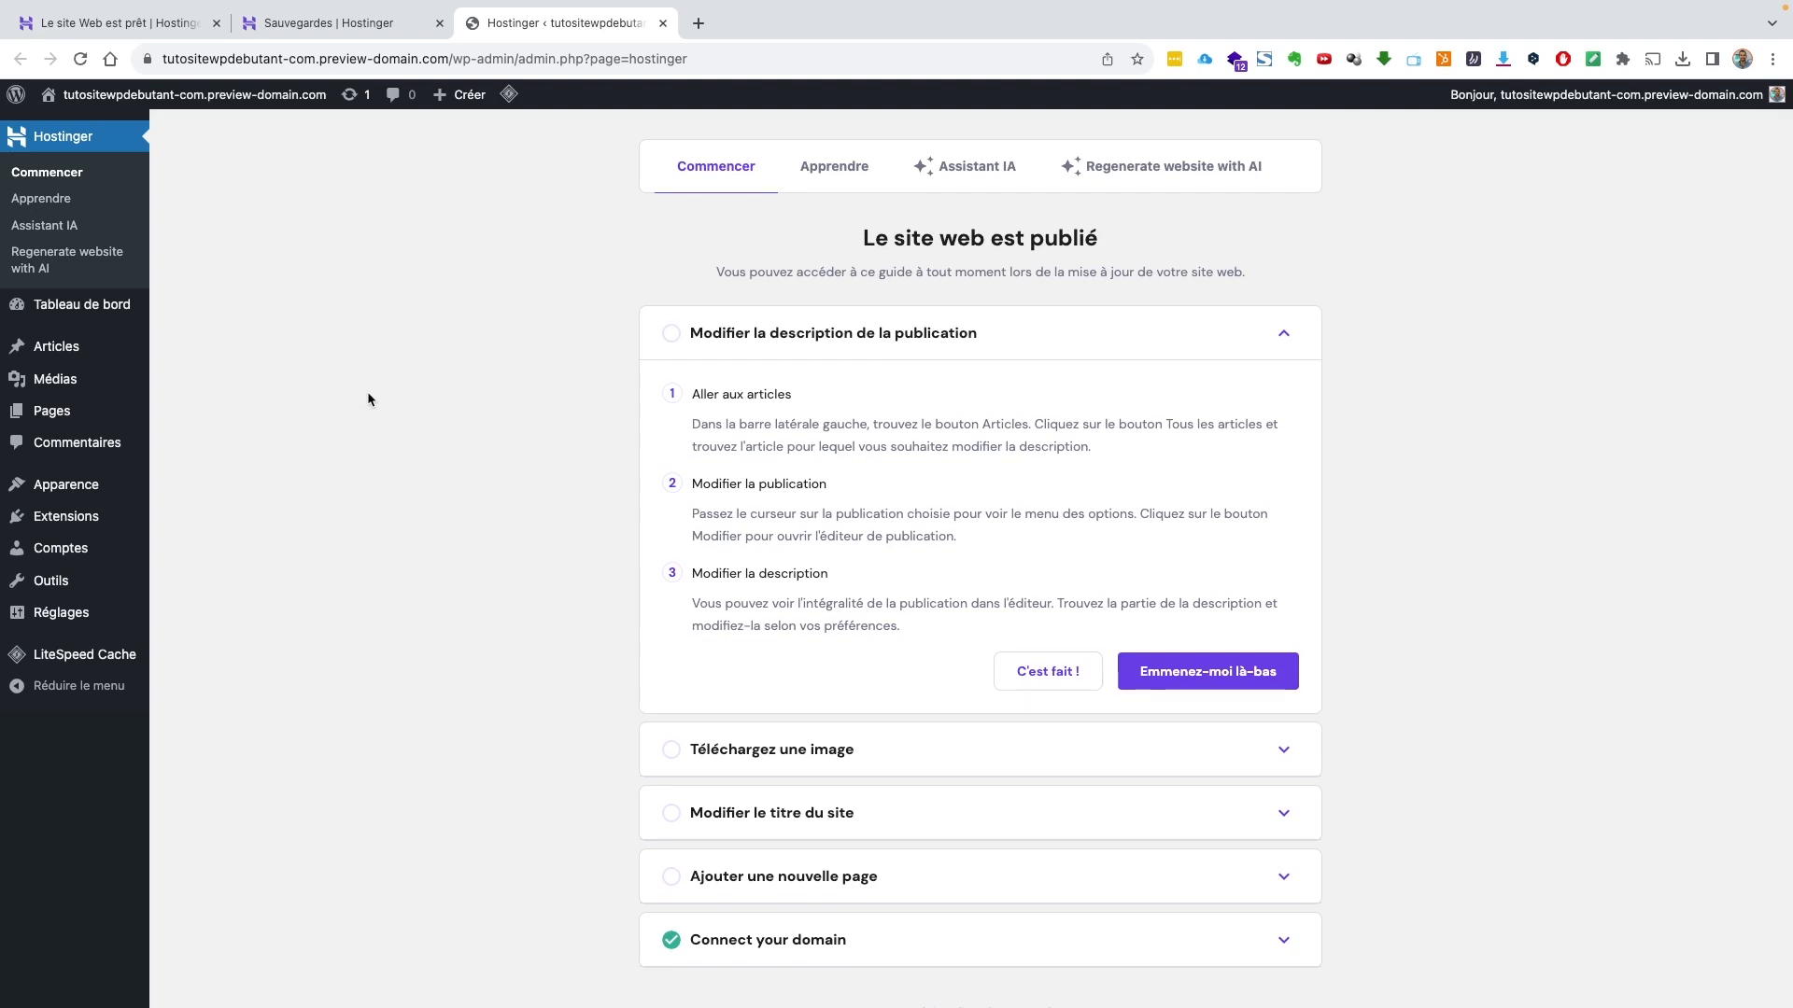
left_click(355, 25)
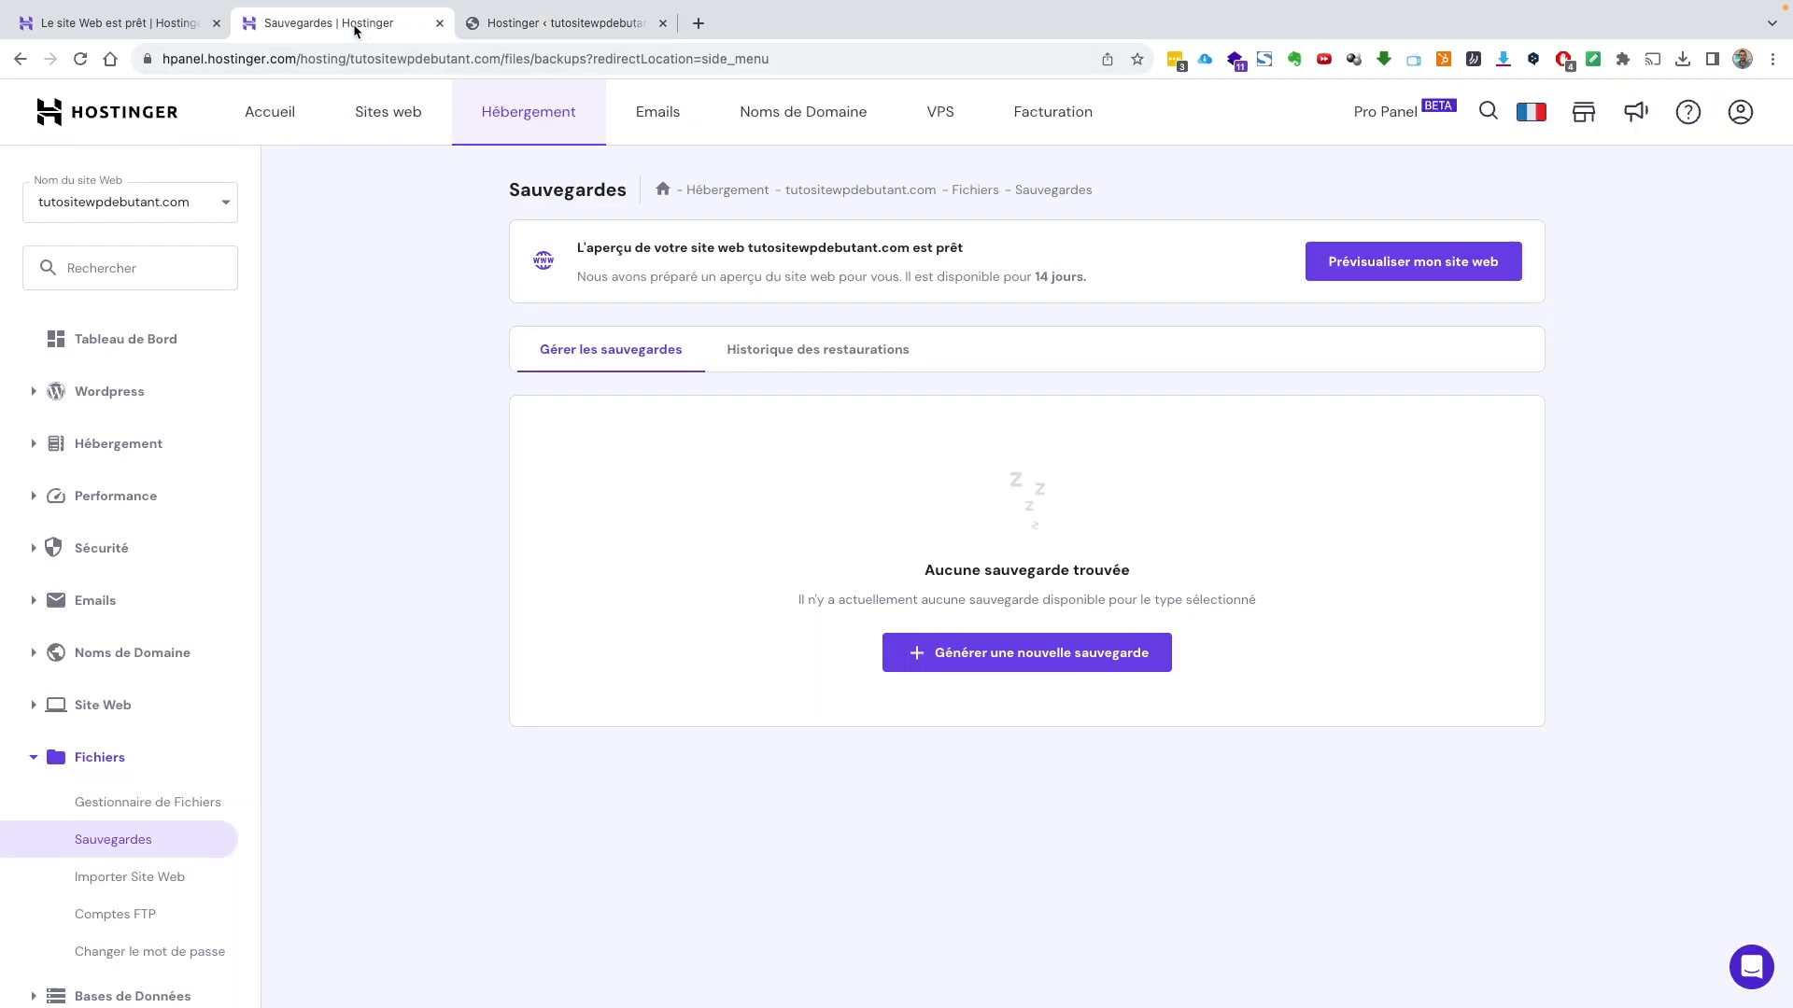
left_click(272, 115)
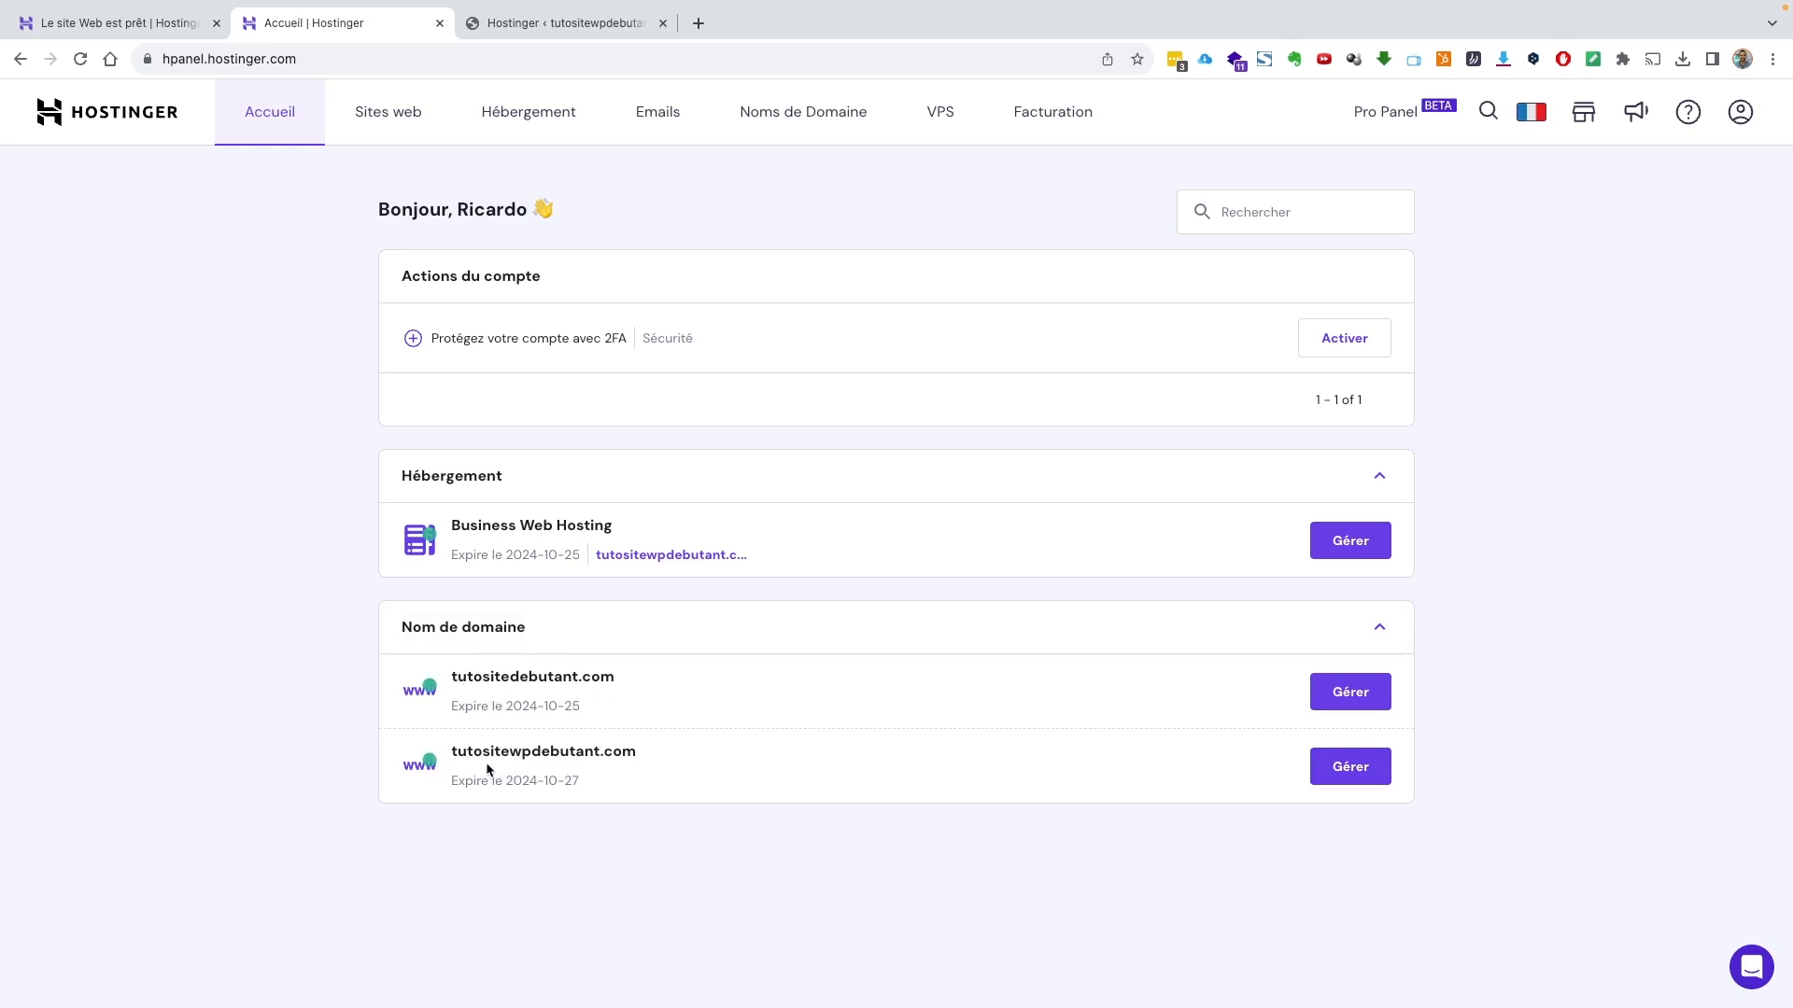
Open the Gérer overview for the tutositewpdebutant.com domain
left_click(1347, 766)
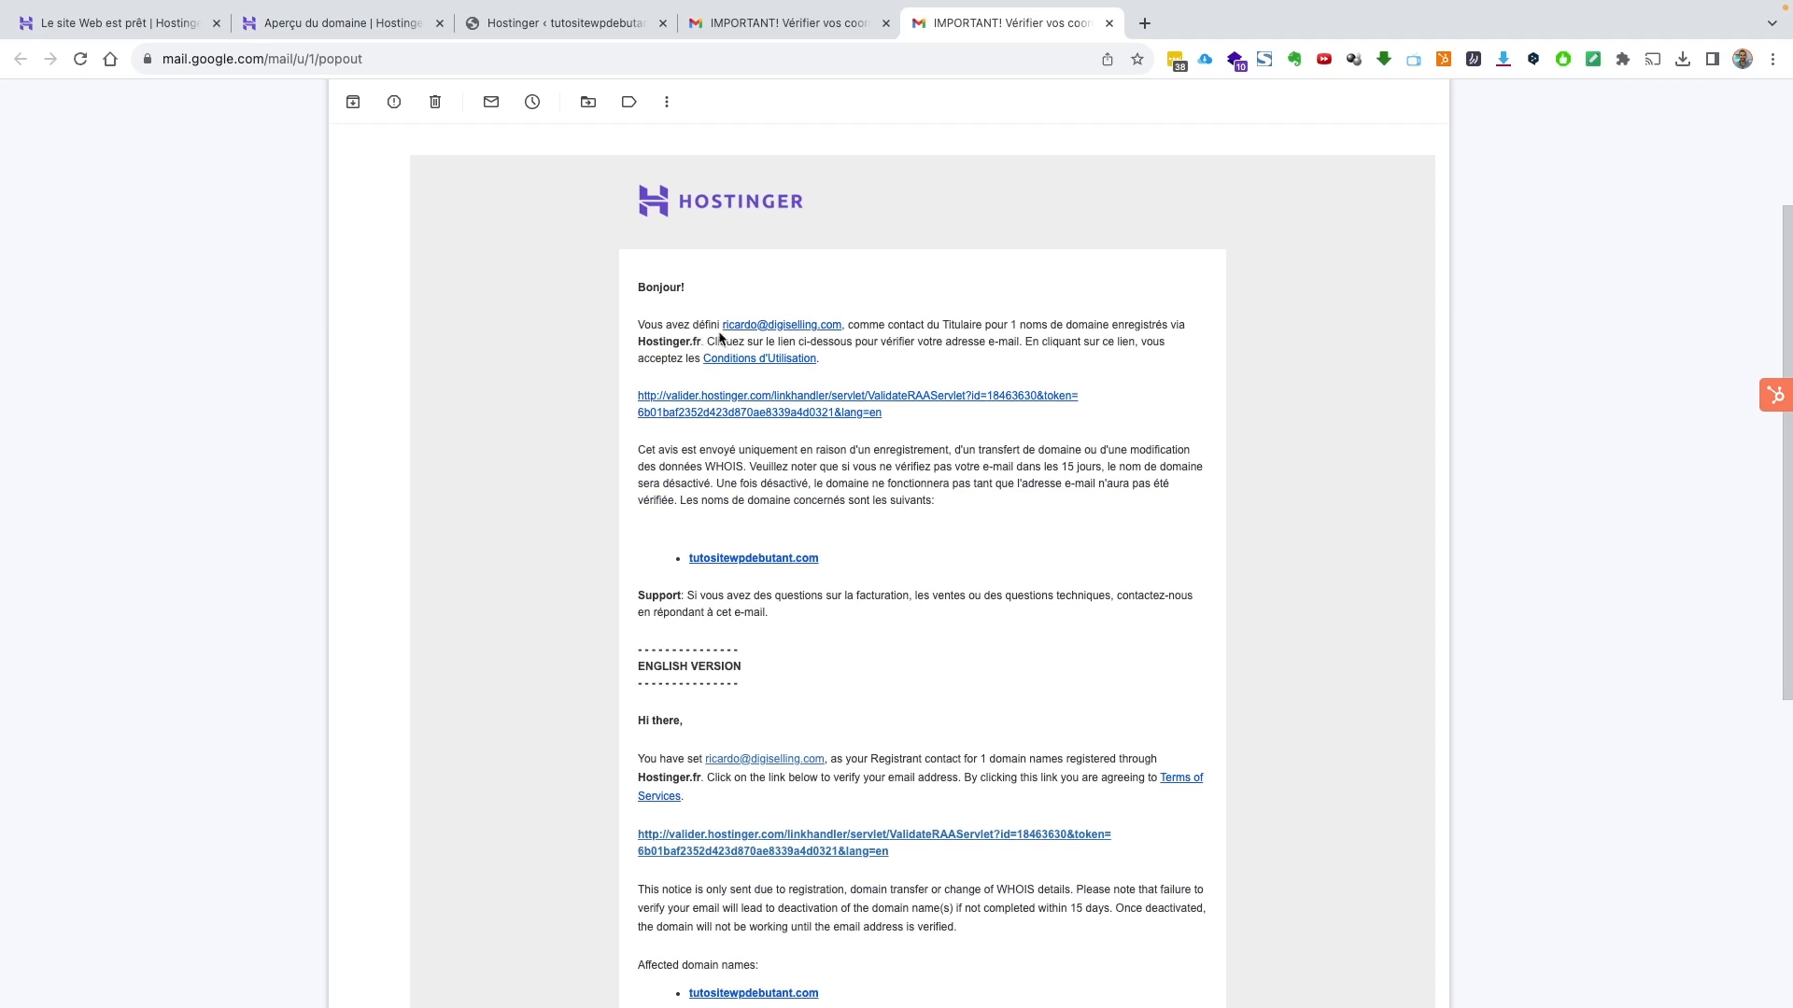
Confirm the domain contact address via the Hostinger email's validation link, then return to the domain overview
scroll(720, 338, "up", 3)
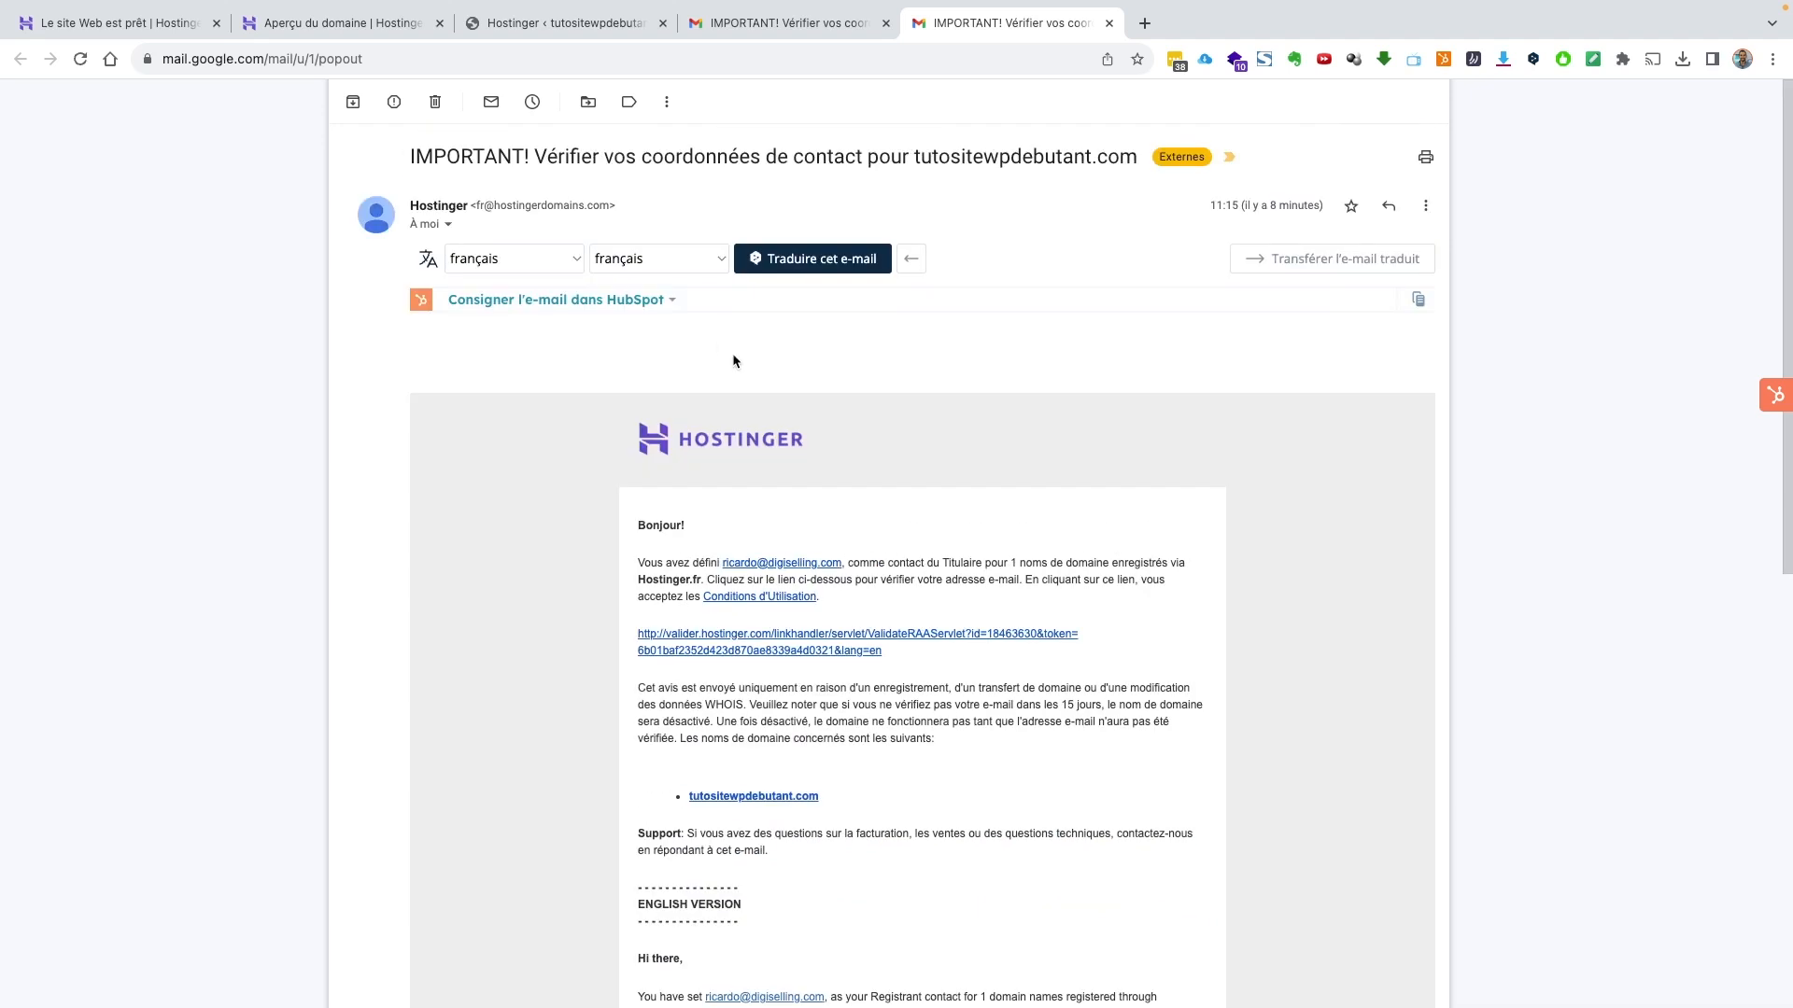
scroll(903, 456, "down", 5)
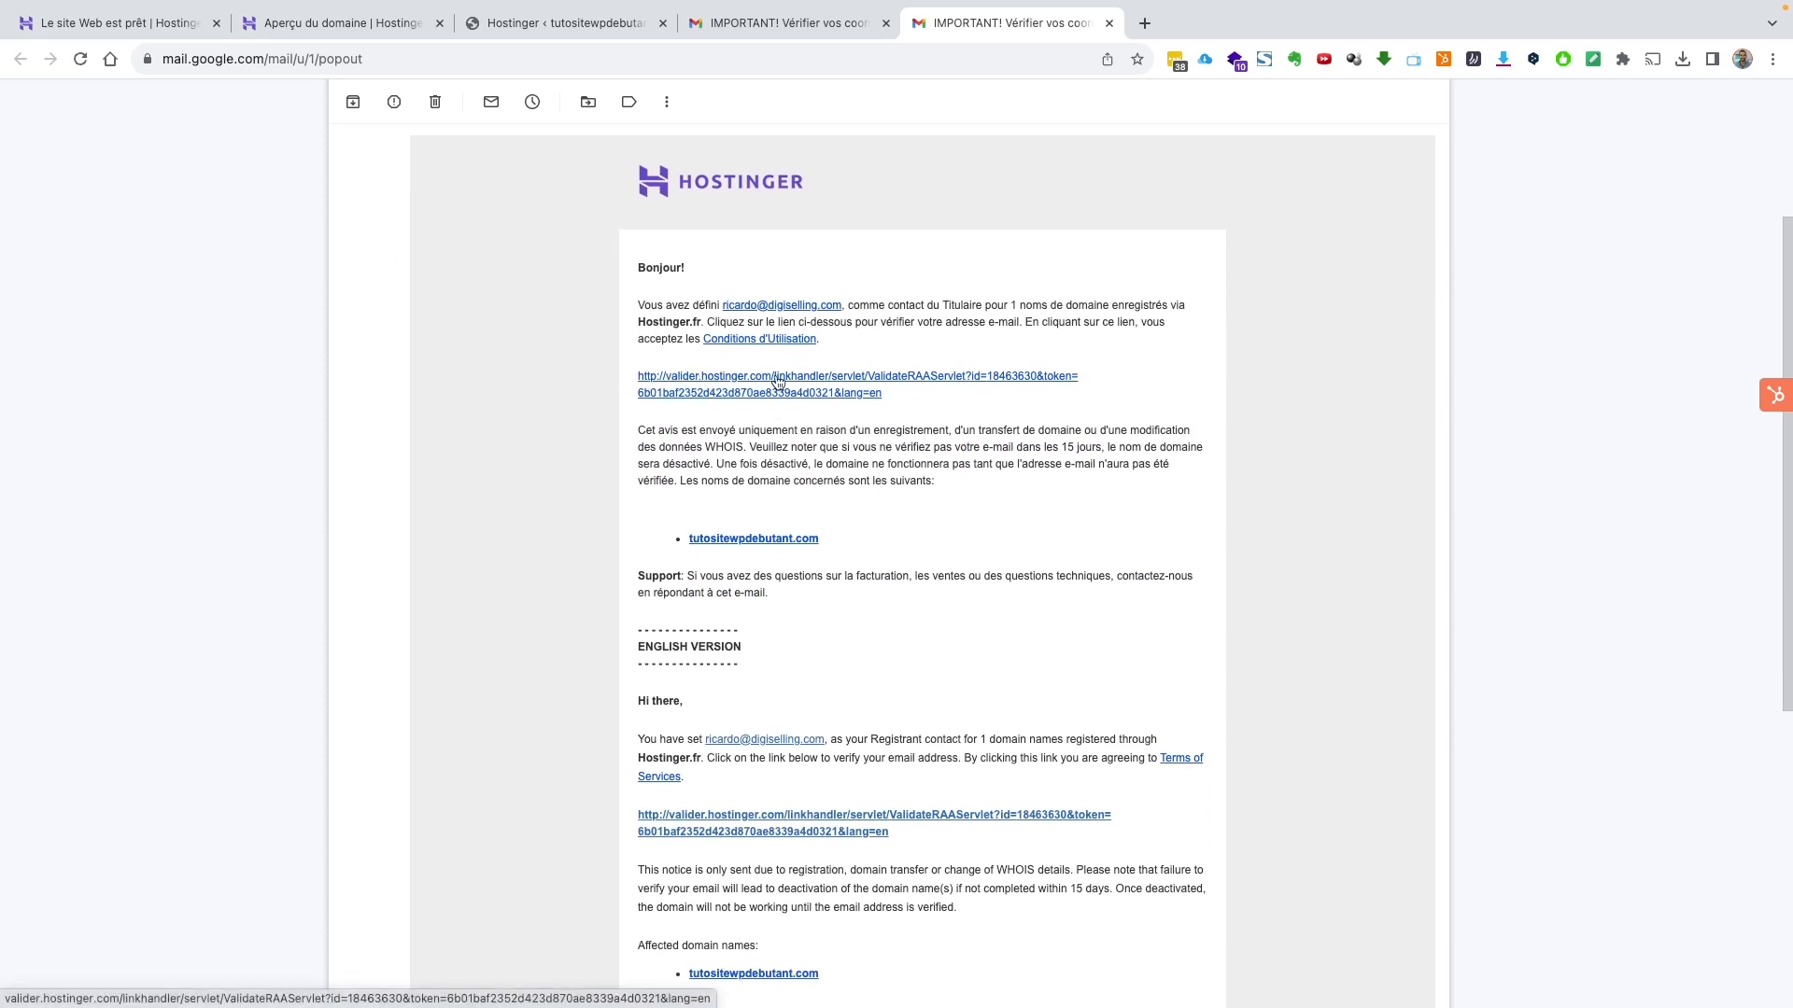
left_click(776, 384)
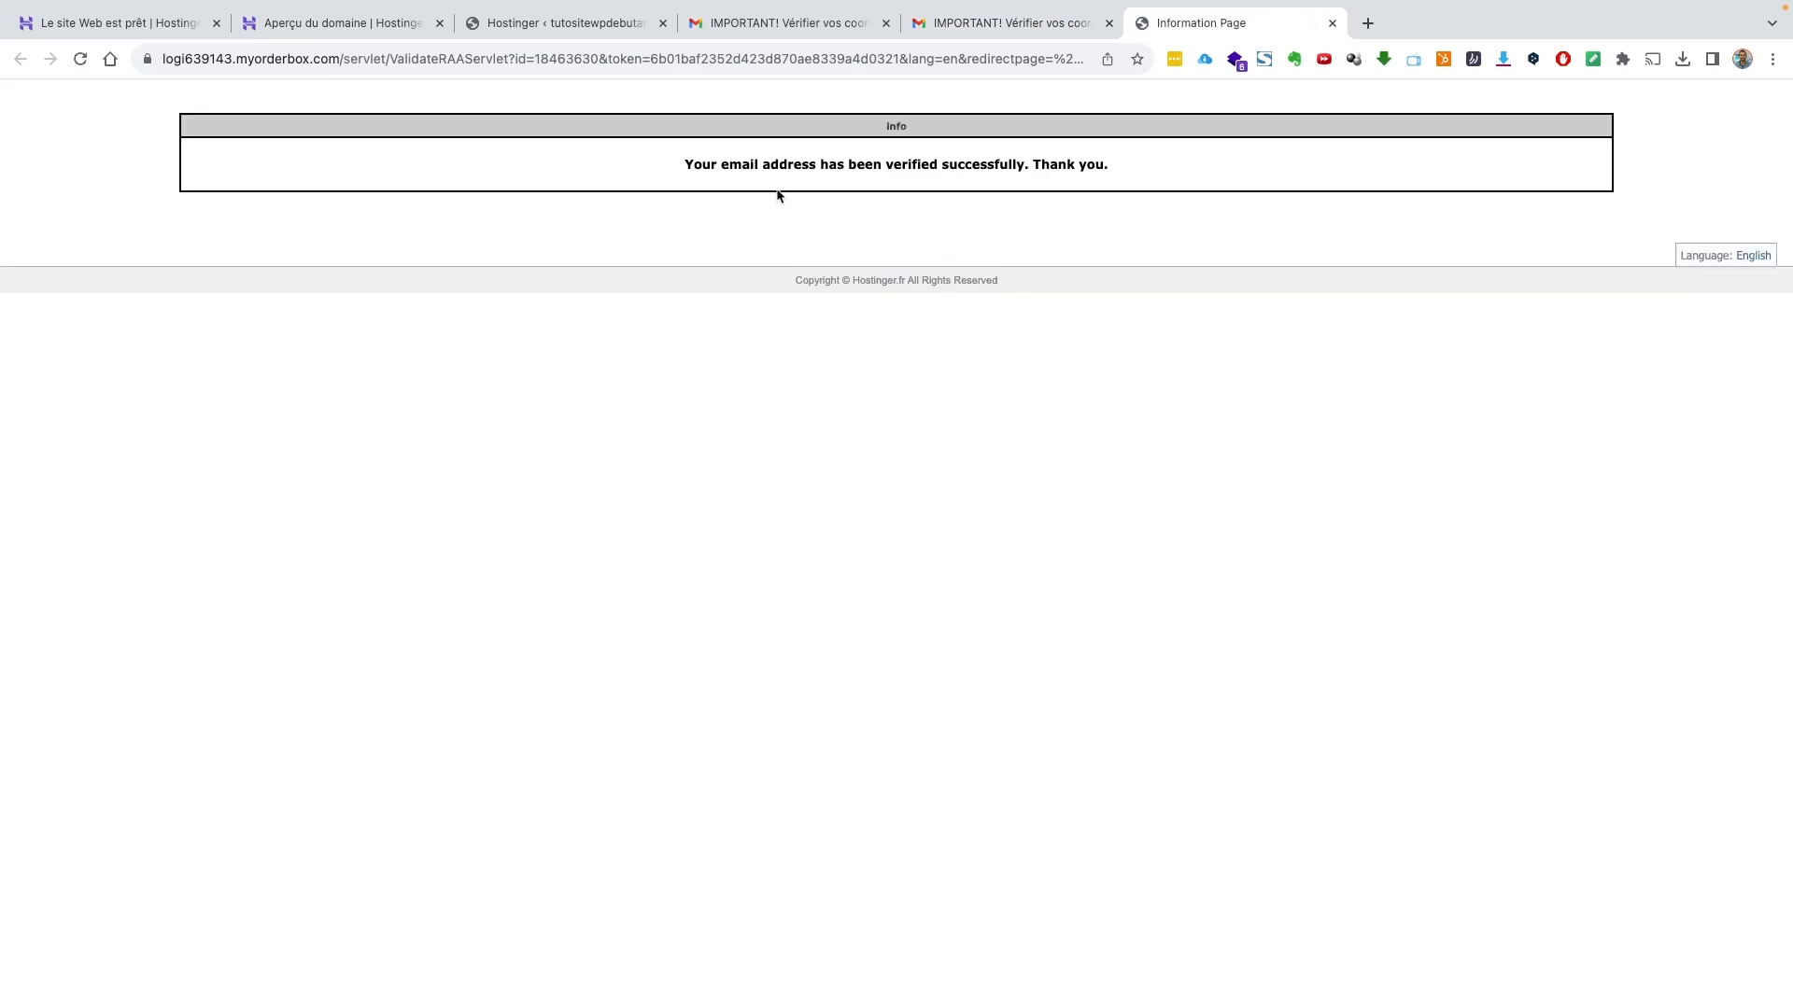
left_click(378, 29)
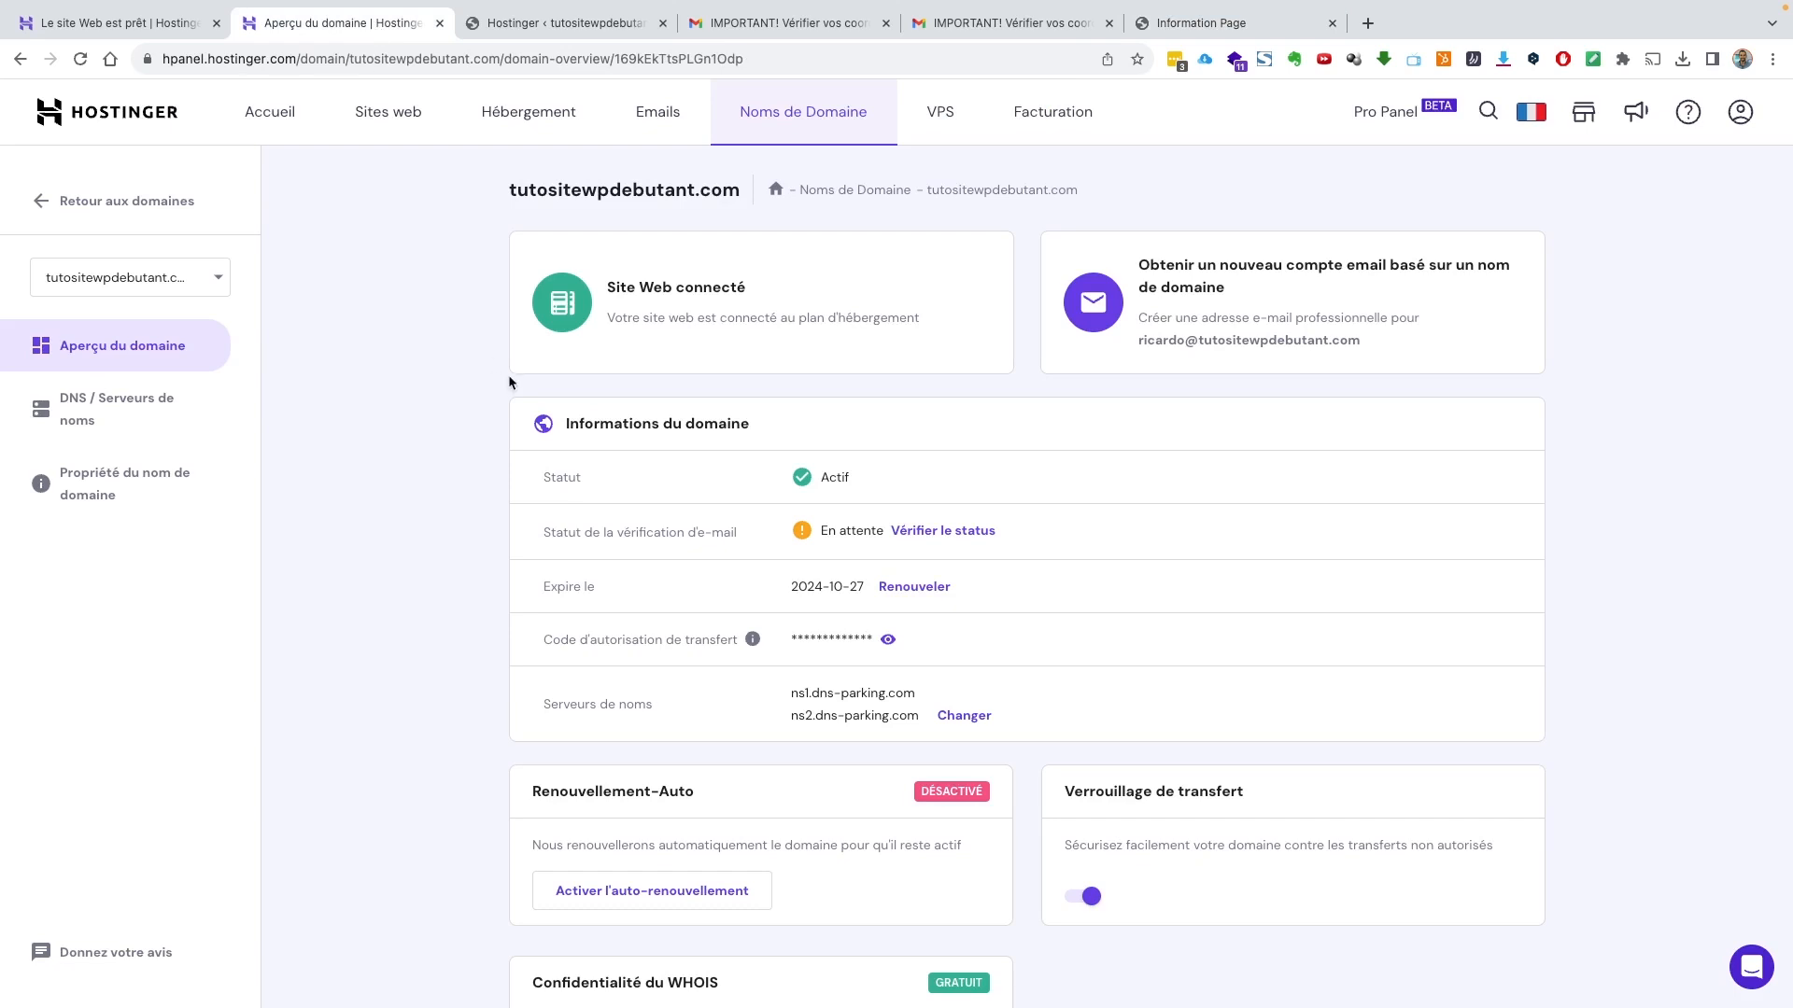
Reload the domain overview until e-mail verification reads Vérifié, then return to the WordPress admin
key("super+r")
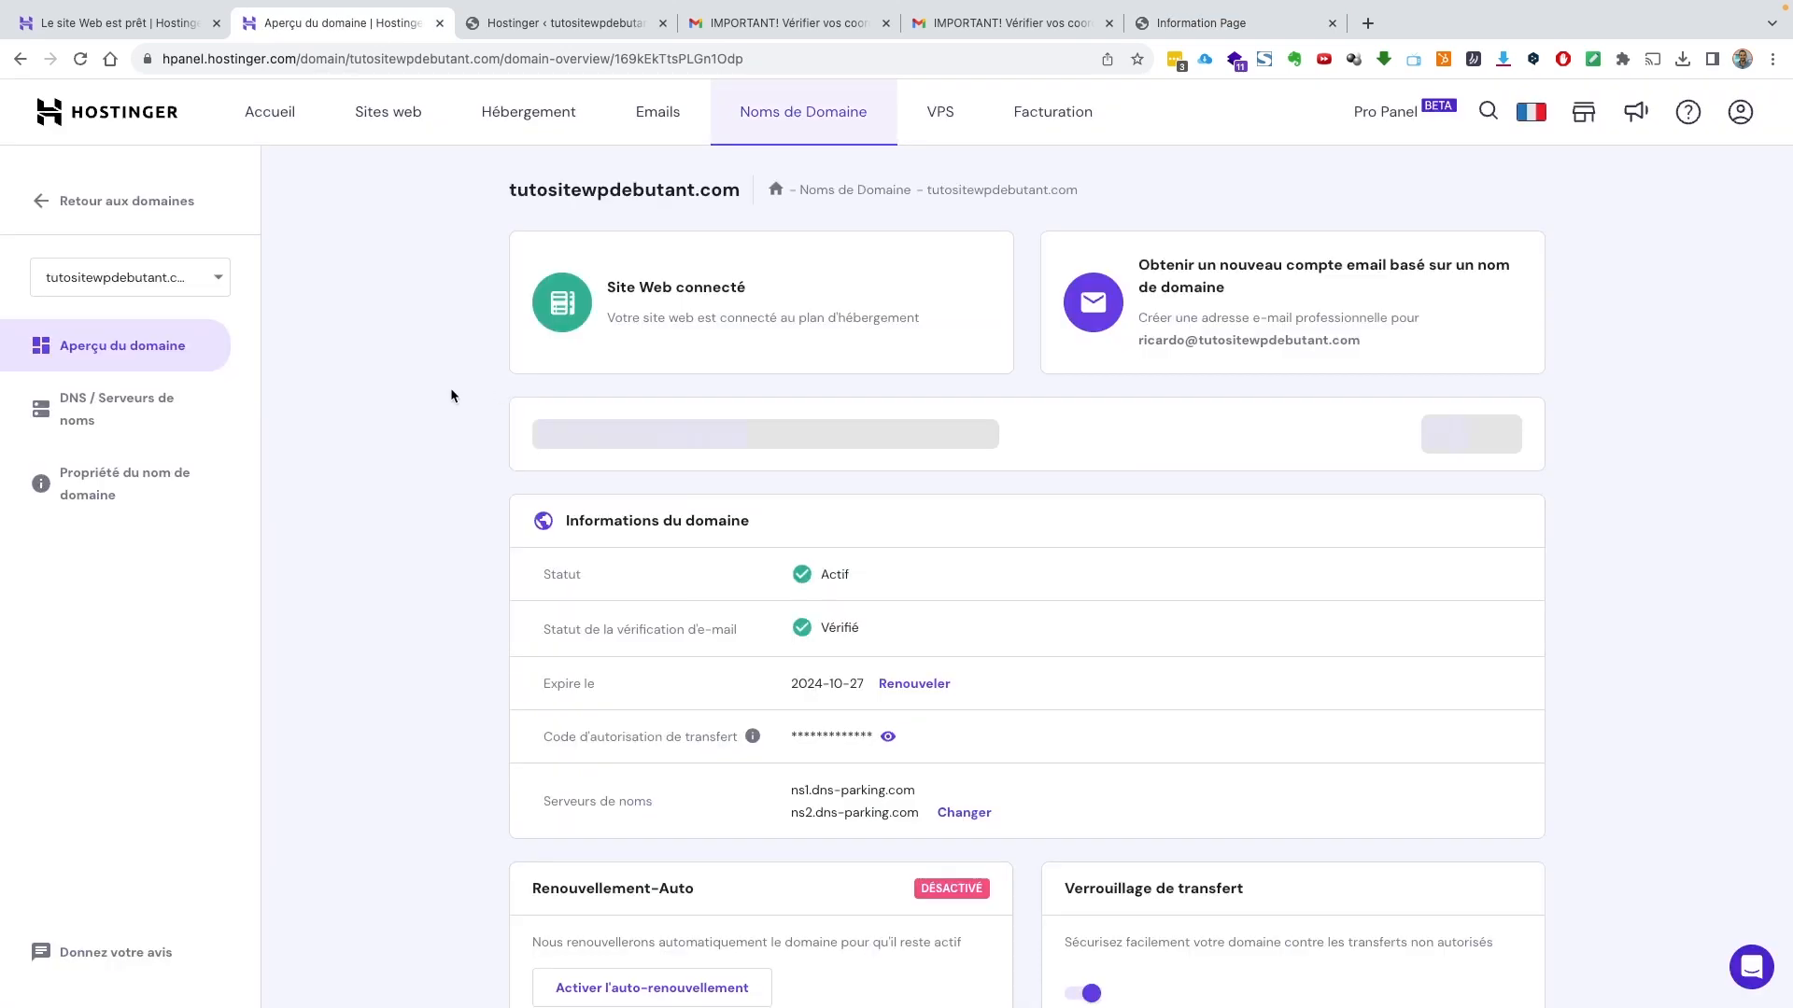
left_click(82, 65)
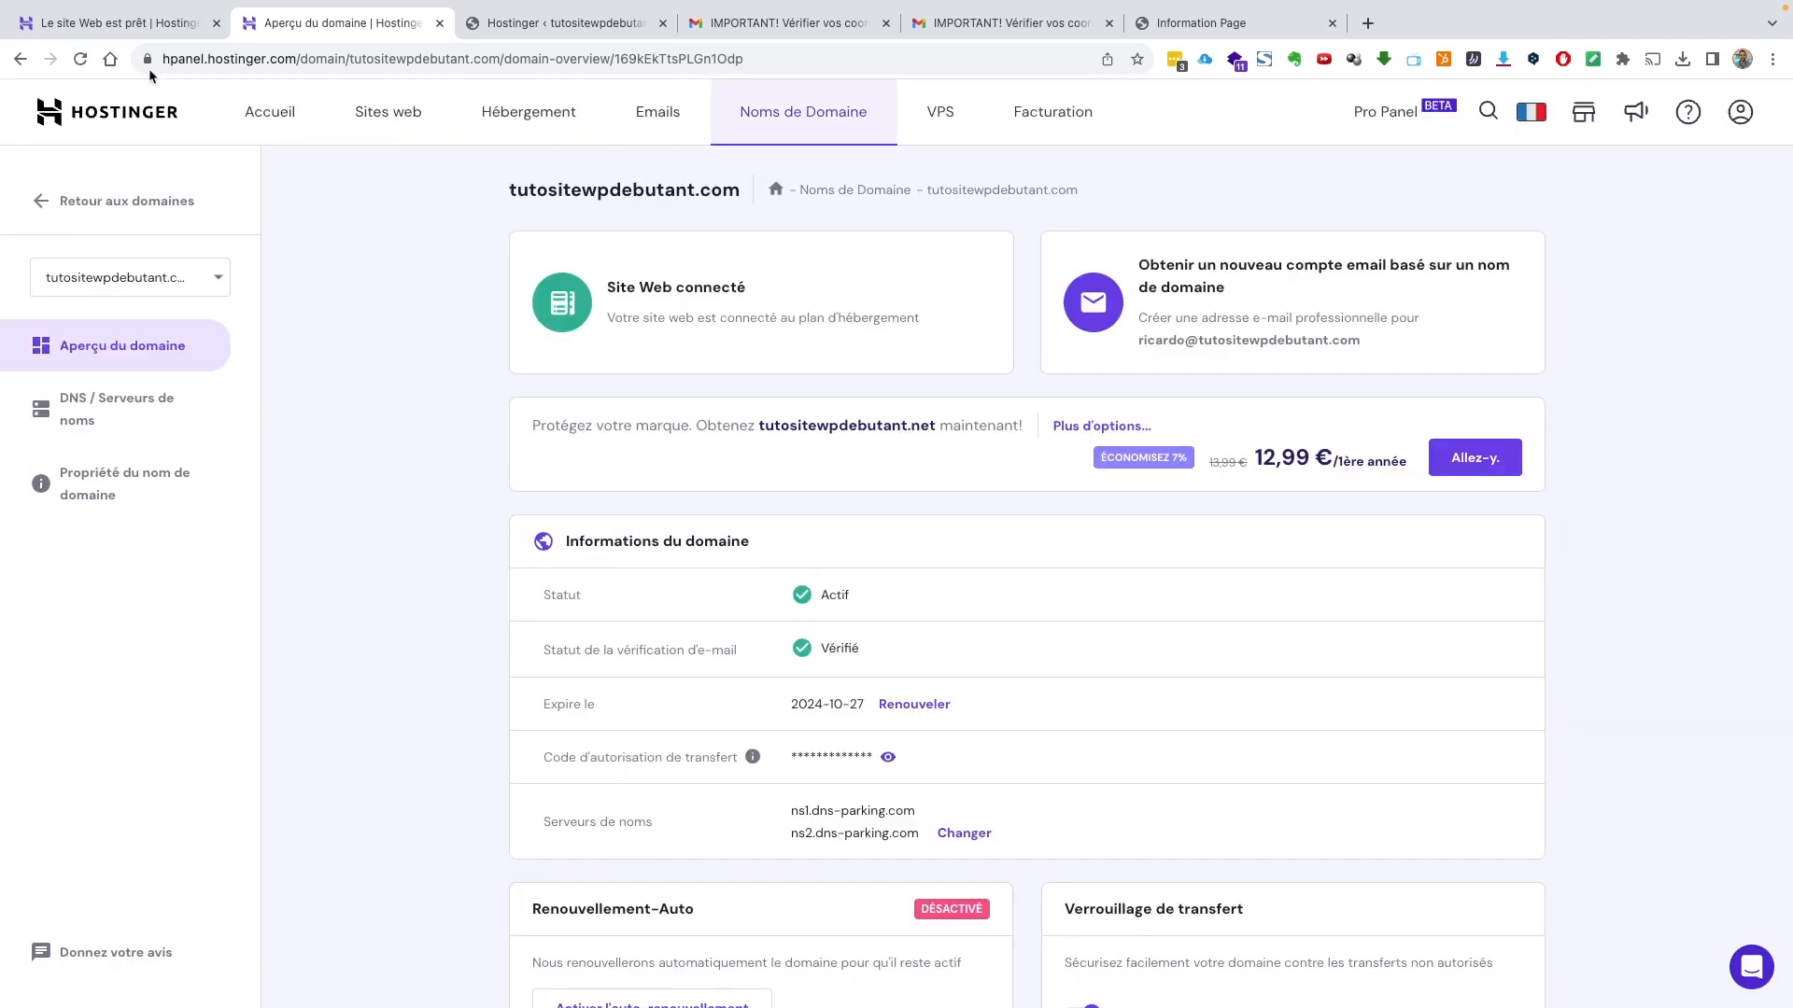
left_click(81, 59)
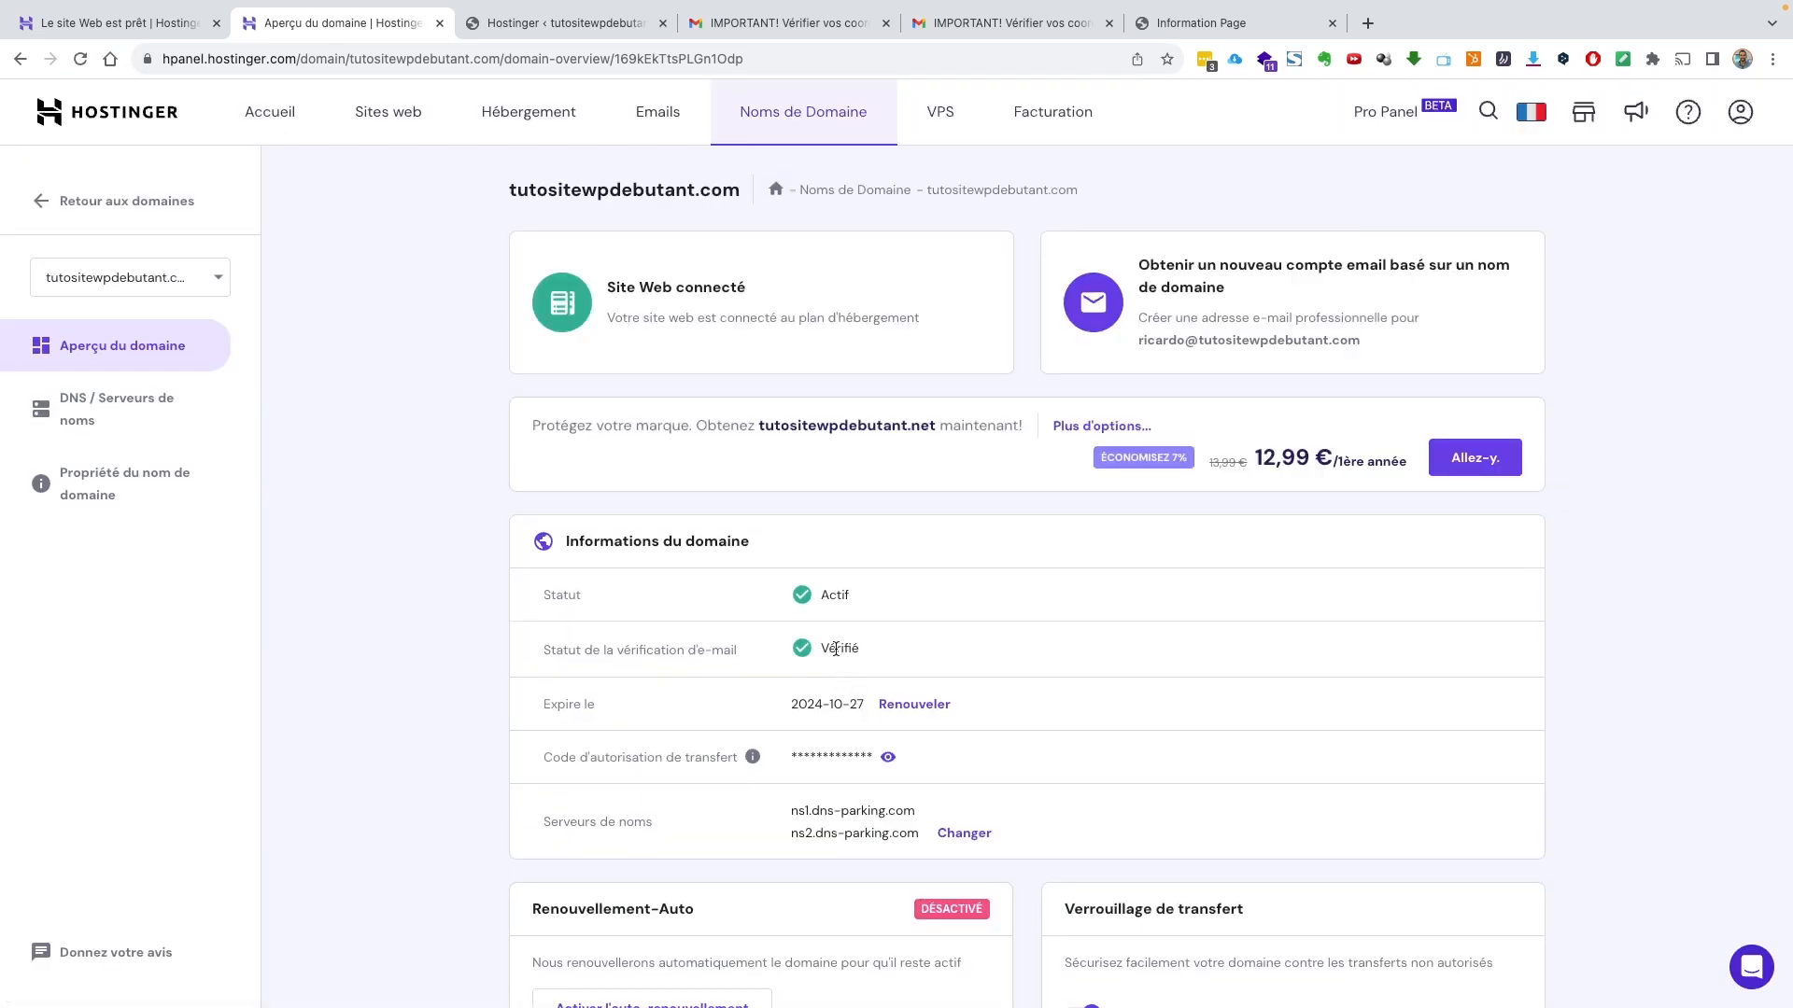
left_click(522, 28)
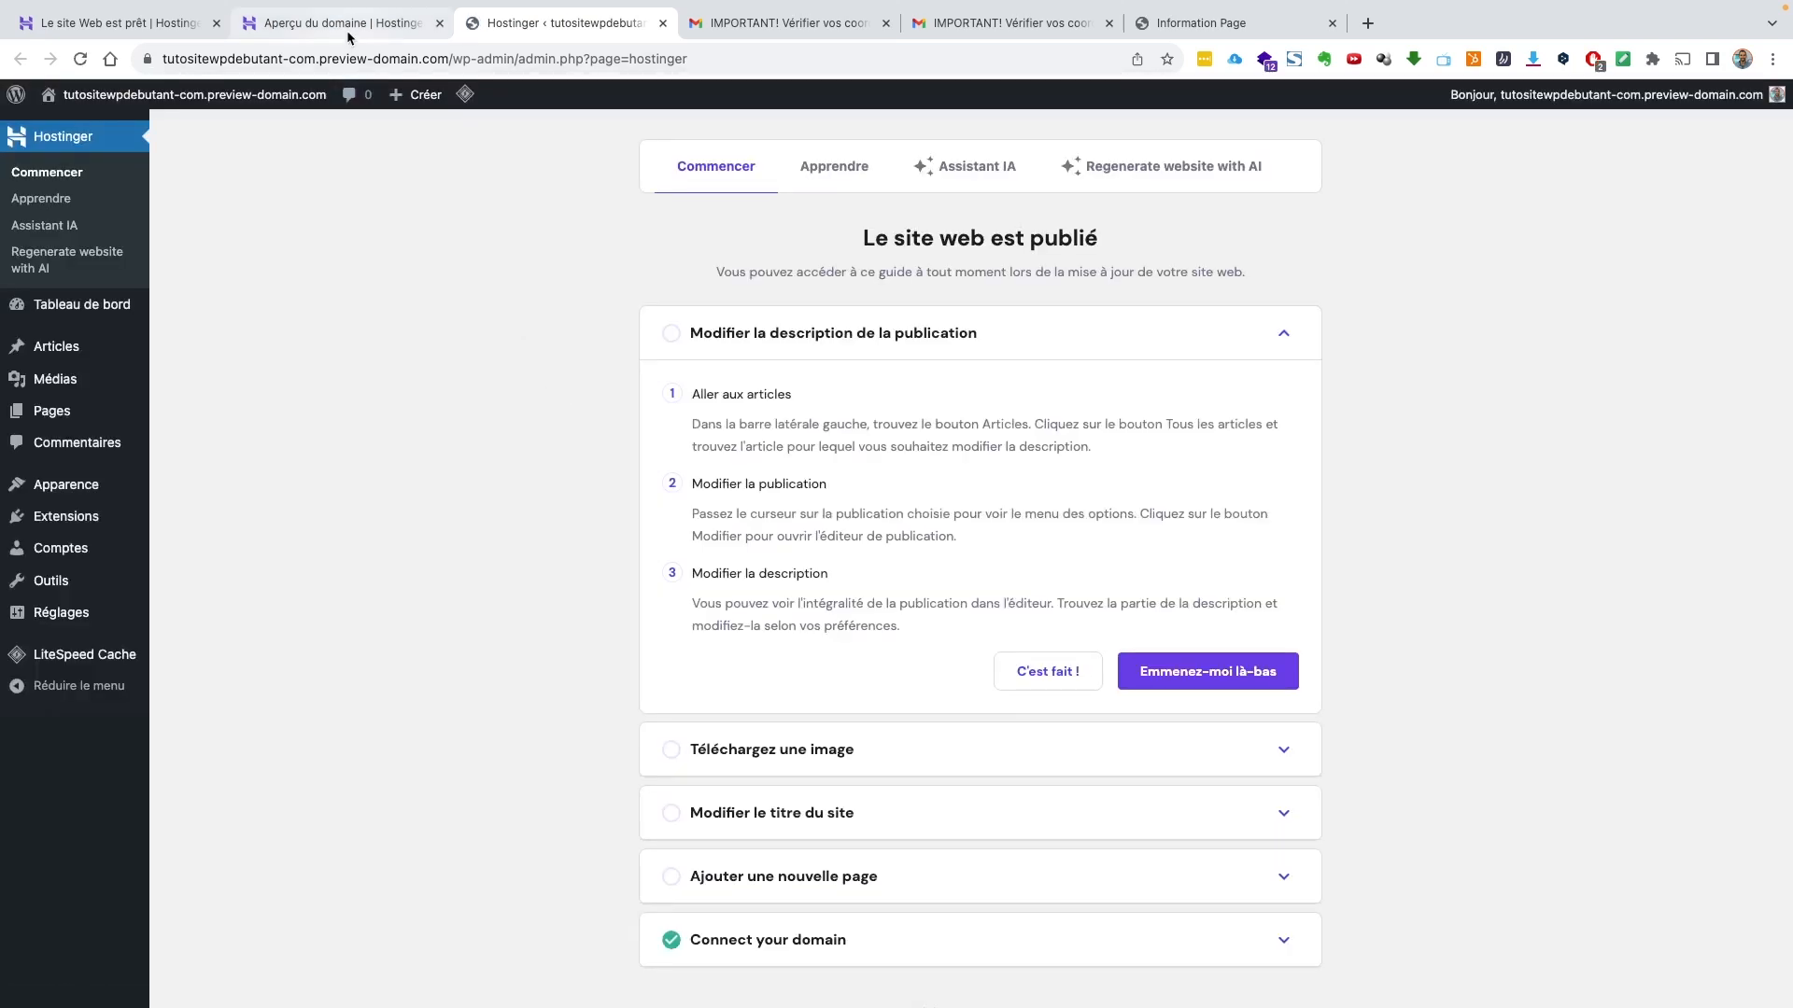
Visit the live tutositewpdebutant.com front page with its Mindblown blog posts
left_click(351, 28)
left_click(287, 116)
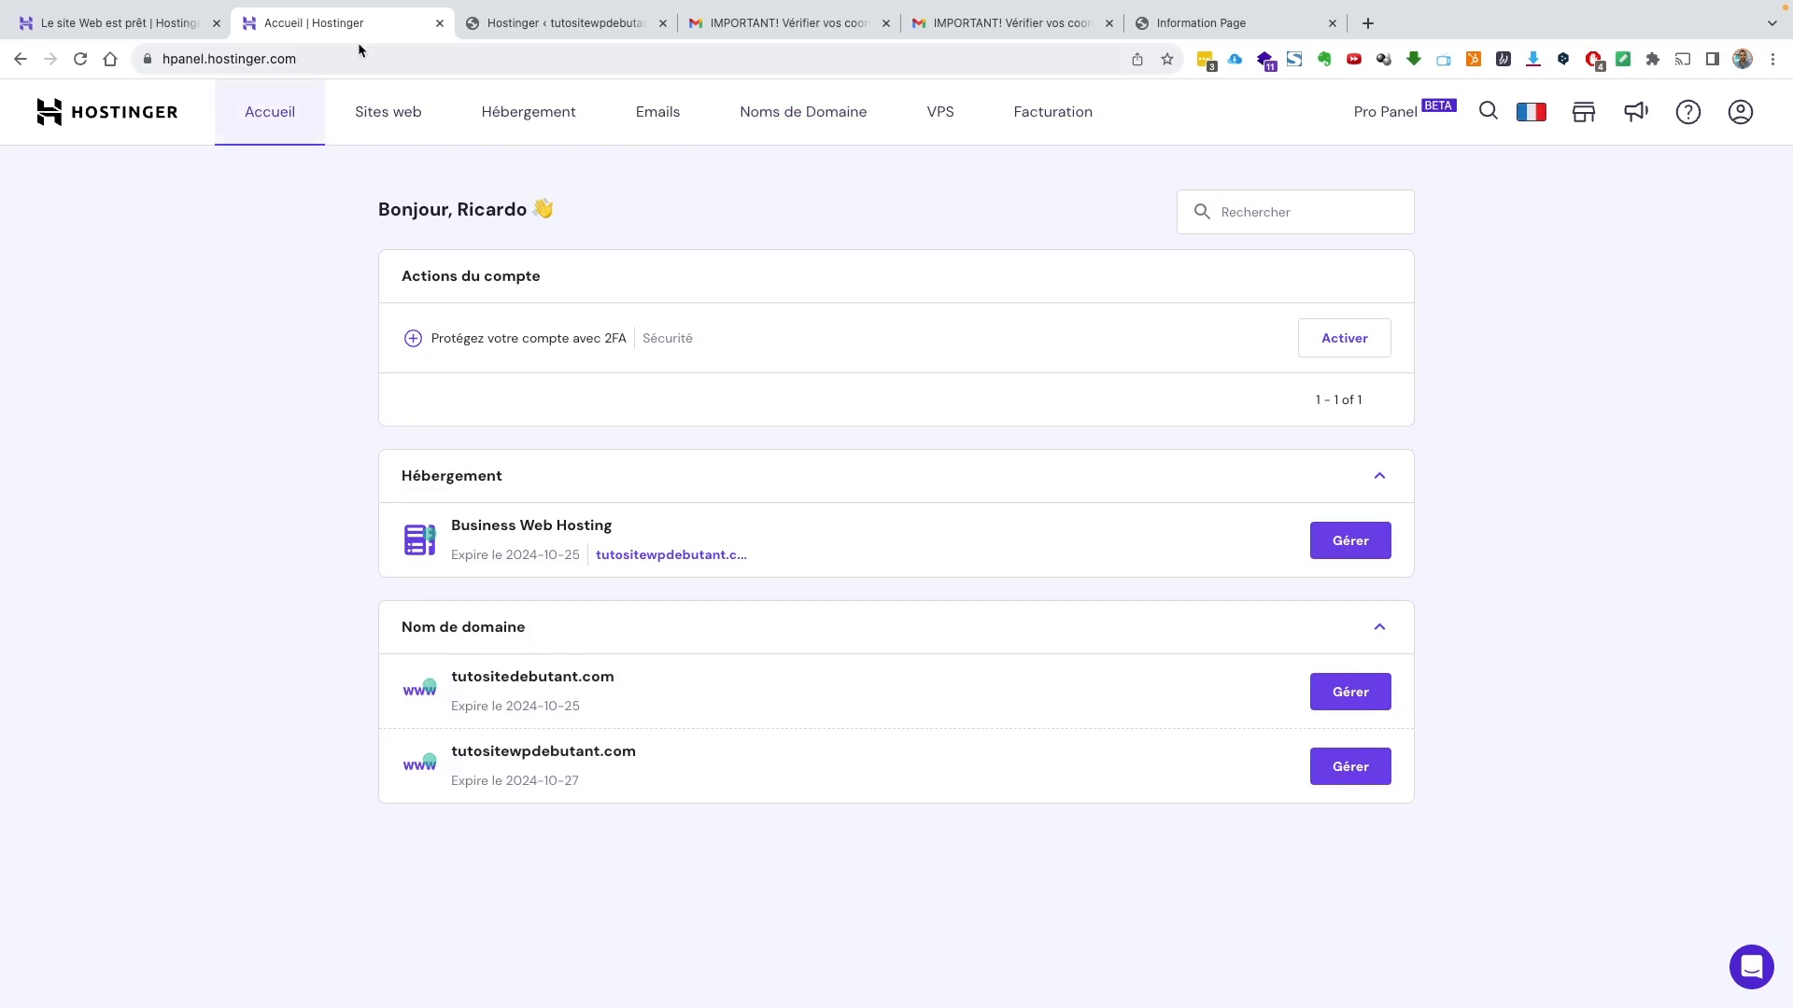
left_click(548, 26)
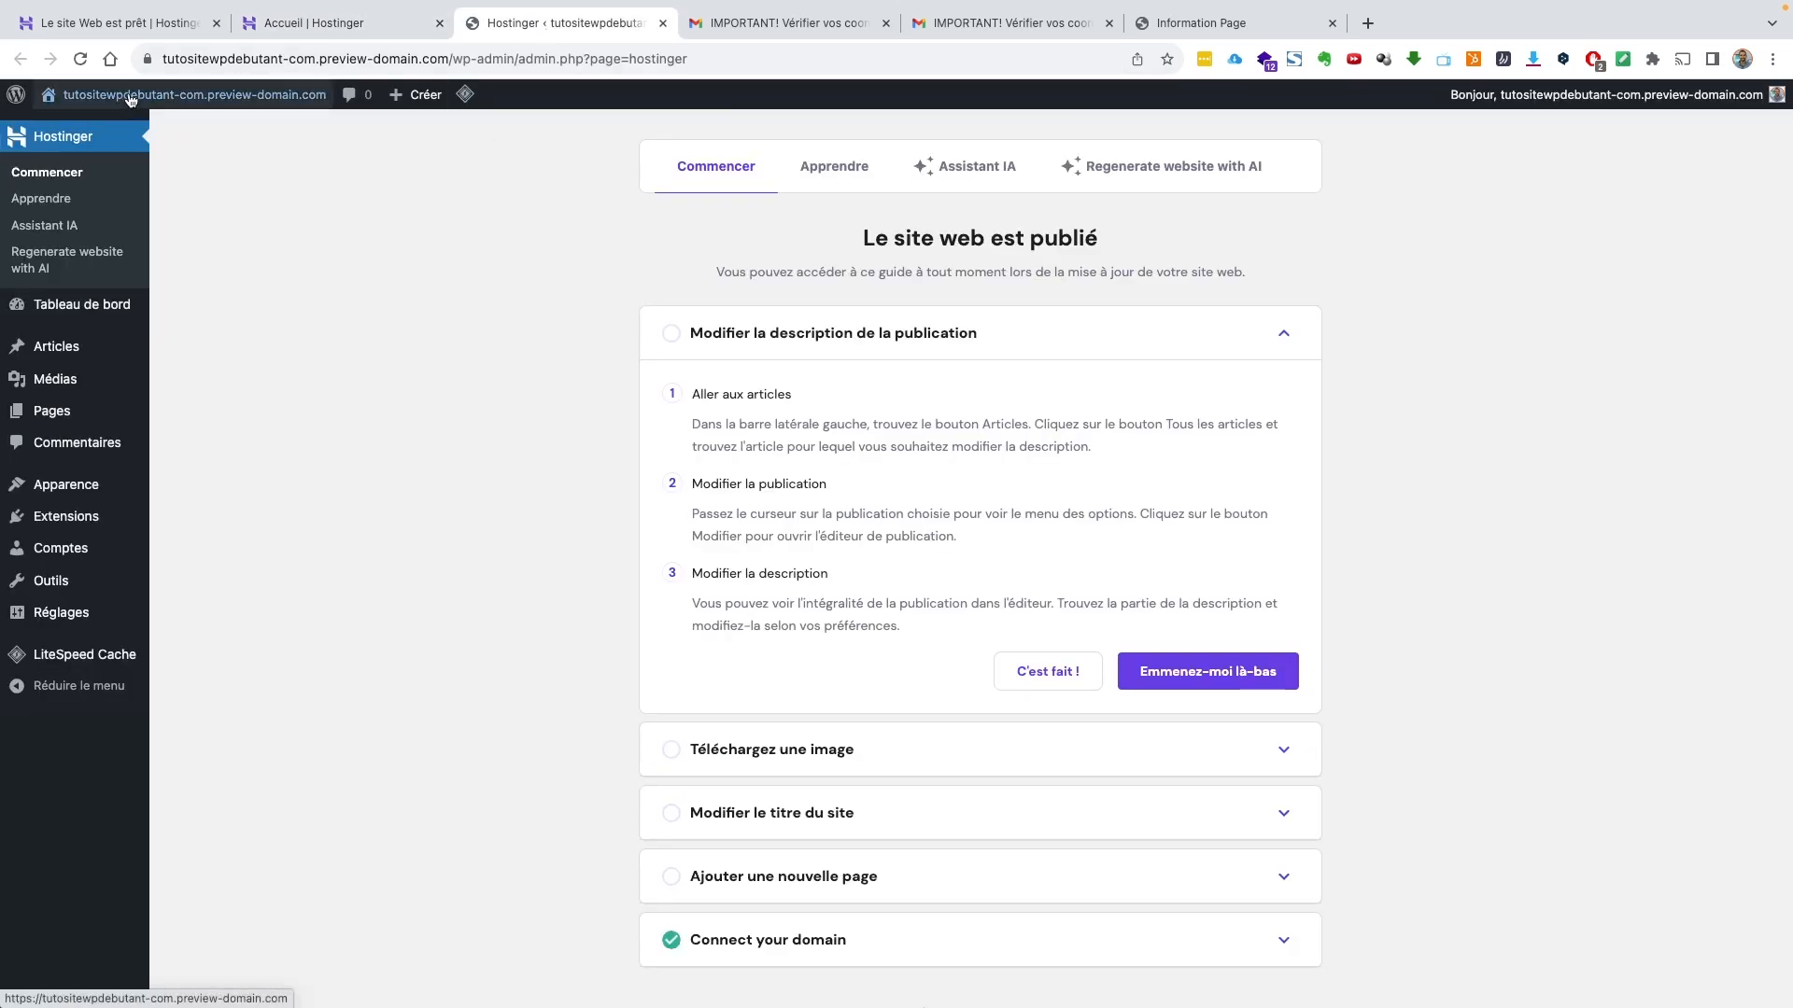
left_click(112, 124)
scroll(586, 372, "down", 3)
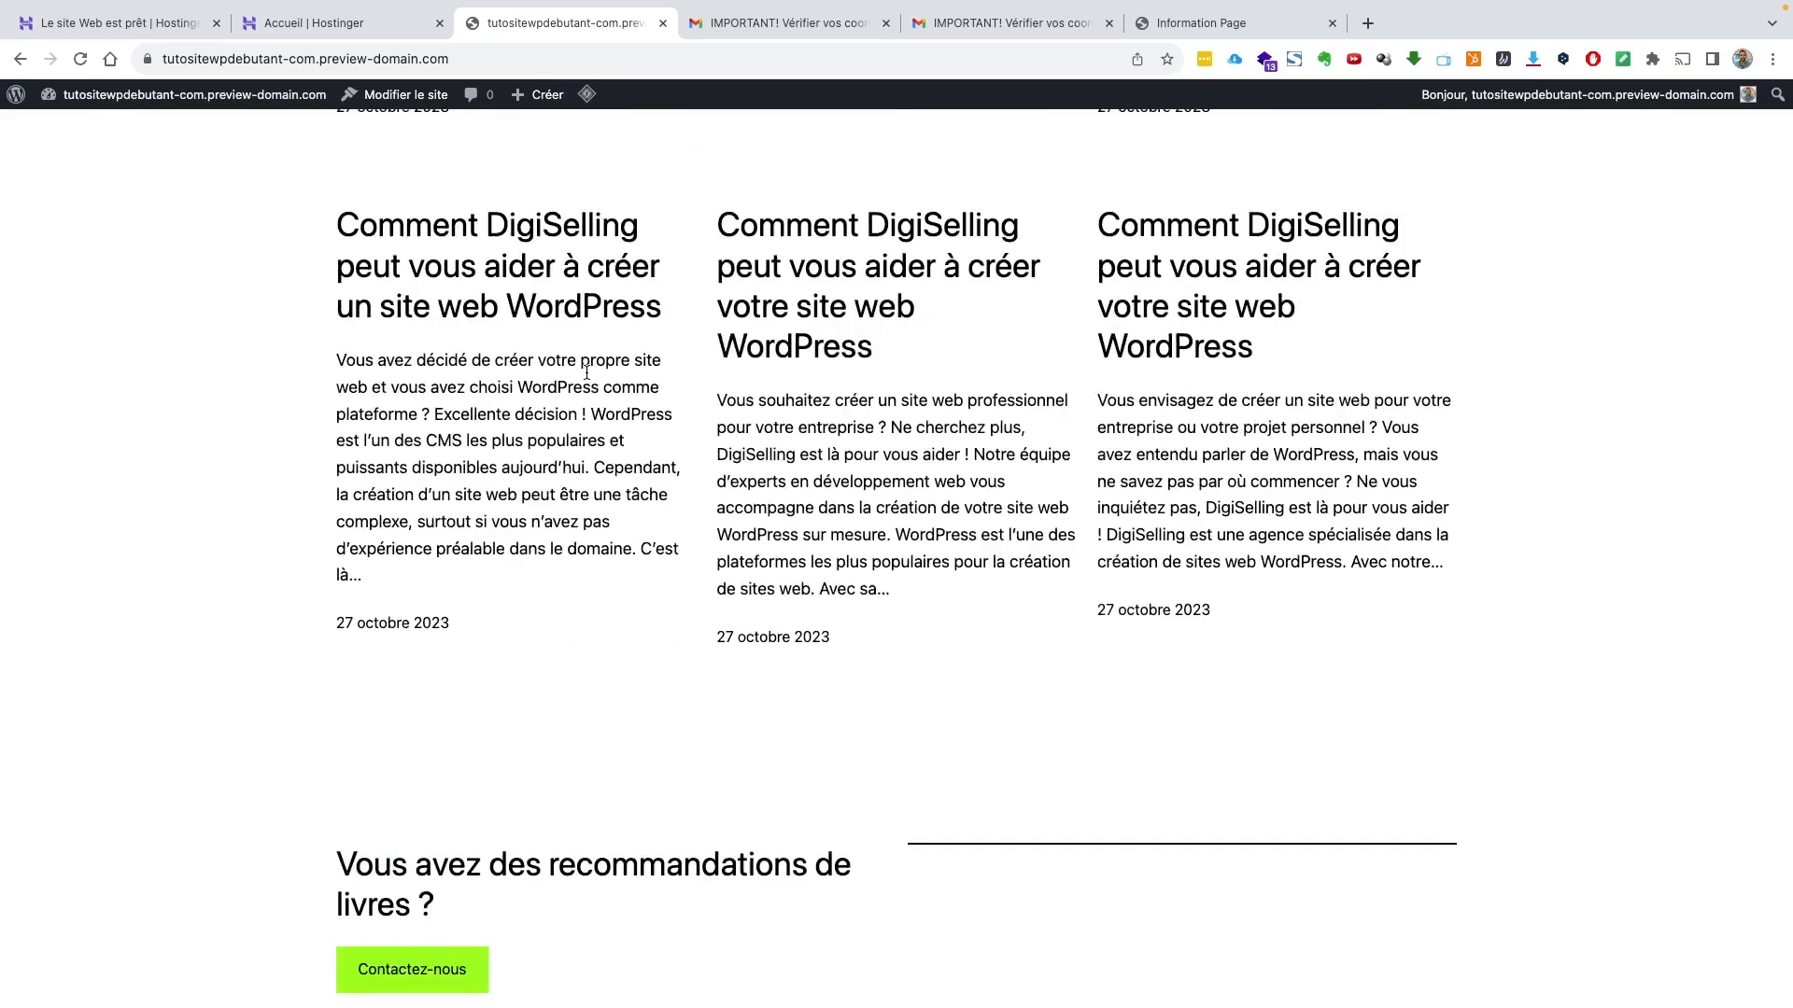
scroll(586, 373, "up", 5)
left_click(331, 25)
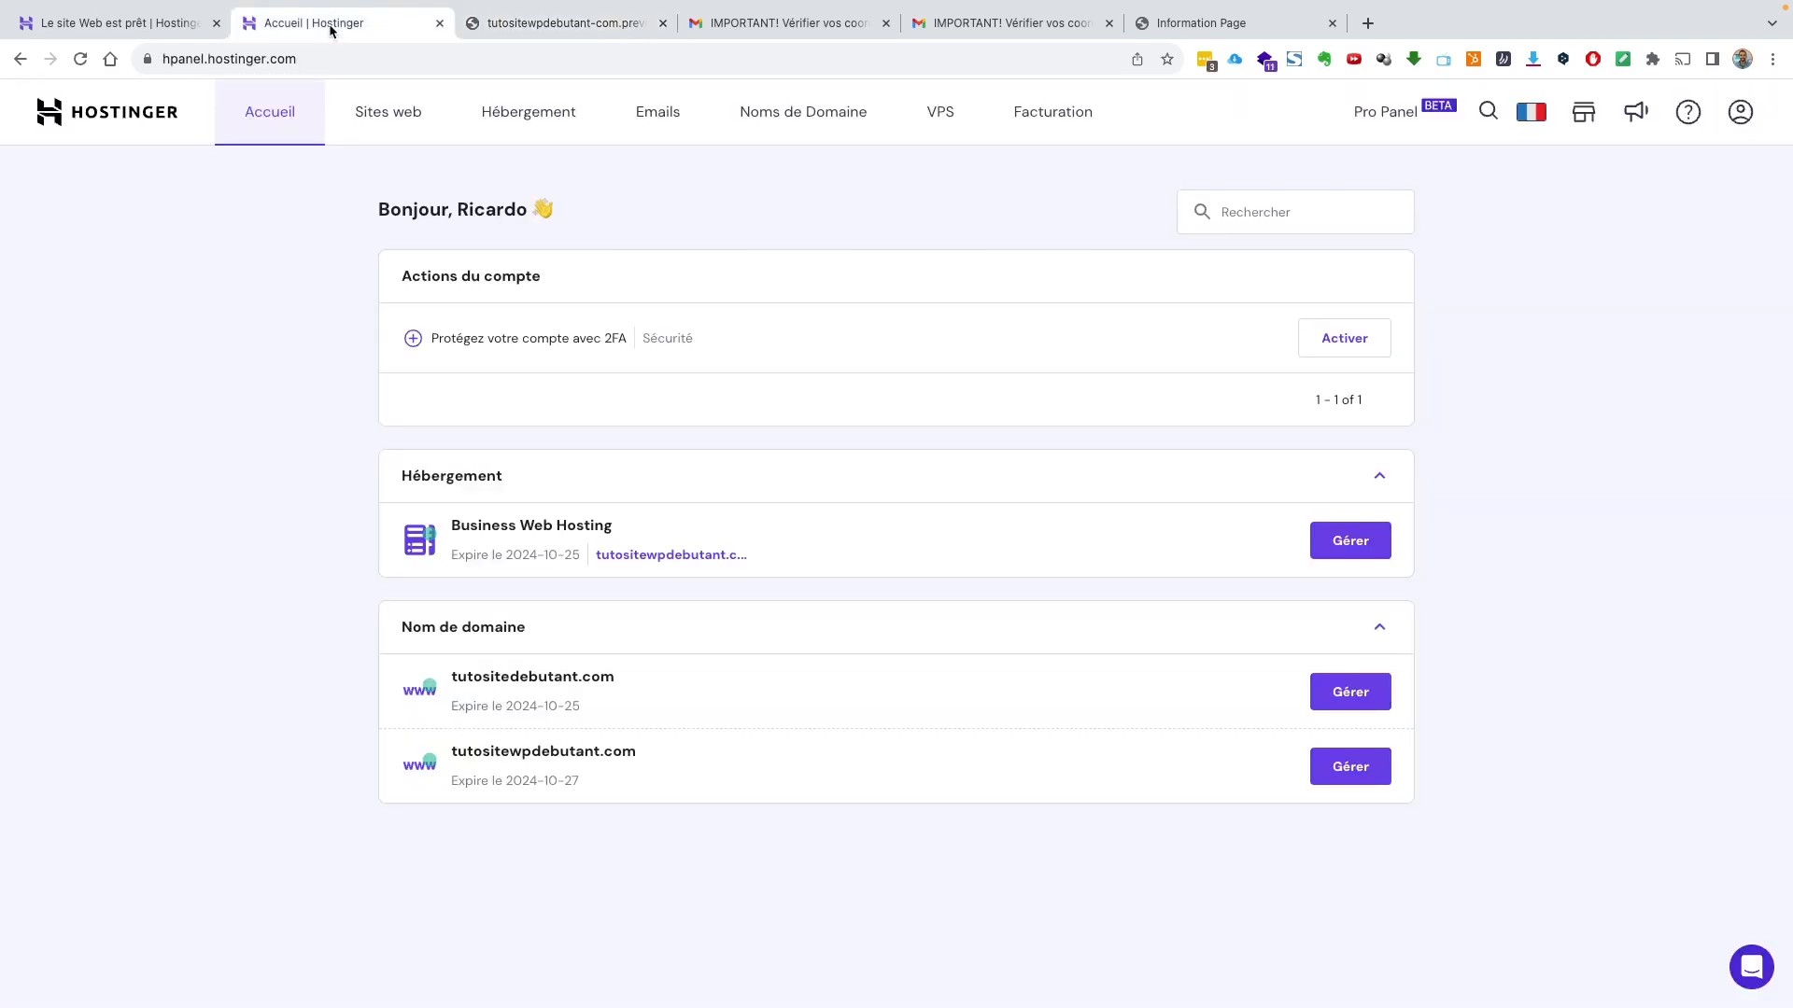
left_click(521, 25)
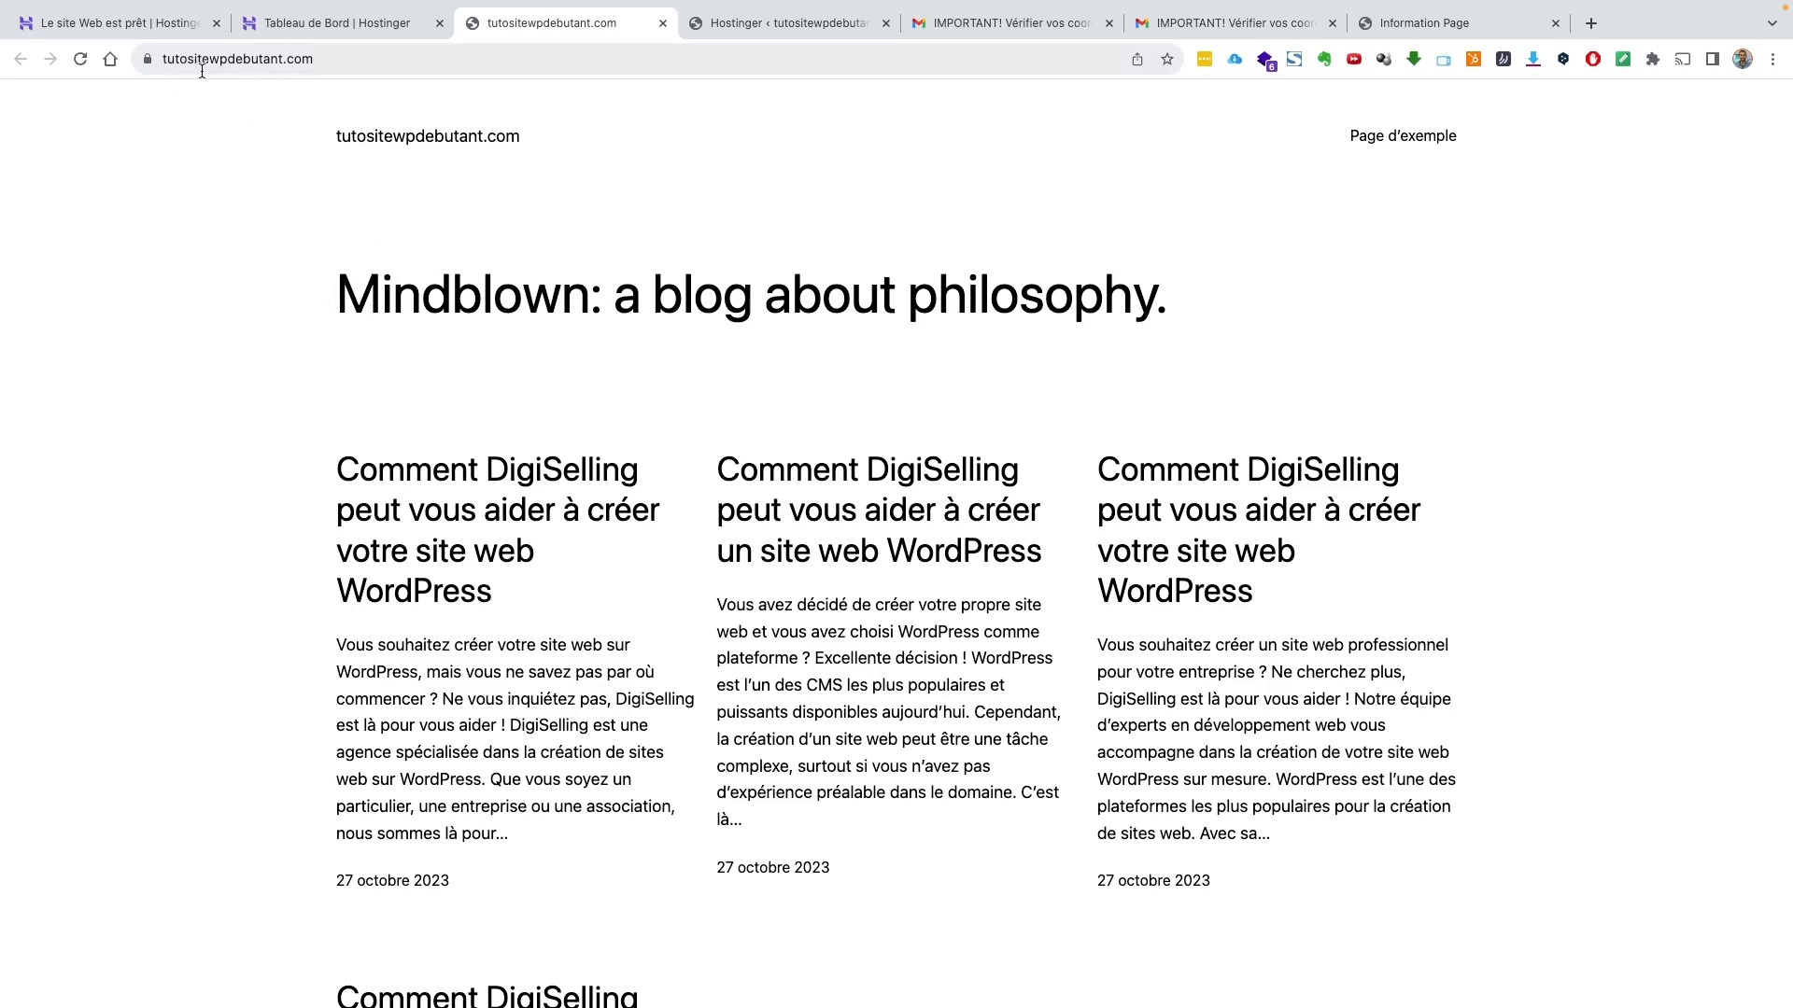
Load the admin login page at tutositewpdebutant.com/wp-admin
scroll(416, 314, "down", 1)
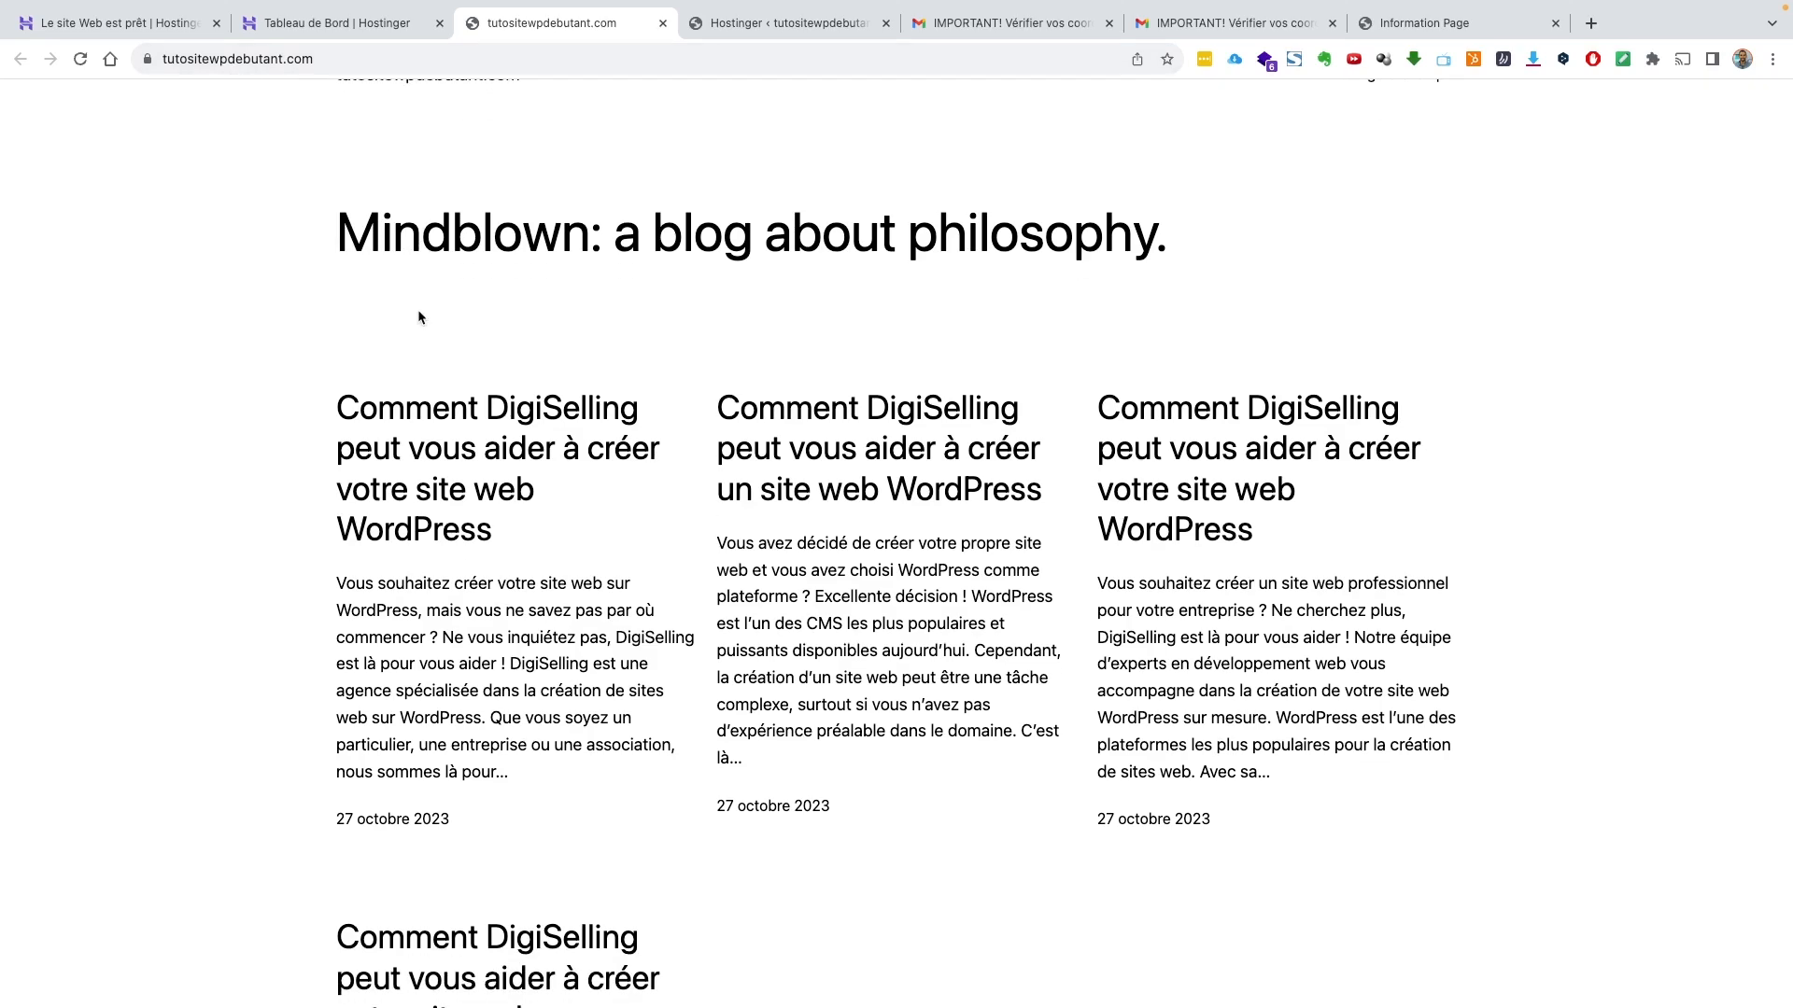
scroll(474, 341, "up", 1)
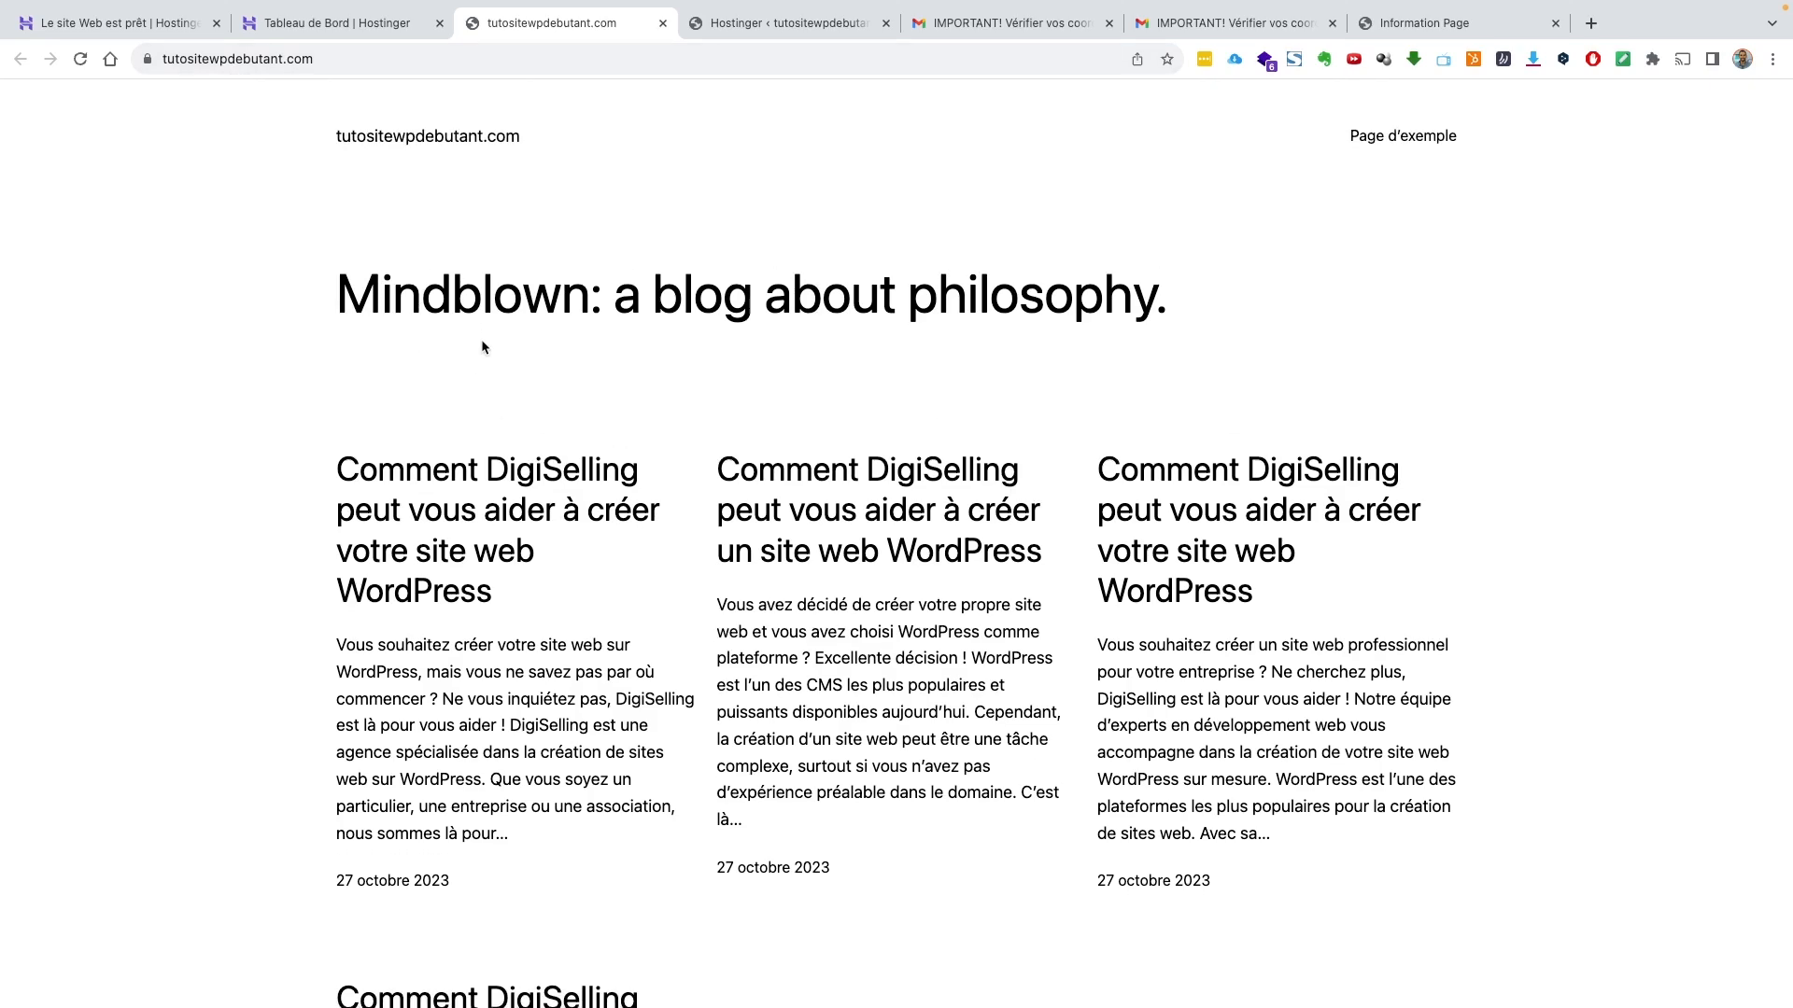
scroll(573, 372, "down", 10)
scroll(598, 381, "up", 10)
left_click(339, 64)
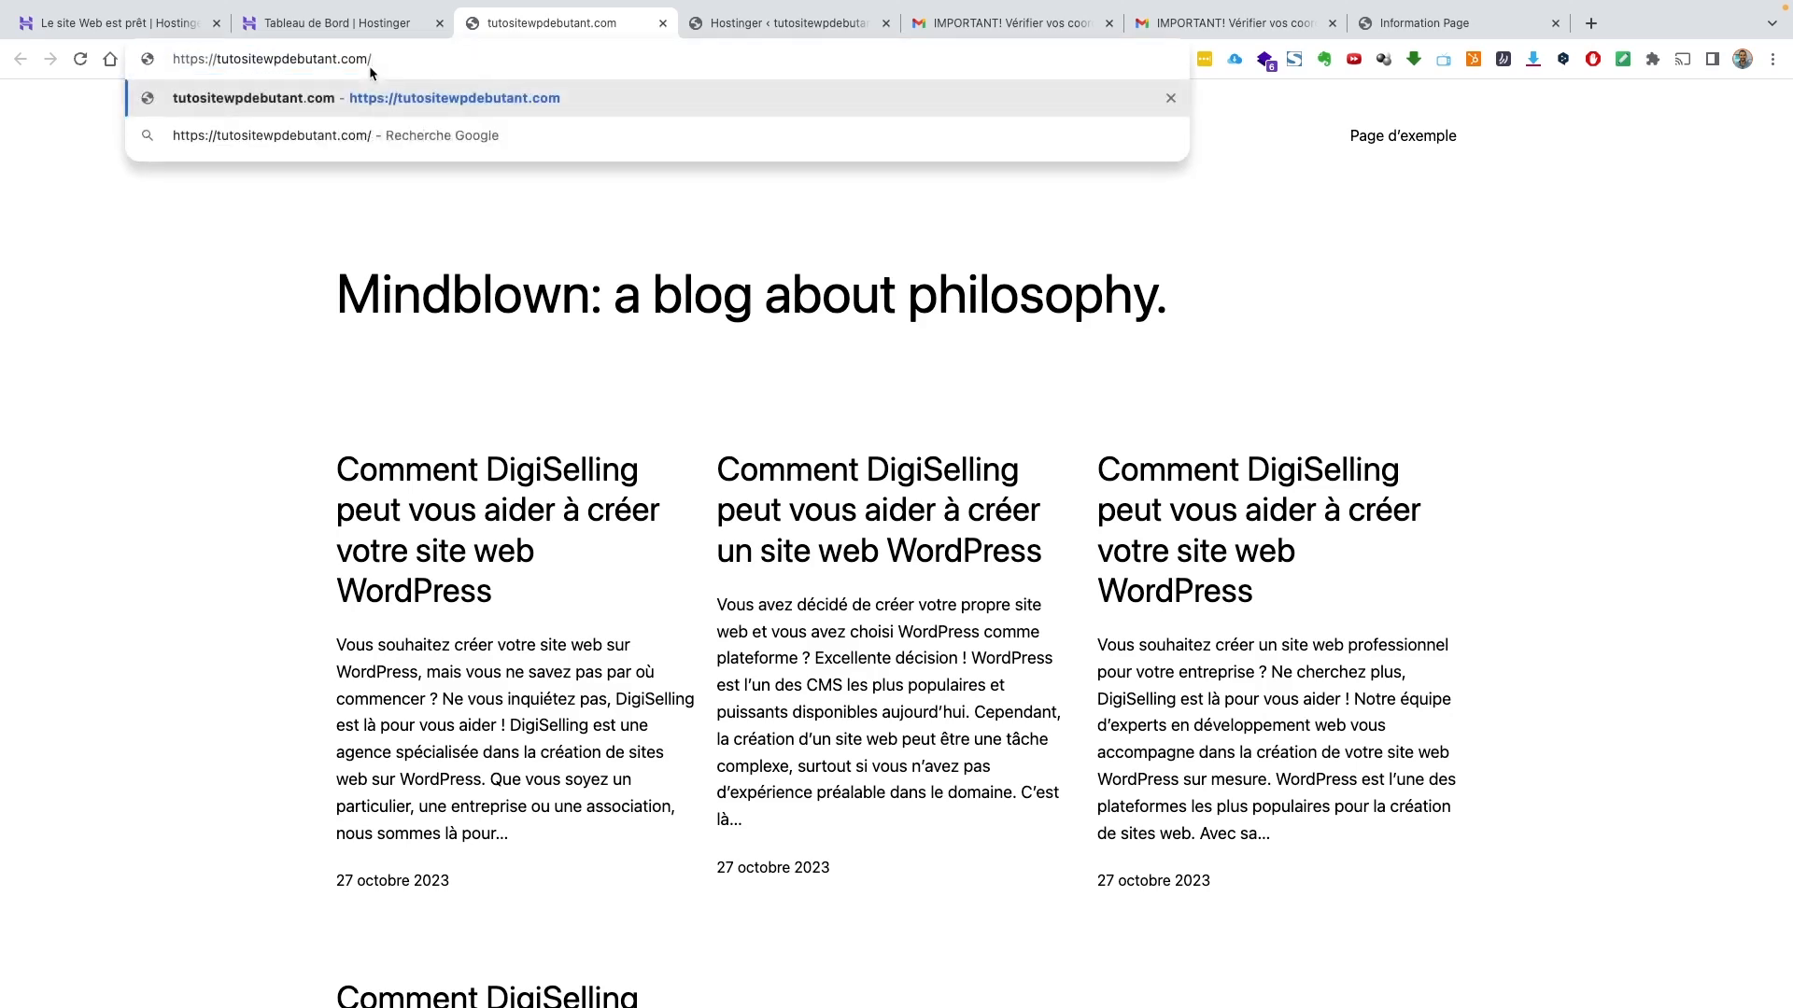
type("wp-")
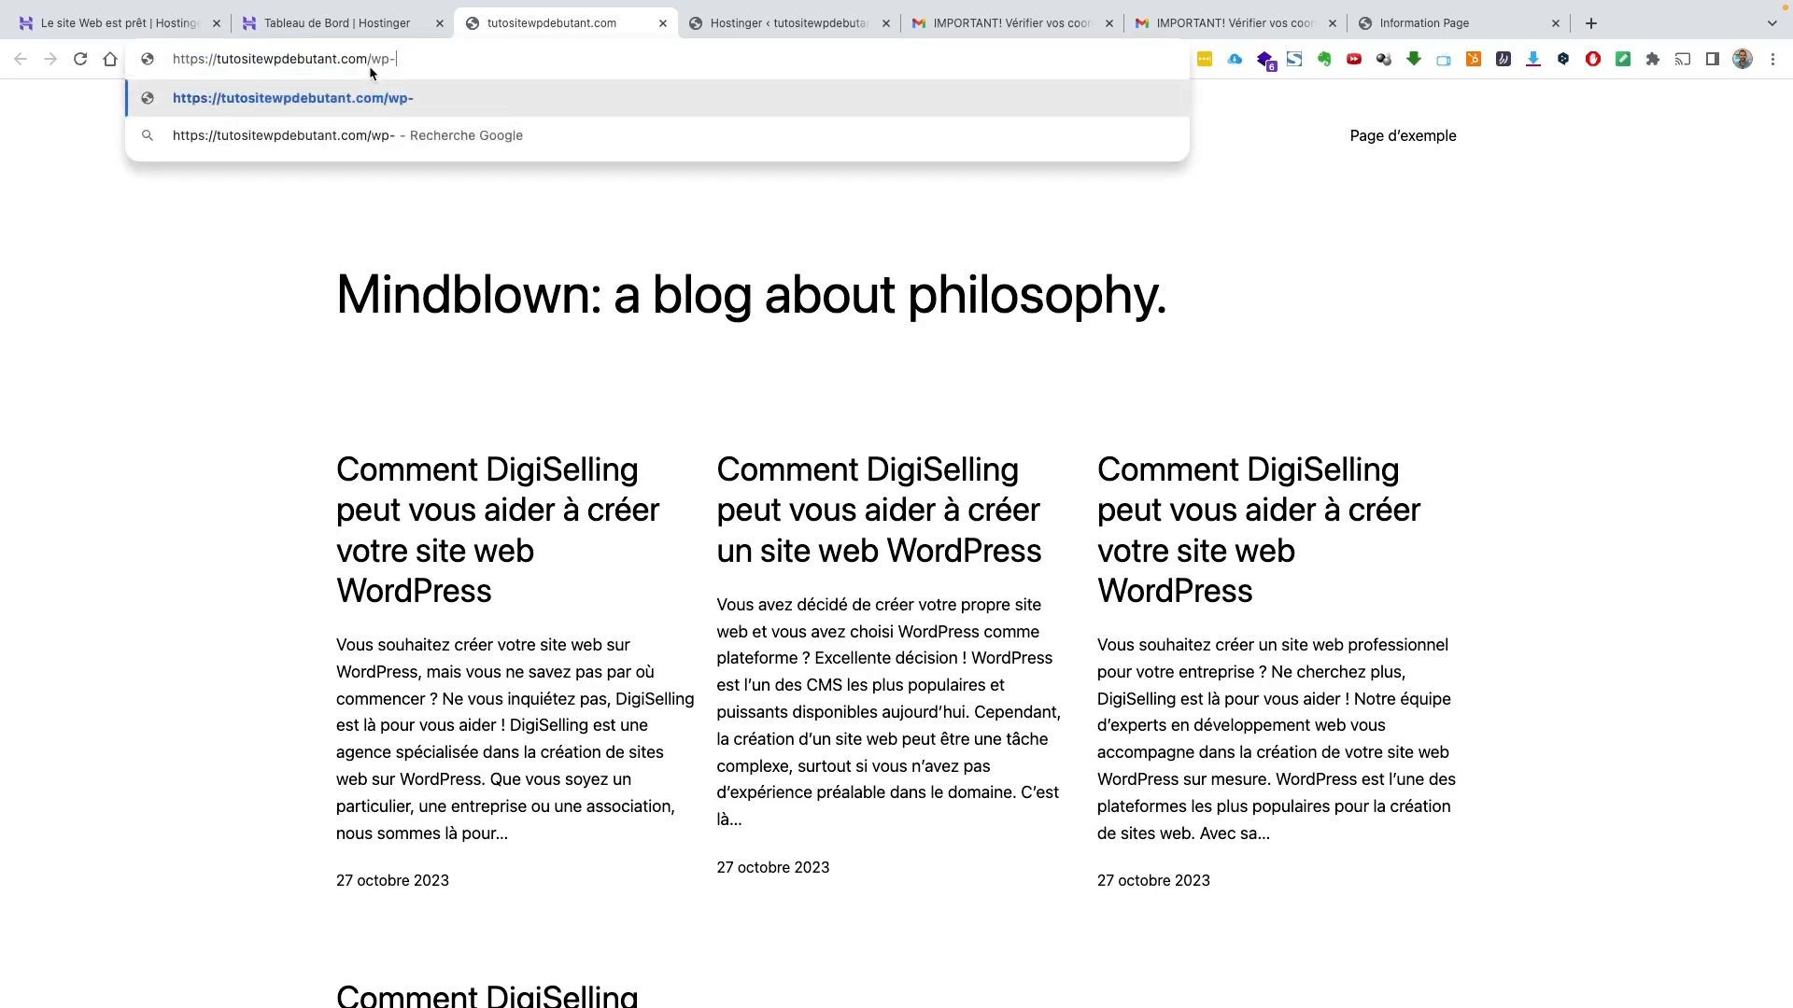
type("admin")
key("Return")
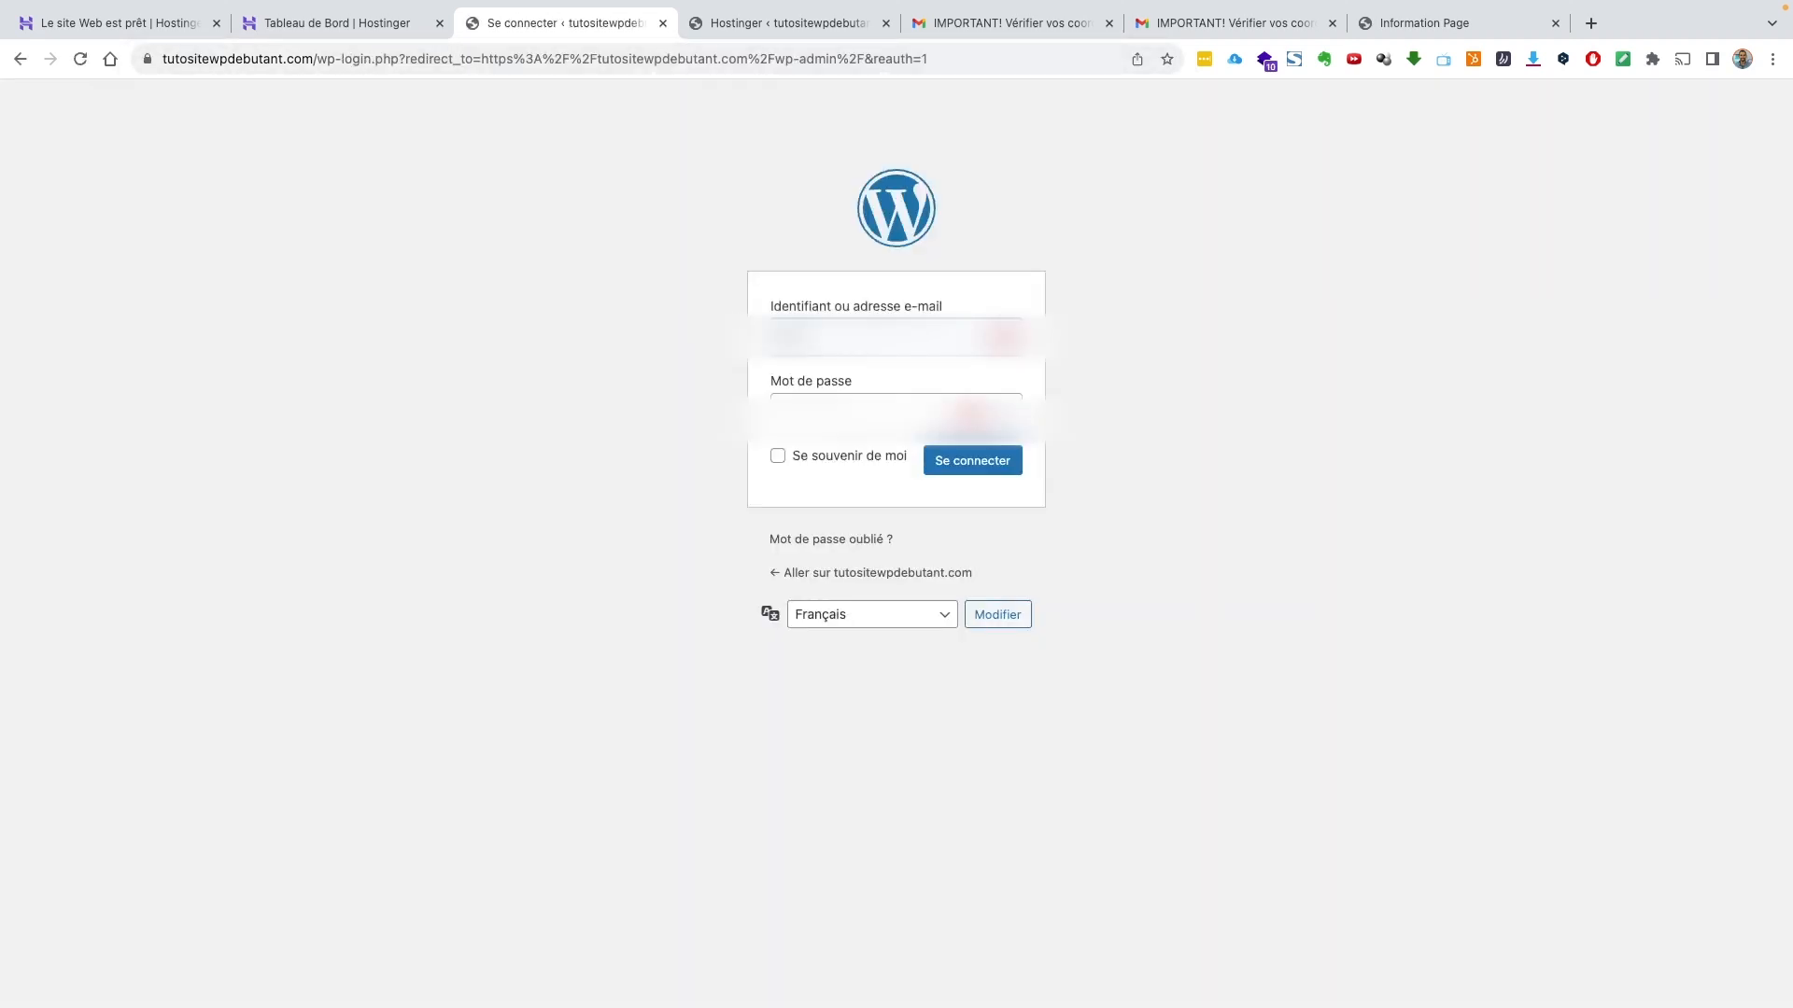
Sign in with the admin username and password to reach the Tableau de bord
type("...")
key("Tab")
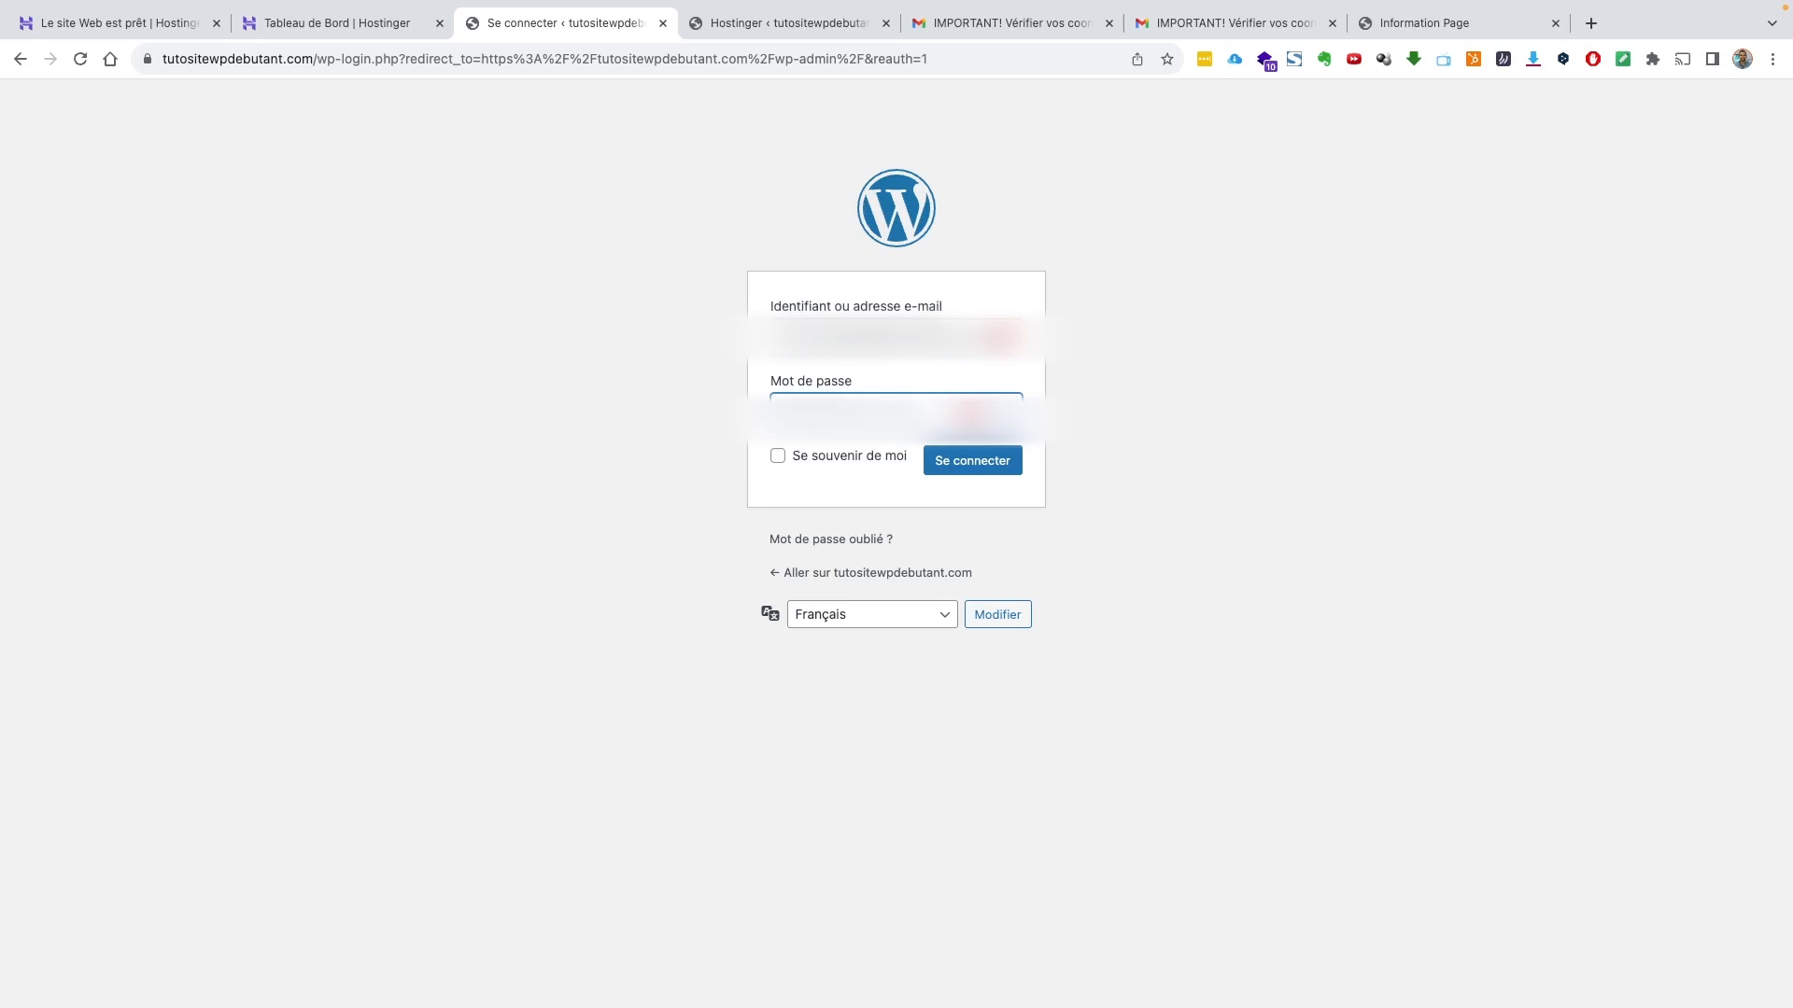
key("BackSpace")
left_click(975, 467)
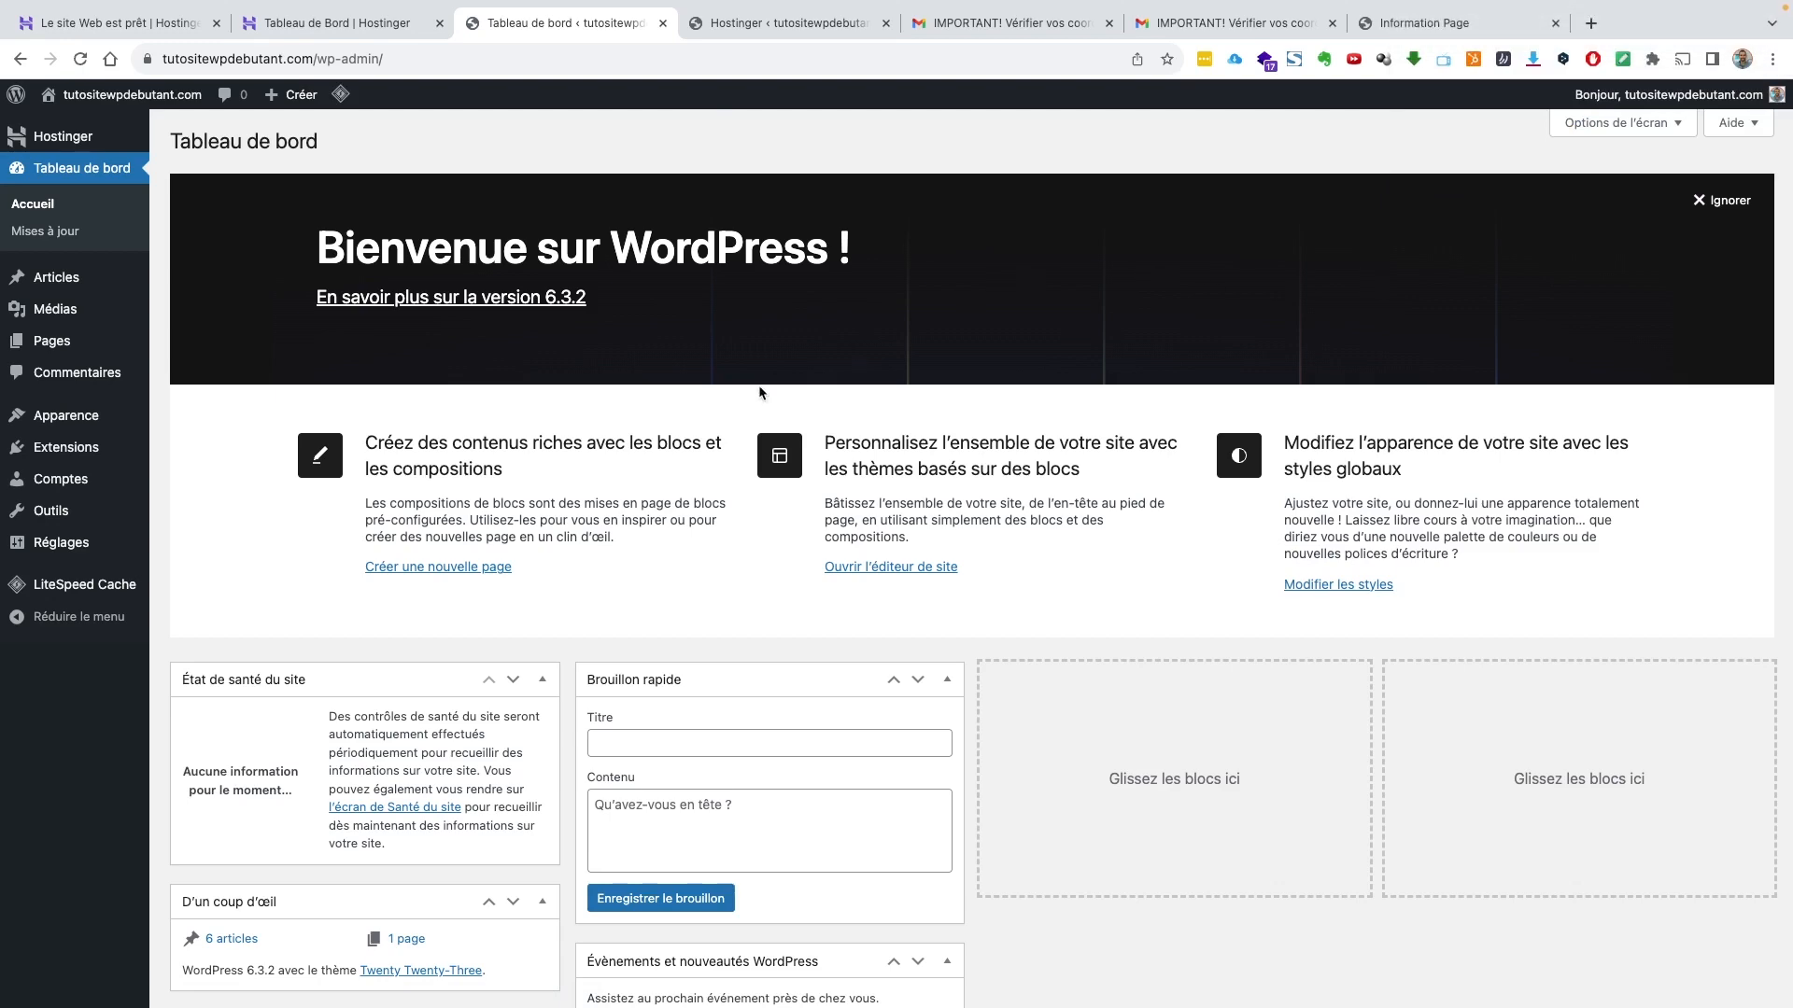
Scroll through the dashboard, then return to the public front page's DigiSelling posts
scroll(761, 393, "down", 2)
scroll(761, 392, "down", 5)
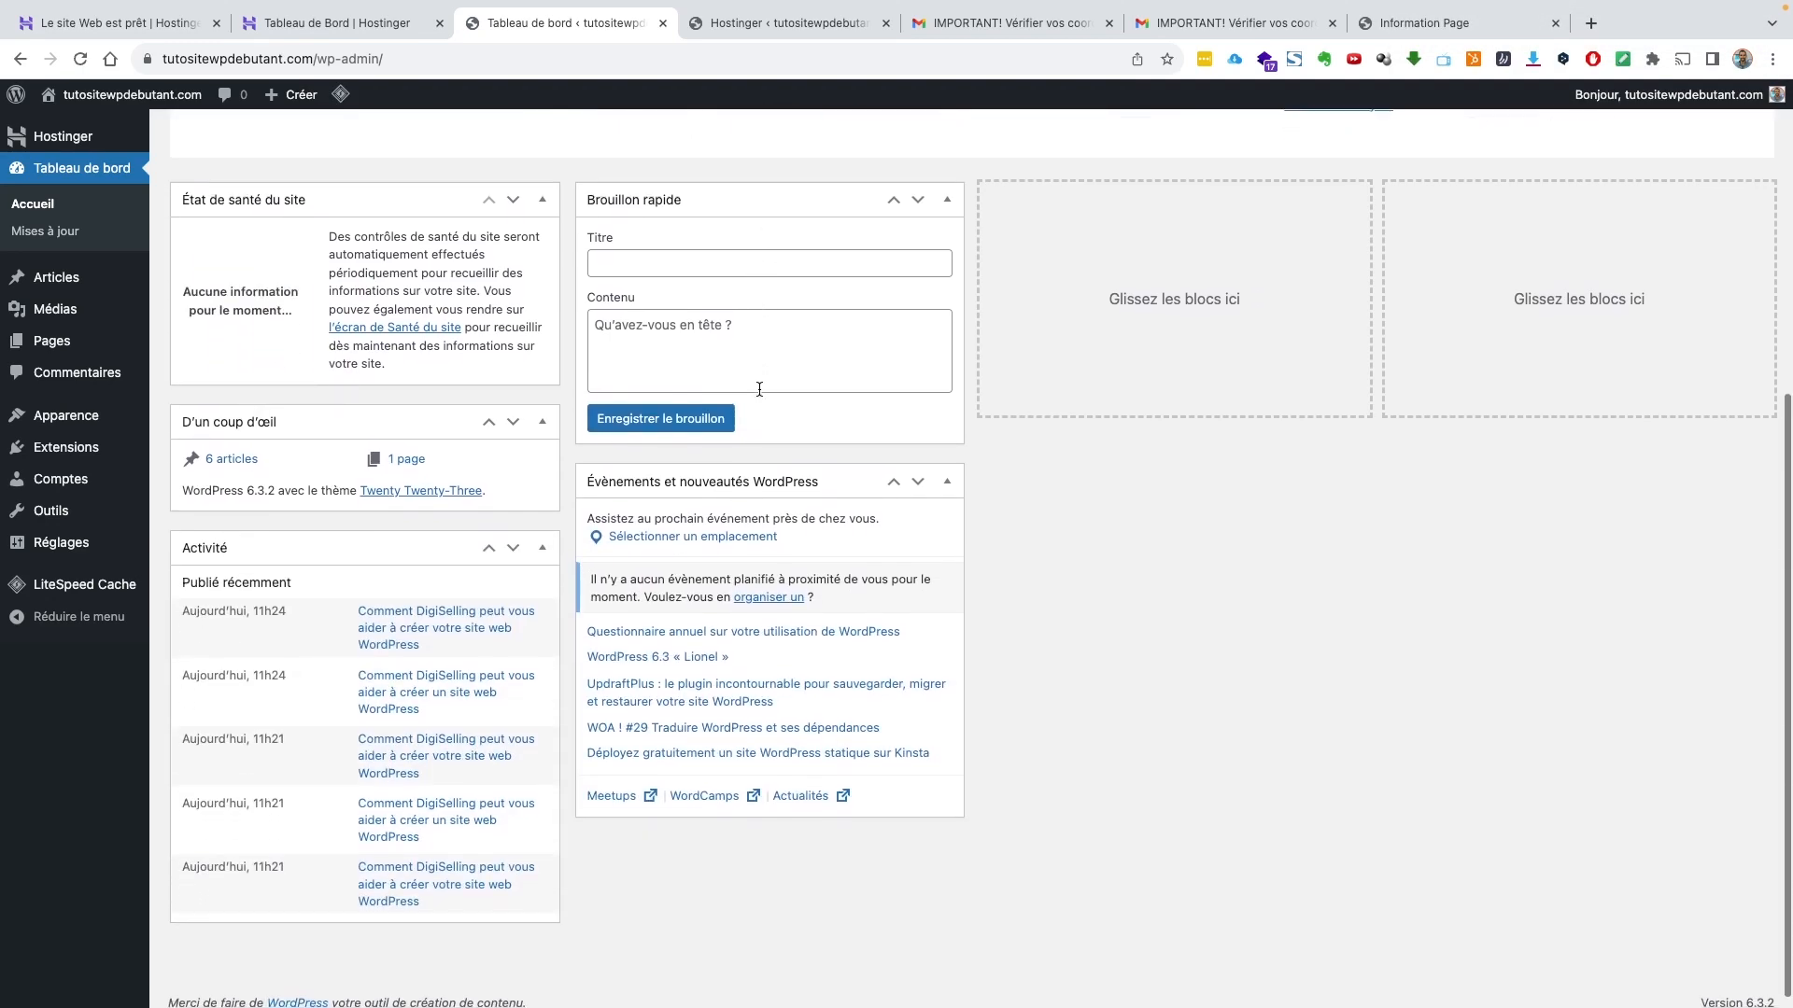
scroll(761, 393, "up", 6)
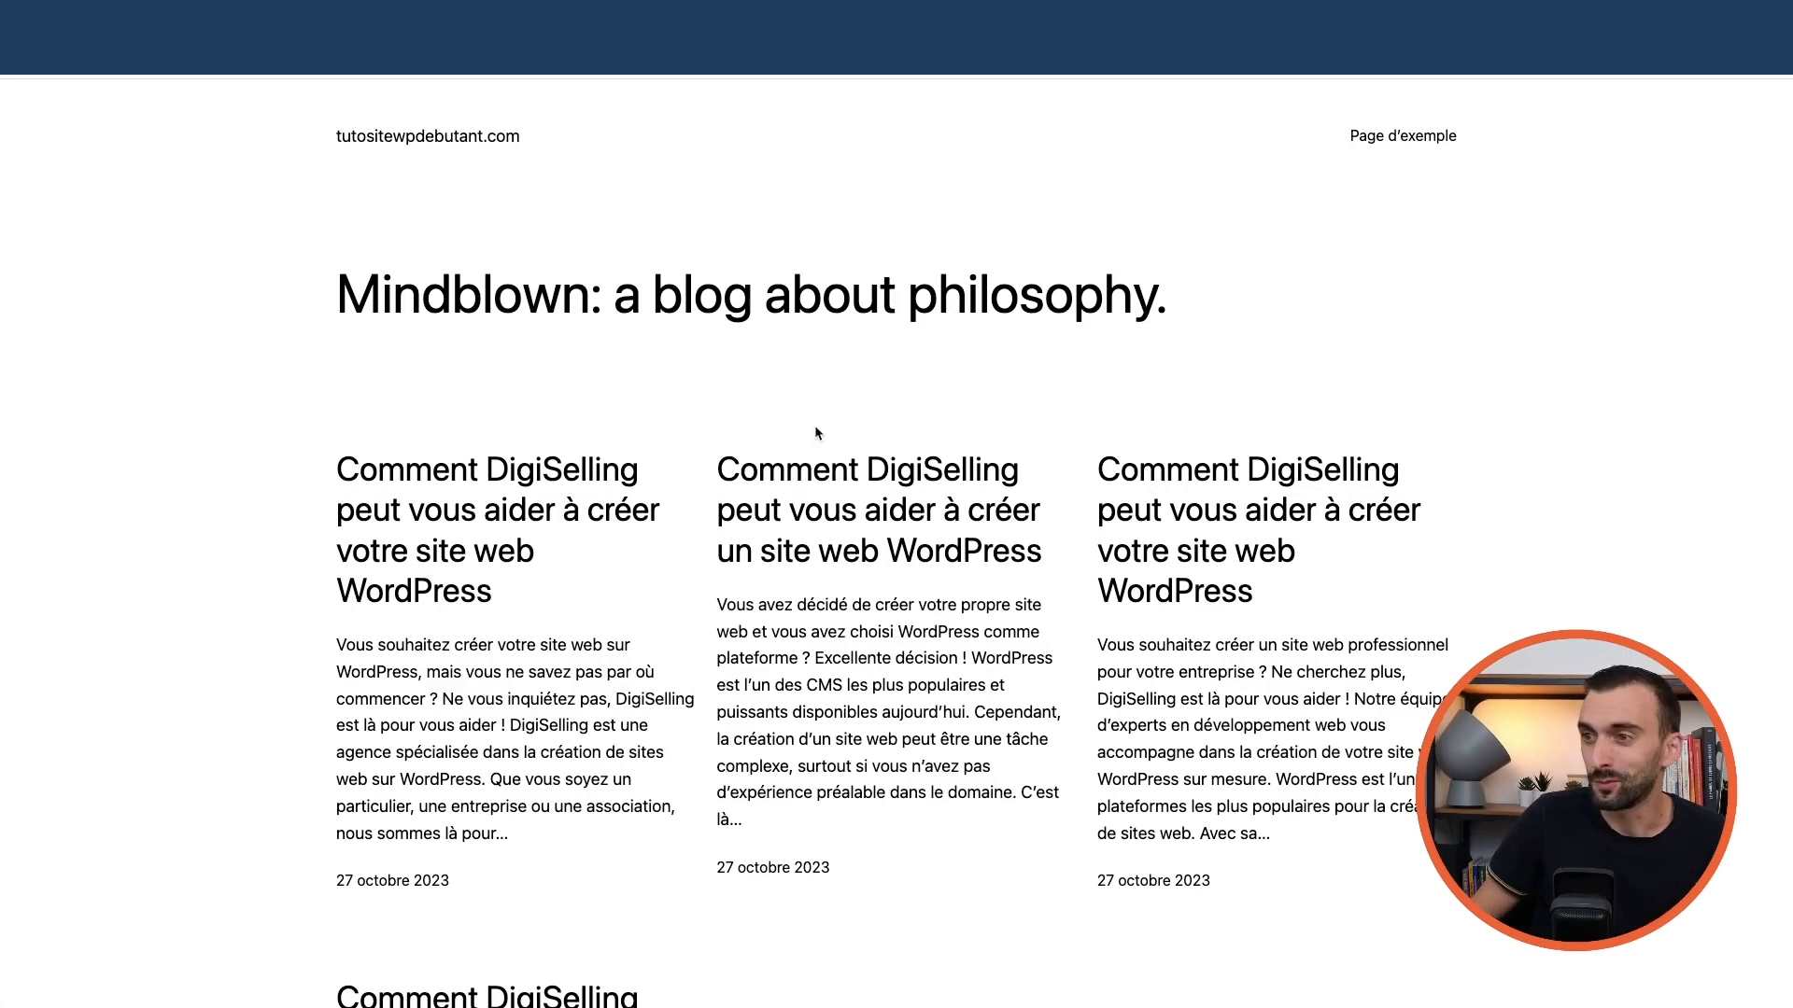
Scroll the blog down to its footer and back, then return to the Hostinger dashboard
scroll(816, 433, "down", 5)
scroll(1083, 355, "down", 10)
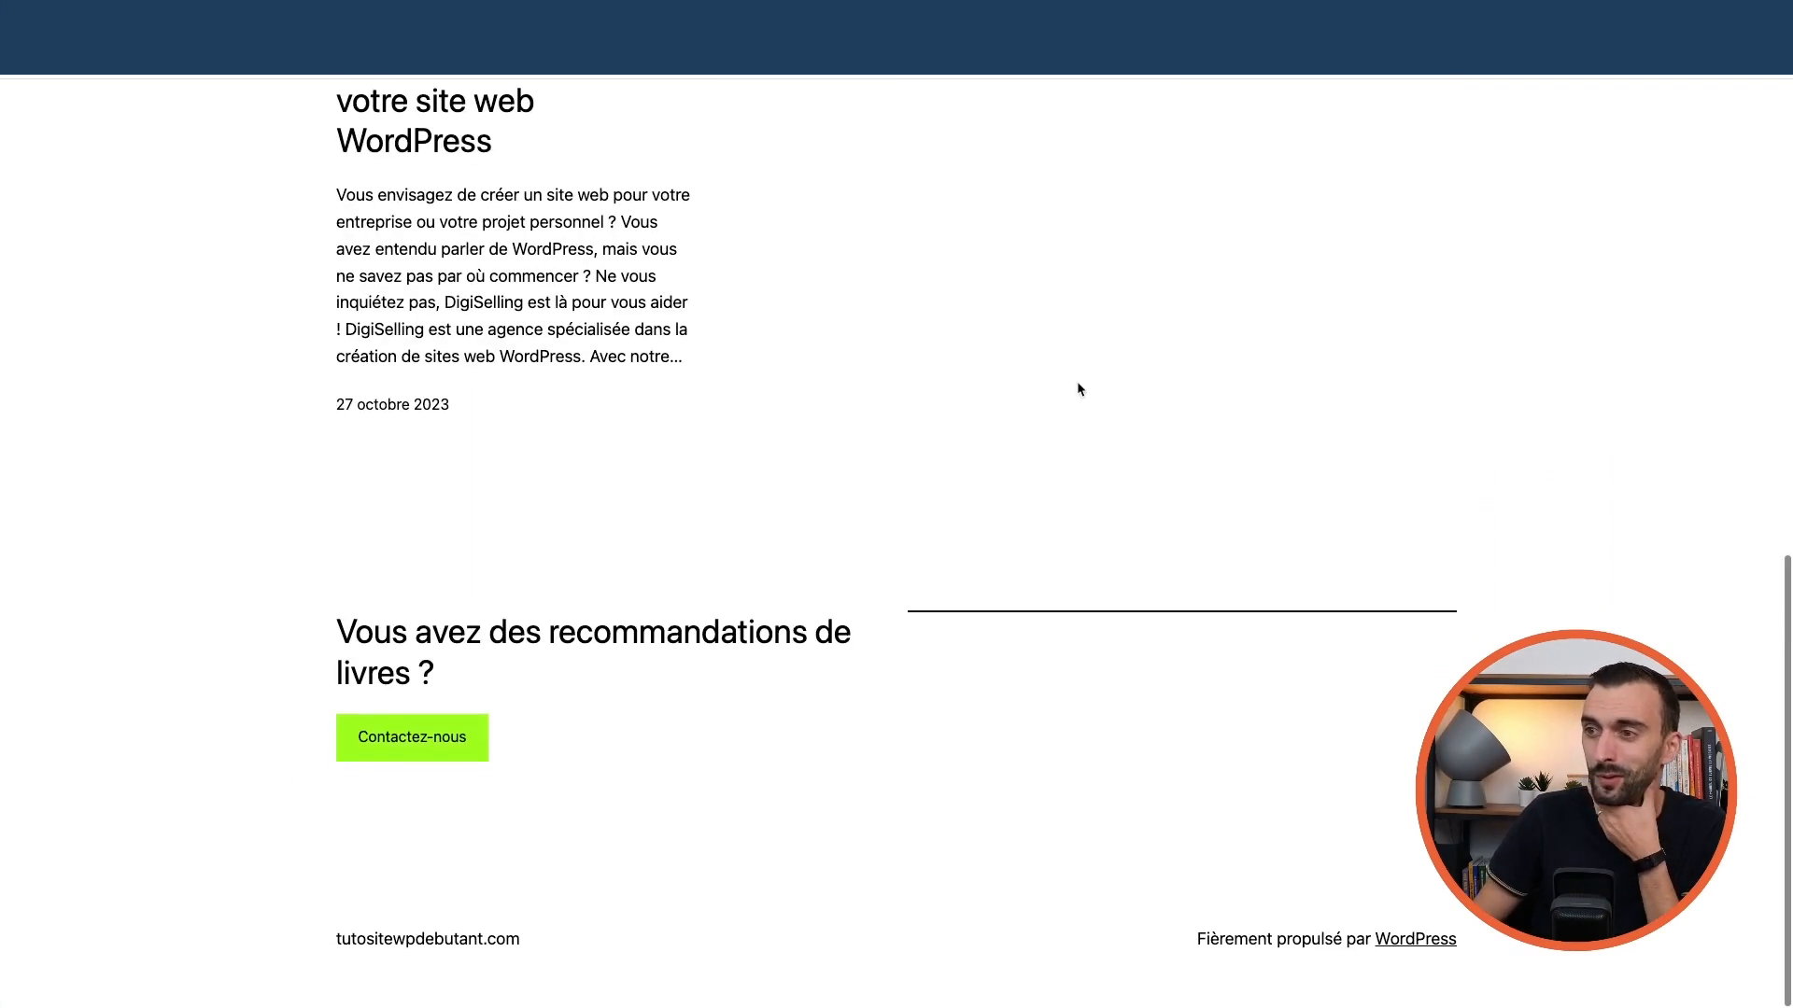
scroll(1078, 385, "up", 15)
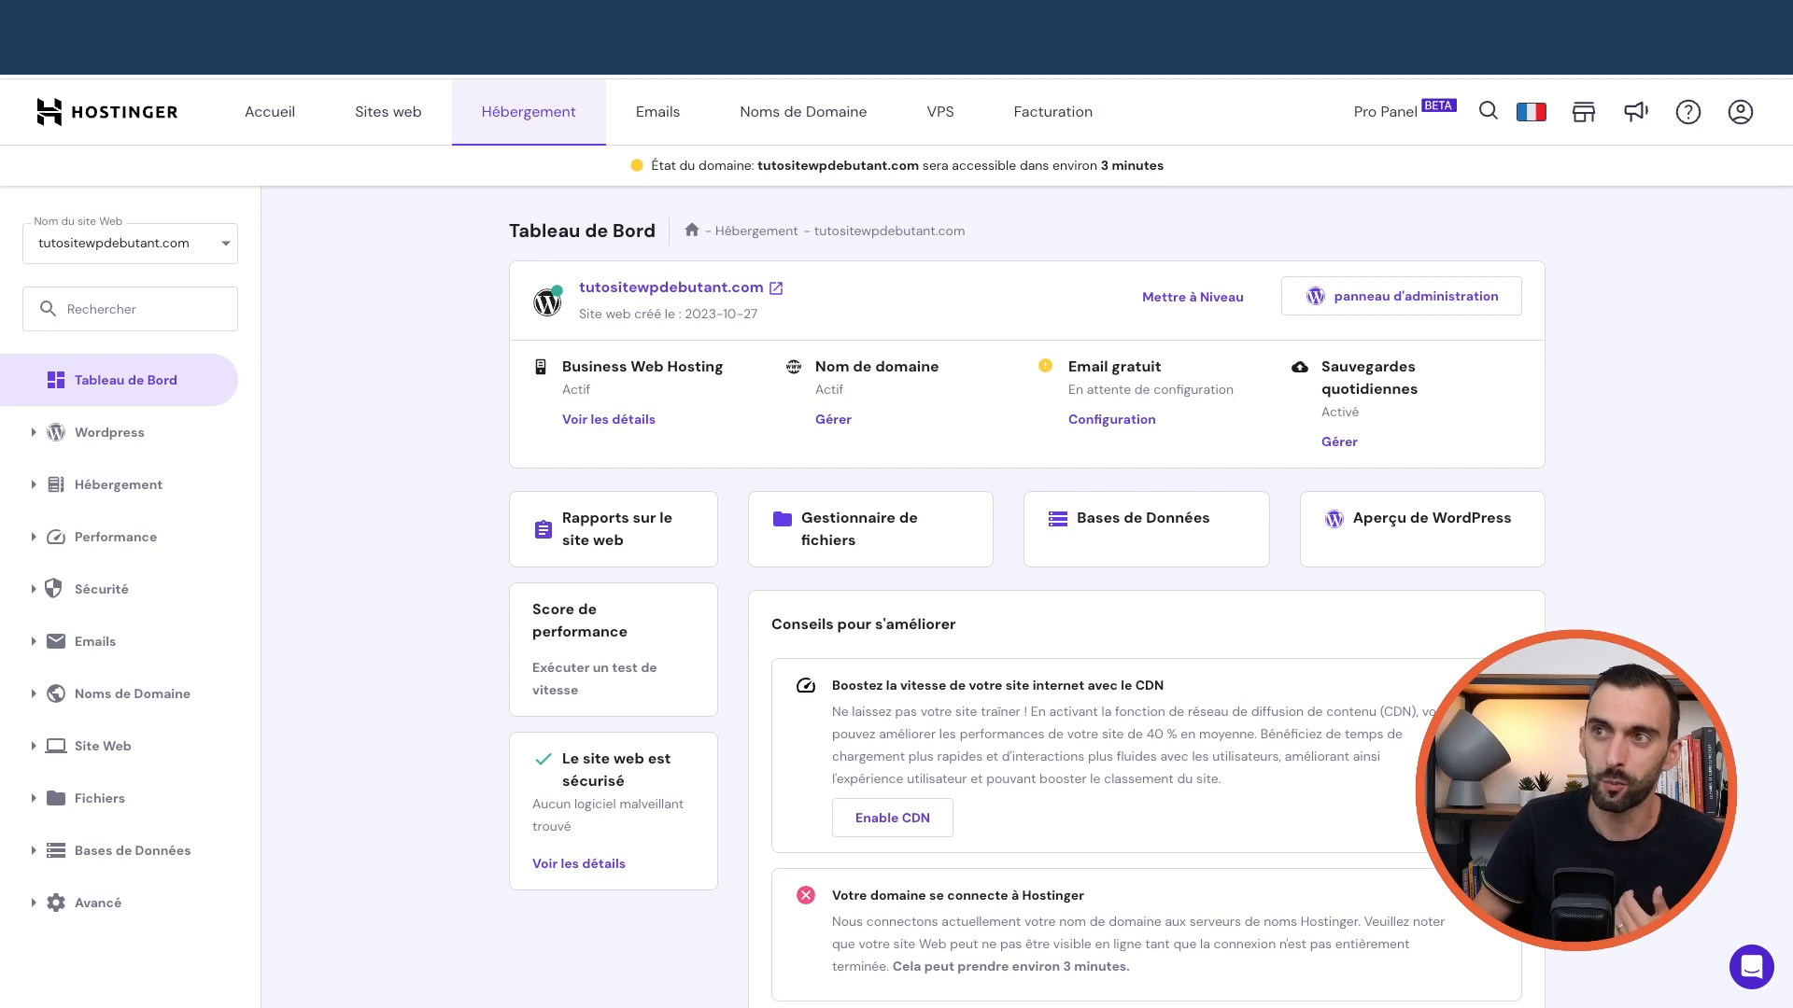
Open the Aperçu de WordPress card via Sites web and Gérer on tutositewpdebutant.com
left_click(370, 122)
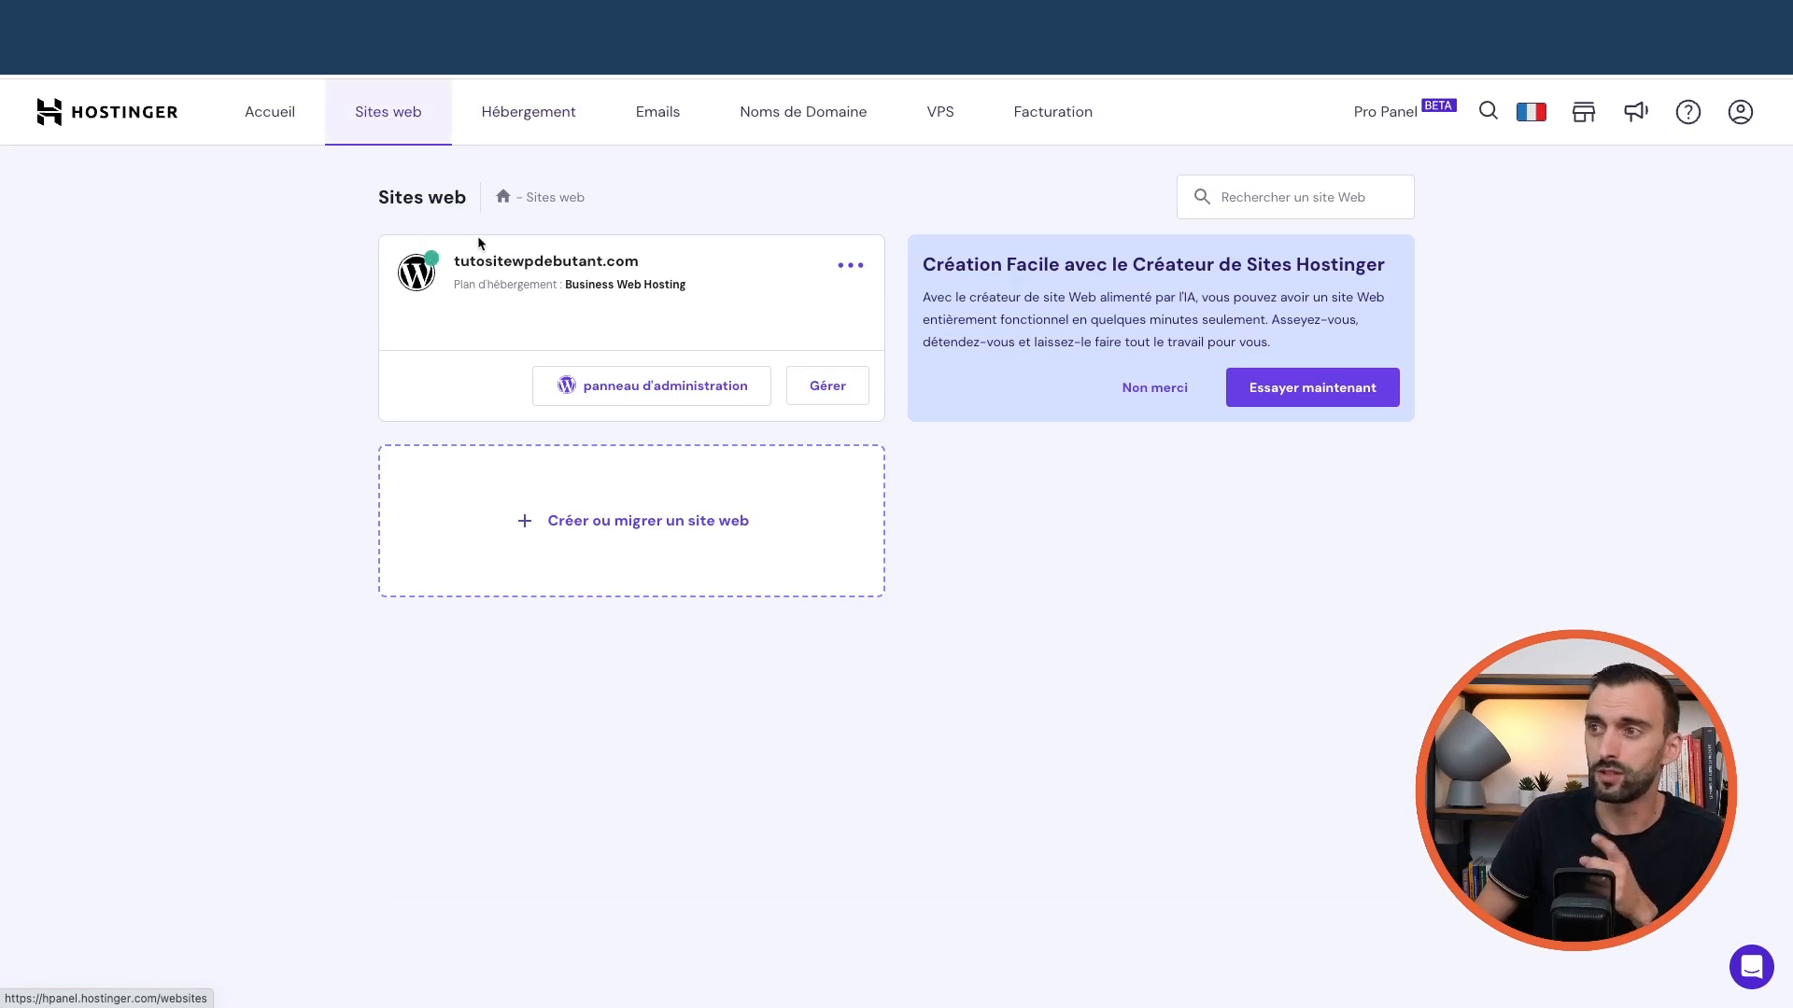
left_click(824, 400)
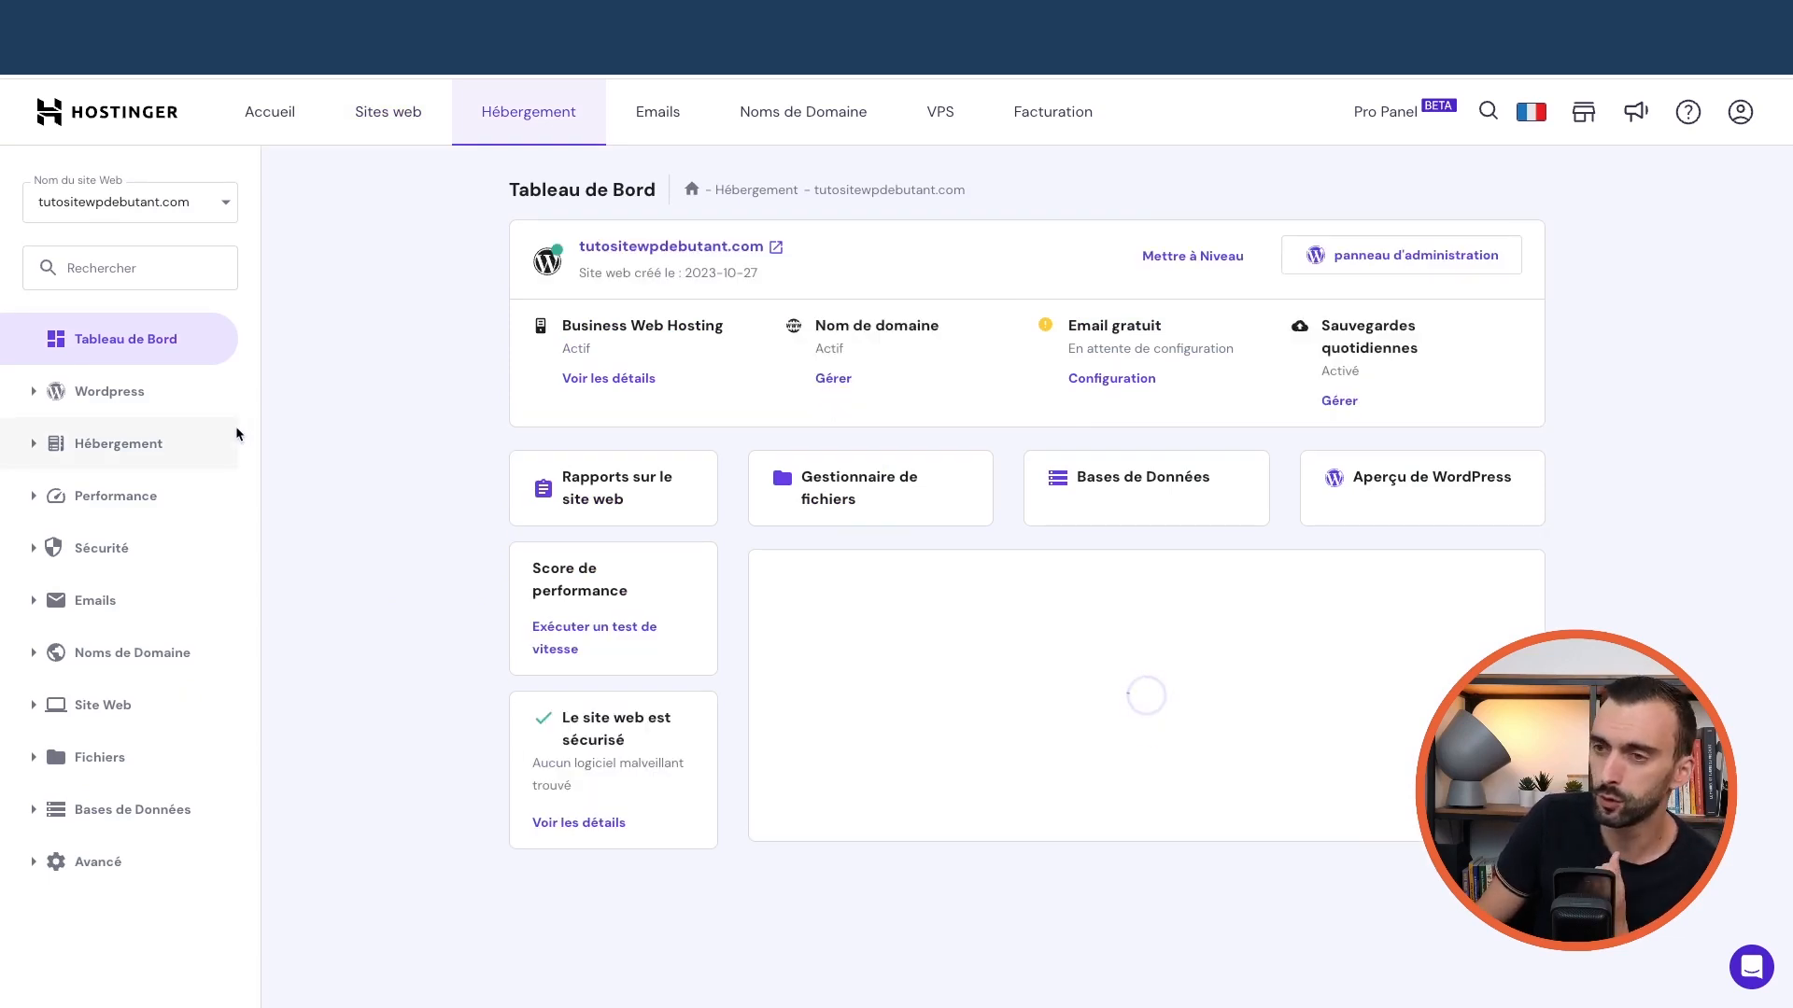
left_click(1412, 495)
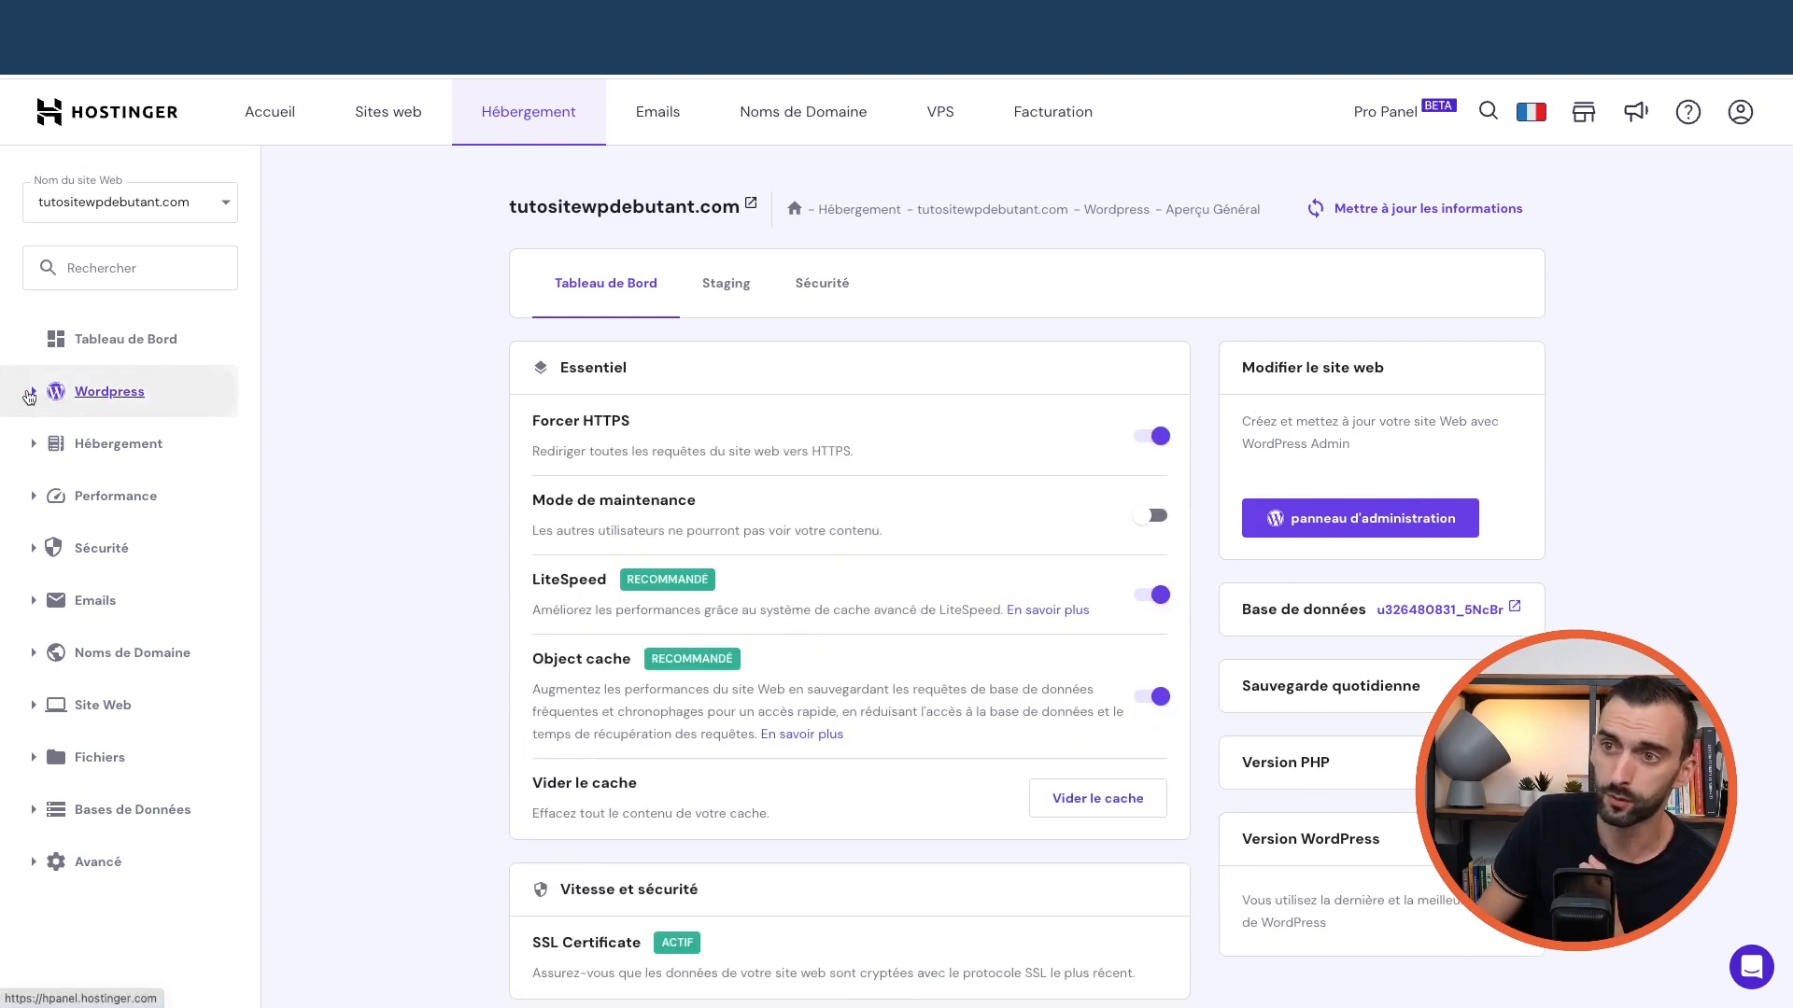
Turn off LiteSpeed caching for tutositewpdebutant.com in Hostinger's WordPress section
left_click(36, 398)
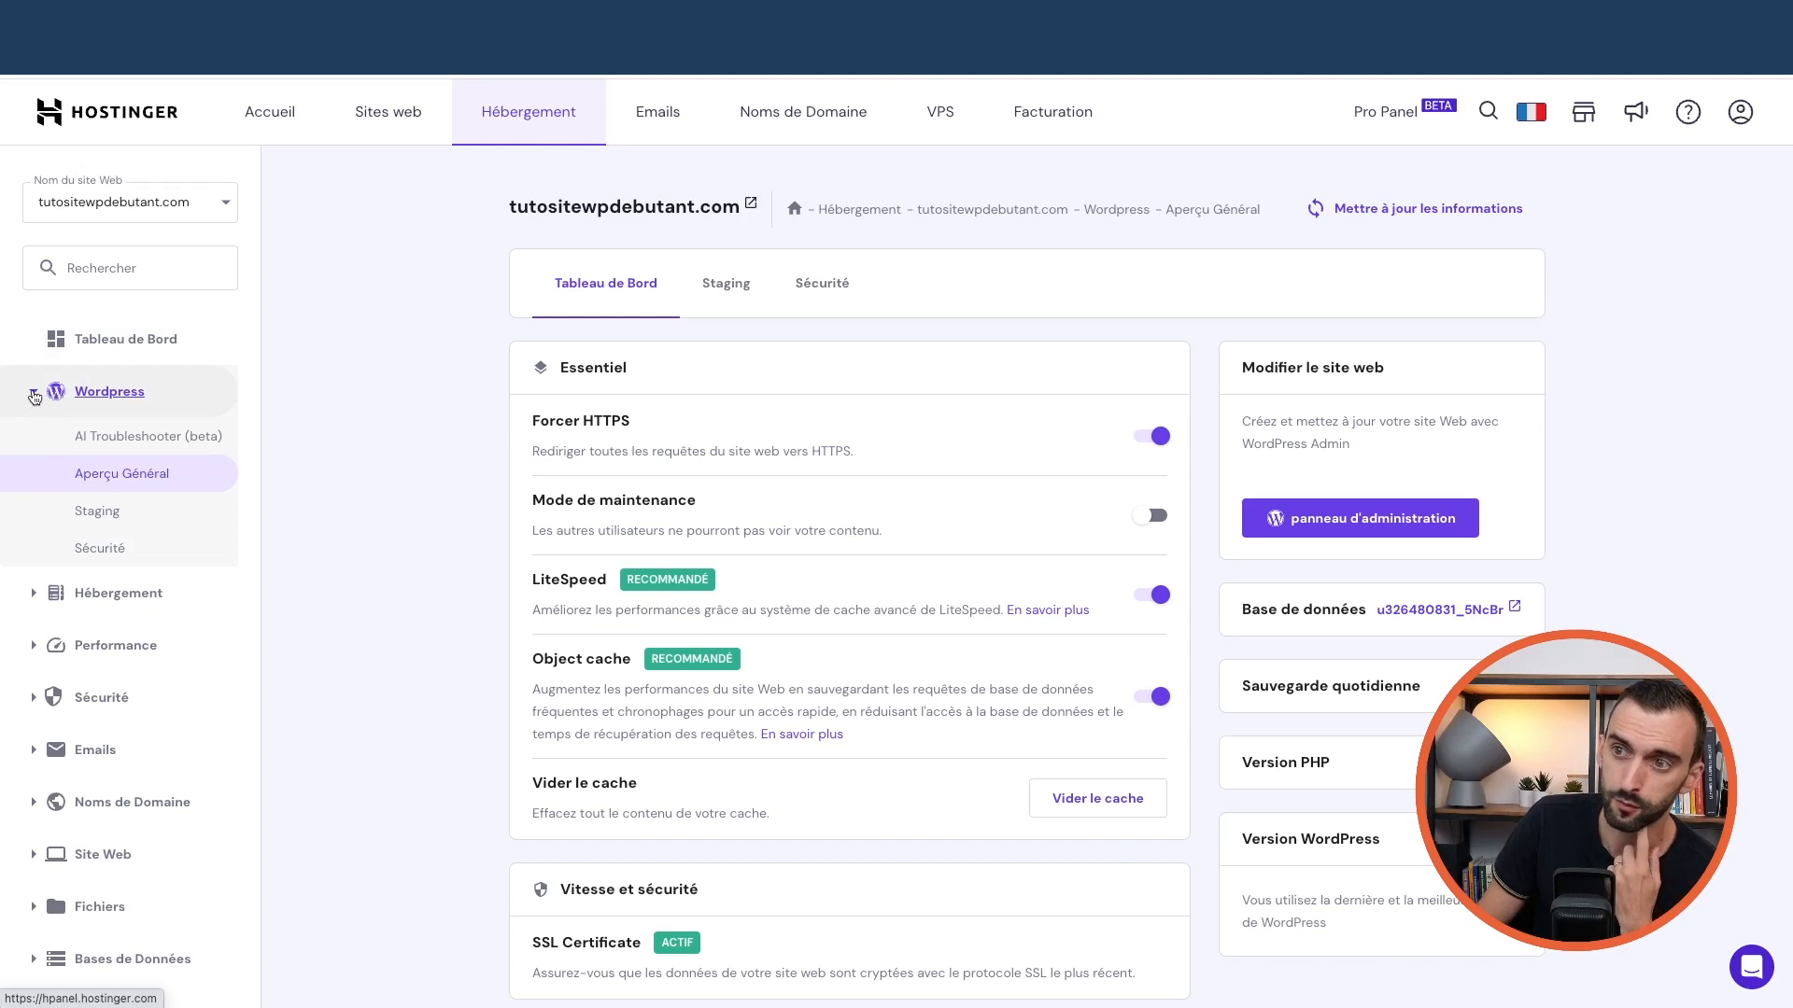
left_click(34, 399)
left_click(35, 398)
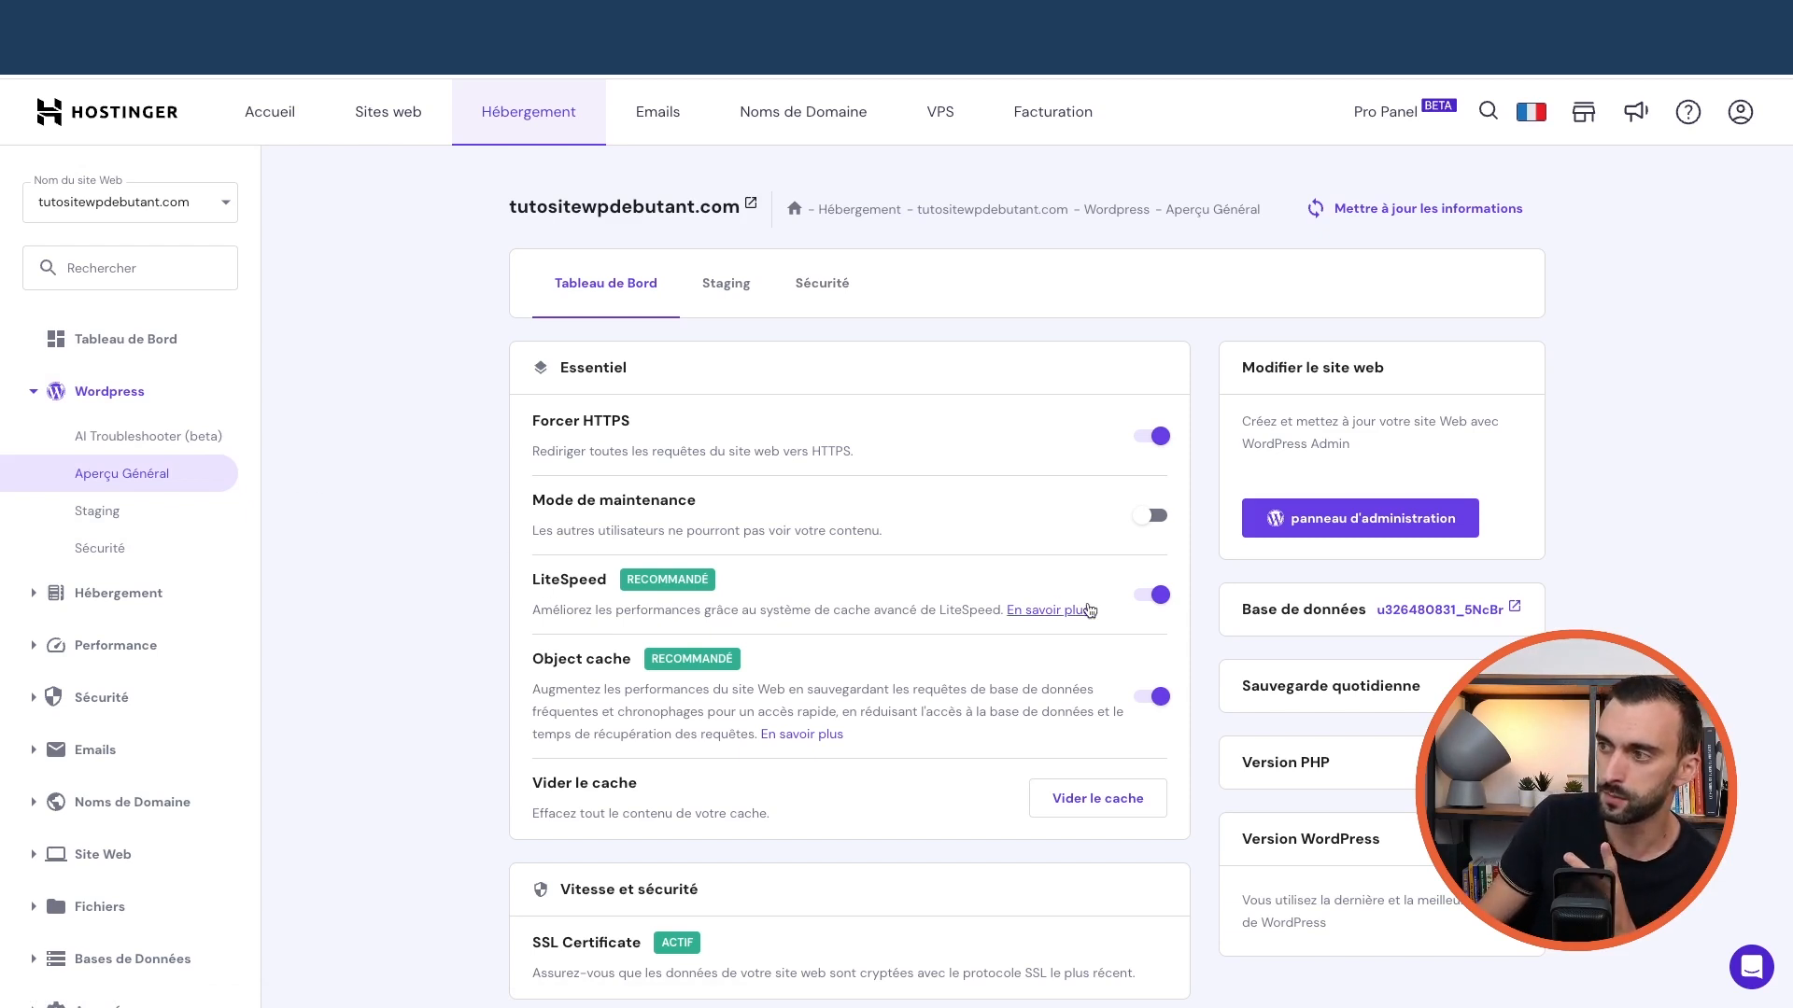
left_click(1156, 602)
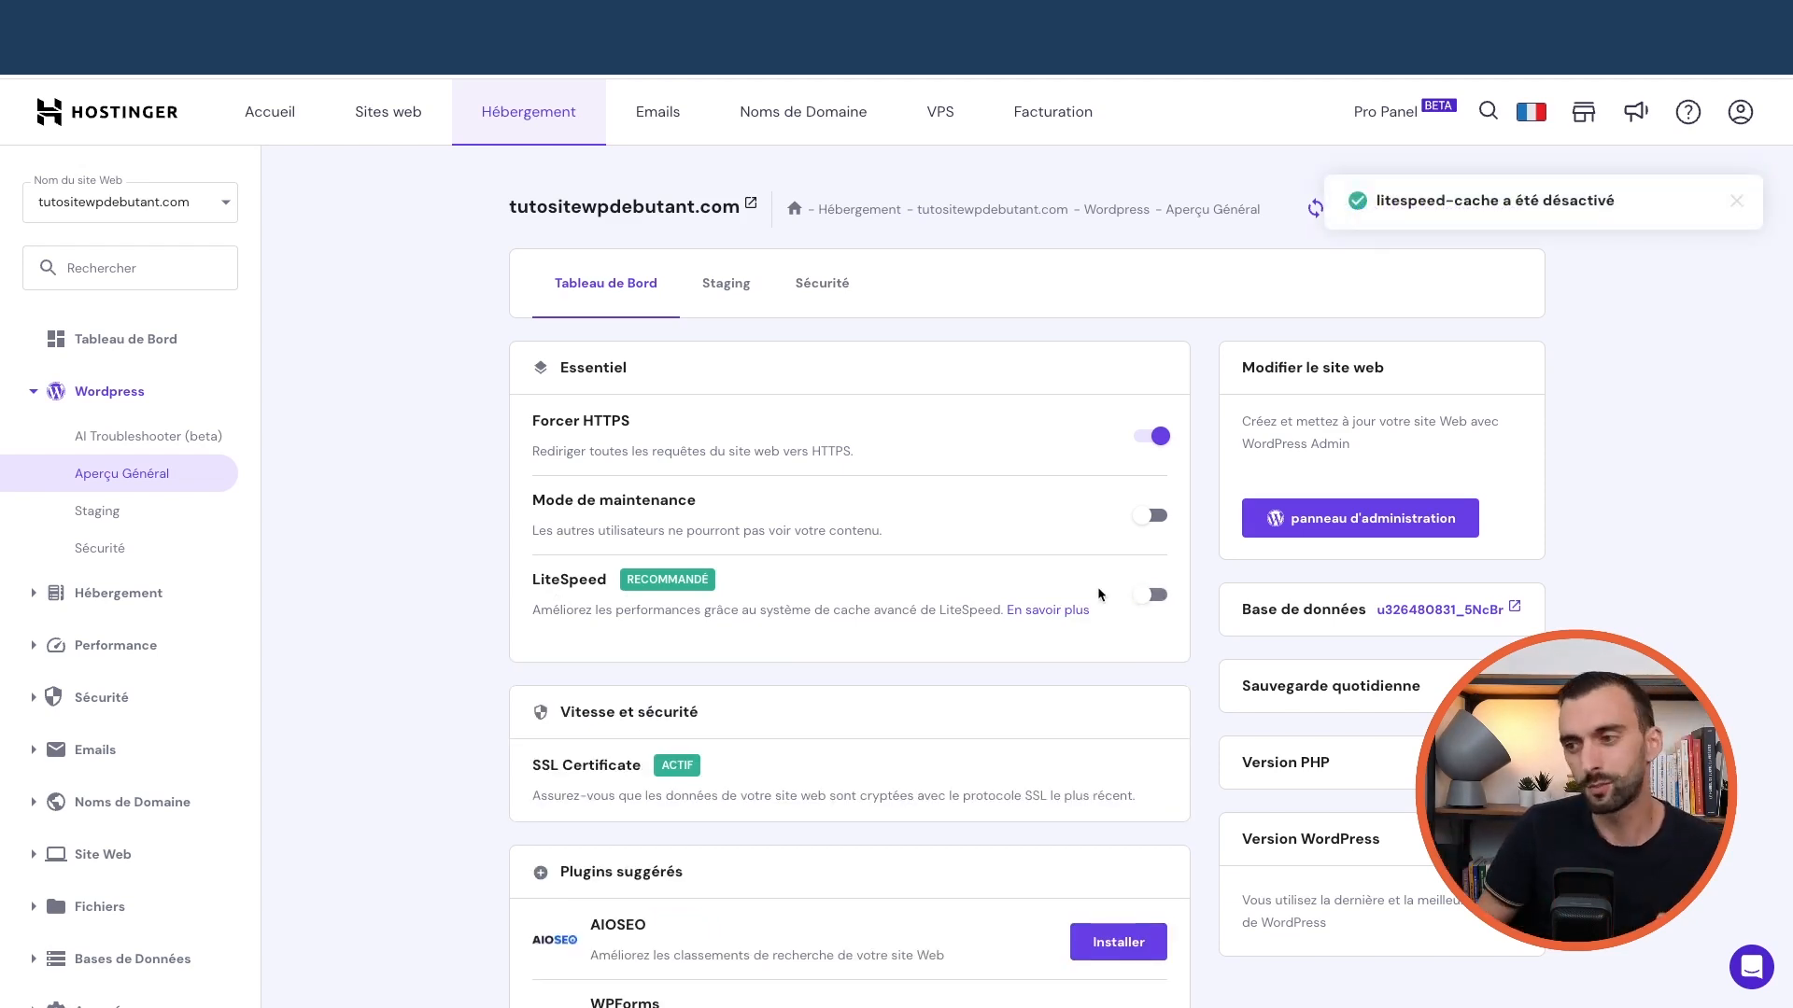
Look over the live site's blog front page and select its address
scroll(356, 563, "down", 1)
scroll(359, 563, "up", 2)
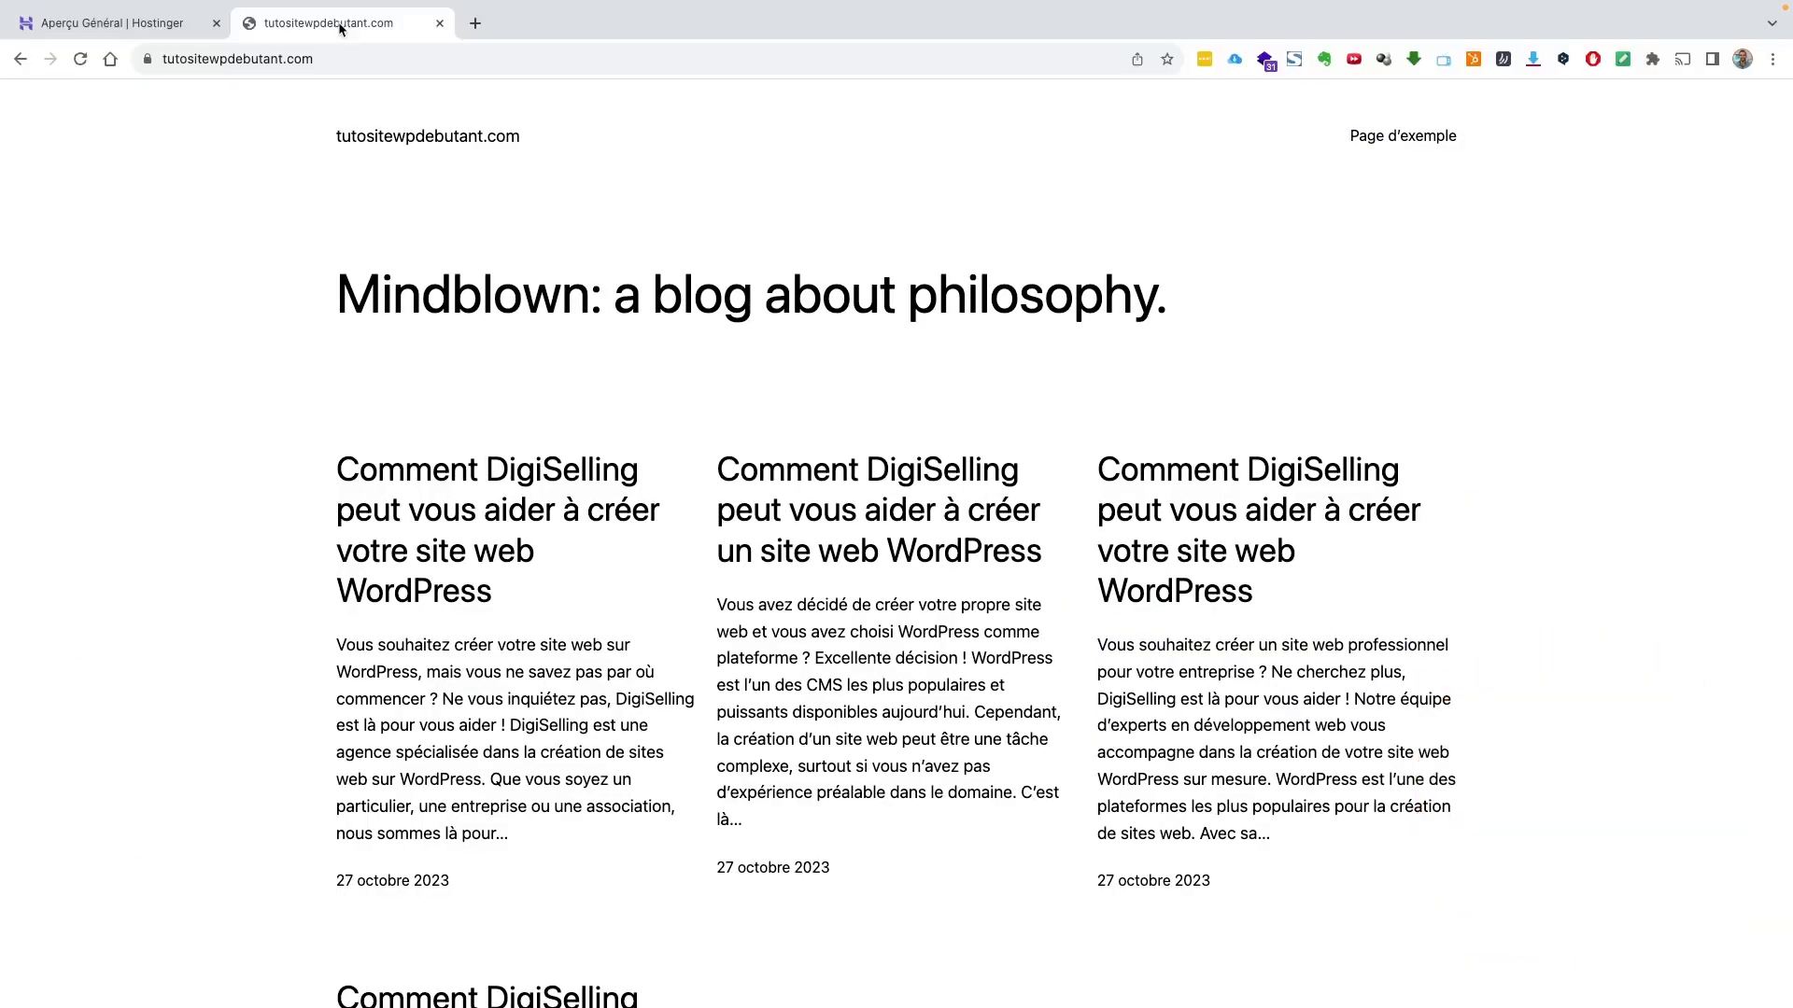
left_click(360, 59)
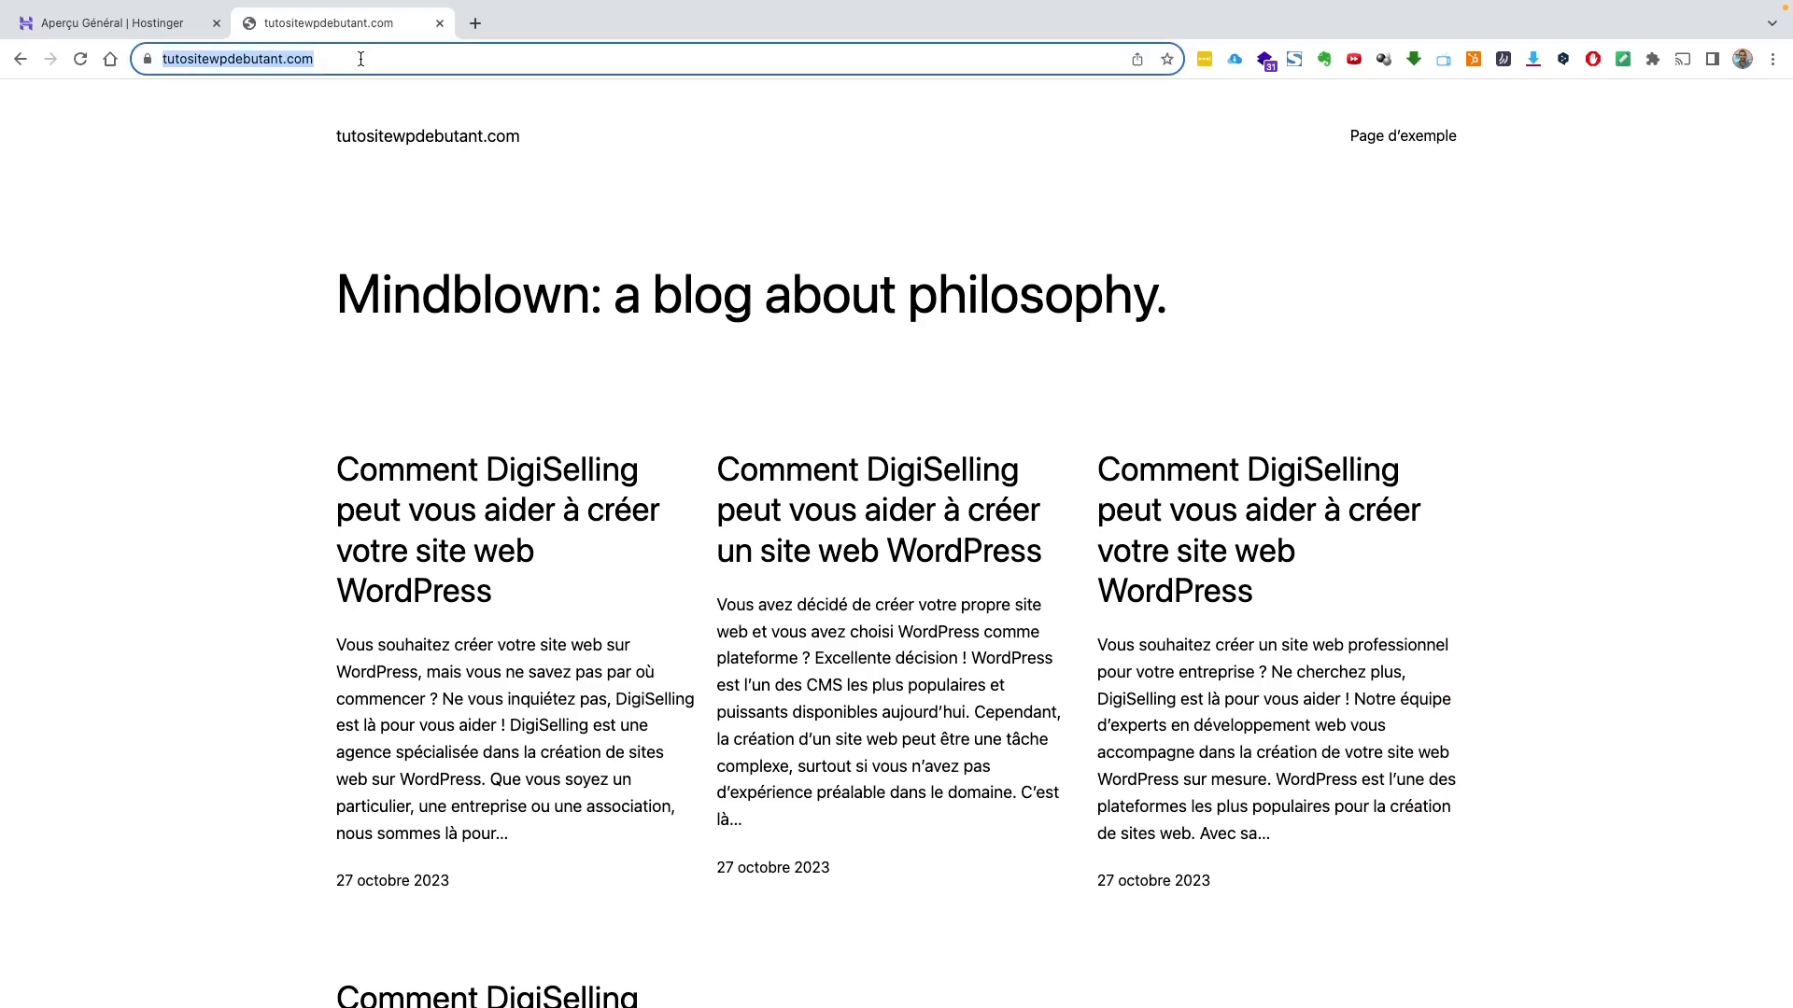
Append /wp-admin/ to the site URL to load the WordPress Tableau de bord
left_click(361, 58)
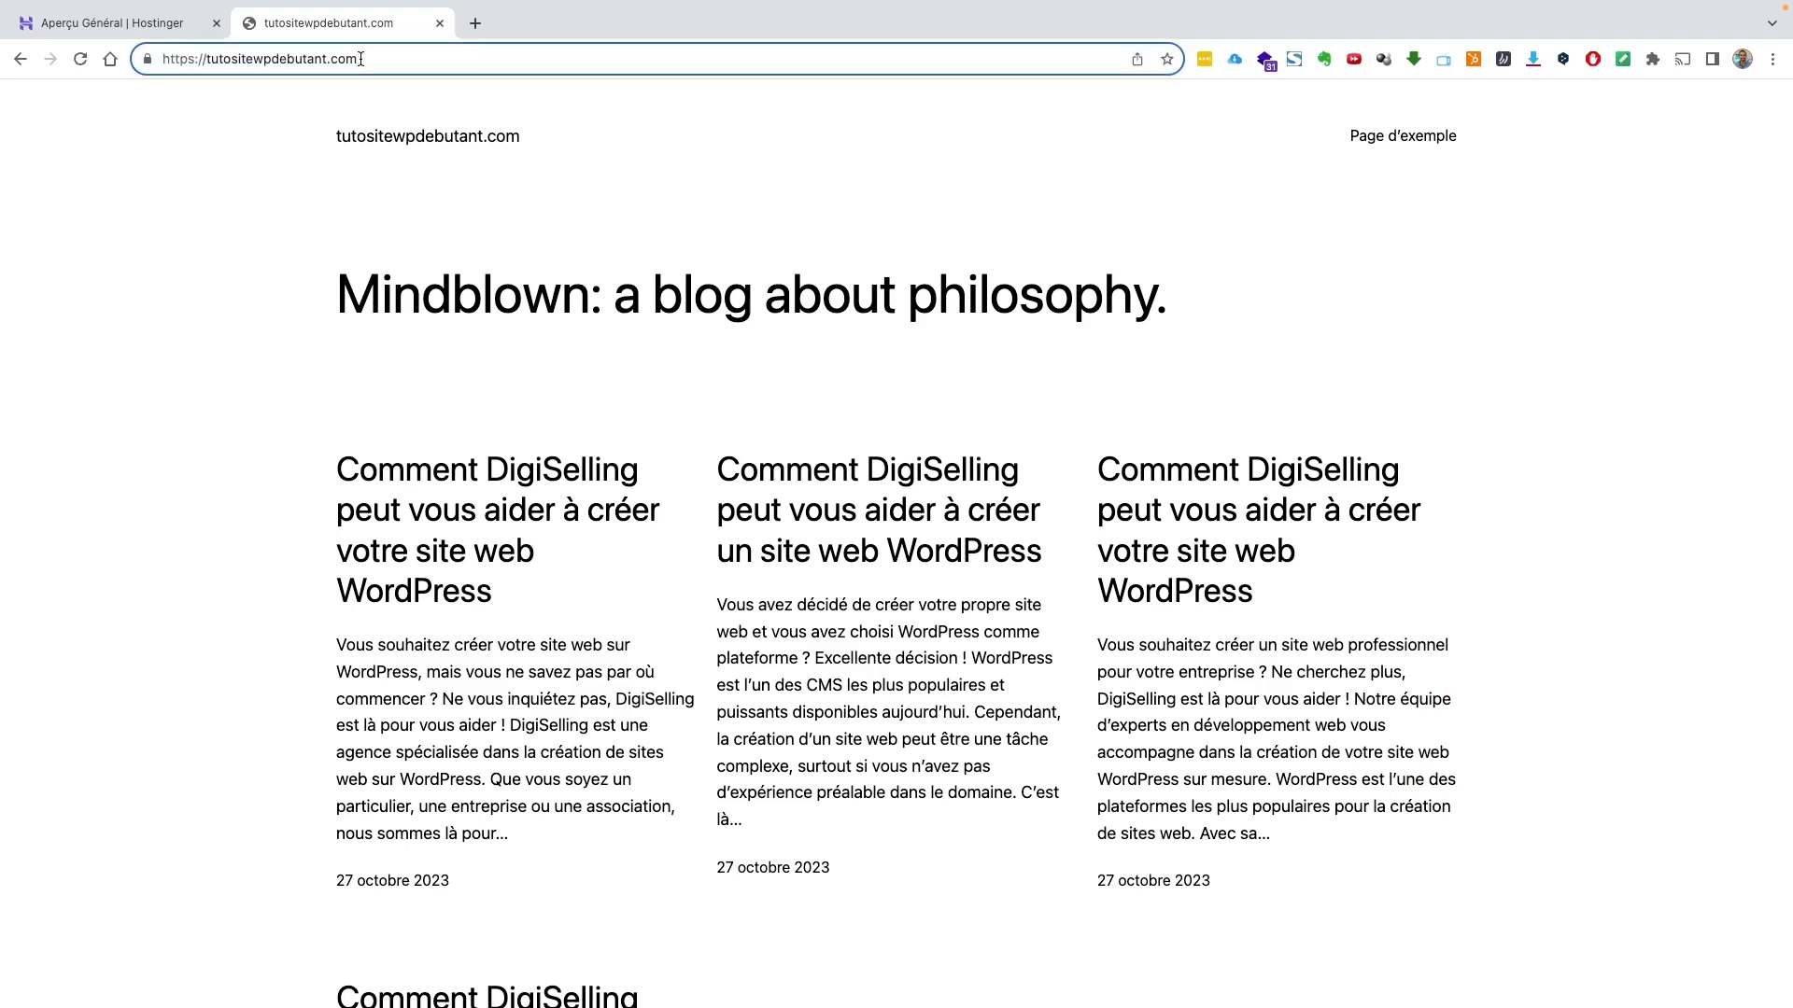
type("/")
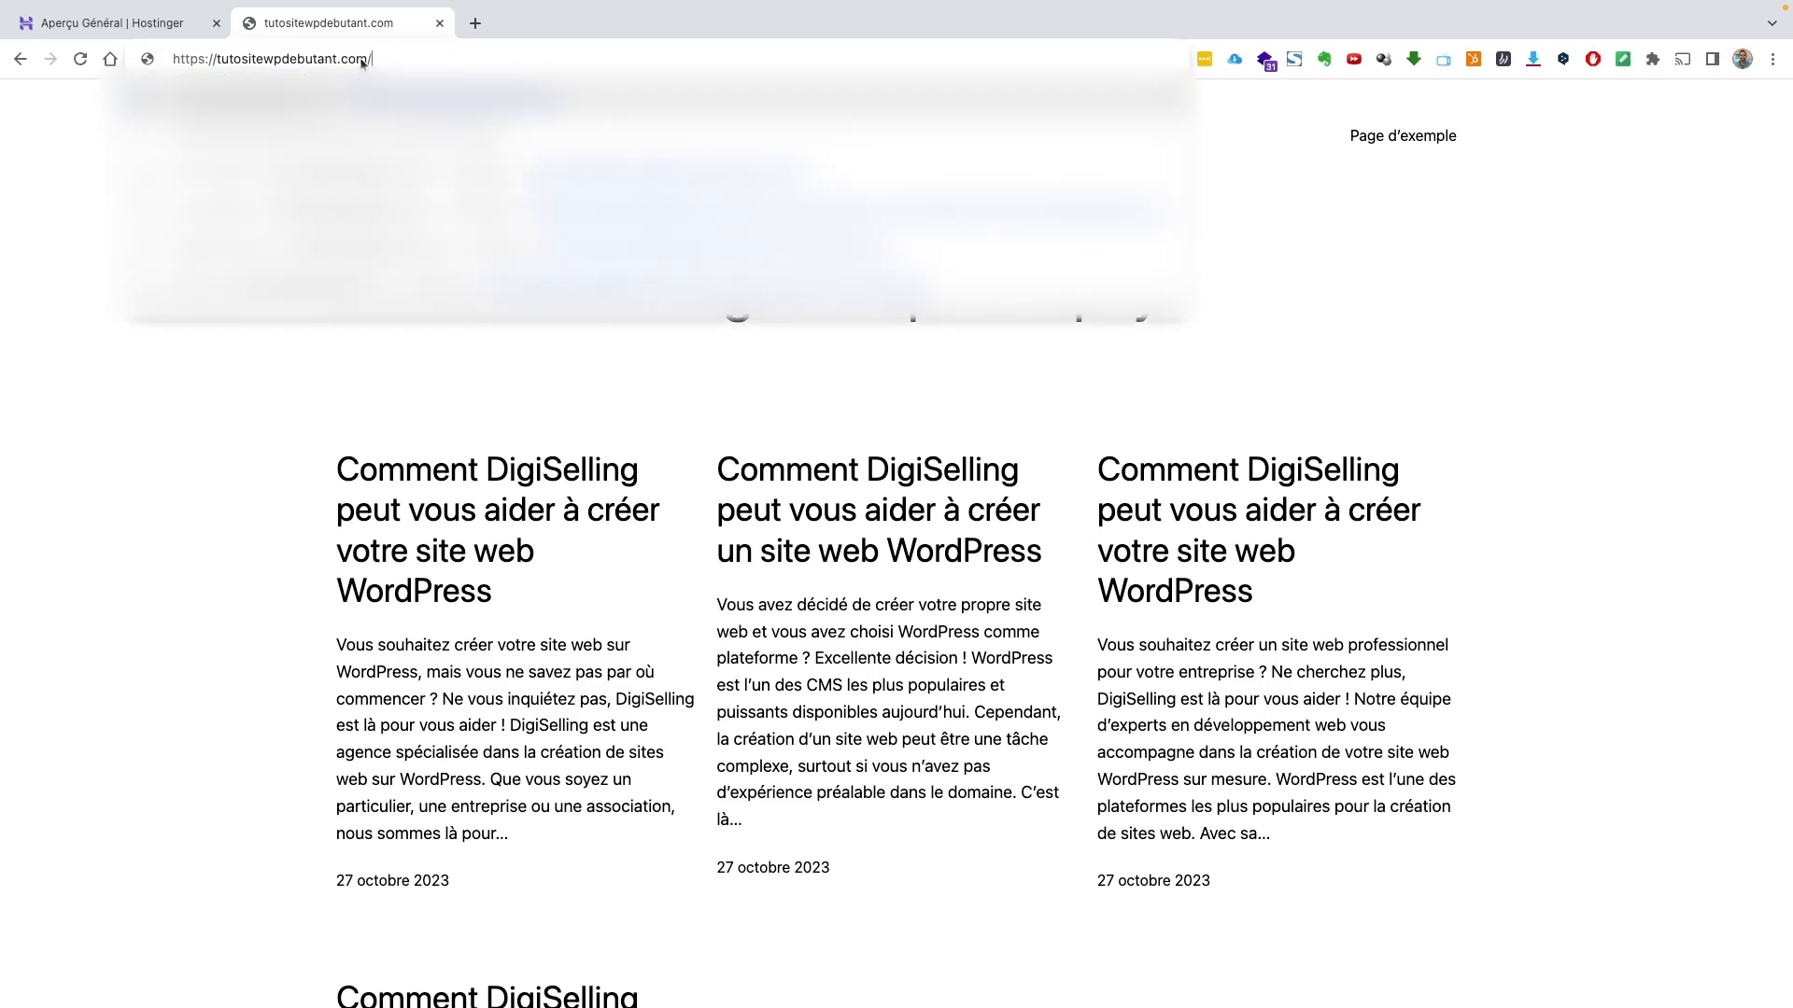
type("wp-admin/")
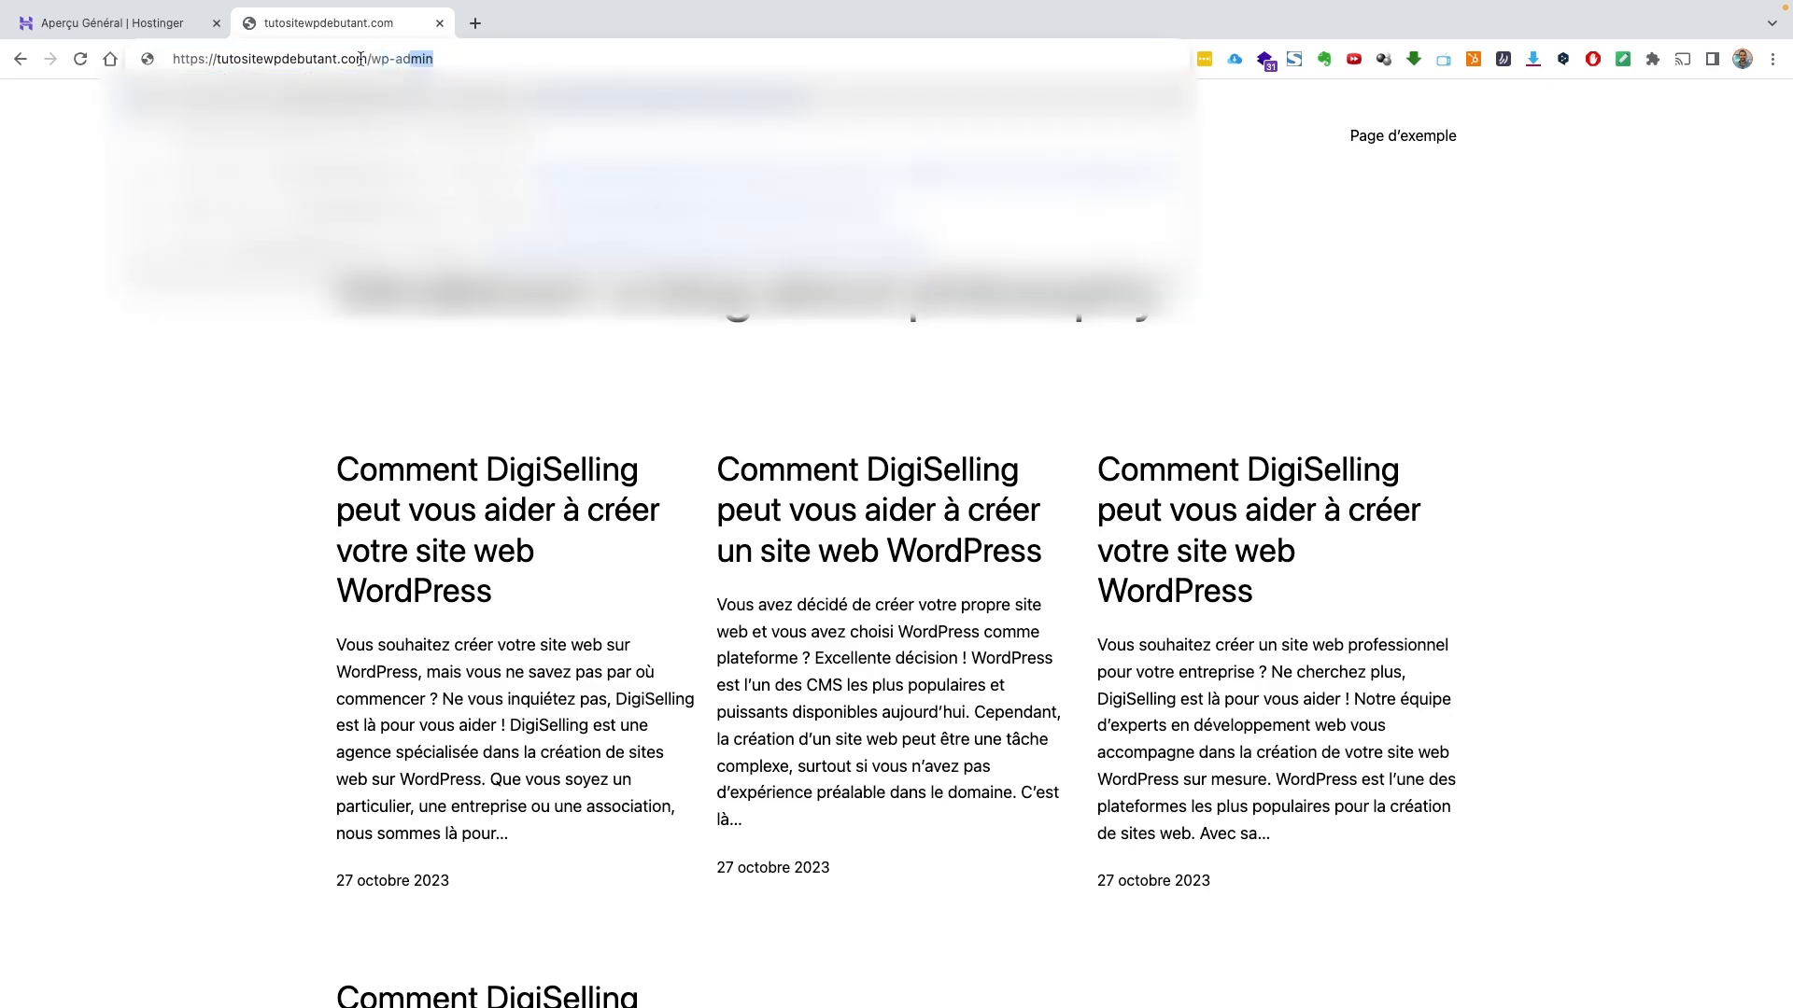
key("Return")
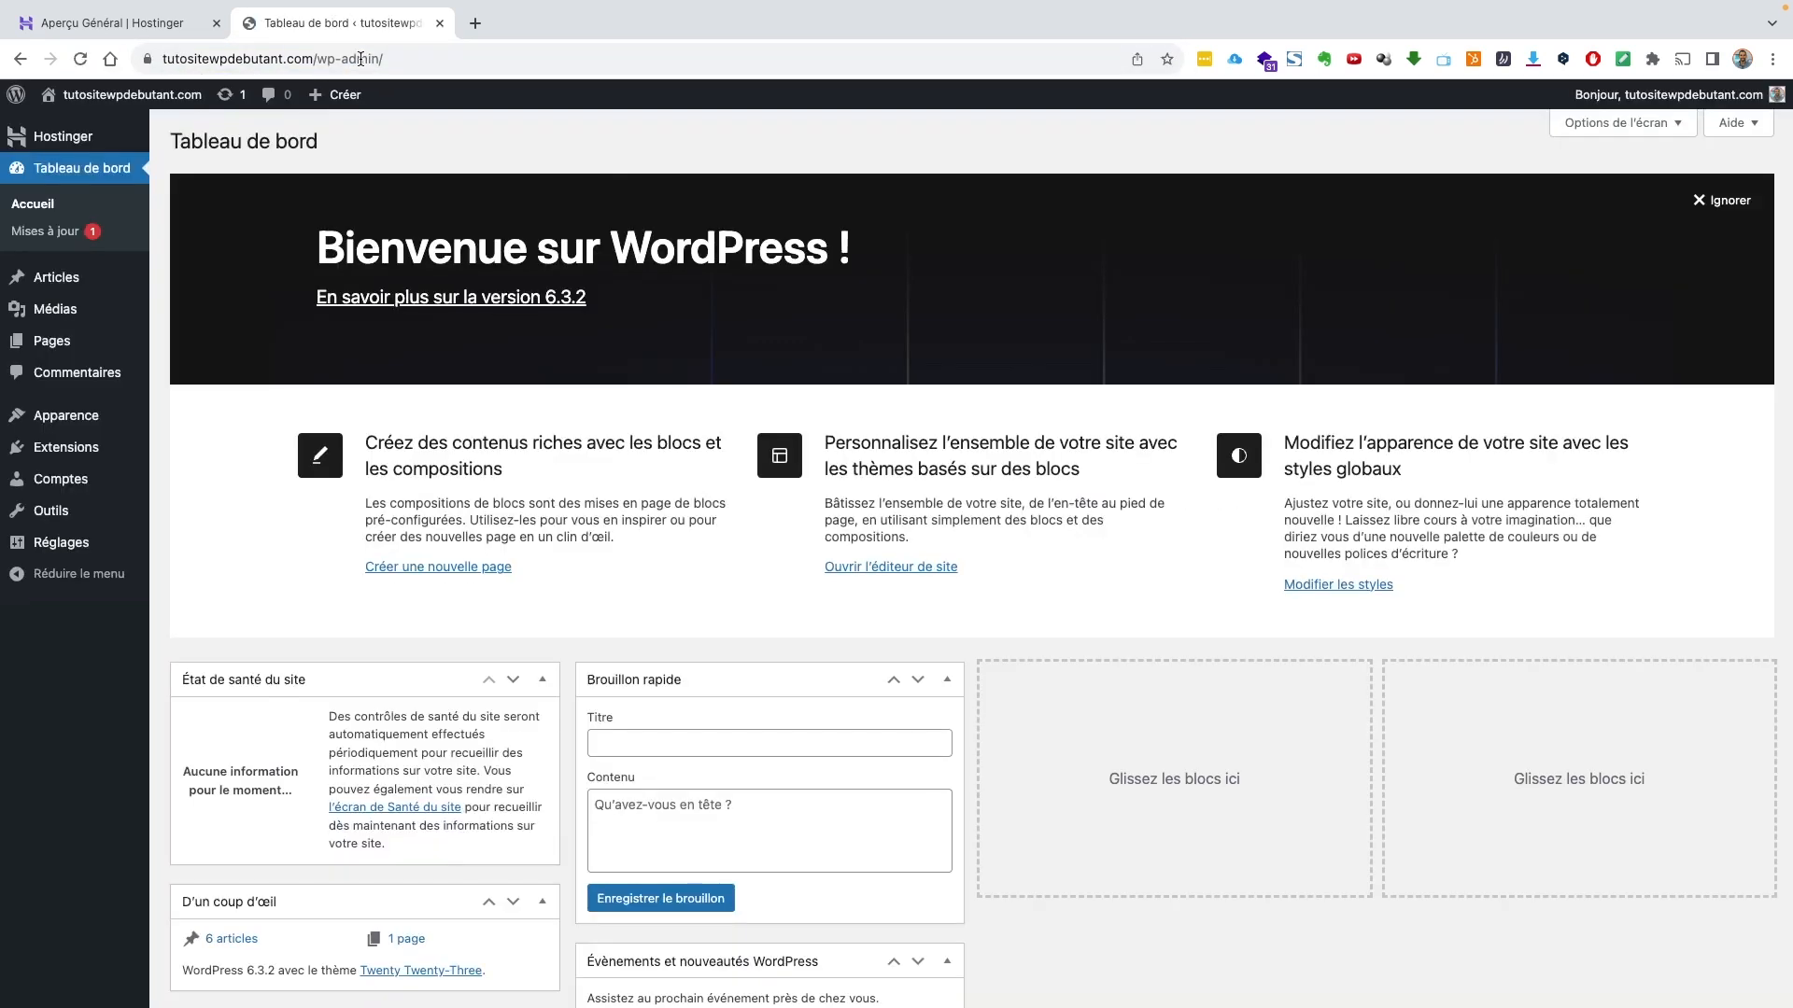
Log out with Se déconnecter, then sign back in with the username and password
mouse_move(1671, 94)
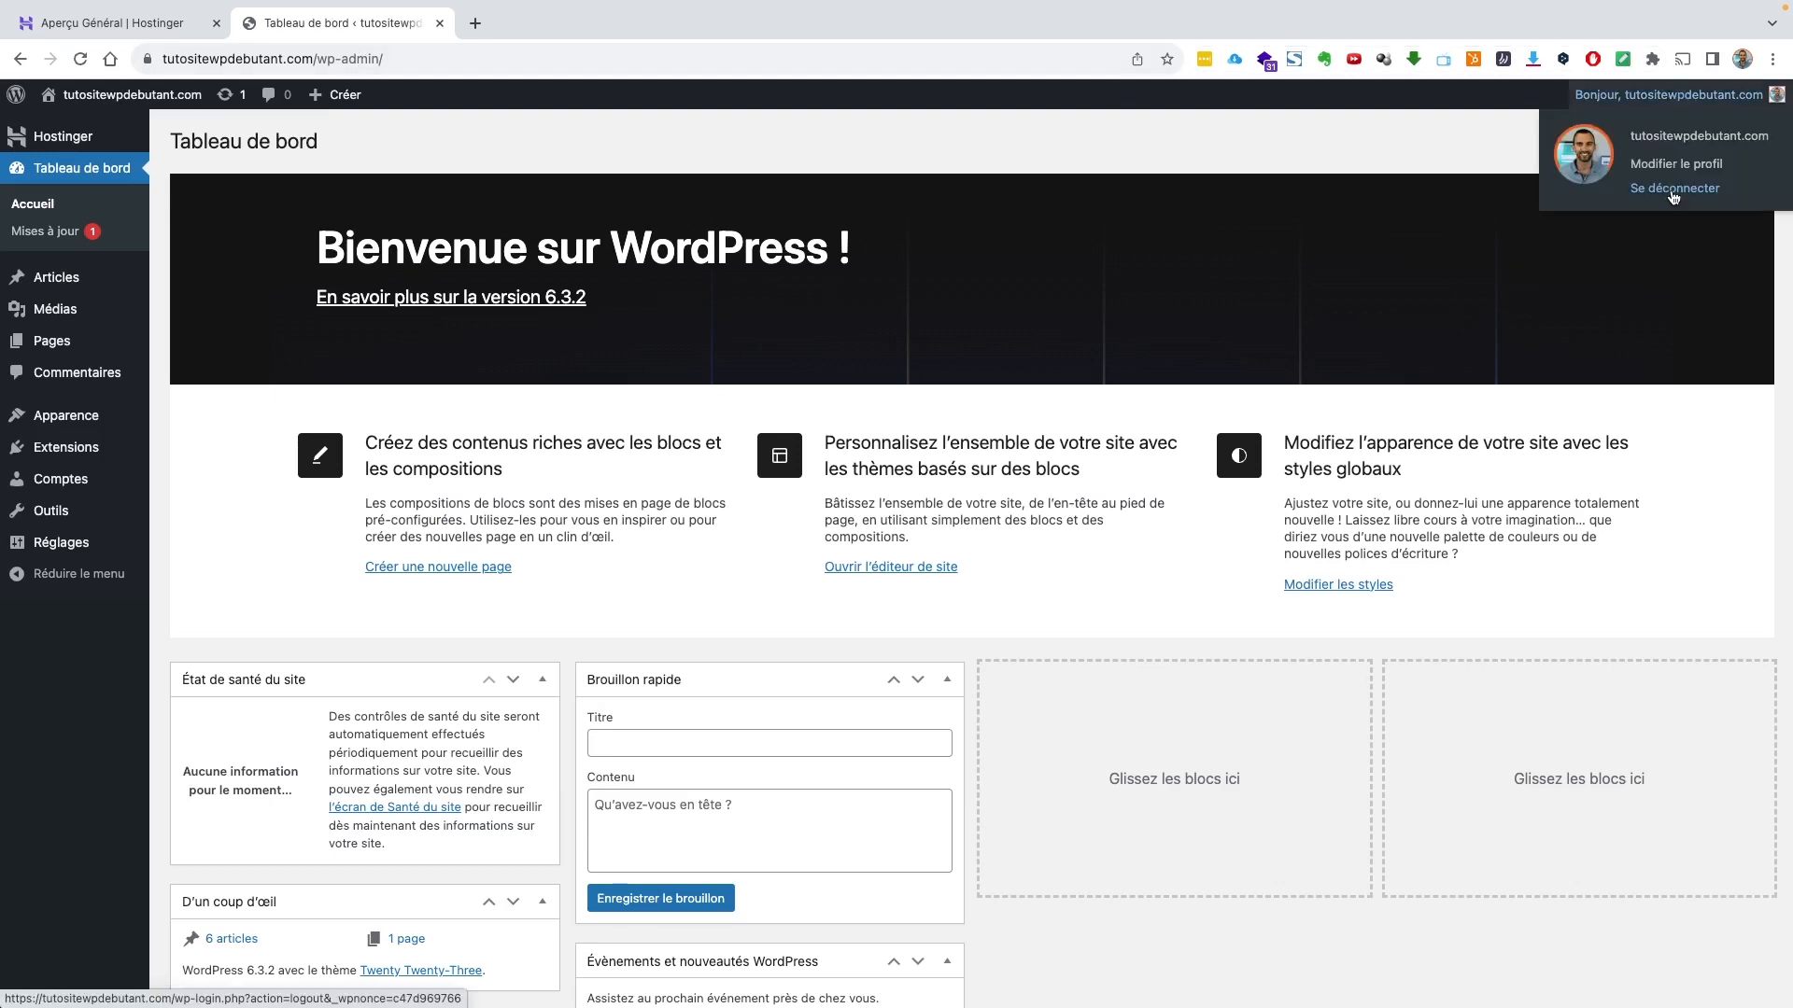
left_click(1671, 189)
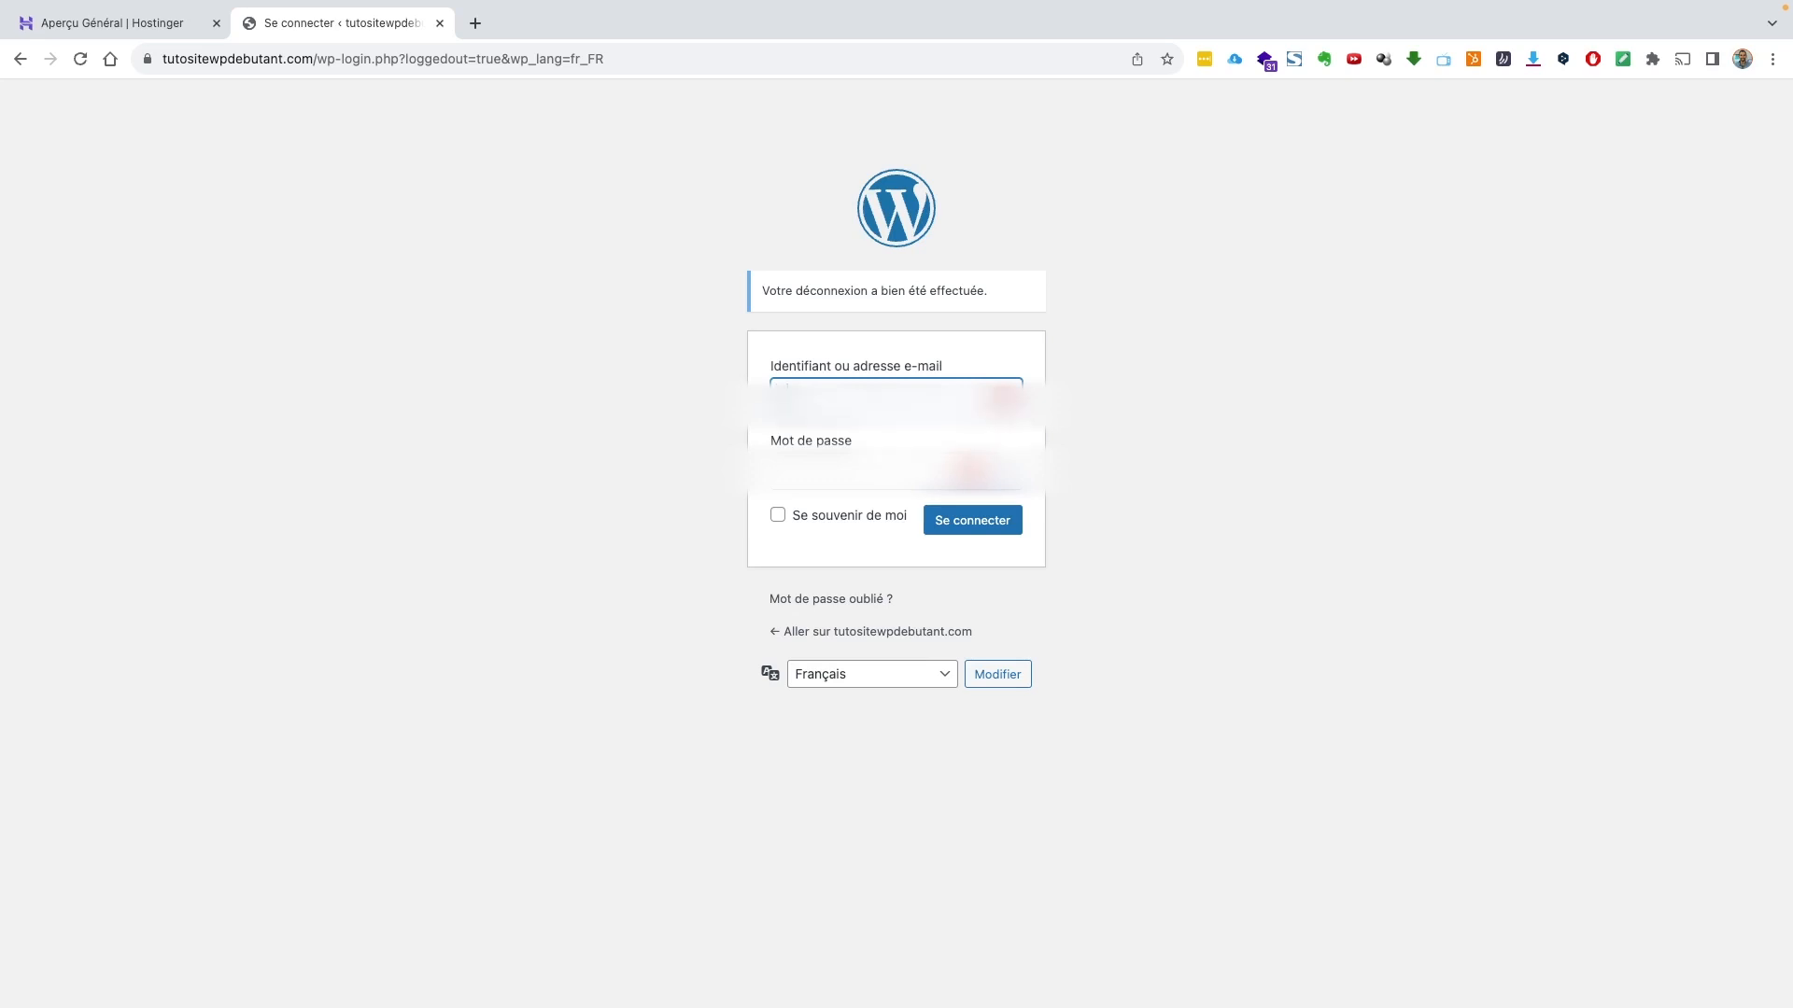
type("******")
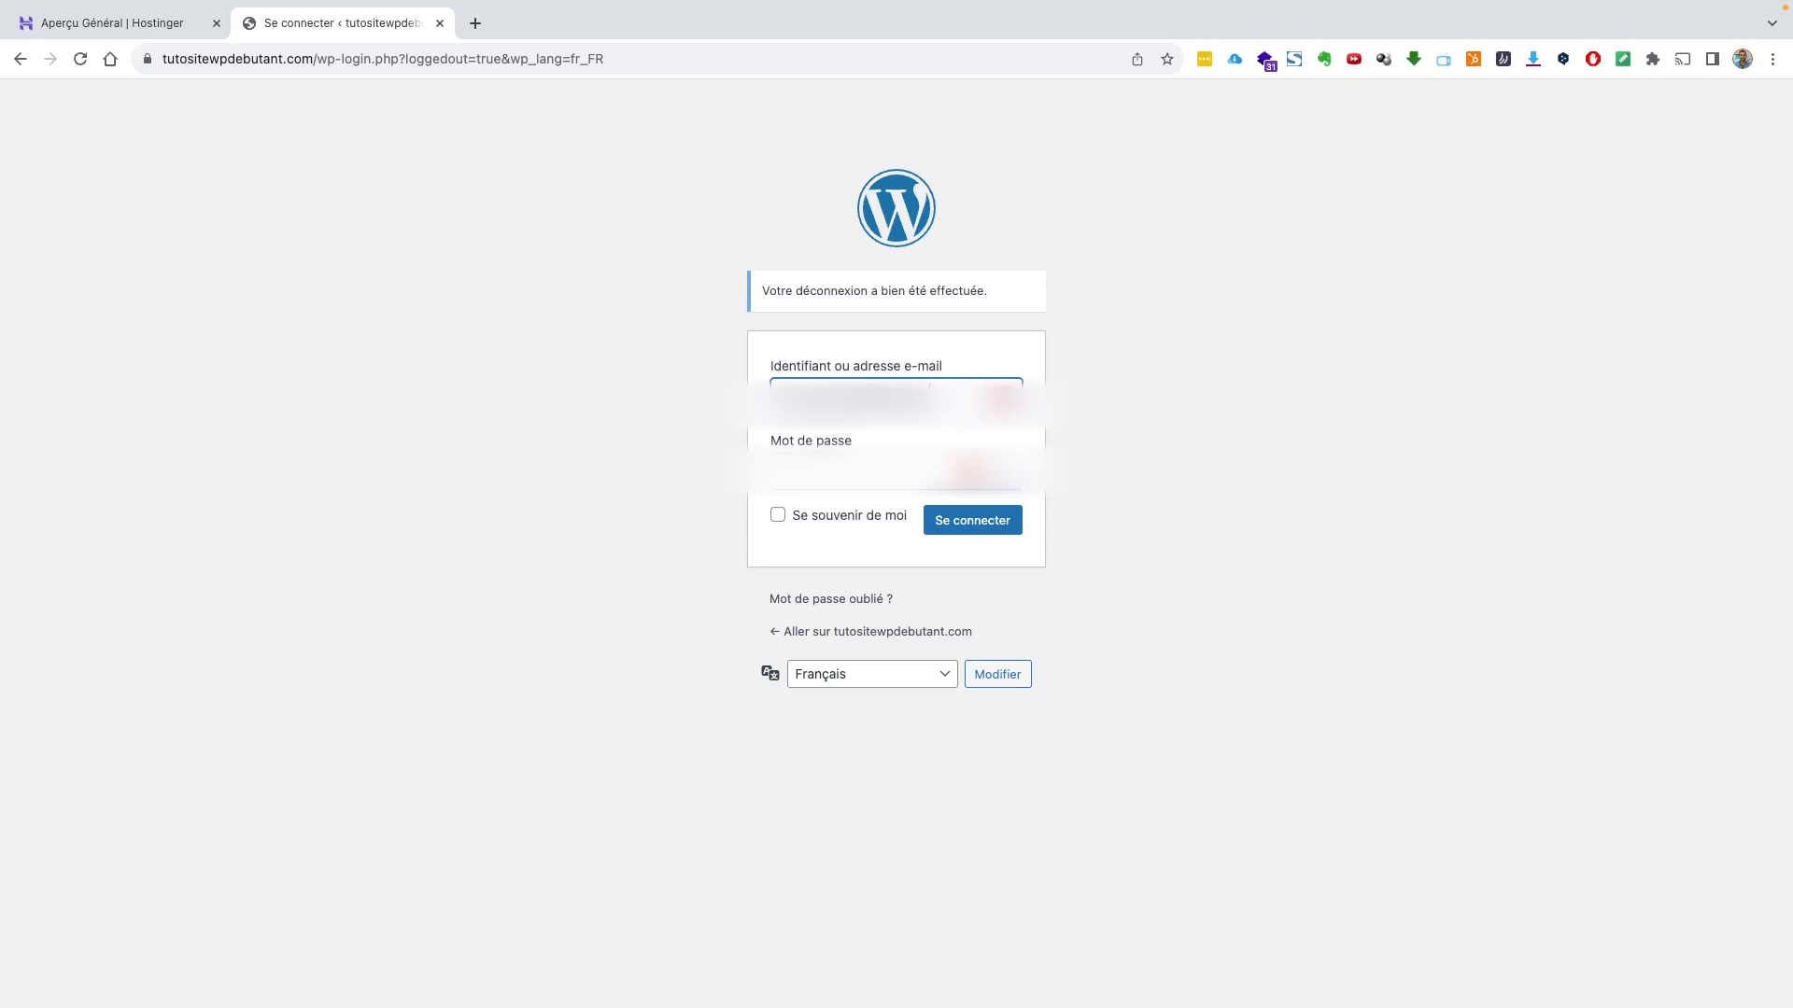
type("*")
key("Tab")
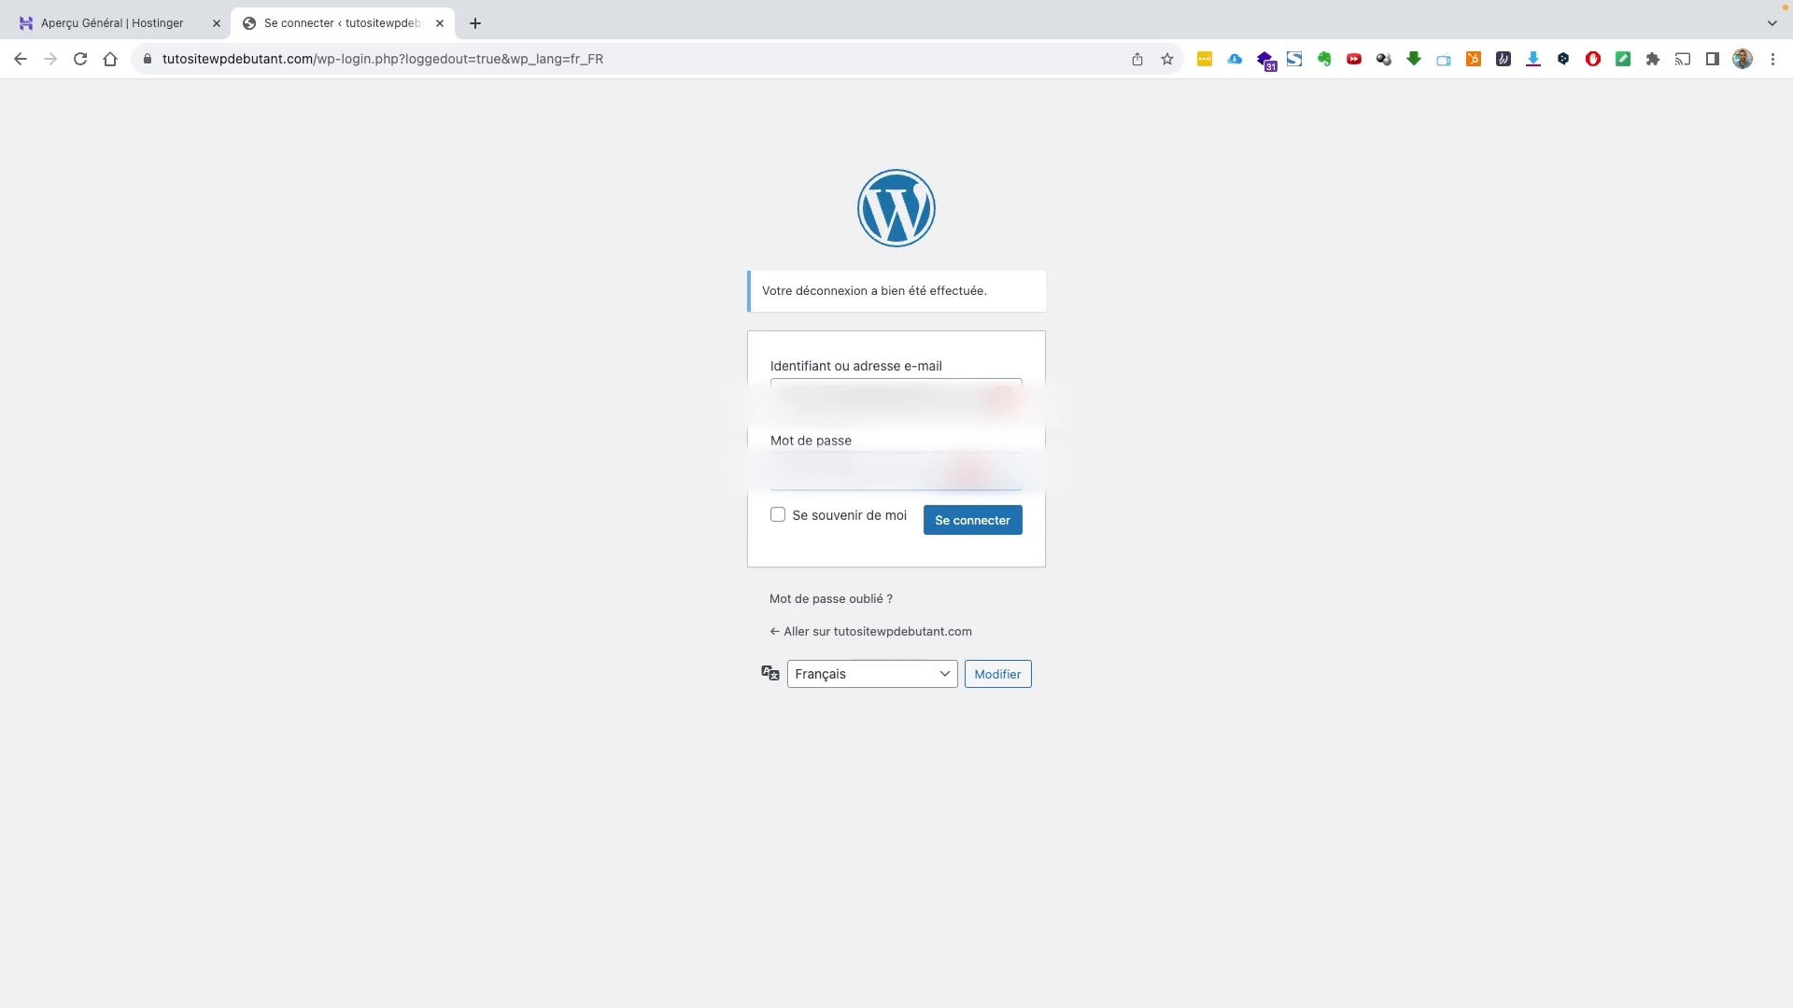
left_click(988, 524)
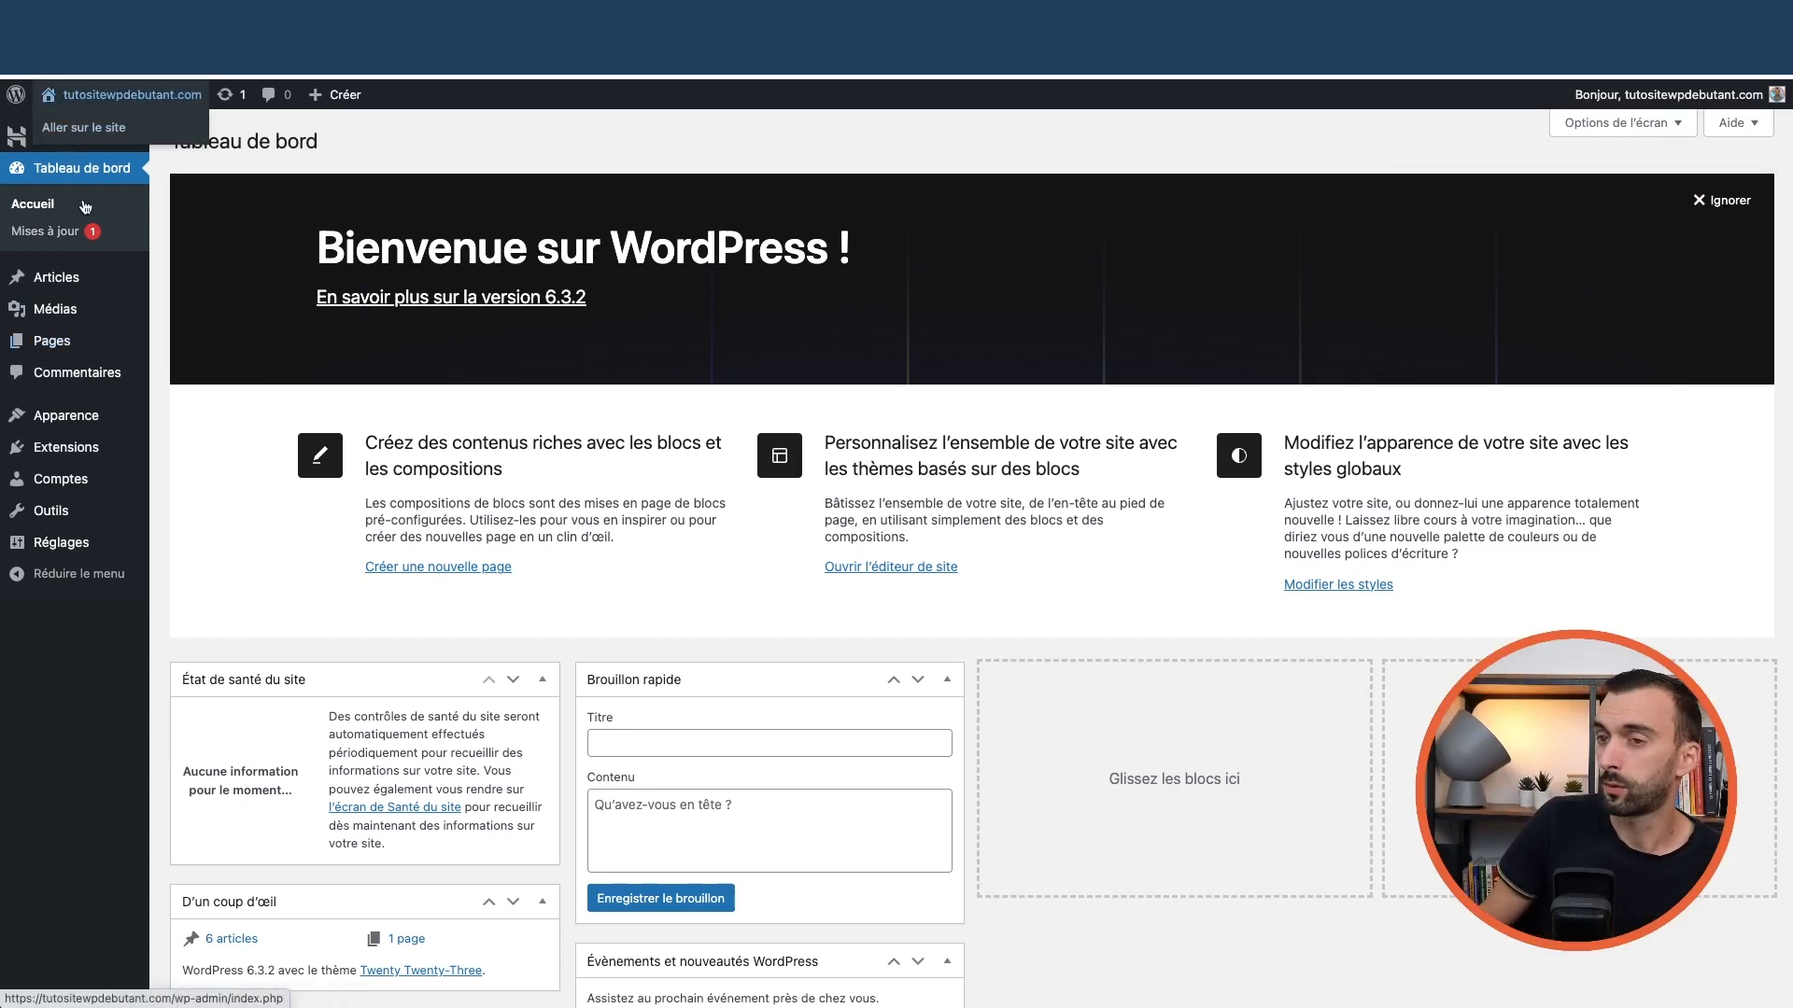
Browse Tous les articles (six posts), then open Toutes les pages showing the two pages
mouse_move(67, 283)
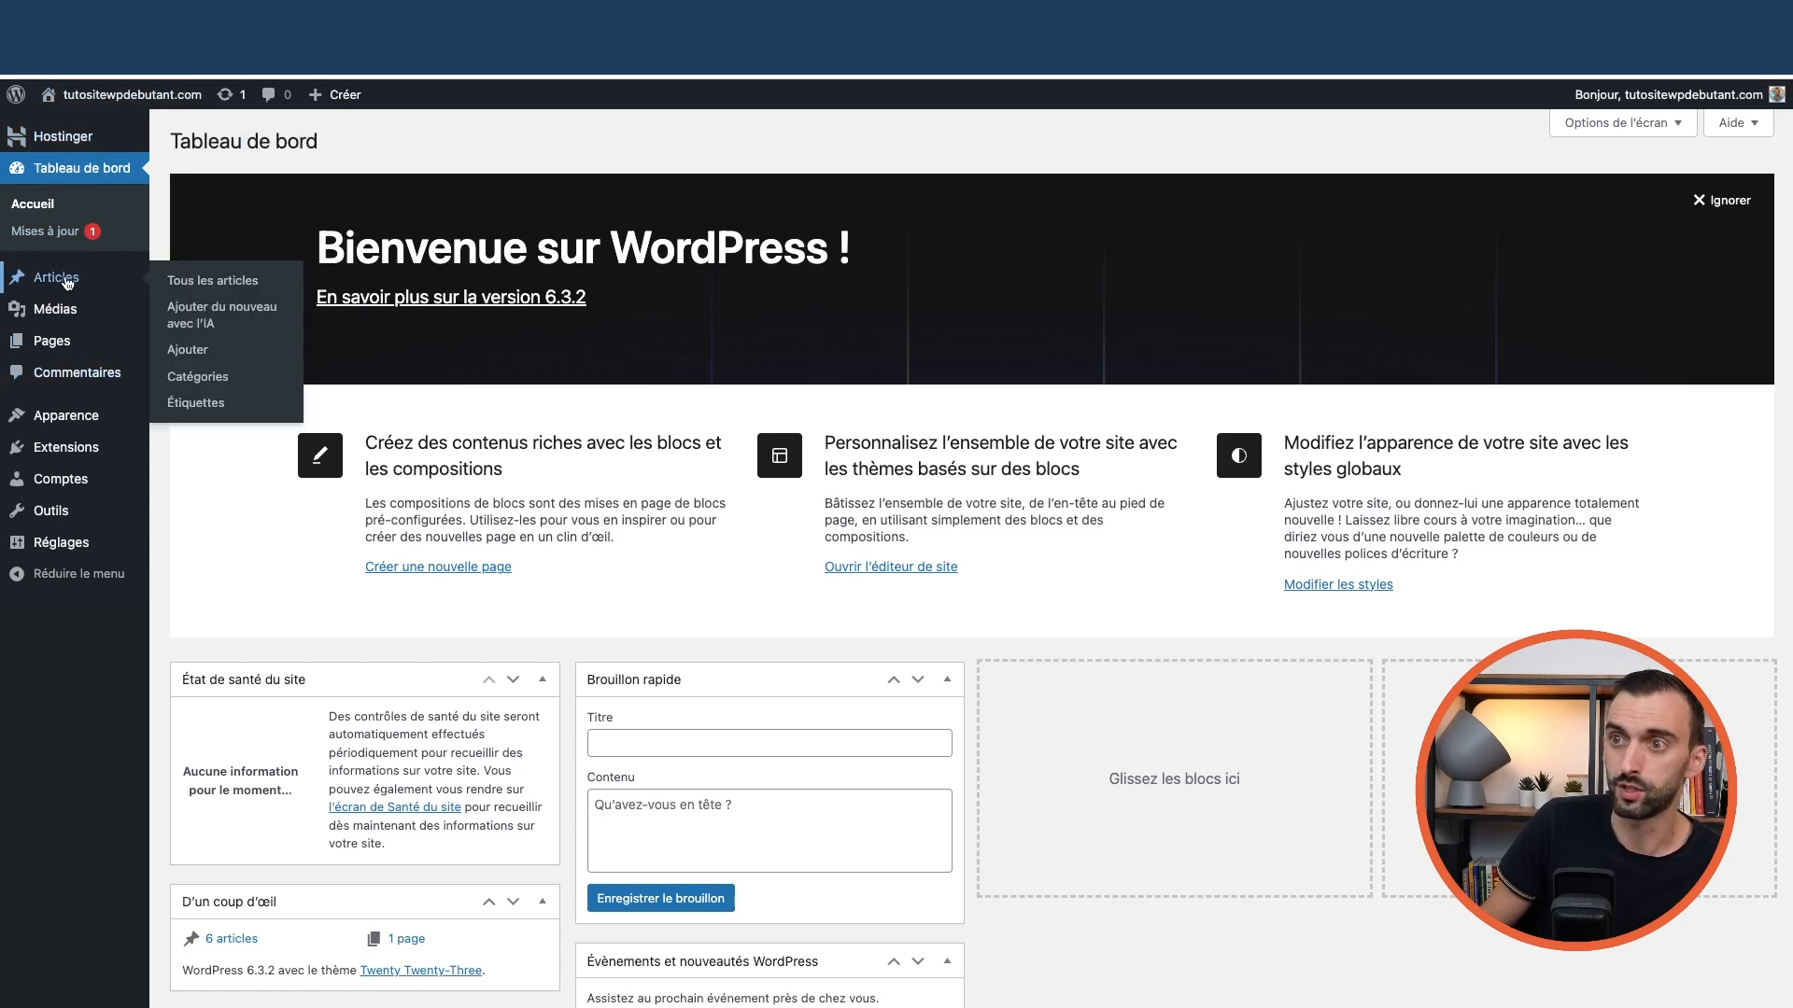
left_click(196, 281)
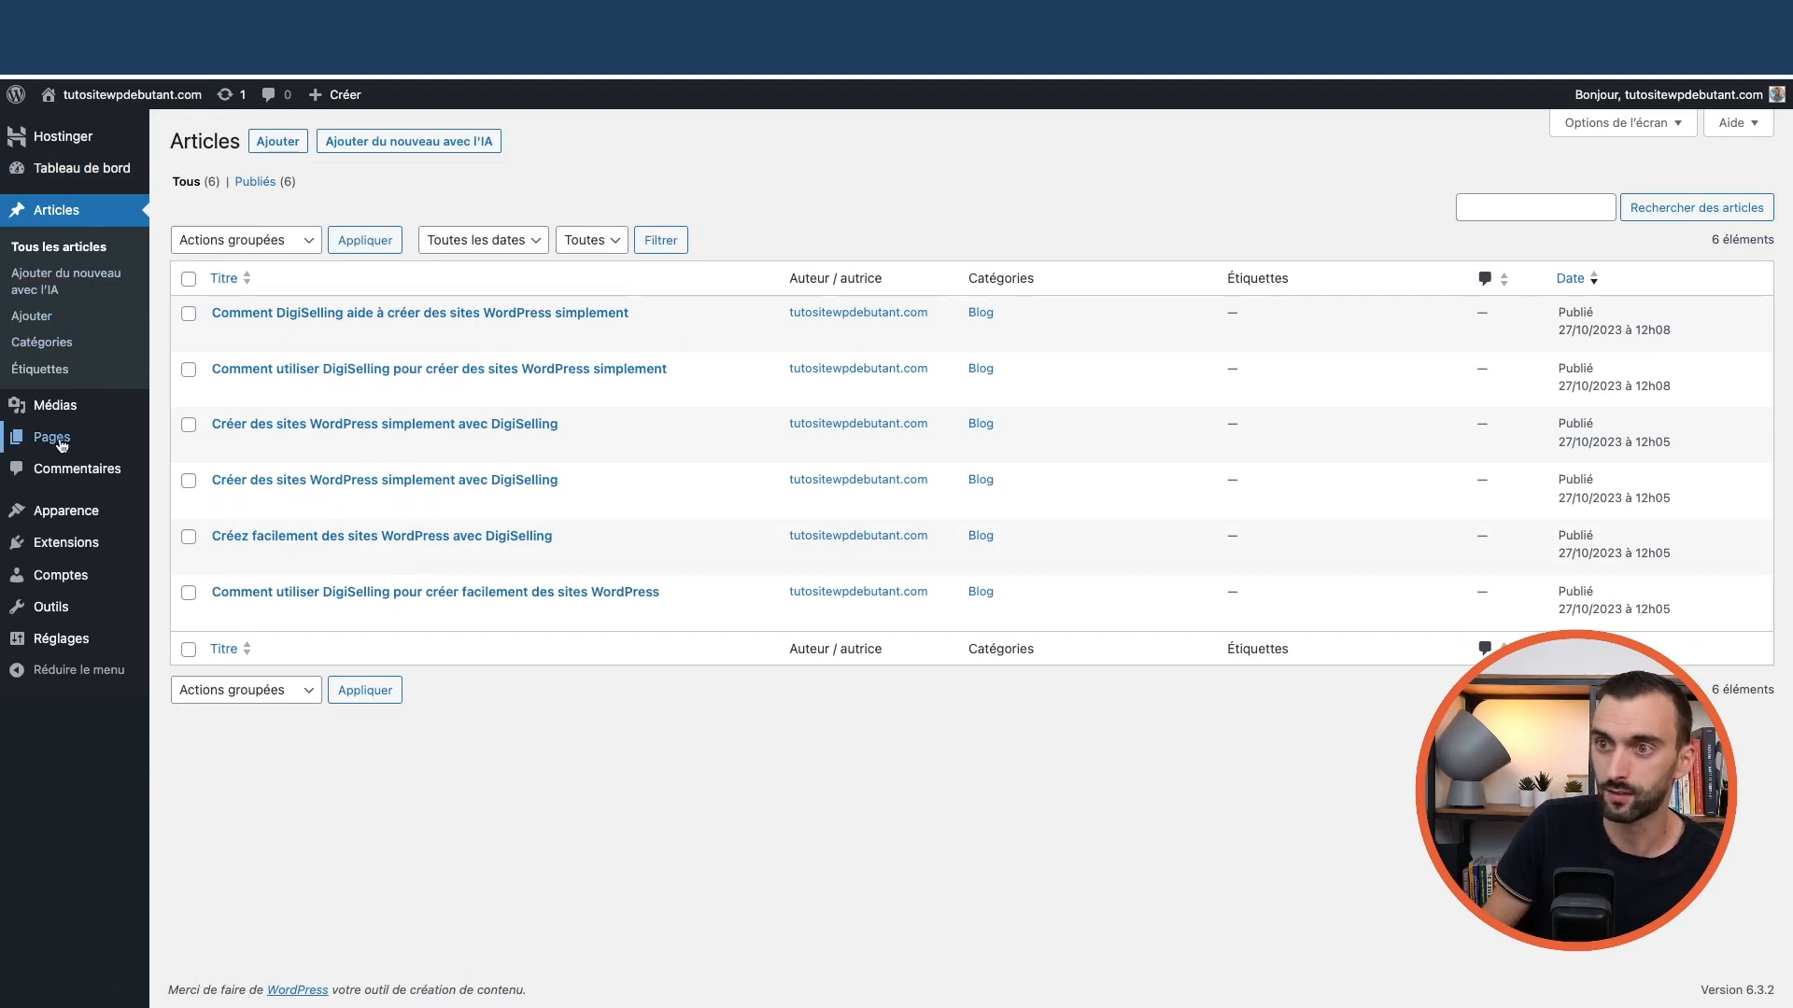
mouse_move(61, 444)
left_click(193, 447)
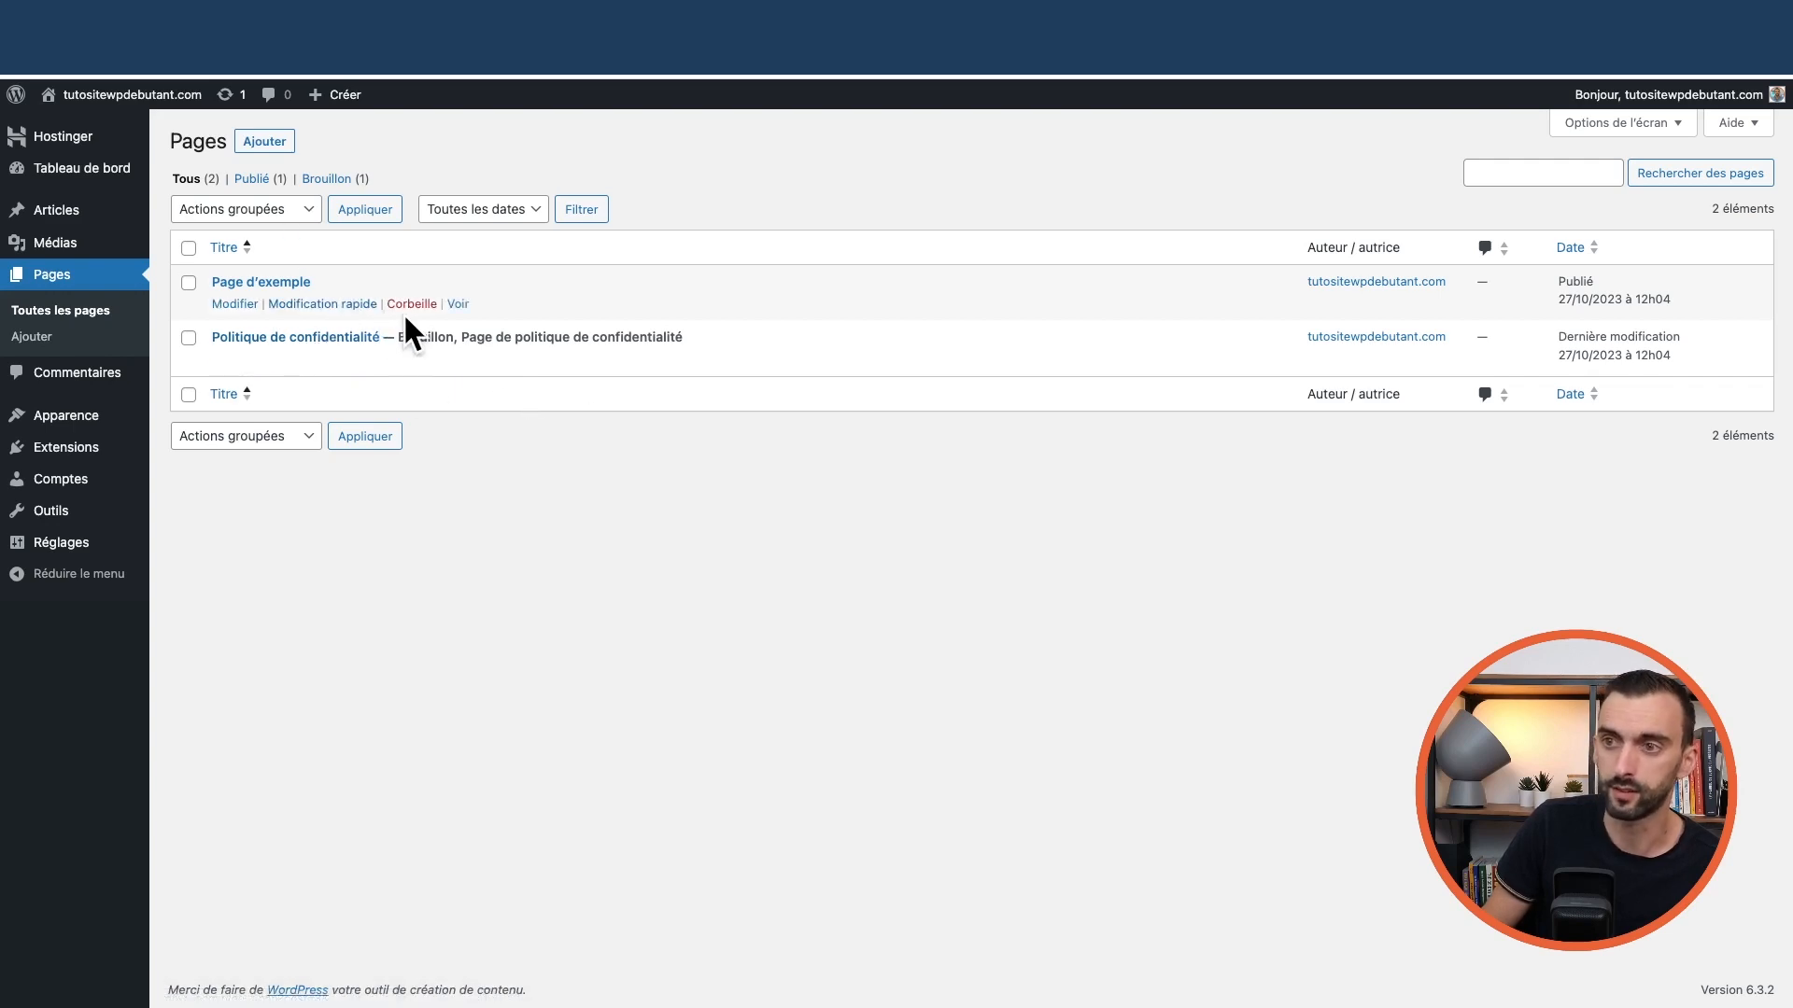
Delete the Twenty Twenty-One theme from Apparence > Thèmes, confirming with OK
mouse_move(37, 414)
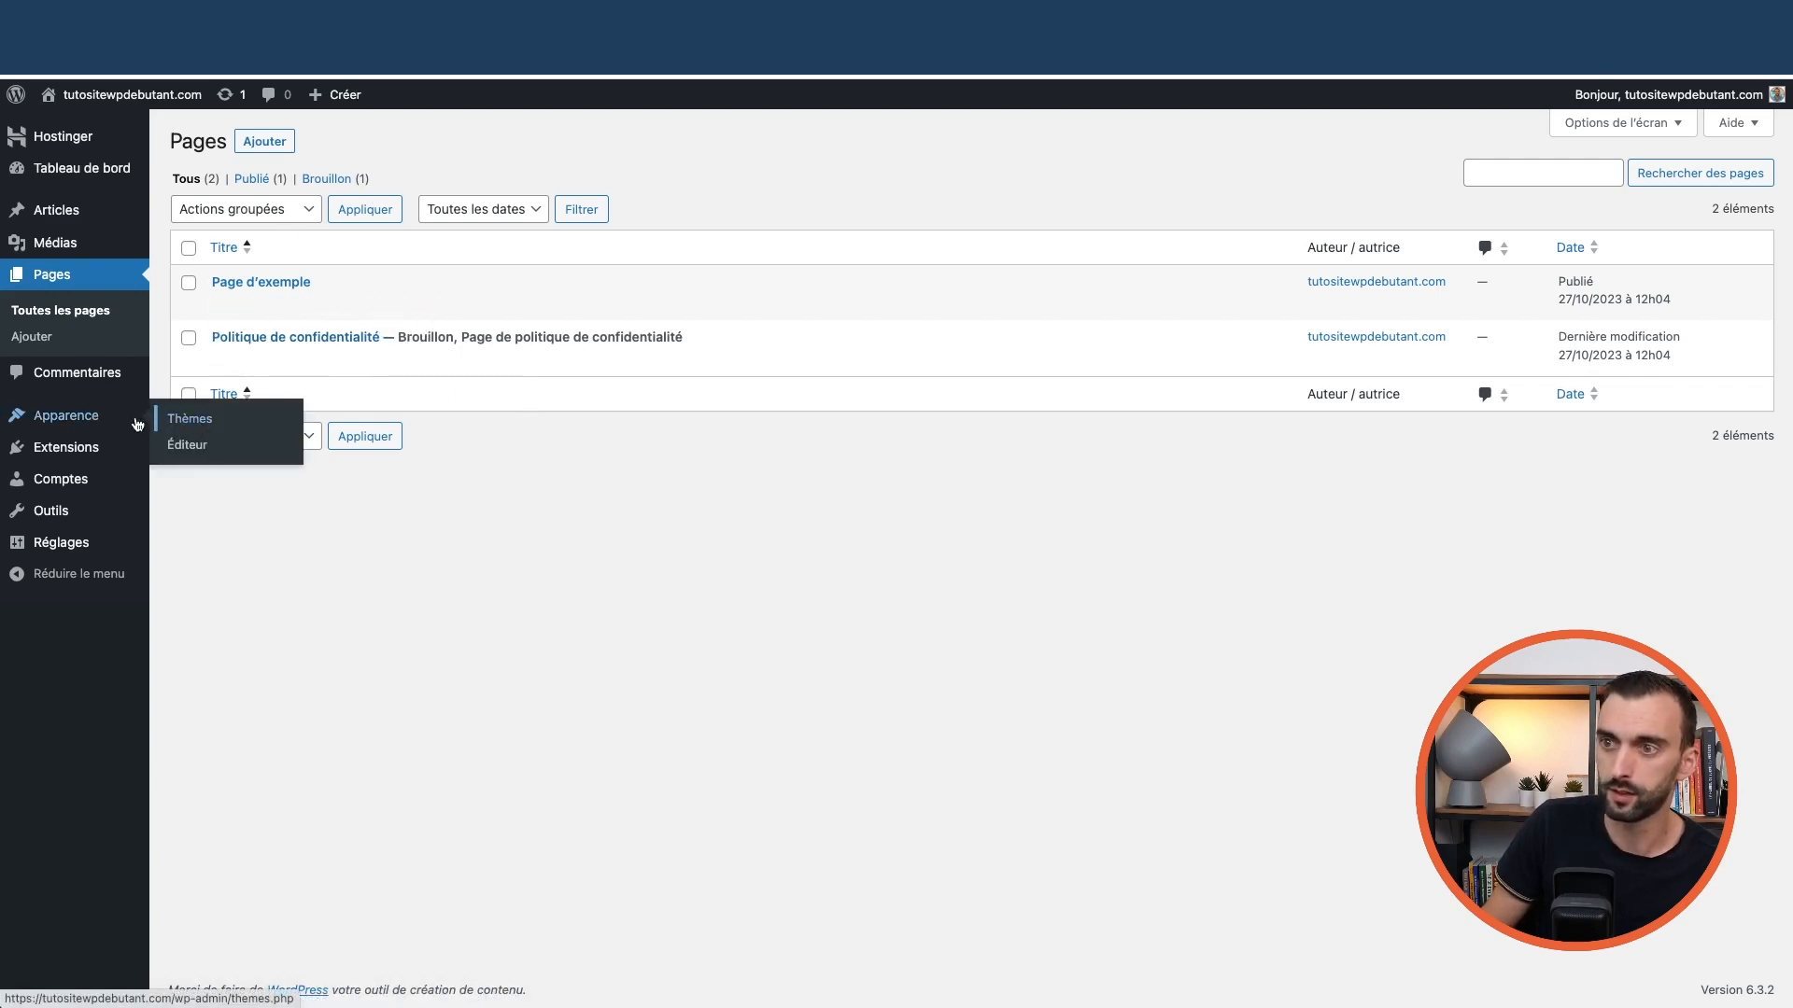
left_click(192, 418)
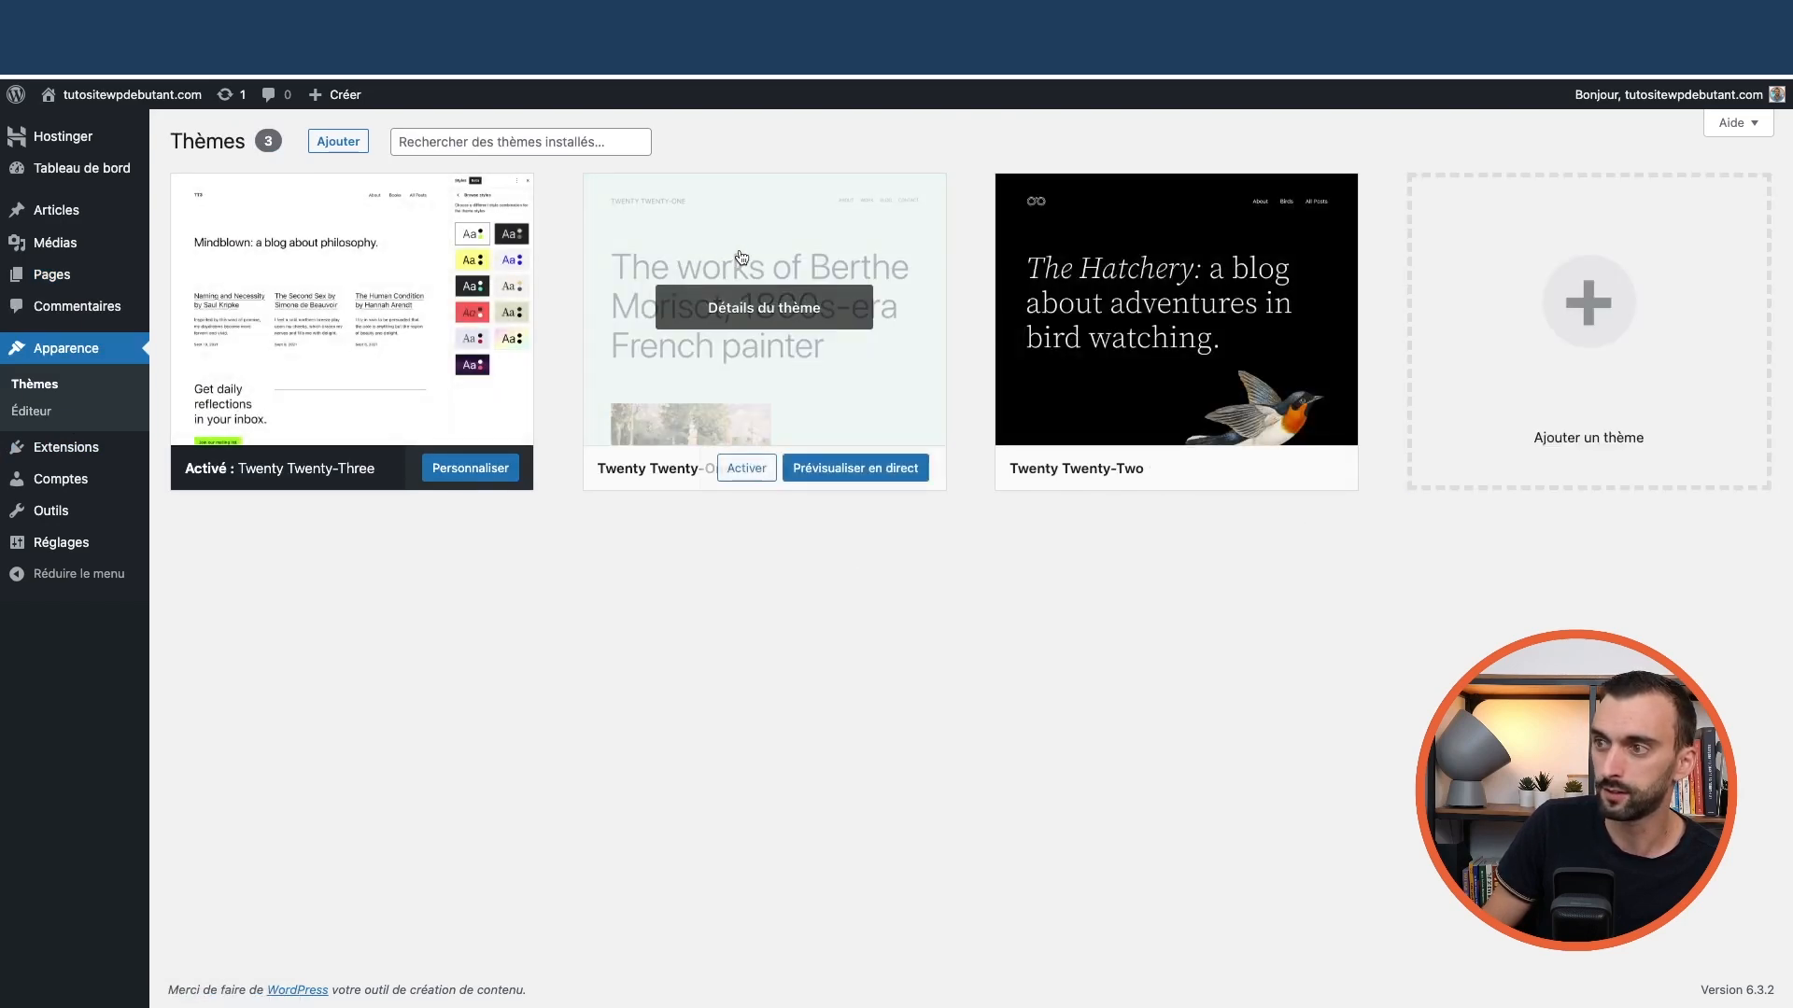
left_click(772, 249)
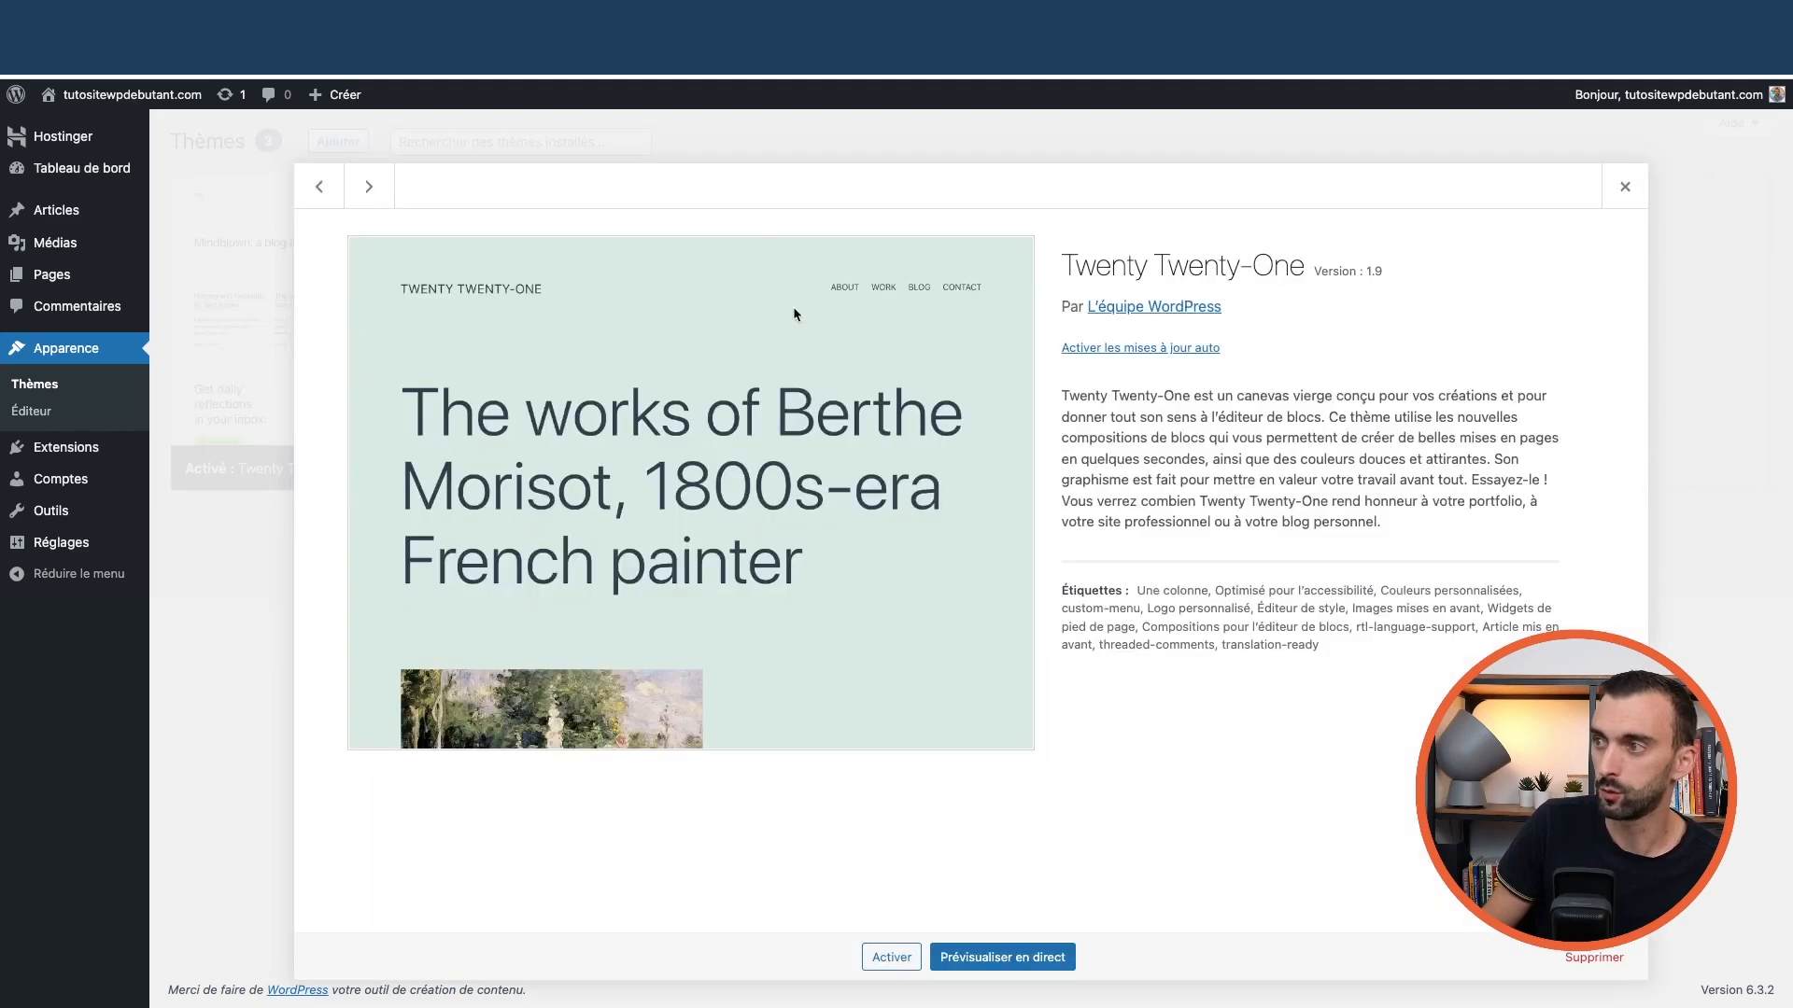
left_click(1605, 961)
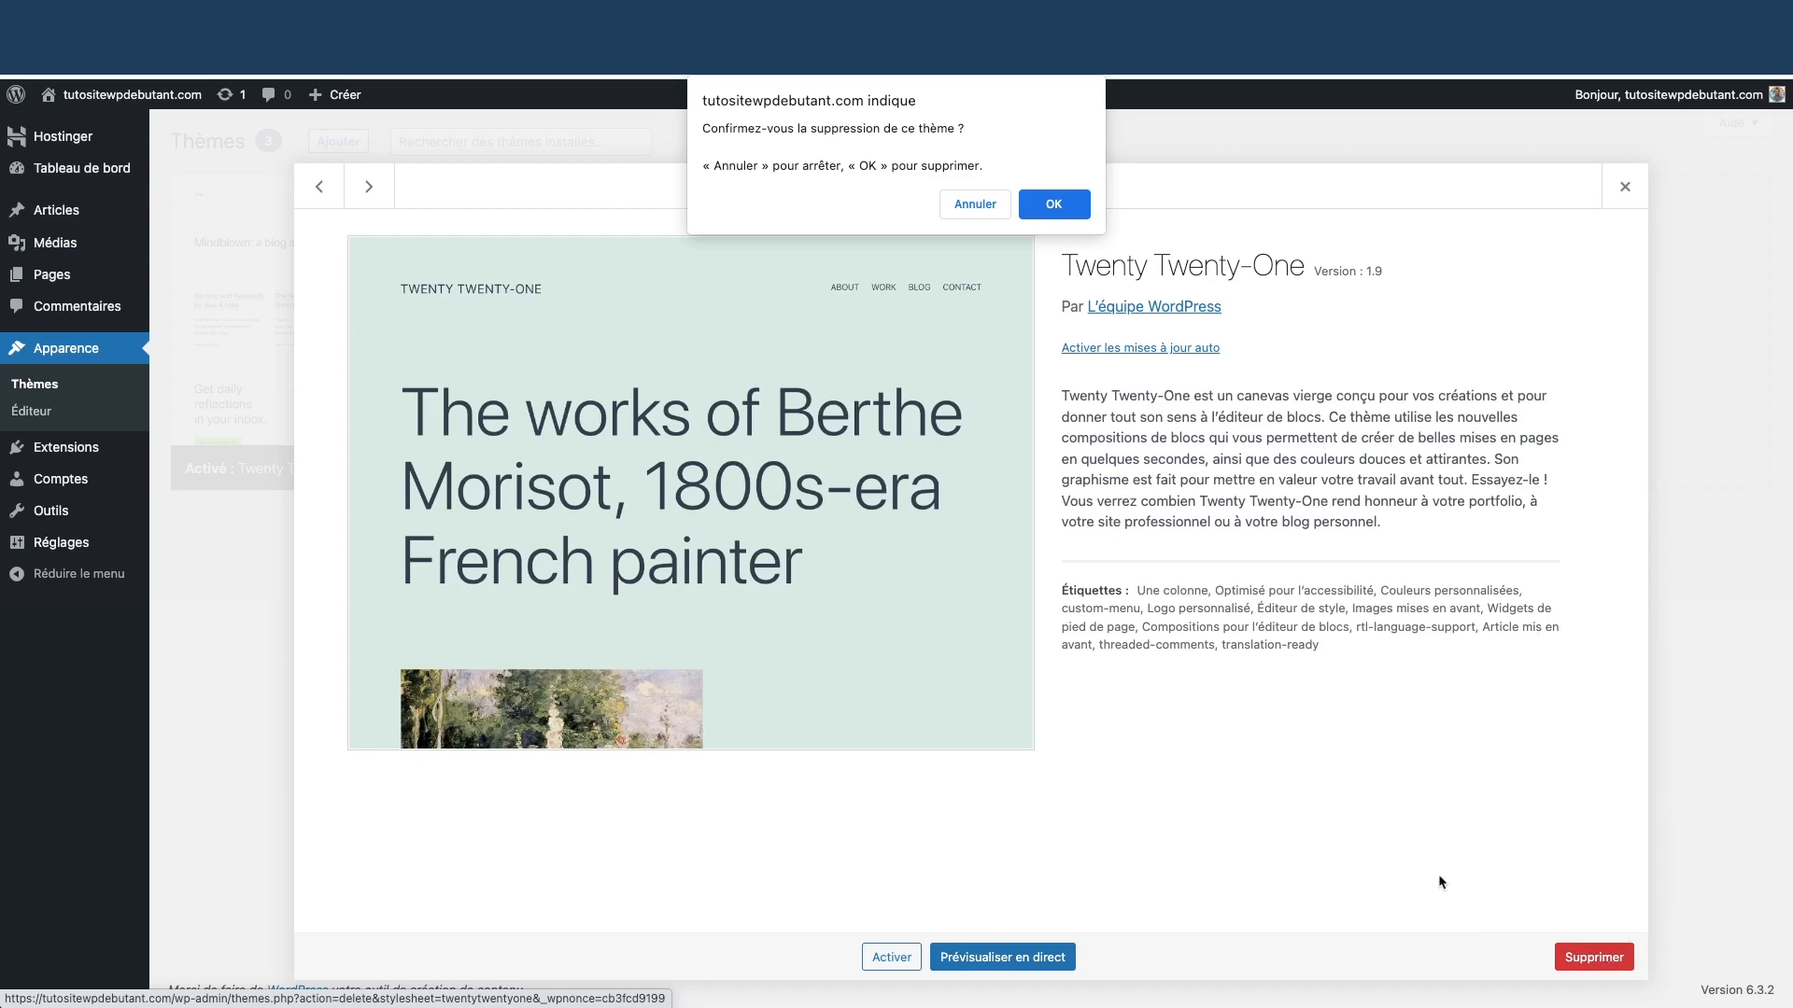
left_click(1053, 204)
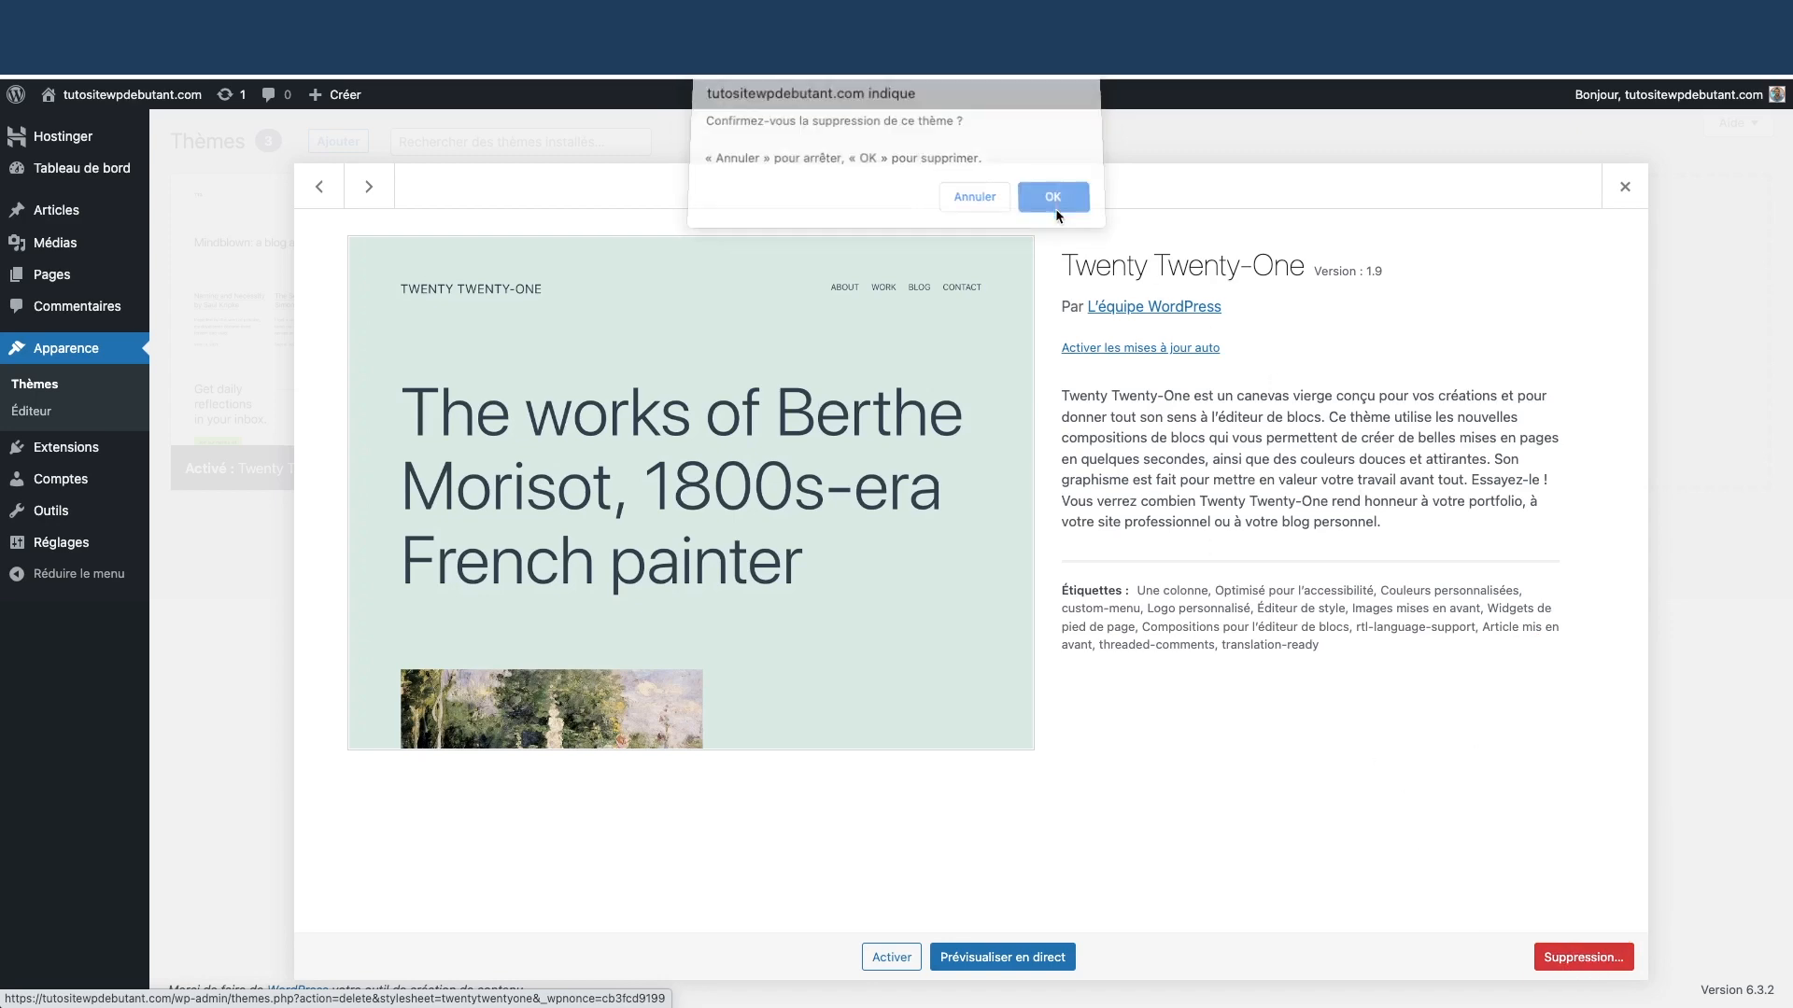
Delete the Twenty Twenty-Two theme, confirming with OK
left_click(747, 308)
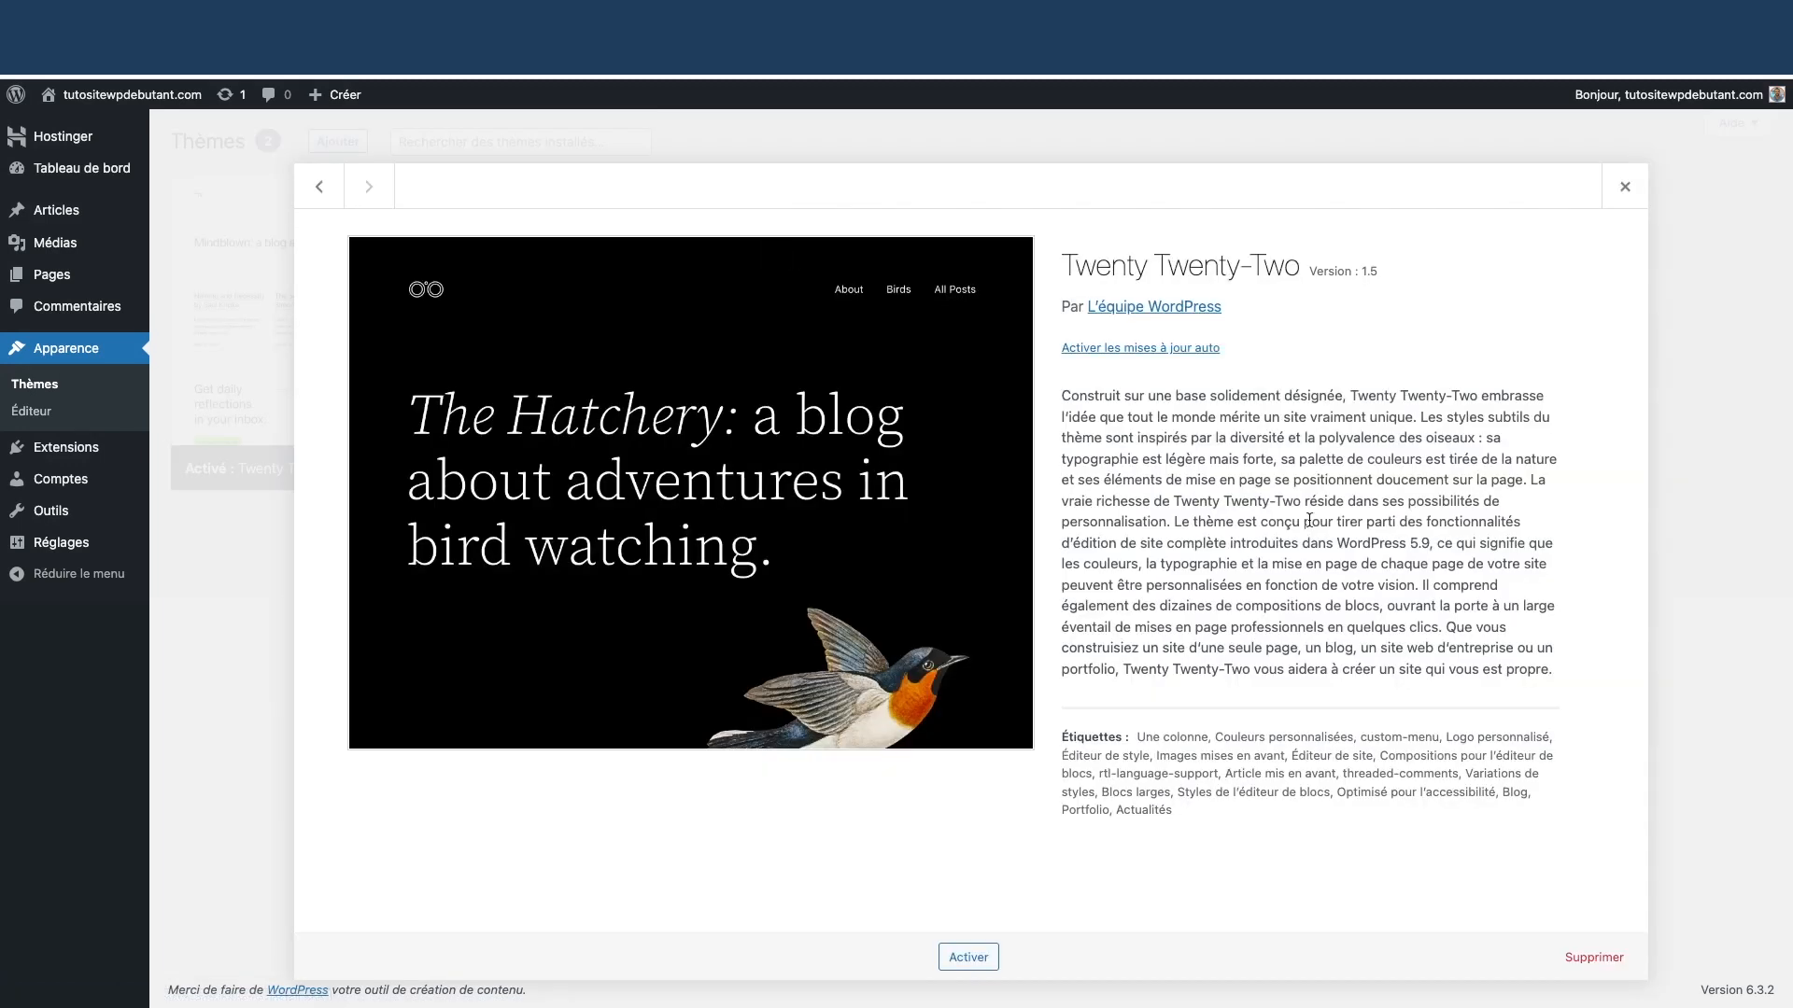
left_click(1580, 953)
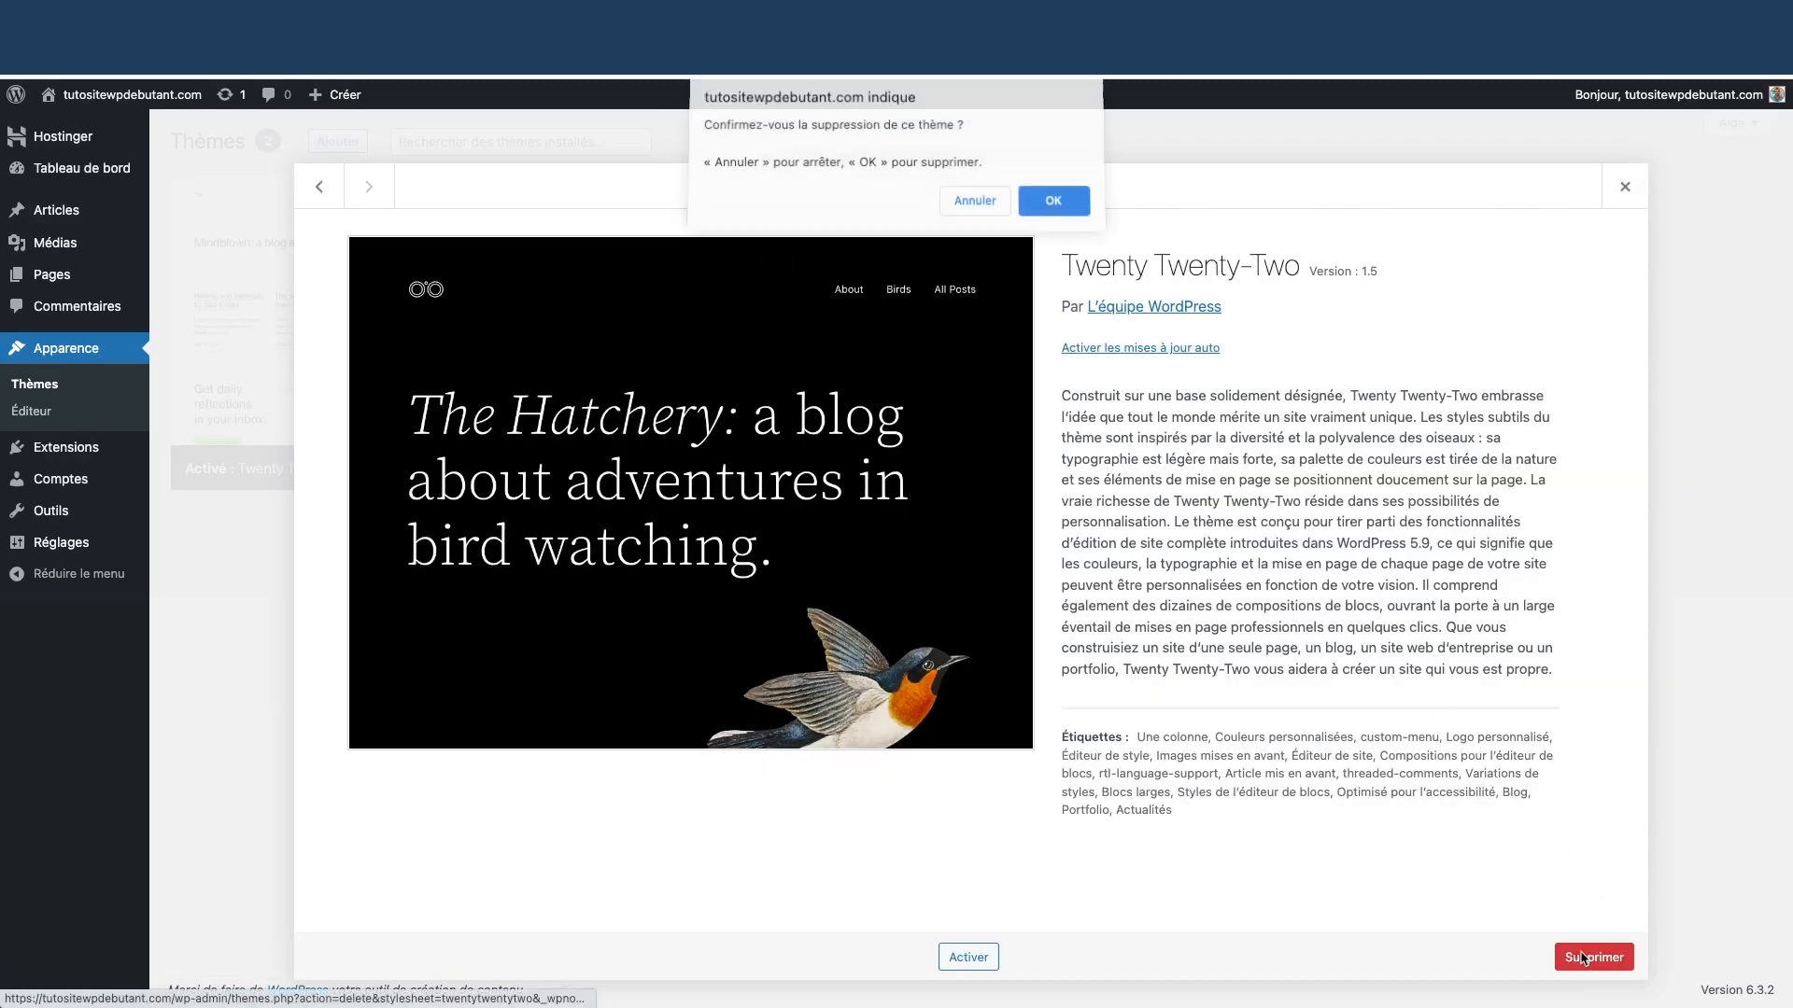
left_click(1053, 204)
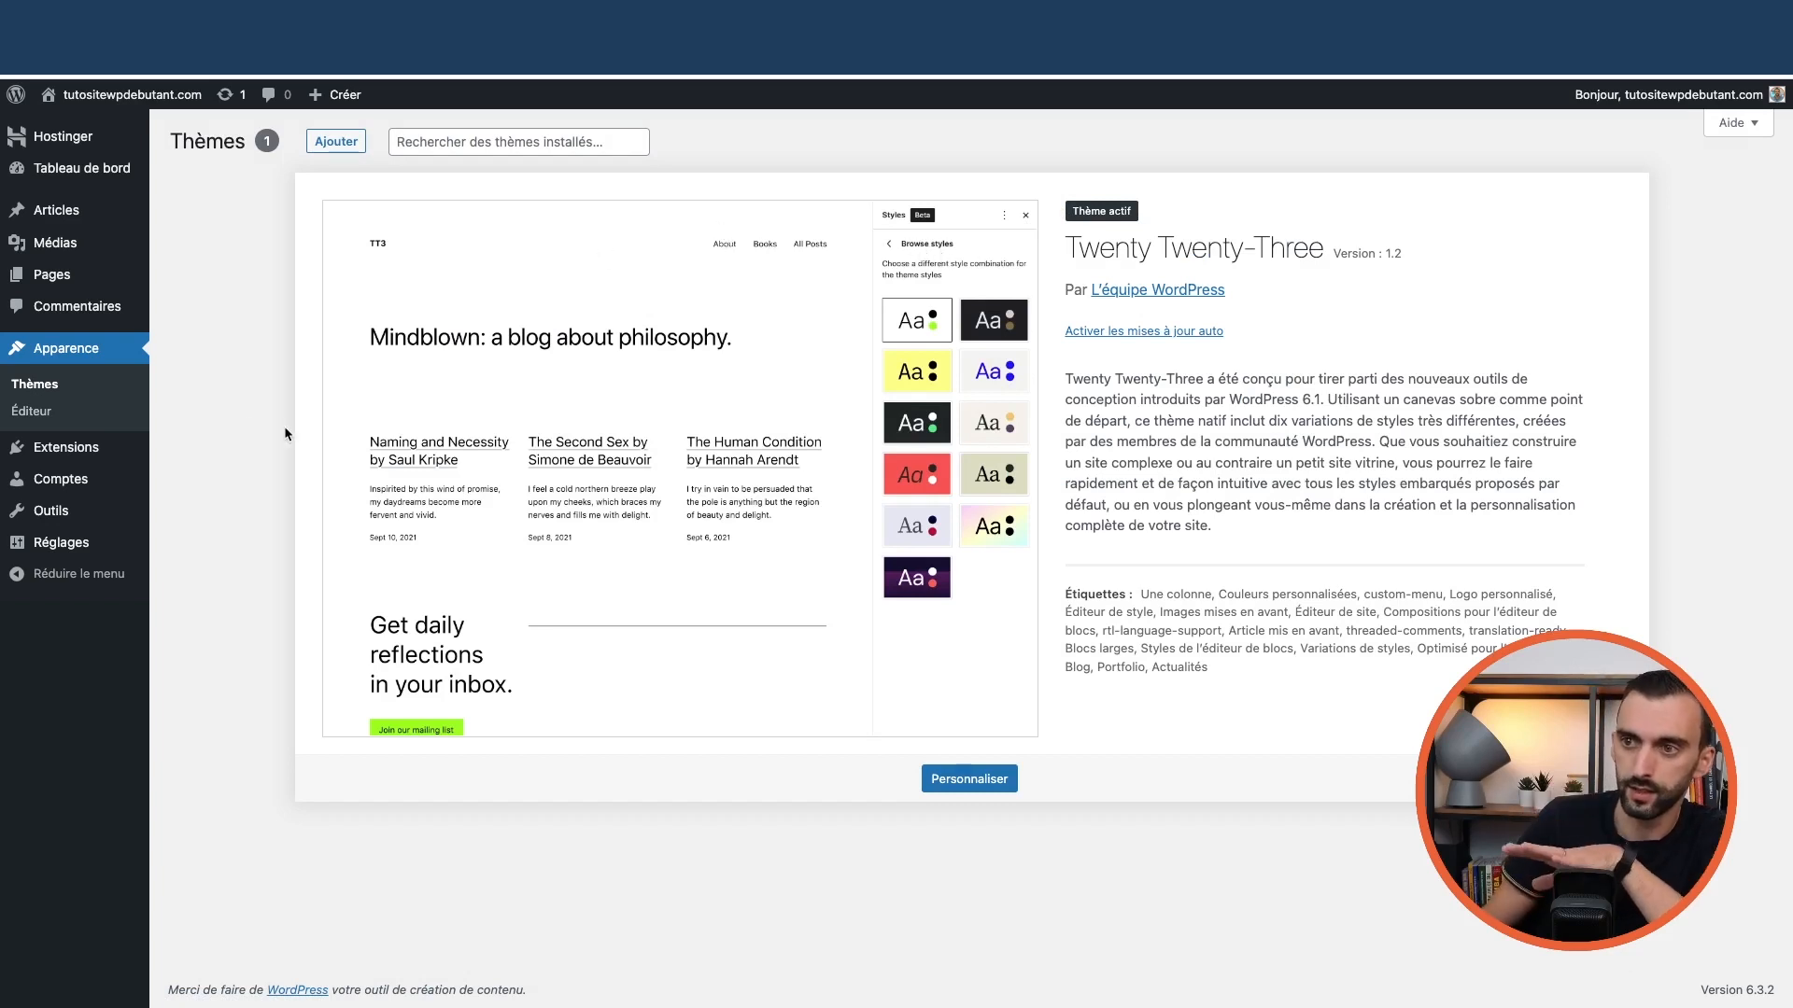
mouse_move(64, 452)
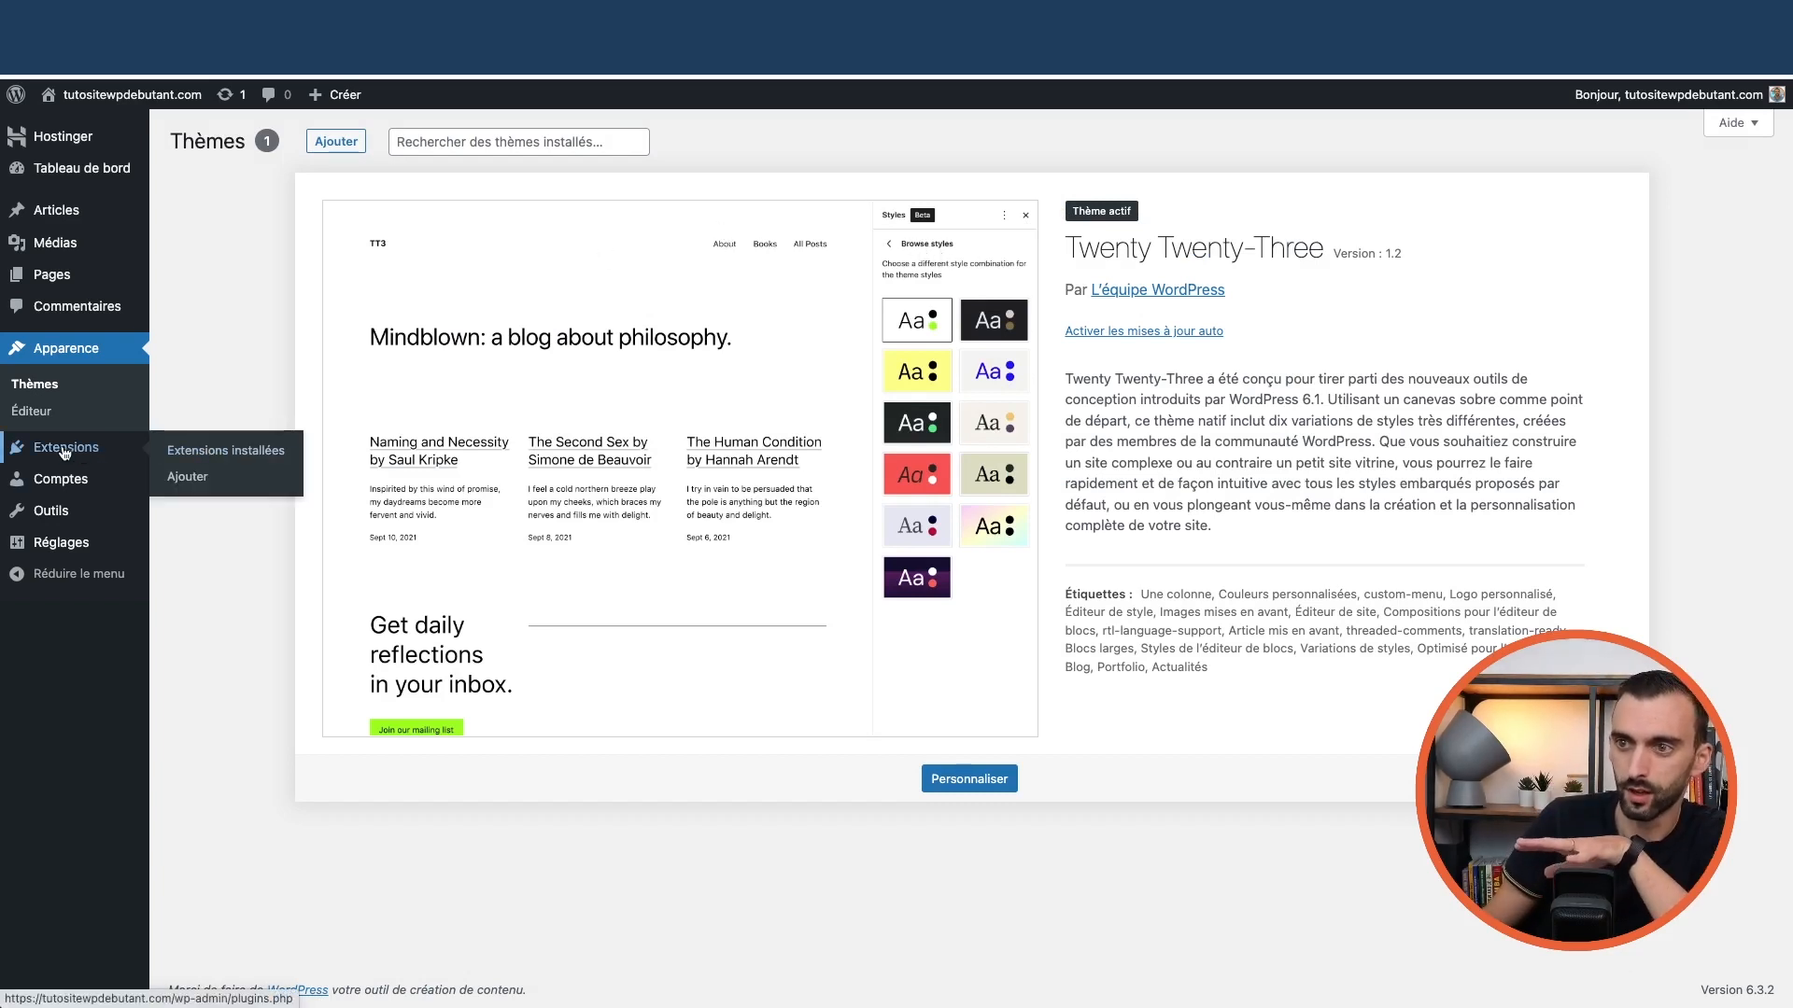
Deactivate the Hostinger and Assistant IA d'Hostinger plugins in Extensions installées
left_click(203, 453)
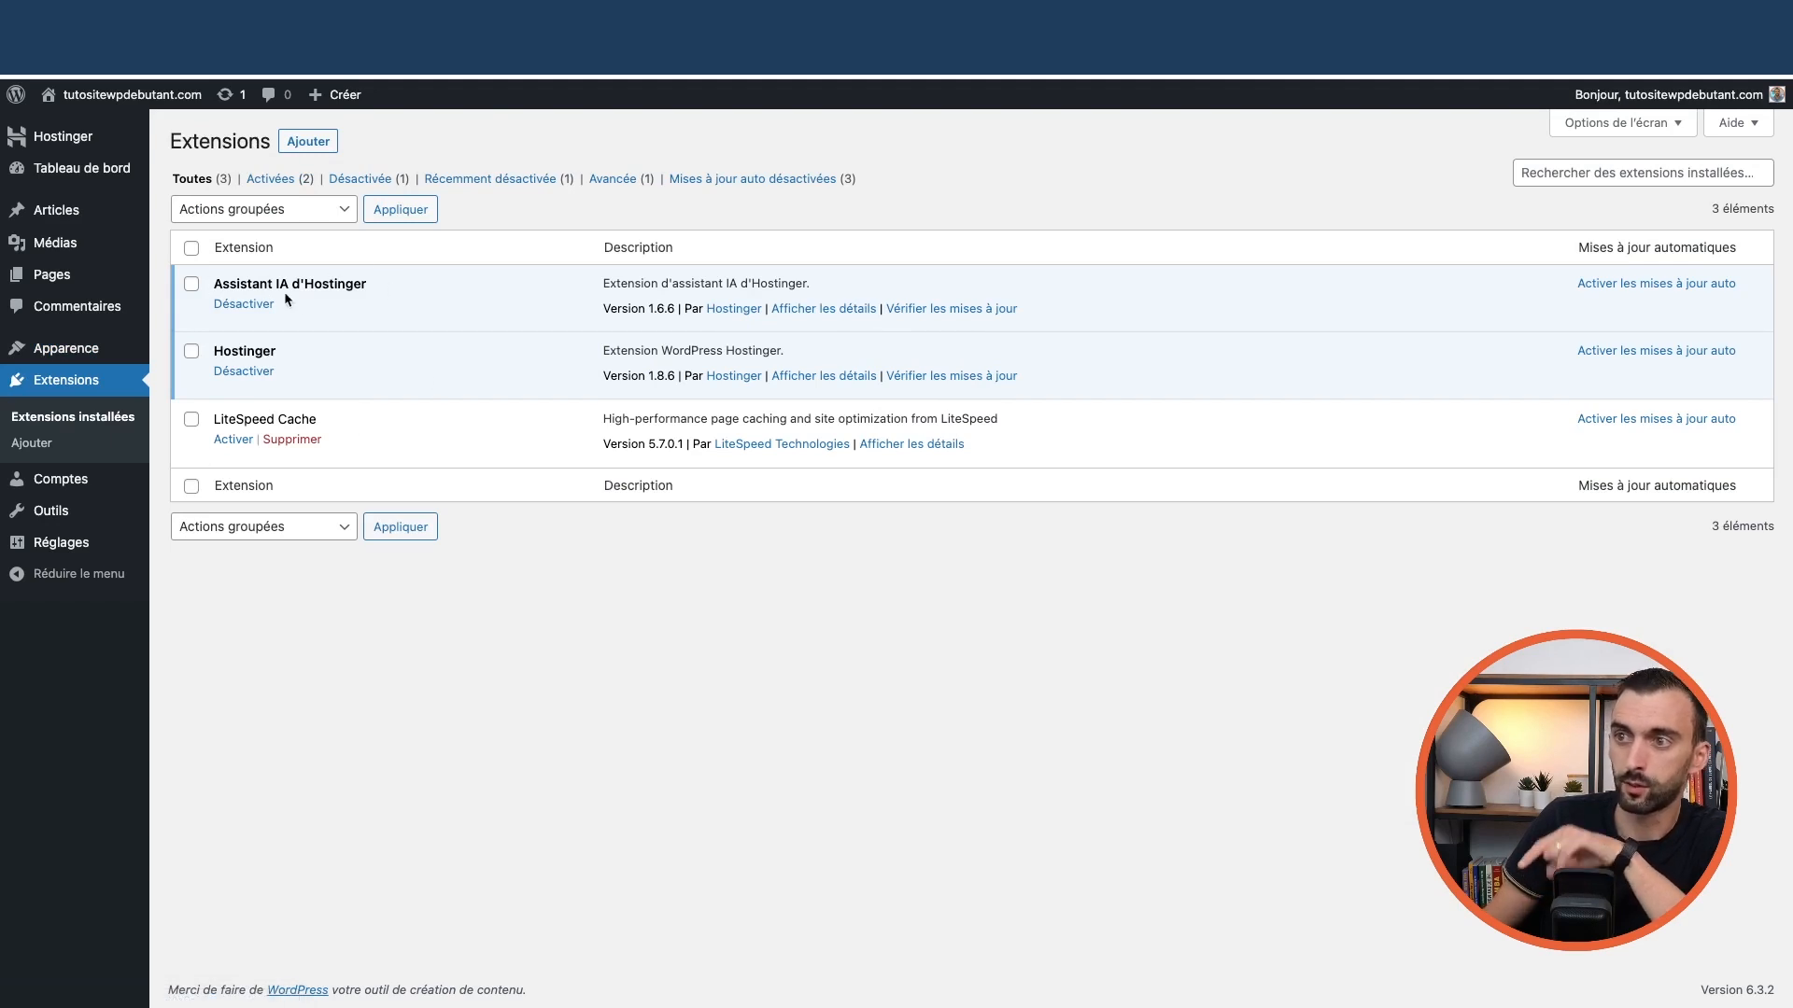
left_click(260, 377)
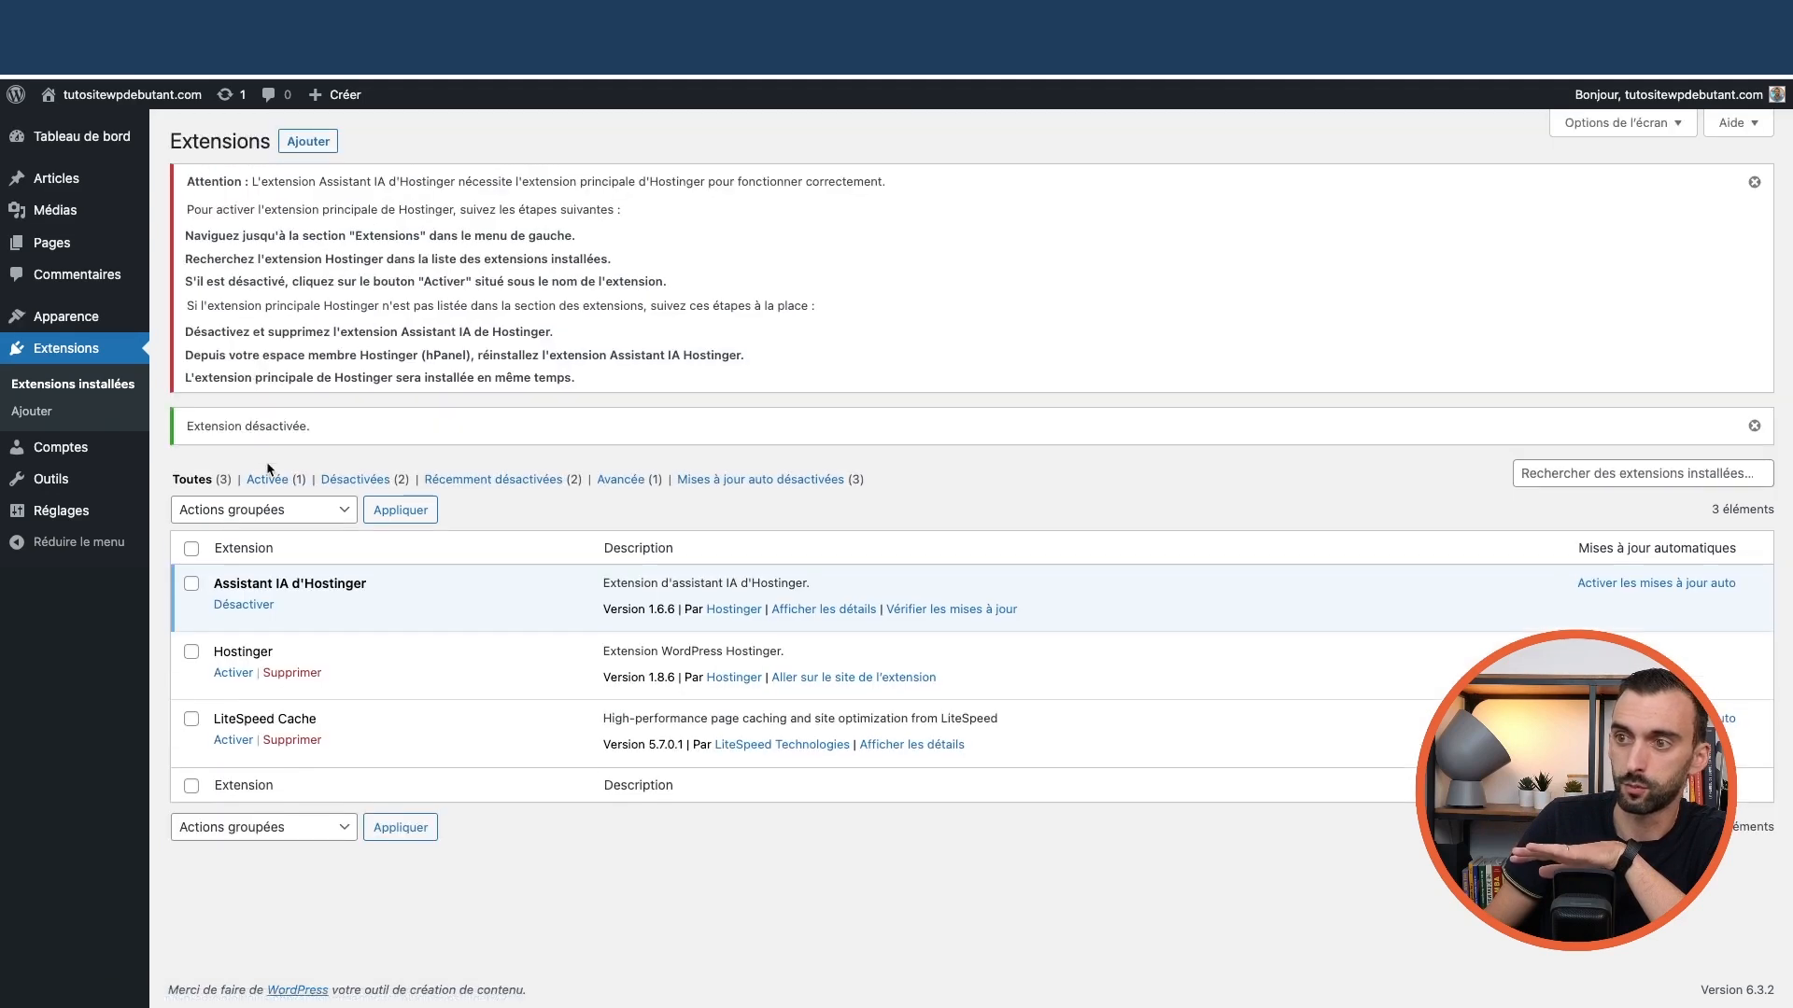
left_click(243, 604)
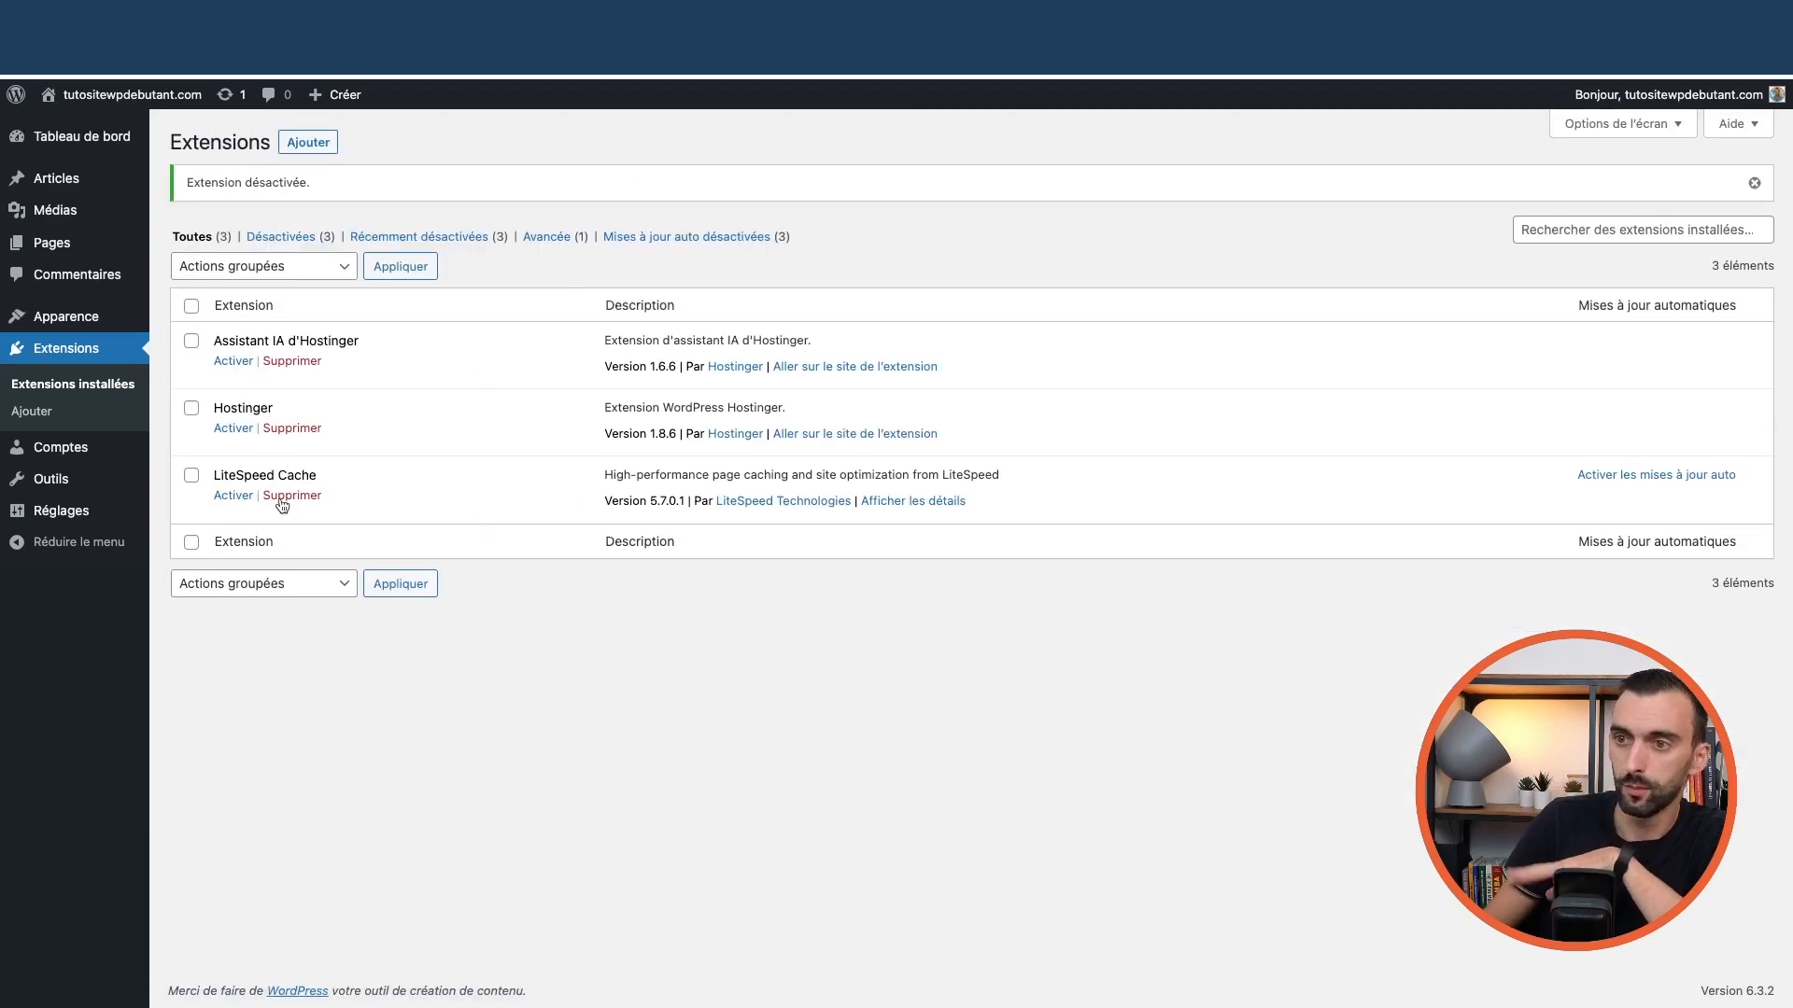
mouse_move(89, 517)
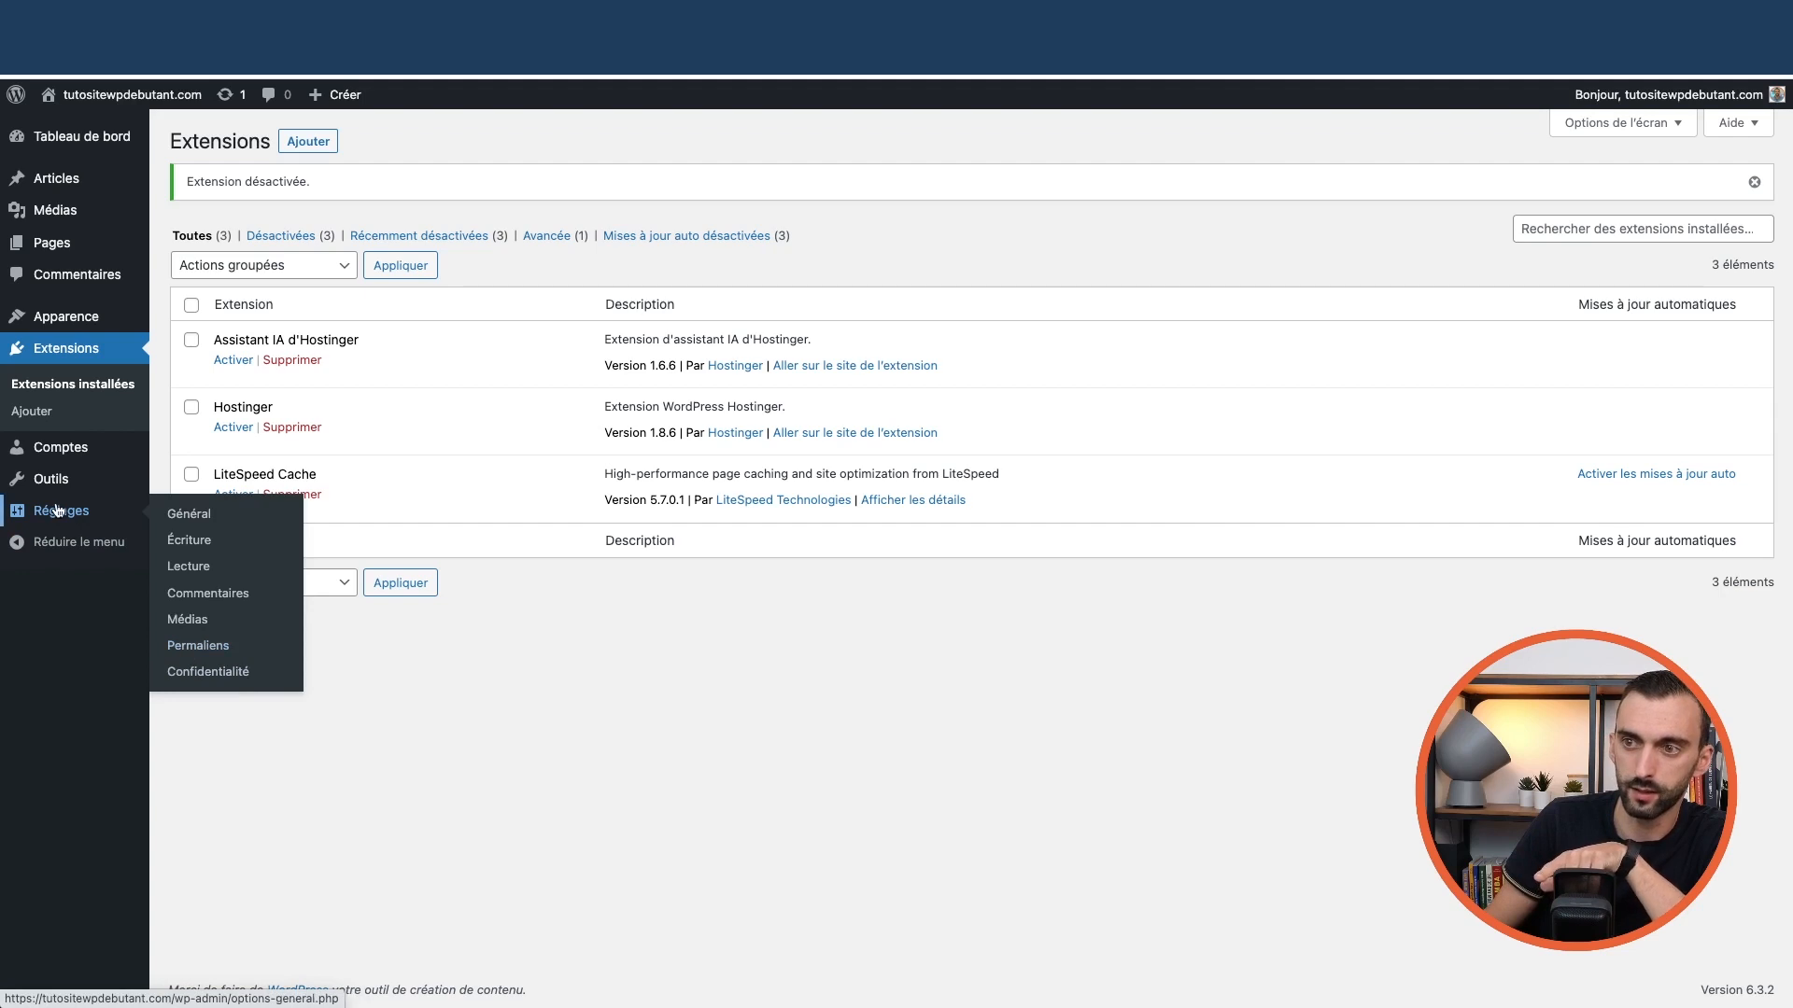
Set permalinks to Titre de la publication (/%postname%/) and save the changes
left_click(199, 648)
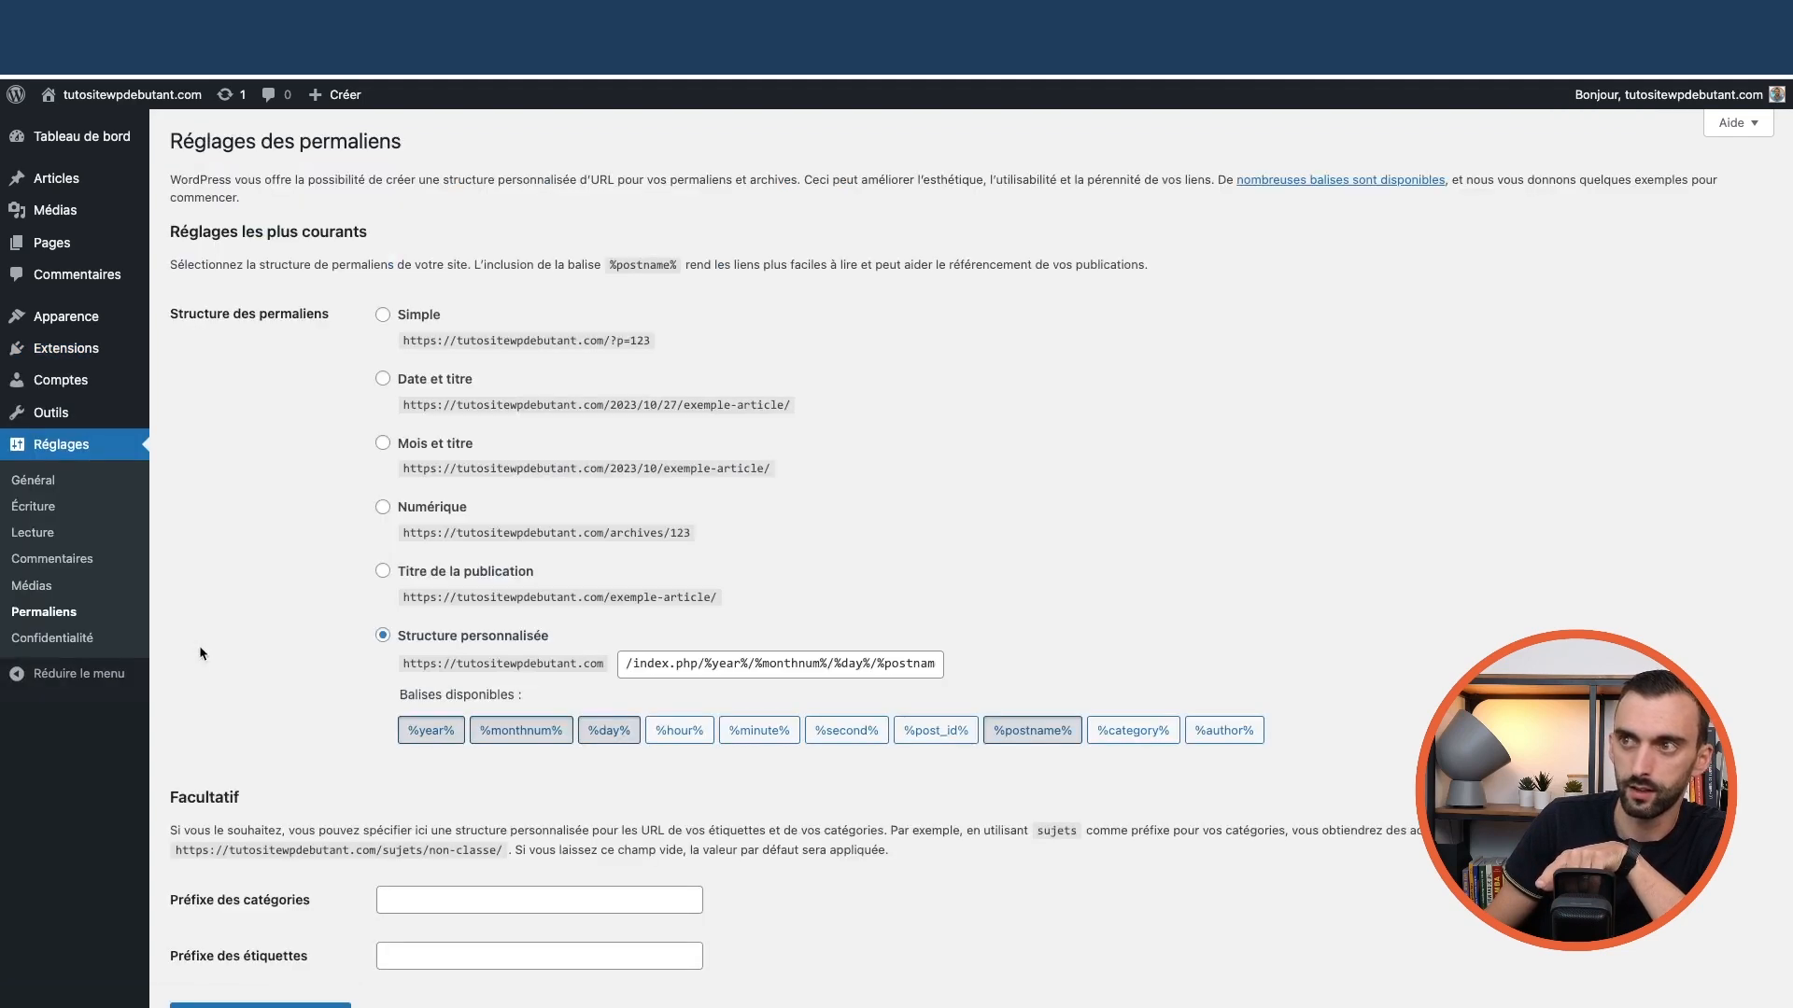
left_click(384, 573)
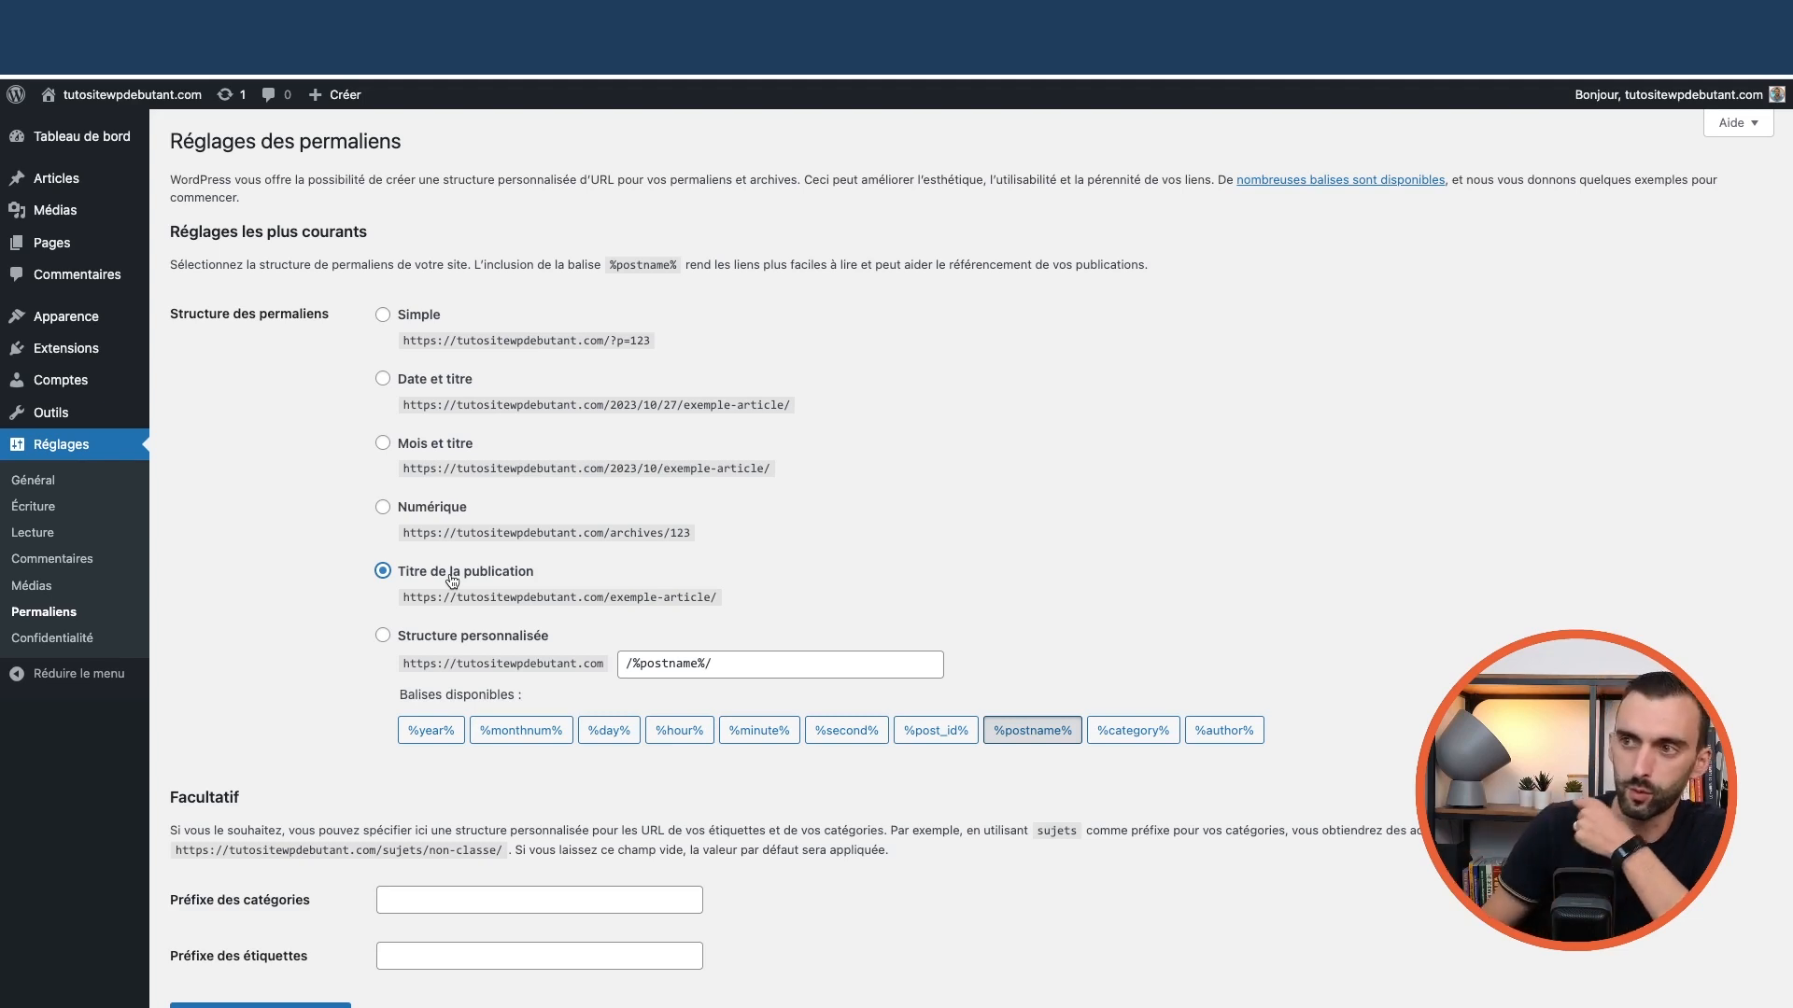
scroll(269, 571, "down", 2)
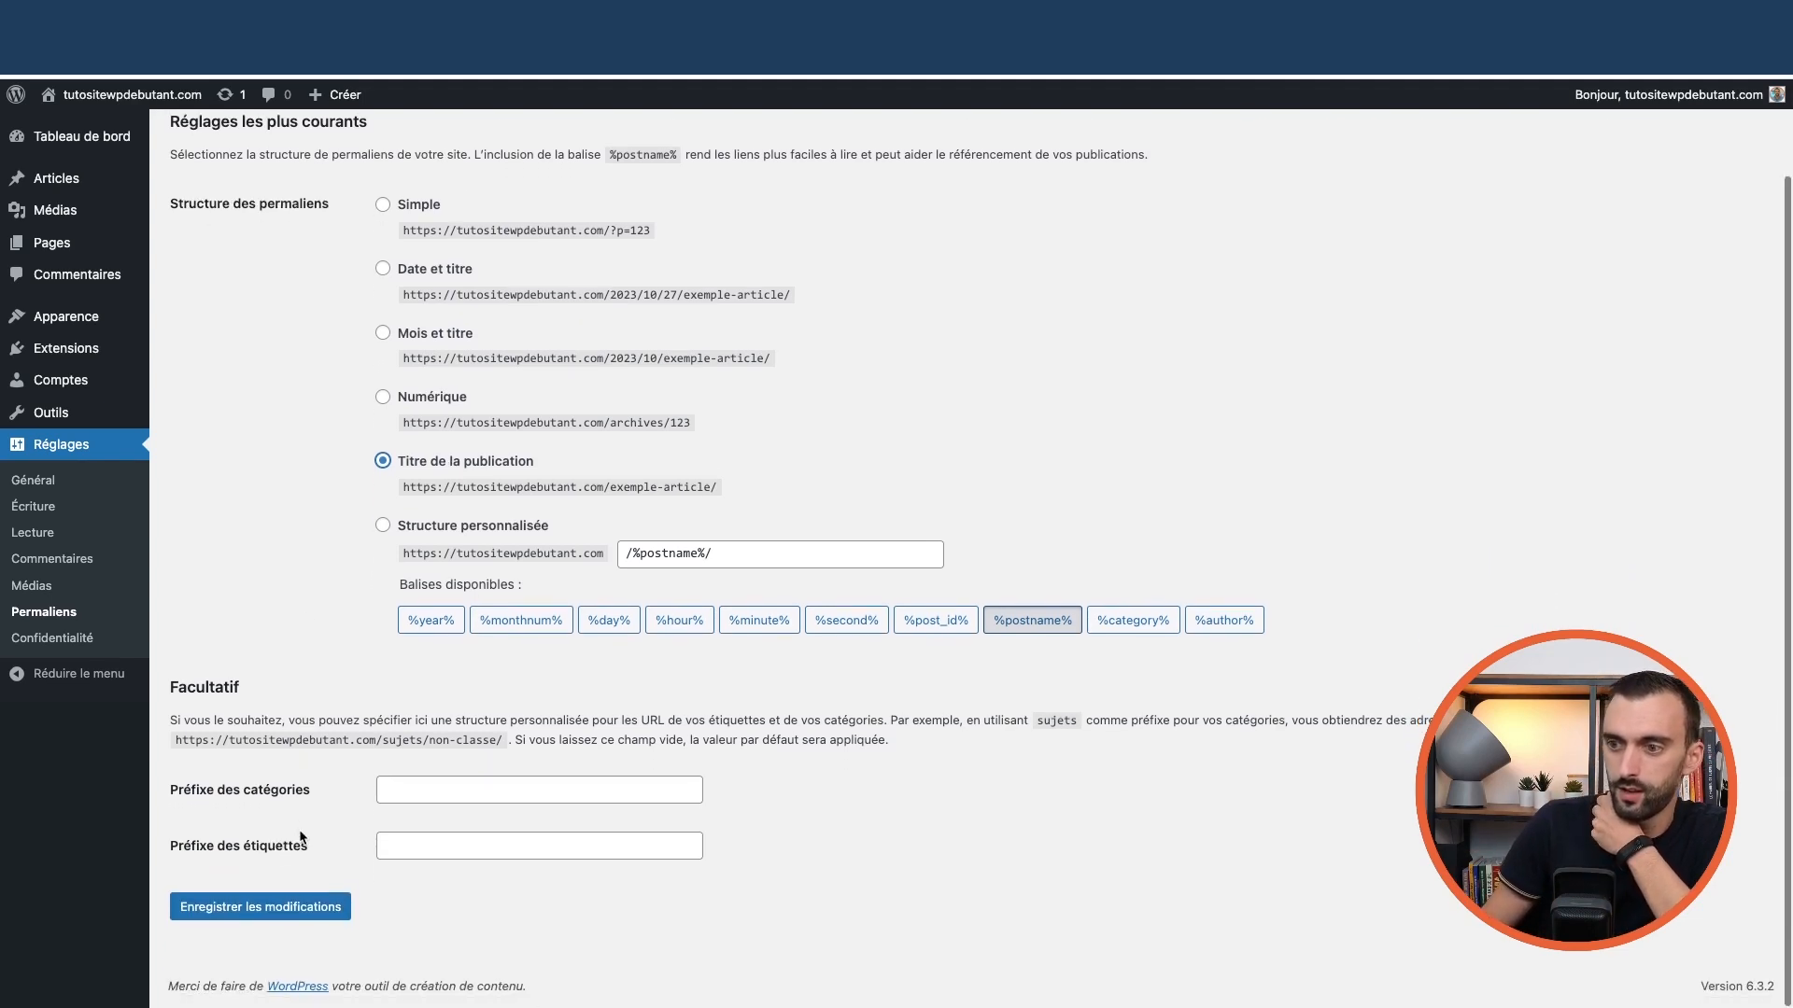
left_click(285, 916)
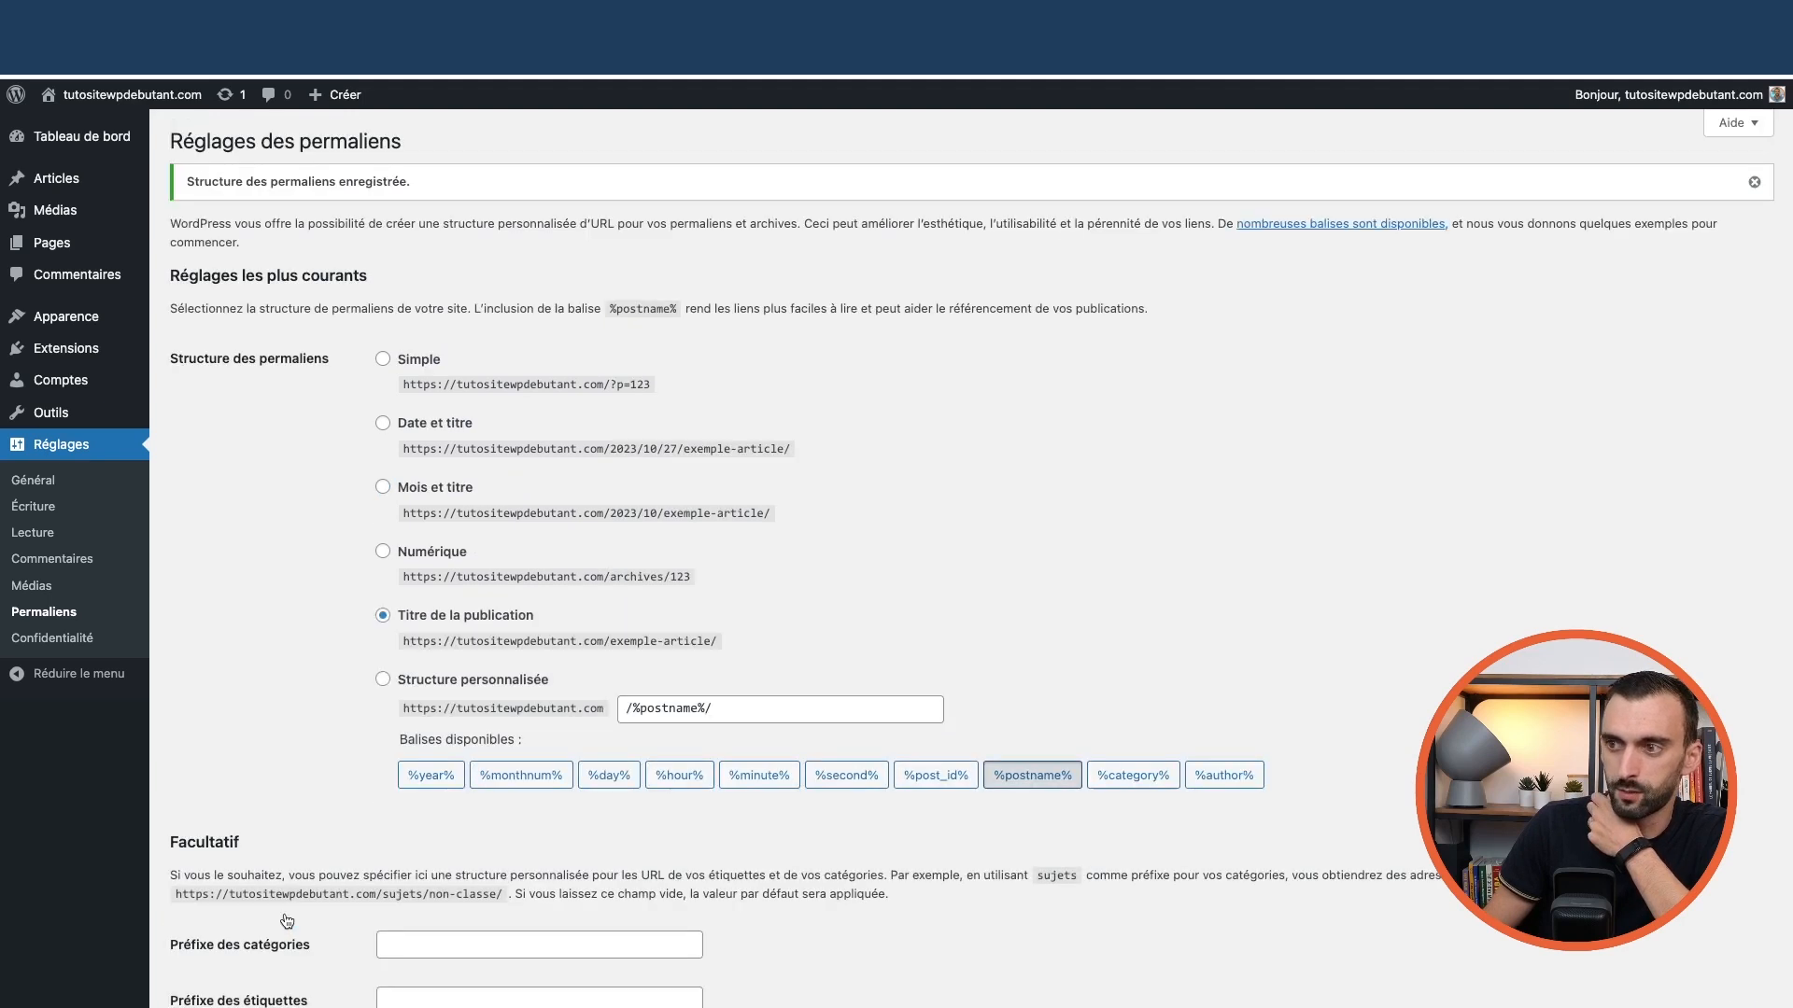
Uncheck Site Health, At a Glance, Activity, Quick Draft, Events and Welcome in dashboard Screen Options
mouse_move(52, 138)
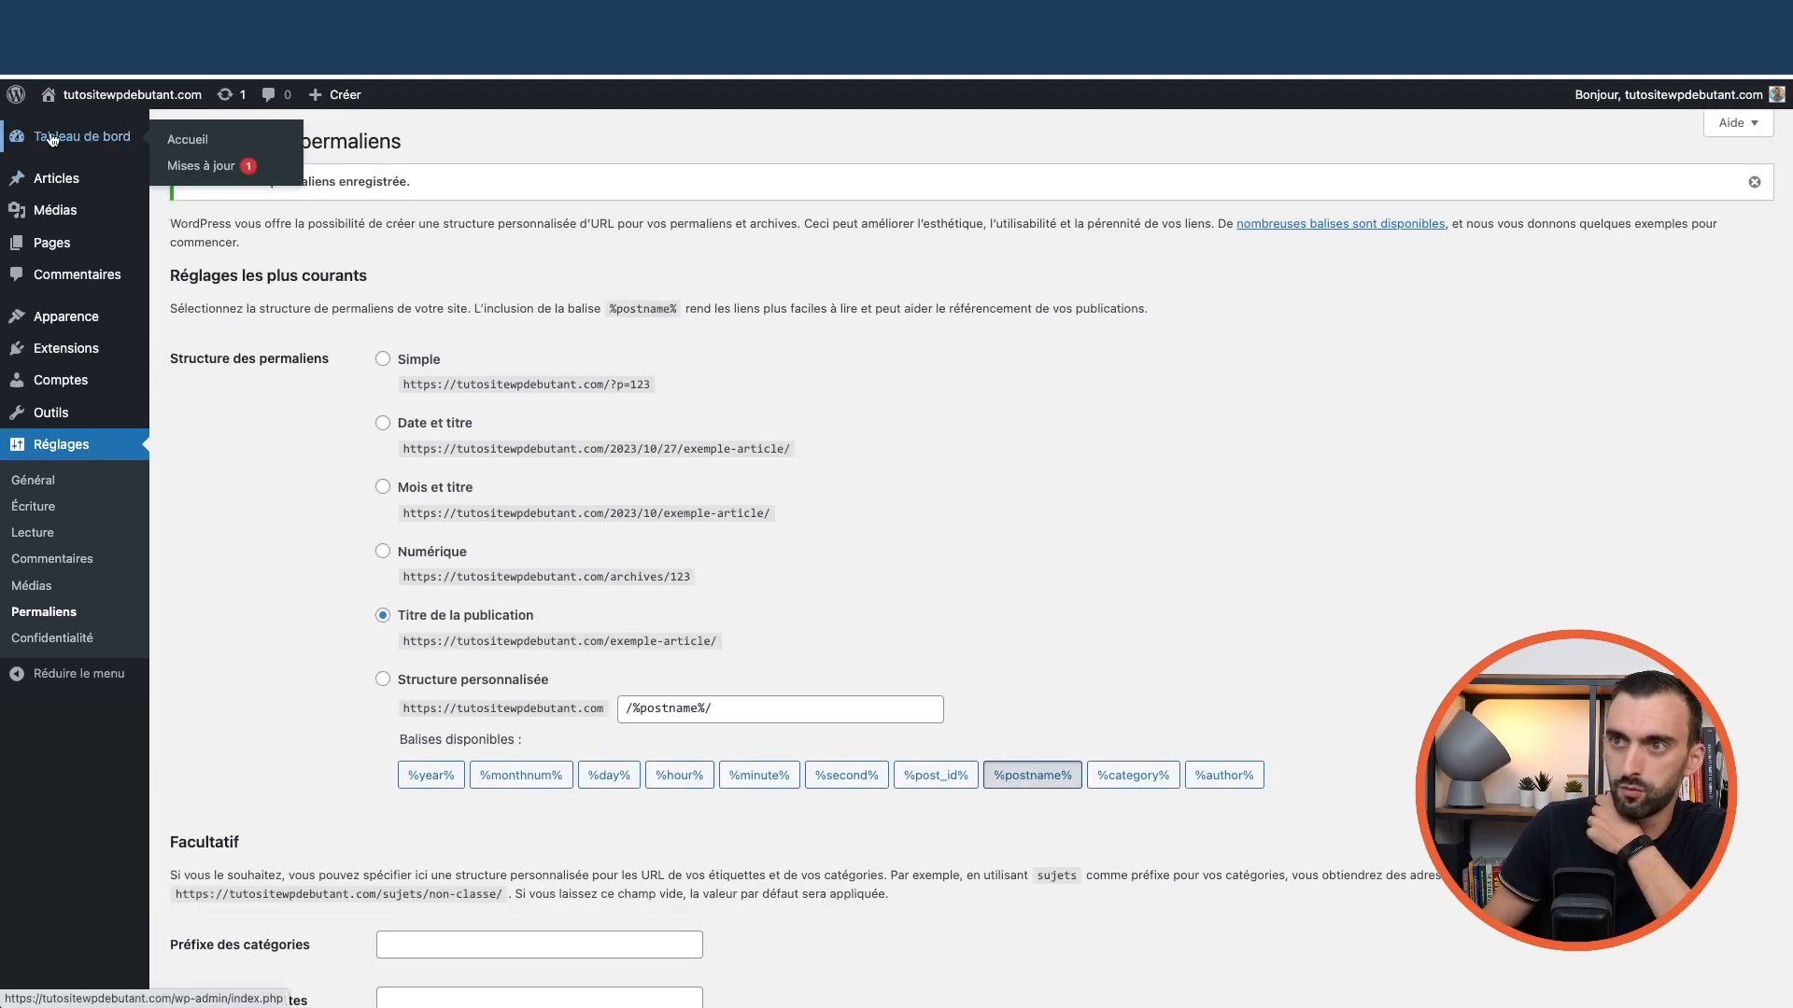
left_click(195, 142)
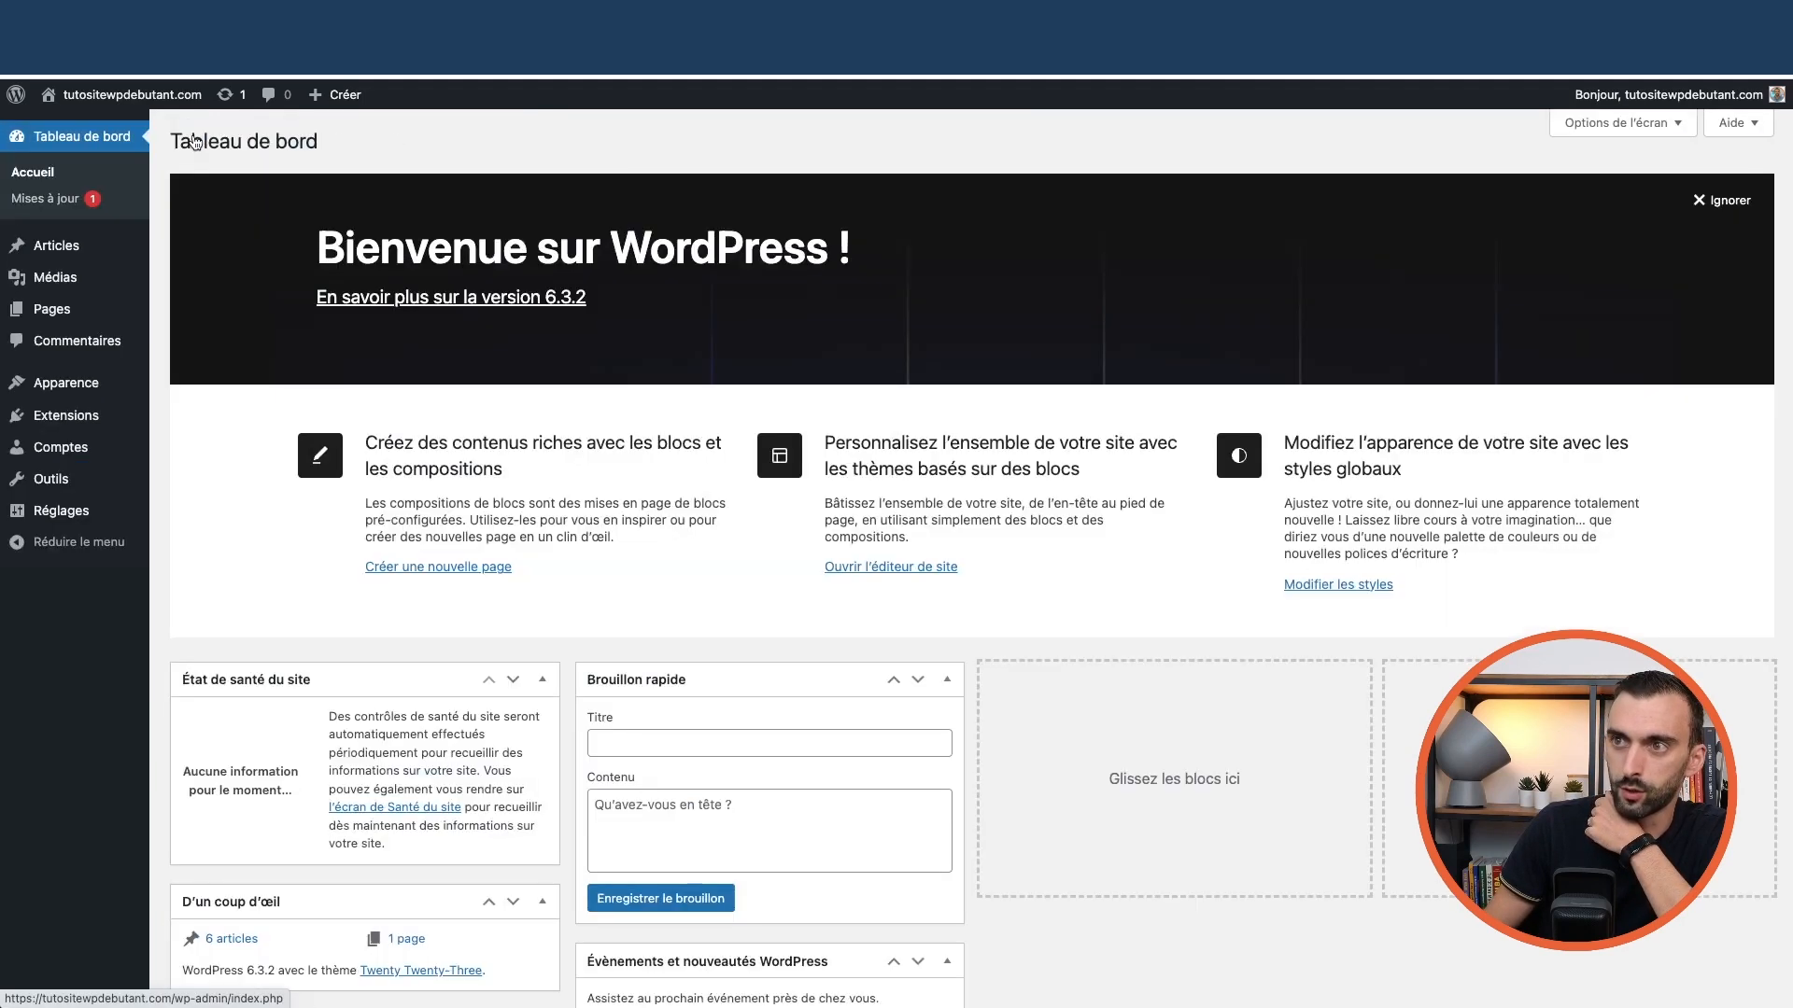
scroll(635, 570, "down", 5)
scroll(1077, 660, "up", 5)
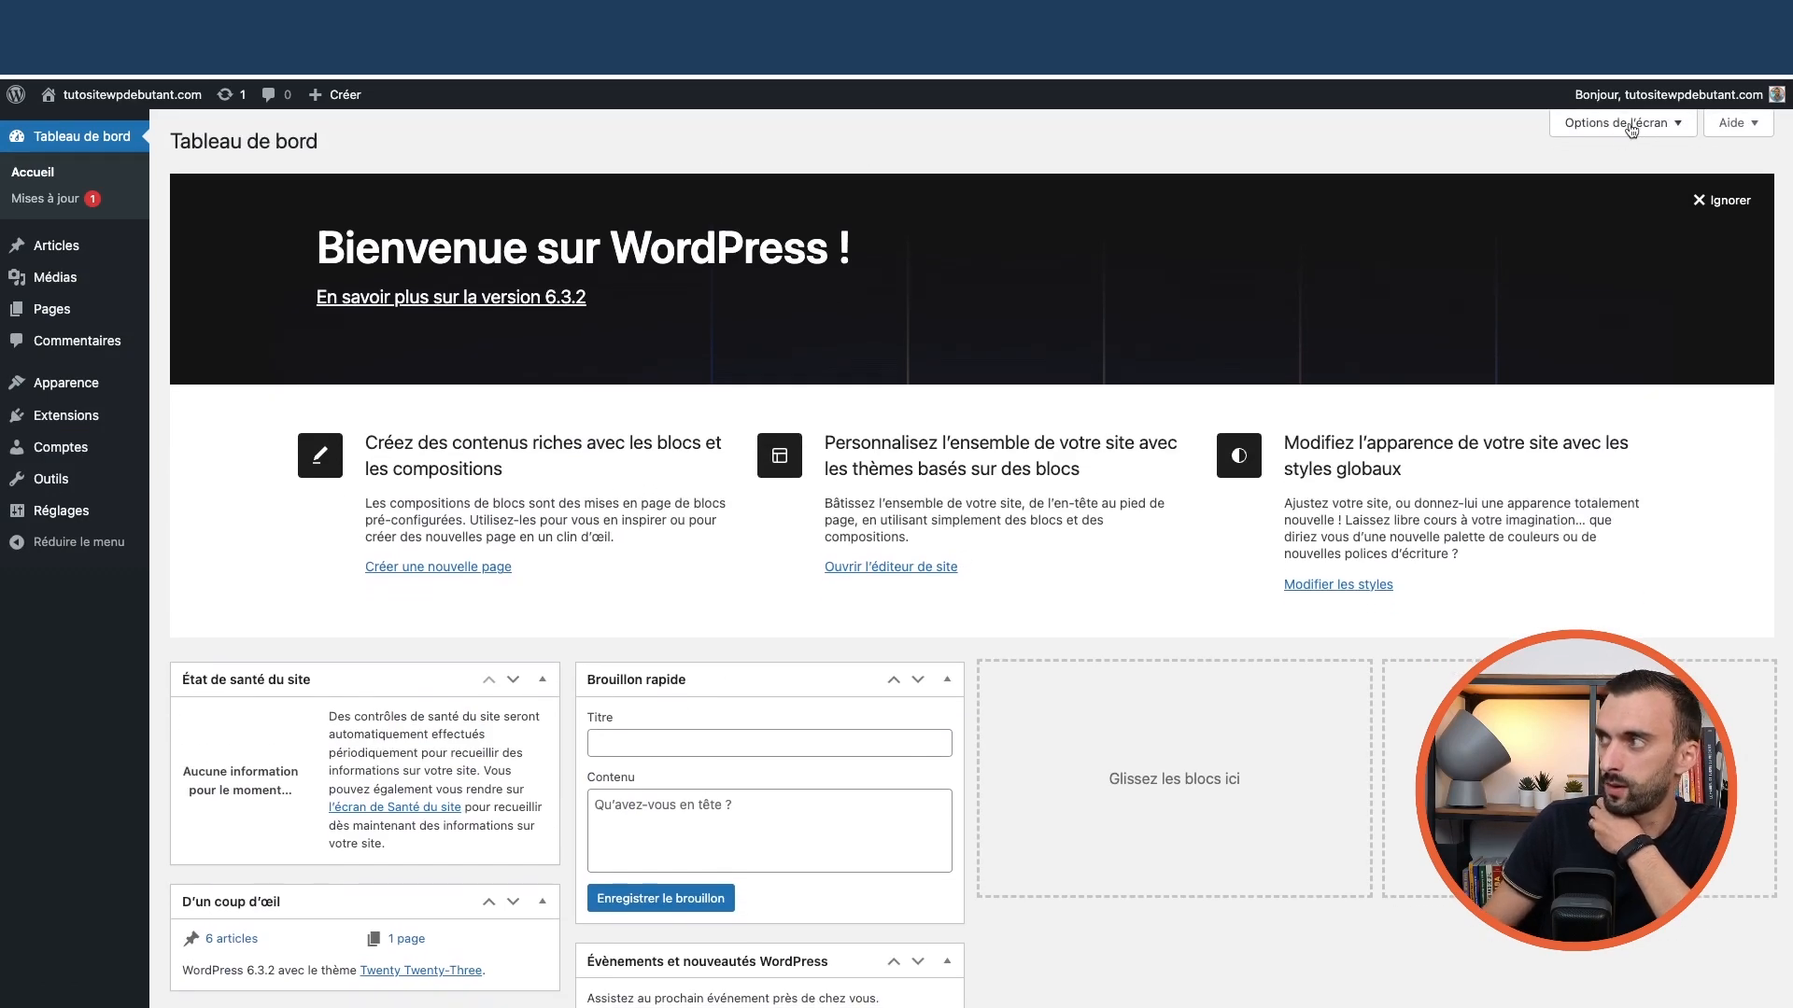
left_click(1625, 124)
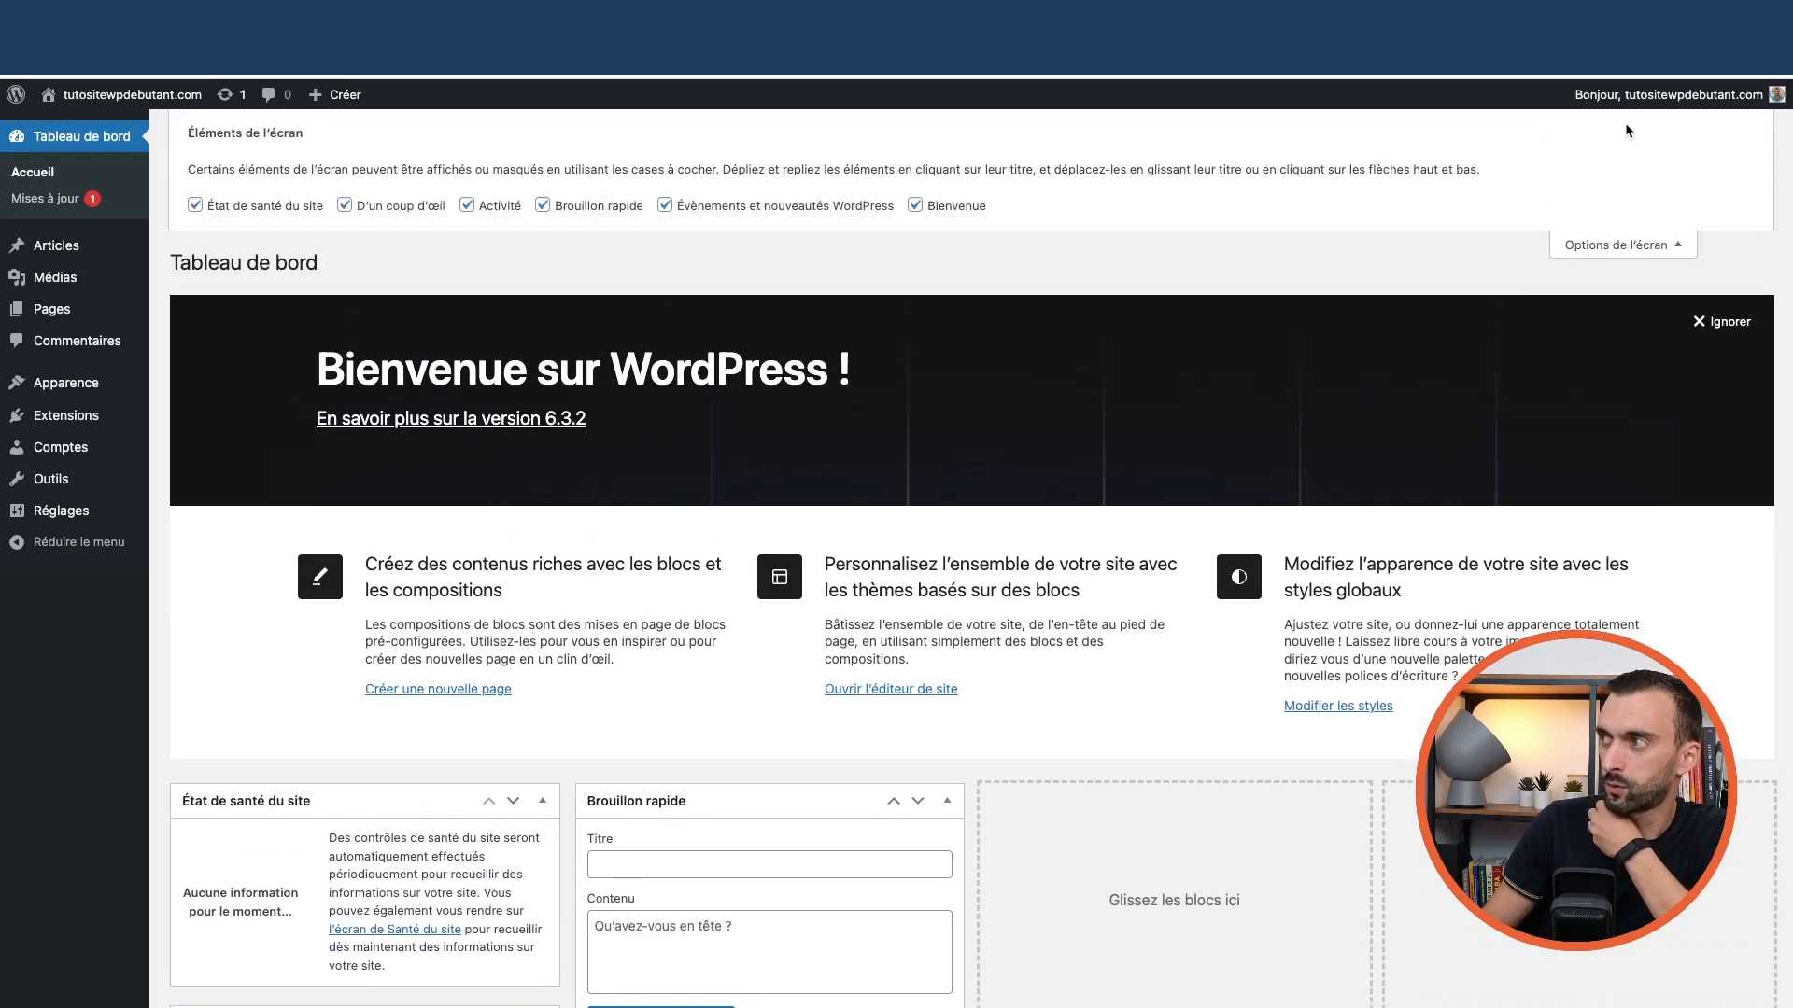
left_click(280, 206)
left_click(393, 209)
left_click(513, 213)
left_click(603, 211)
left_click(705, 205)
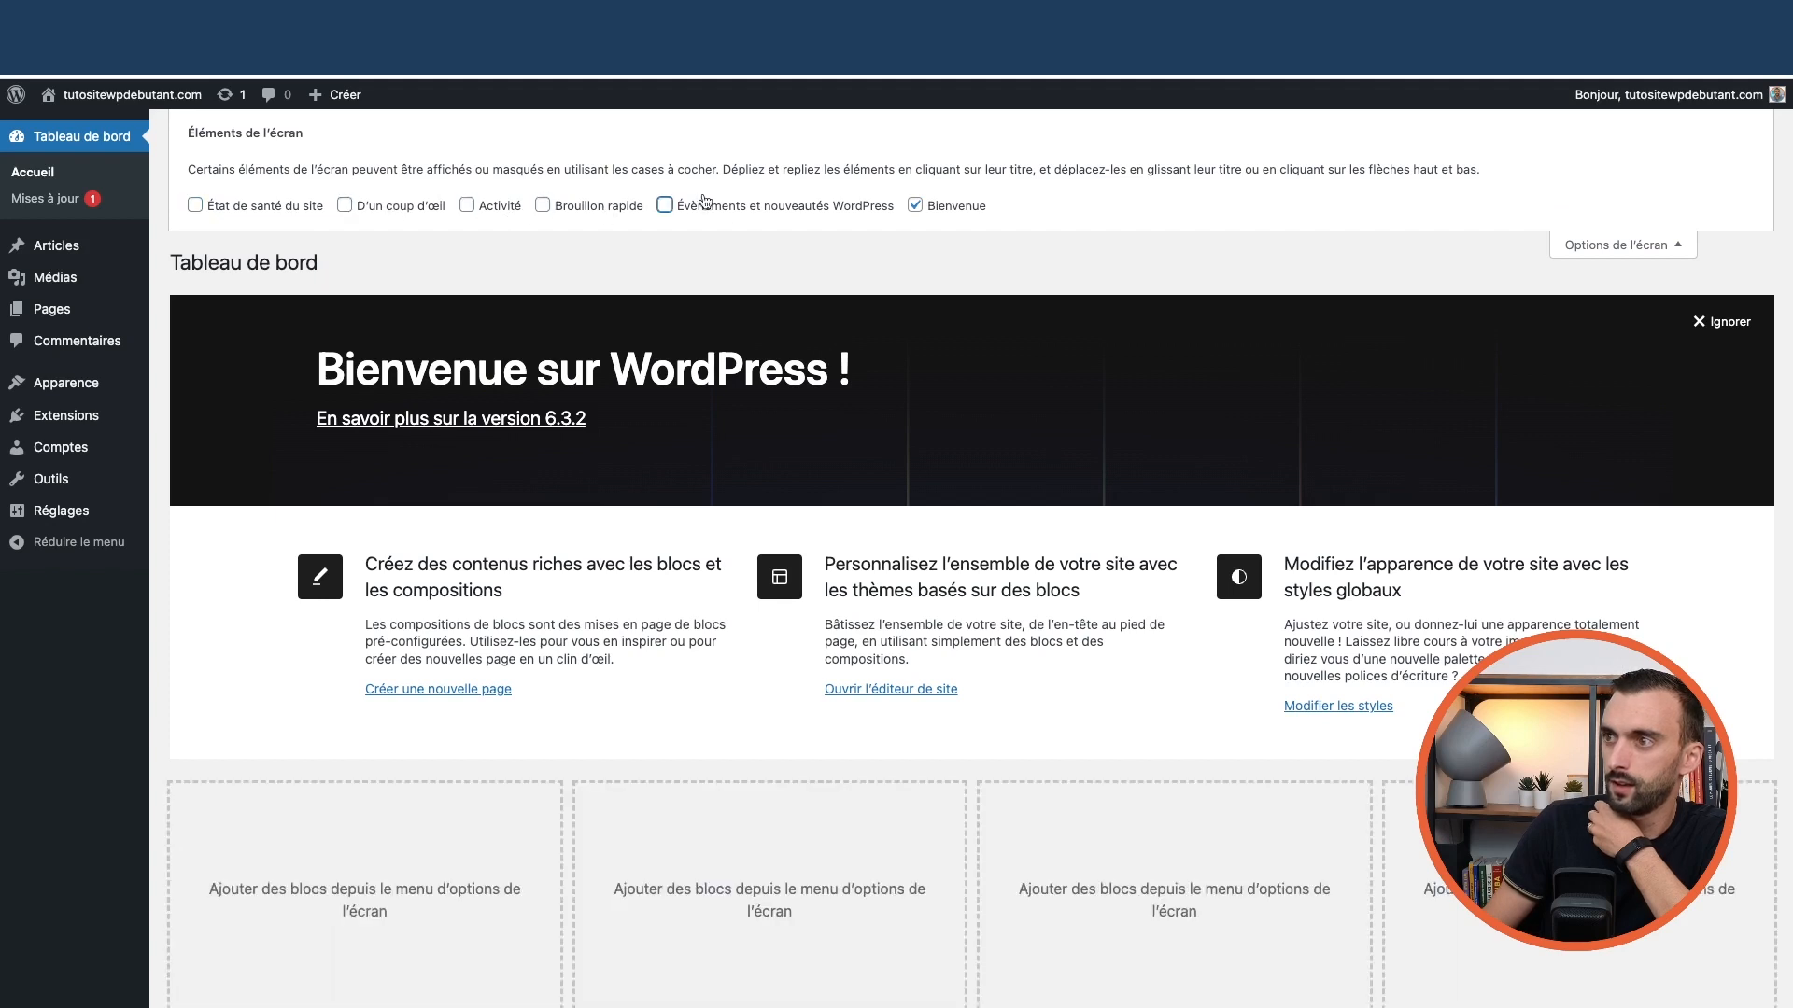
left_click(953, 211)
left_click(1595, 243)
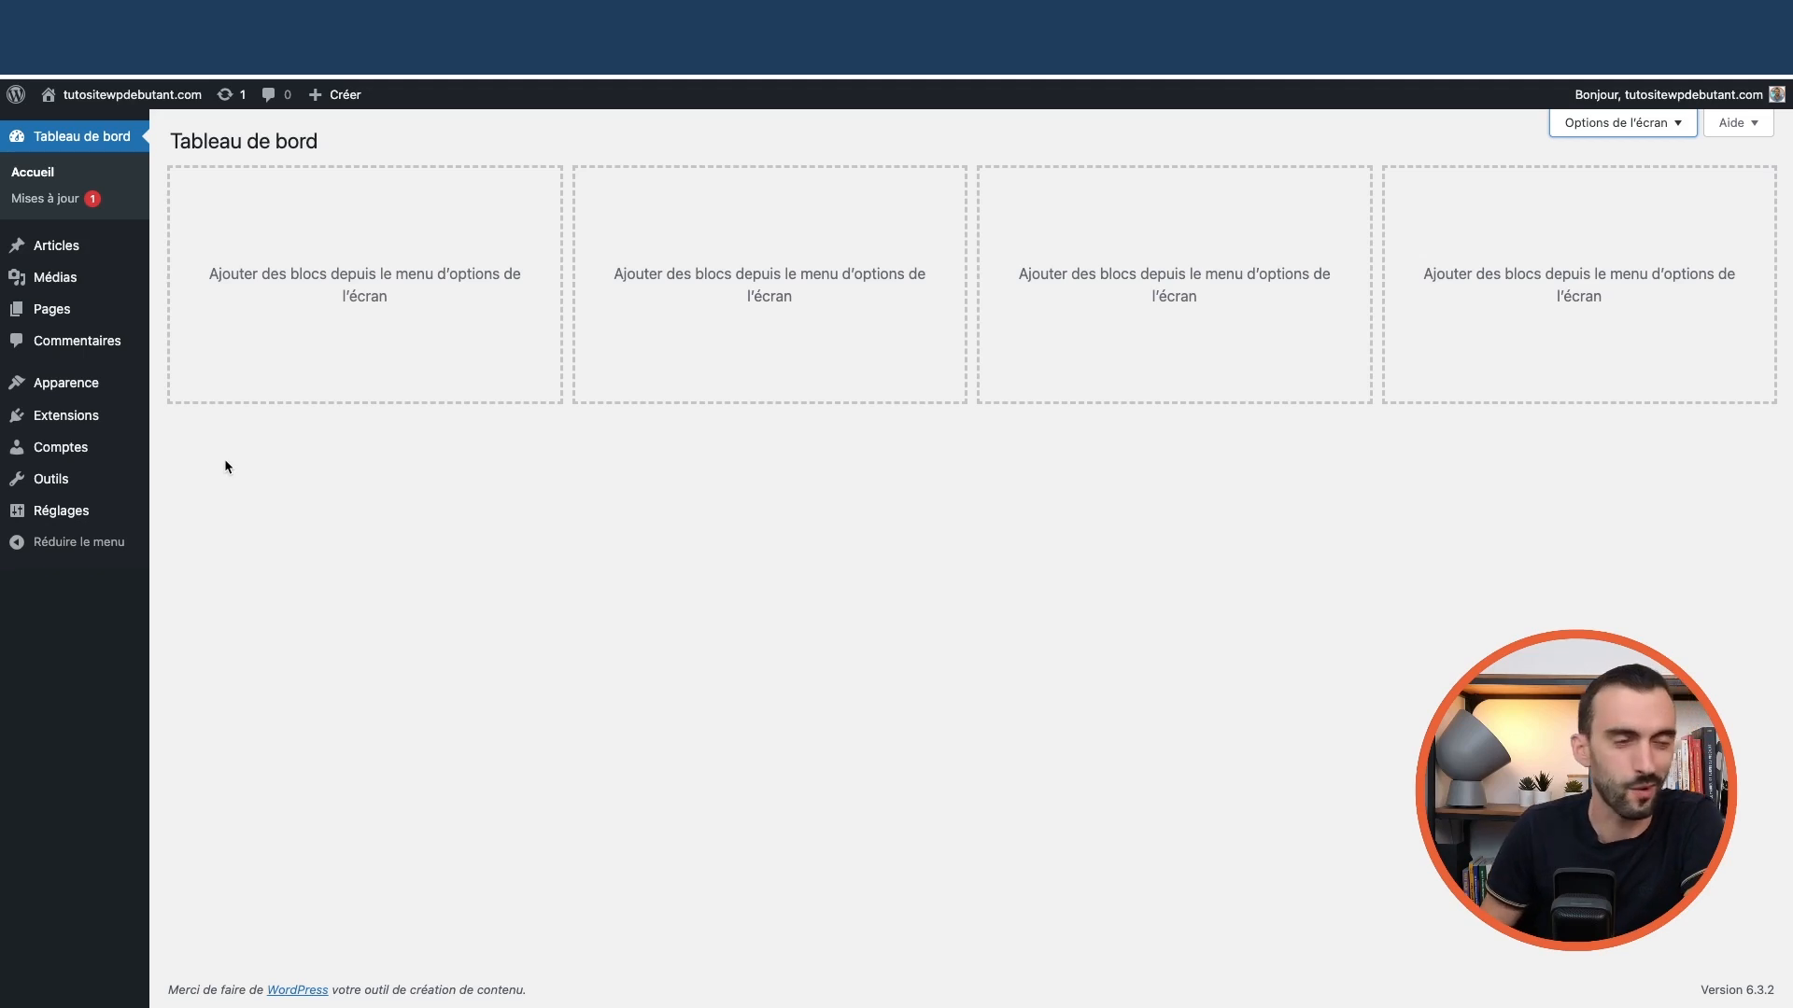
Search the theme directory for 'astra' and preview the Astra theme
mouse_move(82, 392)
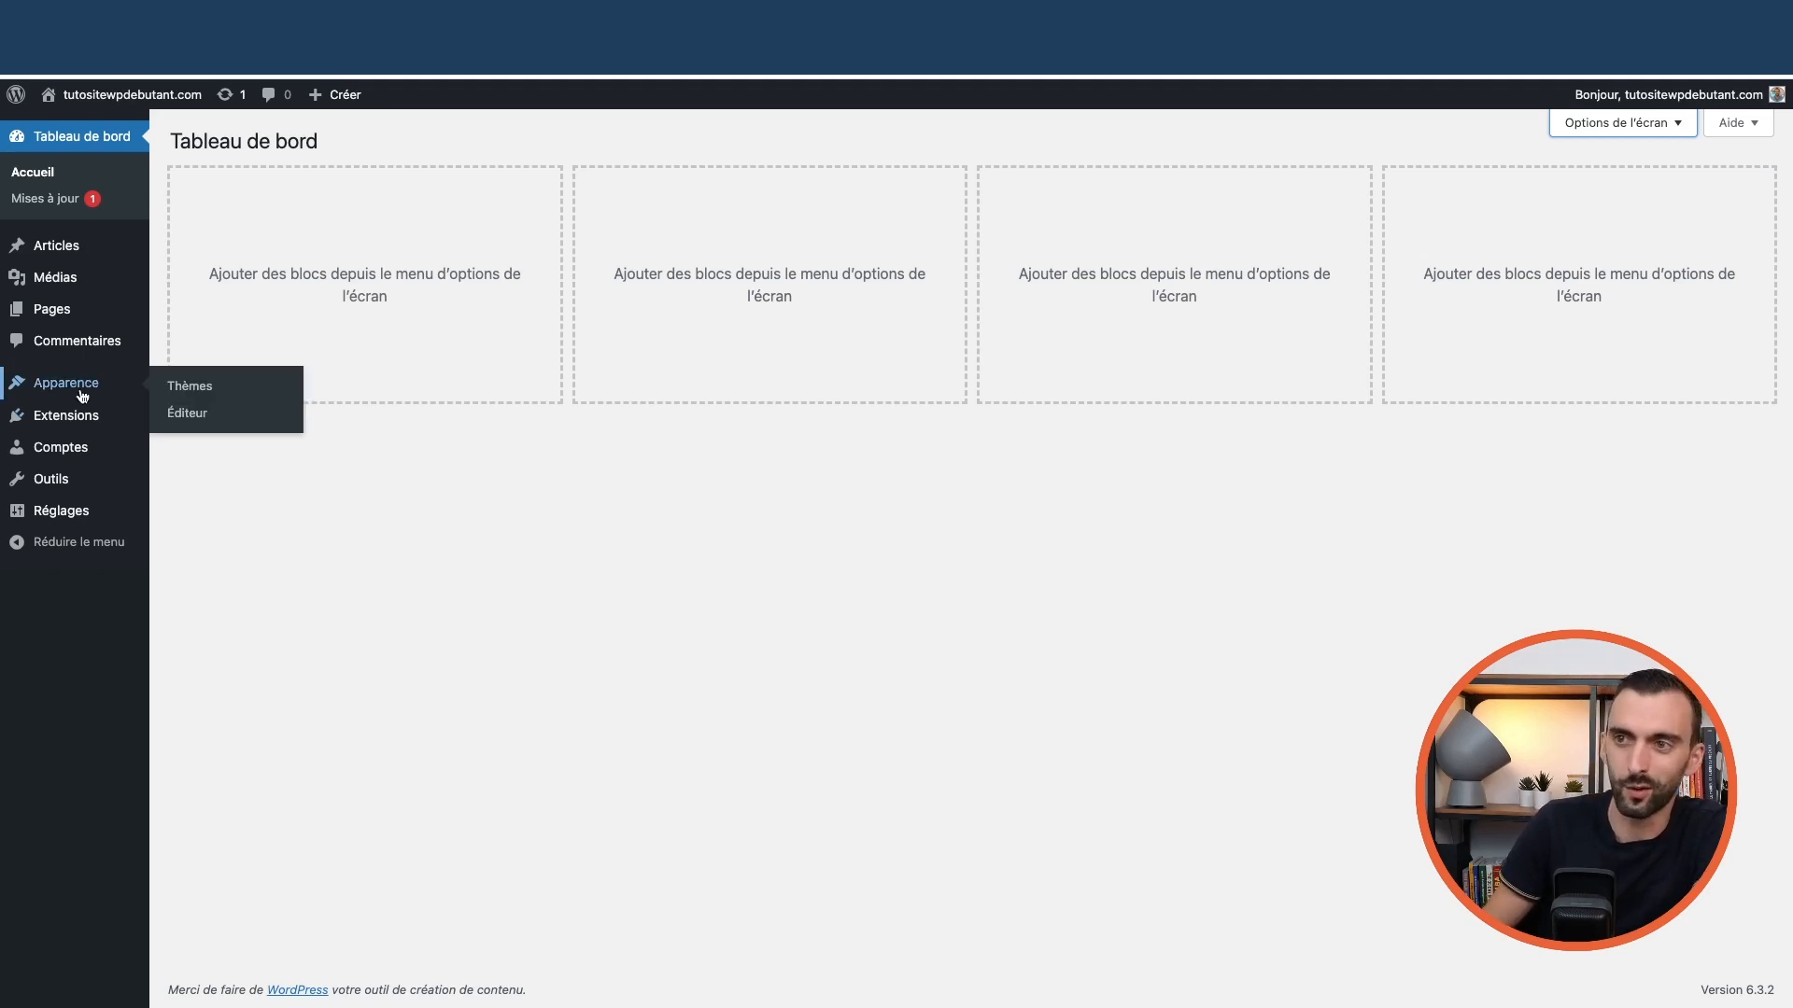
left_click(184, 392)
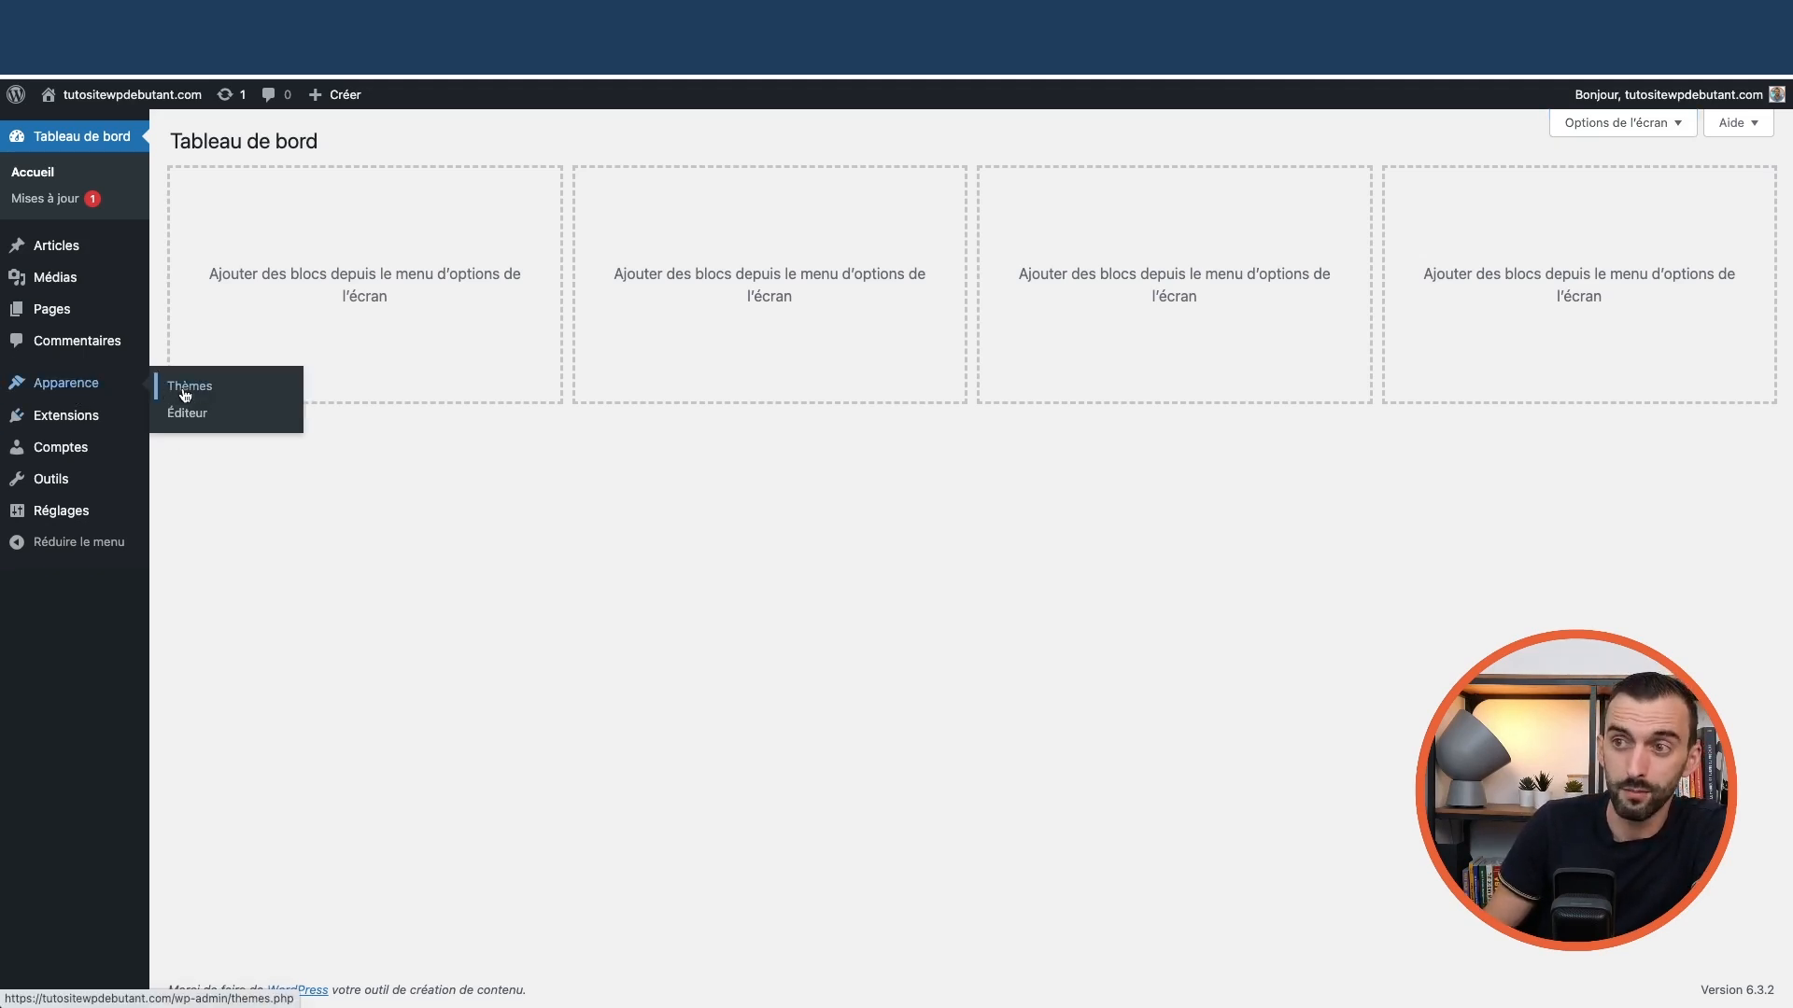
left_click(342, 147)
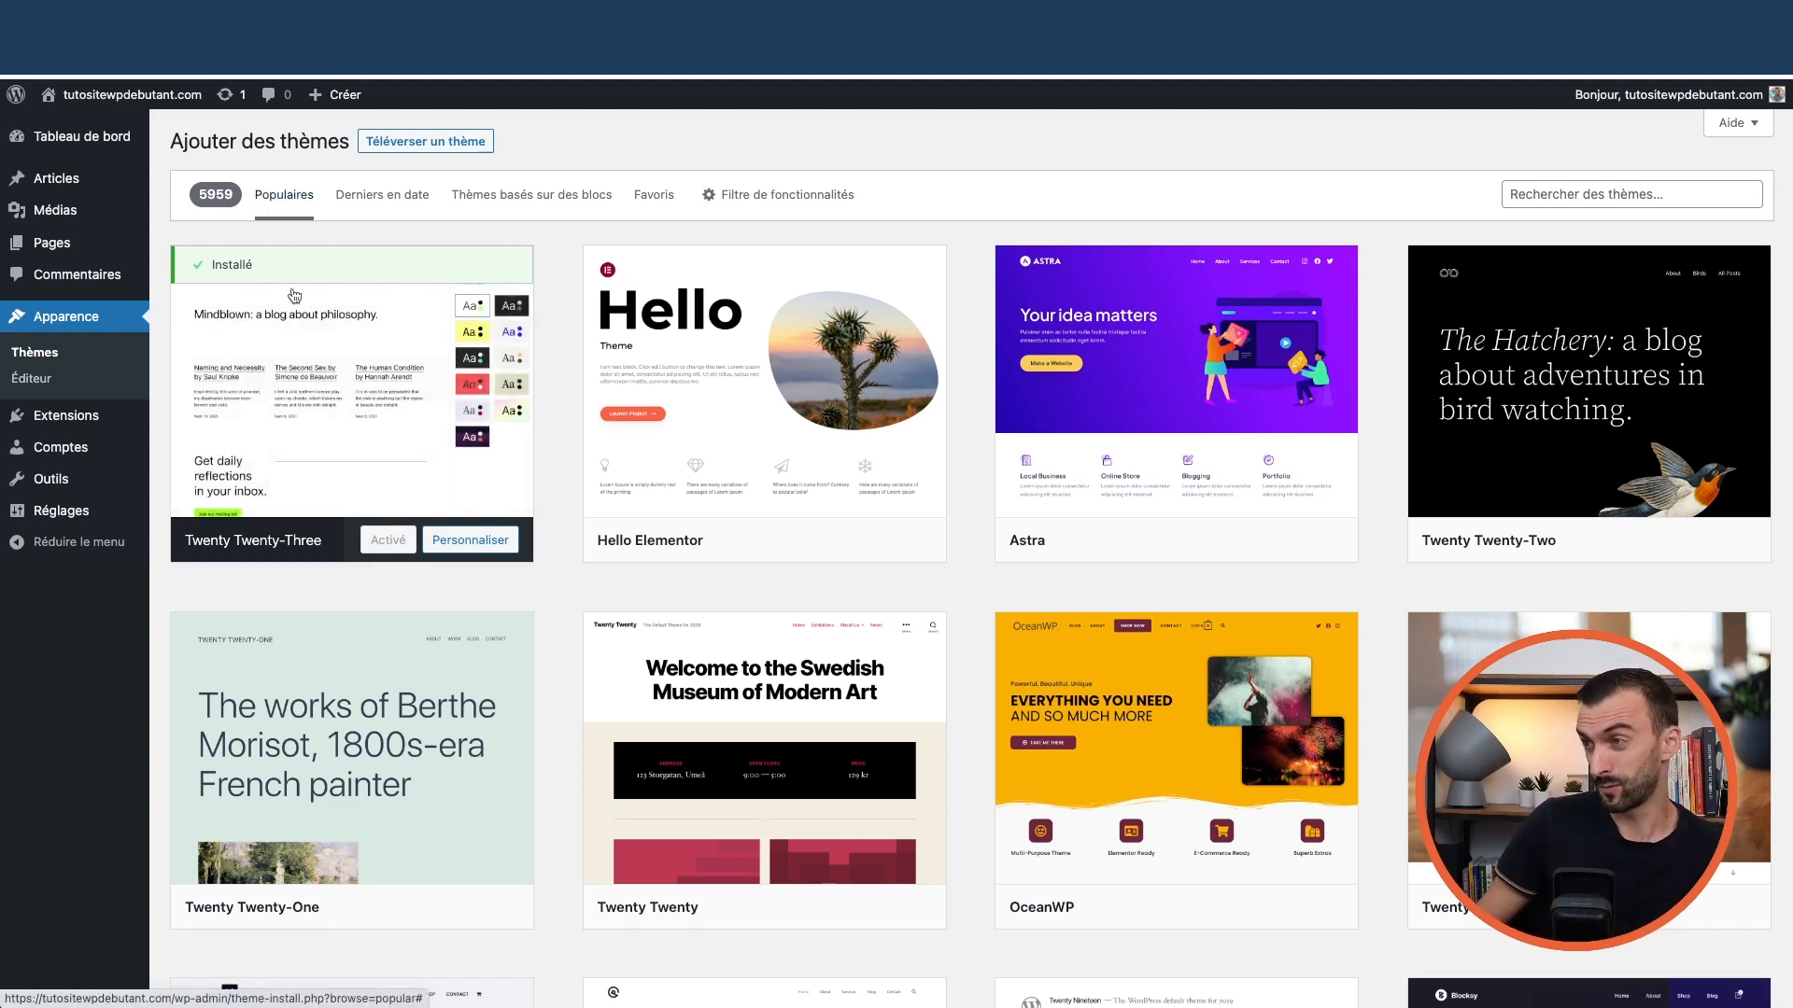
mouse_move(1101, 450)
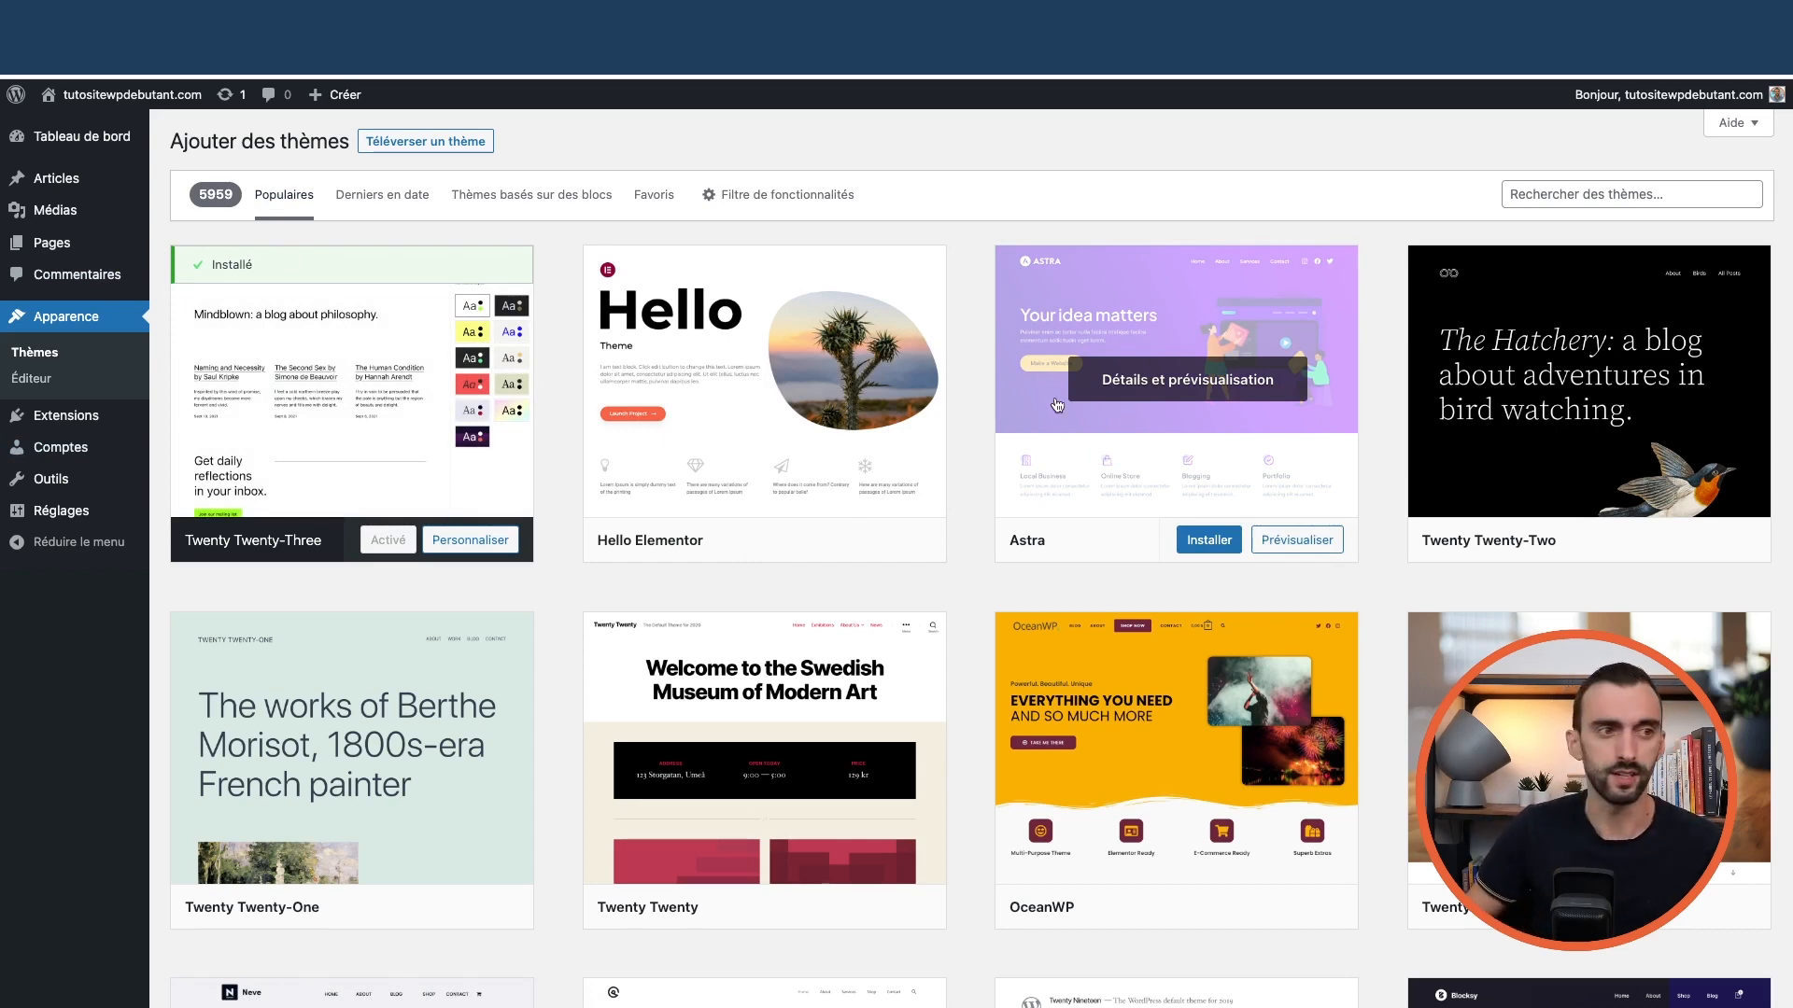
left_click(1578, 186)
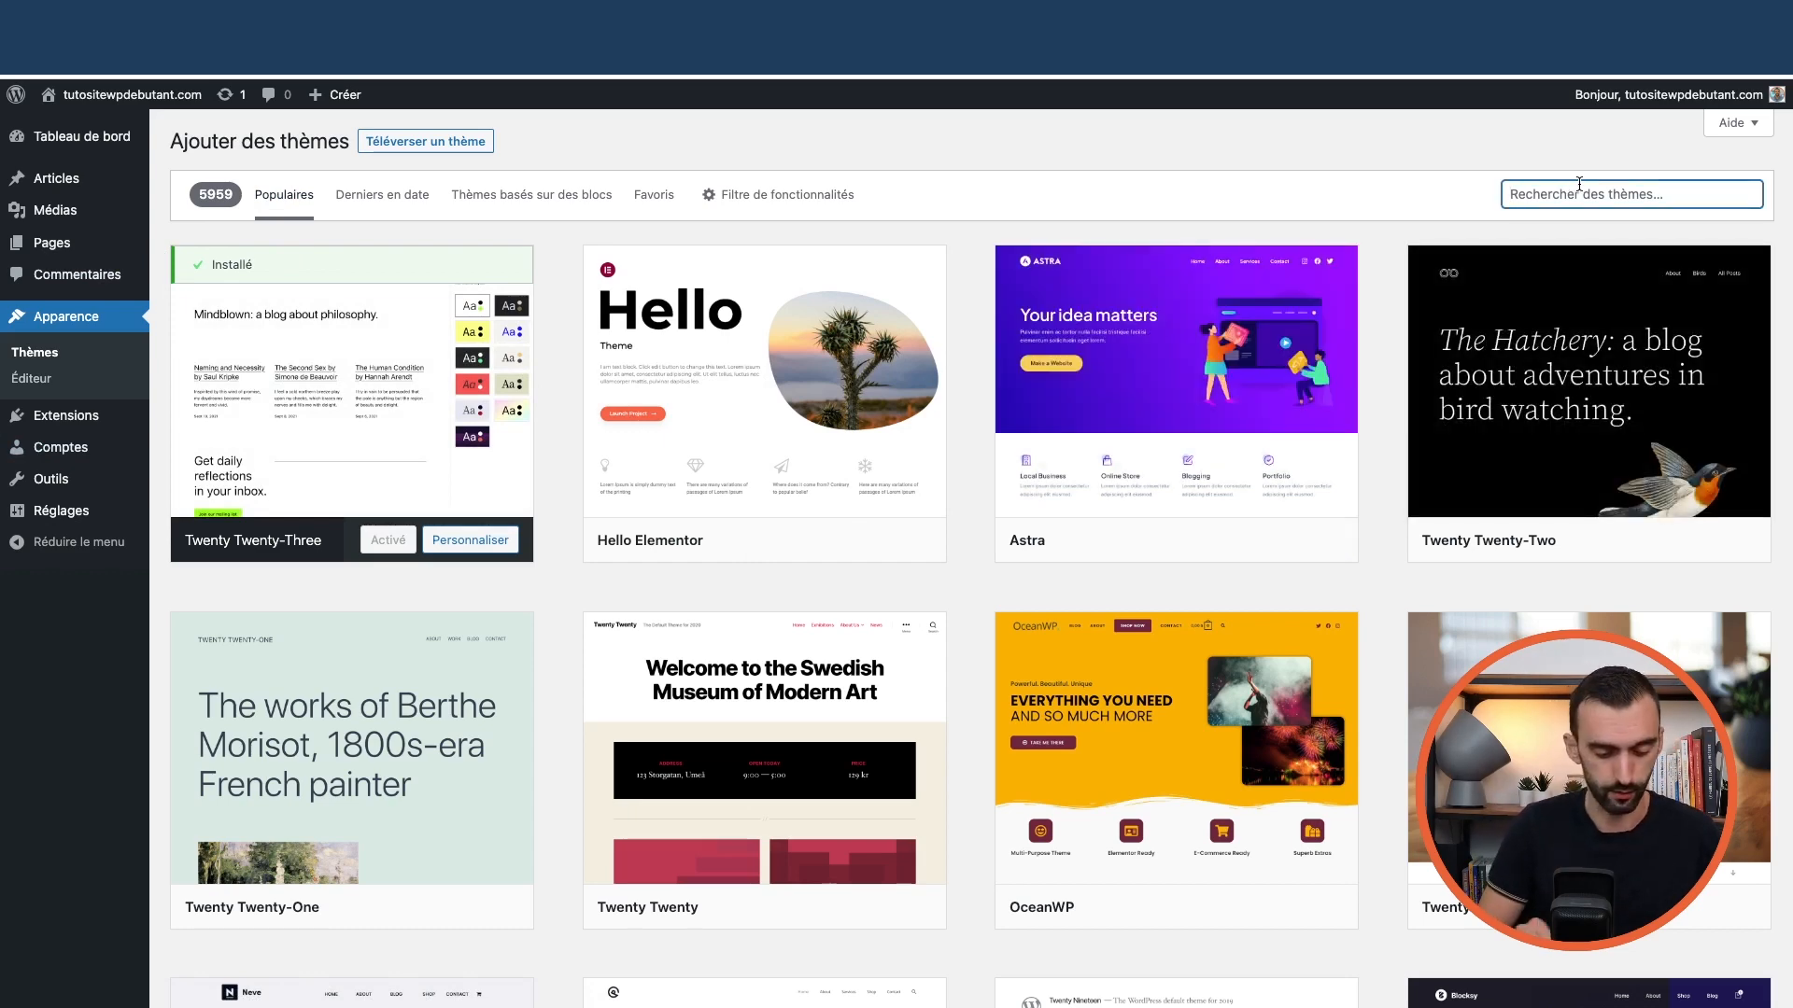
type("astra")
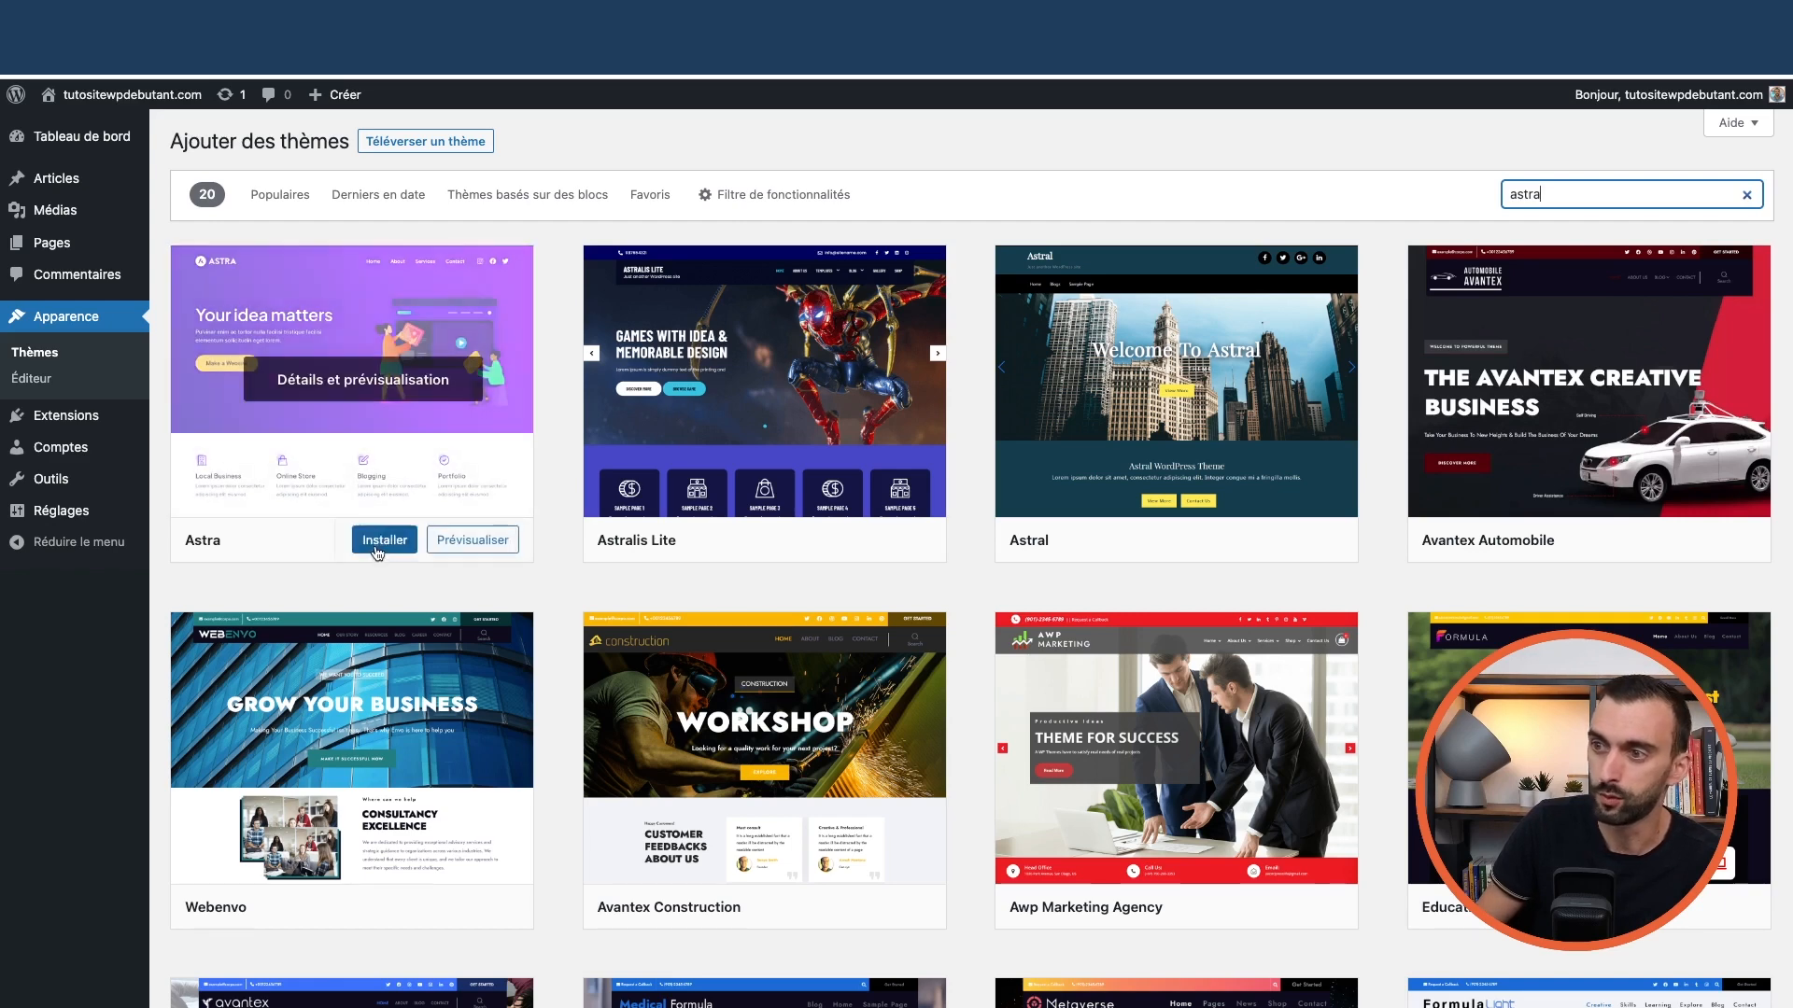
left_click(353, 397)
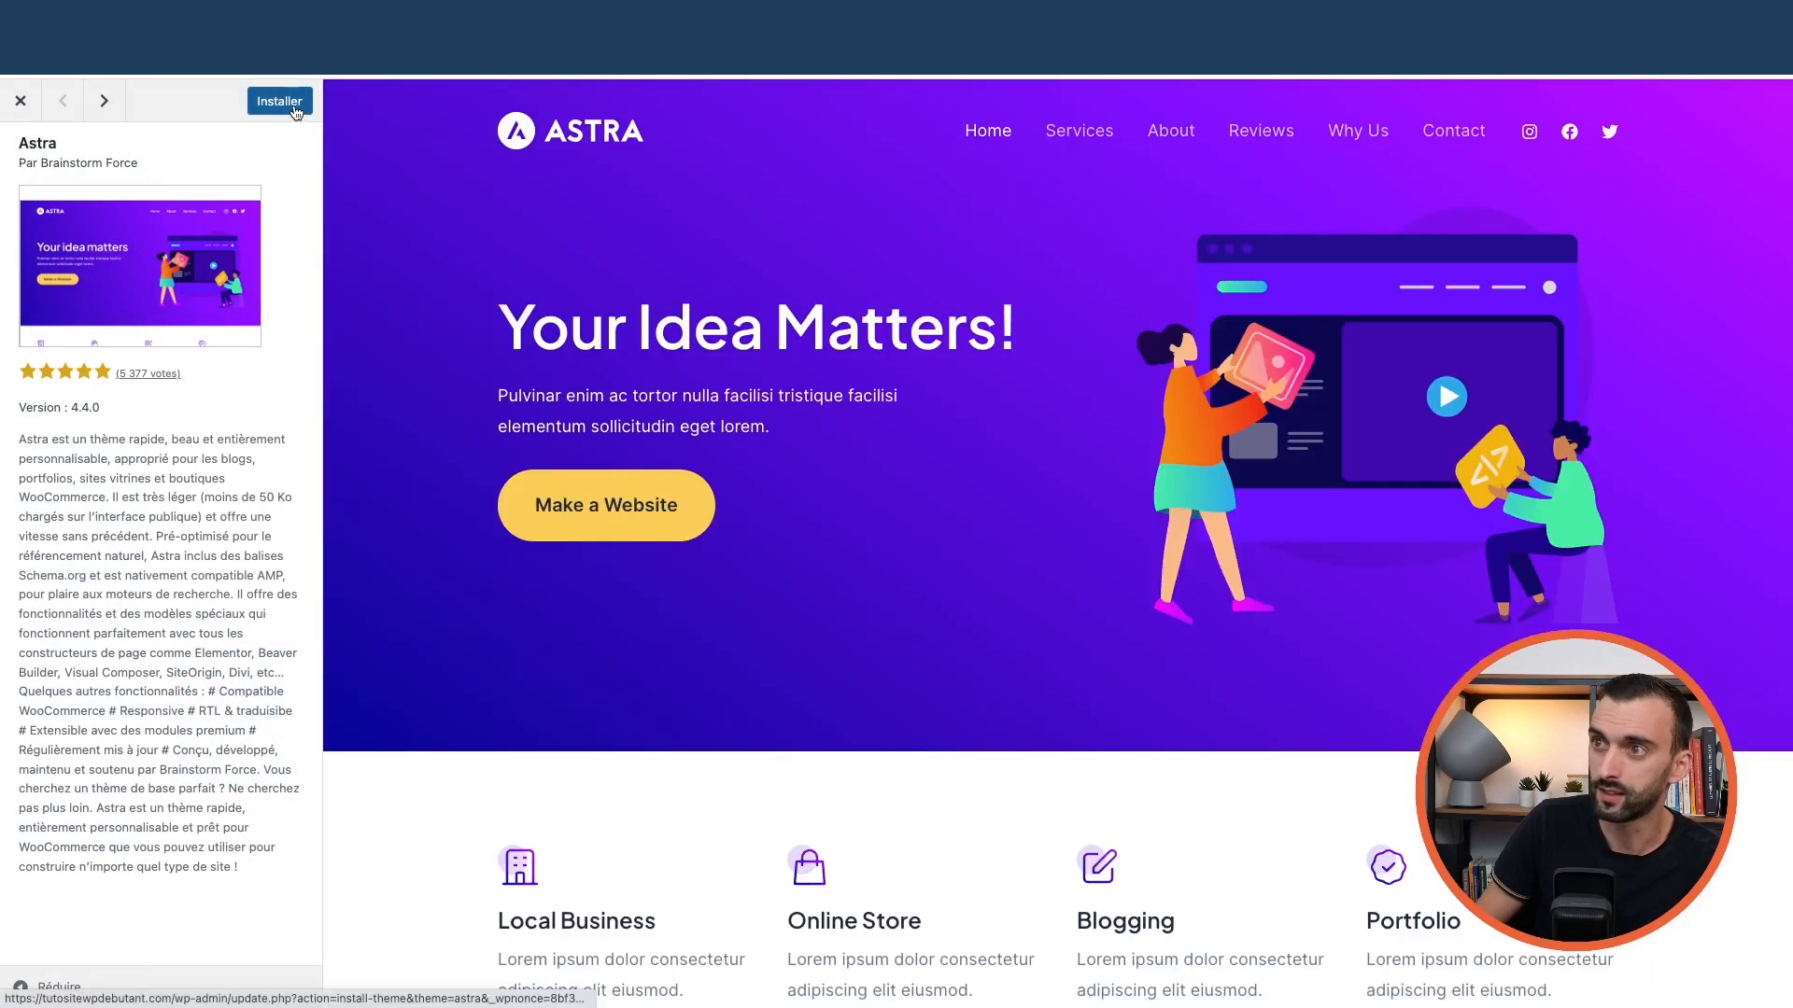
Install the Astra theme and activate it
left_click(19, 103)
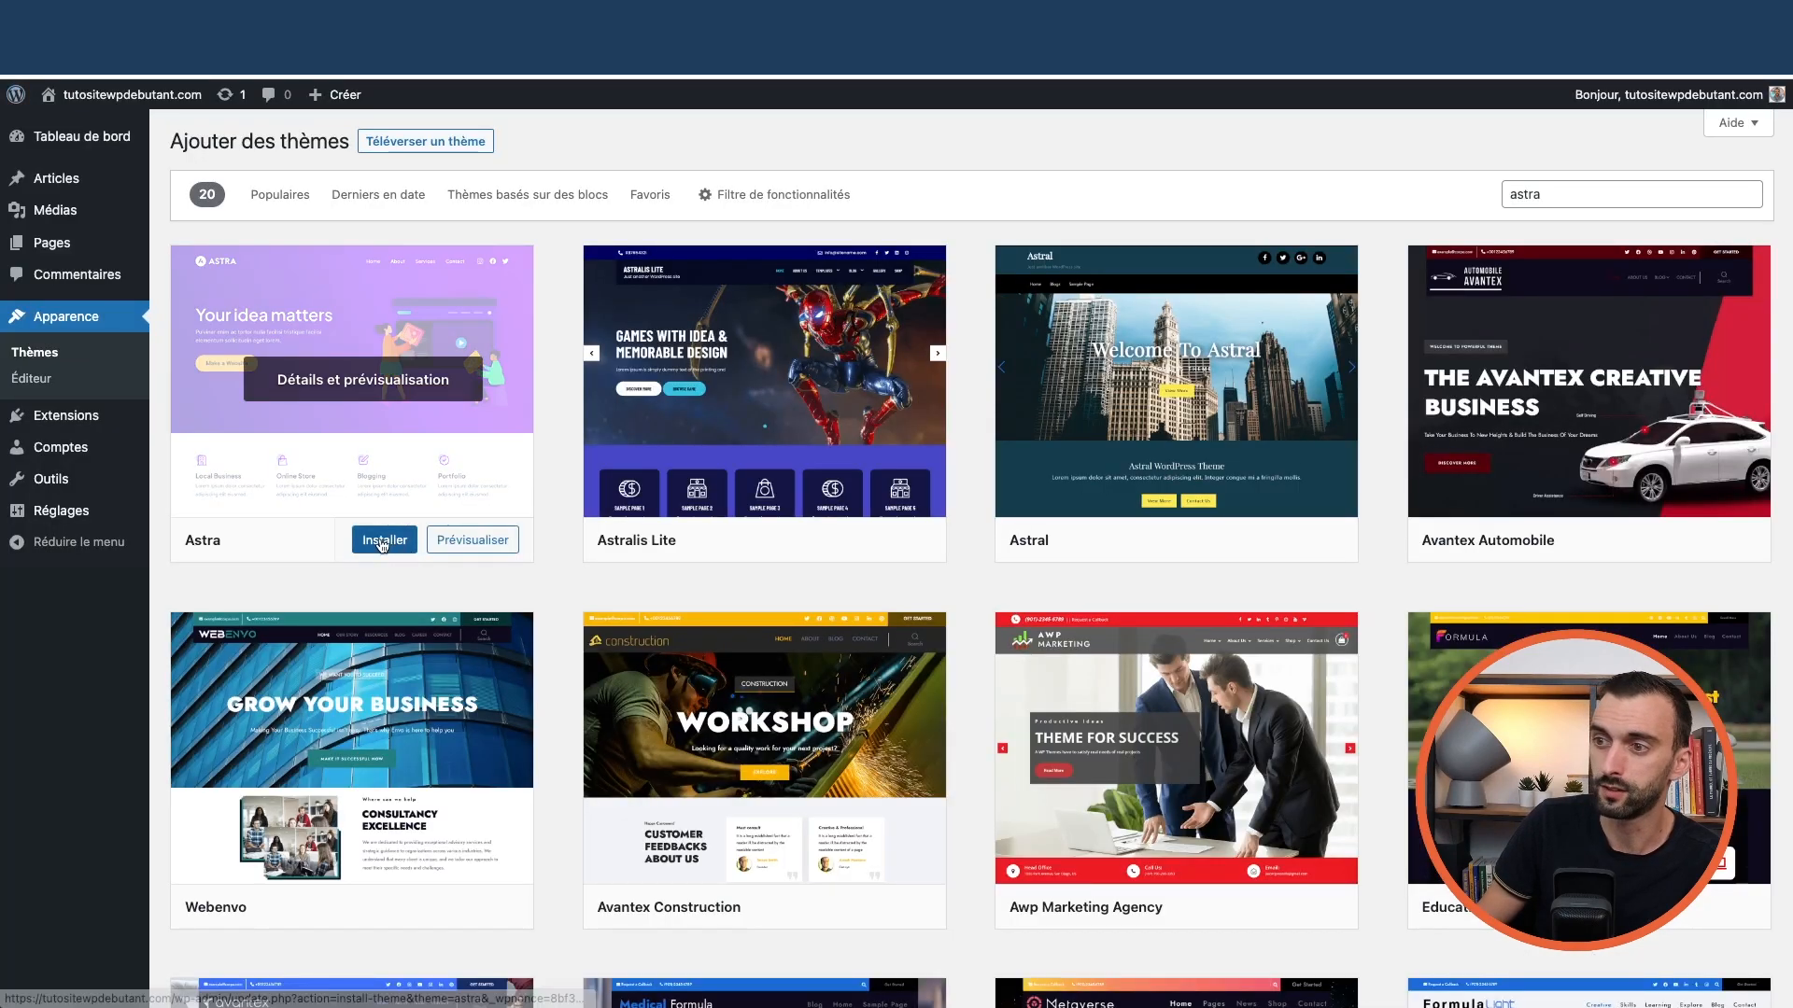
left_click(384, 544)
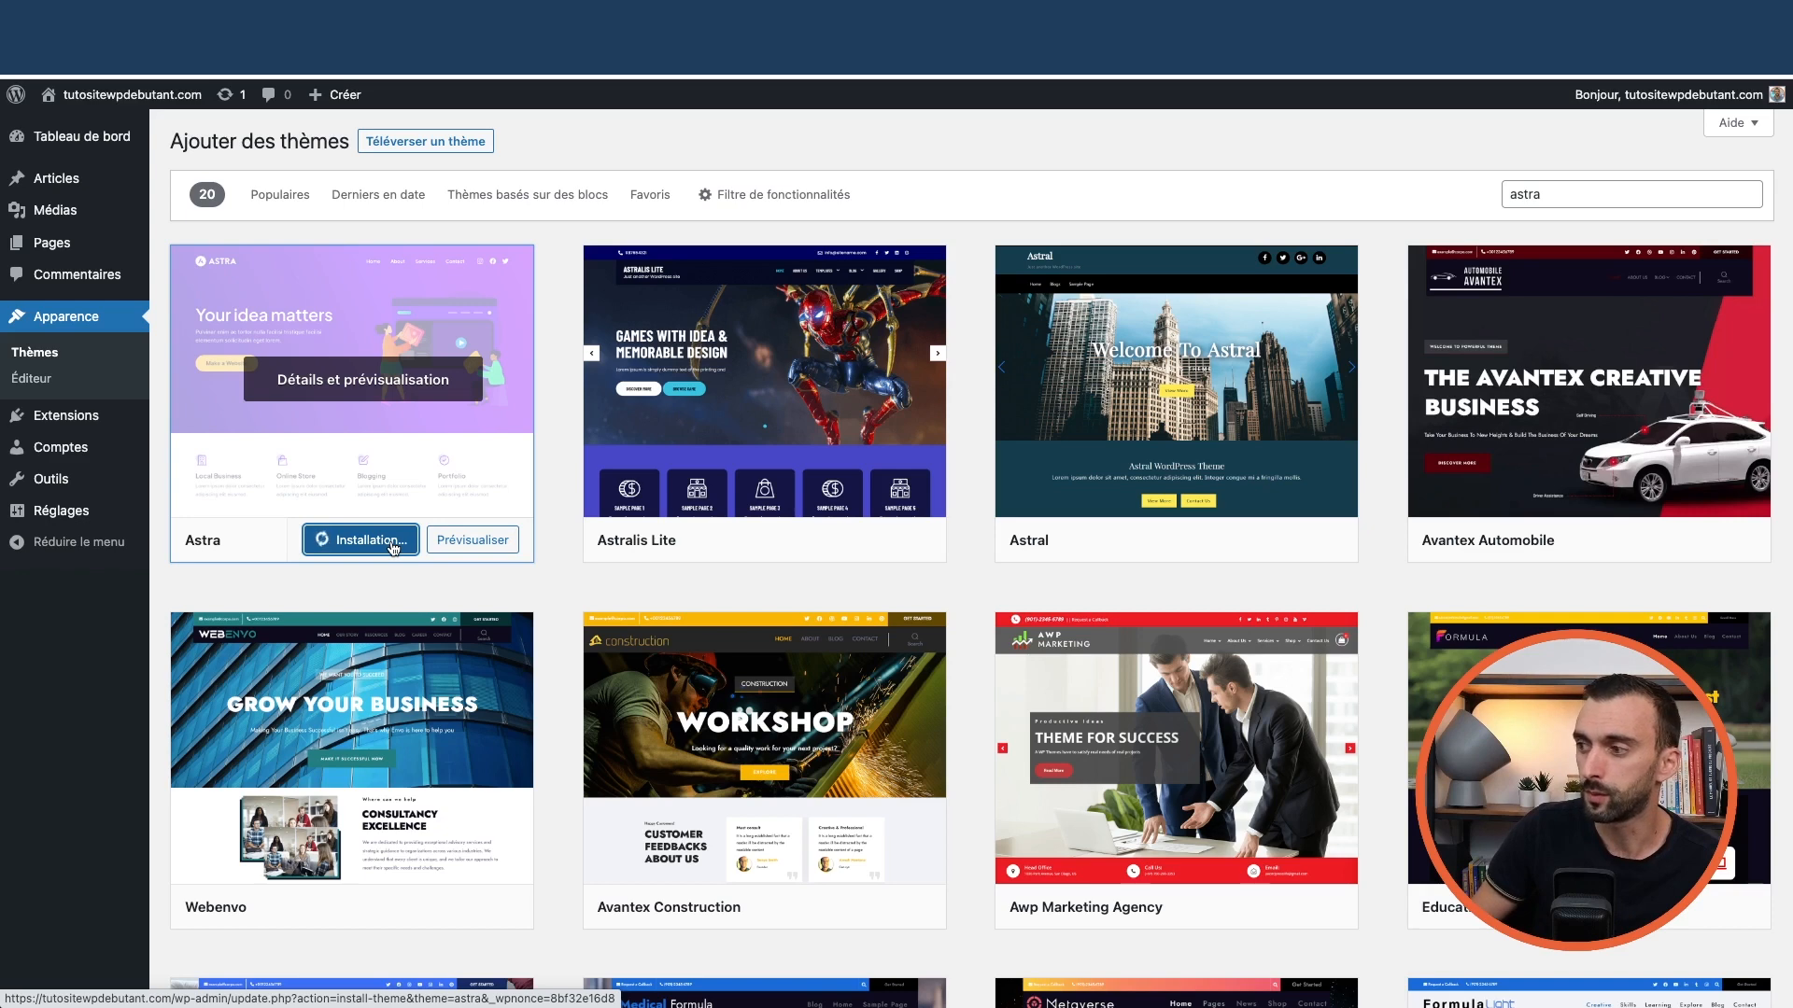
left_click(340, 543)
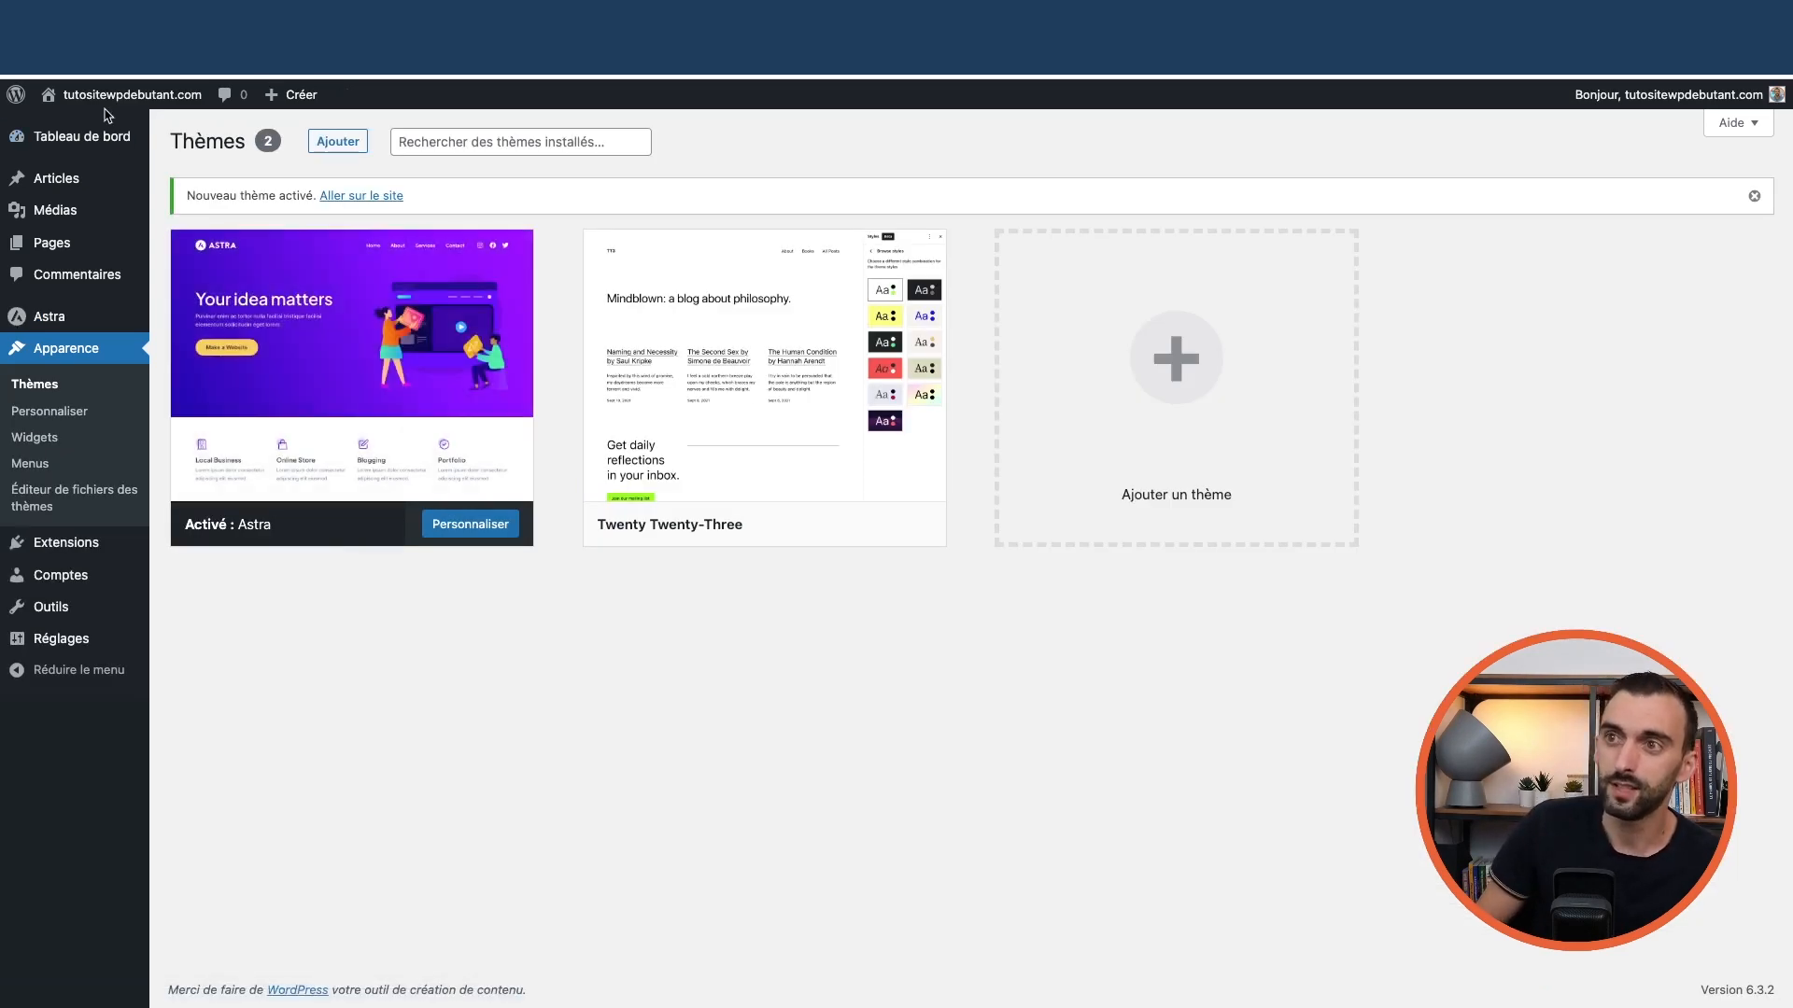
mouse_move(111, 94)
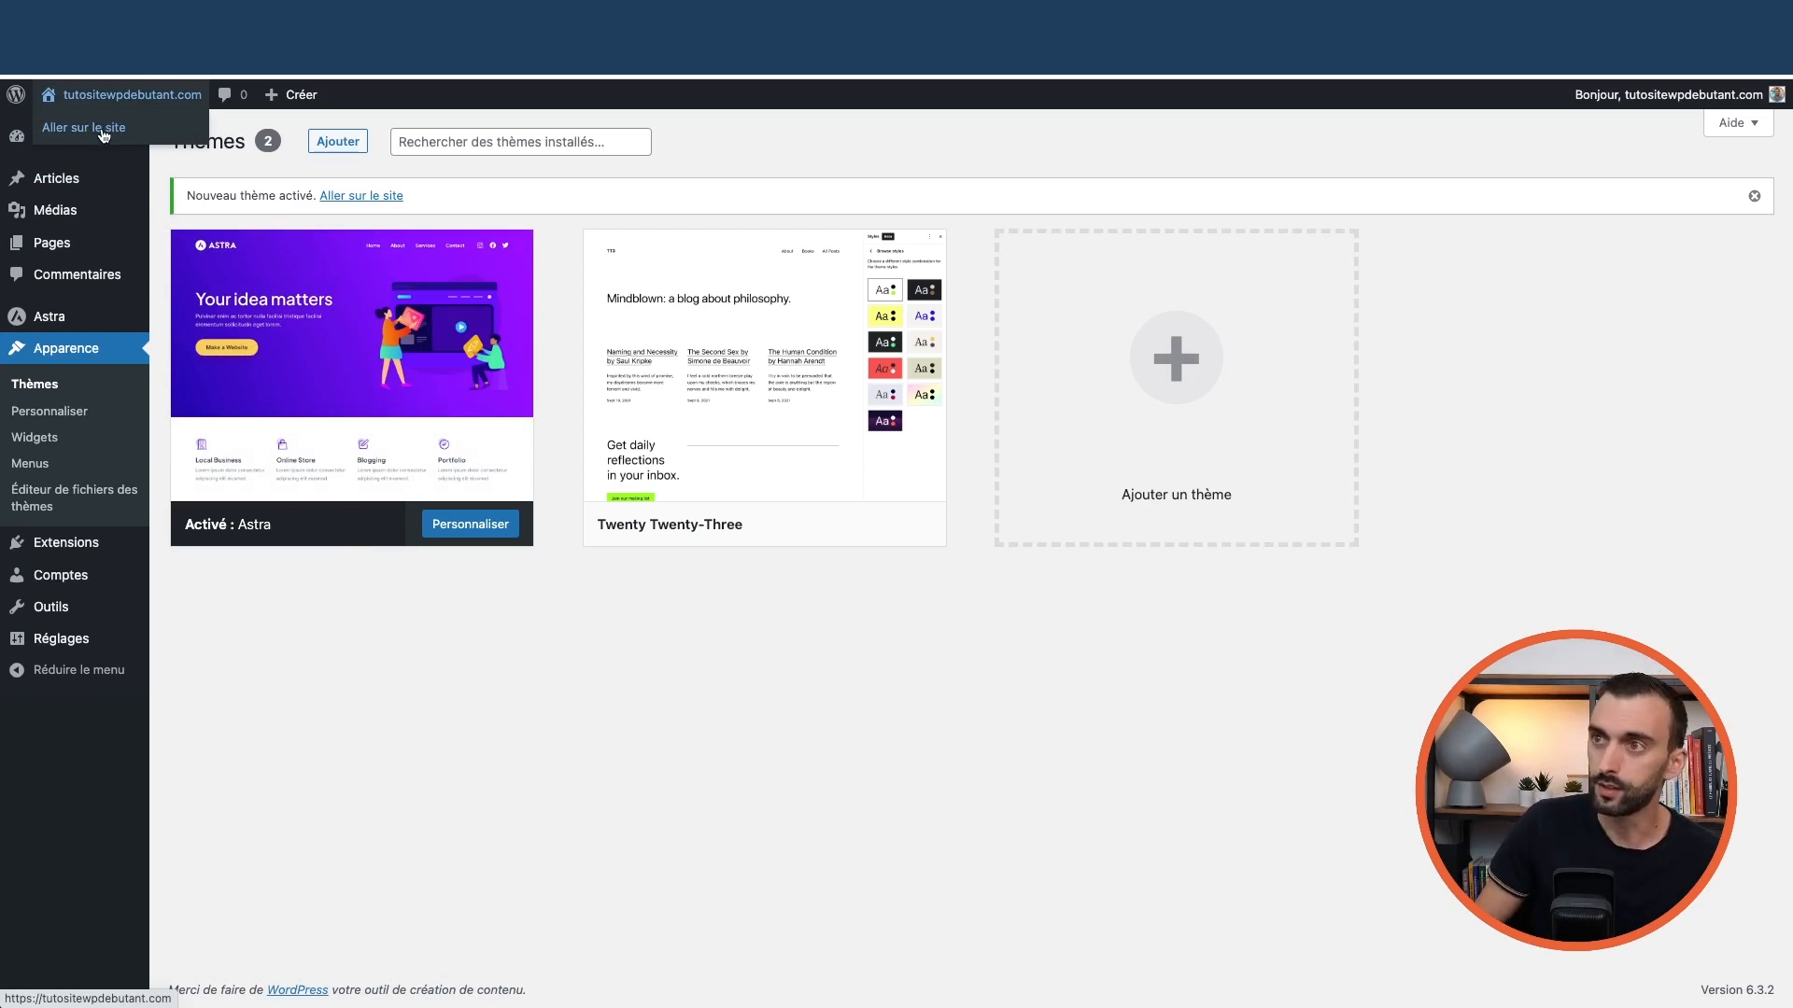
View the public site with Astra active, then return to the themes page
left_click(104, 136)
scroll(855, 376, "down", 5)
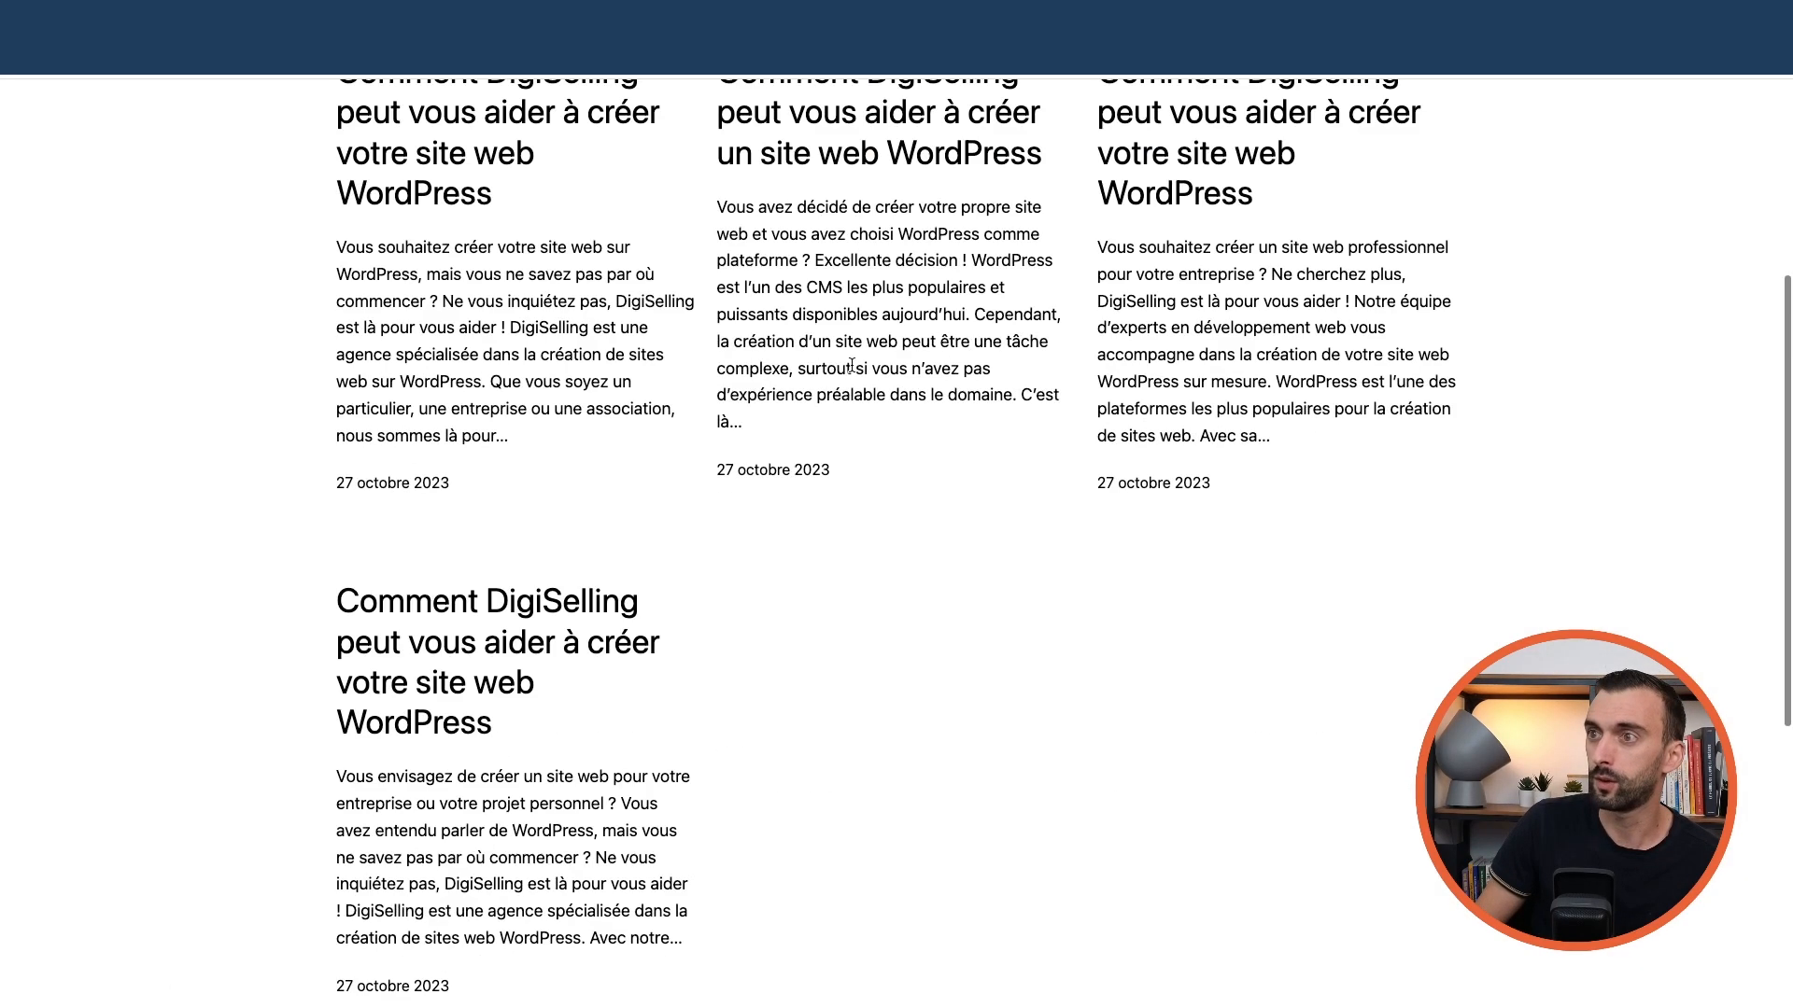
scroll(853, 372, "down", 7)
scroll(852, 373, "up", 15)
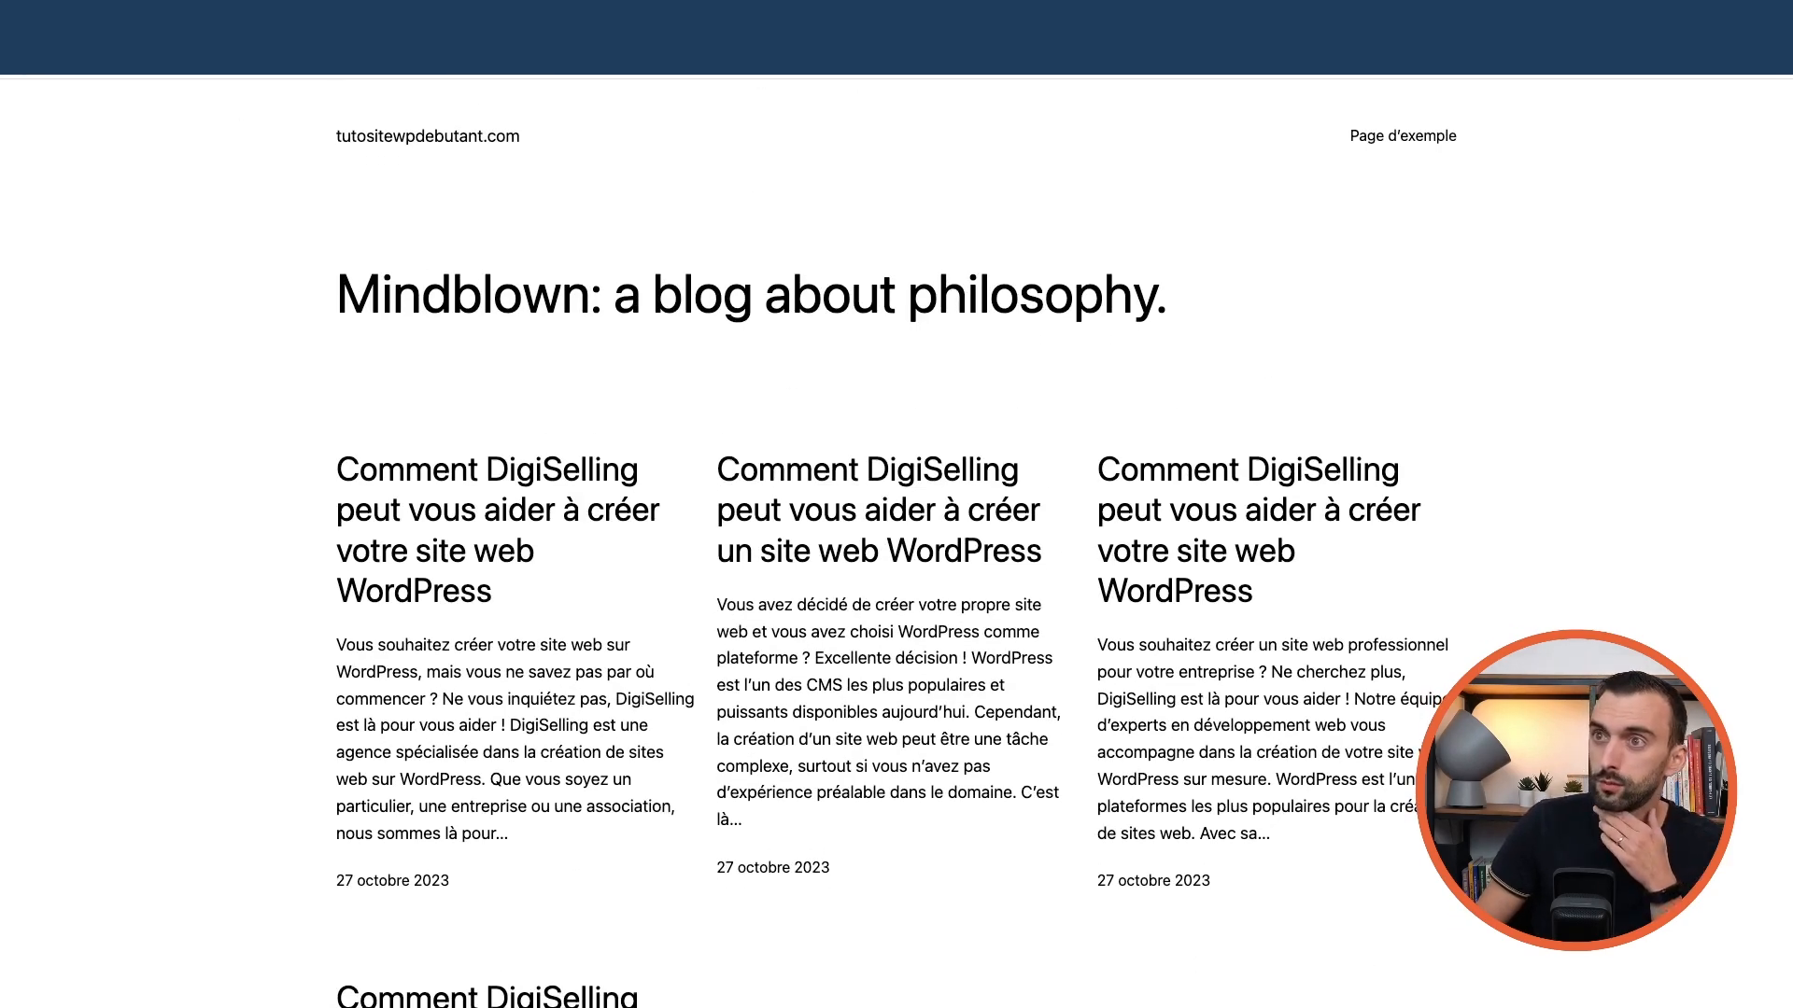
left_click(21, 56)
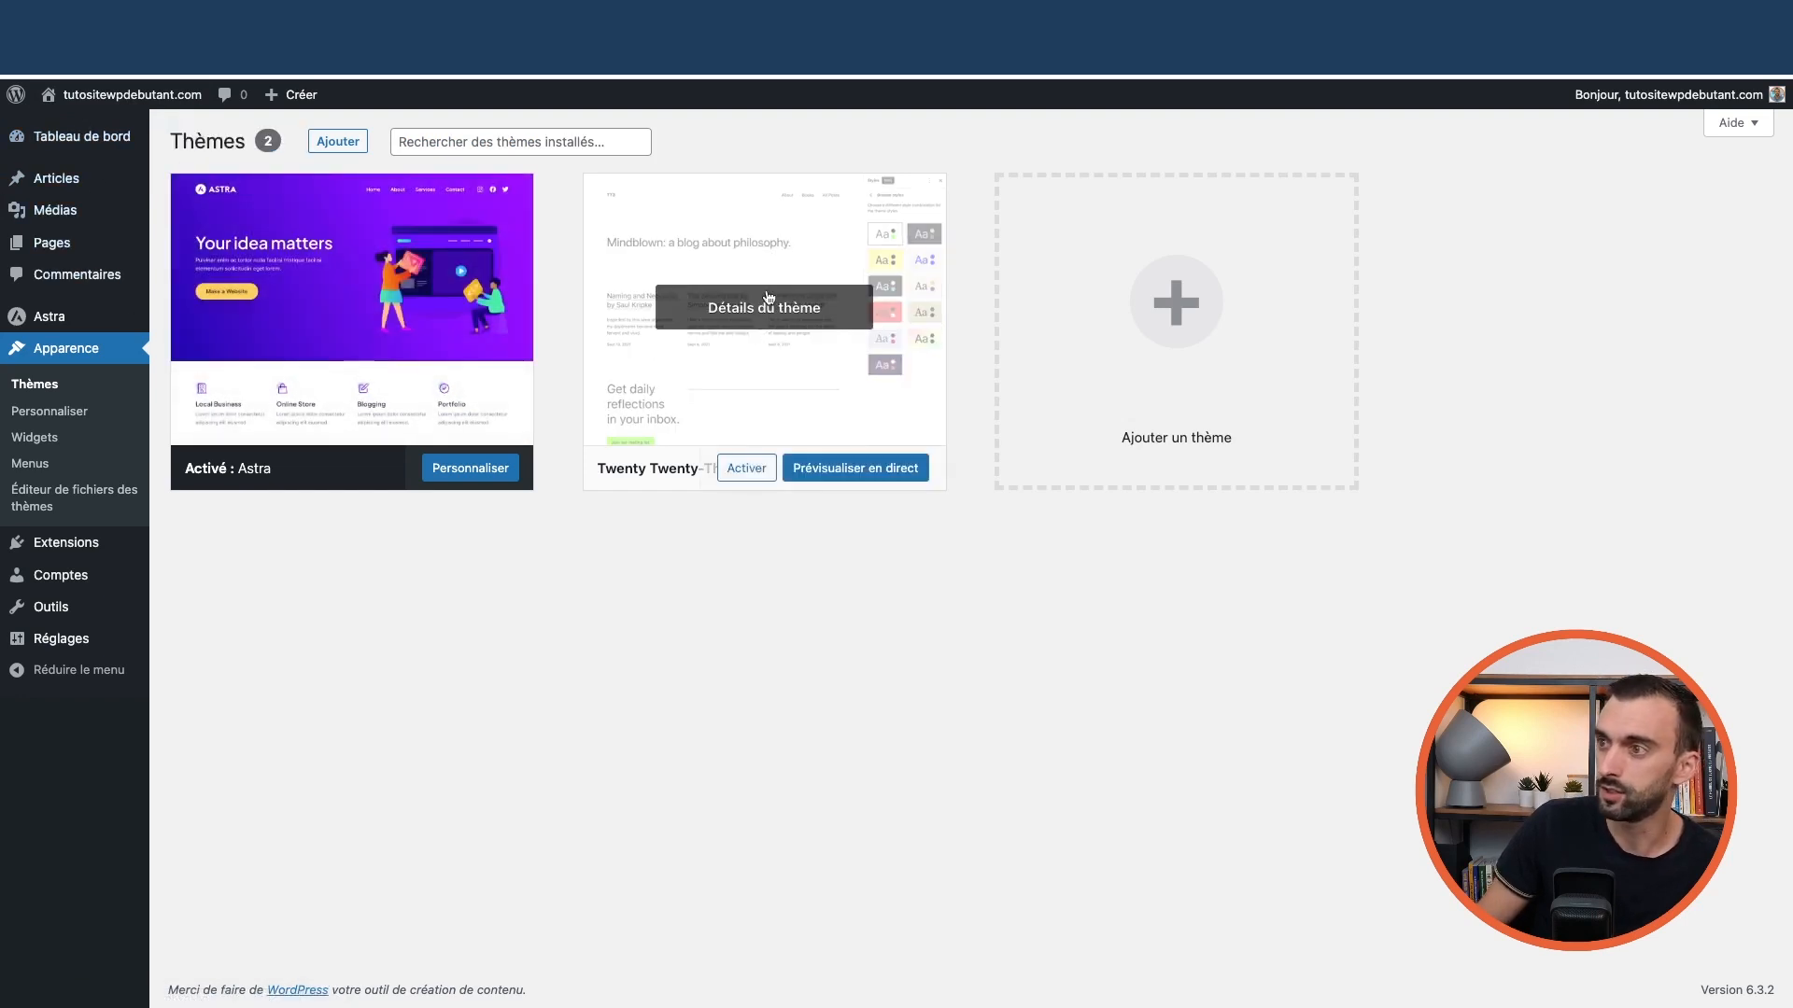
Delete the Twenty Twenty-Three theme, confirming with OK
left_click(778, 250)
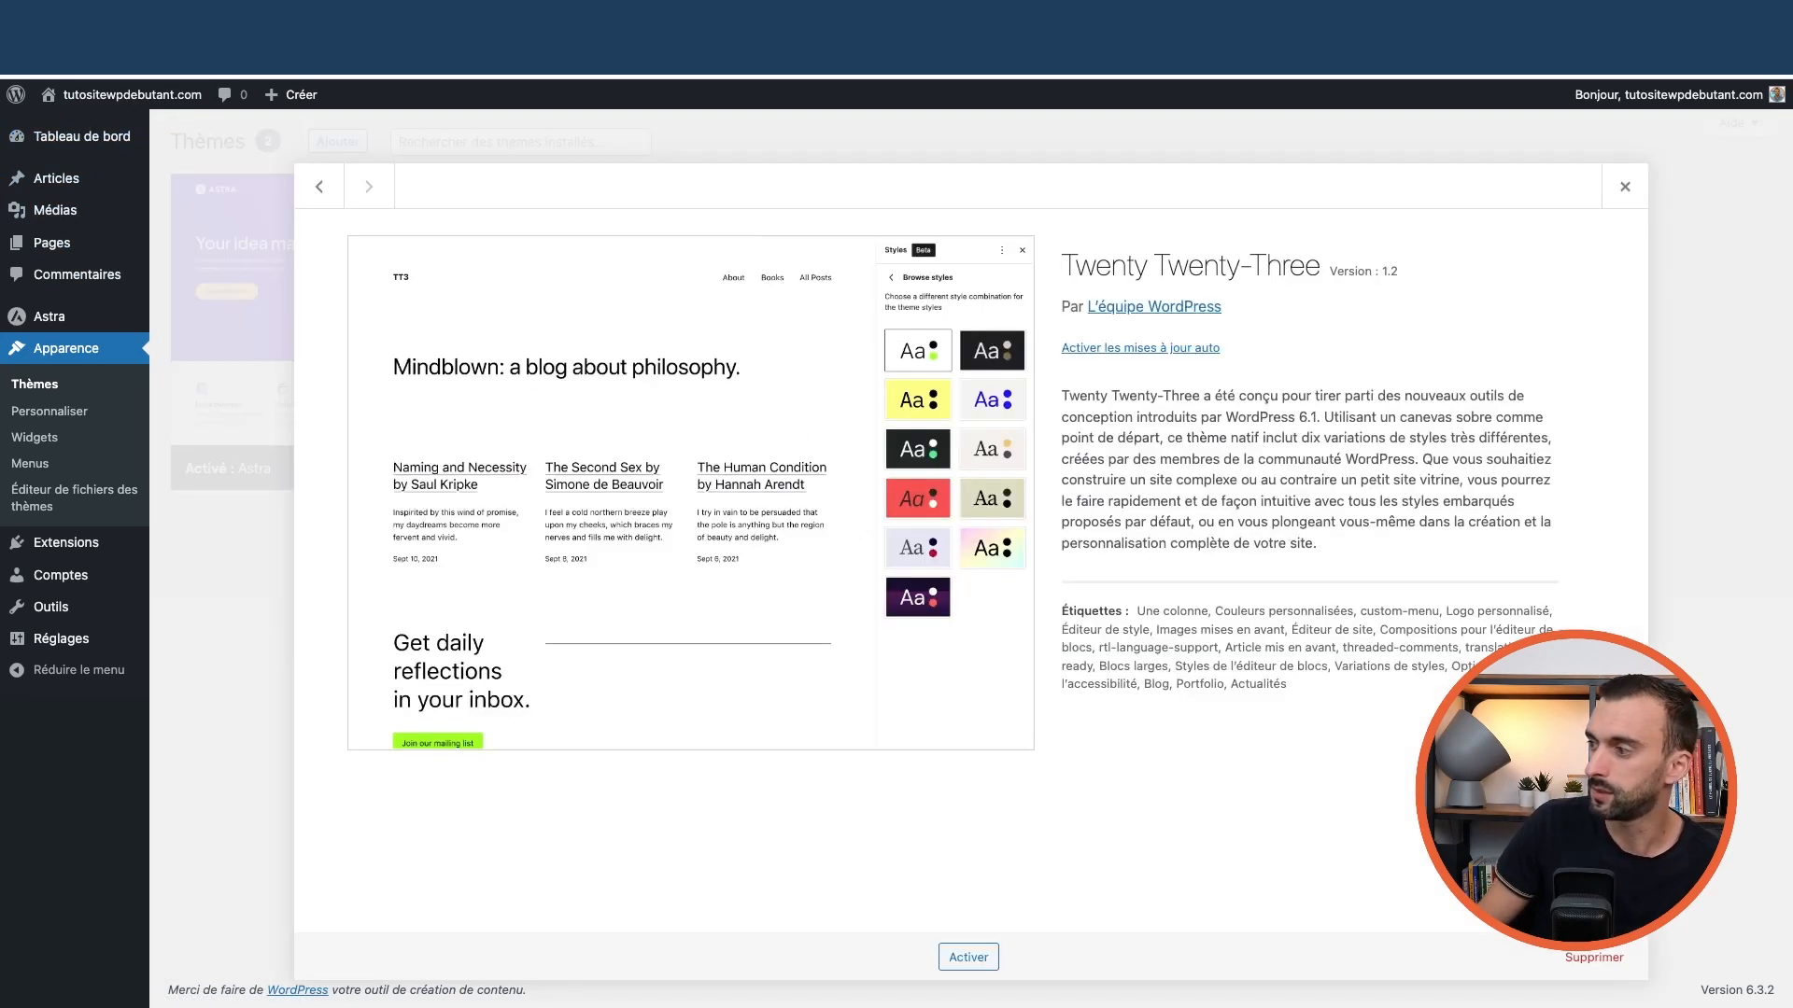
left_click(1593, 959)
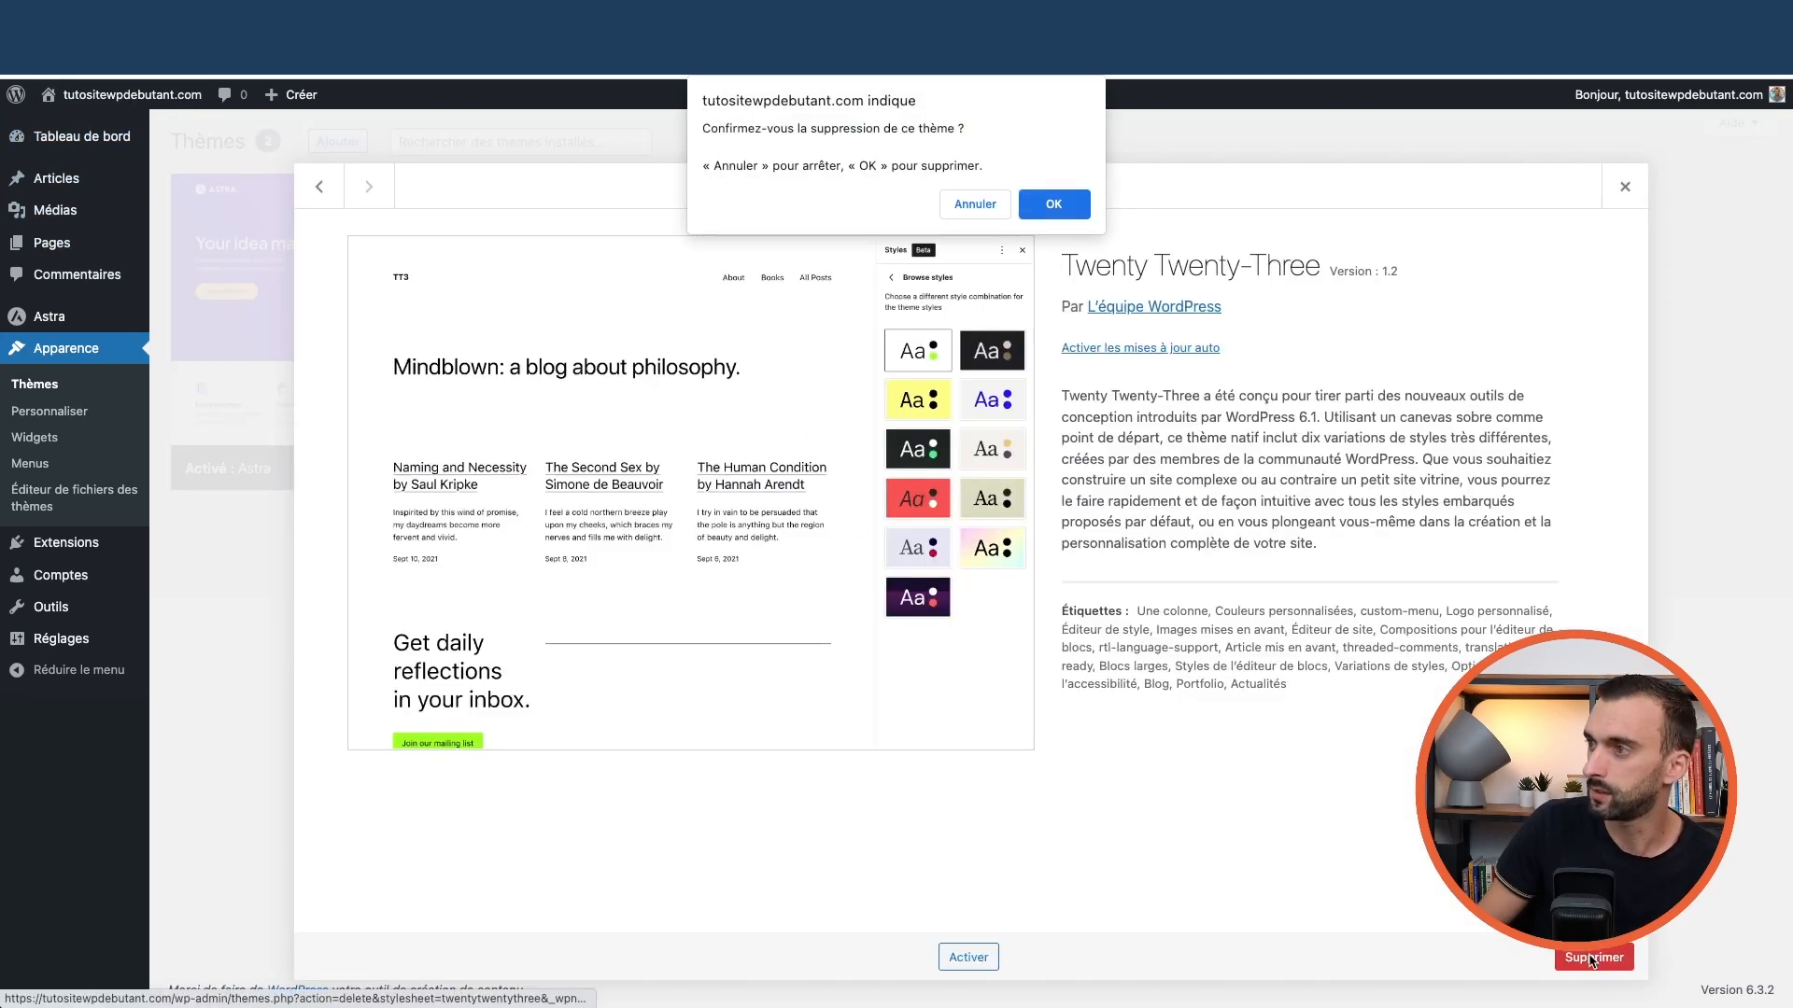
left_click(1054, 204)
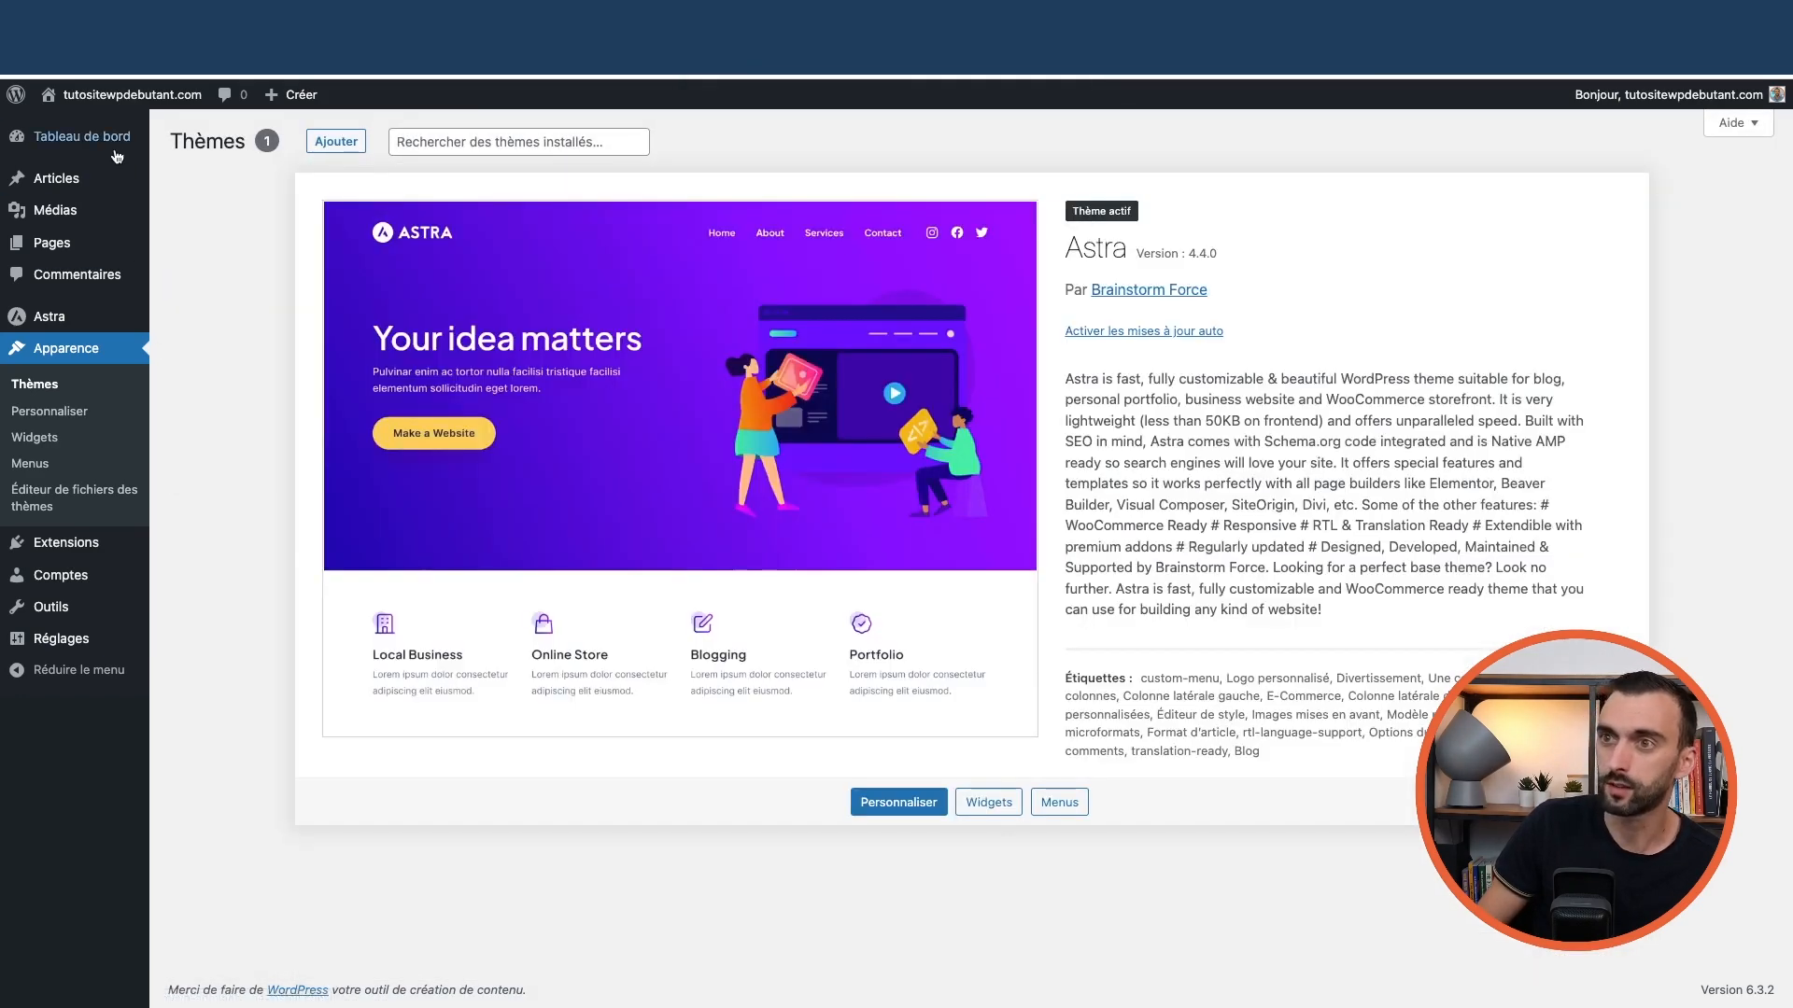
Go to the dashboard home, view the public site, then come back to the admin
left_click(181, 143)
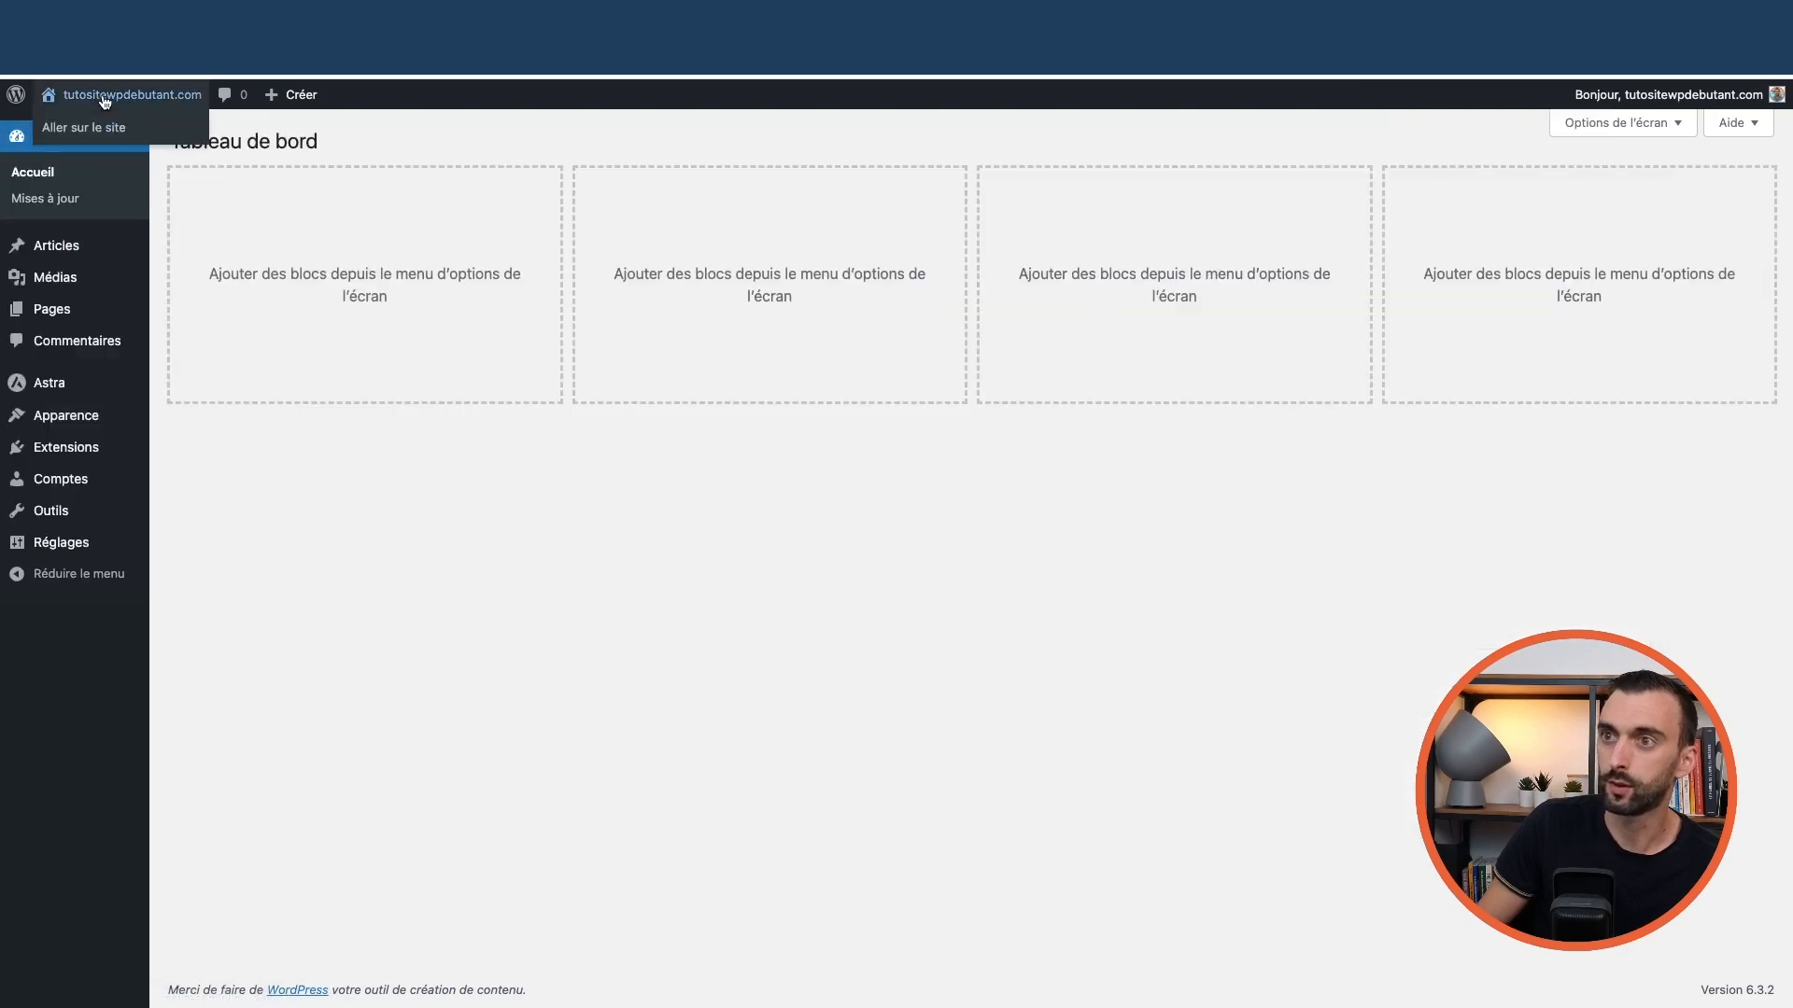
left_click(103, 127)
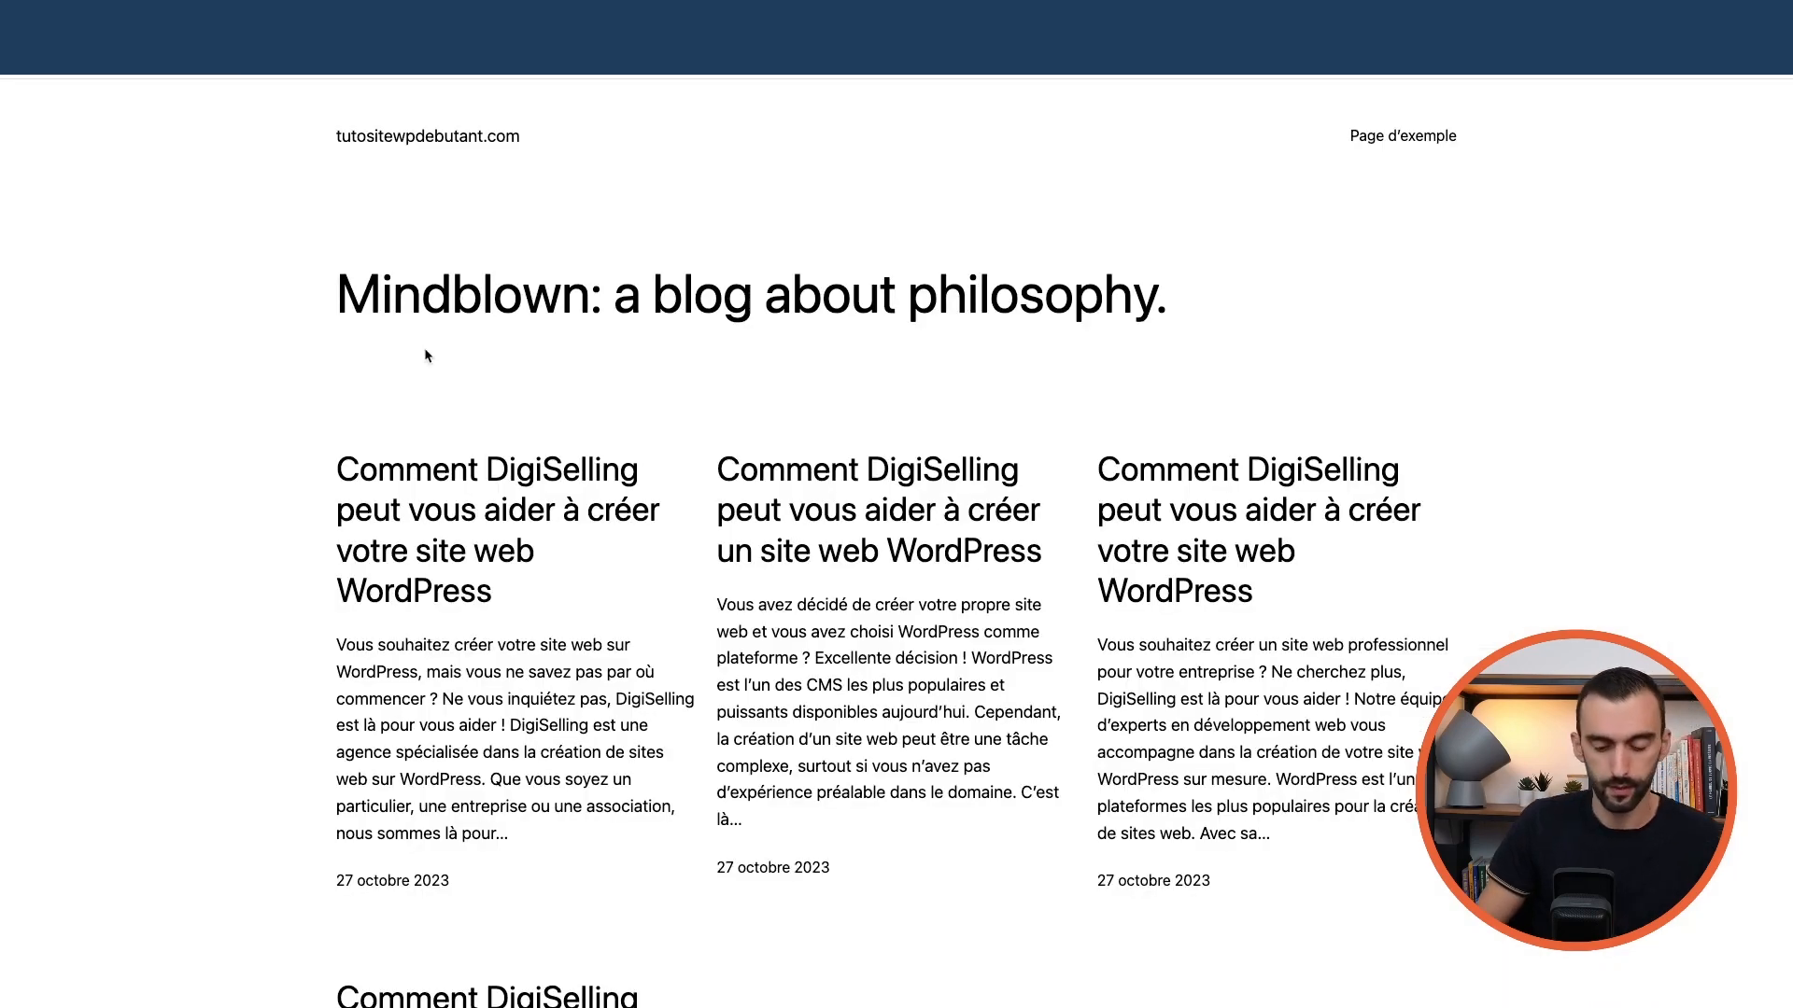
left_click(22, 60)
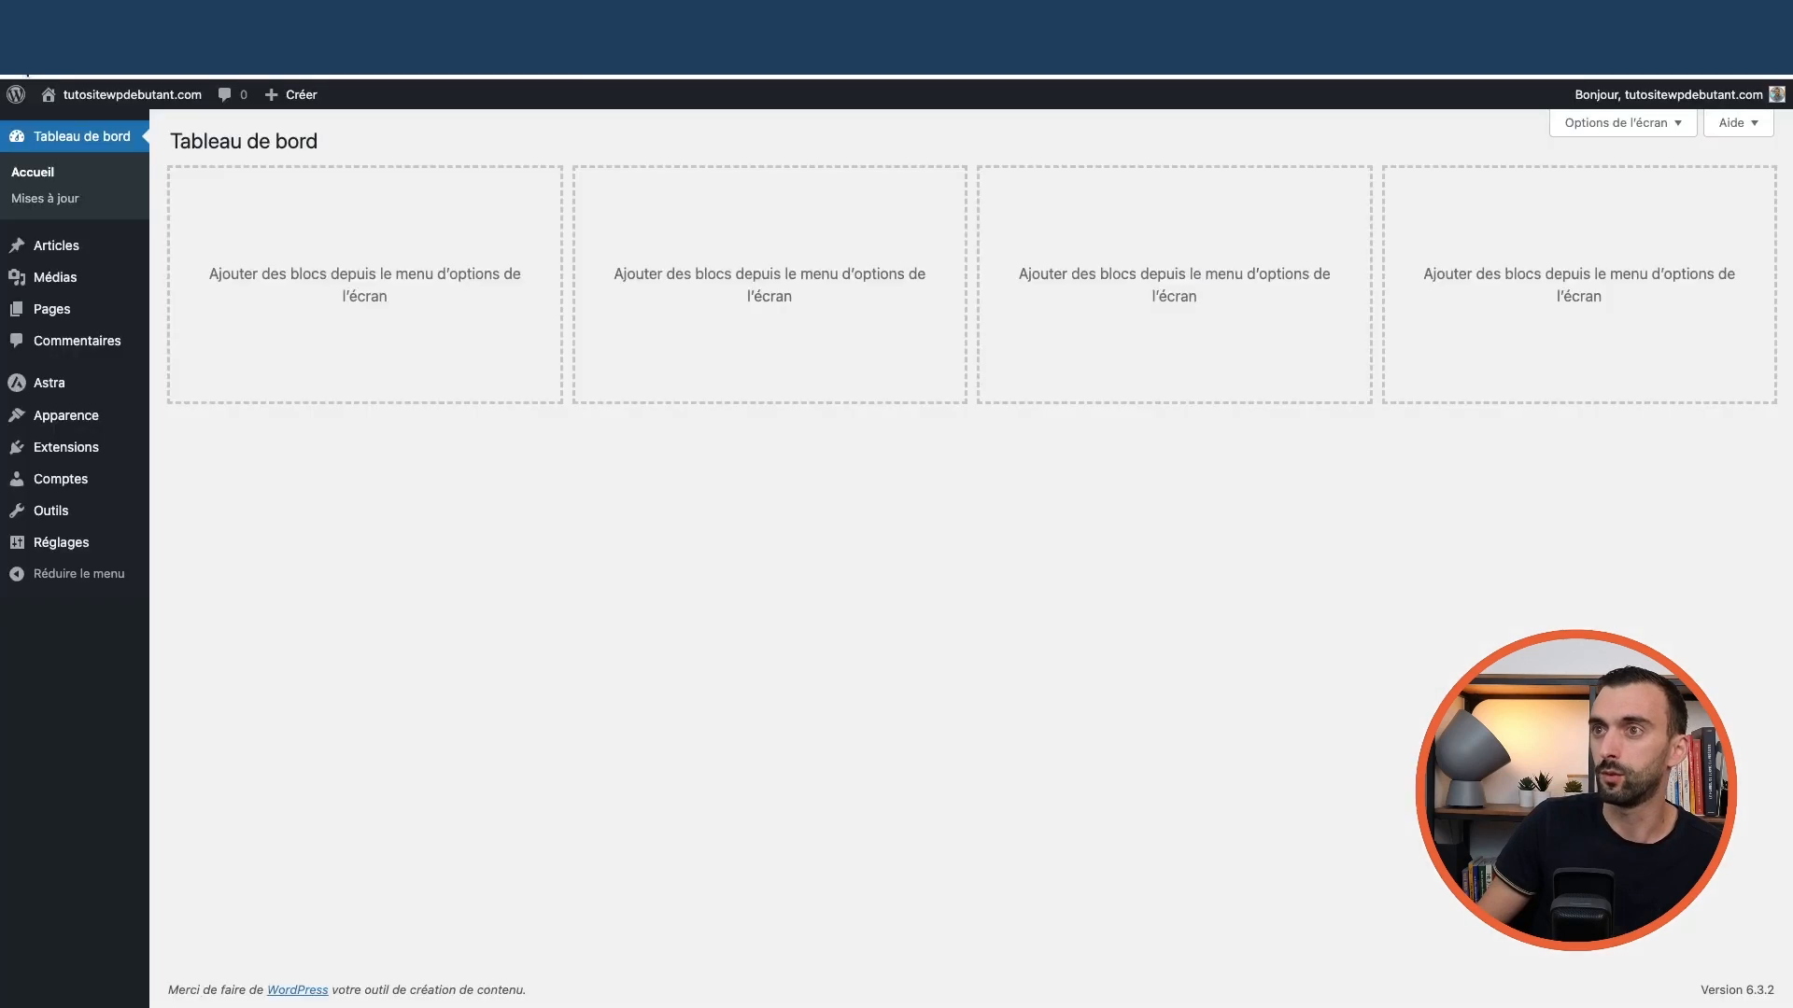
mouse_move(79, 448)
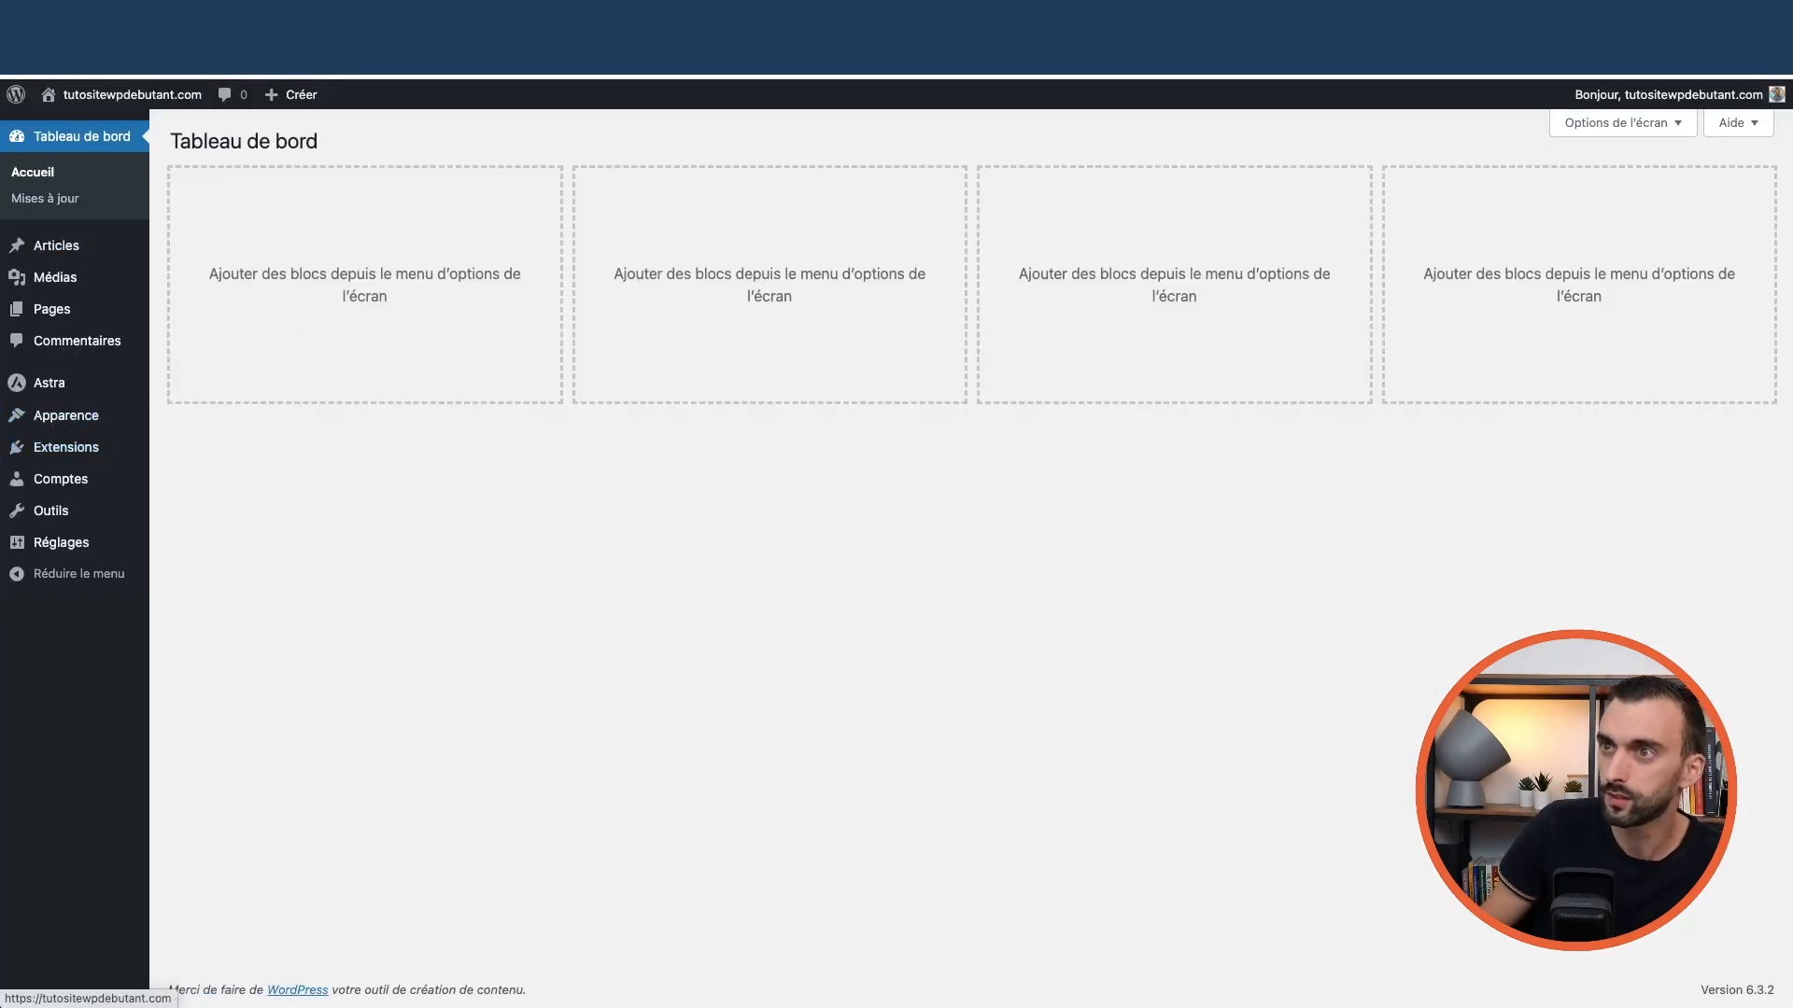
Reload the Hostinger hosting panel, then return to WordPress's Astra menu
left_click(140, 19)
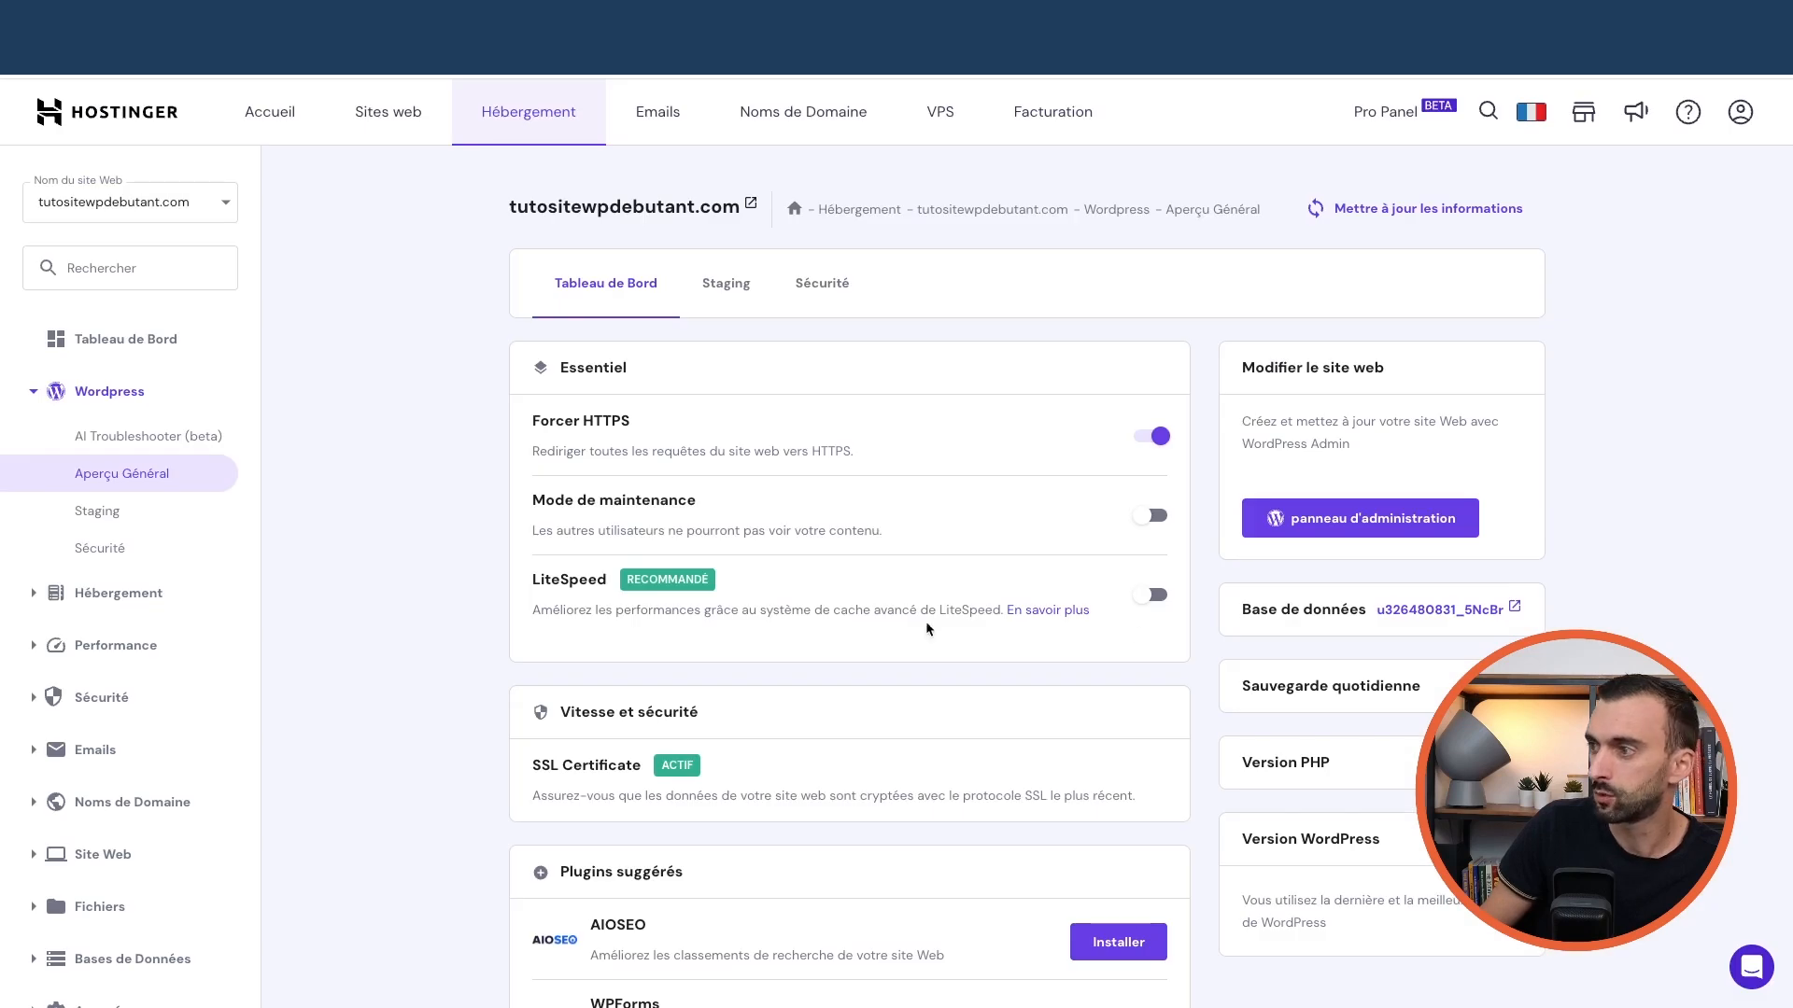
key("super+r")
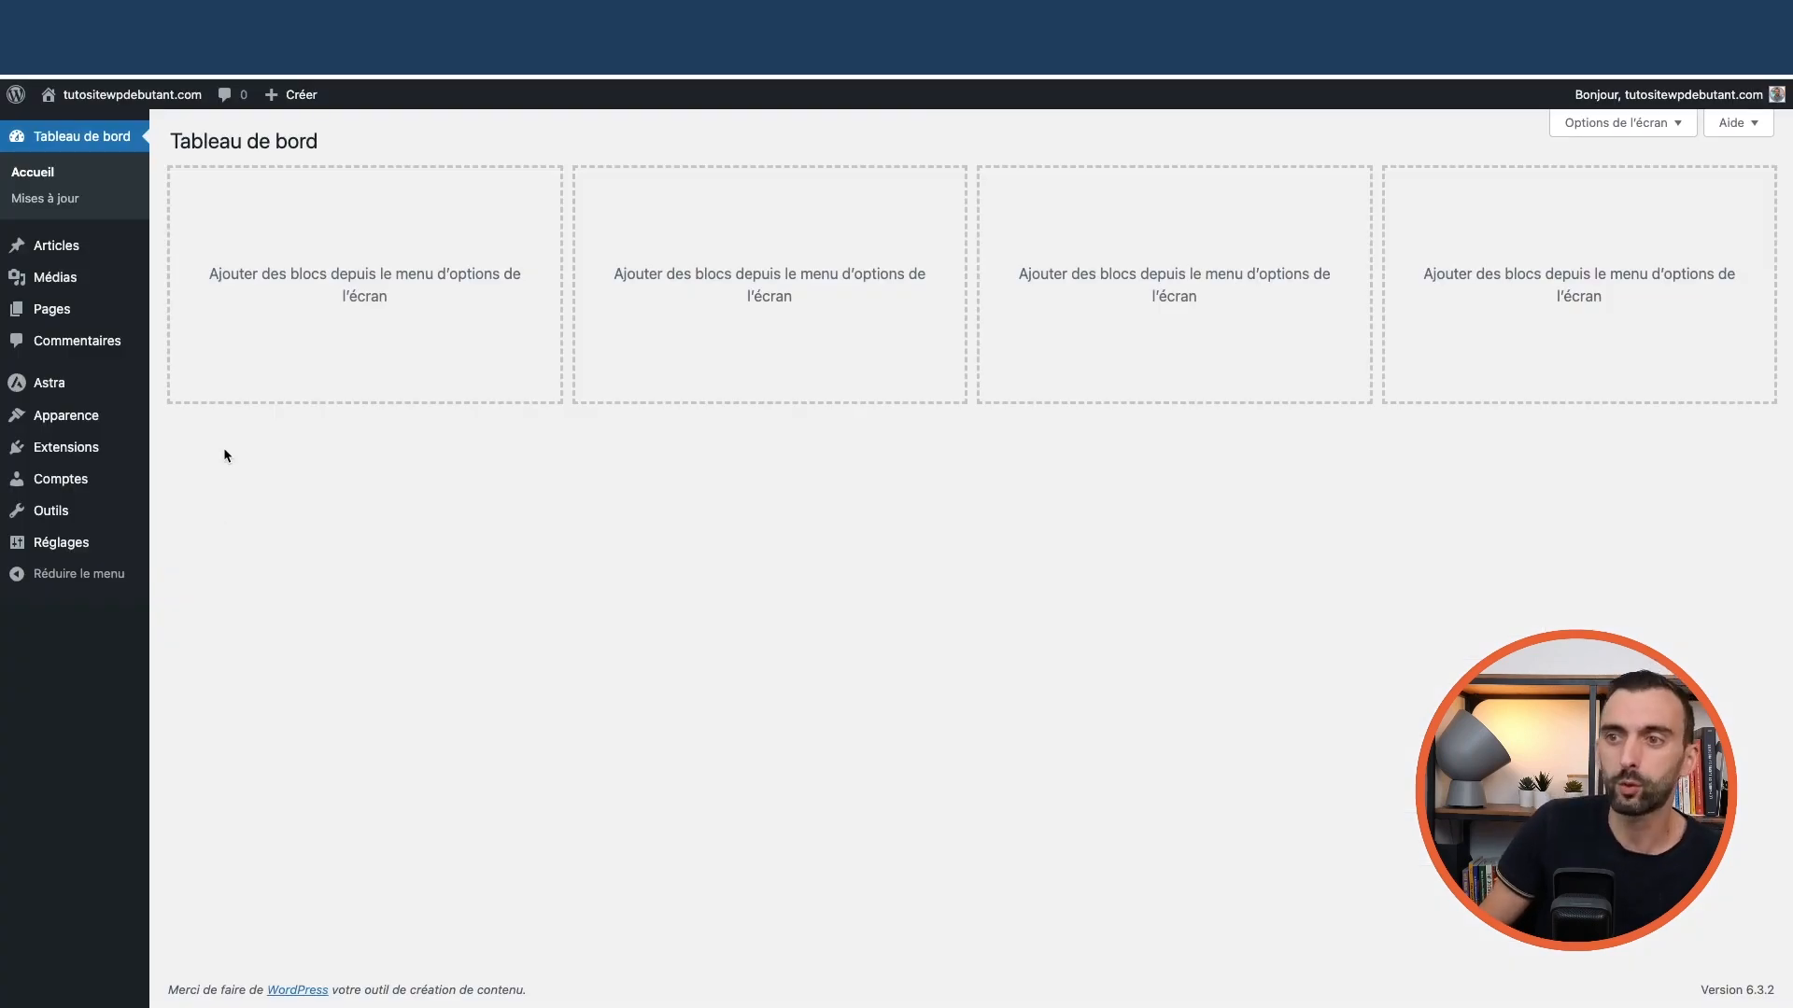
mouse_move(69, 422)
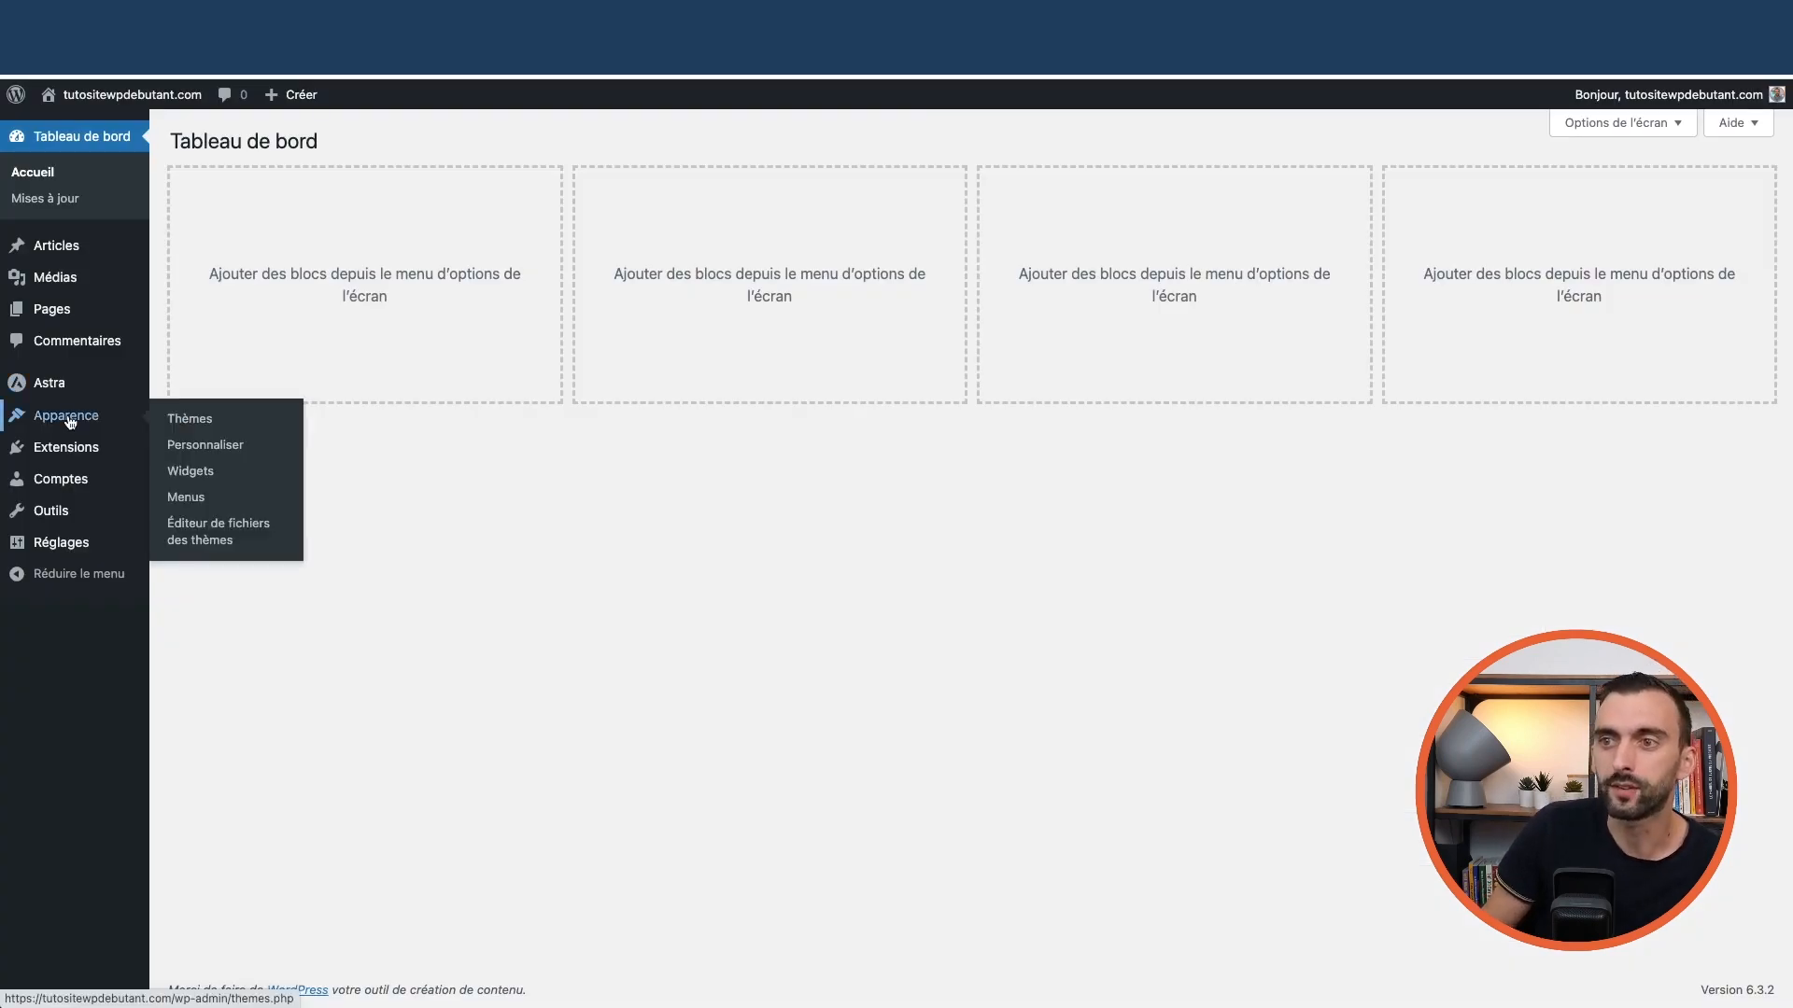
mouse_move(49, 390)
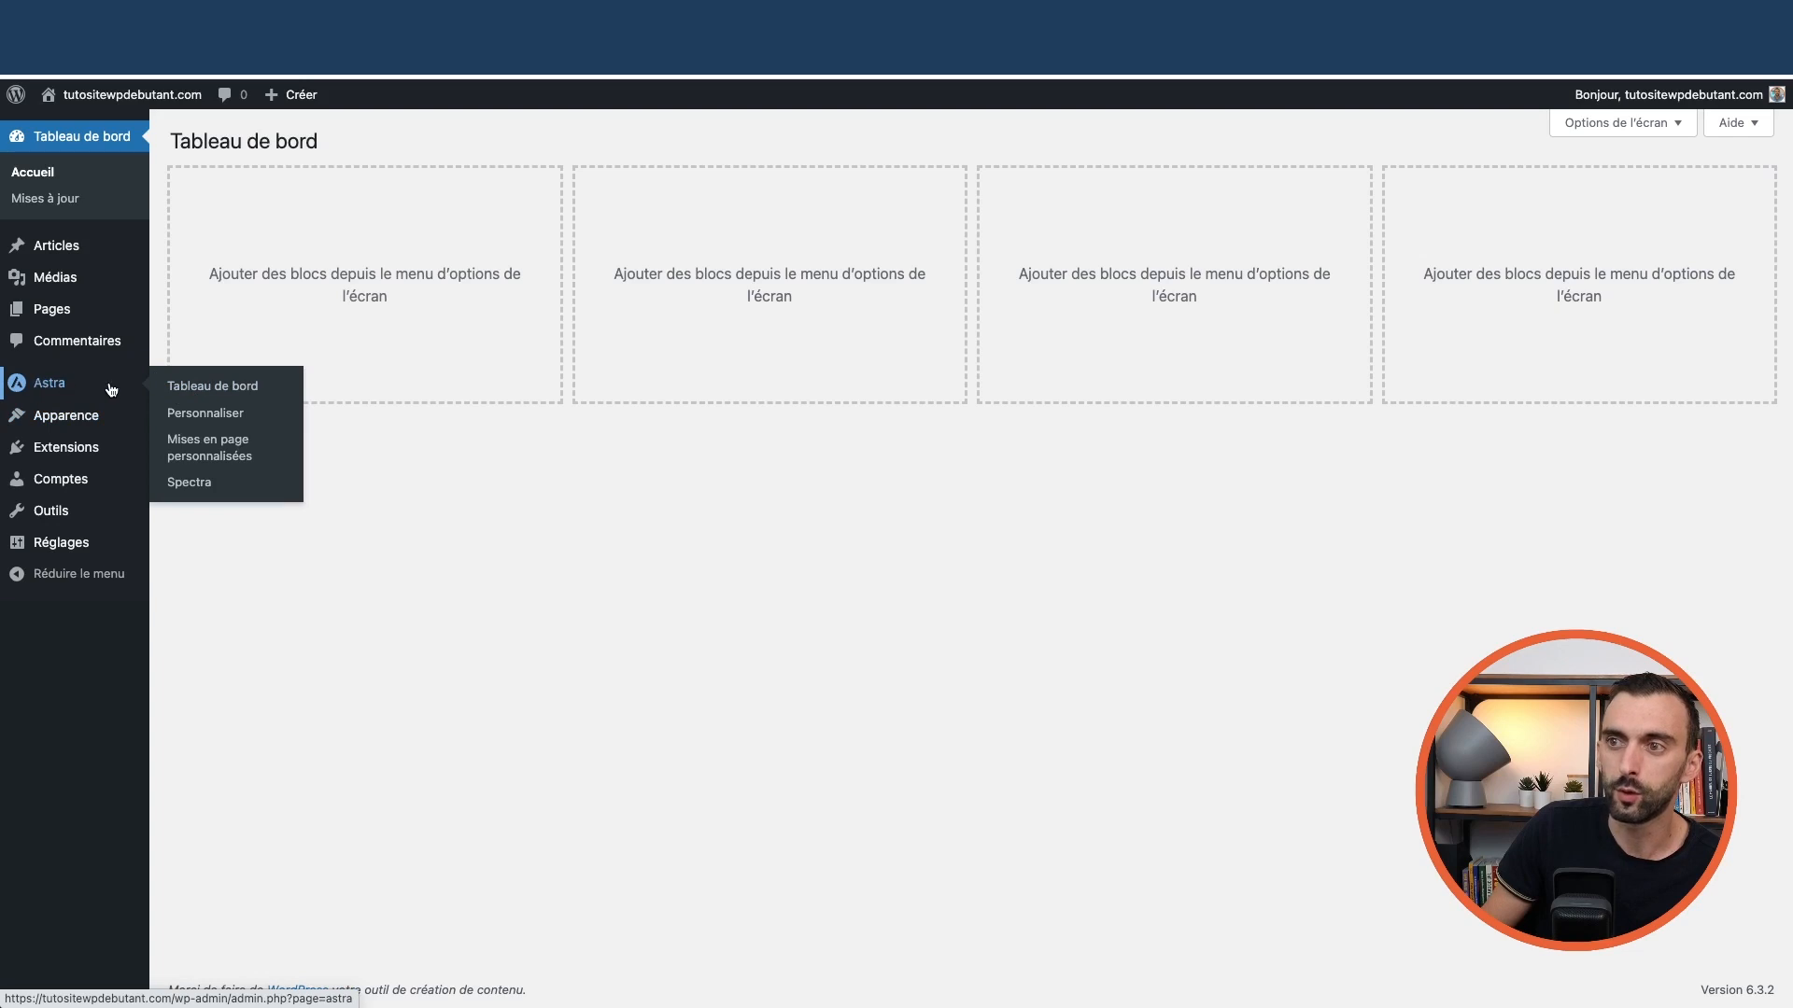
Search the installed plugins list for 'starter si'
left_click(208, 387)
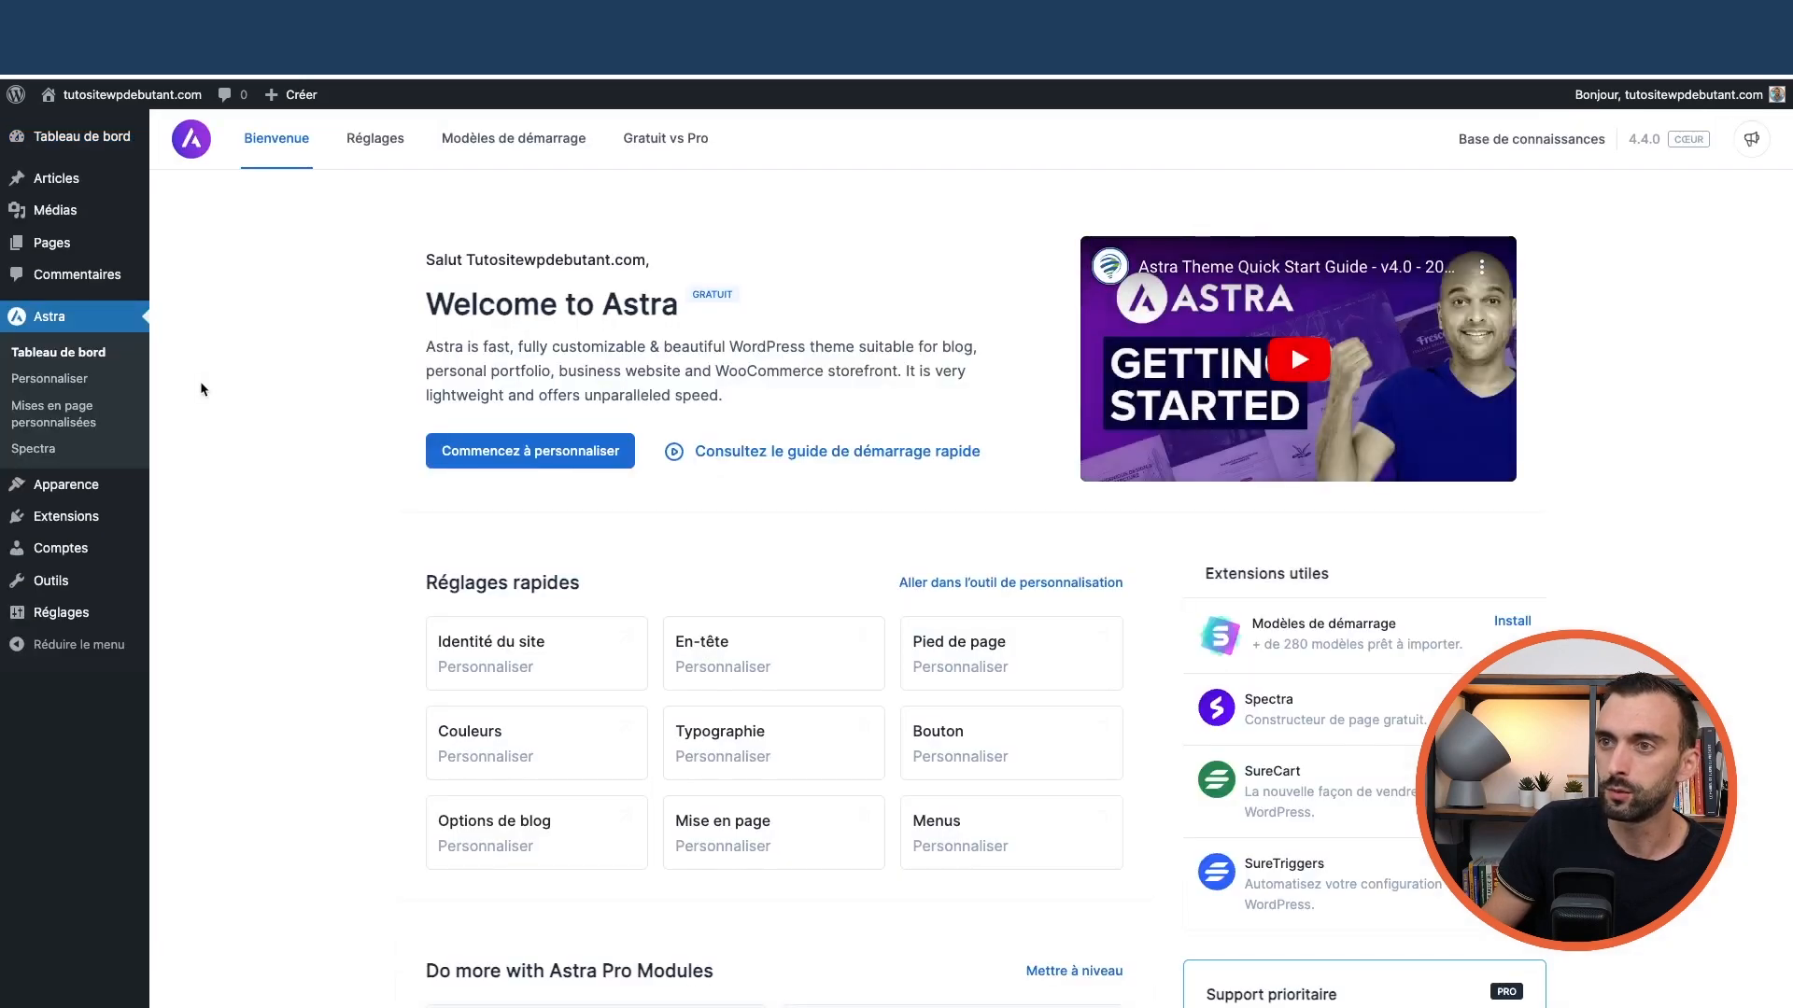
mouse_move(69, 254)
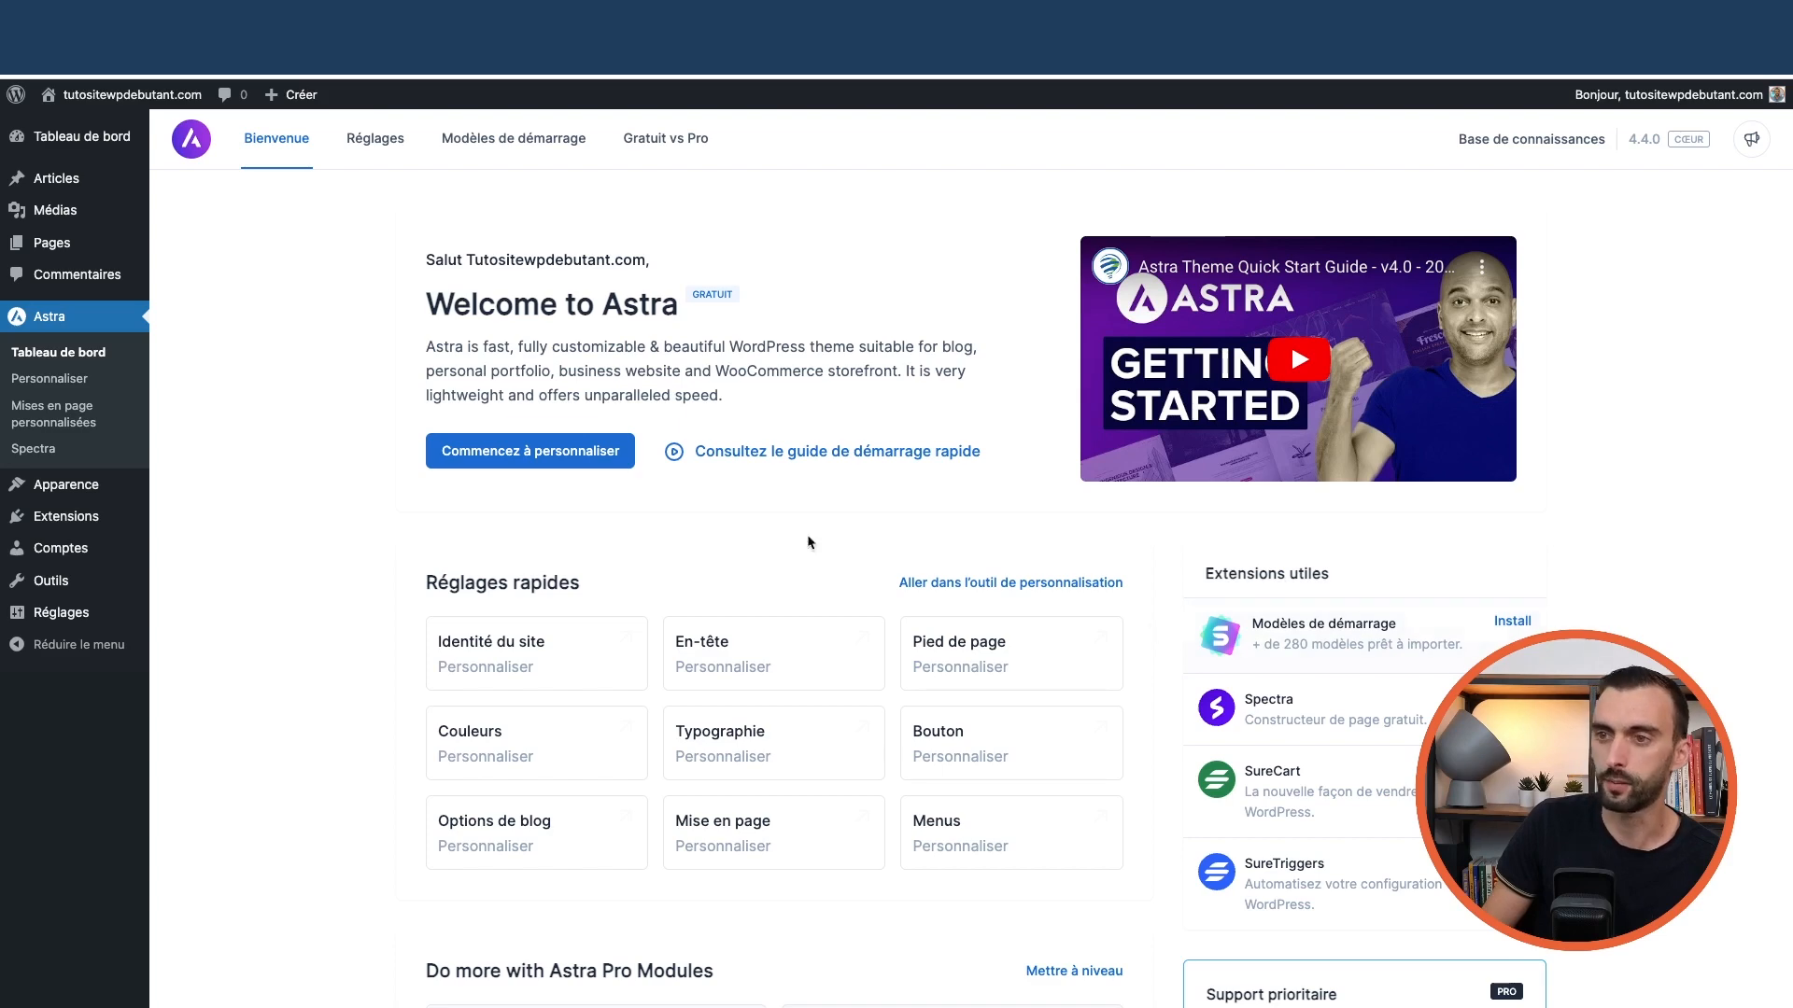
mouse_move(60, 515)
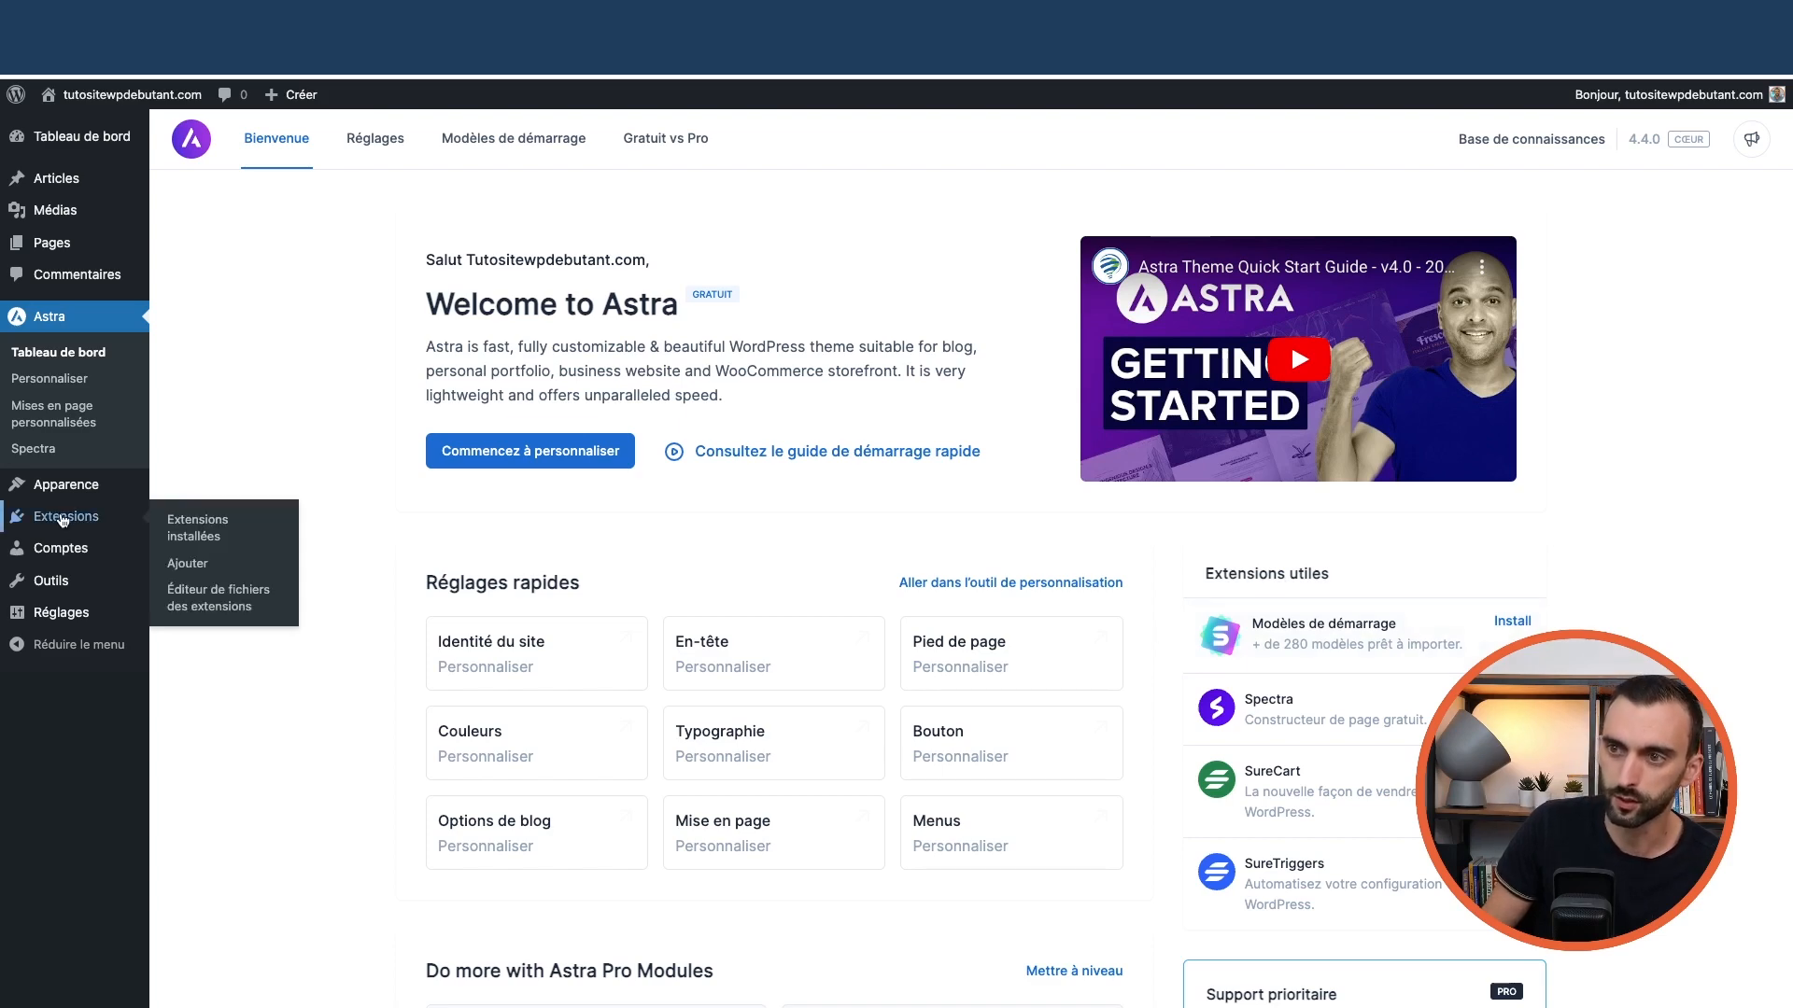
left_click(192, 523)
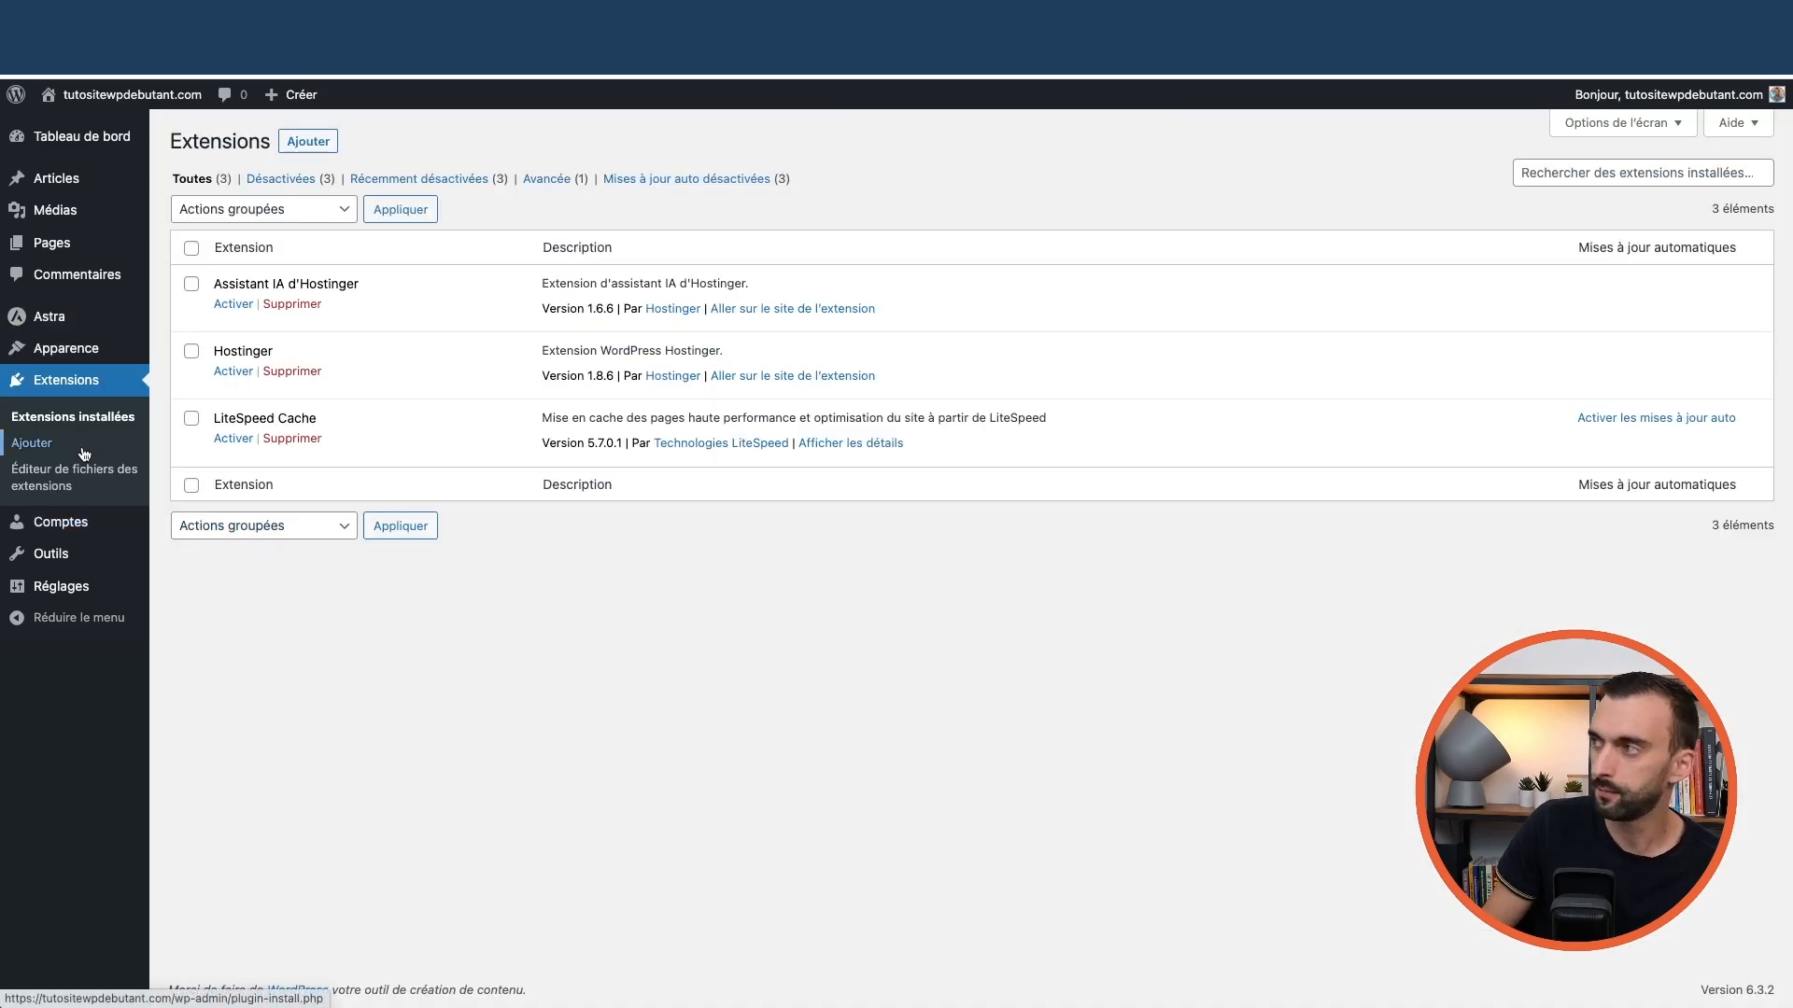
left_click(1569, 172)
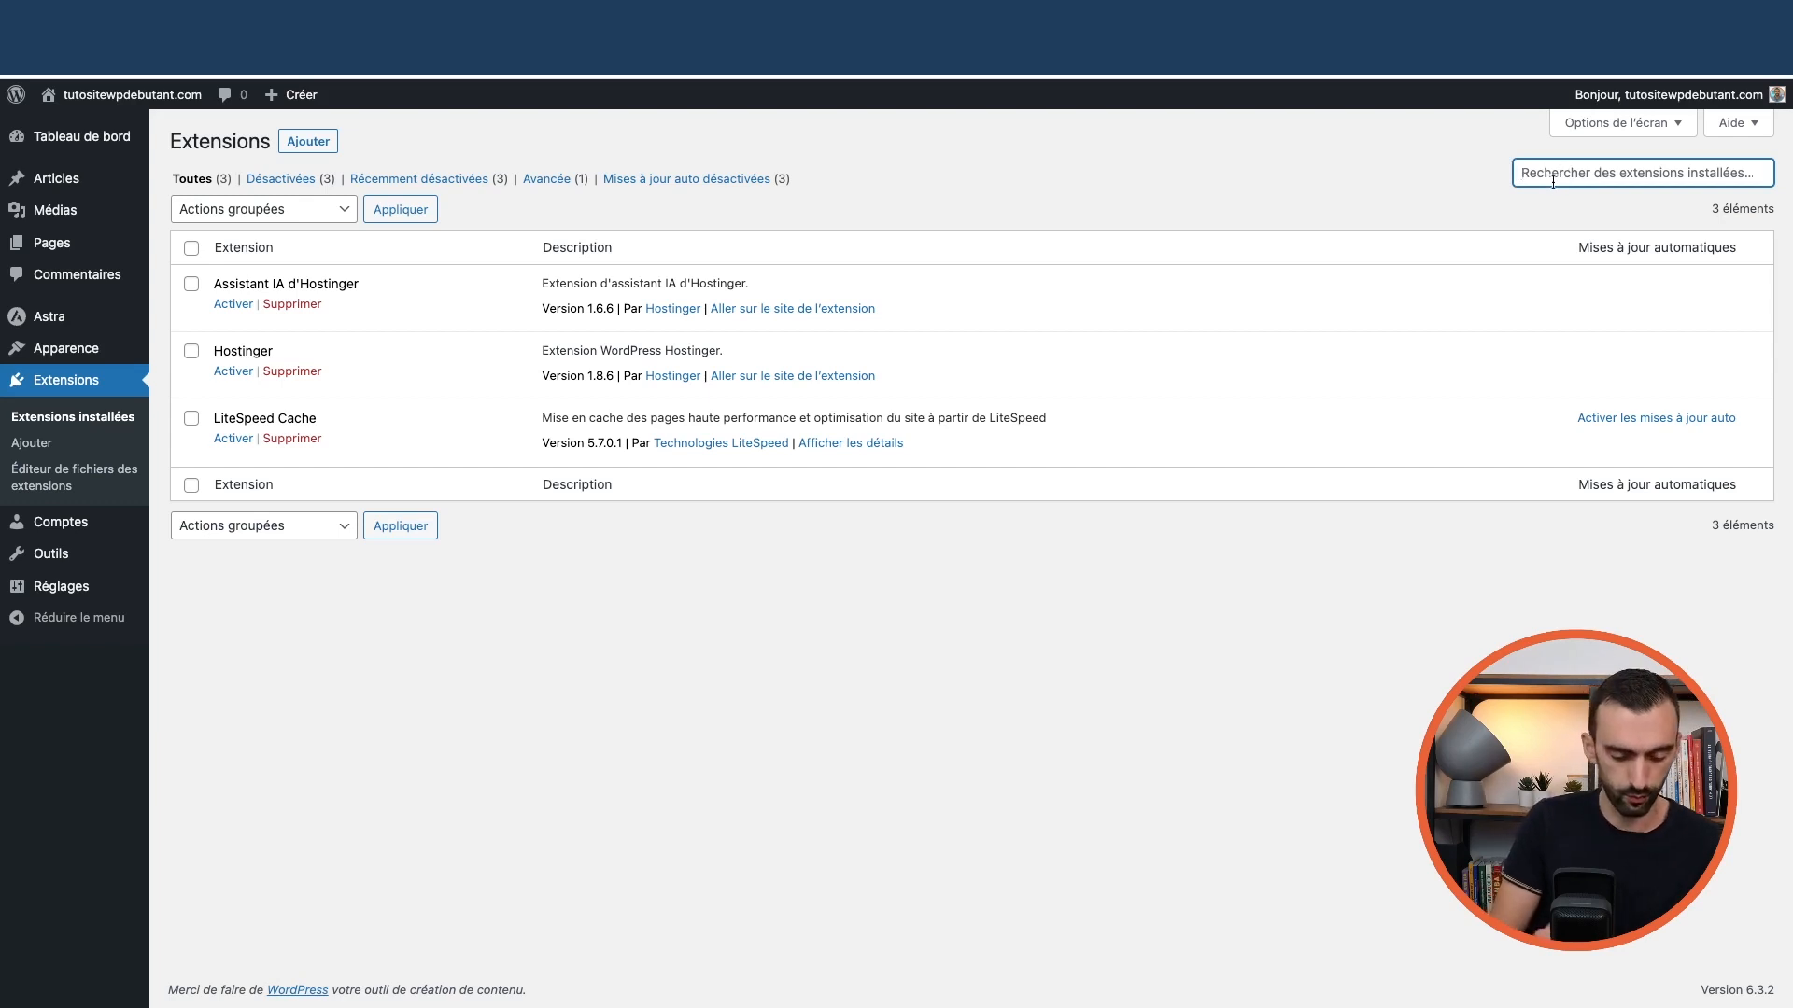
type("starte")
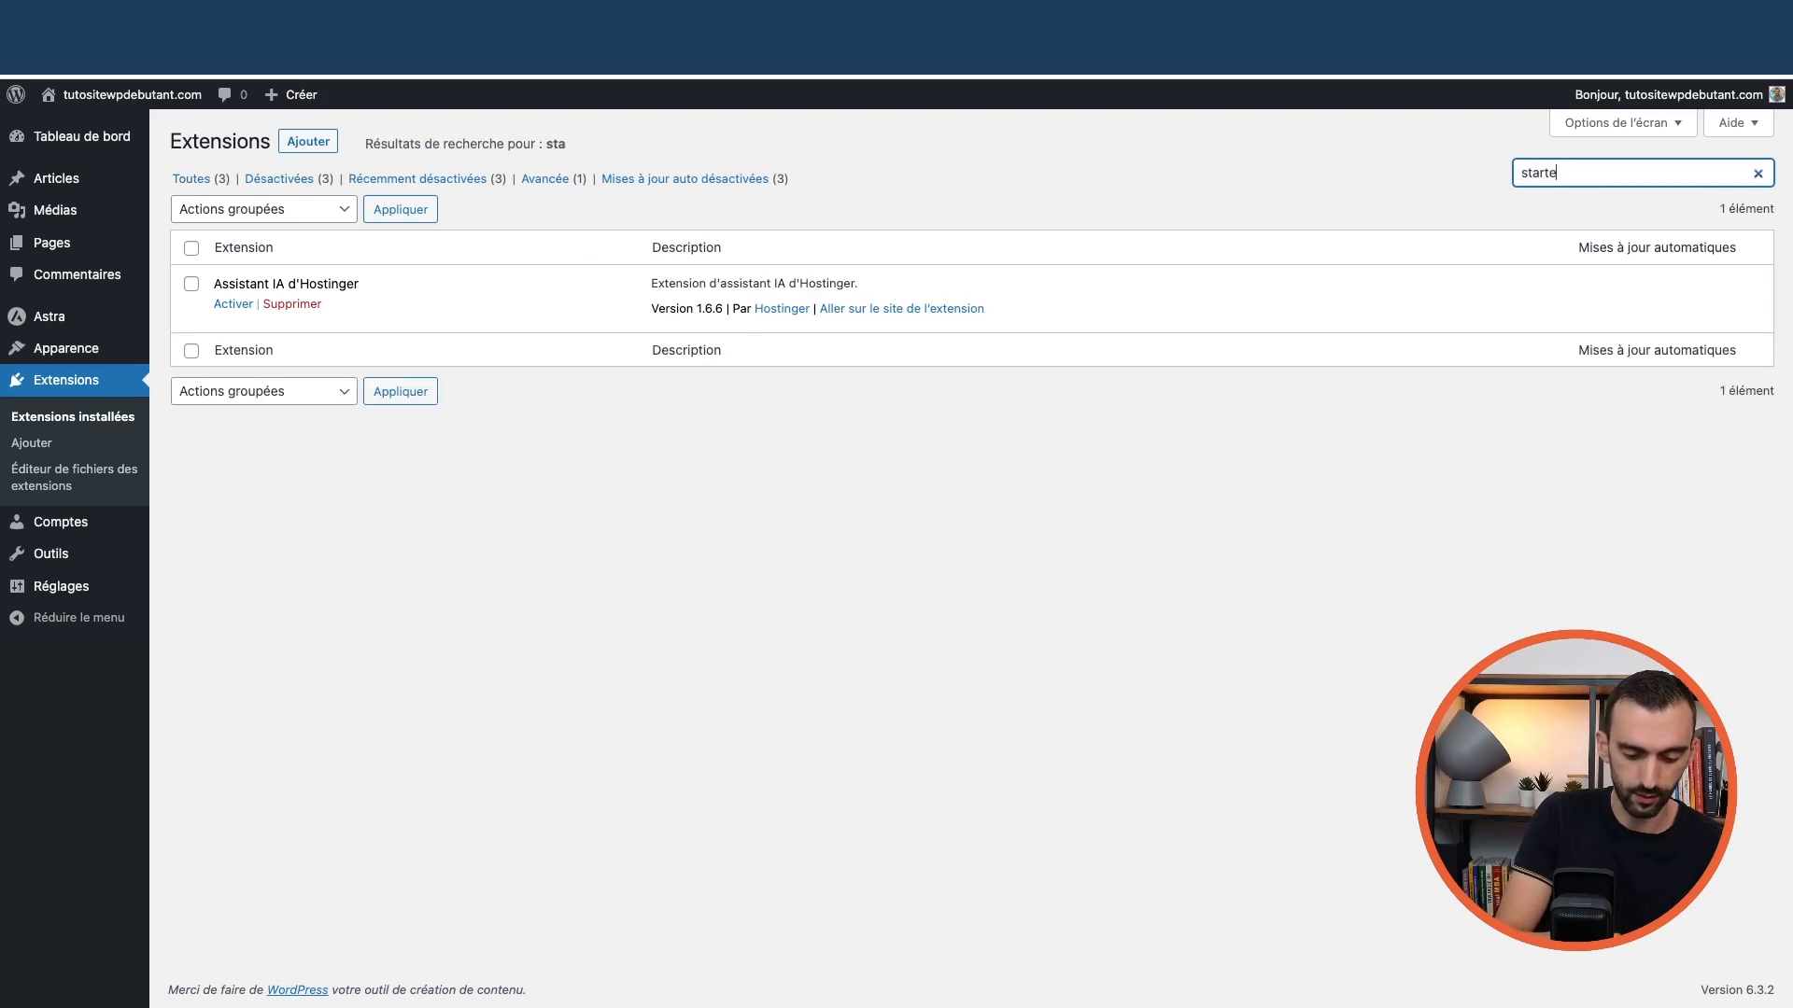
type("r sites")
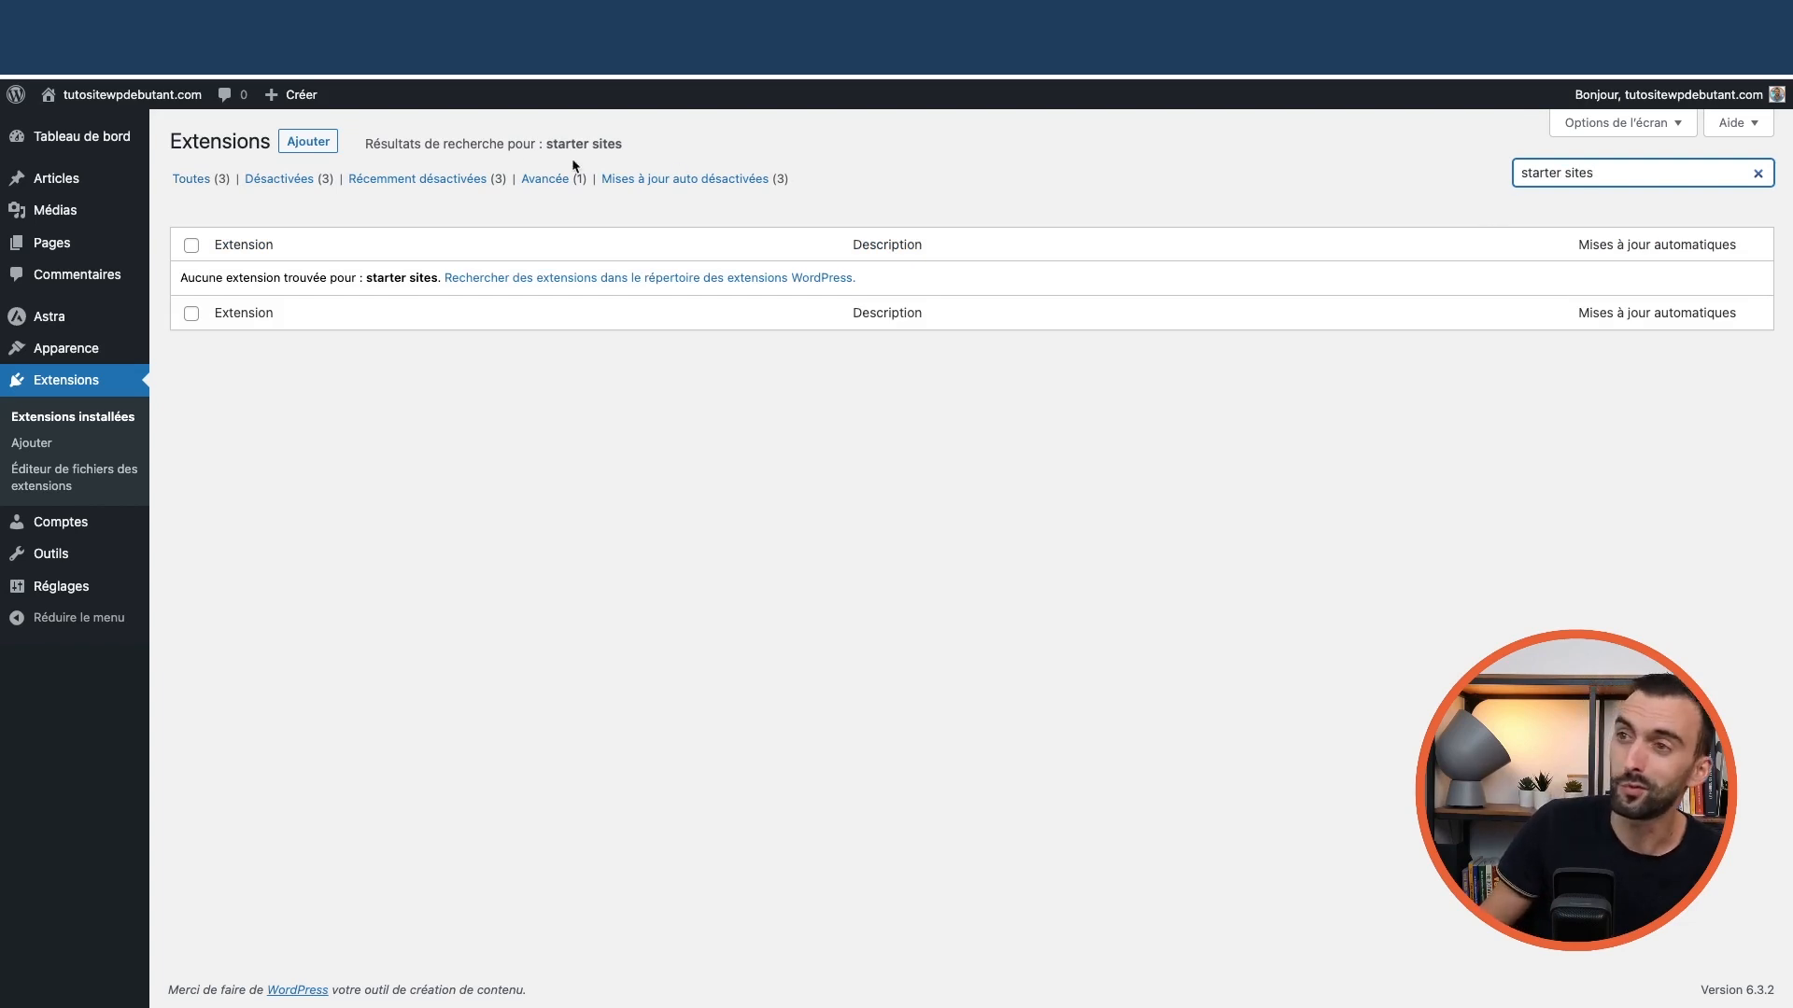
Search the Add Plugins directory for starter sites
left_click(307, 142)
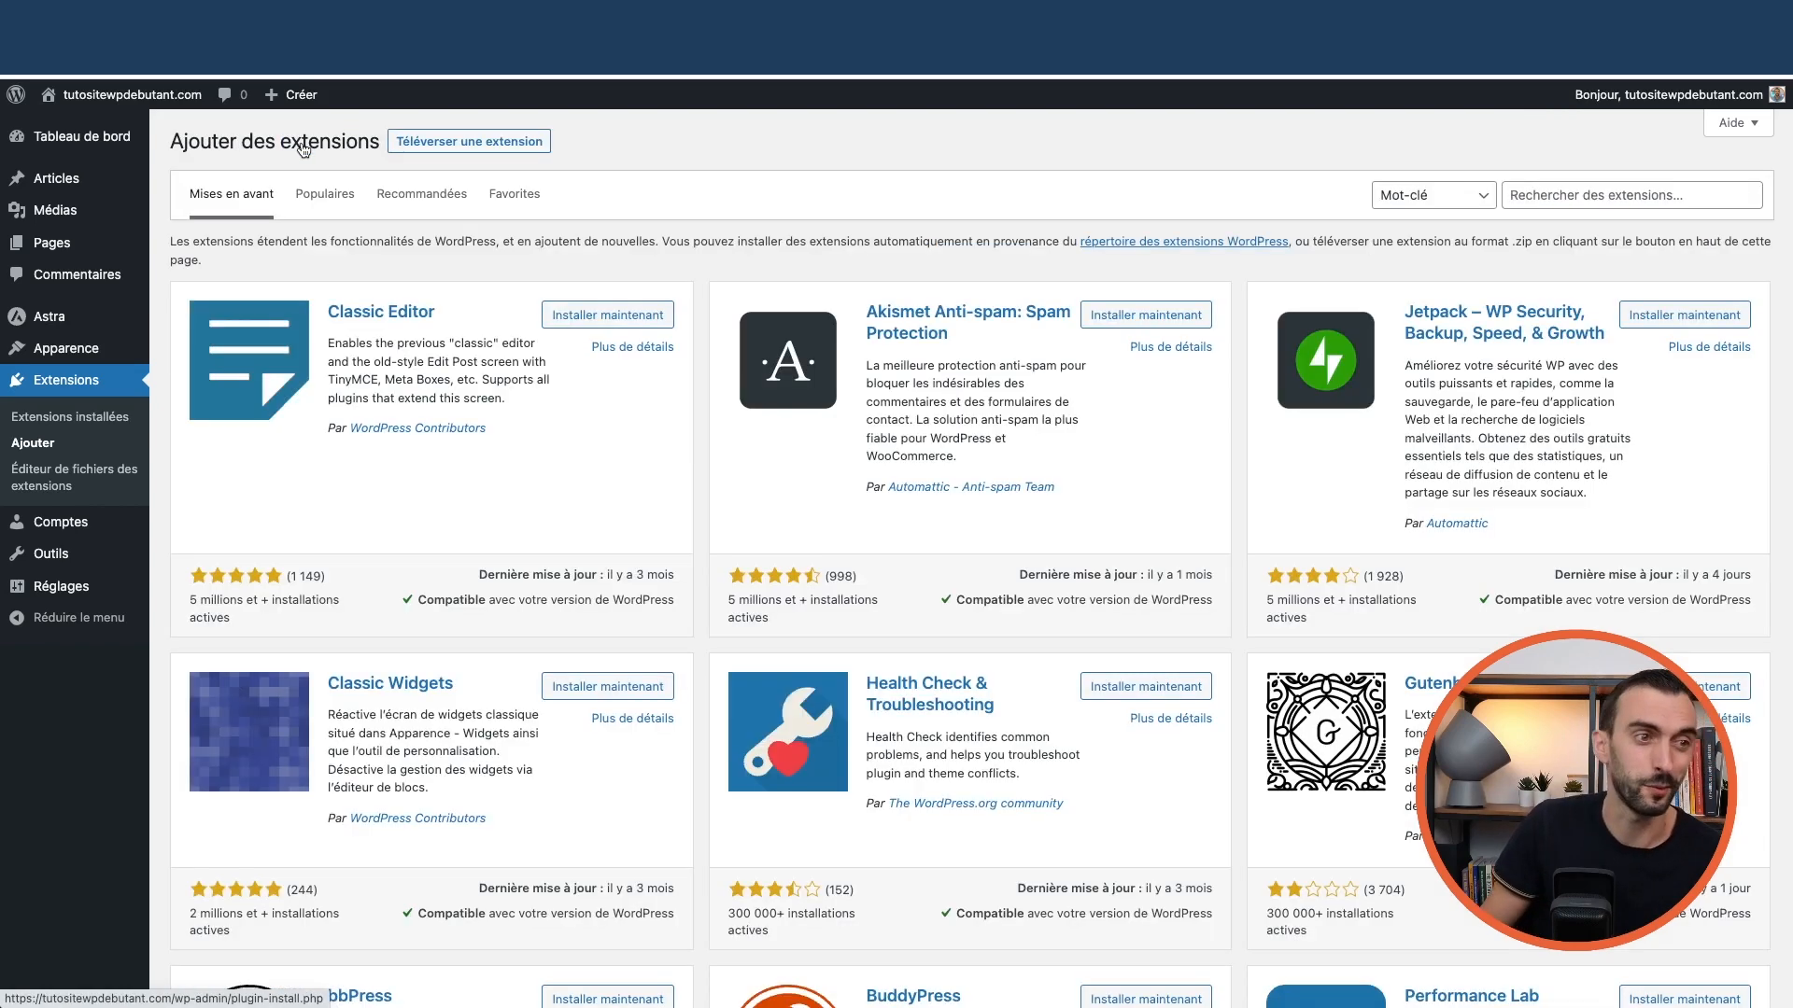
left_click(1587, 193)
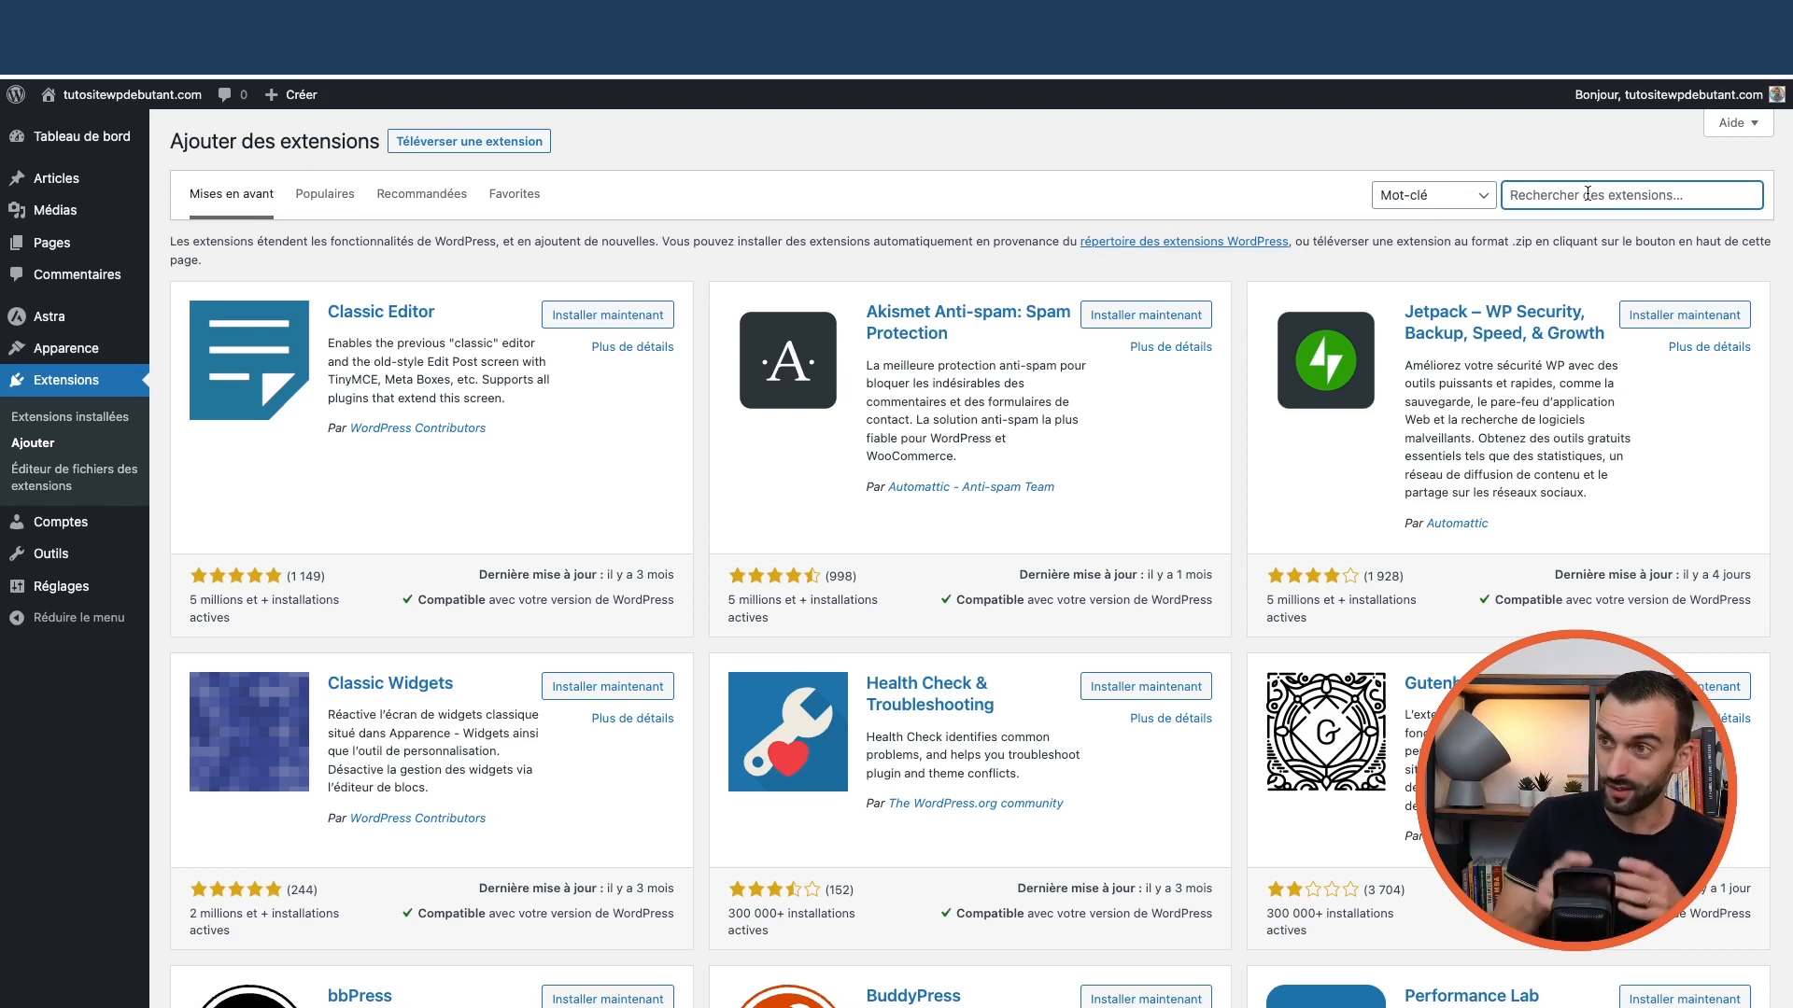
type("s")
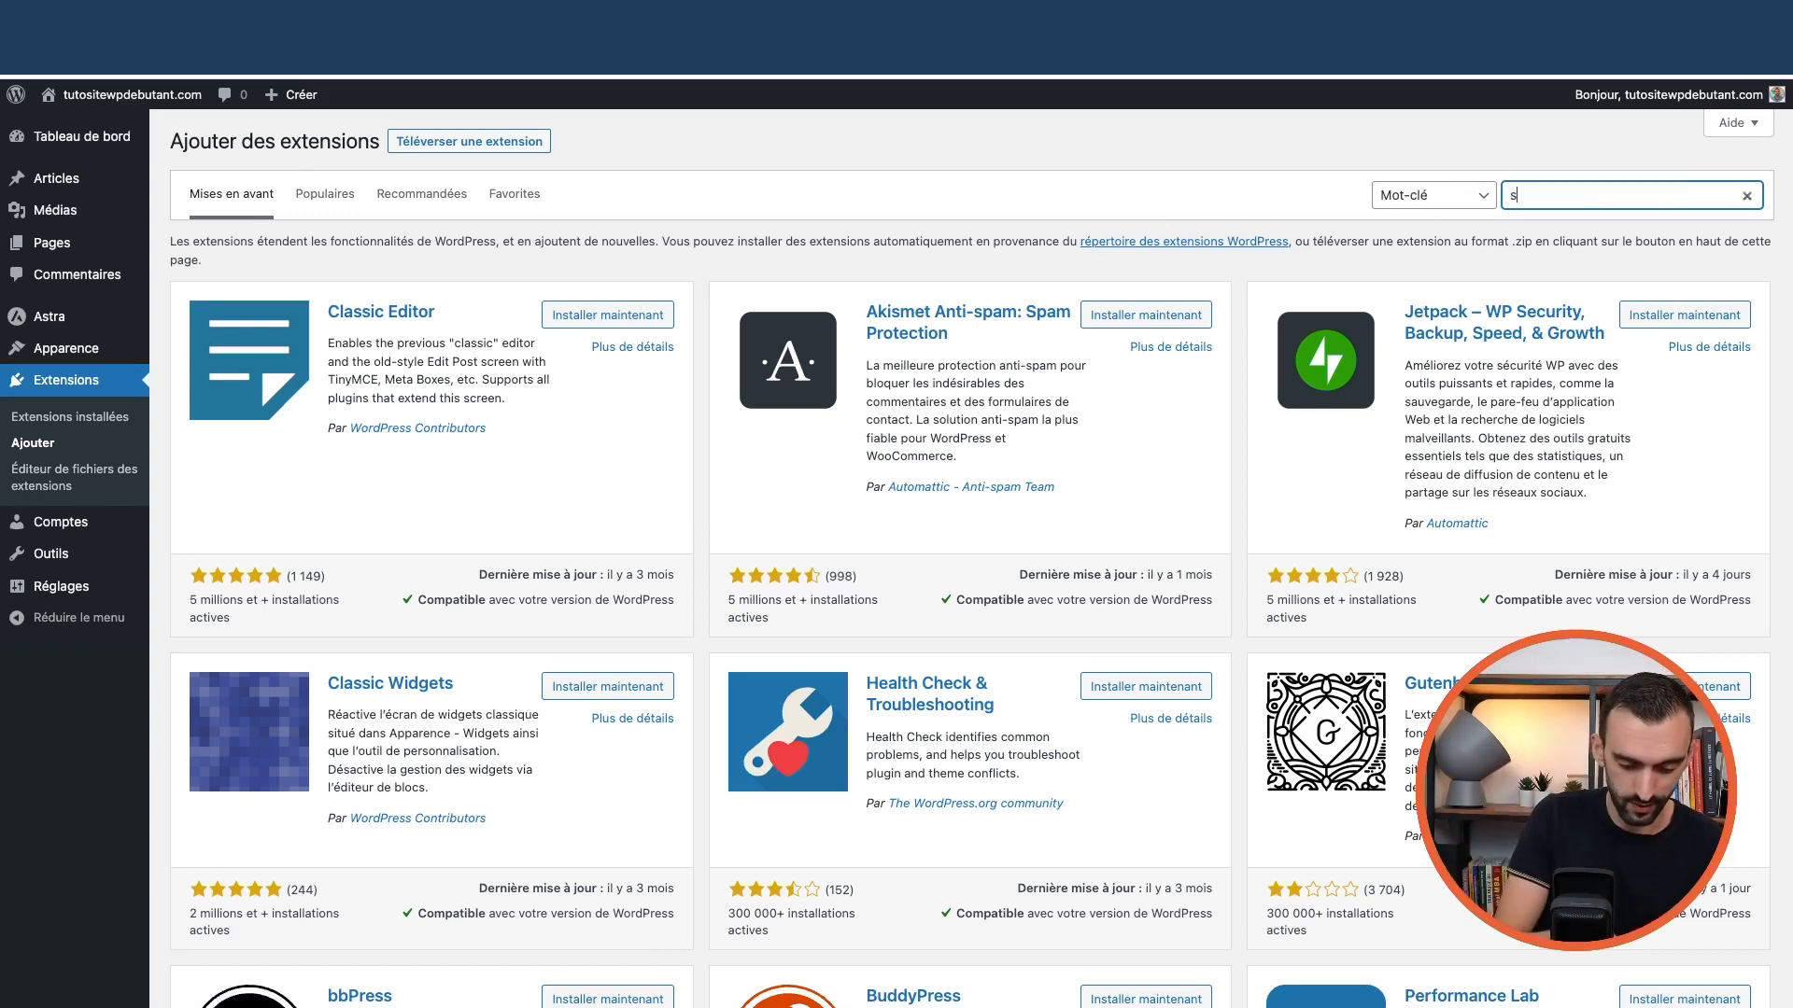
type("tarter sites")
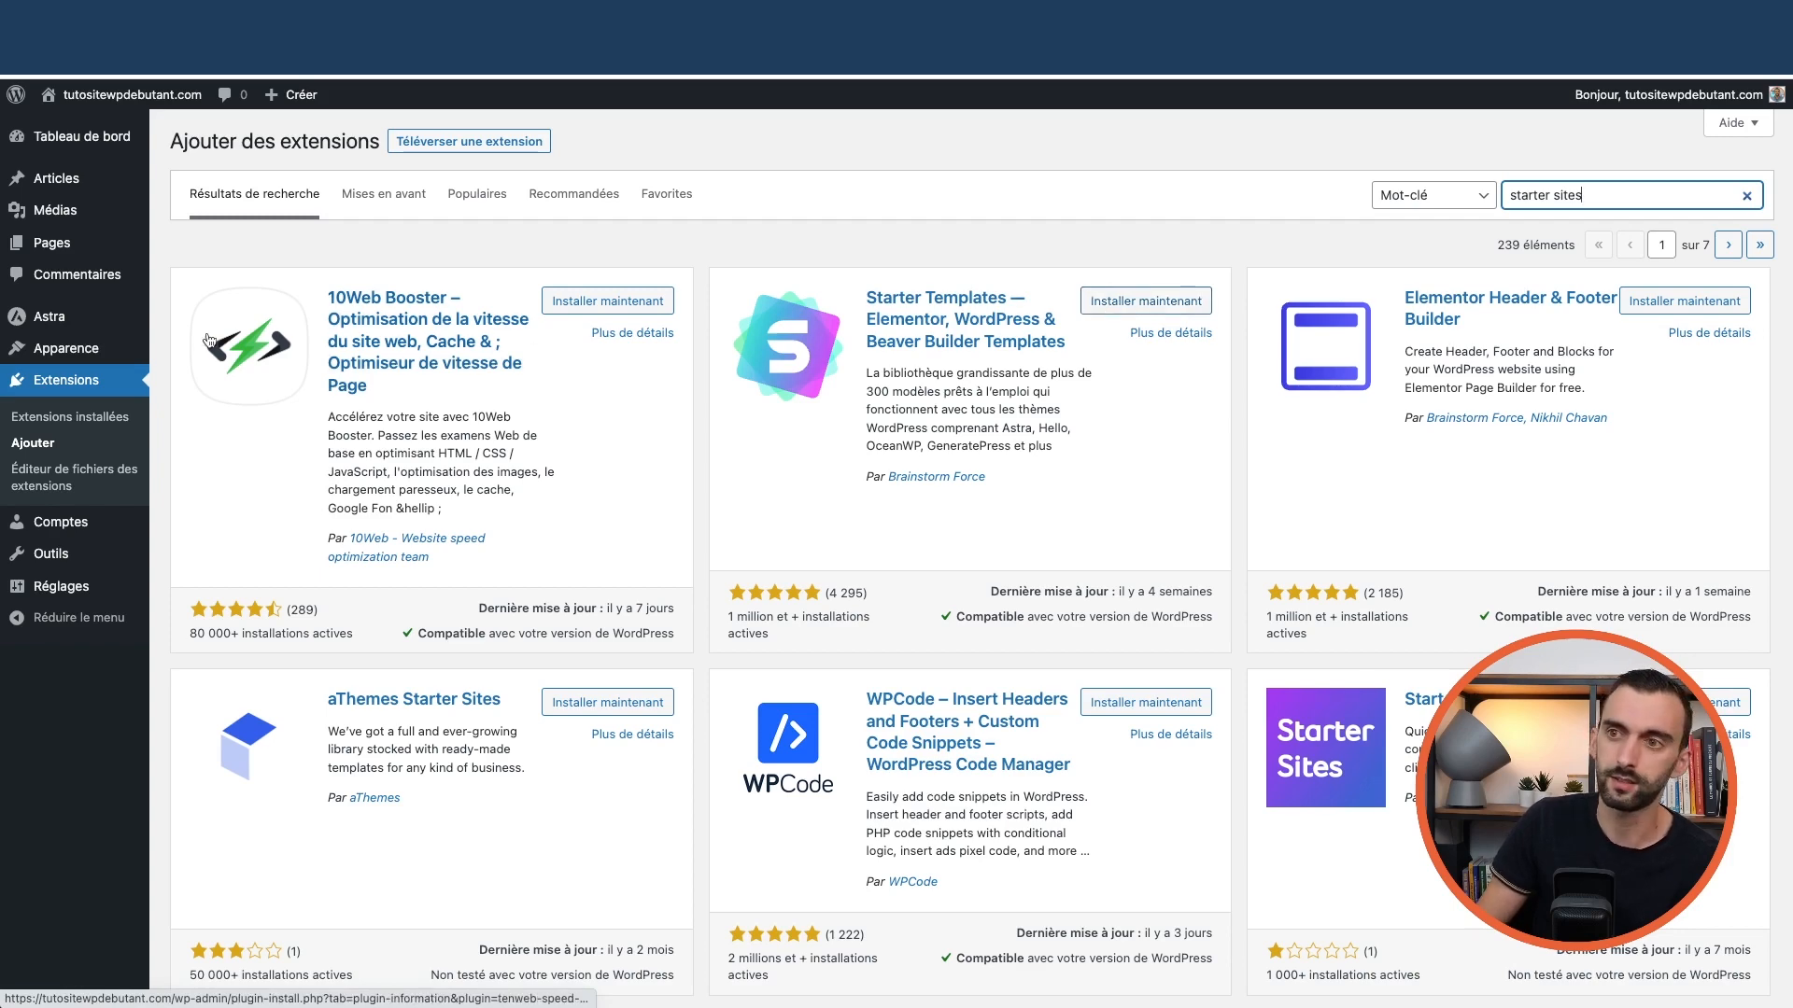
Install Modèles de démarrage (Starter Templates) from Astra's Tableau de bord
mouse_move(48, 320)
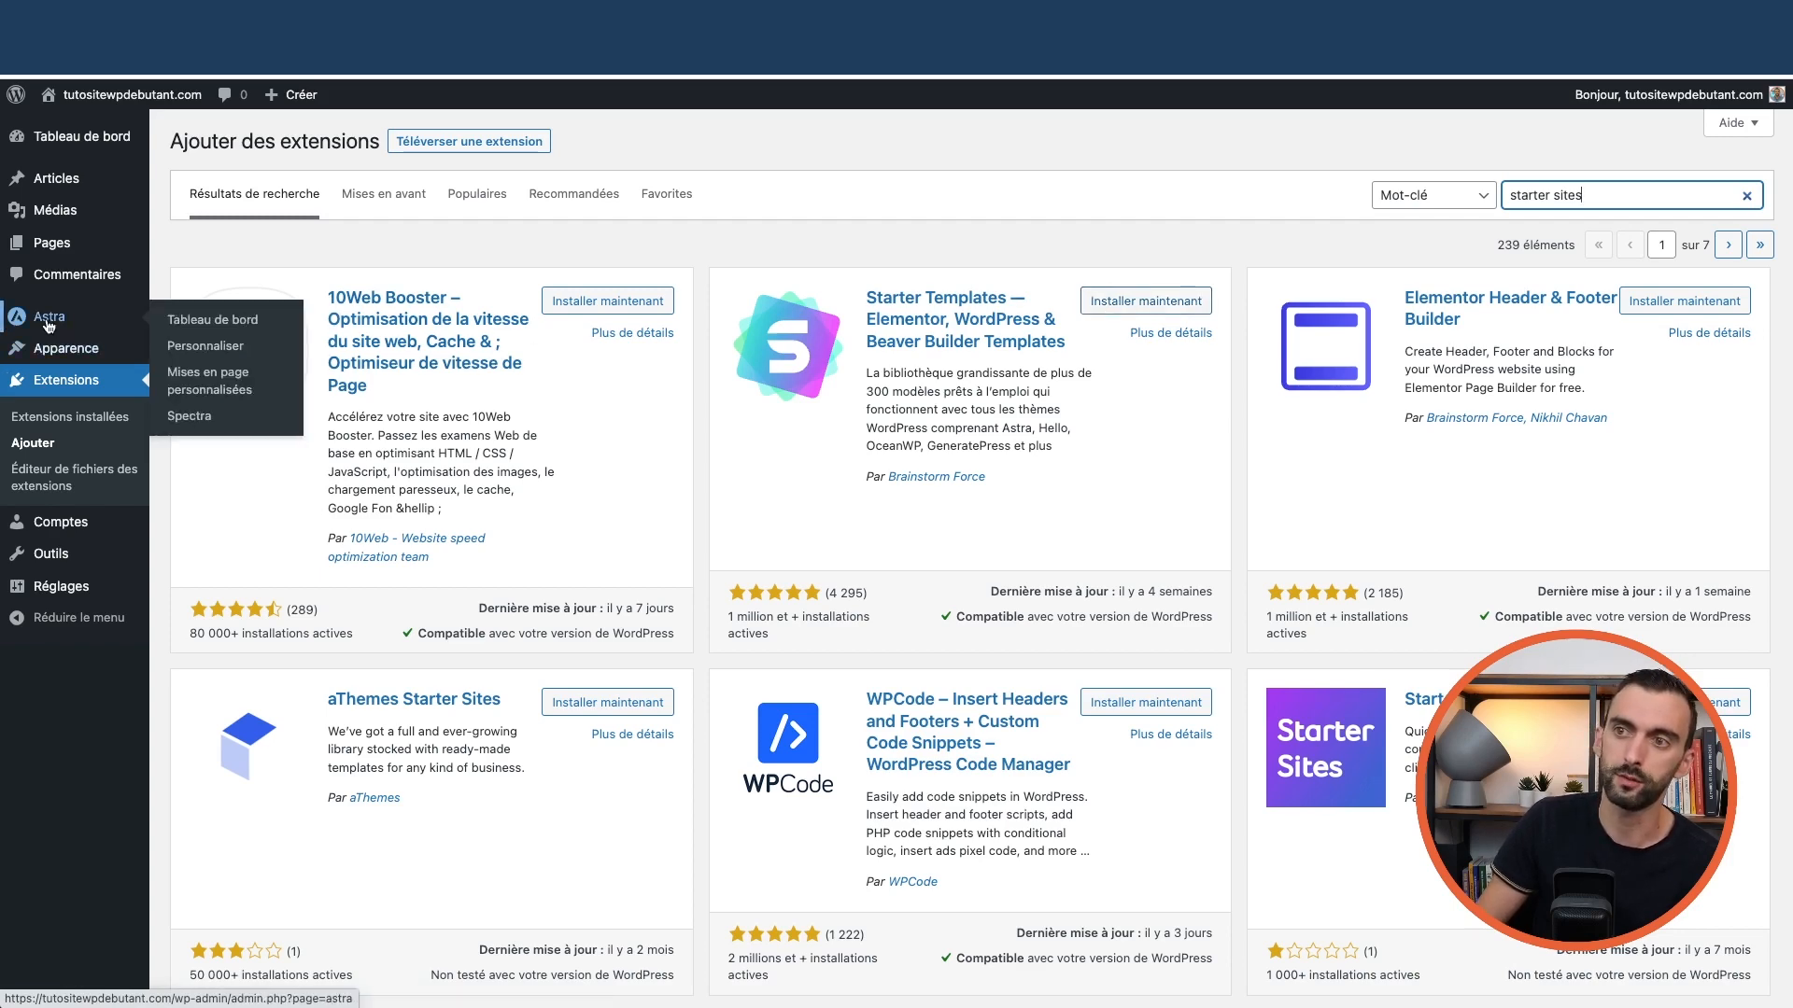
left_click(201, 322)
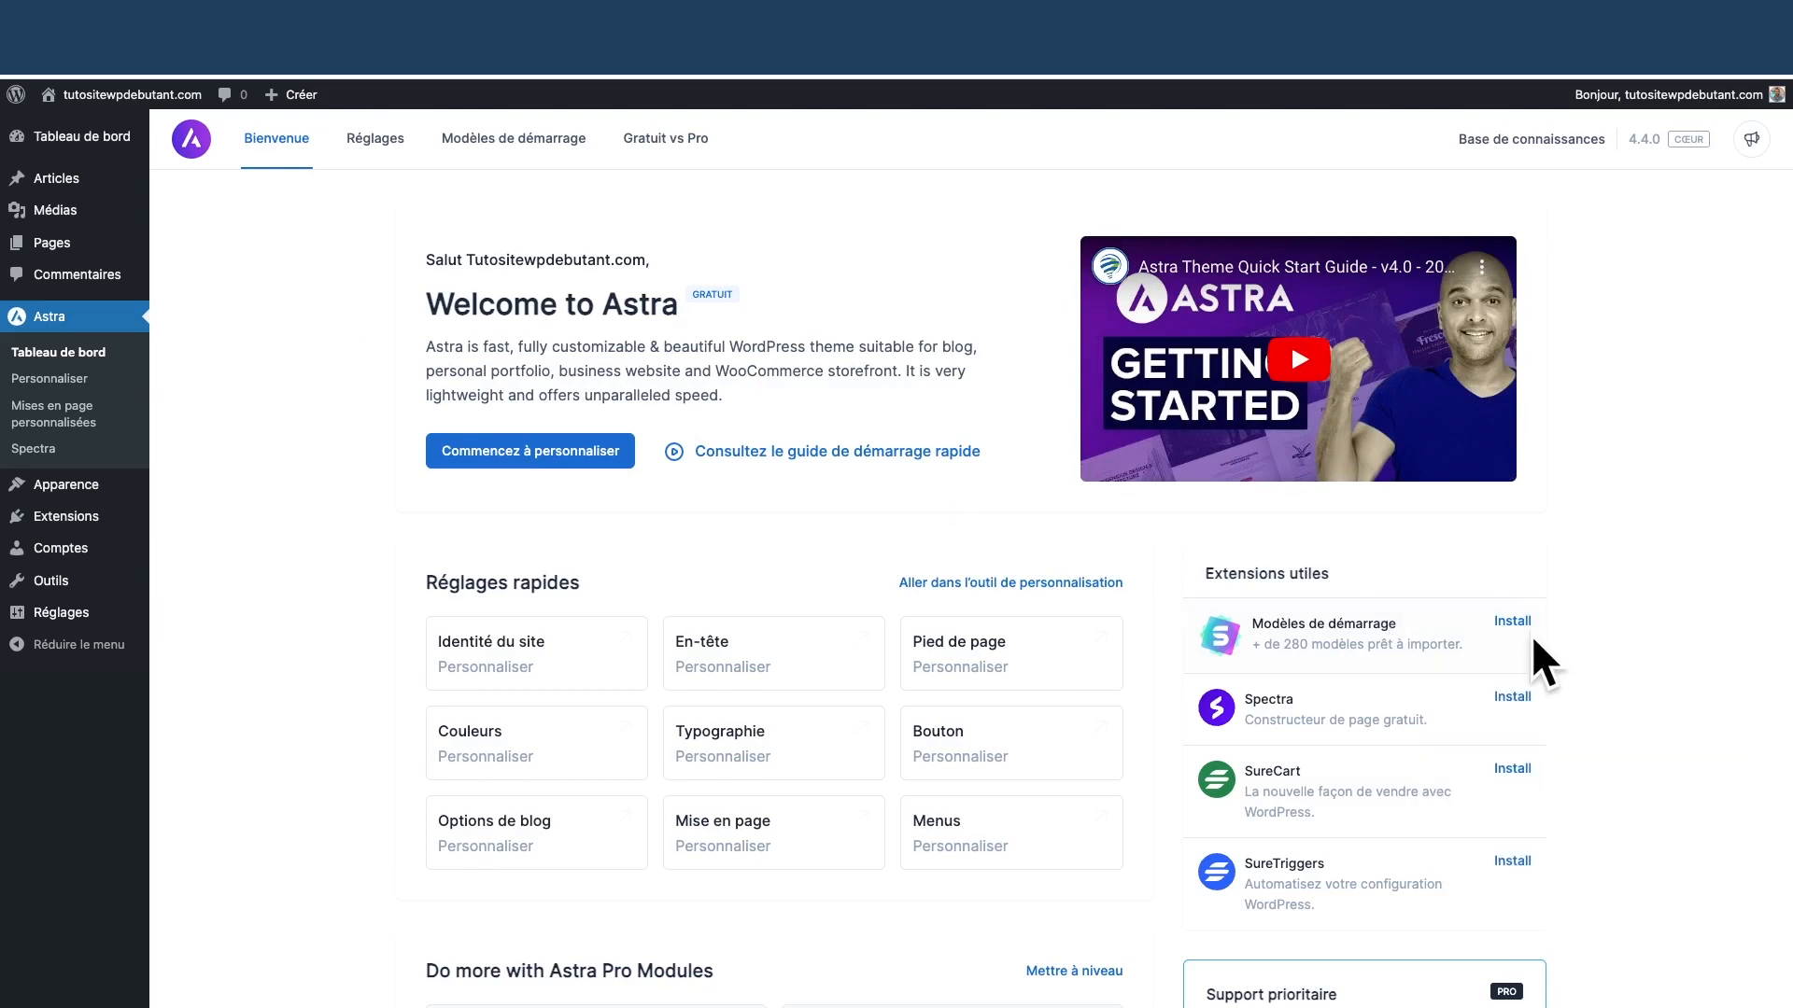
left_click(1511, 622)
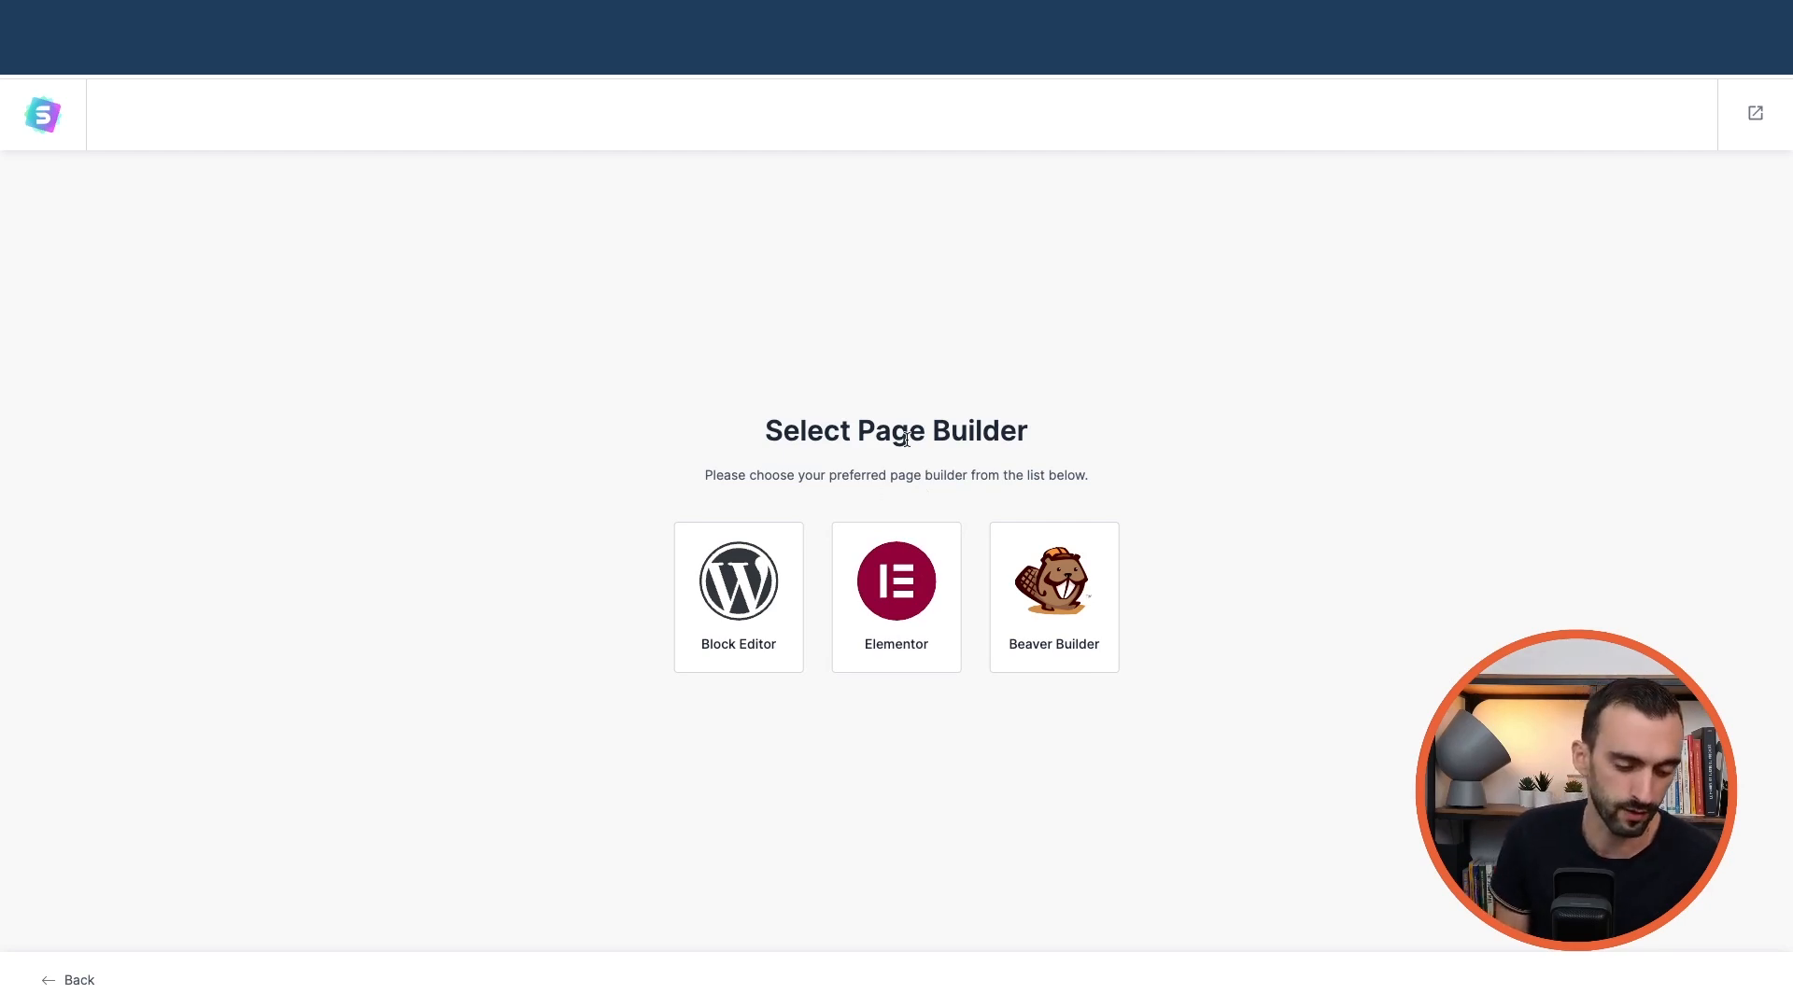
Pick Elementor as builder, filter to Local Business > Plumber, and select Roofing Services
left_click(912, 613)
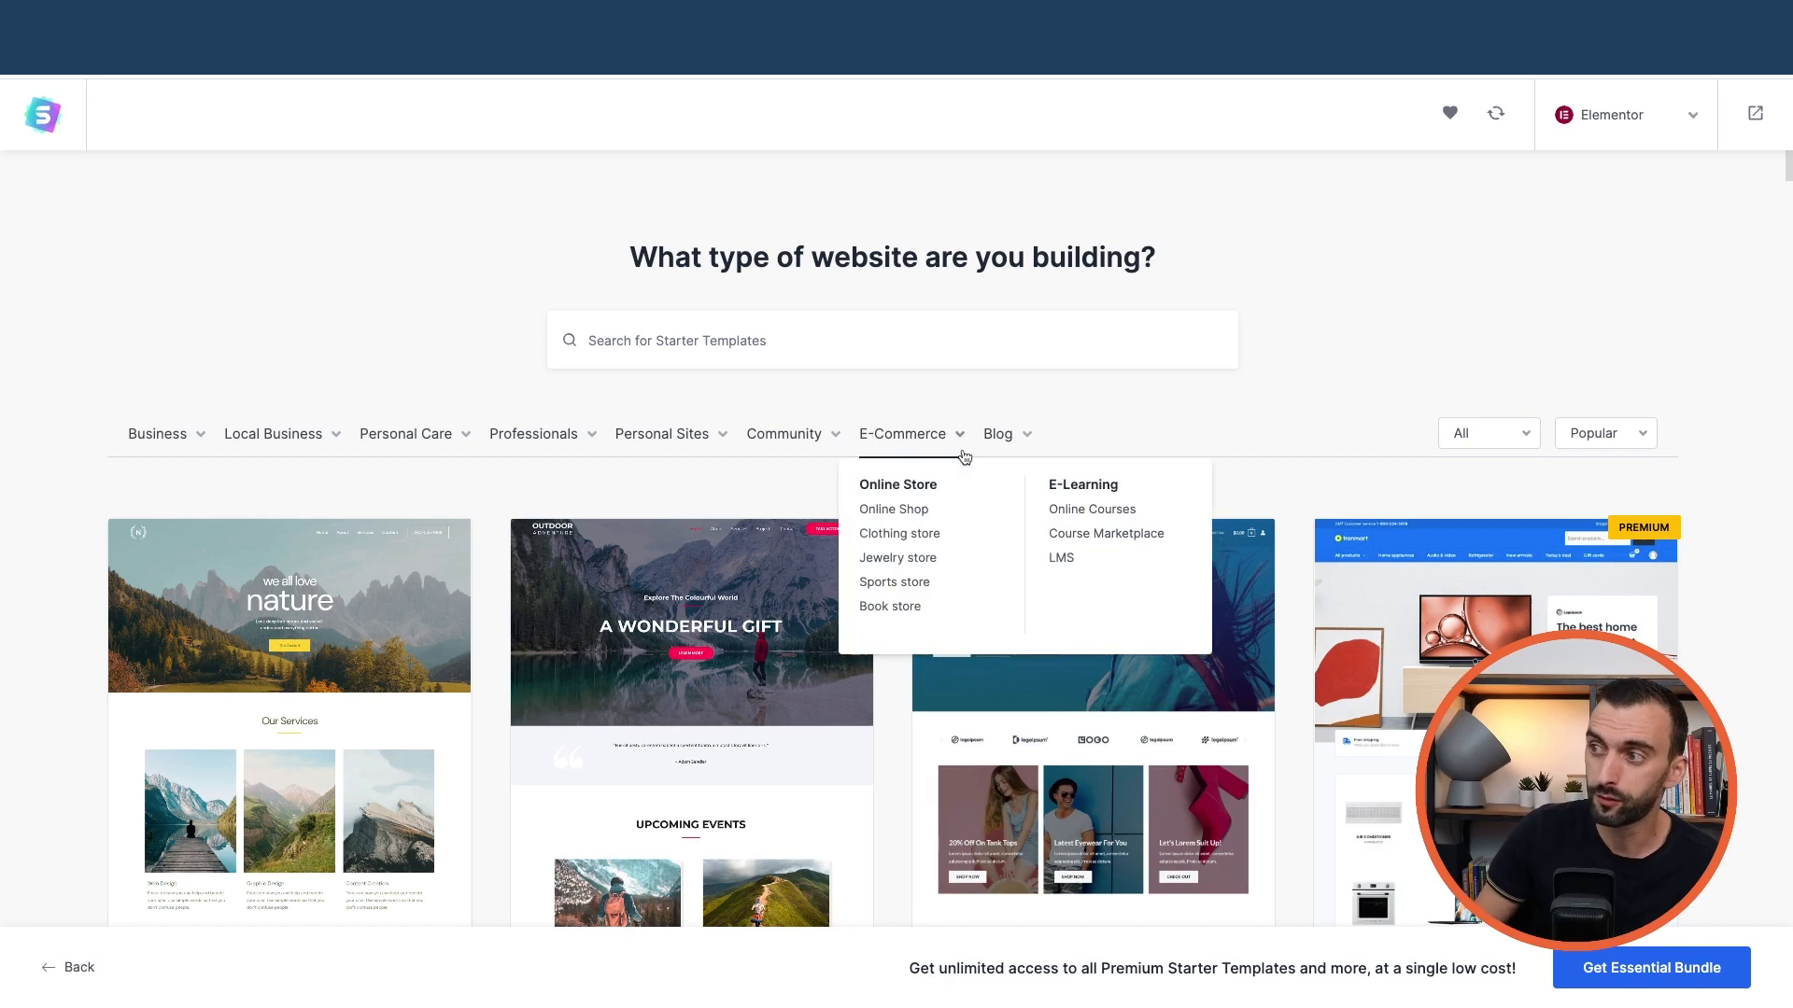
mouse_move(651, 432)
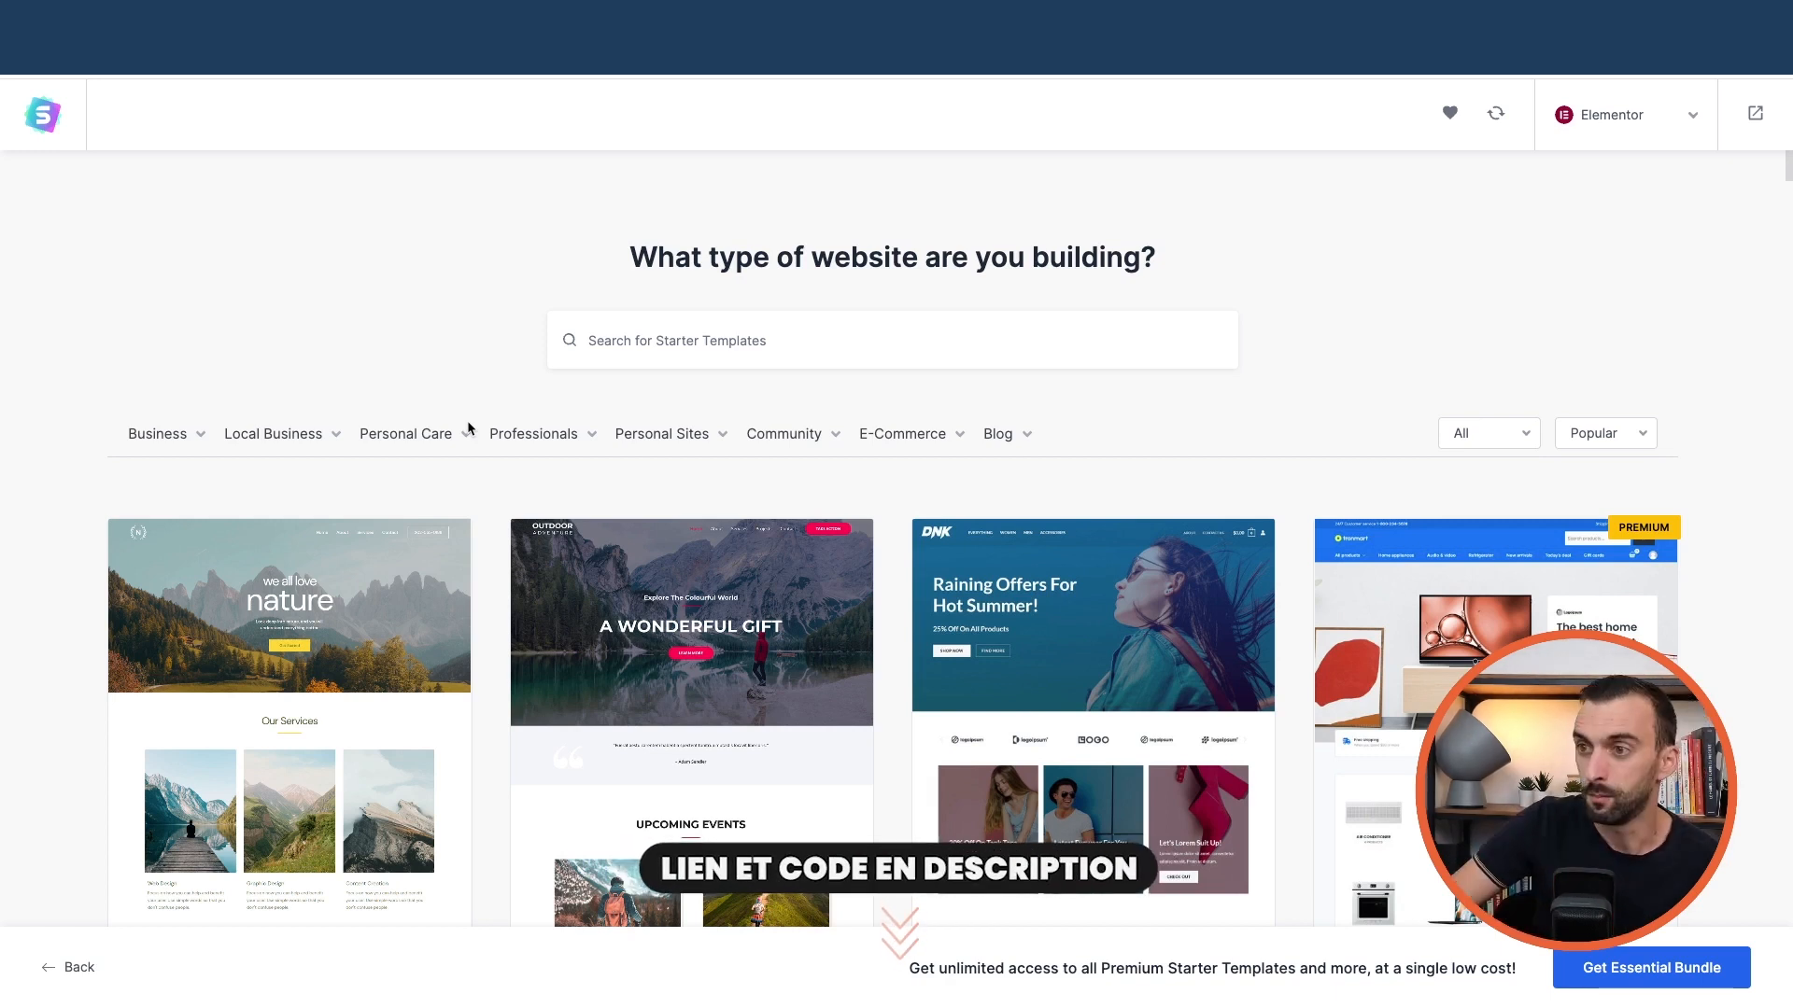
mouse_move(313, 443)
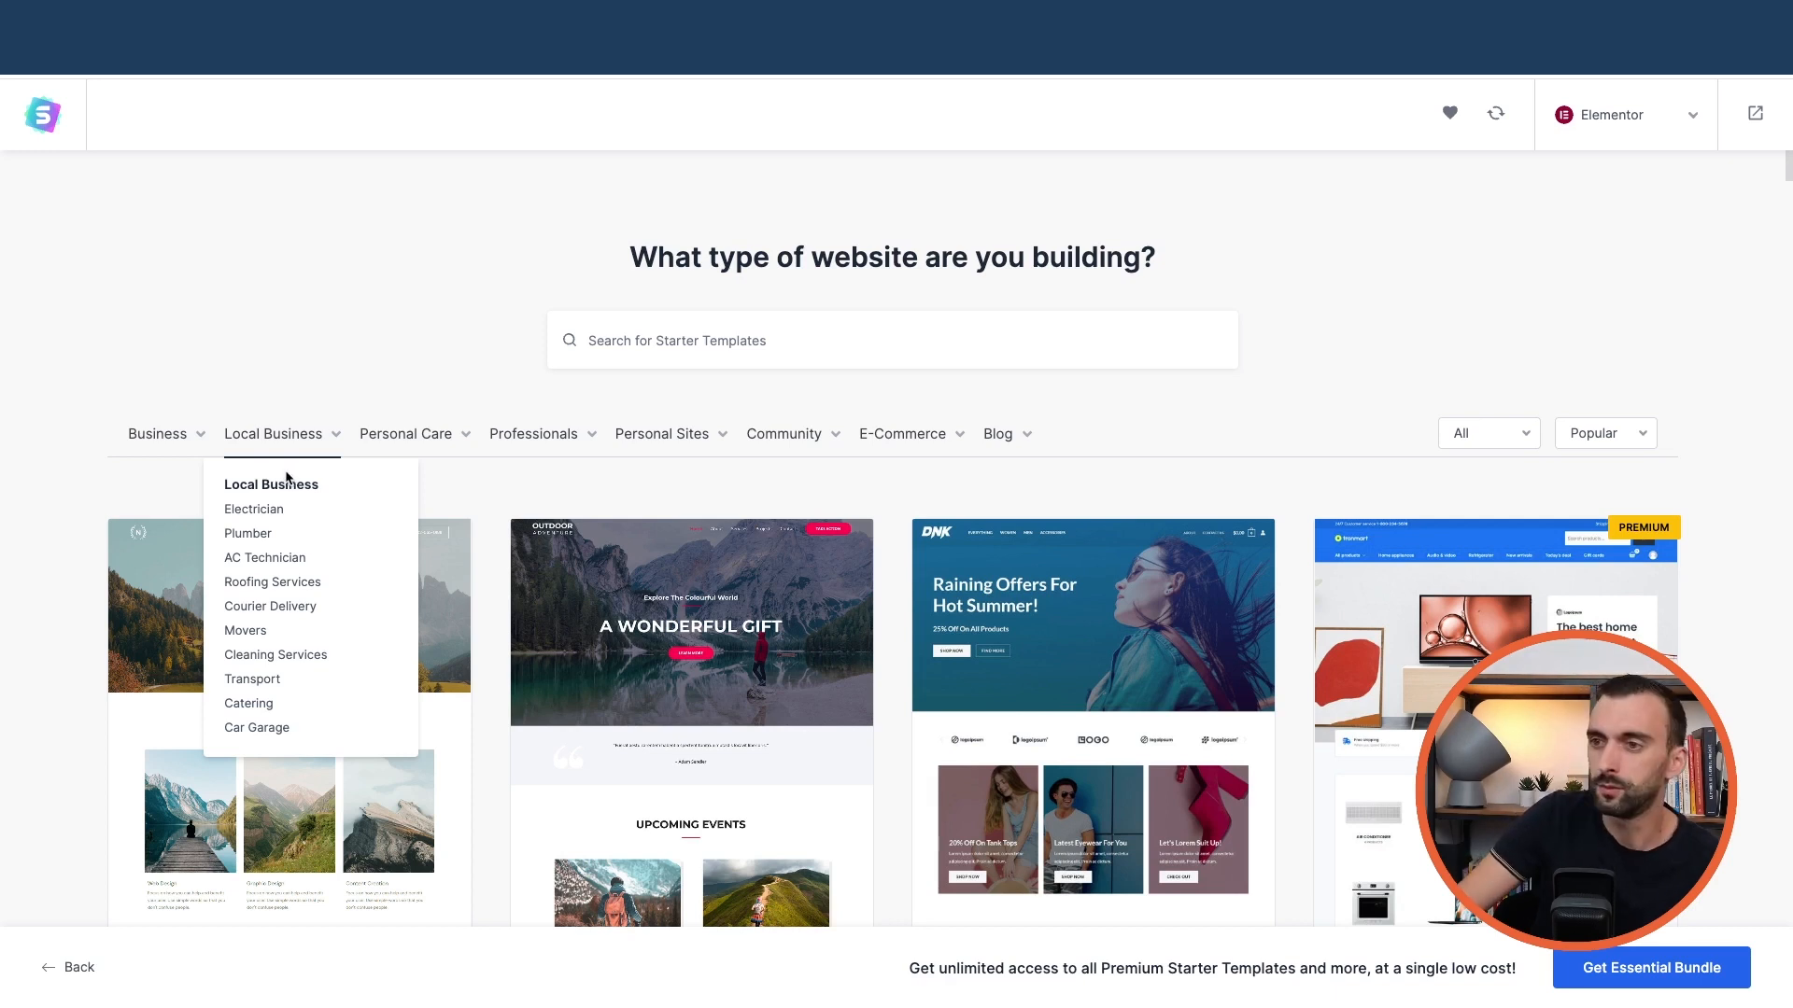
left_click(250, 542)
scroll(954, 555, "down", 2)
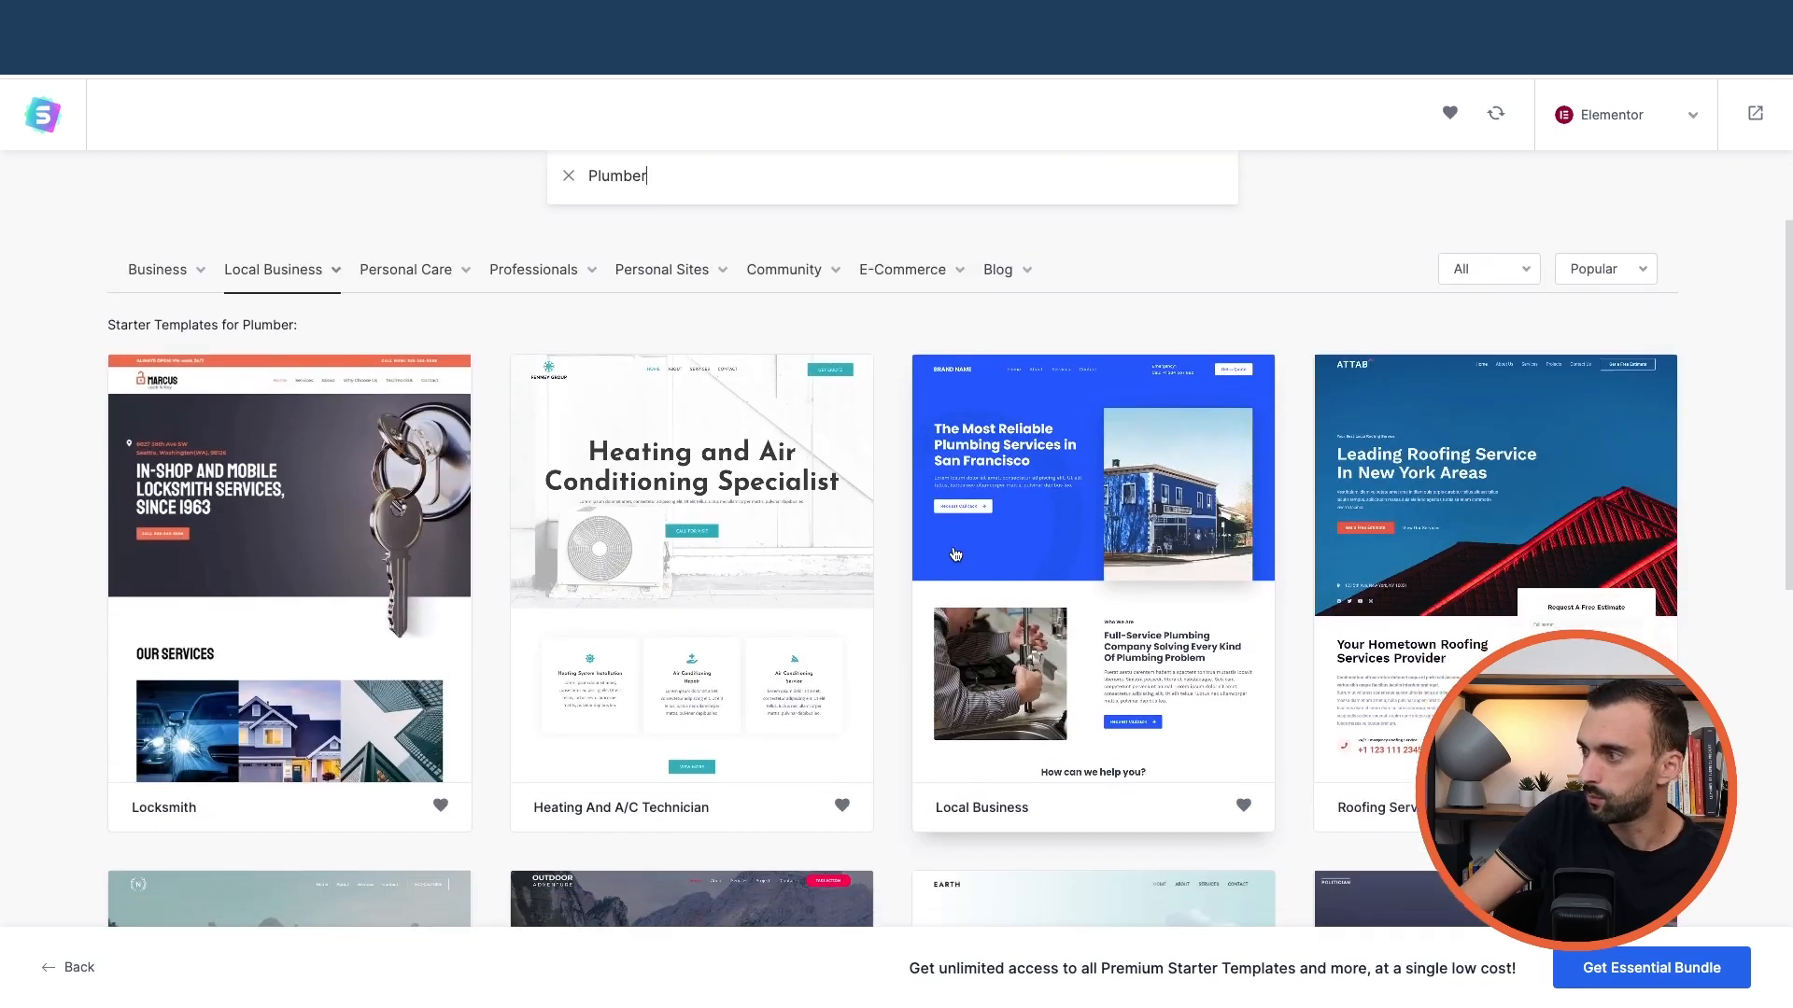
left_click(1457, 533)
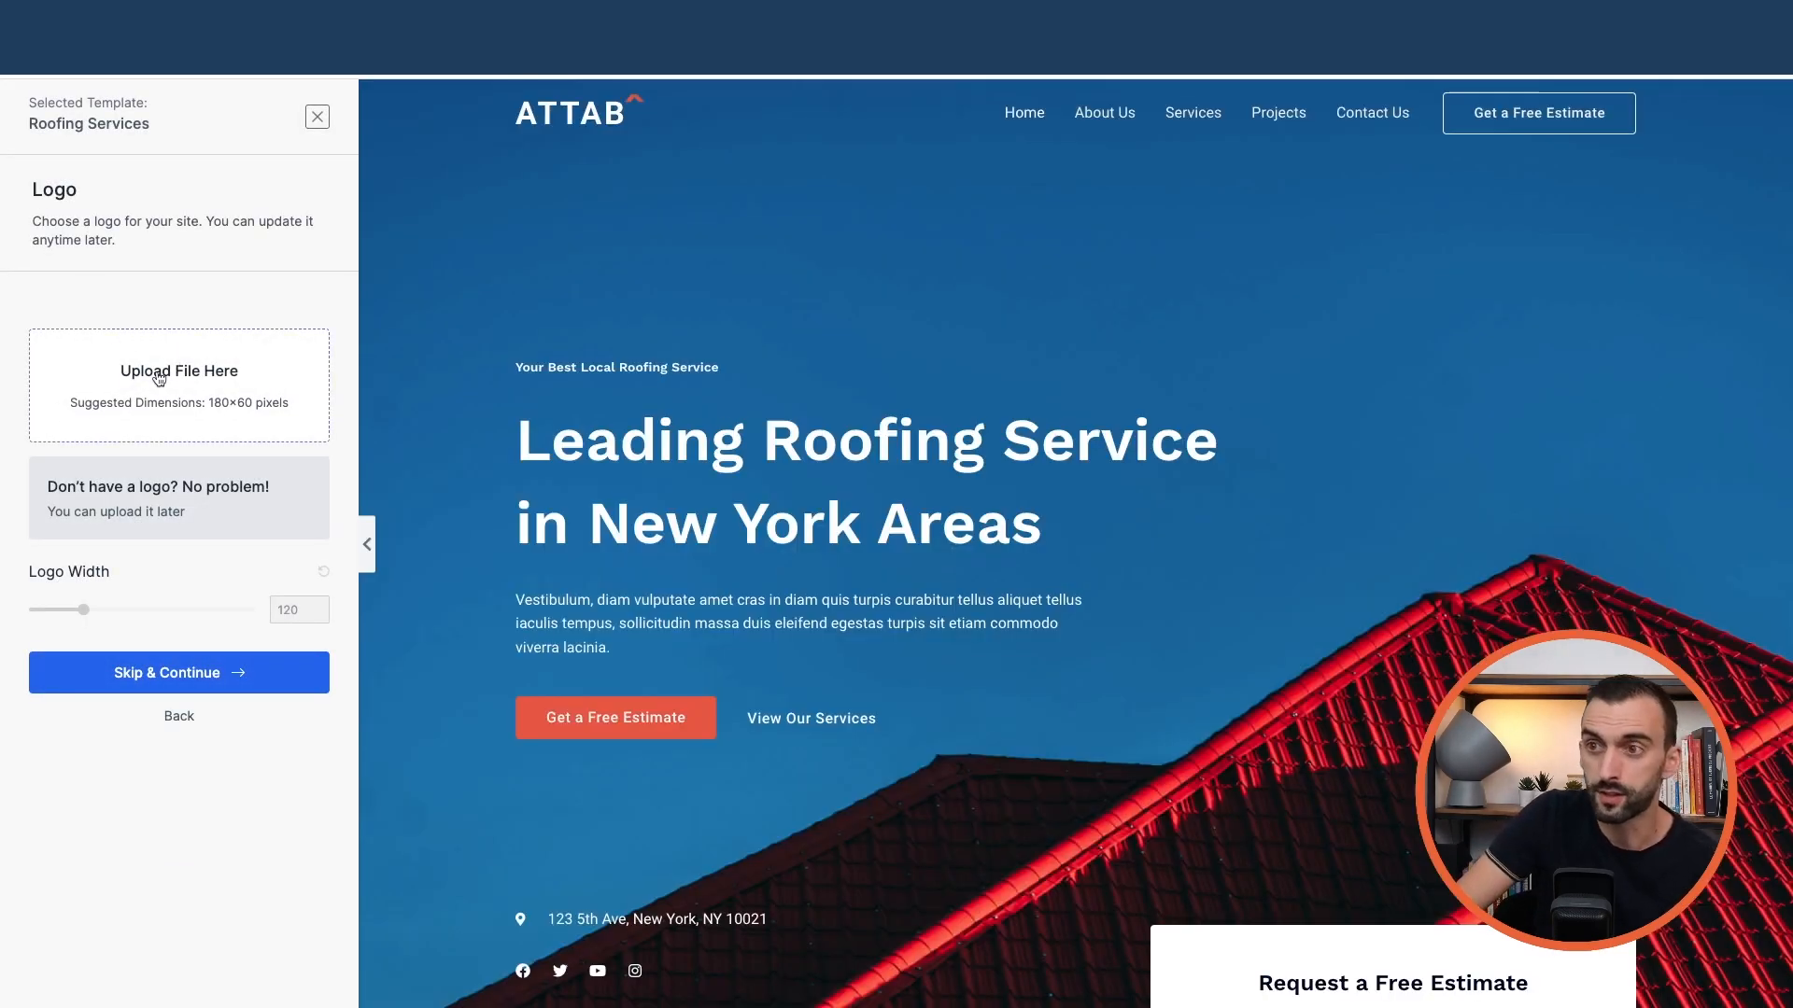
Skip the logo, preview several palettes, then keep Default Colors with Work Sans / Roboto fonts
left_click(154, 680)
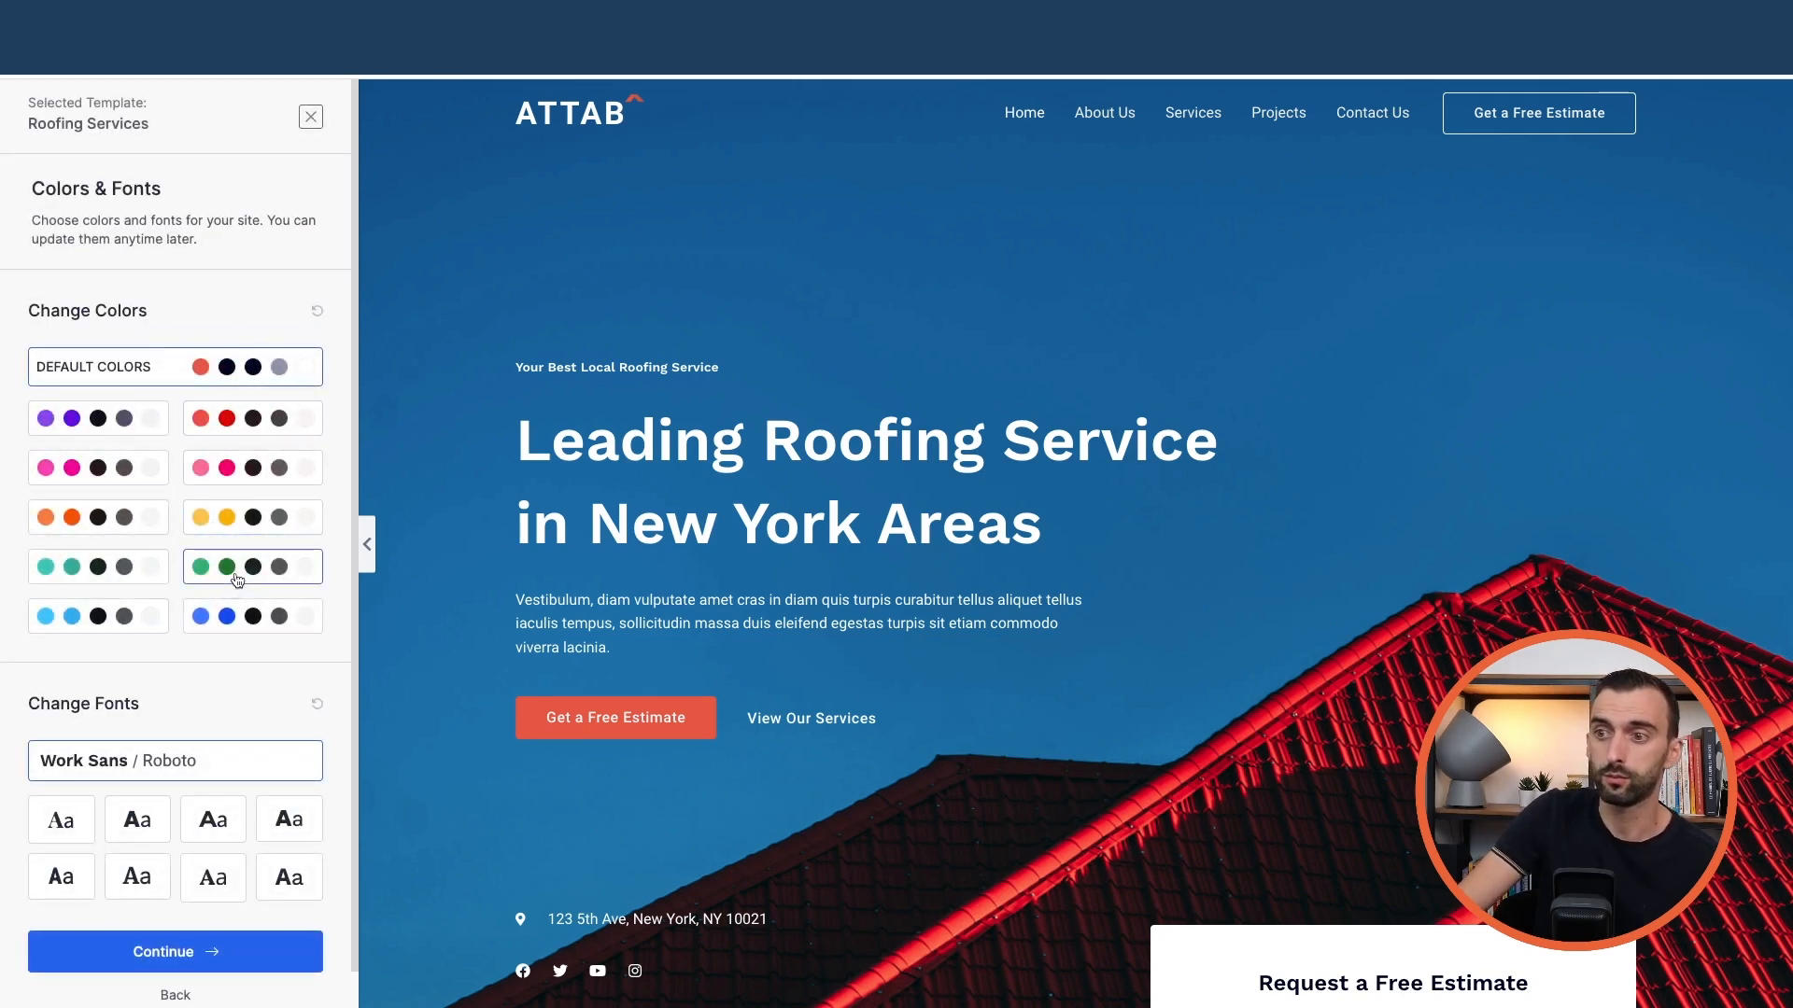
left_click(245, 554)
left_click(123, 579)
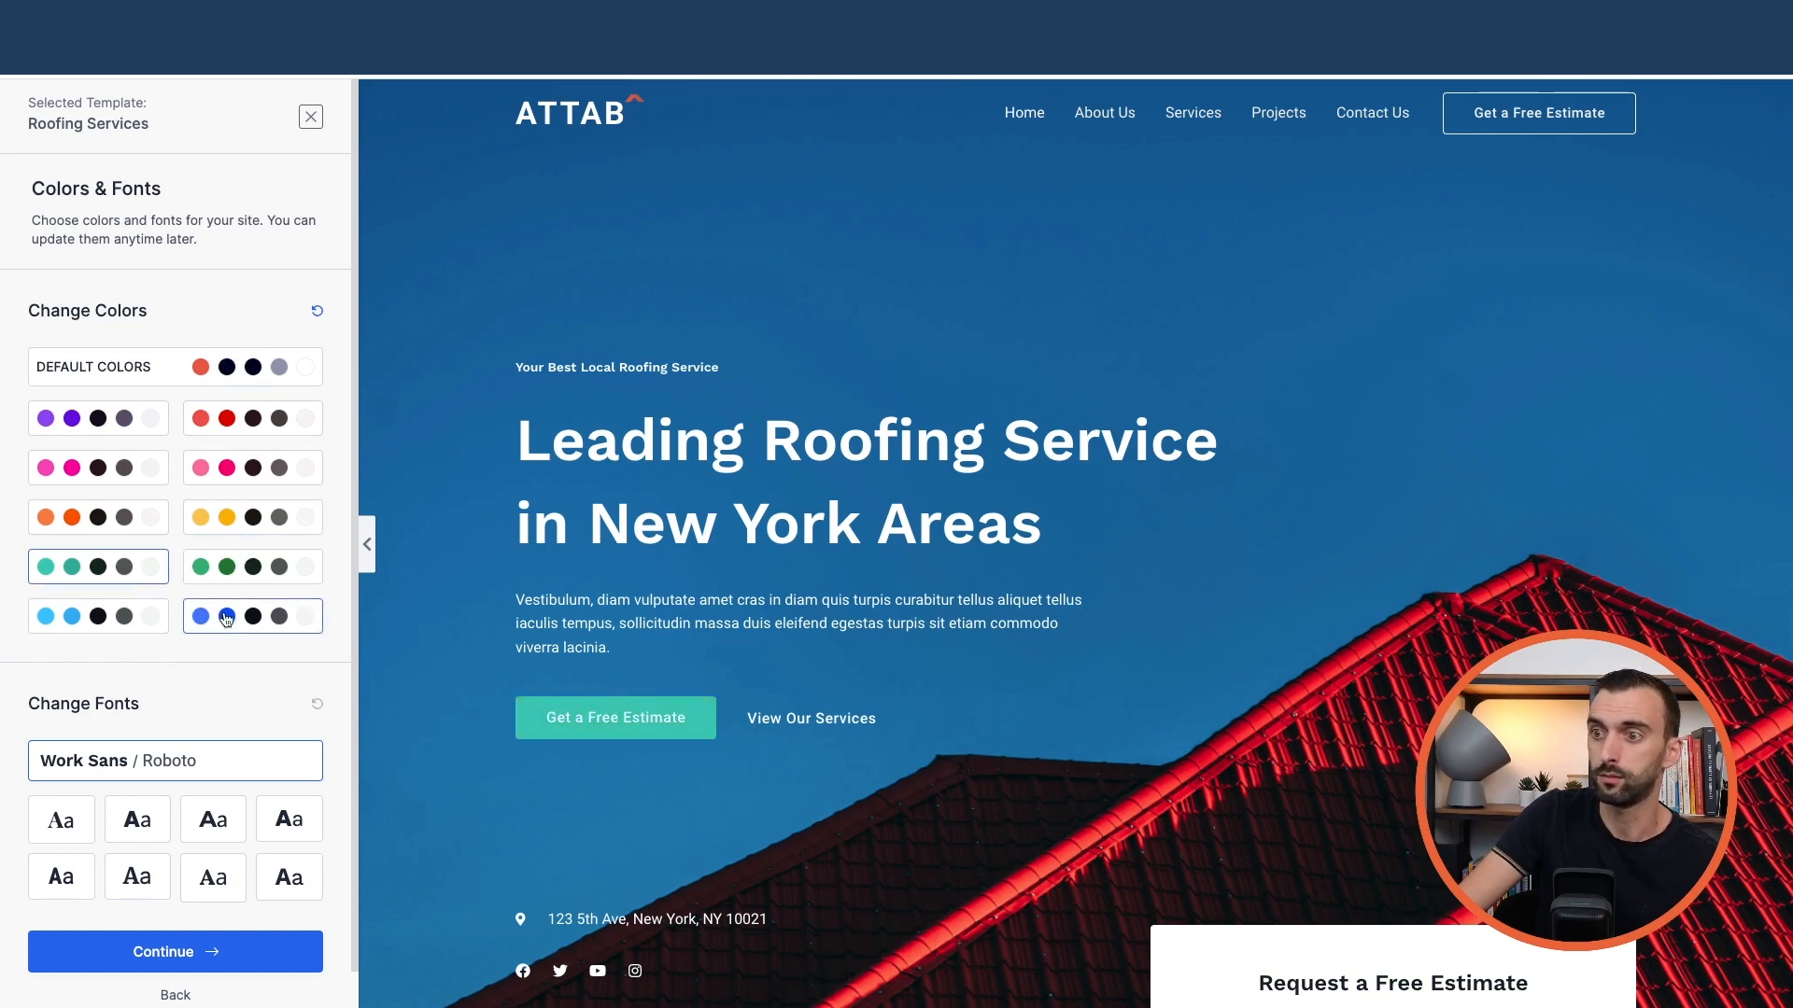
left_click(226, 616)
left_click(243, 477)
left_click(130, 462)
left_click(113, 422)
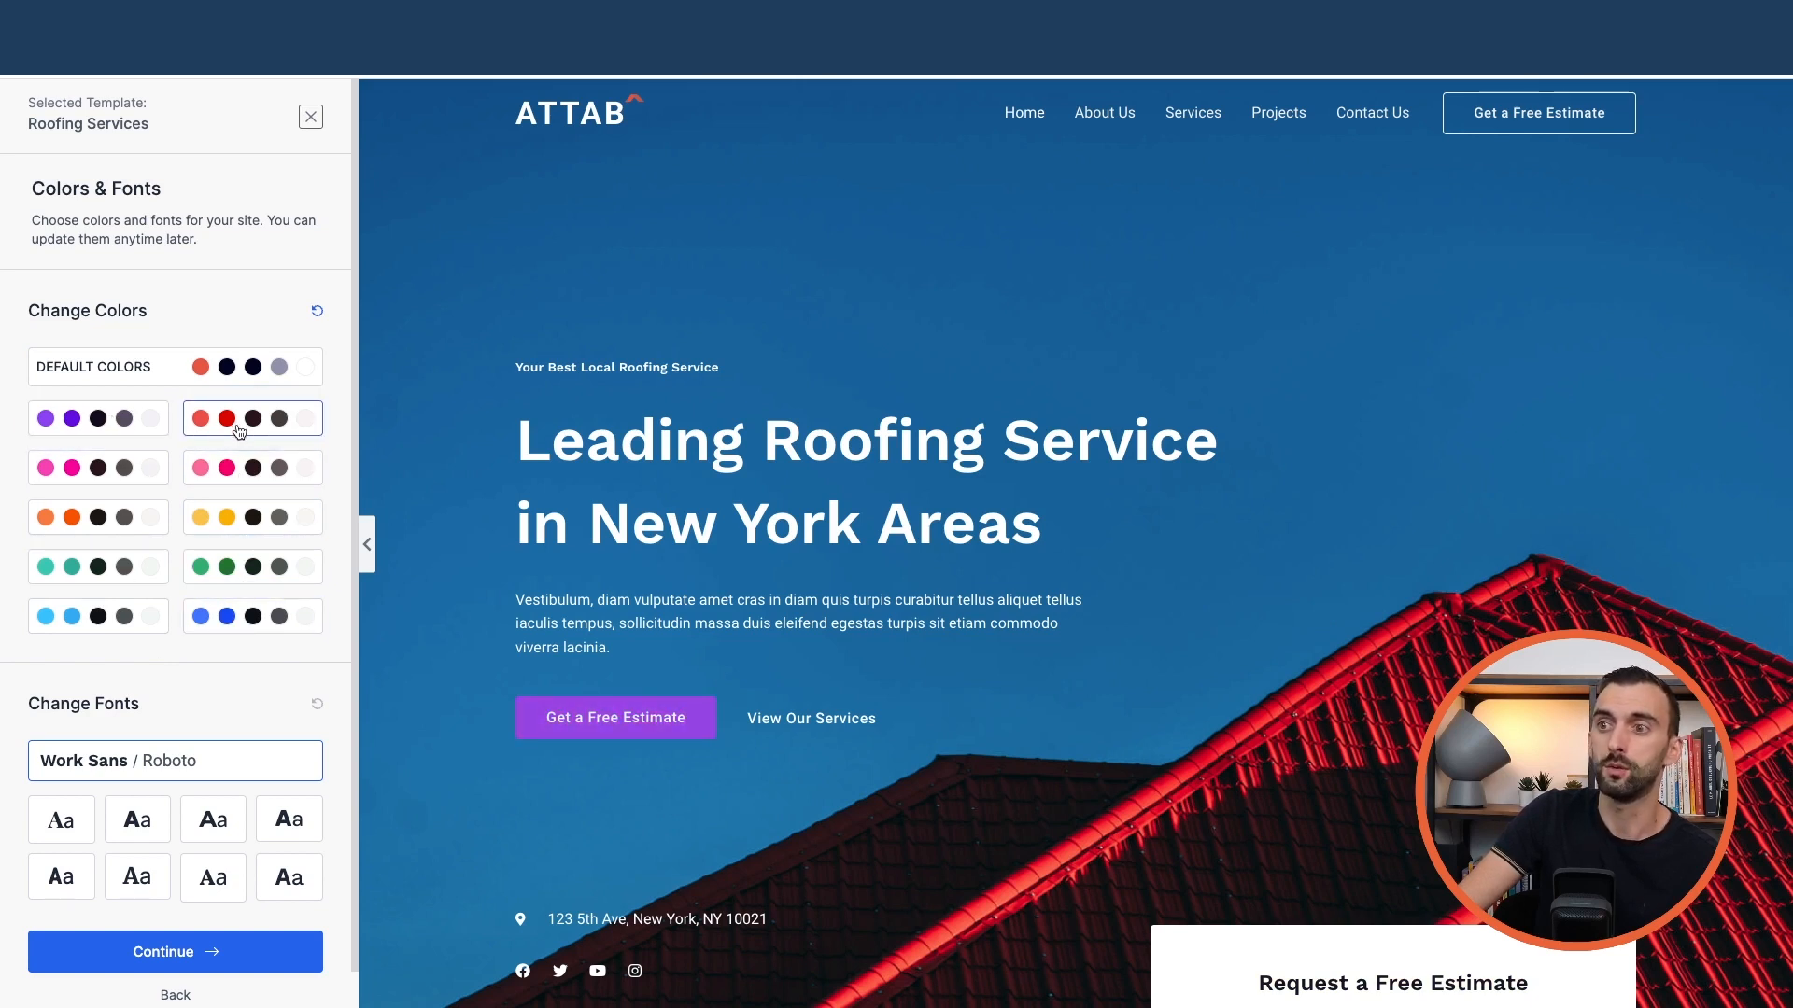
left_click(237, 429)
left_click(200, 368)
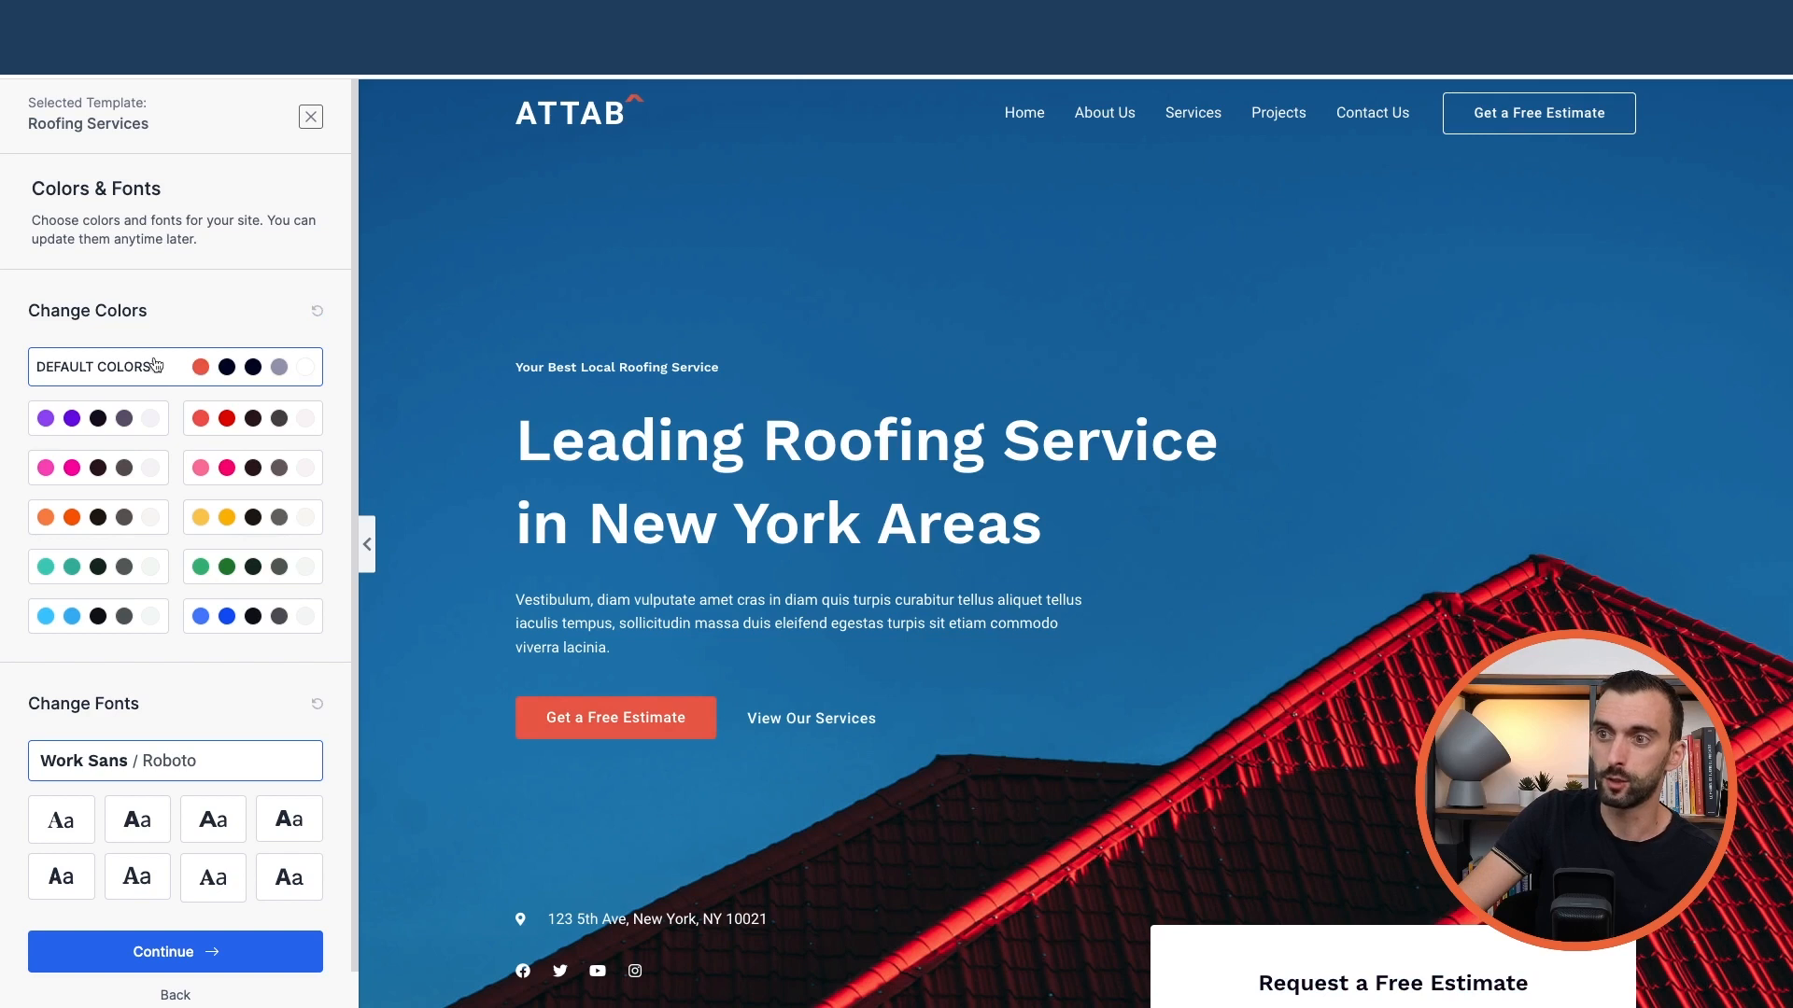
scroll(70, 702, "down", 1)
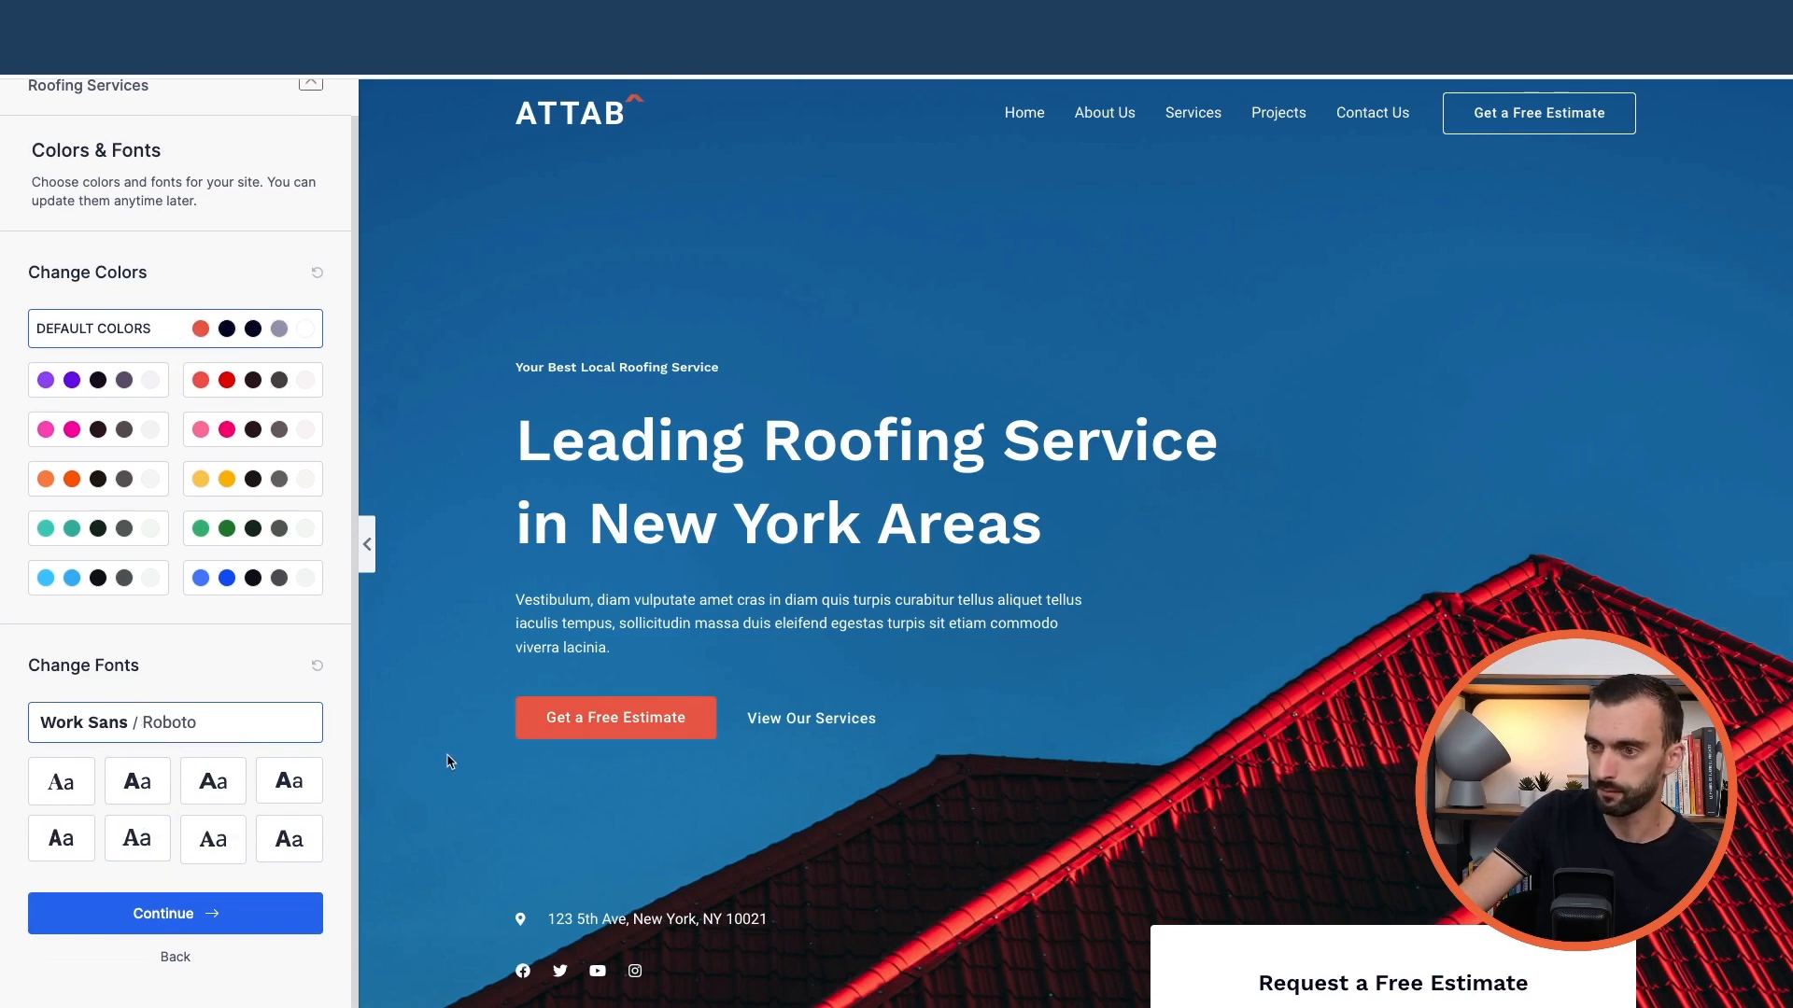
left_click(212, 918)
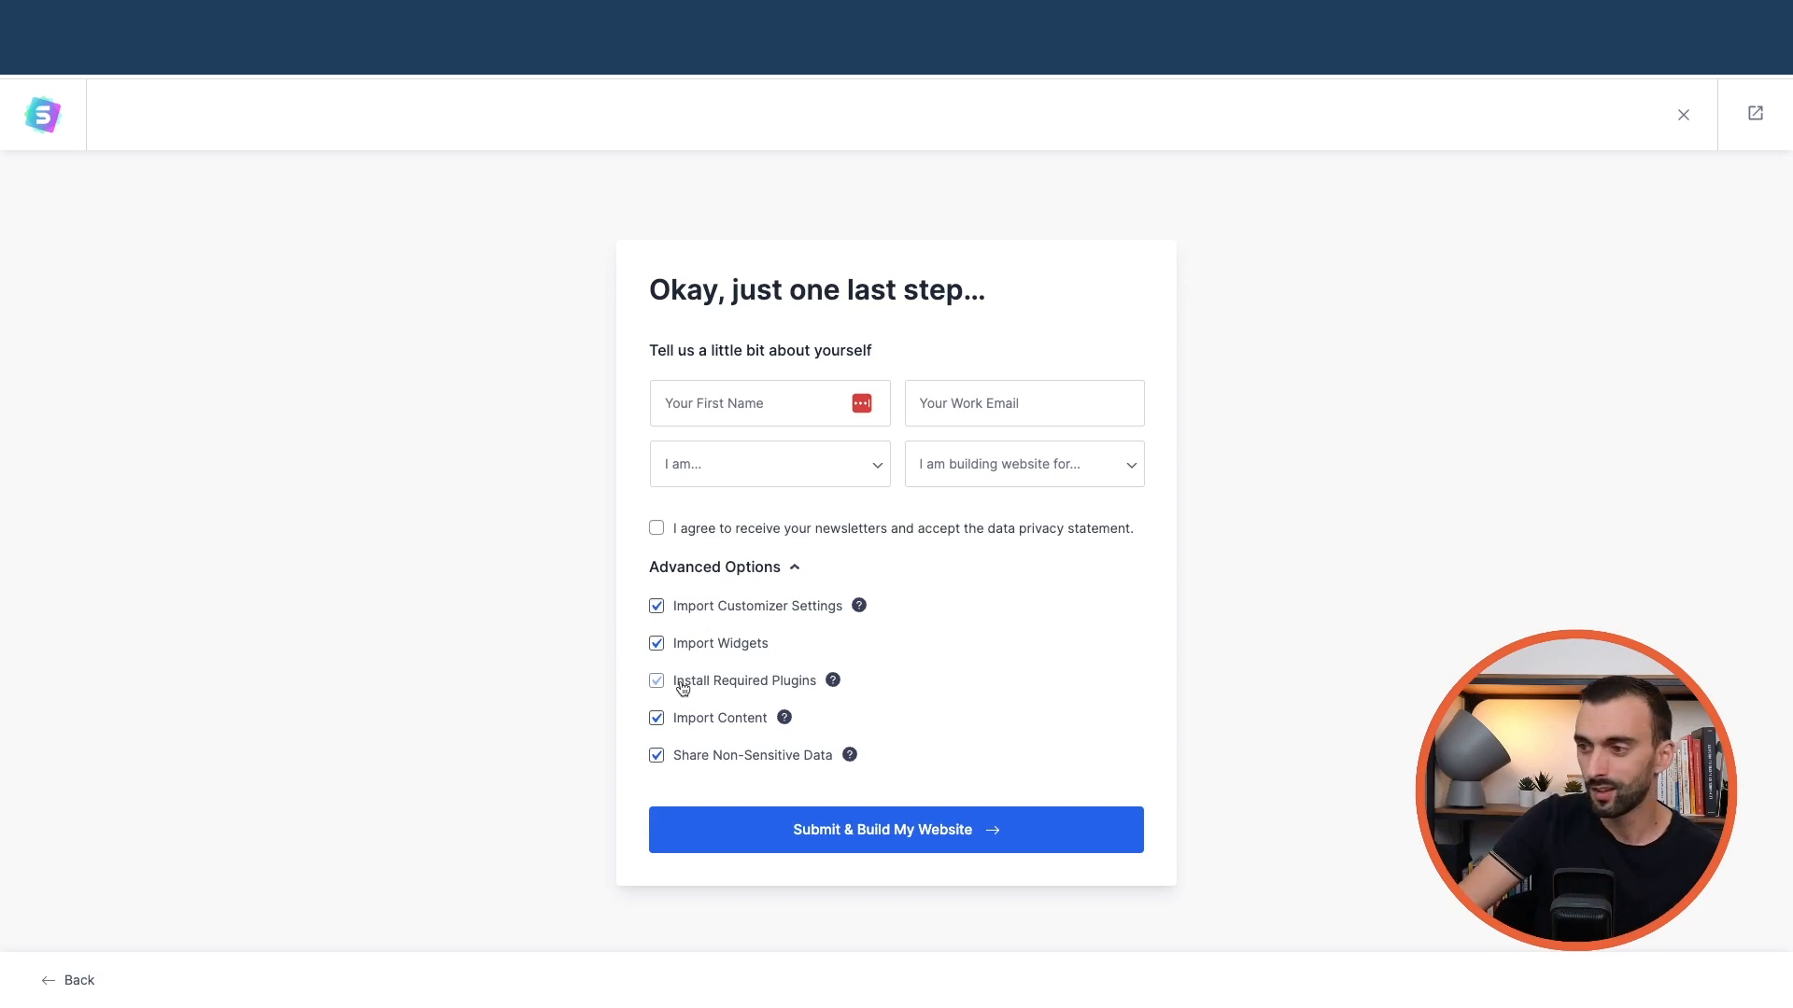
Submit & Build My Website to import the Roofing Services site to 100%
left_click(856, 840)
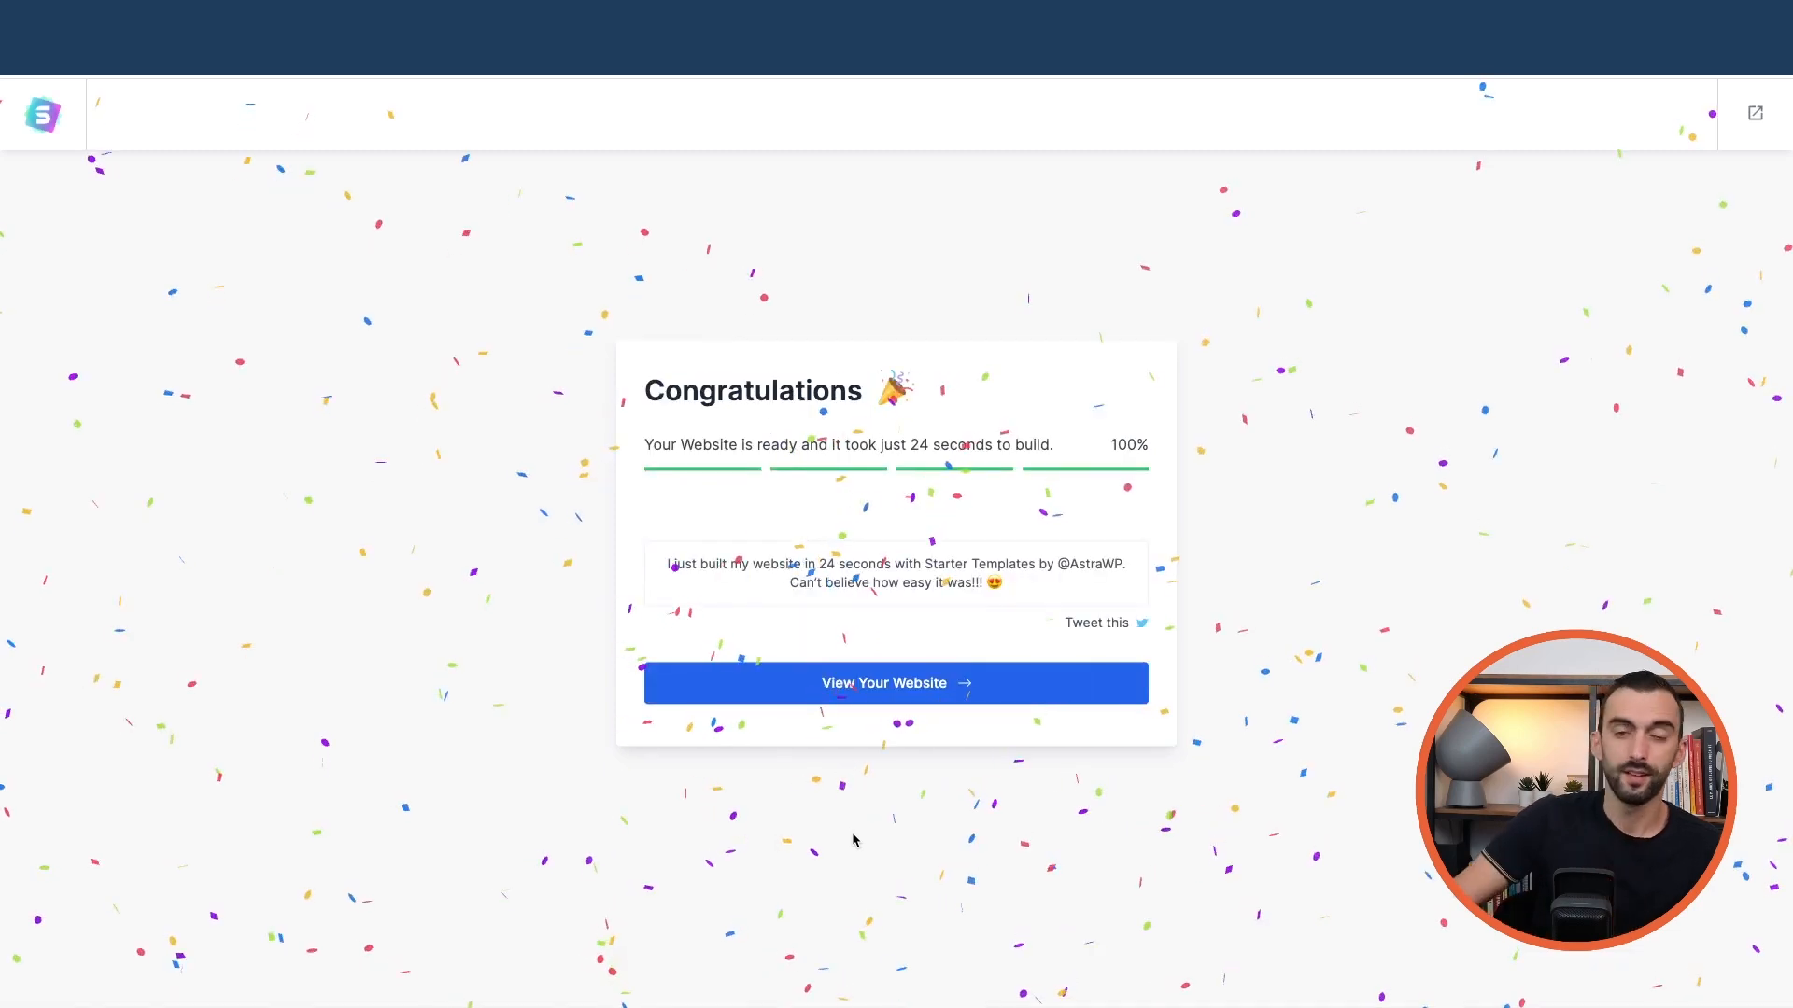
View the finished ATTAB website and scroll through its homepage
left_click(883, 686)
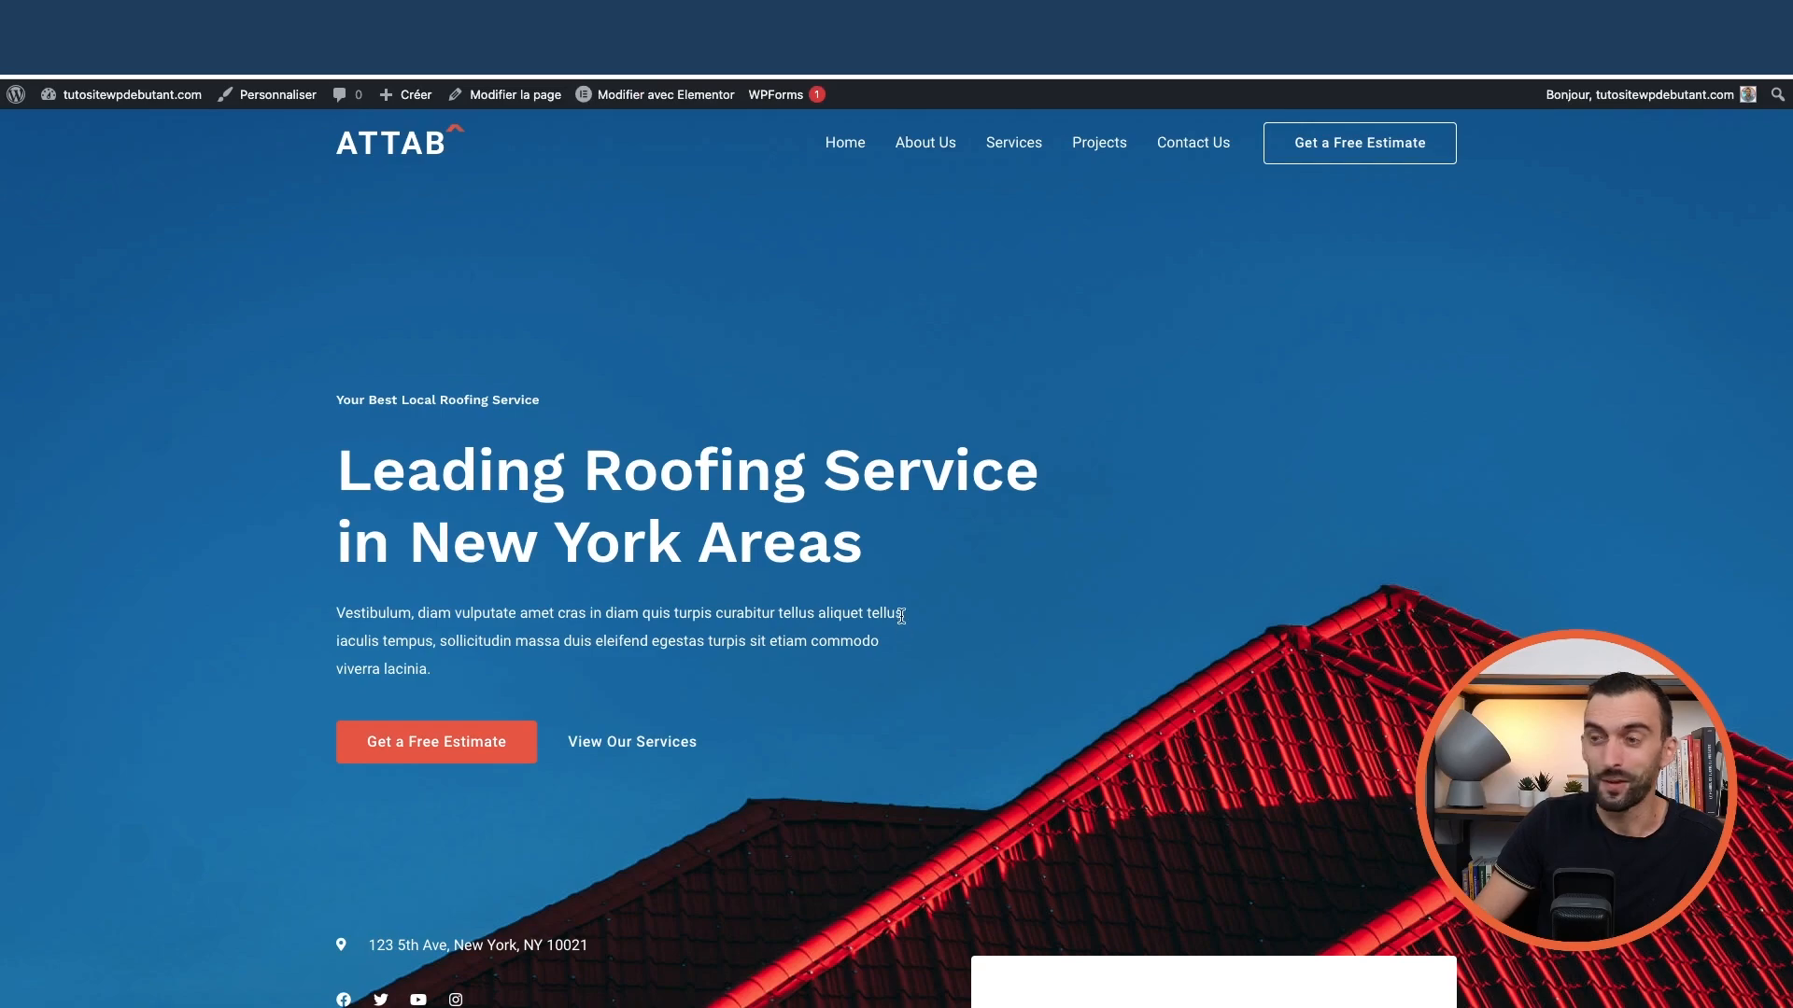
scroll(892, 612, "down", 20)
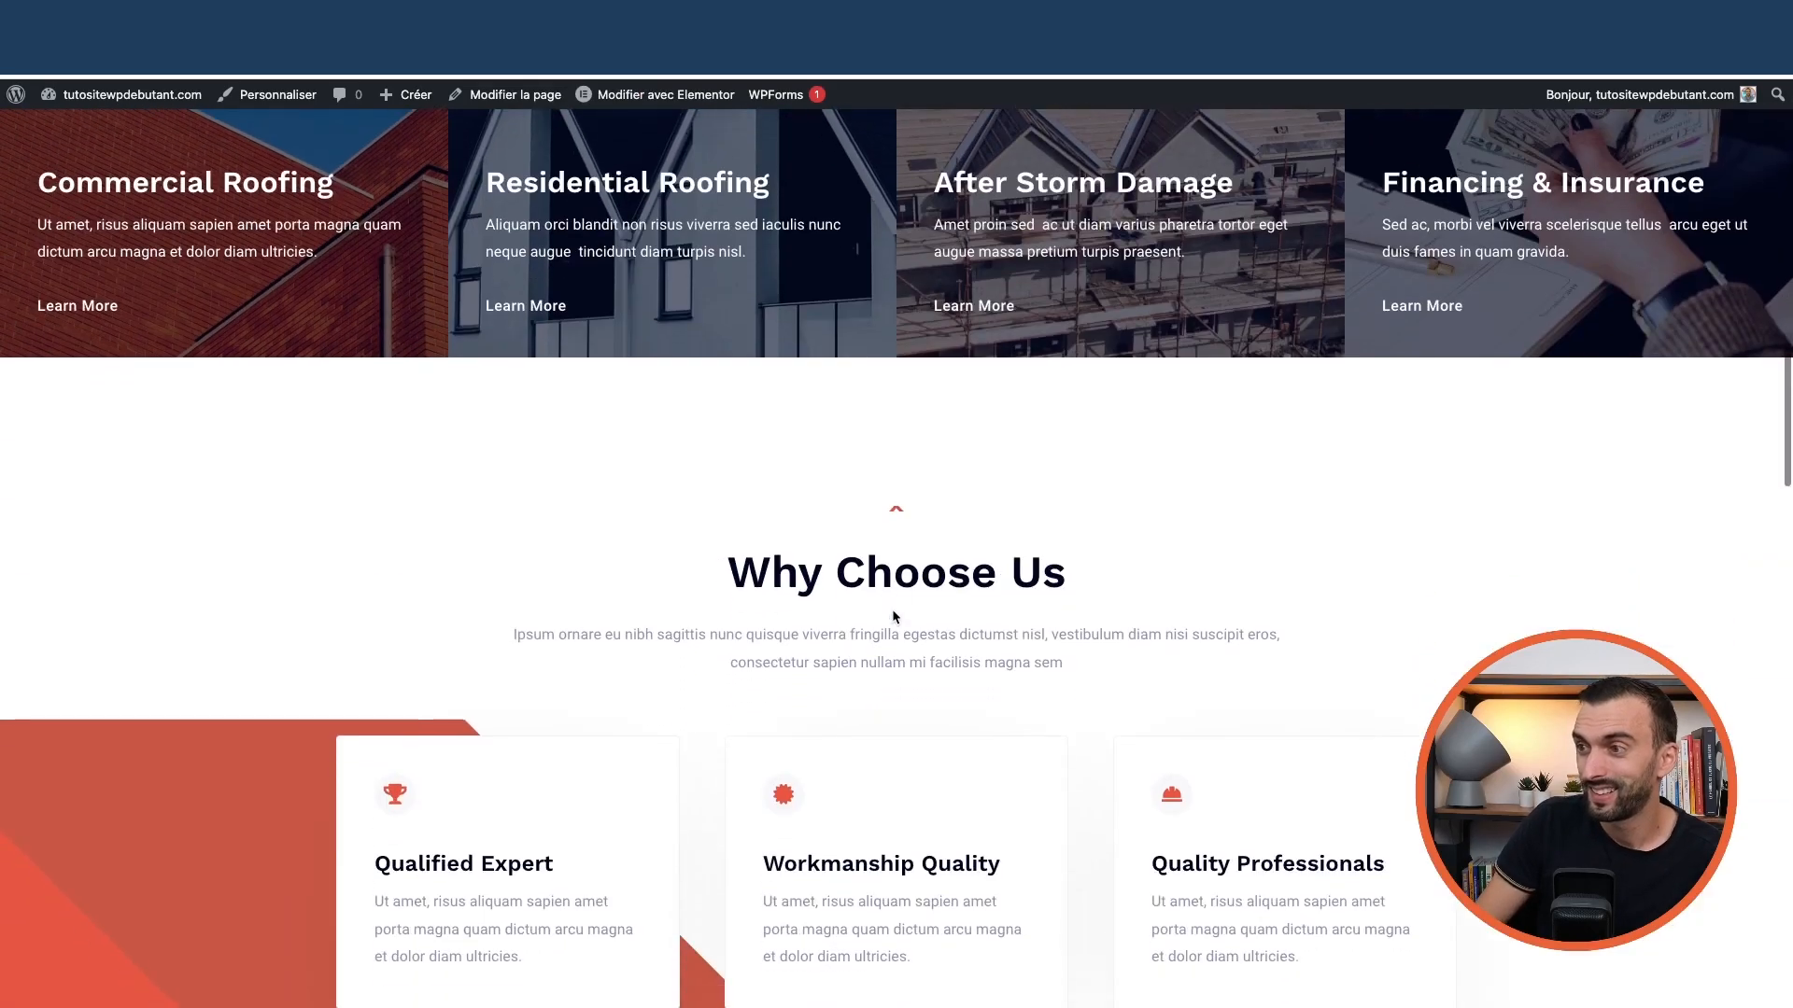
scroll(893, 618, "down", 20)
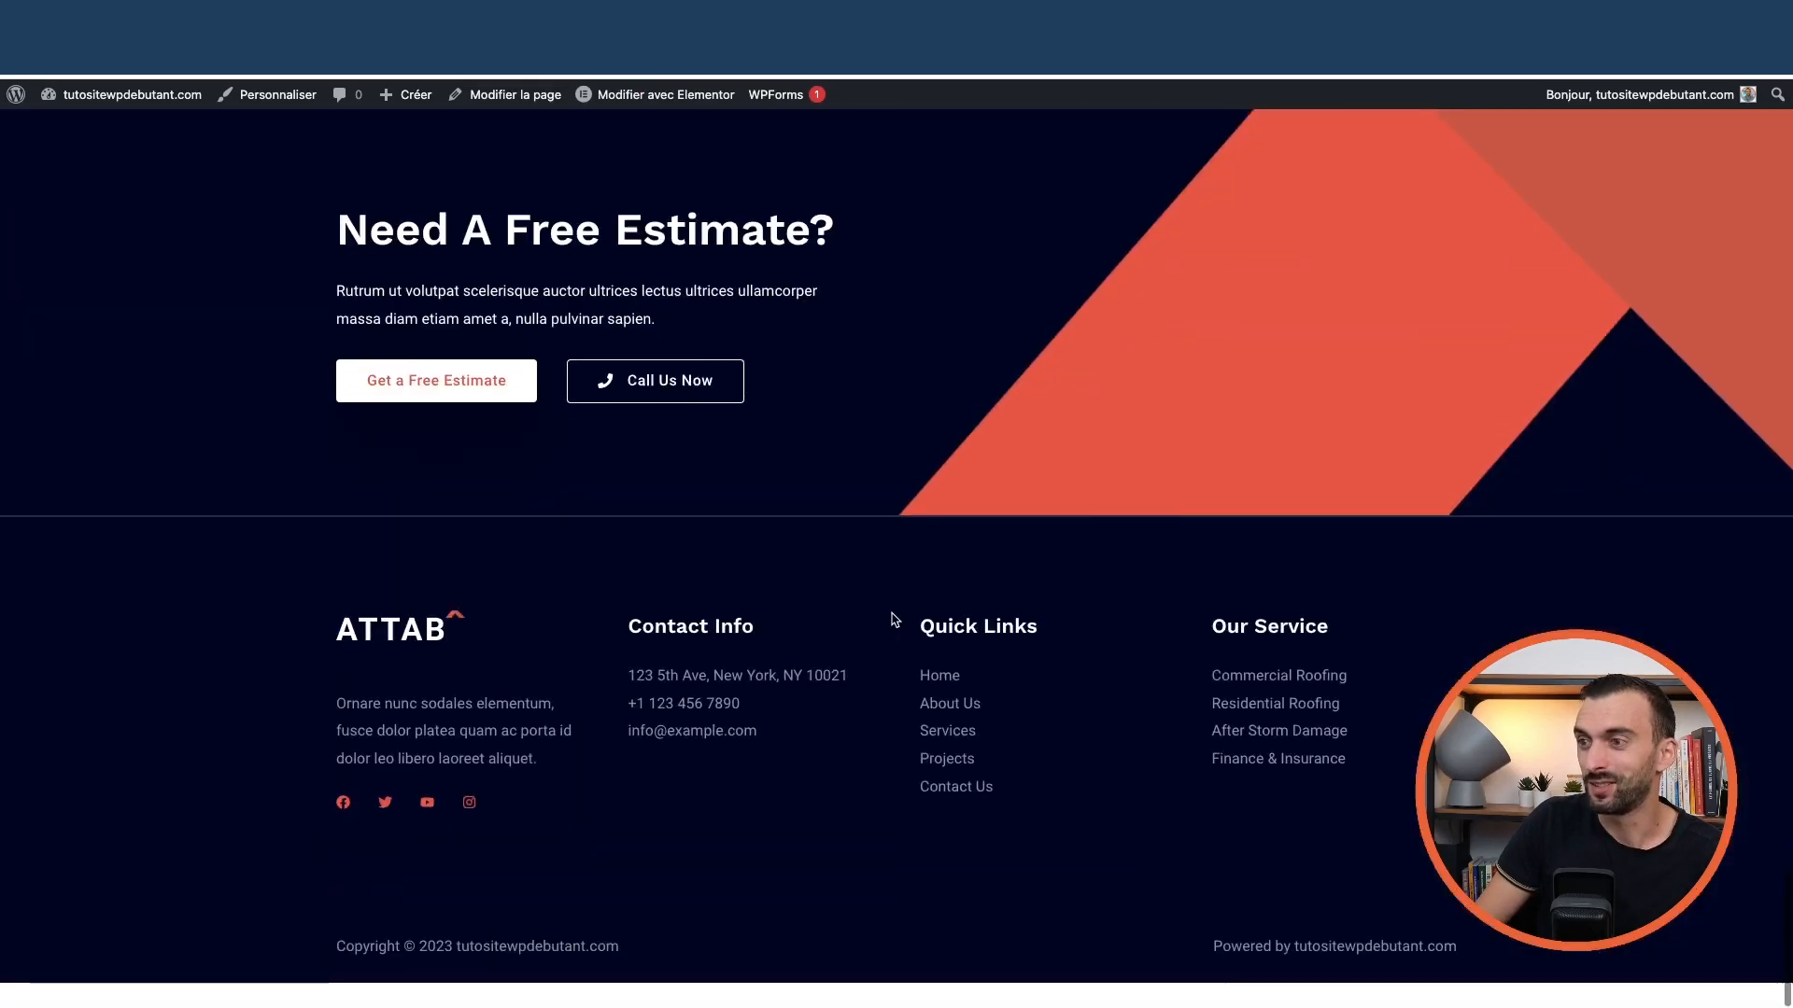
scroll(893, 618, "up", 20)
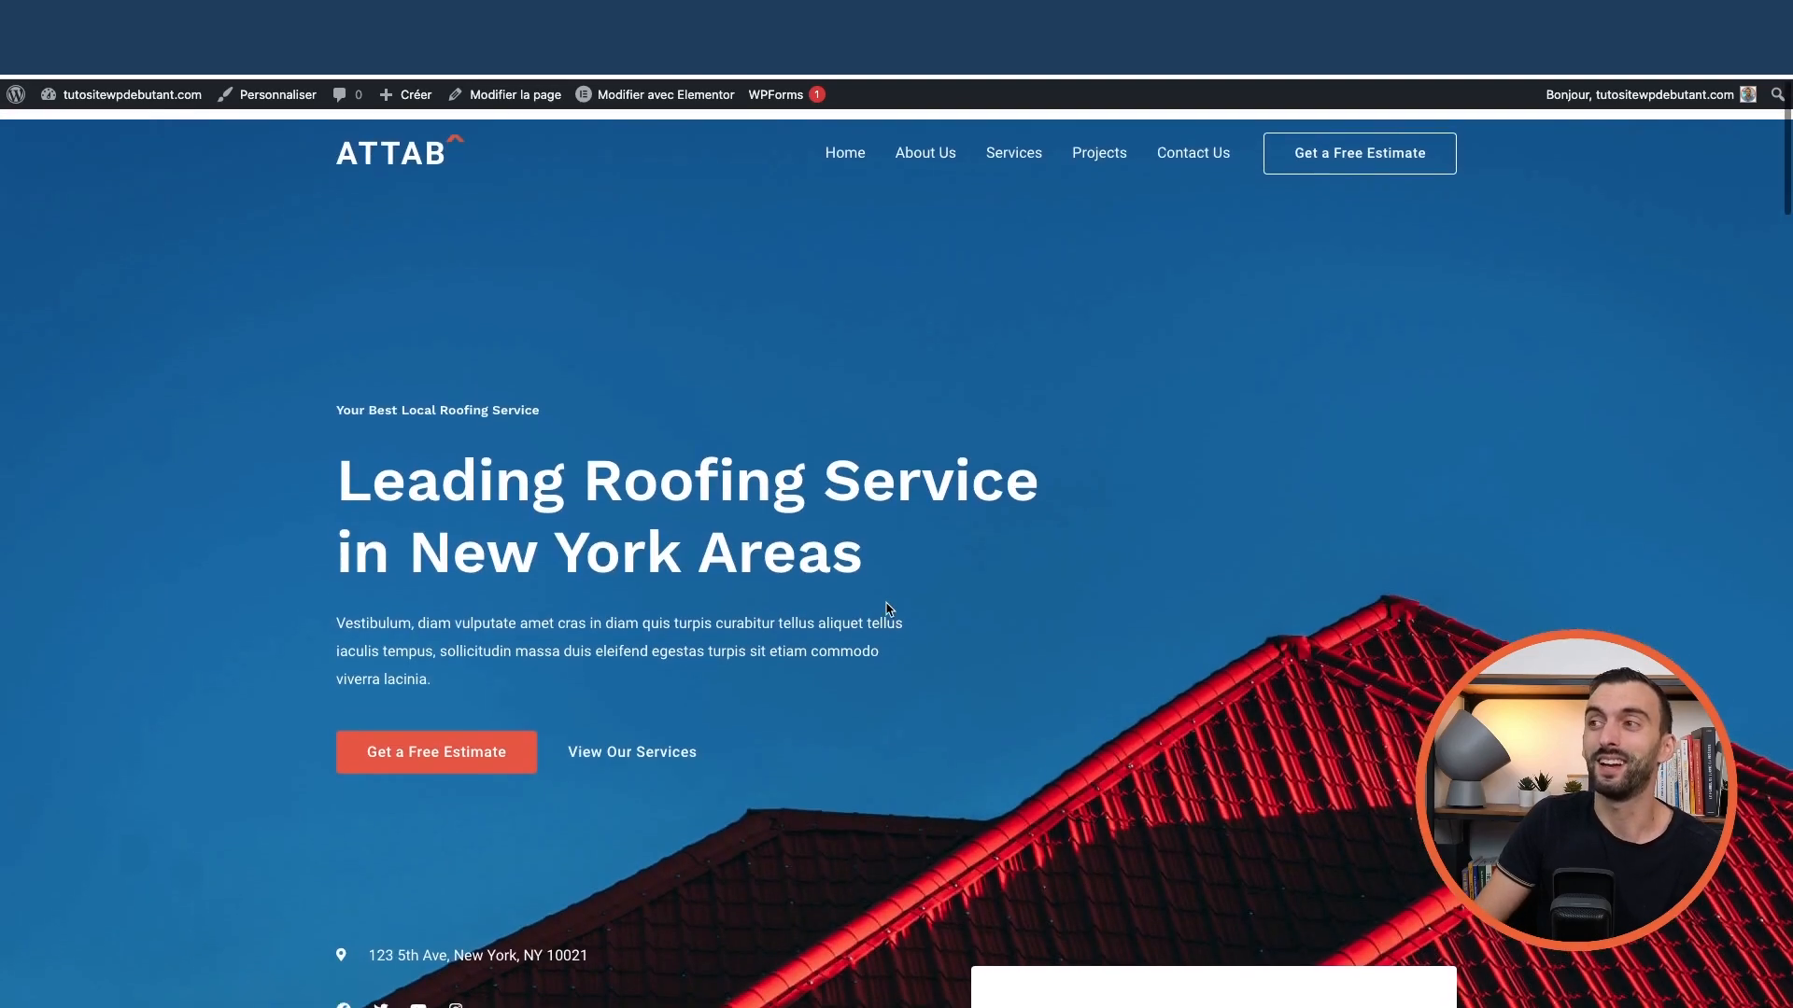
Visit the About Us, Services, Projects and Contact Us pages
left_click(939, 154)
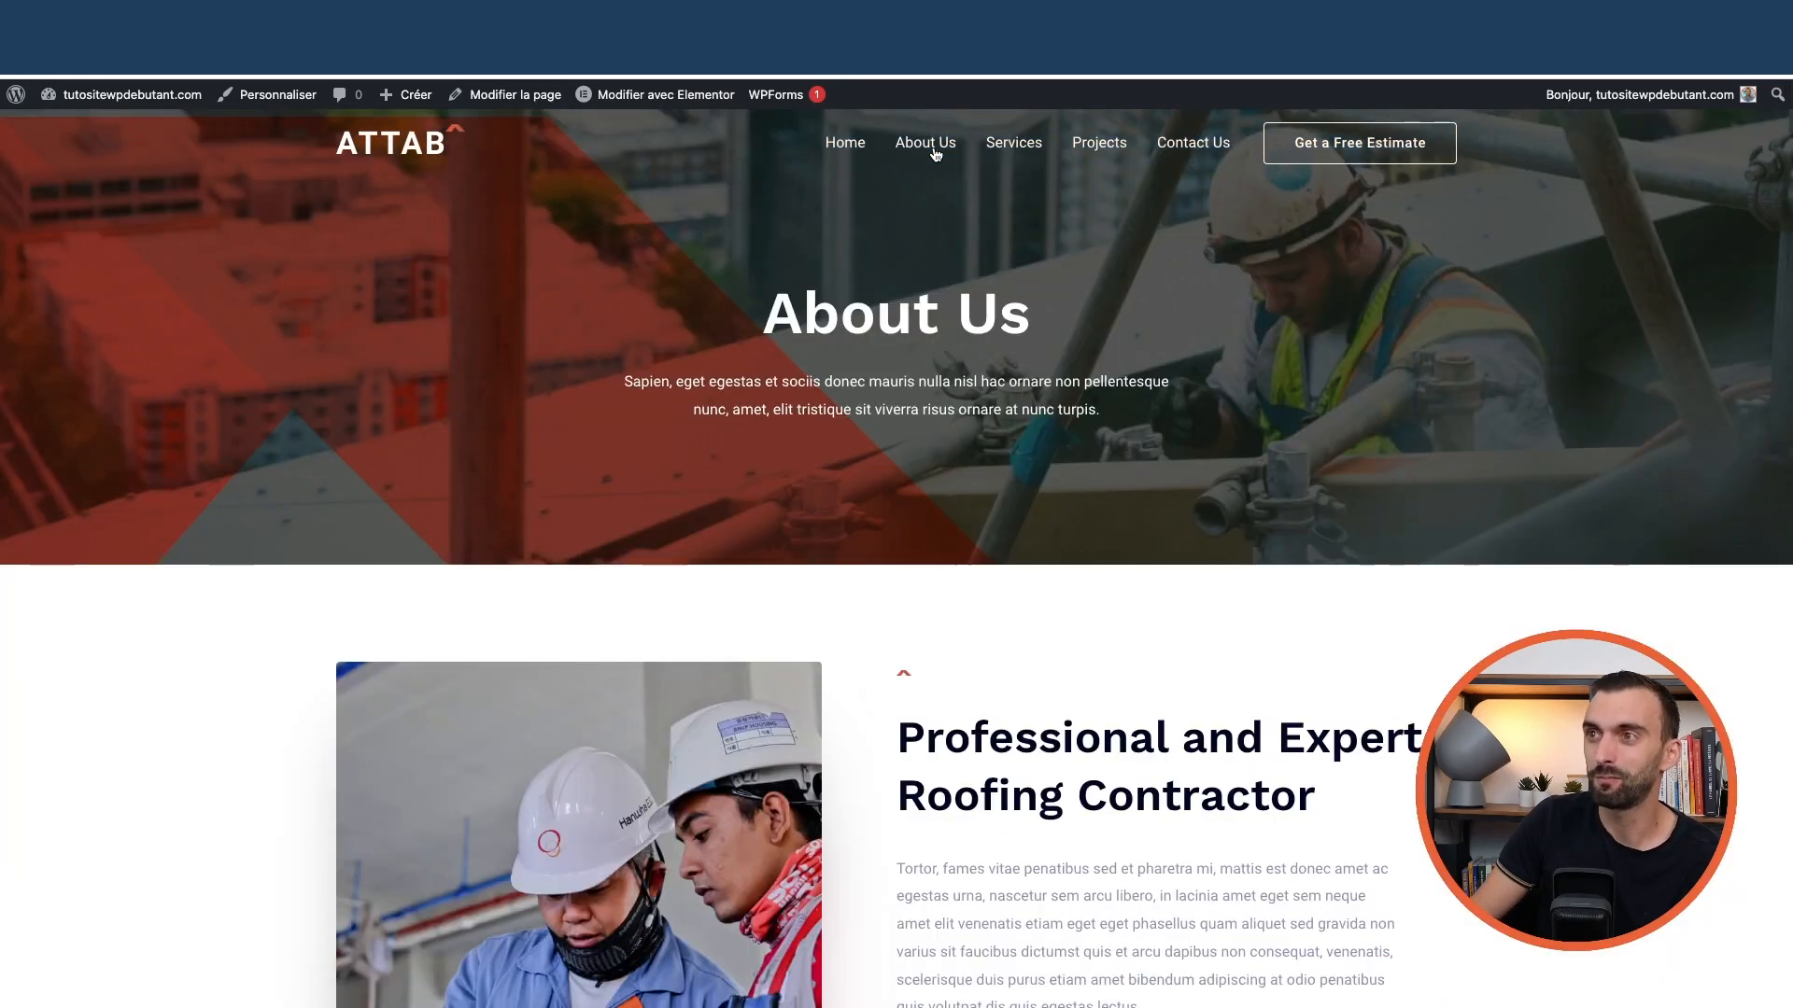
left_click(1014, 144)
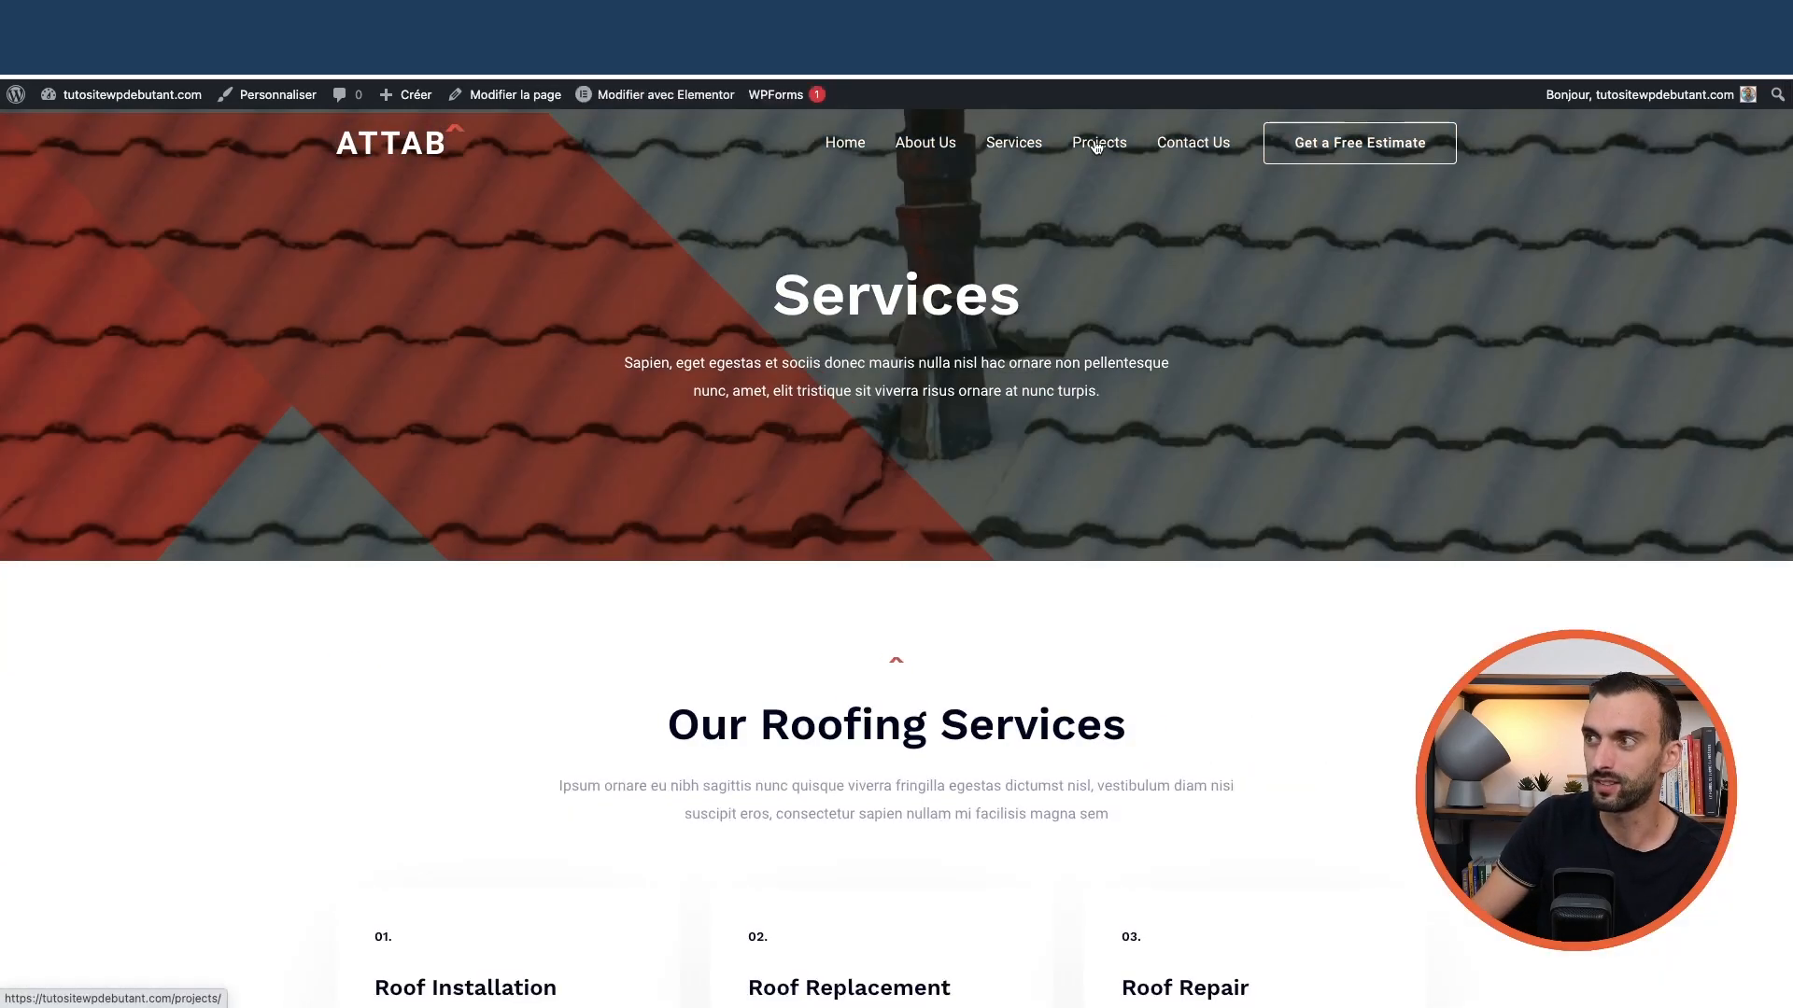
left_click(1097, 153)
left_click(1206, 147)
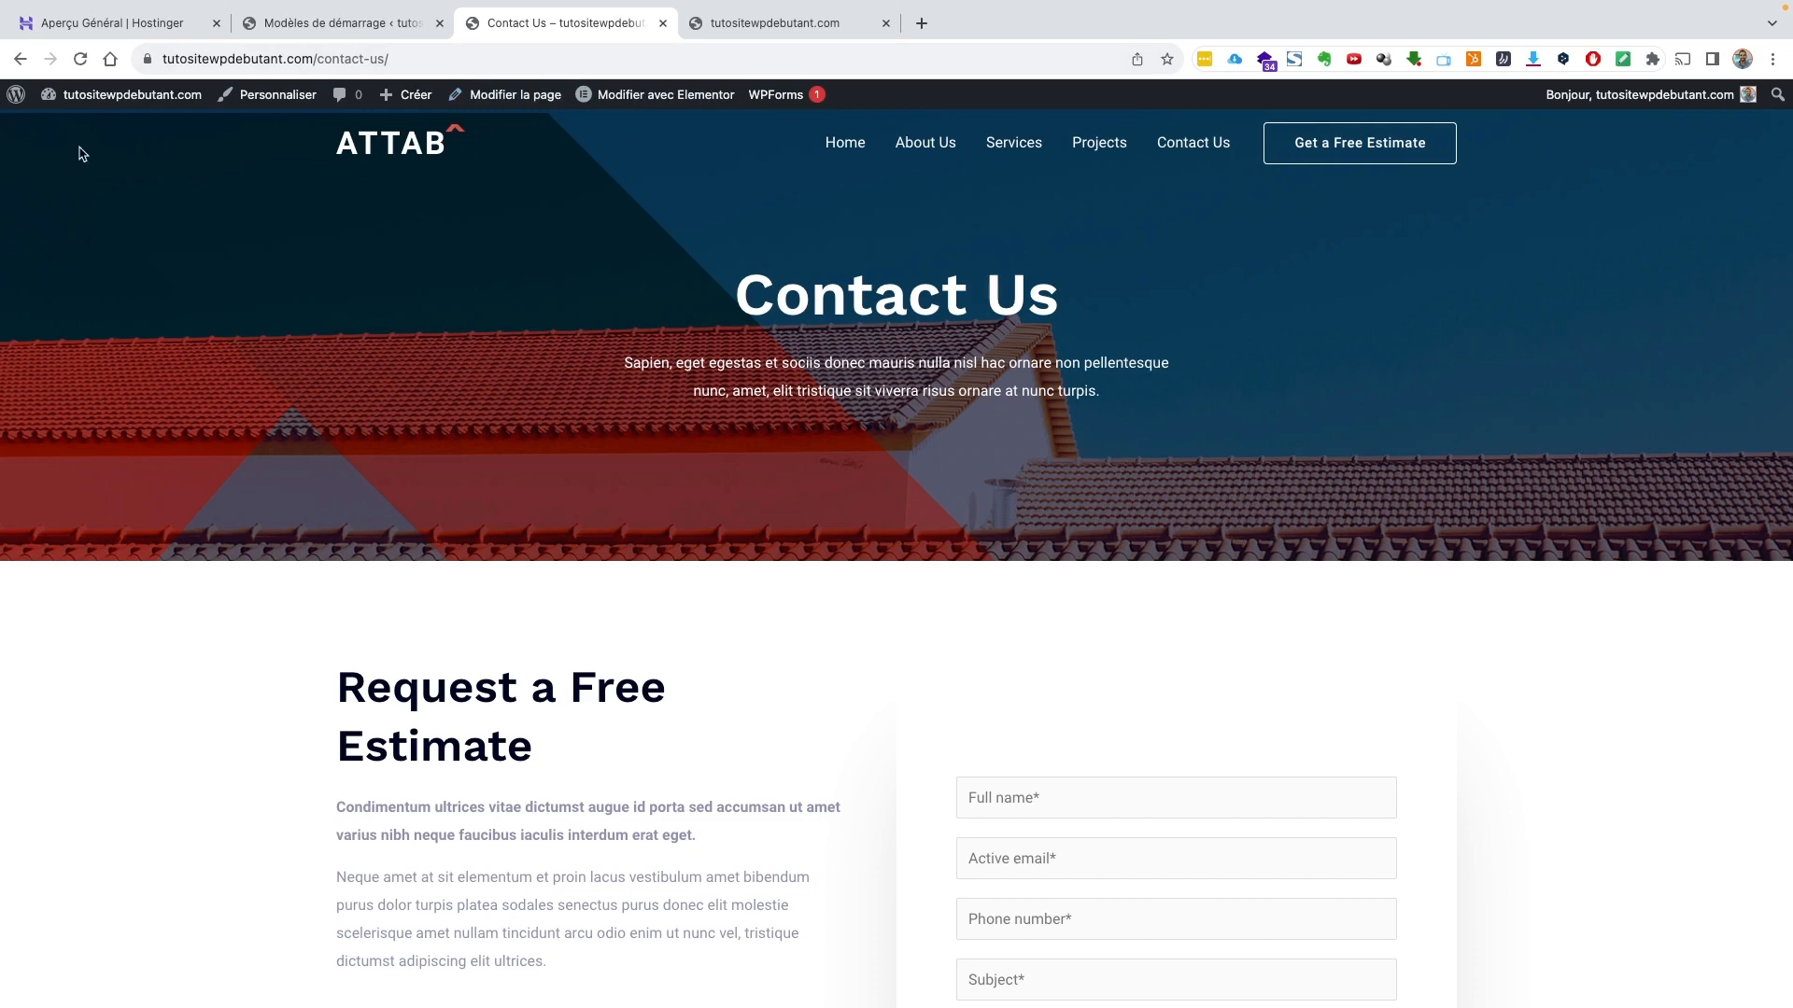
mouse_move(136, 99)
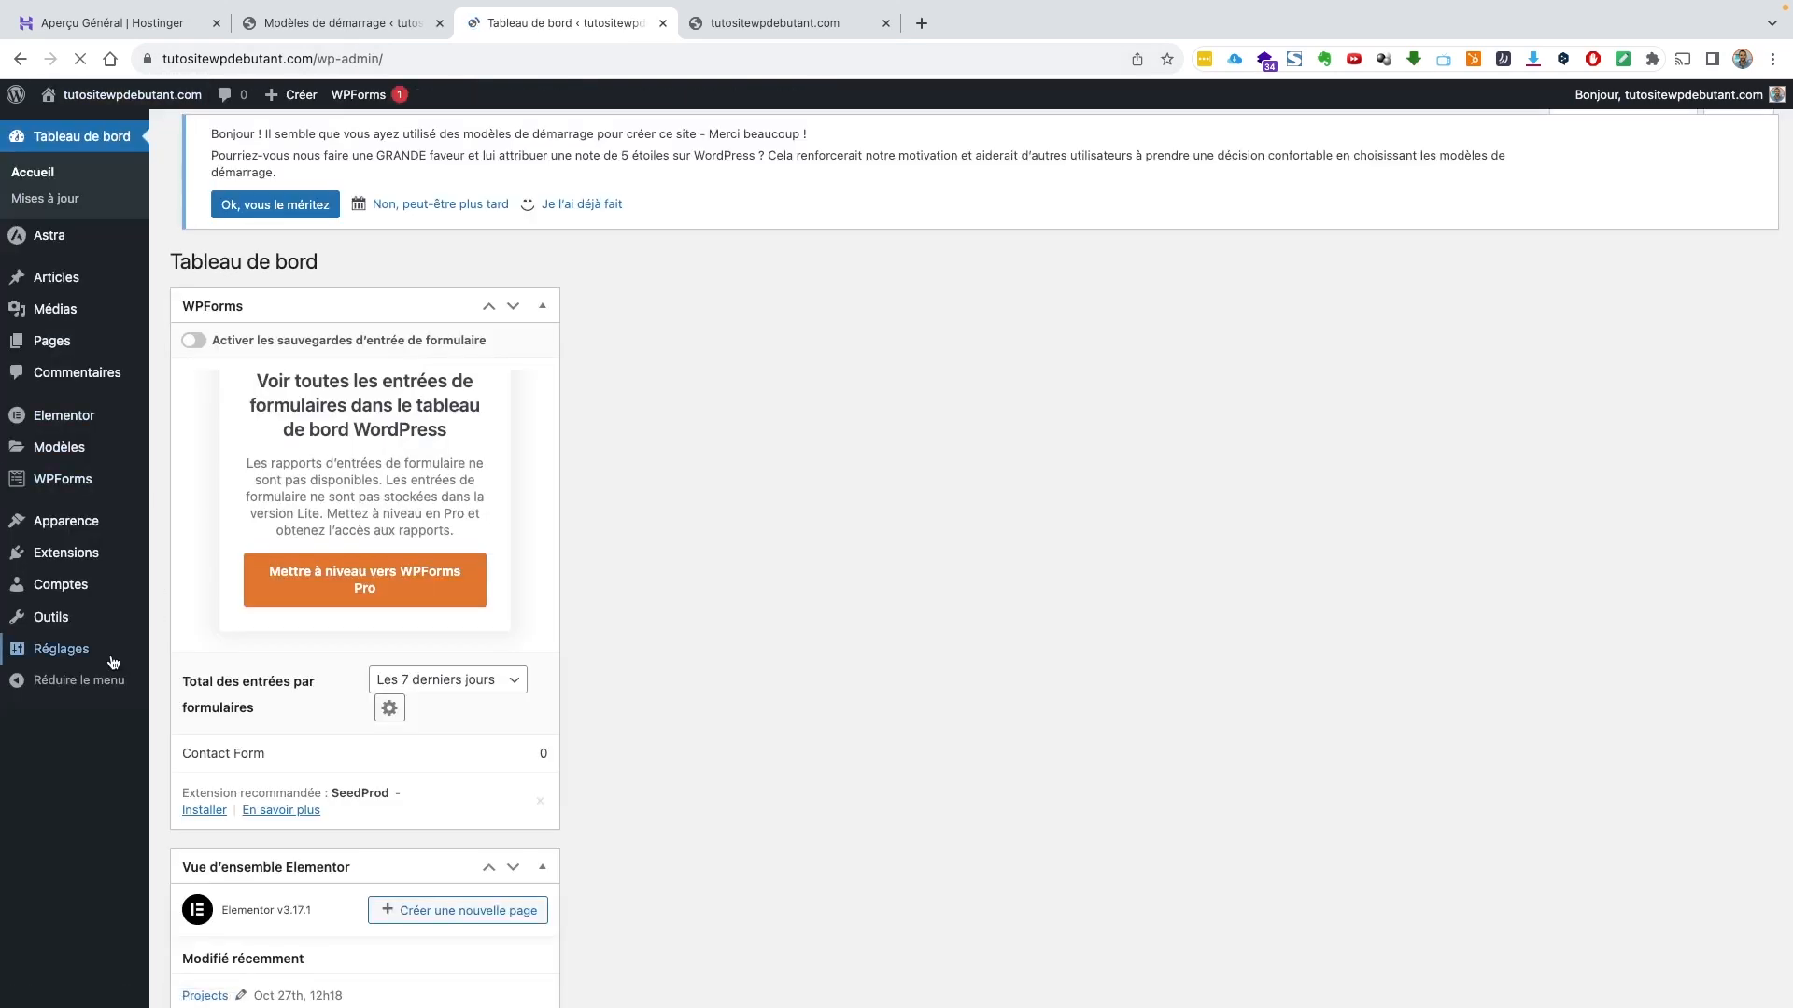
Check Réglages > Permaliens, then open the live ATTAB home page via Aller sur le site
left_click(61, 650)
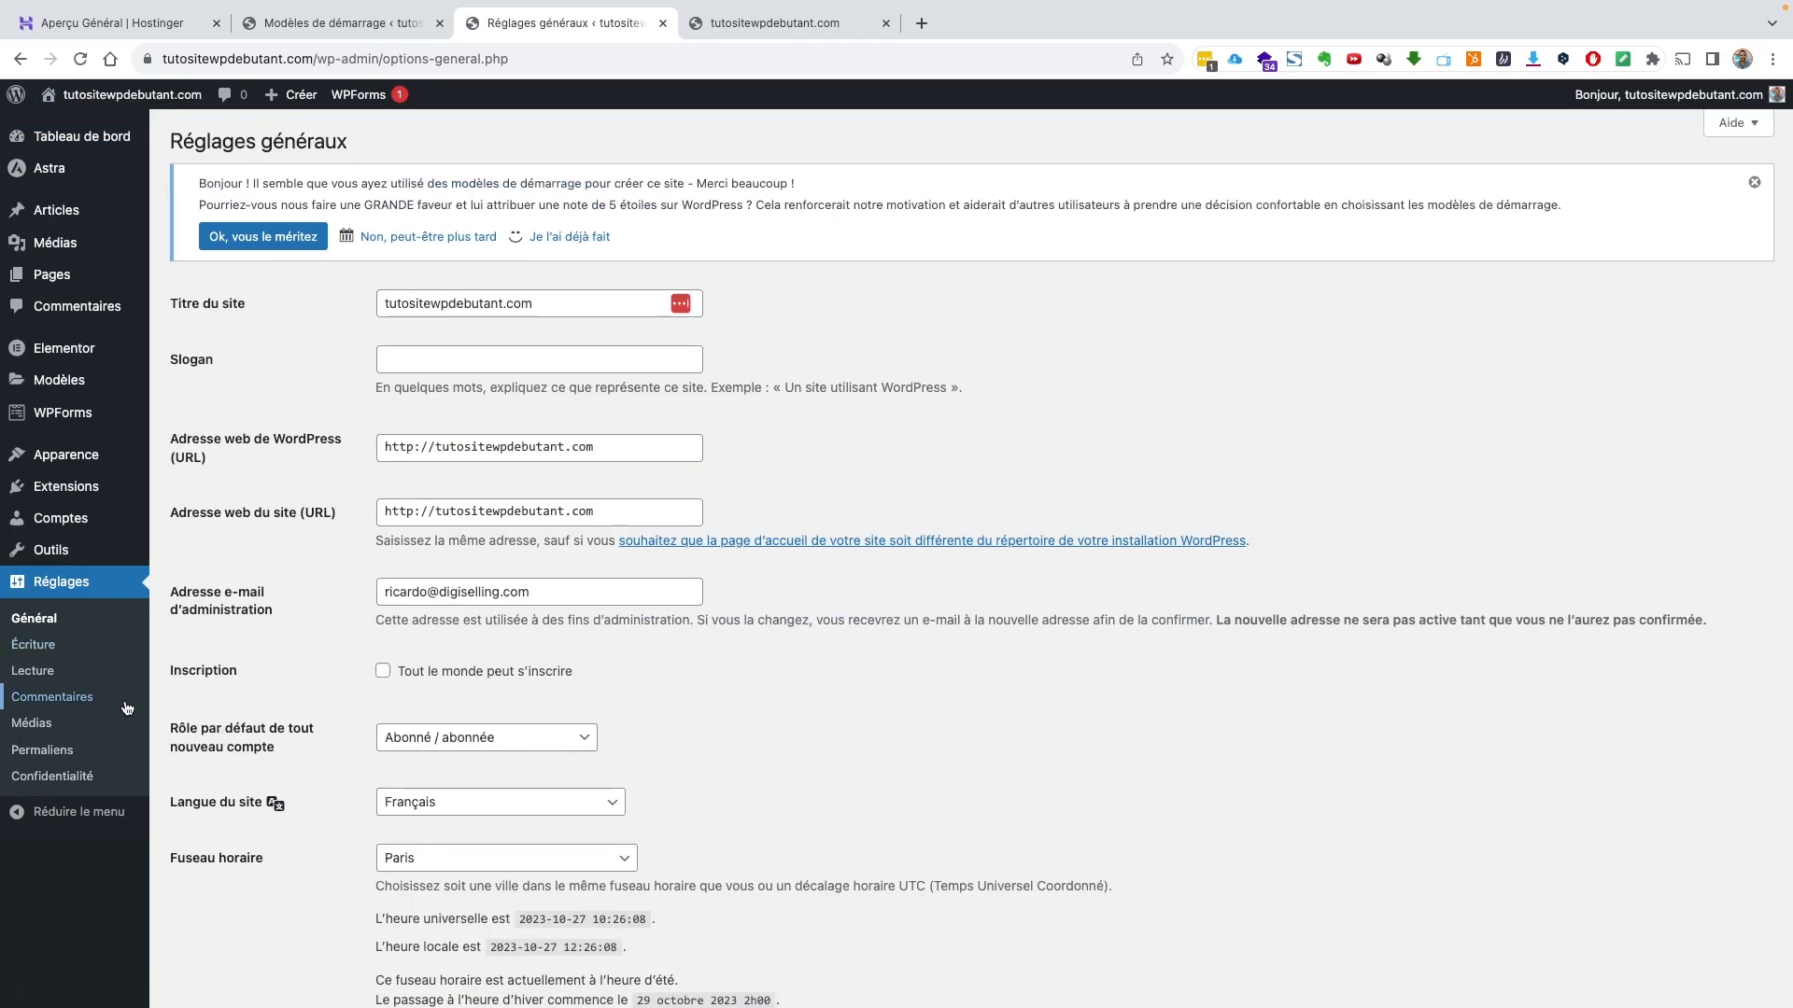
left_click(52, 751)
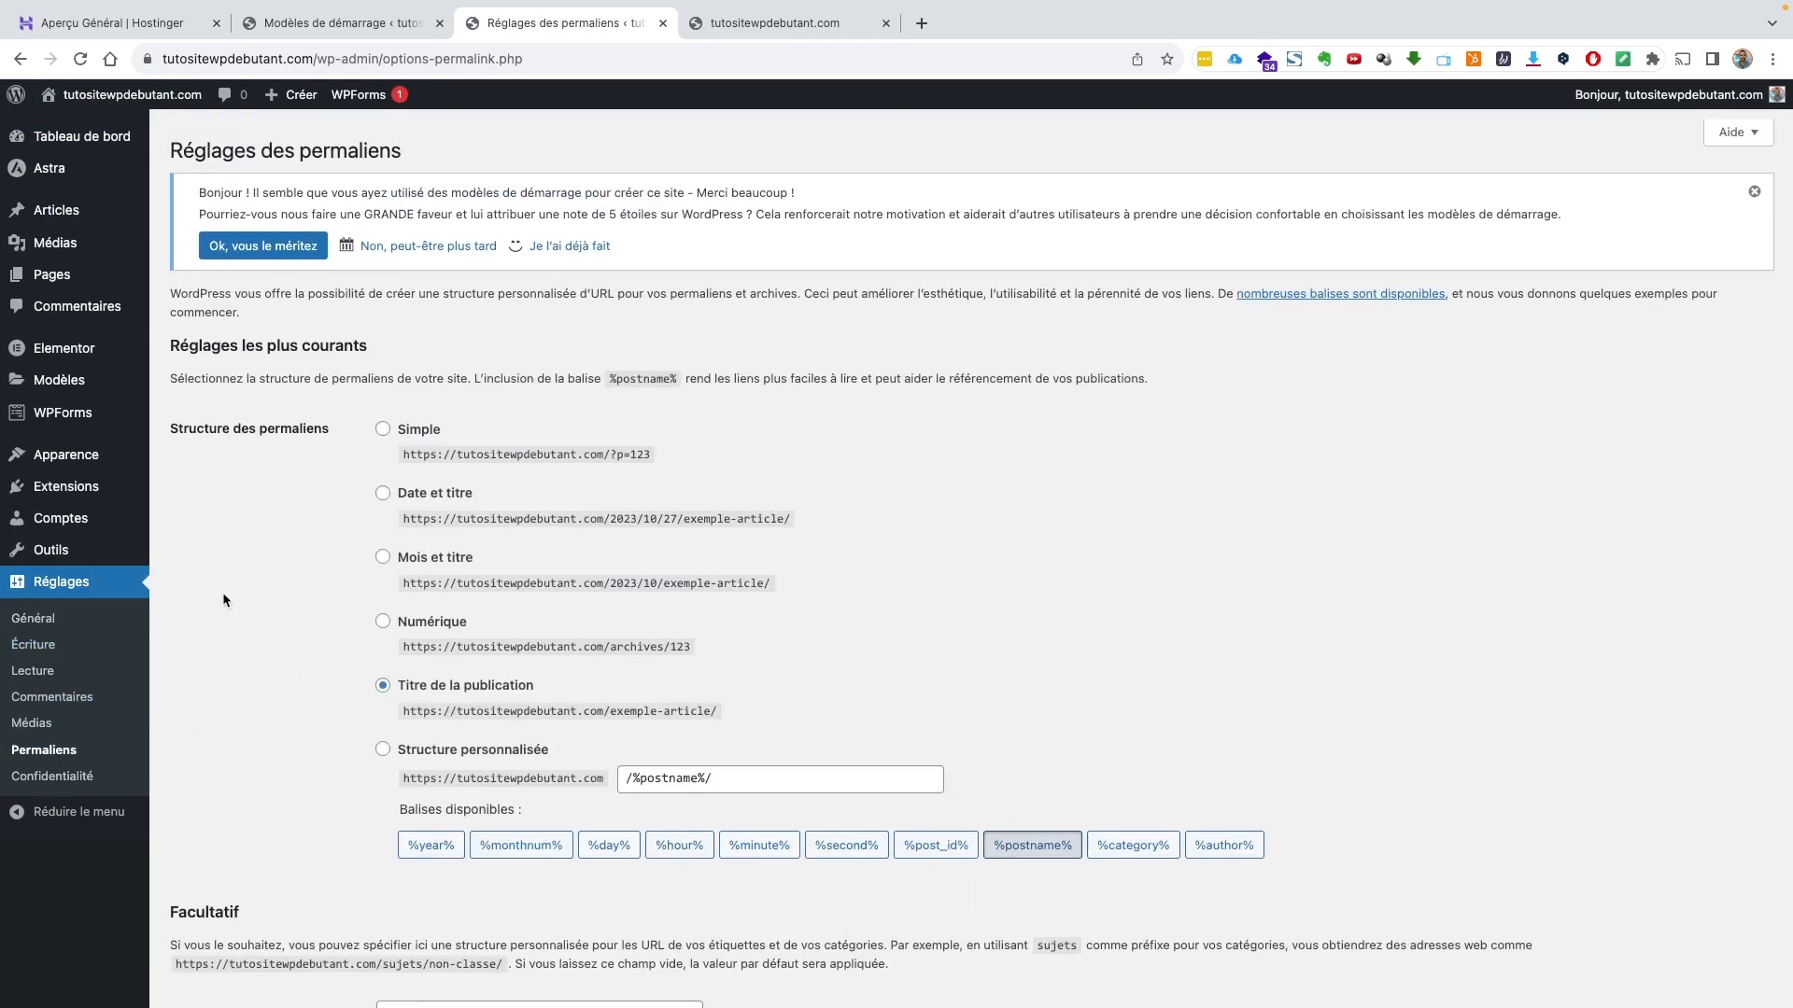
left_click(183, 147)
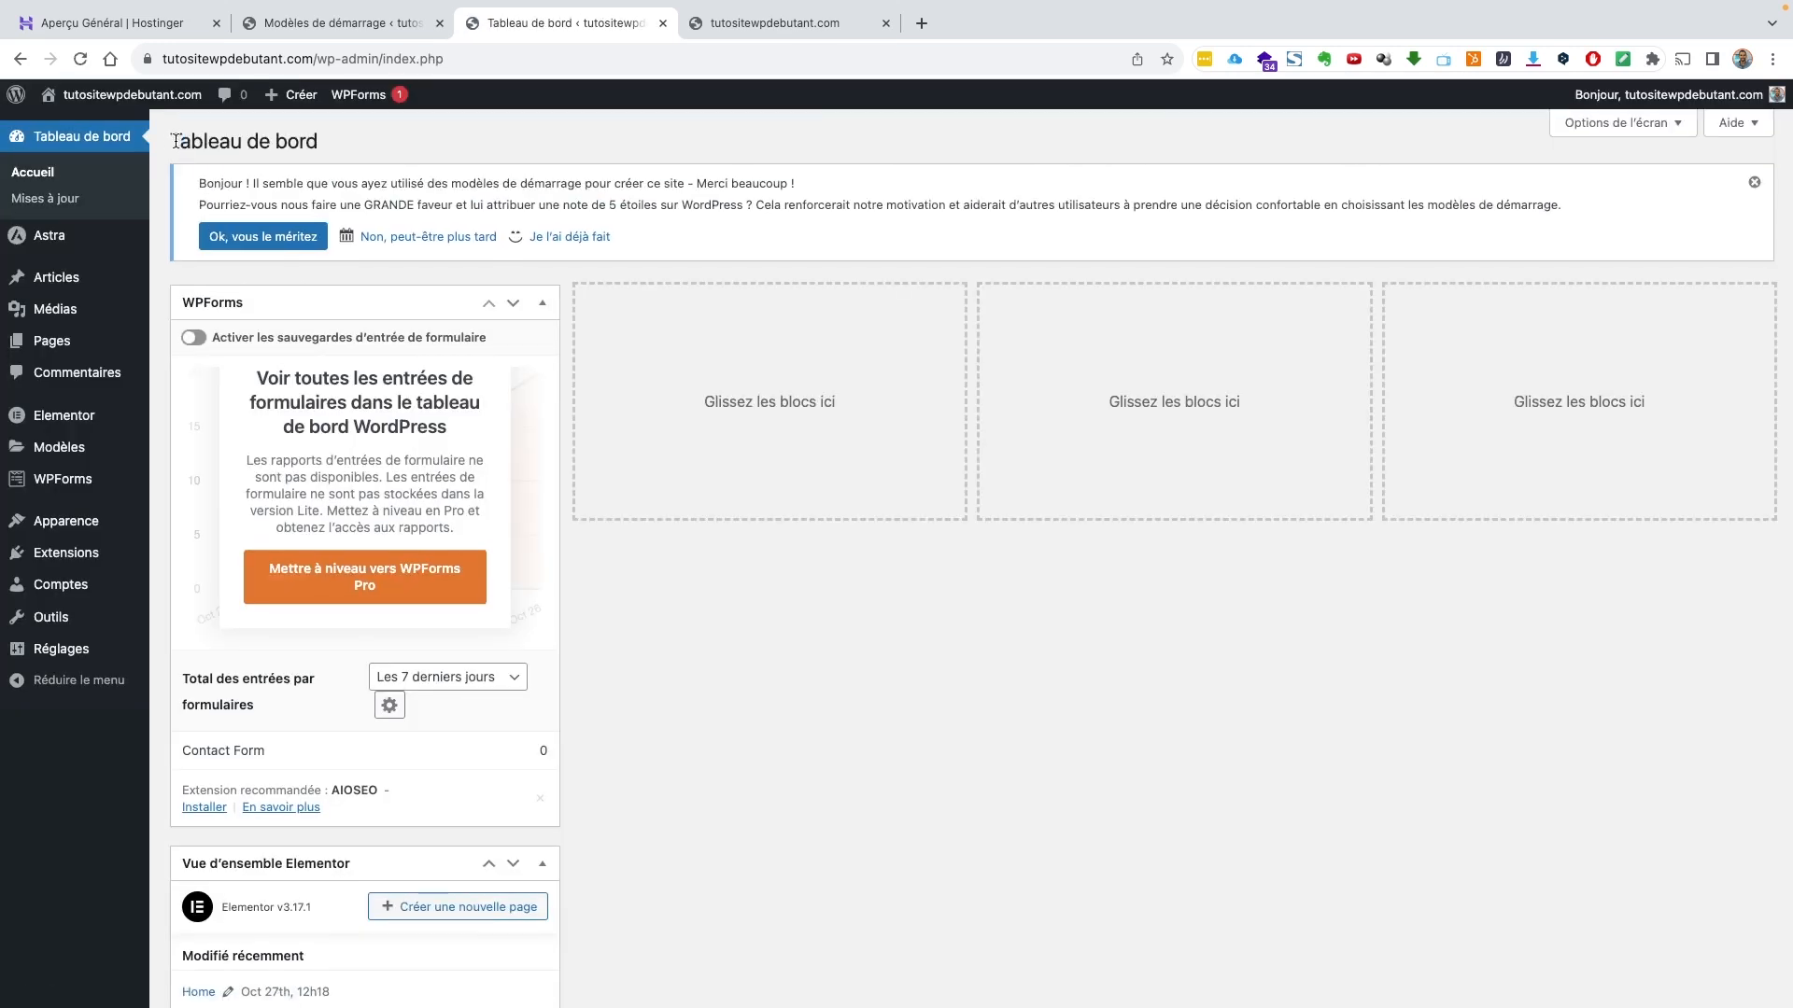
mouse_move(117, 94)
left_click(109, 128)
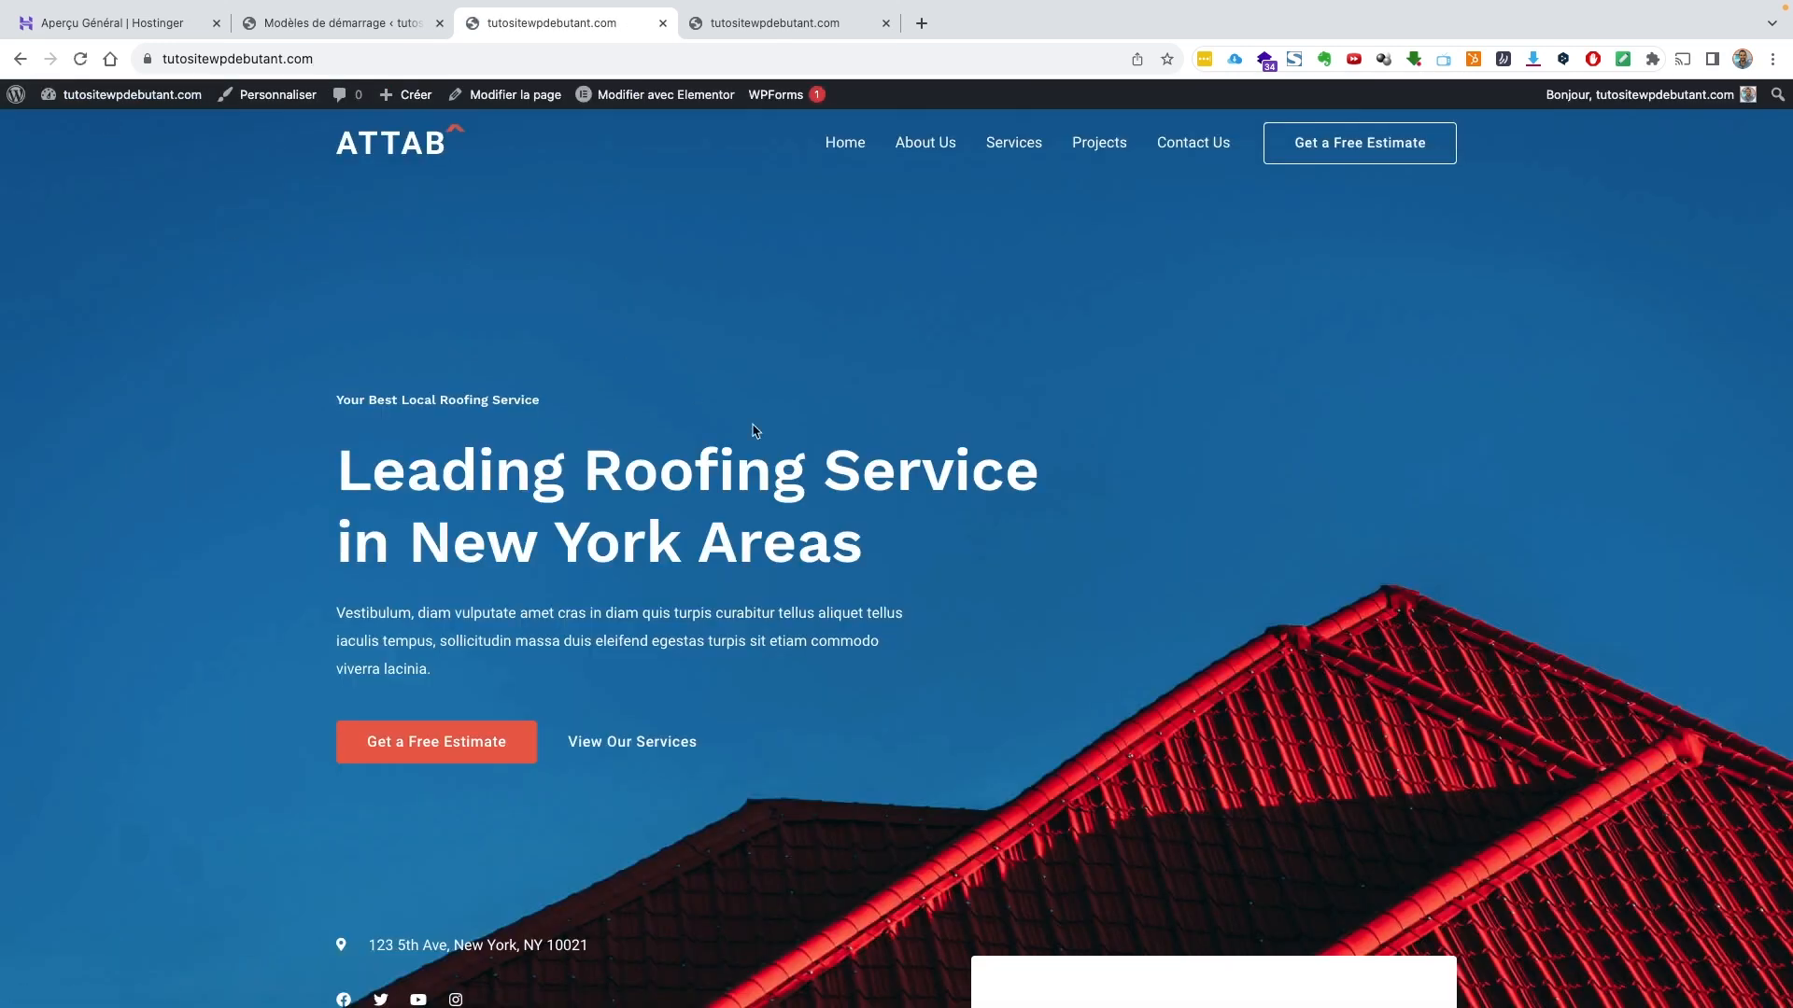
scroll(840, 542, "down", 20)
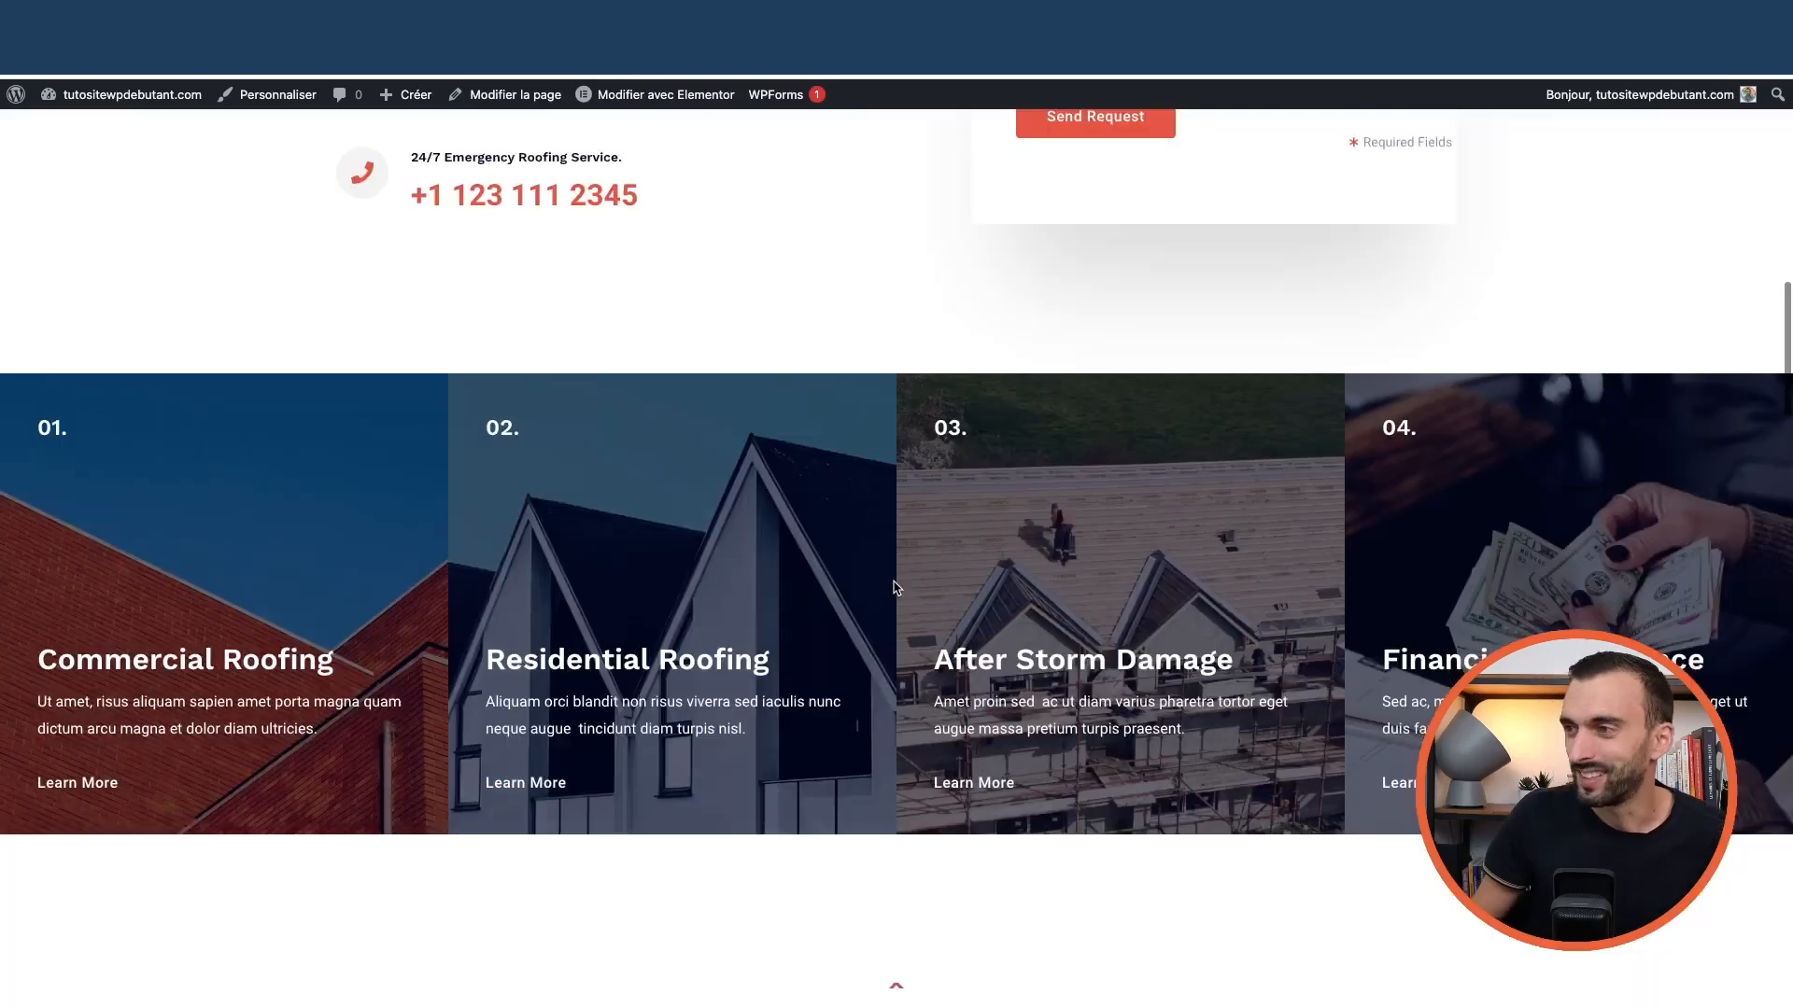
scroll(869, 584, "down", 15)
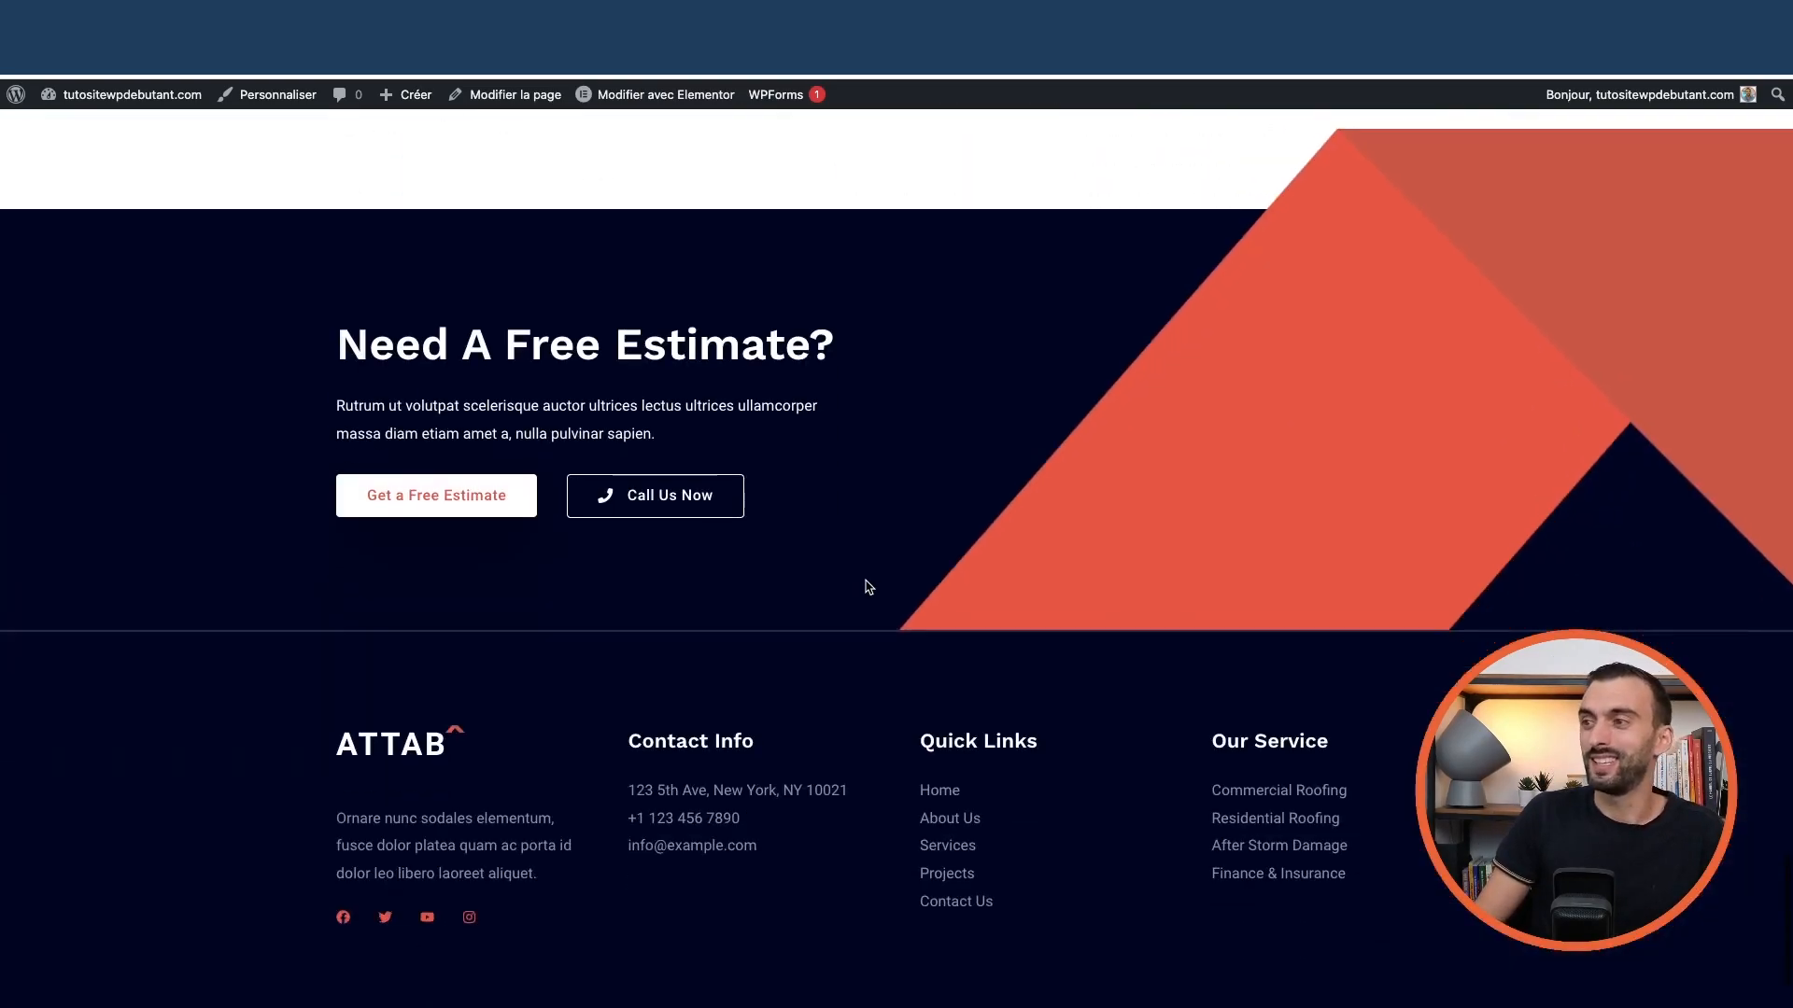
scroll(865, 584, "up", 12)
scroll(863, 583, "up", 20)
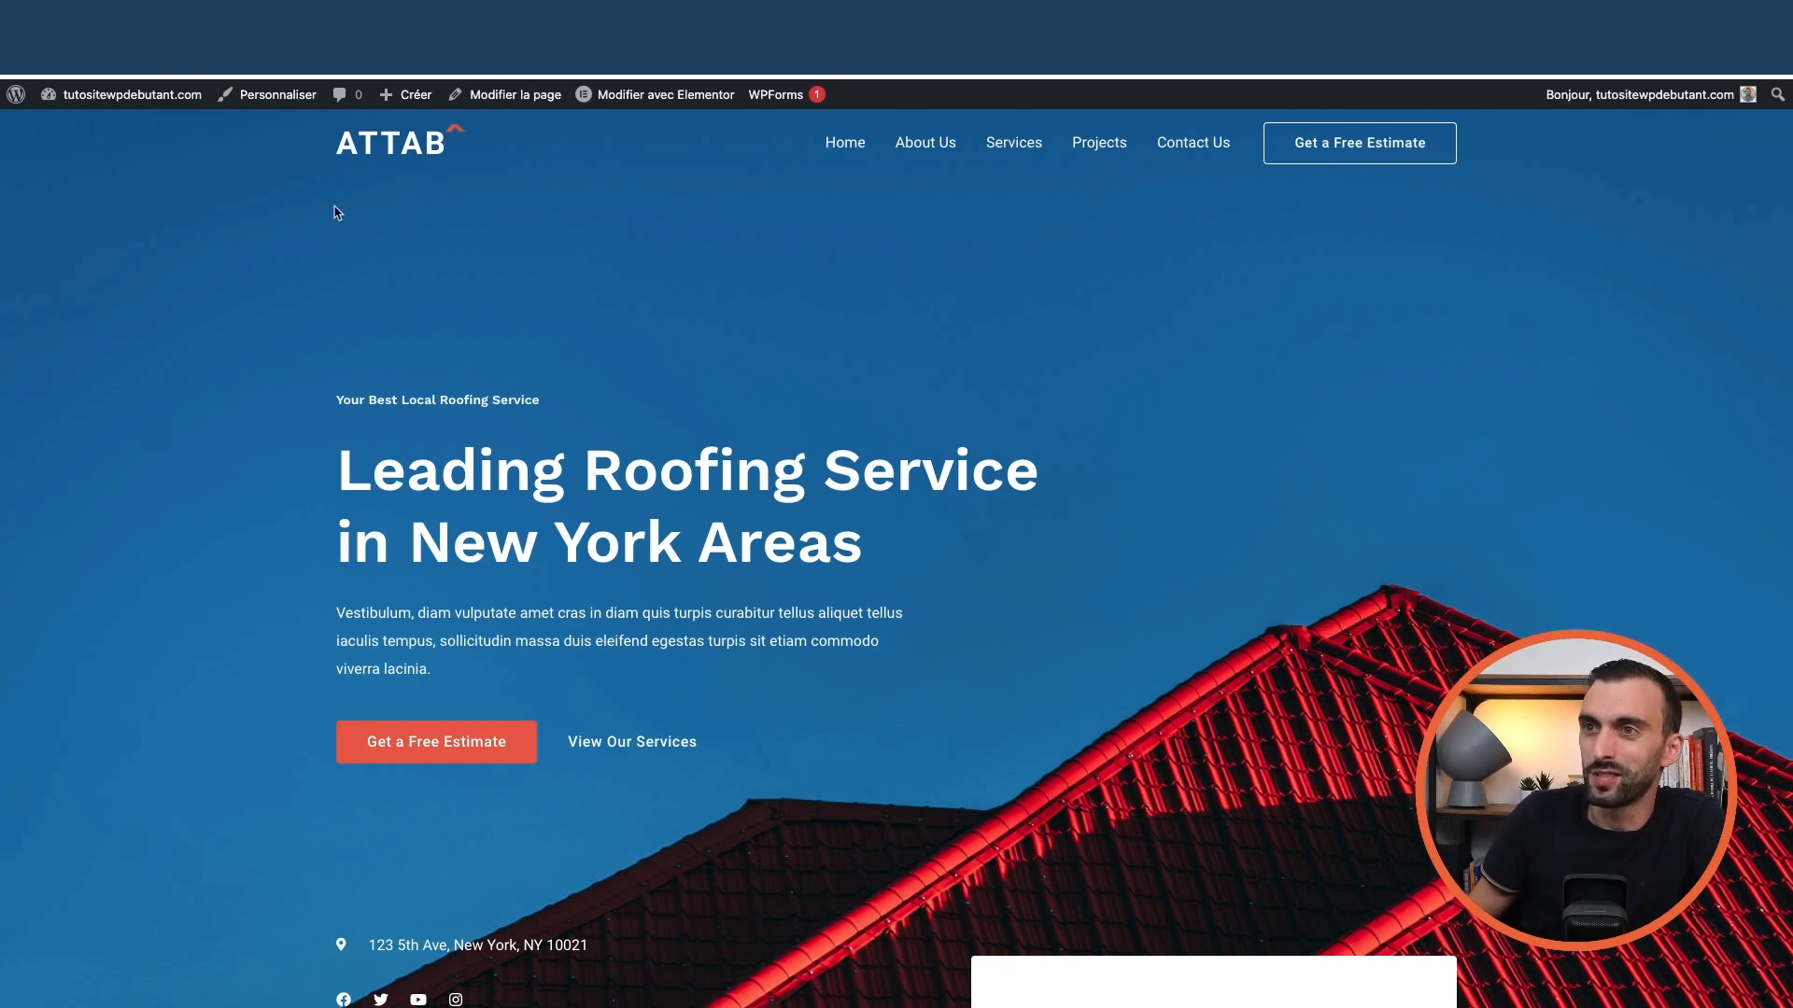
Return to Tableau de bord, glance at Apparence > Personnaliser, then close the Customizer
mouse_move(179, 111)
left_click(142, 137)
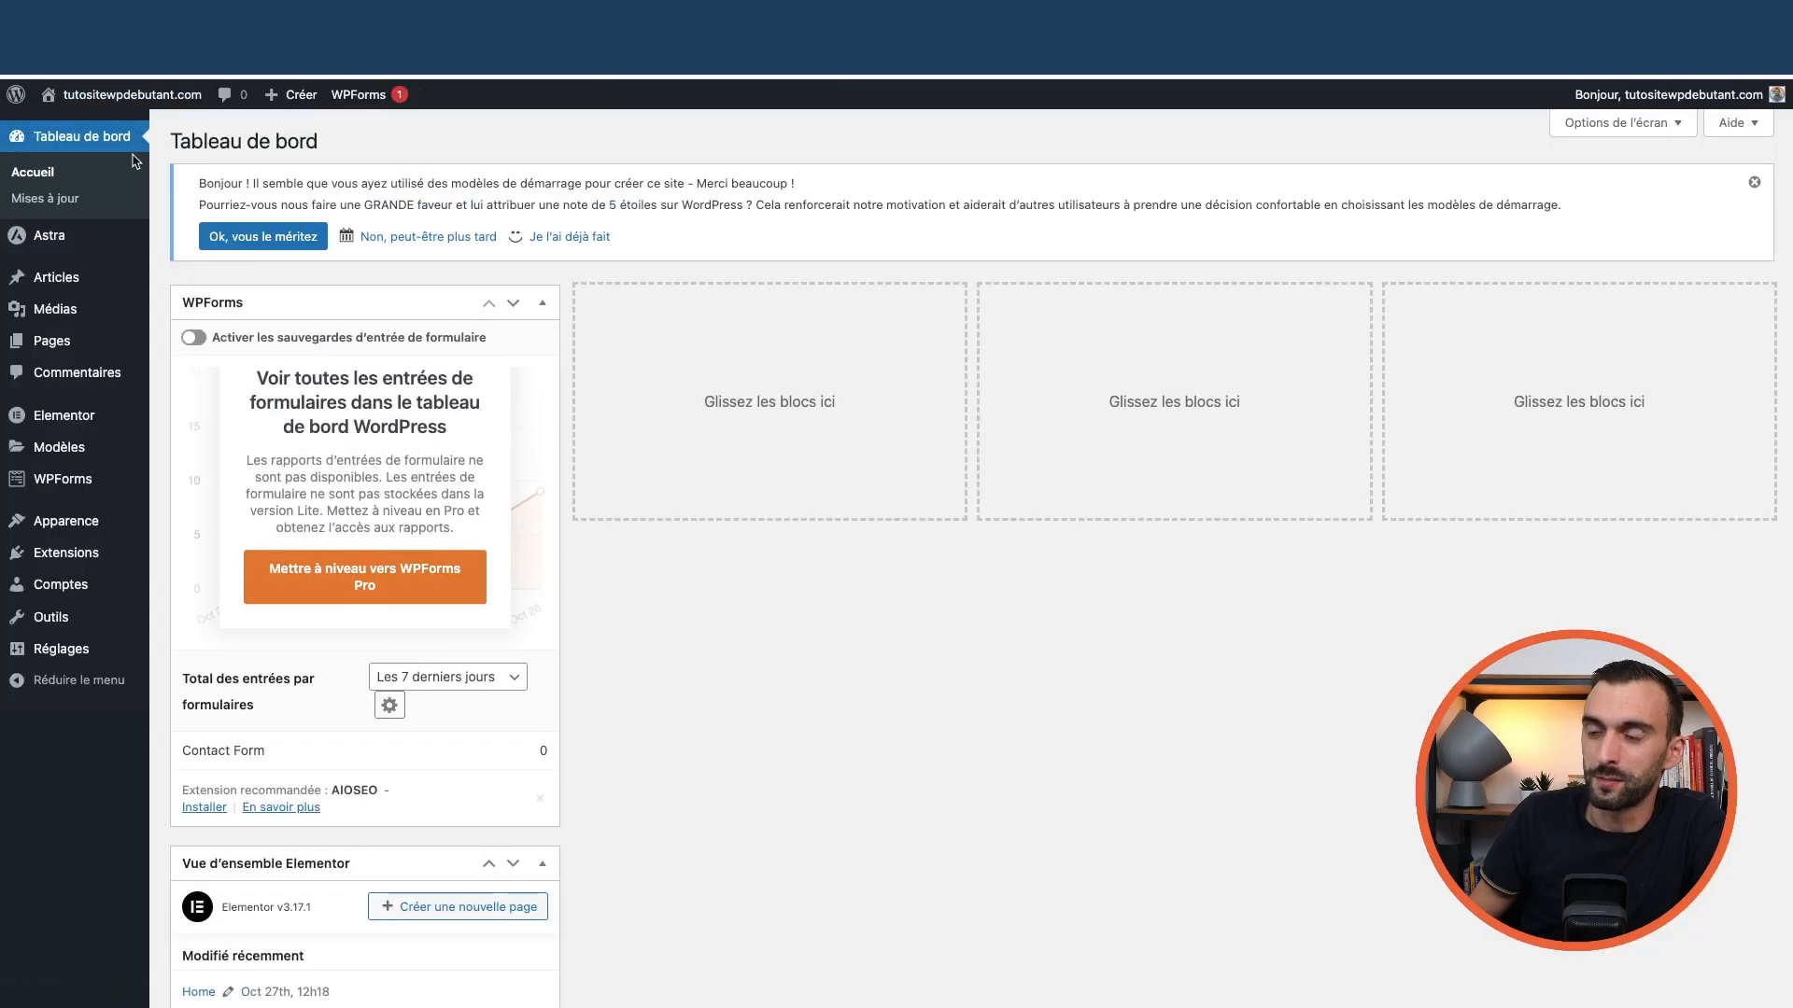
mouse_move(119, 239)
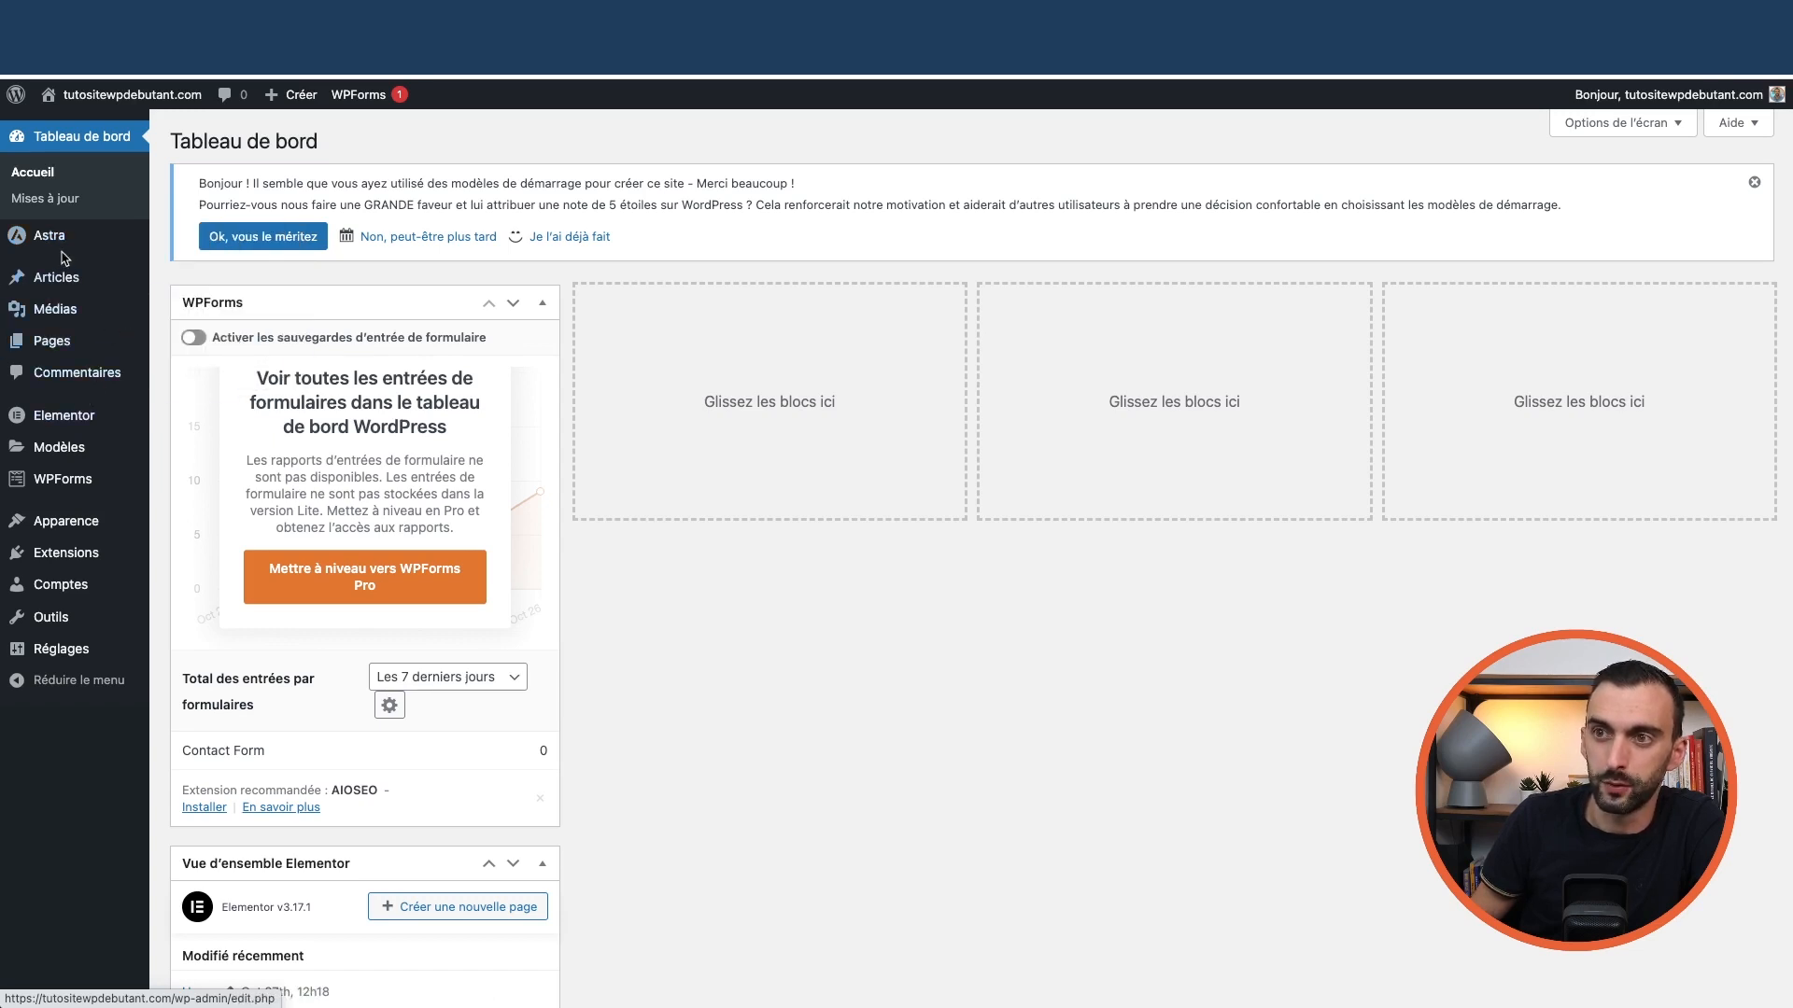
mouse_move(72, 523)
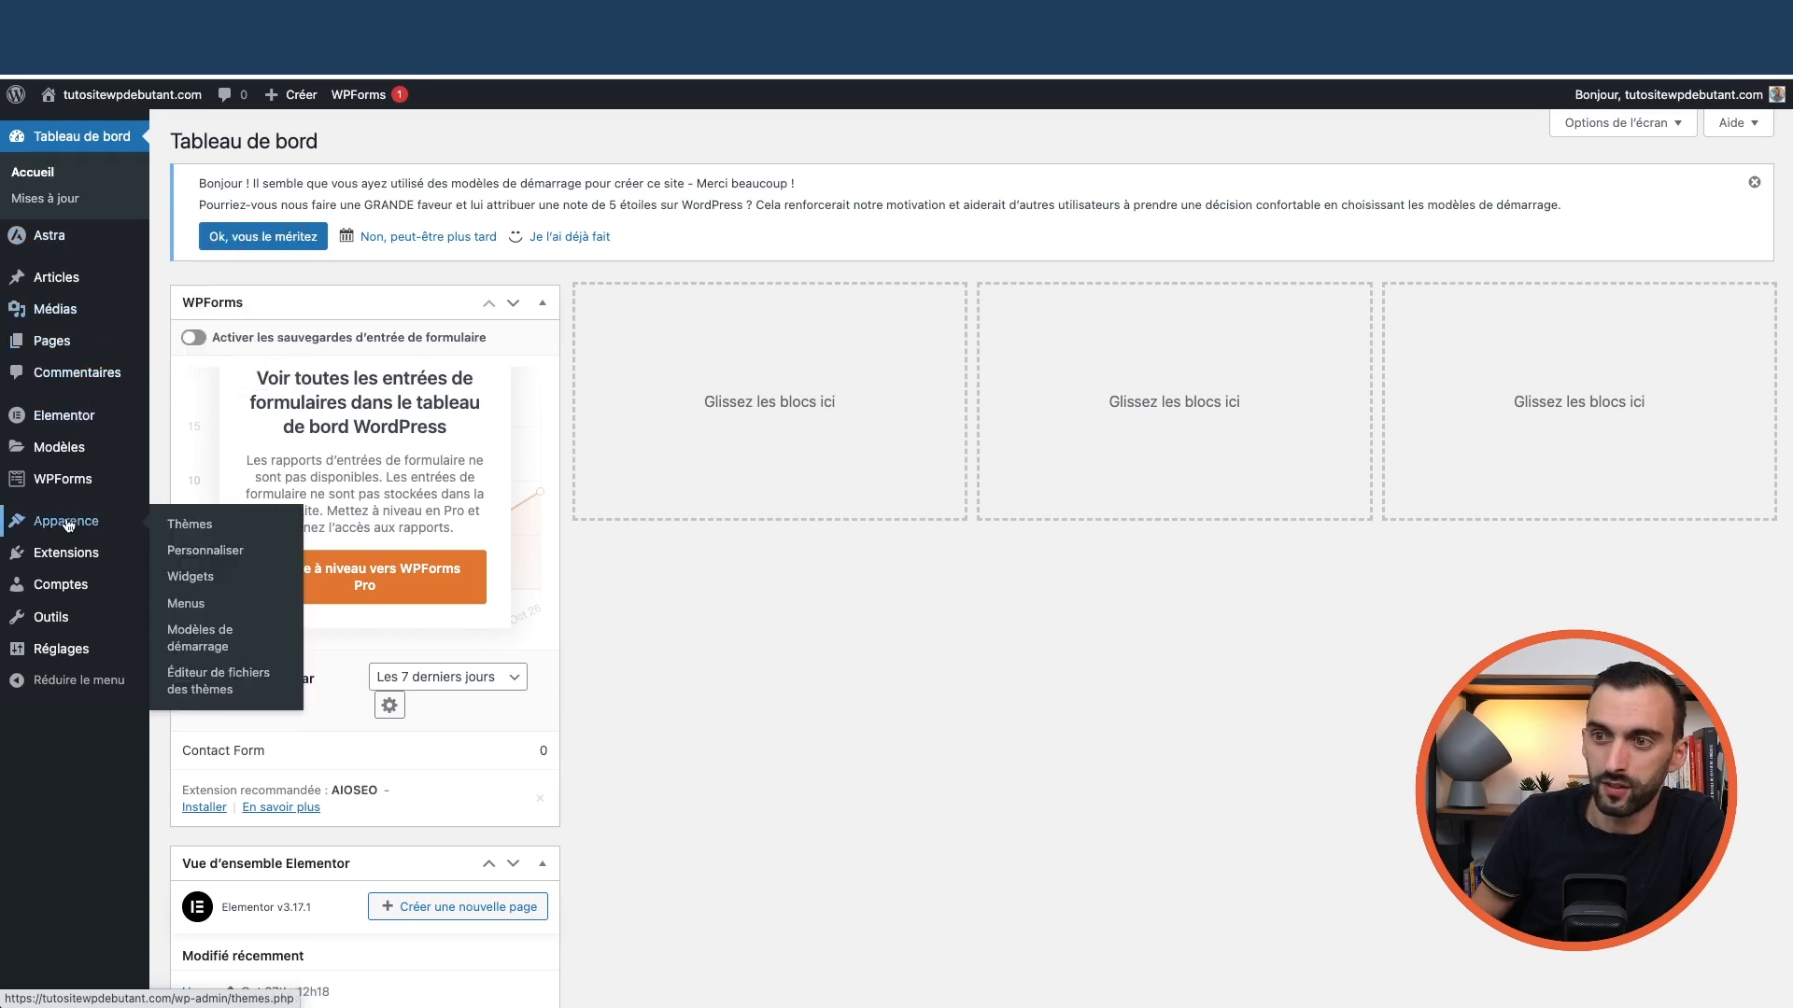
left_click(206, 550)
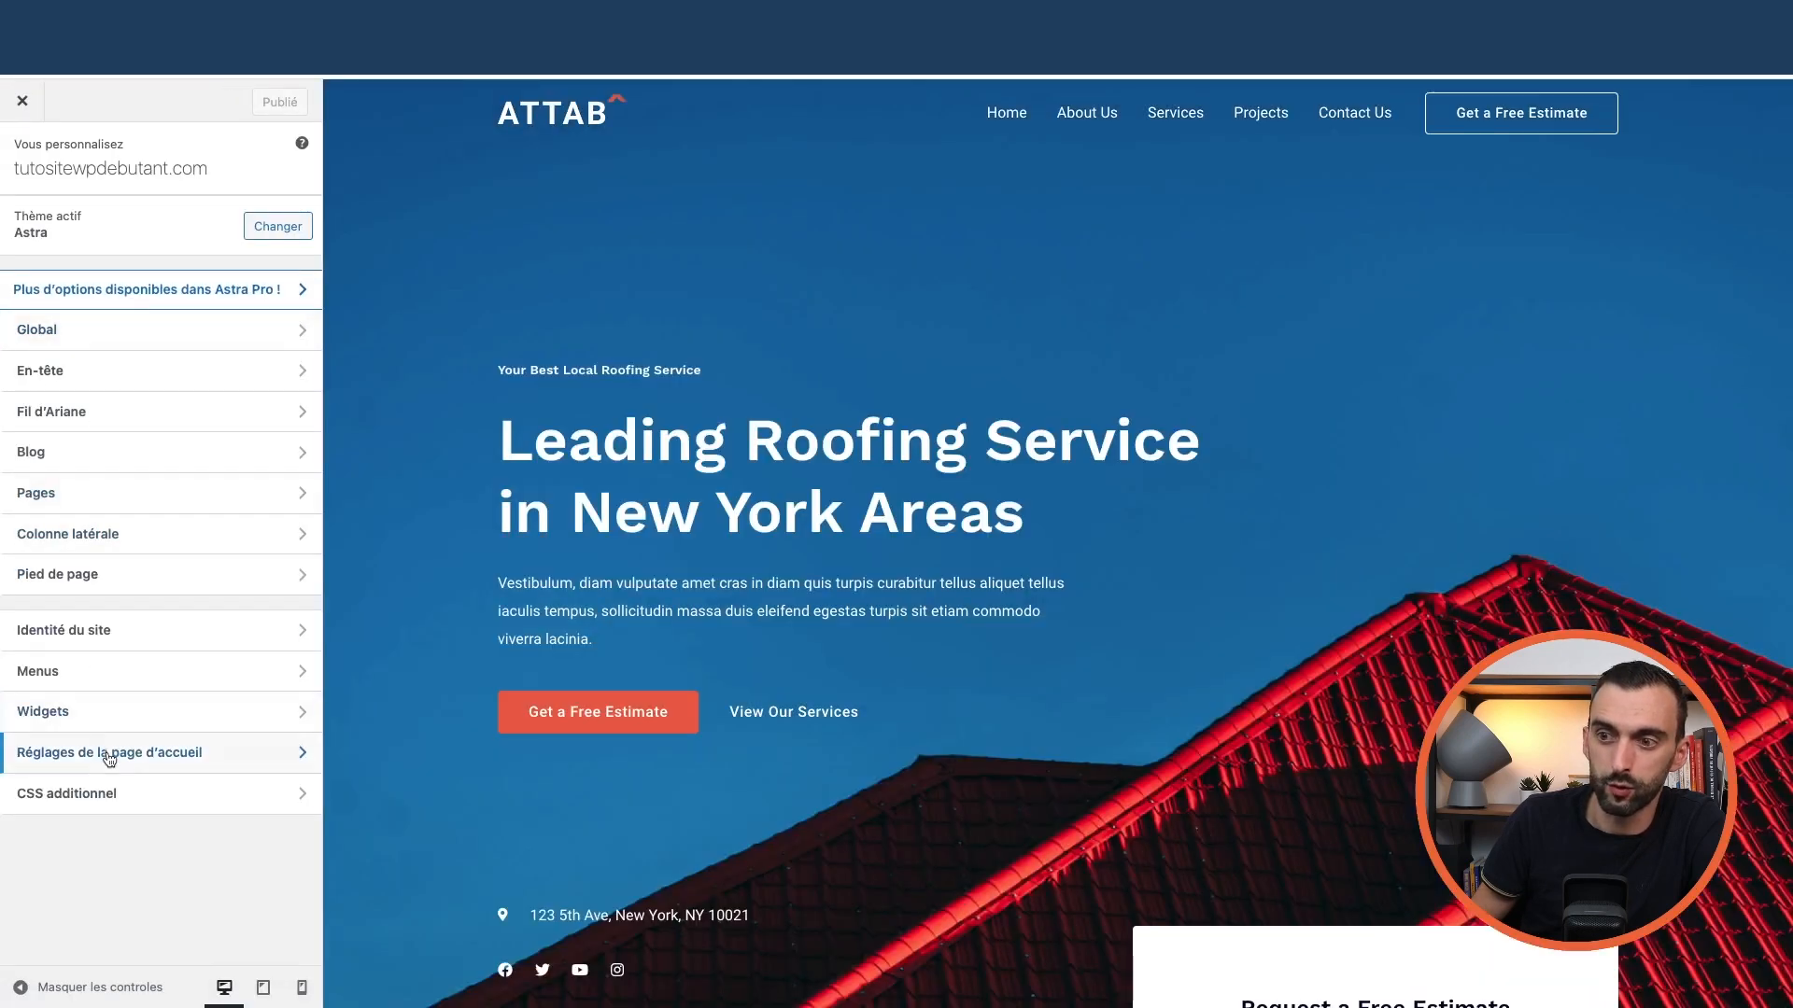
left_click(23, 104)
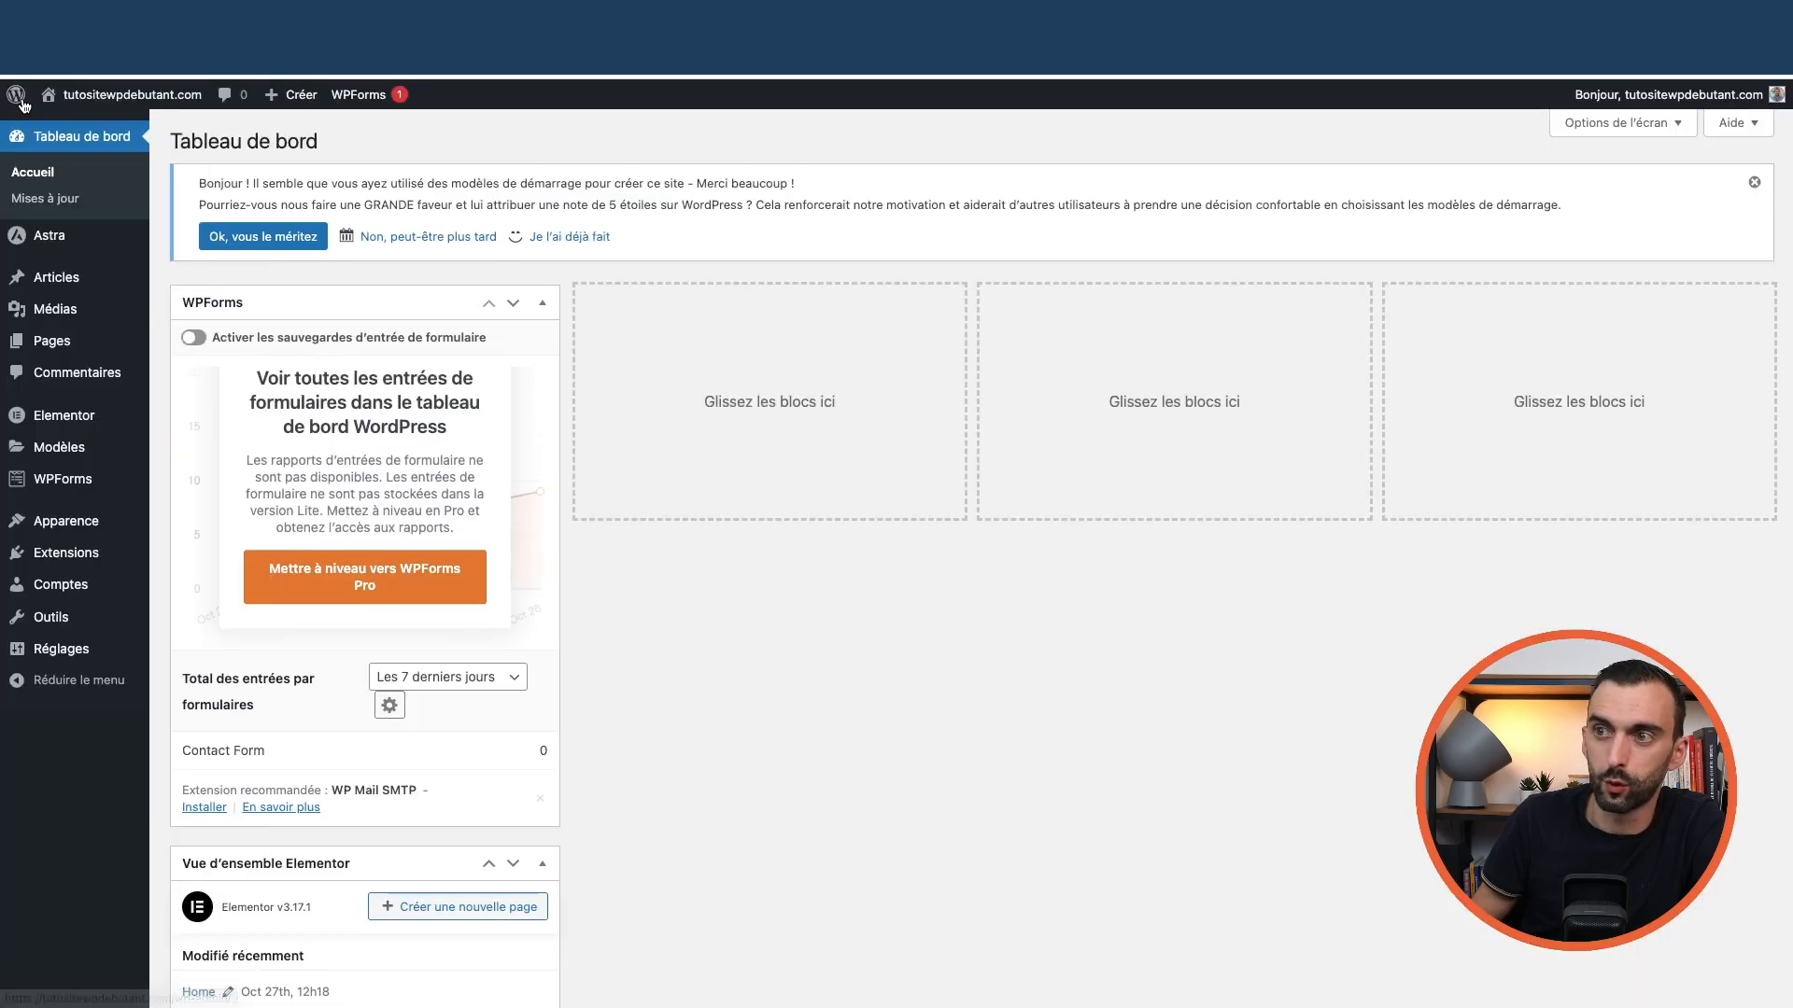
mouse_move(75, 439)
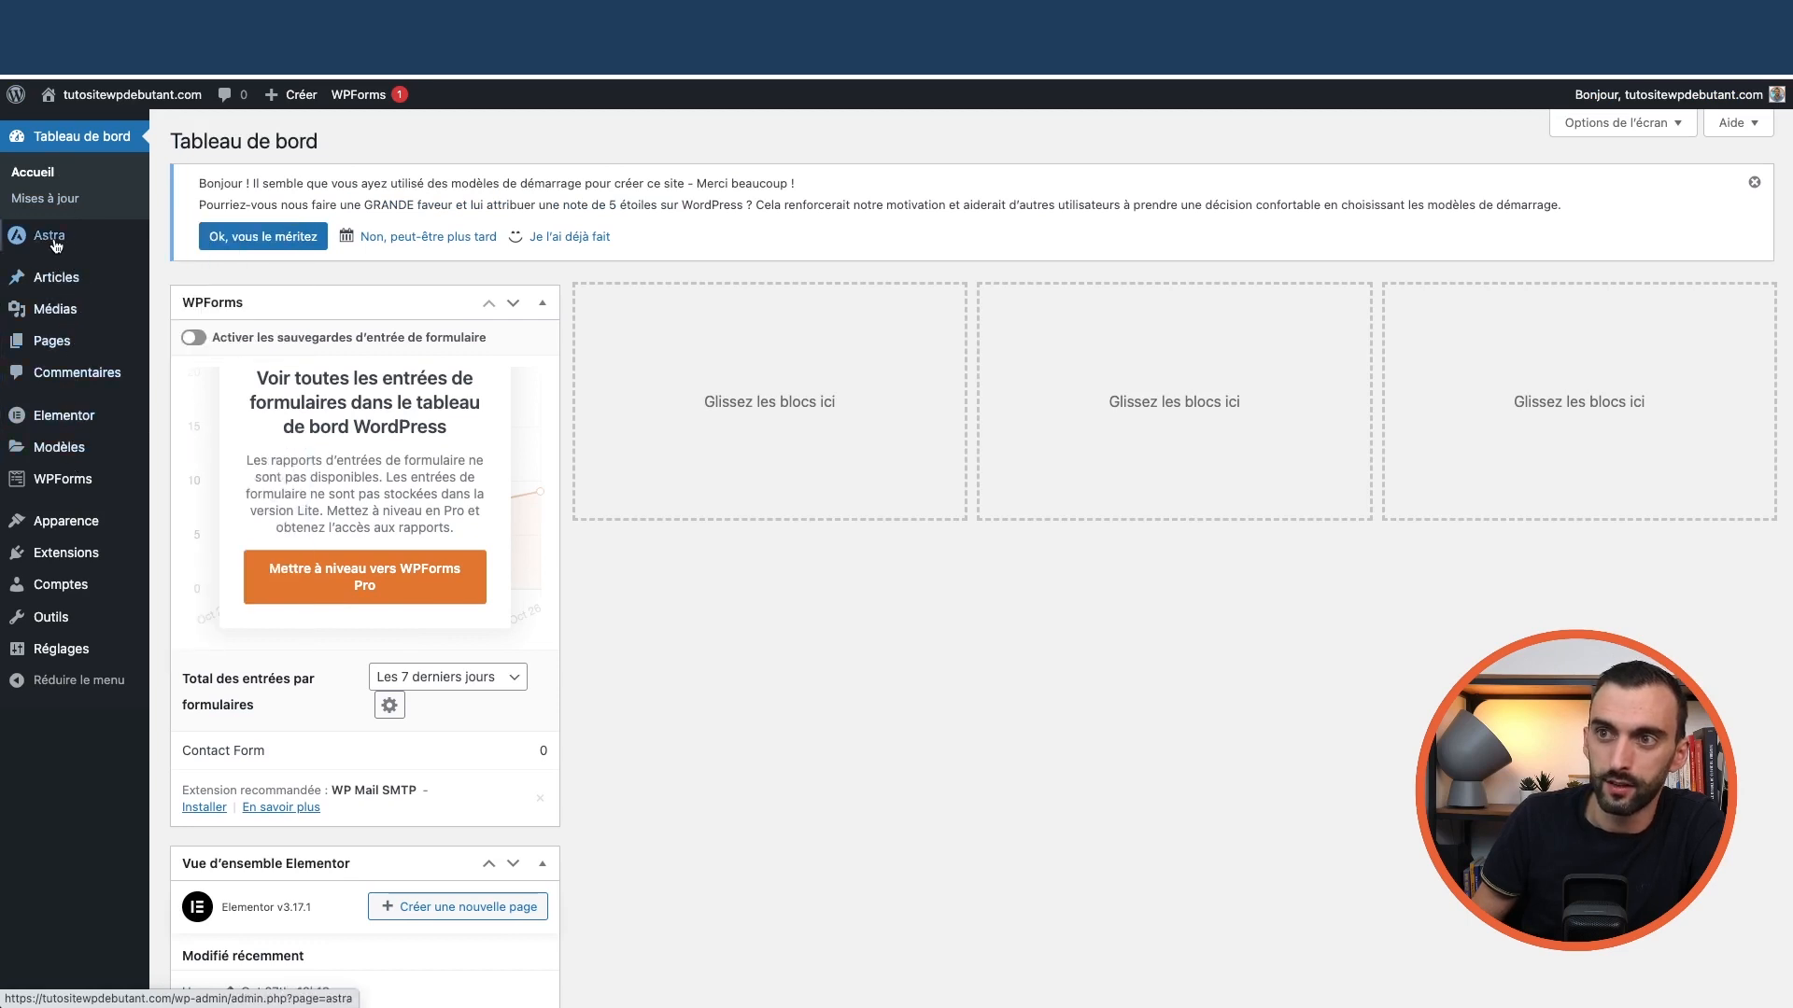
mouse_move(84, 540)
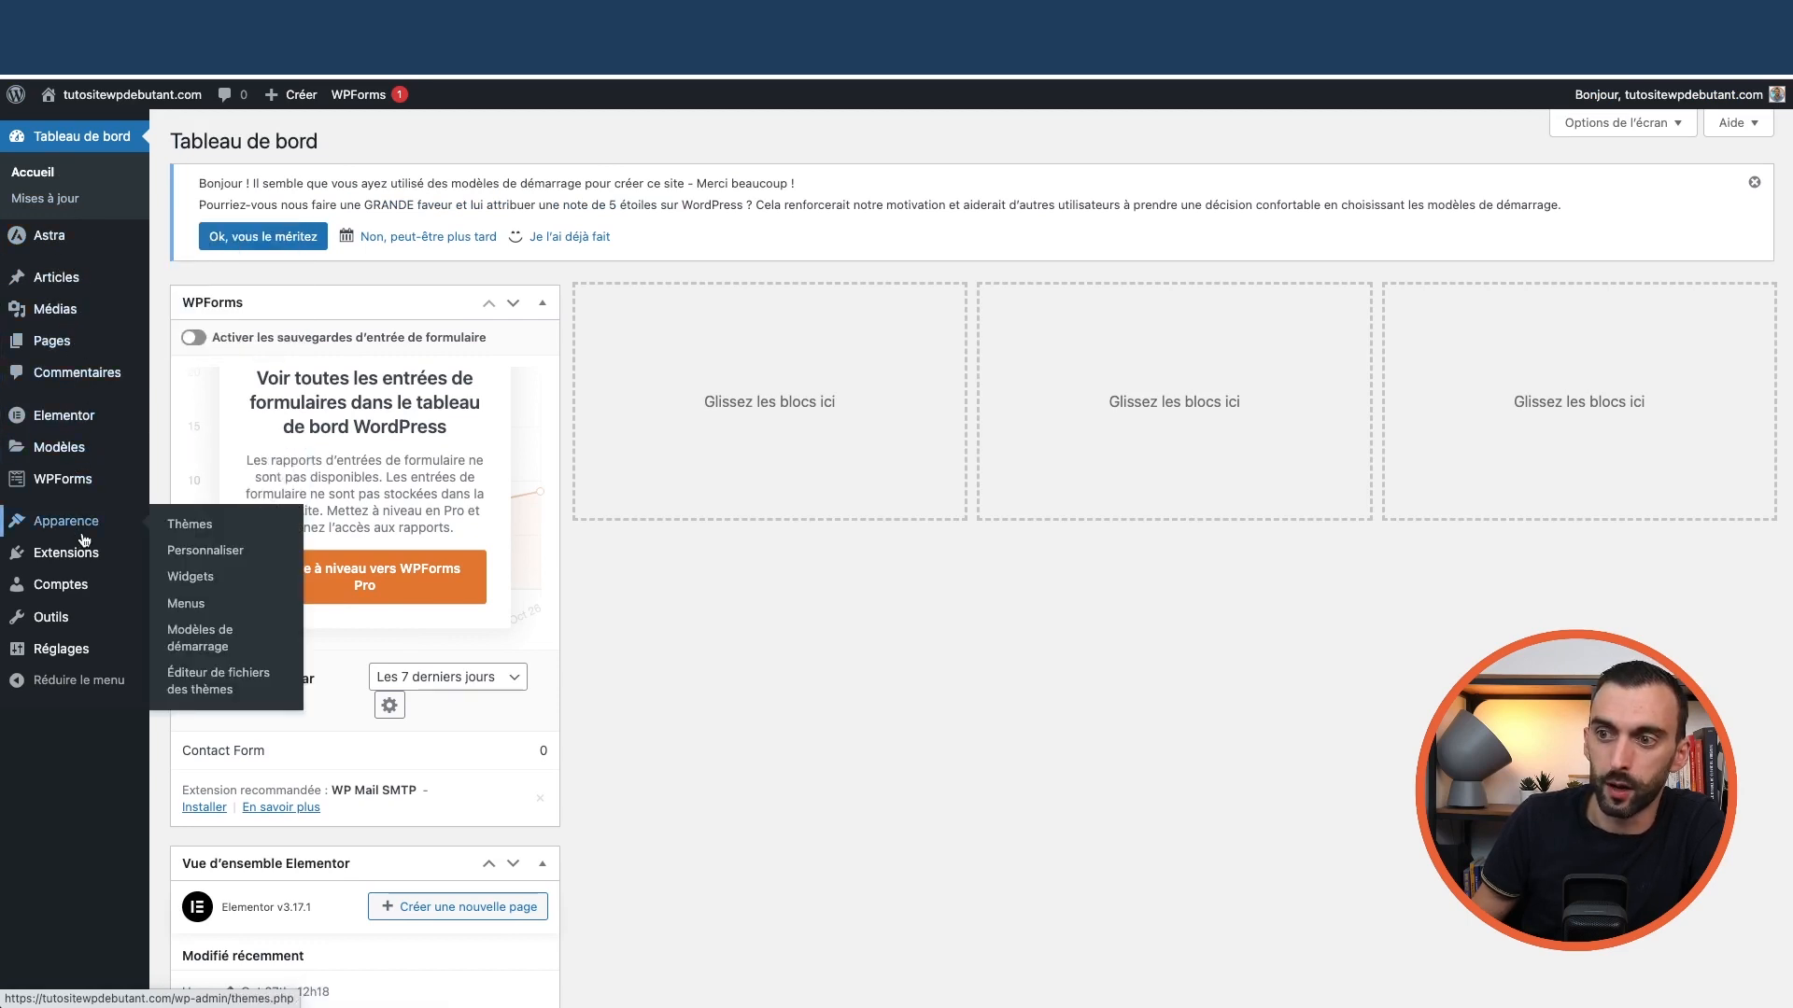
mouse_move(56, 235)
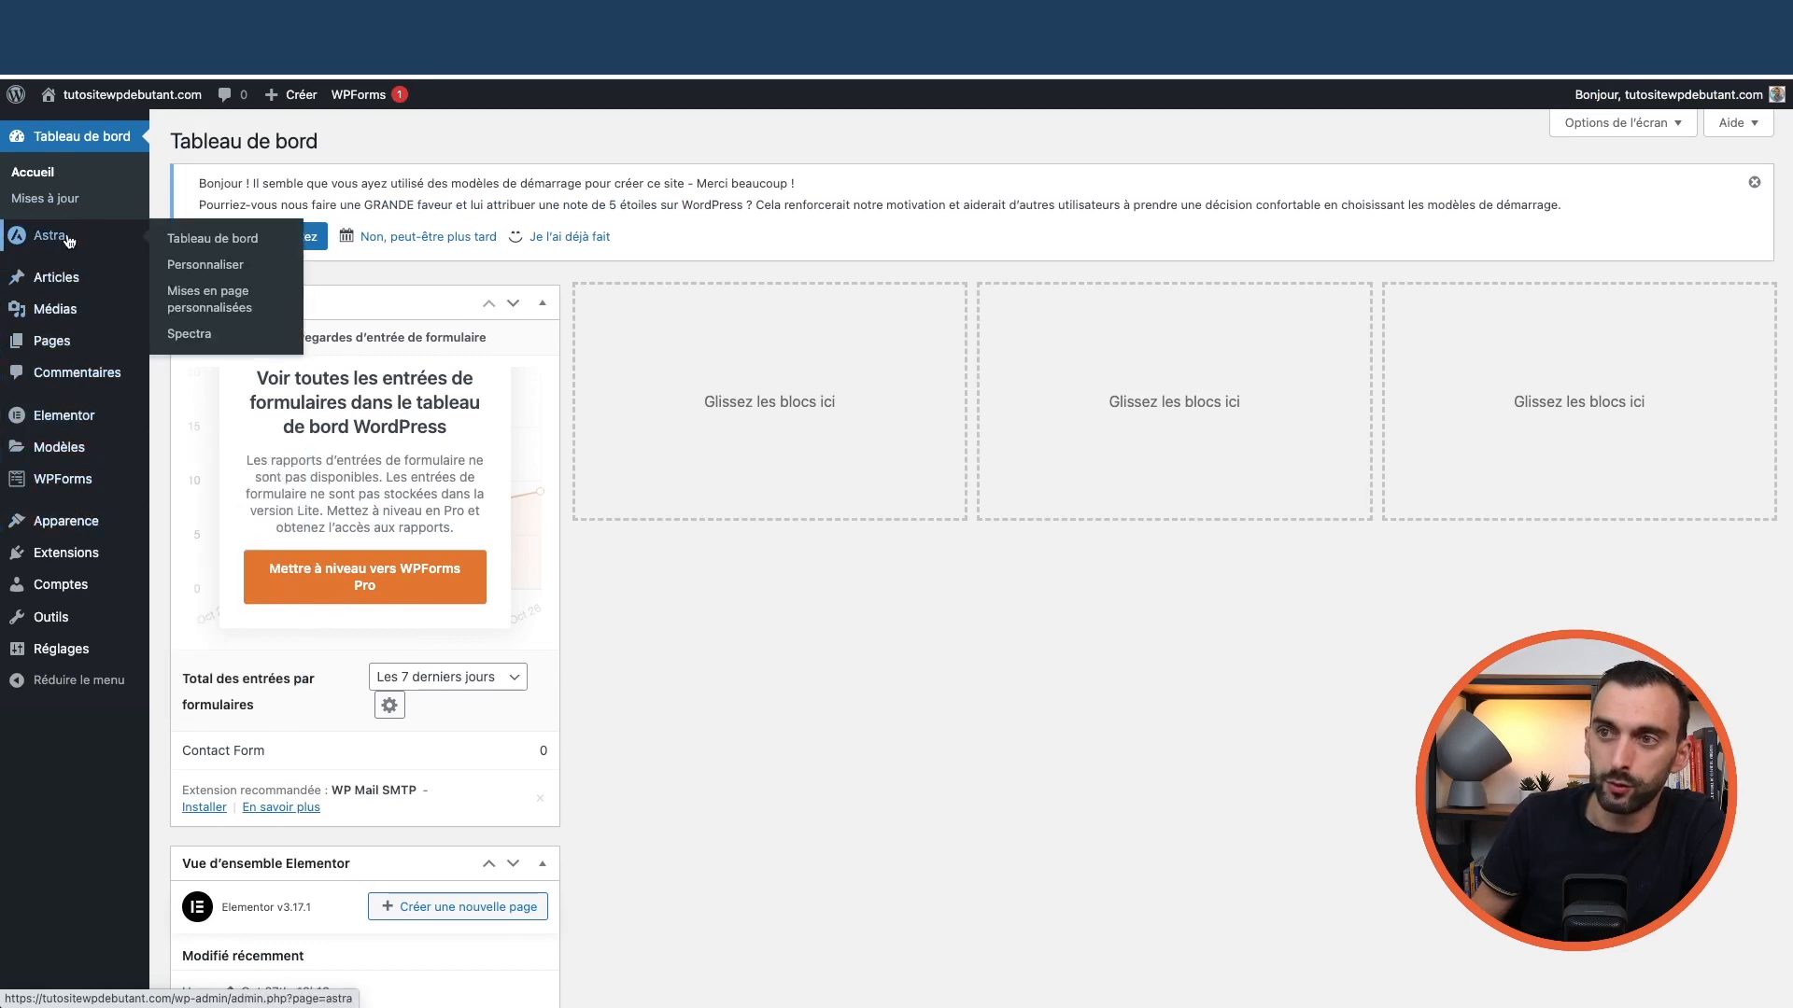
left_click(204, 271)
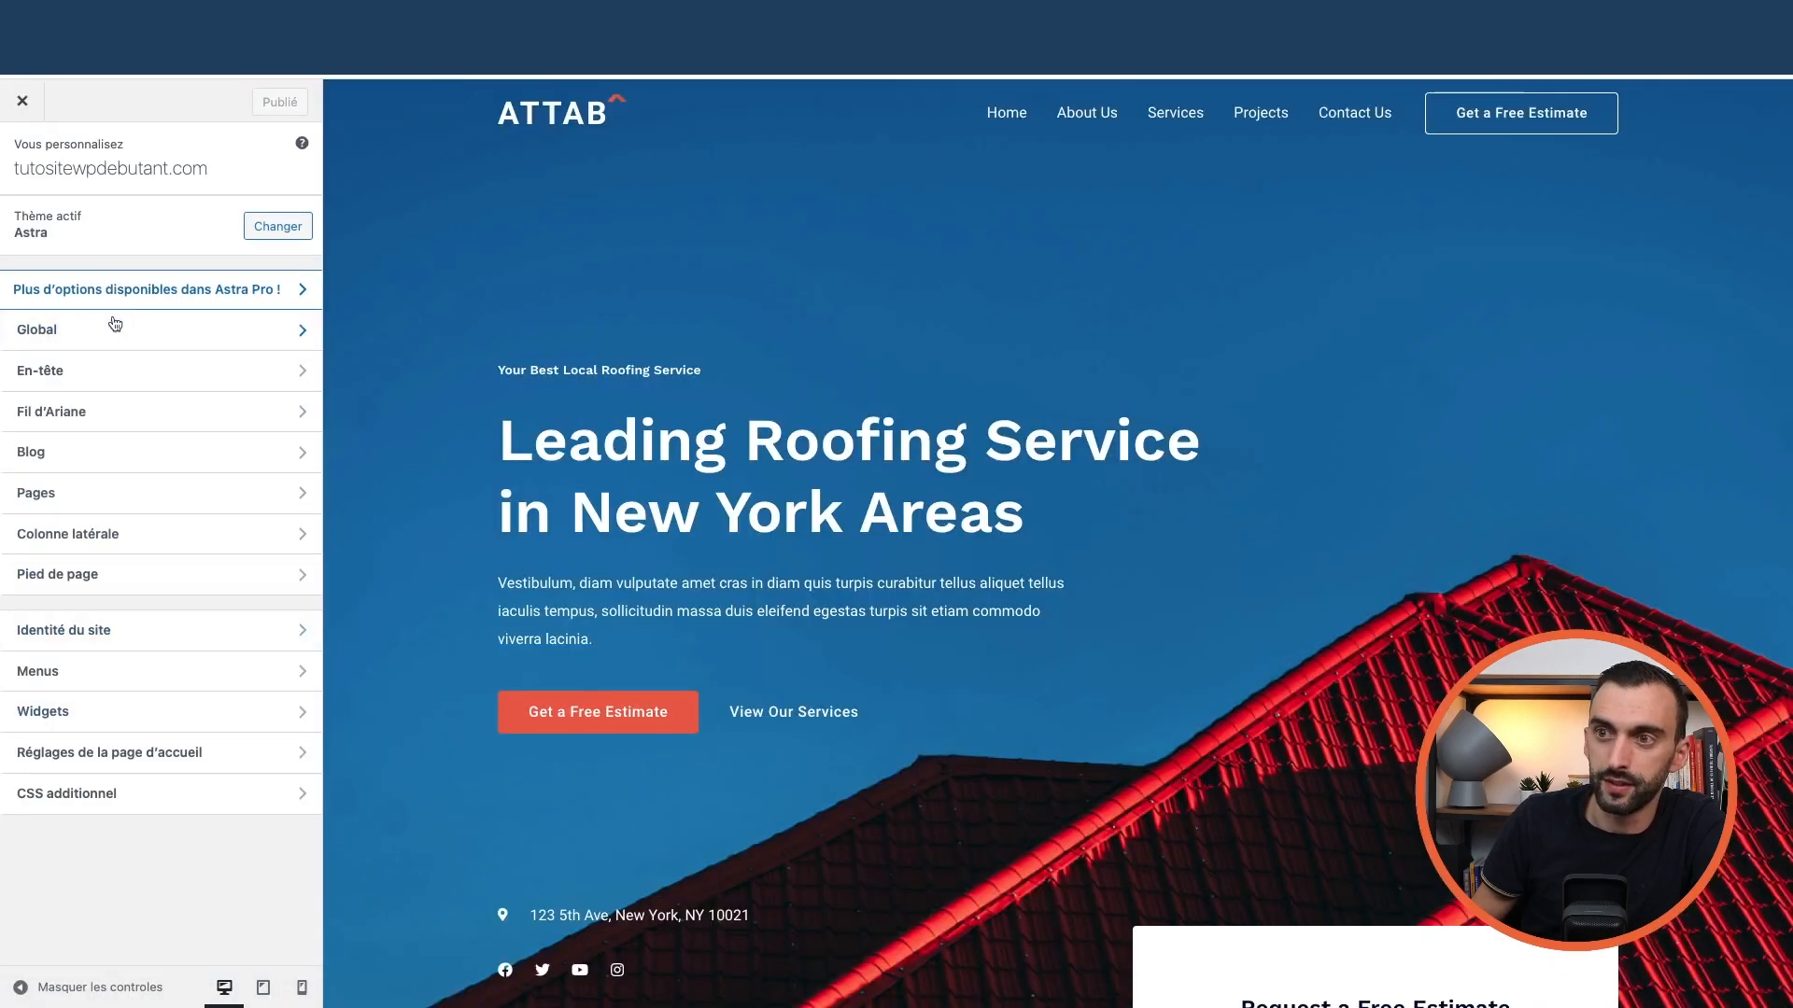
left_click(140, 340)
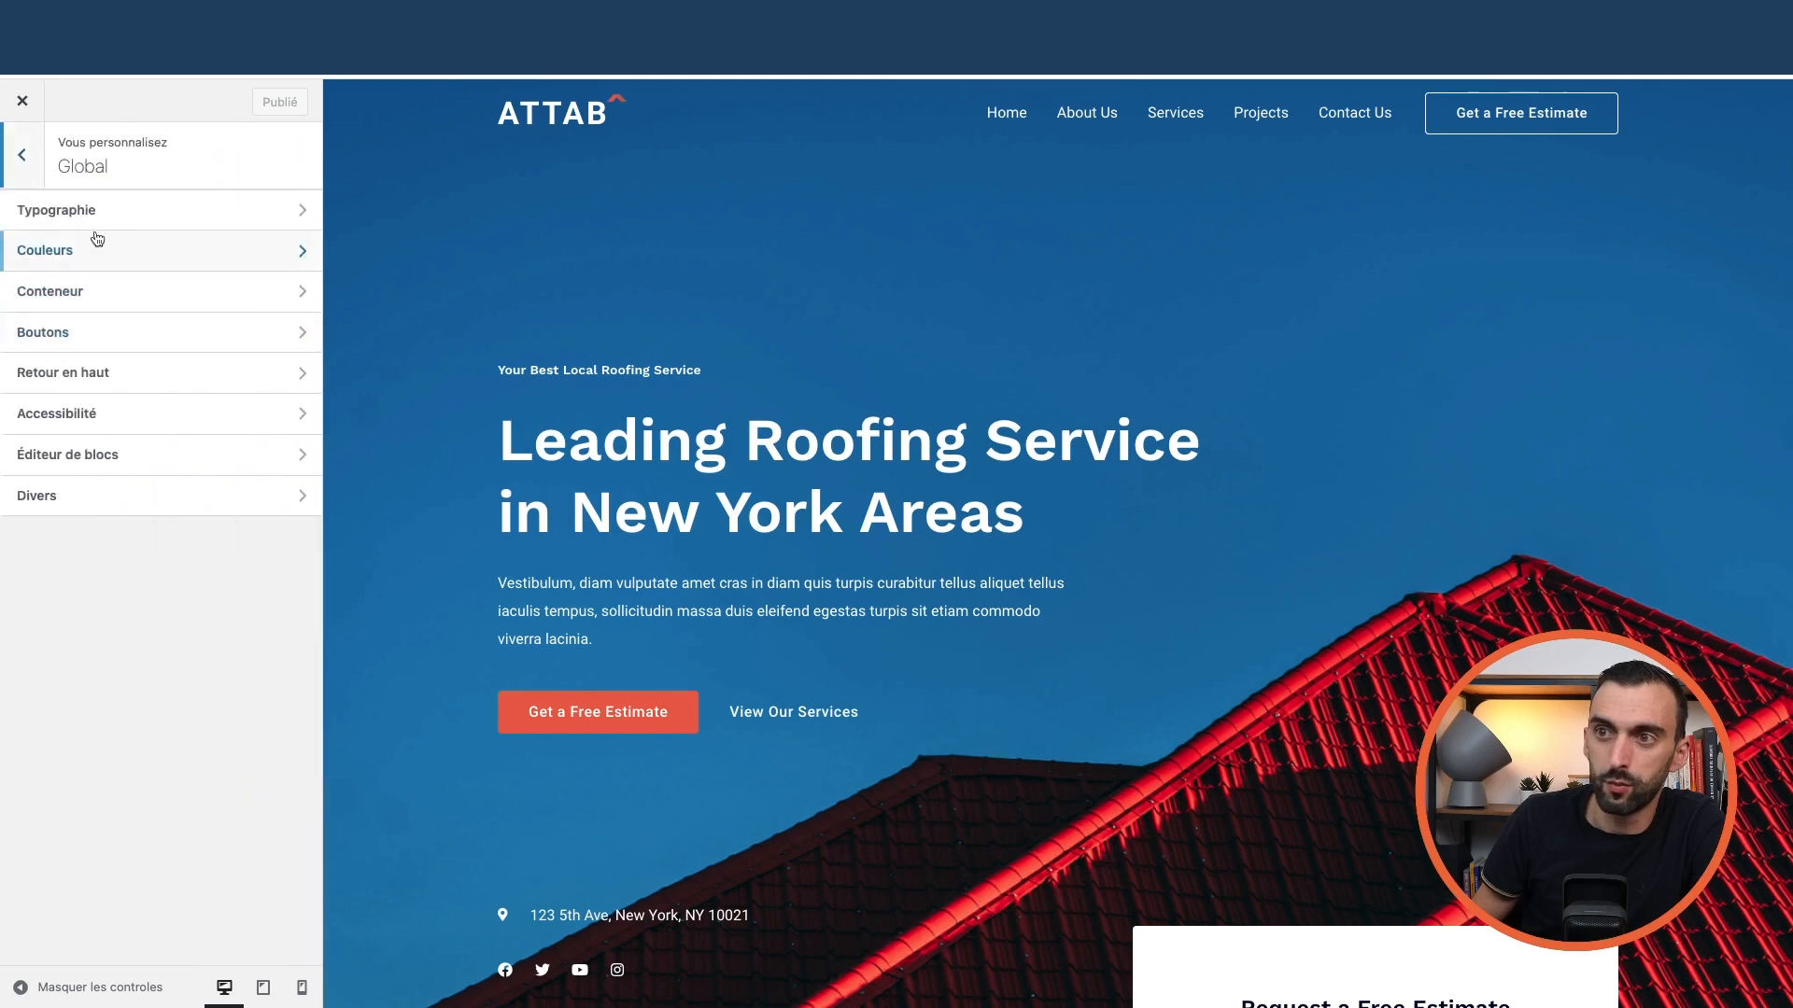
left_click(142, 220)
left_click(12, 177)
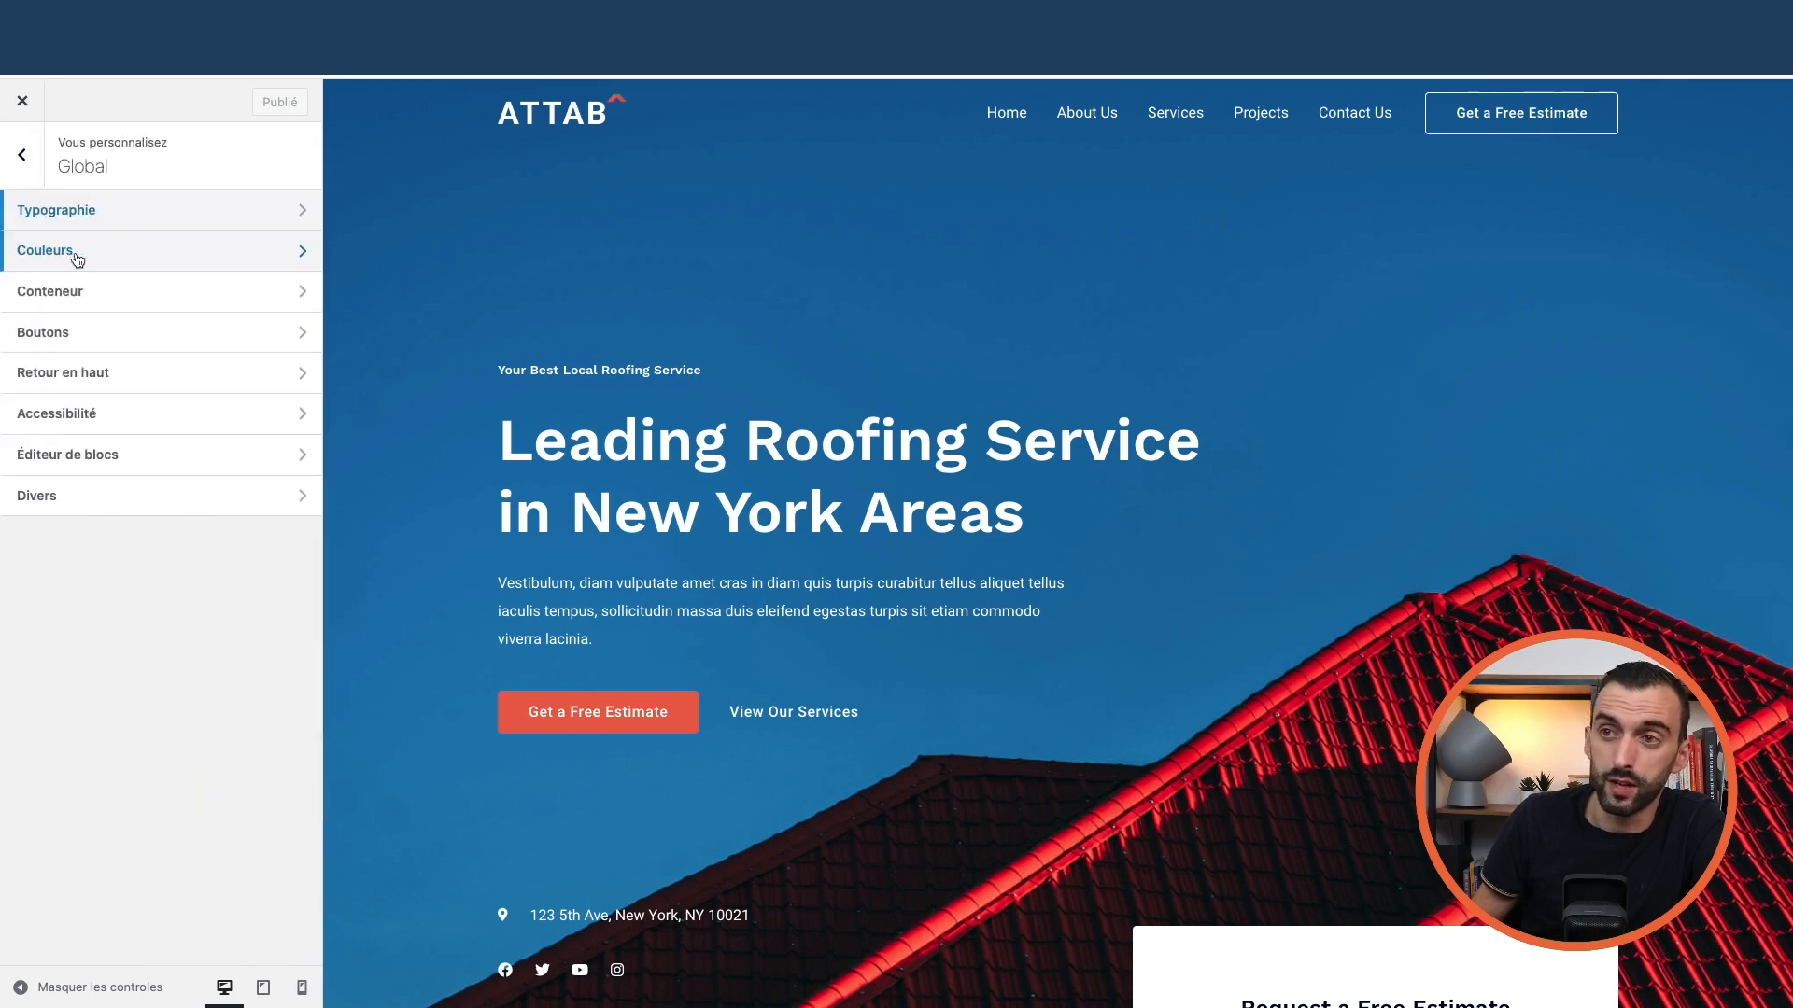
left_click(77, 261)
left_click(16, 170)
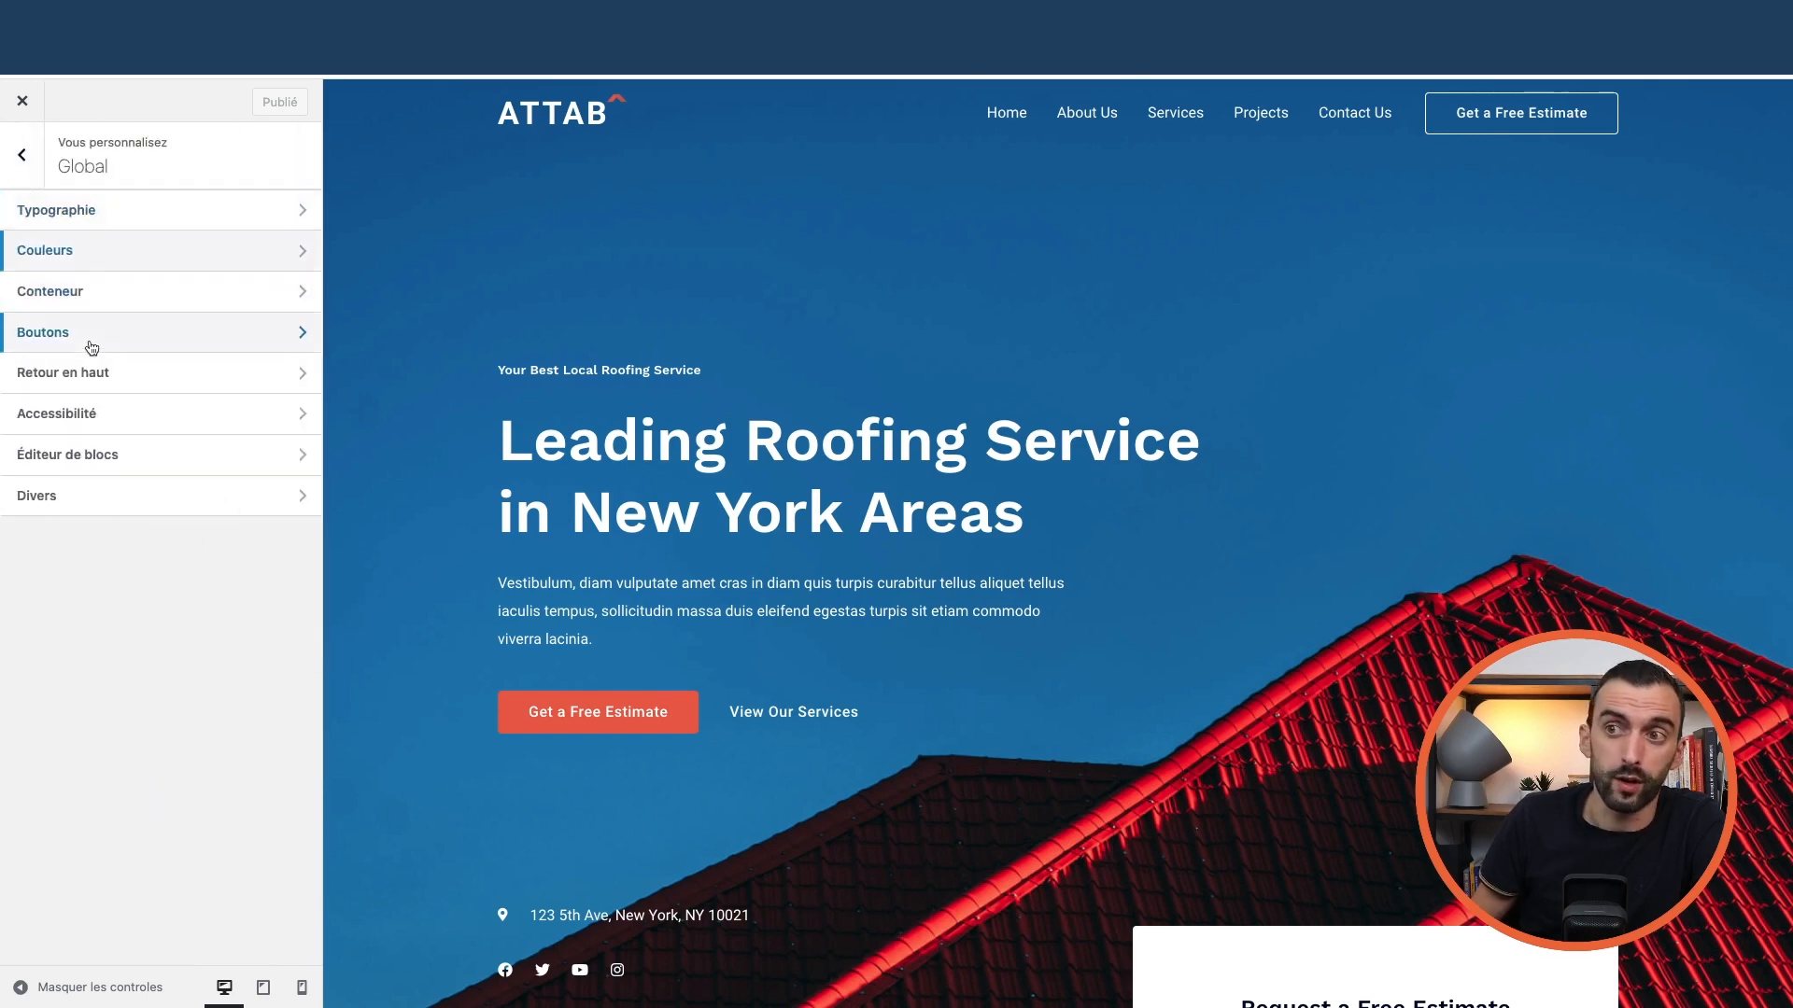
left_click(21, 177)
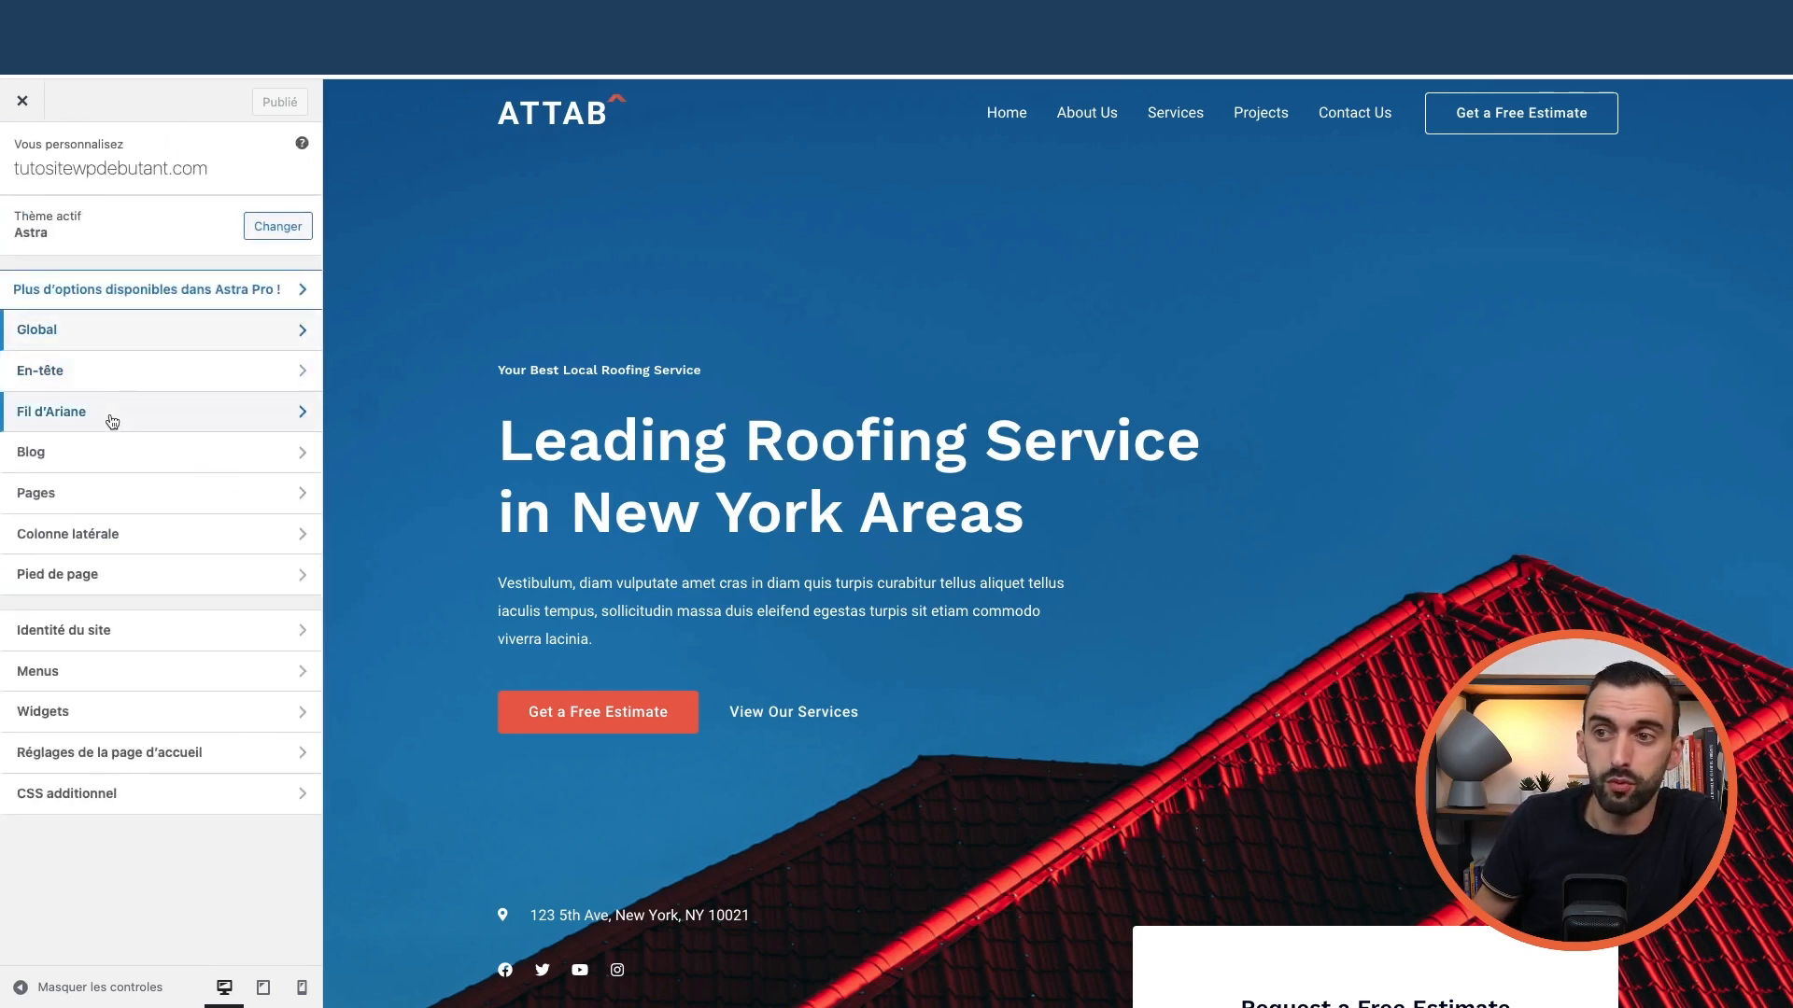
left_click(109, 457)
left_click(150, 252)
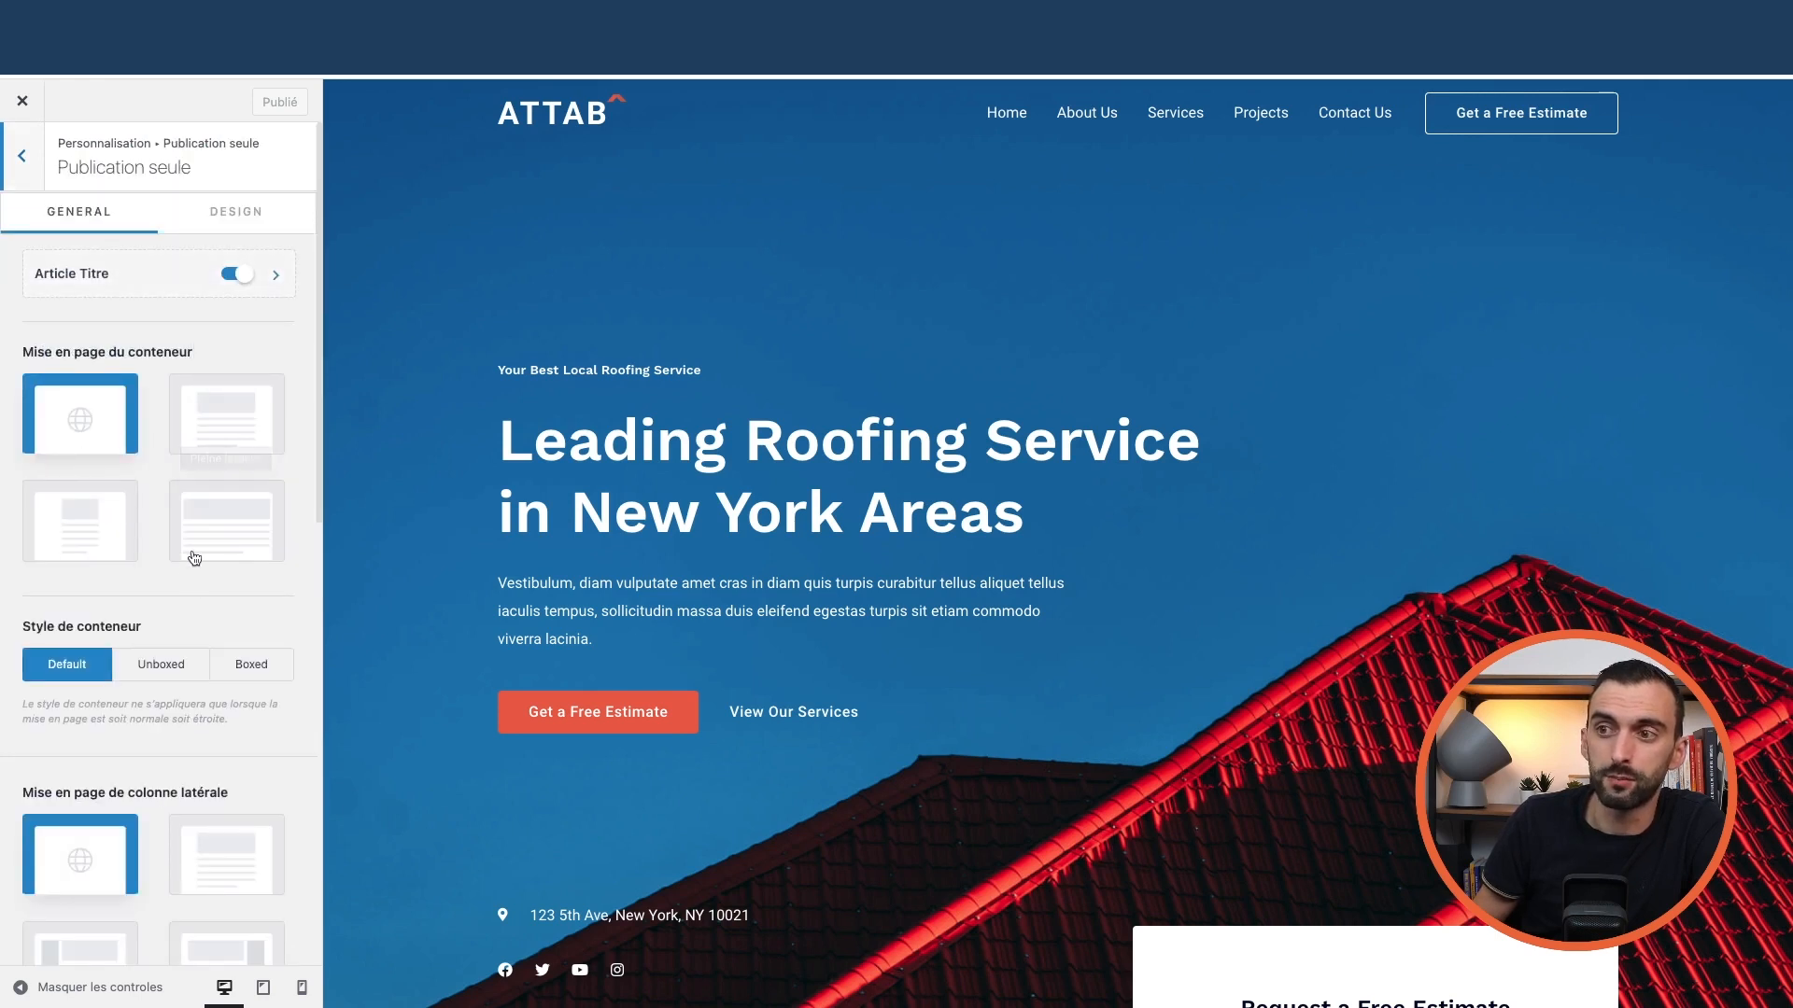
left_click(25, 171)
left_click(84, 211)
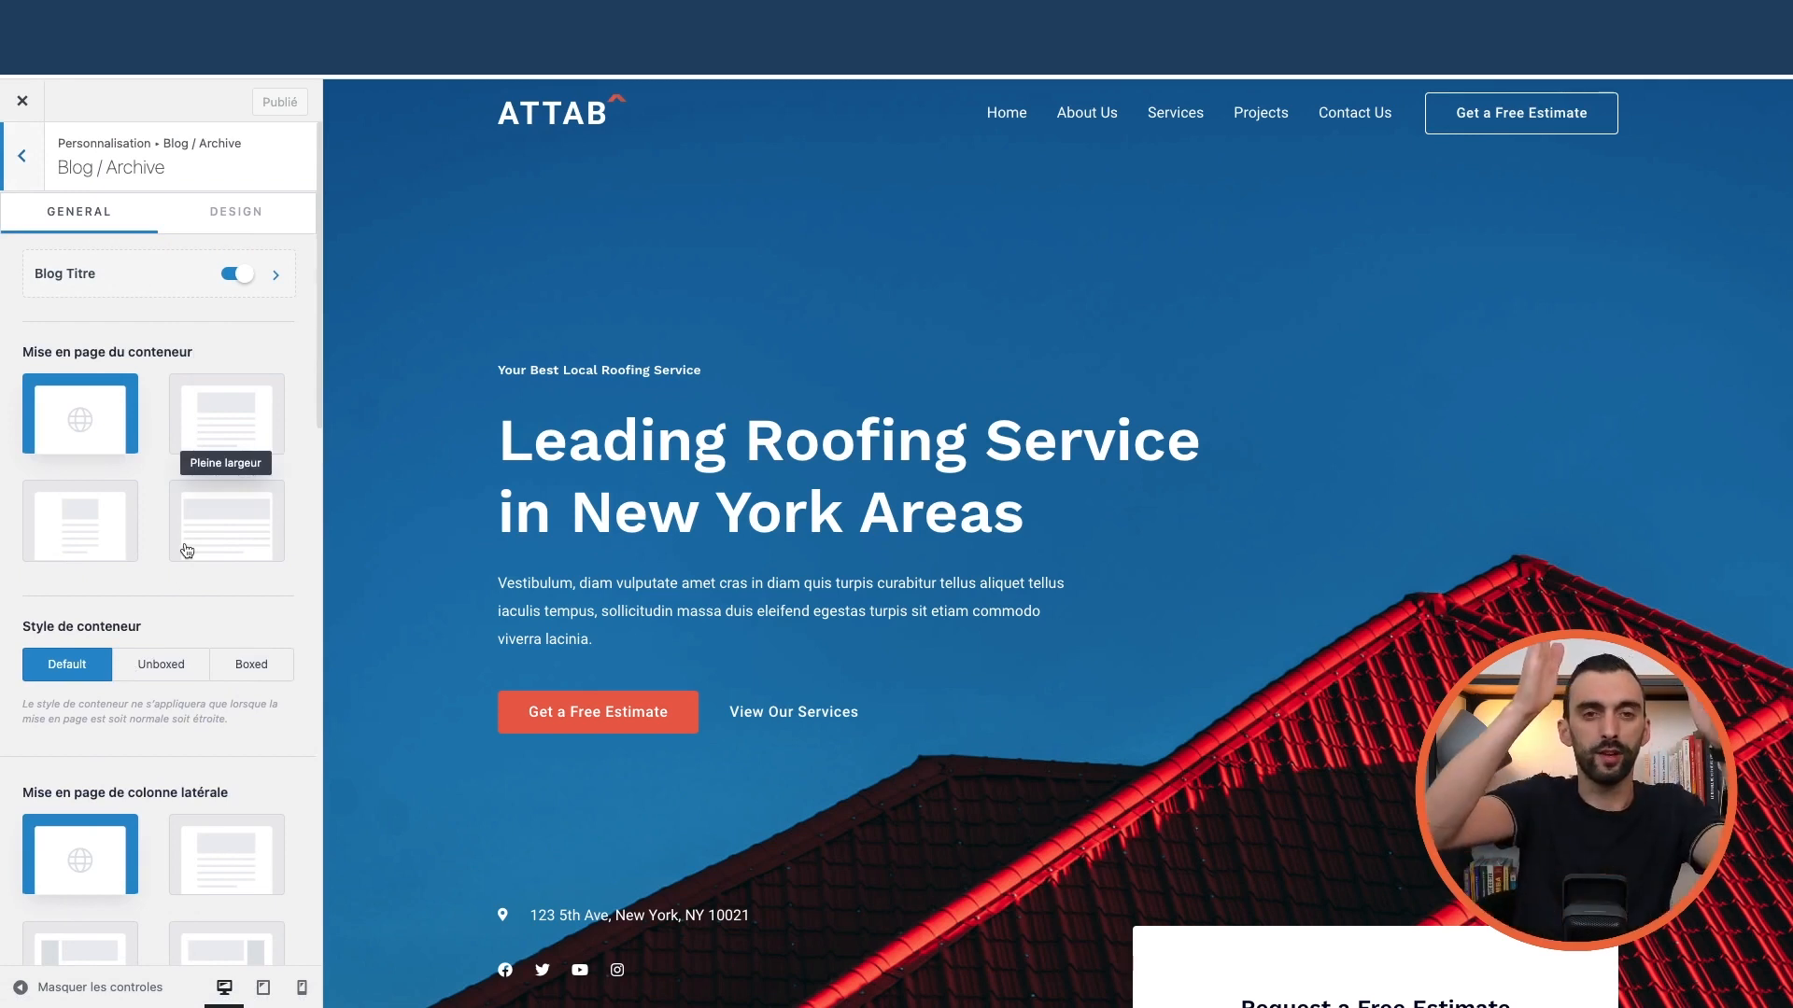
scroll(144, 515, "down", 4)
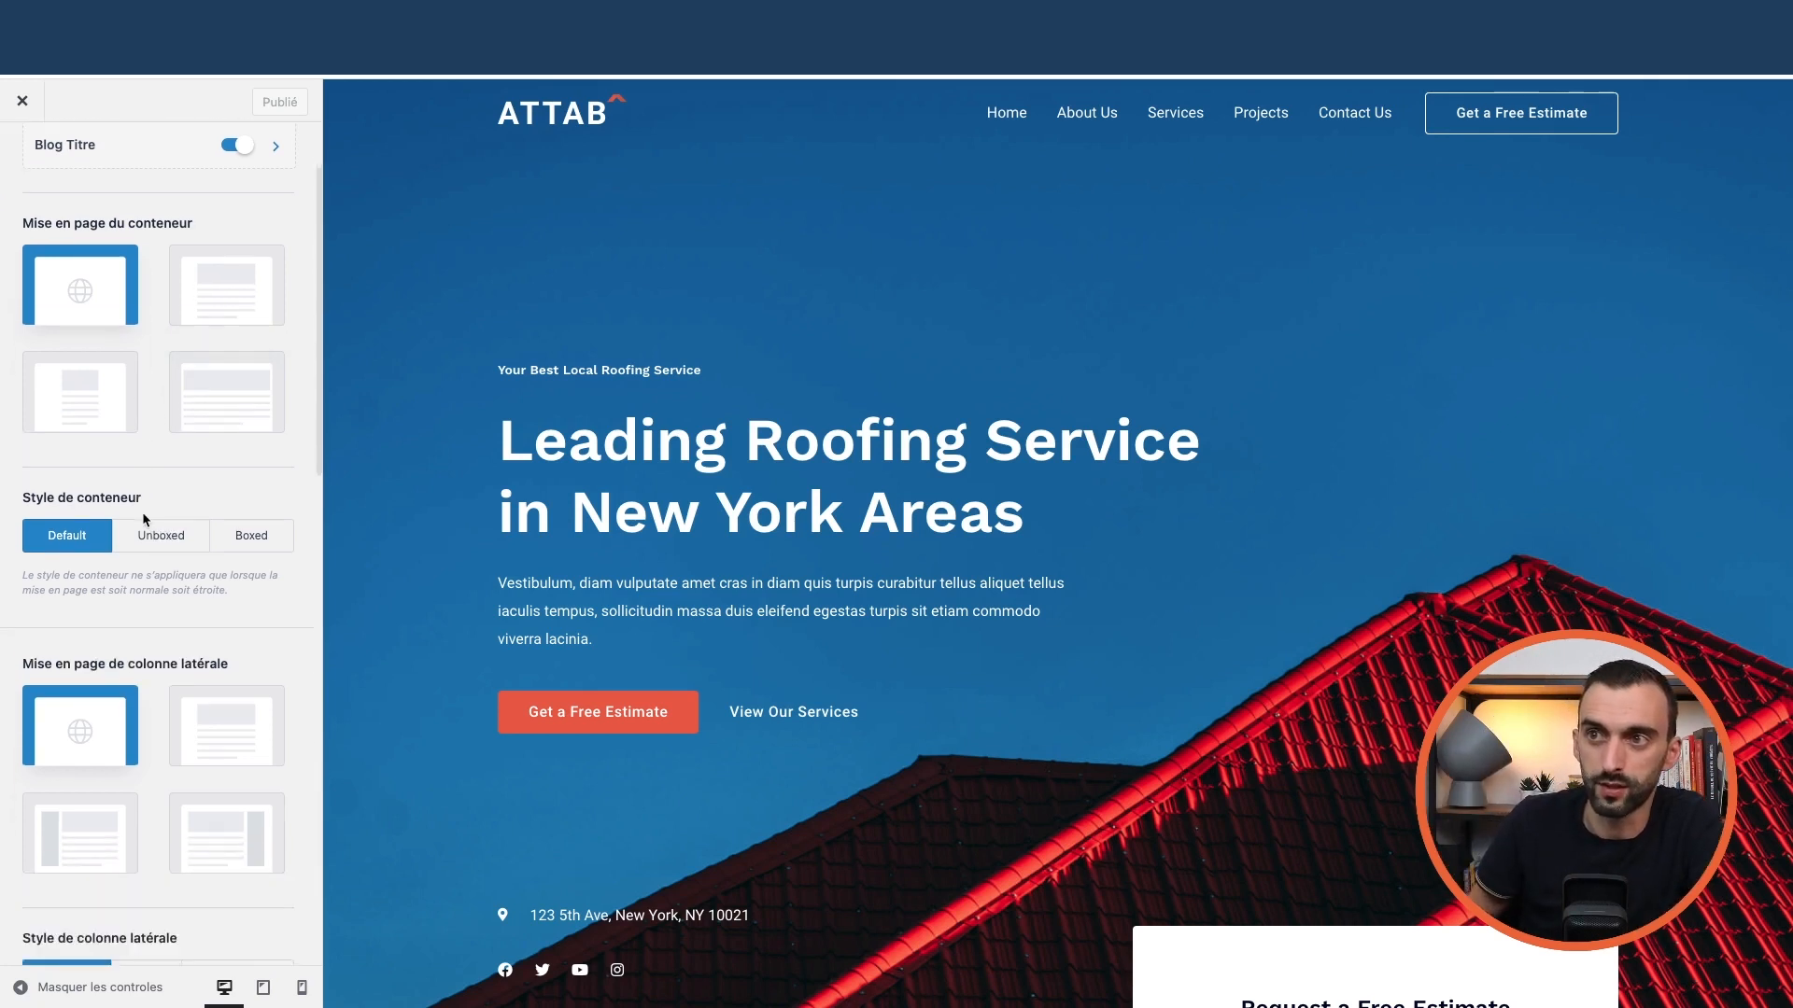
scroll(159, 480, "up", 4)
left_click(34, 174)
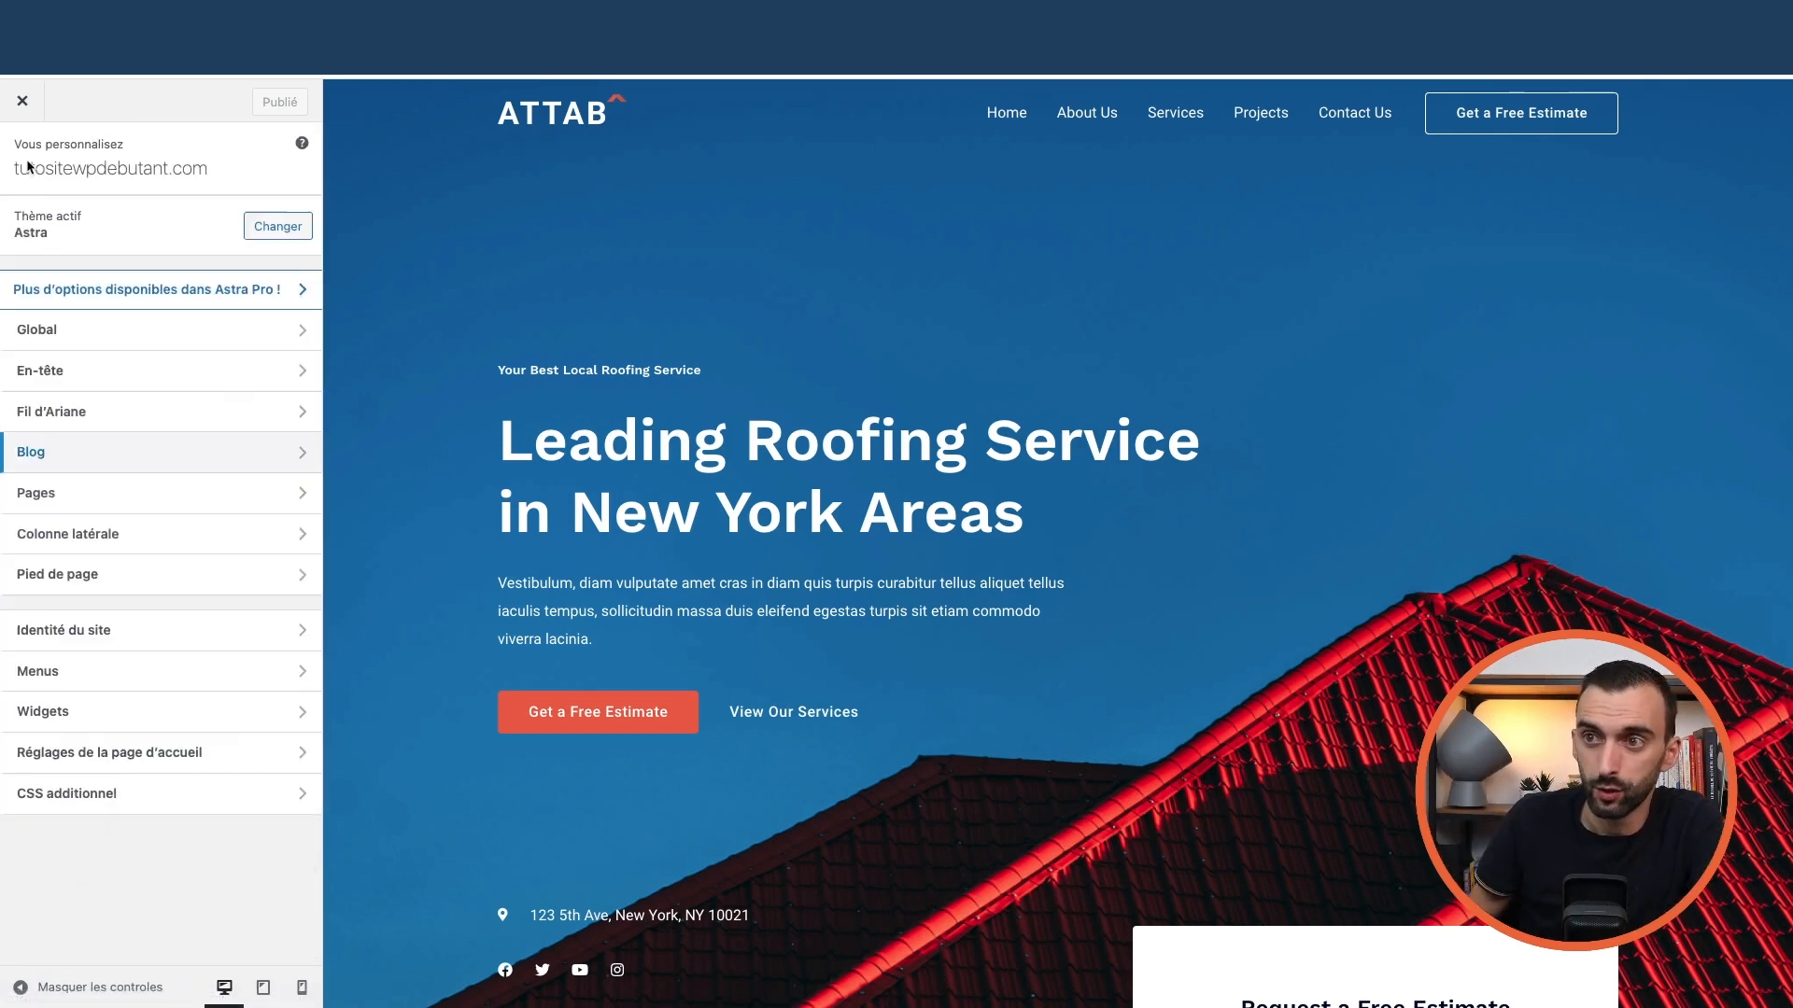
left_click(91, 500)
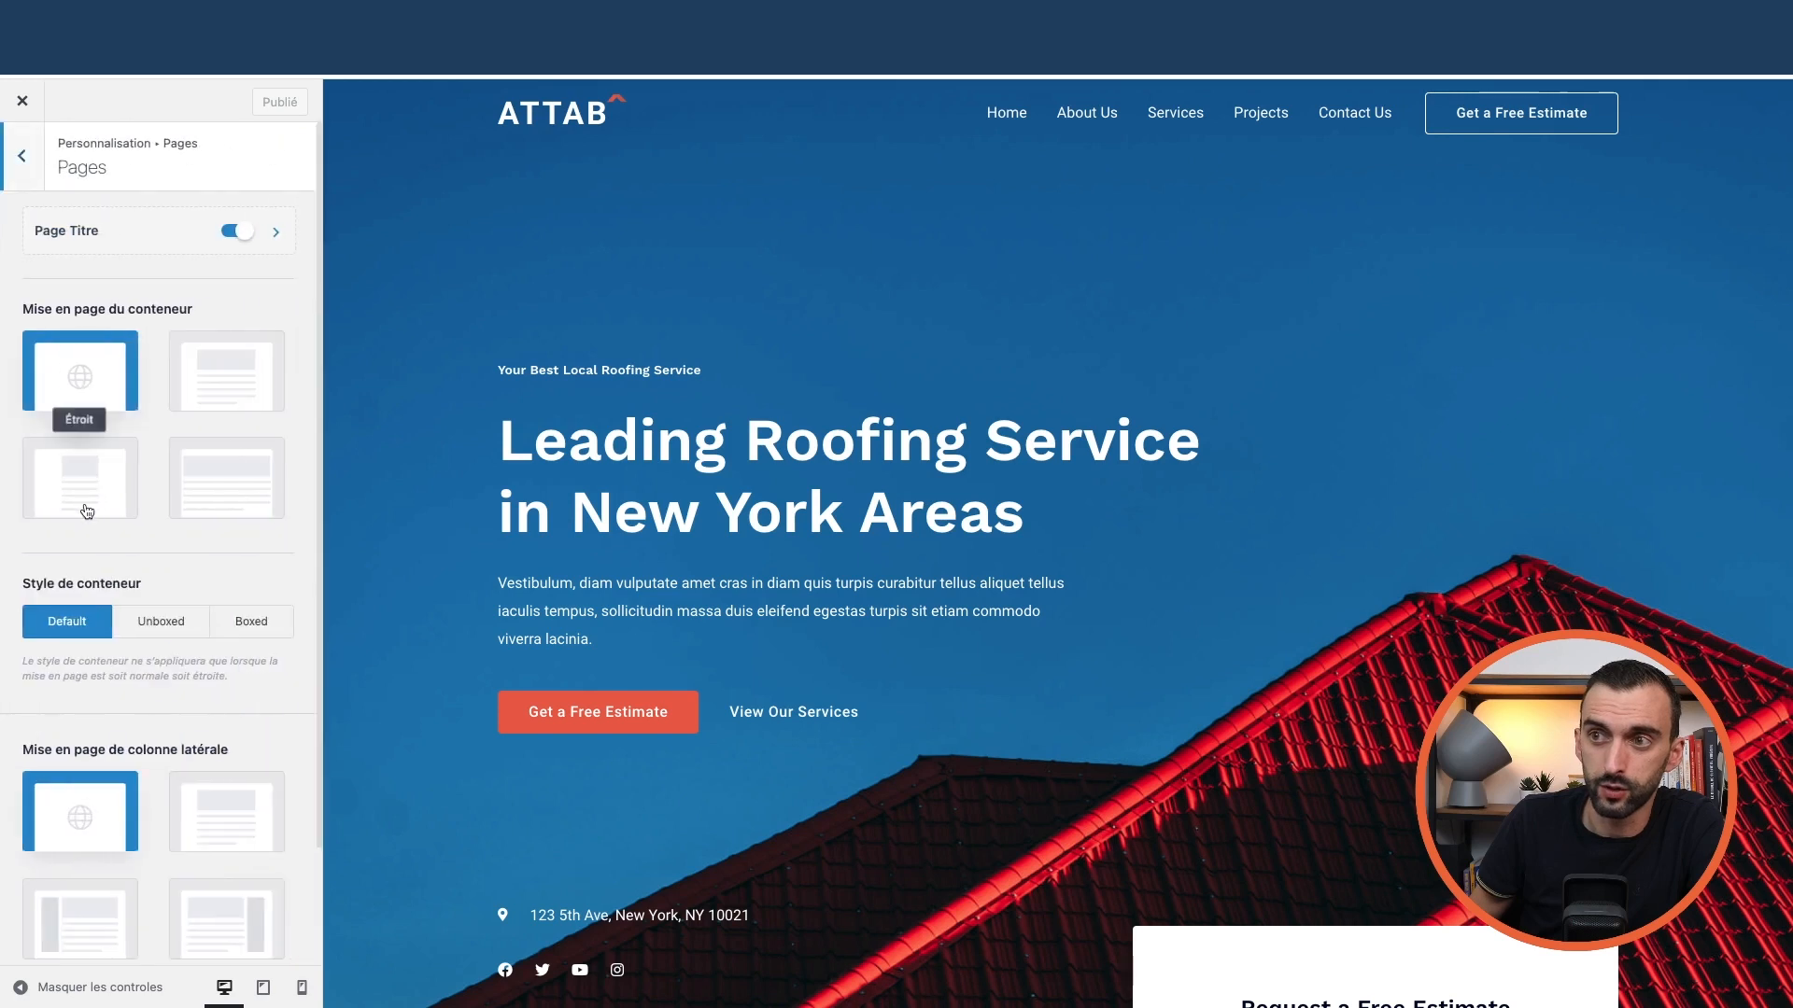
scroll(172, 653, "down", 2)
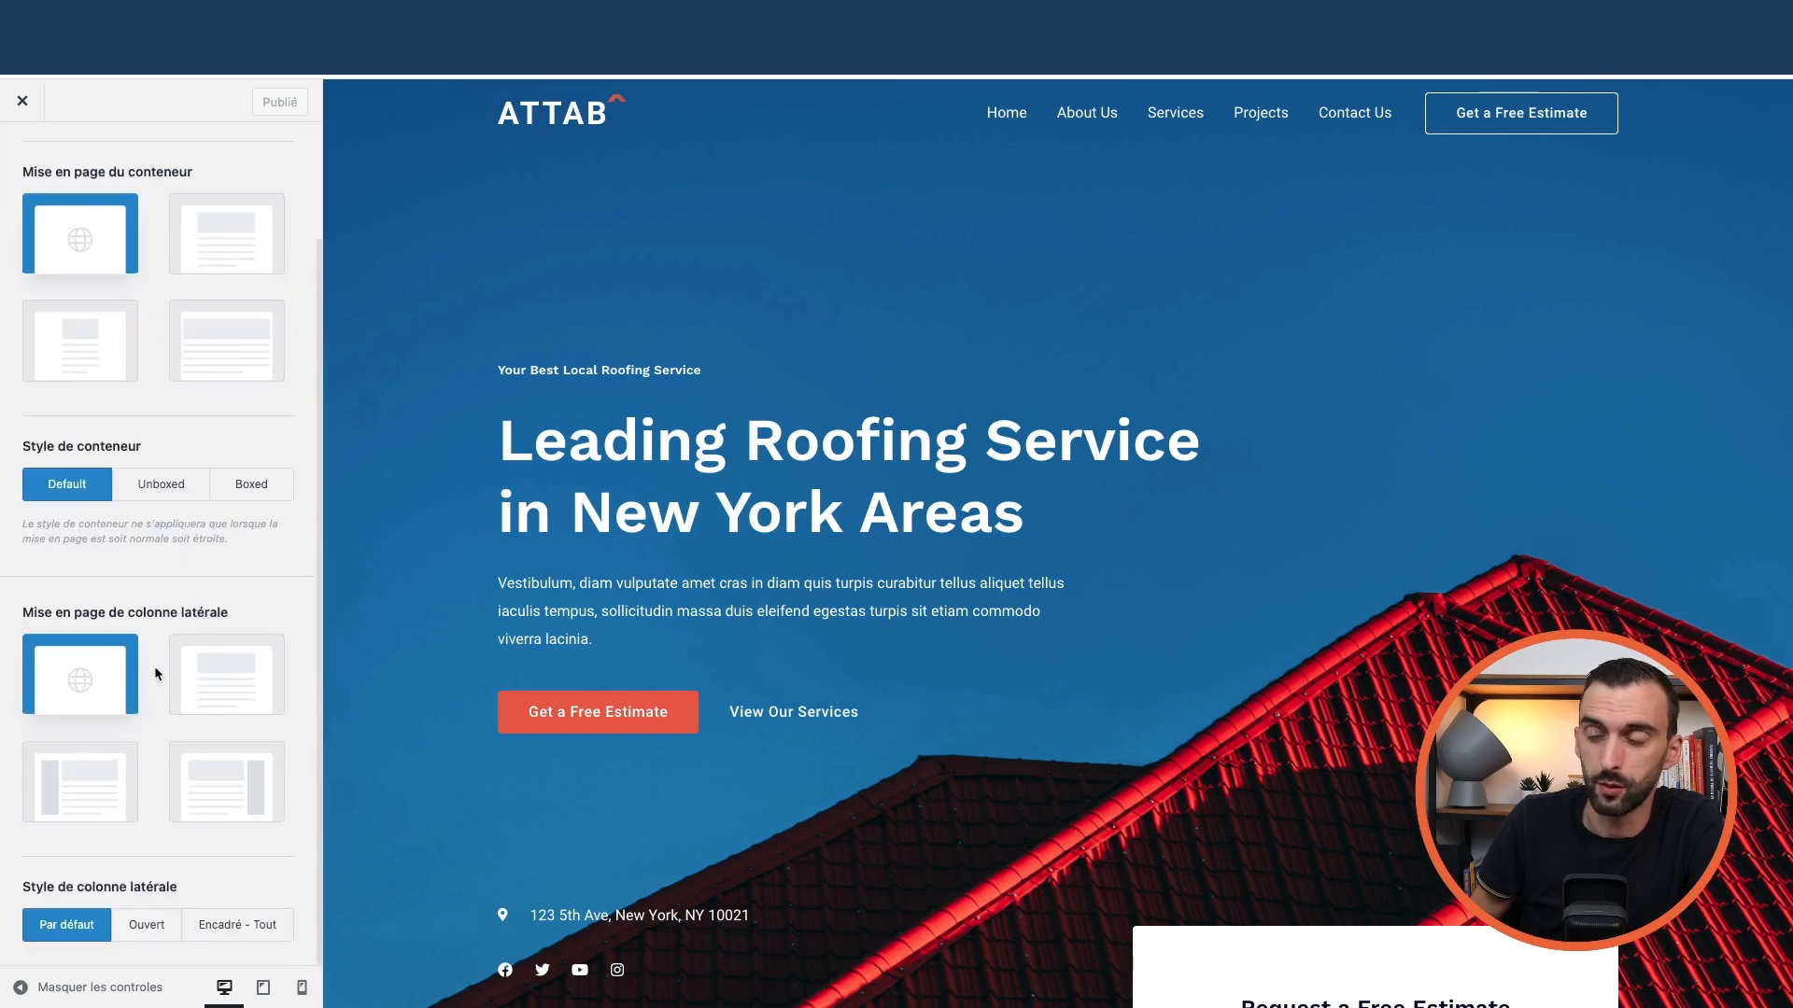
scroll(158, 672, "up", 2)
left_click(23, 174)
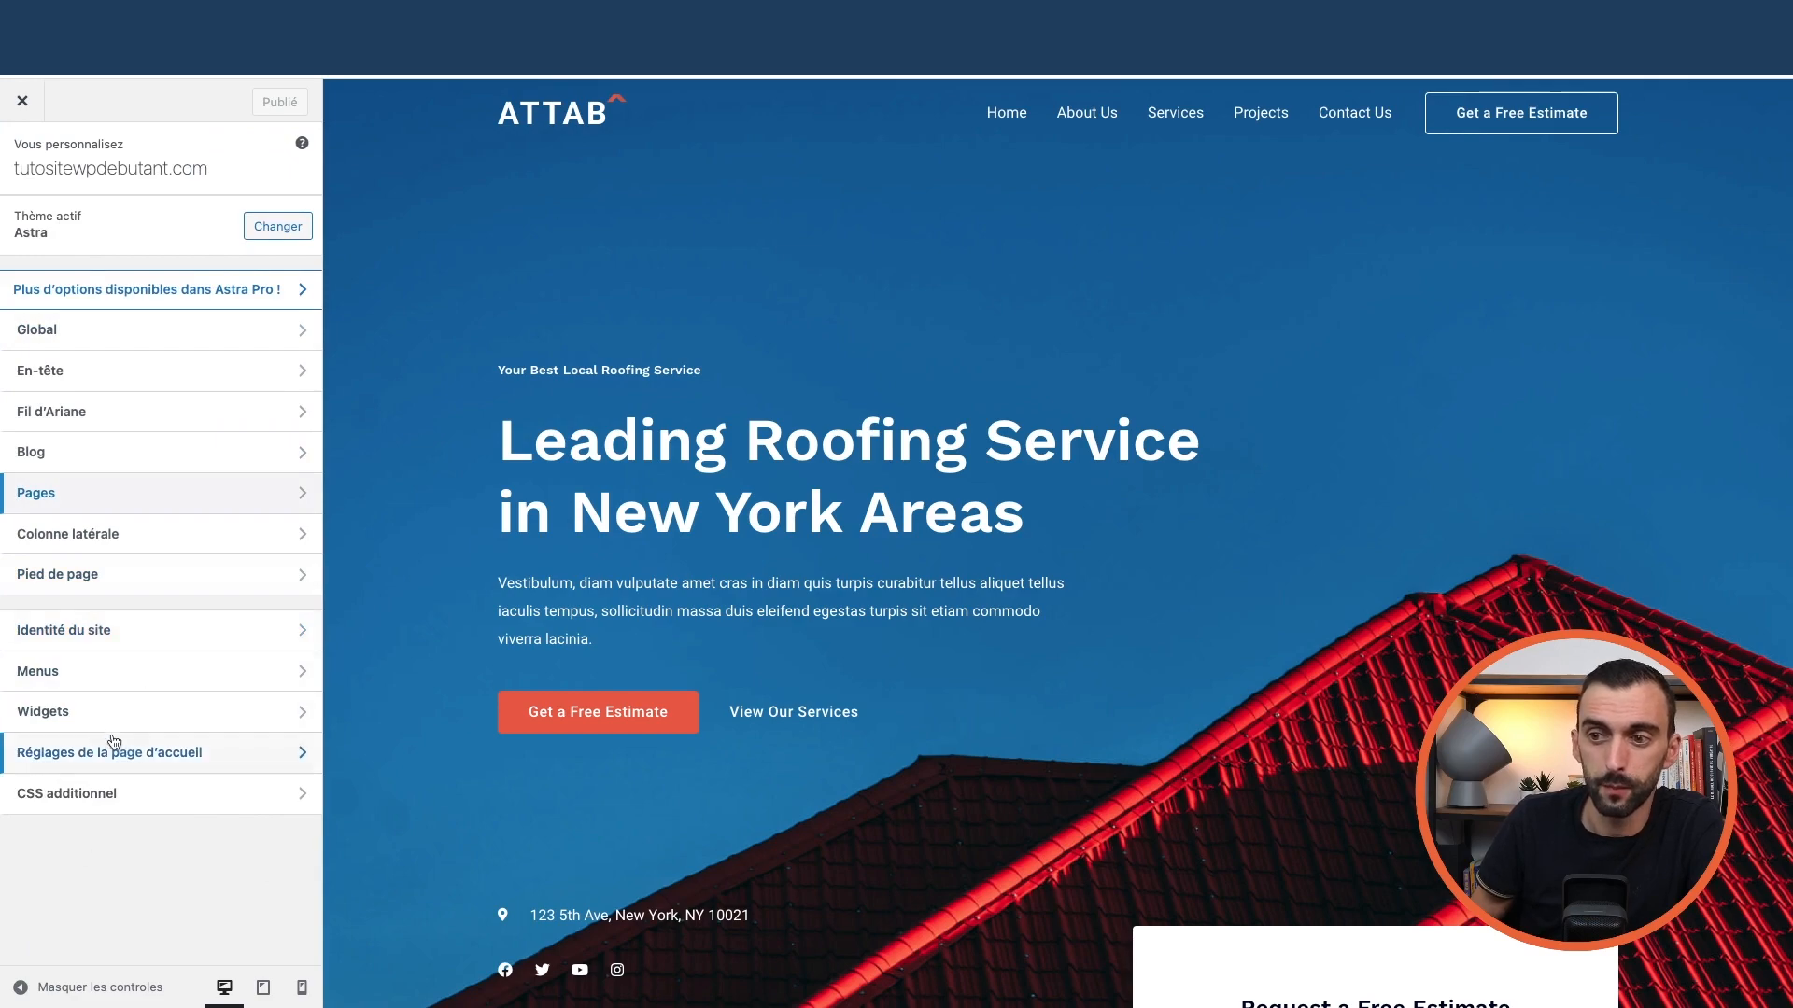
left_click(137, 629)
key("Escape")
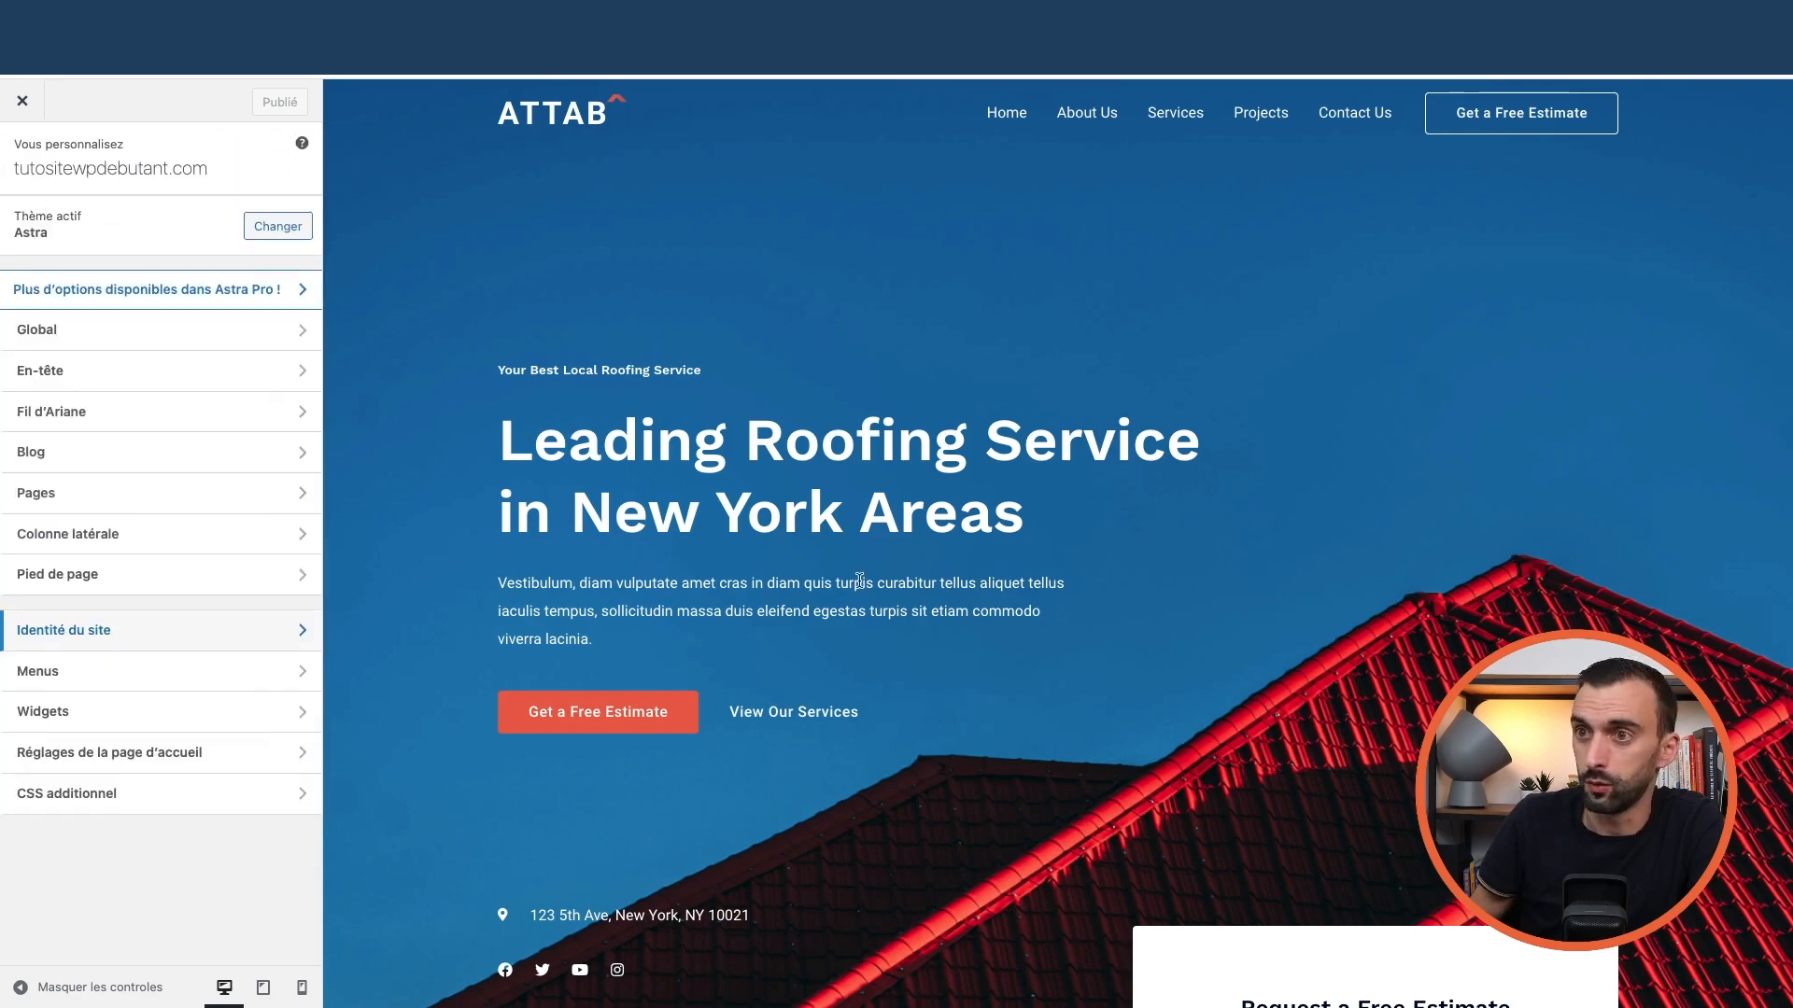
scroll(860, 580, "down", 20)
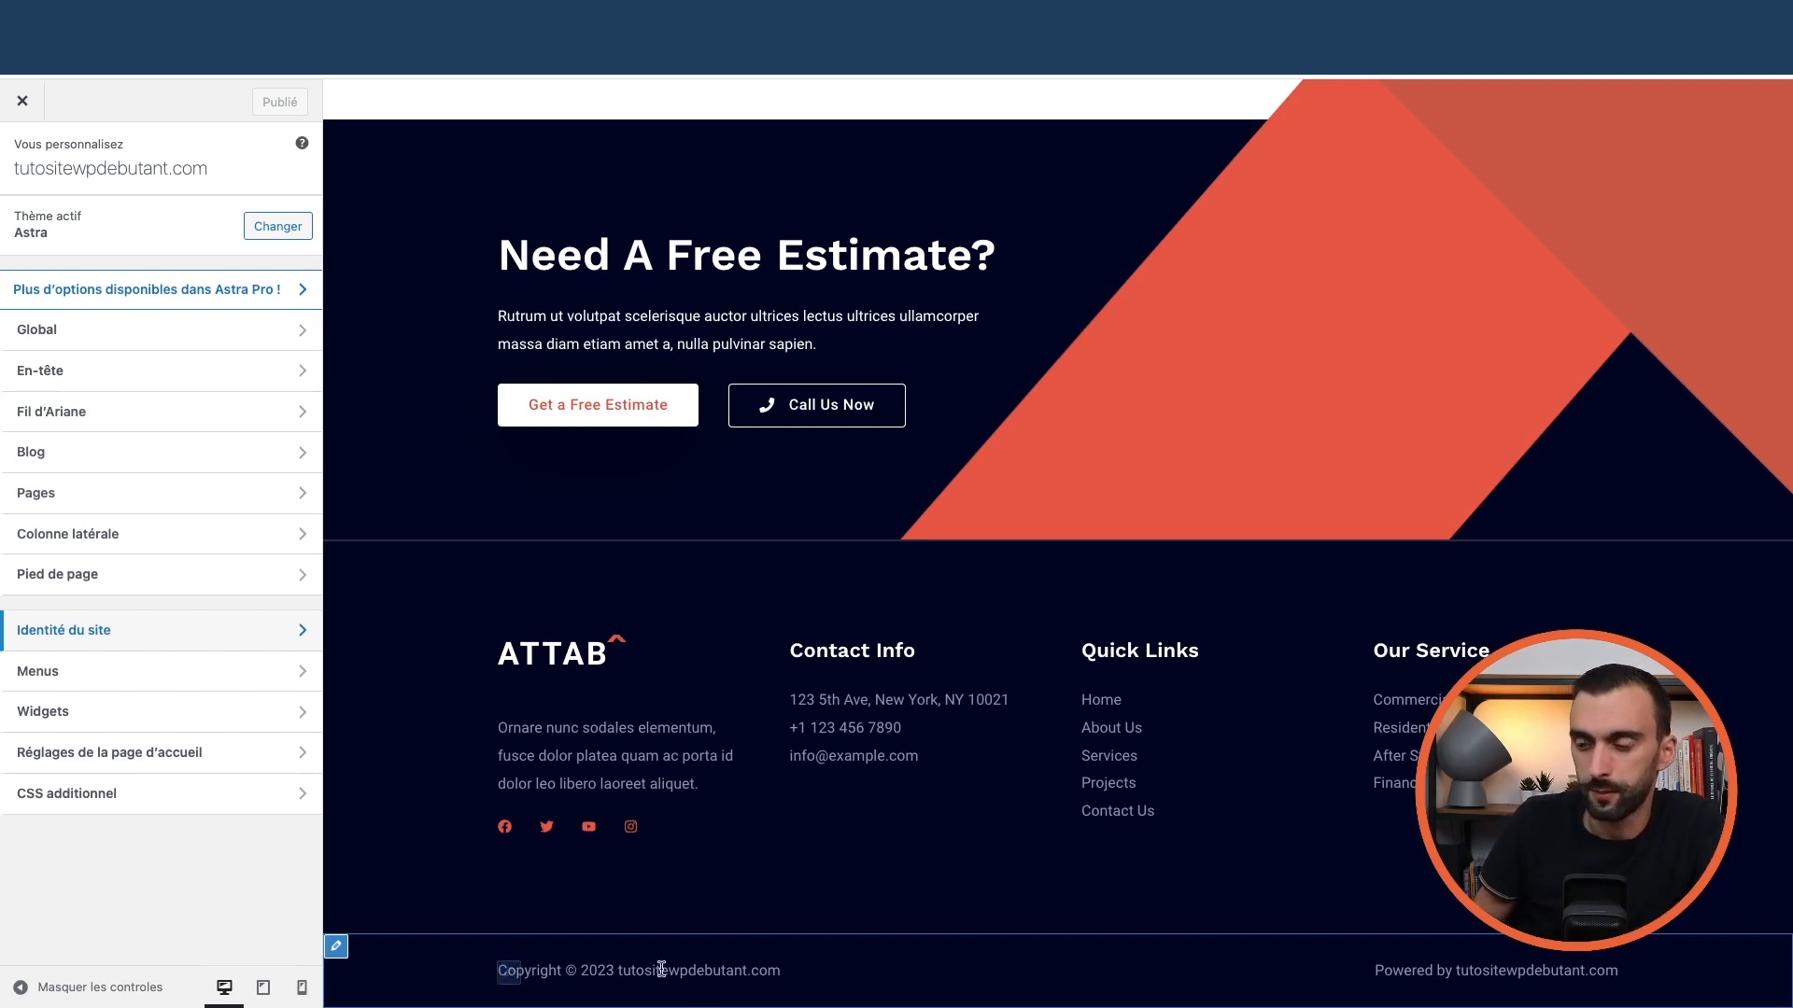
left_click(22, 103)
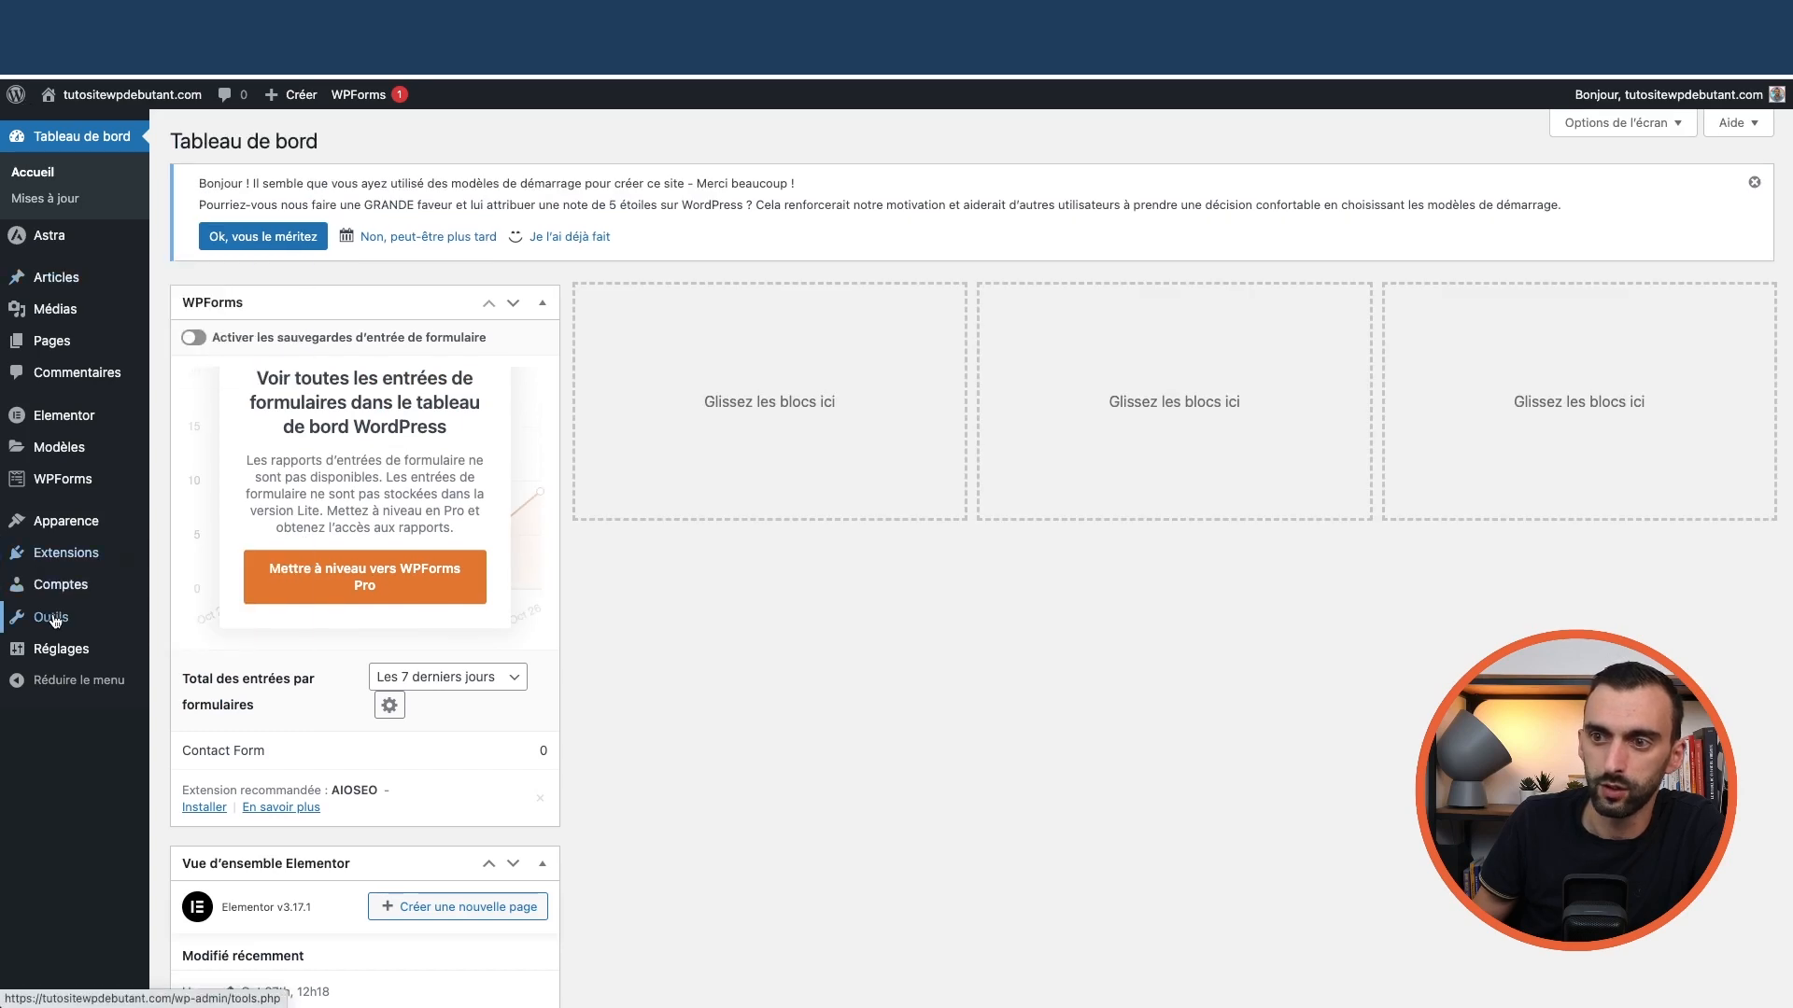
Replace the Site Title with 'Tuto' in General settings and save the changes
mouse_move(62, 651)
left_click(198, 658)
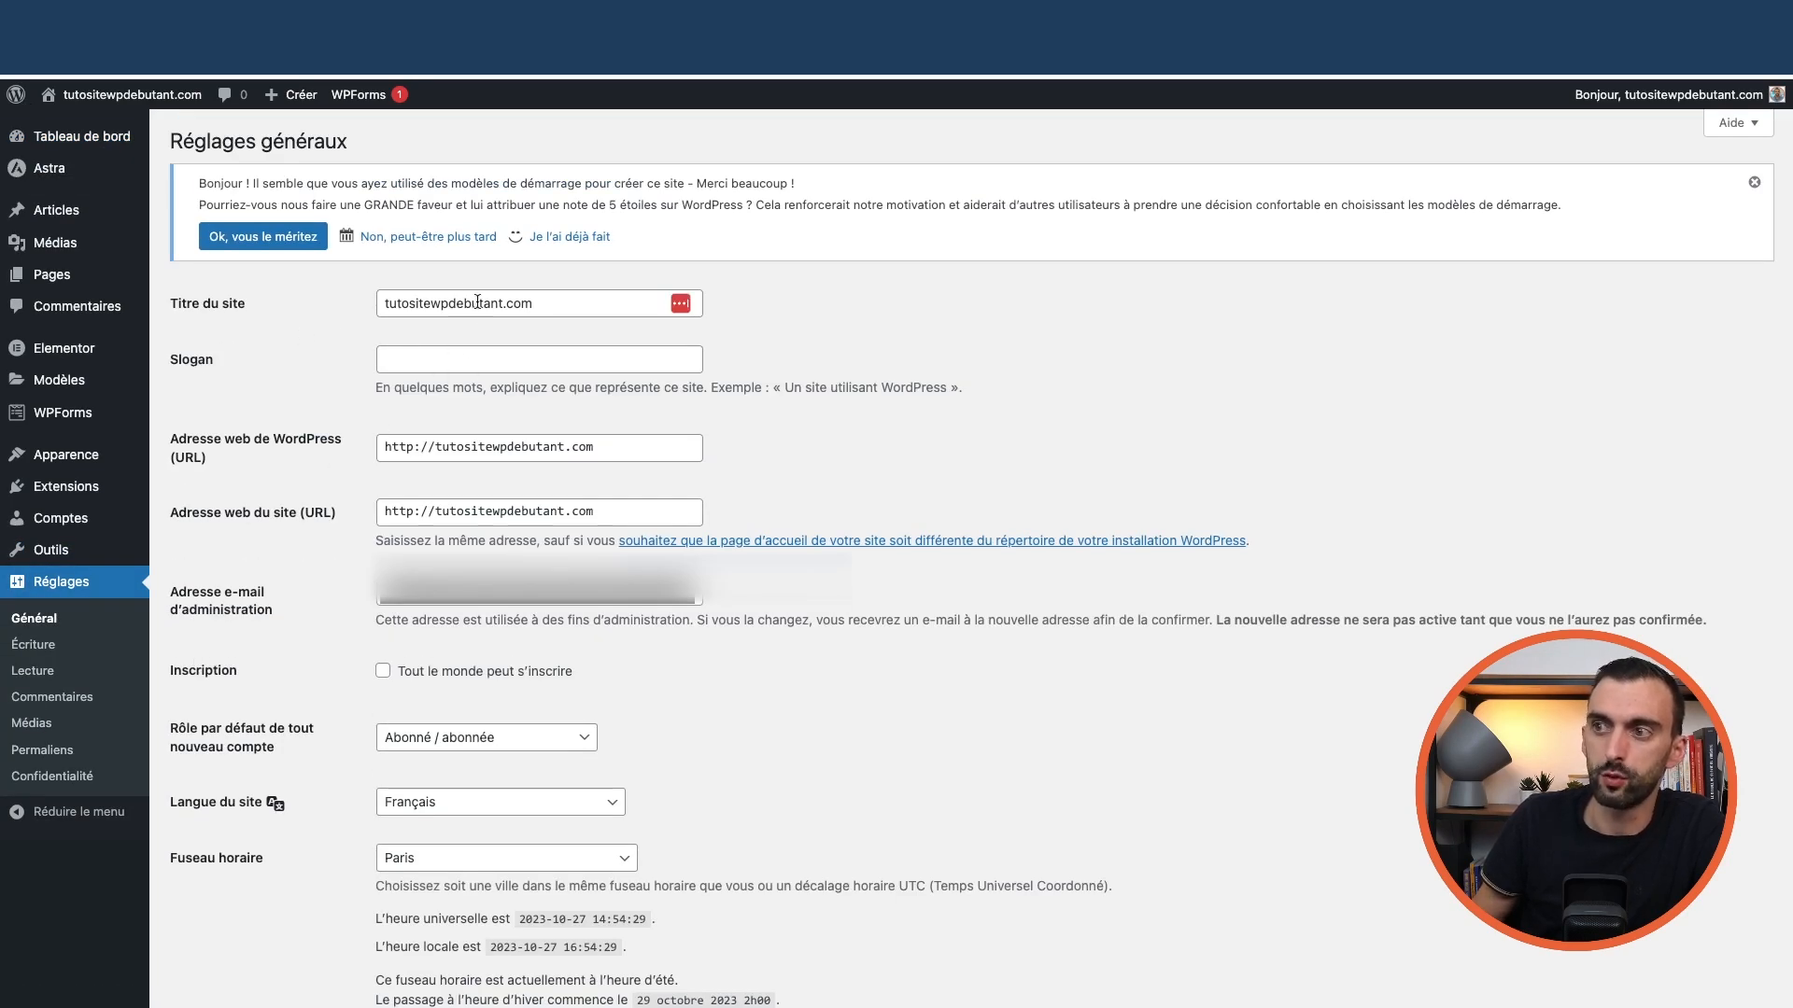
double_click(434, 301)
triple_click(434, 300)
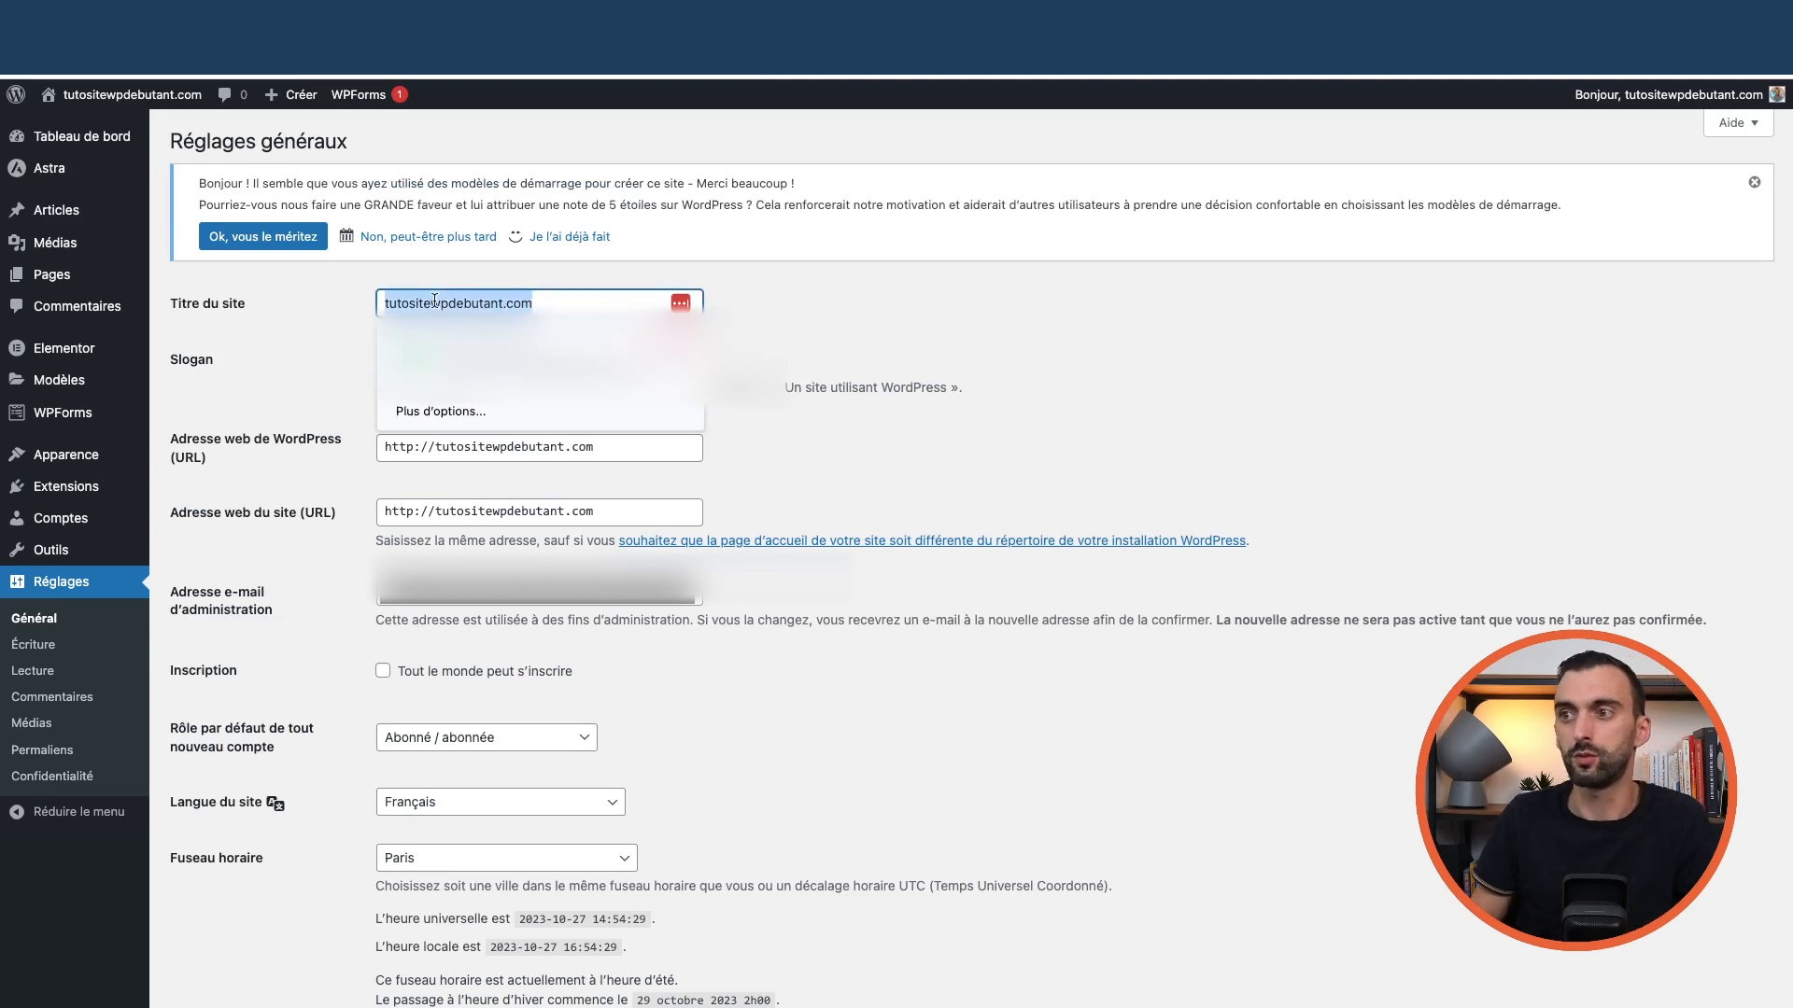
type("Tuto")
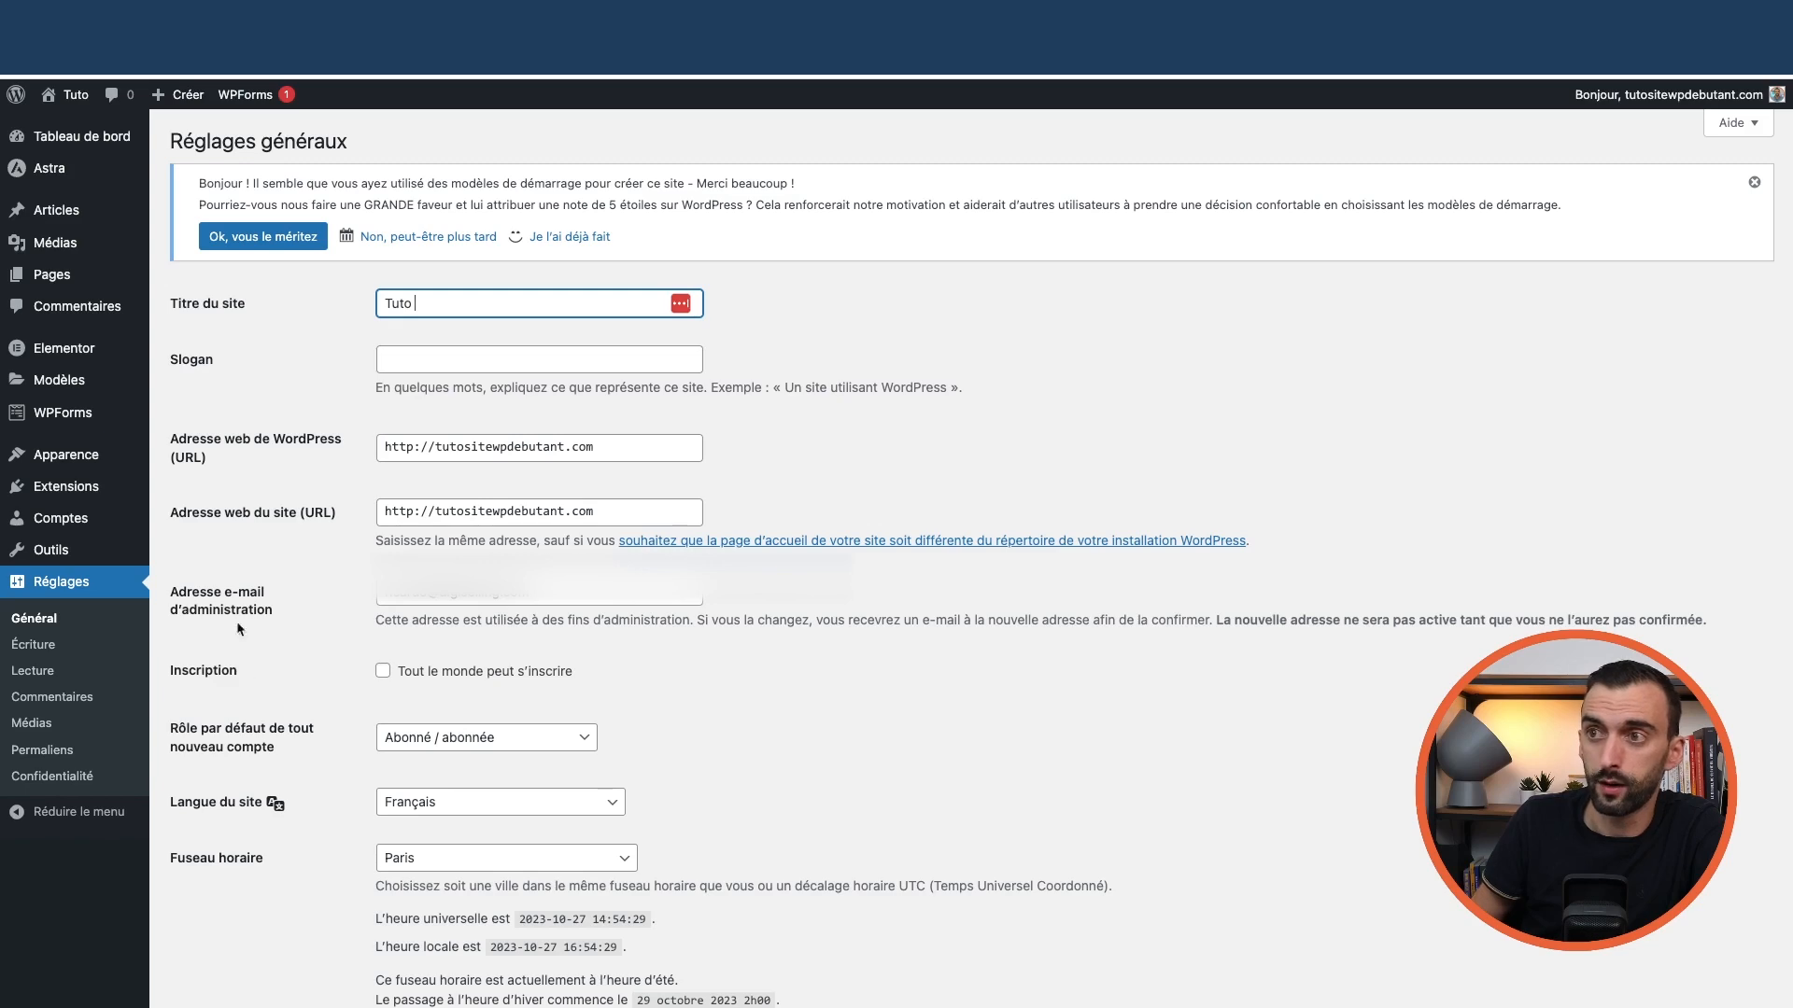
scroll(237, 620, "down", 10)
left_click(289, 909)
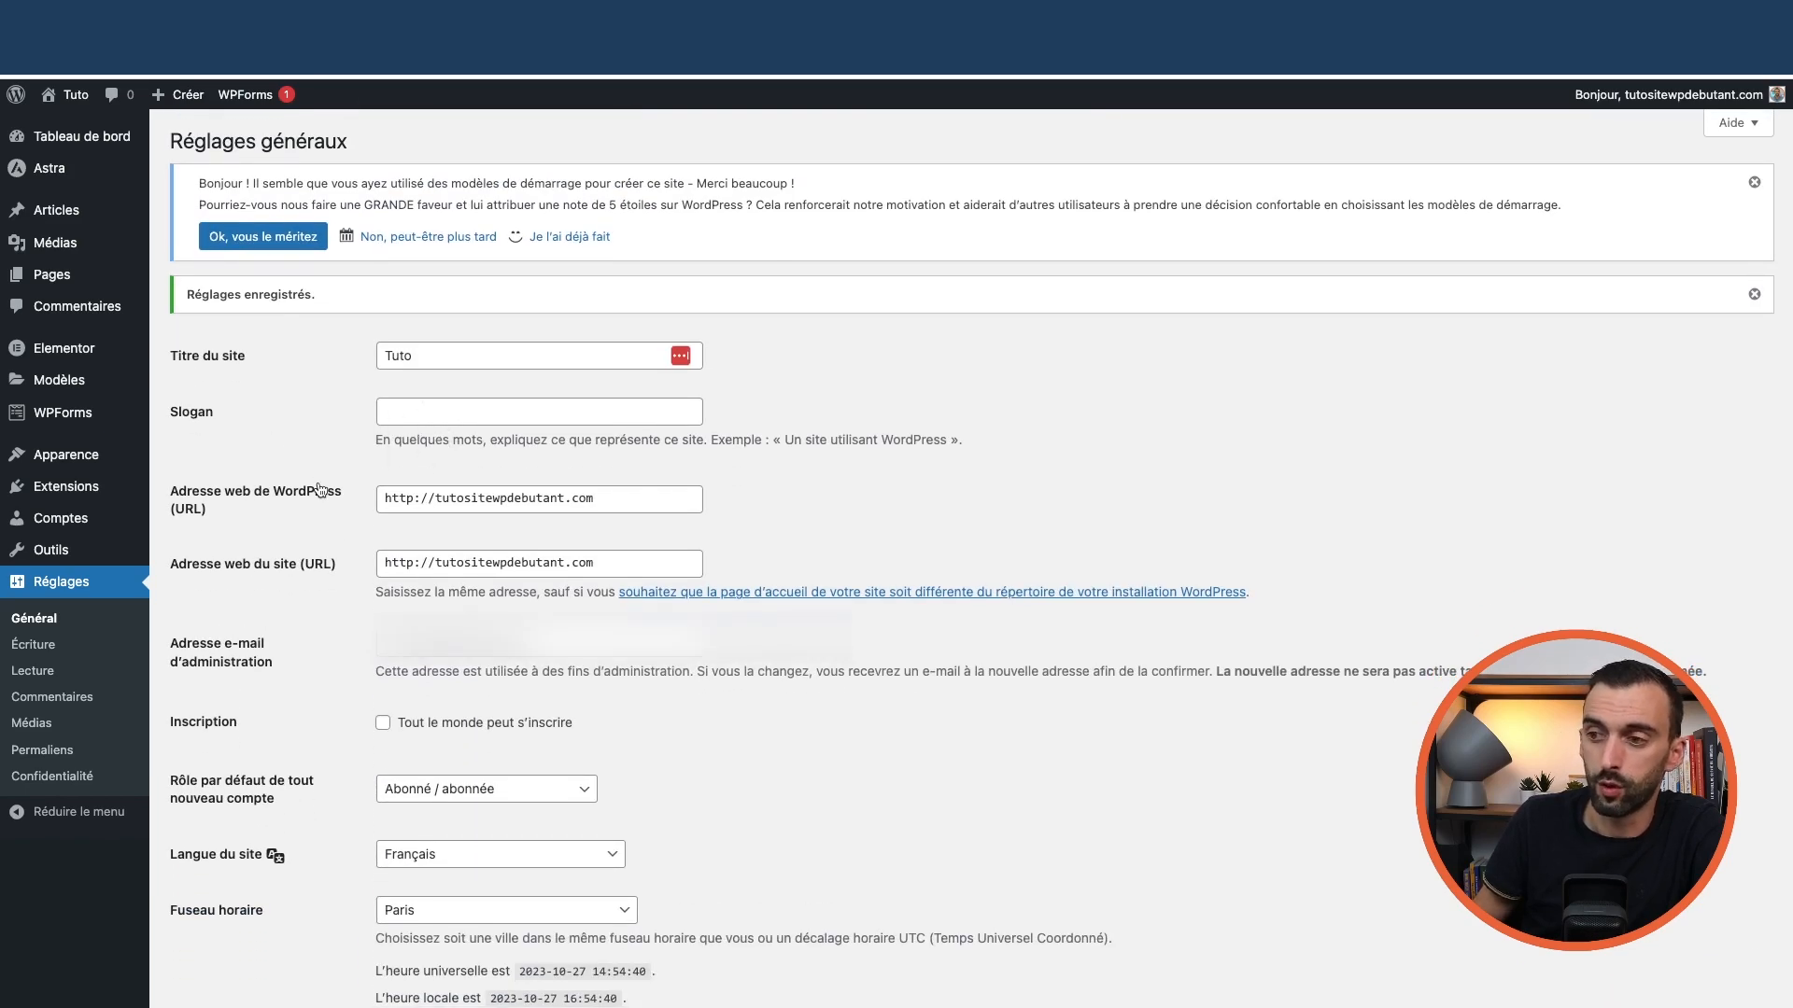
scroll(319, 489, "down", 3)
scroll(278, 454, "up", 3)
Visit the public roofing homepage, skim it, then open the Astra Customizer from the admin bar
mouse_move(56, 178)
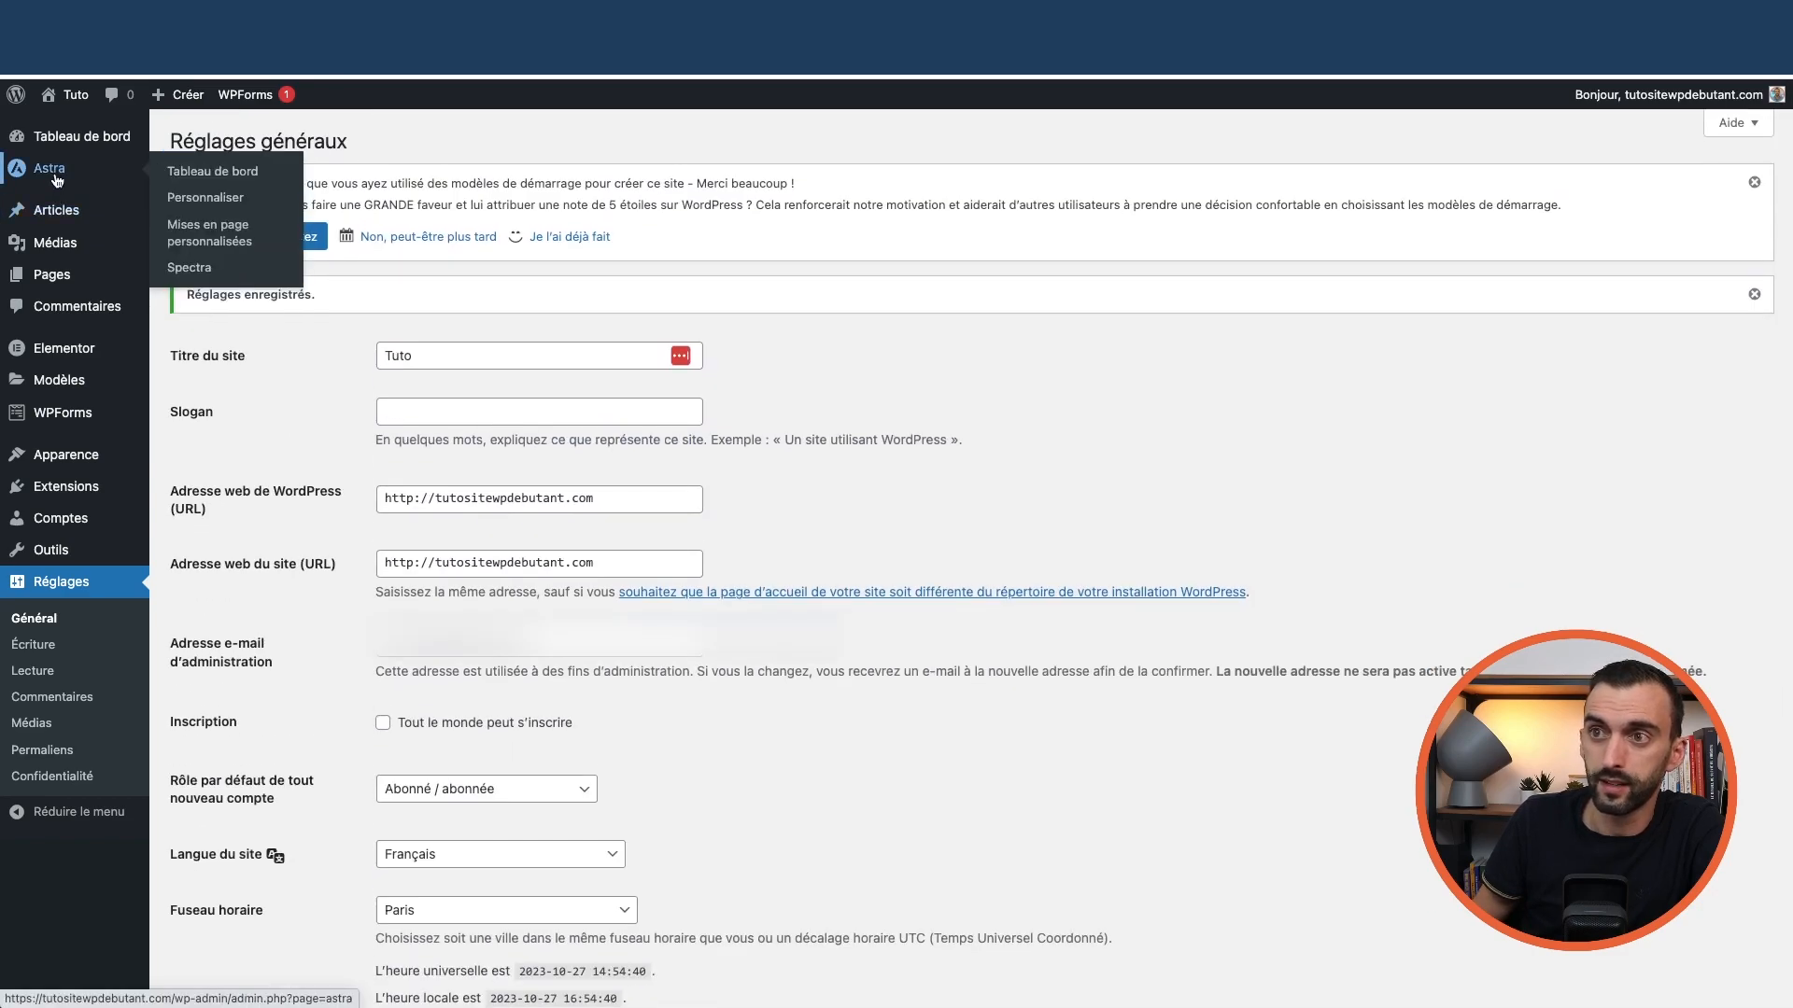
left_click(77, 131)
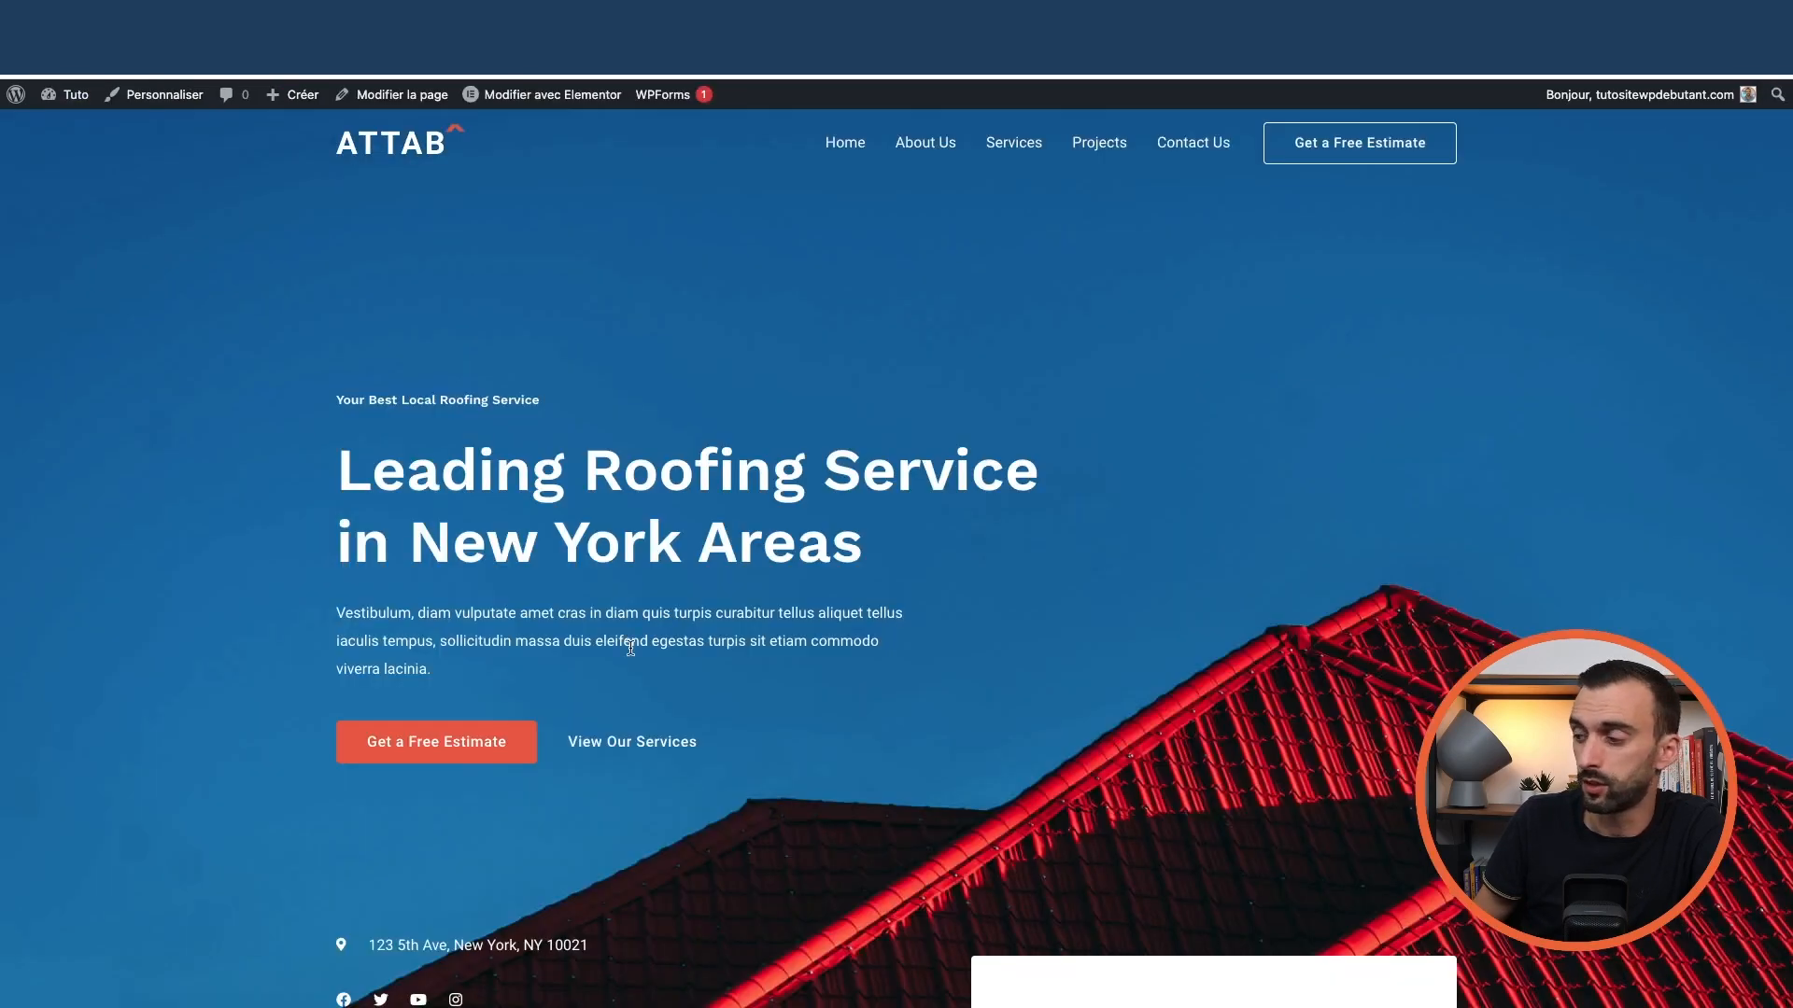
scroll(631, 647, "down", 15)
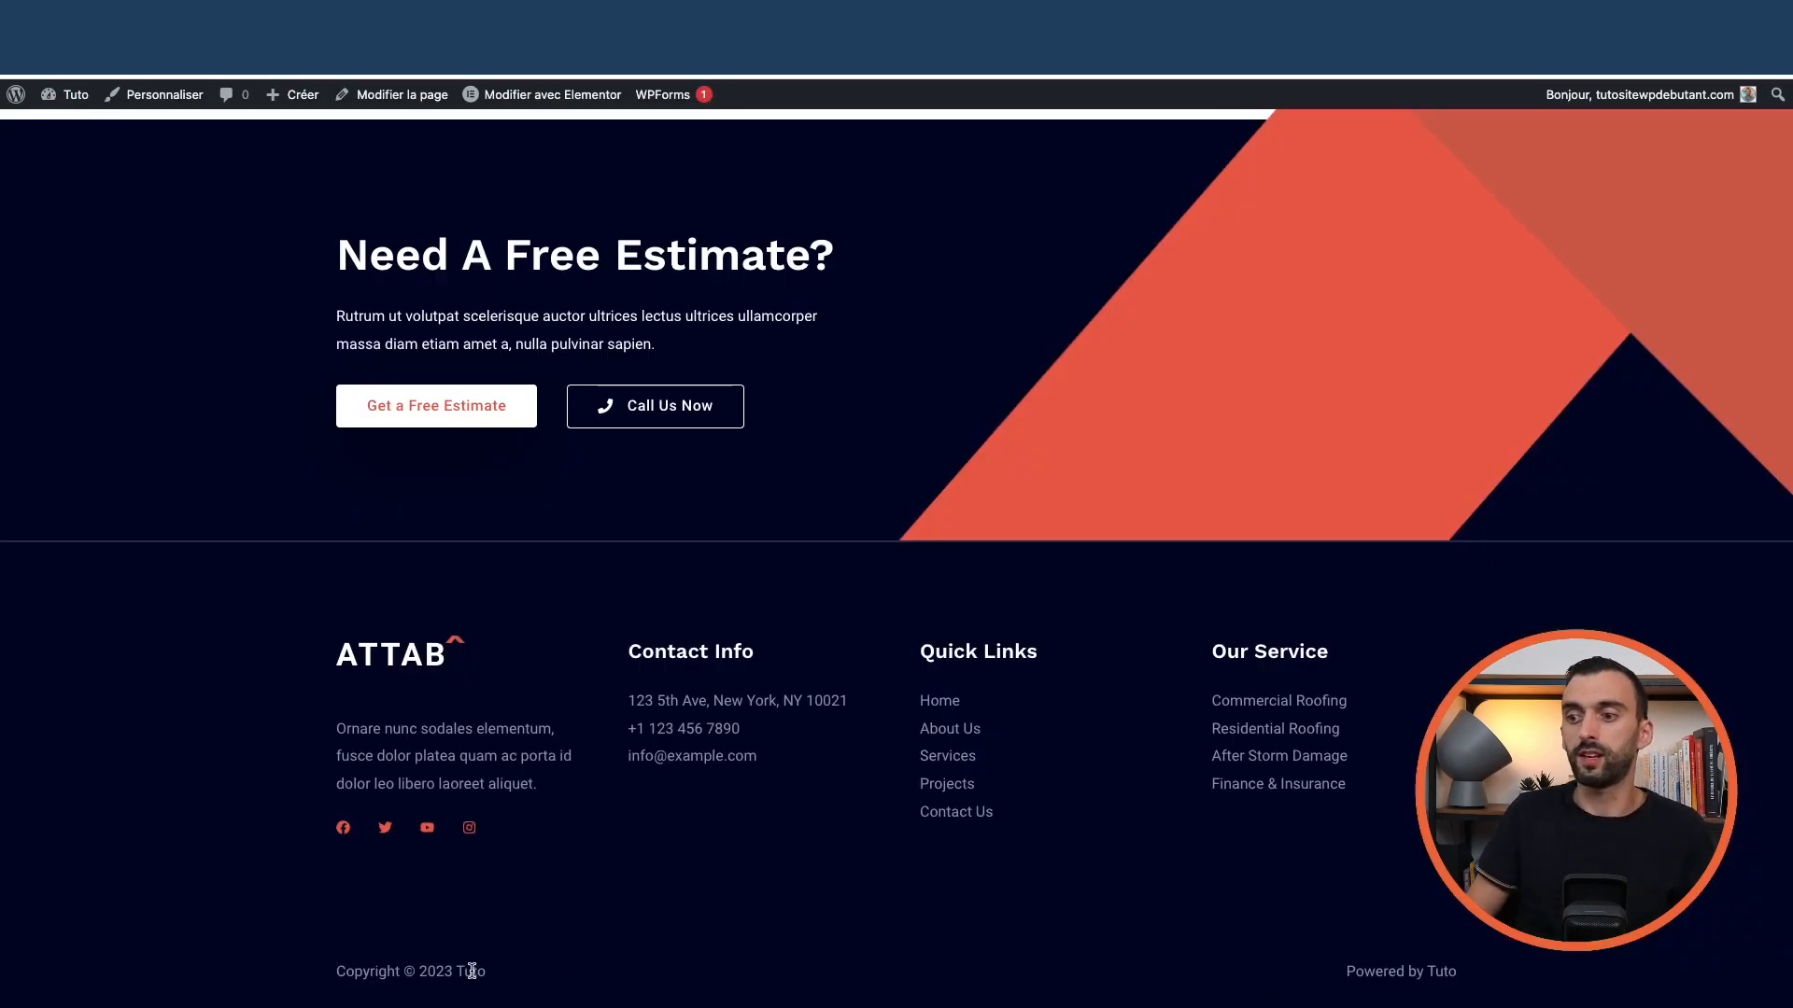
scroll(478, 545, "up", 15)
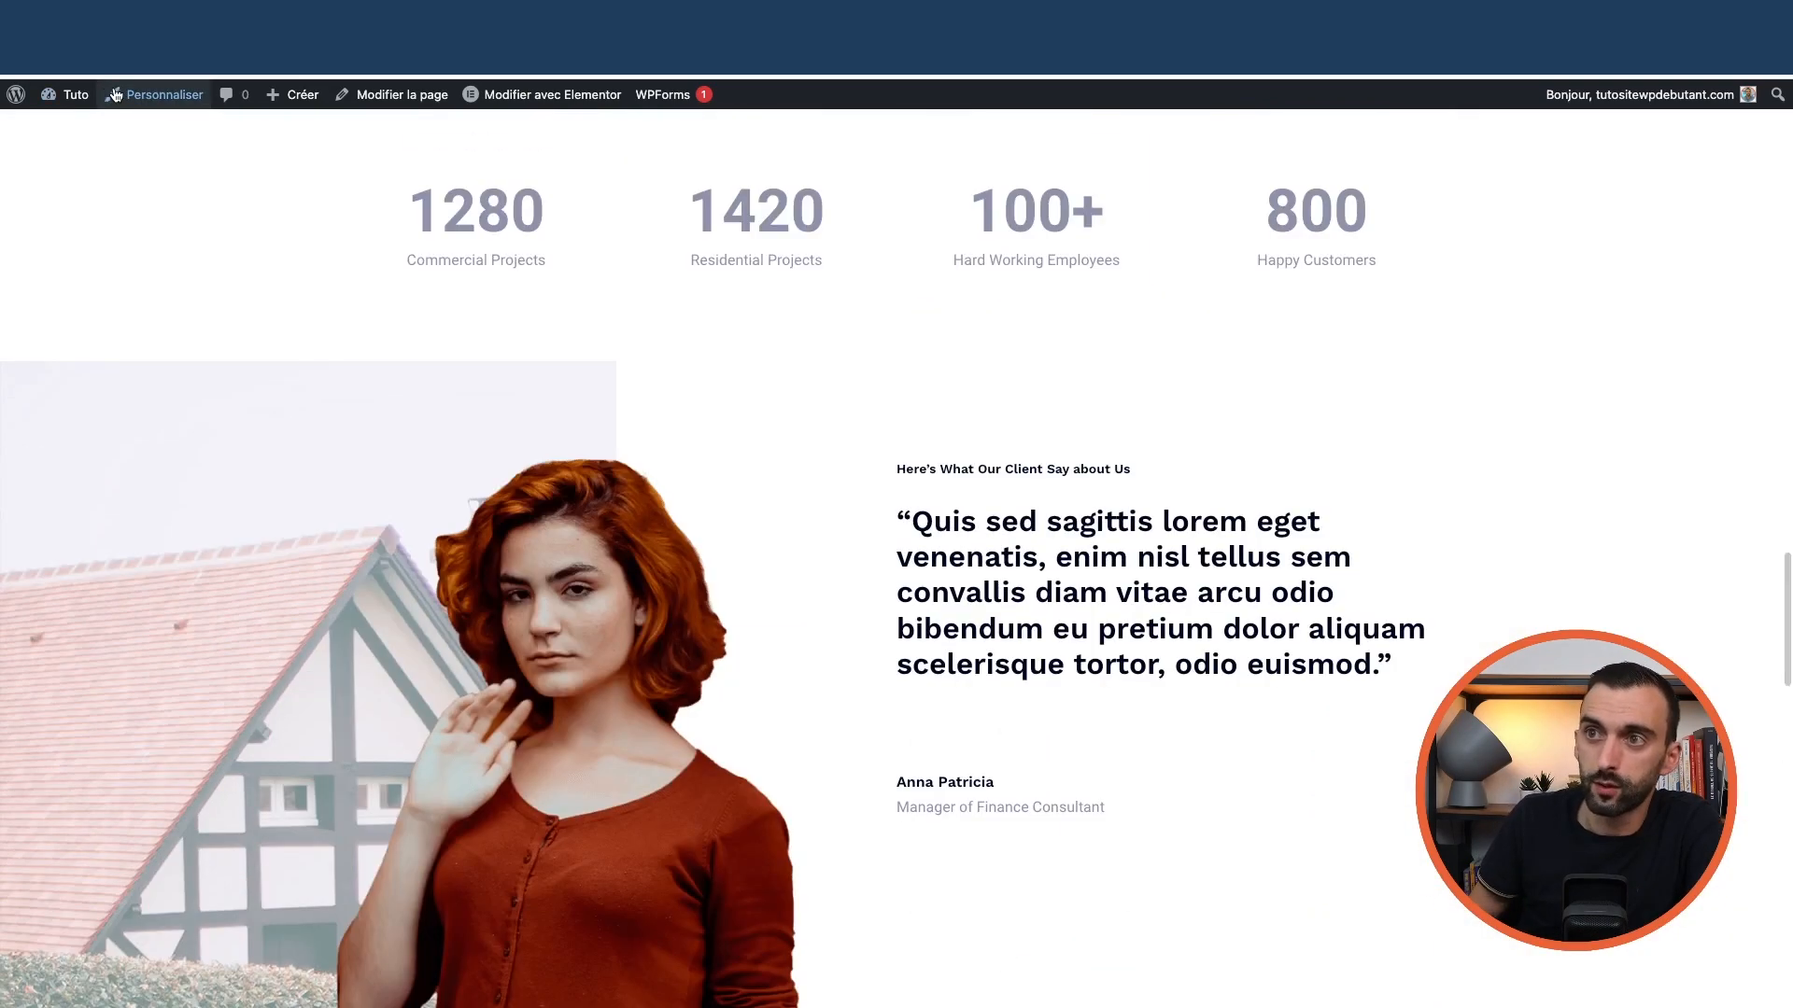
mouse_move(74, 100)
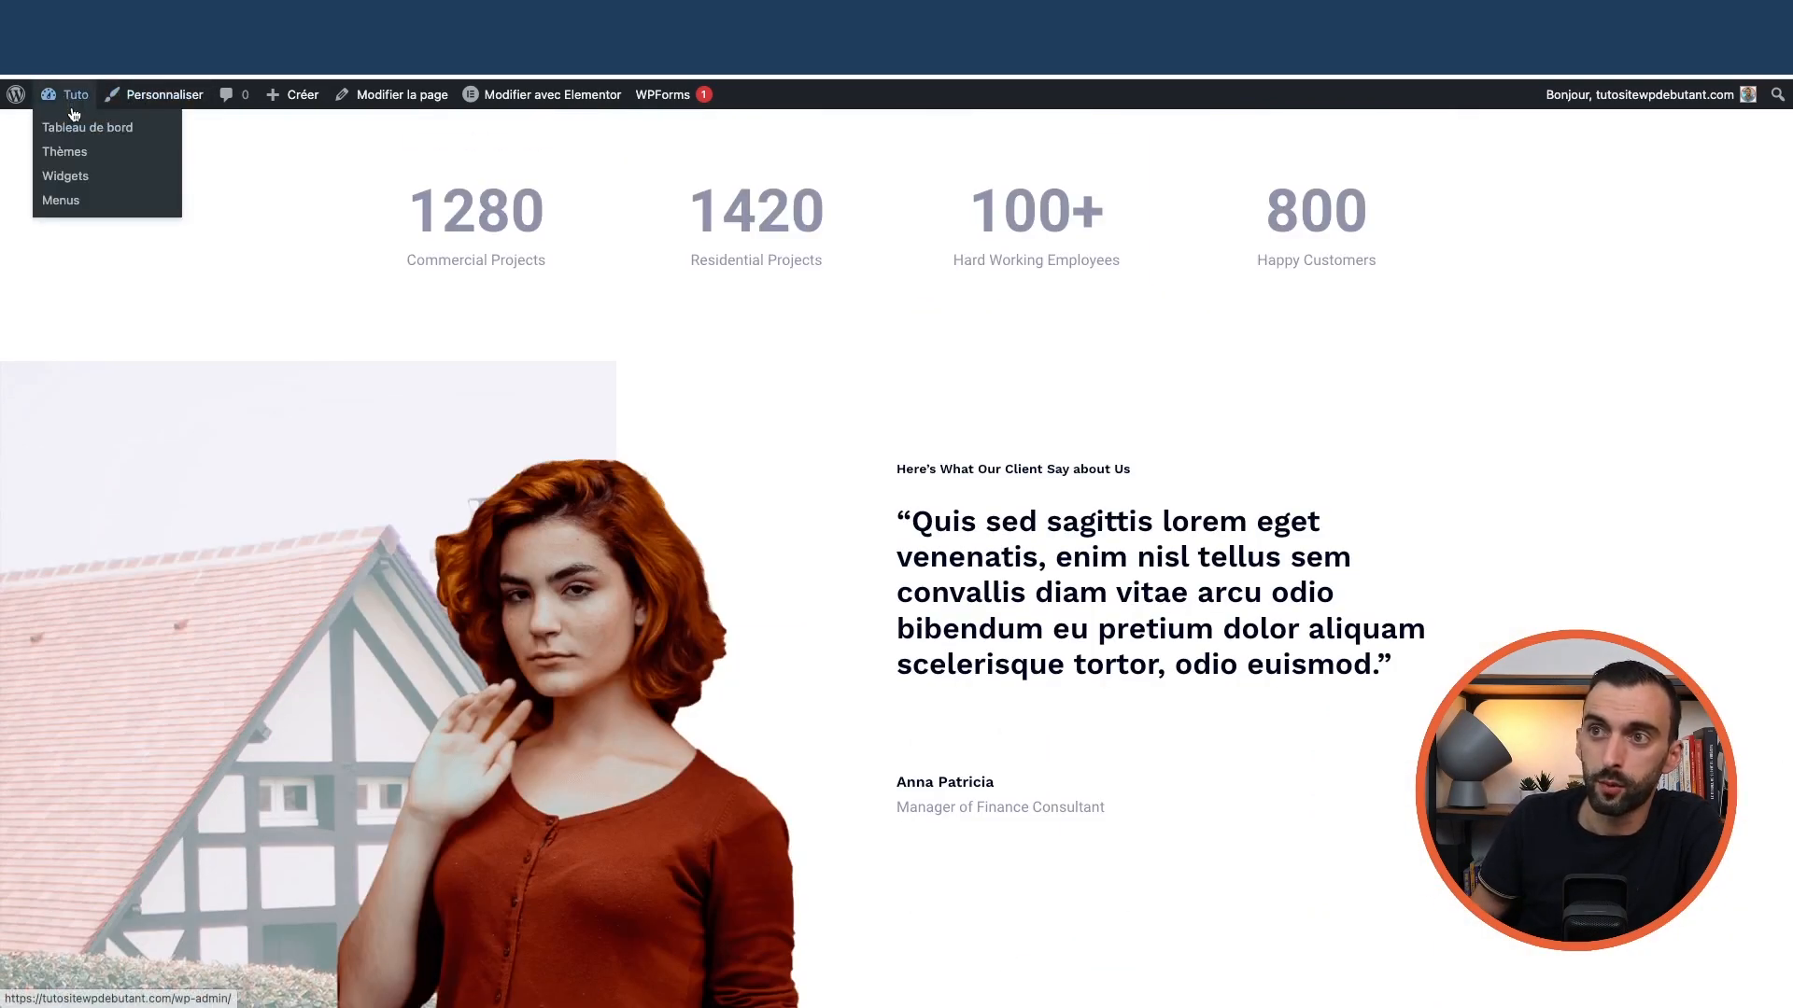
left_click(164, 97)
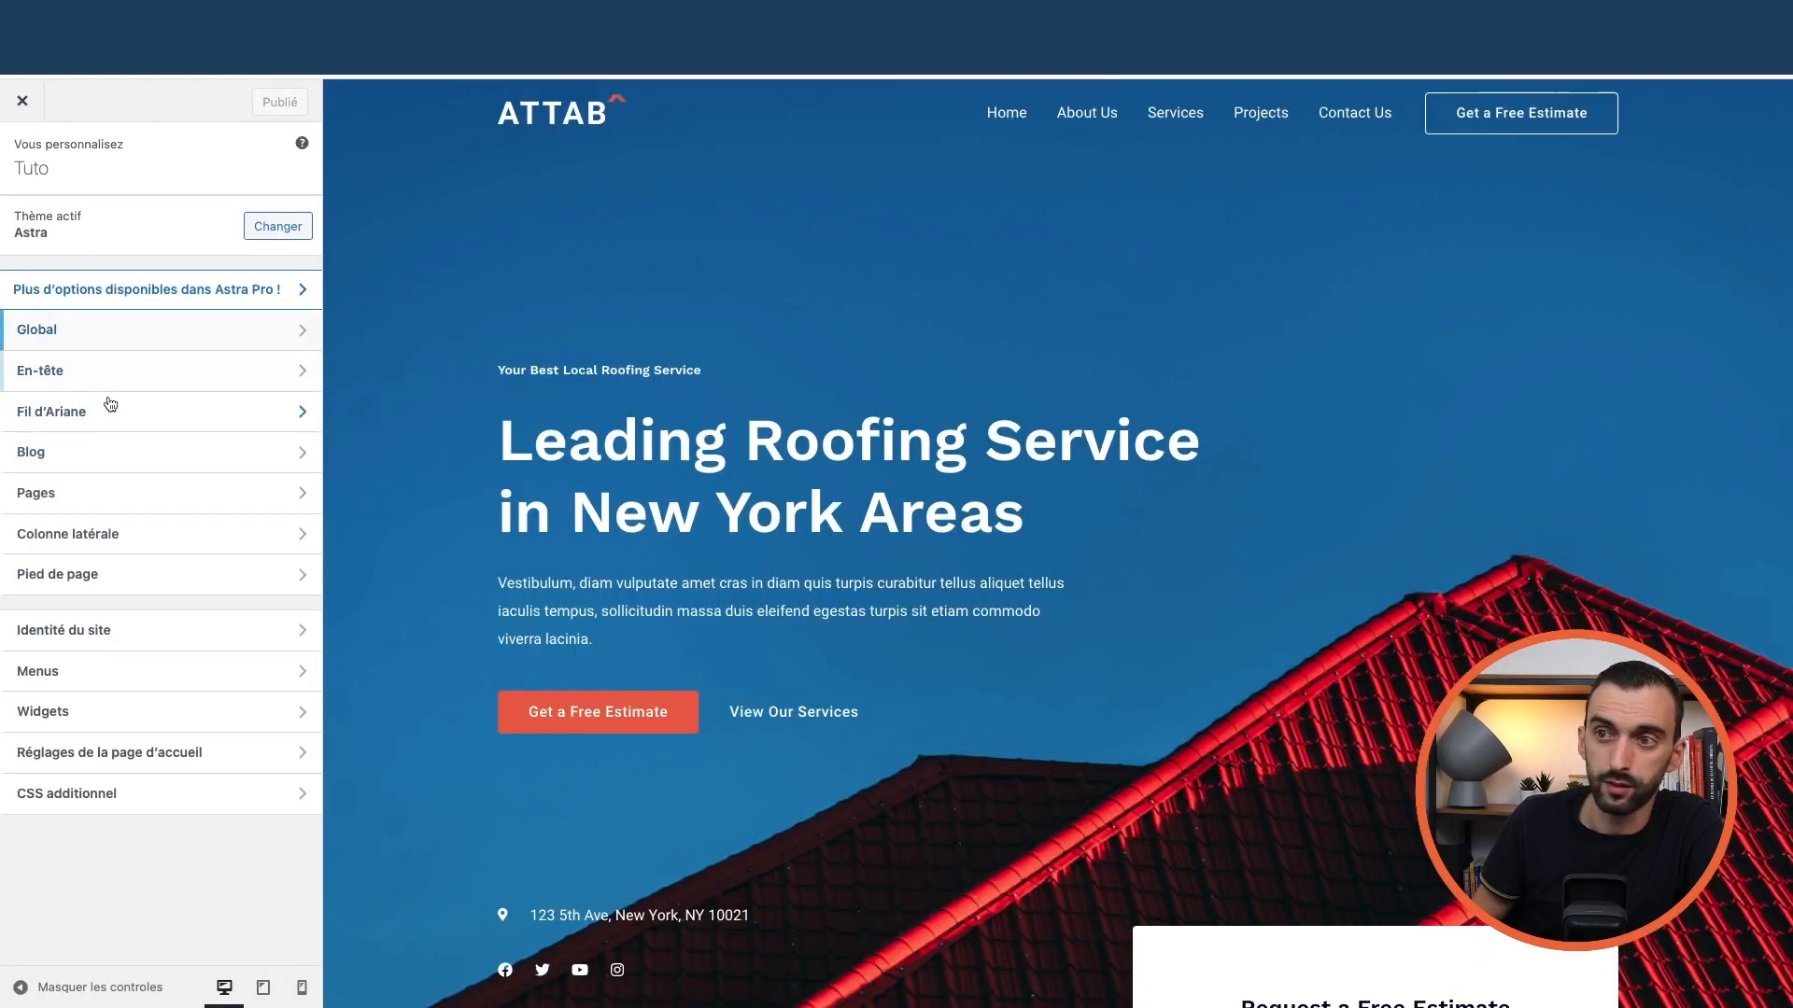
Open the Footer builder and check which elements can be added to its zones
left_click(126, 579)
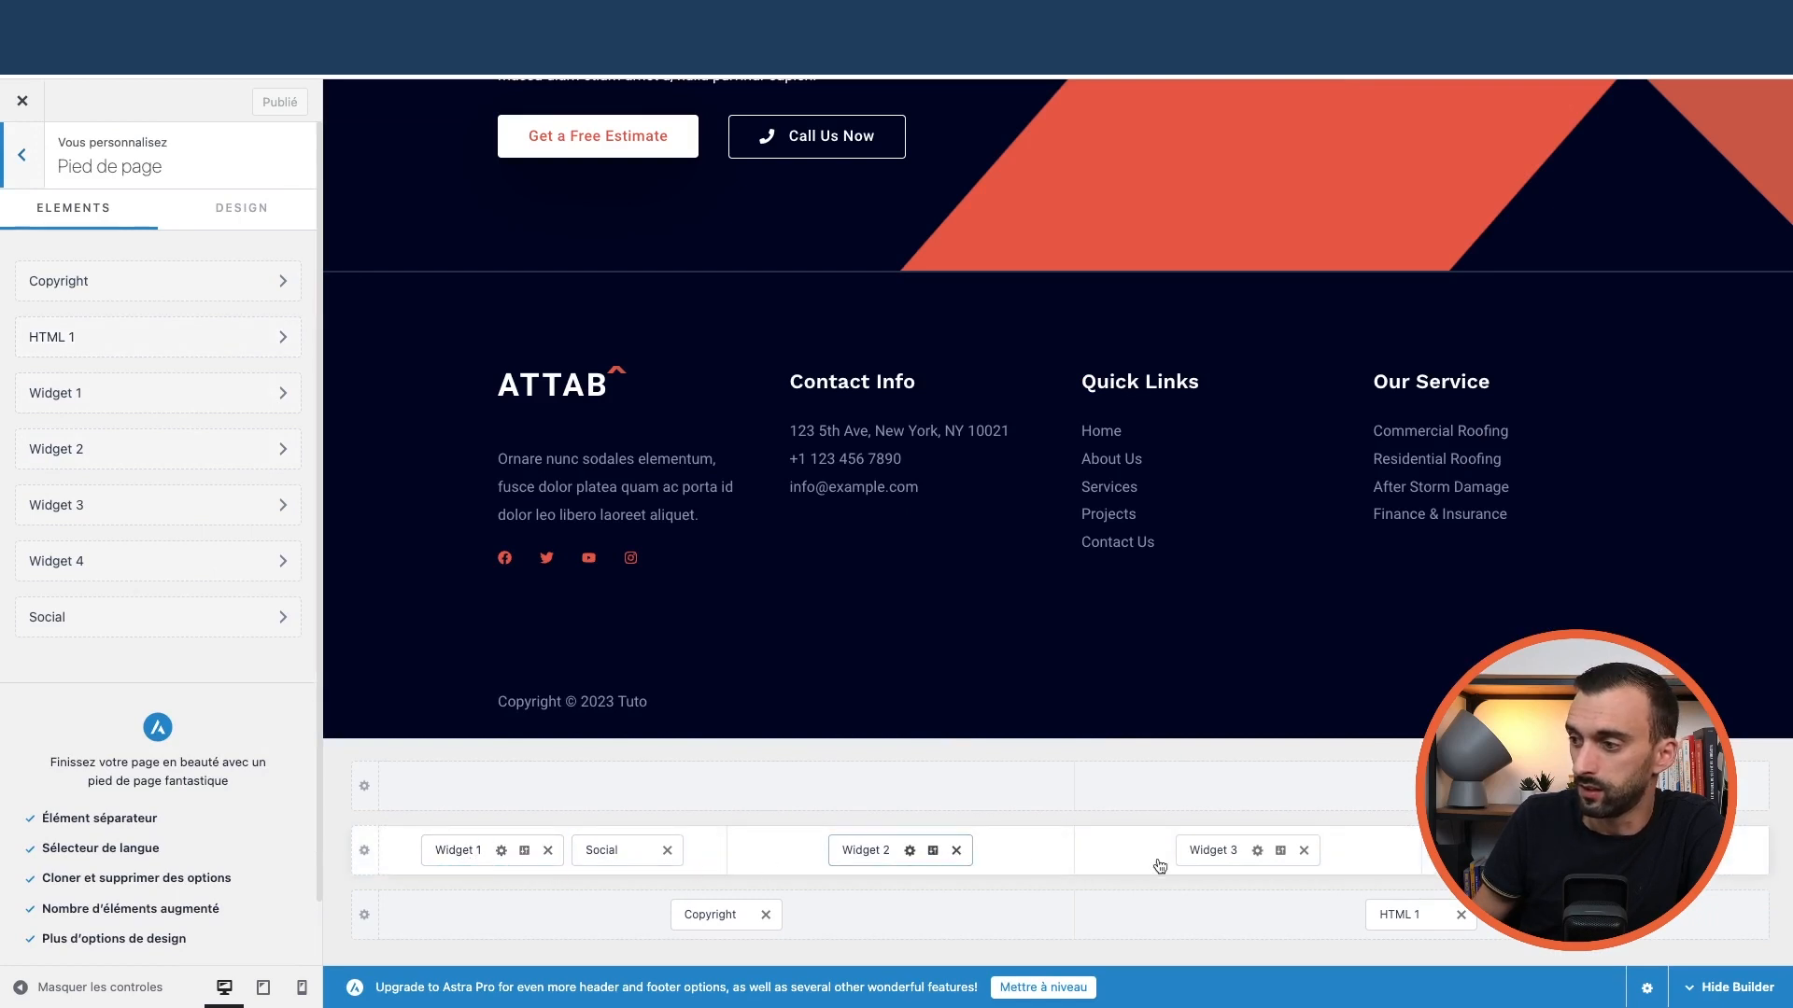
left_click(769, 855)
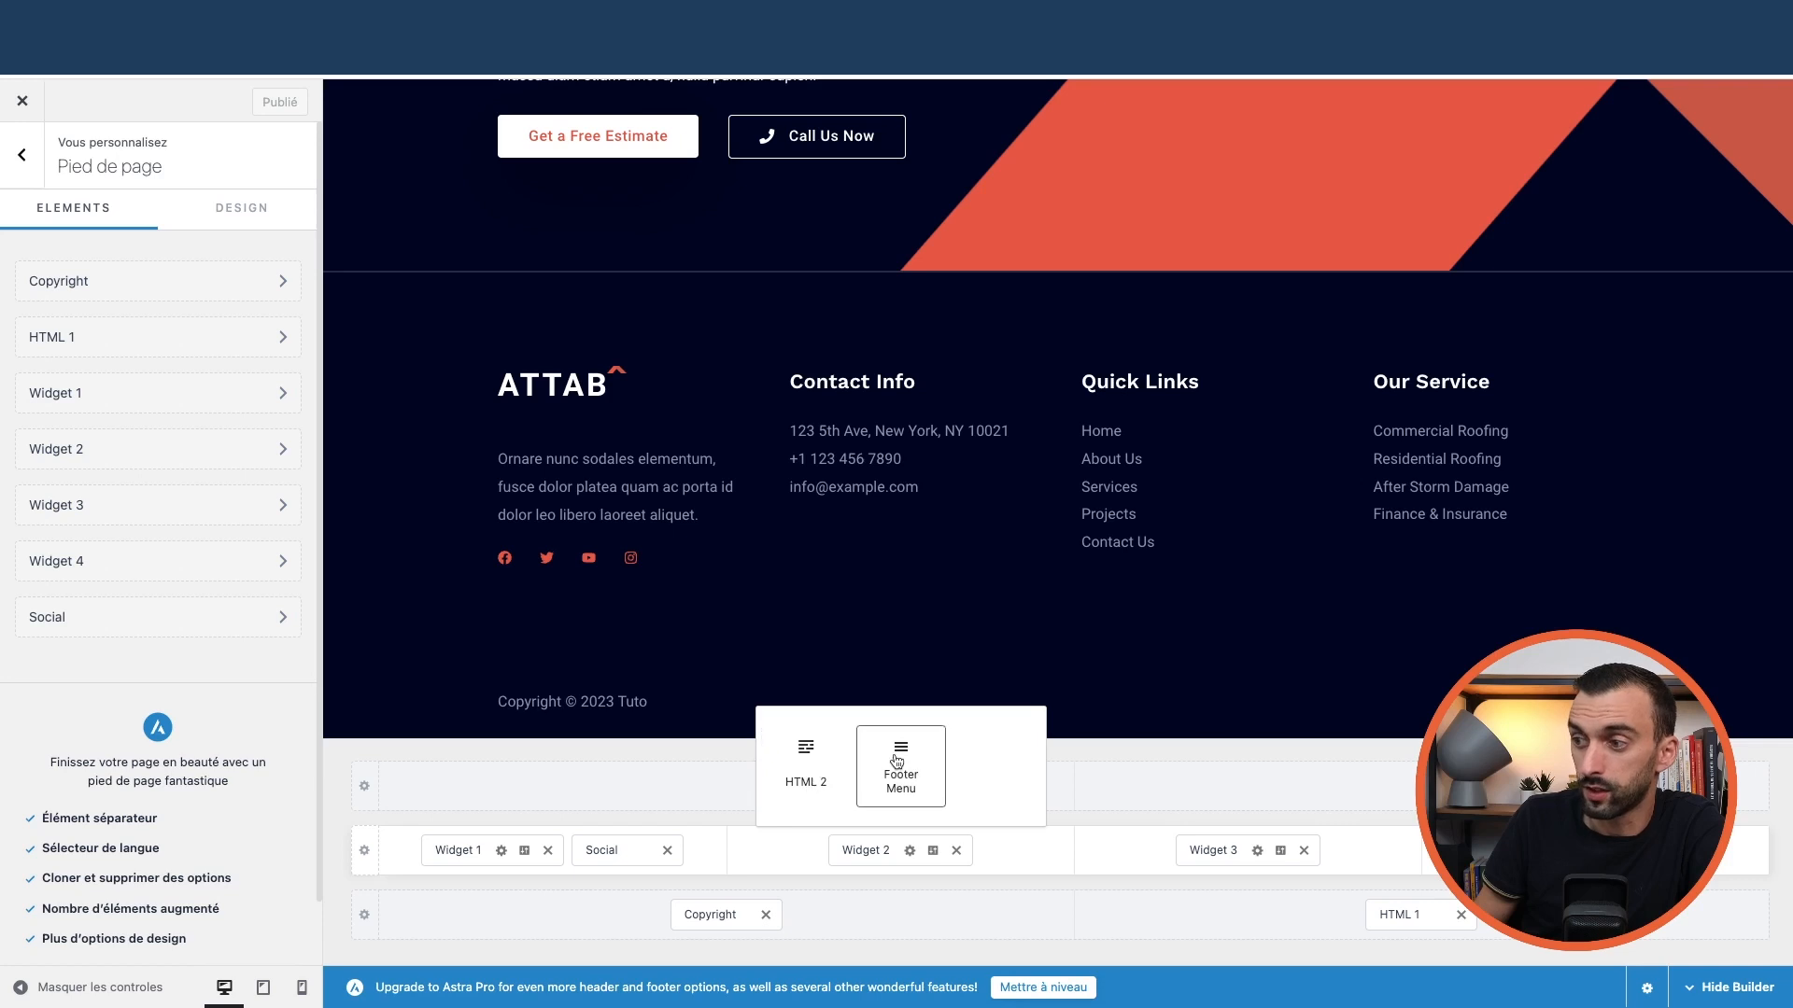
left_click(1143, 845)
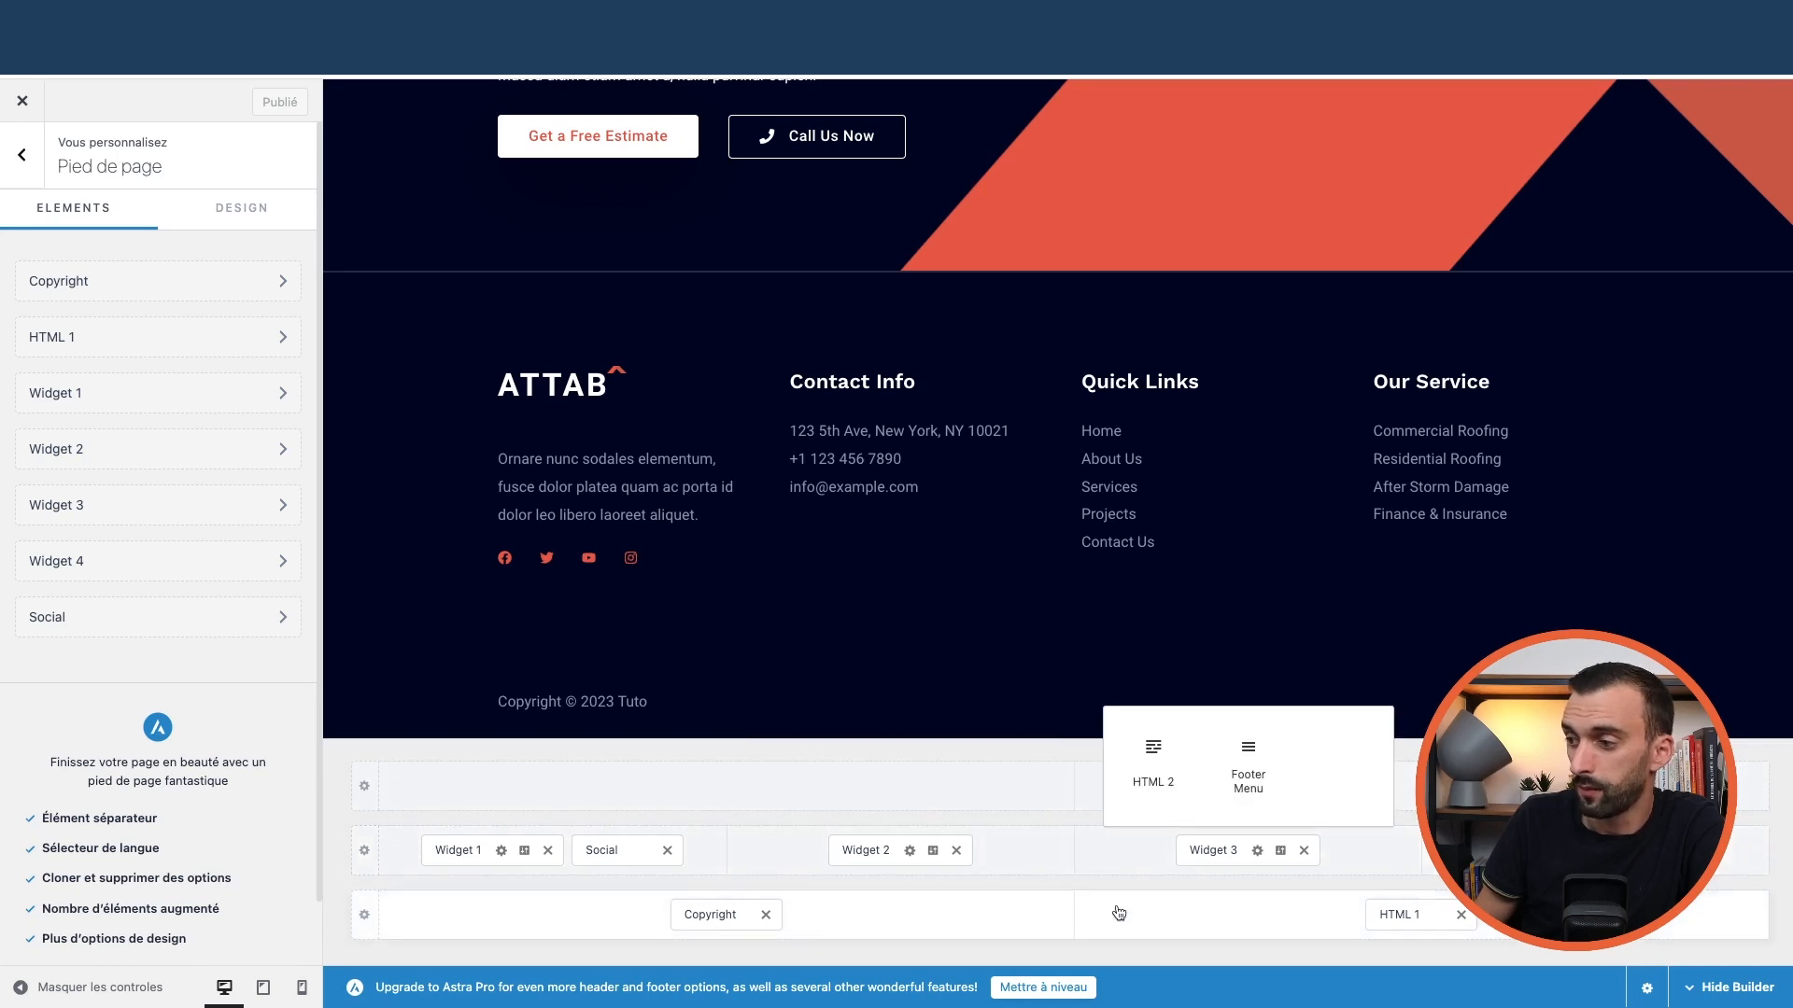
left_click(1123, 919)
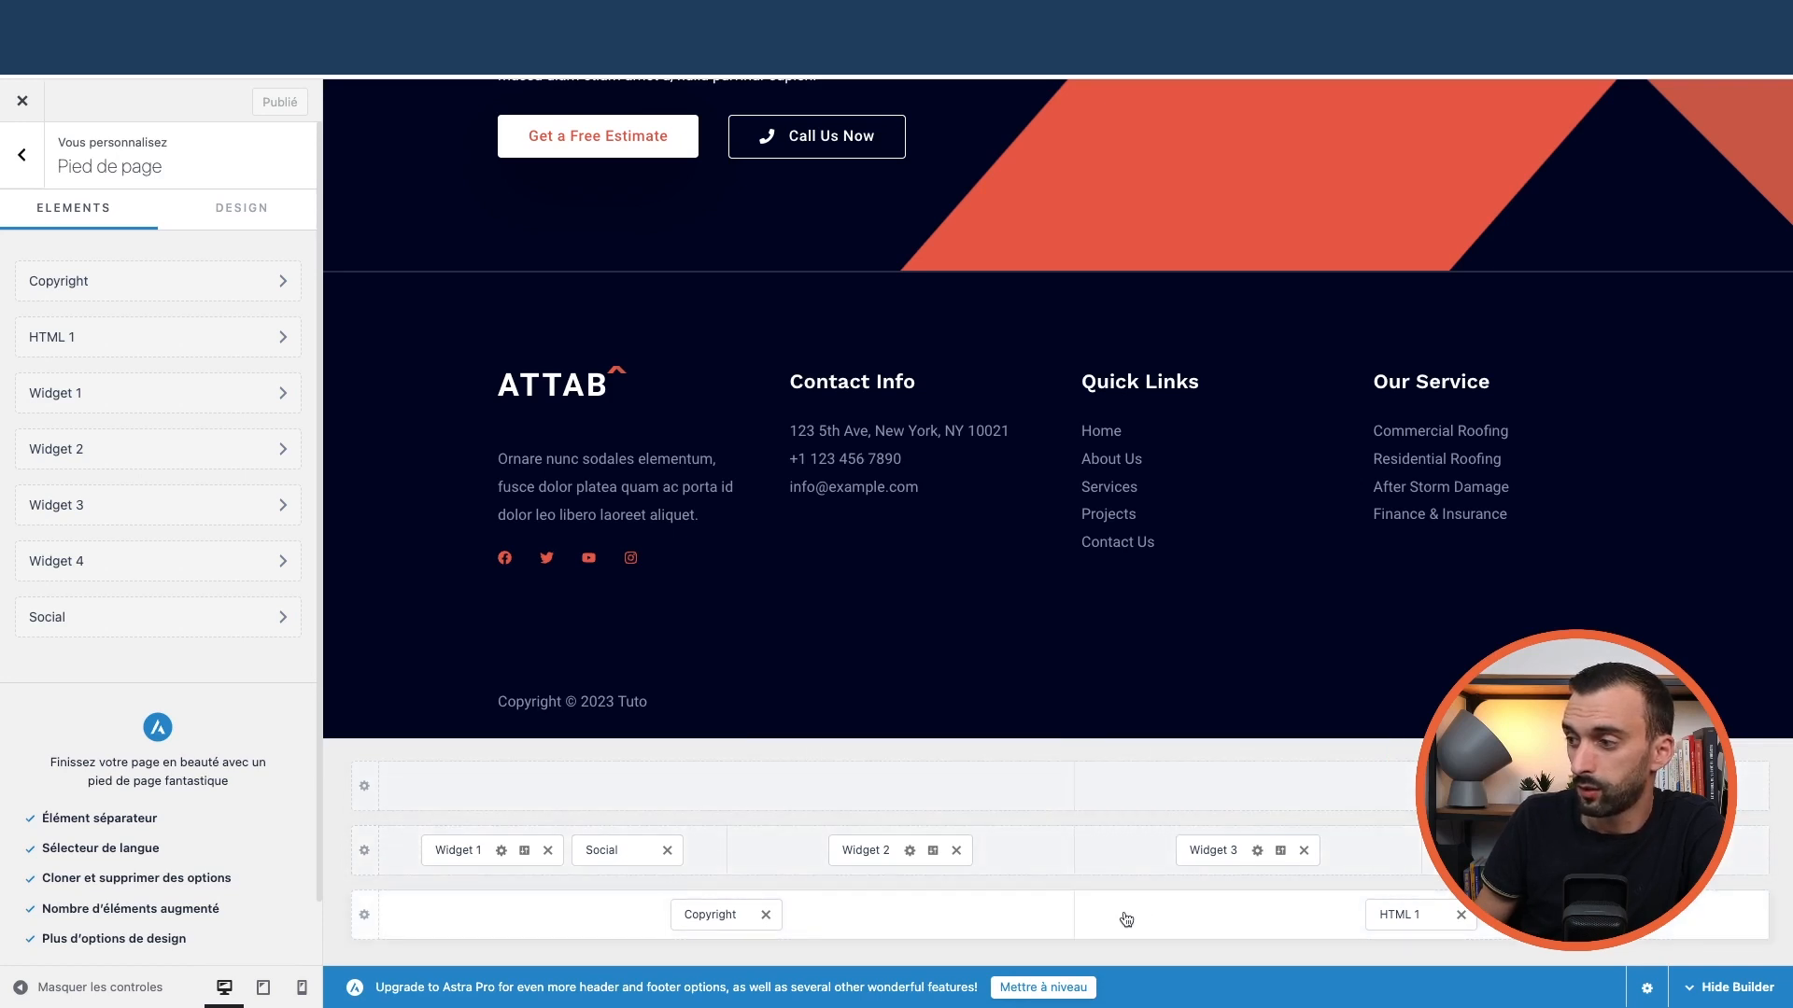
left_click(947, 755)
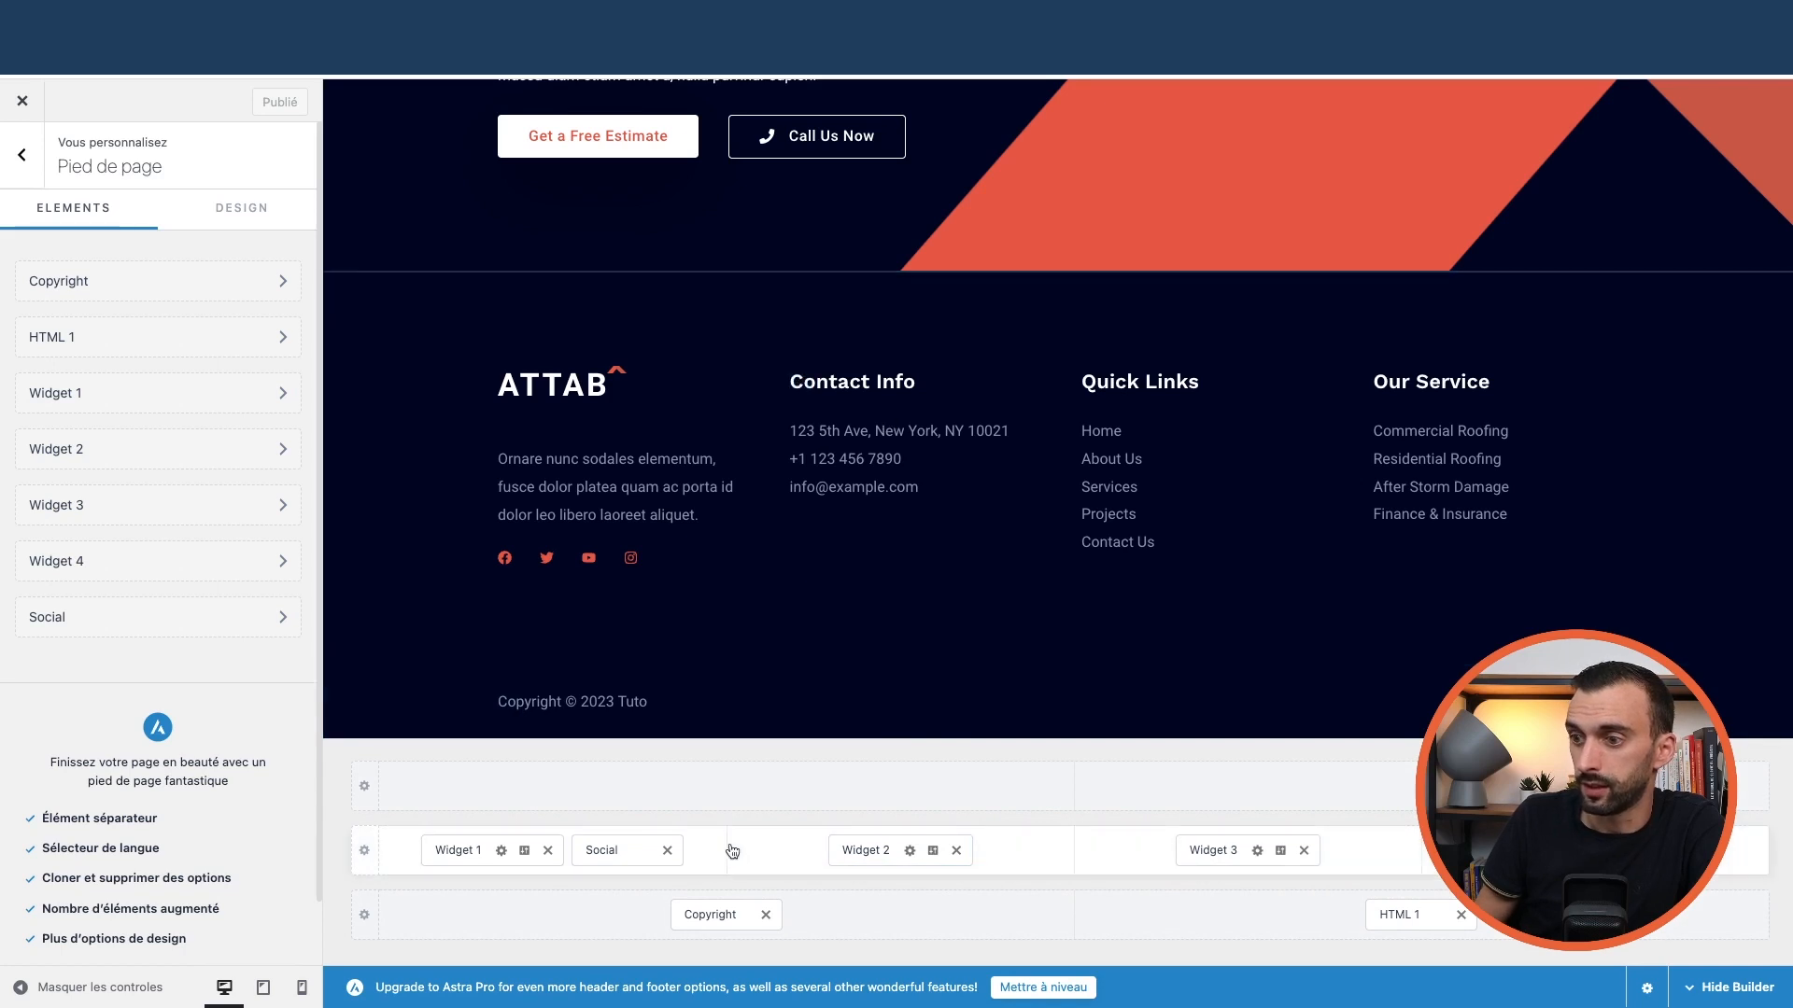
Review the main footer row, Widget 1, social icons, copyright text and bottom row settings
left_click(364, 850)
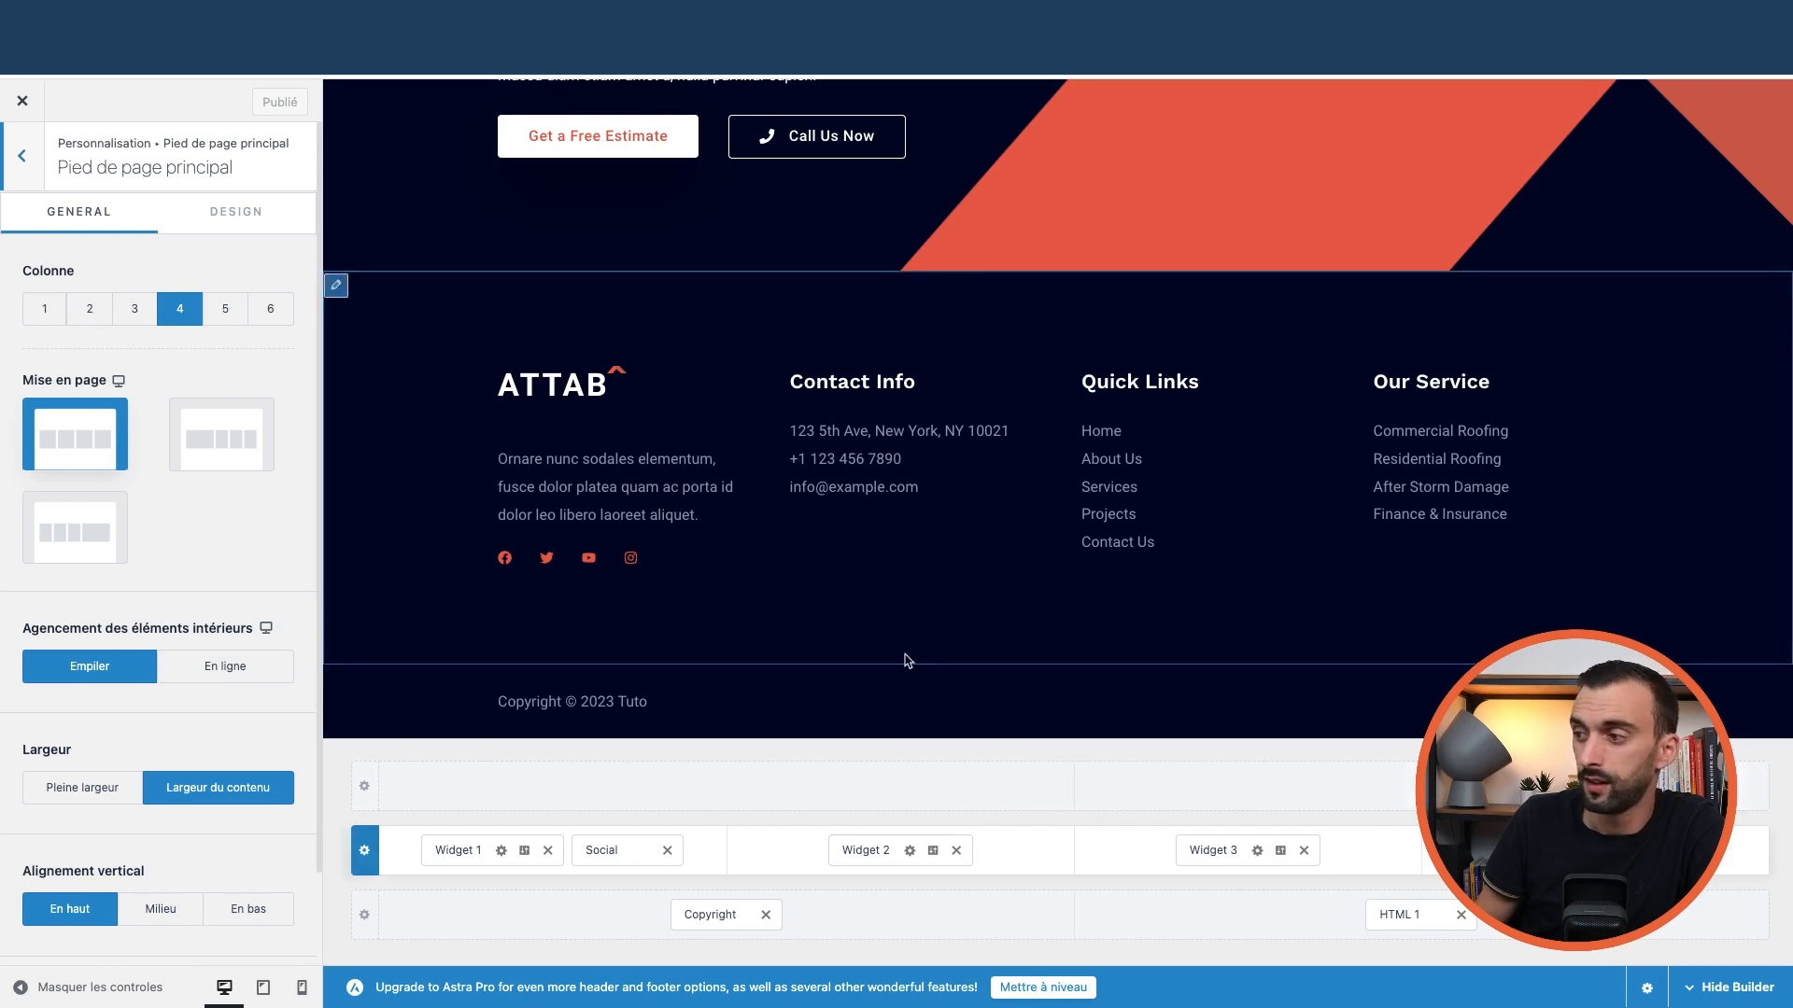
left_click(461, 853)
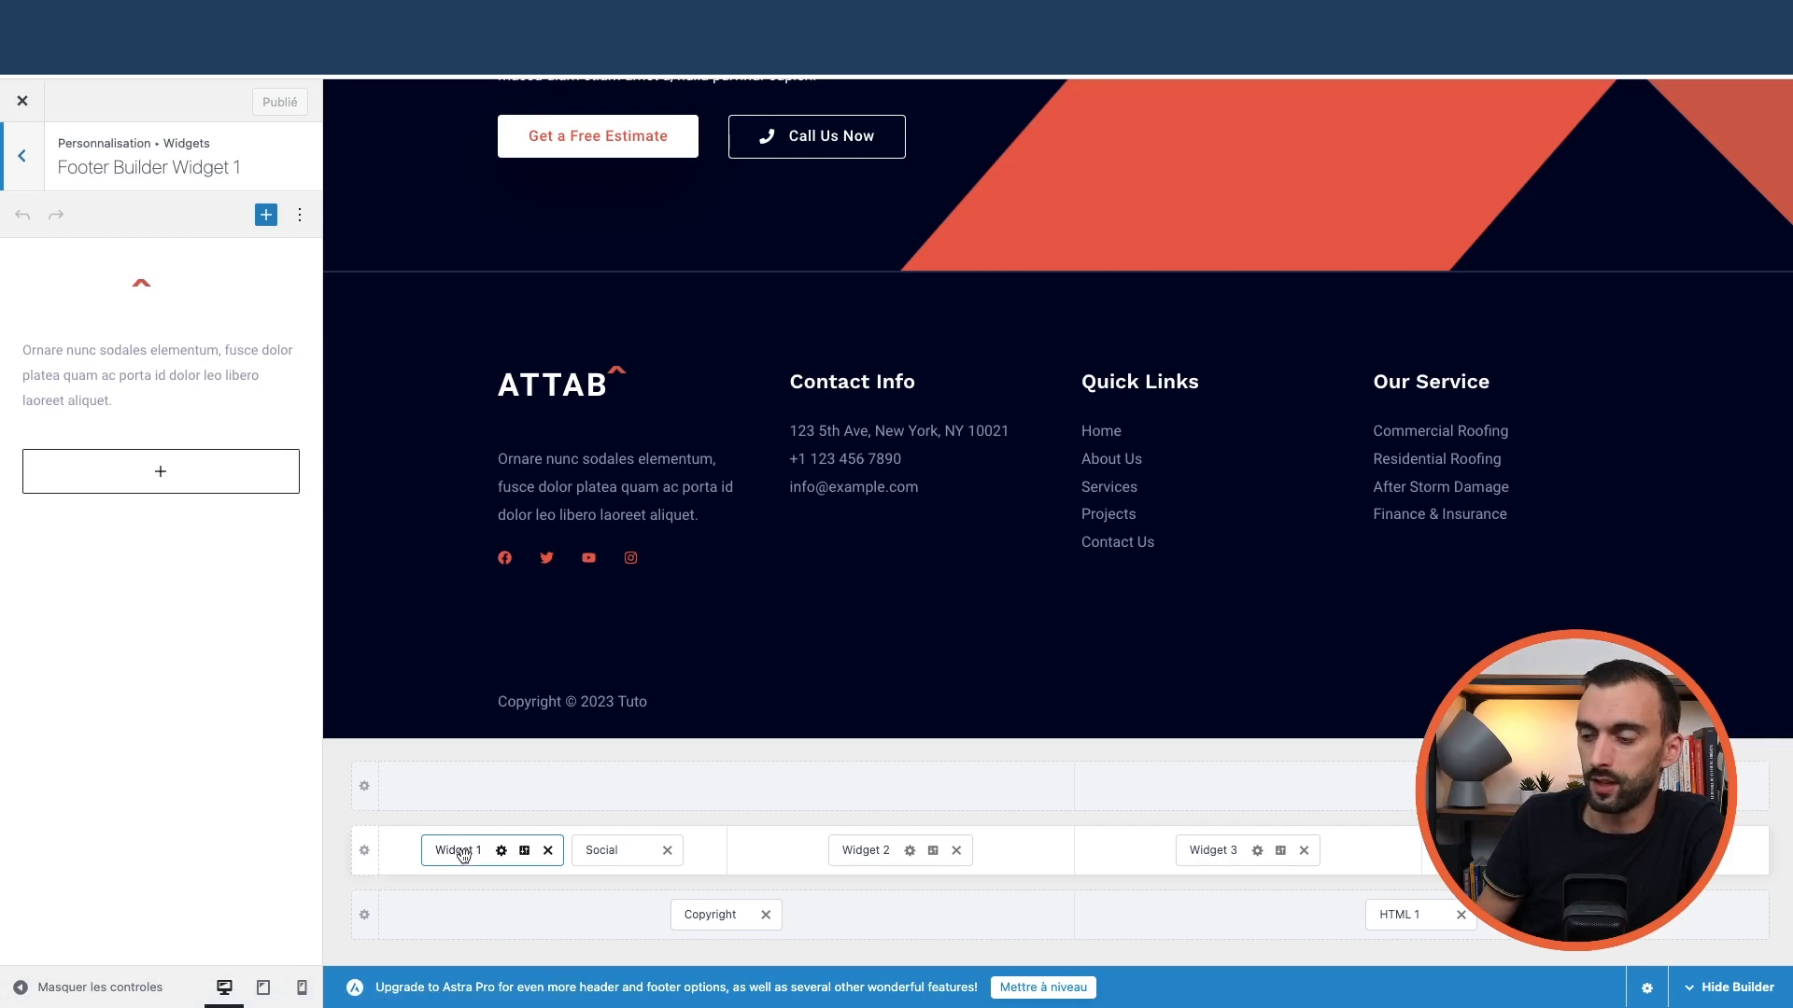
left_click(602, 848)
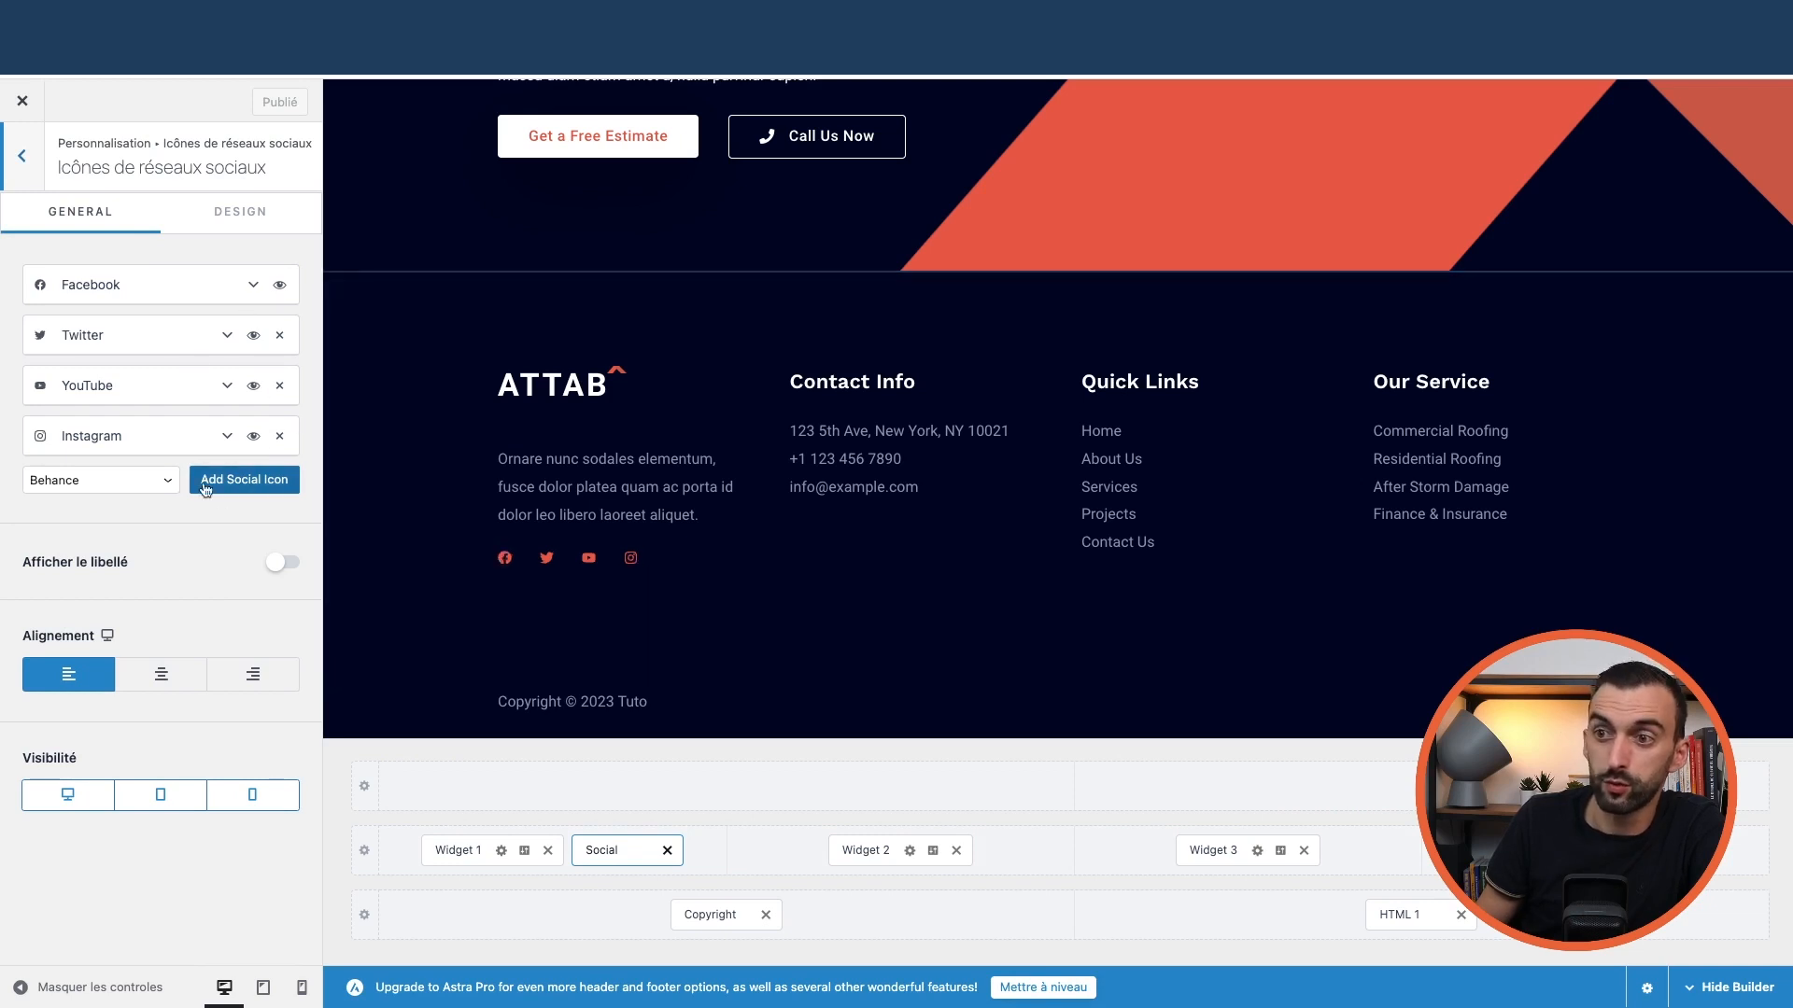
left_click(151, 480)
left_click(236, 525)
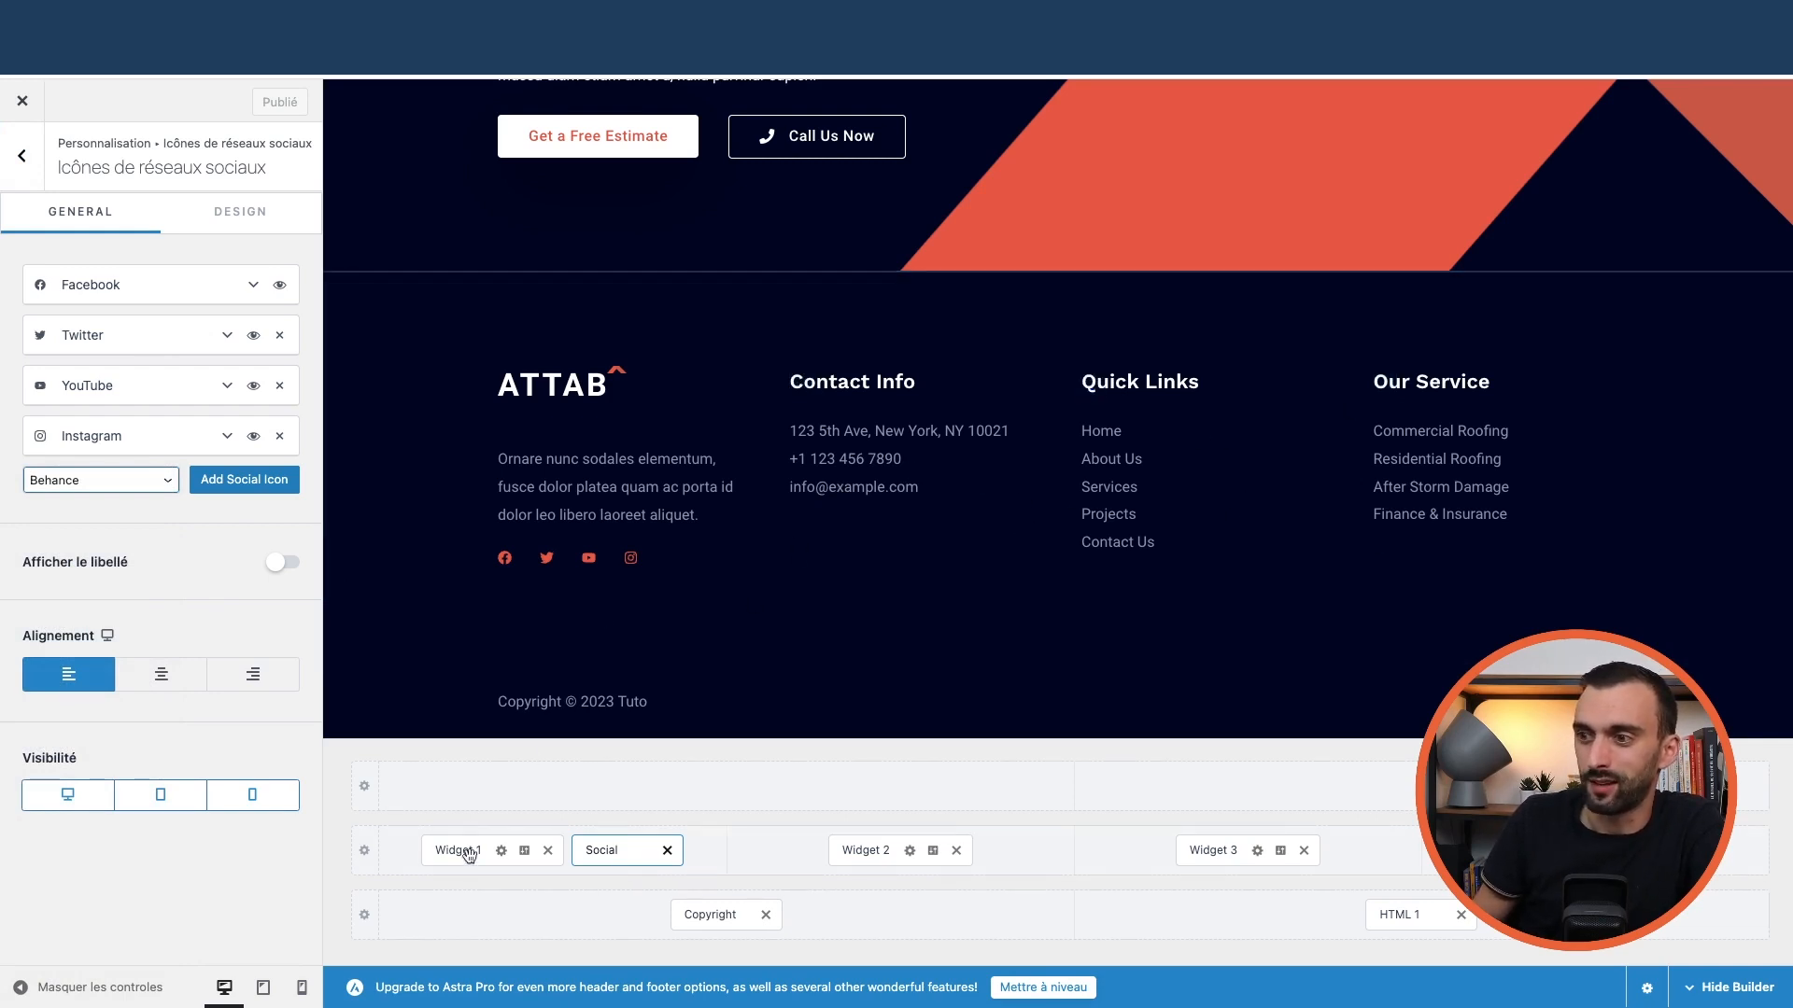
left_click(697, 920)
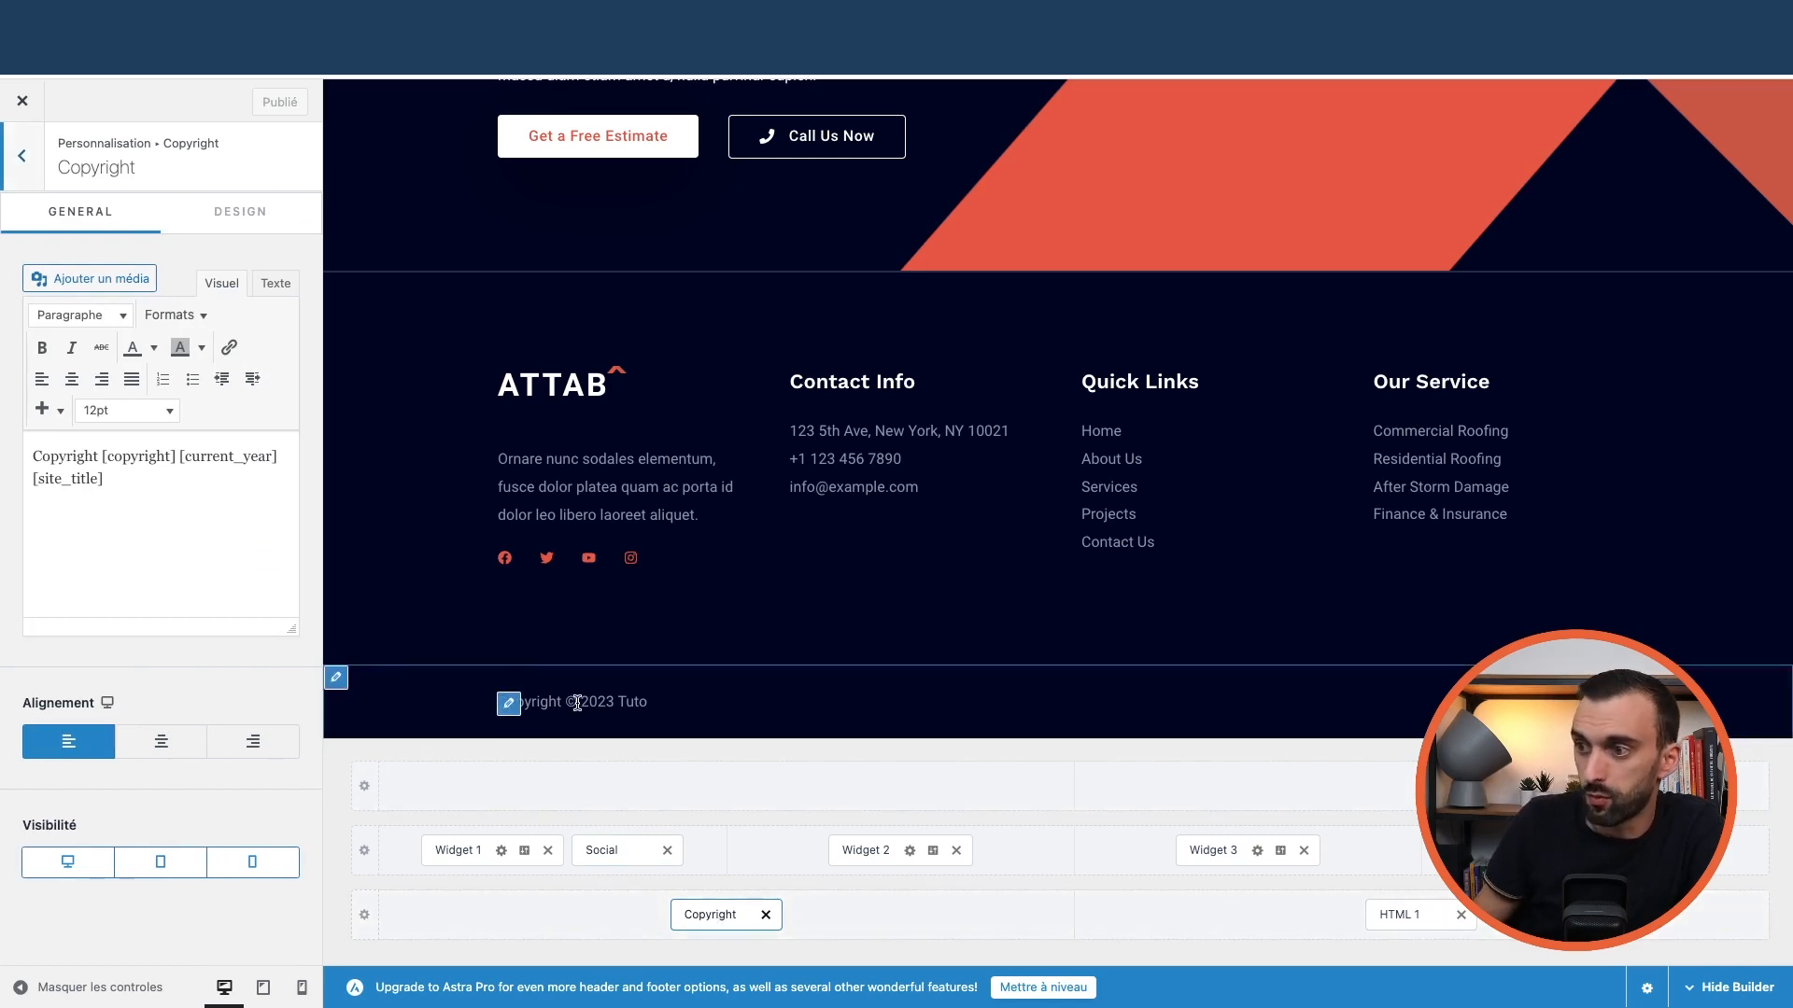
left_click(364, 916)
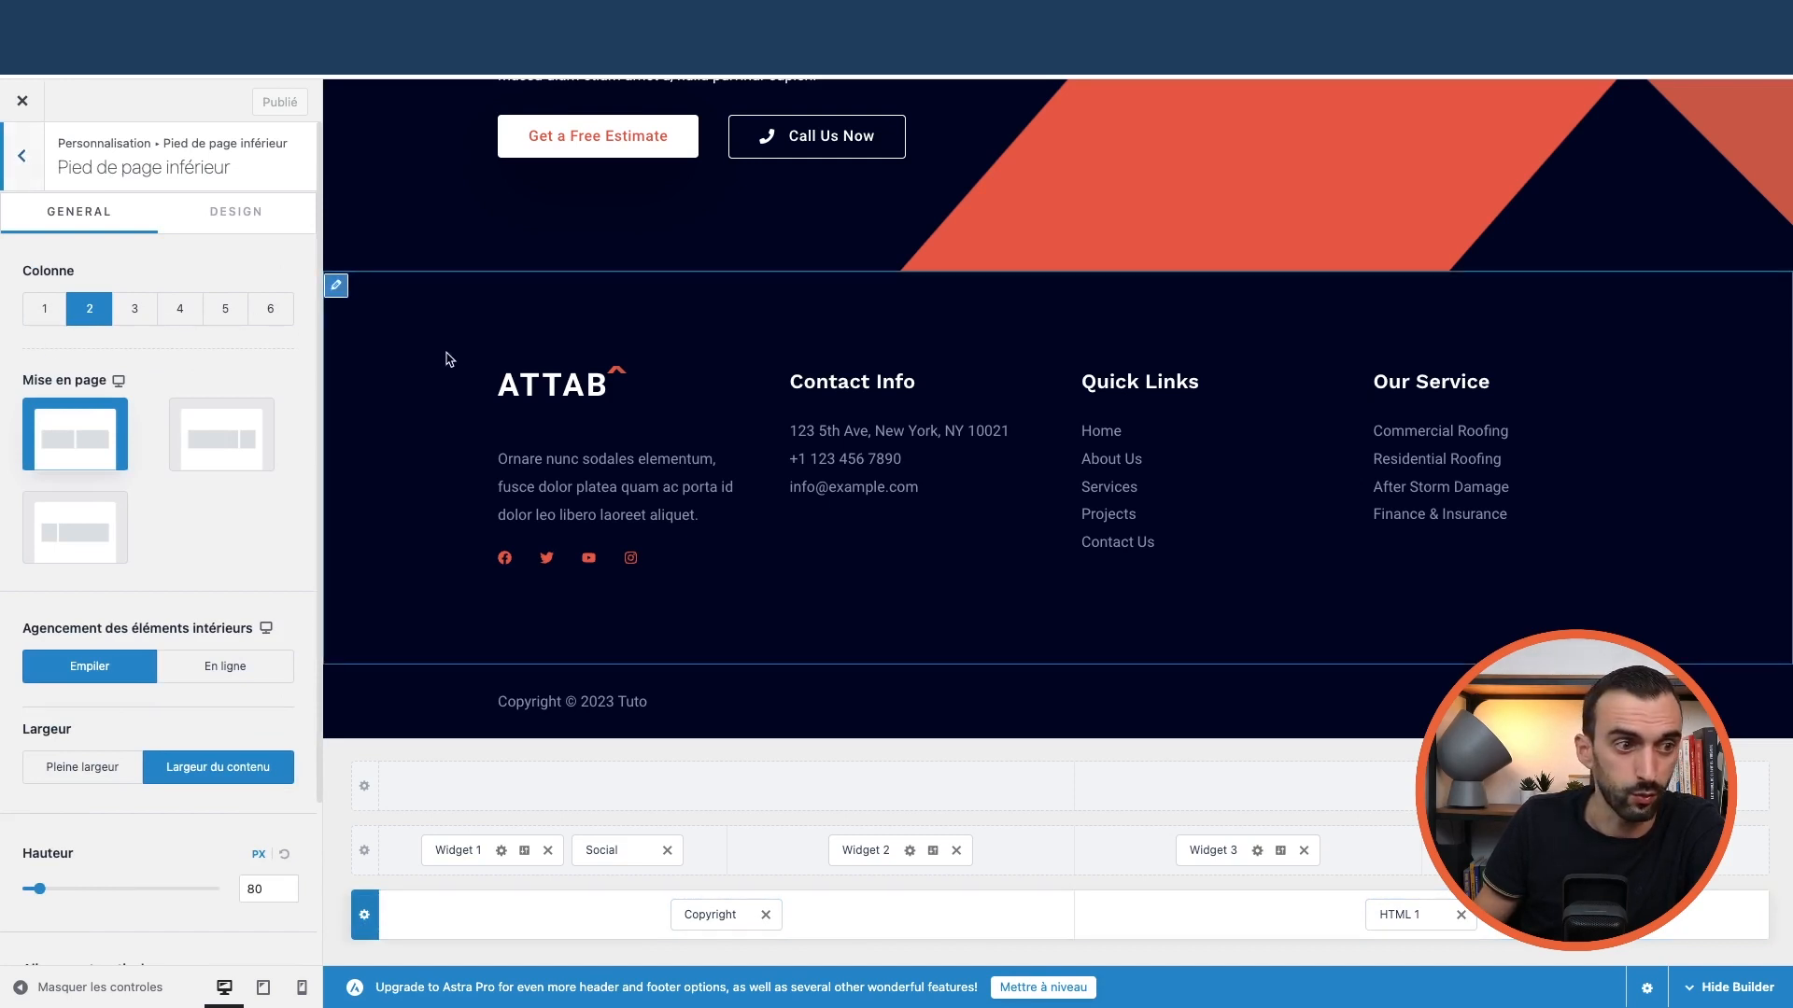
left_click(34, 163)
Review the Site Identity site icon and Site Title & Logo settings
left_click(23, 155)
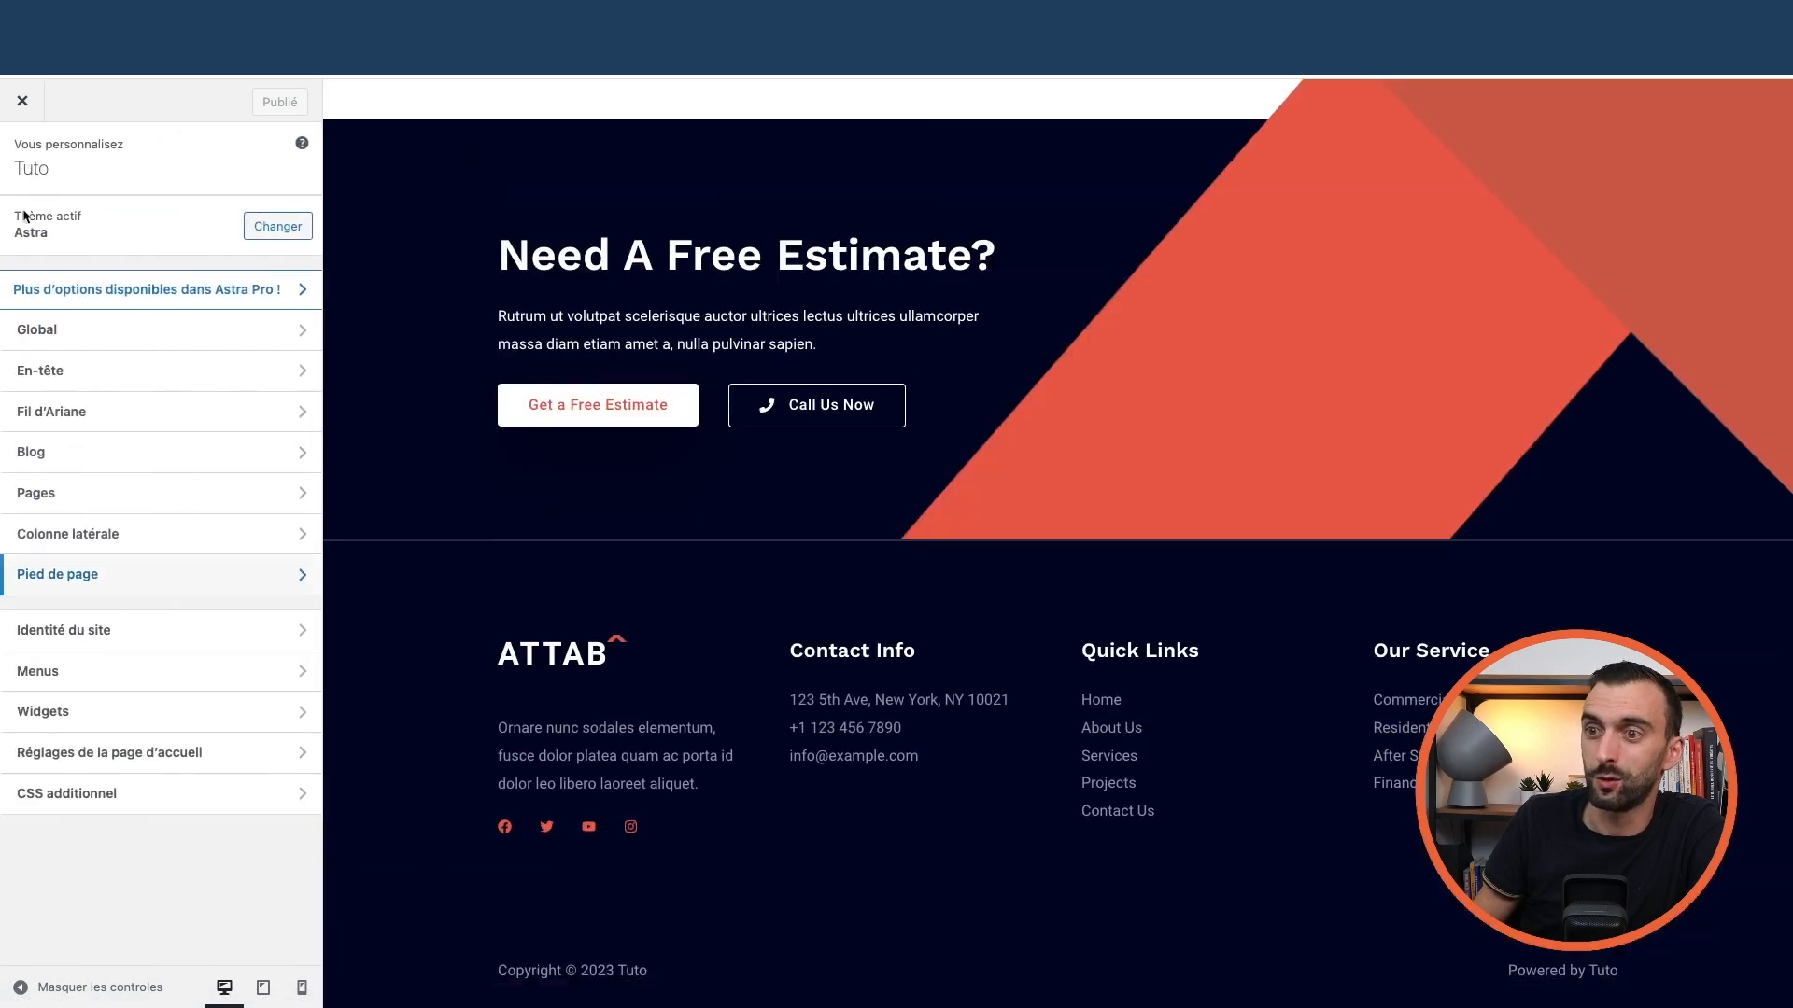
left_click(110, 640)
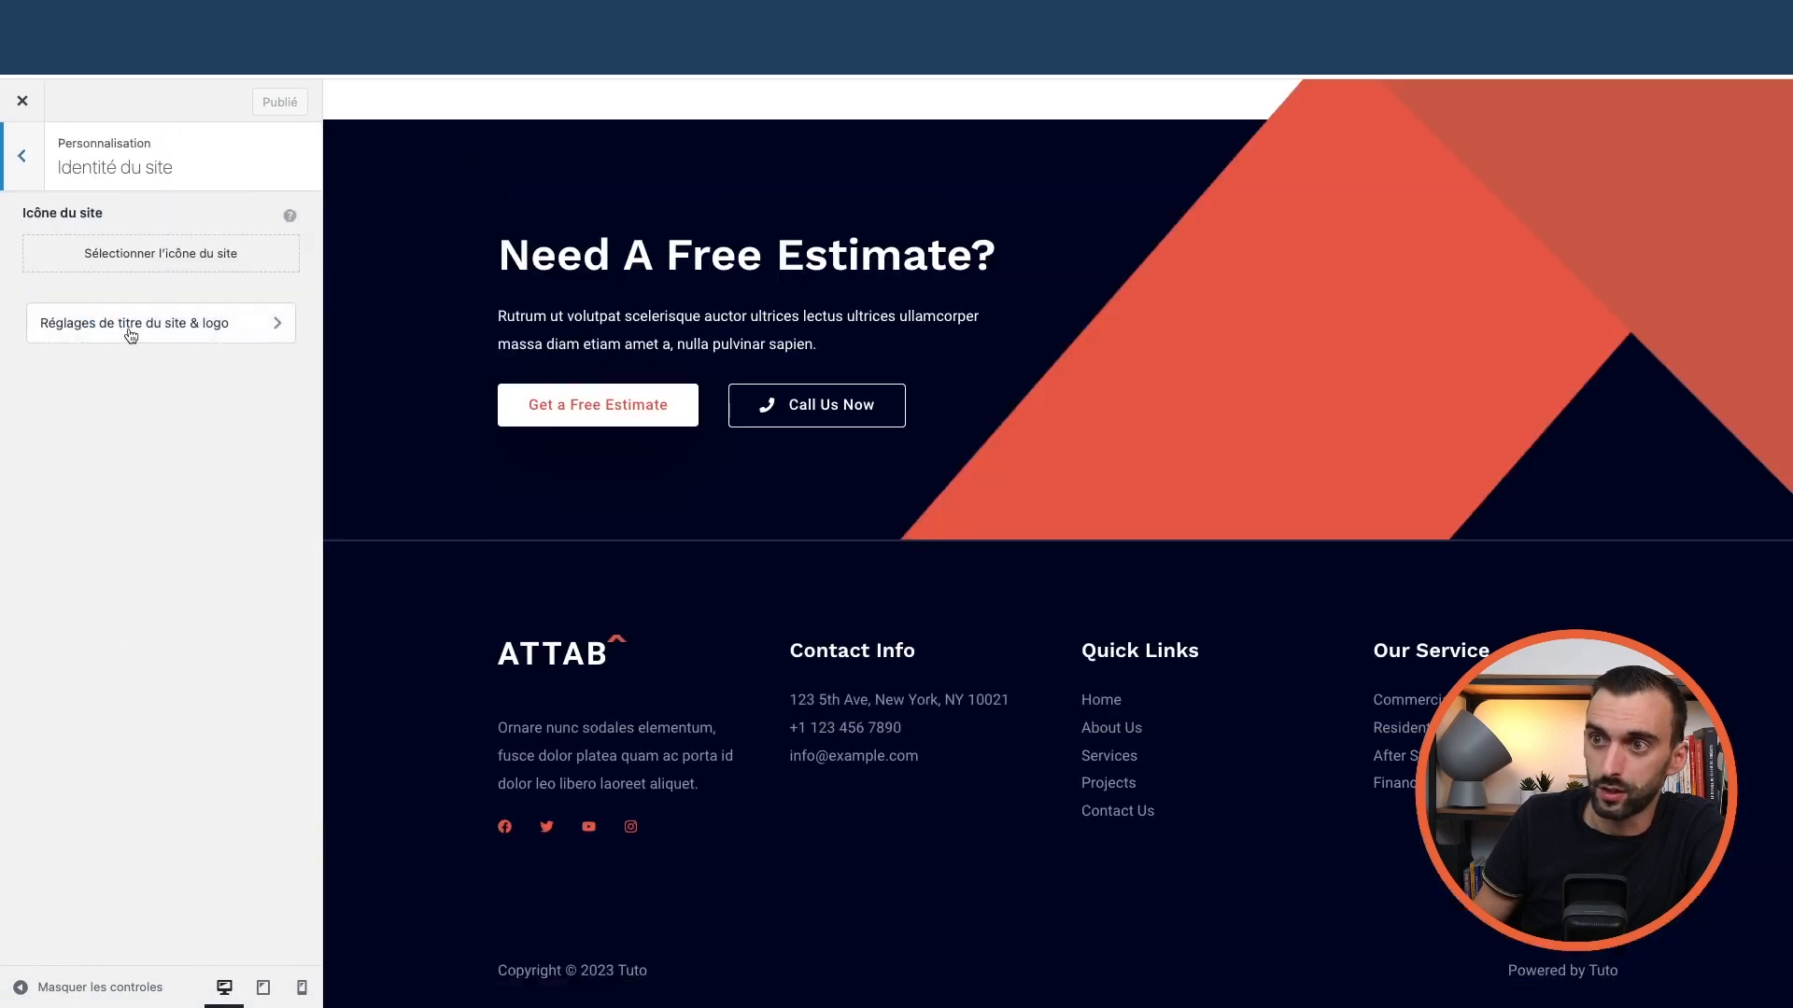
left_click(136, 267)
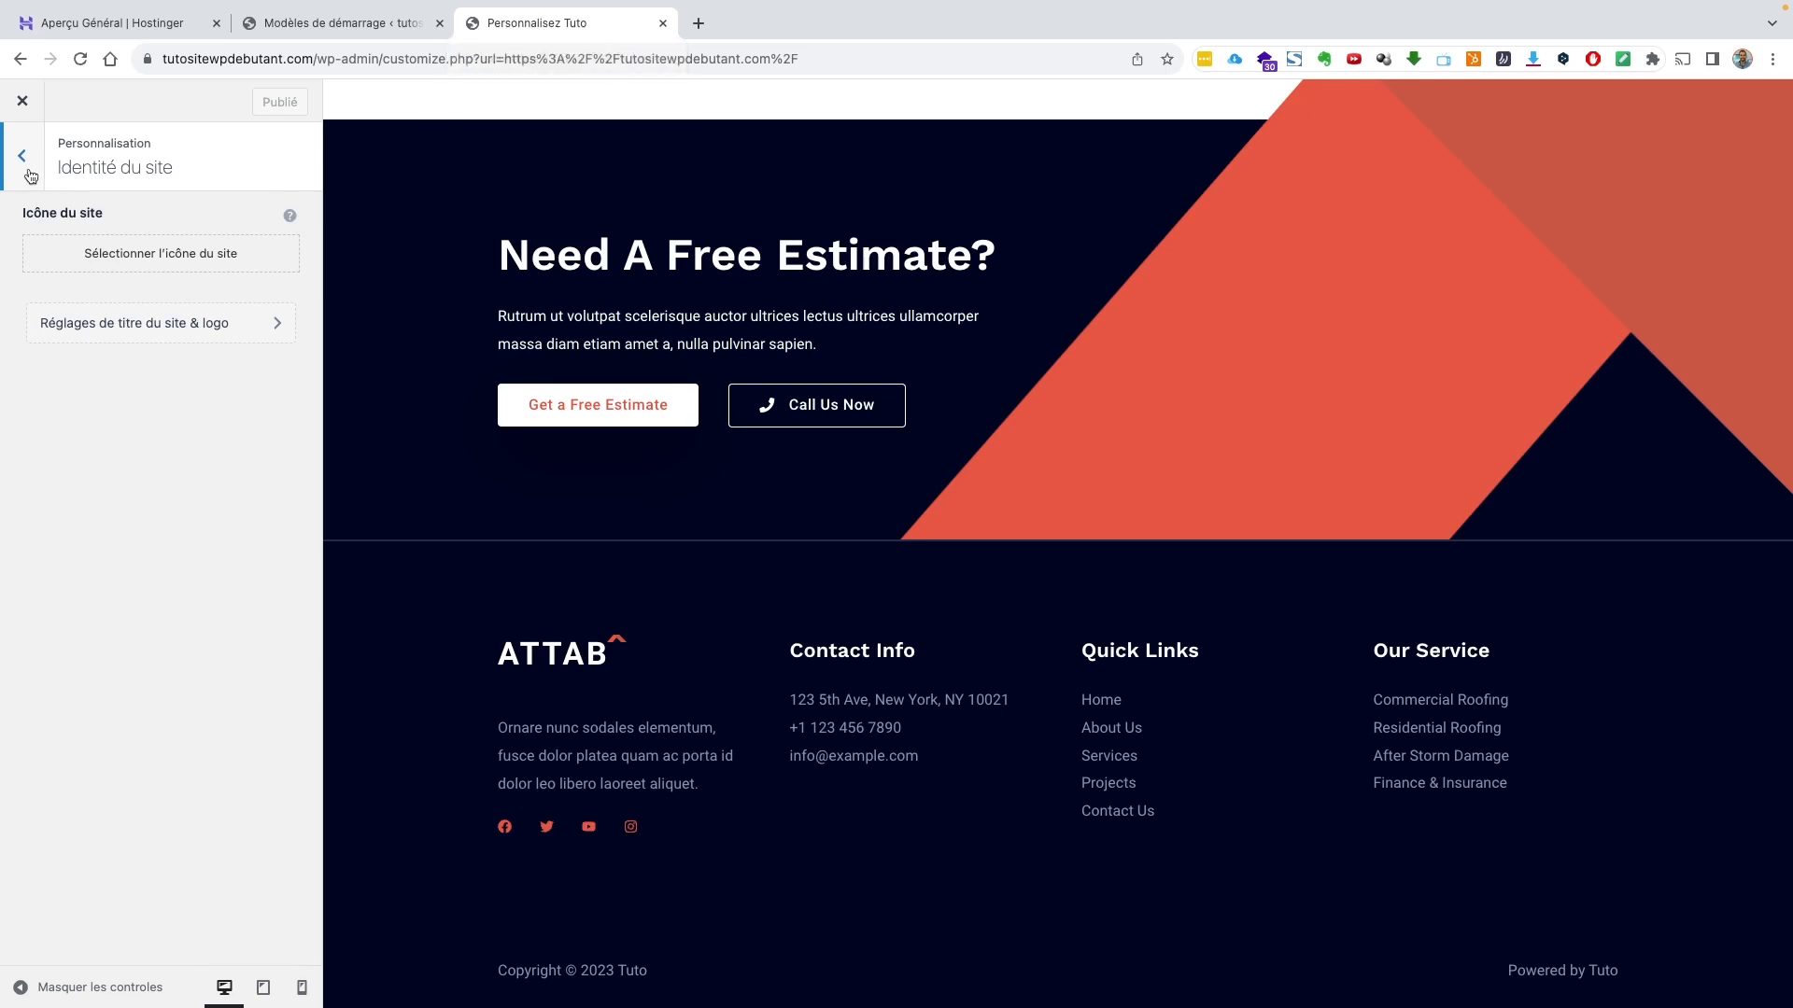
left_click(196, 329)
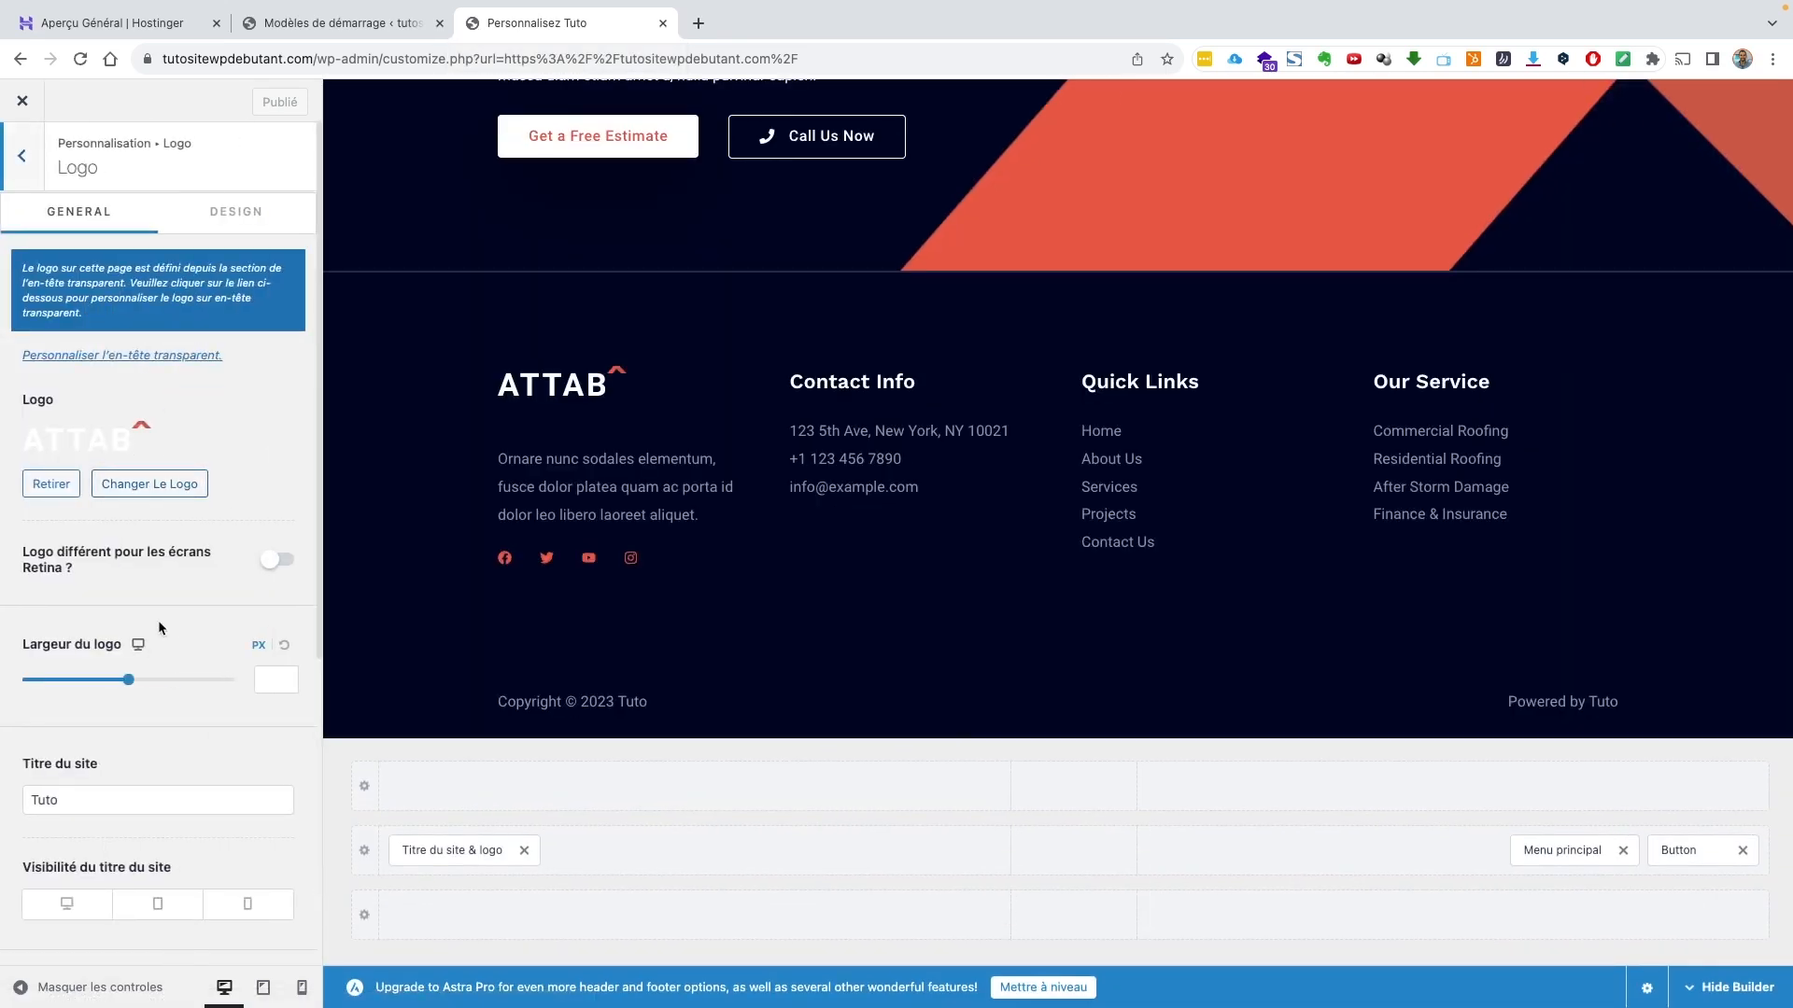
scroll(159, 620, "down", 5)
scroll(146, 542, "up", 5)
Return to the main Customizer sections and close the Customizer
left_click(23, 157)
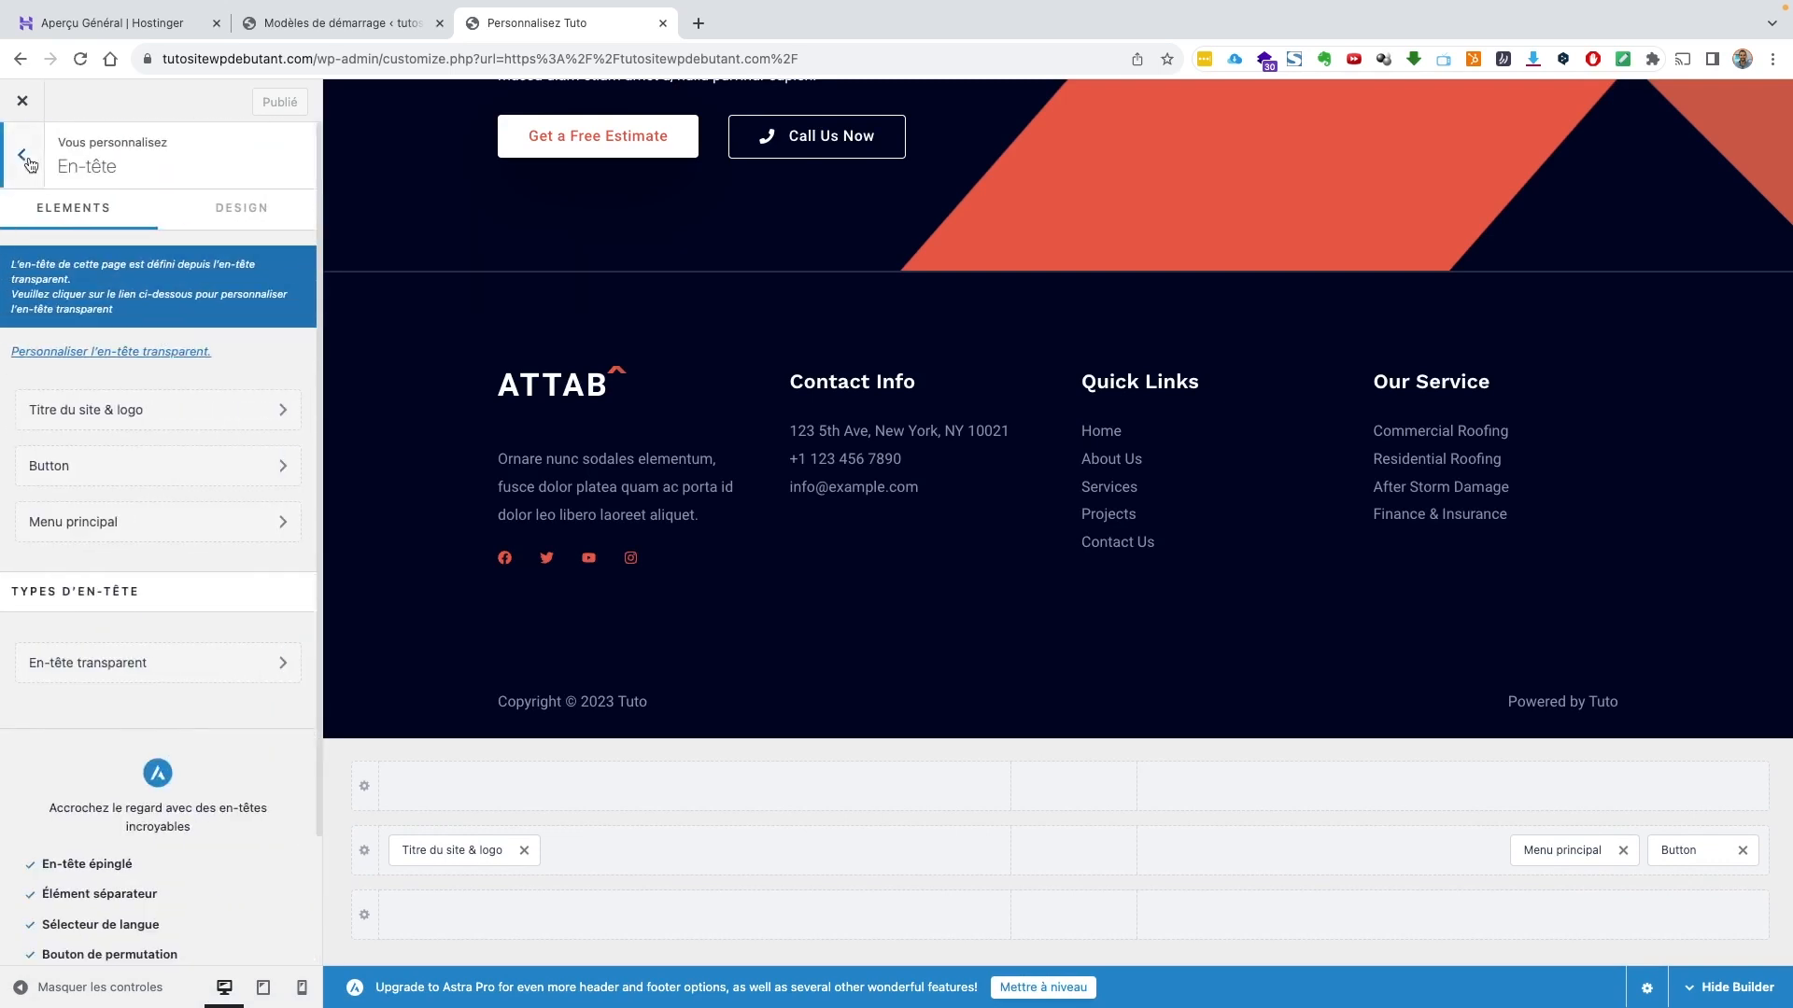
left_click(23, 157)
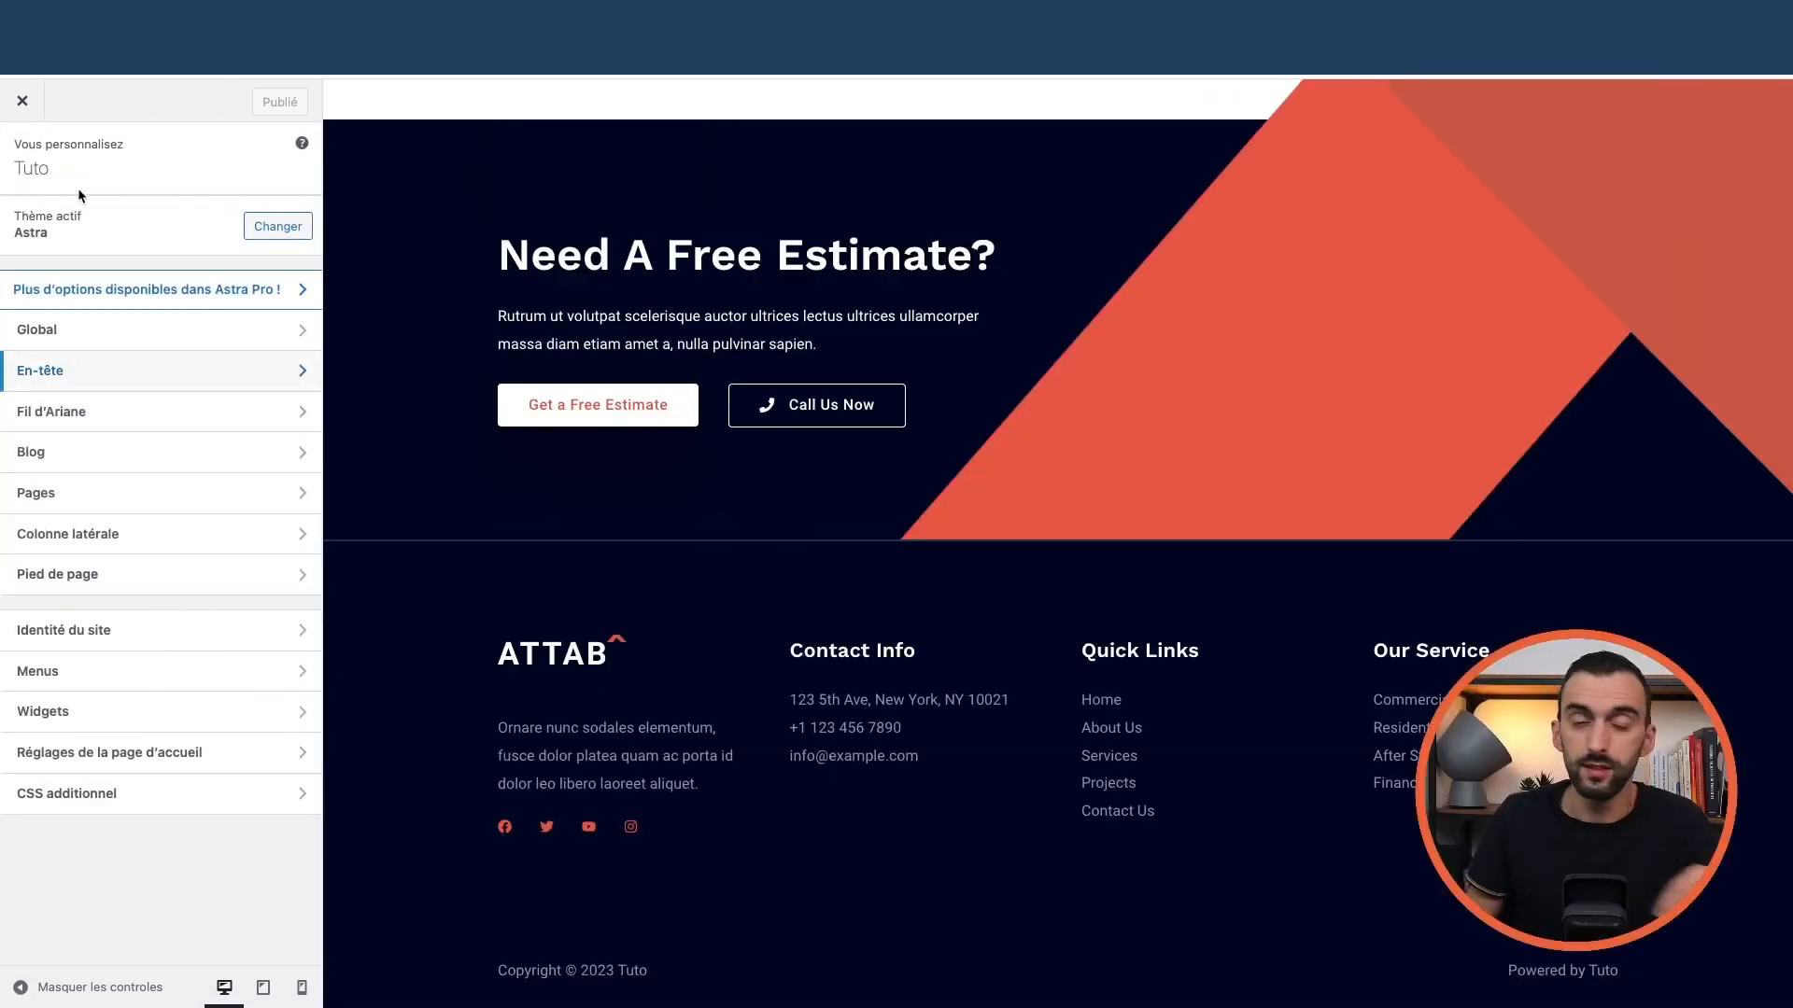
left_click(22, 101)
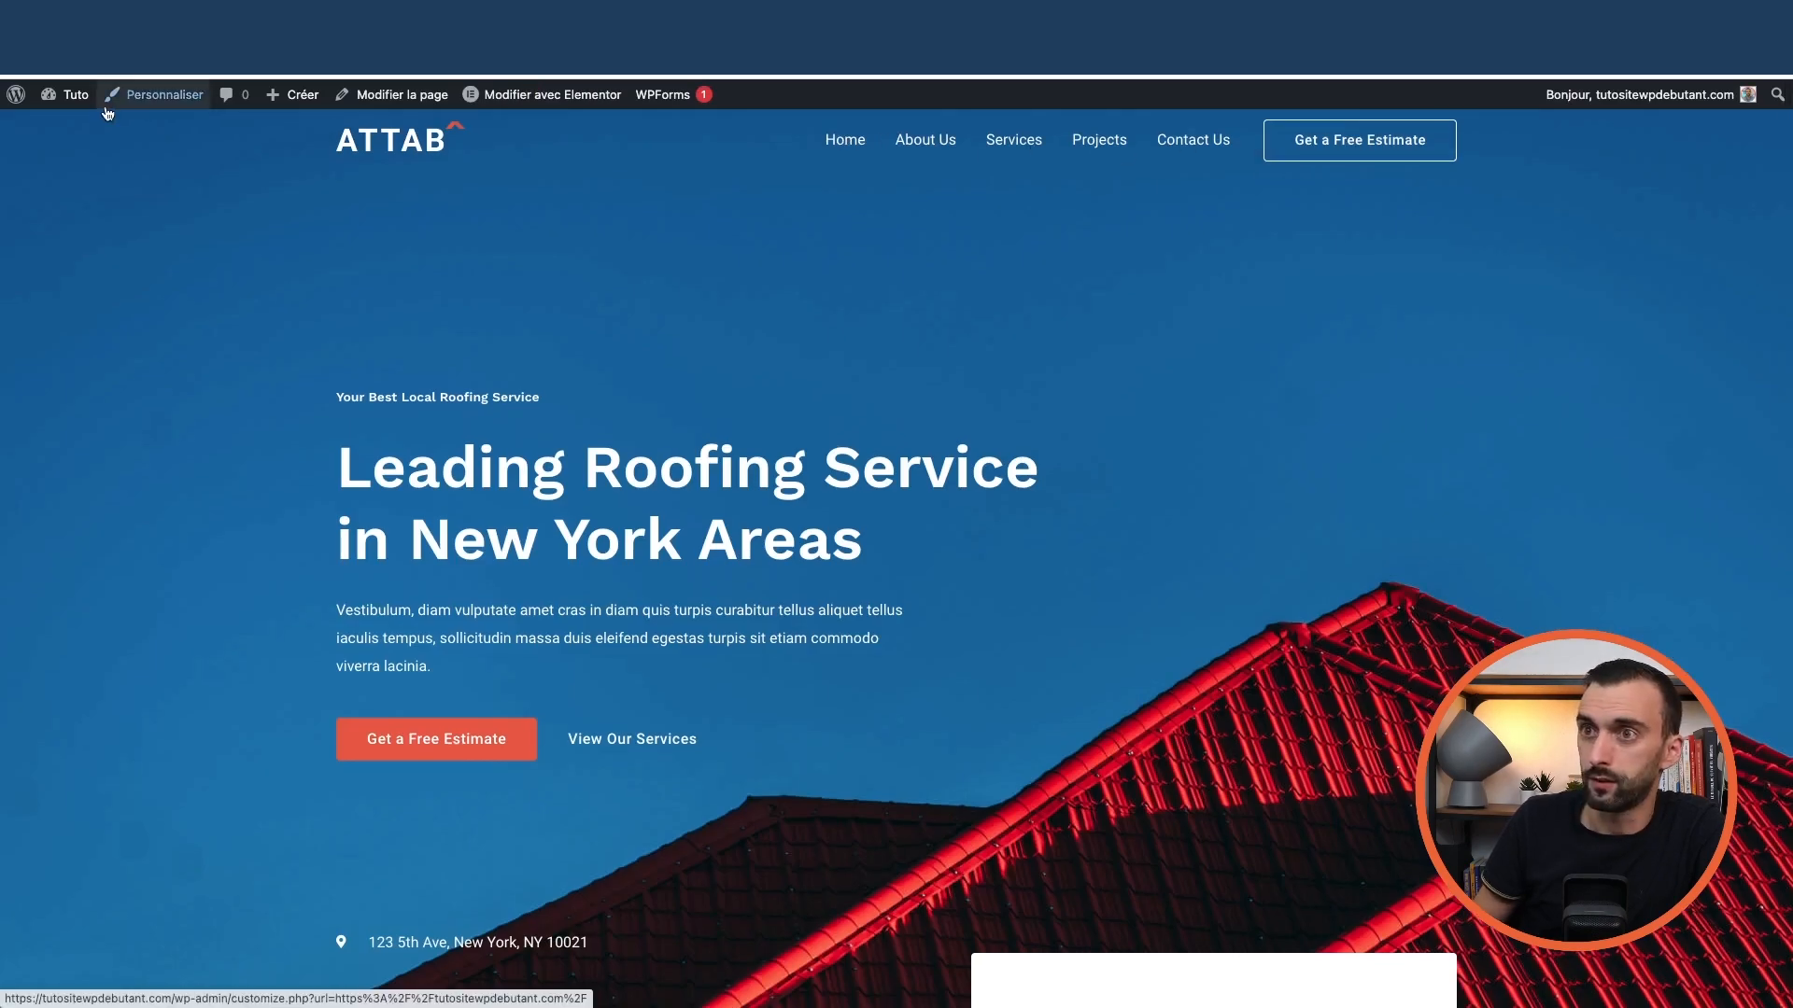
Reopen the Astra Customizer from the dashboard and go to the header's primary menu settings
mouse_move(73, 95)
left_click(79, 126)
left_click(198, 266)
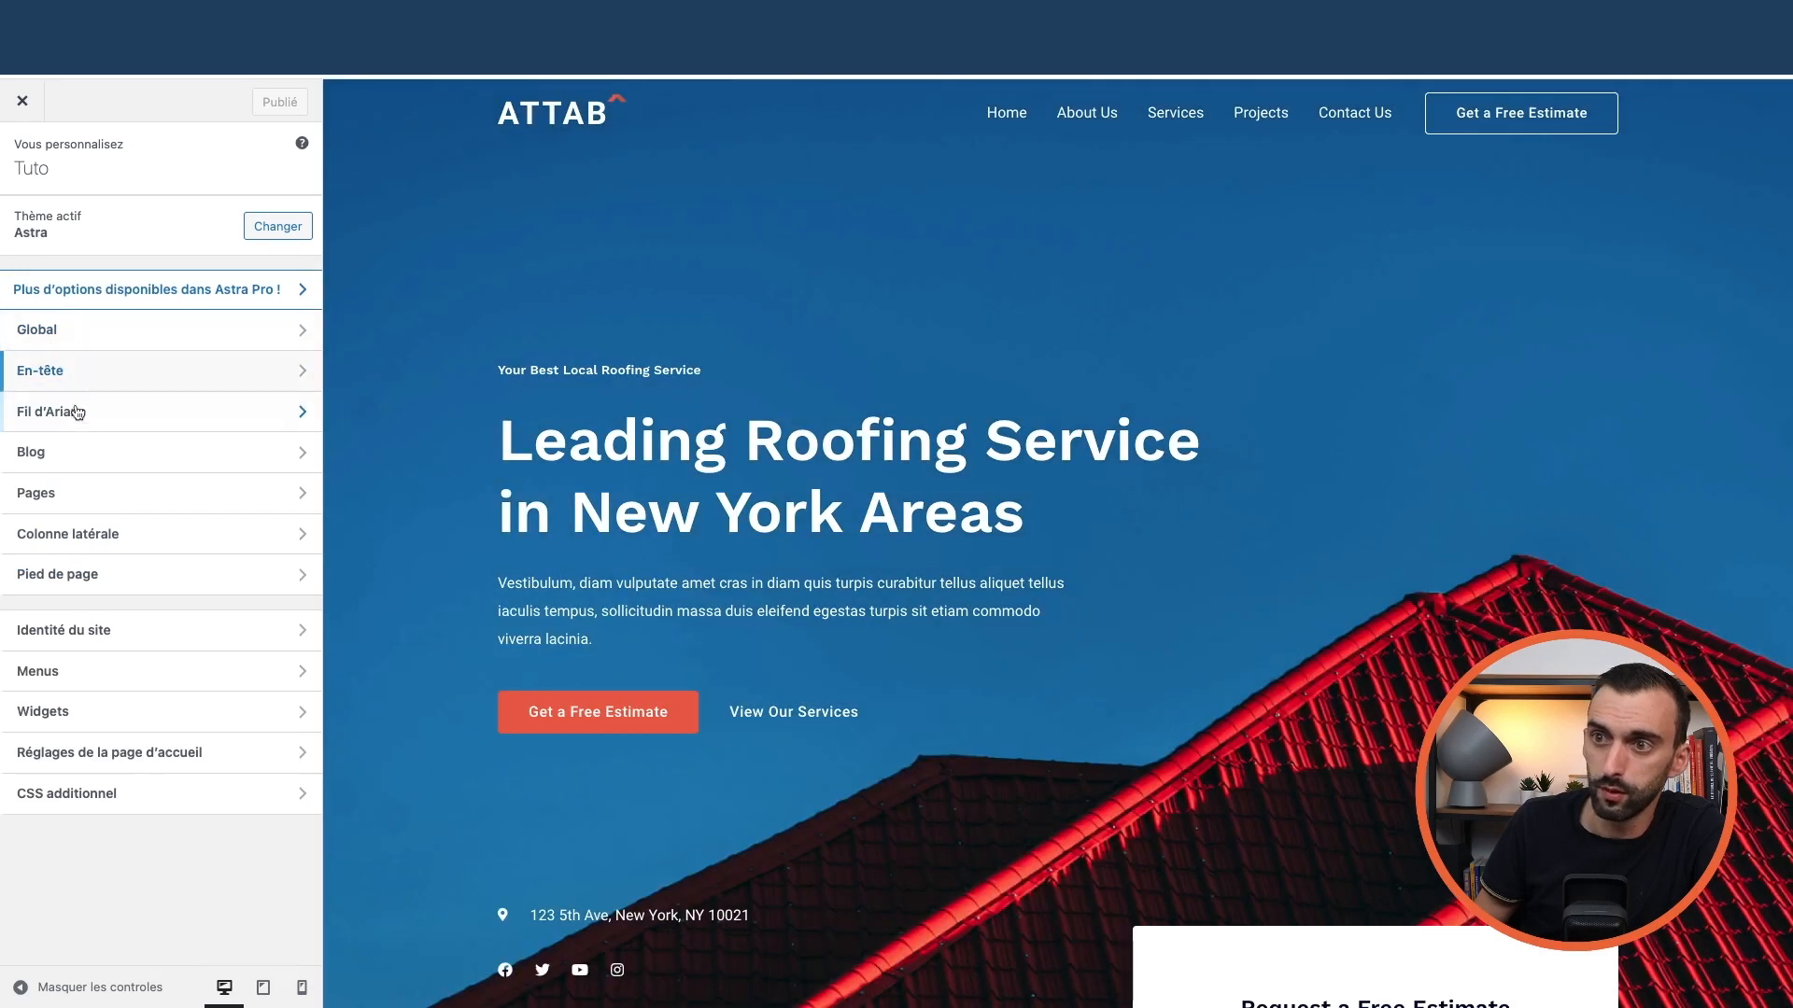
left_click(129, 374)
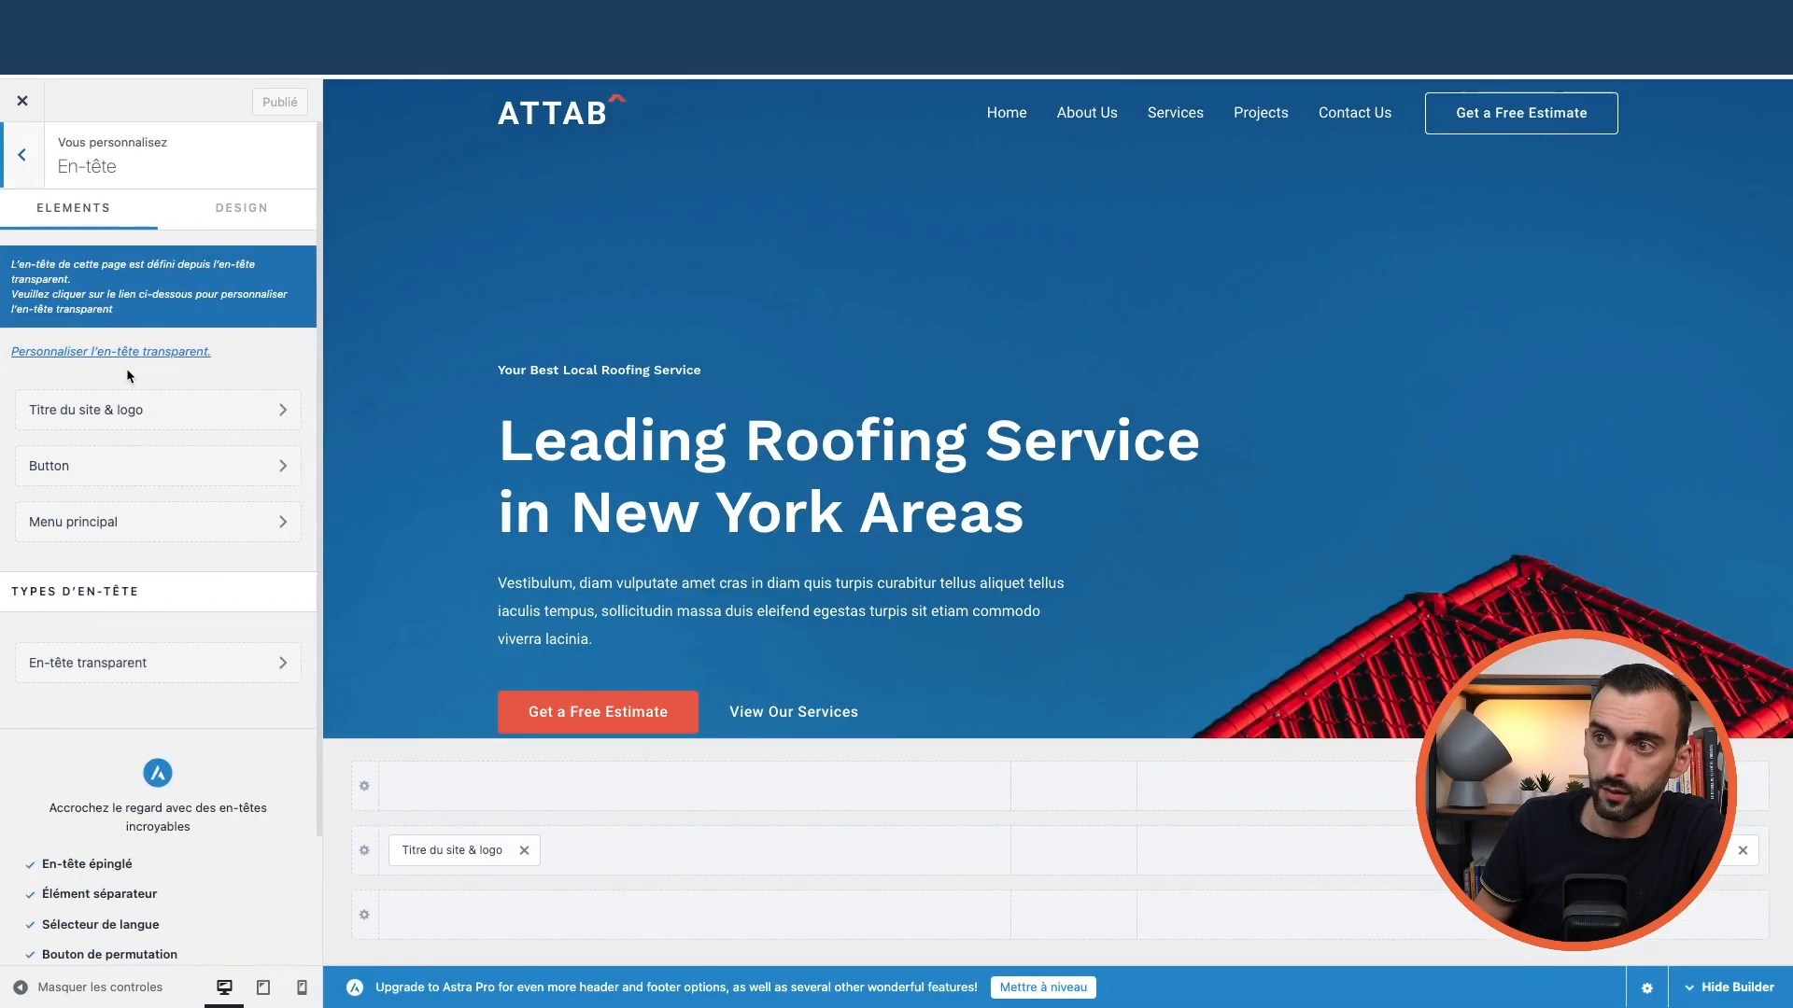
scroll(103, 435, "down", 2)
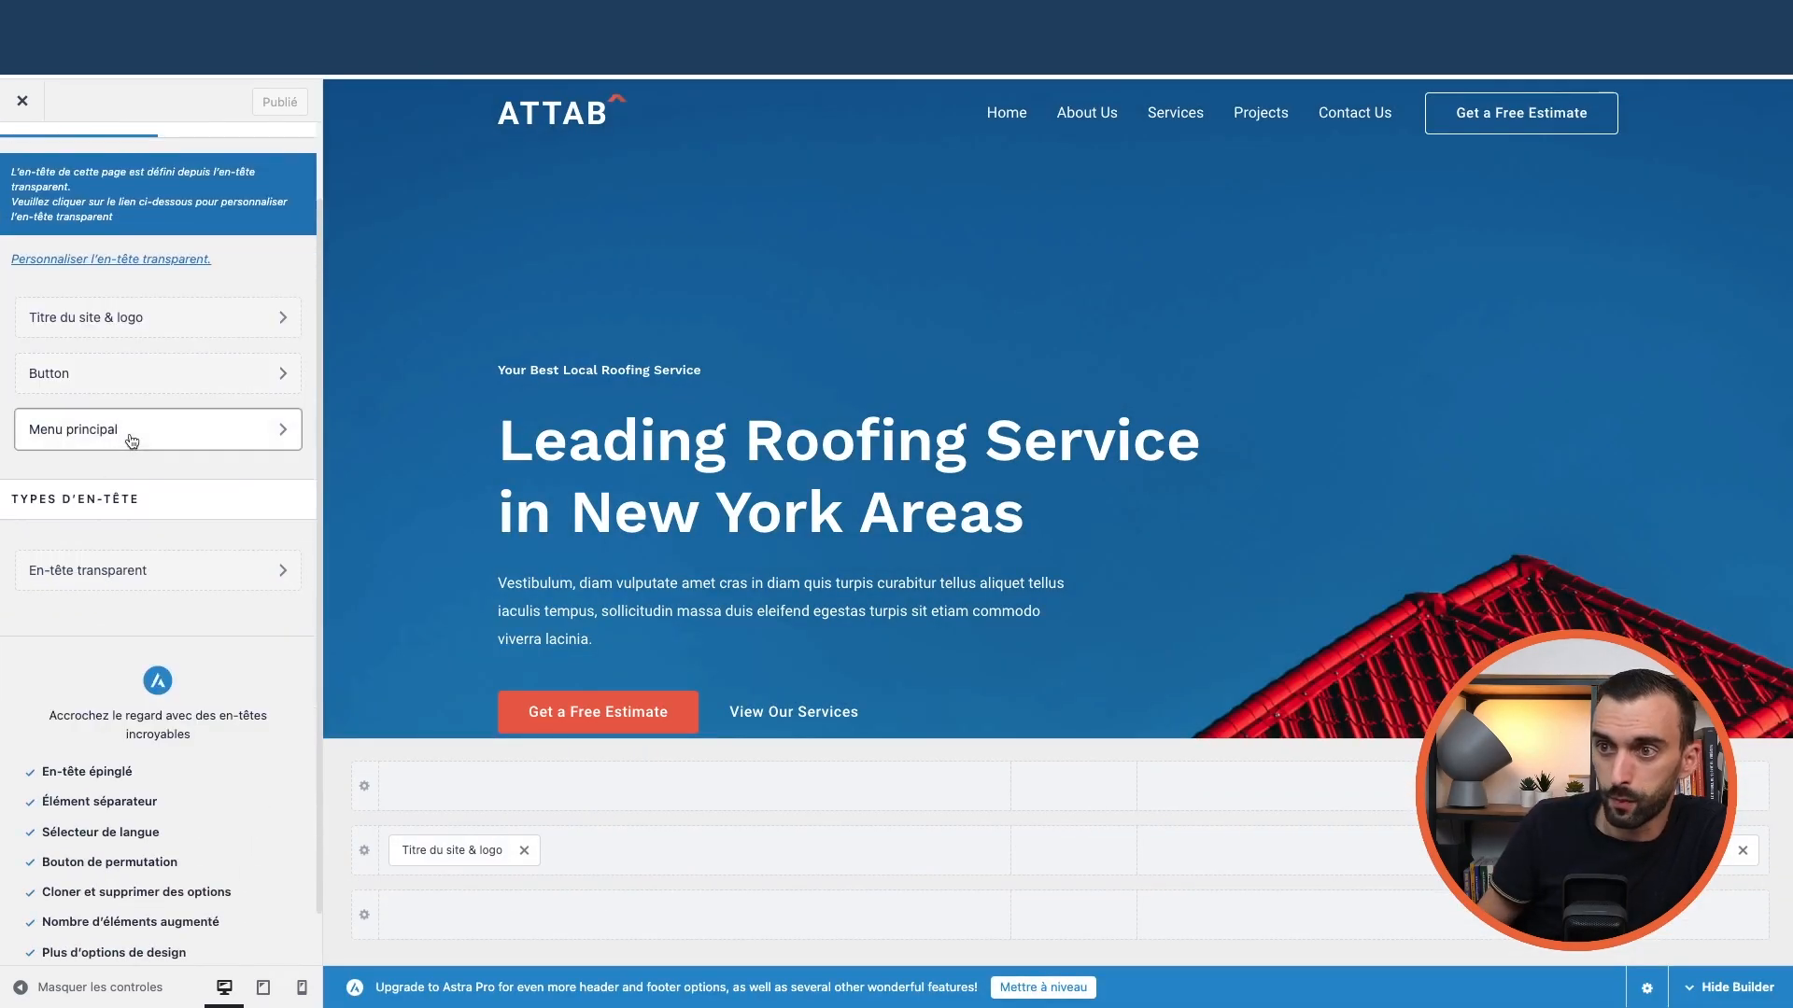
left_click(131, 437)
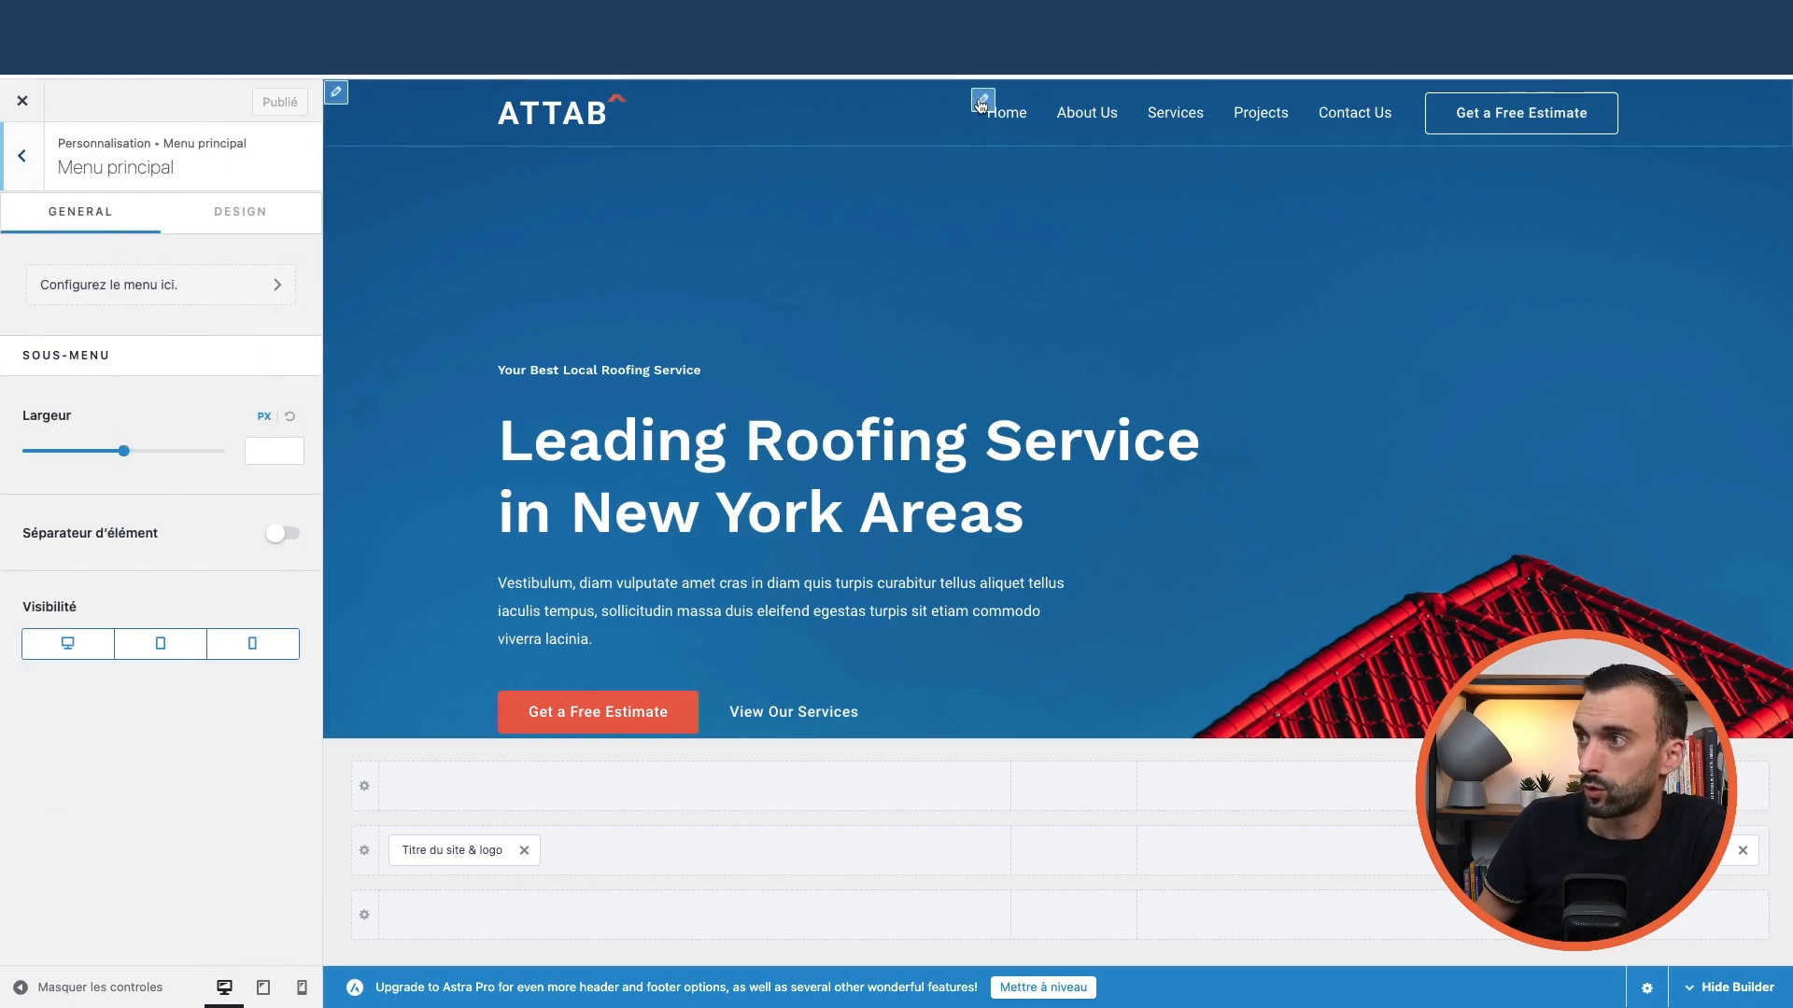
Inspect the header button's text, link and Design tab settings
left_click(336, 93)
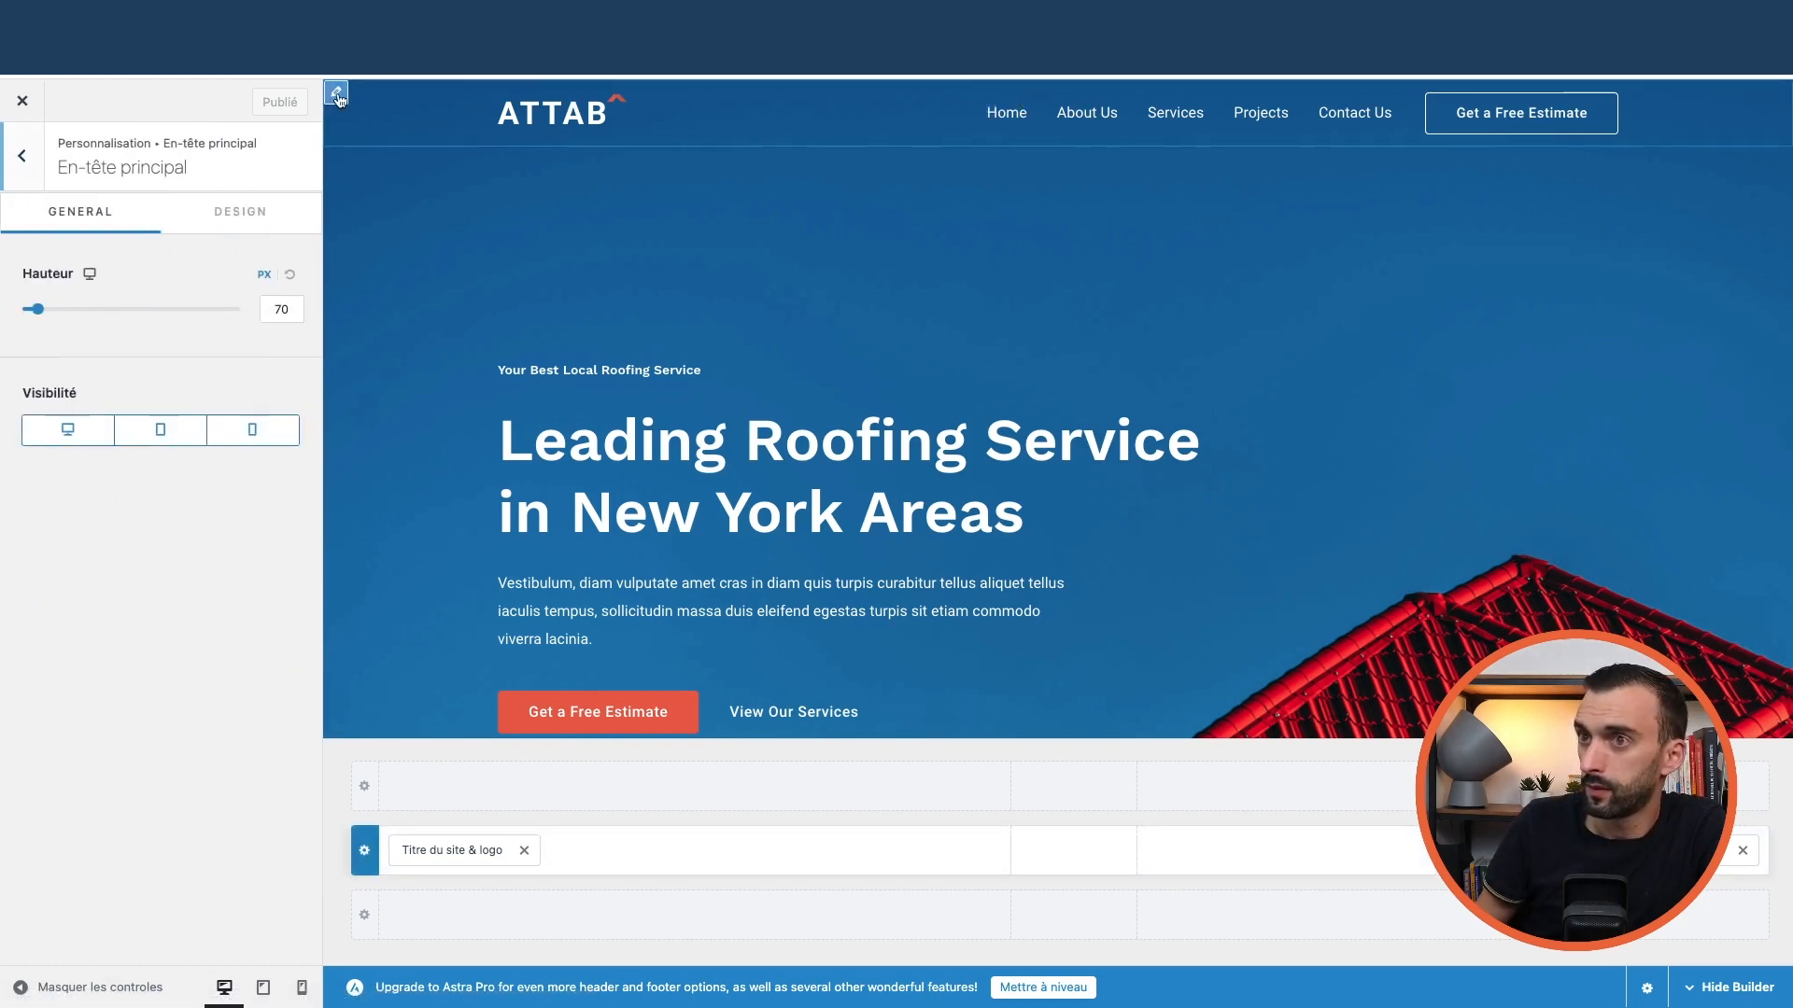
left_click(1436, 103)
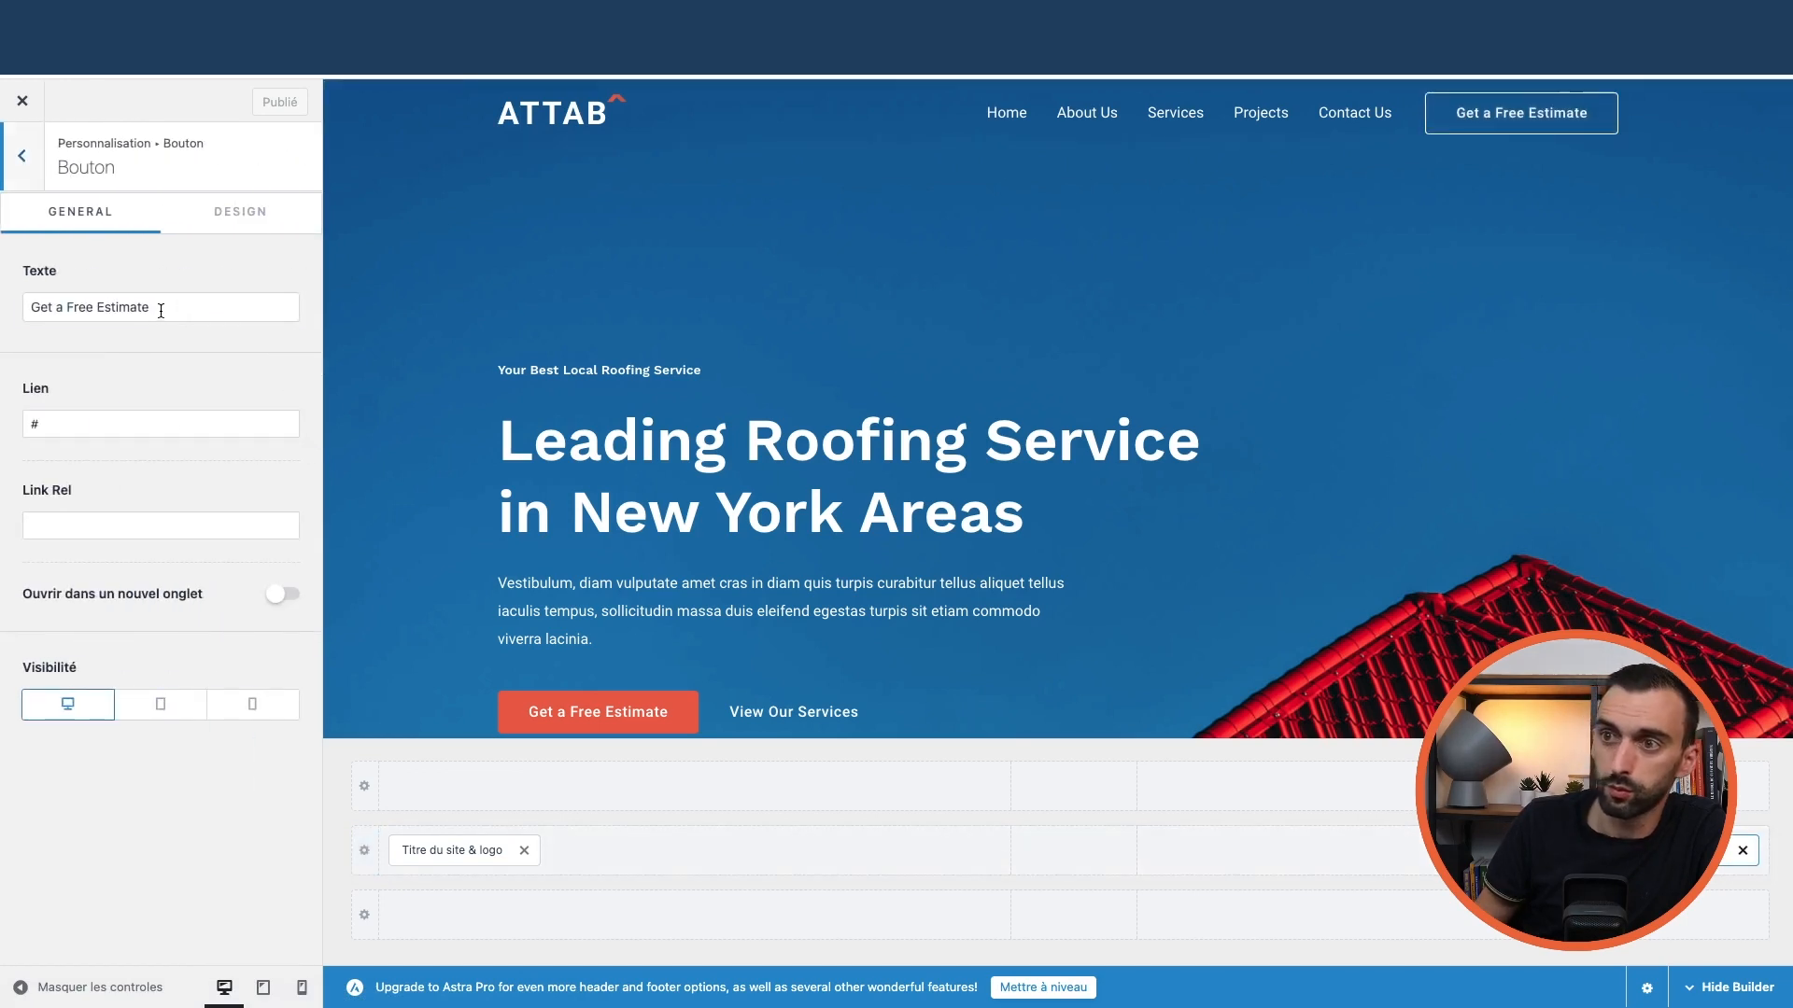
left_click_drag(161, 311, 2, 305)
left_click_drag(51, 426, 25, 428)
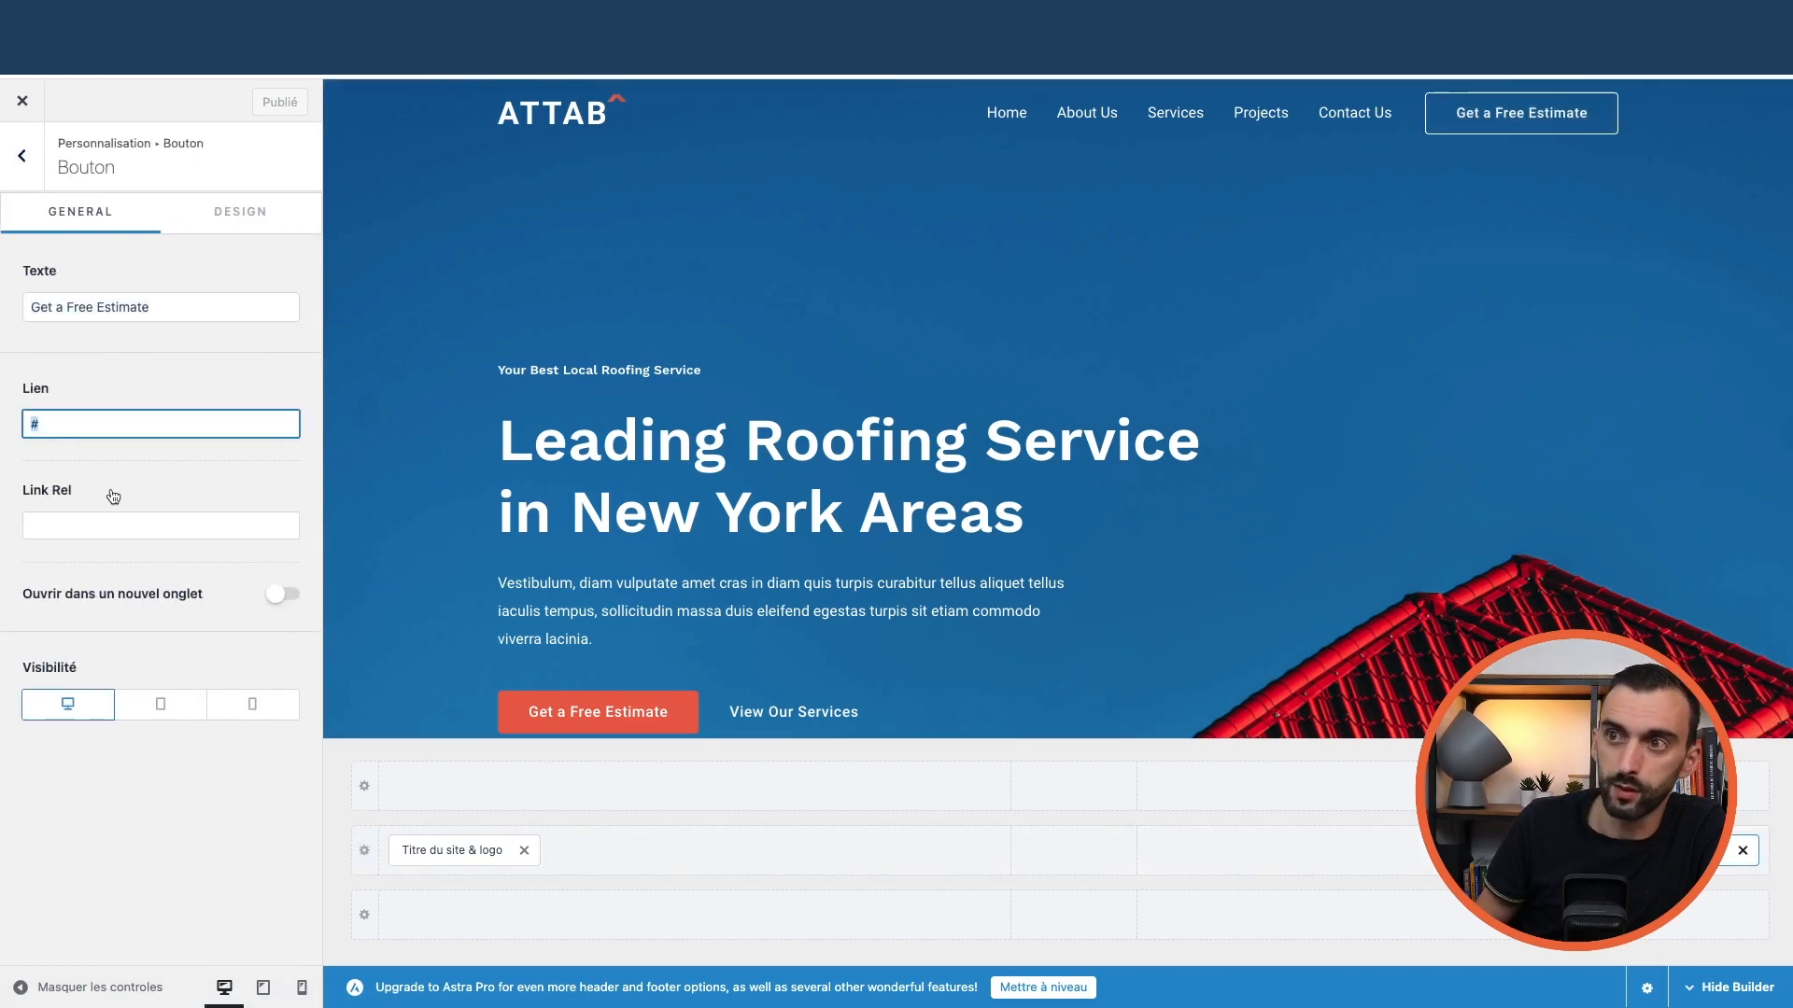
left_click(226, 207)
left_click(84, 216)
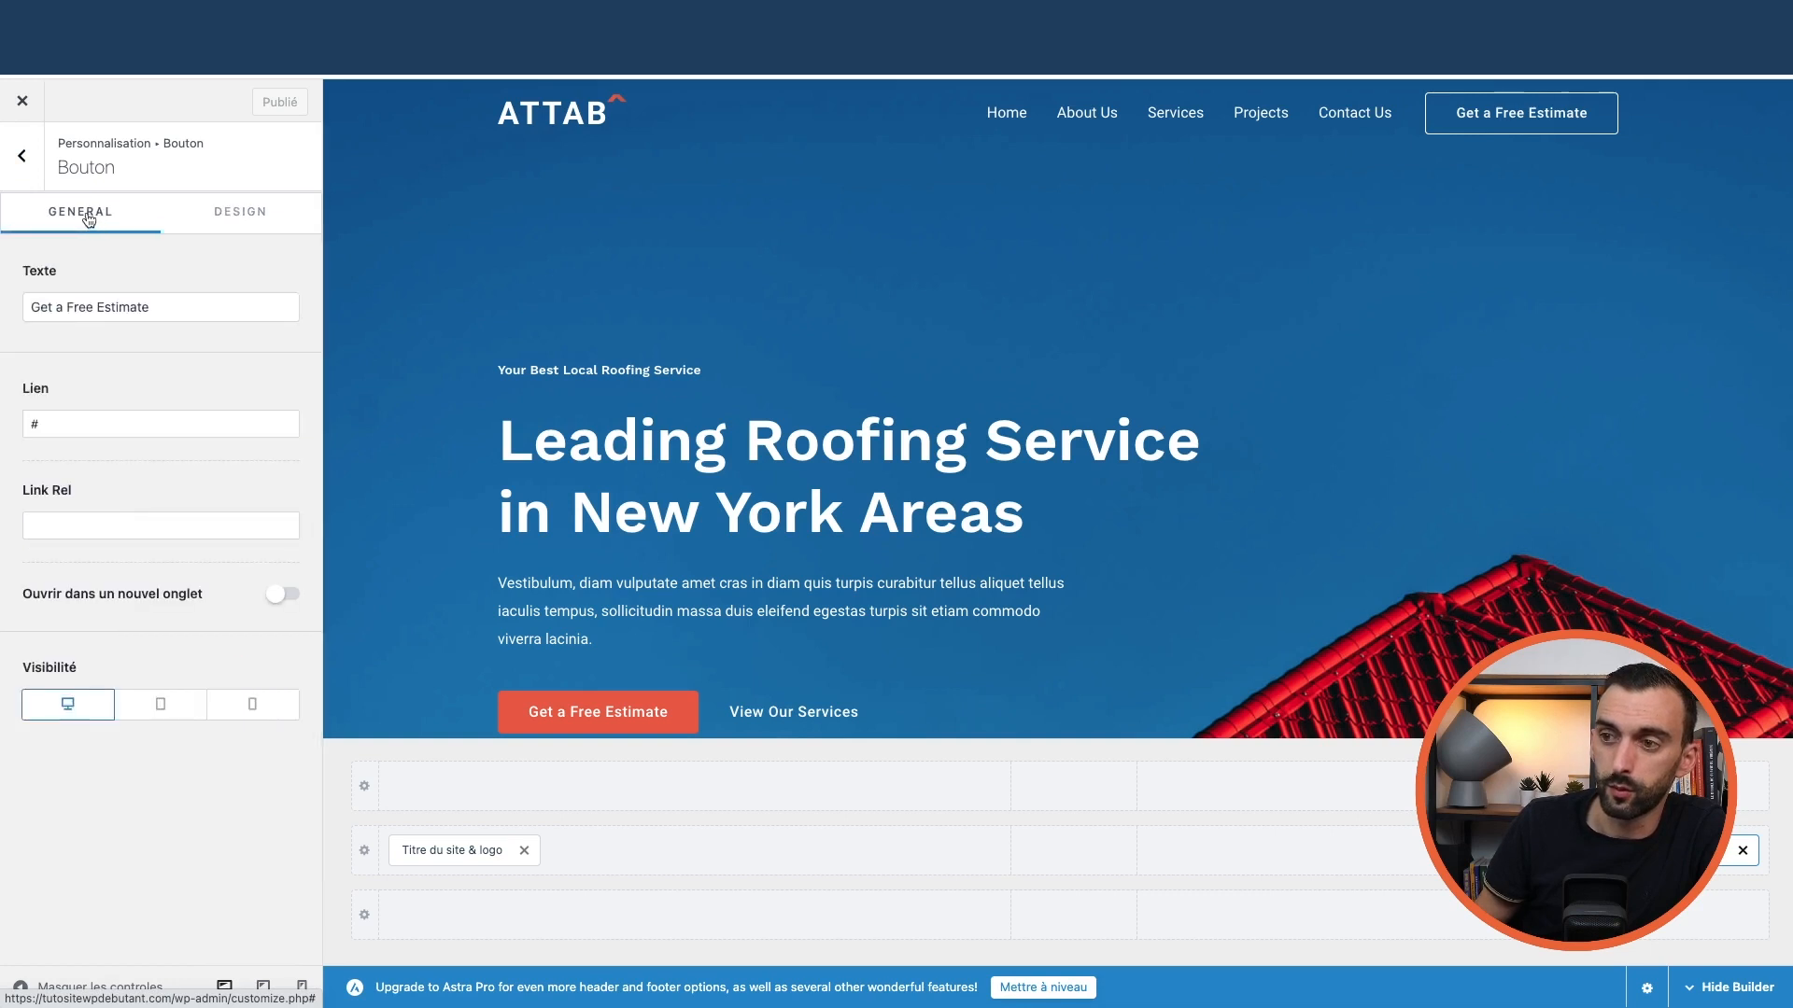
left_click(21, 155)
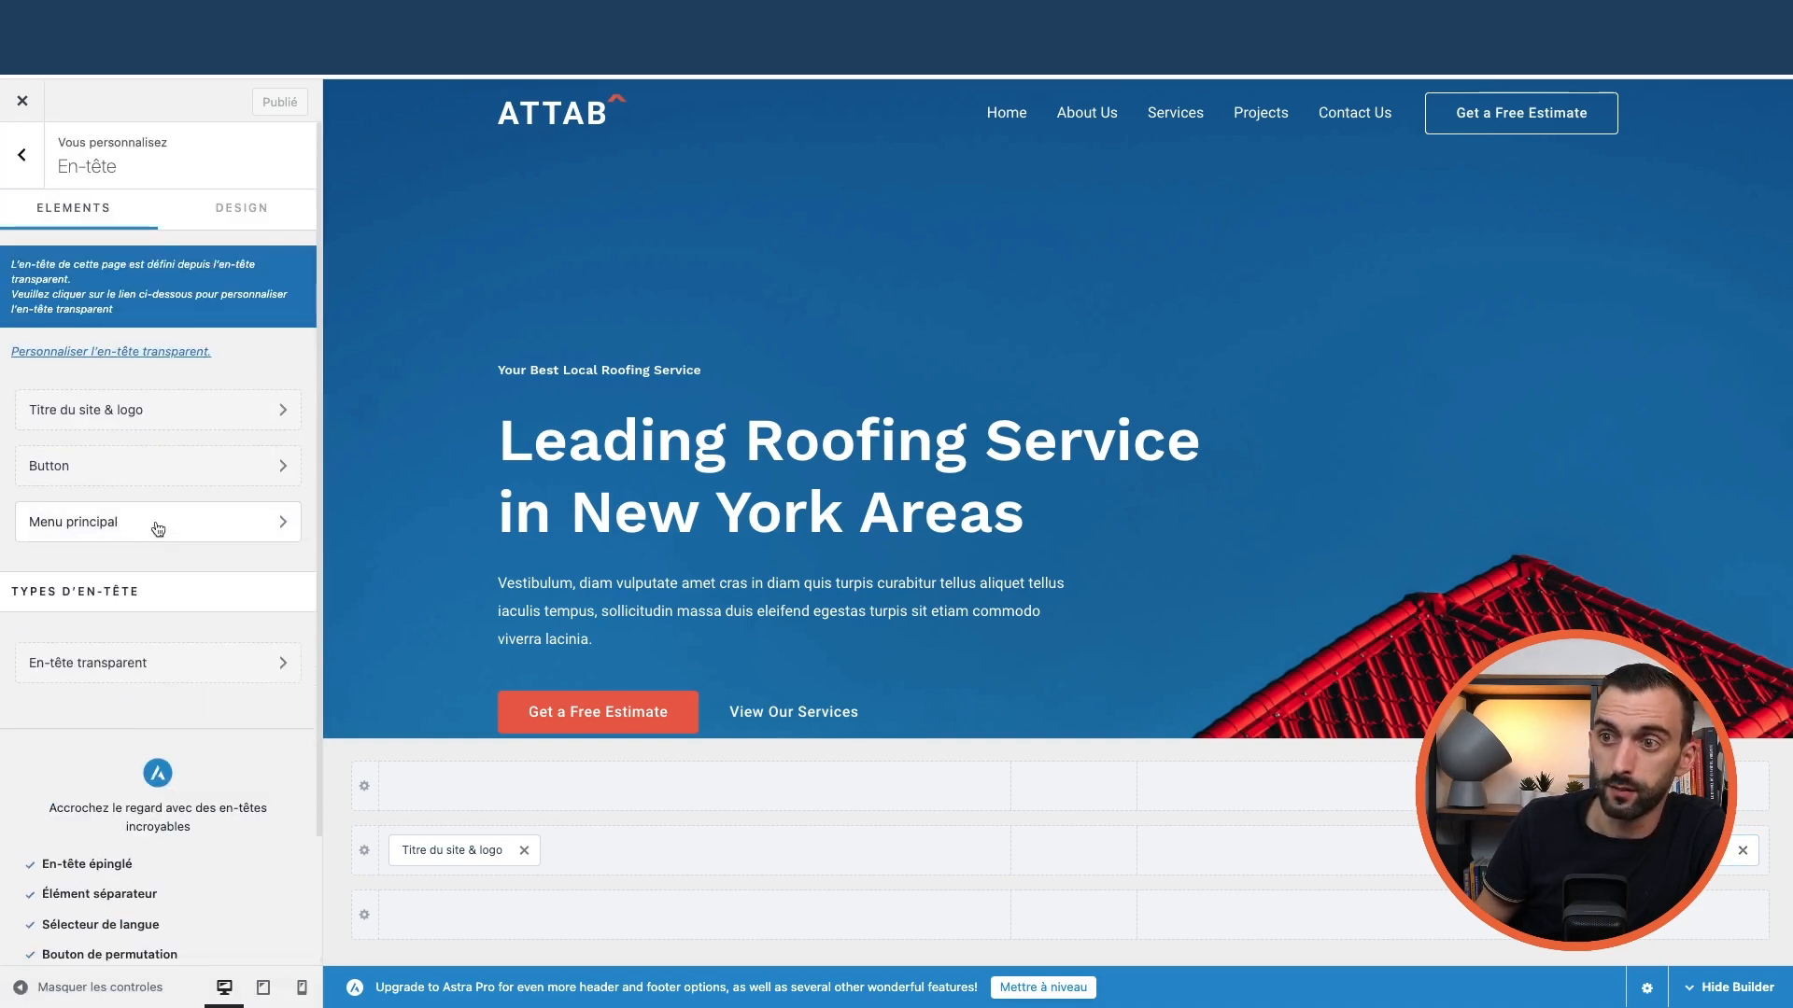
Check the header logo settings and the header's width and margin options
left_click(201, 464)
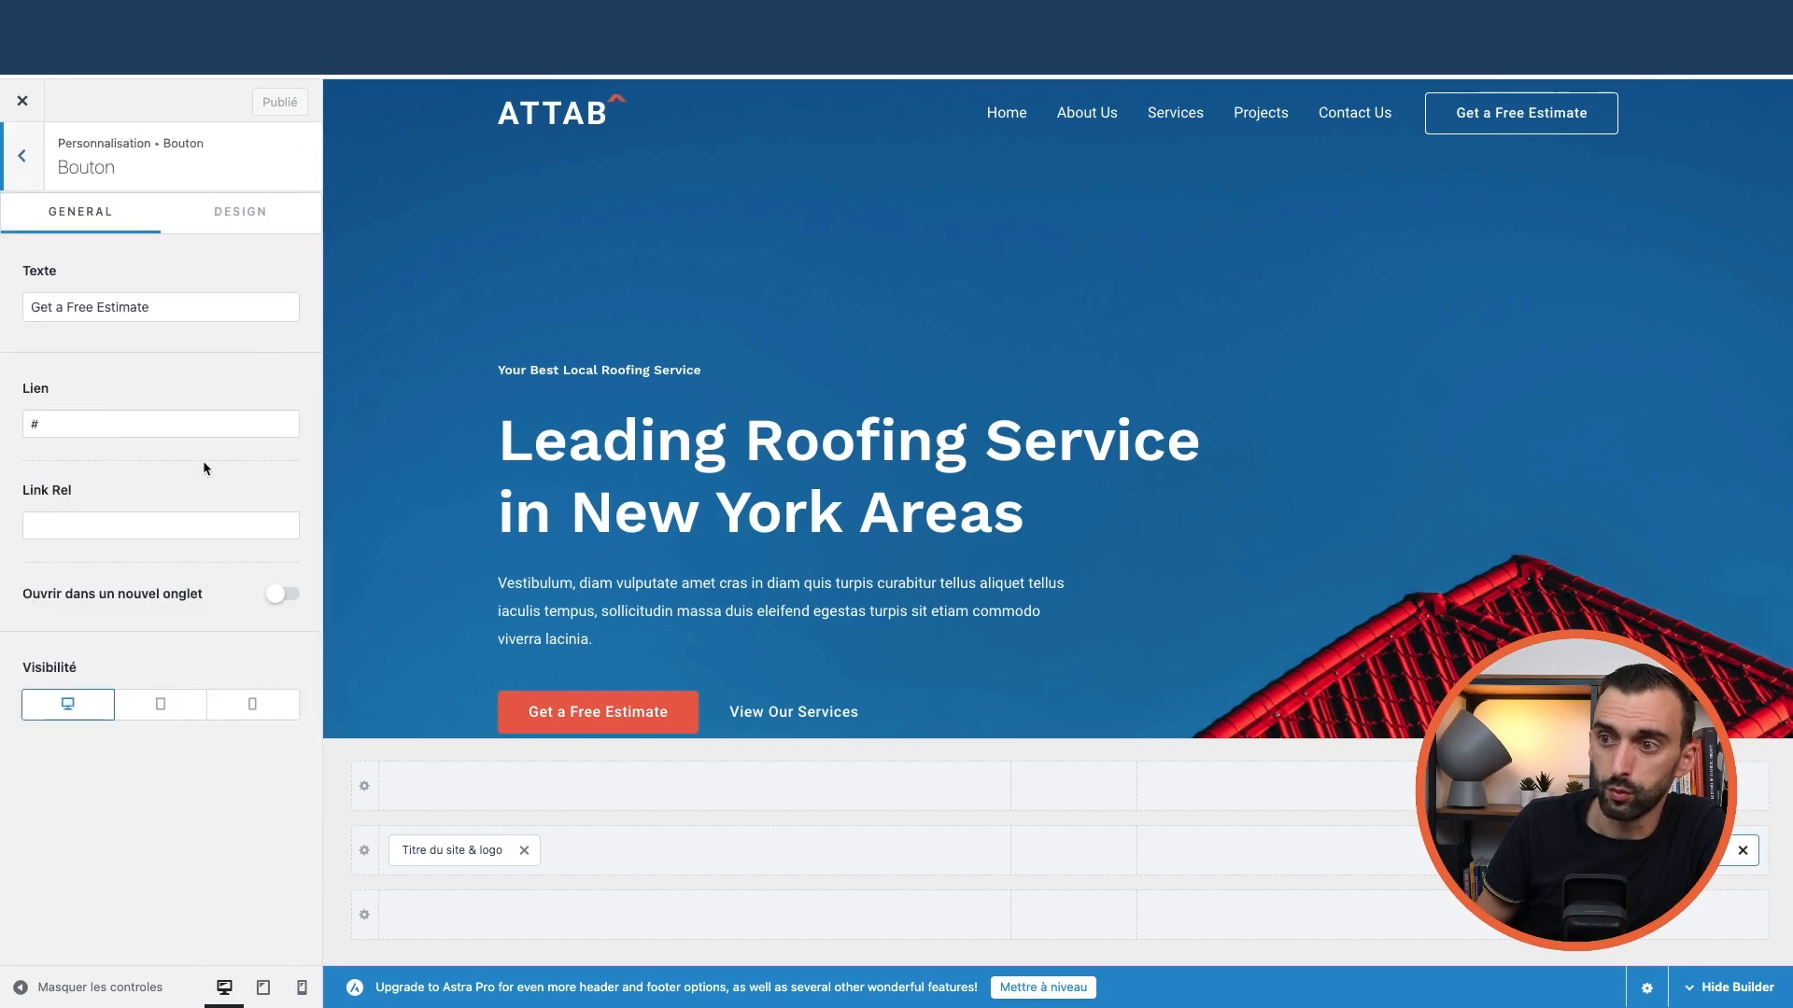
left_click(22, 170)
left_click(120, 416)
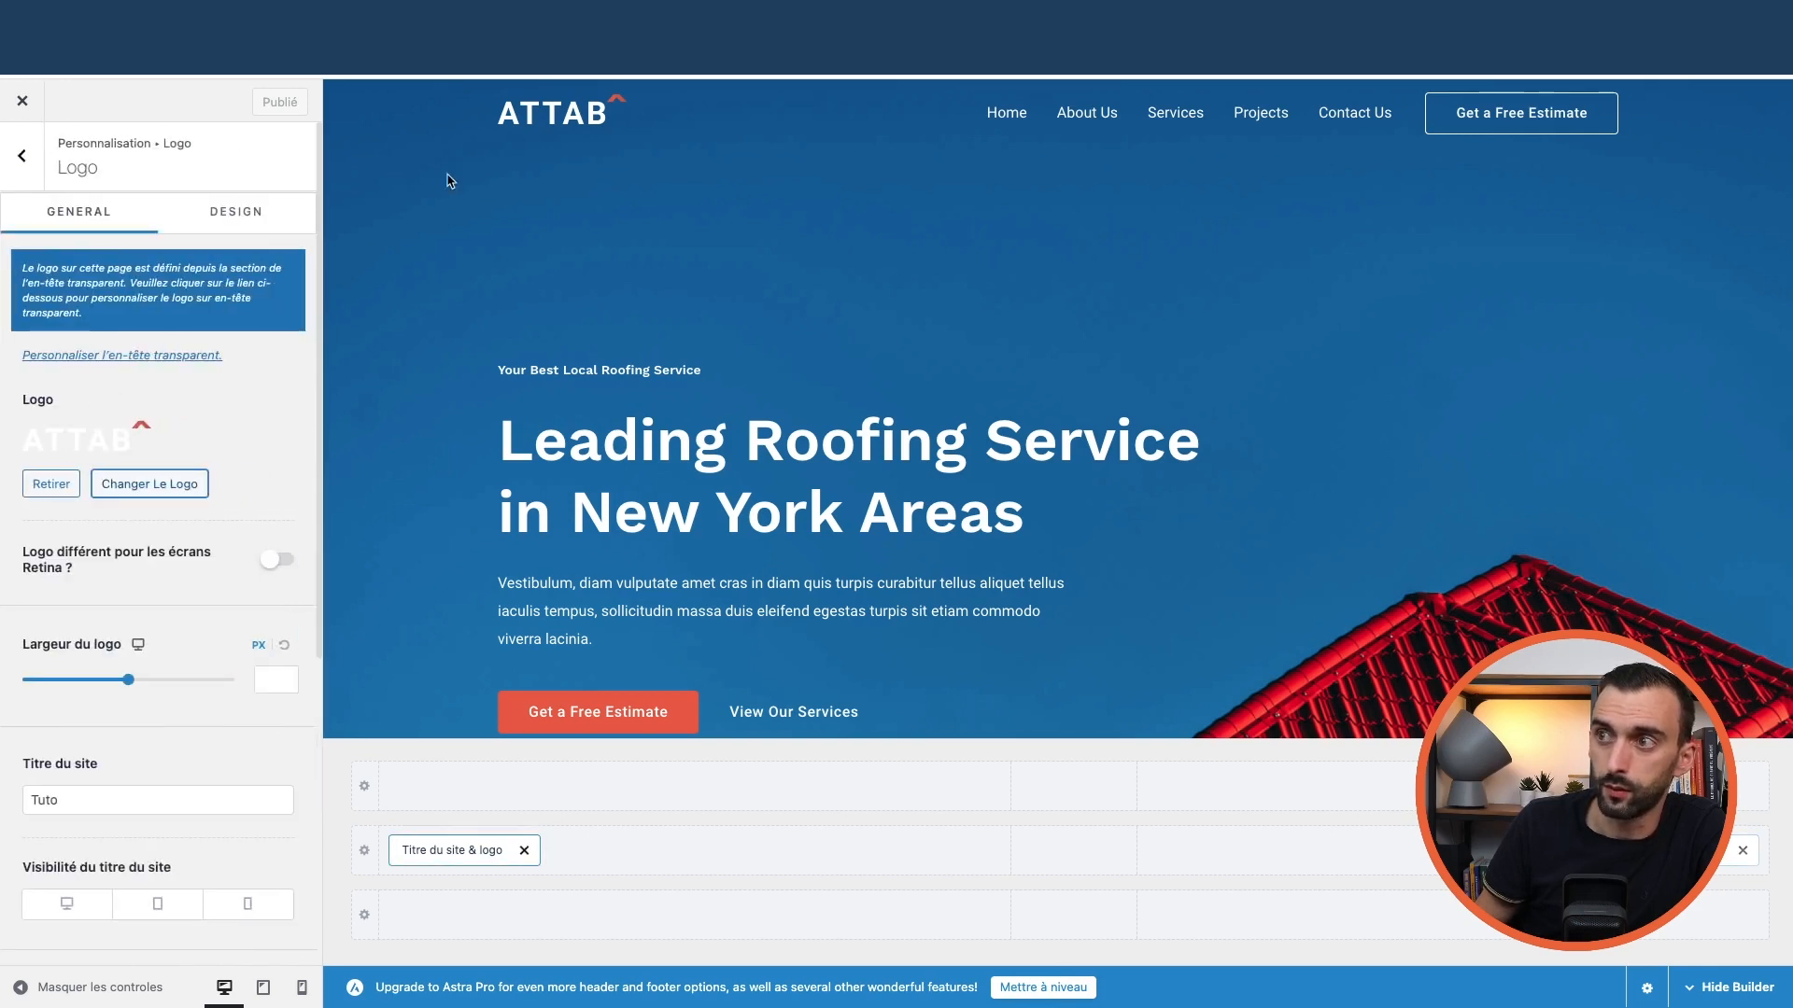
scroll(160, 523, "down", 5)
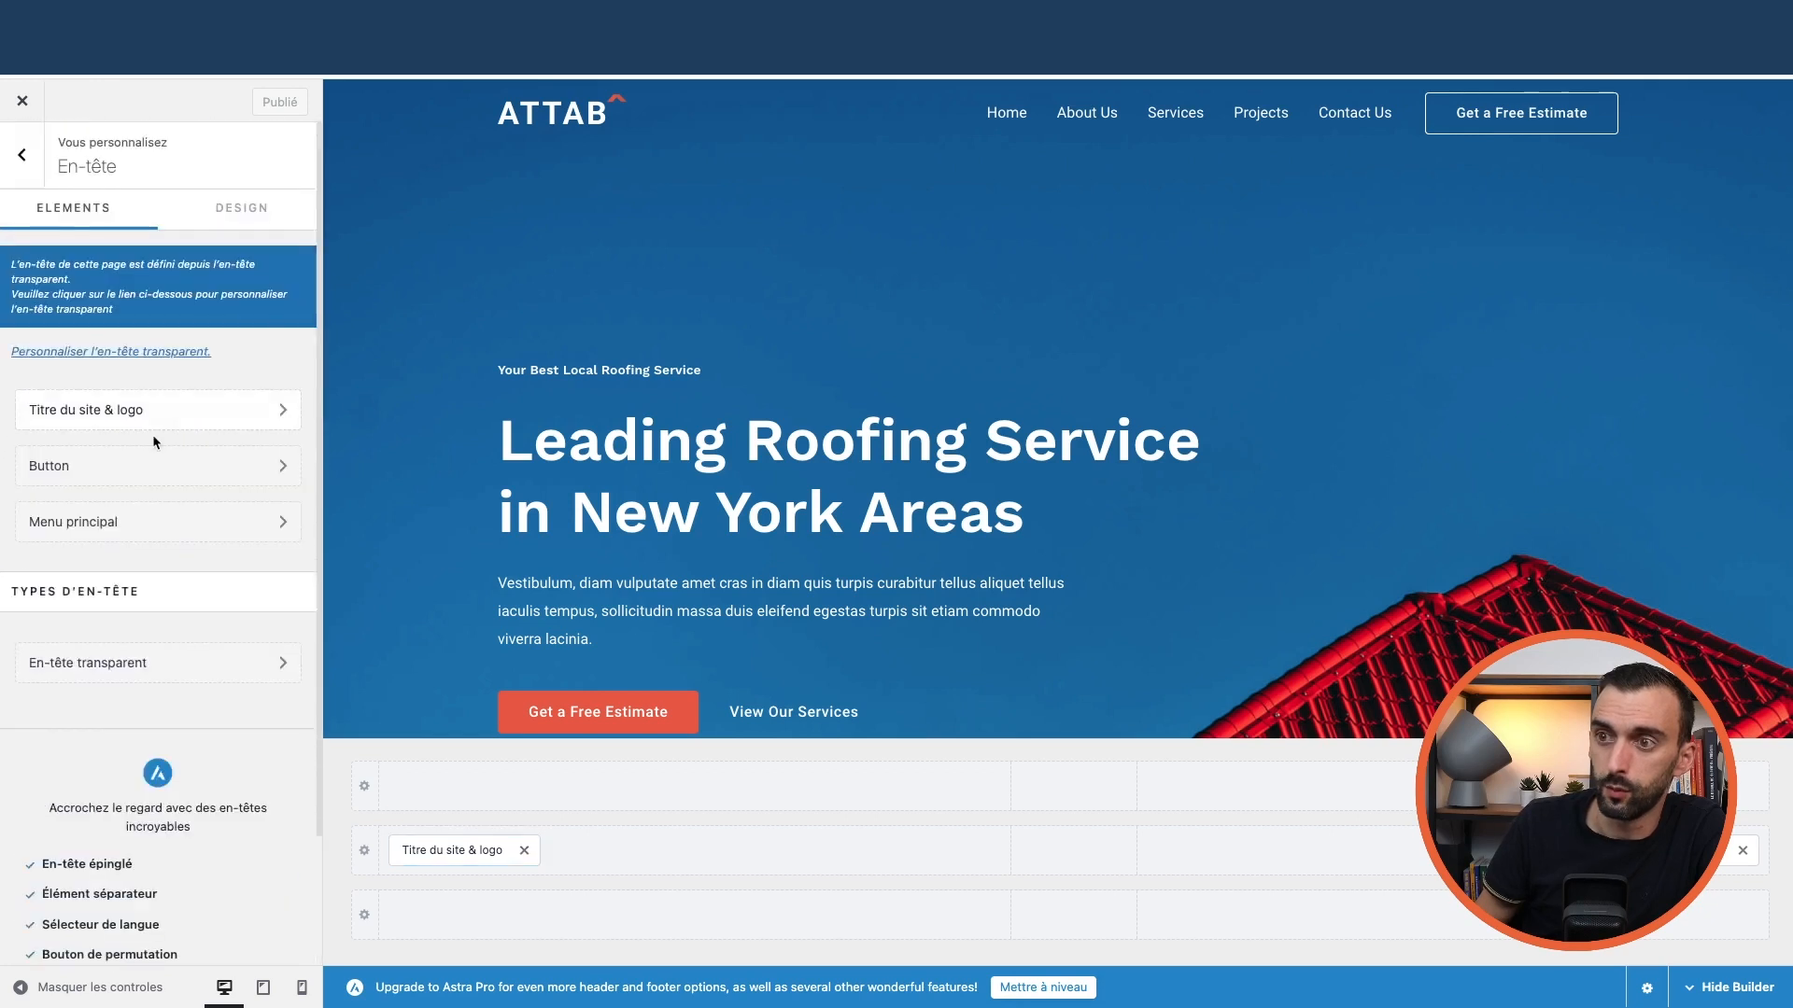
left_click(241, 207)
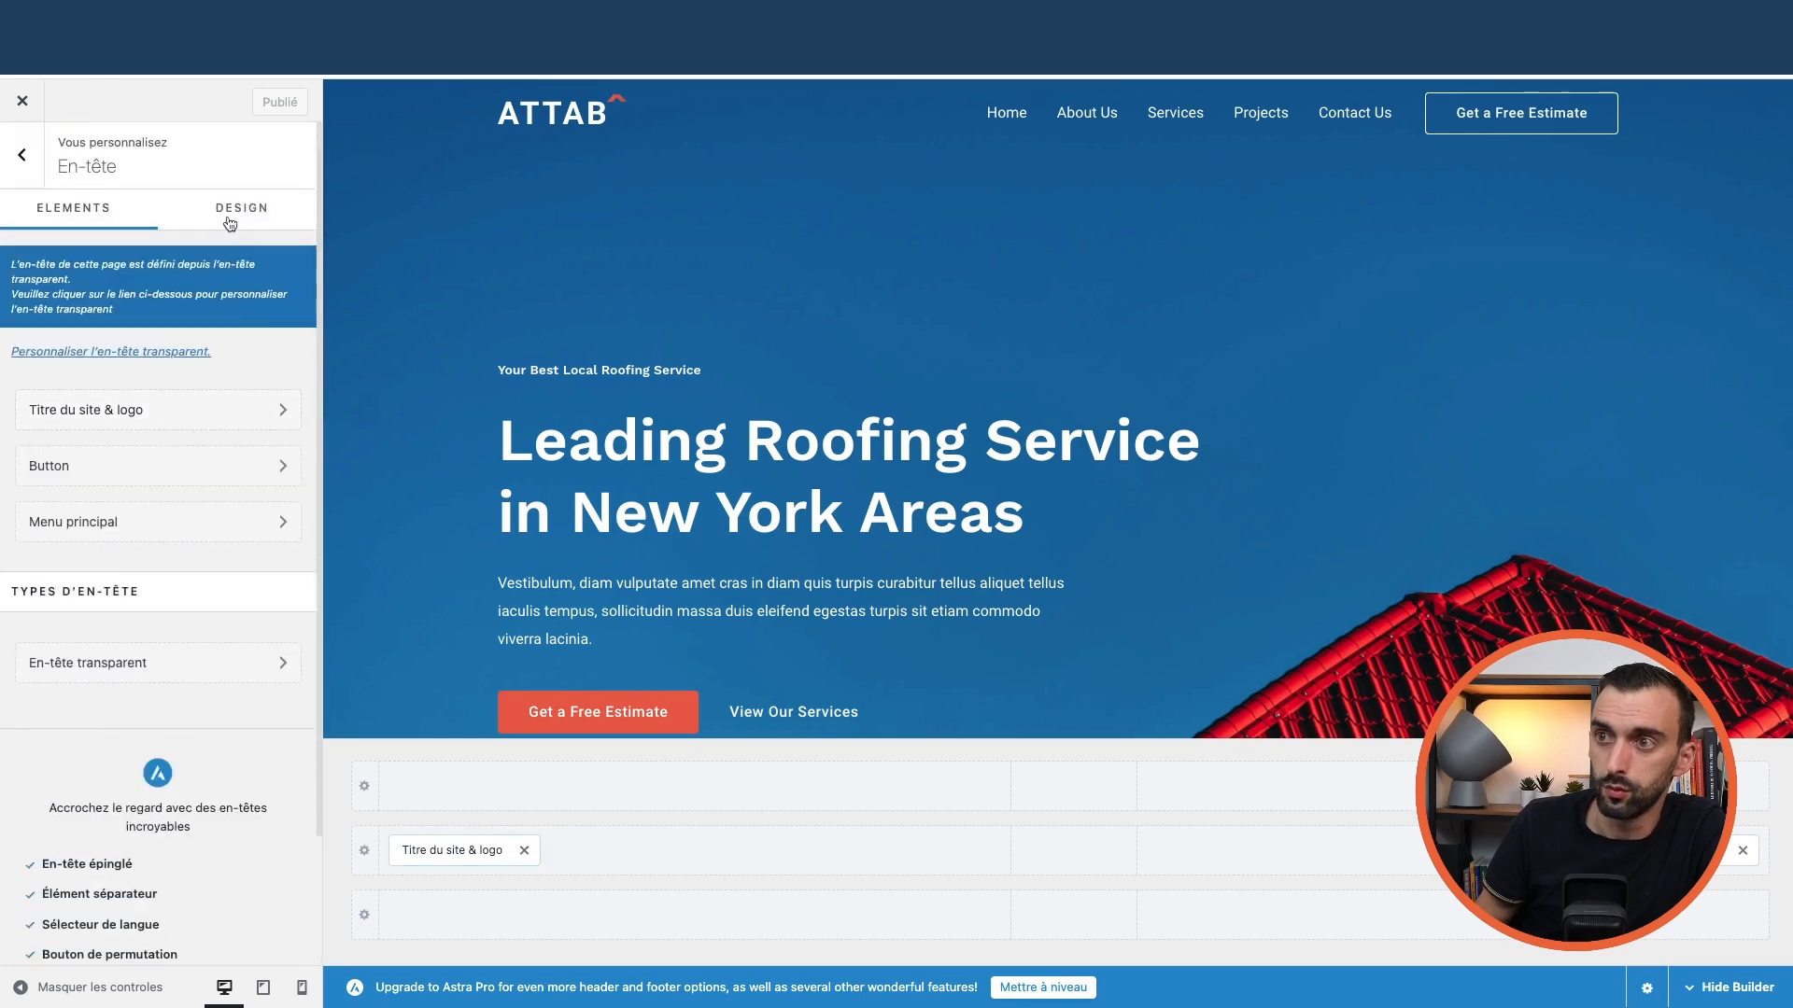
left_click(83, 222)
Review the main menu's Design settings, then return to the main section list
left_click(168, 523)
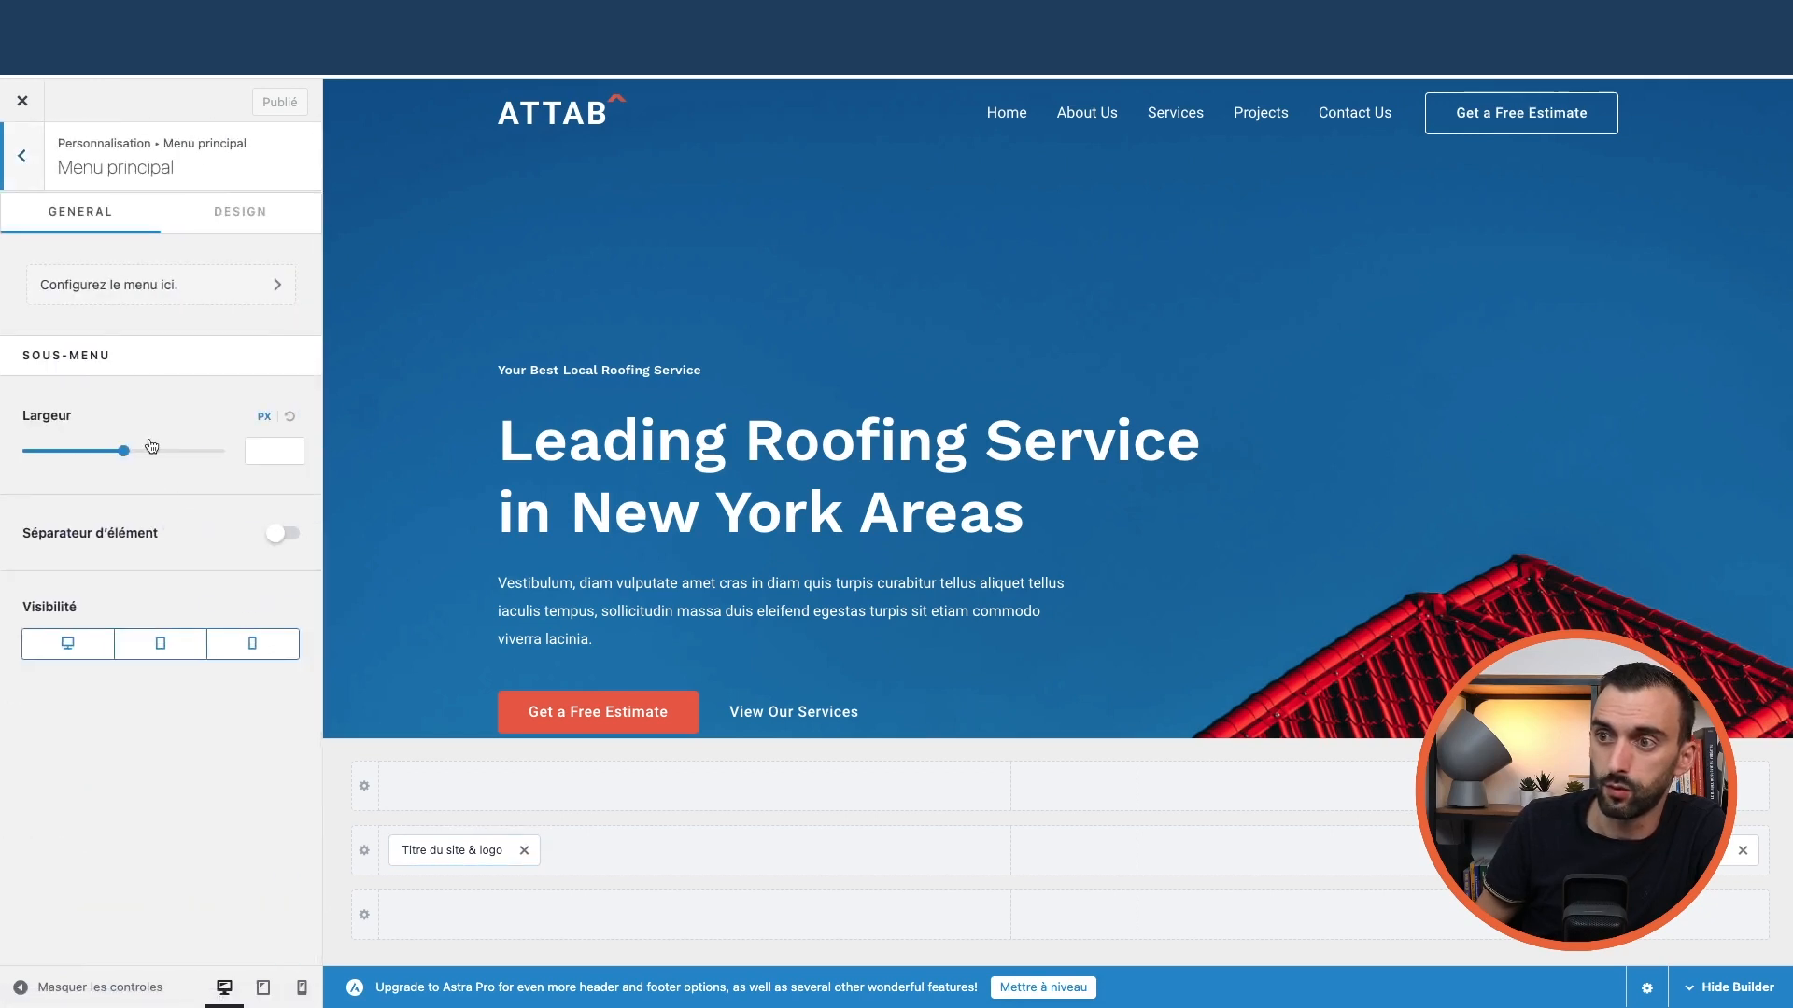
left_click(238, 213)
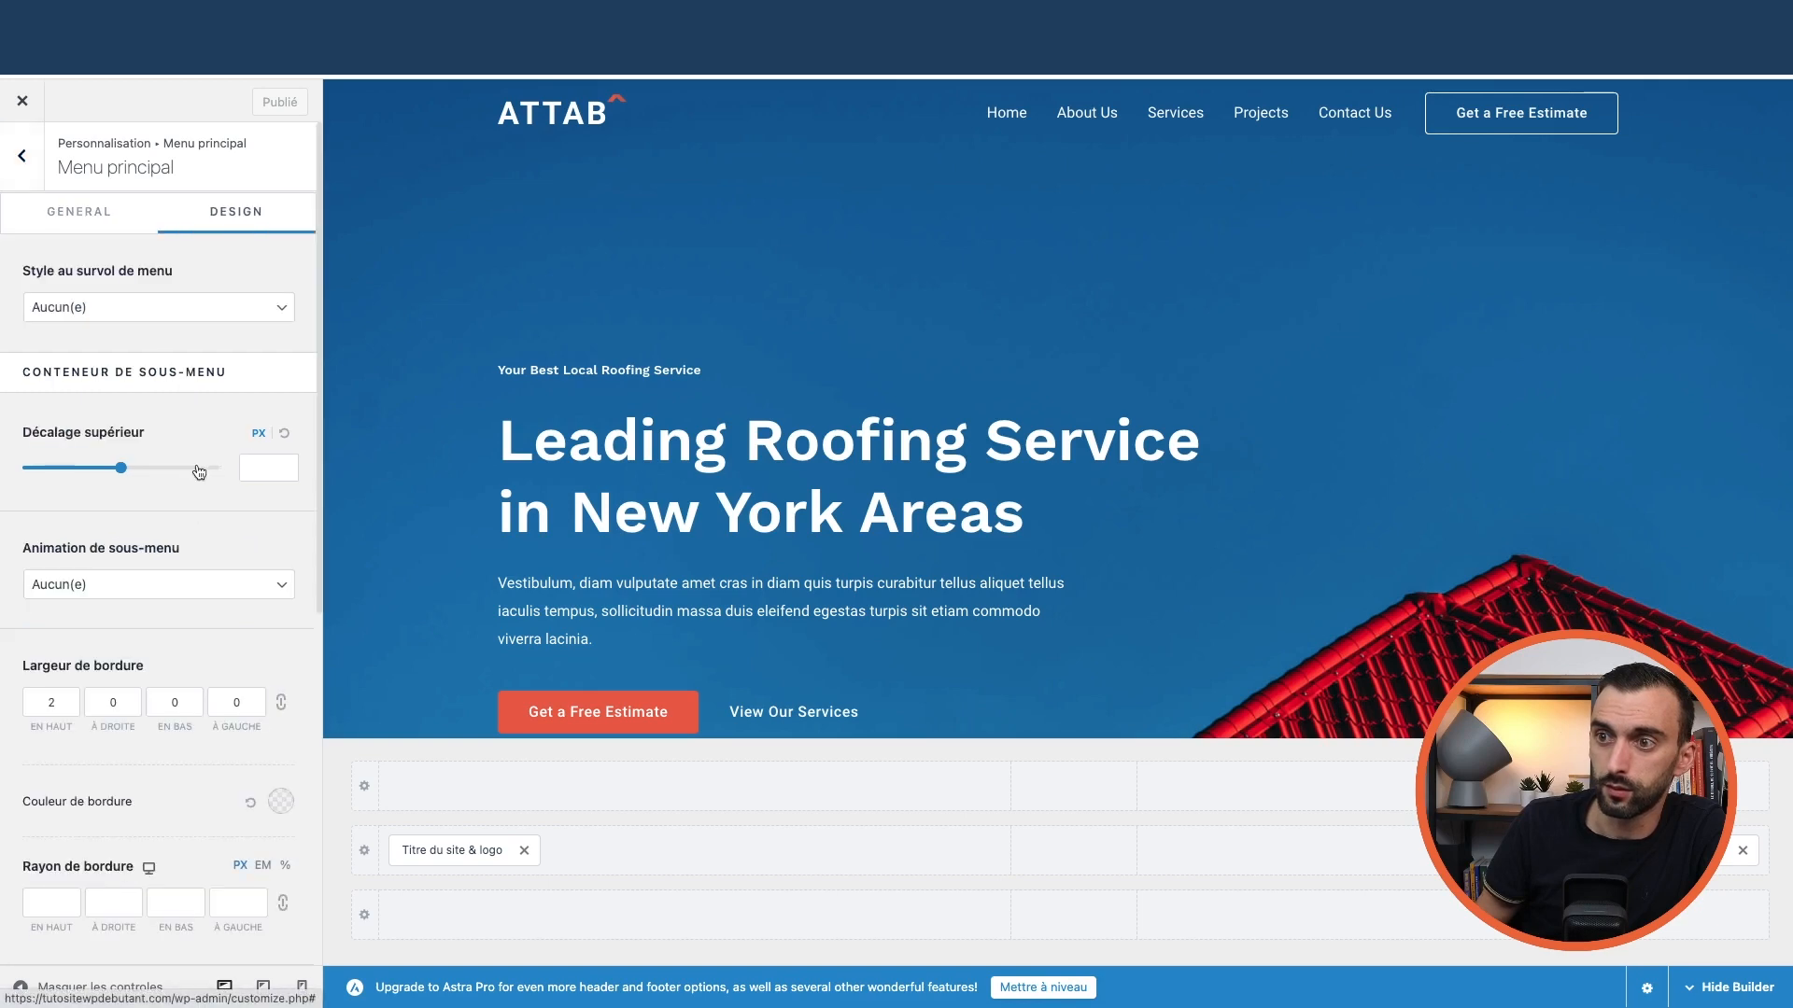
scroll(192, 463, "down", 6)
scroll(191, 460, "up", 6)
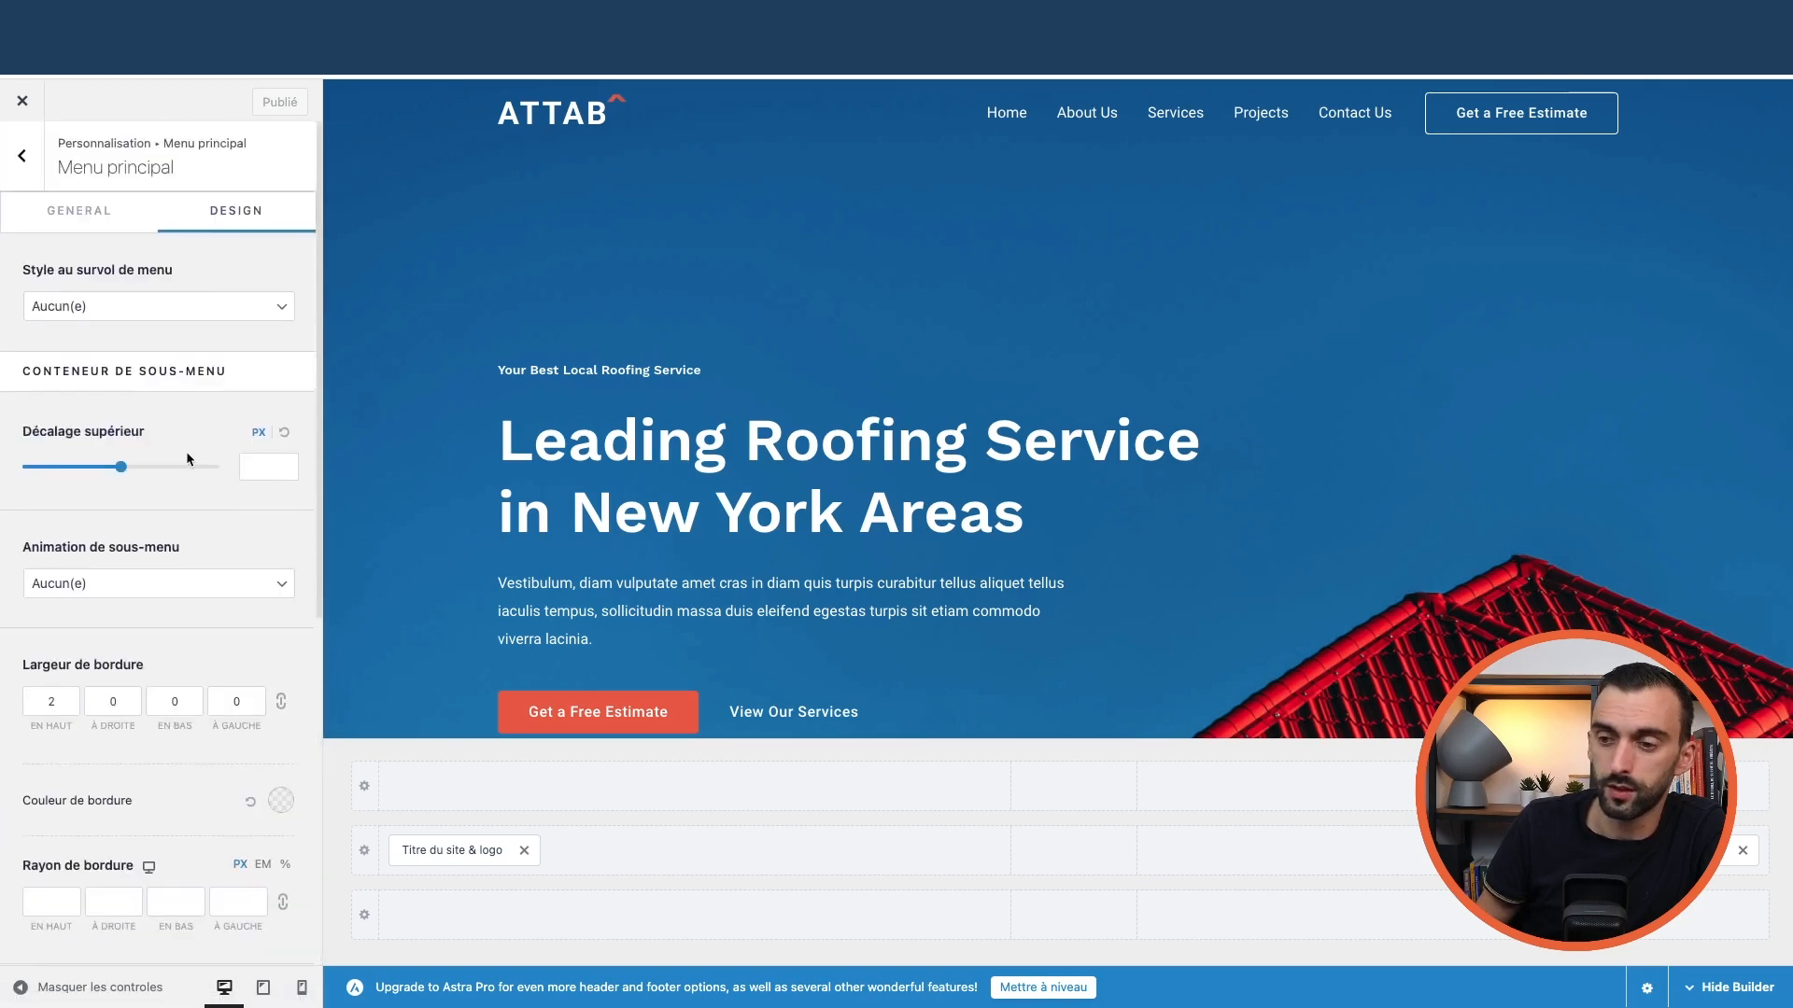
left_click(24, 163)
left_click(25, 163)
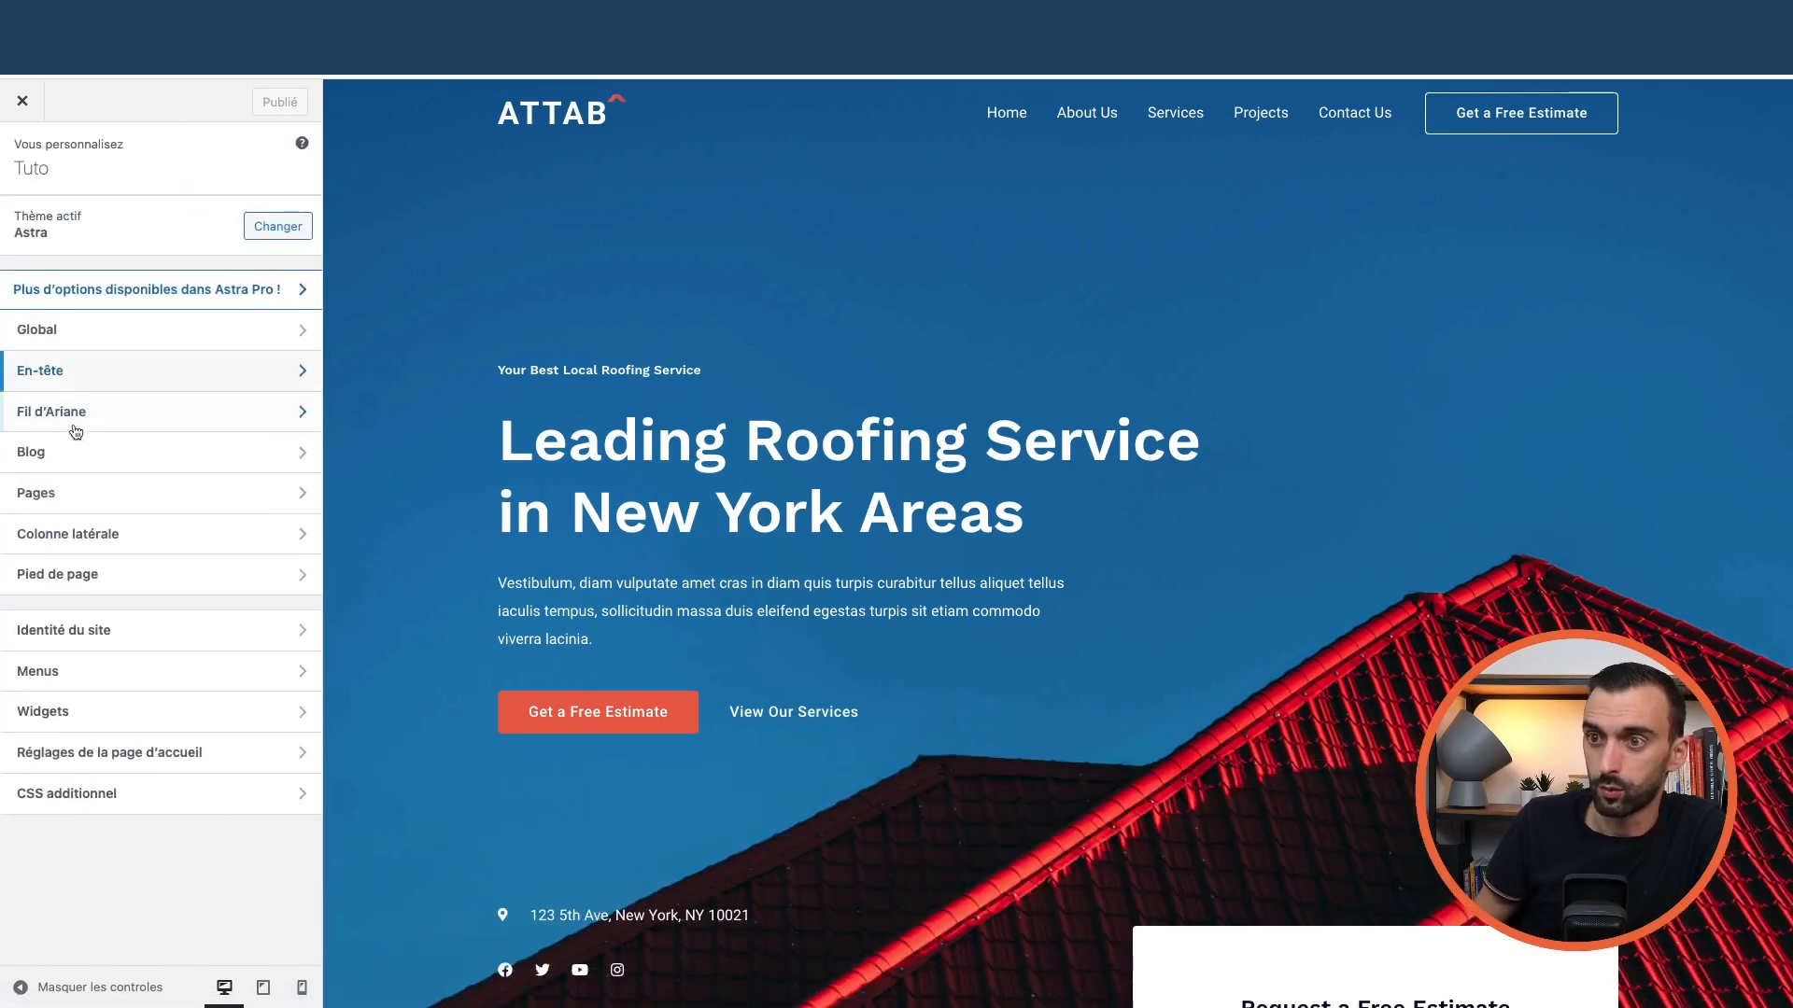
Check which menu fills each menu location, then close the Customizer to the dashboard
left_click(1434, 100)
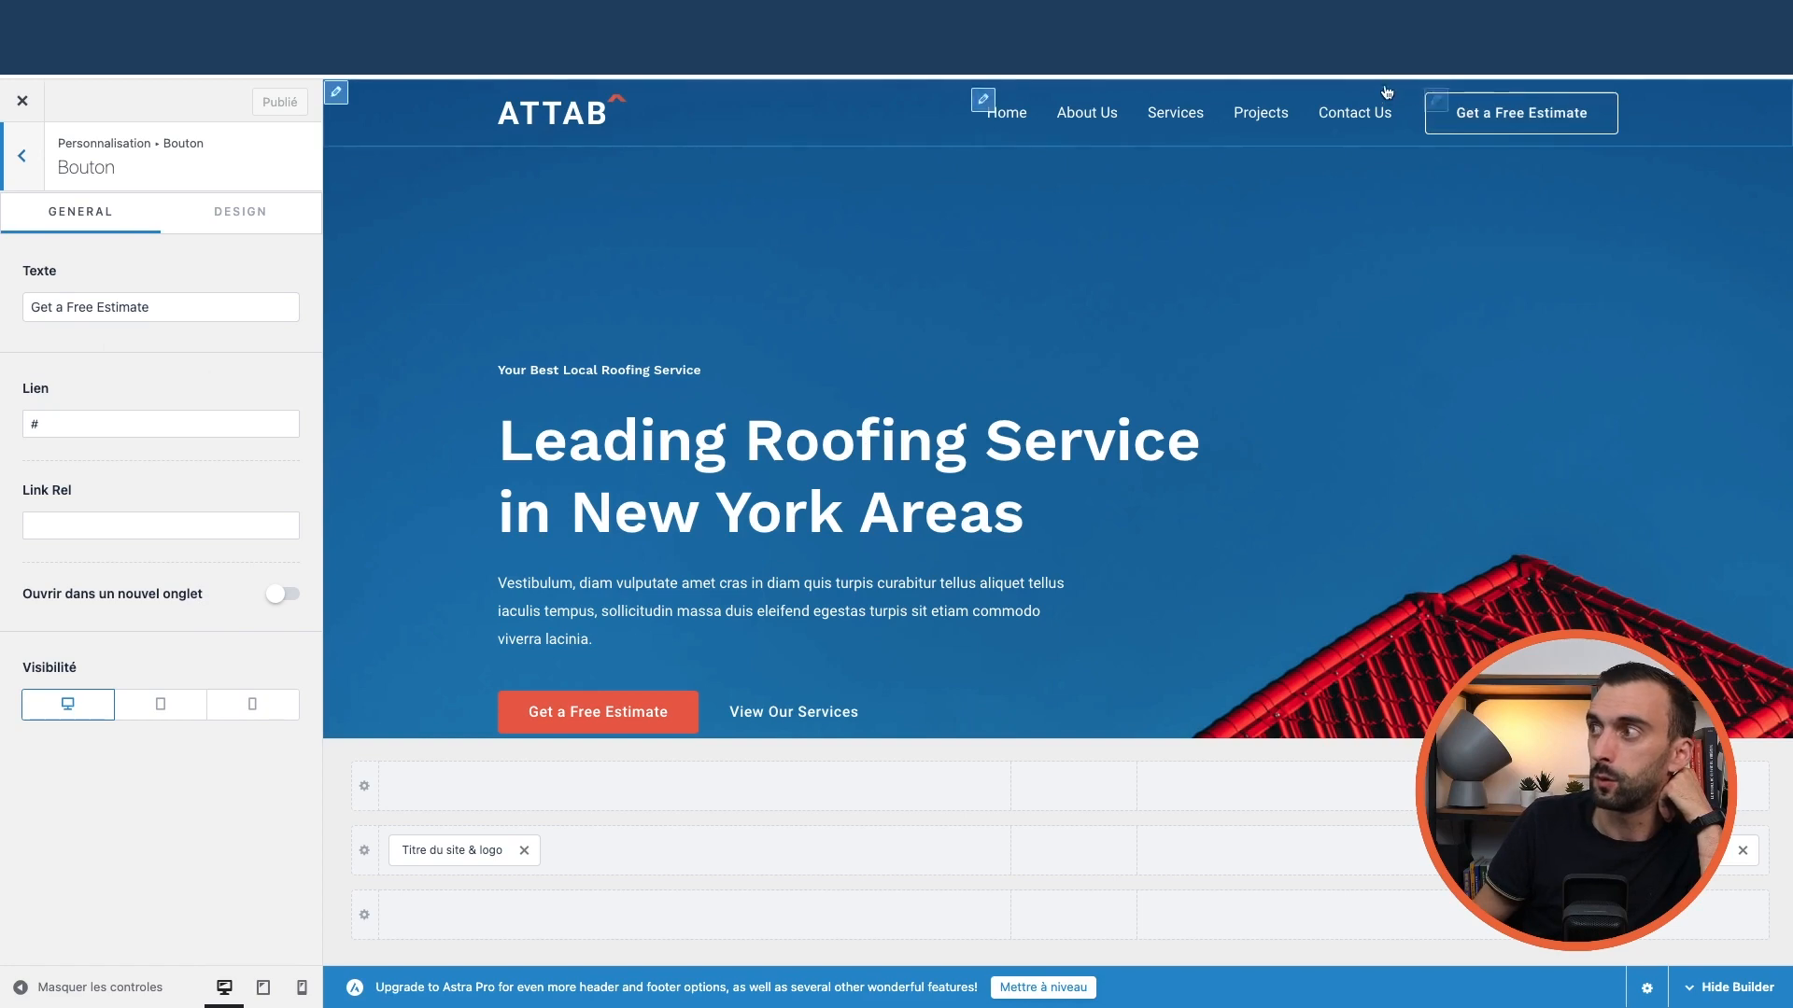
left_click(983, 100)
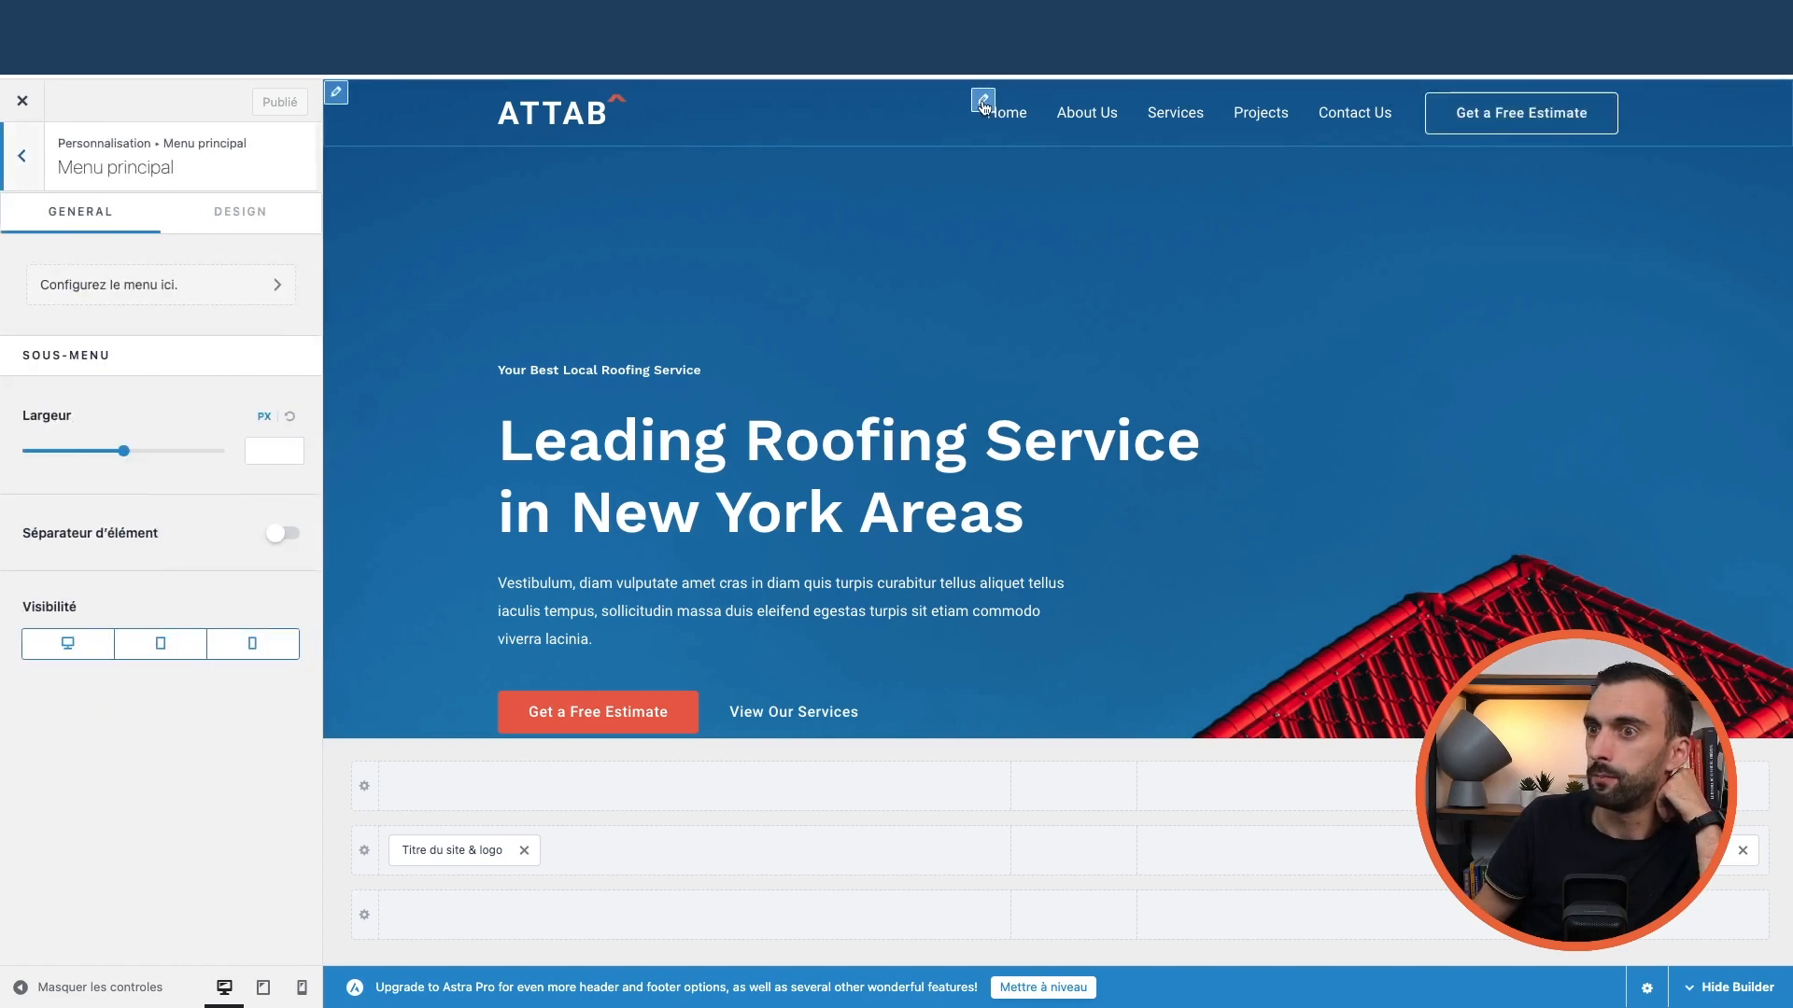
left_click(158, 285)
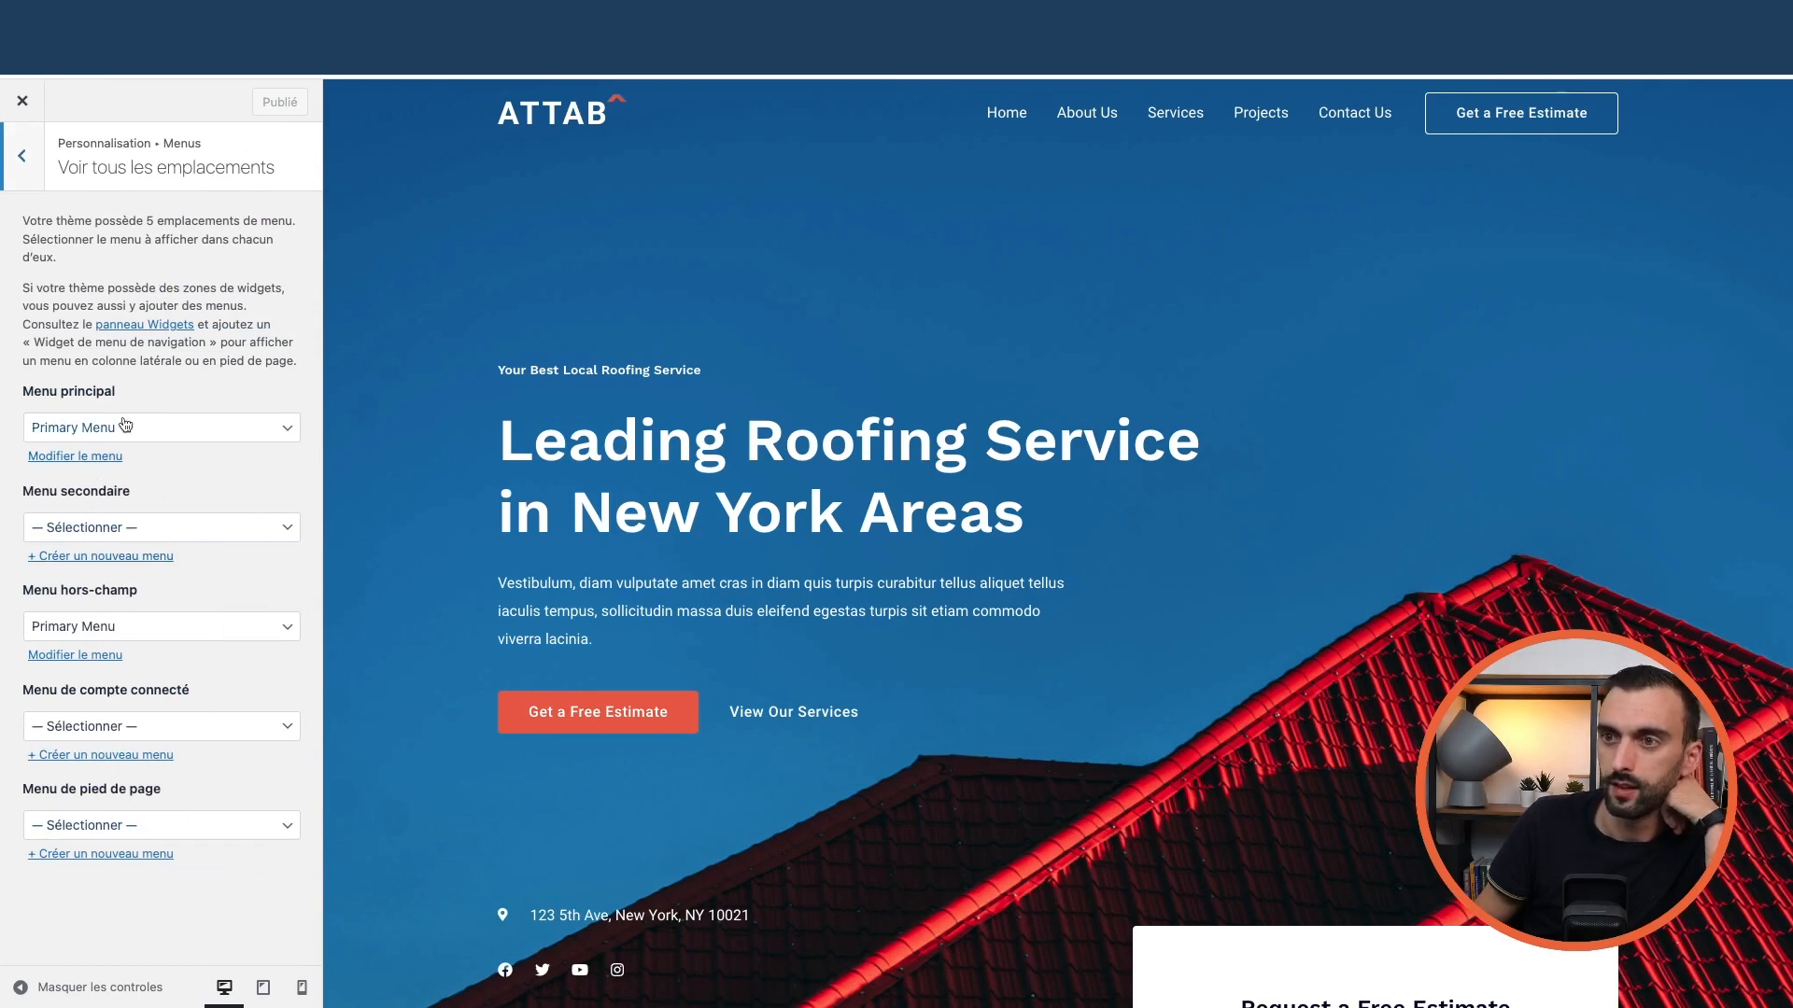
left_click(37, 178)
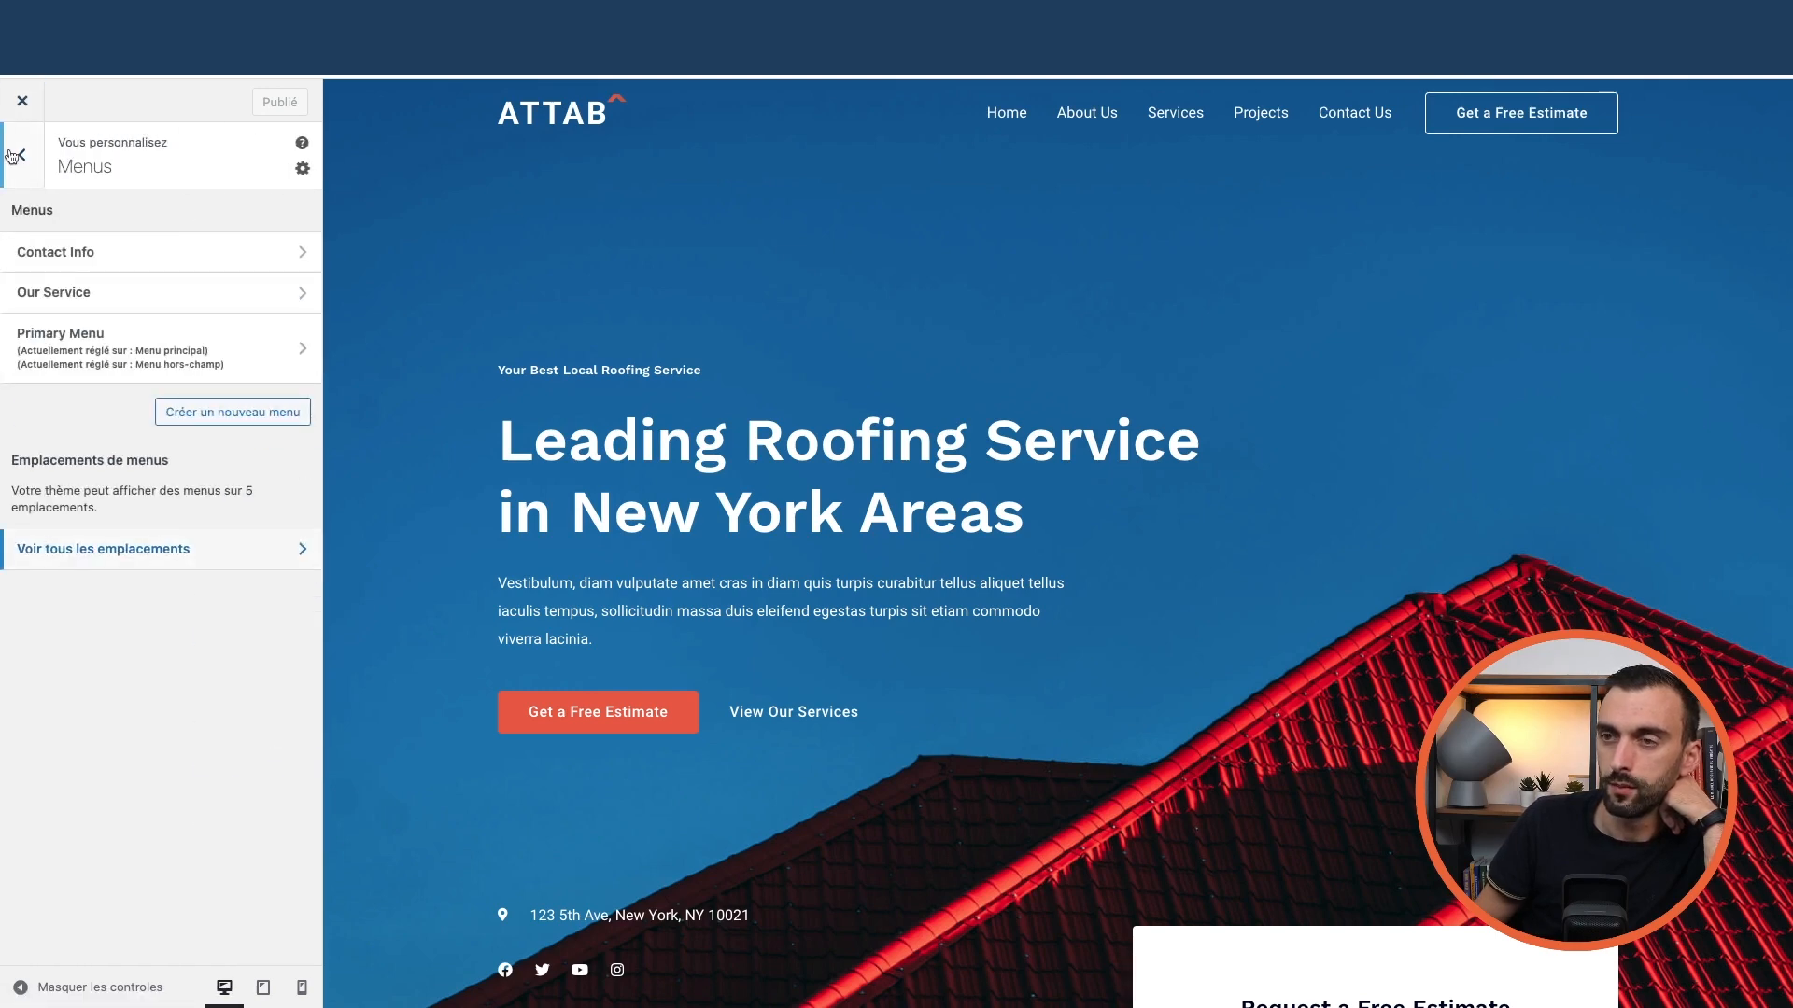
left_click(23, 100)
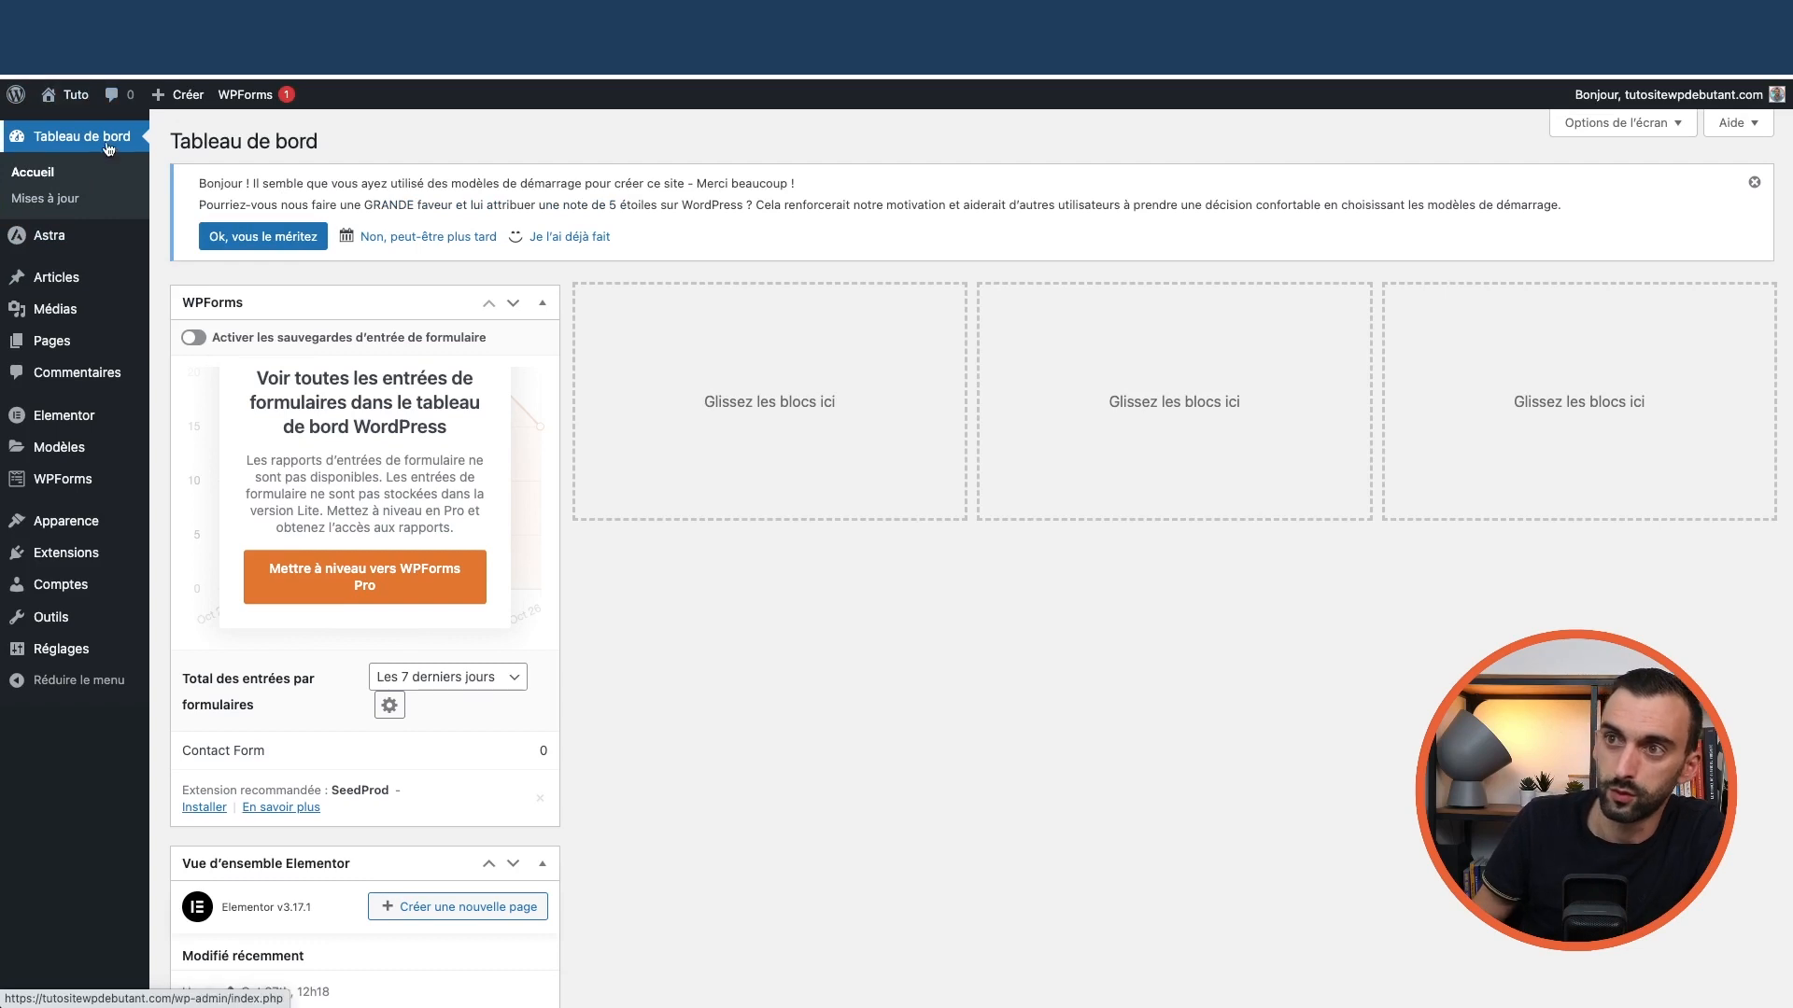
In Apparence > Menus, select 'Primary Menu' and scroll through its Home, About Us, Services, Projects, Contact Us items
mouse_move(72, 520)
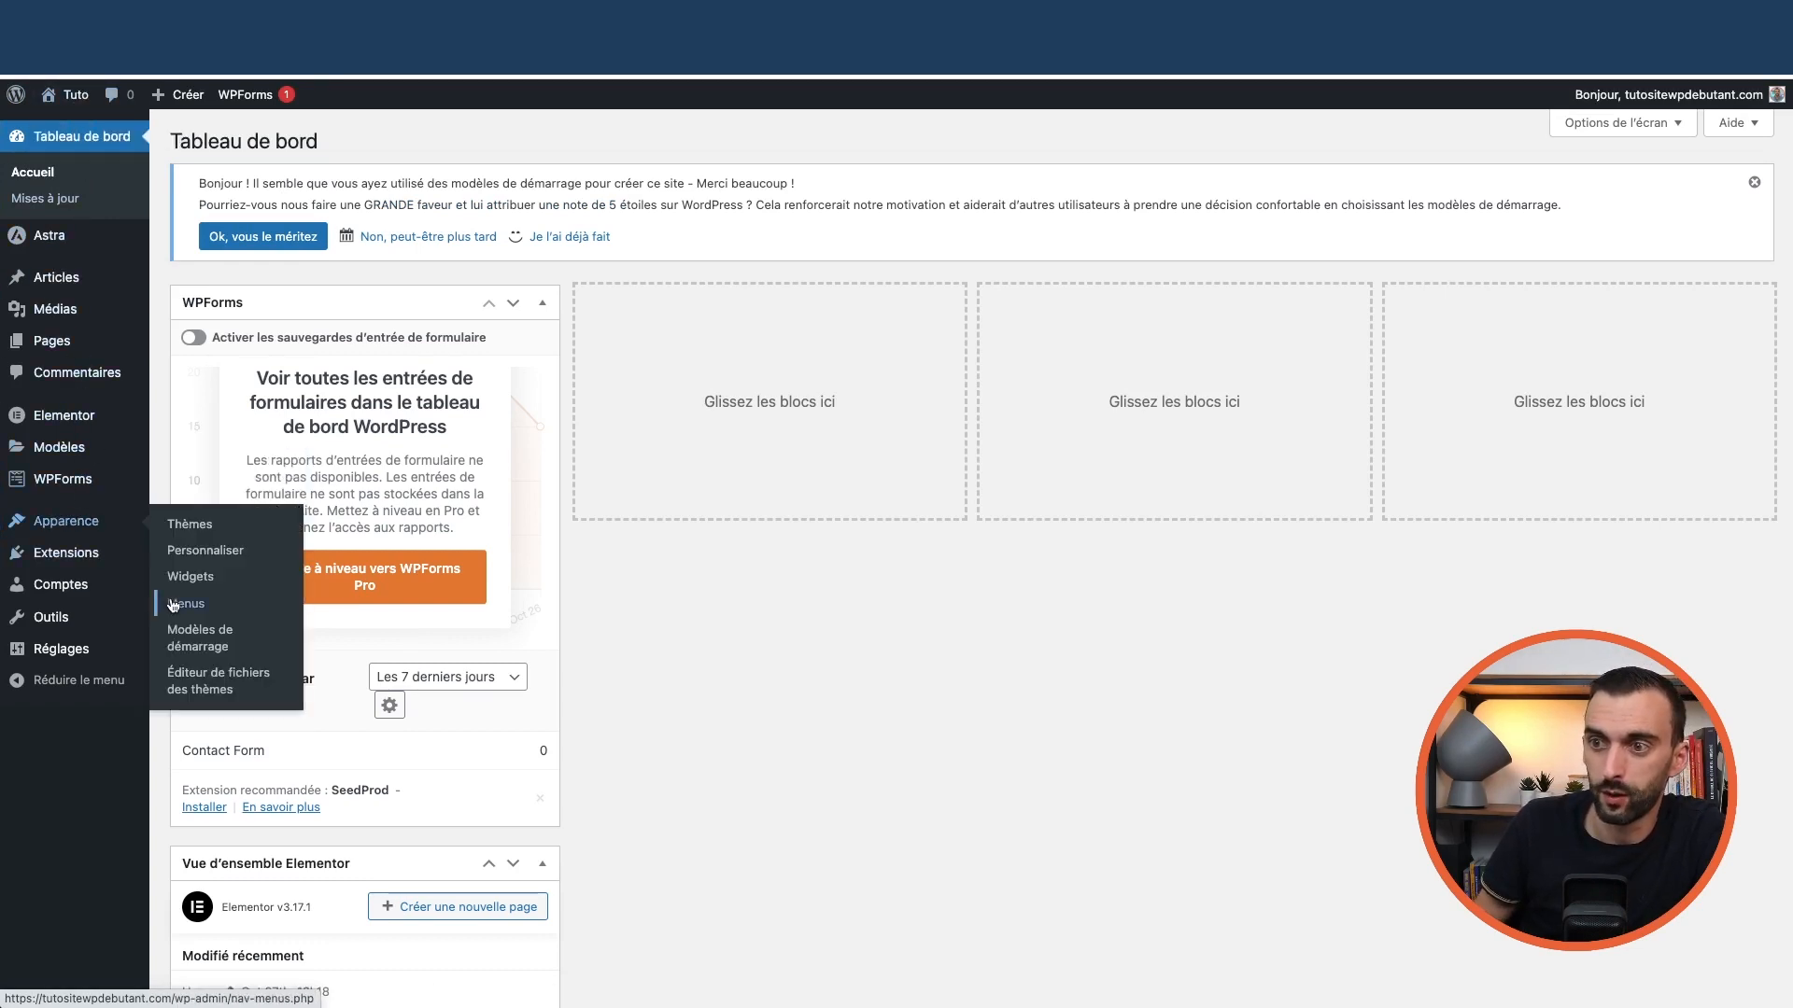
left_click(183, 603)
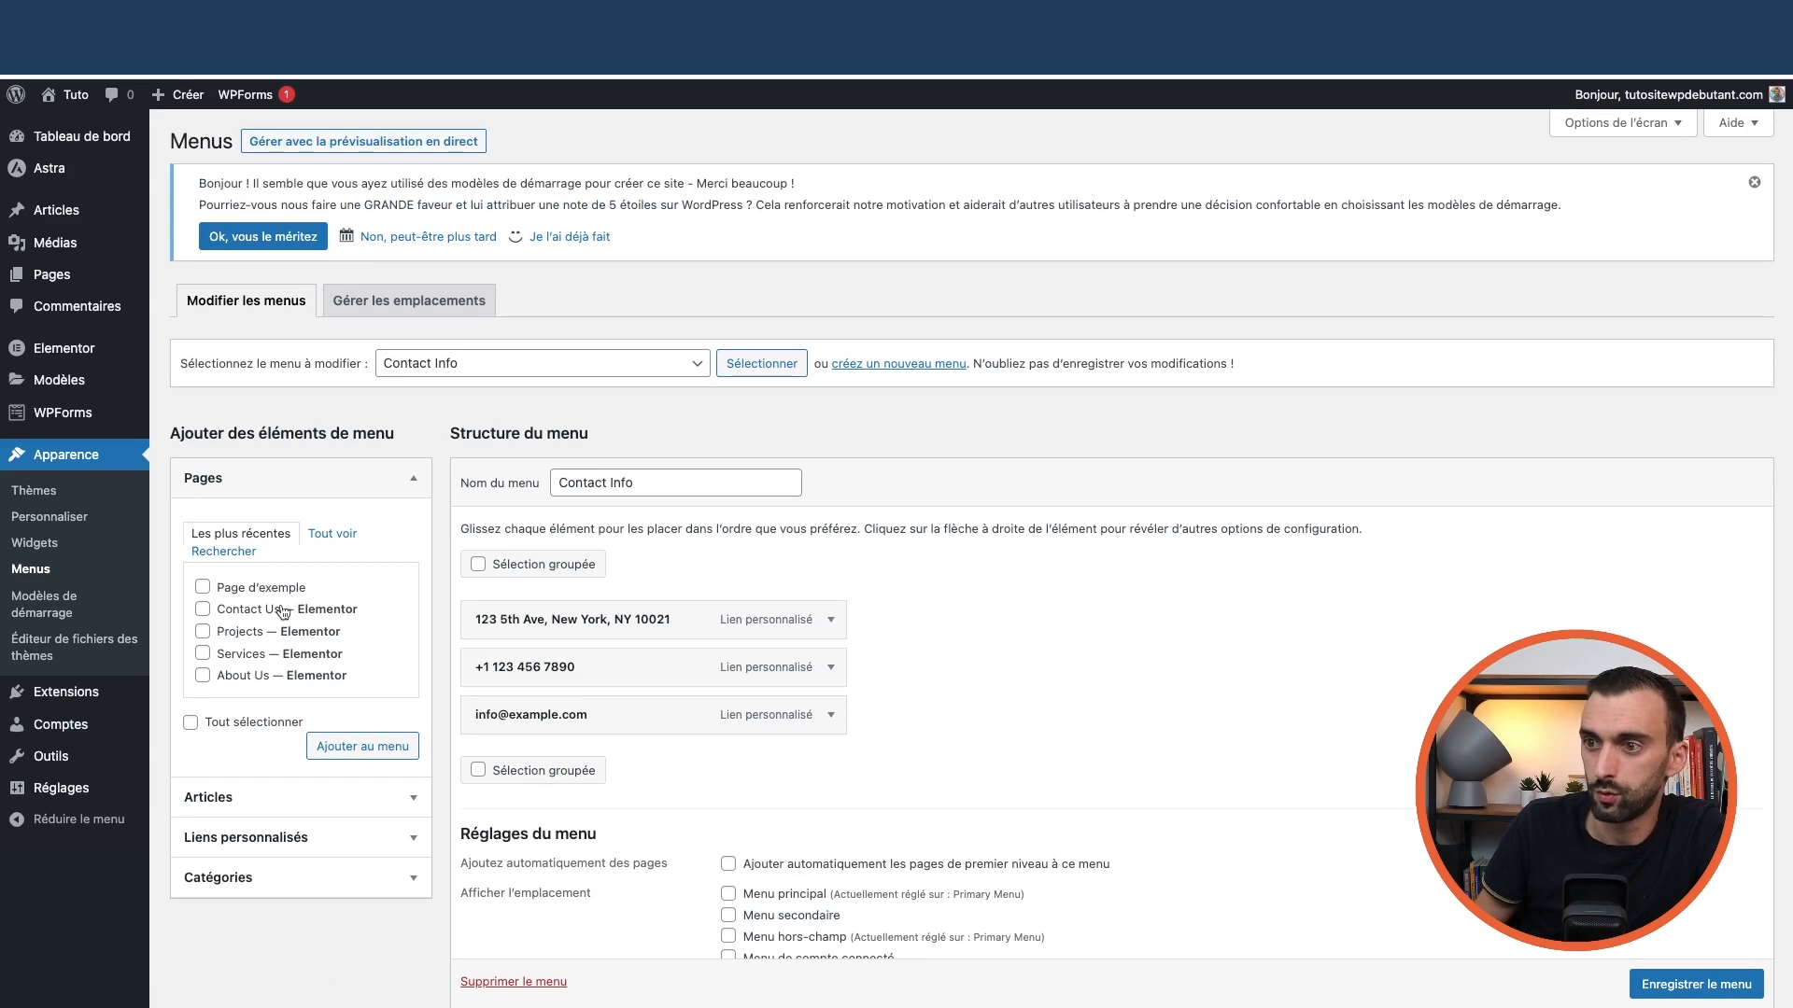
left_click(657, 368)
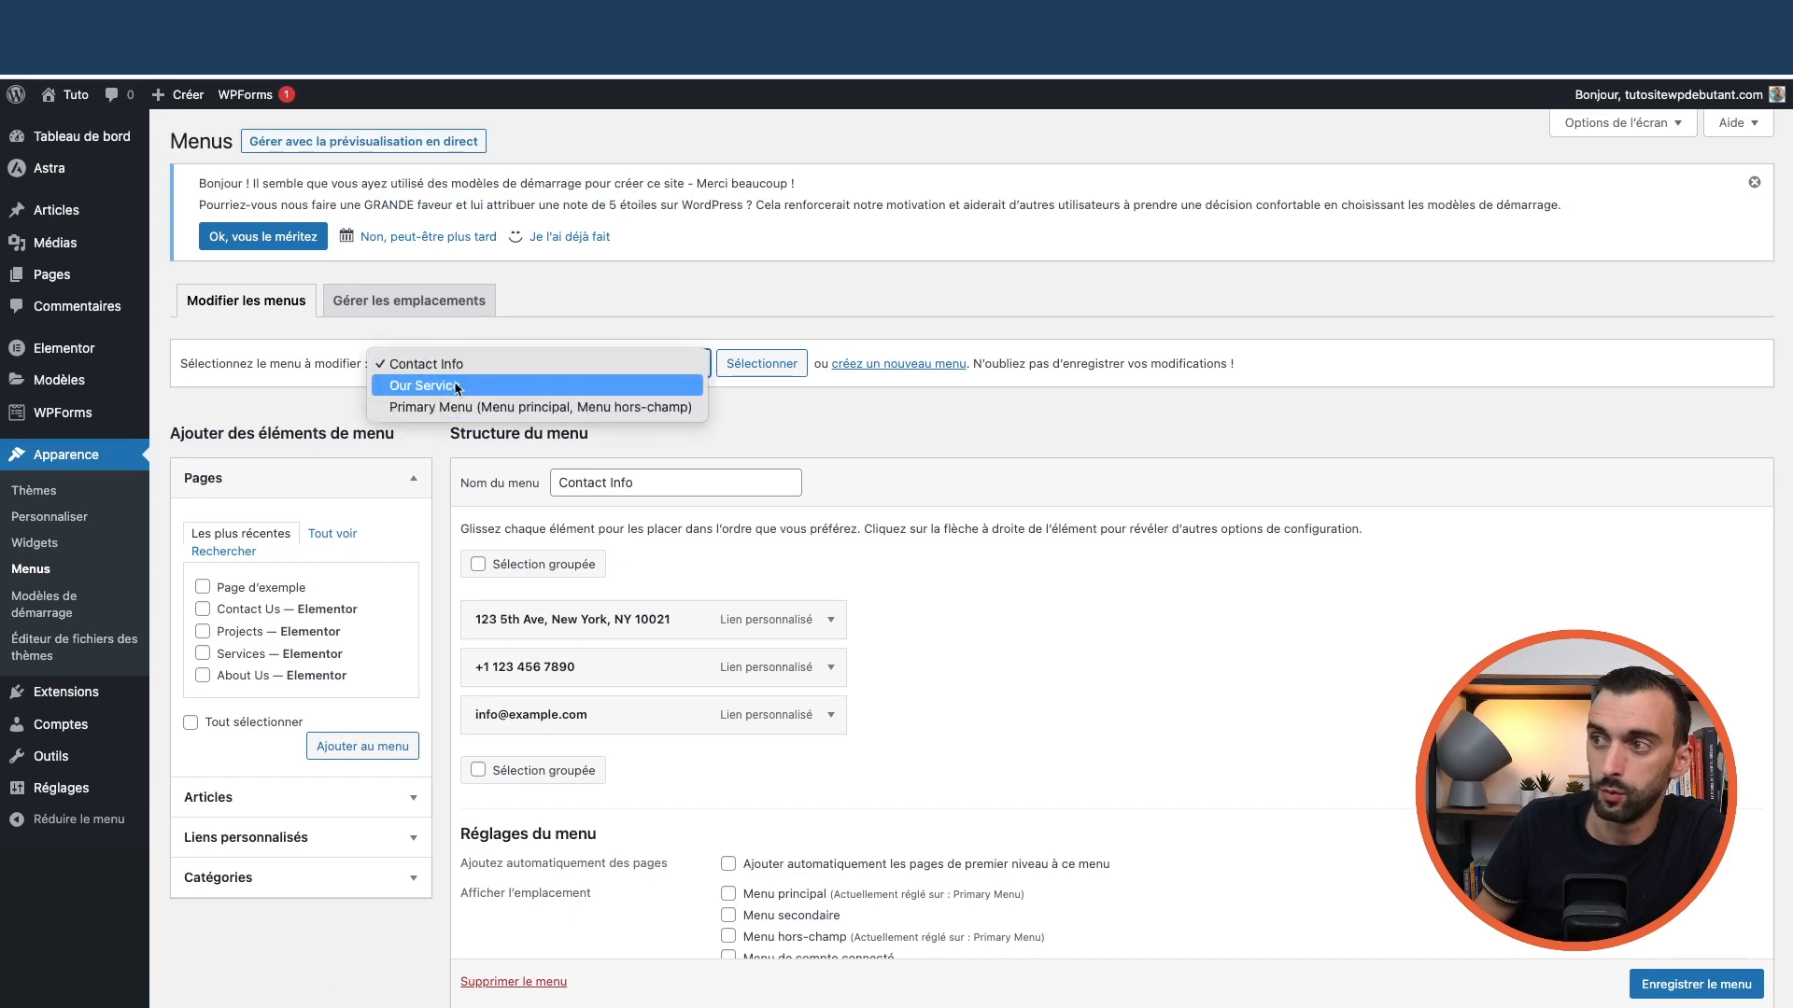
left_click(915, 371)
left_click(655, 374)
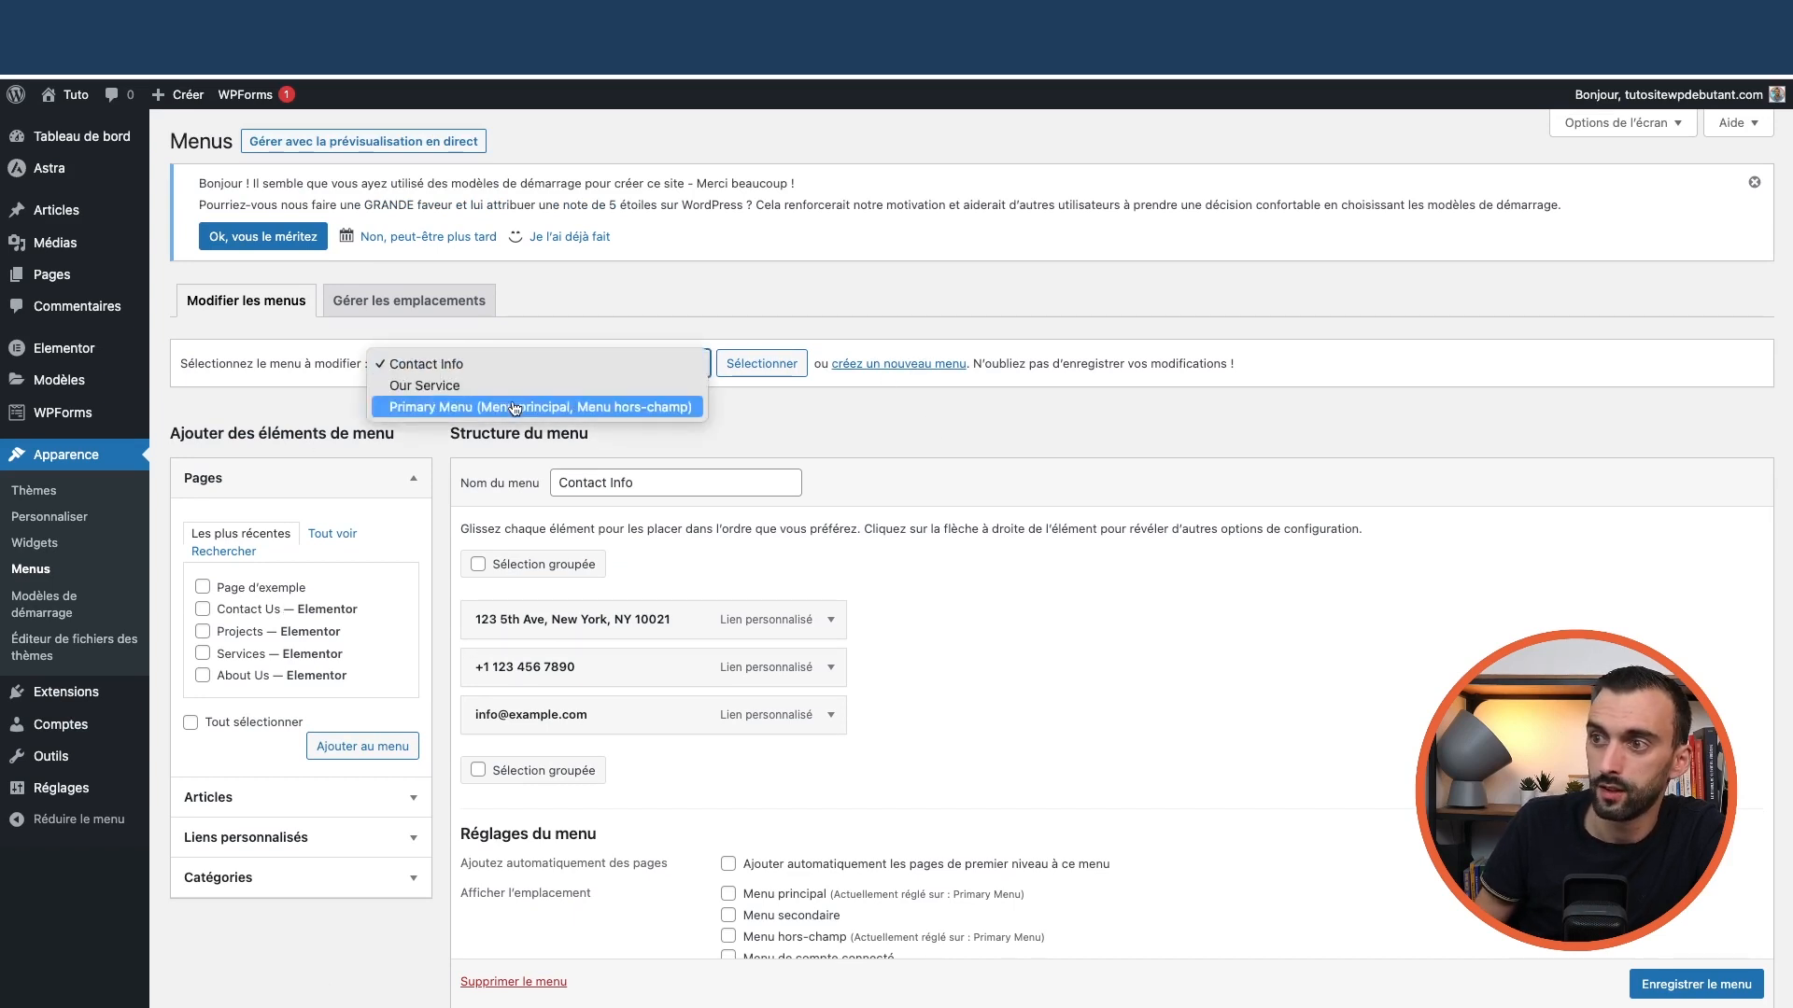
left_click(465, 408)
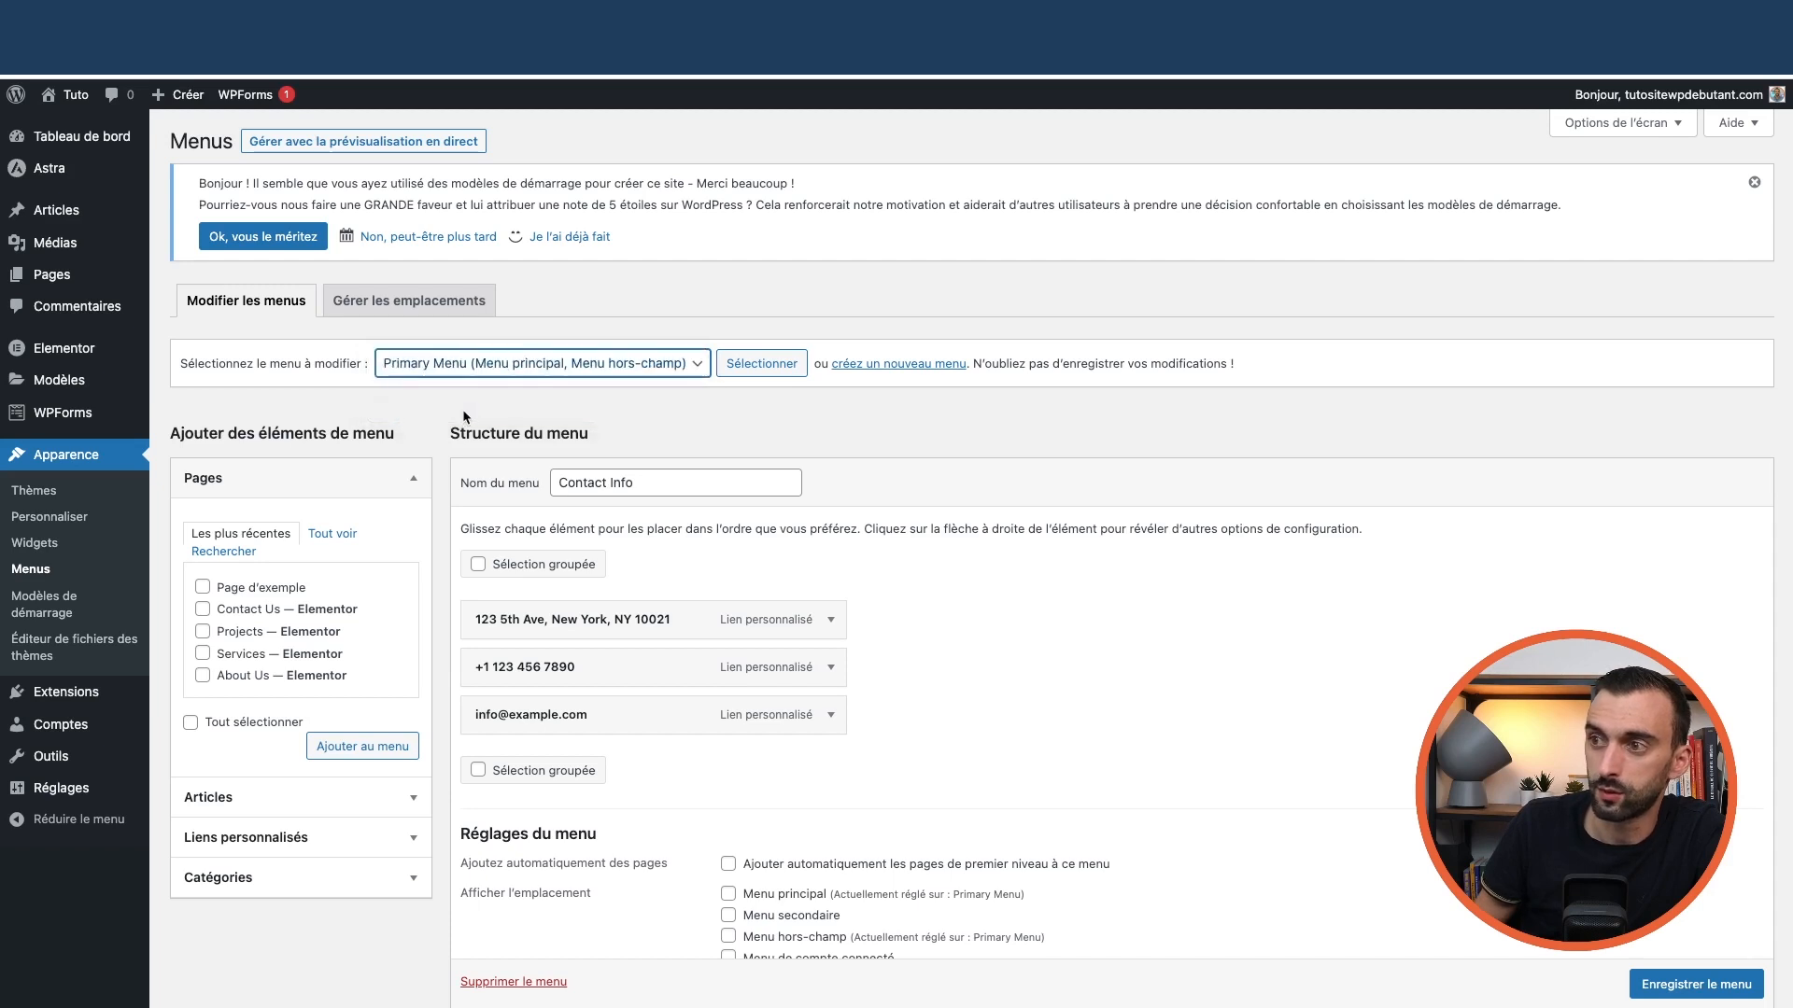
left_click(654, 366)
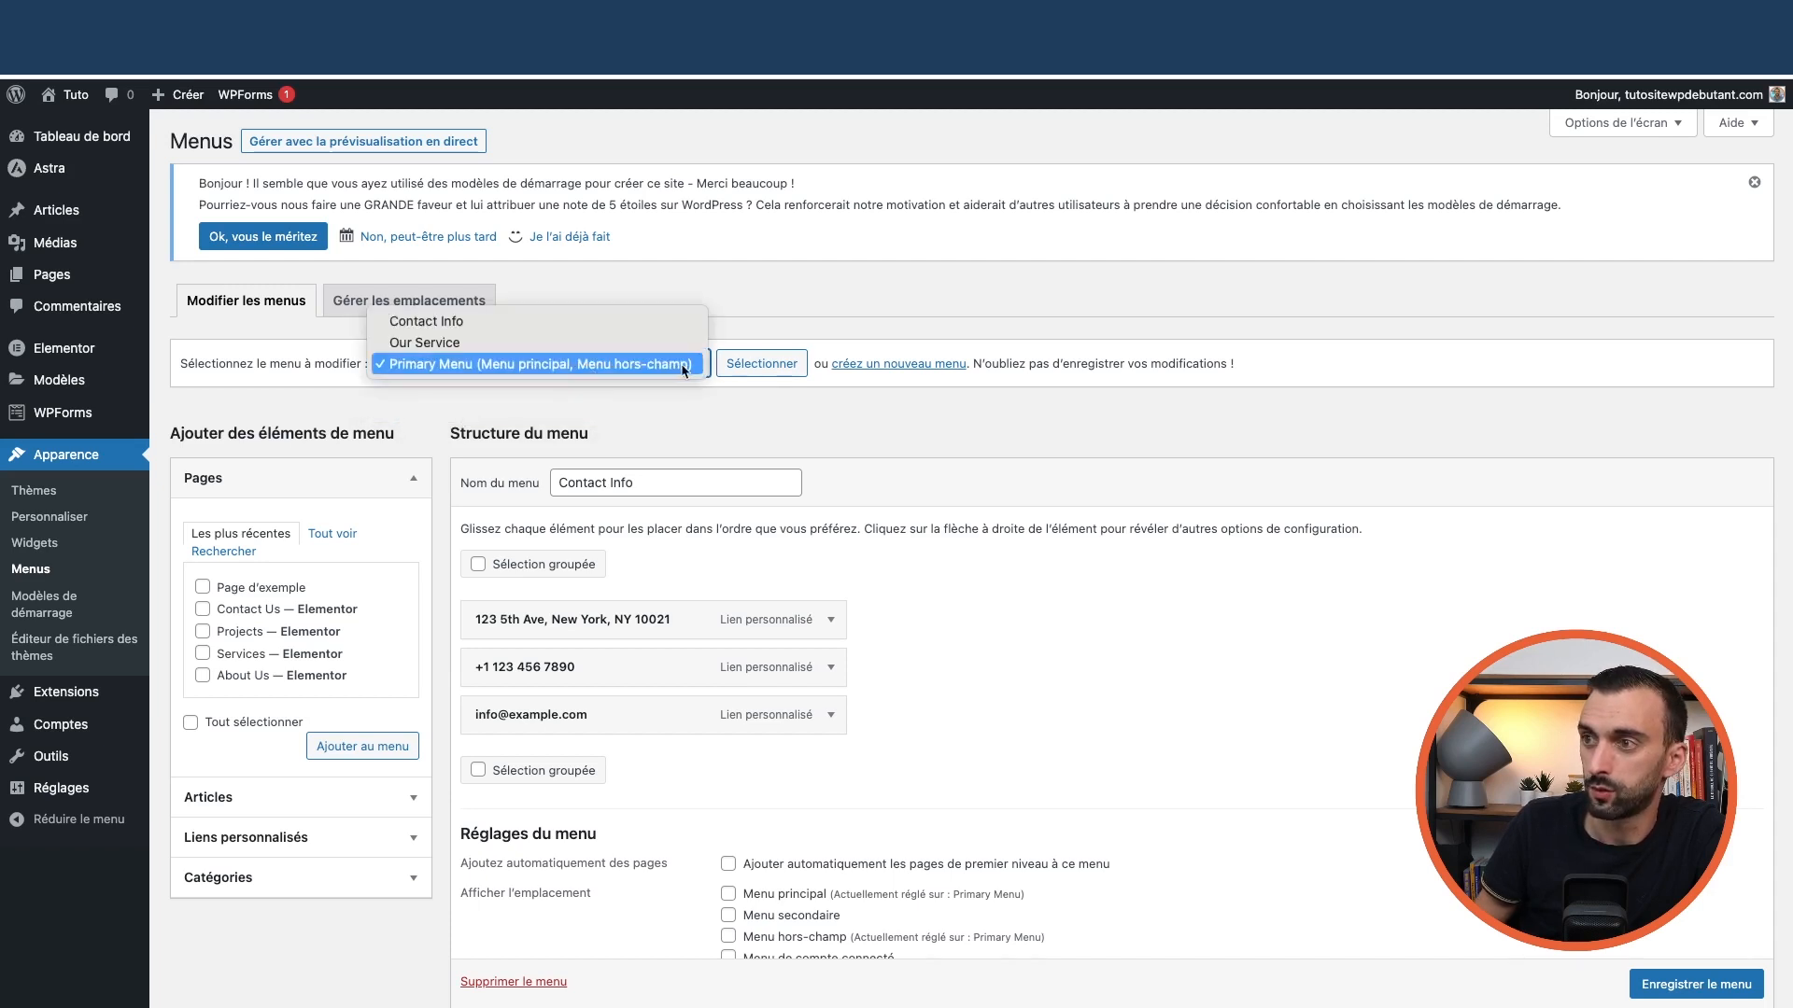
left_click(770, 366)
scroll(897, 607, "down", 2)
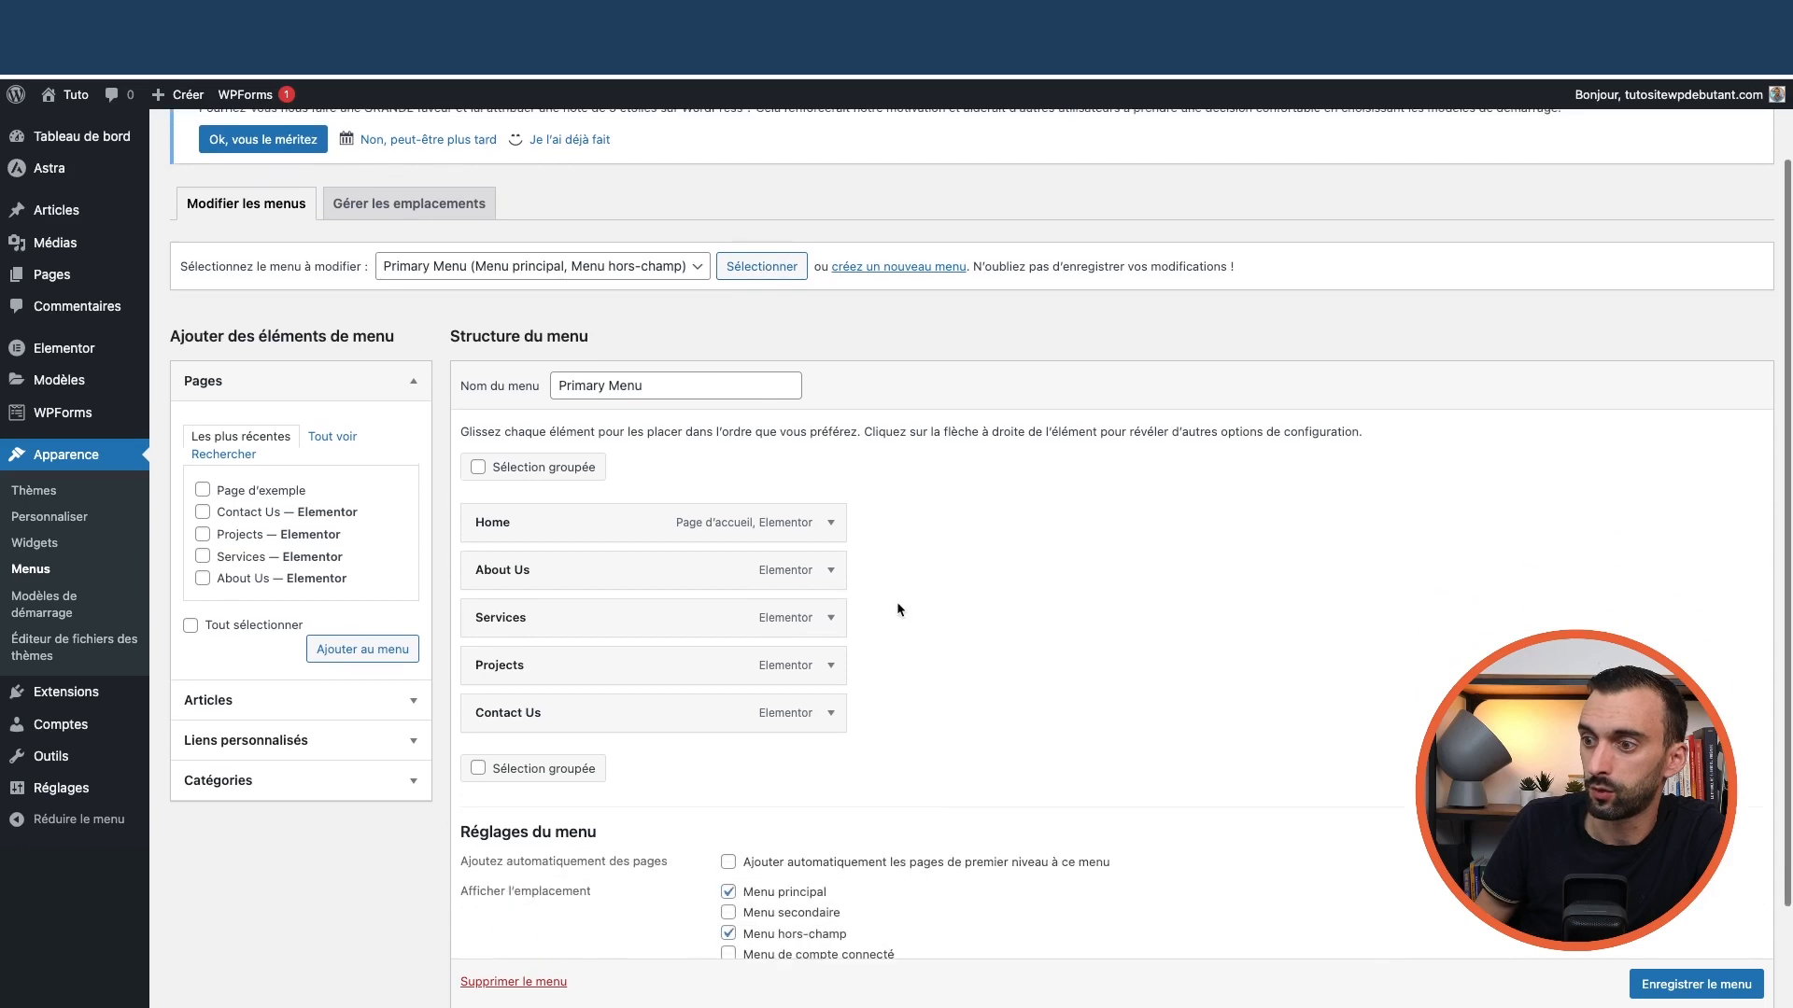
scroll(627, 643, "down", 2)
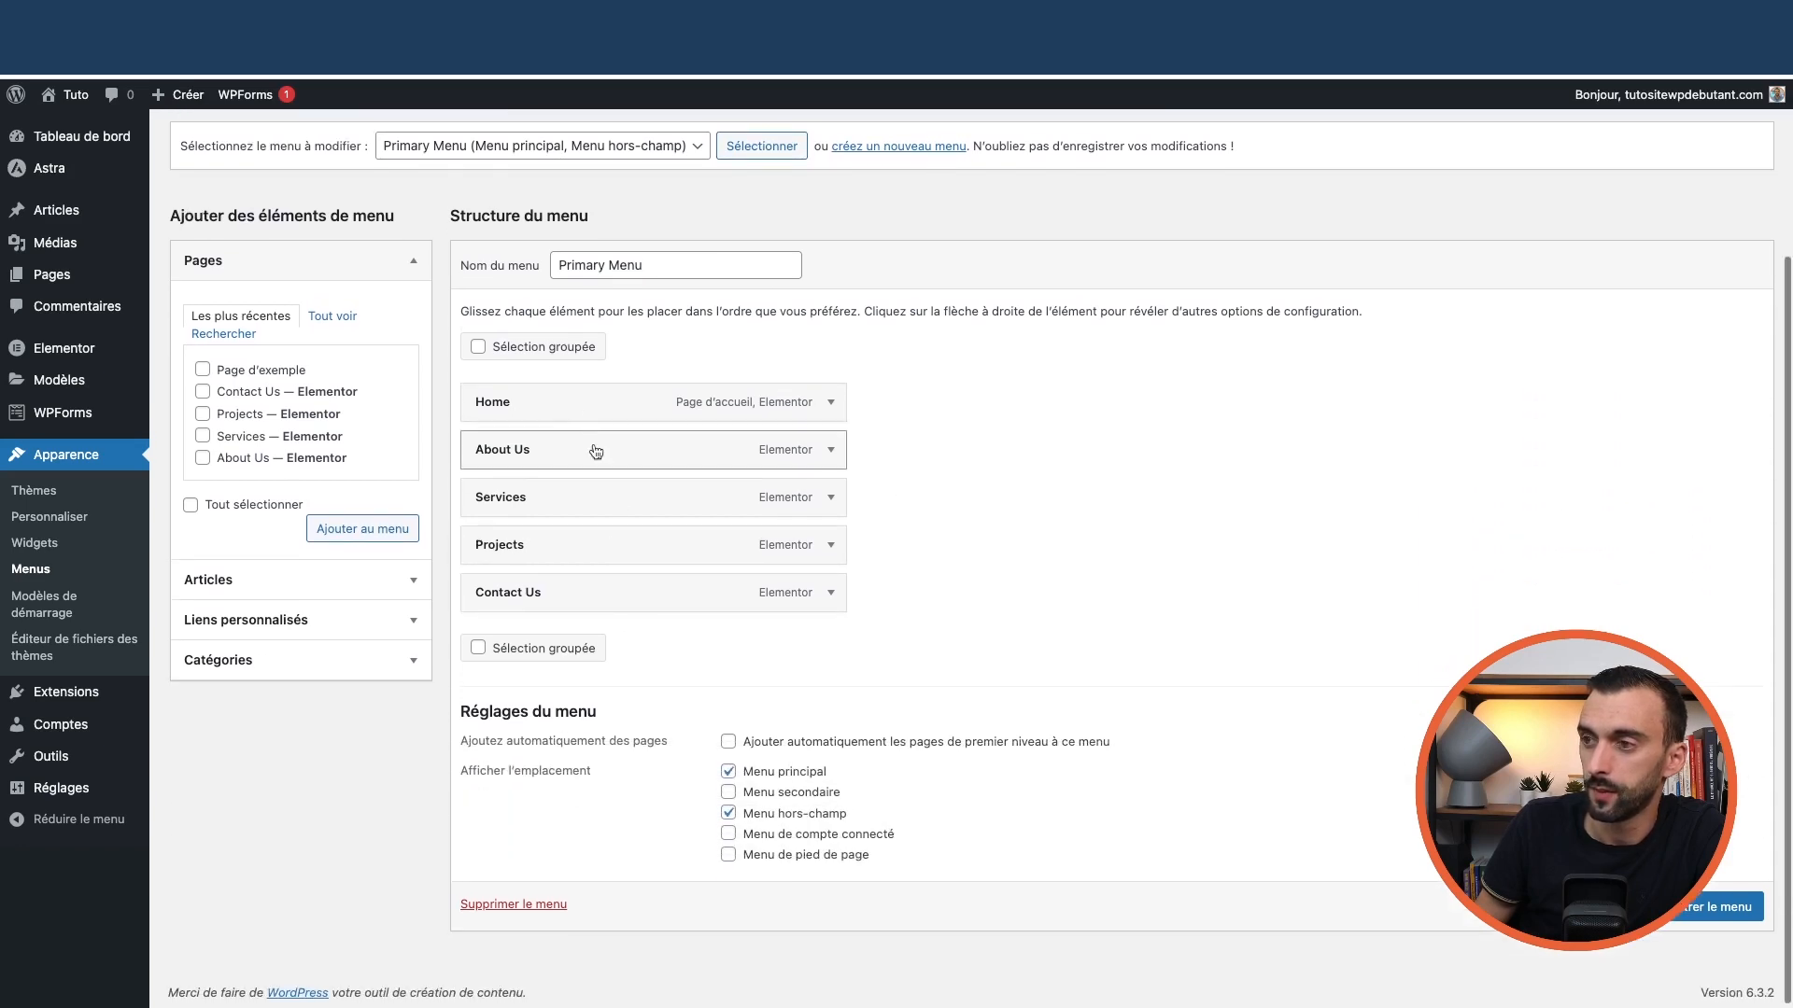
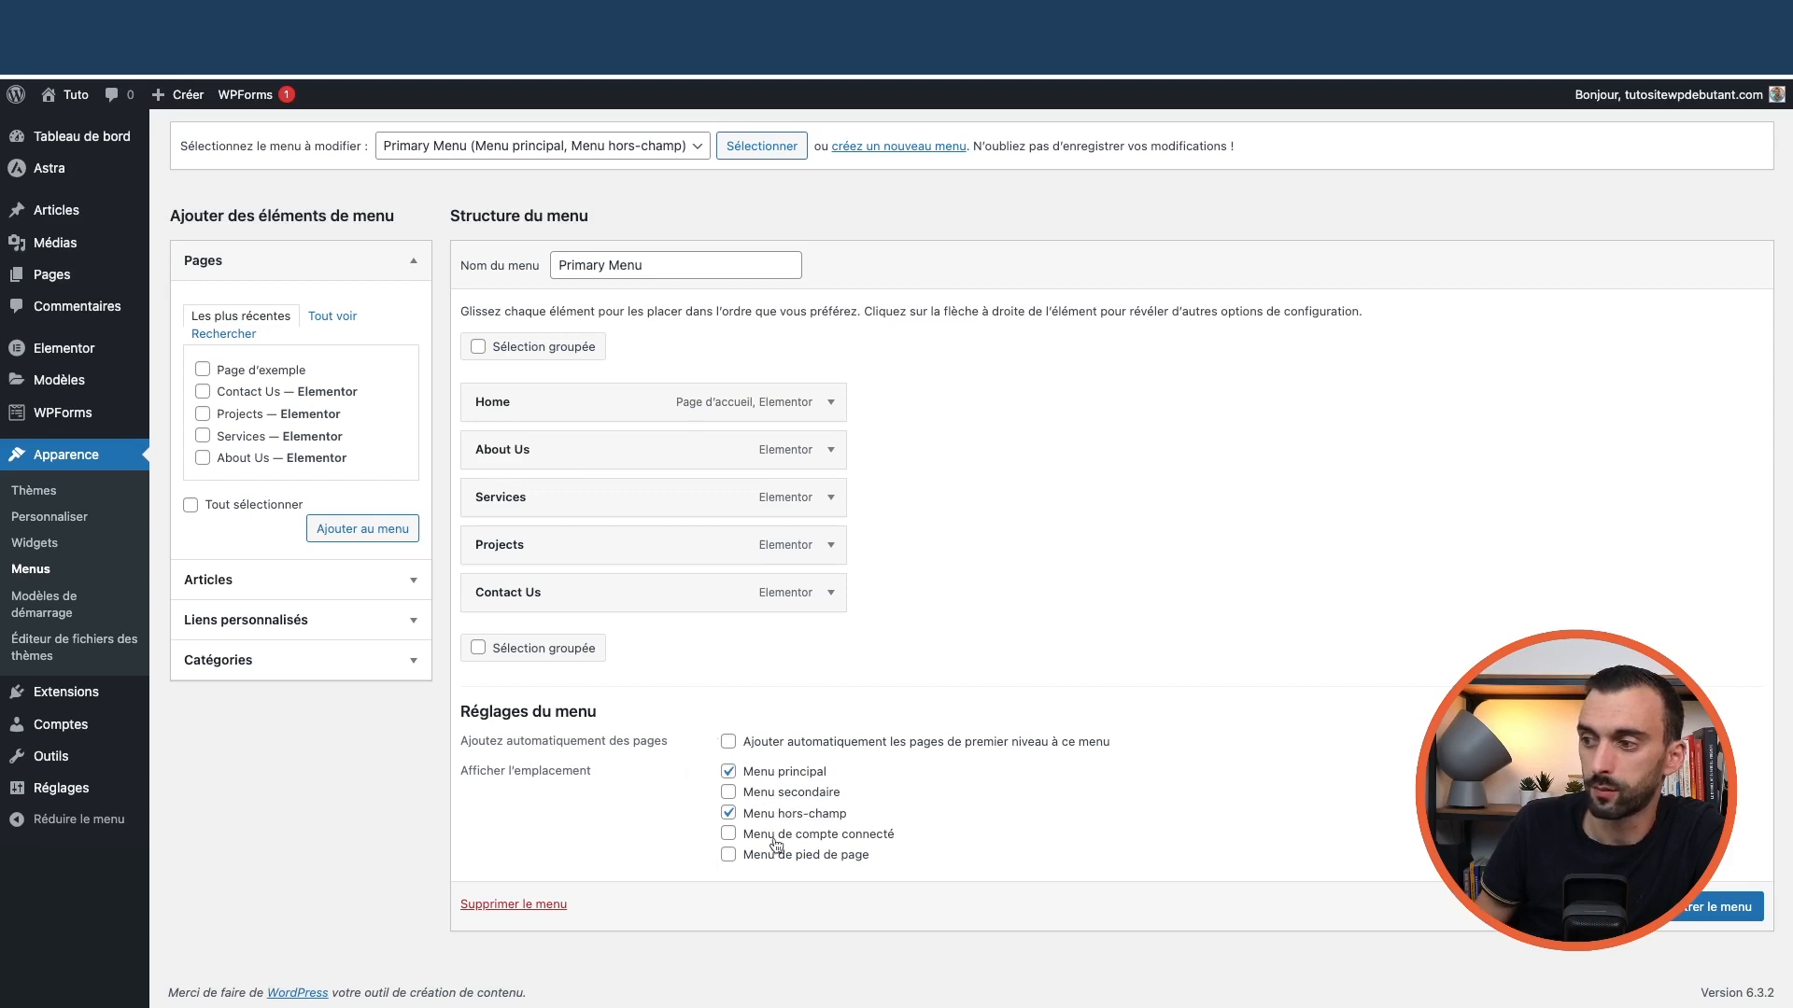
Rename the Primary Menu's Home item to 'Accueil'
scroll(988, 693, "up", 5)
scroll(986, 695, "down", 4)
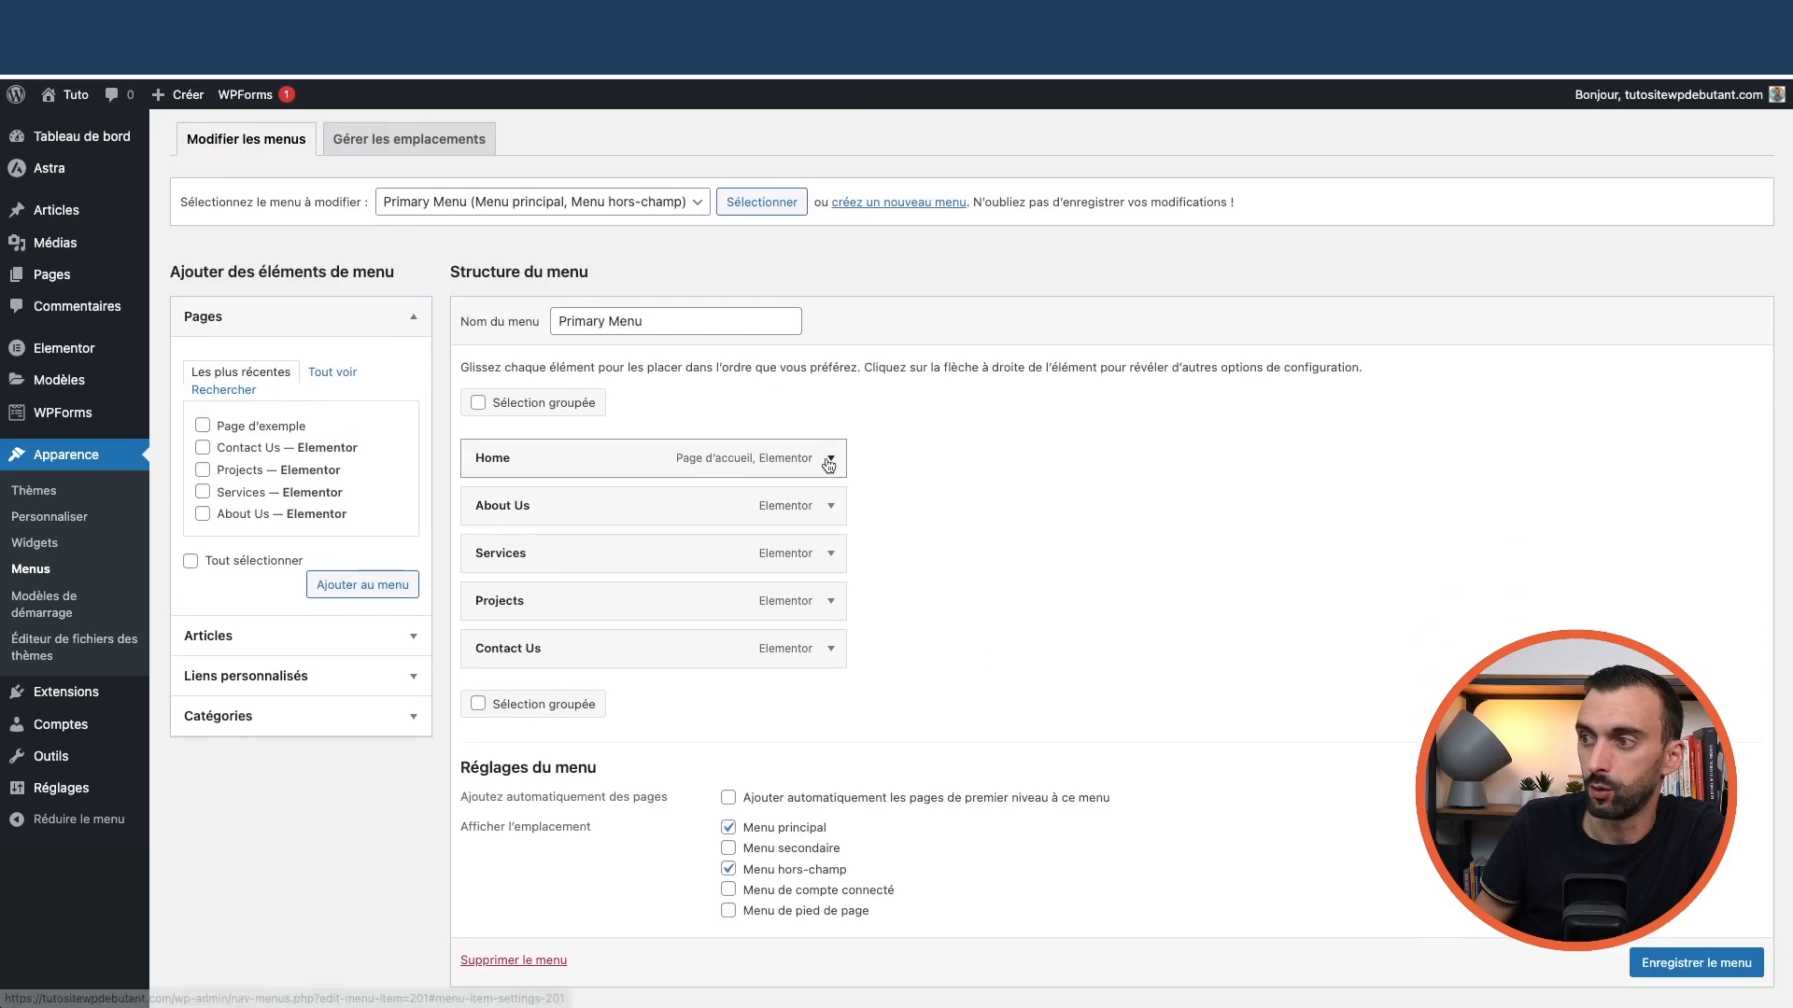
left_click(828, 459)
double_click(515, 522)
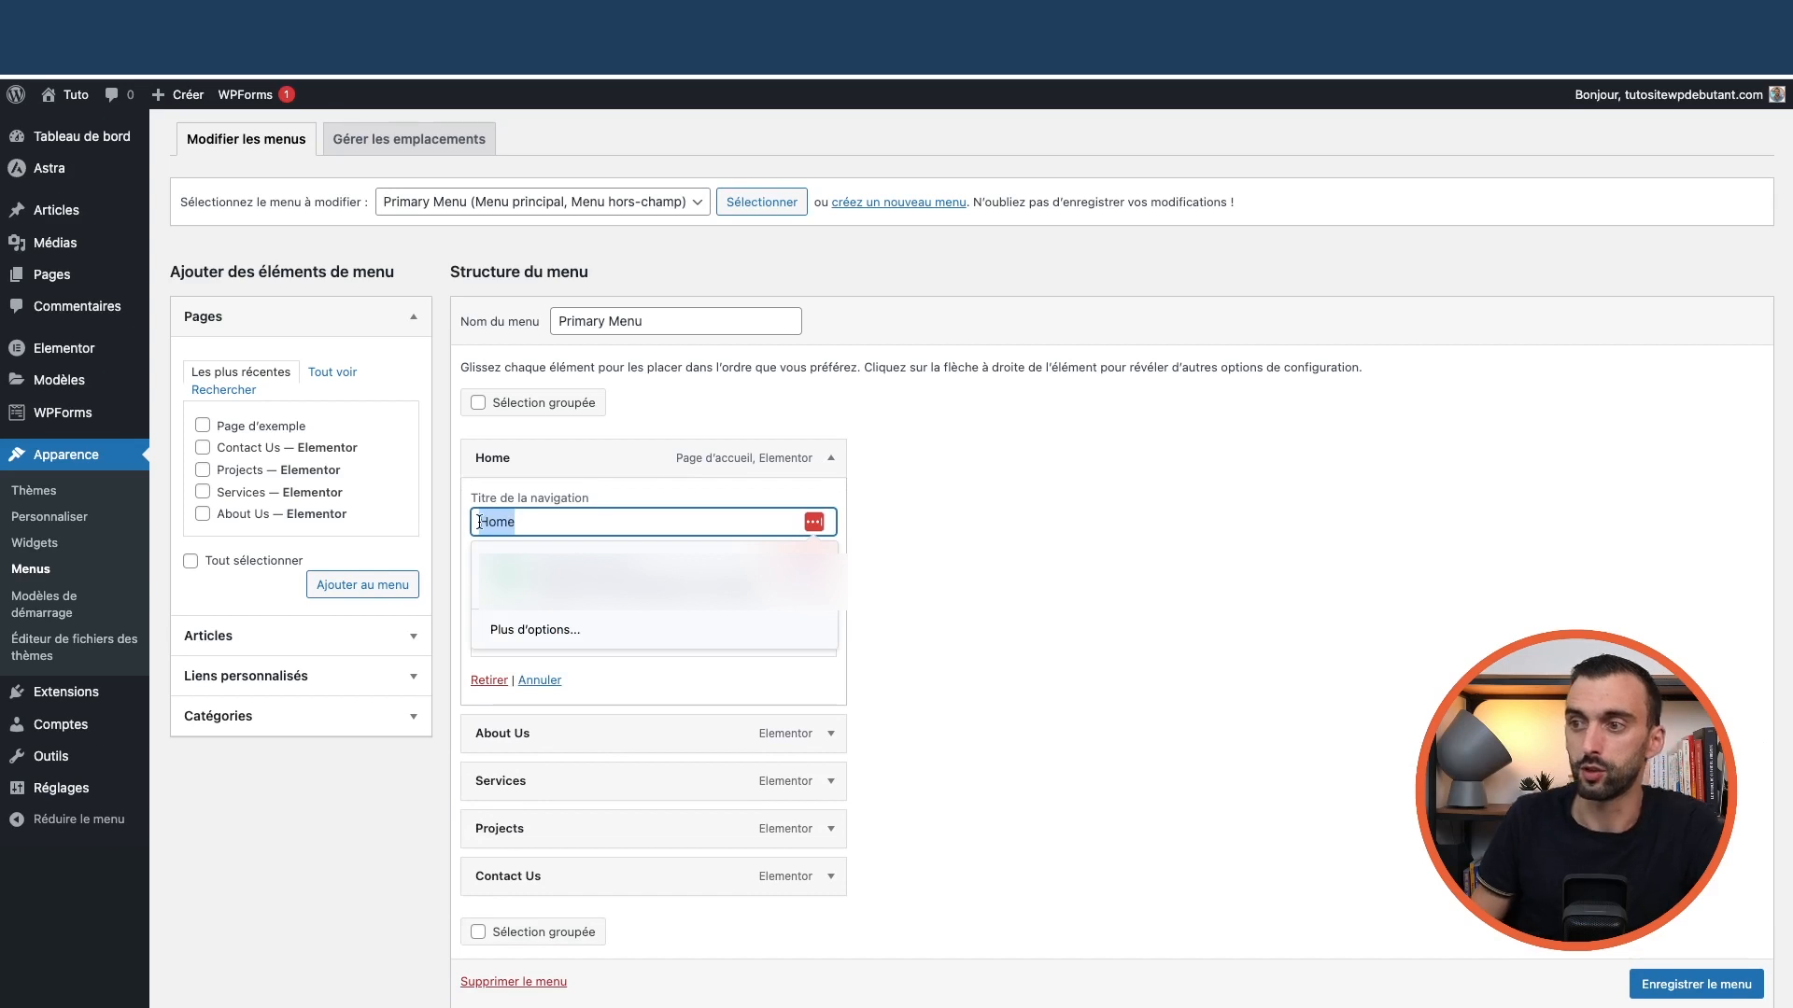
type("Accueil")
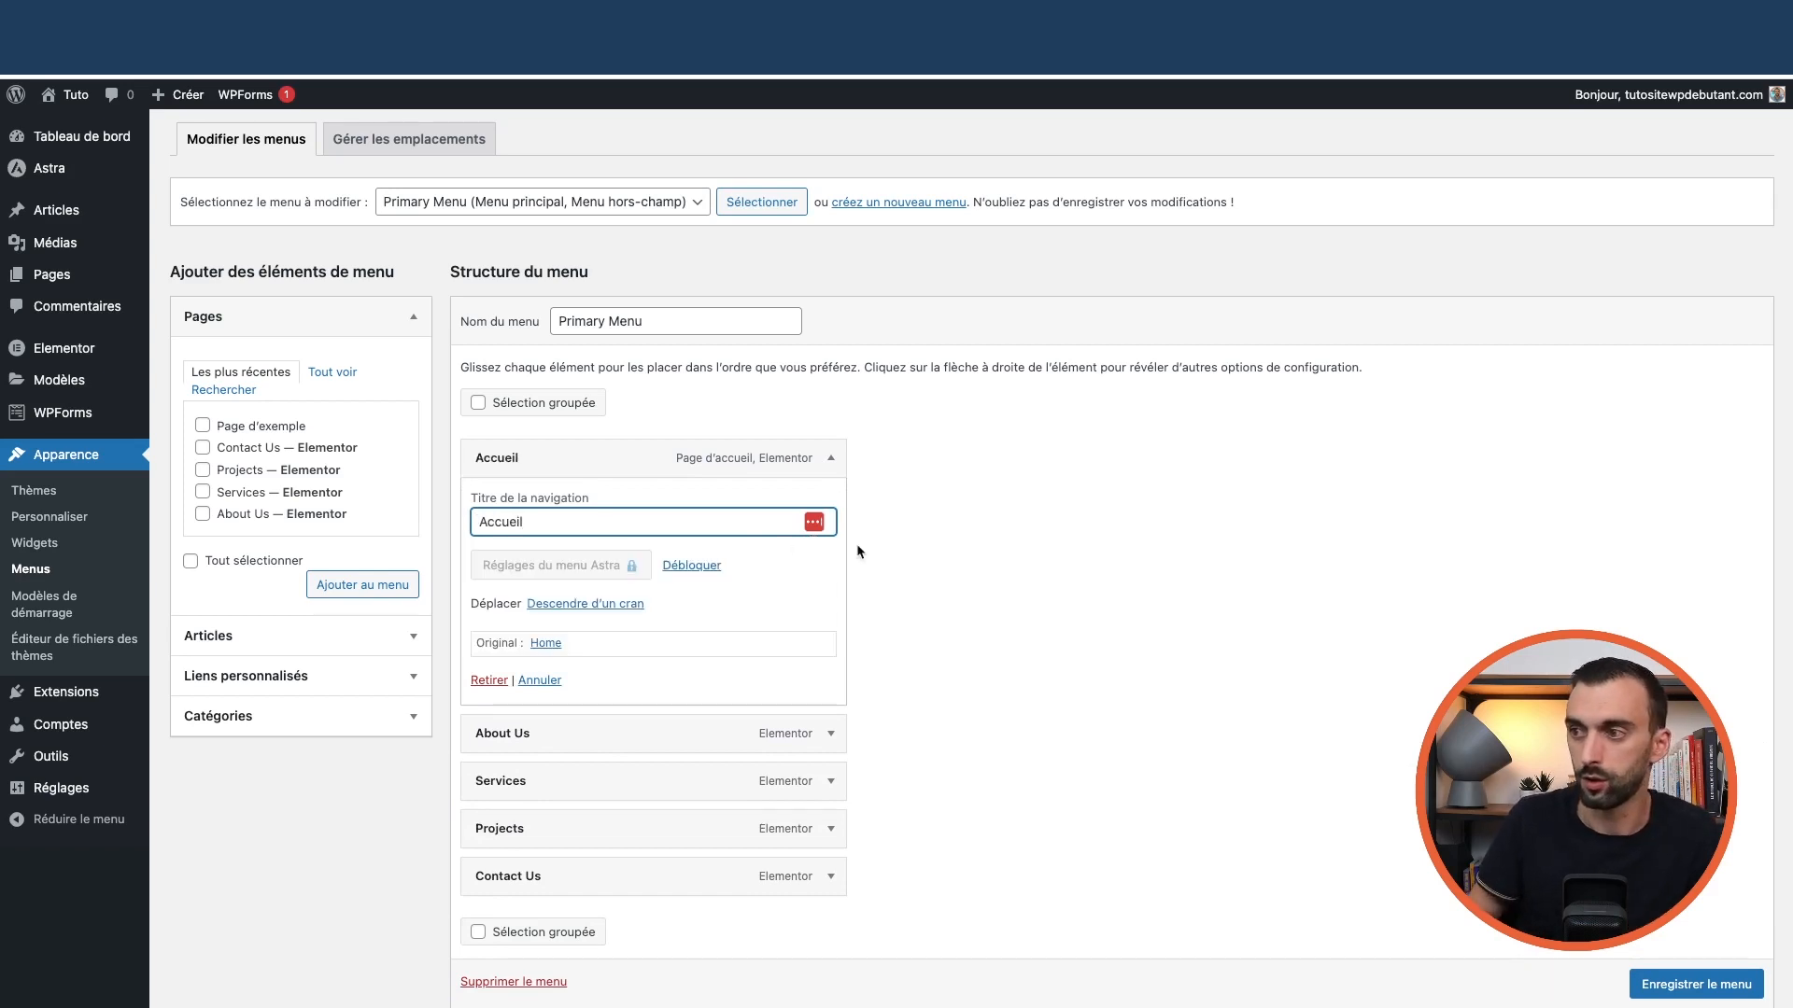
left_click(978, 557)
left_click(830, 459)
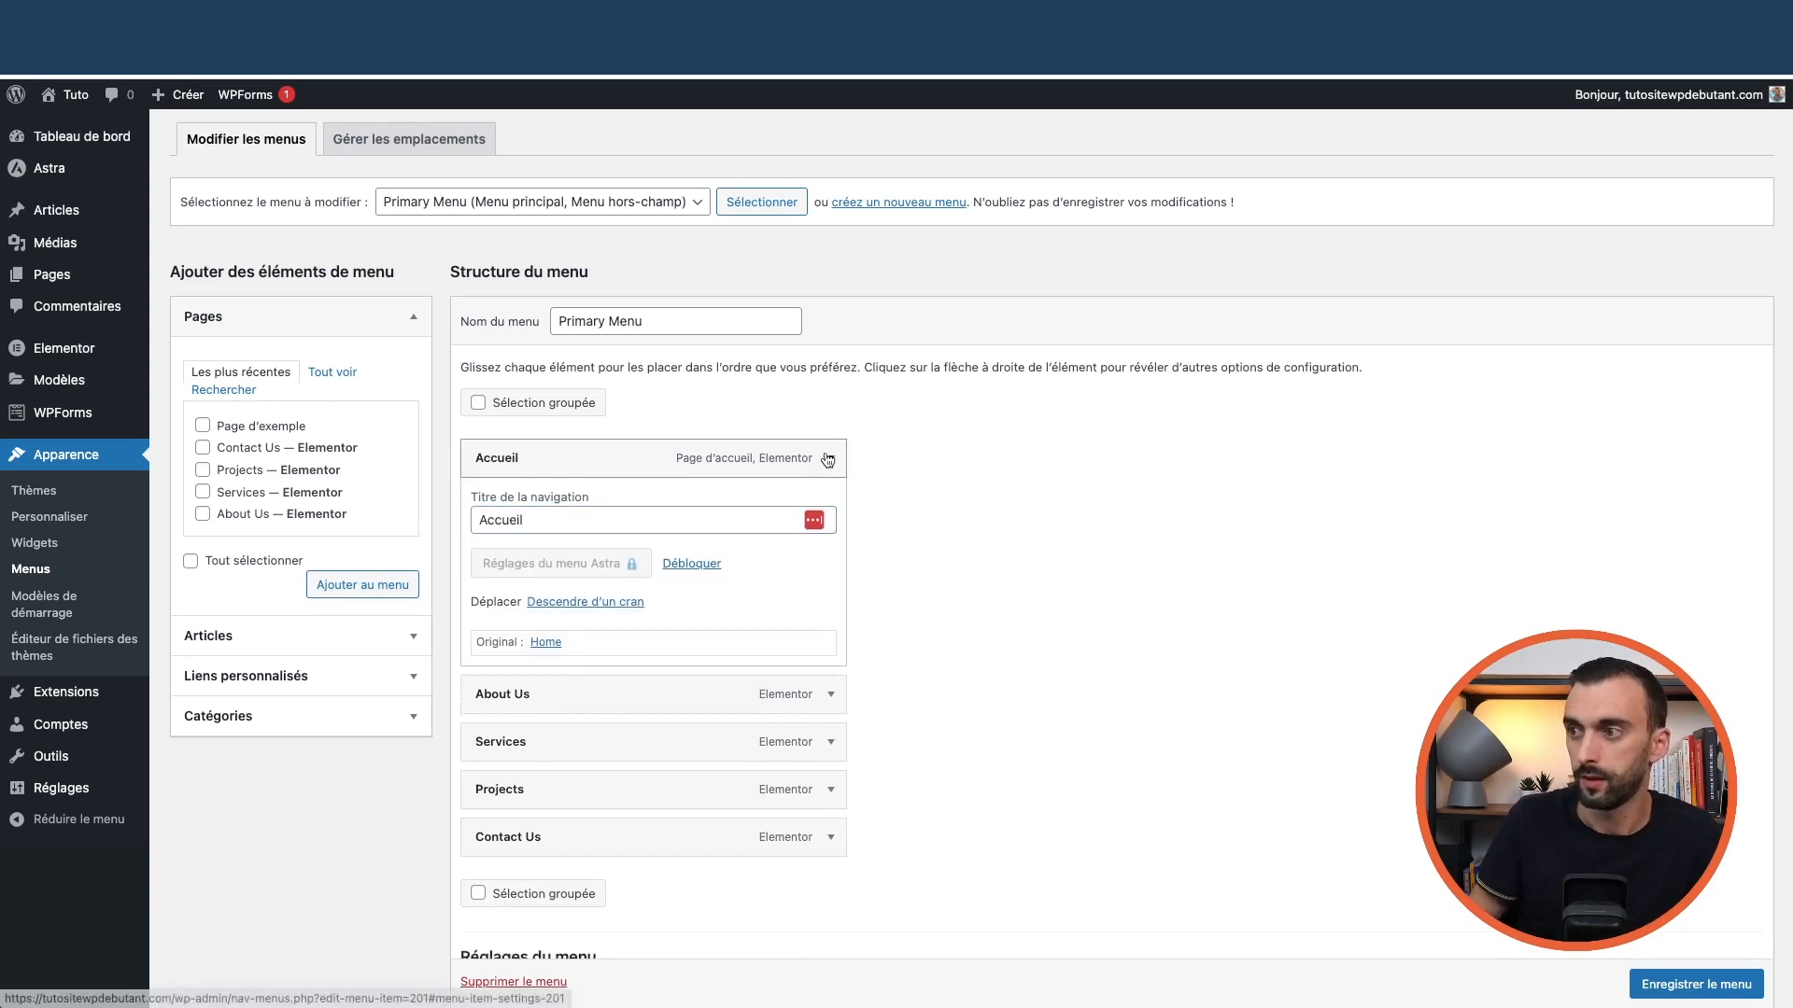
Add the Services page as a sub-item under Contact Us, then remove it again
left_click(331, 378)
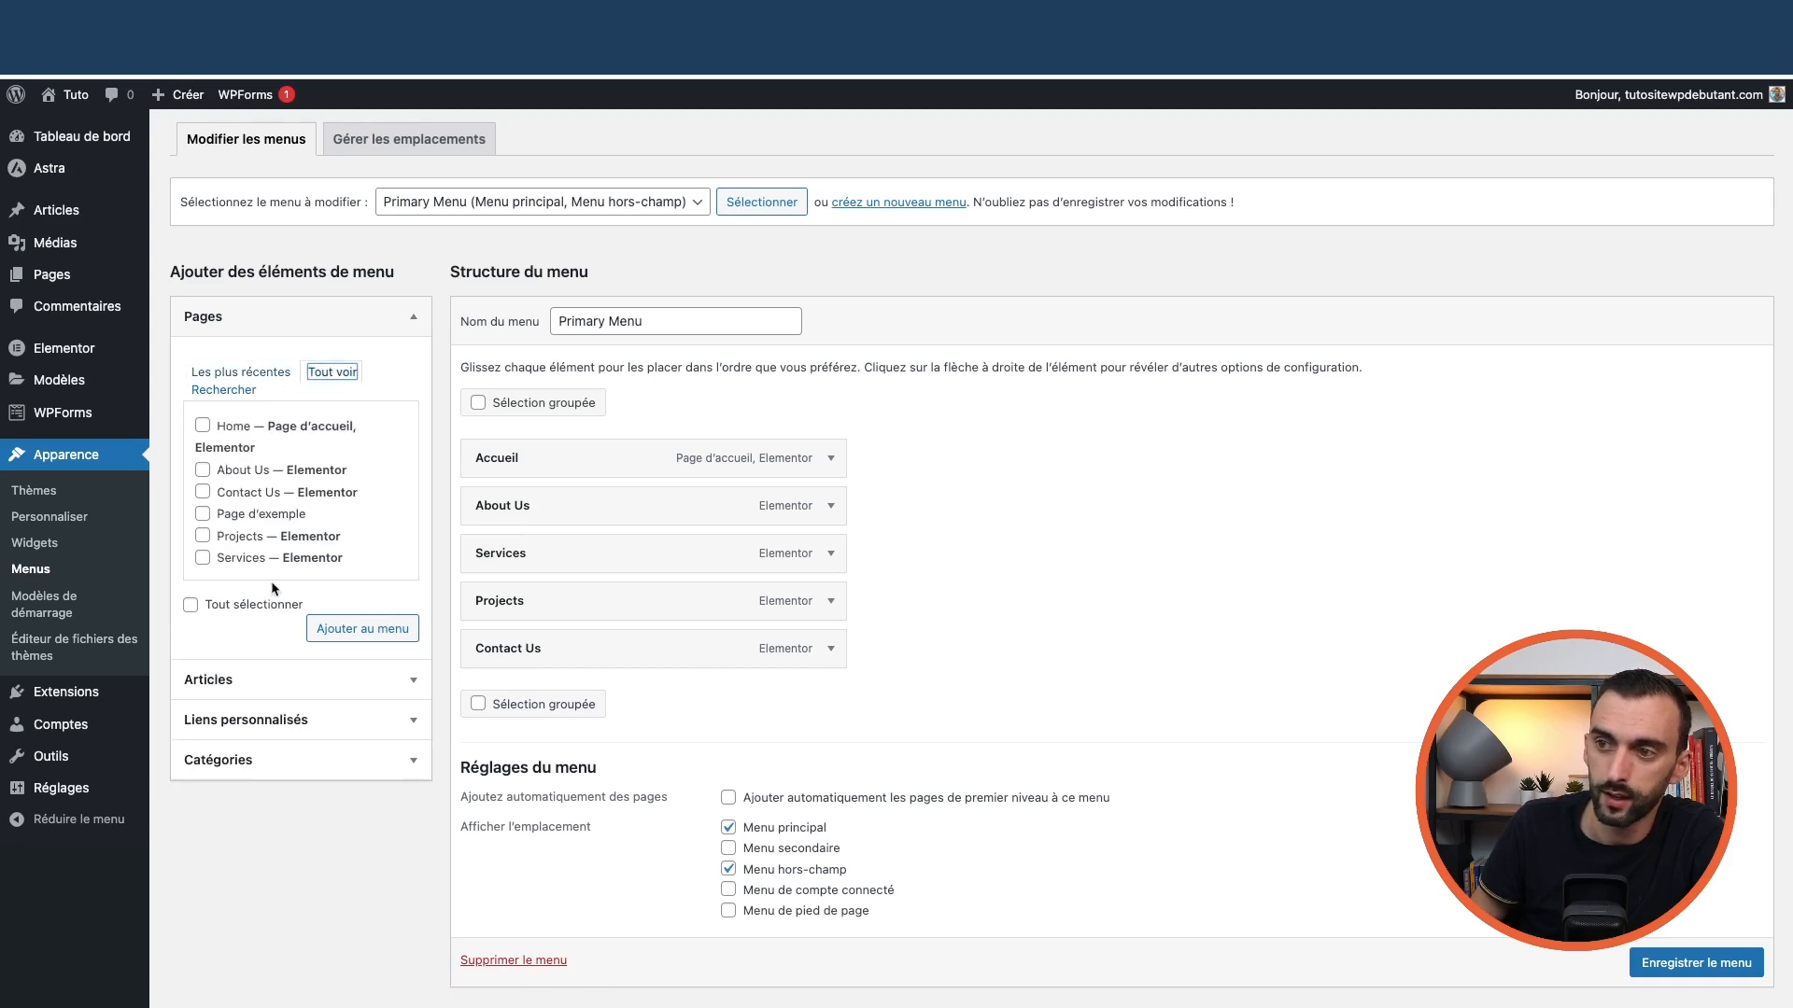
scroll(263, 558, "down", 2)
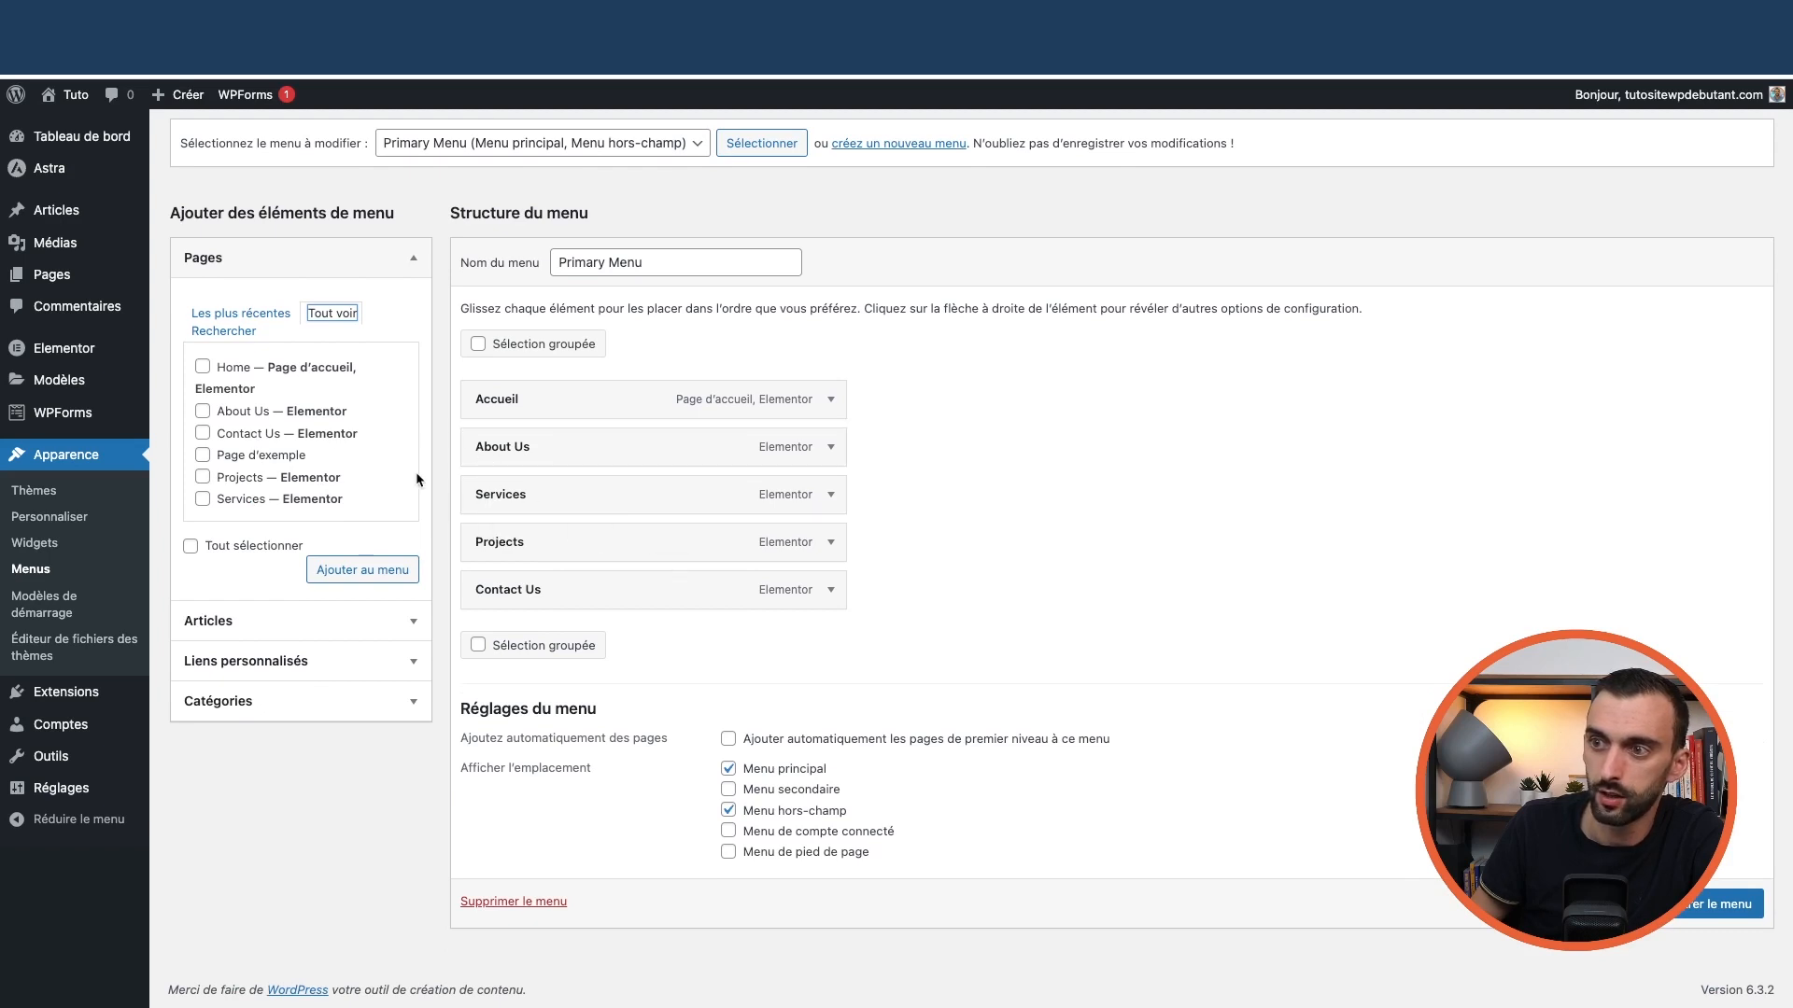
left_click(201, 498)
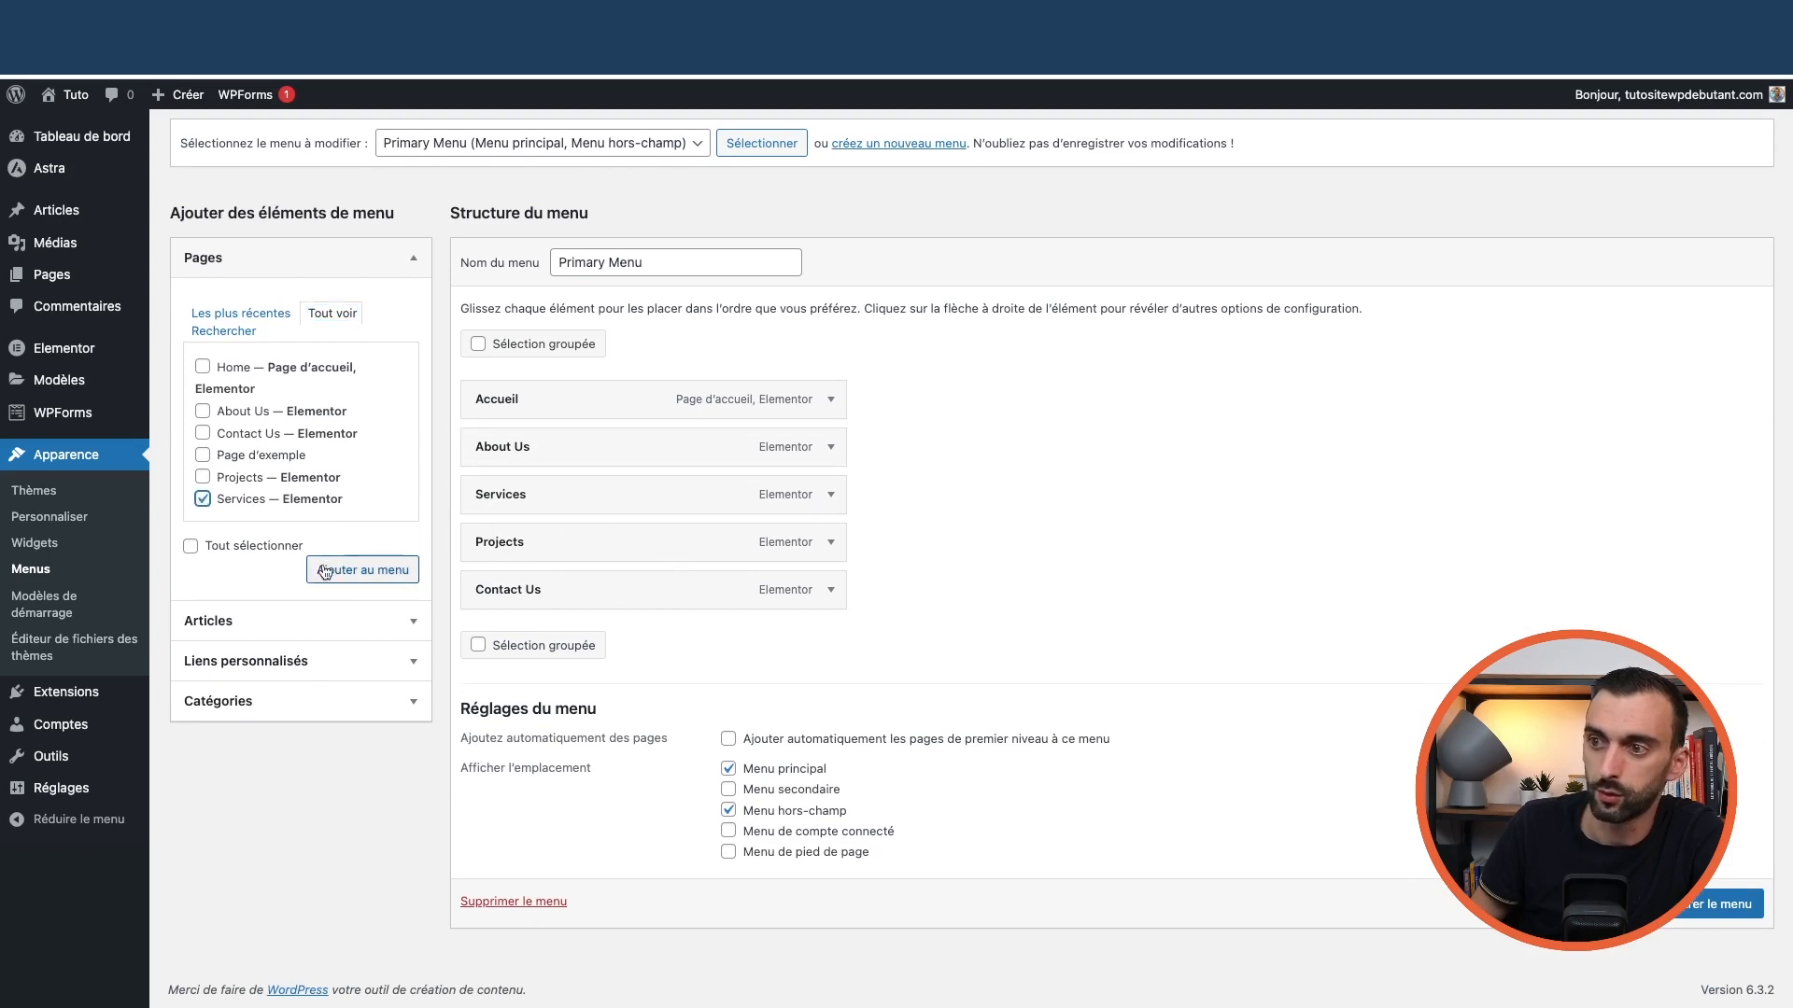
left_click(357, 577)
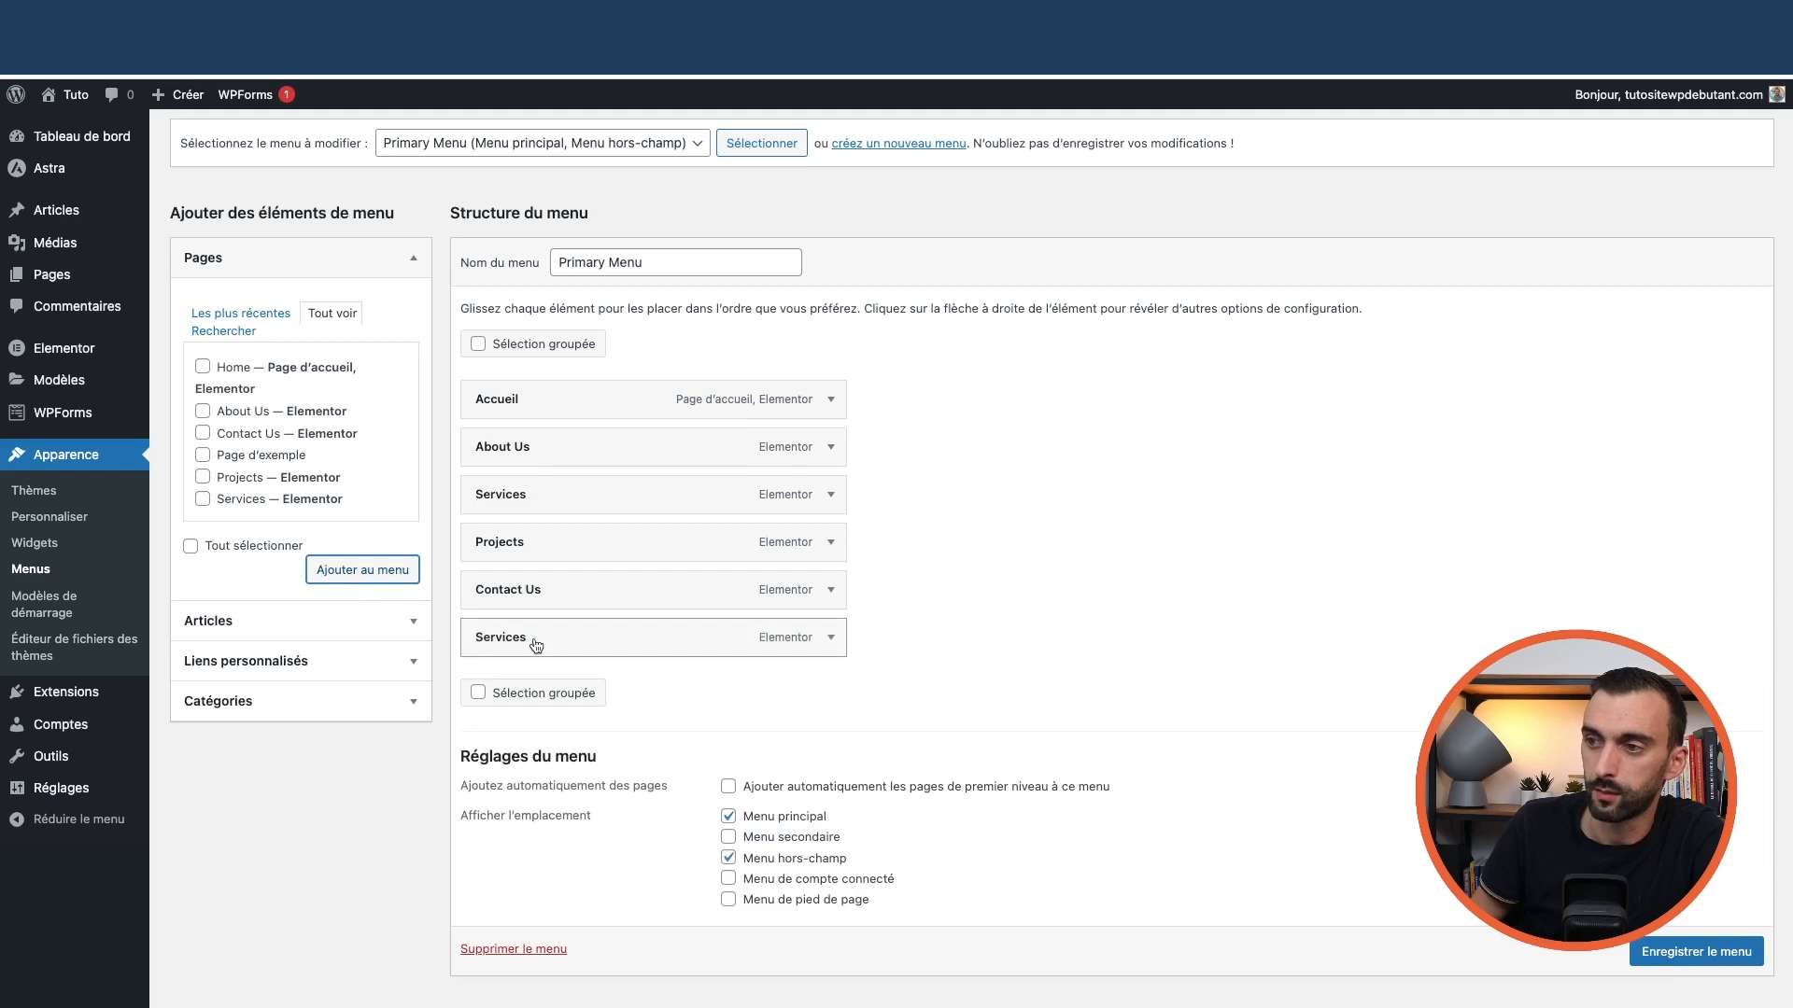
left_click_drag(535, 644, 597, 642)
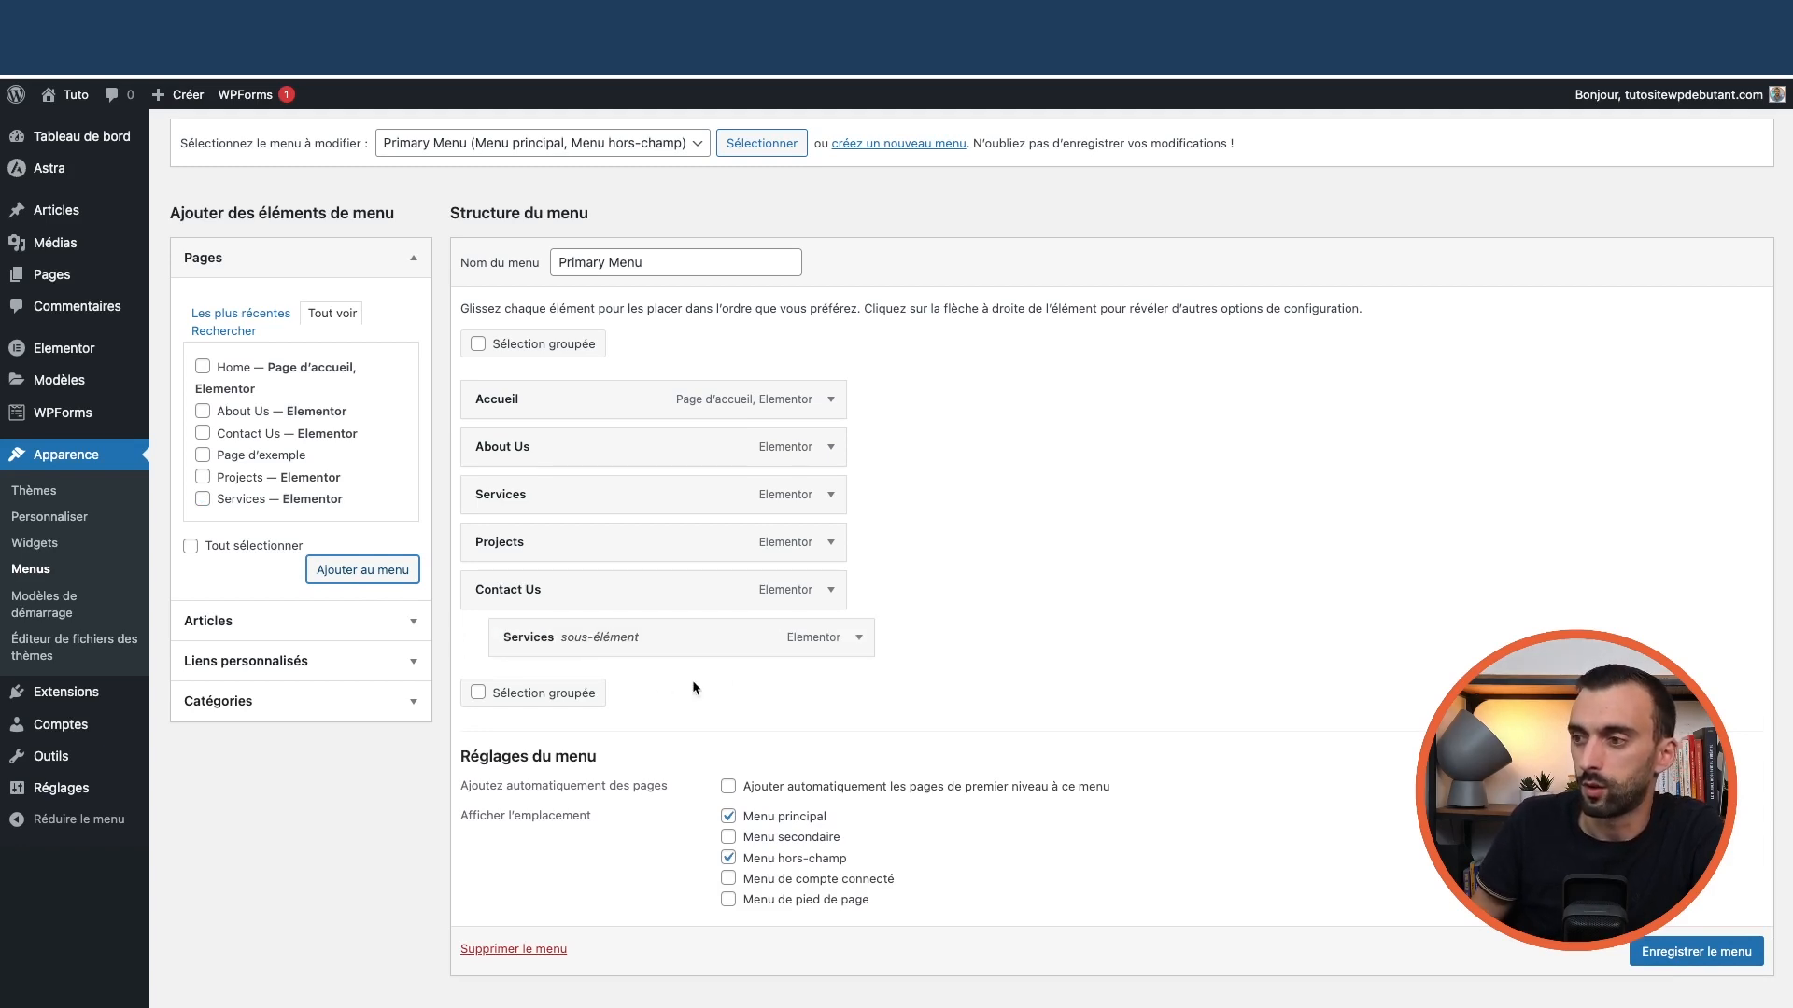
left_click(858, 637)
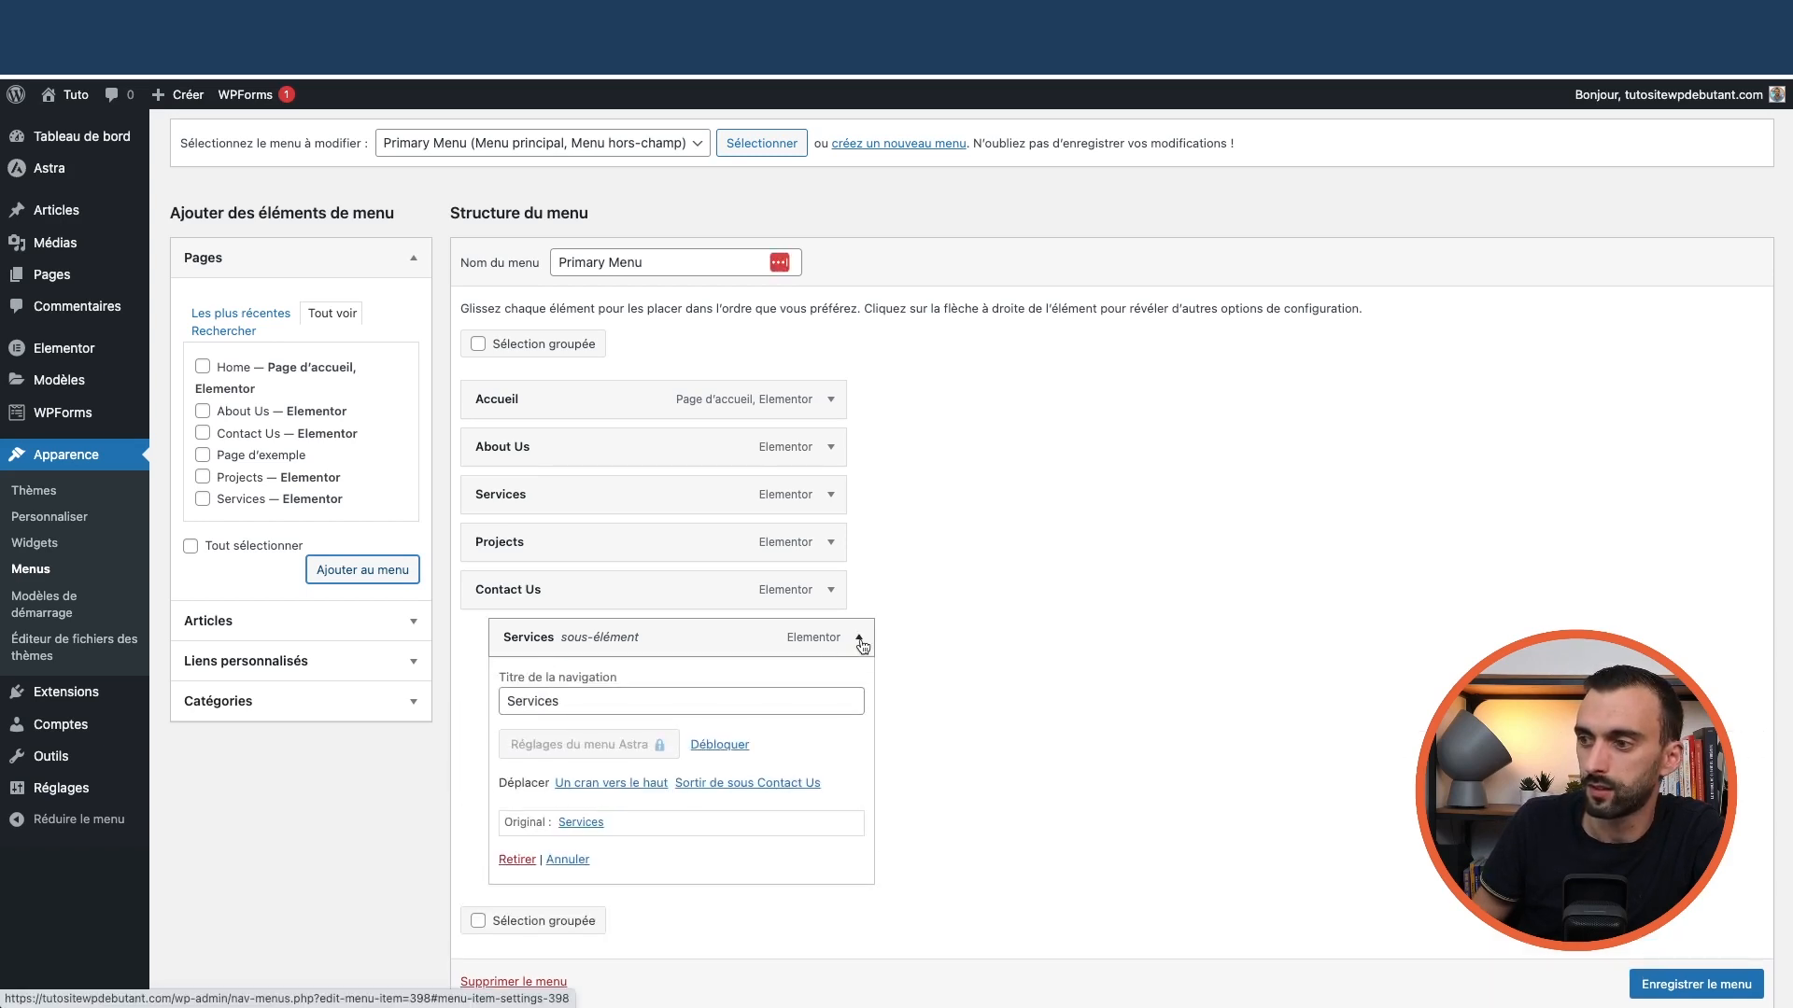
left_click(525, 862)
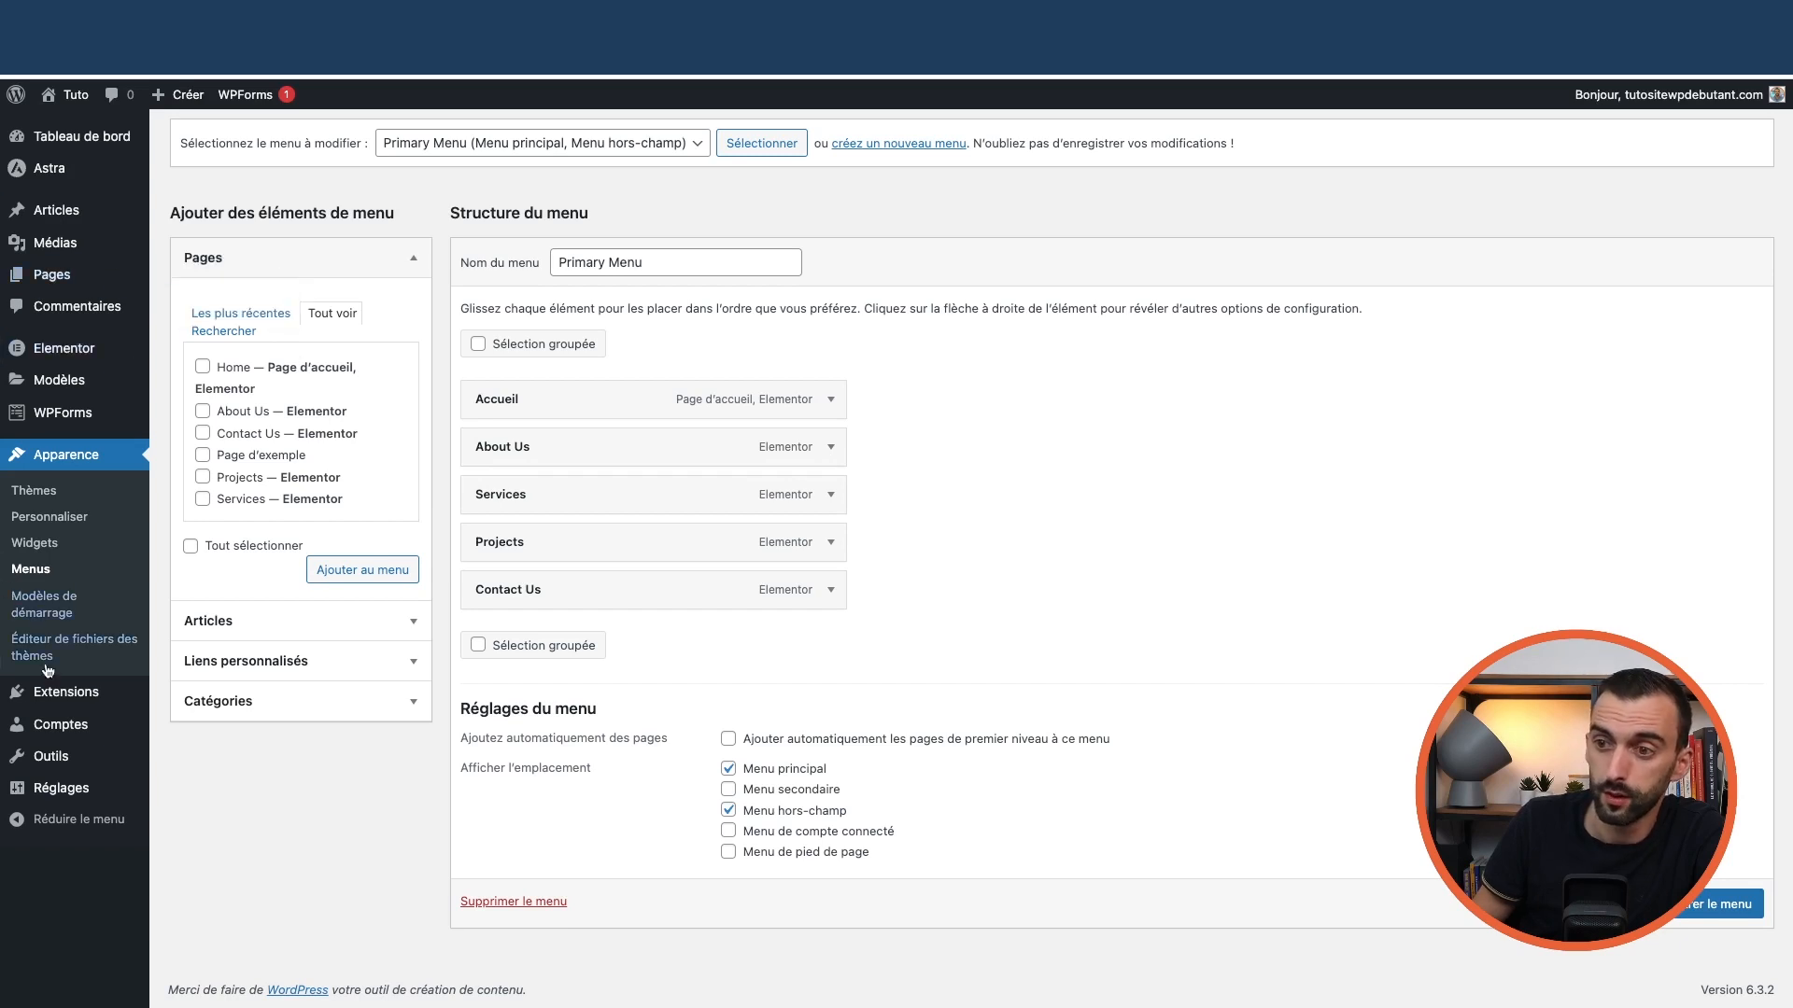
Go to the Astra theme customizer, confirming you want to leave the Menus page
mouse_move(99, 168)
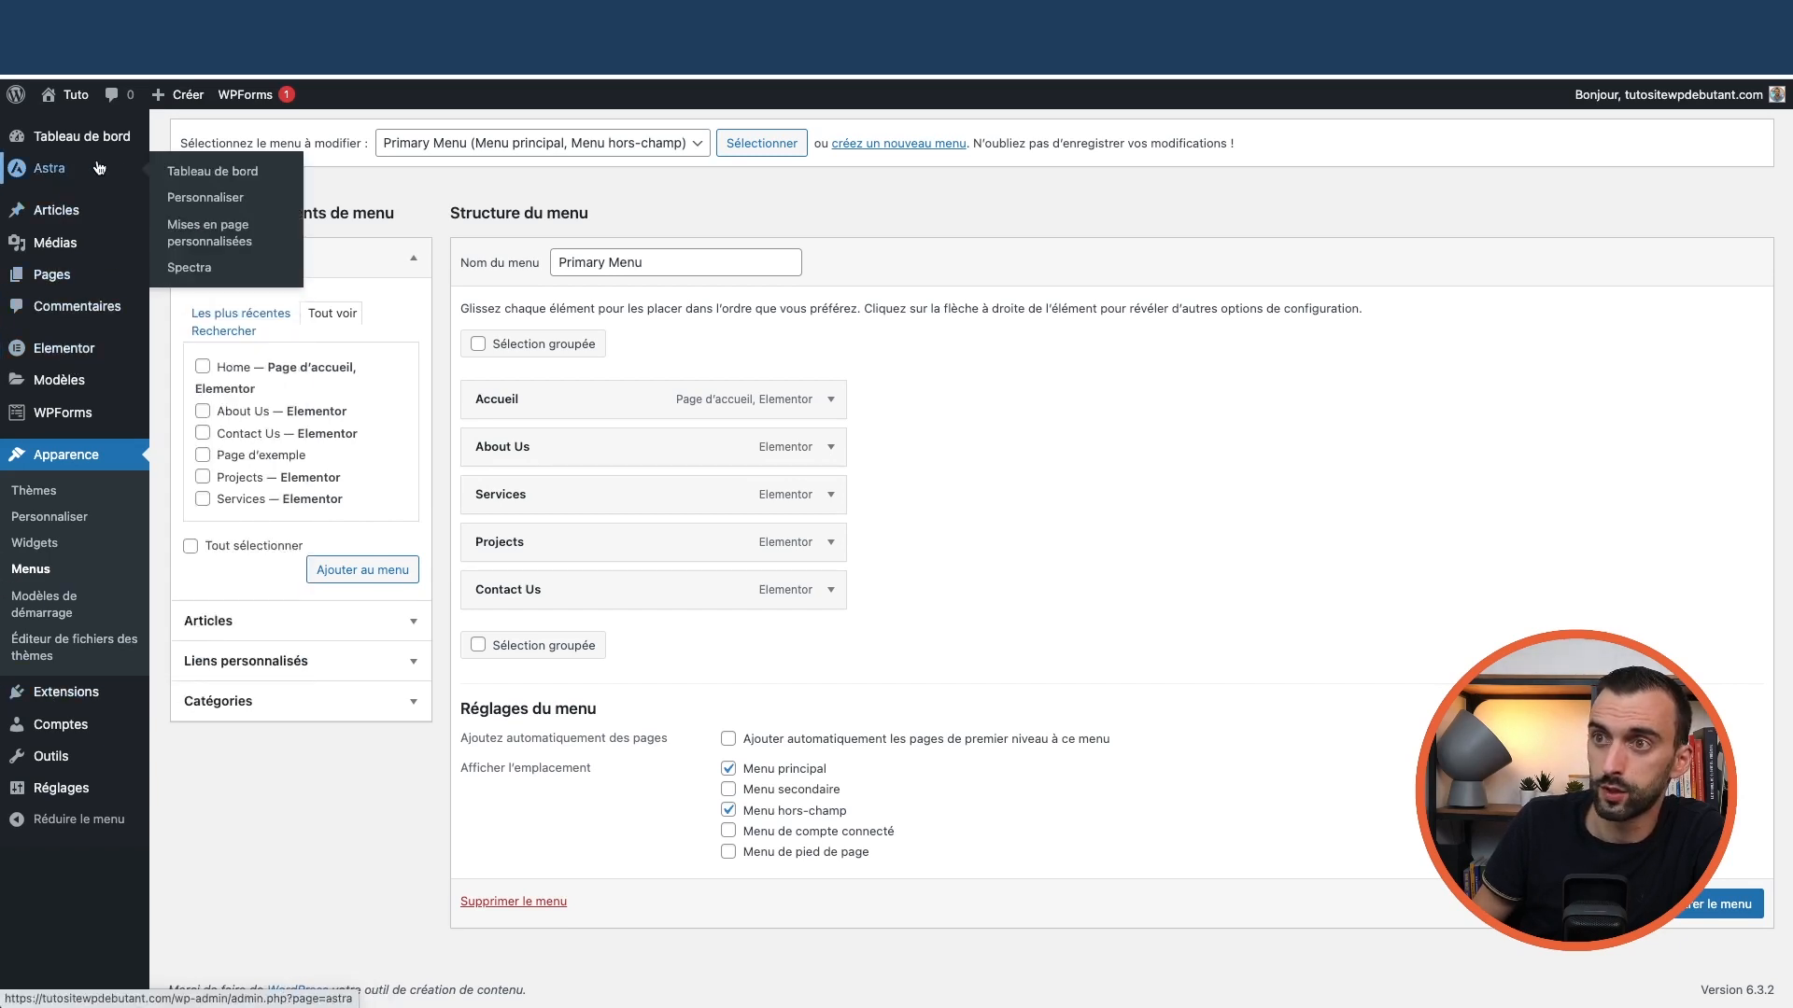
left_click(200, 203)
left_click(977, 374)
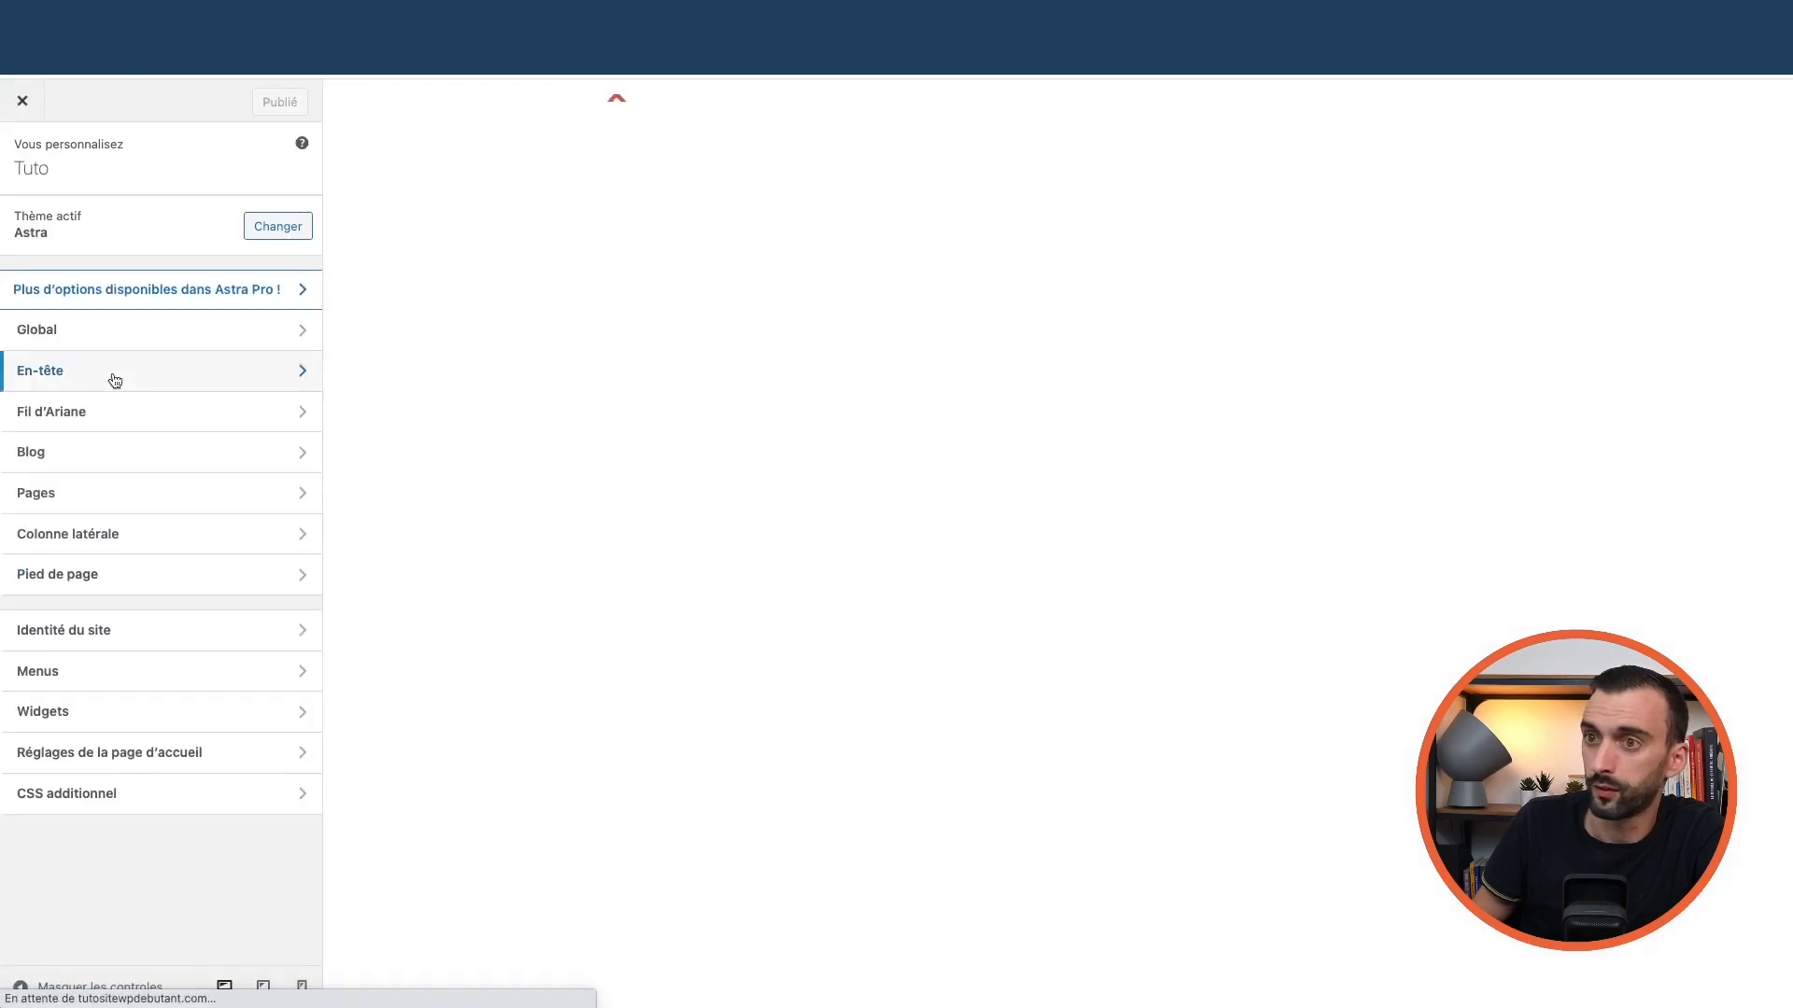
In the header builder, add a secondary menu to the bottom header row, then remove it
left_click(112, 375)
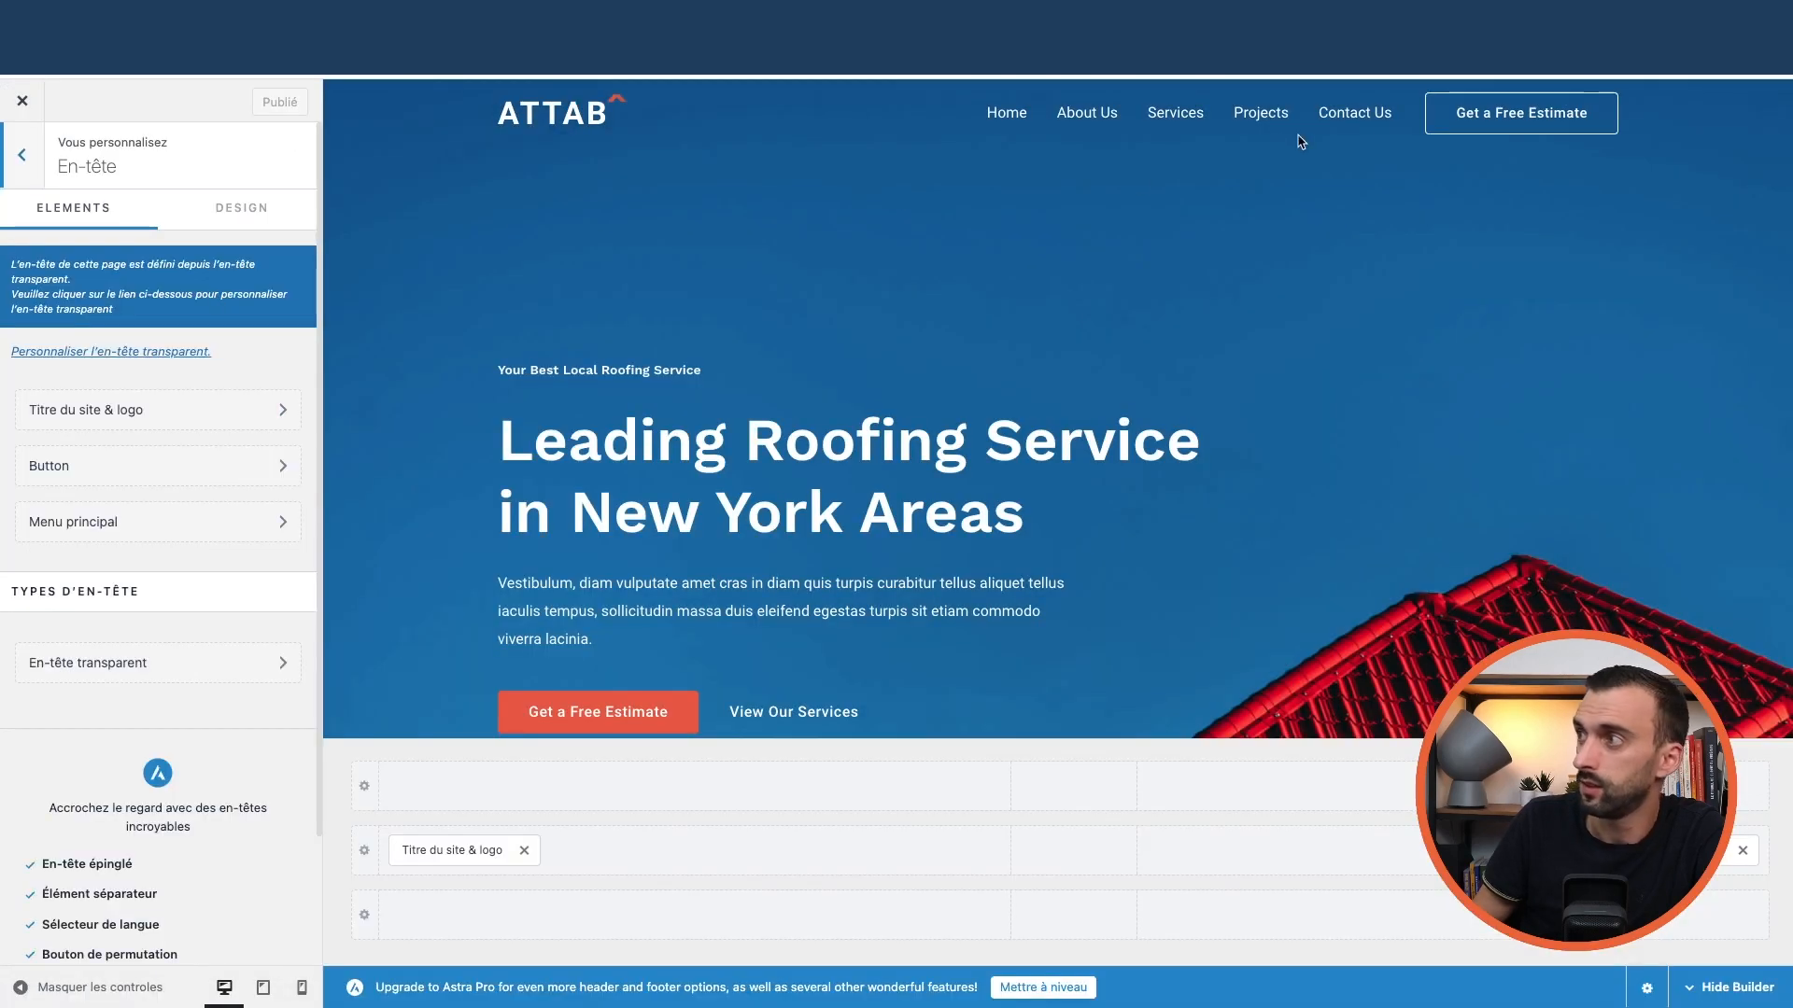
left_click(866, 115)
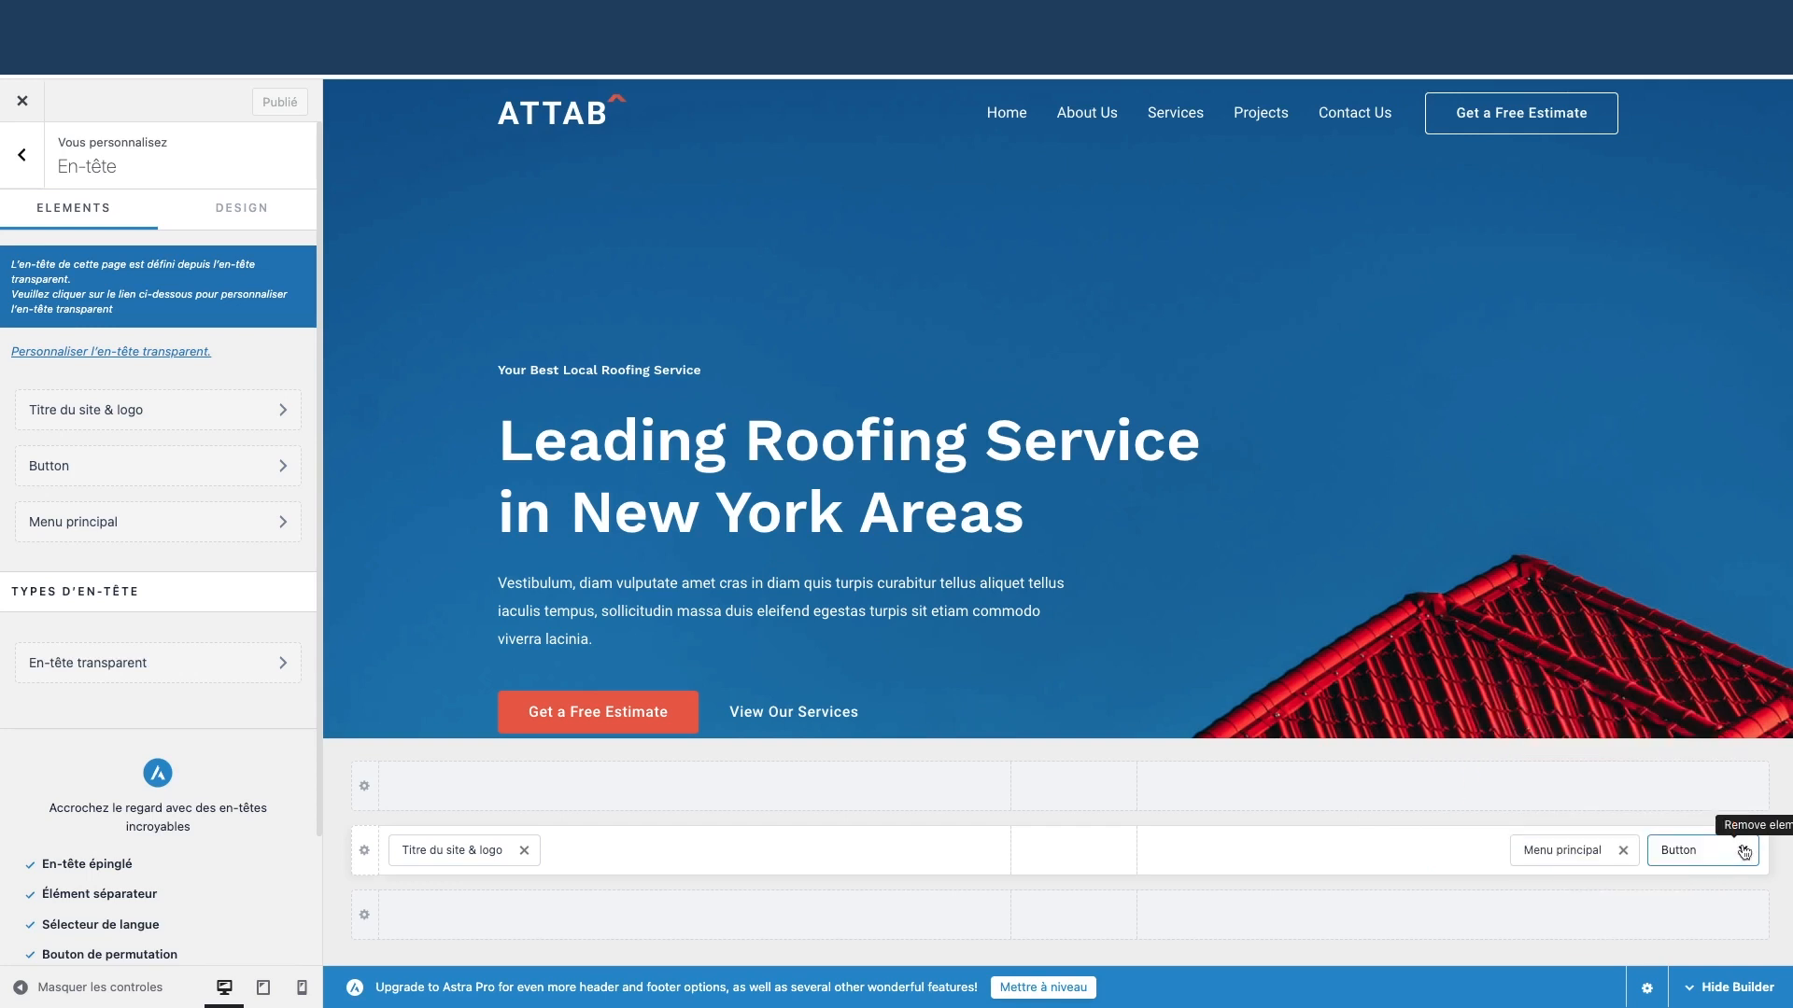
left_click(447, 853)
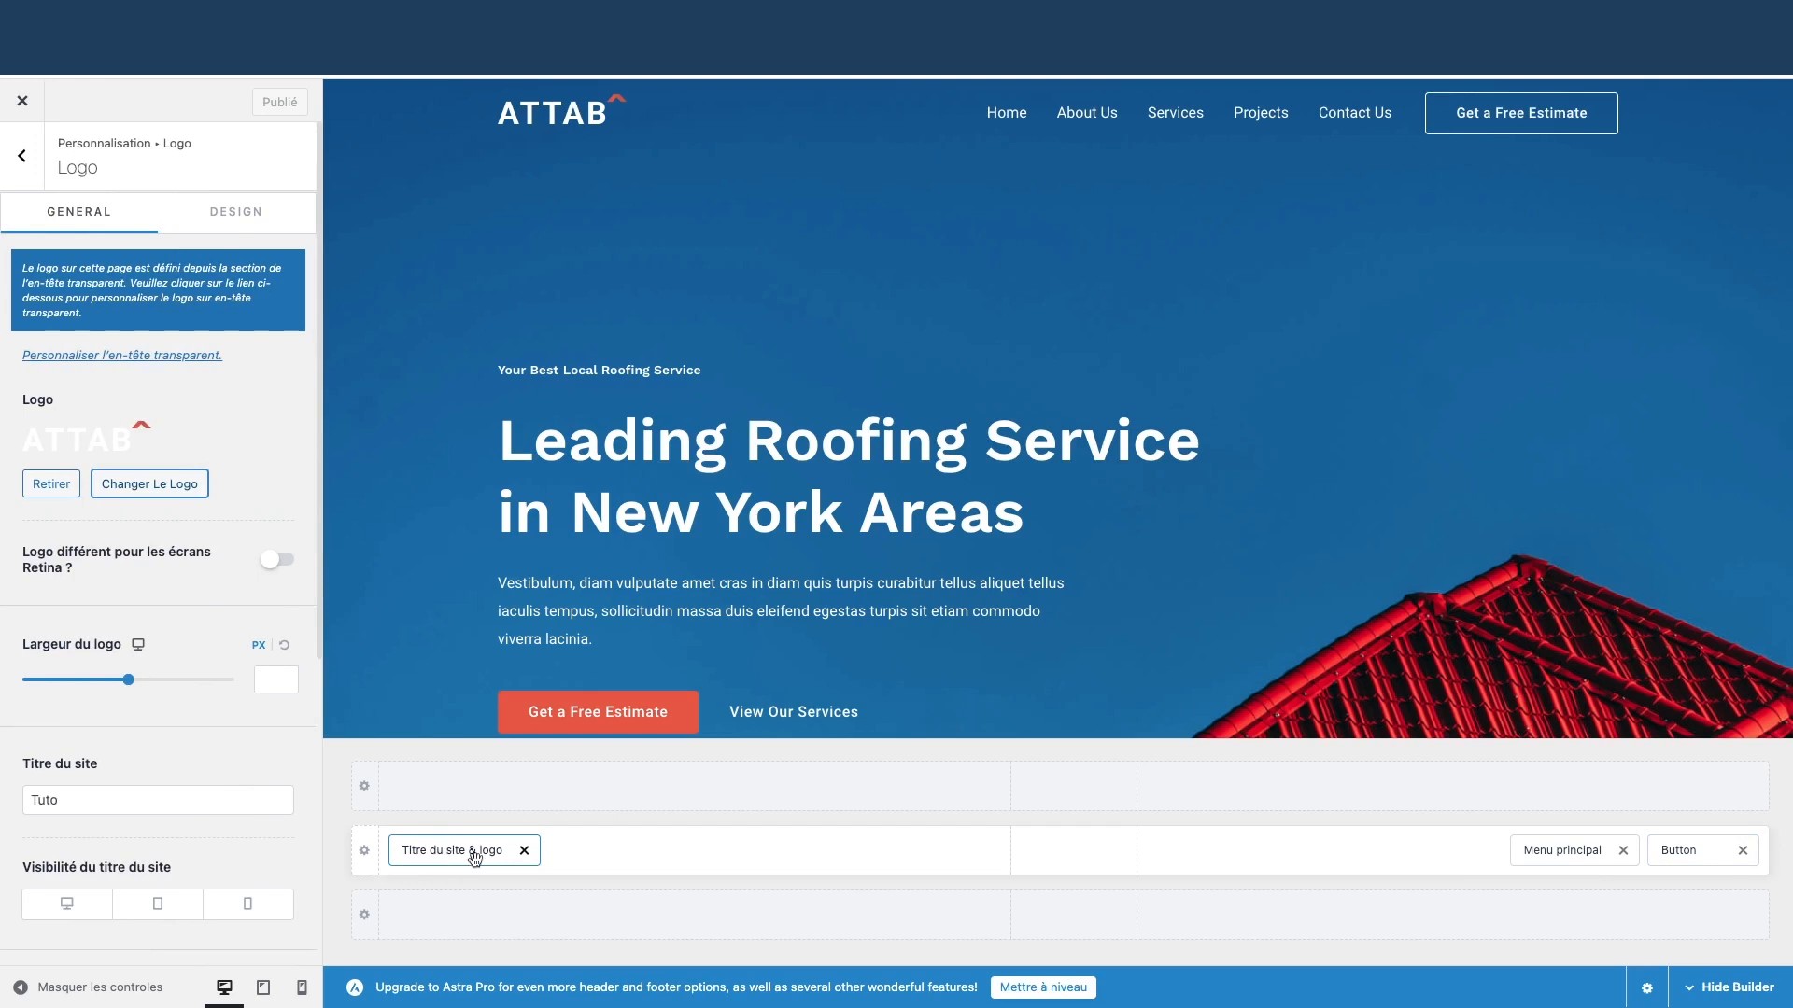
left_click(1573, 853)
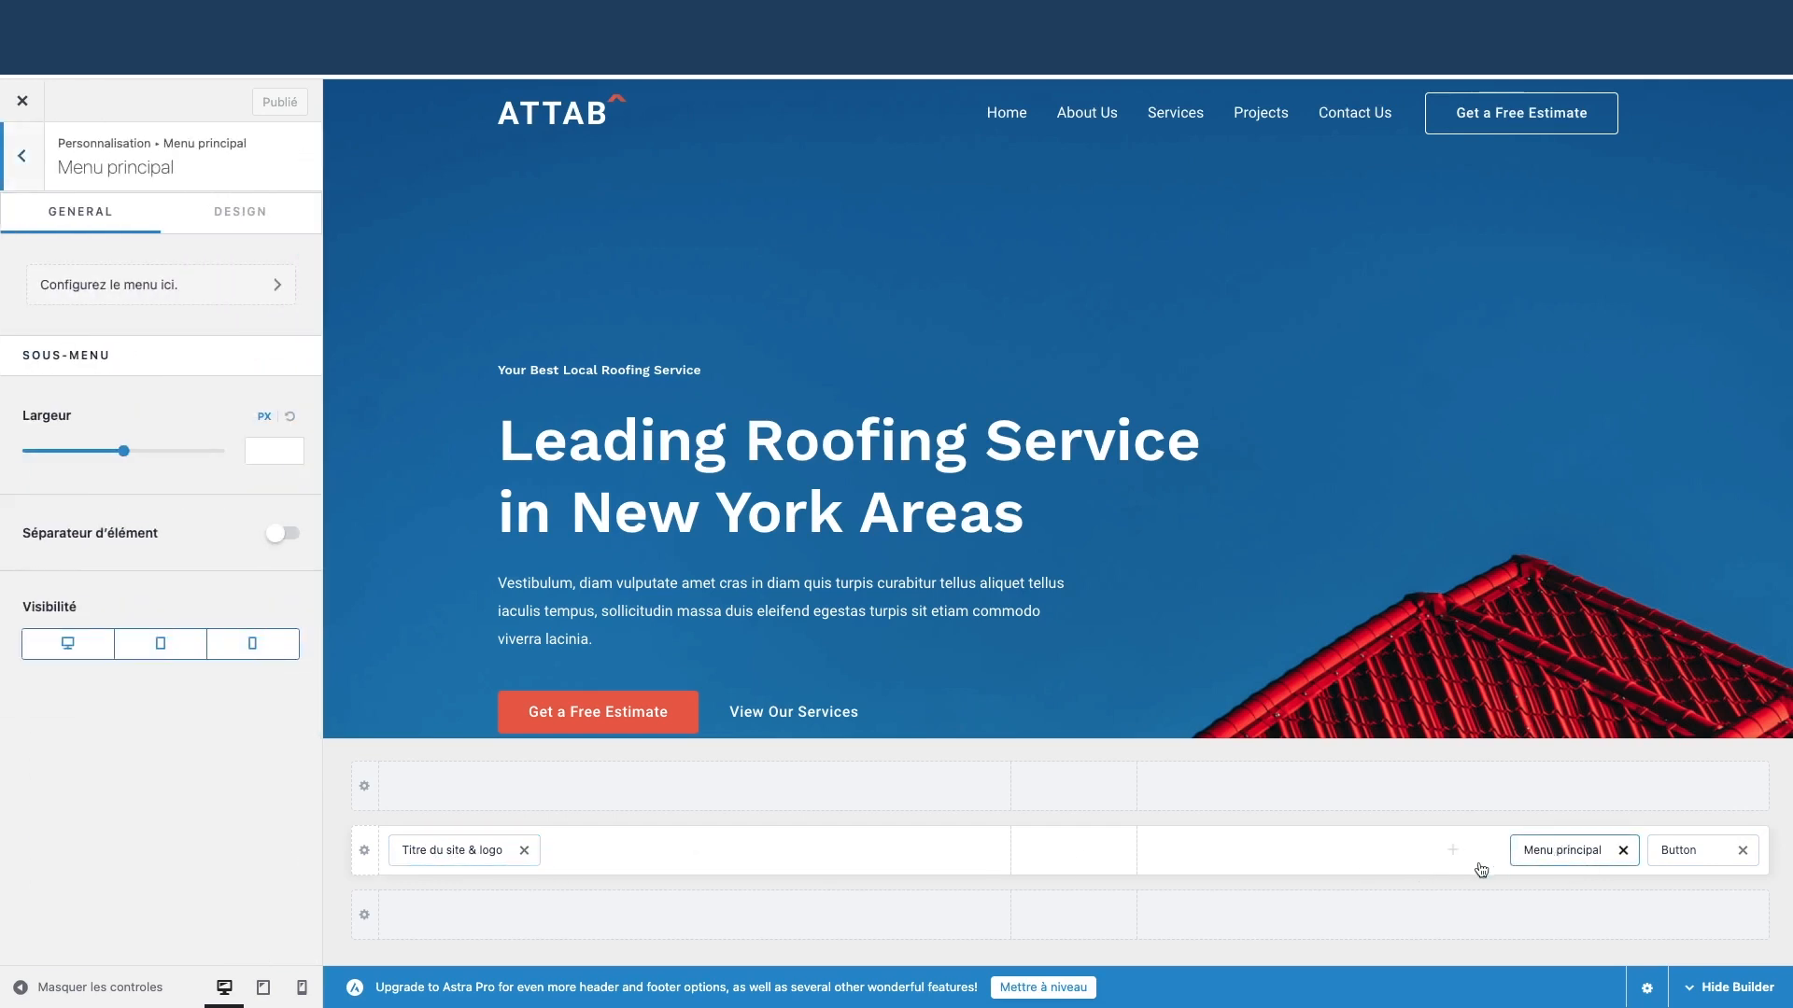
left_click(1453, 850)
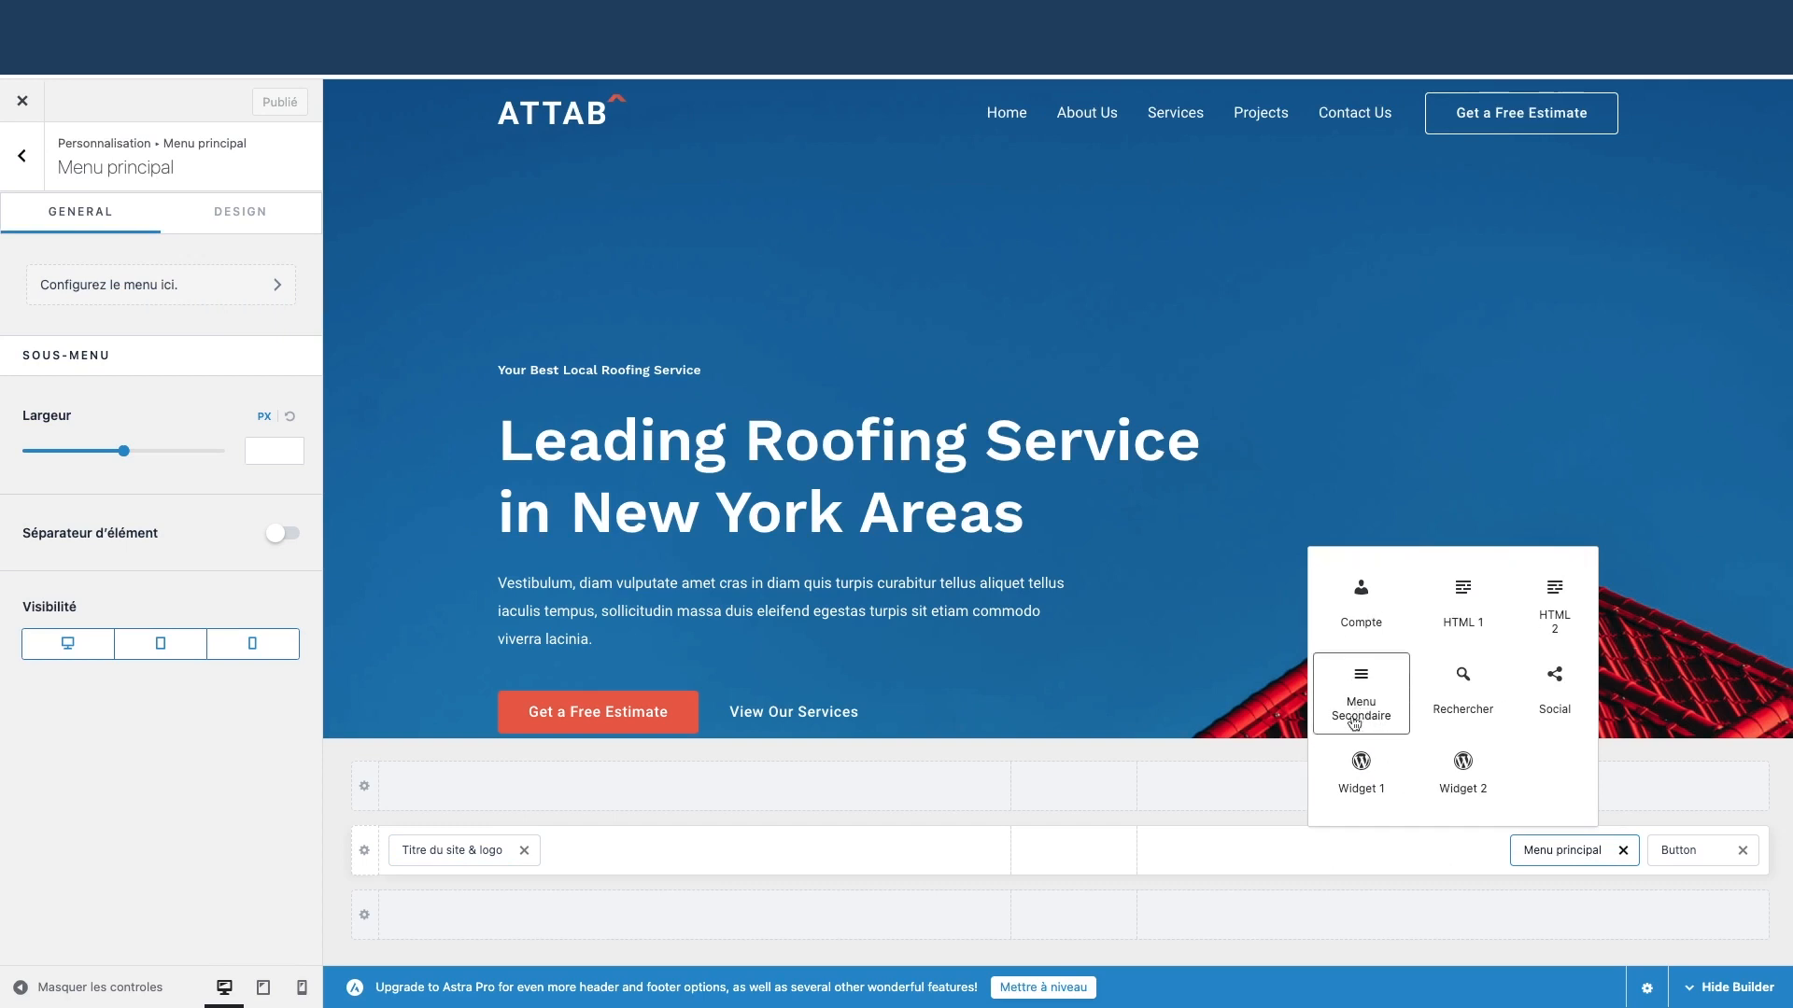
left_click(1453, 919)
left_click(1365, 759)
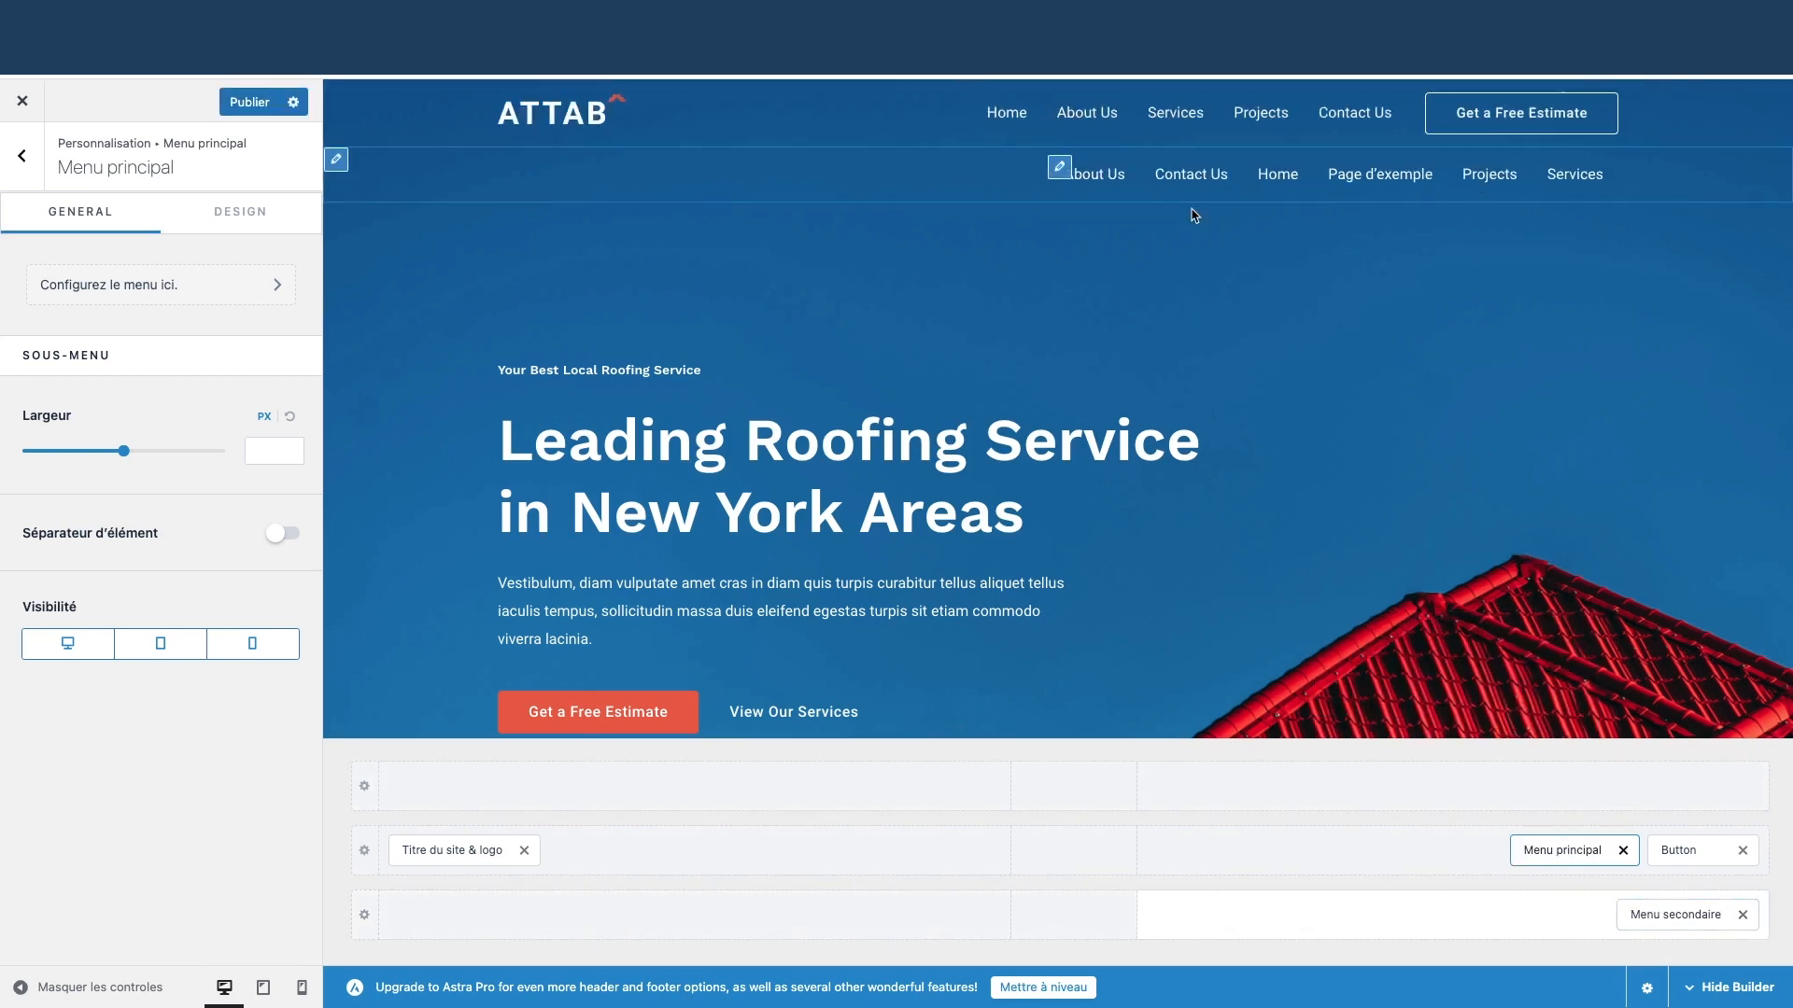
left_click(1743, 915)
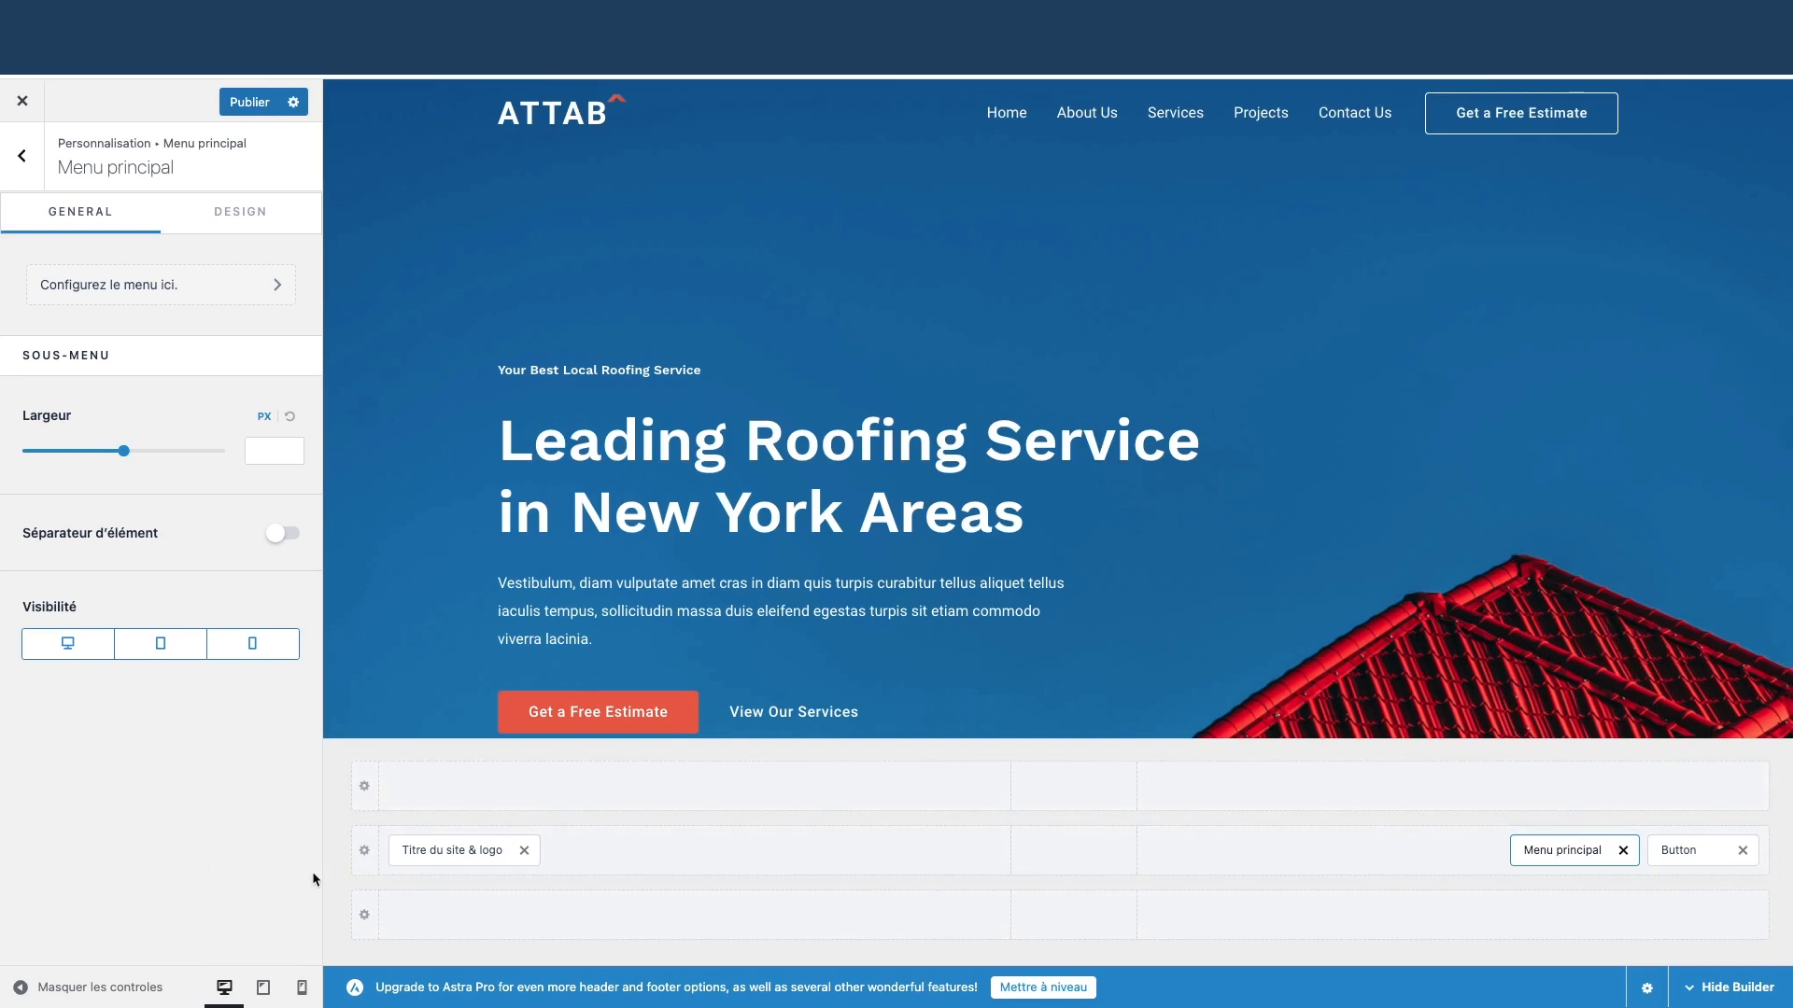
Add a search element, move it into the main header row, remove it, and close the customizer
left_click(365, 850)
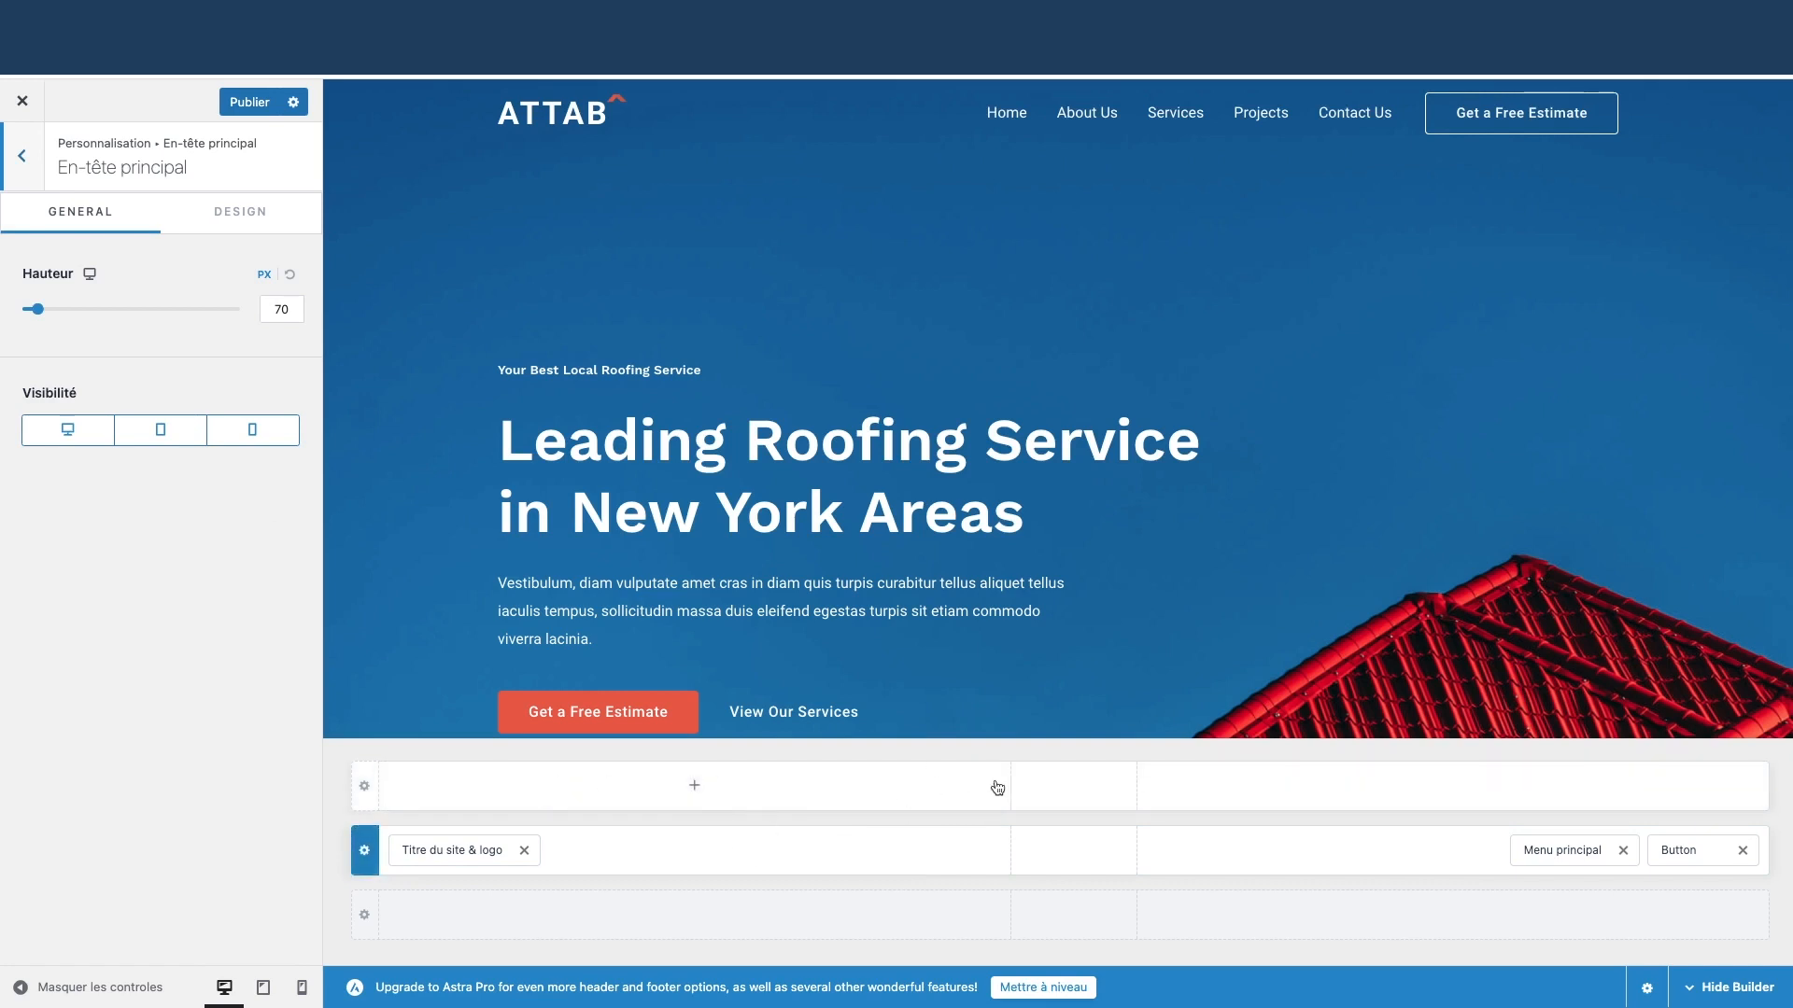
left_click(364, 786)
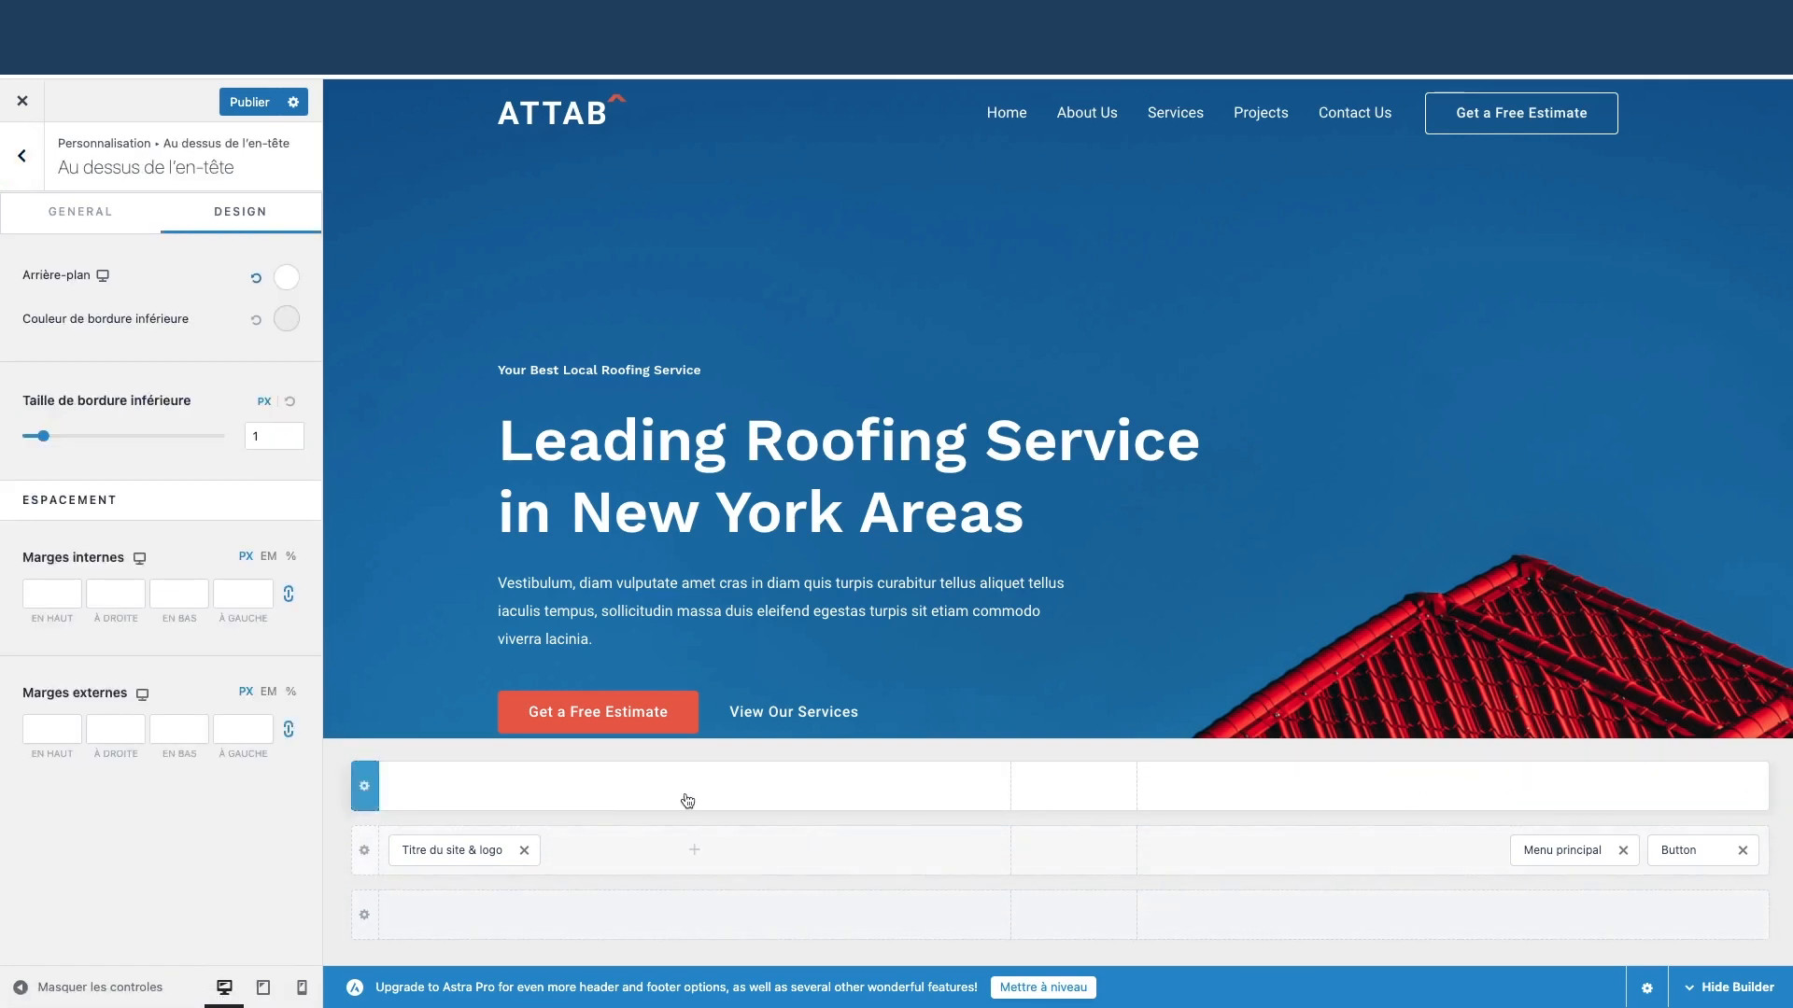
left_click(1455, 789)
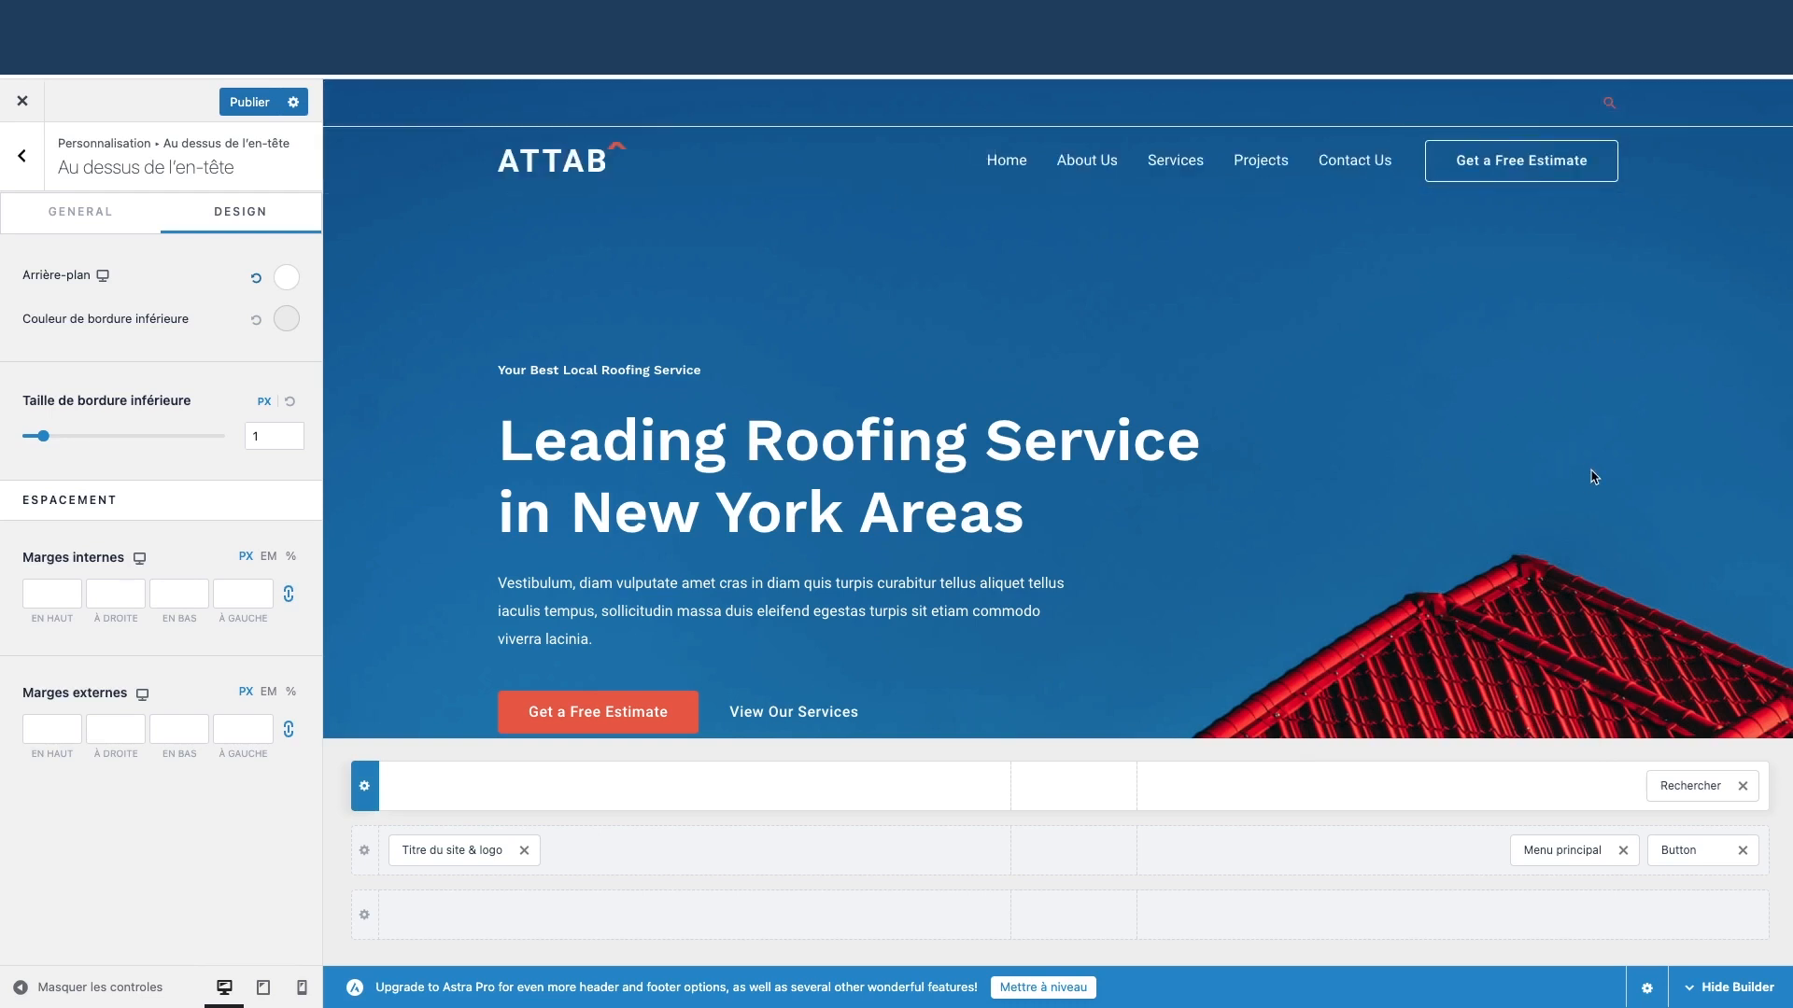
left_click_drag(1680, 787, 1671, 880)
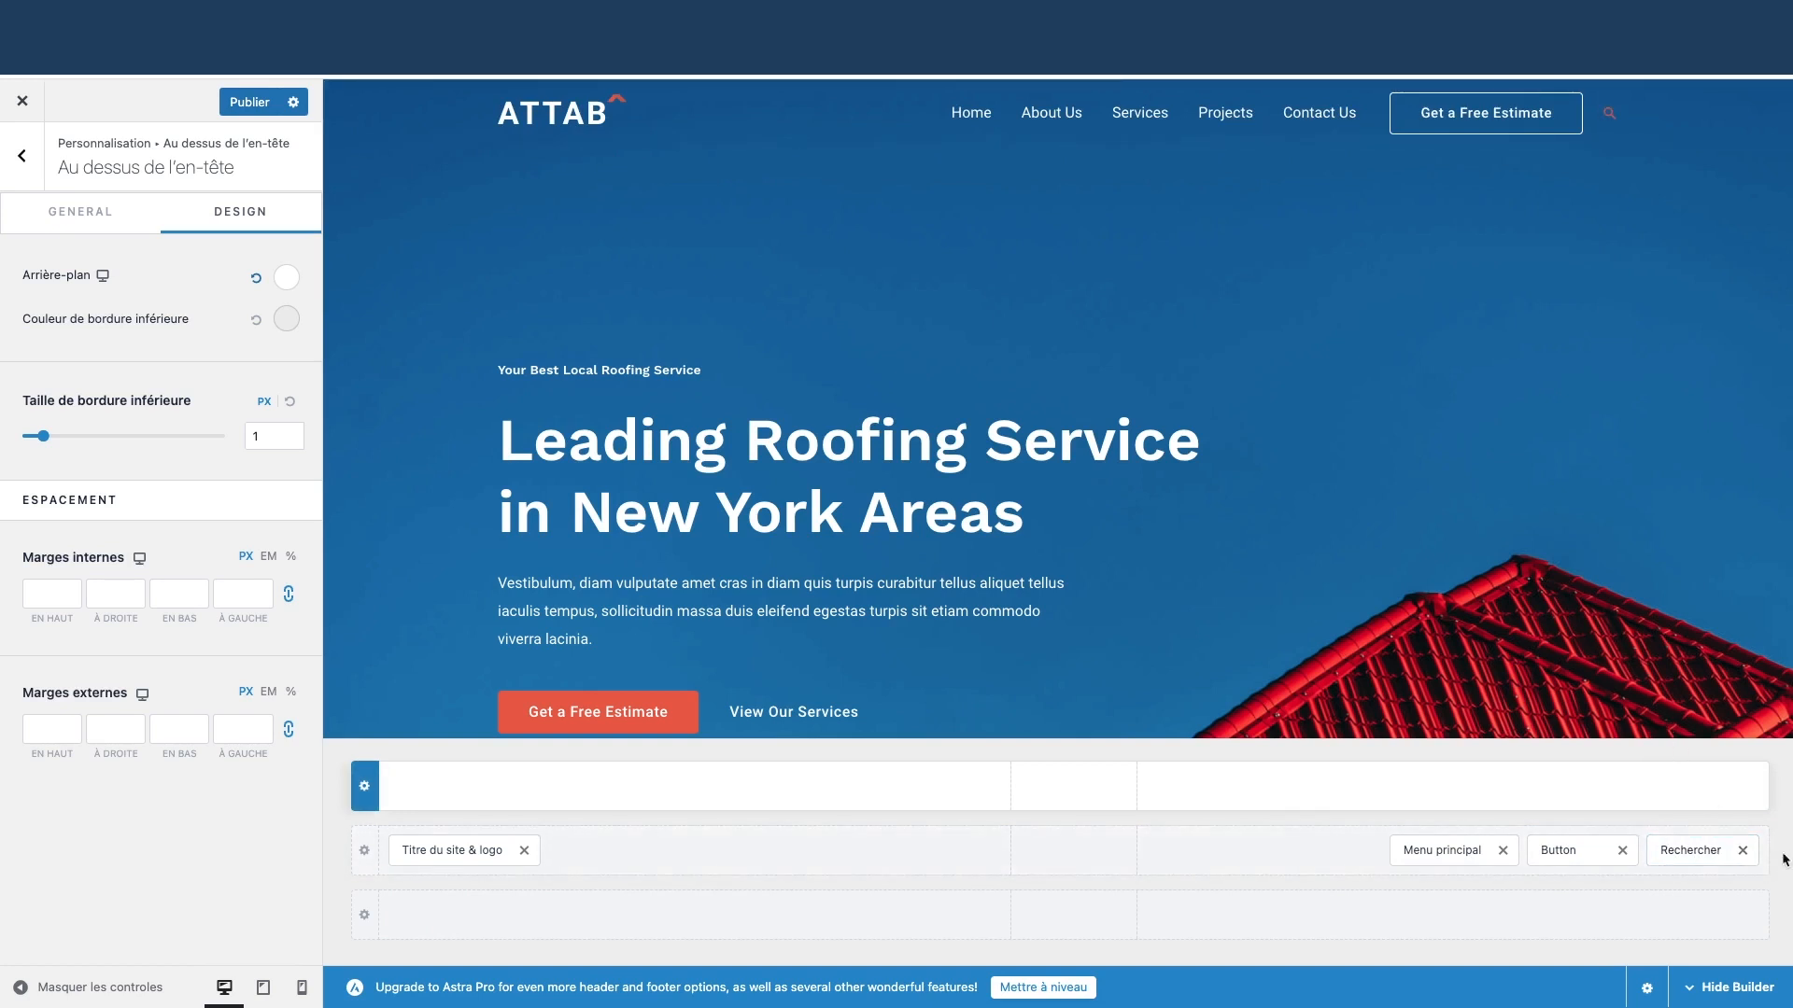
left_click(1742, 850)
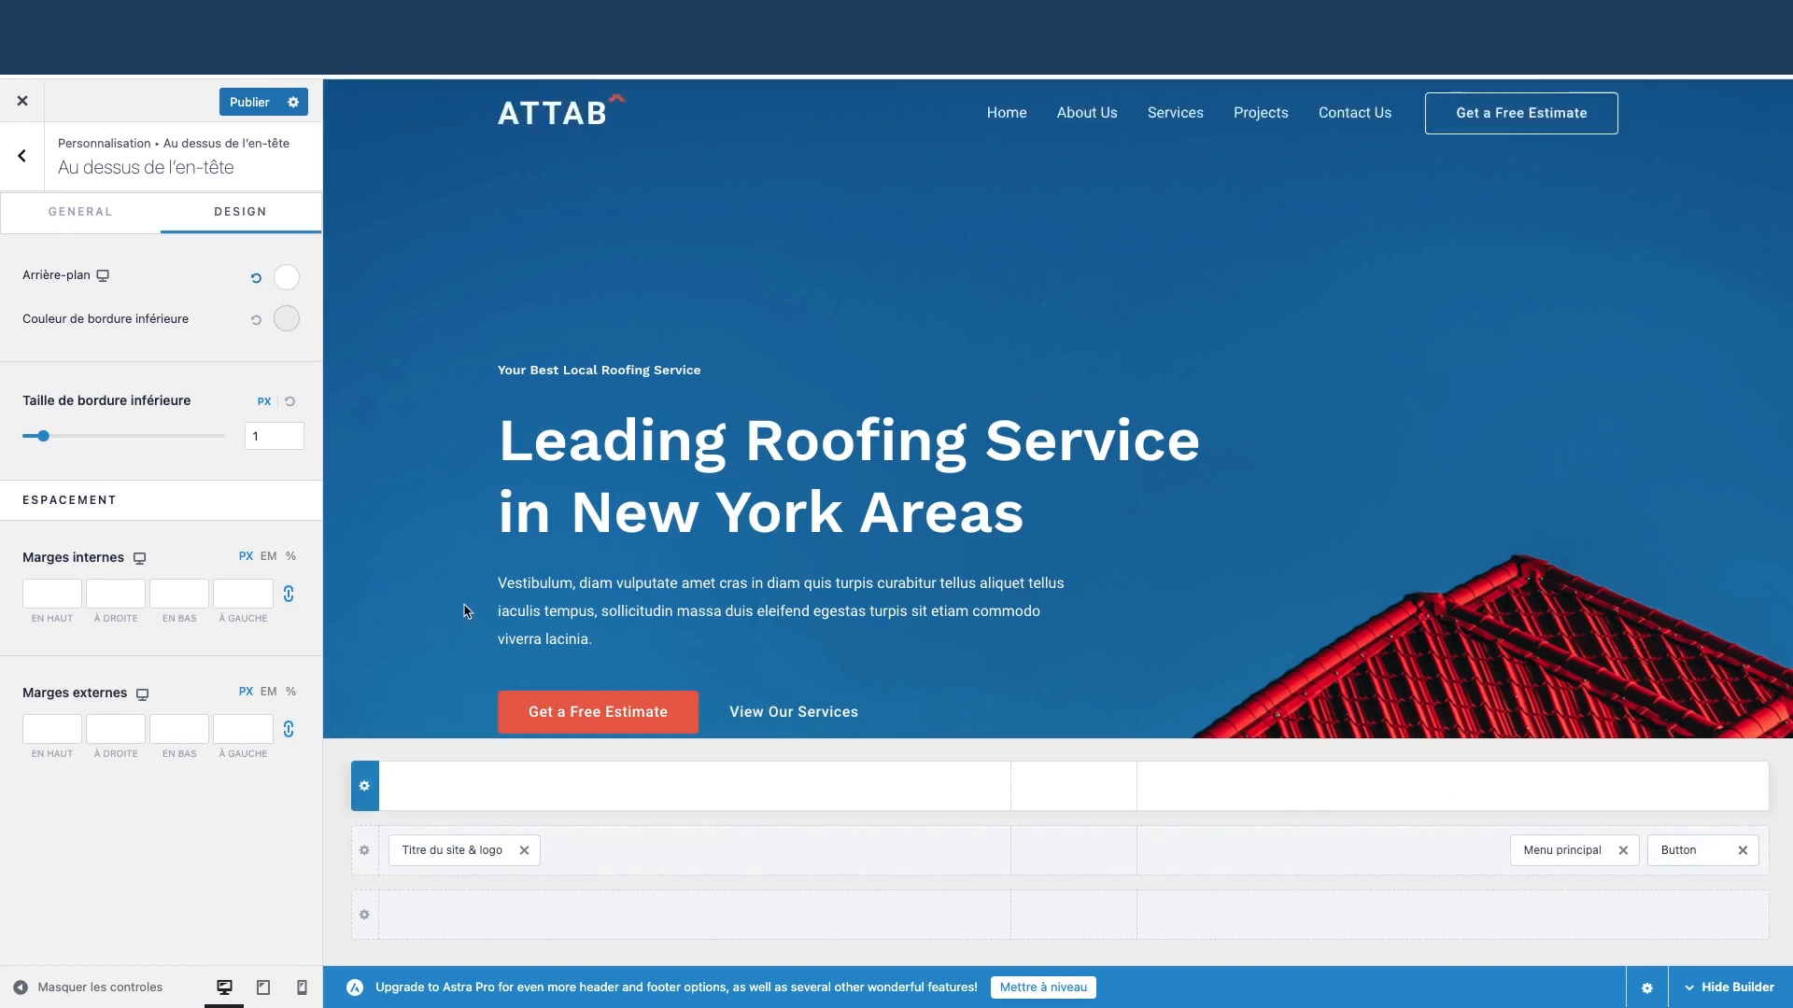
left_click(19, 104)
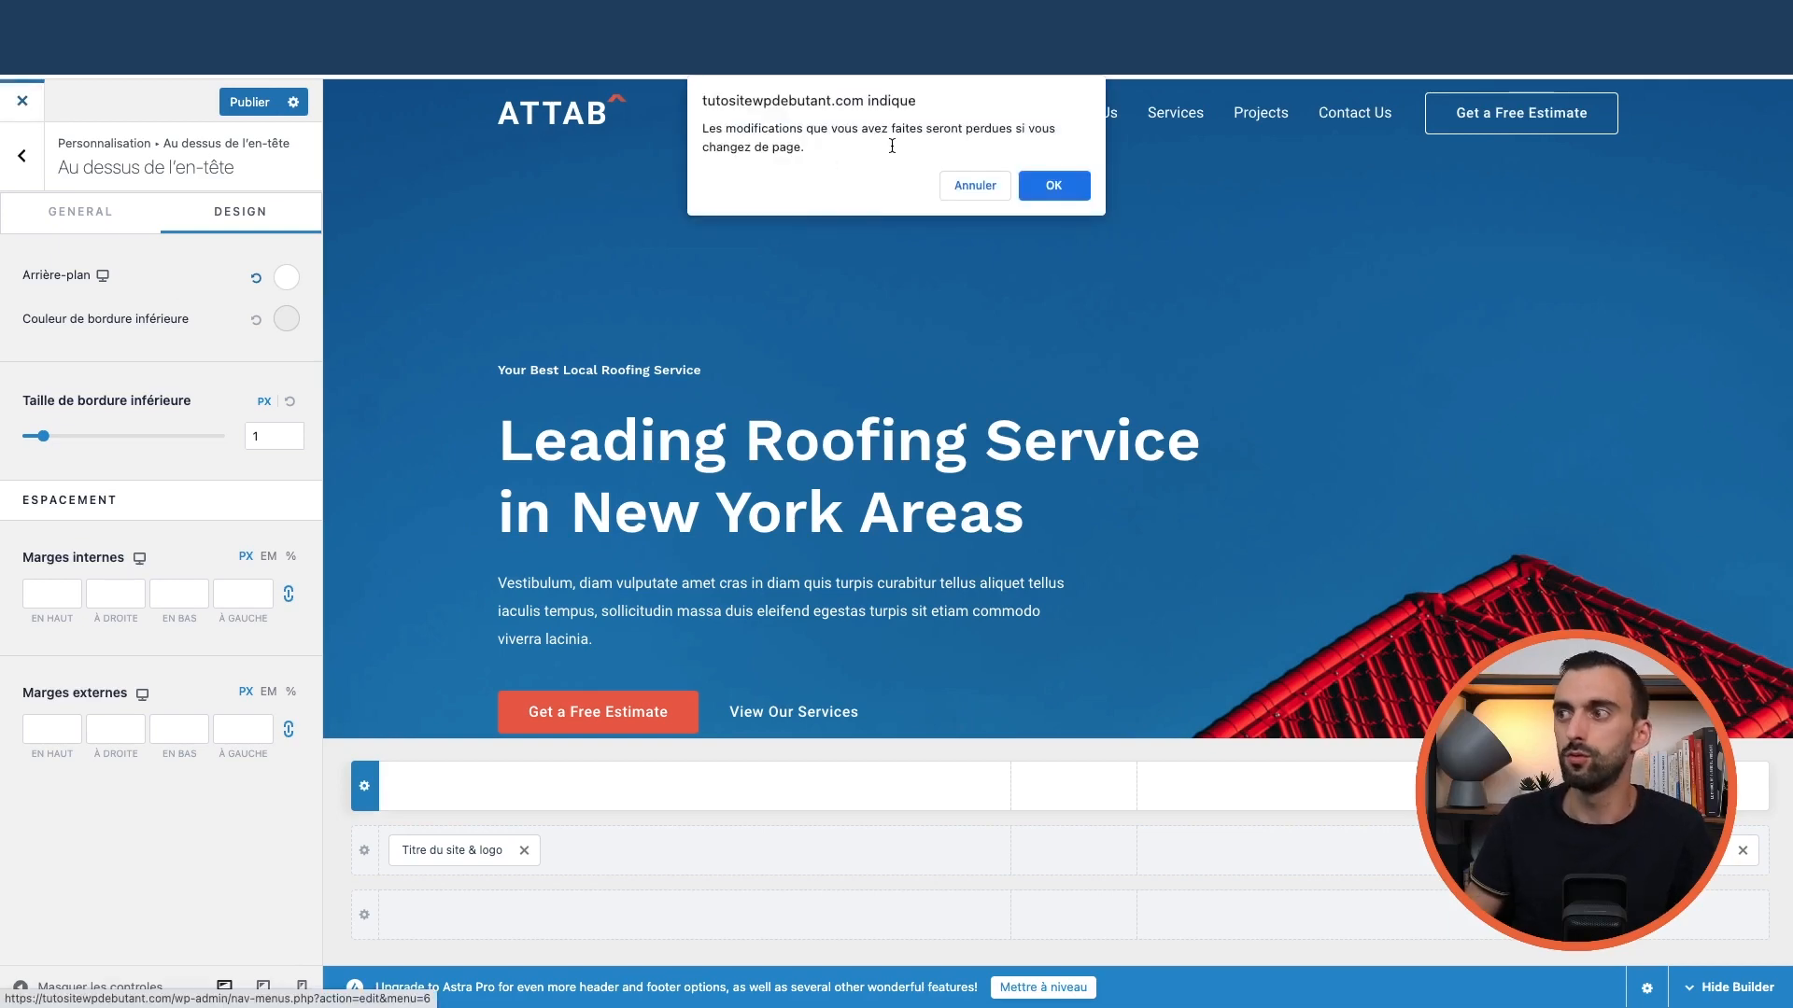
key("Return")
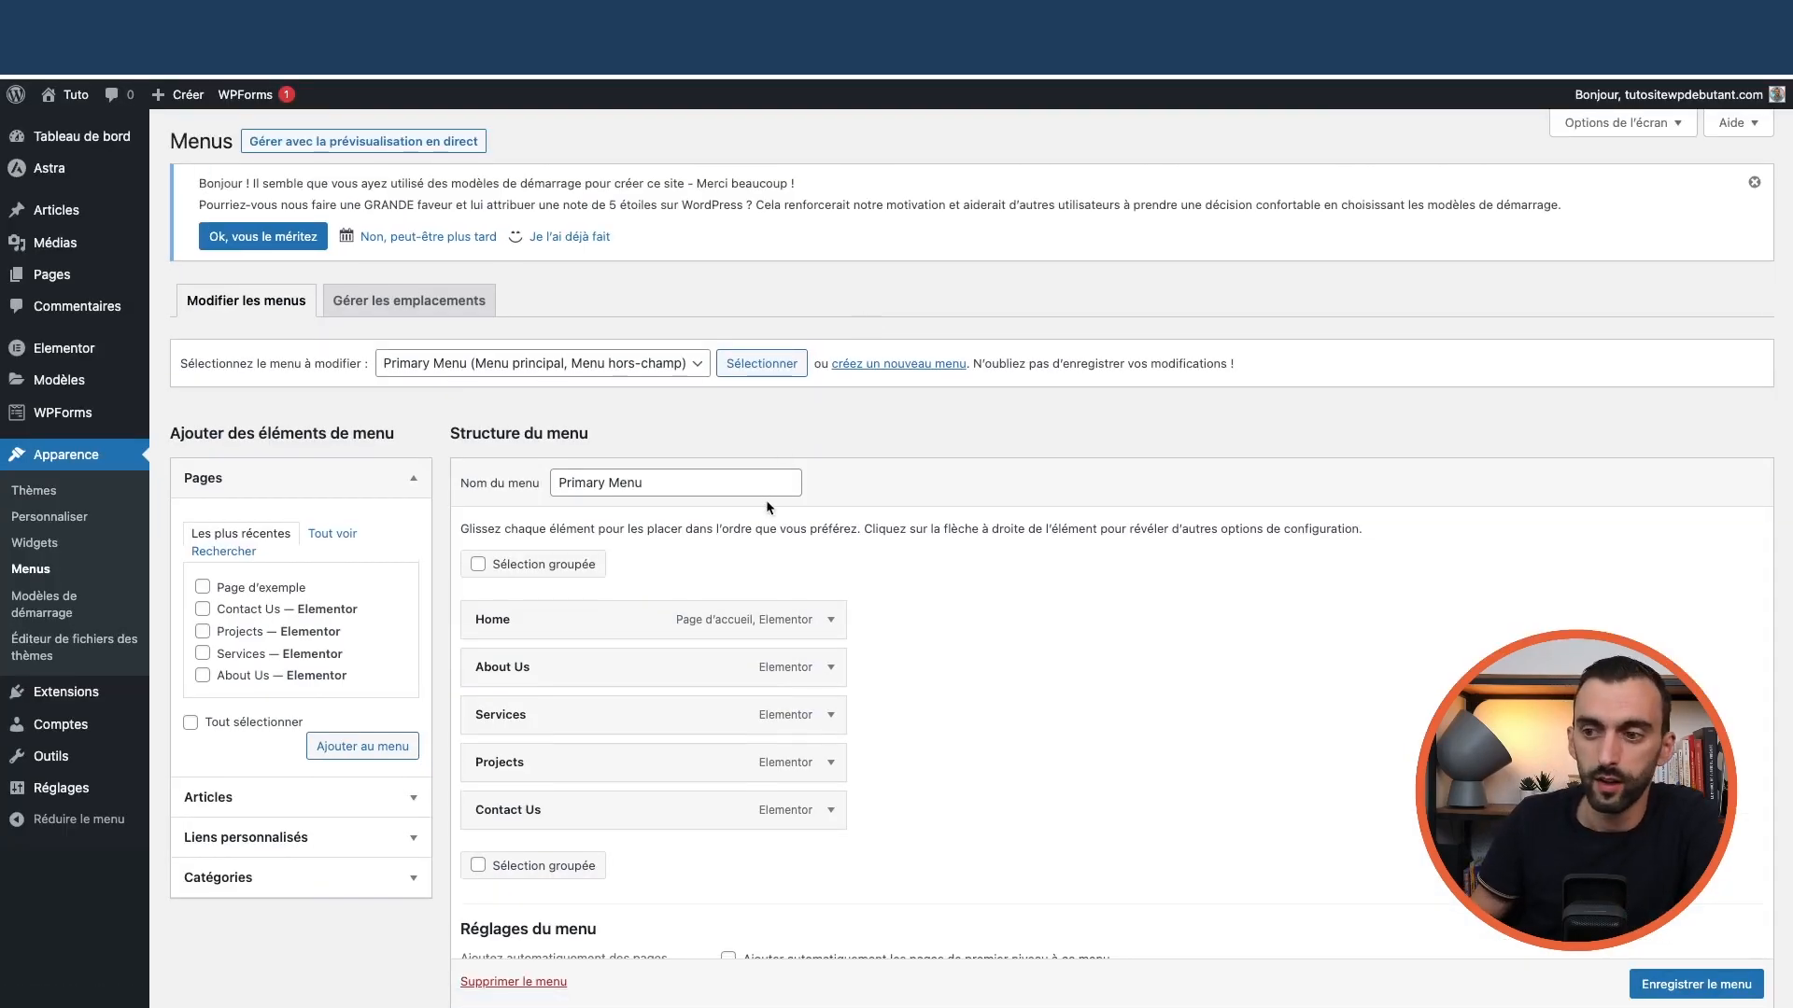
scroll(317, 653, "down", 3)
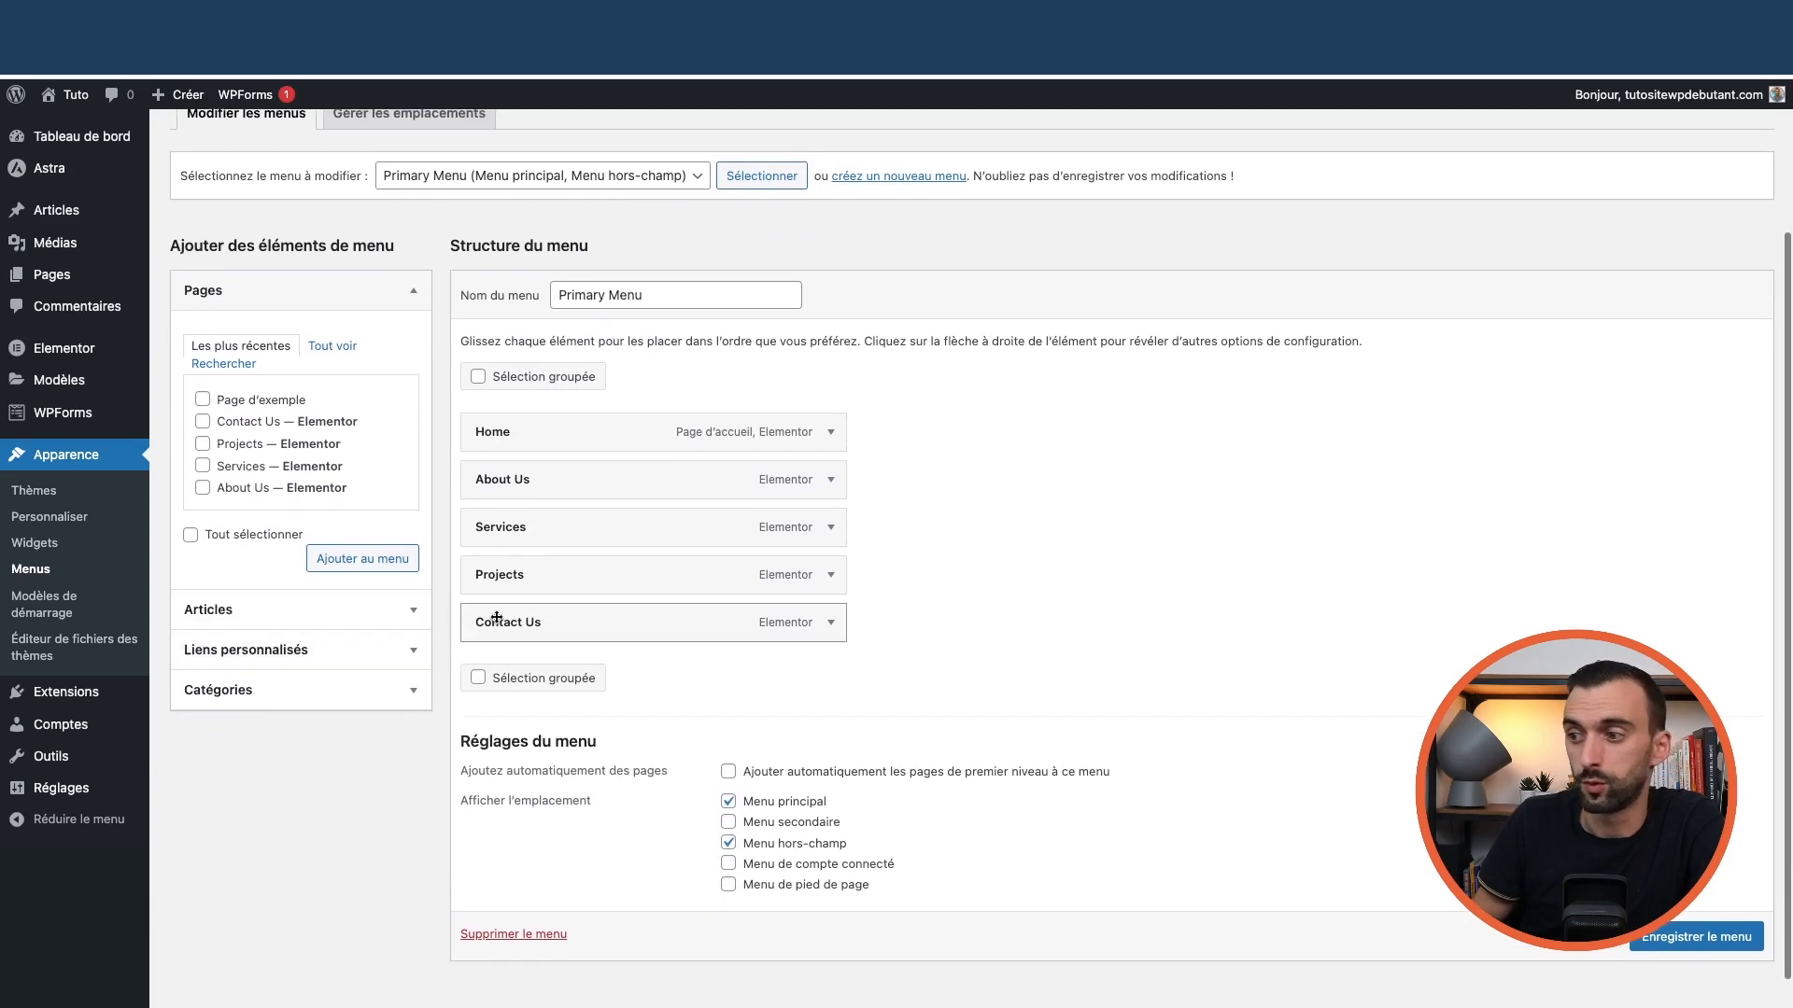
scroll(499, 620, "up", 3)
mouse_move(99, 279)
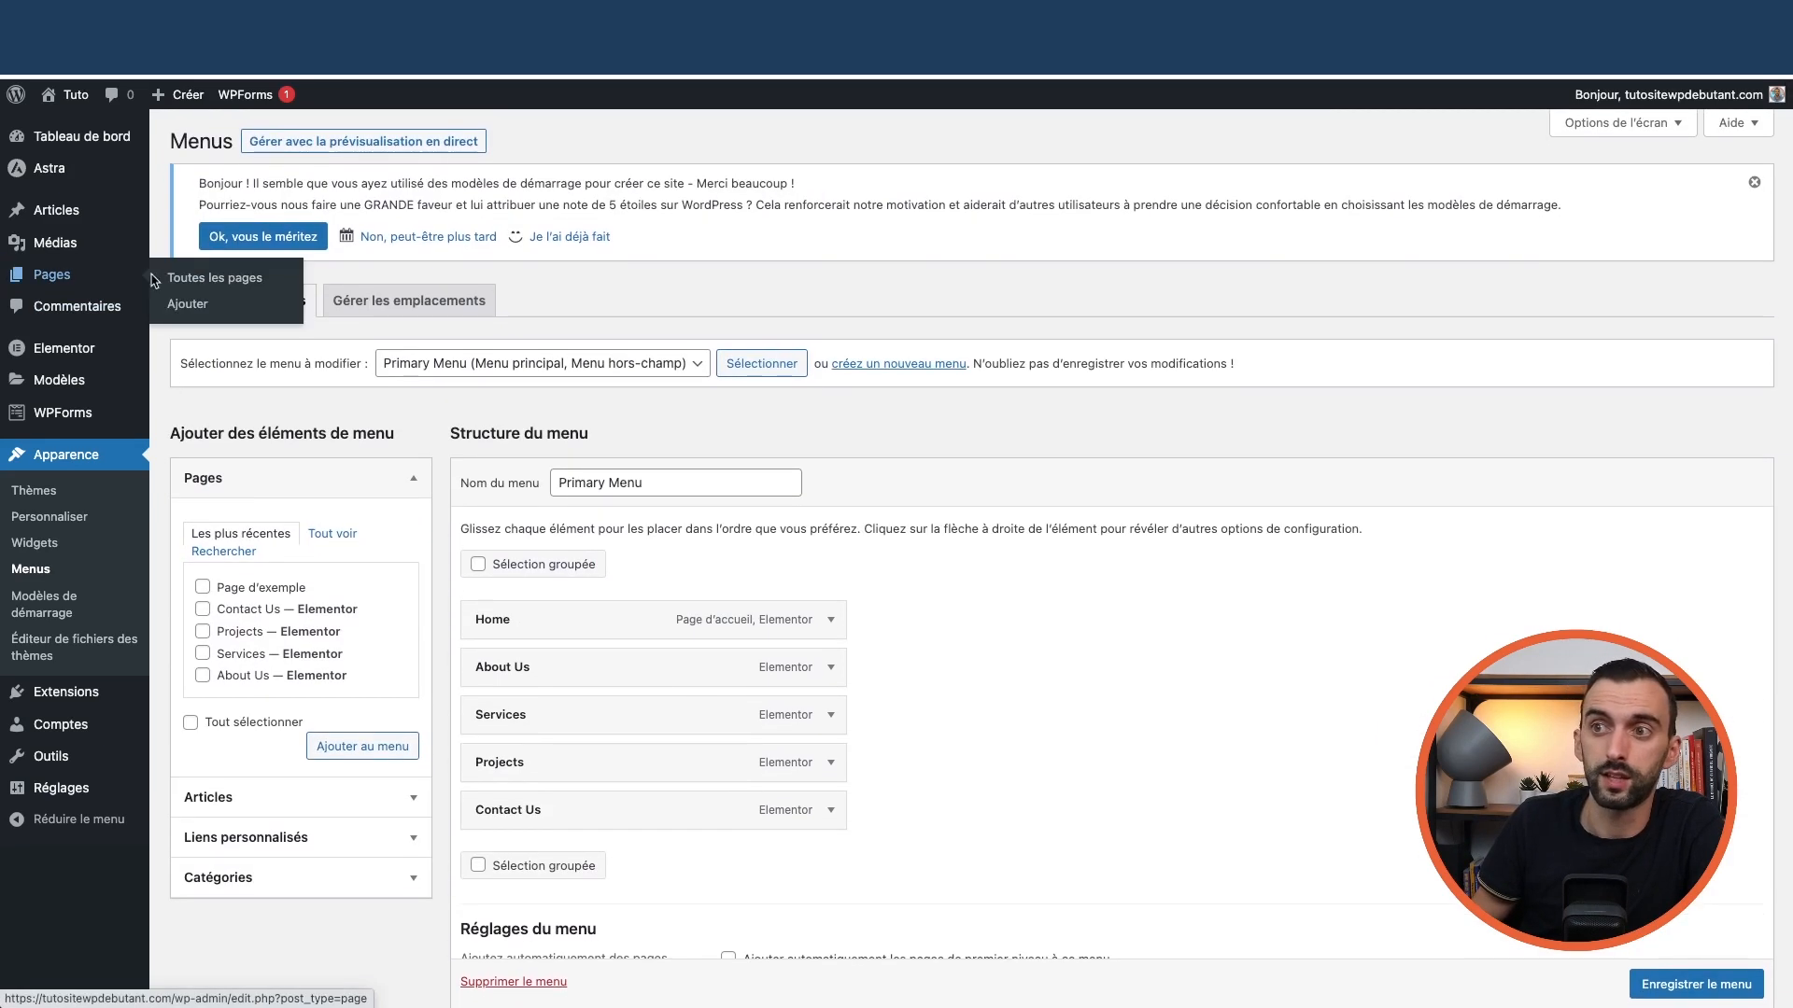
left_click(201, 279)
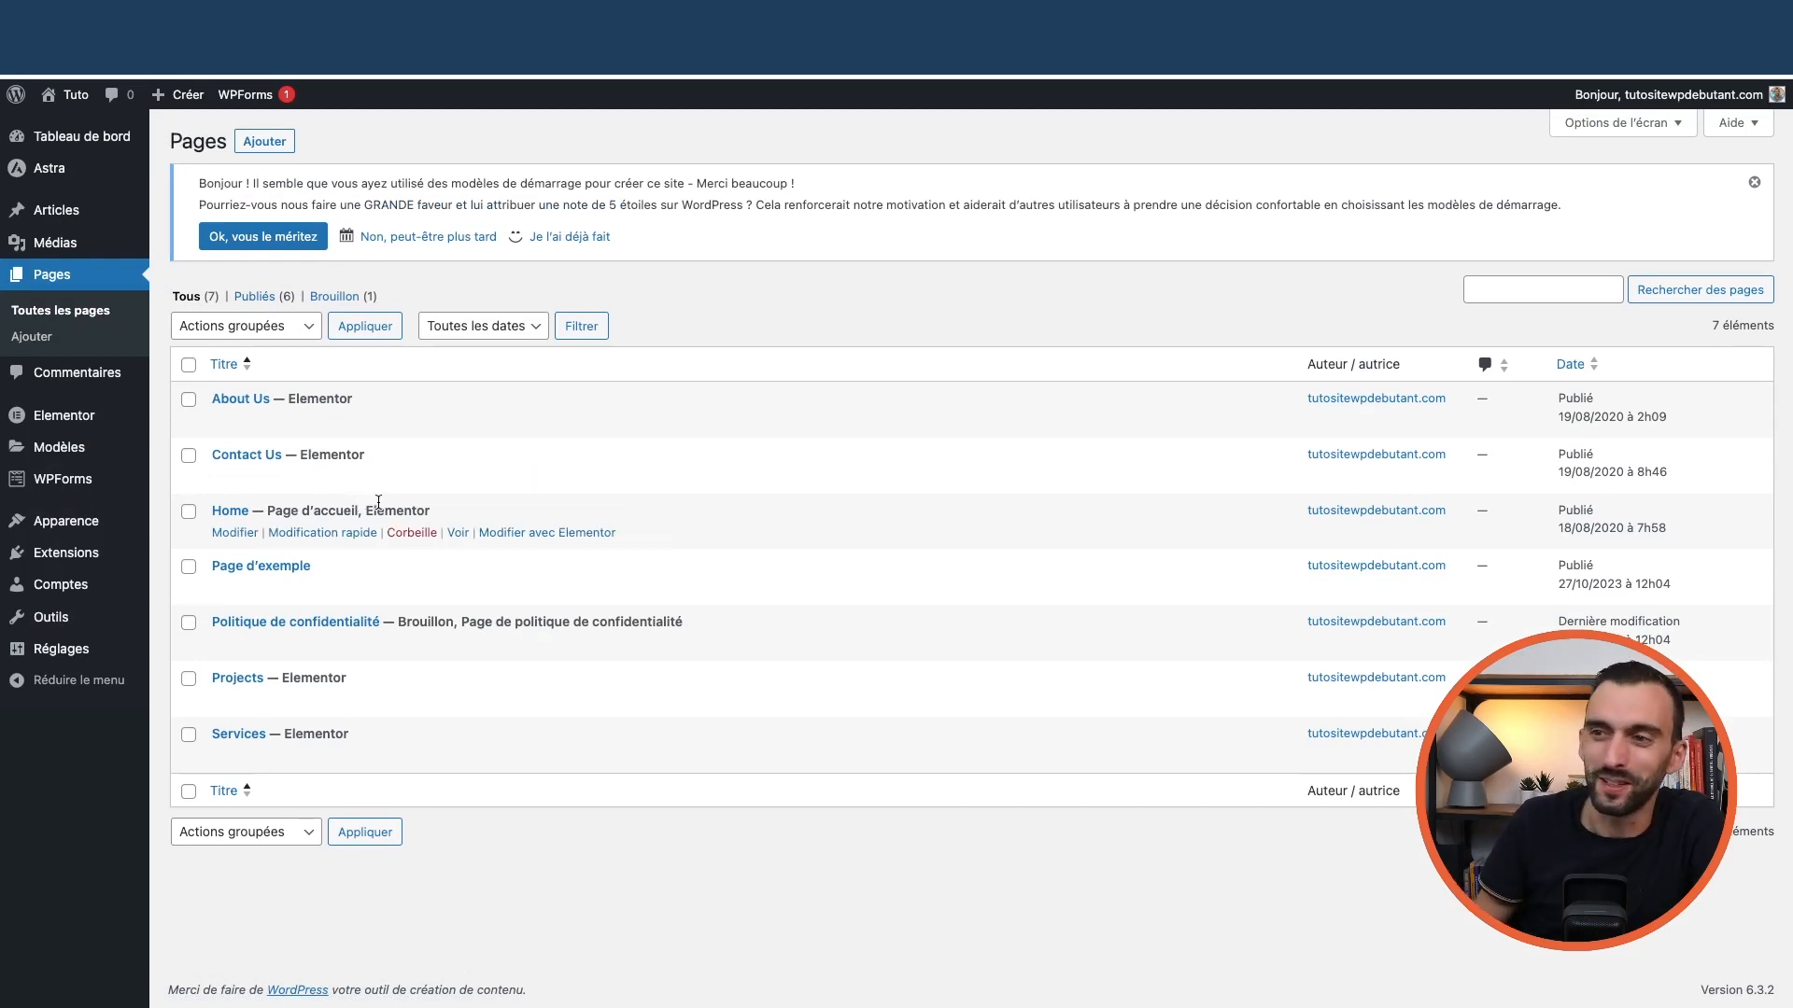
mouse_move(52, 172)
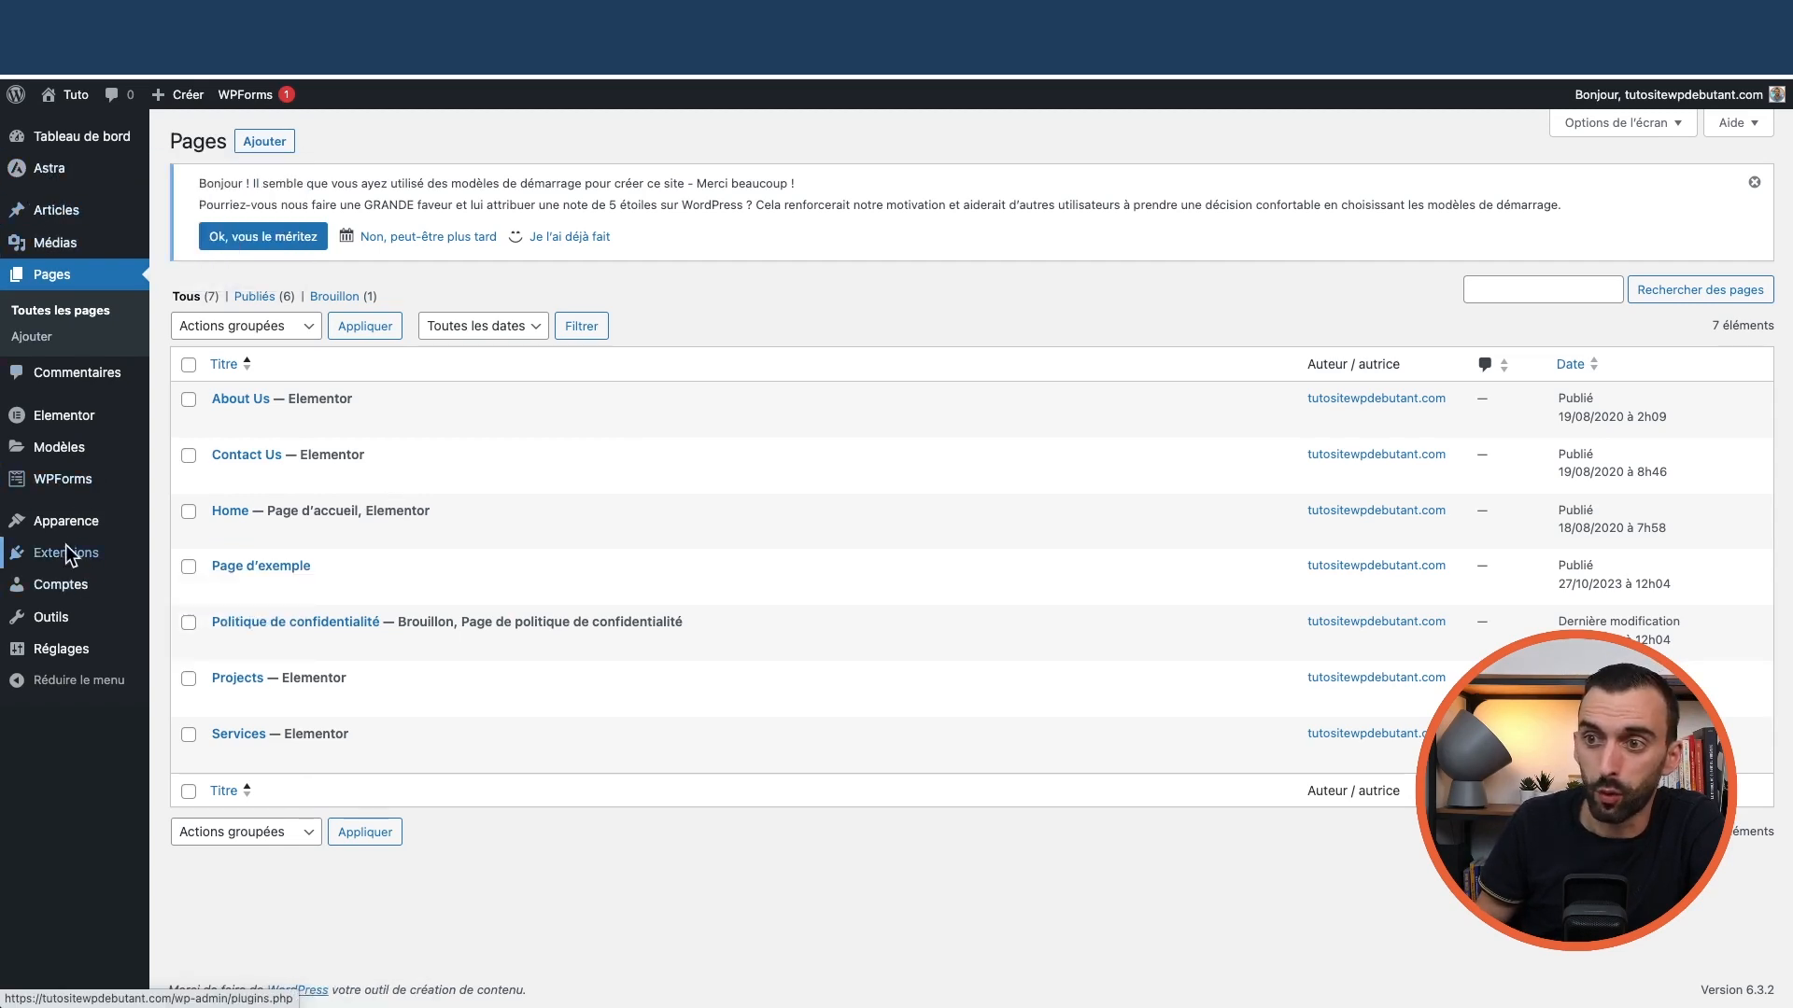
mouse_move(68, 532)
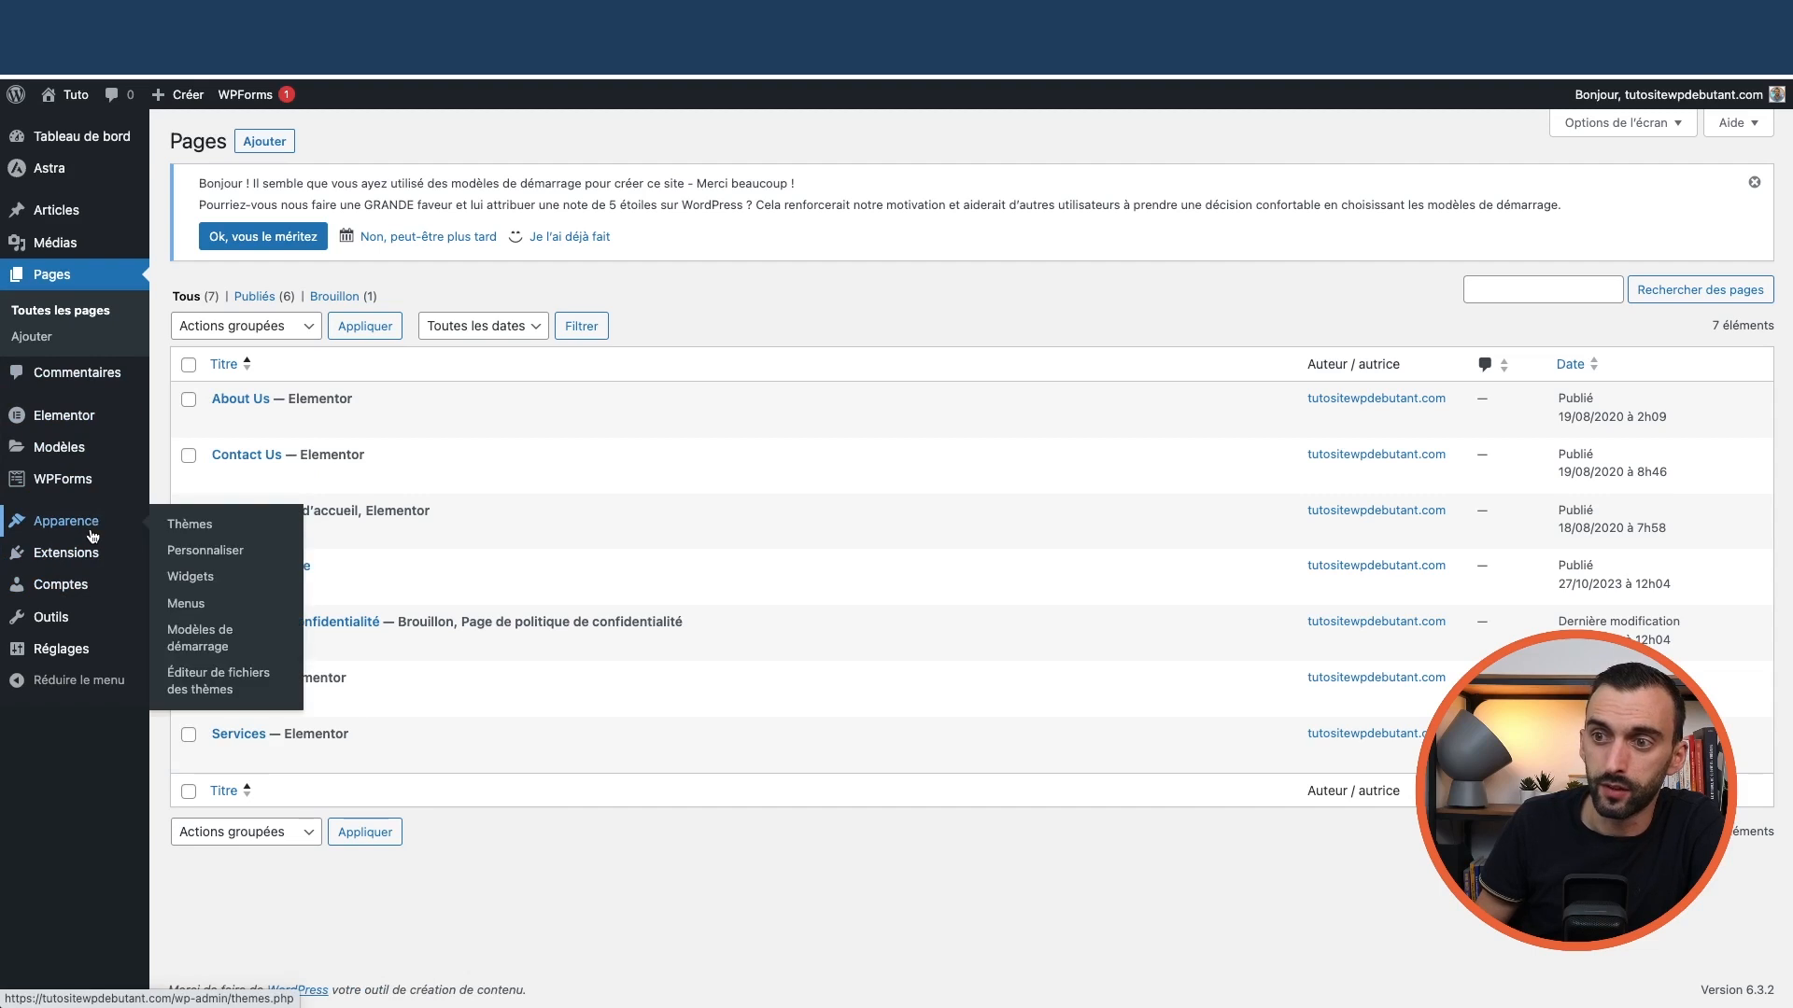
mouse_move(86, 568)
mouse_move(77, 656)
left_click(184, 657)
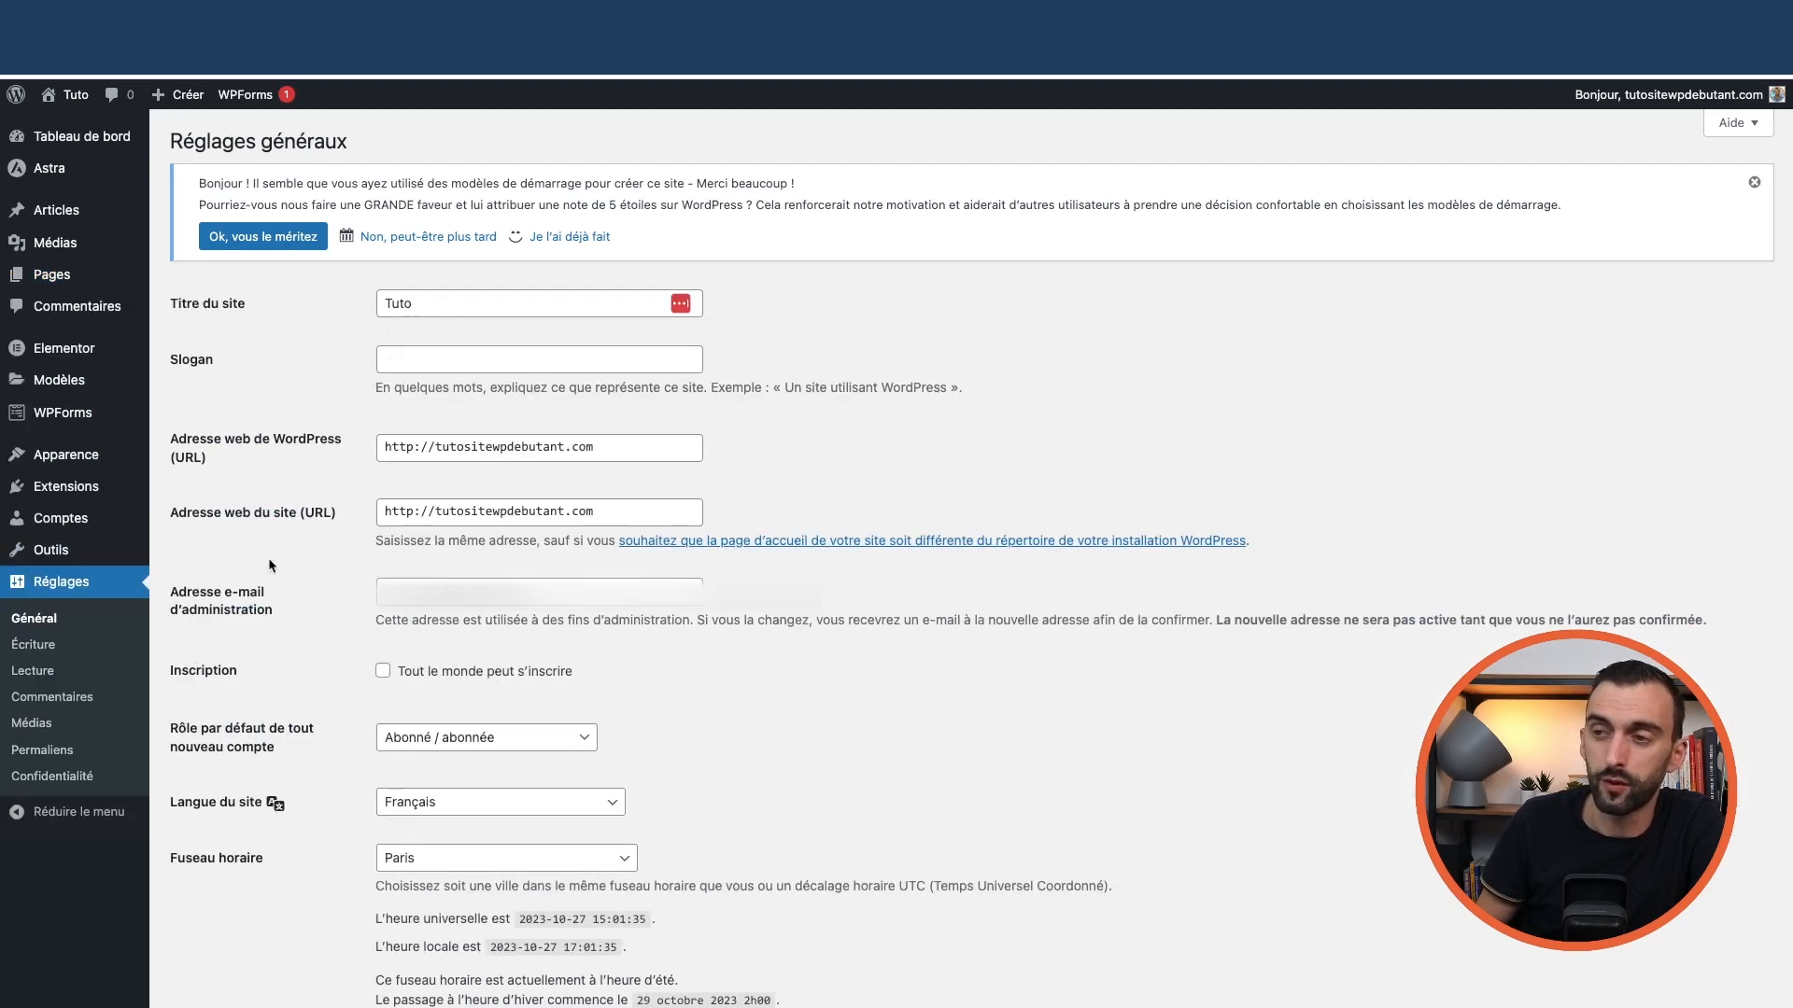
scroll(266, 580, "down", 4)
scroll(256, 537, "up", 4)
scroll(245, 544, "down", 6)
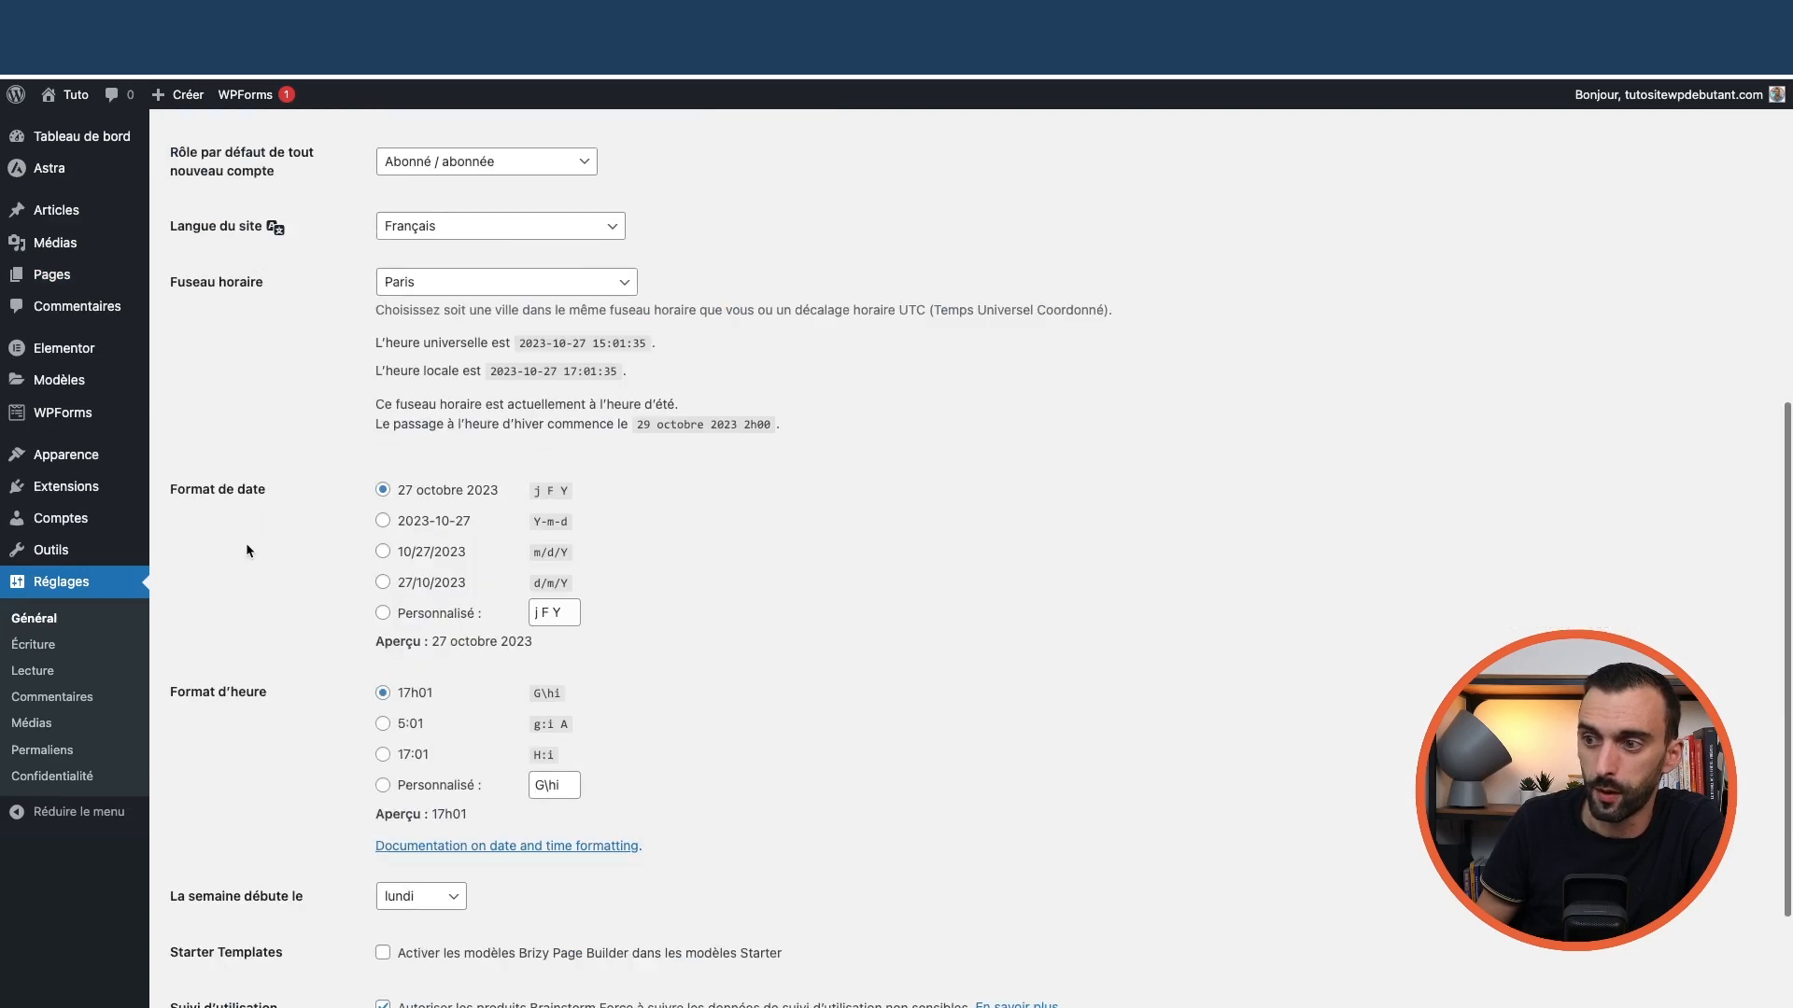
scroll(244, 541, "up", 5)
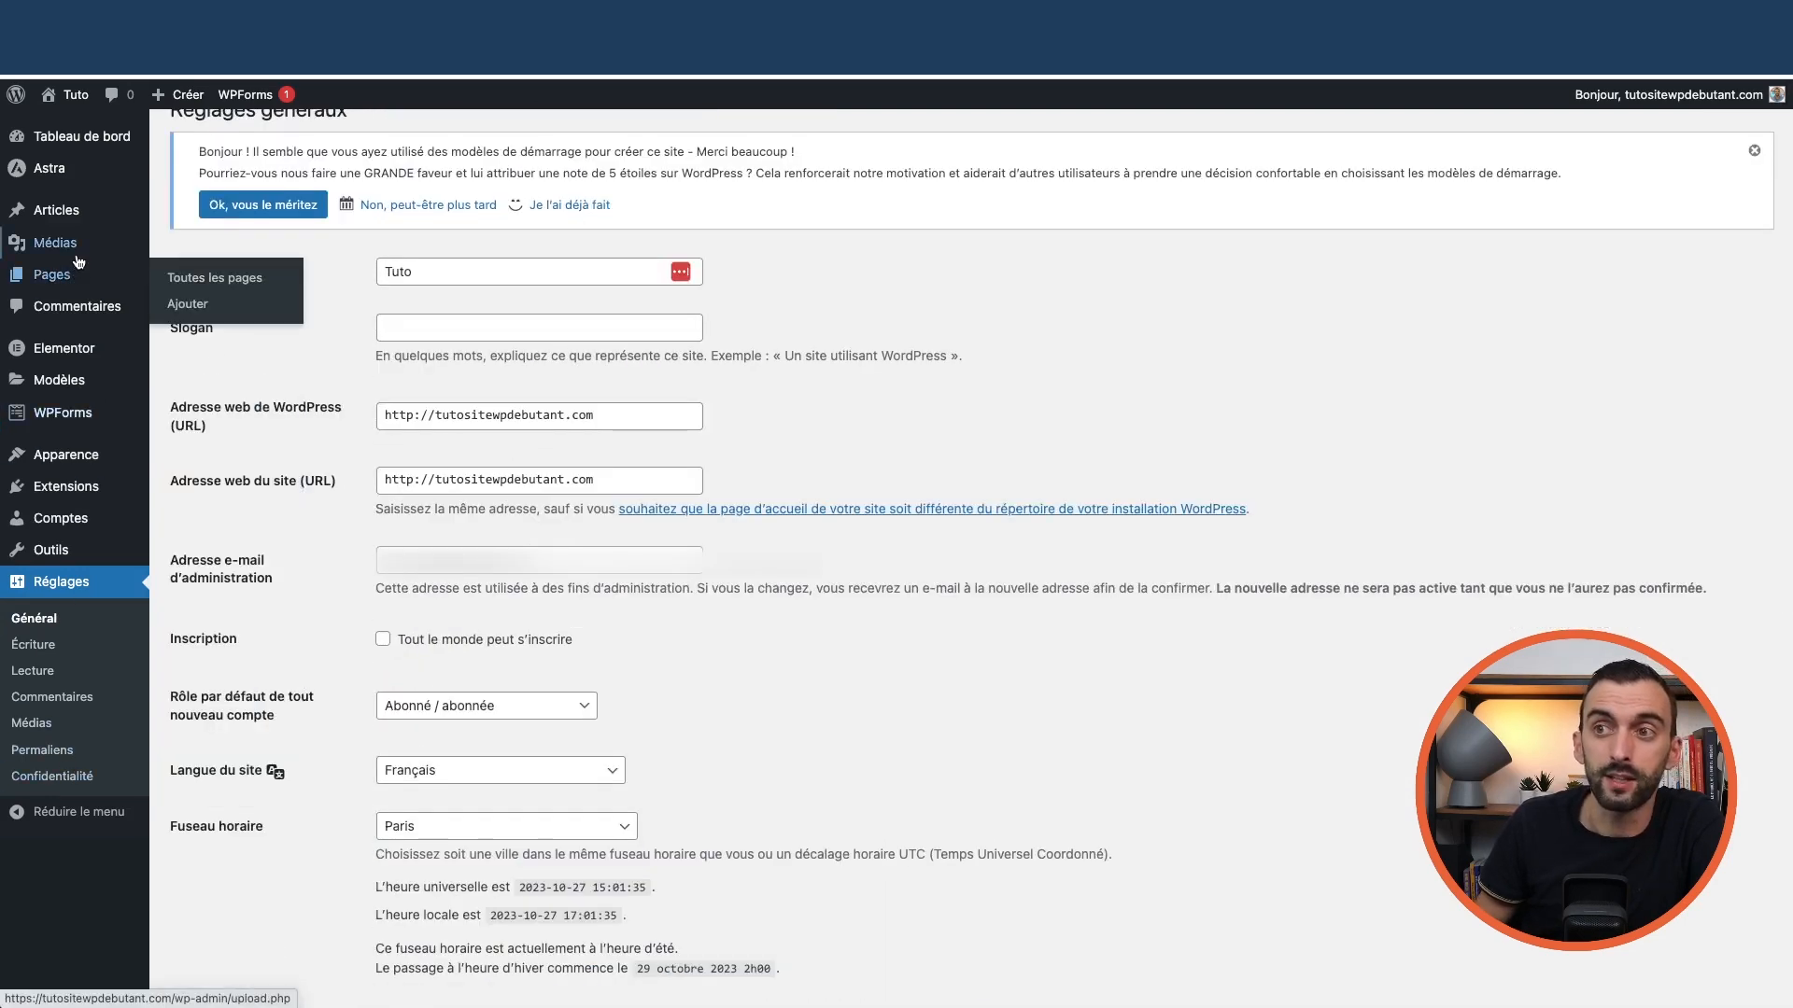
scroll(75, 196, "up", 1)
mouse_move(140, 136)
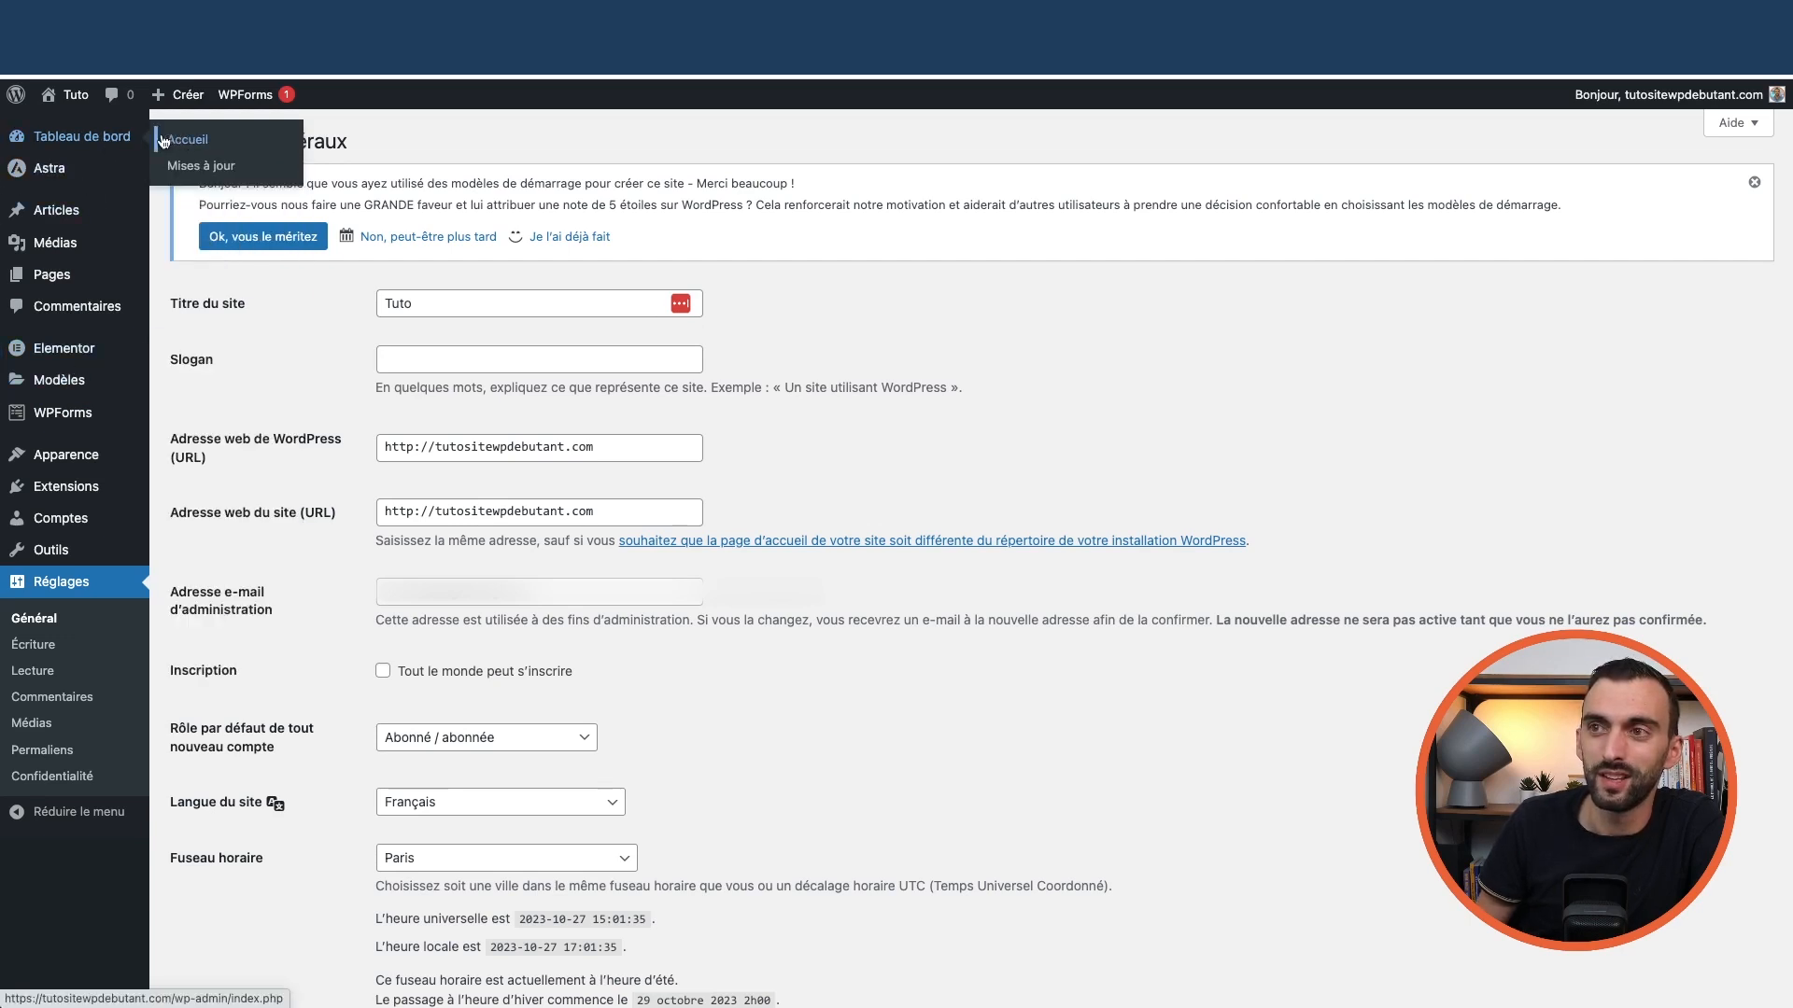
left_click(164, 141)
mouse_move(121, 340)
left_click(226, 346)
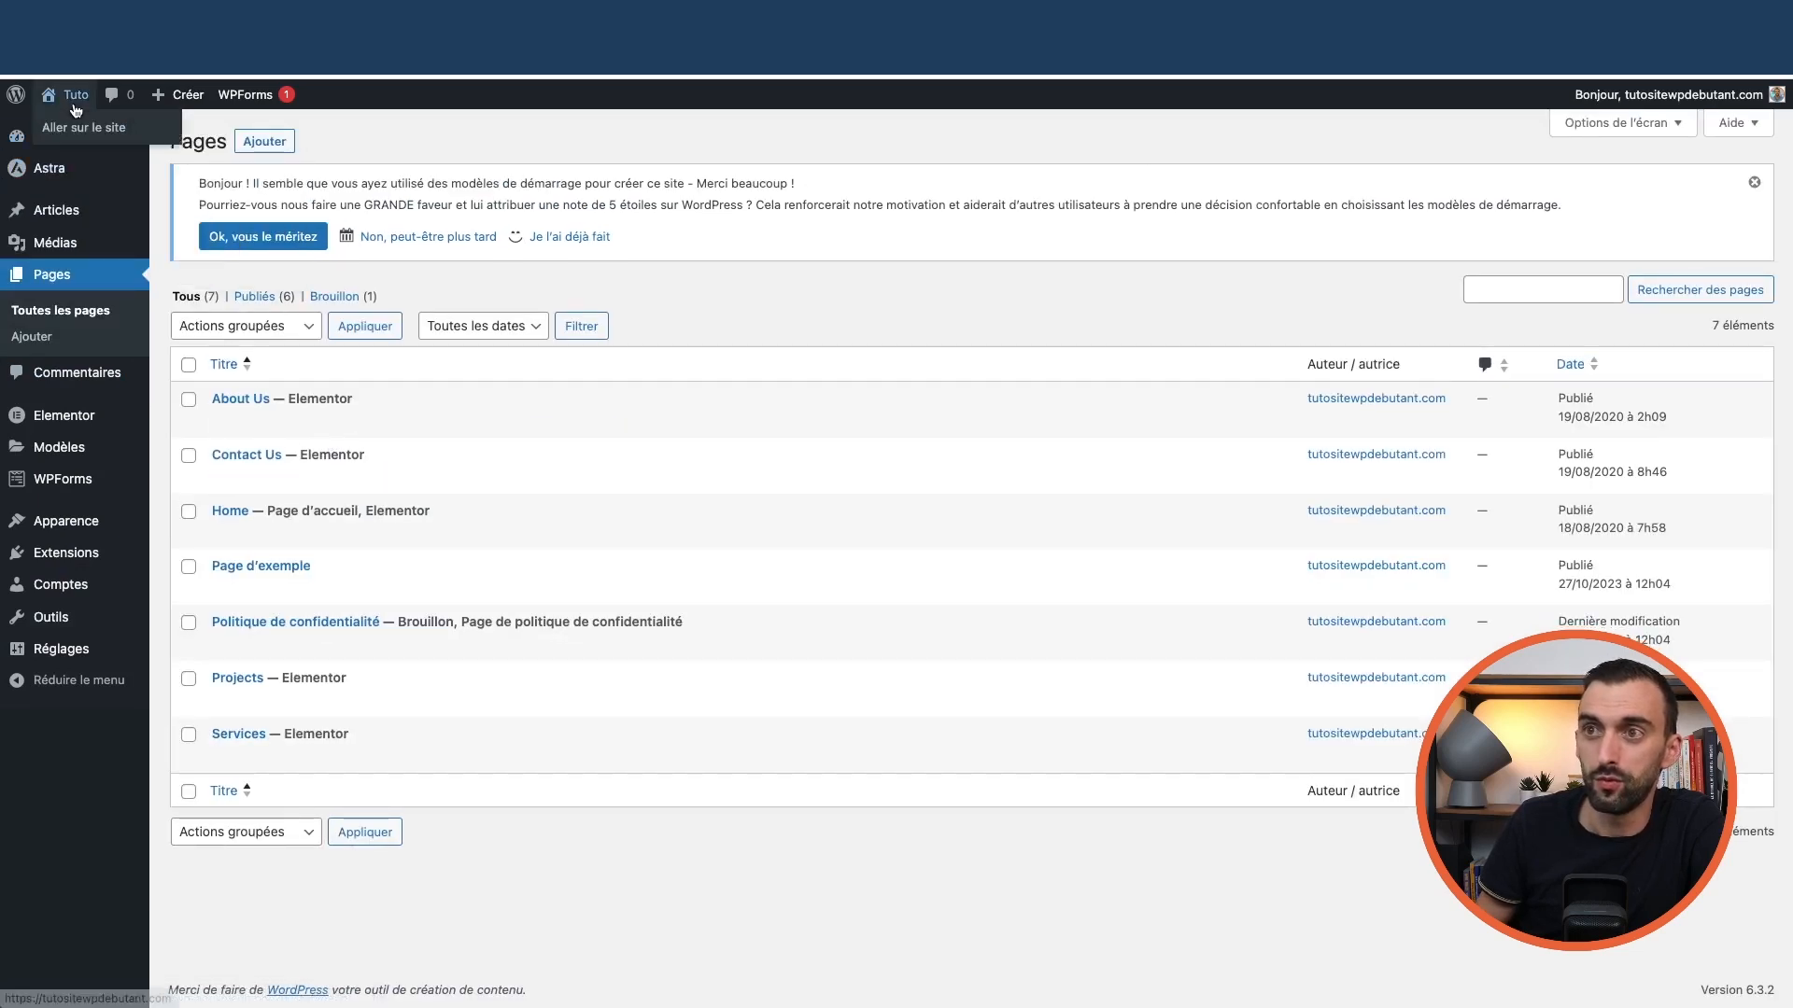
From the live site, open the About Us page in Elementor
left_click(82, 131)
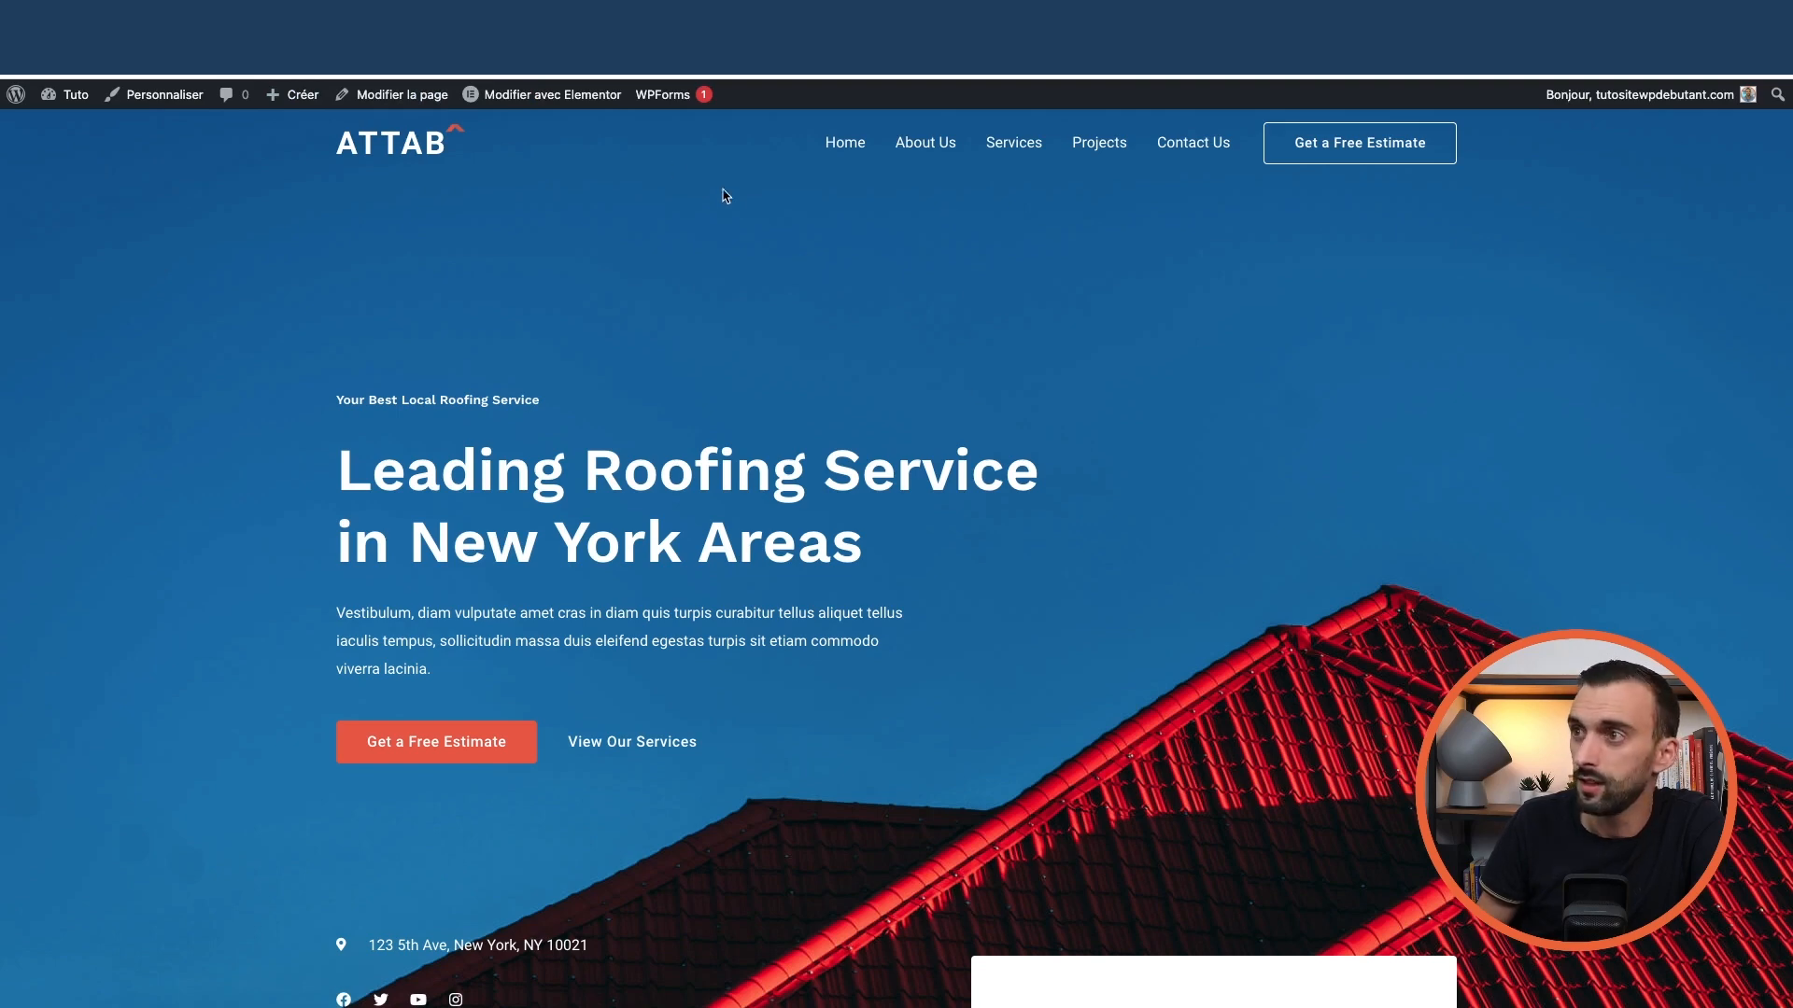
mouse_move(546, 101)
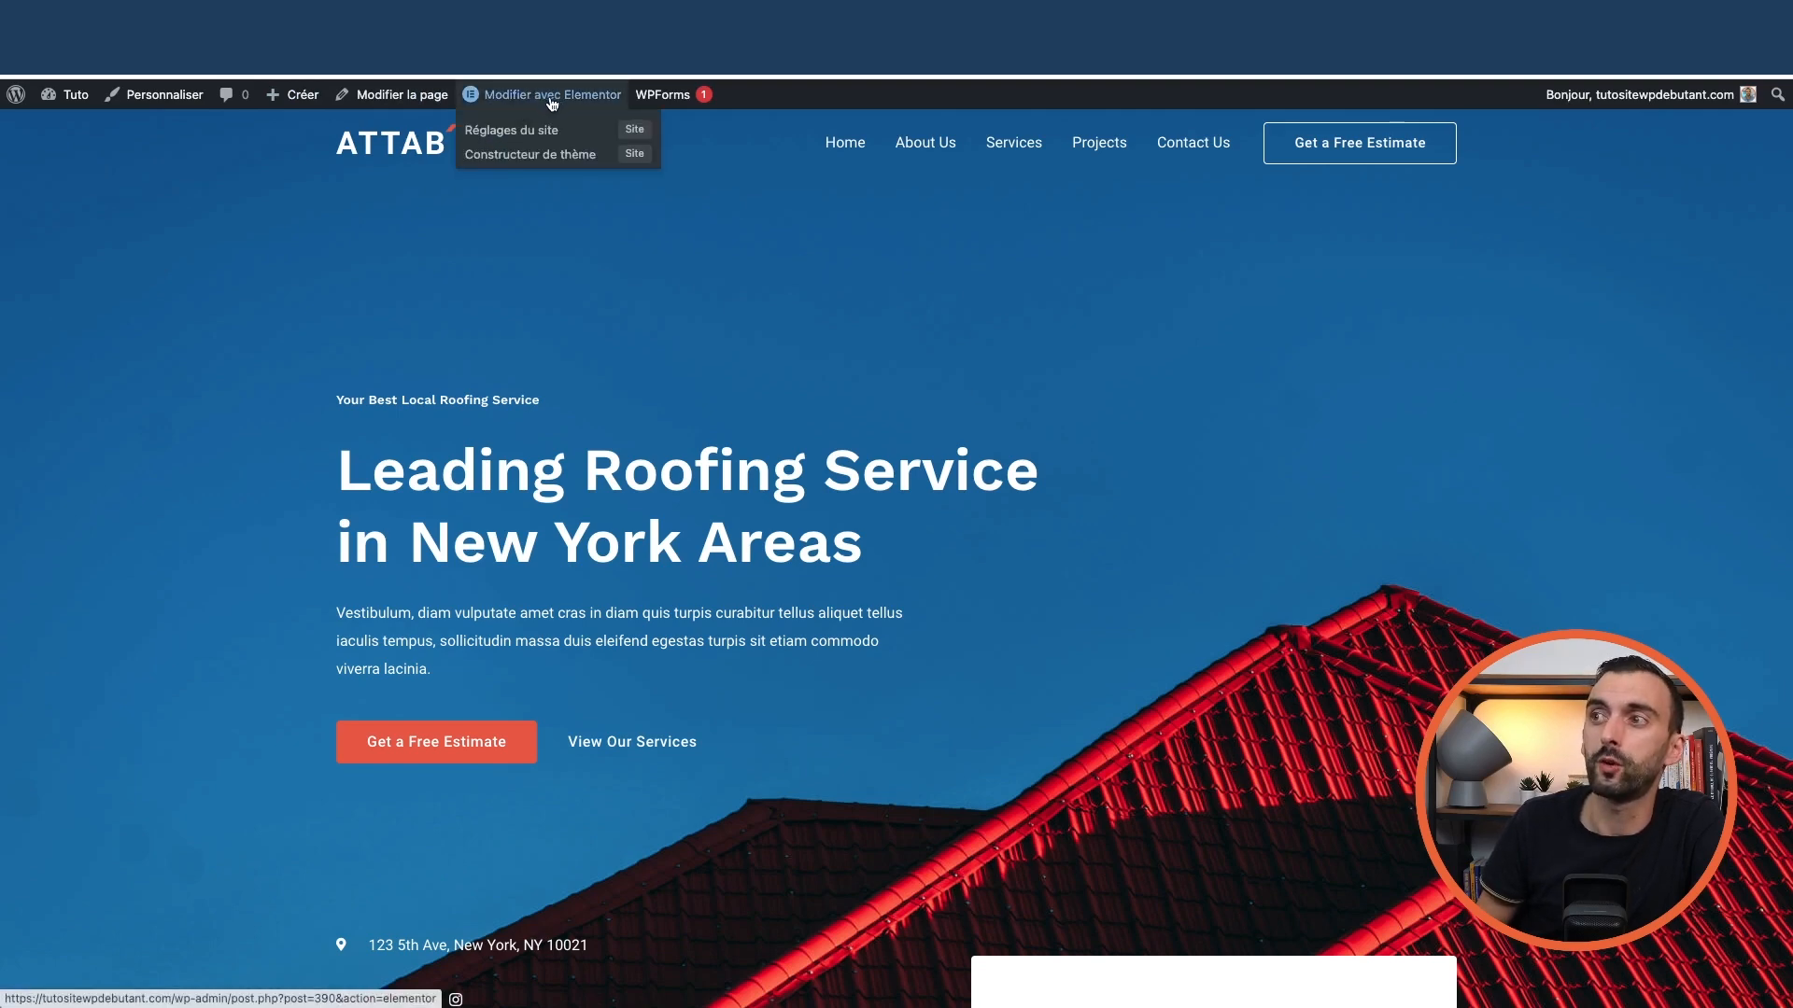
left_click(934, 146)
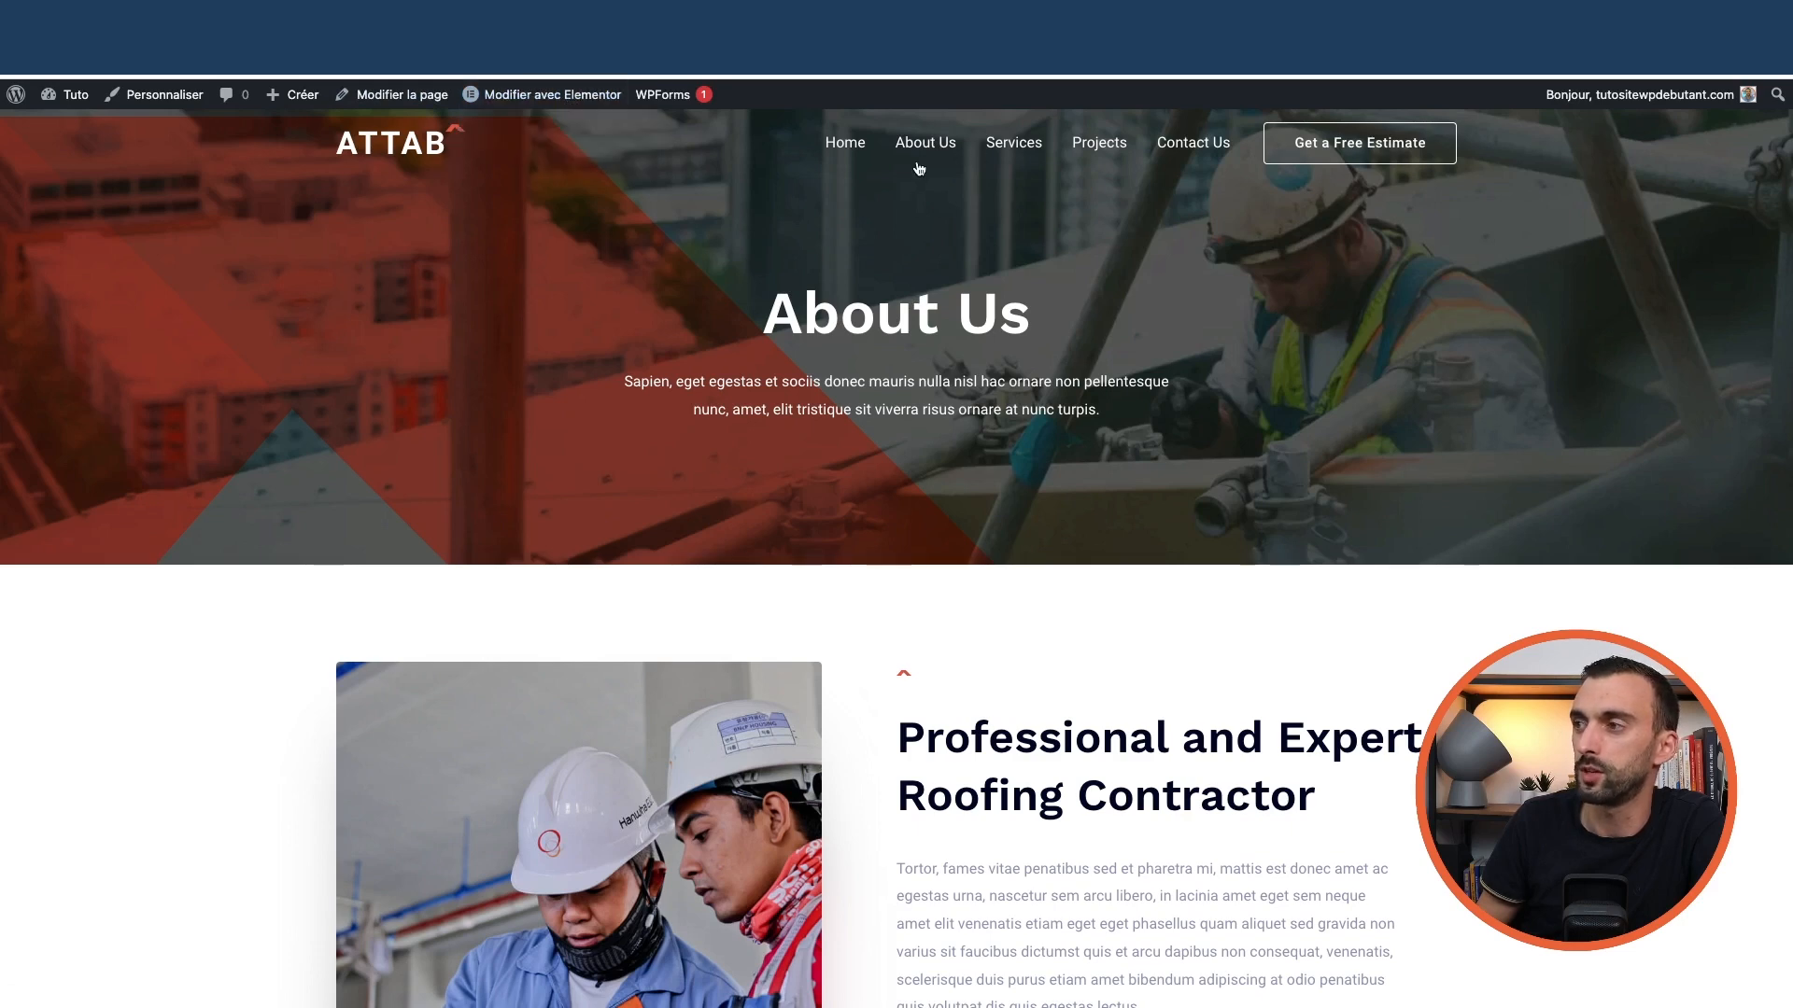
left_click(522, 105)
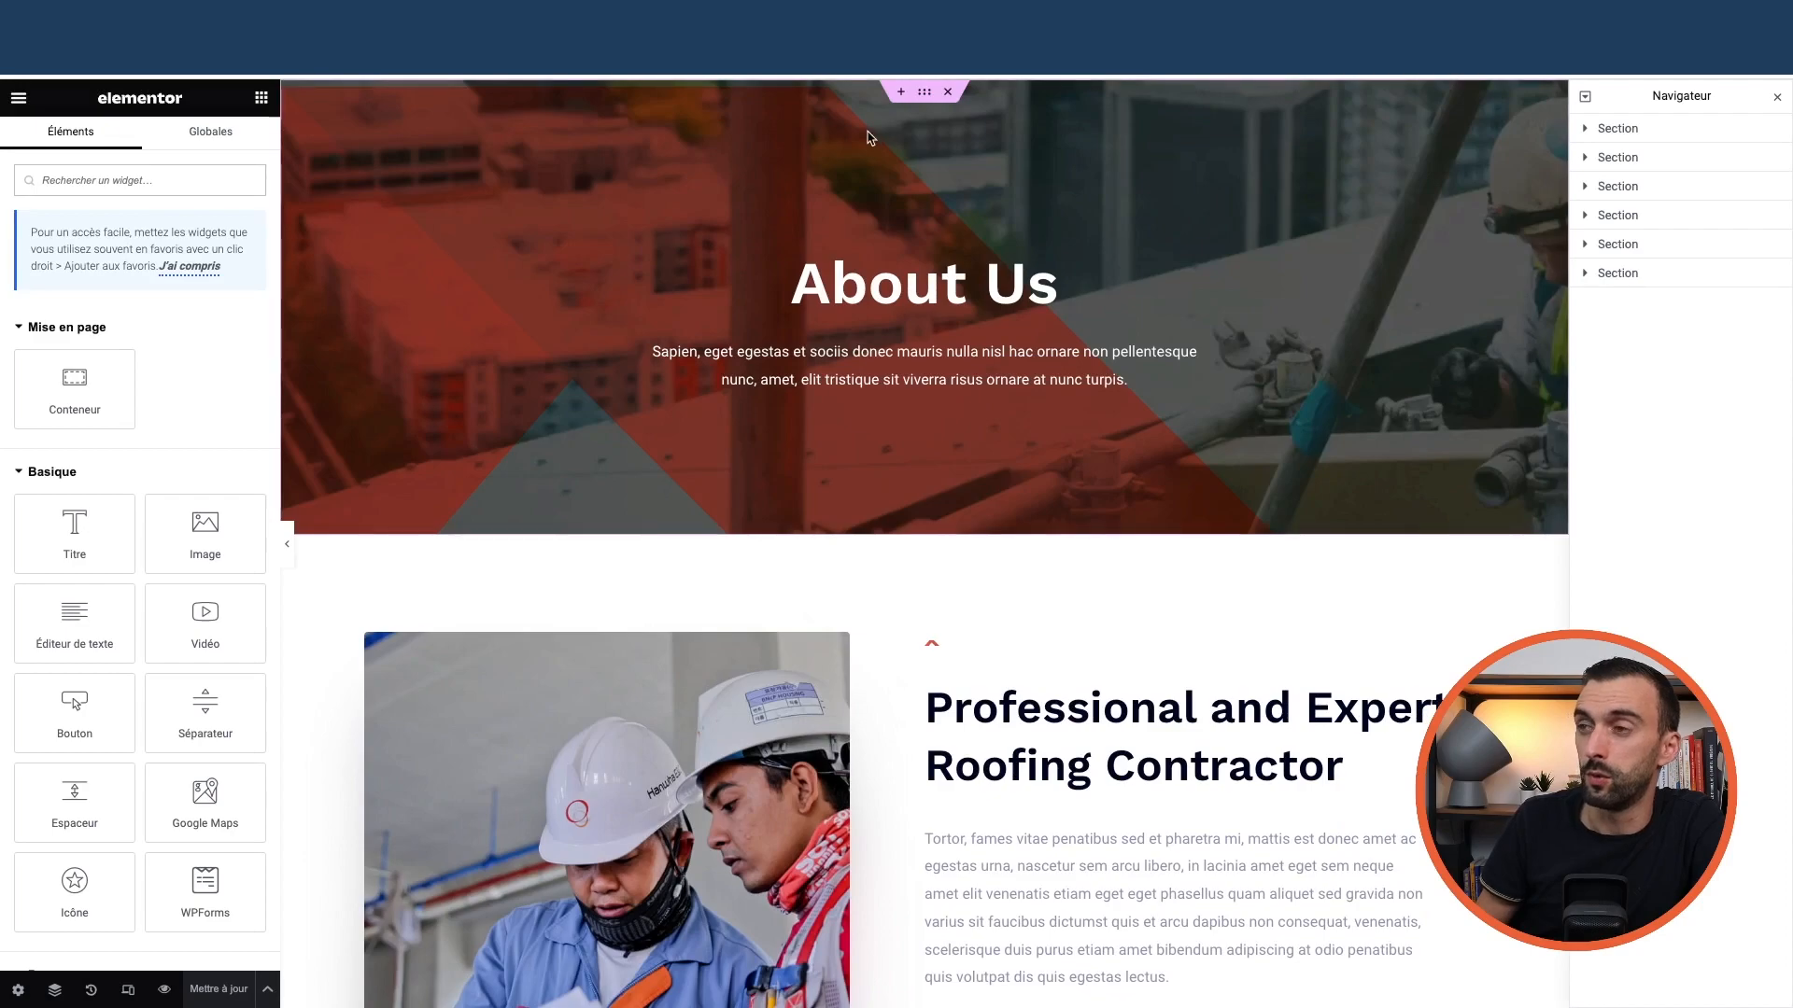
Preview the page full-width, then exit Elementor to the WordPress page editor
scroll(596, 460, "down", 20)
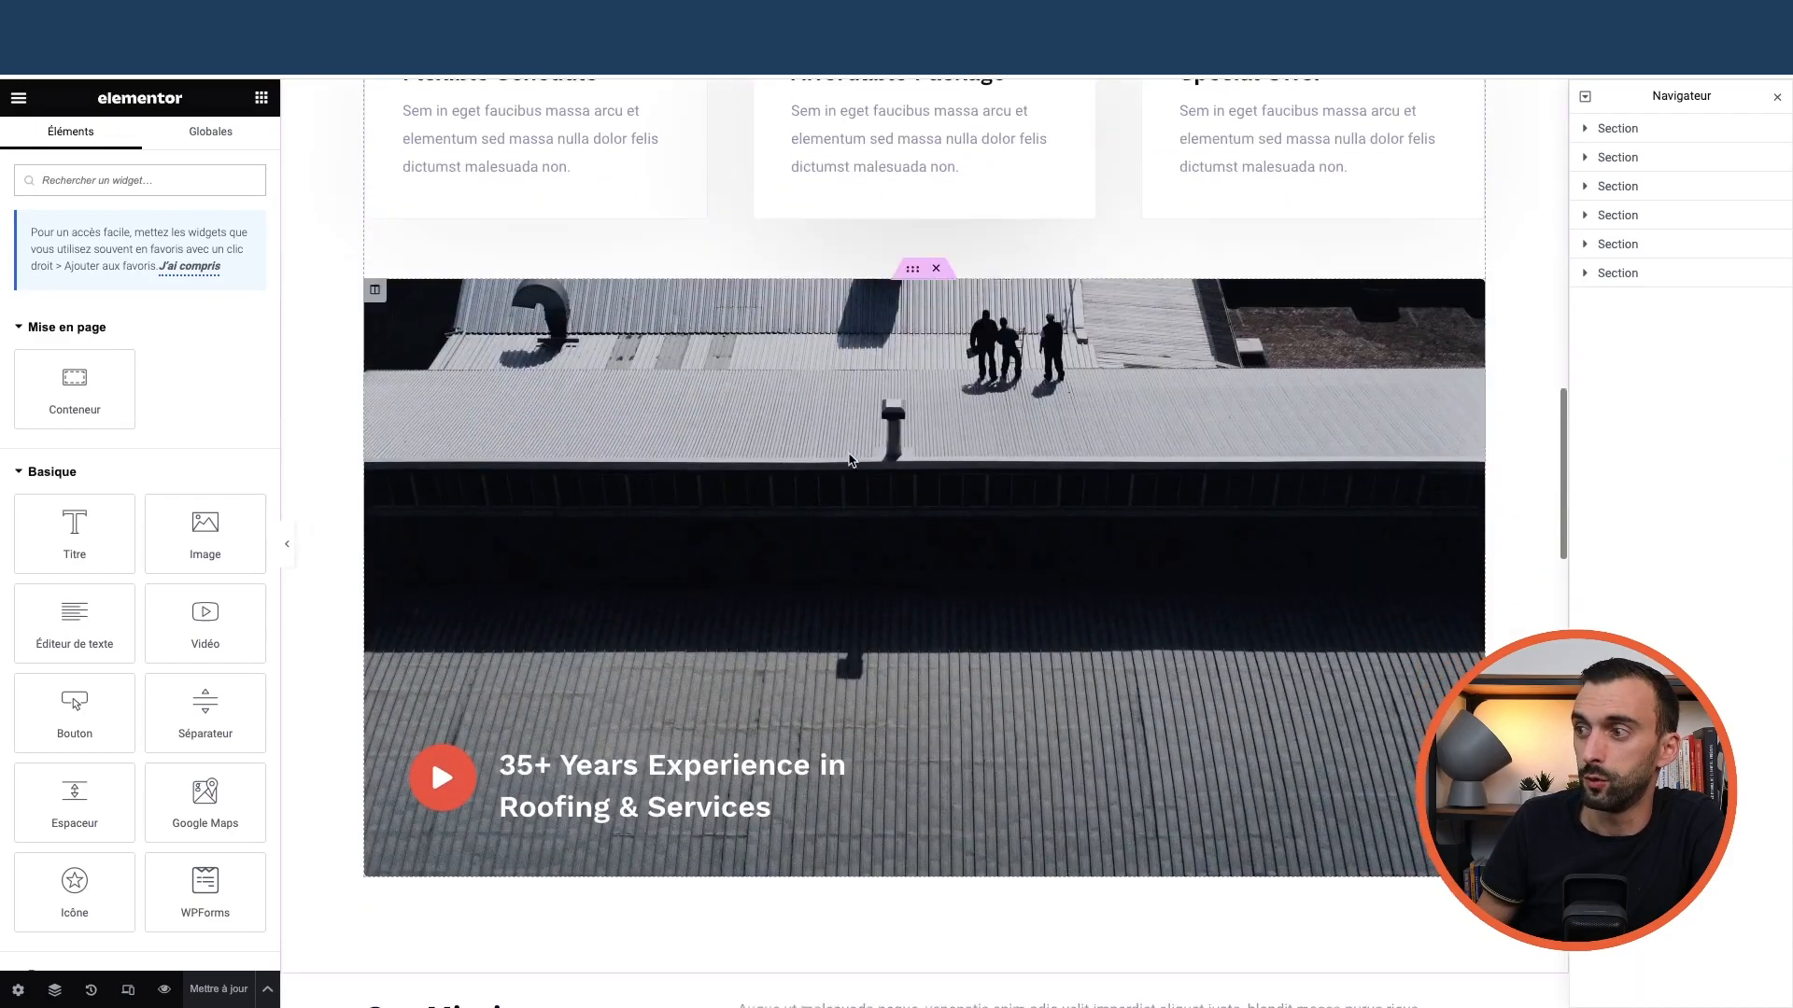
scroll(851, 453, "up", 20)
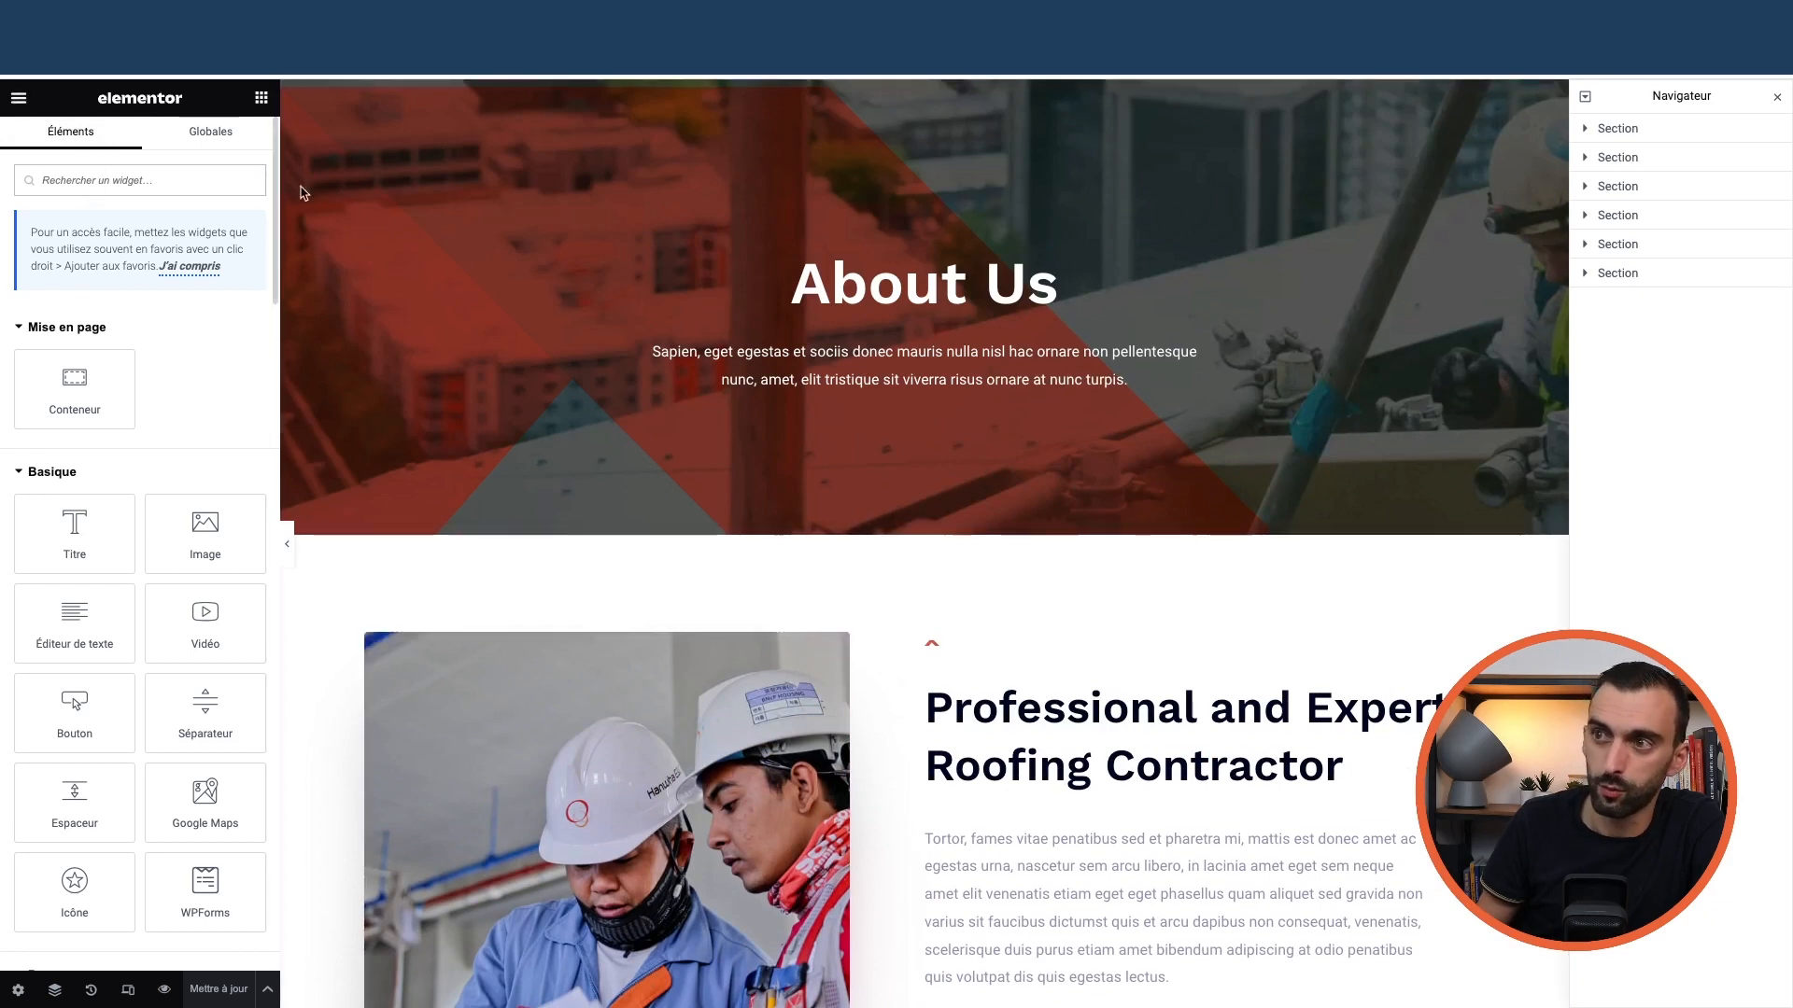
left_click(287, 545)
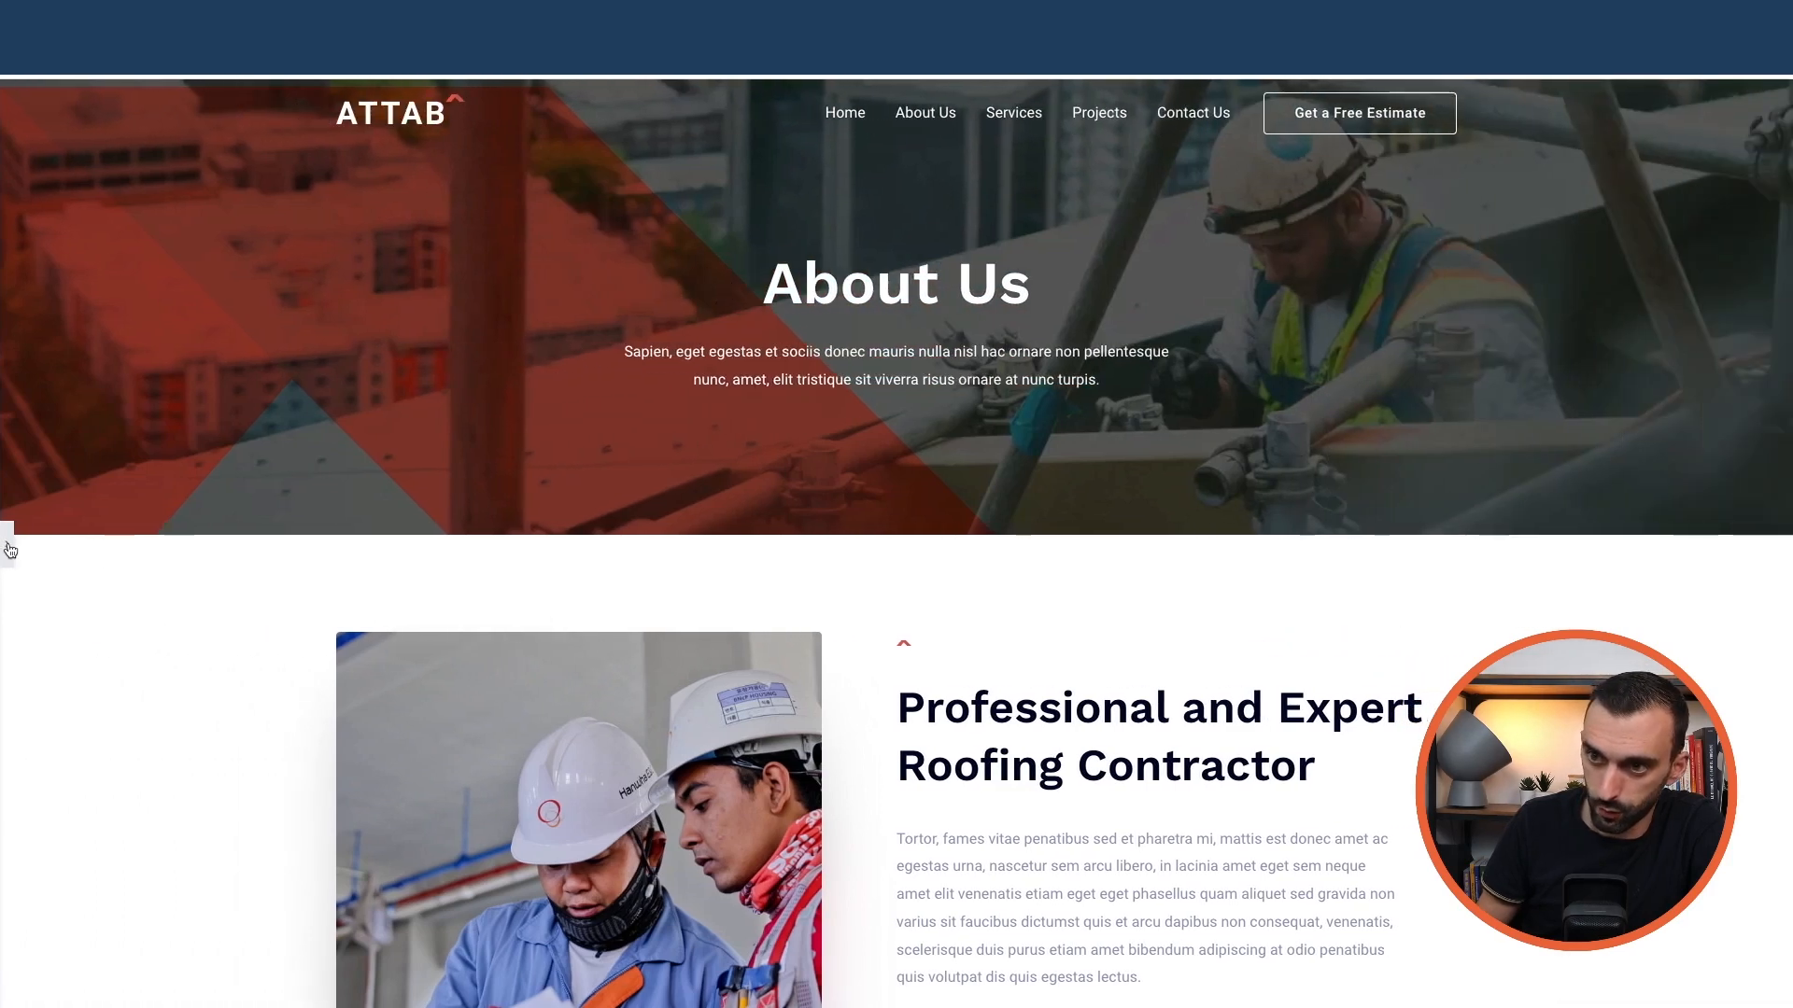
left_click(11, 551)
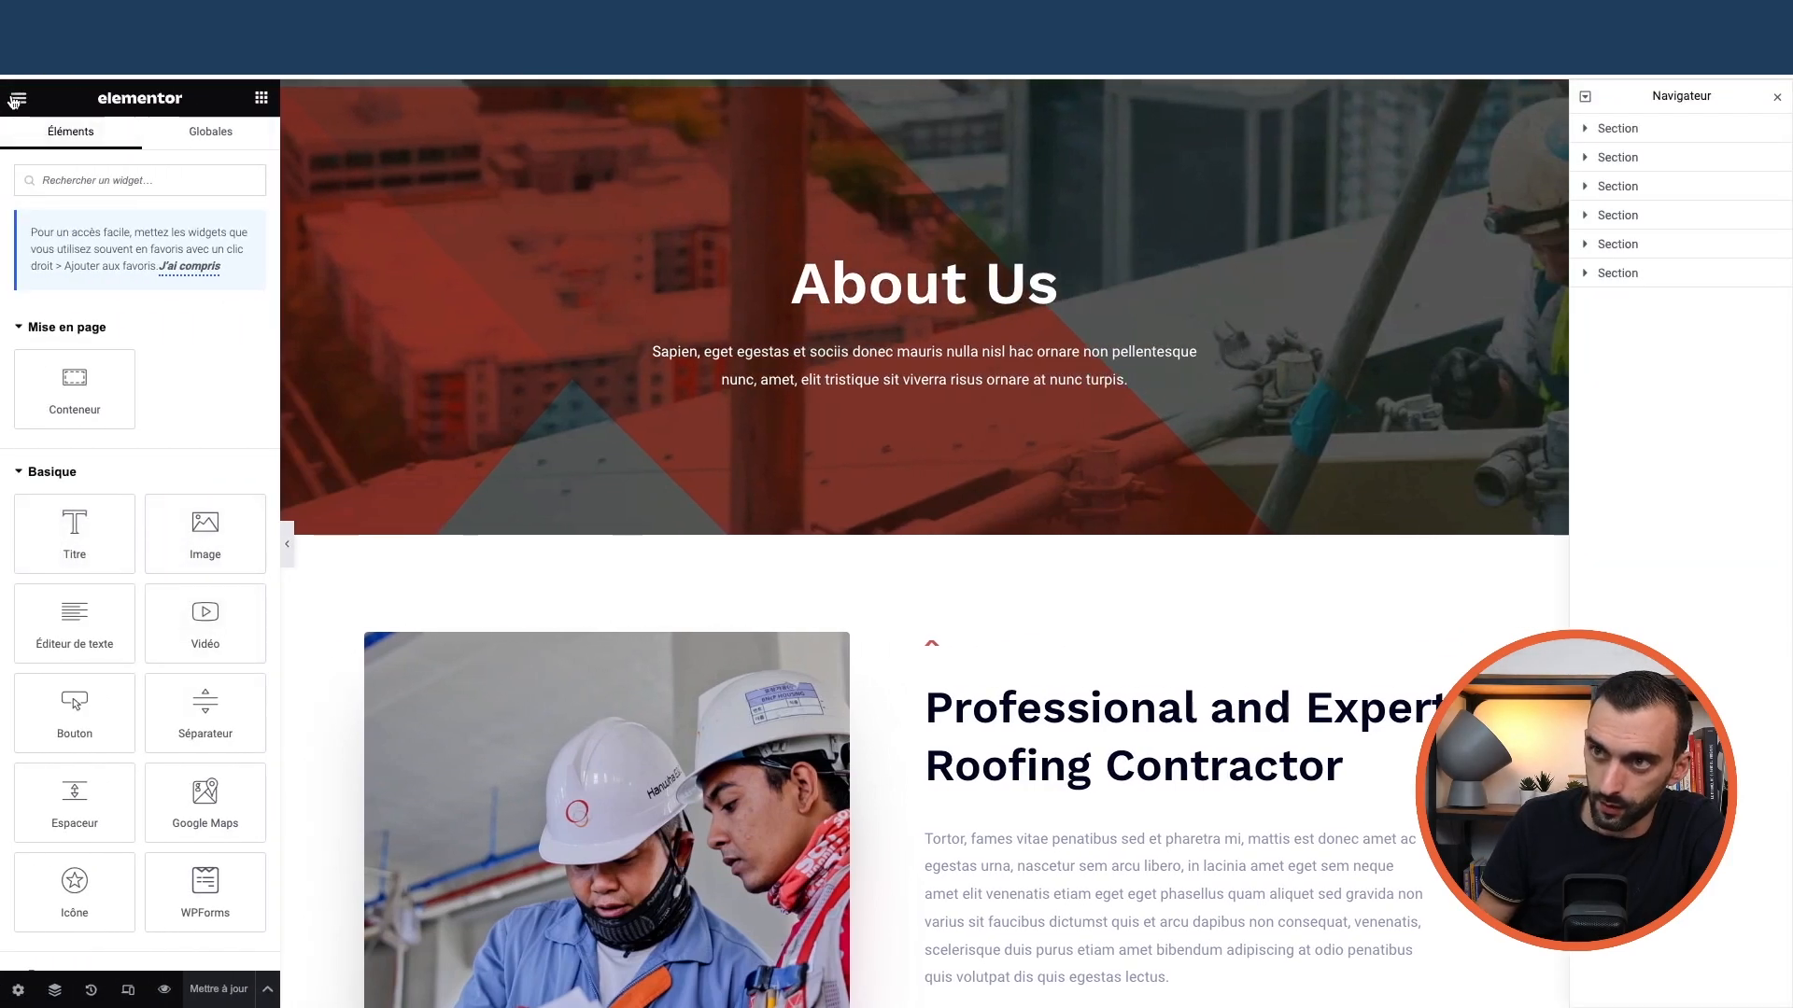
left_click(17, 101)
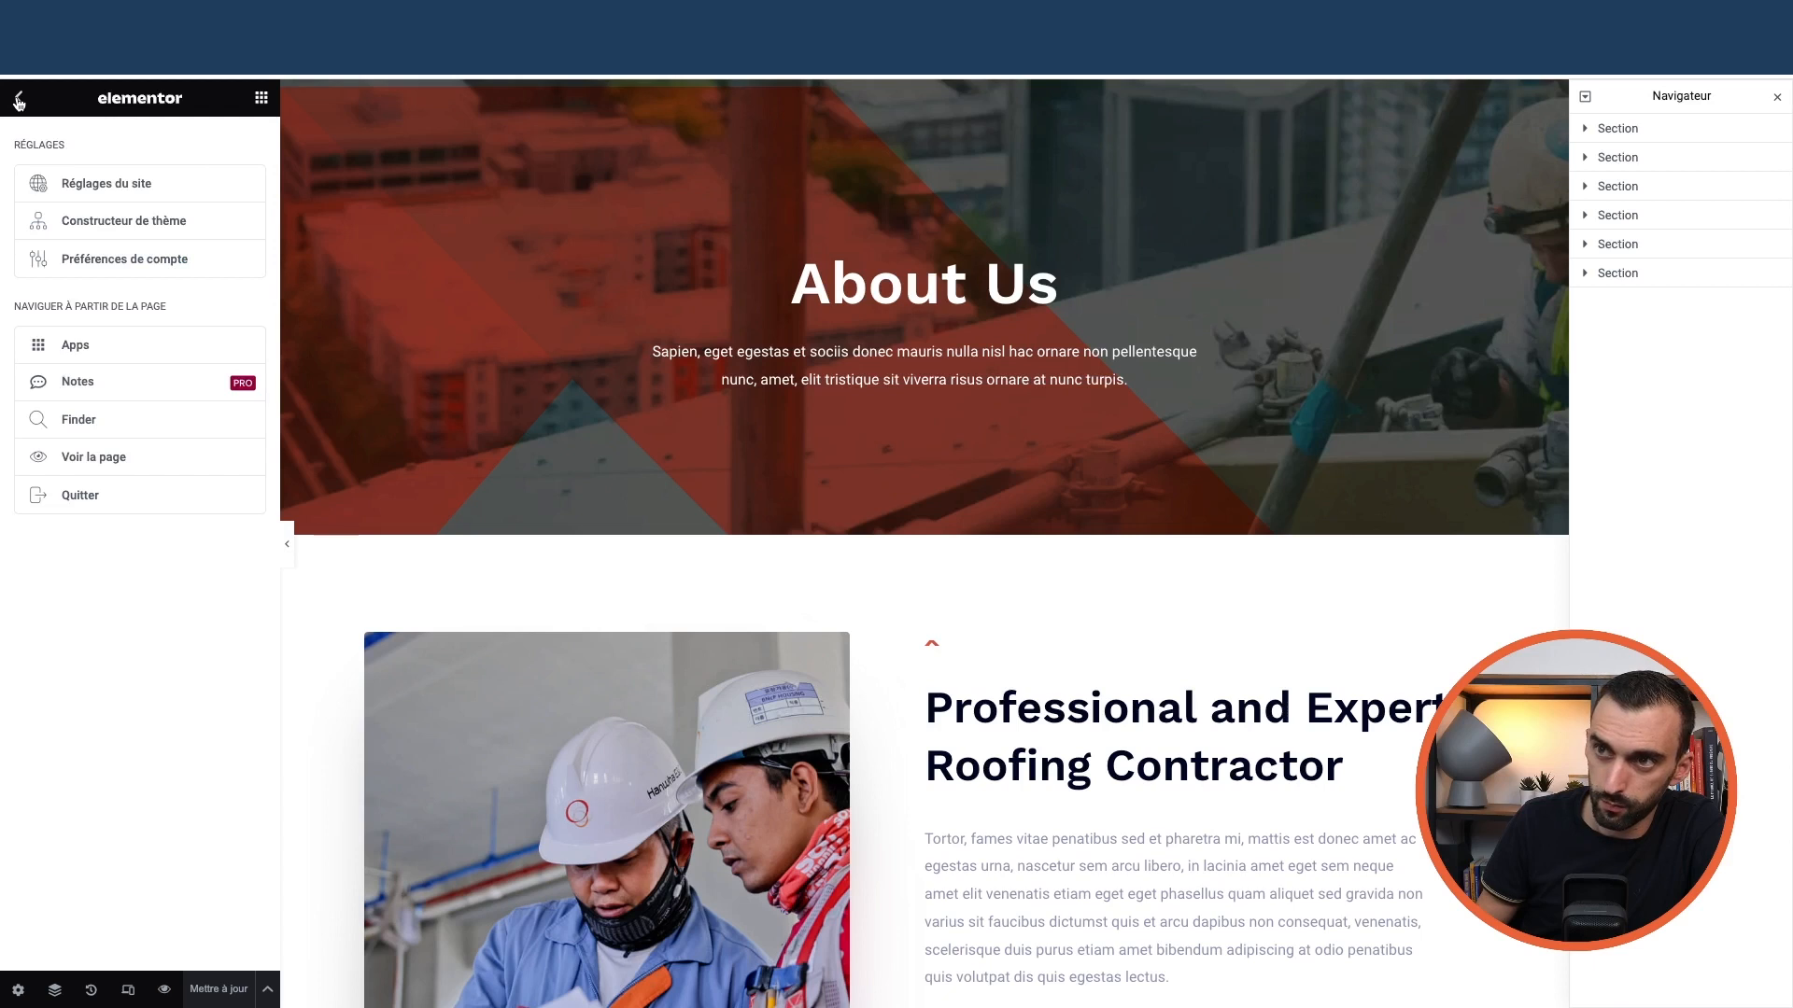
left_click(18, 101)
left_click(18, 99)
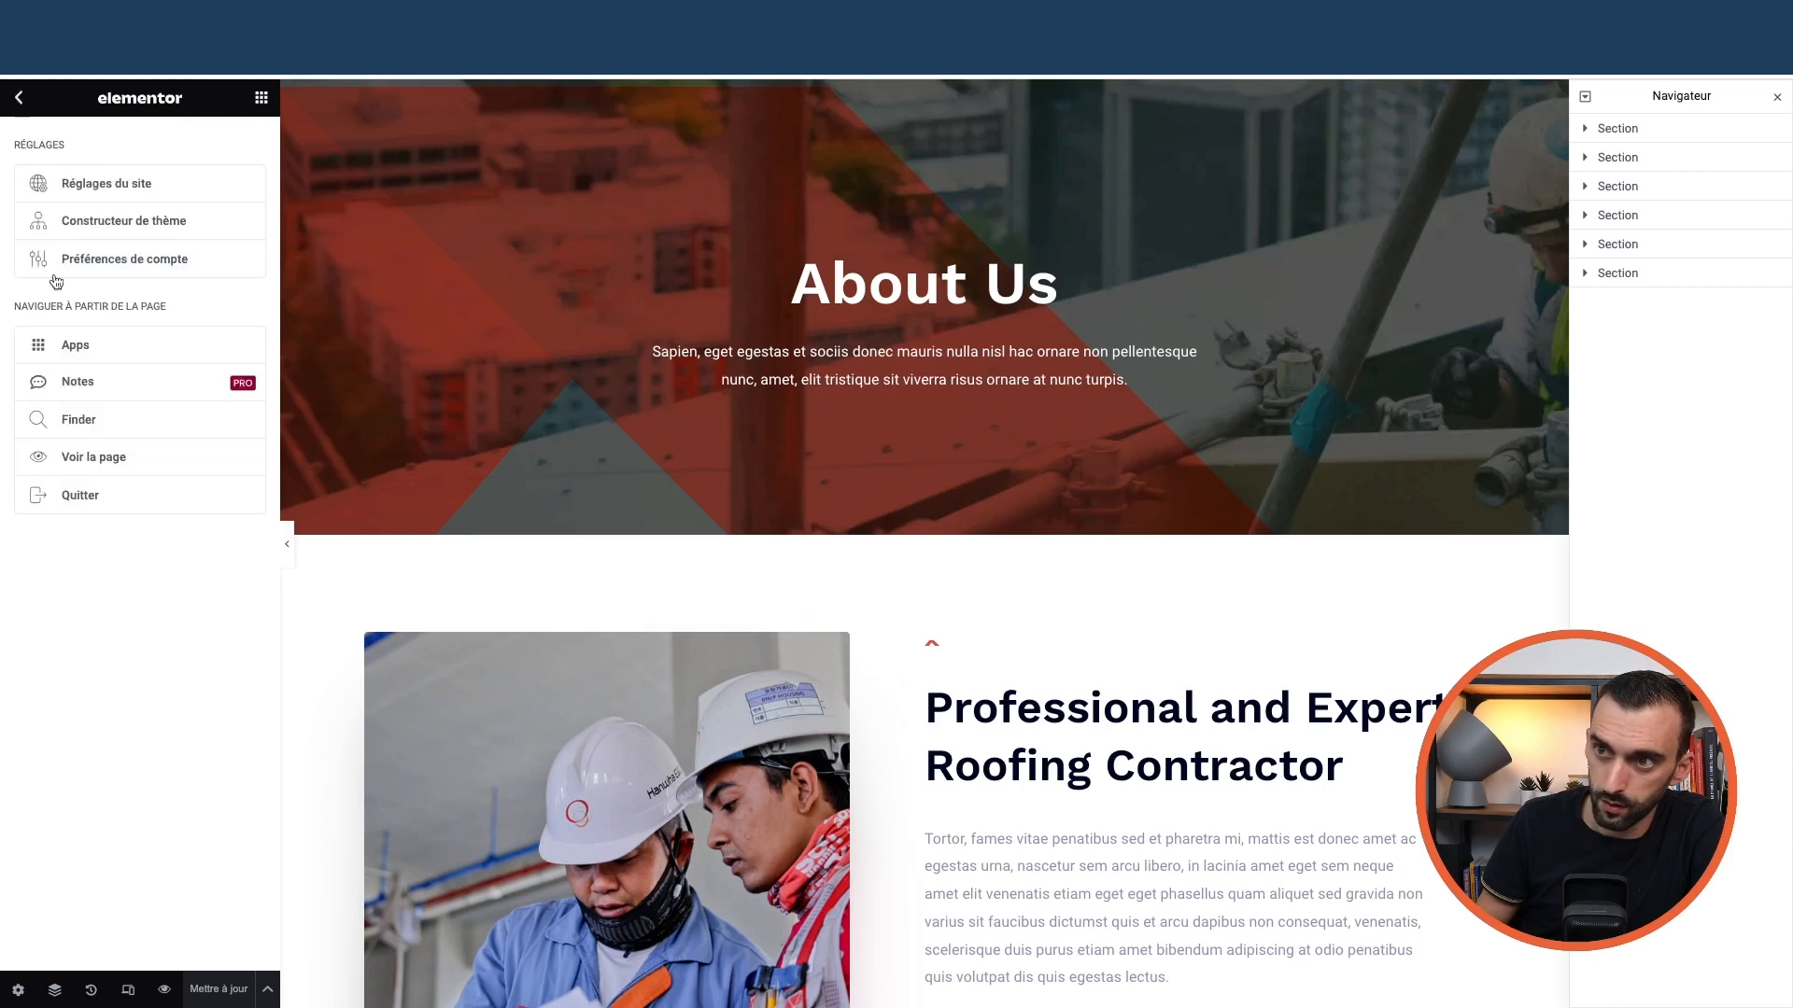
left_click(83, 496)
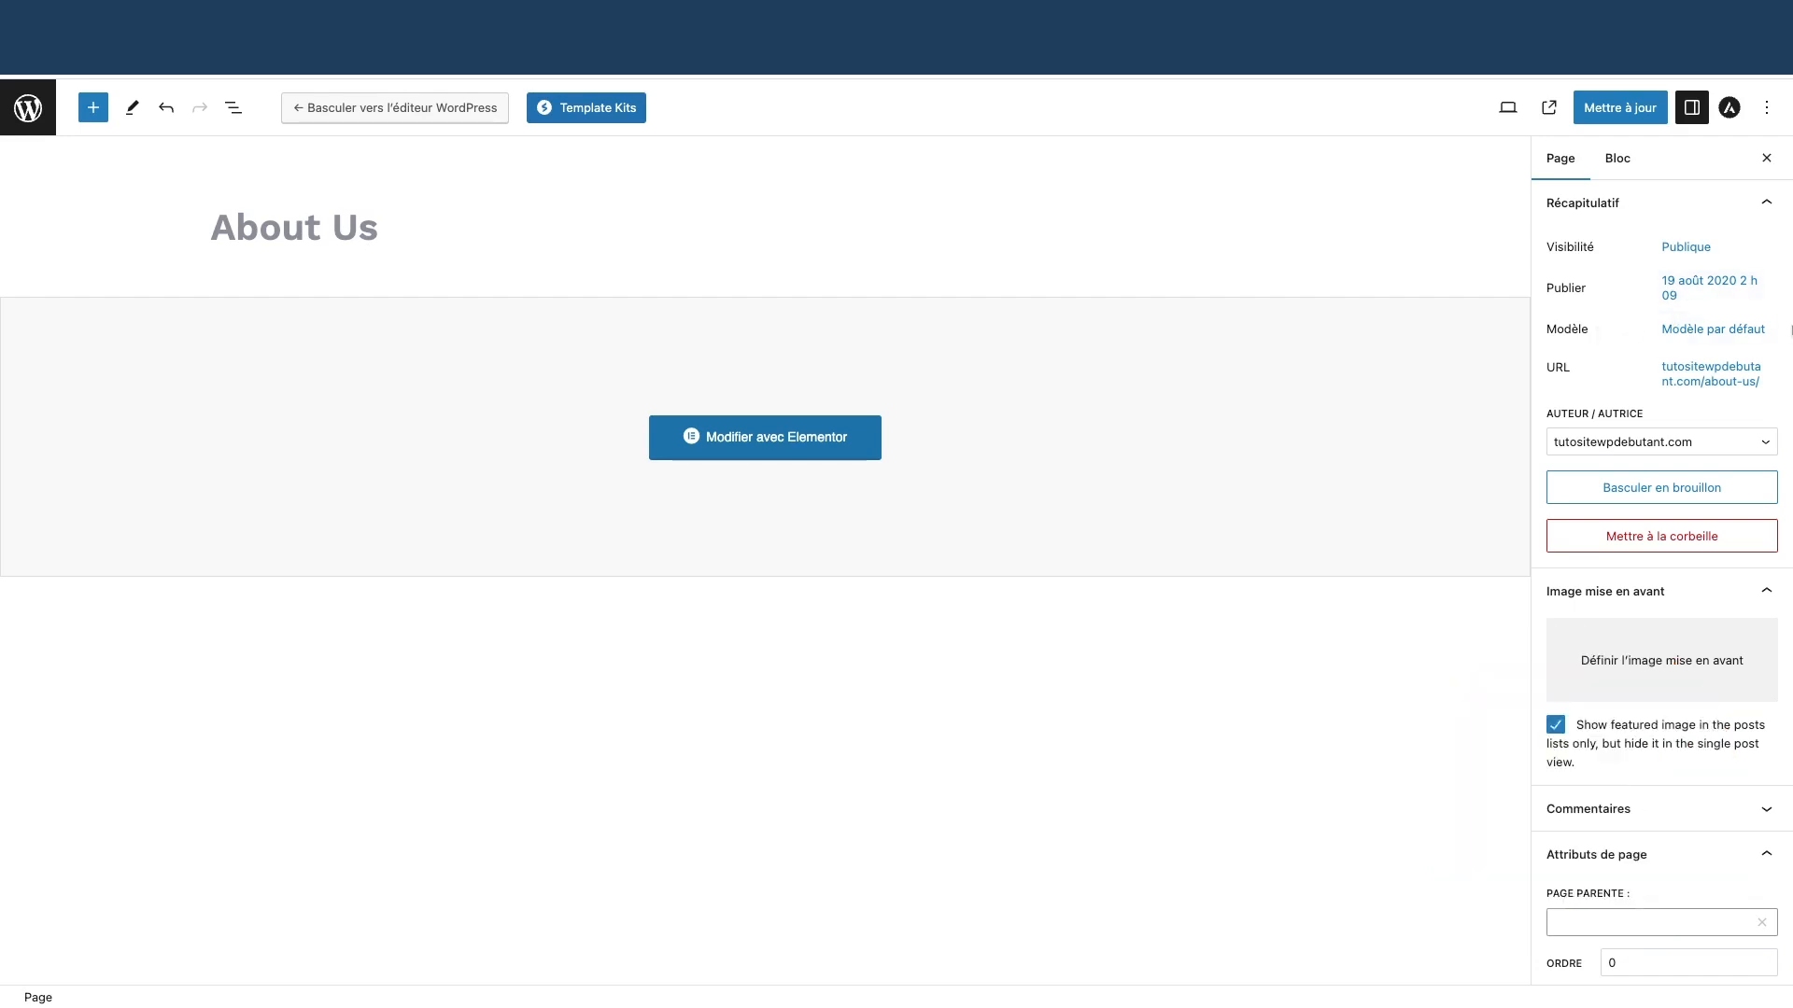
Change the About Us page's permalink slug to 'a-propos' and update the page
left_click(1723, 381)
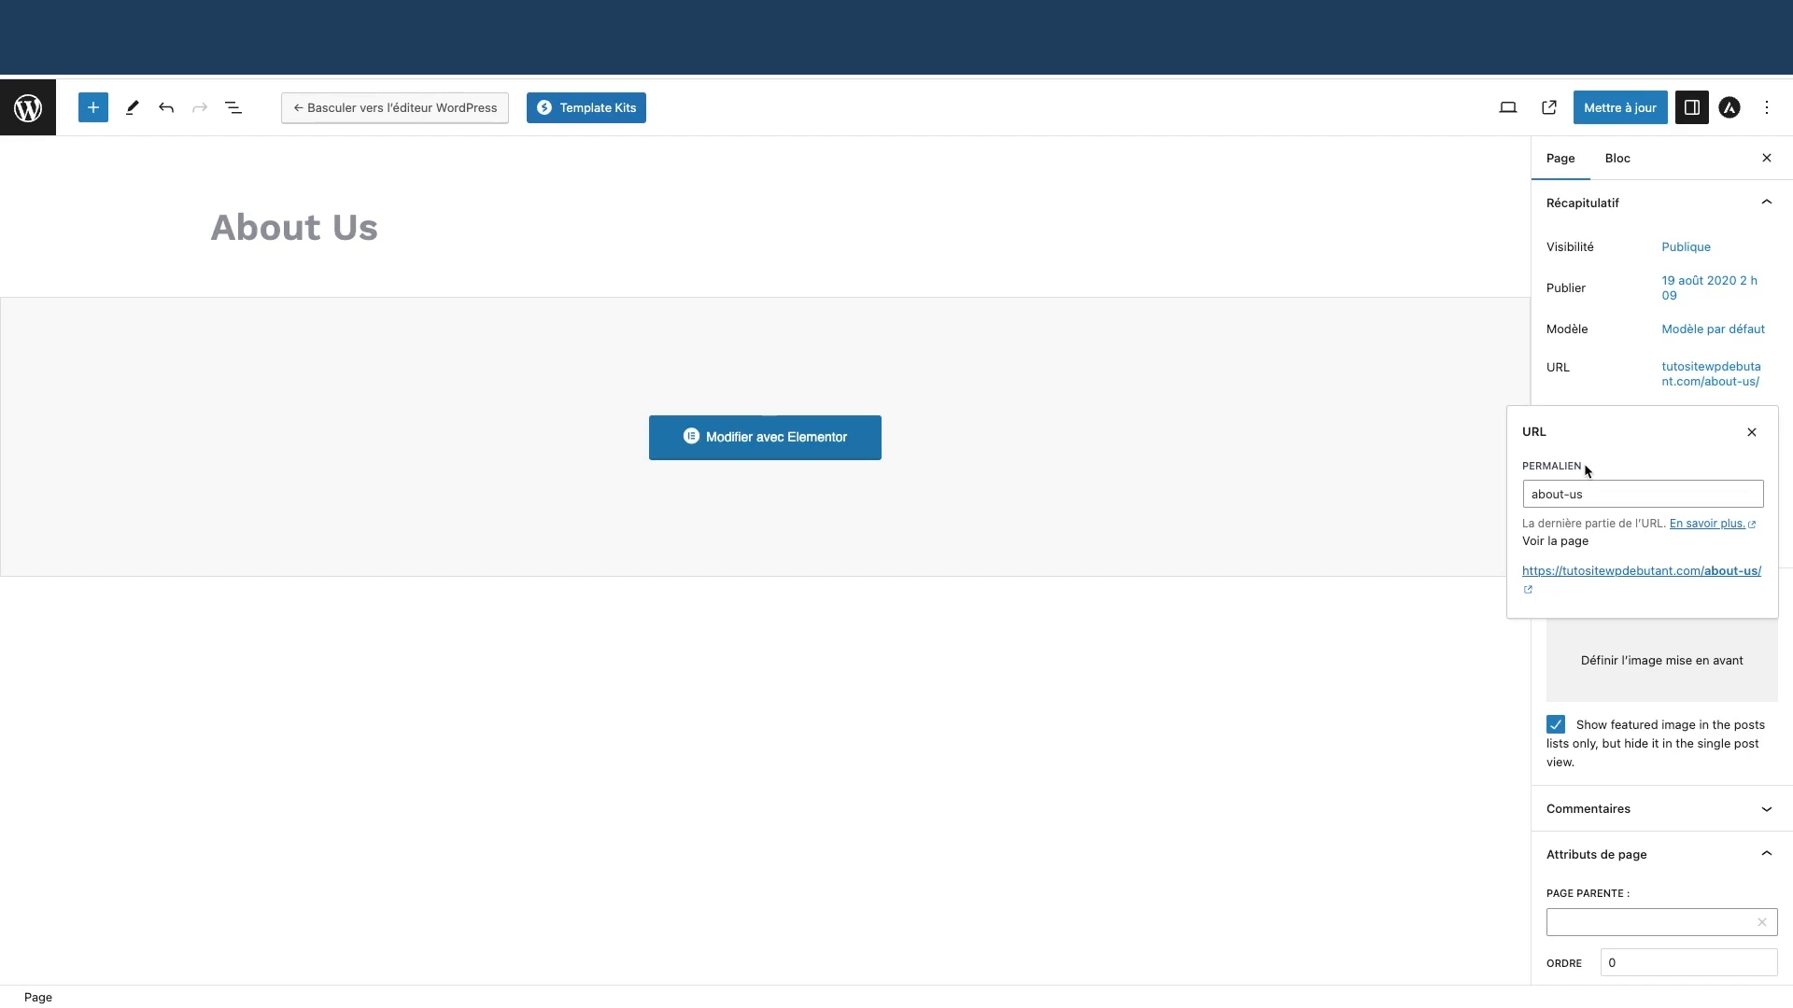
left_click(1601, 494)
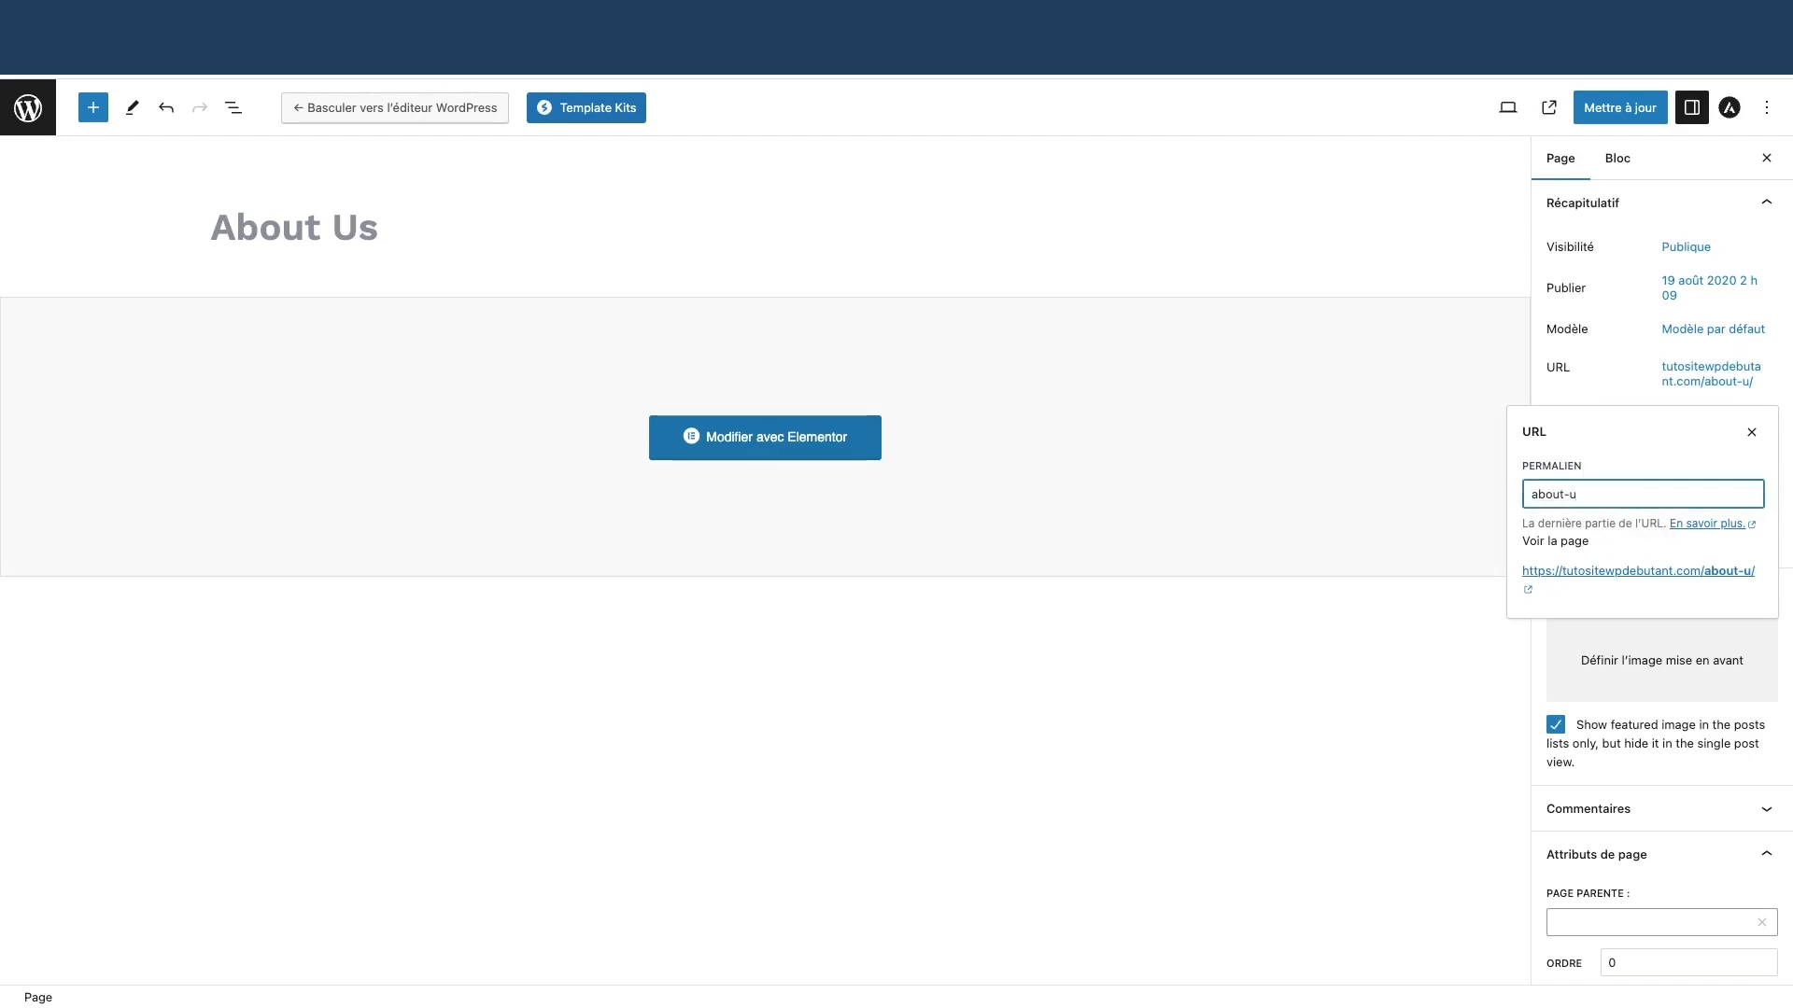
key("BackSpace")
key("BackSpace")
key("BackSpace")
key("BackSpace")
key("BackSpace")
key("BackSpace")
key("BackSpace")
type("a-pr")
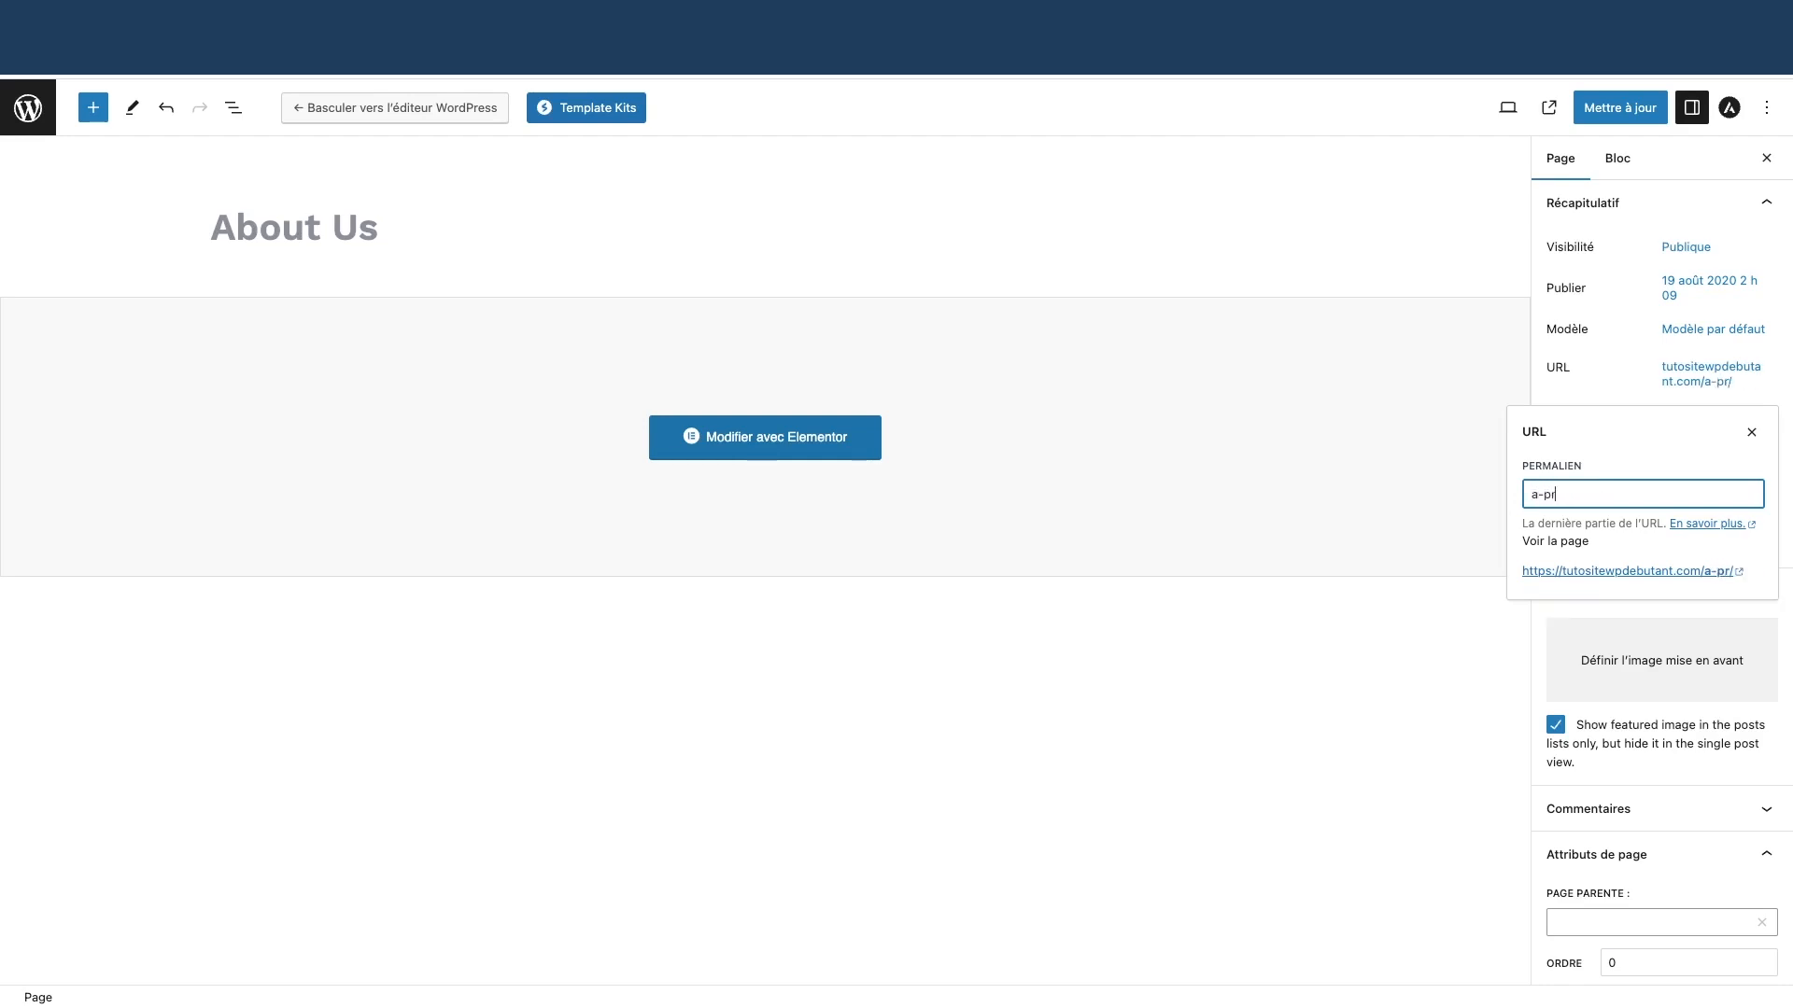
type("opos")
left_click(1621, 109)
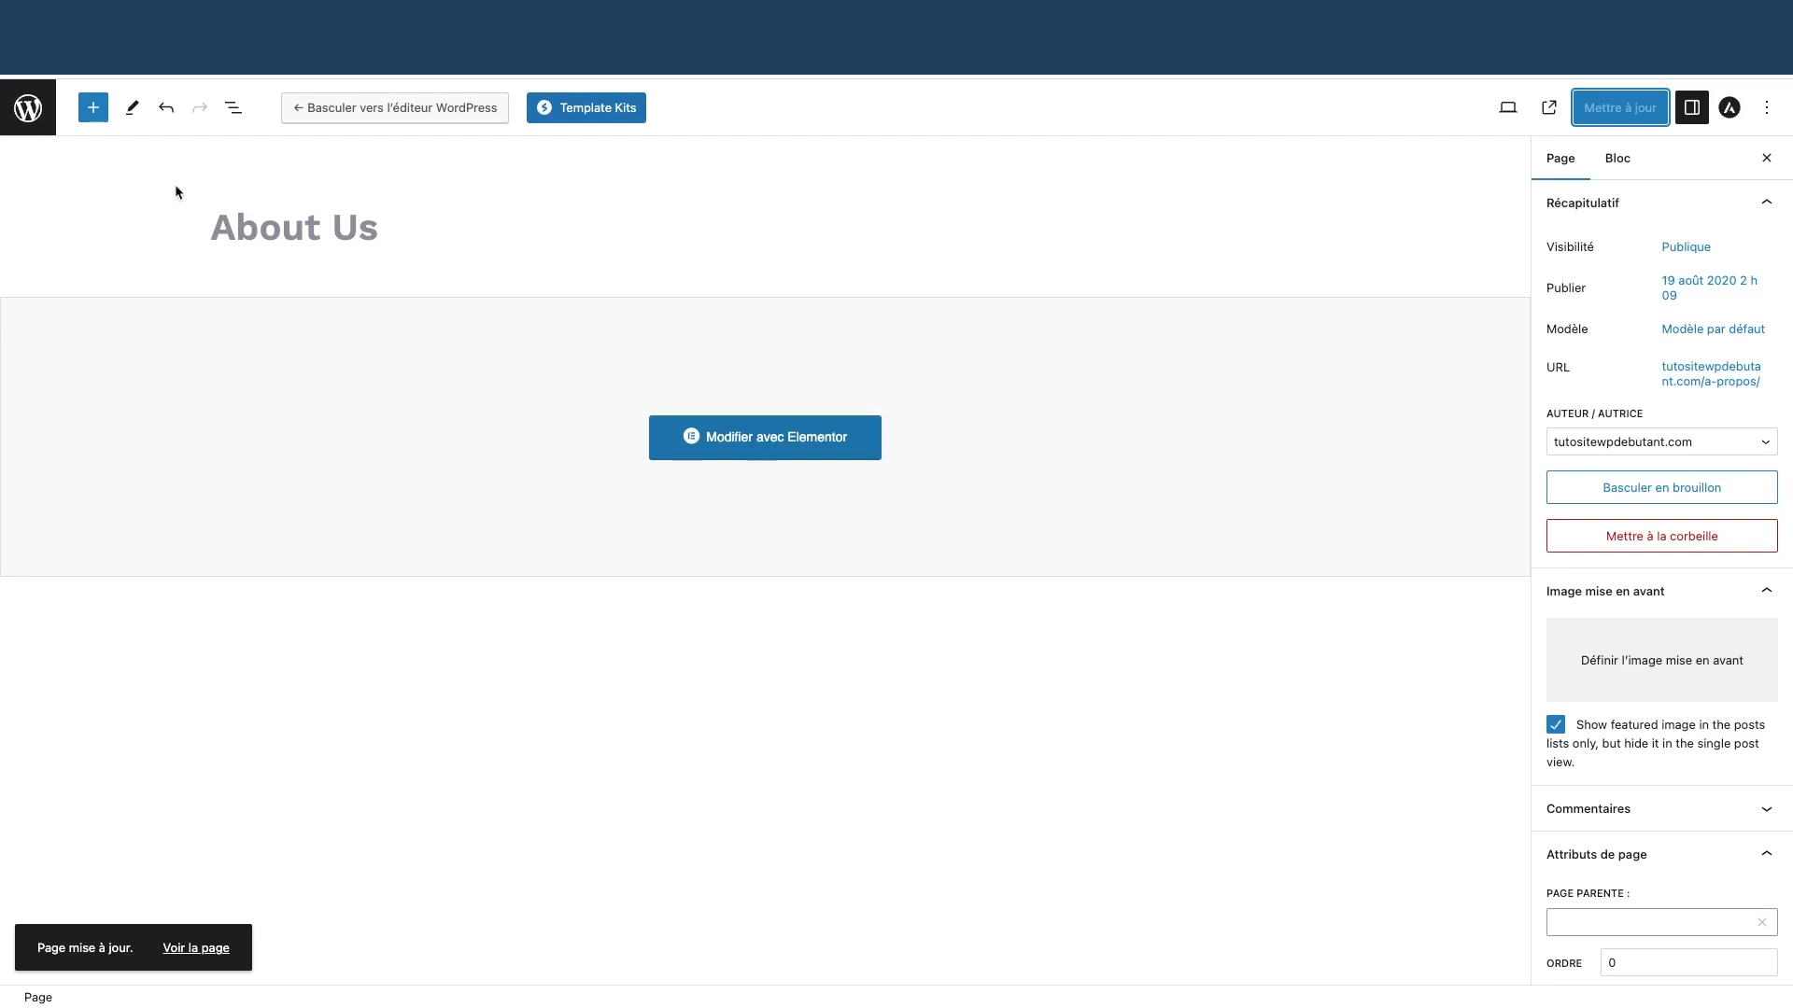
Return to the Pages list and reload it
left_click(36, 119)
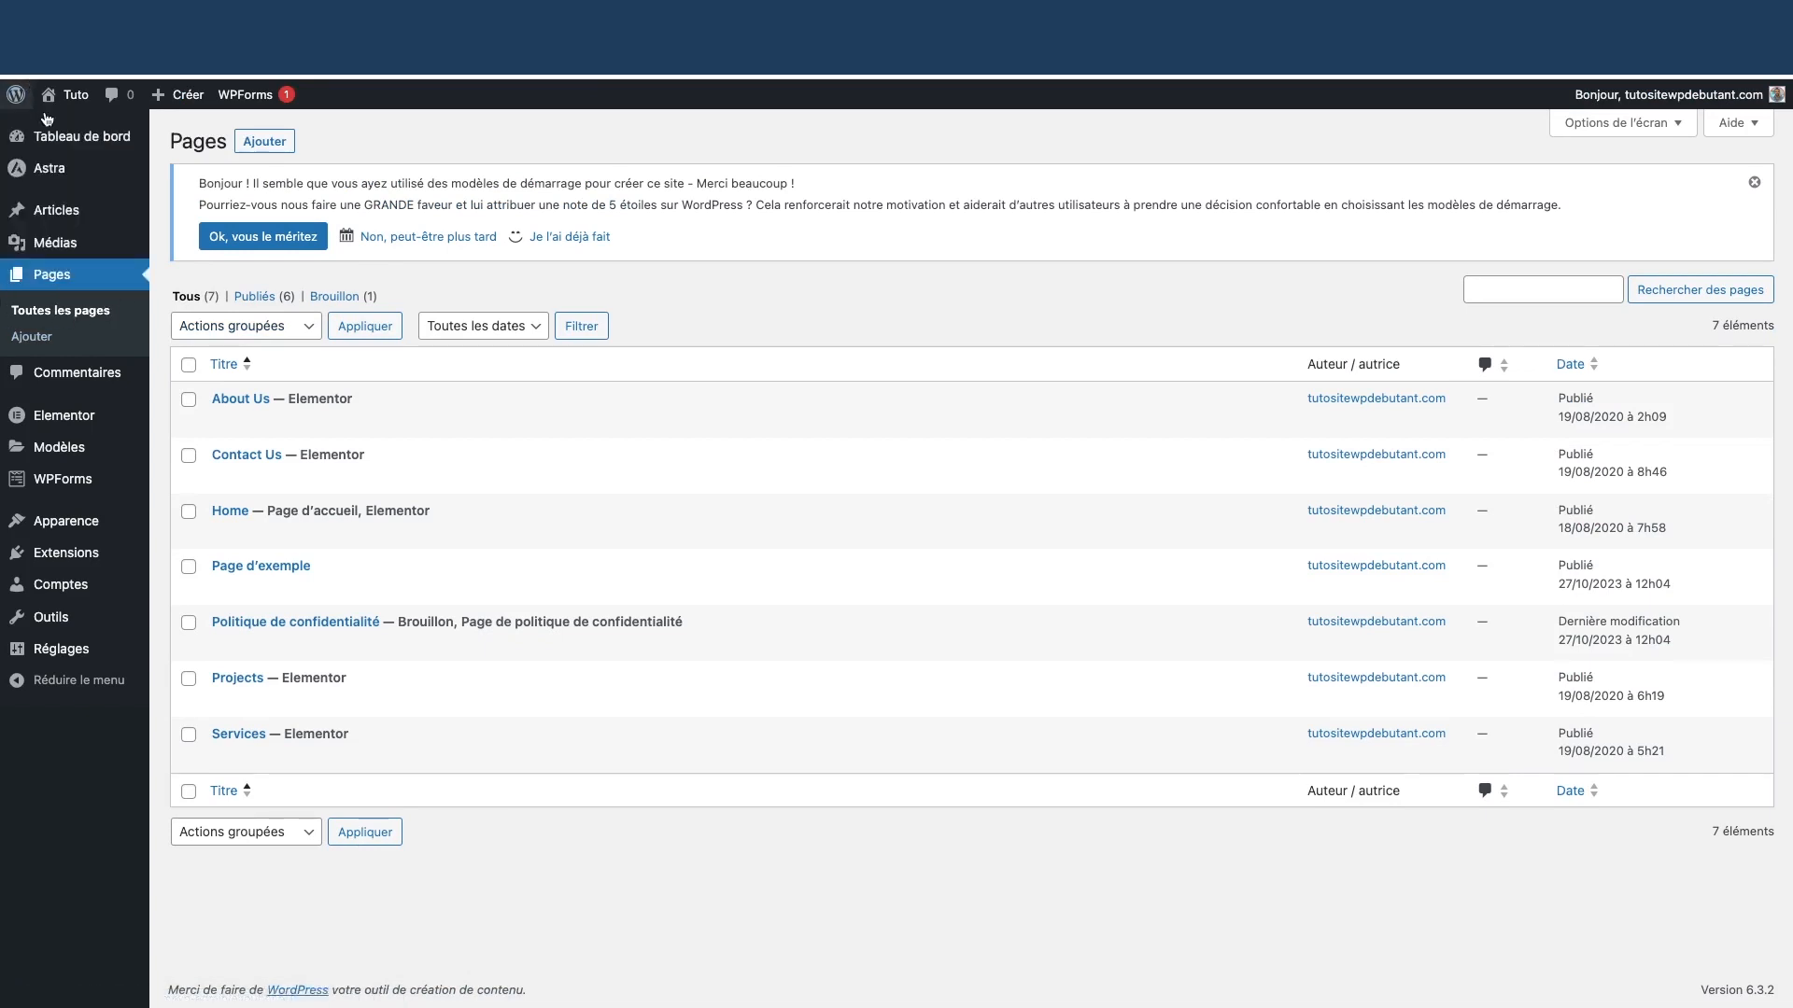
left_click(74, 175)
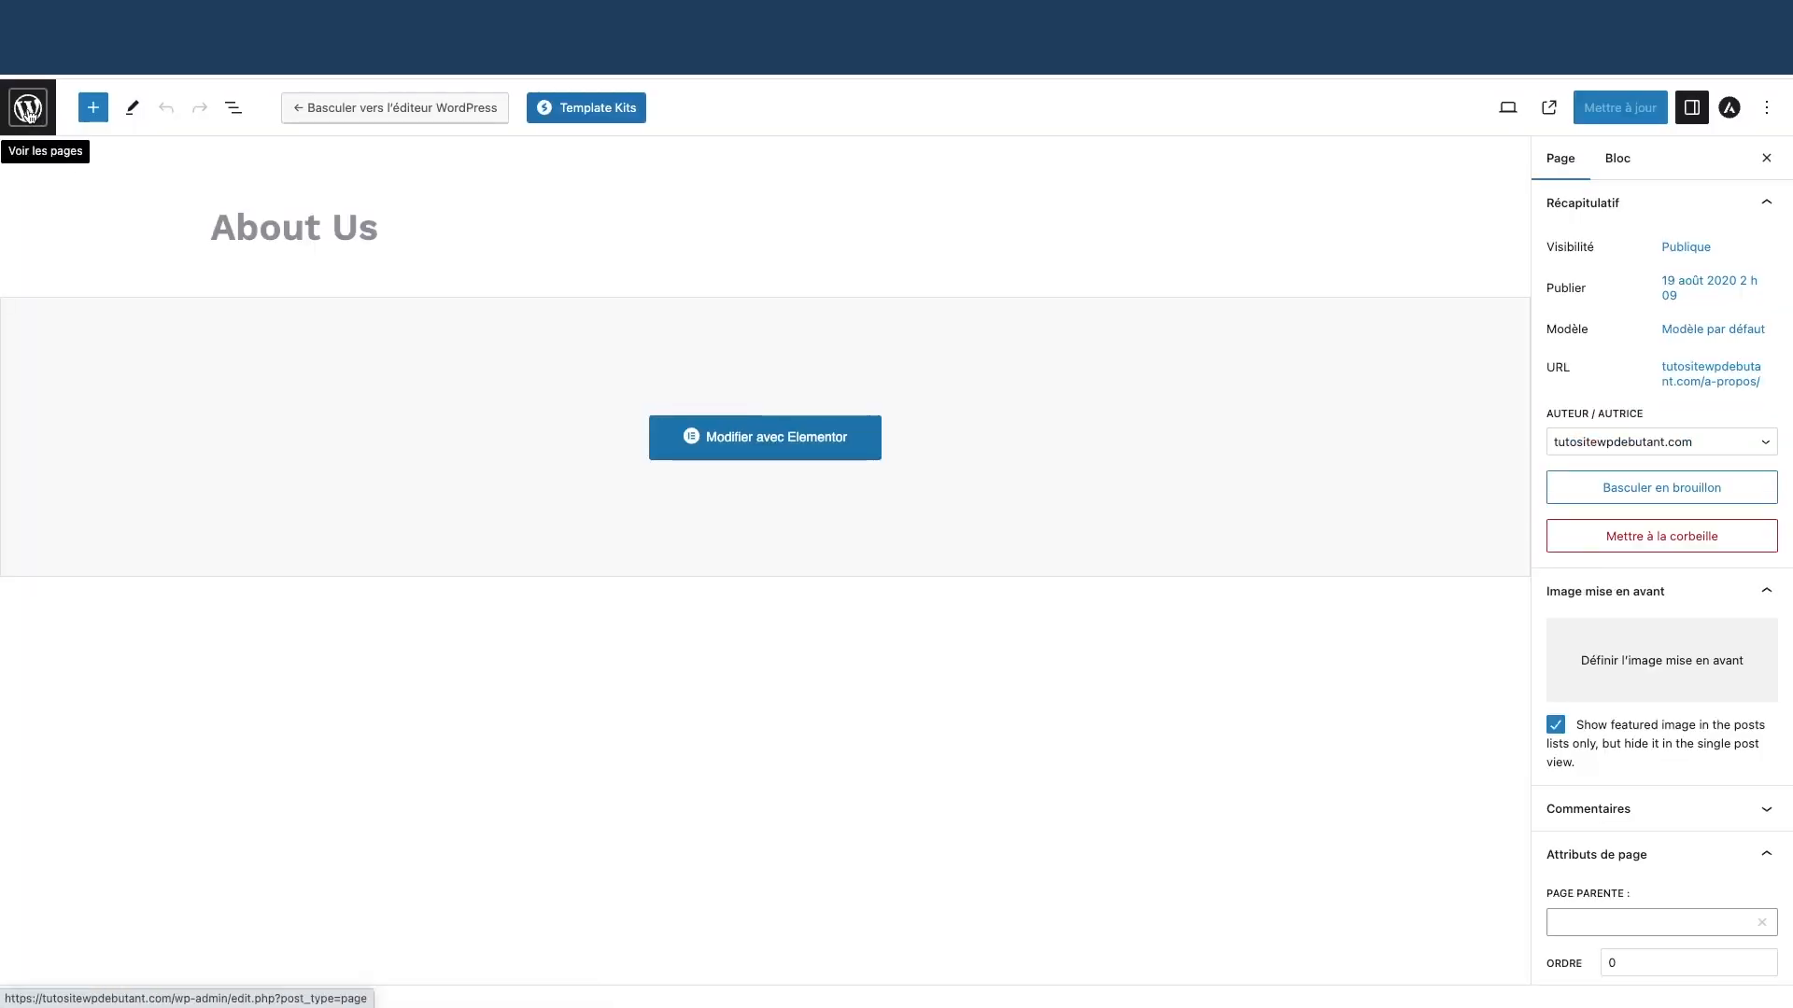
left_click(28, 109)
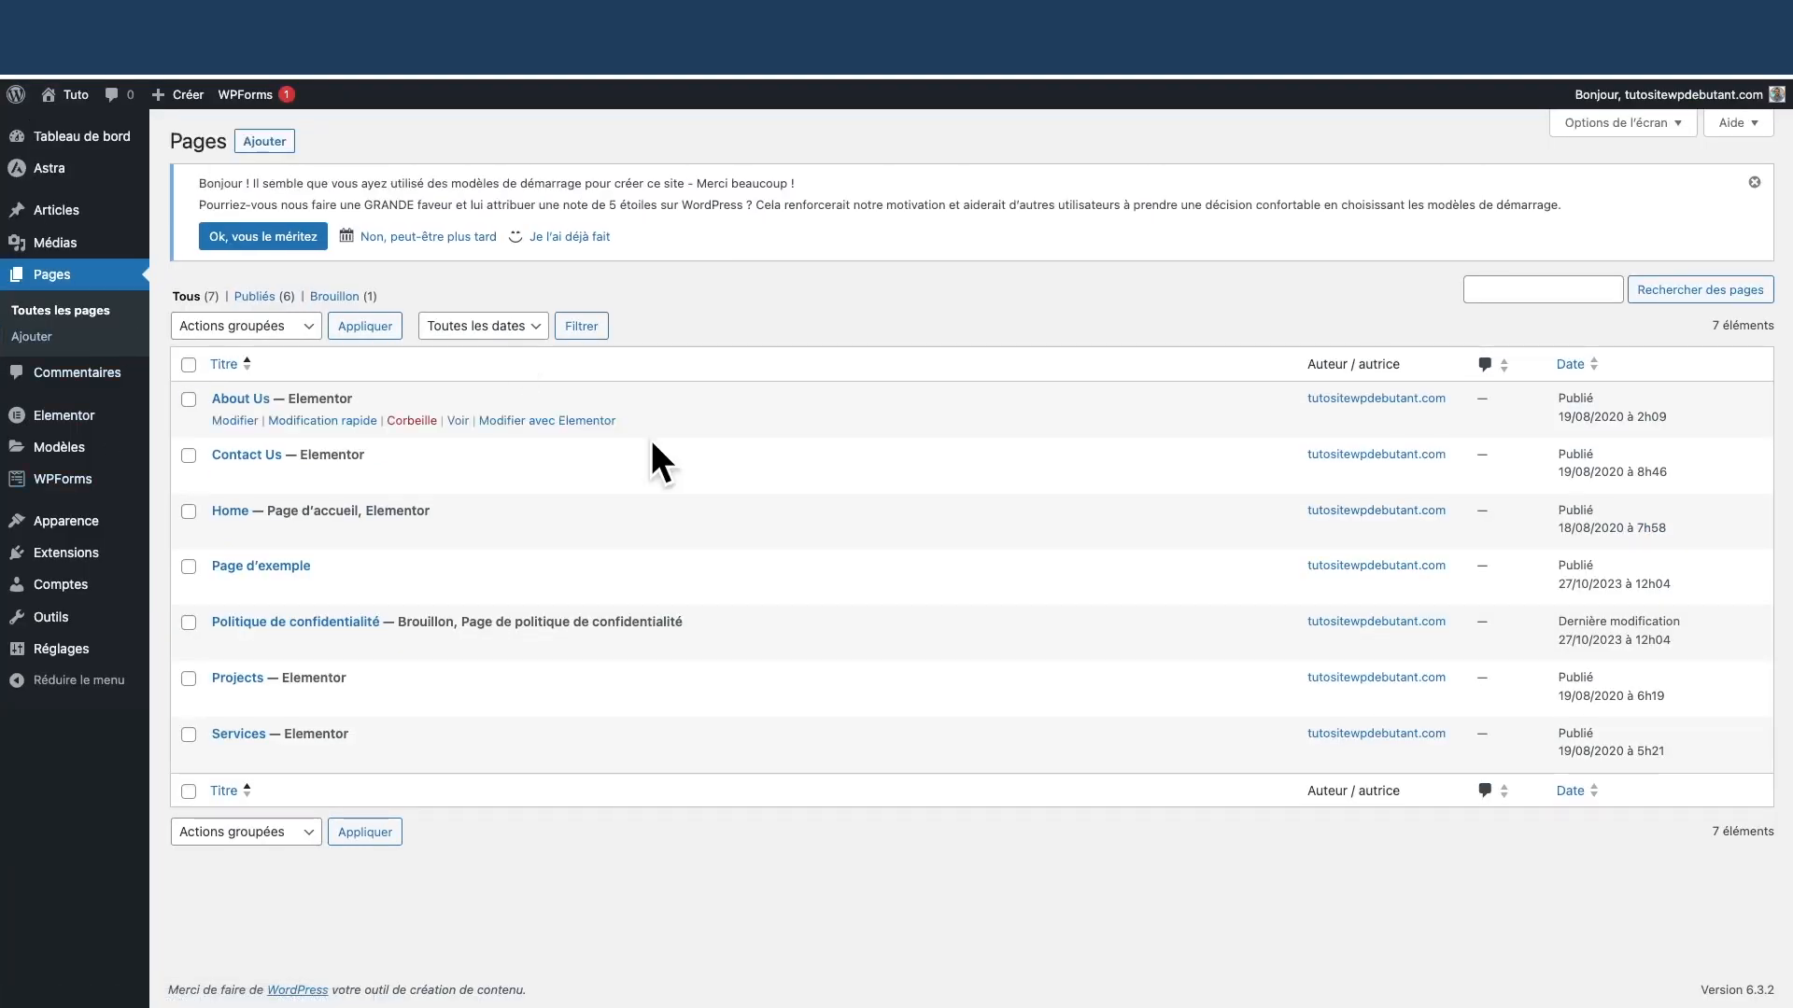
left_click(64, 316)
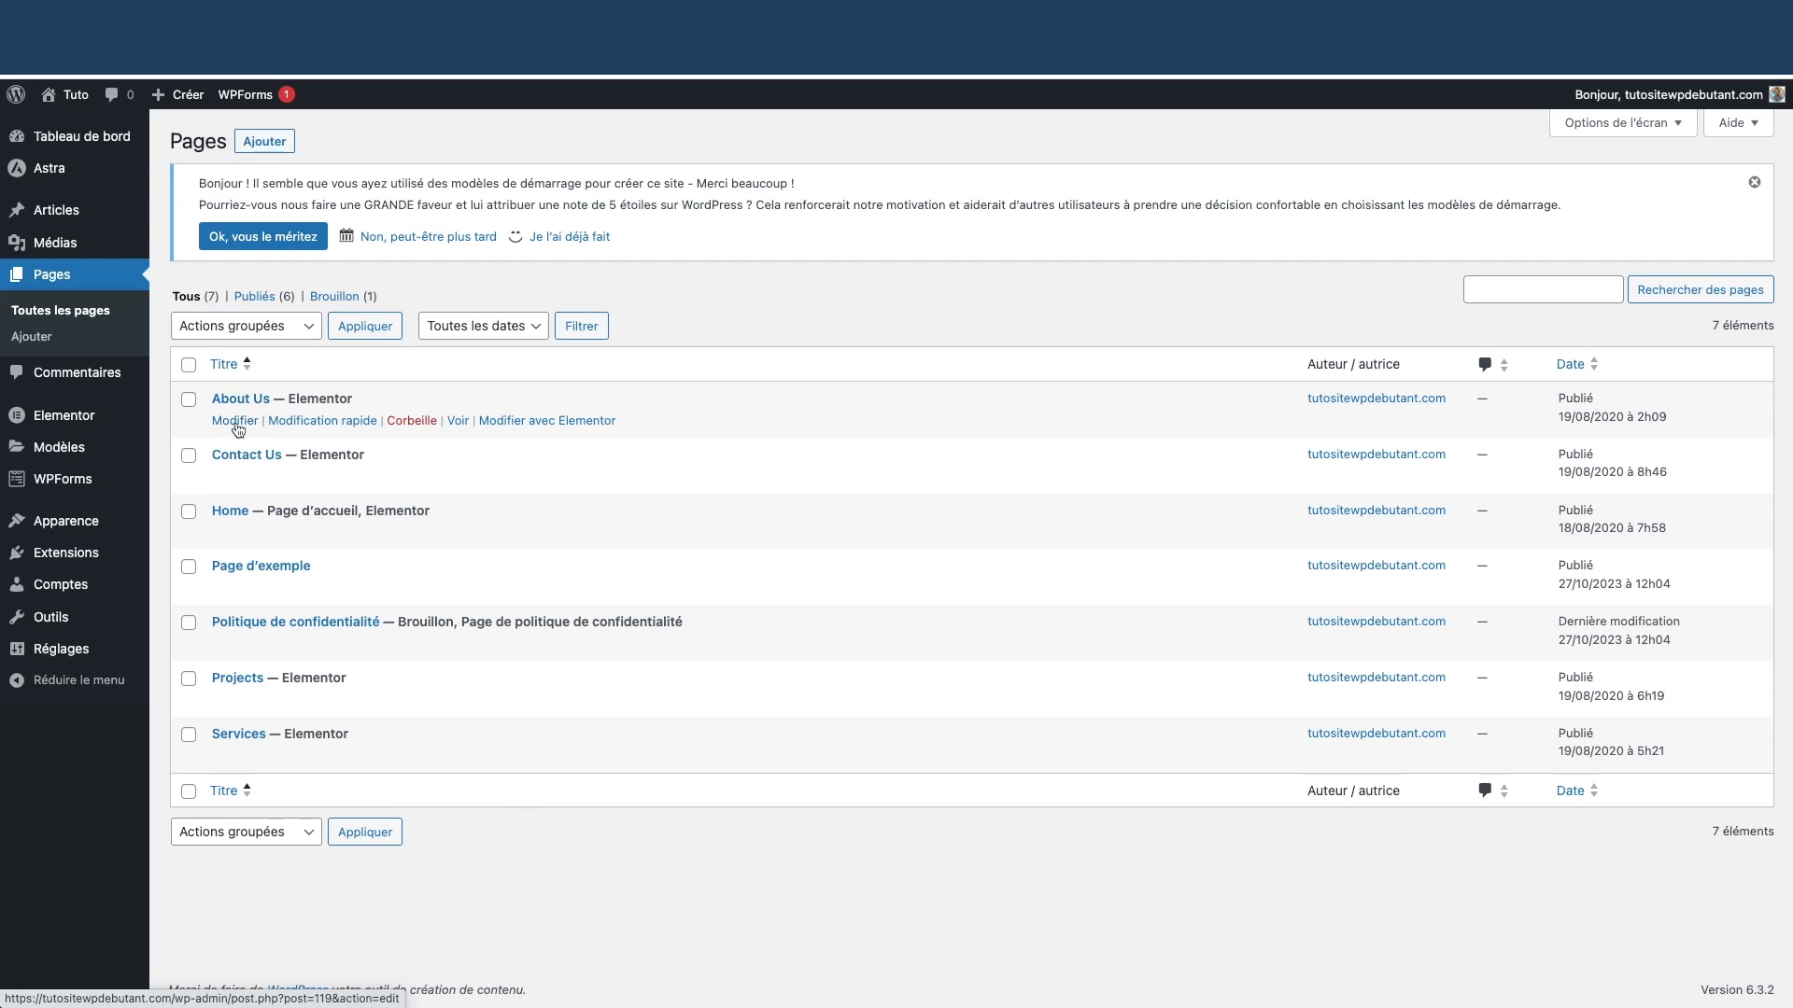
Retitle the About Us page 'À propos', update it, and return to the Pages list
left_click(235, 421)
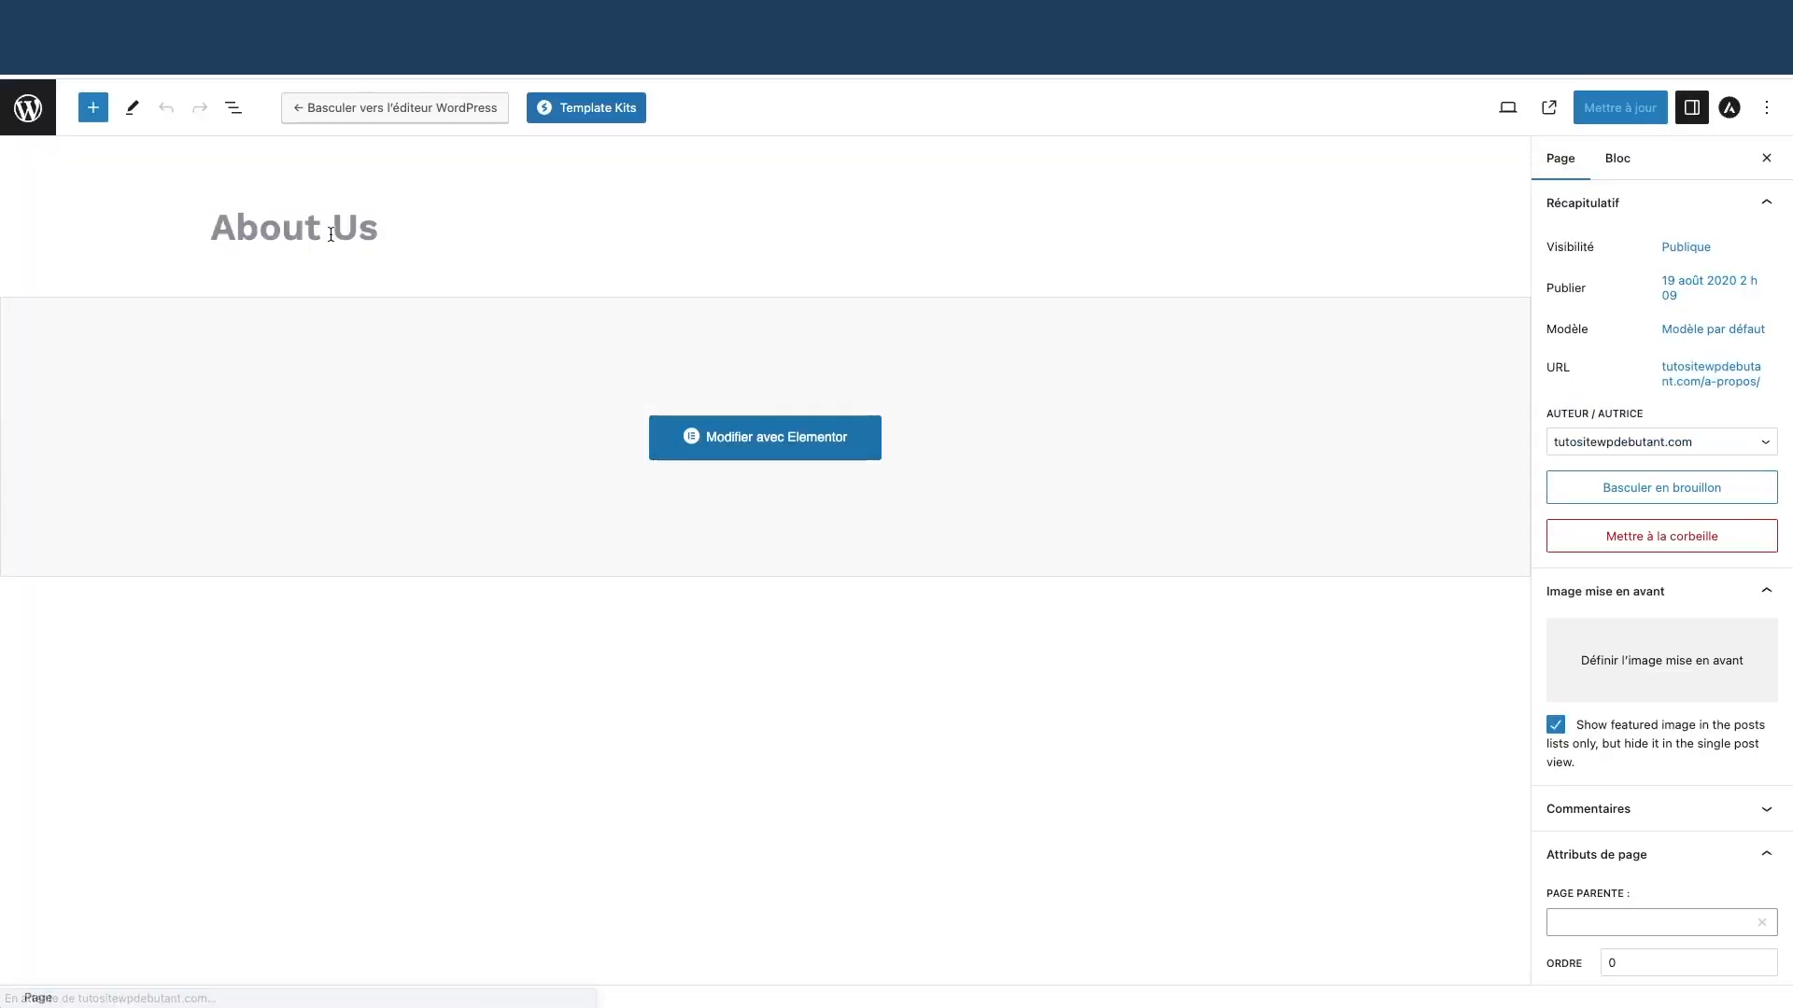
triple_click(357, 227)
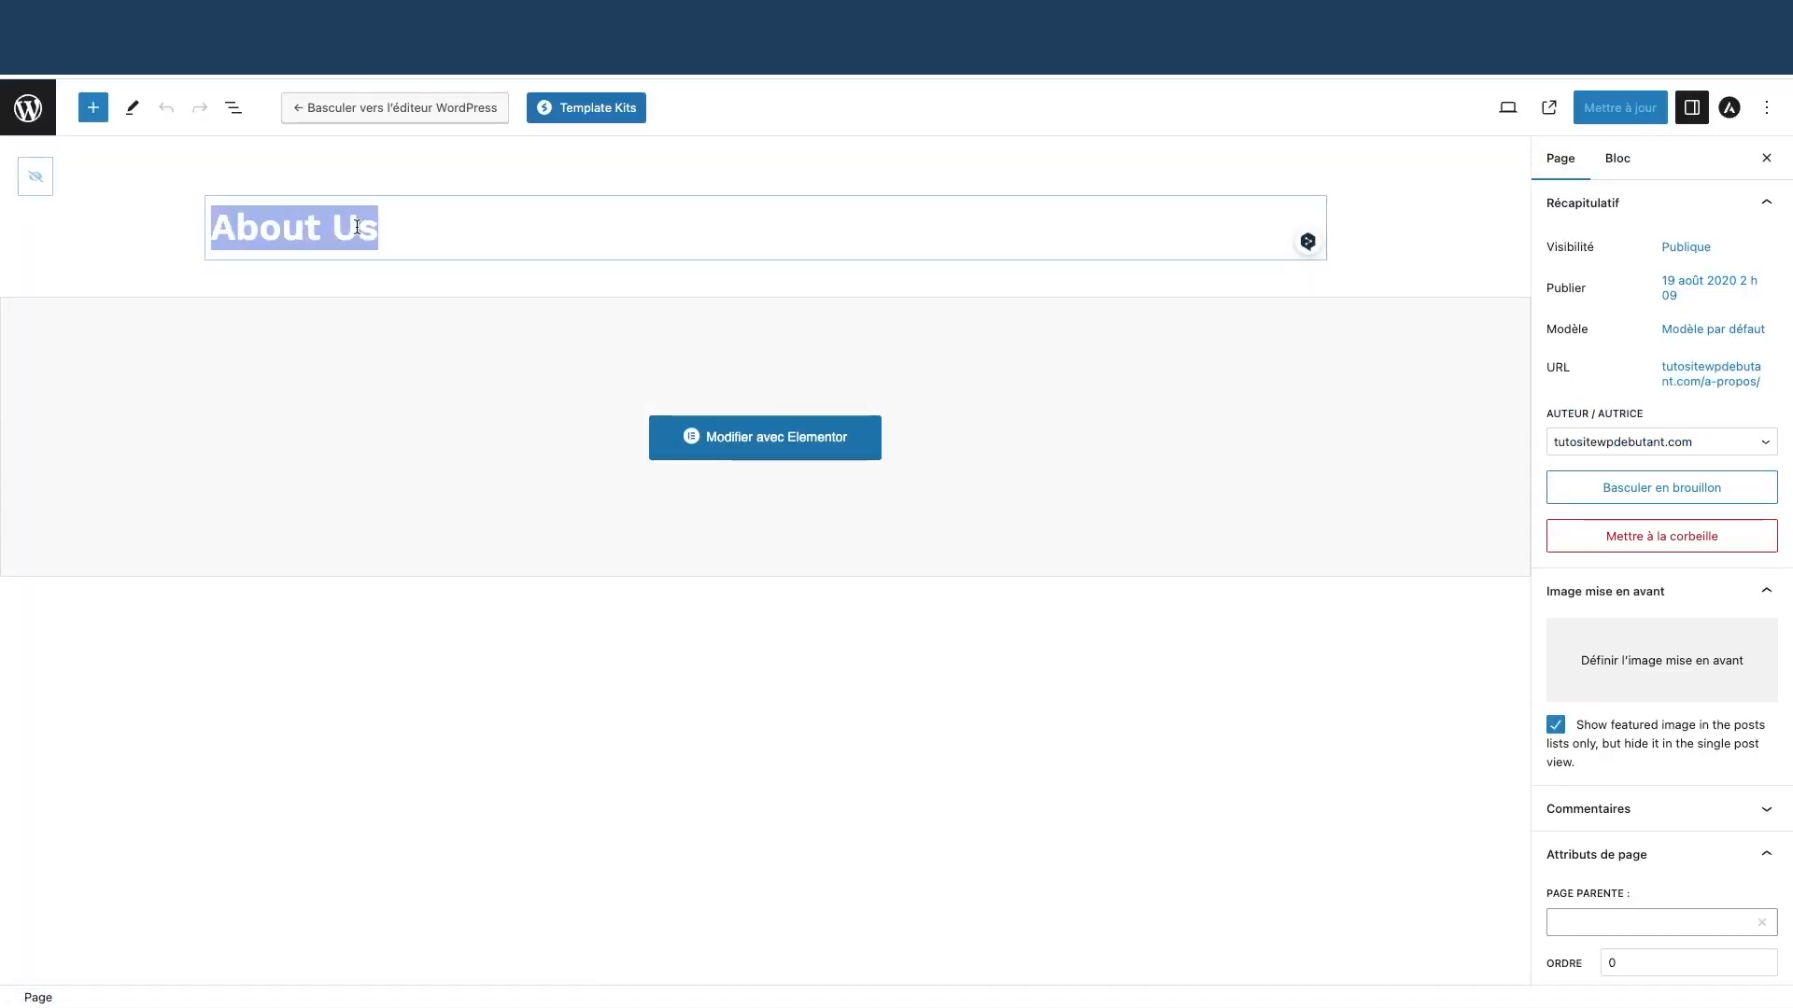
type("à")
key("BackSpace")
type("À")
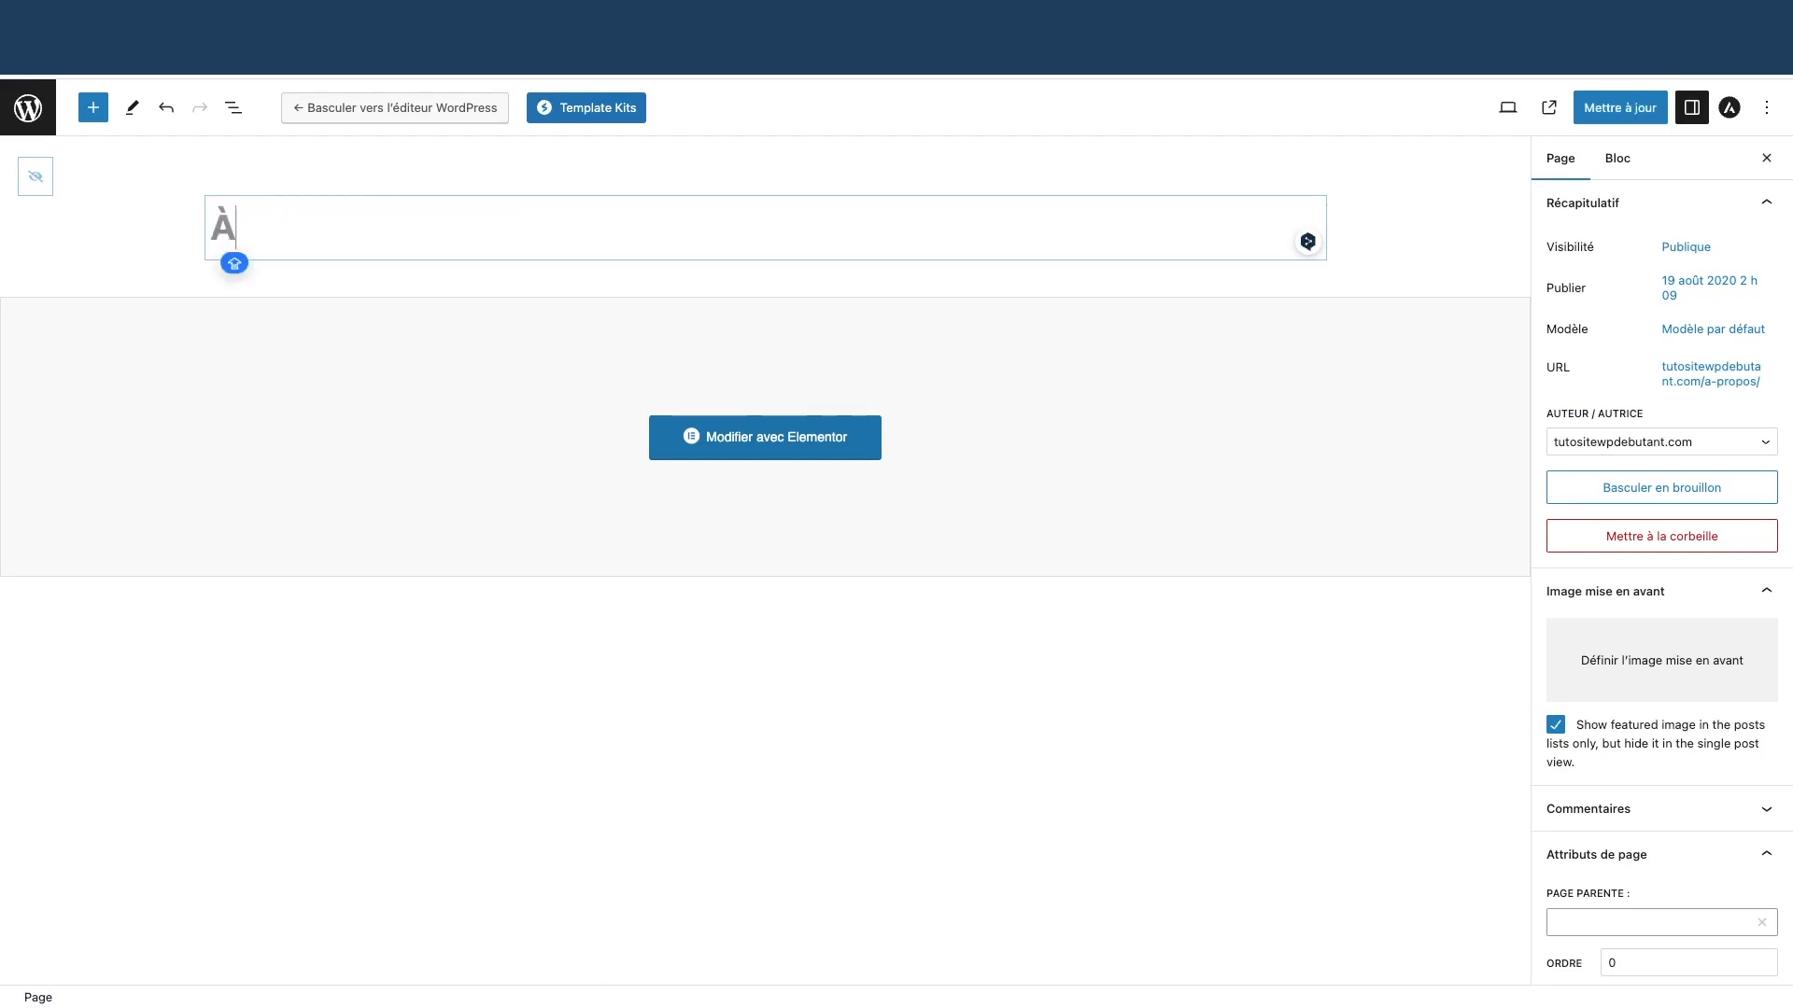
type(" propos")
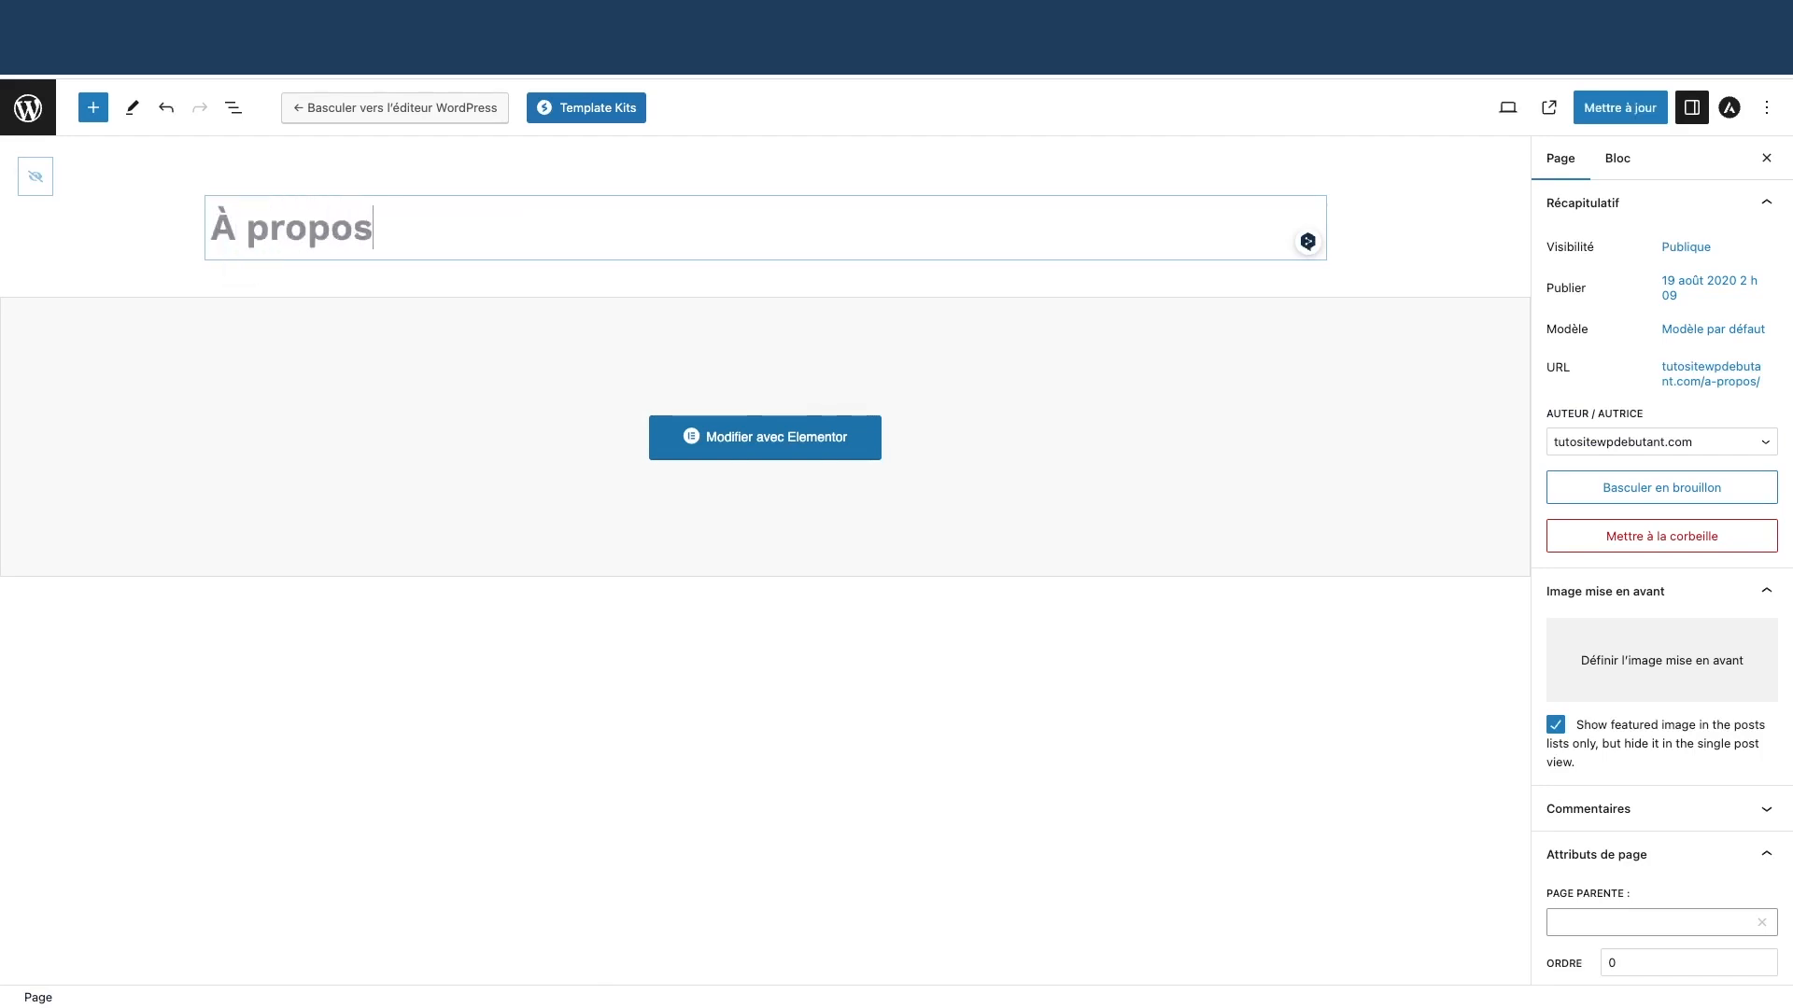
left_click(1612, 110)
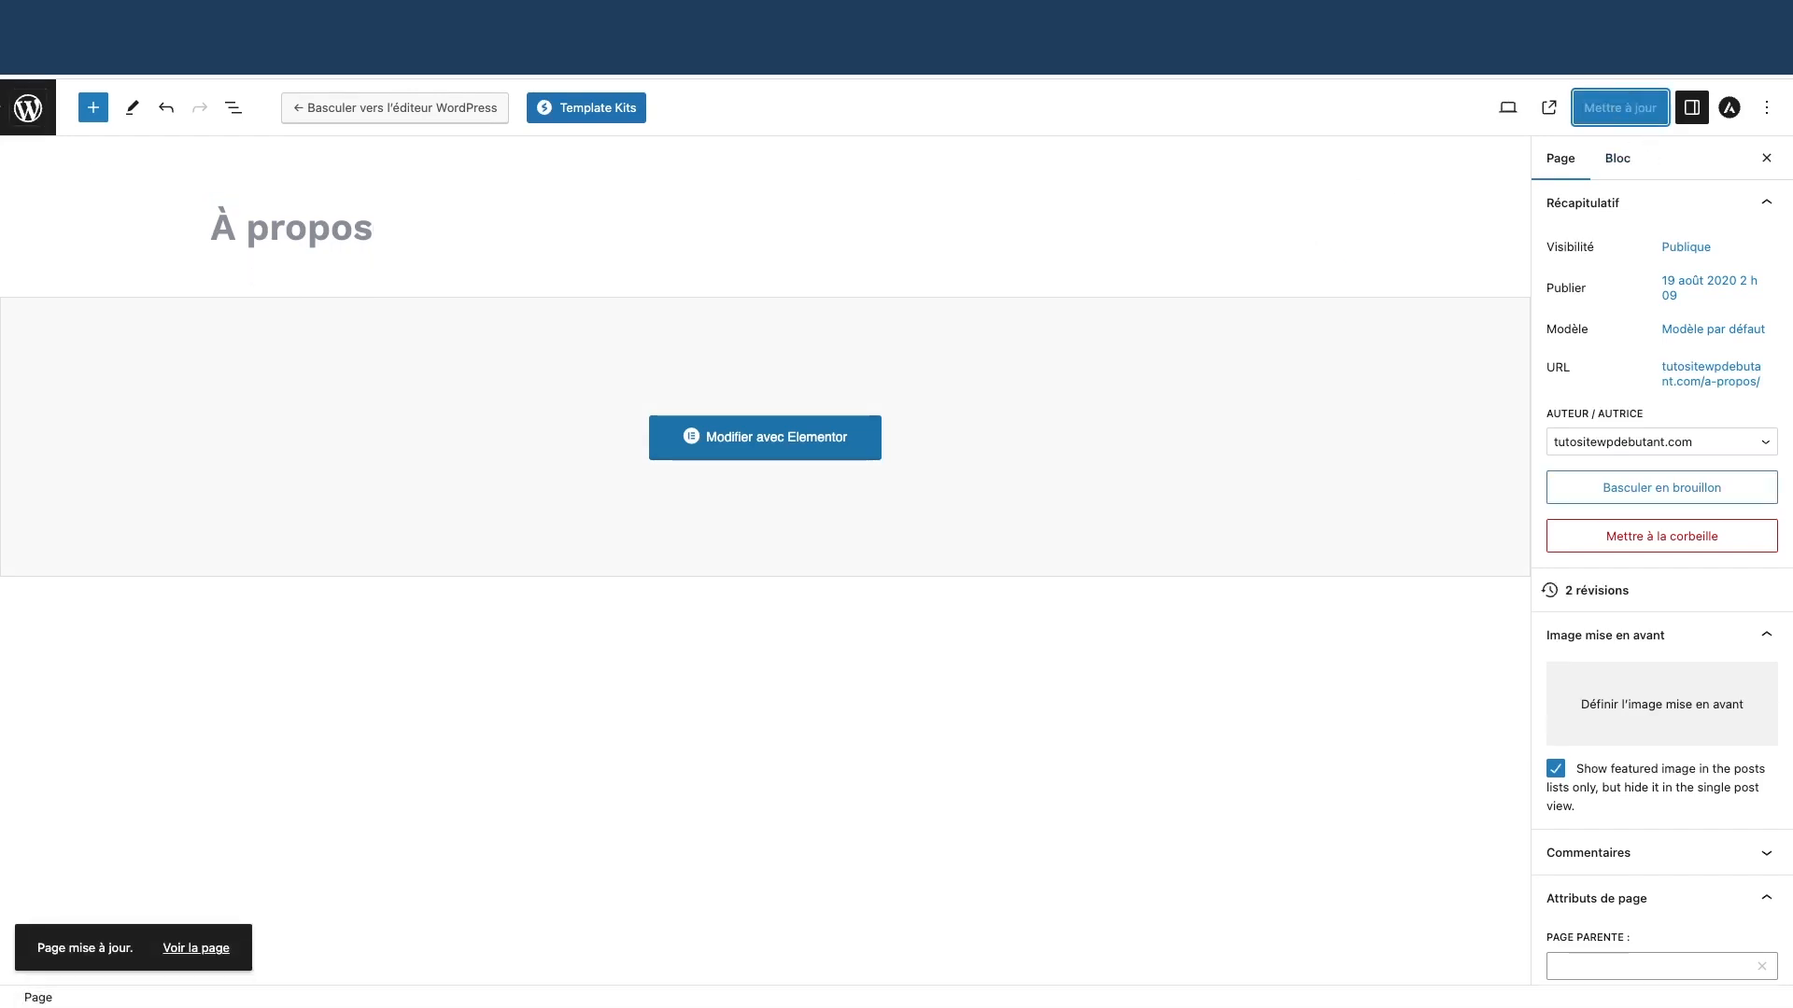
left_click(28, 108)
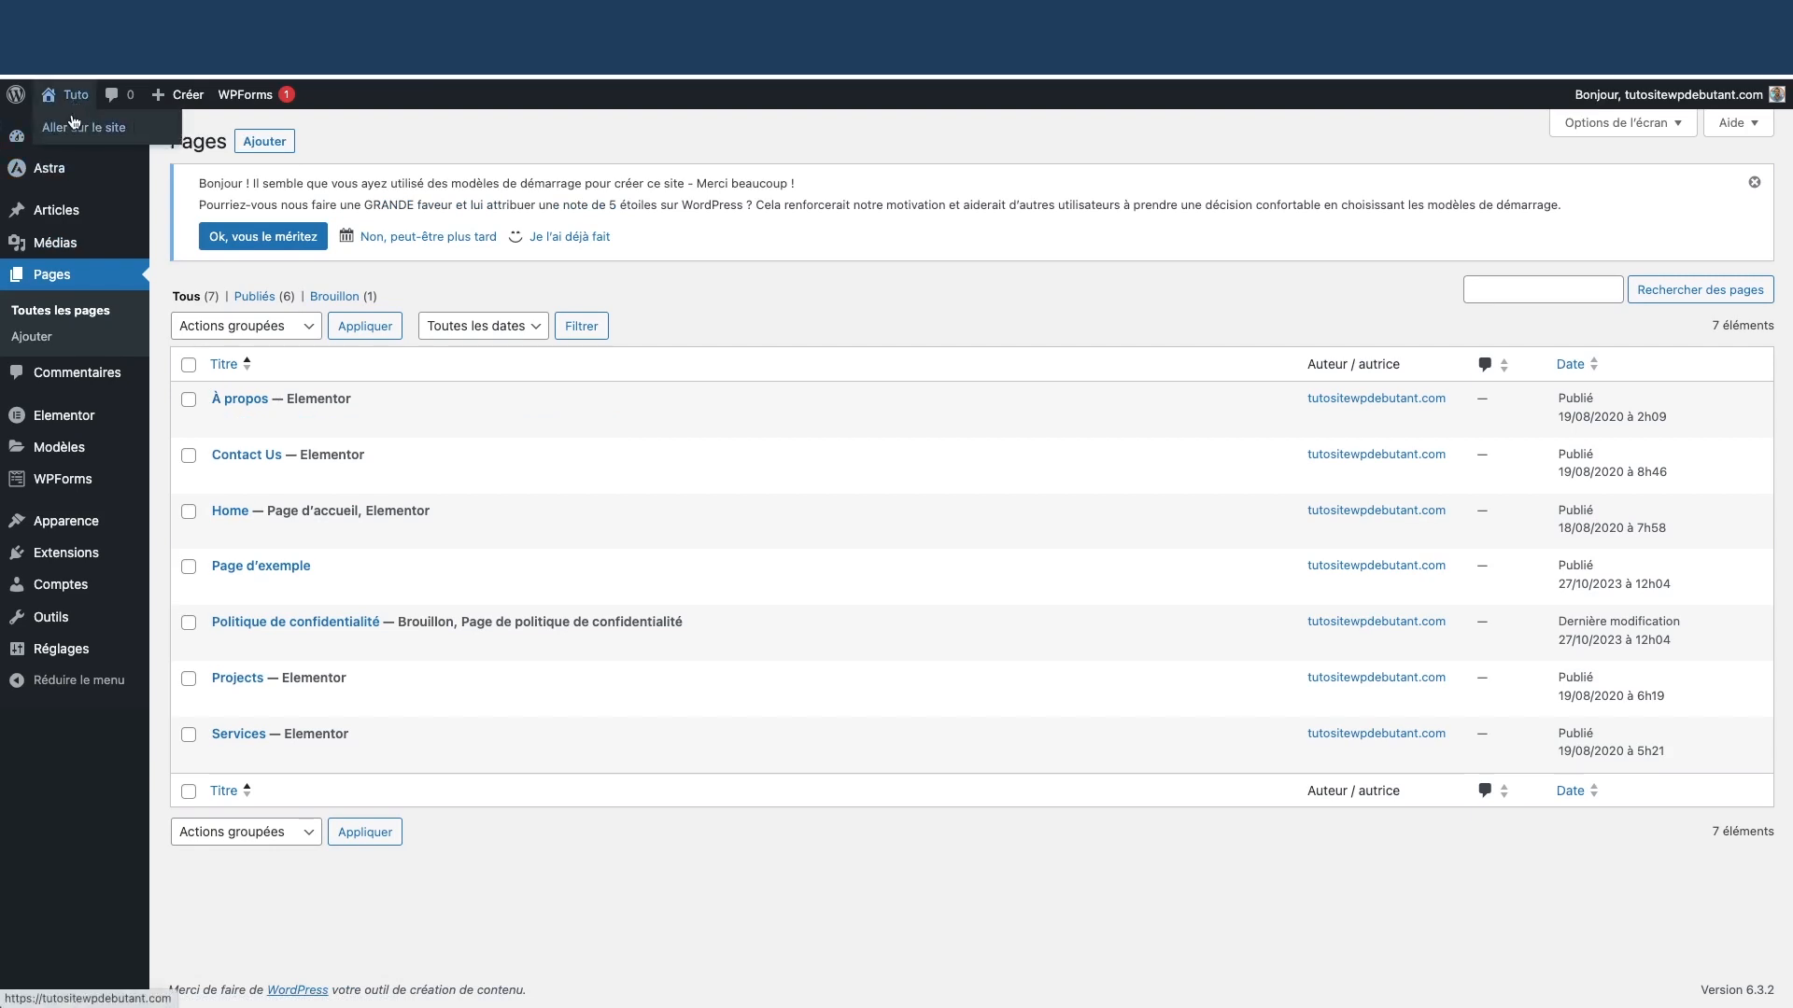
left_click(74, 125)
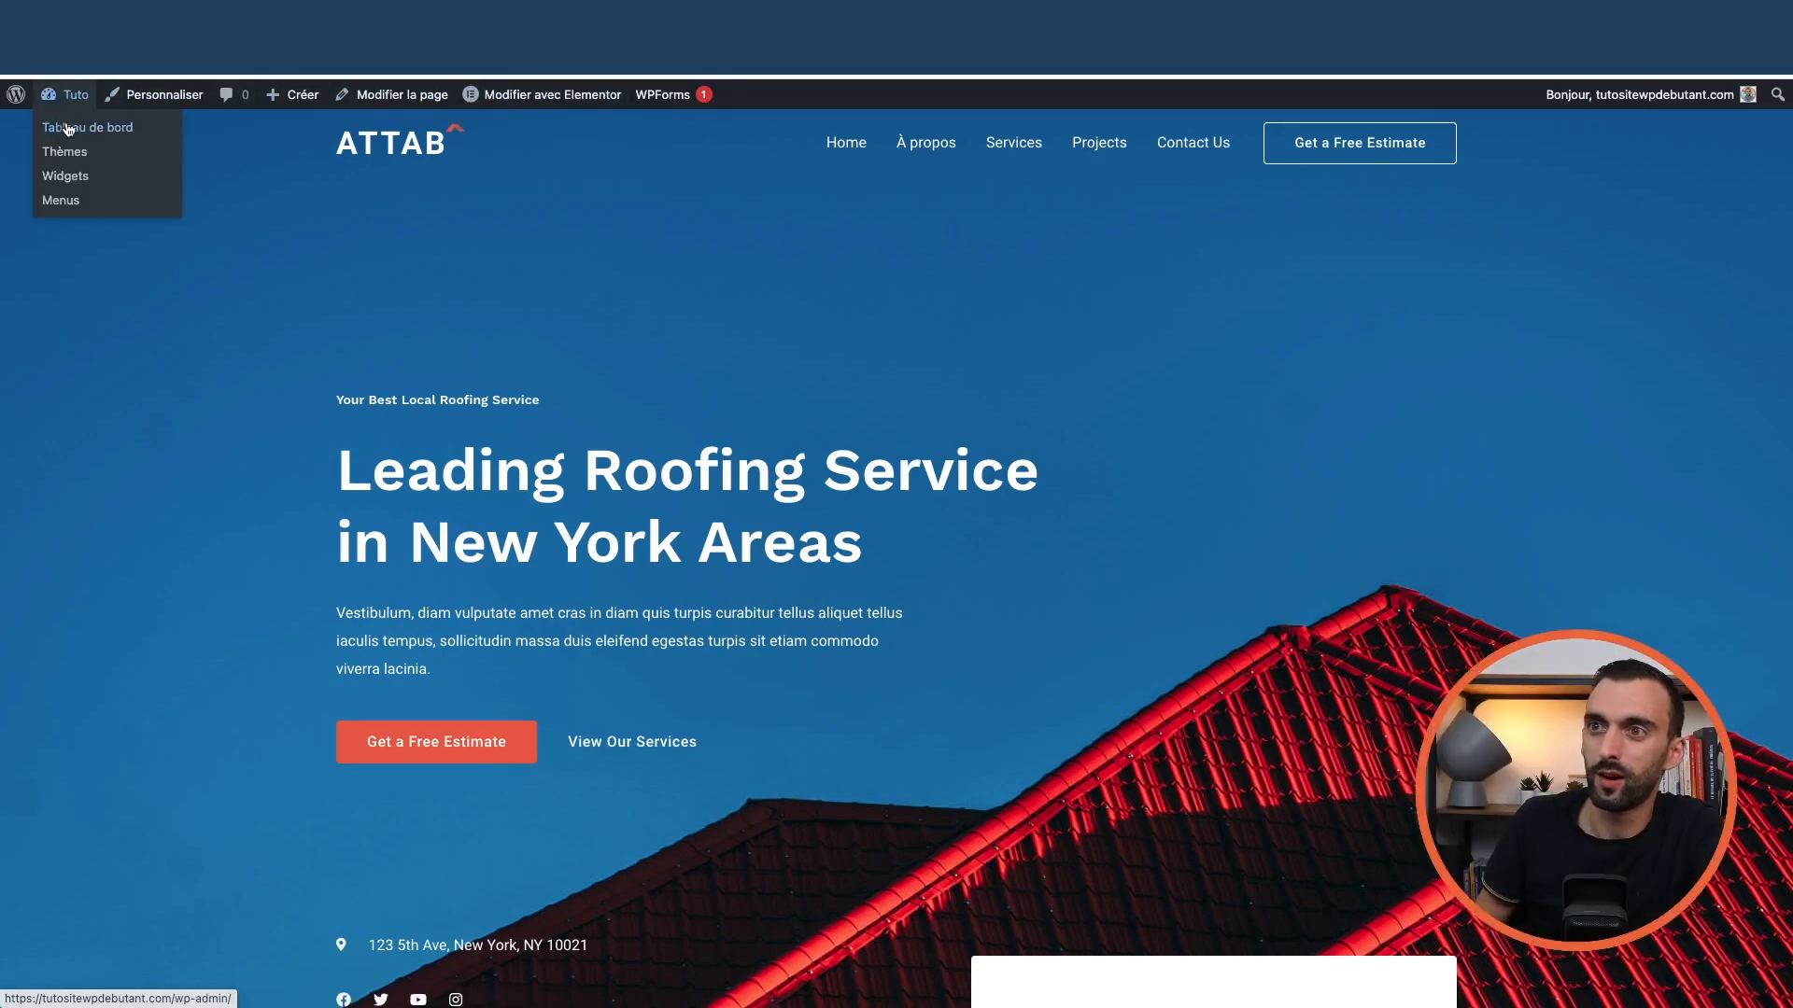
left_click(68, 129)
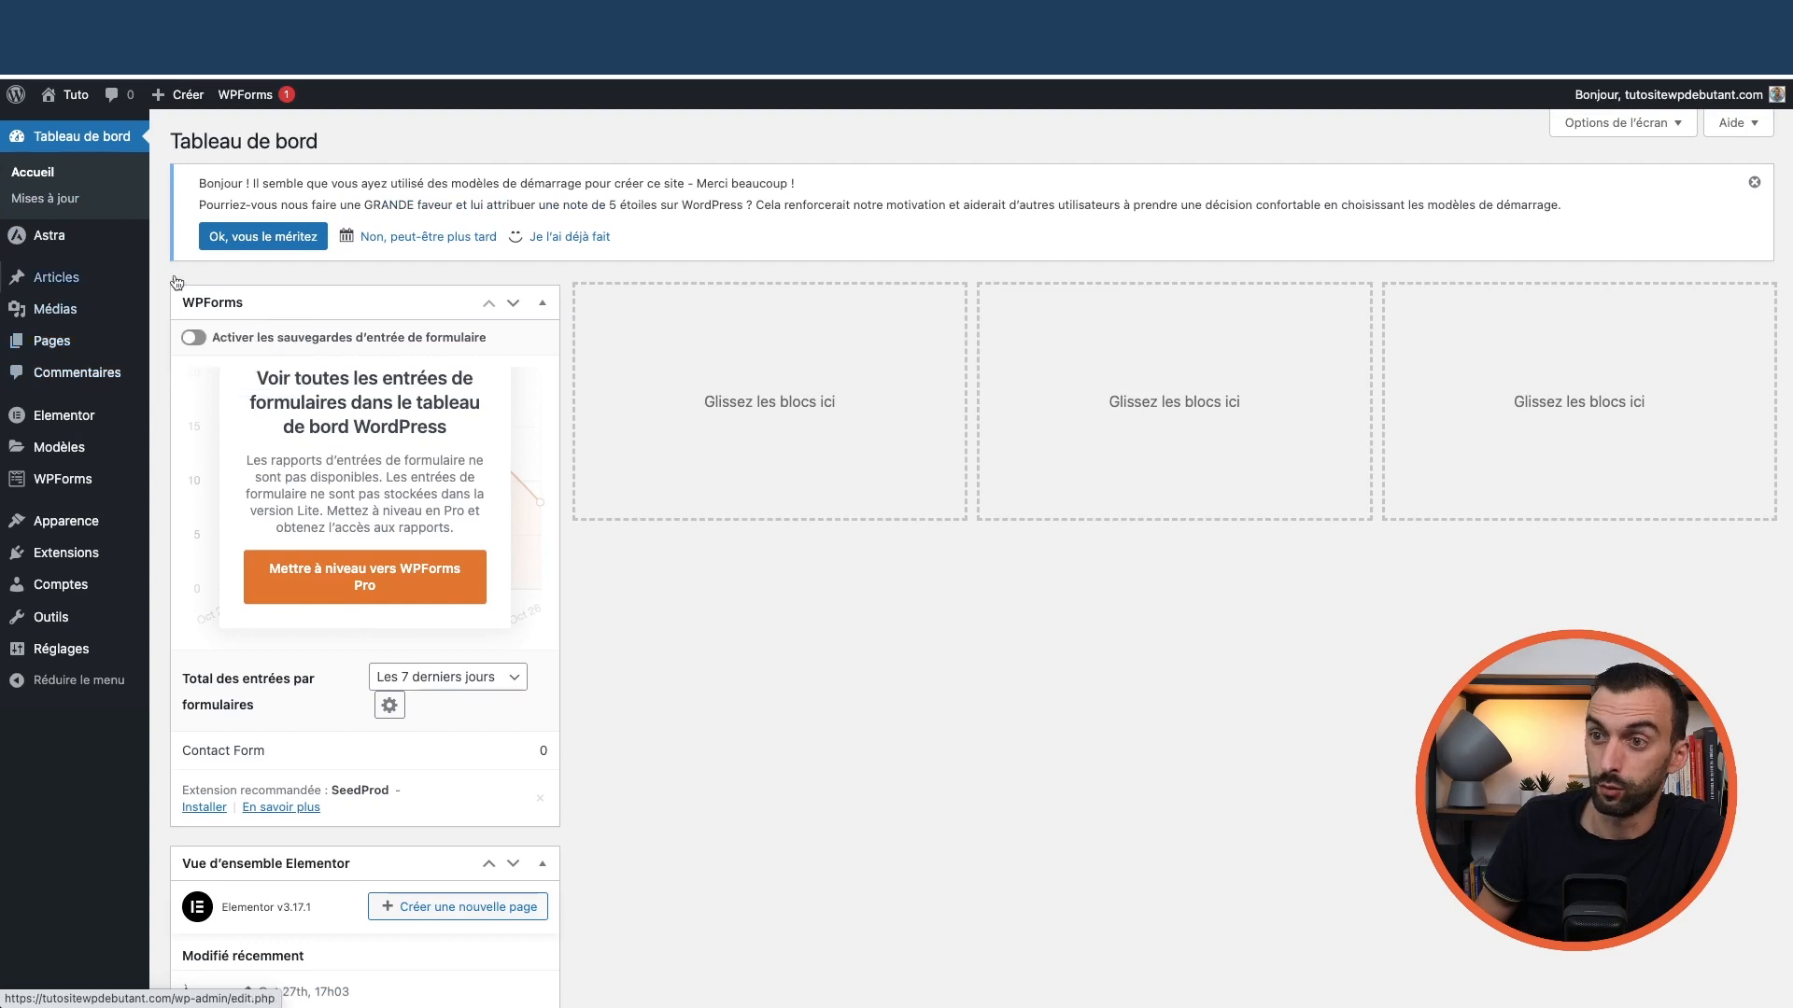
mouse_move(64, 346)
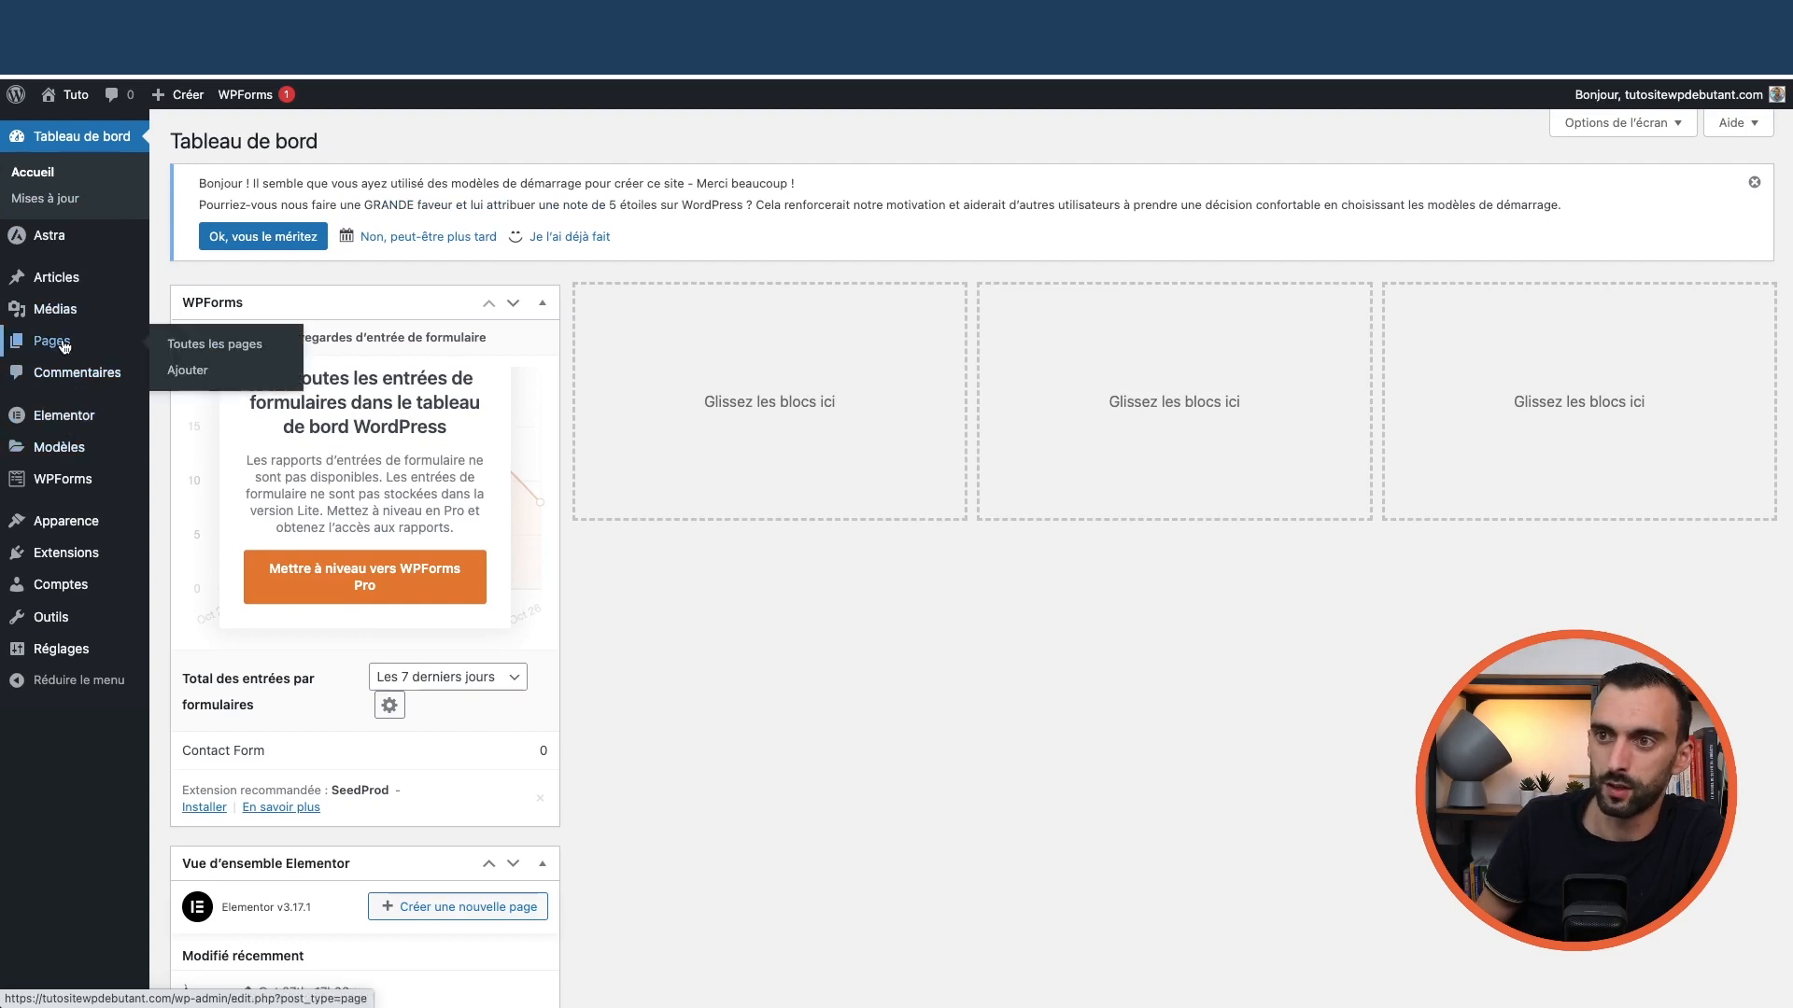
left_click(195, 348)
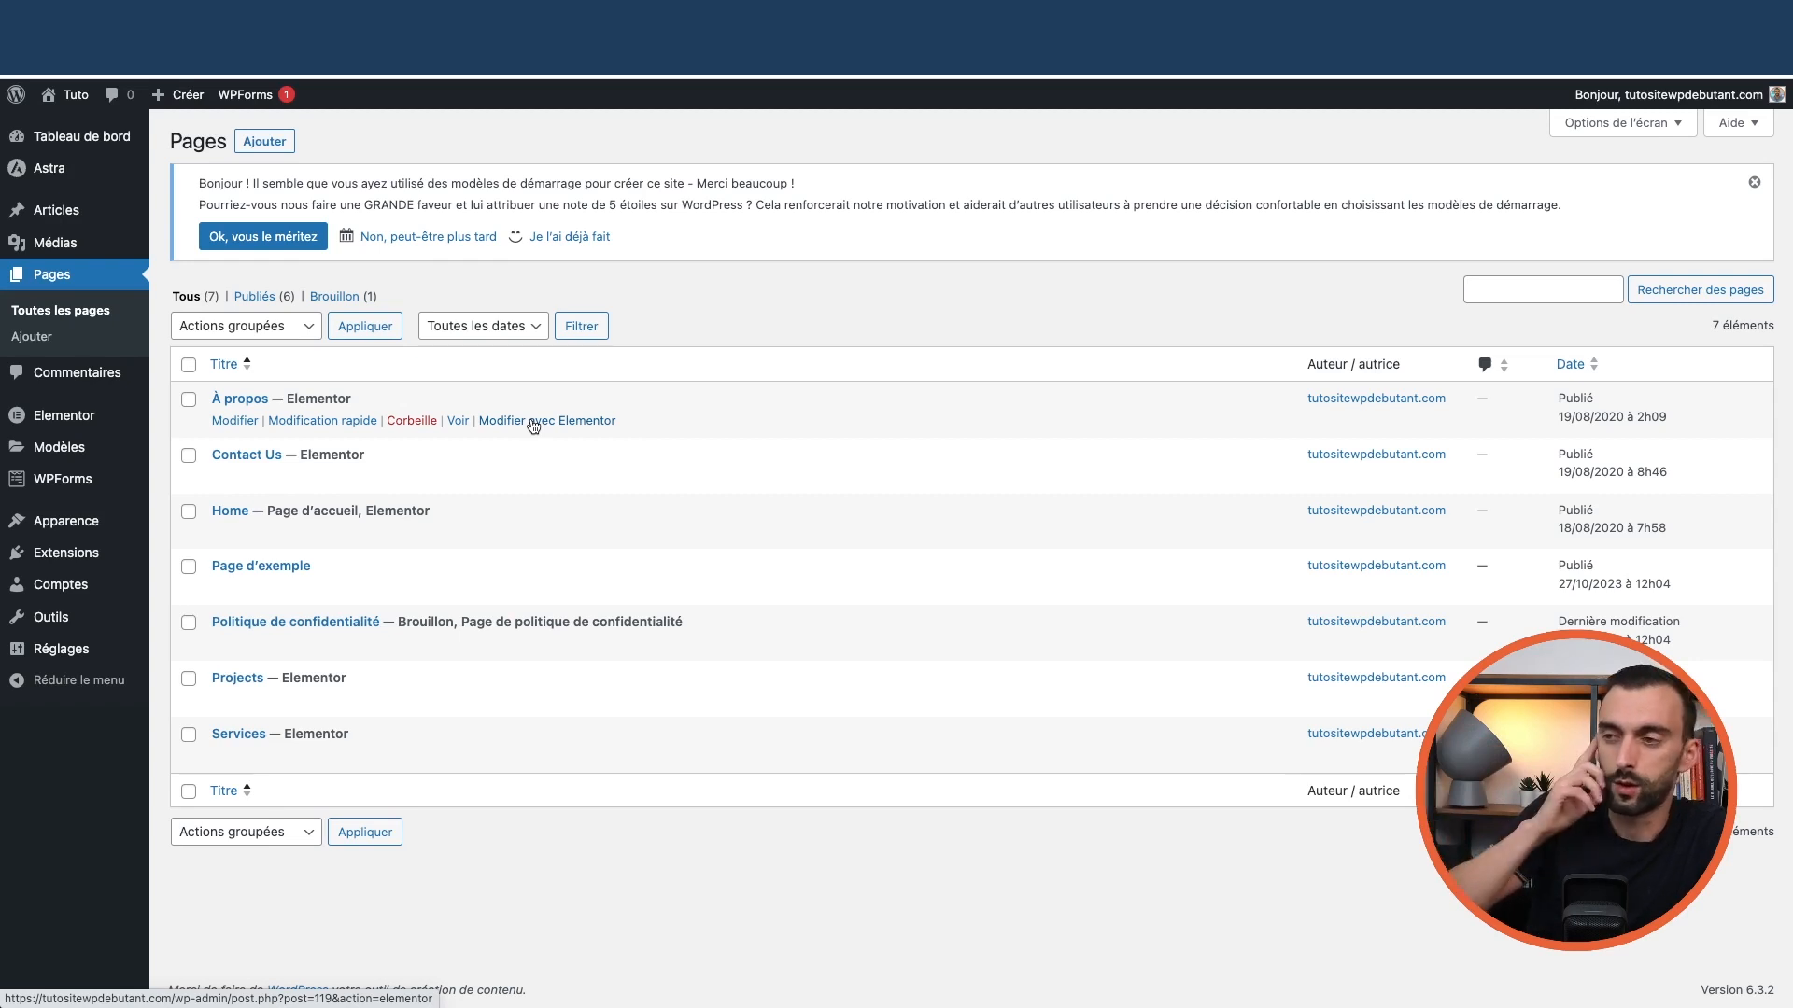
mouse_move(73, 96)
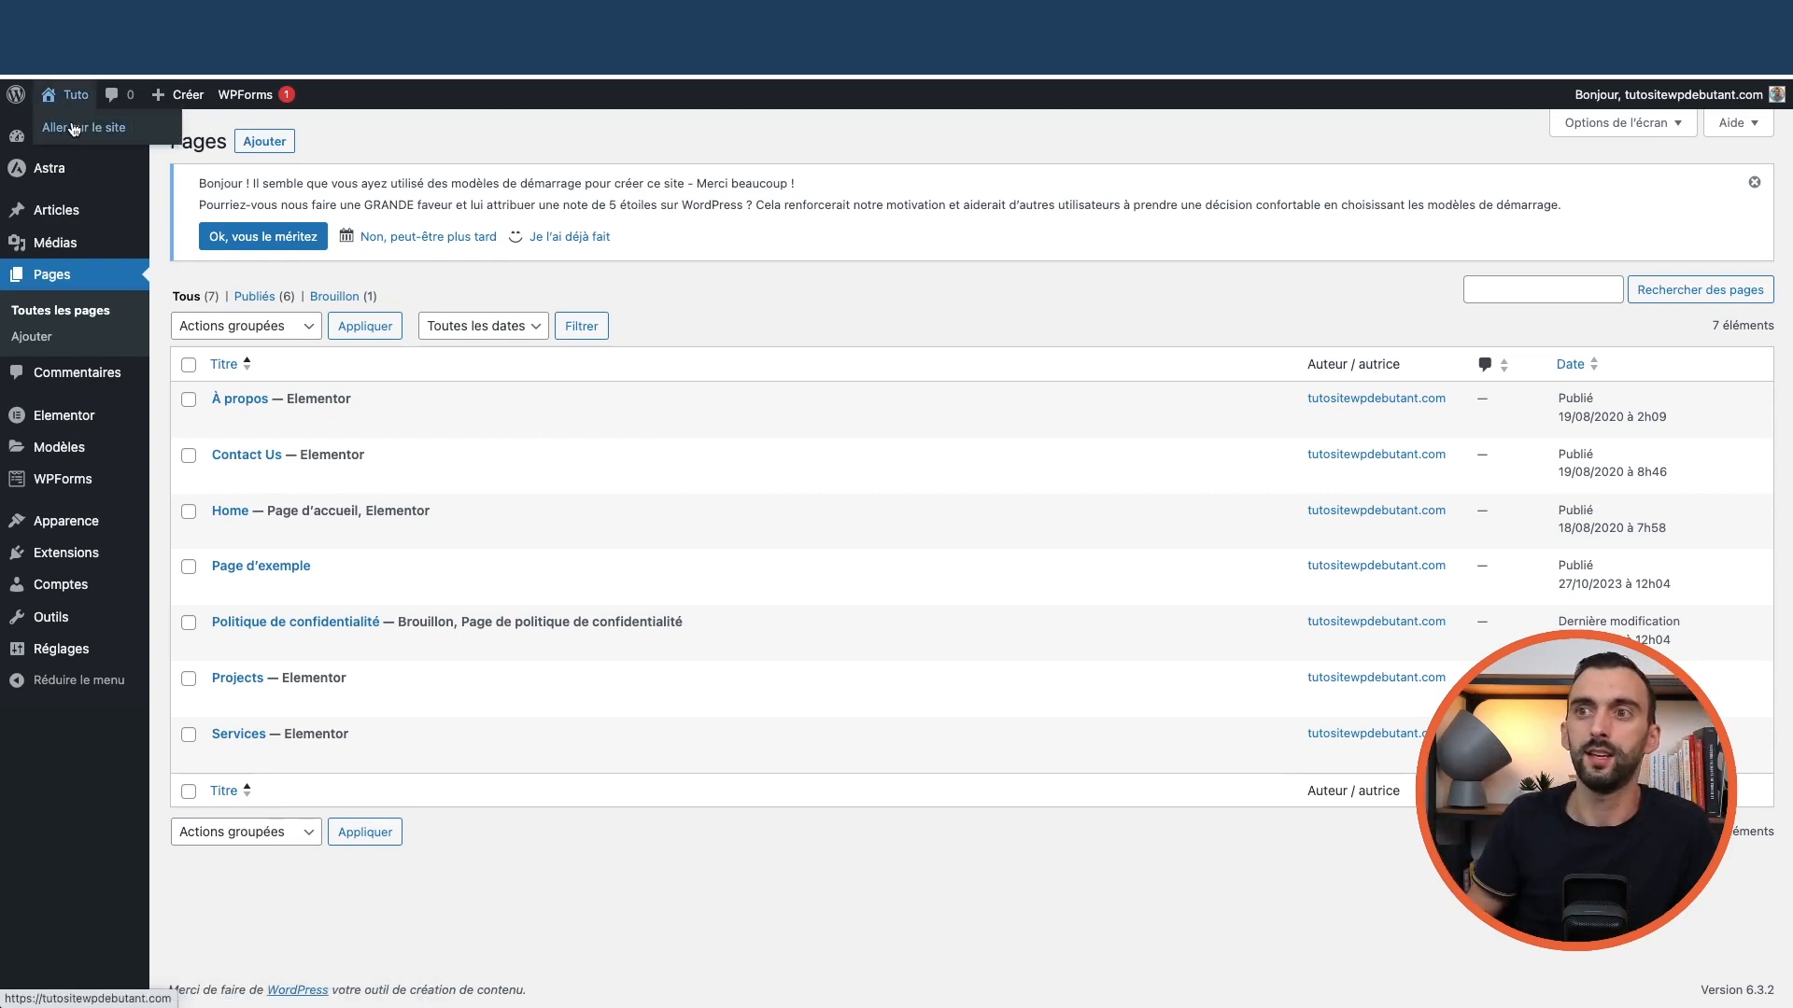
left_click(83, 127)
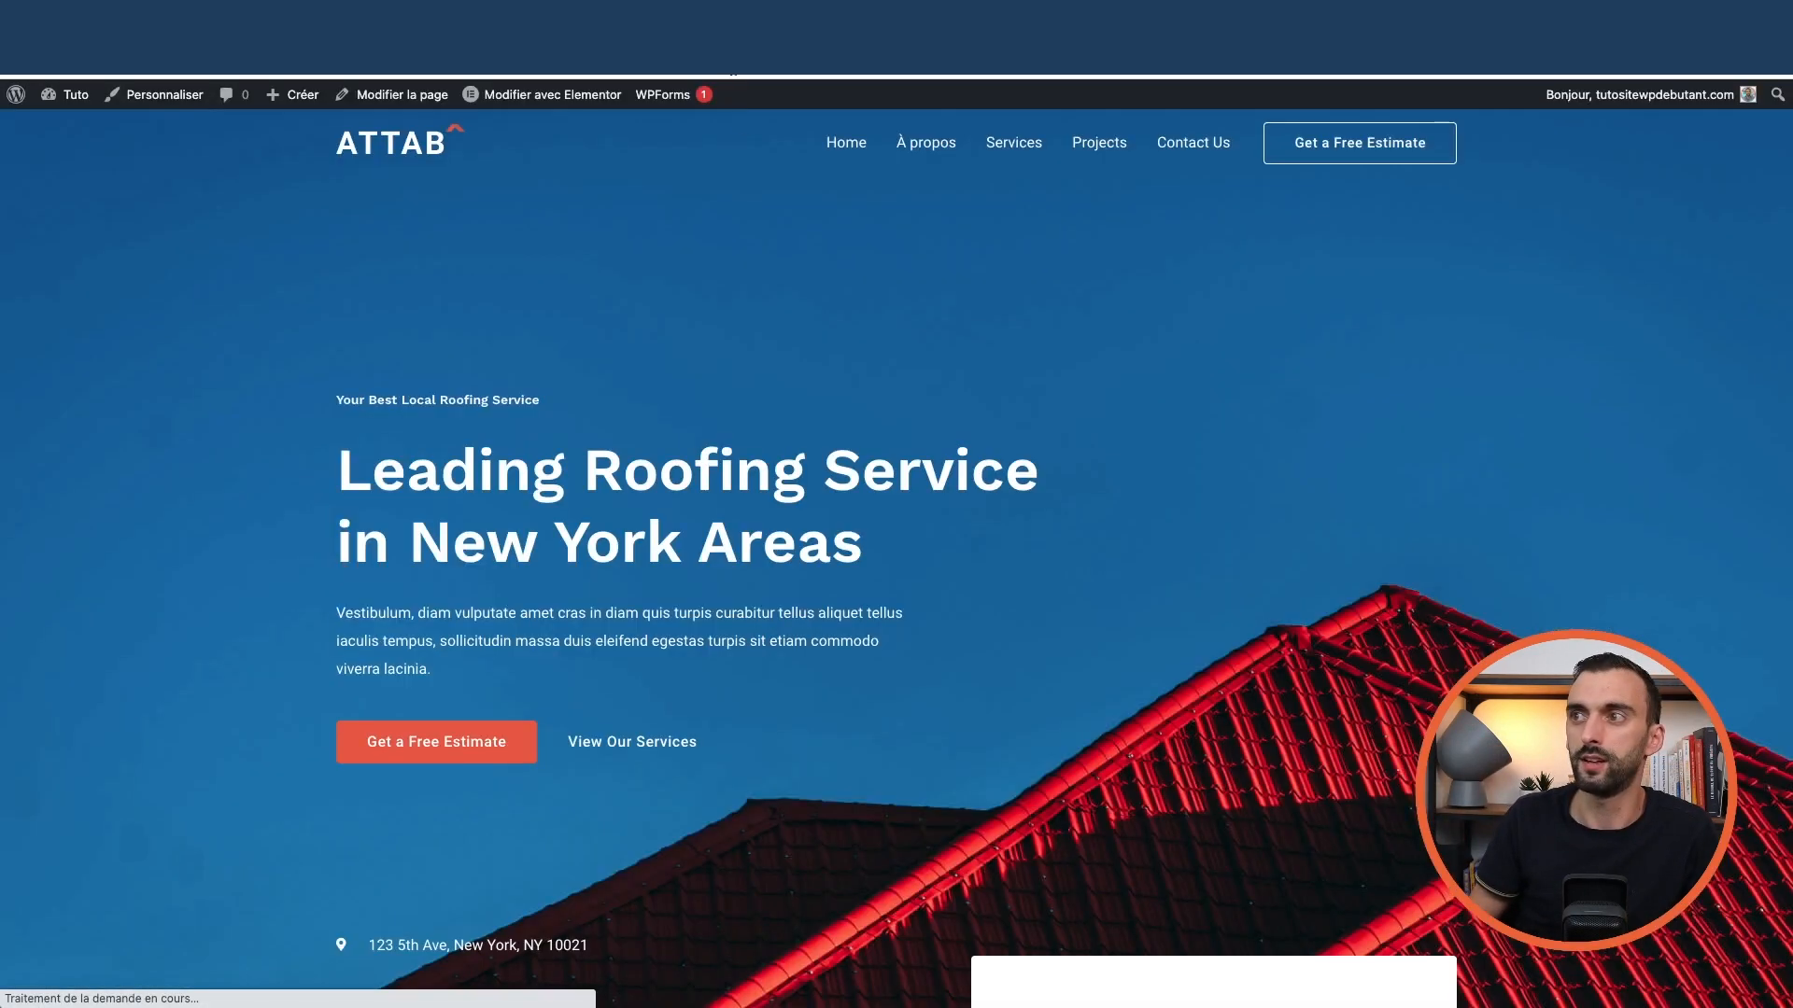
left_click(564, 98)
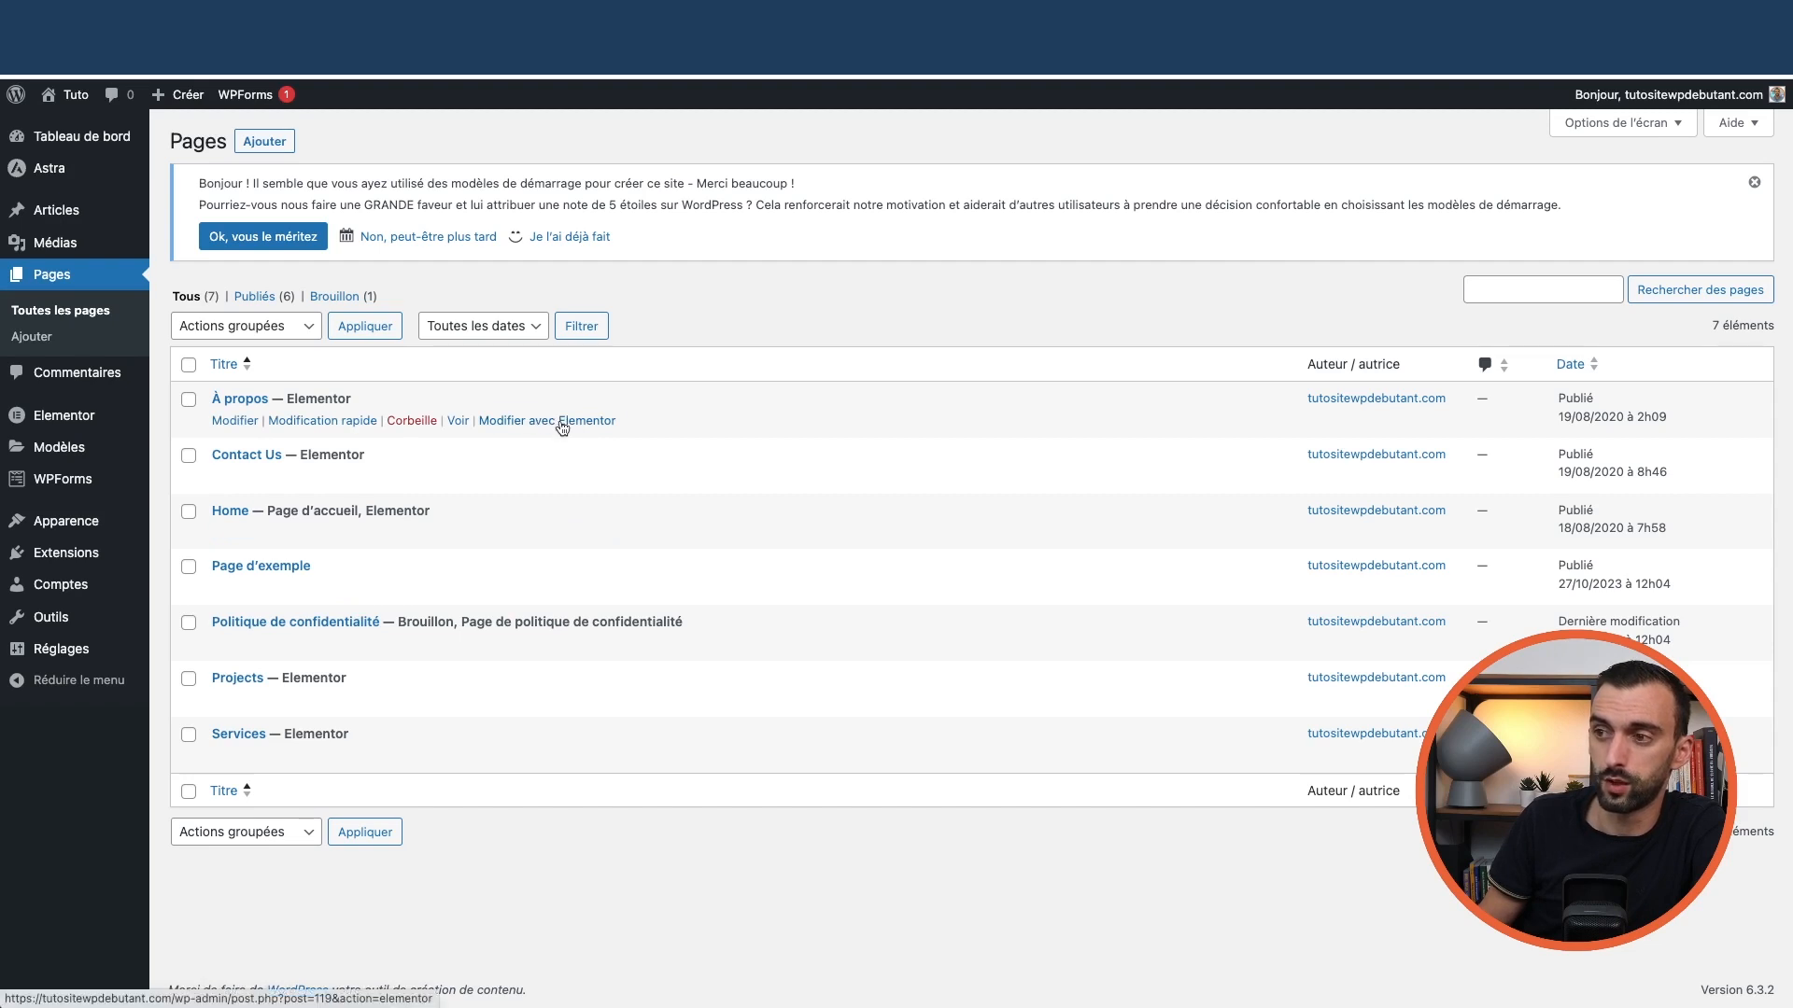
Open À propos in Elementor and change its hero heading from 'About Us' to 'À propos'
left_click(558, 422)
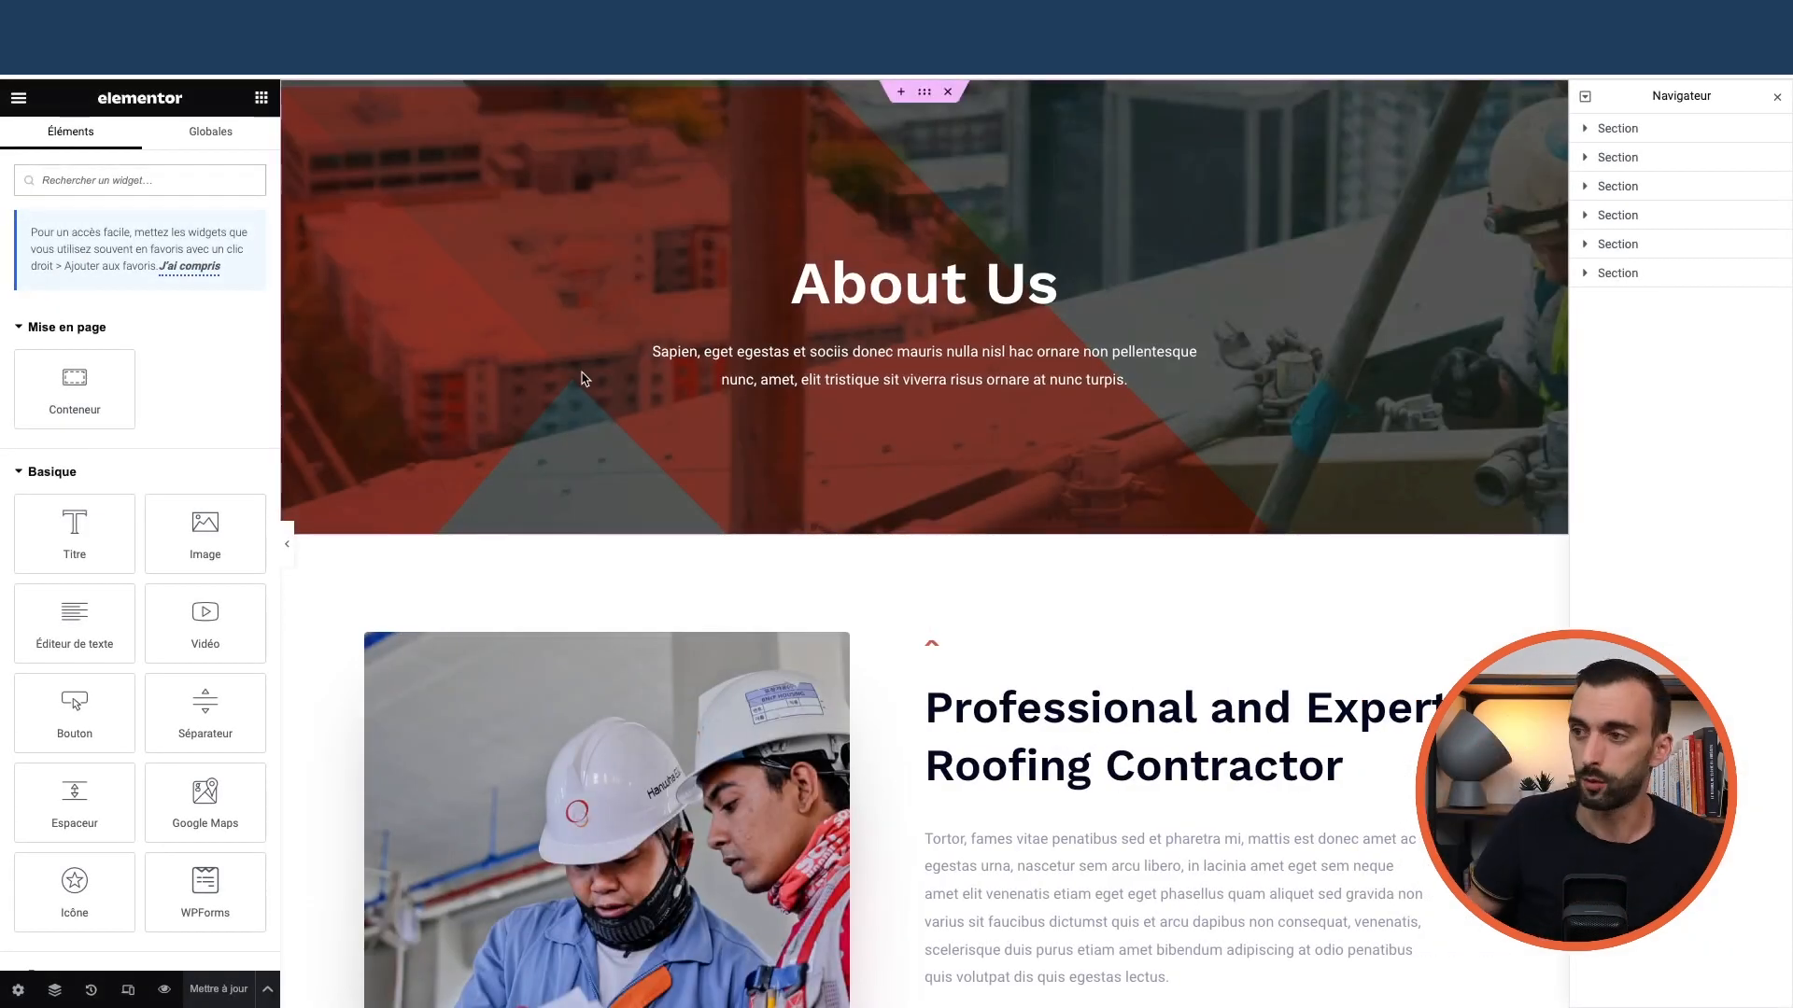
scroll(872, 551, "down", 10)
scroll(872, 558, "up", 10)
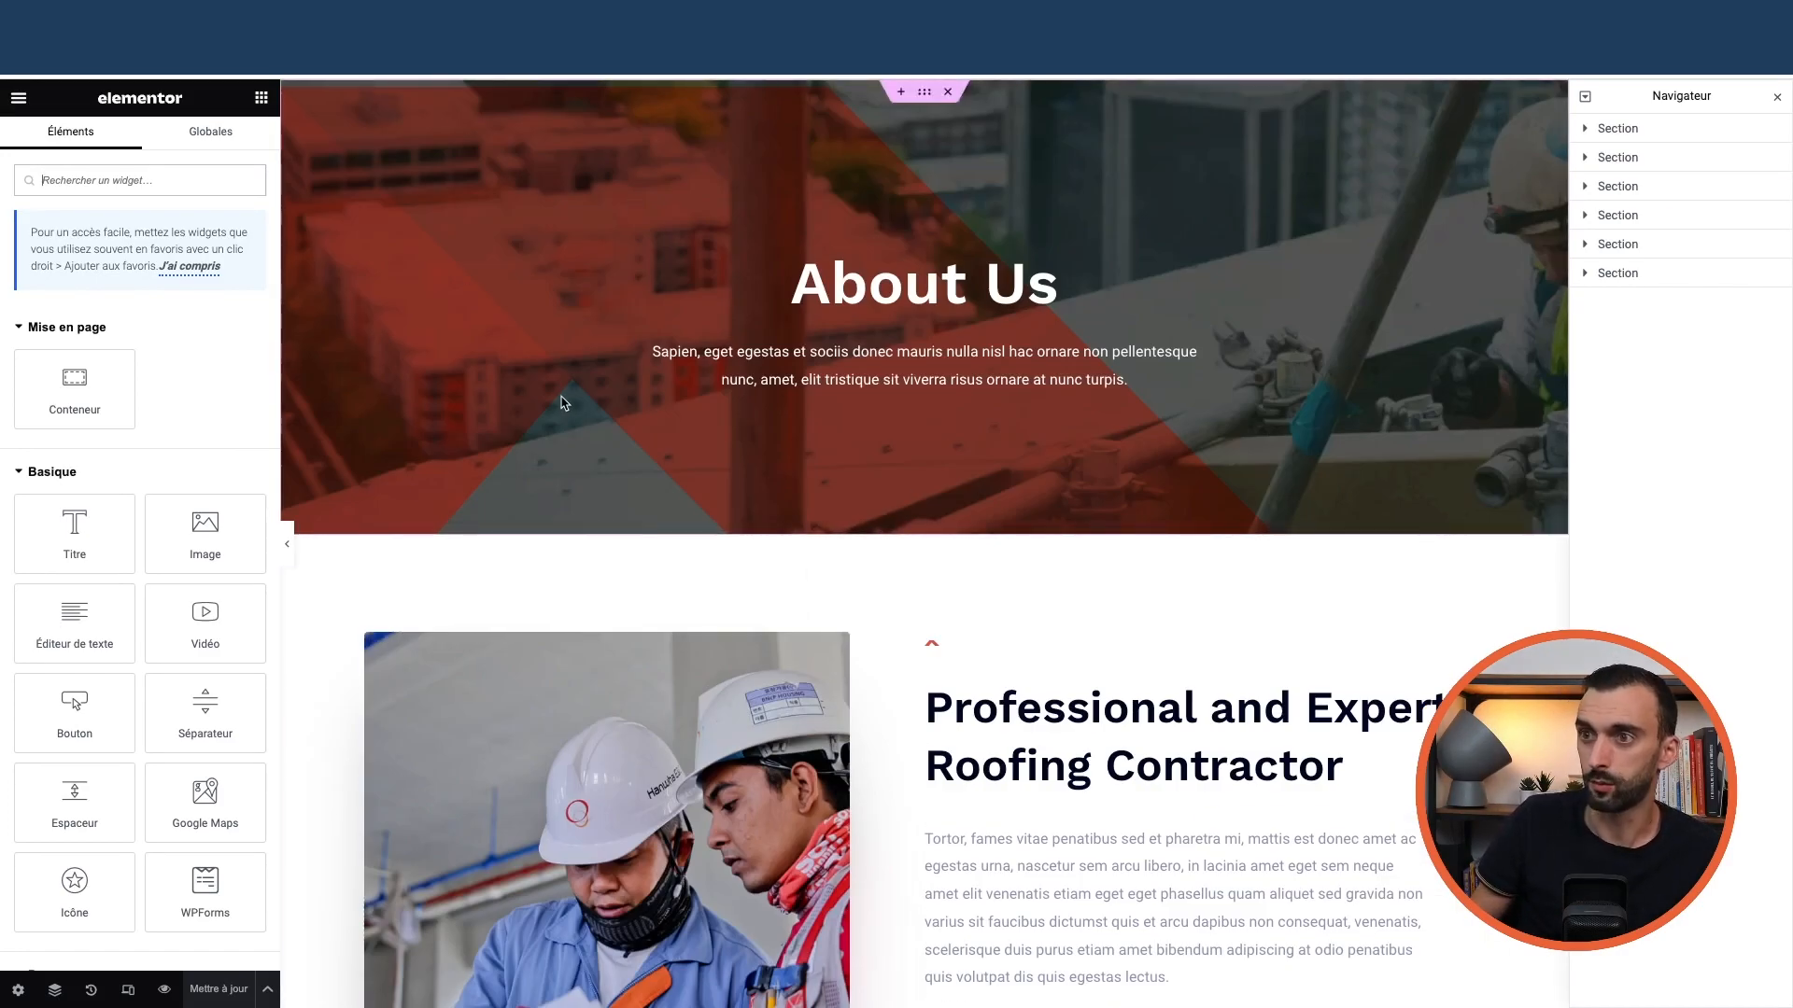
left_click(831, 301)
left_click_drag(1057, 280, 776, 275)
type("À propos")
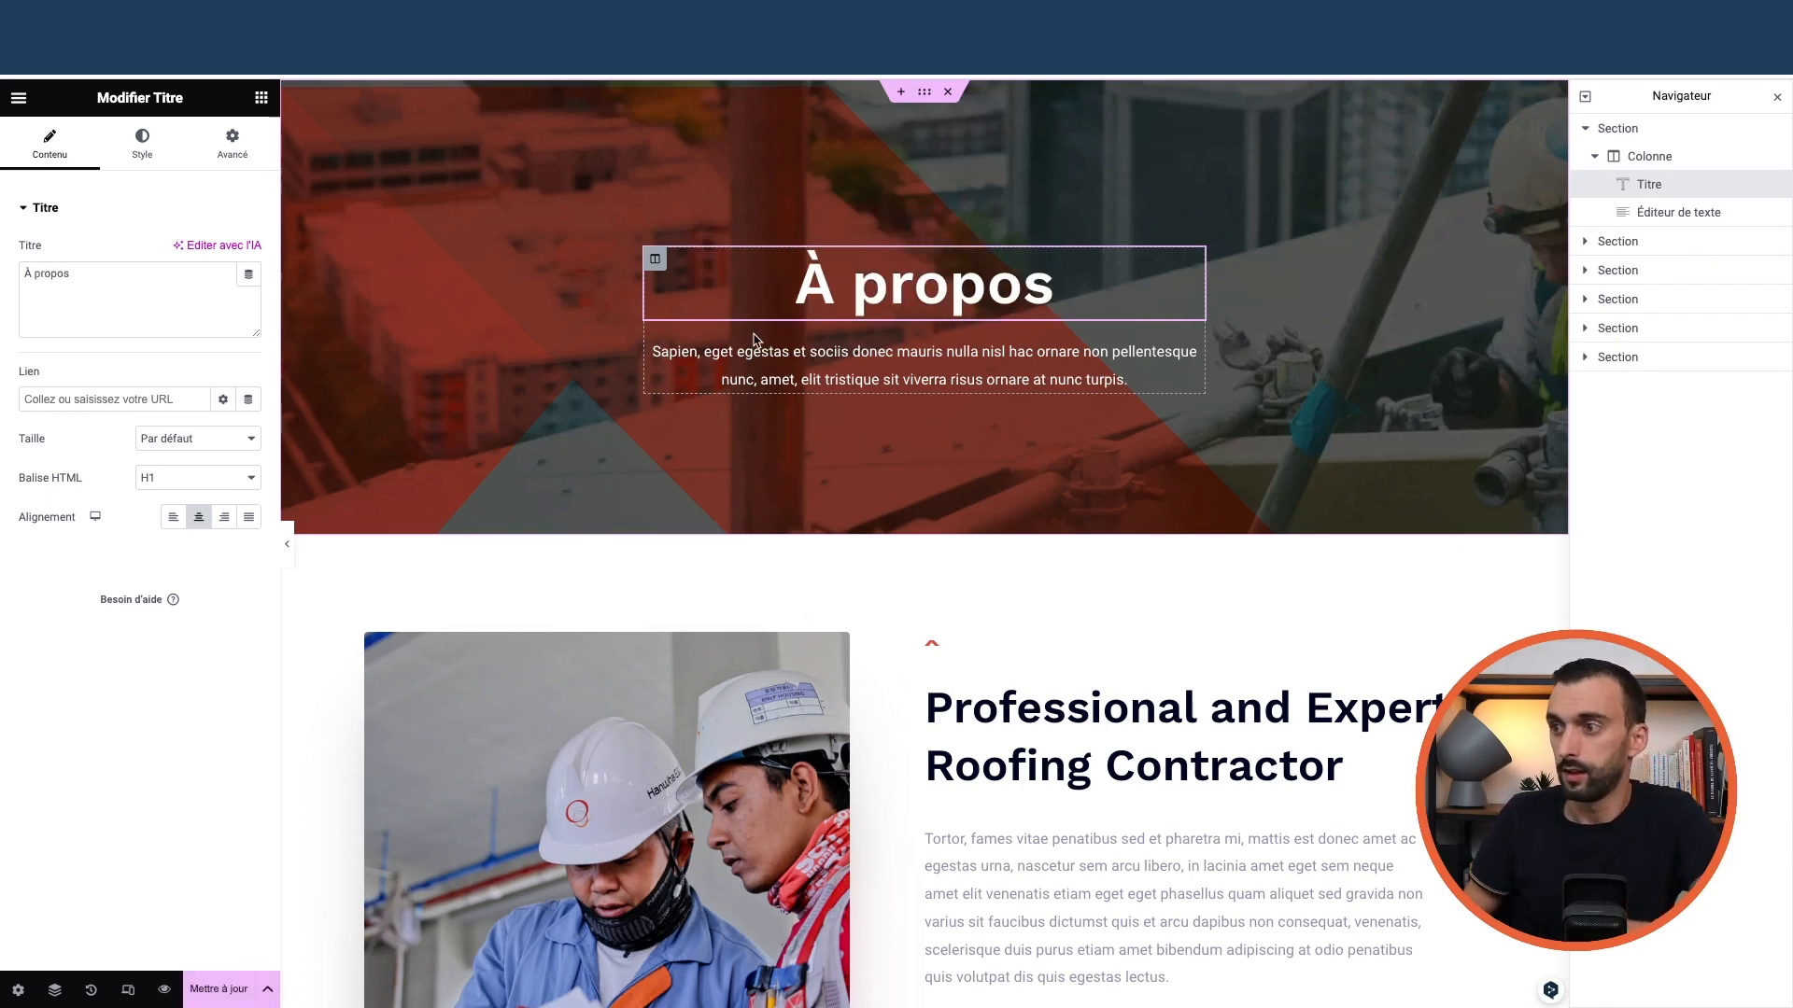
scroll(950, 618, "down", 2)
scroll(949, 618, "up", 2)
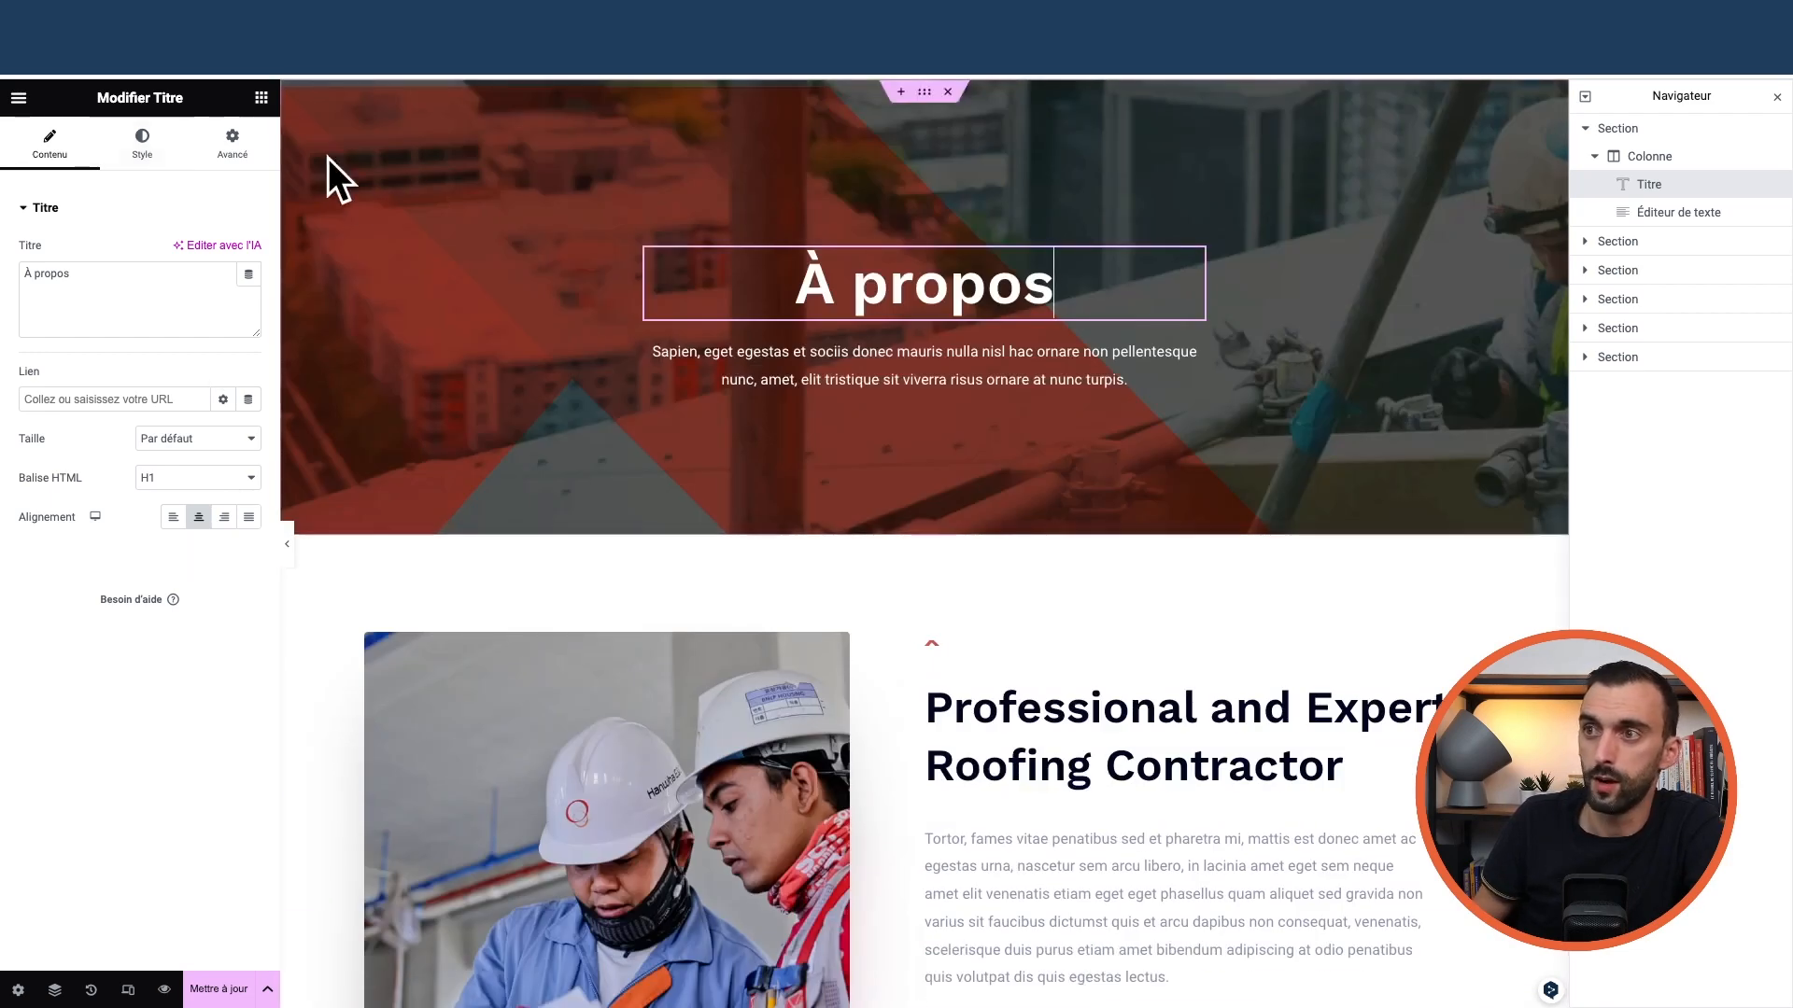
Drop an Image widget into the hero section, then delete it
left_click(261, 103)
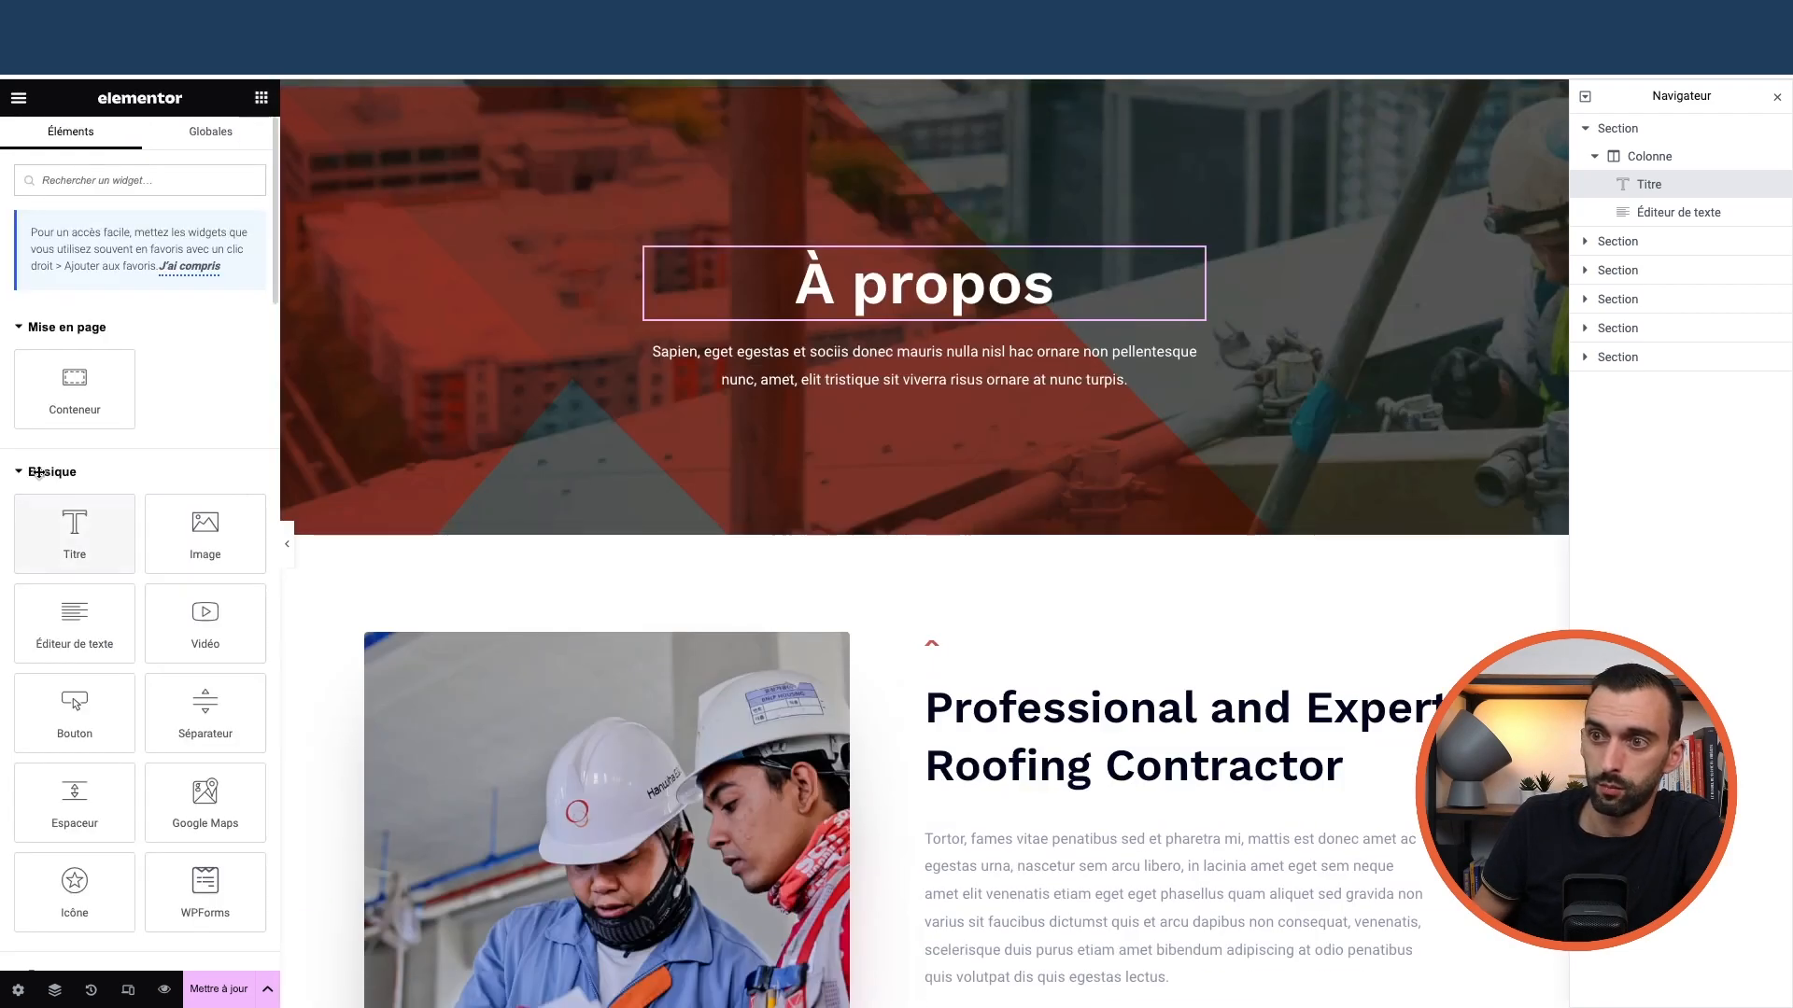
scroll(103, 560, "down", 10)
scroll(110, 598, "up", 8)
scroll(53, 325, "up", 4)
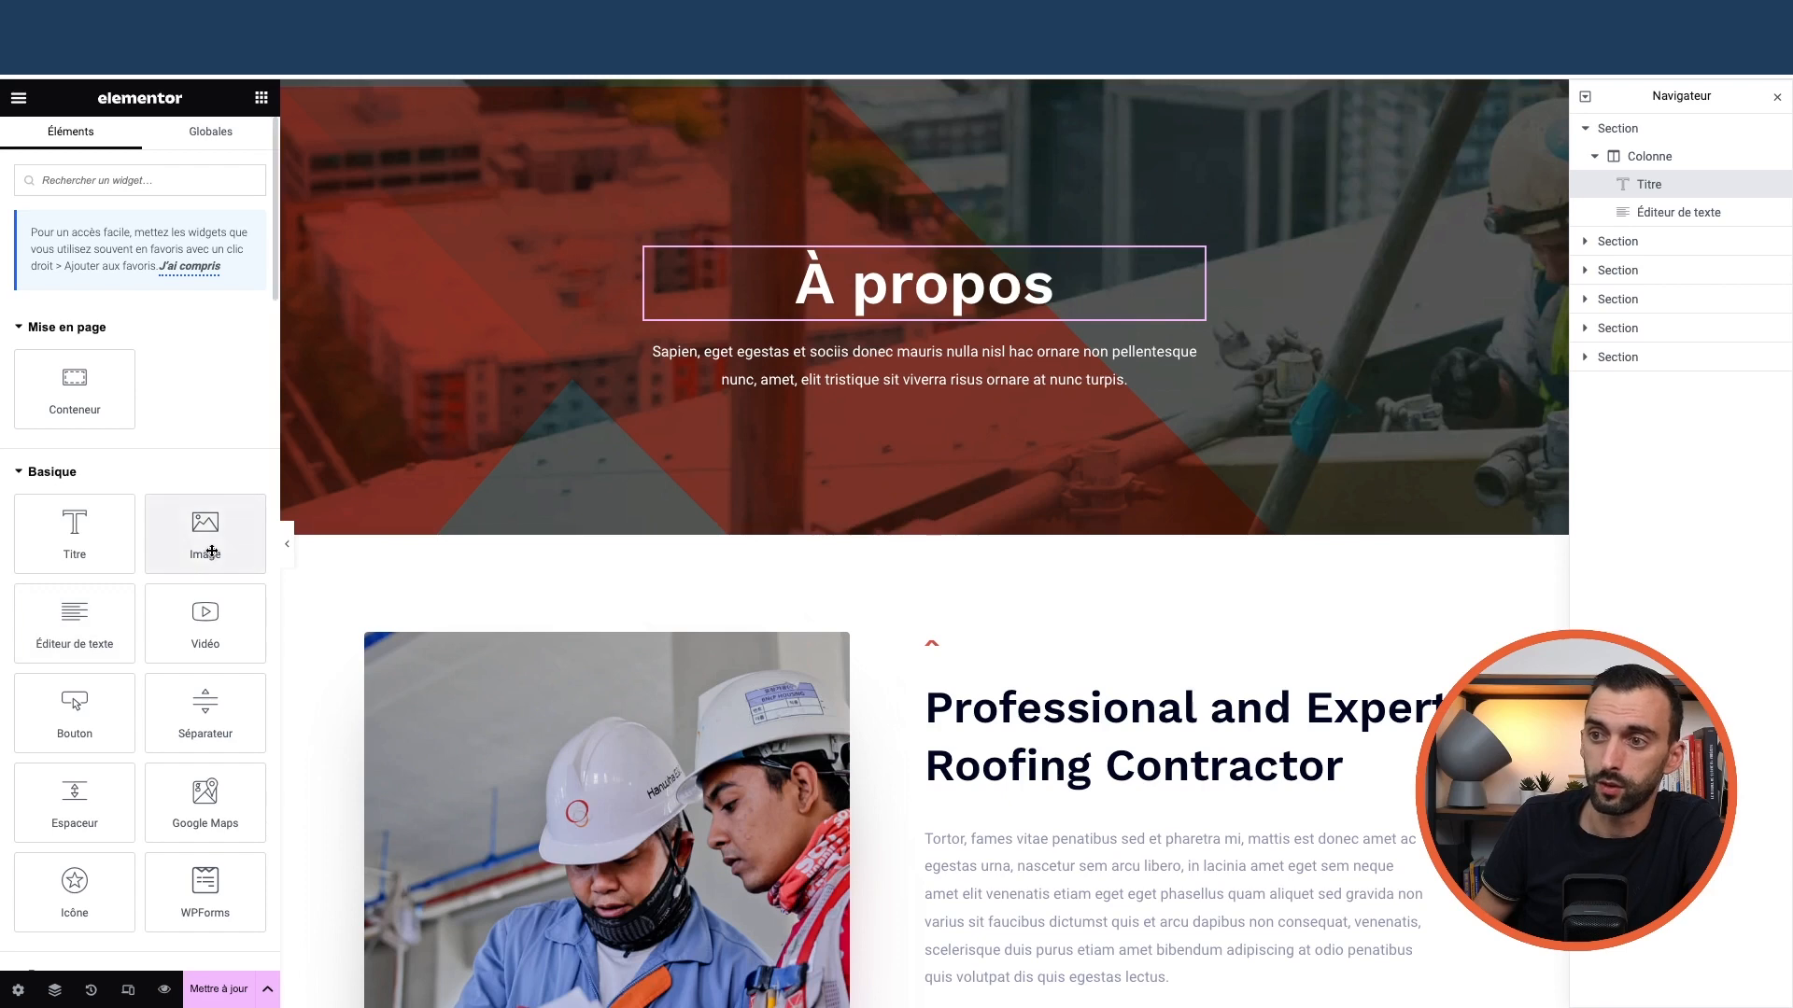
left_click_drag(208, 529, 898, 362)
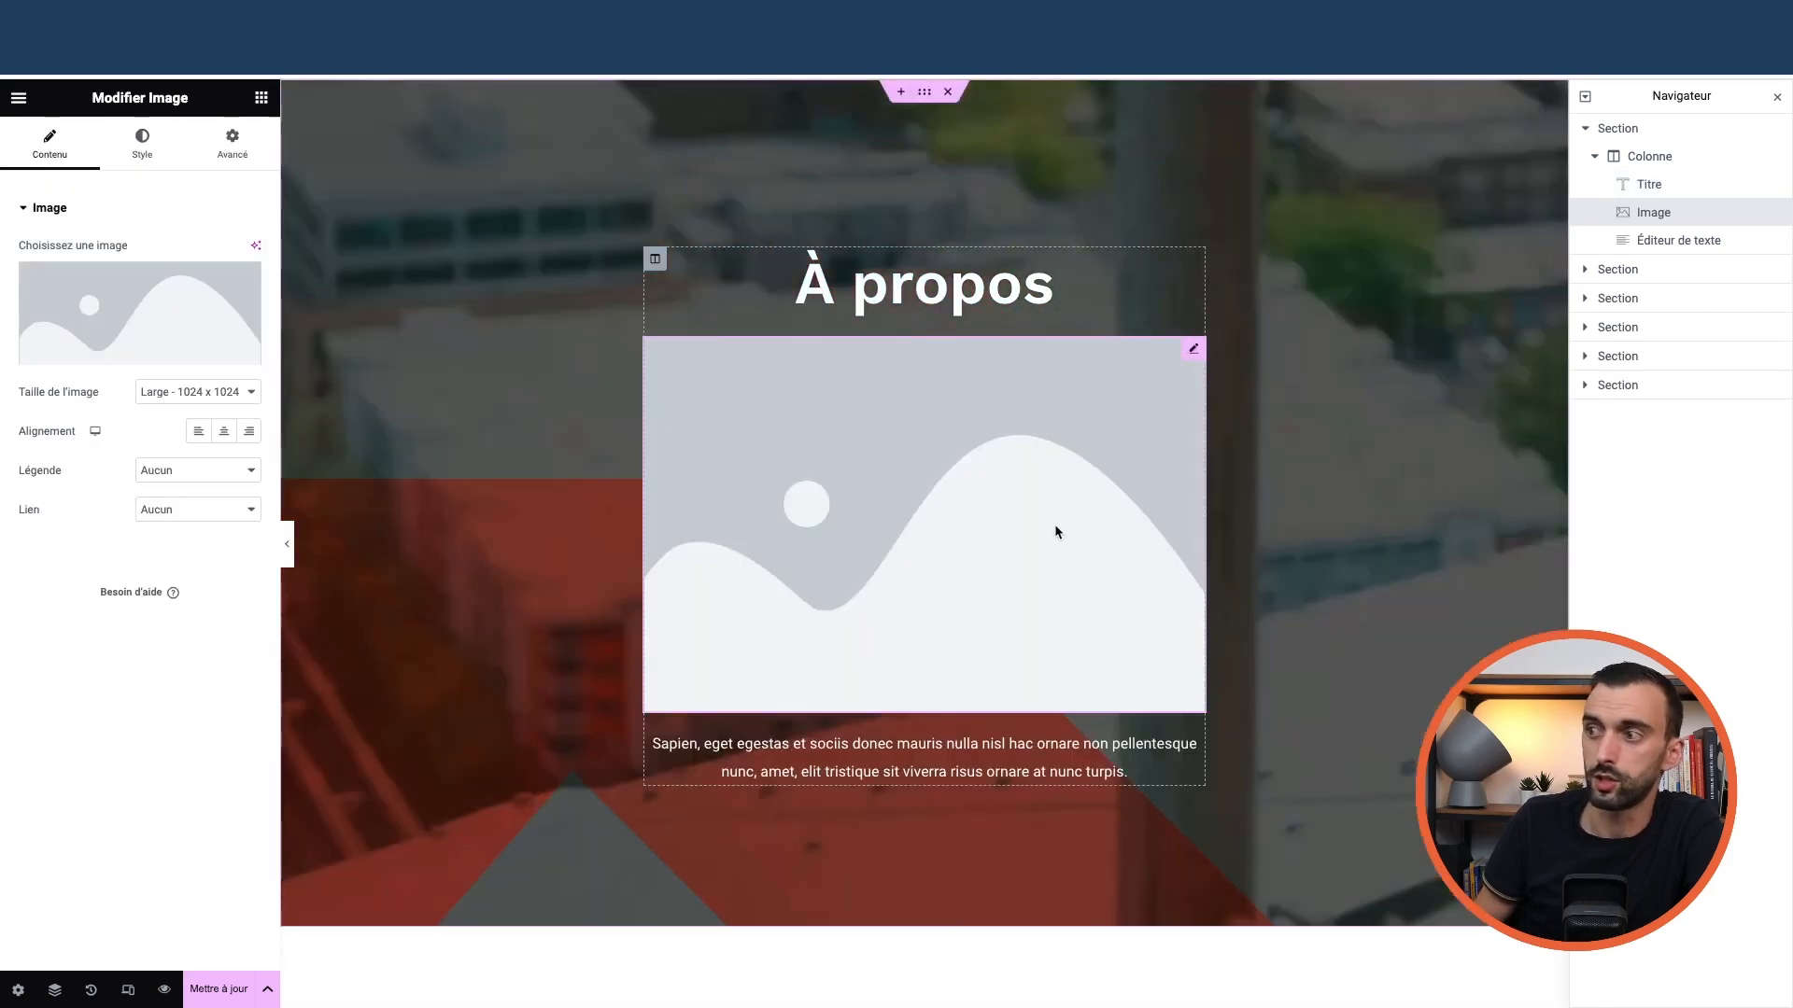
right_click(1189, 354)
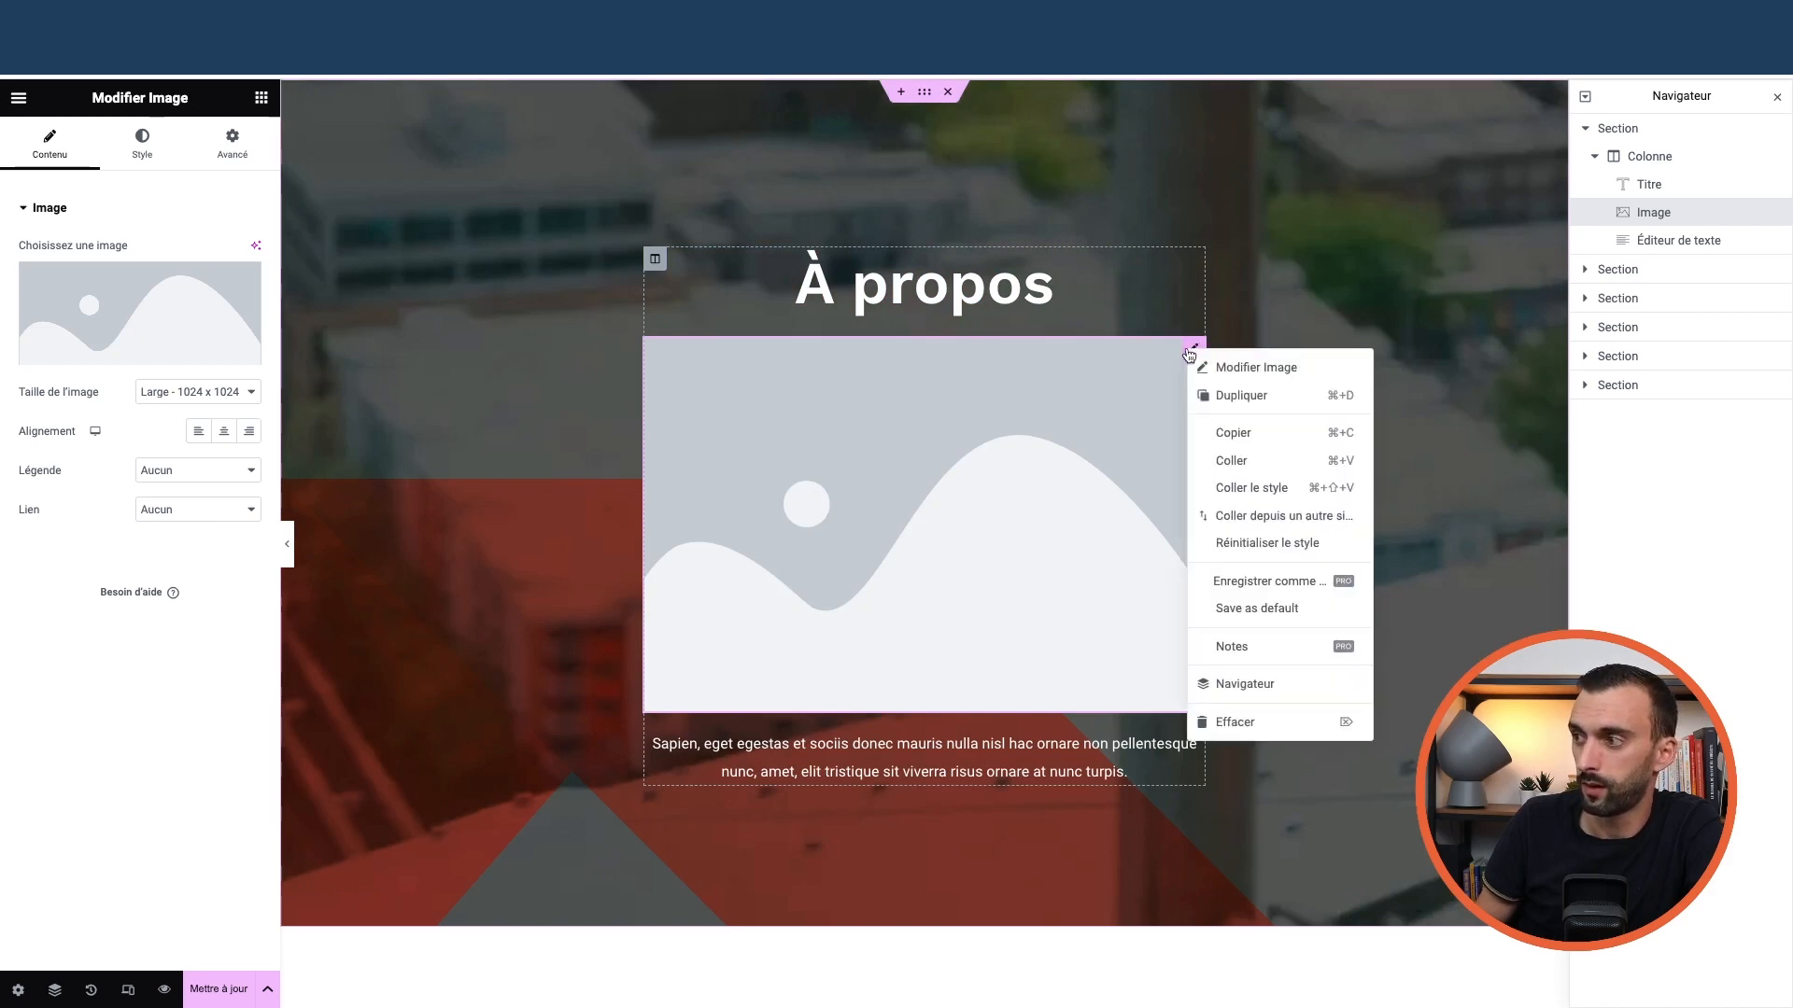
left_click(1242, 725)
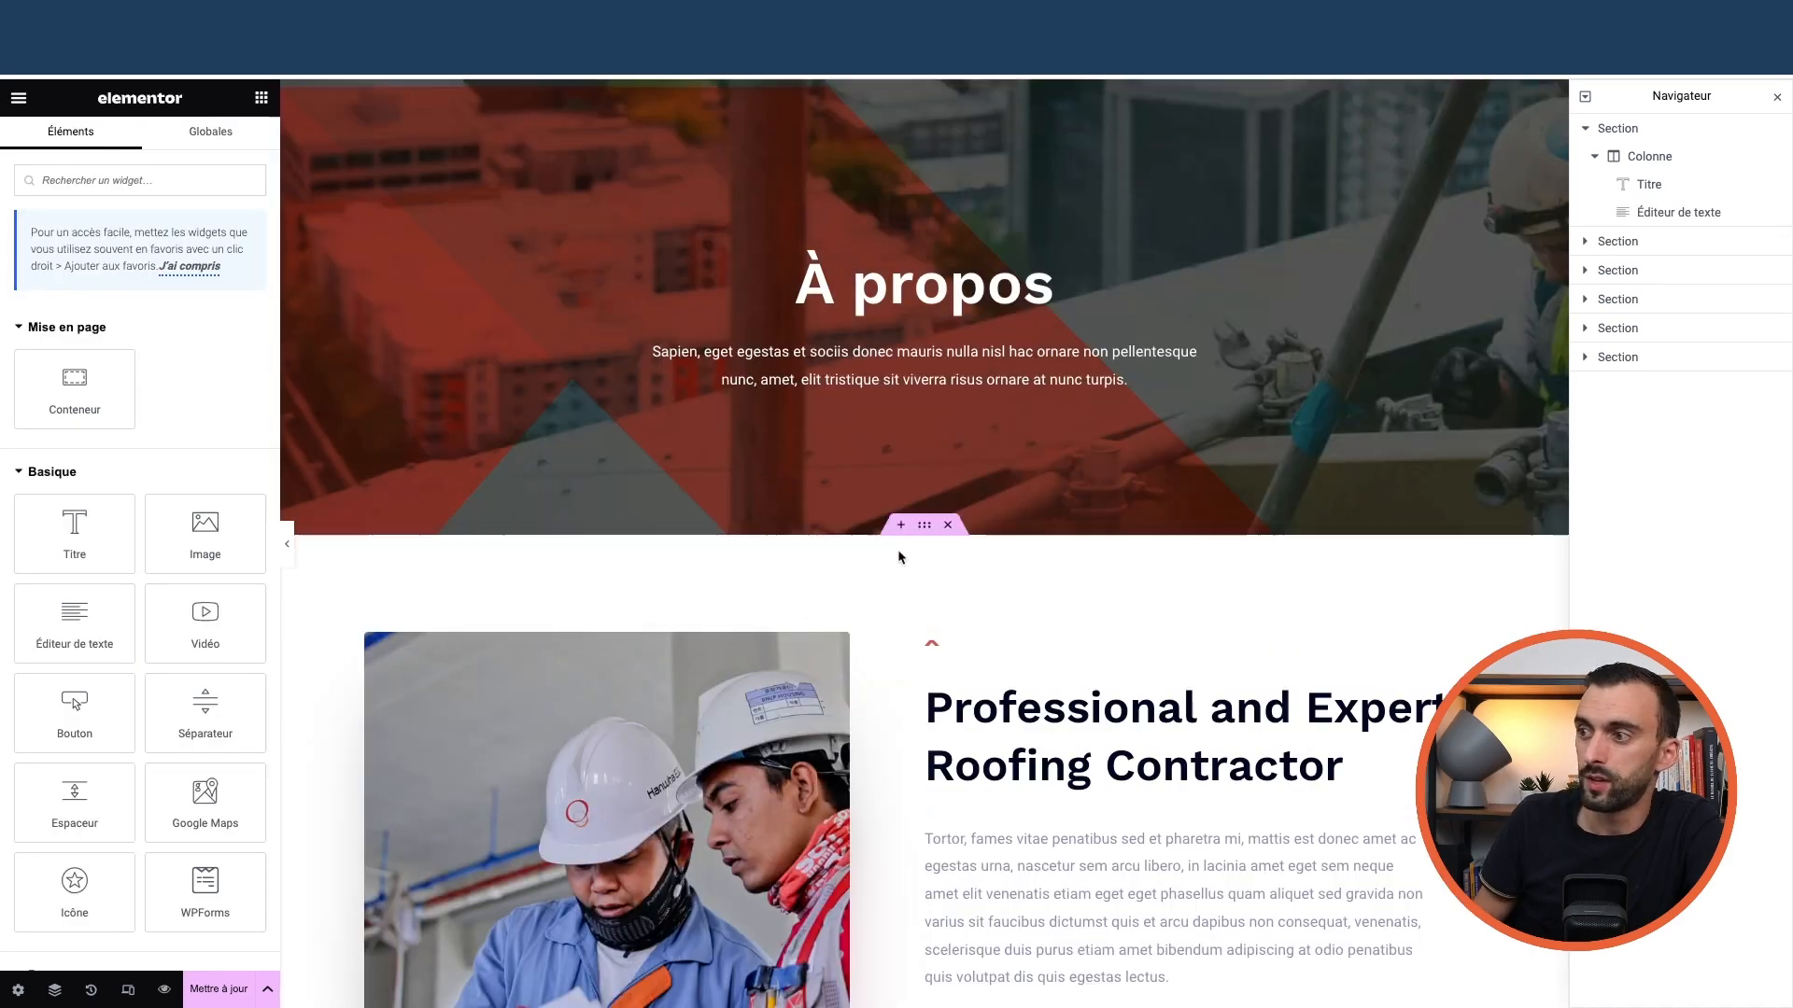
scroll(779, 528, "down", 15)
Insert a new two-column container below the hero
scroll(781, 528, "up", 15)
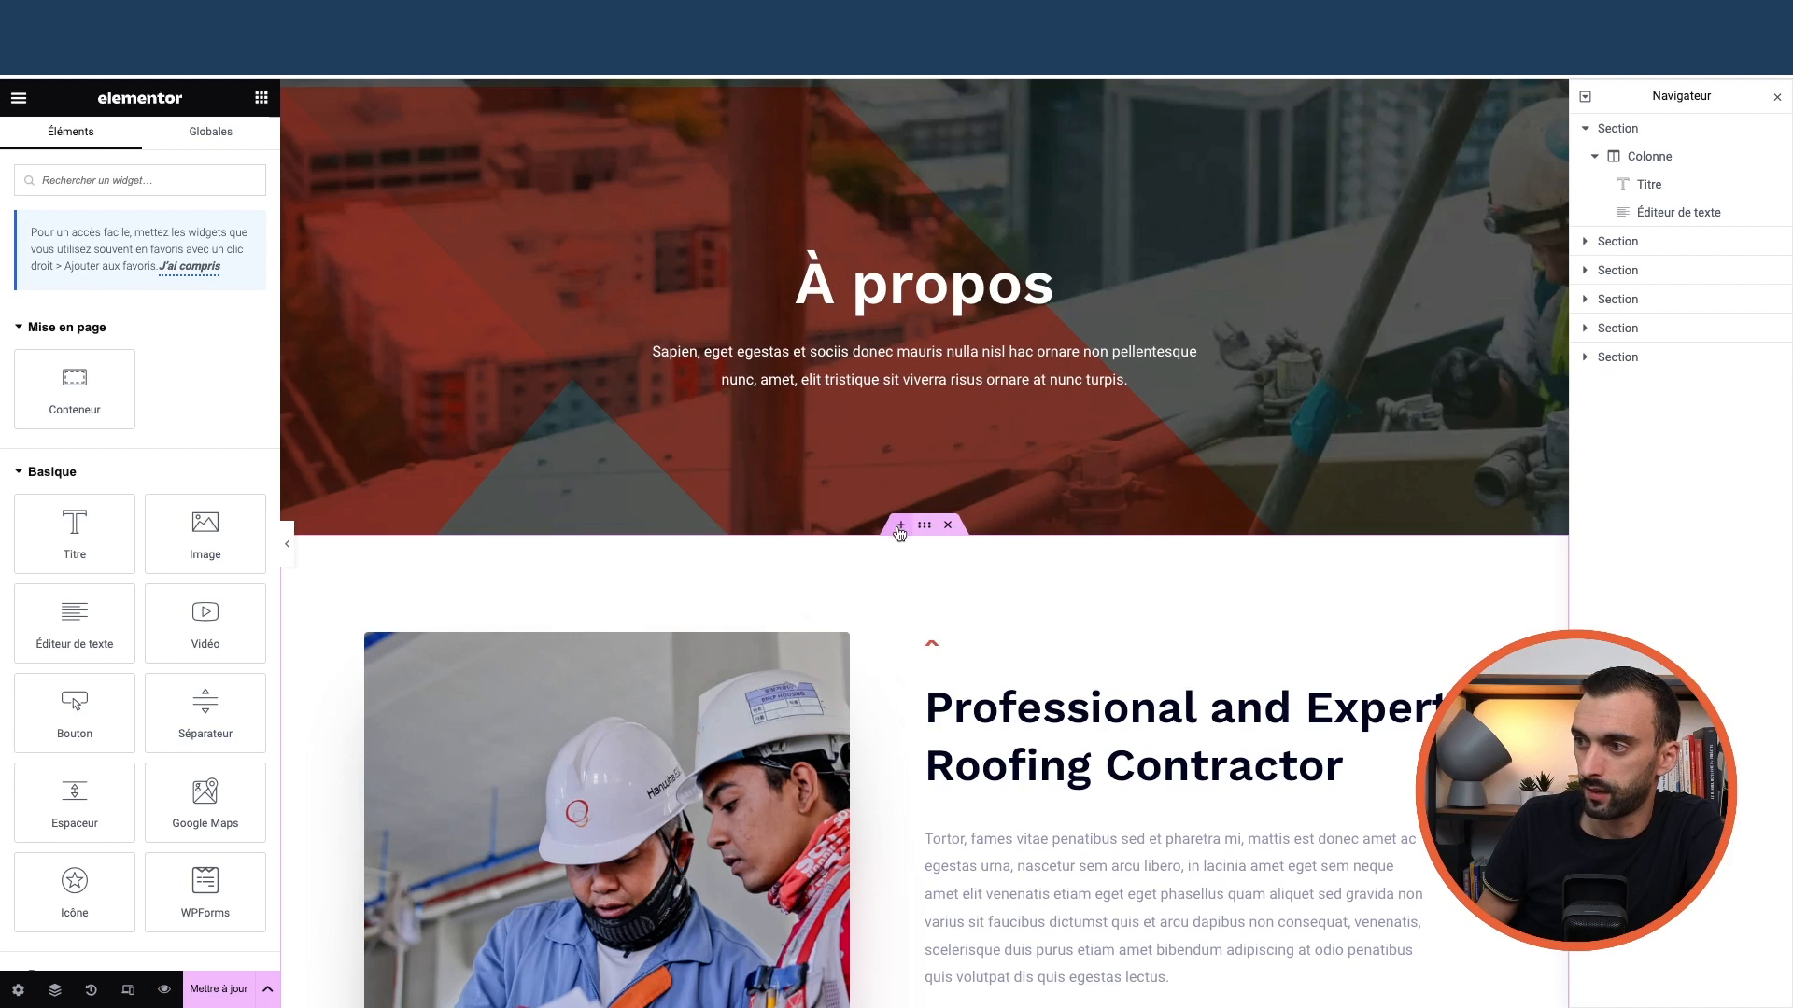
left_click(900, 526)
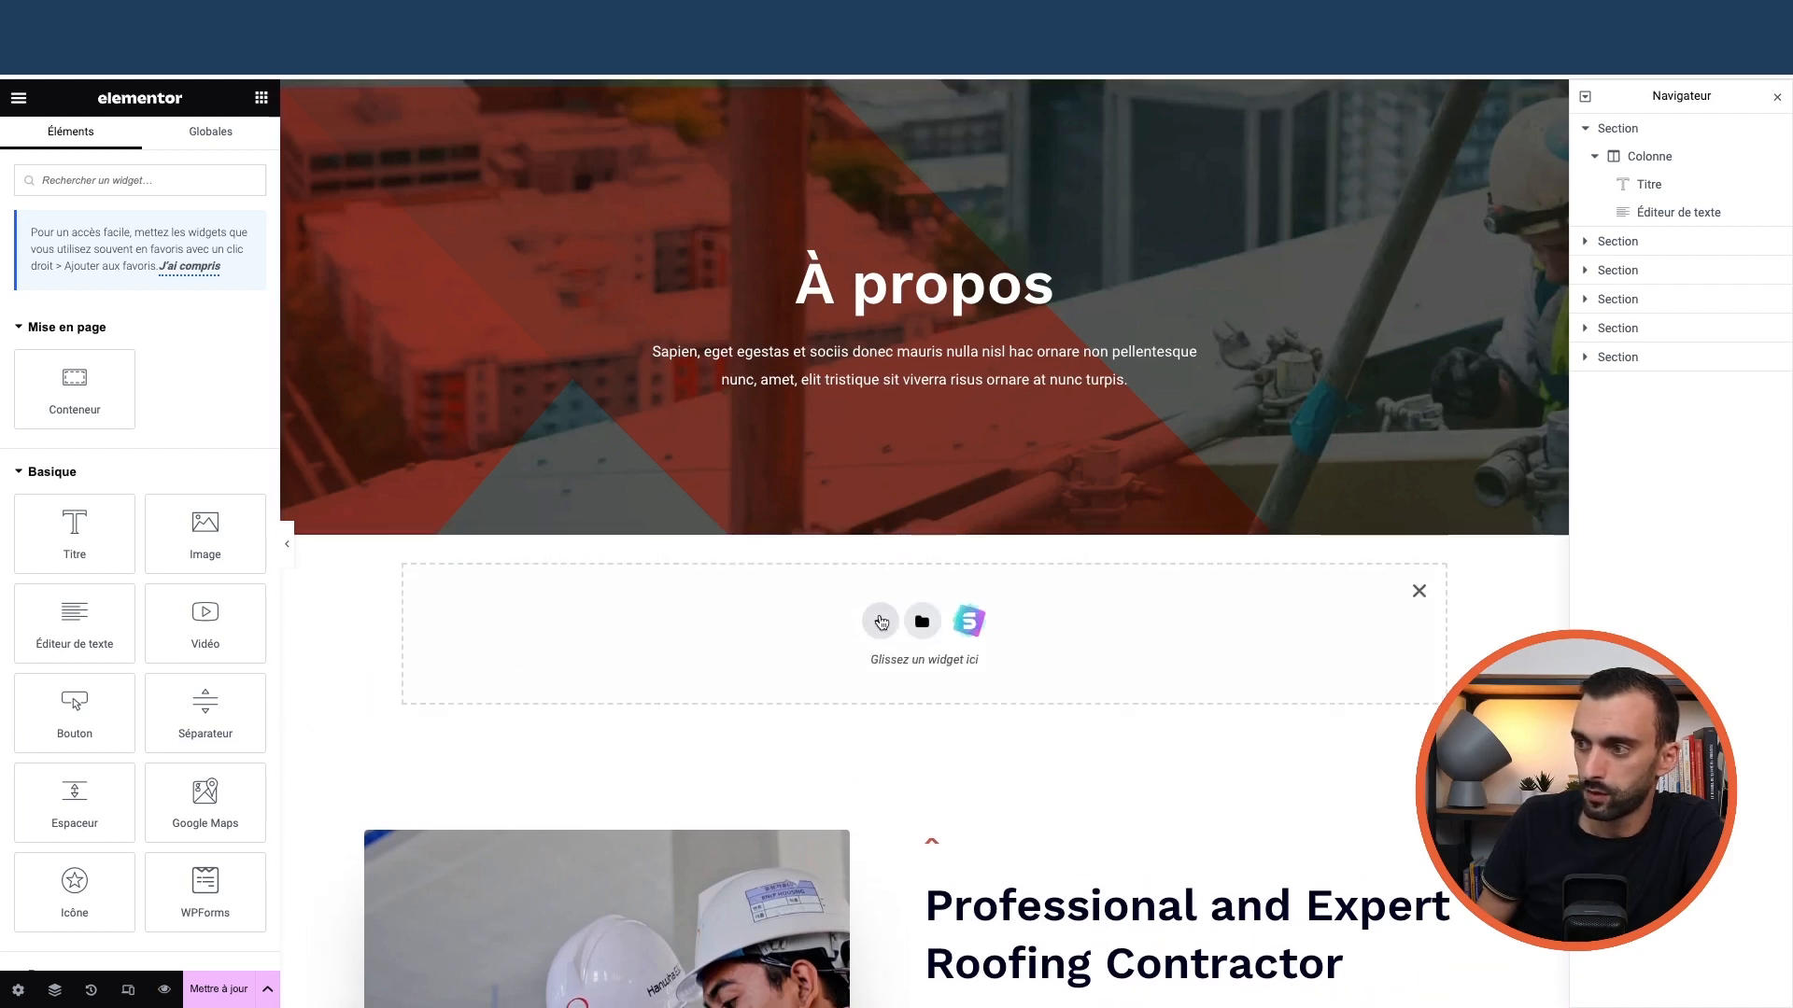
left_click(879, 622)
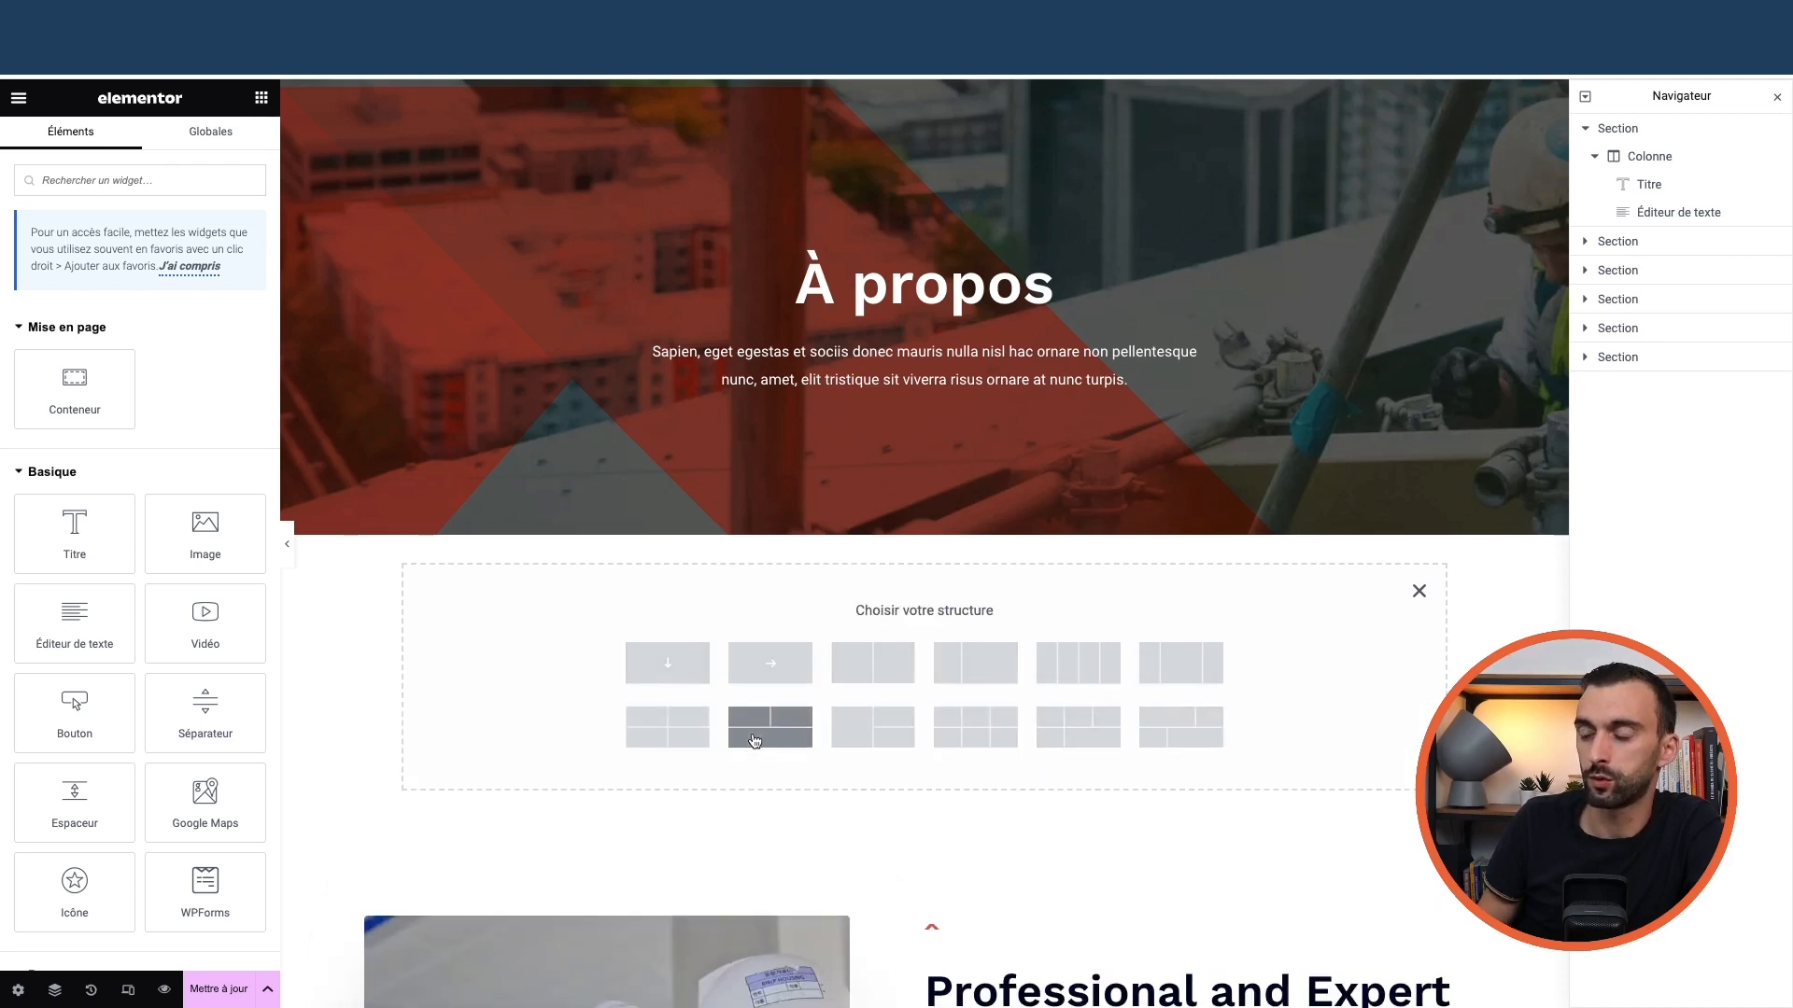
left_click(878, 666)
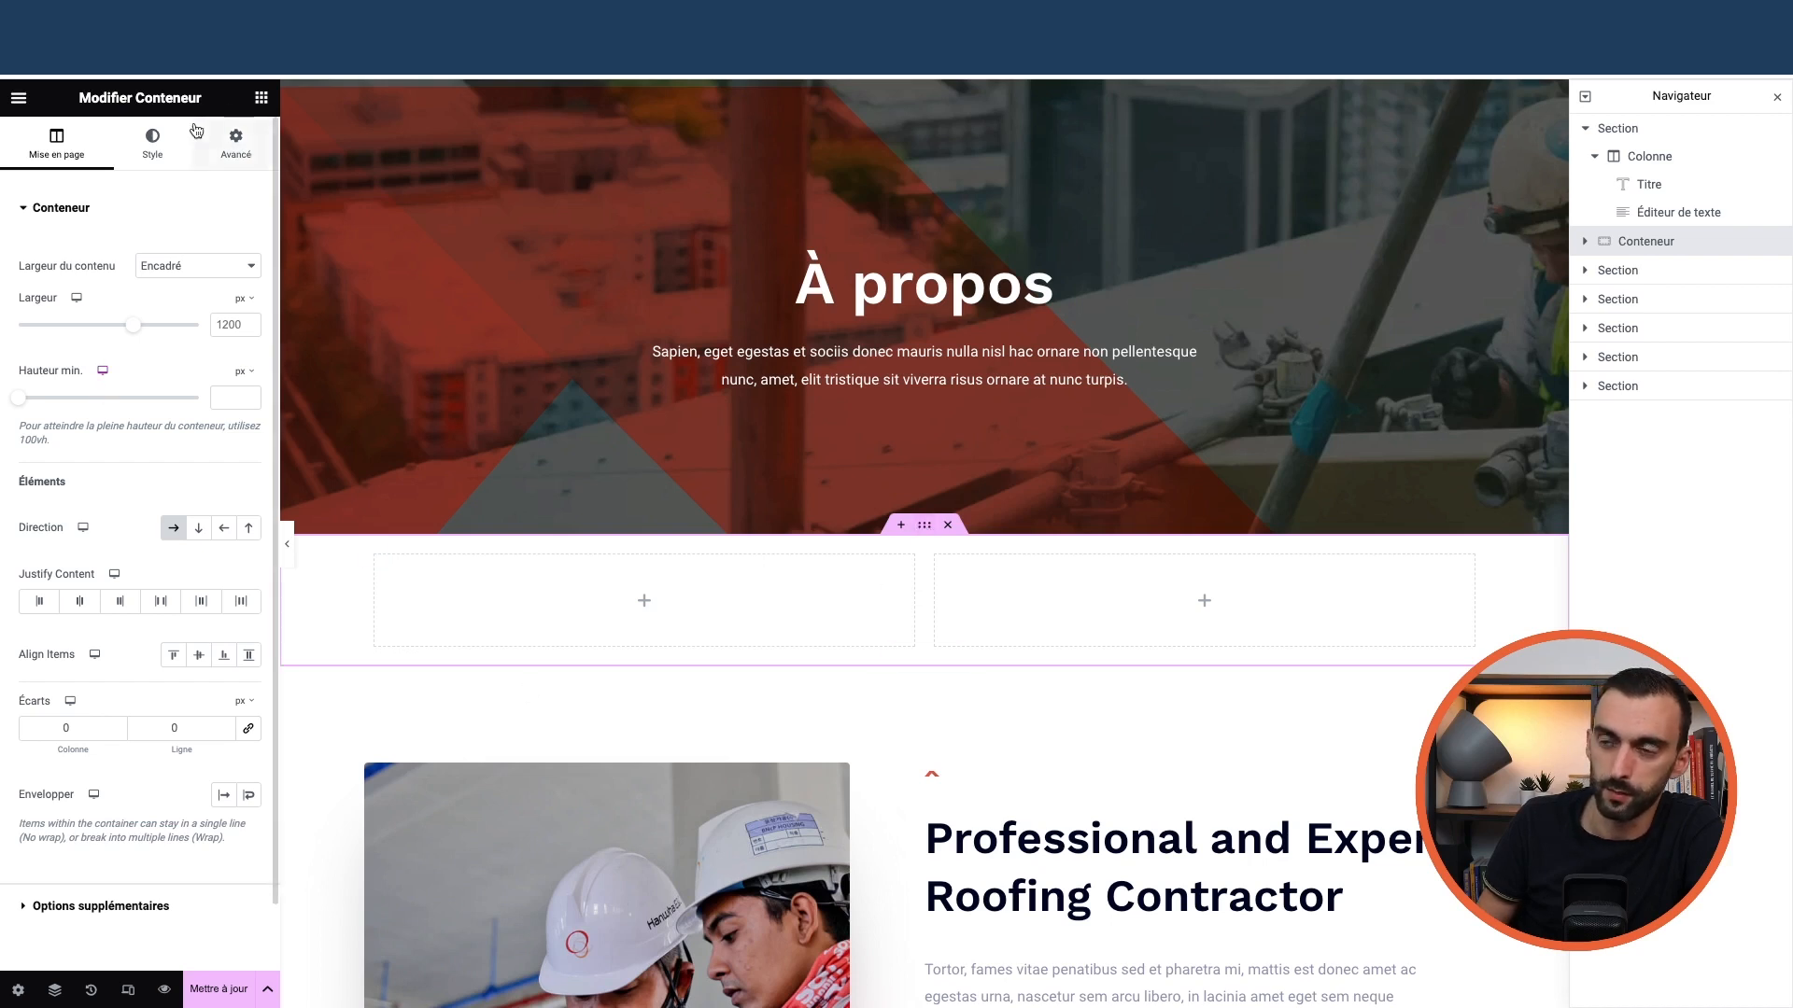
Give the container a classic background coloured red (#C72323)
left_click(155, 142)
left_click(137, 366)
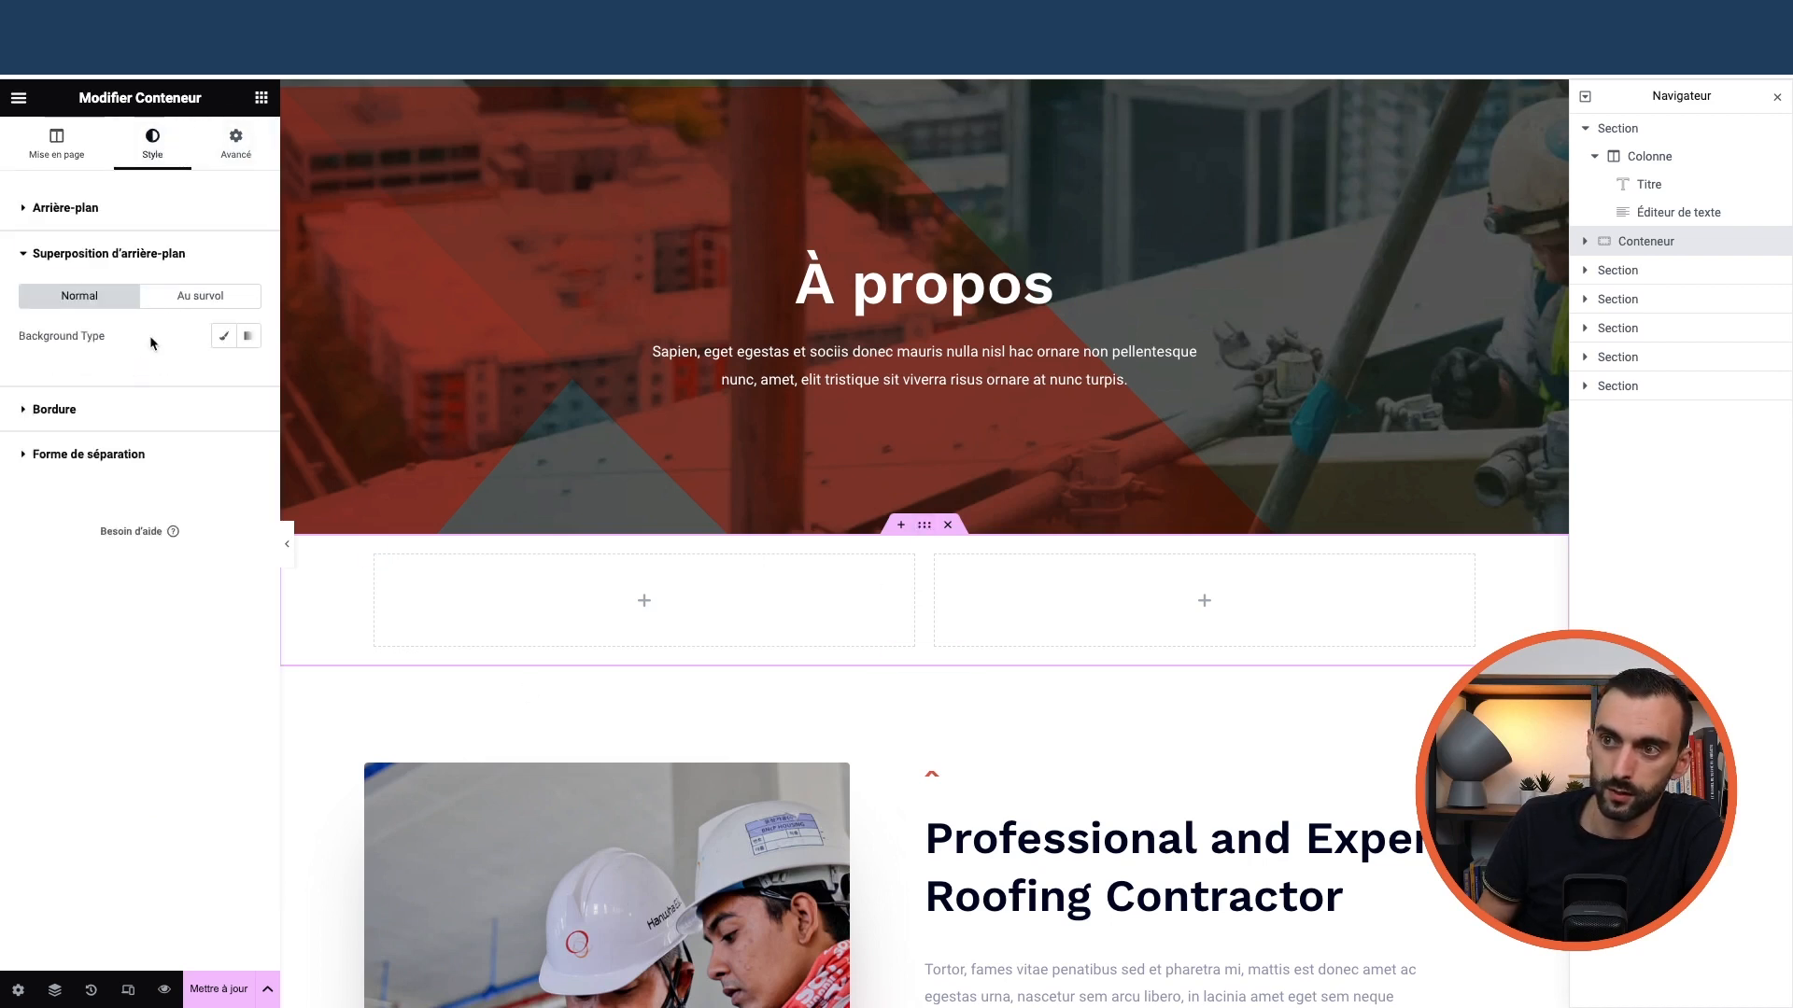
left_click(75, 209)
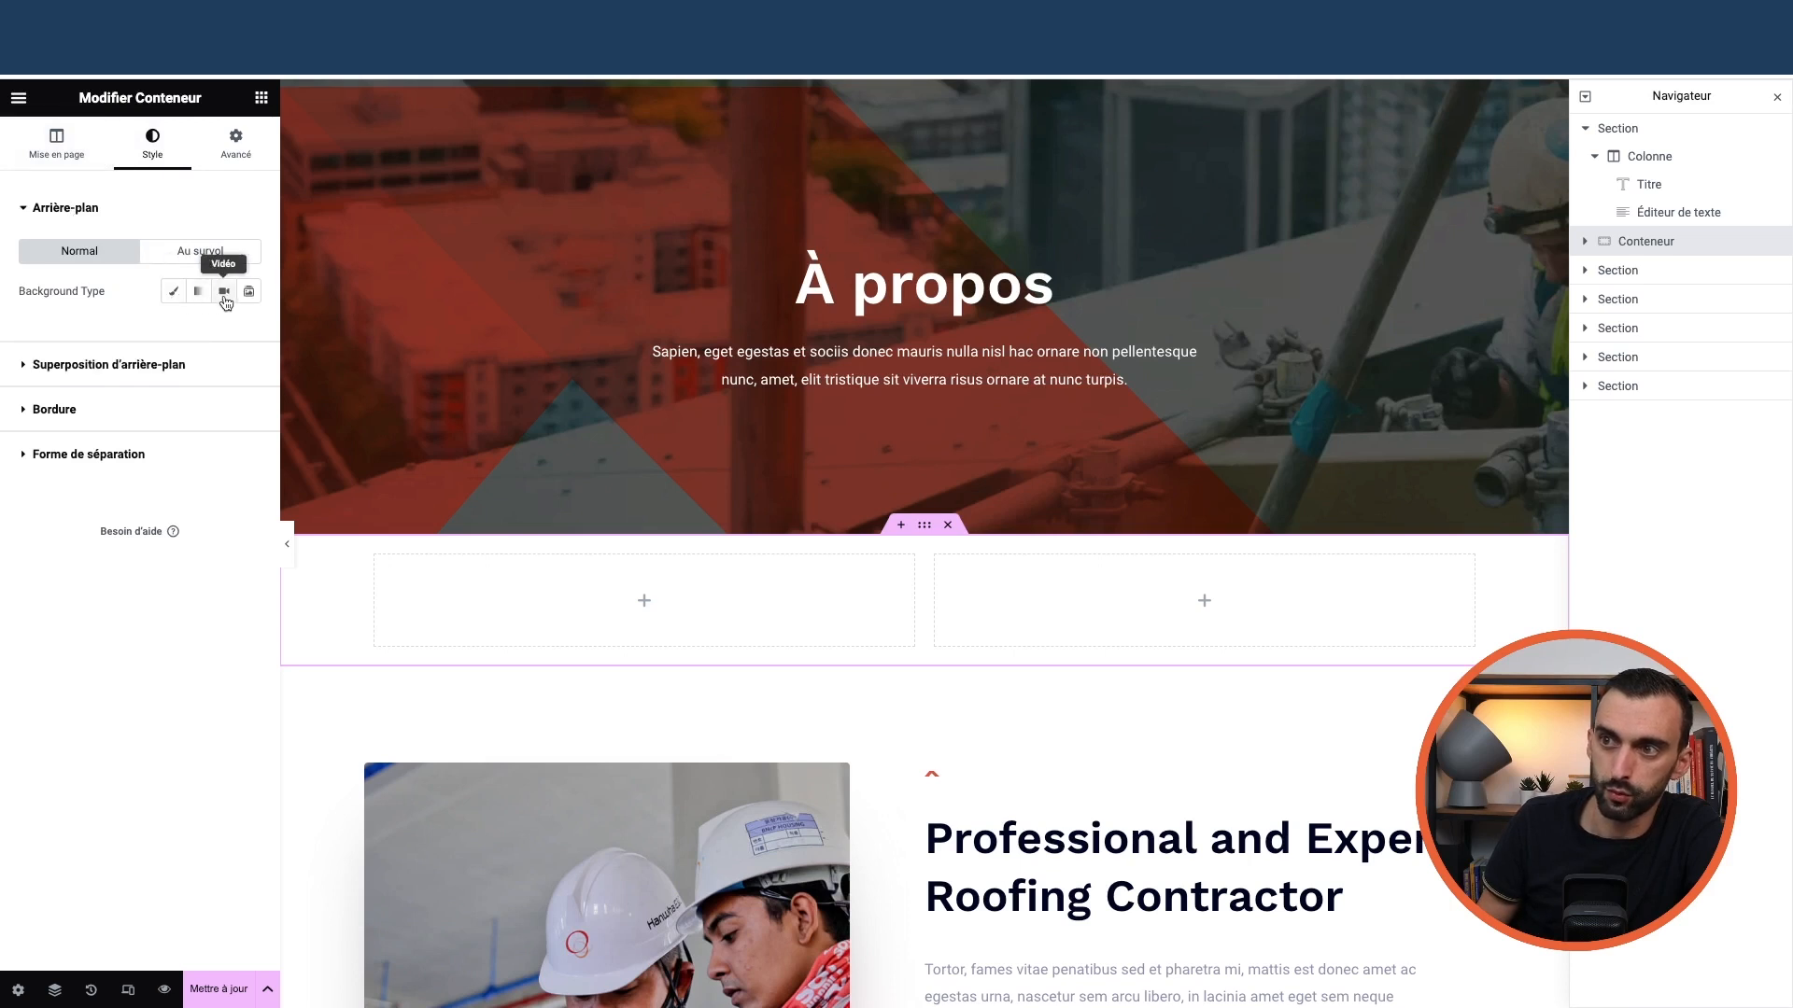
left_click(173, 291)
left_click(248, 329)
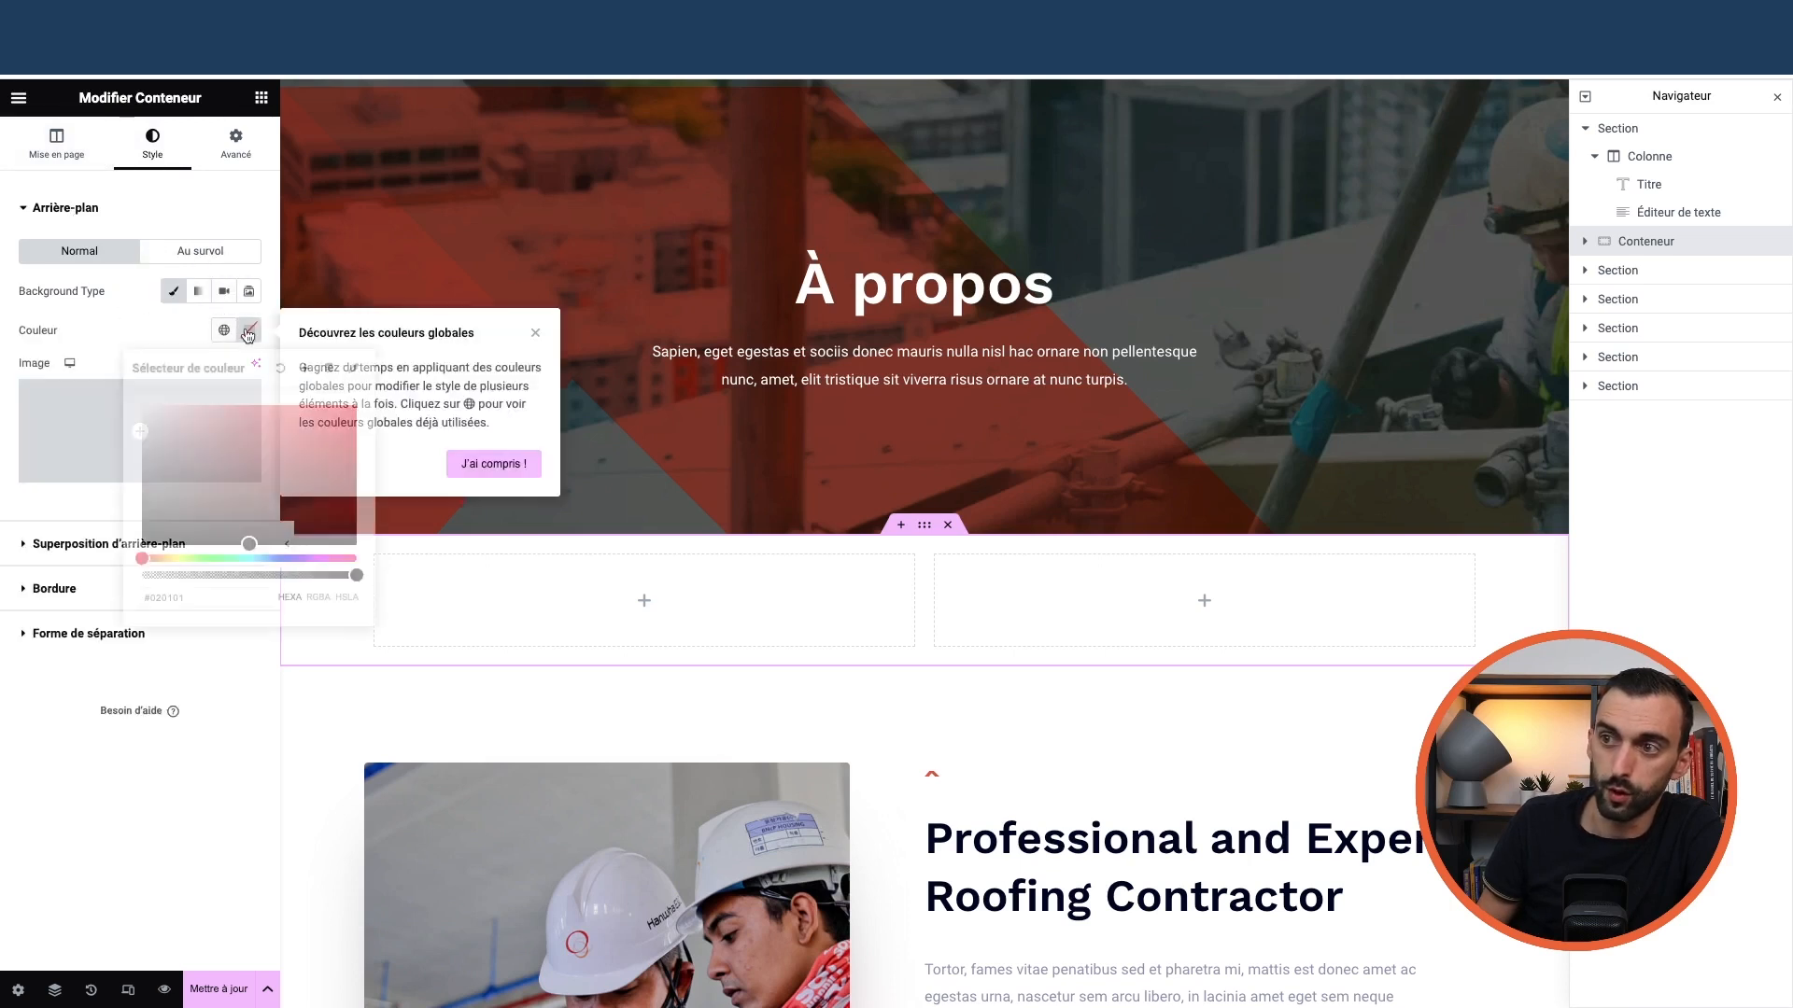
left_click(532, 336)
left_click(533, 334)
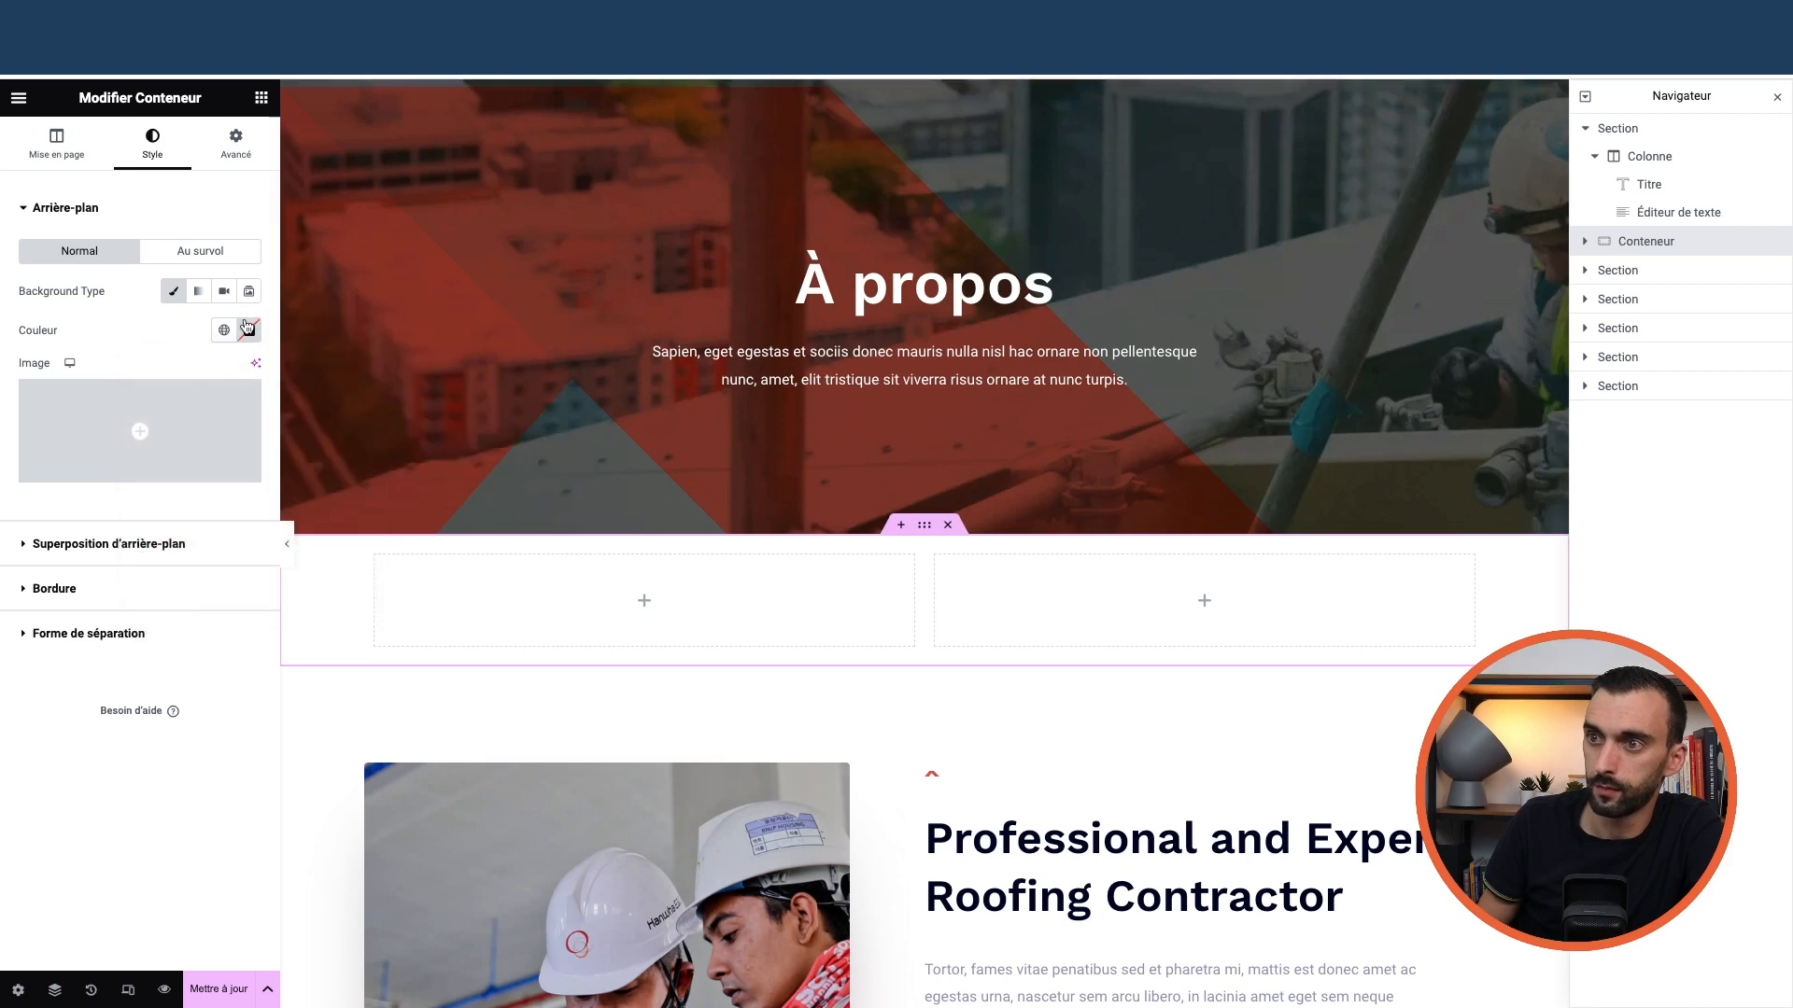
left_click(249, 329)
left_click(331, 436)
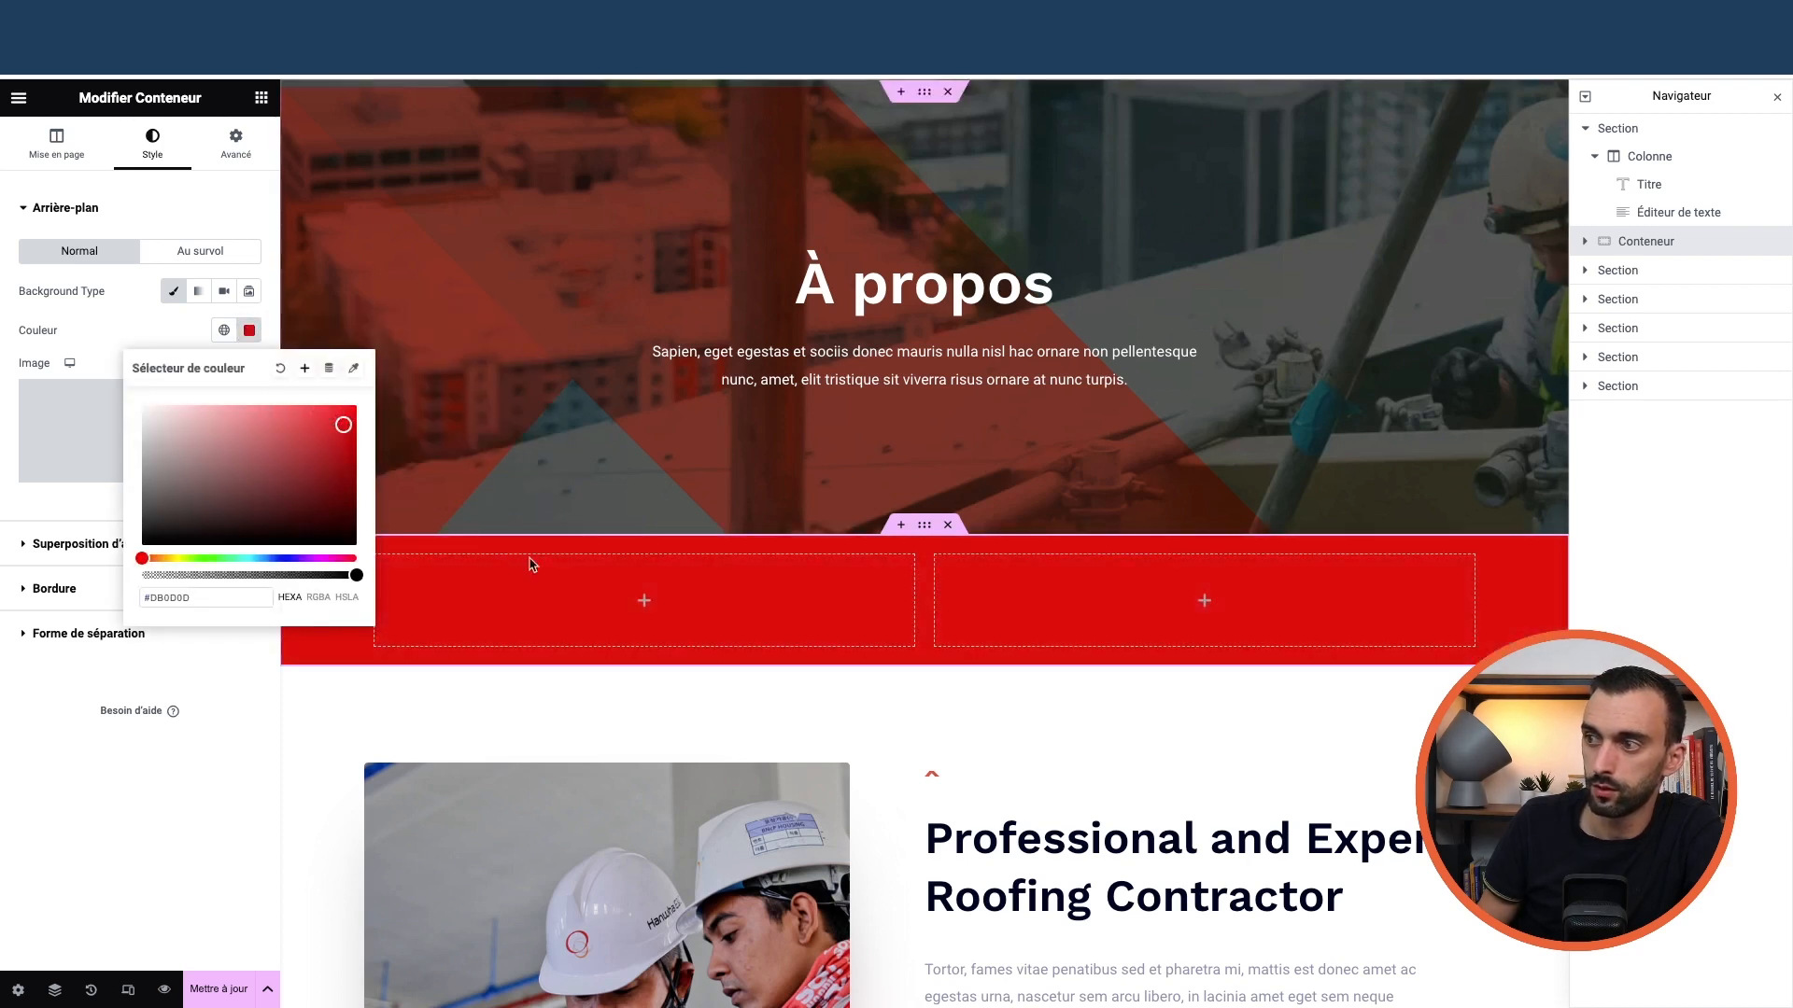
left_click(749, 675)
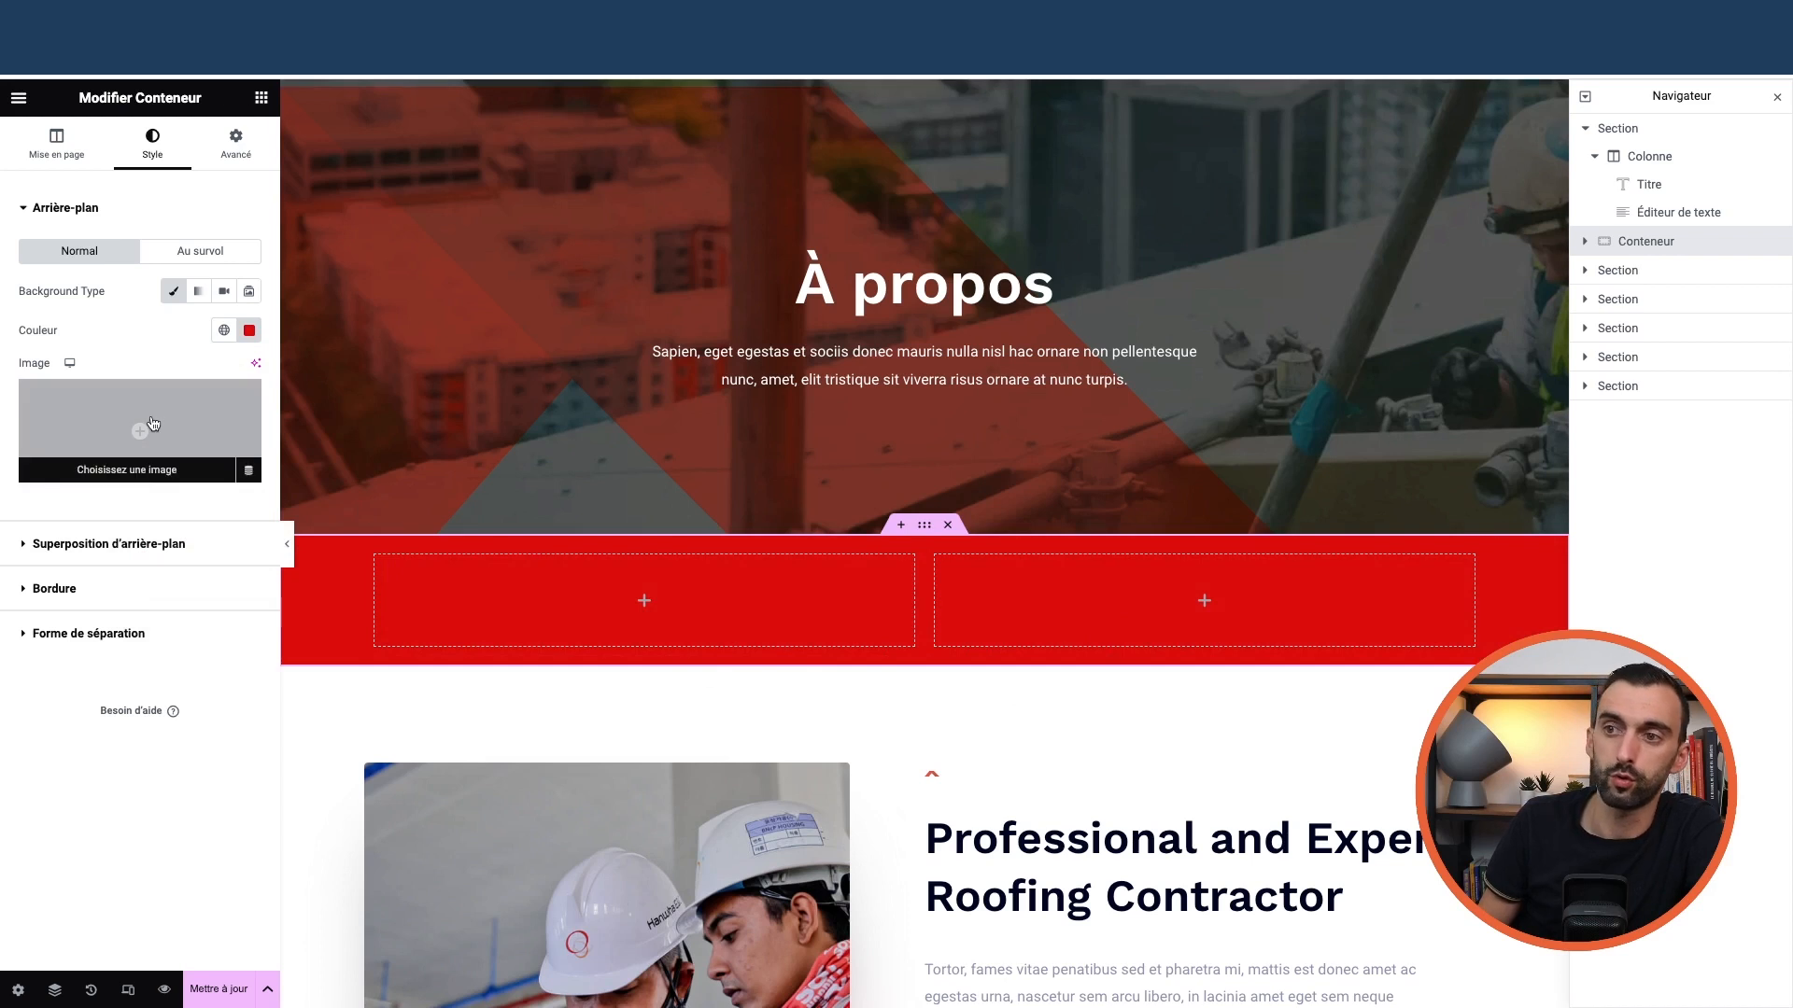
Try a video background, return to classic, then clear the red colour so the container stays white
left_click(224, 290)
left_click(174, 290)
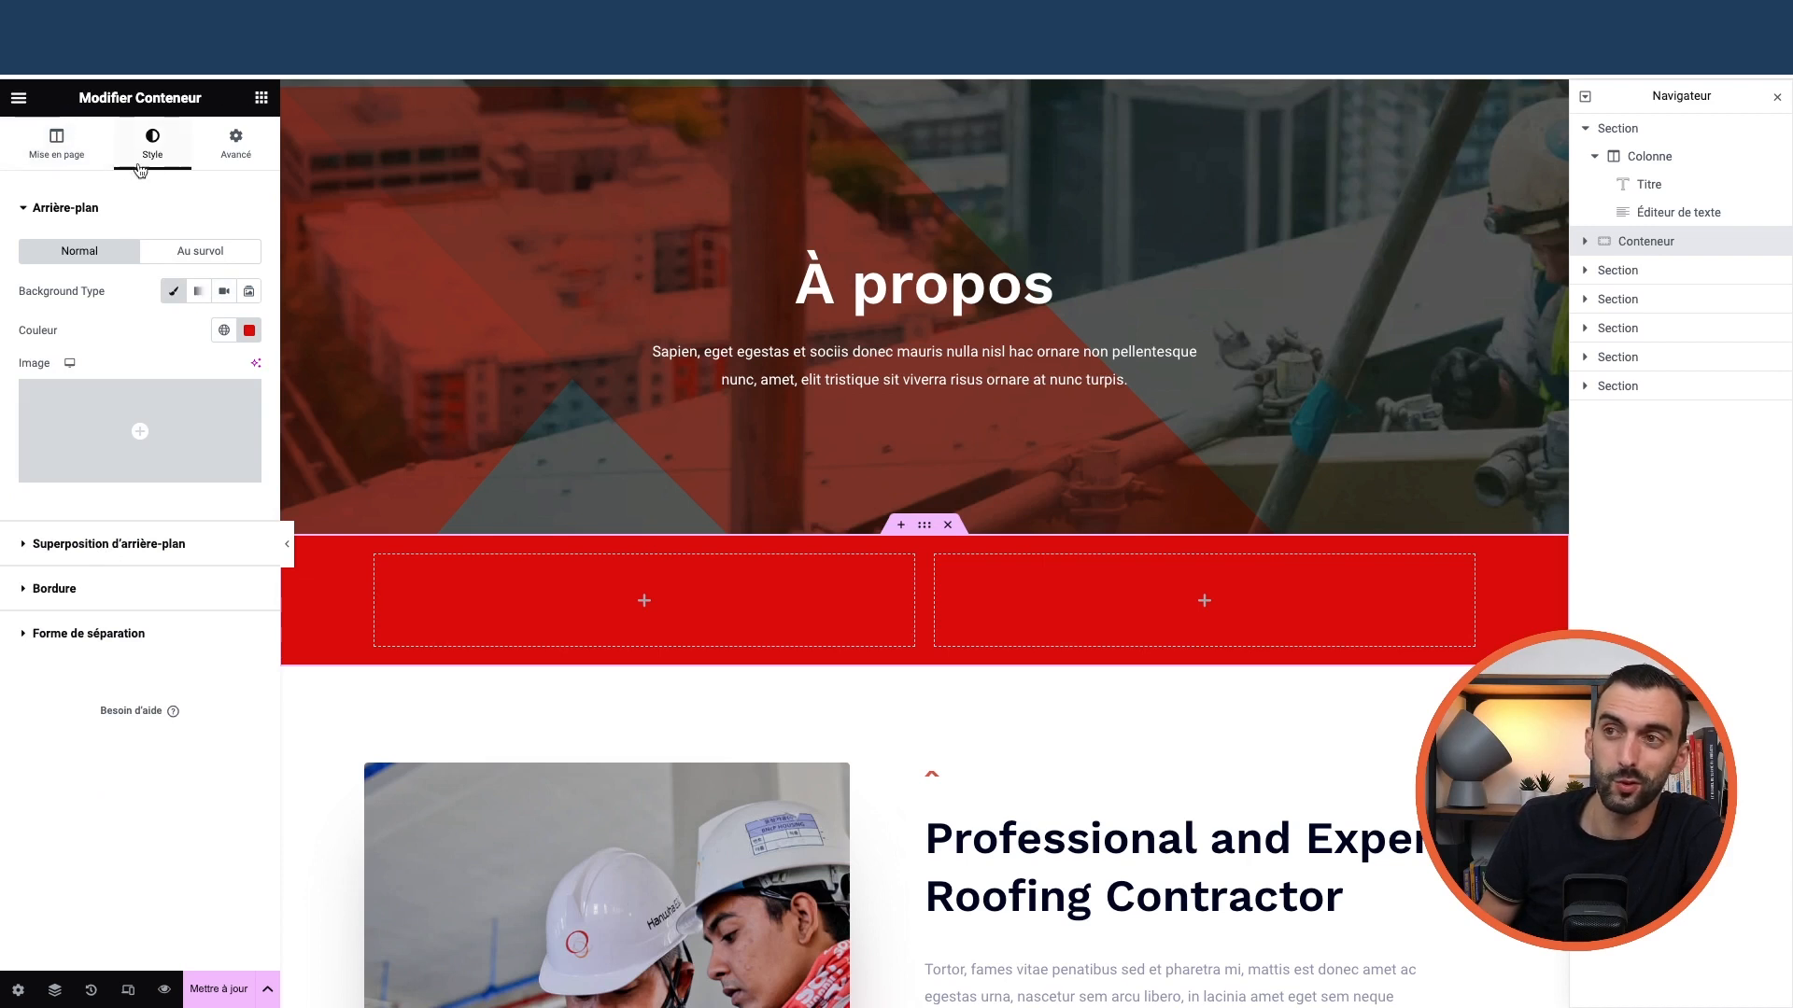
left_click(249, 331)
left_click(280, 368)
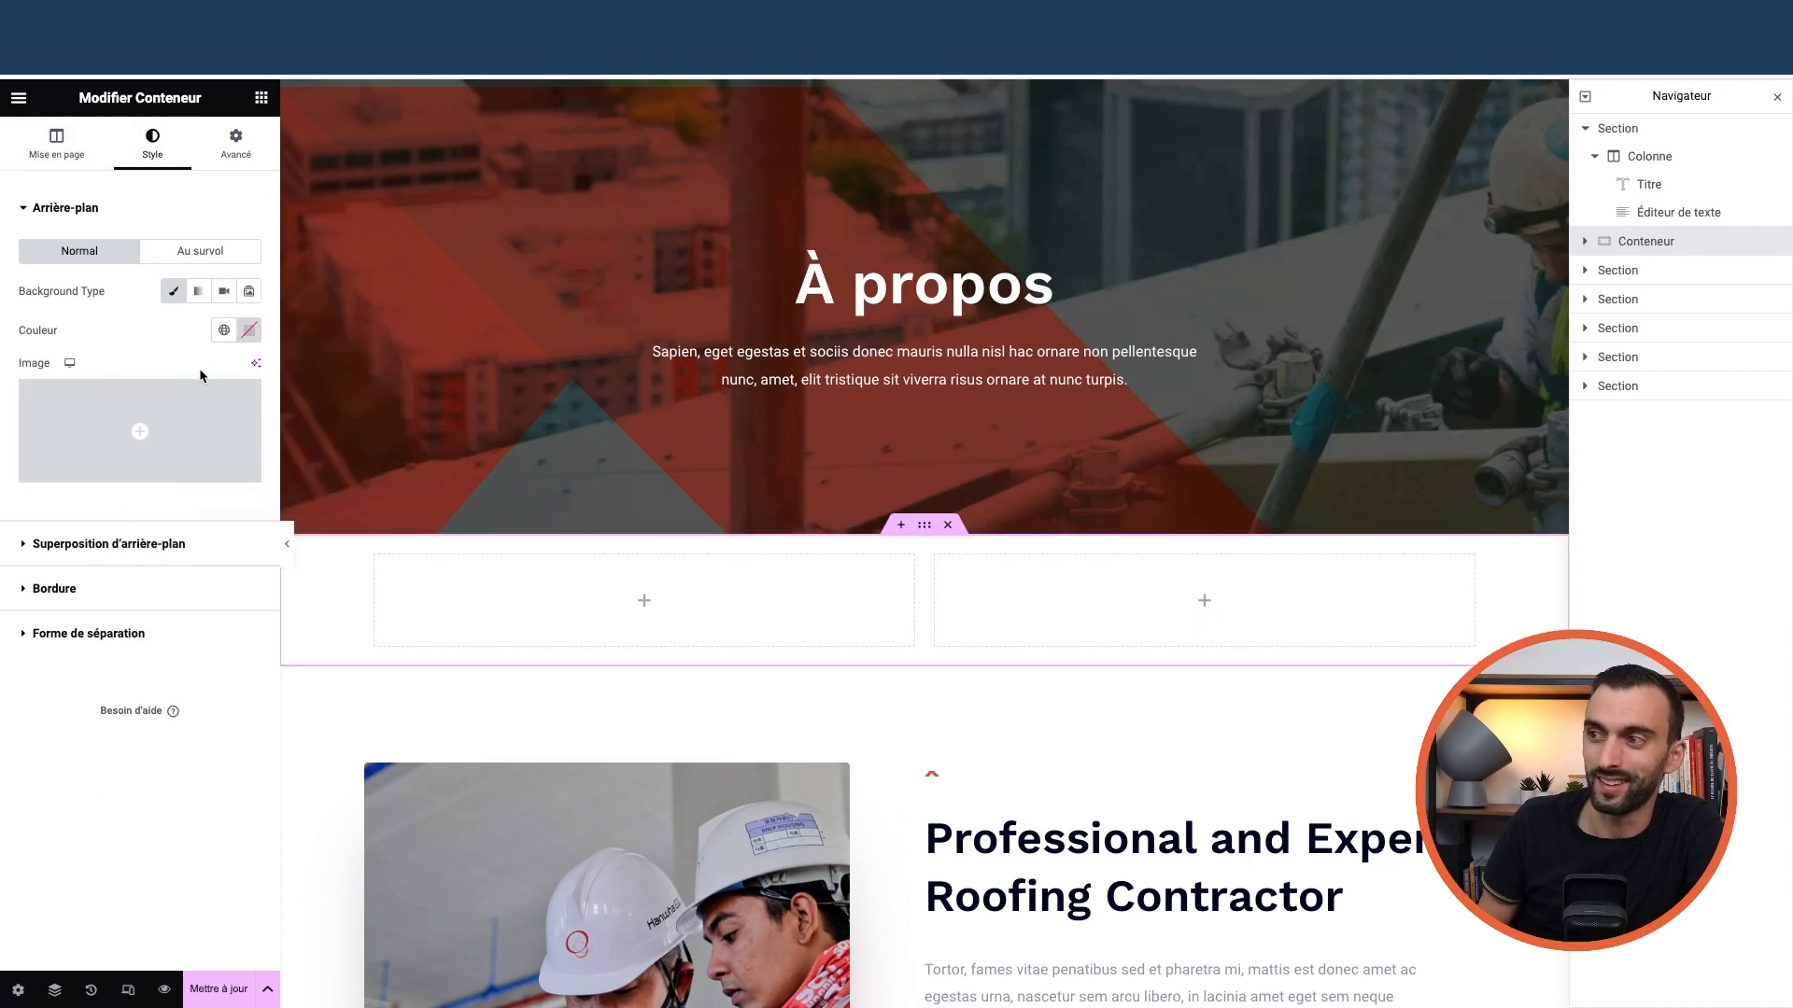
left_click(249, 332)
left_click(319, 436)
left_click(138, 329)
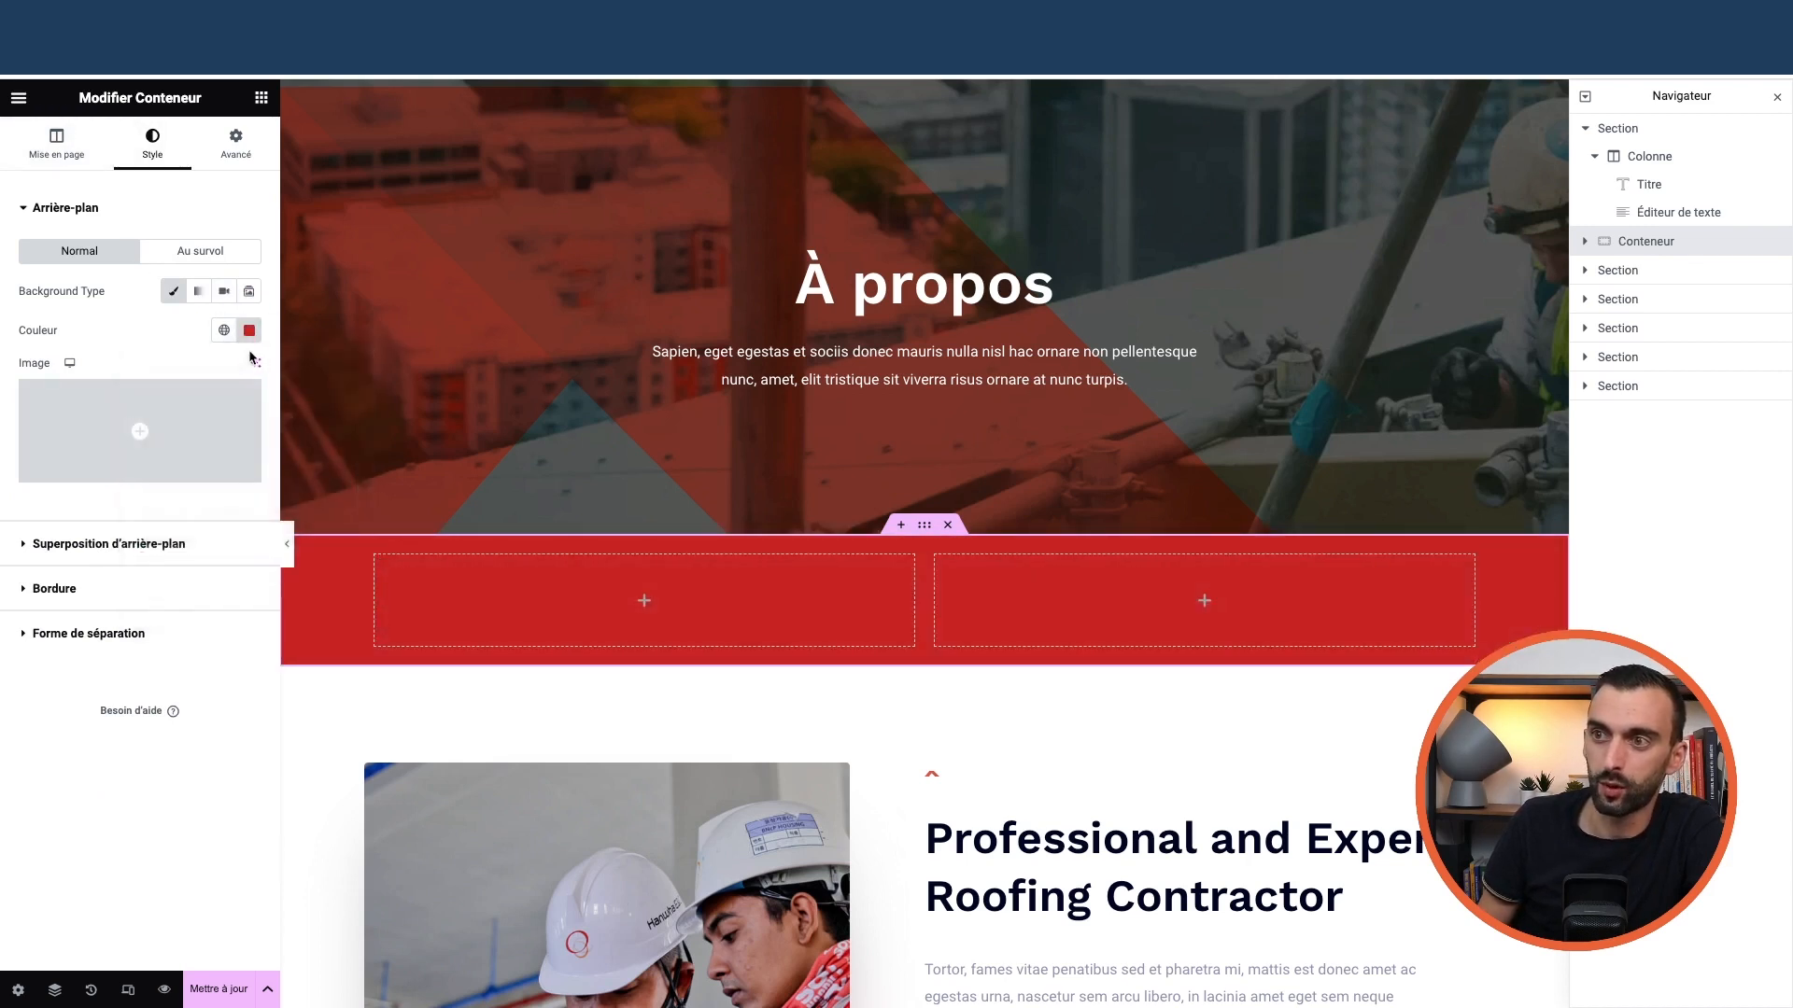
left_click(249, 331)
left_click(280, 368)
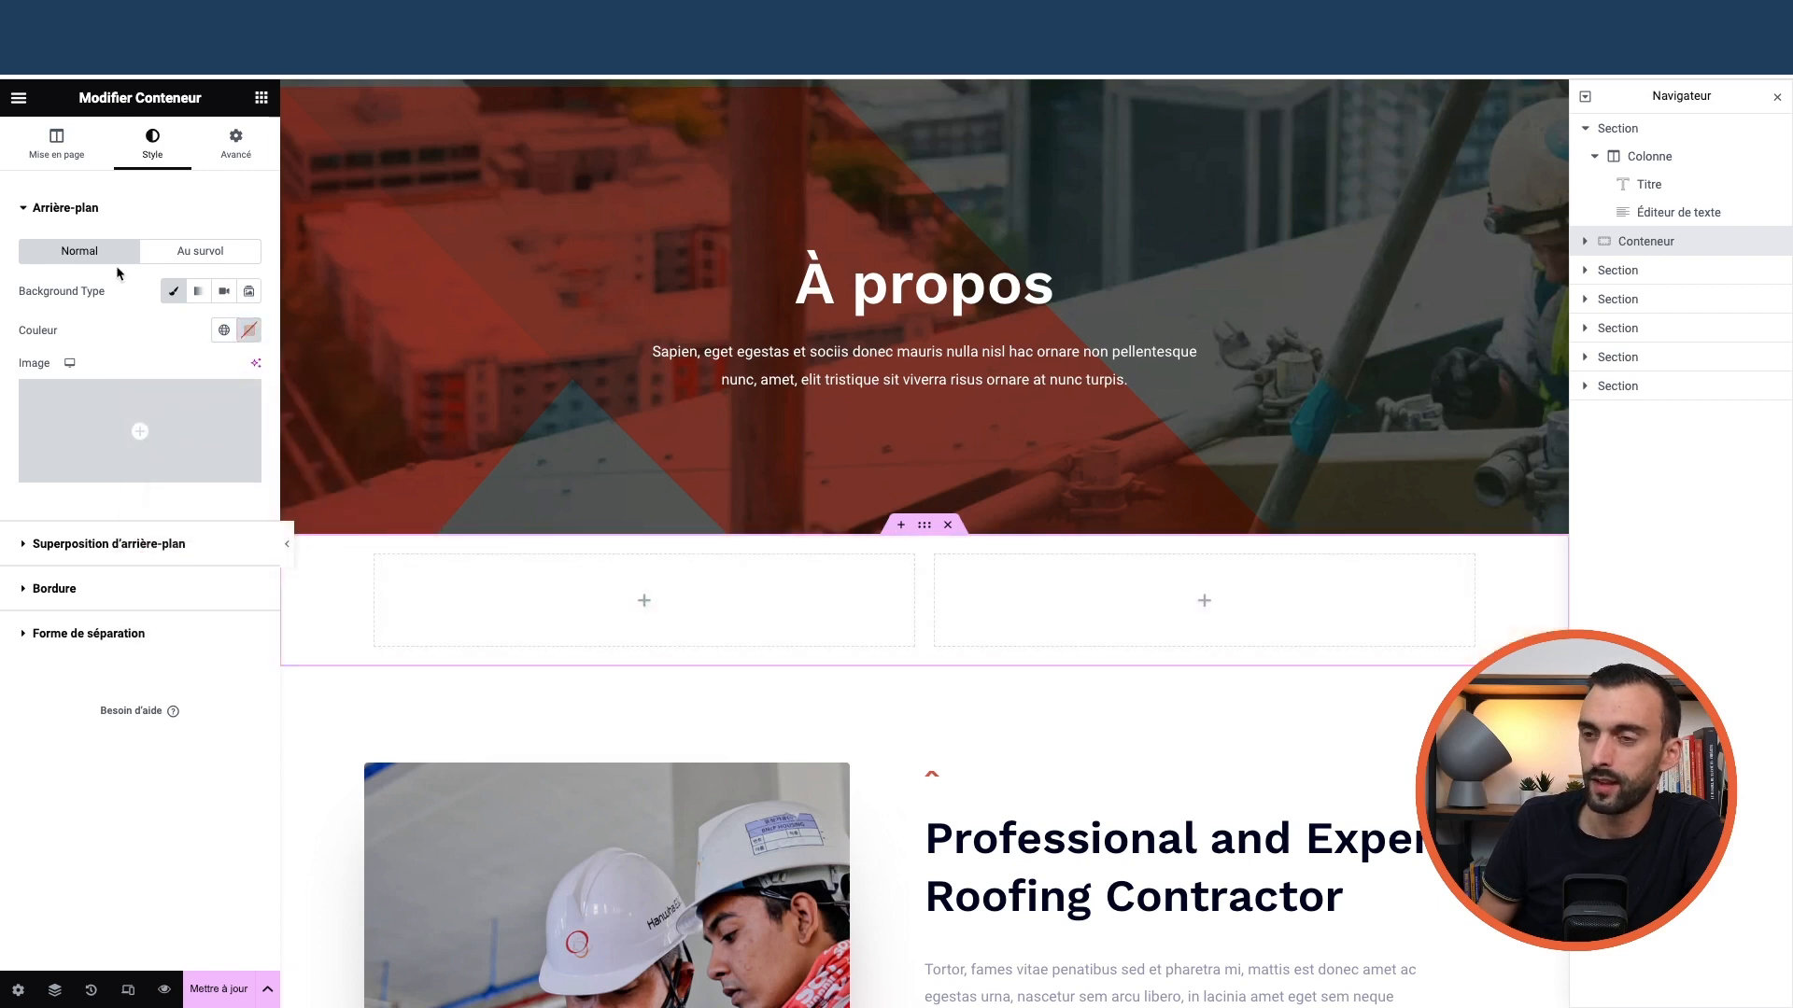
left_click(260, 102)
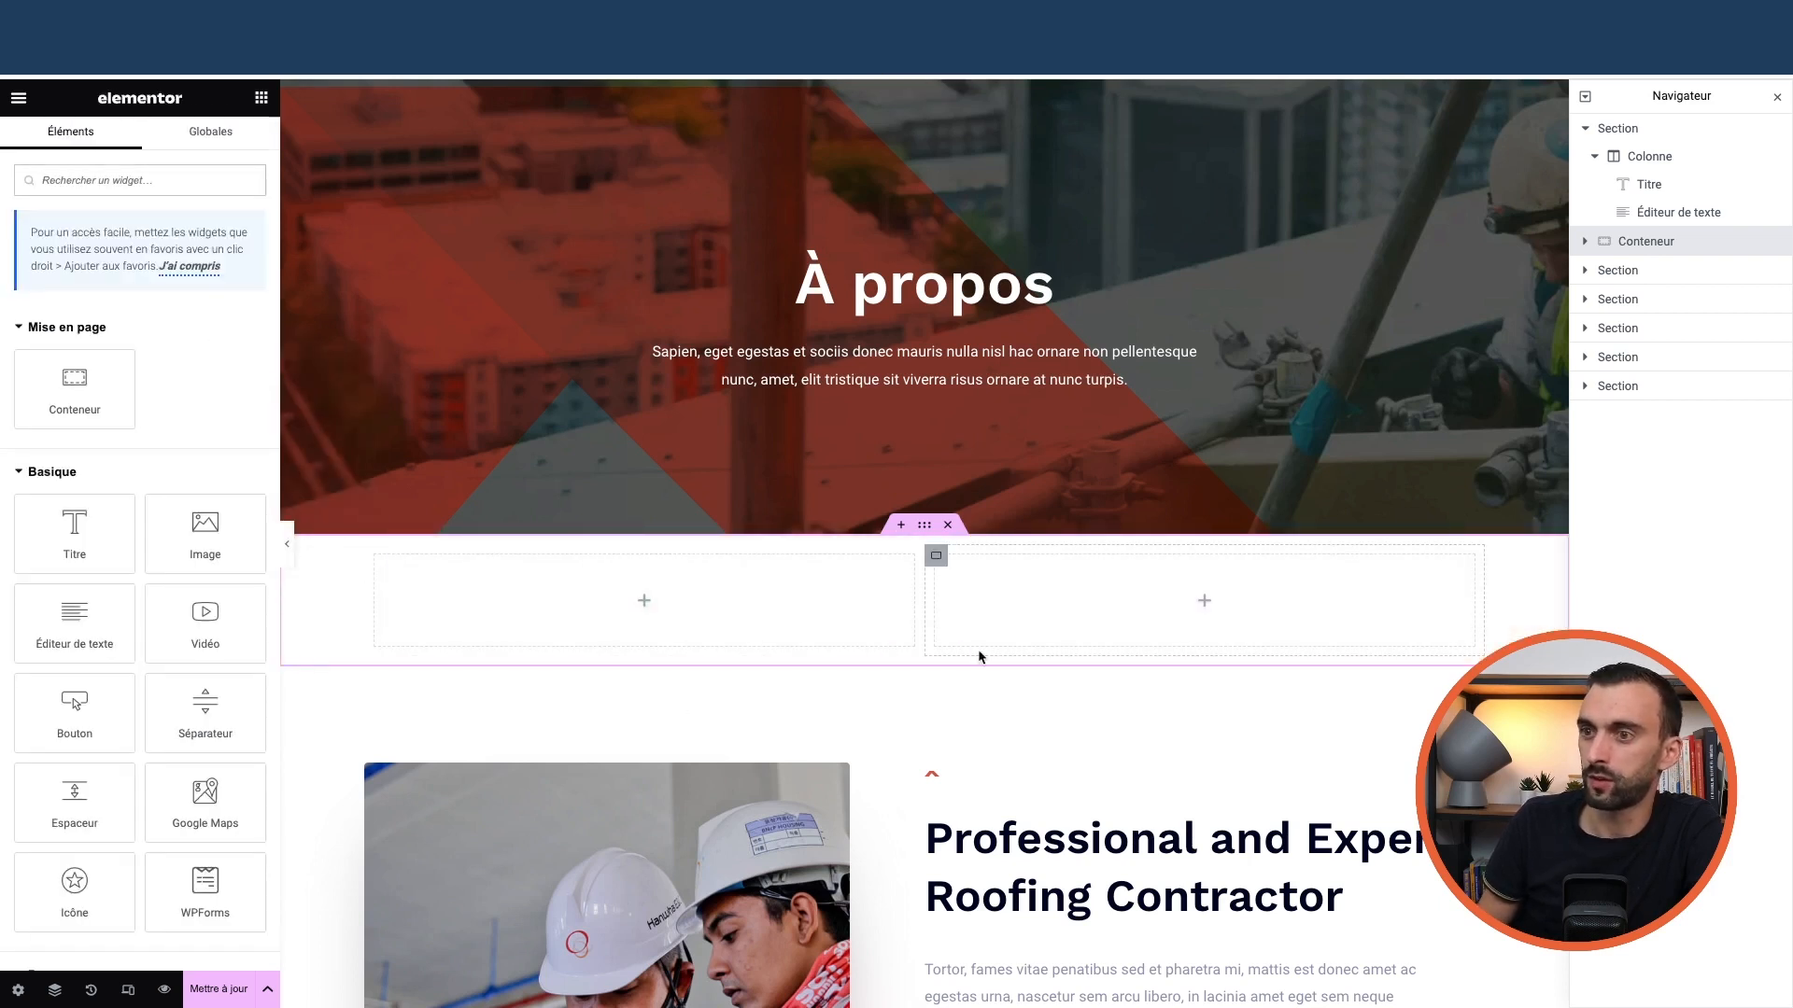
Fill the container with a heading and text on the left and an image on the right
scroll(148, 645, "down", 3)
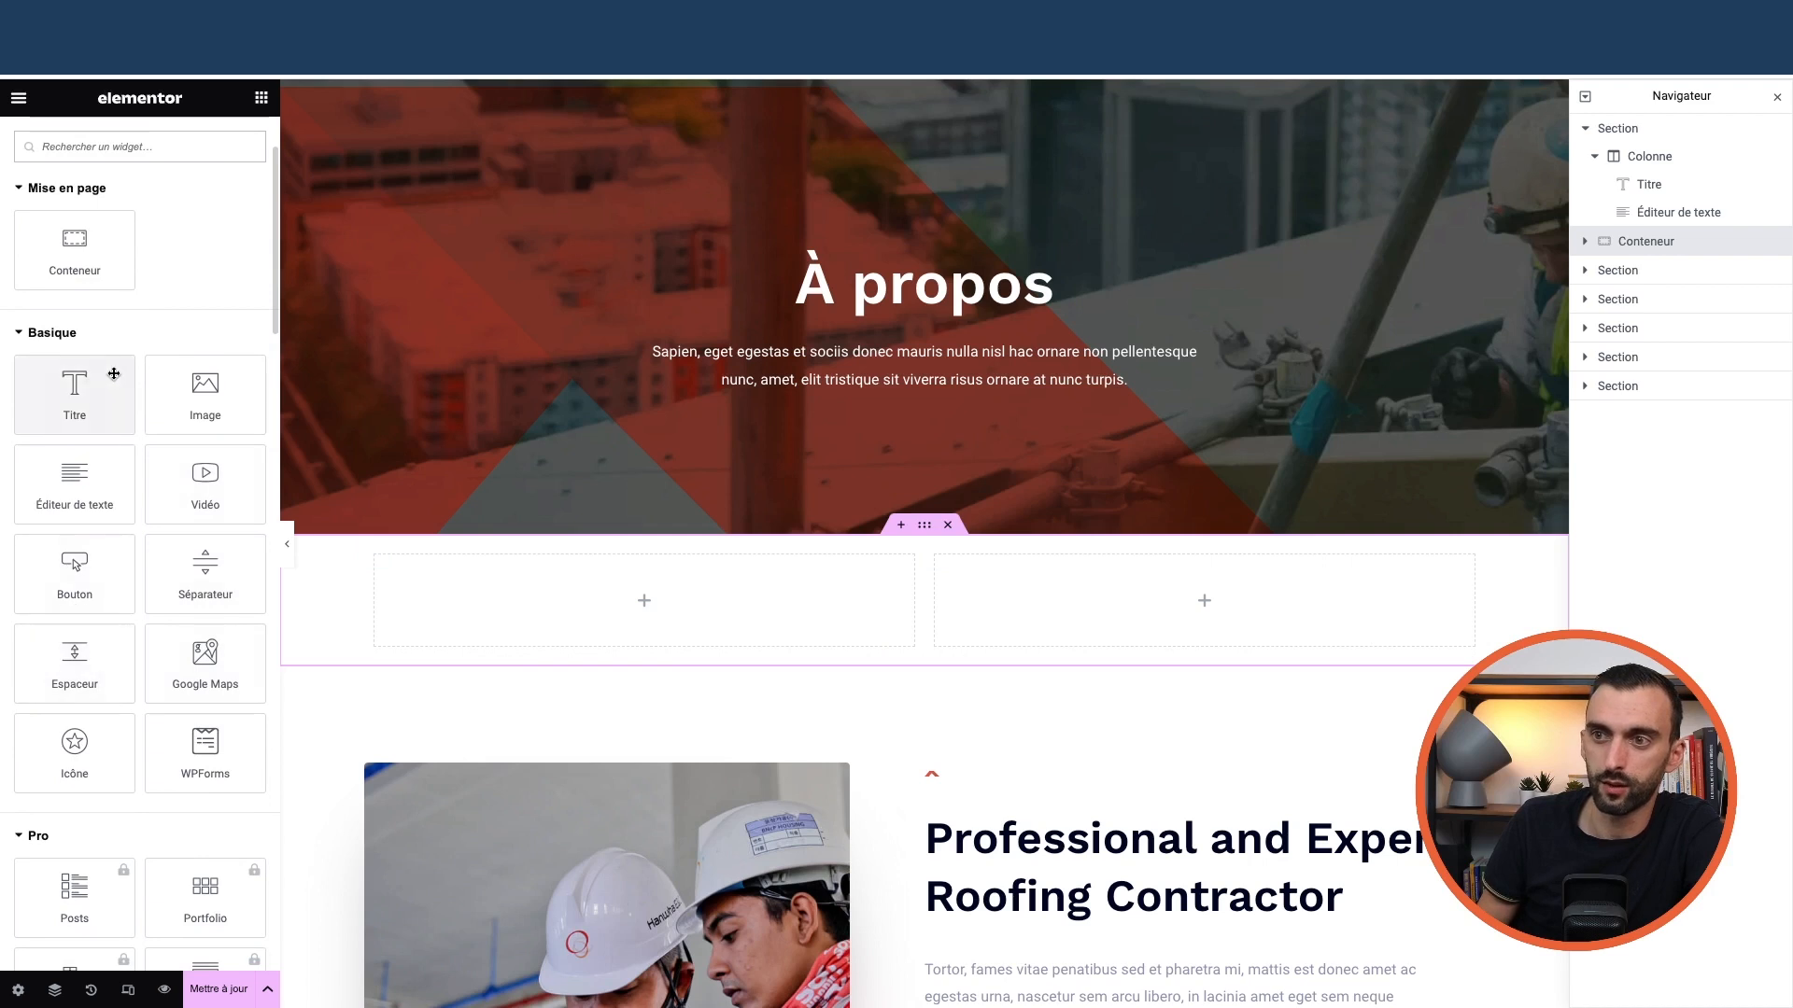
left_click_drag(114, 374, 590, 602)
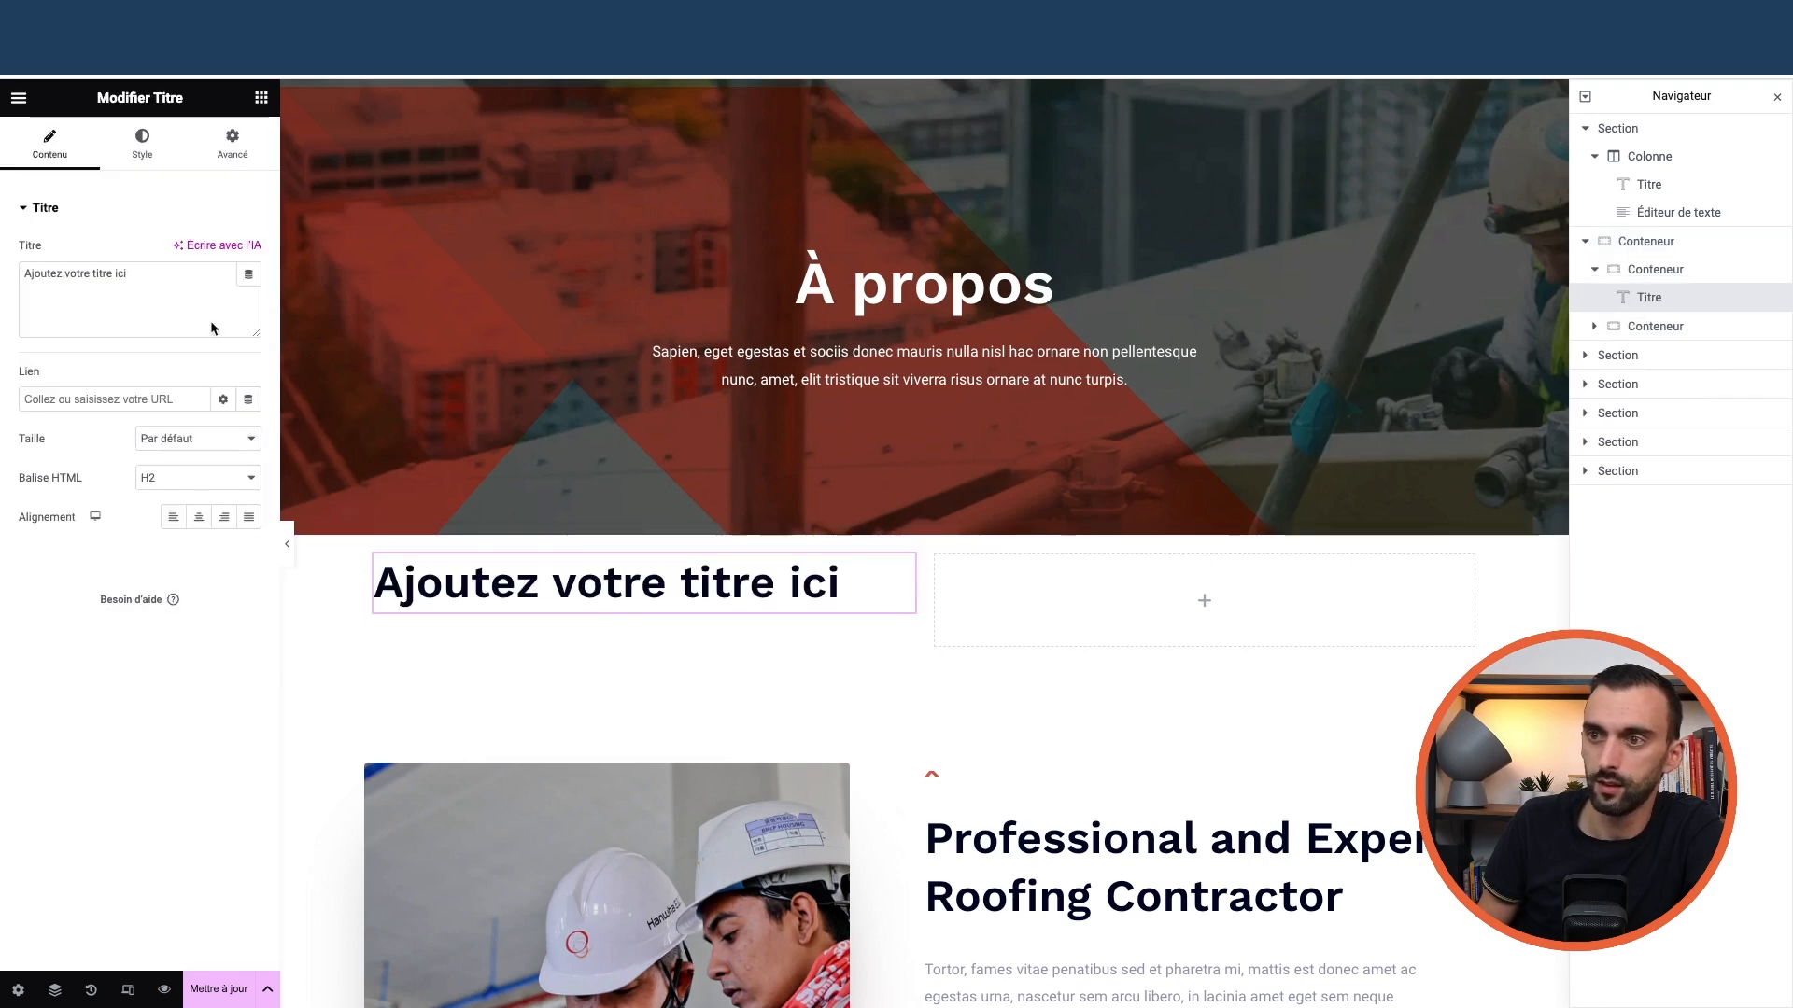
left_click(261, 103)
left_click_drag(94, 649, 576, 606)
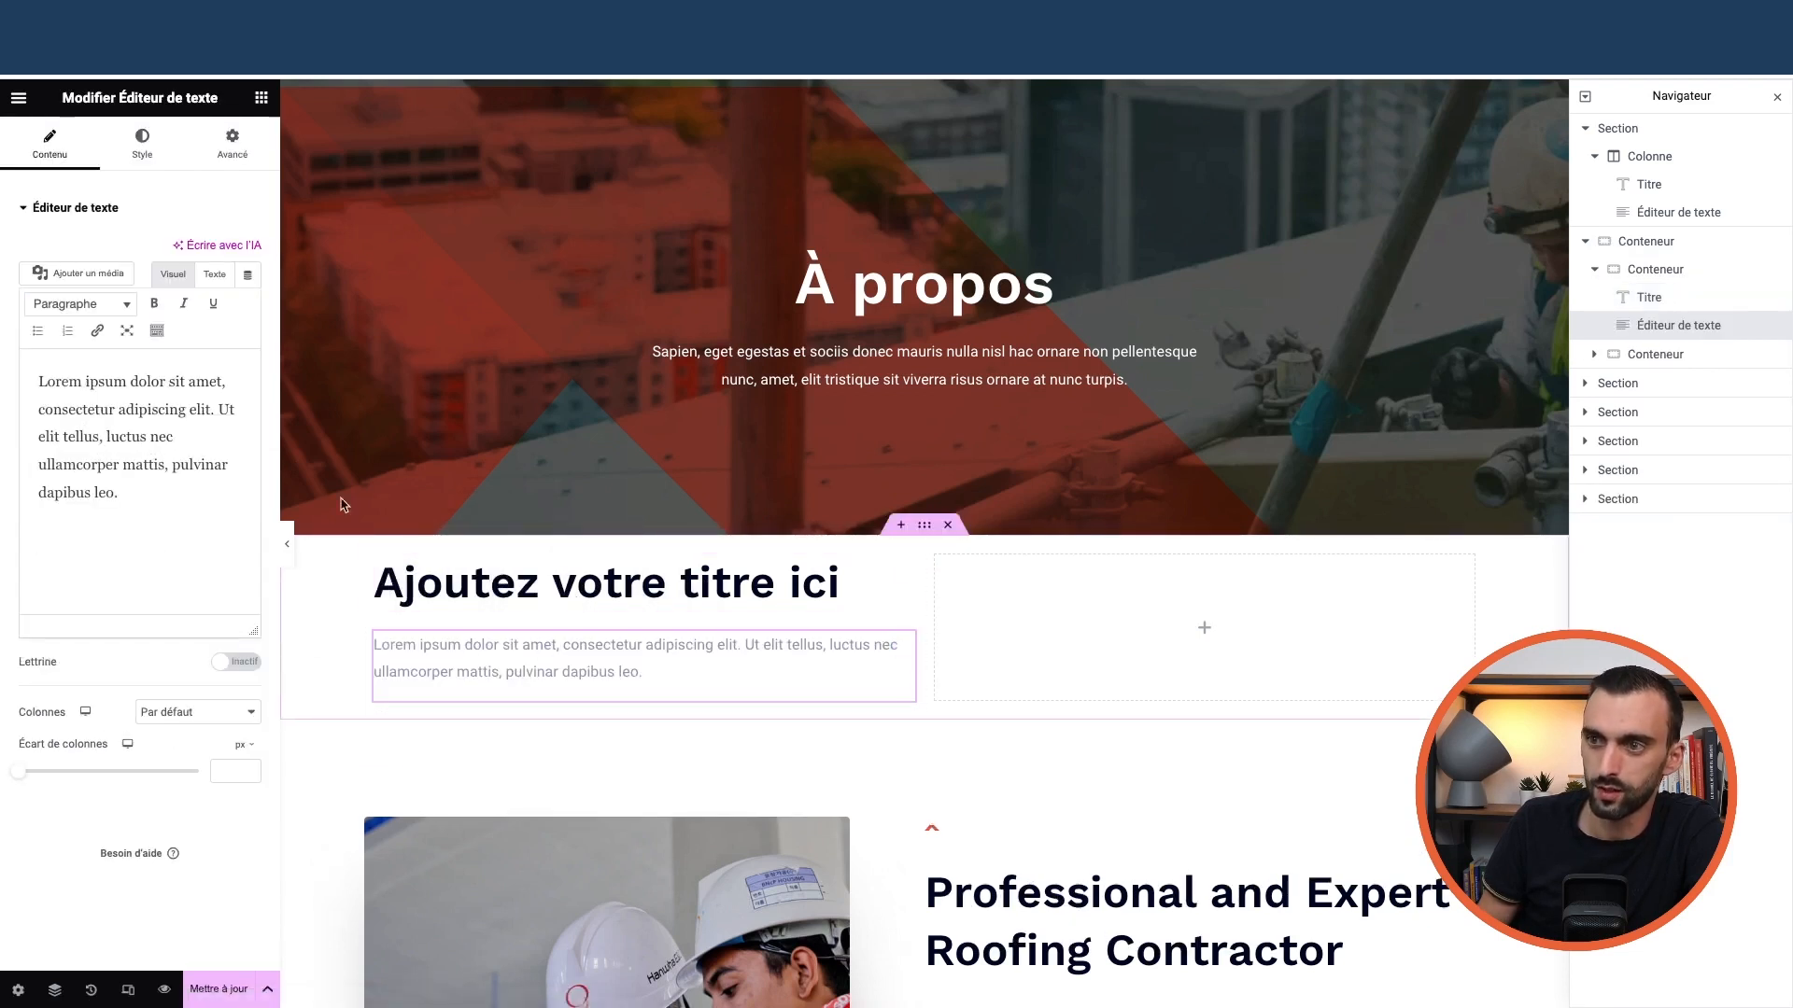
left_click(261, 100)
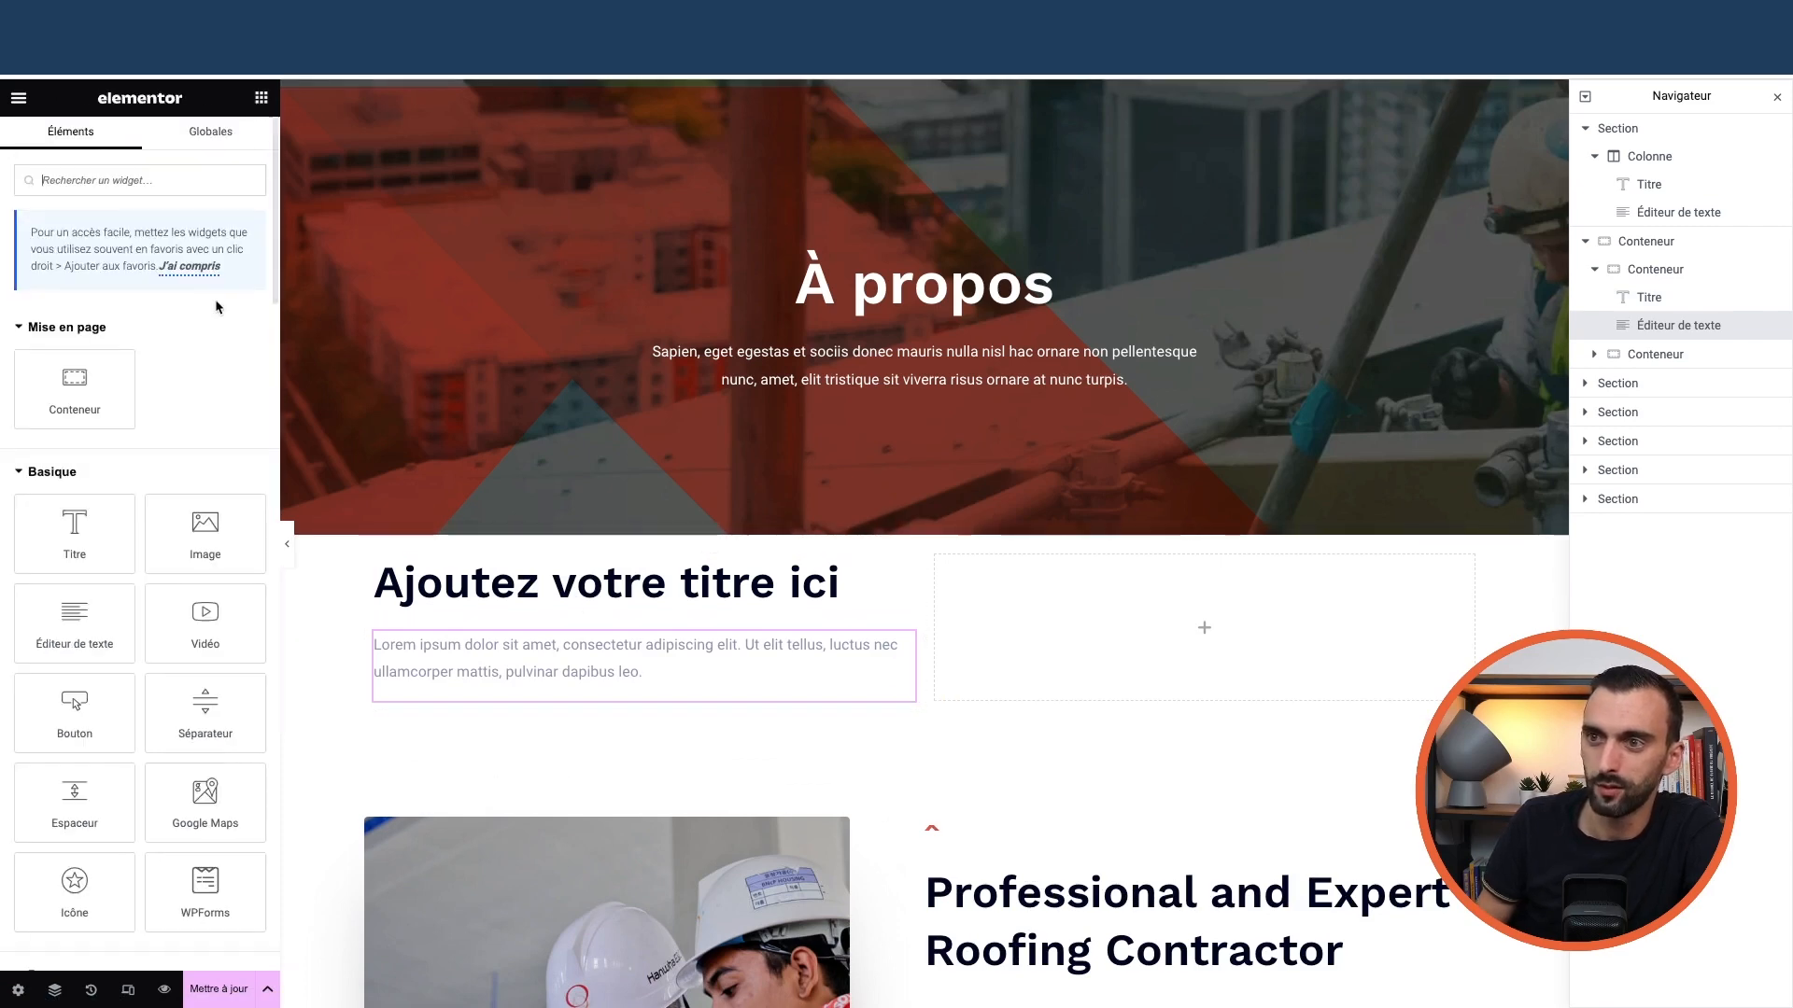
left_click_drag(200, 443, 1175, 691)
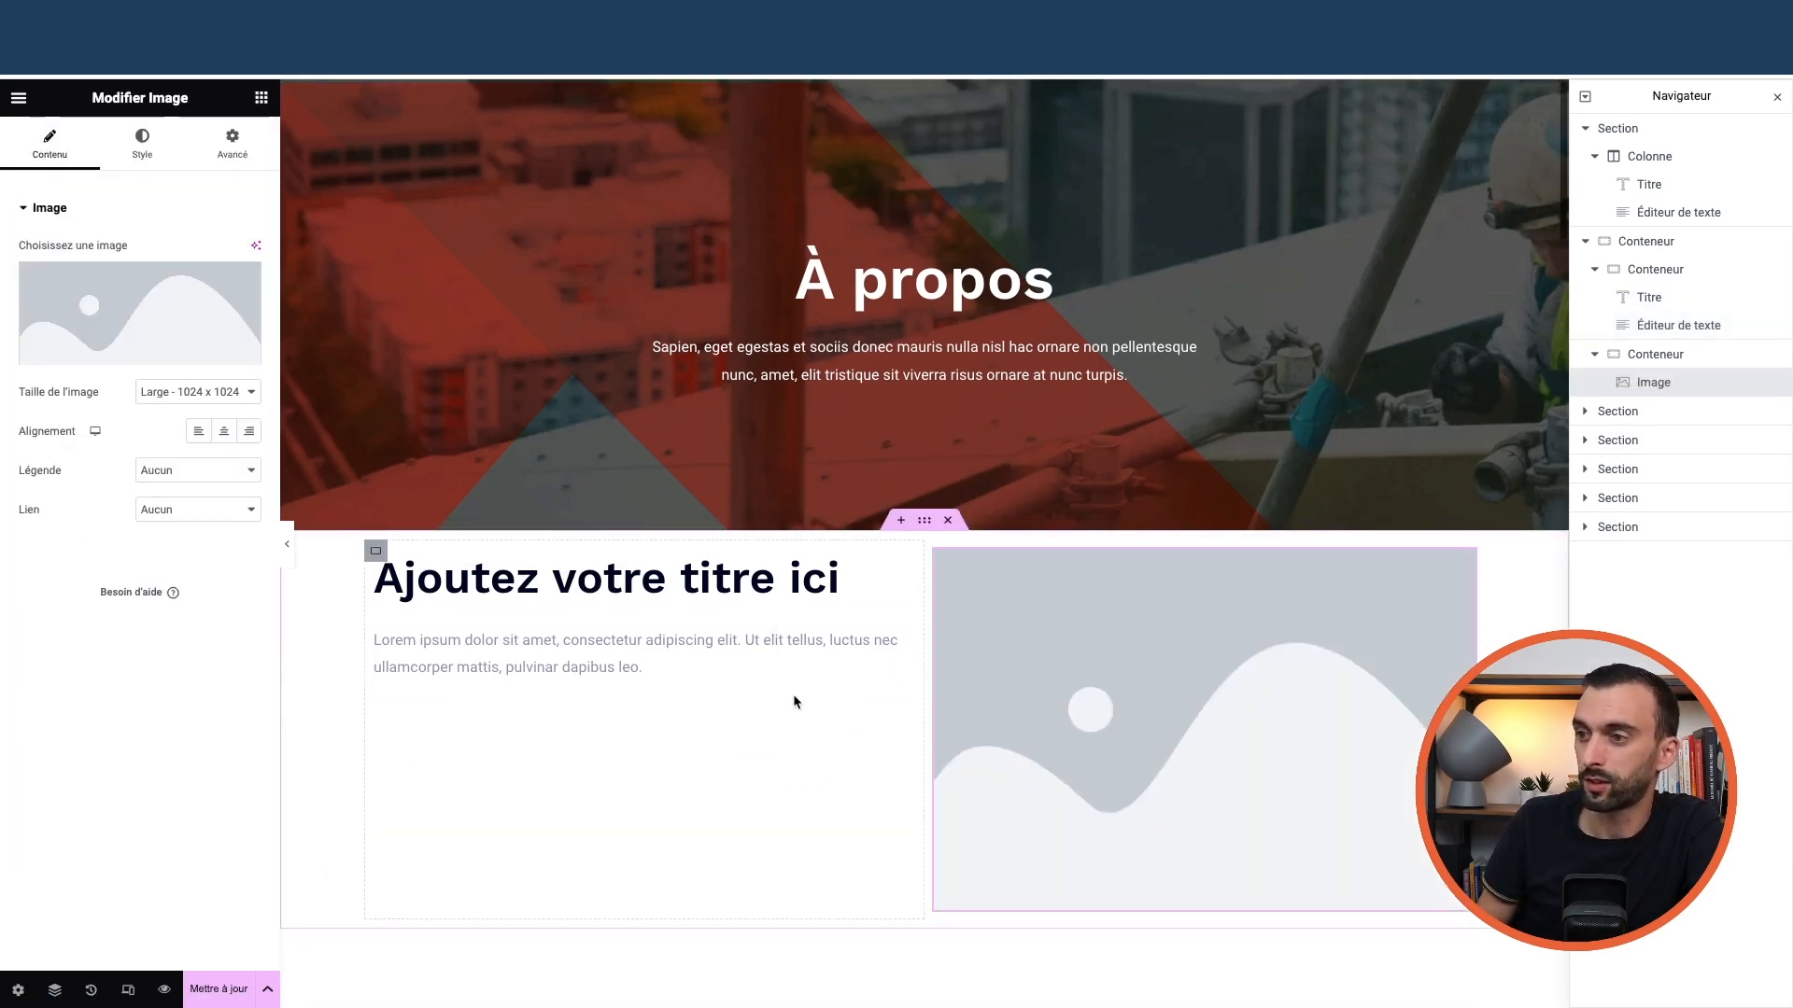
scroll(780, 696, "down", 3)
Inspect the heading's HTML tag and the inner elements, then delete the whole trial container
left_click(567, 355)
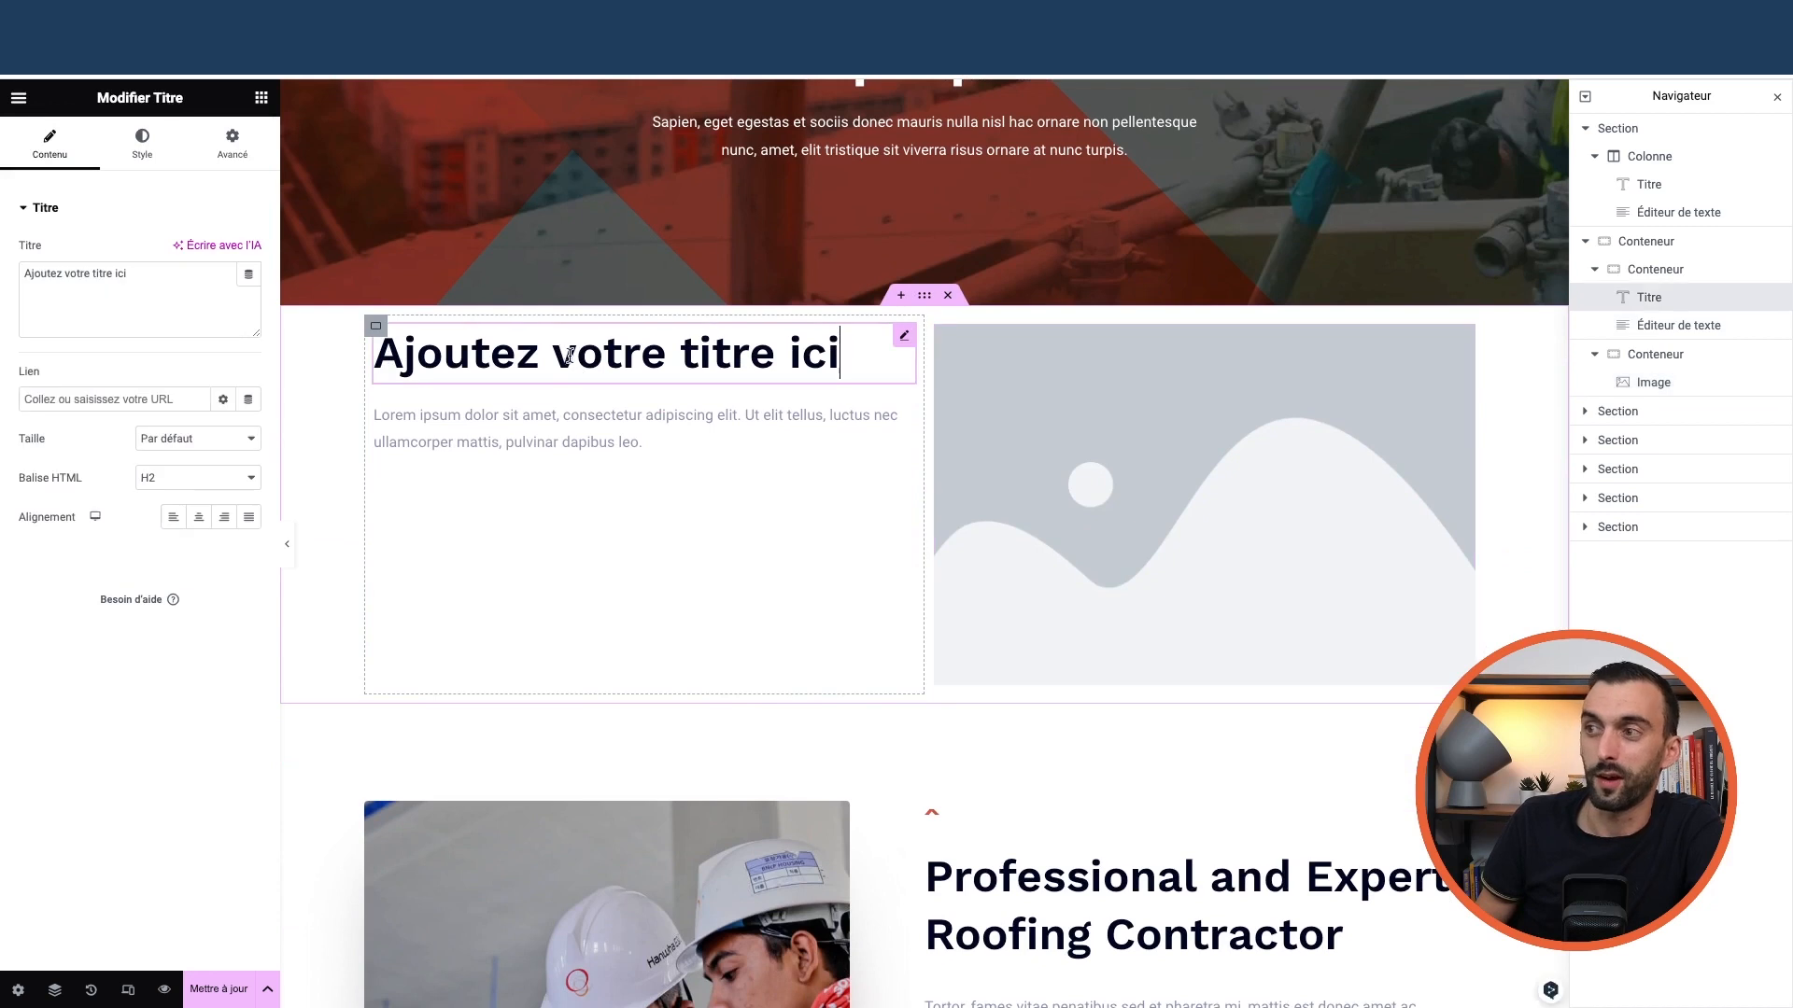
left_click(254, 473)
left_click(539, 442)
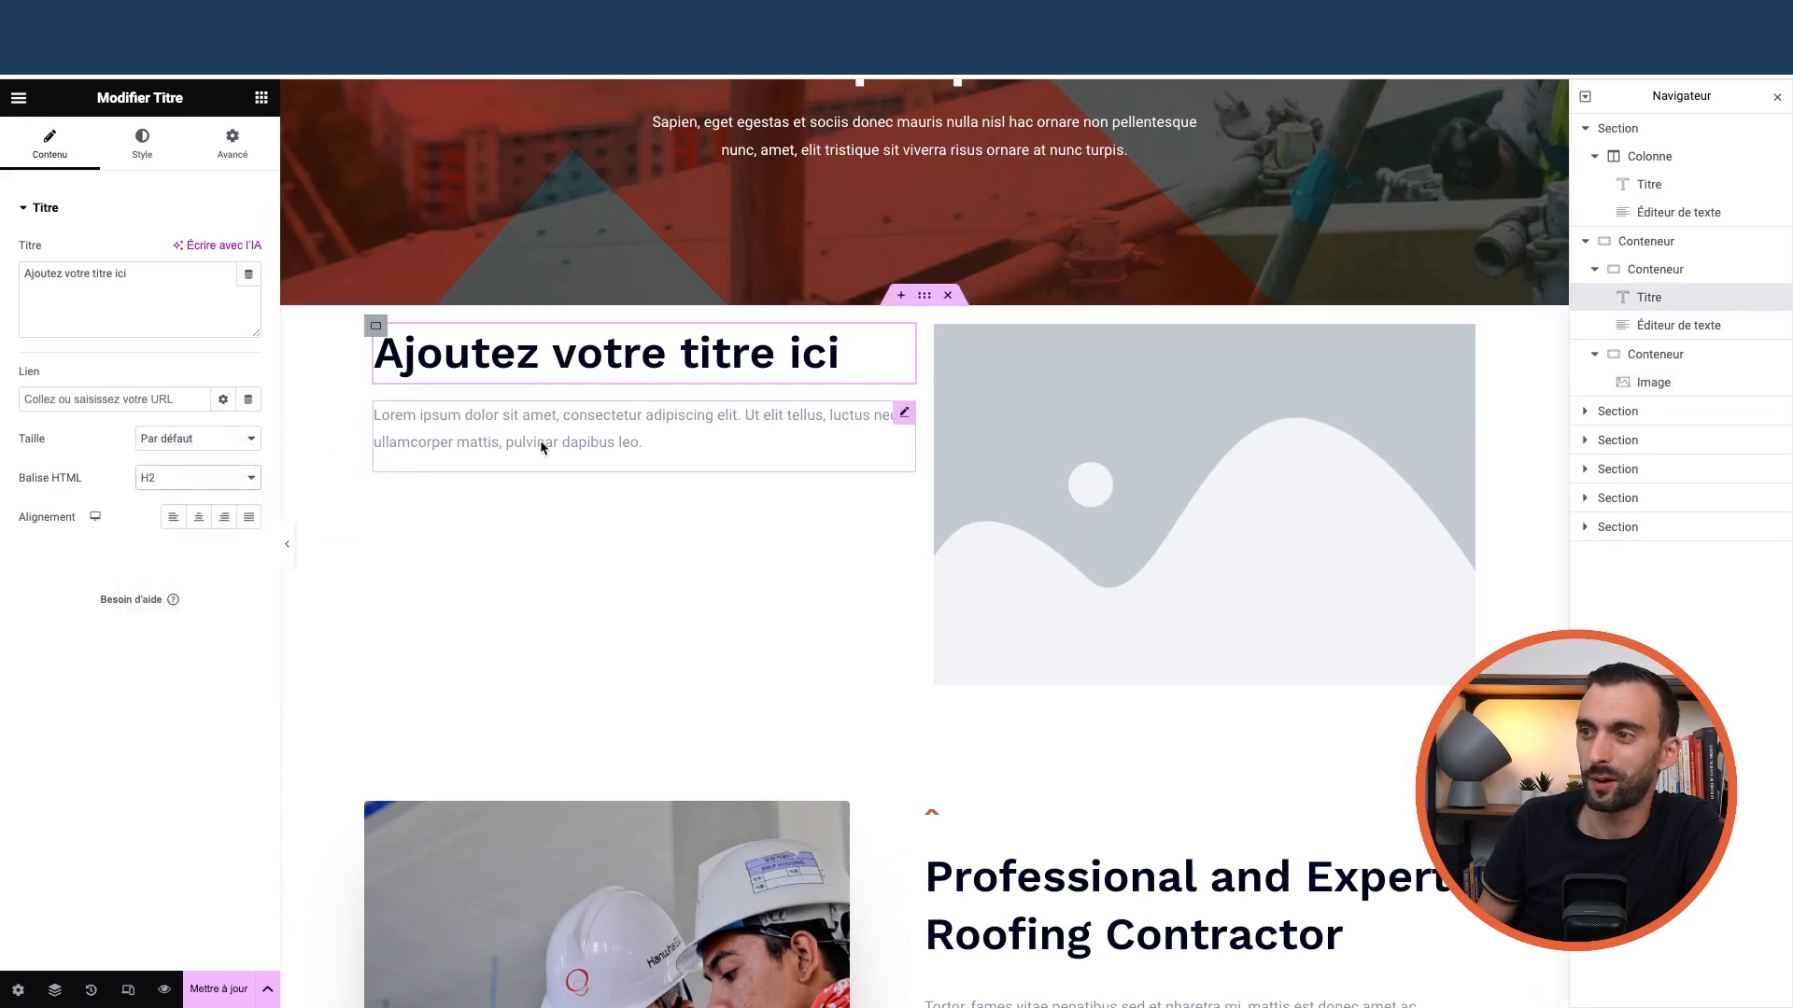
left_click(523, 440)
left_click(1204, 452)
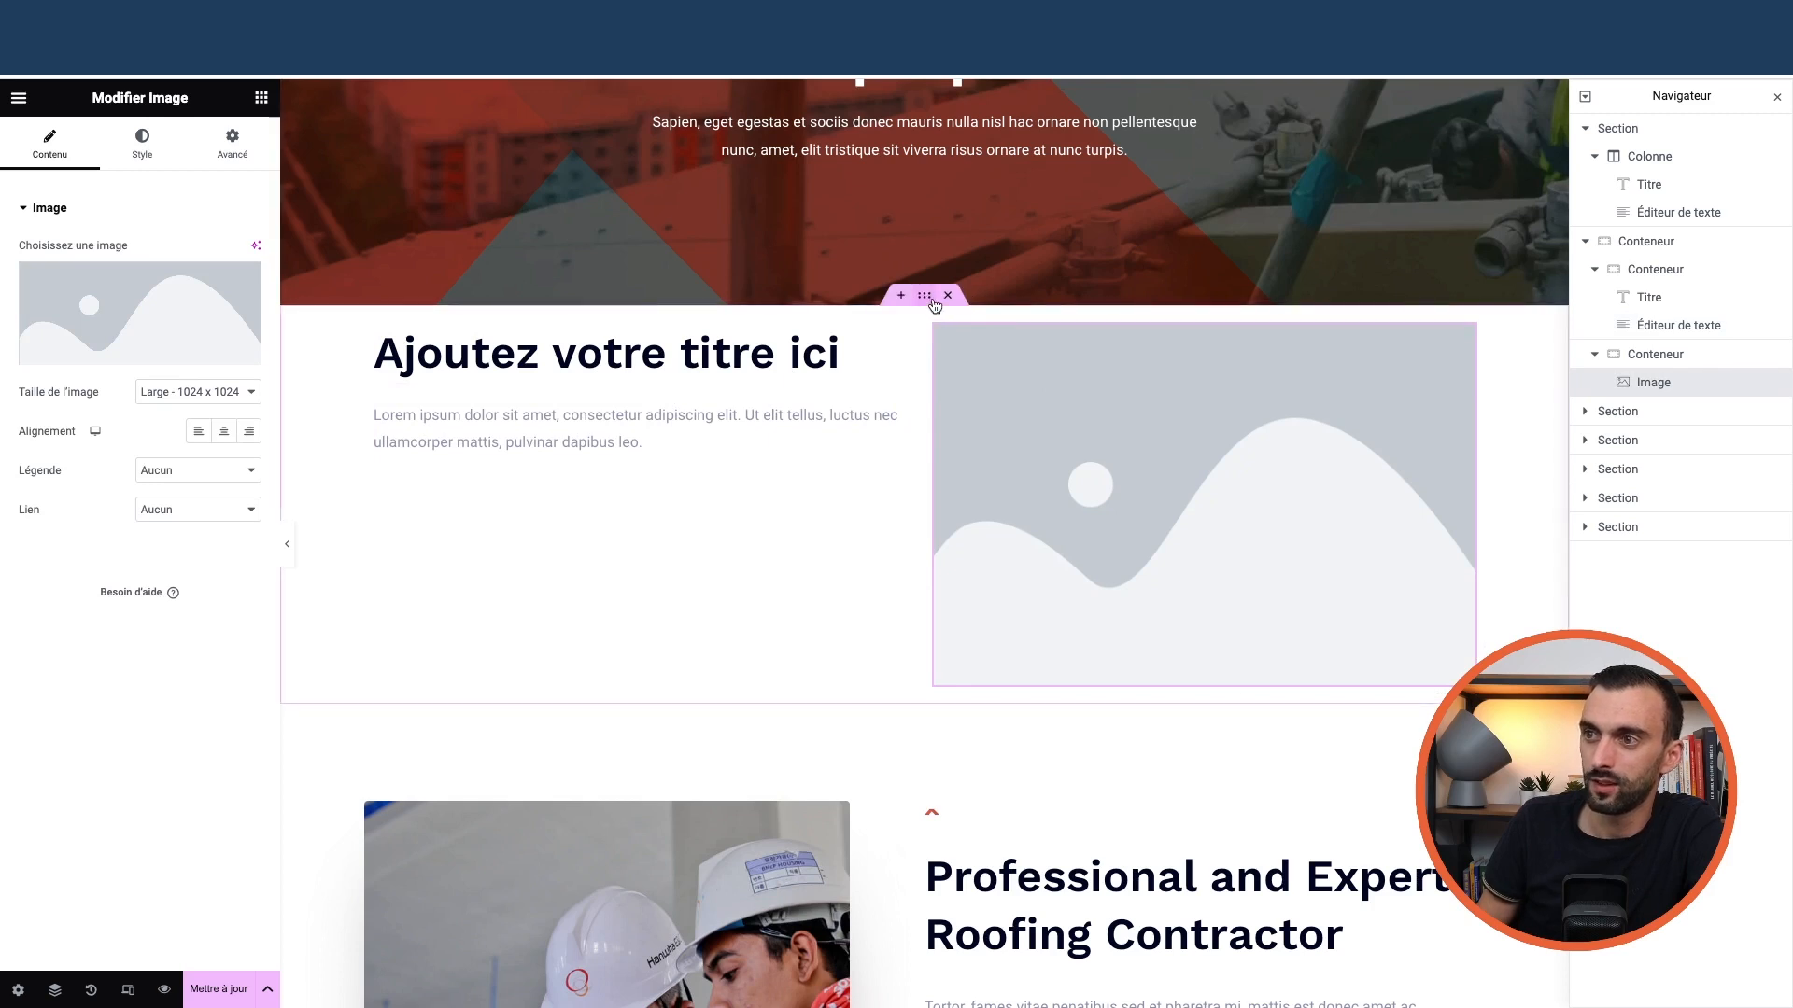
left_click(374, 326)
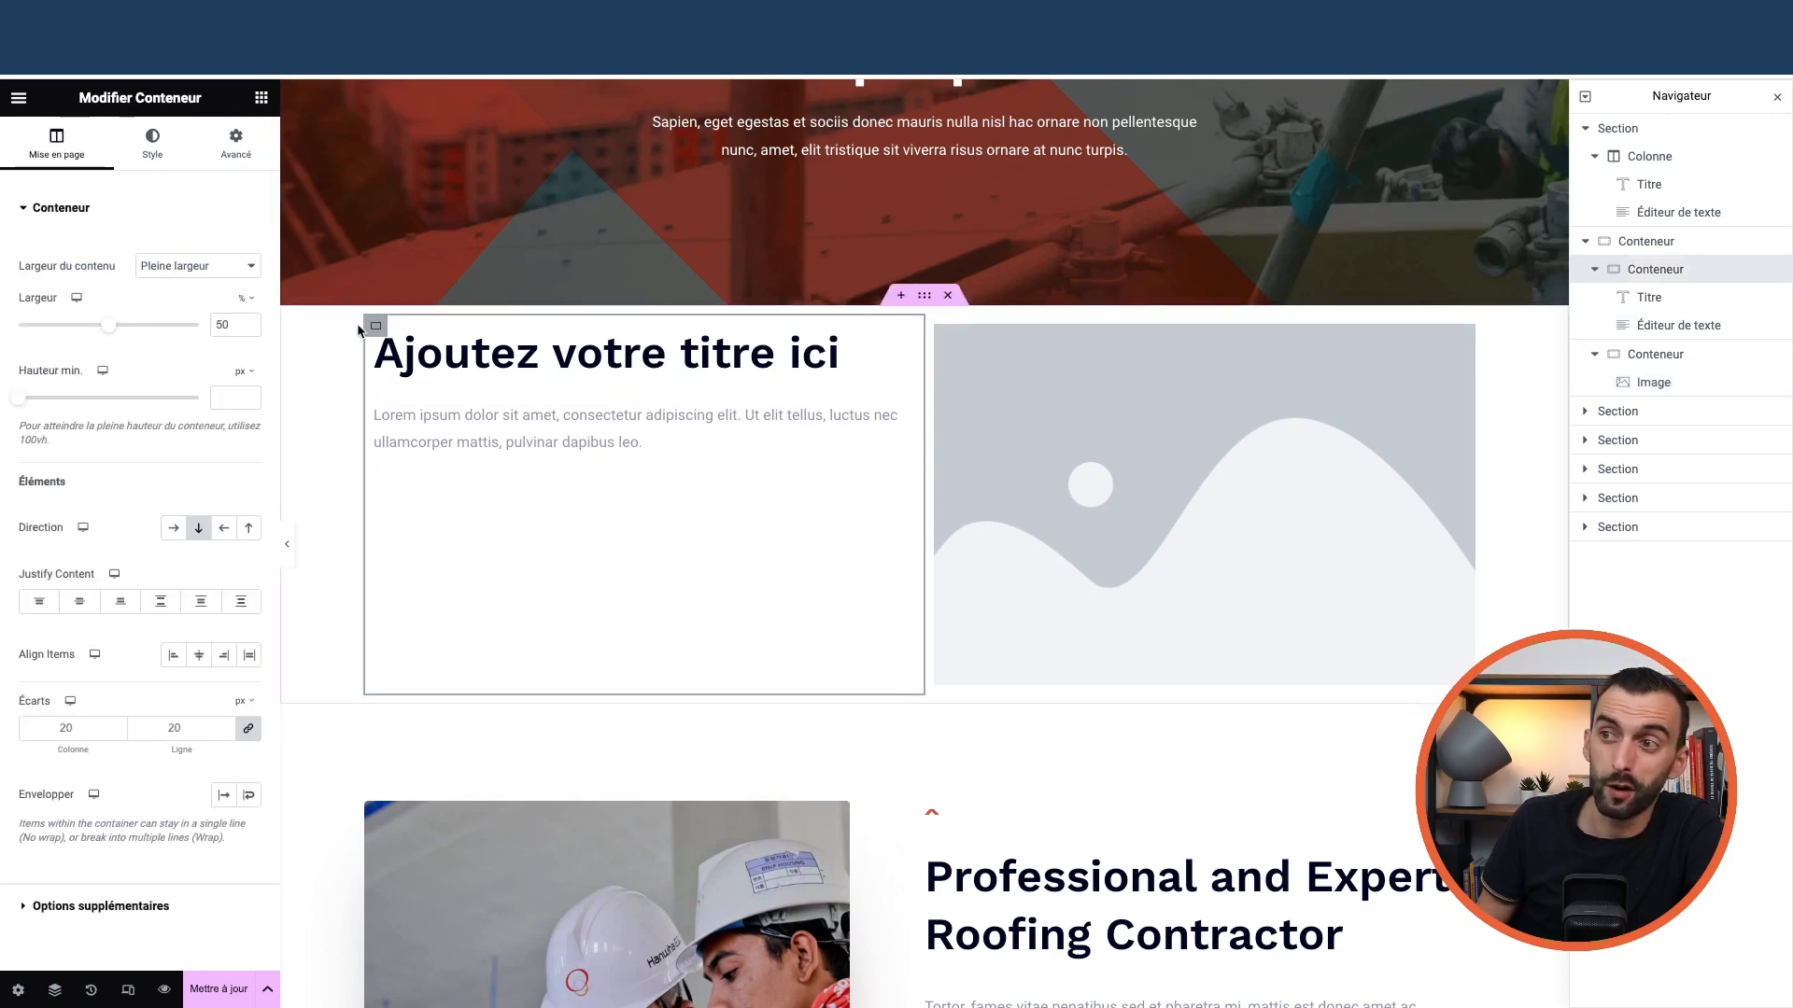
left_click(936, 325)
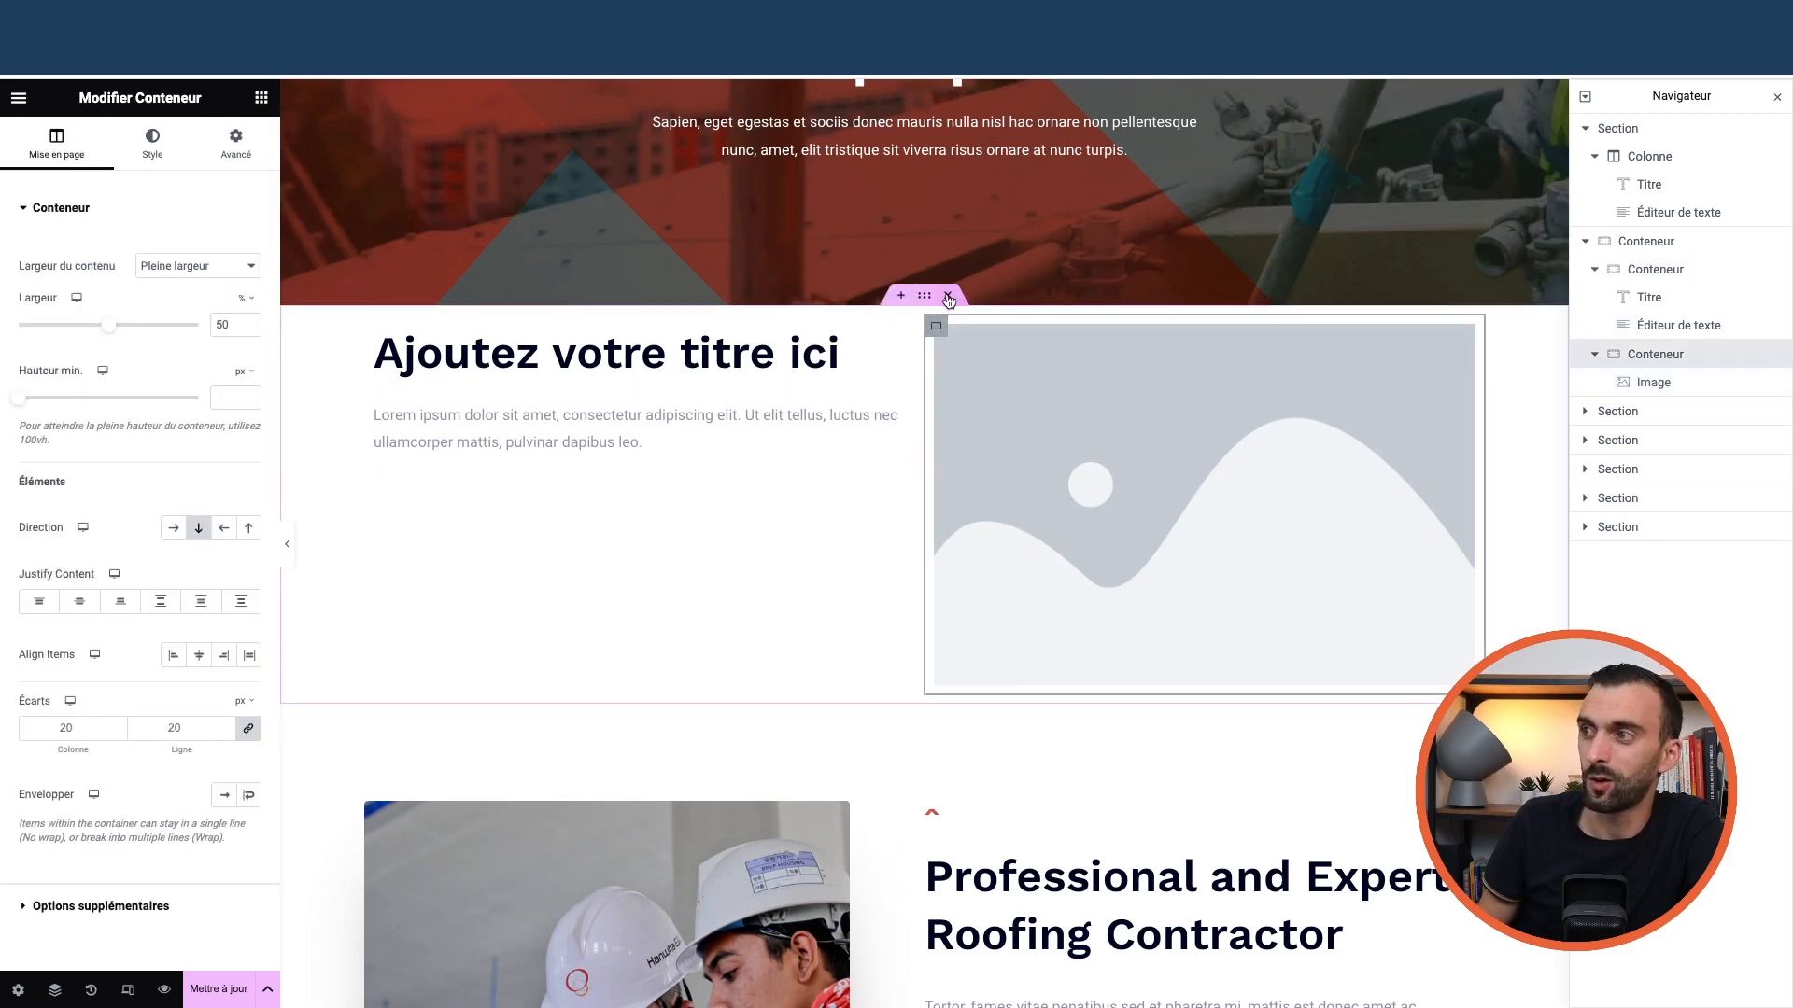
left_click(947, 296)
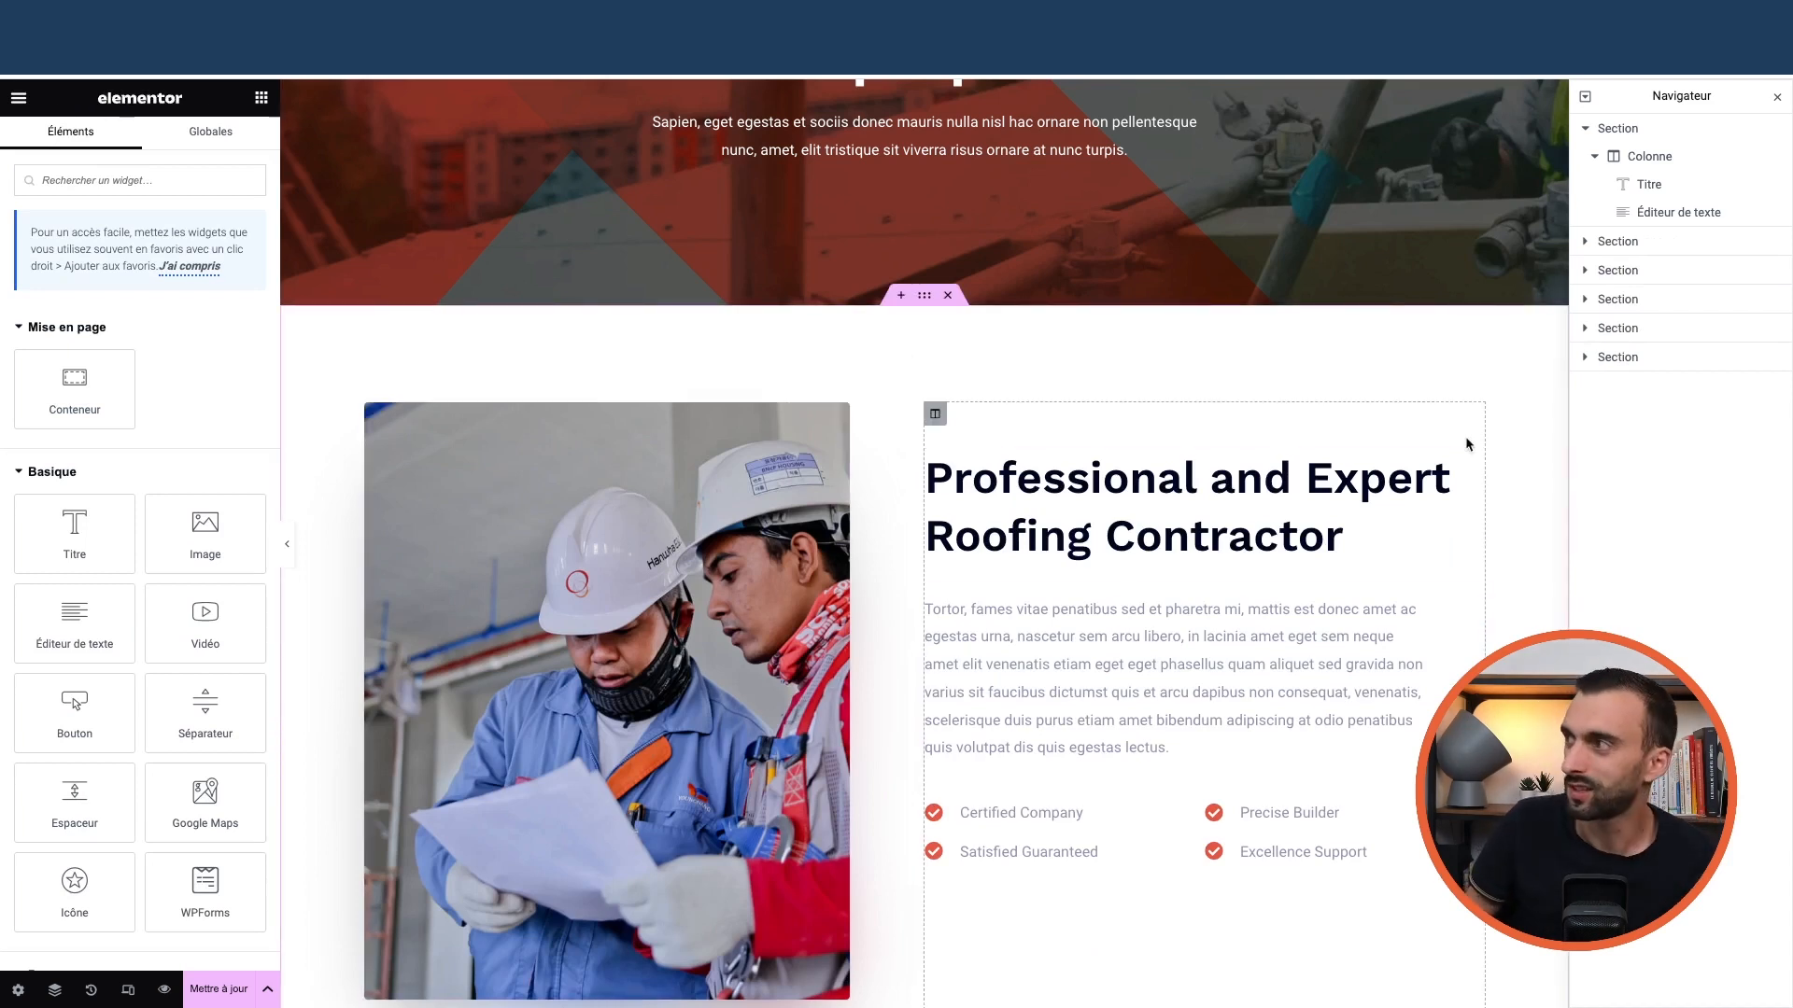
left_click(1586, 128)
left_click(1623, 157)
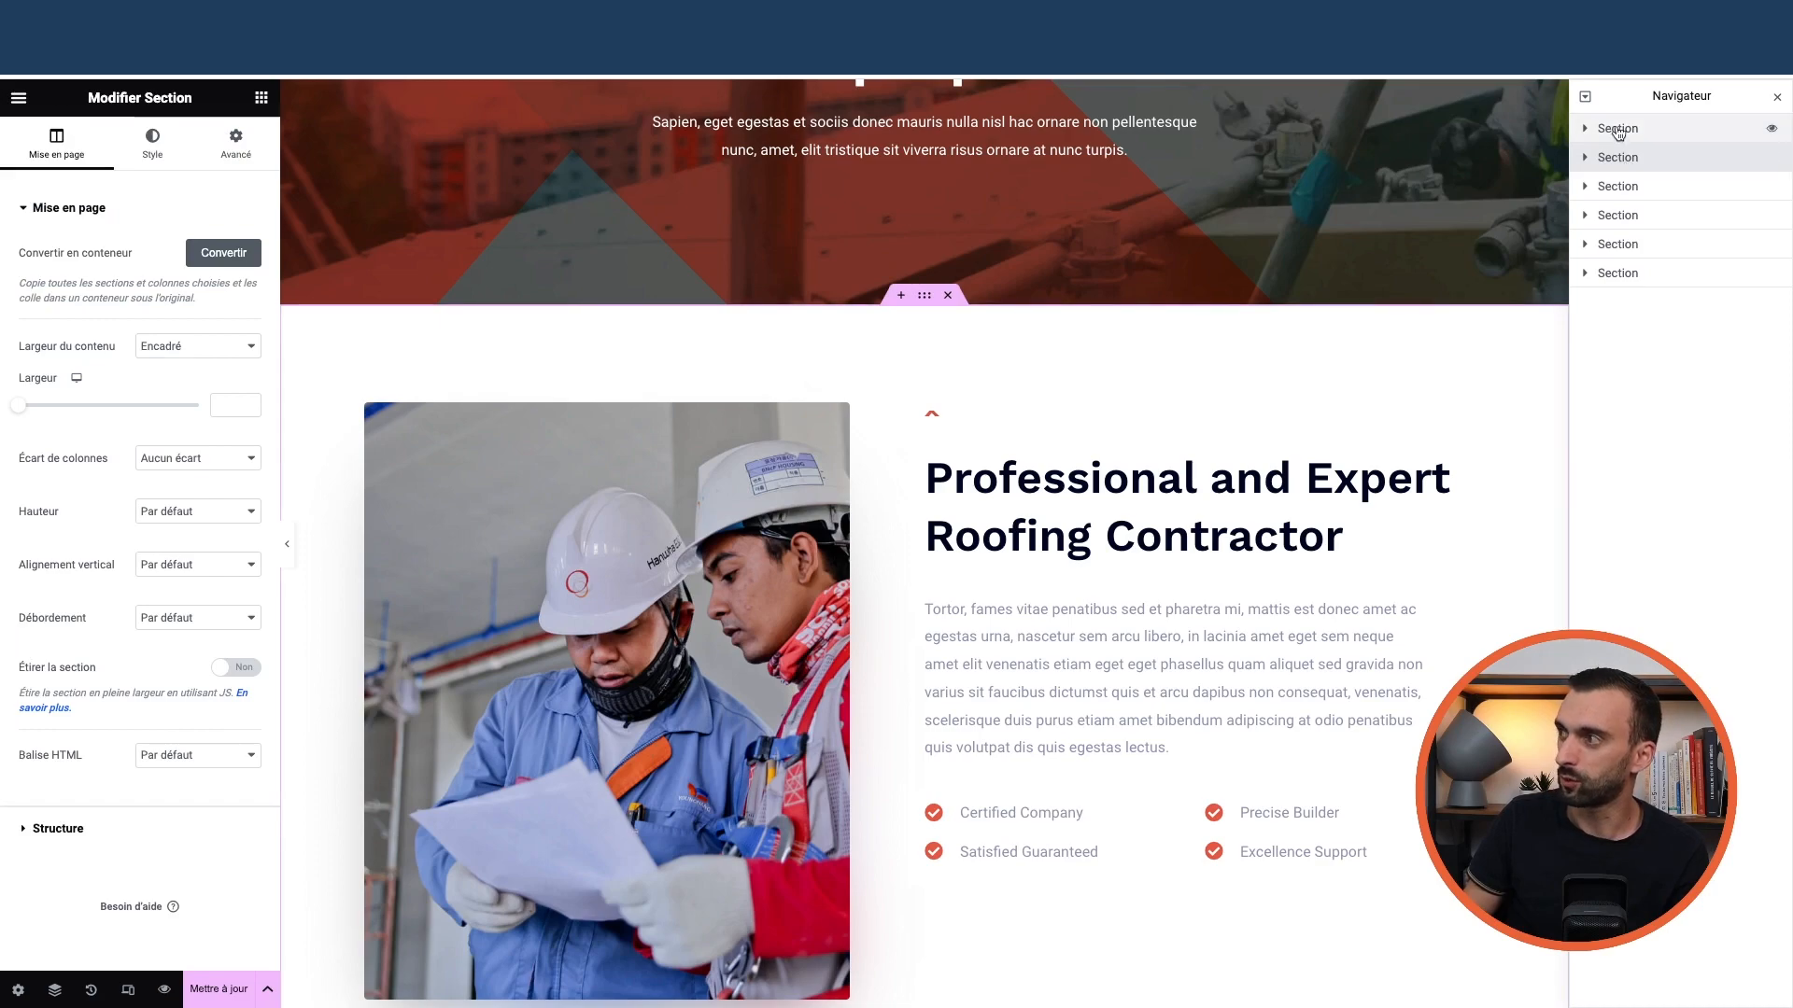
left_click(1623, 243)
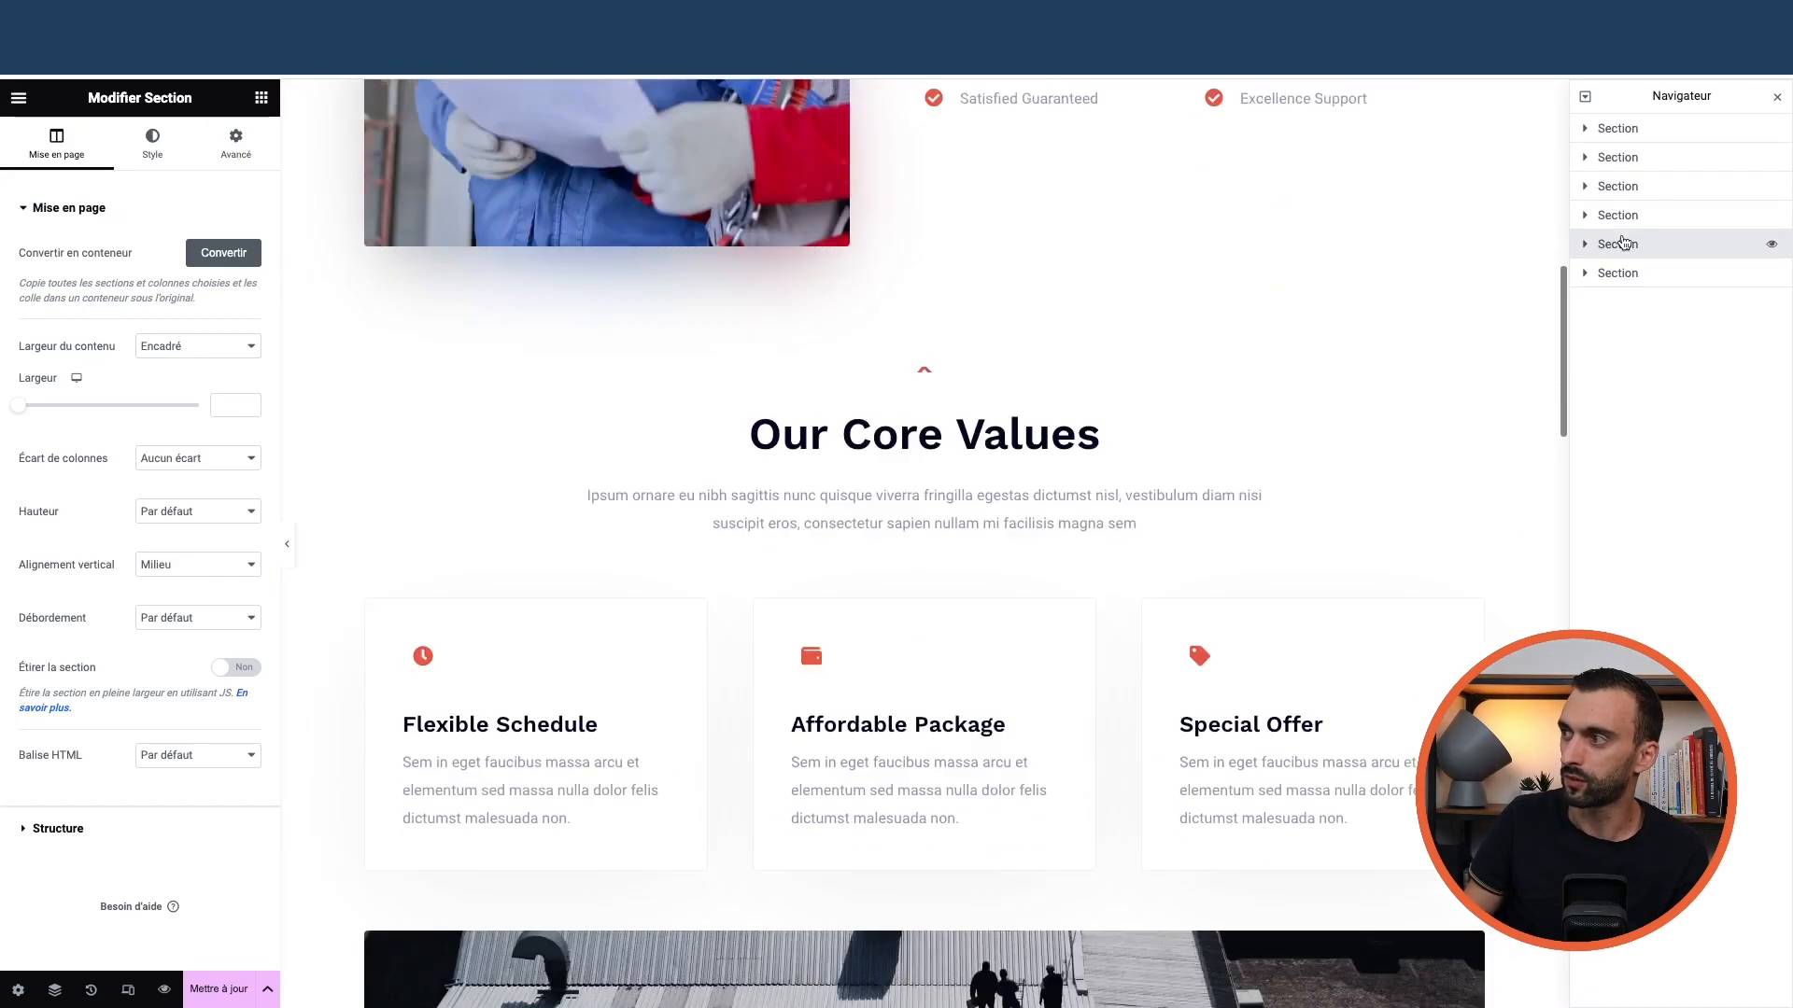
scroll(899, 295, "up", 2)
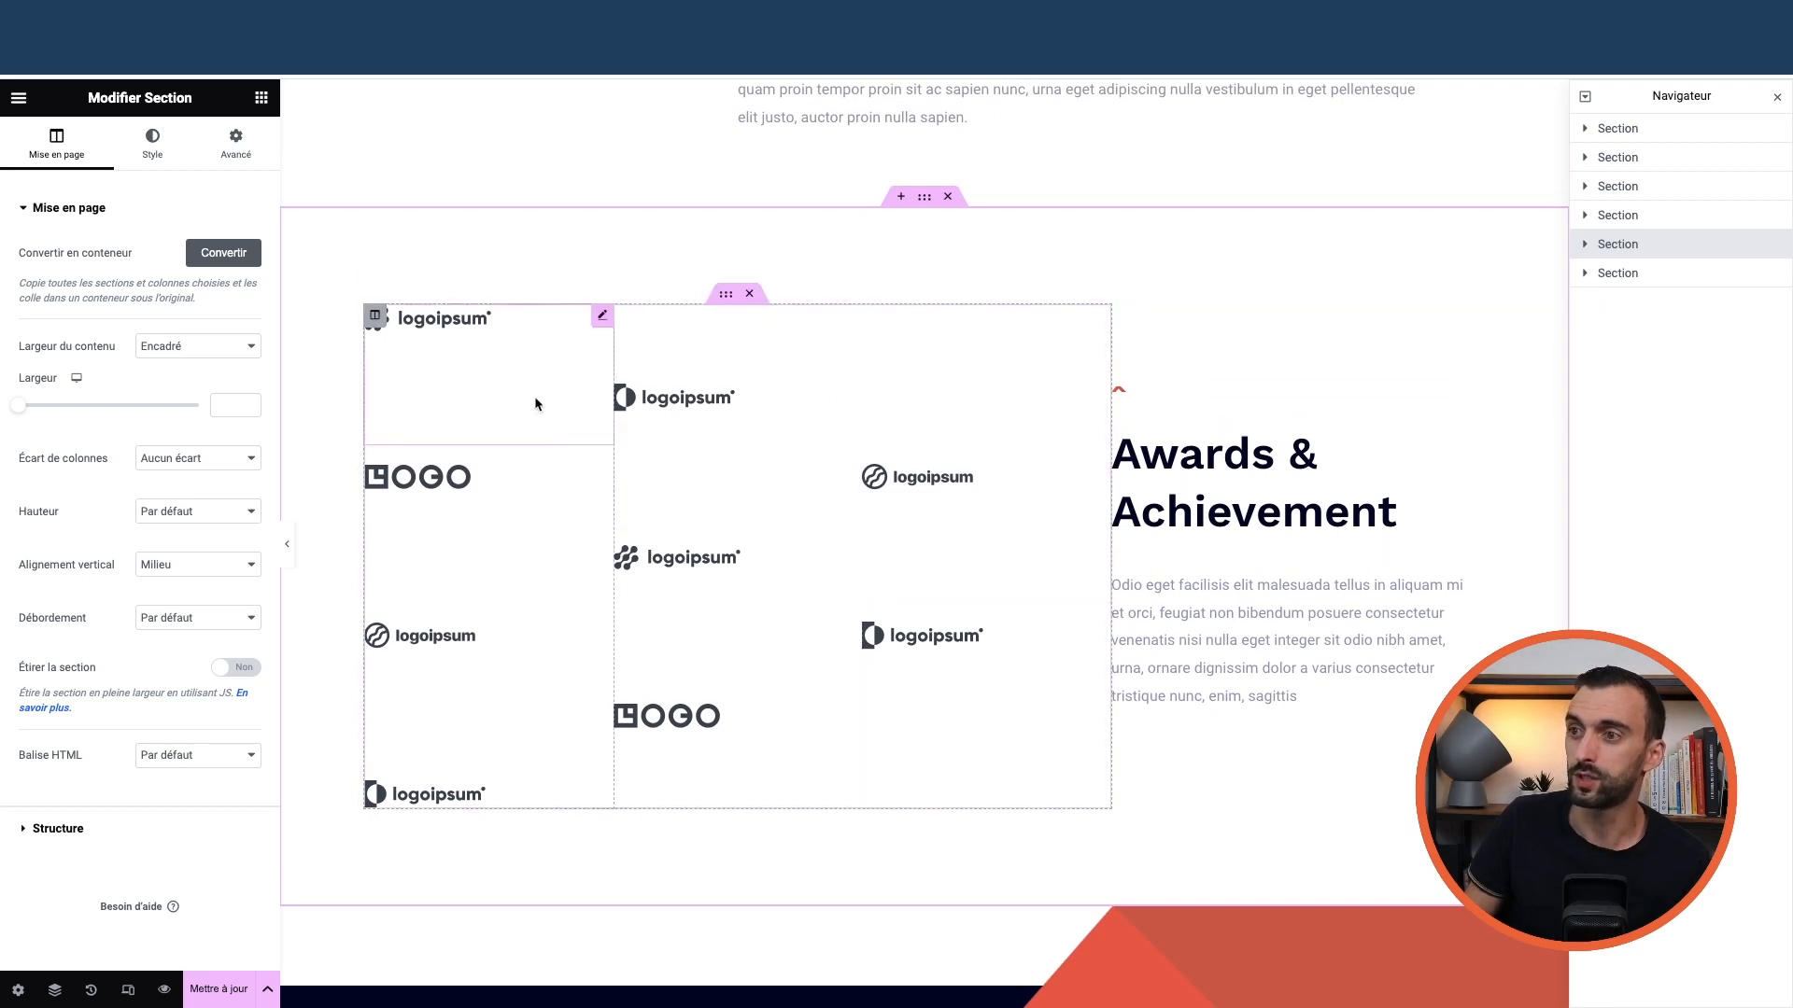
scroll(990, 462, "down", 7)
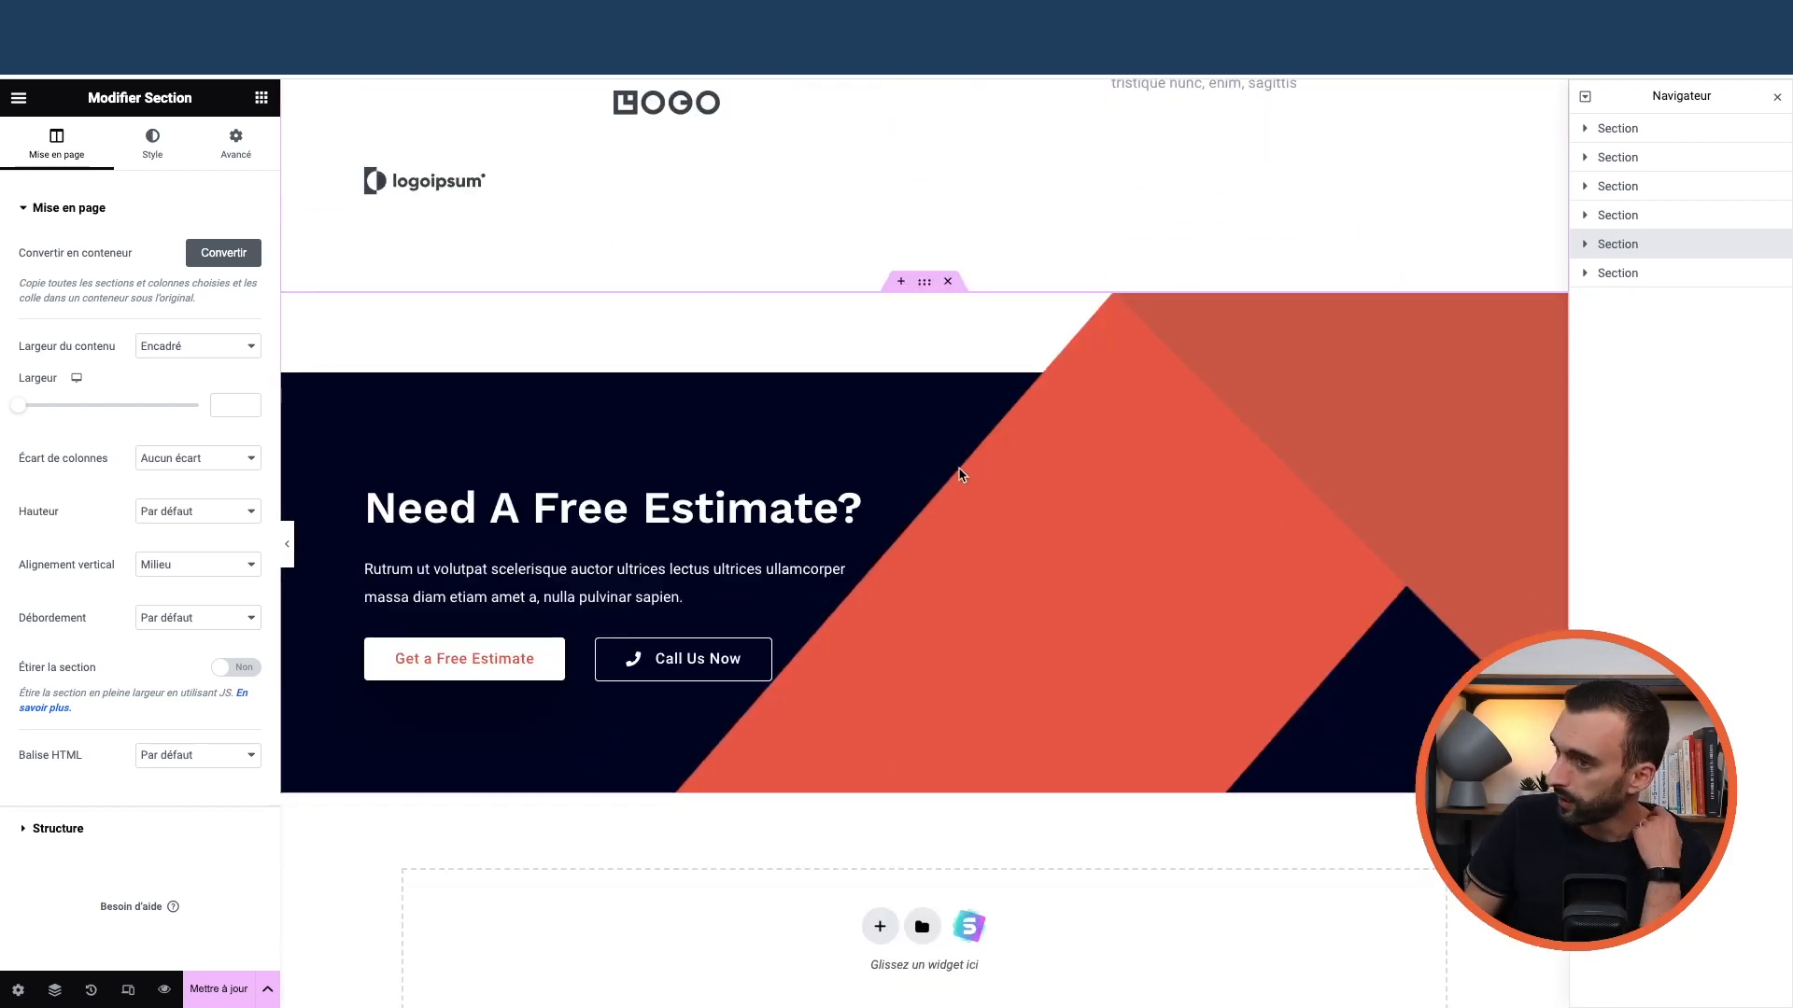
scroll(971, 444, "down", 2)
scroll(943, 418, "up", 2)
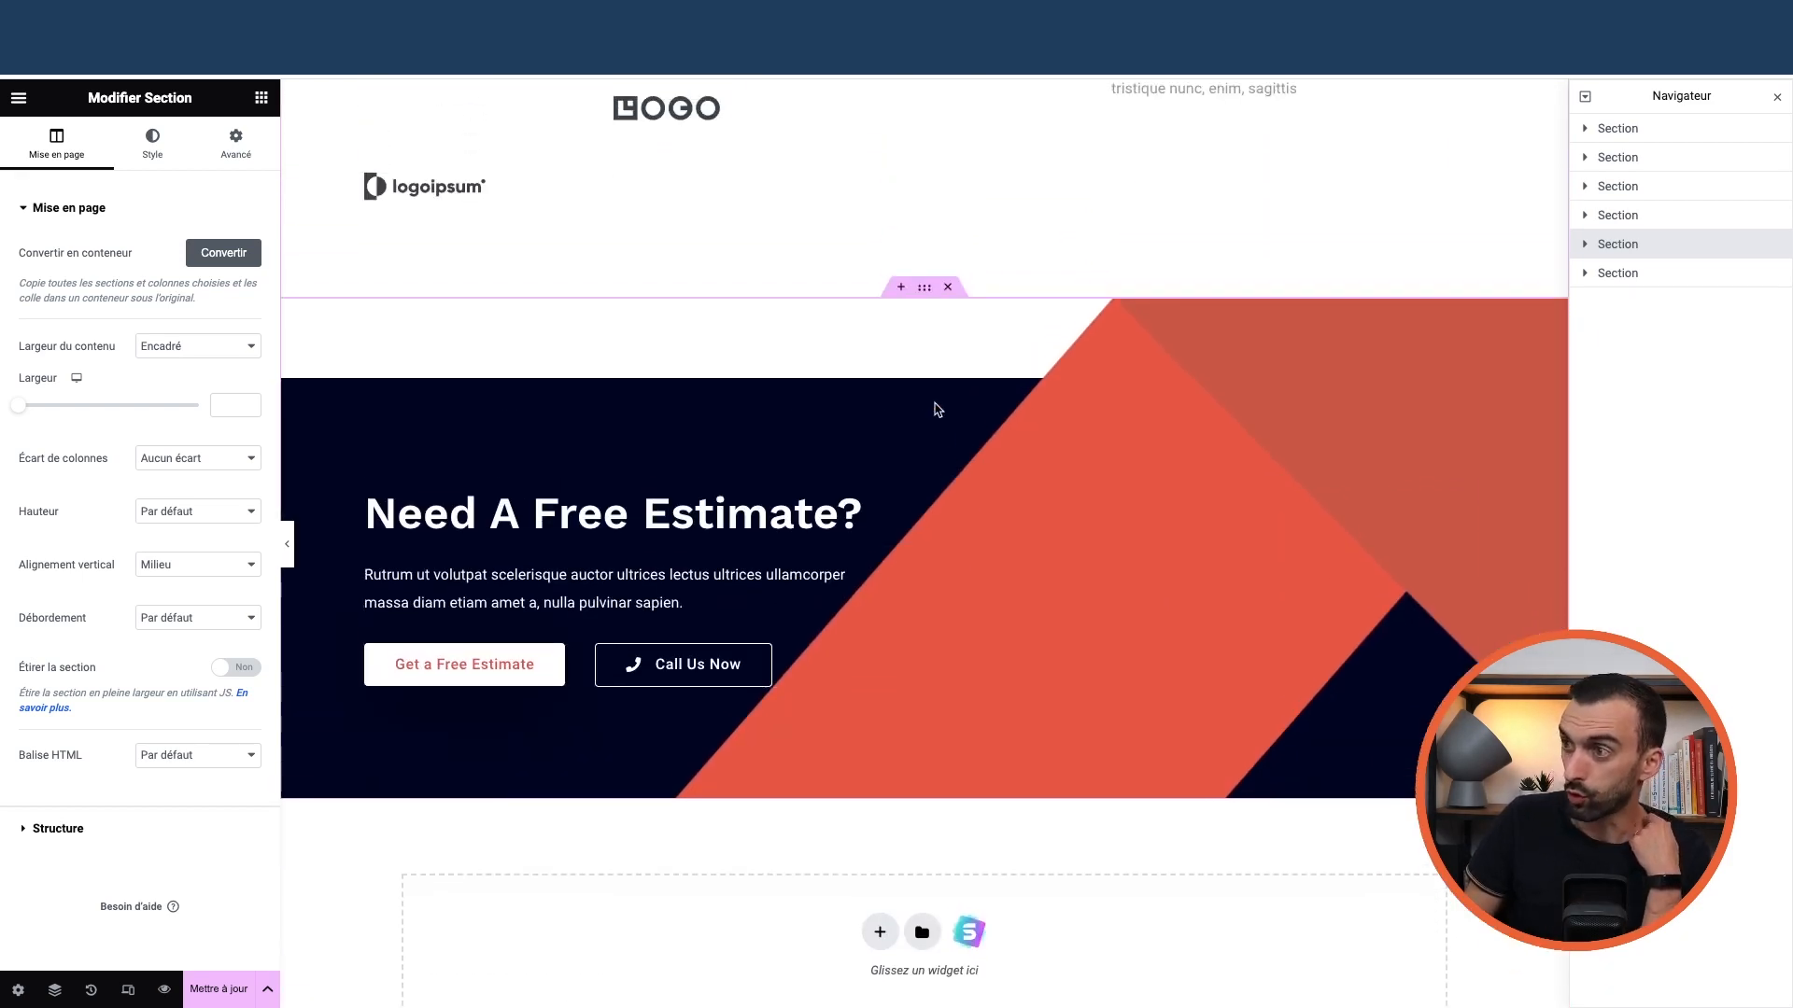
left_click(925, 288)
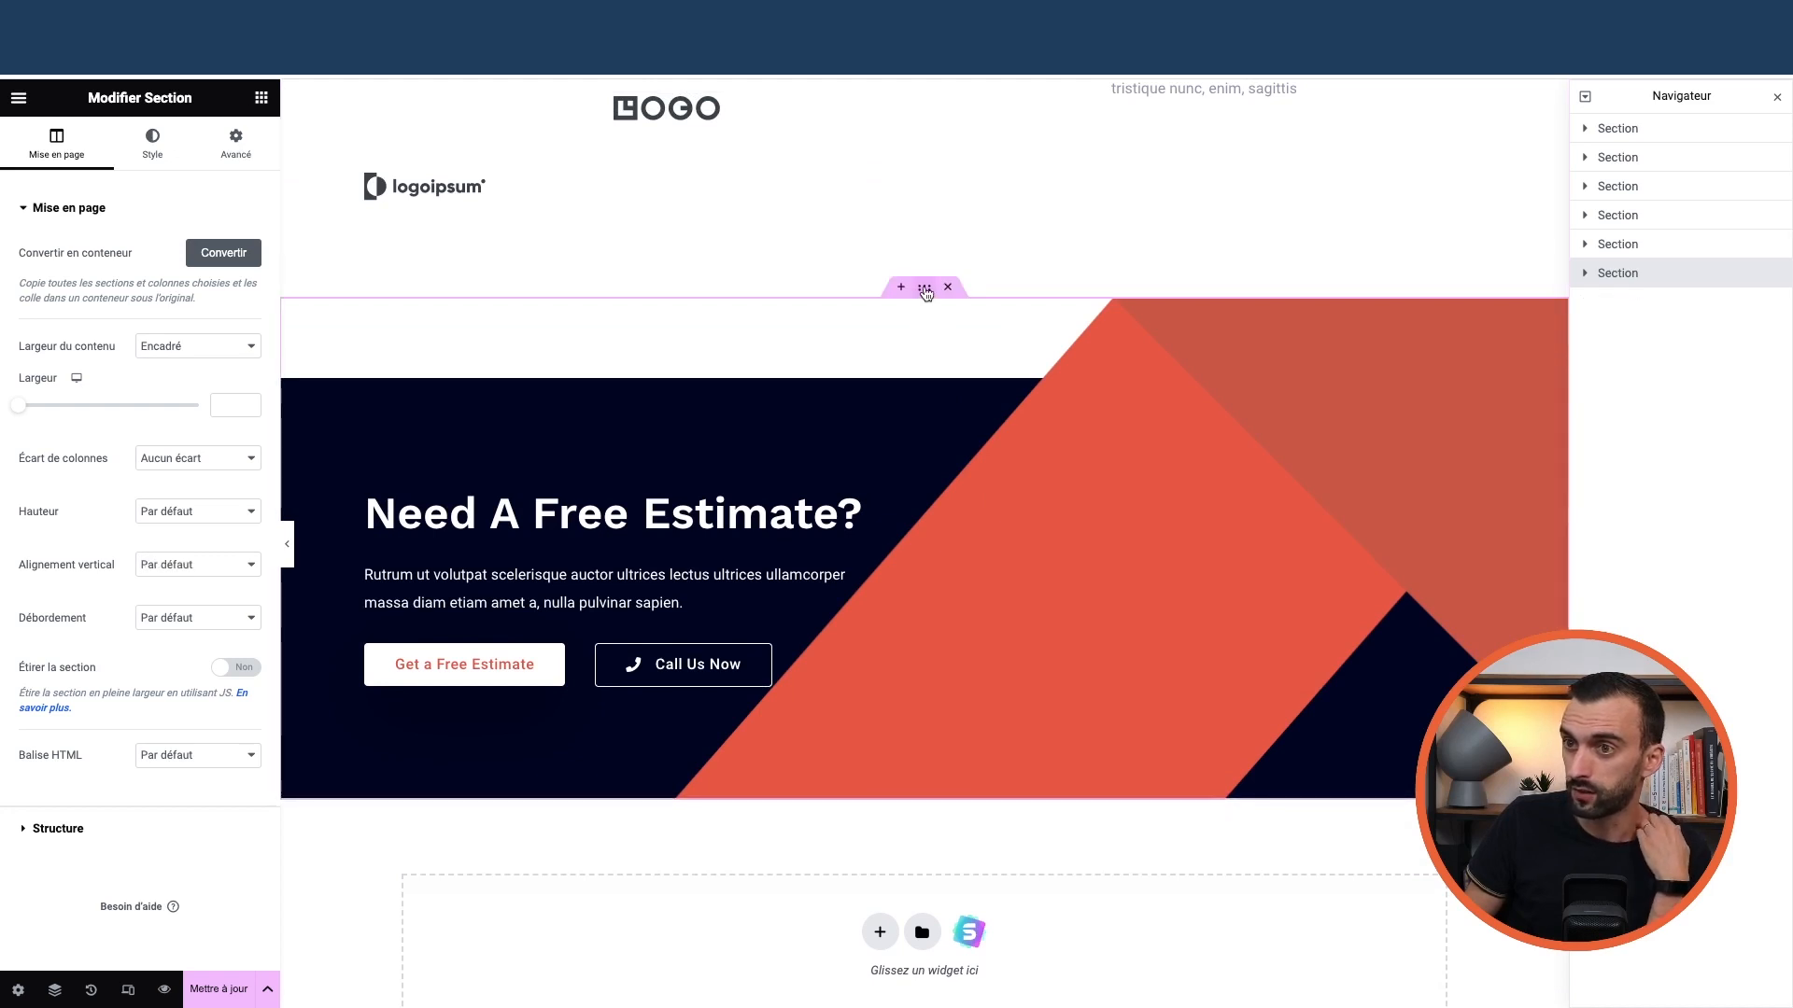
left_click(152, 142)
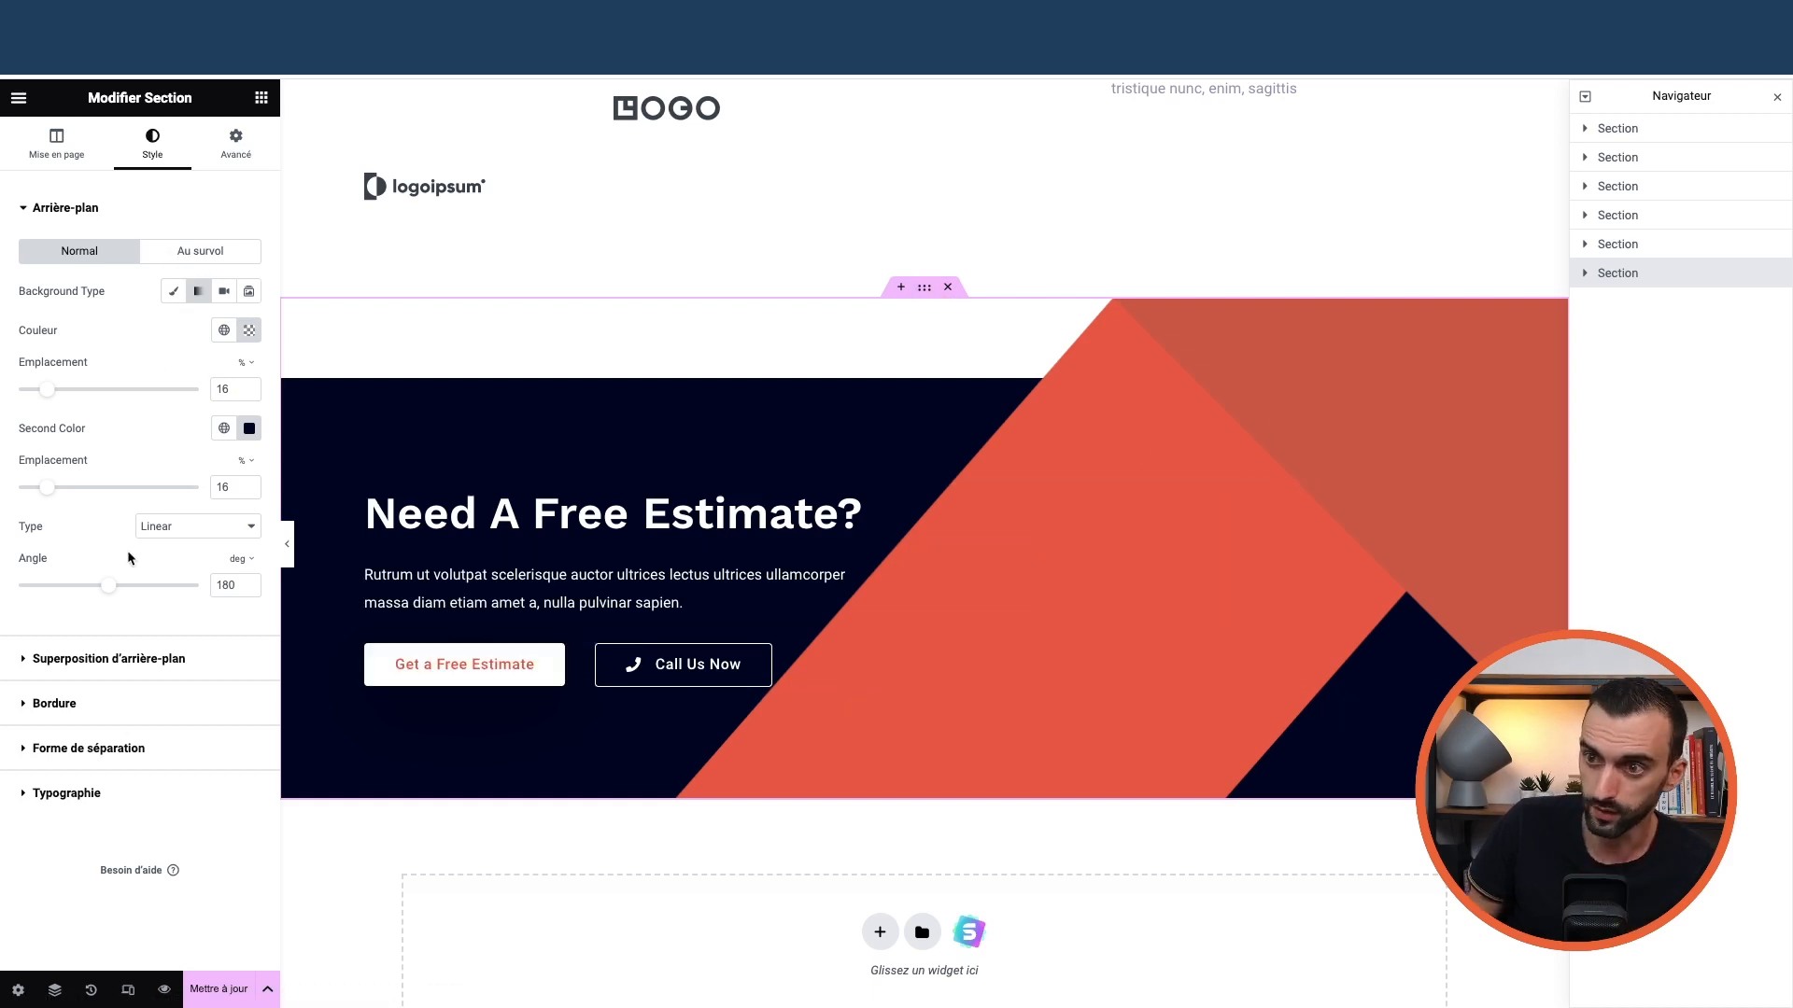
left_click(79, 659)
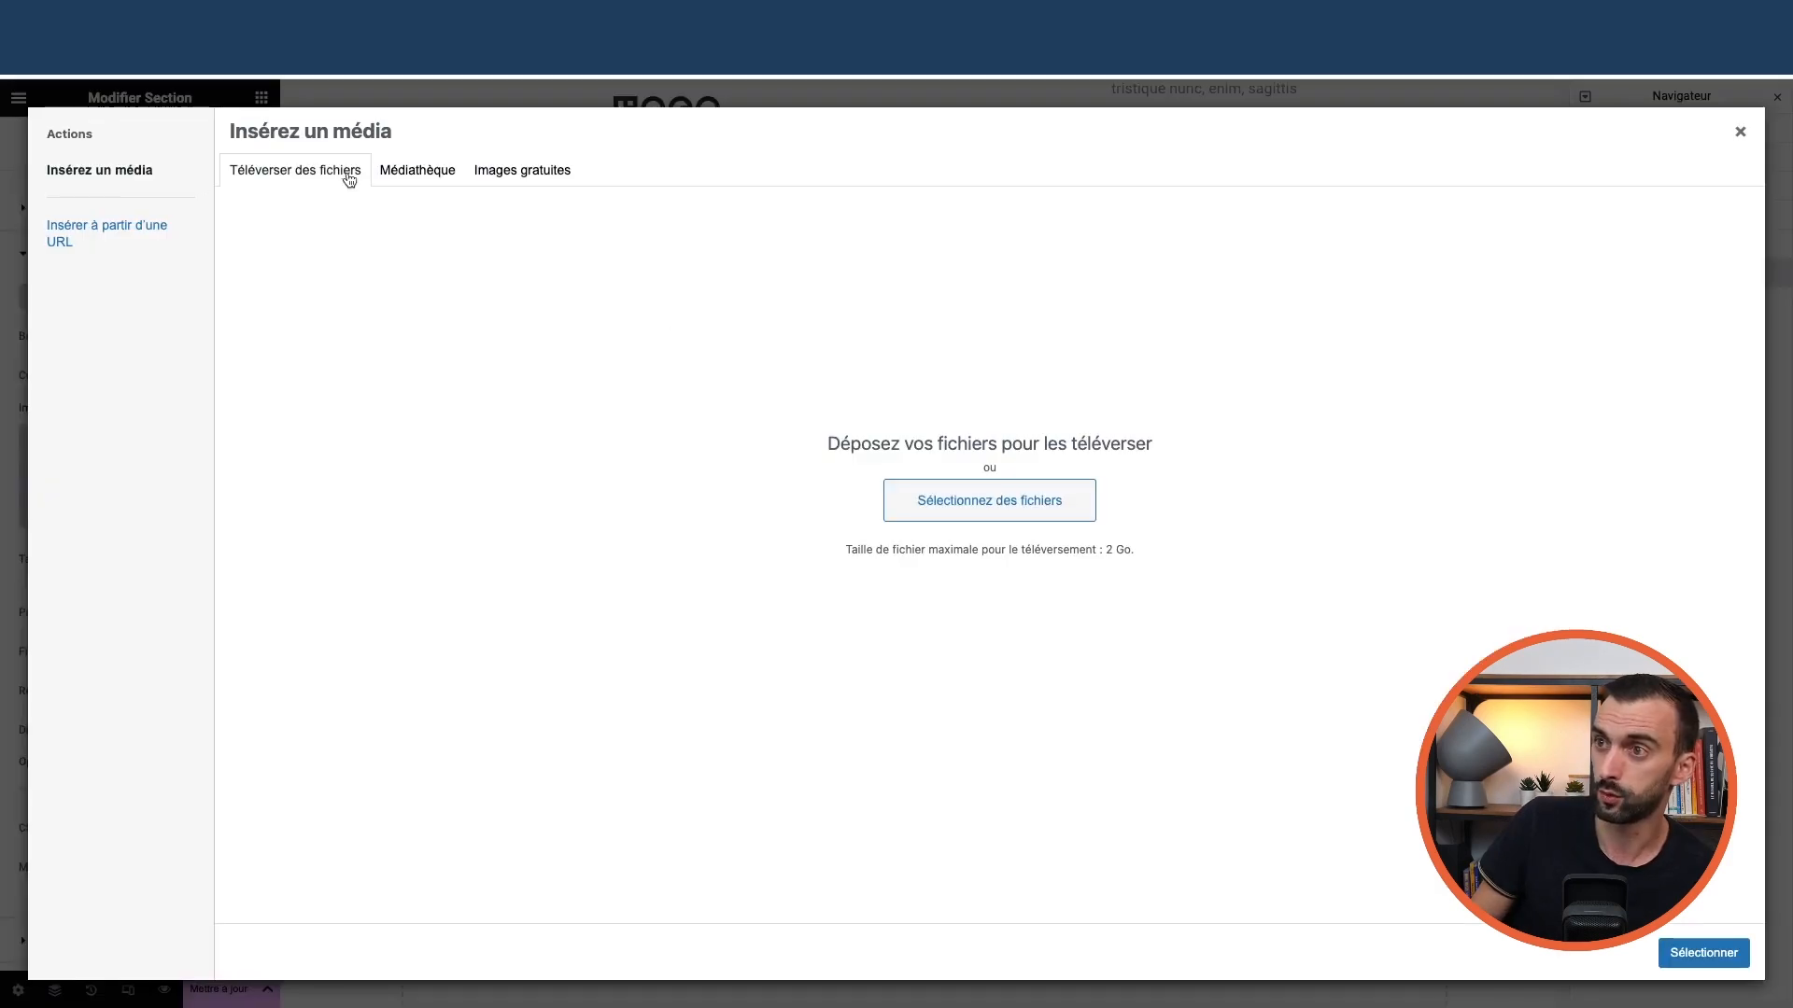
left_click(420, 172)
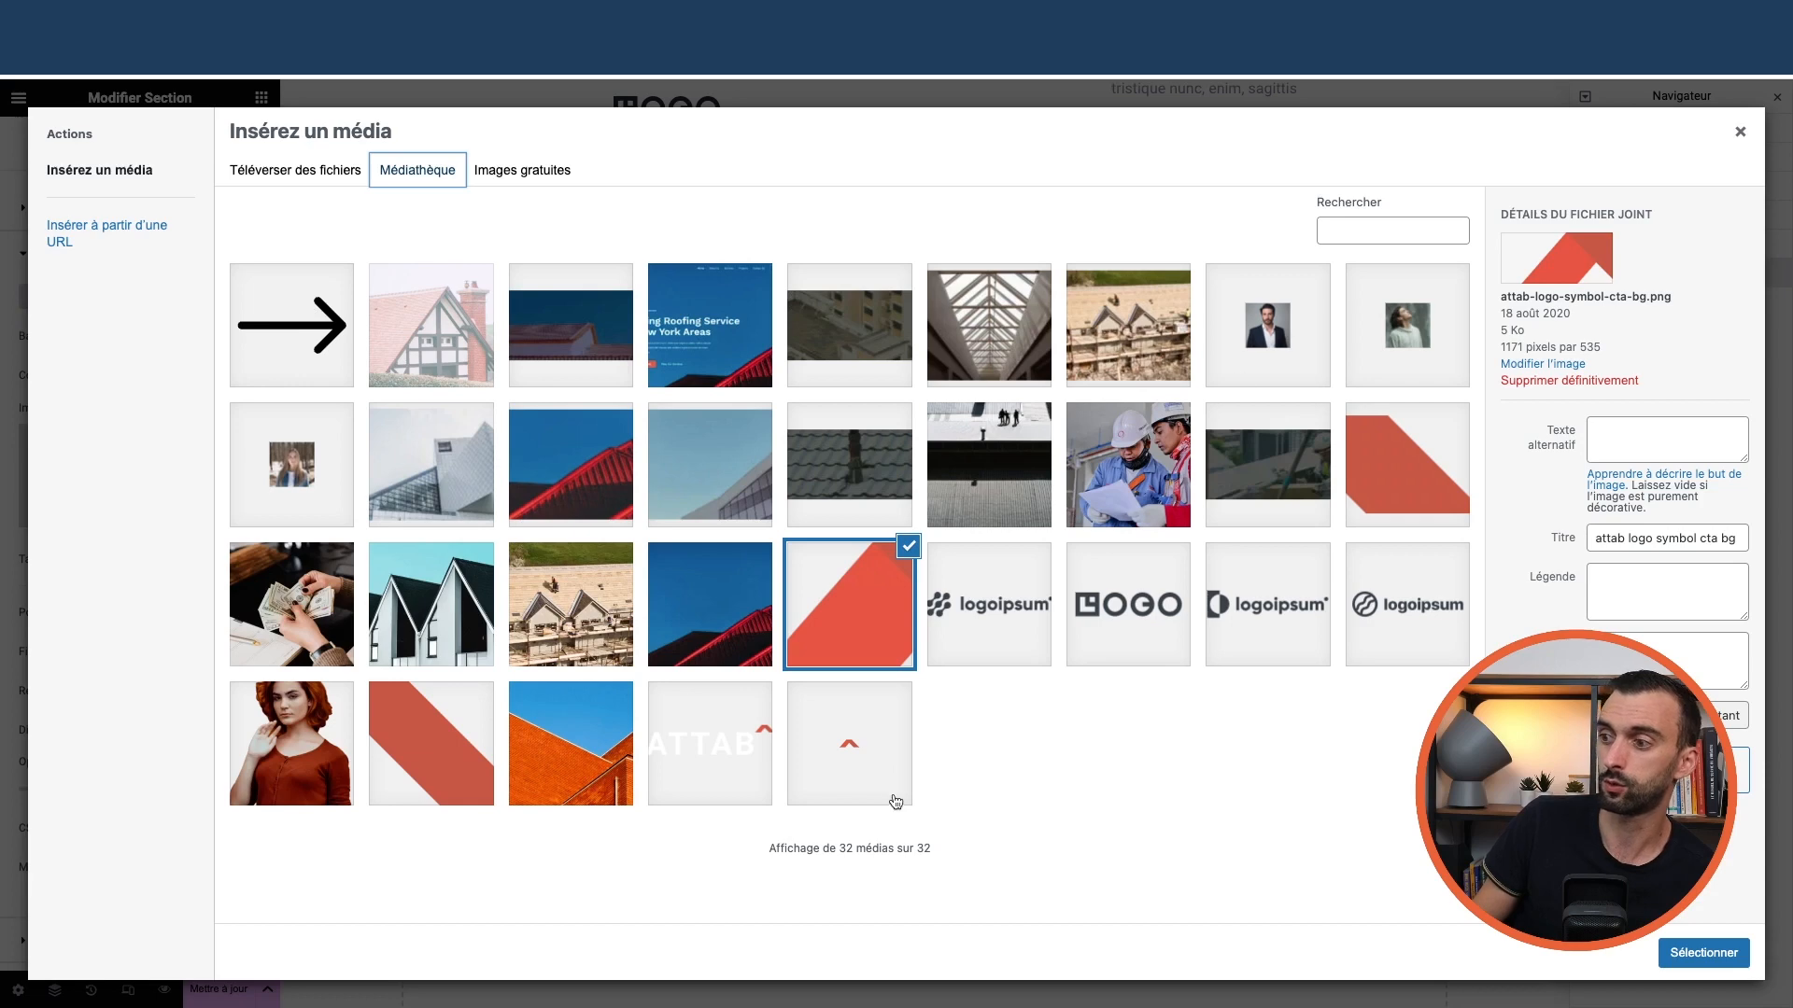
left_click(1741, 131)
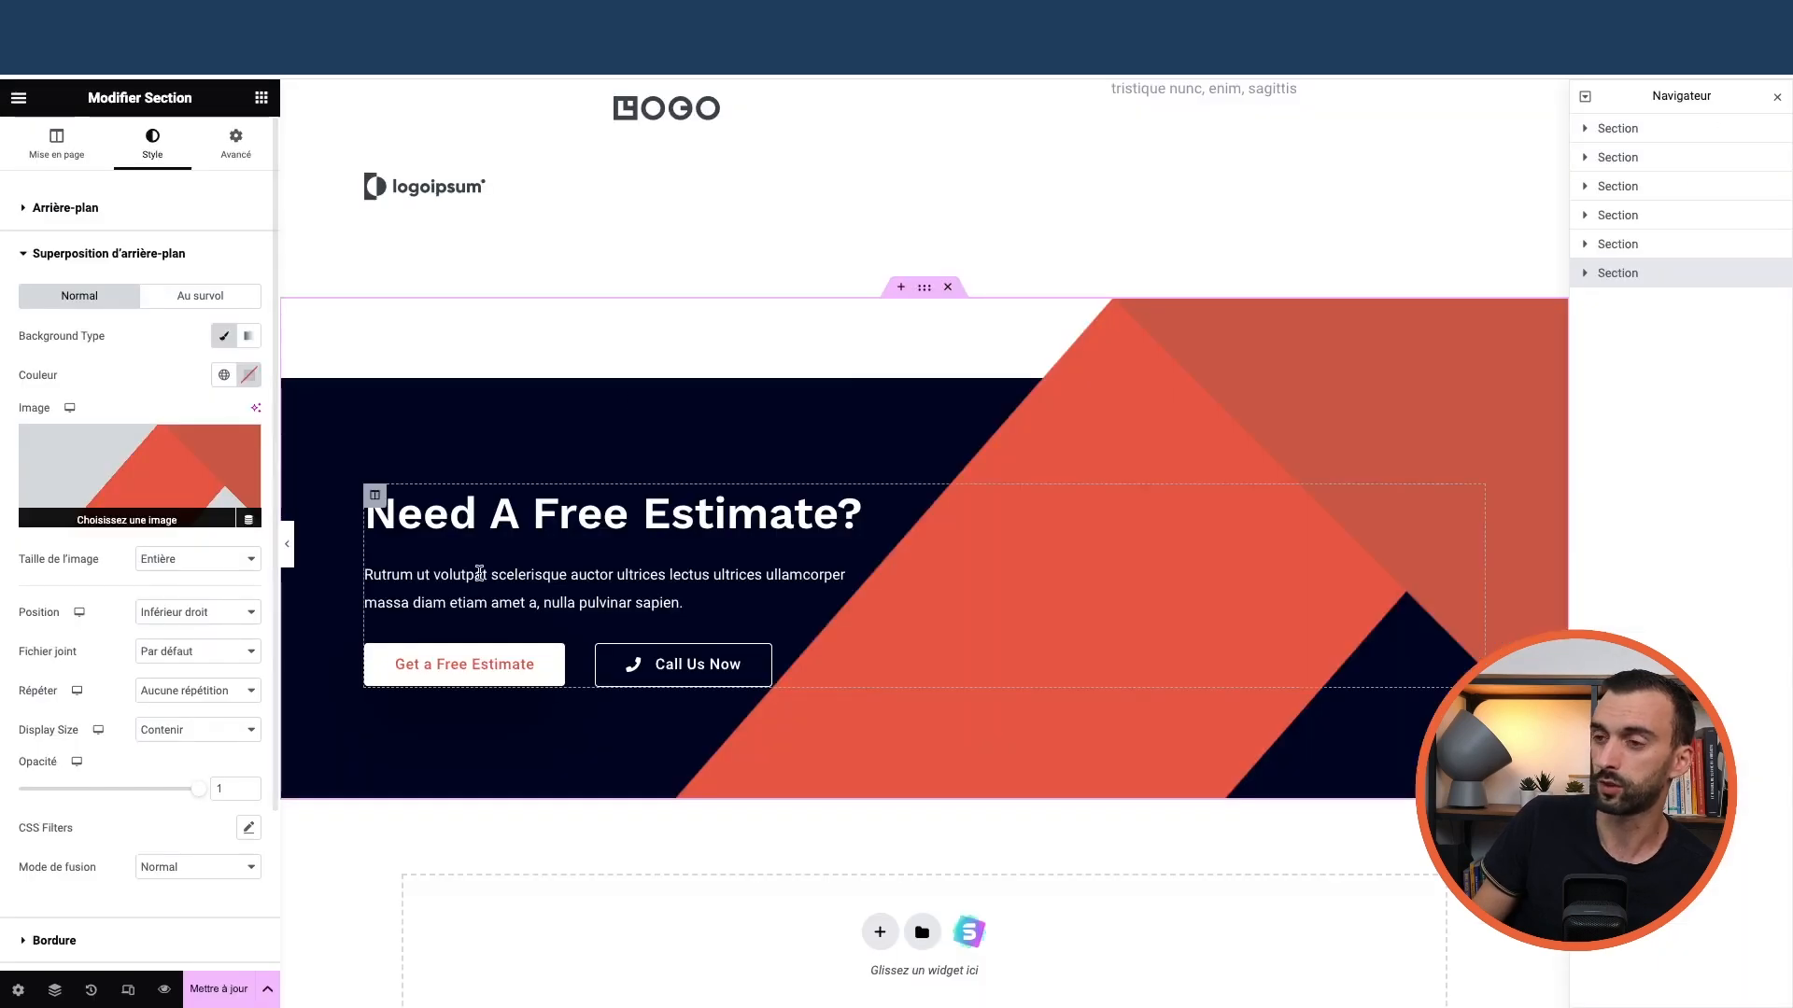
scroll(700, 534, "down", 3)
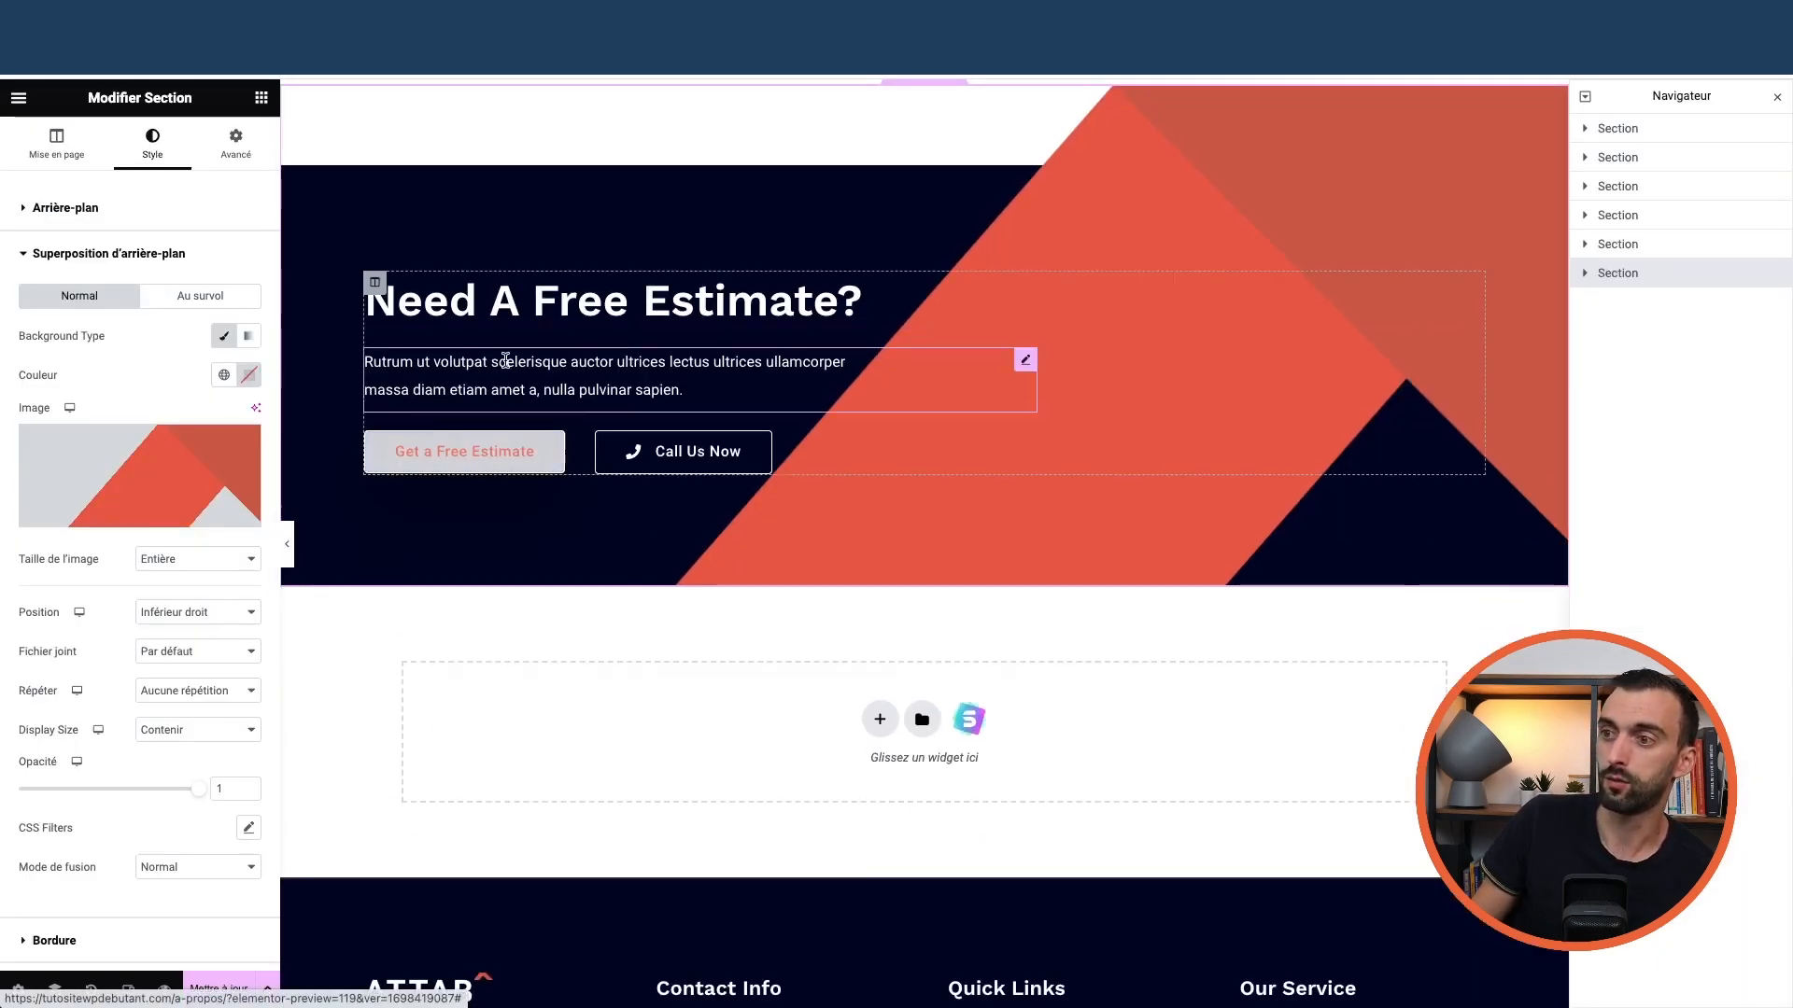
left_click(512, 304)
key("Return")
key("BackSpace")
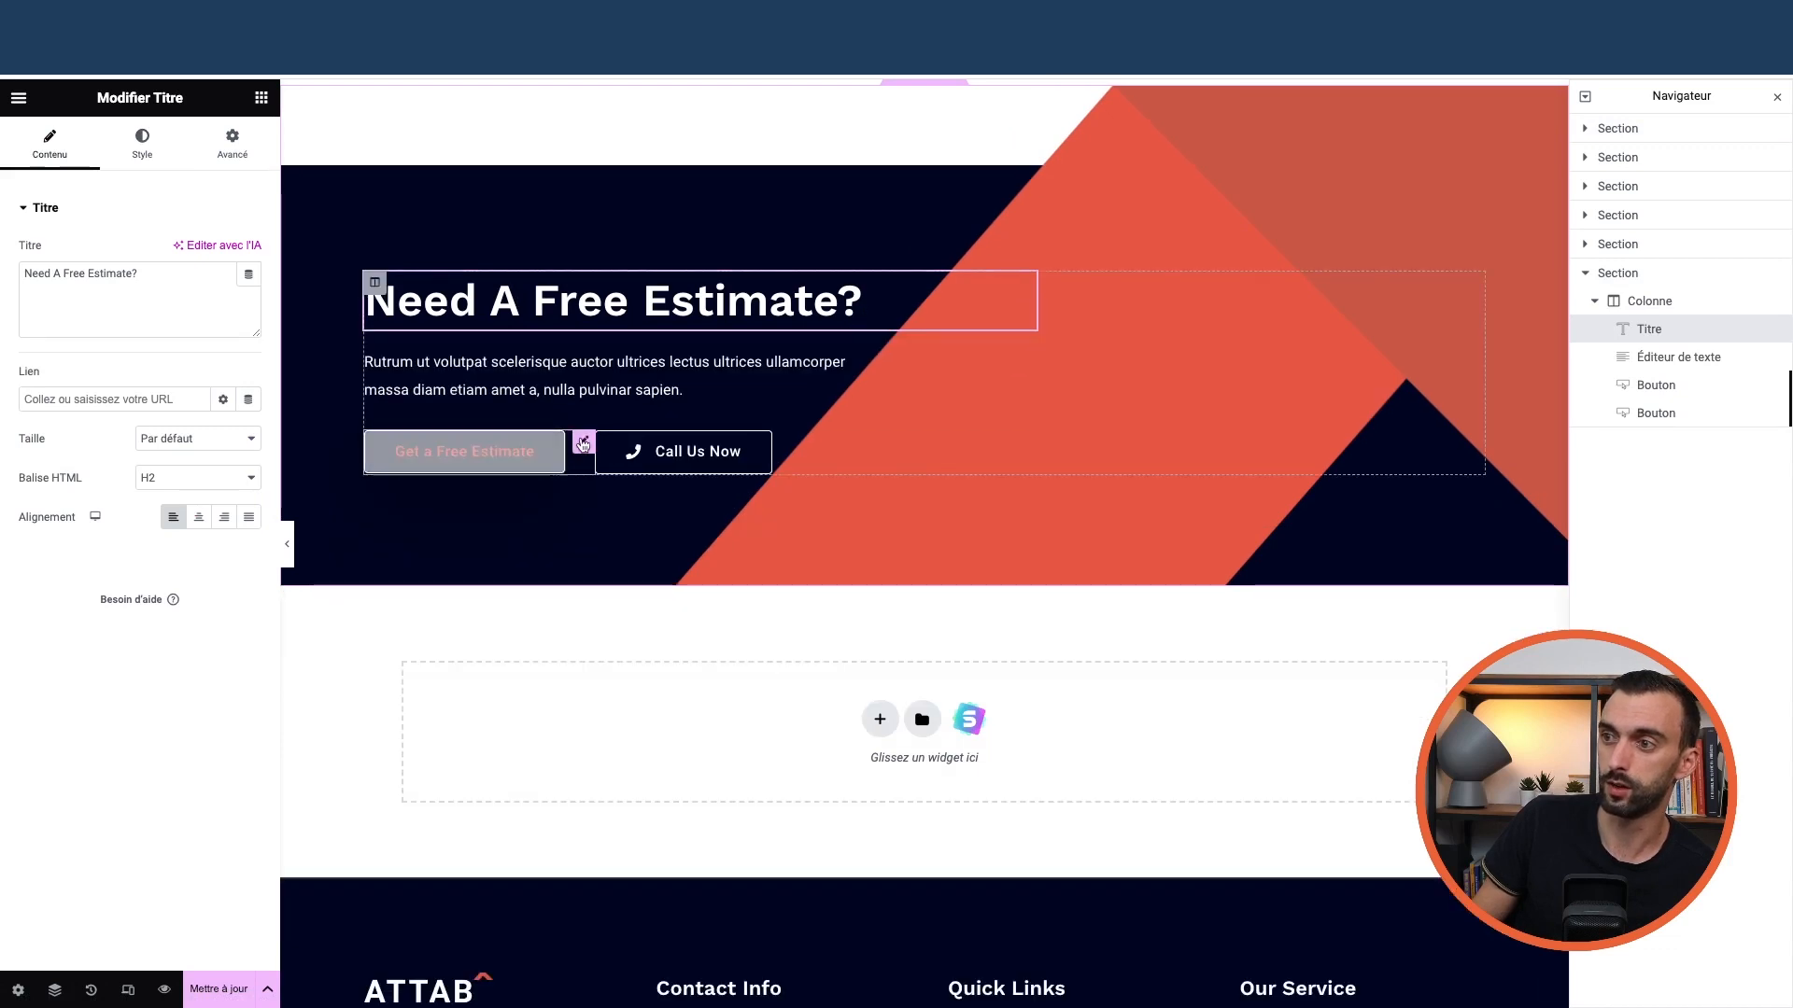
Select the 'Need A Free Estimate?' heading and view its Style and Advanced settings
left_click(505, 453)
scroll(733, 553, "down", 4)
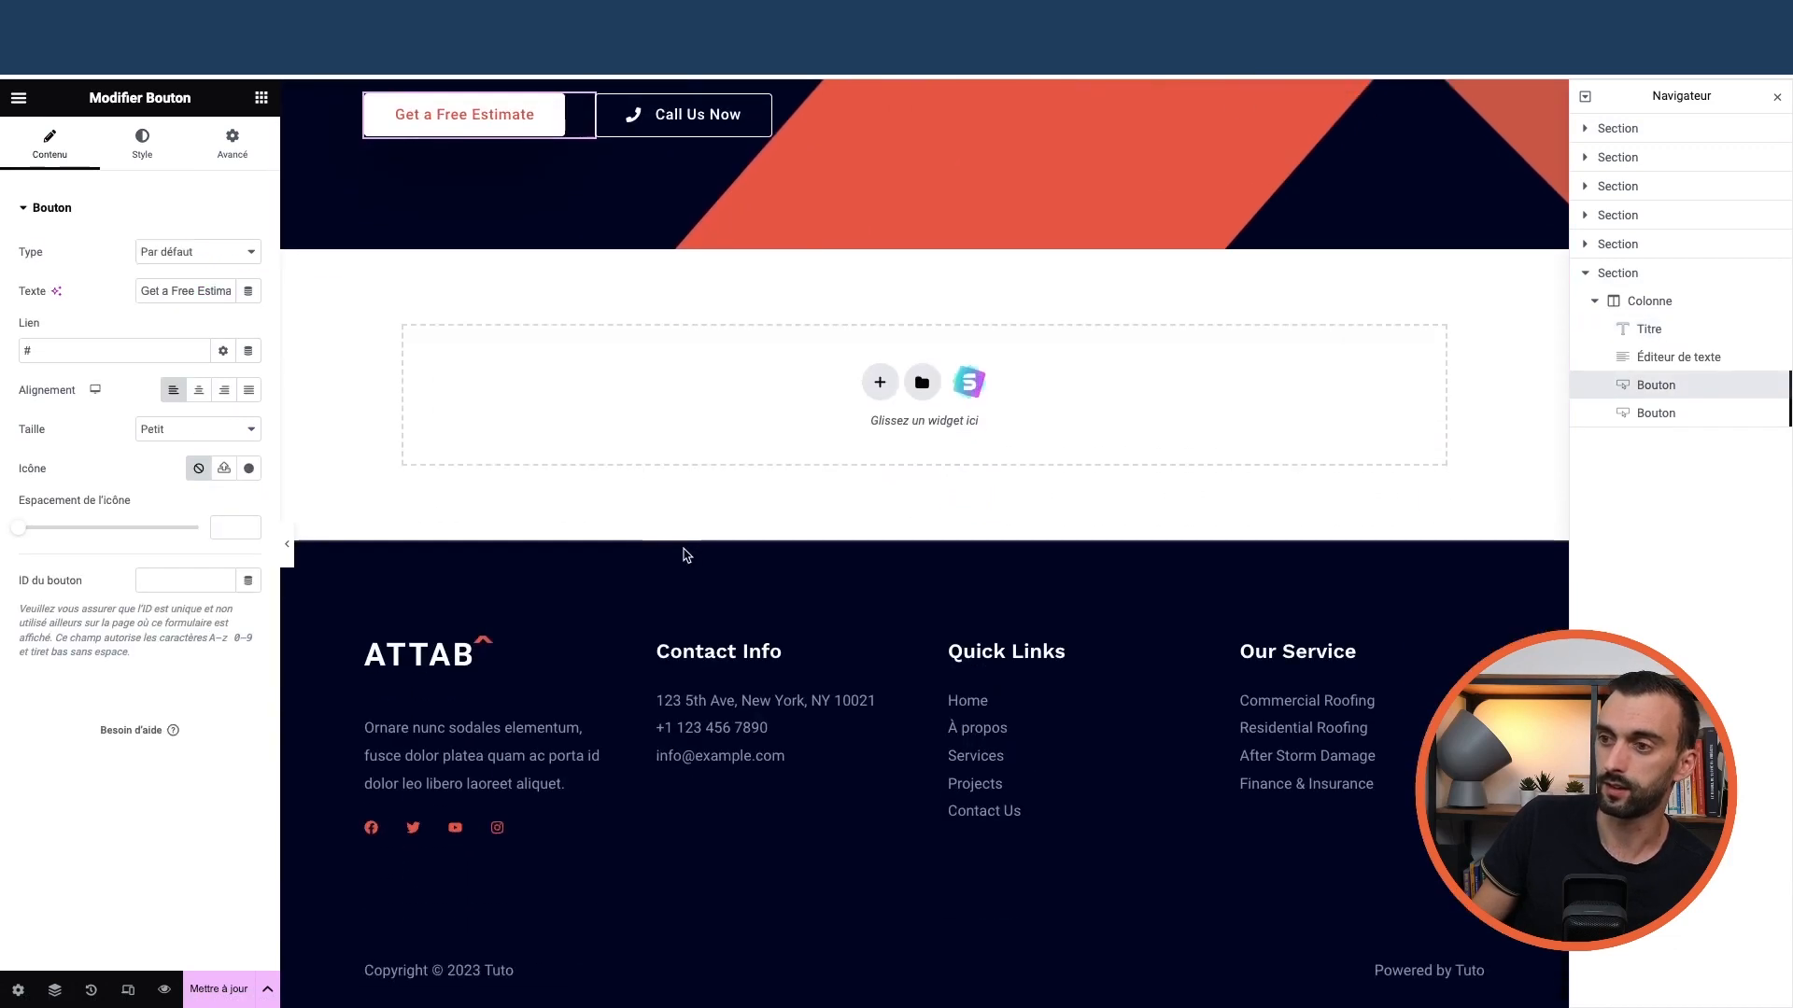
scroll(684, 553, "up", 4)
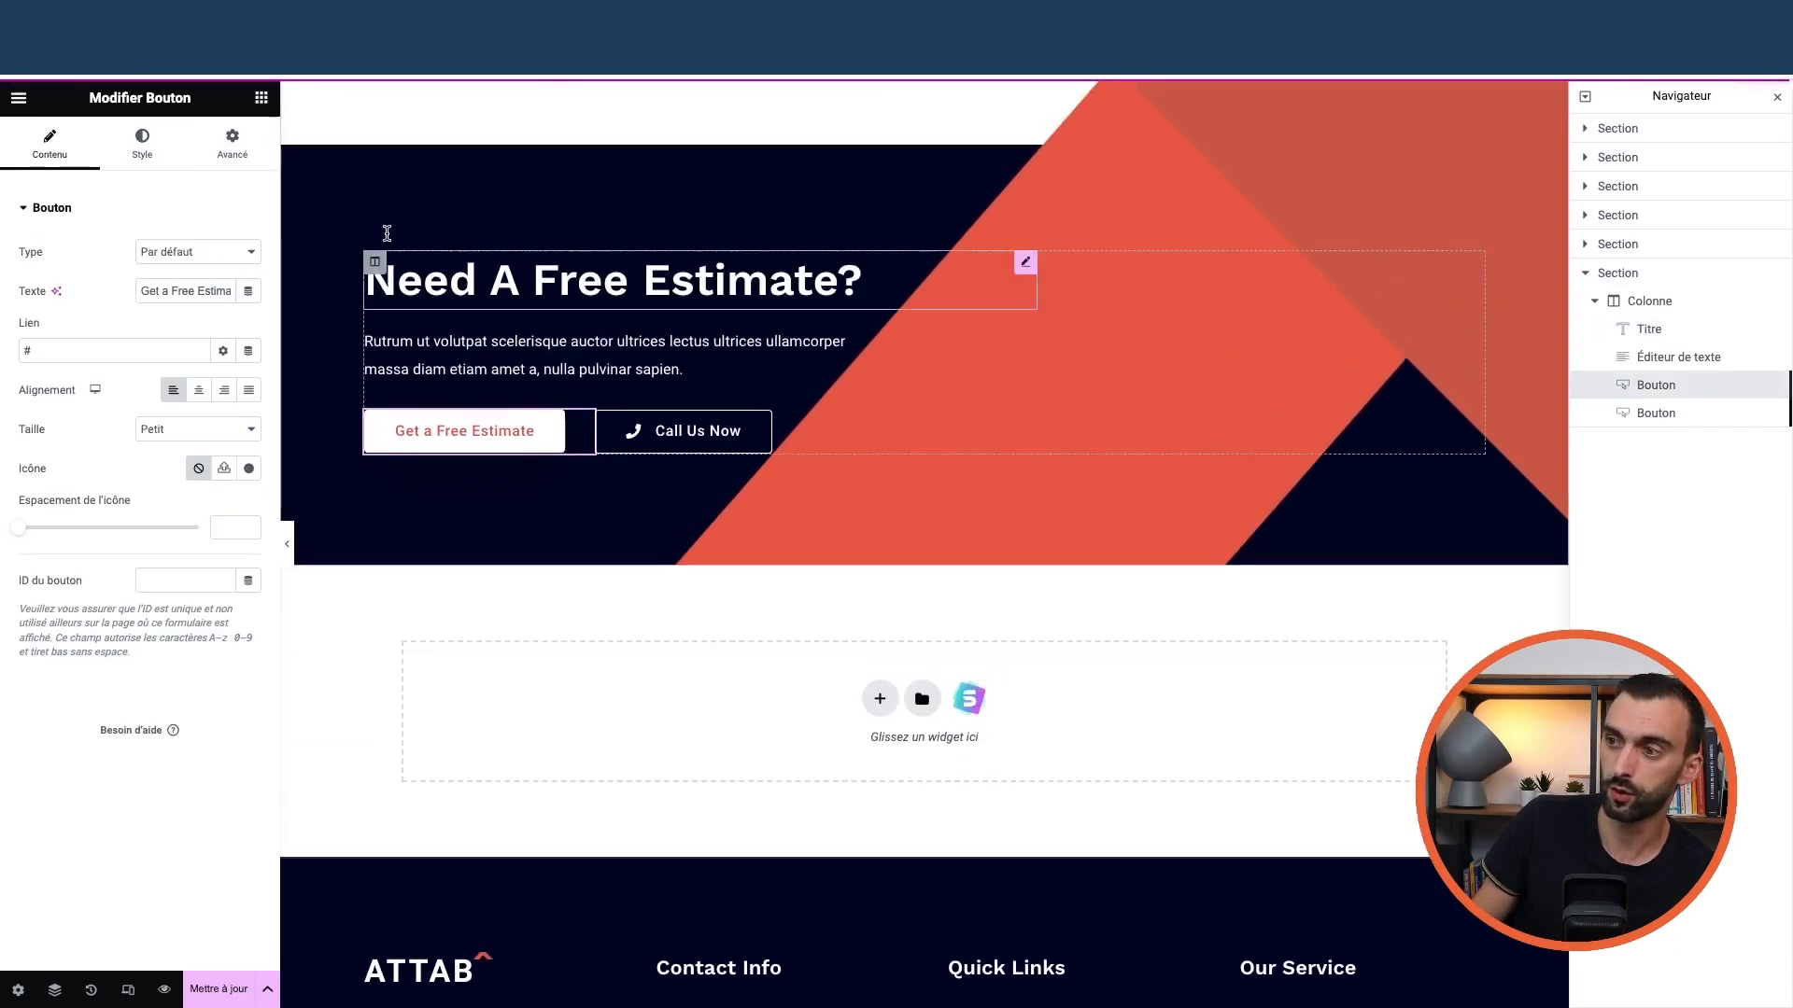
left_click(261, 99)
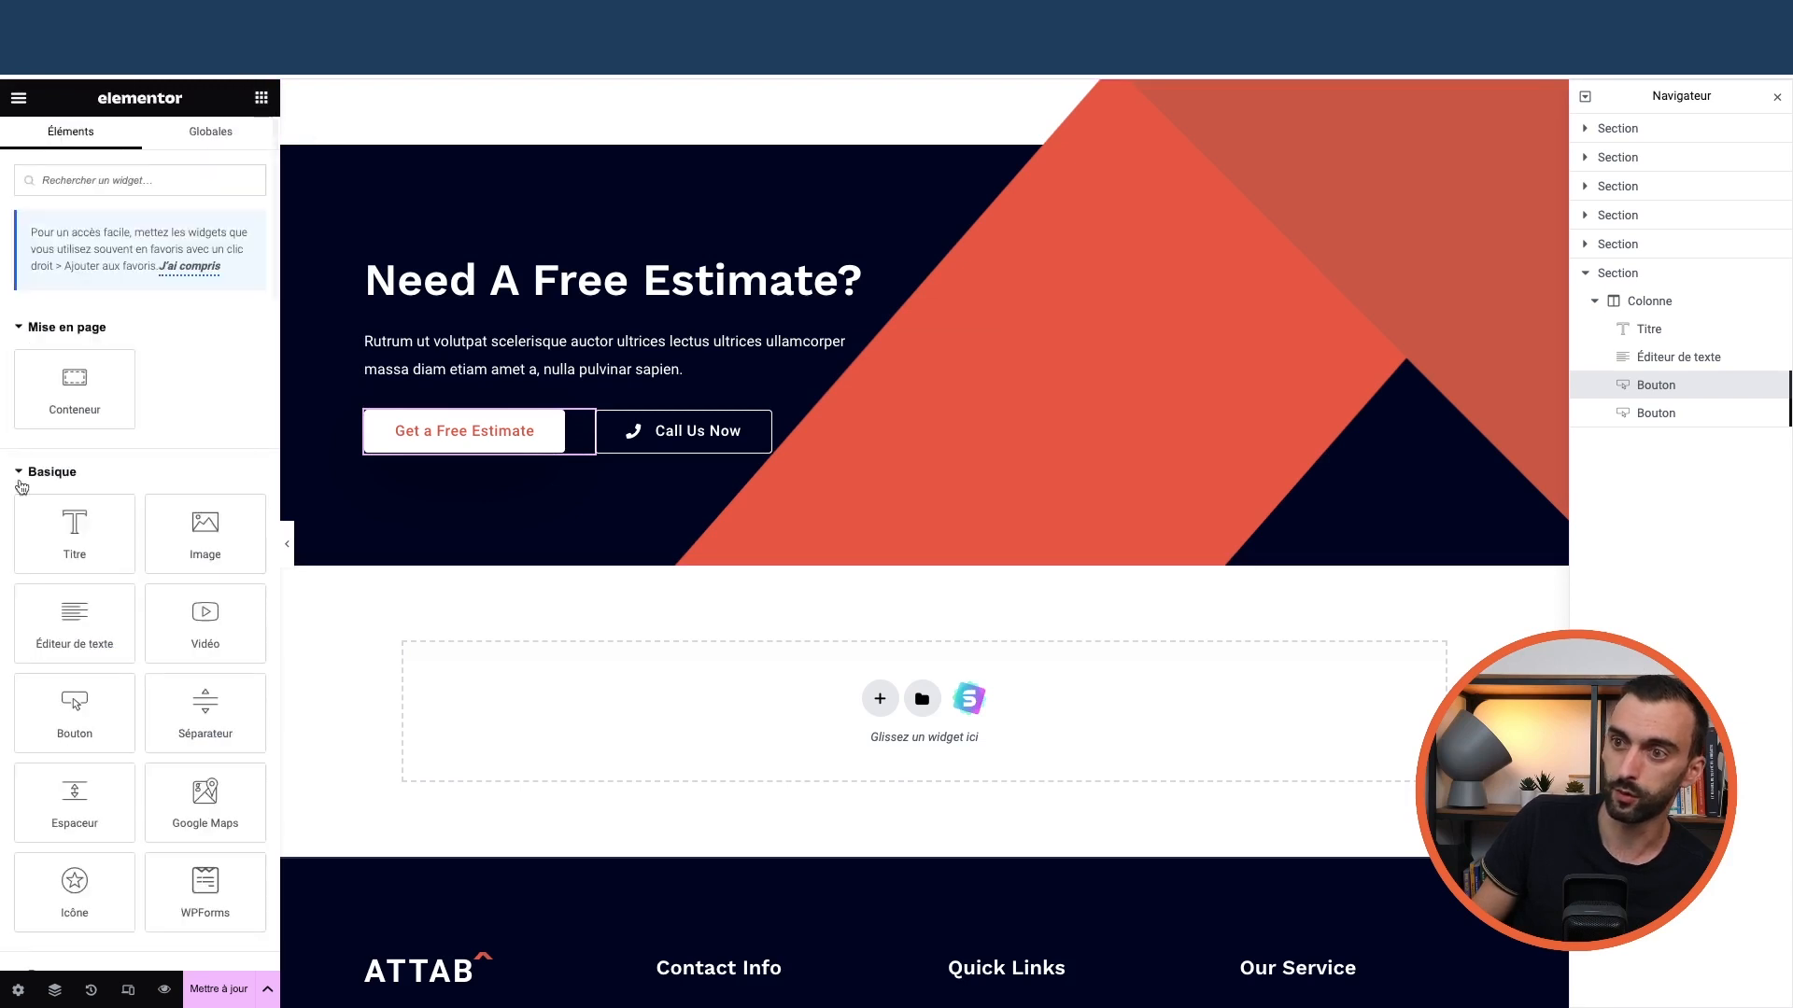
scroll(570, 449, "up", 2)
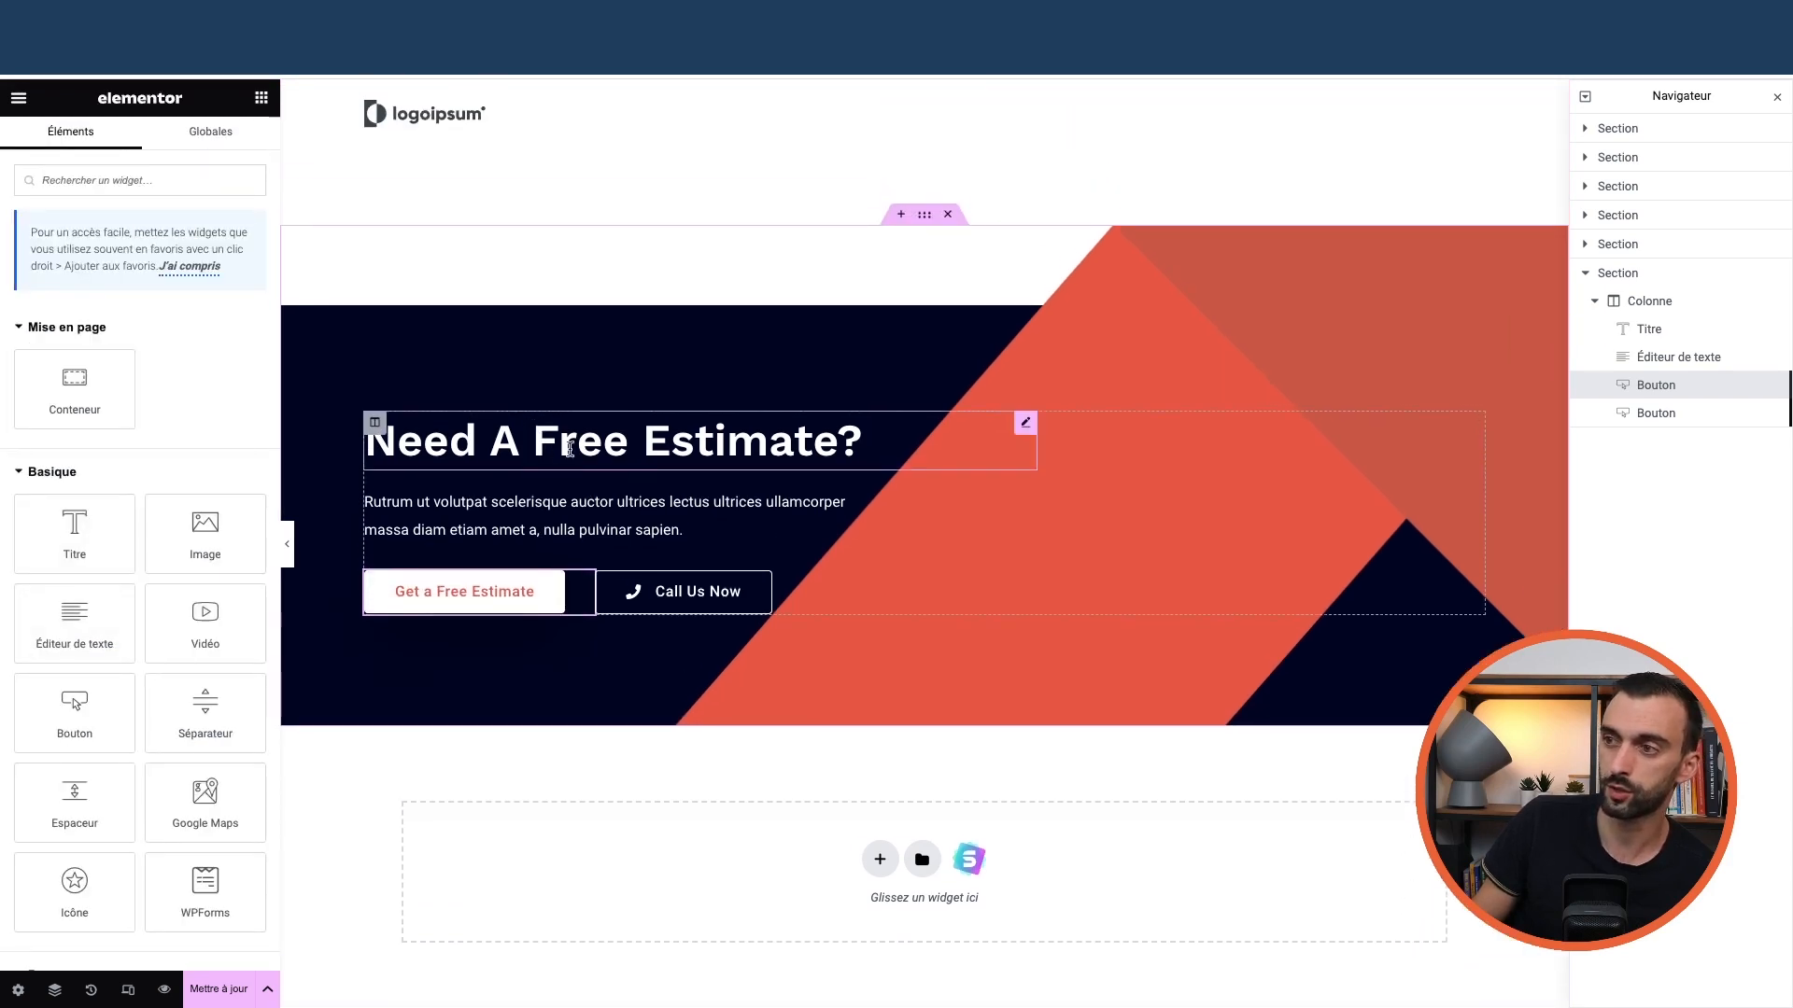
left_click(878, 449)
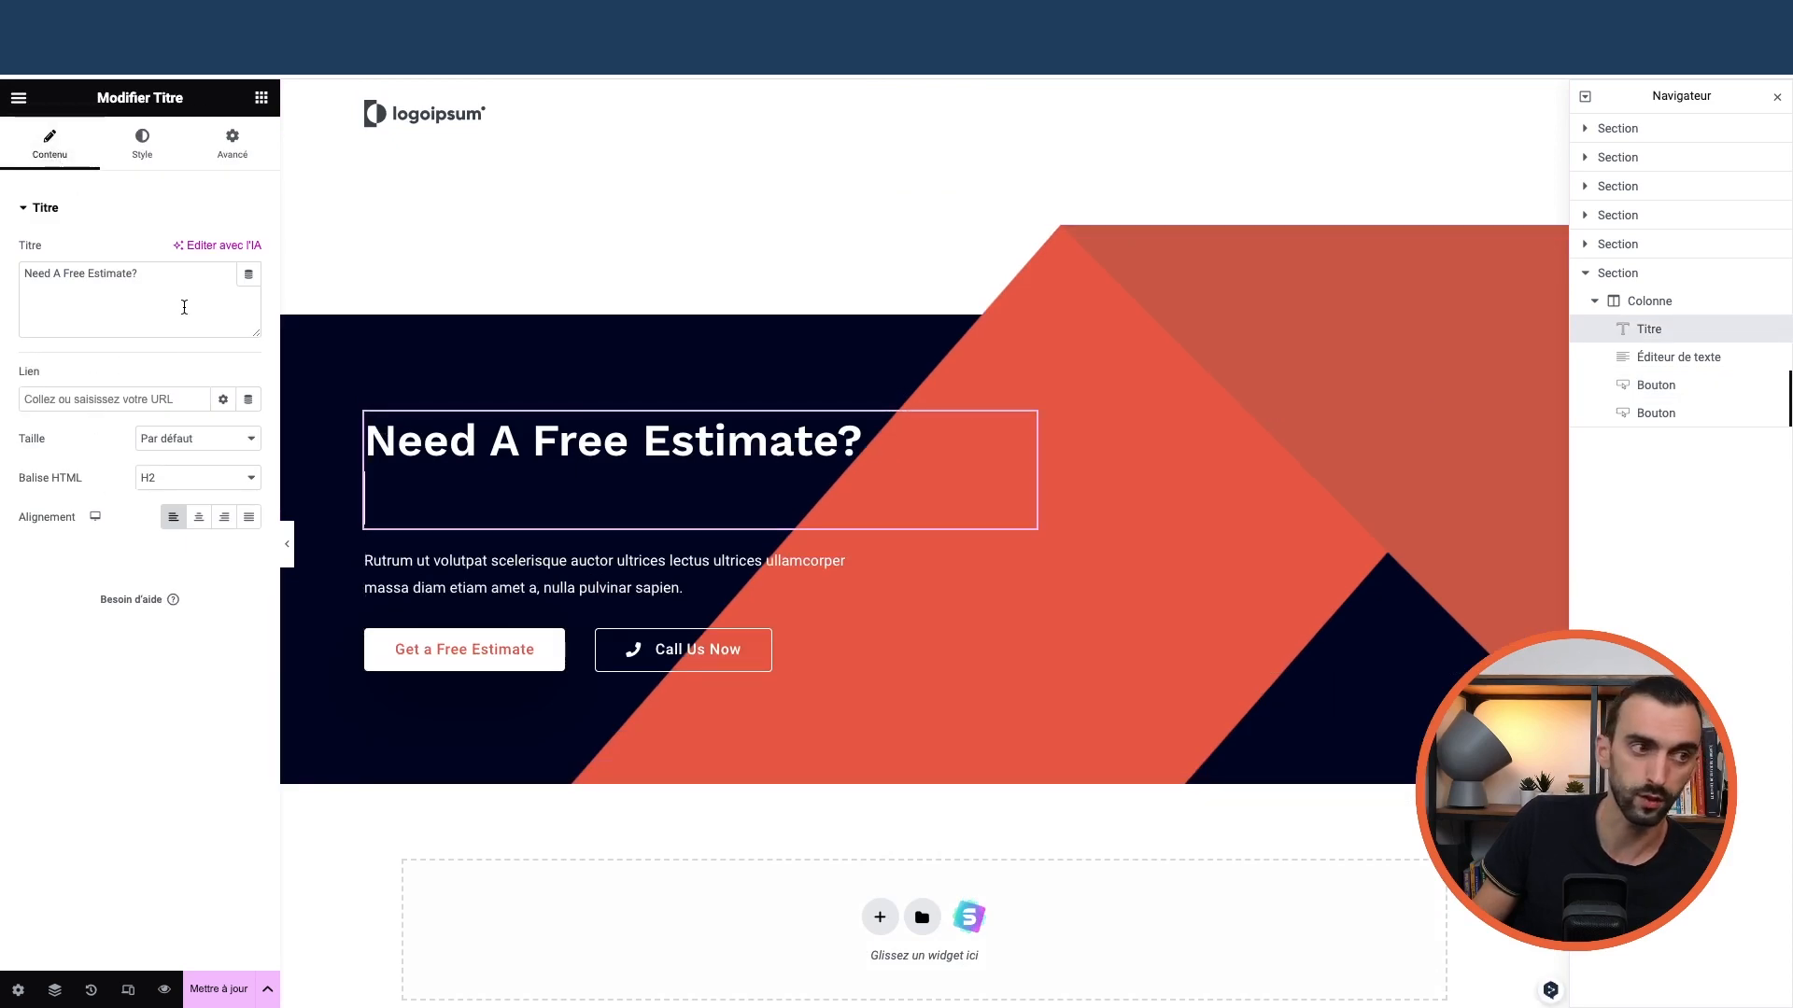
left_click(143, 150)
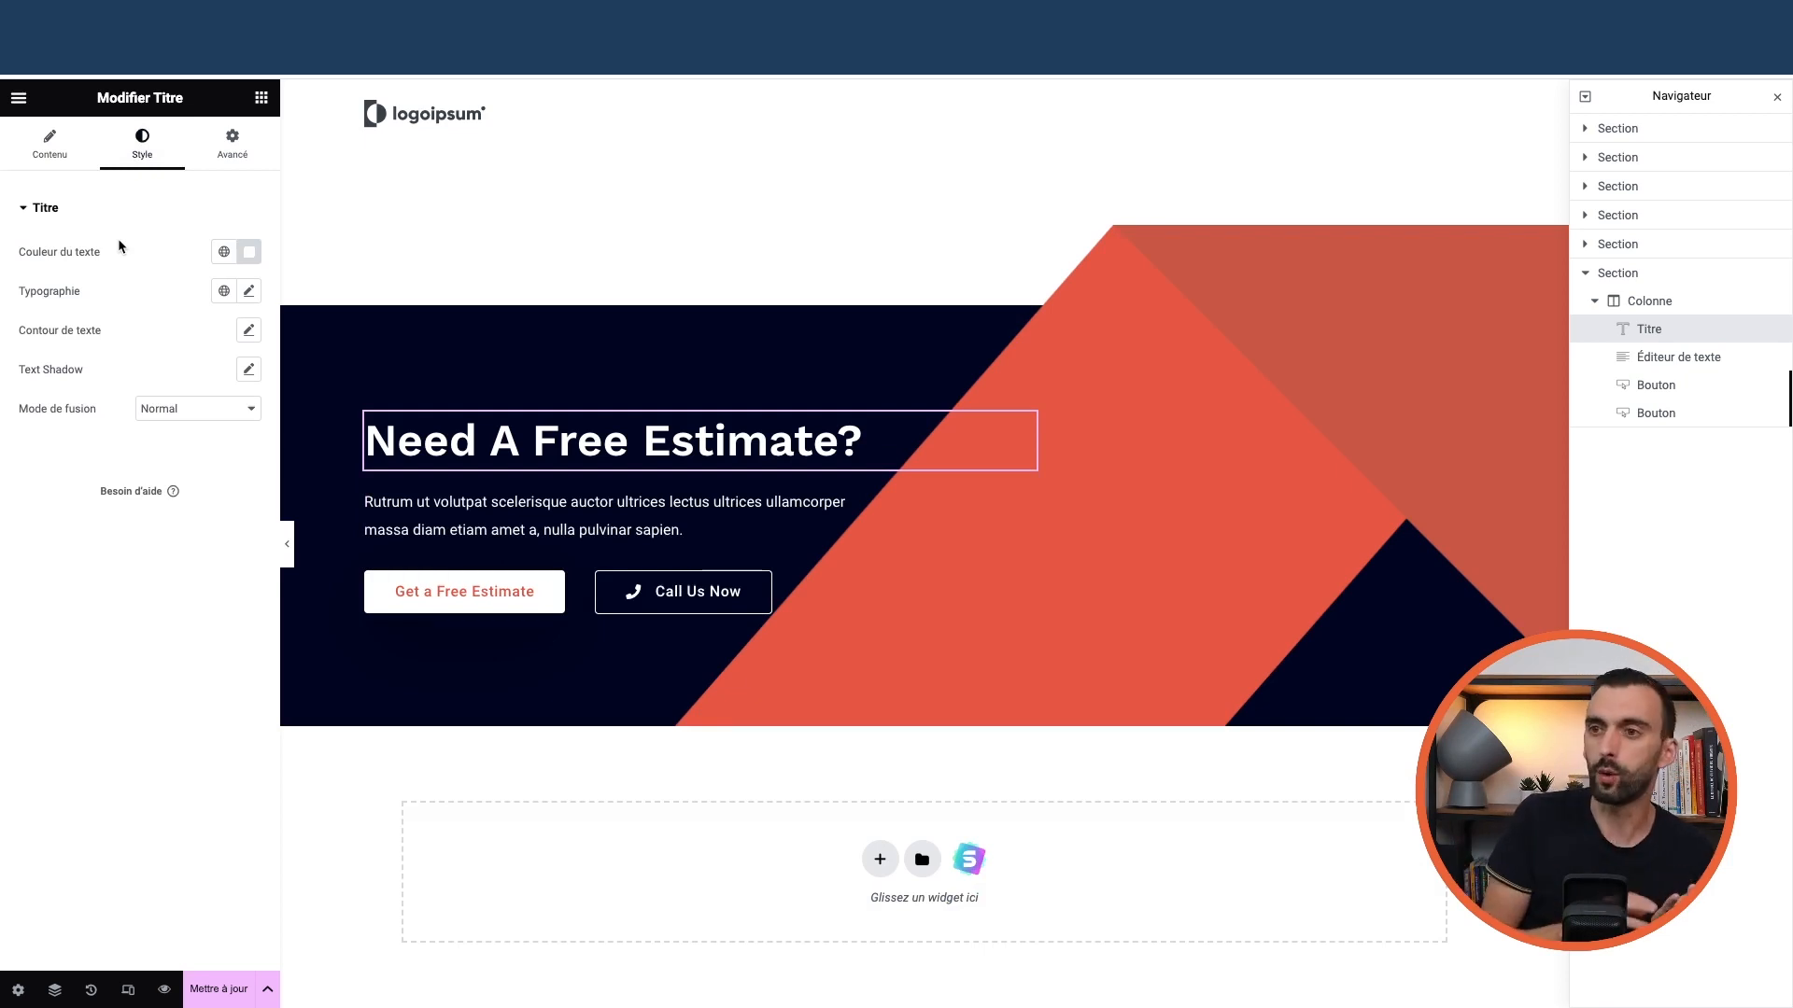
left_click(233, 145)
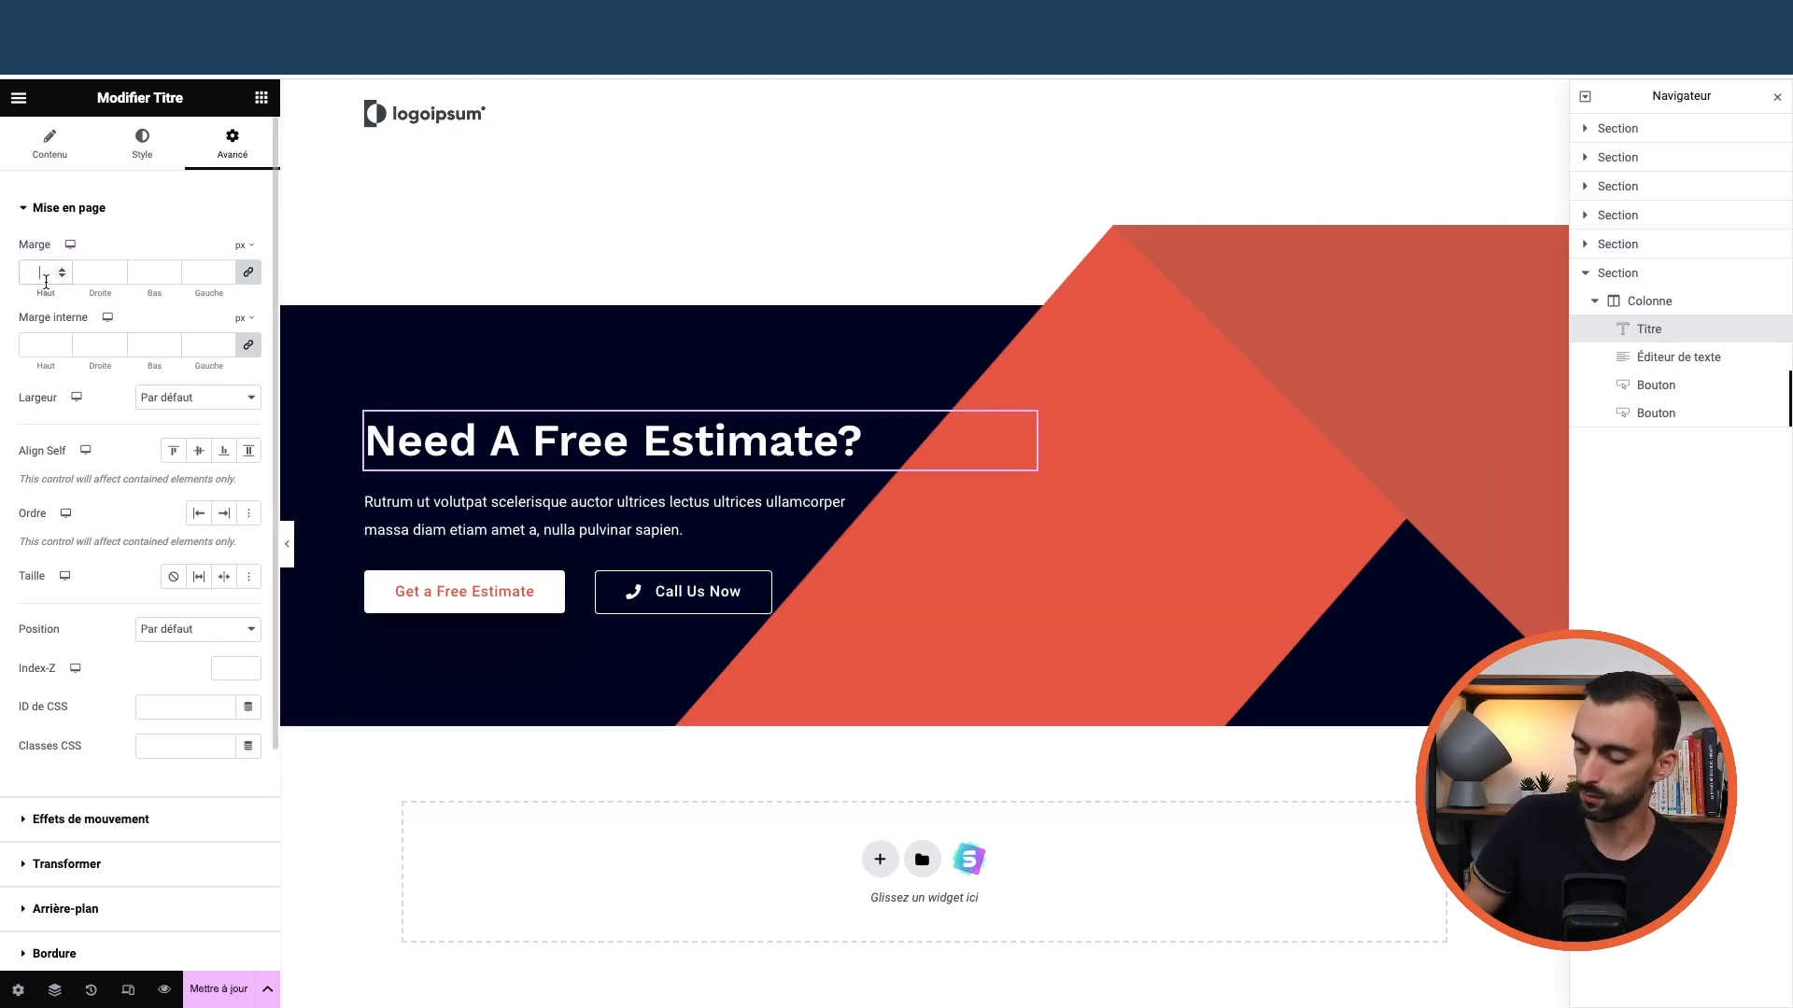
Try a 50 px top margin on the heading, then set it back to 0
type("50")
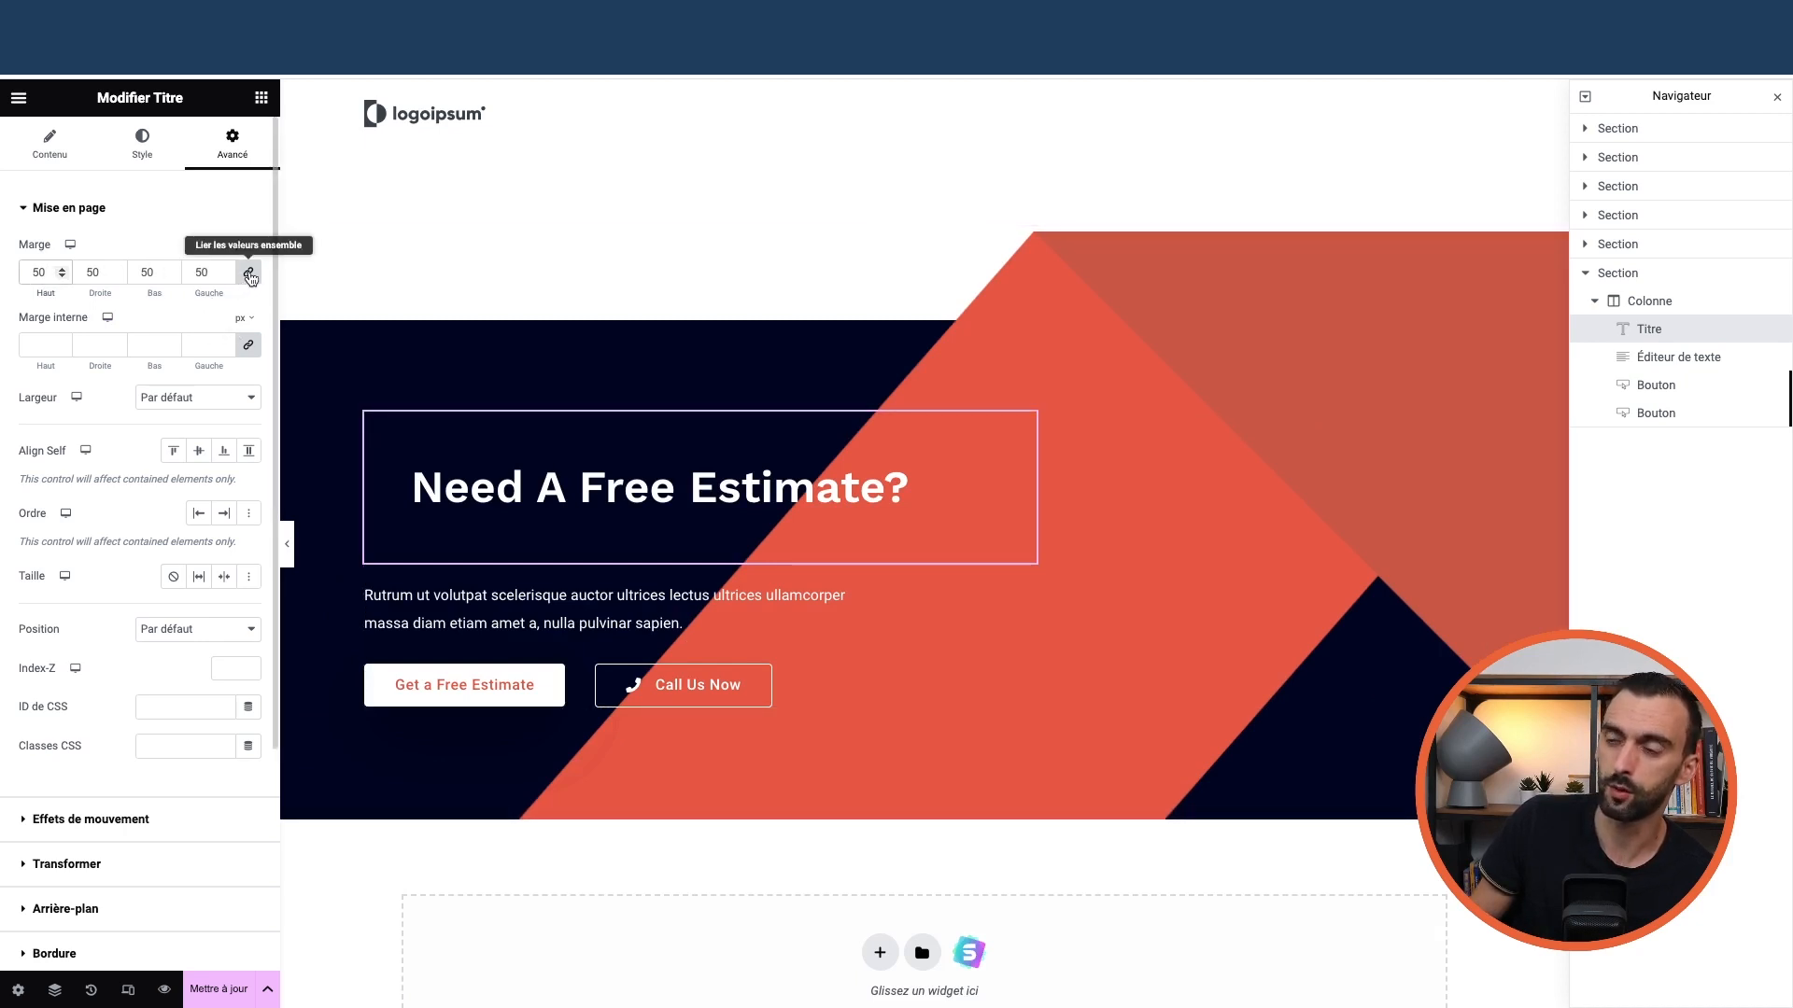
double_click(39, 271)
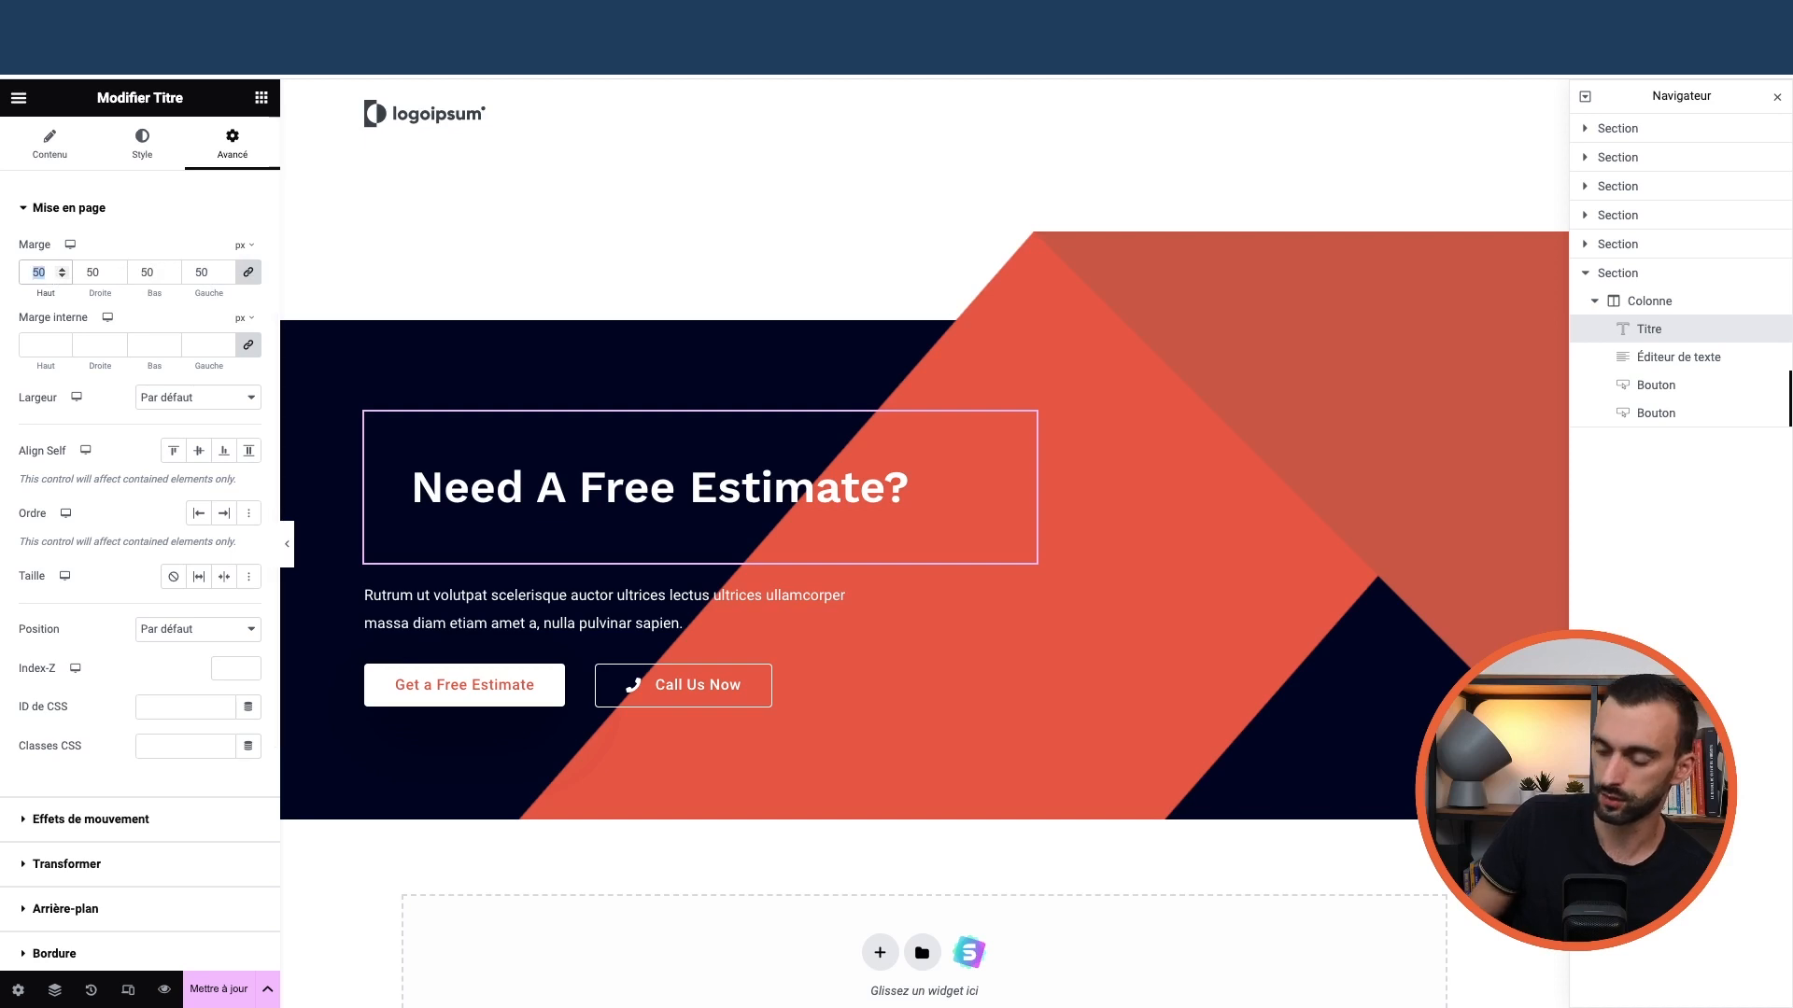
type("0")
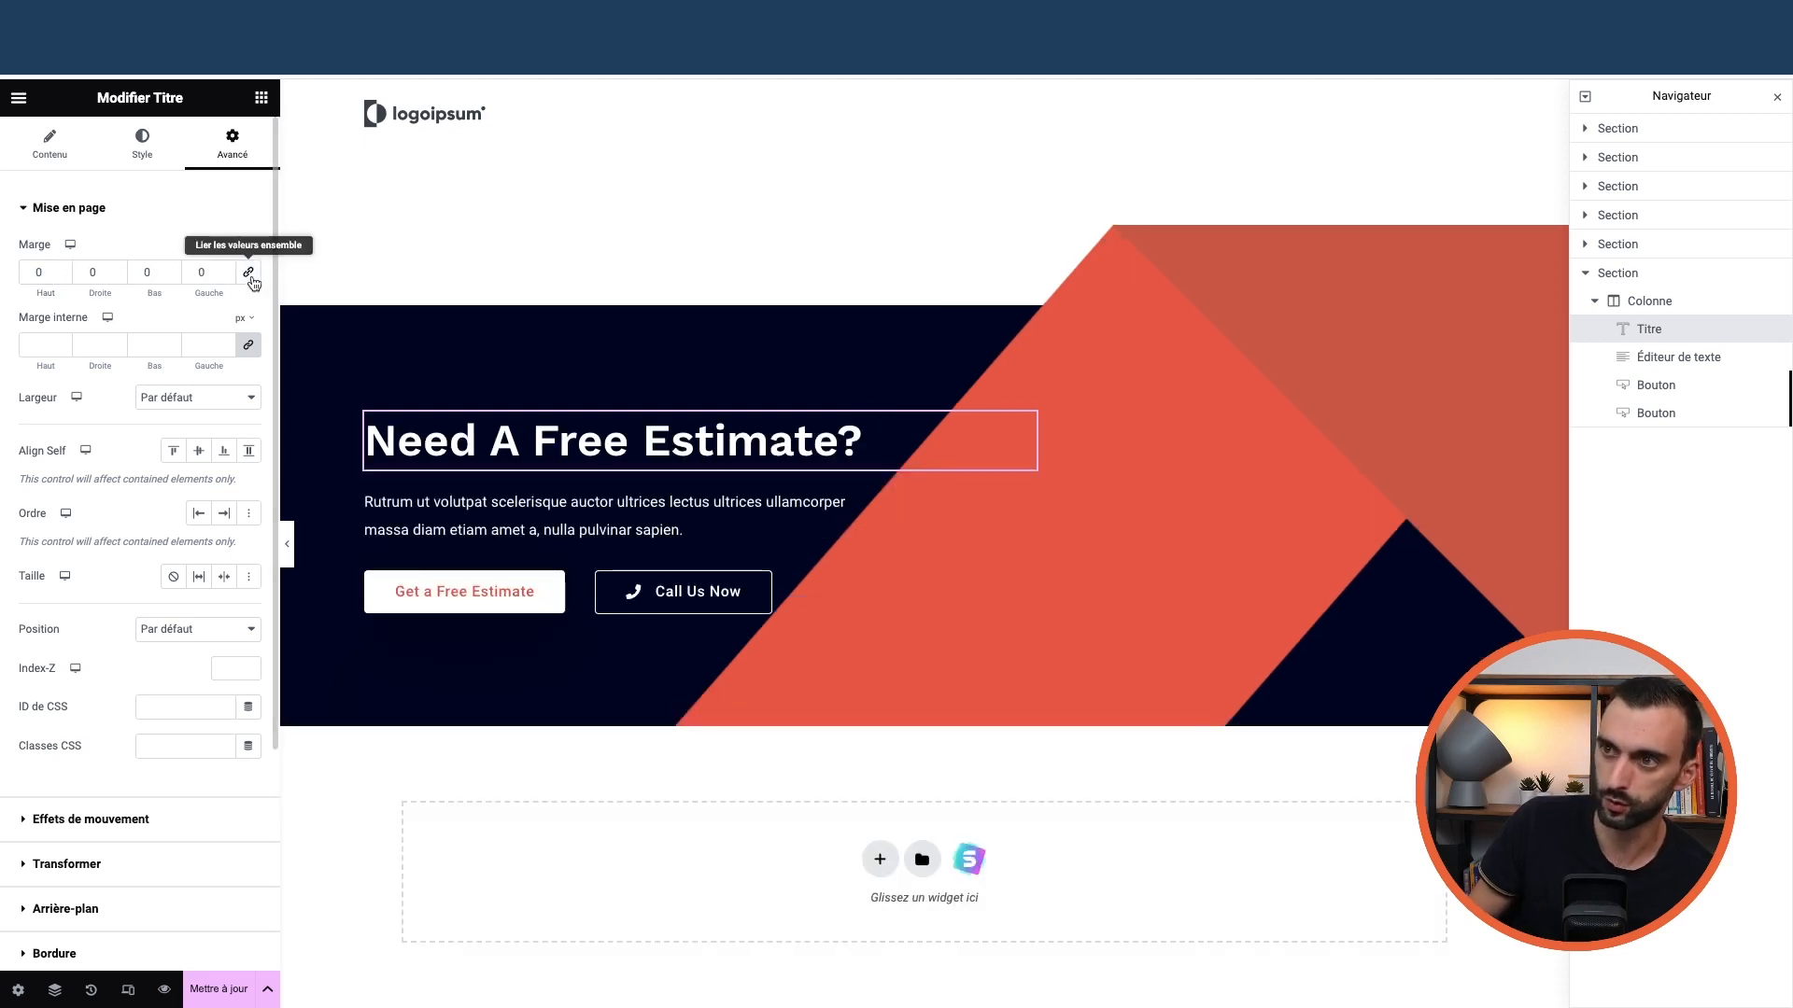
left_click(61, 276)
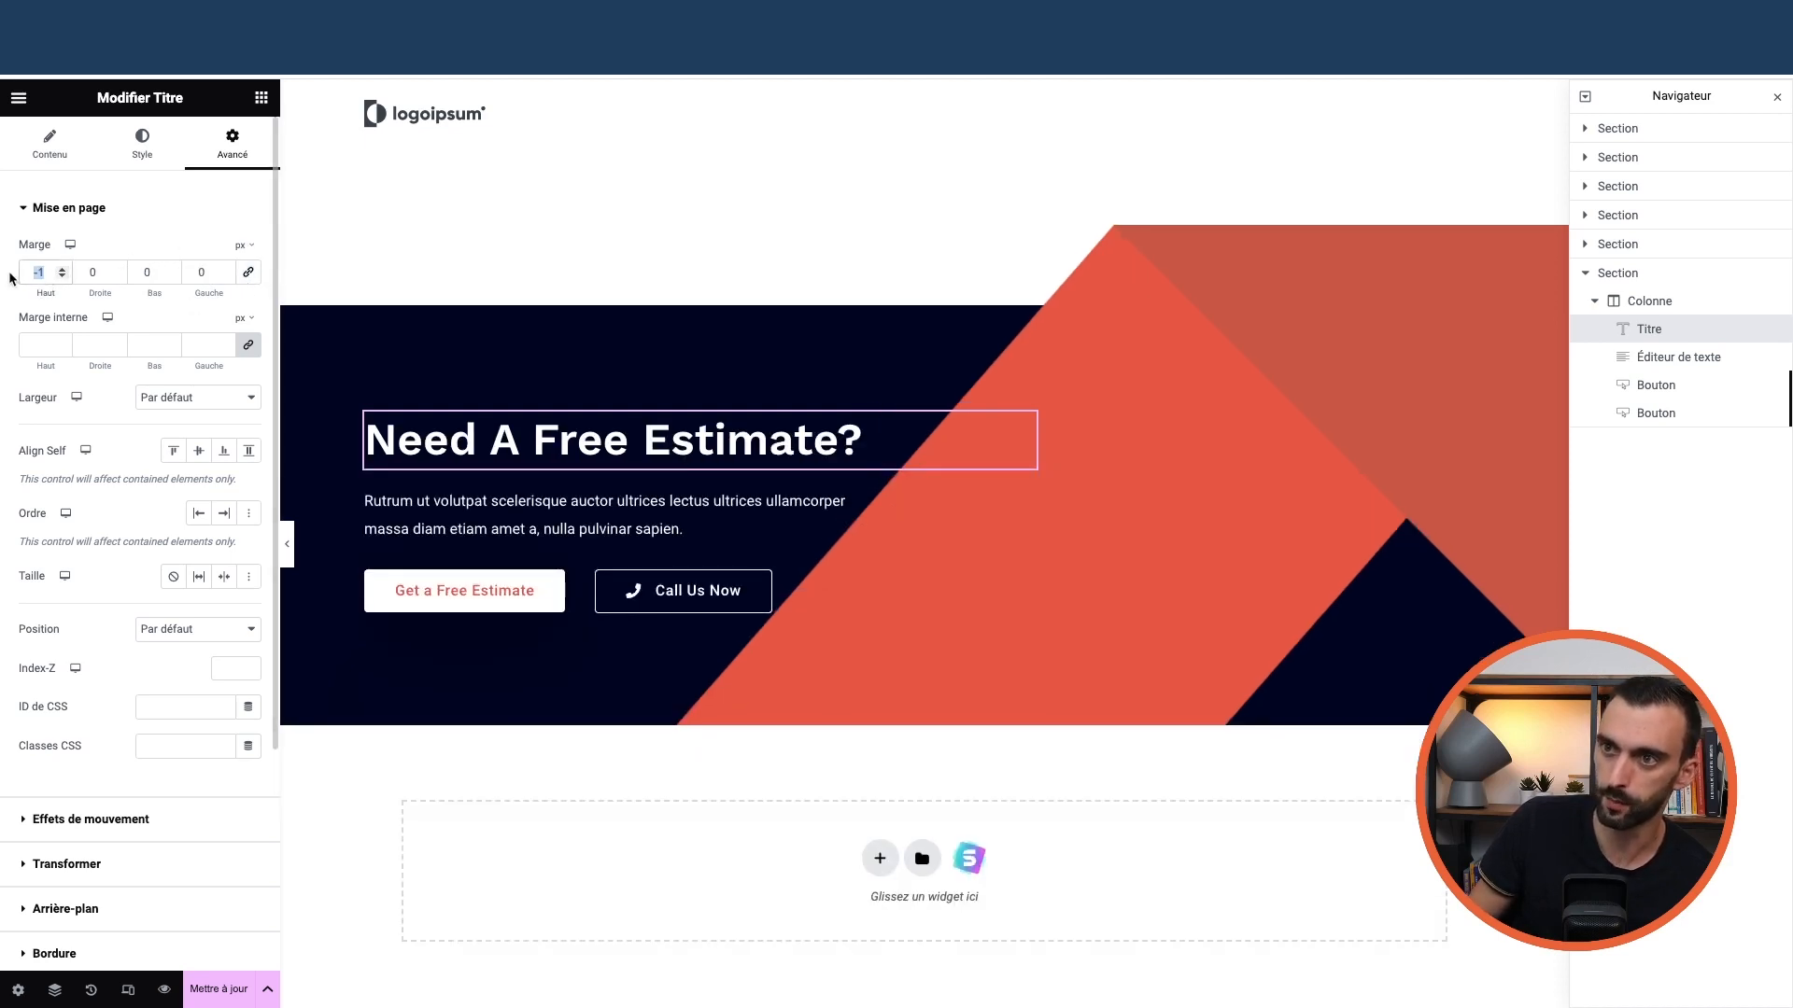
type("50")
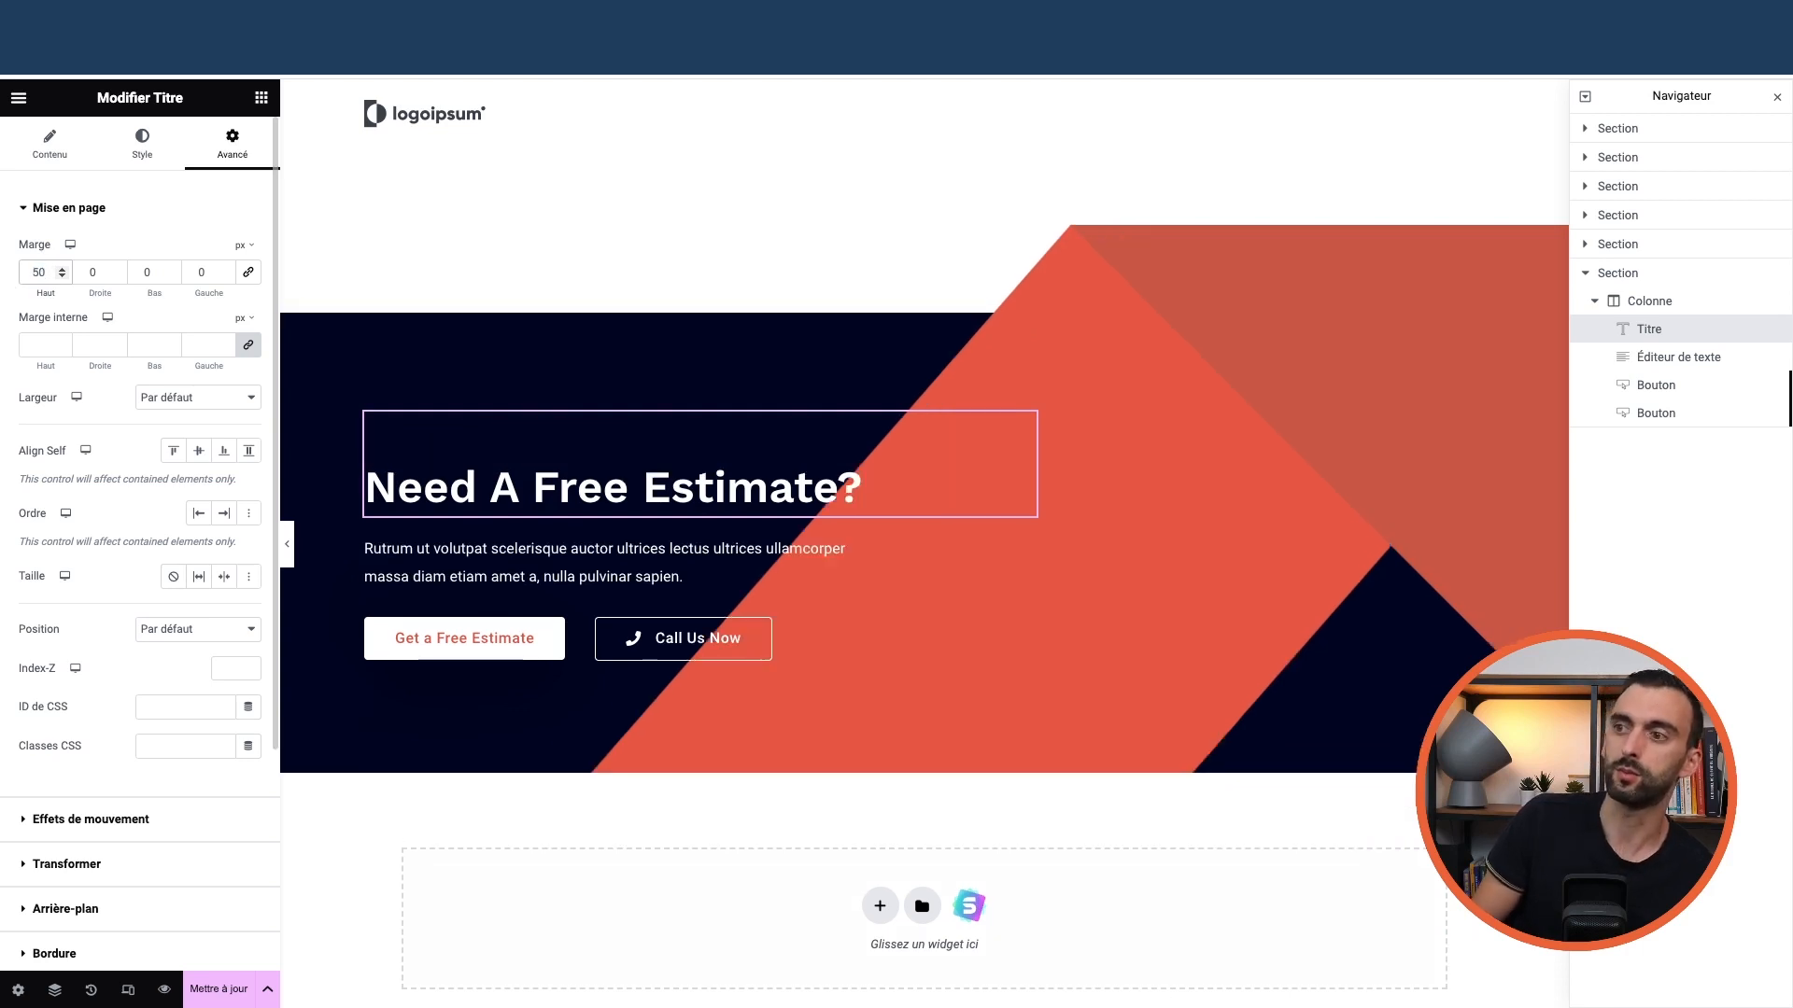
key("BackSpace")
key("BackSpace")
type("0")
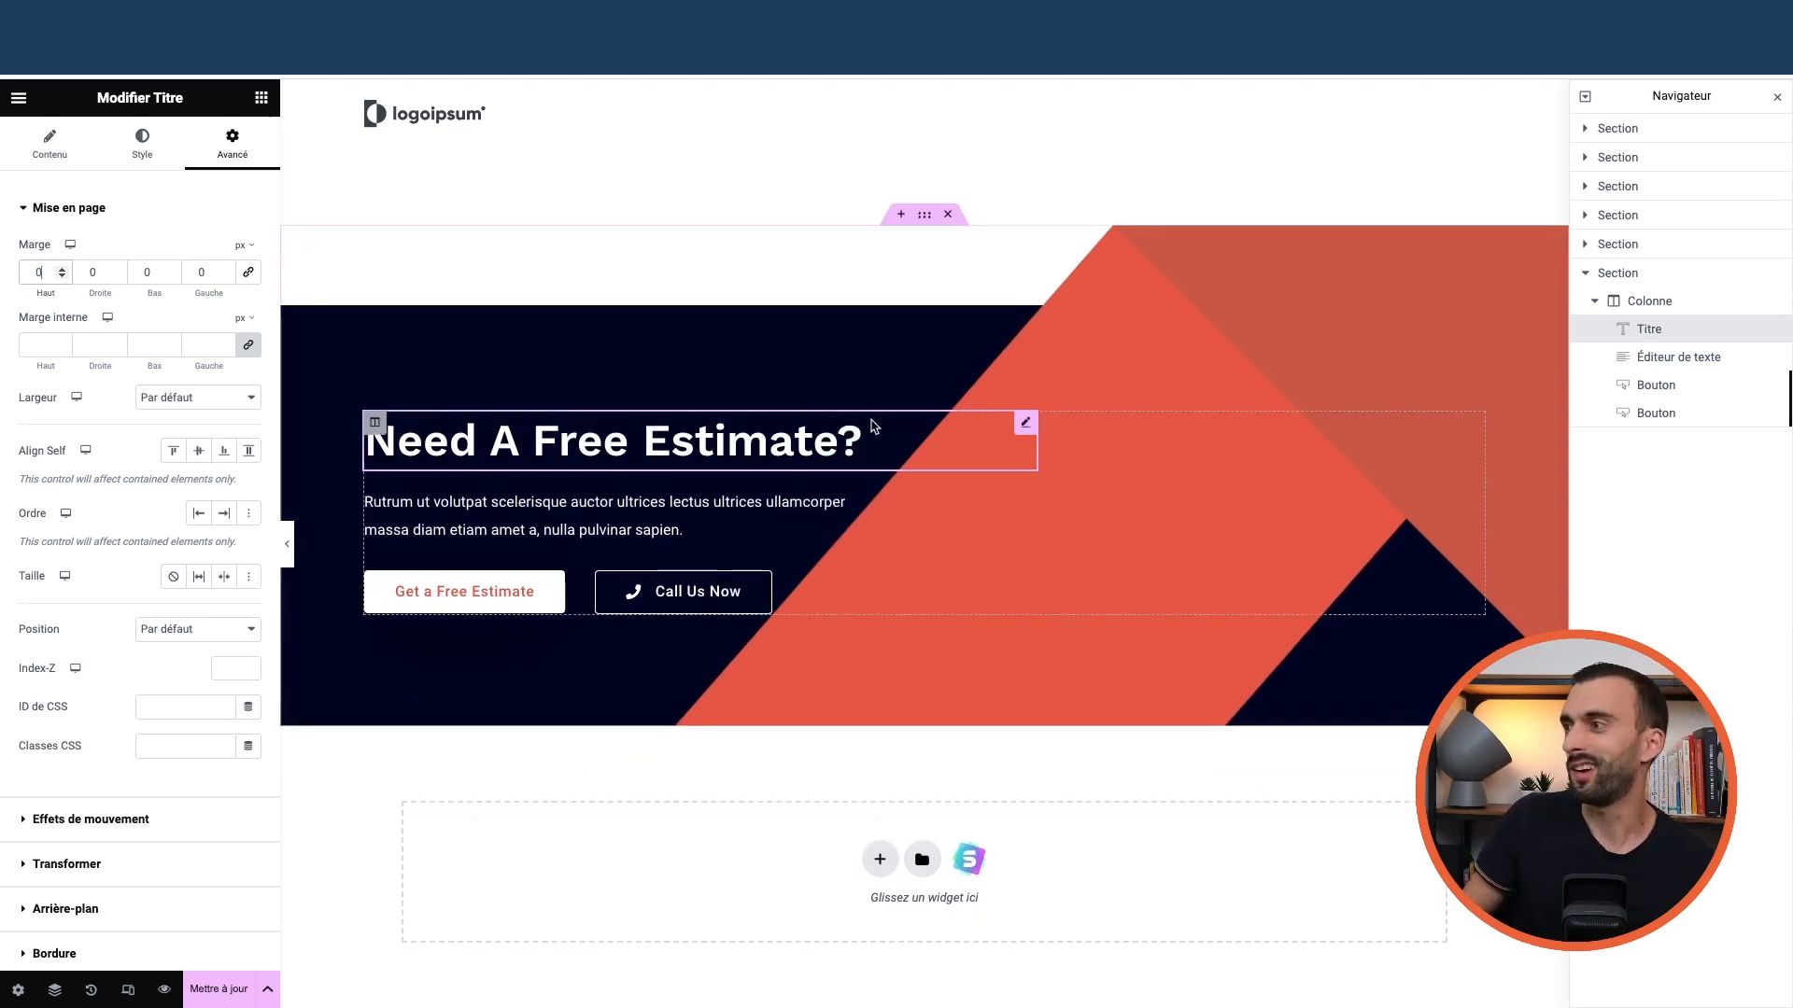
scroll(924, 457, "down", 5)
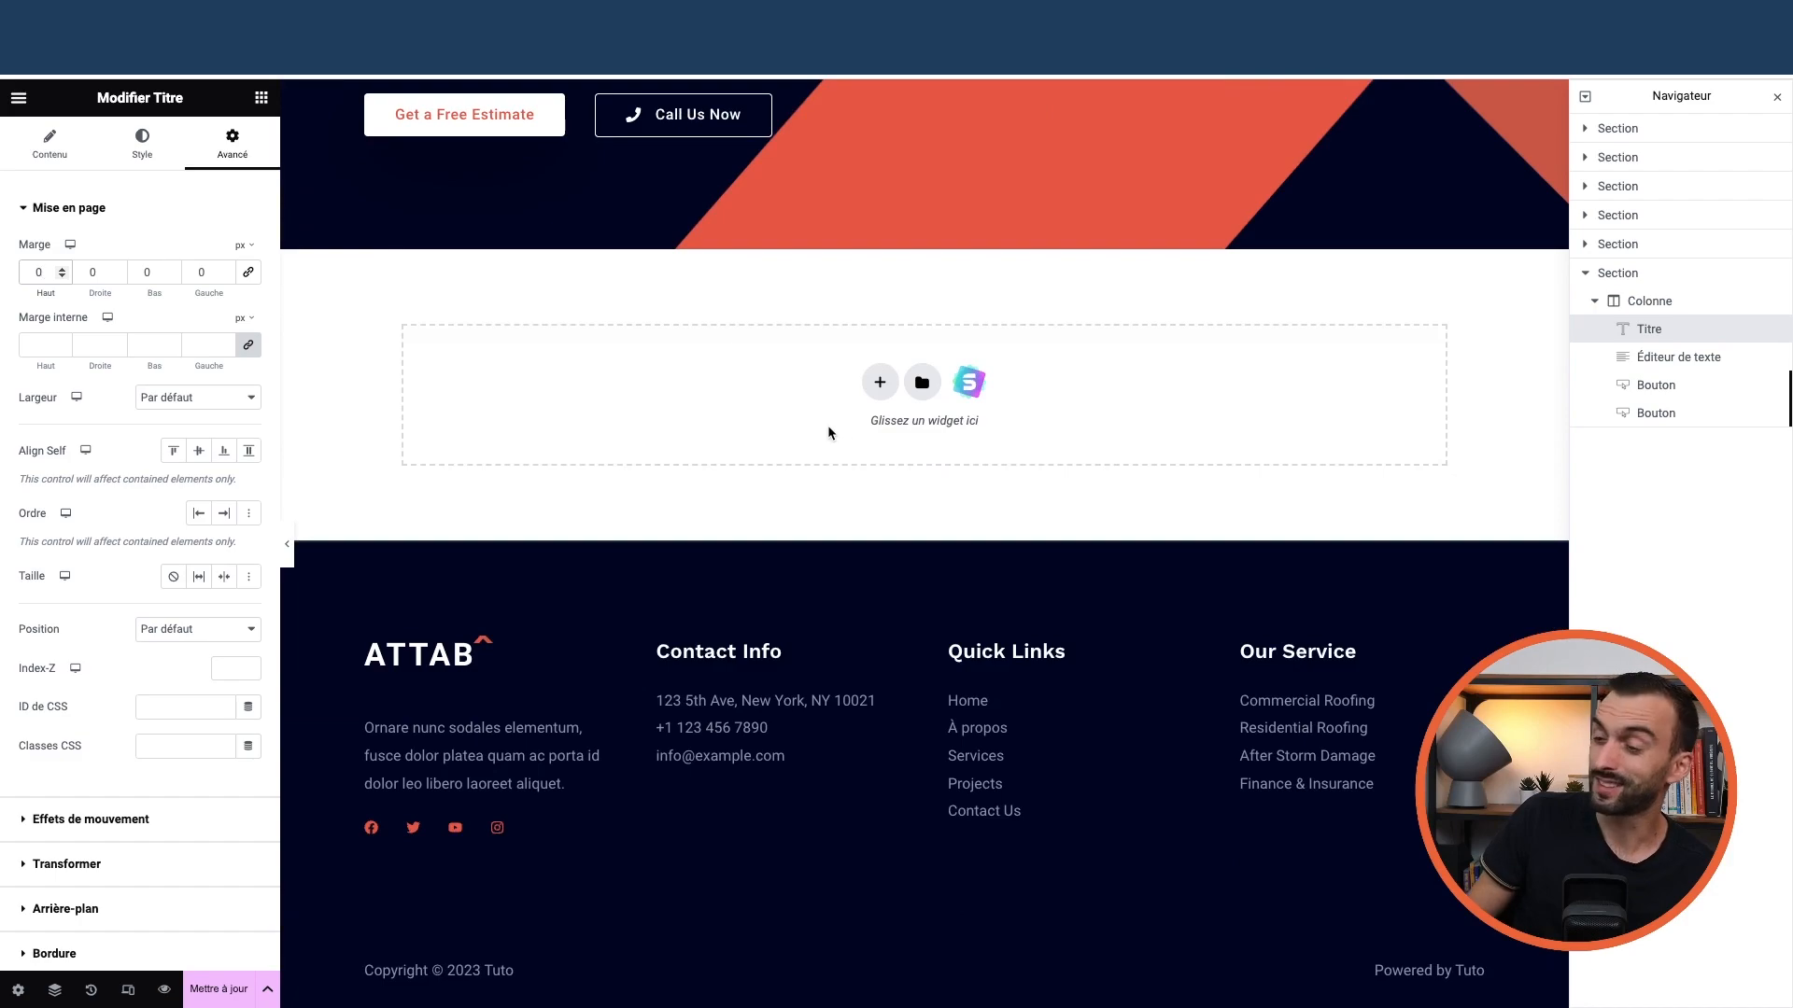
scroll(828, 430, "up", 15)
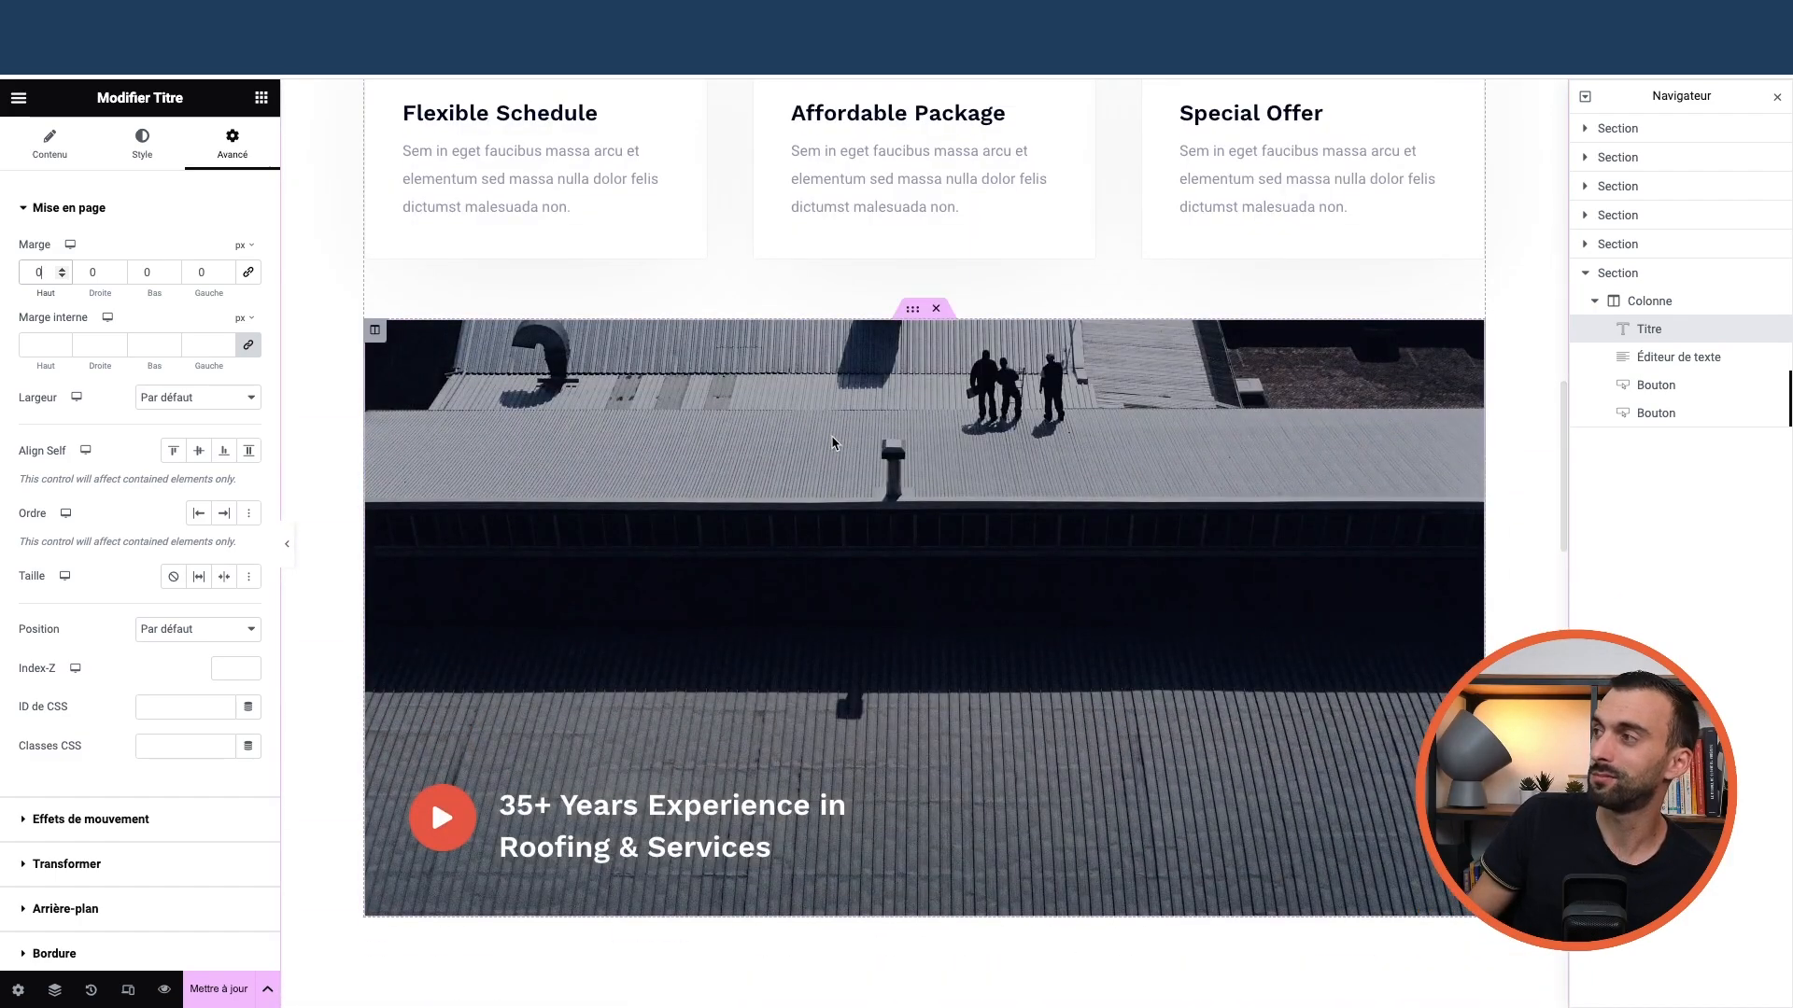
scroll(834, 443, "up", 10)
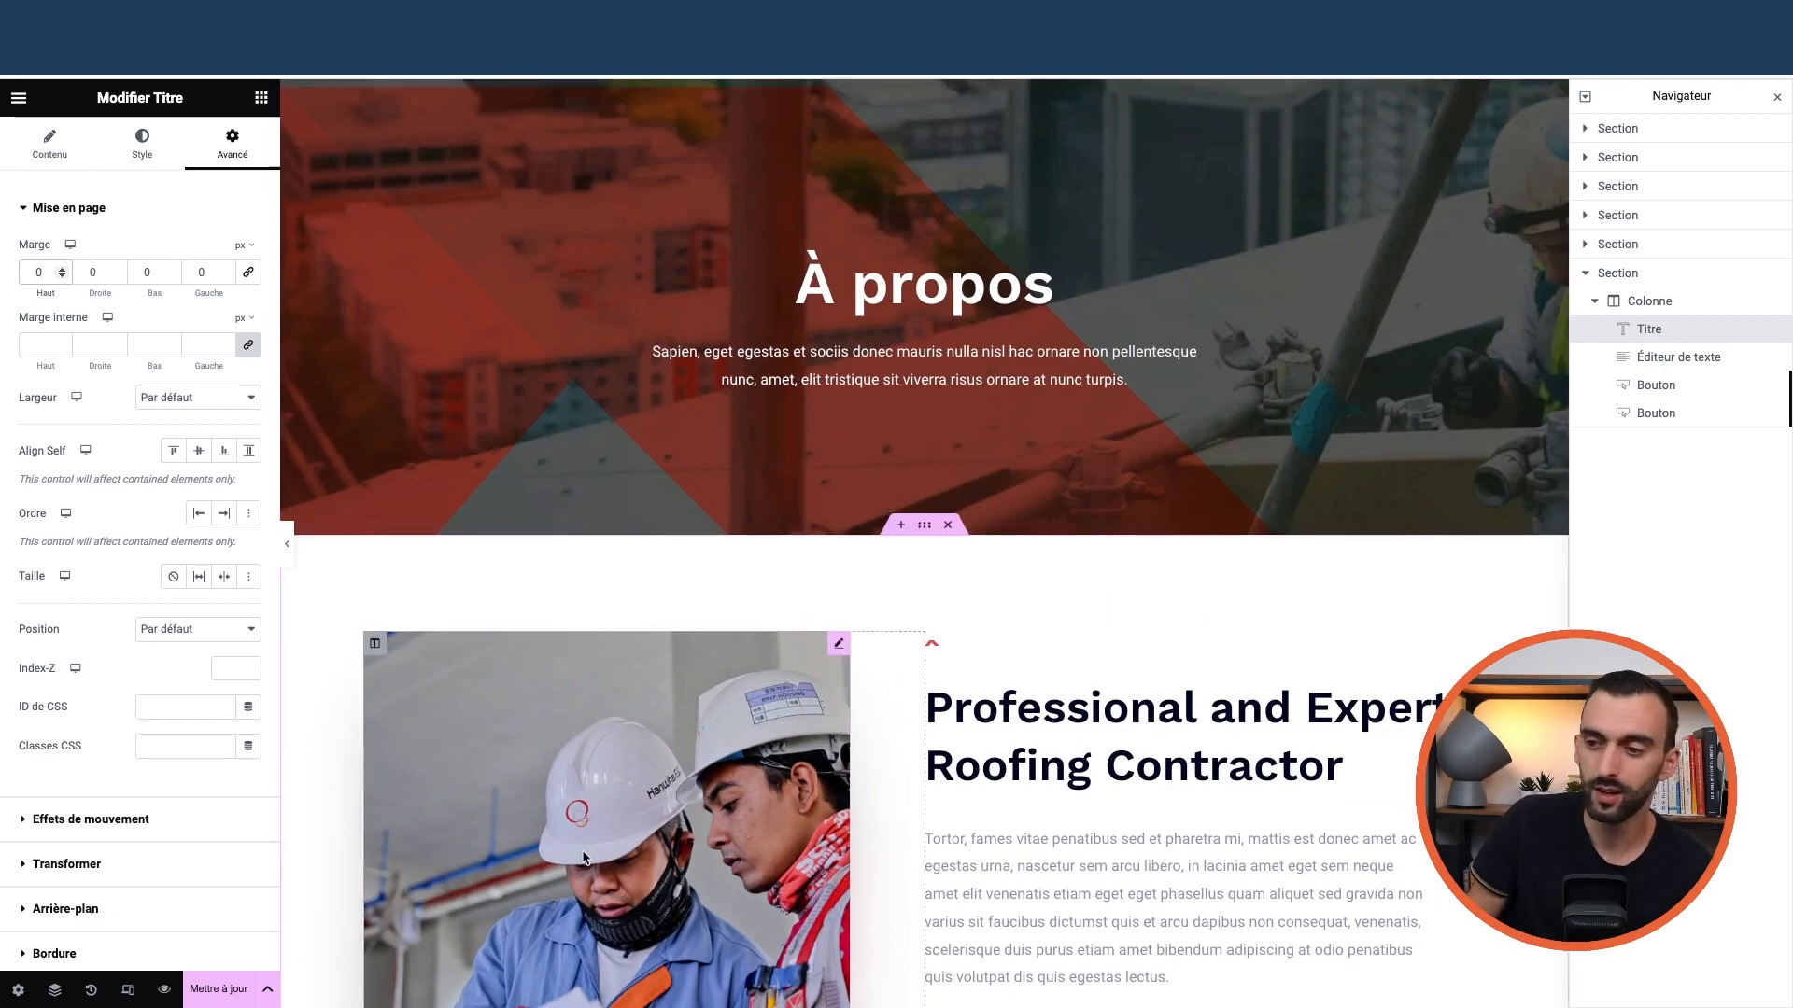
scroll(644, 789, "down", 2)
scroll(654, 797, "down", 10)
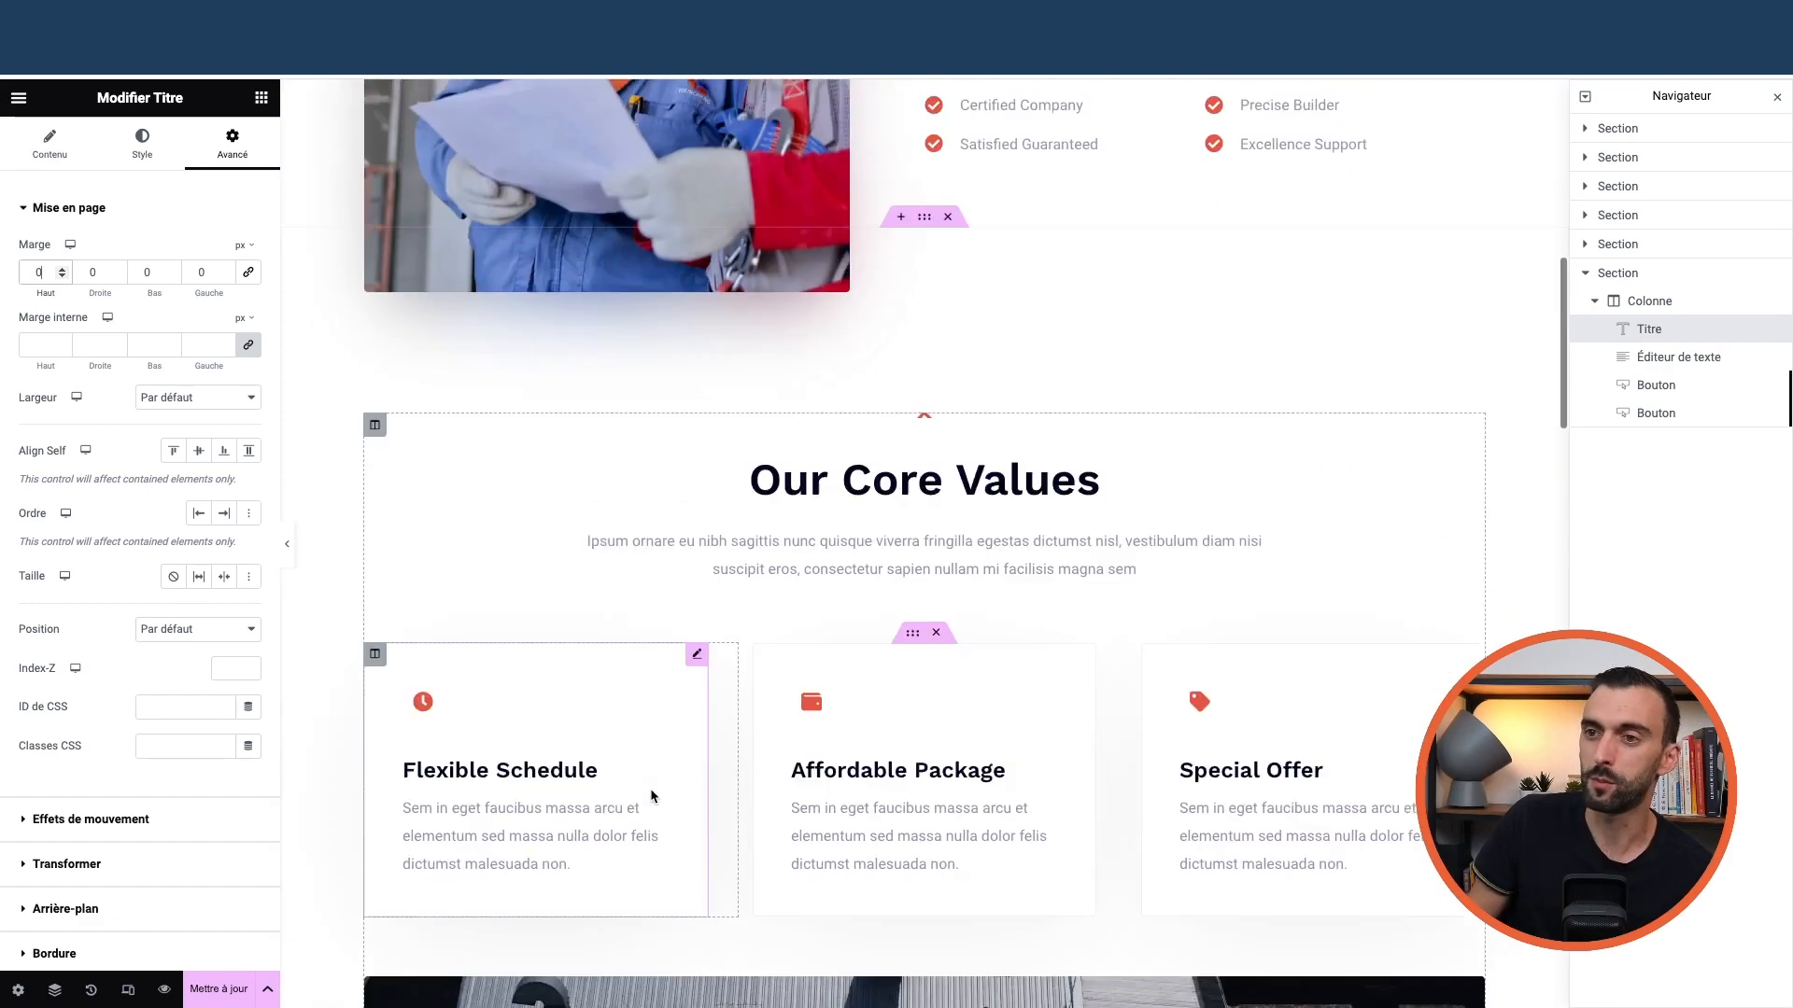
scroll(677, 796, "up", 6)
scroll(679, 797, "up", 9)
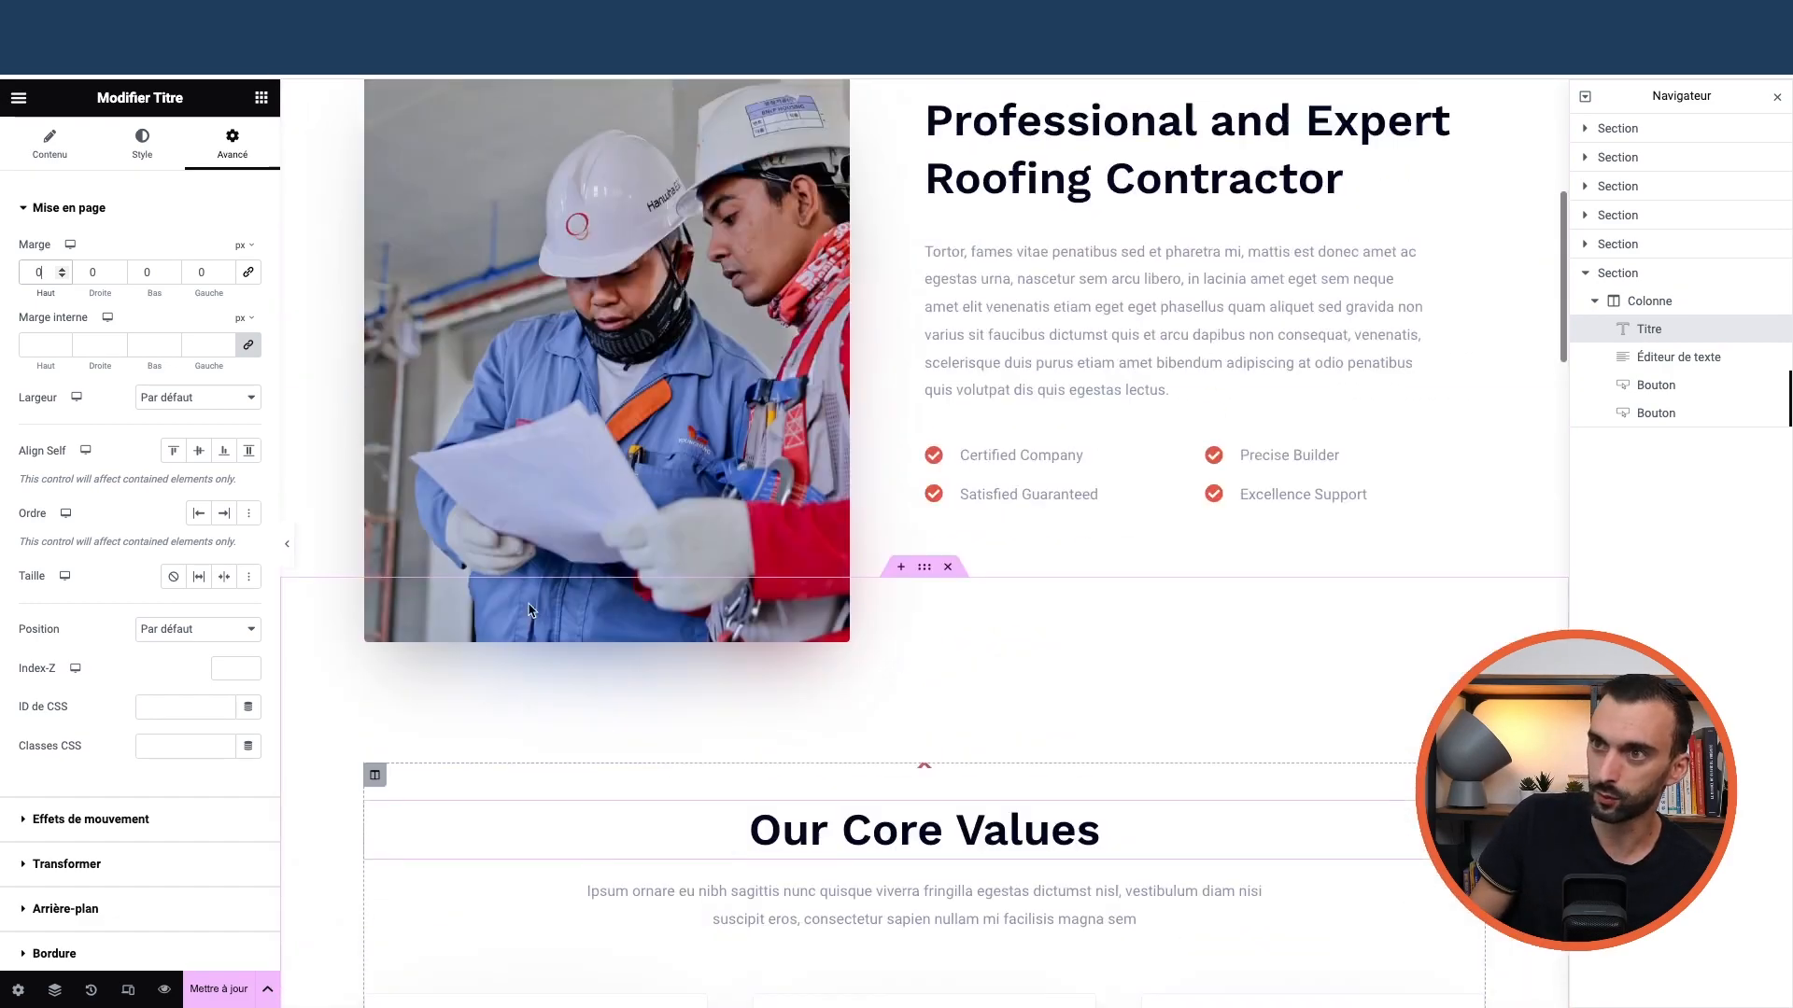
Return to the Elementor widget list and scroll through its categories
left_click(261, 98)
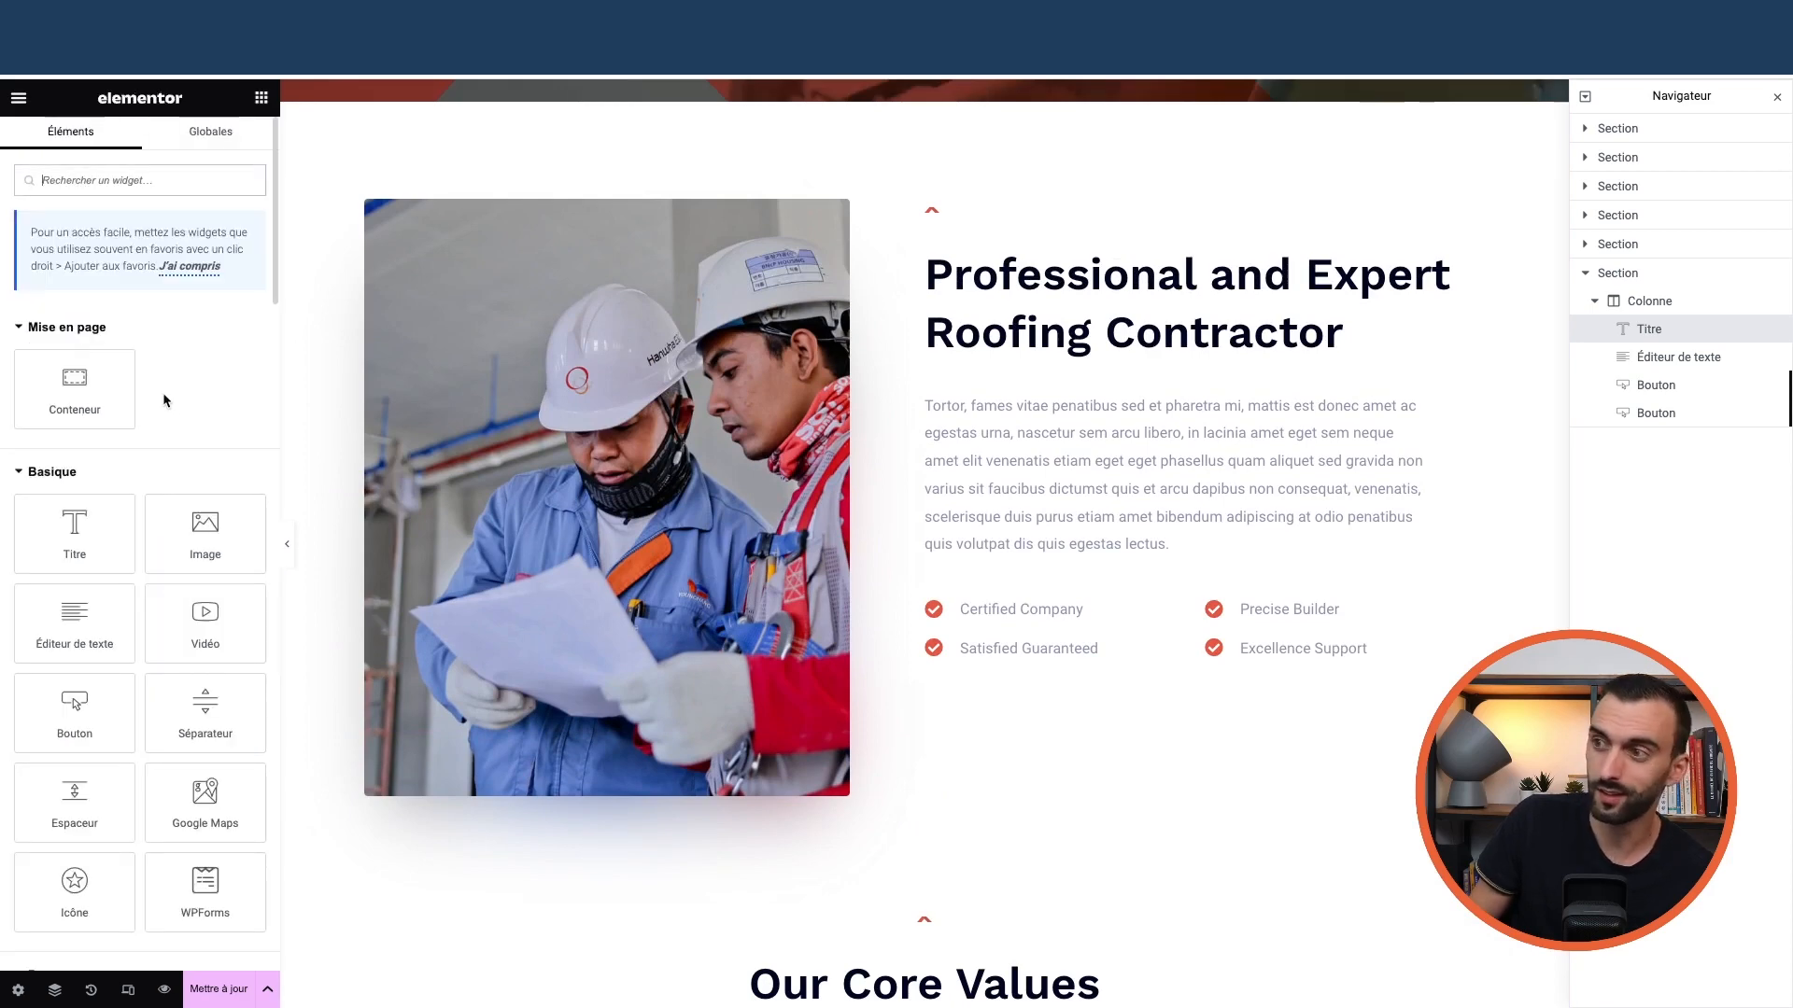
scroll(122, 593, "down", 6)
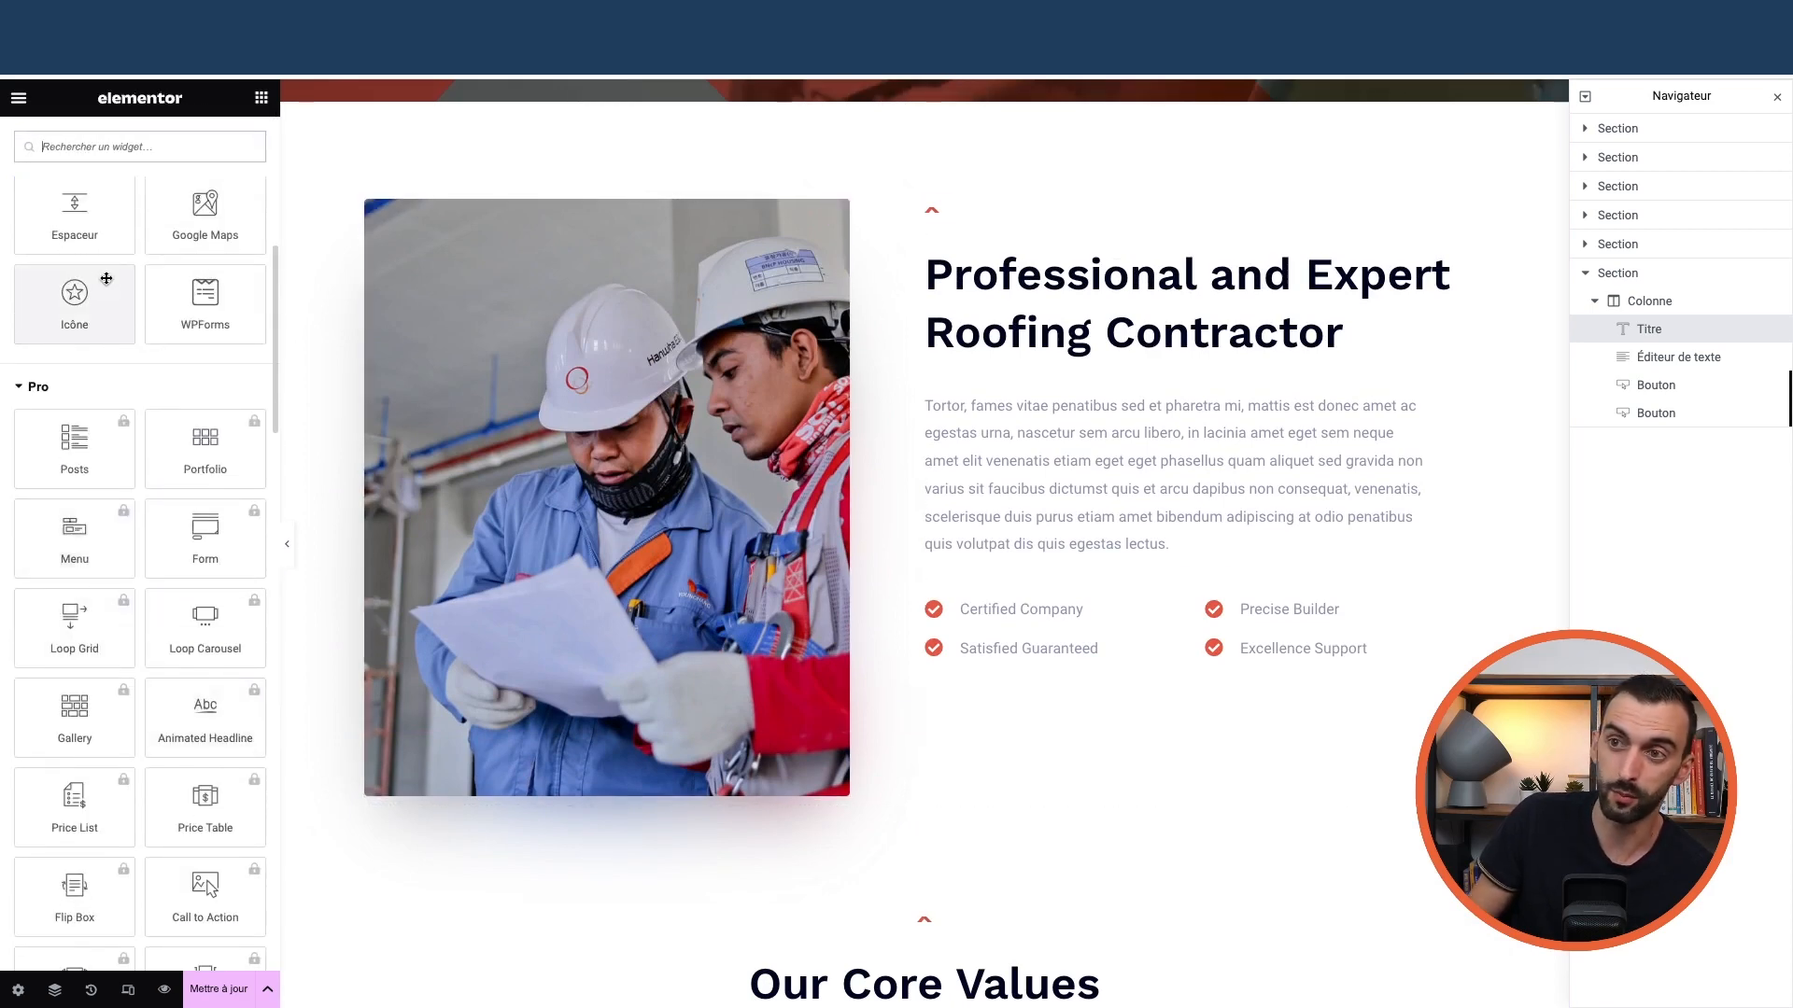
scroll(107, 278, "up", 8)
scroll(105, 492, "down", 12)
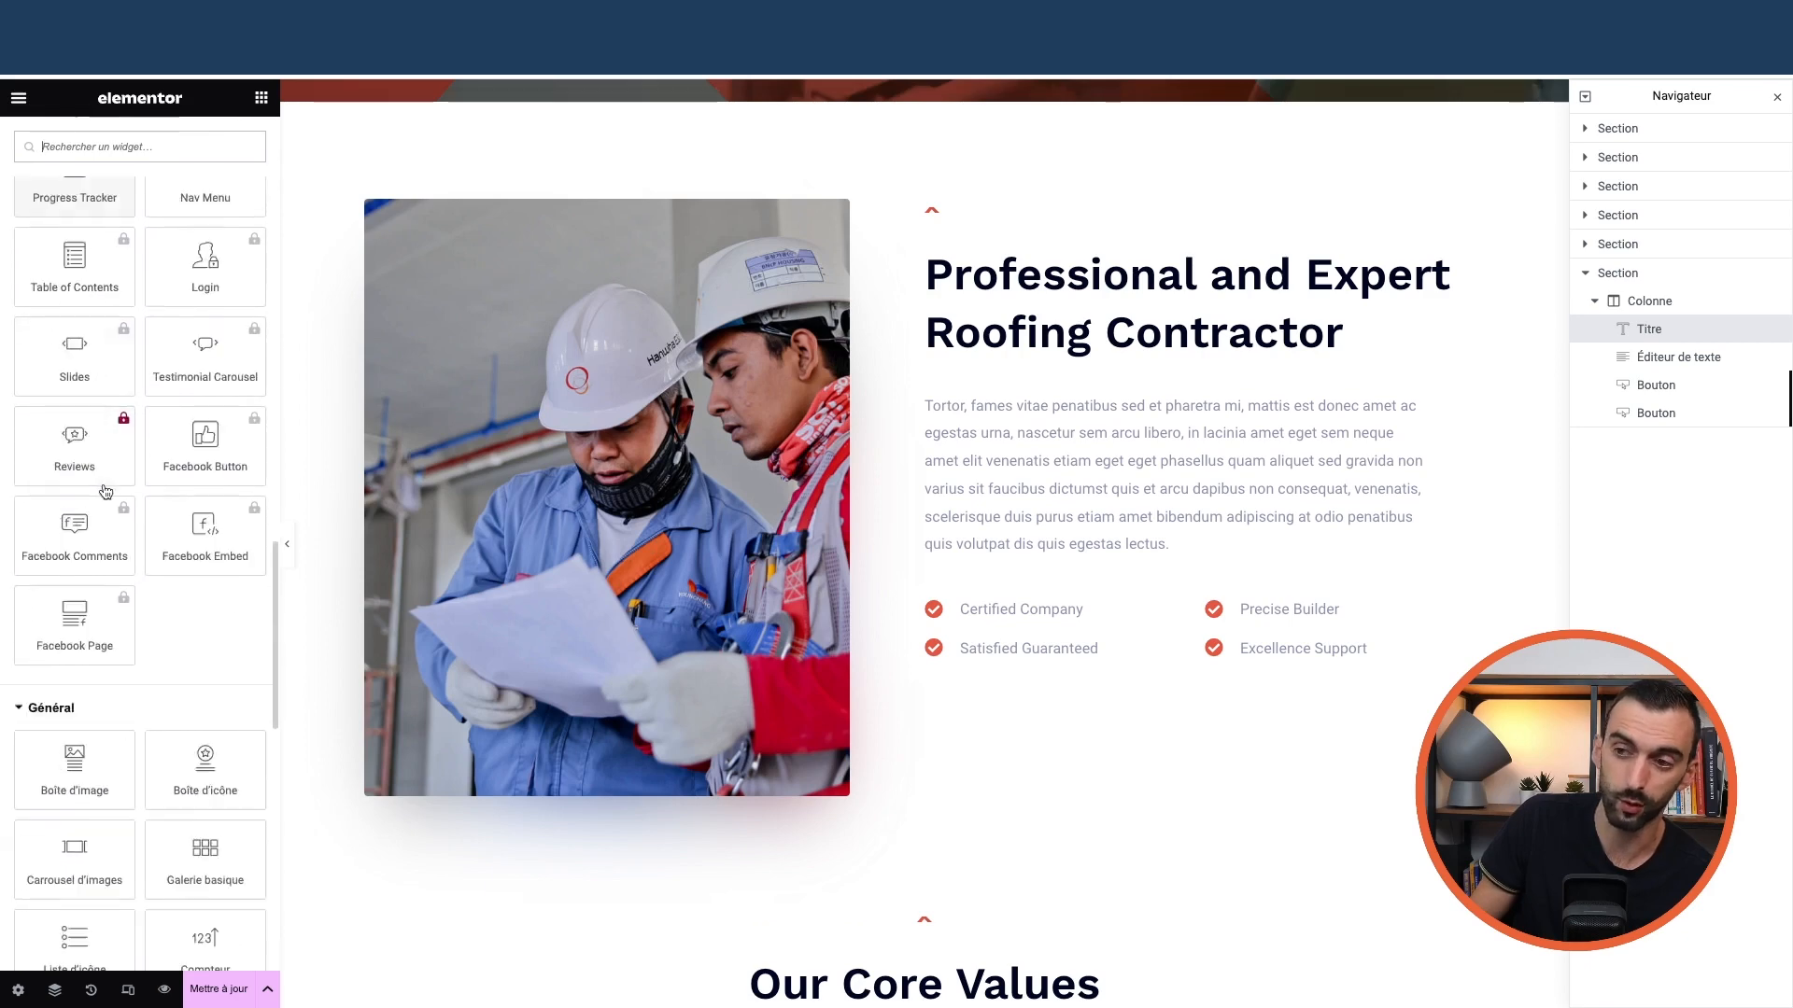
scroll(105, 492, "down", 5)
Expand and browse the Site widget category, collapse it, and scroll back to the top
left_click(93, 576)
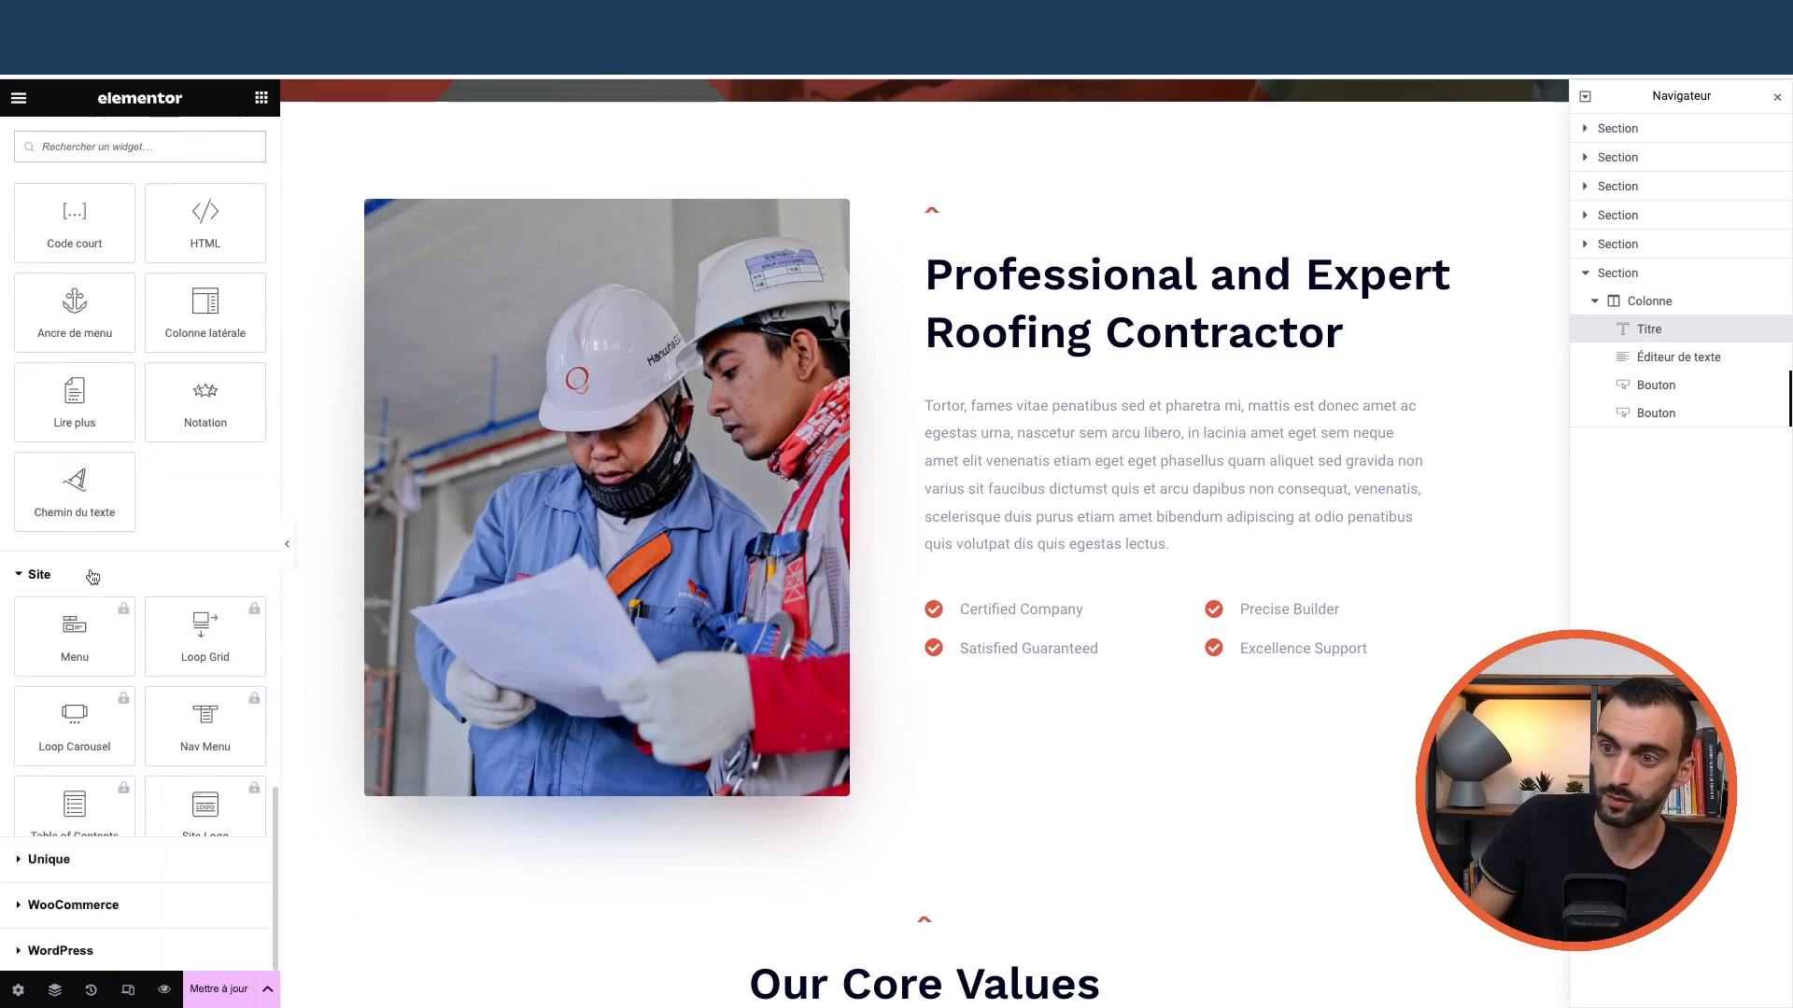
scroll(93, 560, "down", 8)
scroll(96, 521, "up", 4)
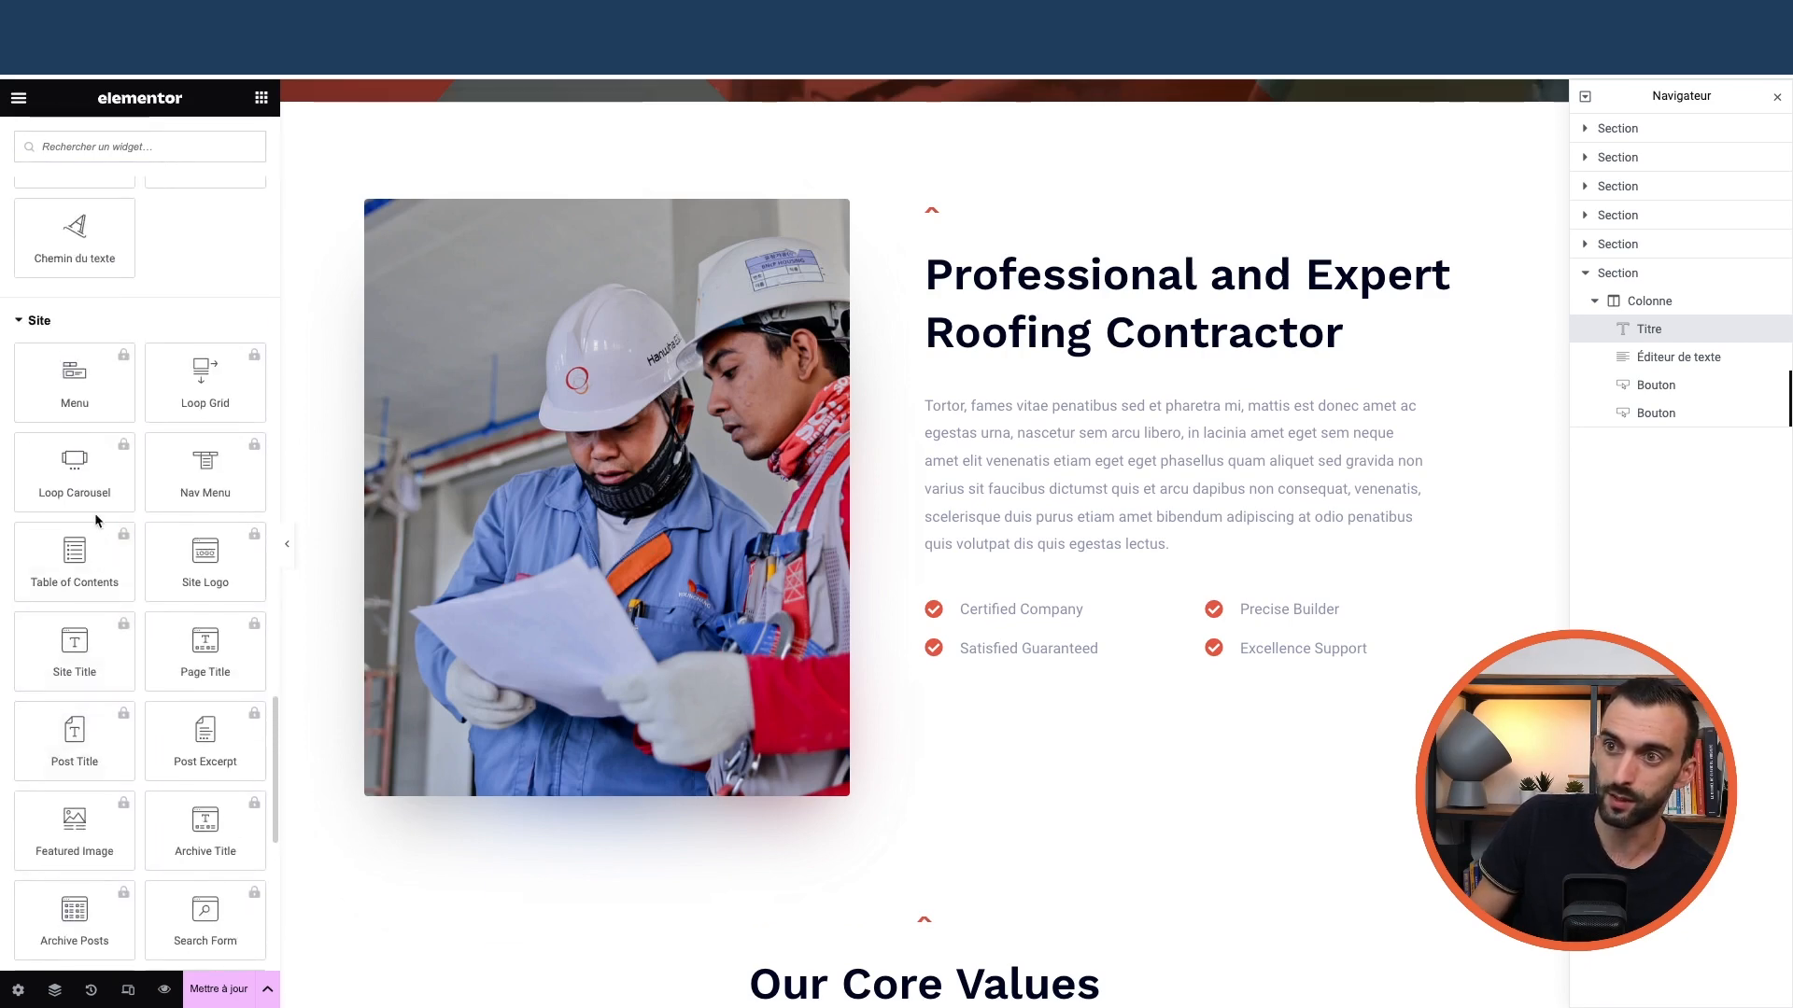
scroll(96, 521, "up", 3)
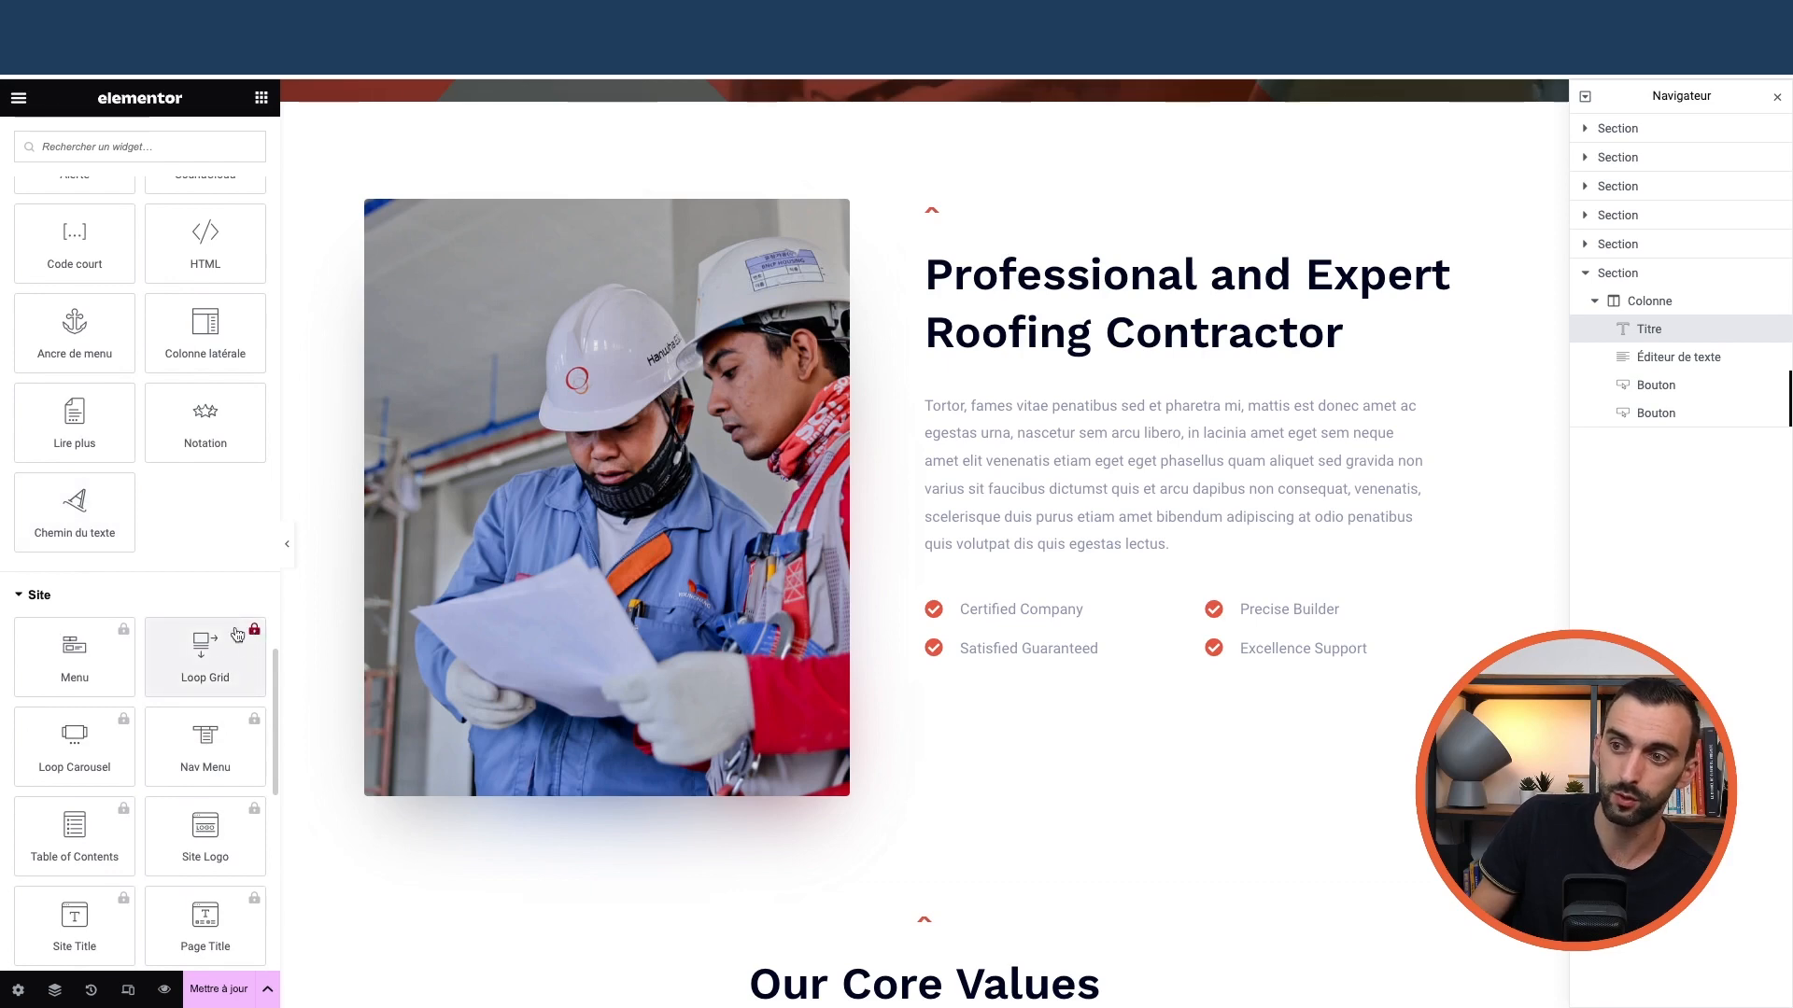
left_click(88, 594)
scroll(112, 635, "up", 6)
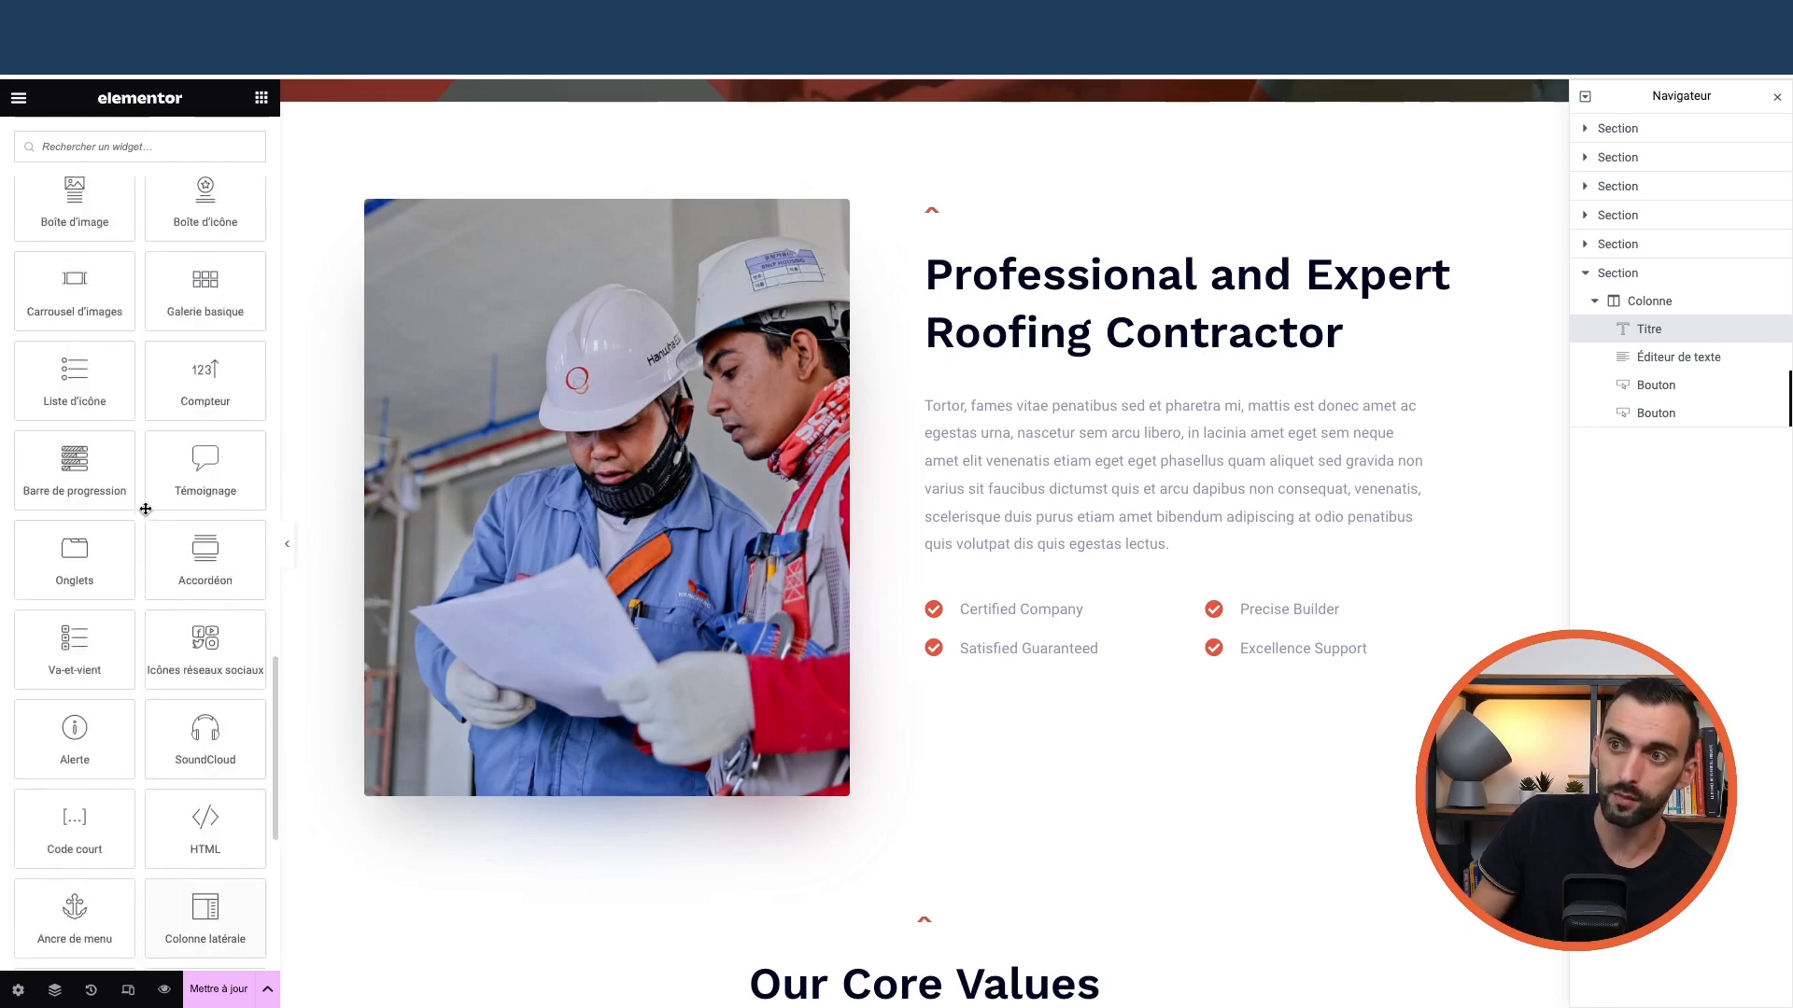
scroll(146, 509, "up", 5)
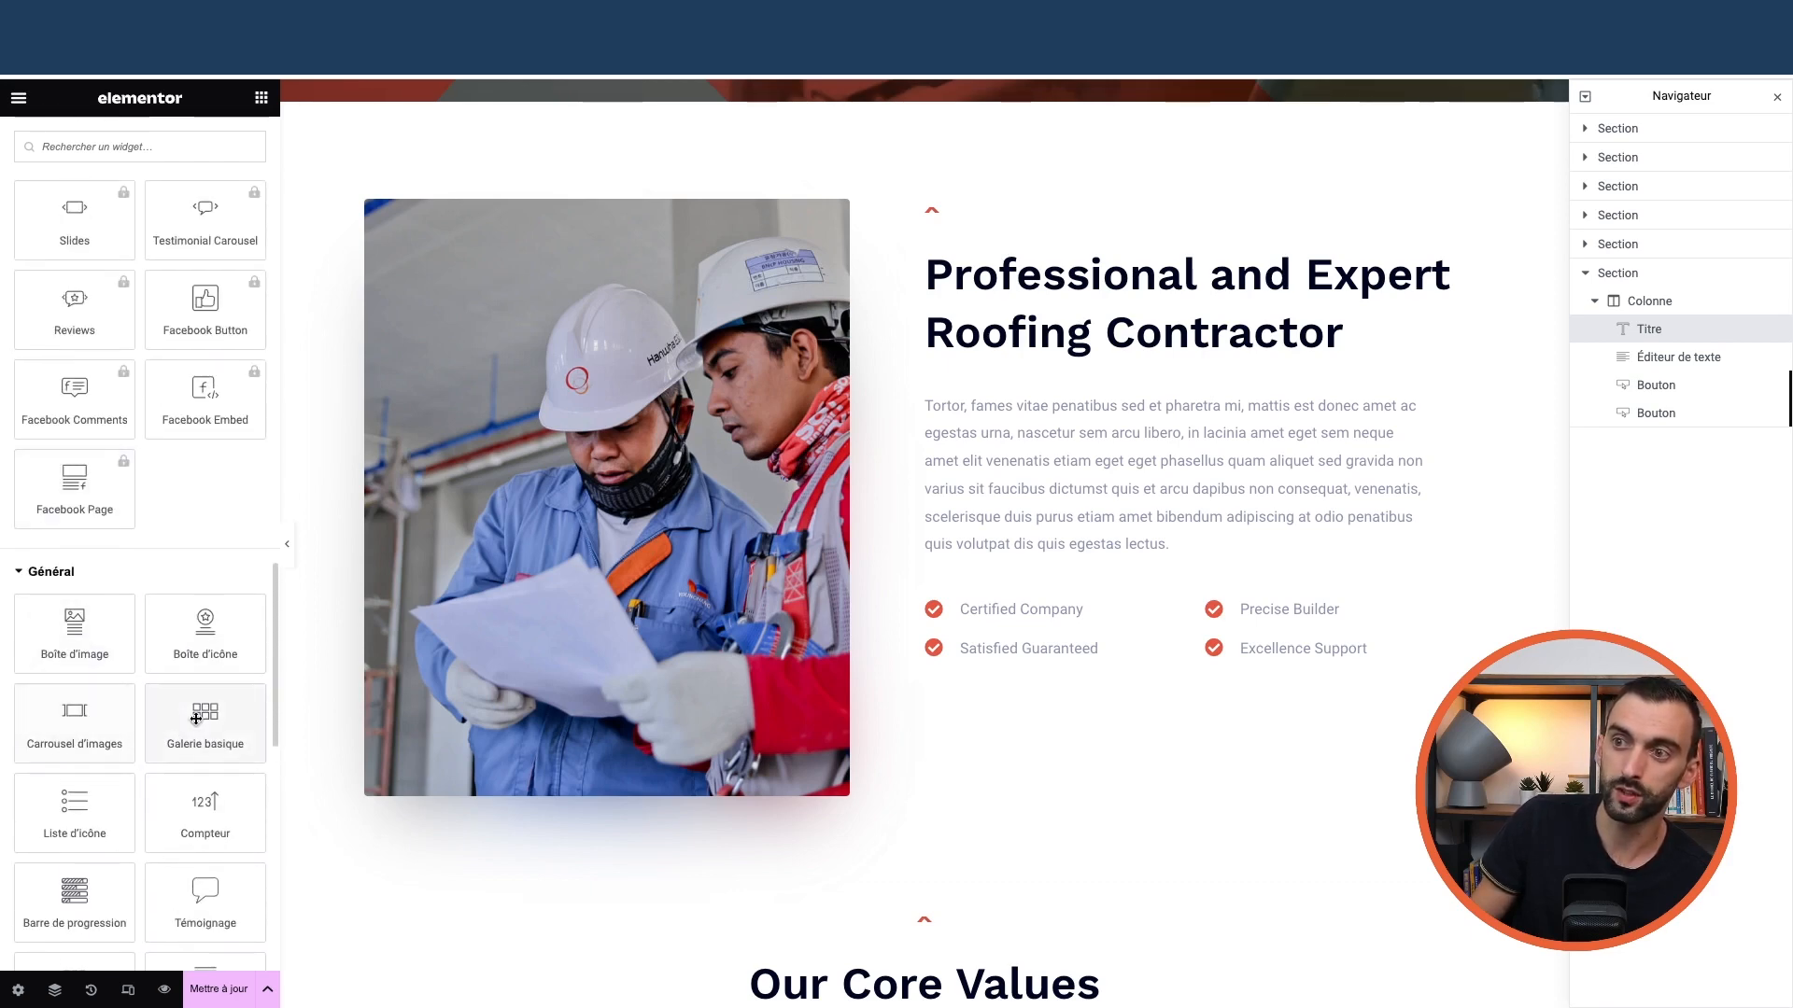
scroll(186, 654, "up", 15)
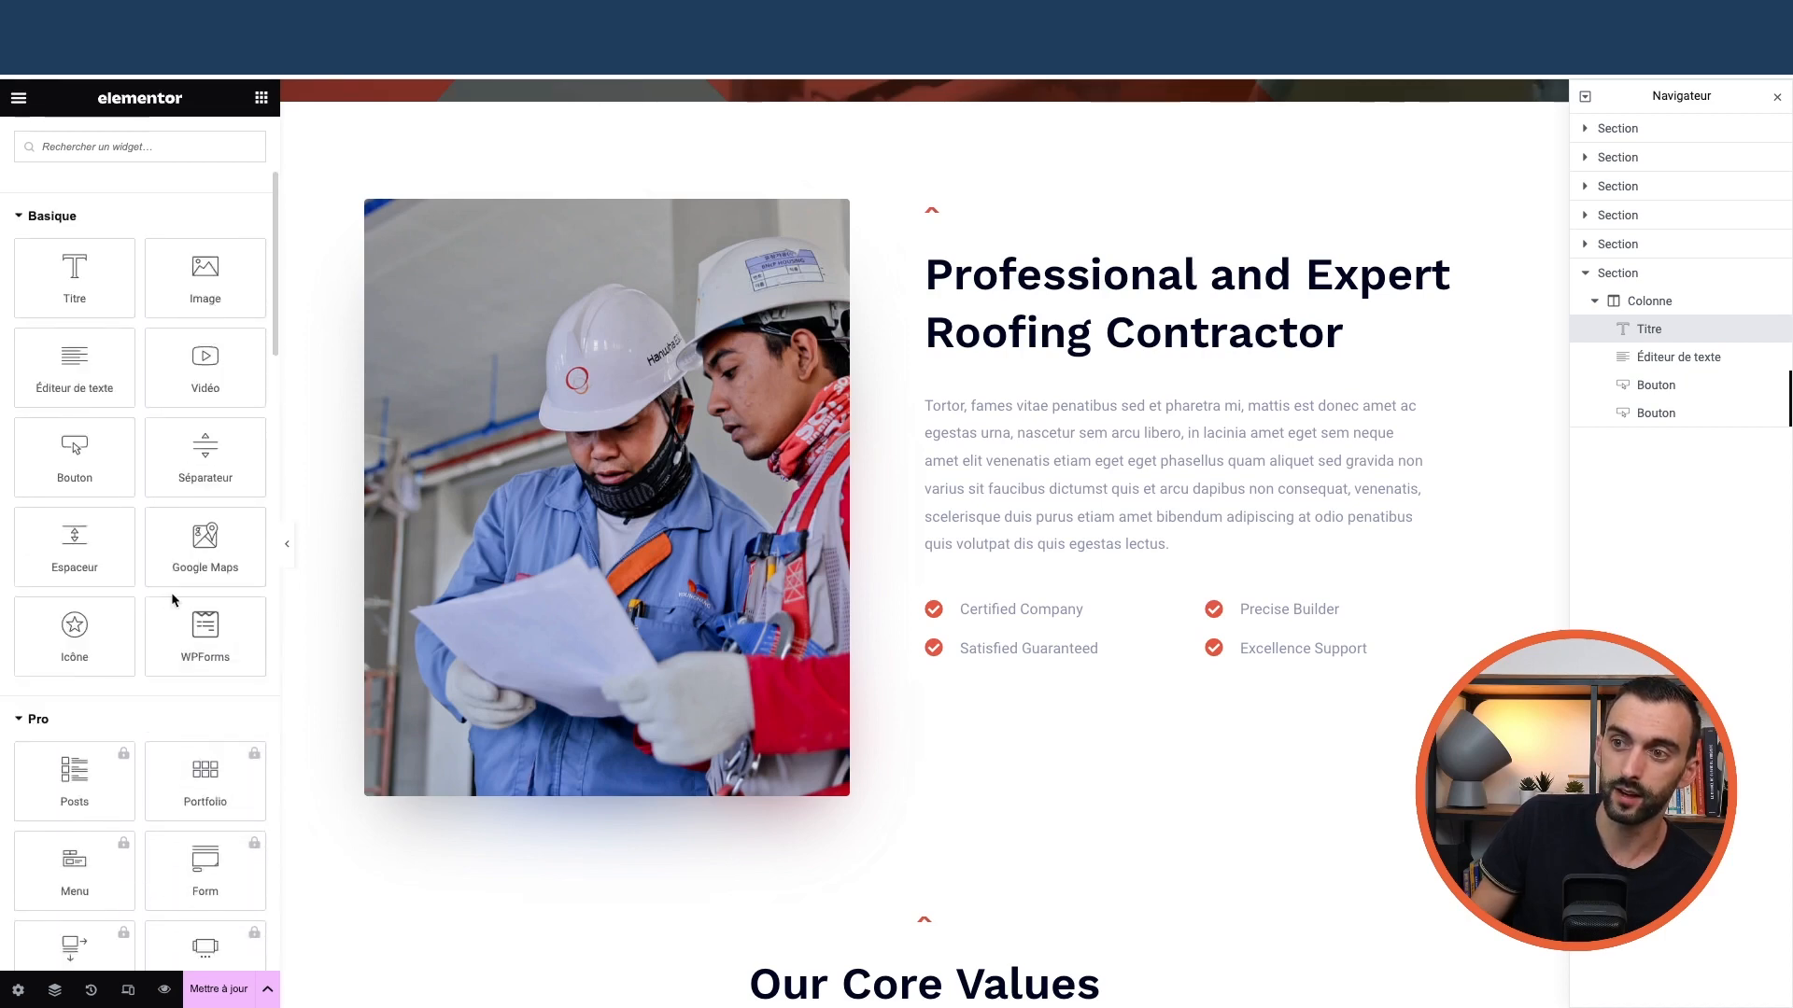
scroll(170, 598, "up", 4)
scroll(588, 540, "up", 5)
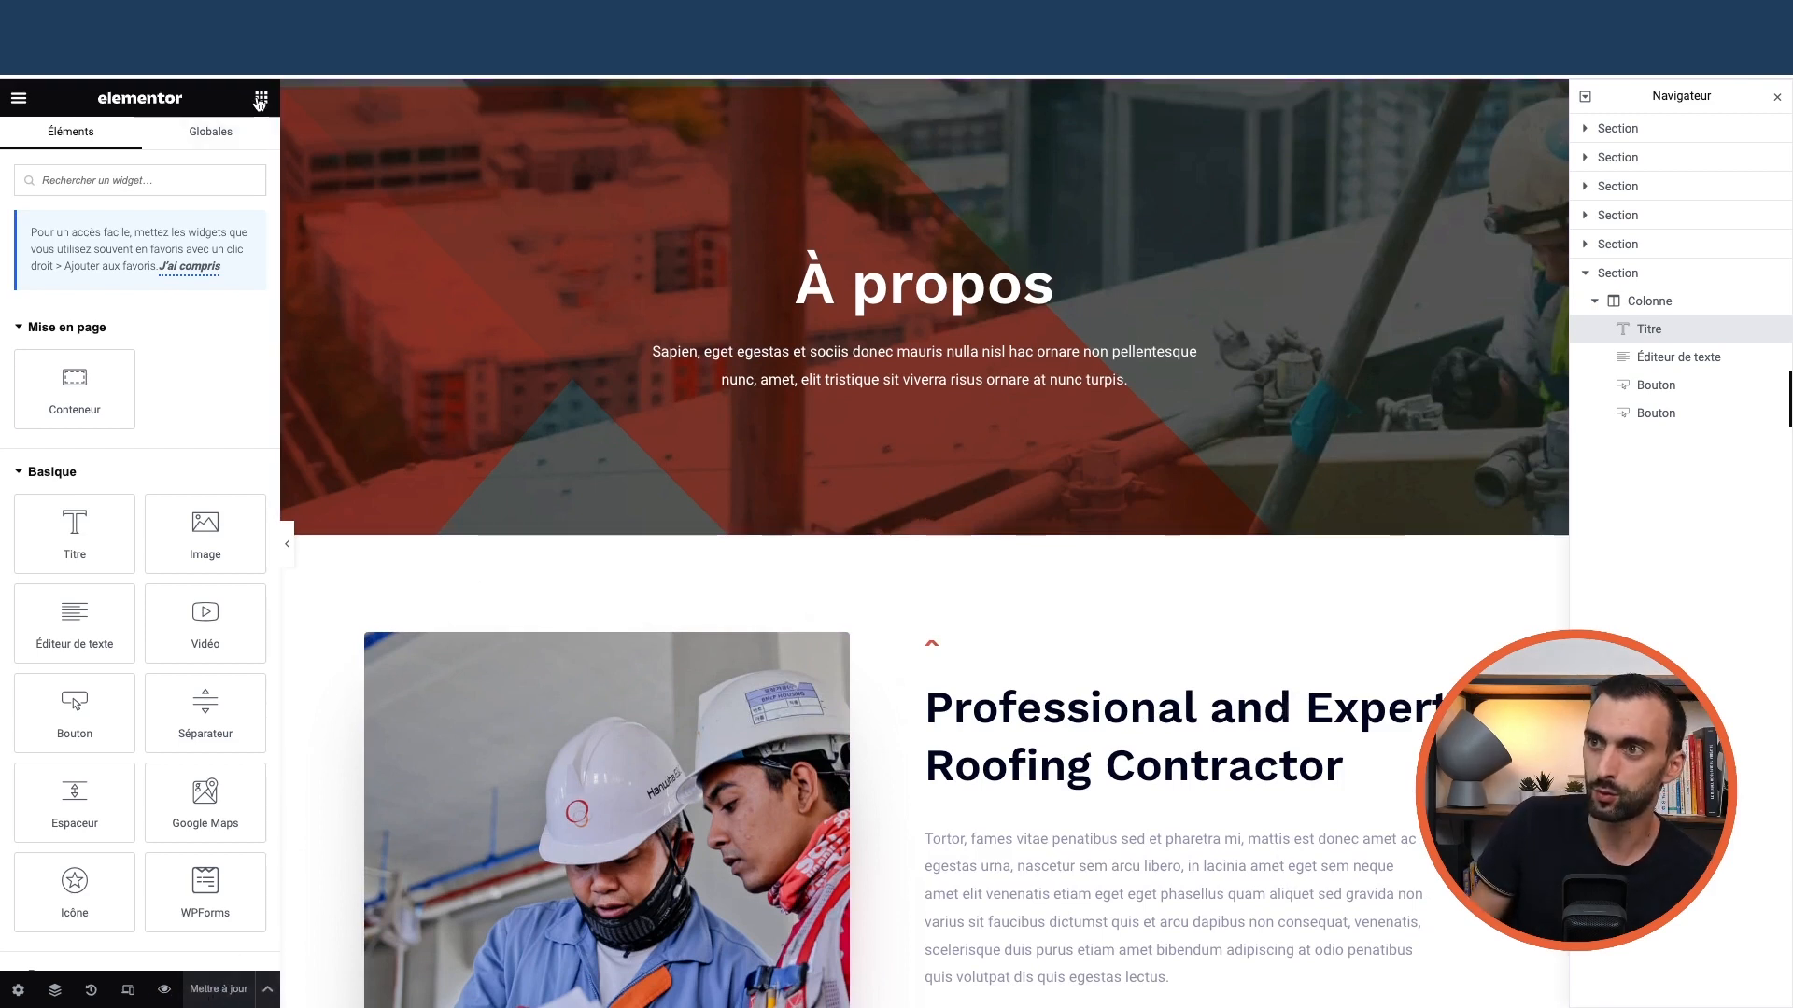
Toggle Elementor's main menu open and back to the widget list
left_click(19, 100)
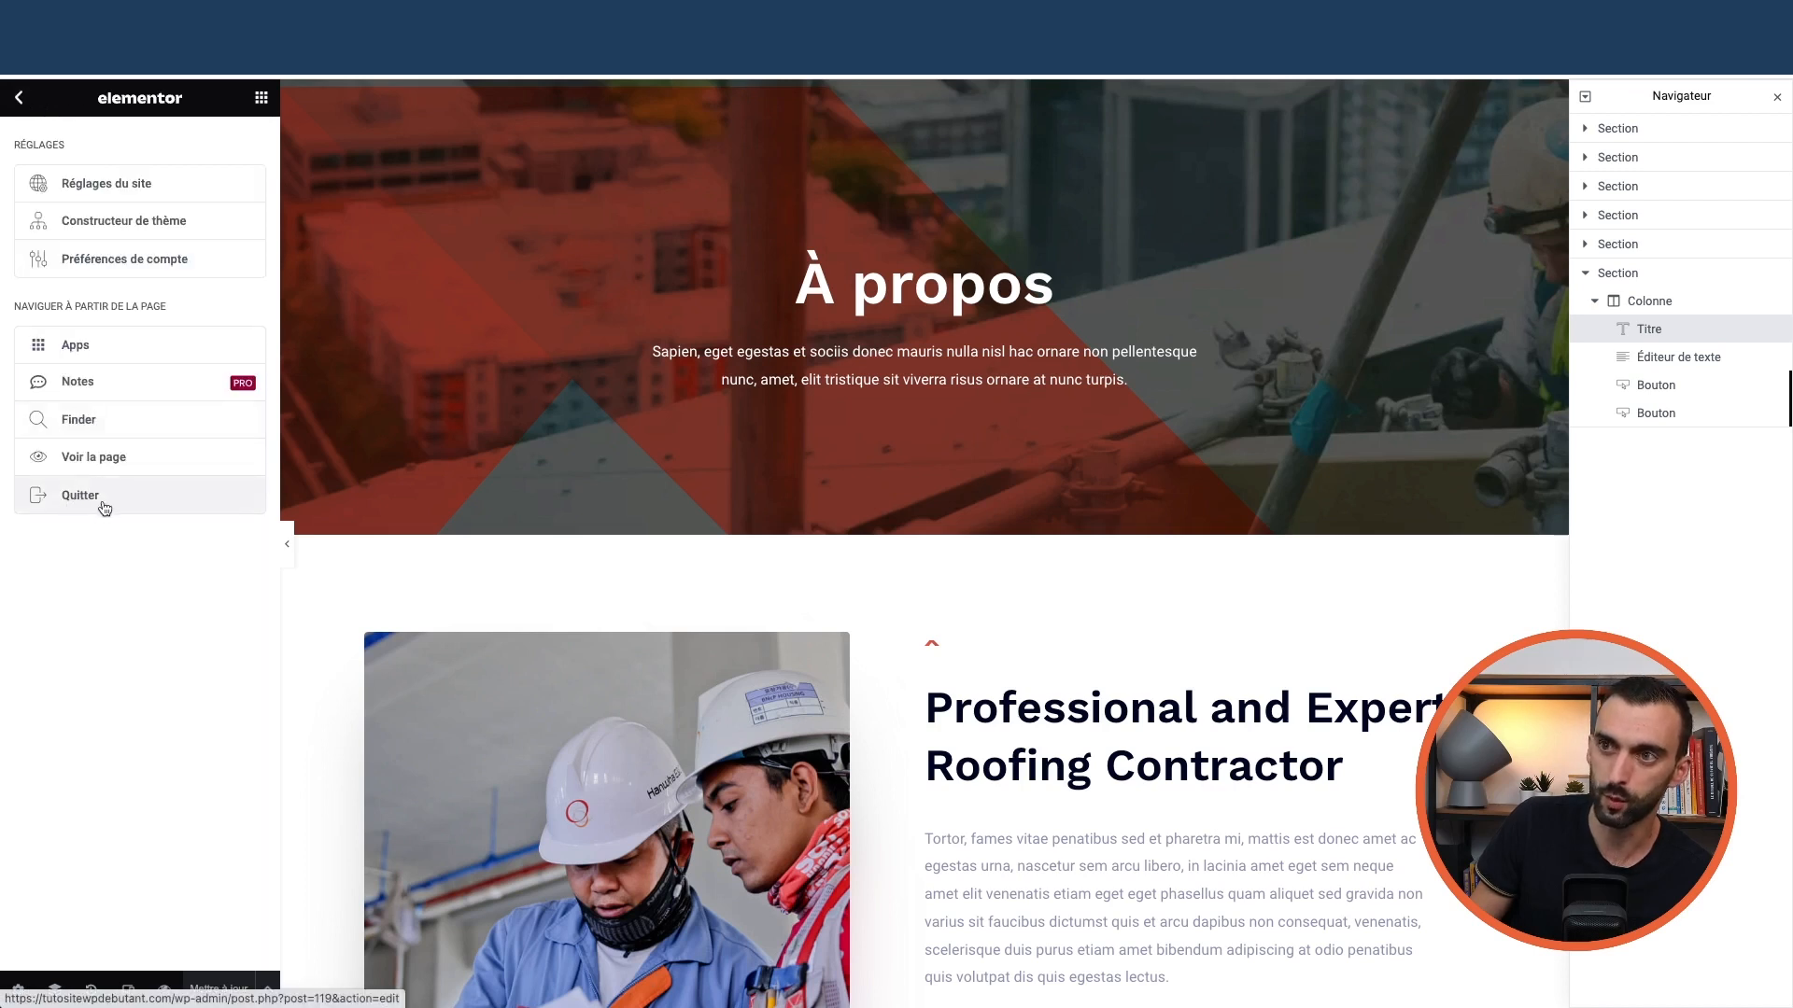
left_click(20, 101)
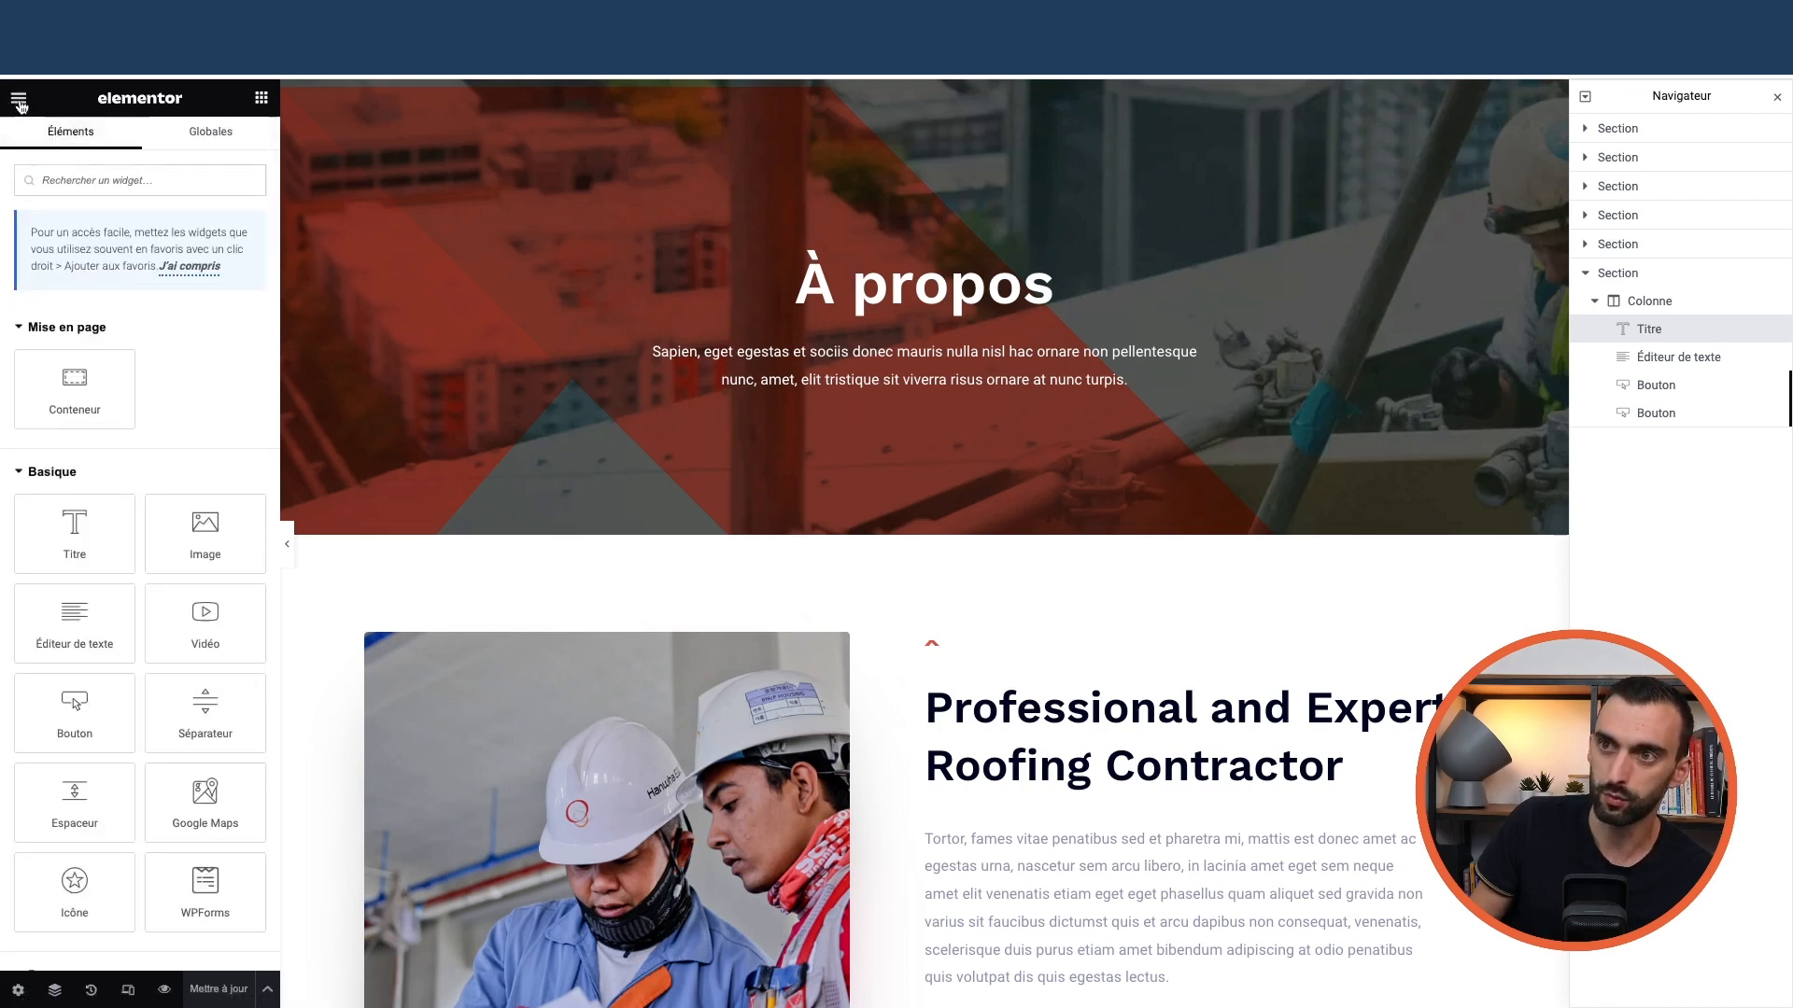
left_click(19, 102)
left_click(18, 98)
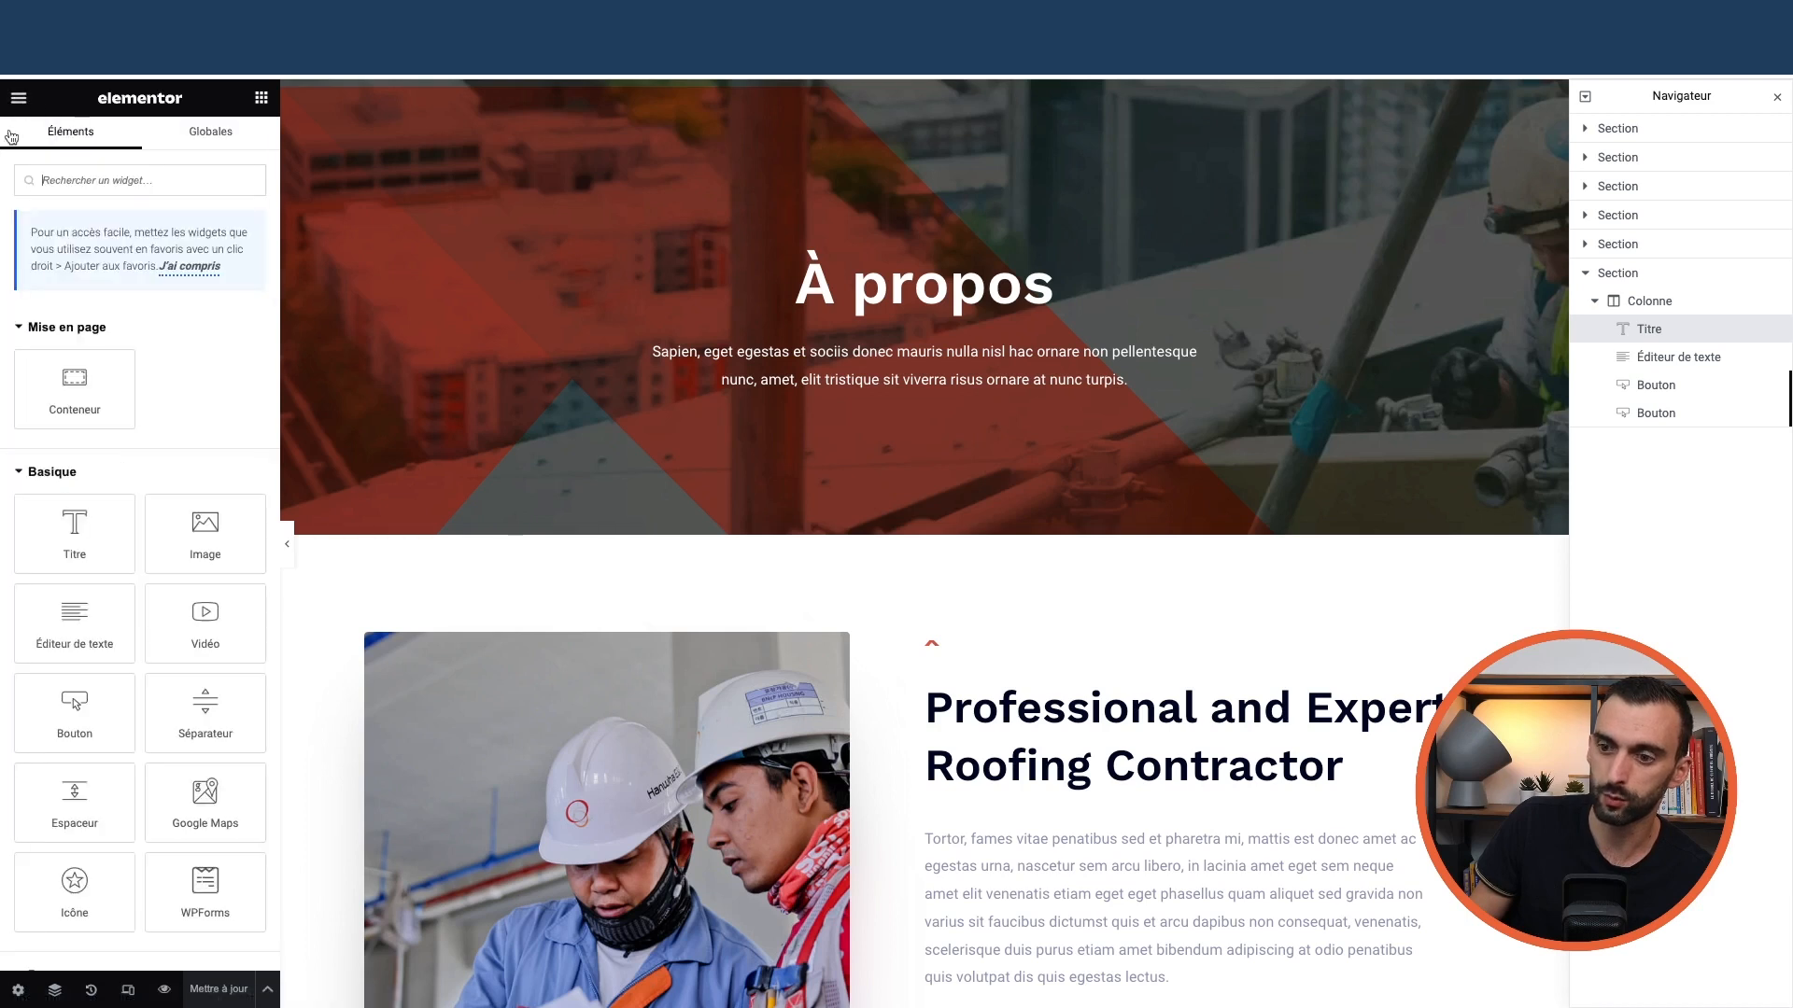
In the À propos page settings, keep the status as Publié and review the panel
left_click(18, 991)
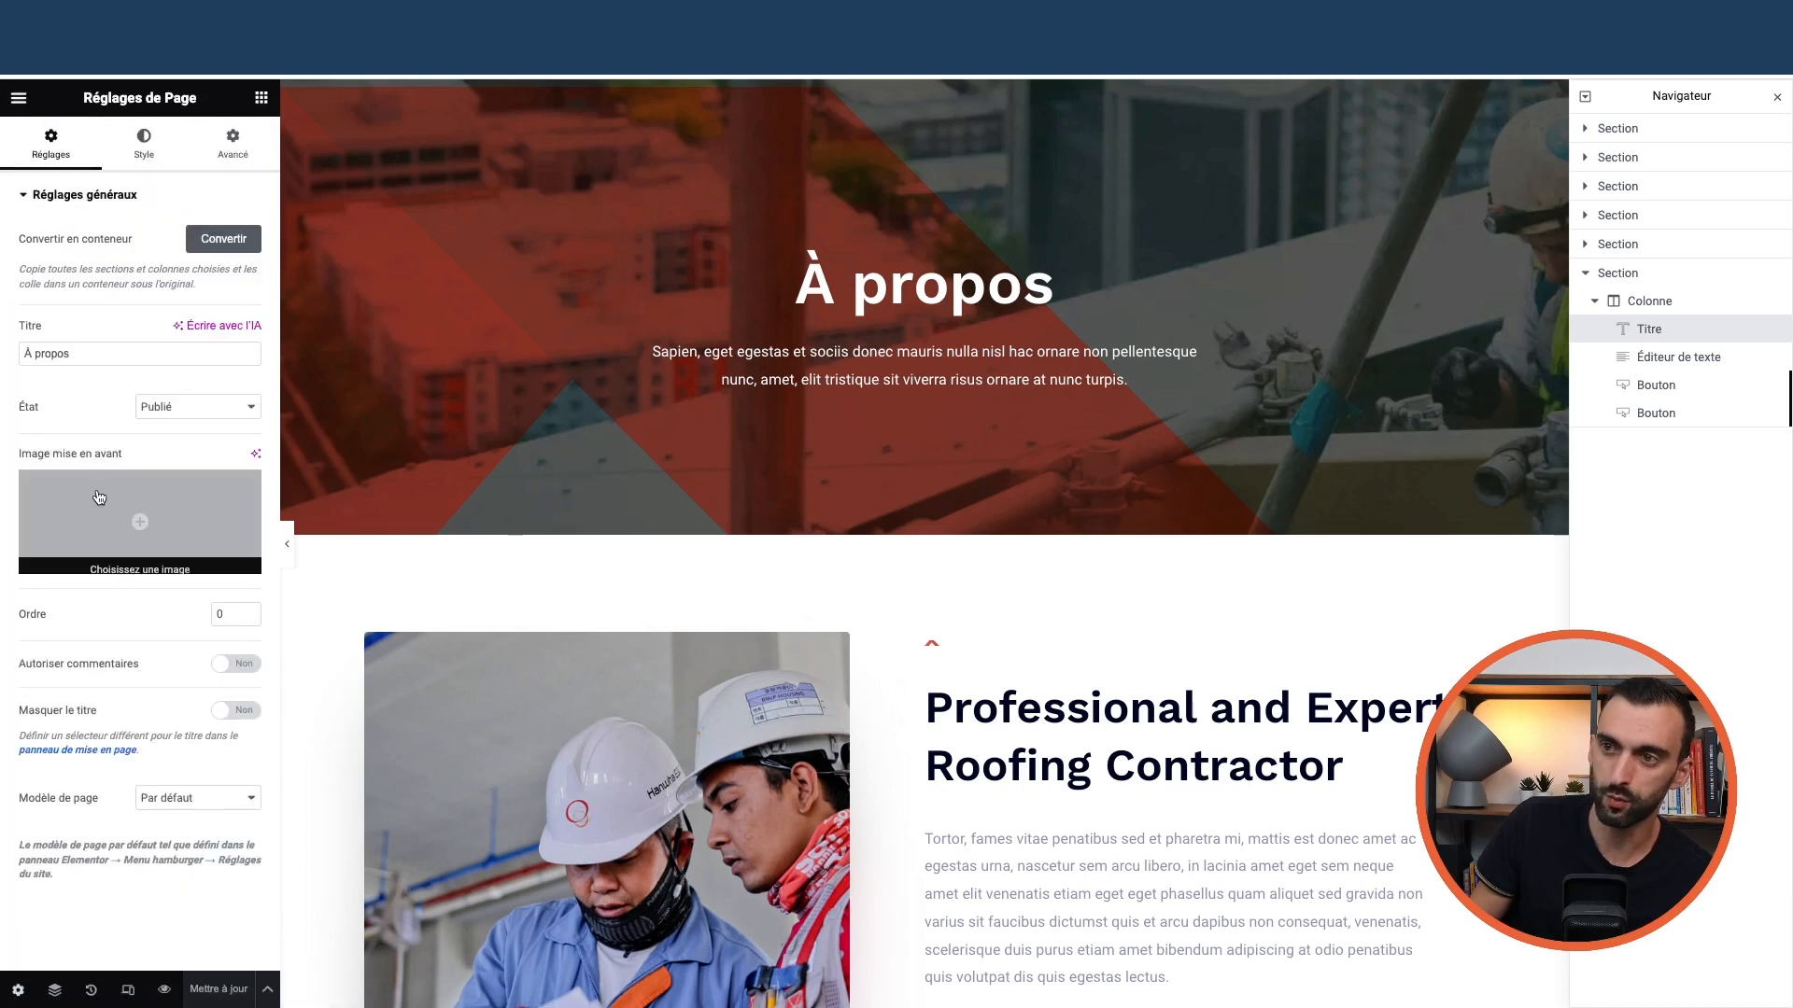
left_click(178, 413)
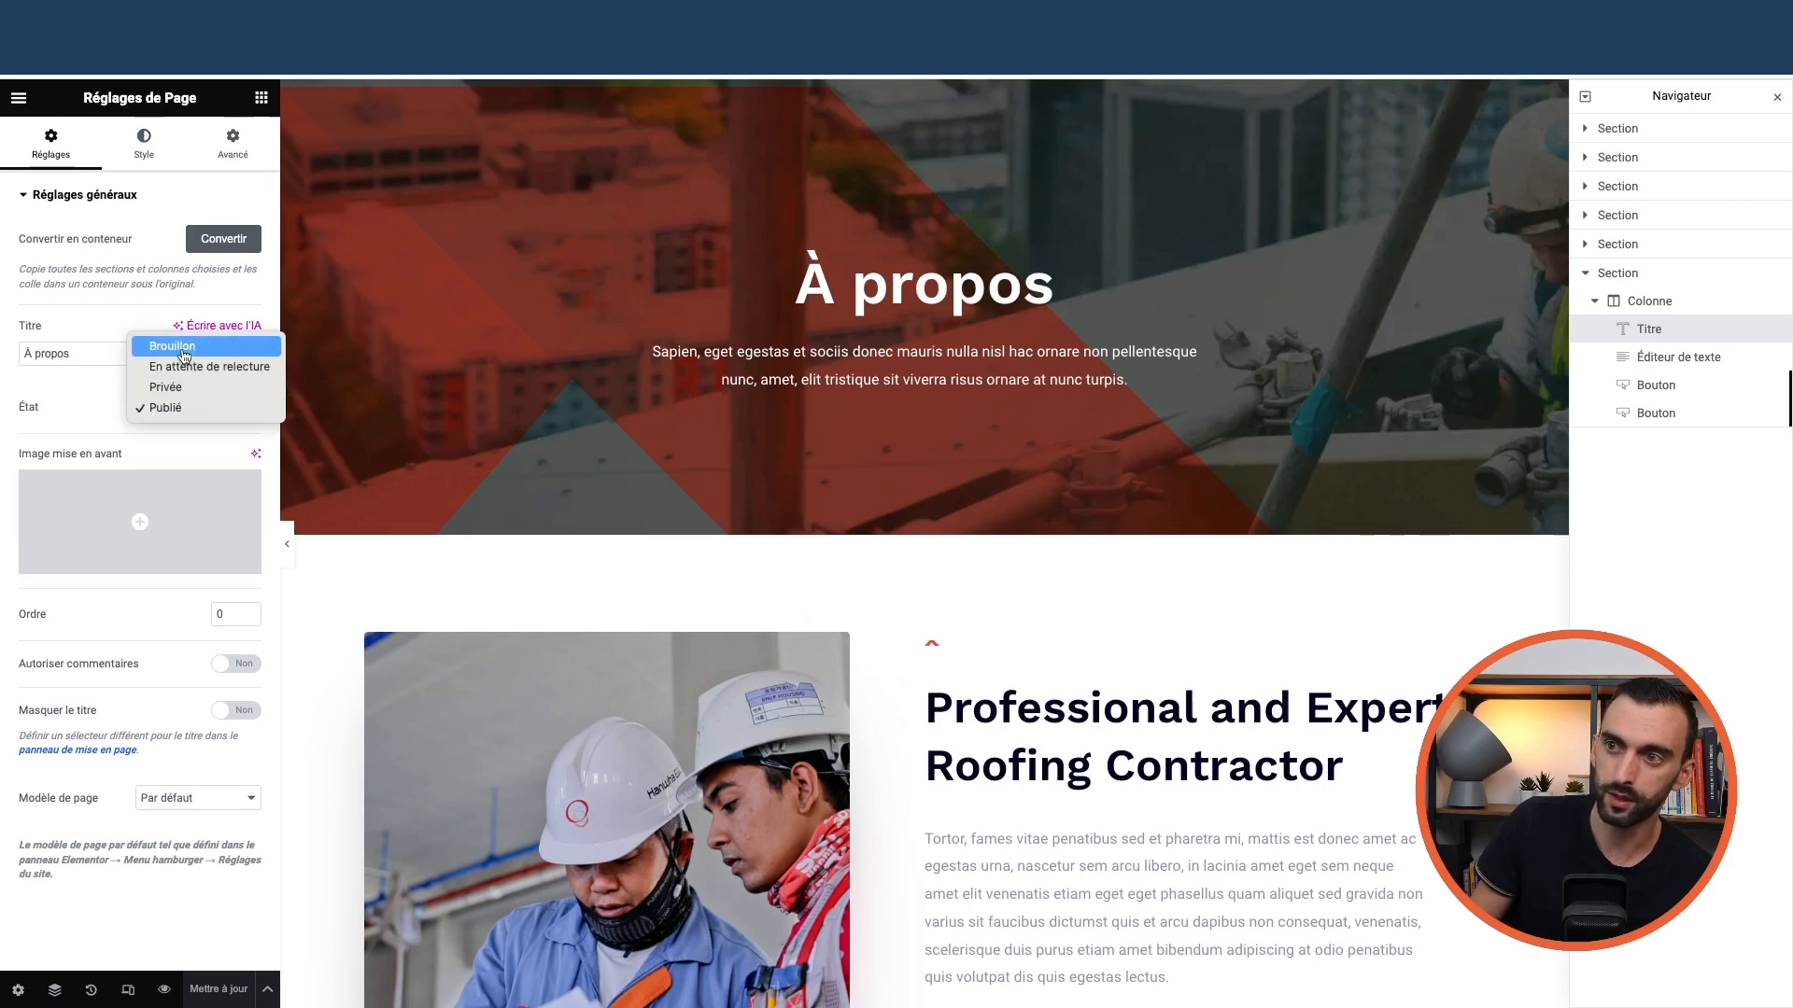
left_click(177, 408)
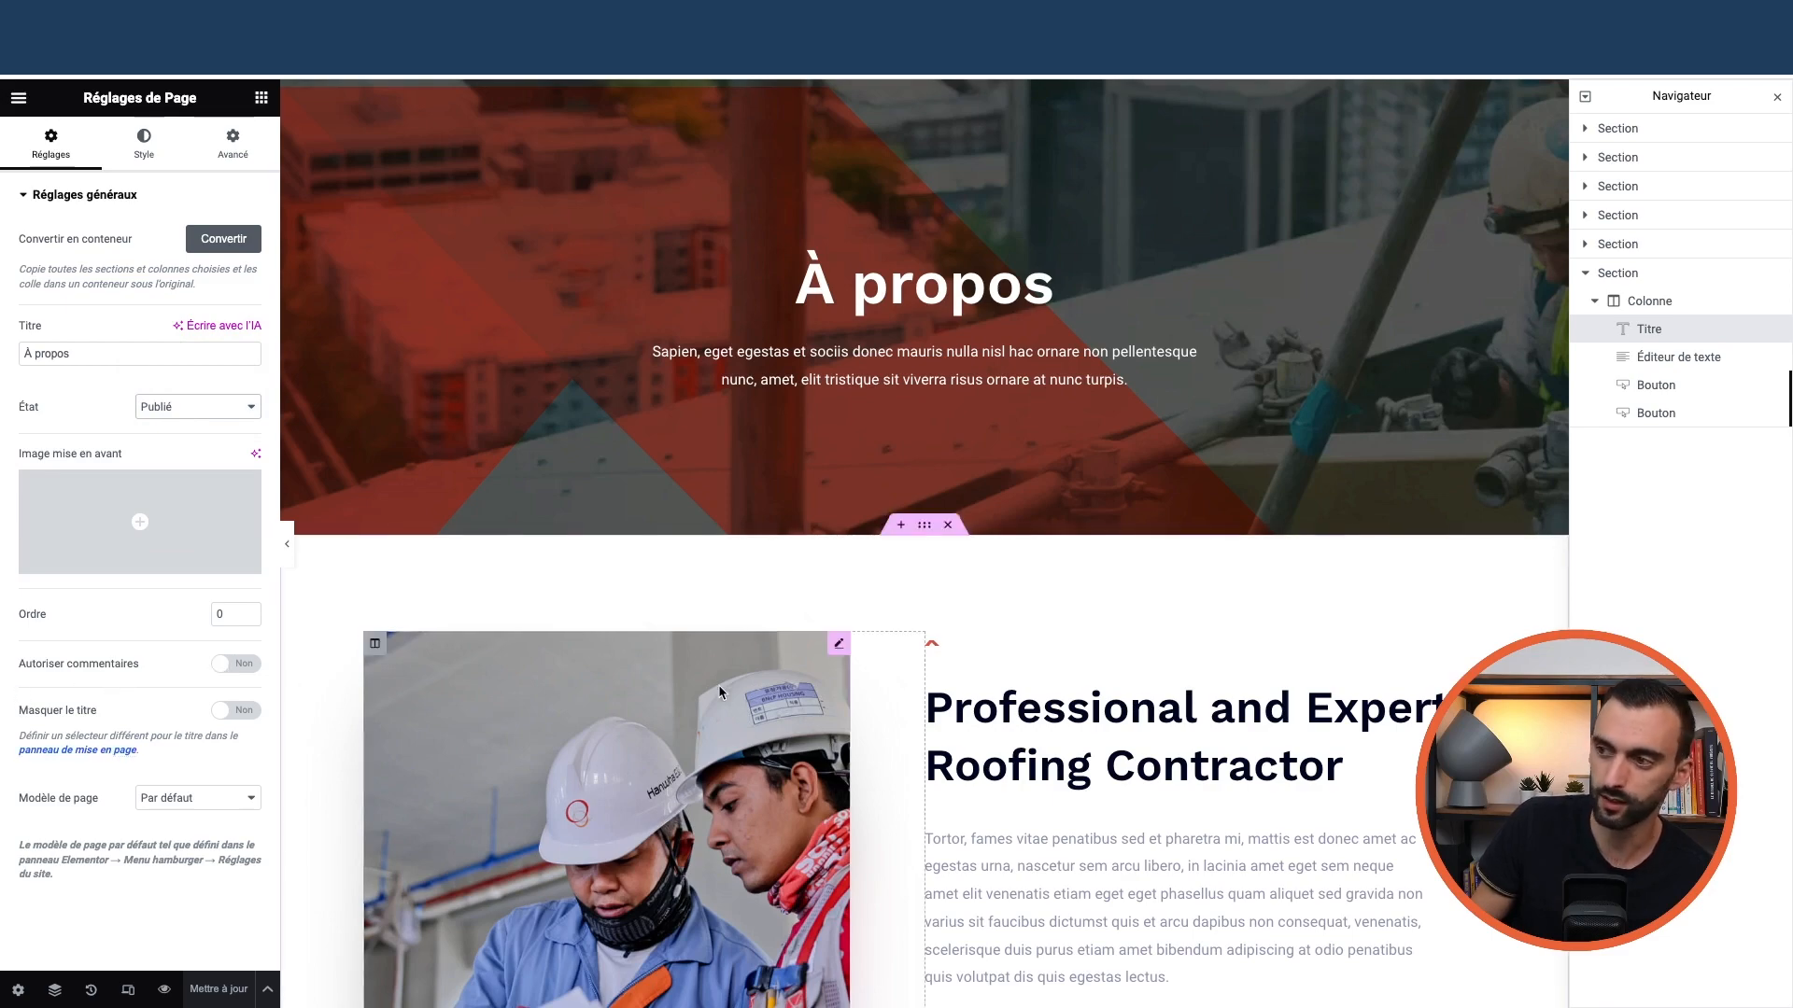
scroll(719, 700, "down", 20)
scroll(710, 699, "down", 2)
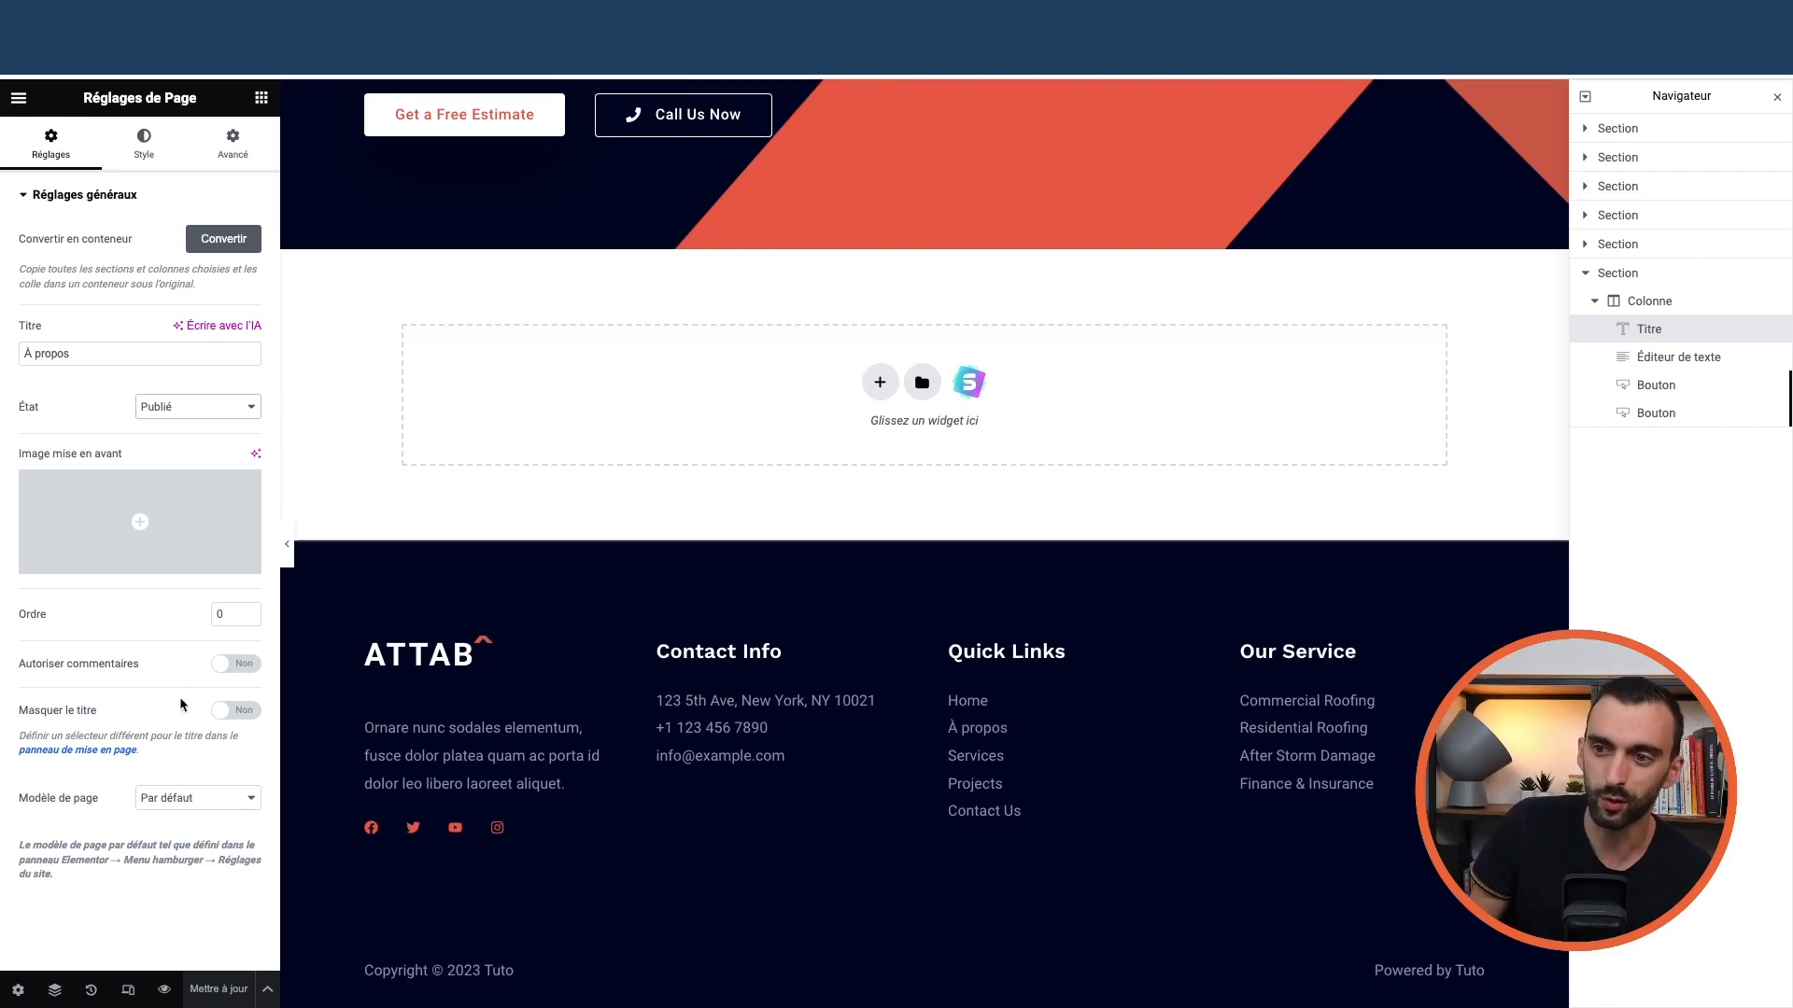
scroll(681, 724, "up", 20)
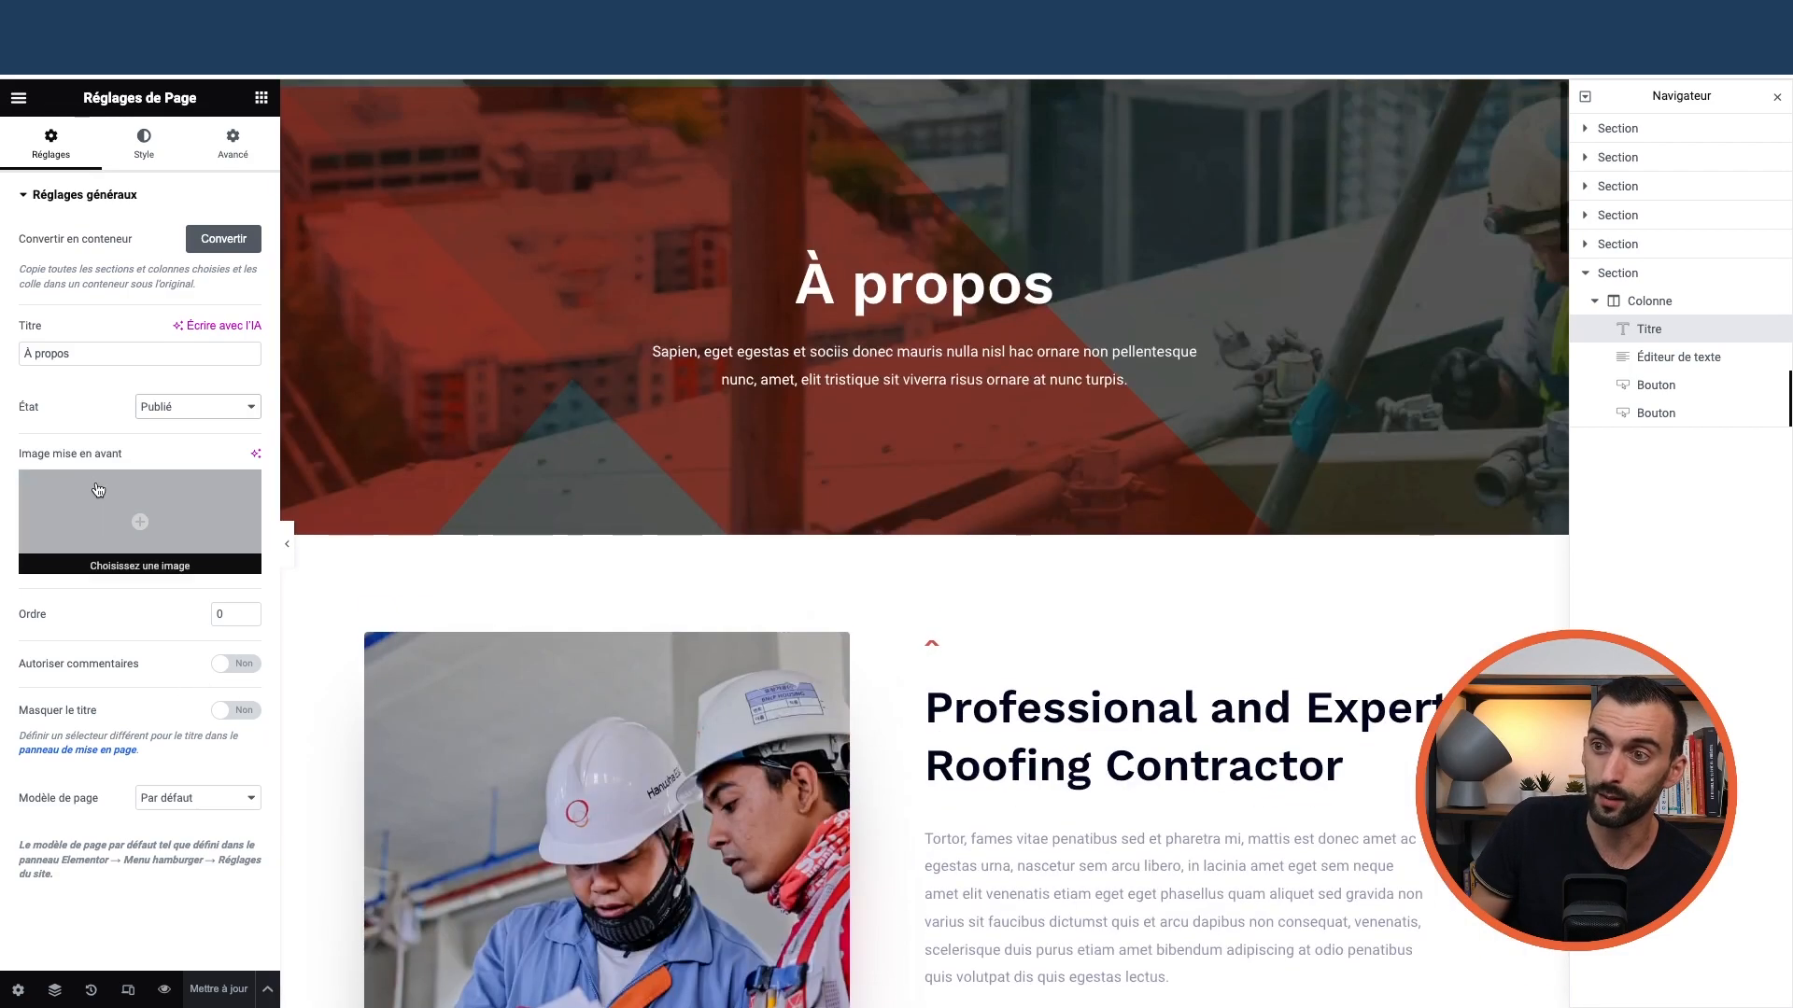
Exit Elementor via Quitter and leave the block editor for the admin area
left_click(19, 97)
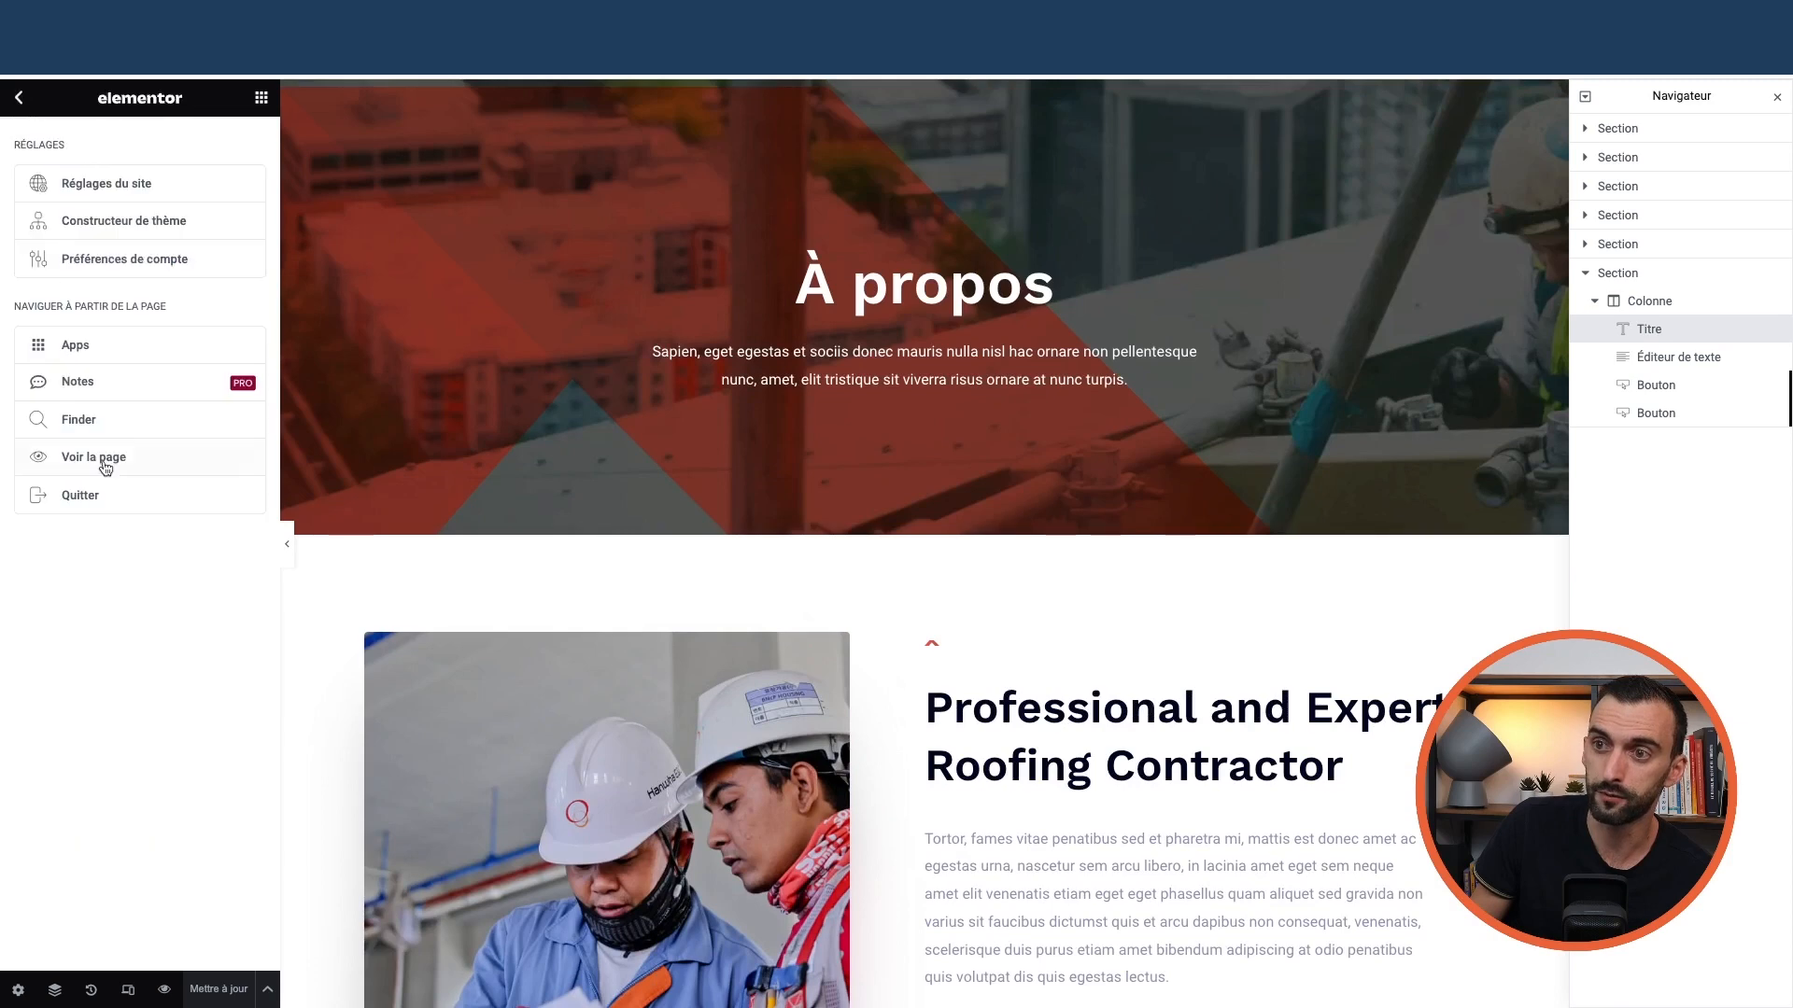
left_click(93, 504)
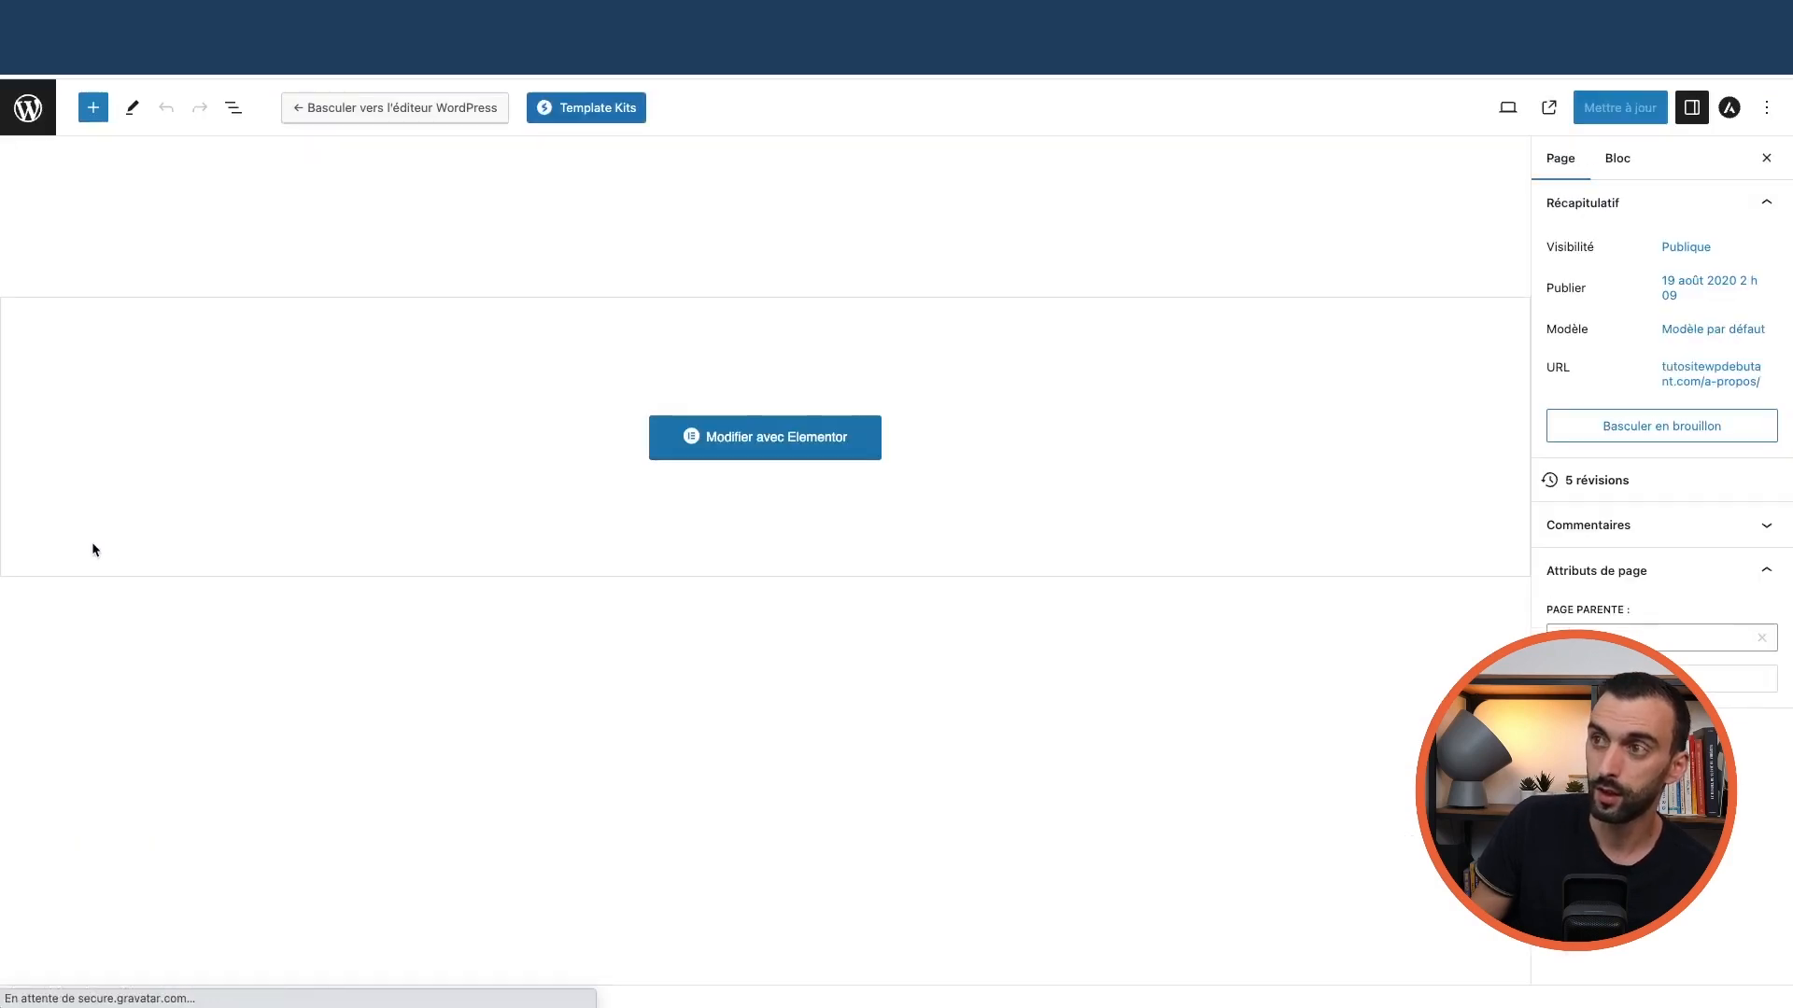
left_click(31, 114)
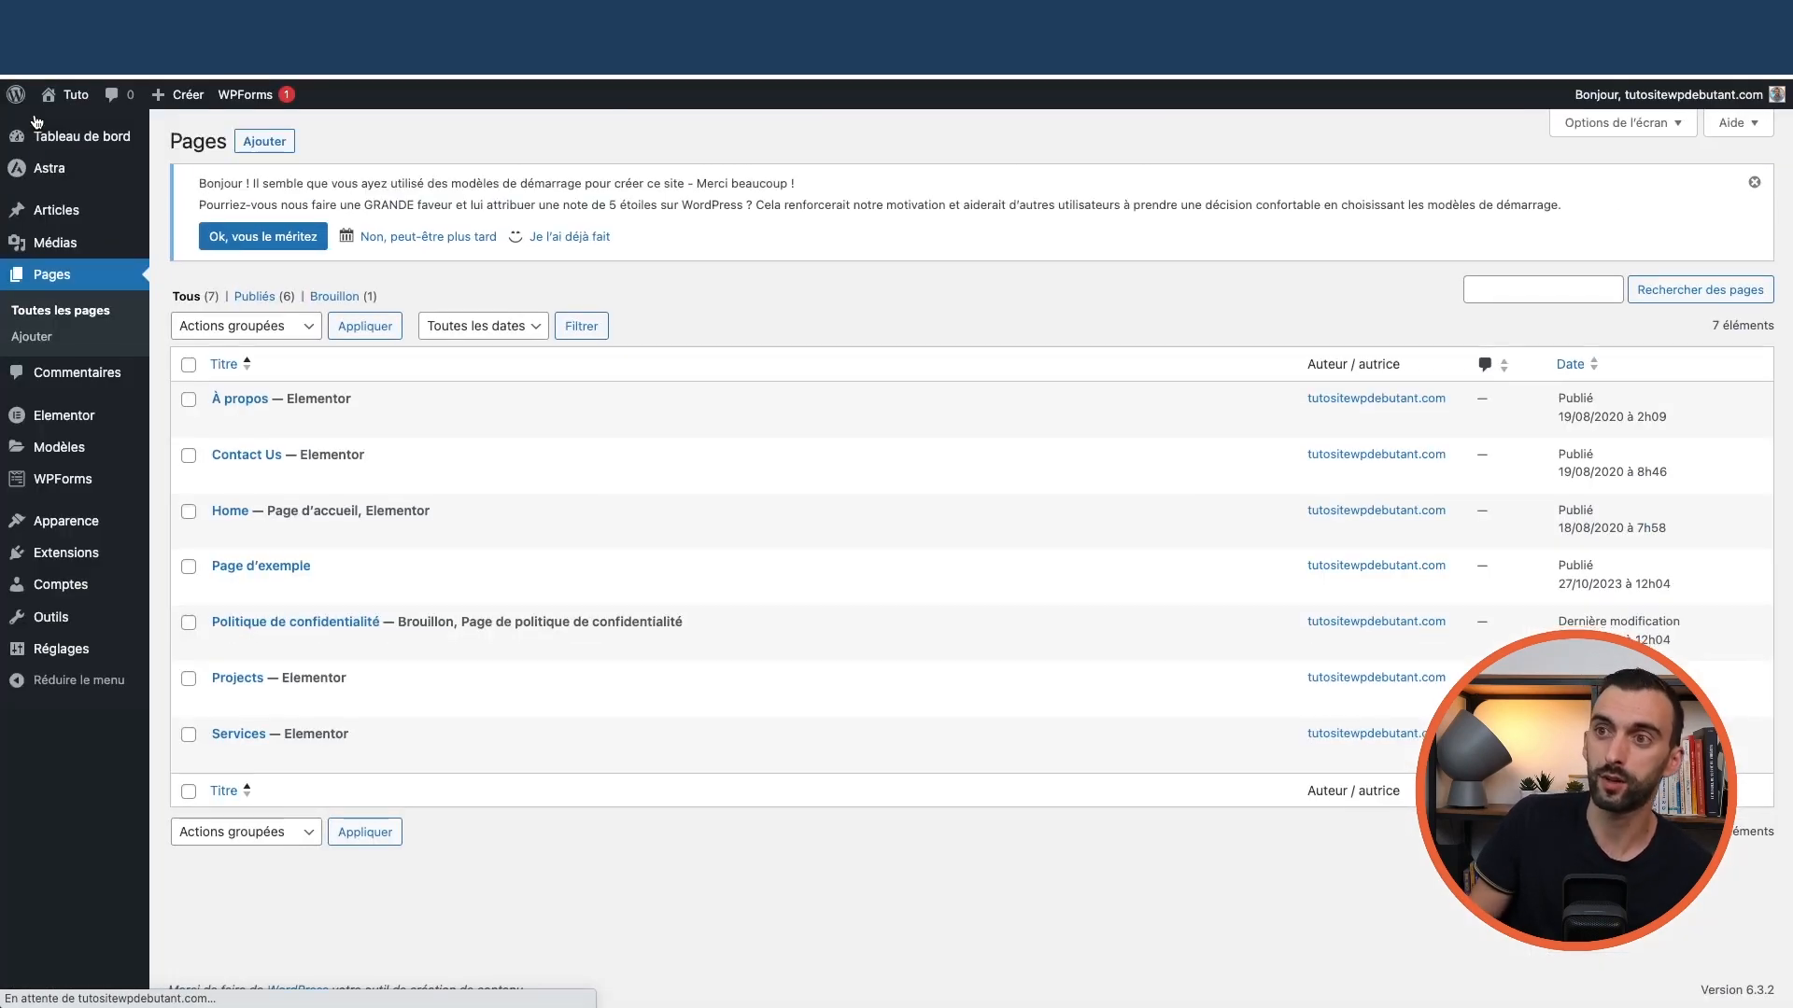
Open Réglages > Général
mouse_move(56, 168)
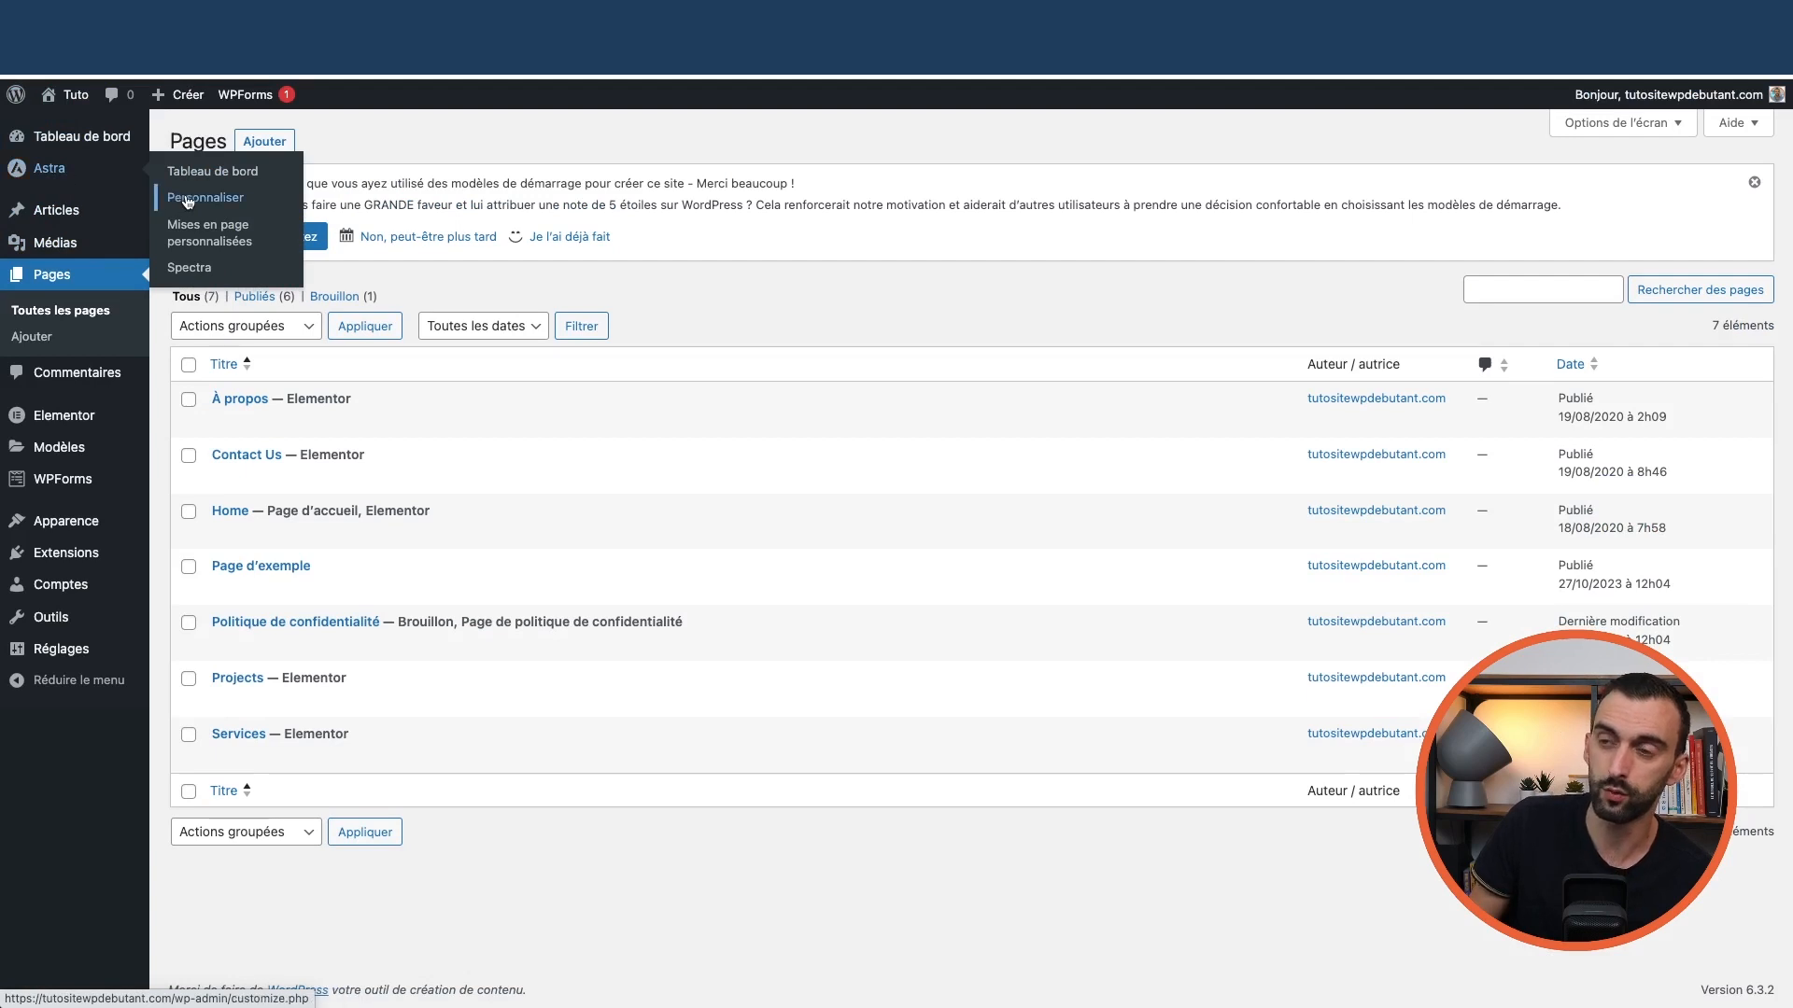
mouse_move(79, 539)
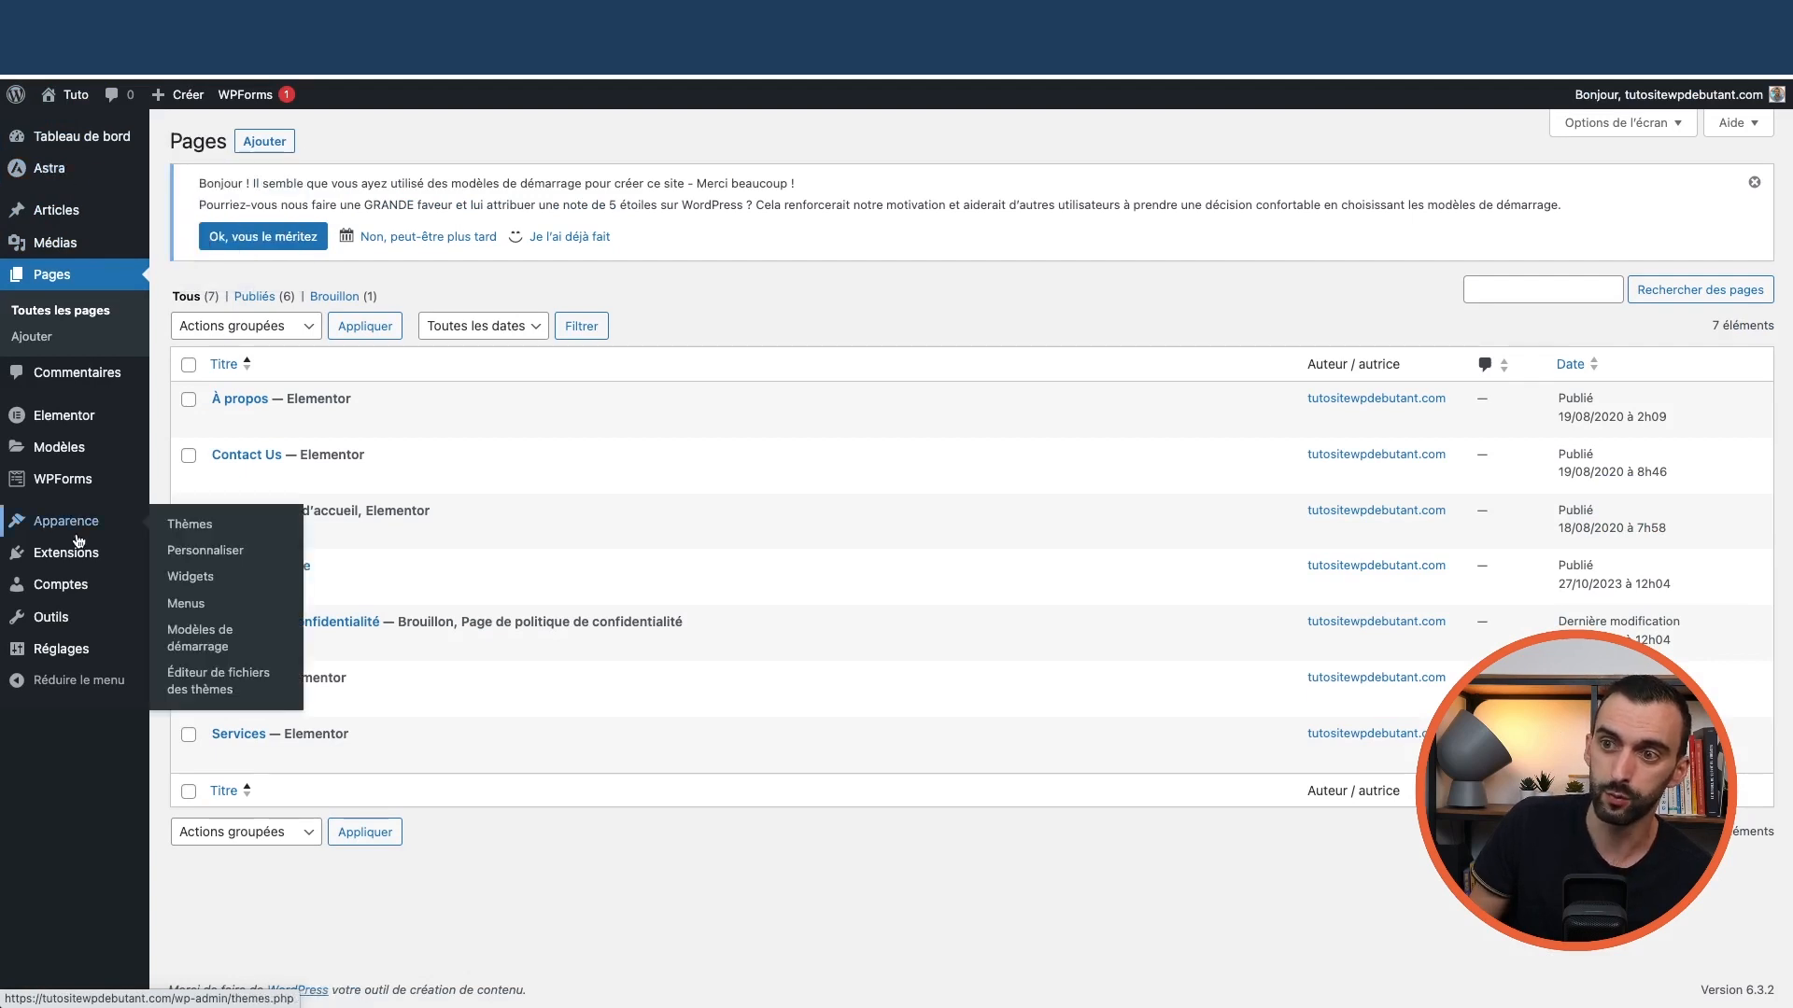
mouse_move(80, 646)
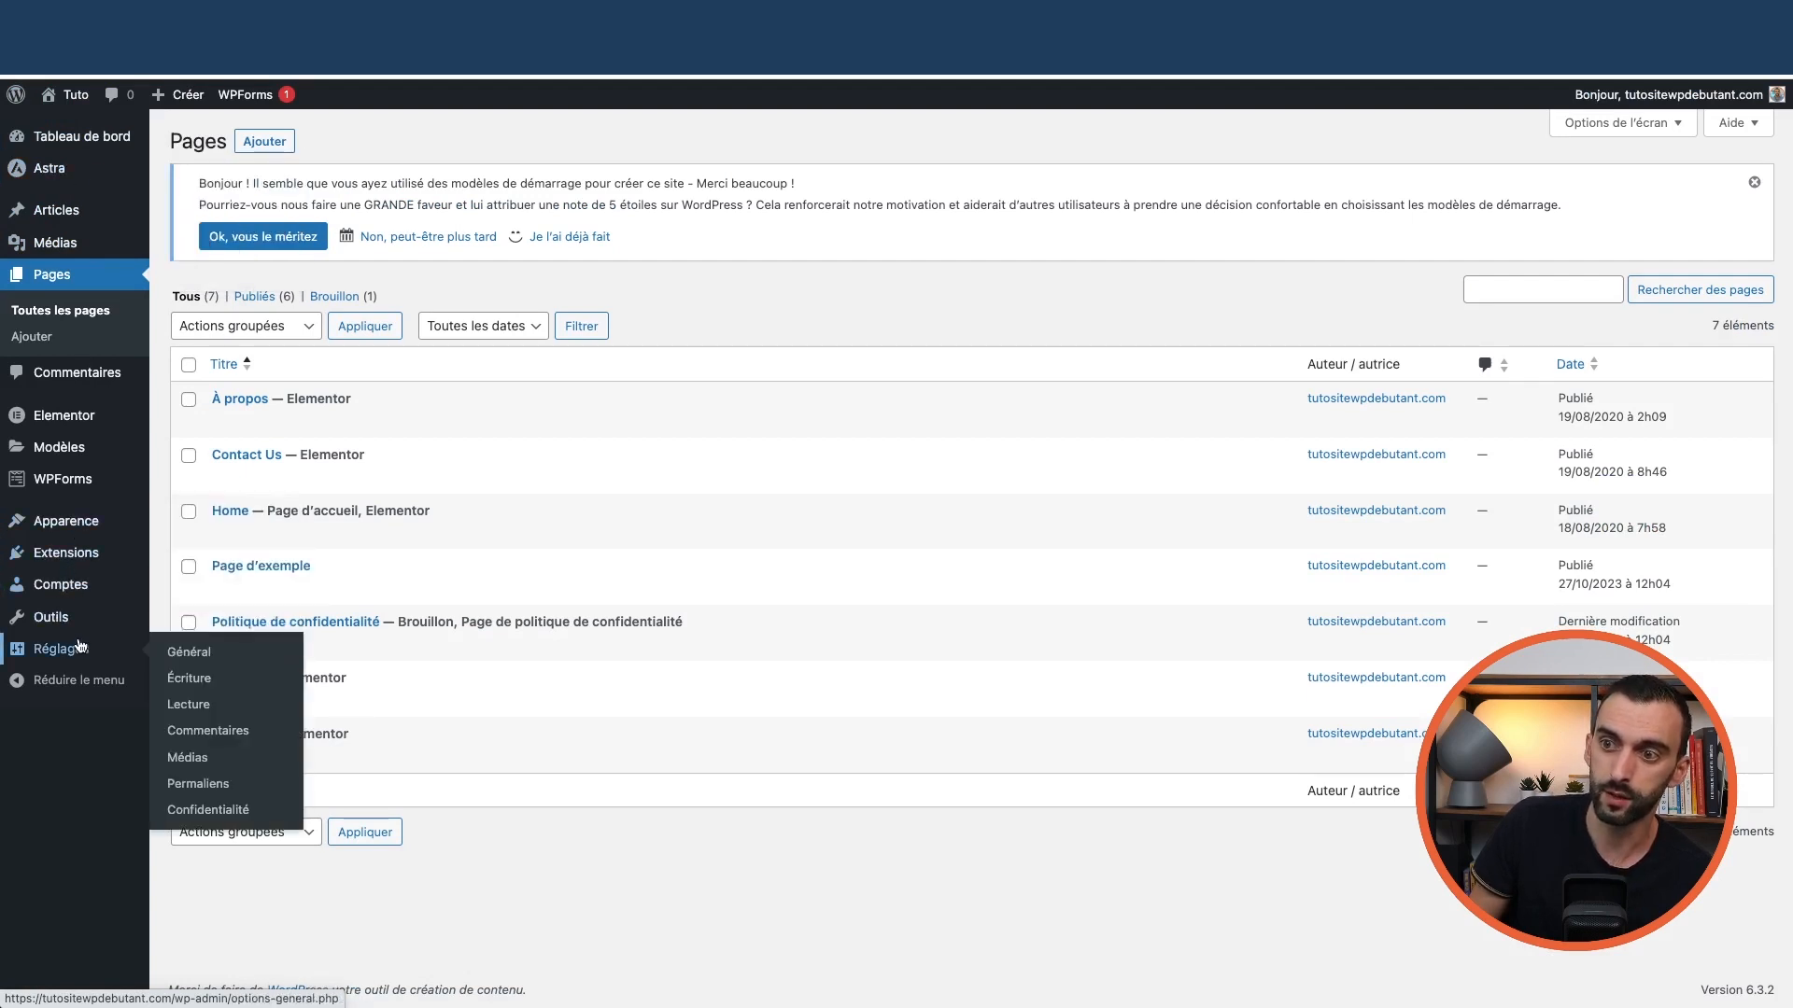
left_click(192, 659)
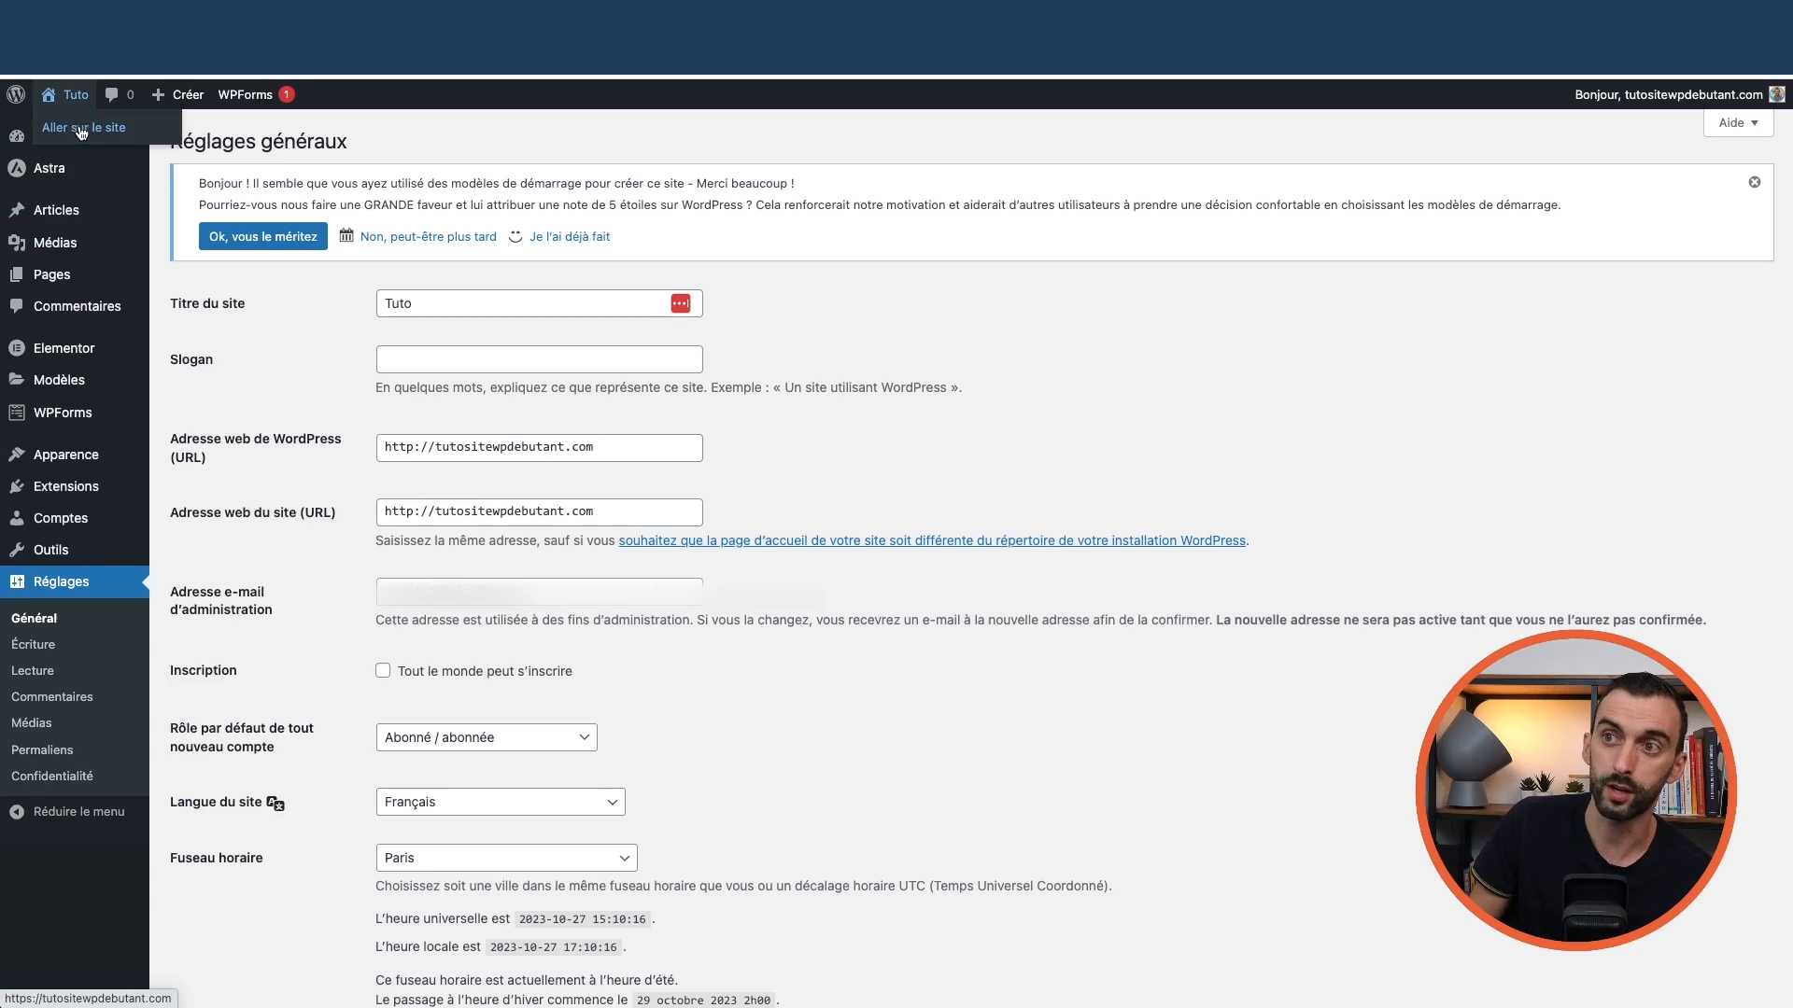
Visit the live site, then return to the dashboard and show all pages
left_click(82, 130)
mouse_move(71, 101)
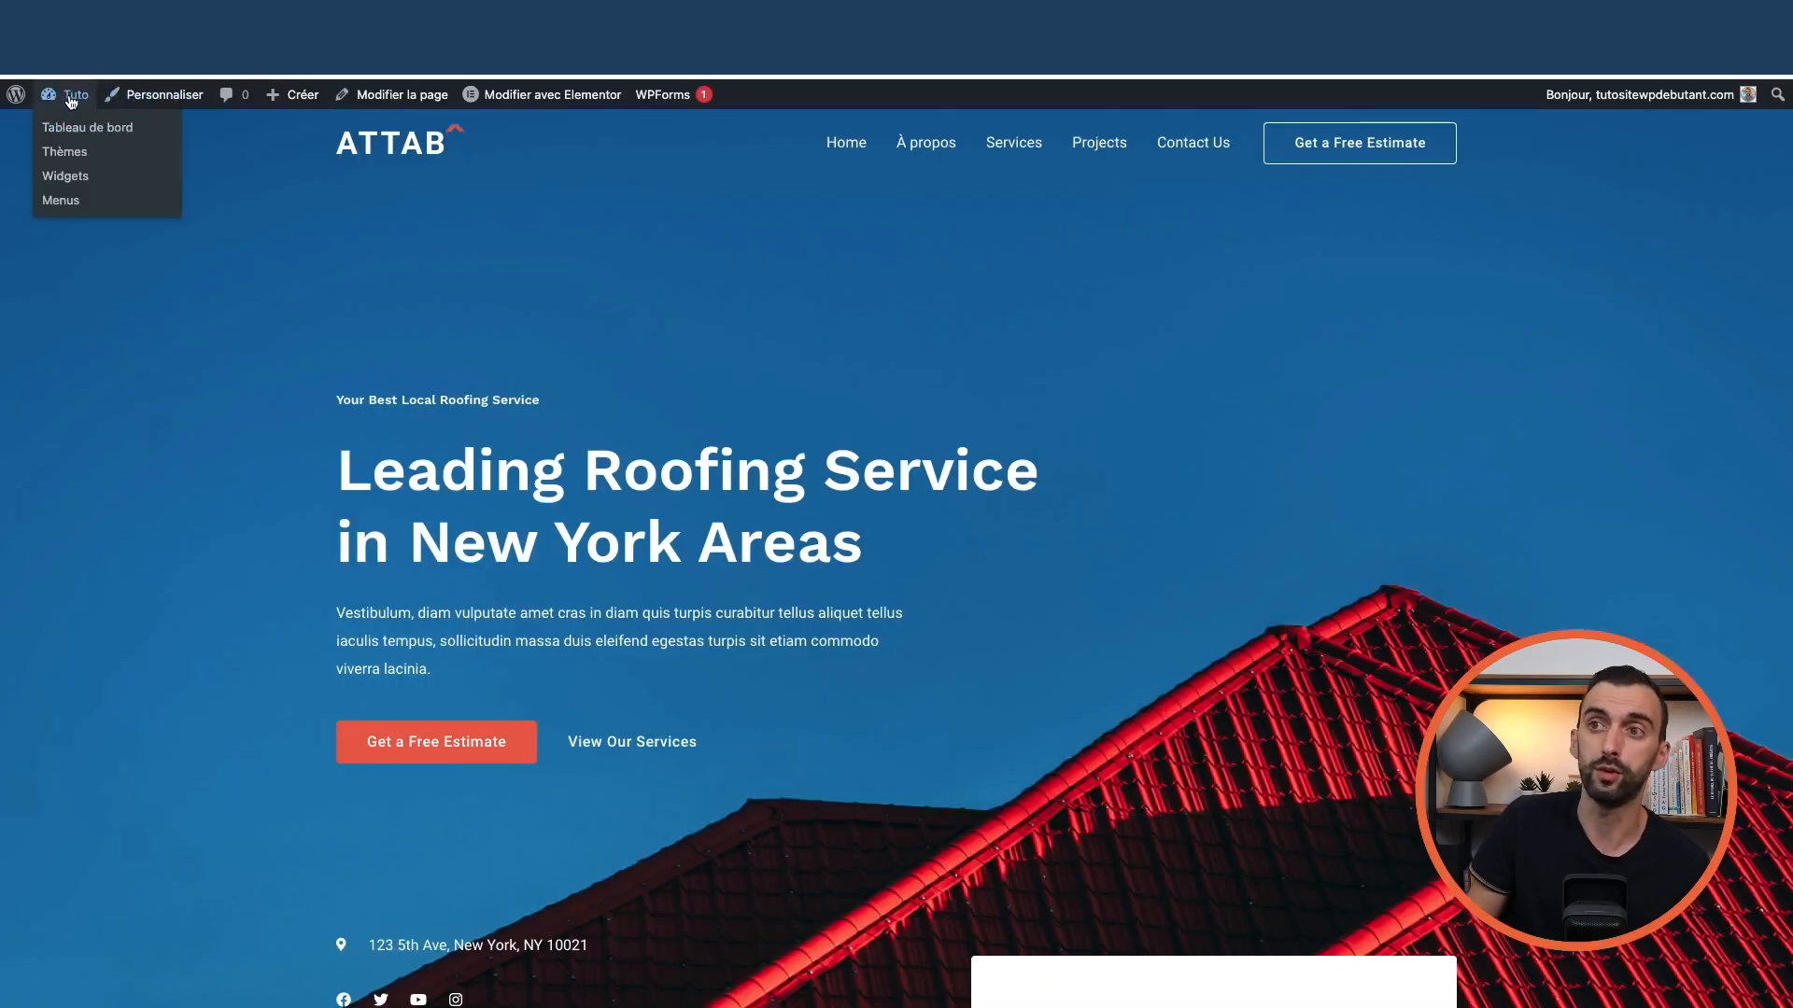
left_click(84, 137)
mouse_move(50, 348)
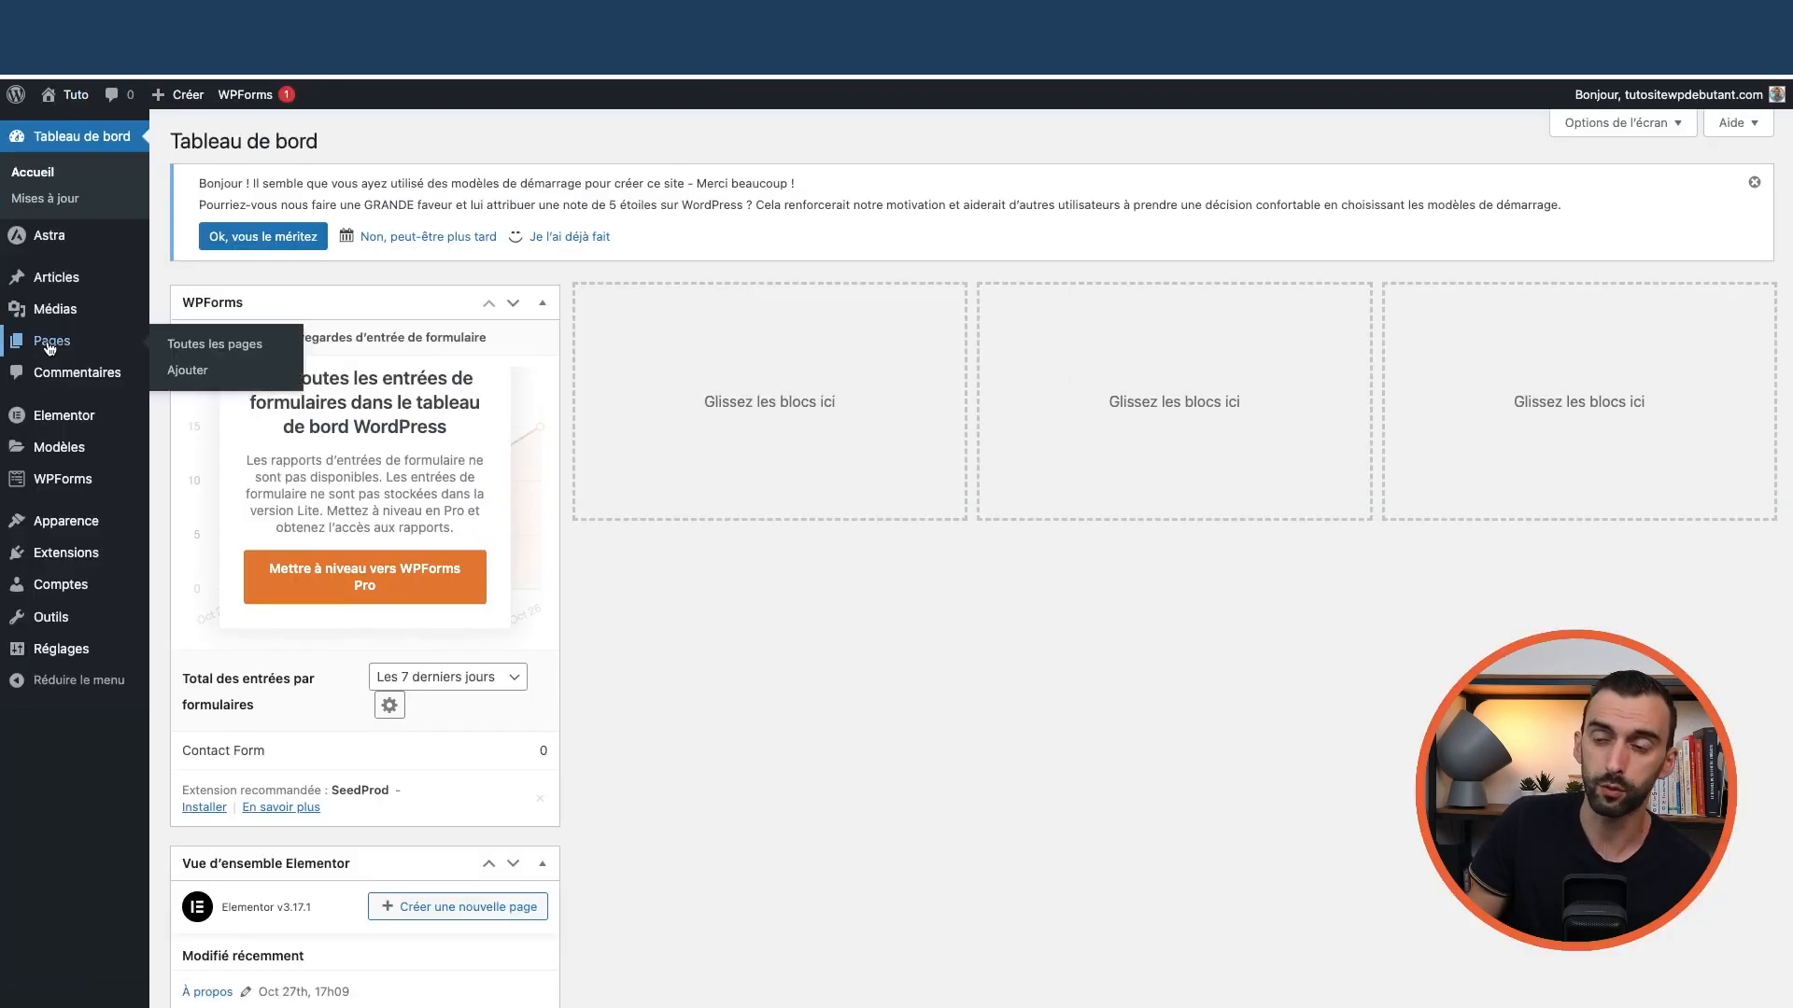
left_click(203, 346)
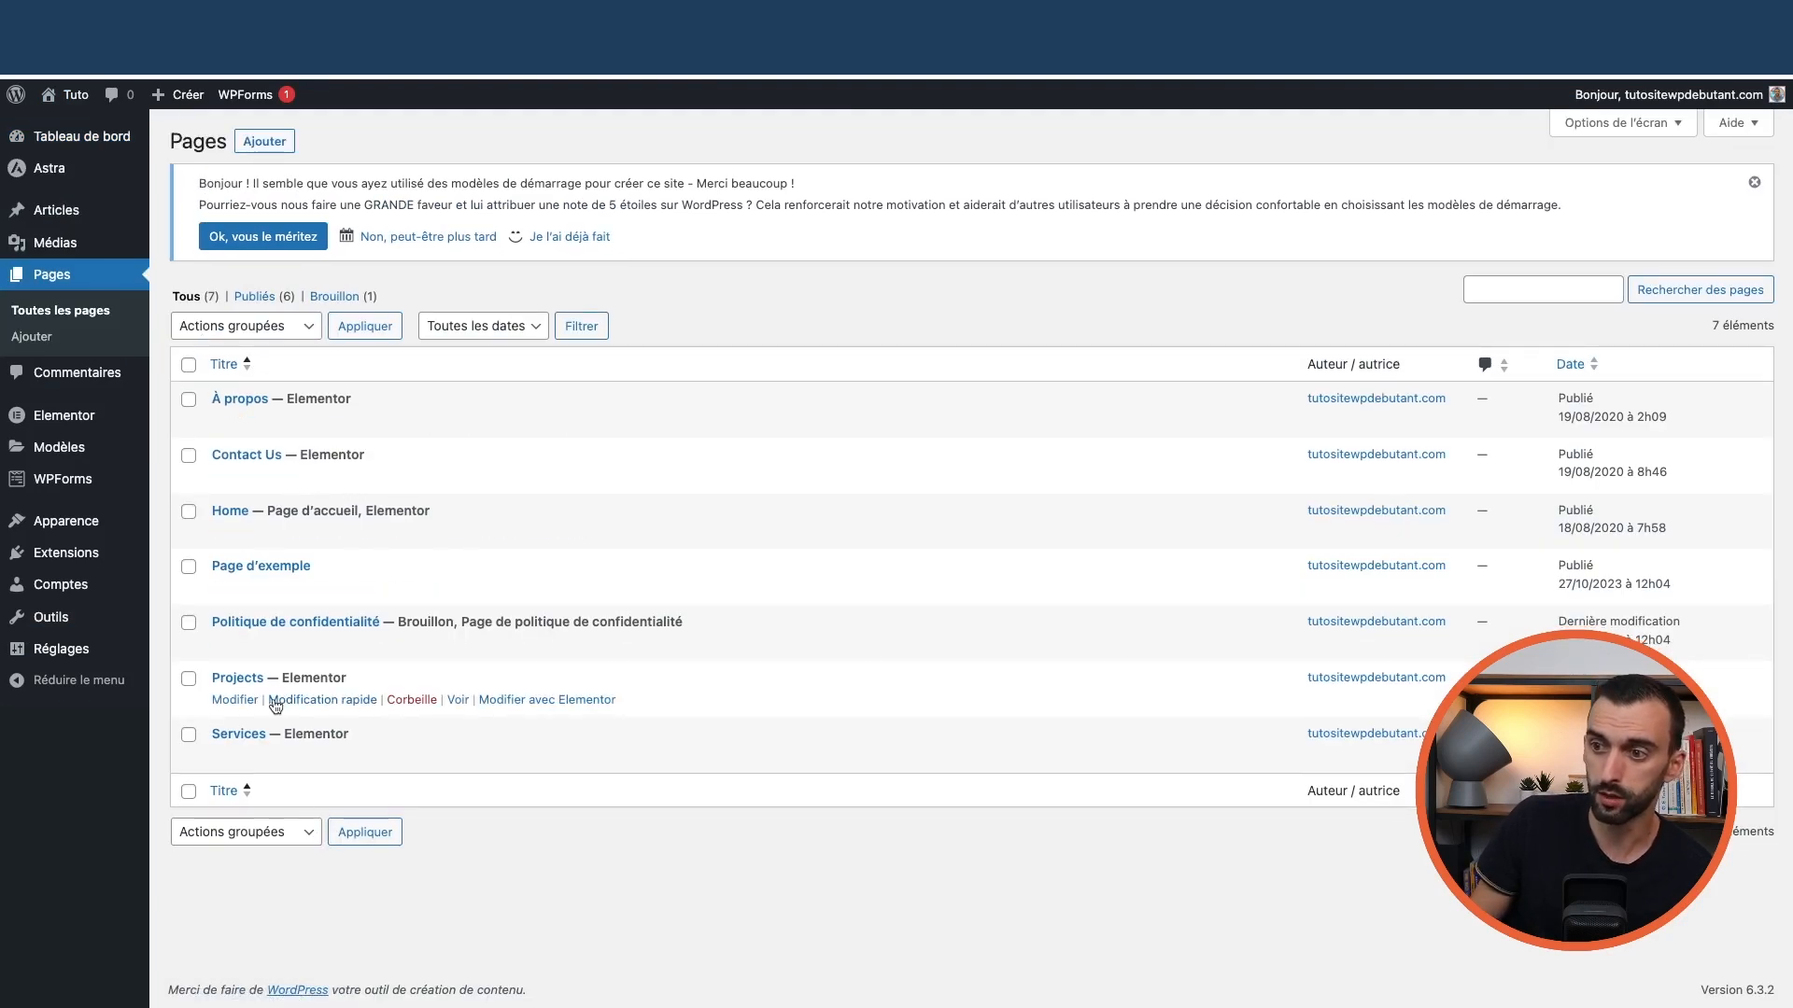
Open Projects in Elementor and set its page status to Brouillon in Page Settings
left_click(548, 701)
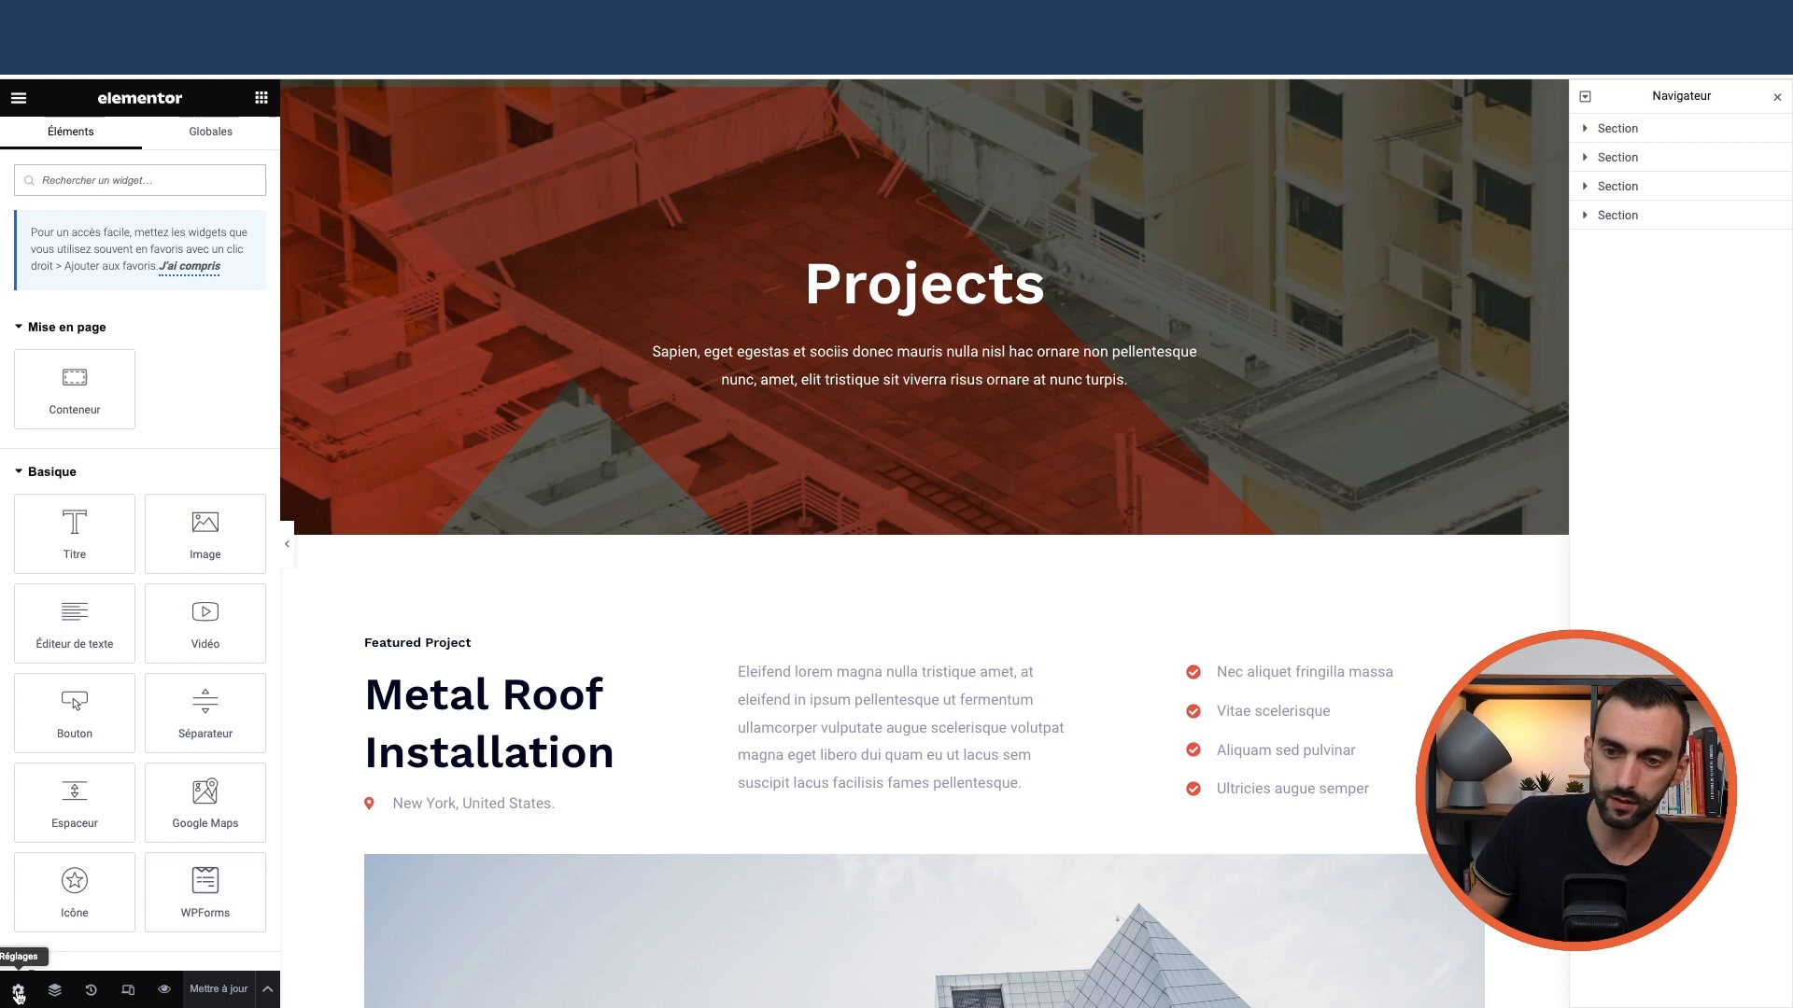
left_click(18, 991)
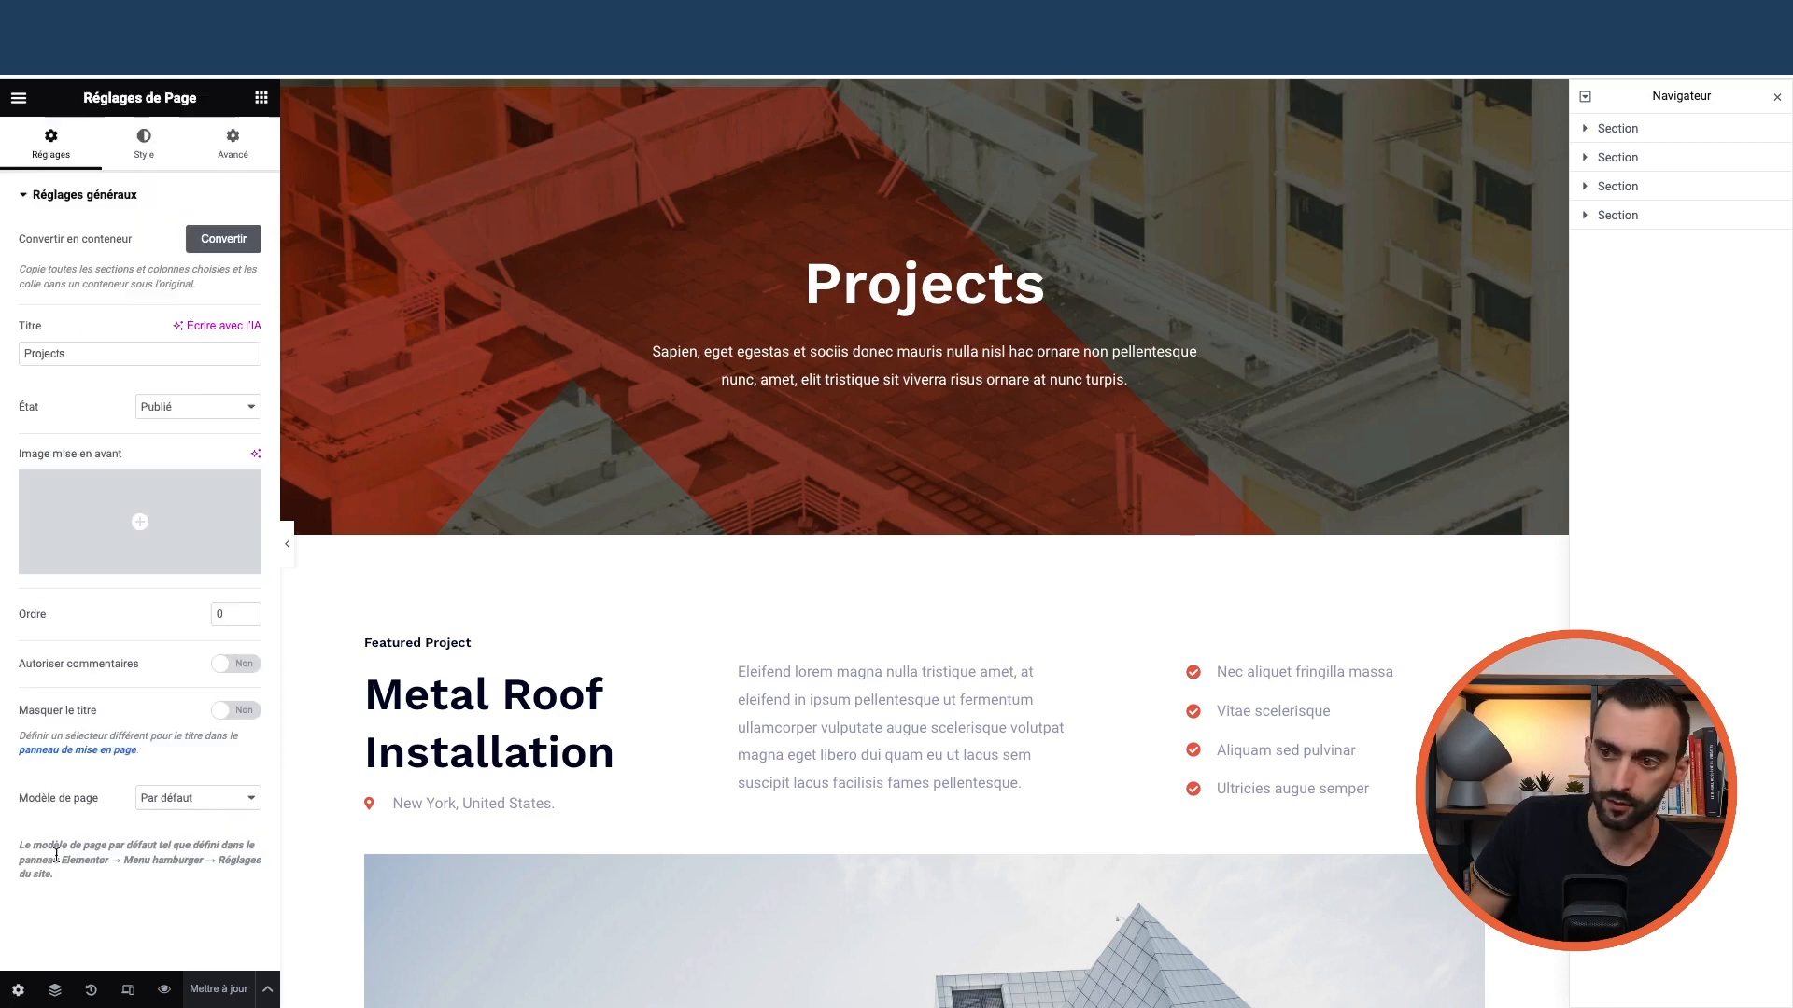
left_click(154, 407)
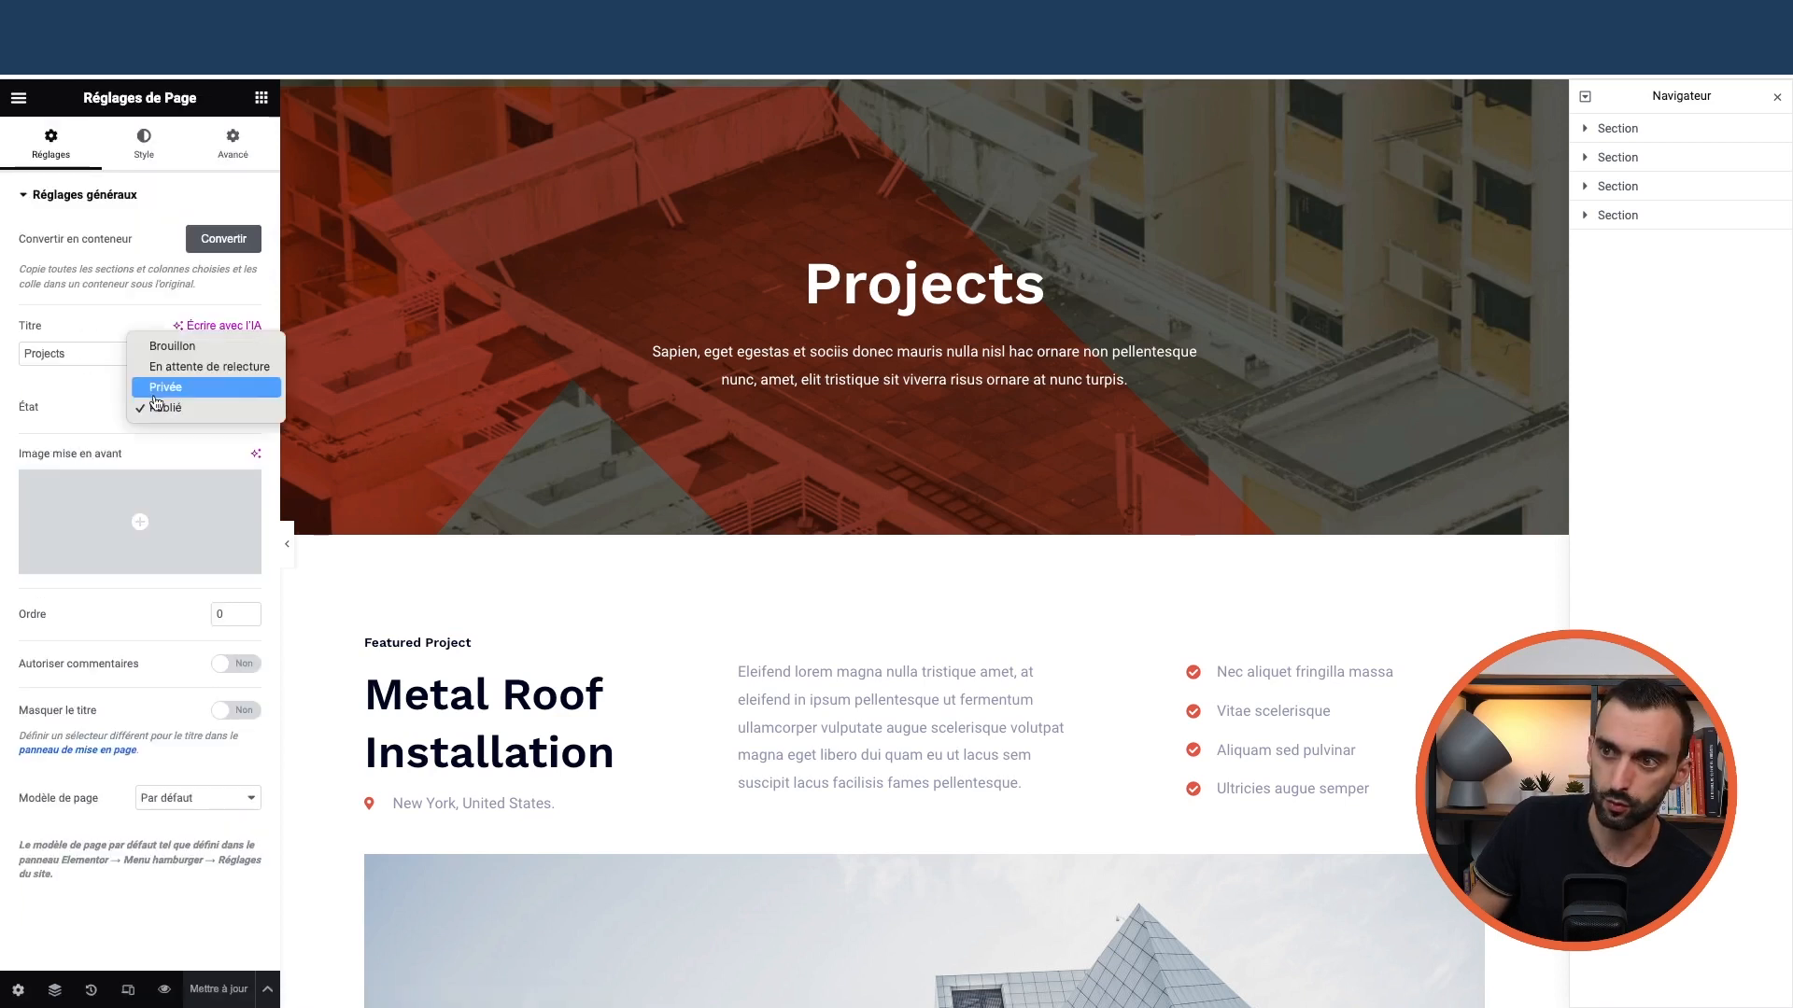
left_click(191, 347)
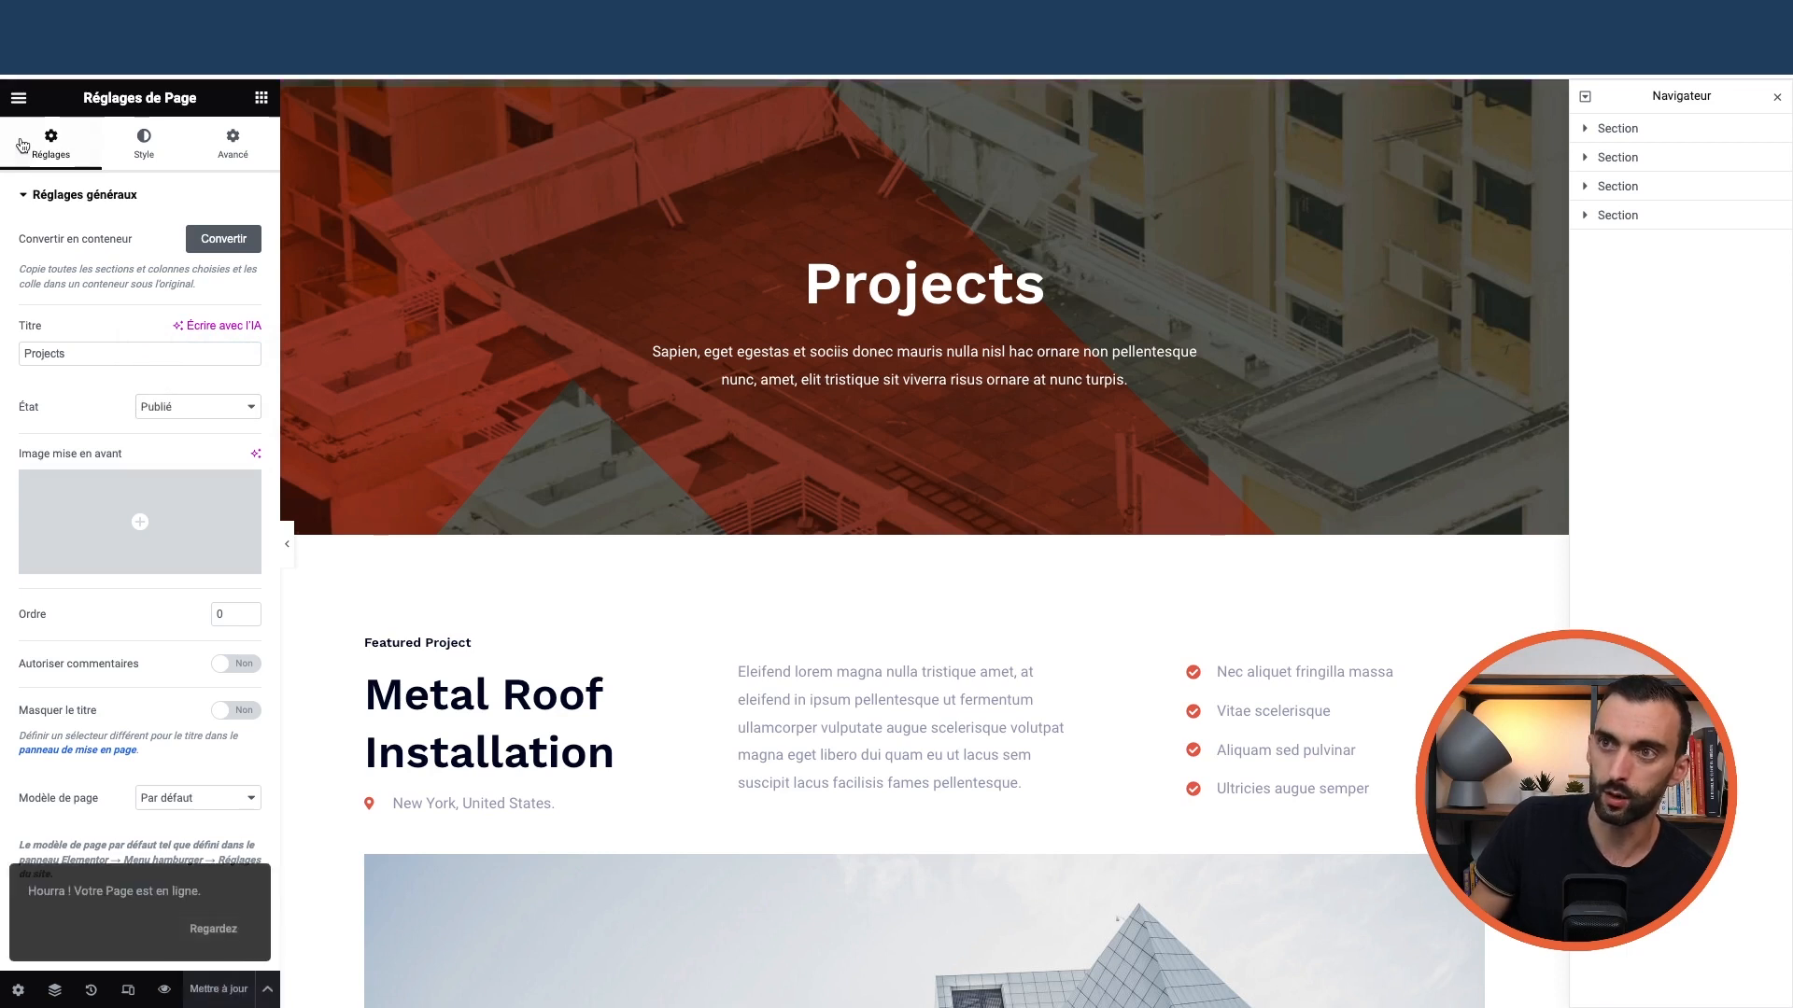
Quit Elementor and confirm leaving the editor to return to the pages list
left_click(19, 97)
left_click(114, 503)
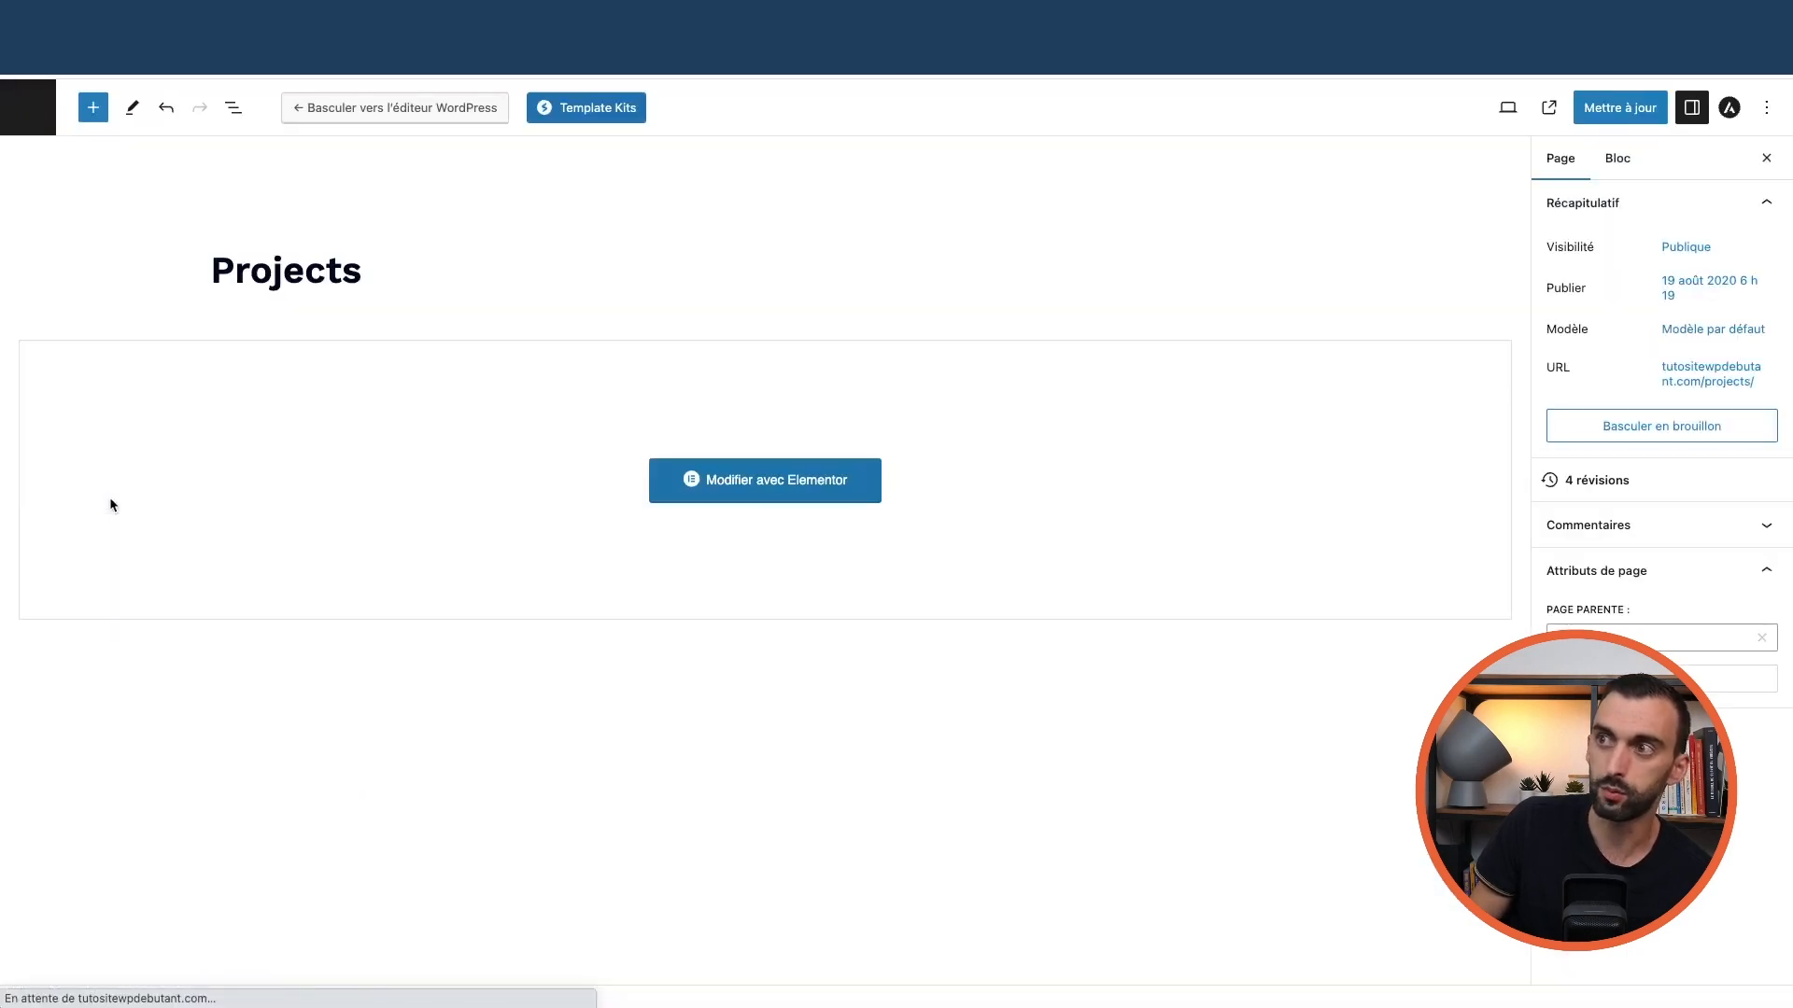
left_click(28, 108)
left_click(941, 377)
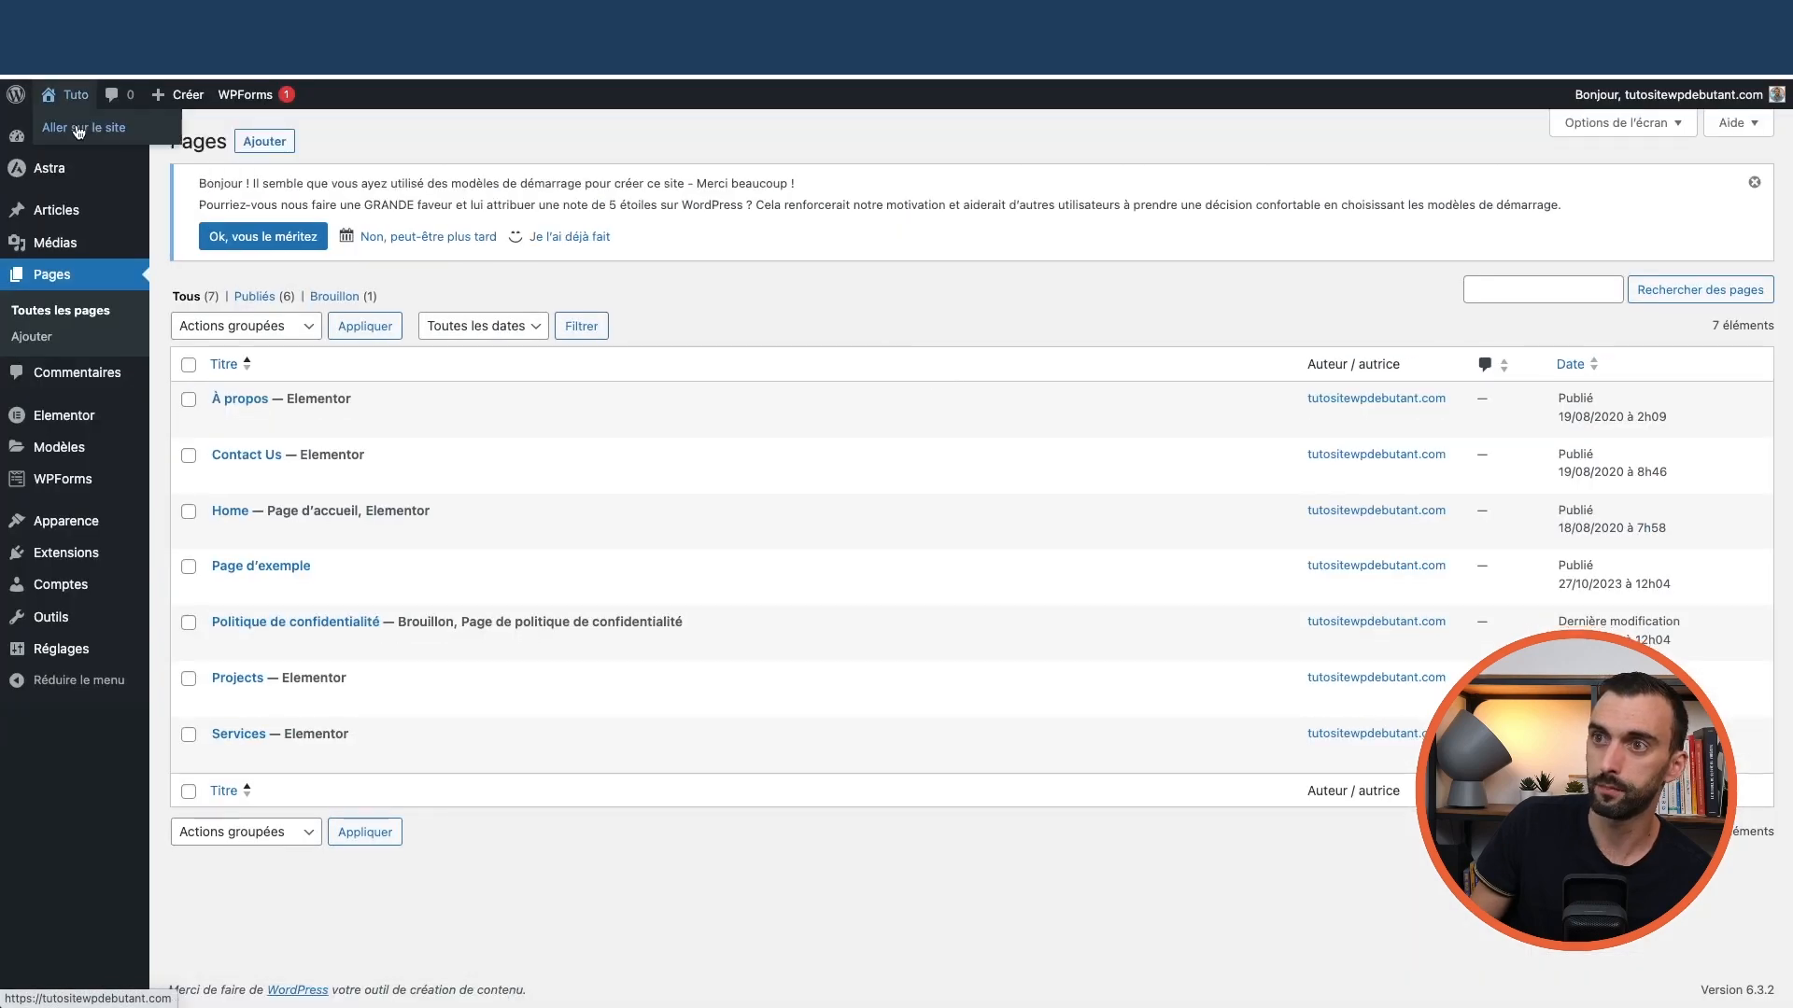
From the live site, edit Projects, set its visibility to Privée, and return to the pages list
left_click(82, 132)
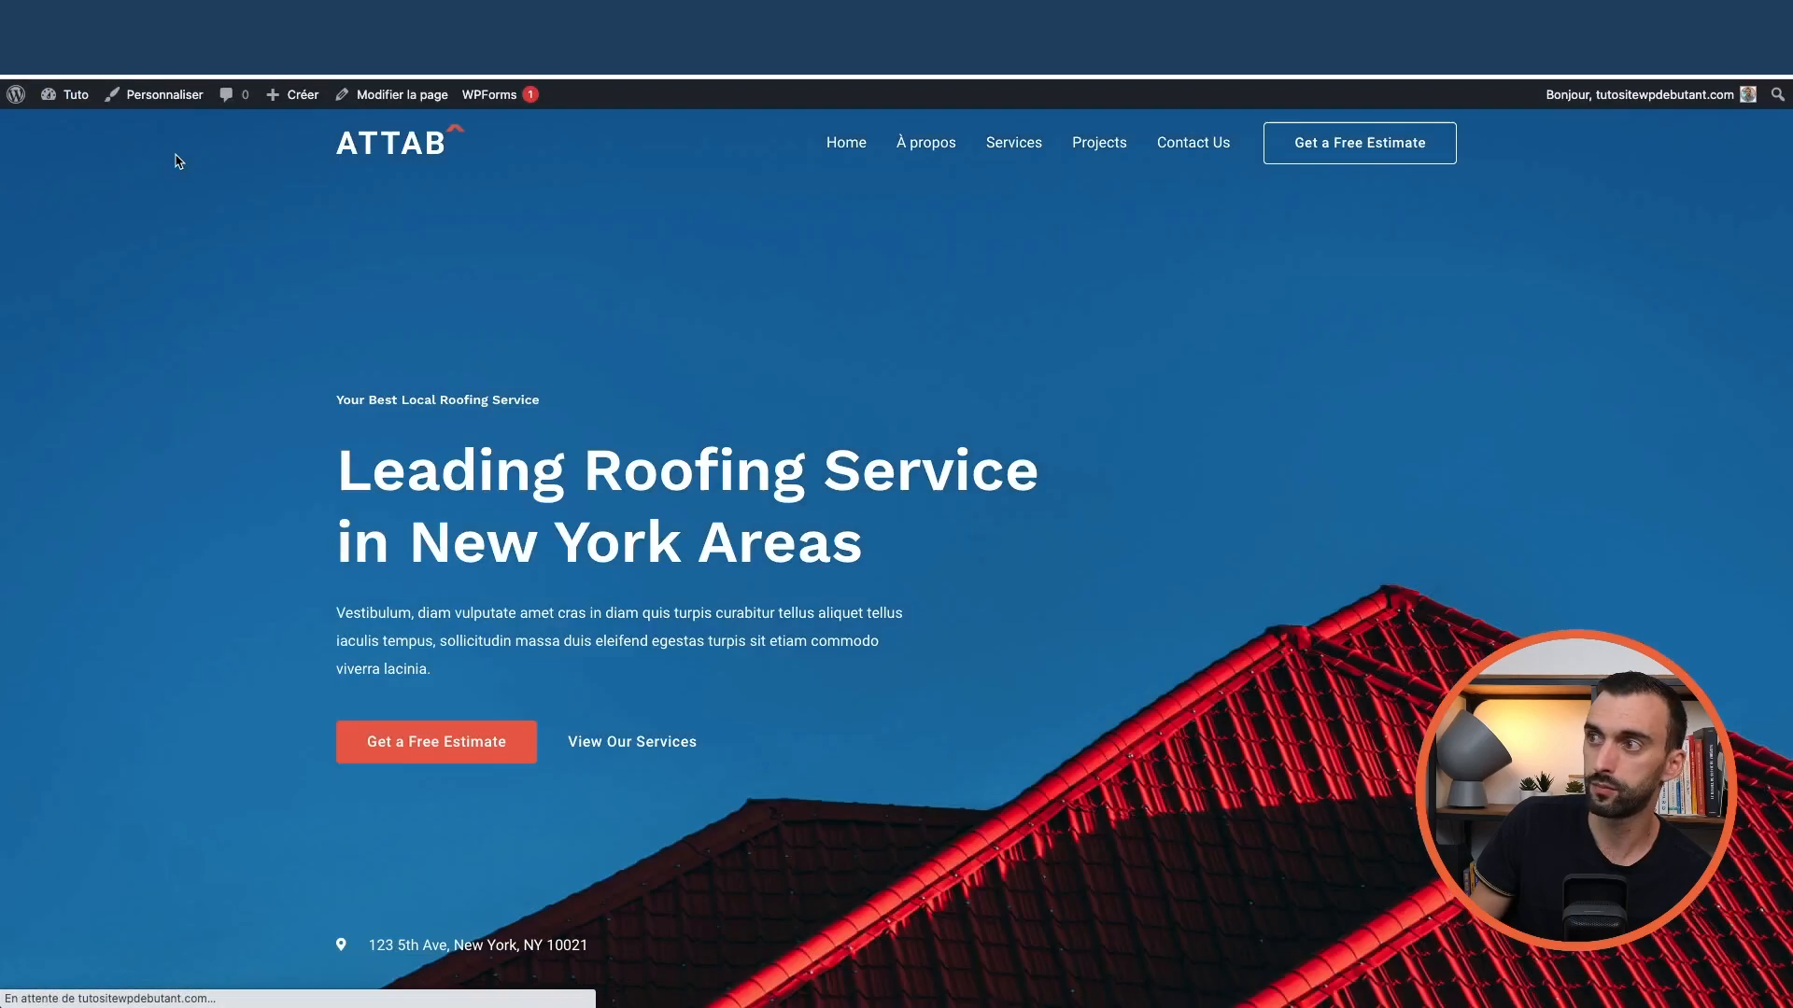
left_click(1083, 142)
left_click(392, 94)
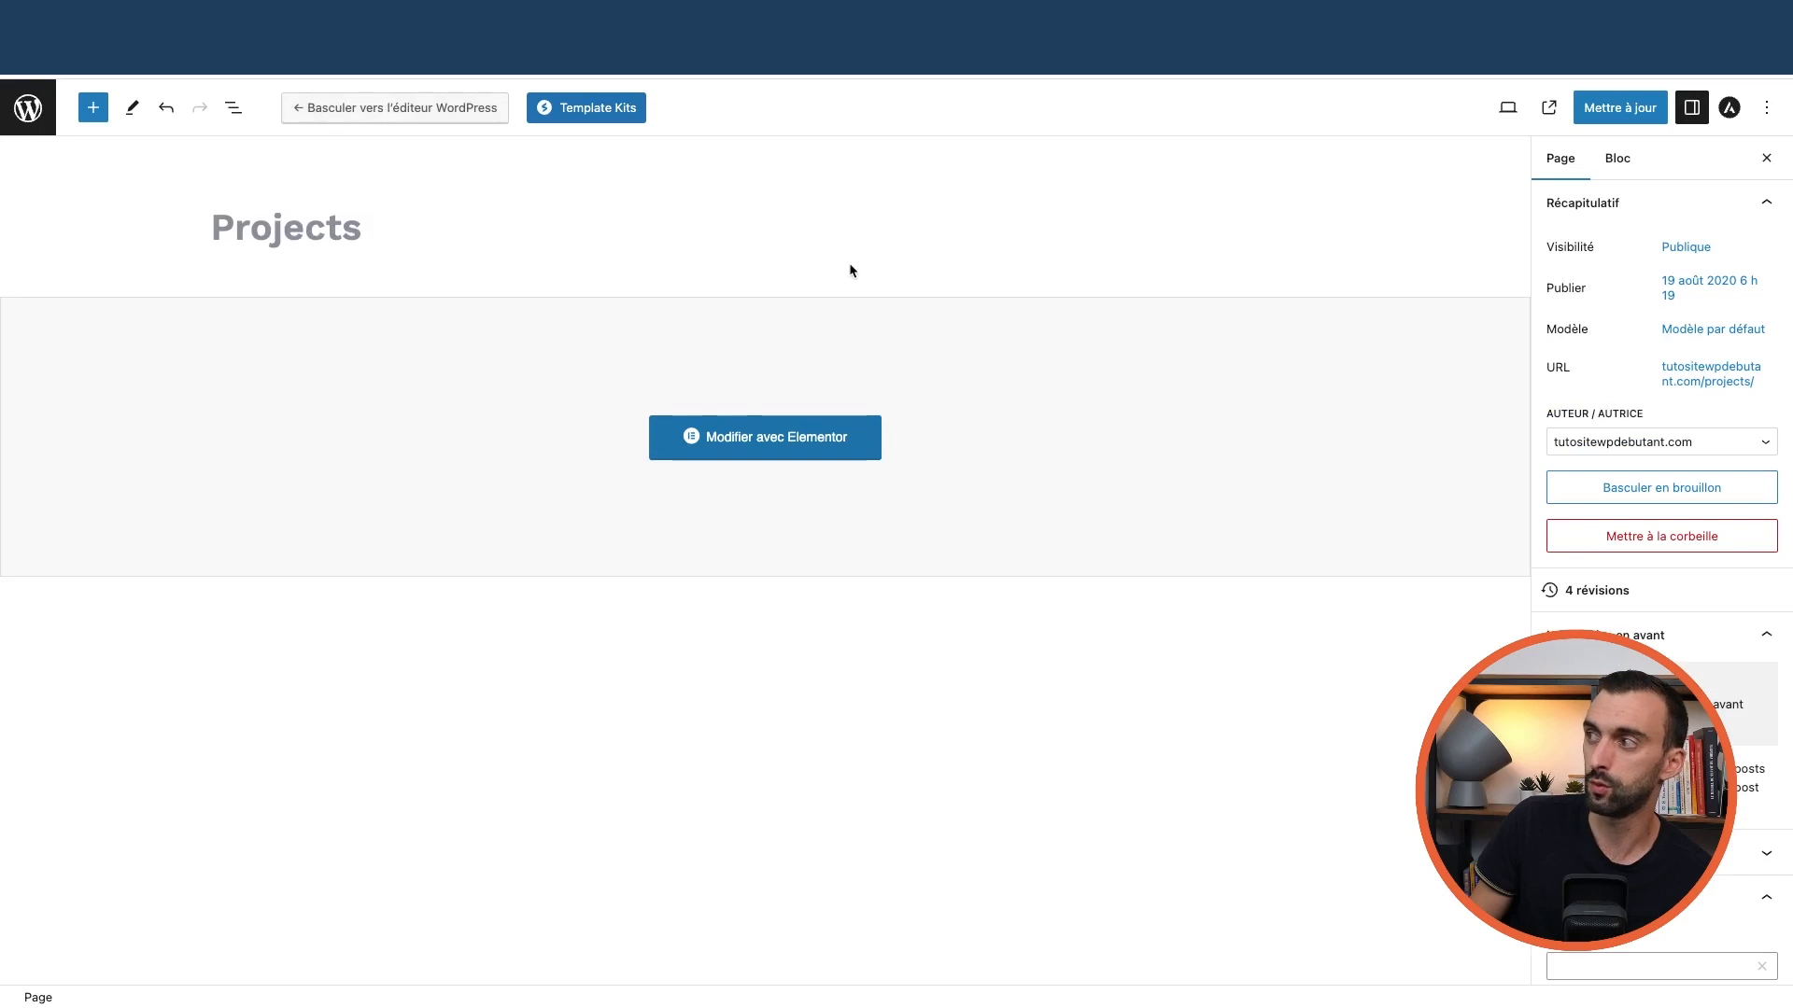
left_click(1688, 248)
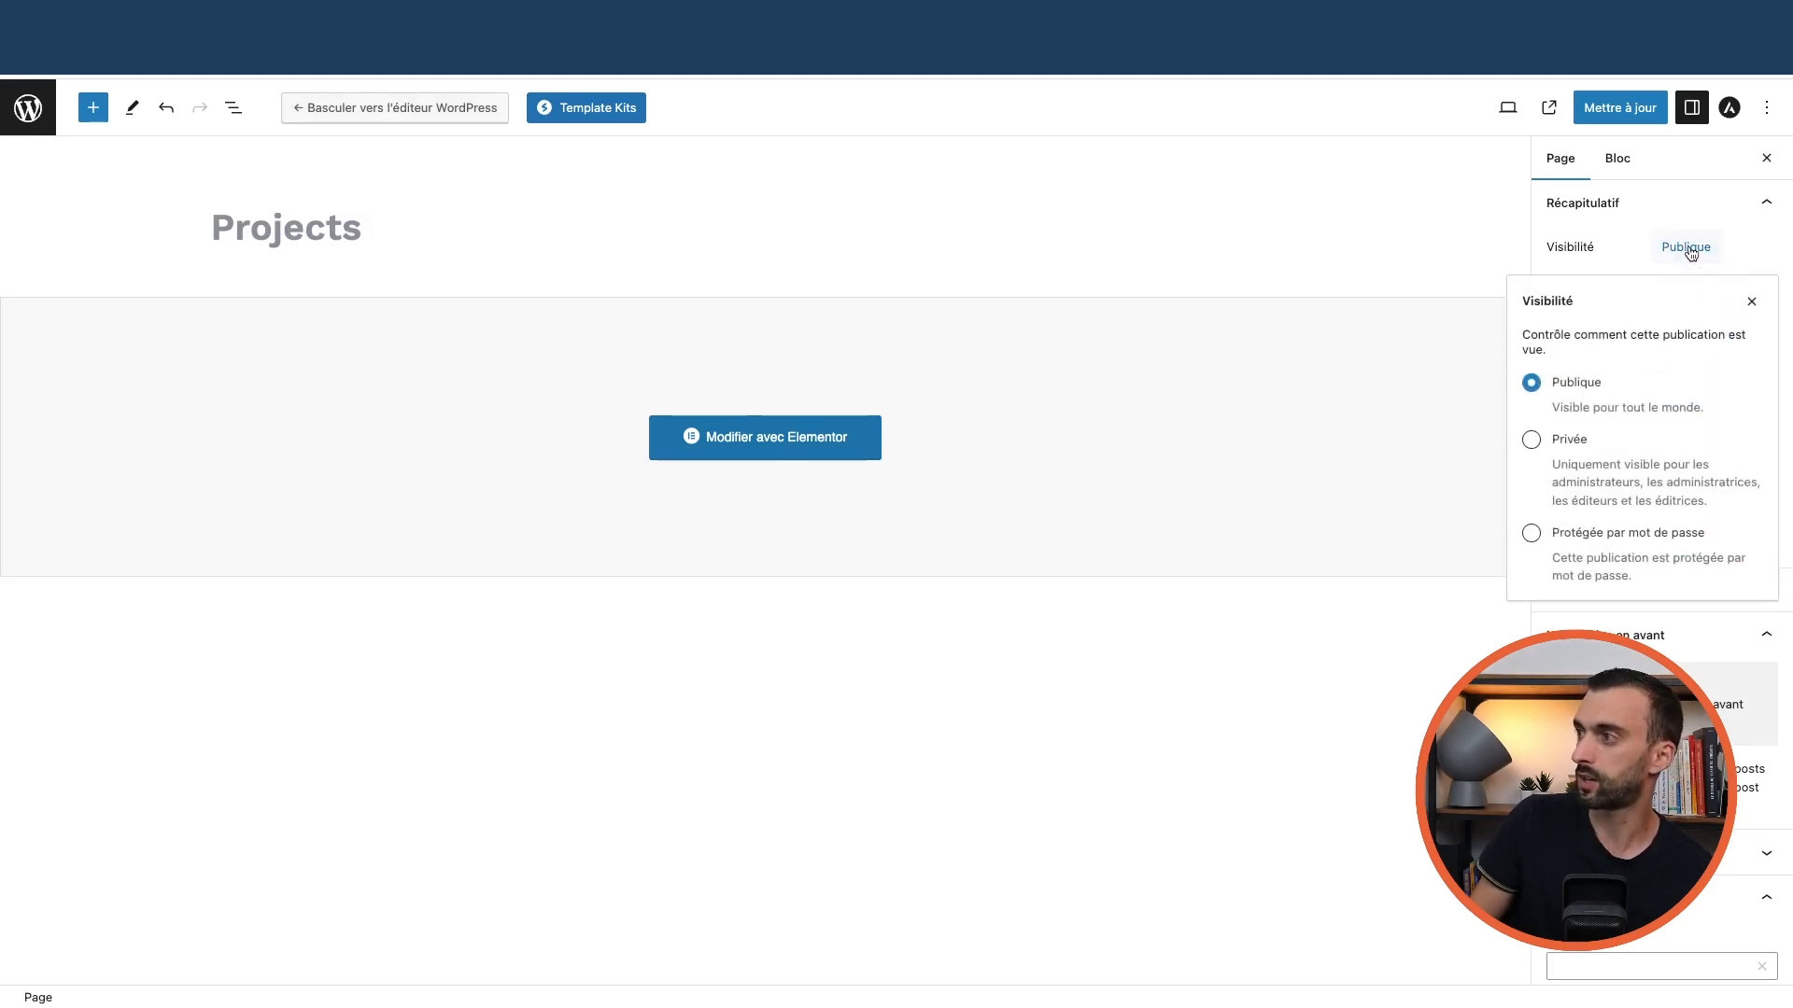
left_click(1565, 447)
left_click(1012, 566)
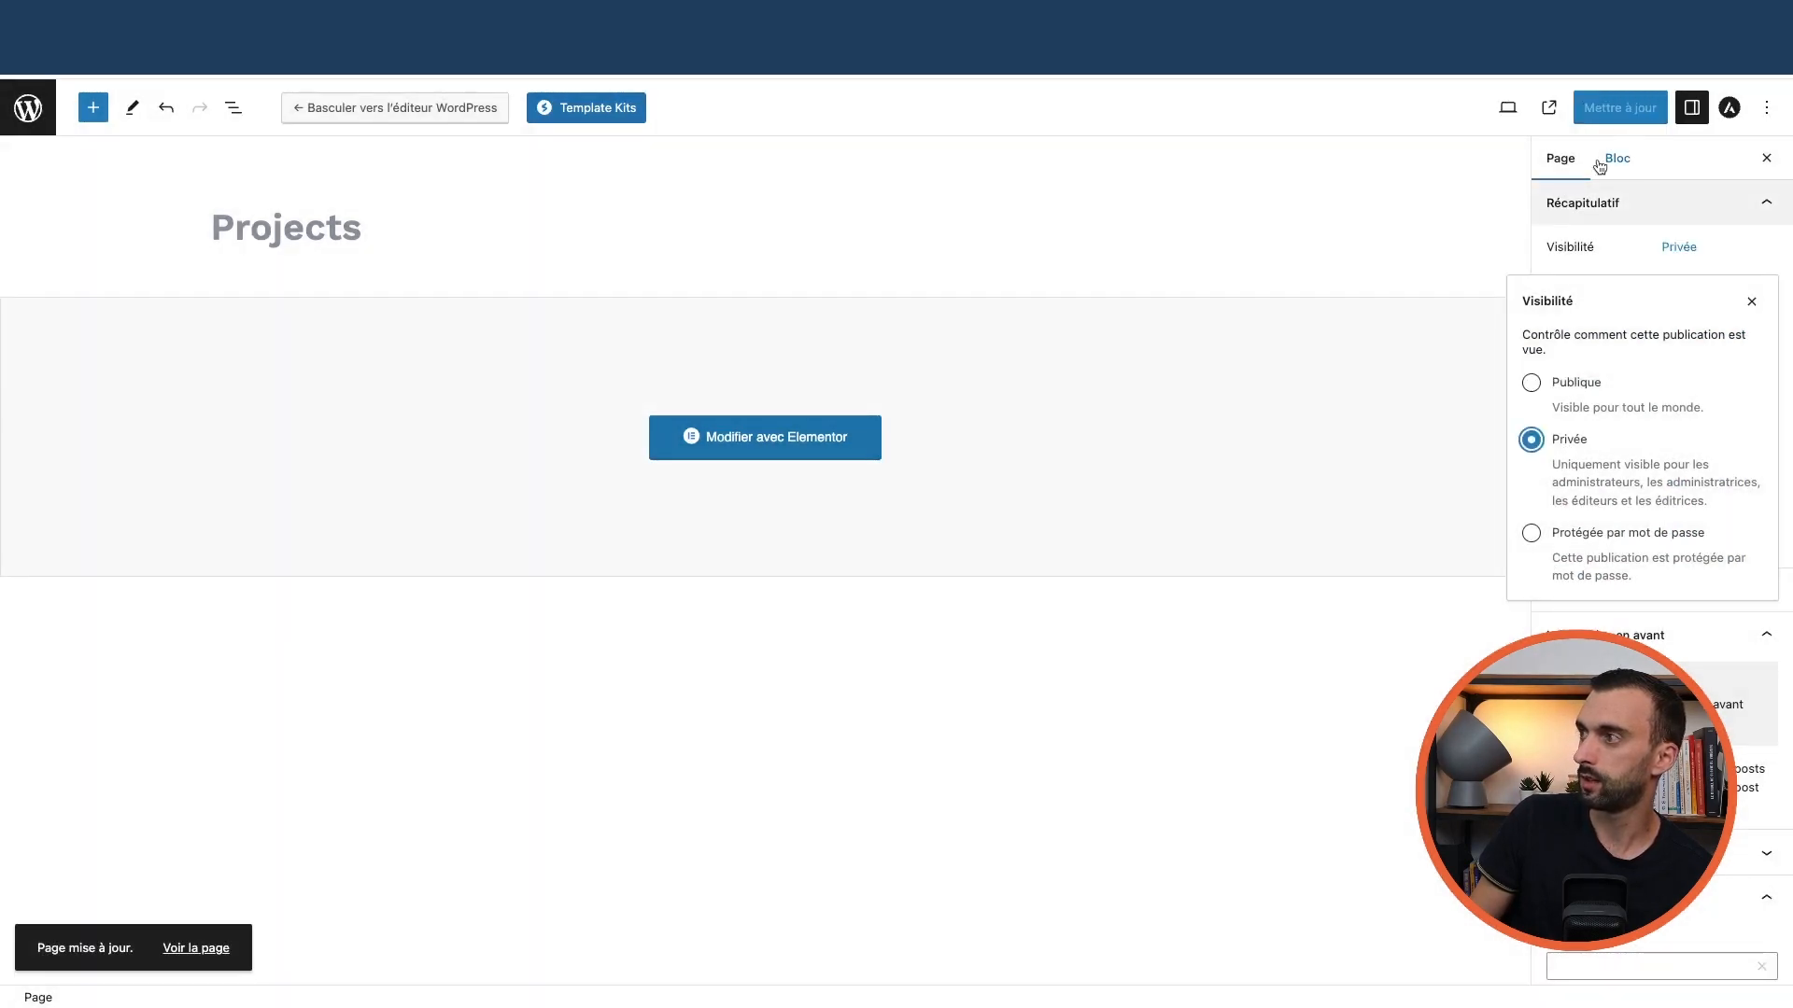
left_click(27, 109)
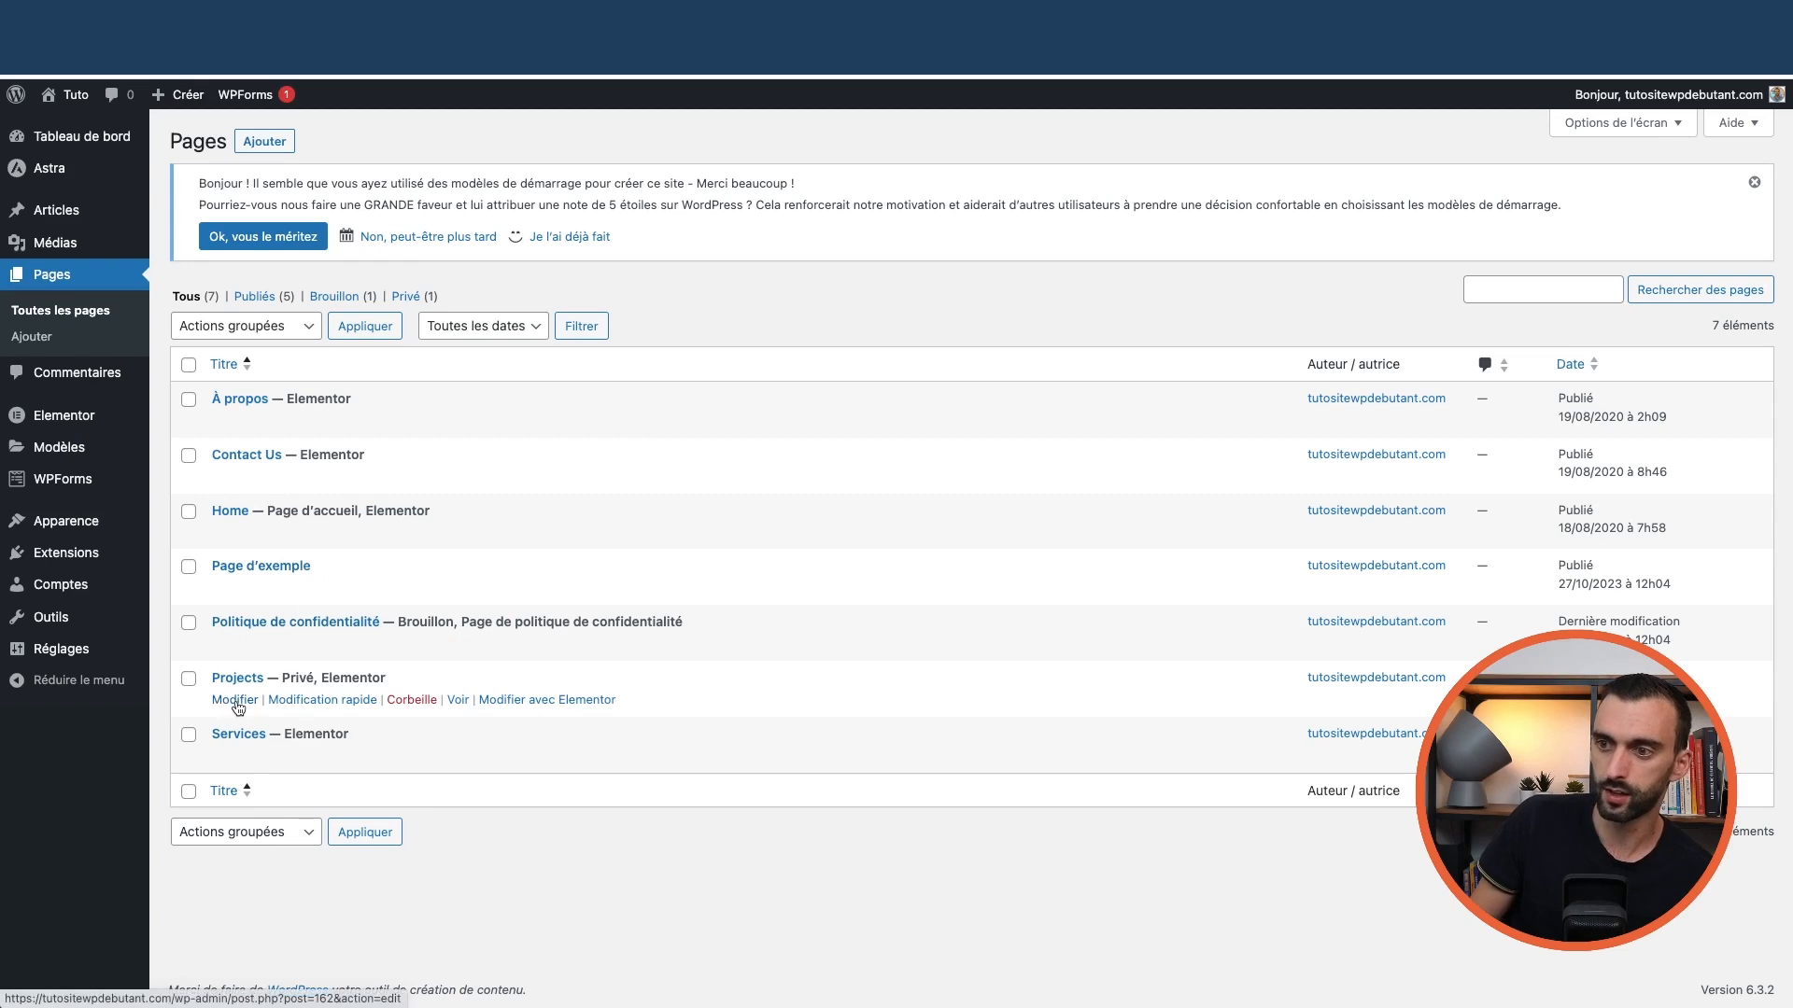
Open Projects in the editor, then view it on the live site and go back to the dashboard
left_click(234, 700)
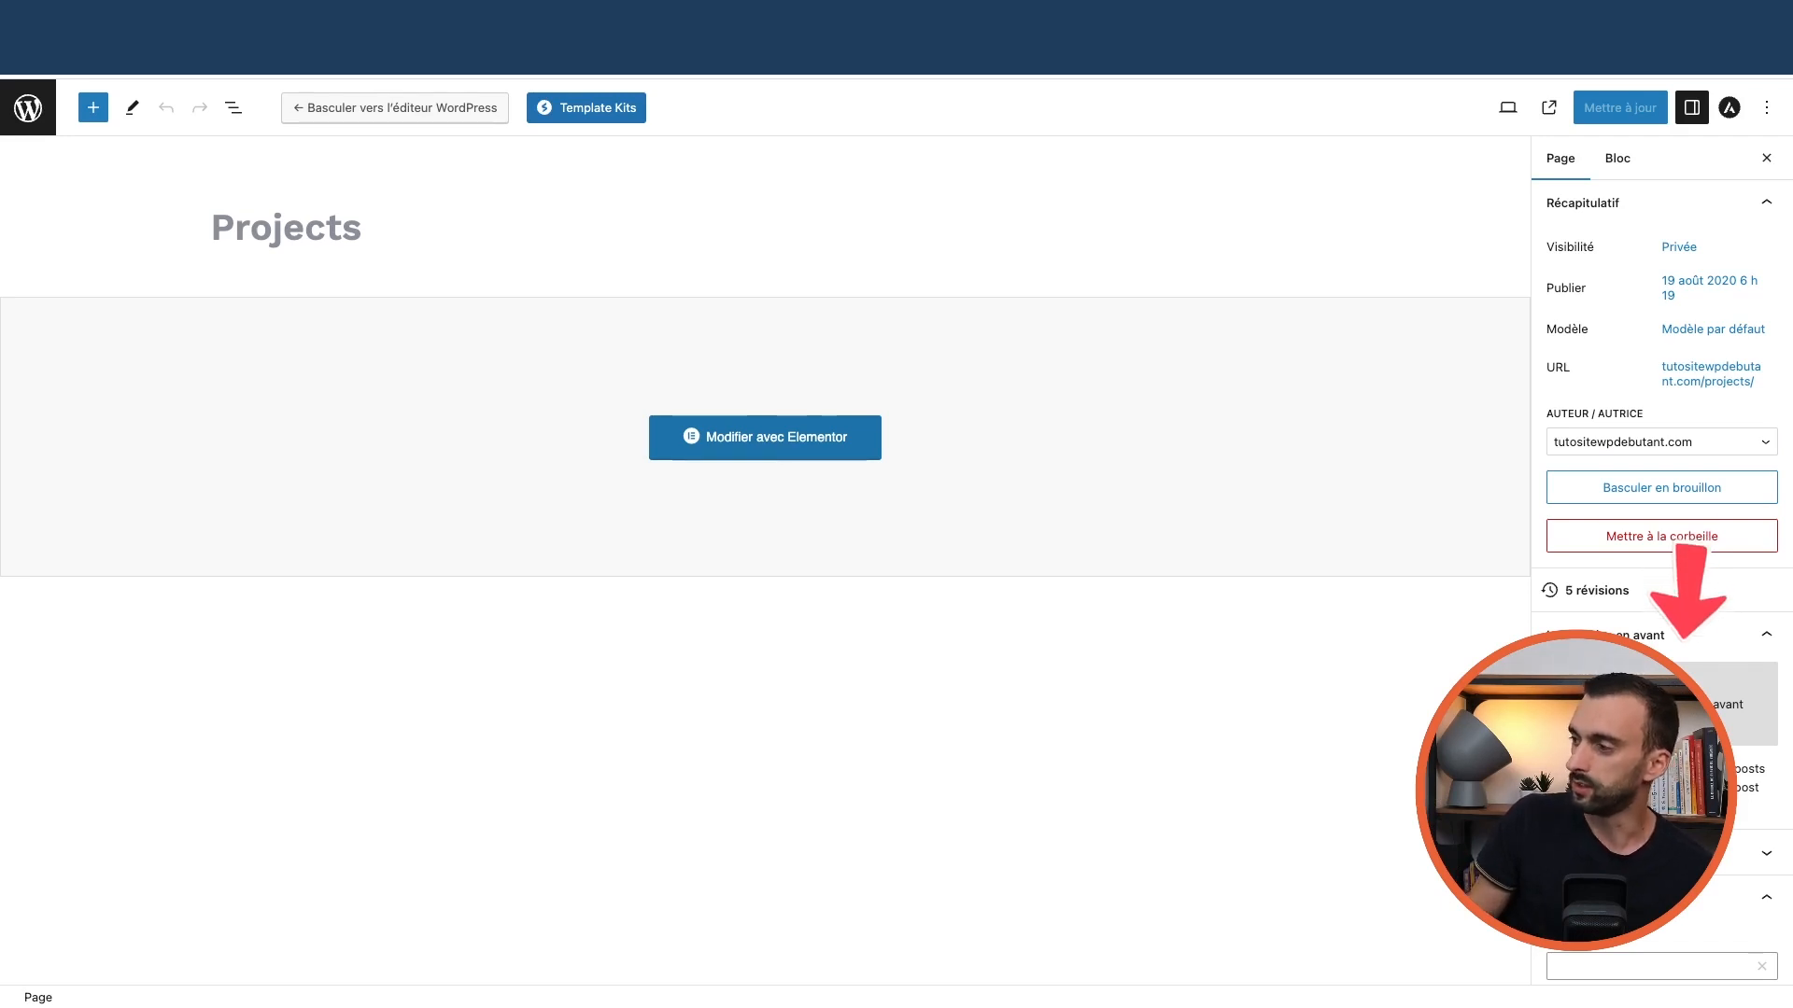
left_click(28, 108)
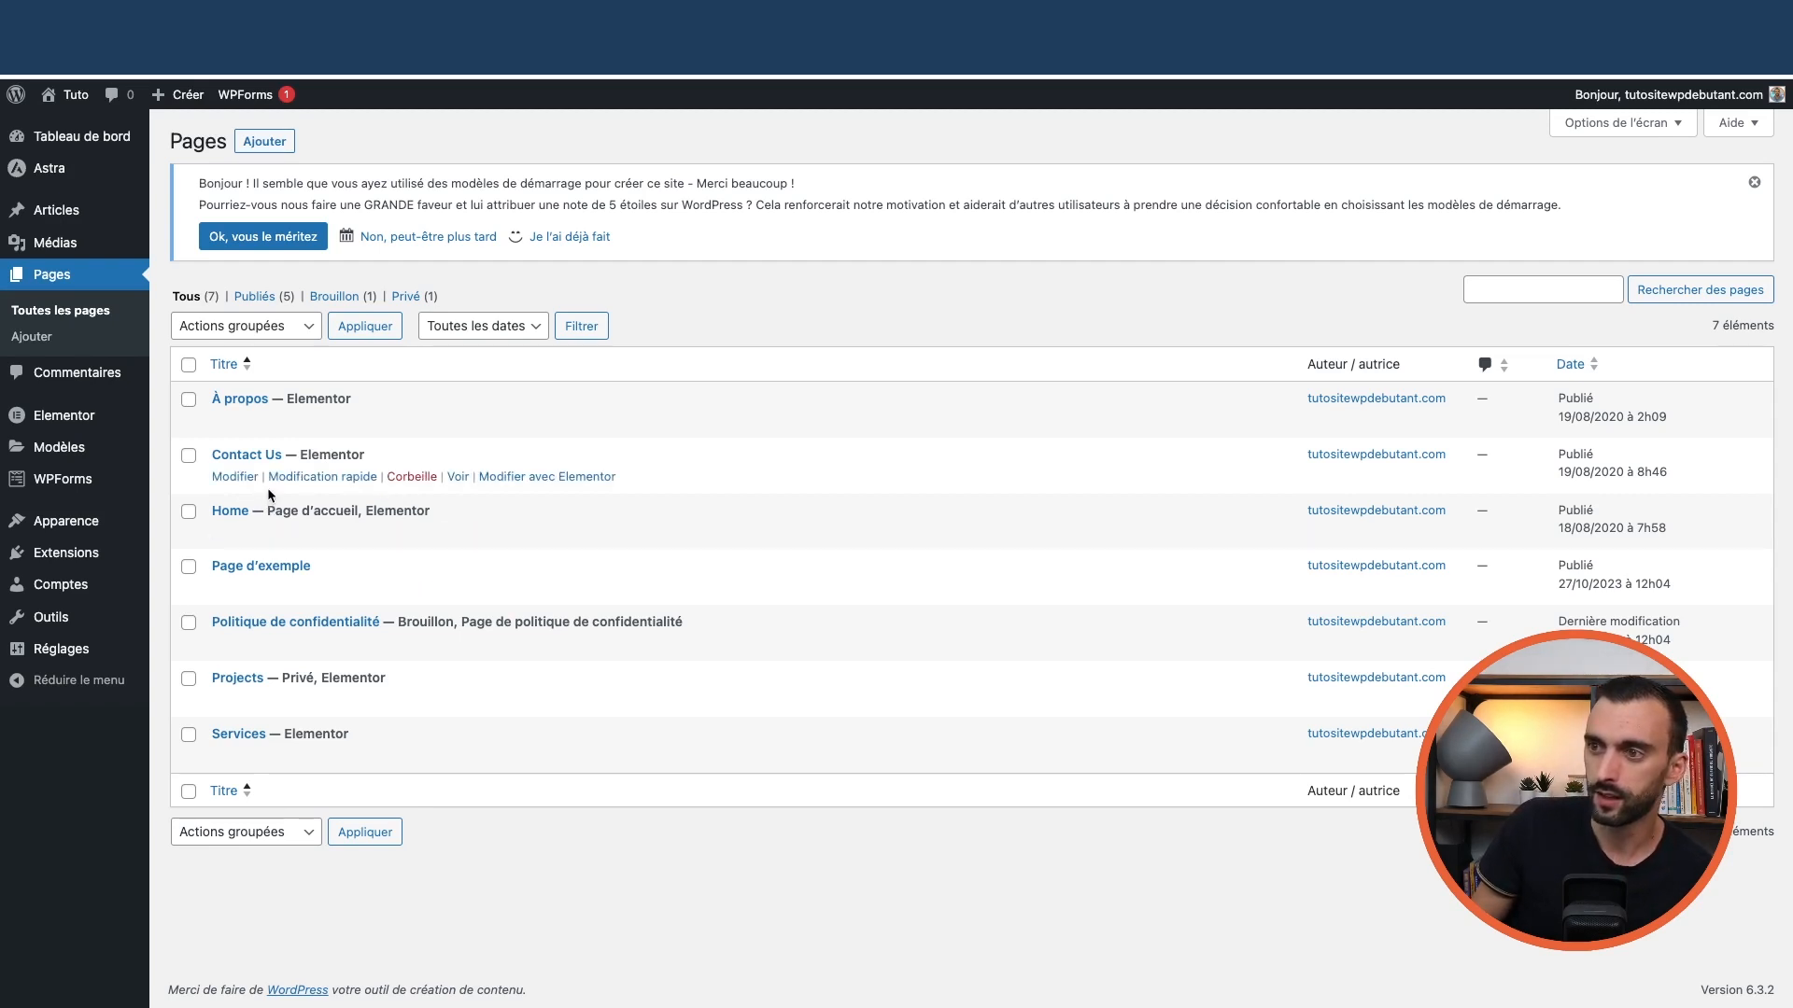
left_click(84, 127)
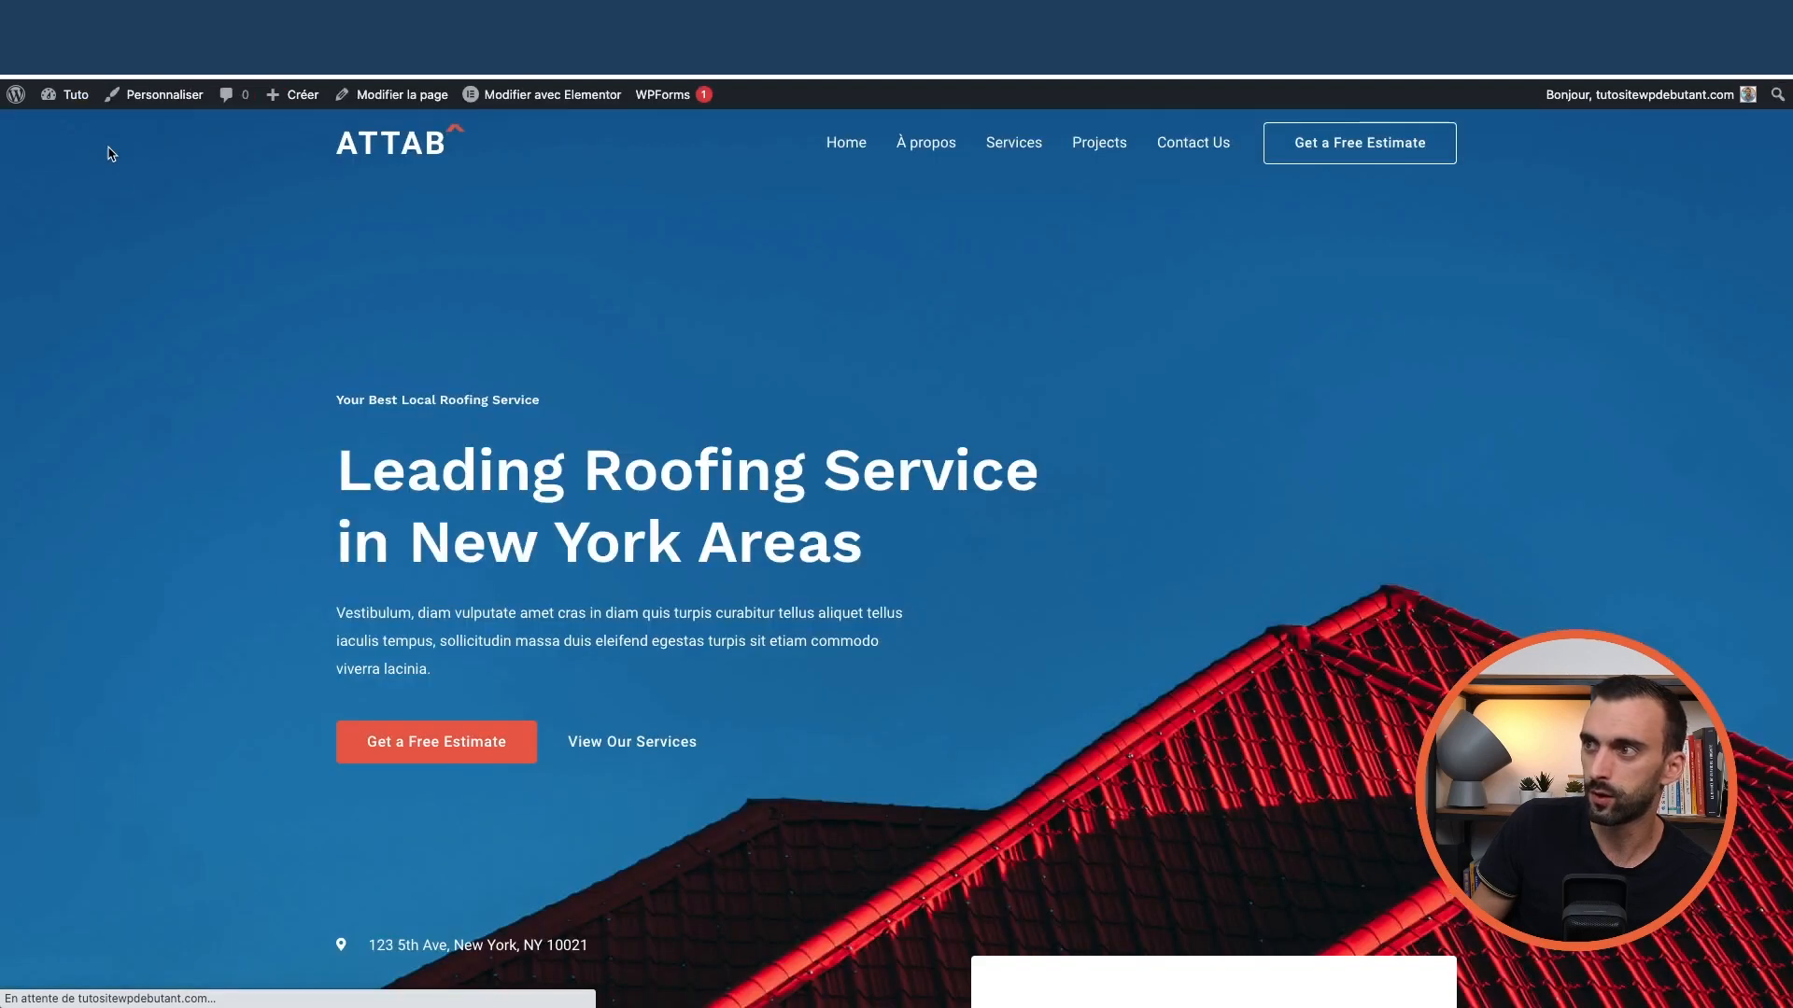
left_click(1105, 145)
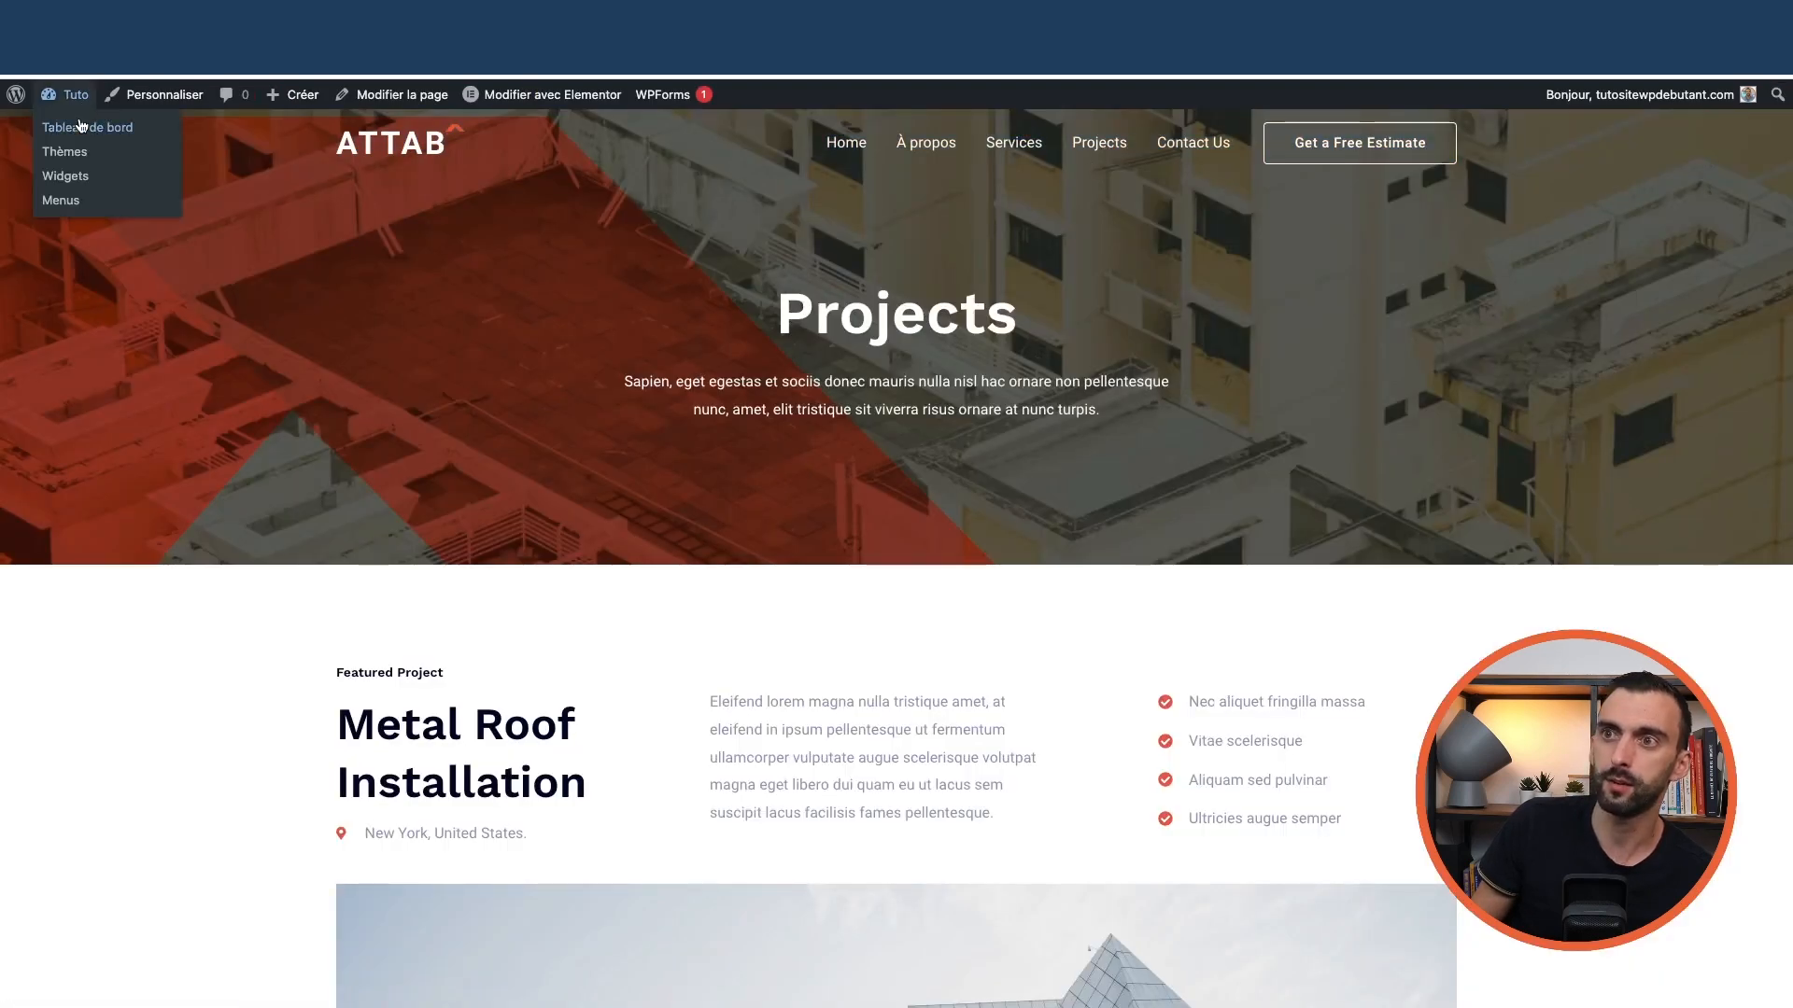
left_click(81, 127)
Remove the Projects item from the Primary Menu and save the menu
mouse_move(78, 469)
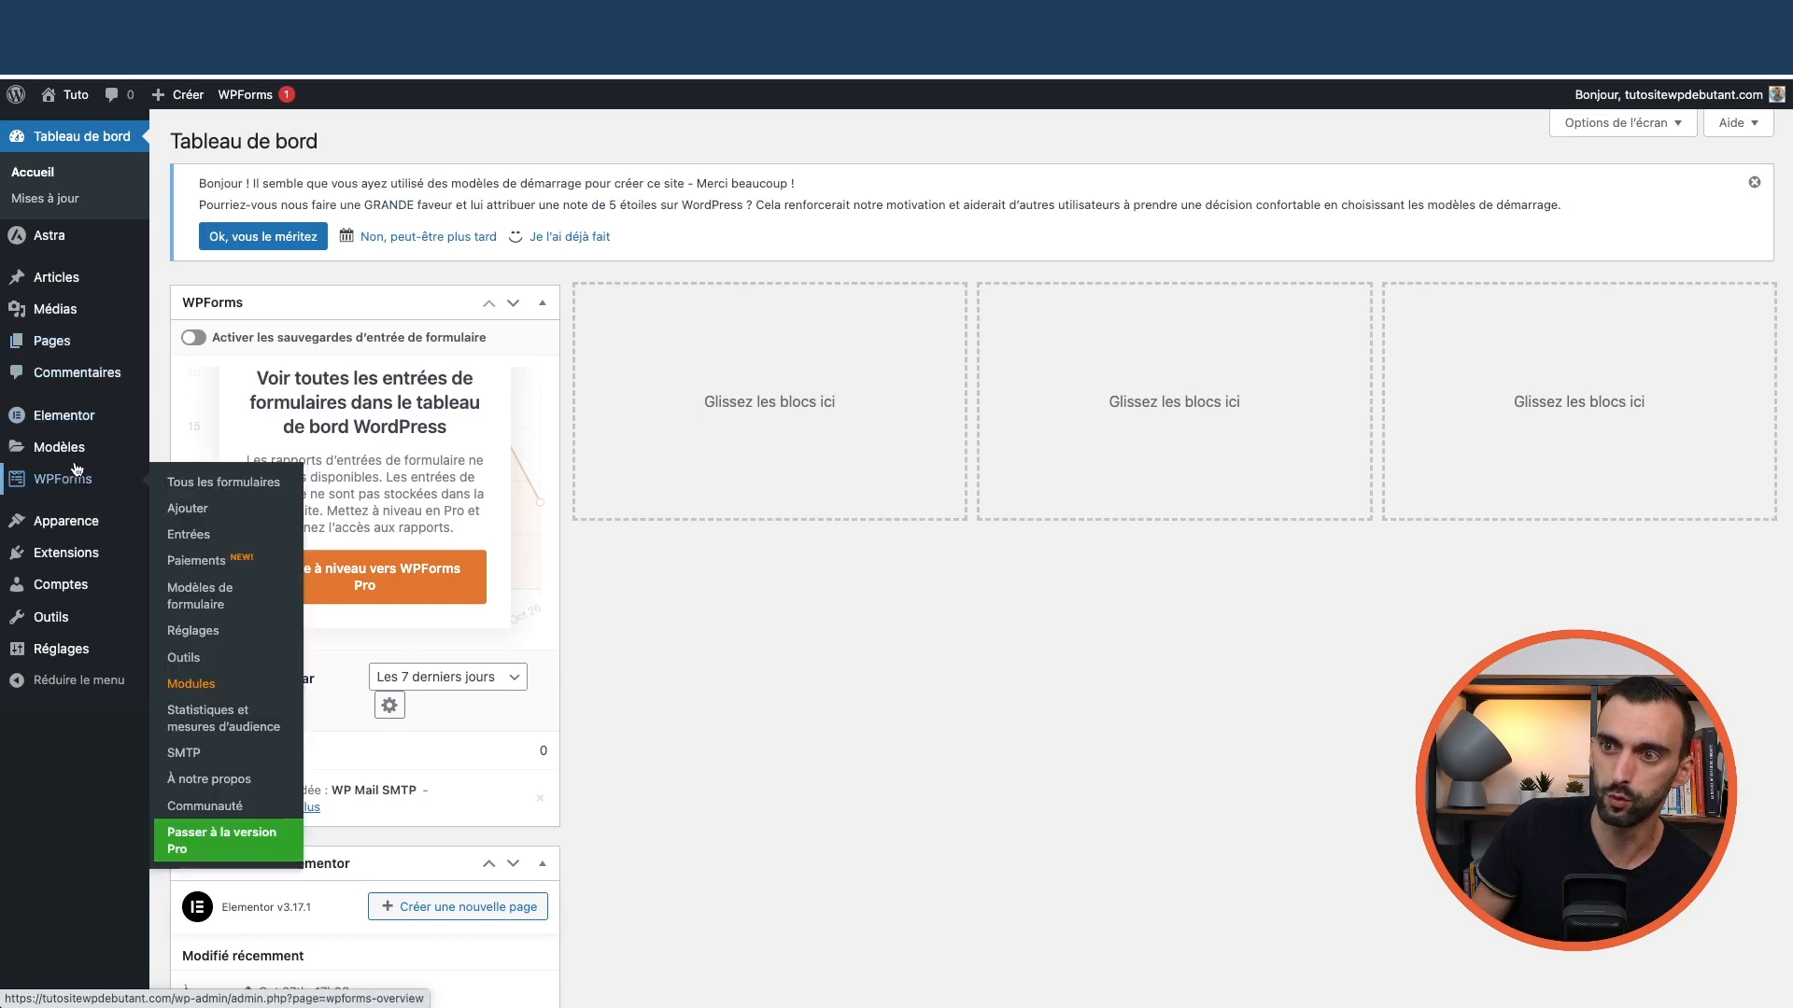
mouse_move(70, 521)
left_click(188, 604)
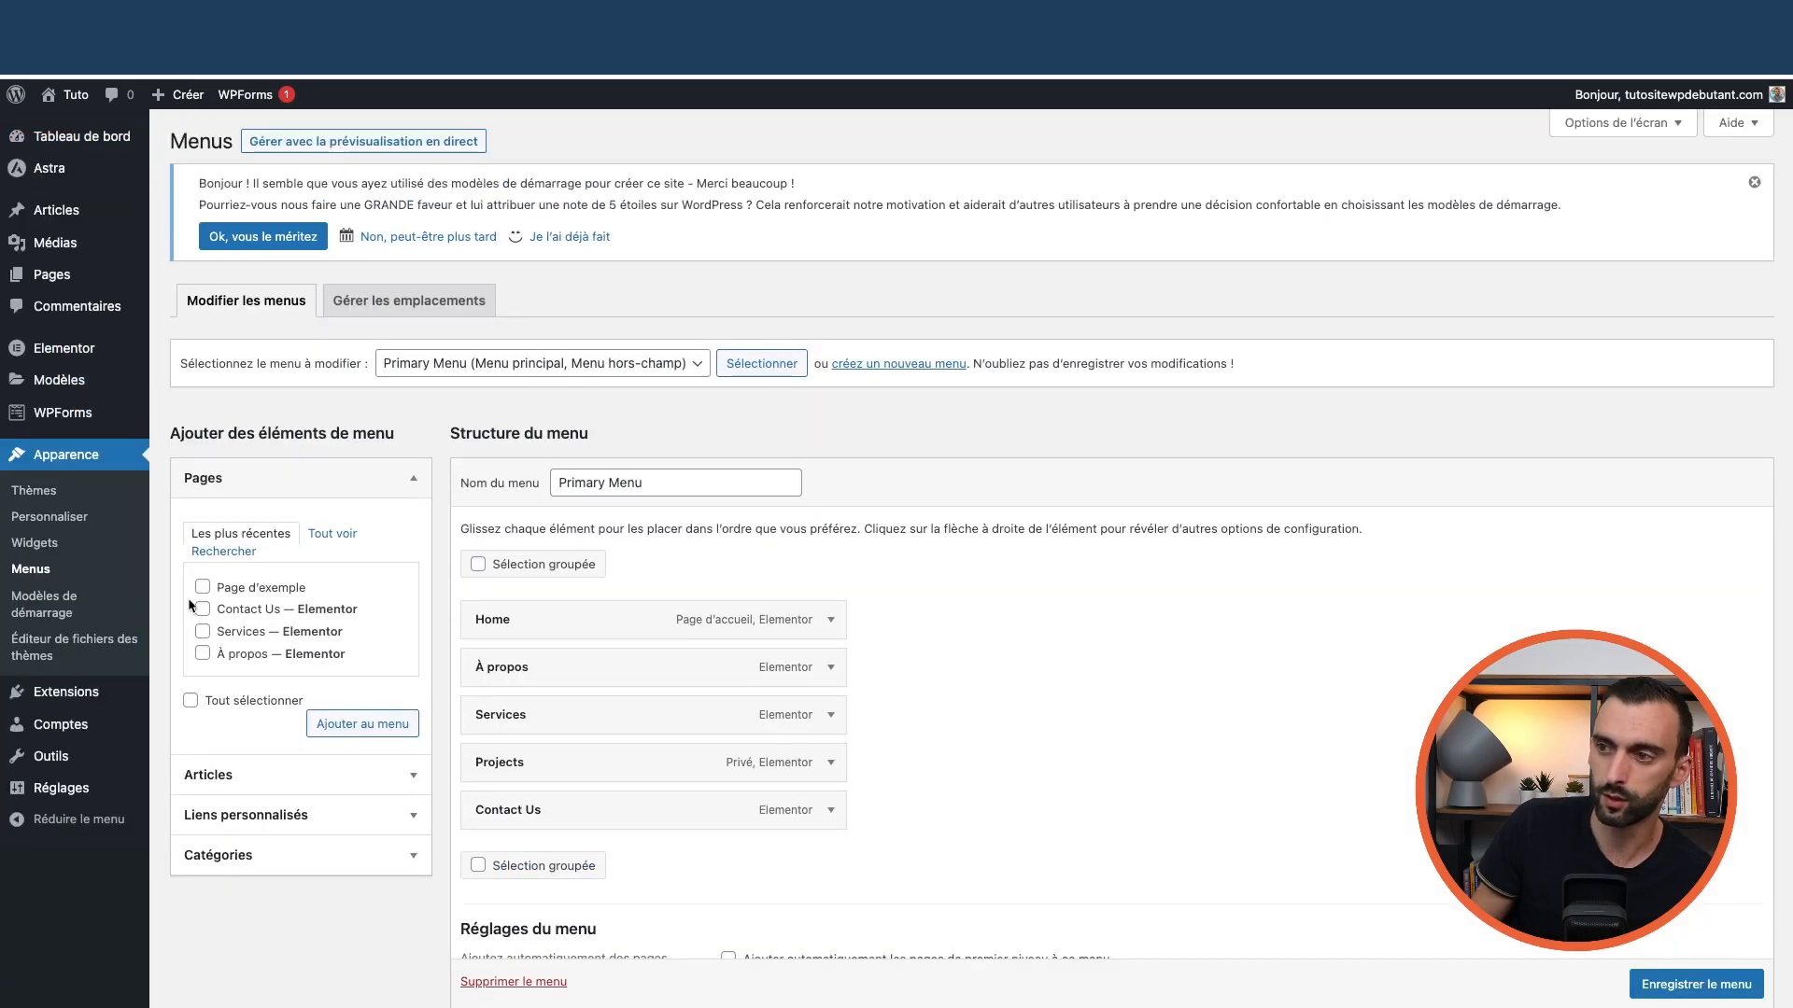
left_click(830, 768)
scroll(827, 759, "down", 3)
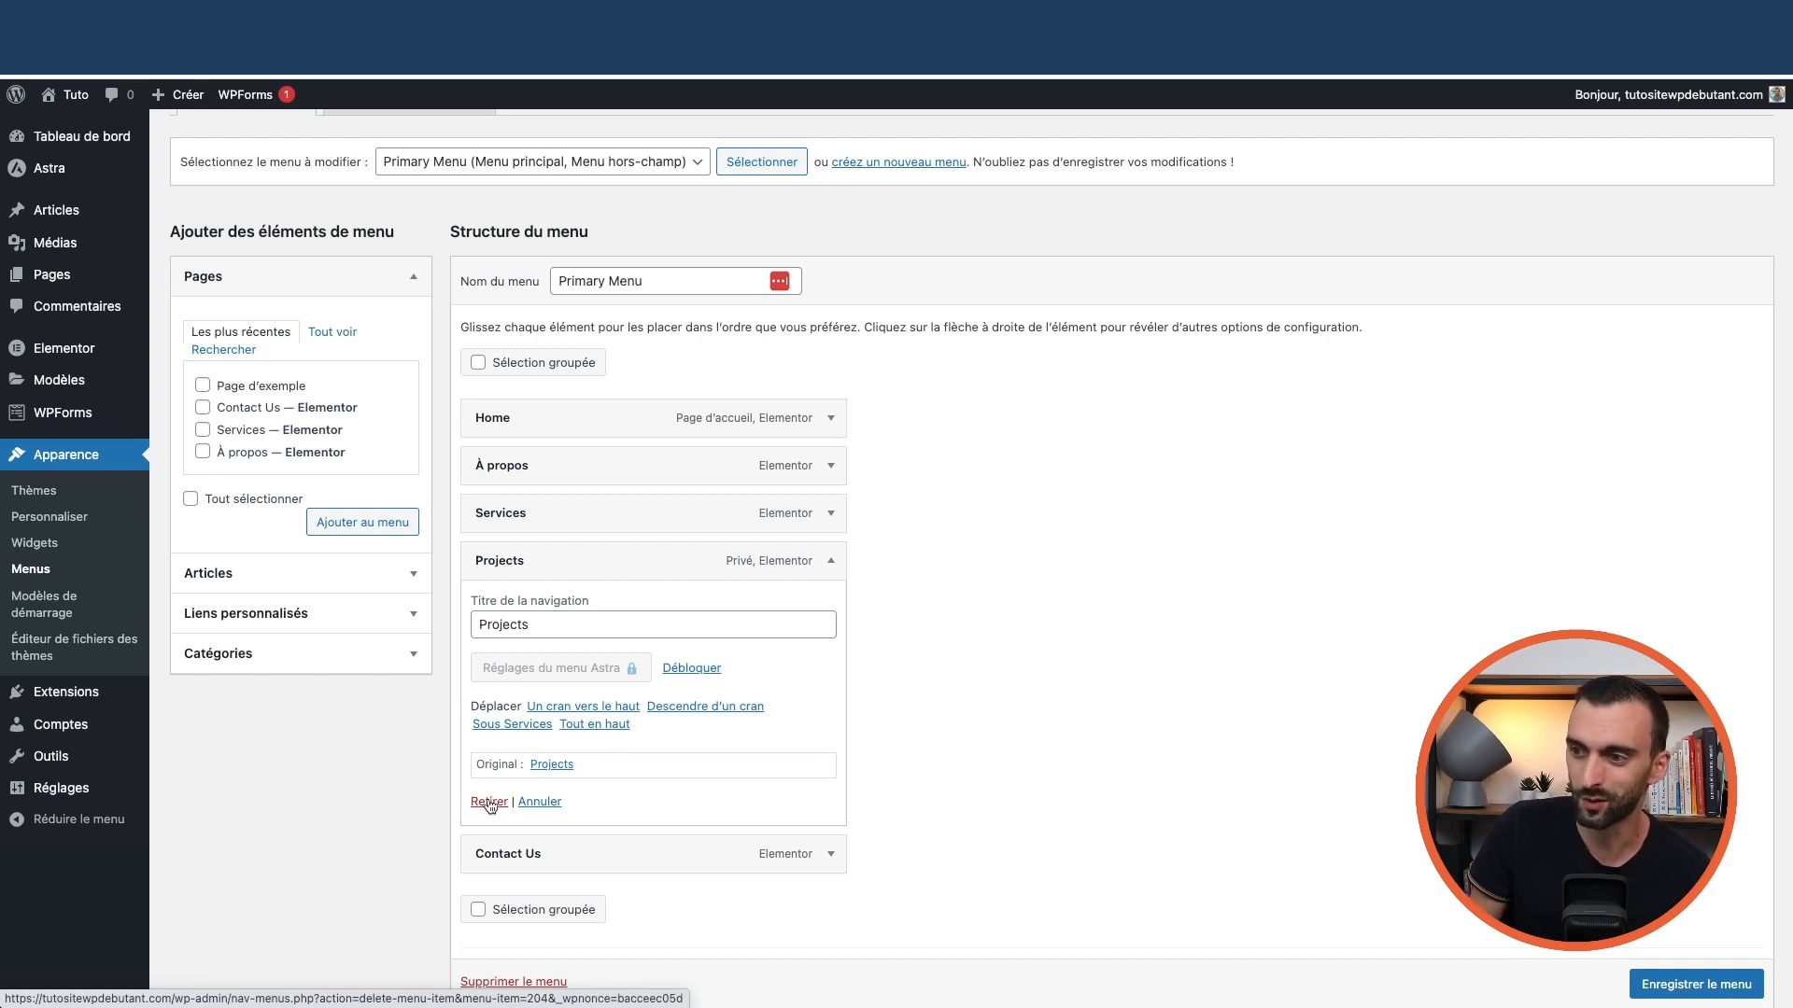
left_click(489, 805)
left_click(1722, 900)
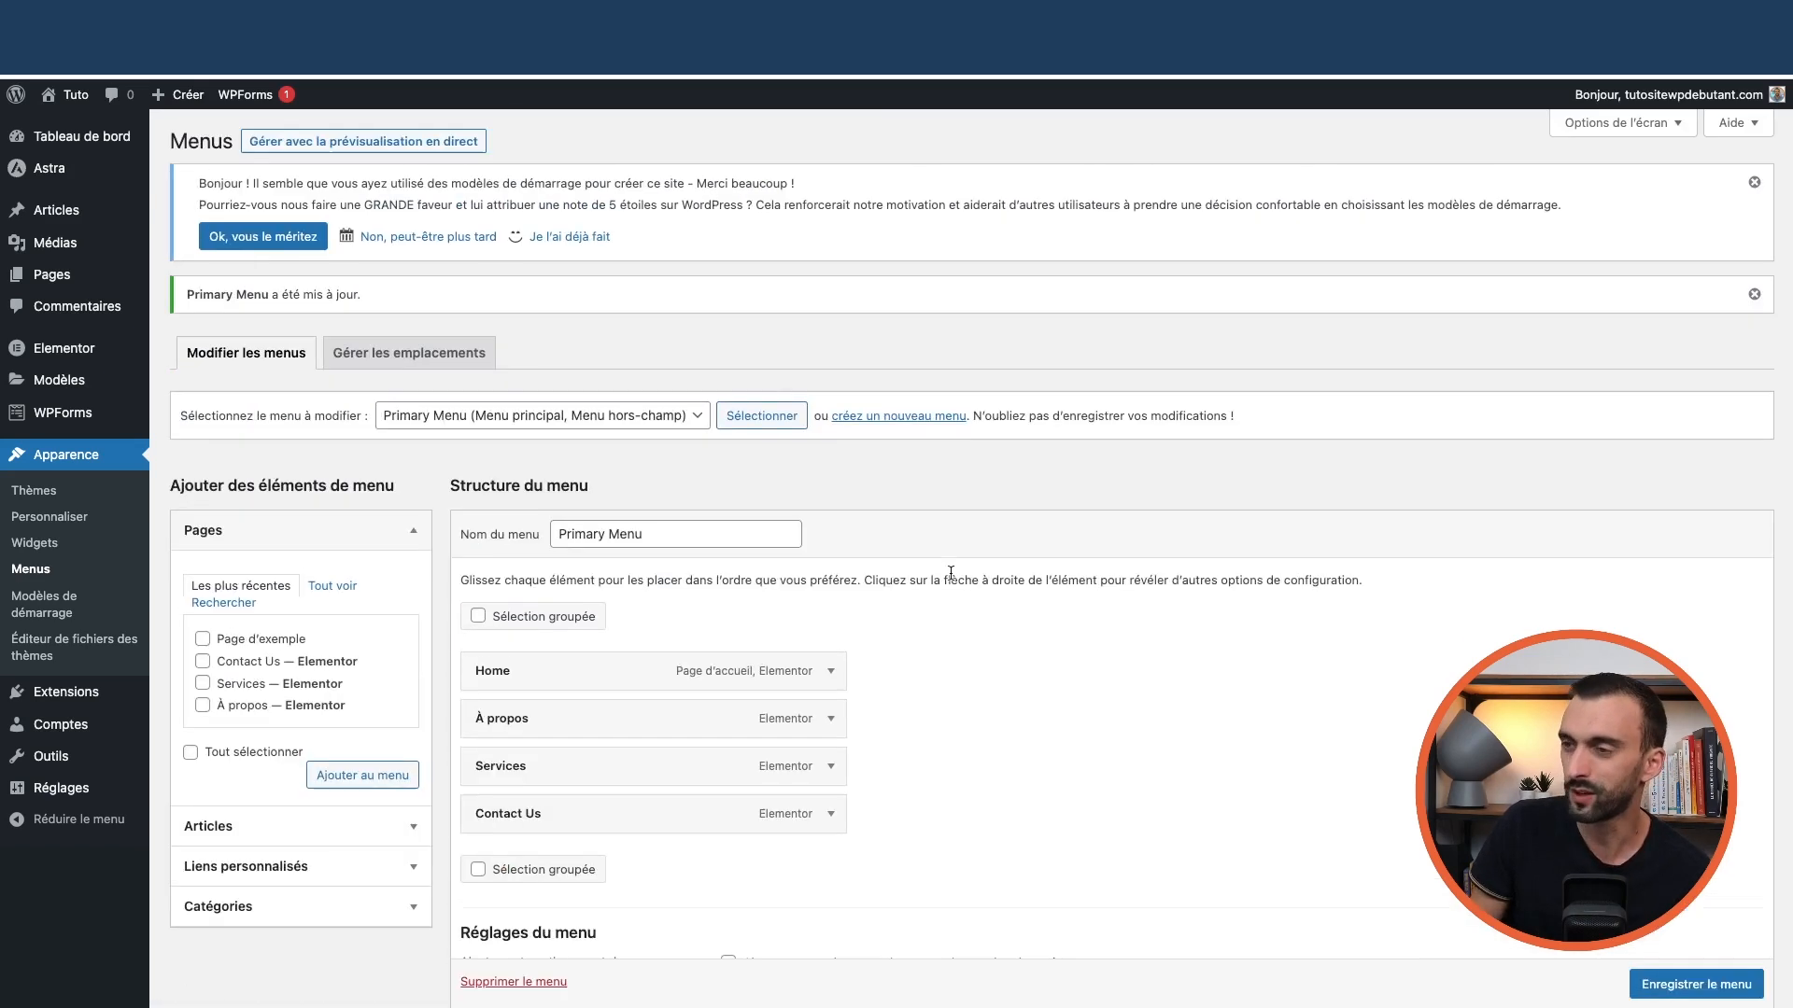
left_click(74, 122)
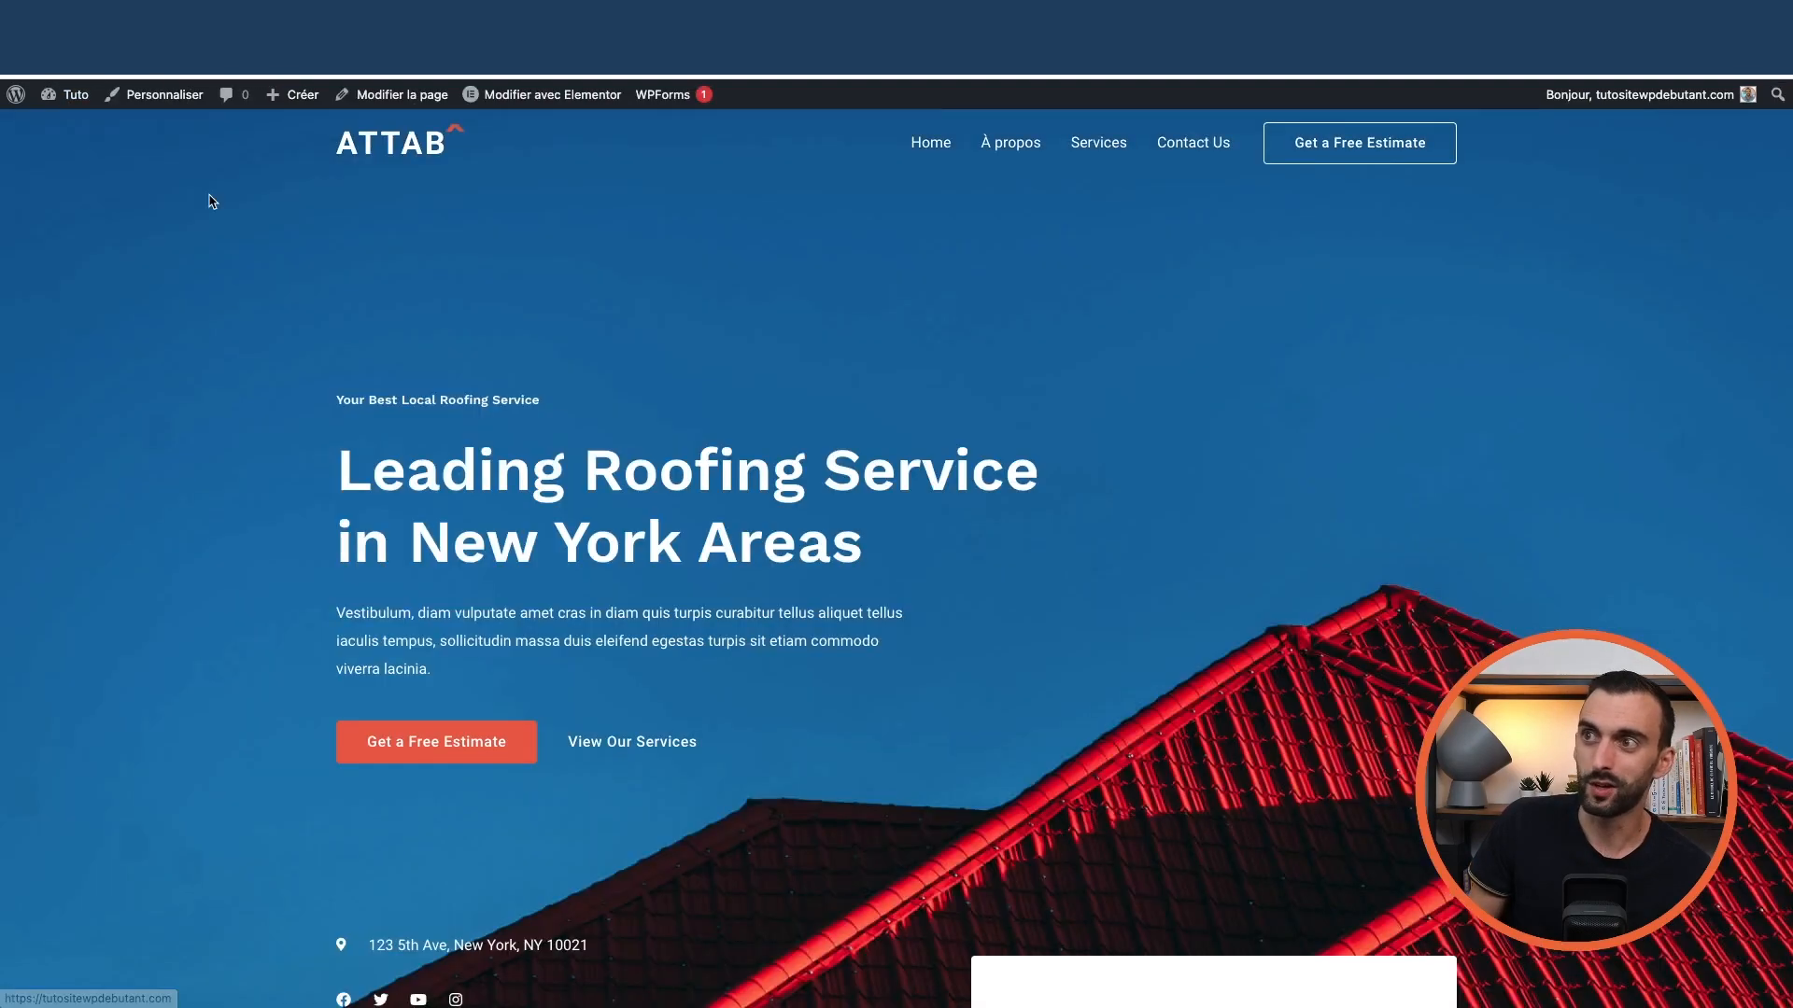
scroll(654, 433, "down", 20)
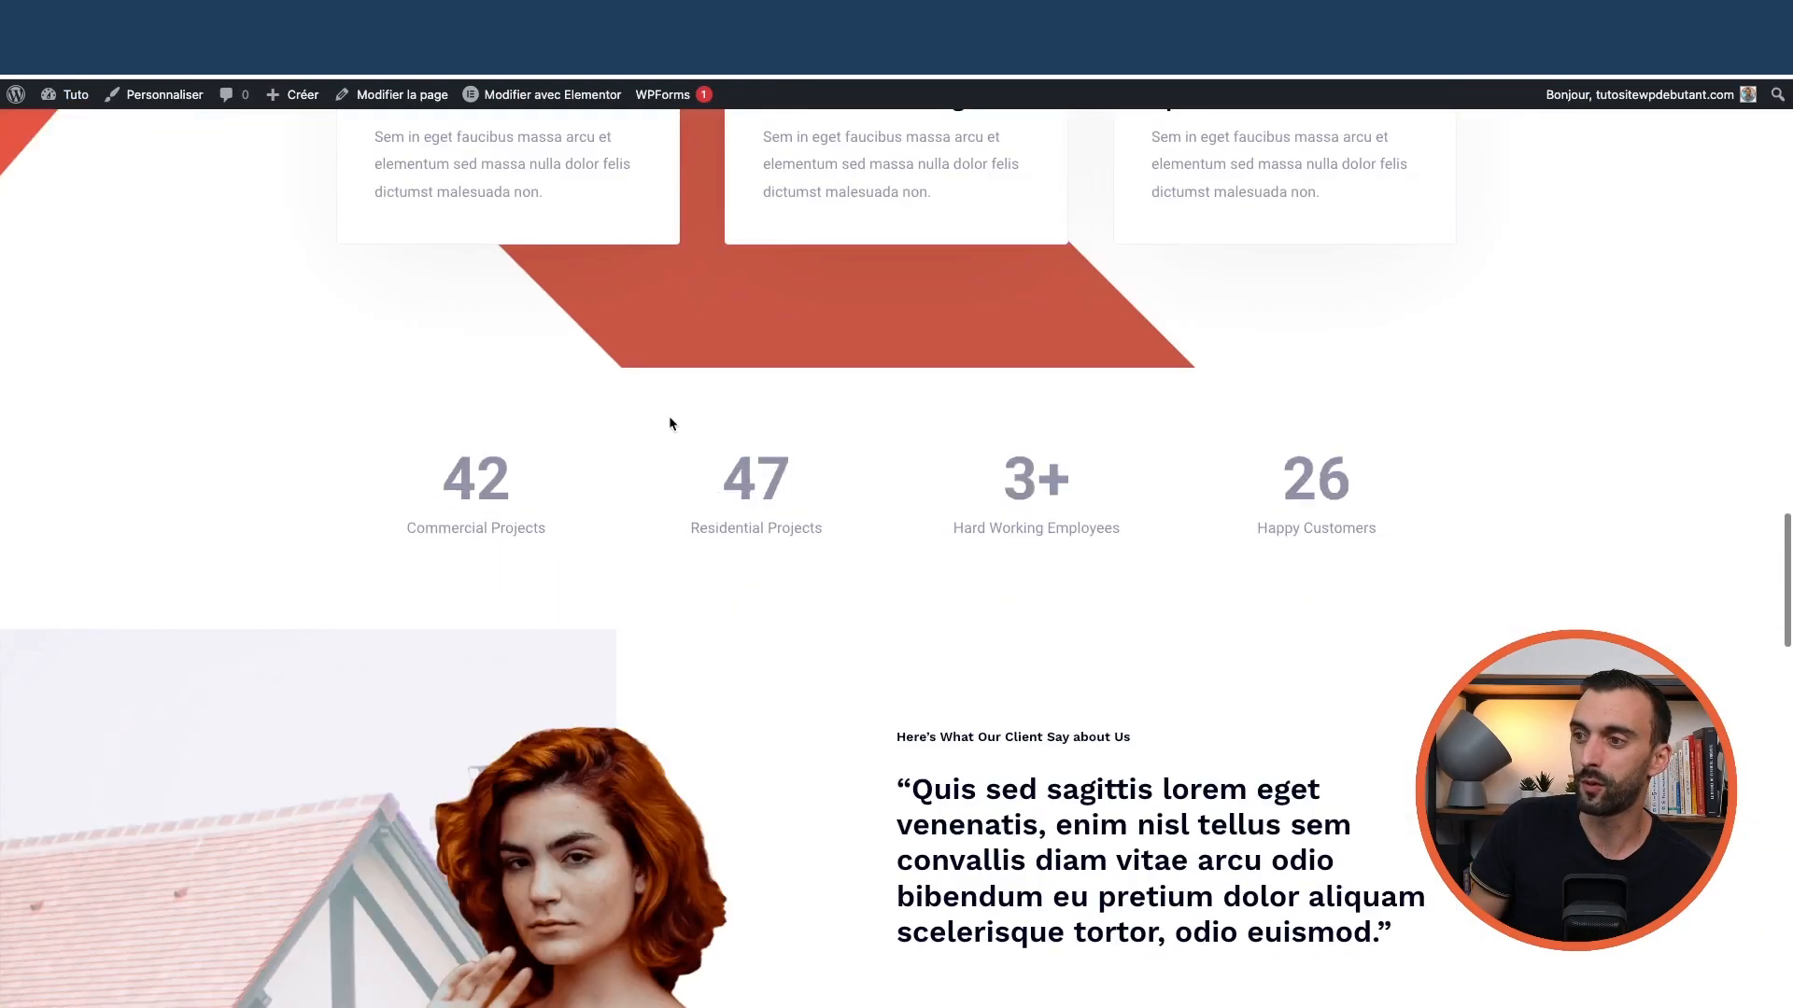
scroll(668, 426, "down", 15)
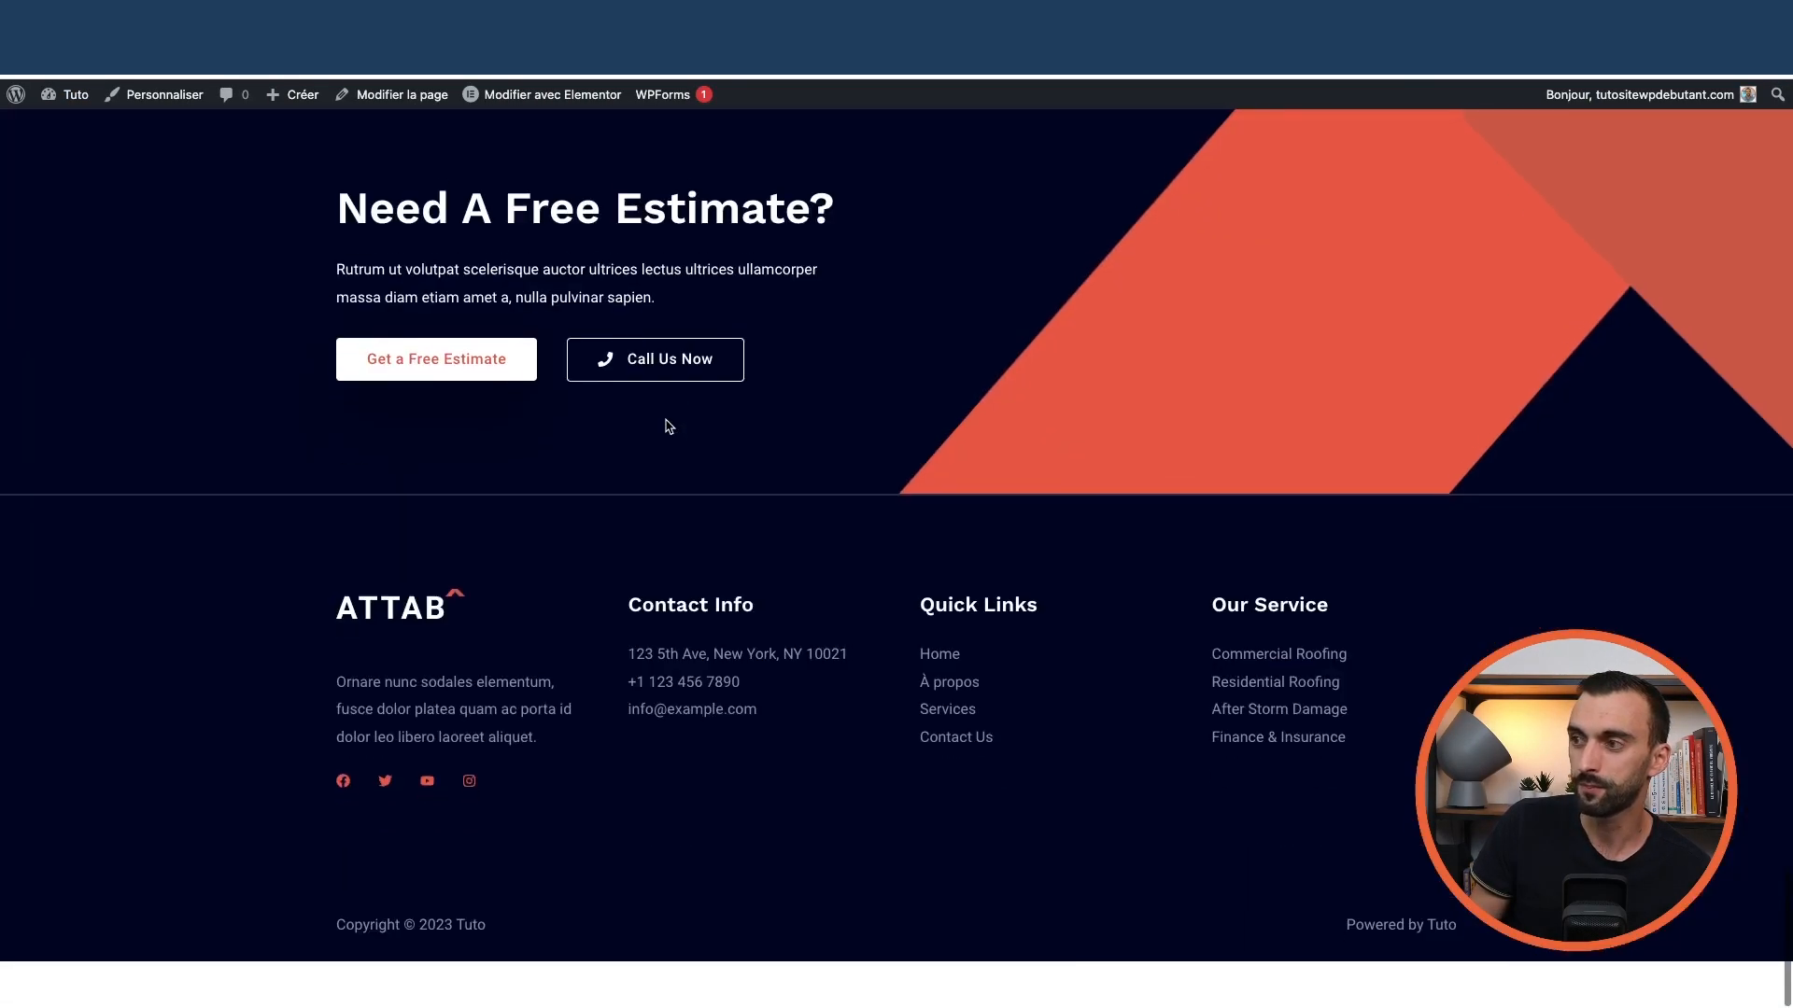
scroll(1023, 504, "up", 20)
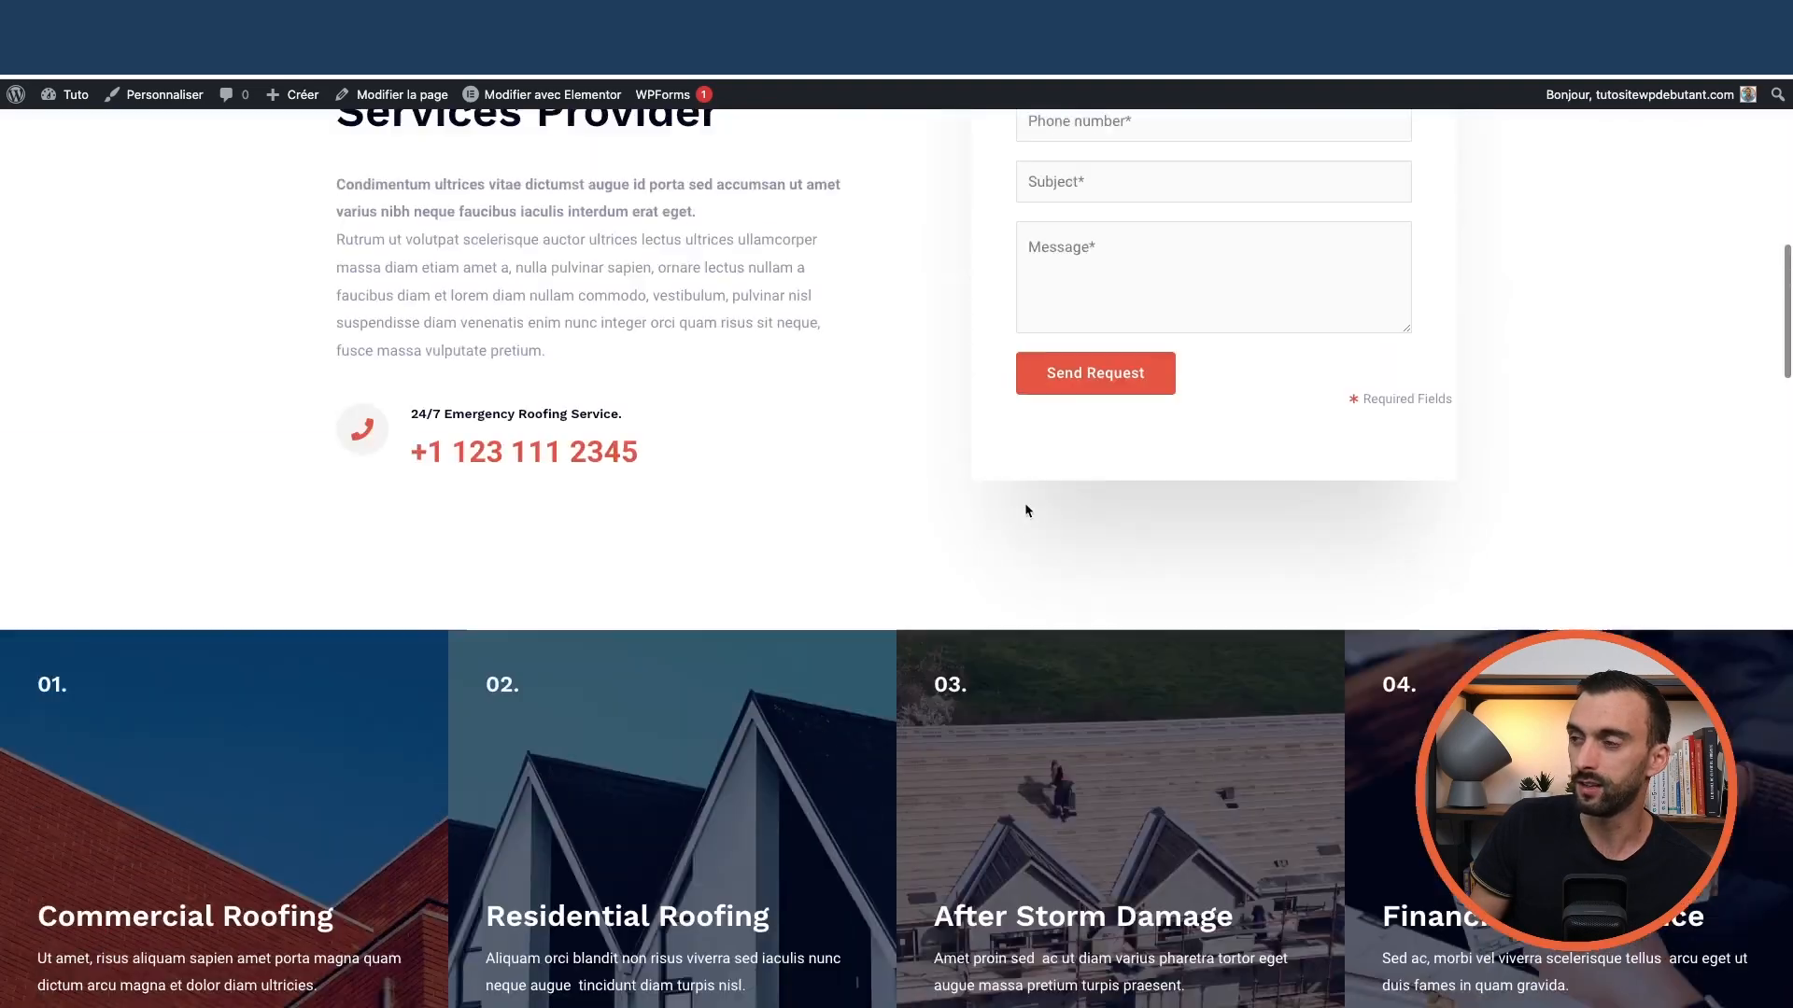
scroll(1023, 511, "down", 8)
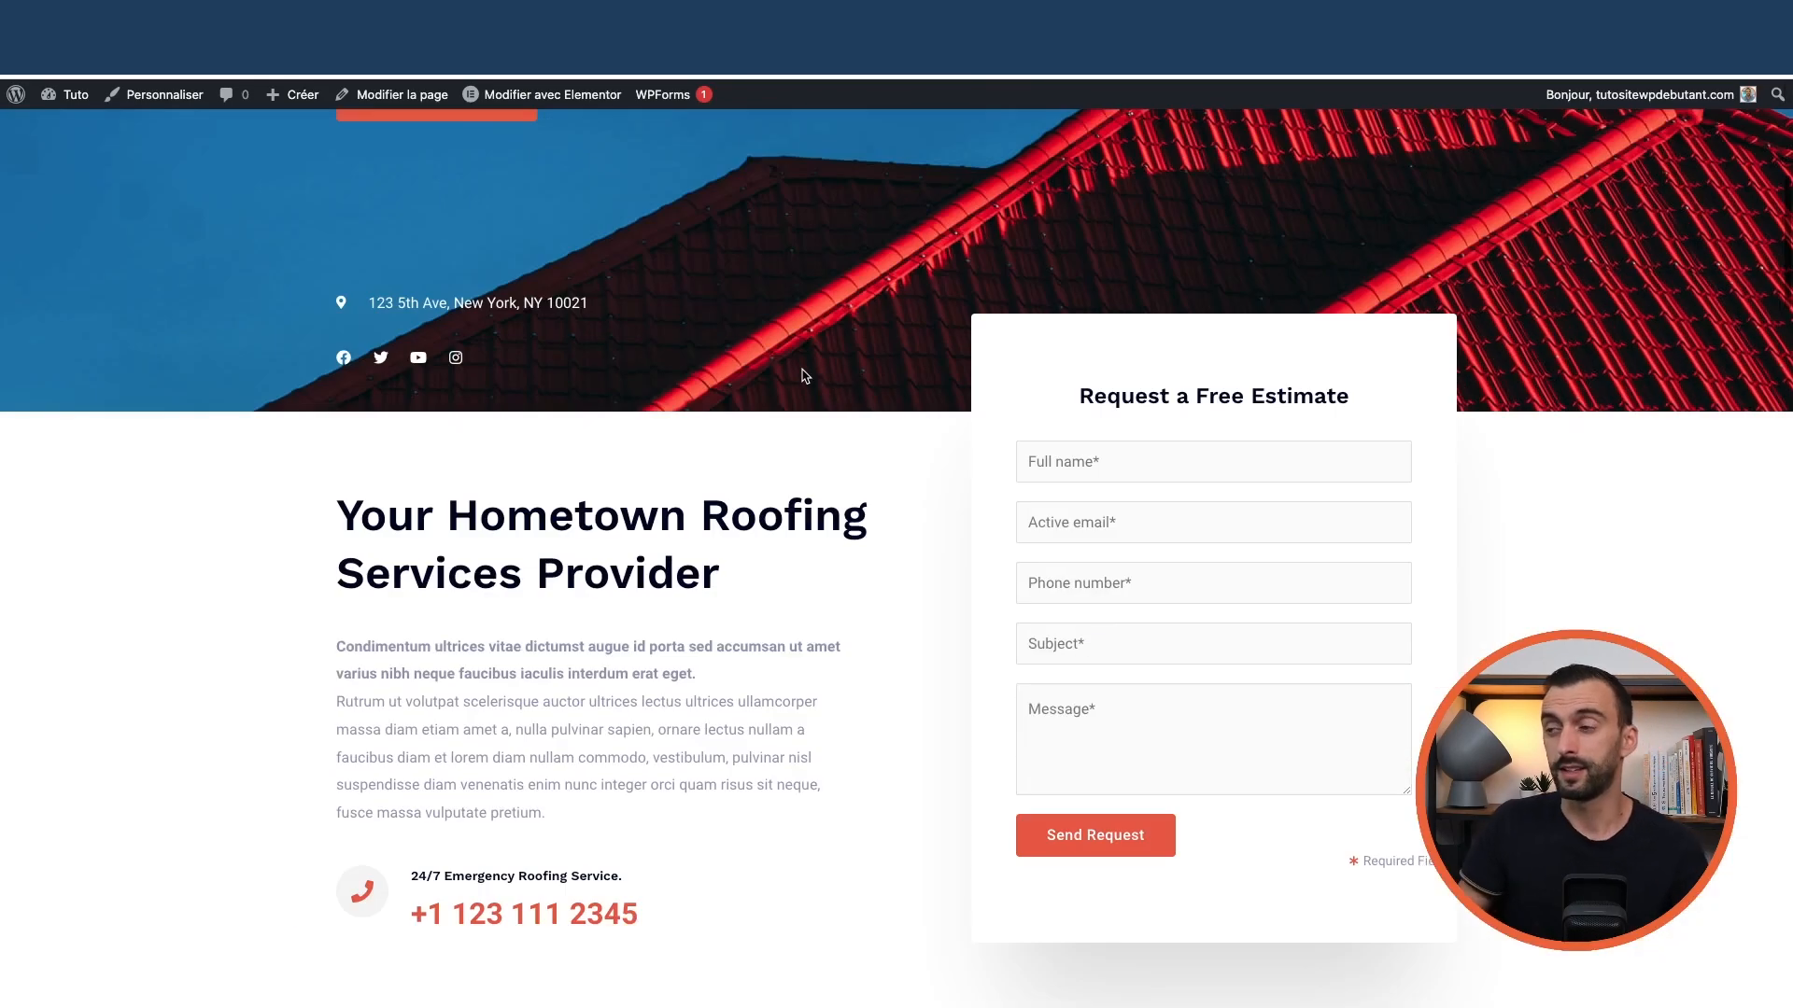
scroll(1214, 443, "down", 3)
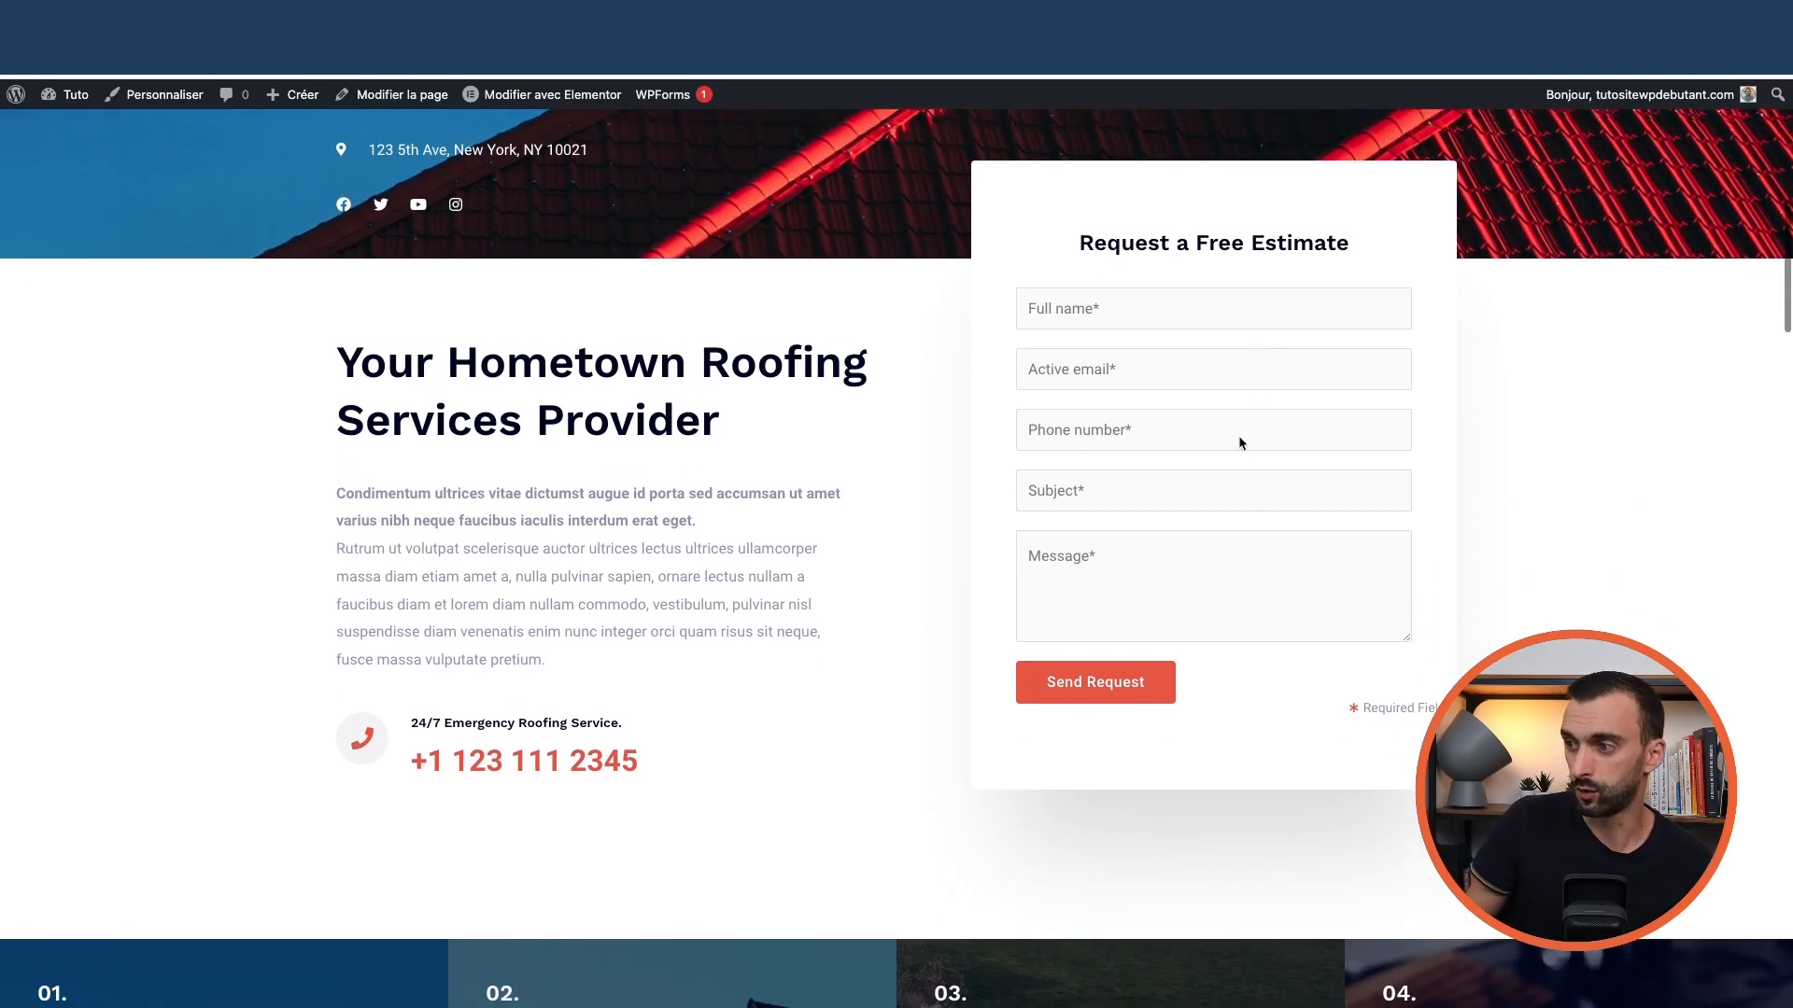
scroll(1176, 415, "up", 2)
scroll(1156, 403, "up", 6)
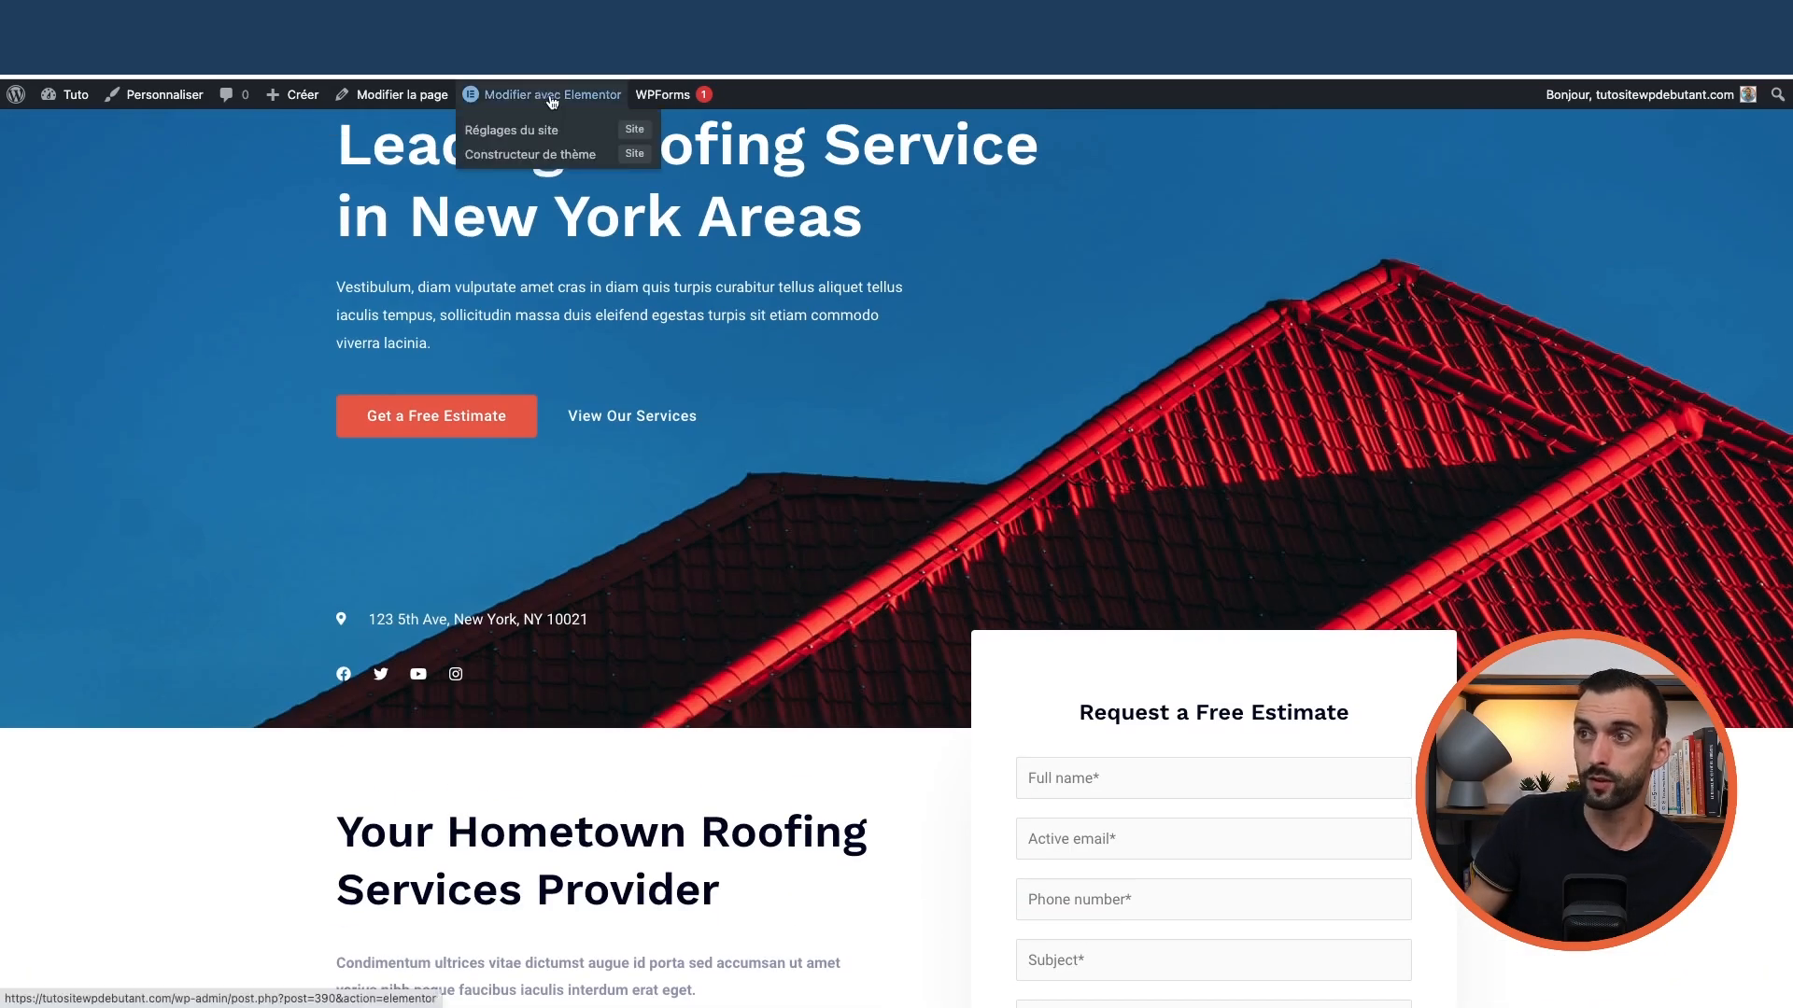
Open the homepage in Elementor and keep Contact Form in the WPForms estimate widget
left_click(553, 95)
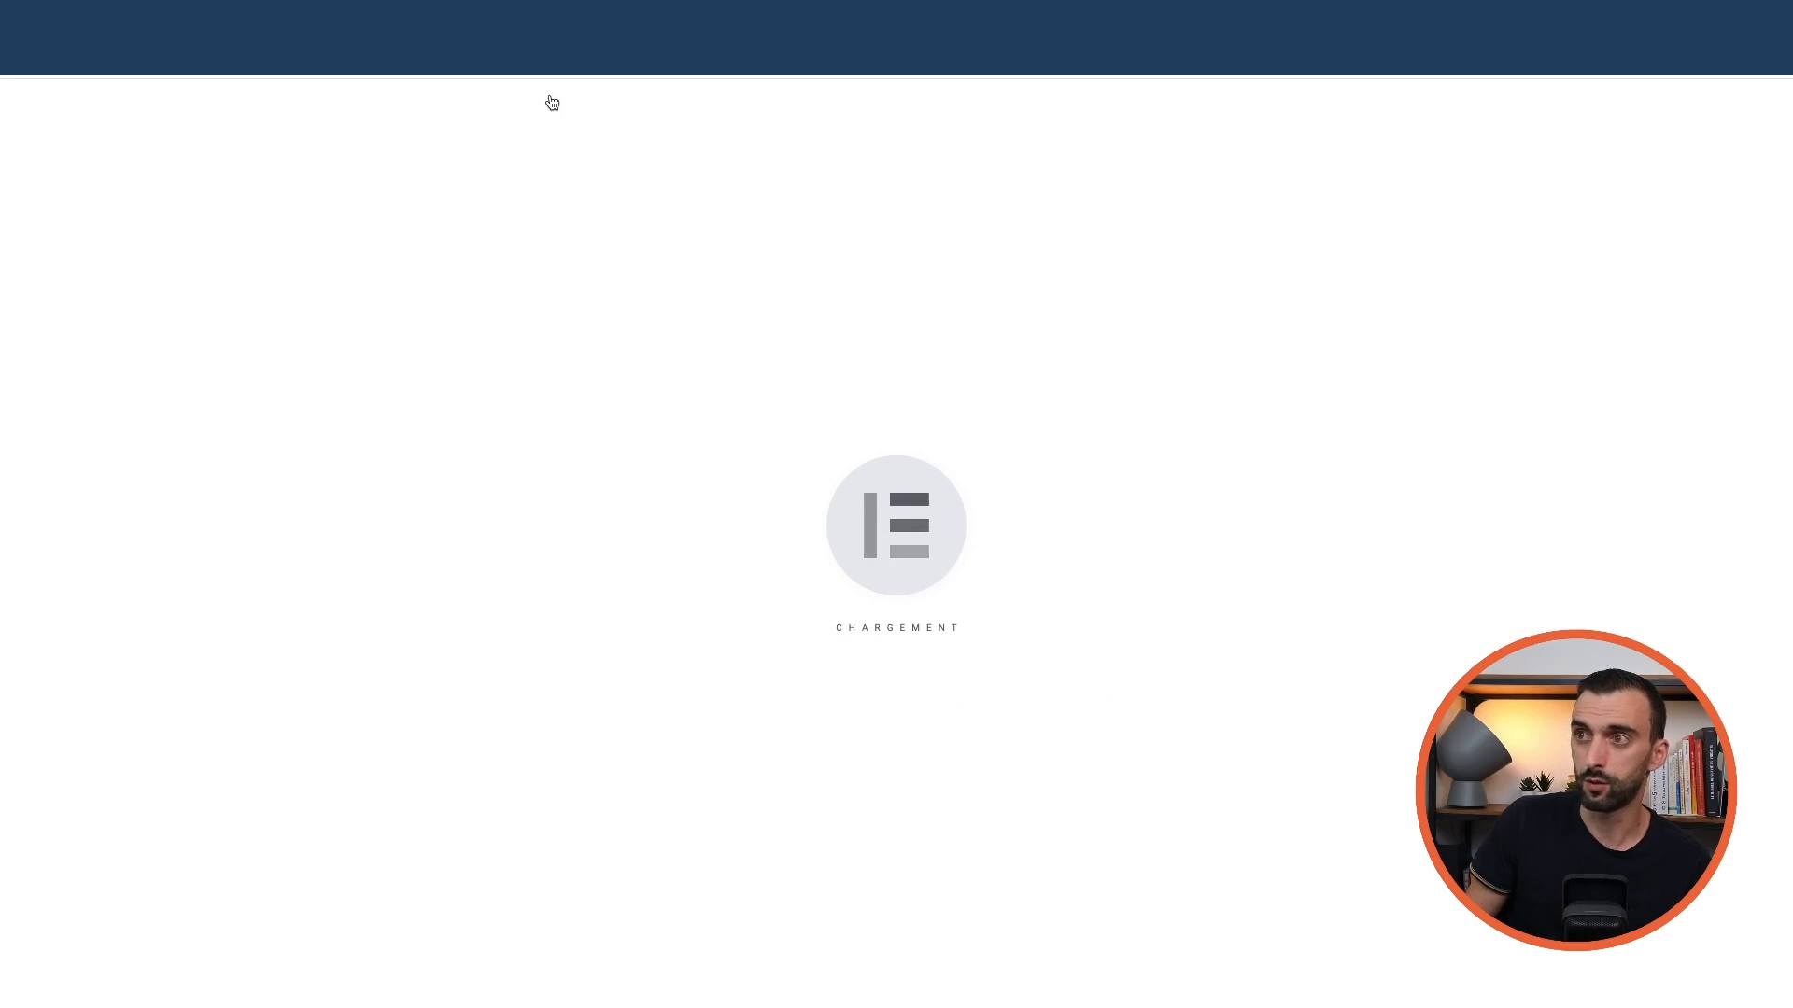
scroll(1170, 551, "down", 6)
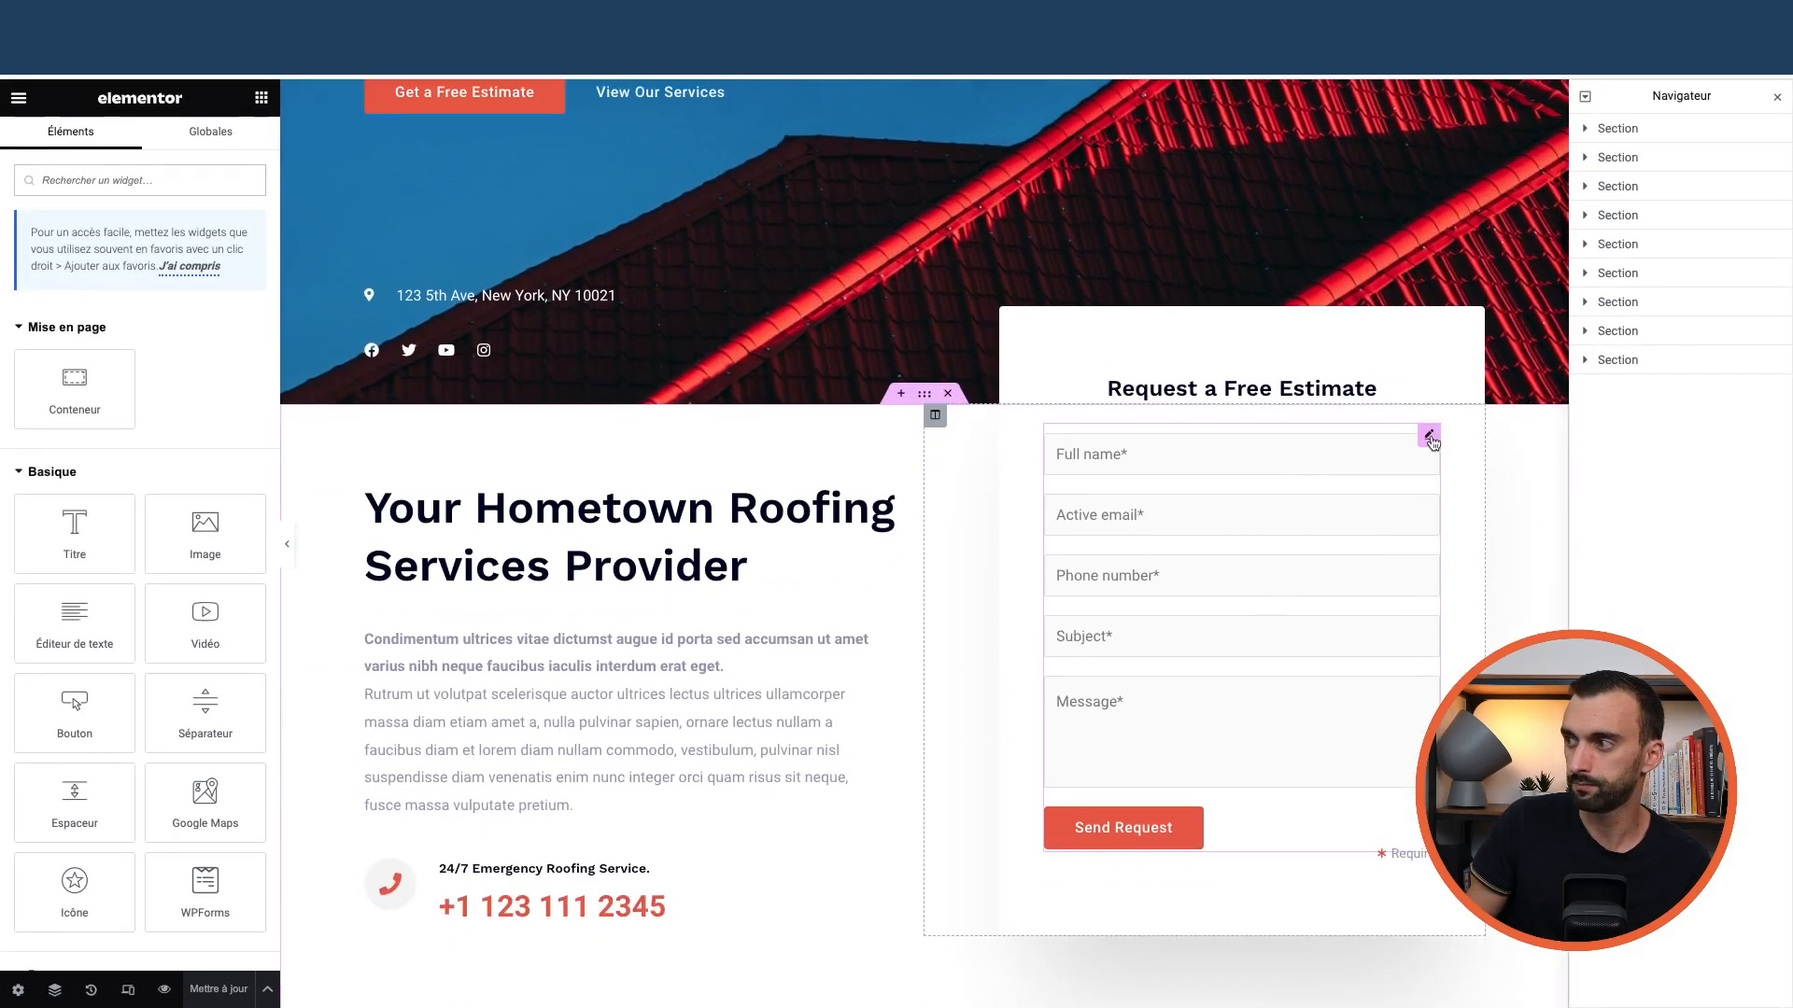
left_click(1429, 436)
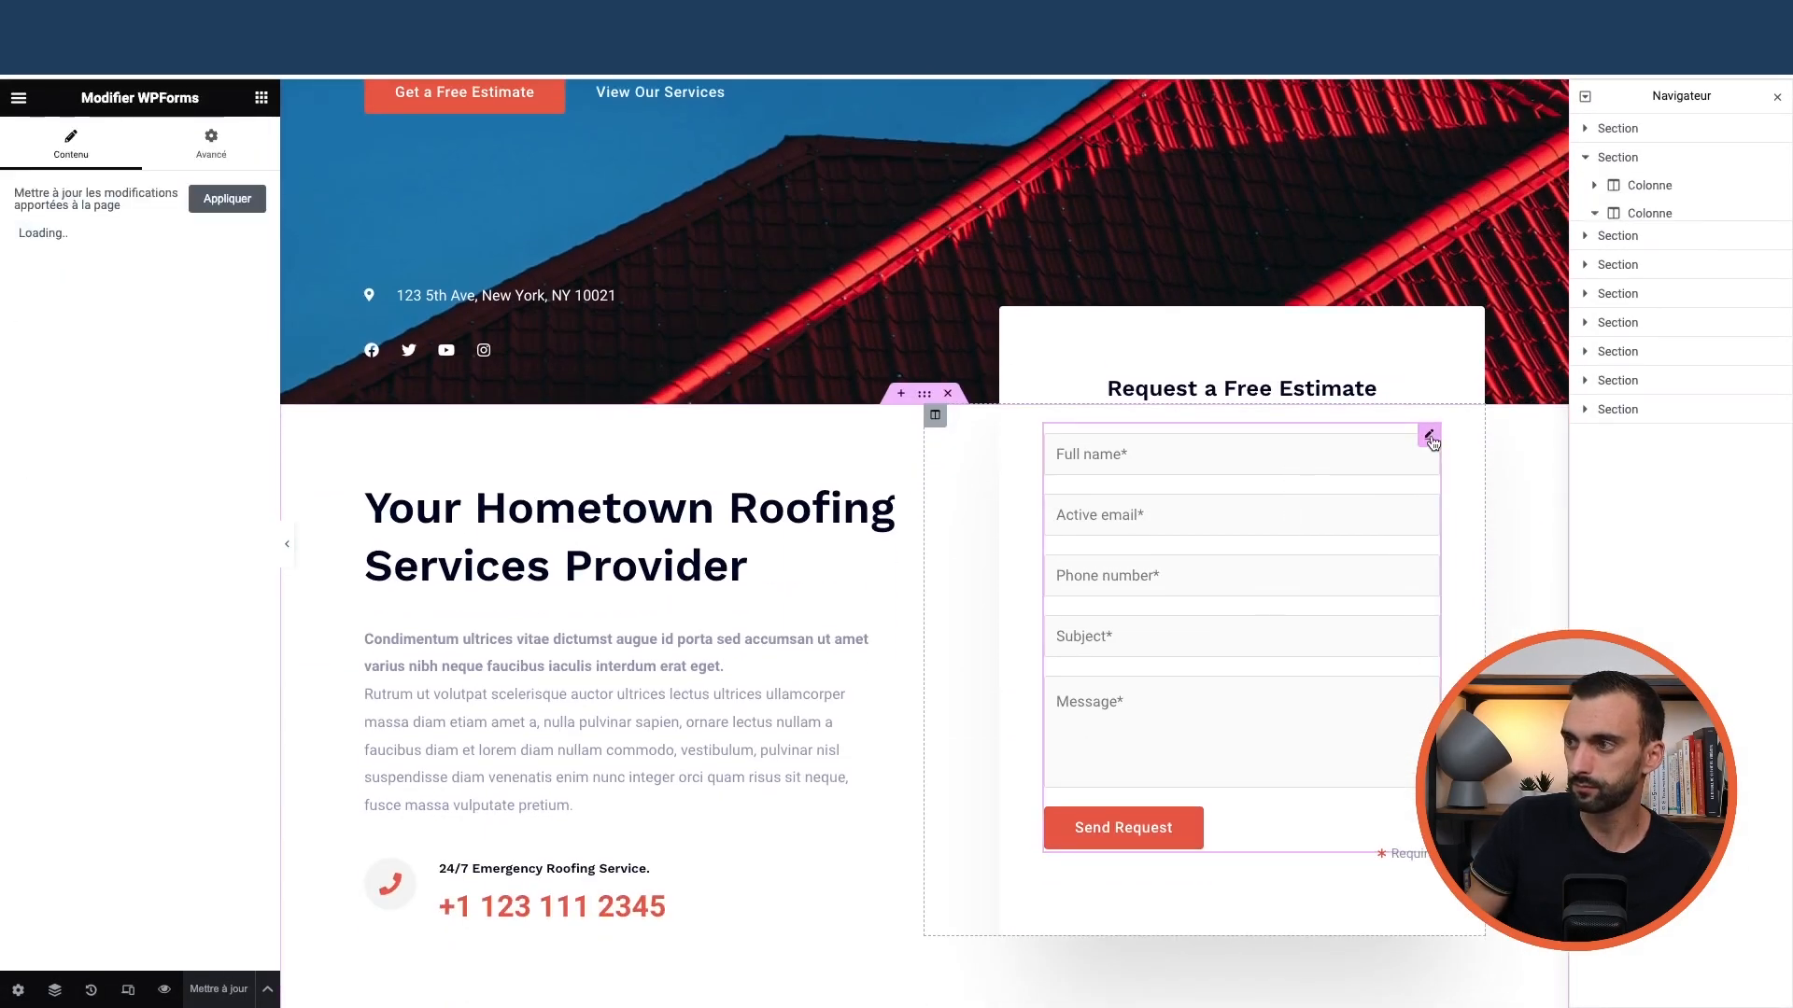
left_click(73, 315)
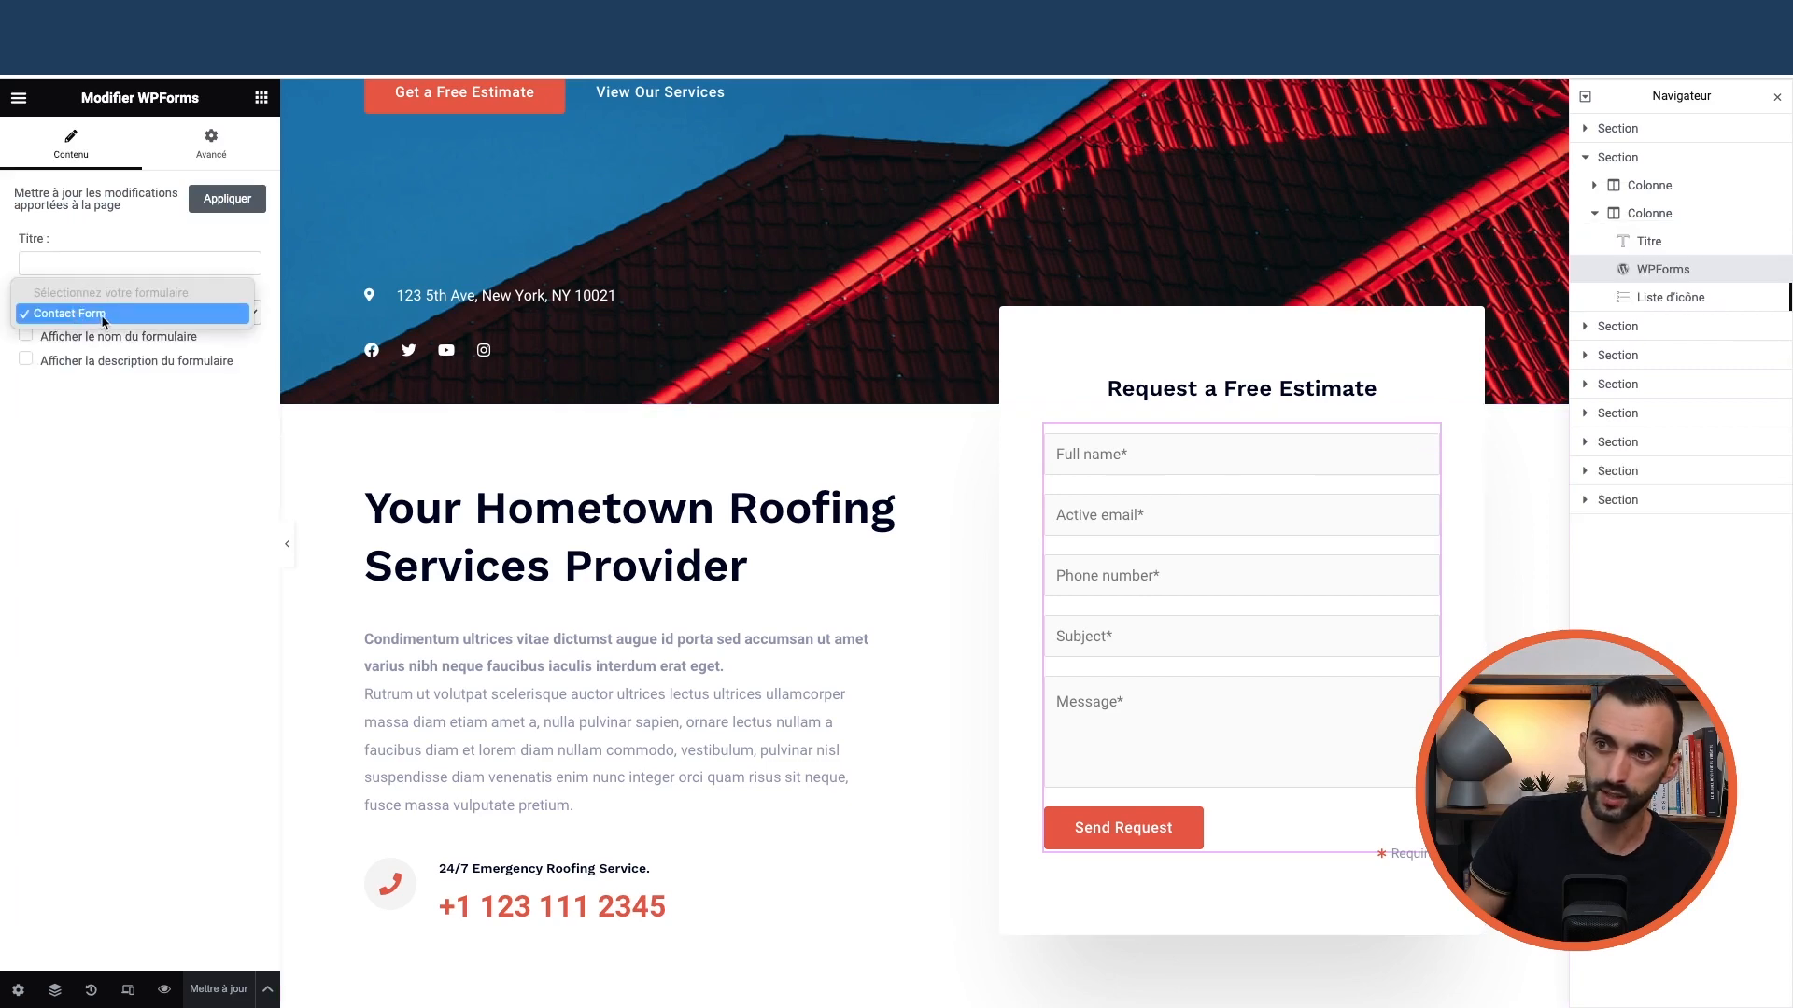
left_click(109, 319)
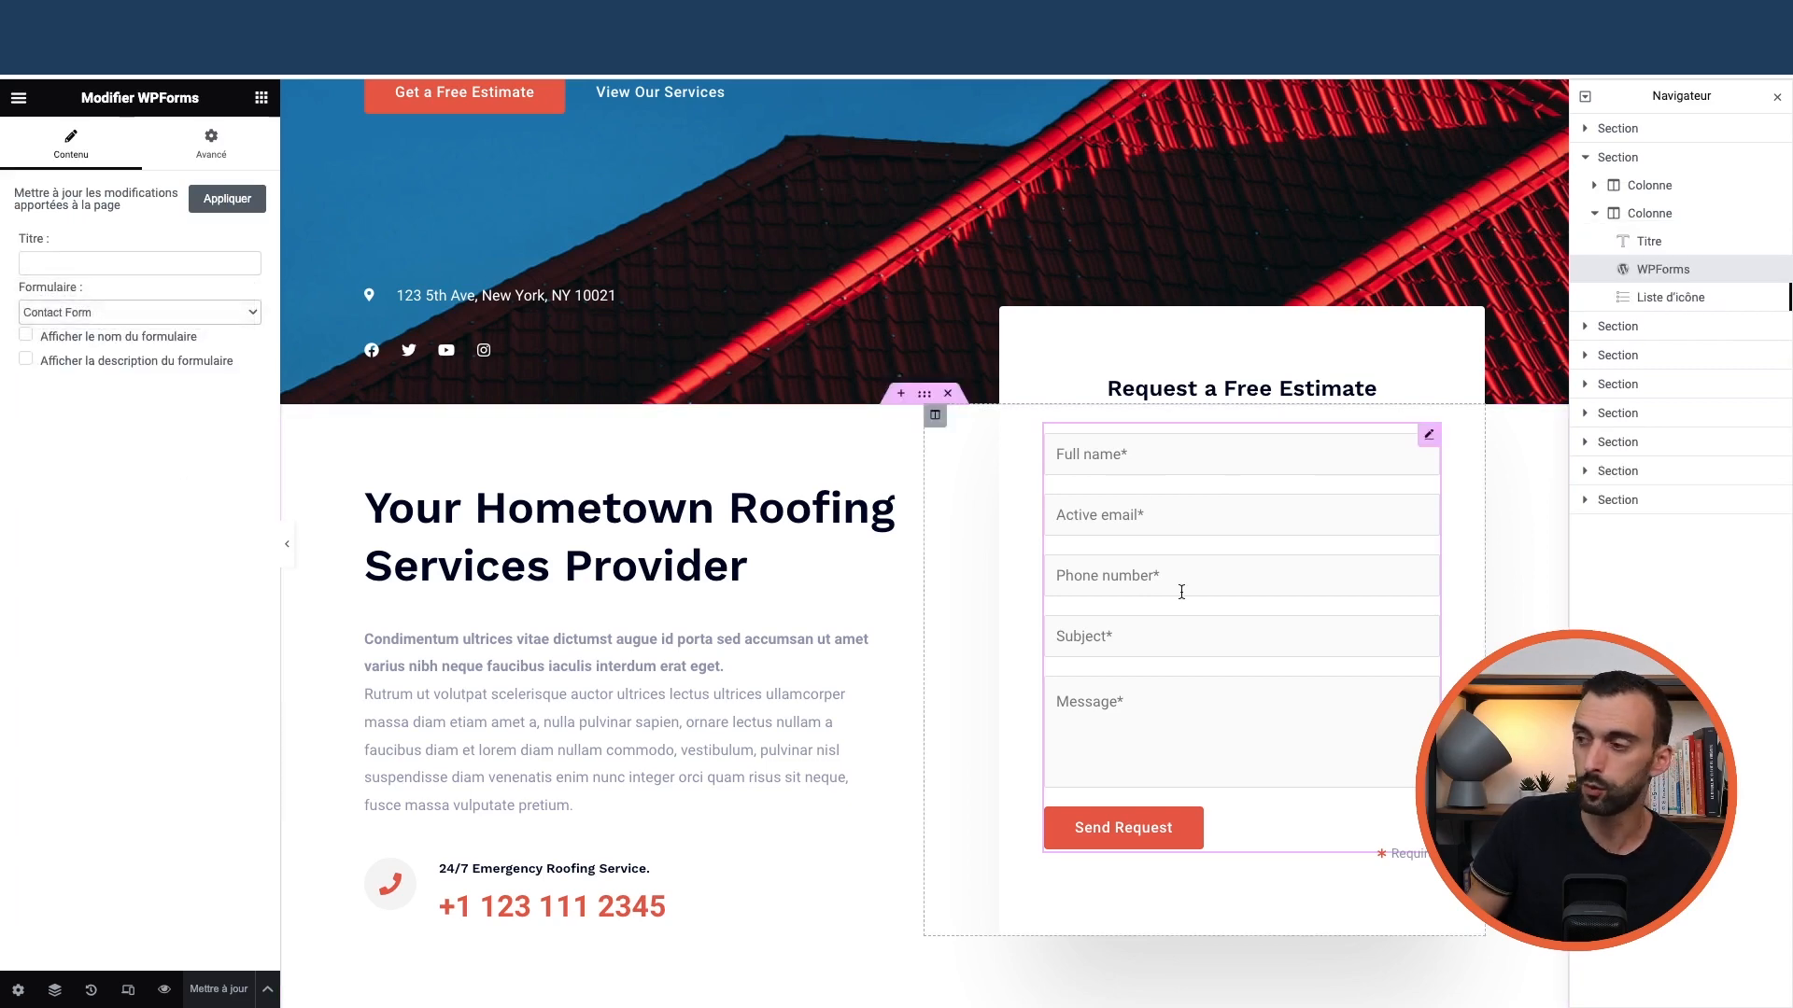
scroll(539, 308, "up", 5)
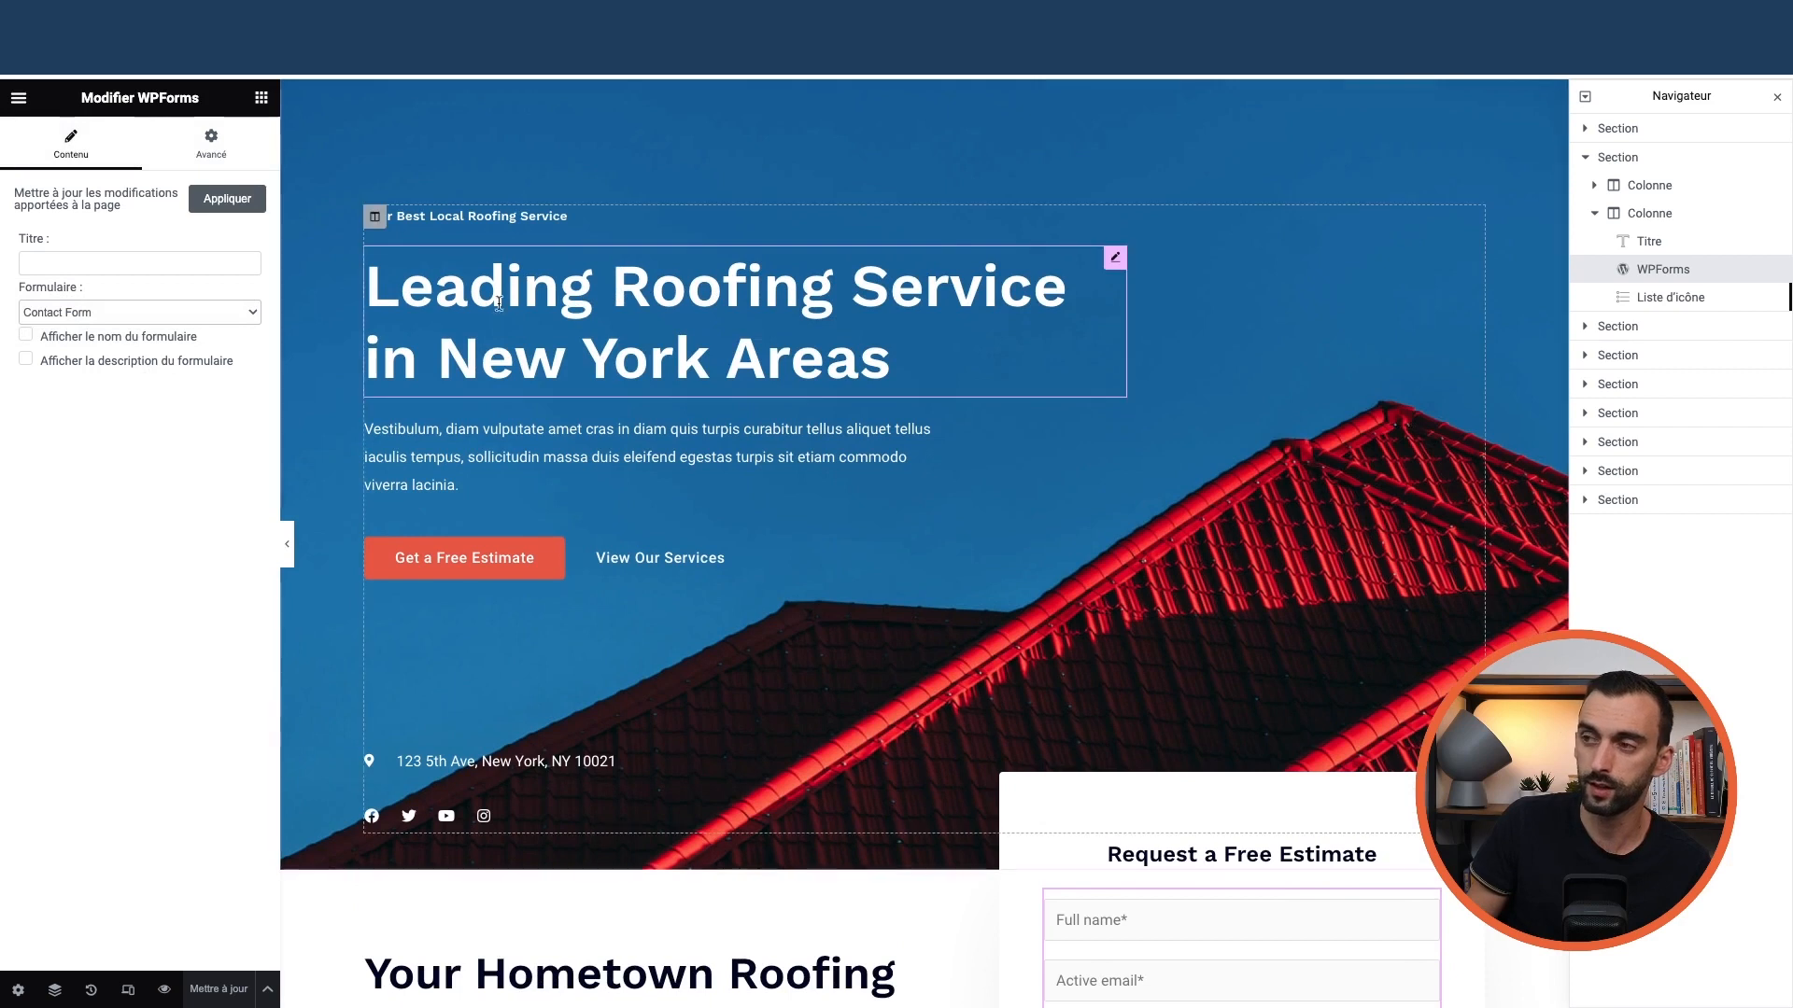
Quit Elementor and leave the editor without saving, back to the Pages list
left_click(19, 101)
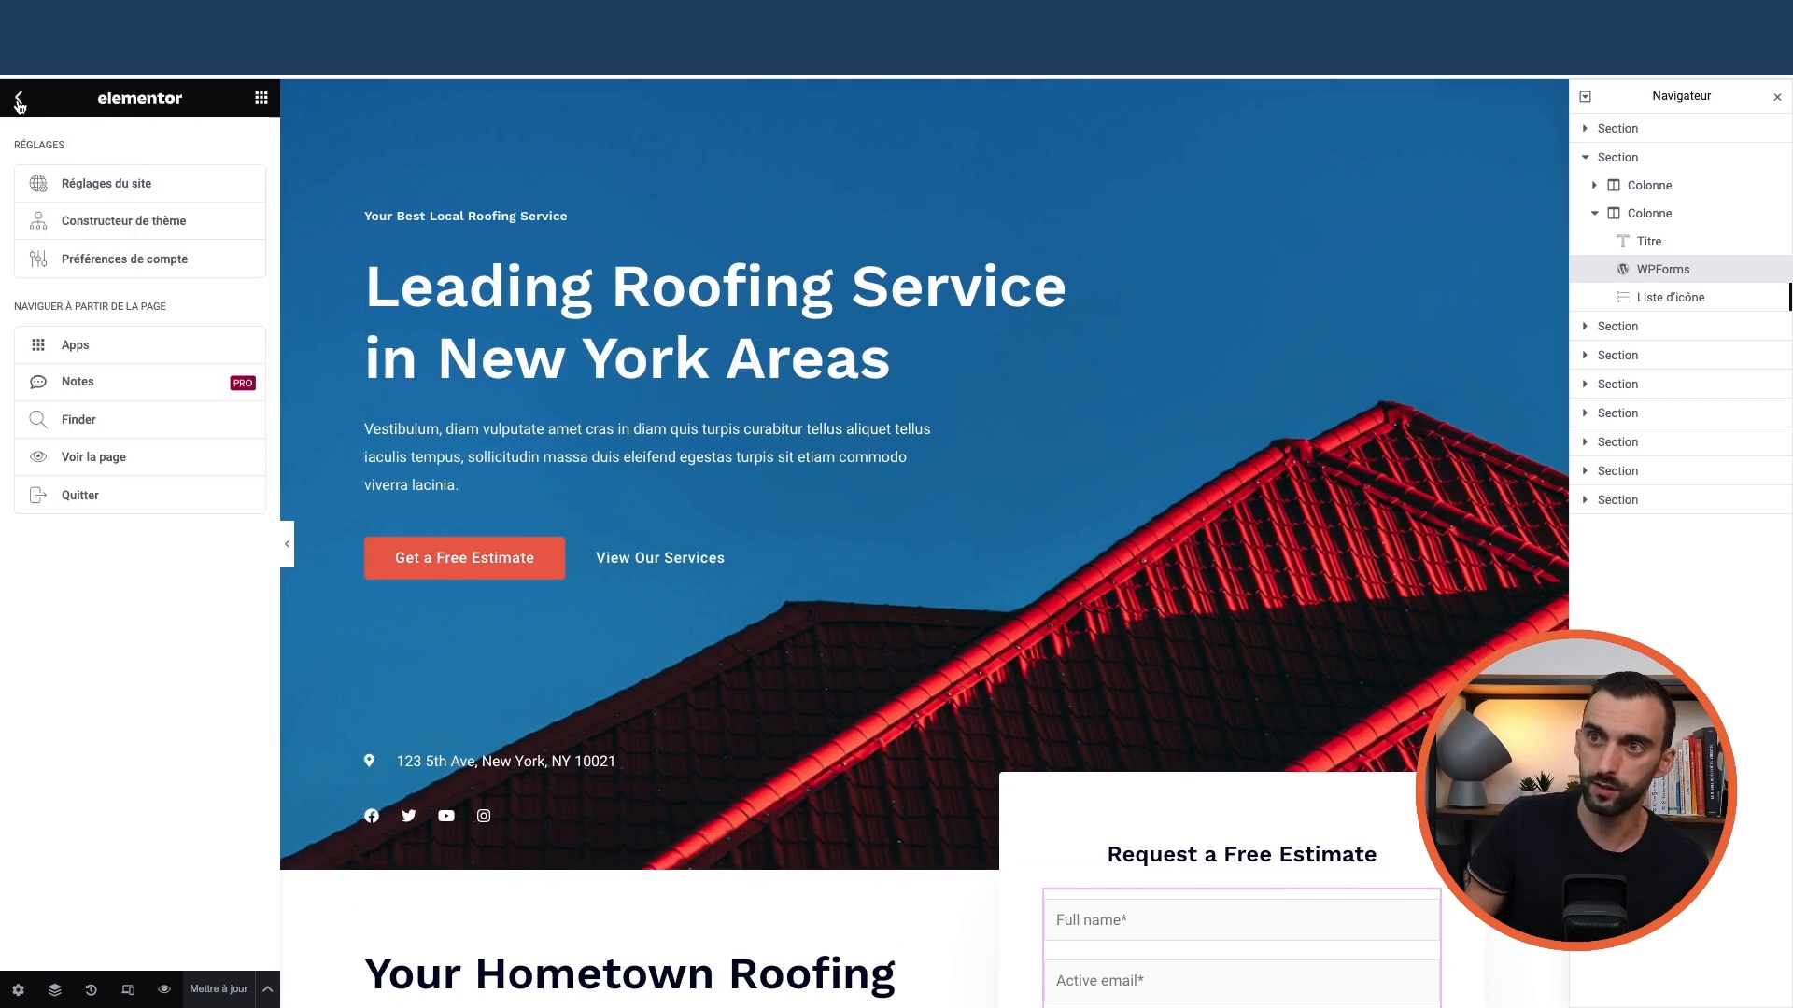
left_click(79, 495)
left_click(29, 110)
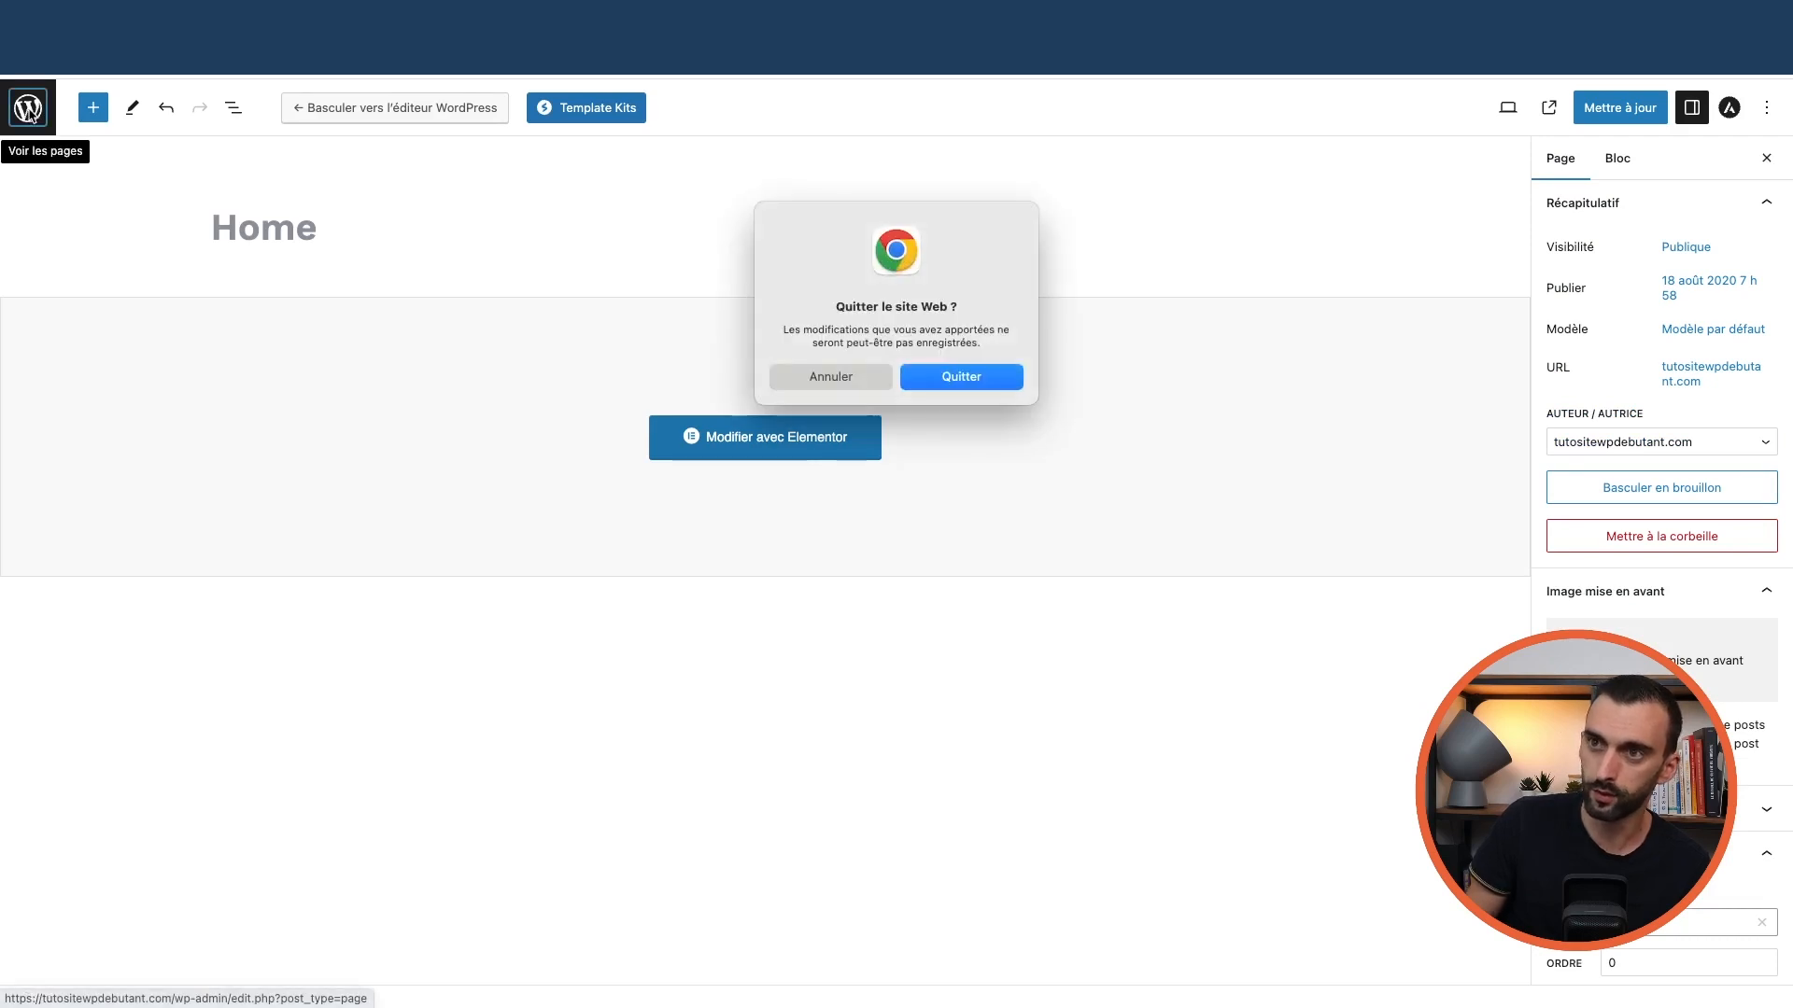
left_click(961, 377)
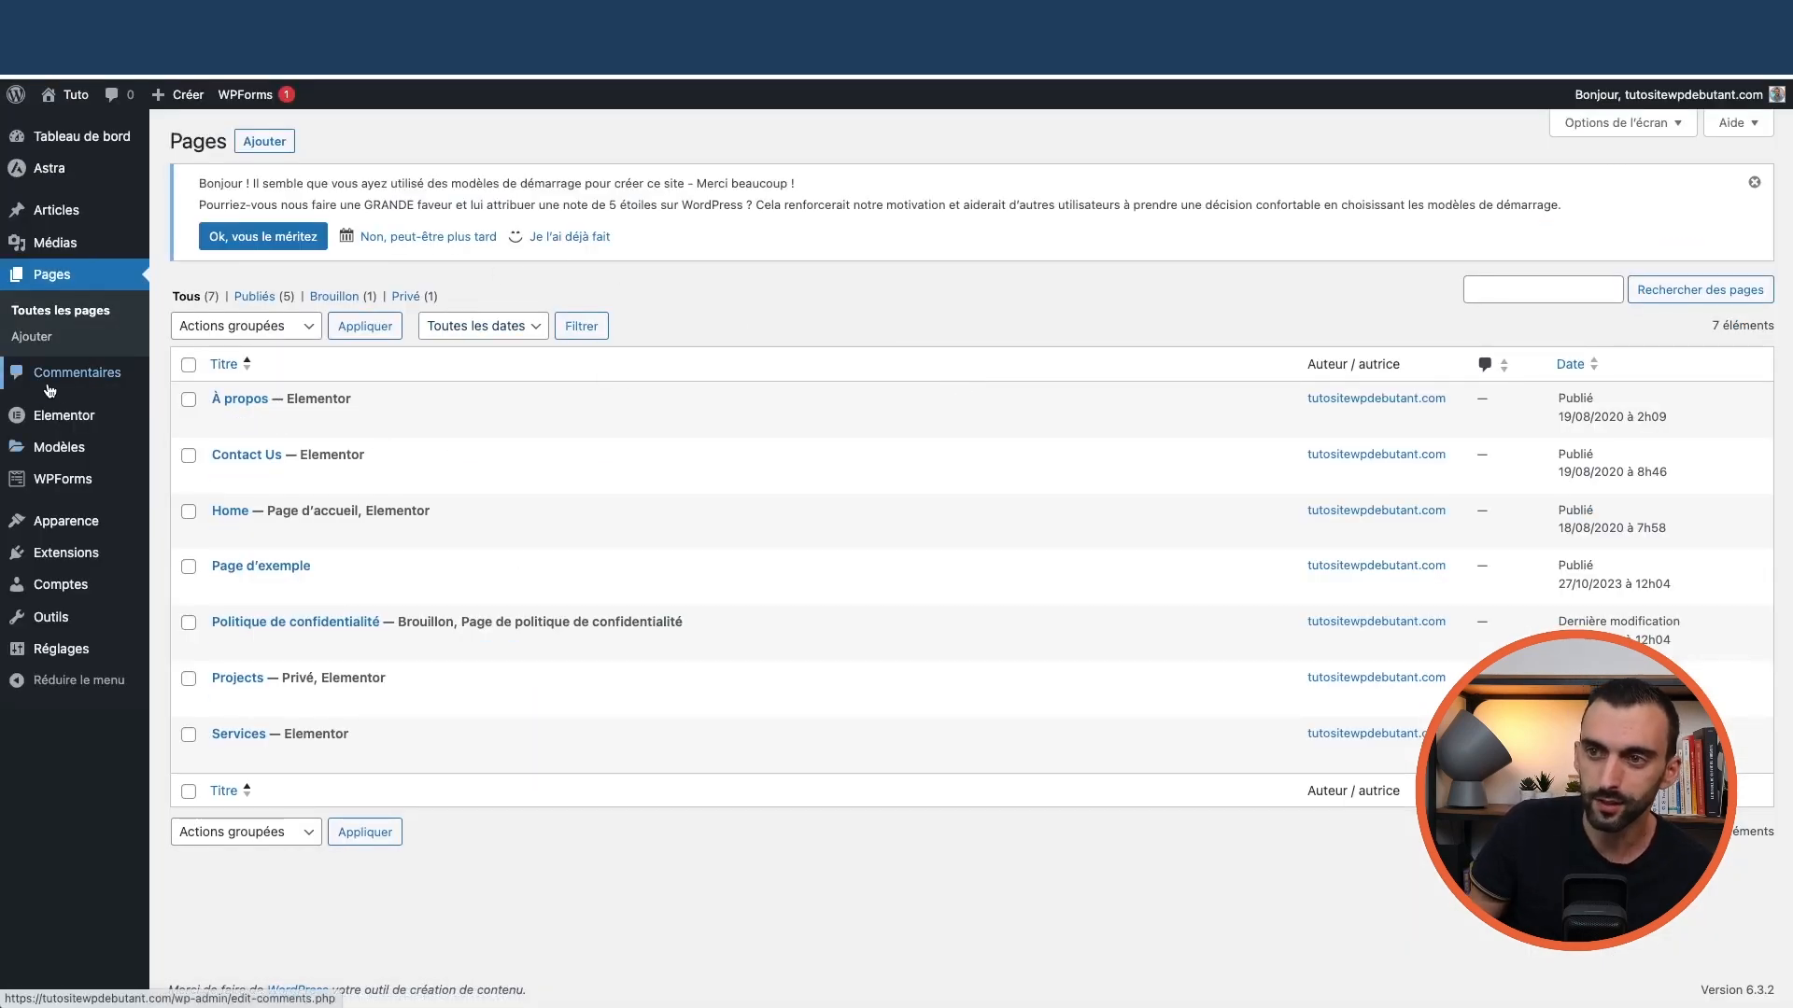
mouse_move(44, 482)
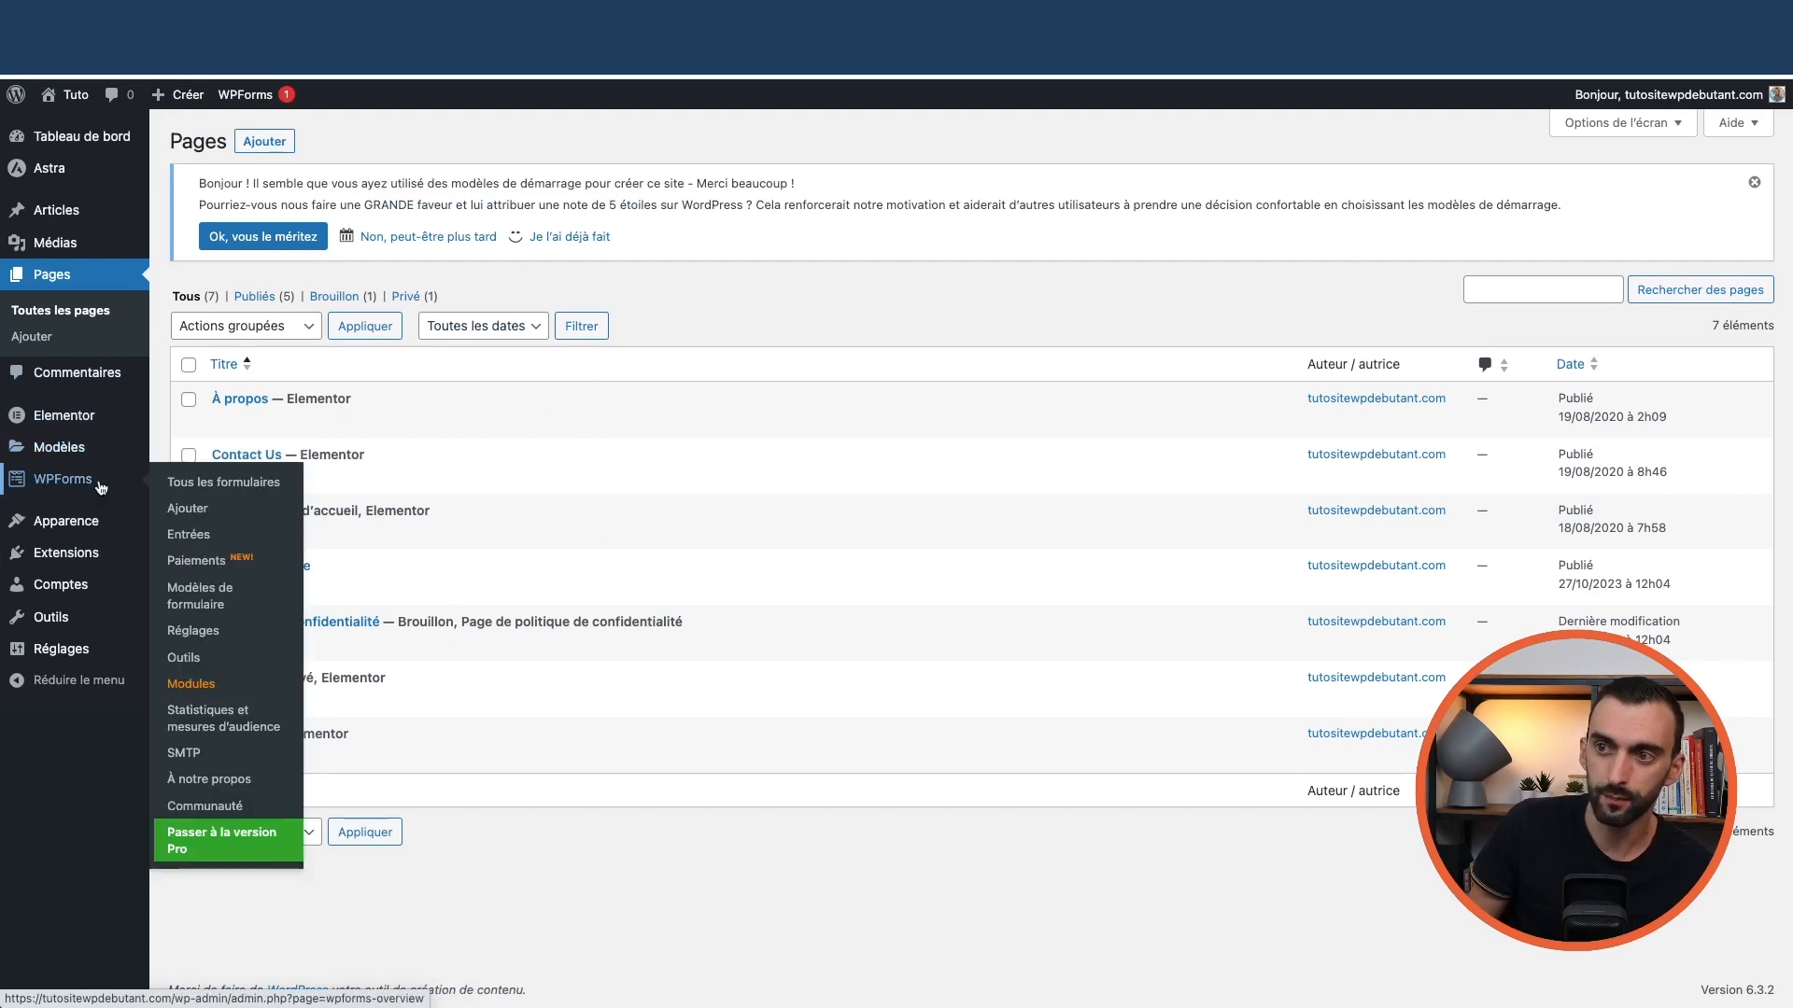
Open Contact Form in the builder and review the Name, Email, Phone, Subject and Message fields
left_click(224, 487)
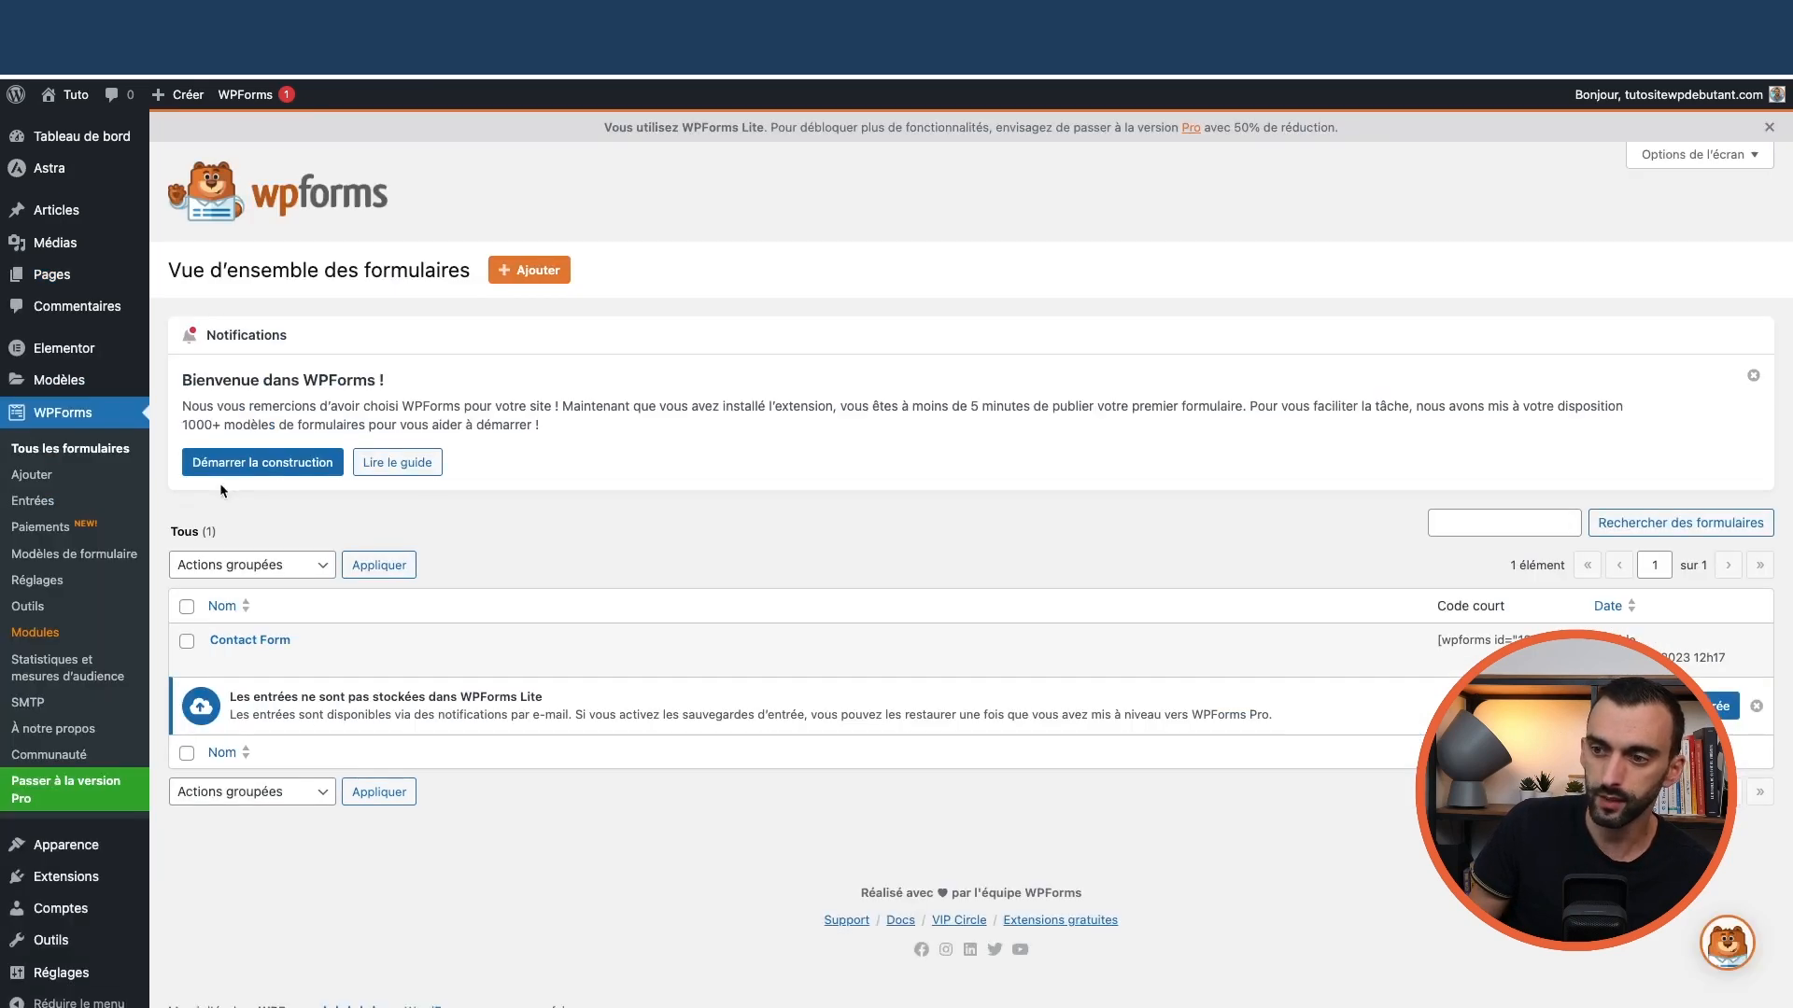
mouse_move(263, 656)
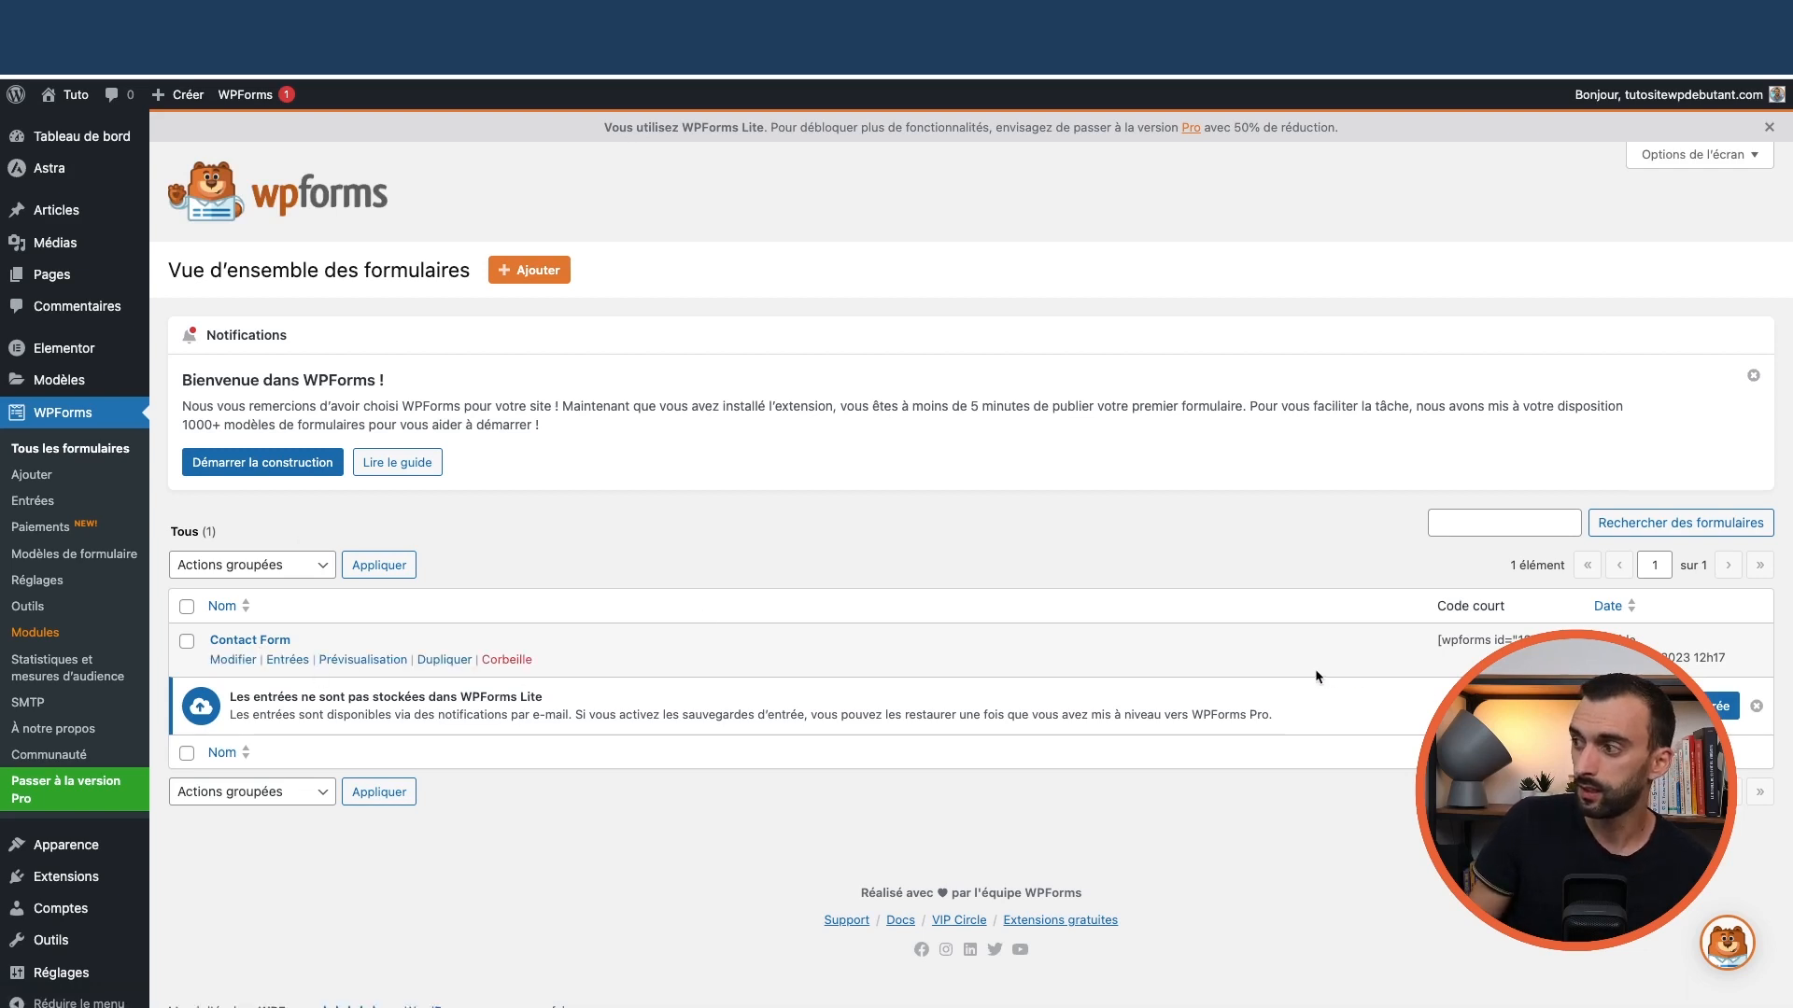
left_click(233, 660)
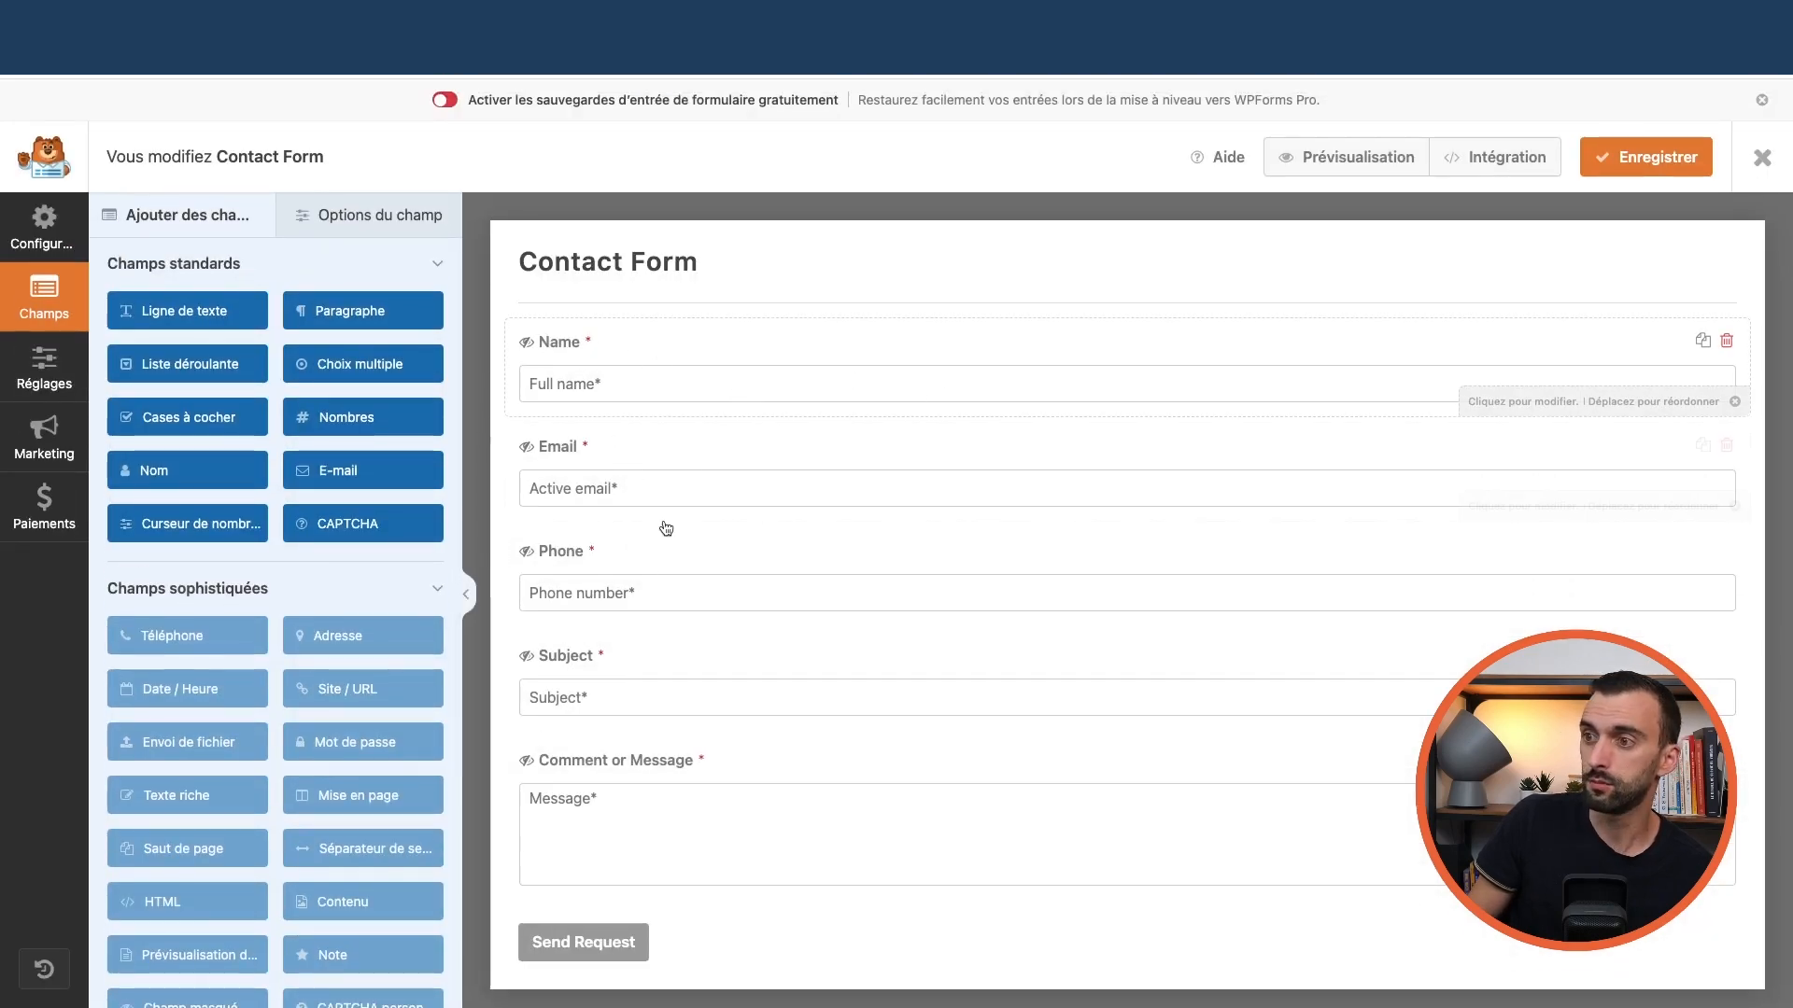
left_click(682, 389)
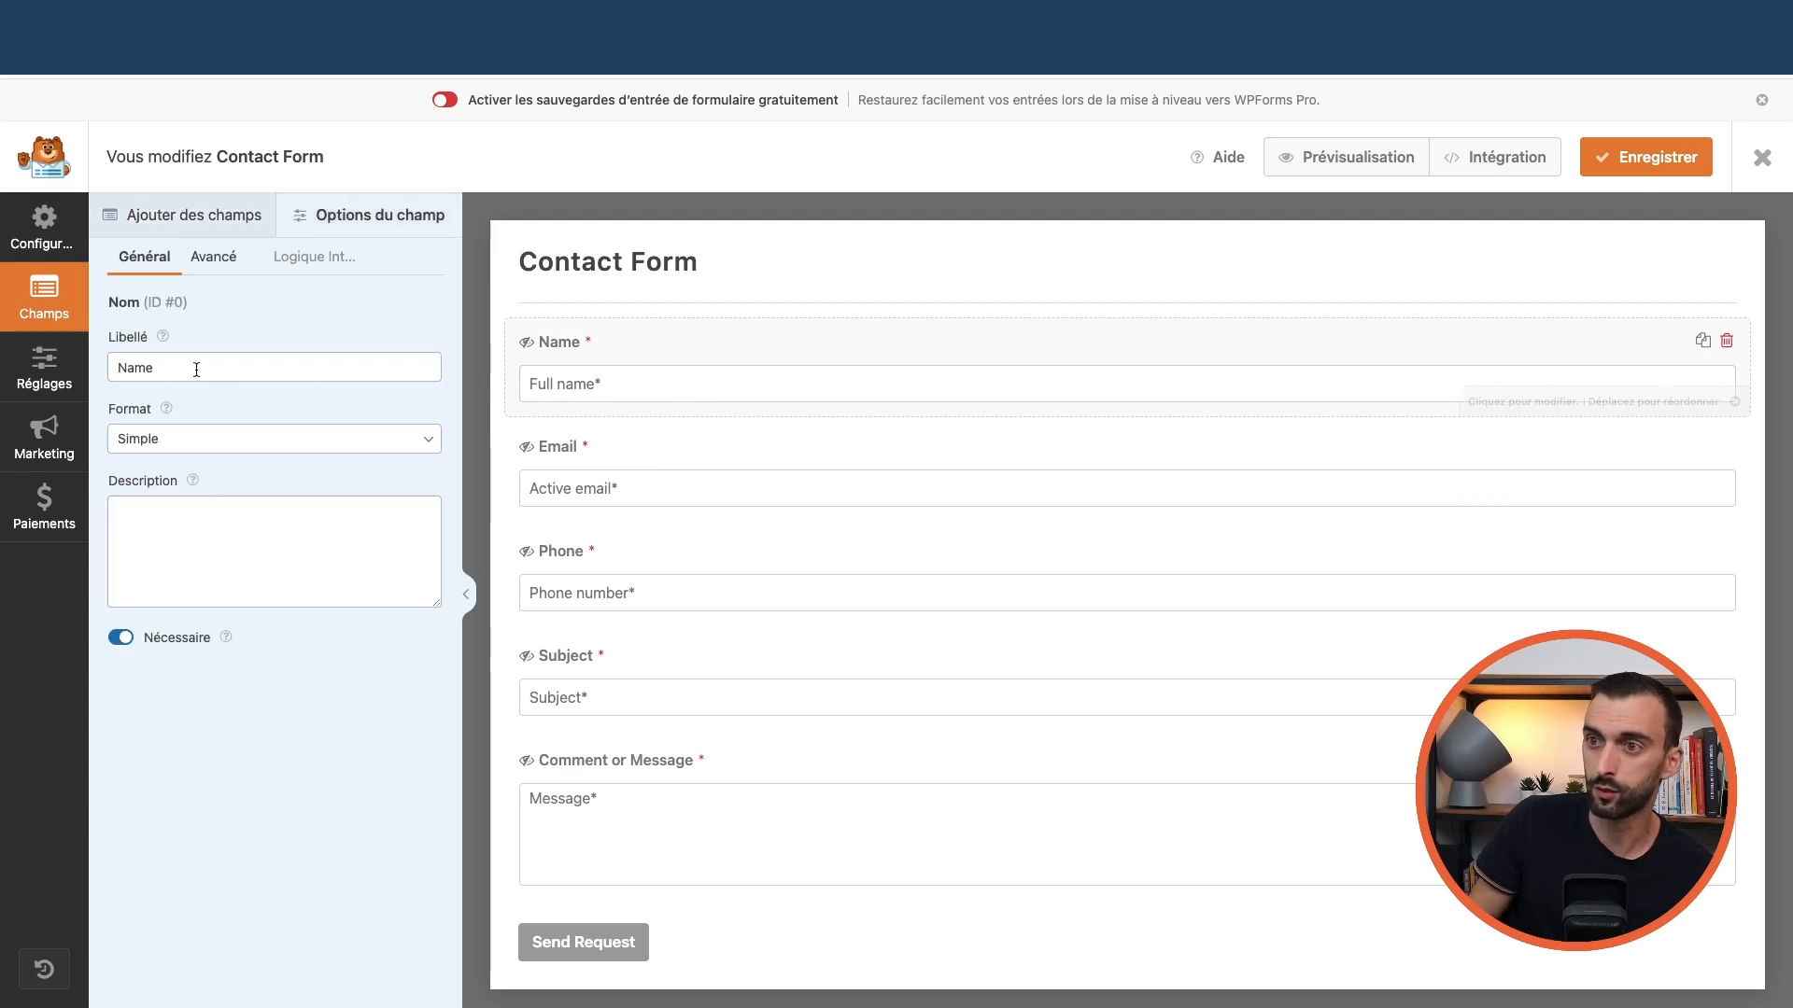
double_click(263, 378)
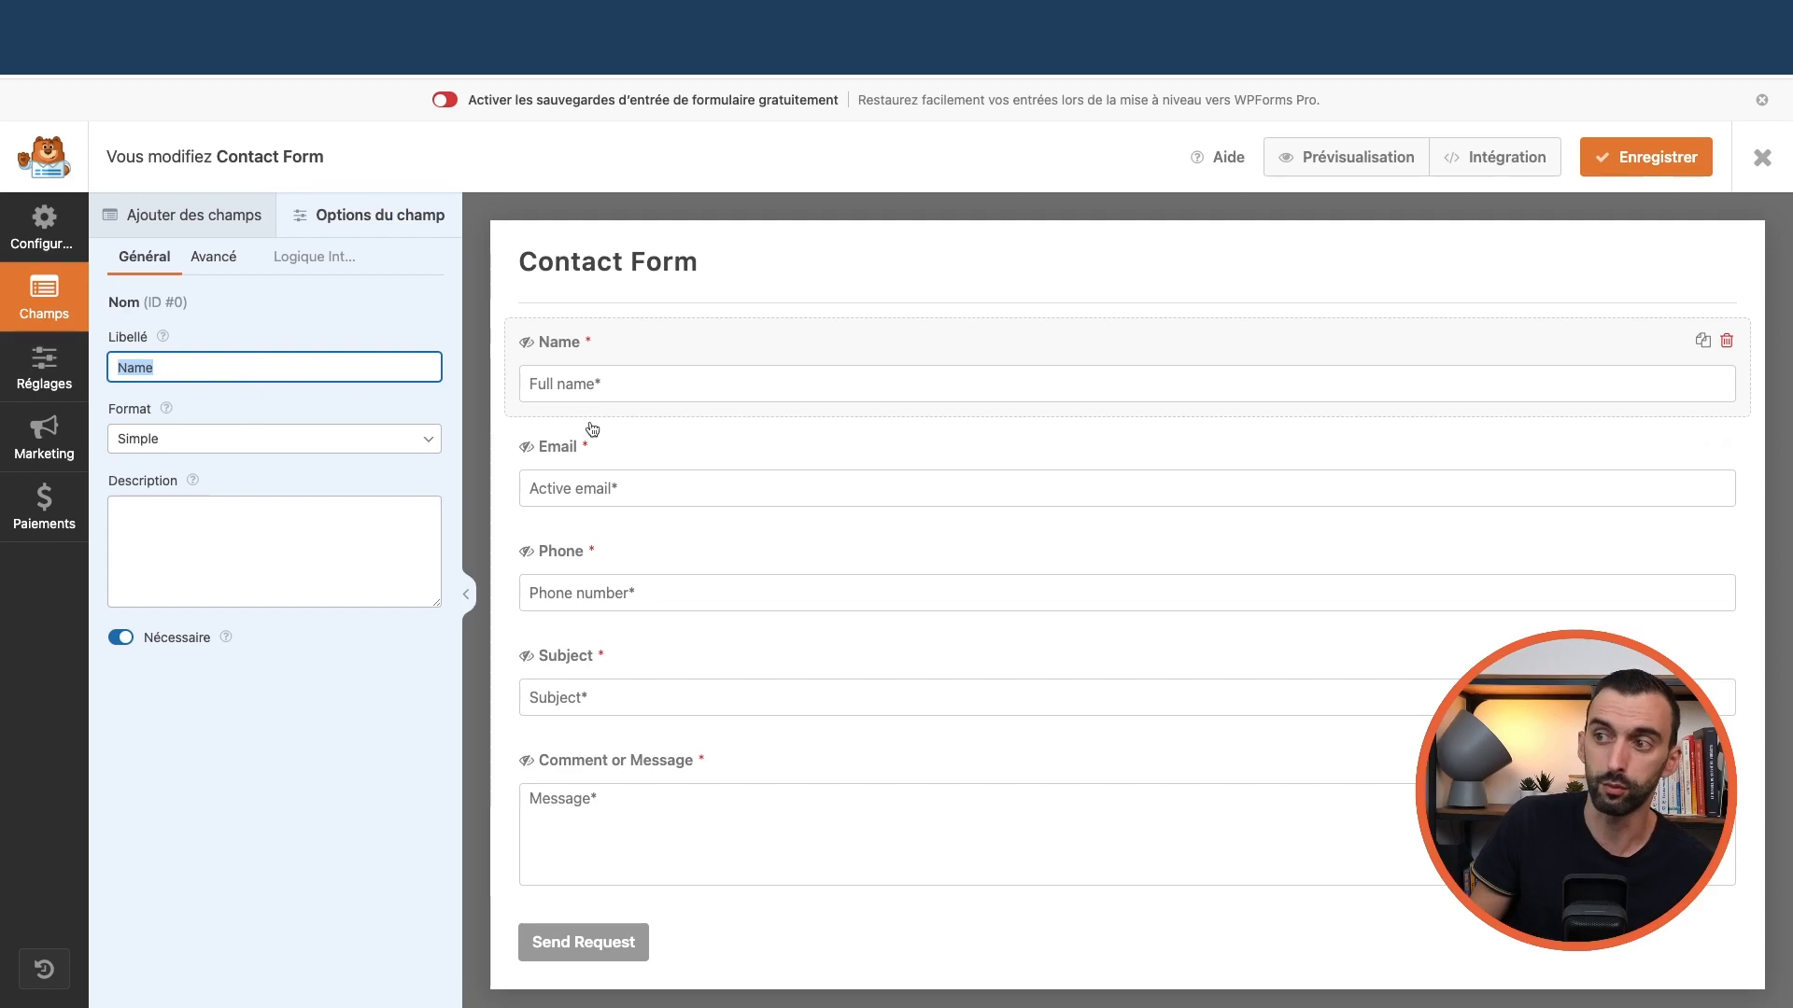
left_click(608, 457)
left_click(630, 564)
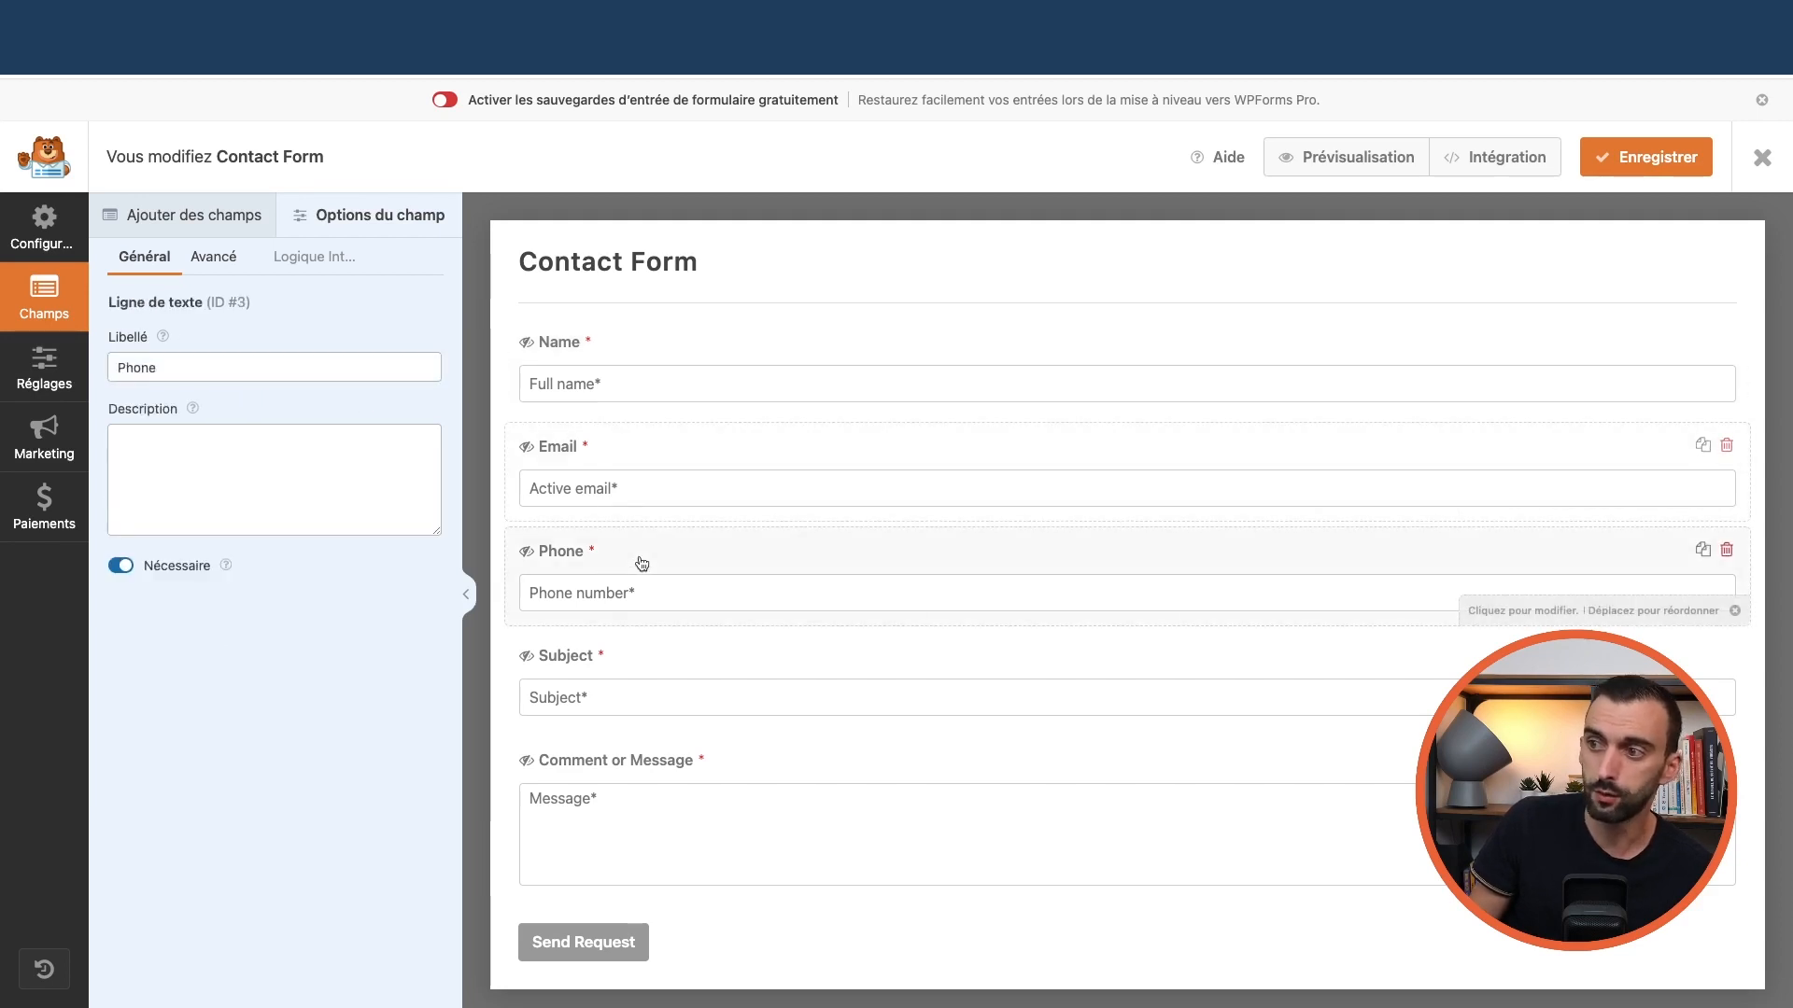
left_click(649, 664)
left_click(725, 778)
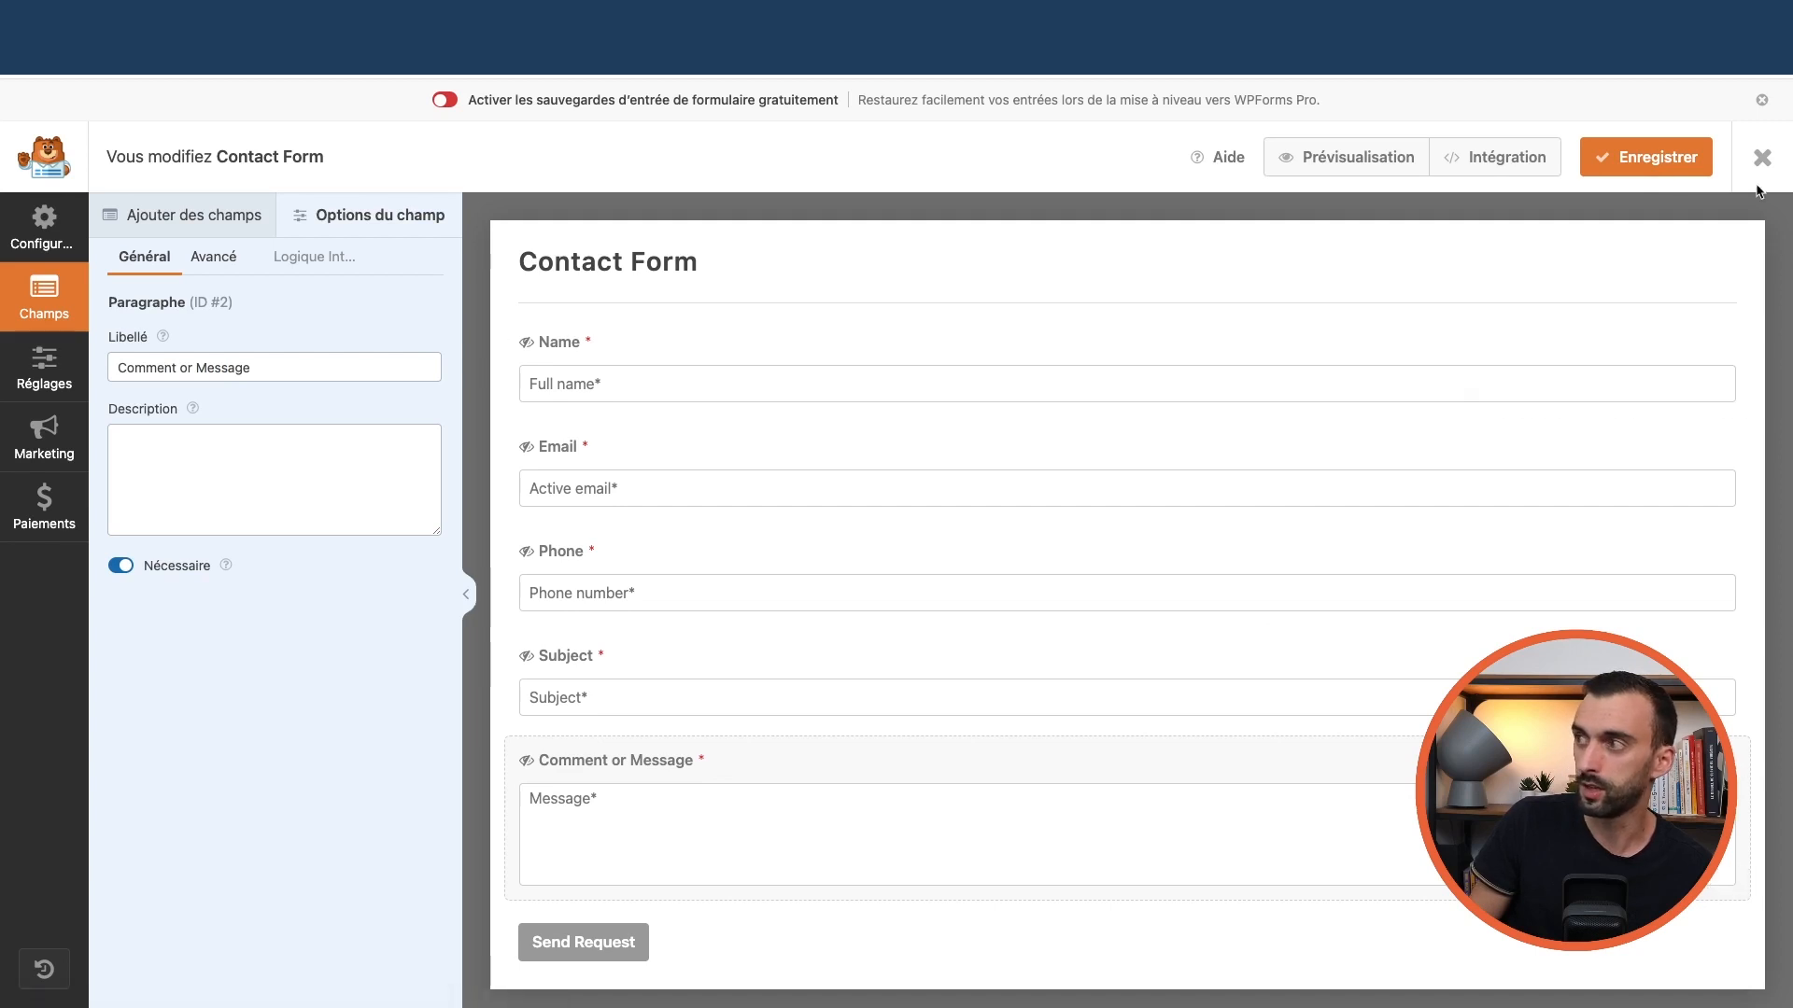
Add a trial paragraph field above the message field, then delete it
left_click(109, 224)
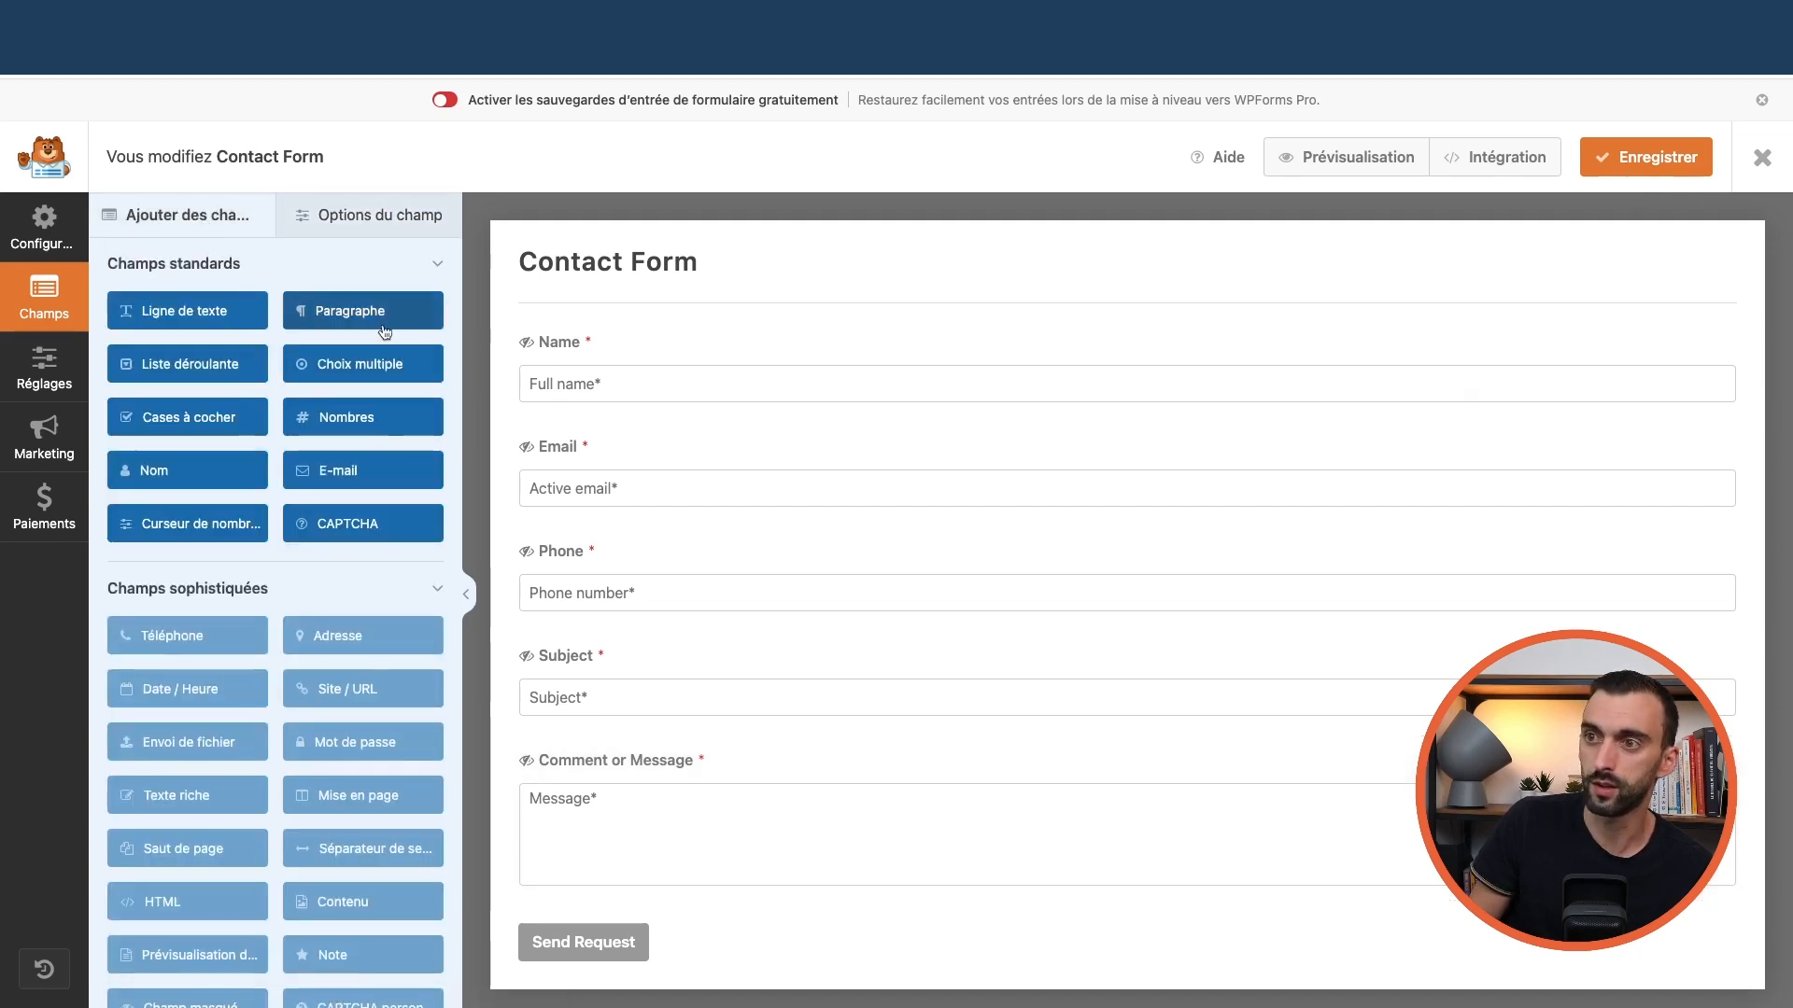
left_click_drag(358, 315, 661, 753)
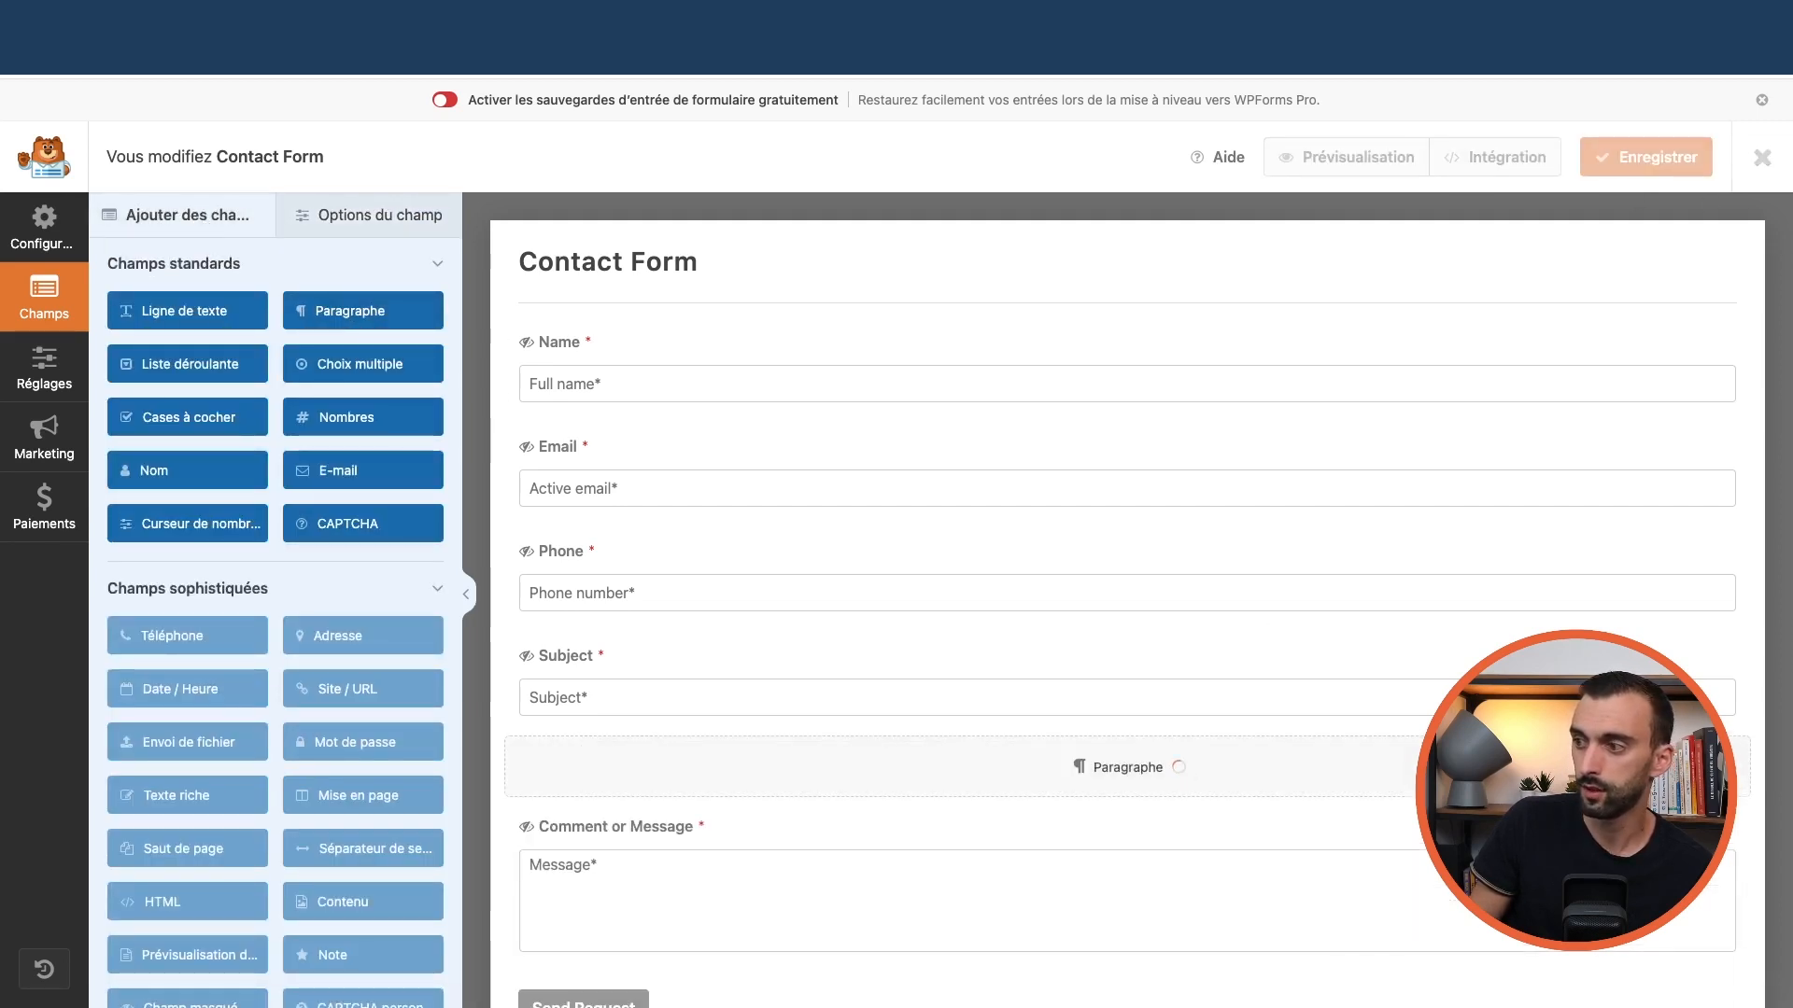
left_click(1733, 885)
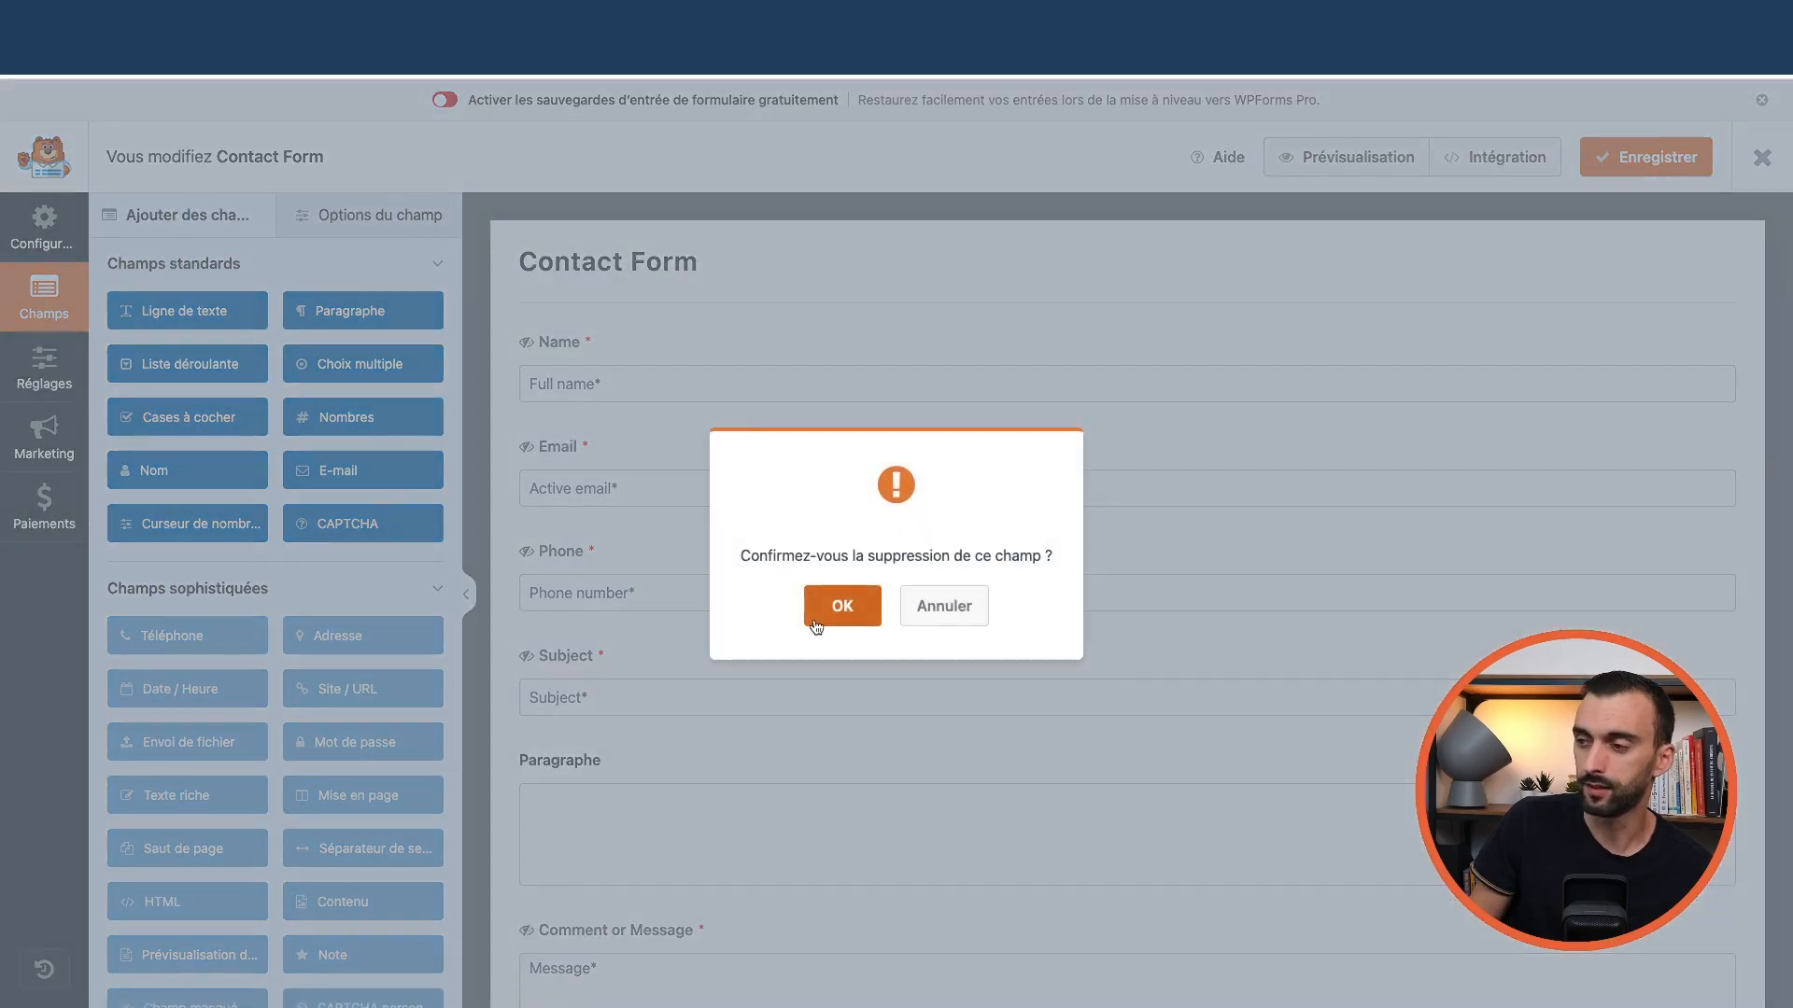
left_click(842, 609)
Review the form preview and Name field options, then open the form's Réglages
scroll(357, 511, "down", 1)
scroll(357, 512, "up", 2)
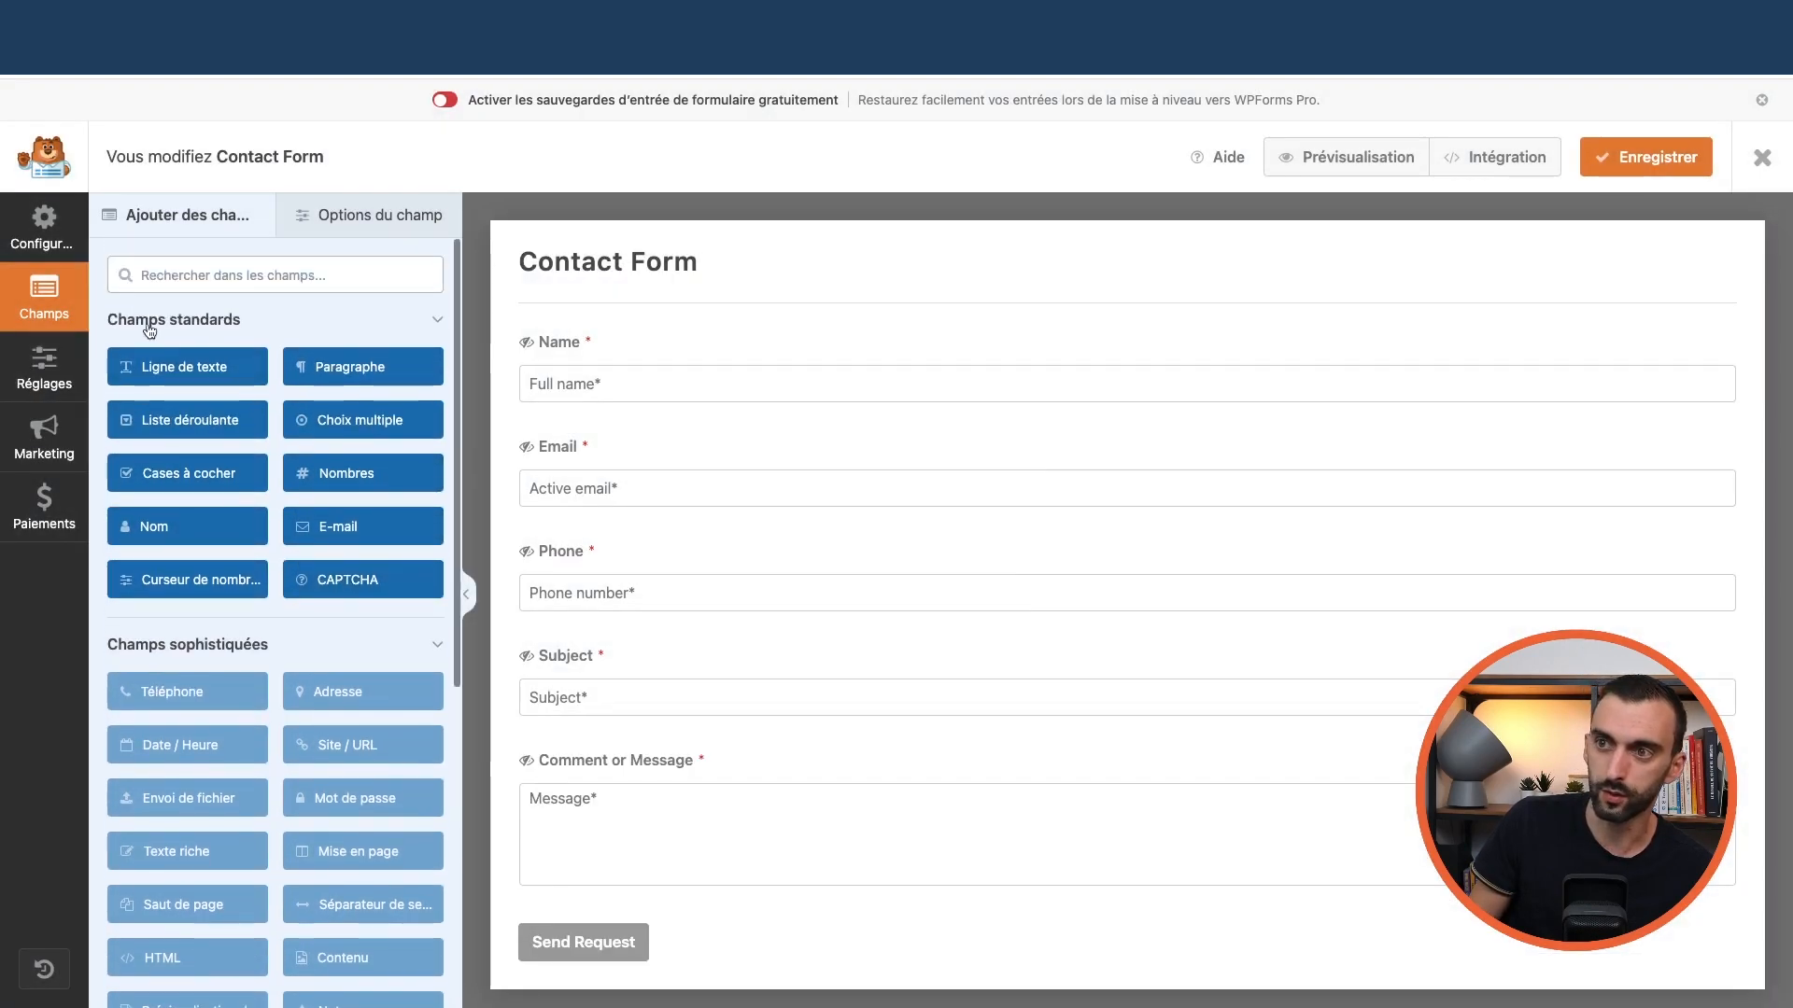
scroll(252, 560, "down", 3)
scroll(267, 578, "down", 2)
scroll(395, 430, "up", 4)
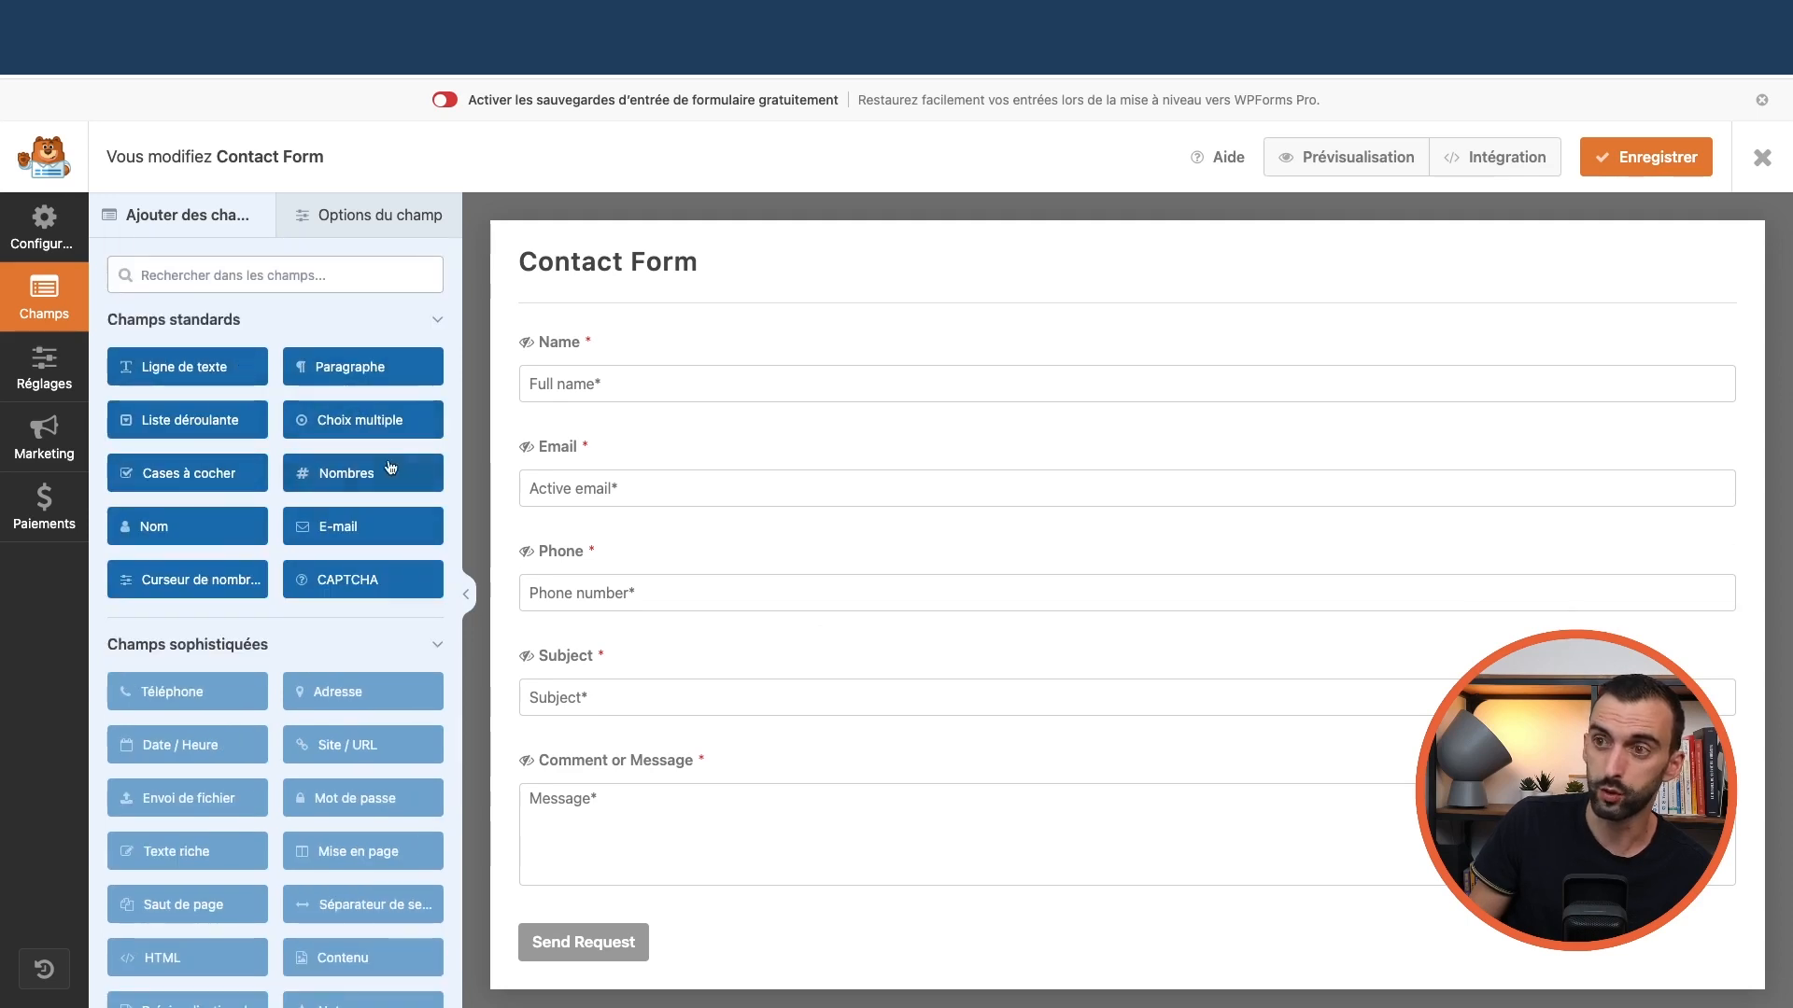
left_click(363, 220)
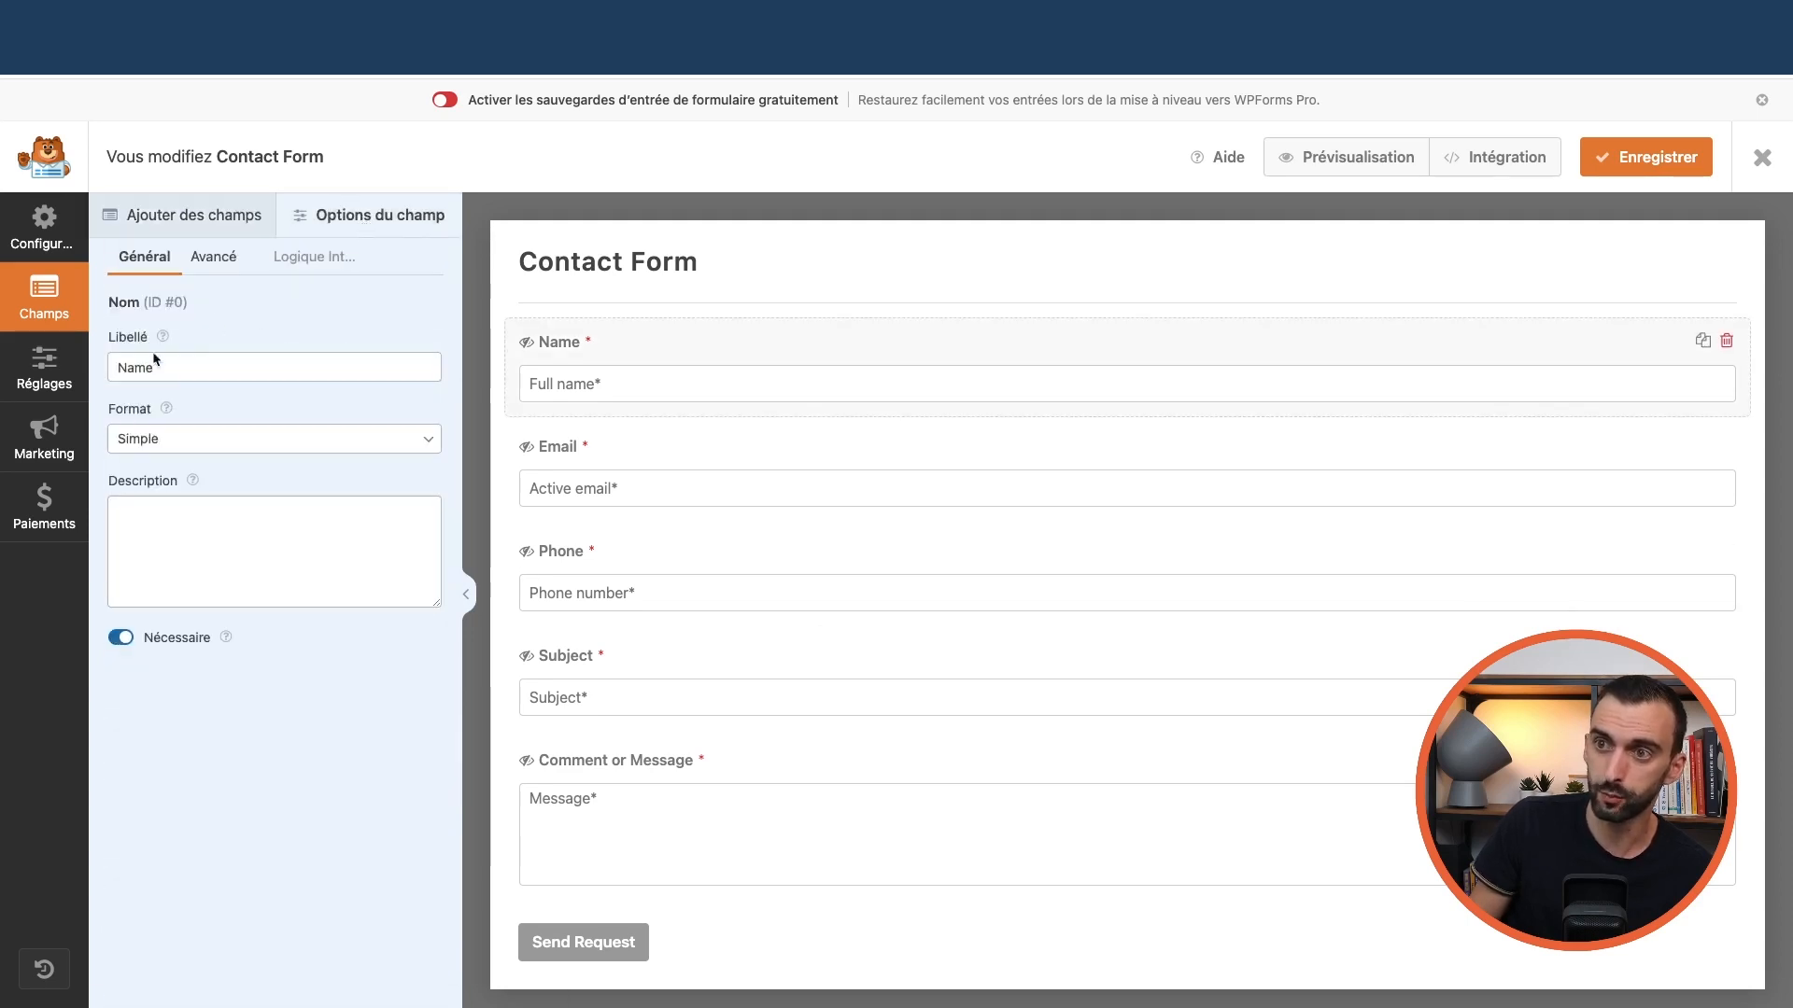
left_click(42, 372)
left_click(213, 327)
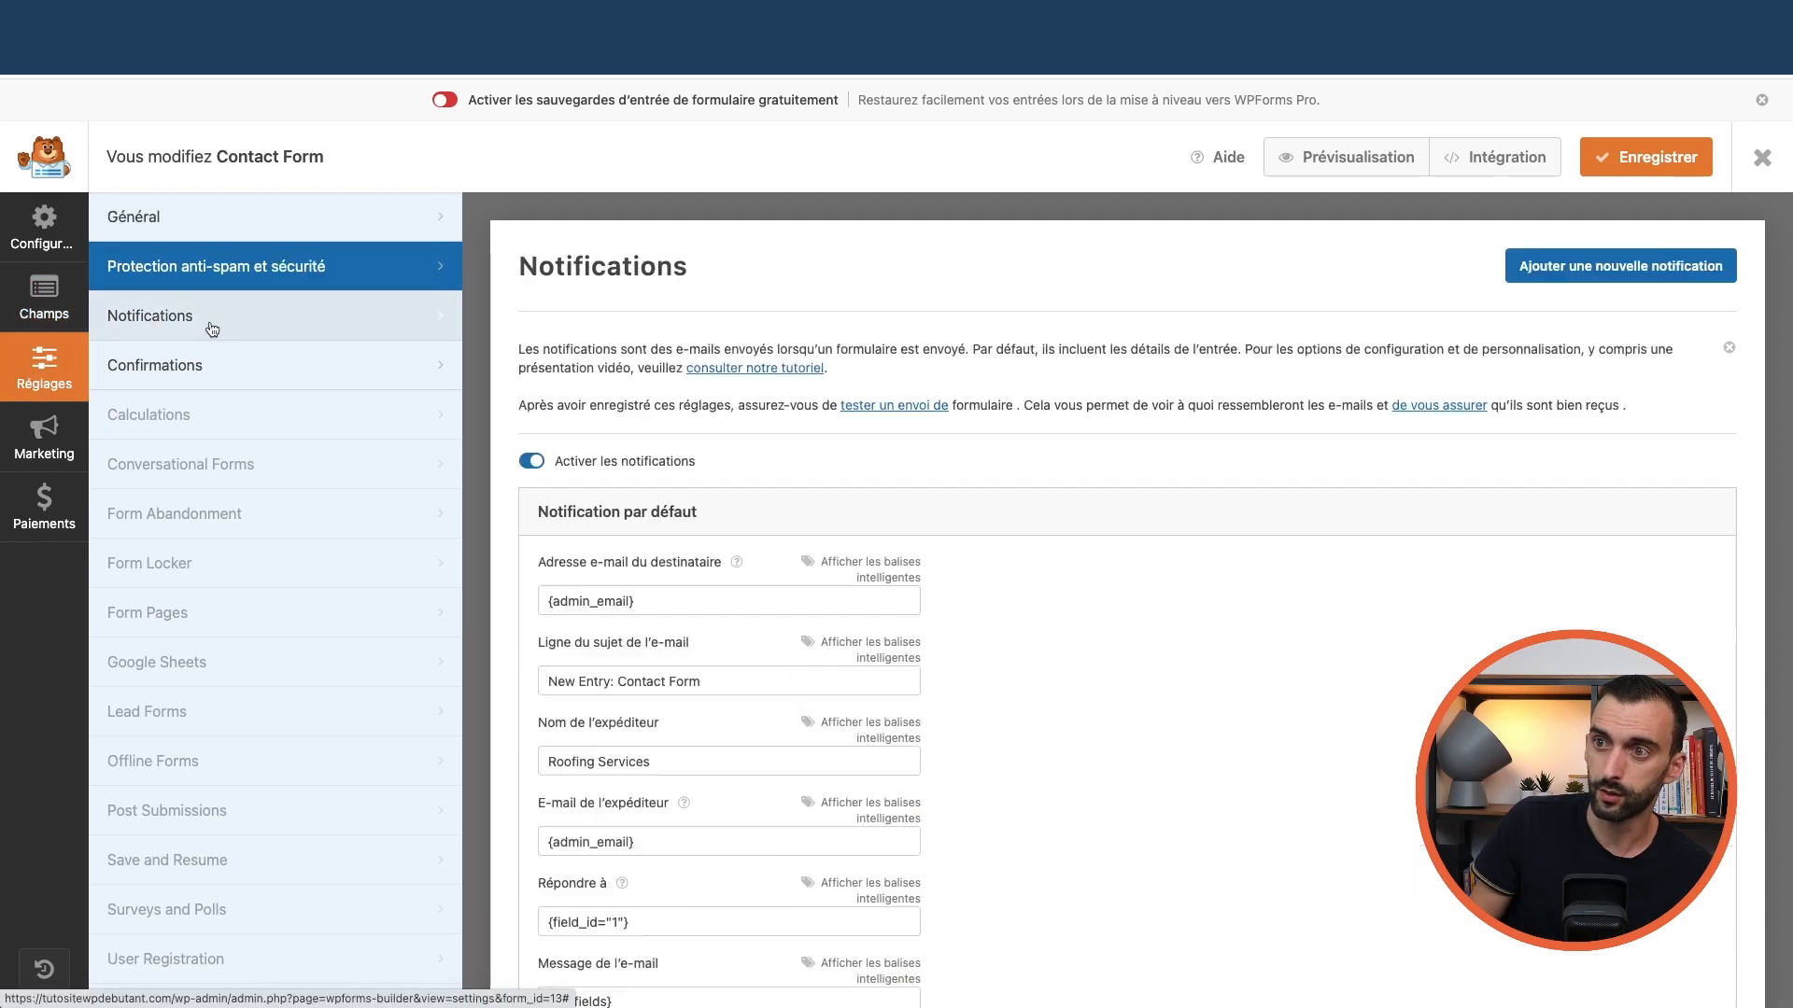
scroll(564, 560, "down", 2)
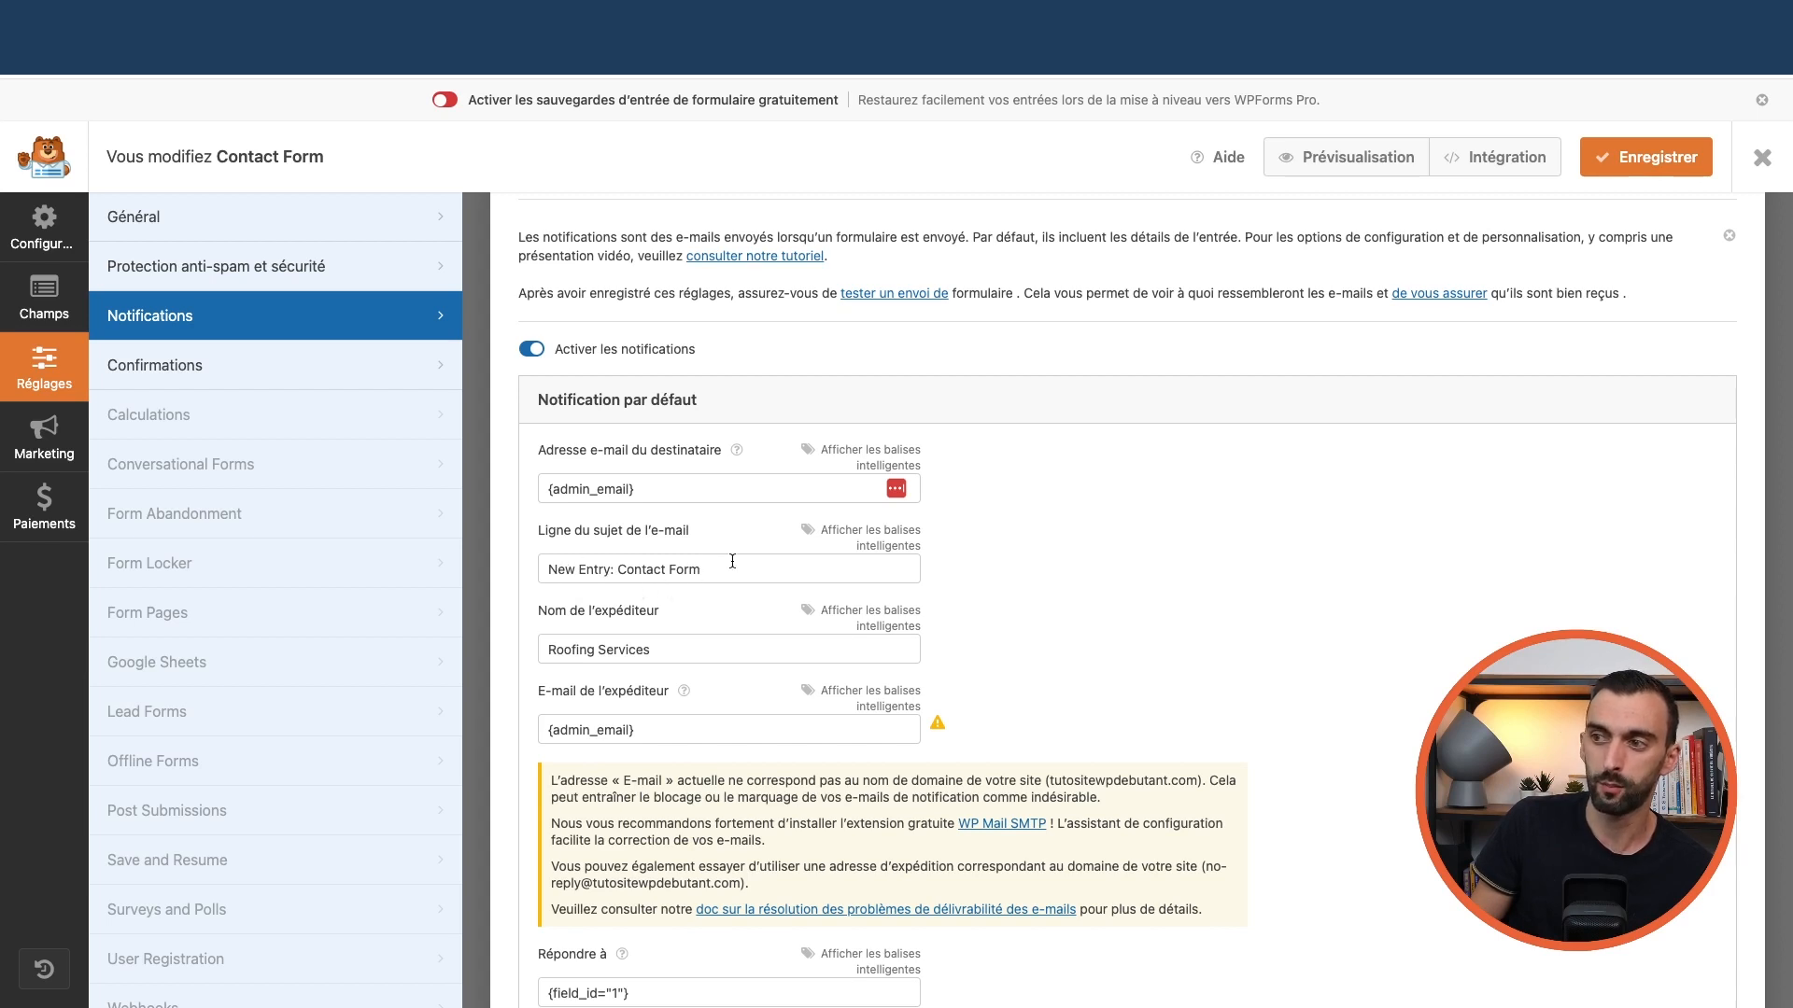
scroll(654, 570, "down", 2)
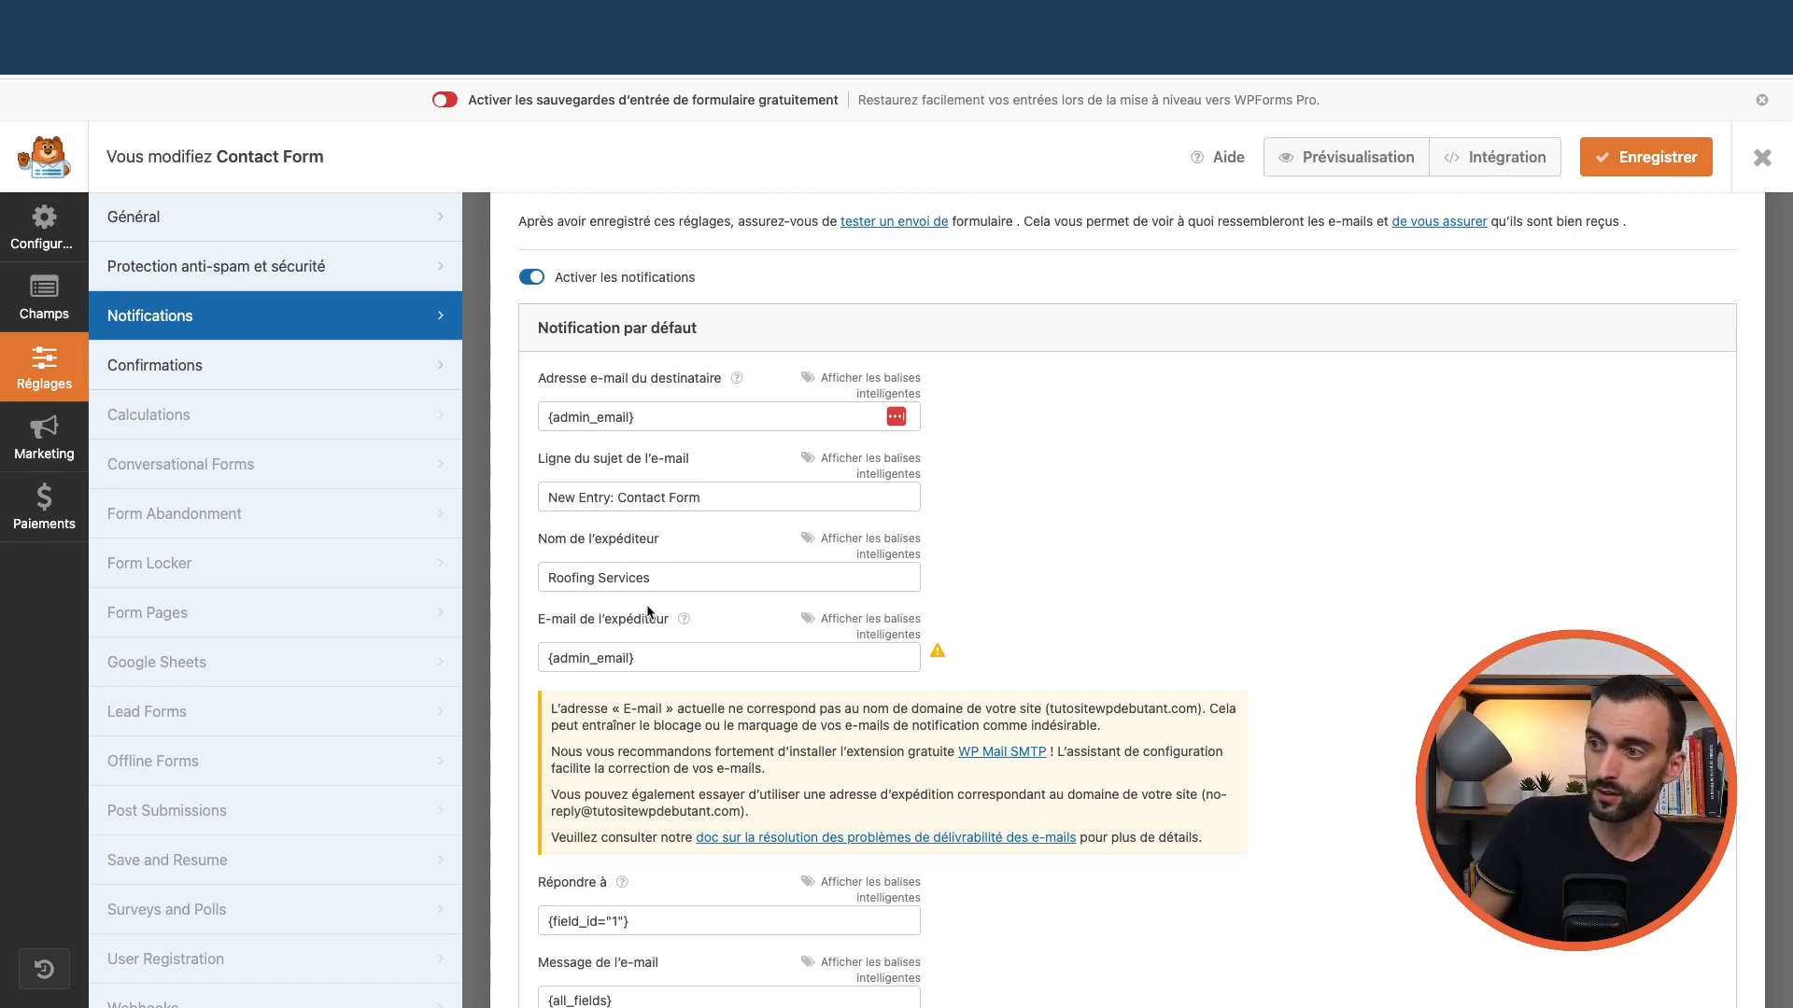
scroll(649, 612, "down", 1)
triple_click(598, 521)
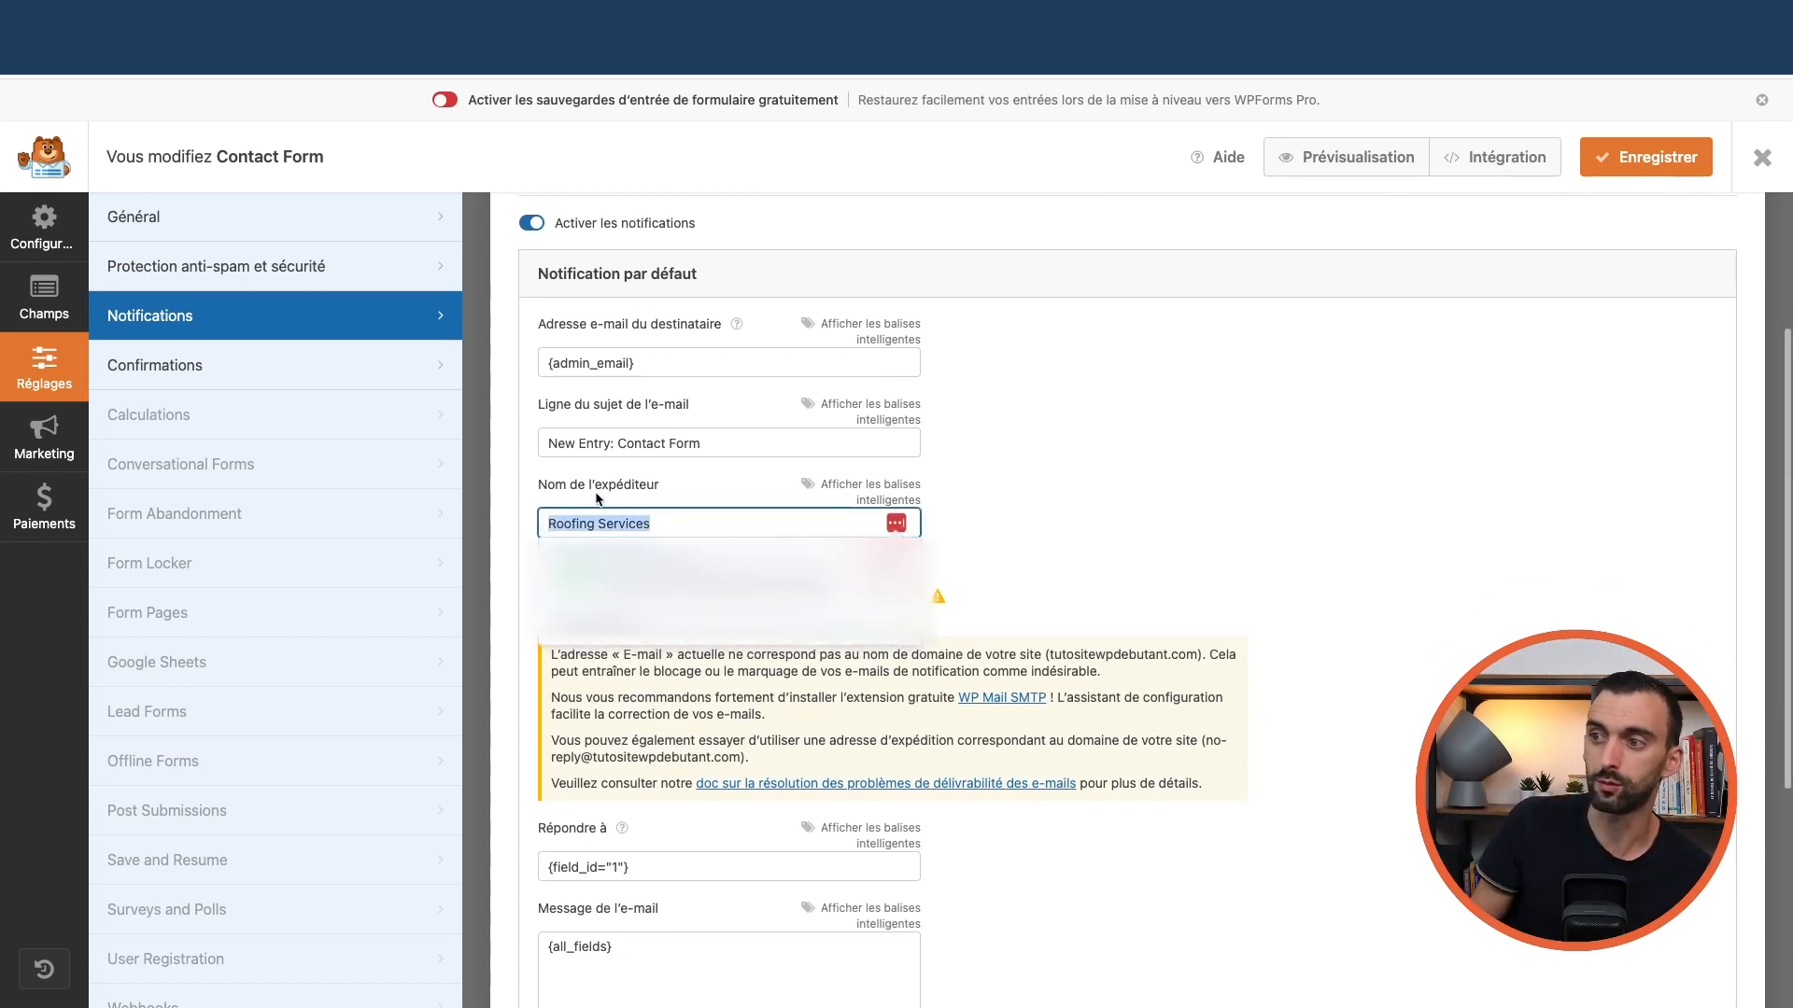
left_click(652, 520)
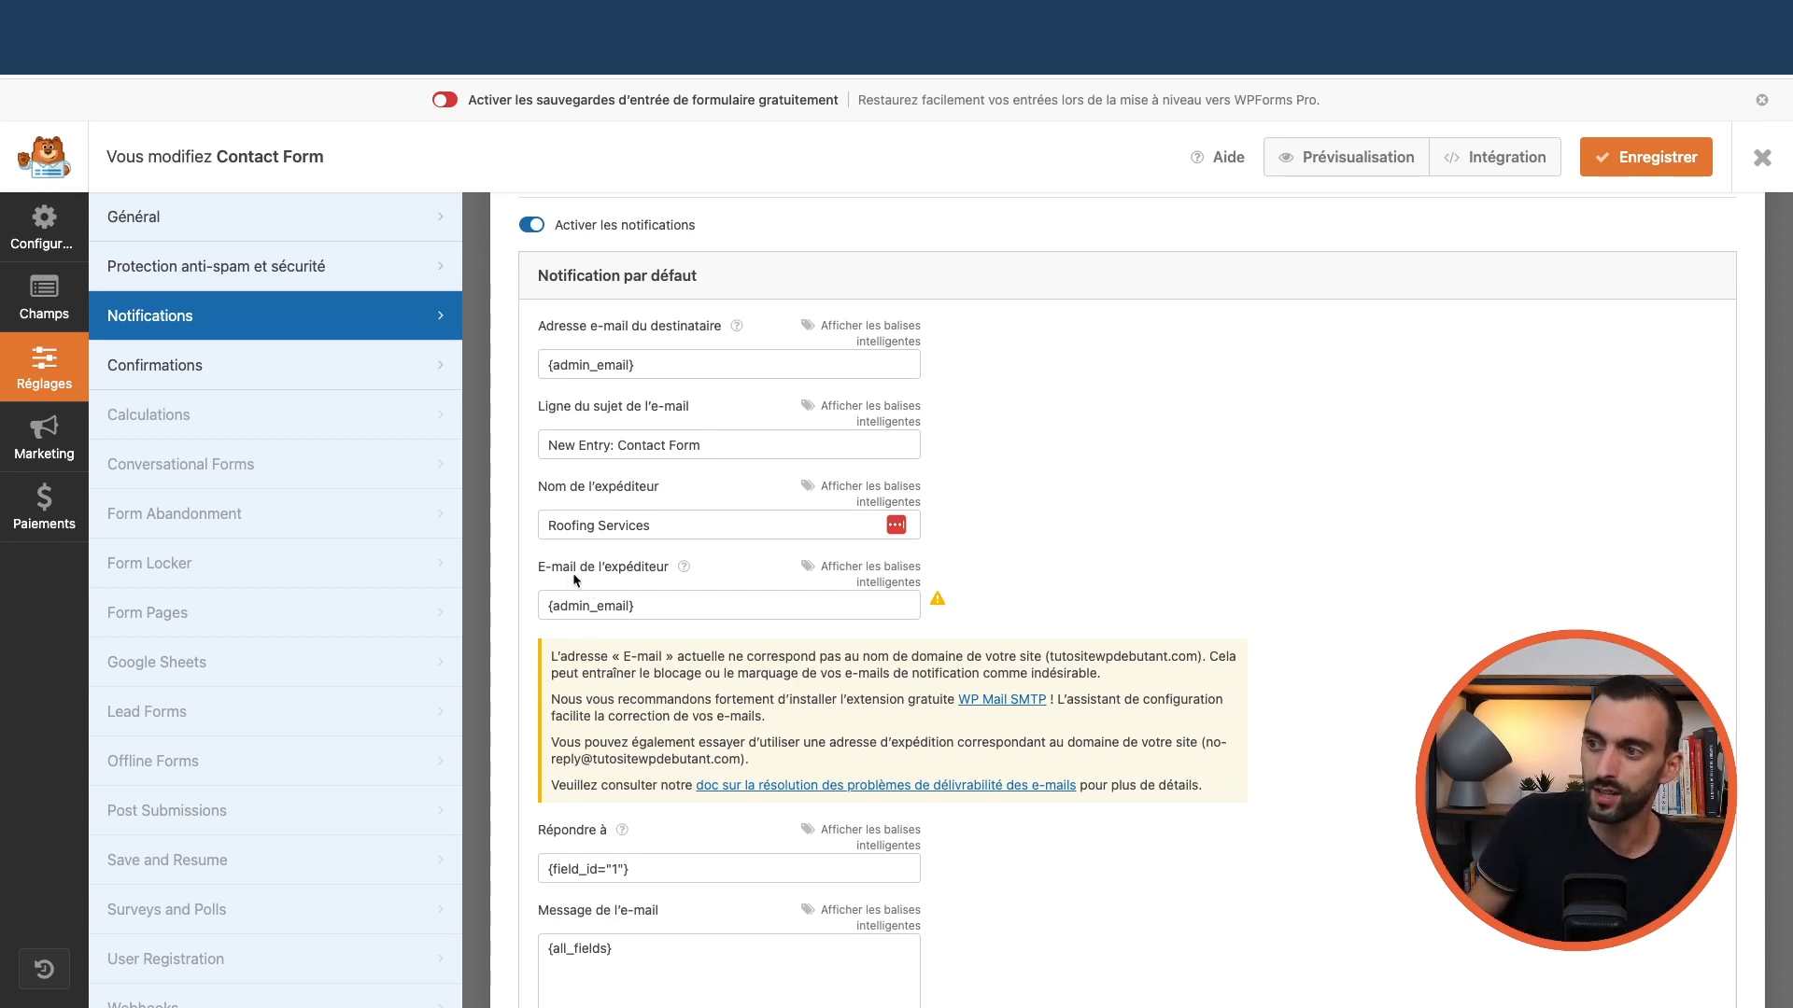
scroll(631, 610, "down", 5)
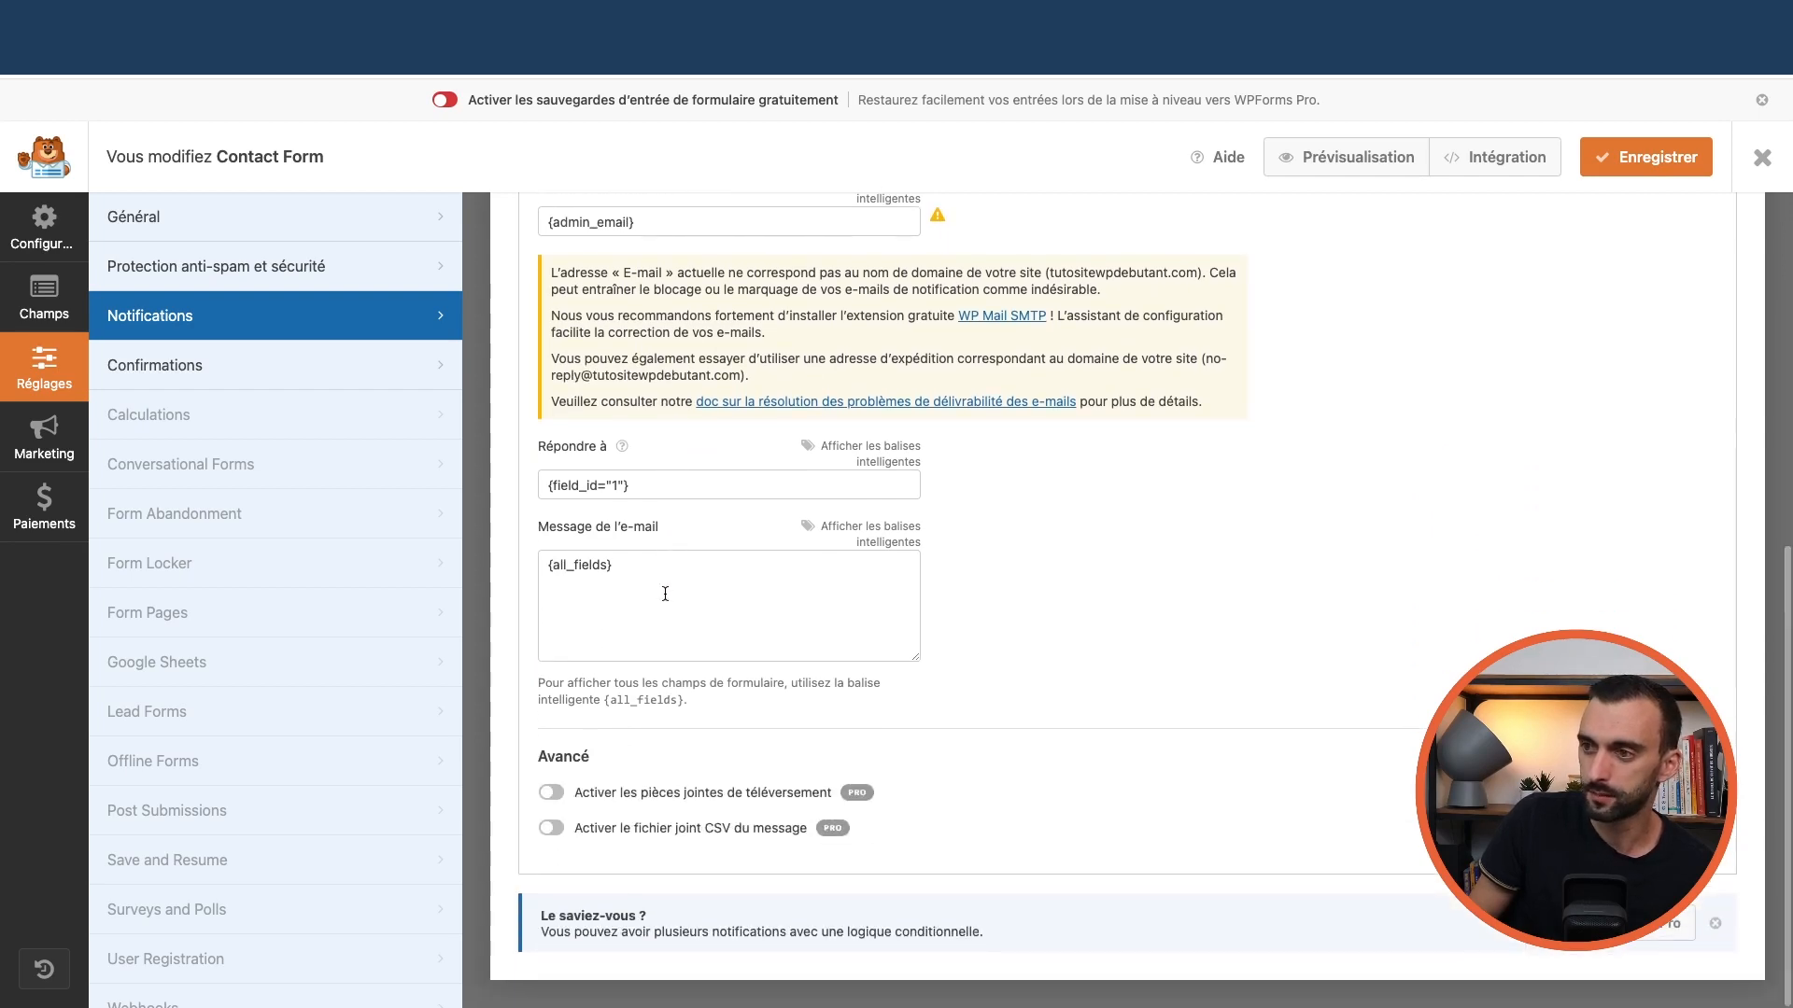
scroll(667, 595, "up", 8)
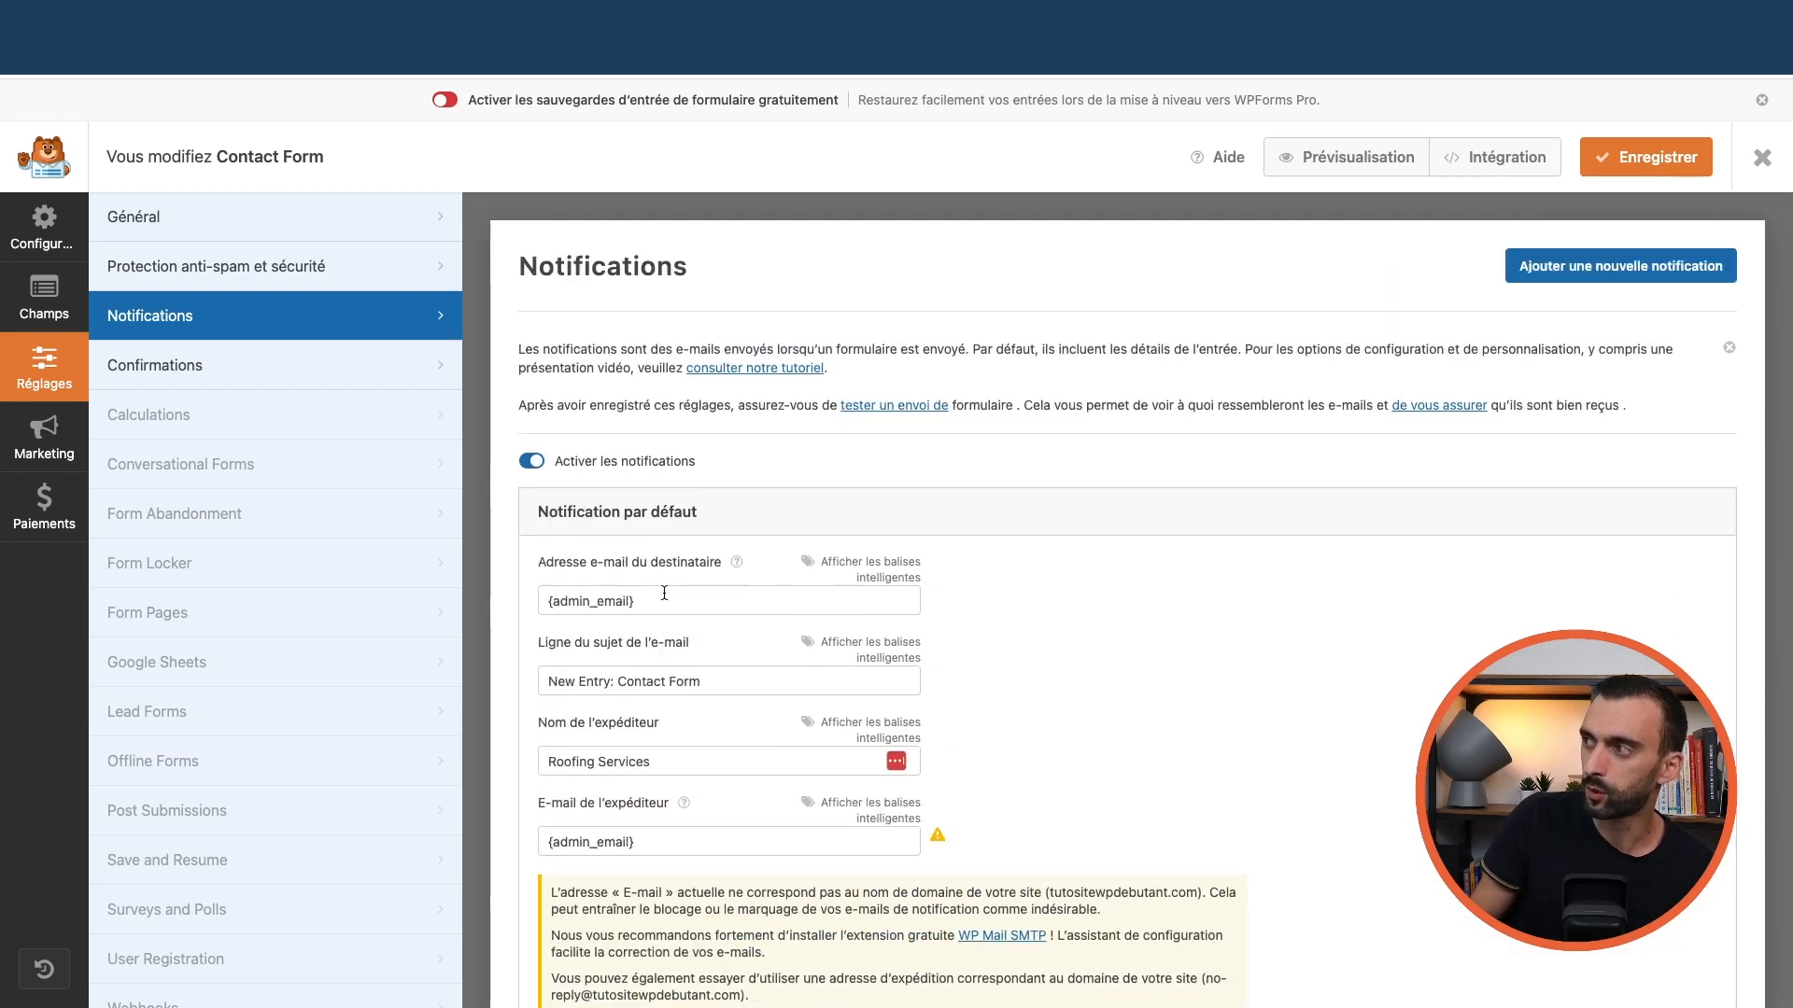
scroll(663, 594, "down", 6)
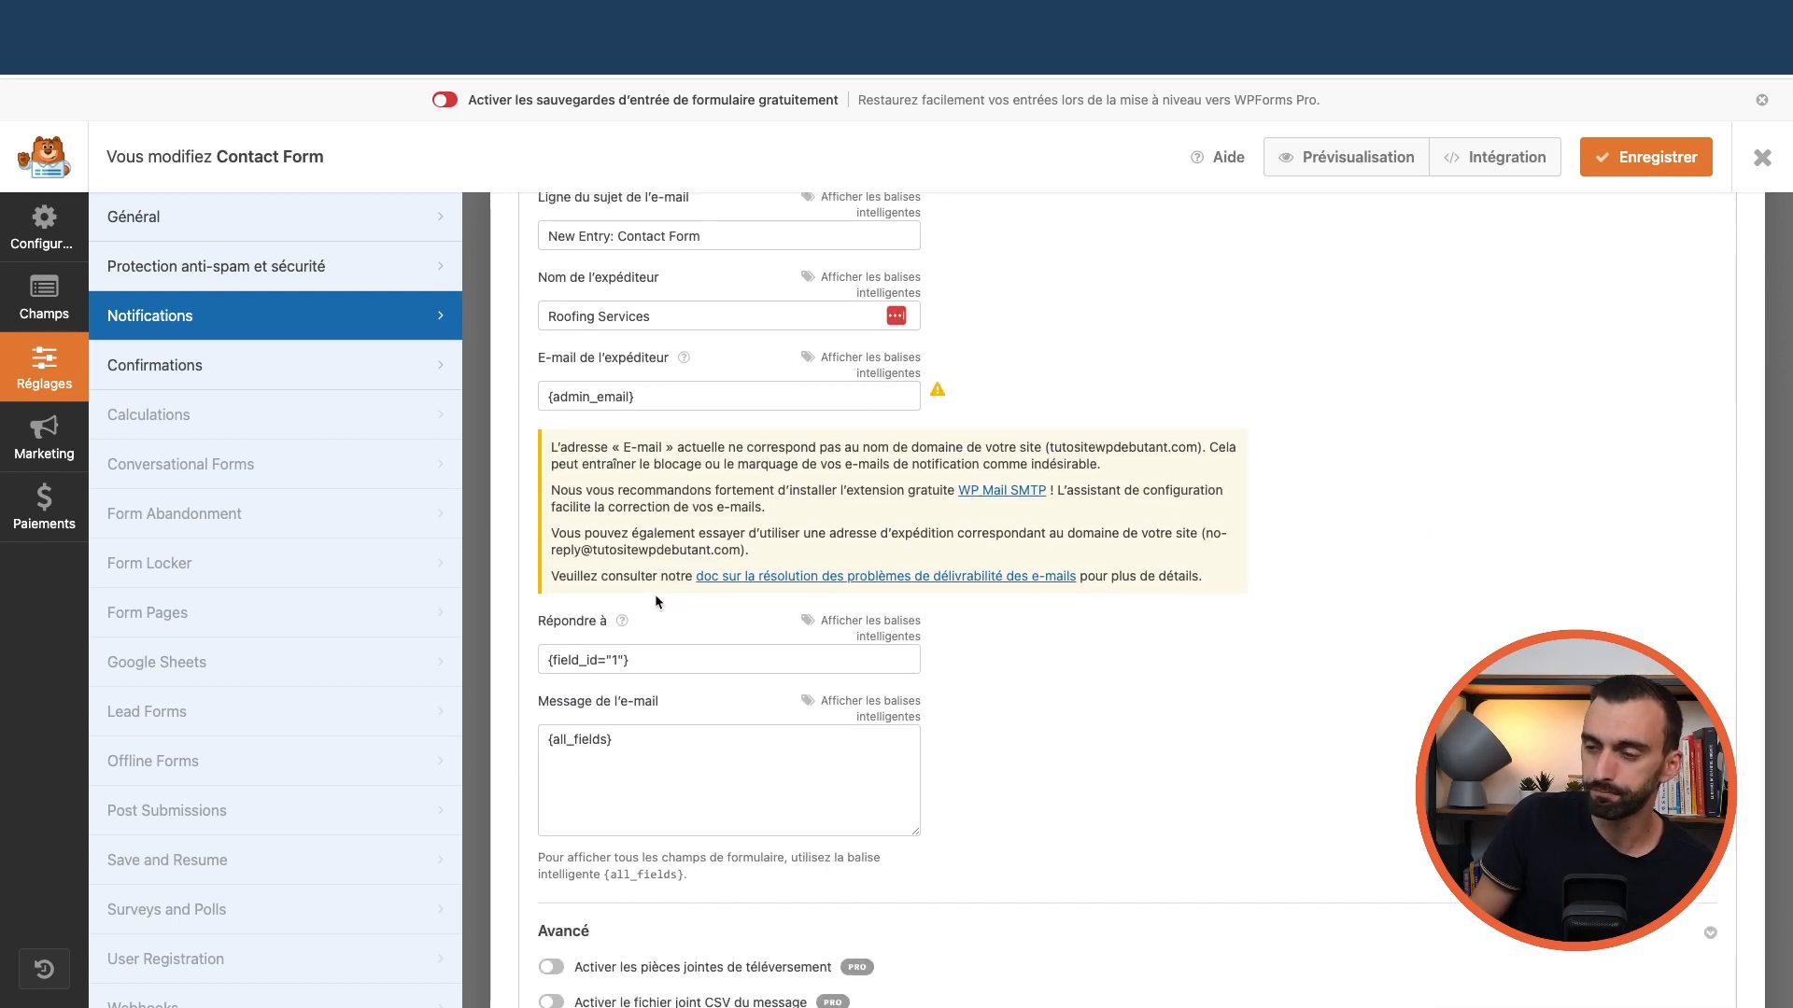
scroll(653, 595, "down", 1)
scroll(653, 597, "up", 7)
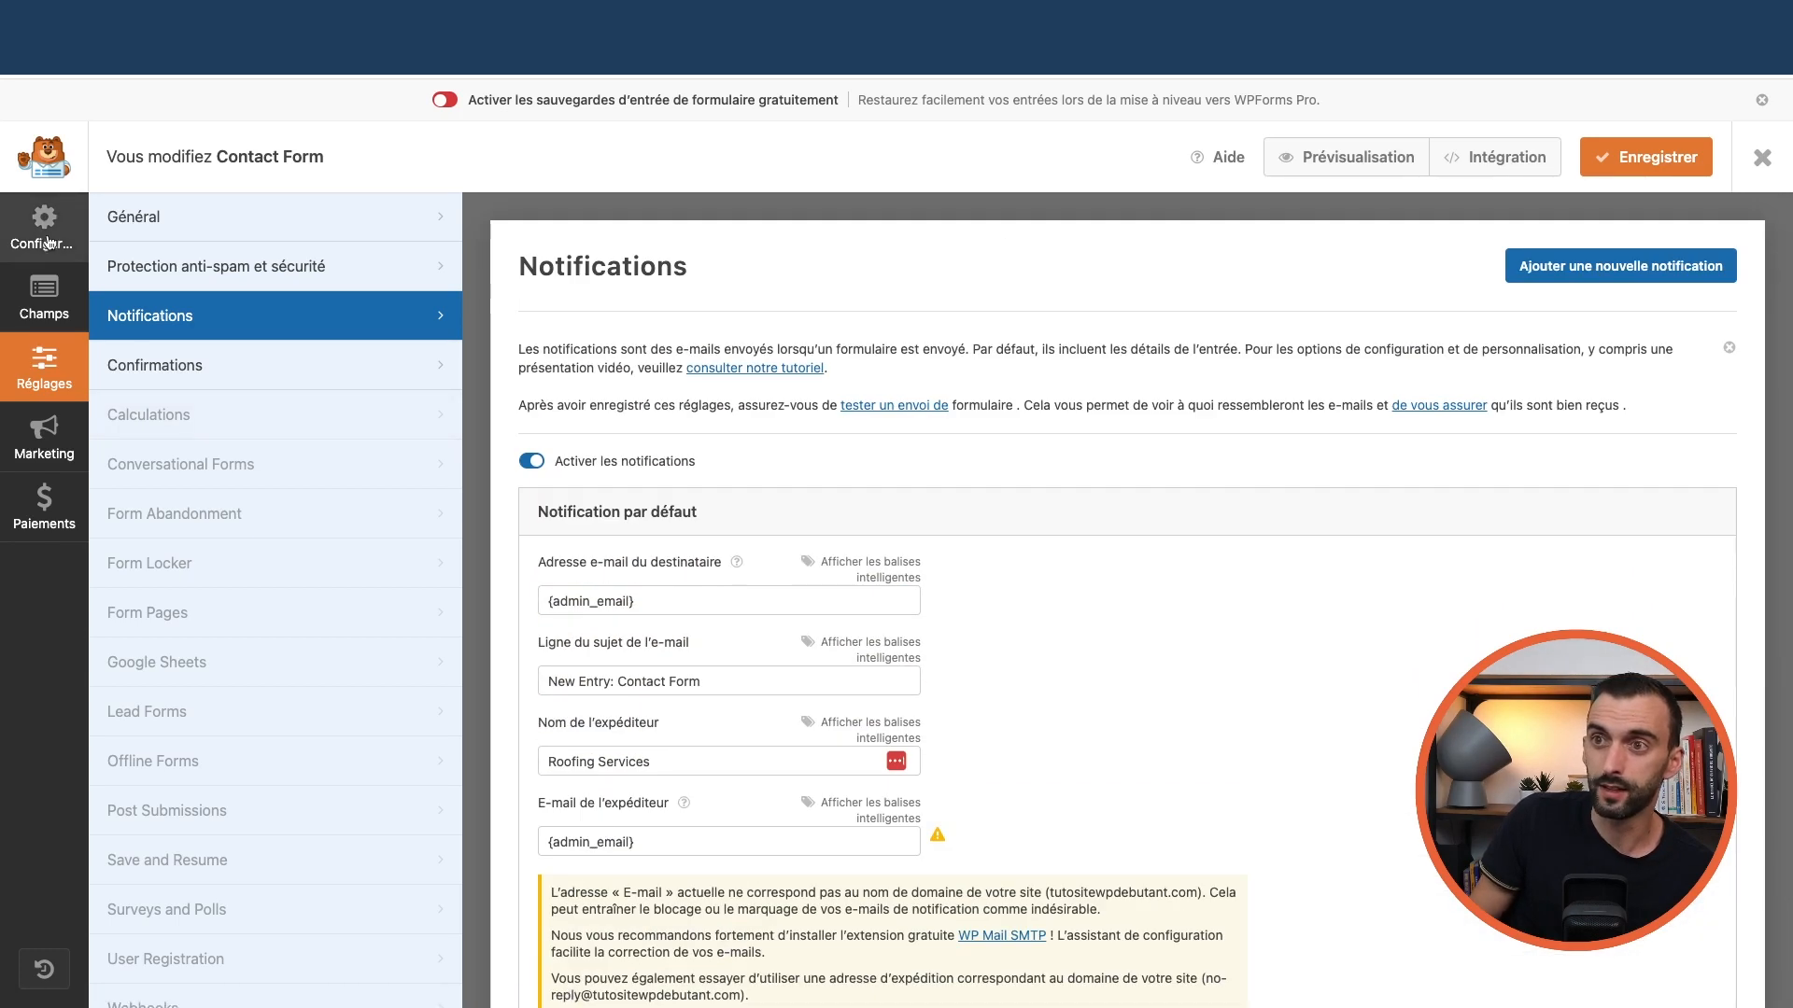
Close the Contact Form builder without saving and start a new form with Ajouter
left_click(55, 245)
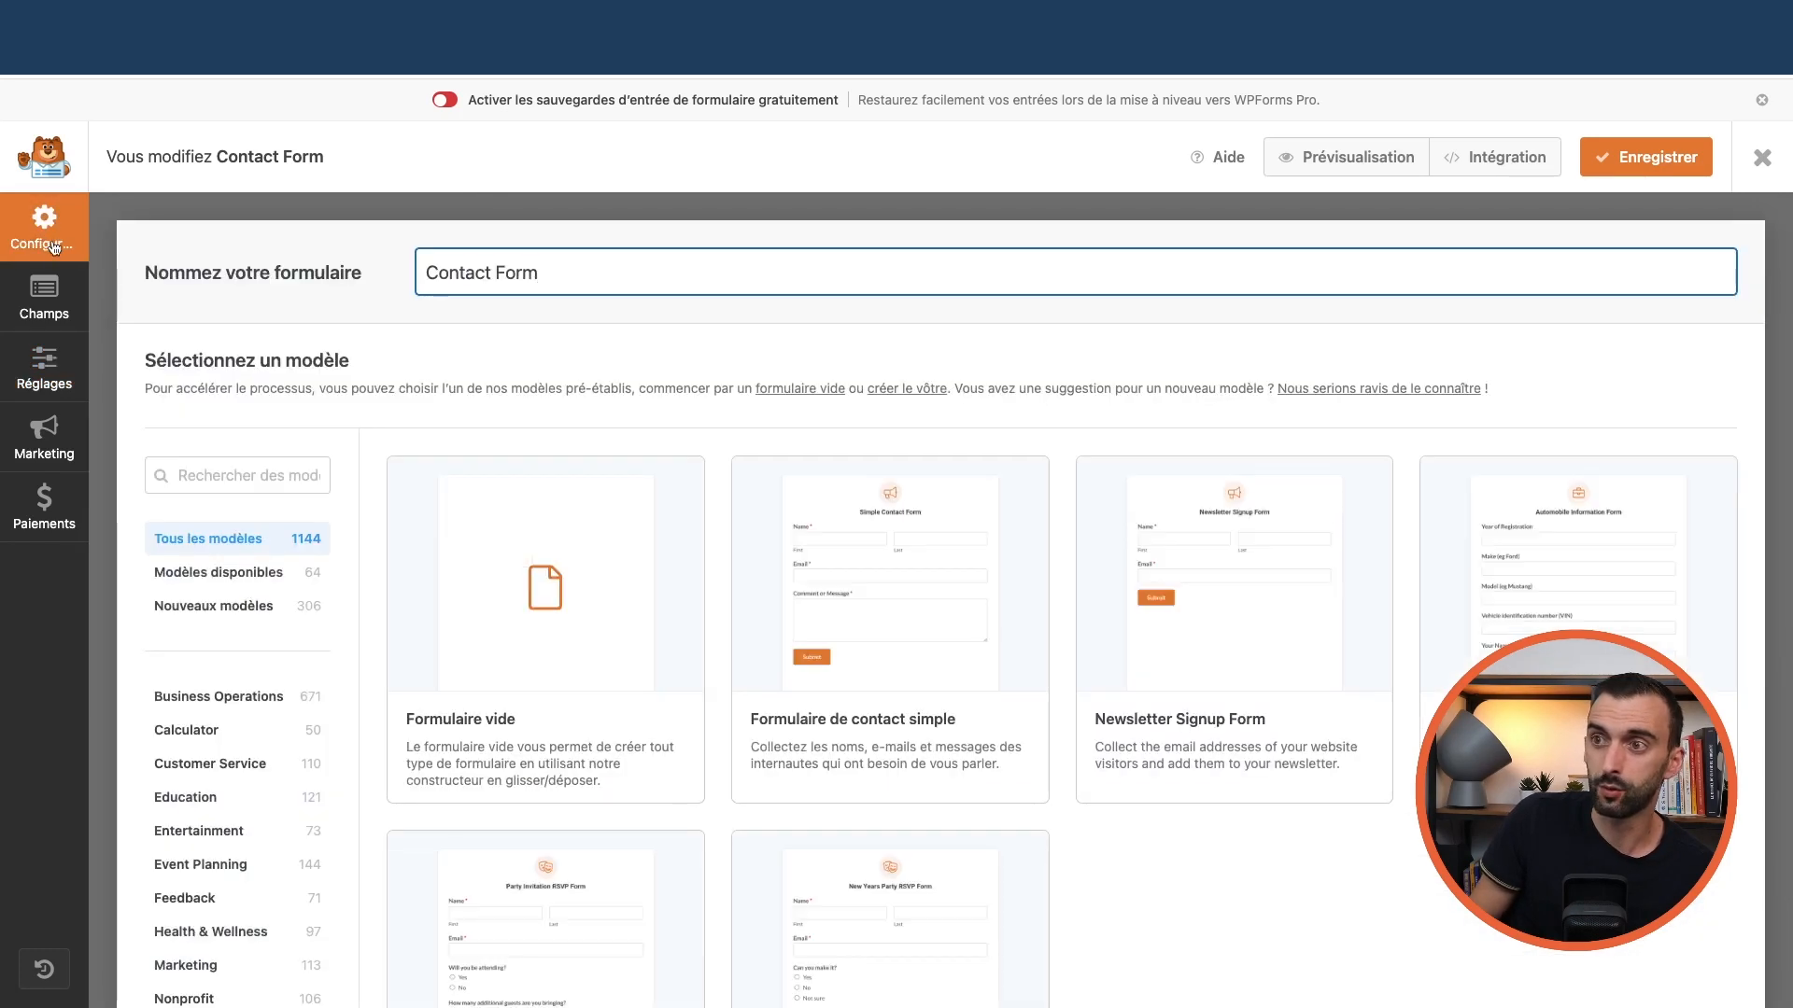
left_click(1762, 157)
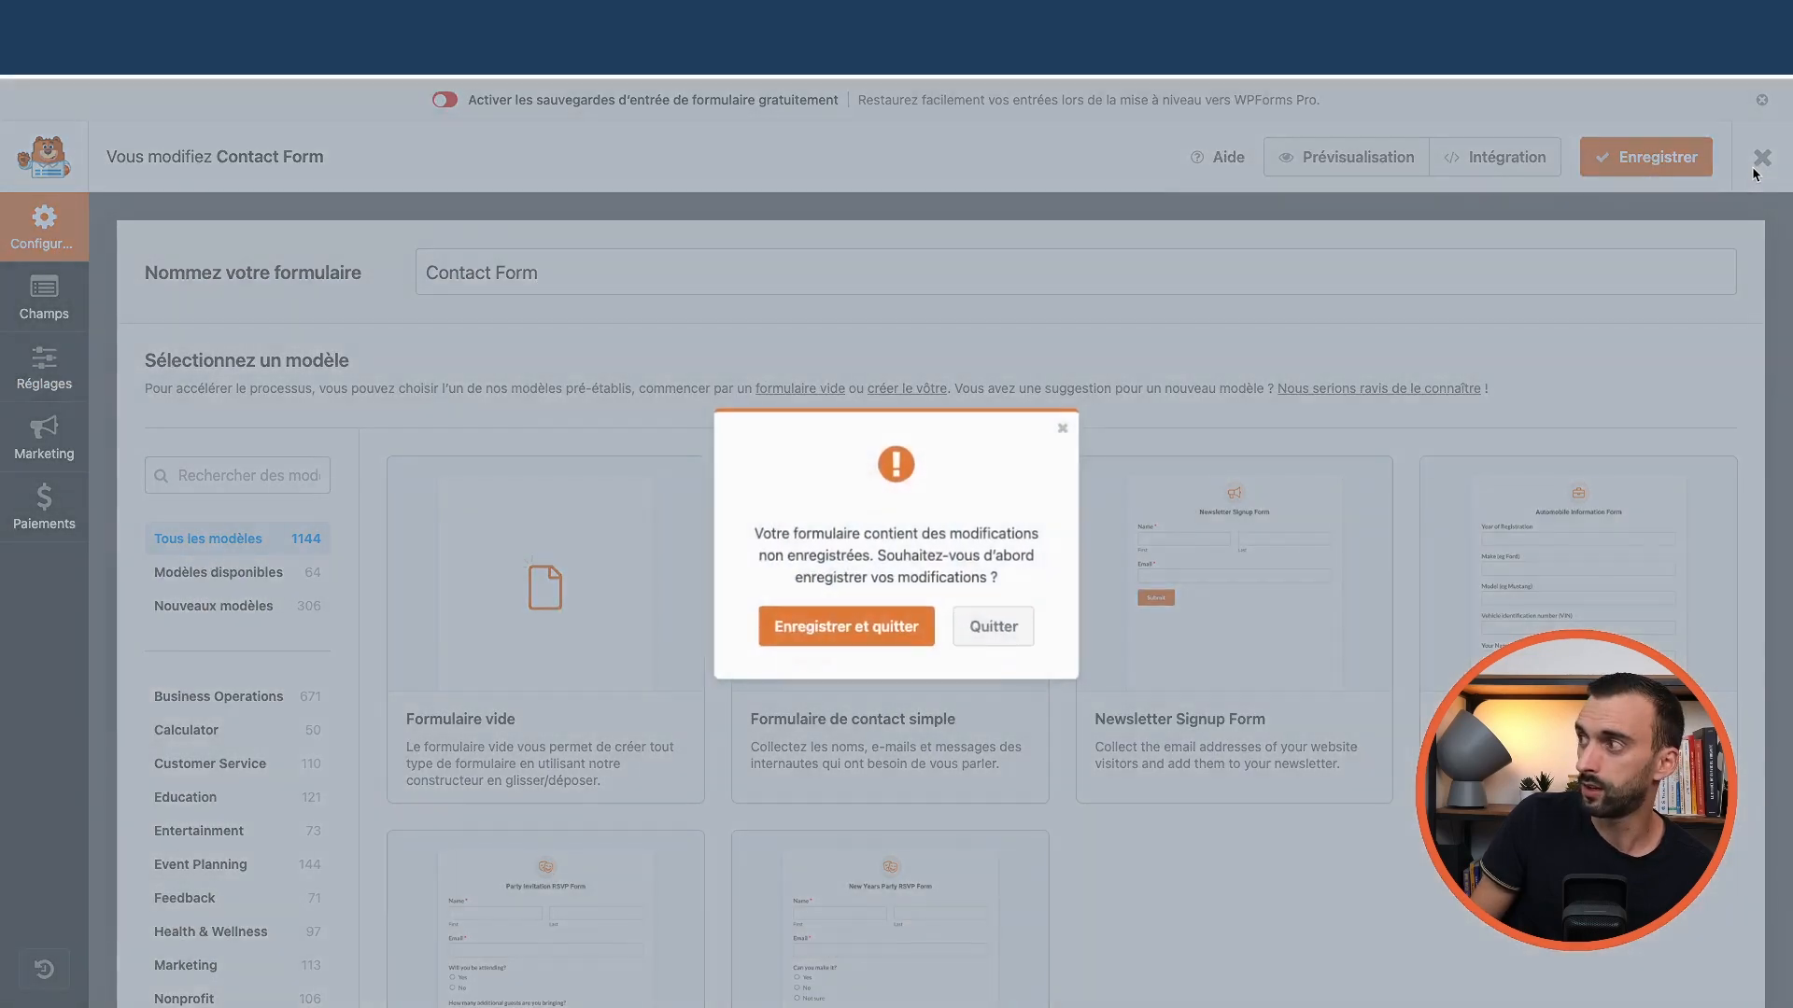
left_click(993, 631)
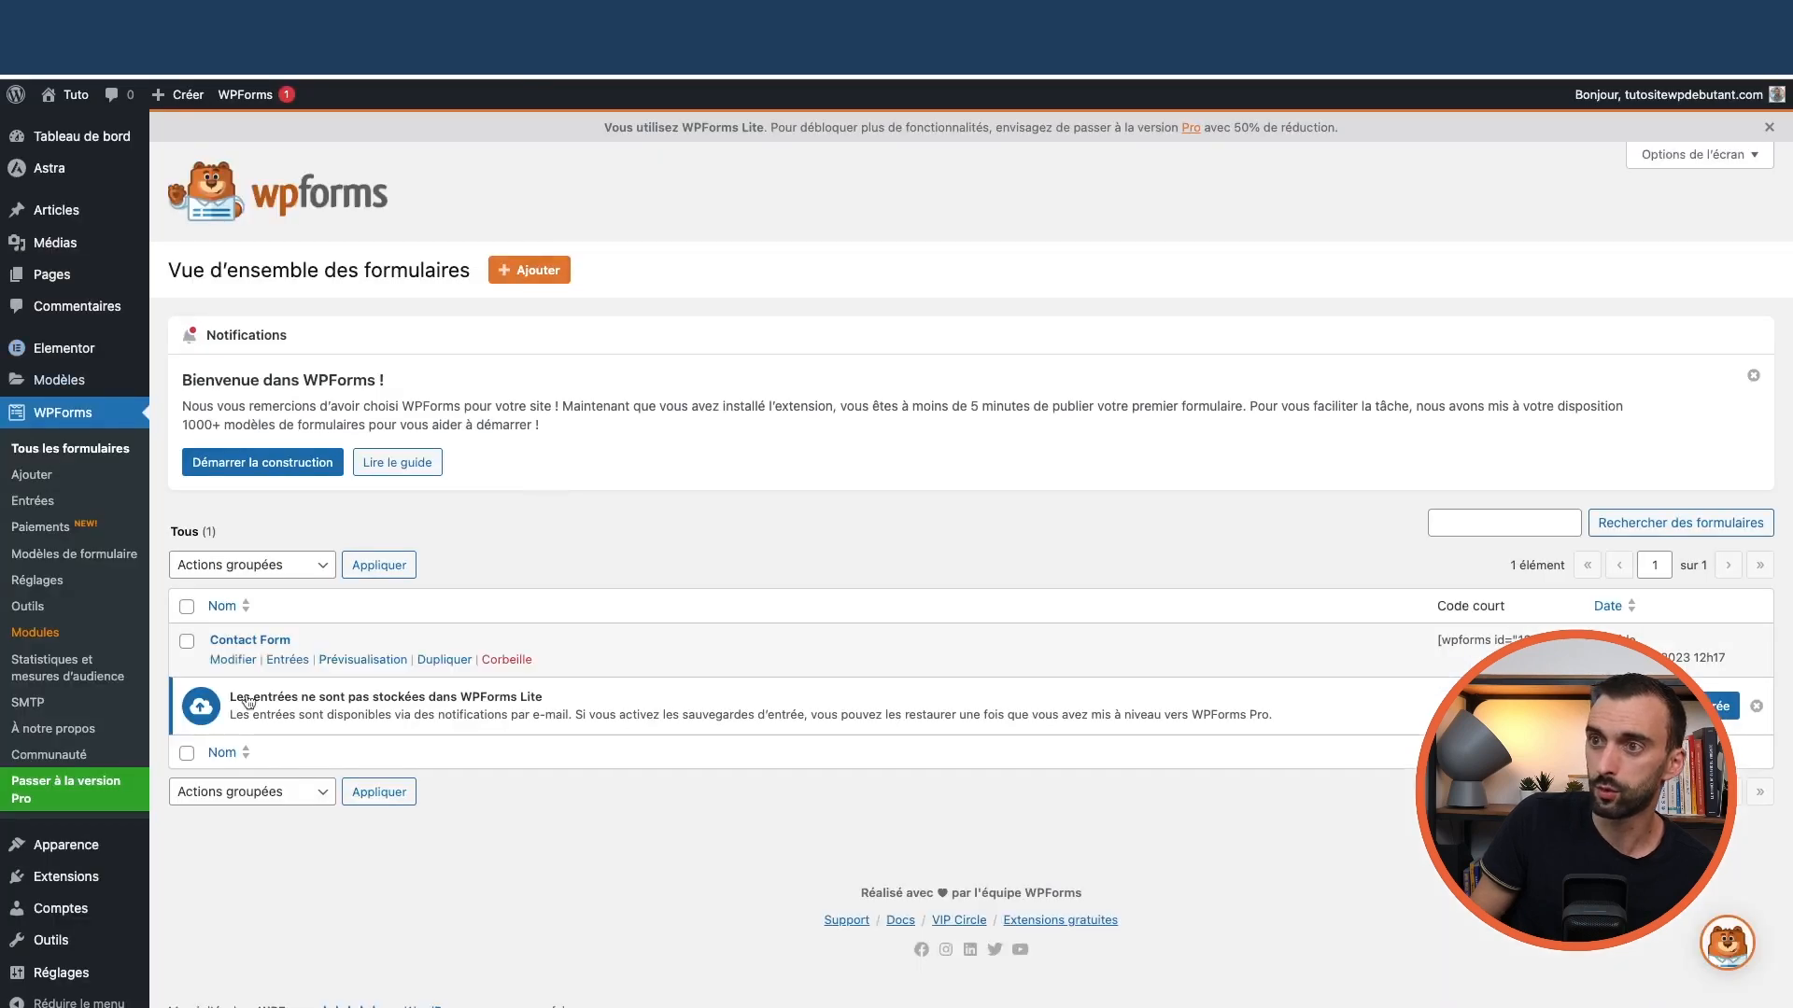
left_click(532, 272)
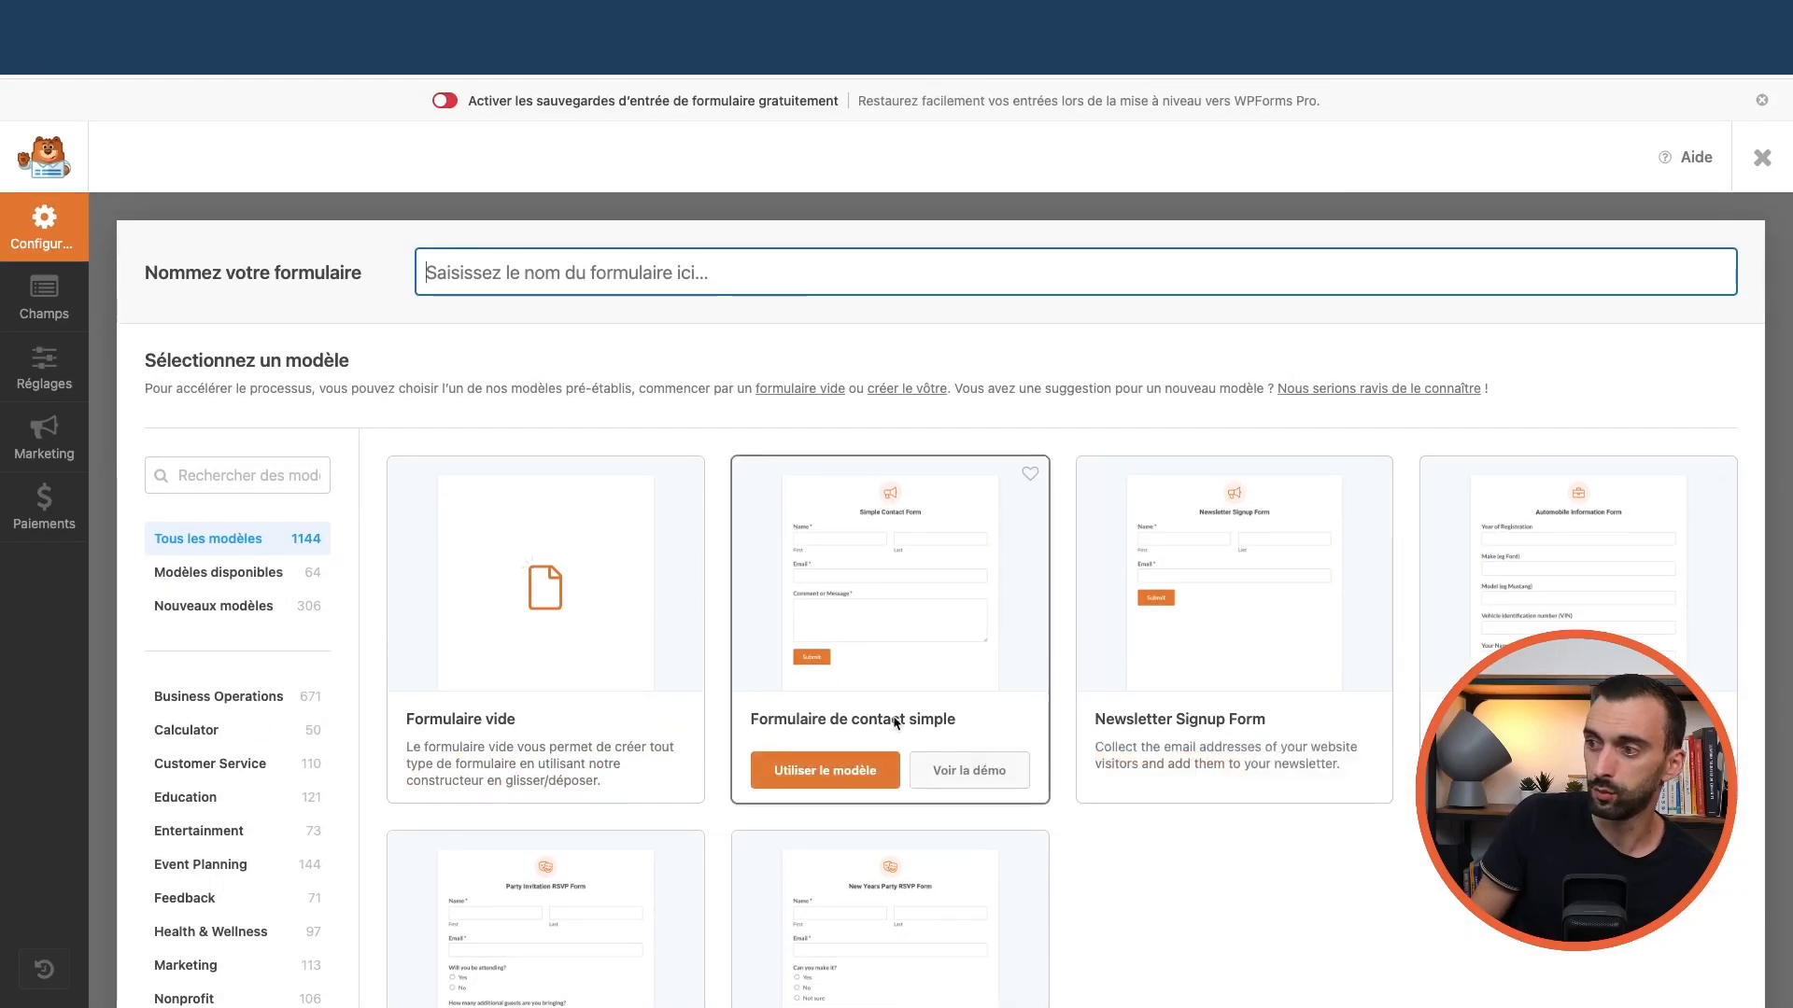
Build a form from the simple contact template, making Nom a single Simple field labelled Prénom
left_click(835, 777)
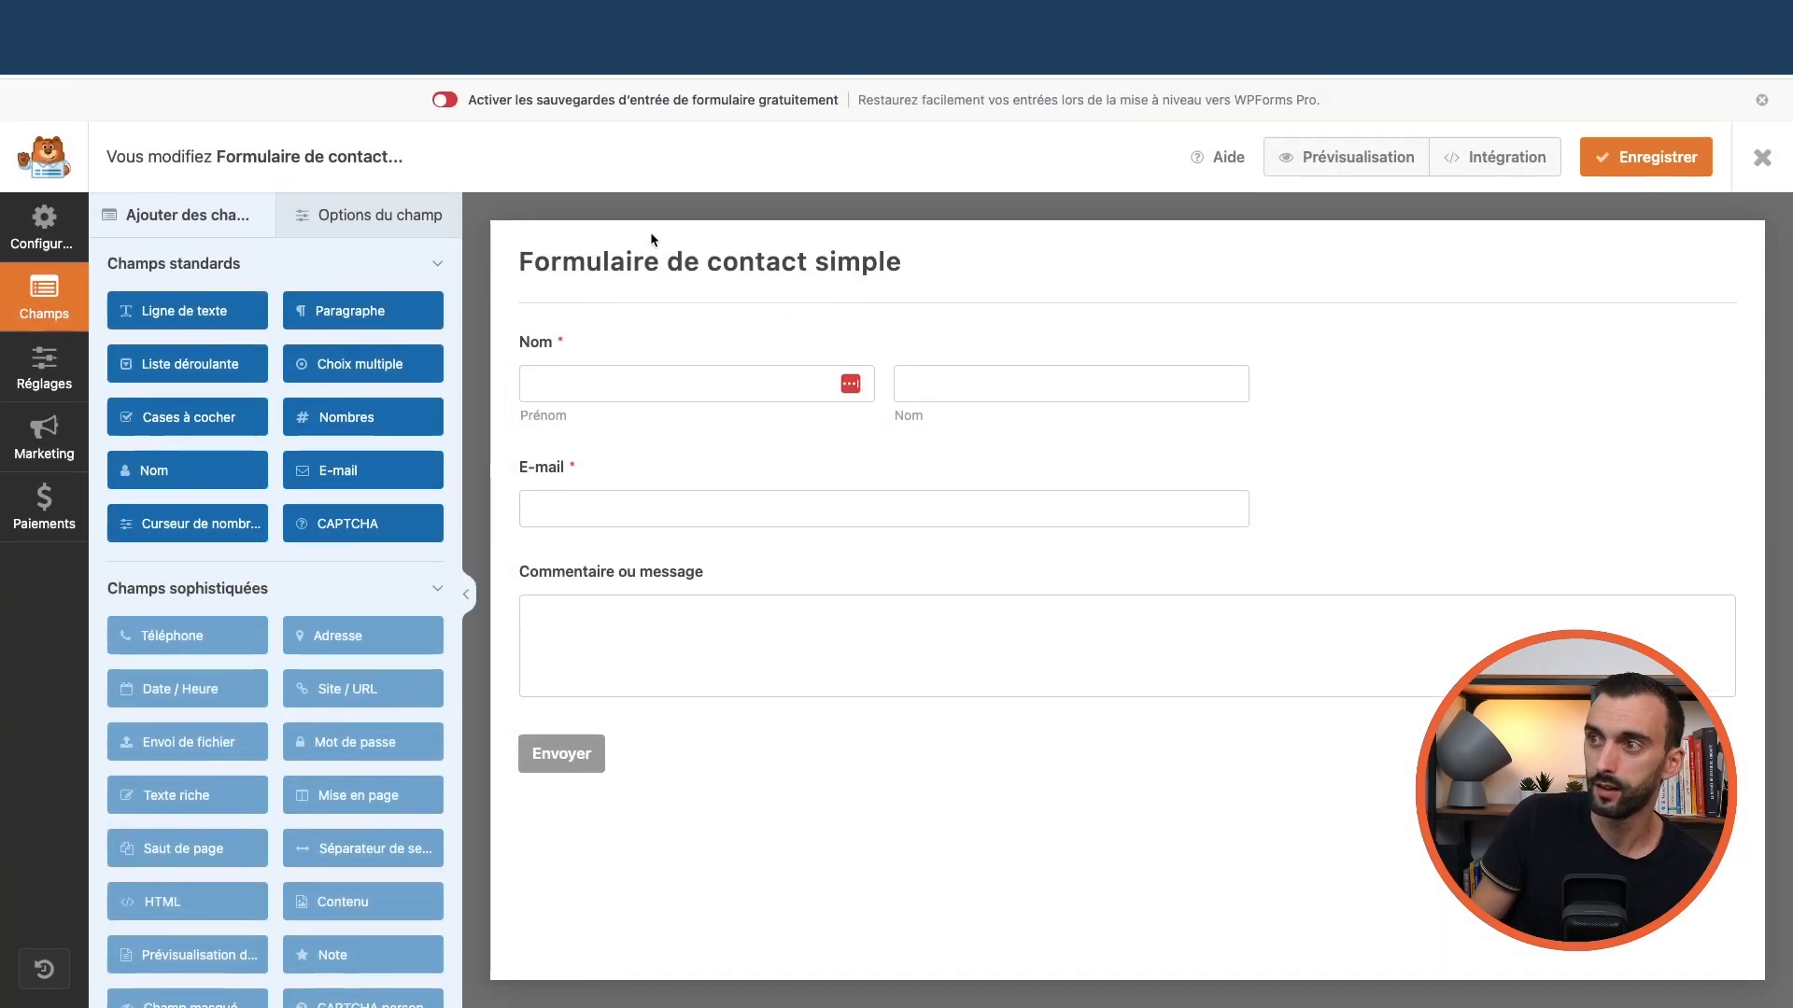
left_click(299, 215)
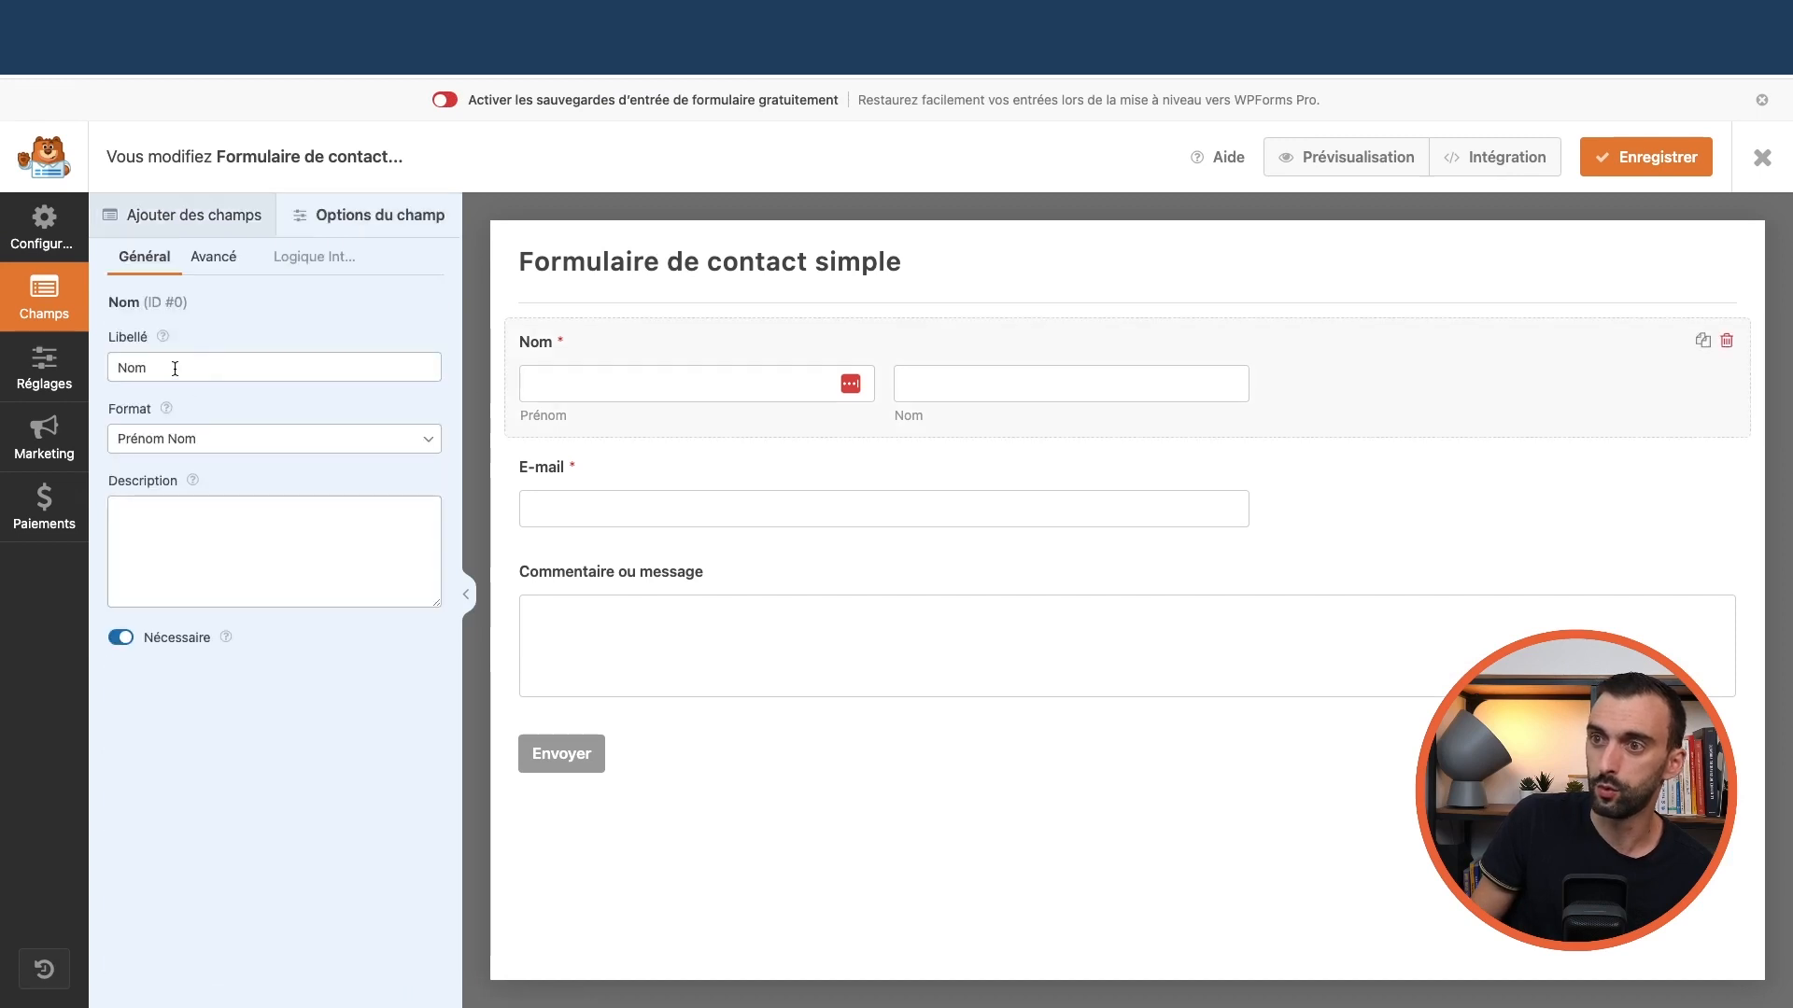
double_click(177, 366)
left_click(240, 434)
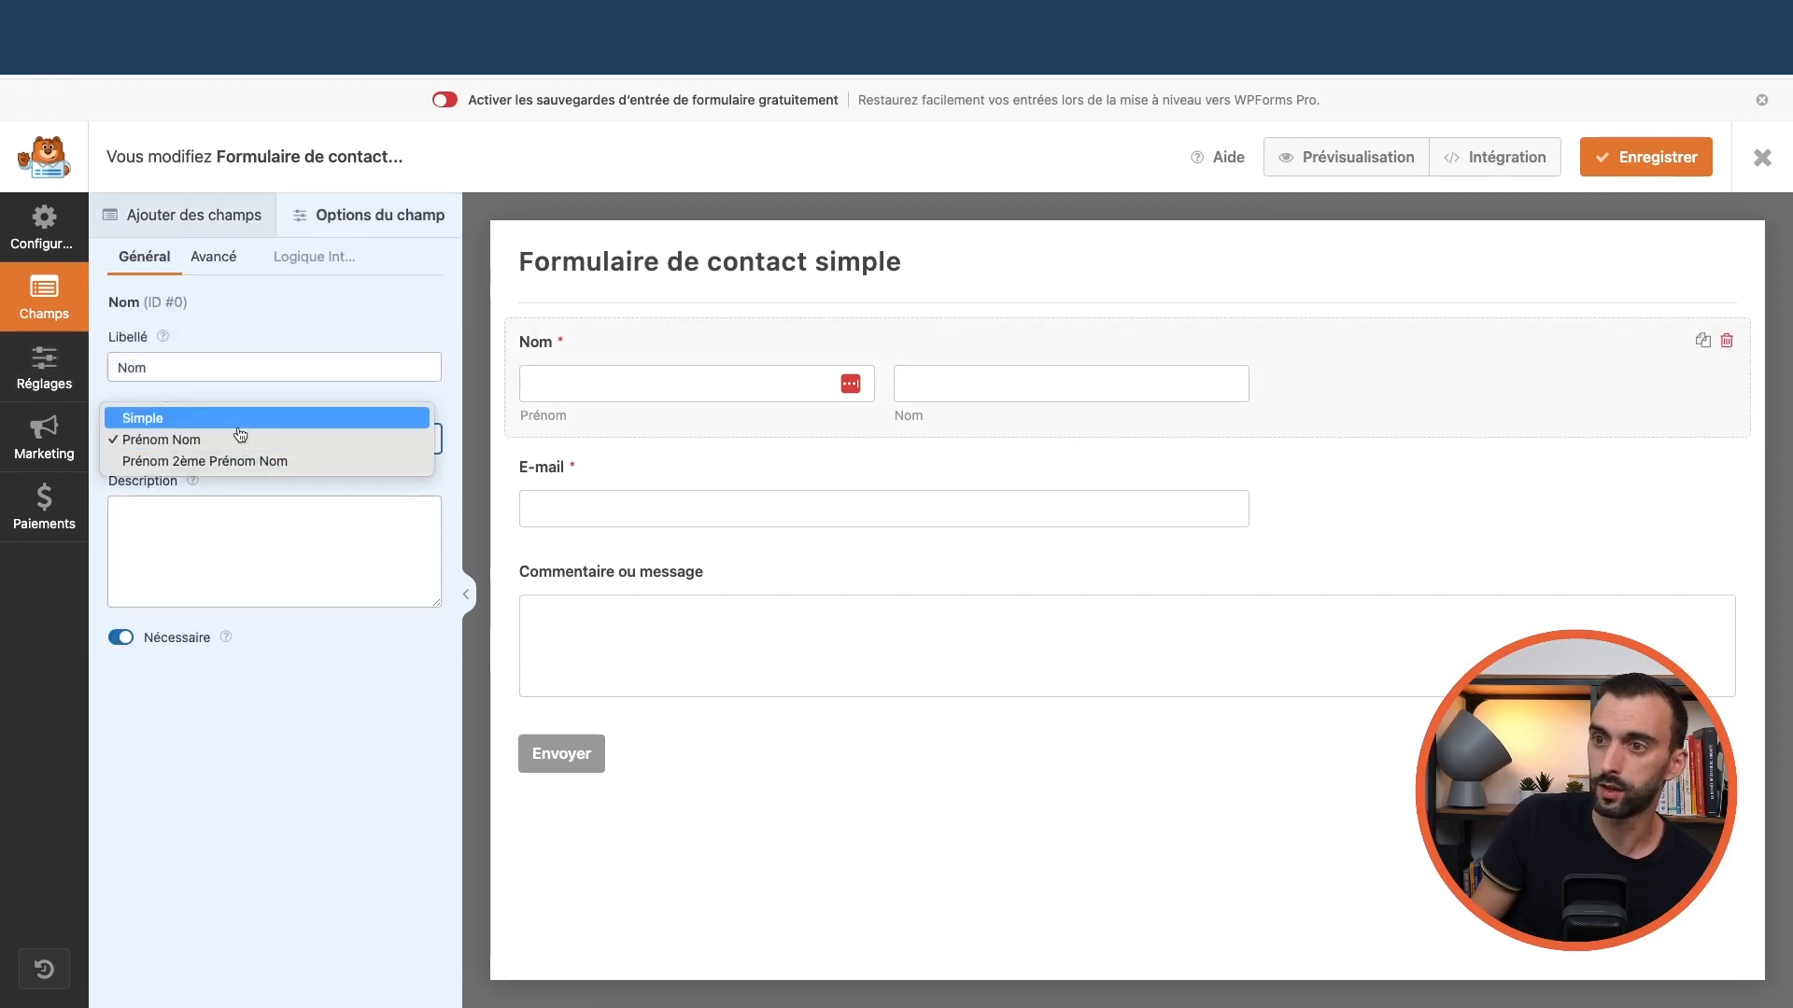
left_click(240, 430)
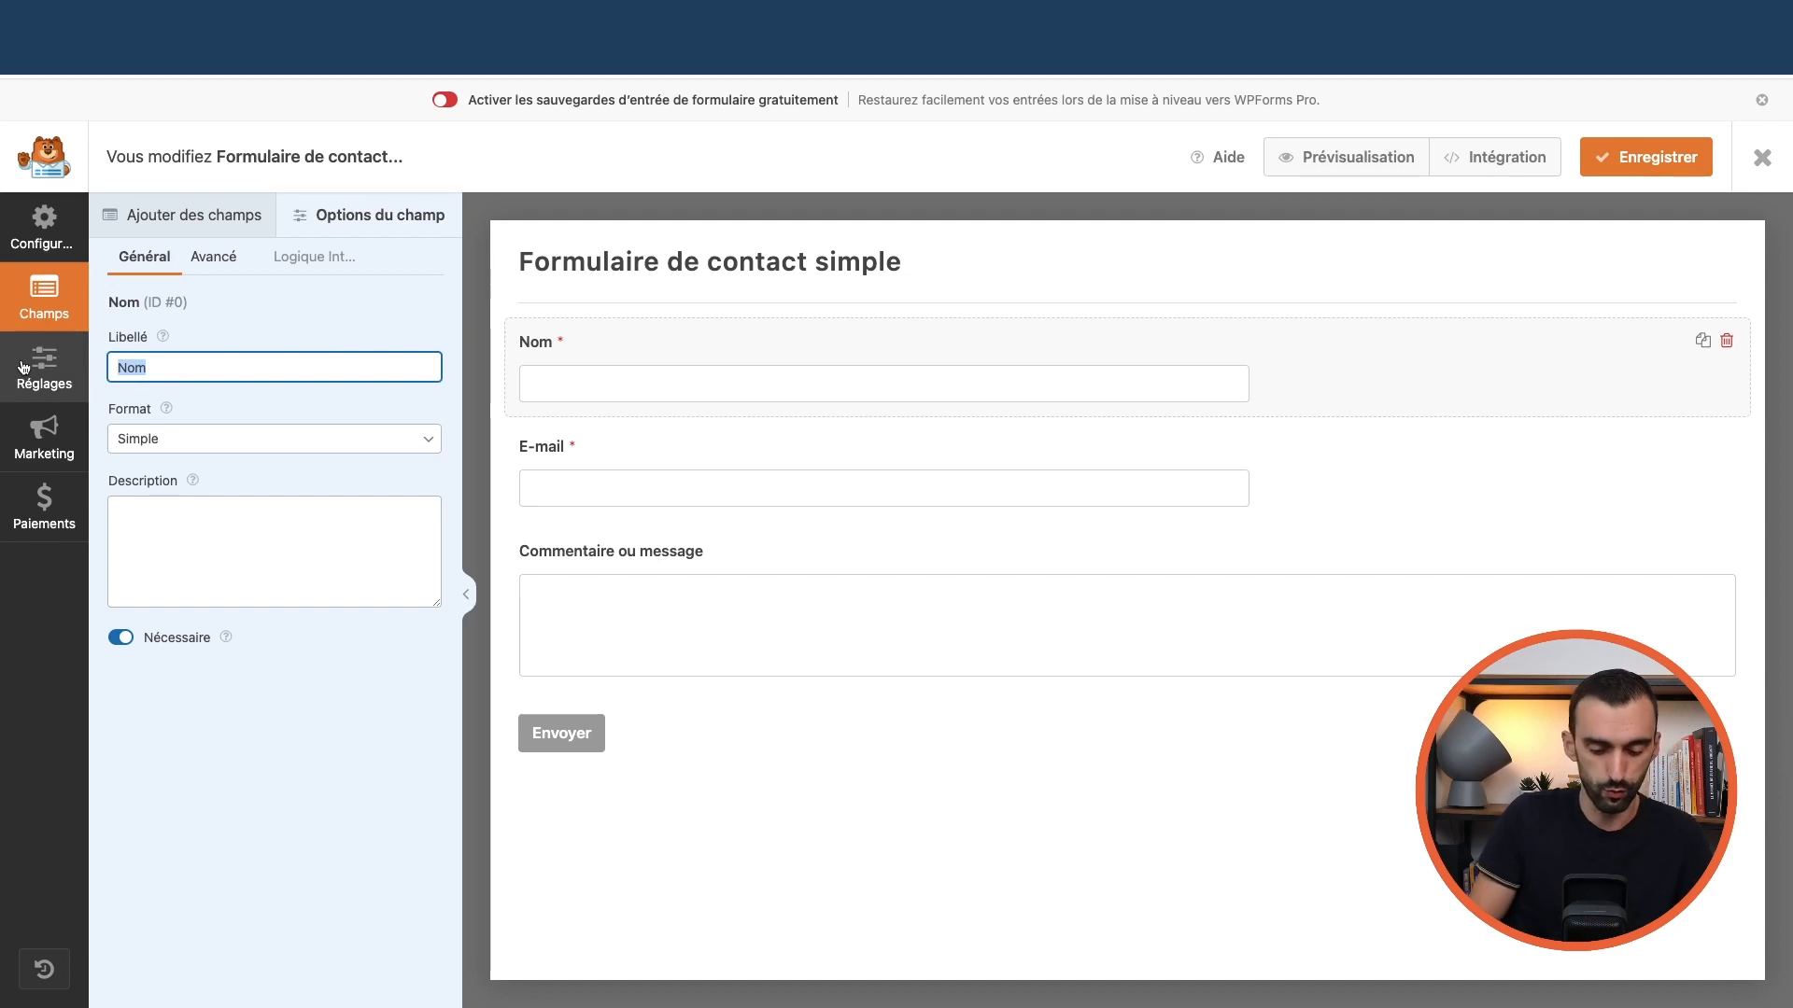
type("Prén")
Save the form and glance at its setup screen before returning to the fields editor
left_click(712, 457)
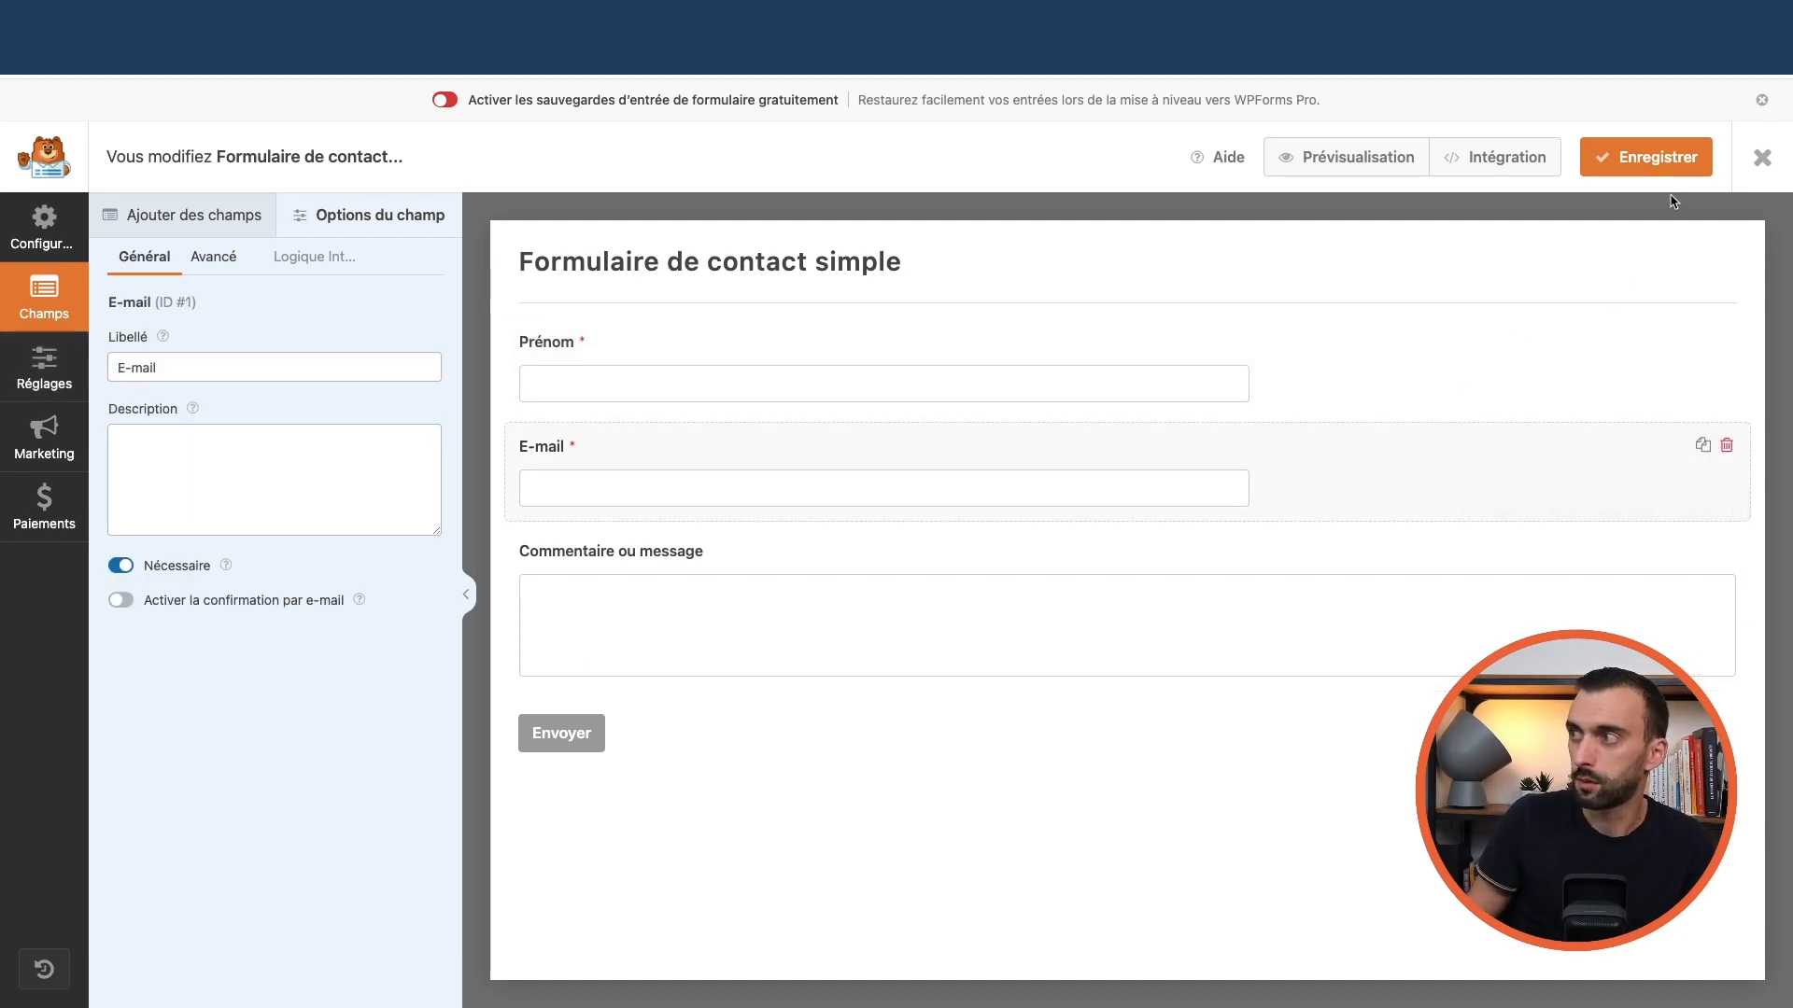
left_click(1646, 157)
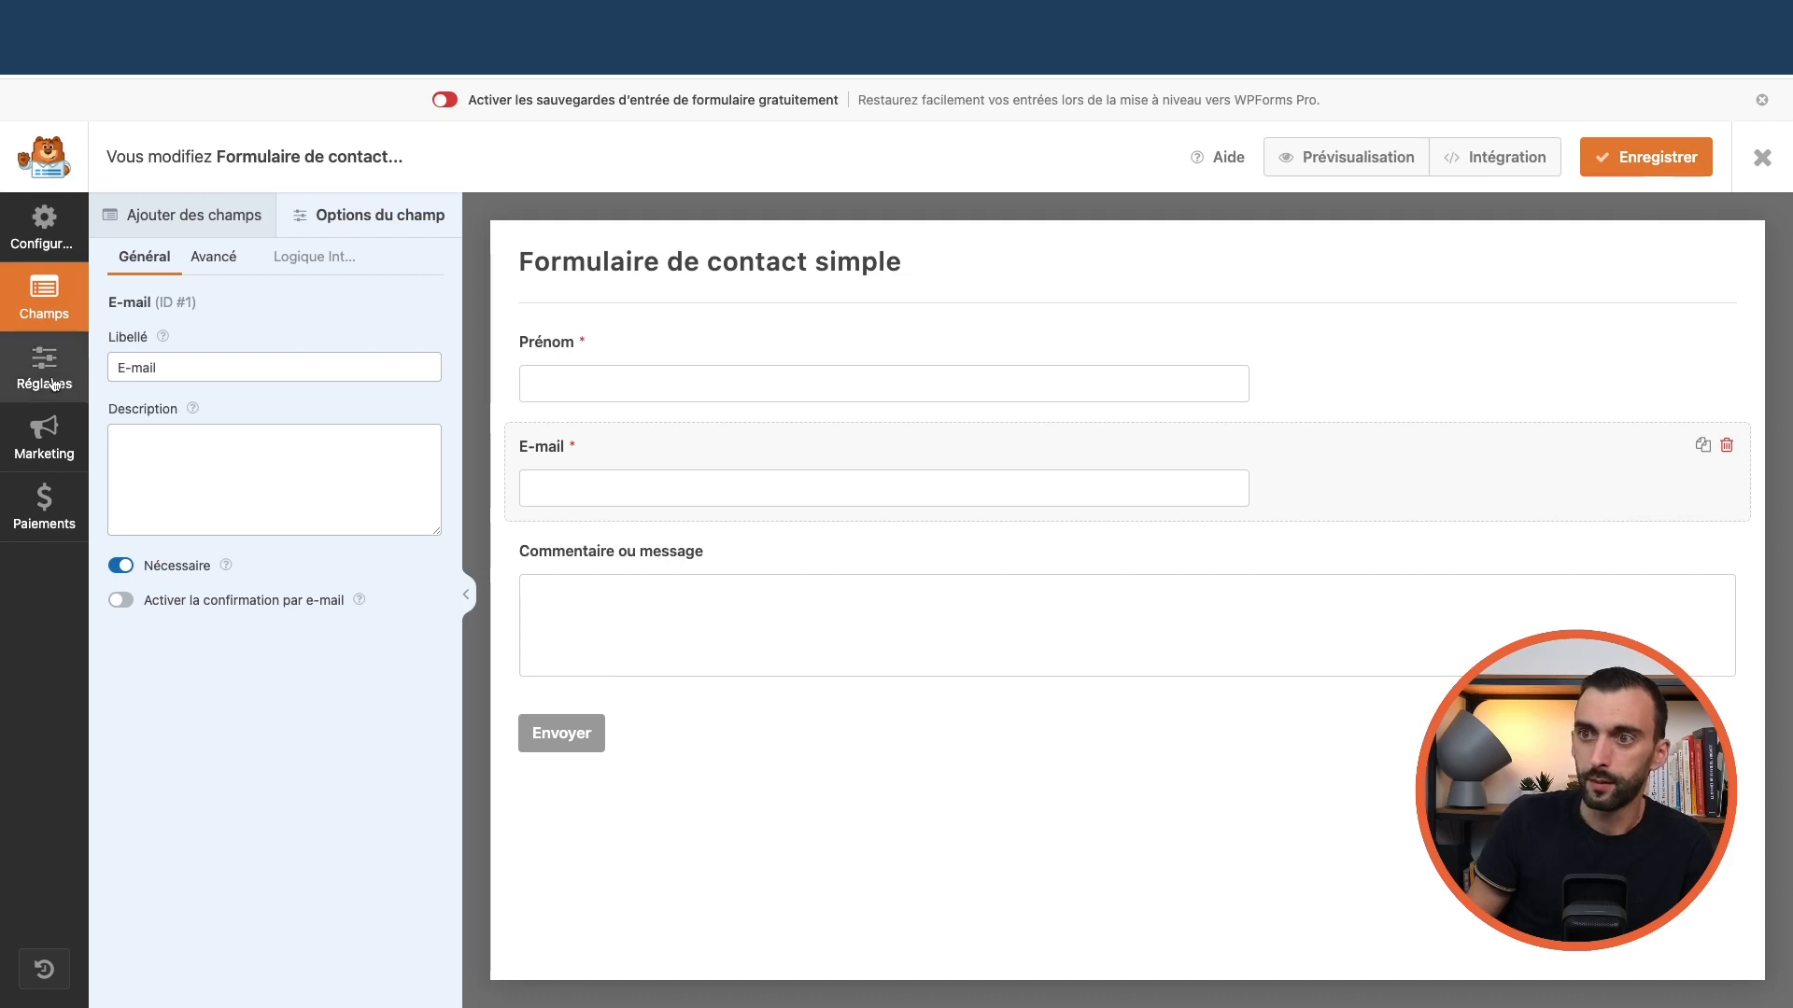
left_click(45, 247)
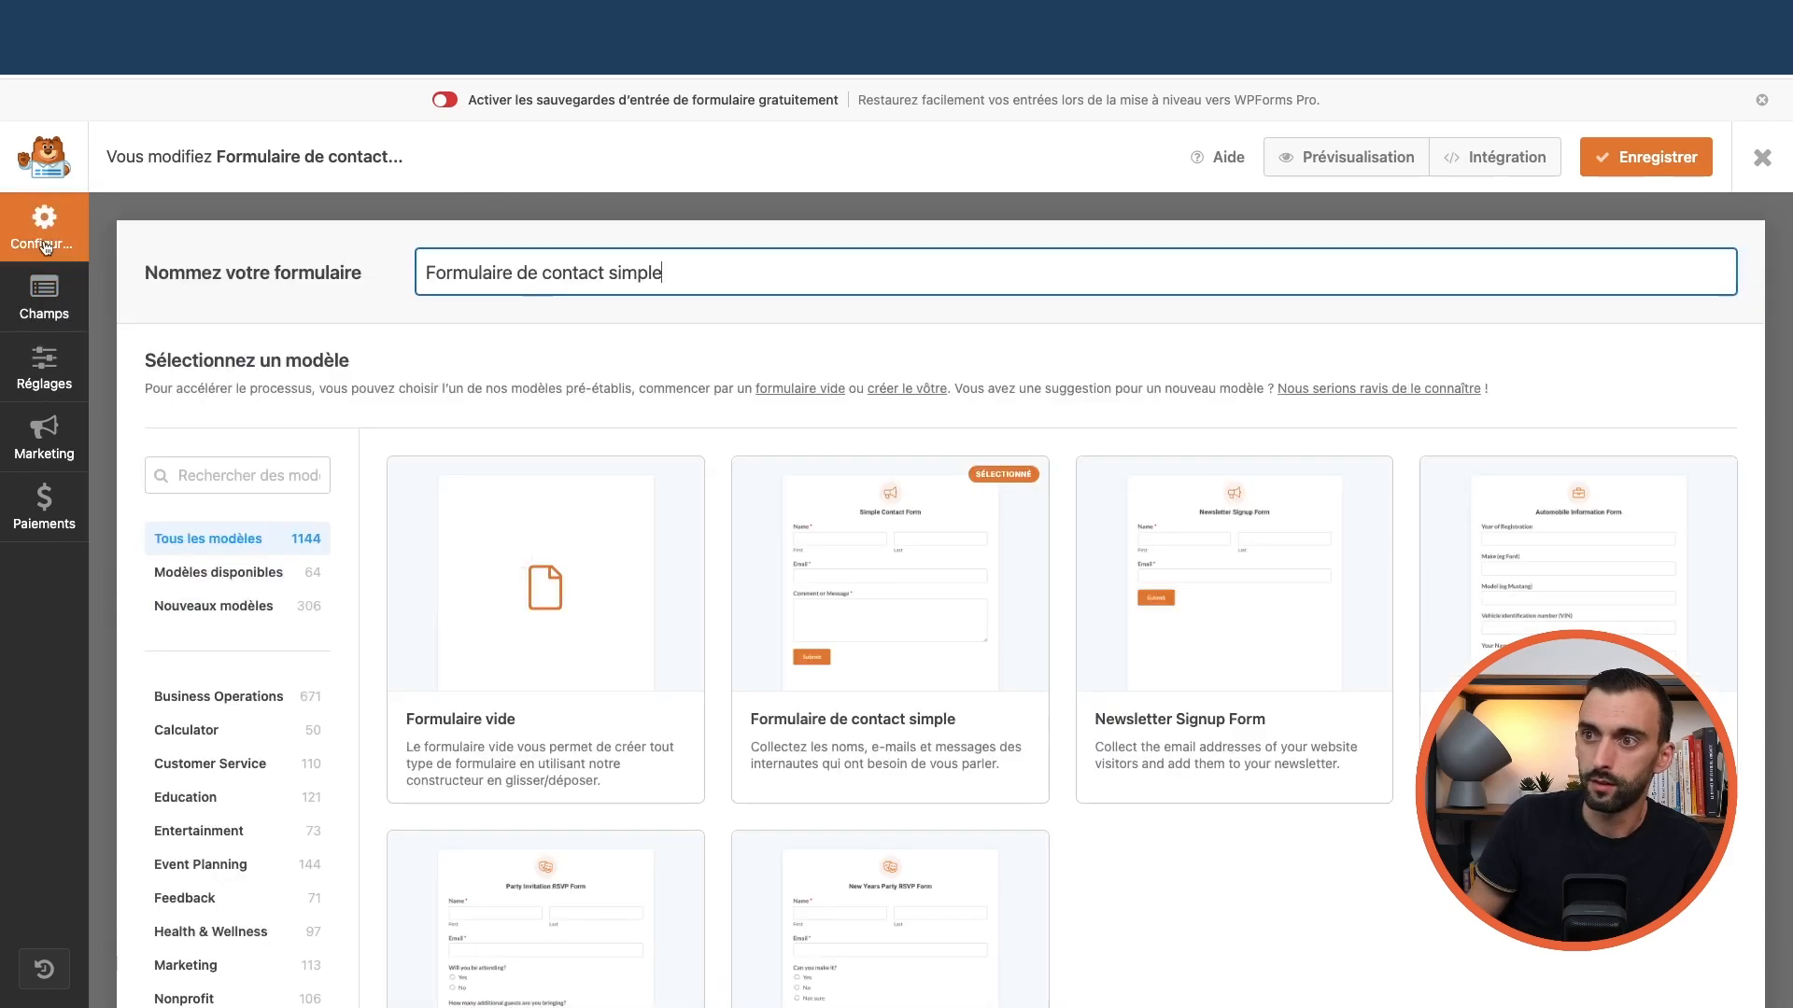
left_click(44, 297)
Review the Prénom field's options, advanced settings and conditional logic, dismissing the Pro notice
left_click(200, 221)
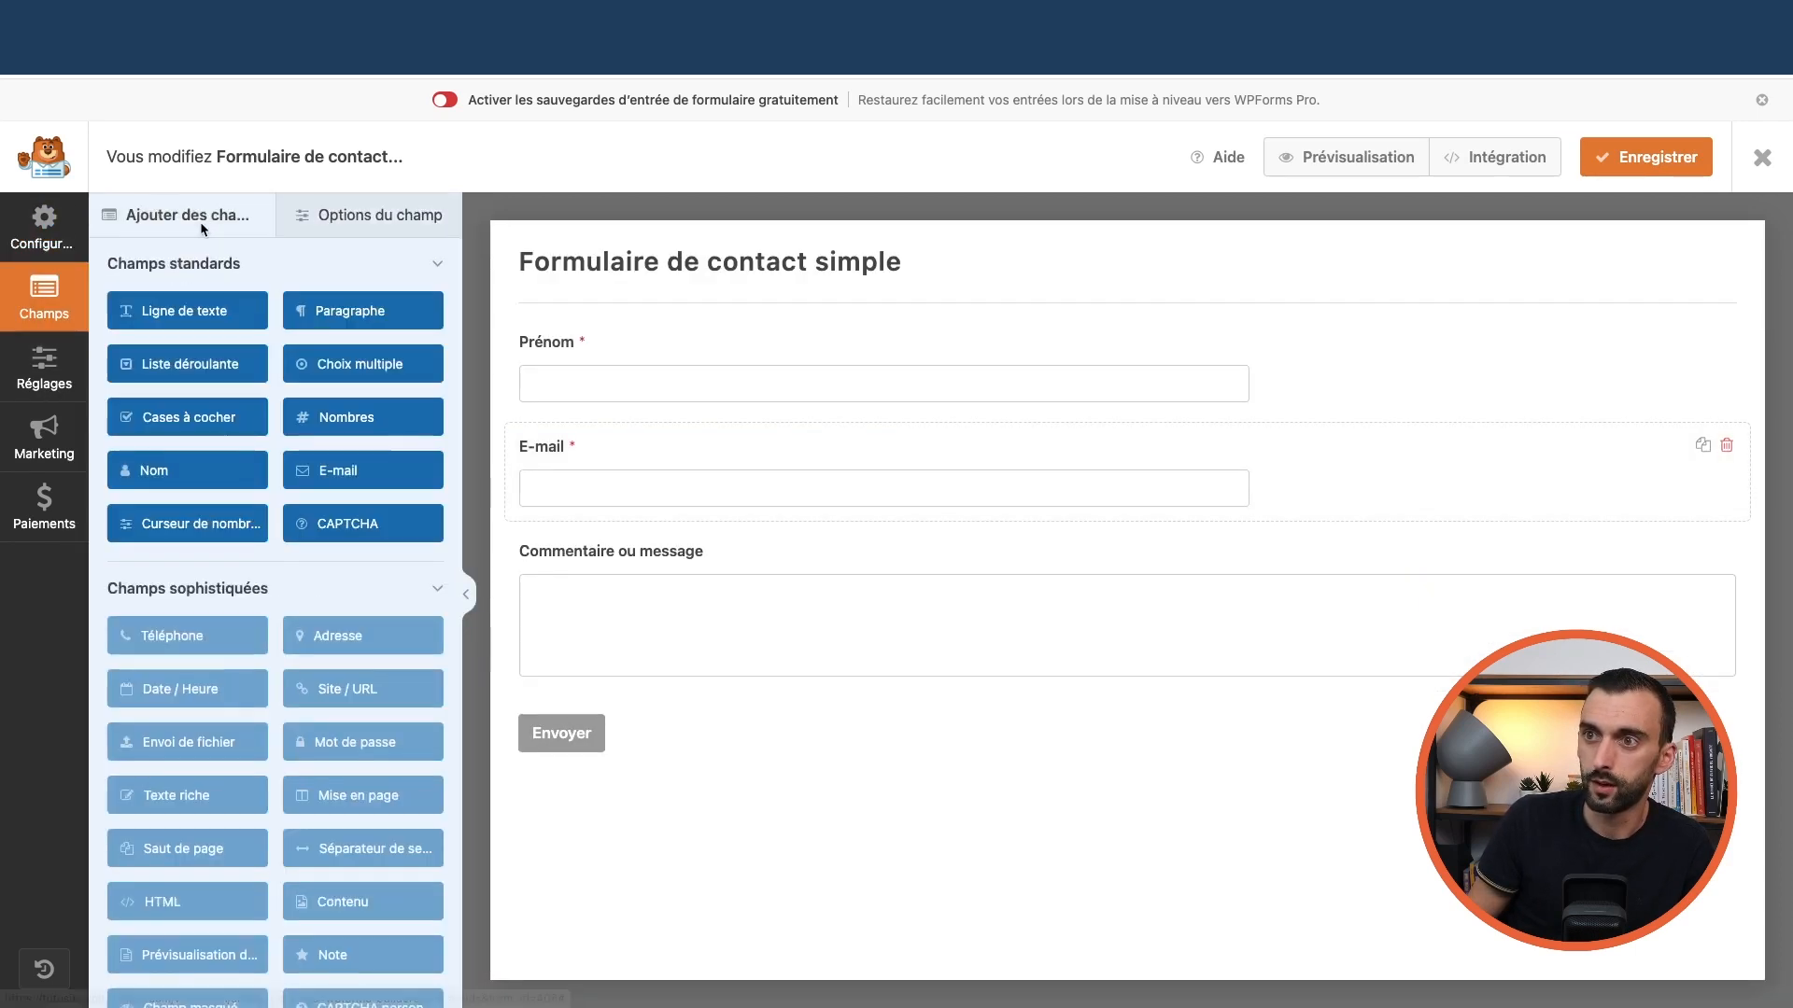
left_click(357, 221)
left_click(220, 259)
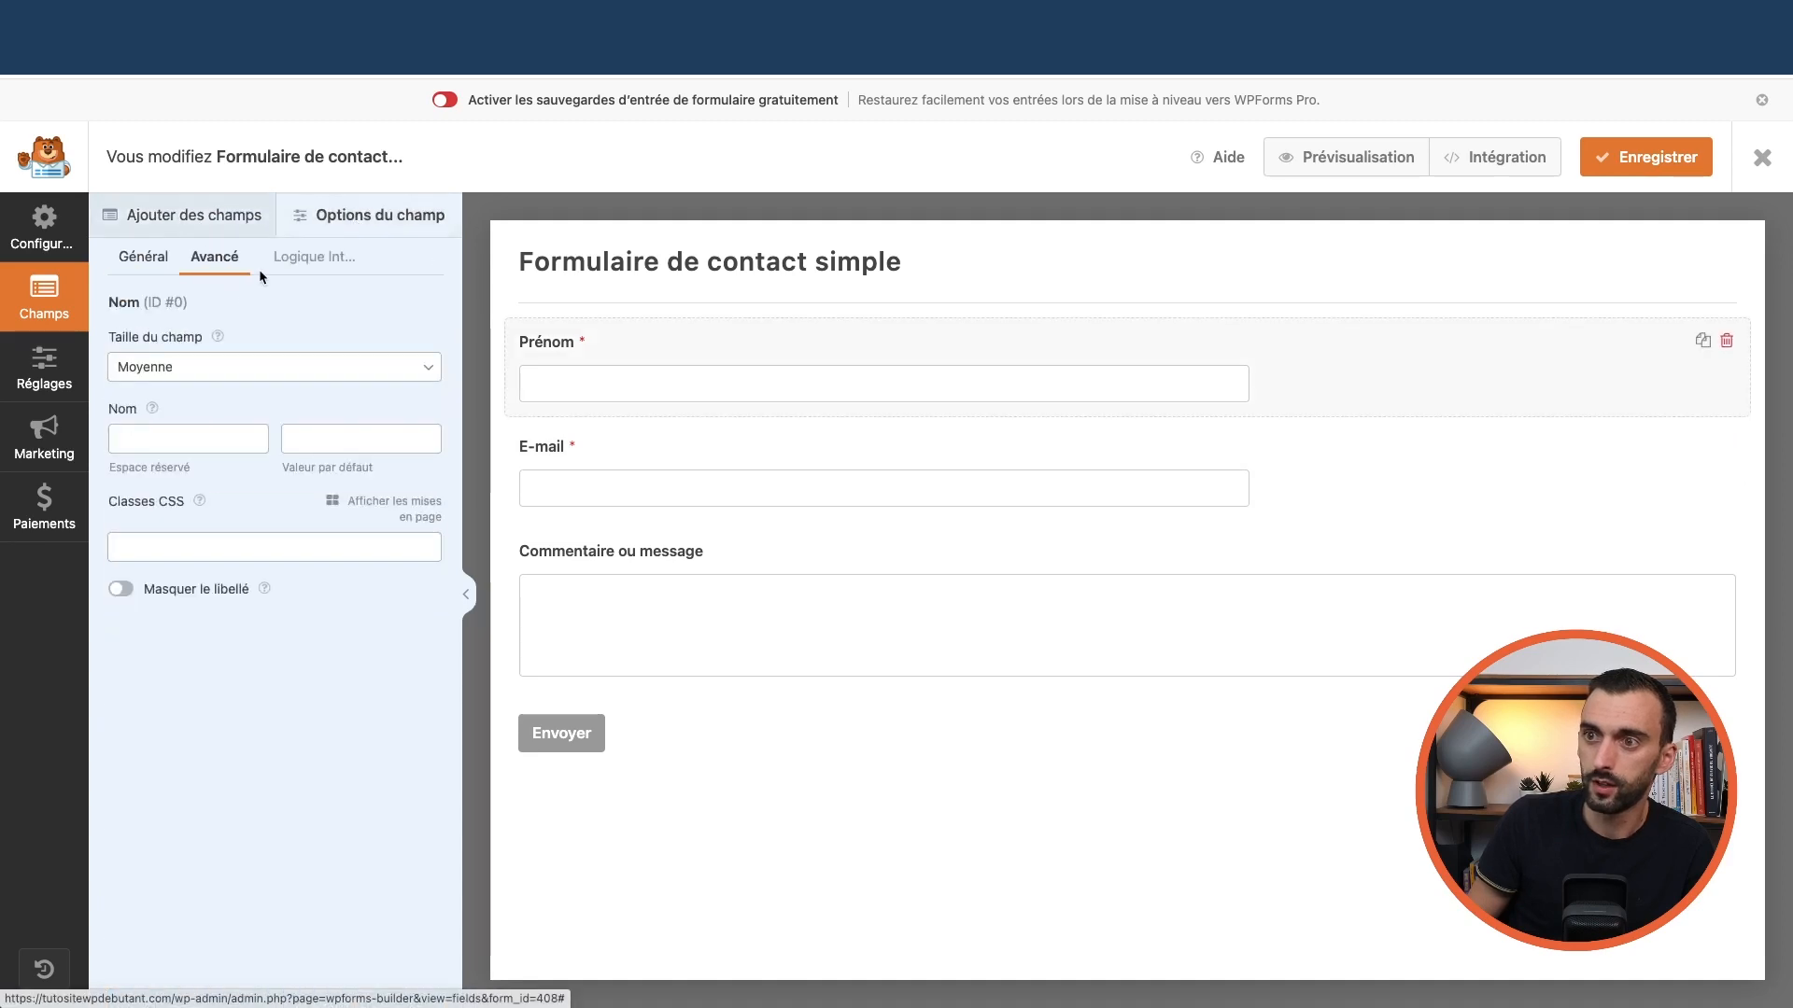
left_click(309, 257)
left_click(1135, 318)
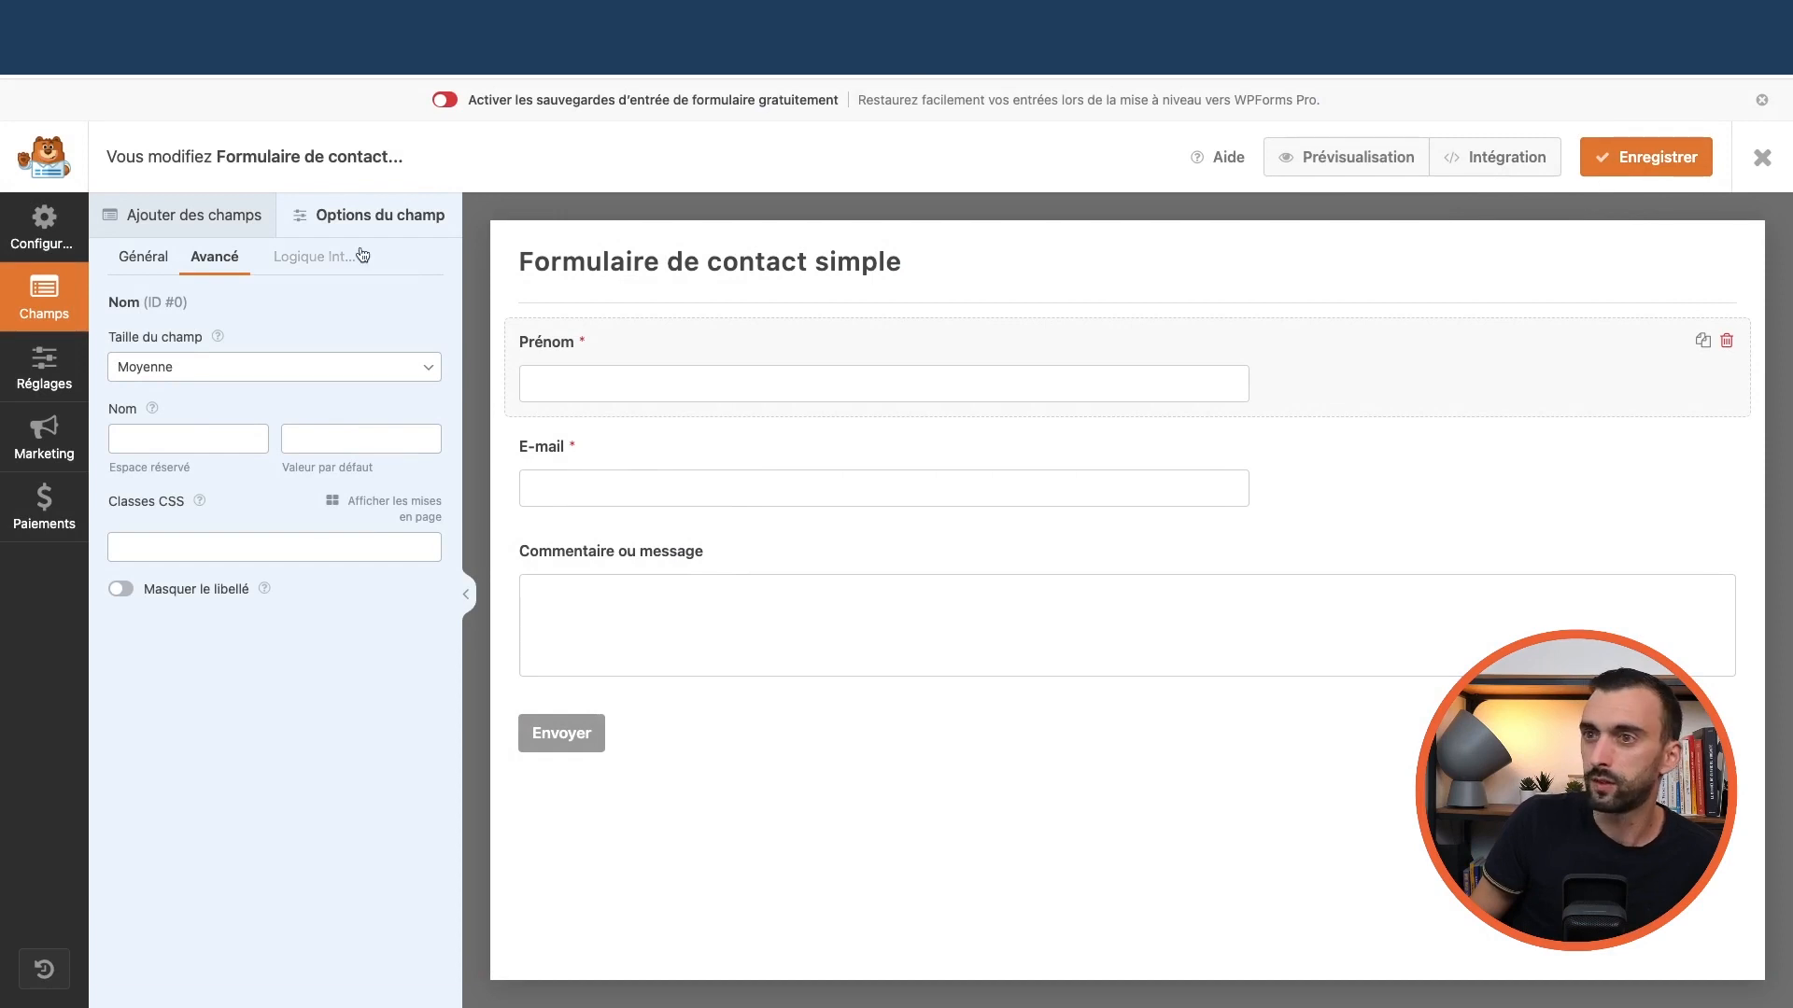
Close the builder and reopen Formulaire de contact simple for editing
left_click(1755, 161)
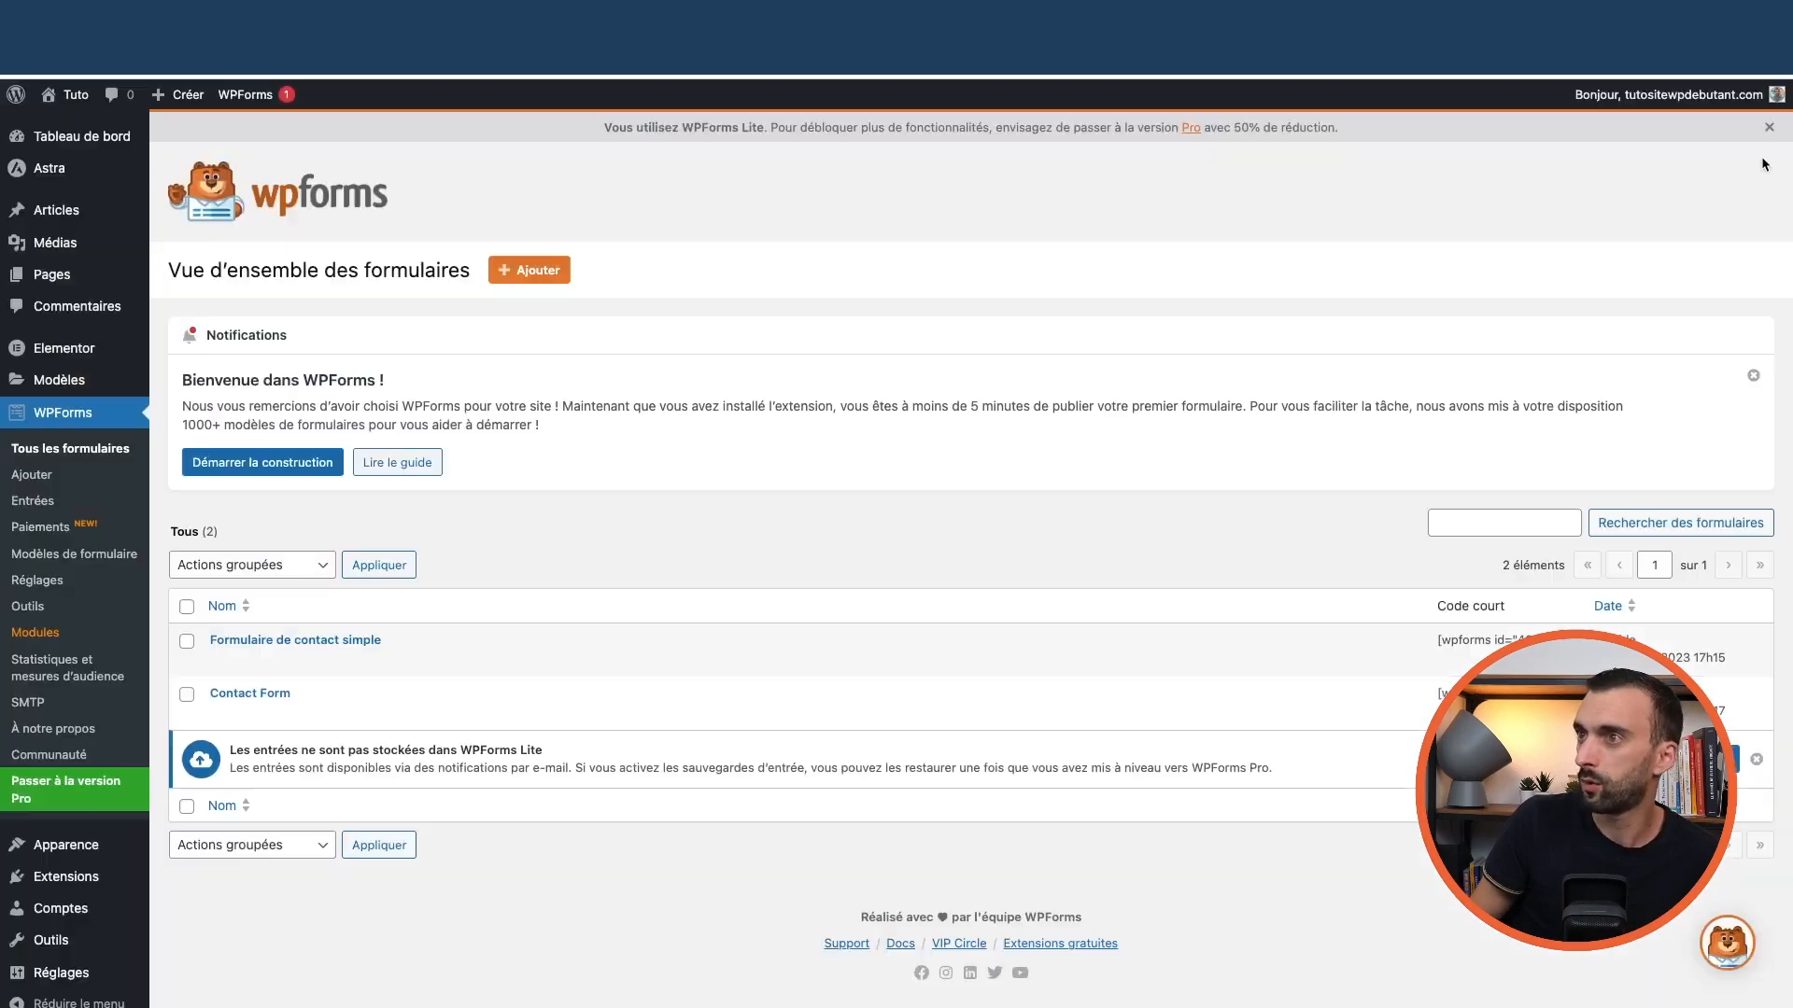
mouse_move(291, 666)
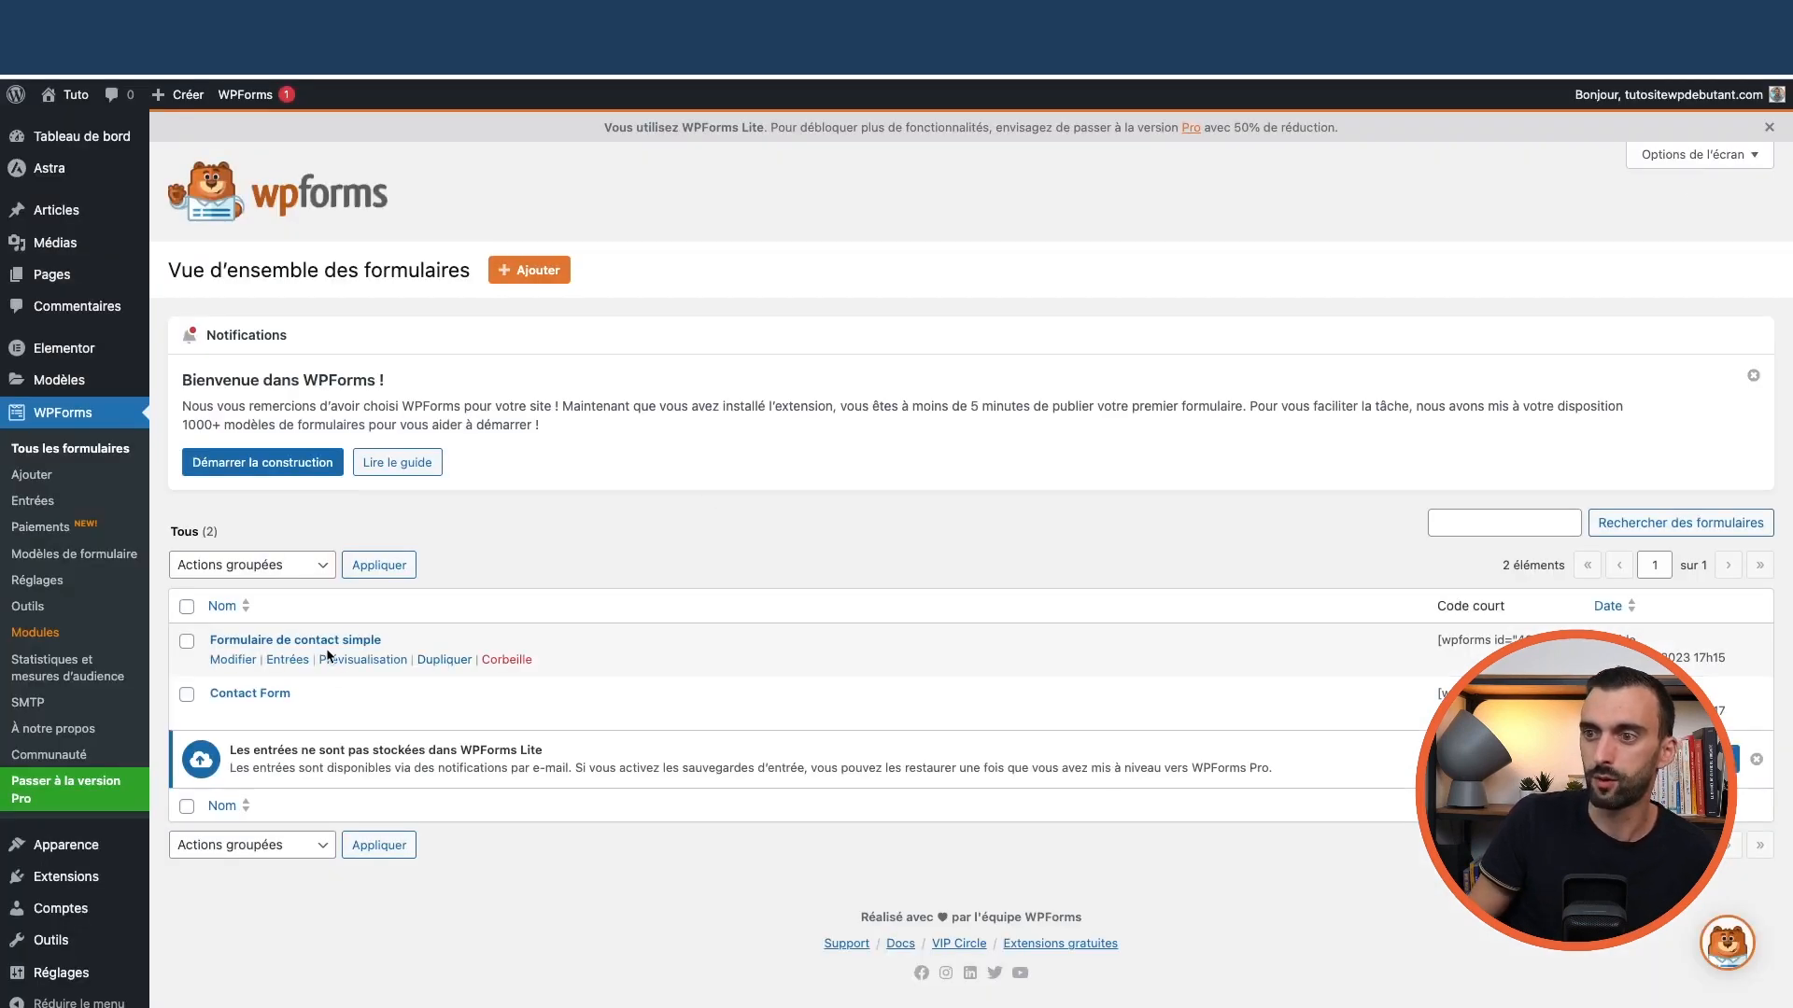
left_click(231, 660)
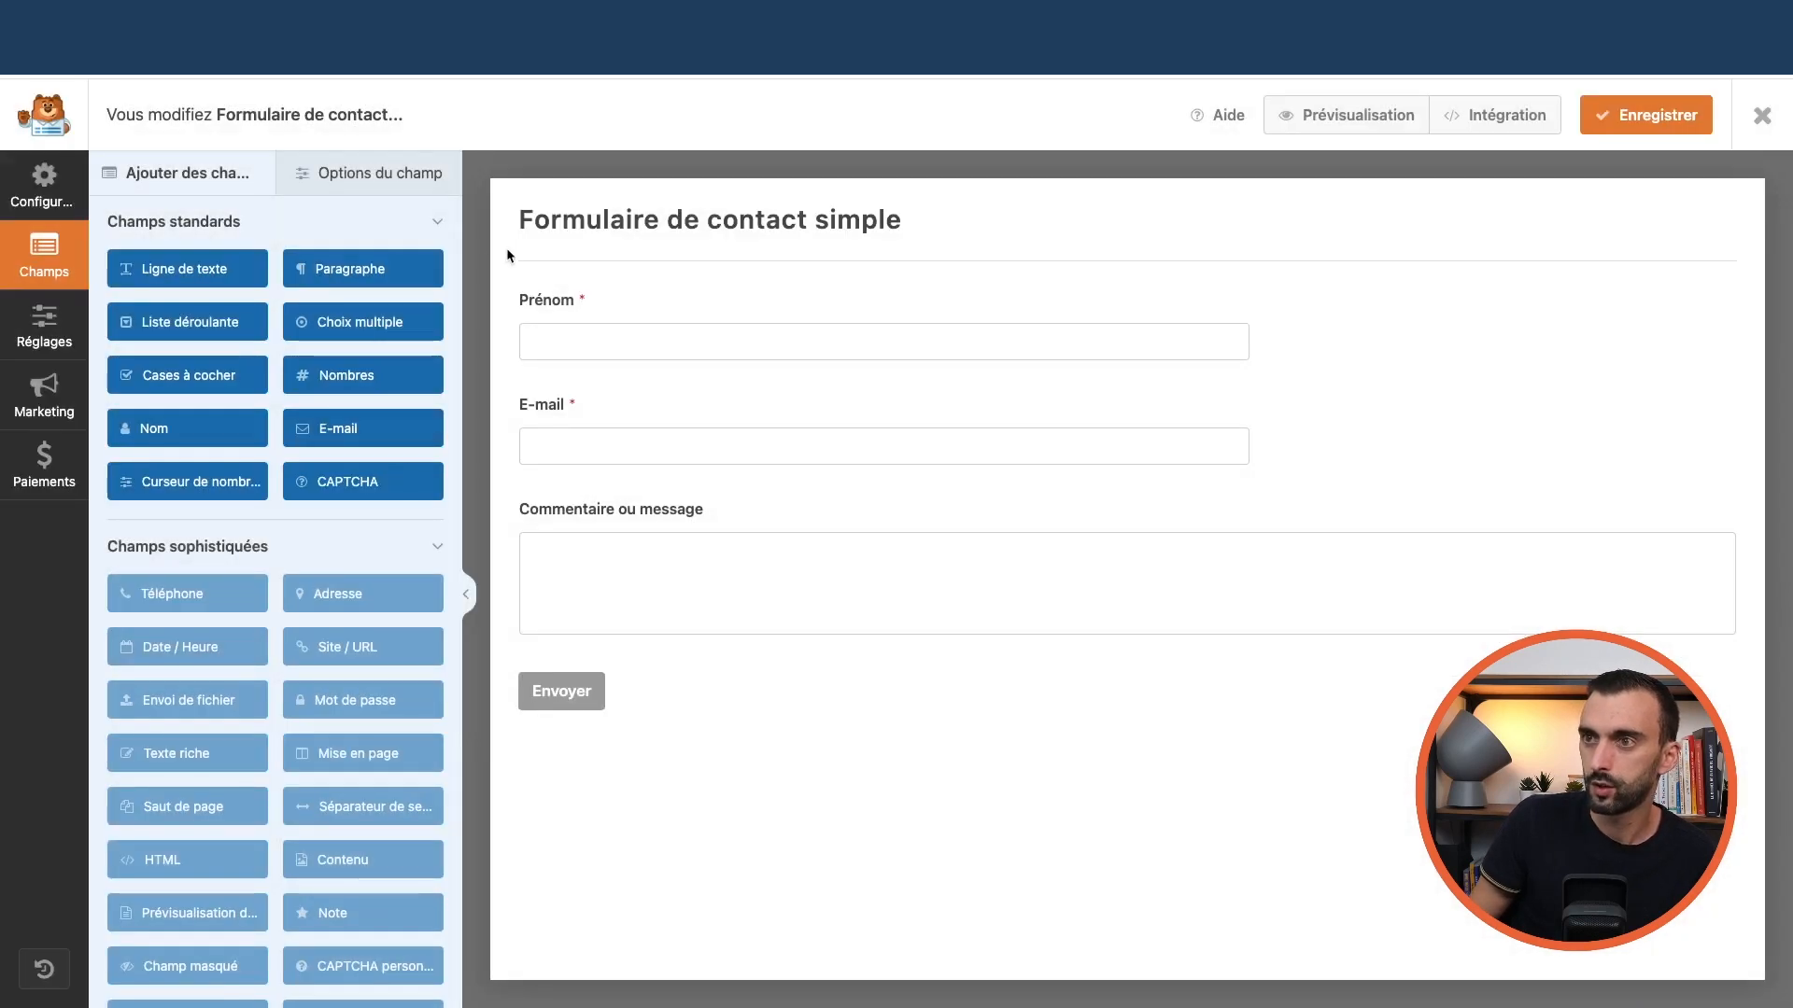
Rename the form to 'Formulaire de test', save it, and review its notifications and confirmations
left_click(612, 214)
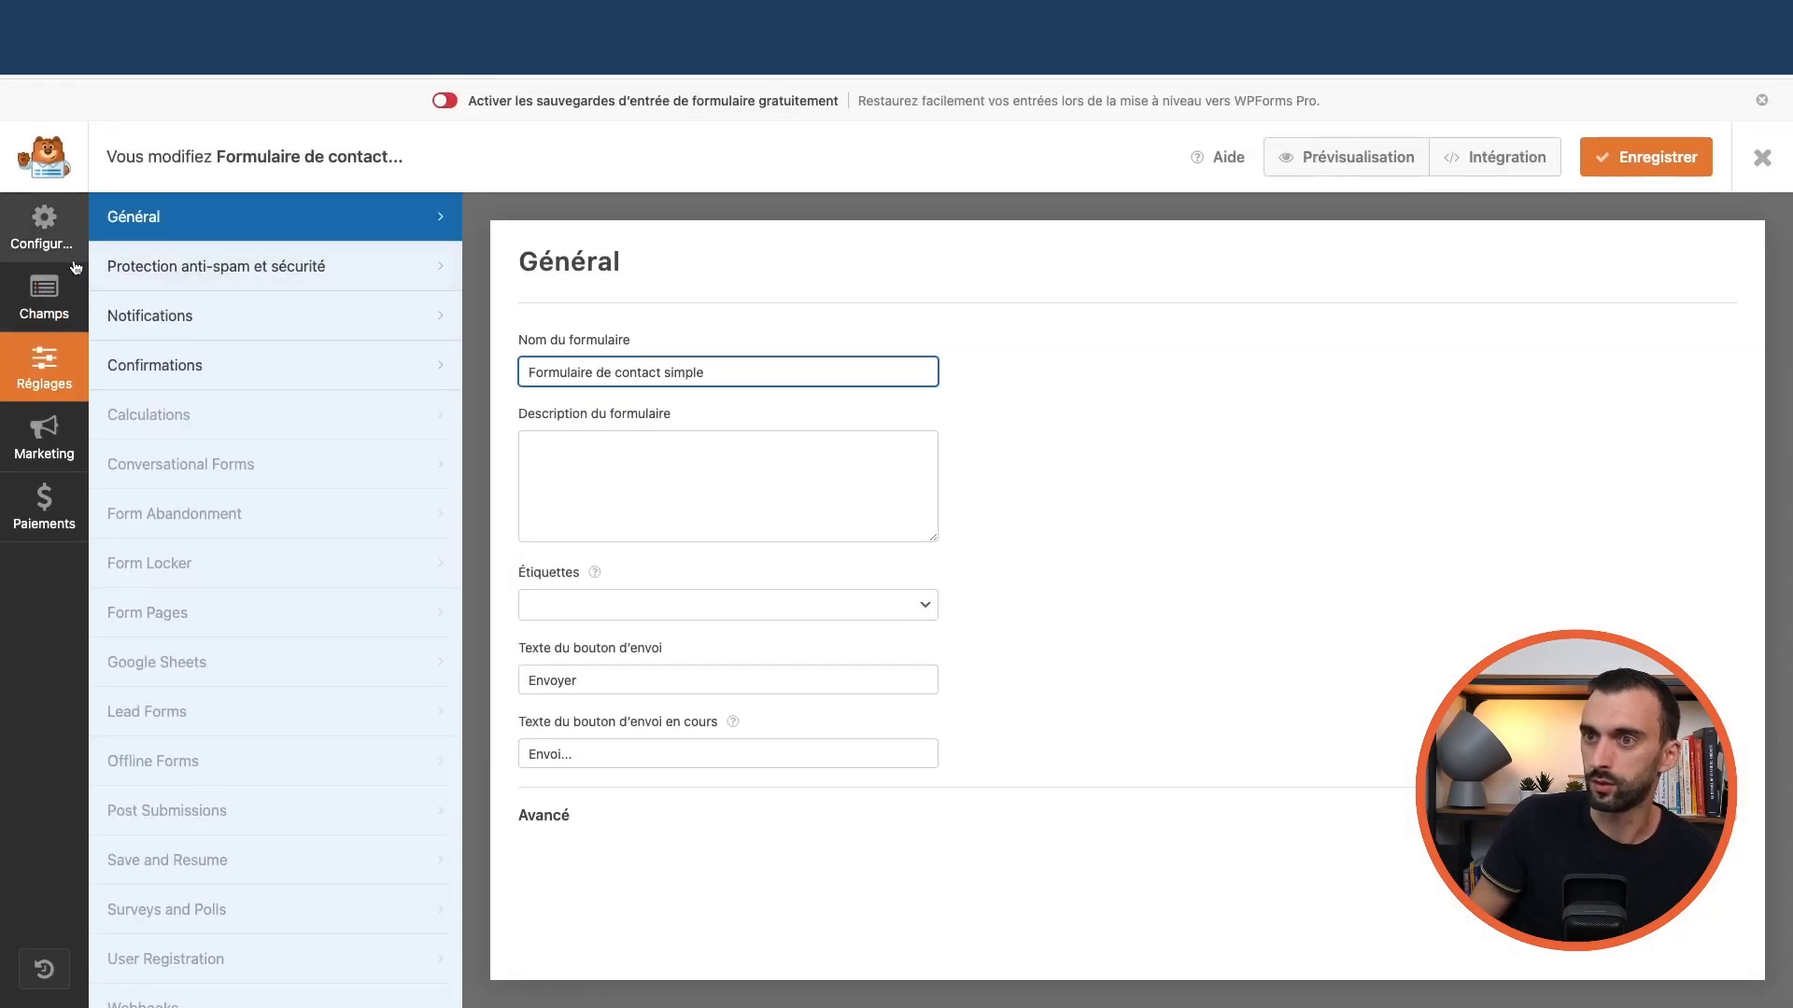
triple_click(734, 377)
type("Formulai")
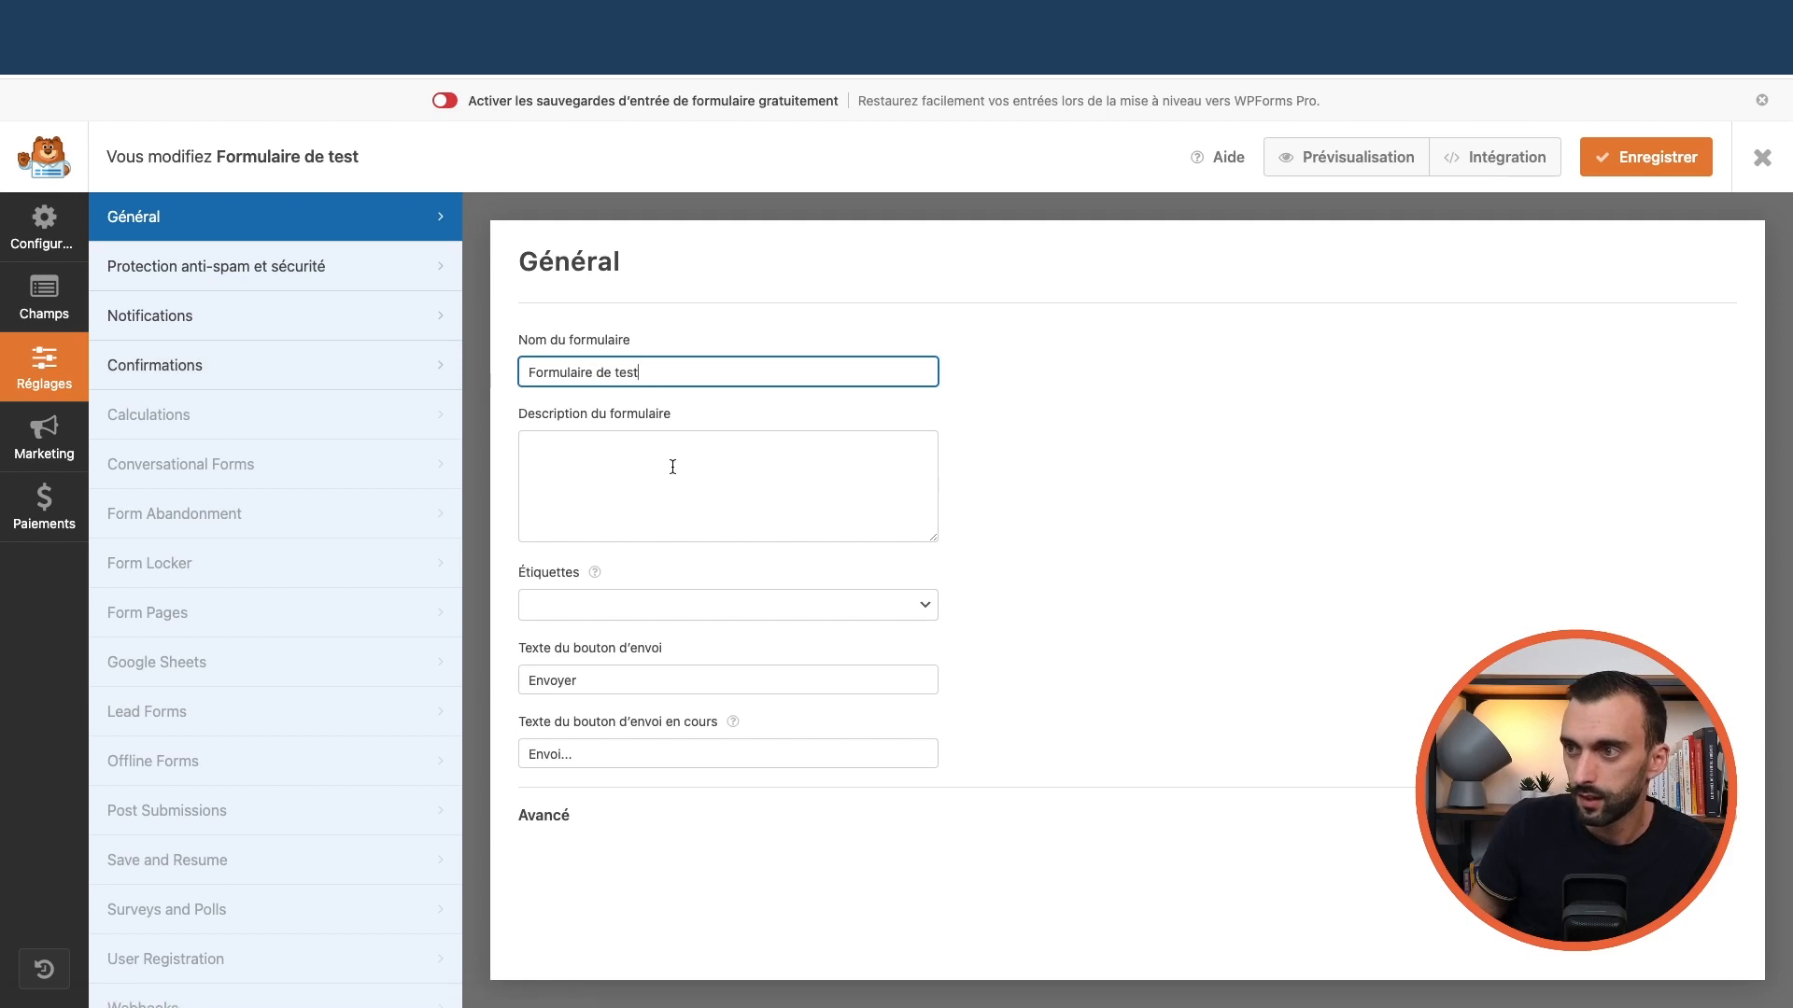
left_click(1687, 164)
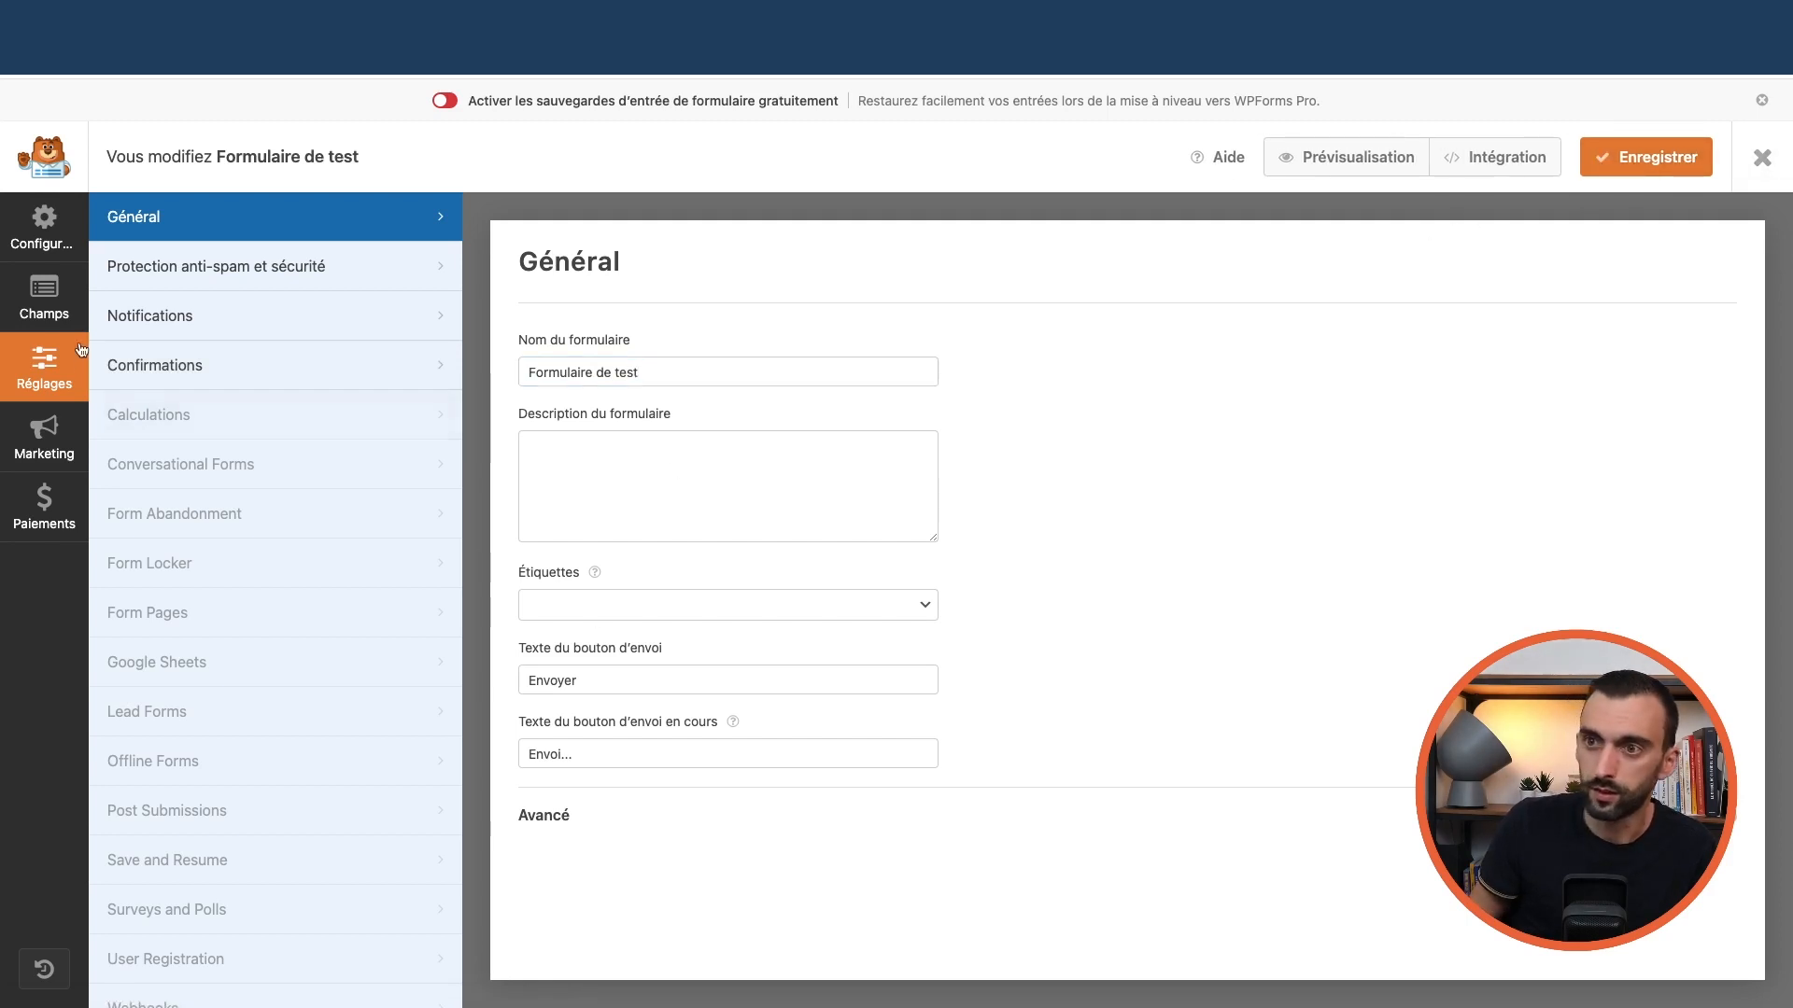
left_click(171, 322)
left_click(228, 365)
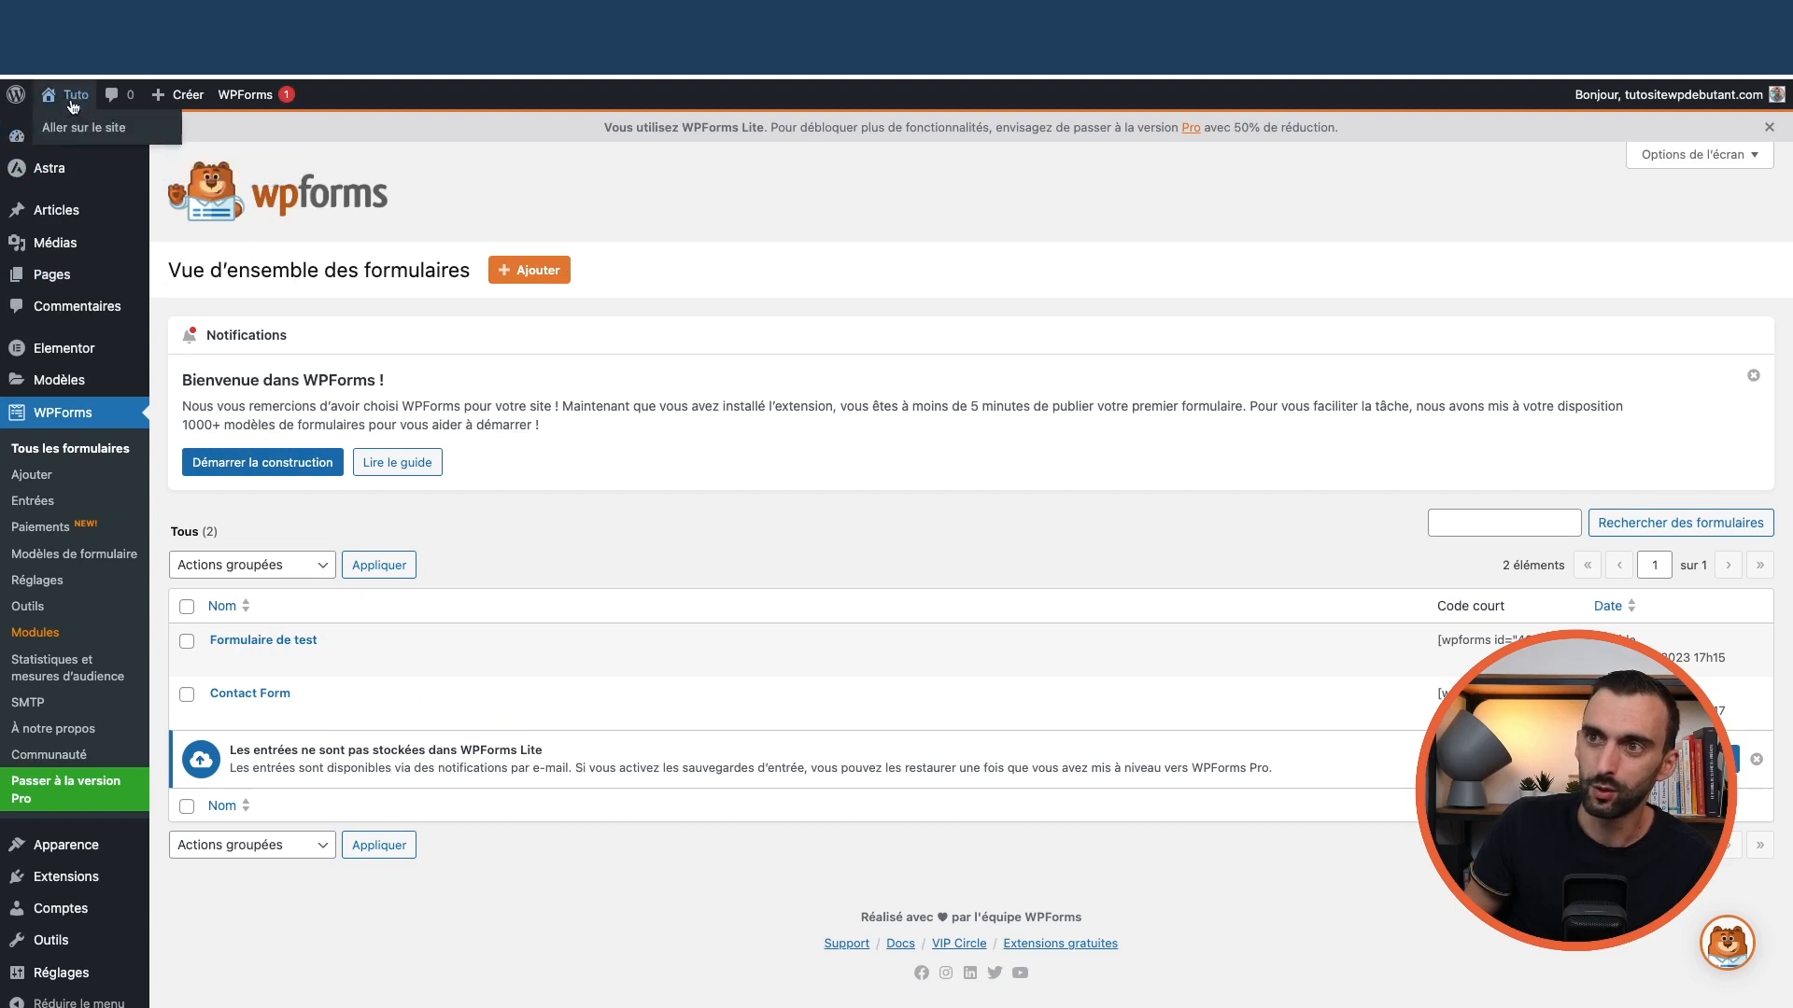
Visit the live homepage and open it in Elementor
left_click(91, 131)
scroll(992, 368, "down", 5)
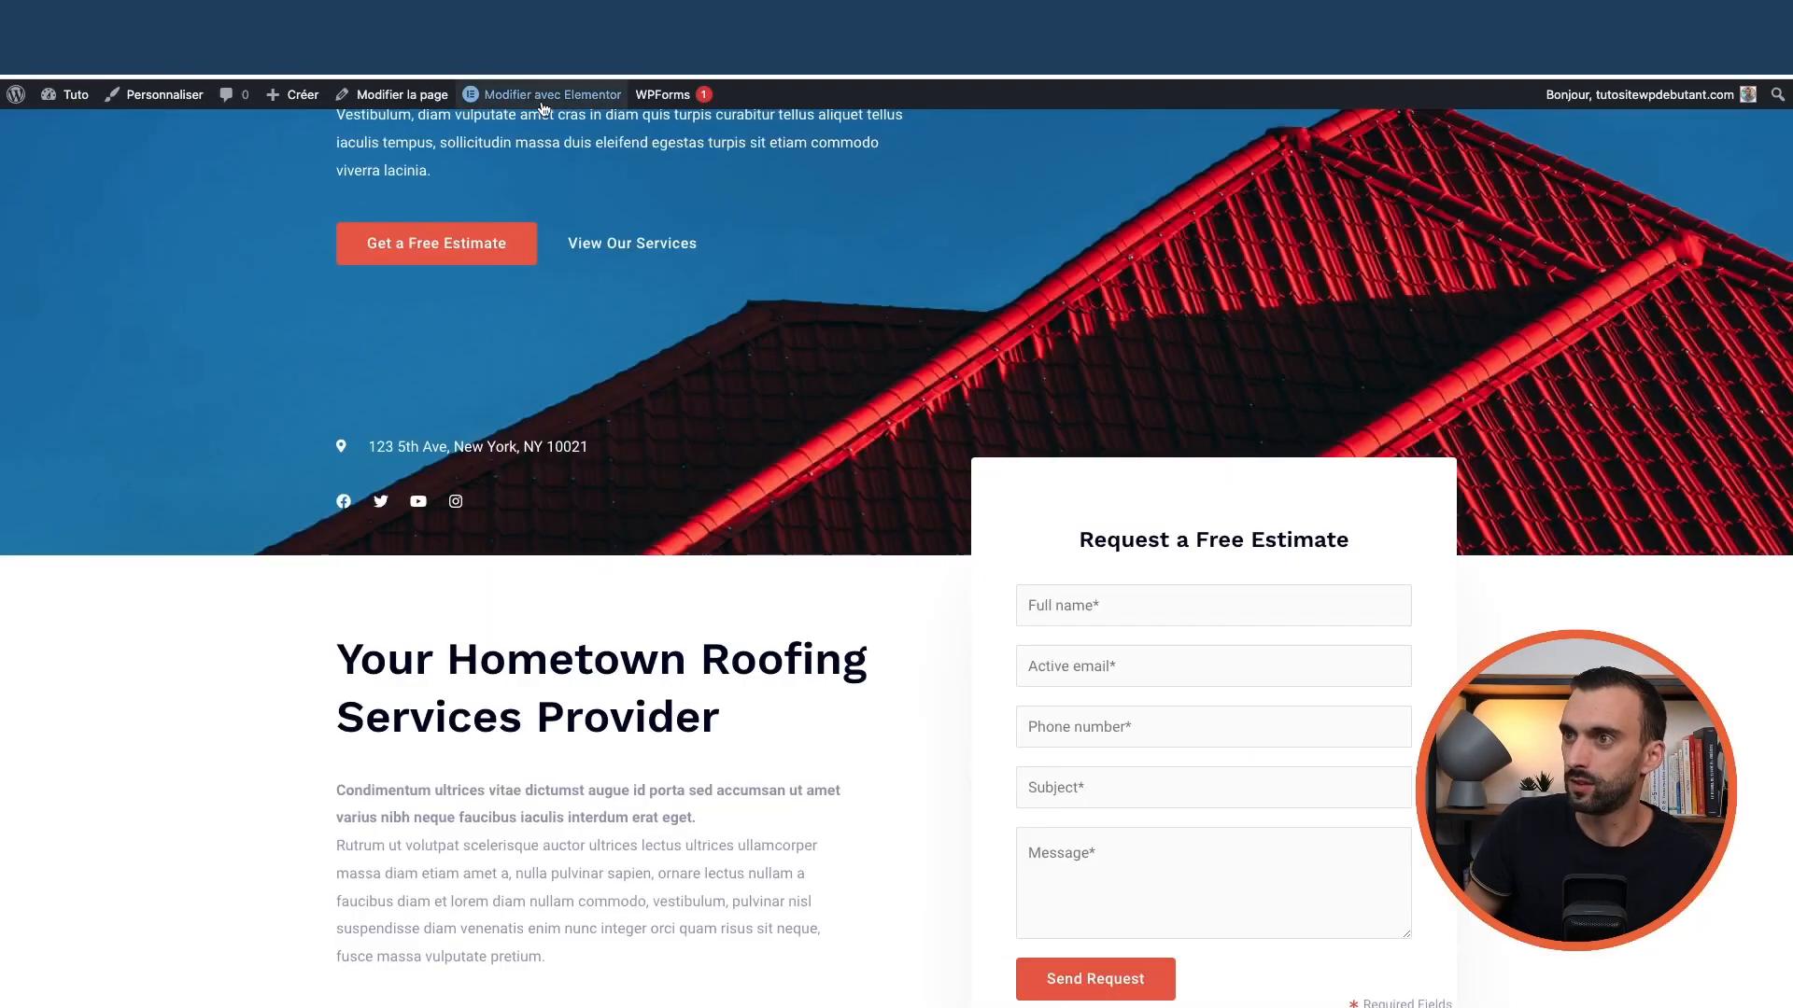
left_click(549, 94)
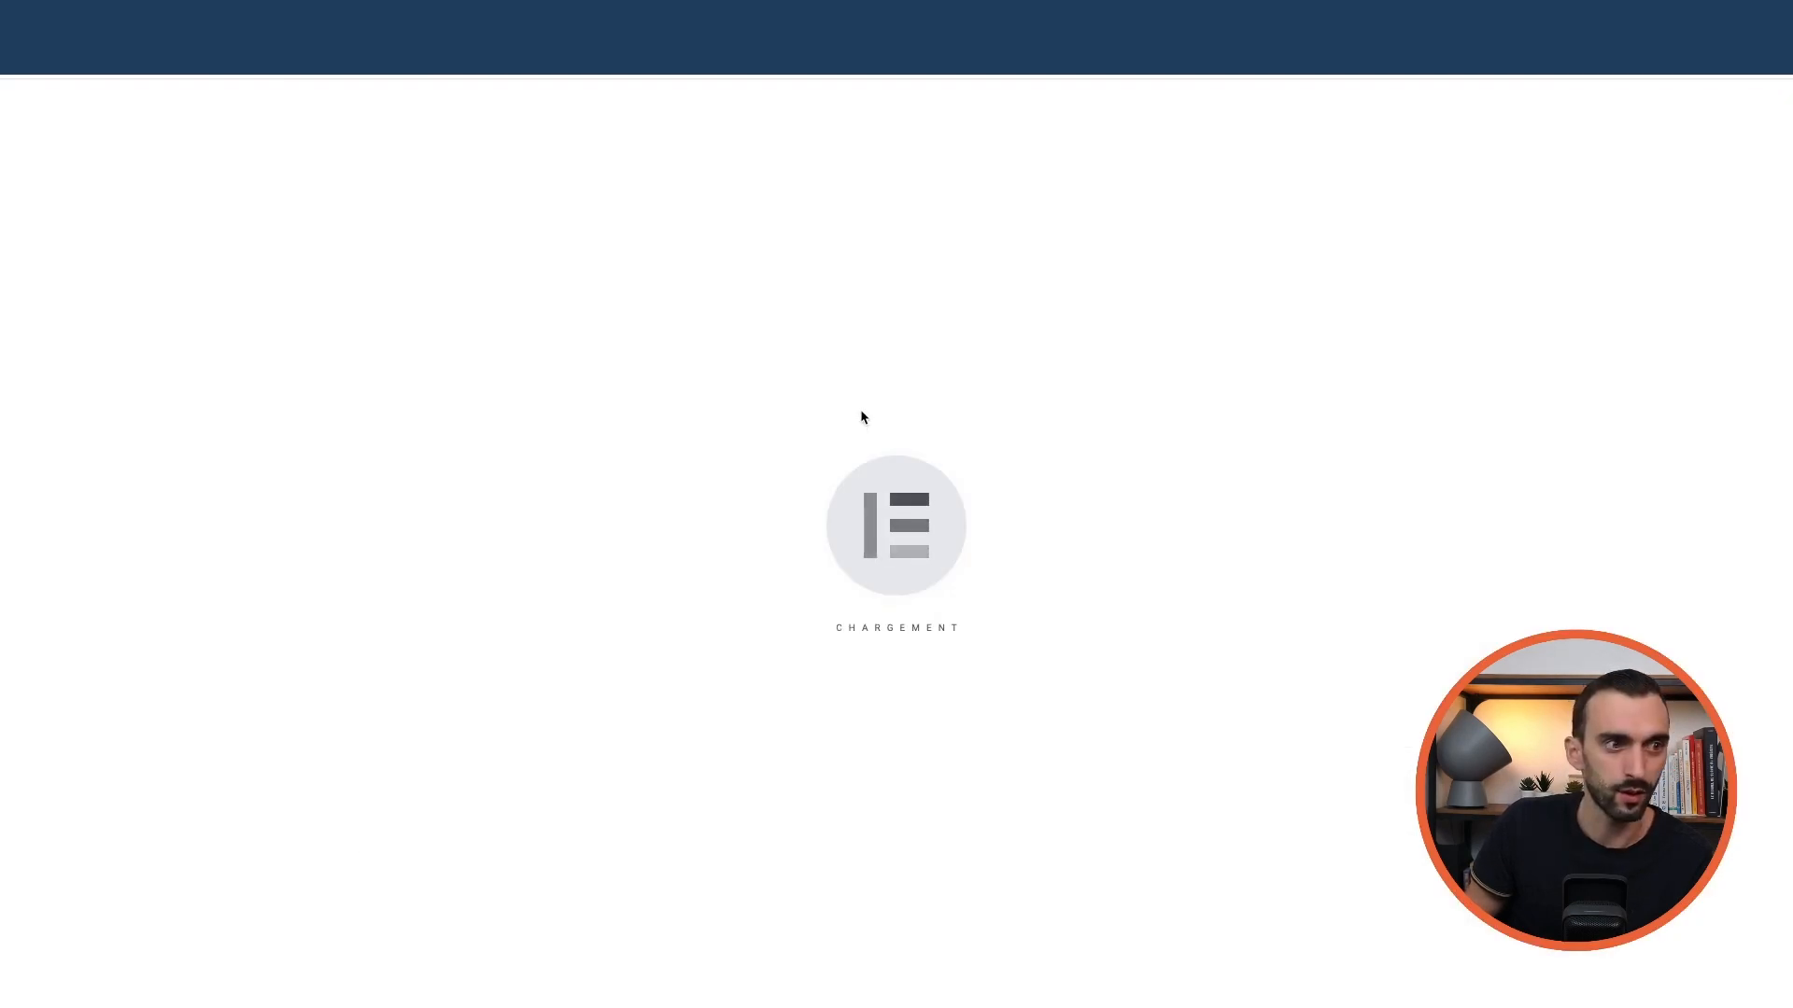
scroll(1120, 568, "down", 5)
scroll(1210, 545, "up", 5)
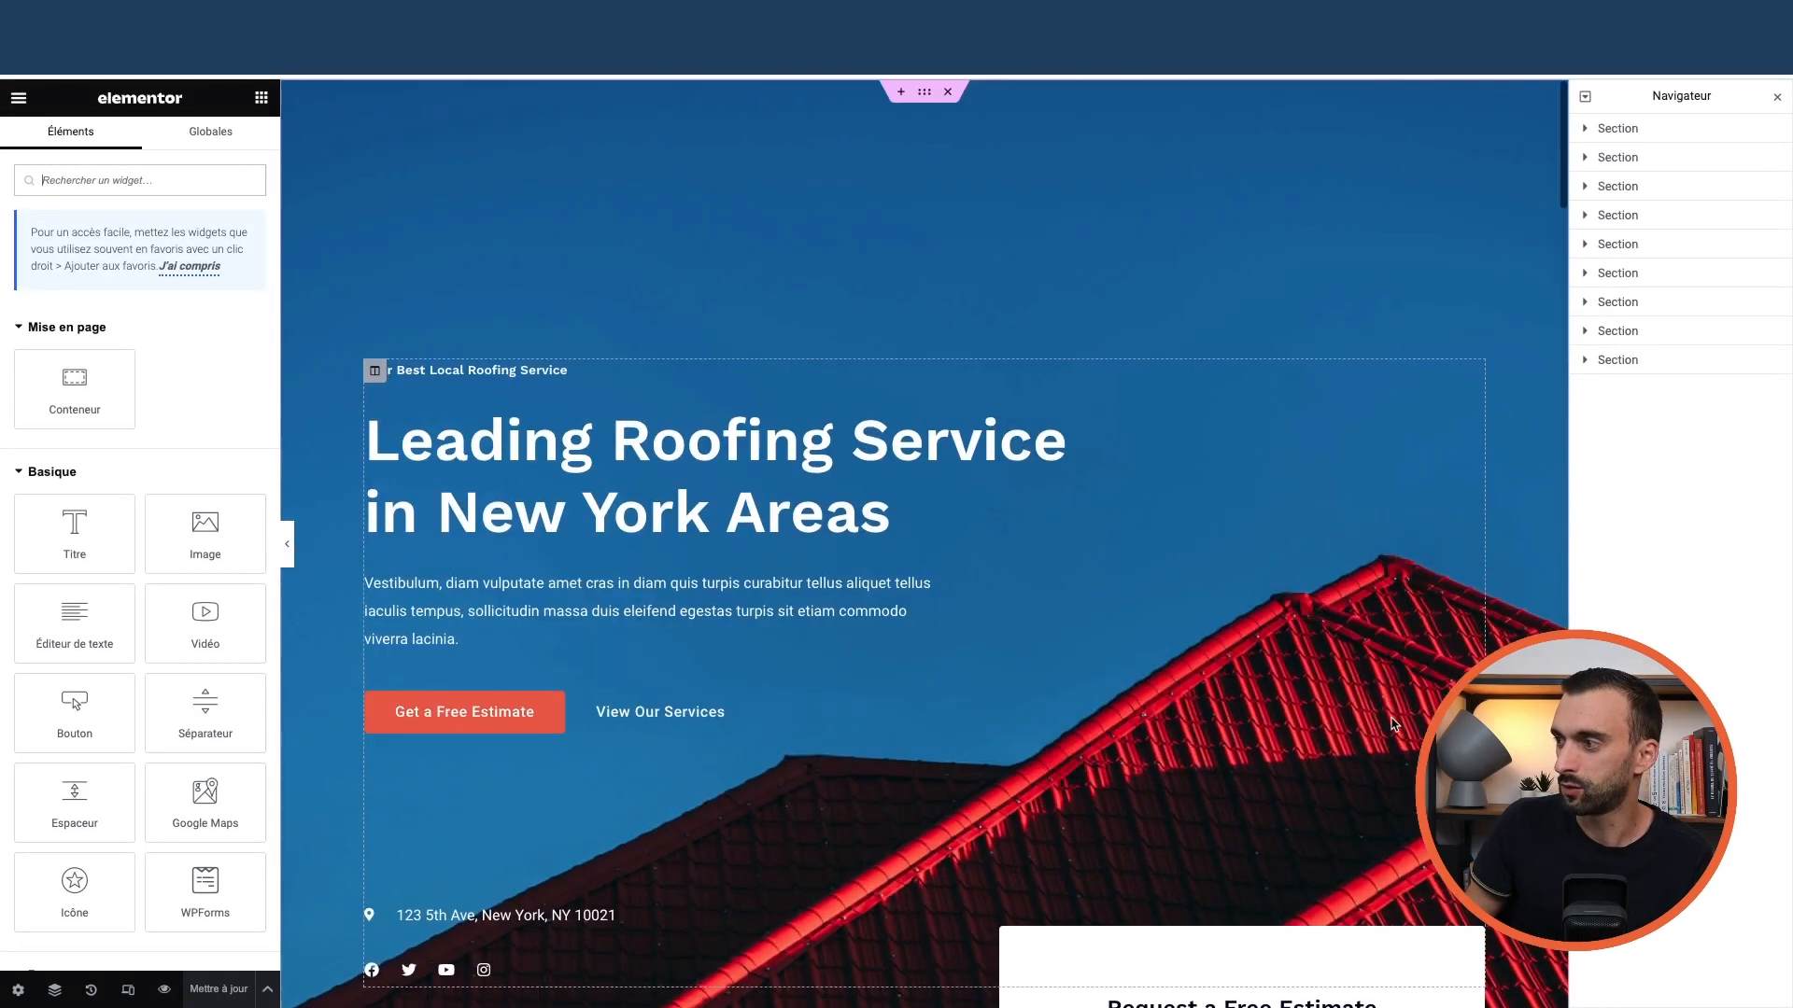
scroll(1383, 723, "down", 1)
scroll(1384, 724, "up", 1)
scroll(1383, 724, "down", 5)
Switch the estimate form widget to Formulaire de test, then back to Contact Form
left_click(1428, 457)
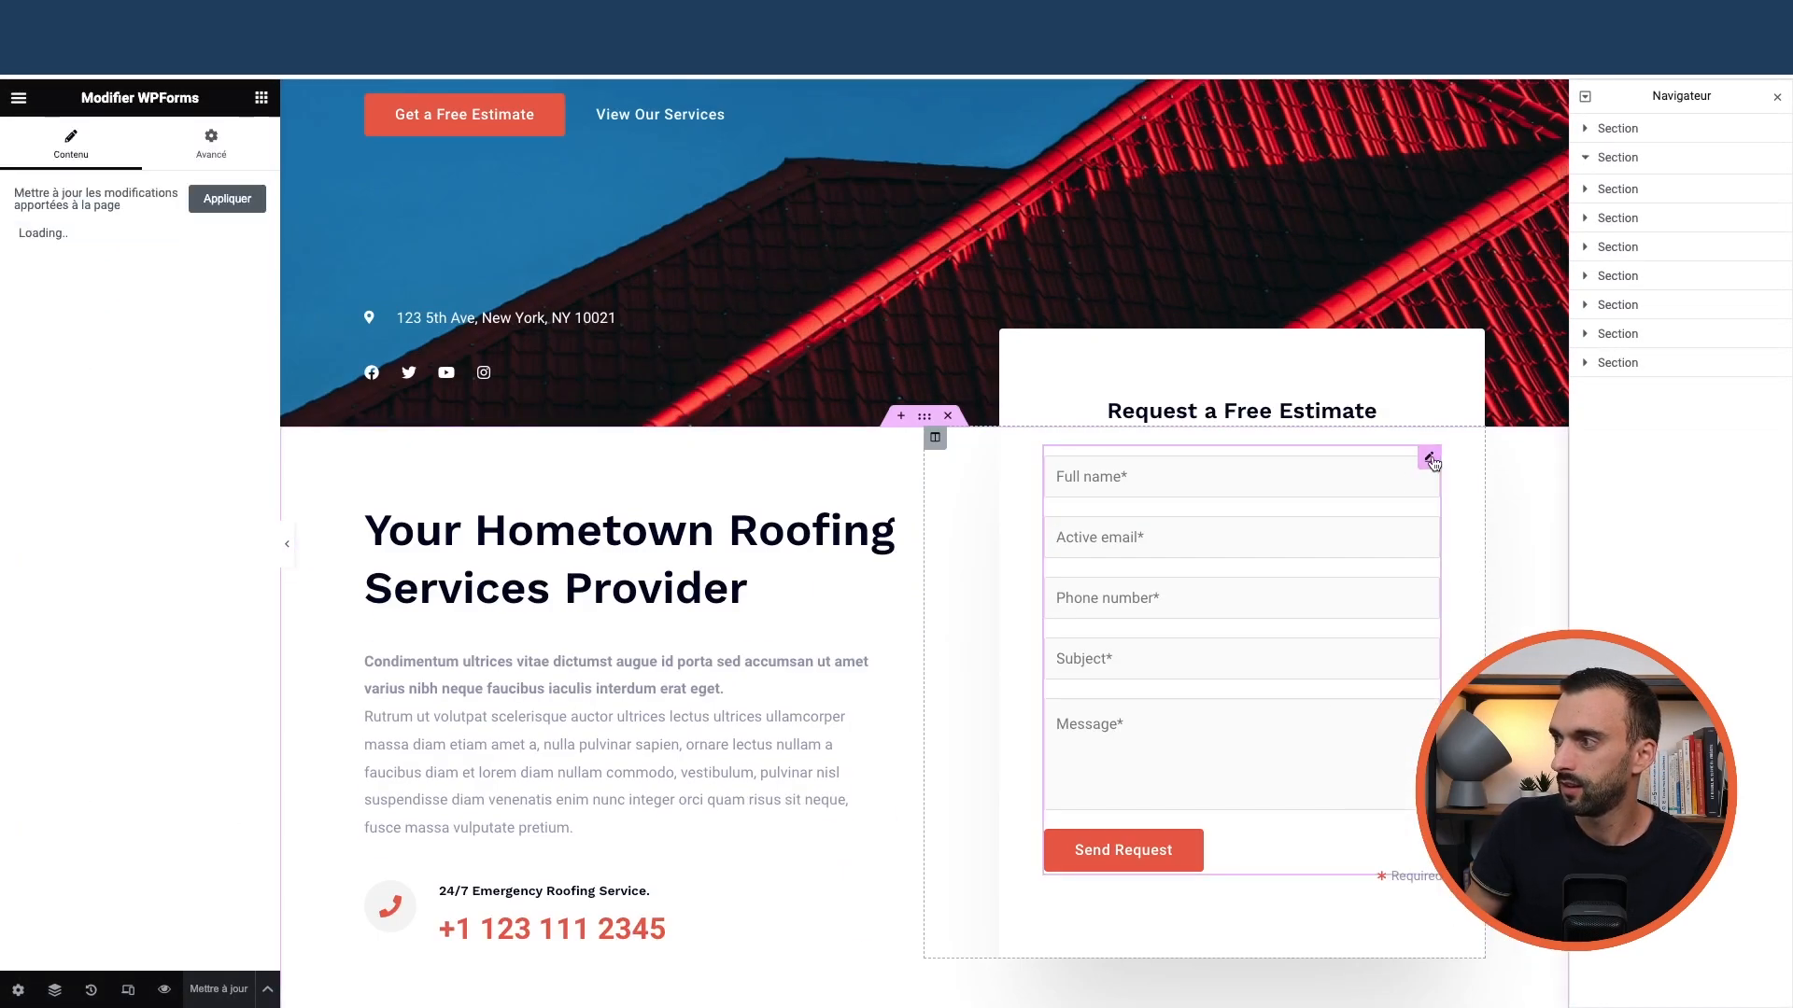
left_click(196, 312)
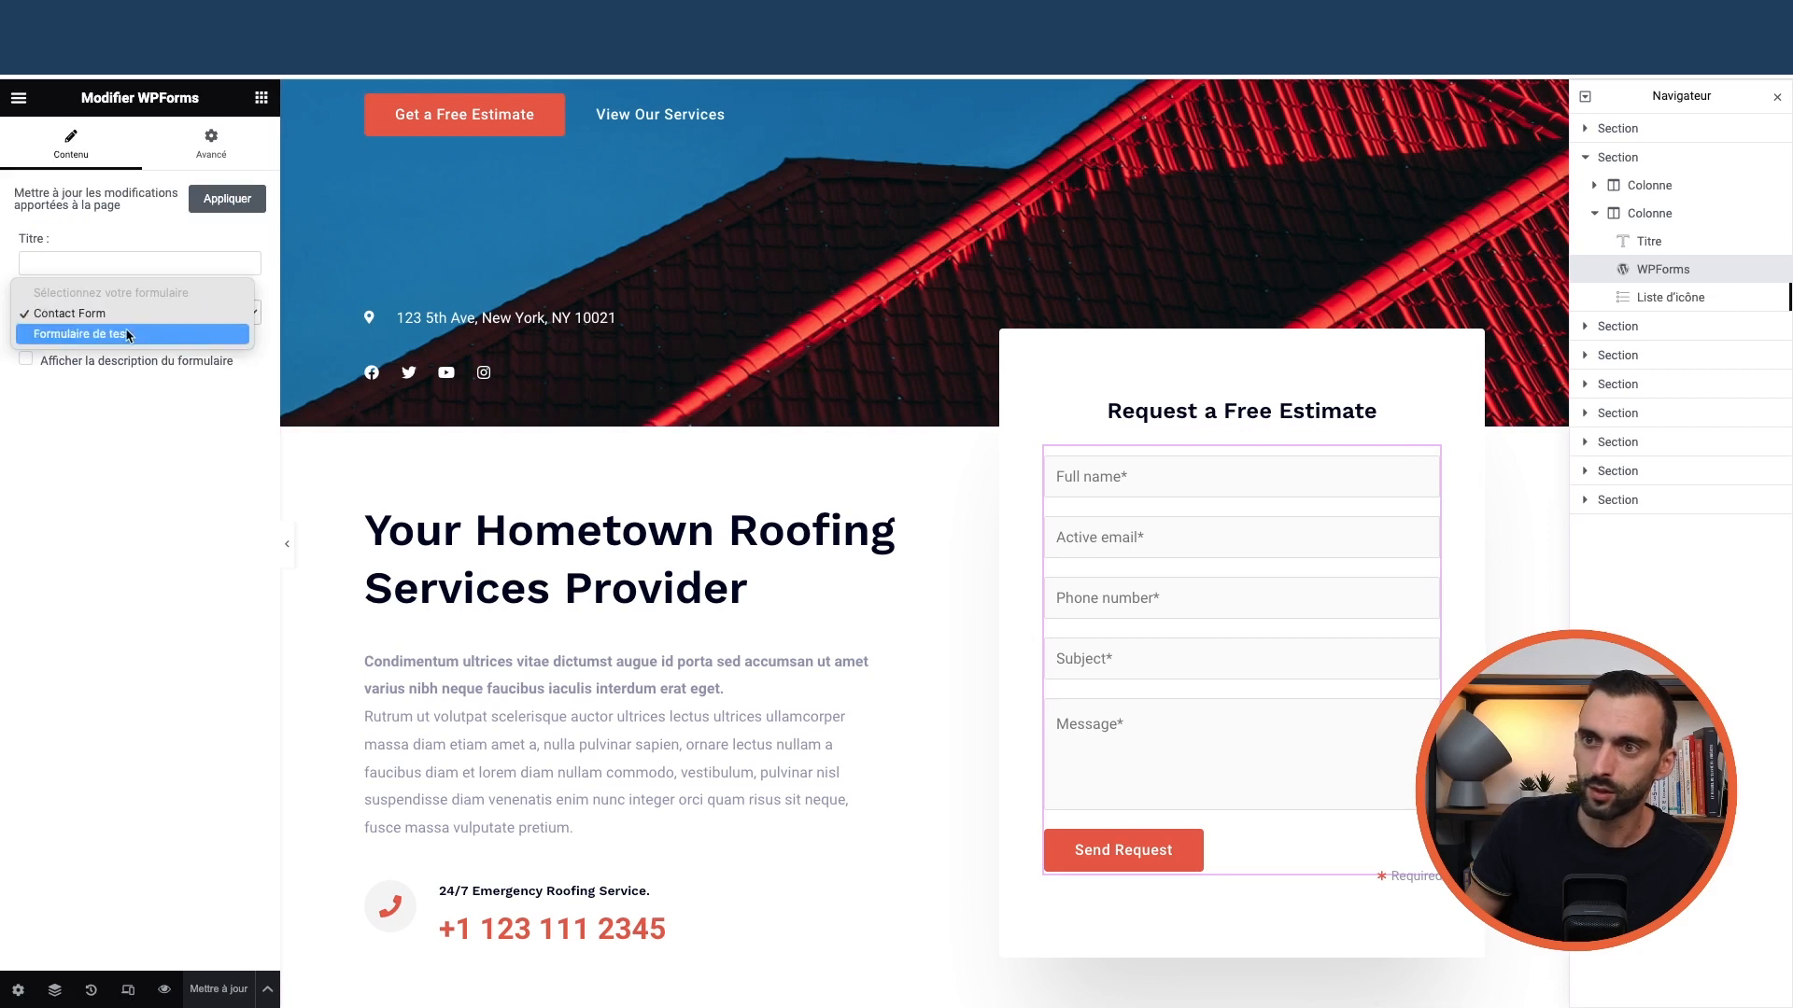
left_click(128, 334)
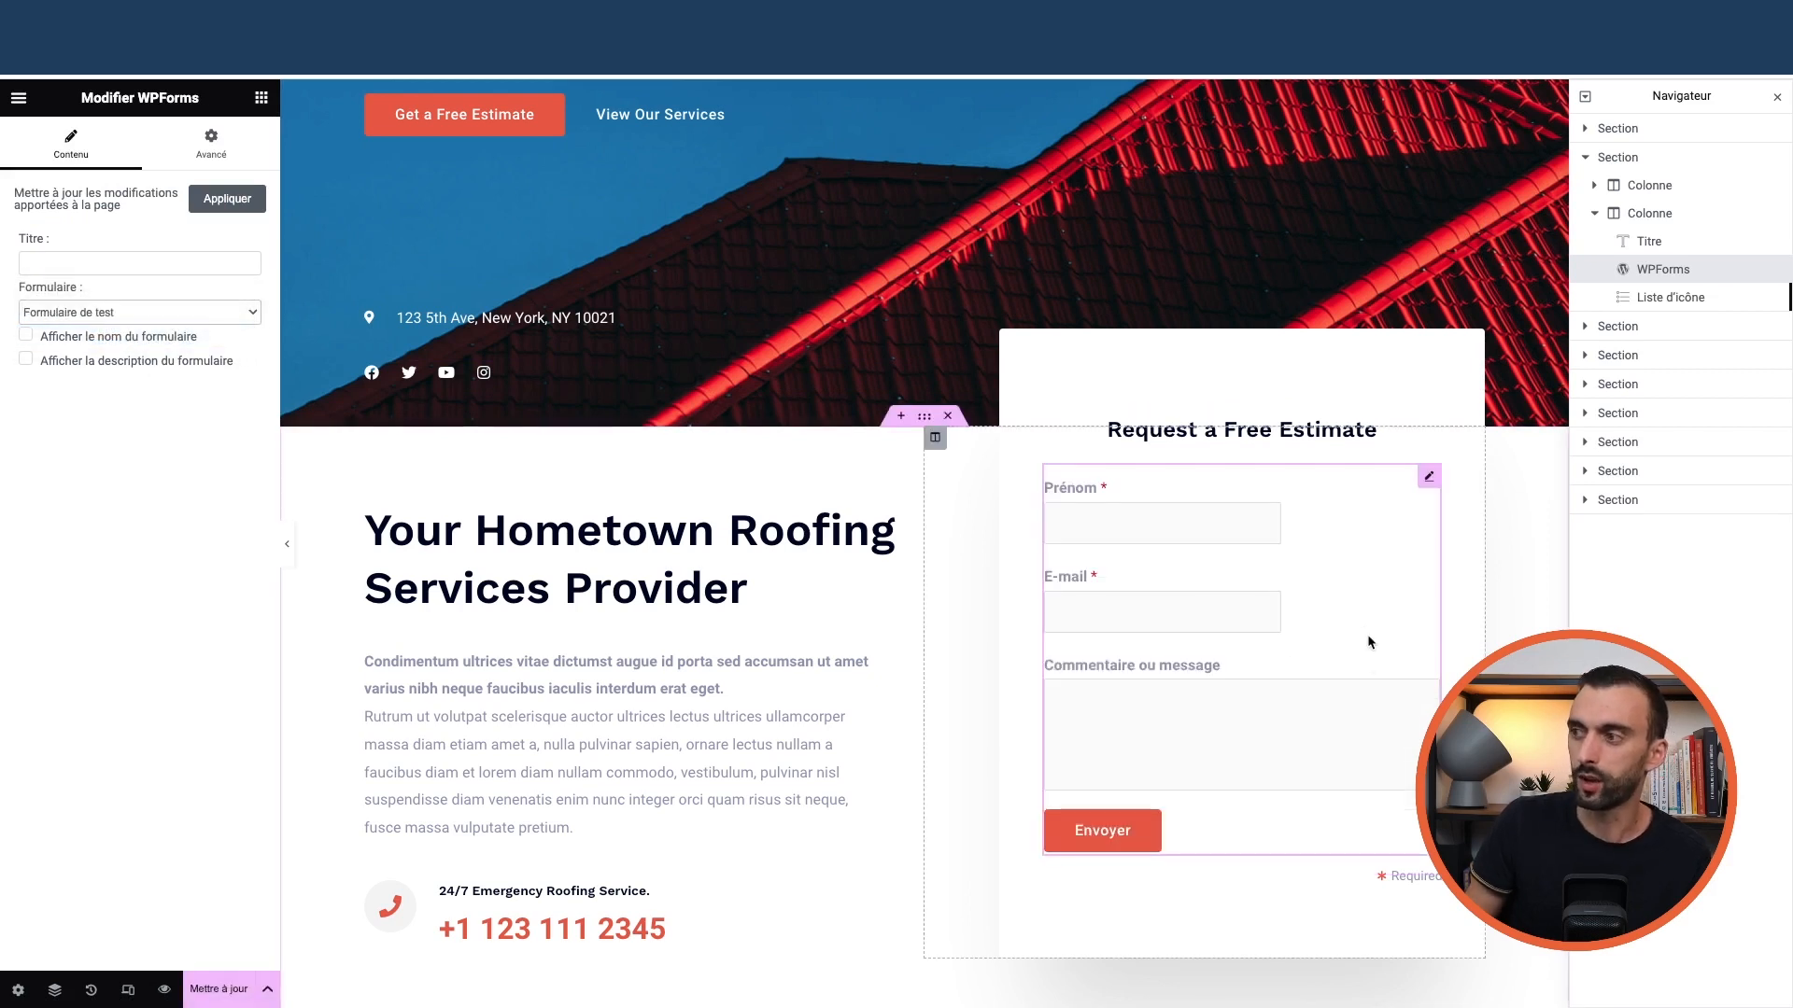
left_click(153, 300)
left_click(140, 298)
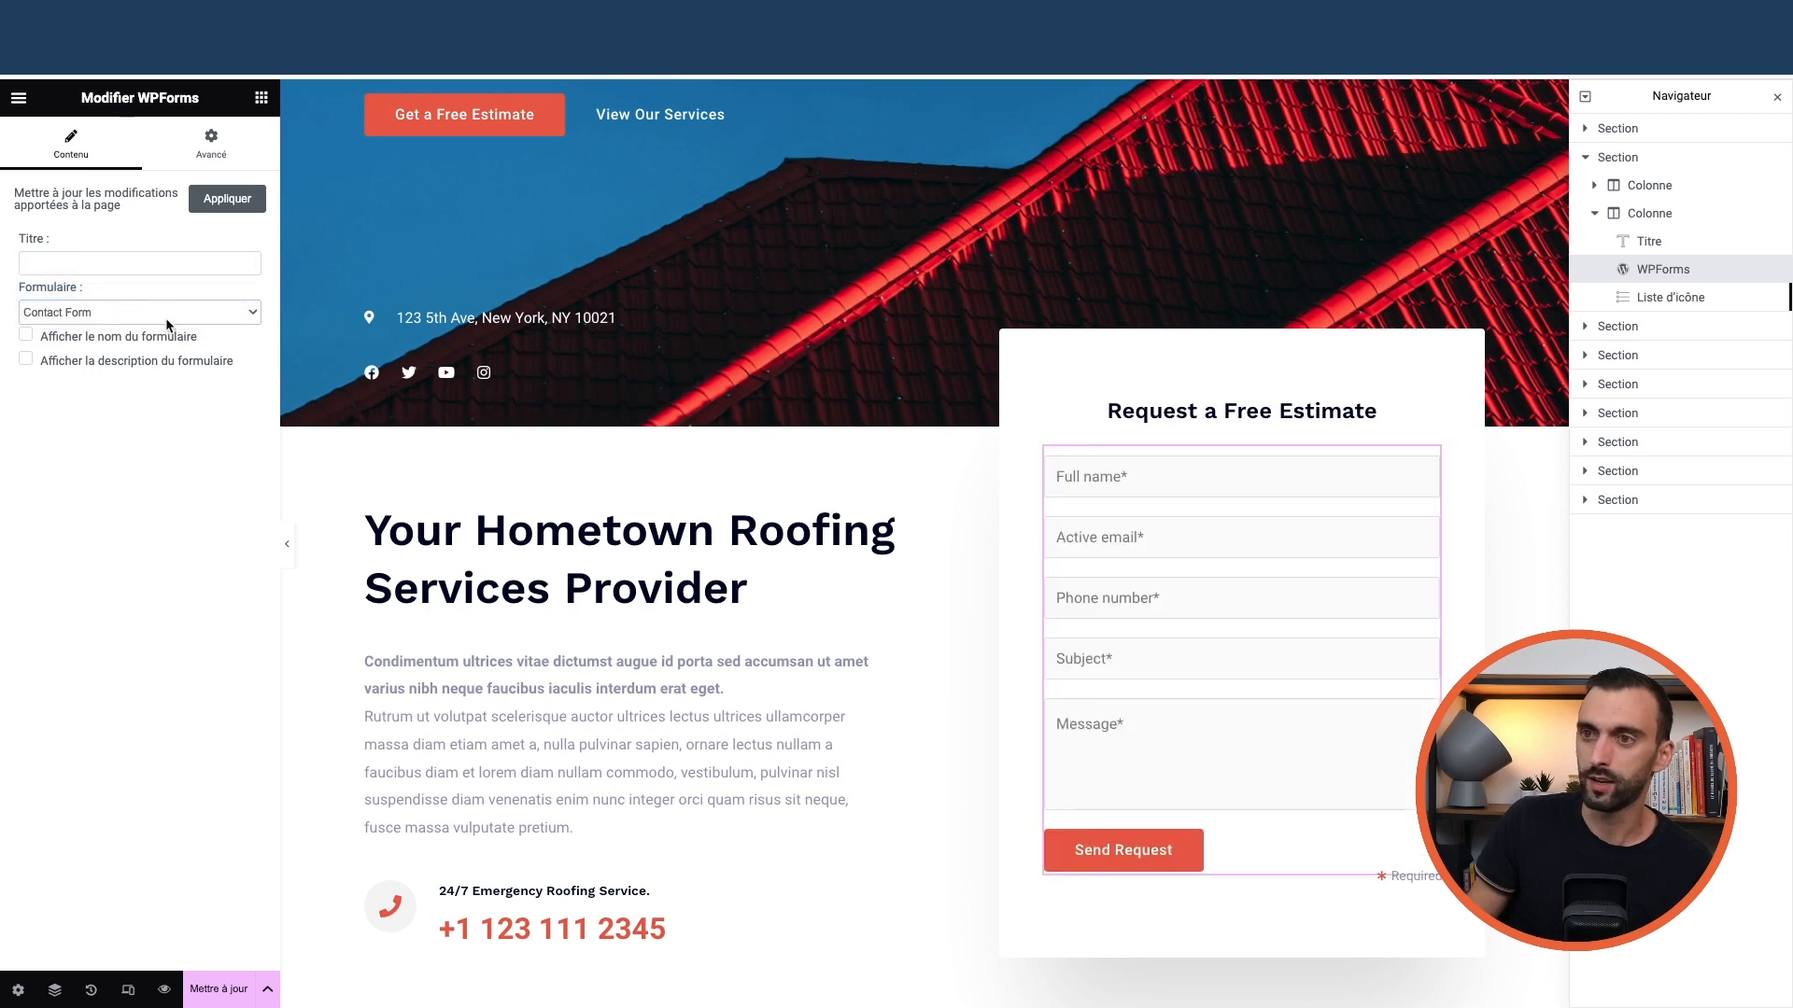
Add a trial WPForms widget showing Contact Form to the hero, then delete it
left_click(261, 98)
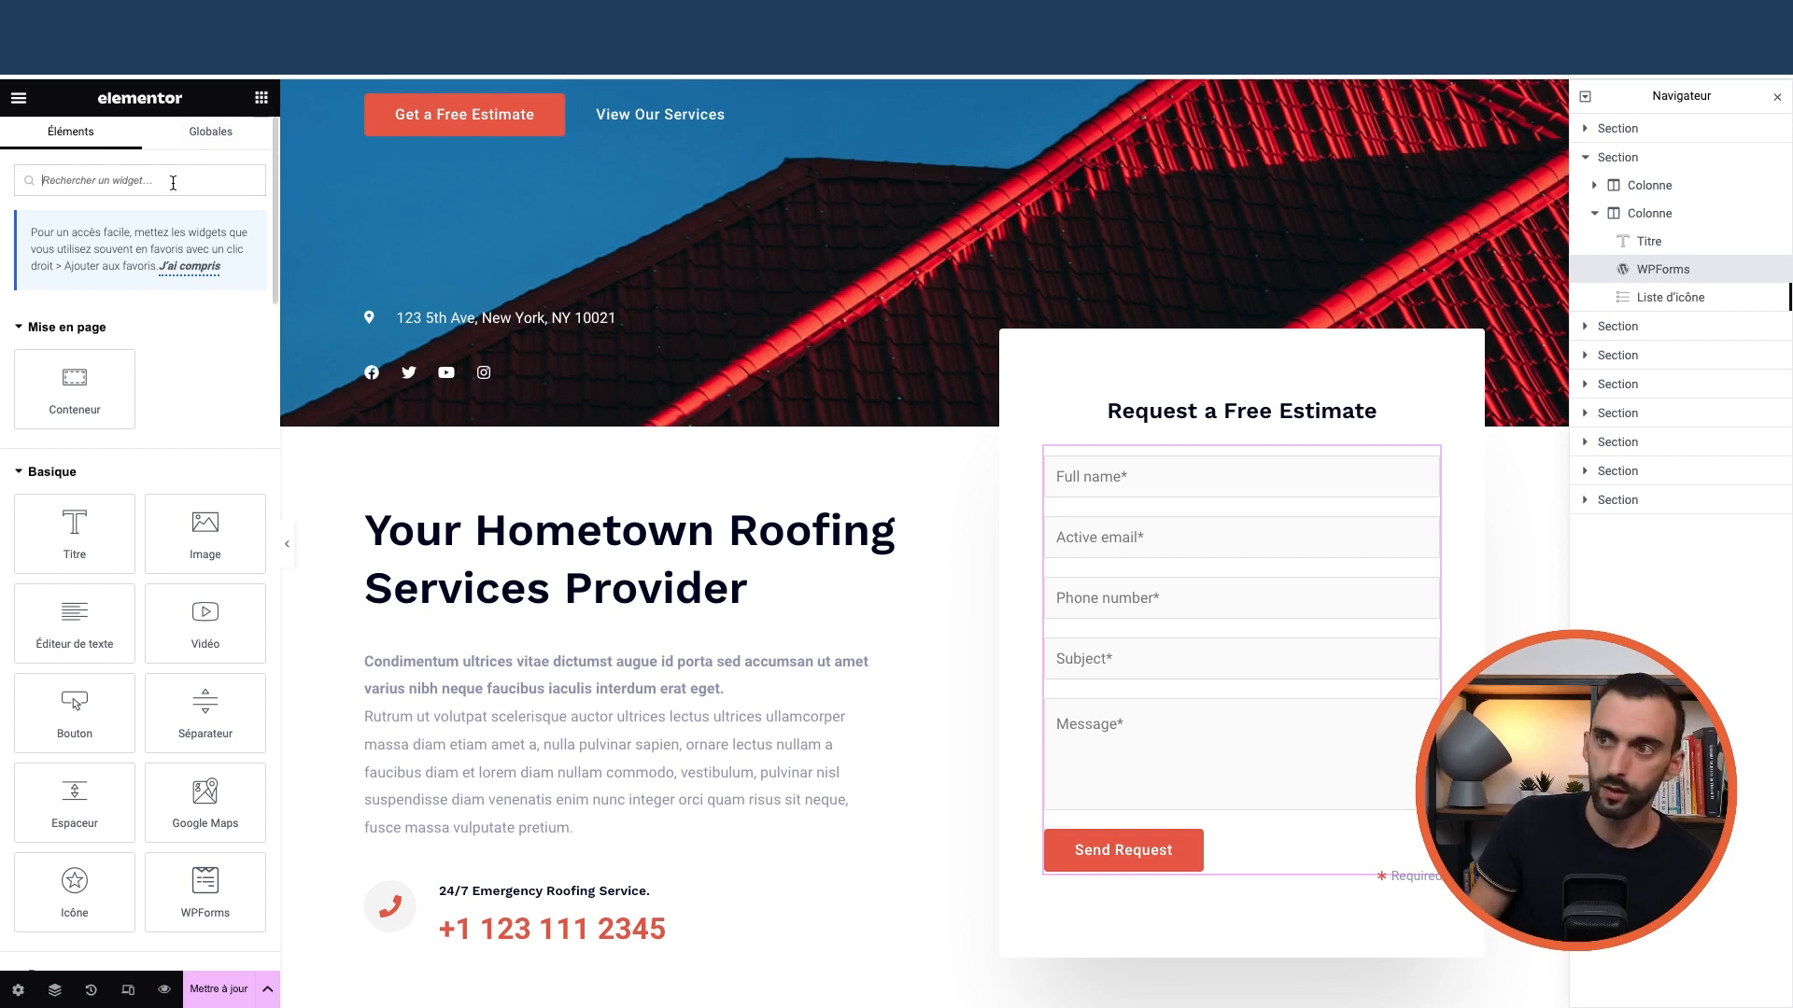
type("wp")
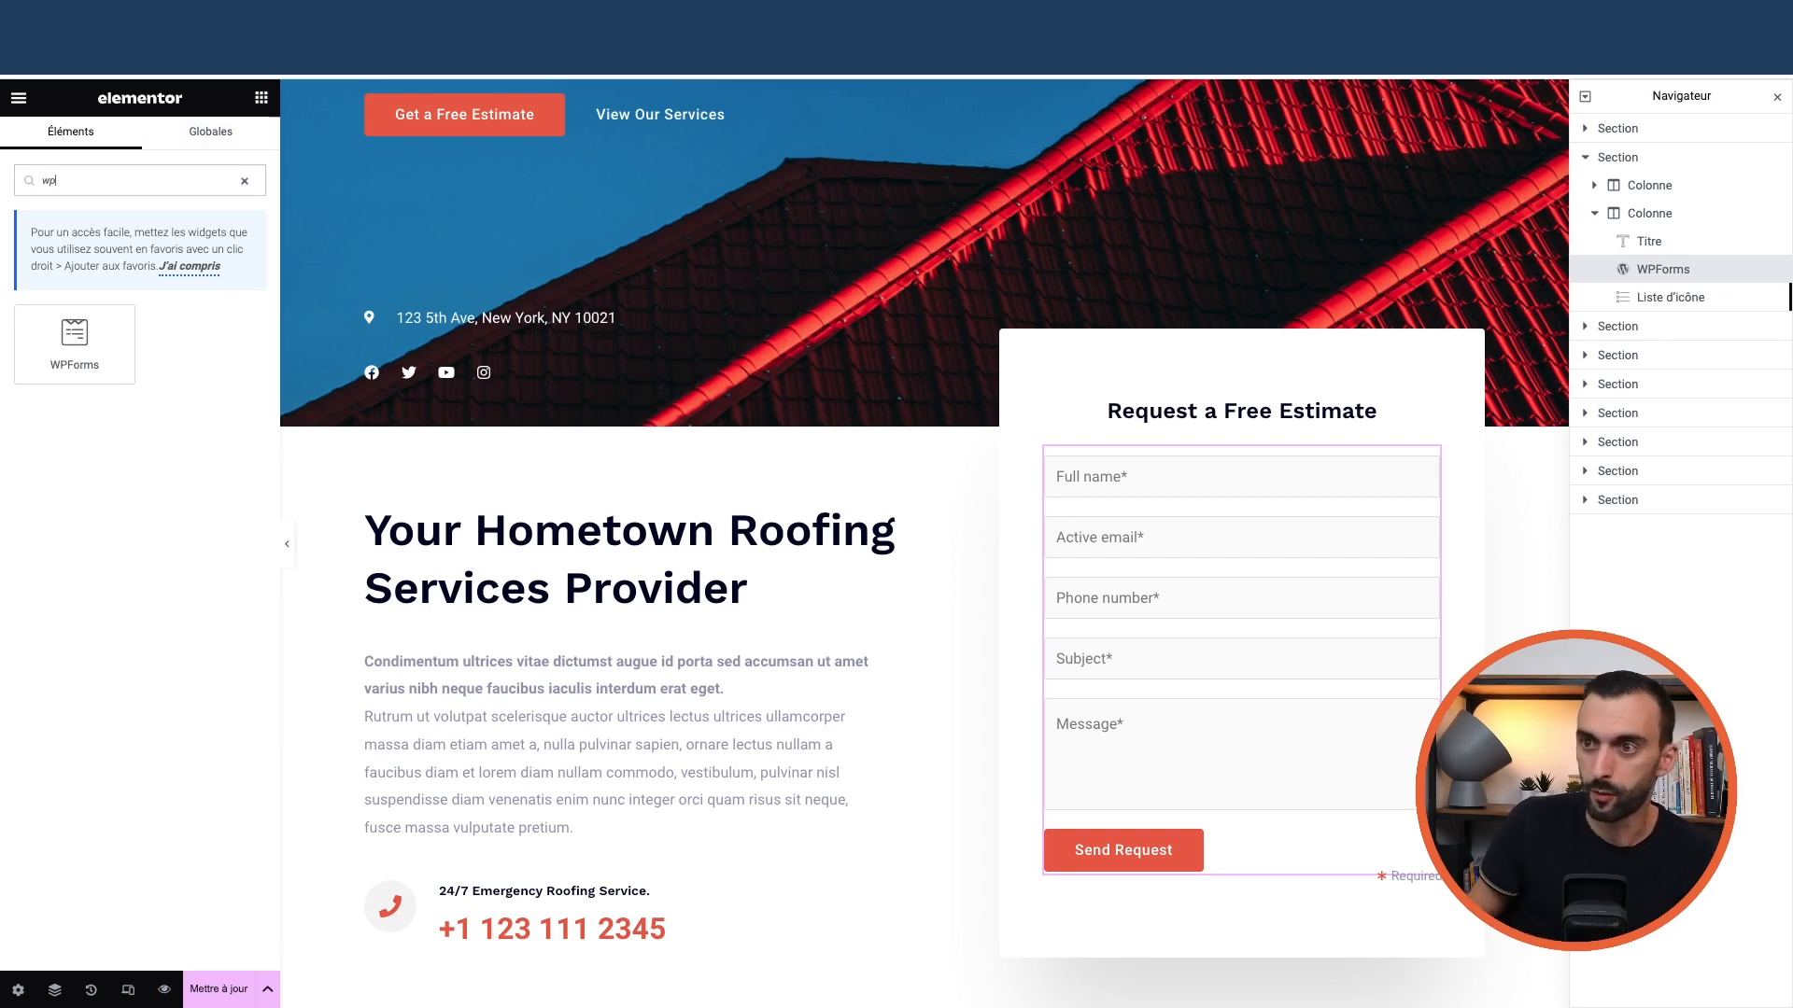
scroll(572, 434, "up", 3)
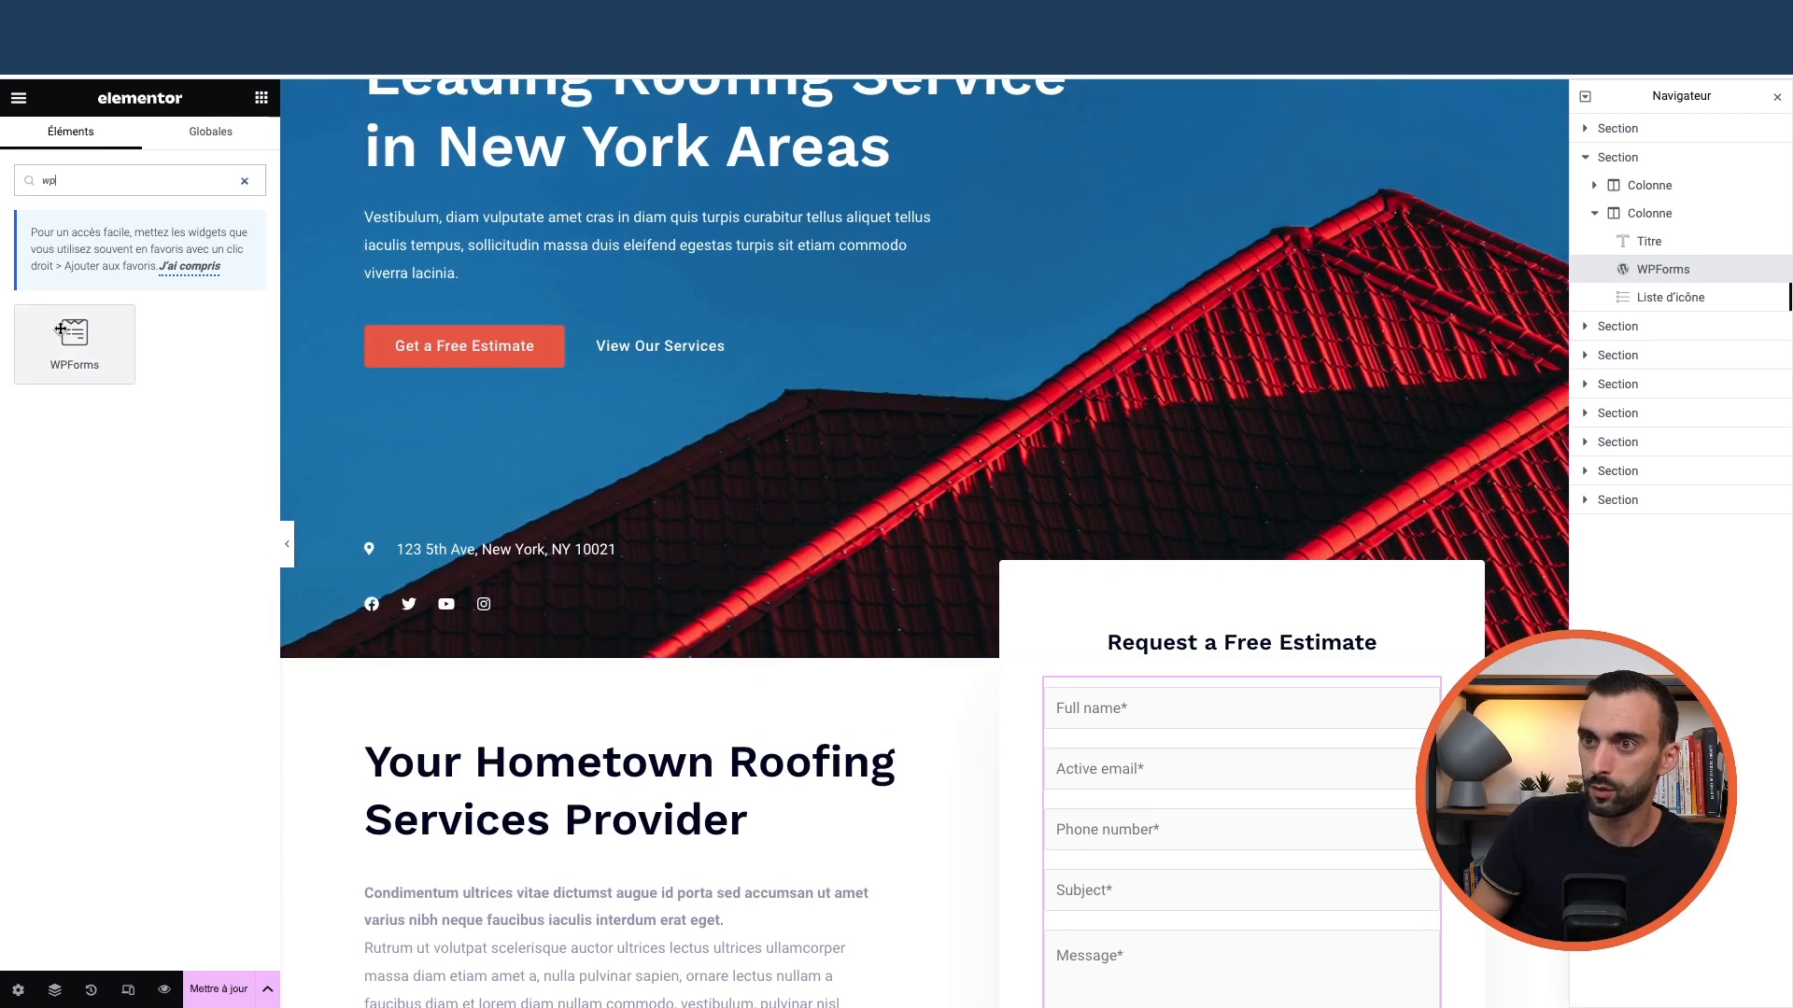
left_click_drag(72, 331, 449, 299)
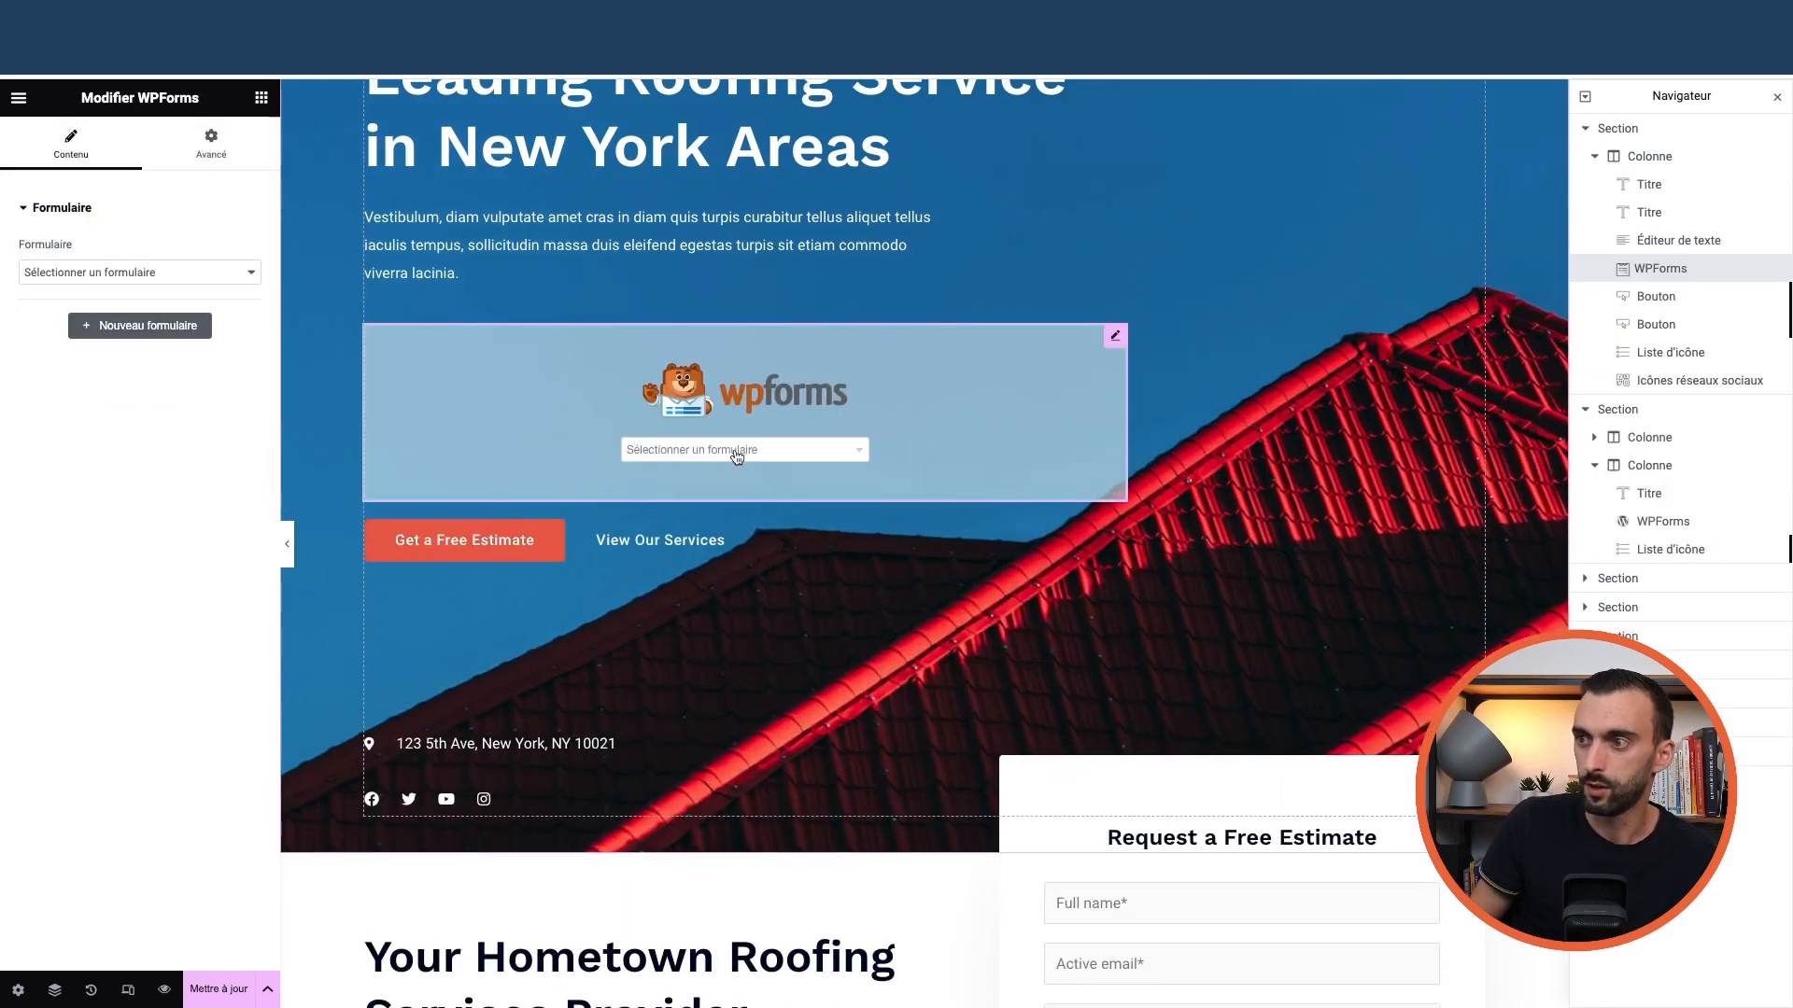
left_click(736, 452)
left_click(718, 479)
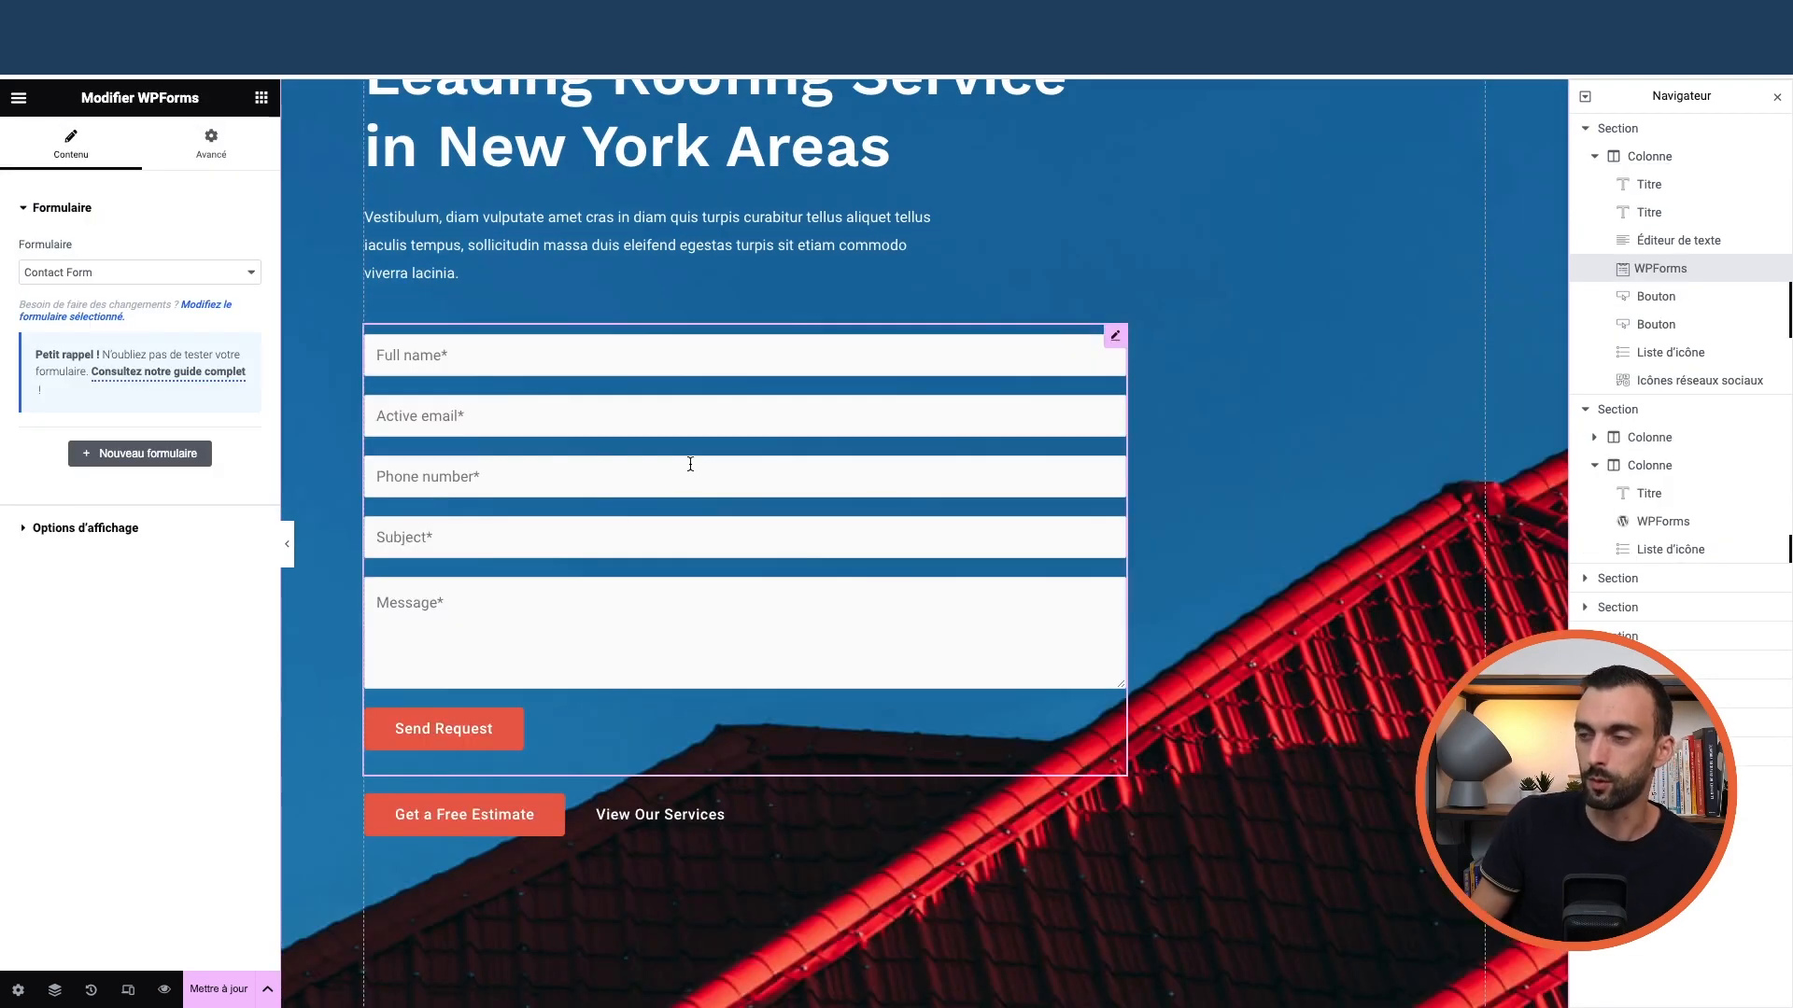
scroll(719, 495, "up", 1)
scroll(725, 511, "up", 1)
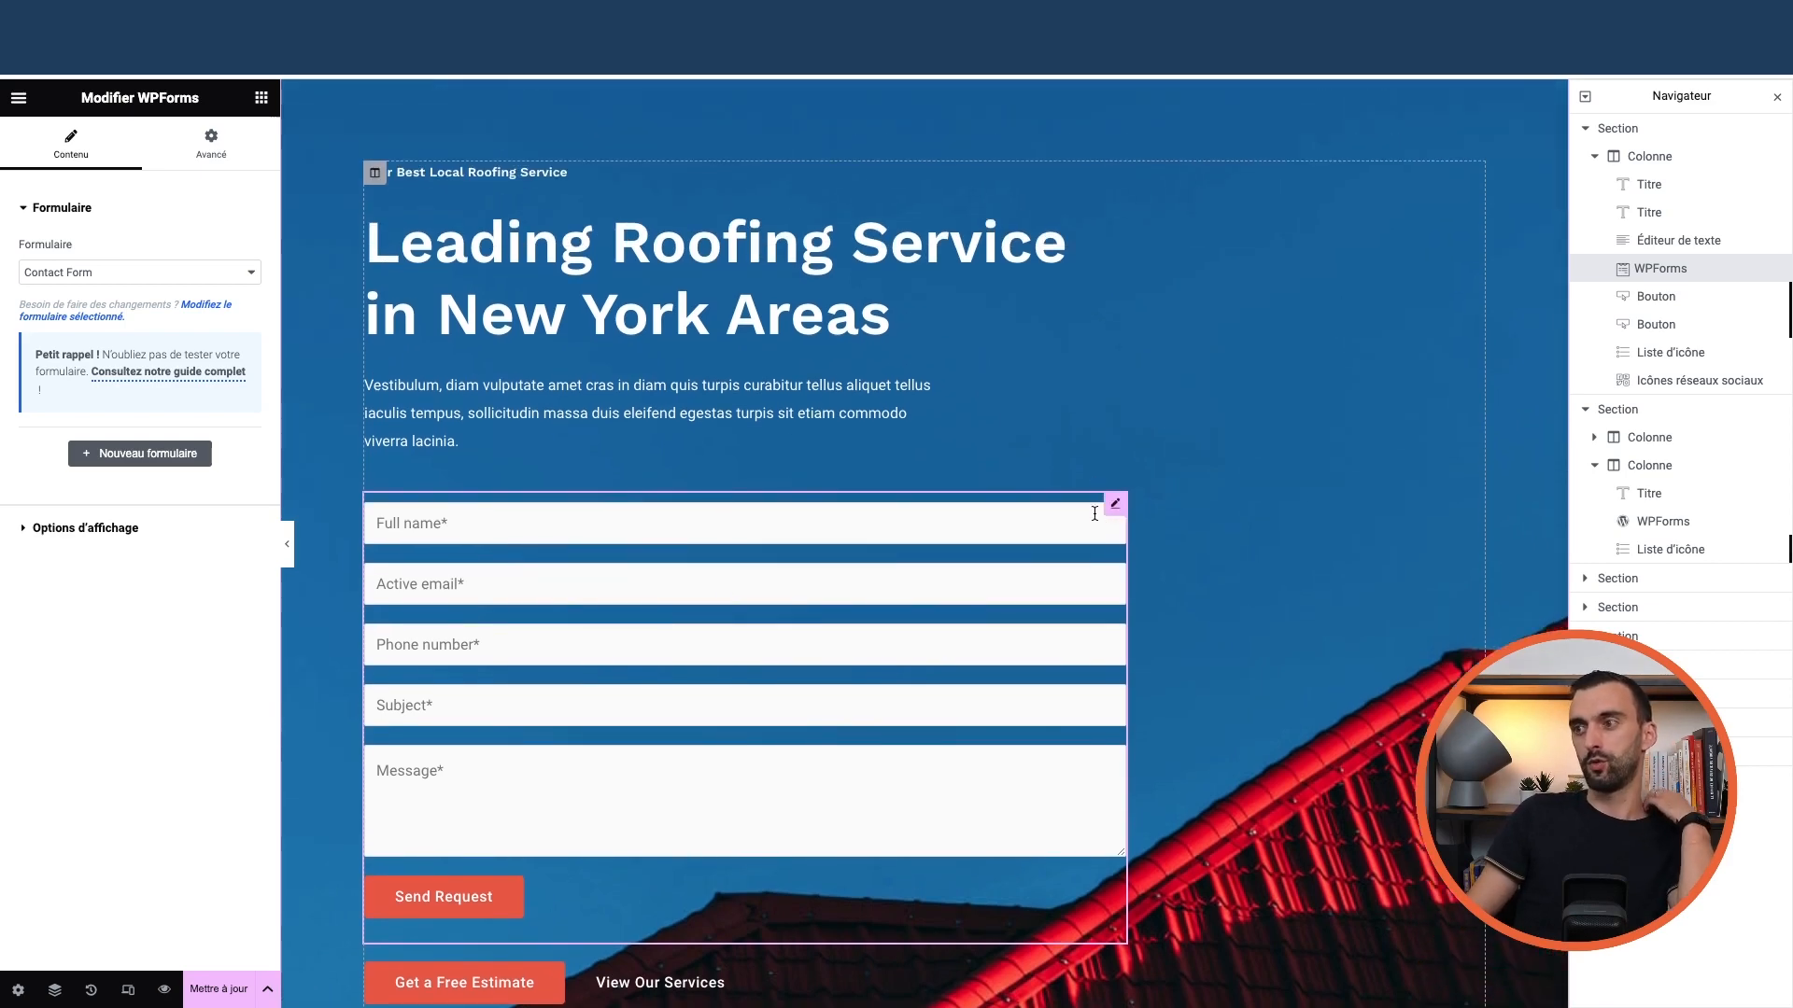
right_click(1114, 505)
left_click(1162, 877)
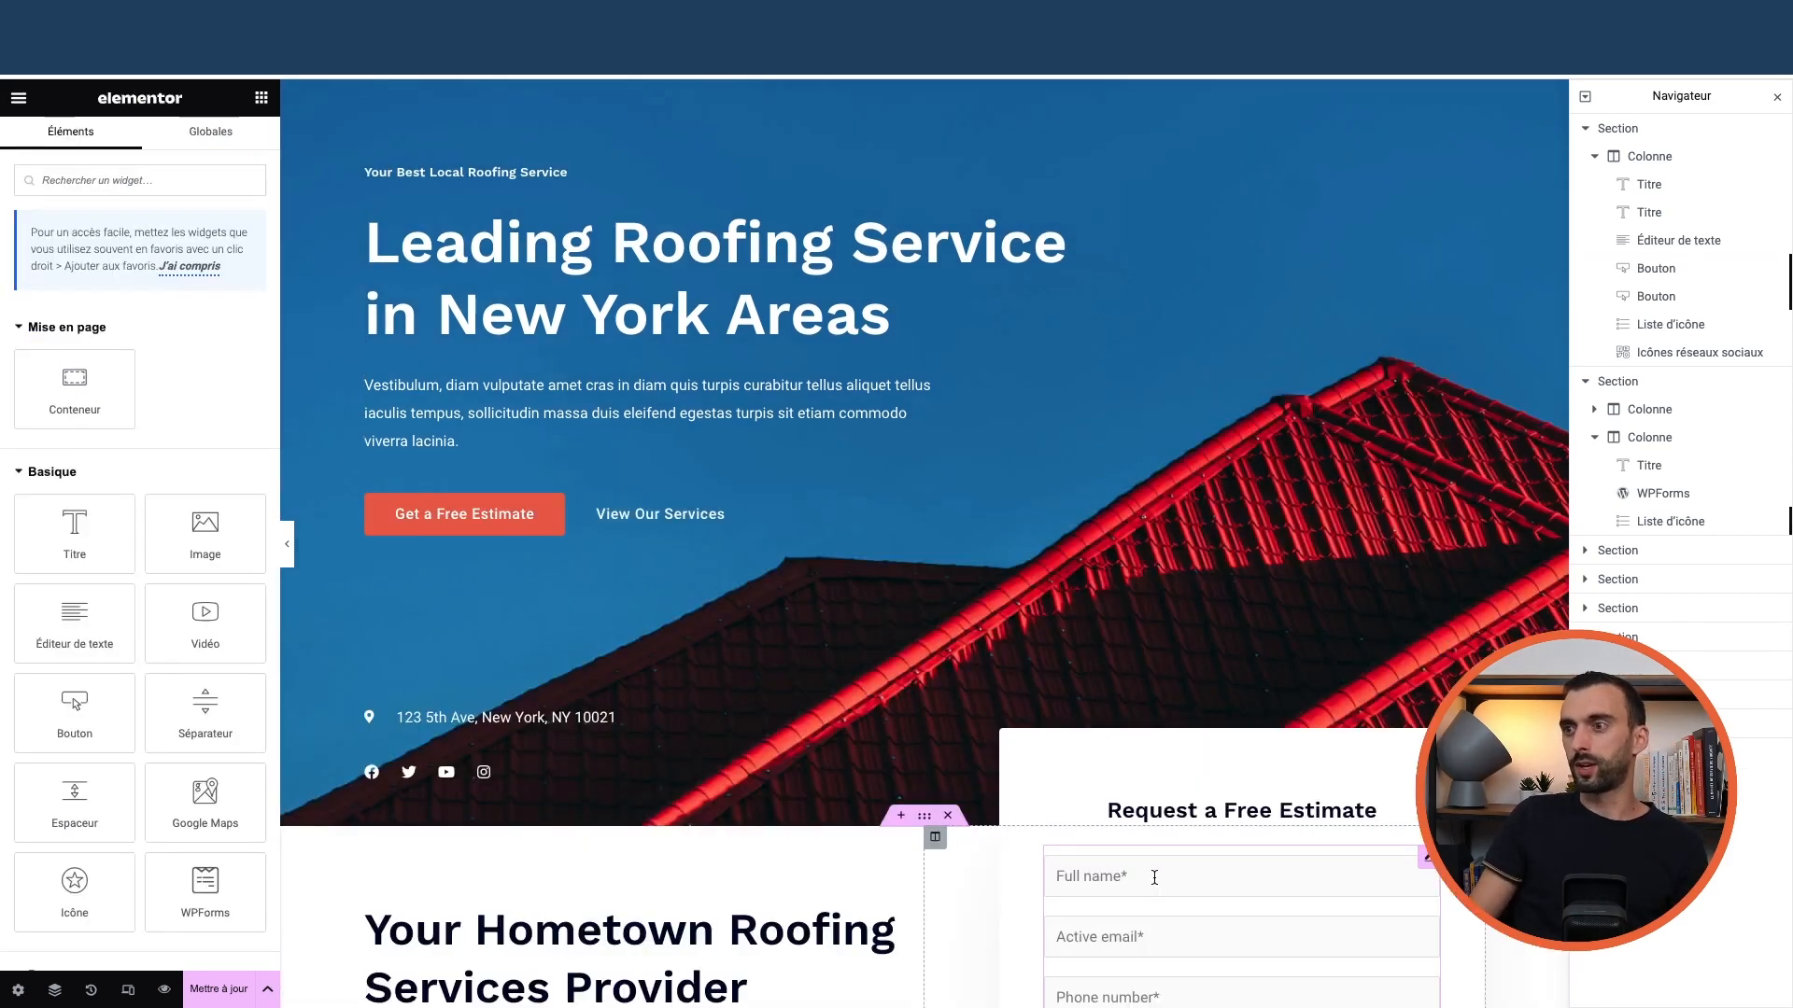
scroll(806, 597, "down", 8)
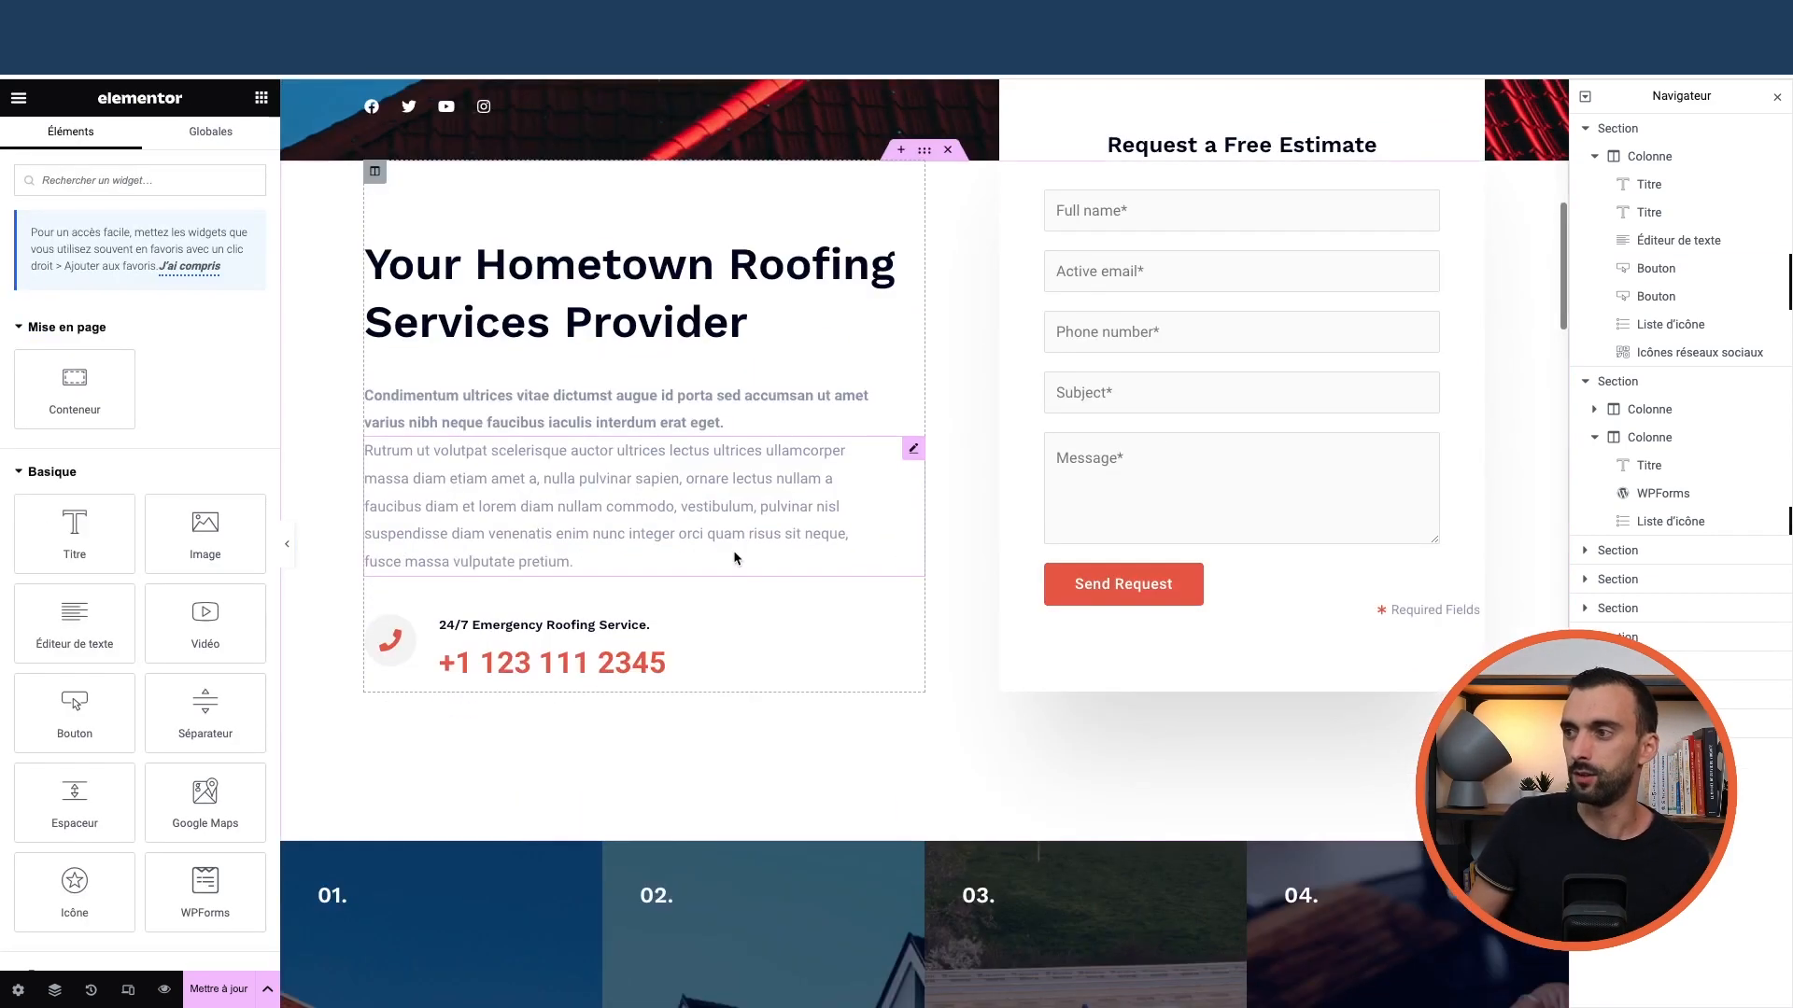
scroll(734, 571, "up", 4)
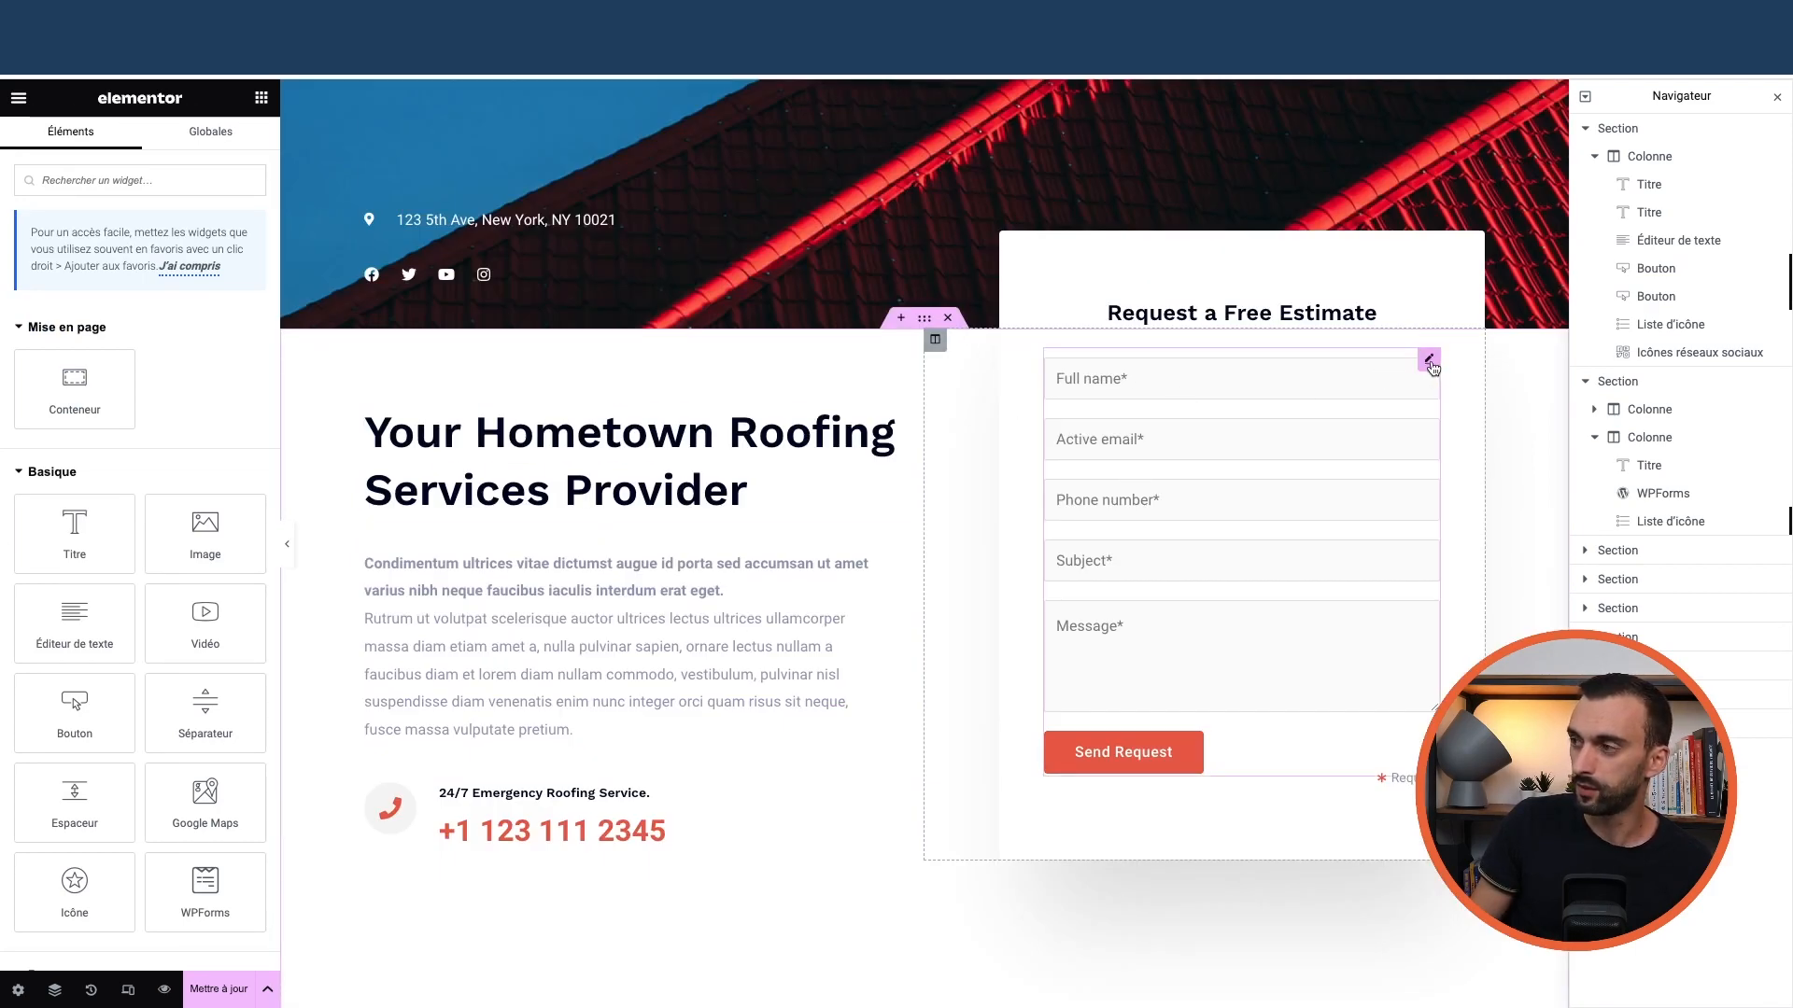
Give the estimate form column an Advanced top margin of -150 px
left_click(935, 339)
left_click(227, 143)
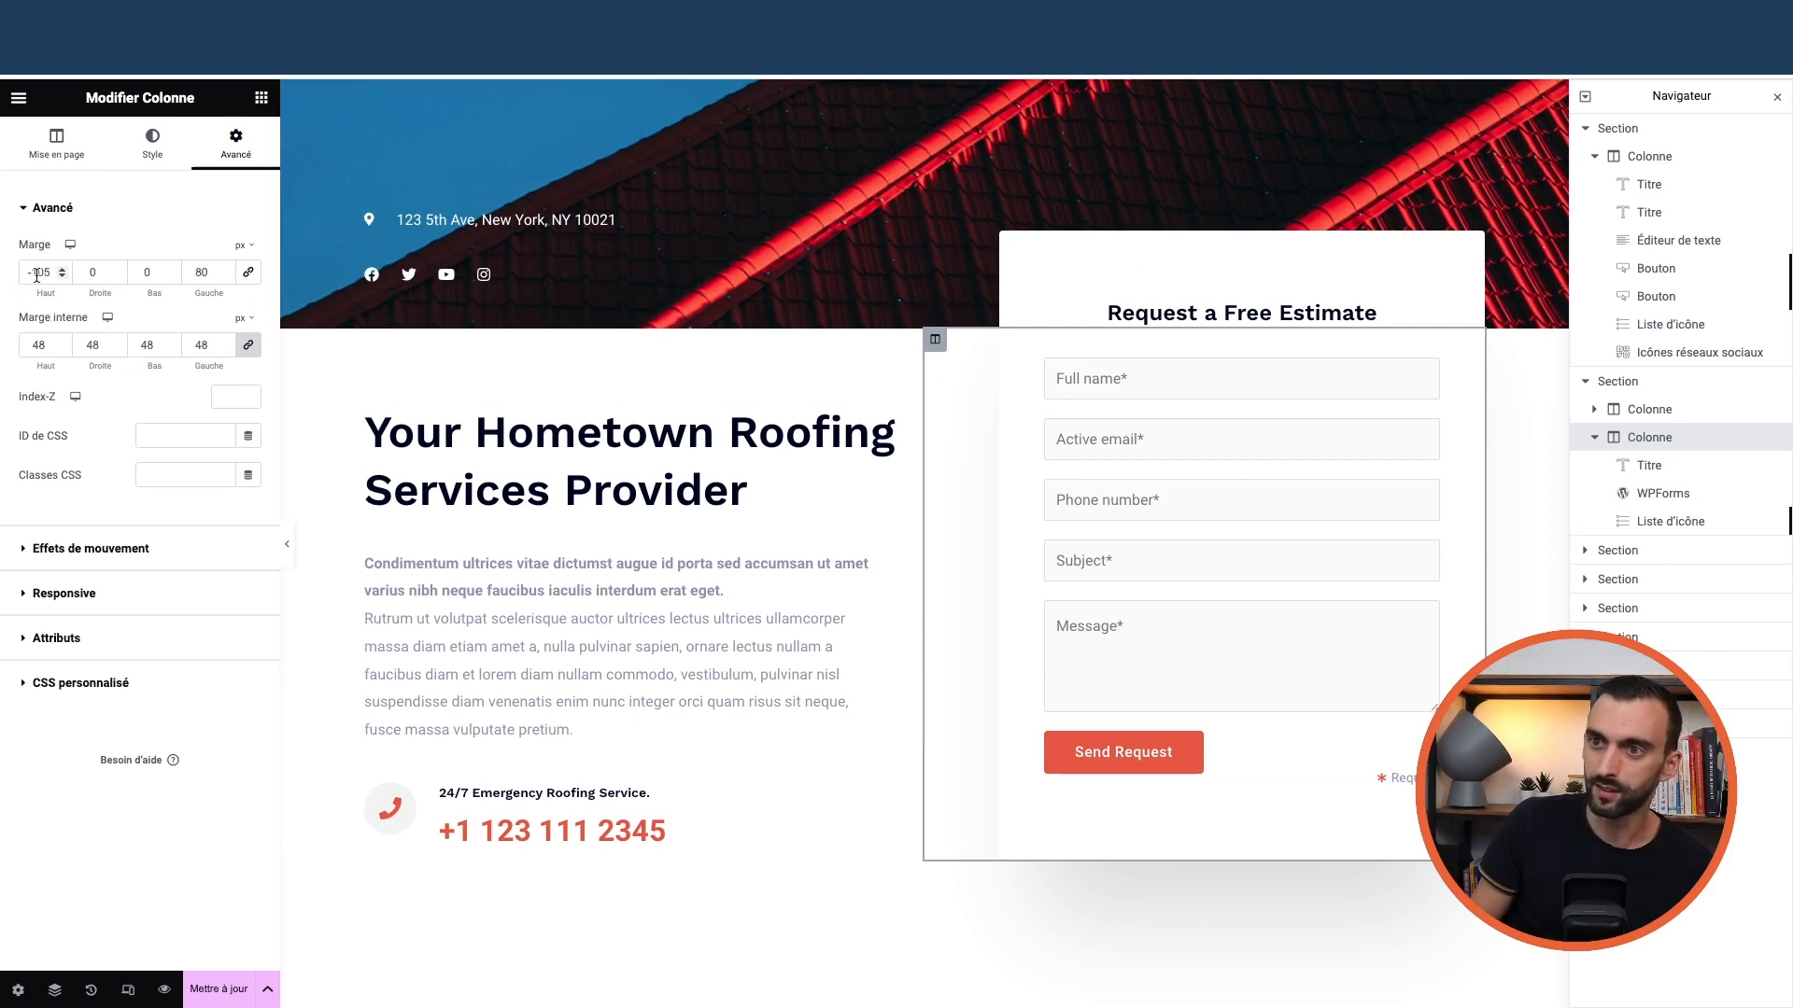
type("0")
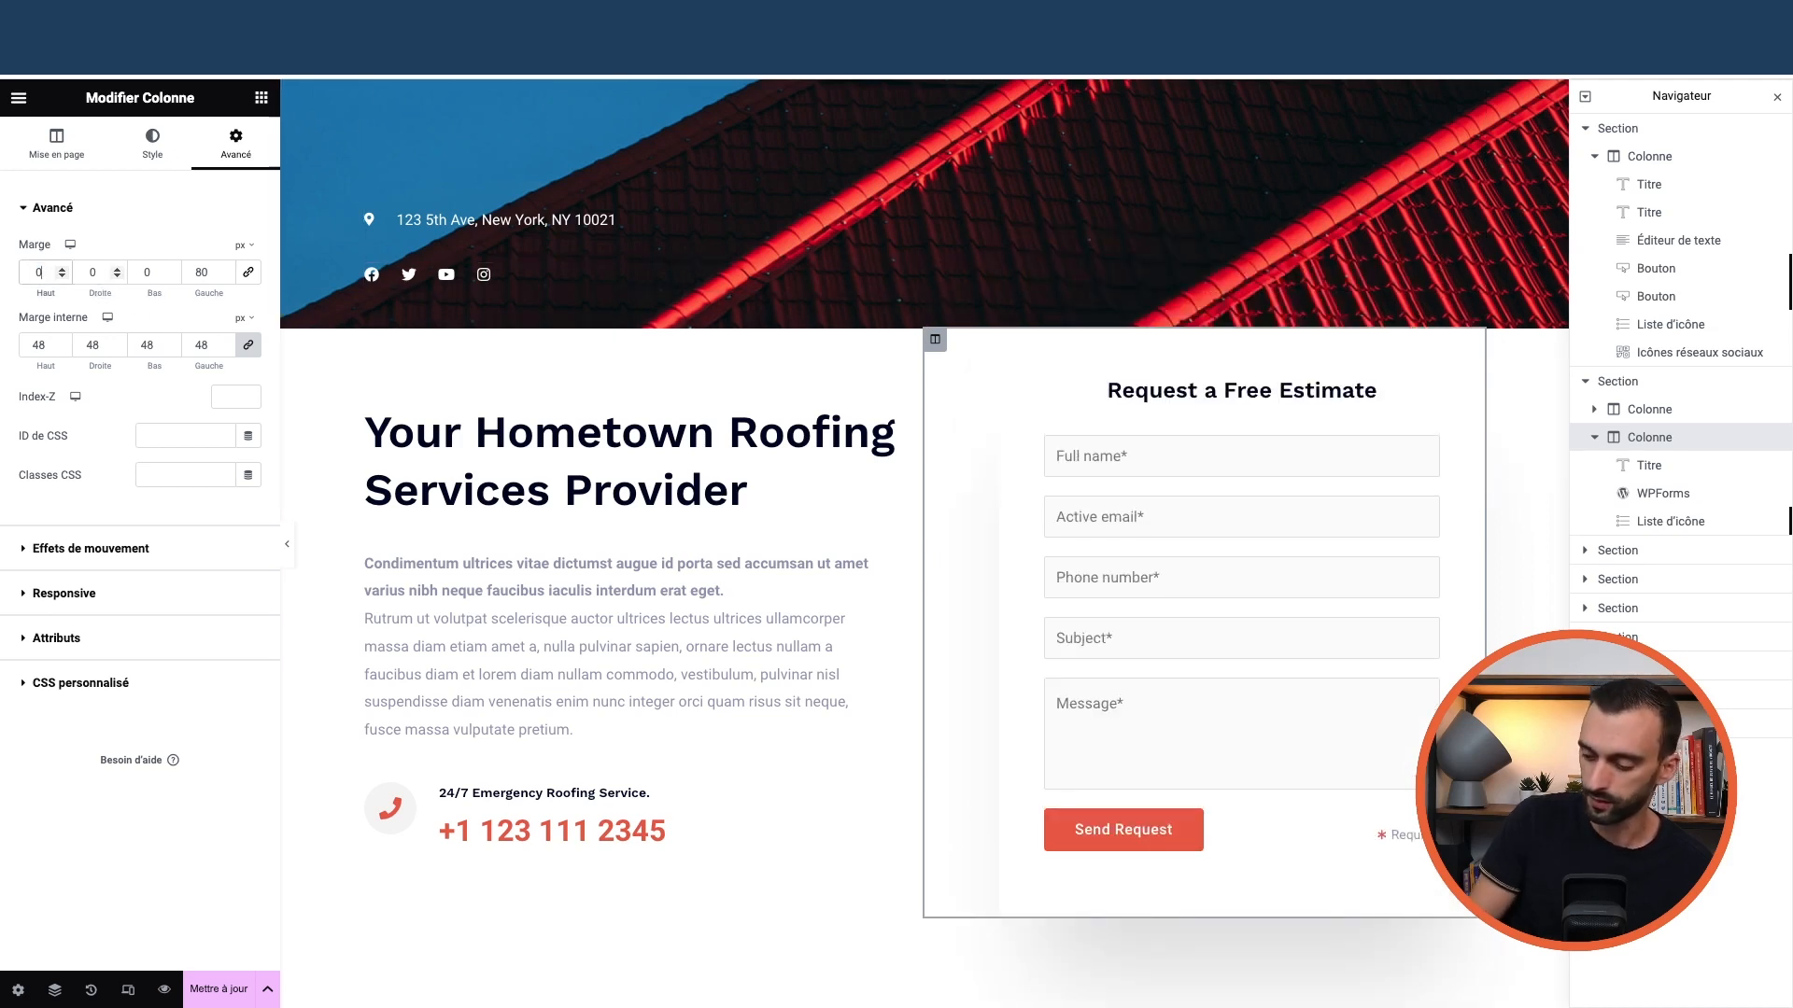
type("05")
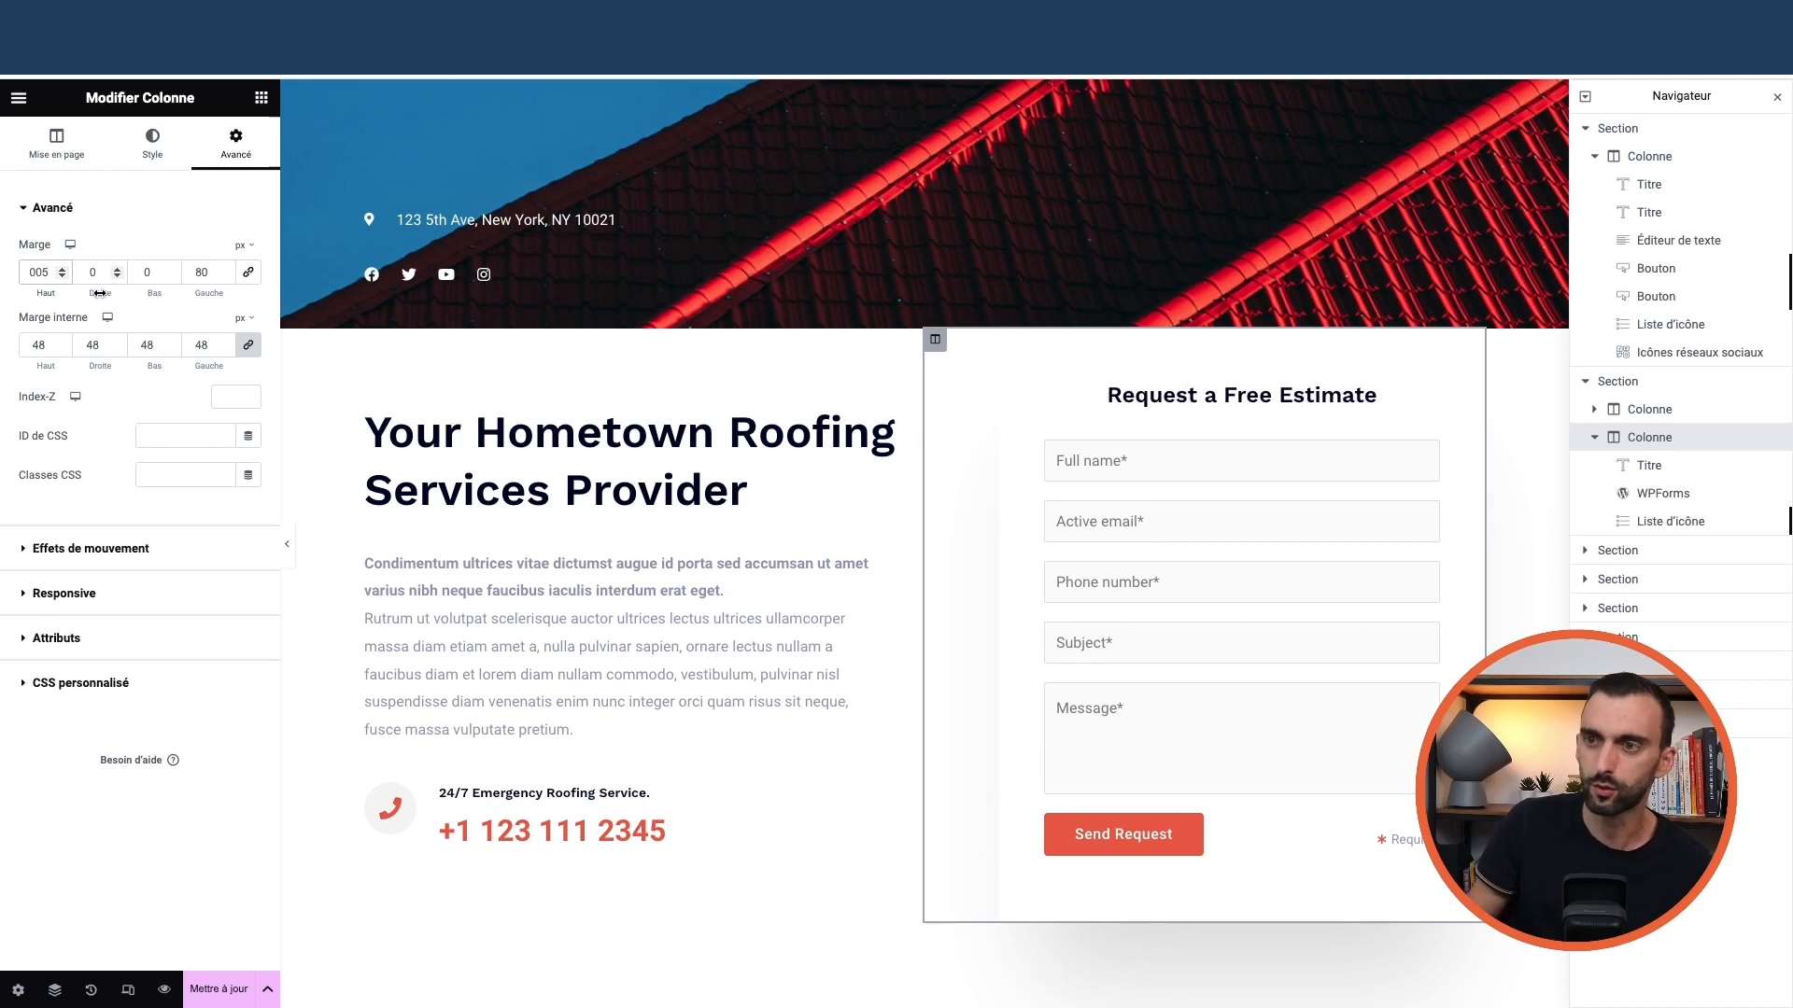
key("BackSpace")
key("BackSpace")
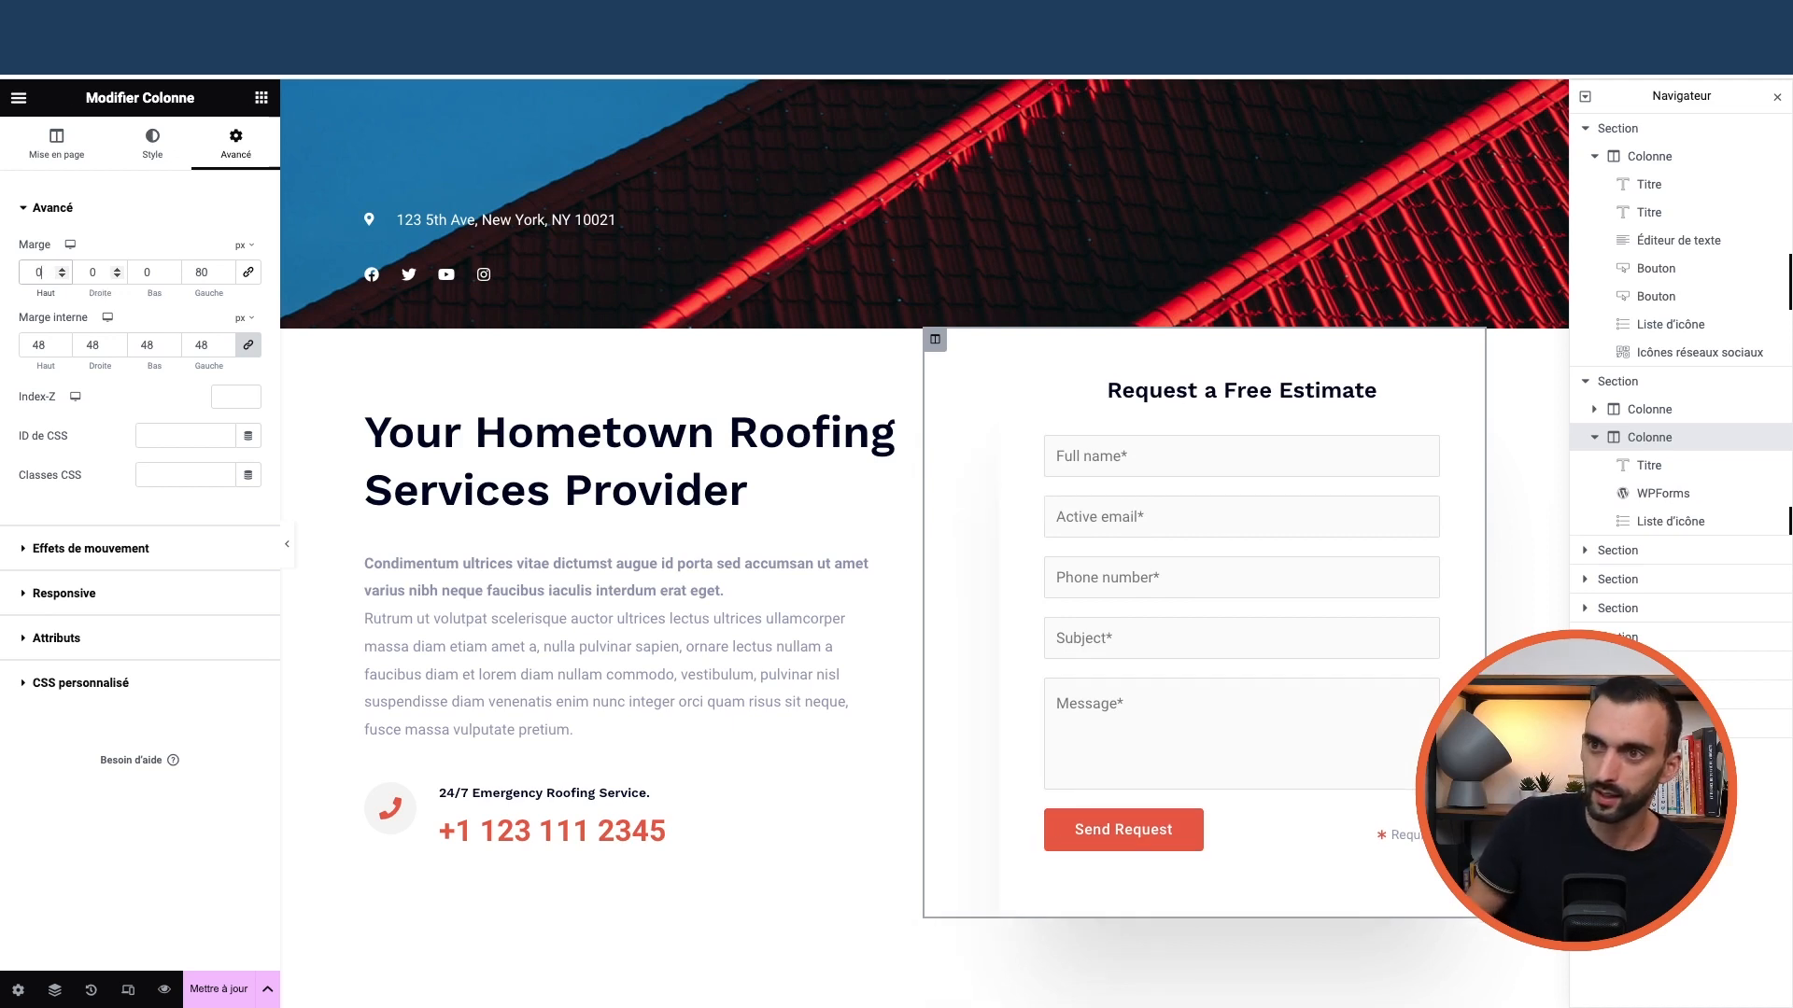
type("05")
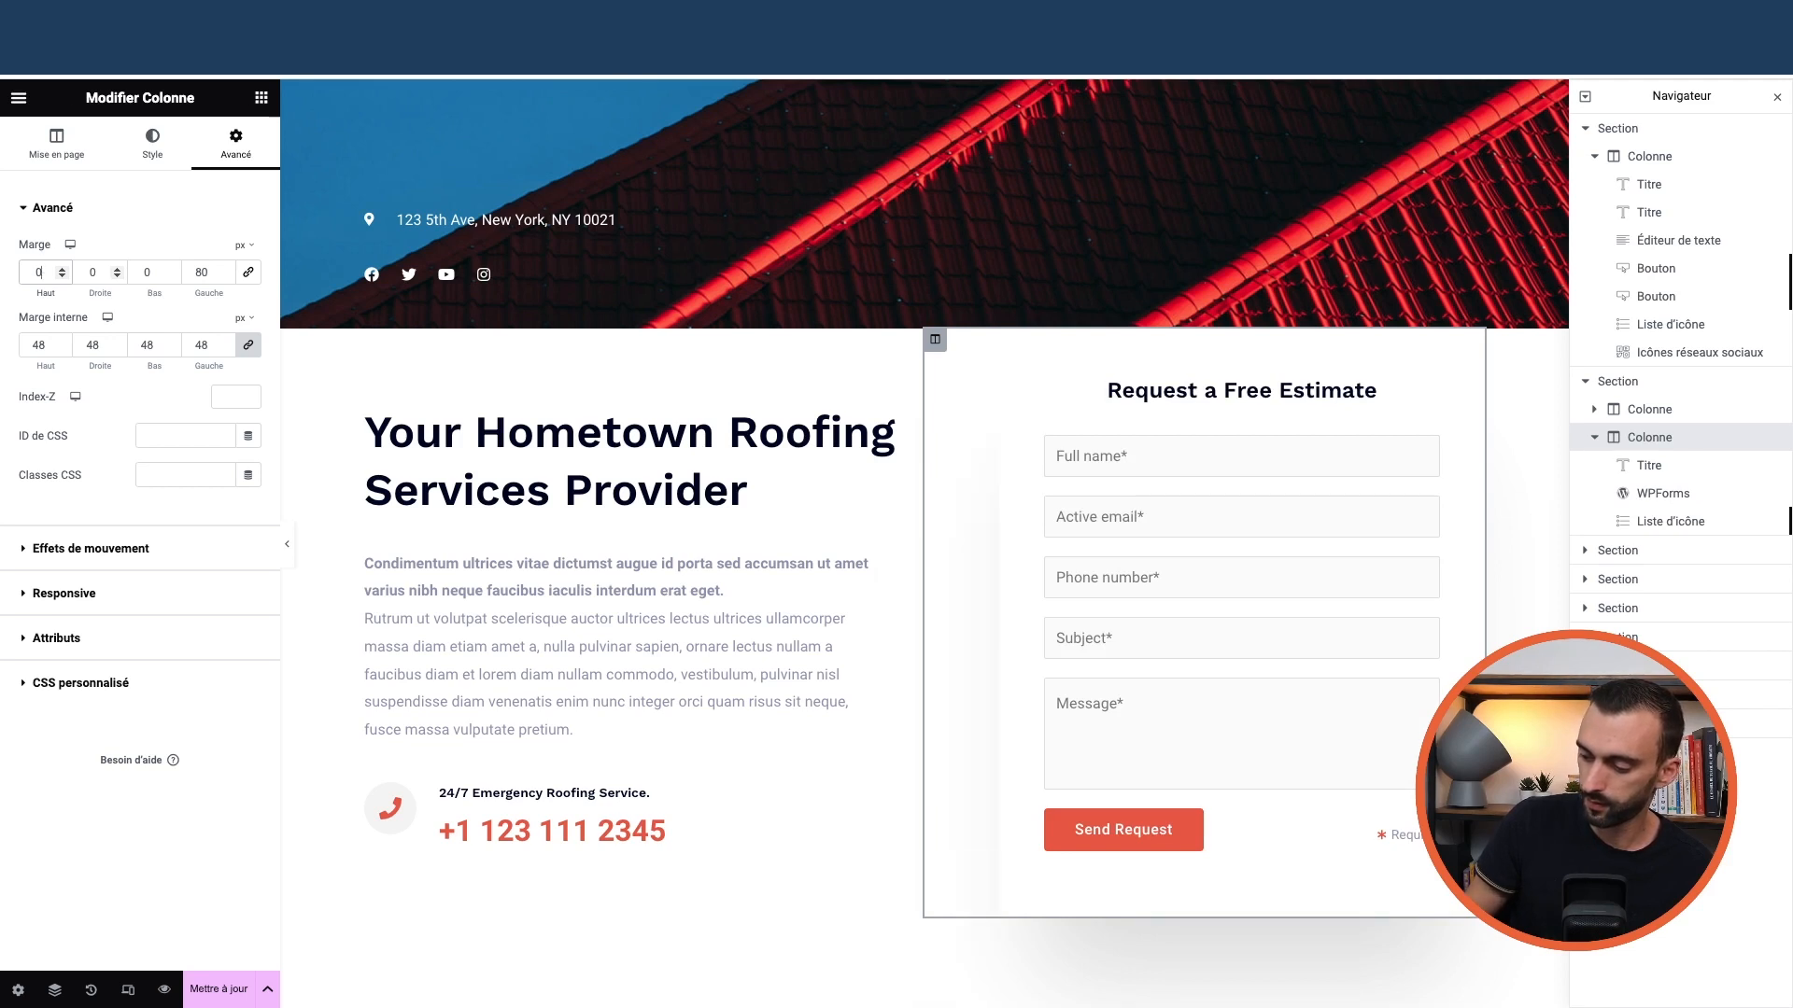
key("BackSpace")
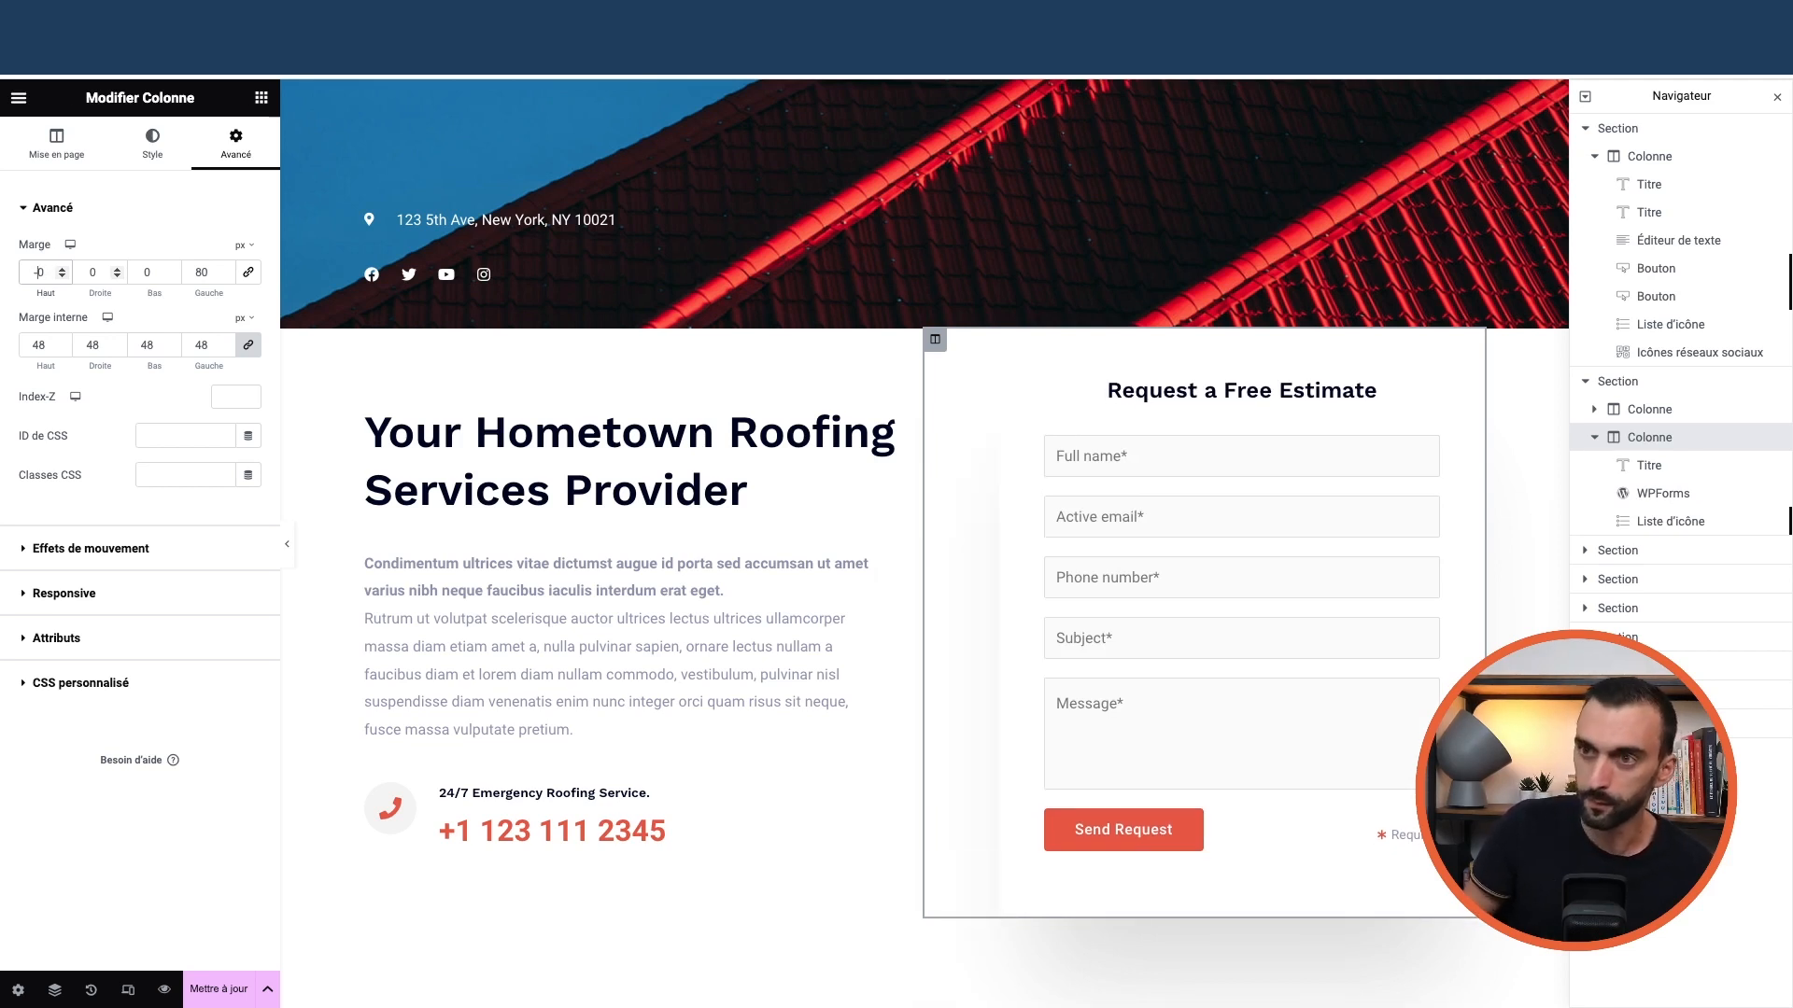
type("15")
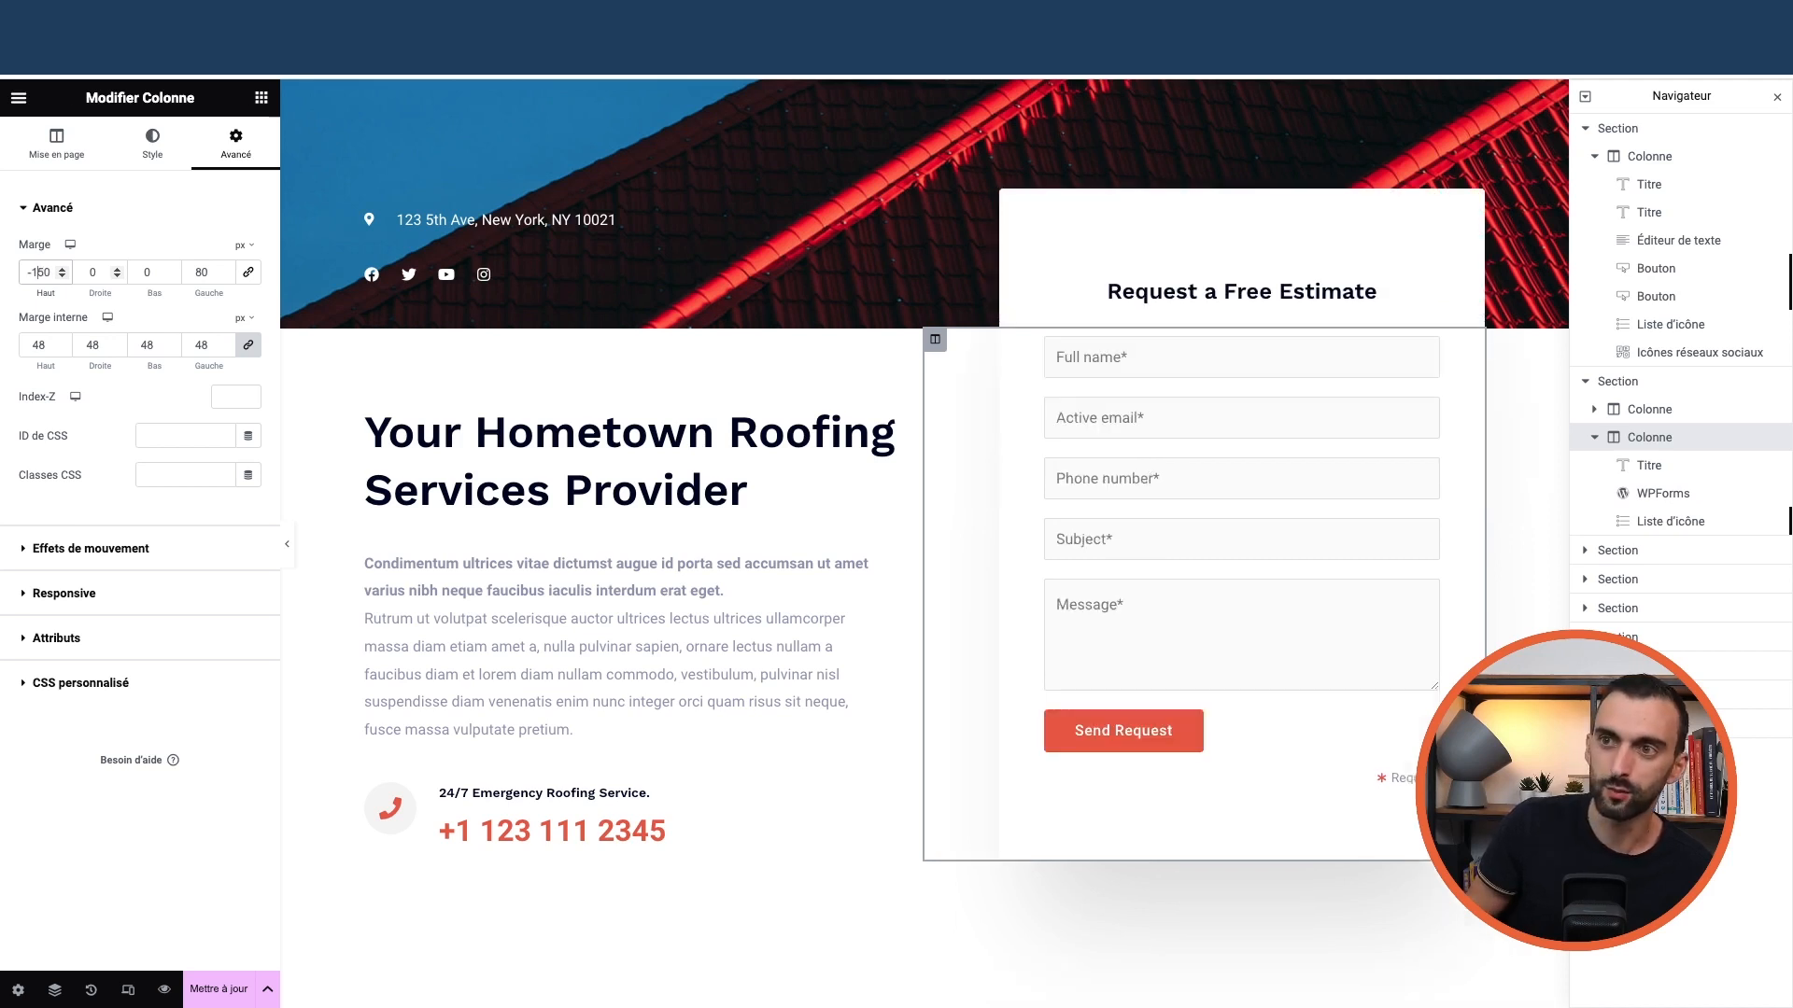
key("Delete")
key("Delete")
key("Delete")
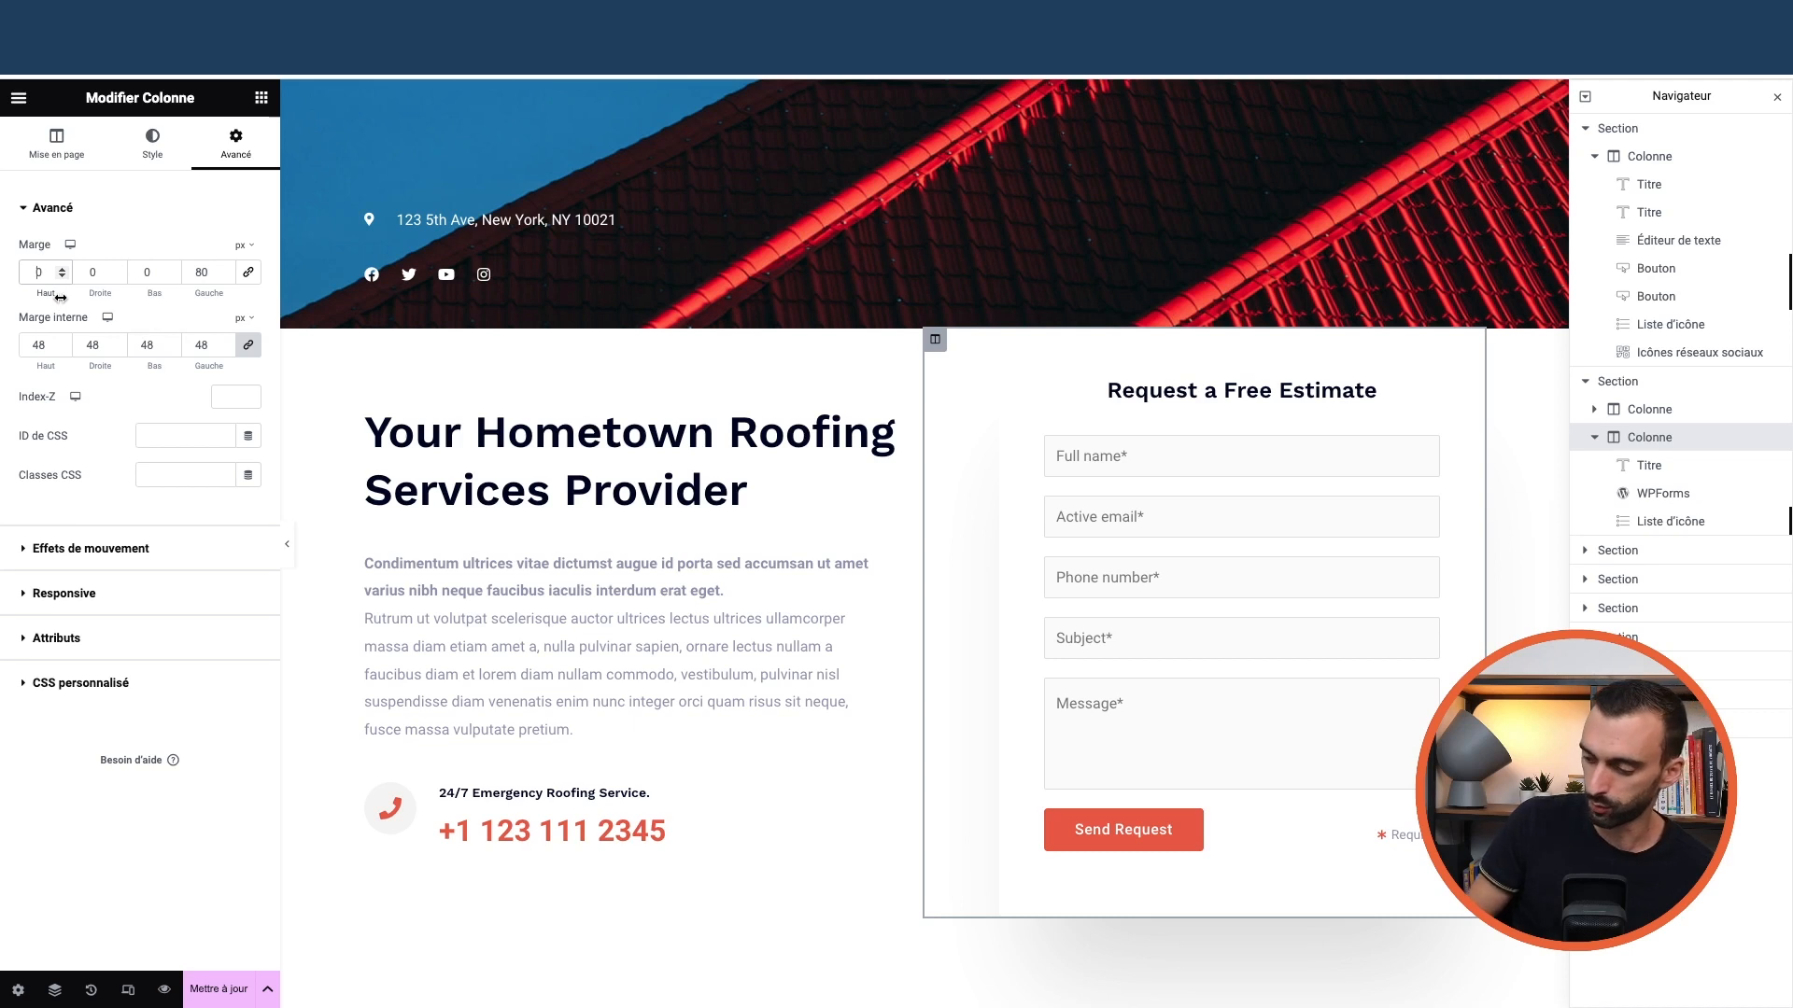
type("15")
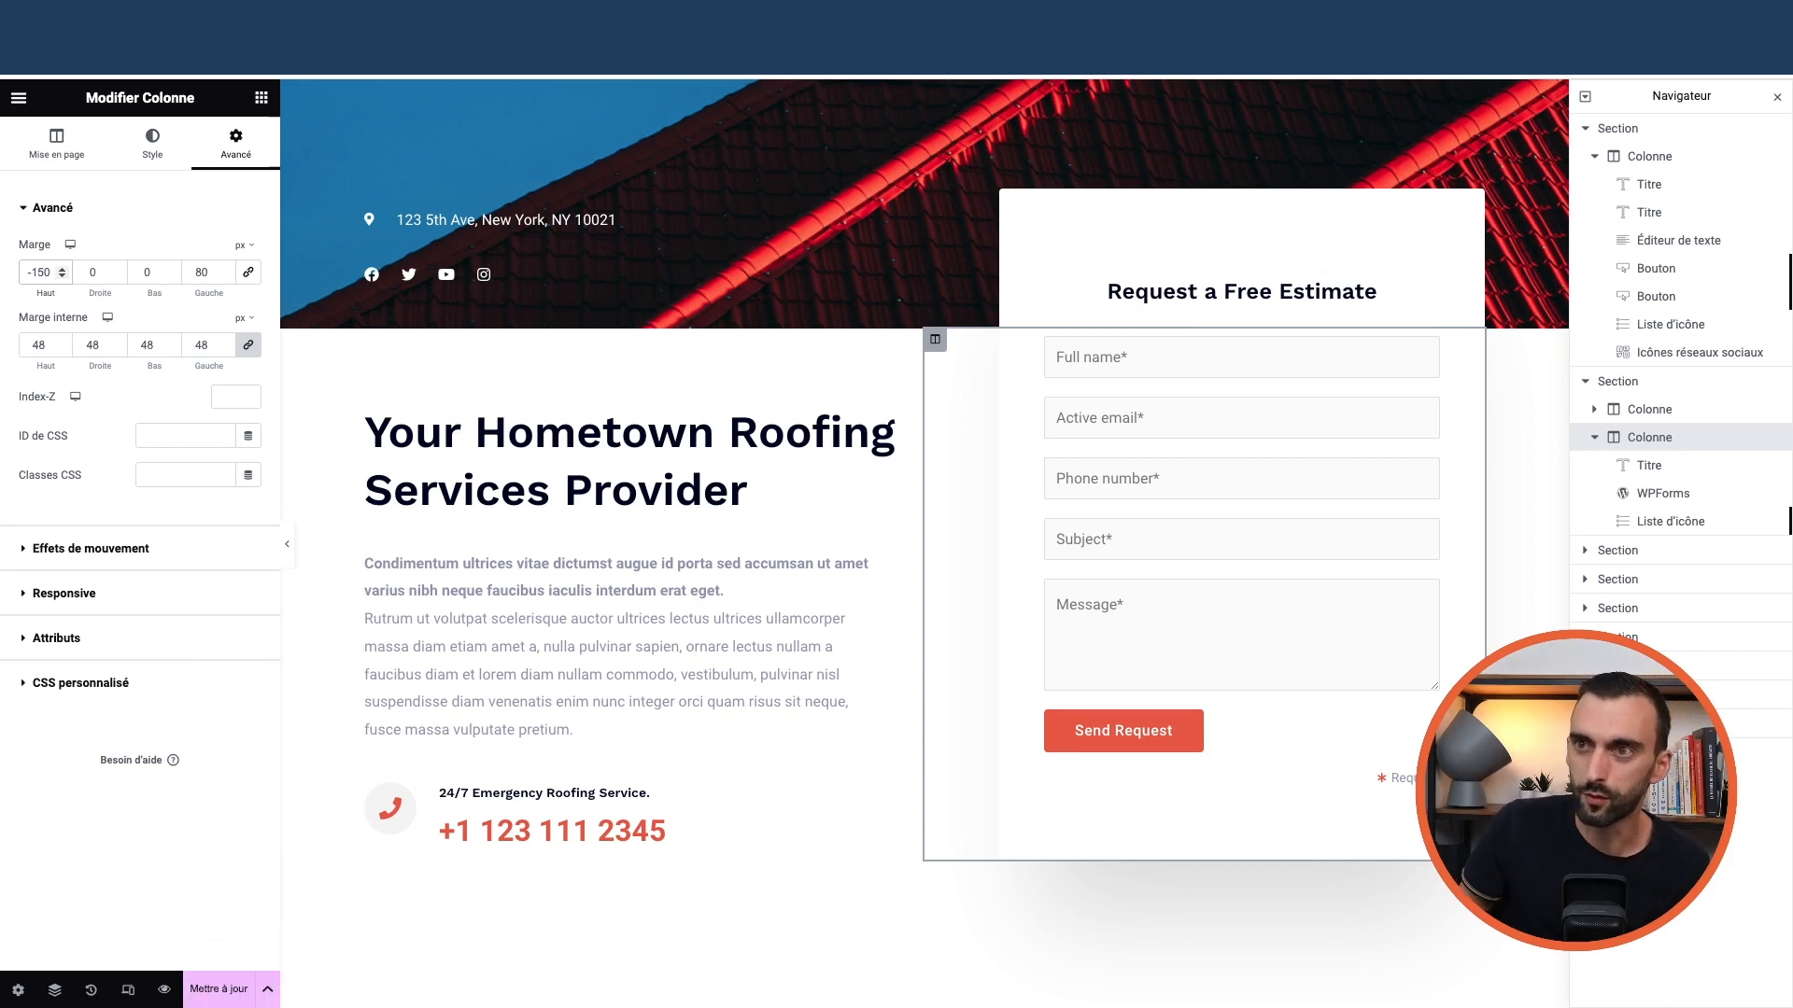
Exit Elementor back to the WordPress dashboard
left_click(19, 98)
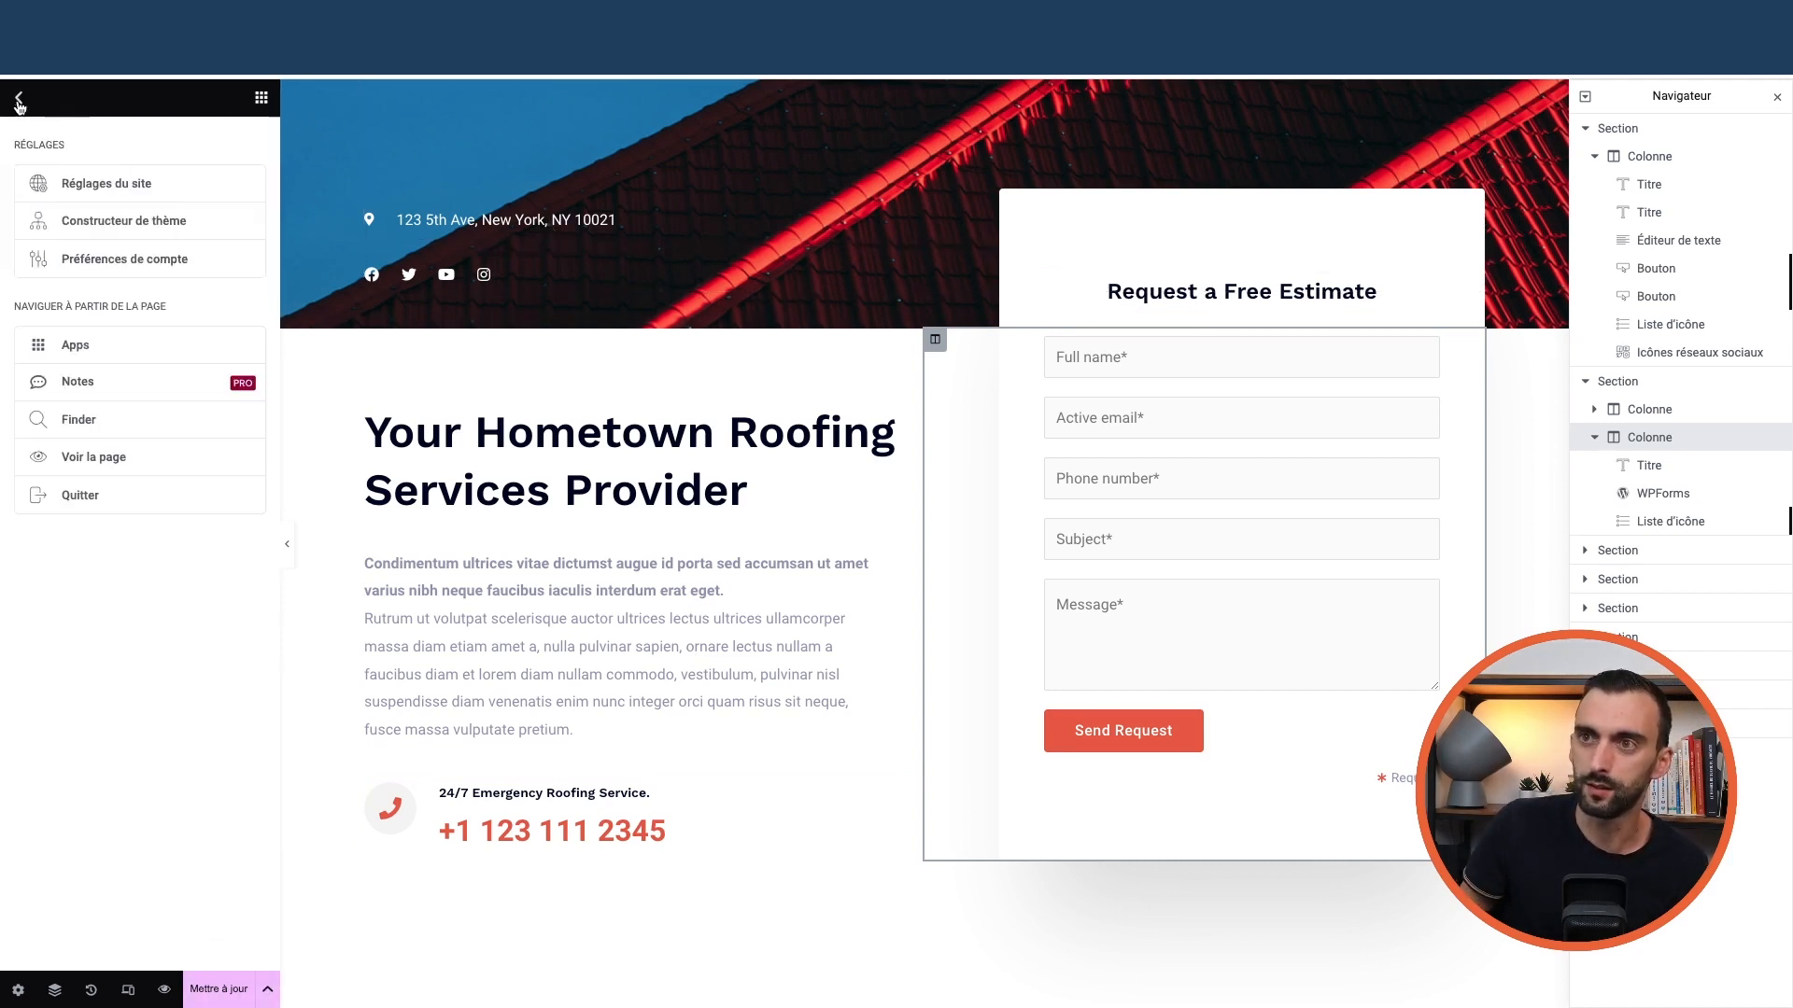
left_click(103, 495)
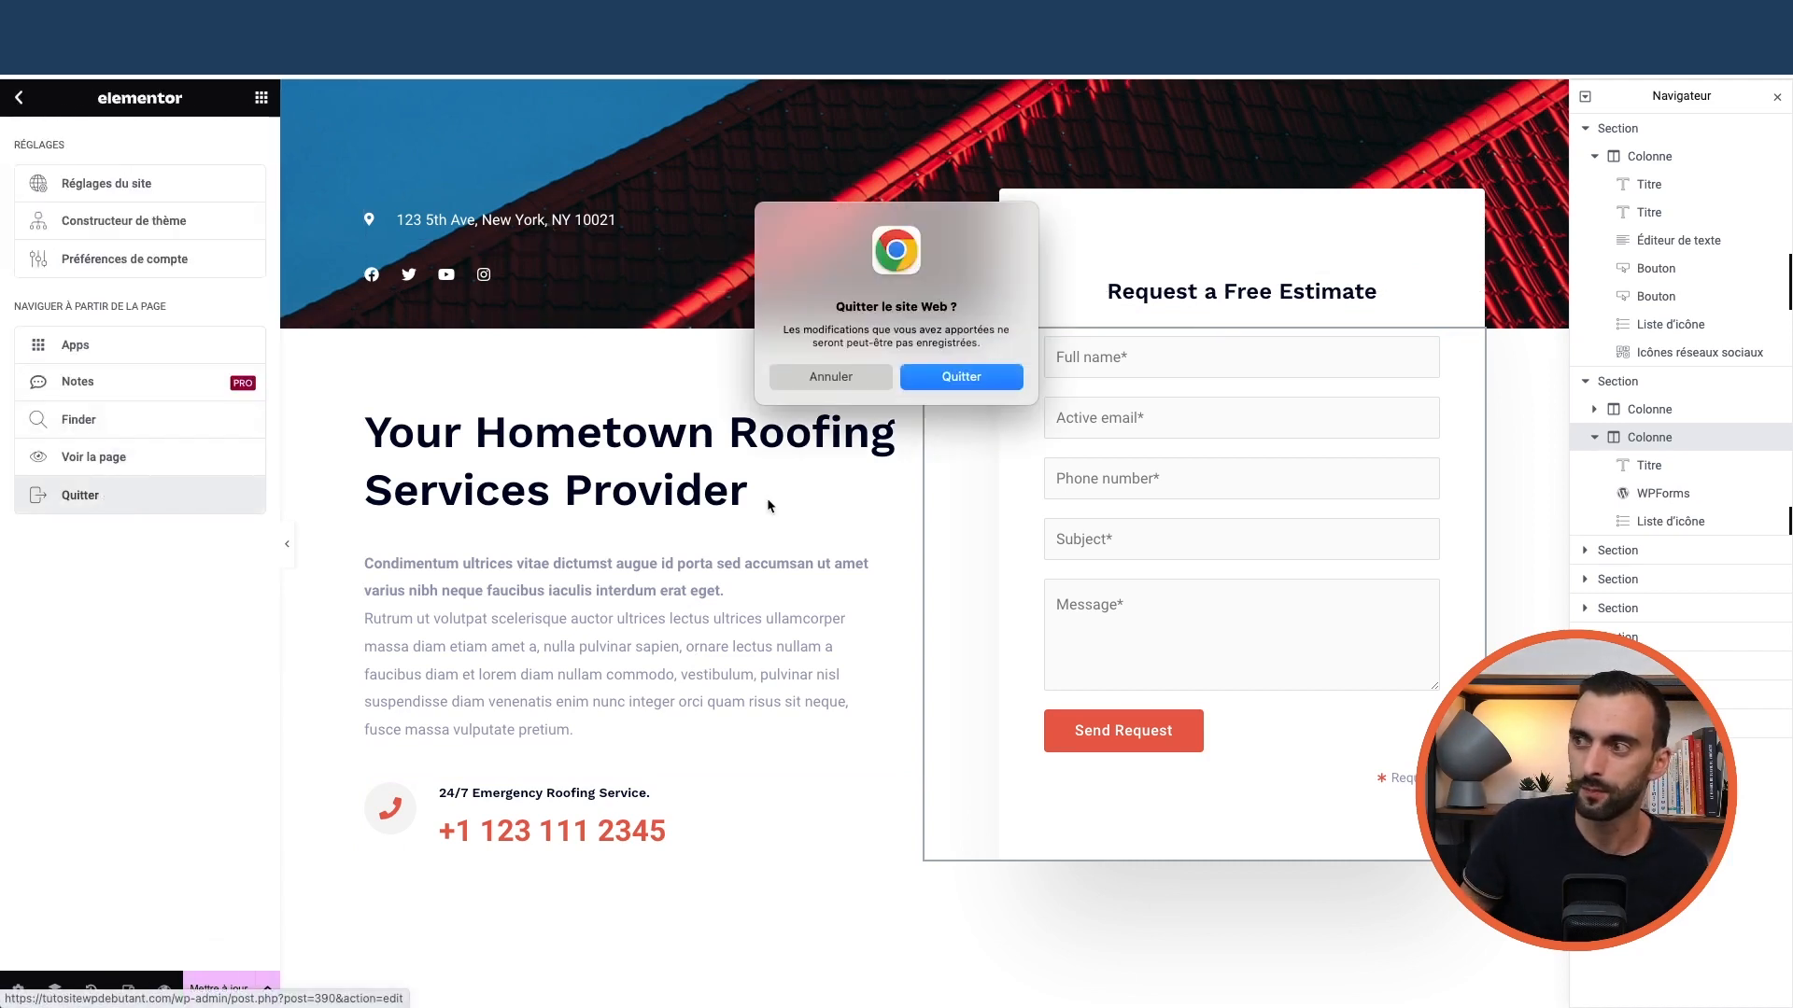
left_click(1004, 377)
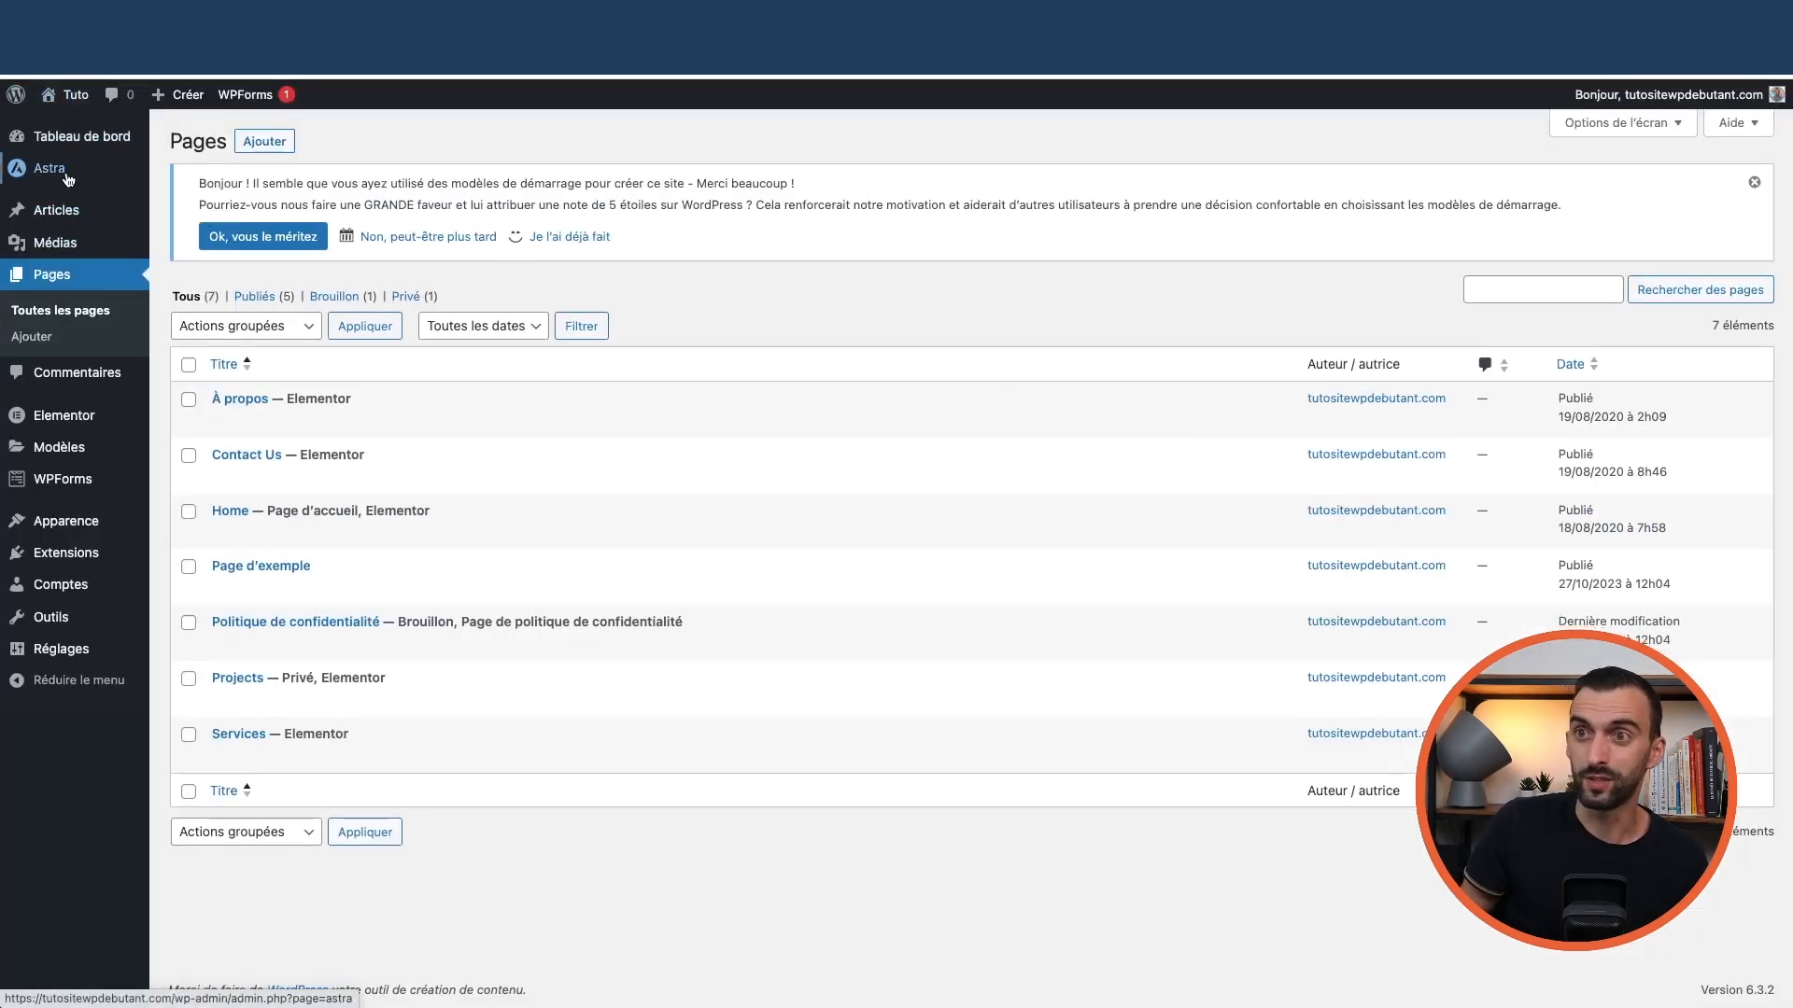
Add a new page titled 'Ma super page'
mouse_move(56, 170)
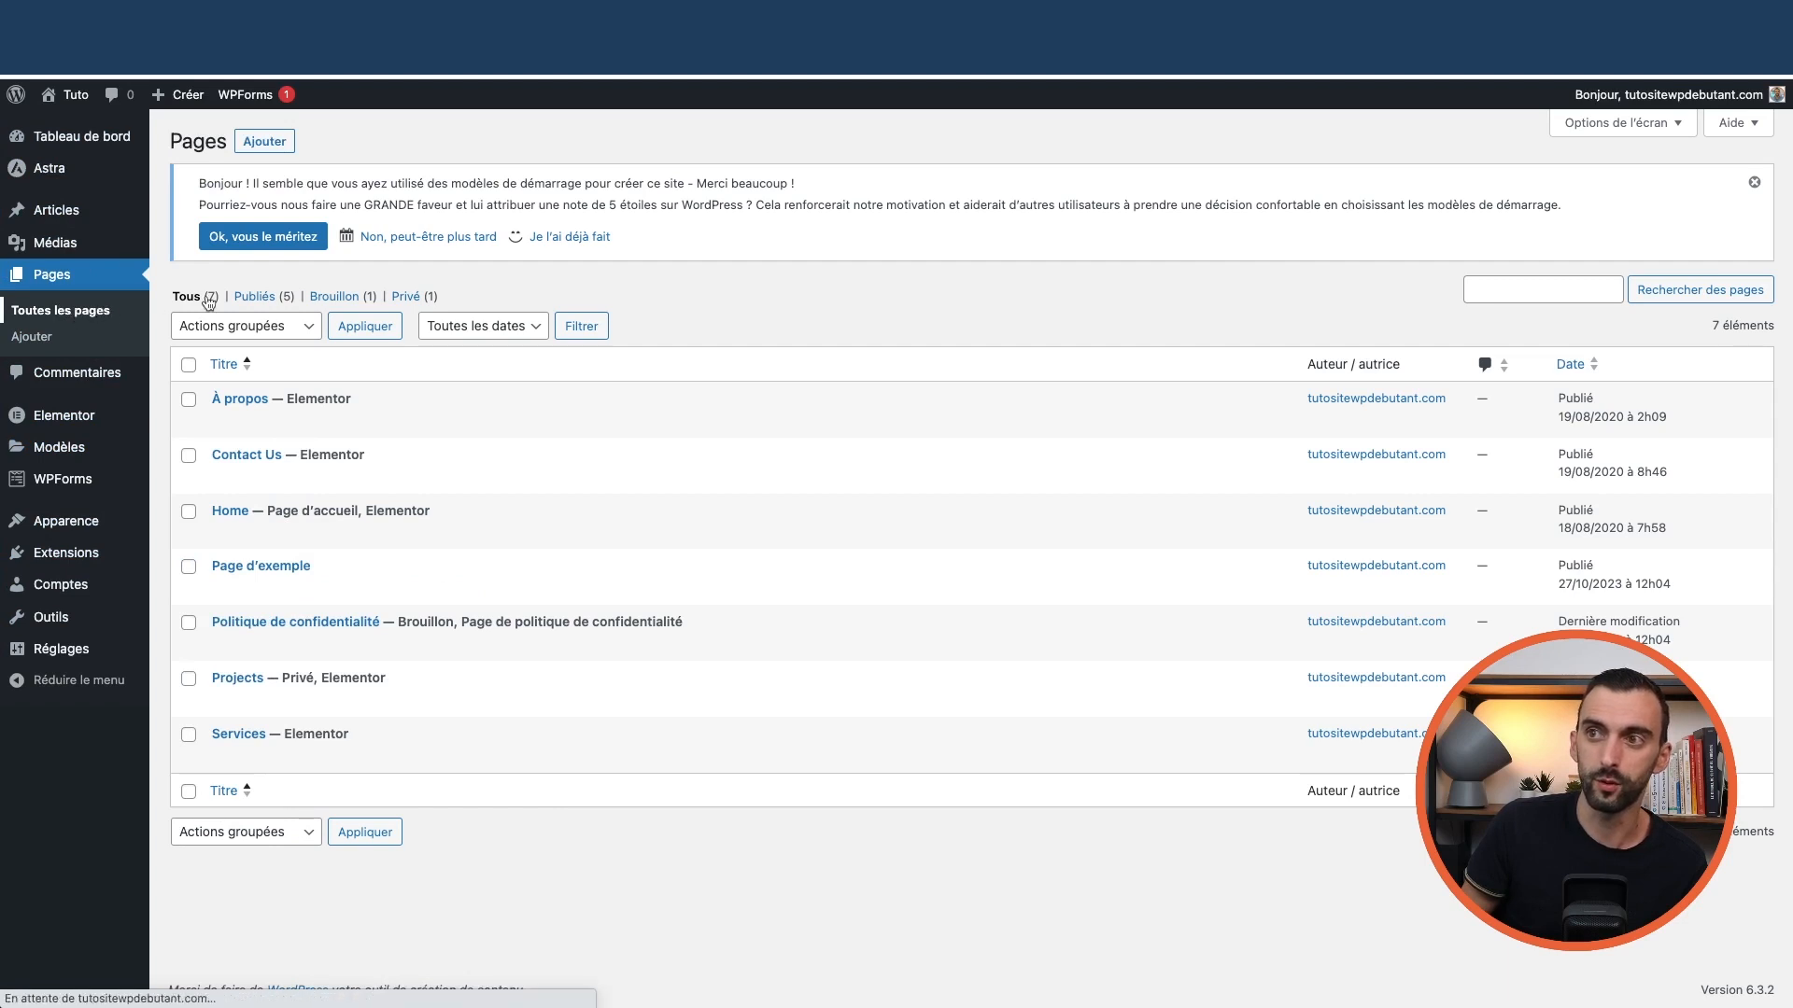
left_click(267, 144)
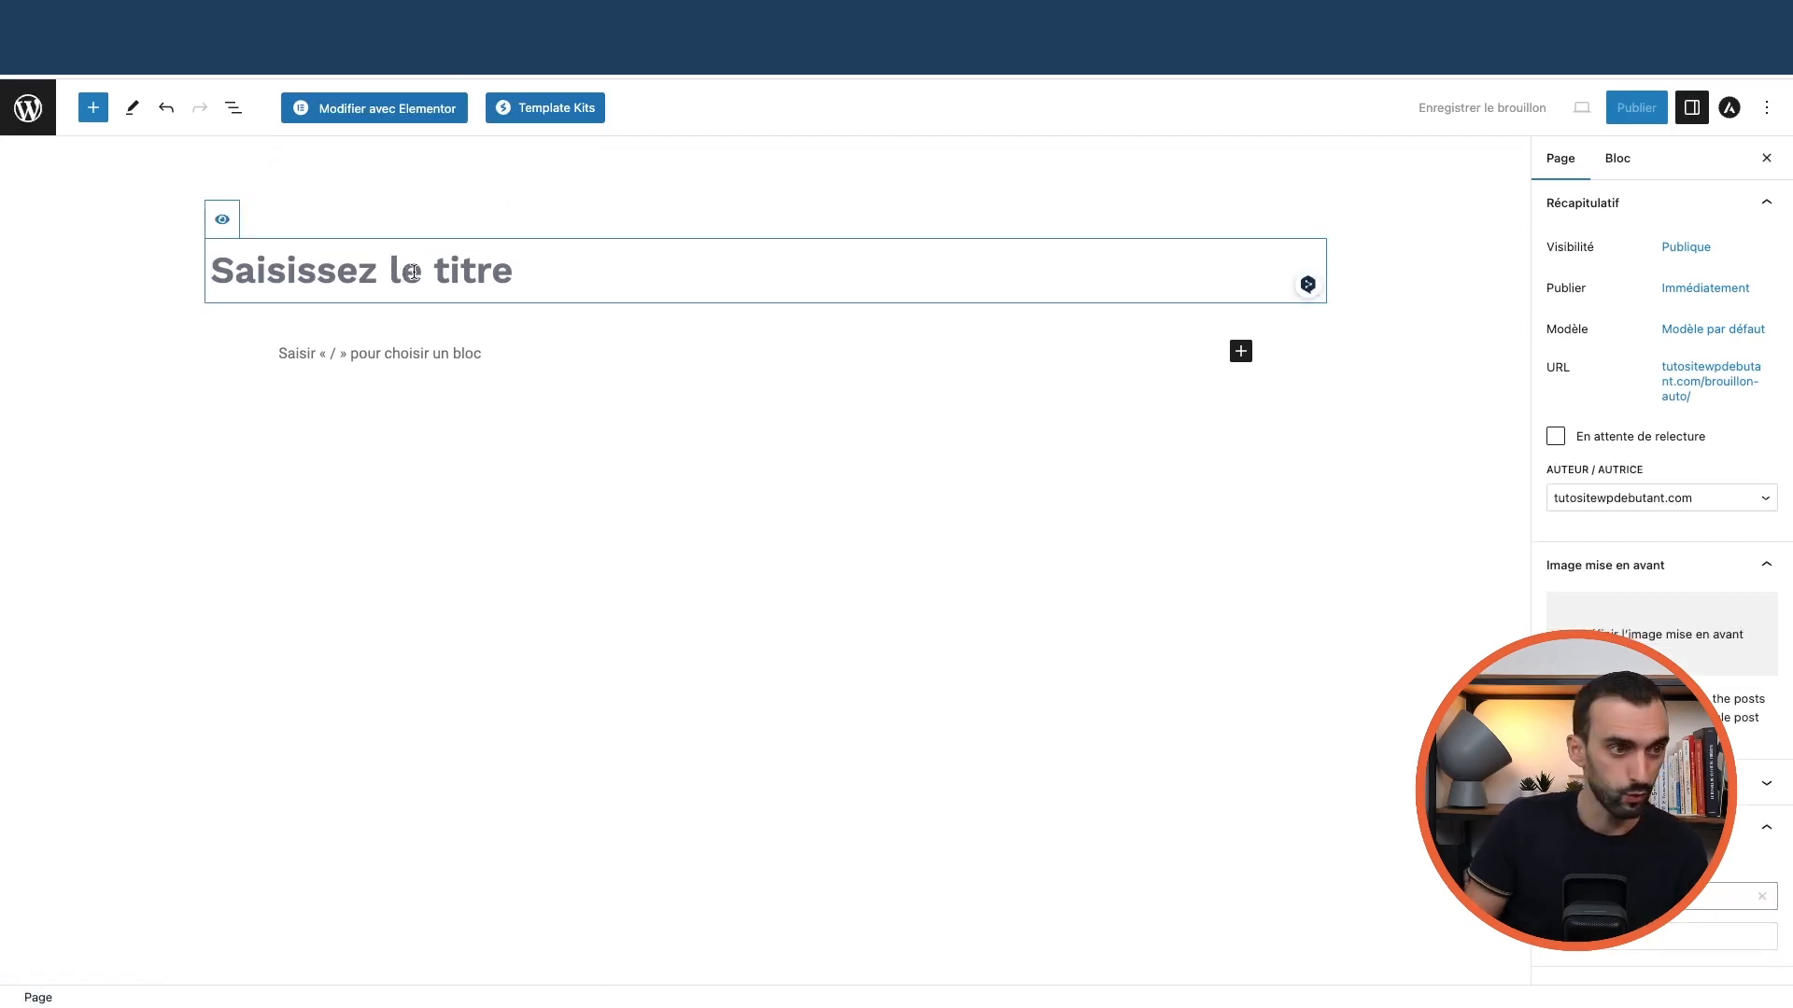
type("Ma super page")
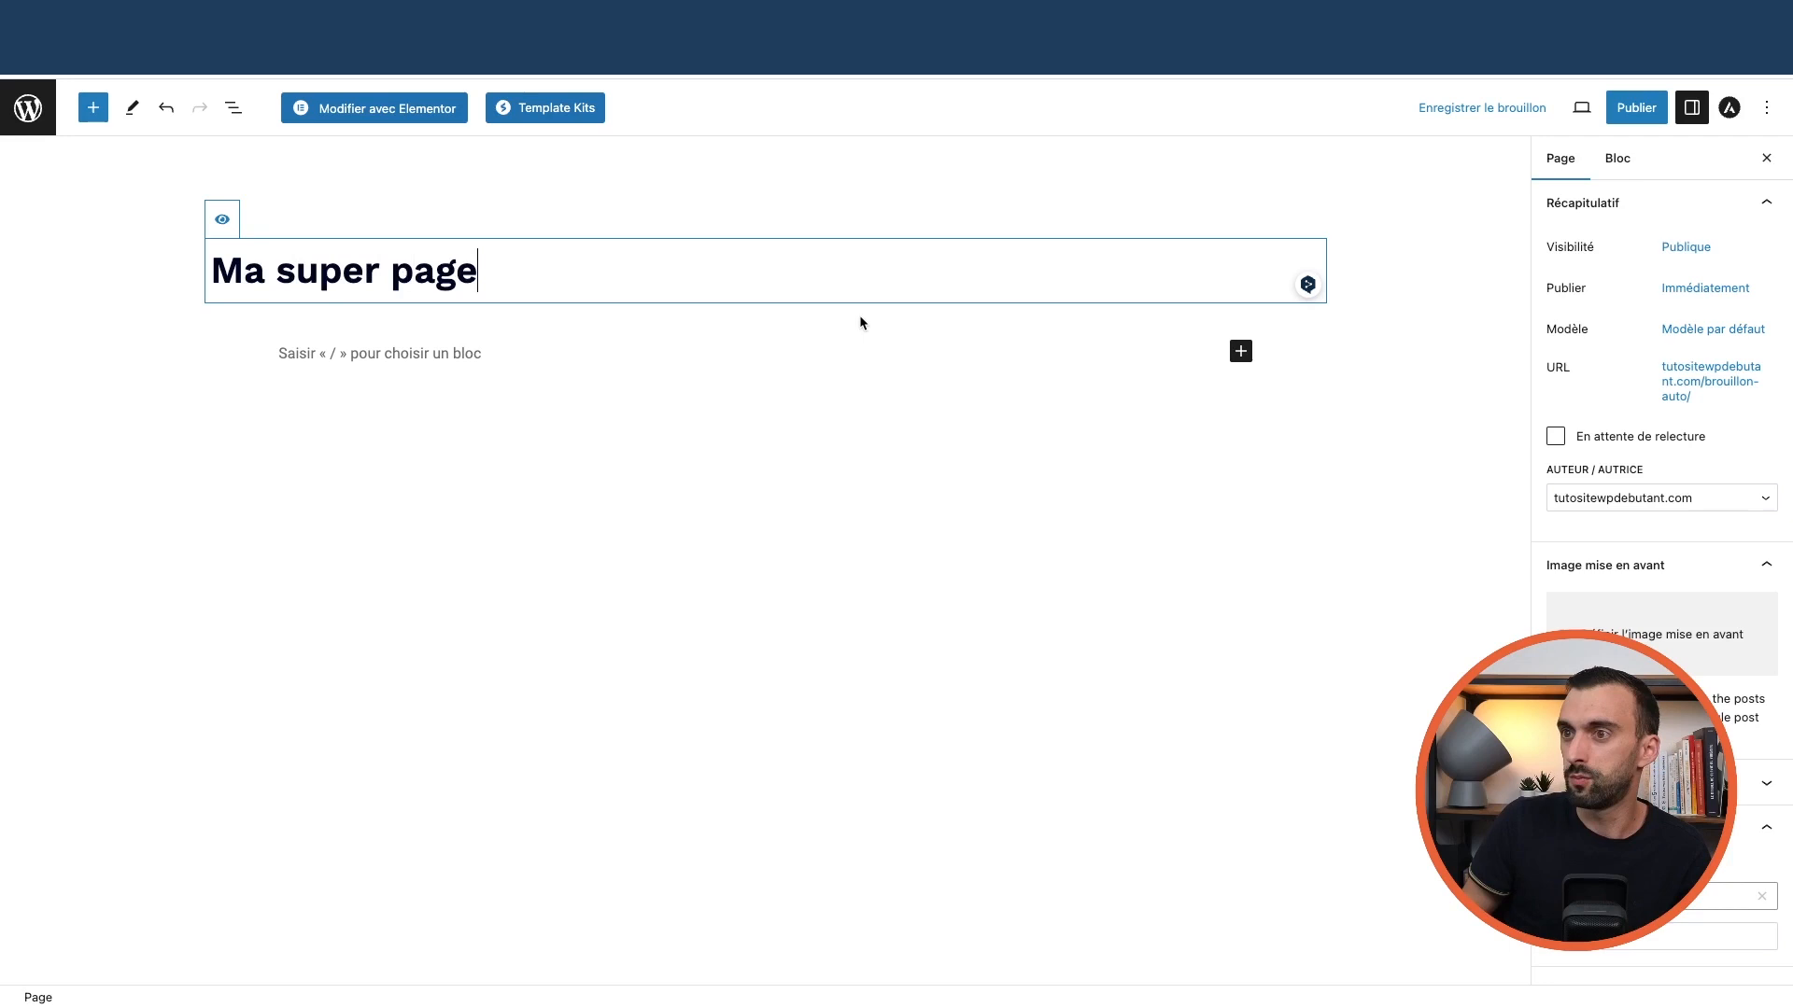
left_click(725, 417)
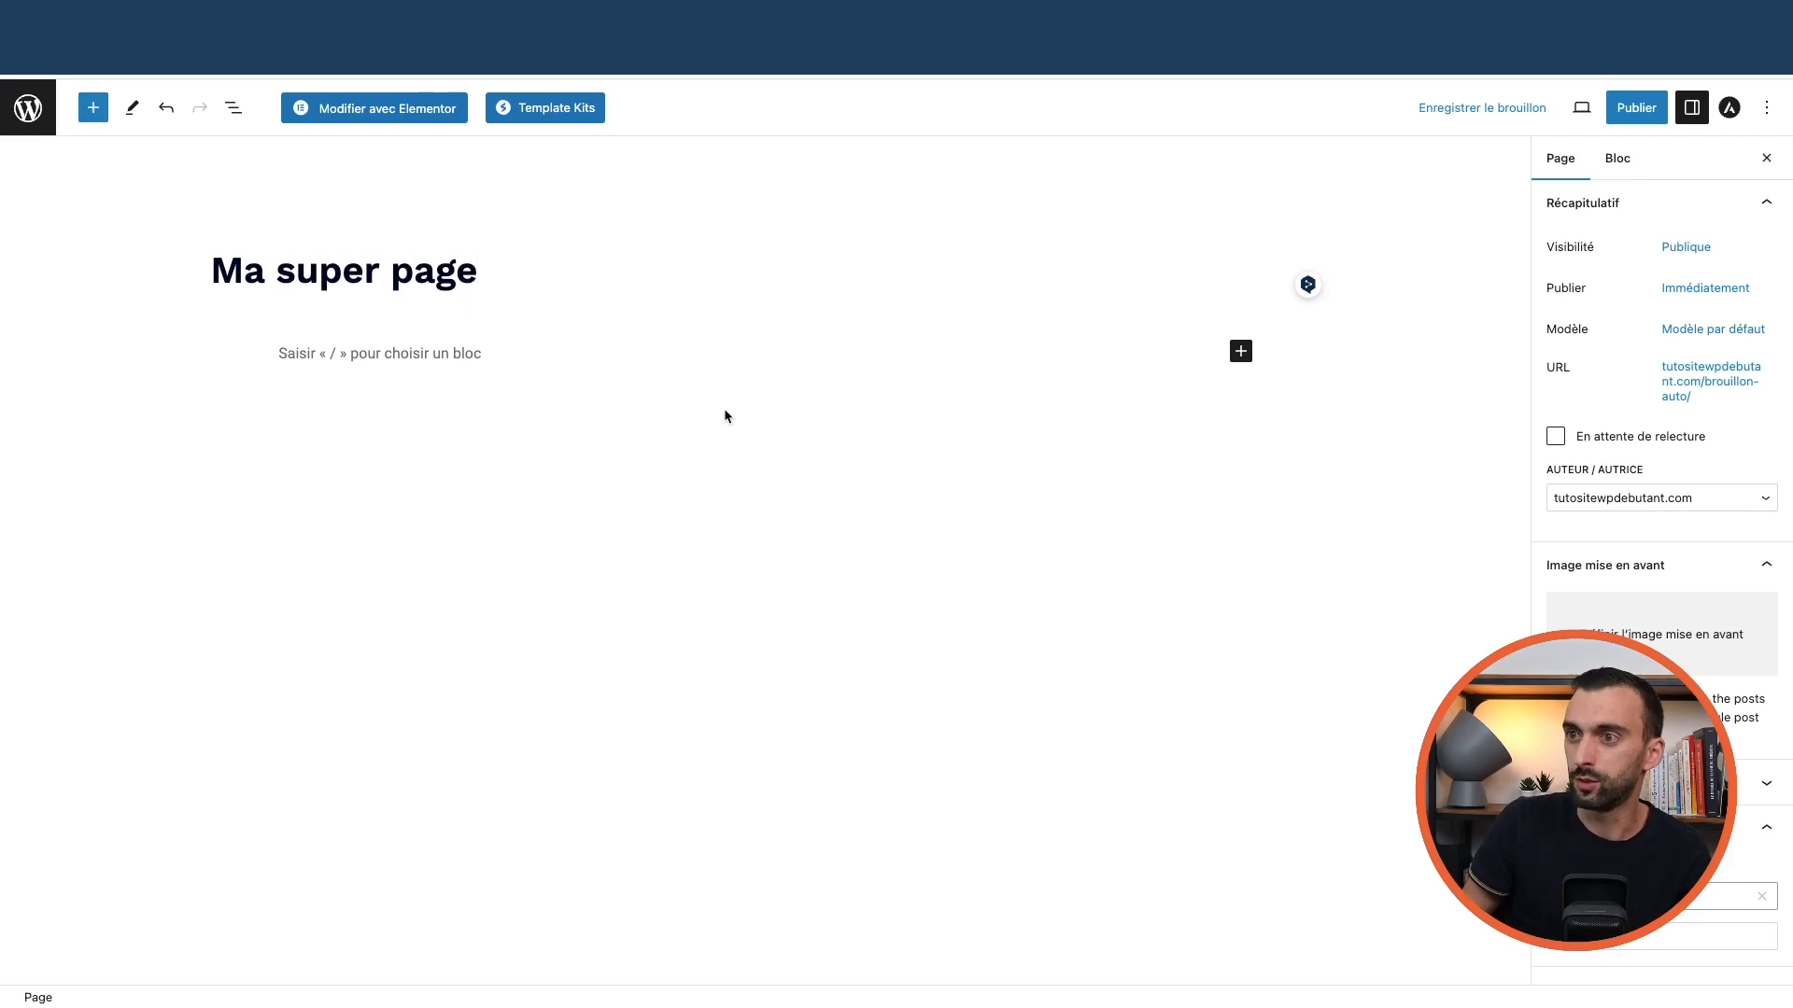
Open Ma super page in Elementor and browse the library's Pages templates
left_click(413, 110)
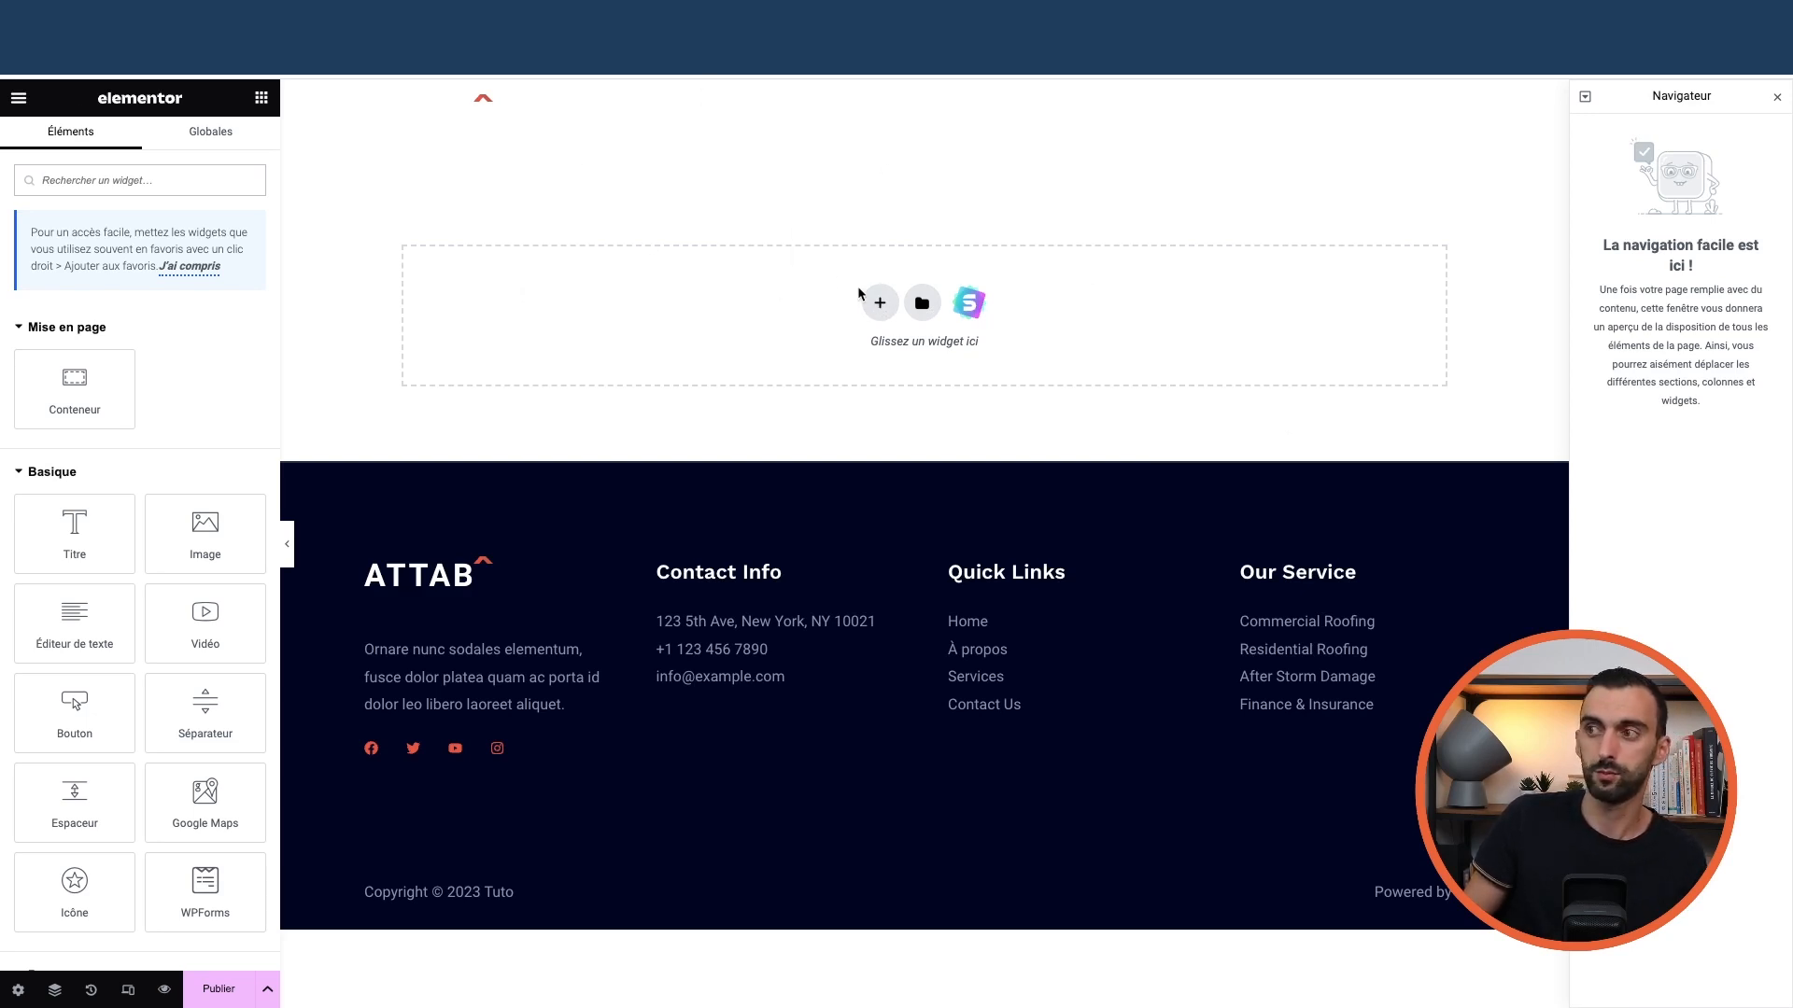
left_click(921, 305)
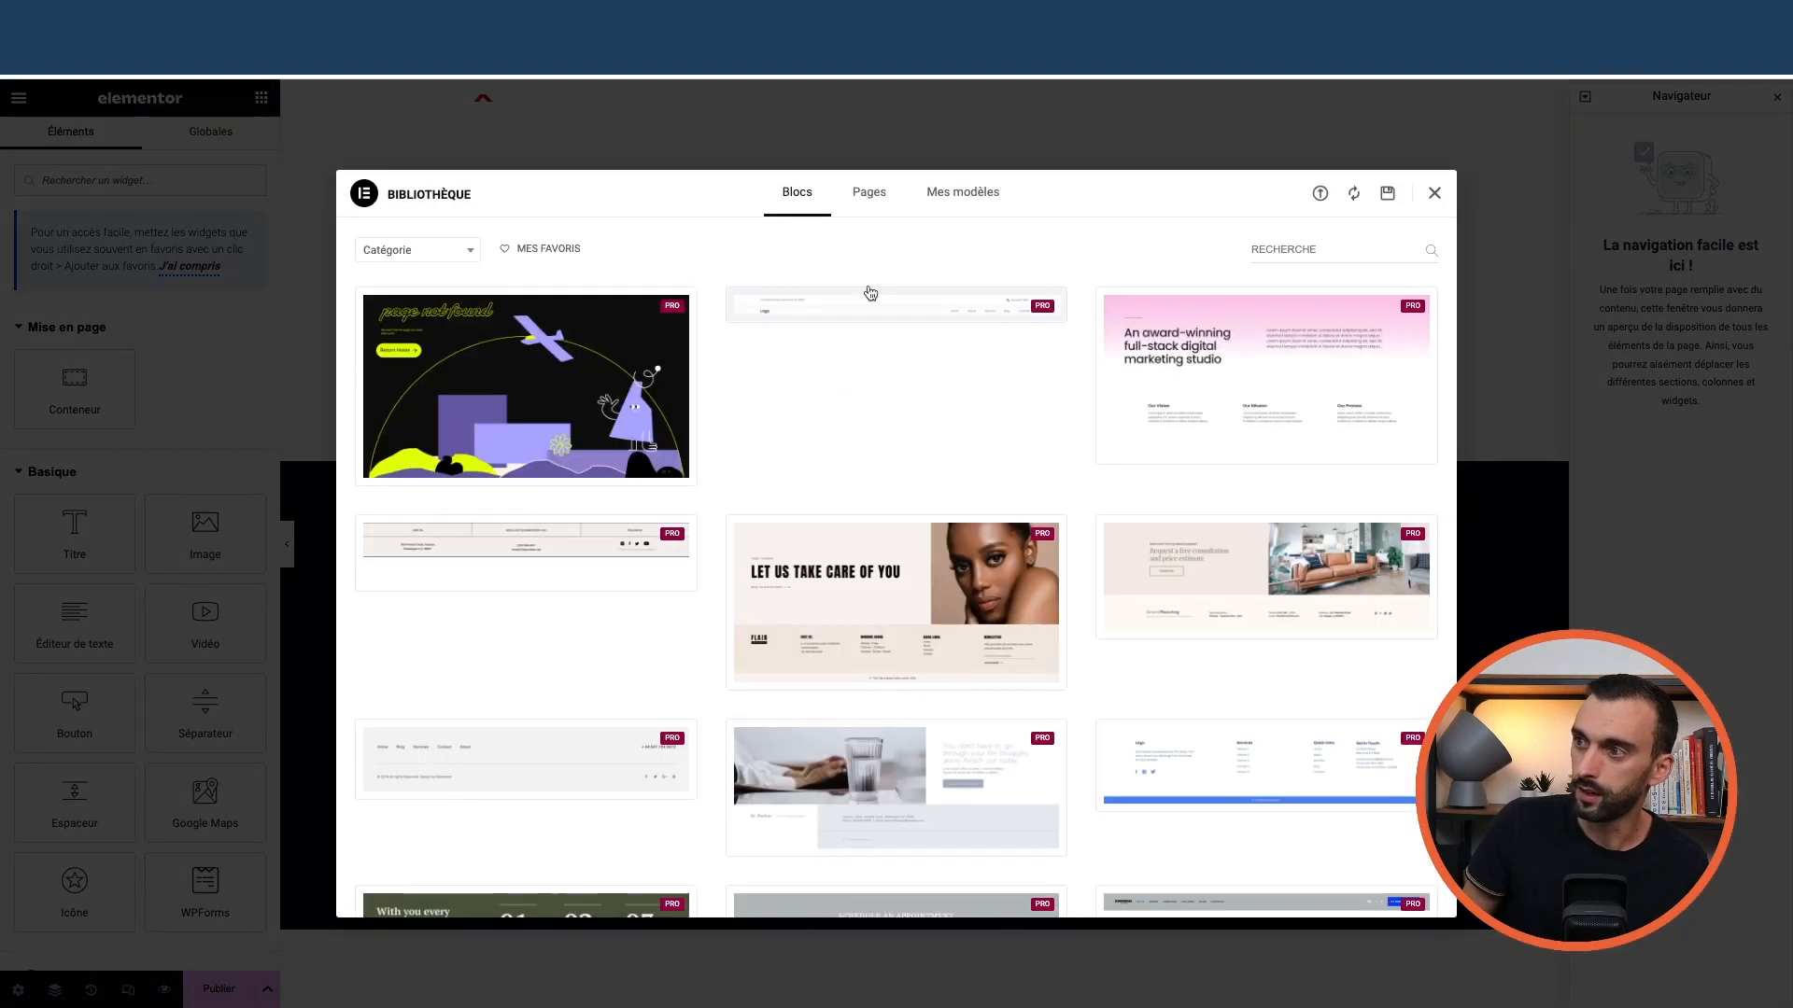
left_click(860, 187)
scroll(875, 472, "down", 10)
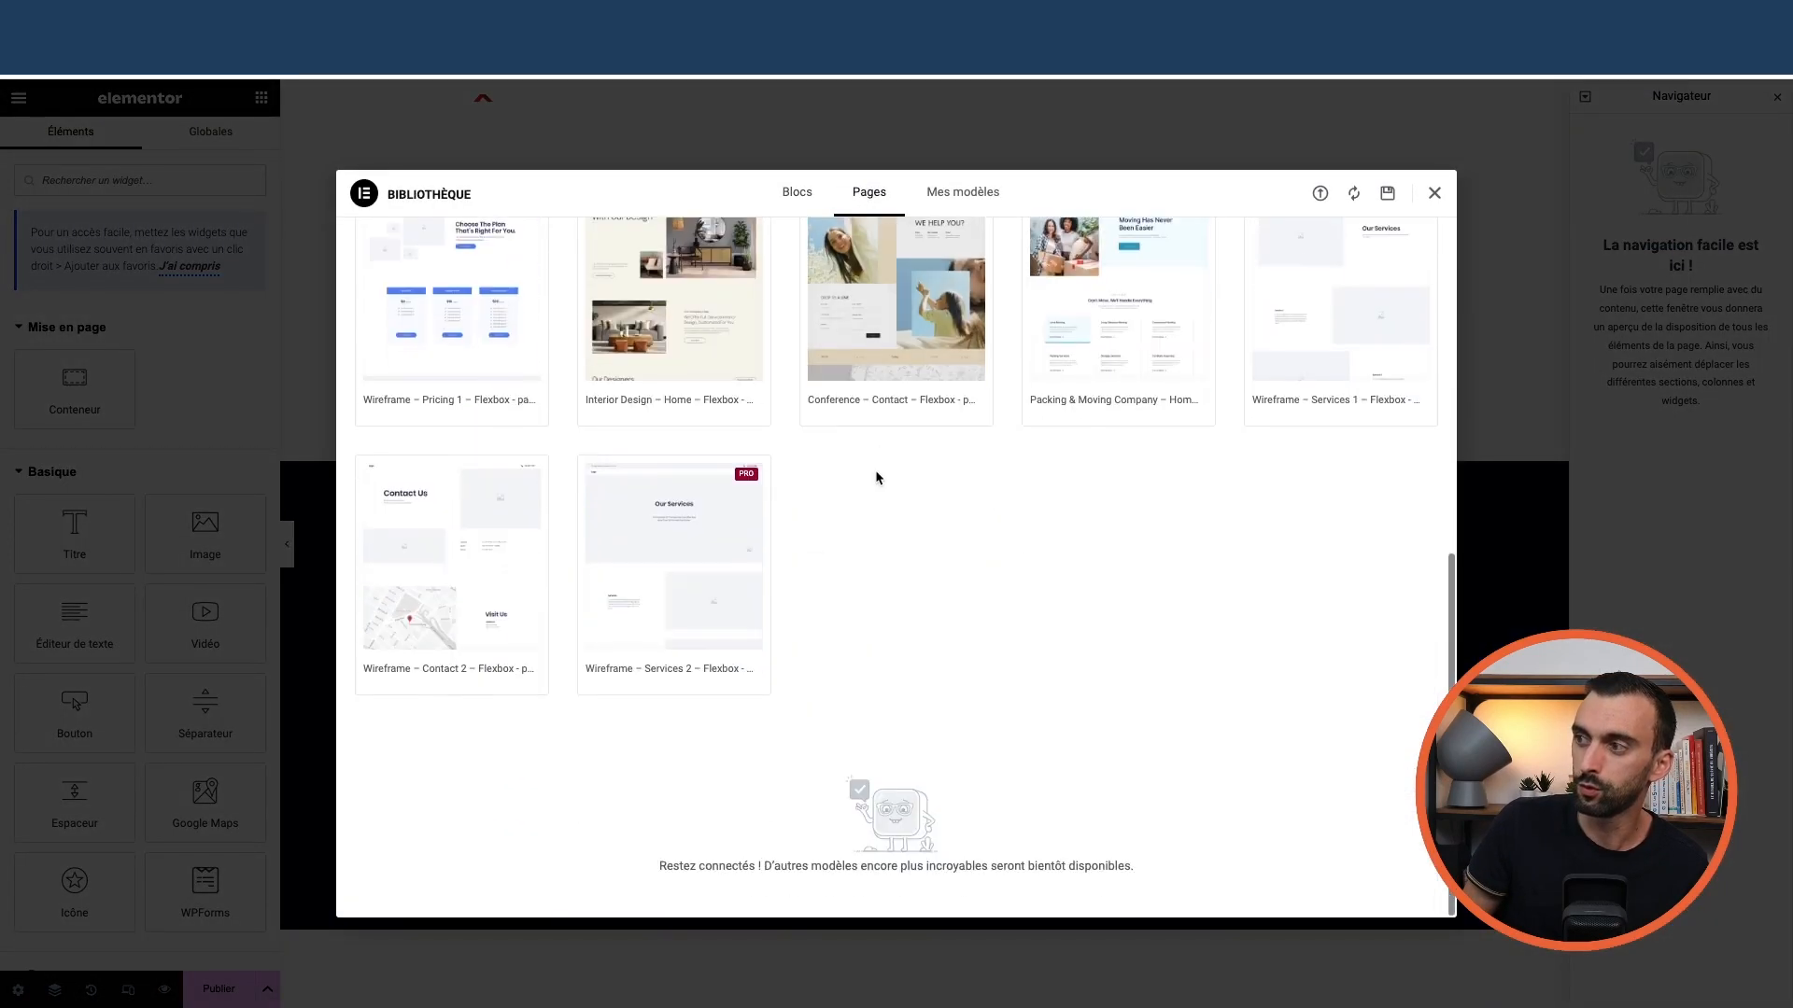
scroll(876, 472, "up", 10)
mouse_move(488, 384)
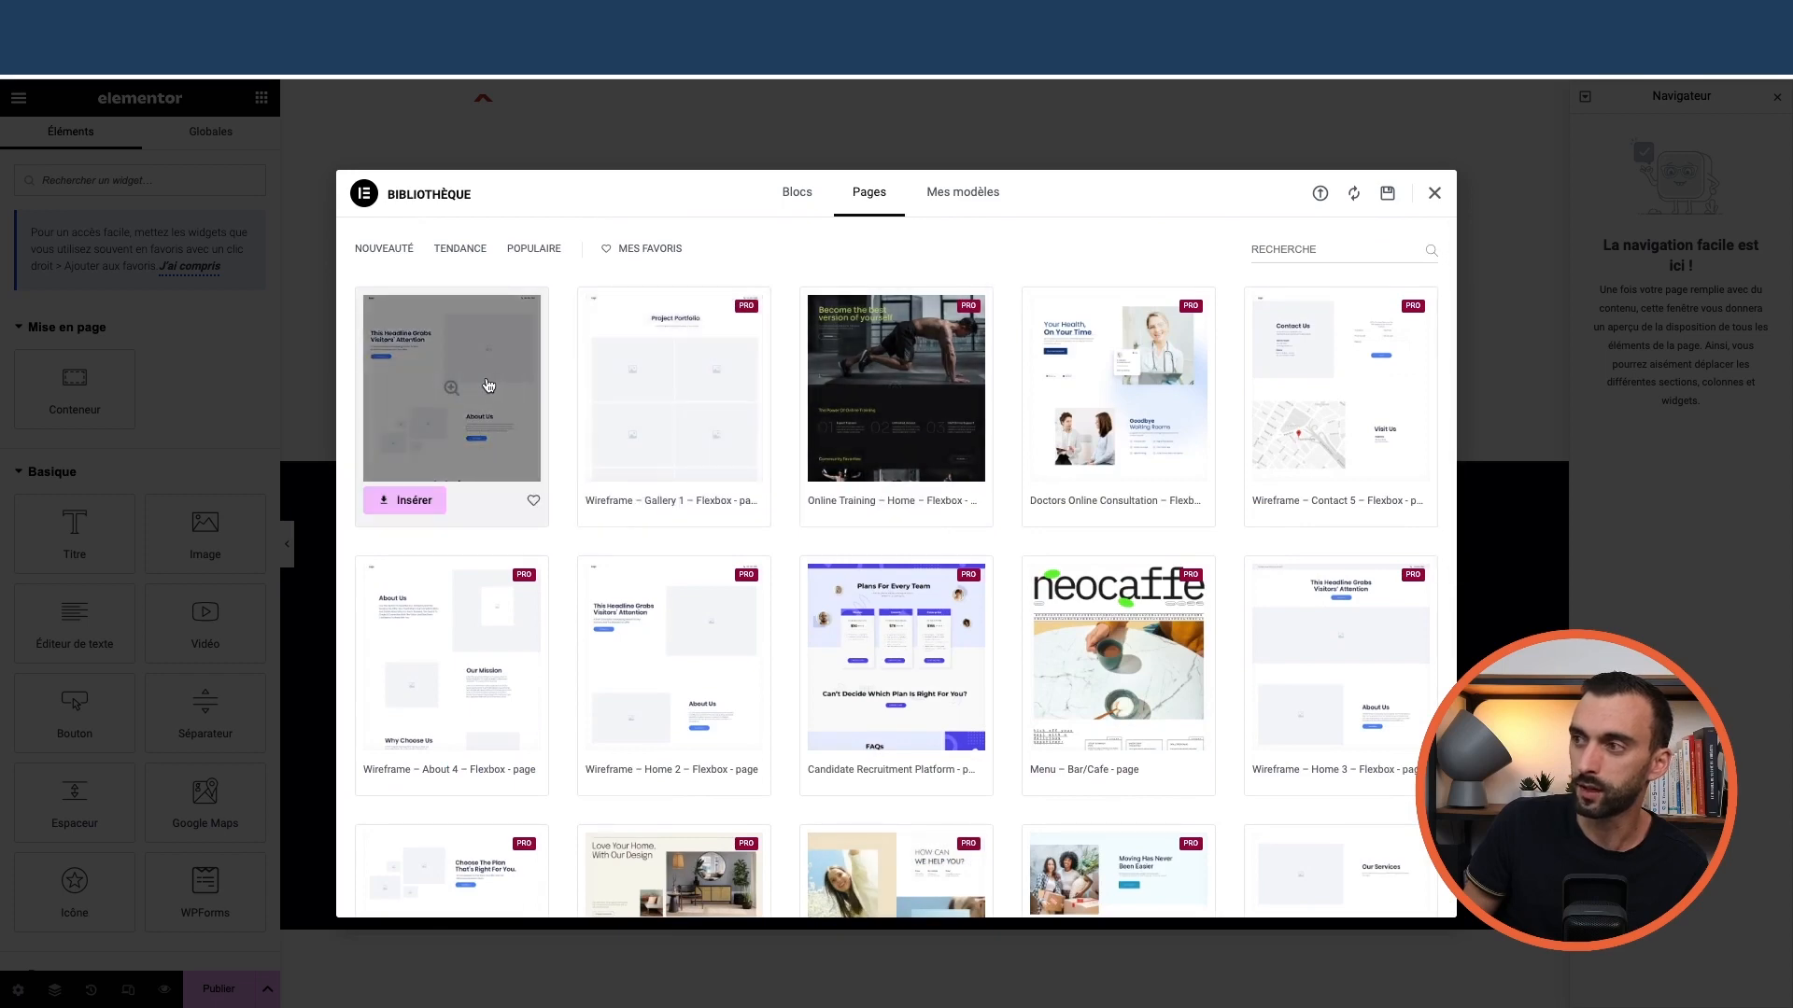
scroll(443, 446, "down", 2)
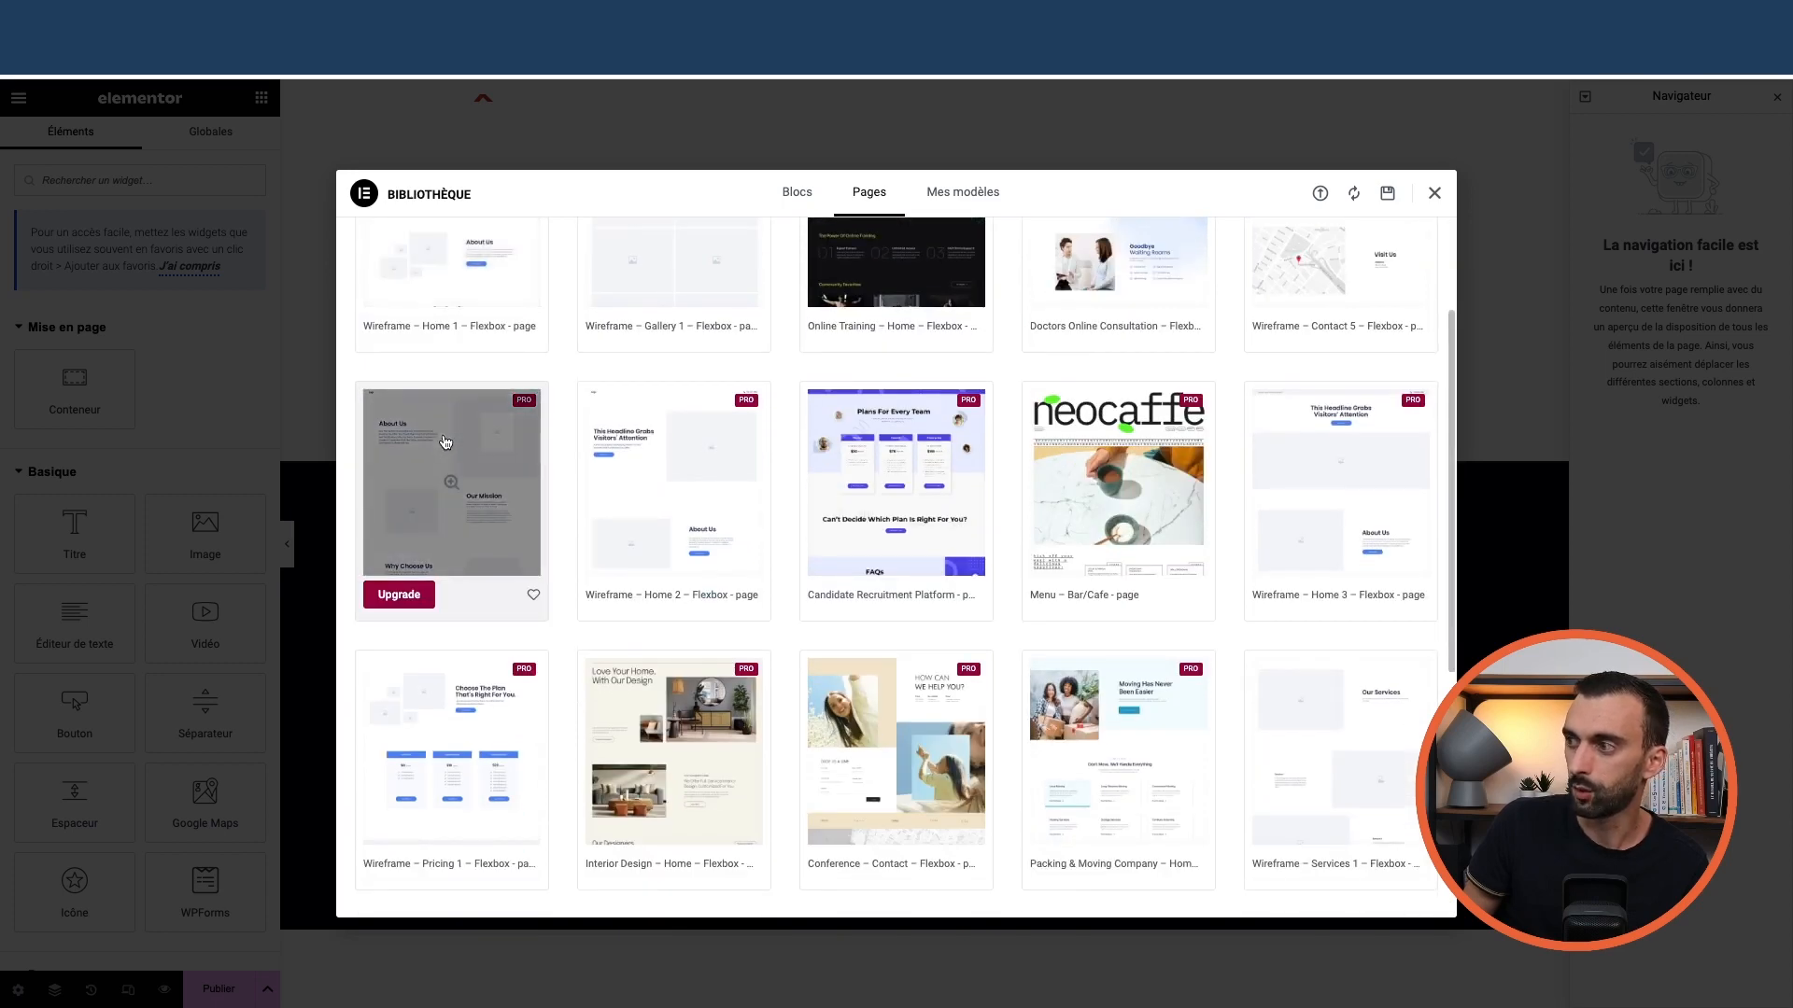
scroll(469, 498, "down", 5)
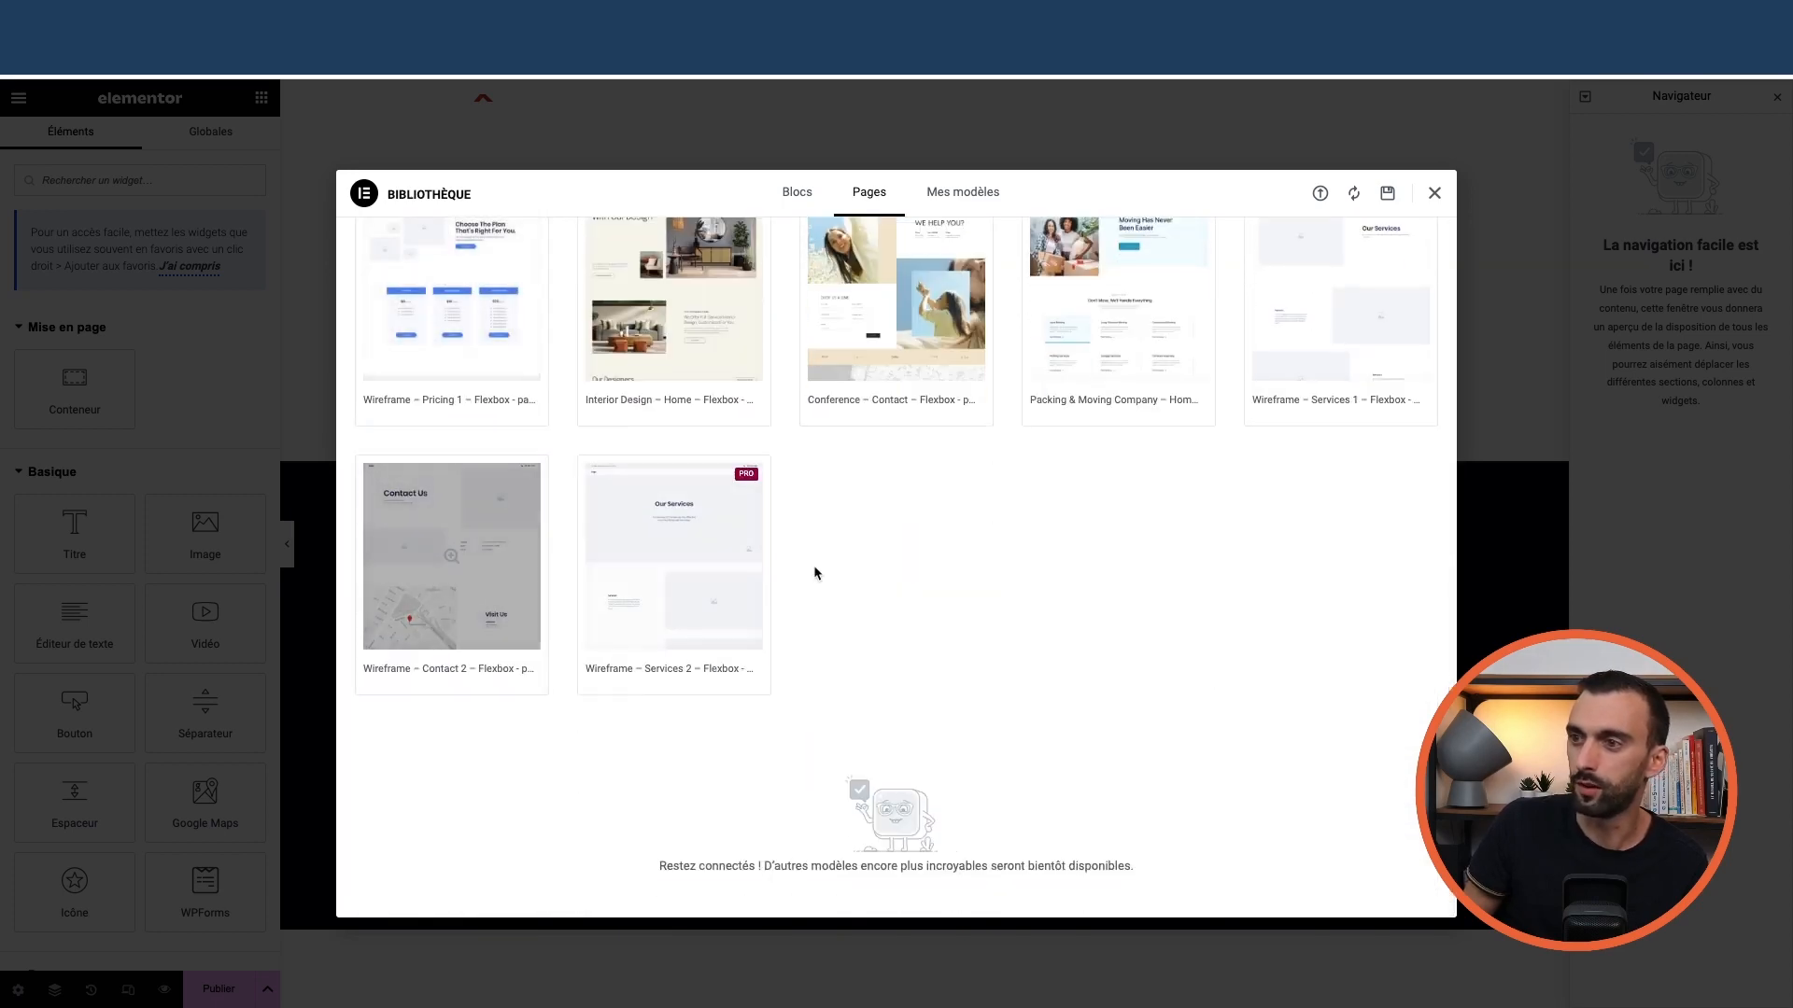
scroll(816, 572, "up", 8)
mouse_move(502, 417)
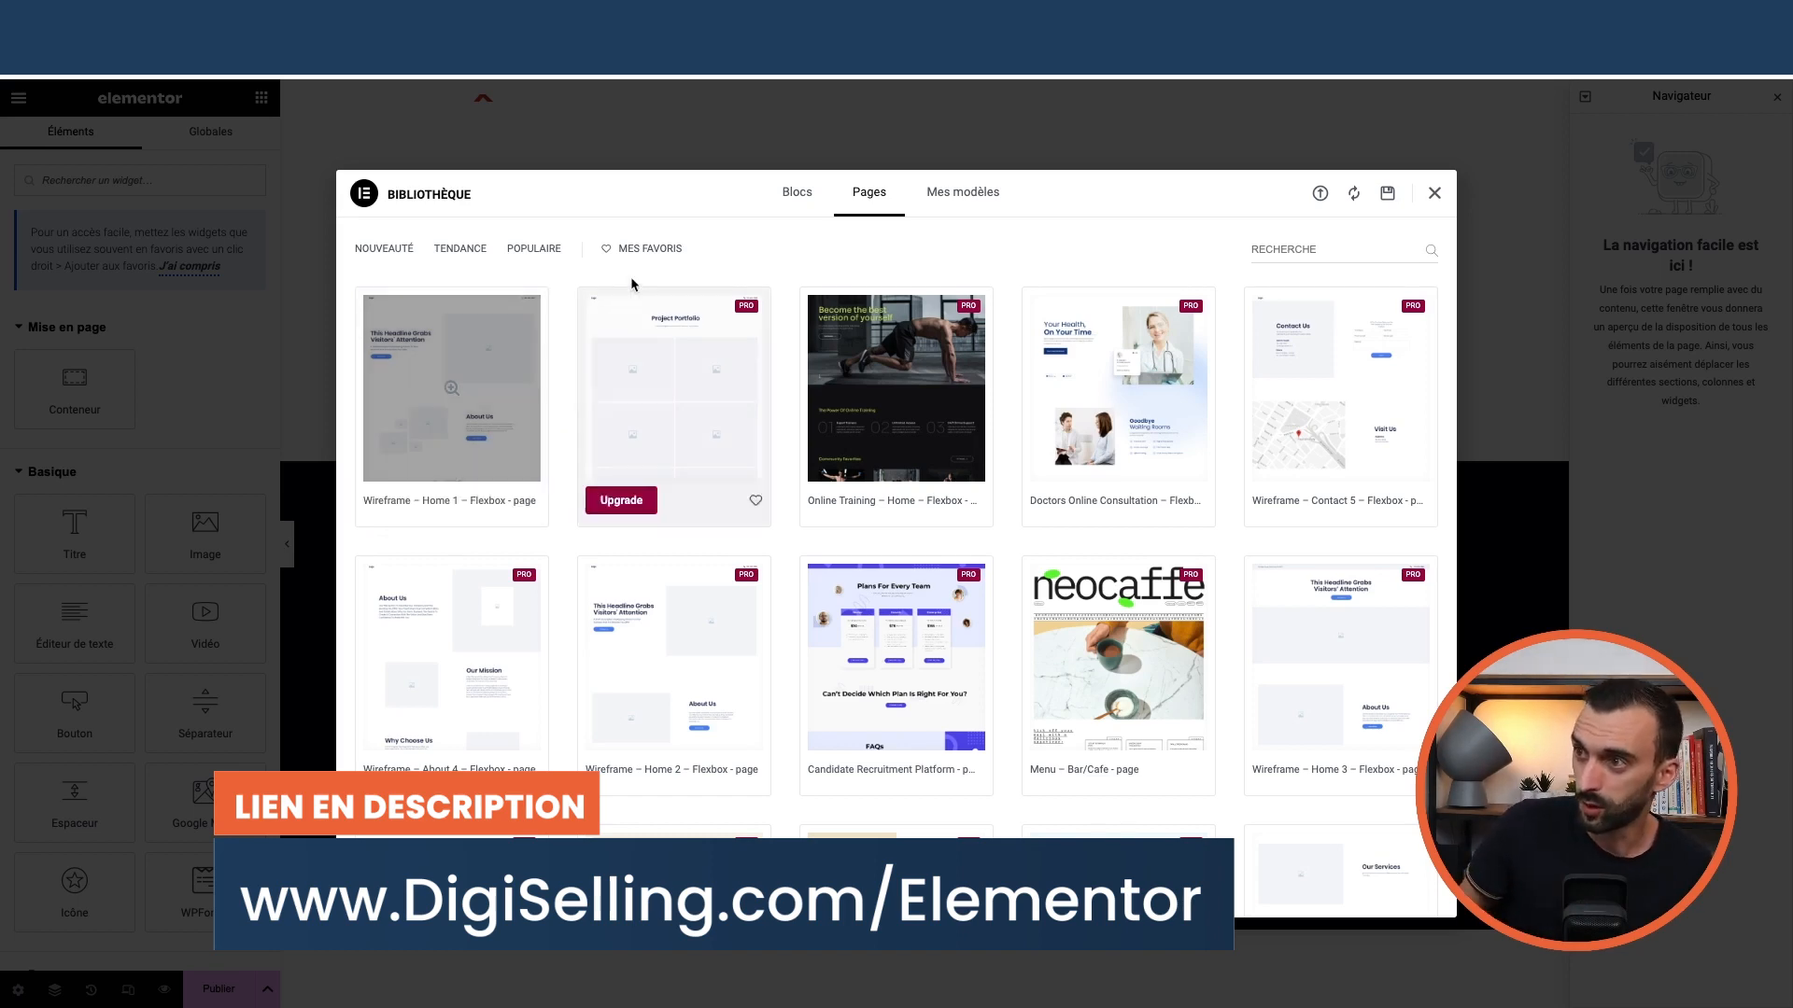
Browse the Blocs templates, return to Pages, then close the library without inserting anything
left_click(791, 192)
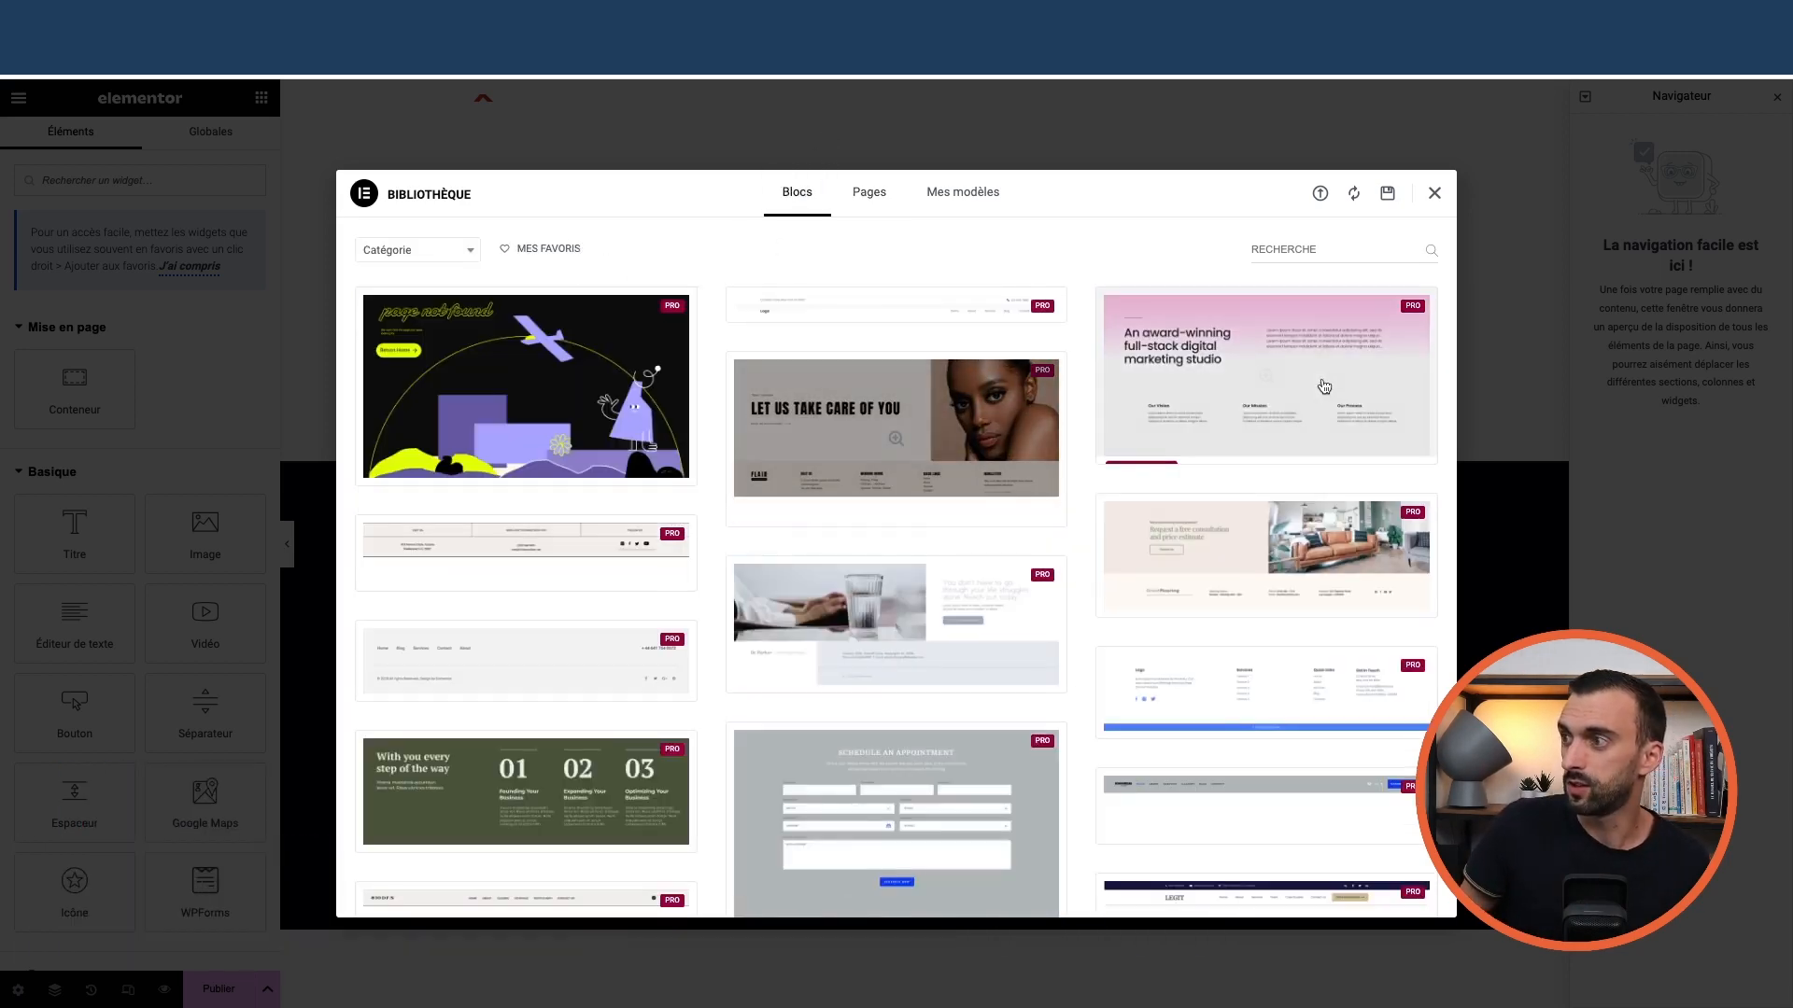
scroll(896, 420, "down", 20)
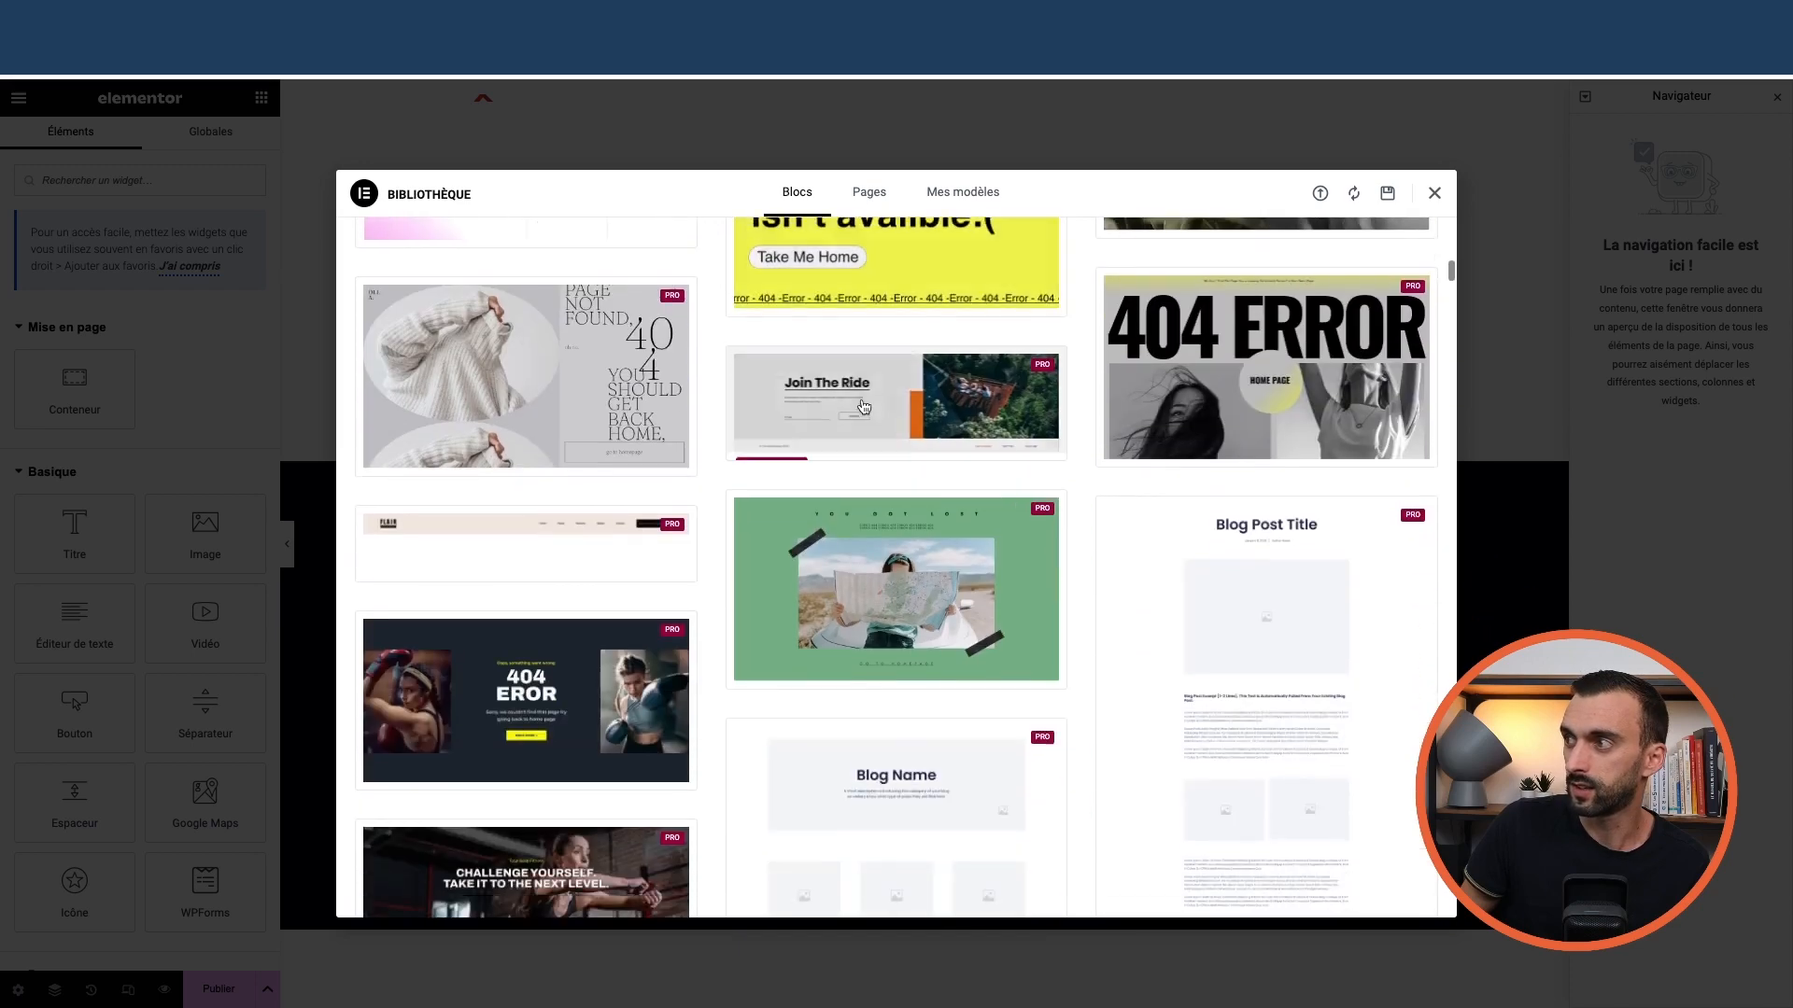
scroll(867, 407, "down", 15)
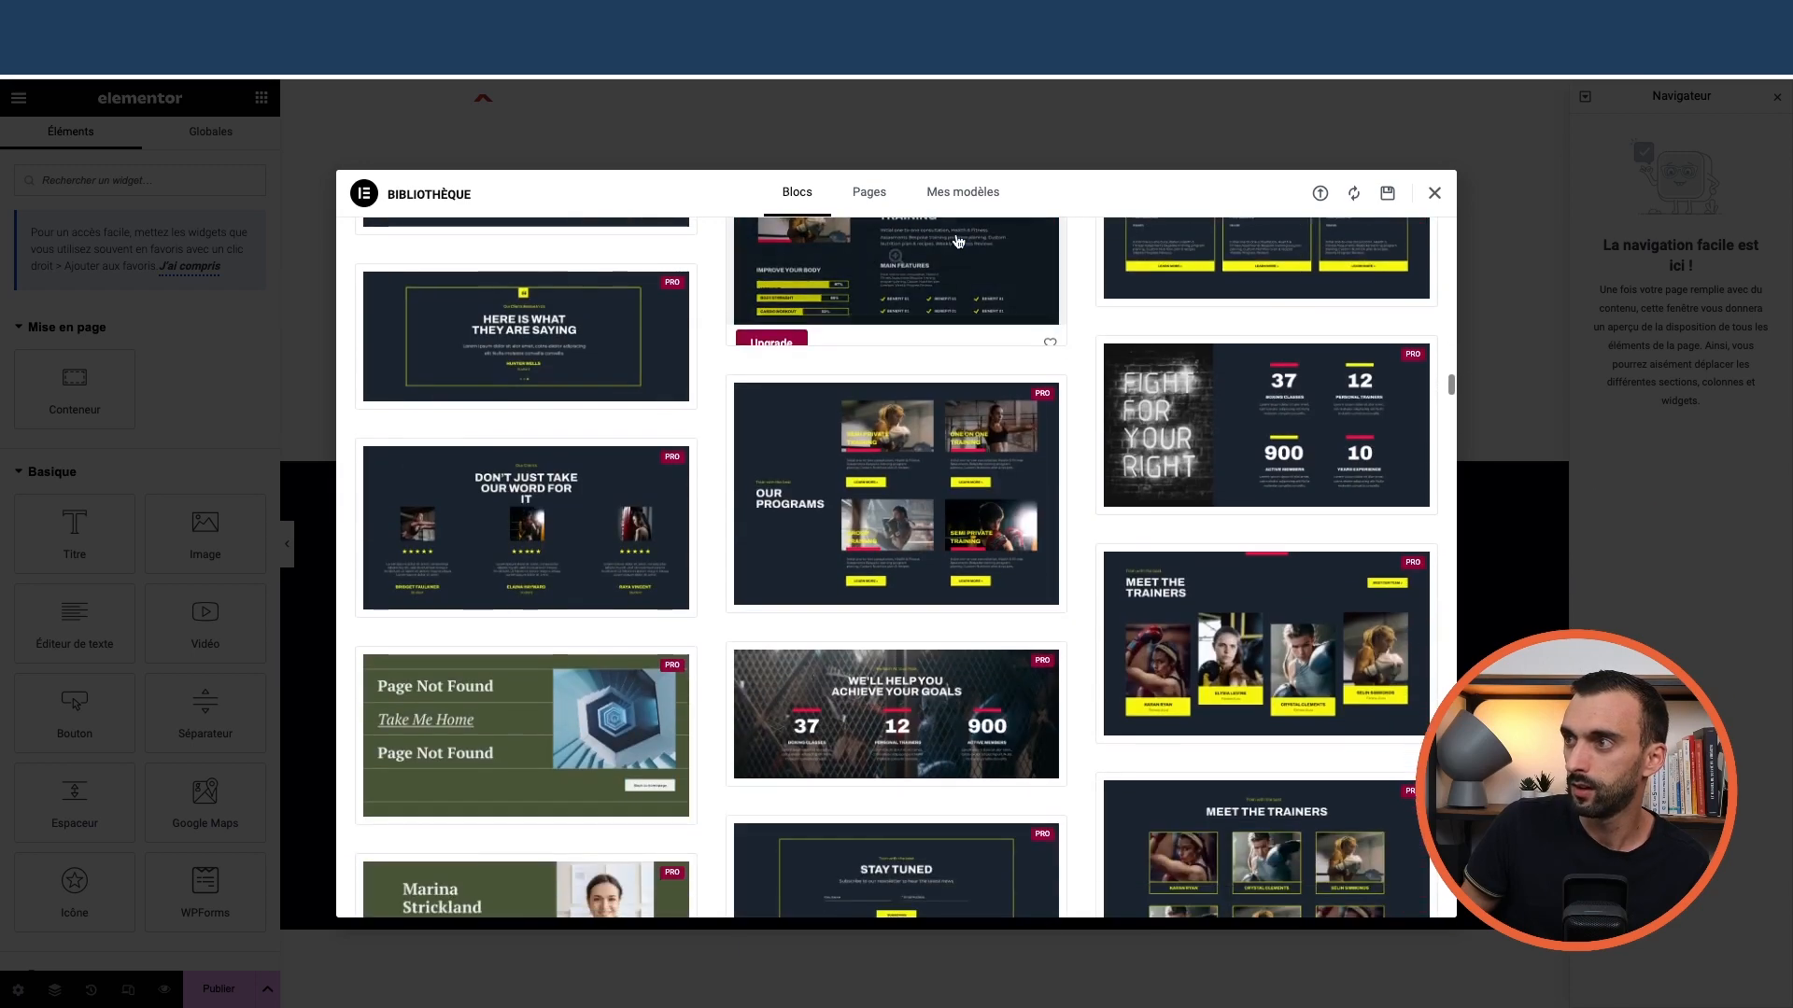
left_click(869, 193)
scroll(746, 494, "down", 10)
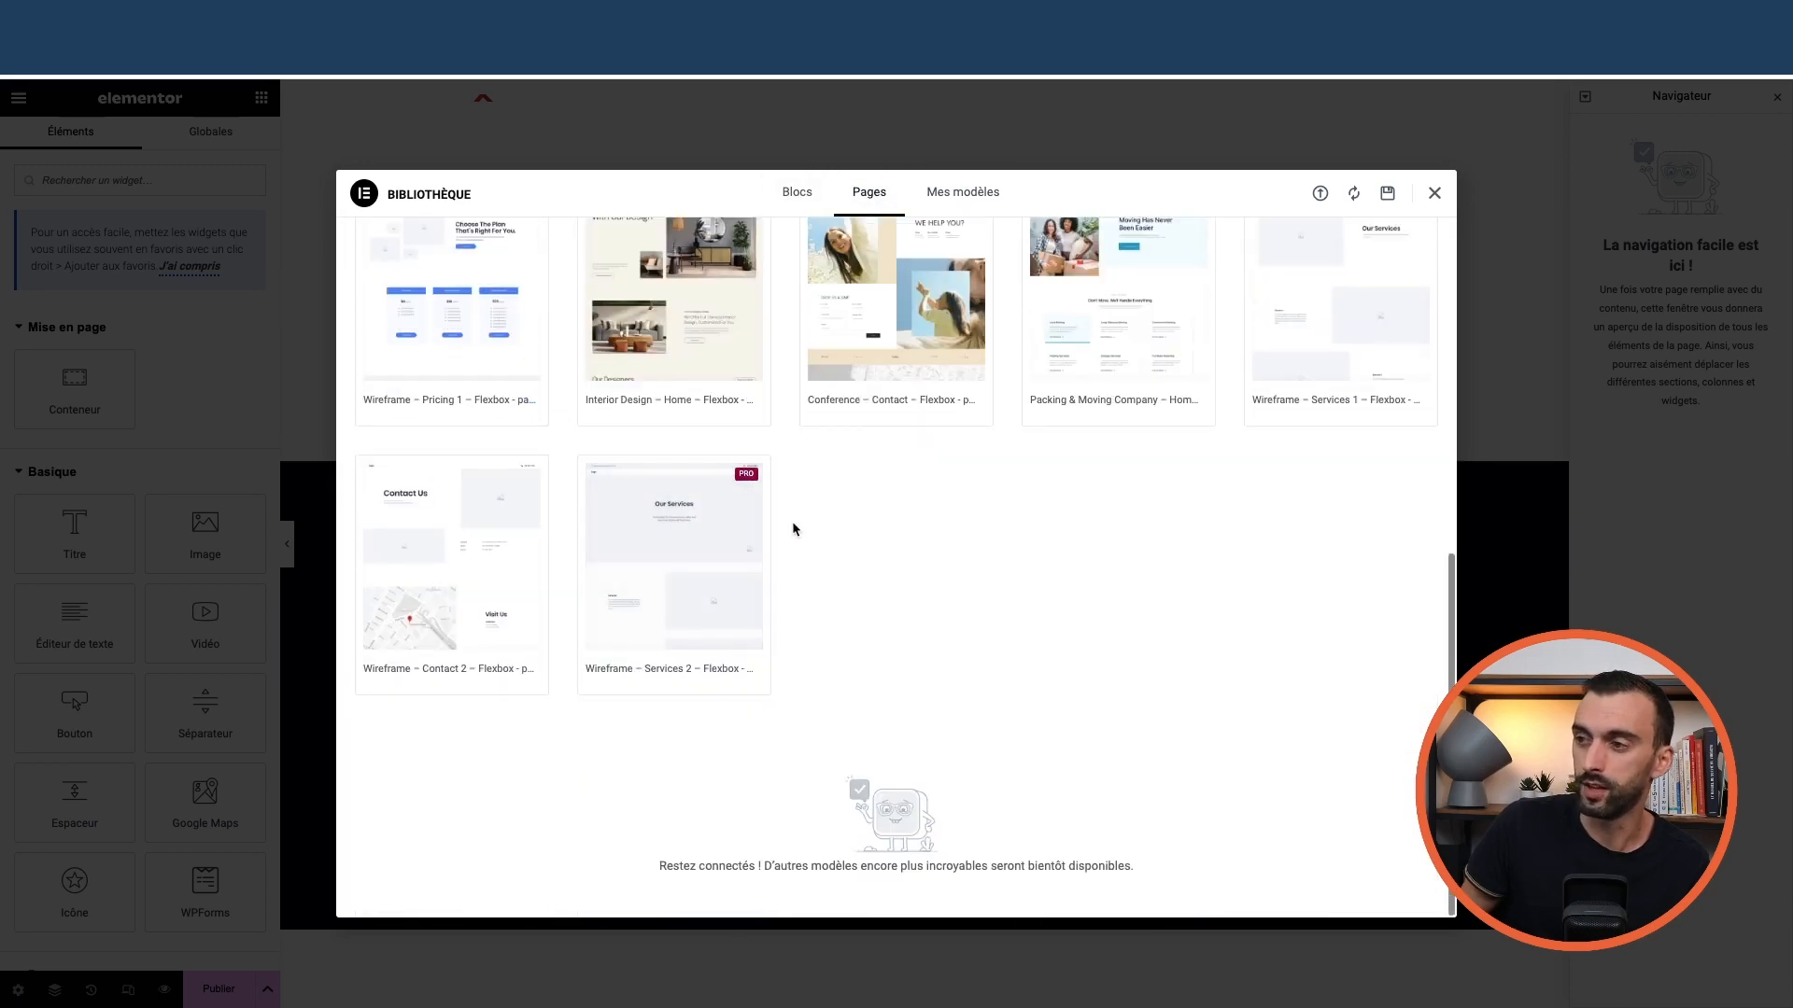
scroll(792, 521, "up", 10)
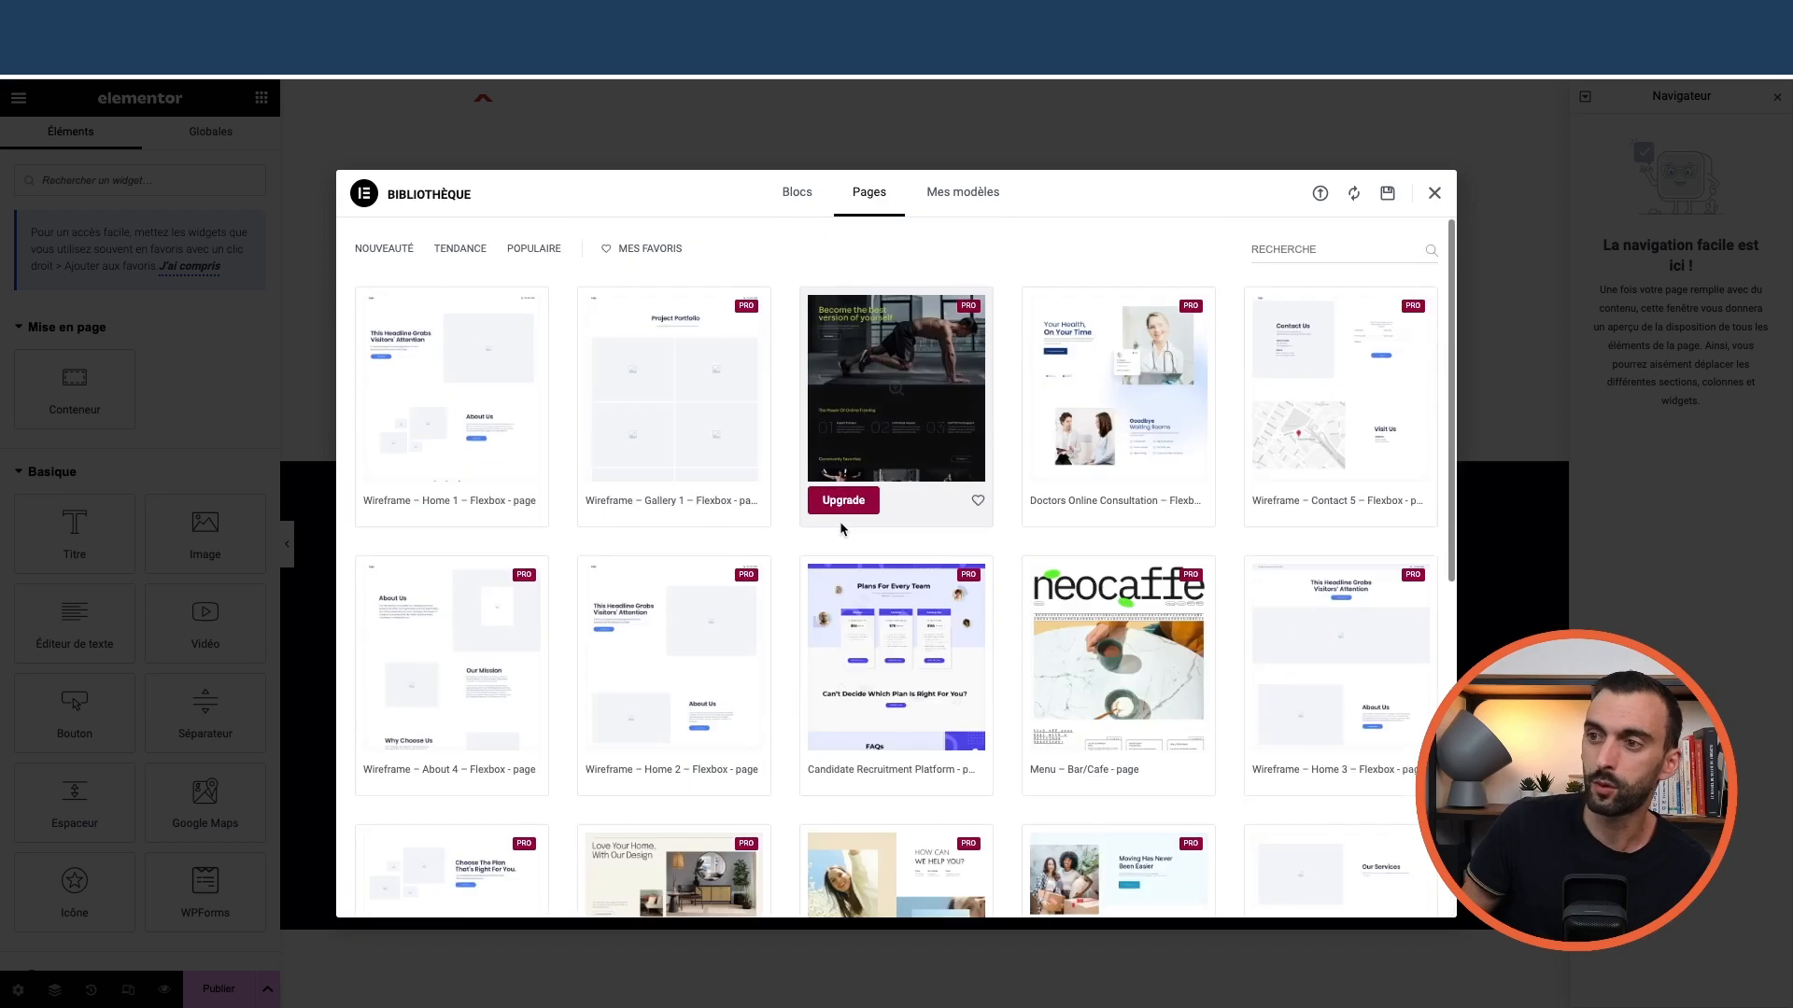
left_click(1432, 196)
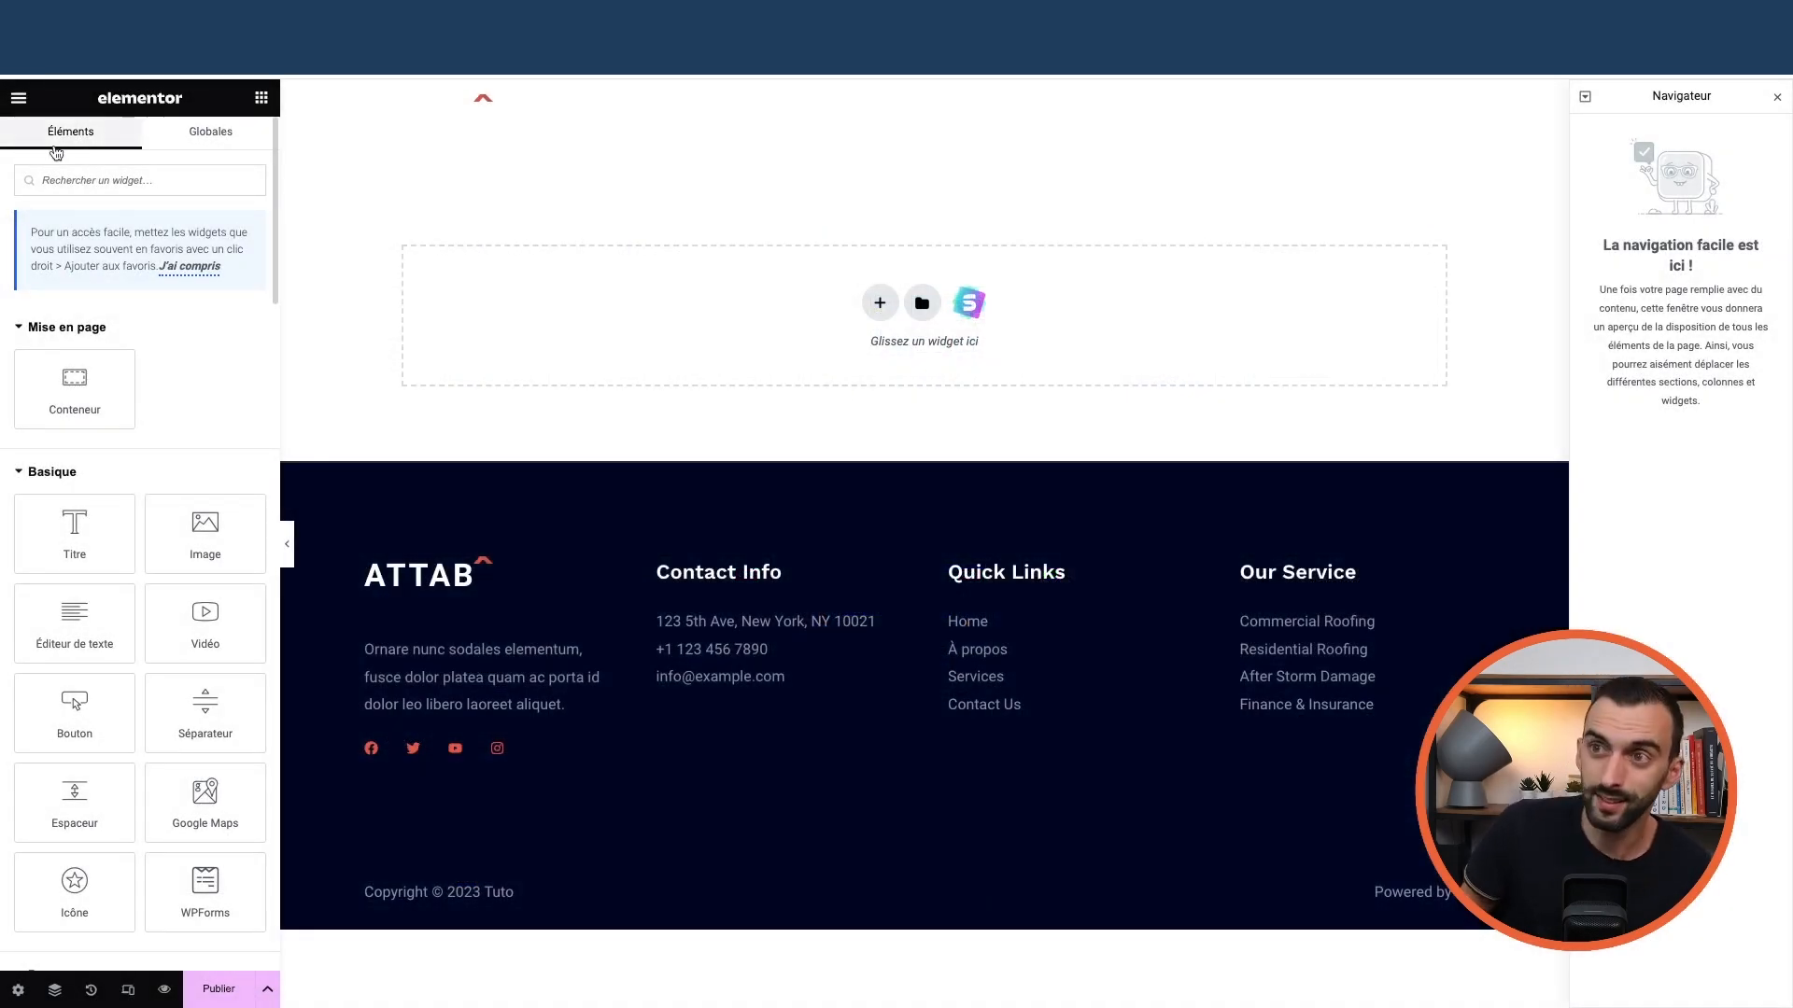
Exit Elementor, go to the Pages list and trash the Ma super page draft
left_click(13, 101)
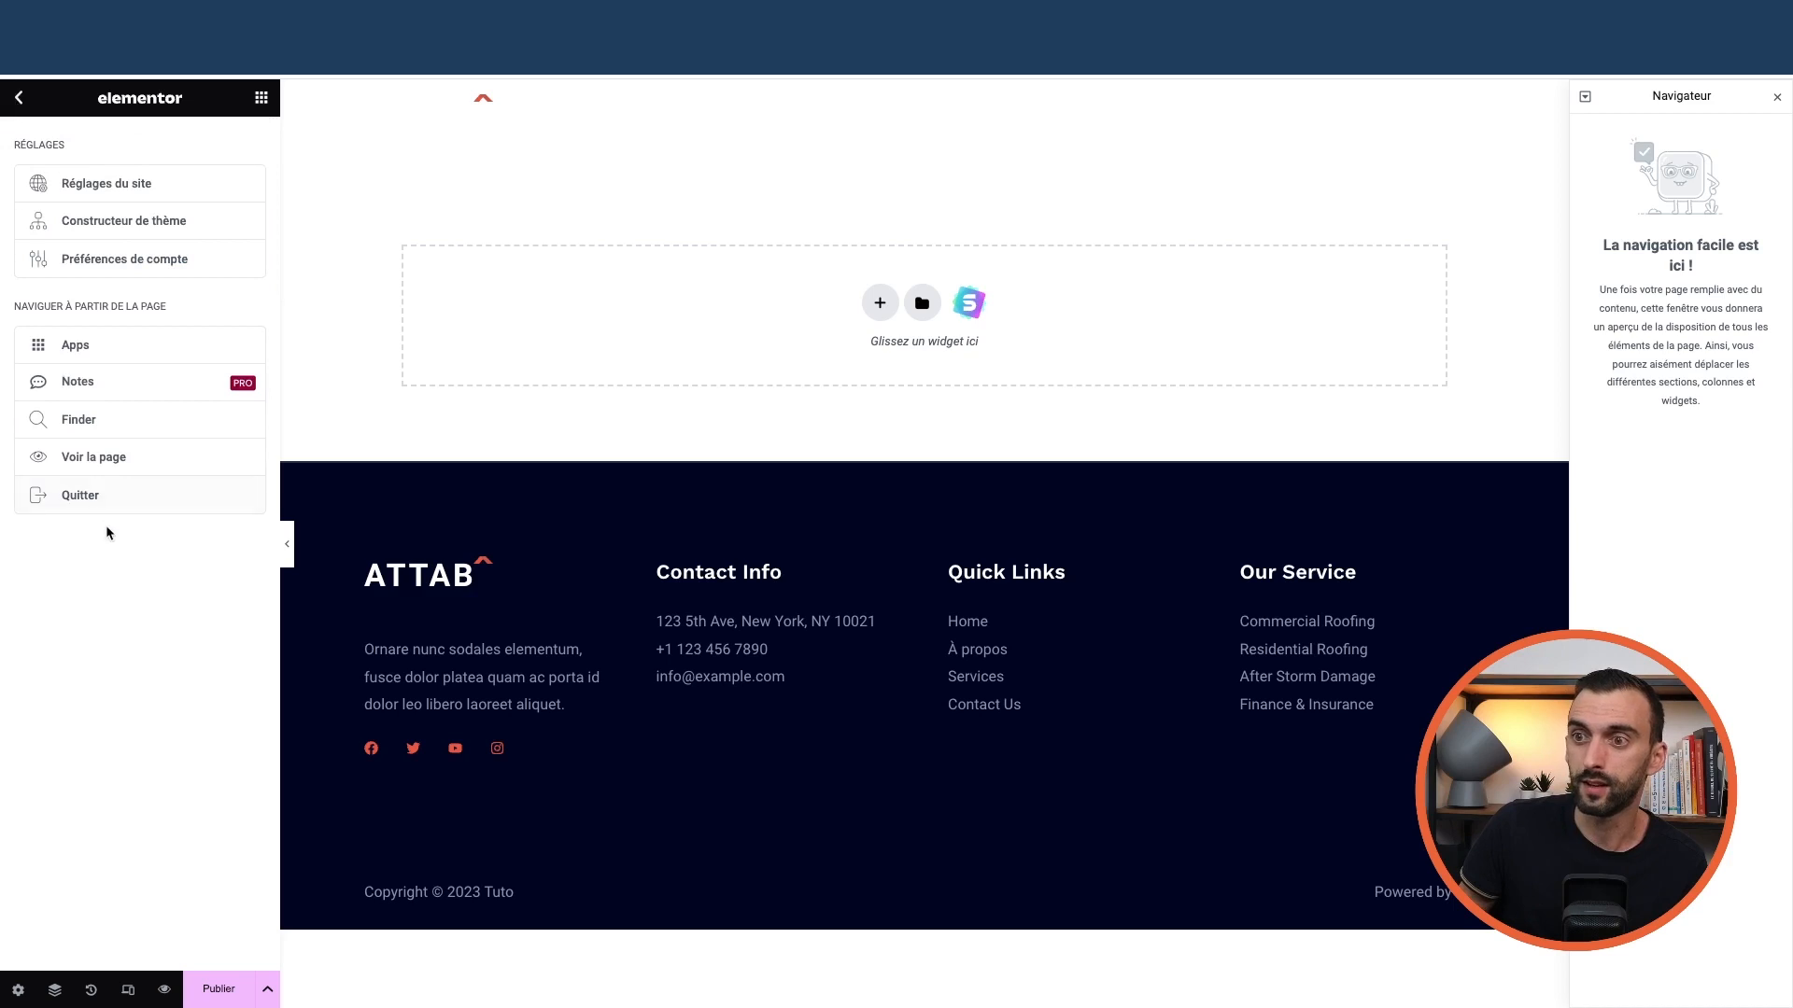
left_click(82, 495)
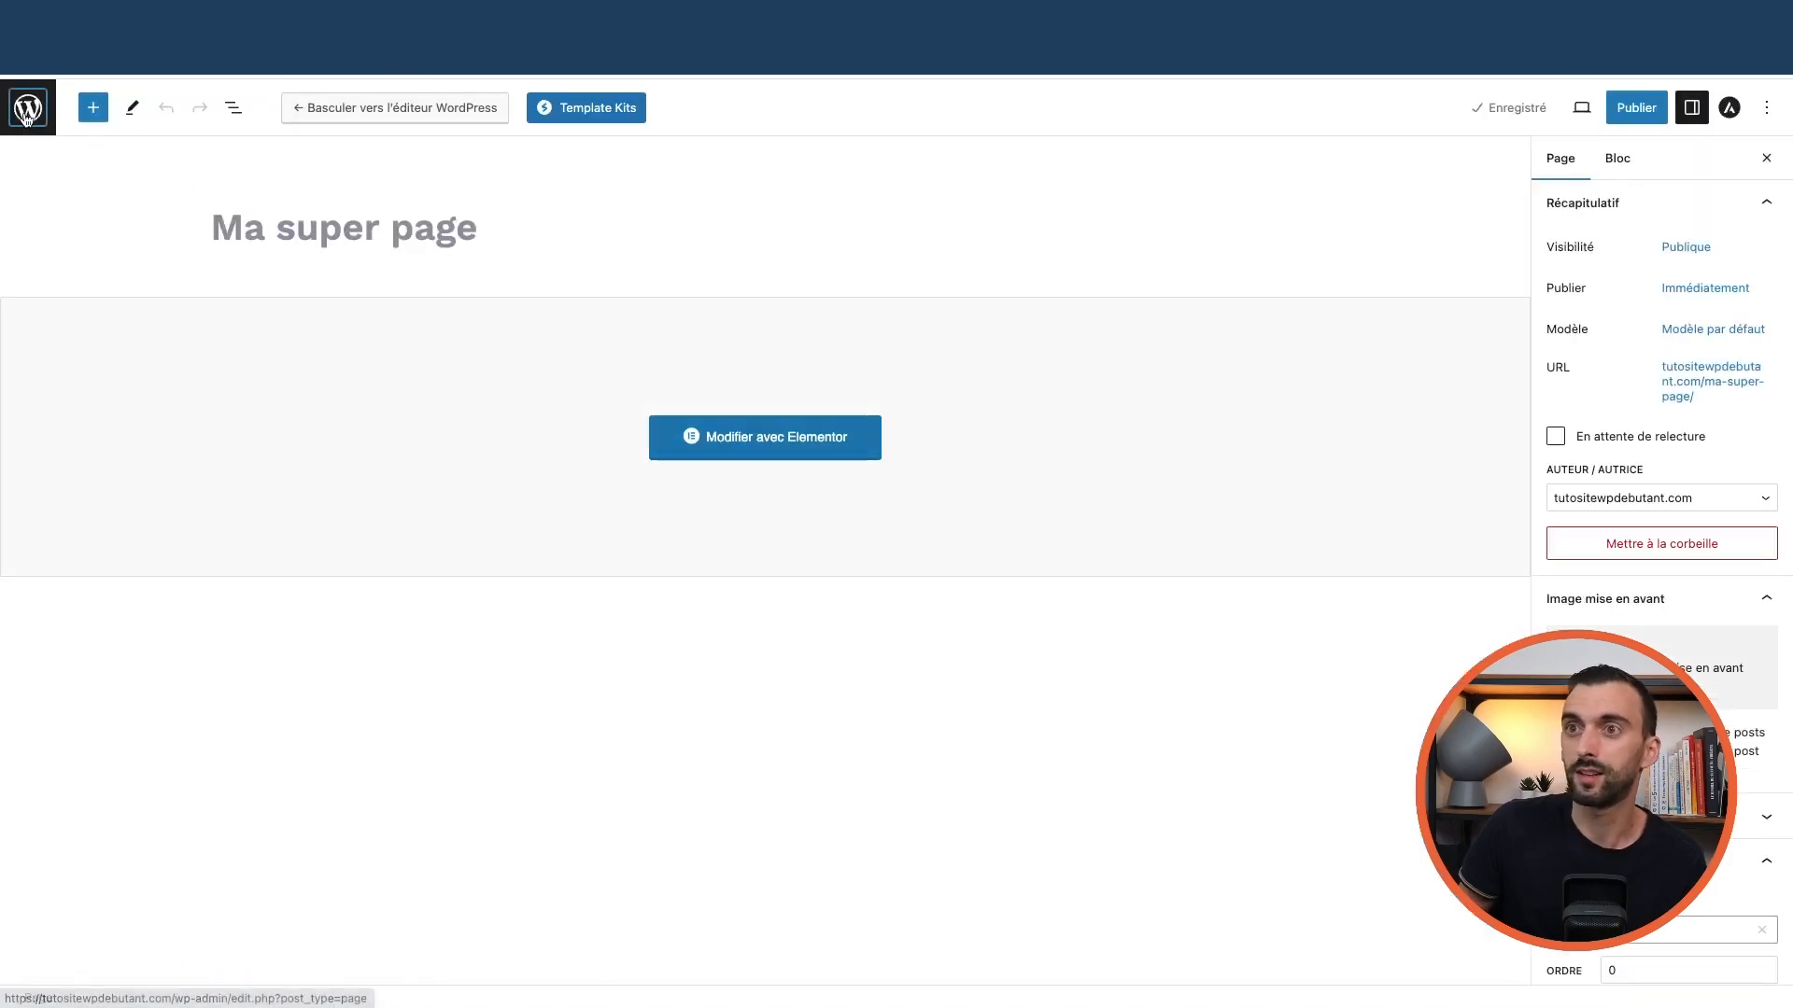
left_click(26, 110)
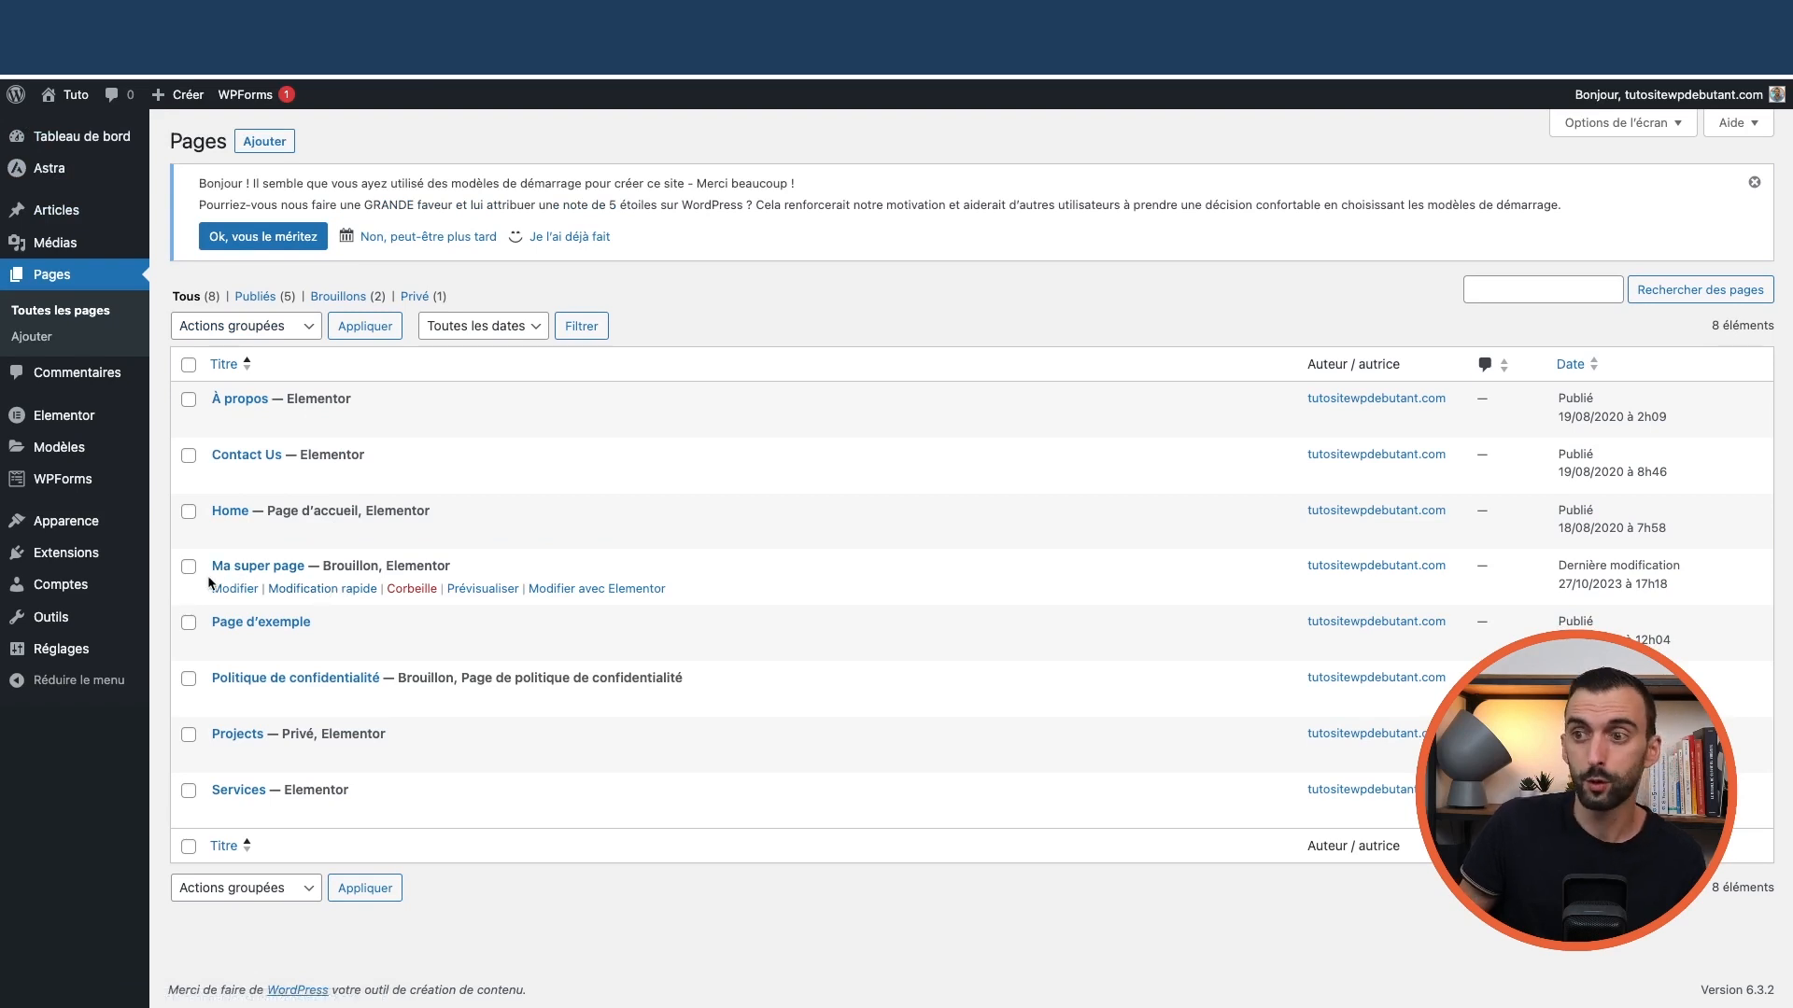
left_click(417, 590)
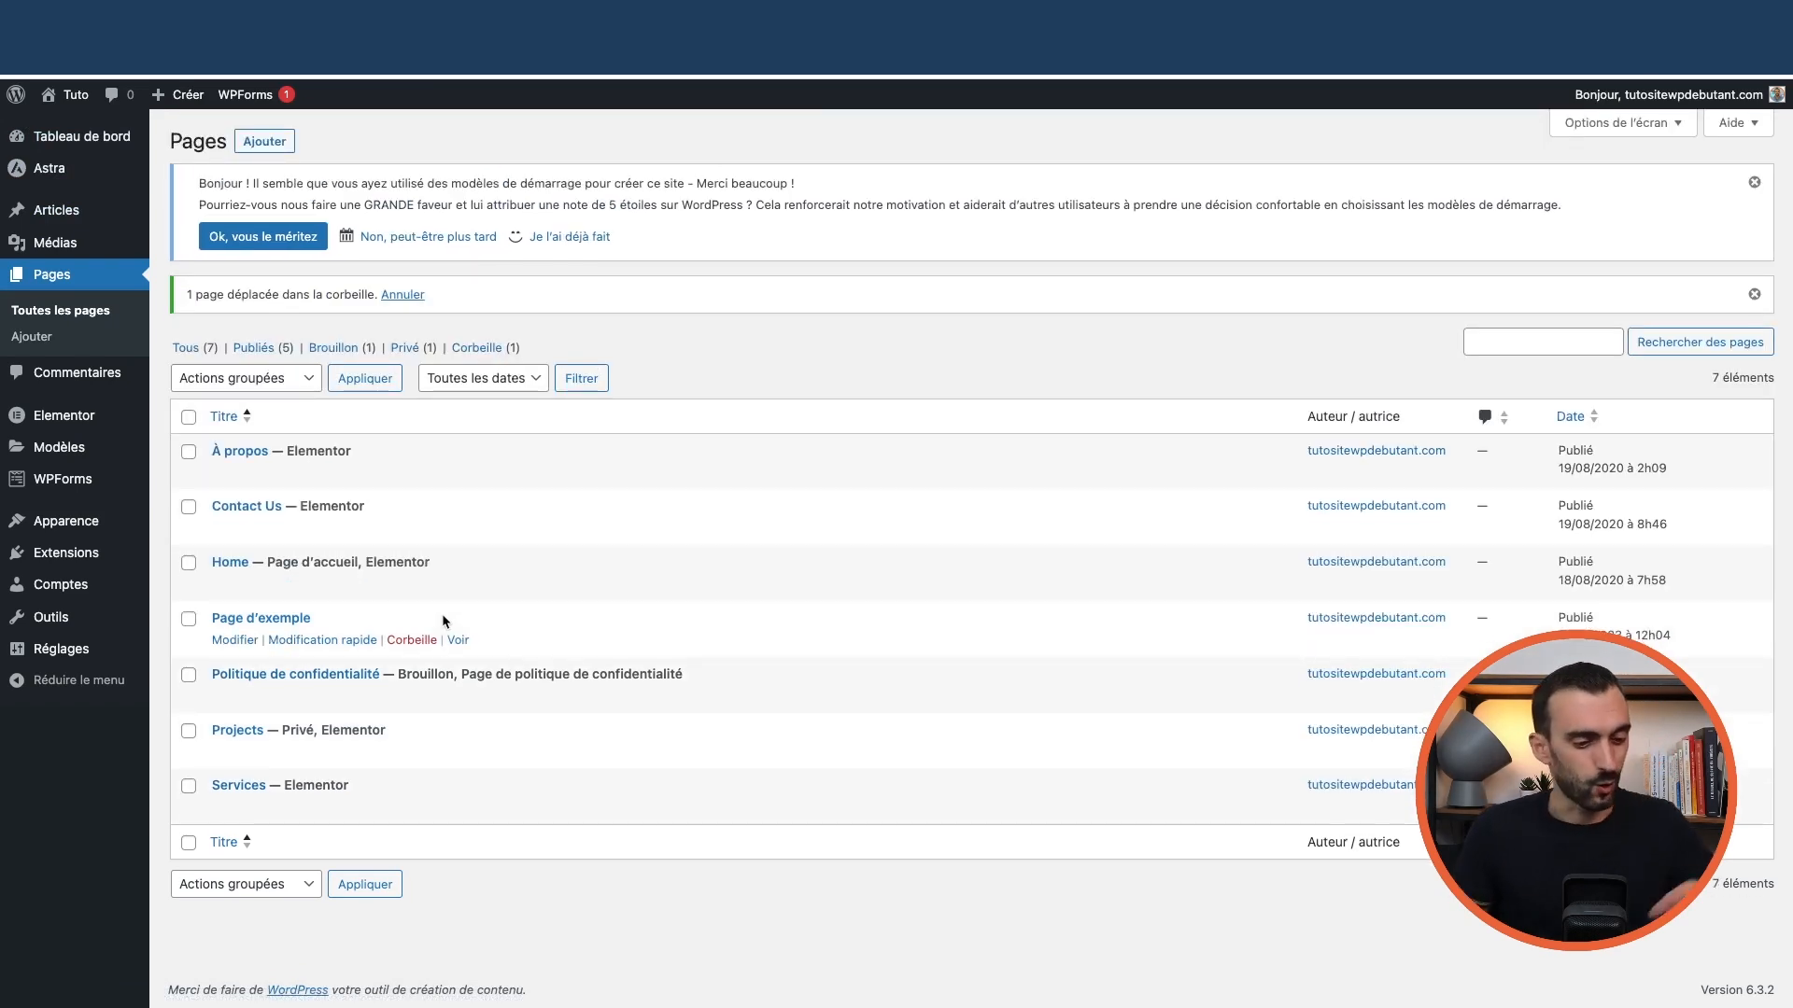
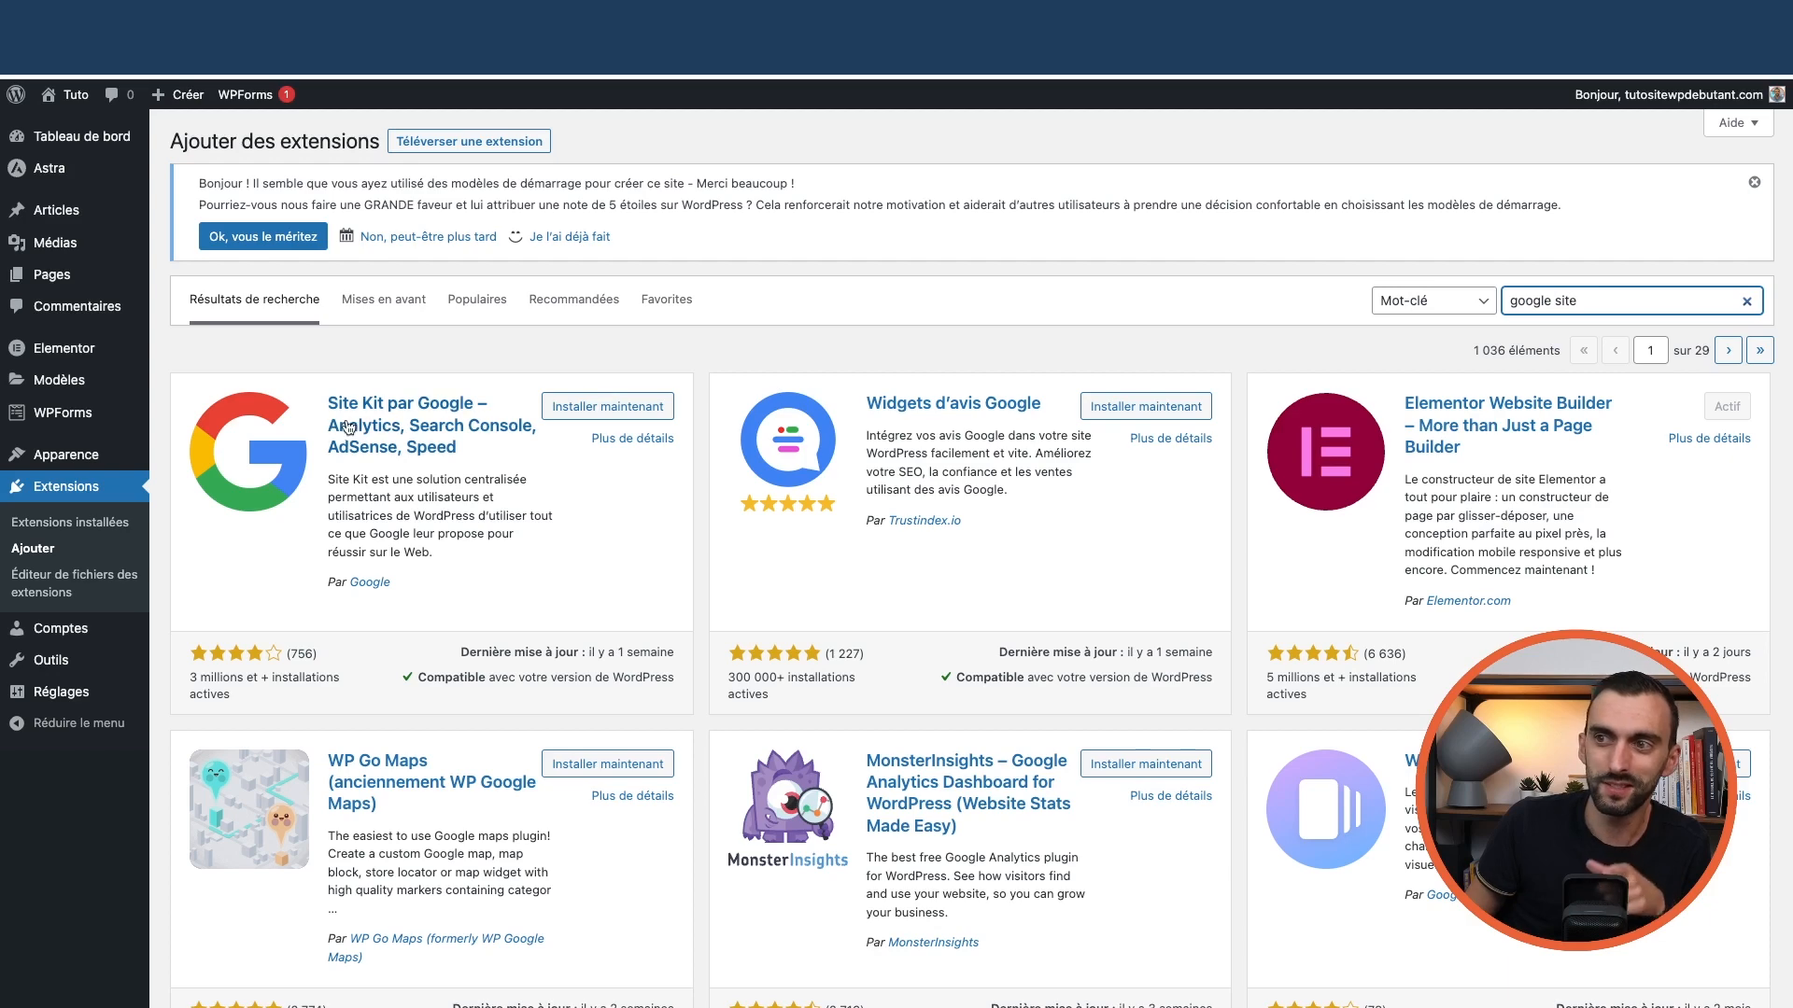
Search plugins for 'google', then install and activate Site Kit by Google
double_click(1557, 301)
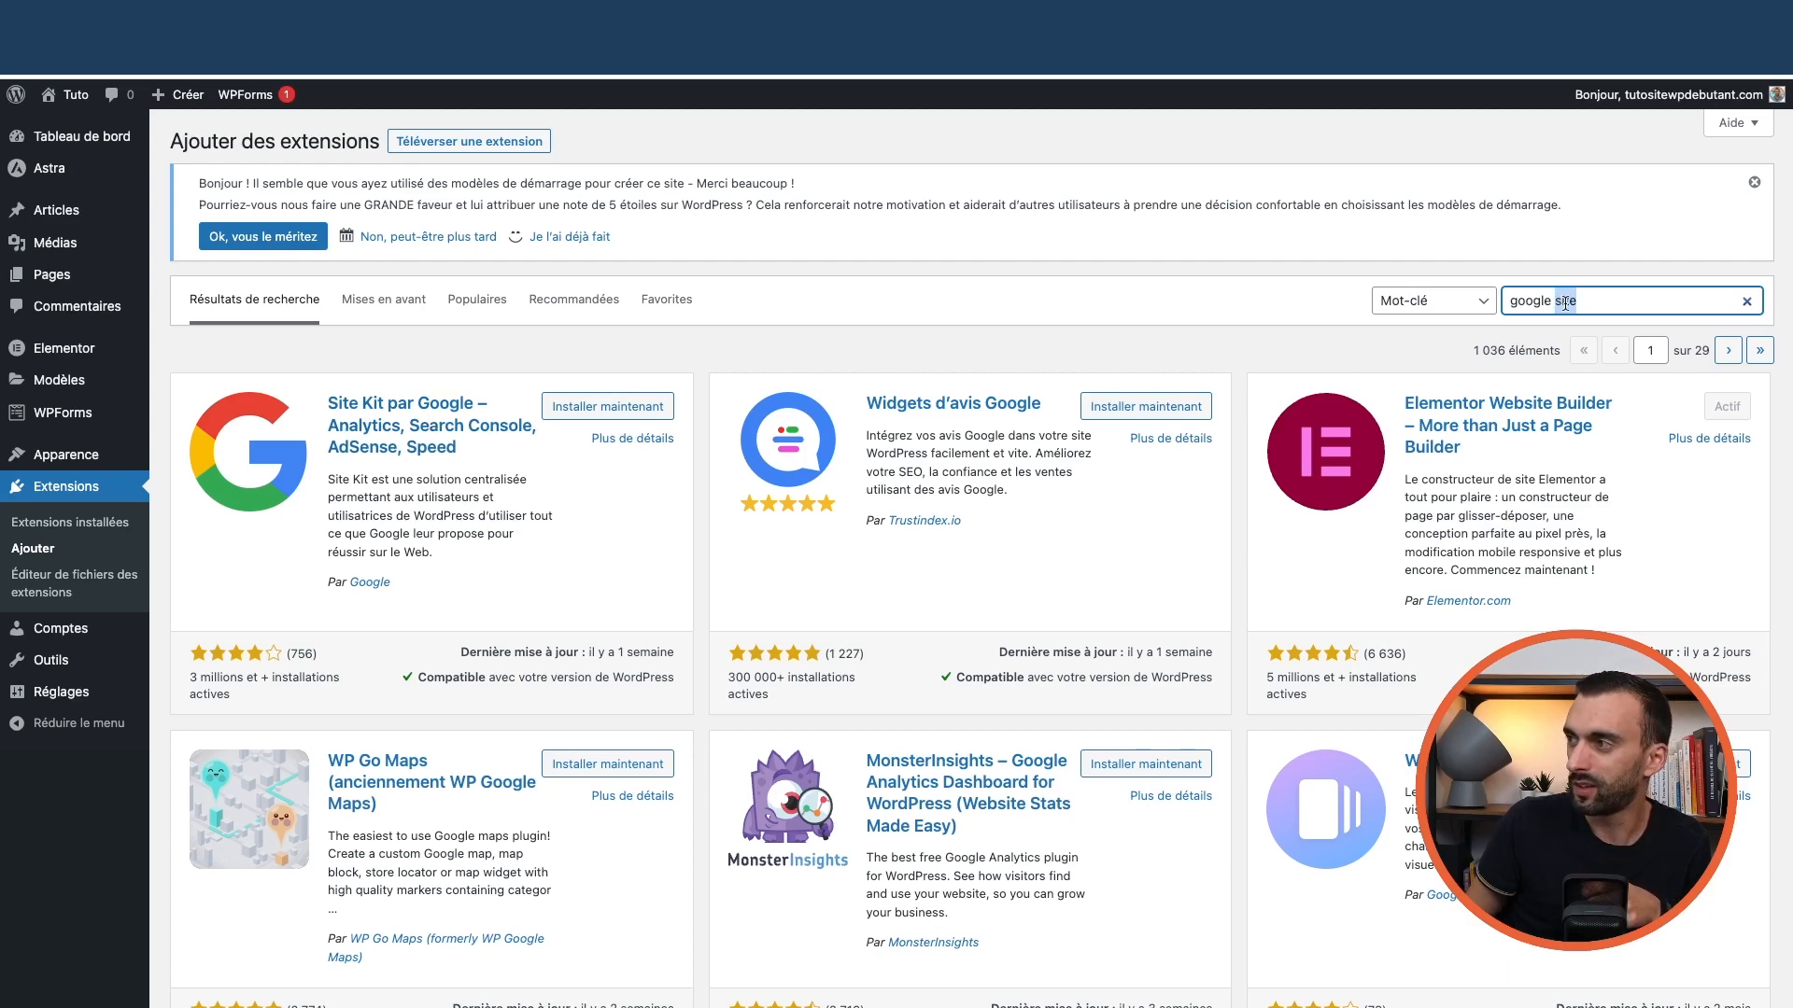
key("BackSpace")
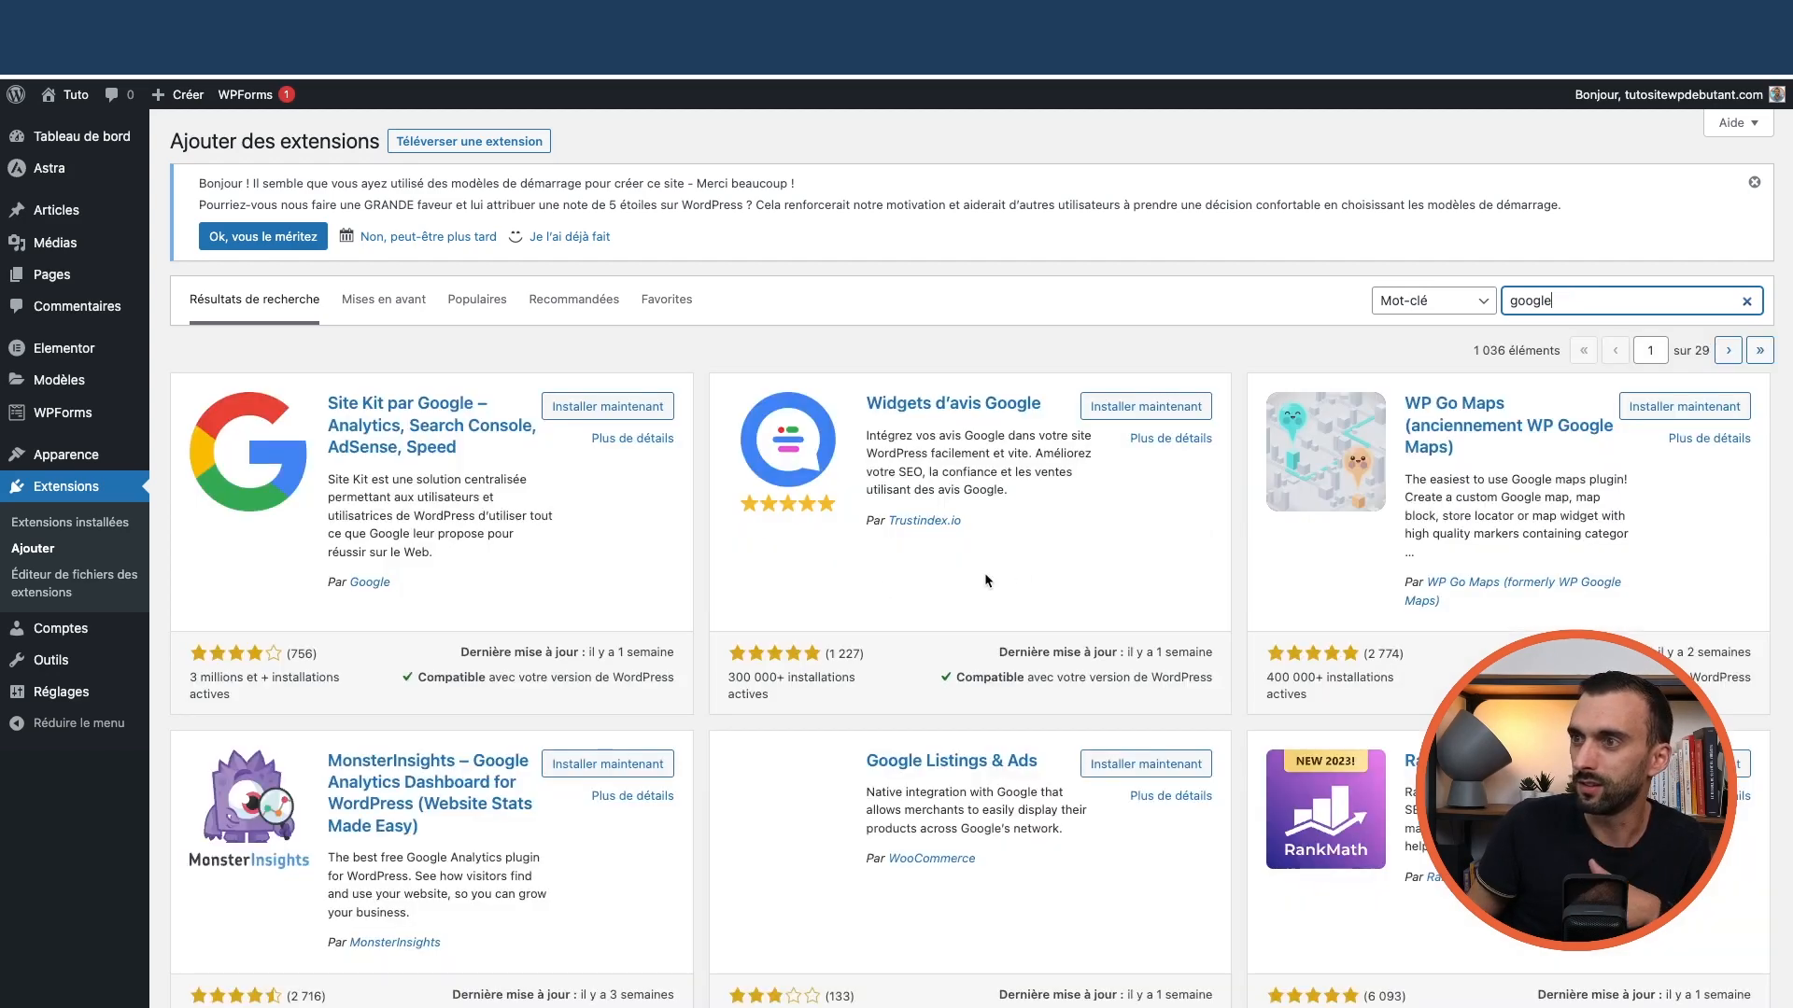
left_click(601, 407)
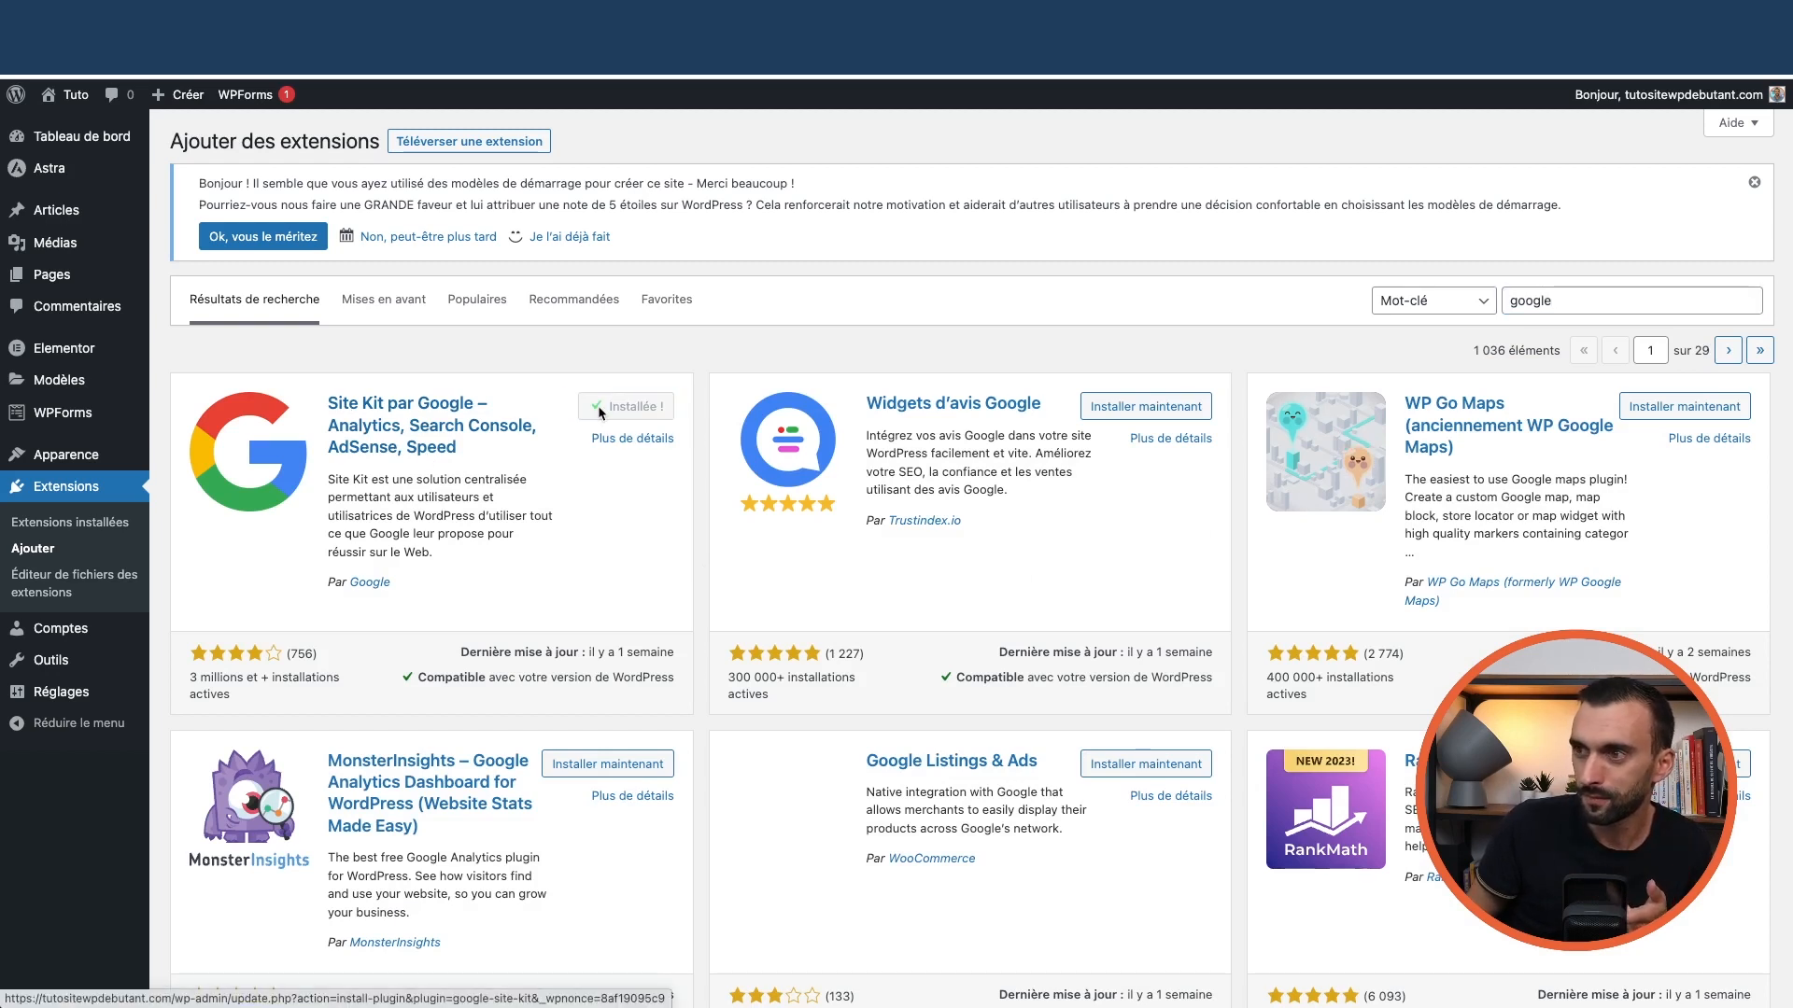
left_click(650, 408)
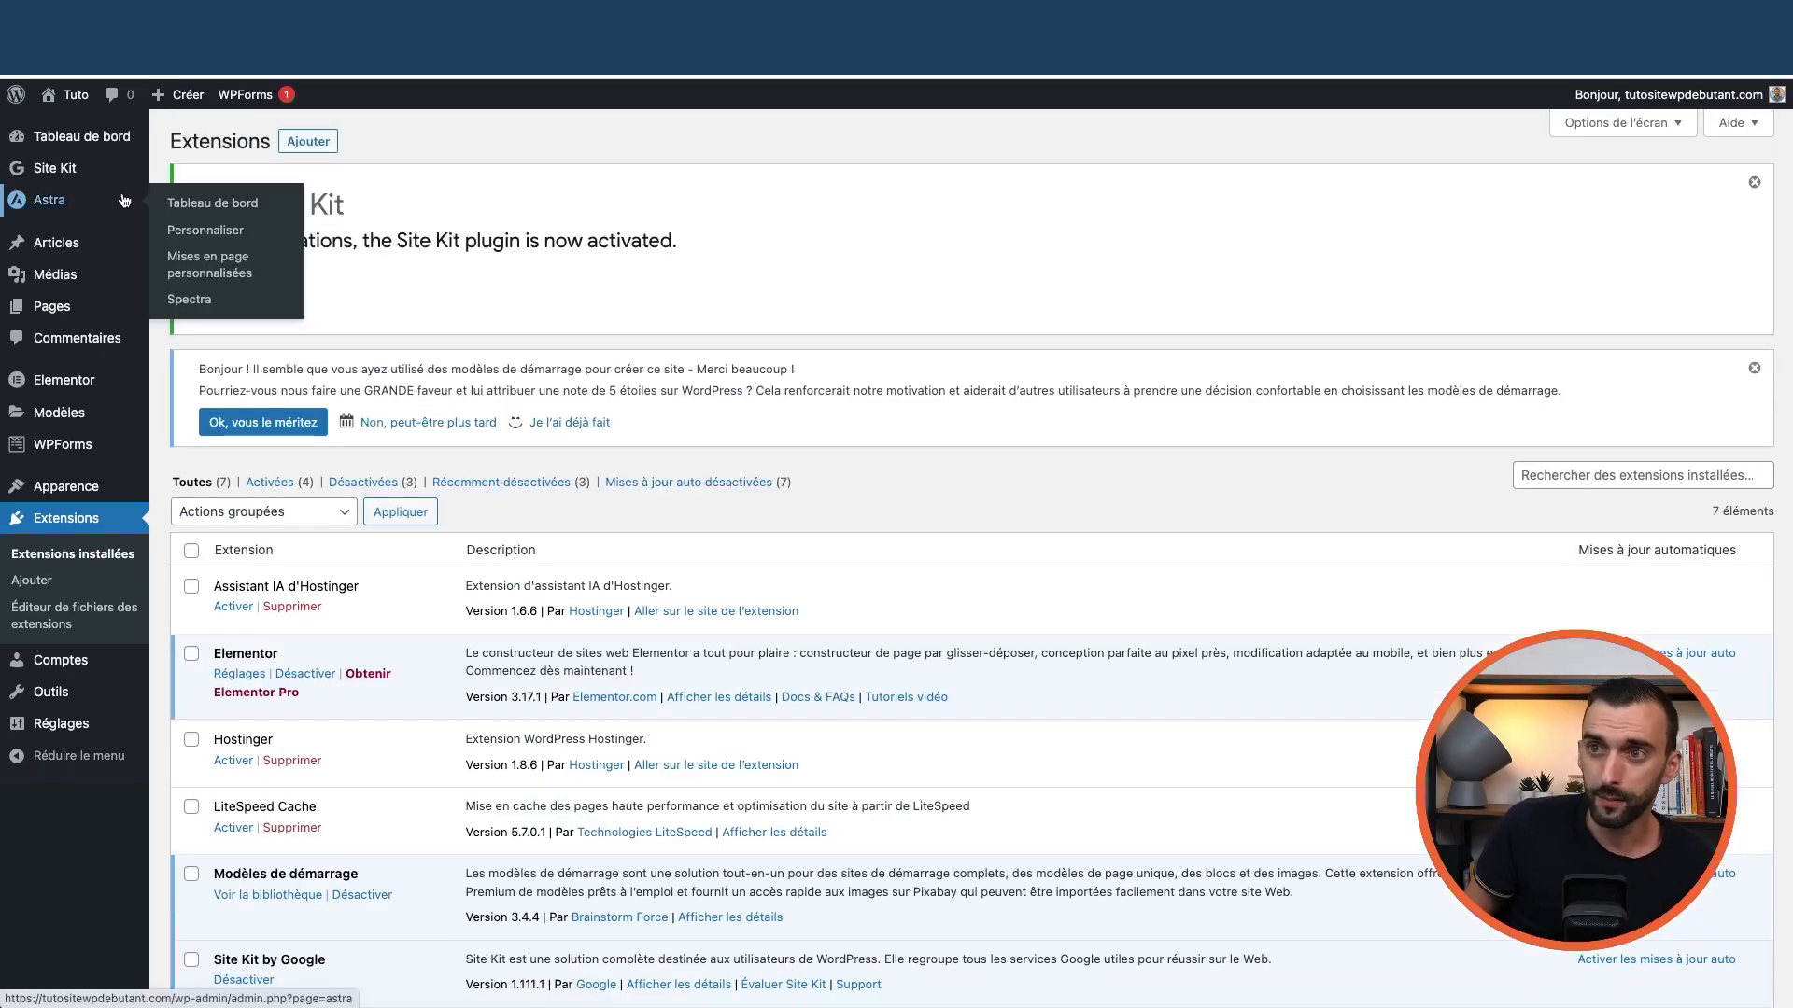
Open the Site Kit dashboard setup and tick 'Connect Google Analytics as part of your setup'
mouse_move(68, 171)
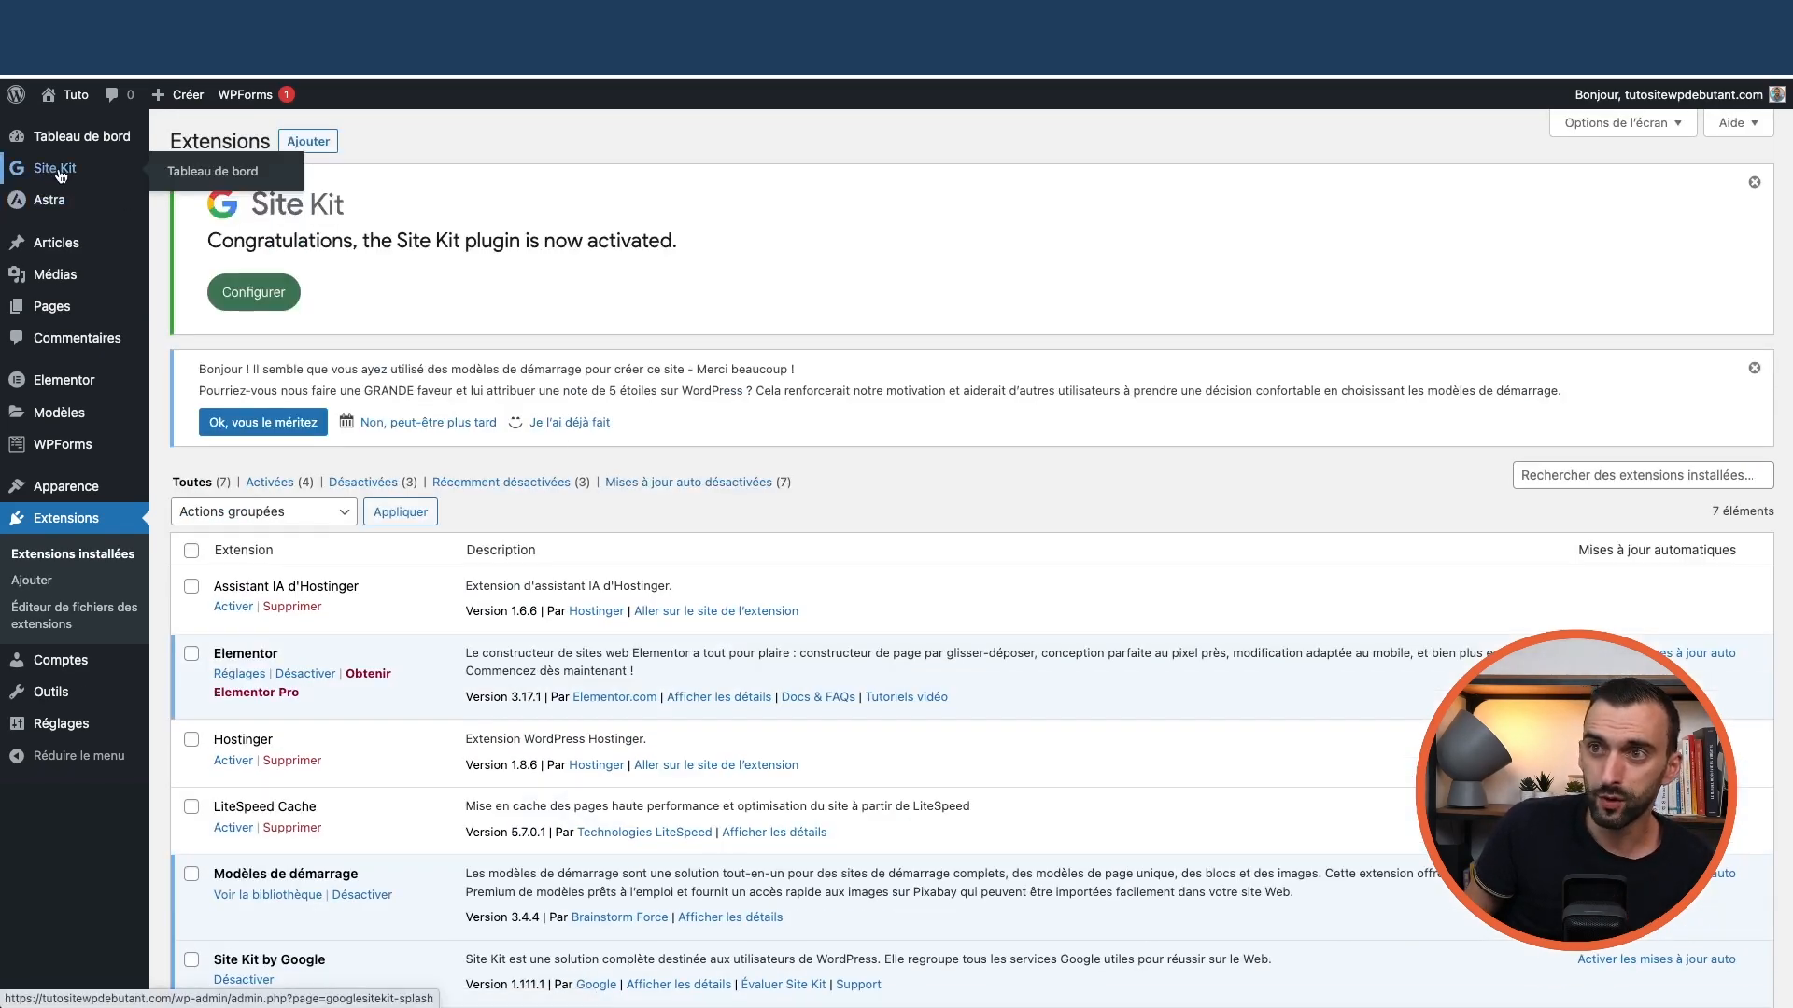
left_click(269, 295)
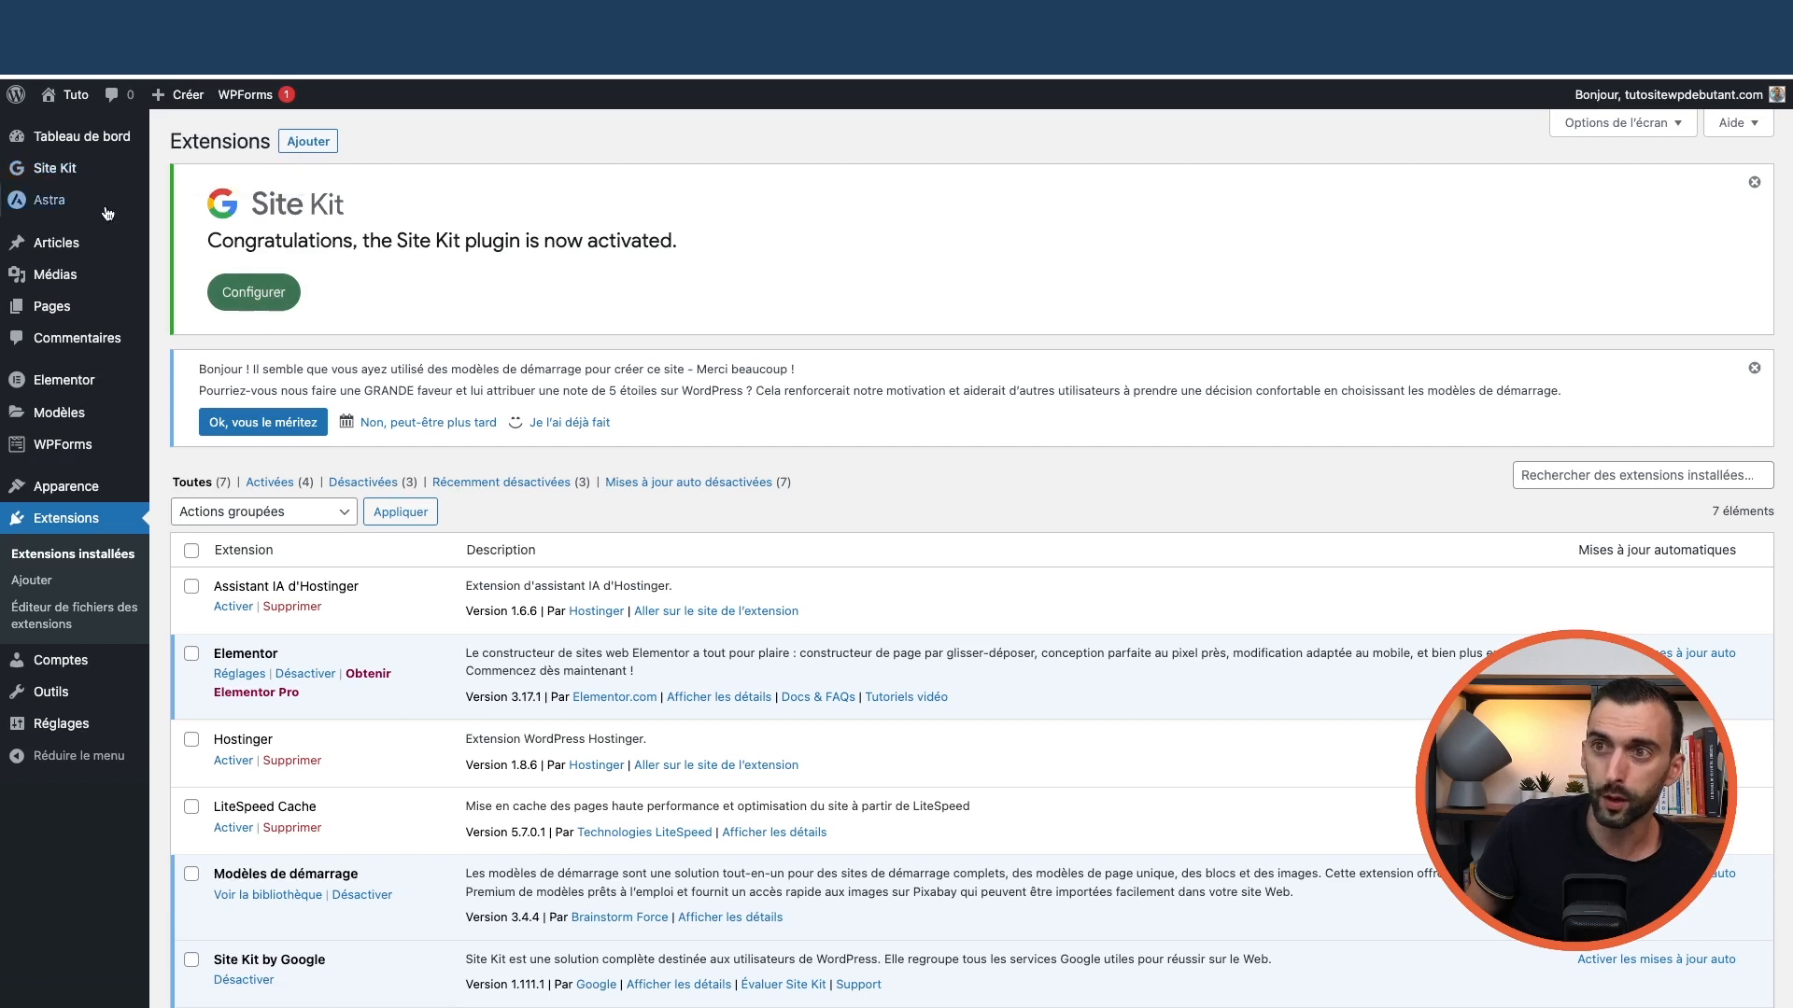
mouse_move(58, 171)
left_click(196, 173)
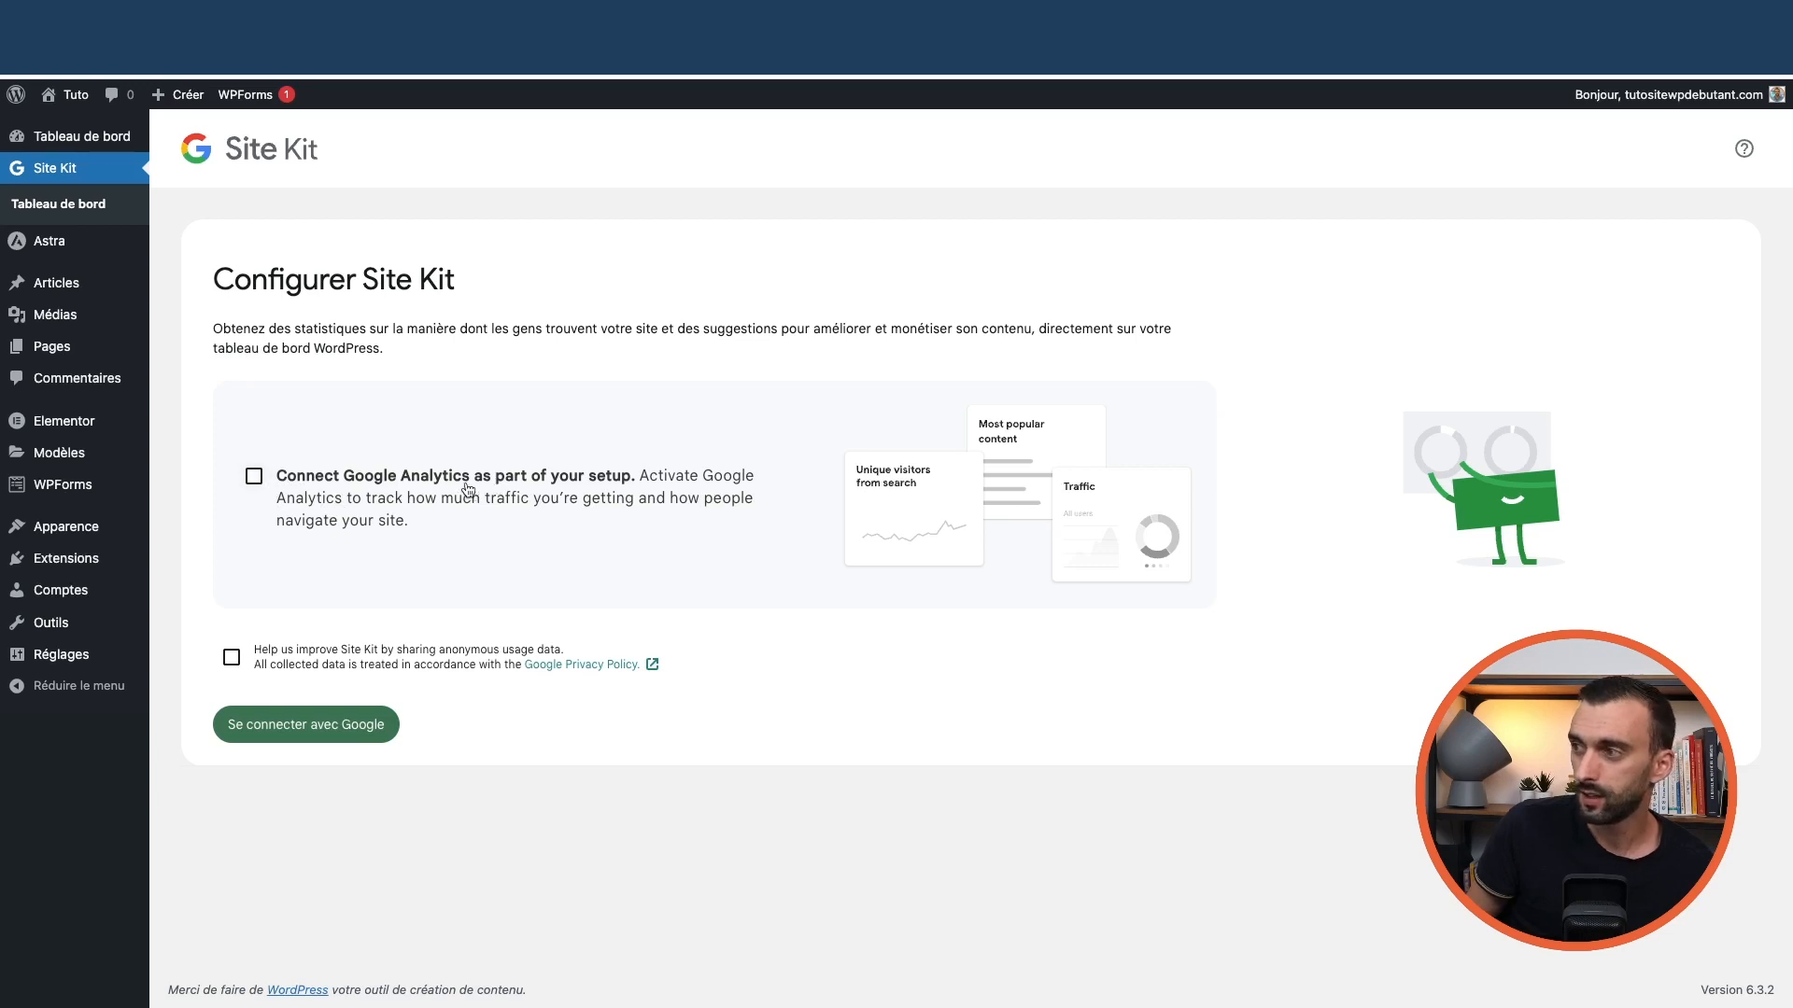
left_click(254, 480)
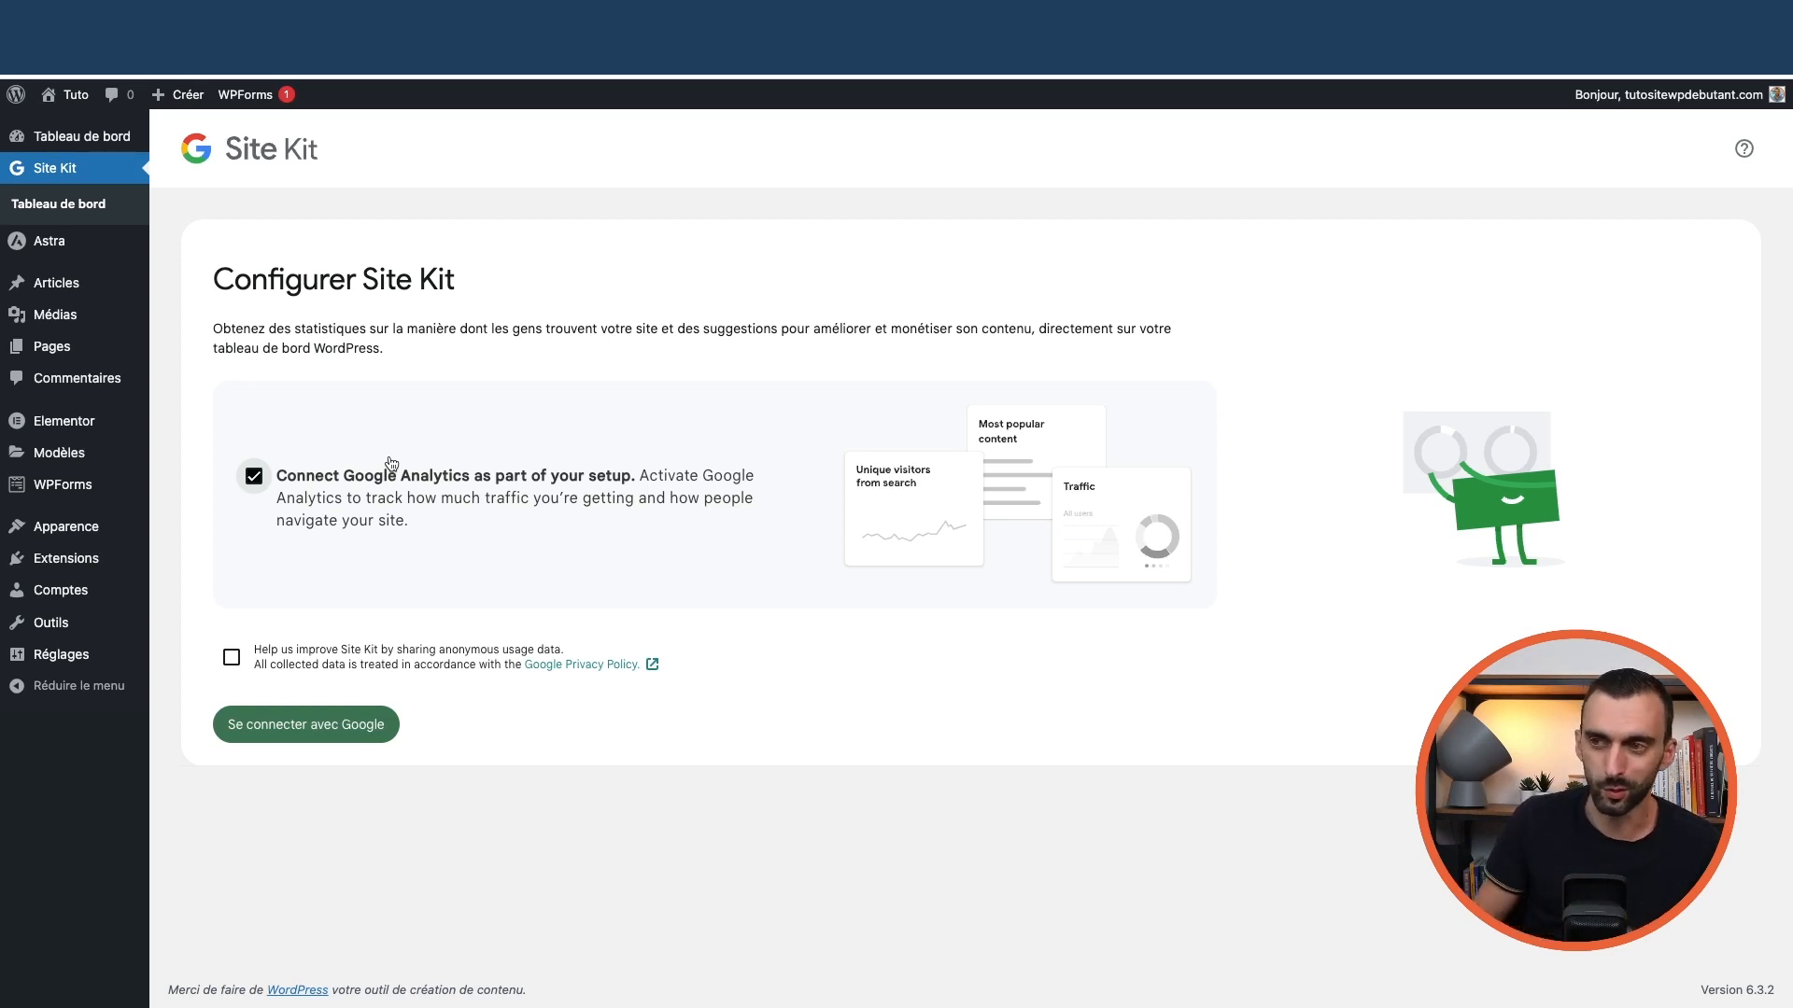
Sign in with the Google account, select all requested services, and continue
left_click(342, 733)
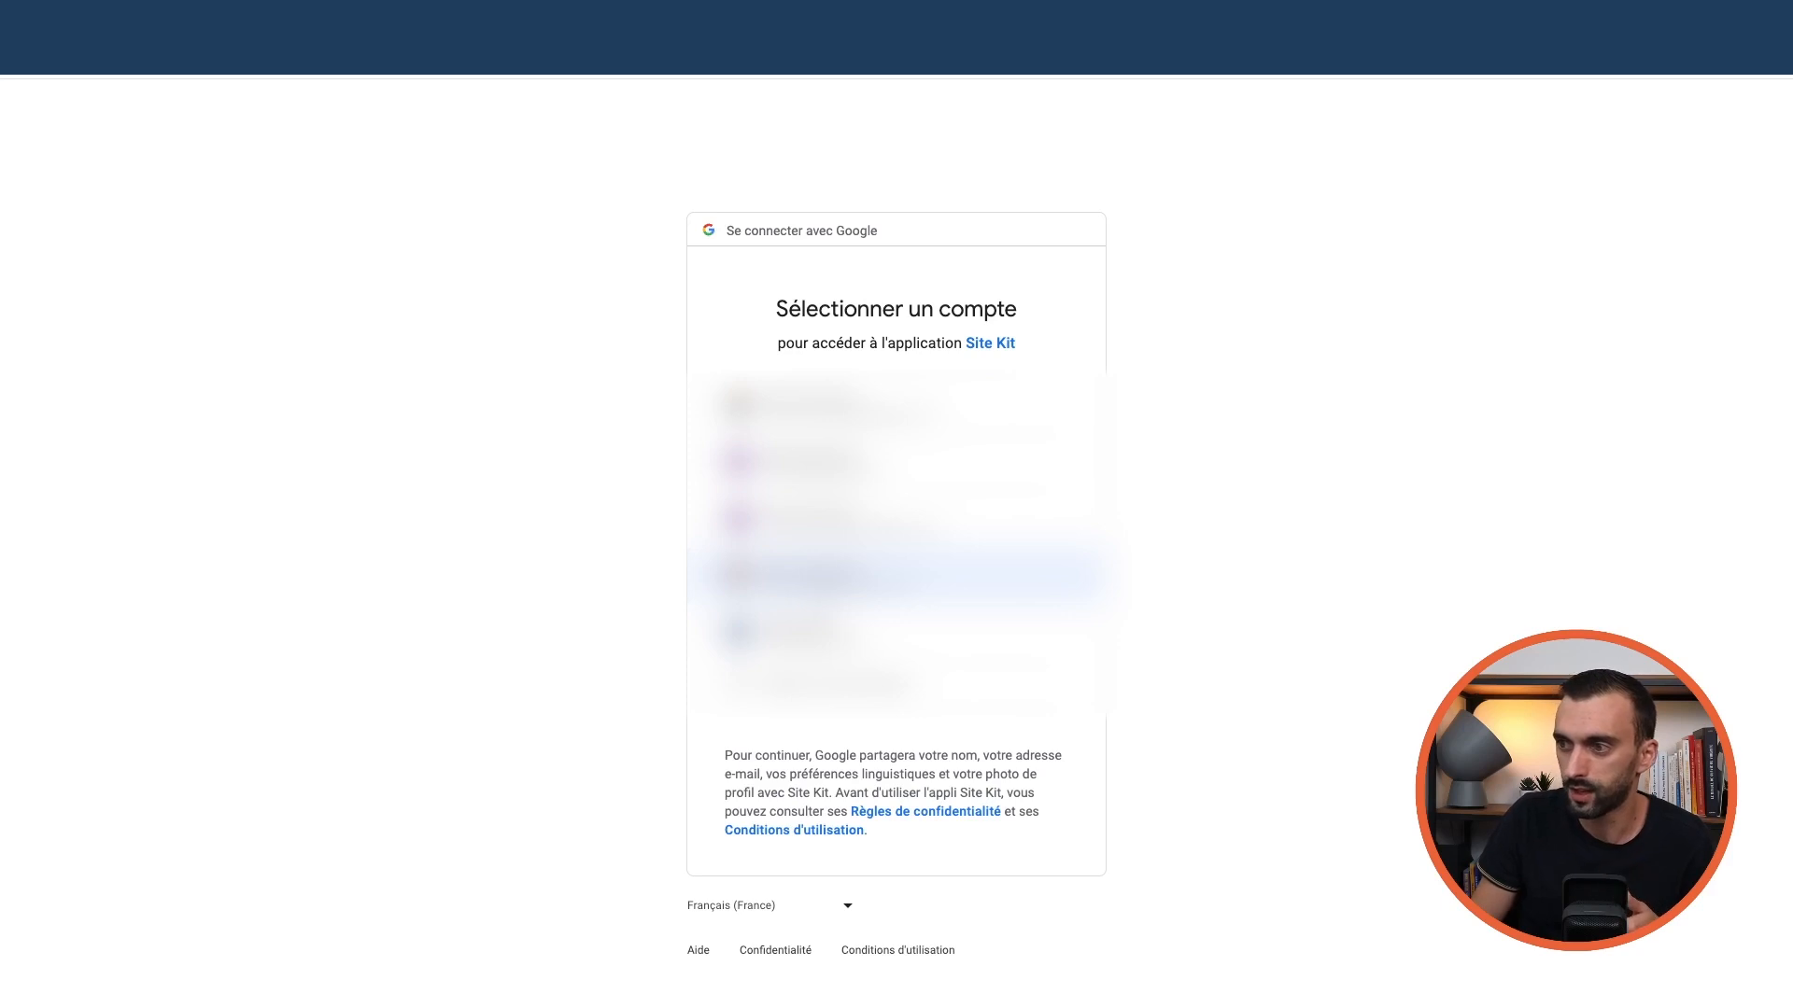
left_click(826, 579)
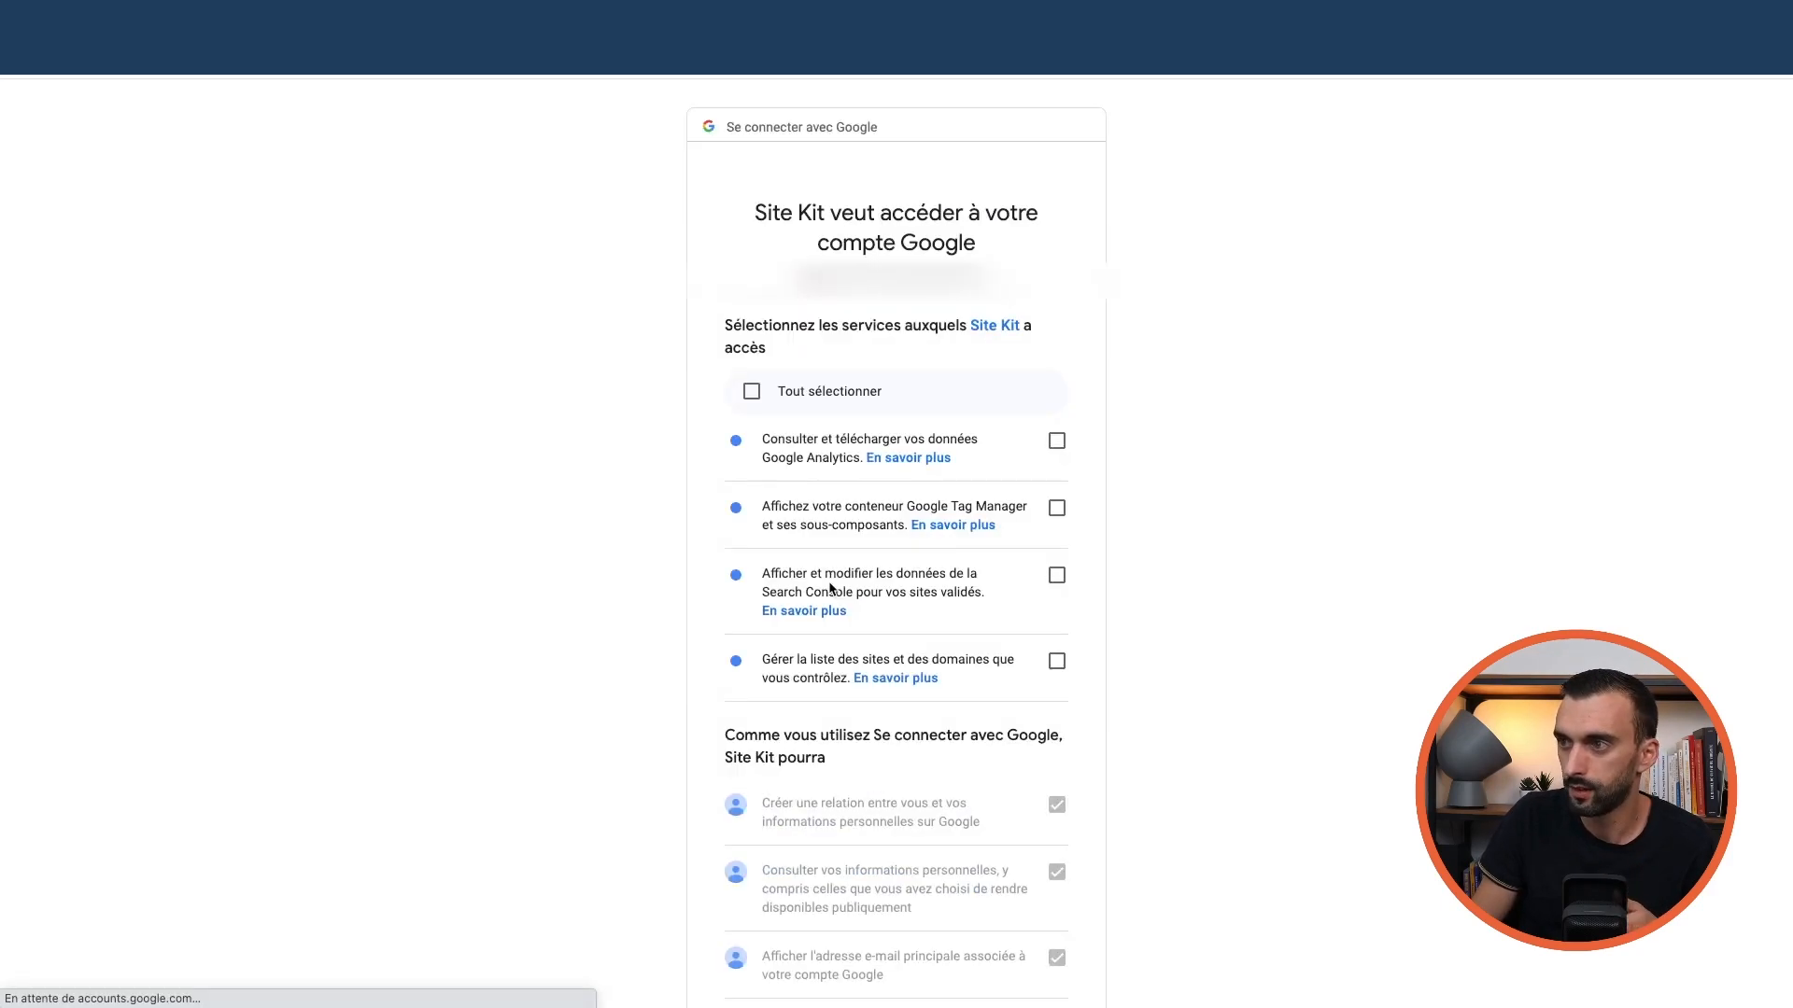
left_click(752, 393)
scroll(793, 443, "down", 2)
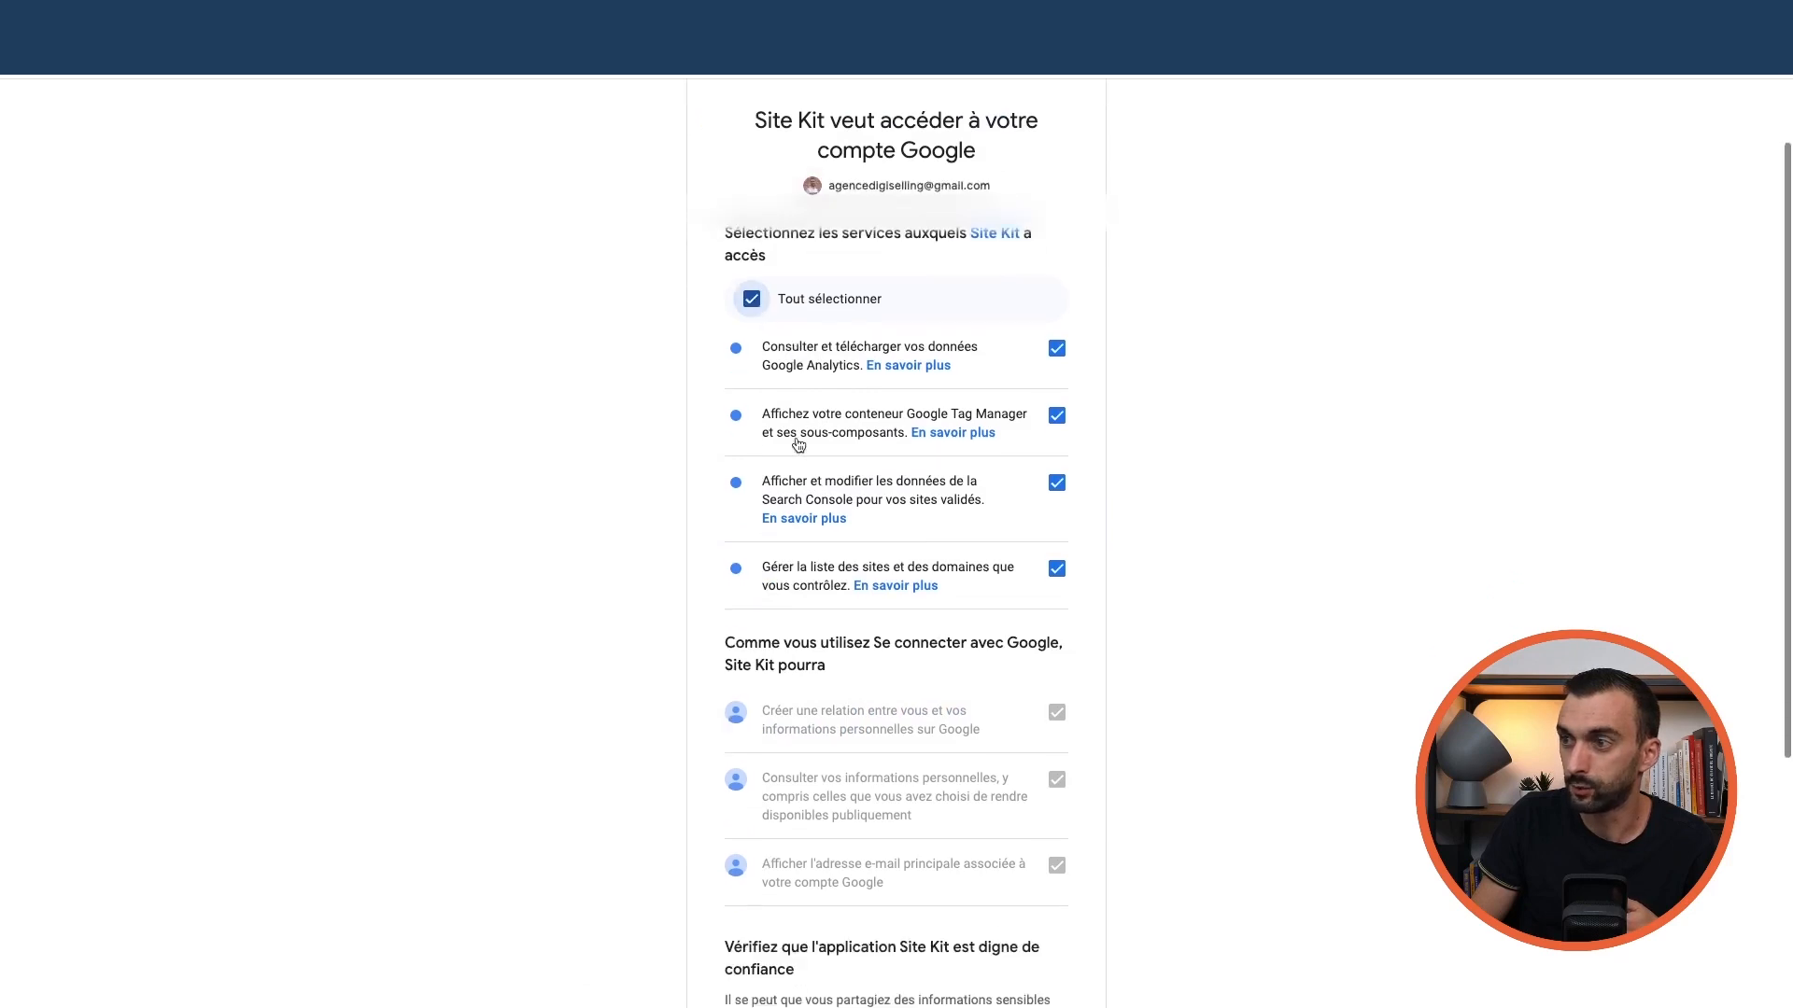
scroll(796, 442, "down", 4)
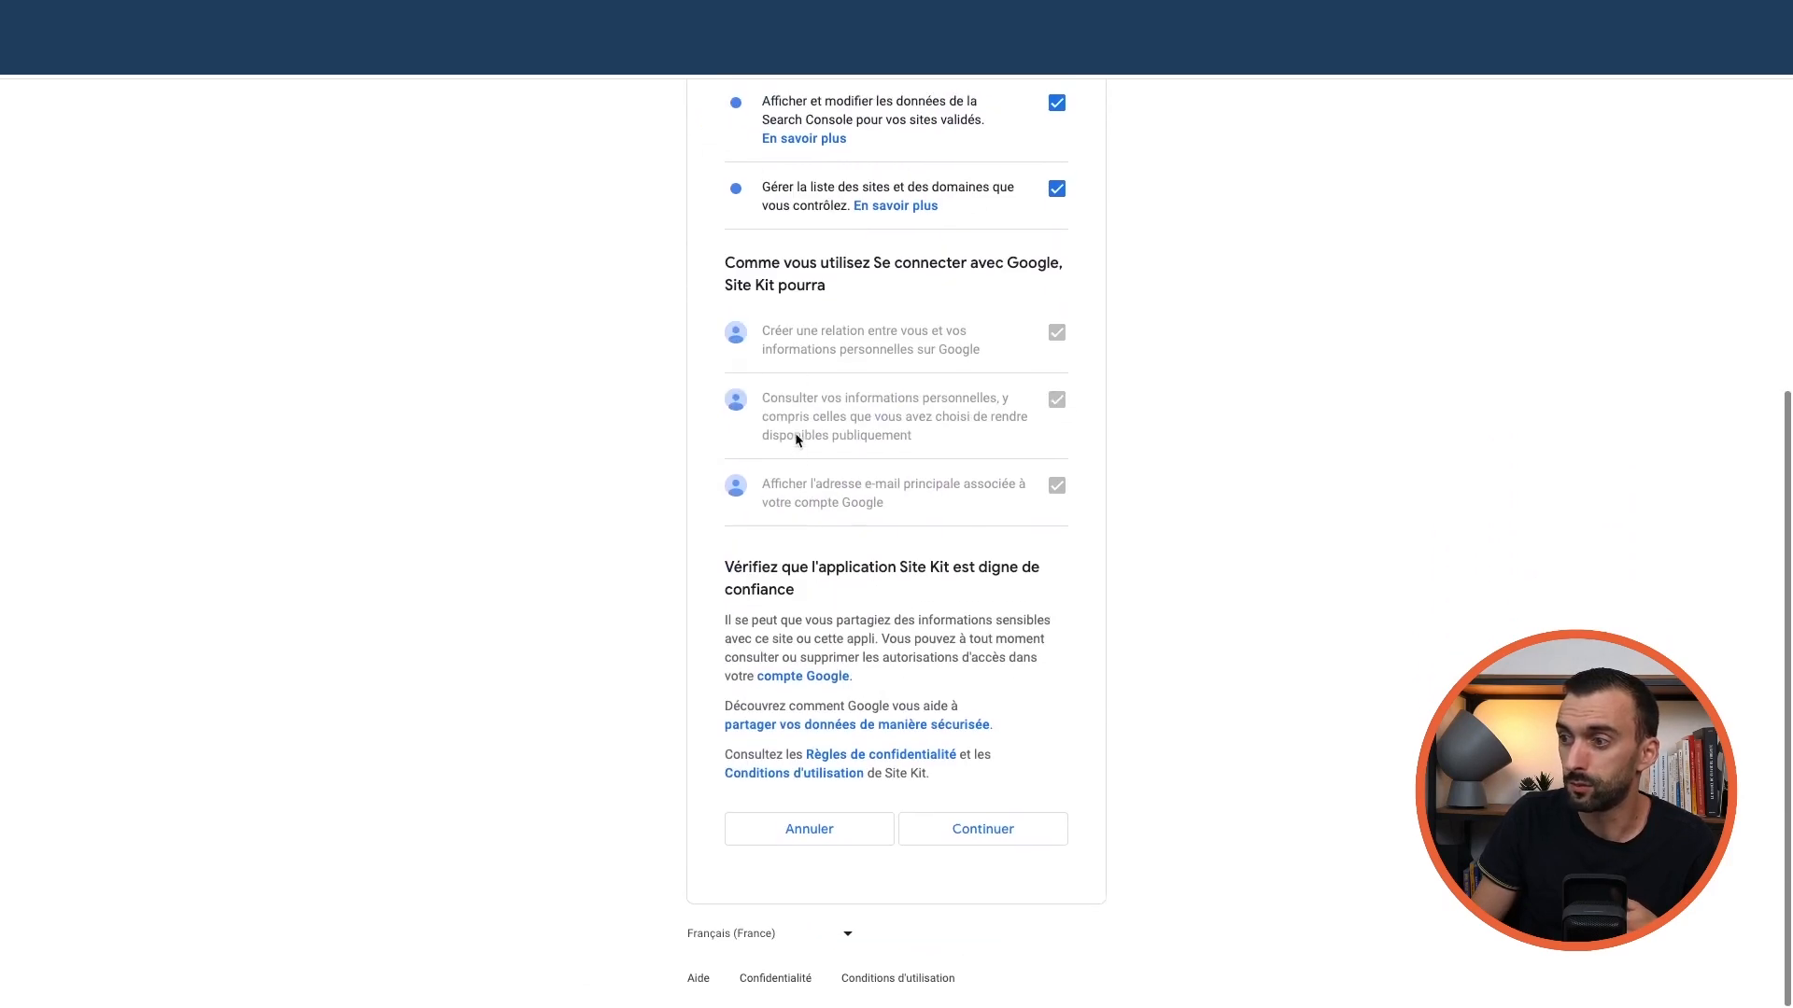
scroll(796, 443, "up", 6)
scroll(794, 448, "down", 6)
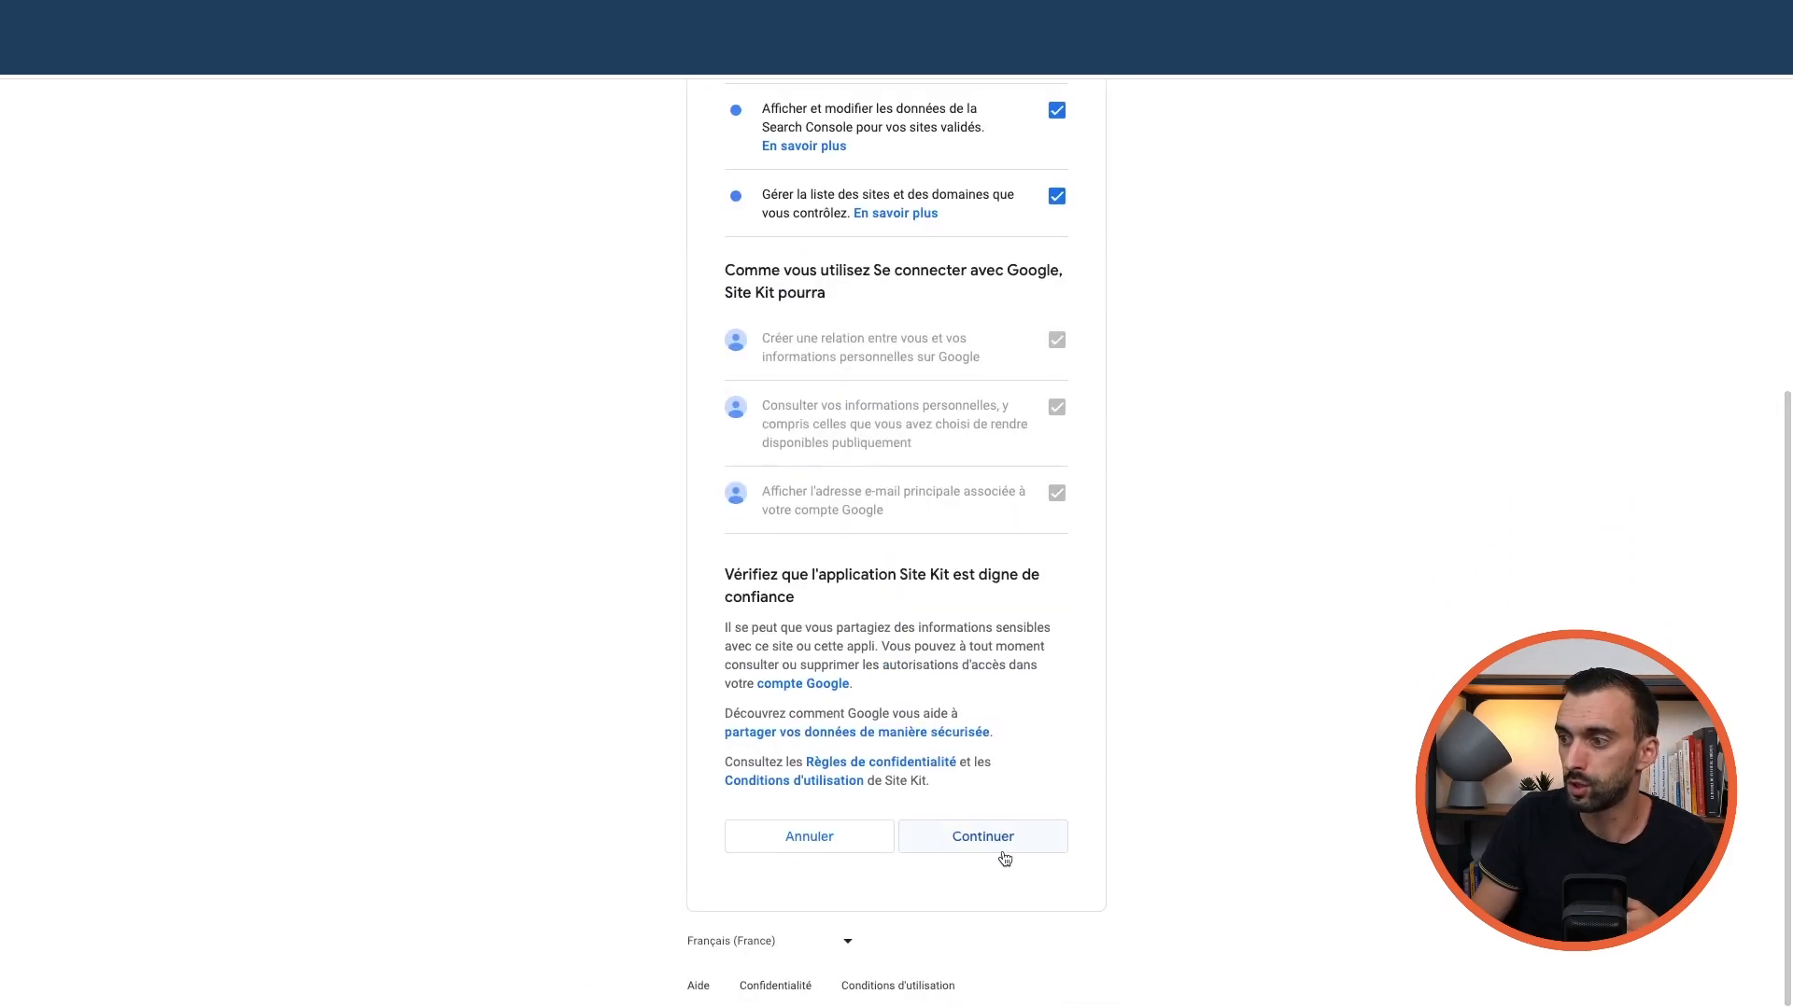
left_click(1005, 846)
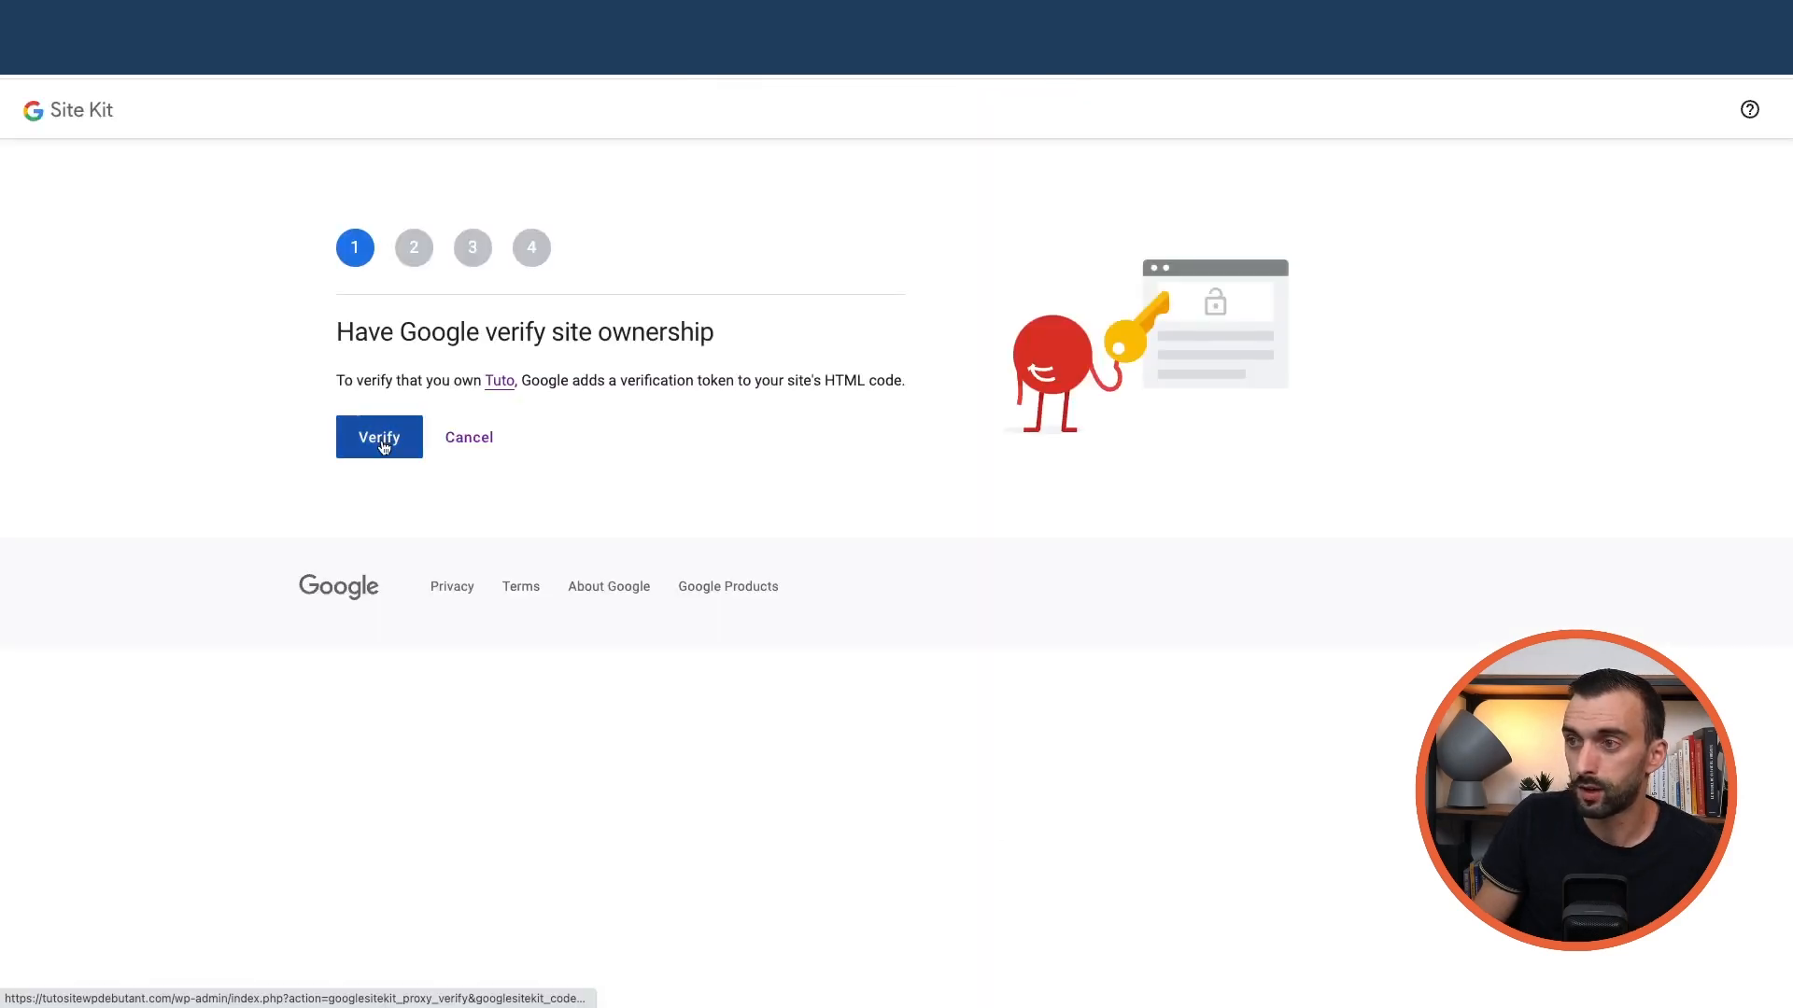
Verify site ownership, allow dashboard metrics, set up Search Console, then proceed past the Analytics step
left_click(381, 439)
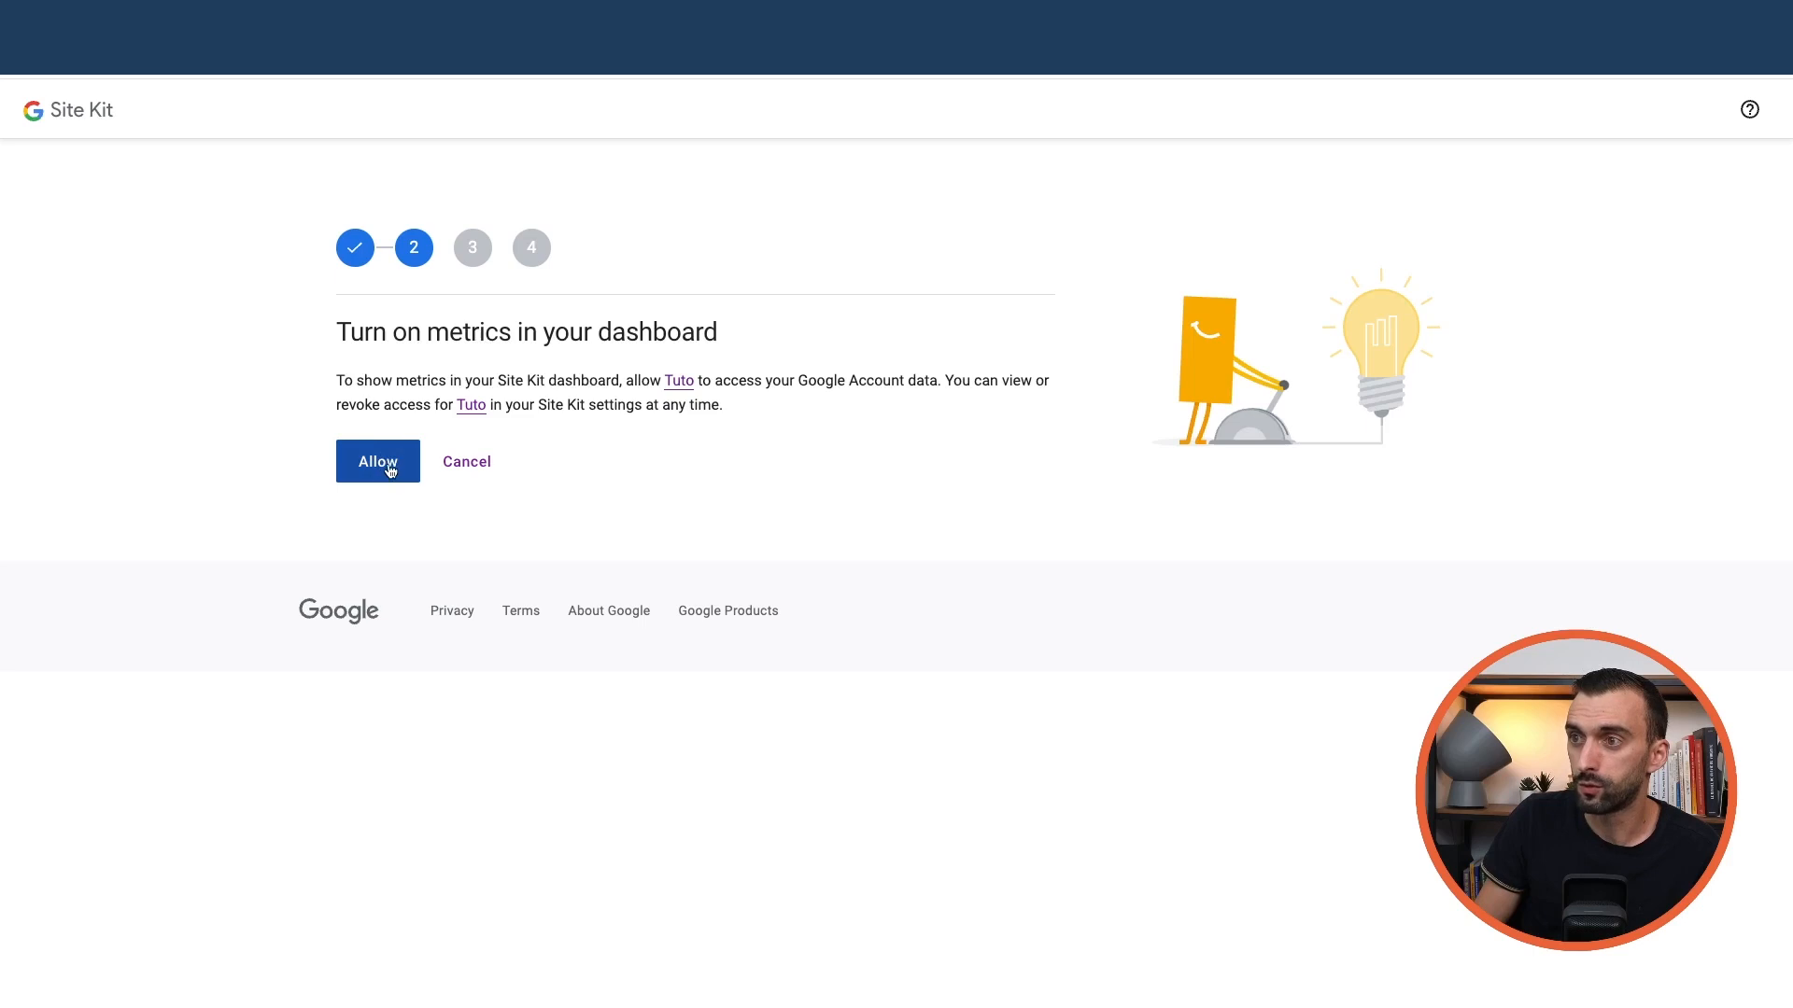
left_click(386, 467)
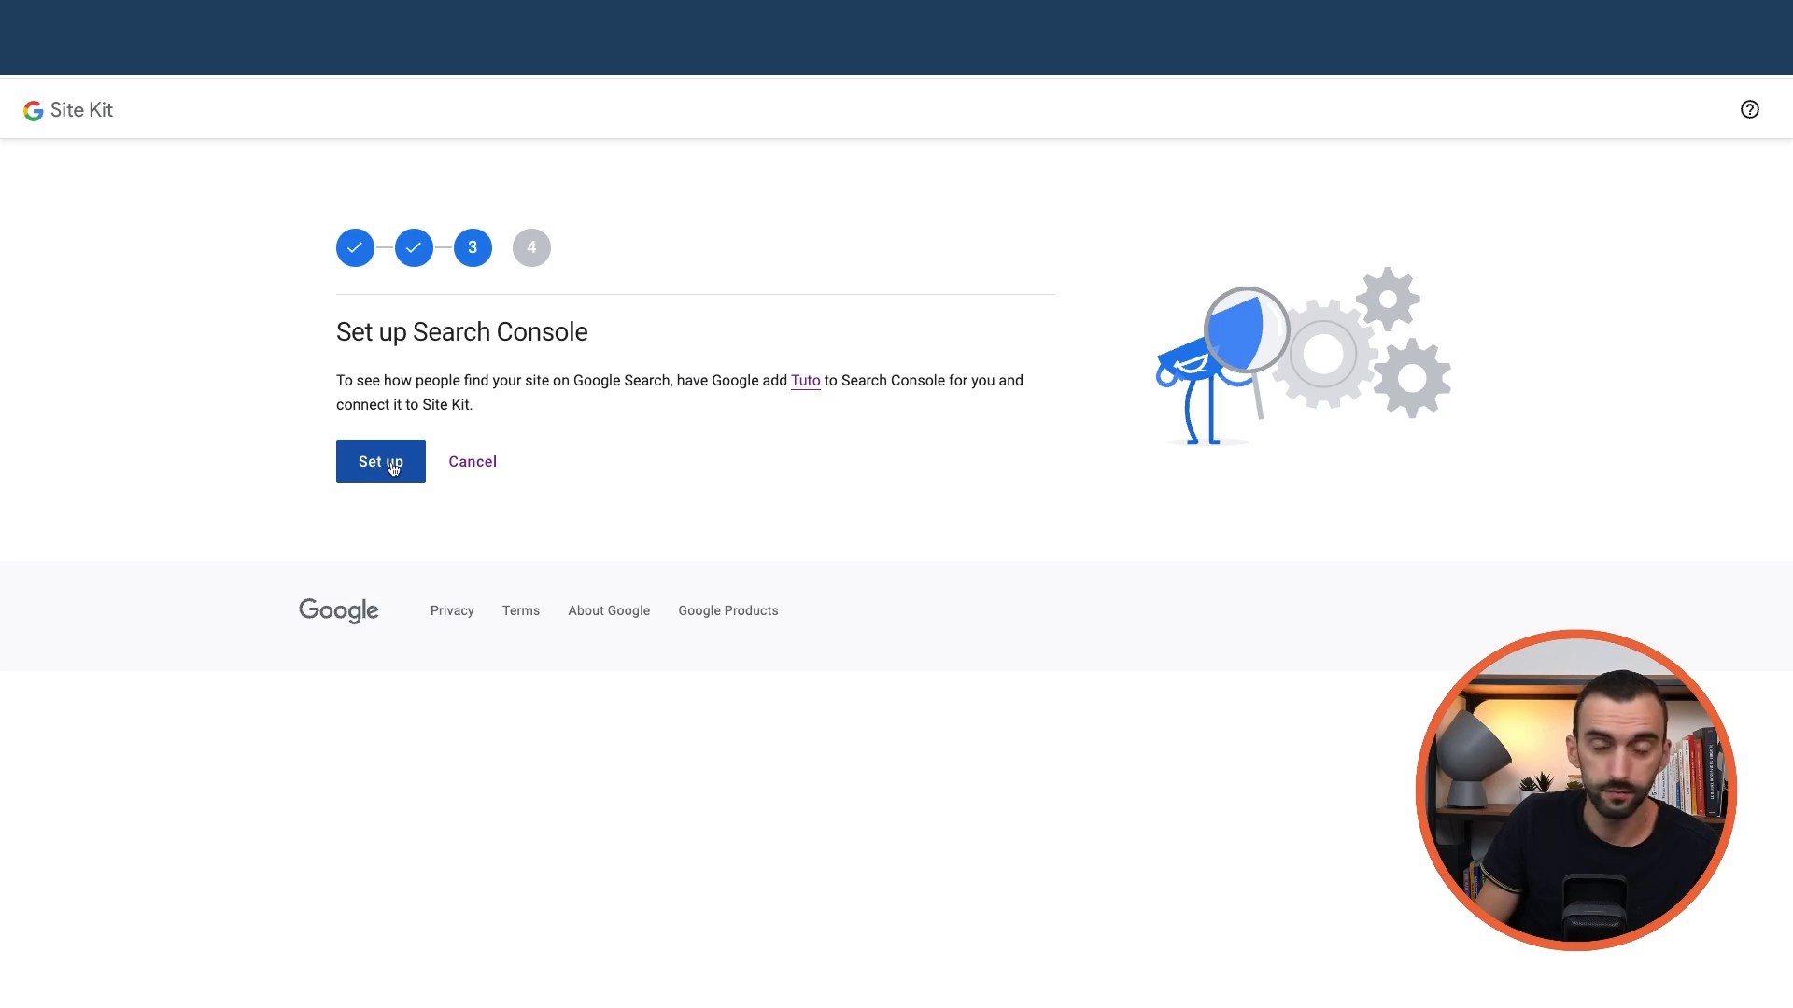
left_click(389, 470)
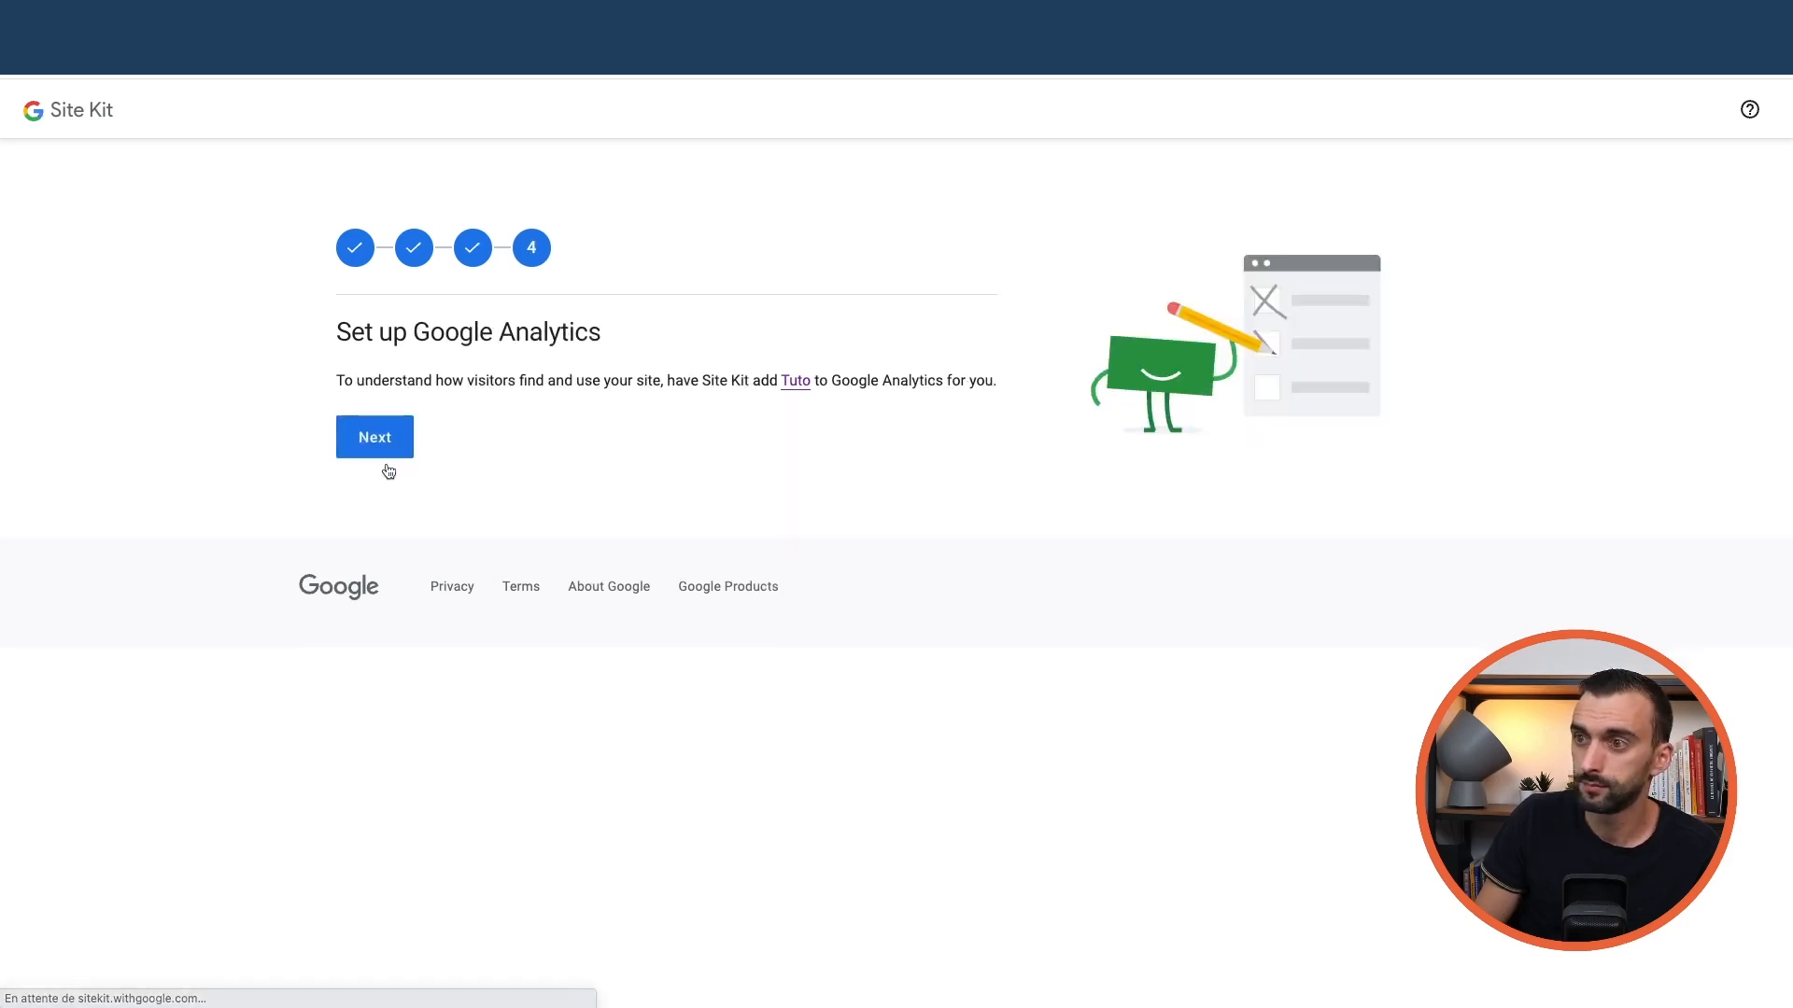
left_click(391, 446)
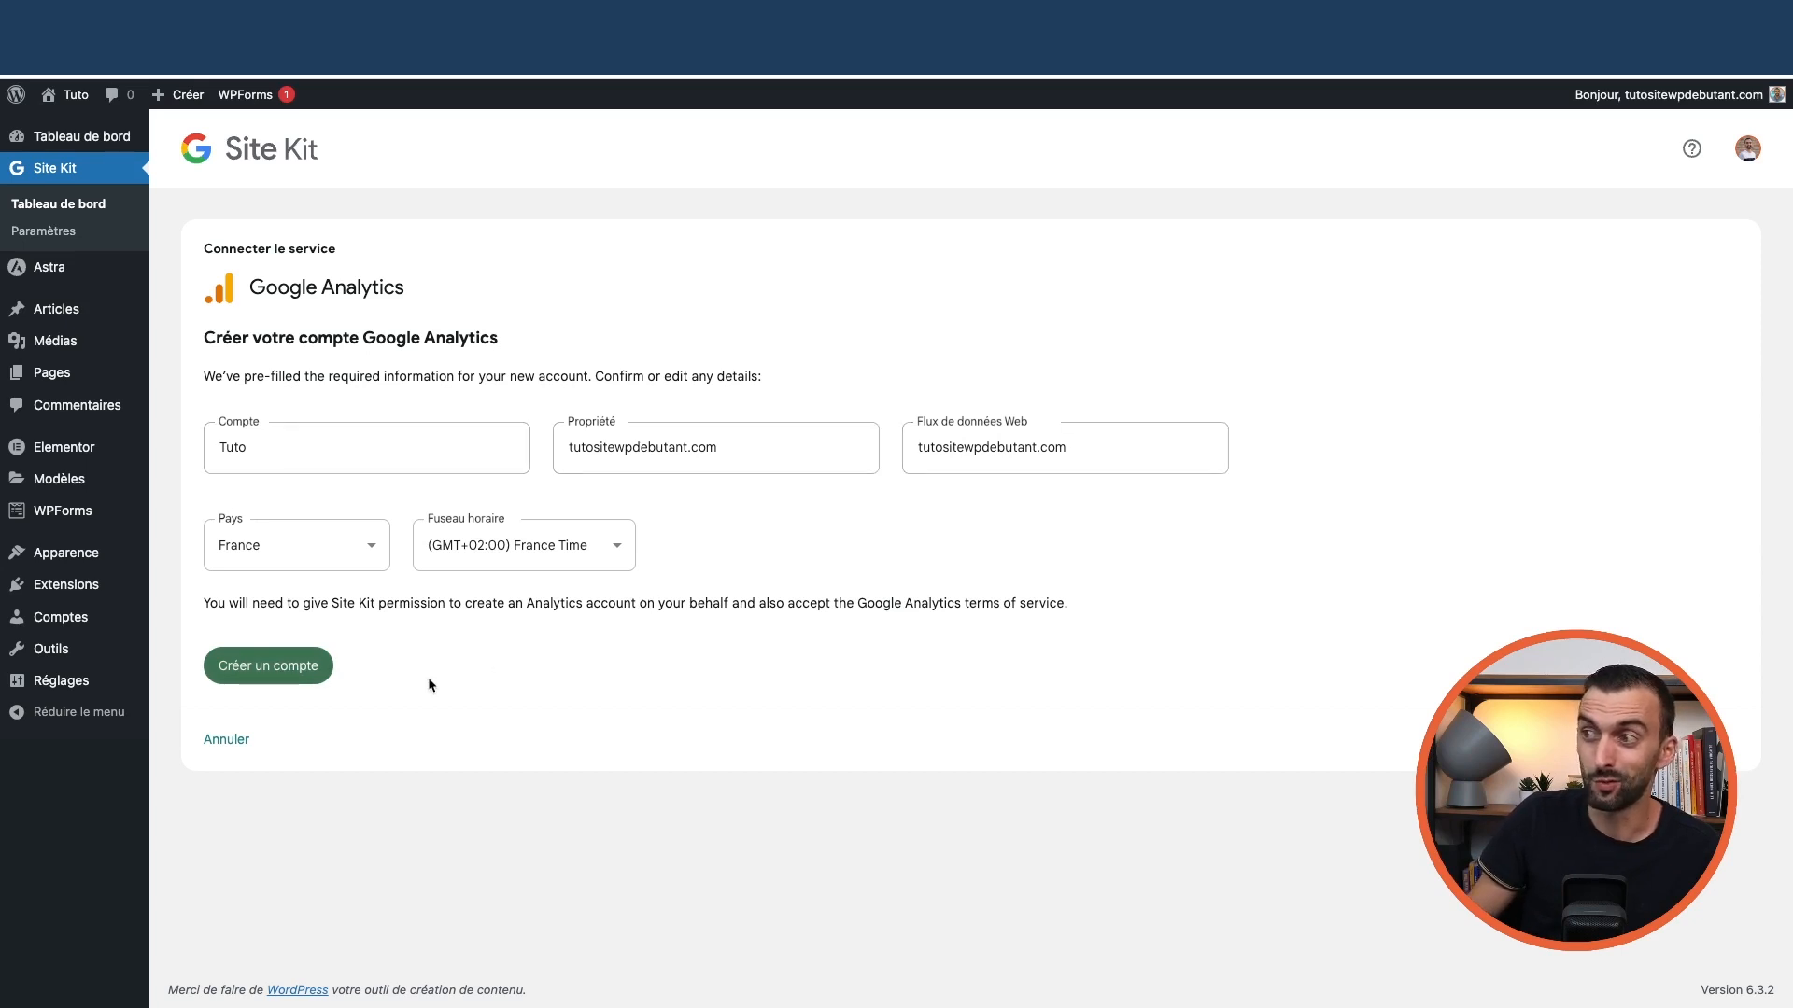
Create the prefilled Tuto Analytics account and grant Site Kit all extra Analytics permissions
left_click(281, 669)
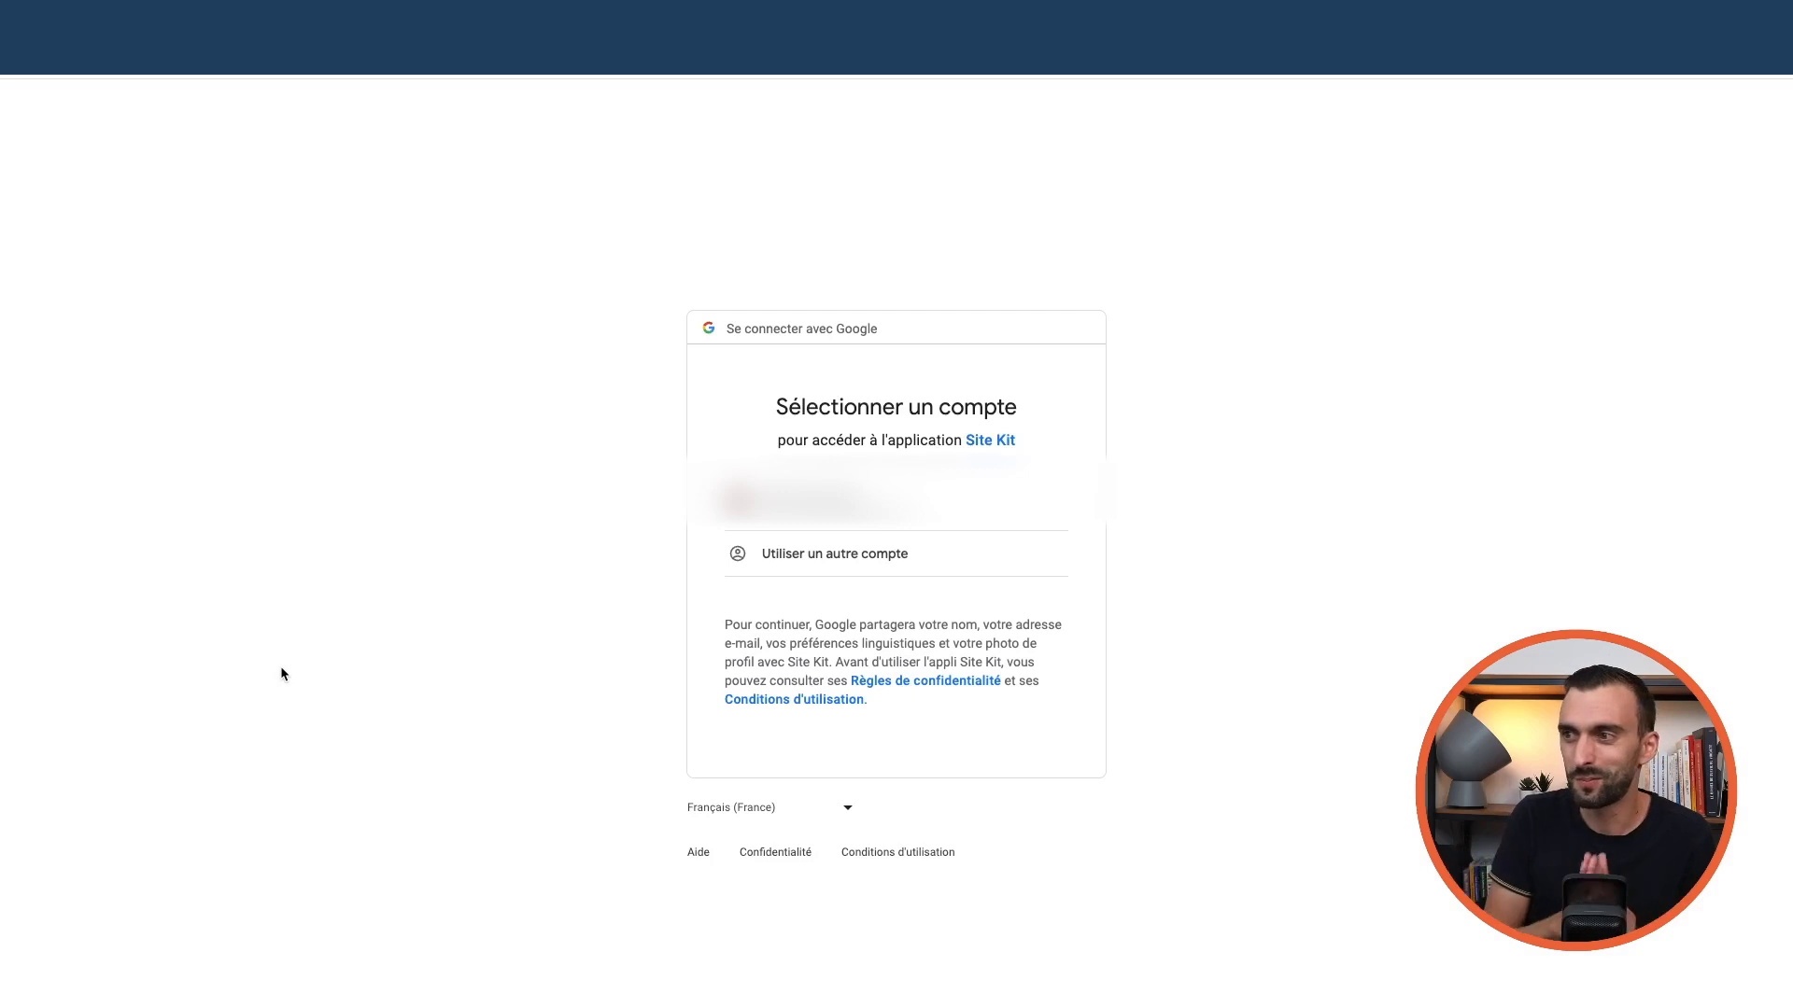
left_click(822, 501)
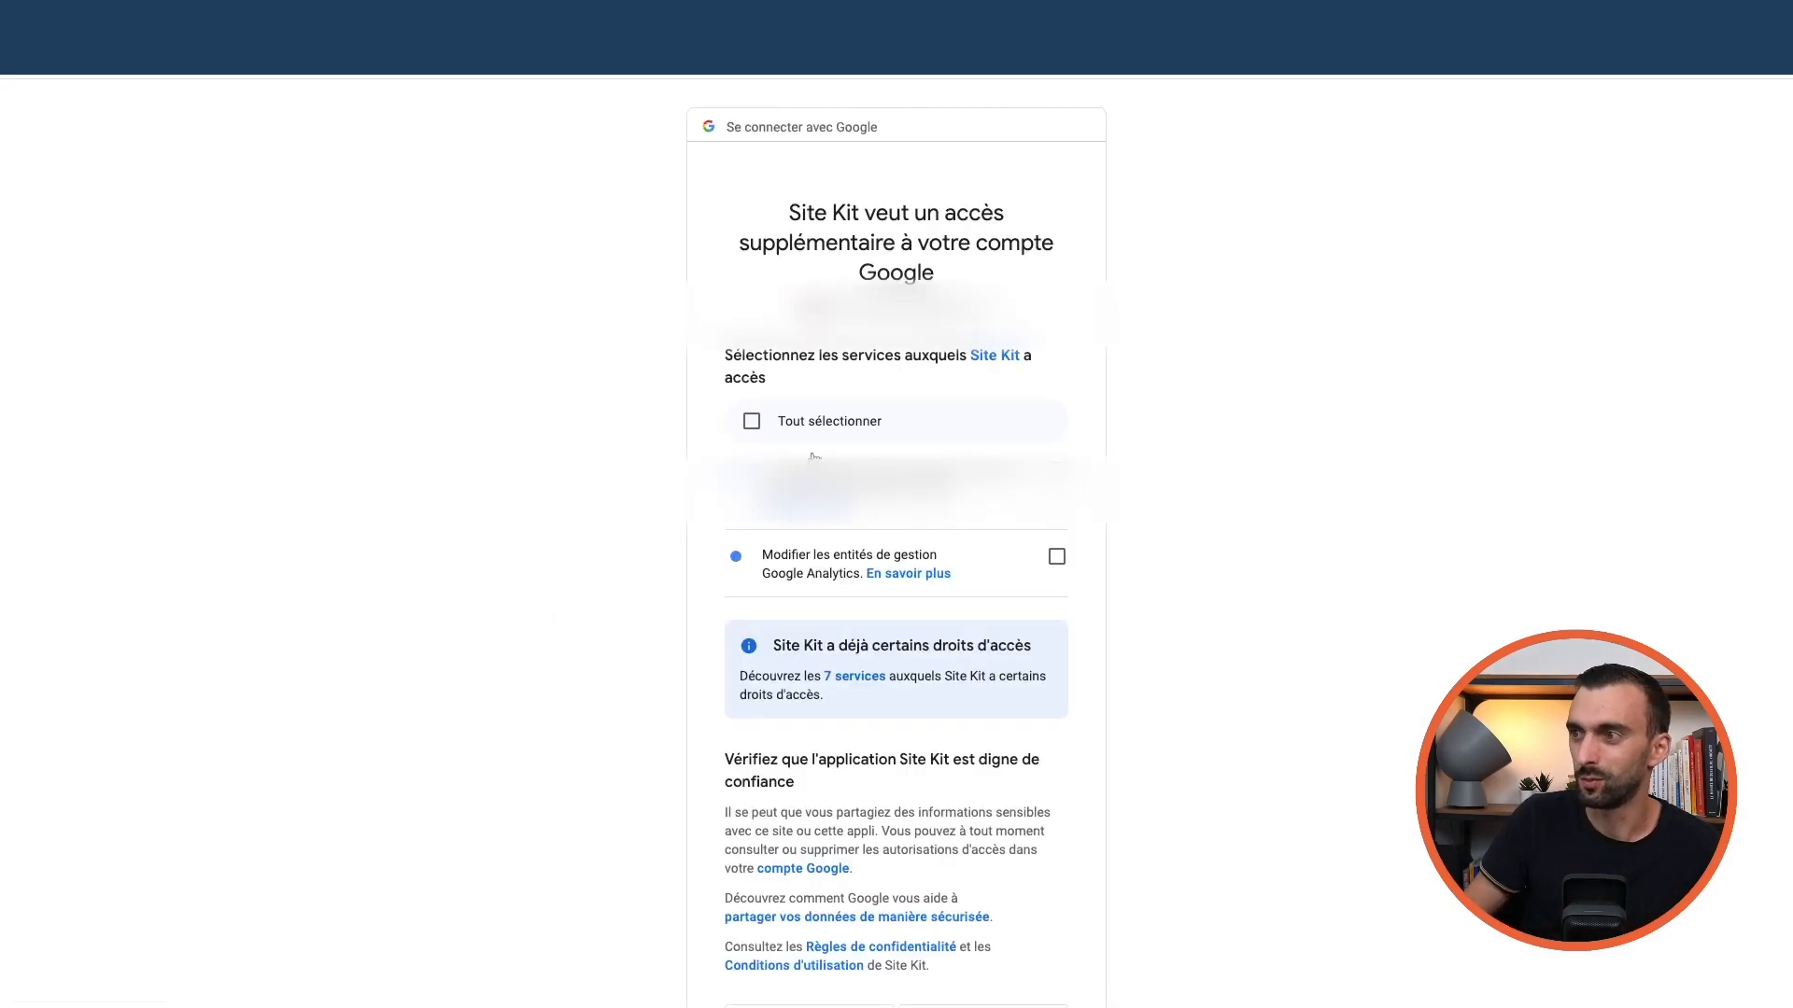
left_click(752, 421)
scroll(912, 484, "down", 2)
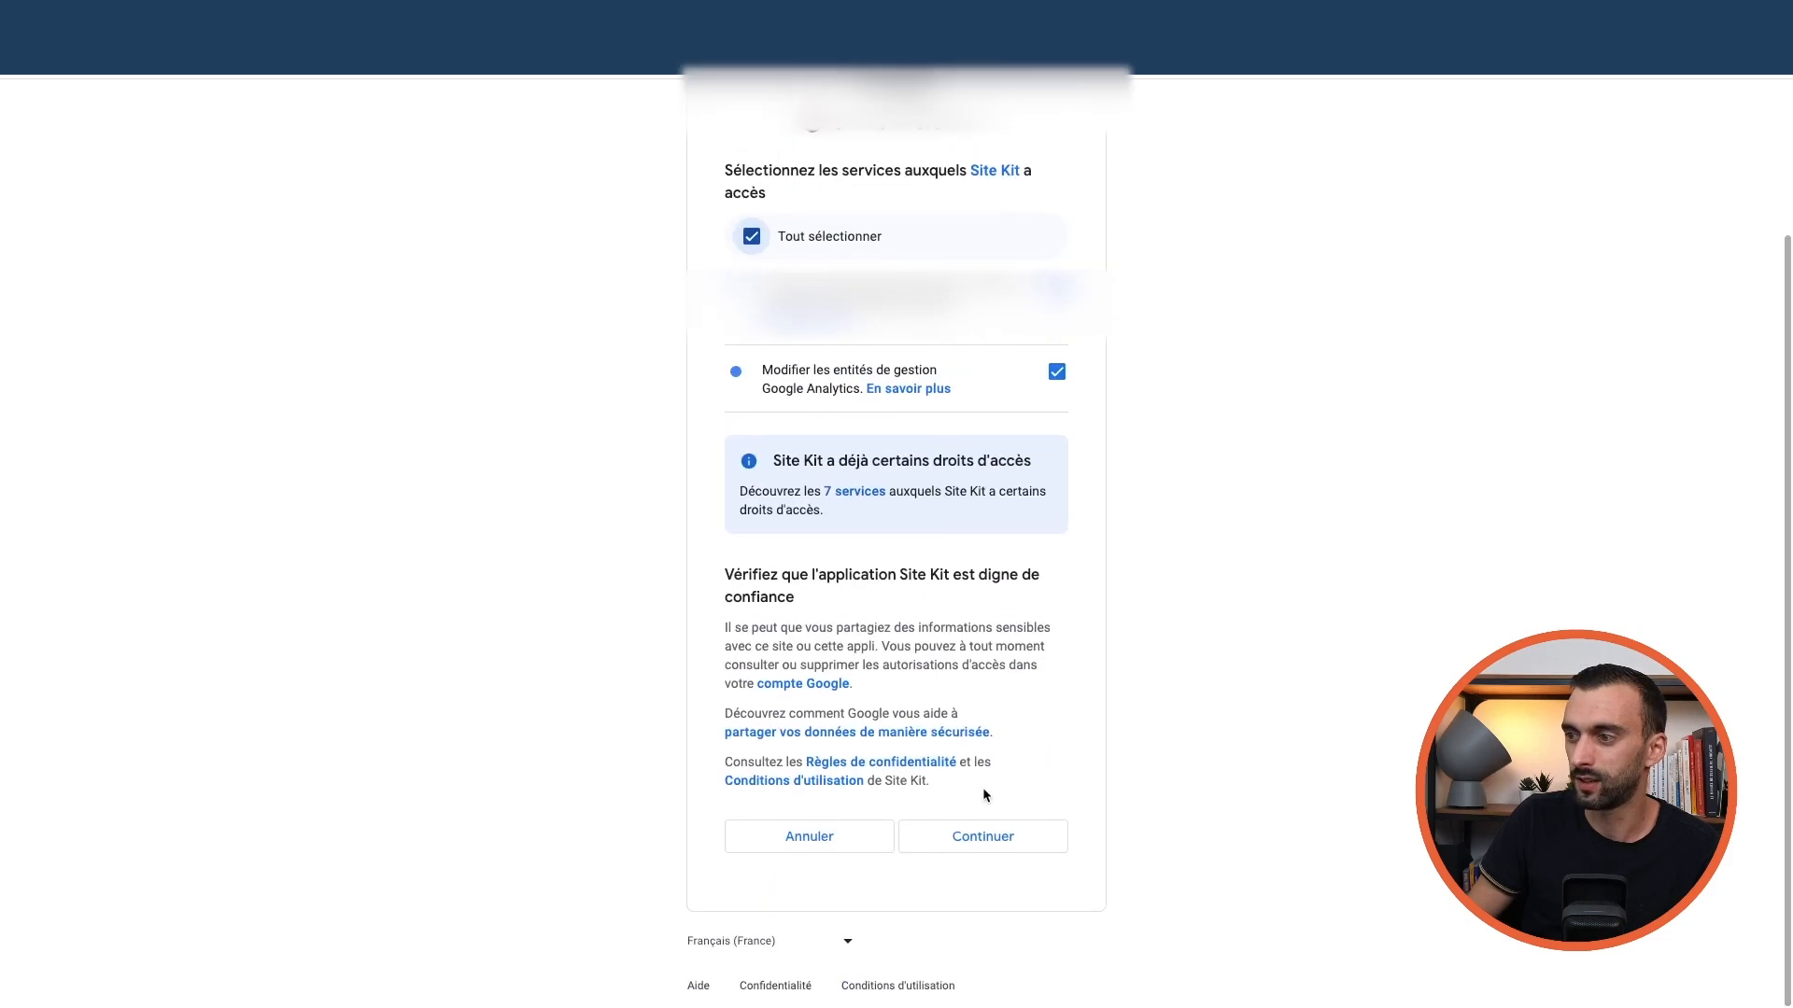
left_click(983, 837)
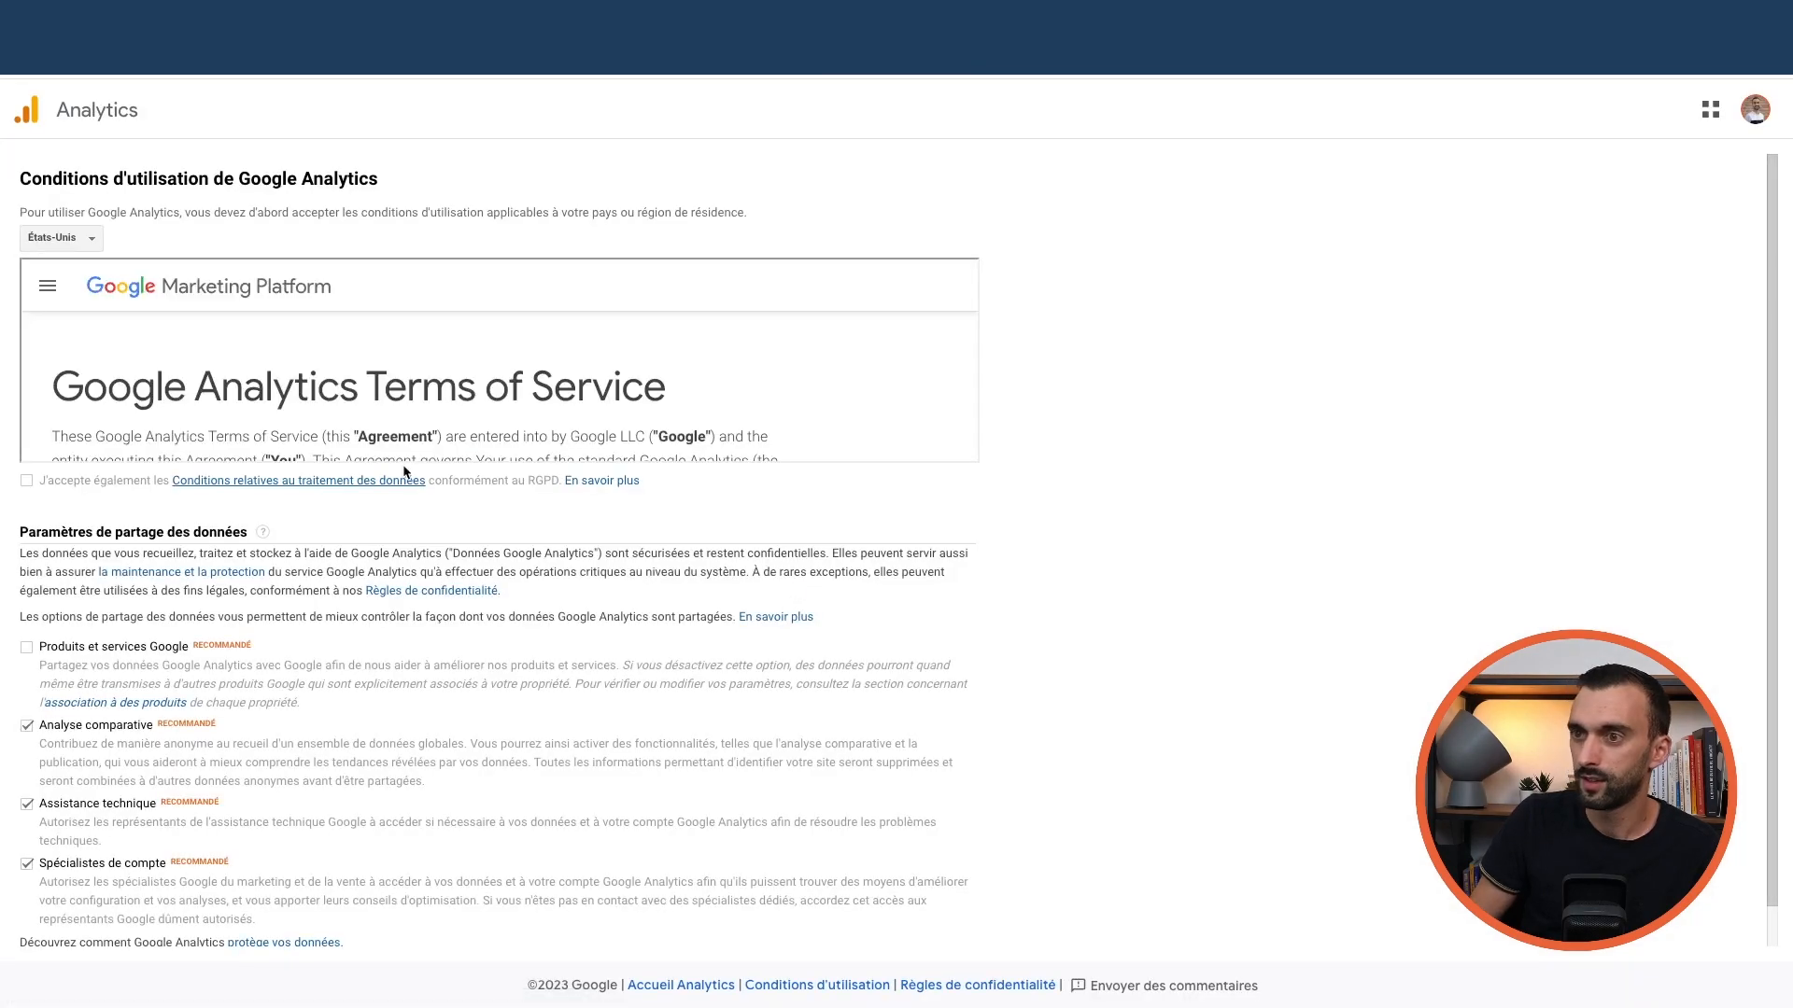
Set the Google Analytics terms country to France and accept the terms of service
left_click(1757, 111)
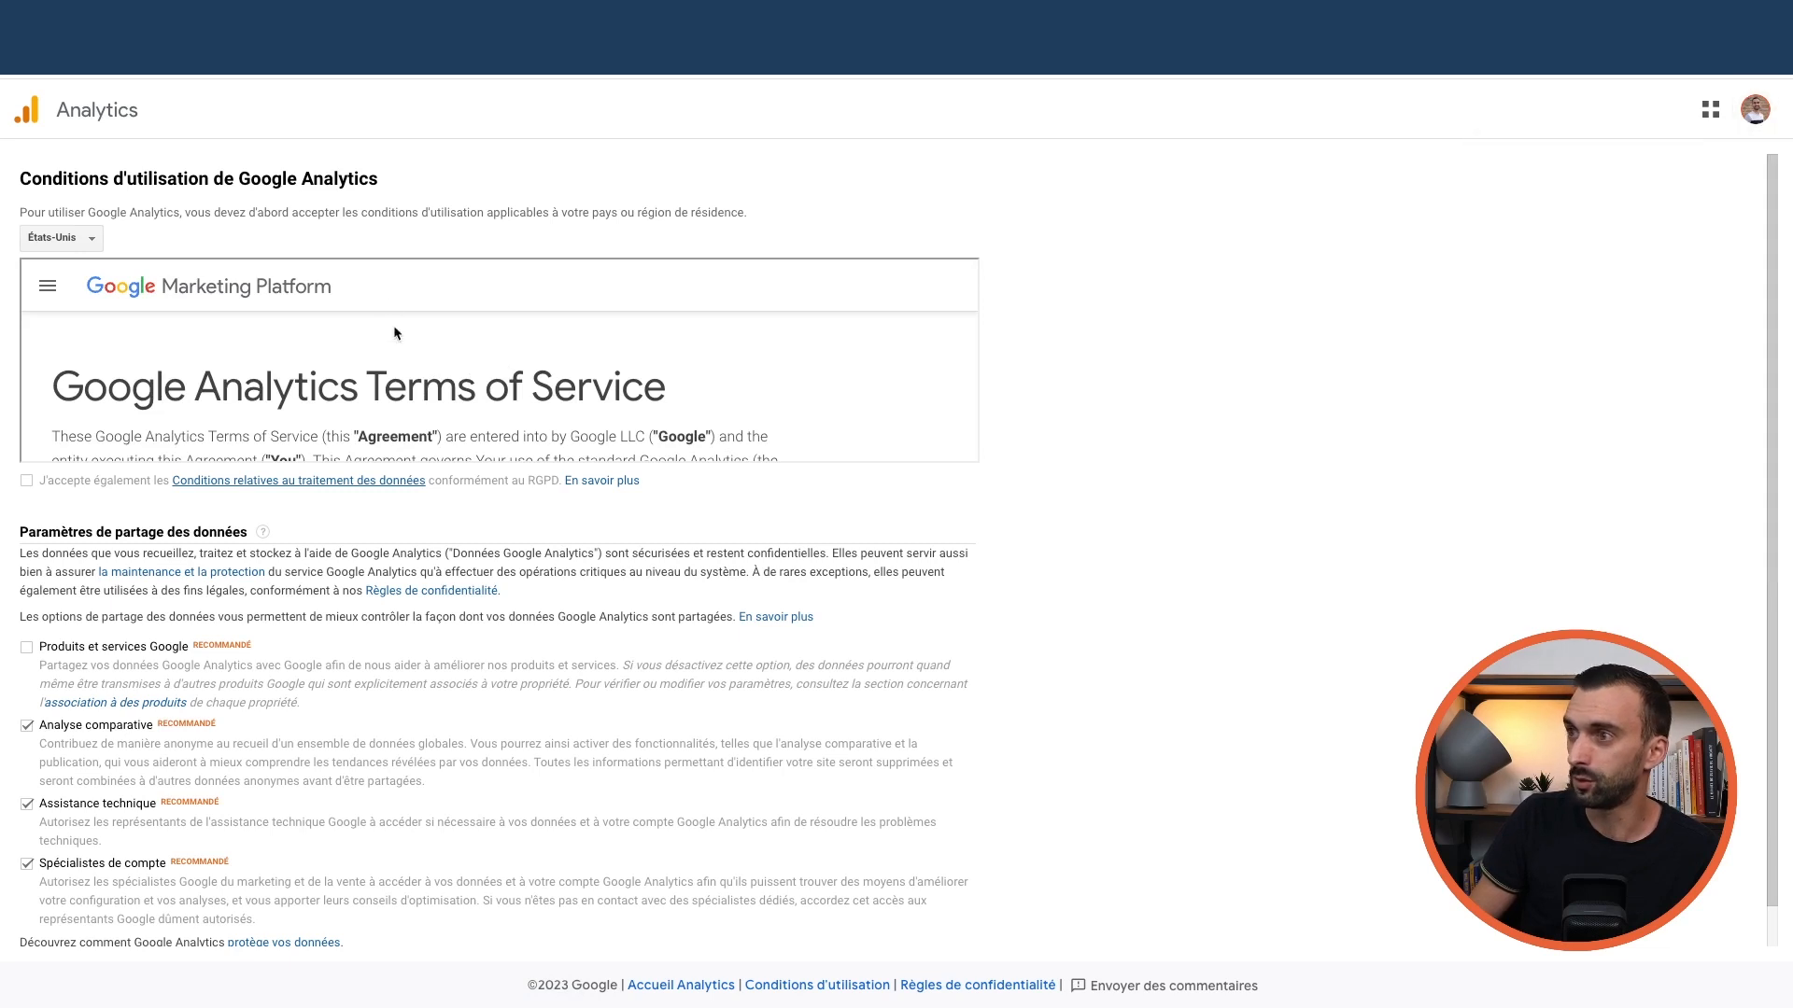
scroll(154, 381, "down", 6)
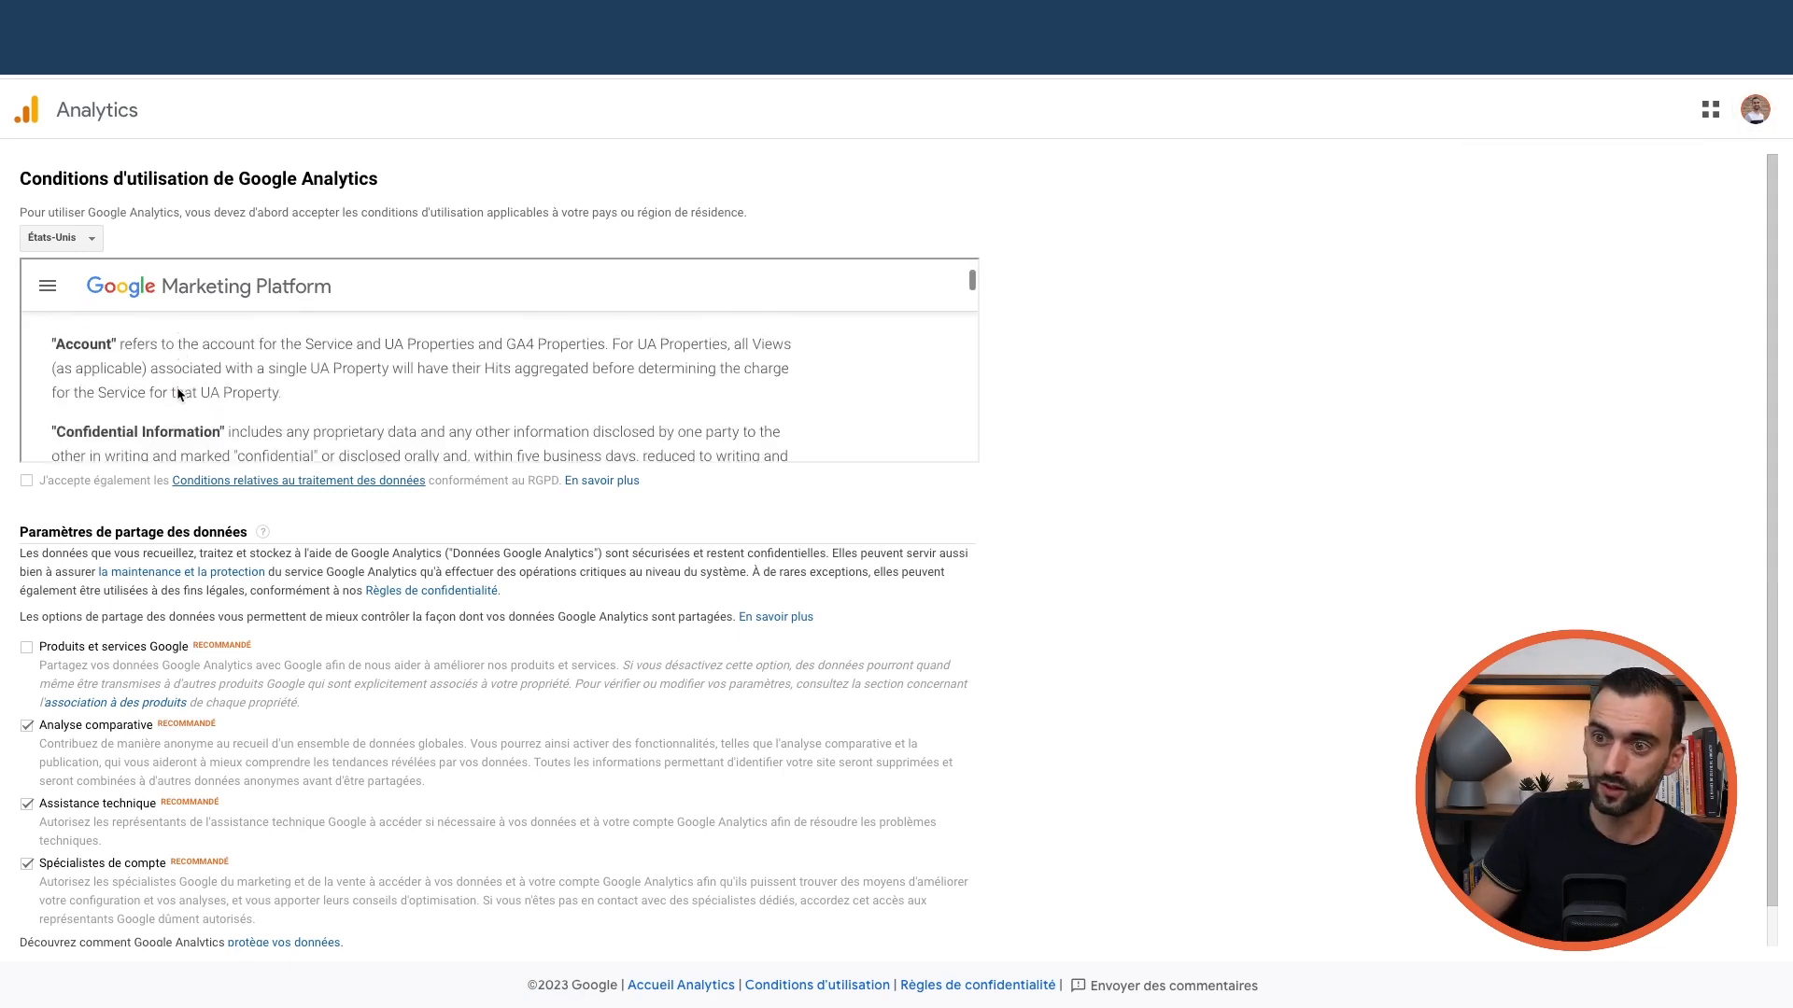
scroll(179, 394, "down", 15)
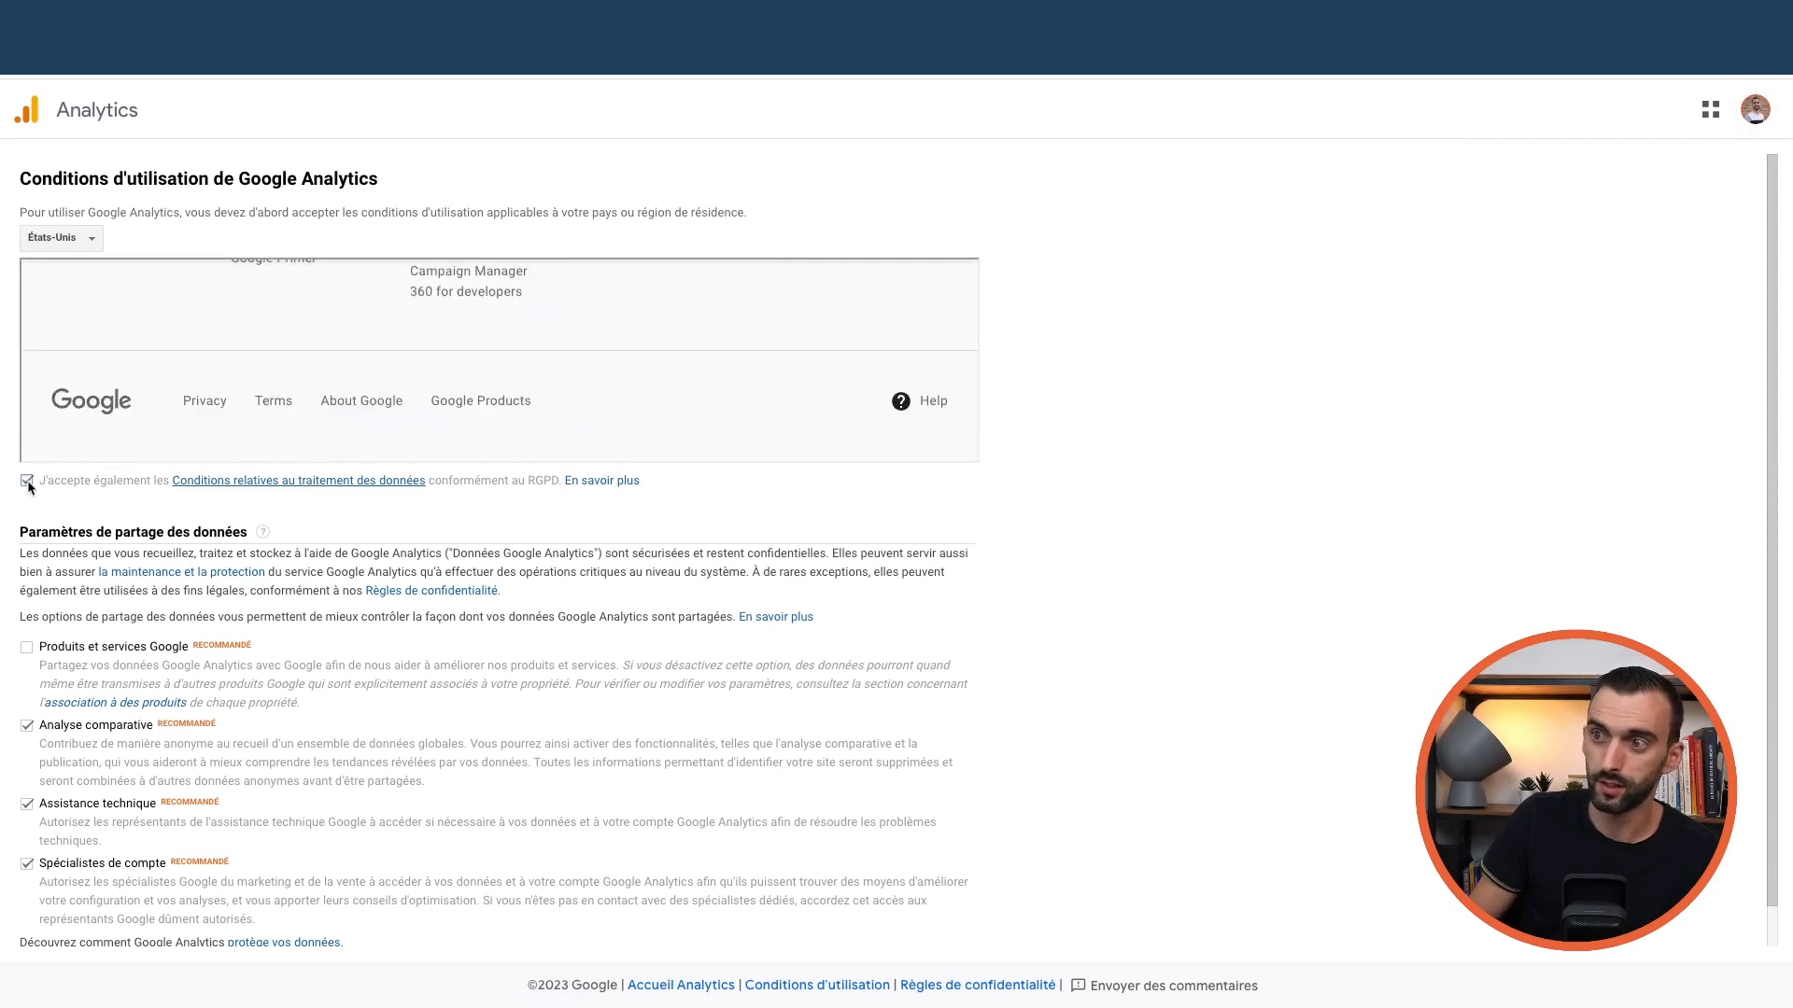
scroll(293, 416, "down", 1)
left_click(69, 213)
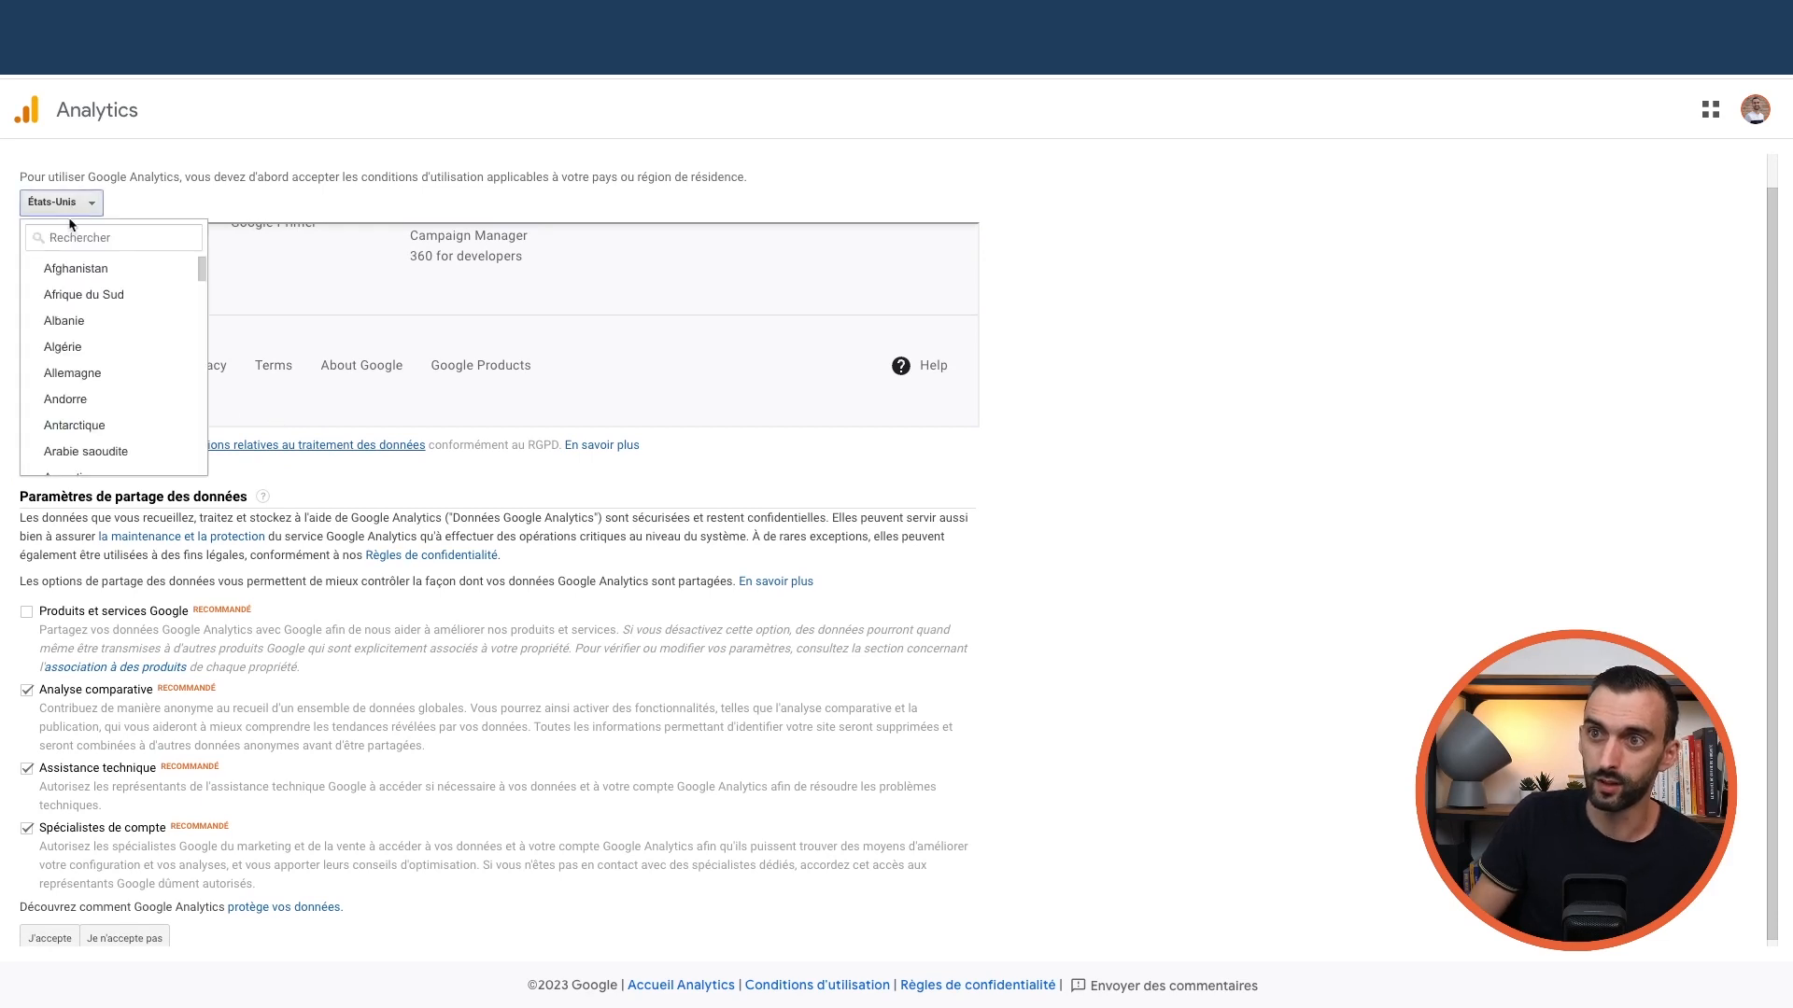
type("fra")
left_click(62, 268)
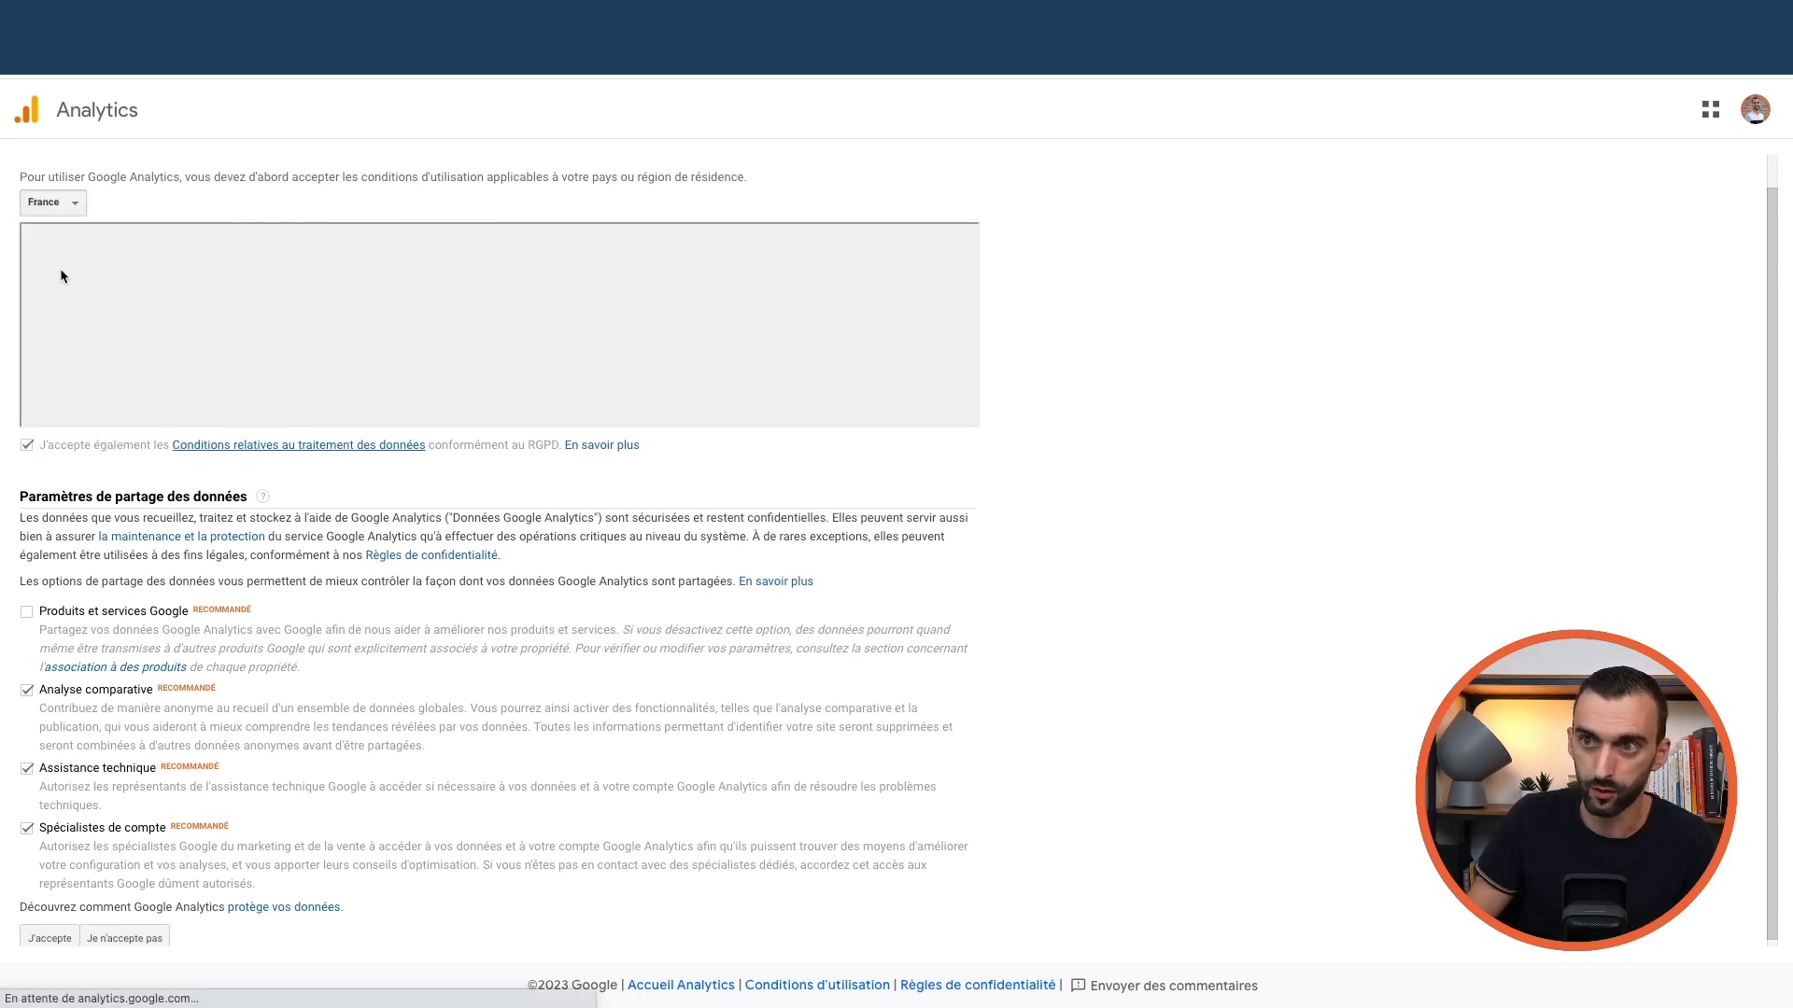
scroll(171, 379, "down", 5)
scroll(171, 380, "down", 10)
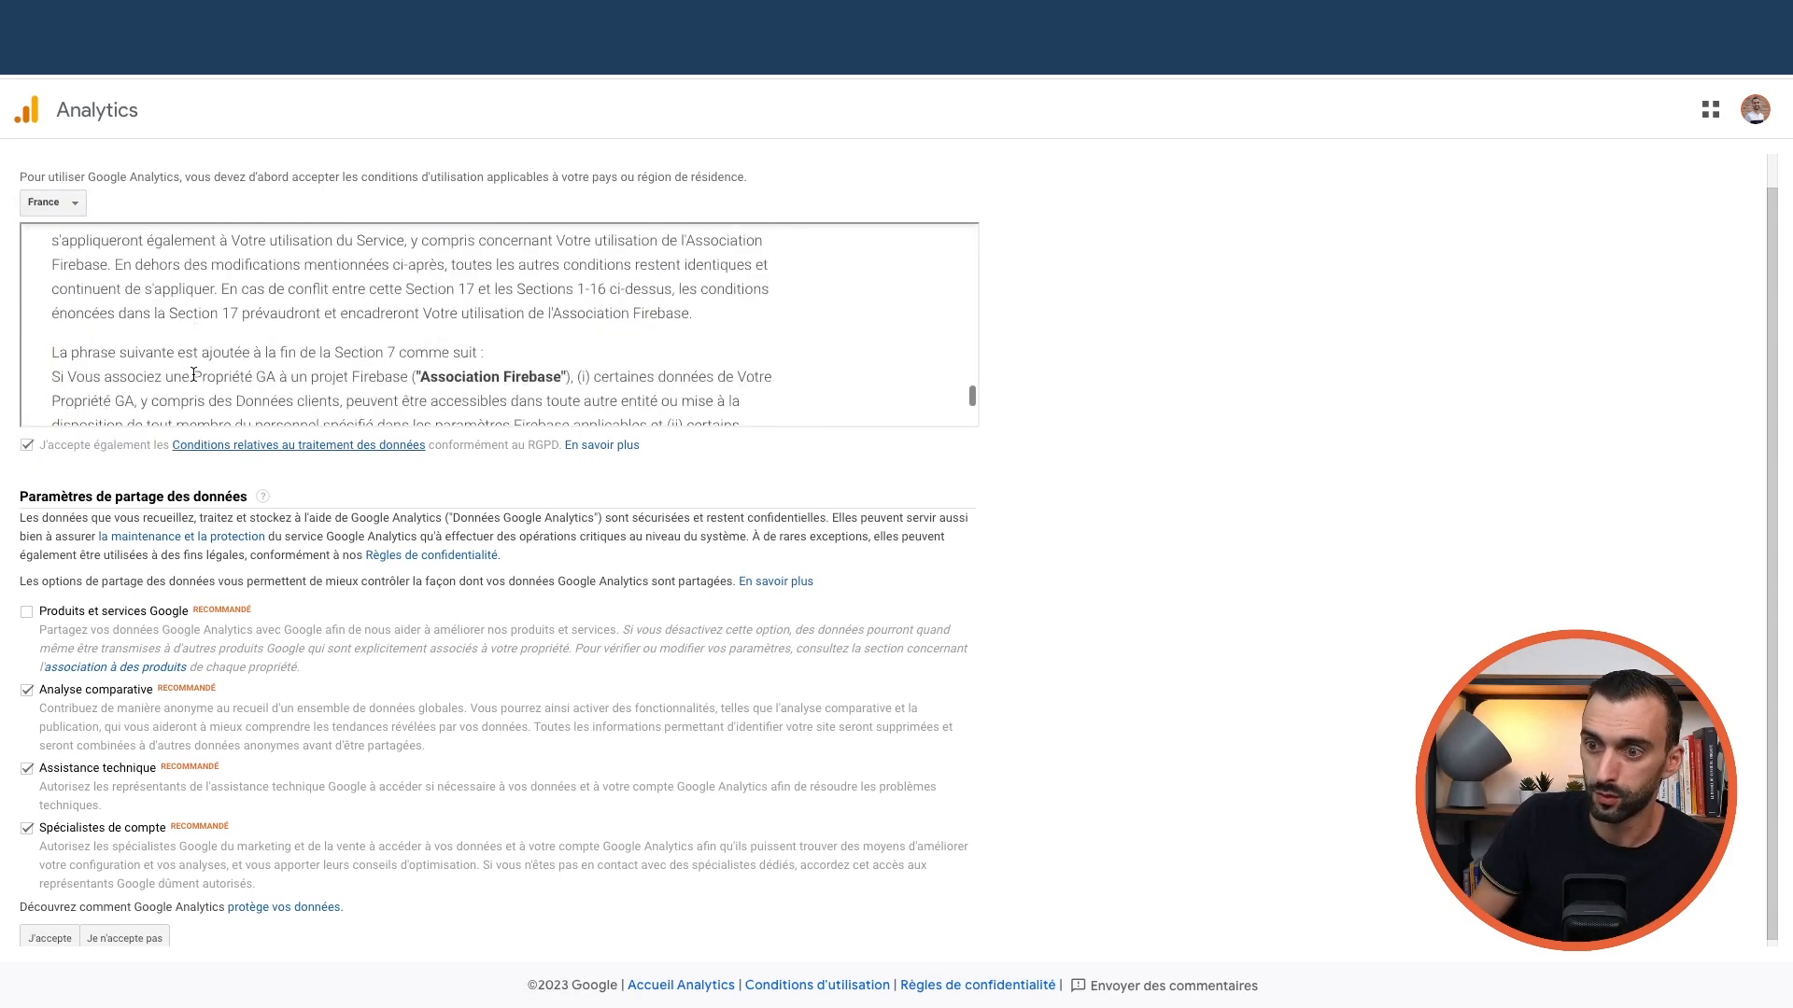
scroll(112, 668, "down", 1)
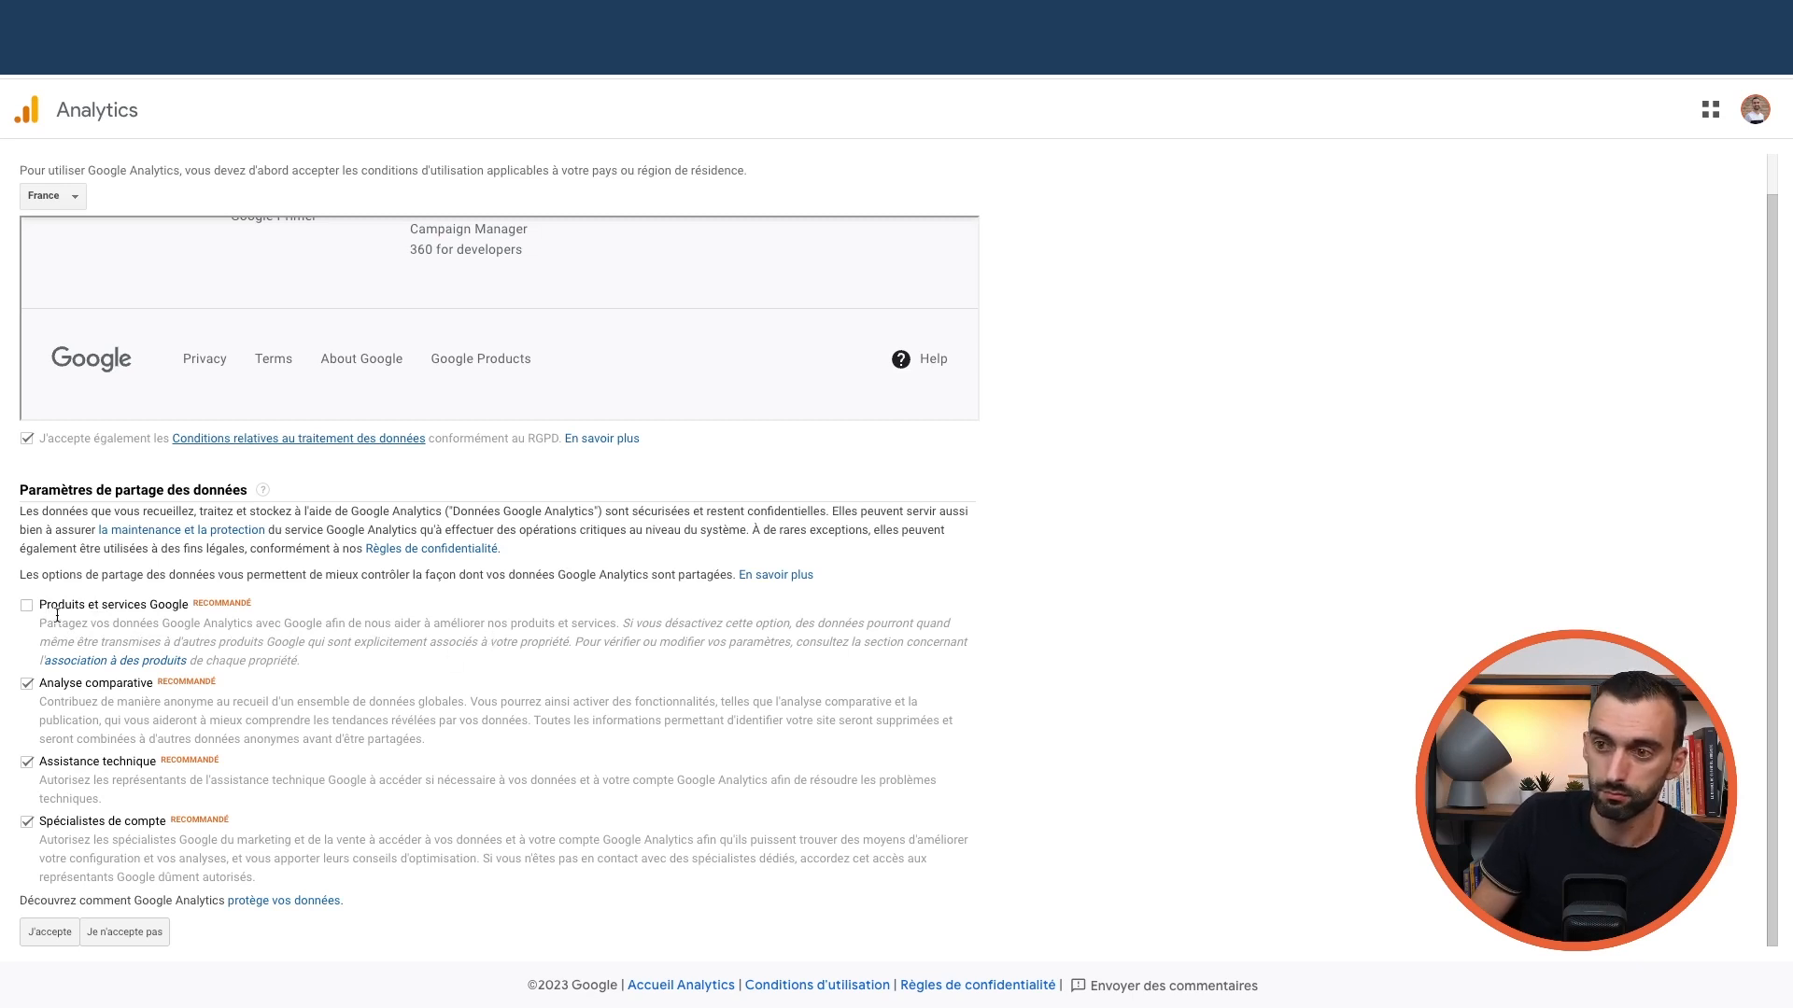
left_click(48, 939)
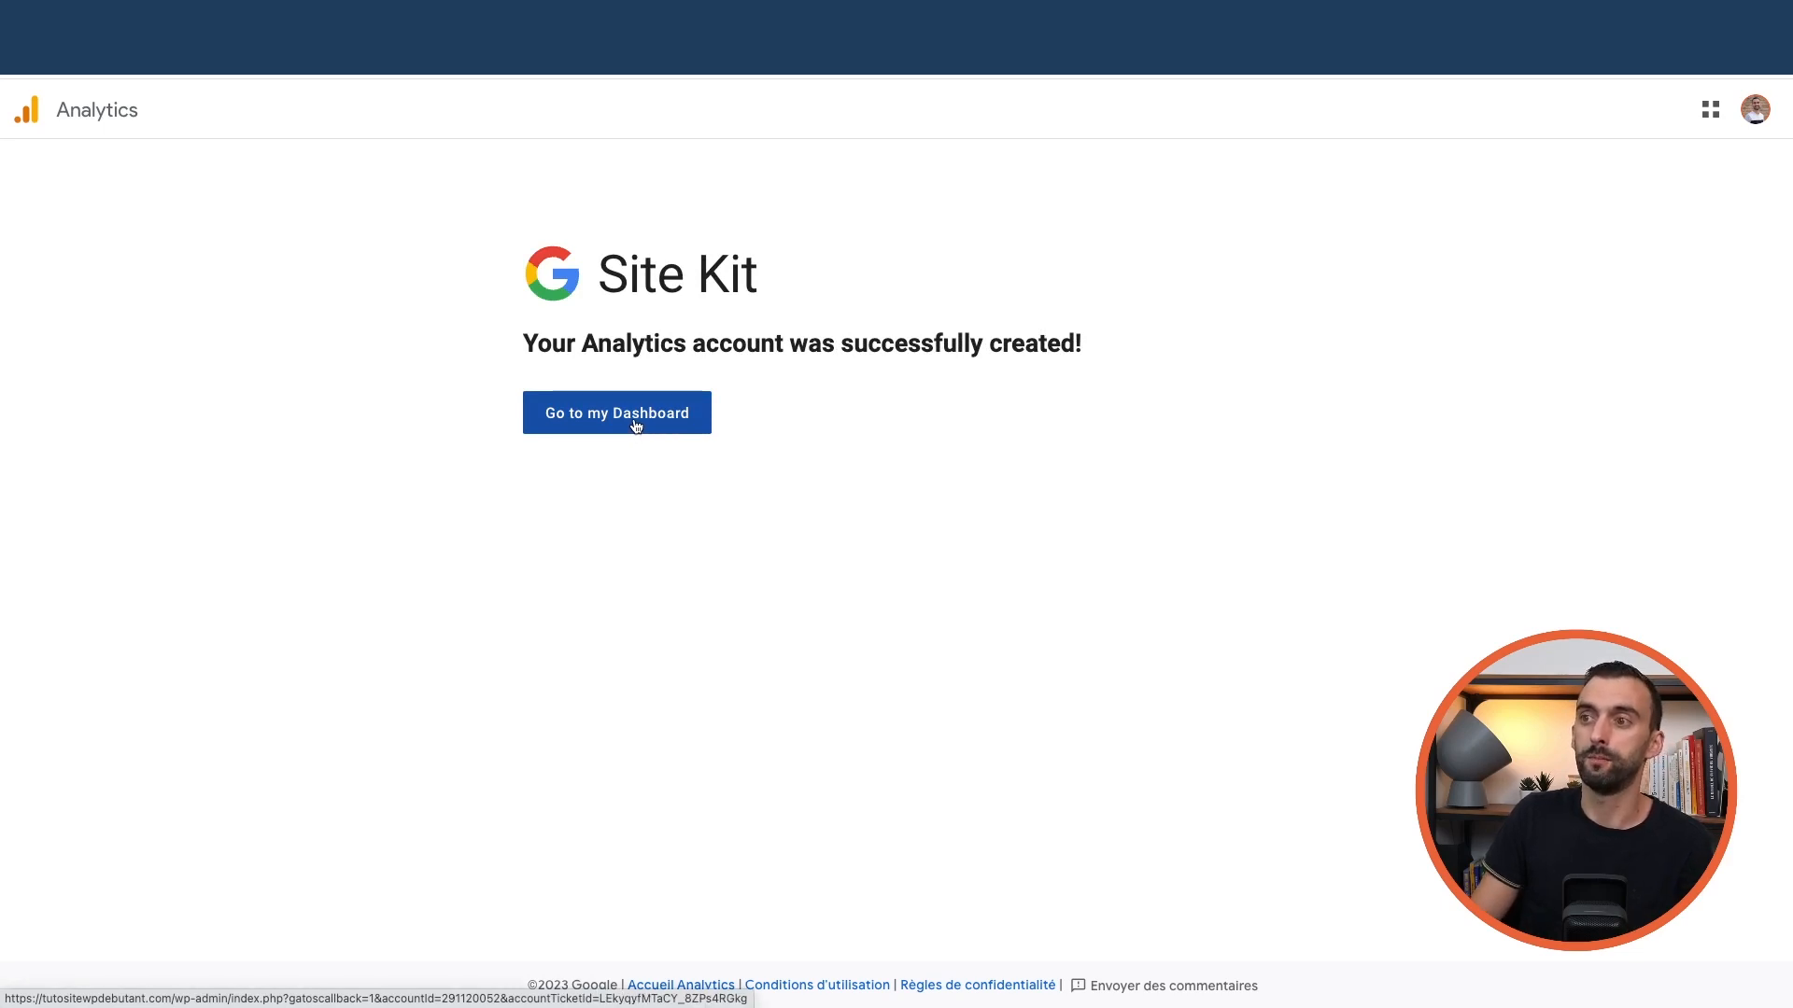
Review the Site Kit dashboard, then open Site Kit settings listing the connected services
left_click(635, 424)
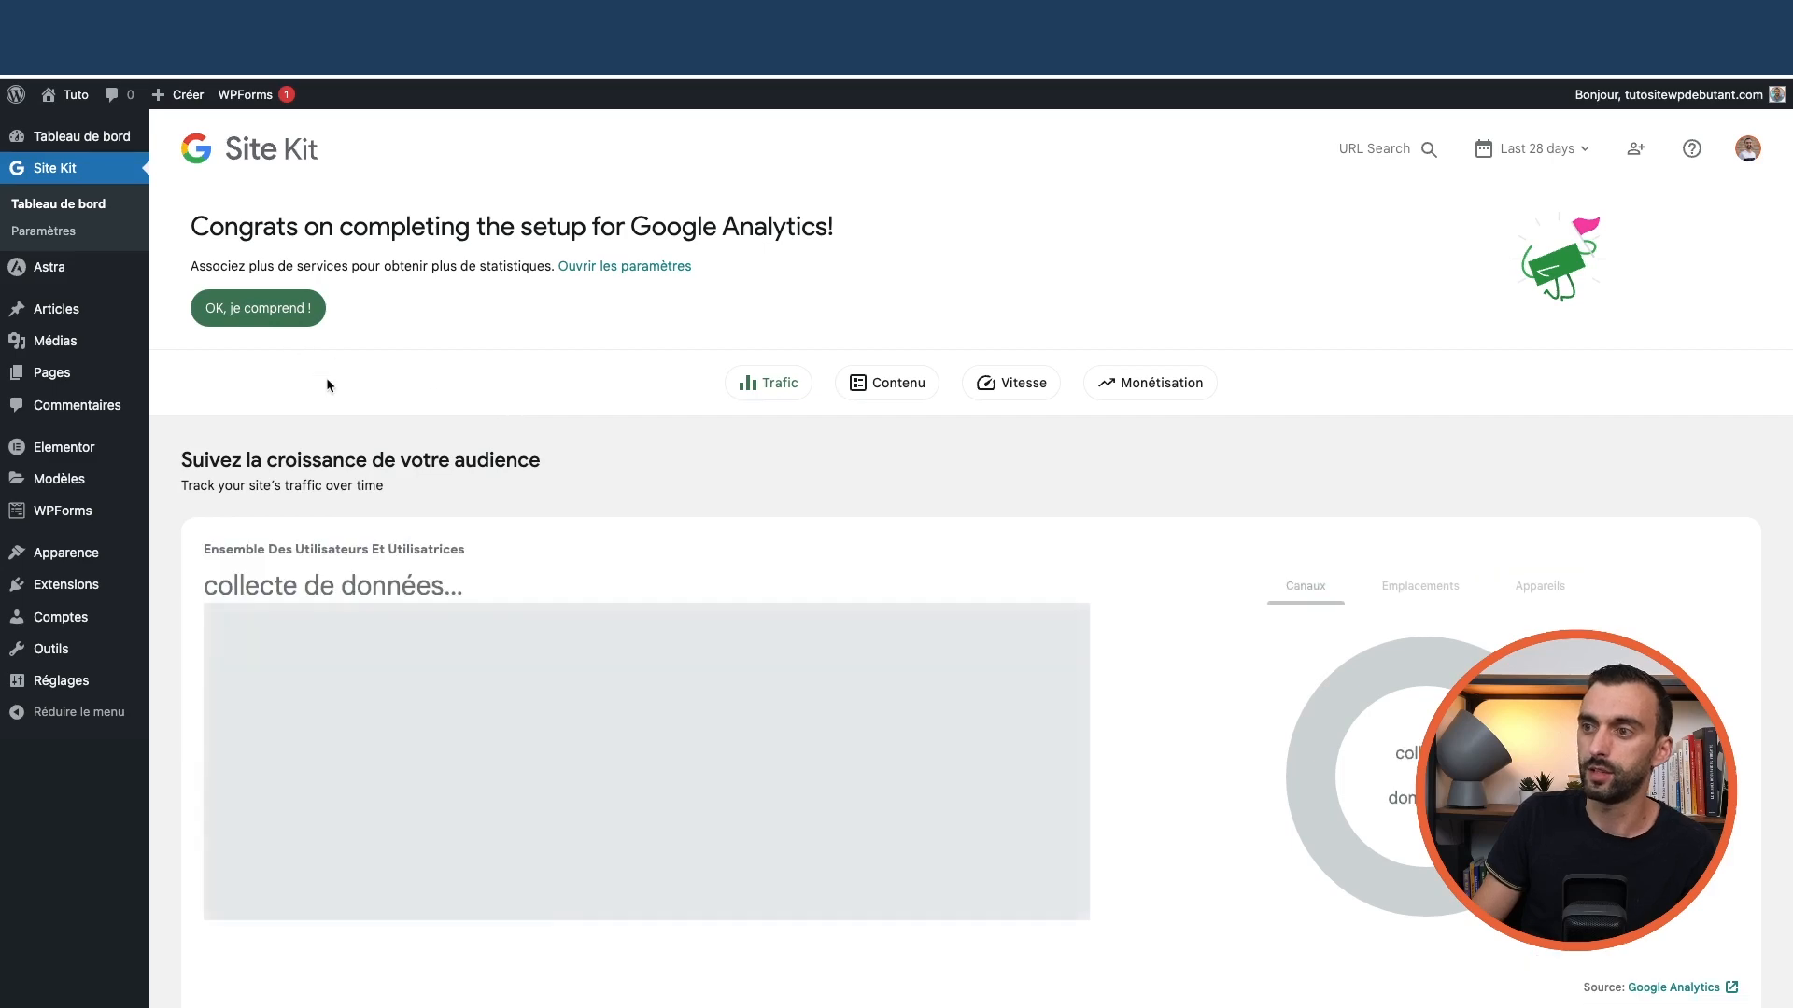
scroll(523, 457, "down", 3)
scroll(586, 560, "down", 6)
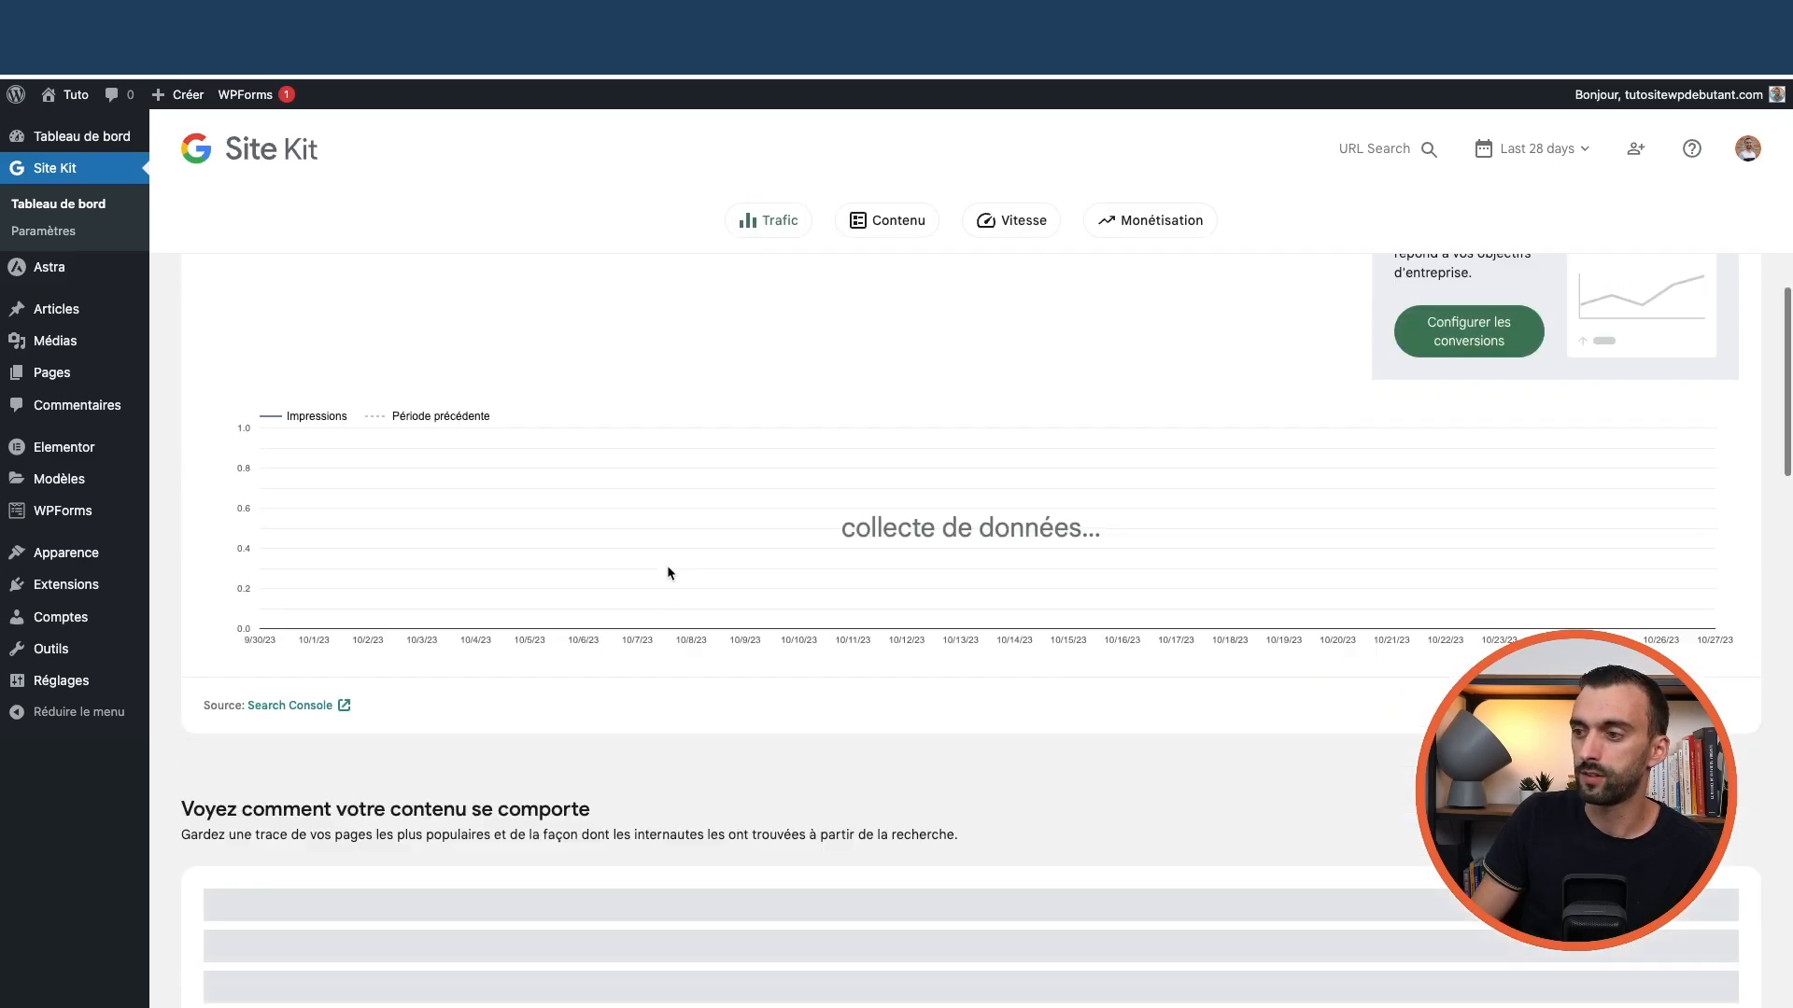
scroll(668, 570, "up", 10)
scroll(1055, 652, "down", 4)
scroll(838, 570, "down", 4)
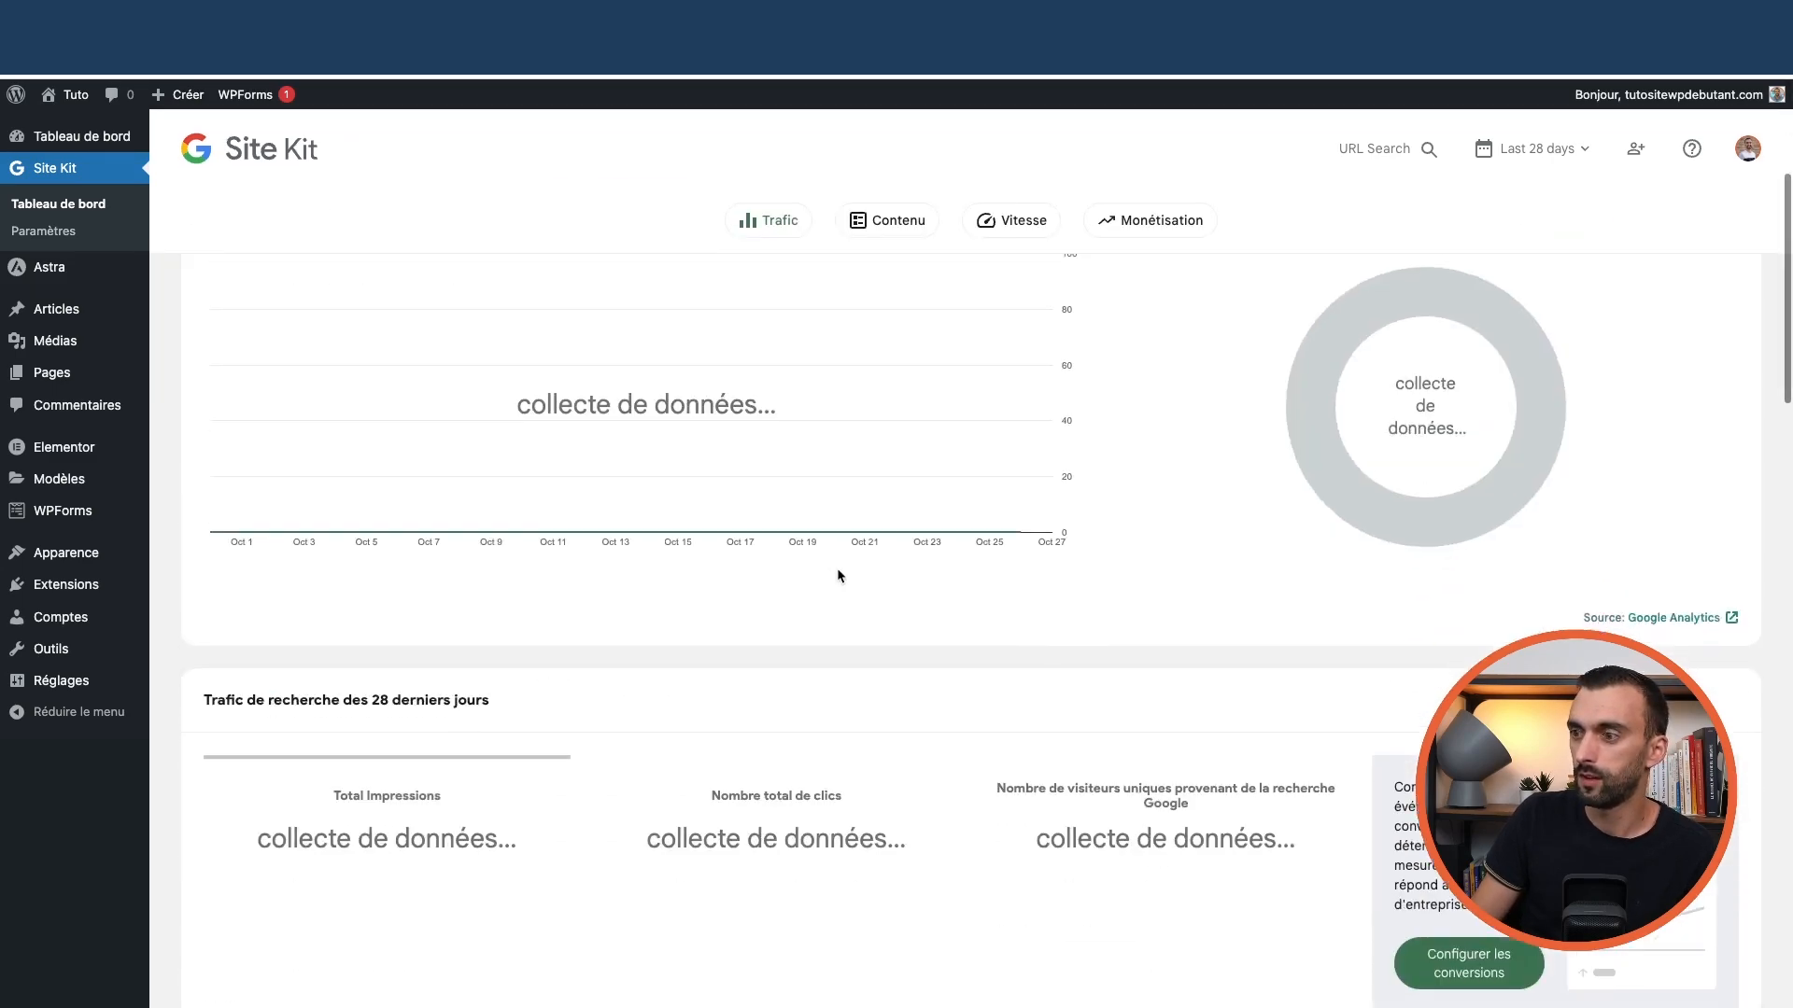
scroll(837, 566, "up", 8)
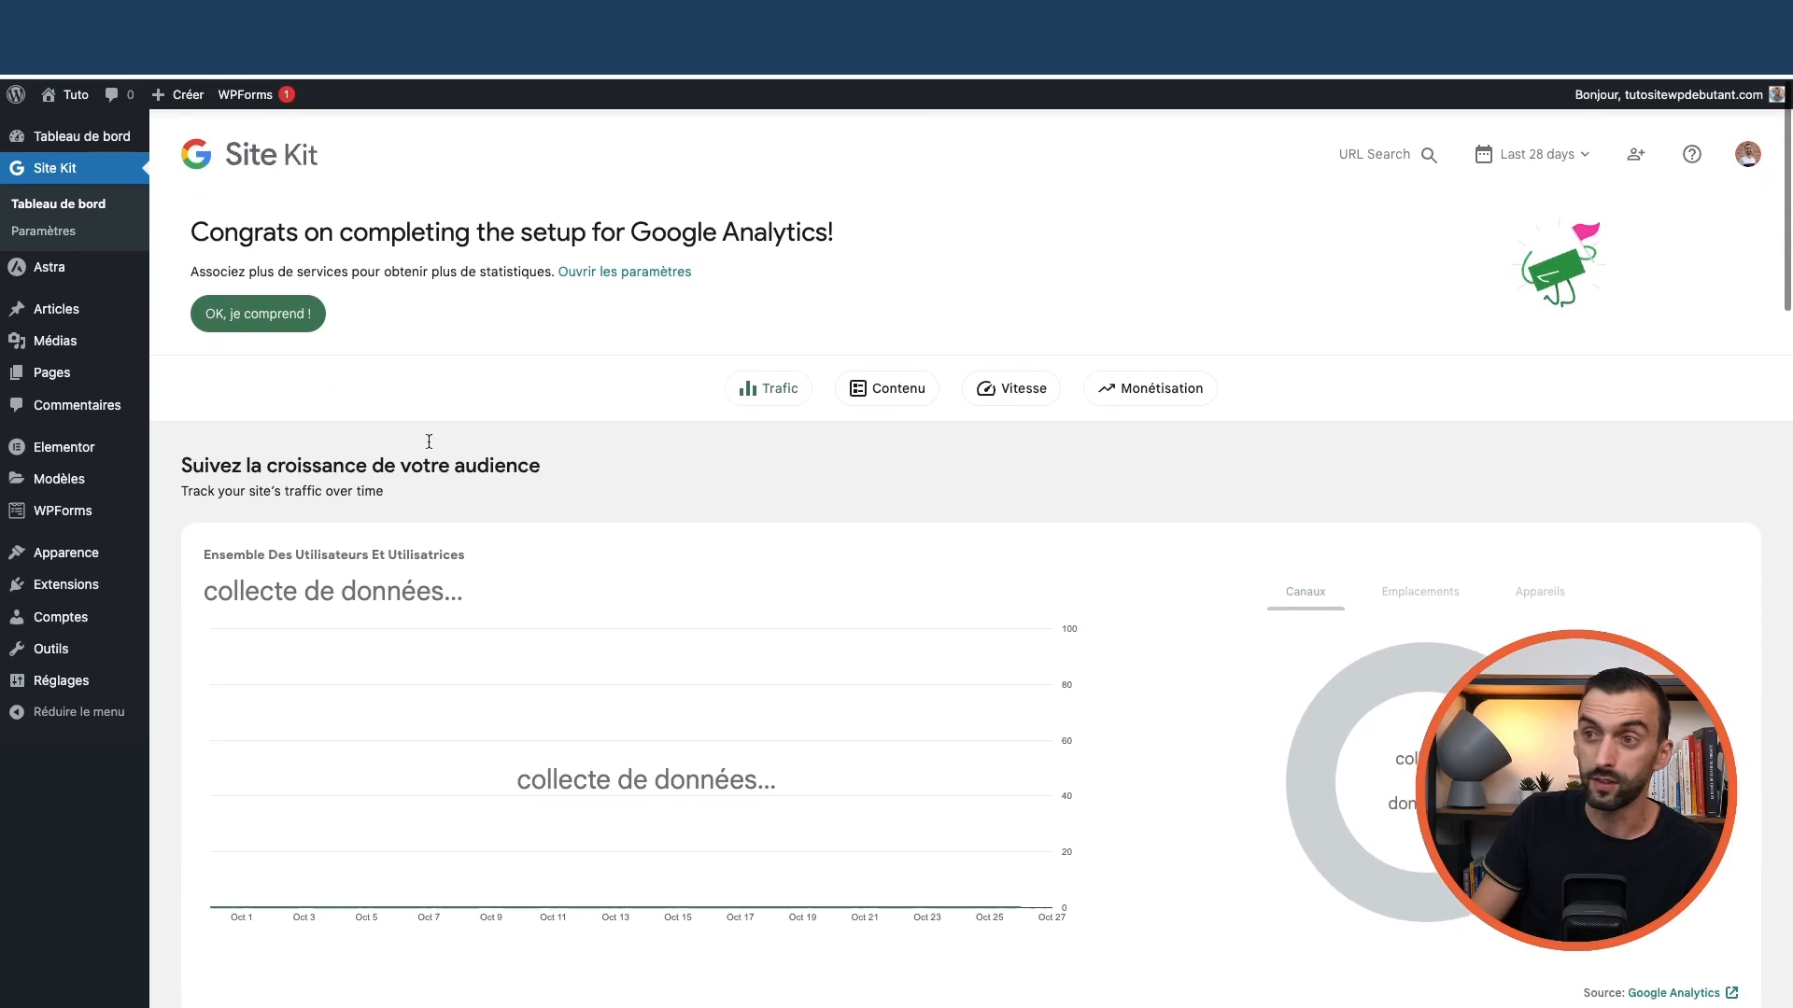
left_click(64, 234)
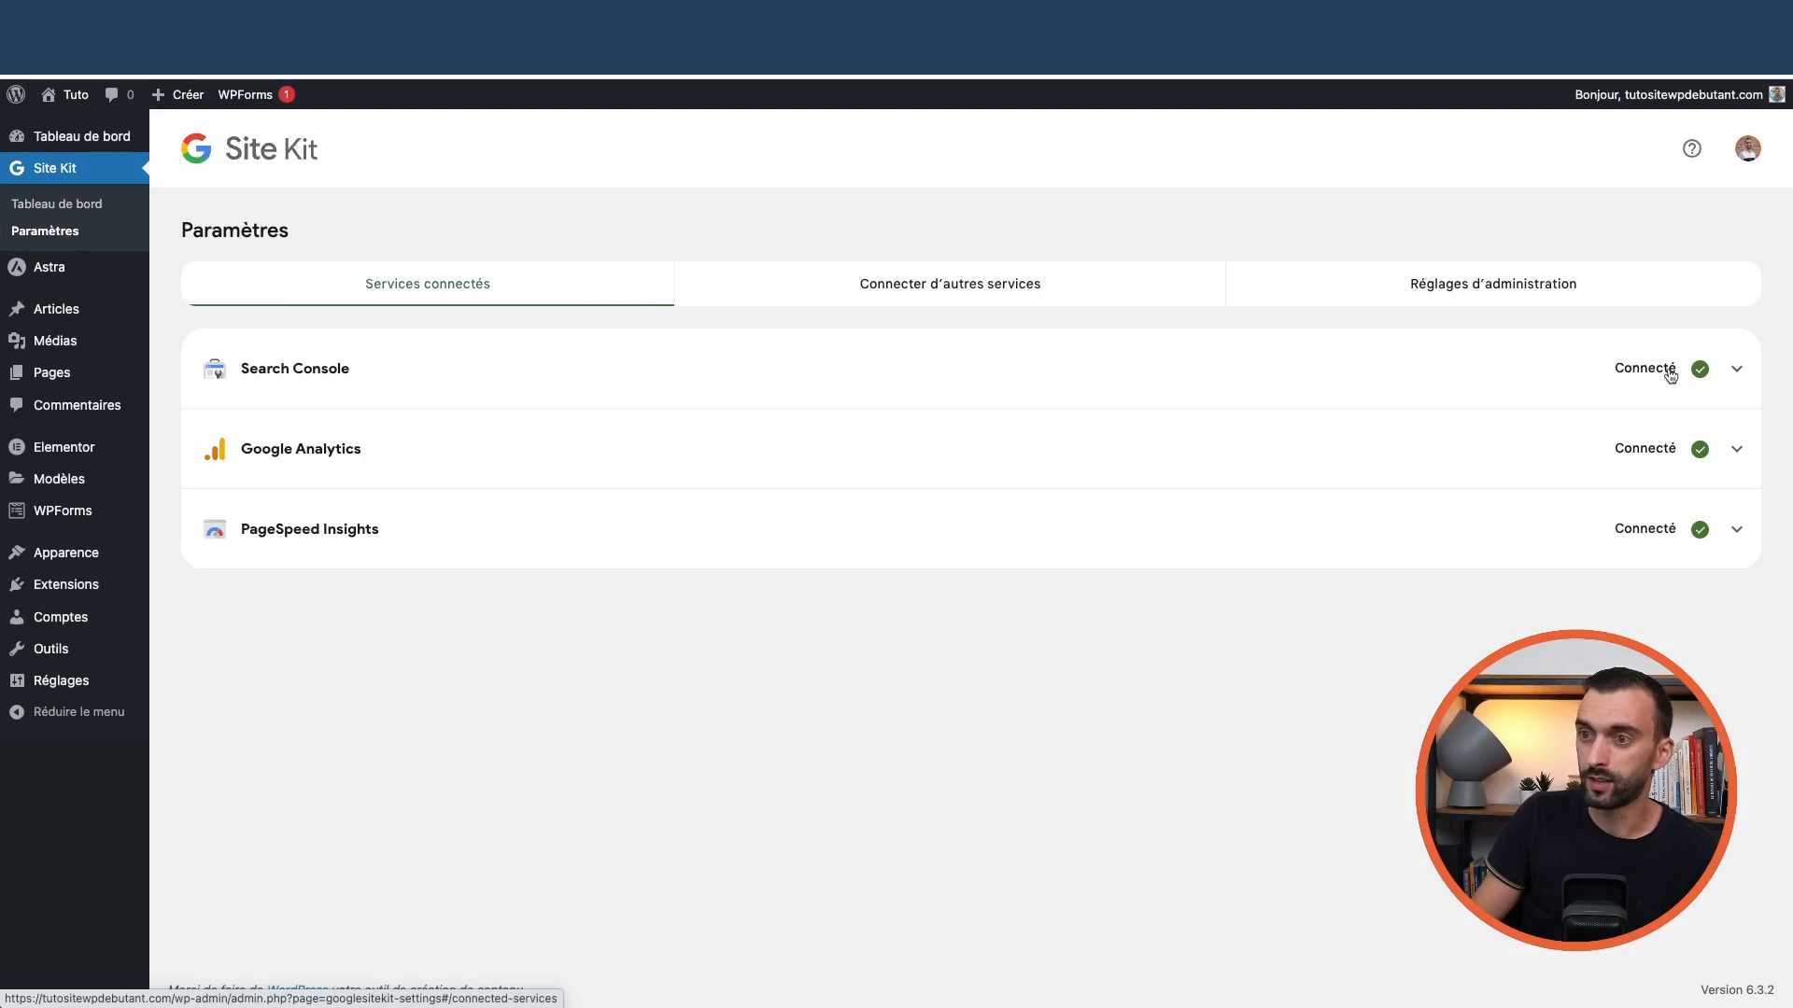
left_click(1739, 372)
left_click(1739, 373)
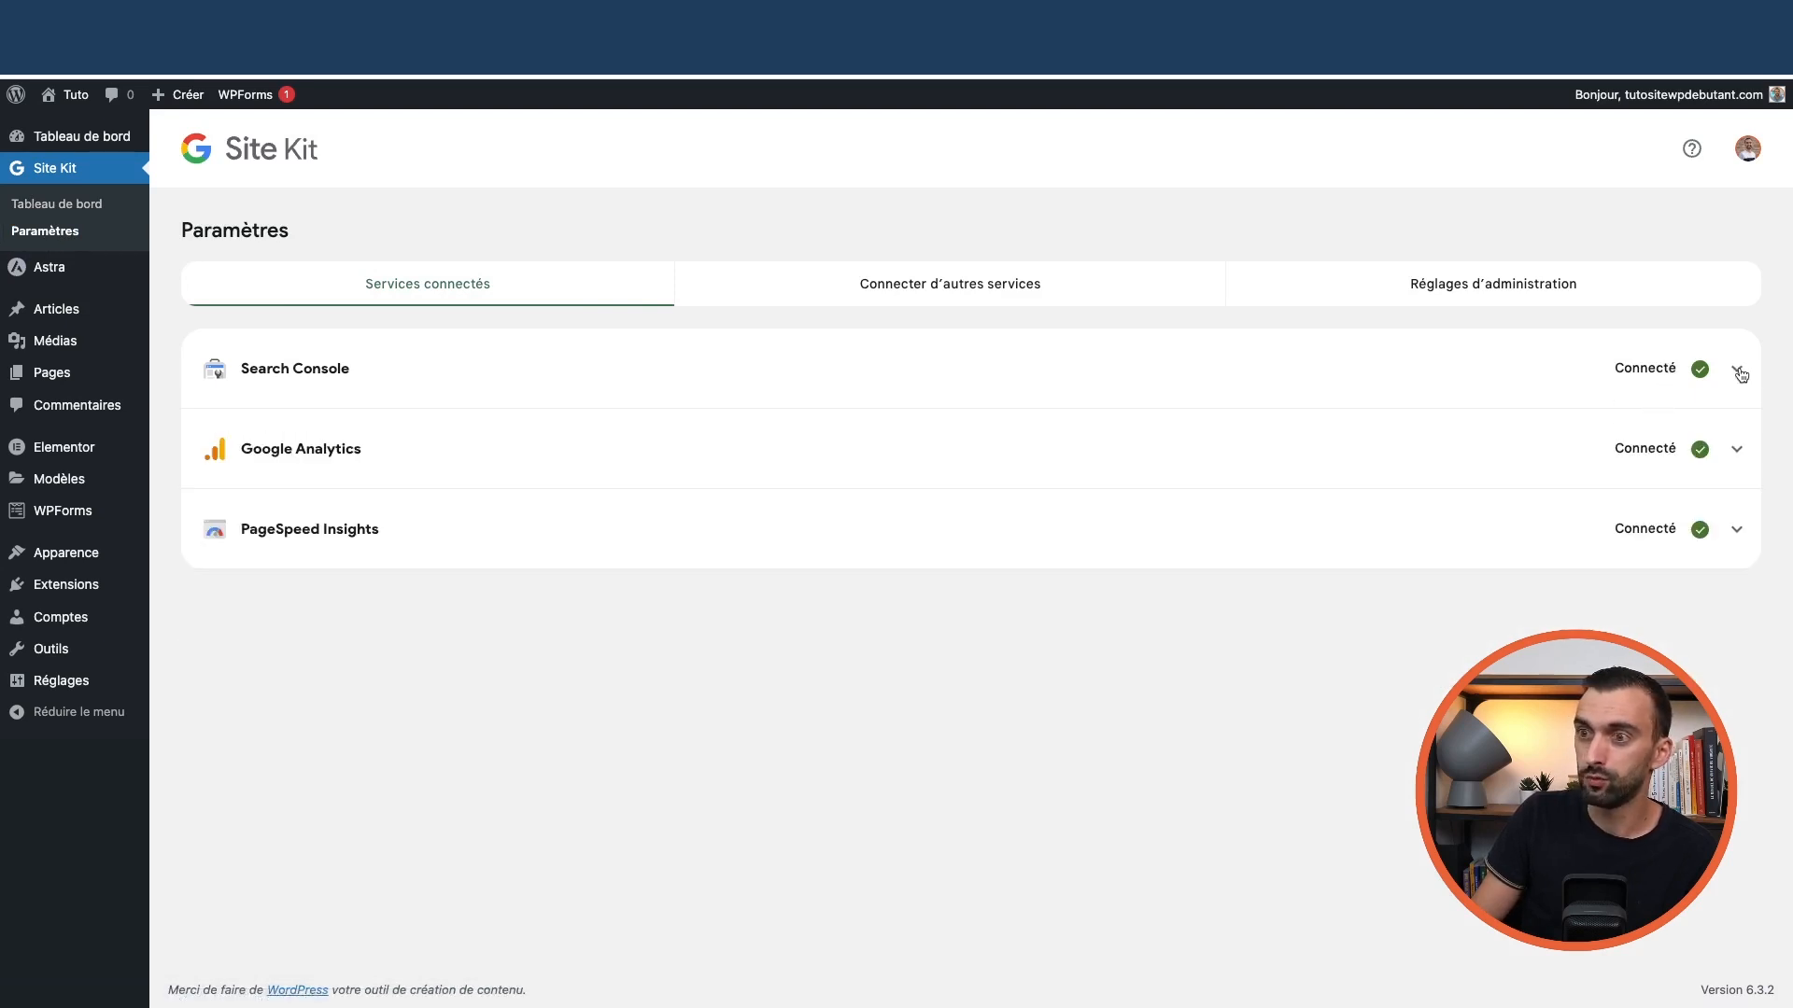
left_click(1735, 452)
left_click(1735, 452)
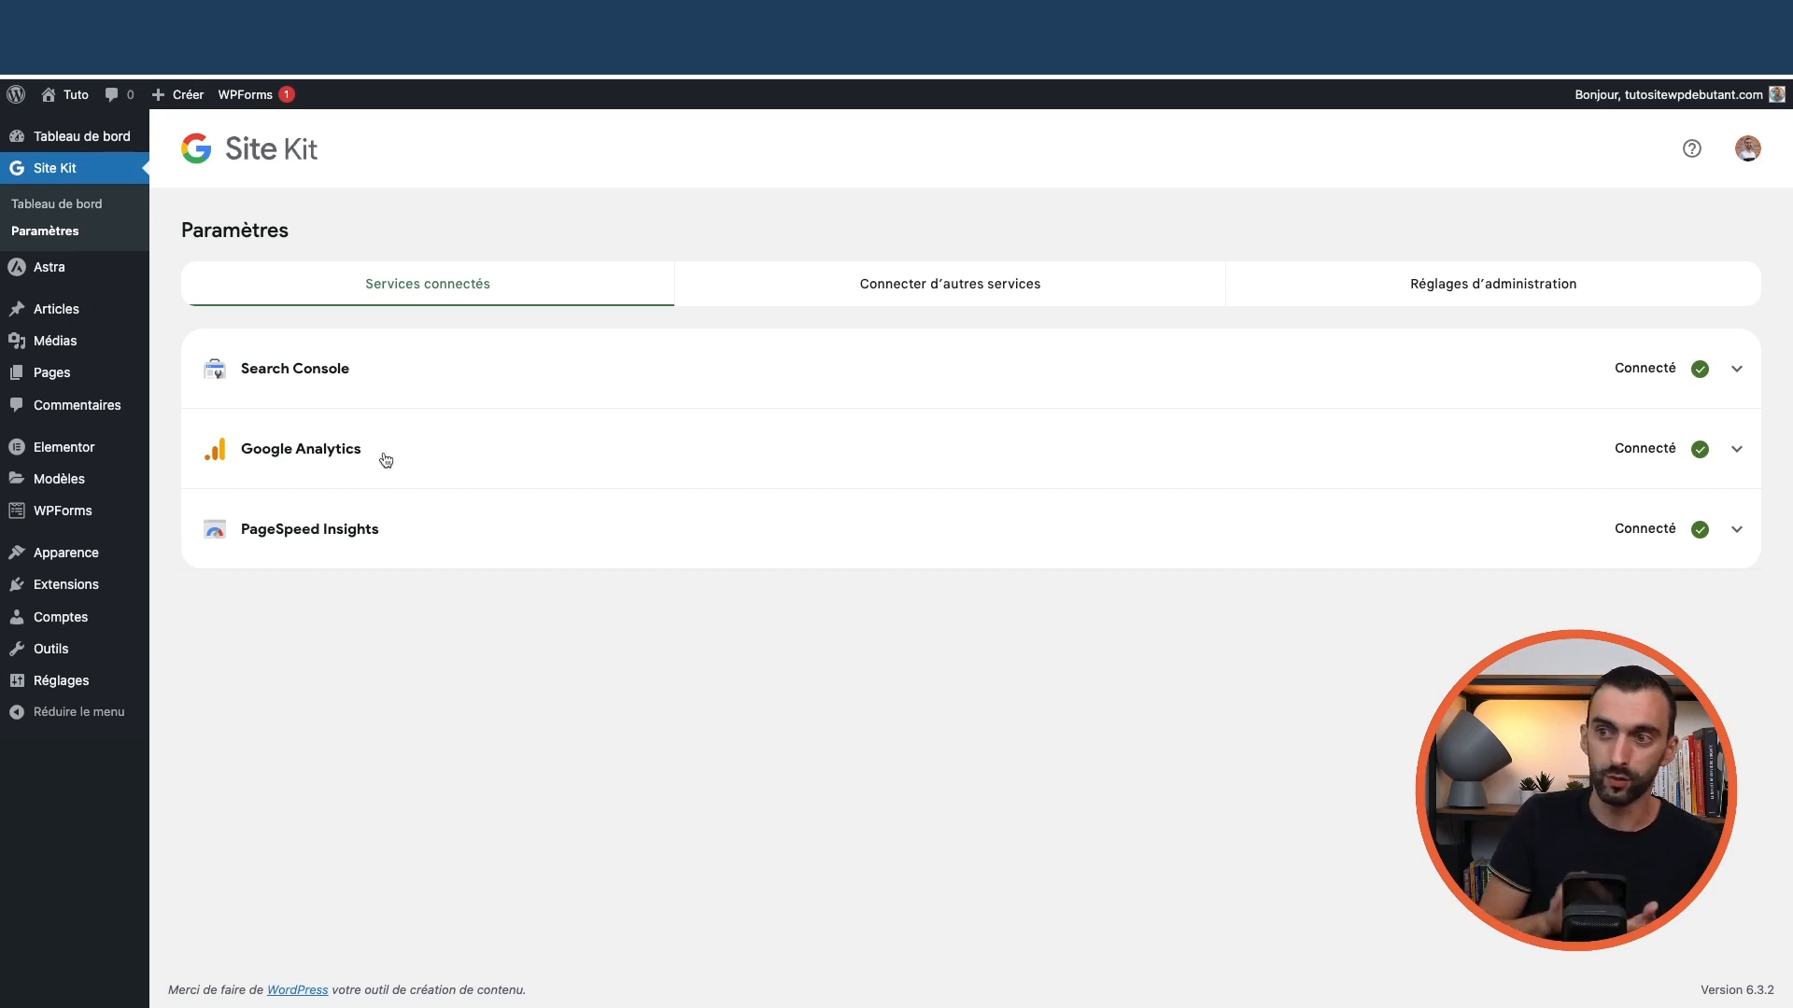
mouse_move(132, 661)
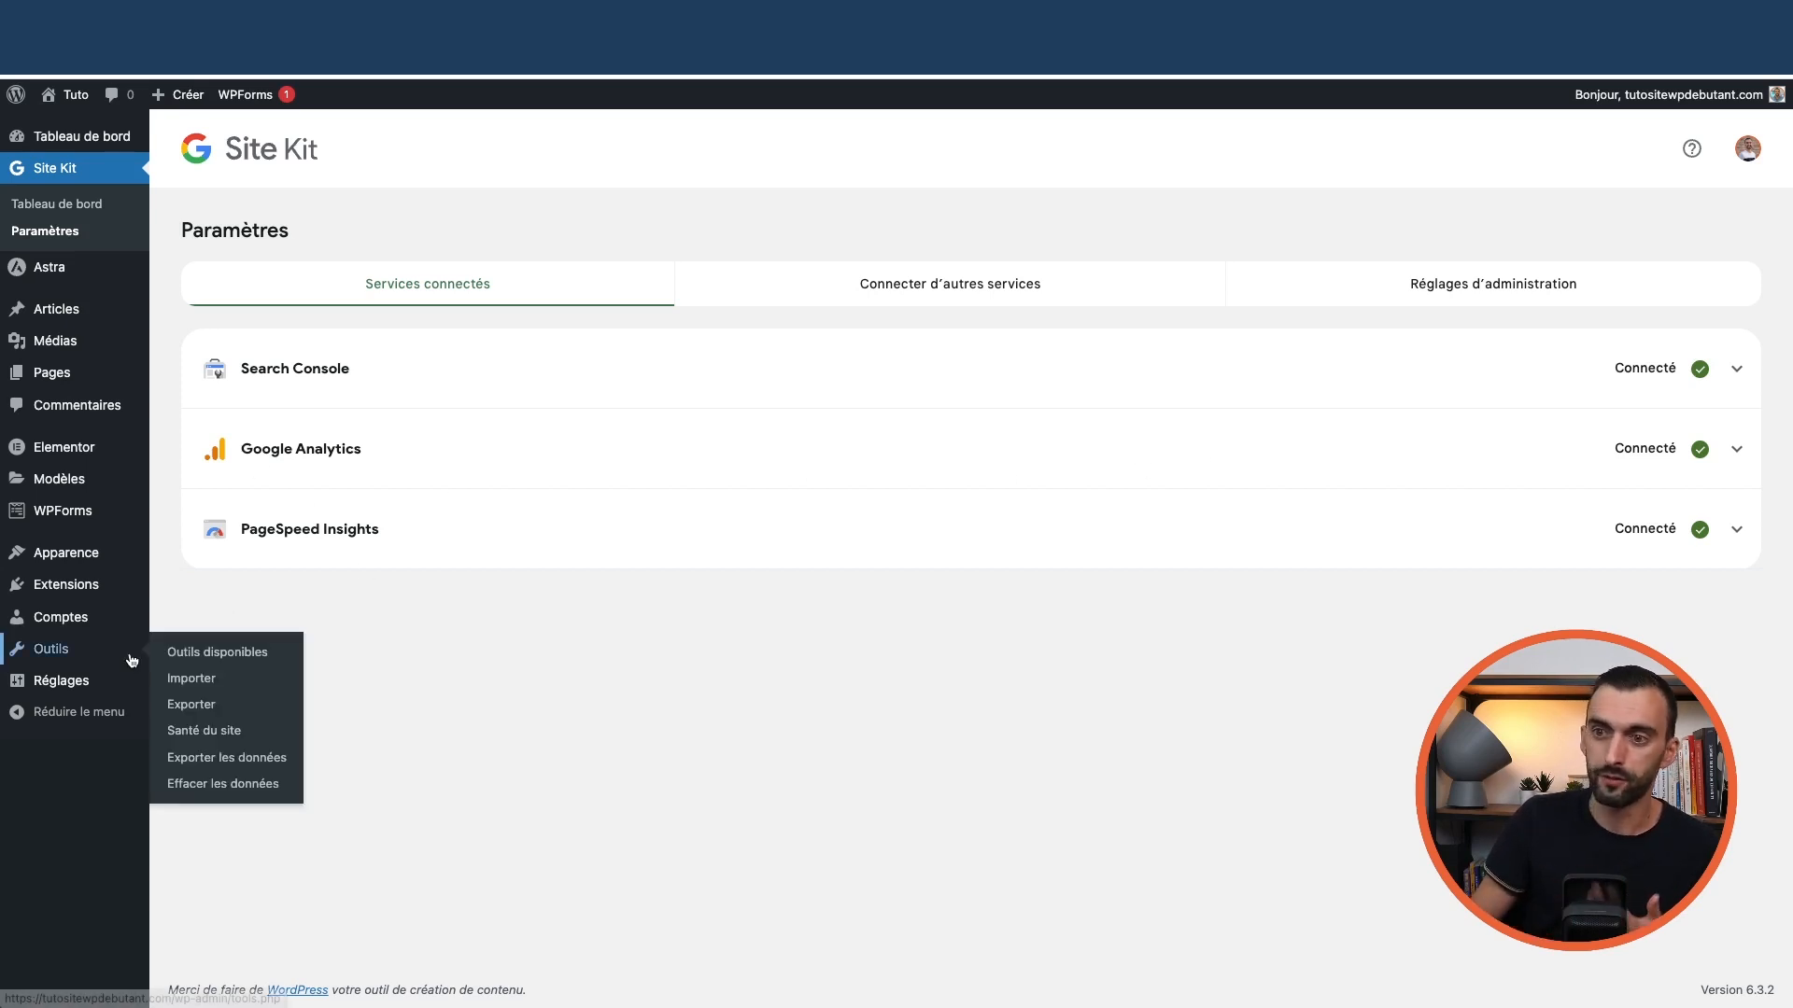
mouse_move(73, 687)
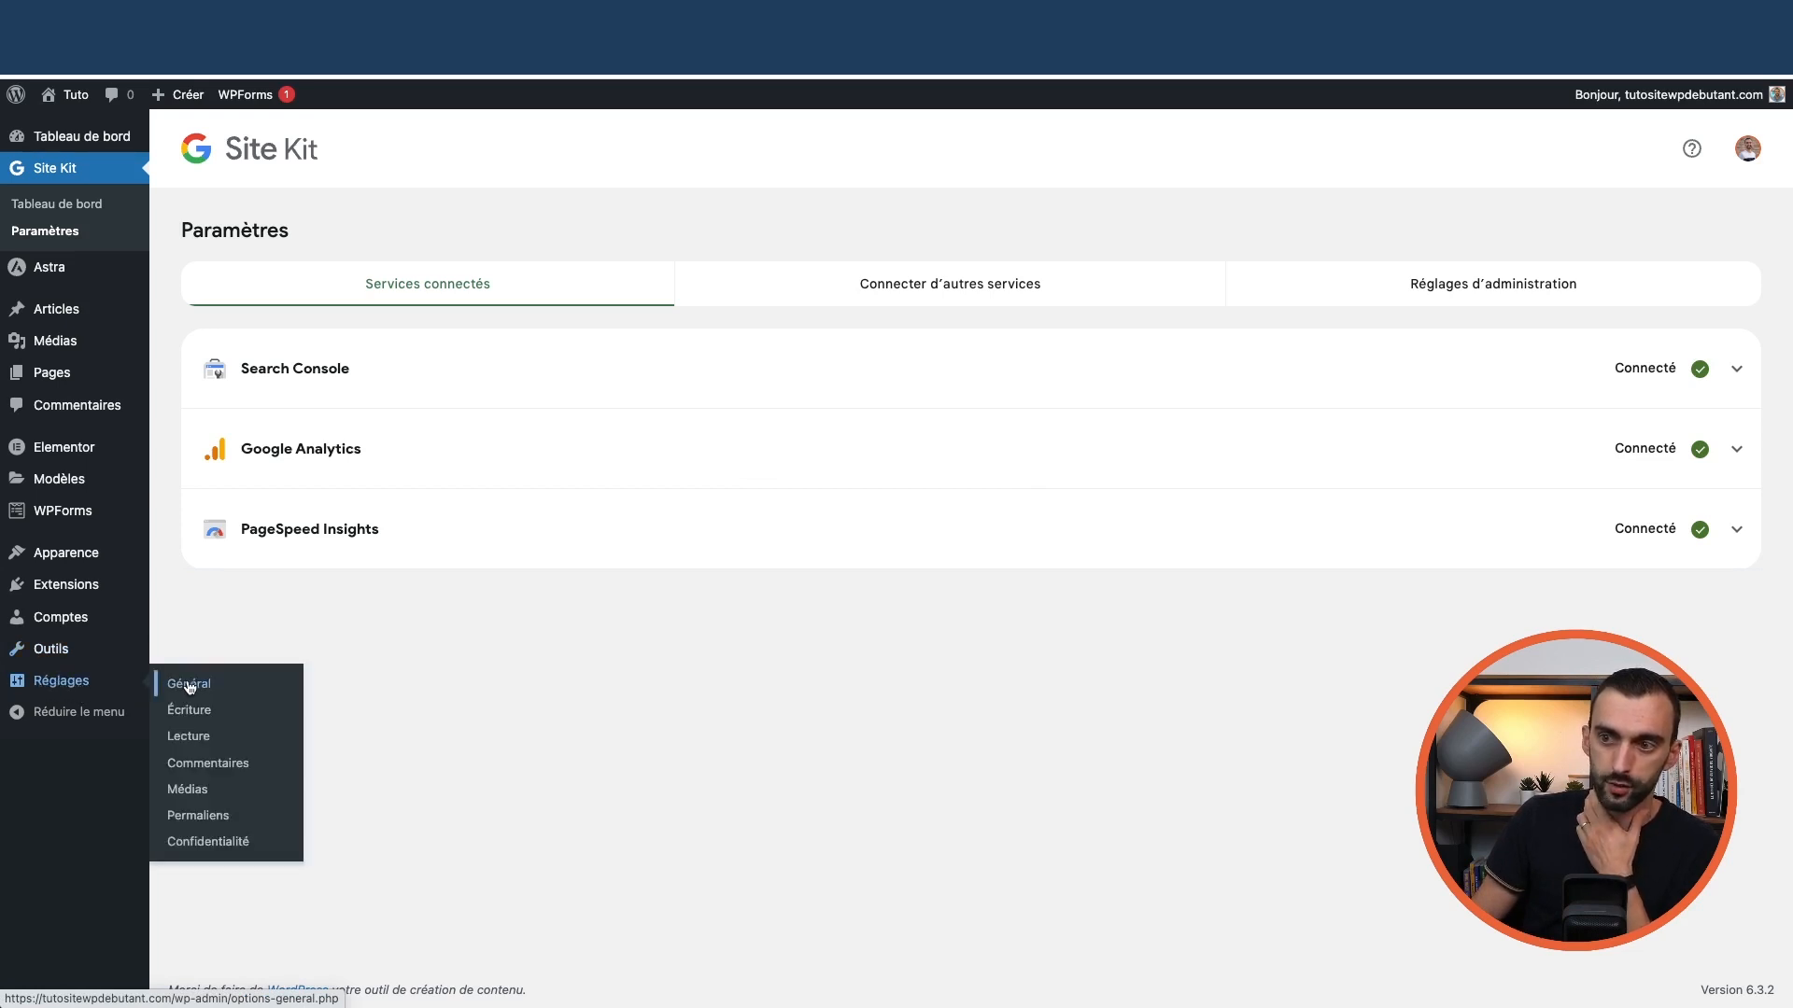
Confirm Reading settings allow search engine indexing, then return to the Site Kit dashboard
left_click(196, 738)
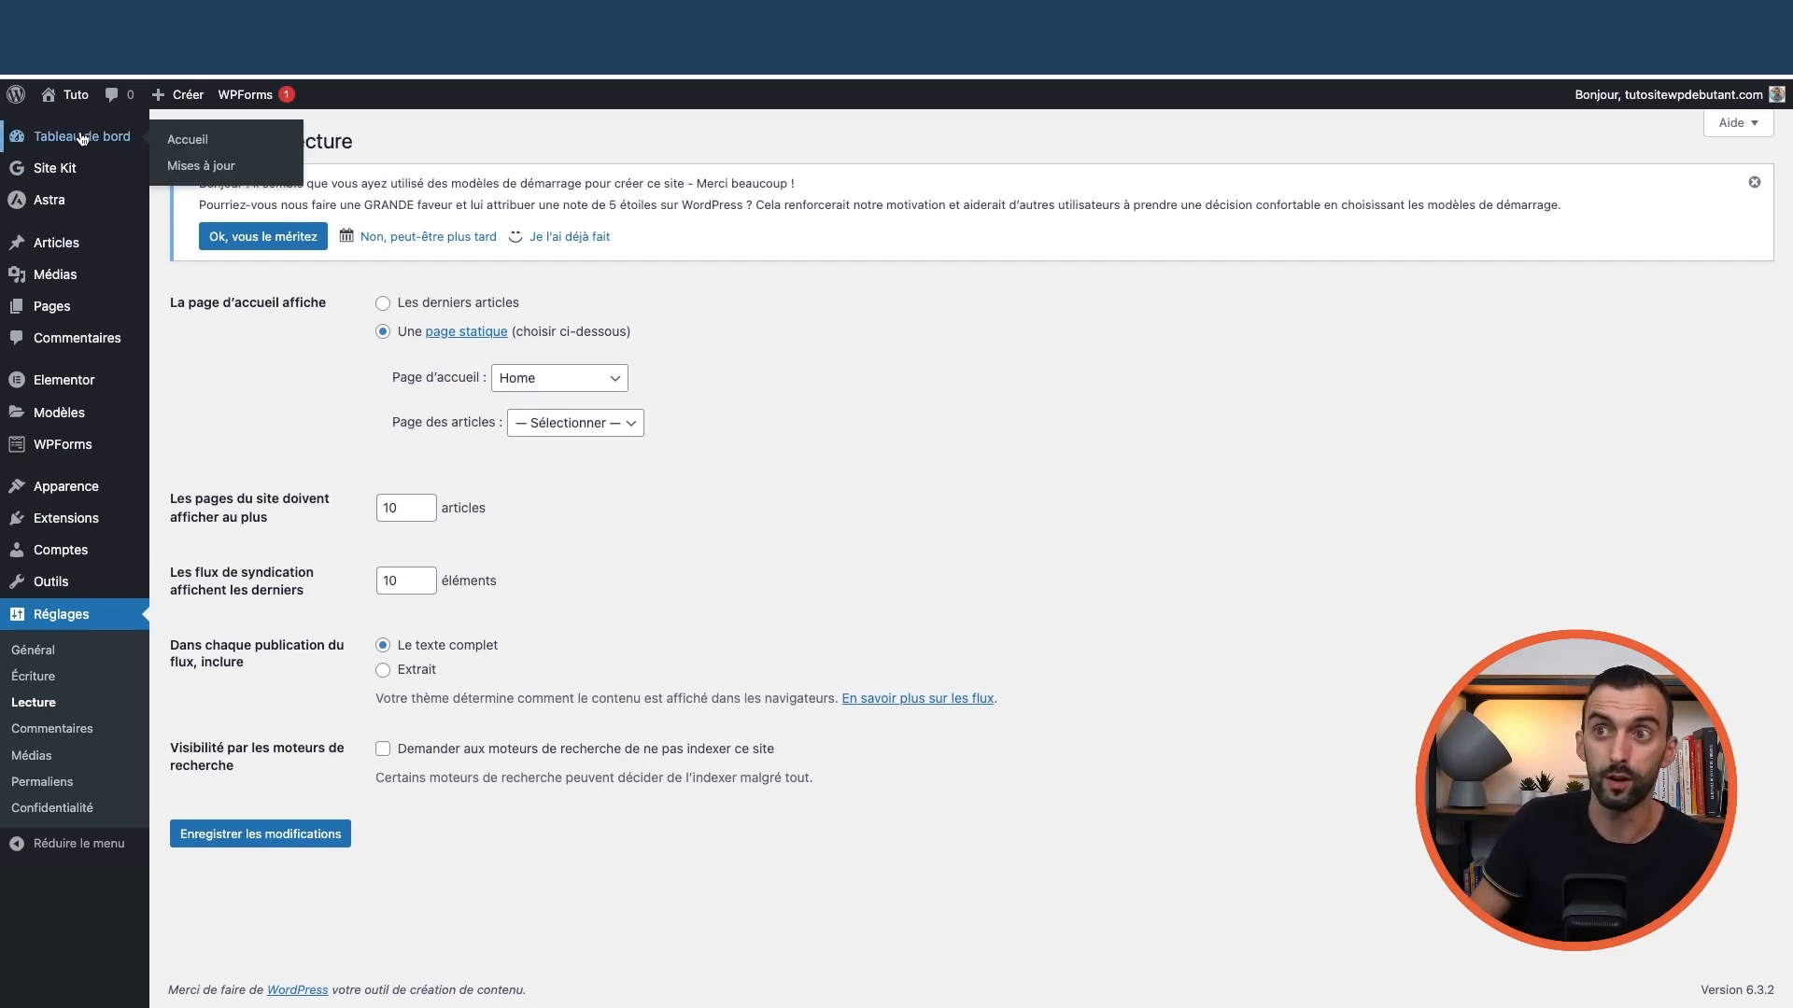
left_click(77, 177)
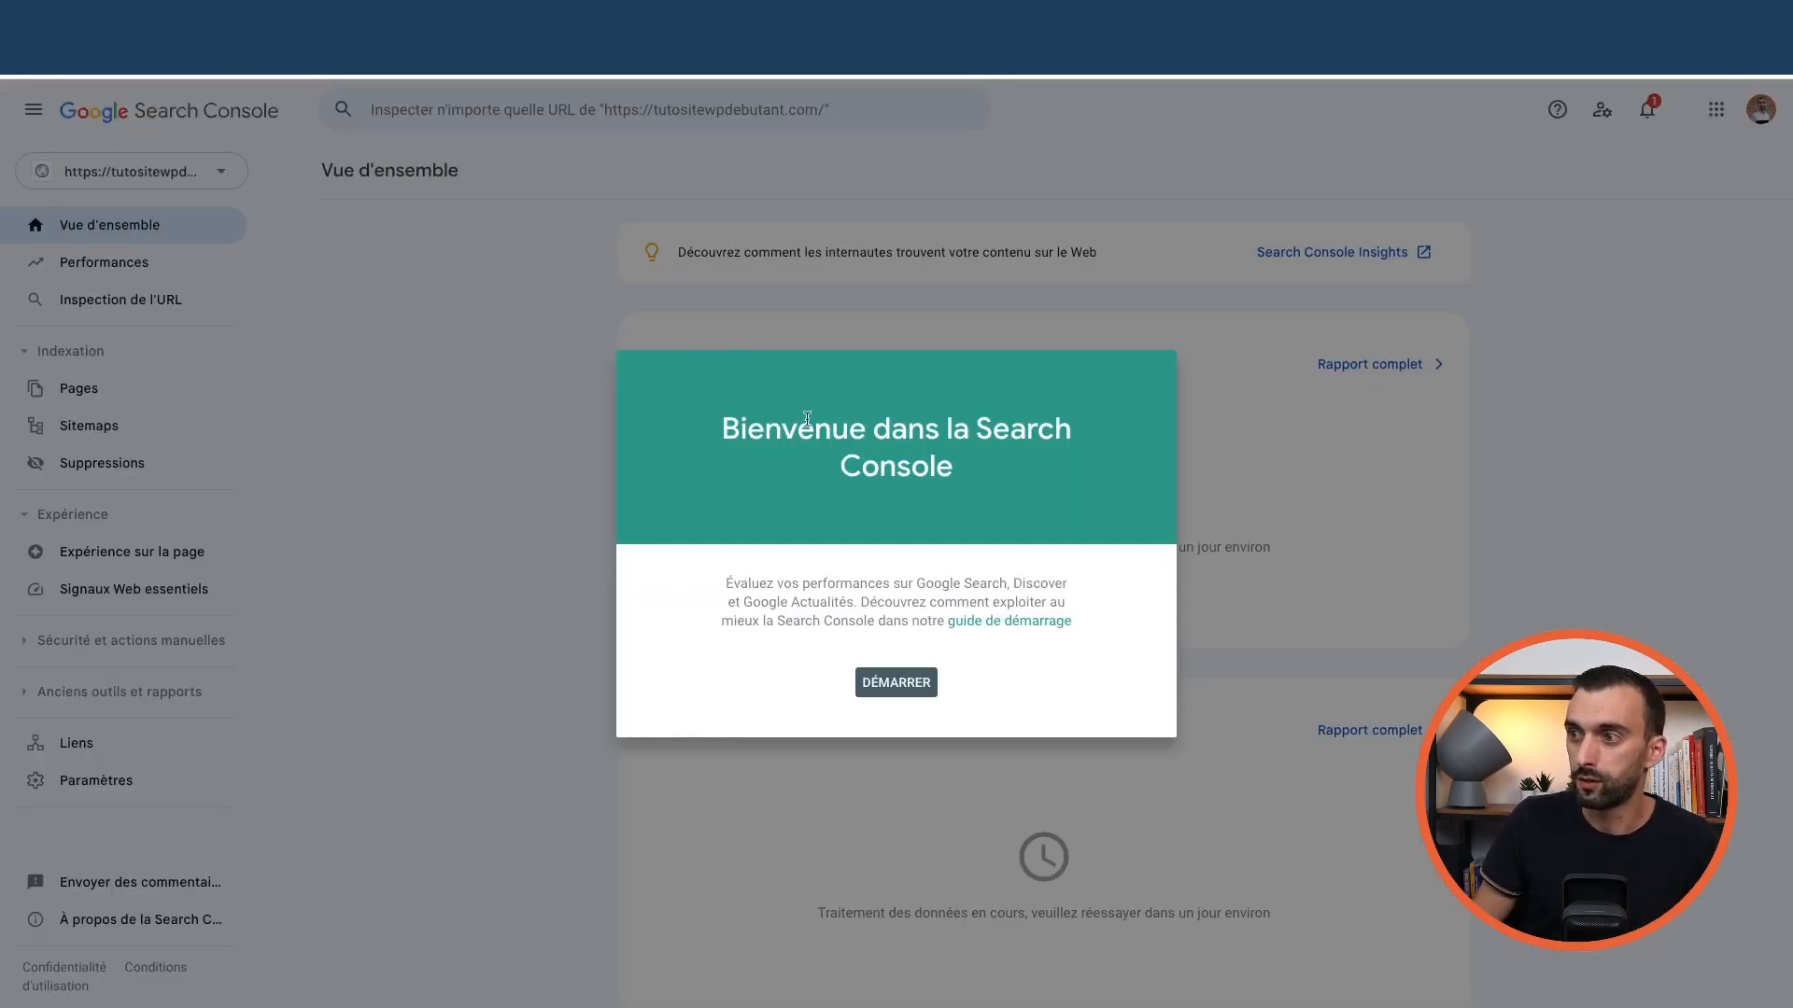
Dismiss the Search Console welcome, check the property list, and open the Pages indexing report
left_click(894, 686)
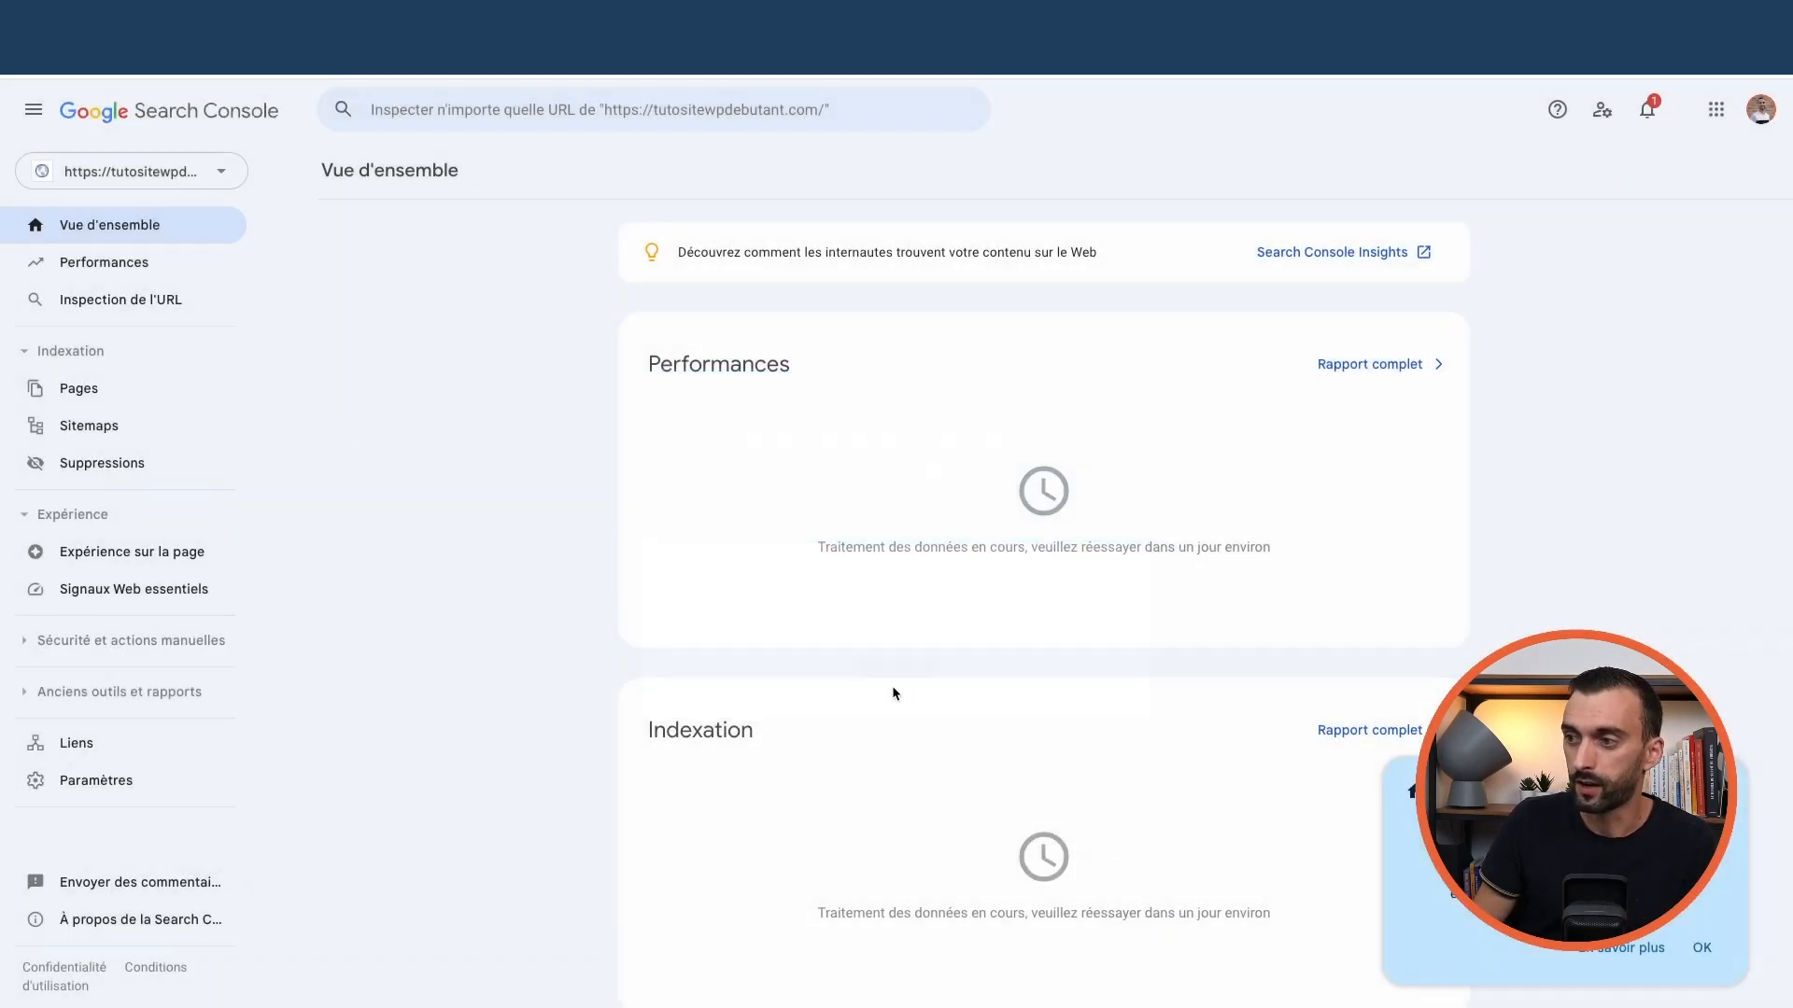
left_click(203, 175)
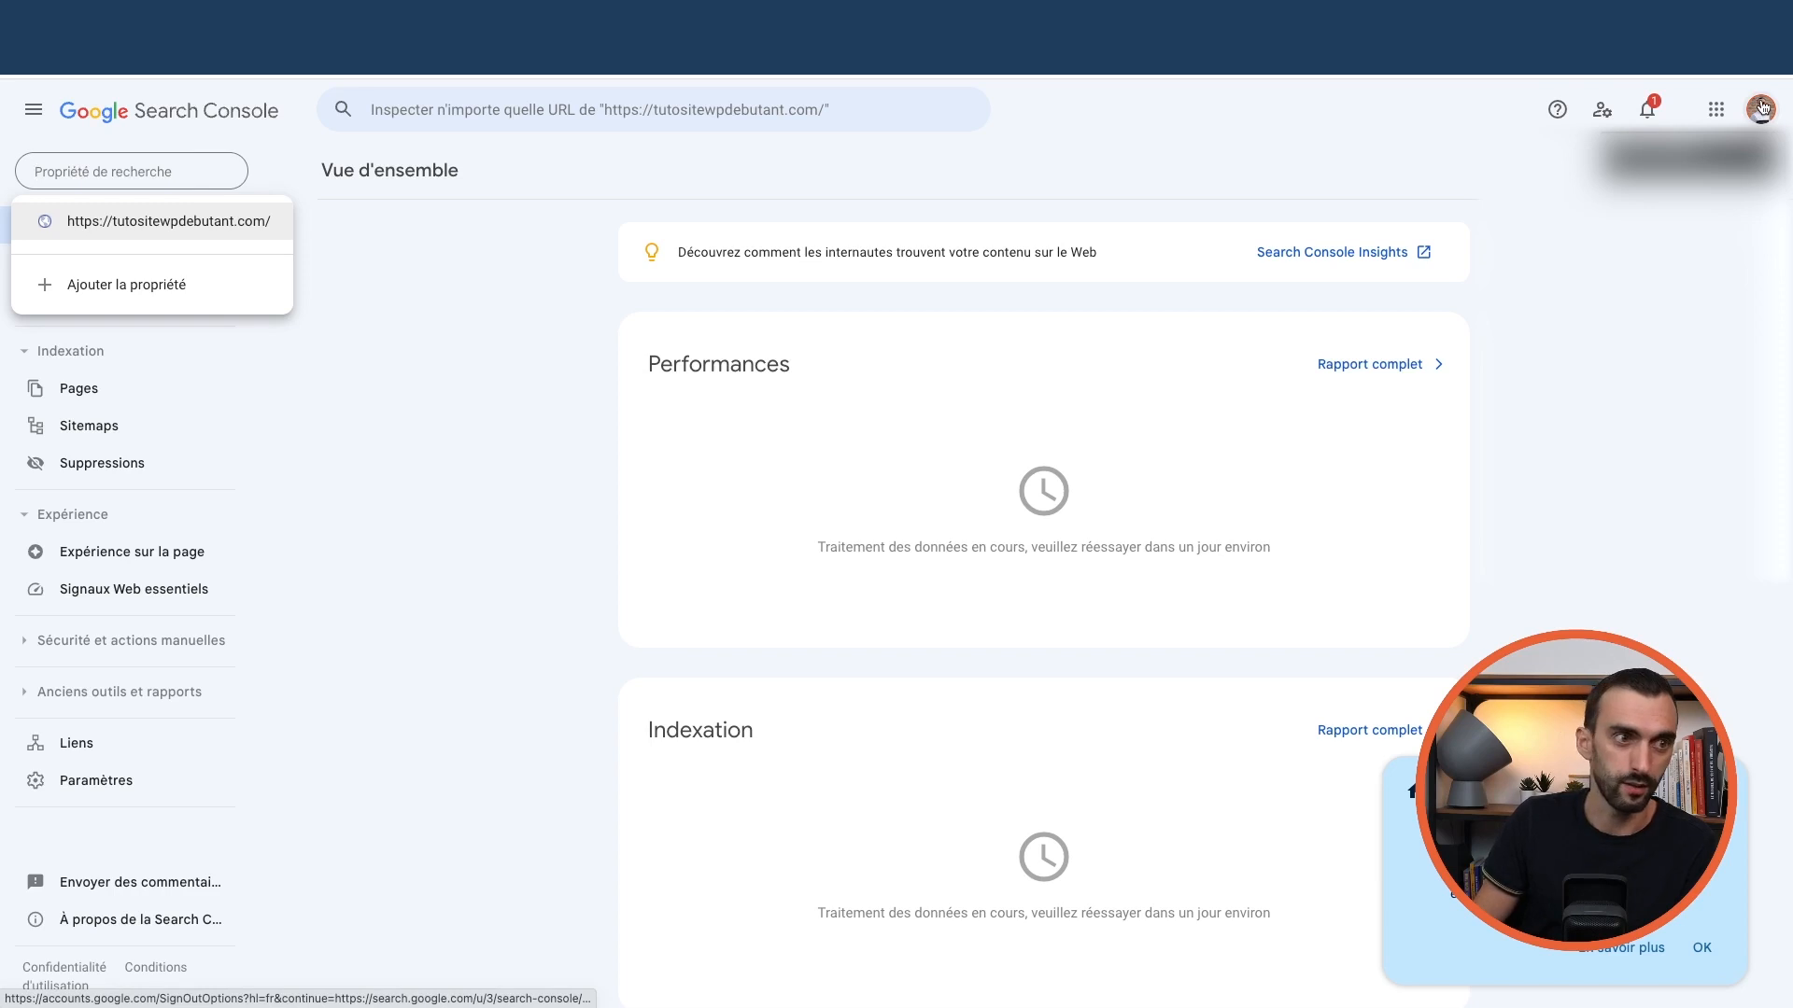
left_click(186, 221)
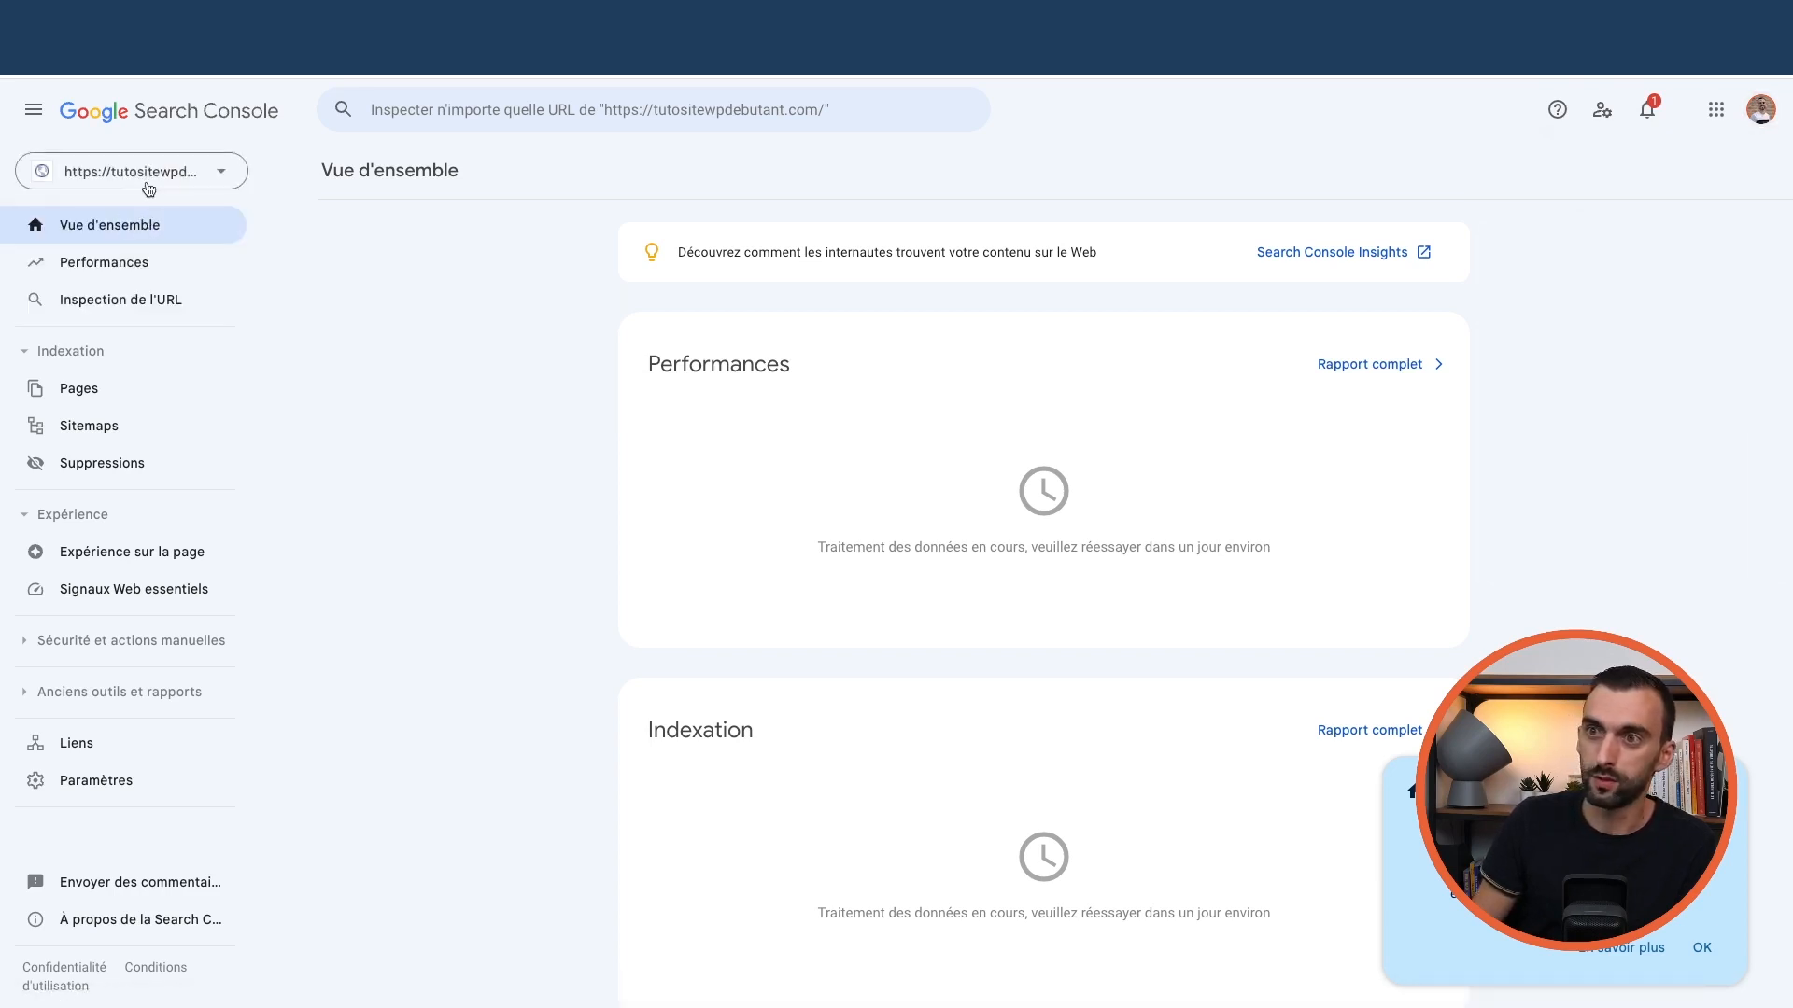
left_click(148, 187)
left_click(412, 399)
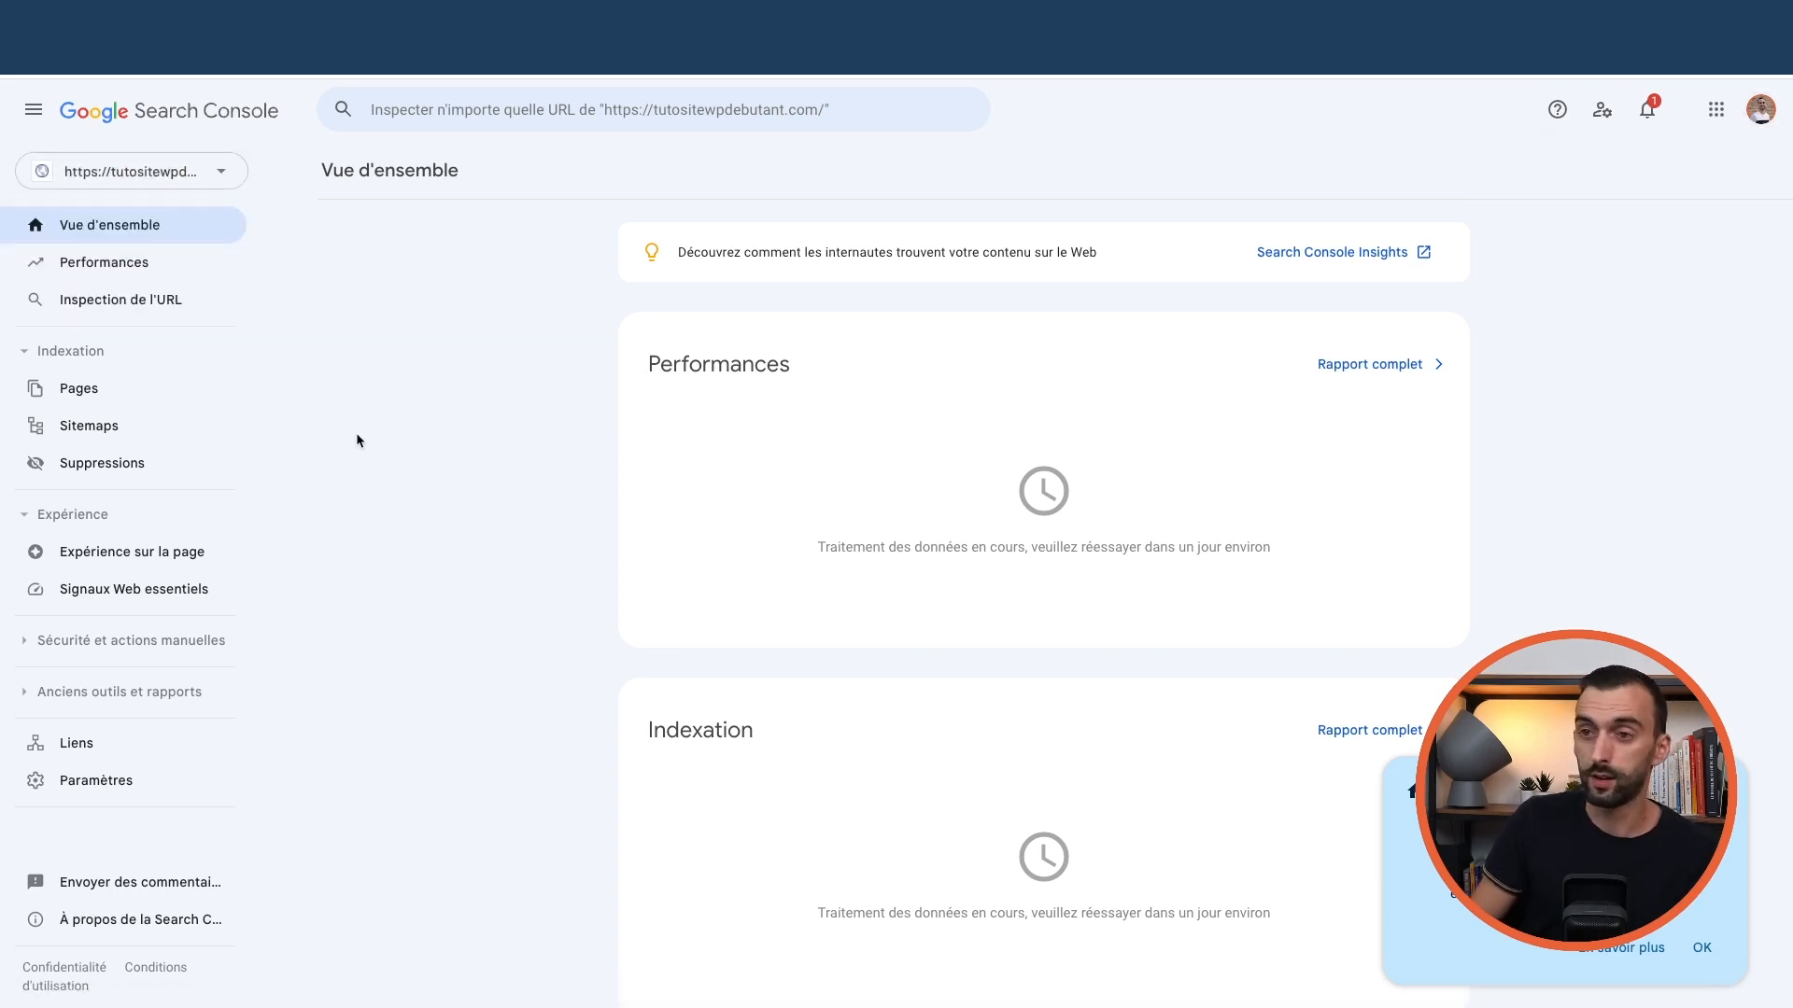
left_click(99, 385)
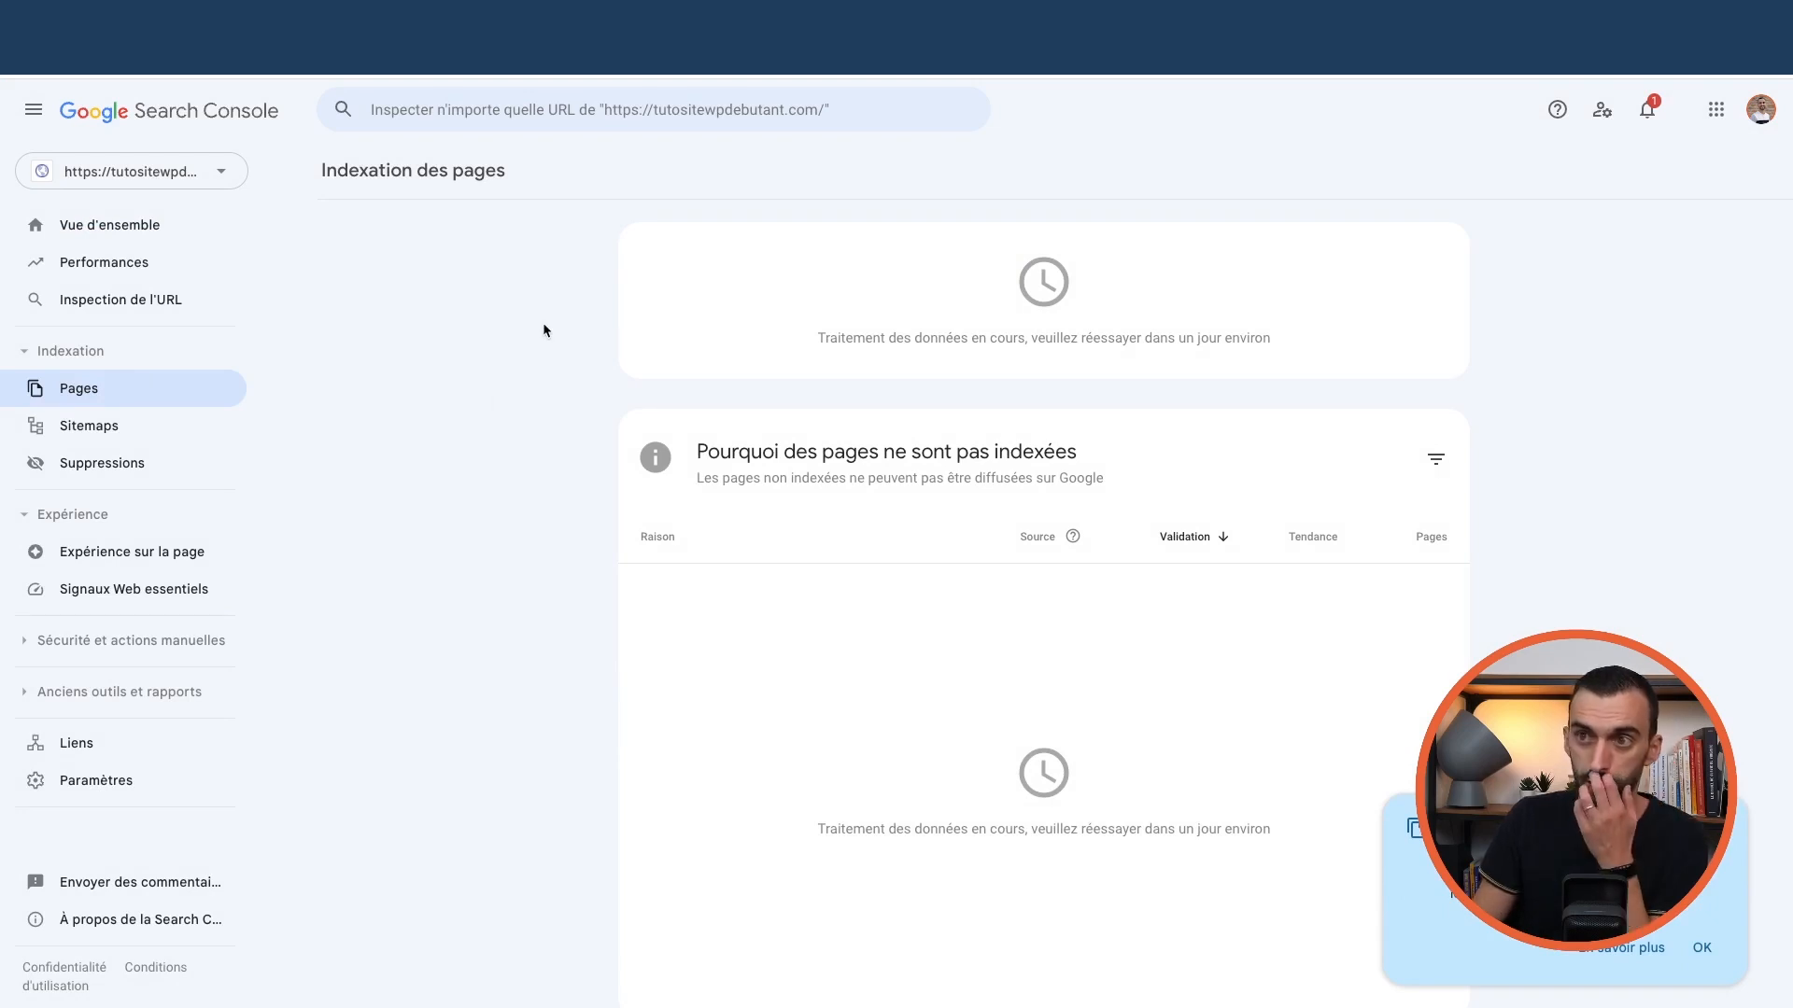
left_click(485, 115)
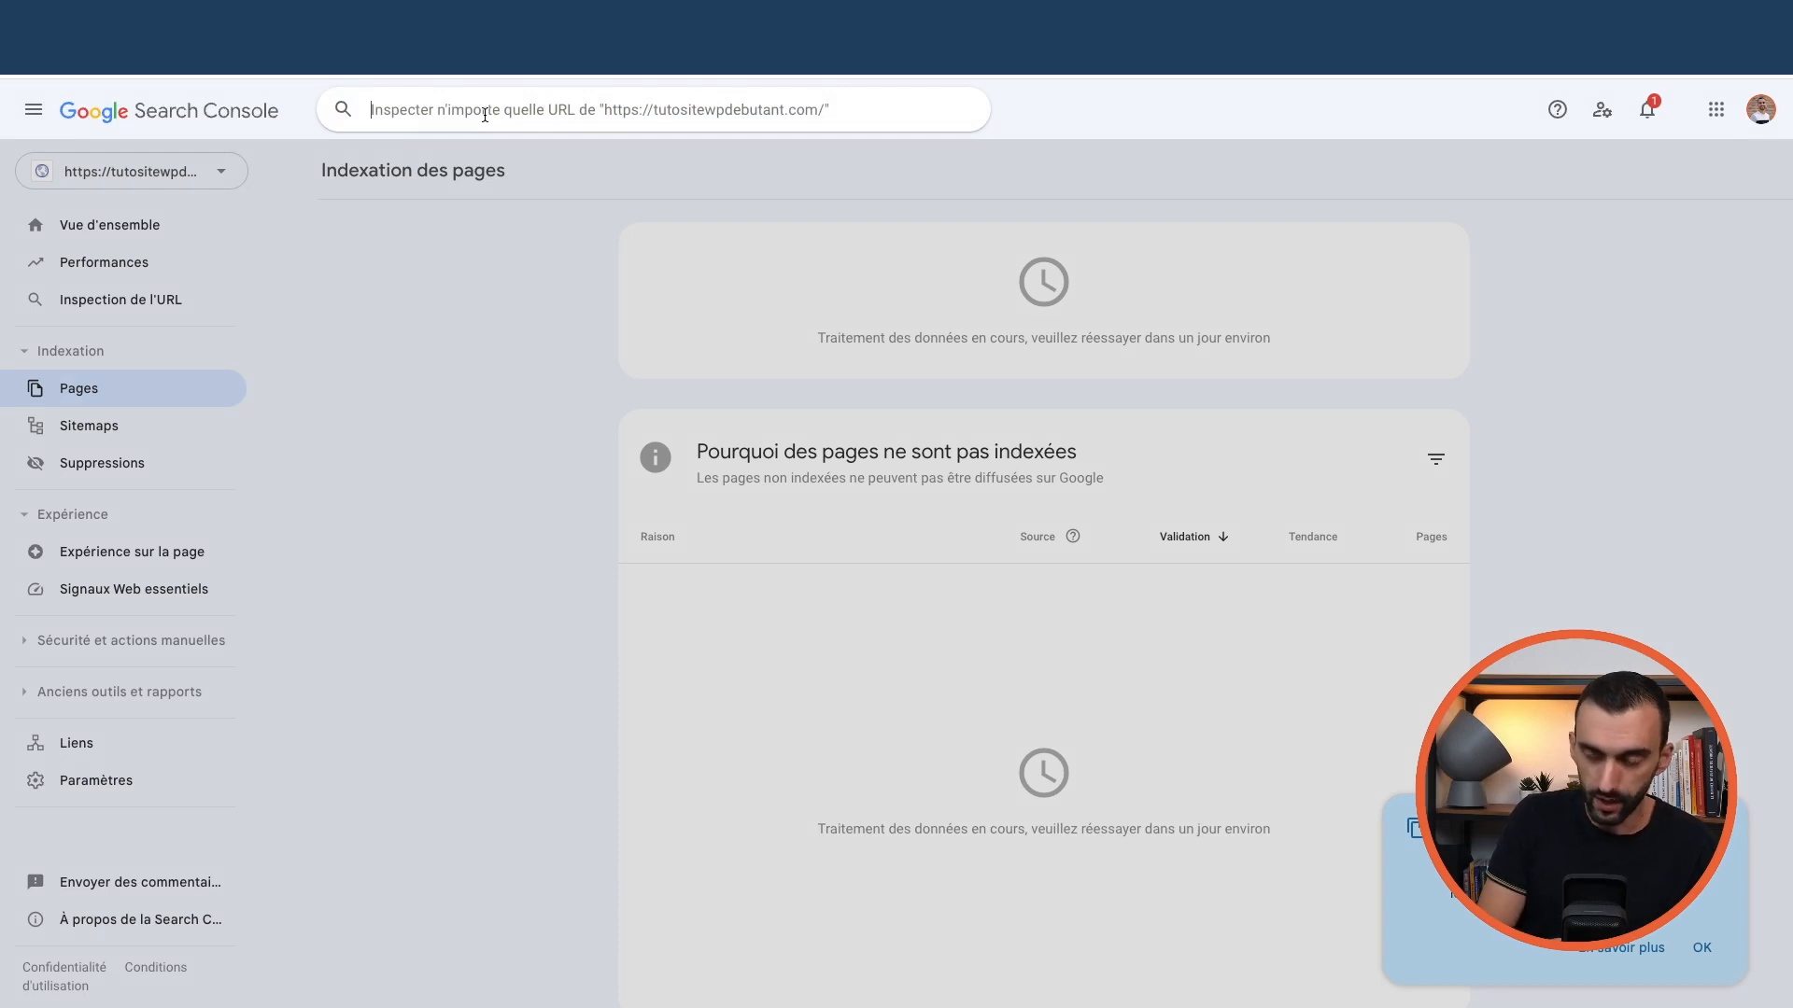
type("h")
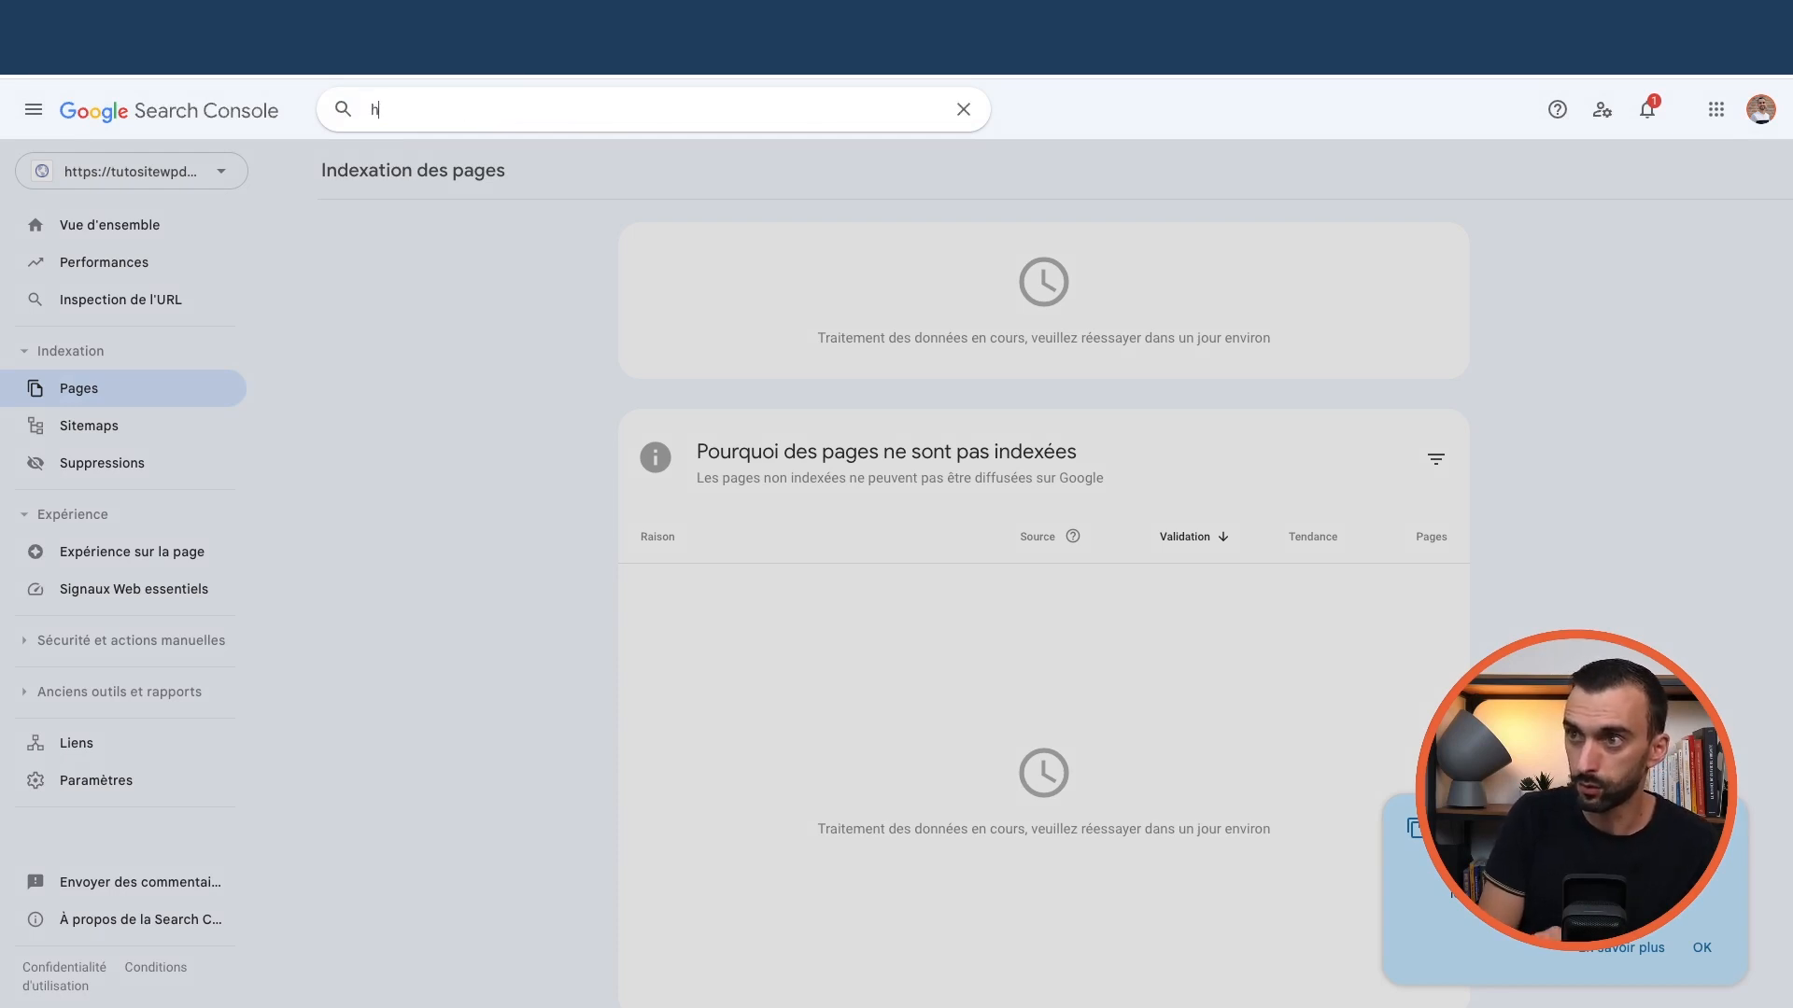
type("ttps://tutositewpdebutant.com")
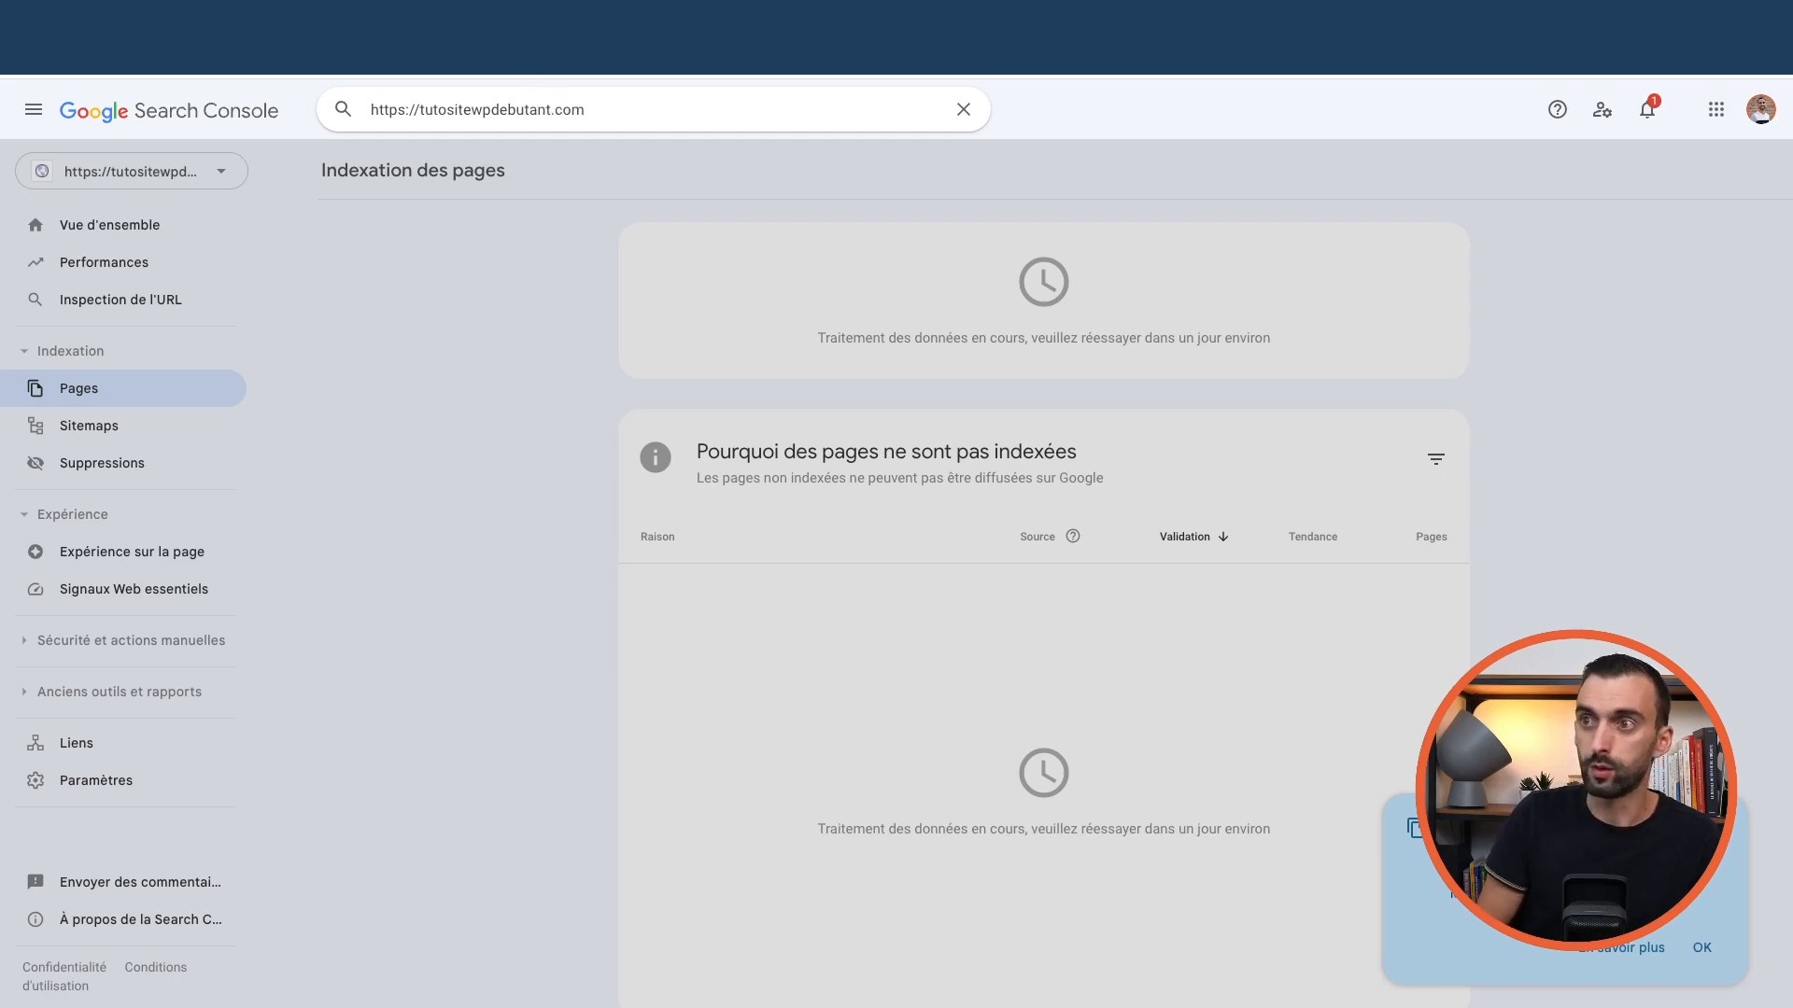
key("Return")
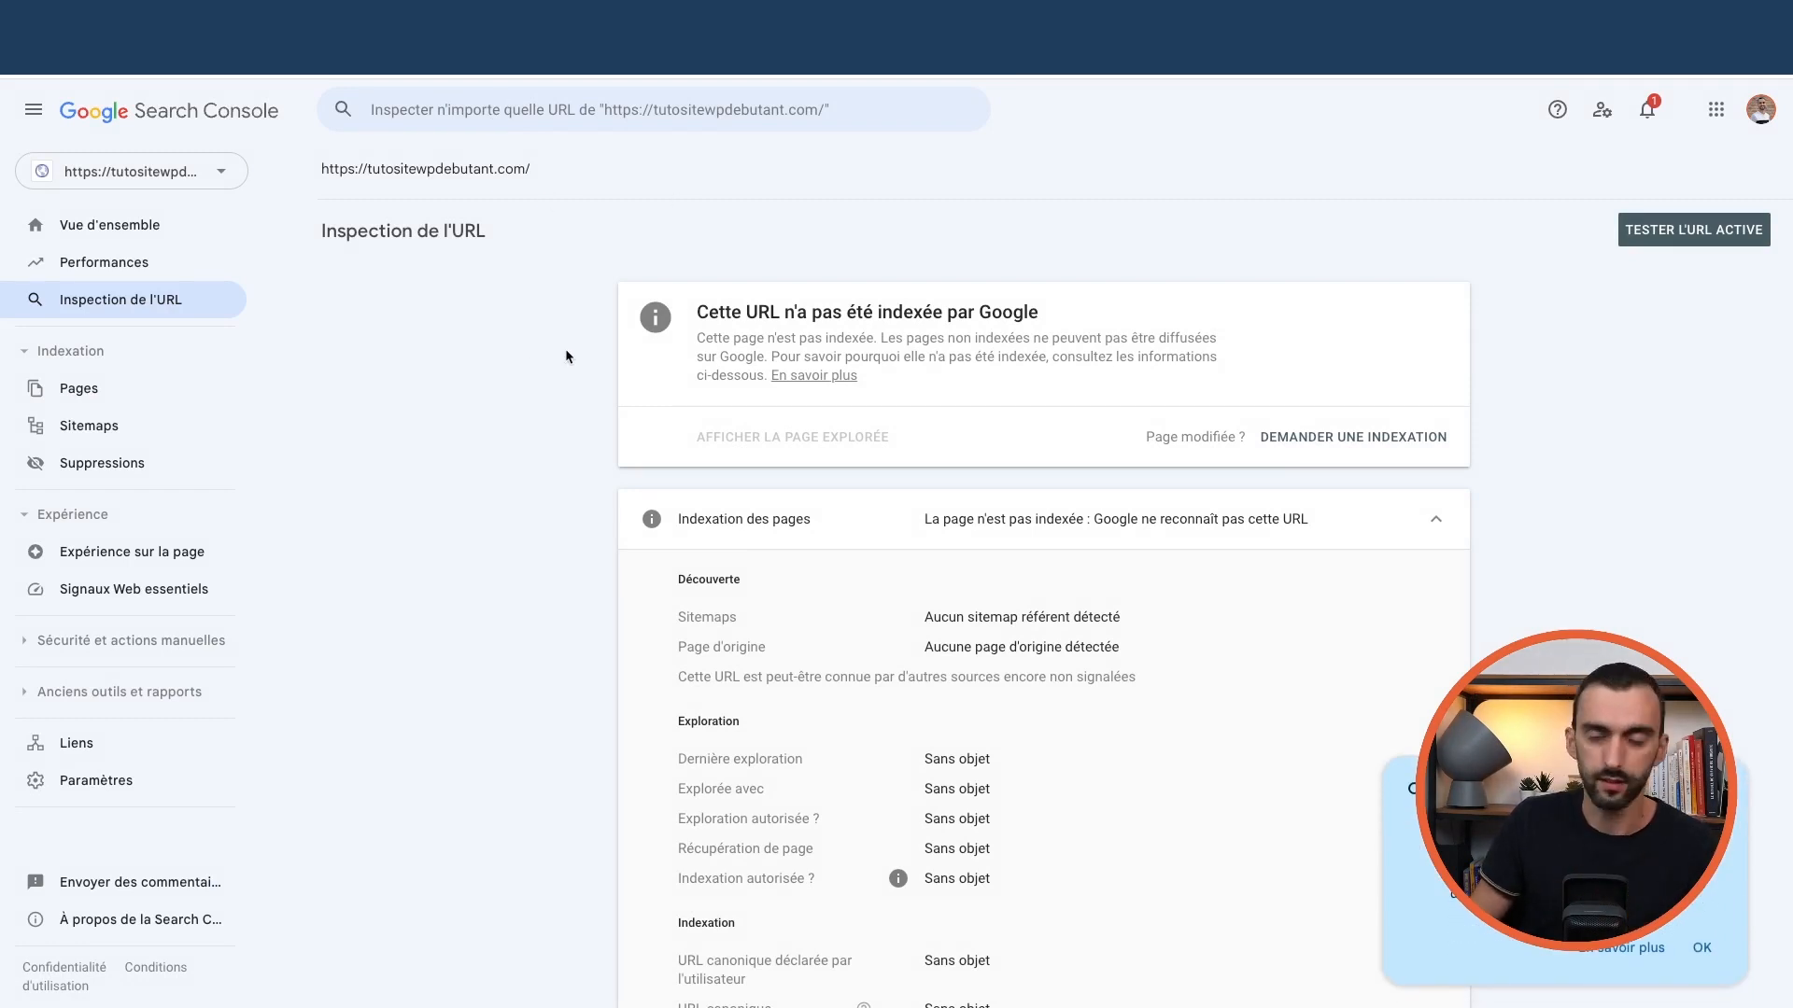
Request indexing of the site's home page in Search Console and dismiss the confirmation
scroll(794, 462, "down", 1)
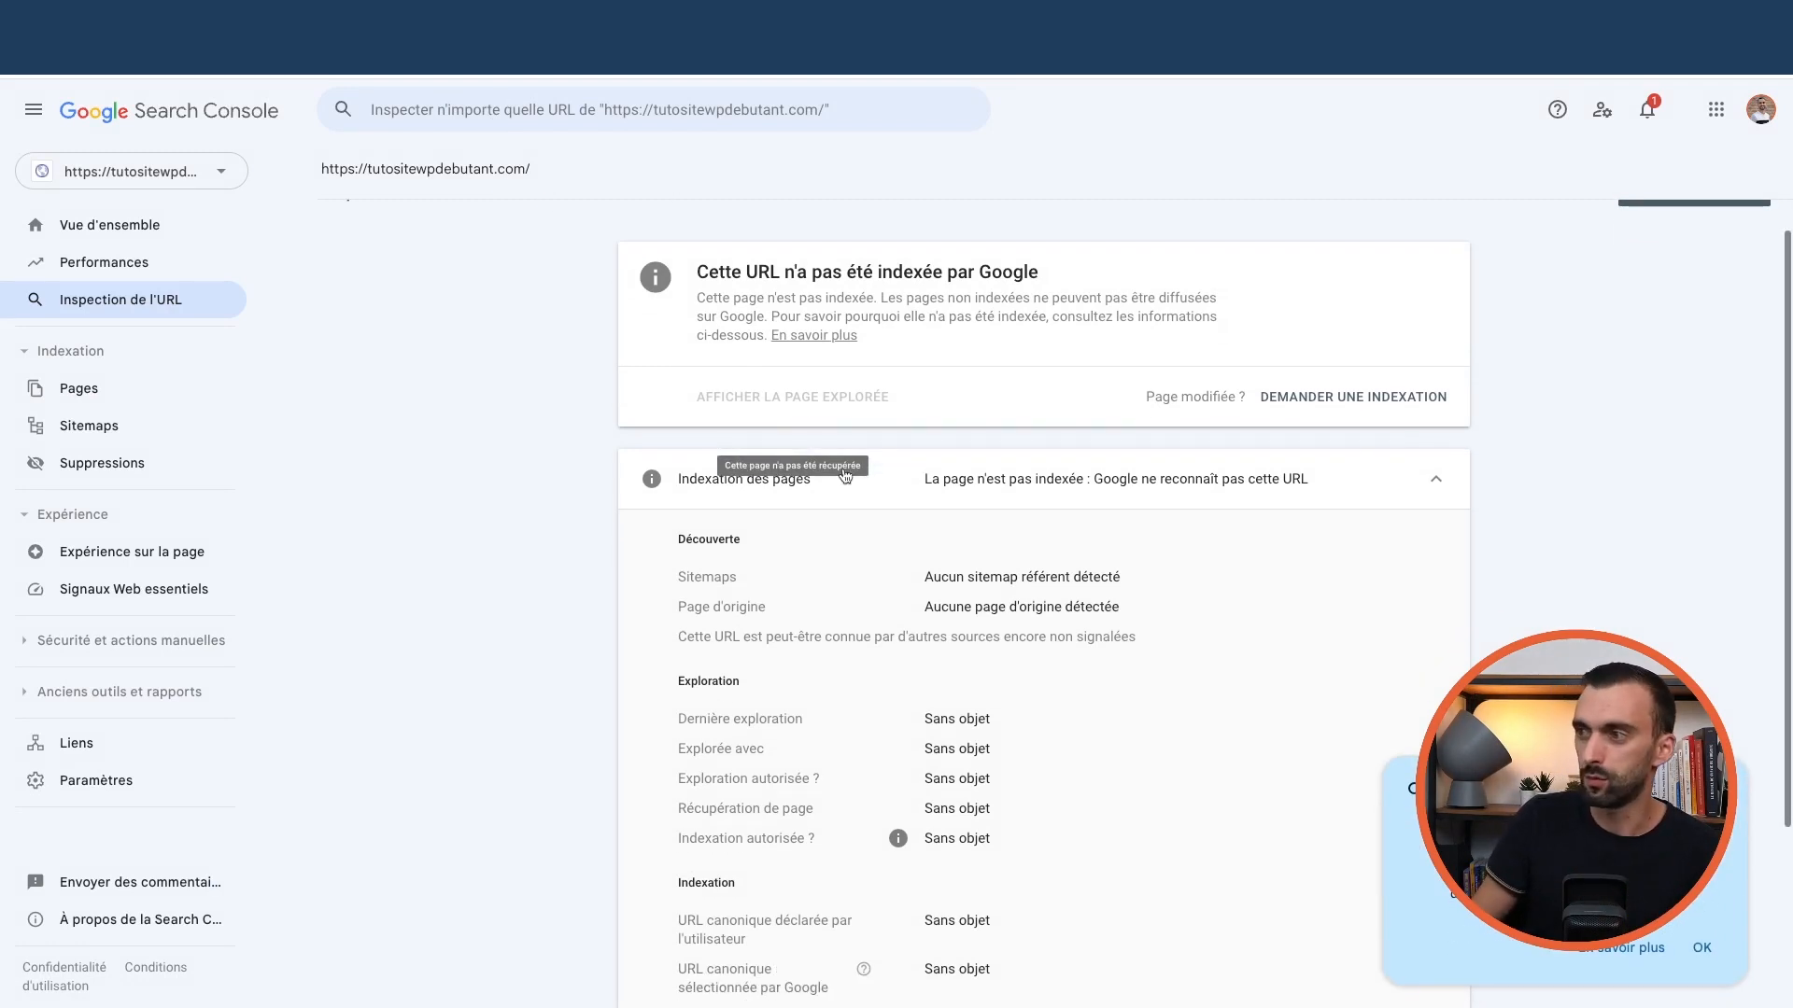
left_click(1341, 401)
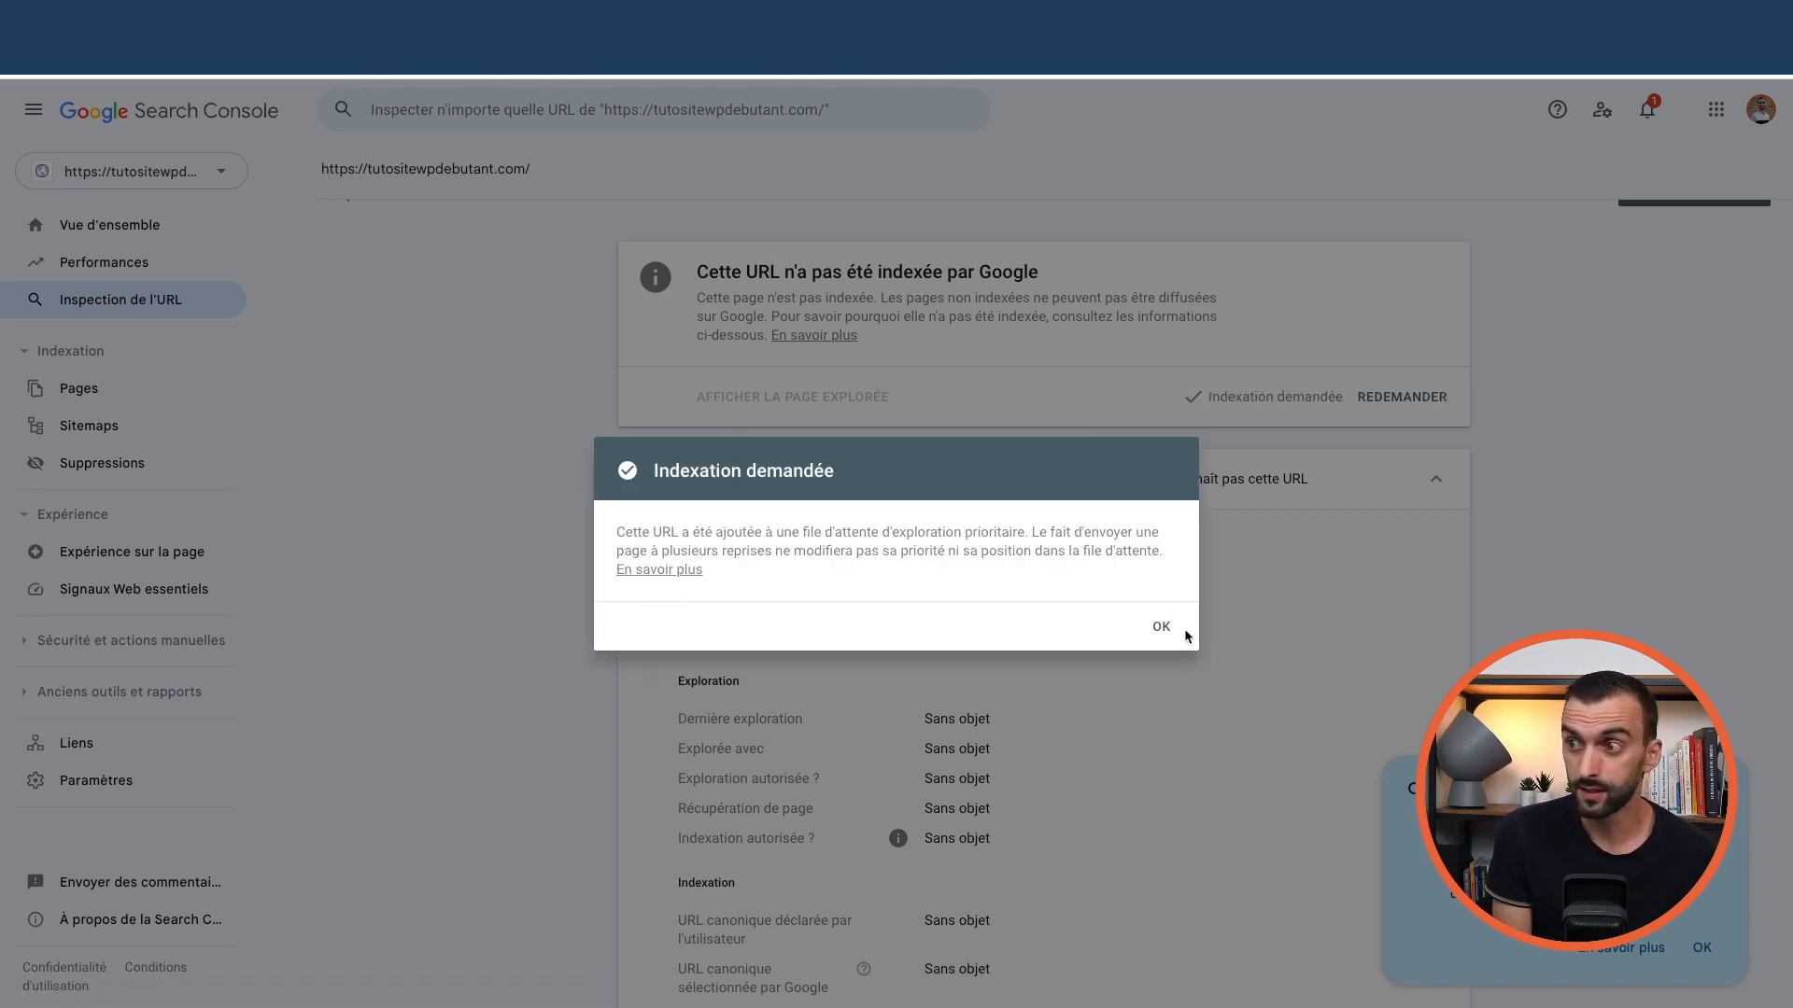
left_click(1163, 627)
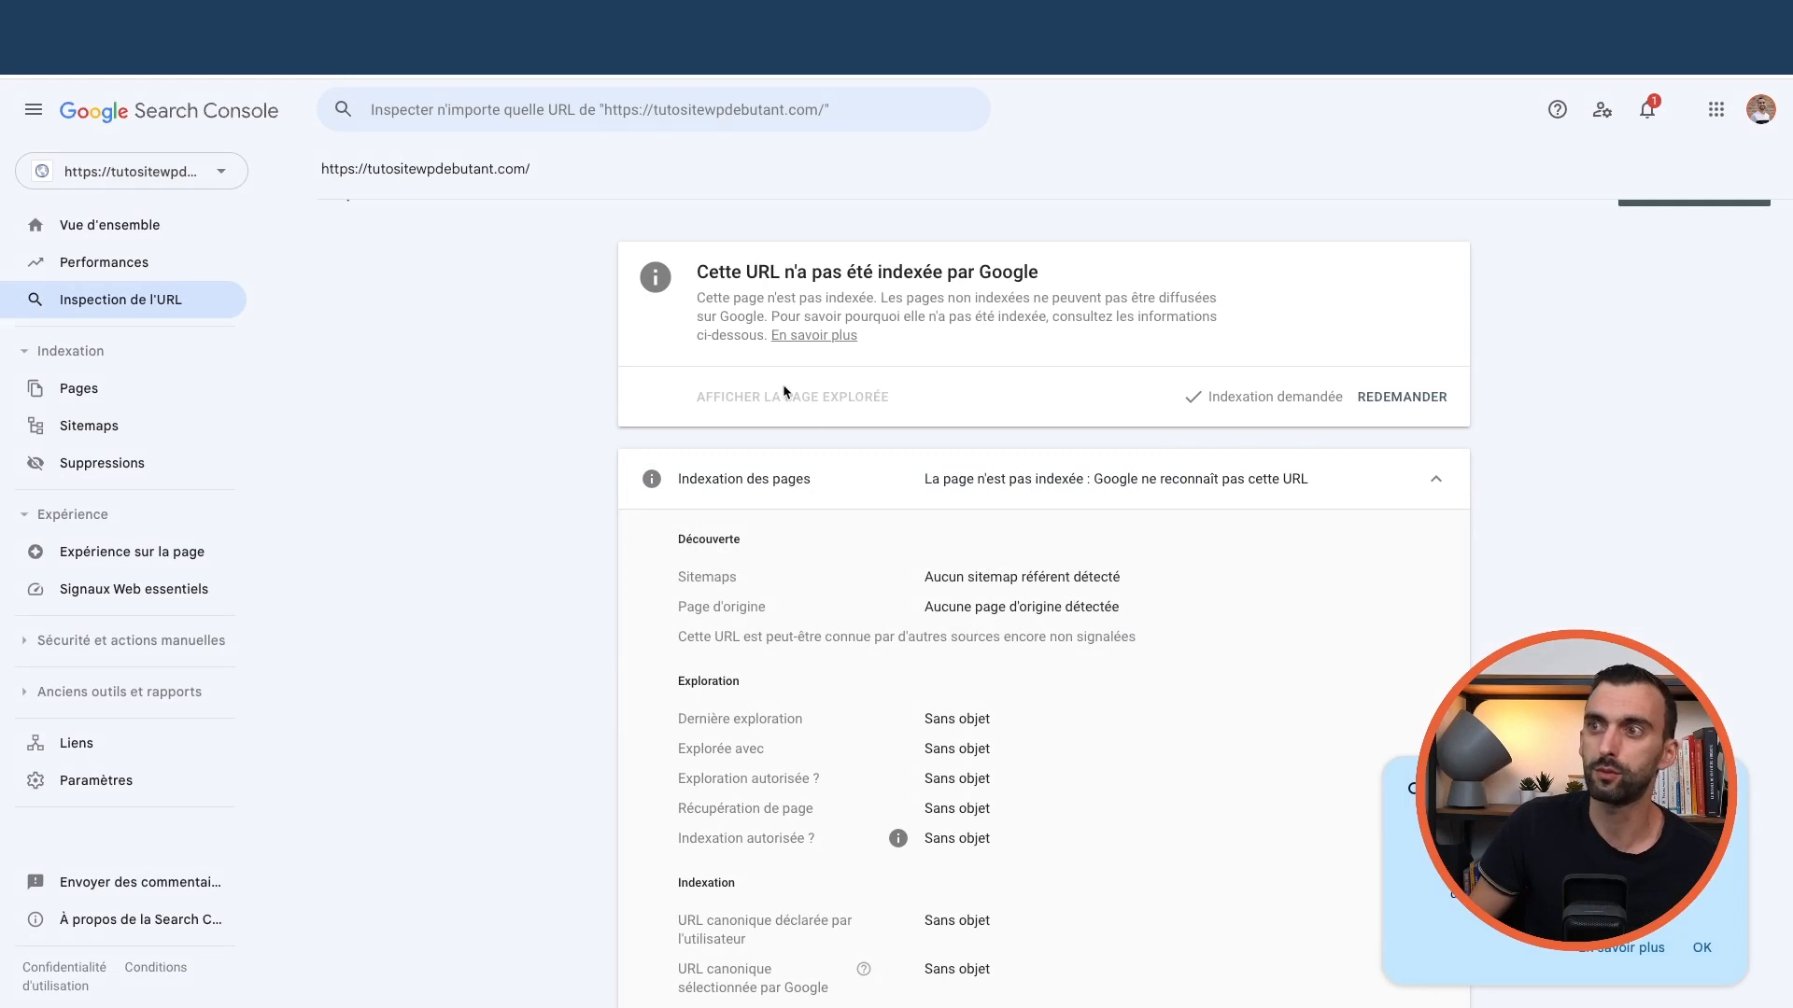
scroll(486, 381, "up", 1)
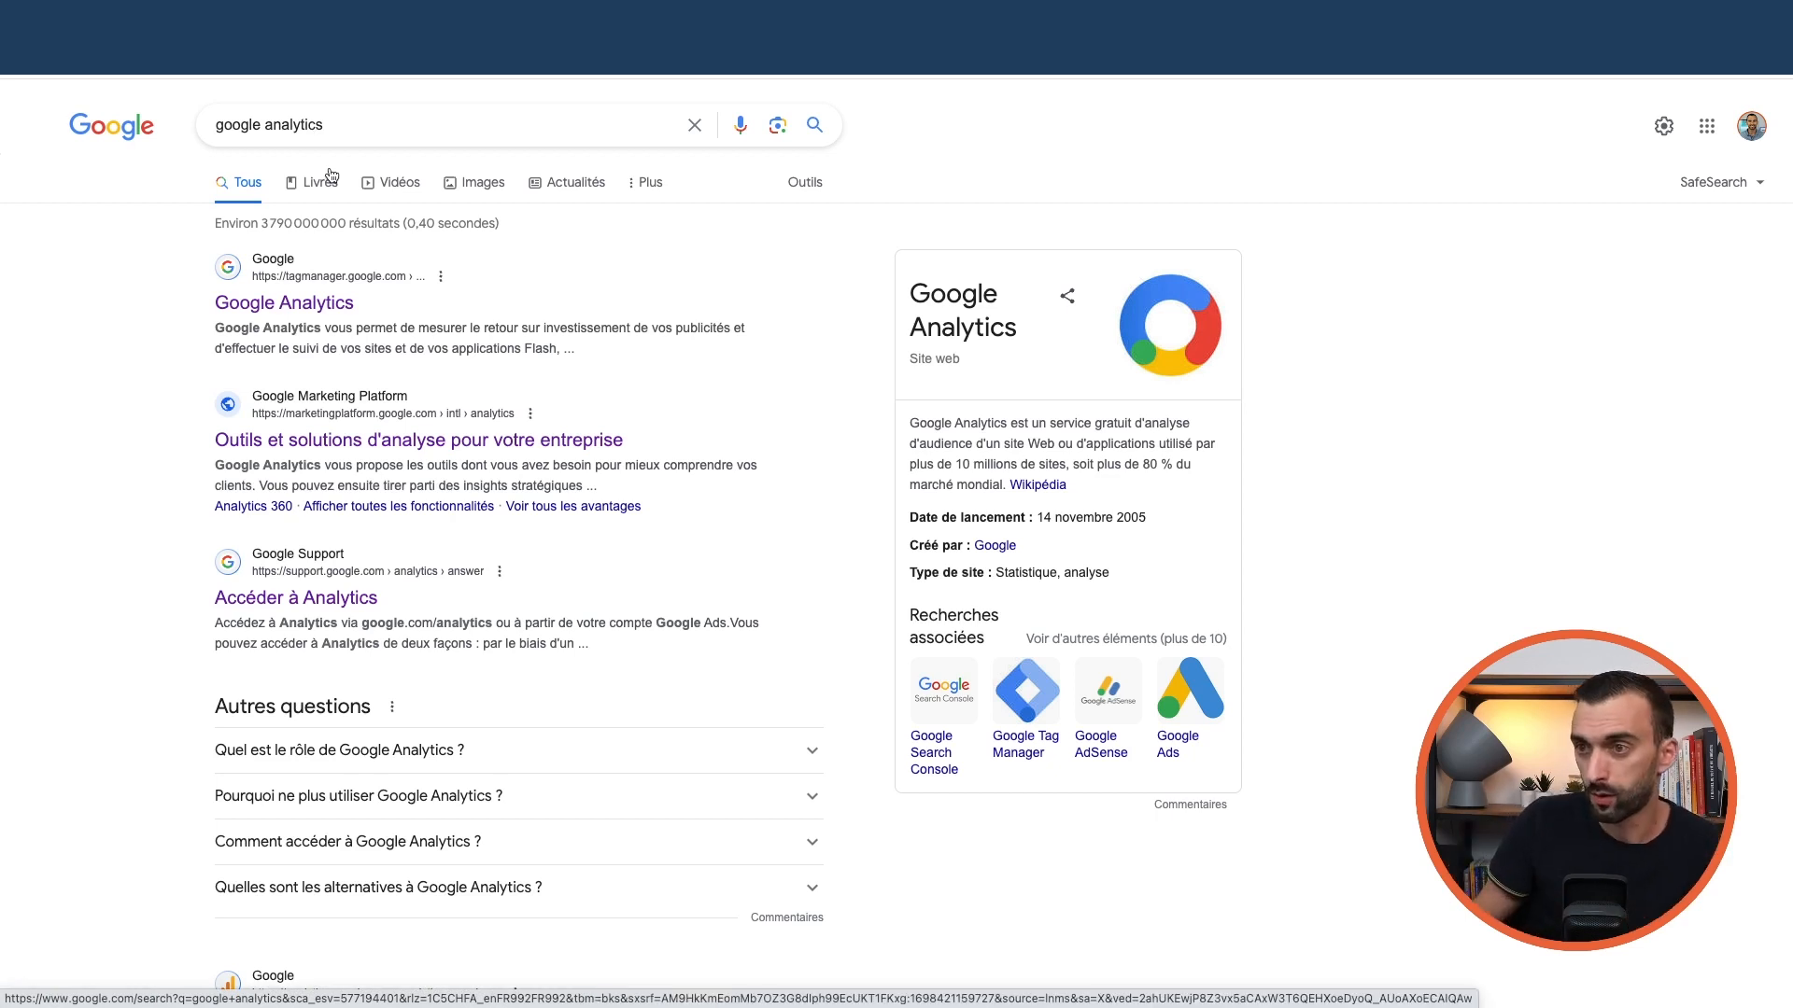
Open Google Analytics and view the reports snapshot showing no data yet for tutositewpdebutant.com
left_click(374, 450)
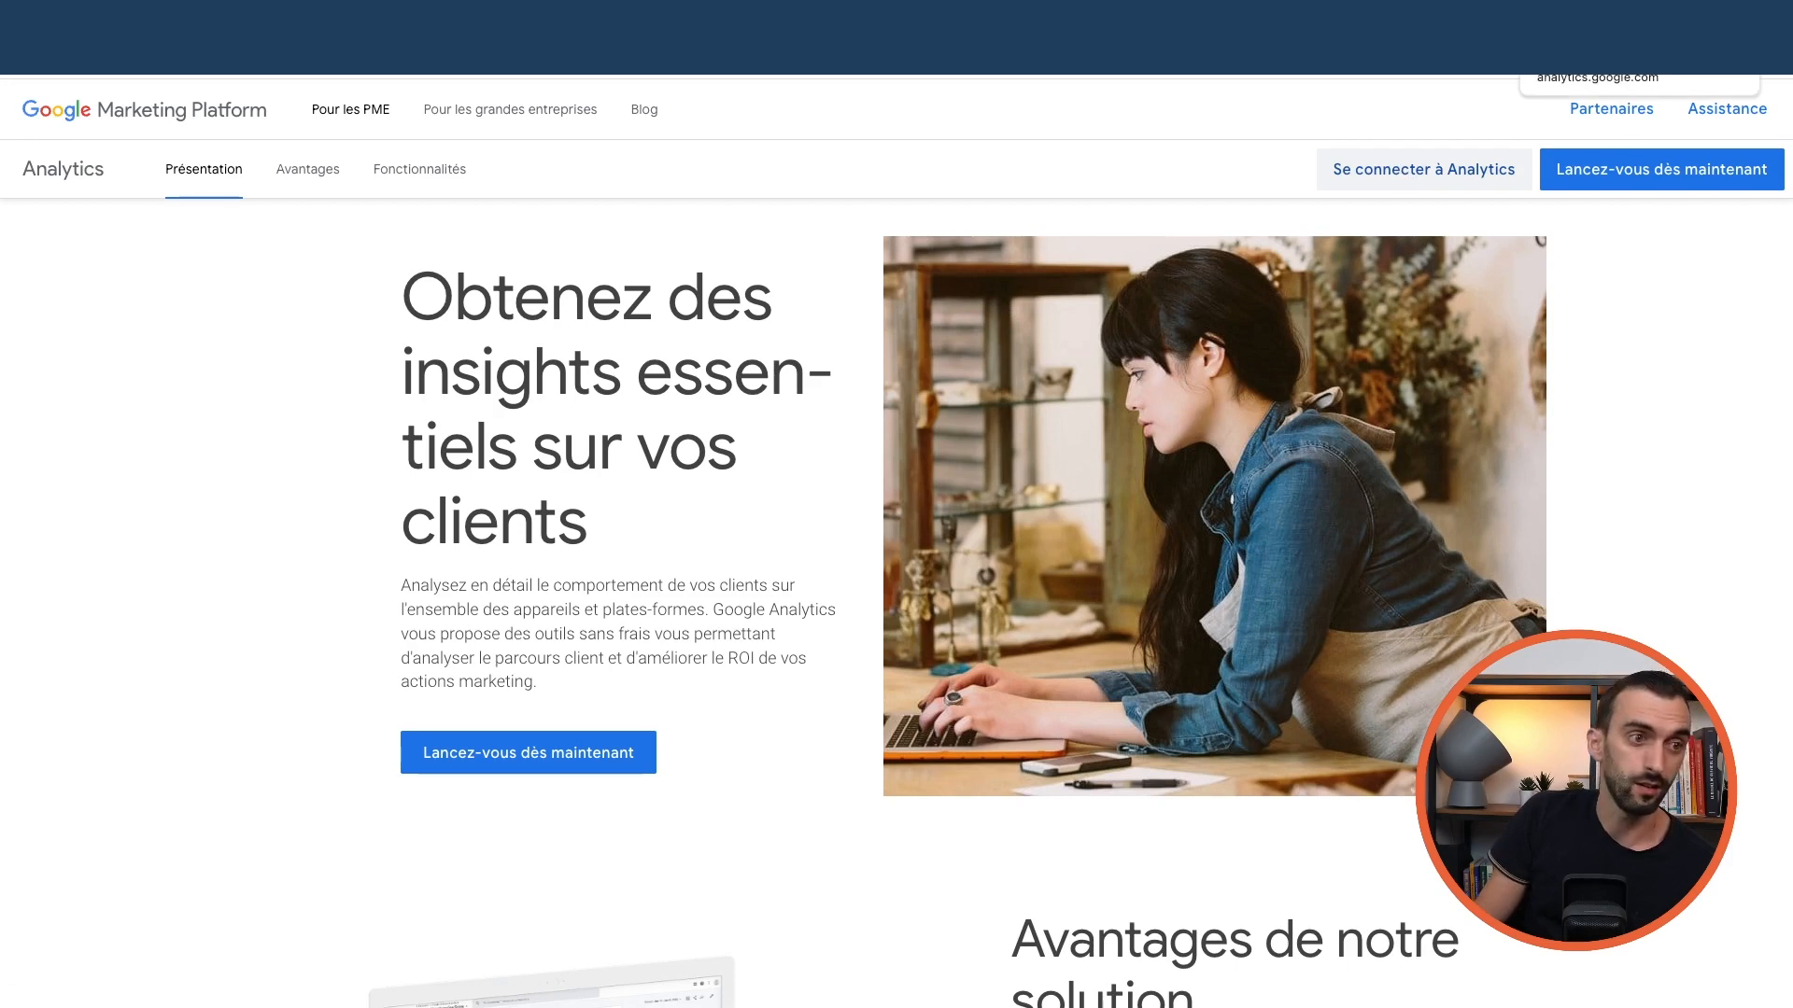
left_click(1578, 21)
left_click(1507, 250)
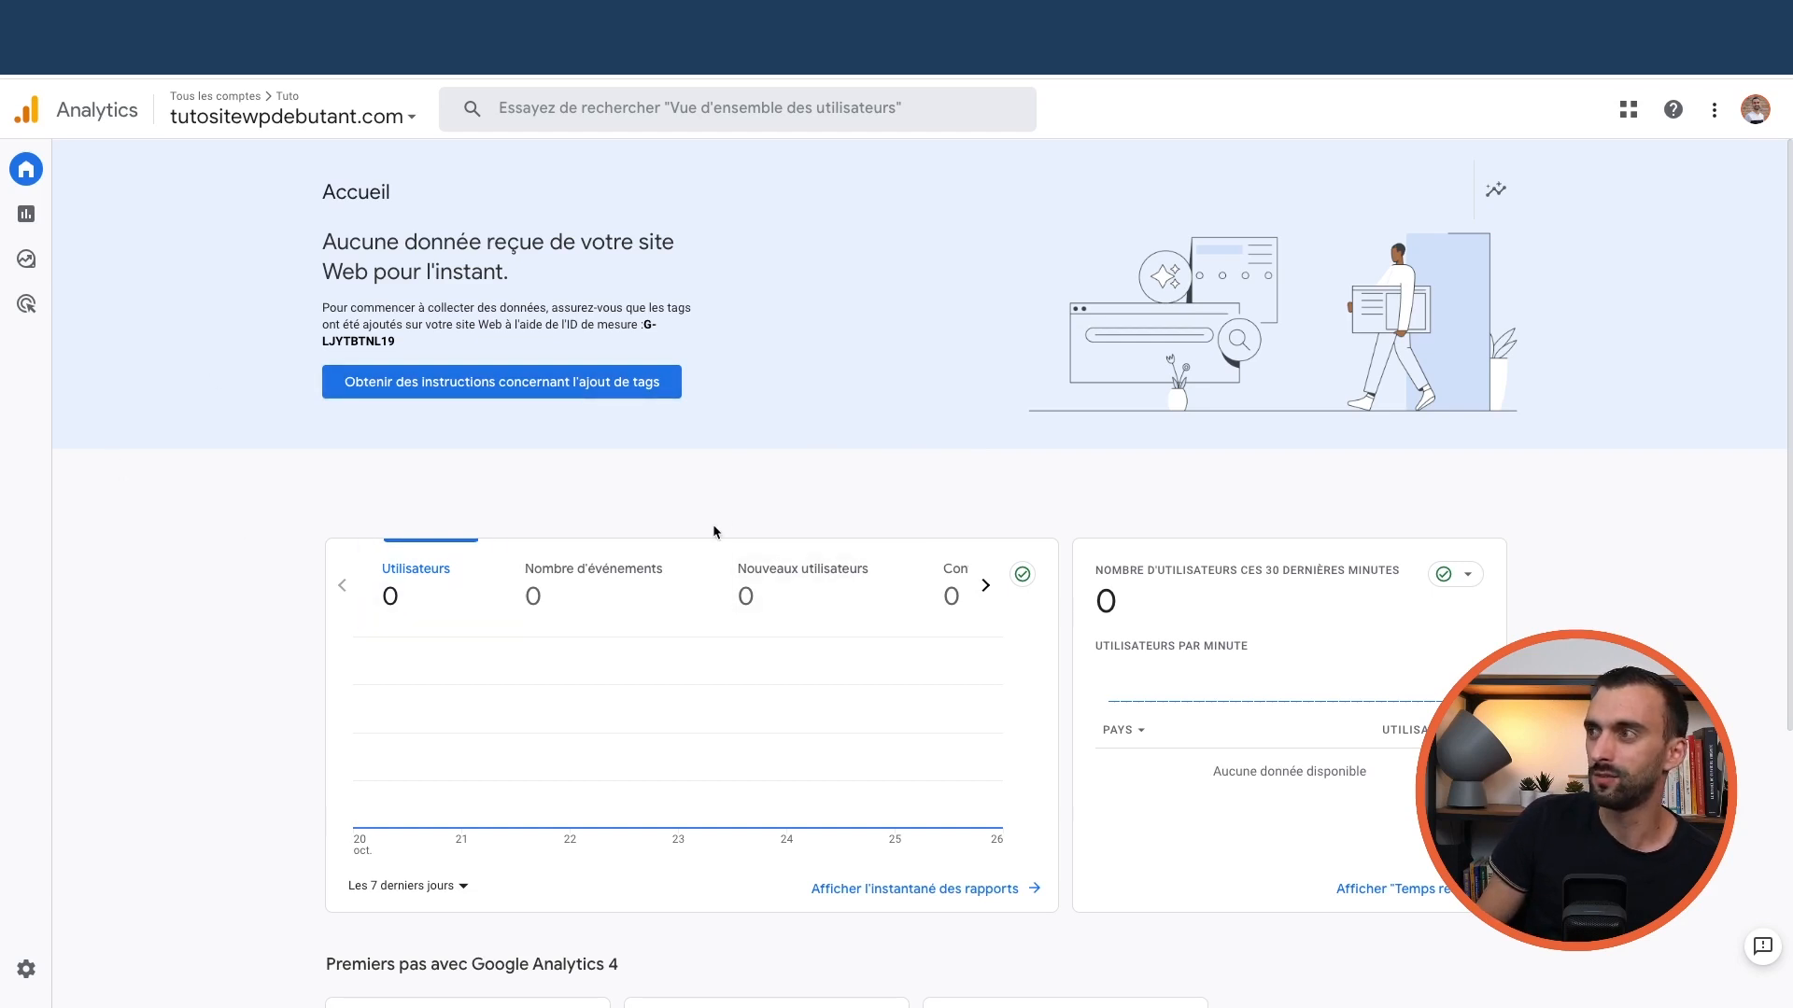
mouse_move(42, 250)
left_click(36, 216)
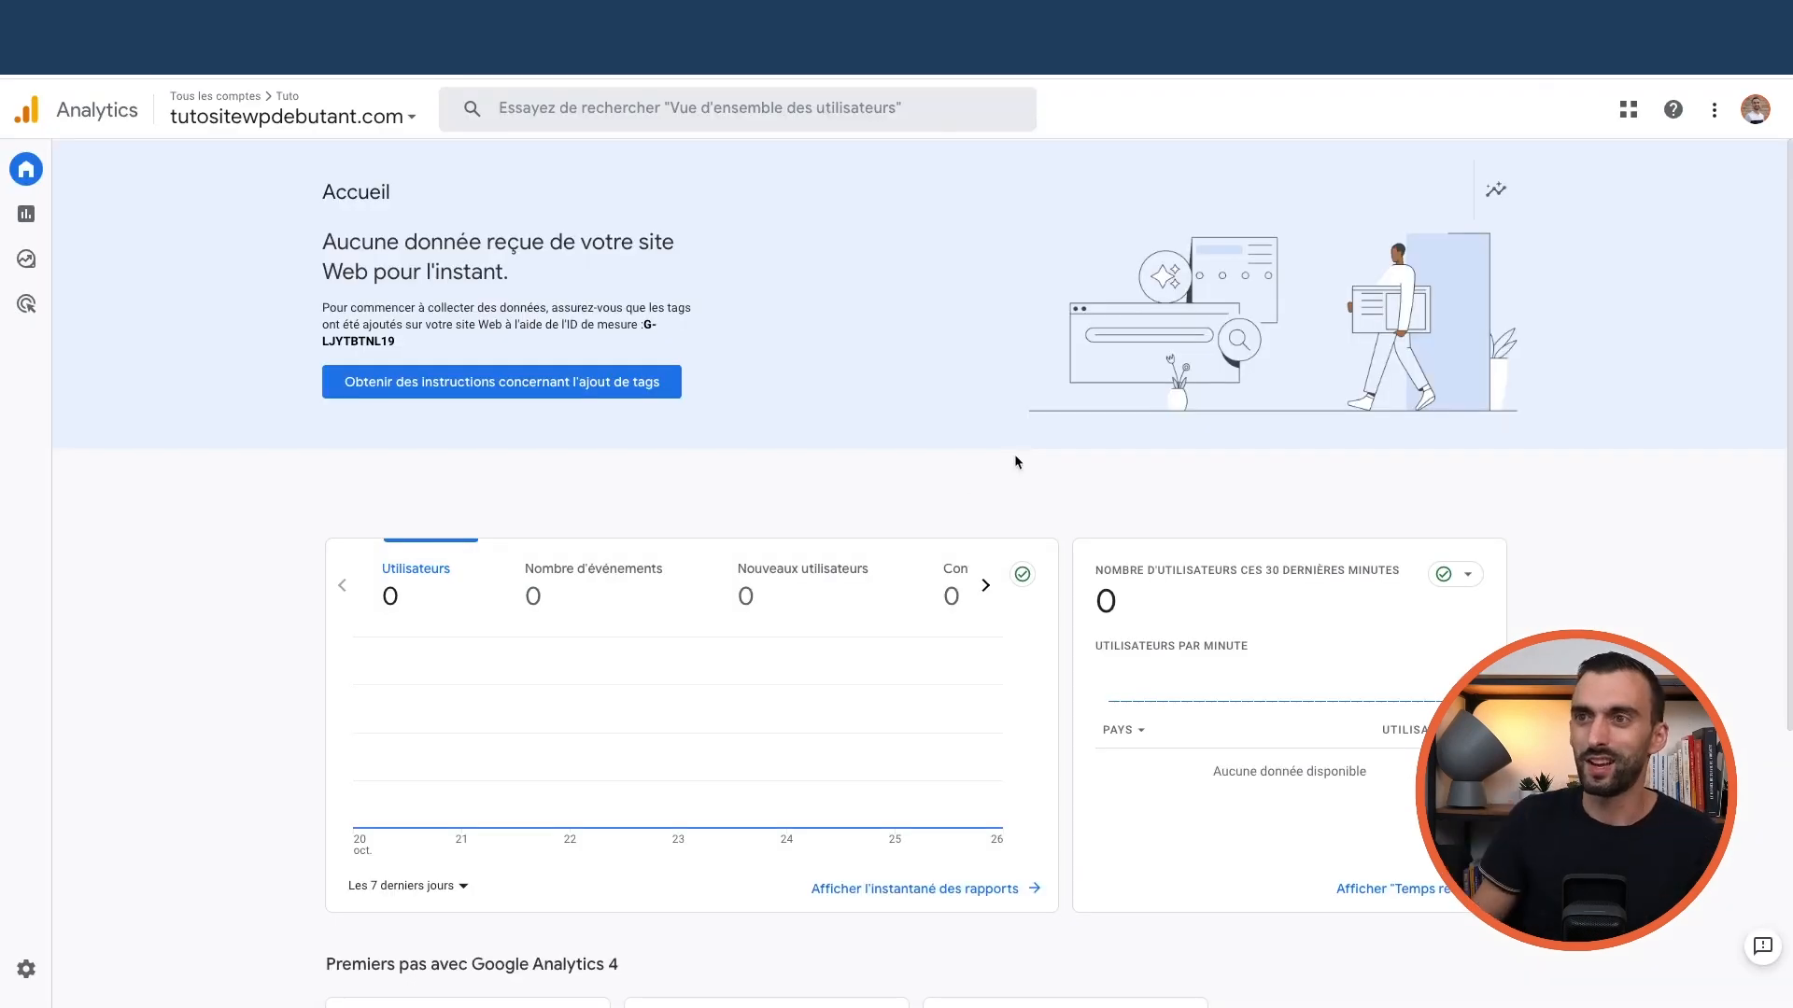
Leave the WordPress dashboard and load the rankmath.com home page
scroll(1015, 461, "down", 4)
scroll(941, 512, "up", 4)
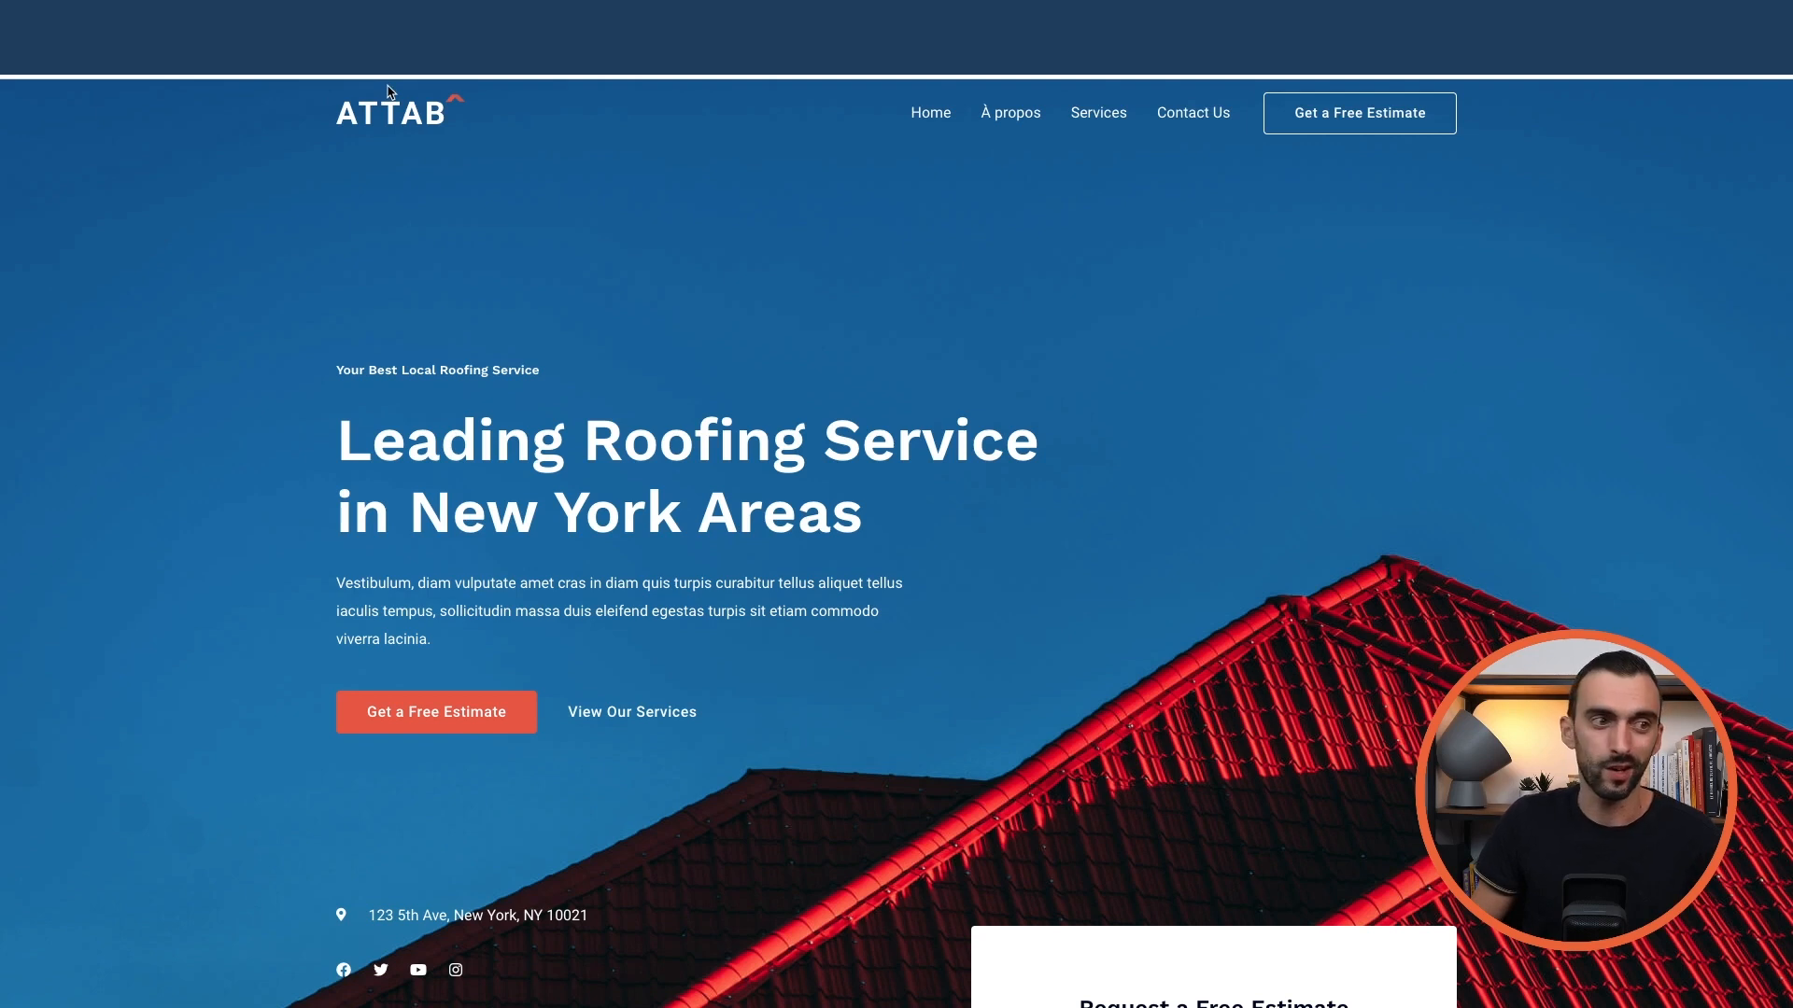
left_click(382, 58)
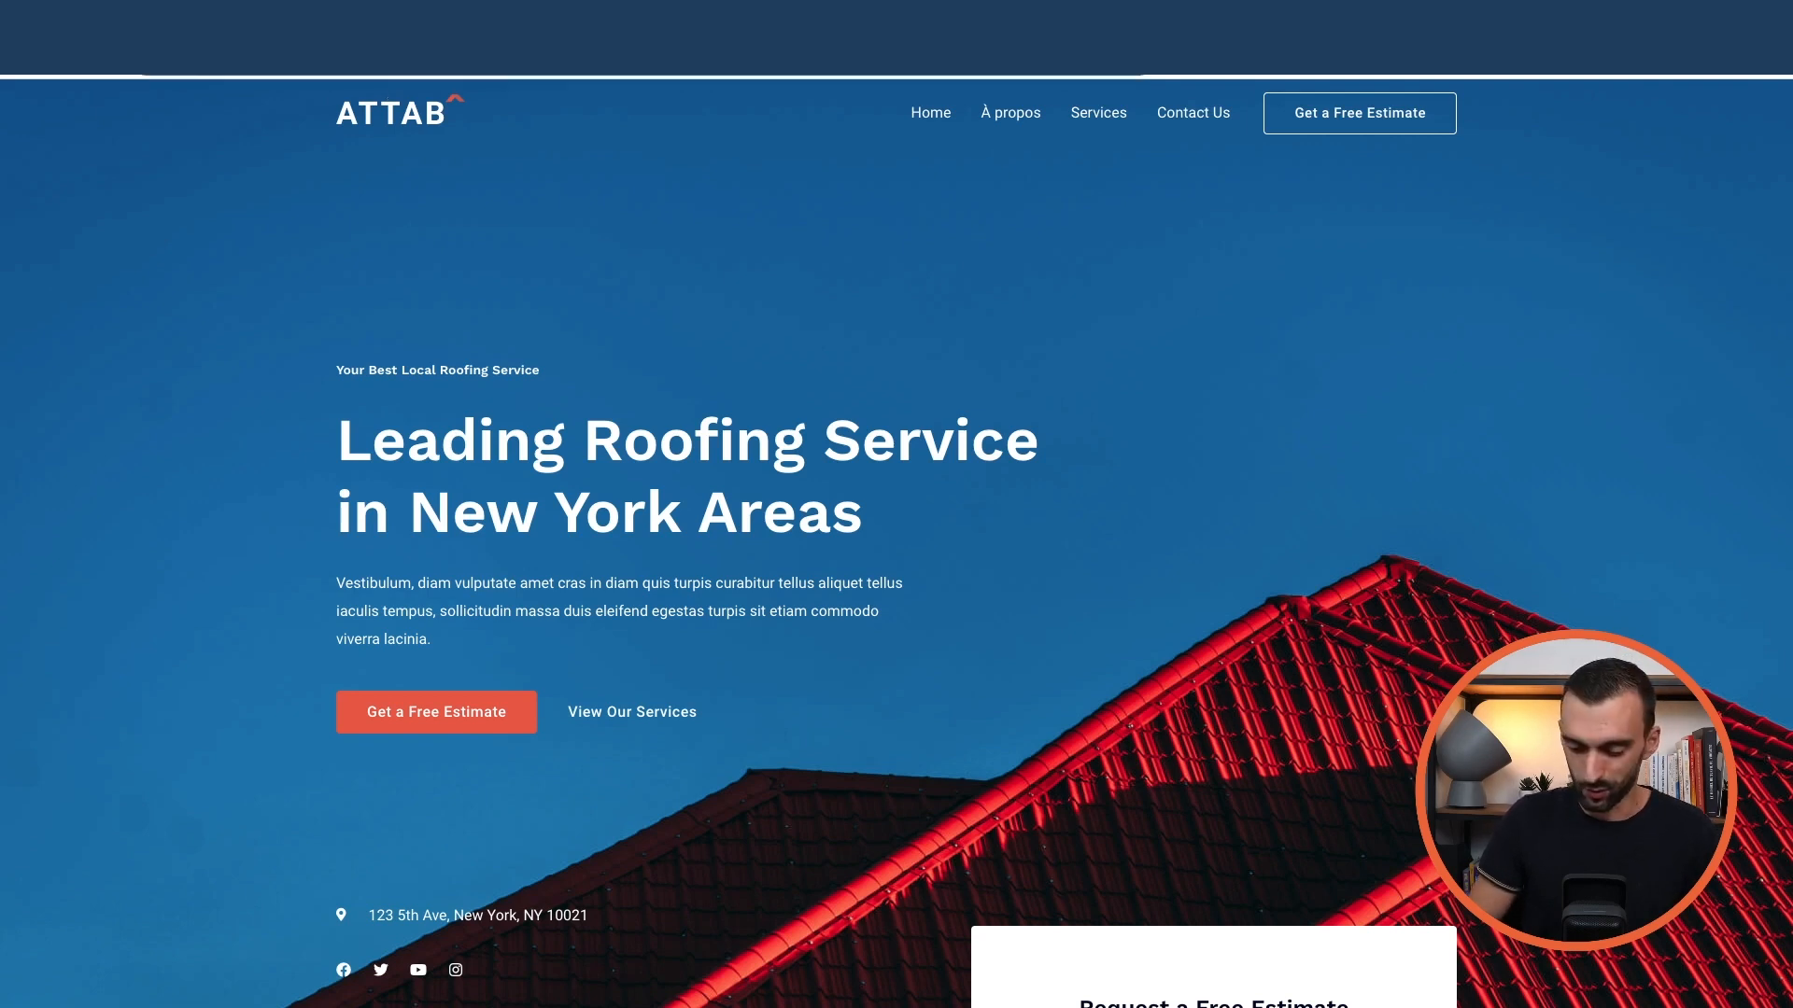
key("Return")
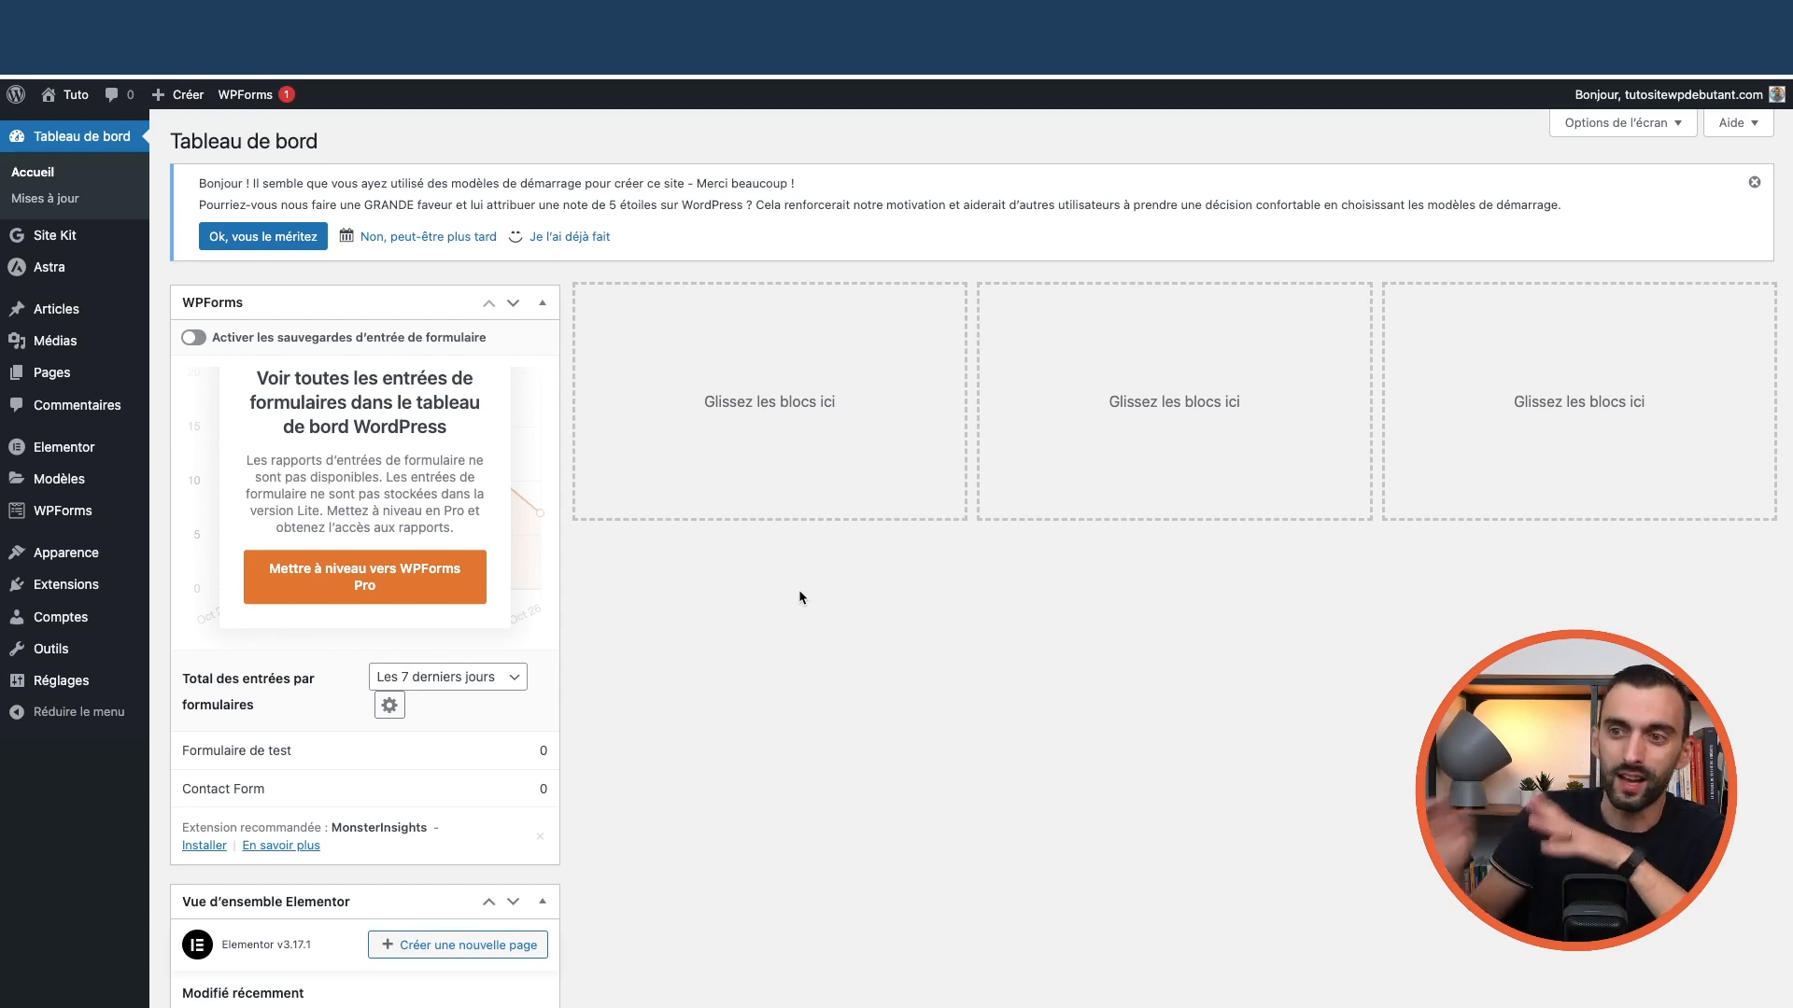
mouse_move(86, 587)
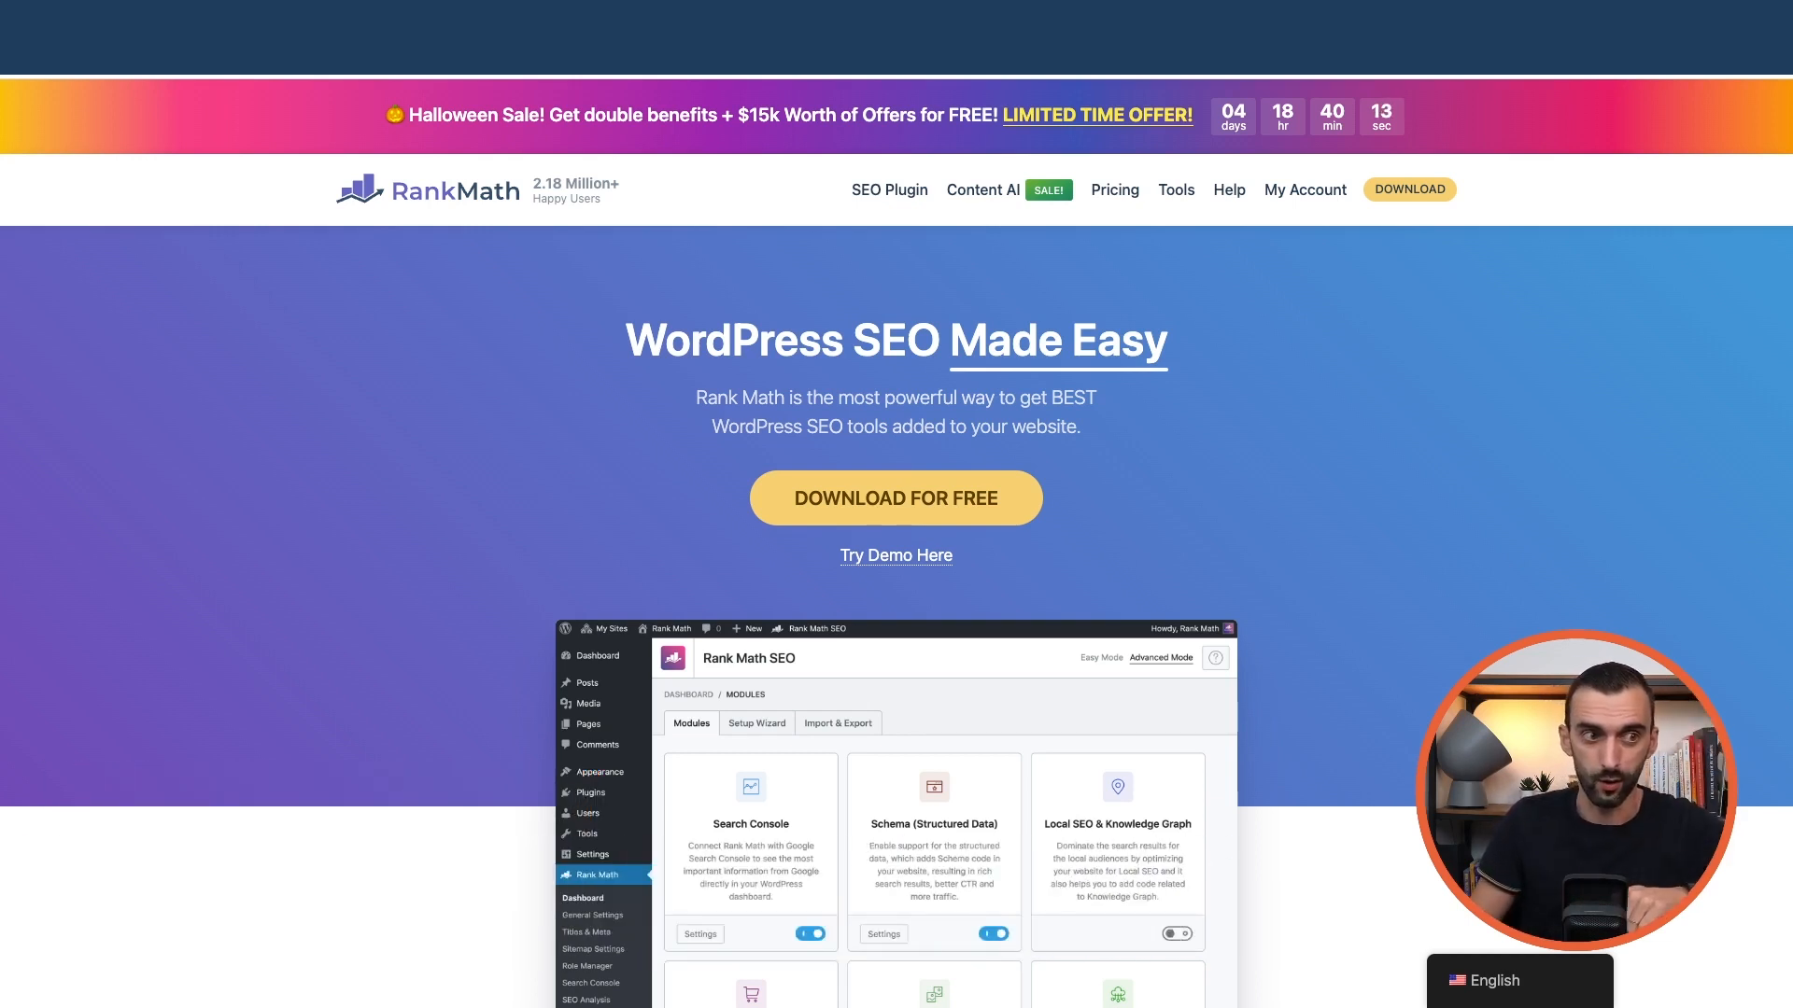
Register a new Rank Math account through My Account using the Google sign-up option
left_click(1303, 192)
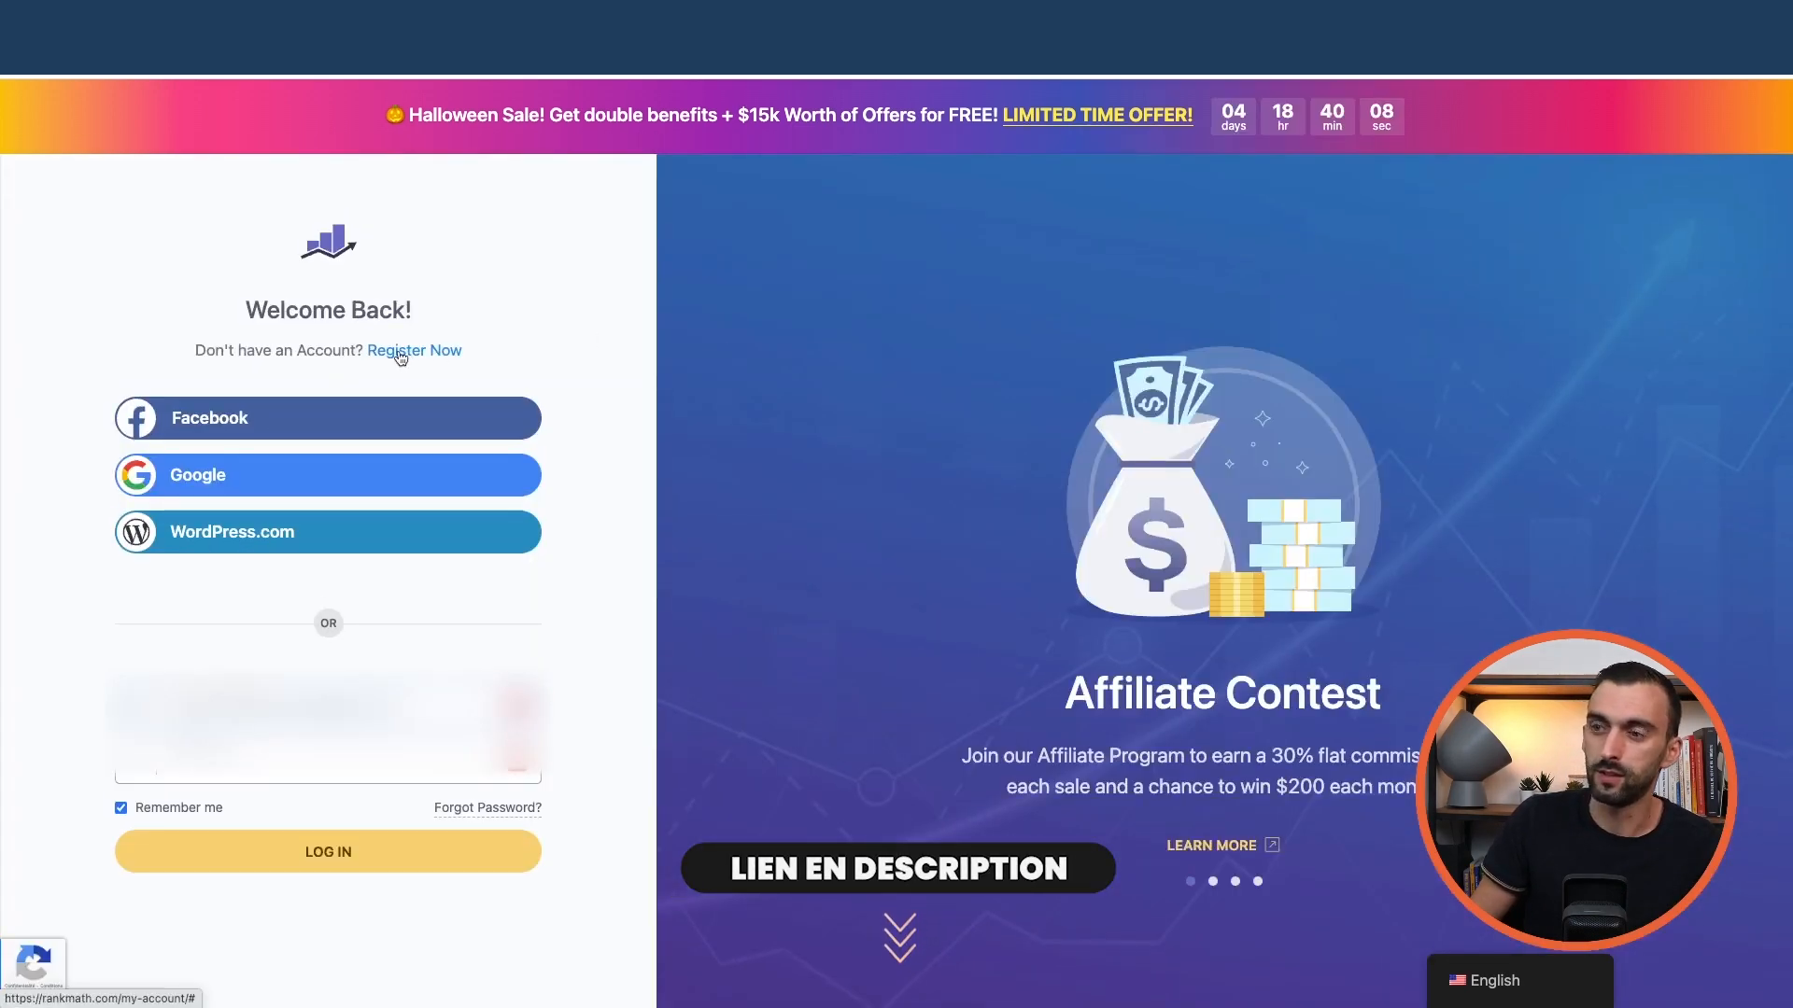
left_click(392, 353)
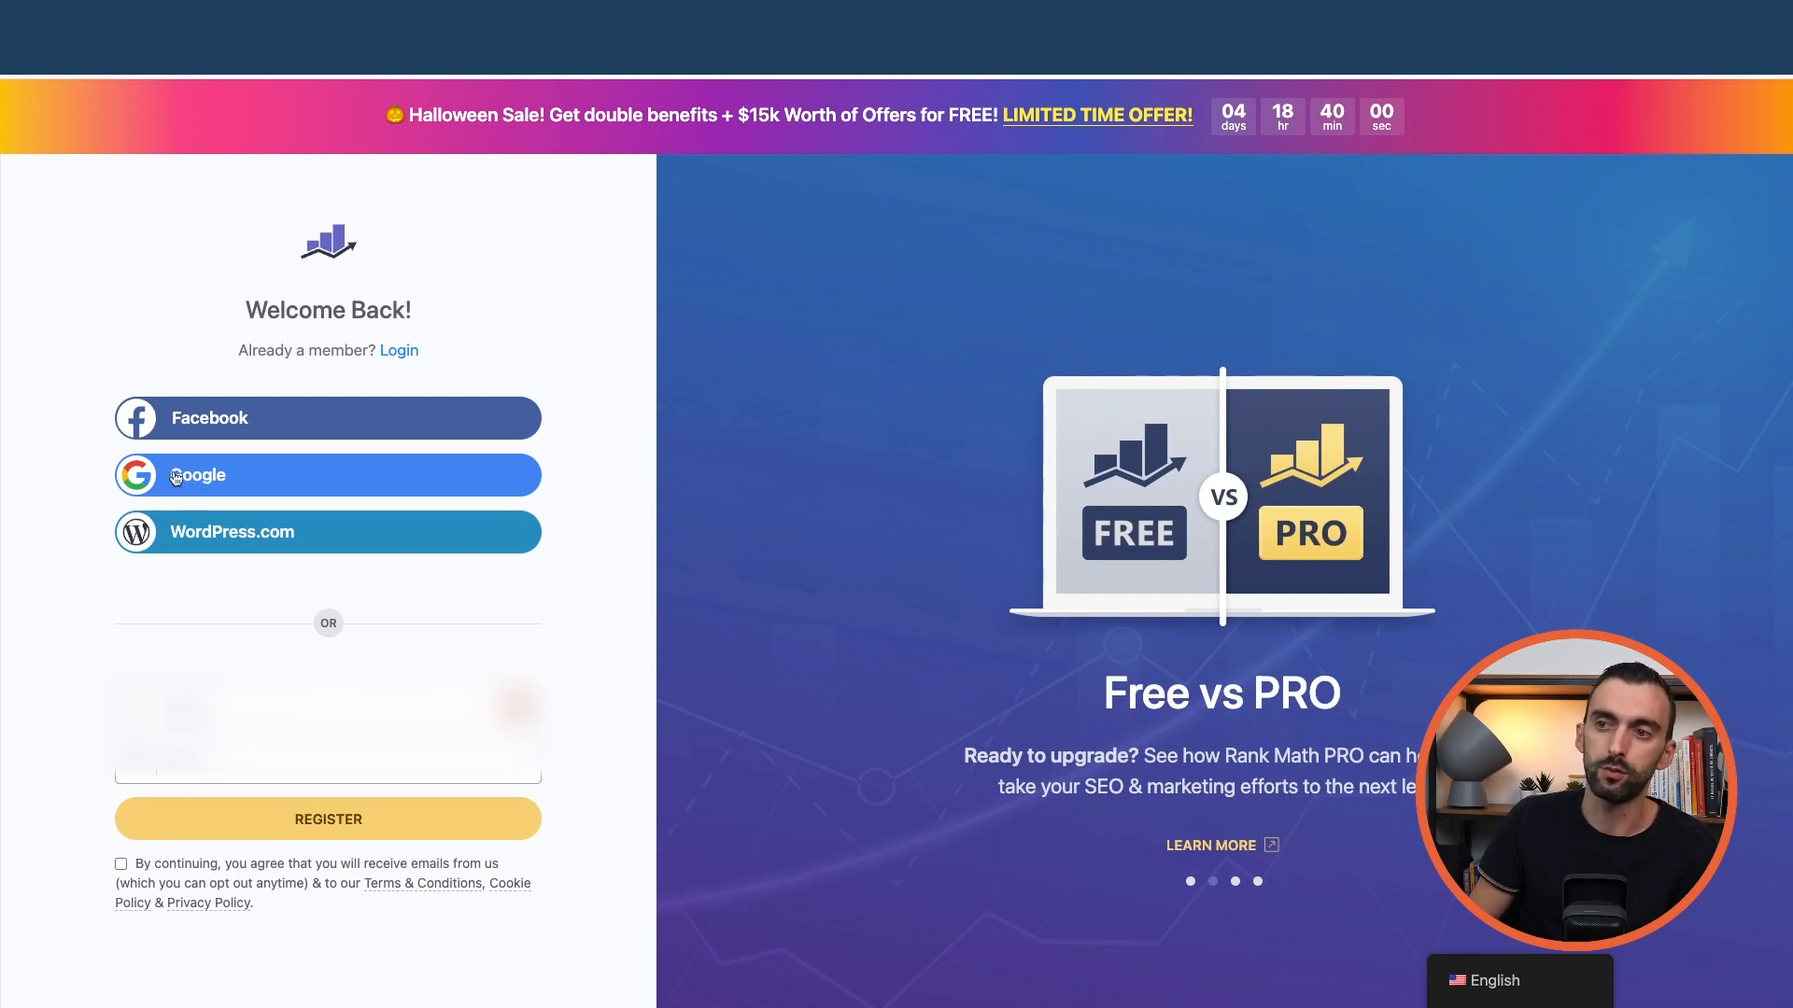
left_click(245, 482)
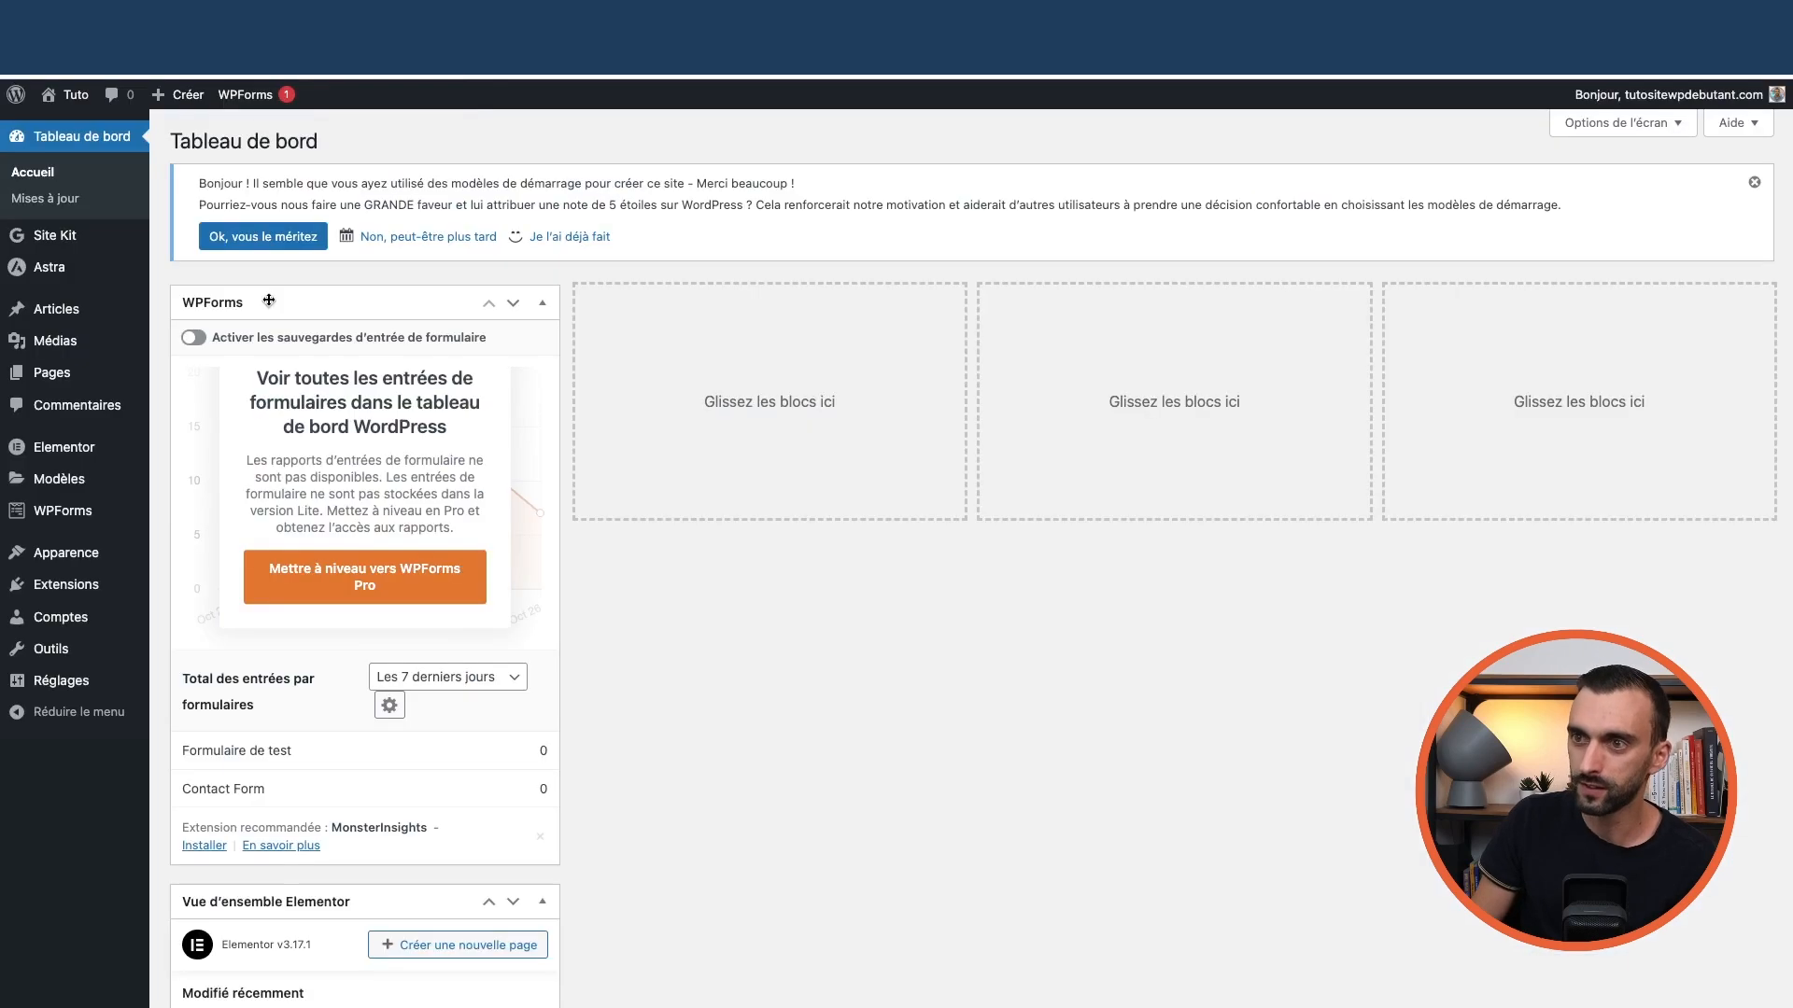
Search the plugin directory for 'rankmath', then install and activate Rank Math SEO
mouse_move(80, 584)
left_click(194, 591)
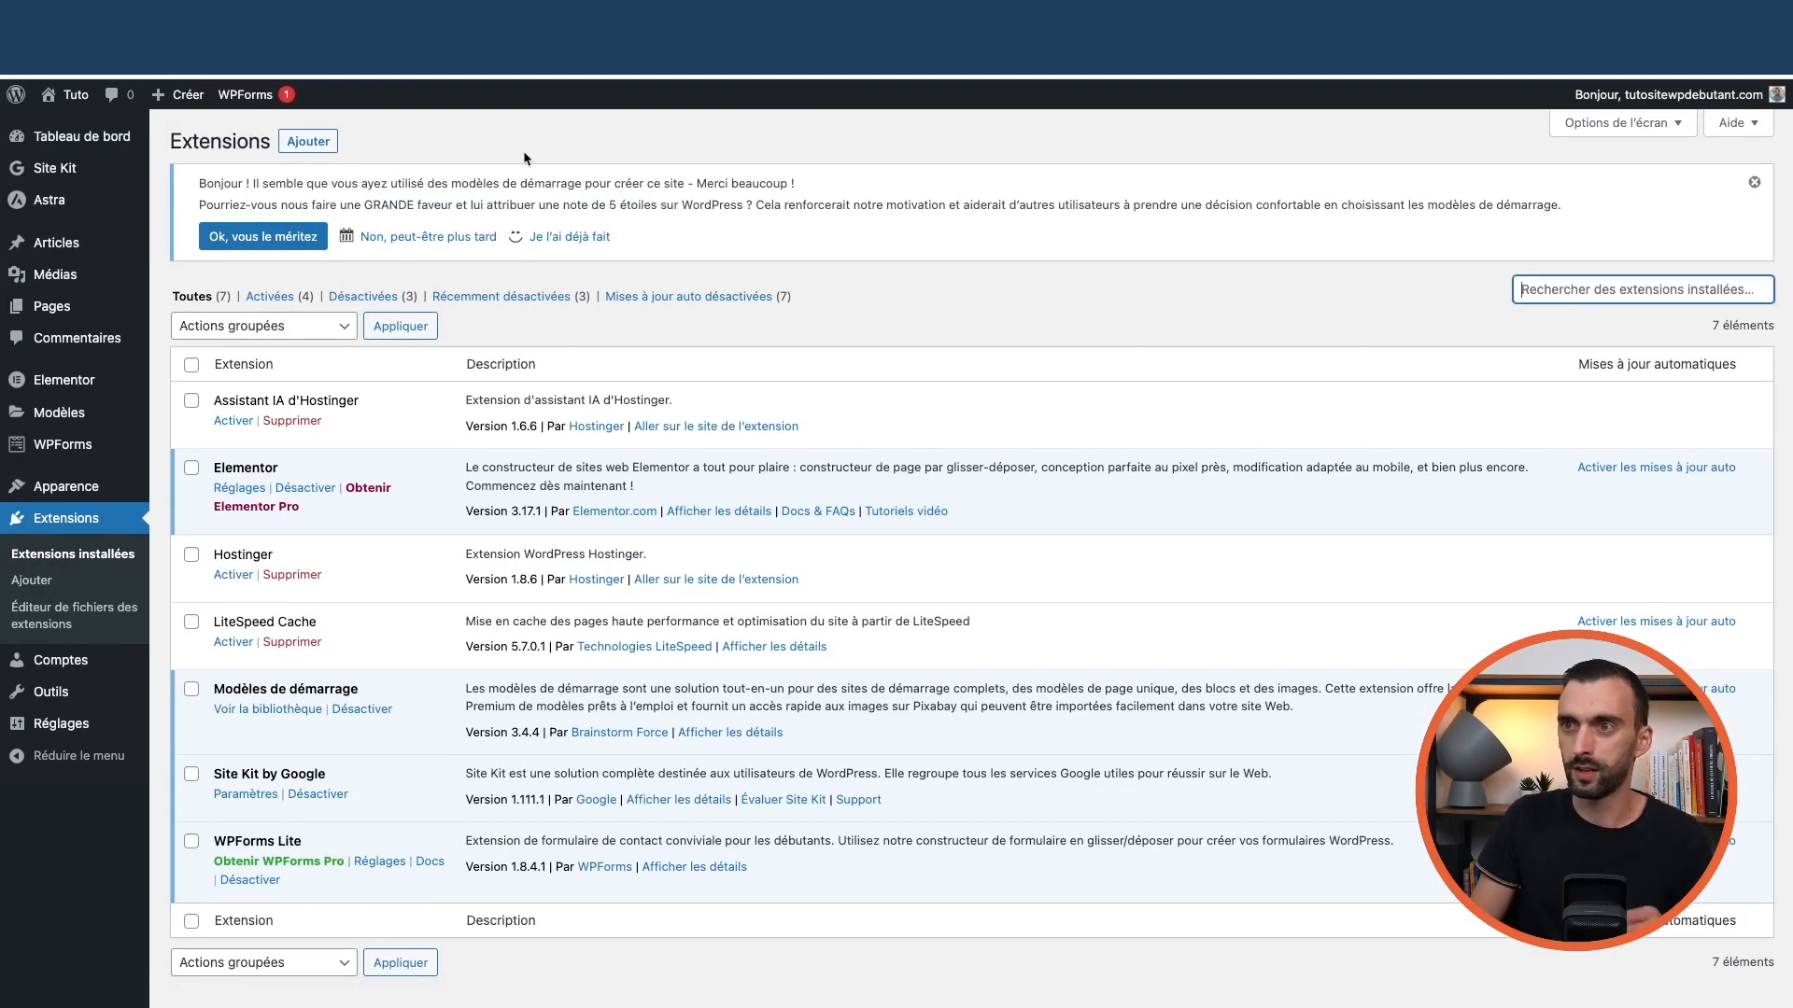
left_click(327, 142)
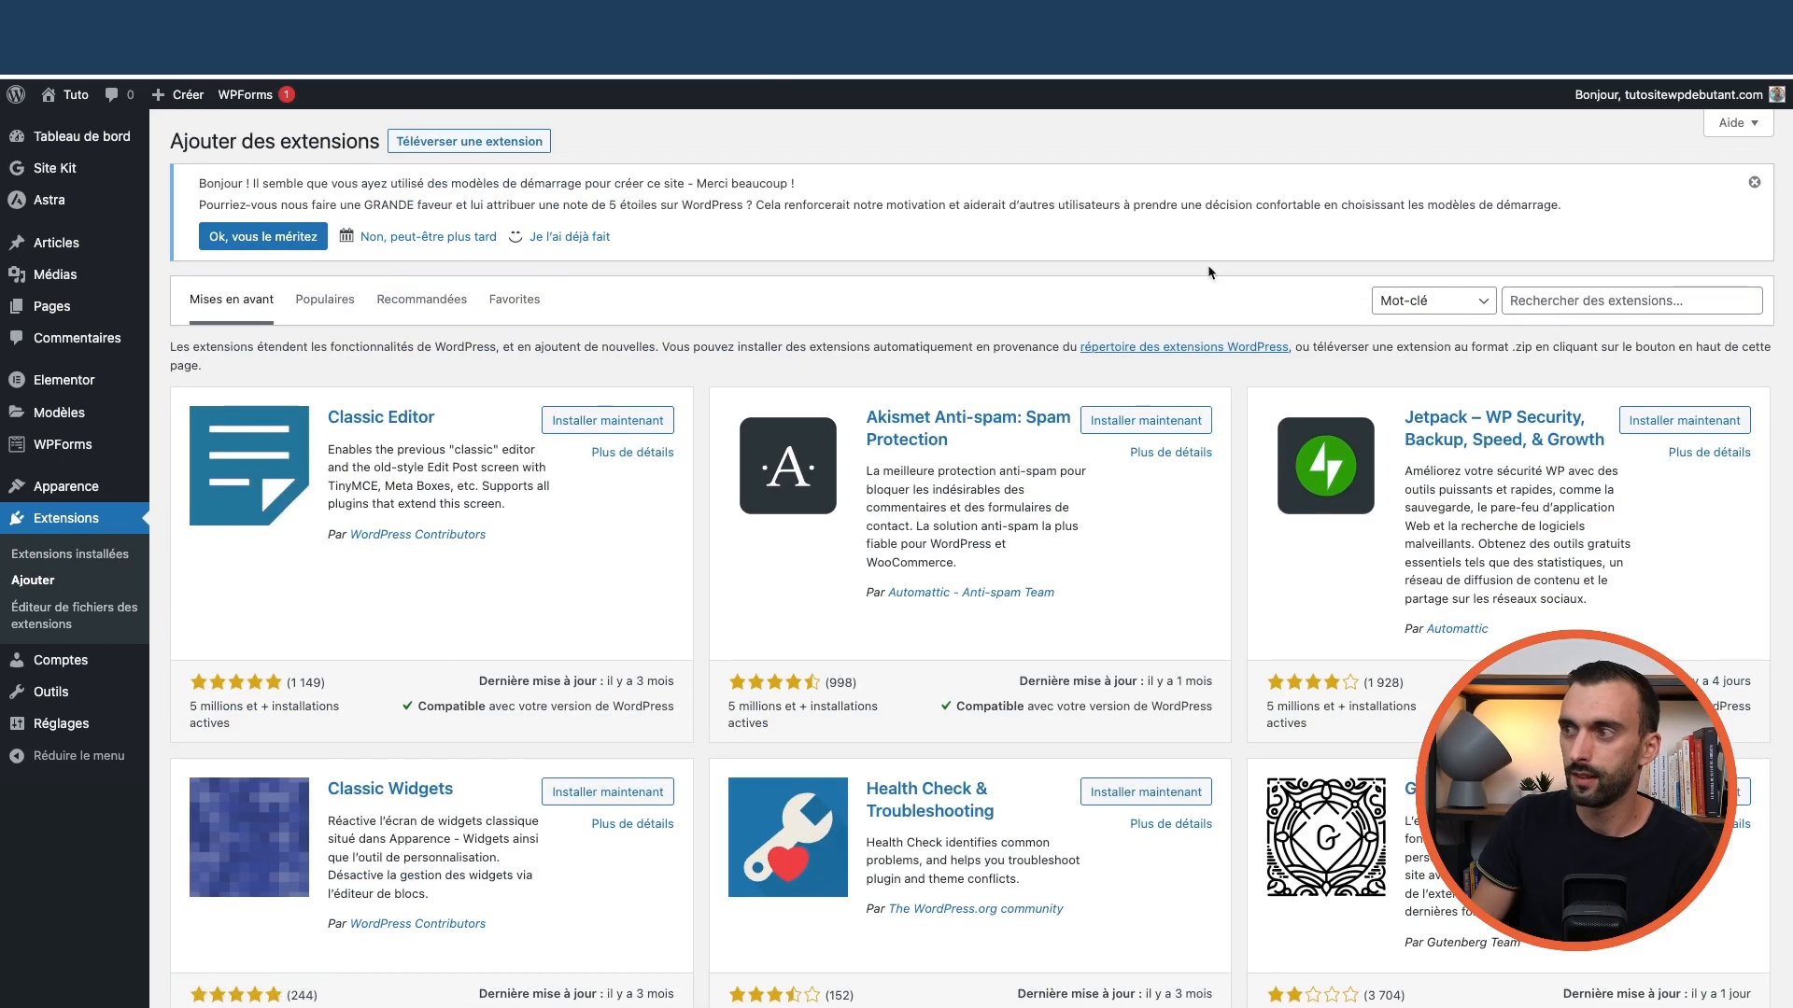
left_click(1579, 306)
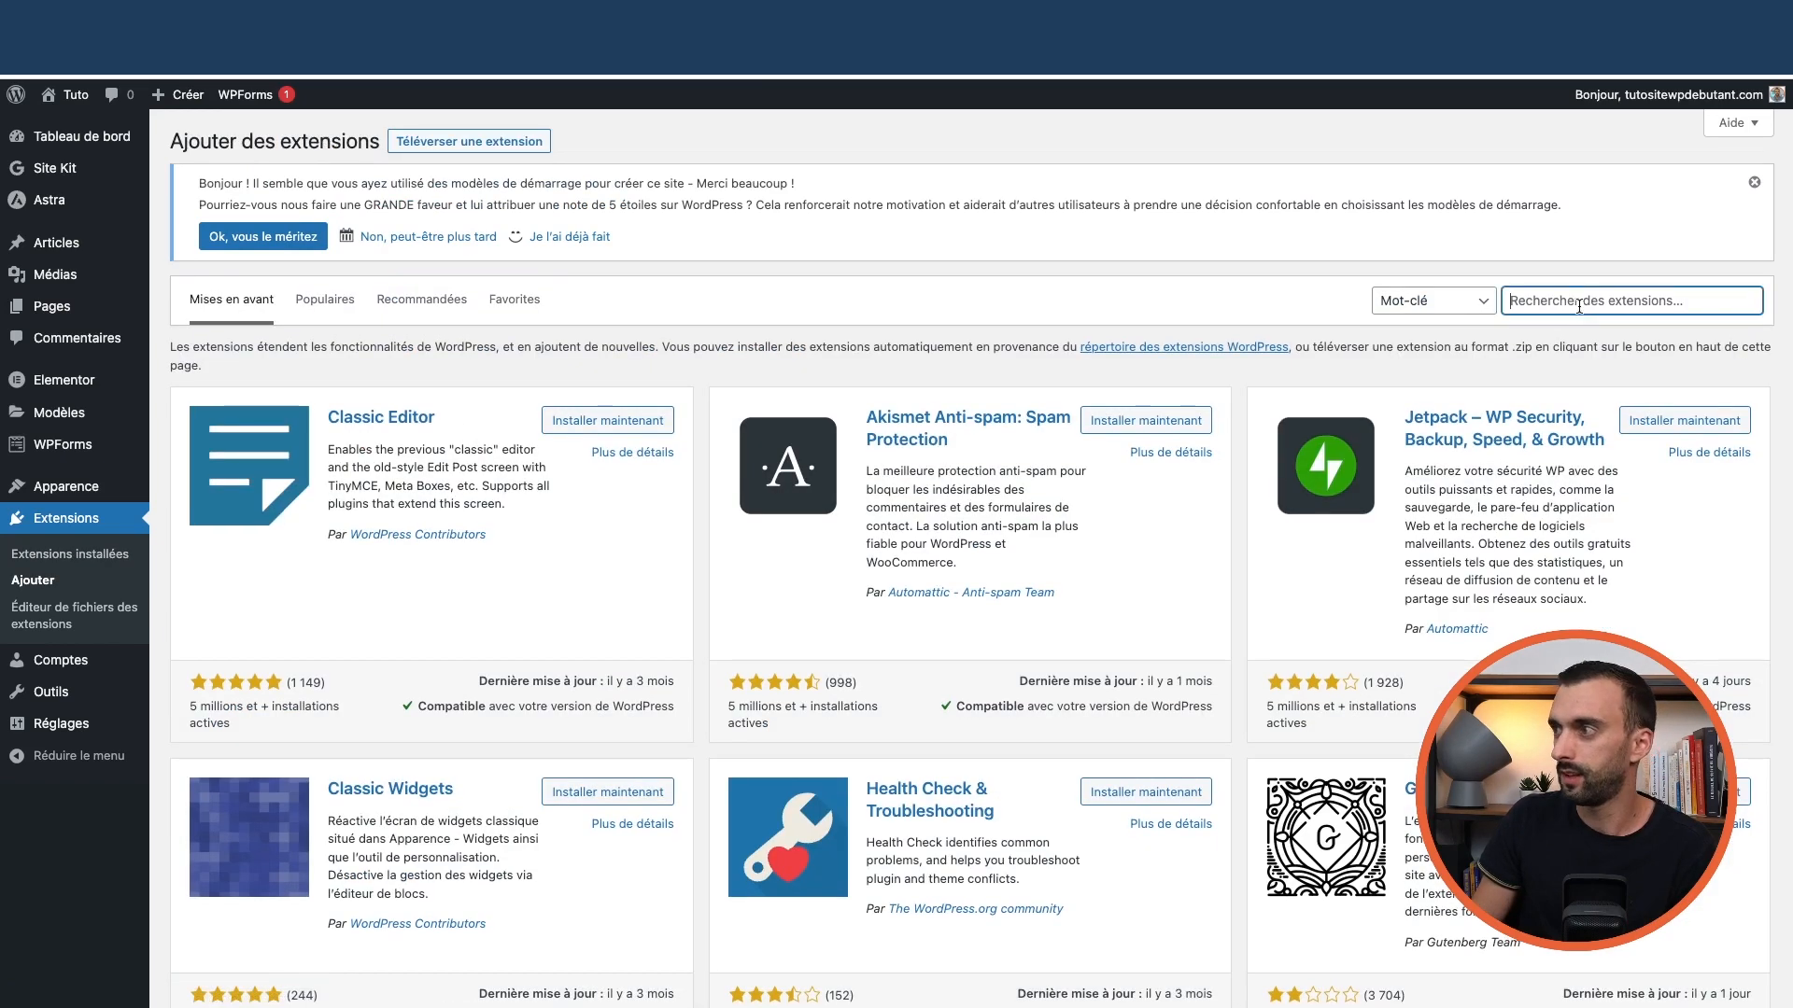
type("rankmath")
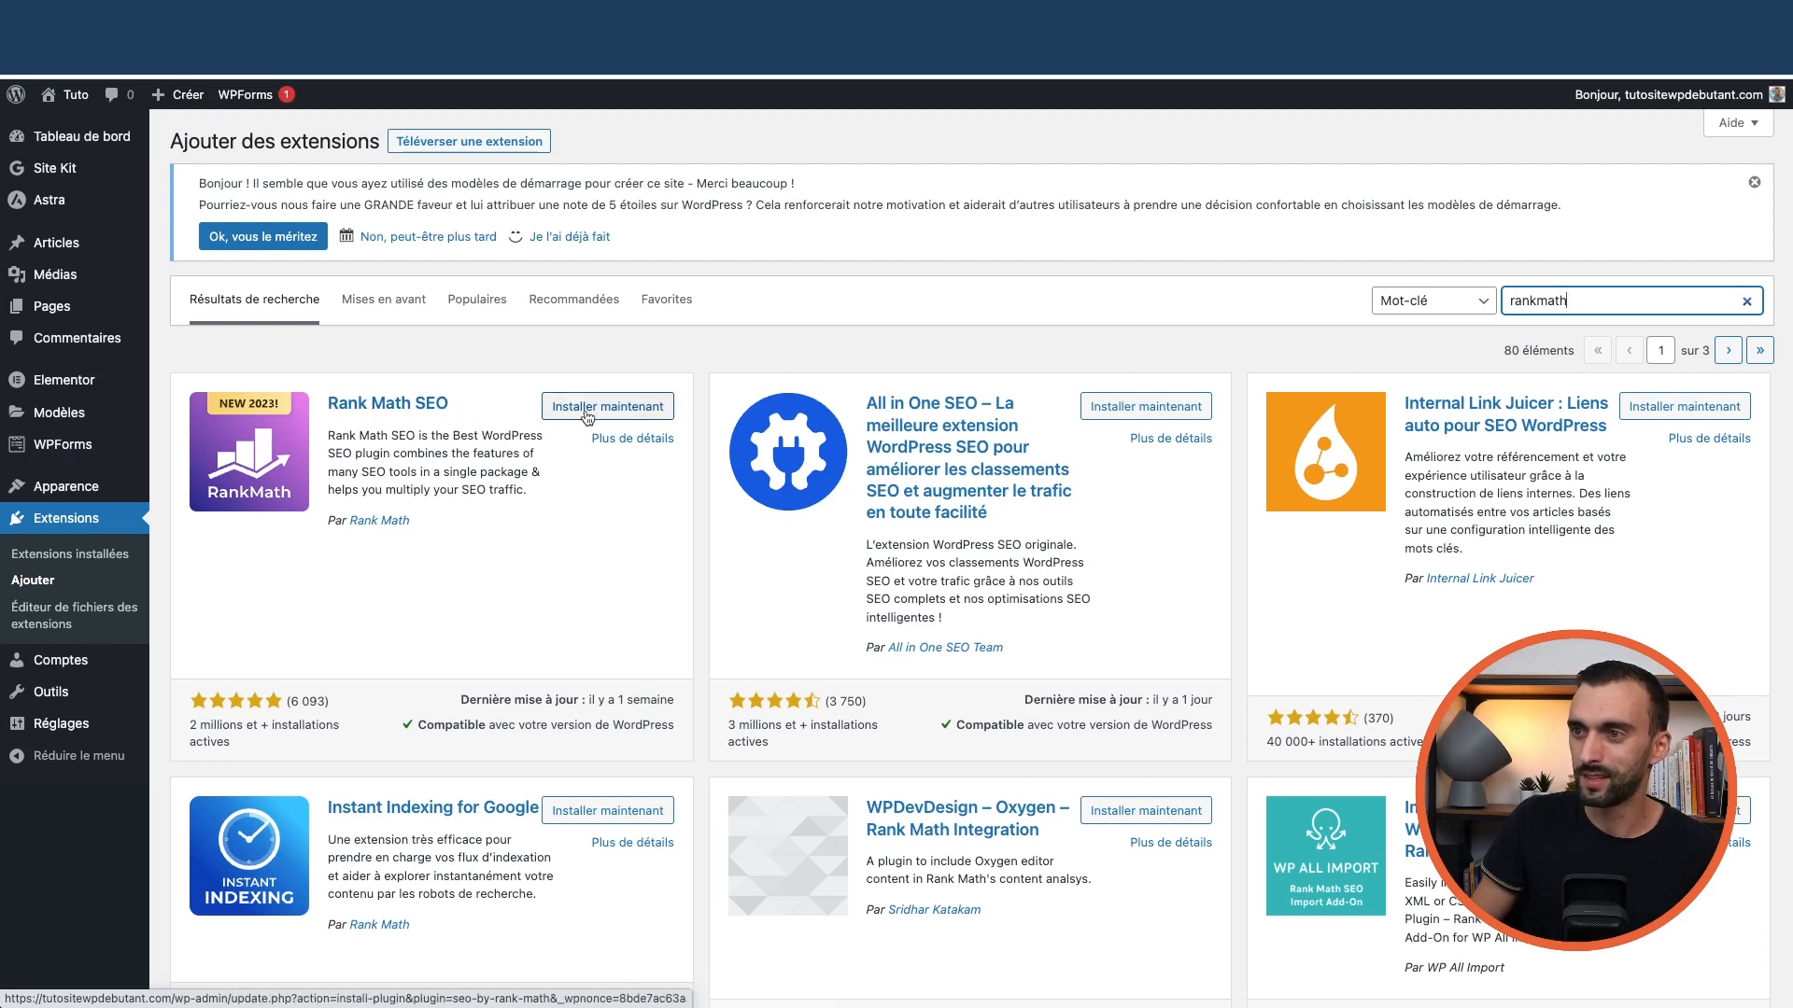
left_click(604, 408)
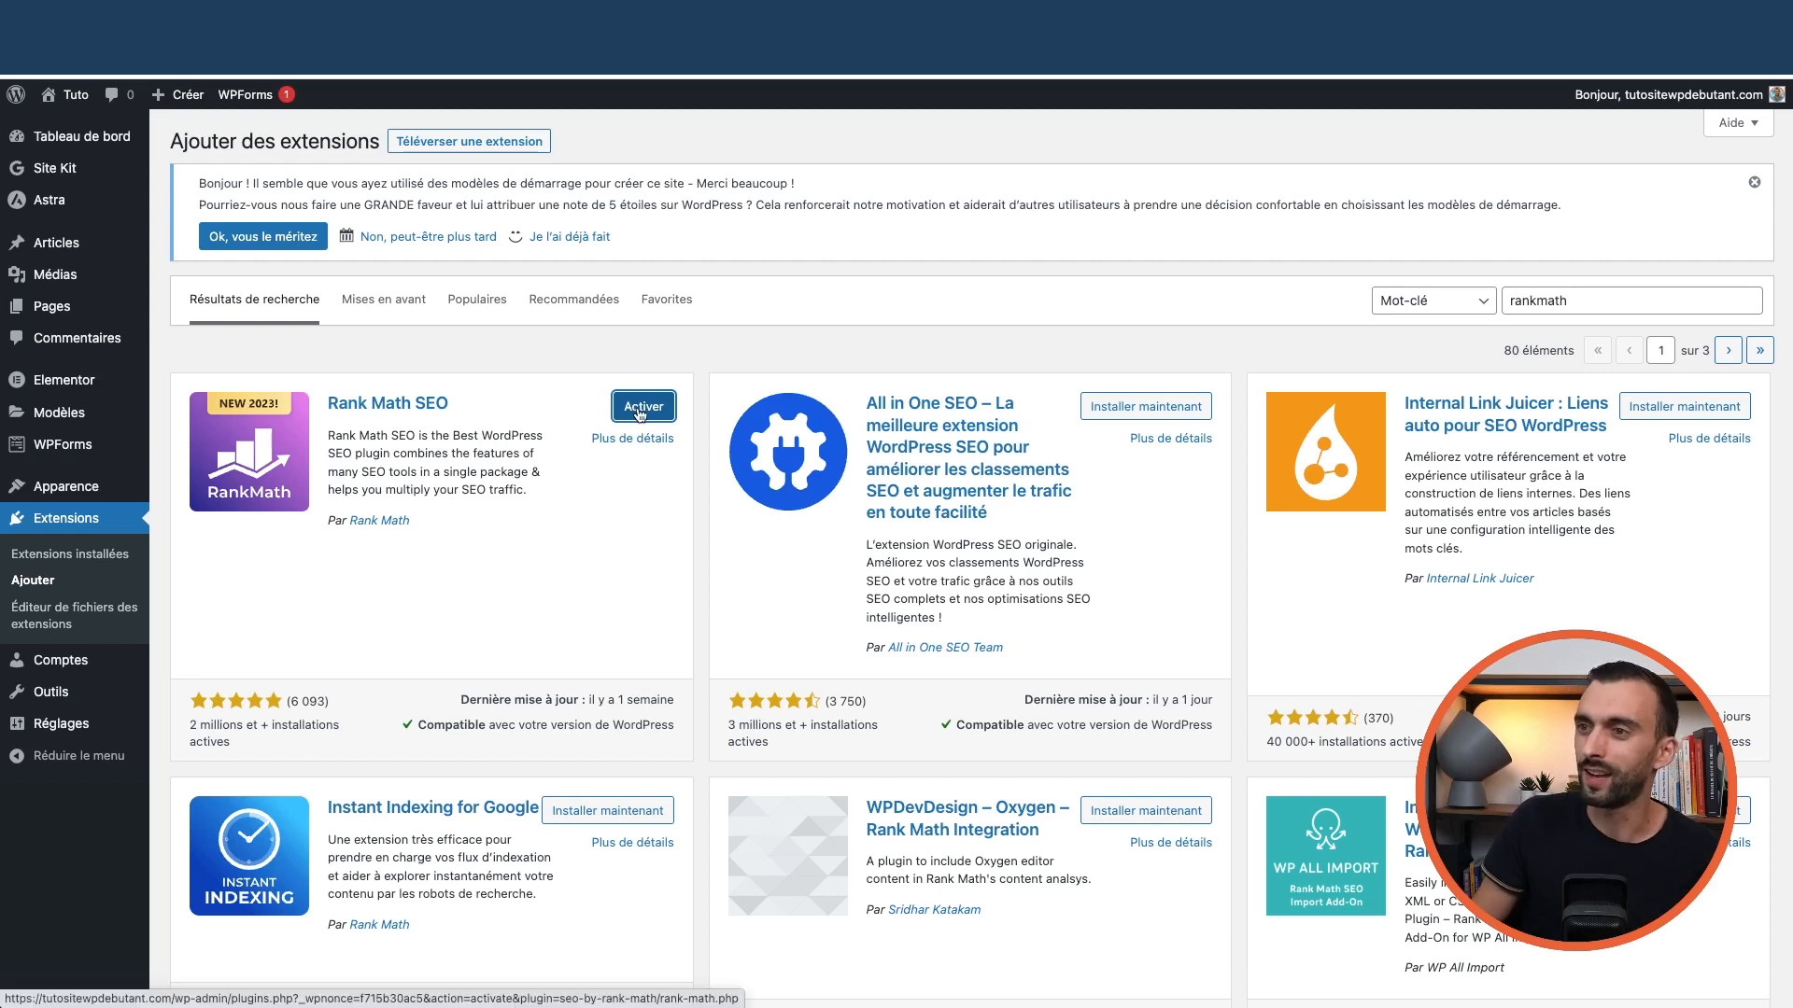
left_click(640, 408)
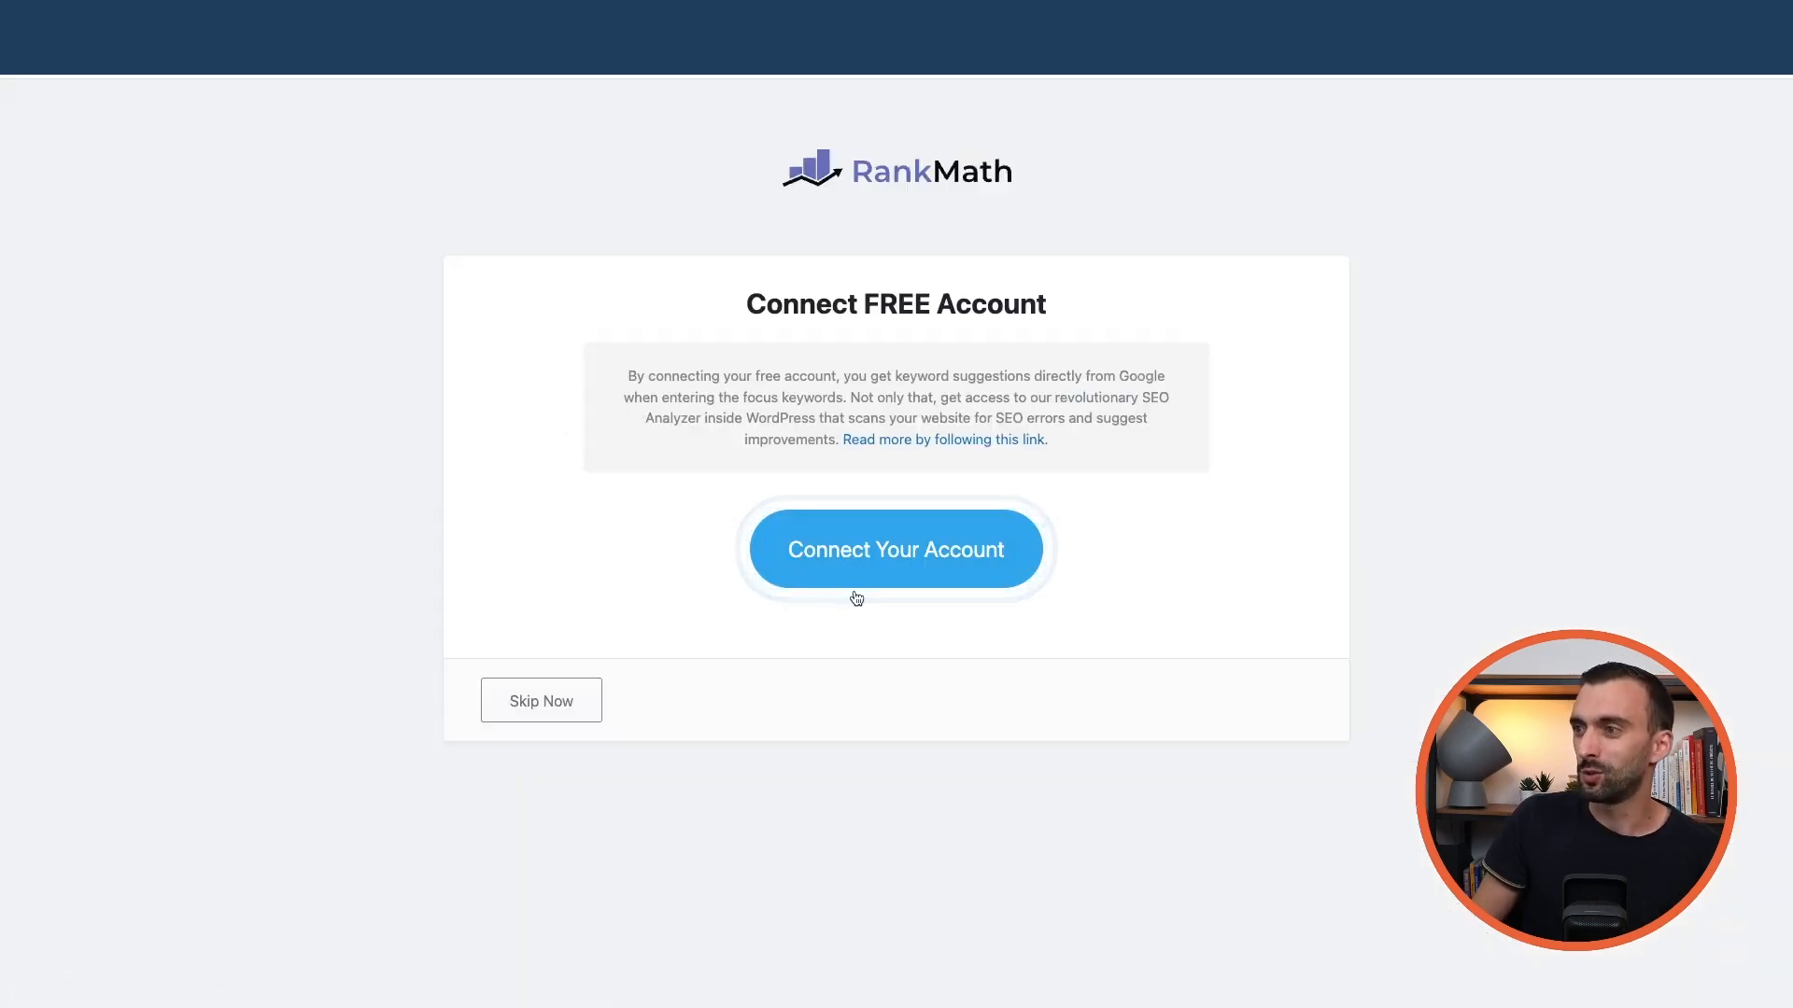
Connect the Rank Math account and activate the Rank Math Free Plan
left_click(893, 557)
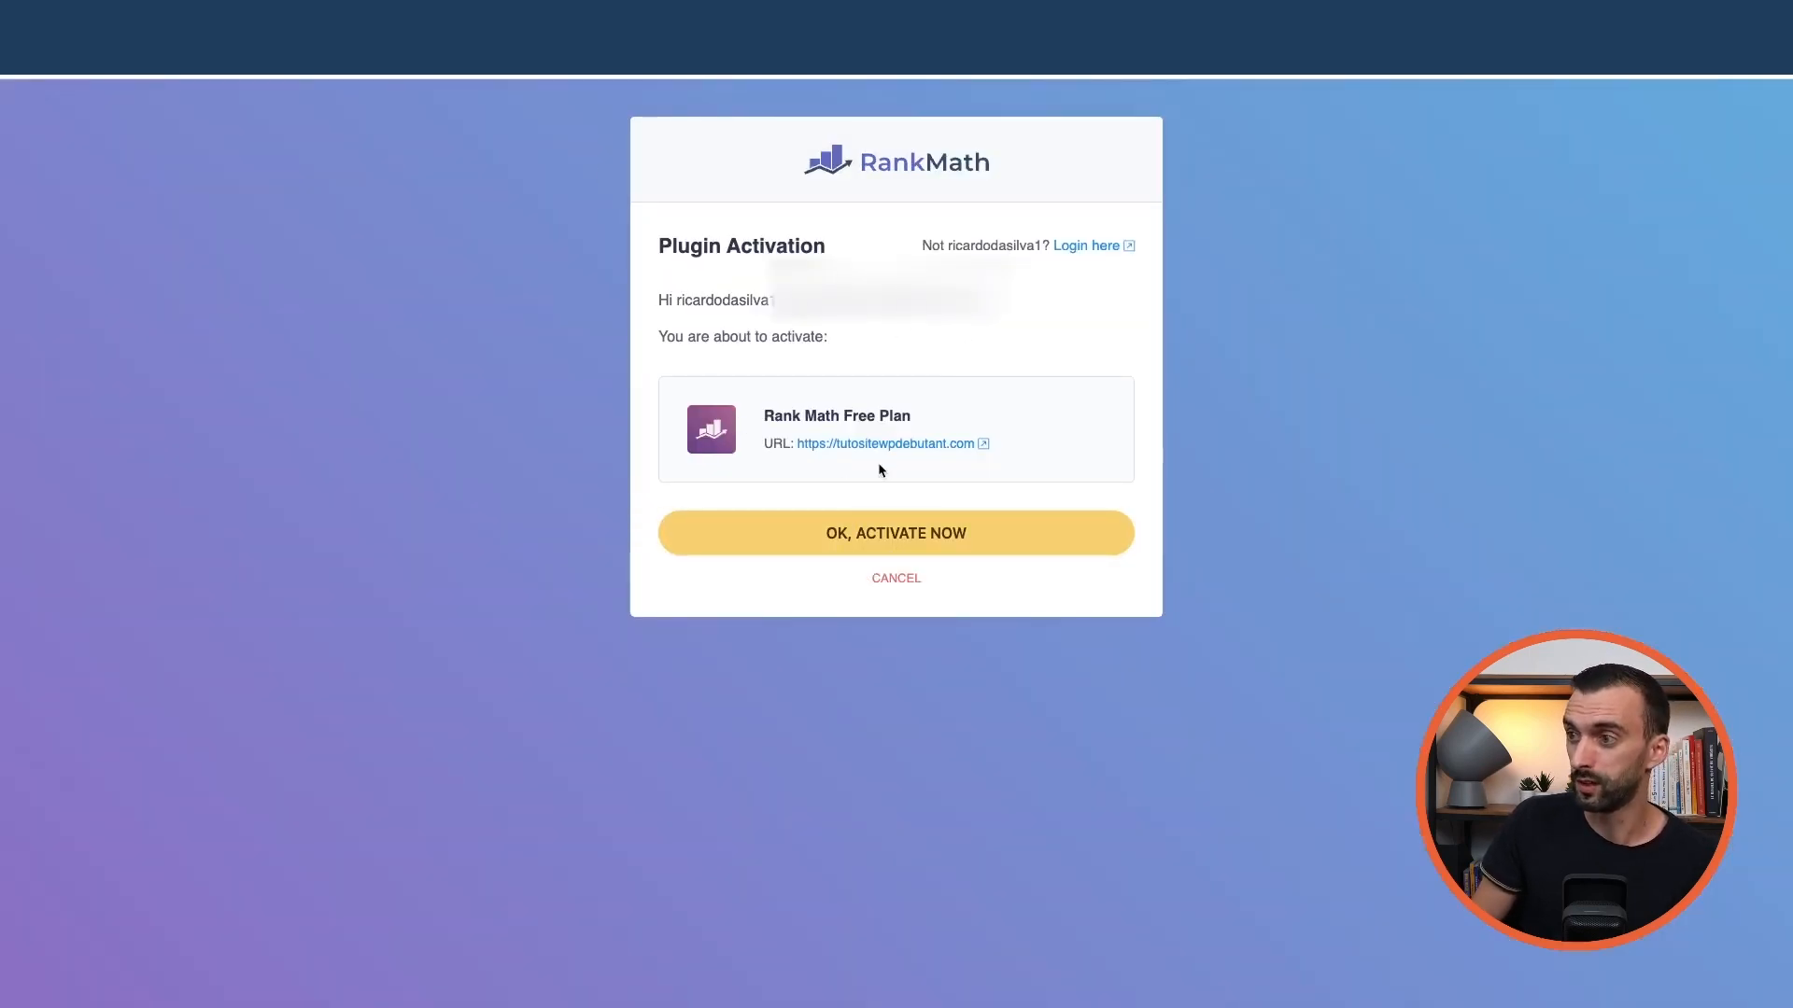
left_click(920, 543)
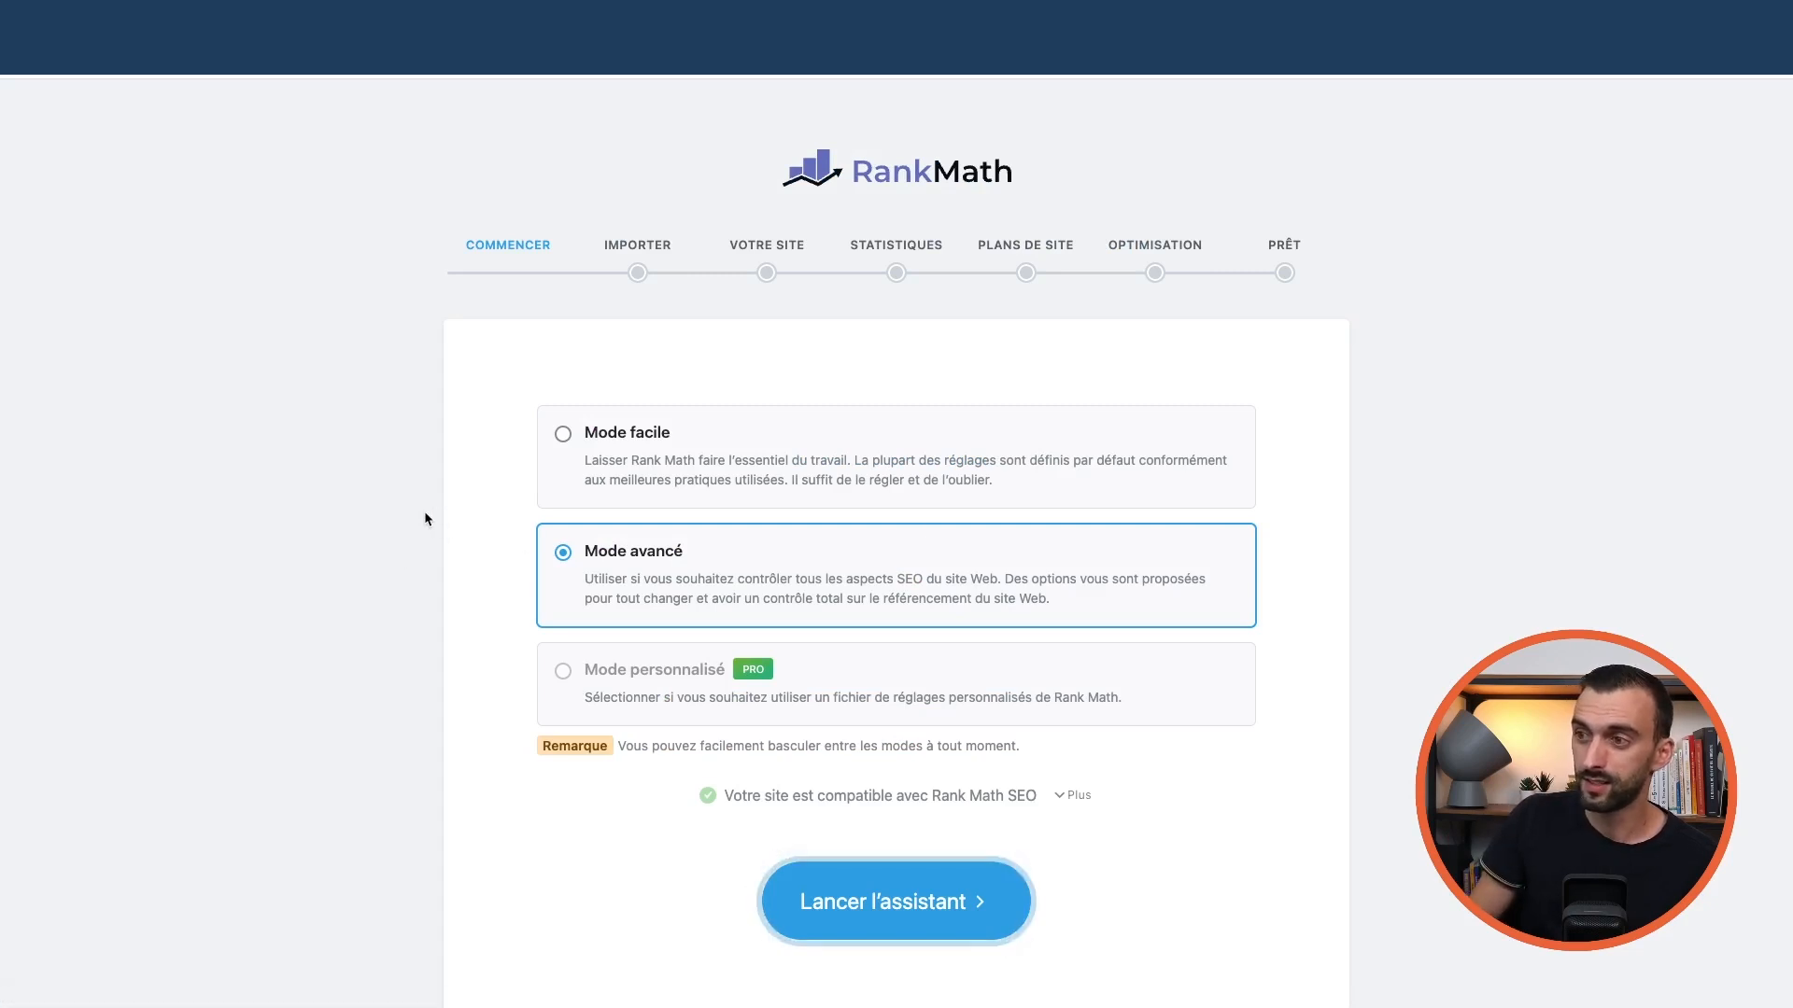
Start the Rank Math wizard, import Yoast SEO and AIO Schema Rich Snippet settings, and continue
left_click(917, 904)
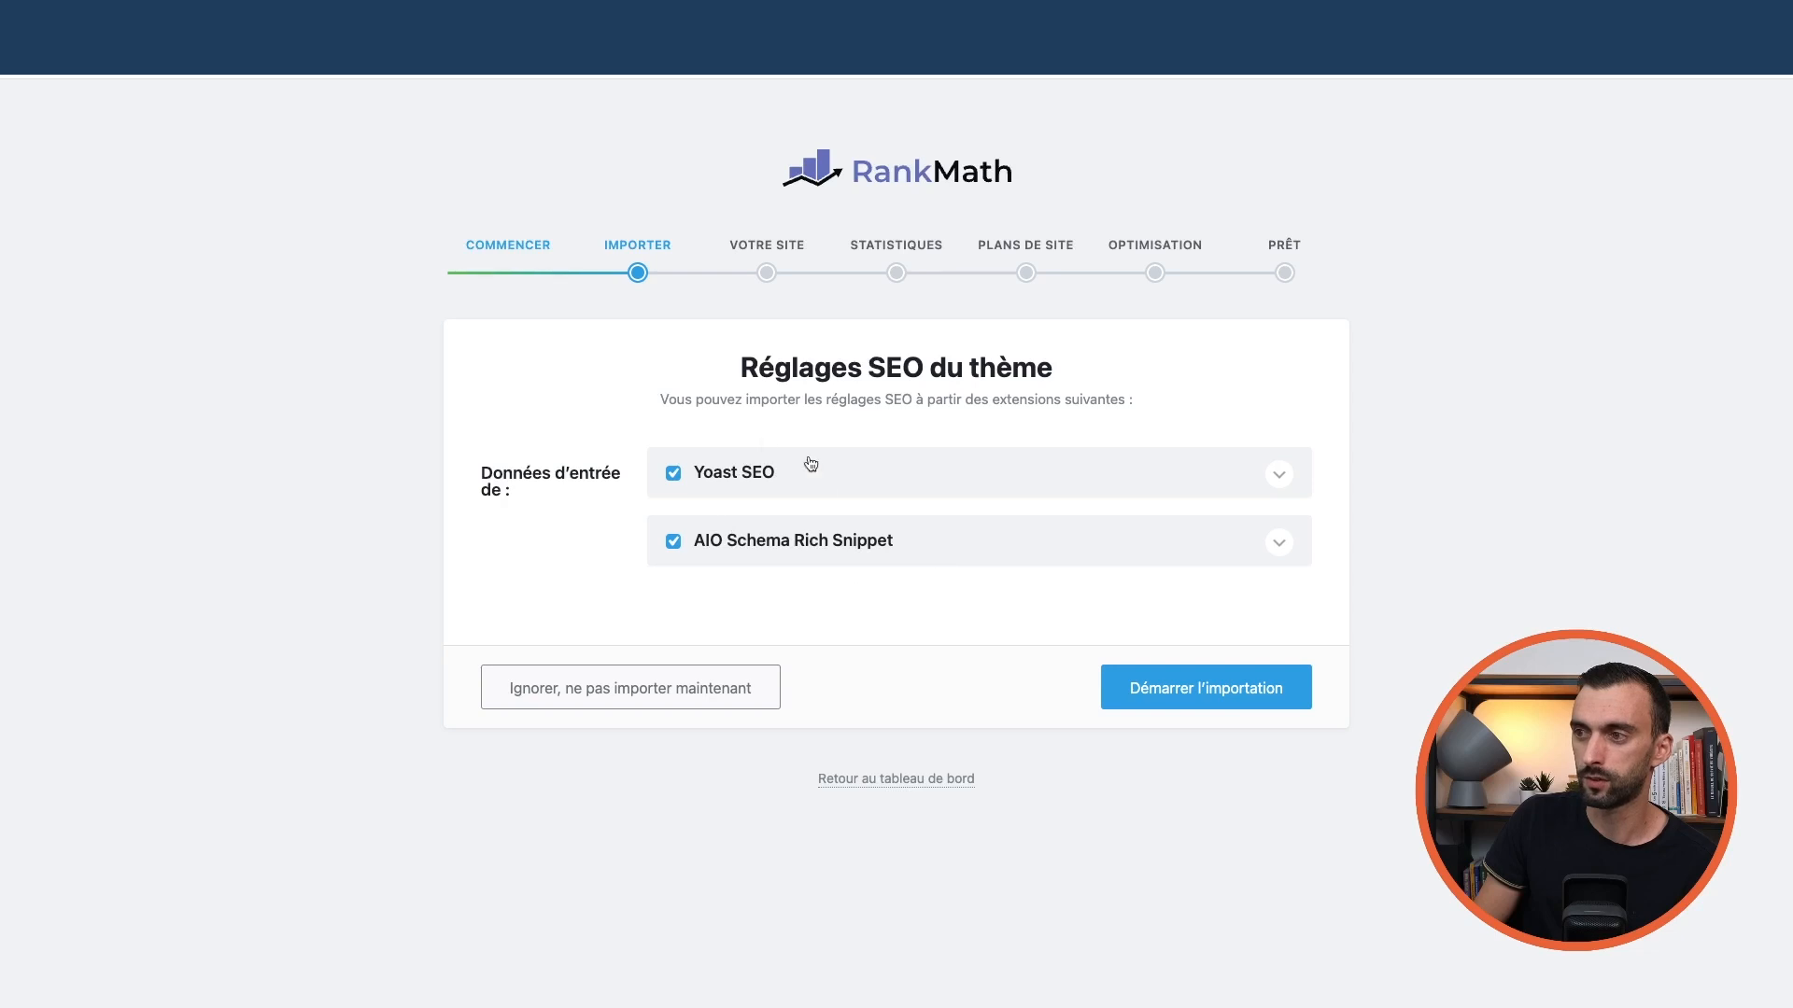
left_click(1220, 691)
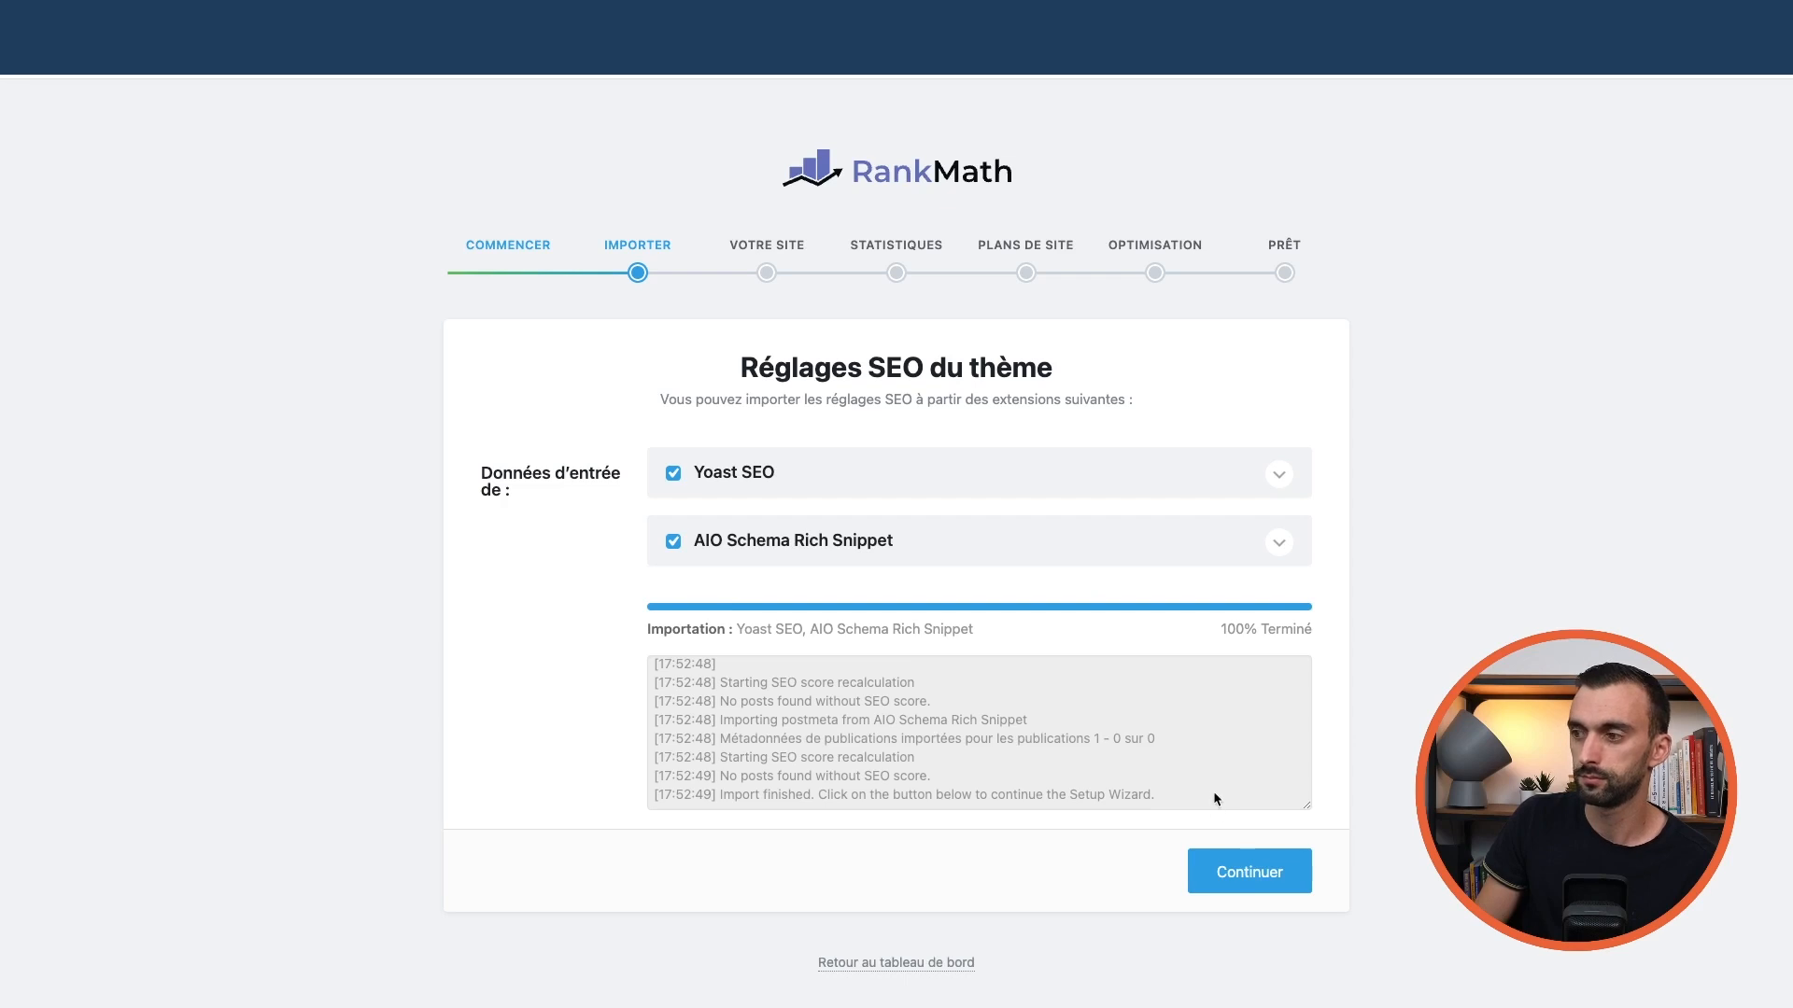
left_click(1240, 871)
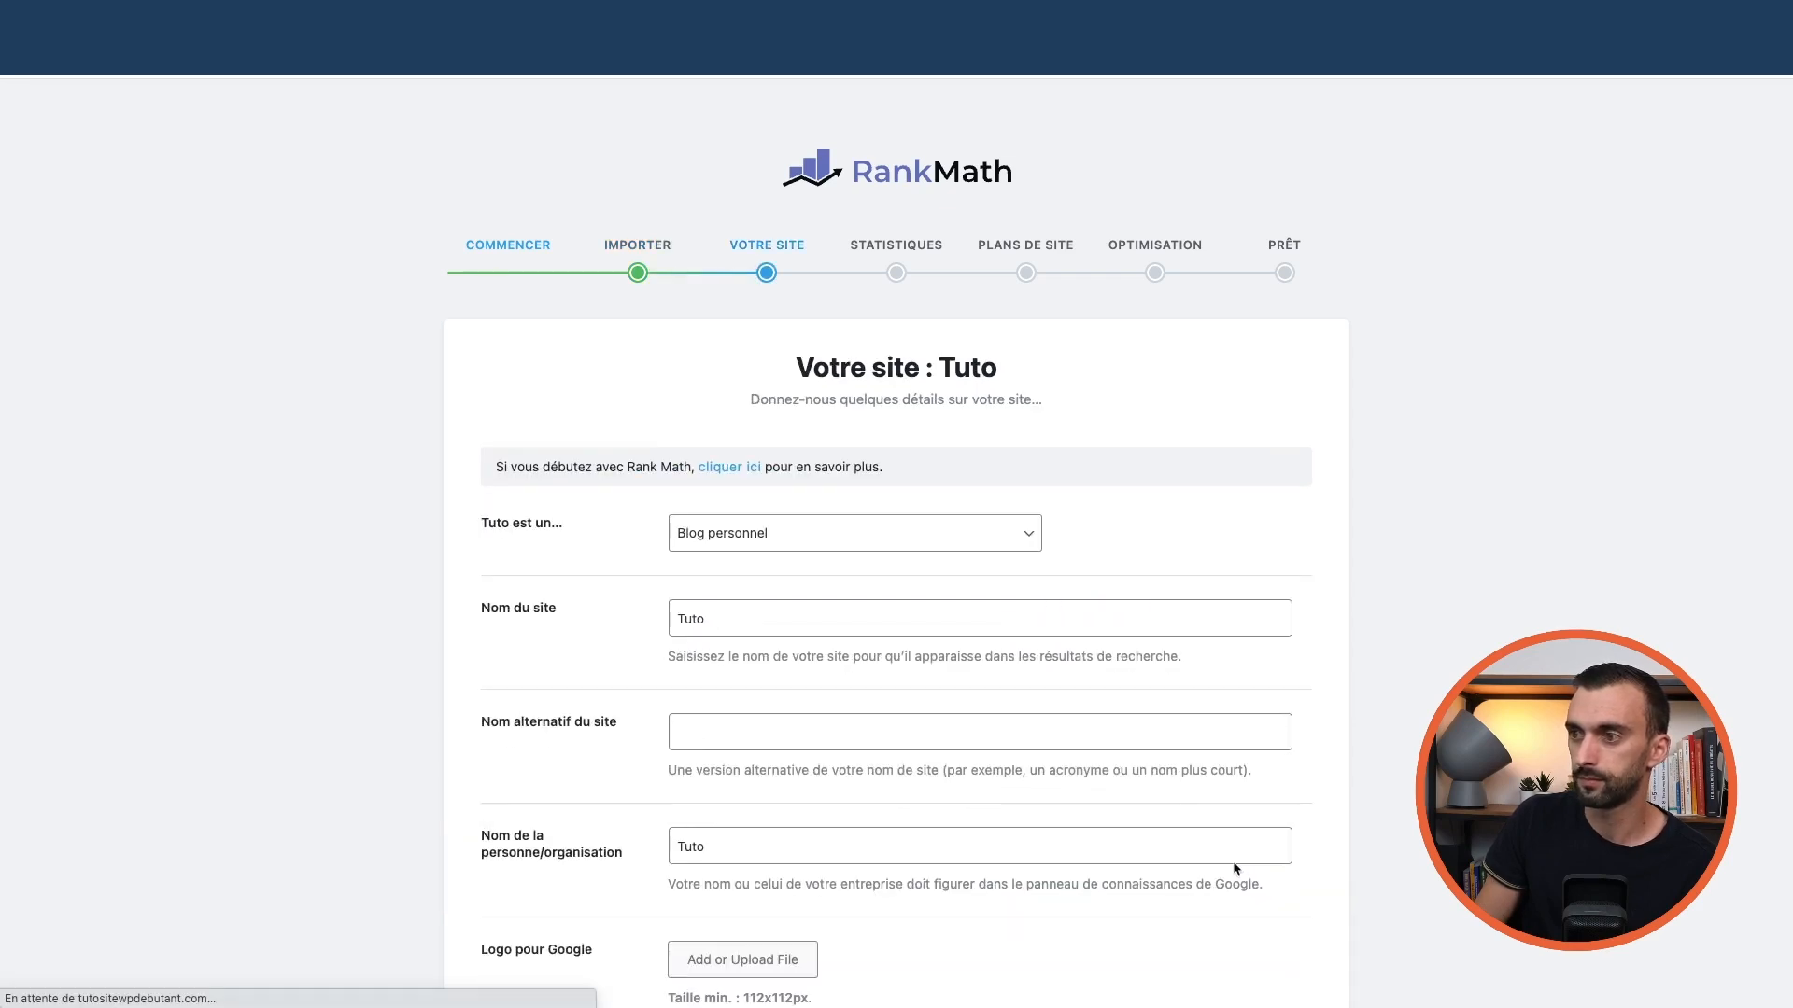
Keep site type Blog personnel and name Tuto, leave the alternative name blank, and save
scroll(1036, 590, "down", 2)
scroll(1036, 591, "down", 4)
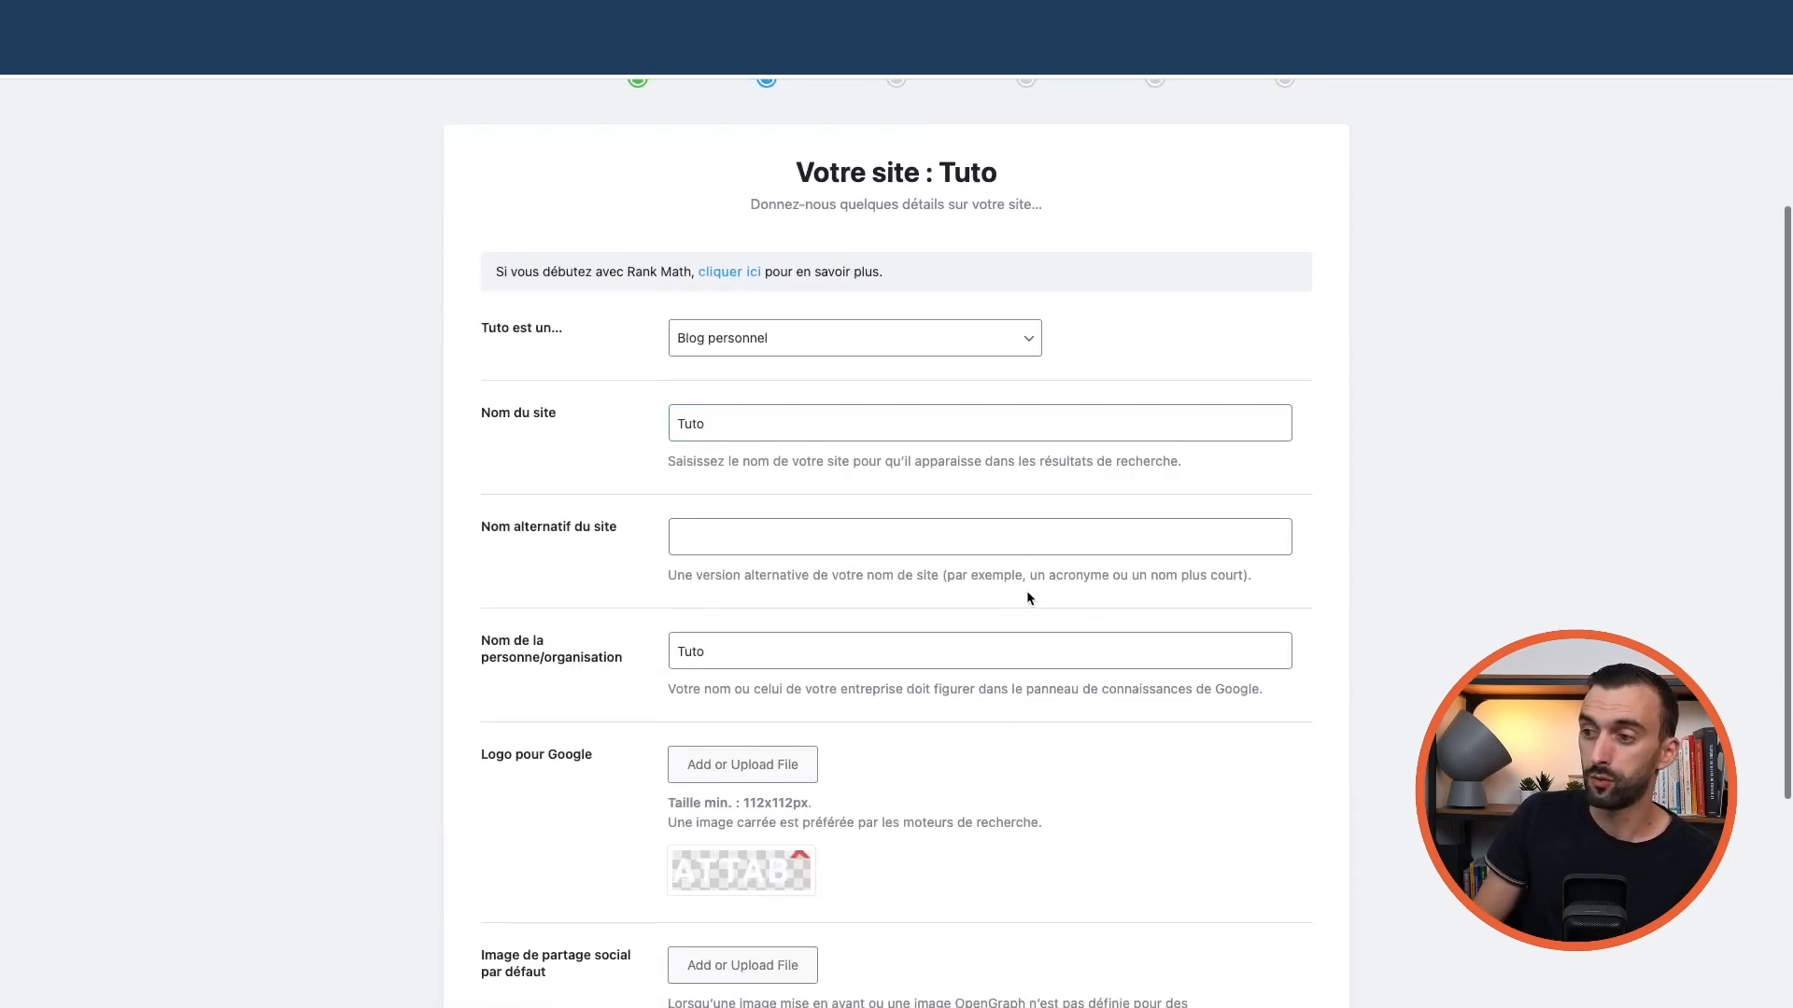
scroll(1027, 590, "up", 6)
scroll(1039, 609, "down", 1)
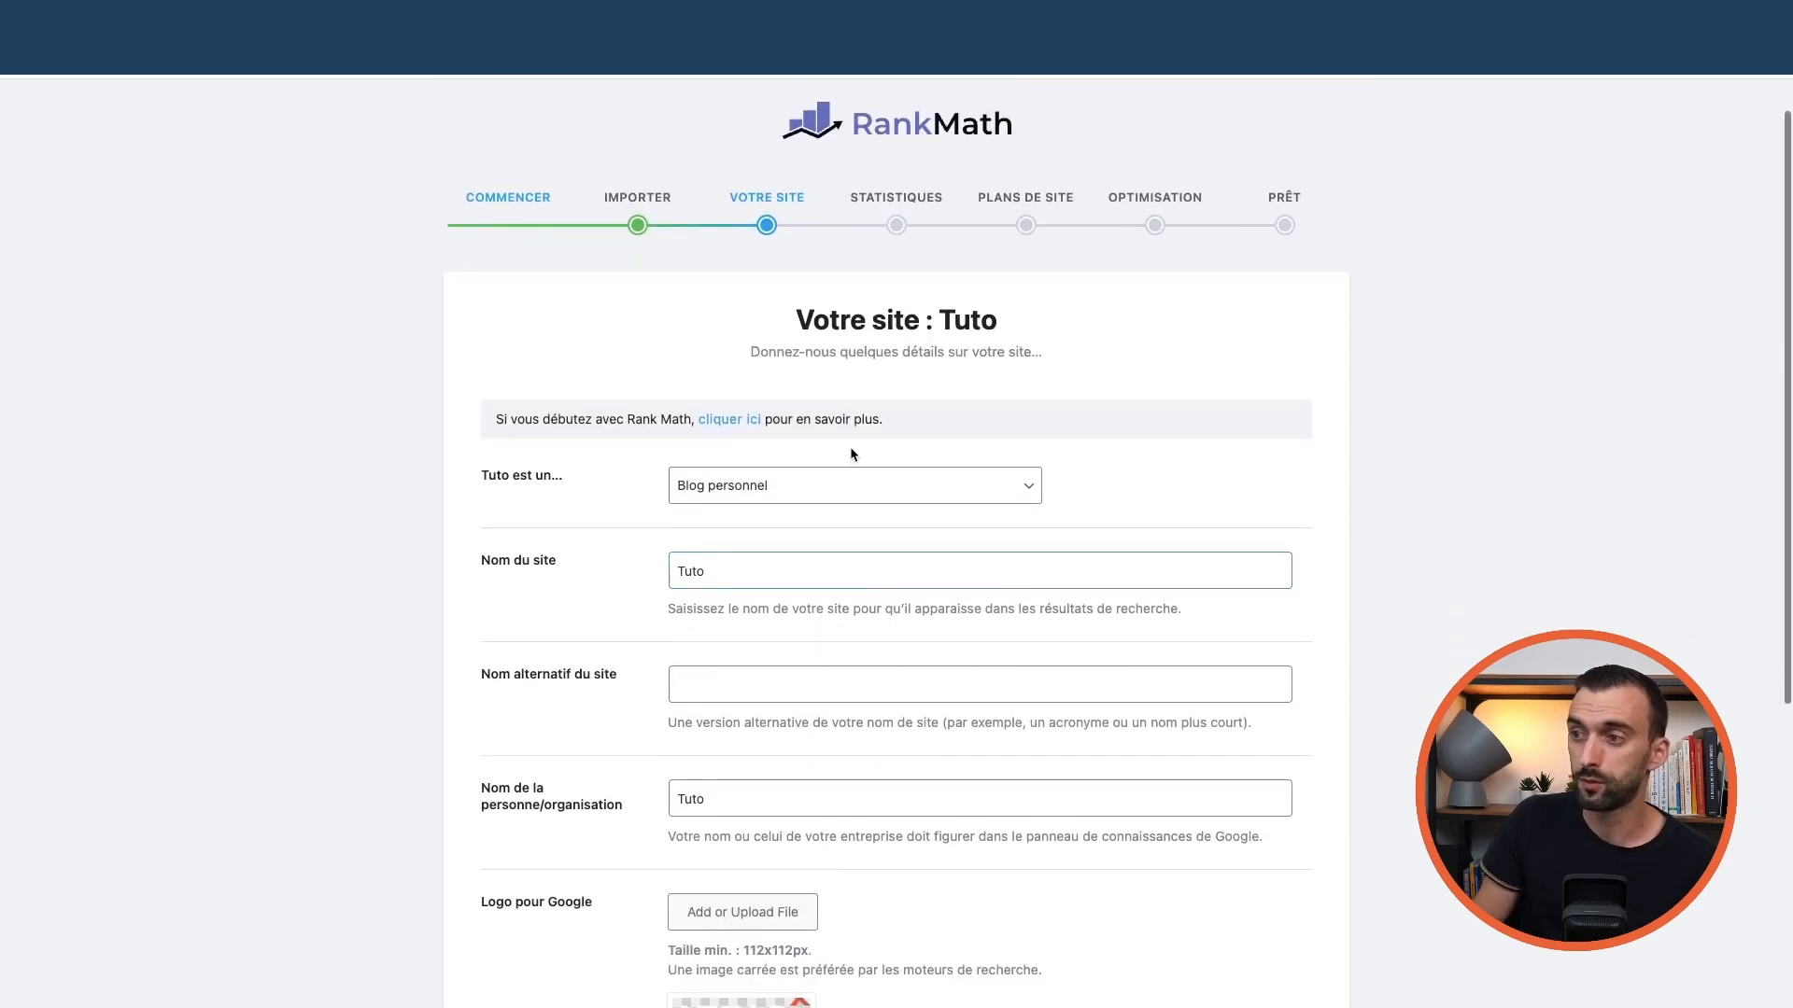
left_click(980, 486)
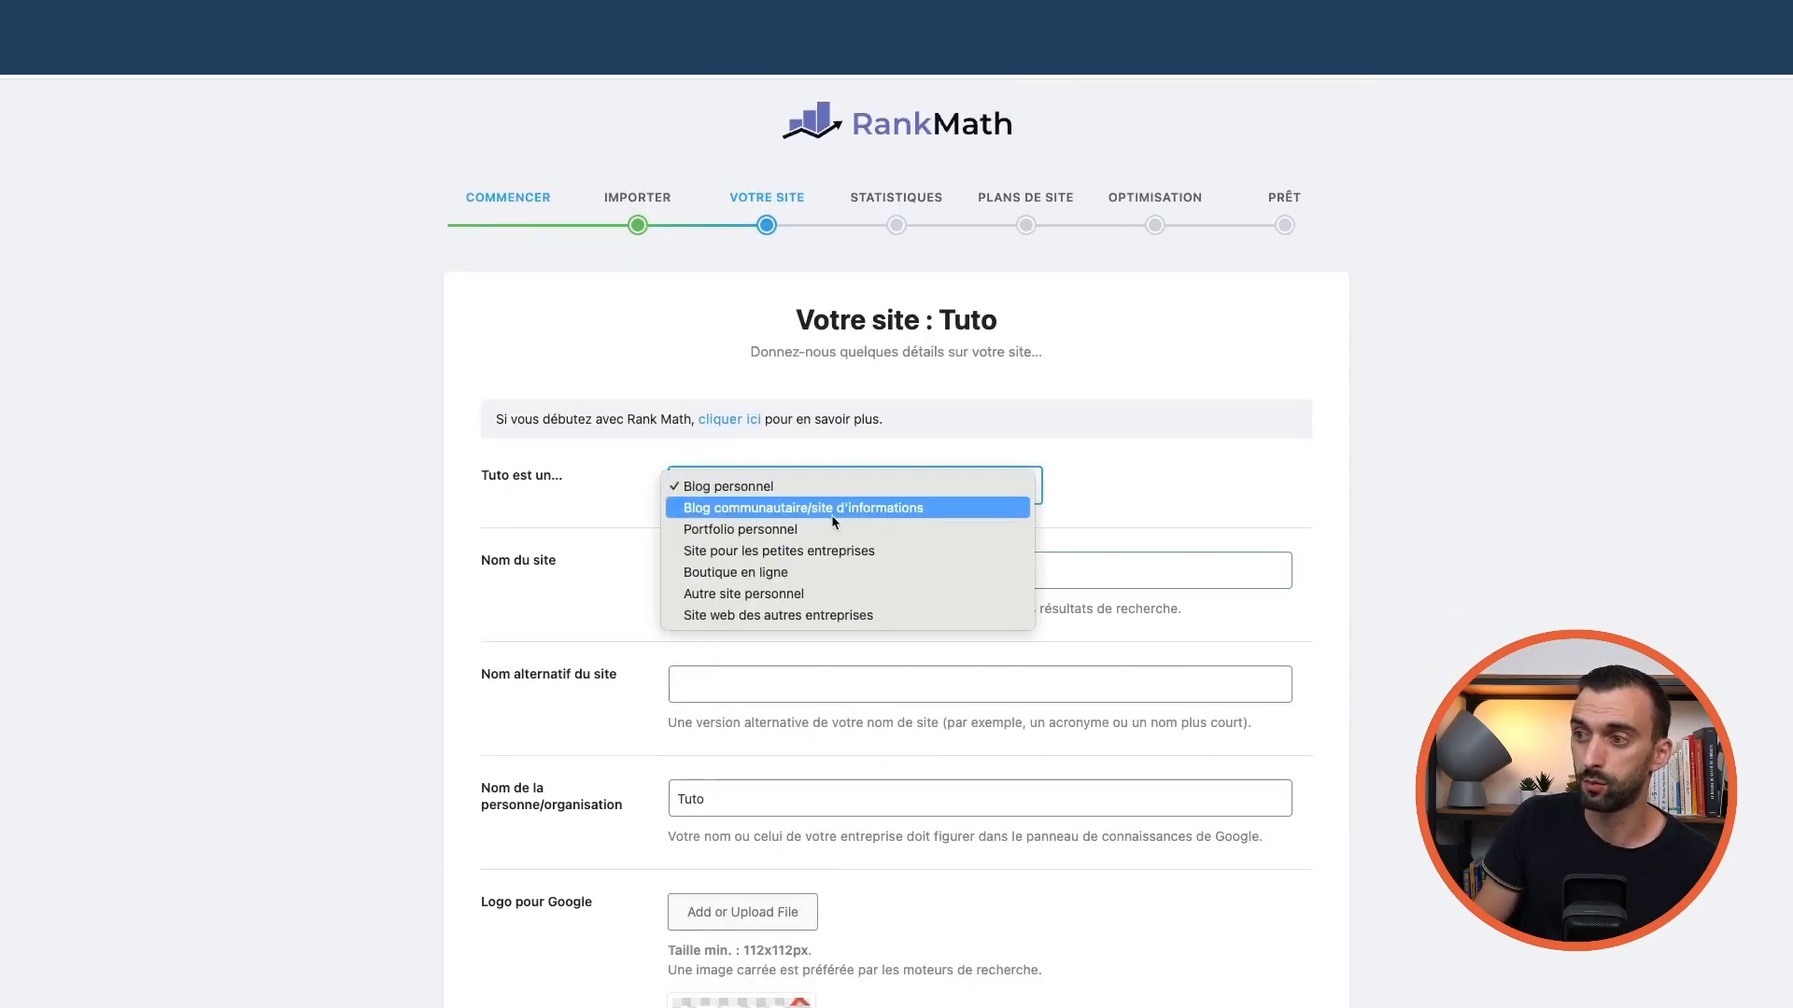
left_click(1128, 501)
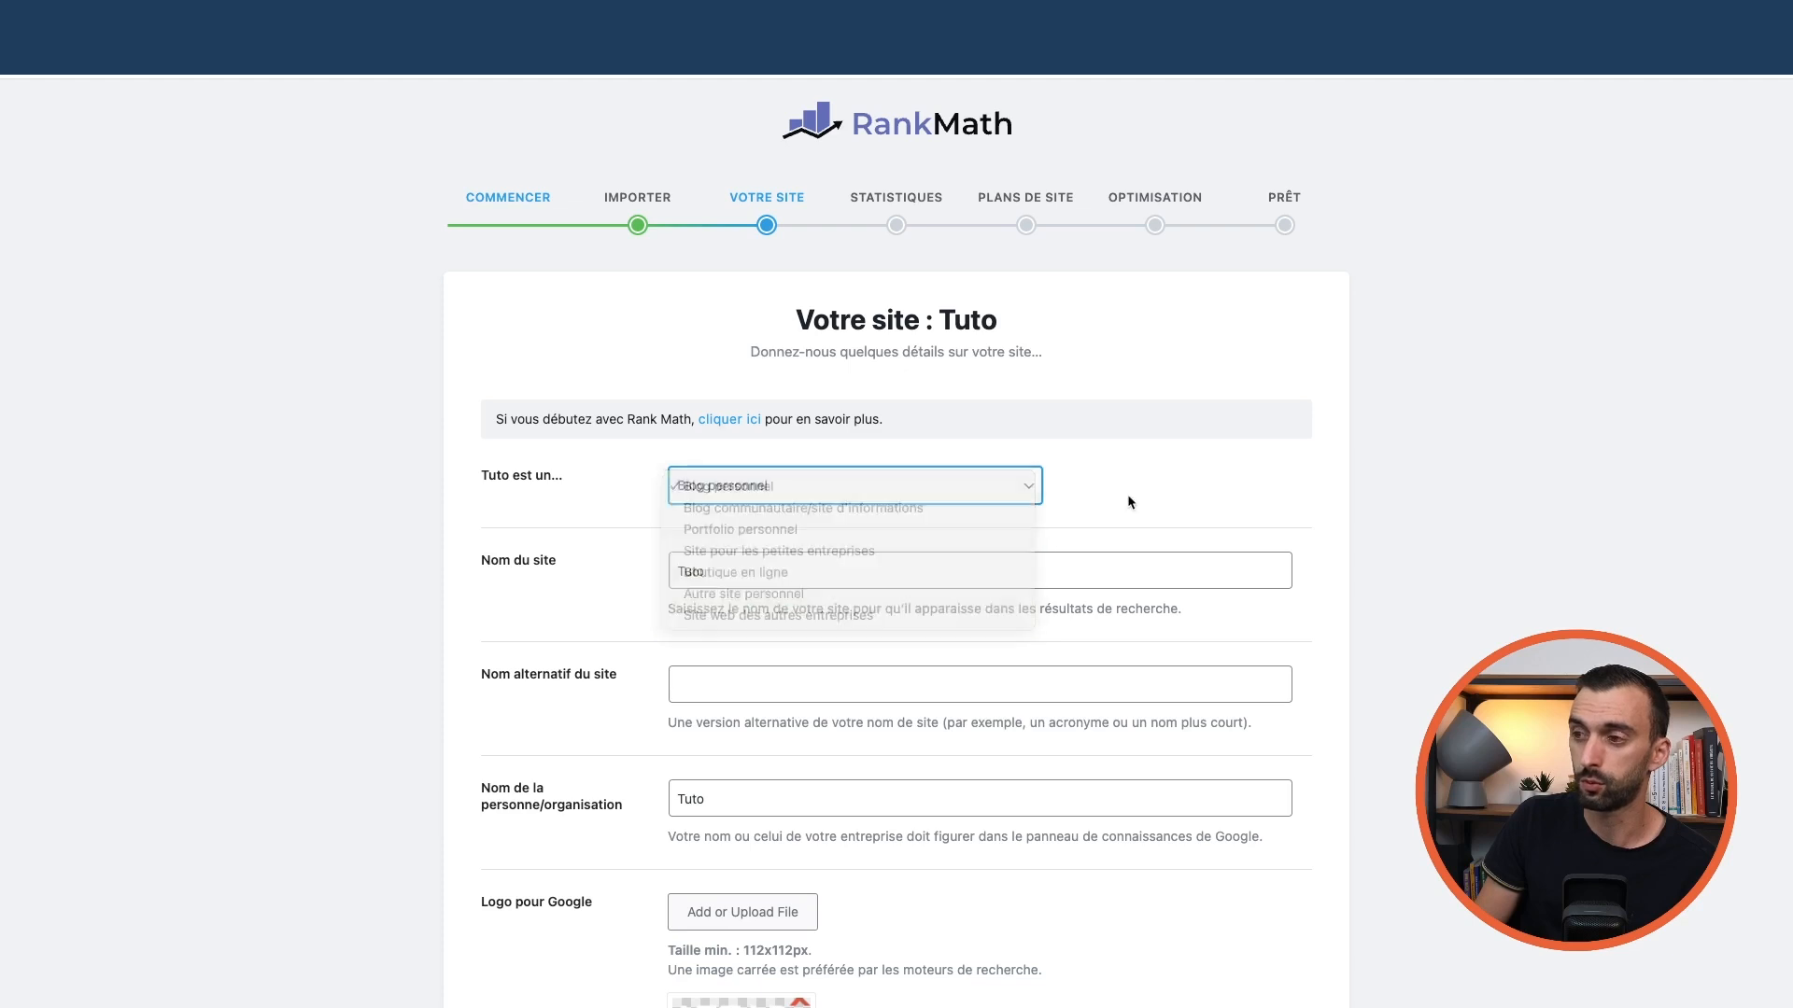
scroll(1065, 513, "down", 5)
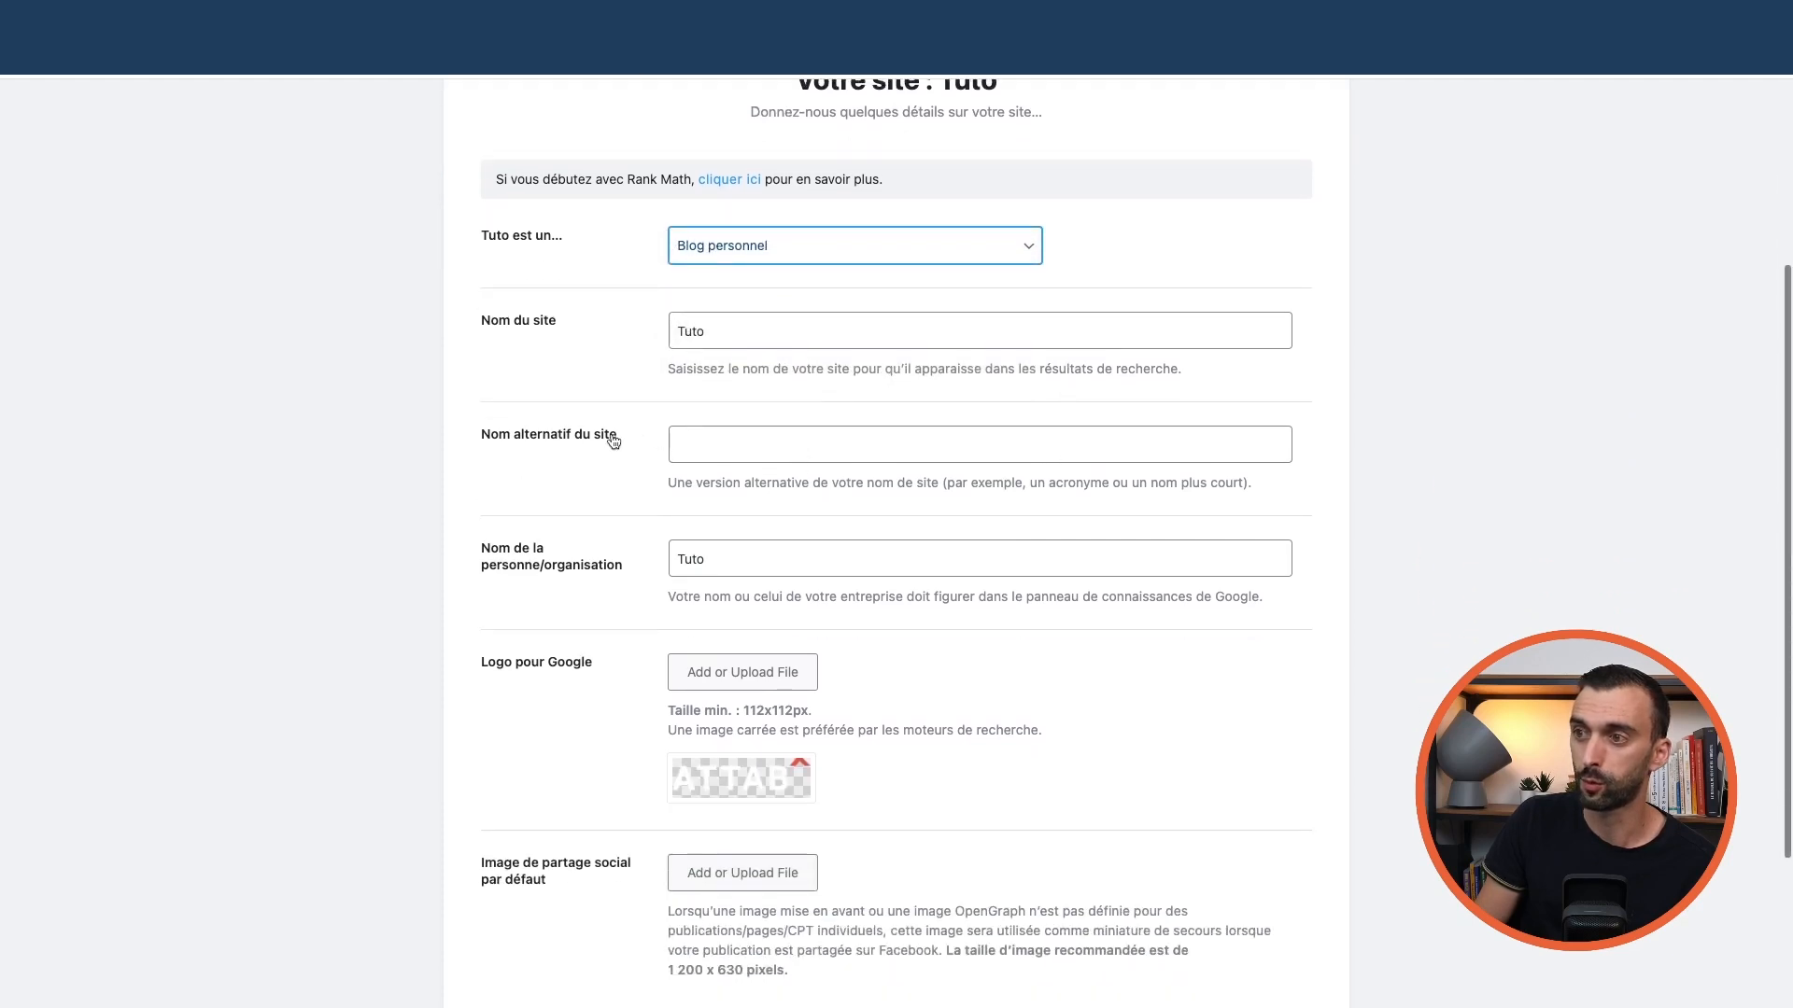
left_click(720, 439)
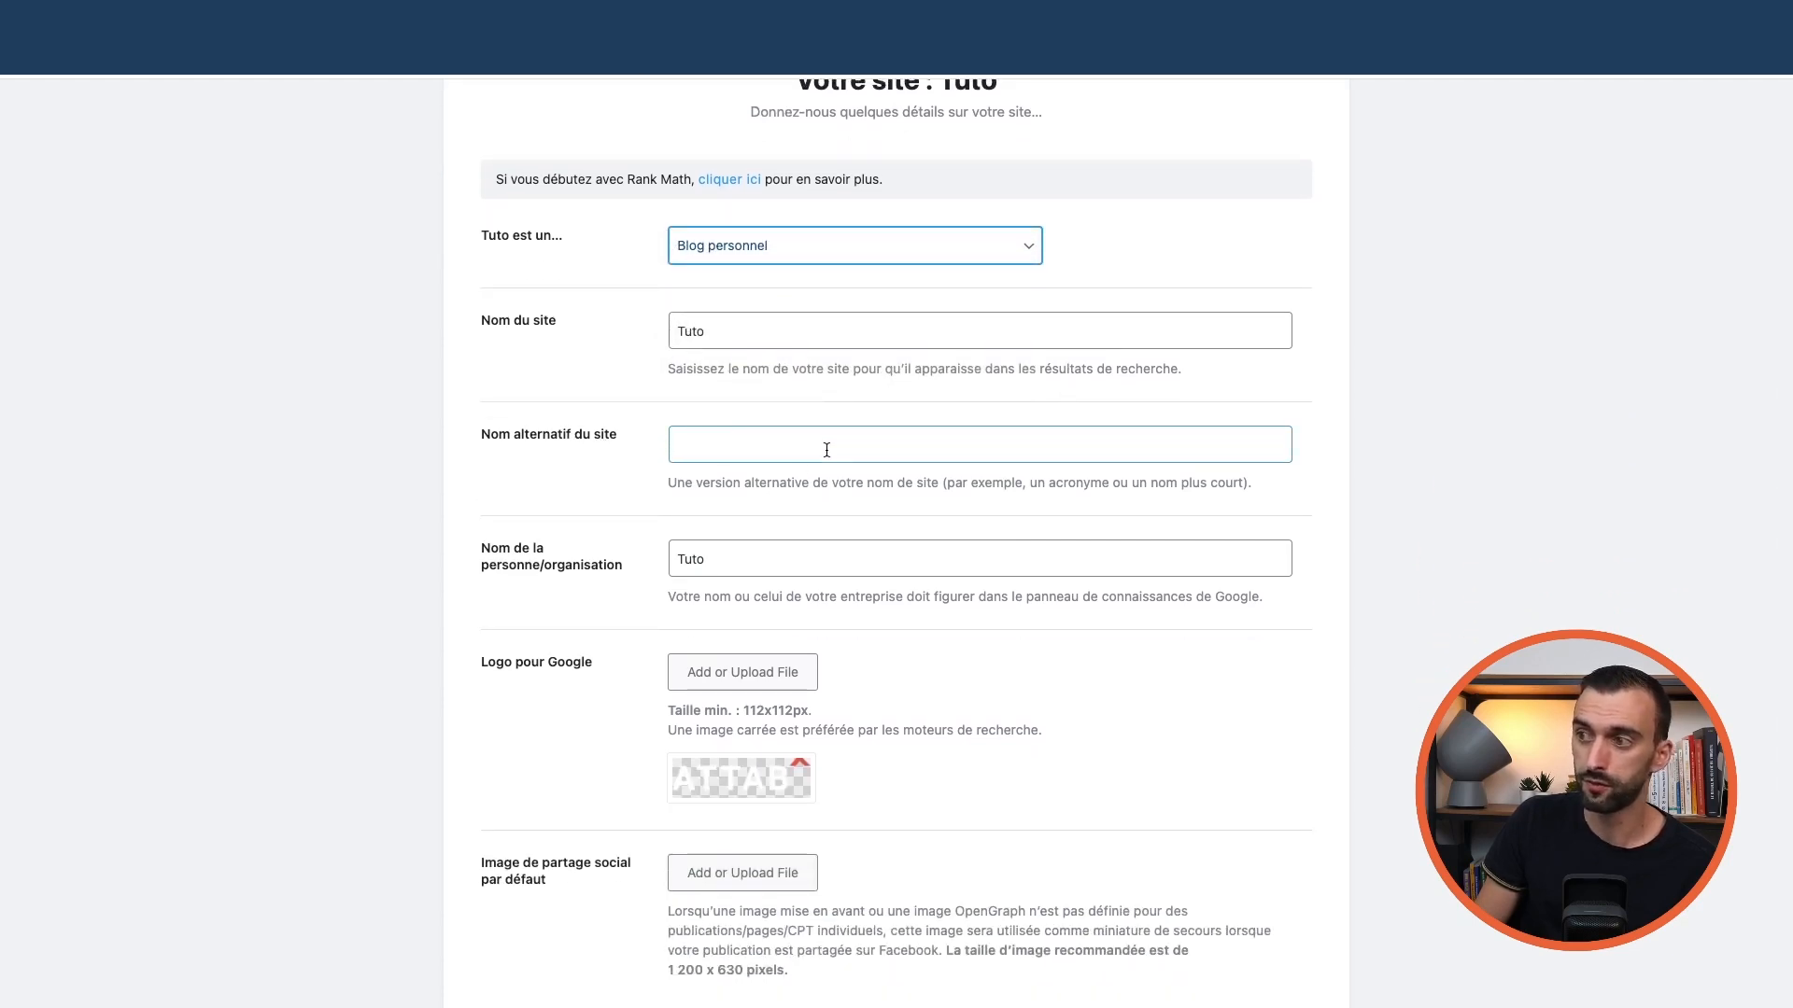
left_click(557, 426)
scroll(594, 440, "down", 2)
scroll(598, 443, "down", 3)
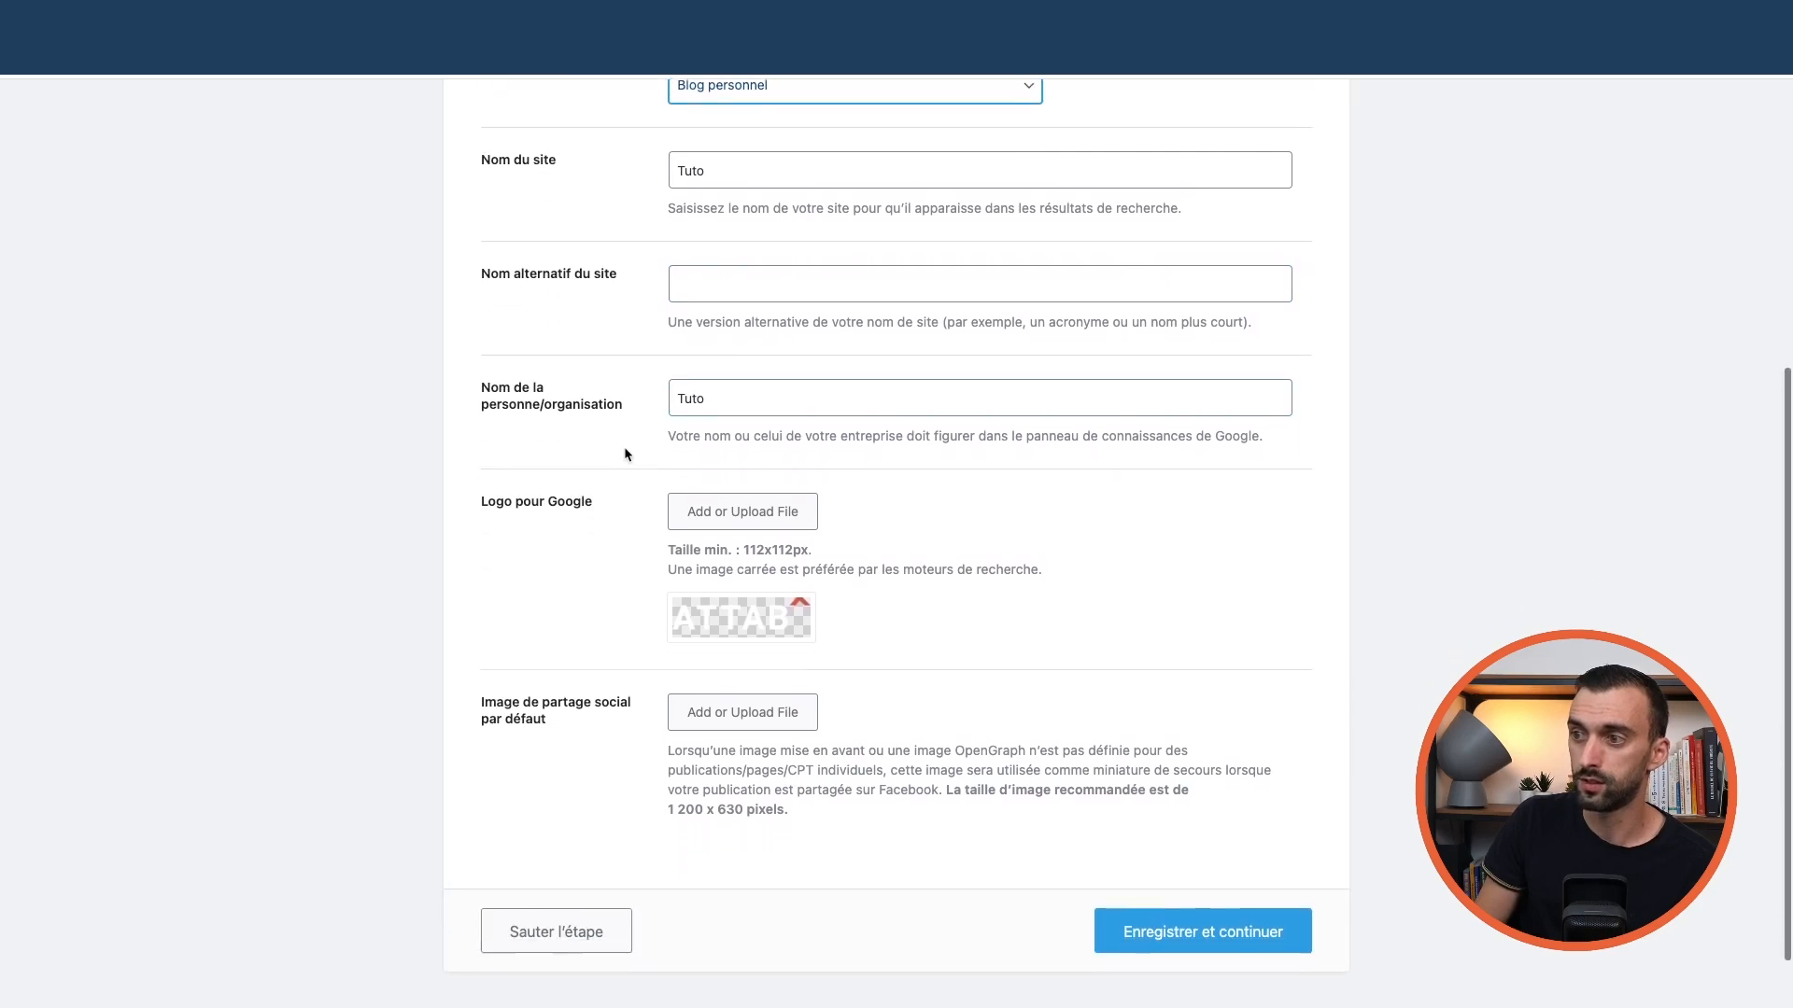
scroll(601, 469, "down", 1)
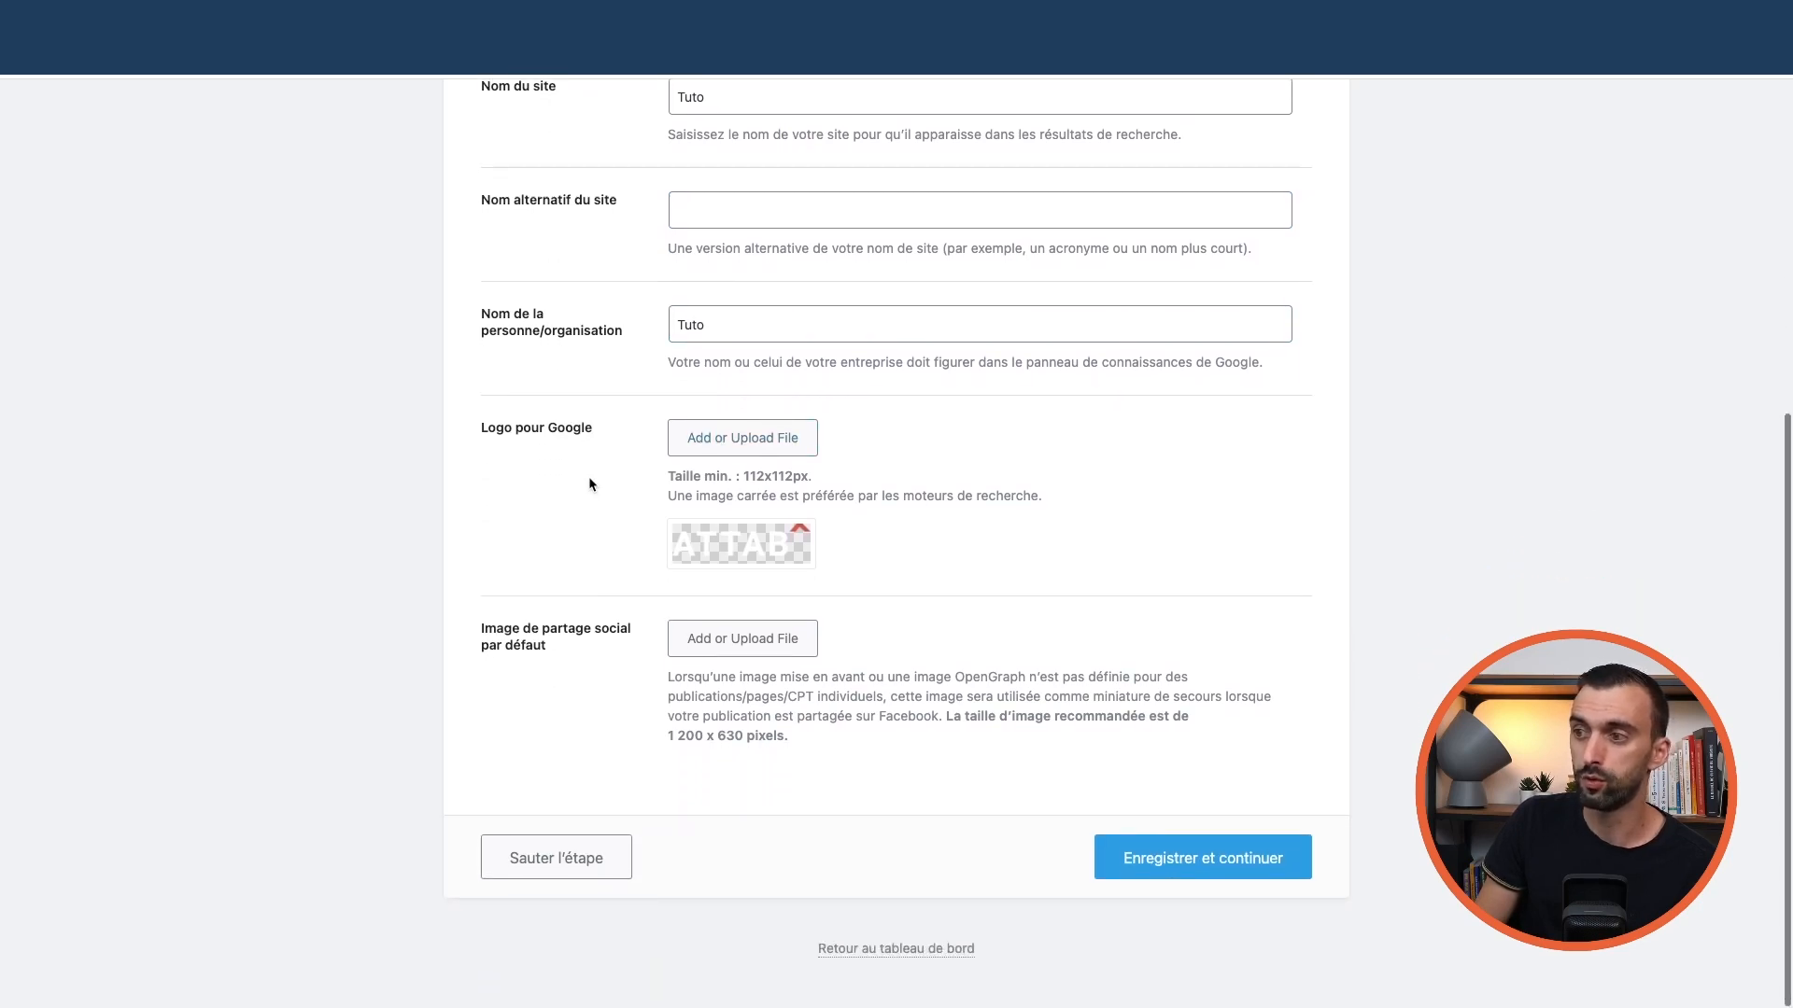
left_click(1214, 868)
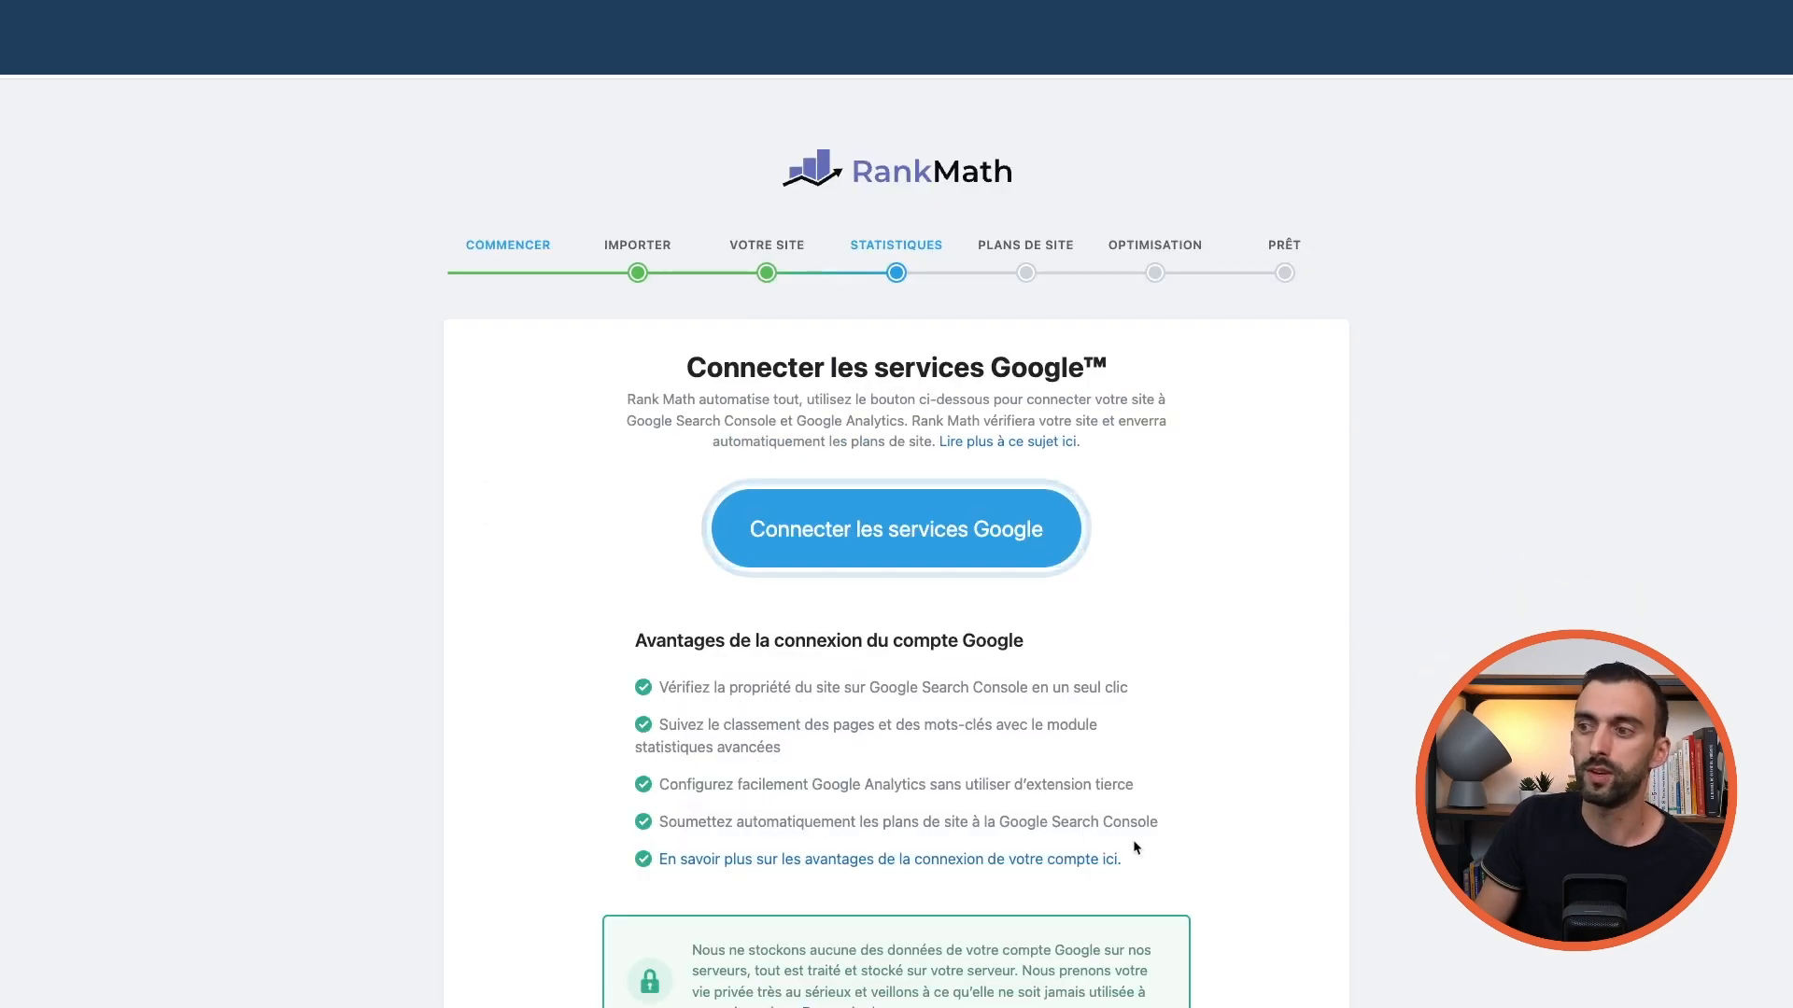
scroll(999, 747, "down", 3)
scroll(989, 740, "up", 3)
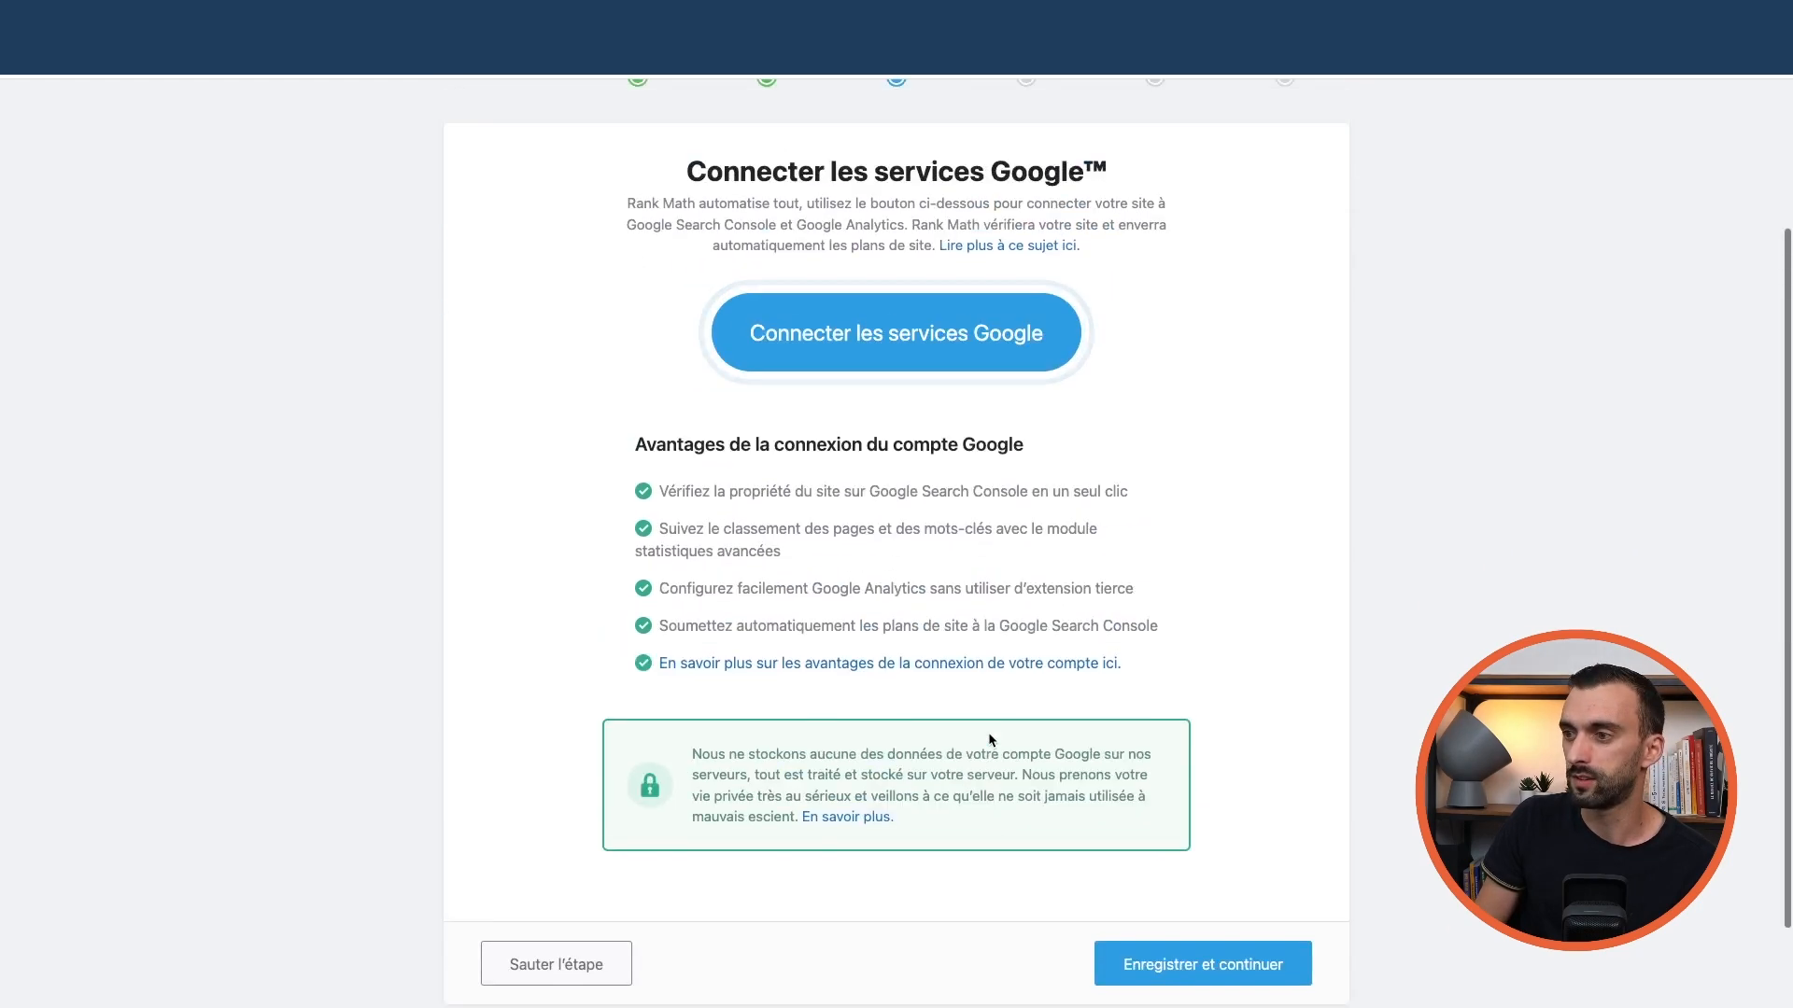
scroll(988, 732, "down", 1)
scroll(988, 732, "up", 1)
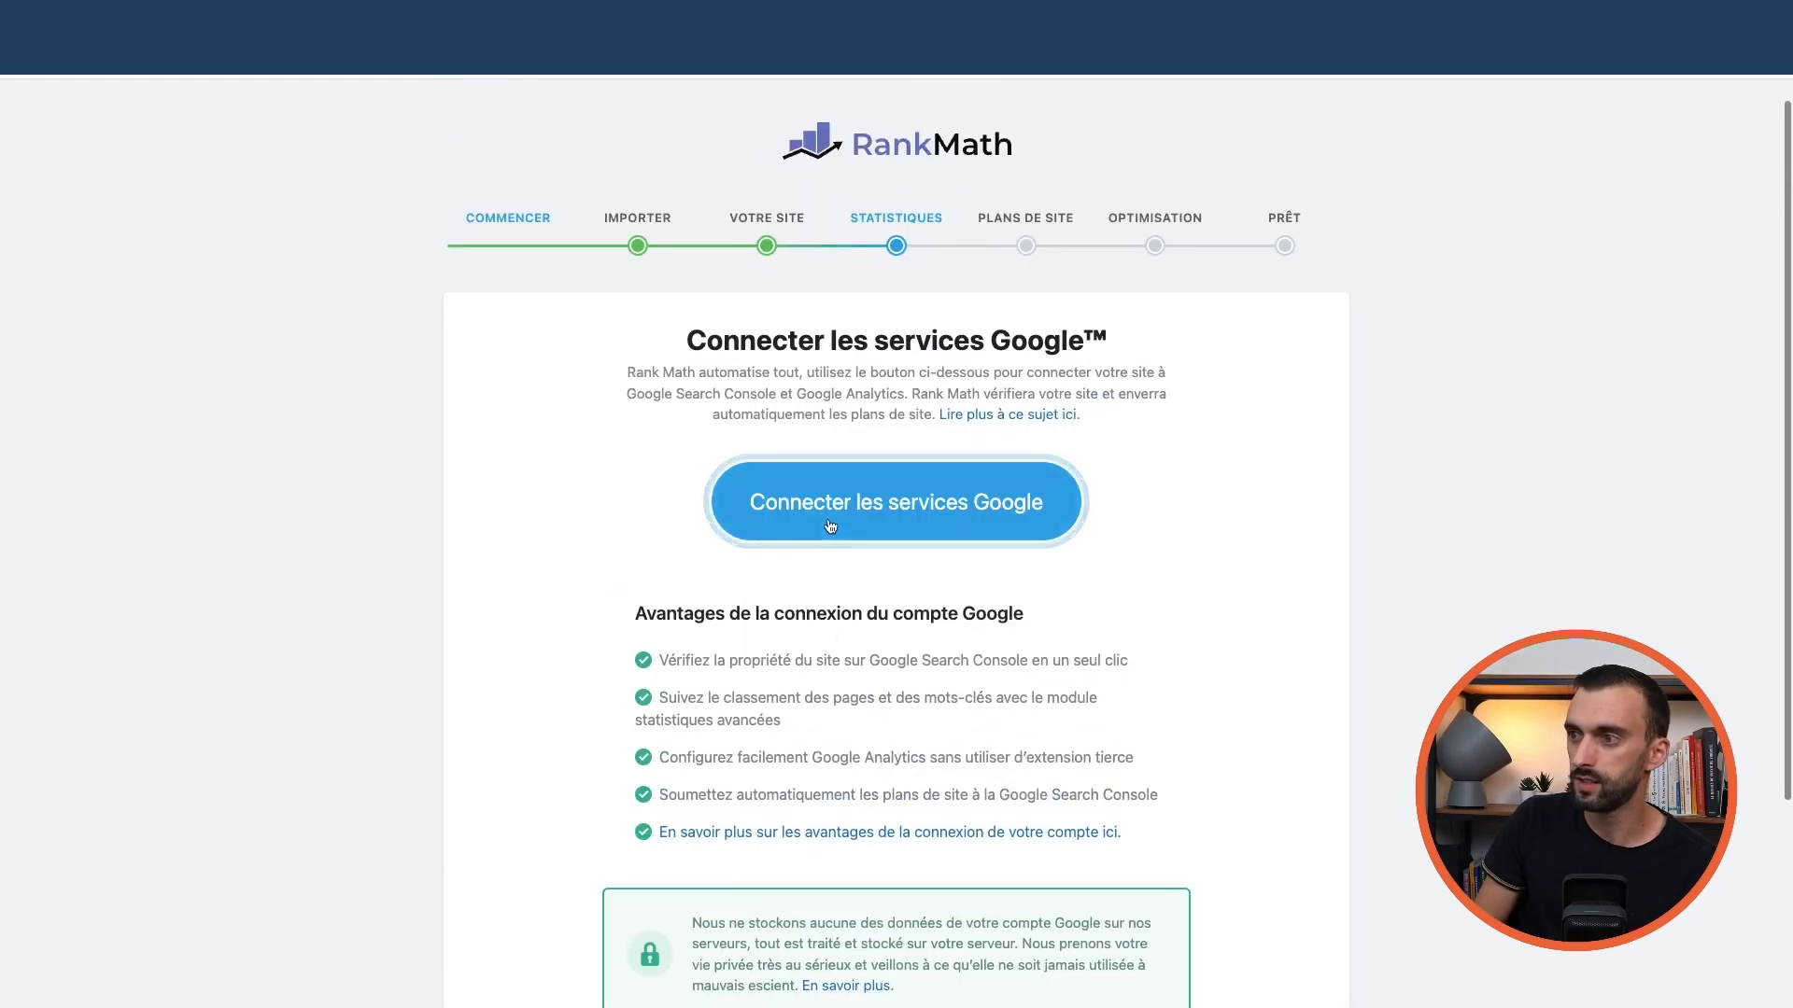
Pick the Google account, select all four requested permissions, and confirm access for Rank Math
left_click(918, 508)
left_click(830, 596)
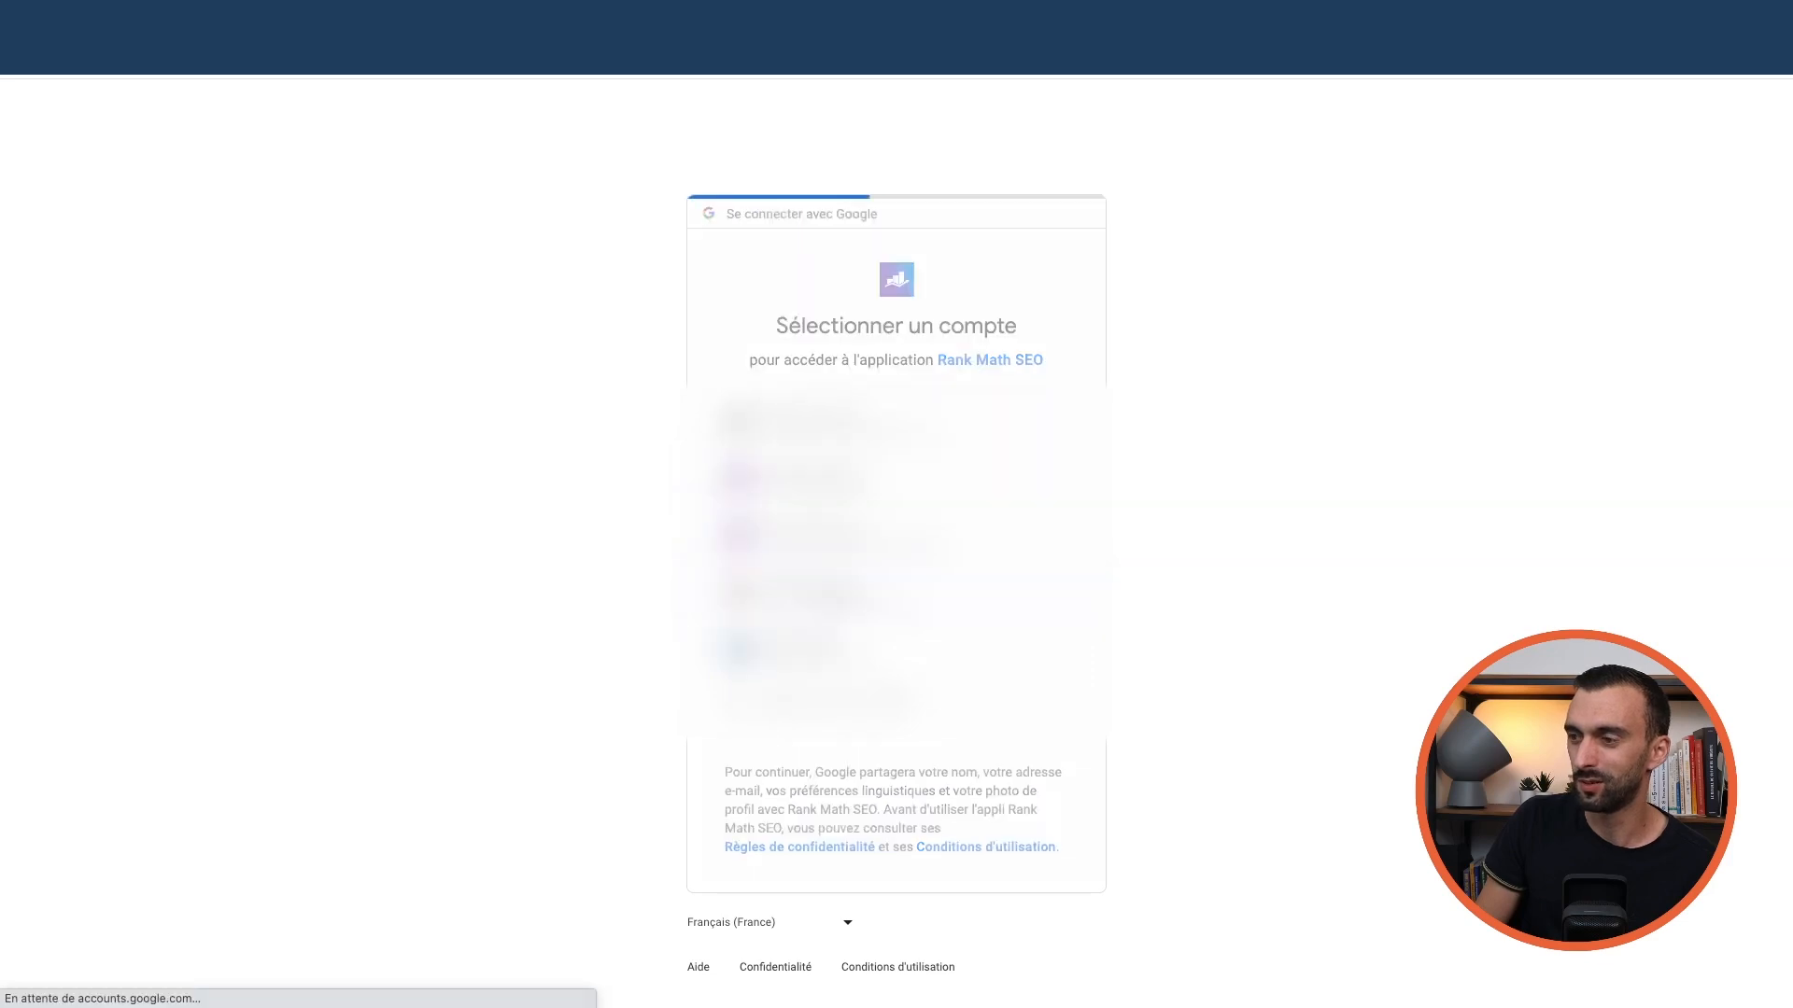
left_click(801, 460)
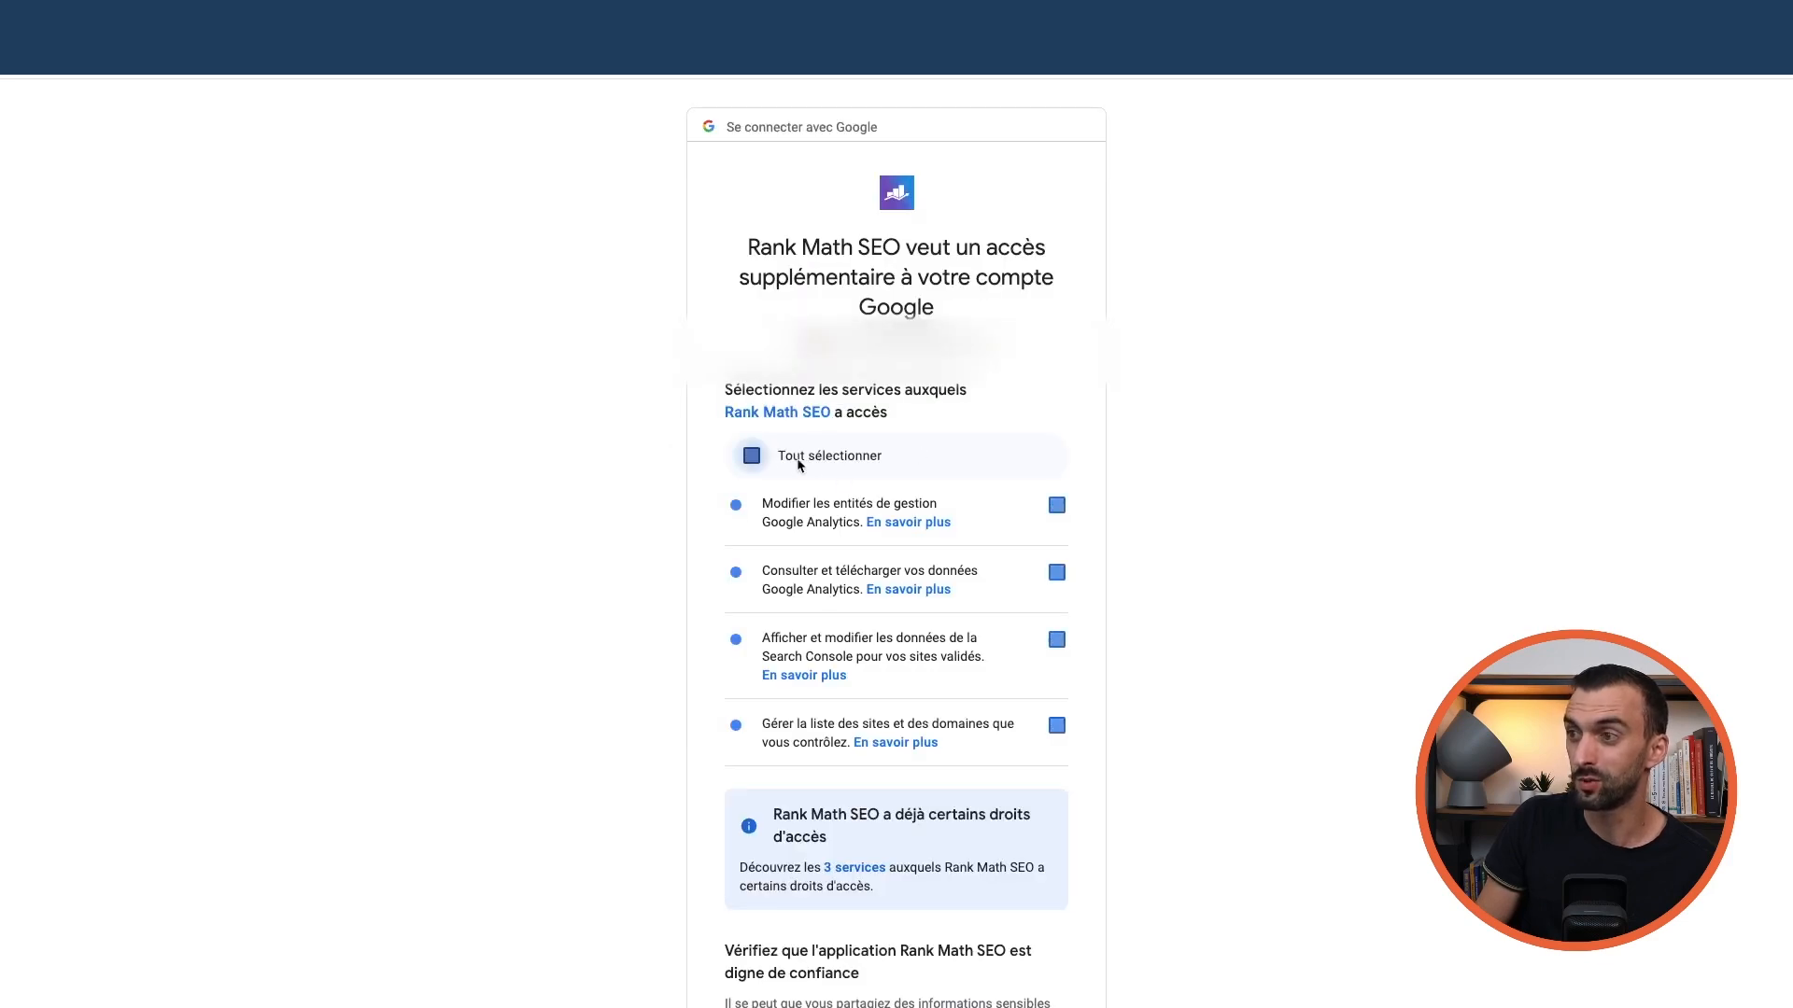
scroll(888, 475, "down", 3)
scroll(908, 468, "up", 3)
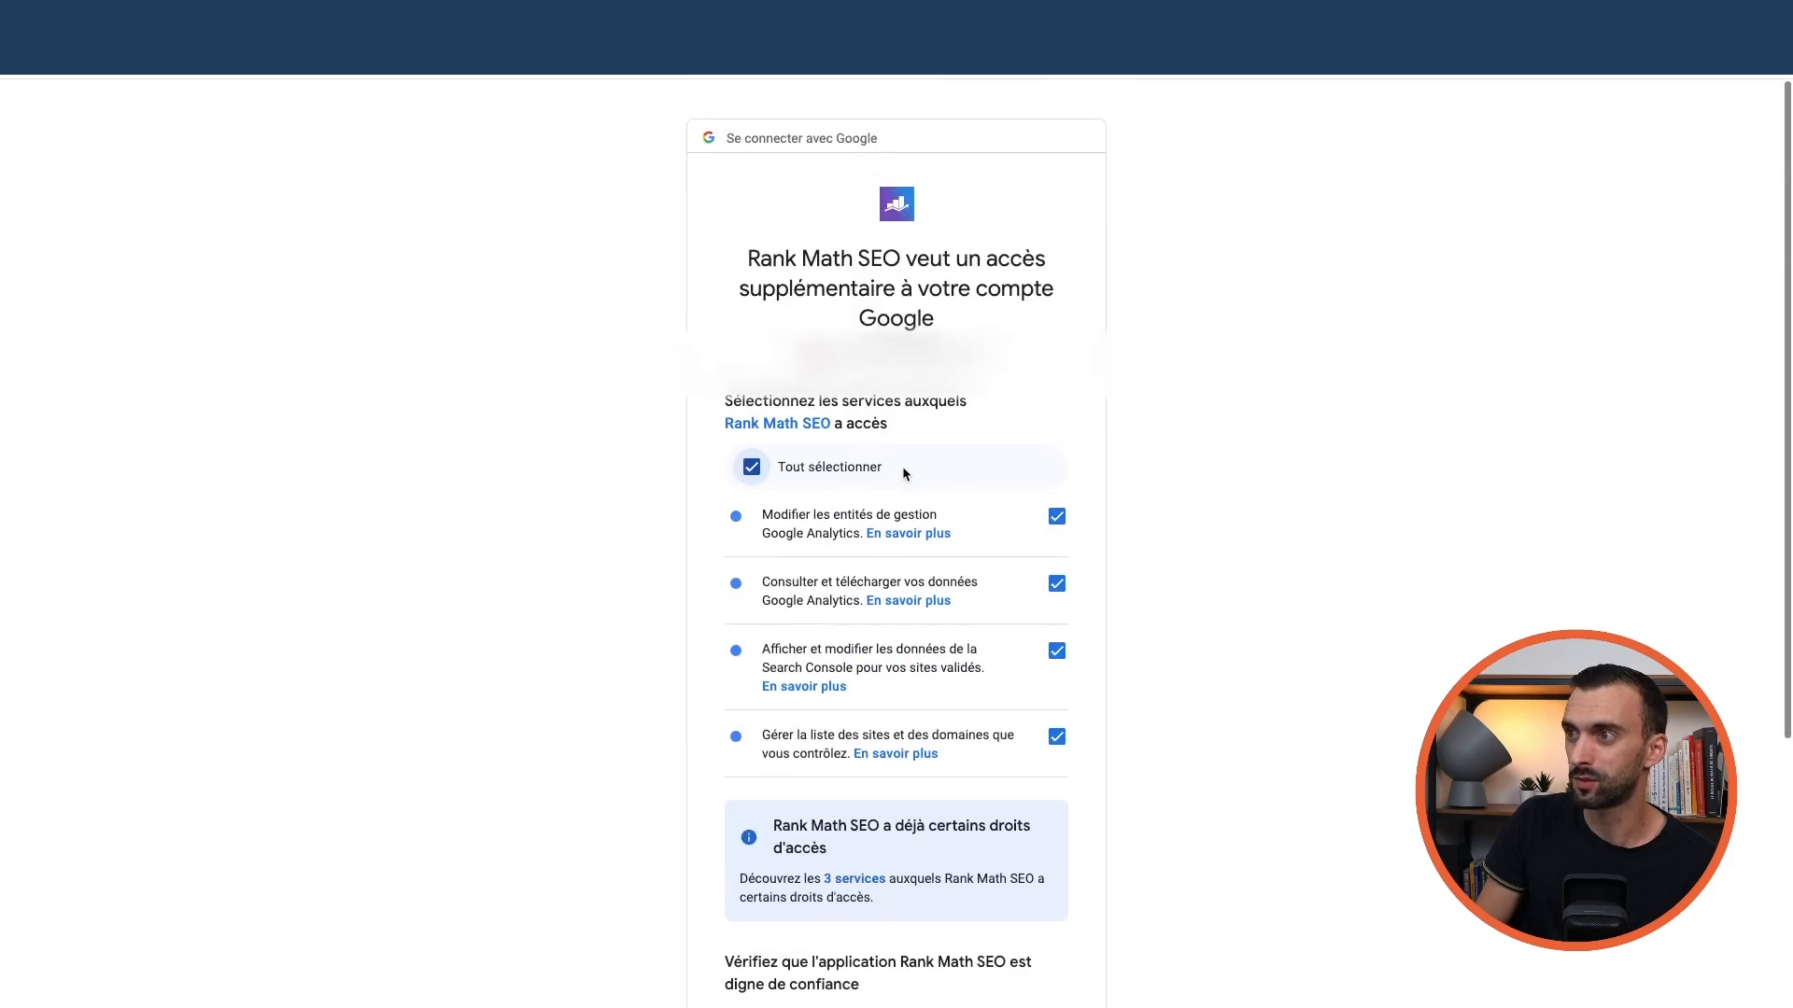
scroll(904, 472, "down", 4)
scroll(916, 476, "up", 3)
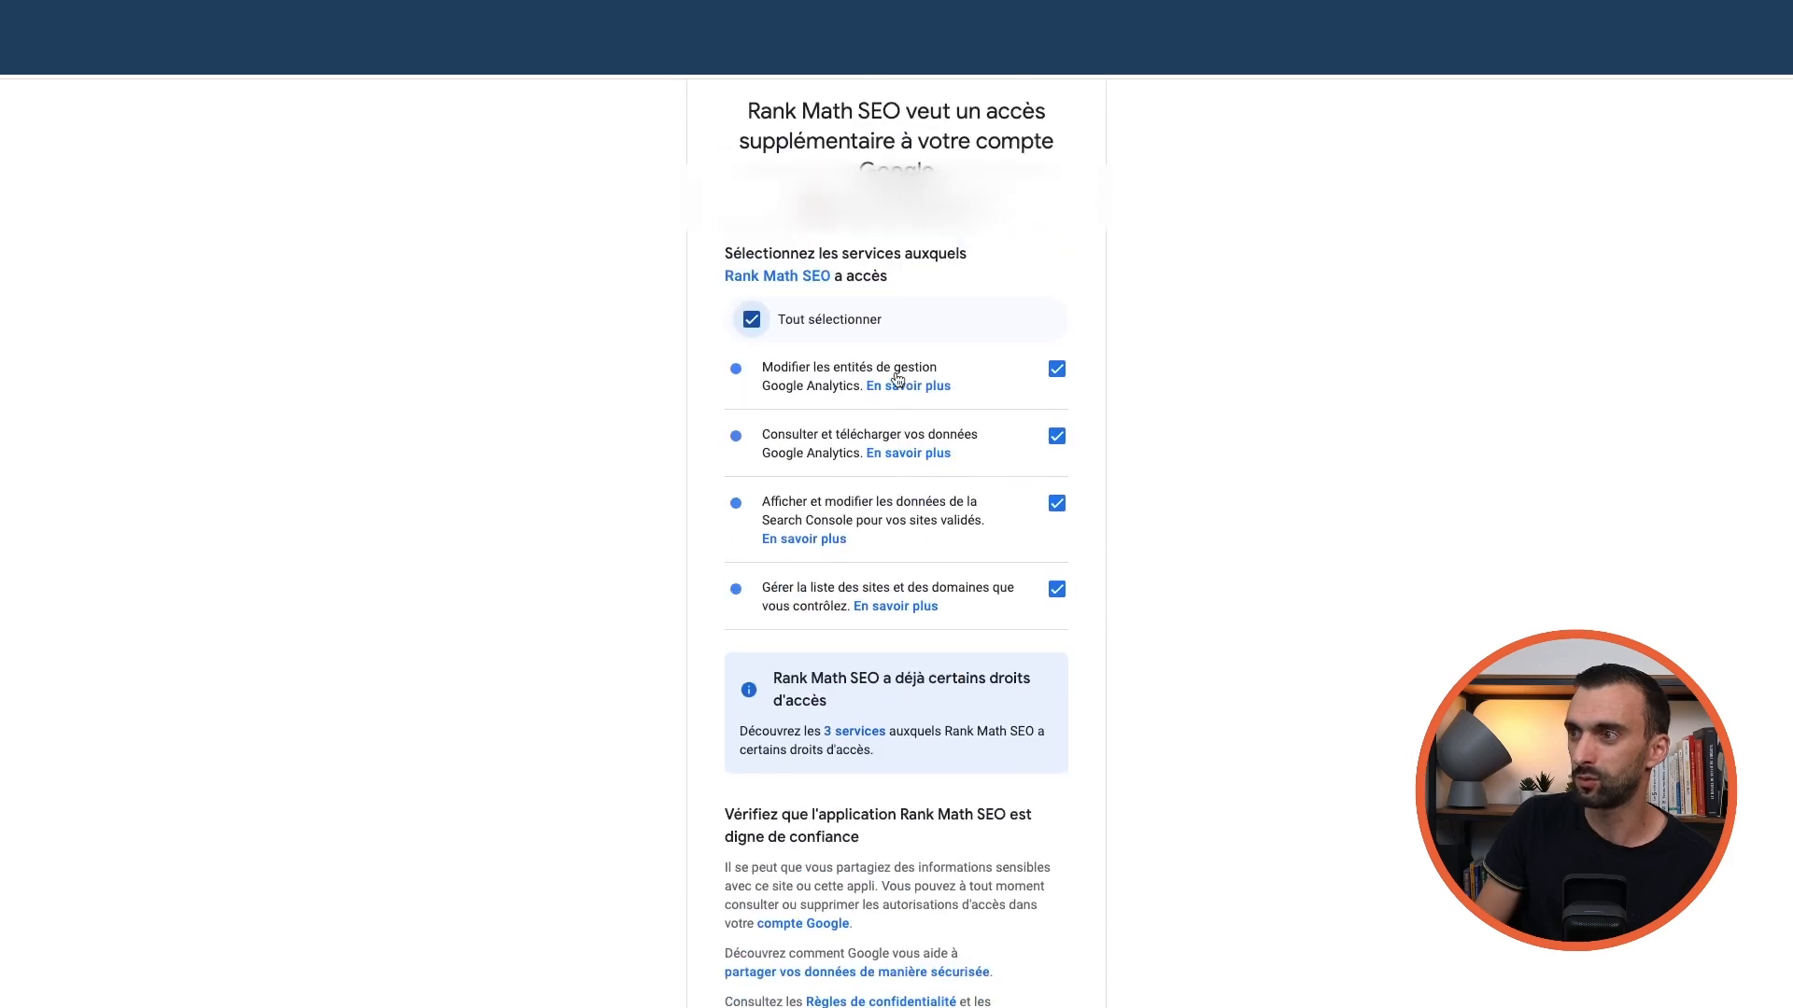
scroll(887, 389, "down", 3)
left_click(993, 846)
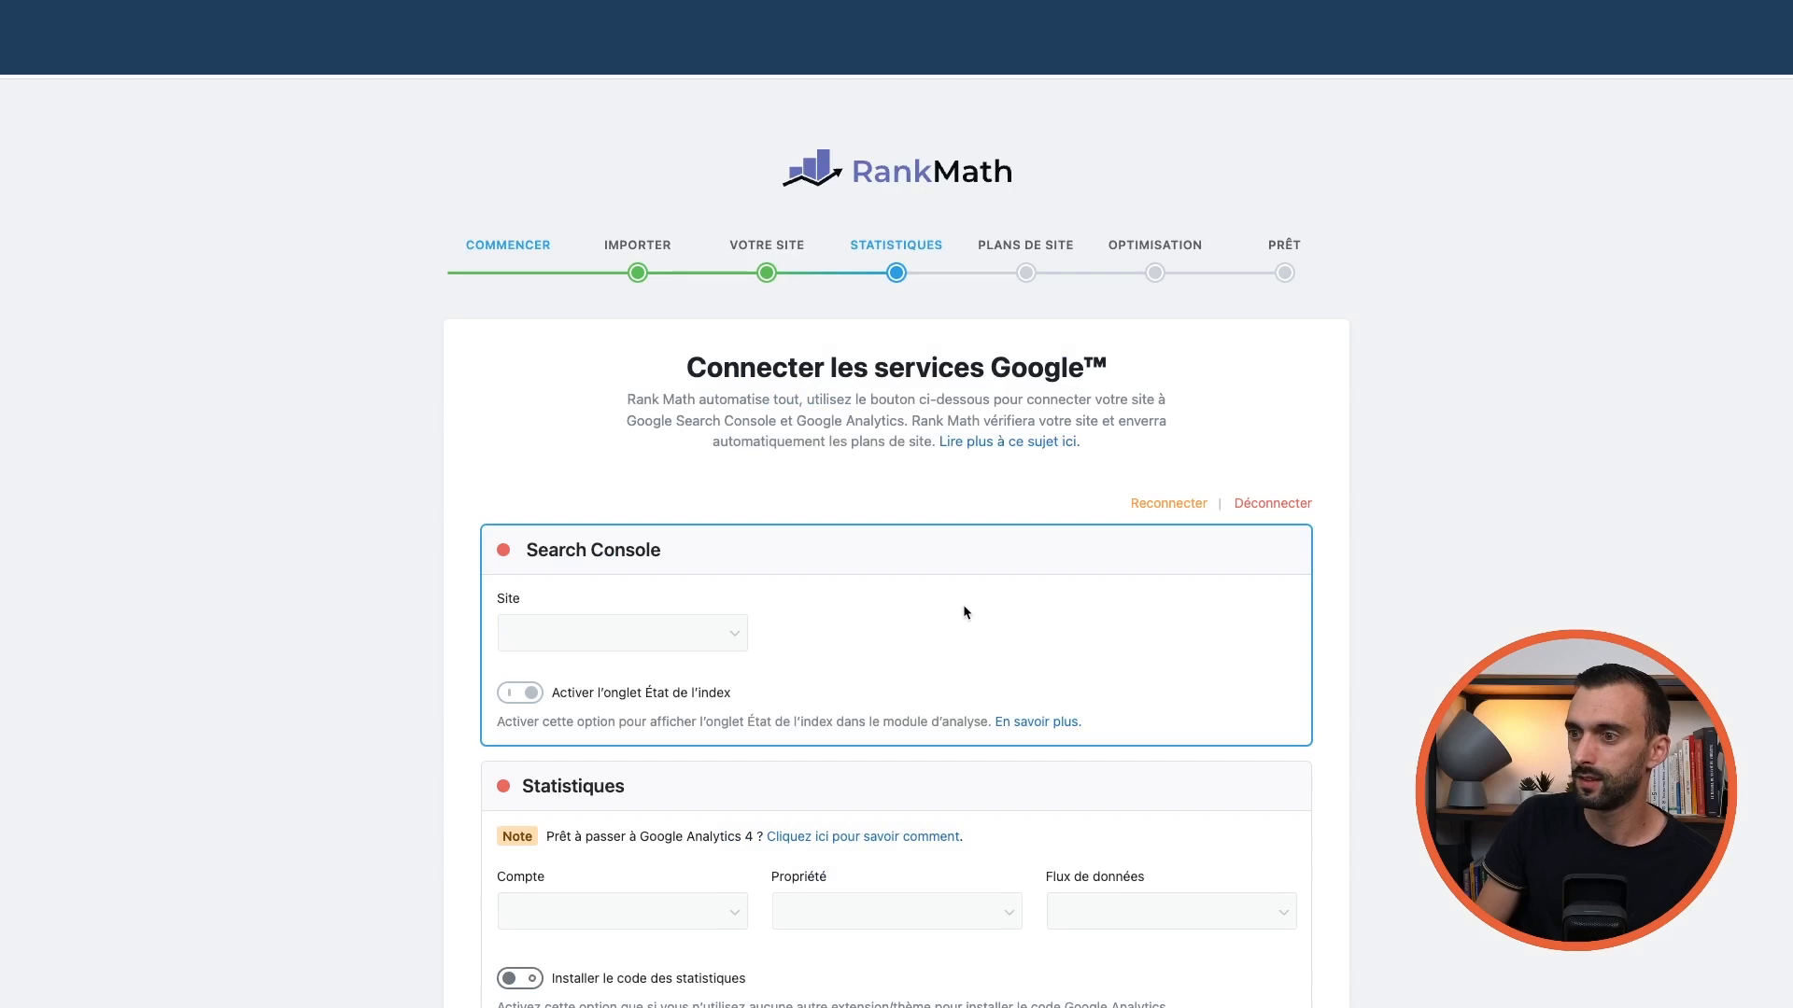
Choose tutositewpdebutant.com as the Analytics property so its data stream fills in, then review the settings
scroll(961, 607, "down", 2)
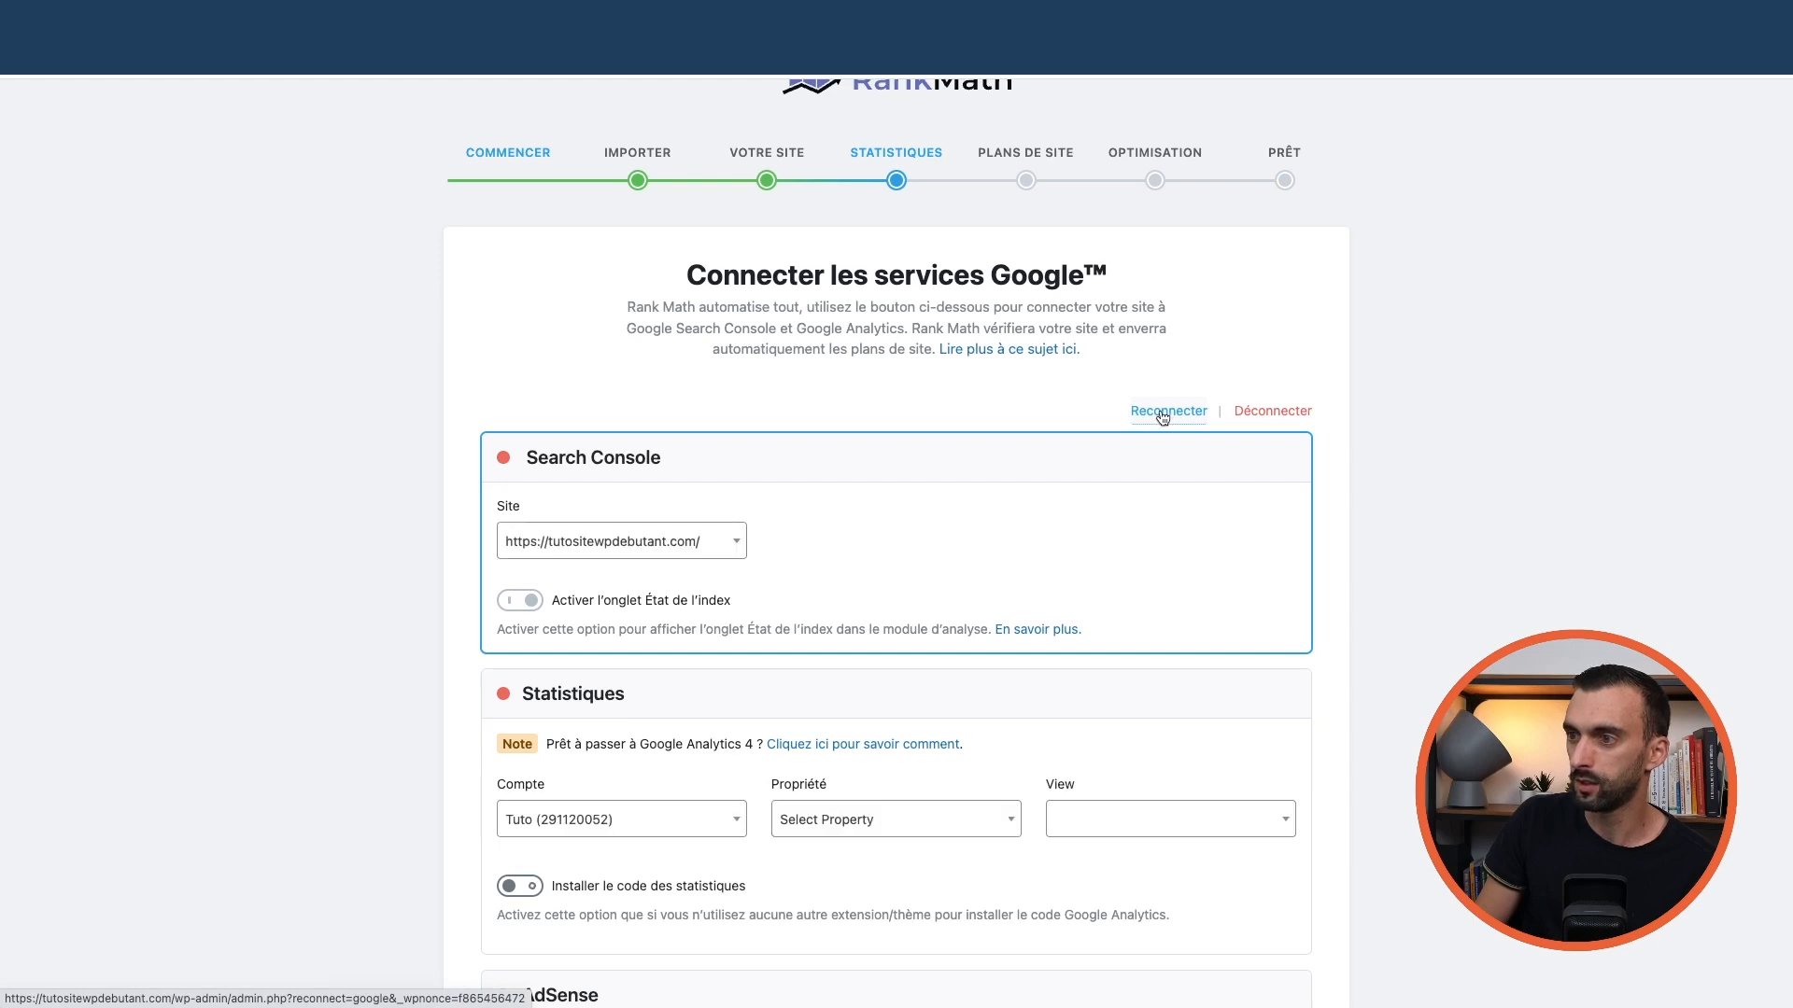
scroll(868, 527, "down", 2)
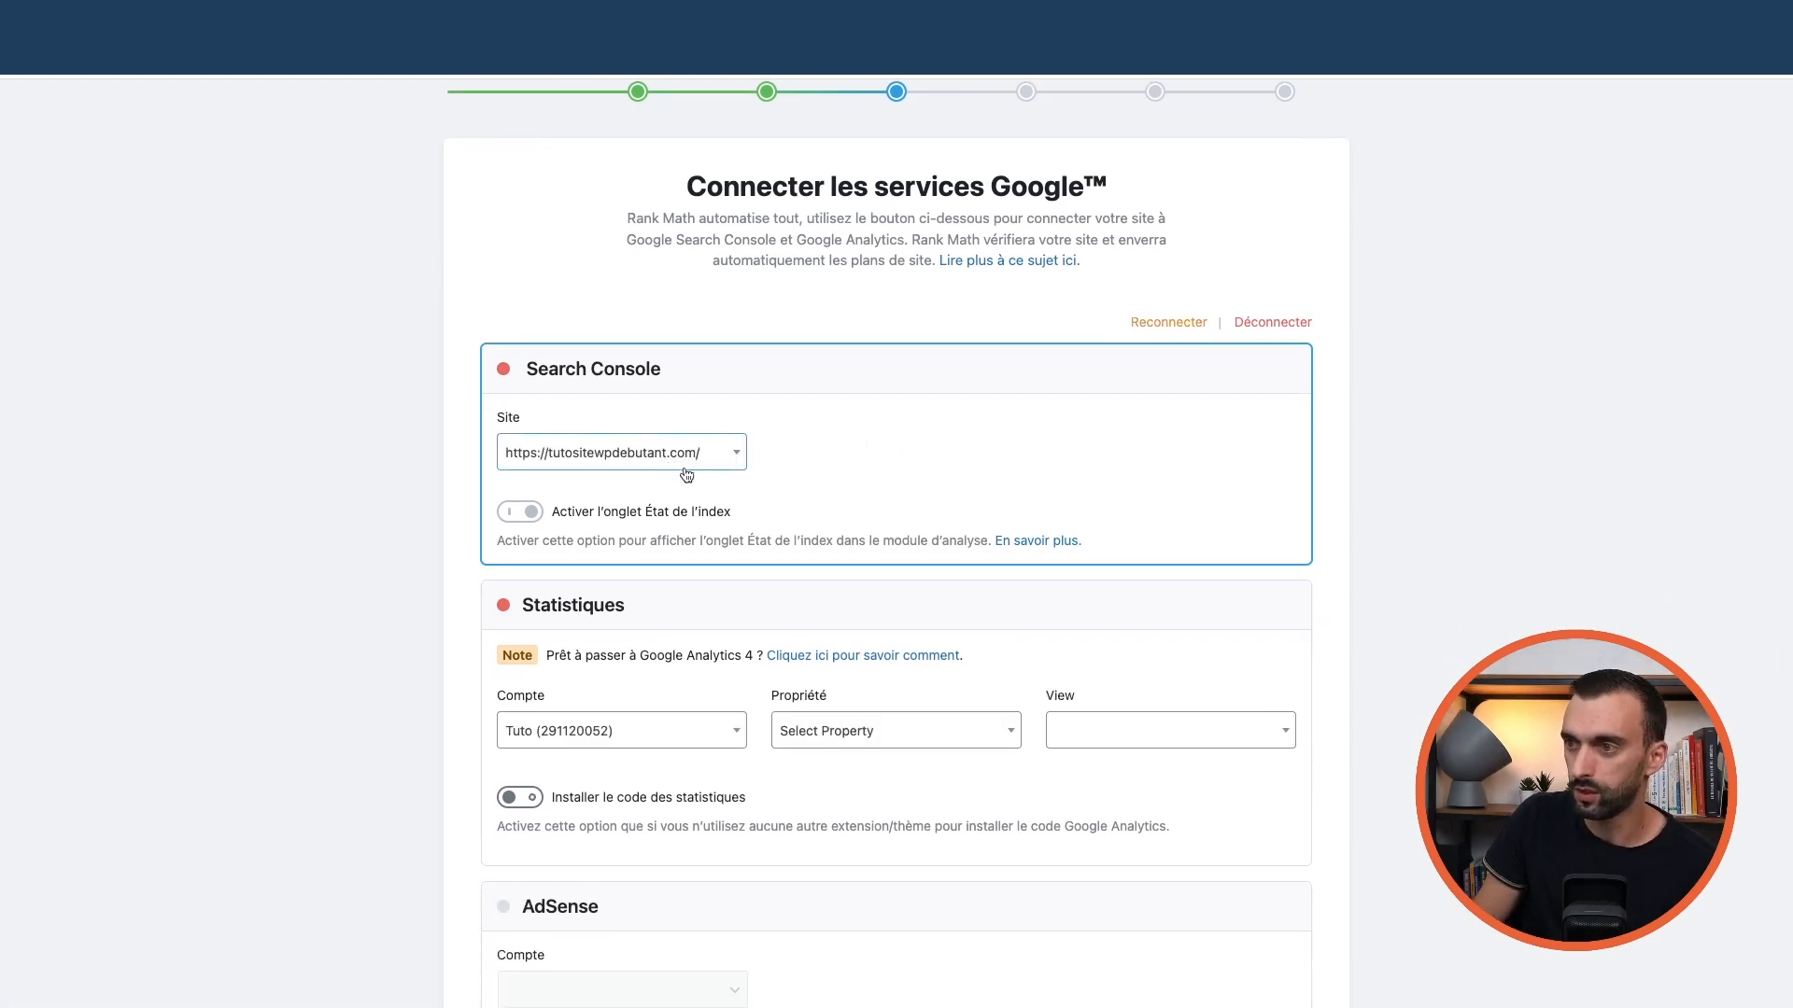
scroll(686, 474, "down", 3)
left_click(896, 612)
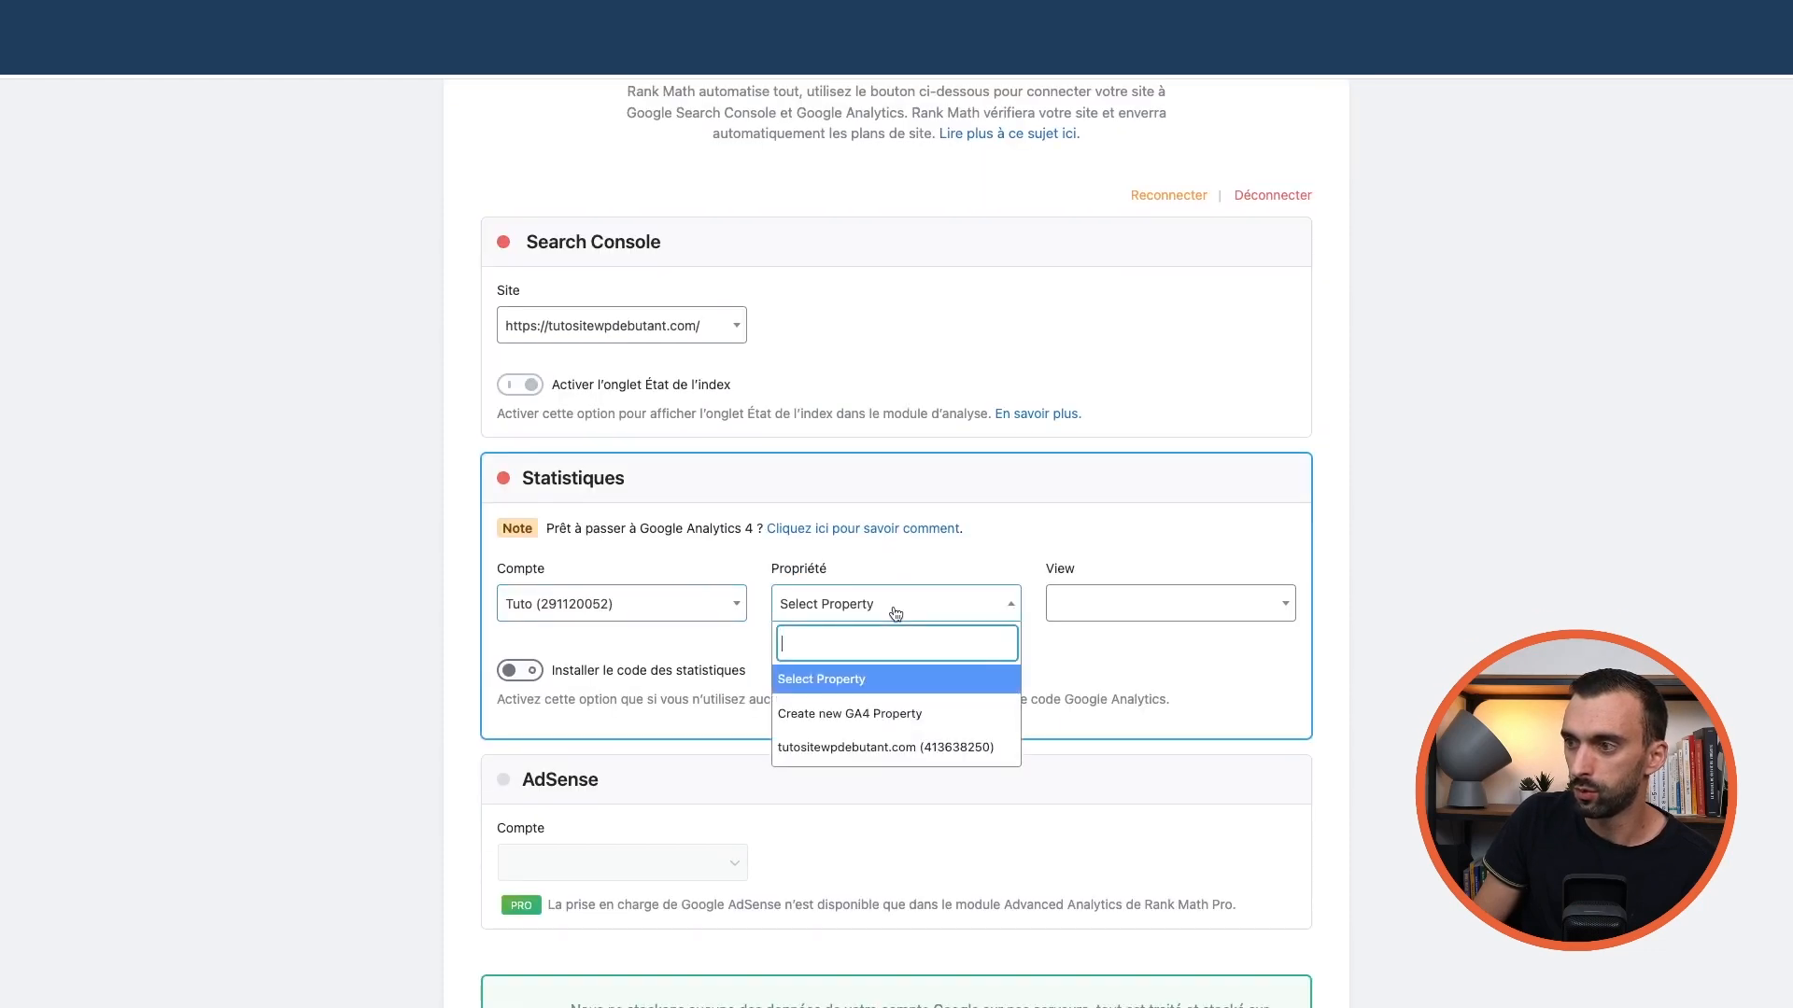
left_click(875, 749)
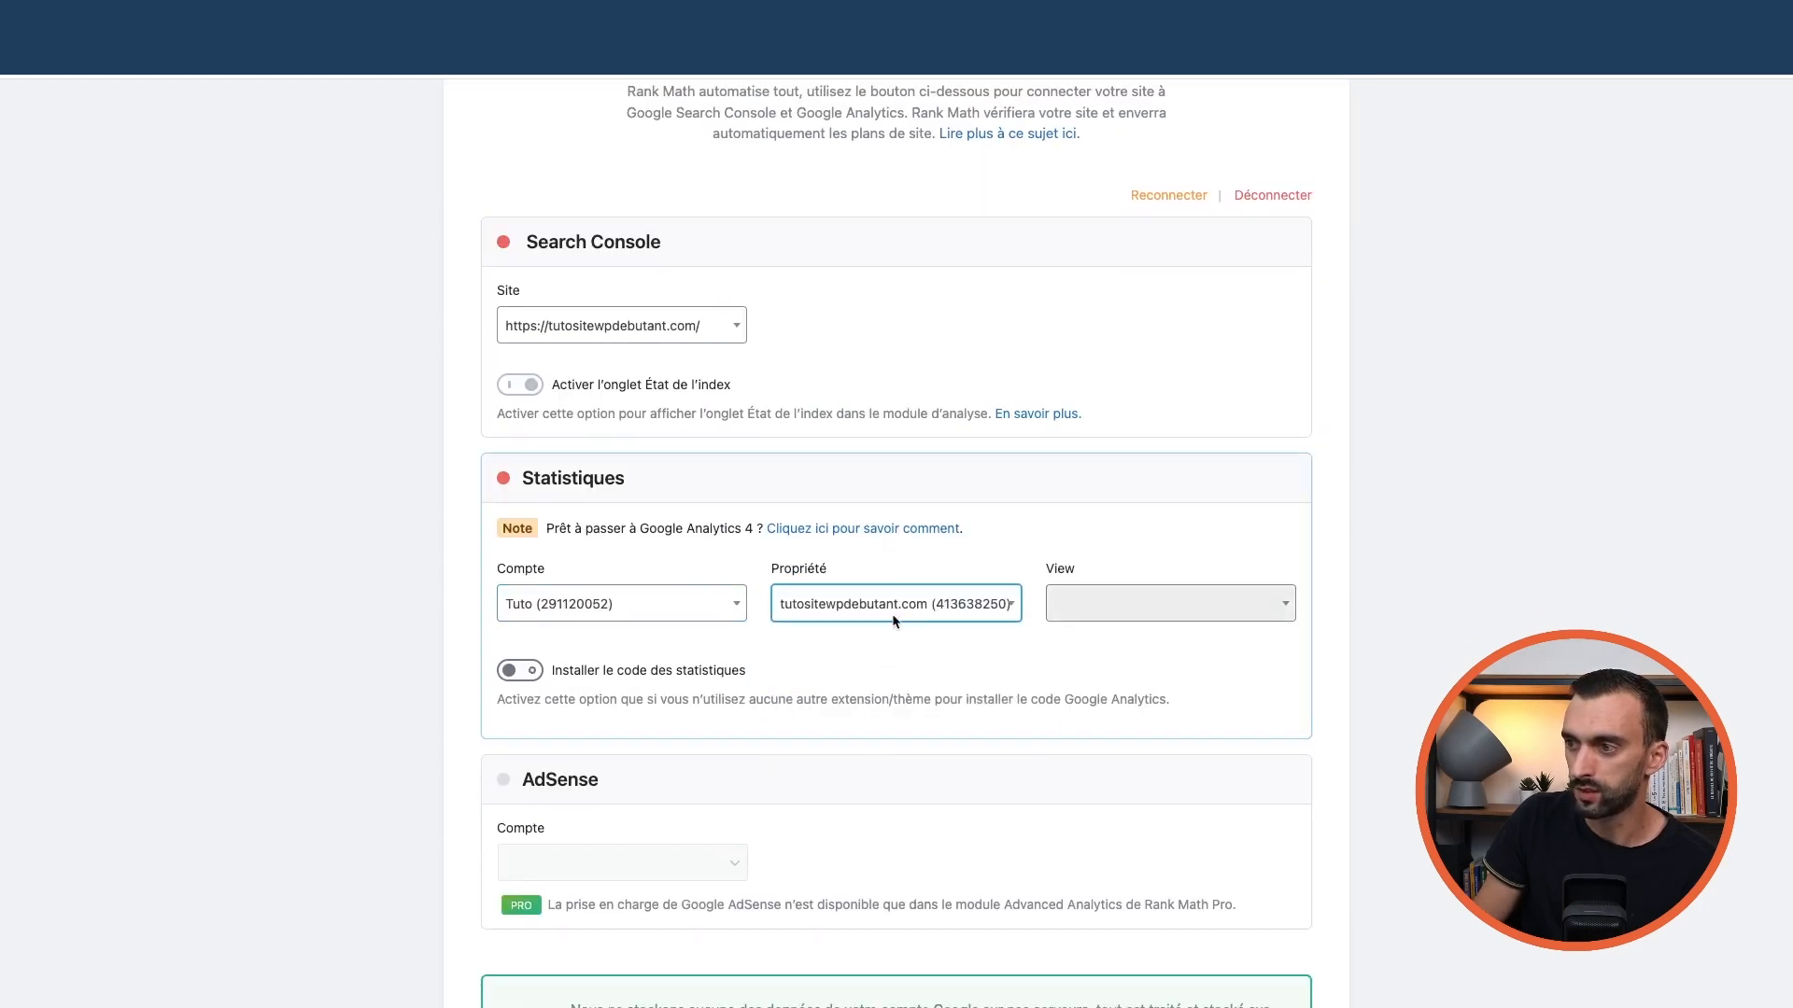
left_click(852, 609)
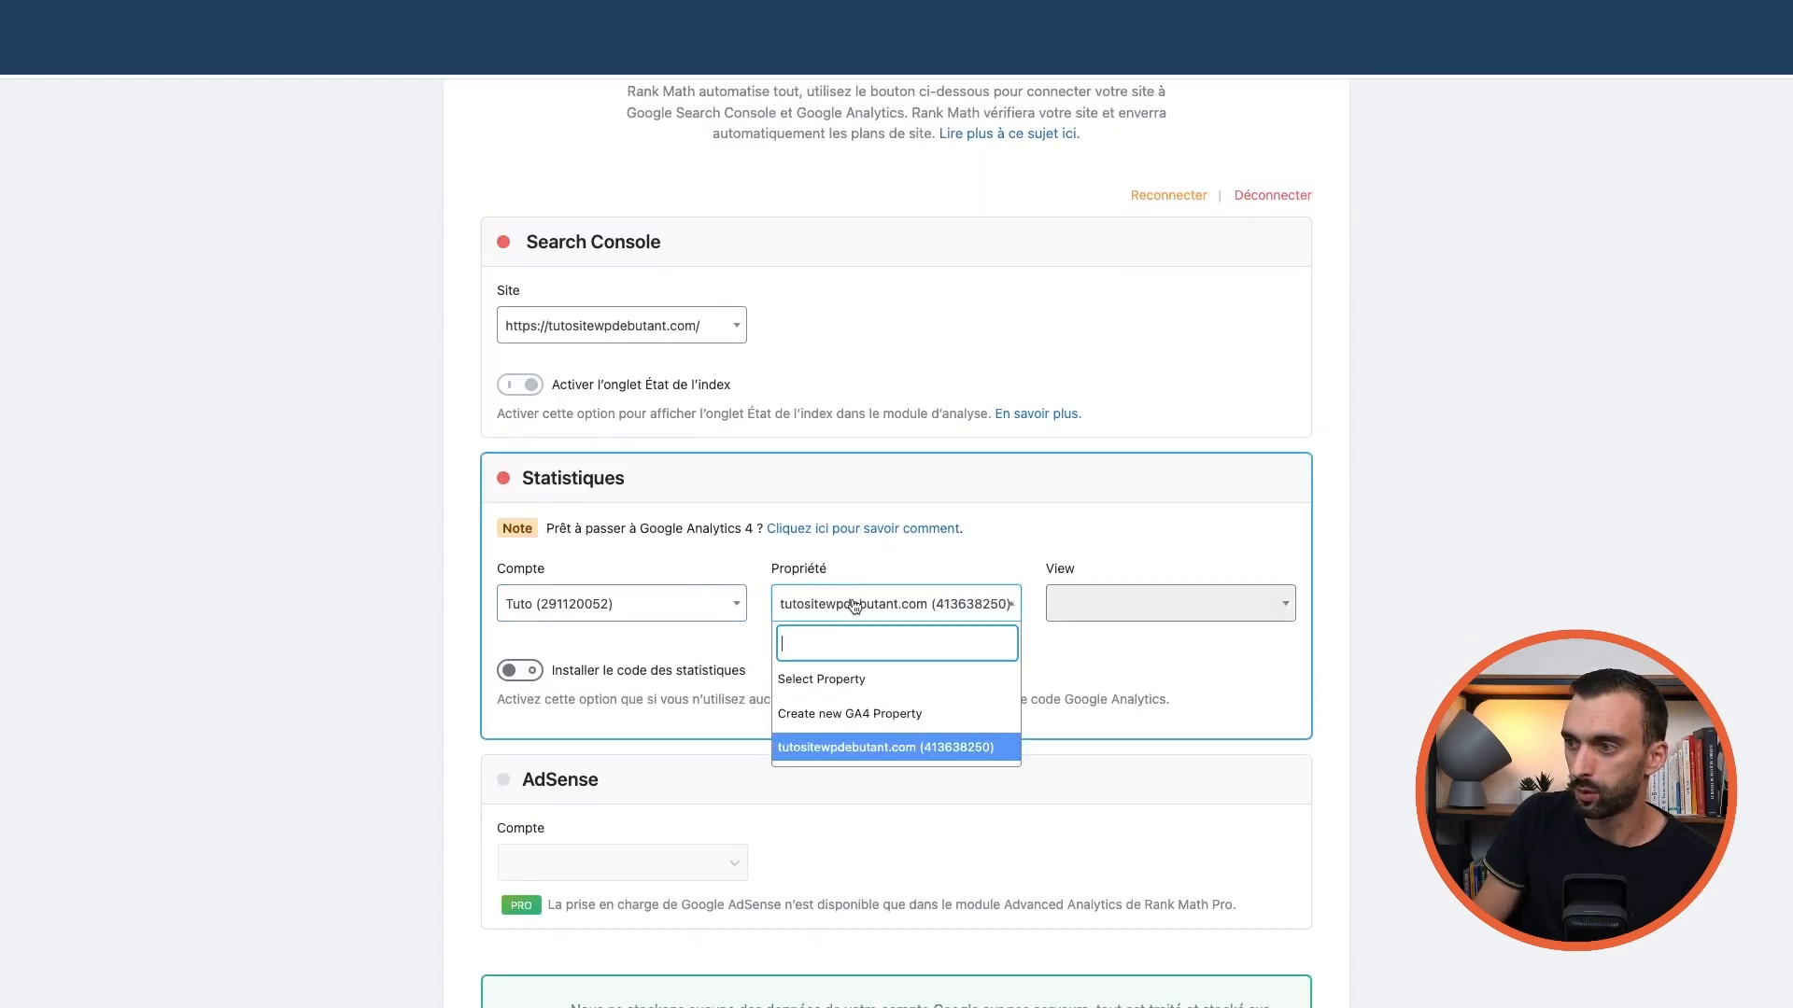
left_click(864, 752)
scroll(929, 495, "down", 5)
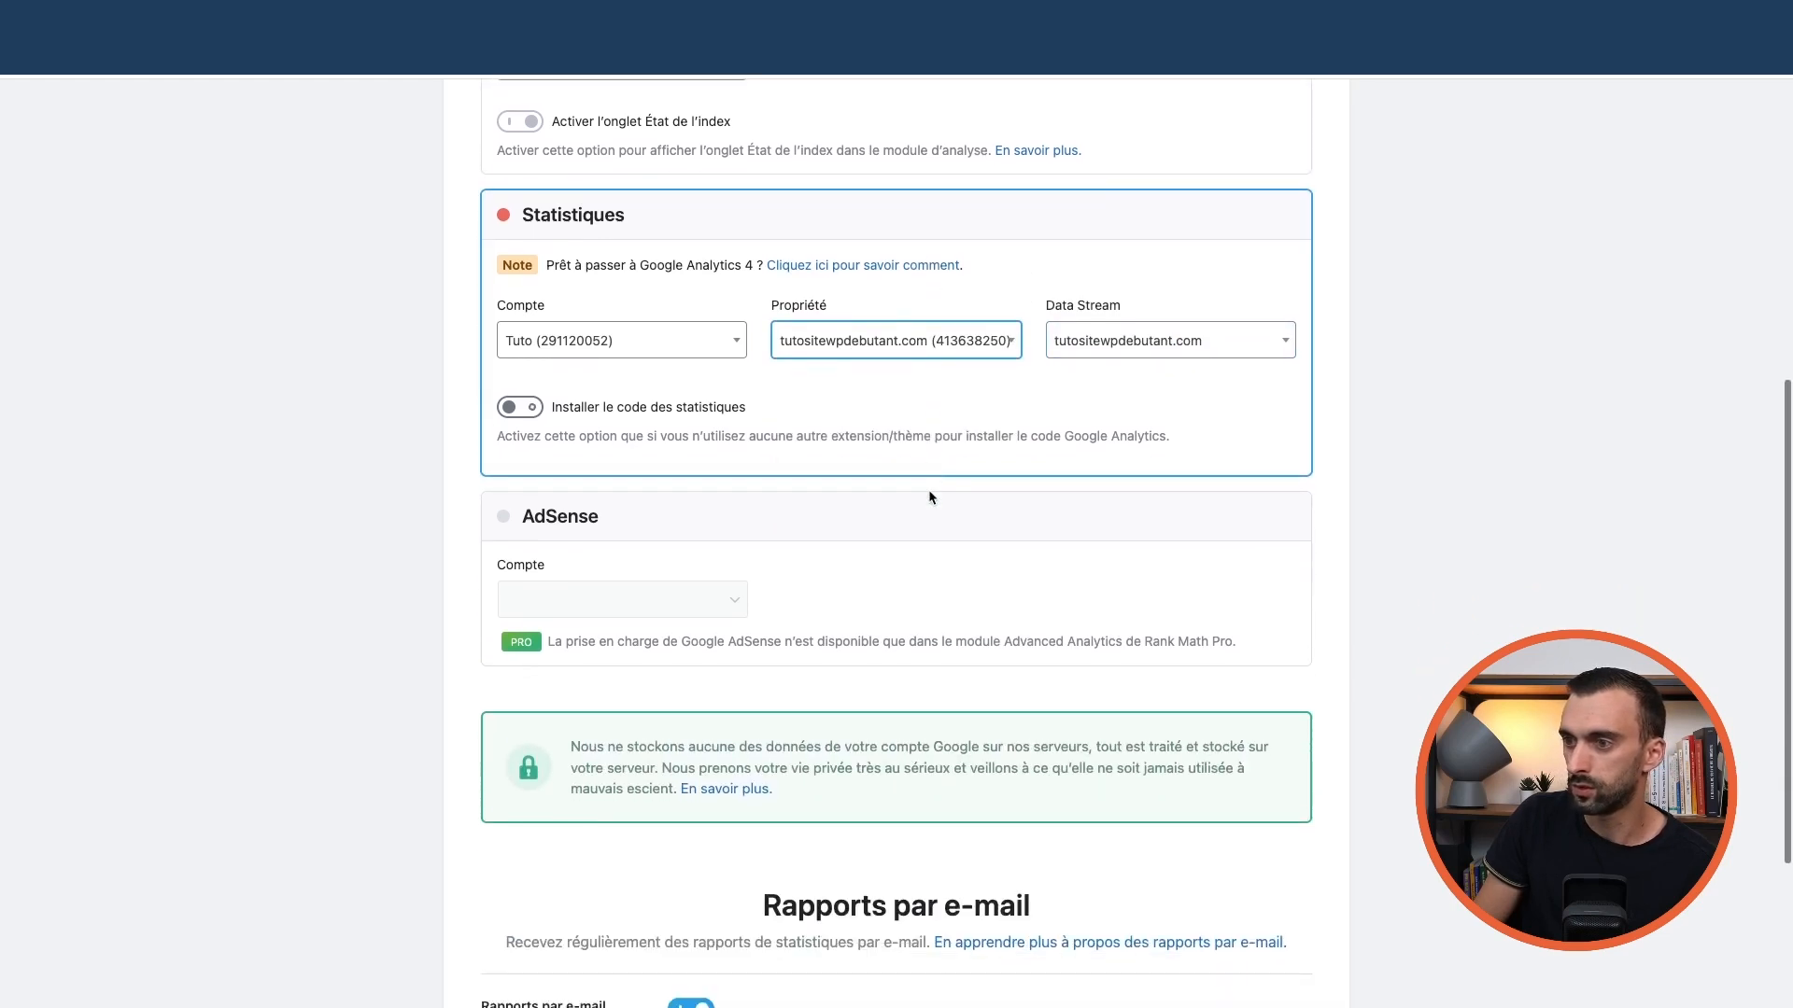
scroll(782, 467, "up", 1)
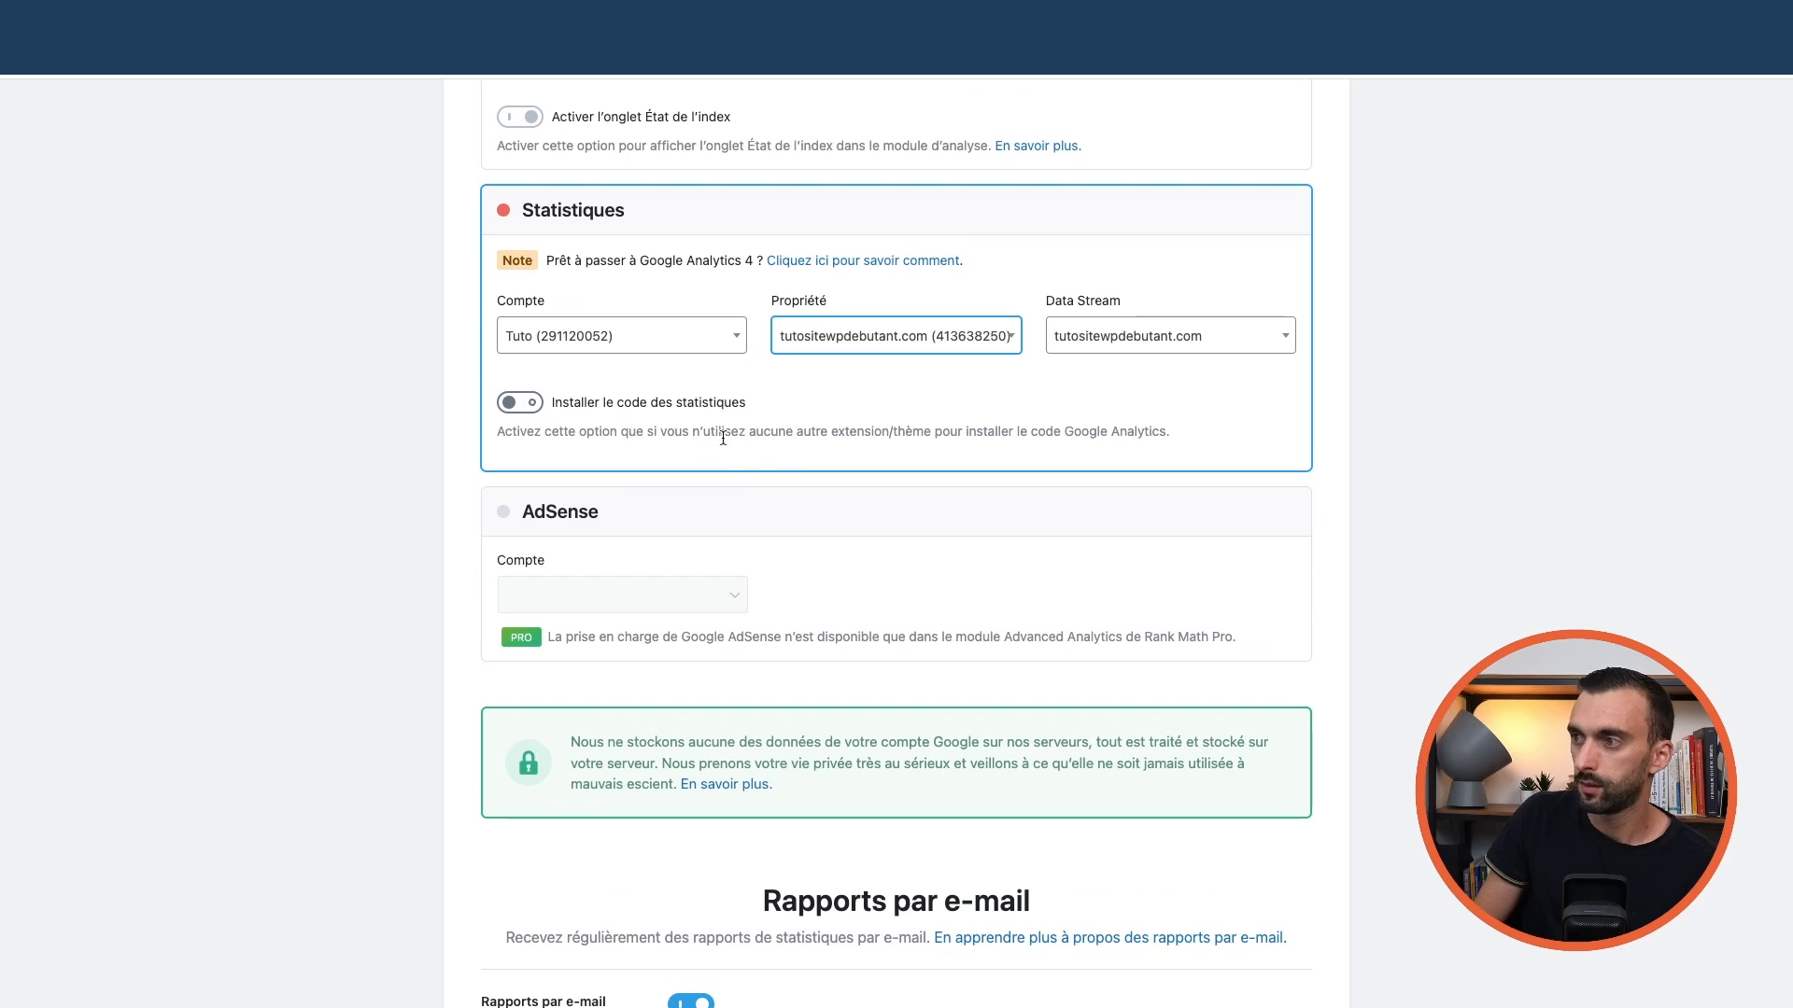
scroll(722, 438, "up", 1)
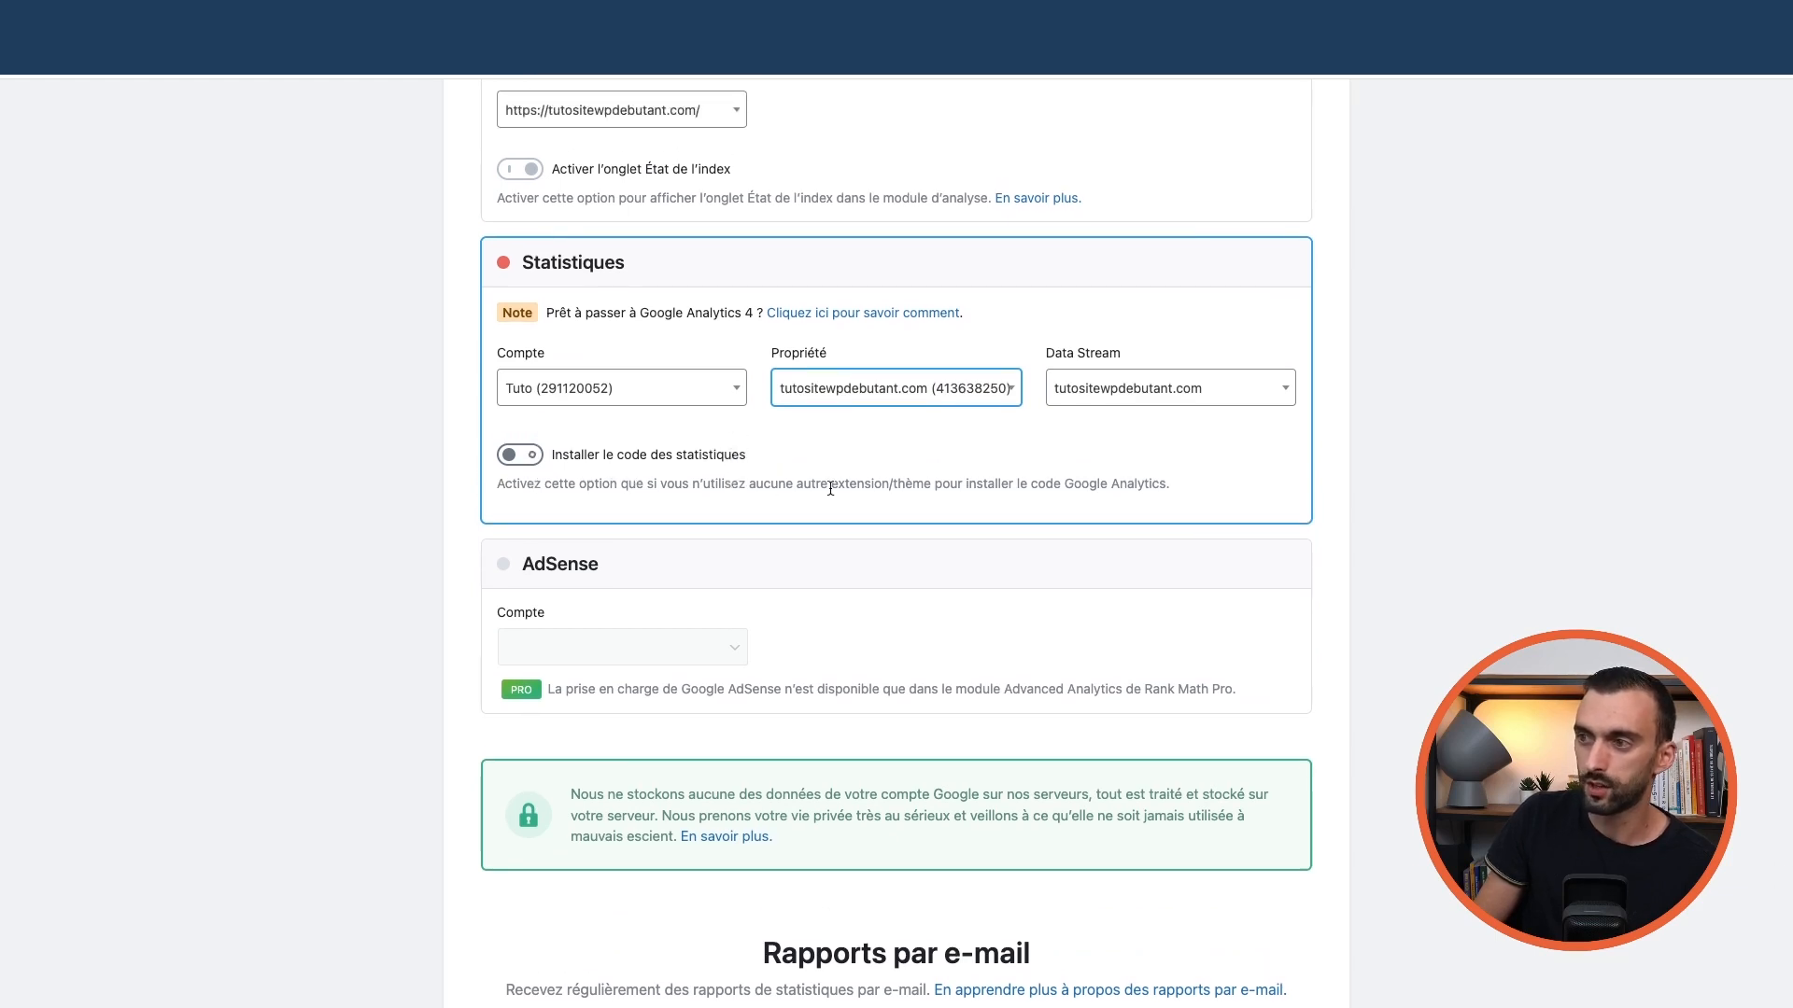
scroll(850, 489, "up", 1)
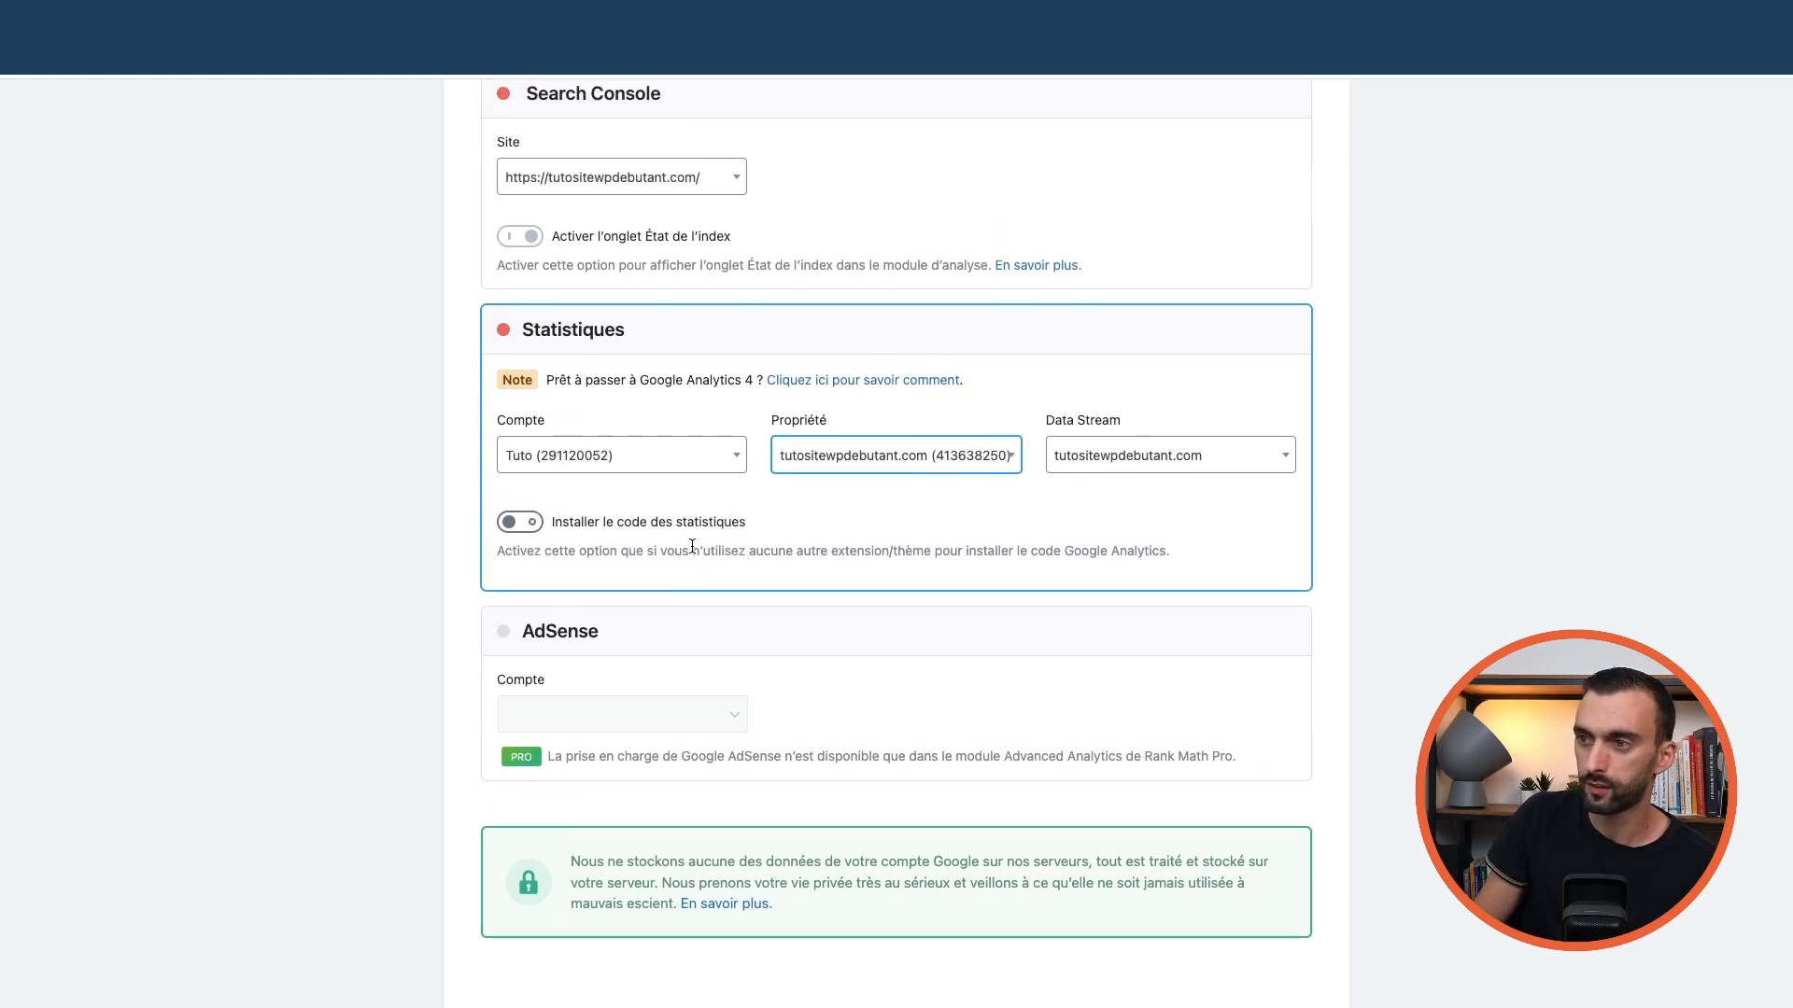
scroll(747, 565, "up", 3)
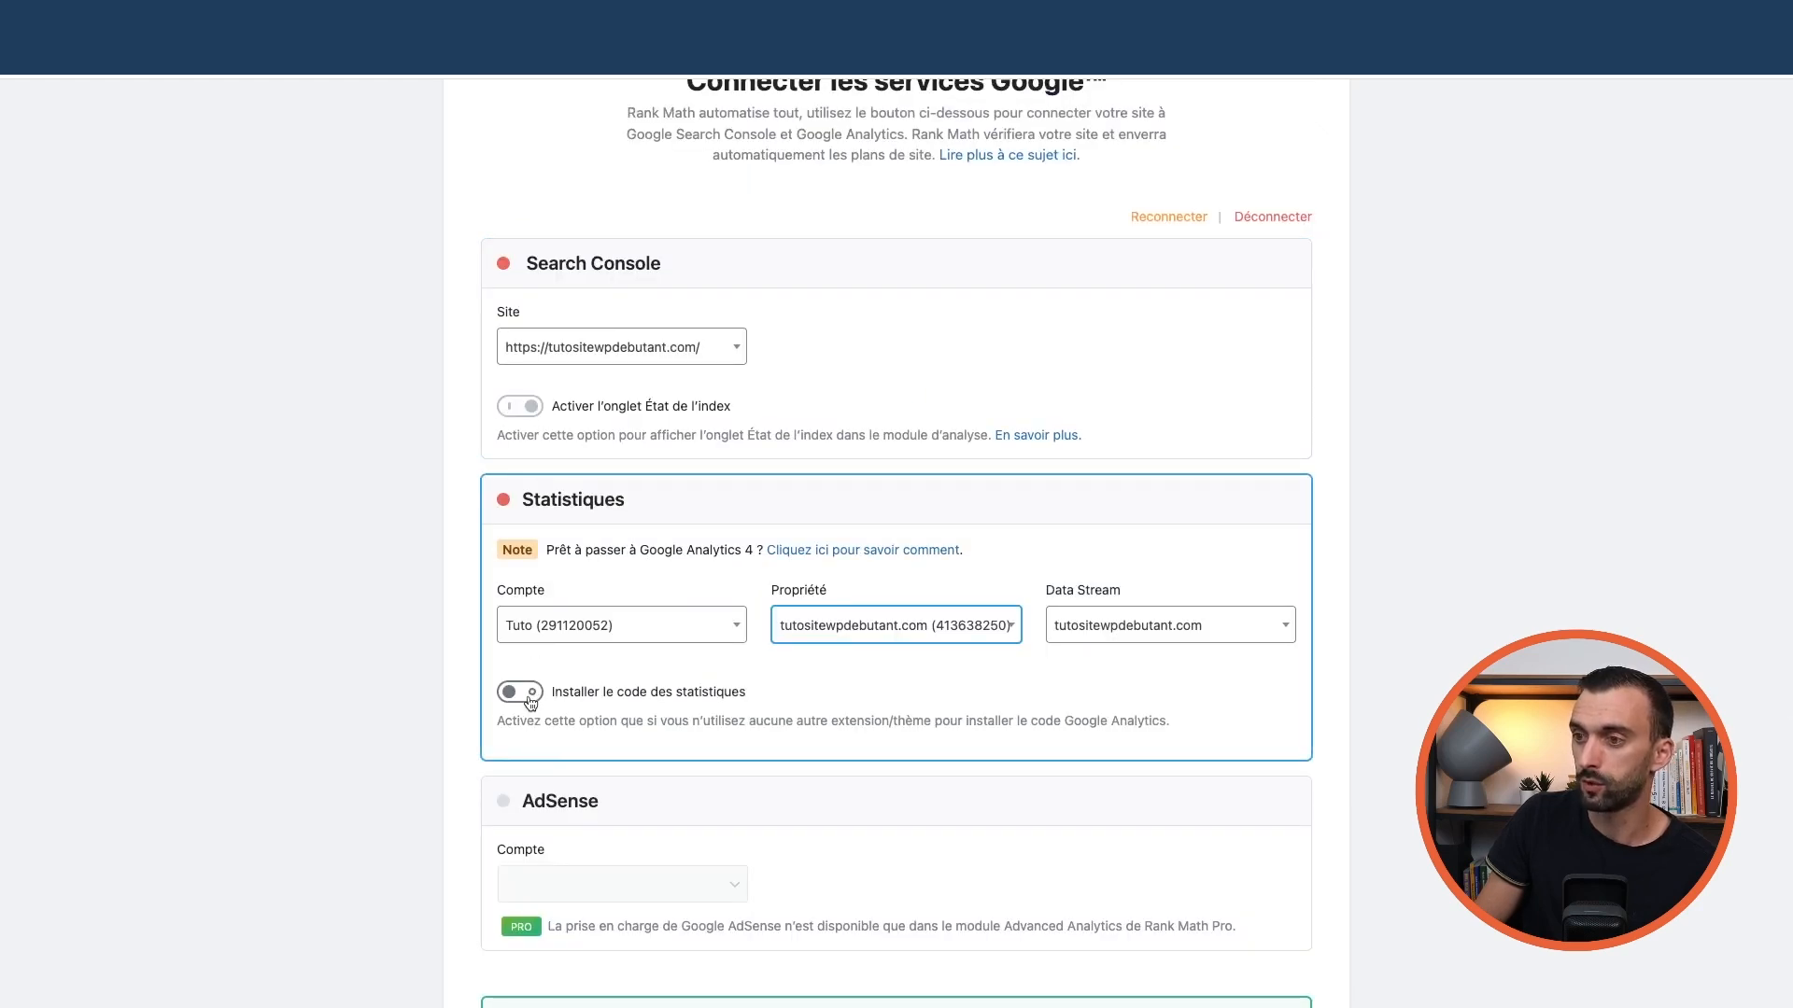
scroll(709, 683, "down", 4)
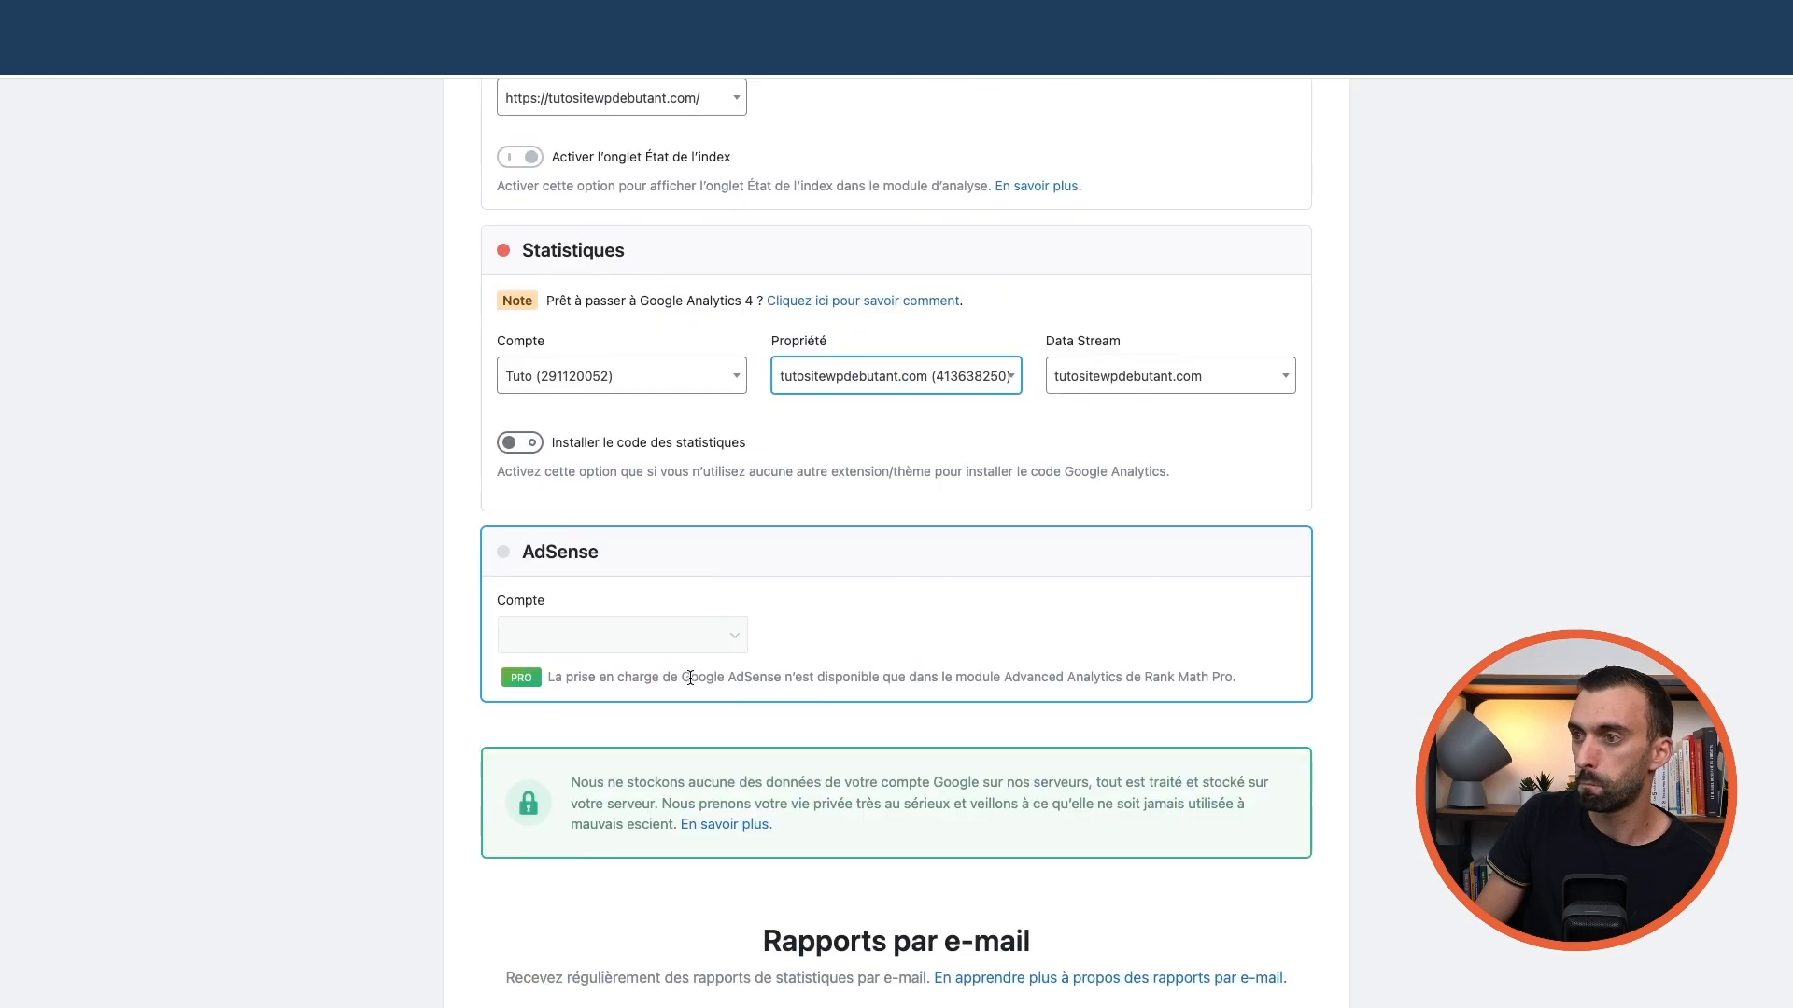
scroll(705, 467, "up", 2)
scroll(705, 468, "up", 3)
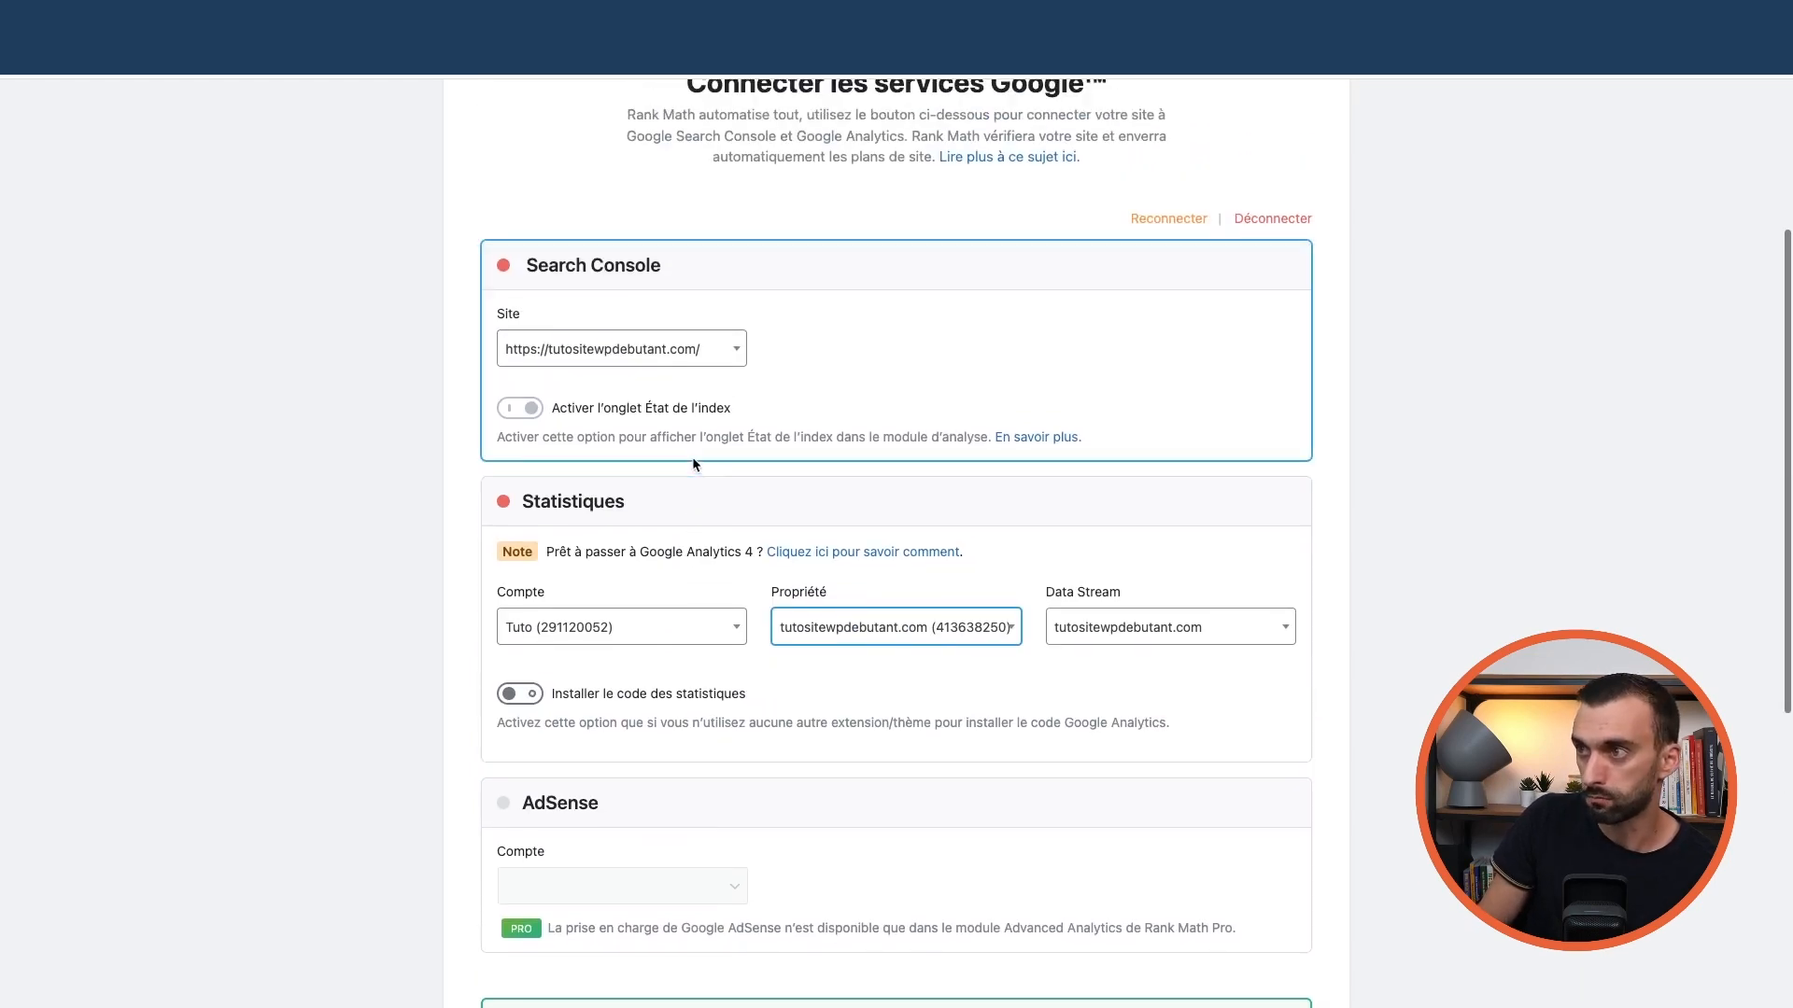
scroll(693, 457, "down", 2)
scroll(695, 476, "down", 1)
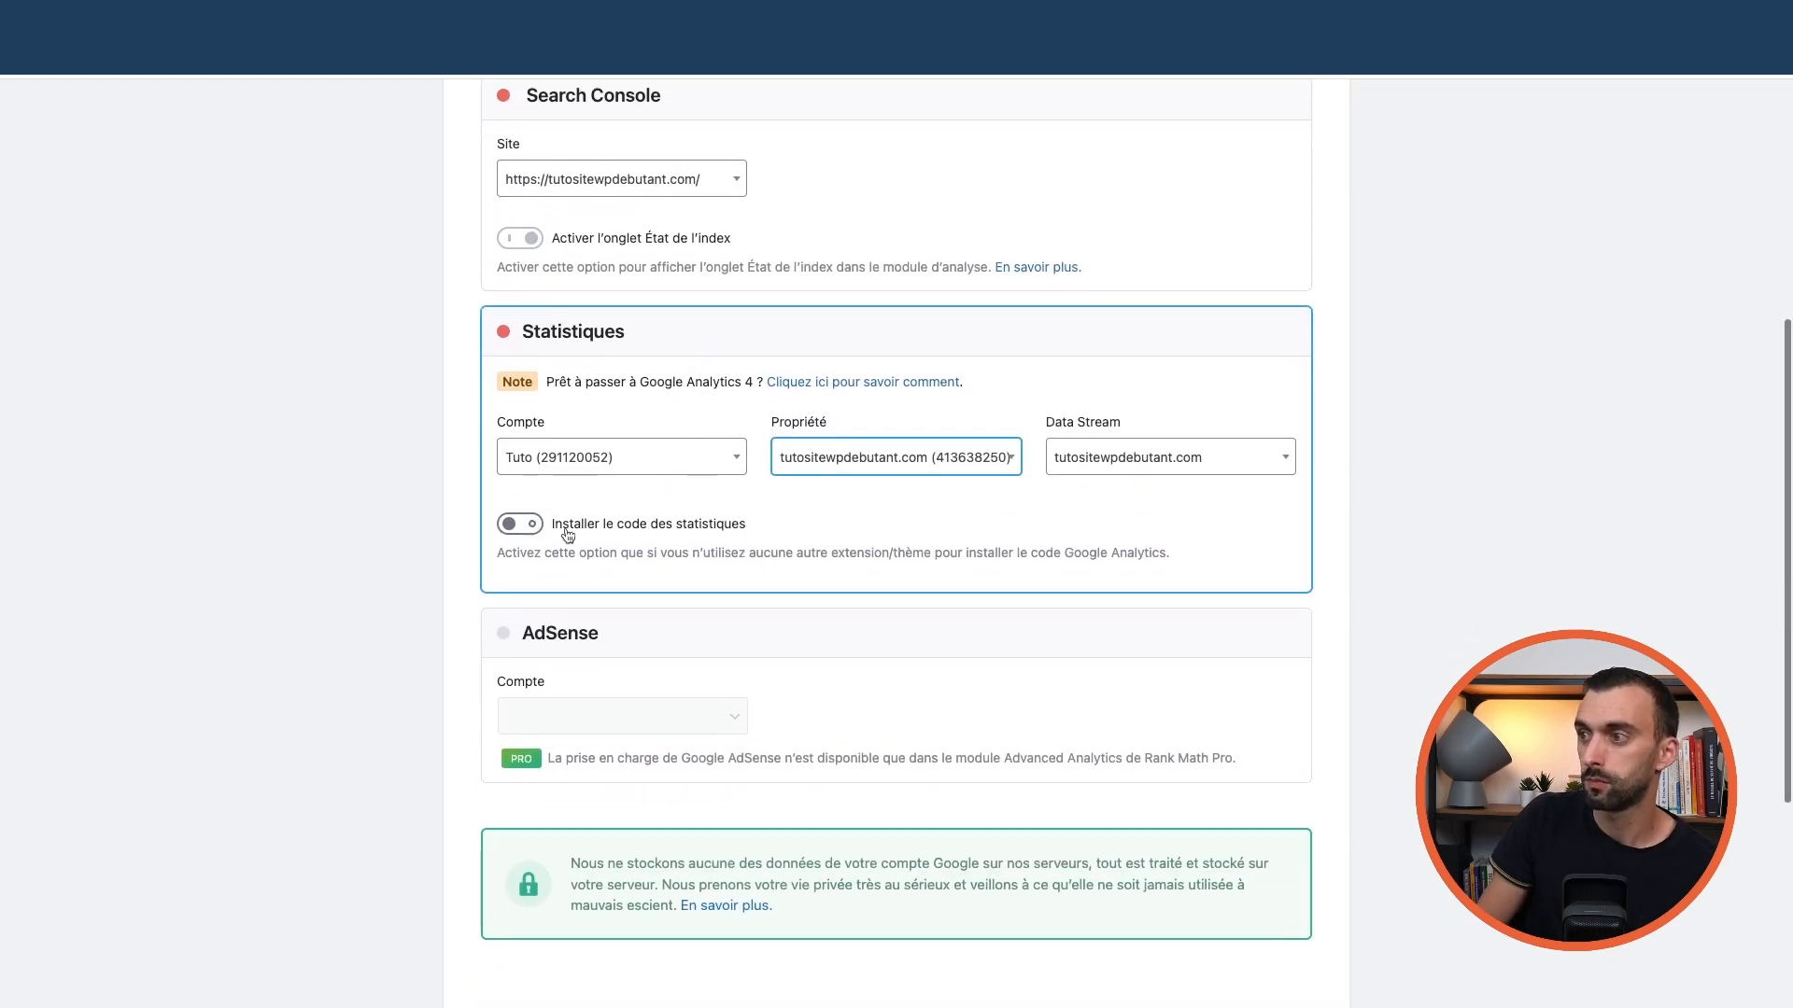
scroll(752, 557, "down", 5)
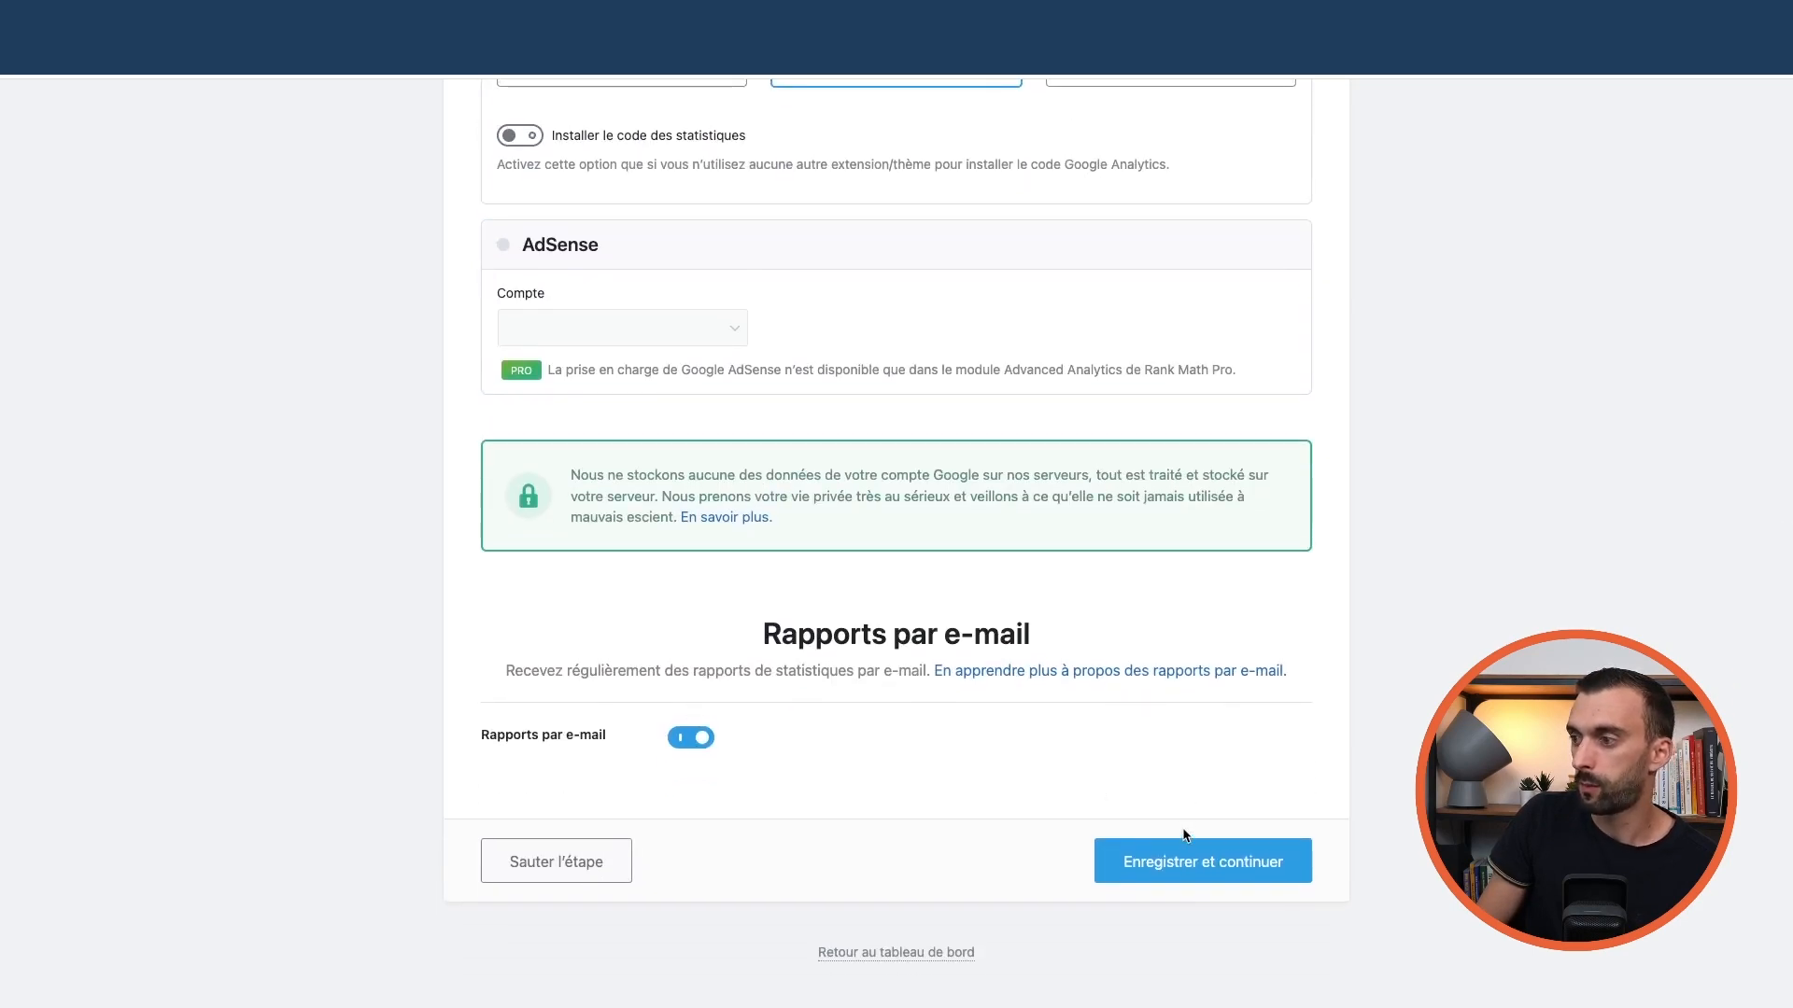
scroll(972, 471, "up", 15)
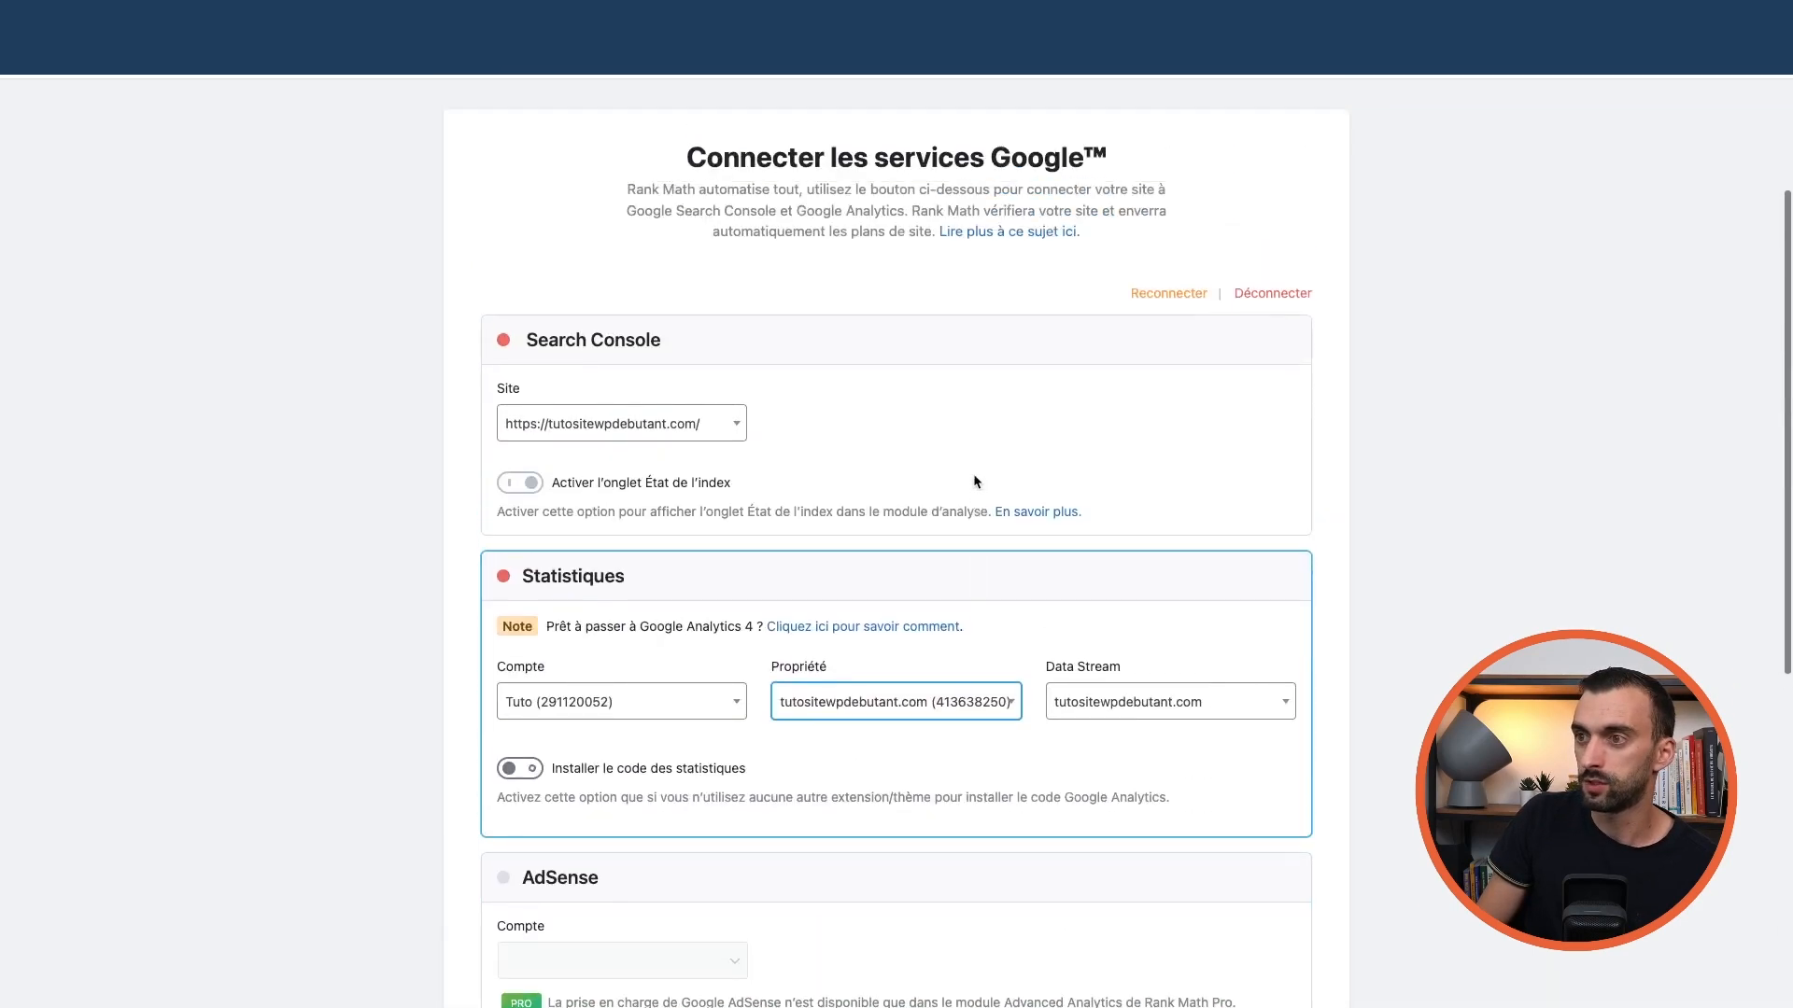
scroll(980, 376, "down", 15)
Turn on Rank Math sitemaps and add Catégories under Taxonomies publiques
left_click(1196, 870)
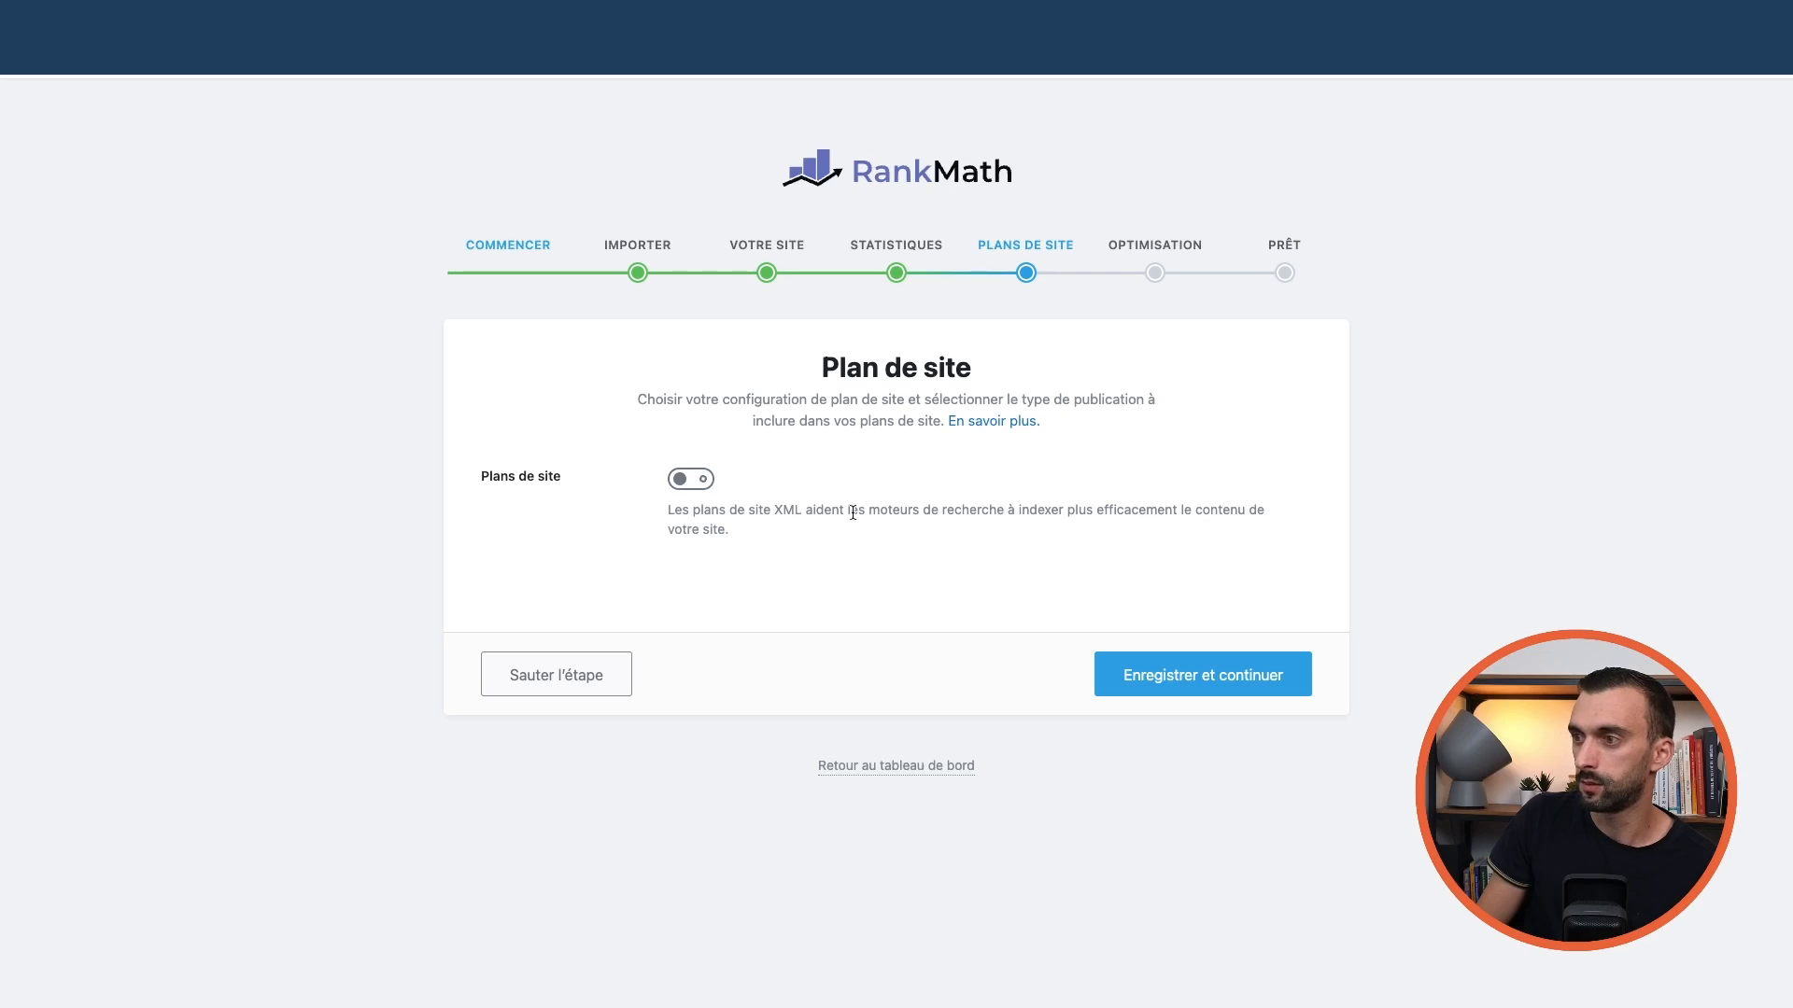
left_click(677, 480)
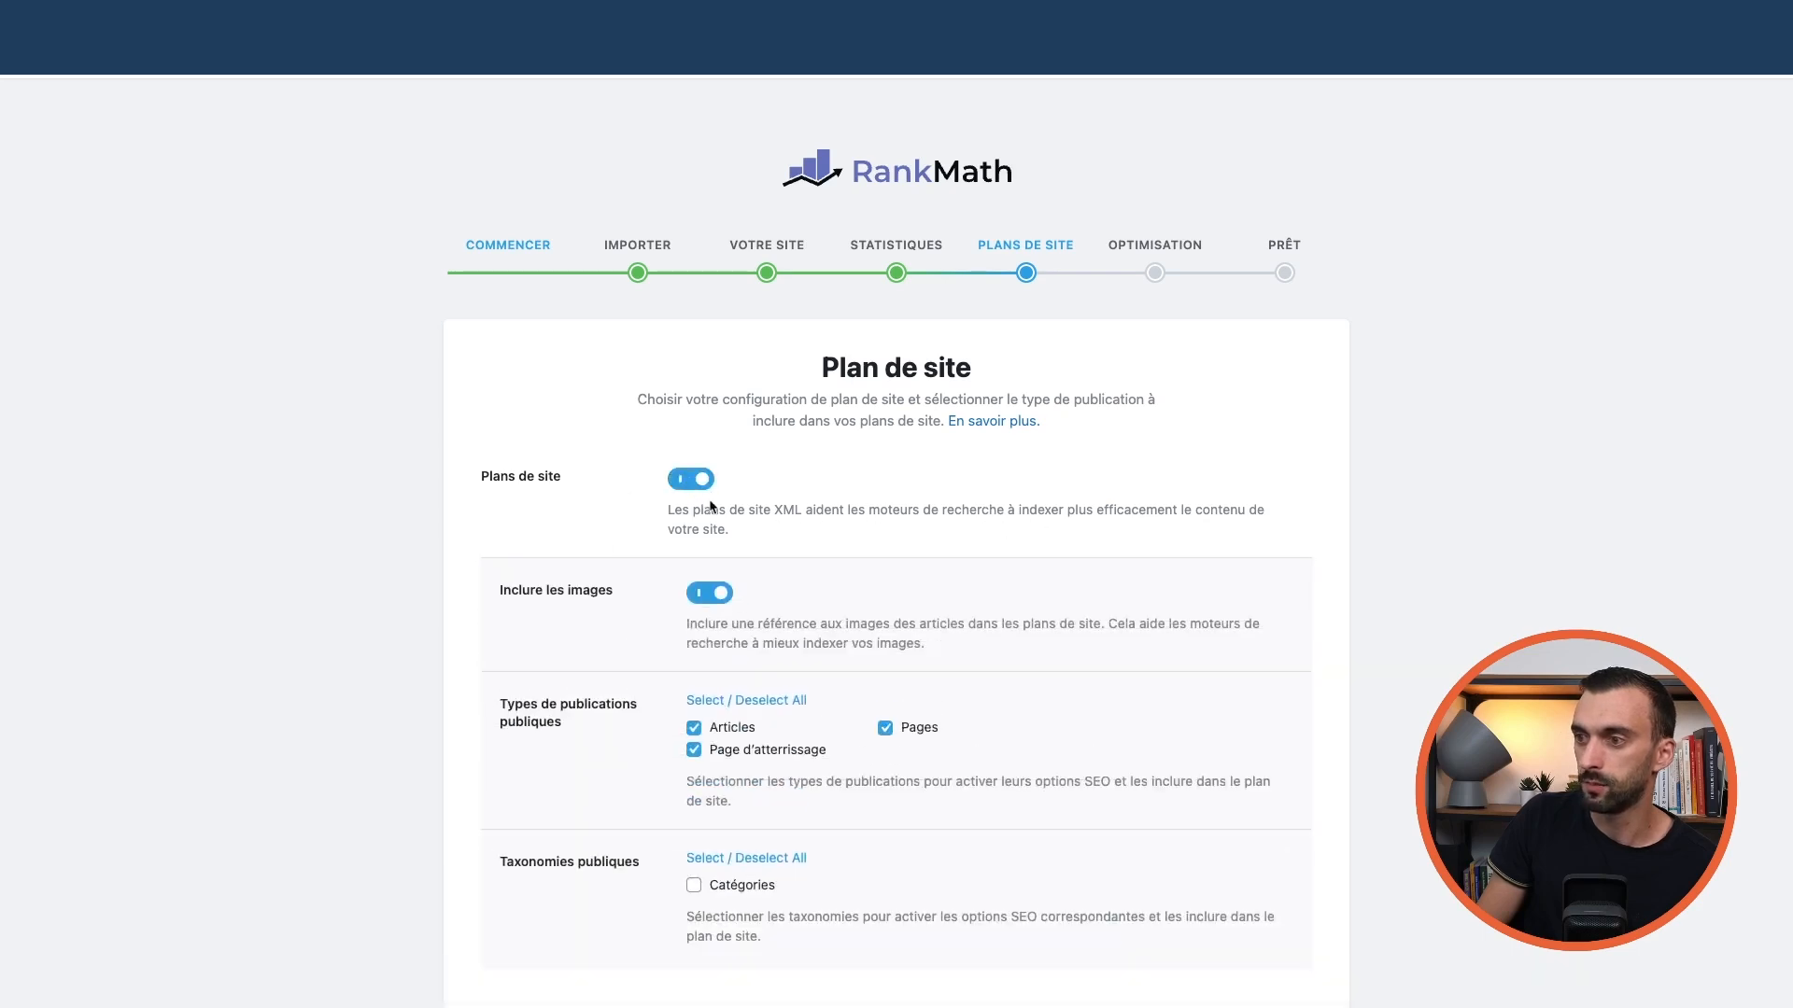
scroll(548, 572, "down", 3)
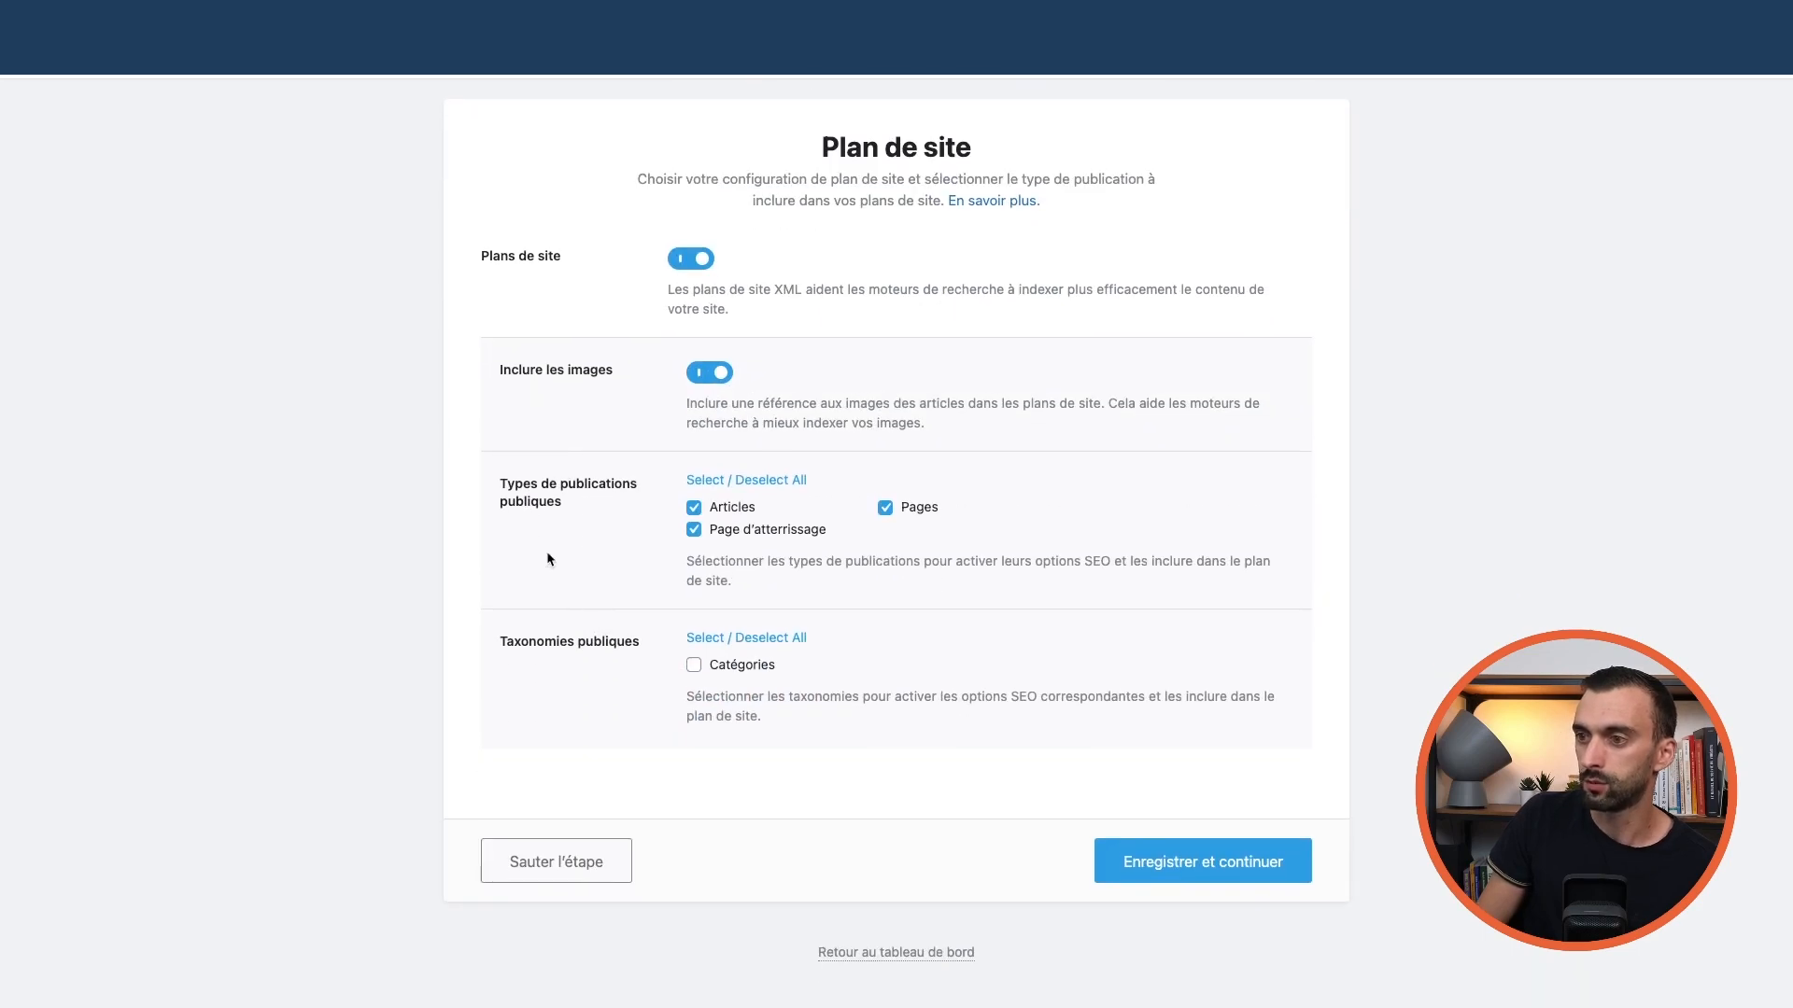
left_click(694, 667)
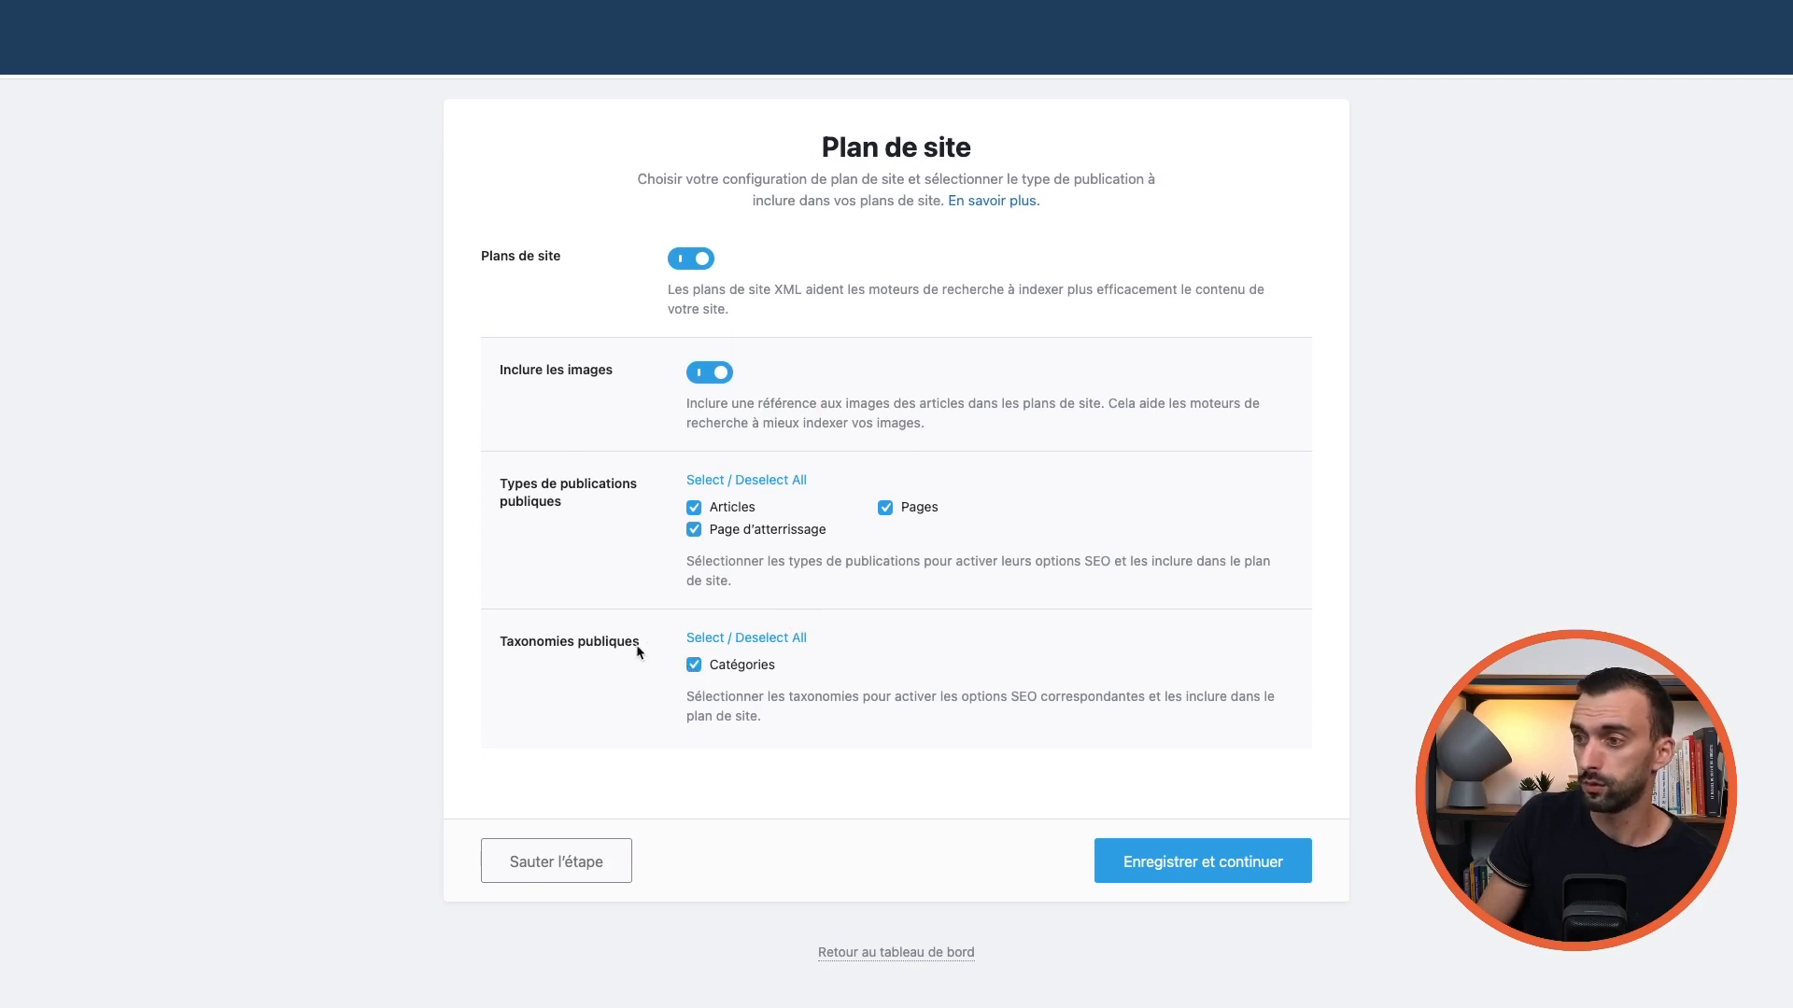
Save the sitemap step and accept the default SEO adjustments to reach the Prêt page
left_click(1191, 869)
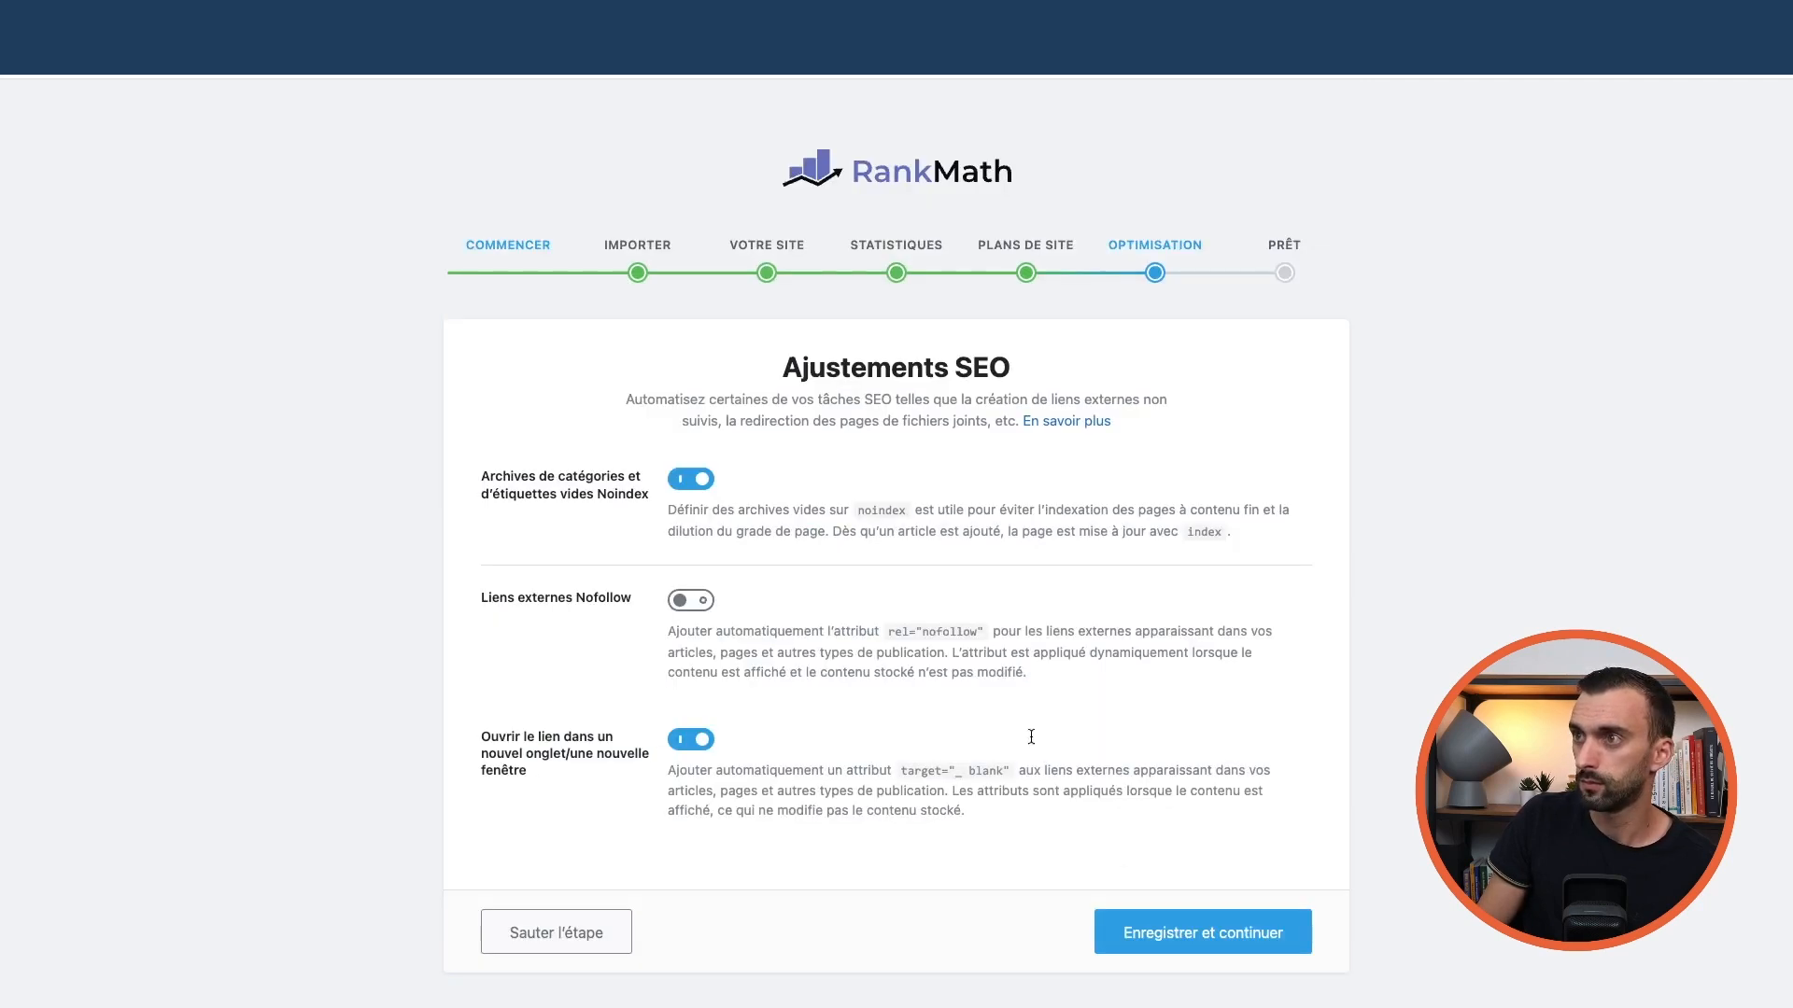
scroll(933, 596, "down", 1)
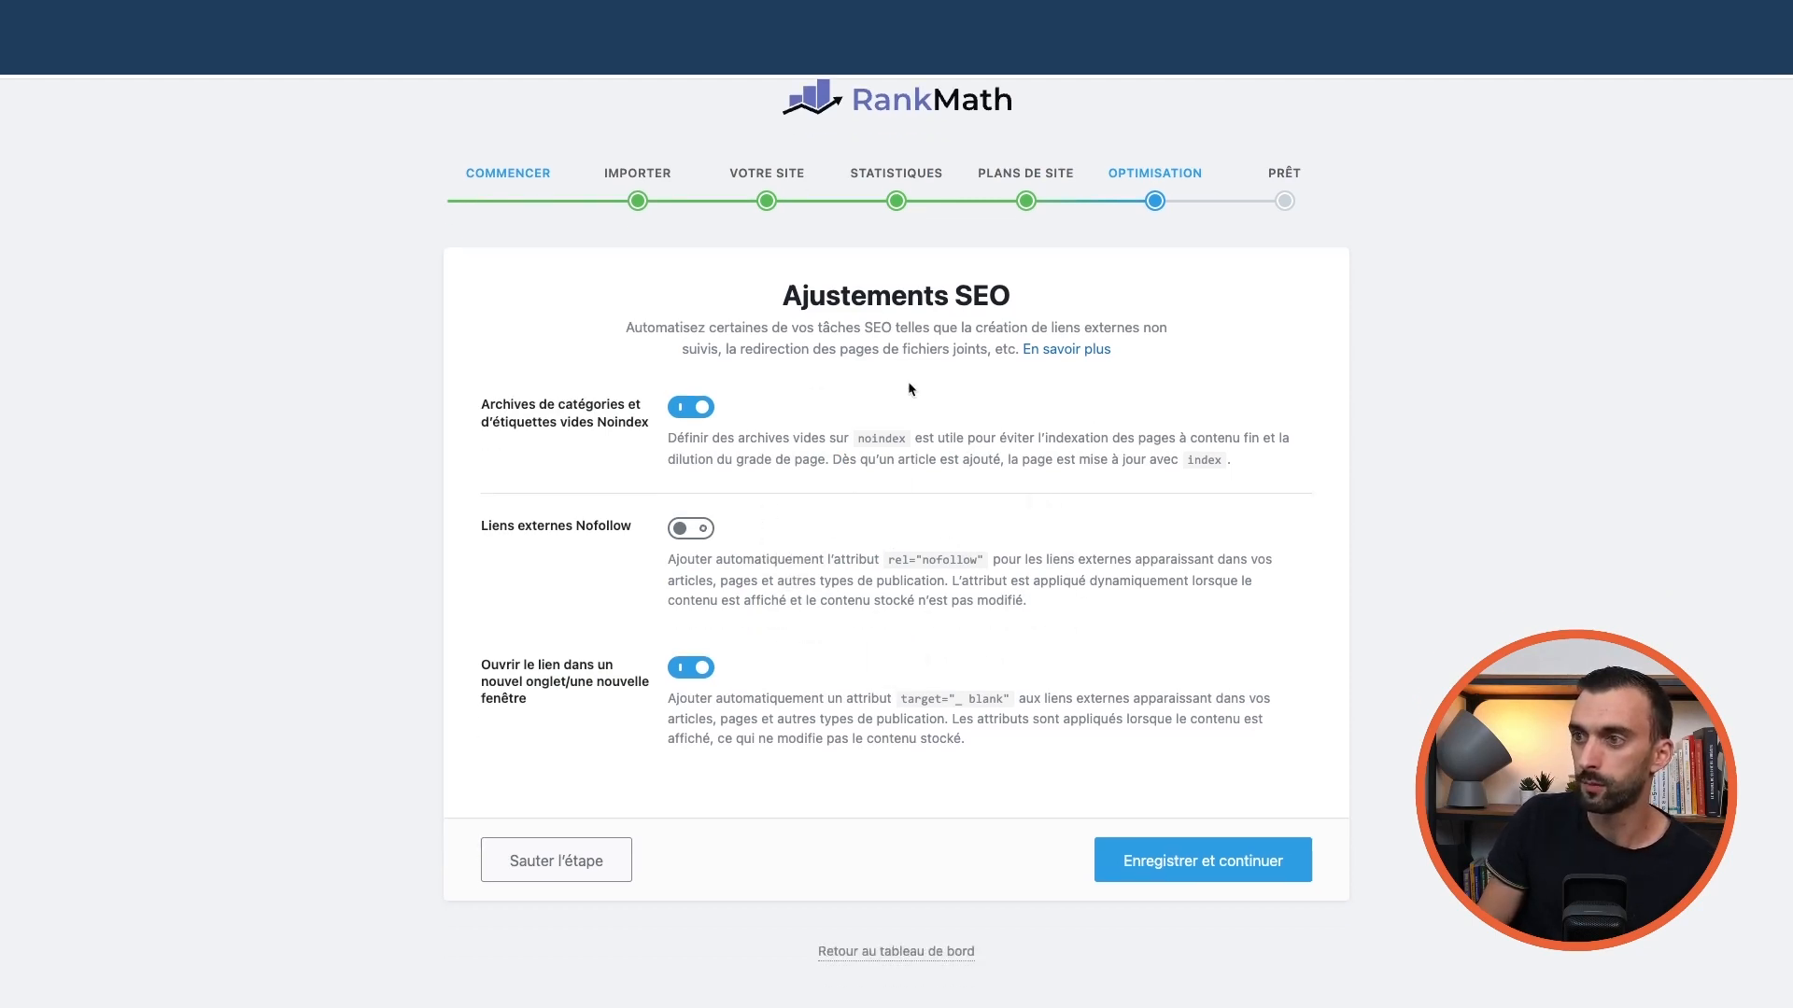
scroll(995, 549, "up", 1)
scroll(996, 549, "down", 1)
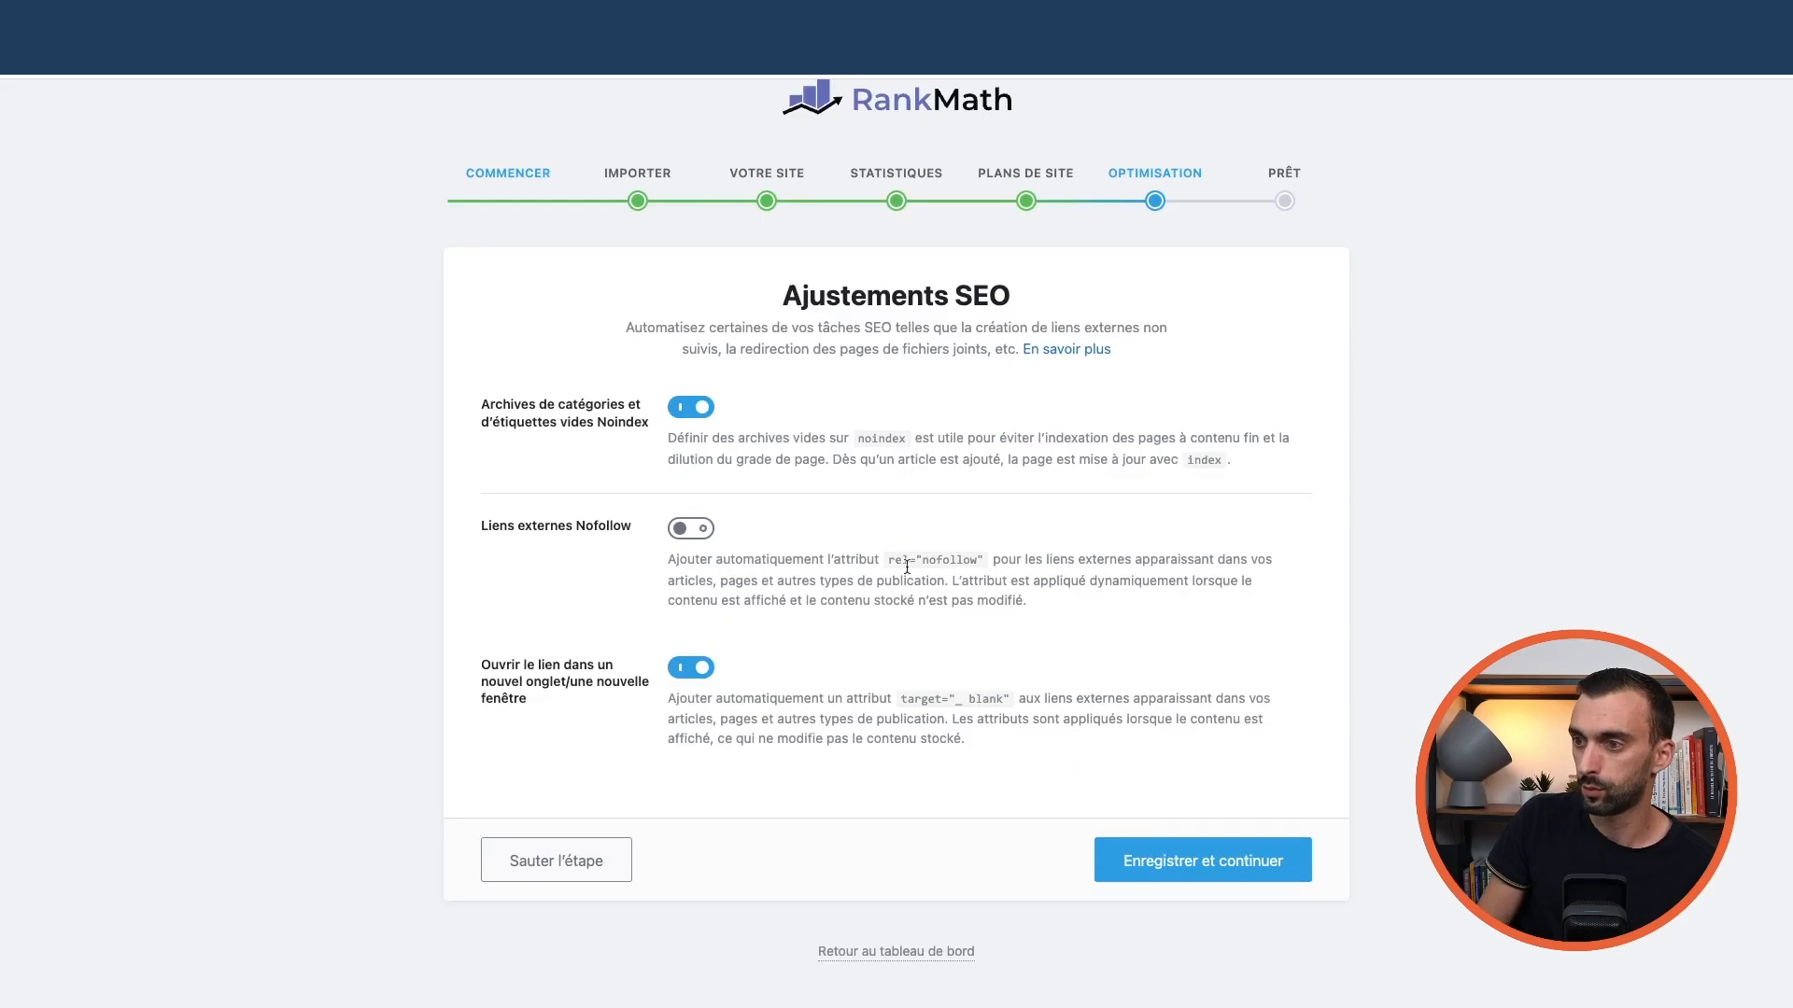
left_click(1212, 870)
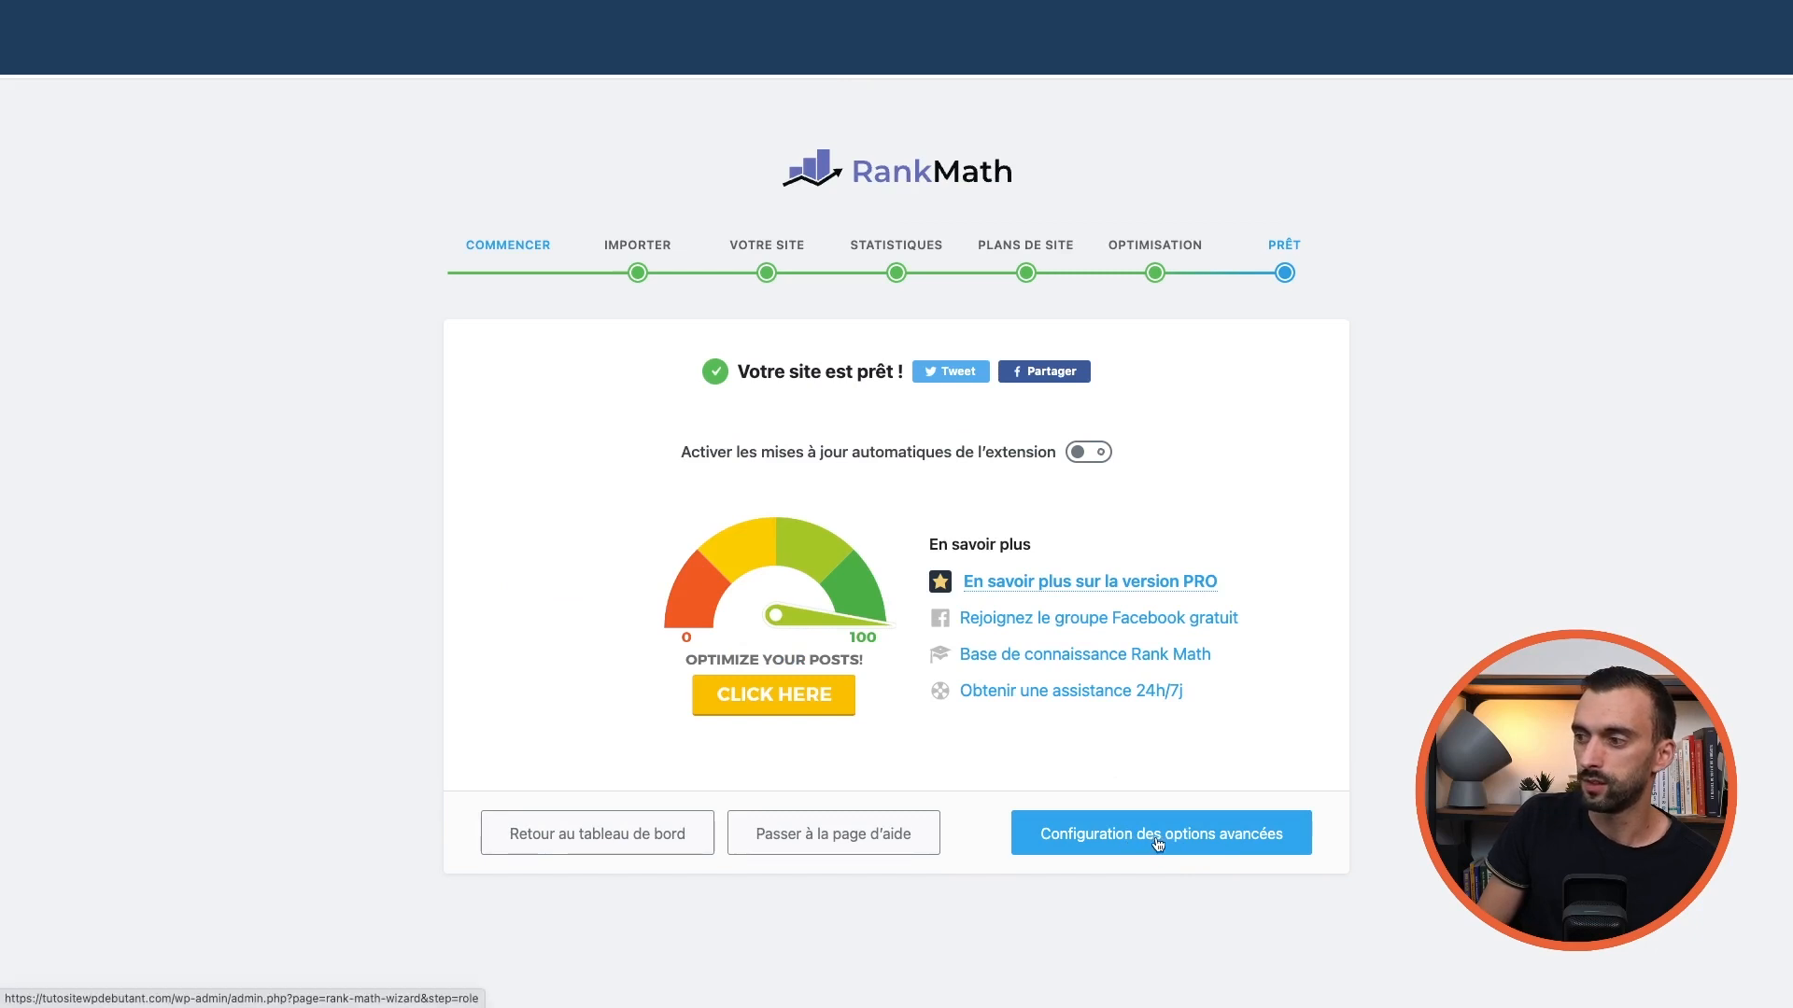
Start advanced options, review the Gestionnaire de rôle permissions, then leave role manager off
left_click(1165, 844)
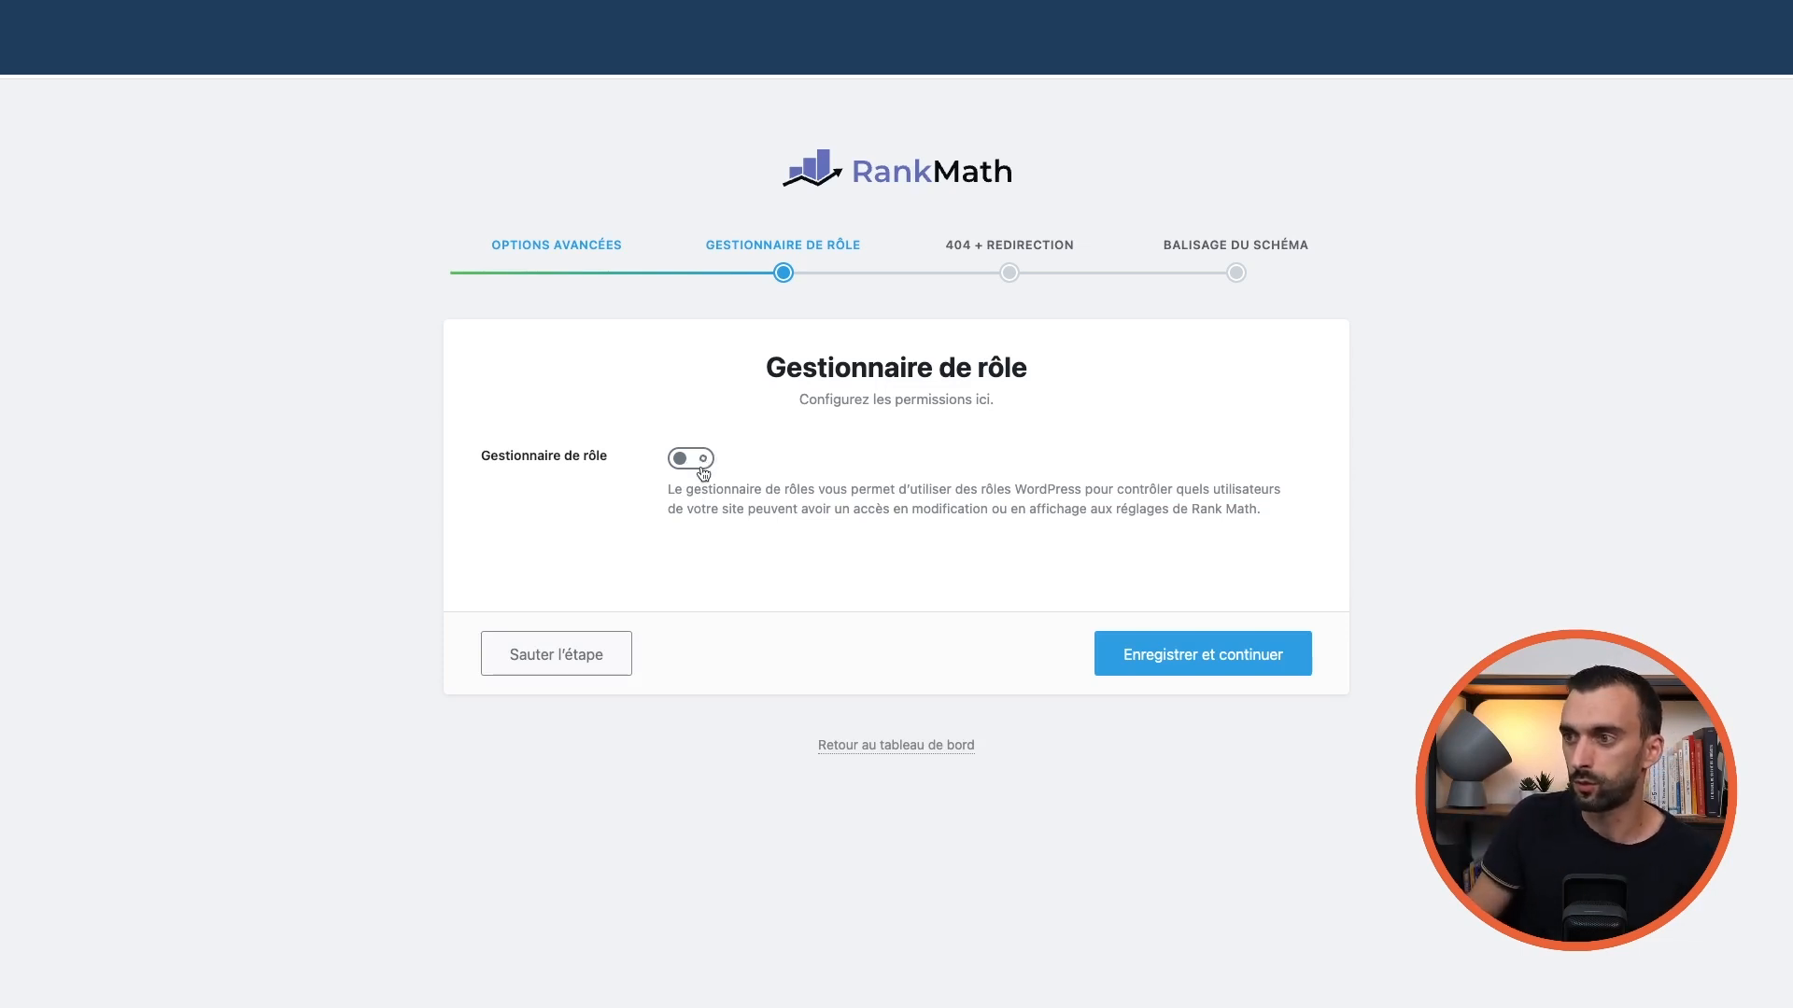
left_click(709, 459)
scroll(572, 566, "down", 3)
scroll(573, 566, "down", 13)
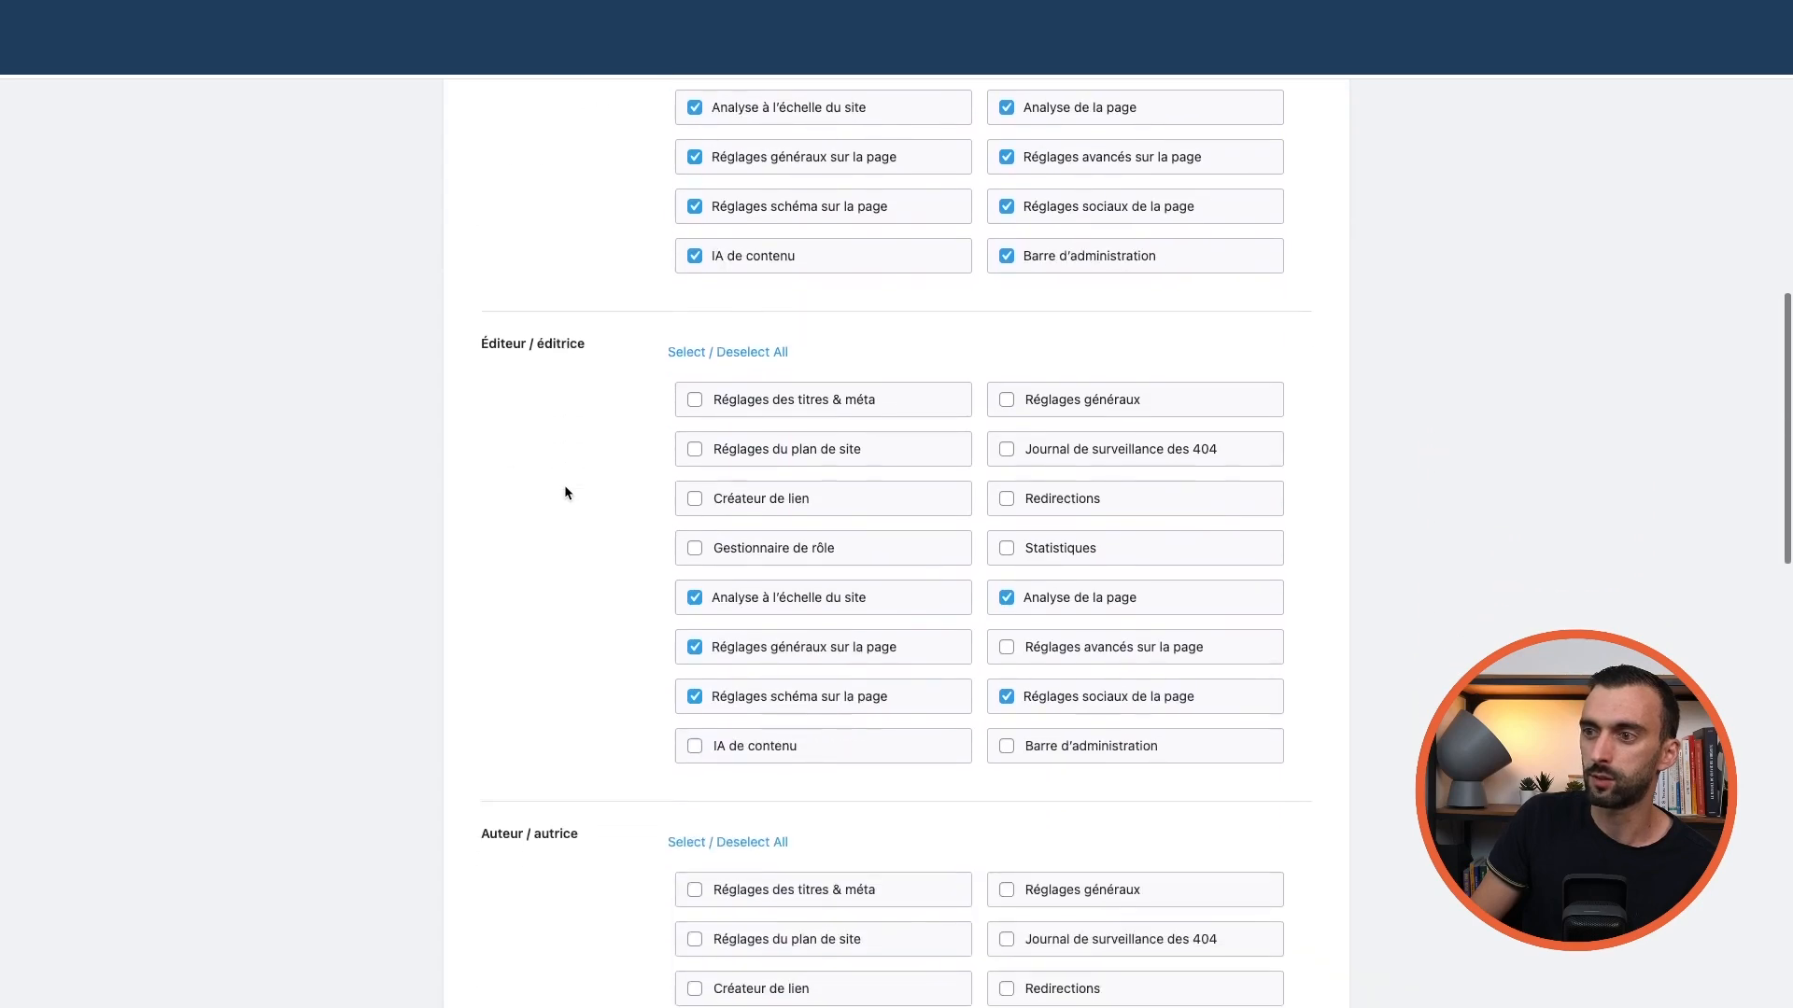
scroll(564, 504, "down", 9)
scroll(564, 503, "up", 20)
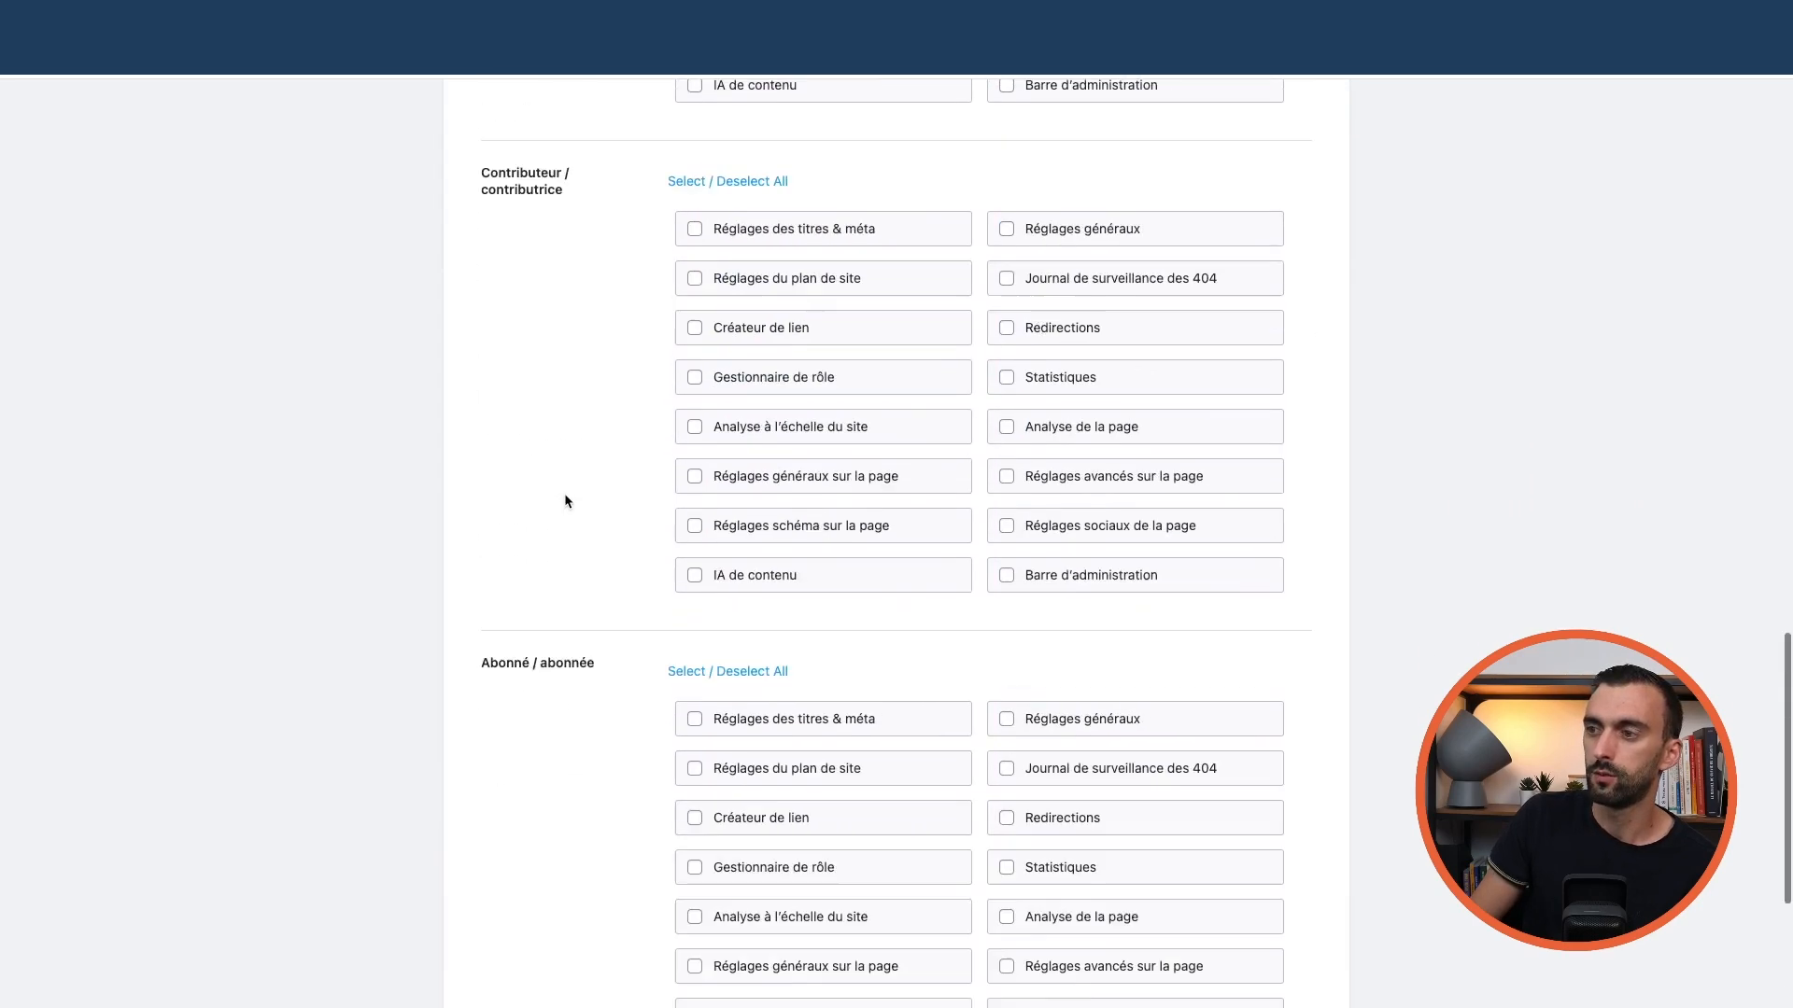
left_click(679, 462)
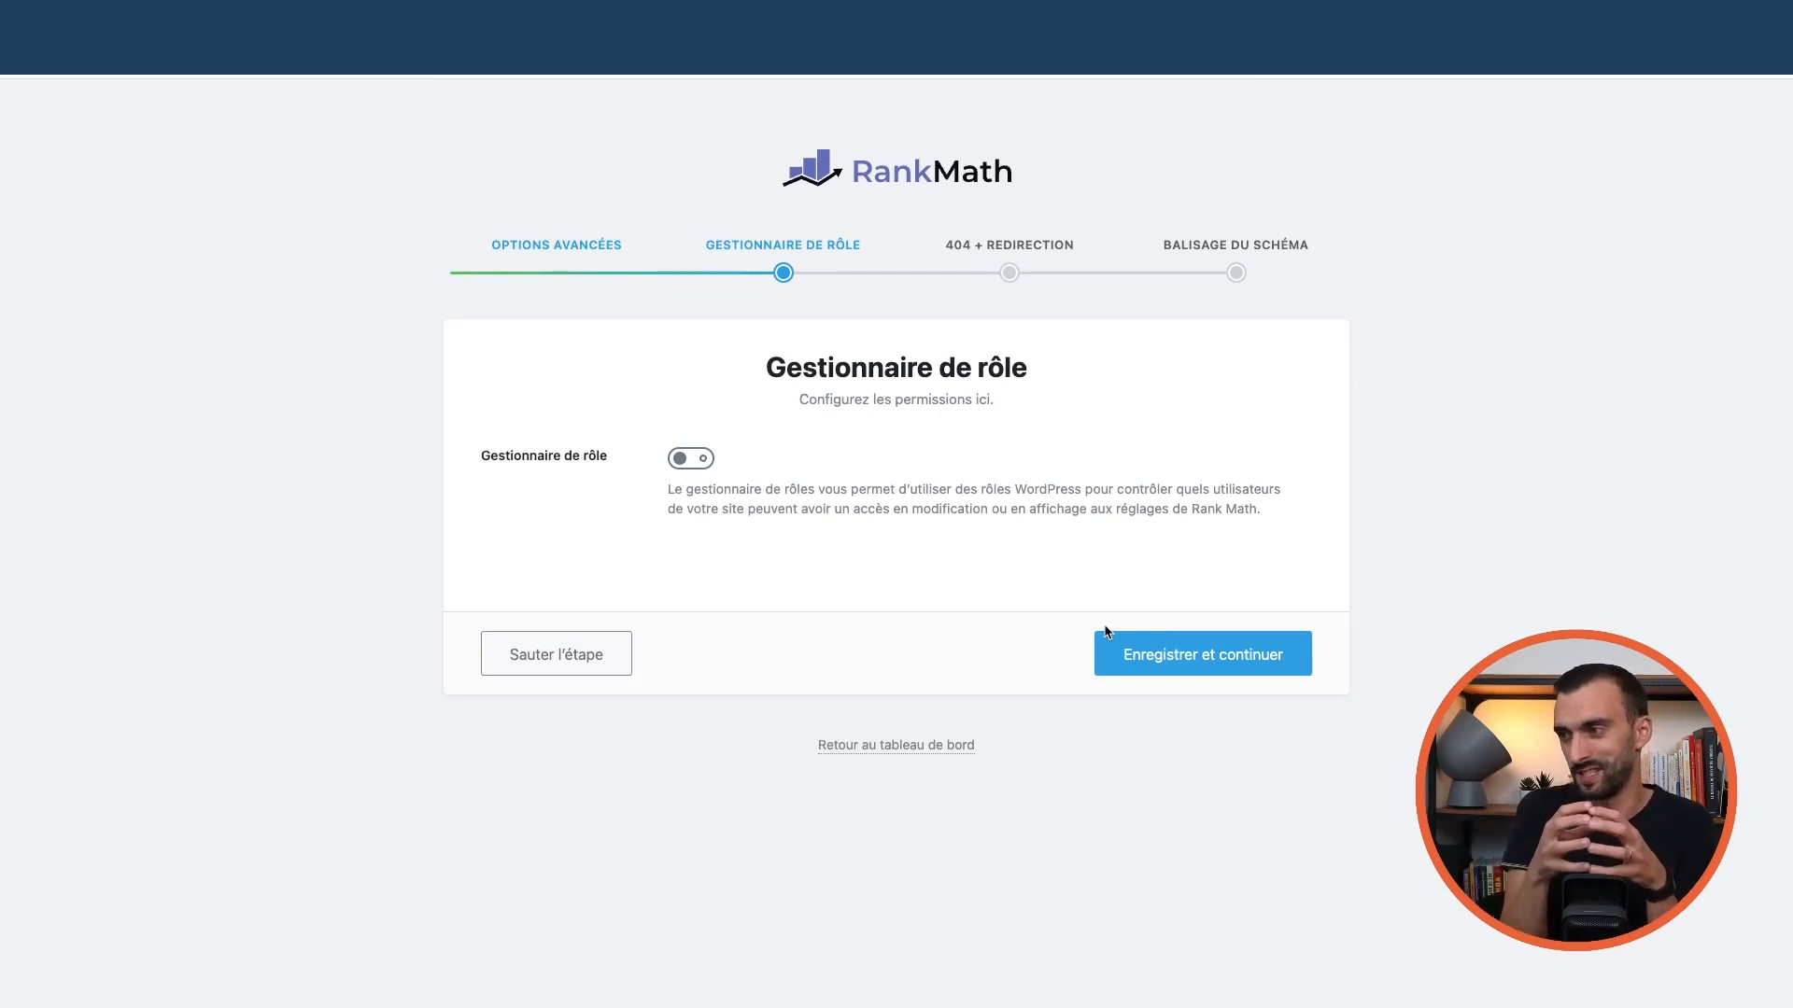
Save role settings and switch on both Surveillance 404 and Redirections
left_click(1180, 663)
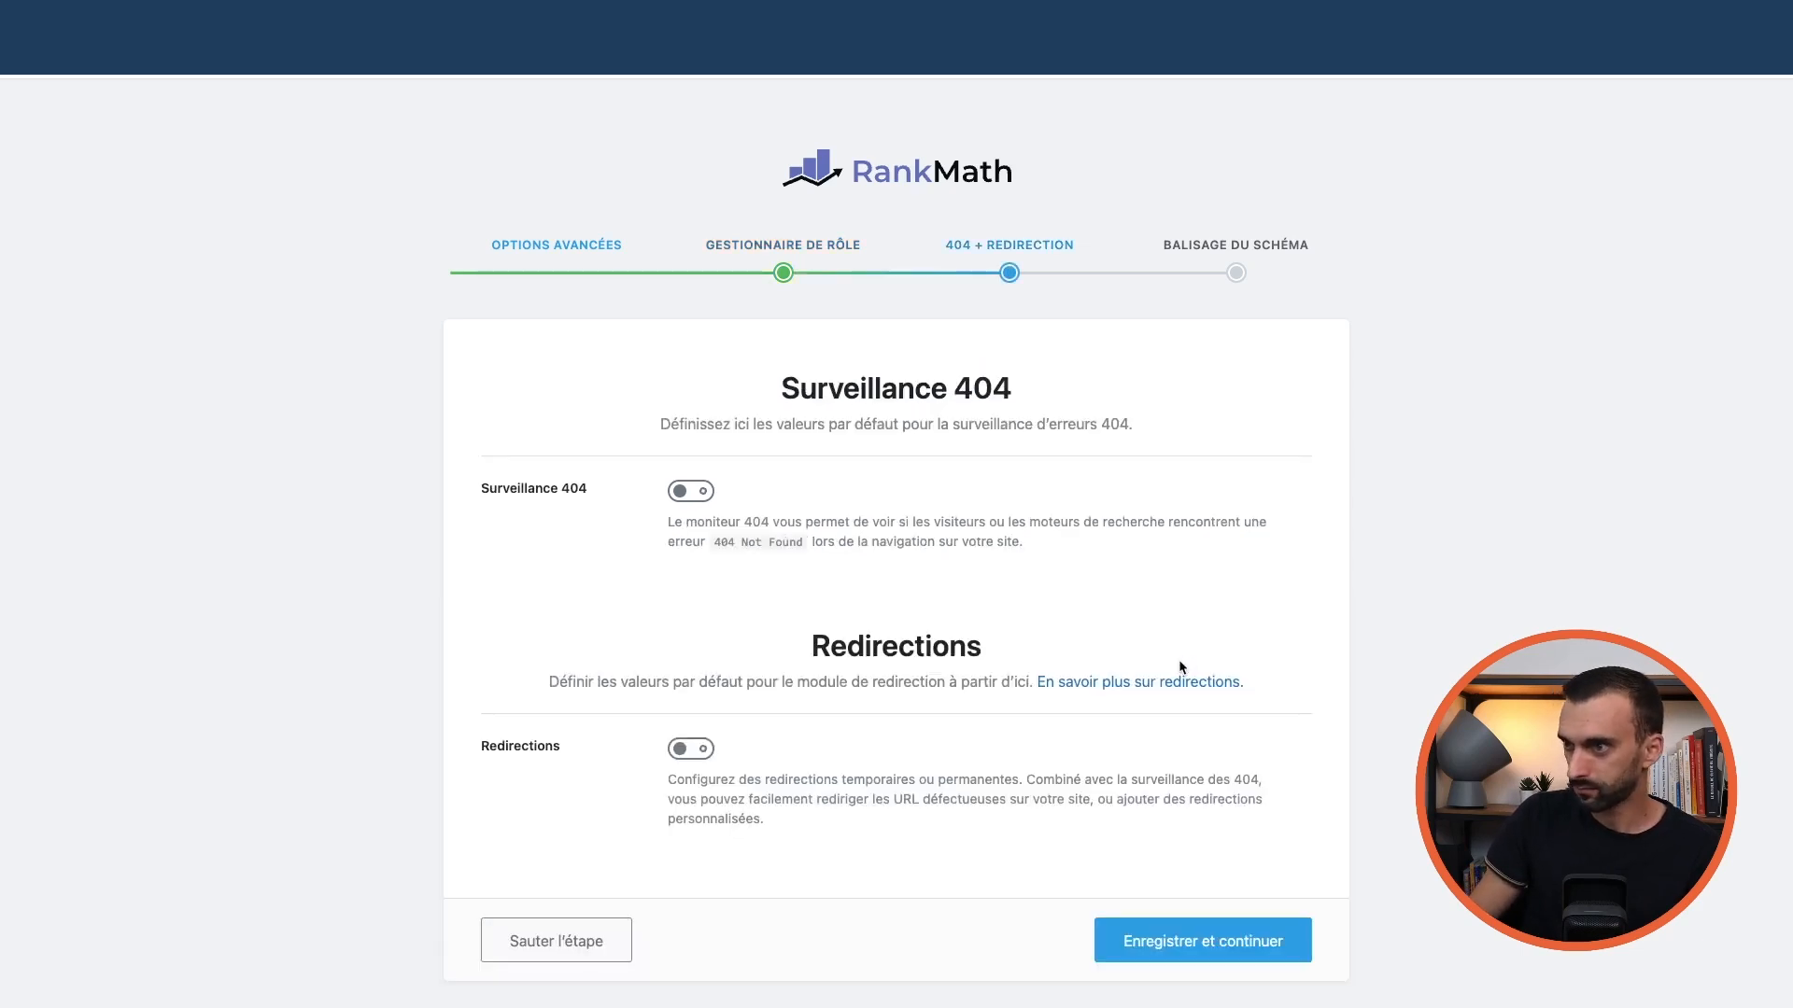
scroll(774, 519, "down", 2)
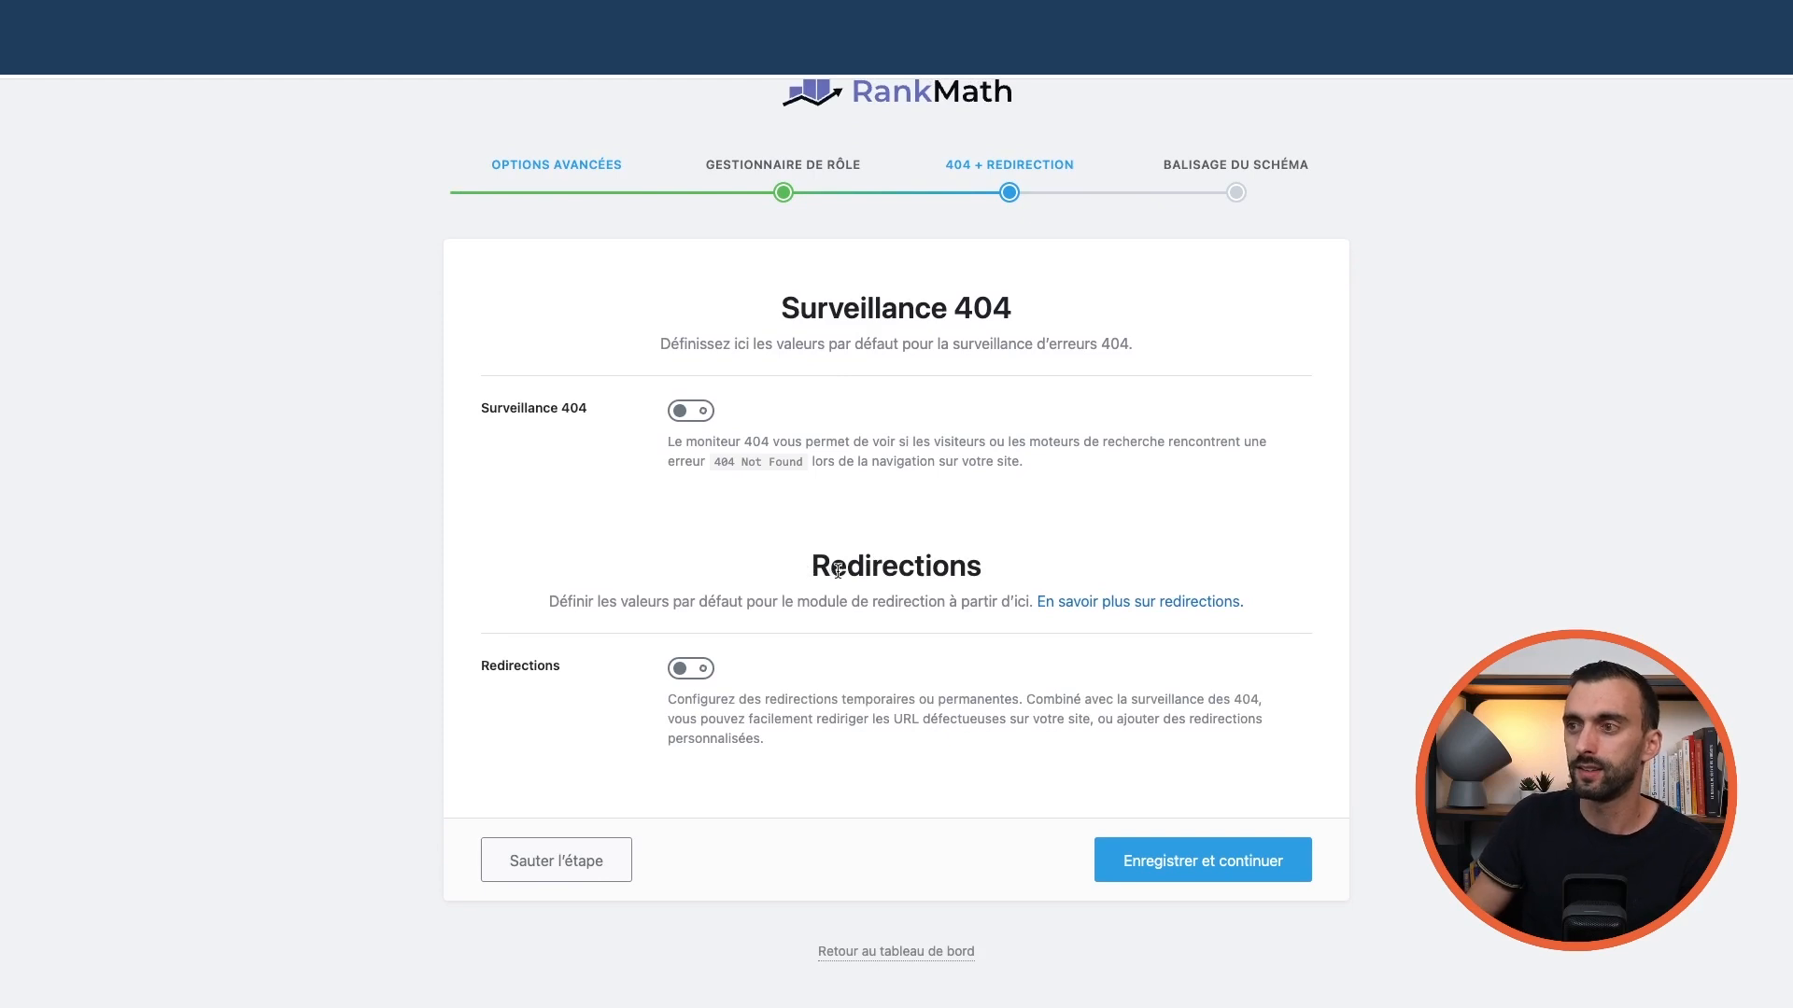
left_click(678, 416)
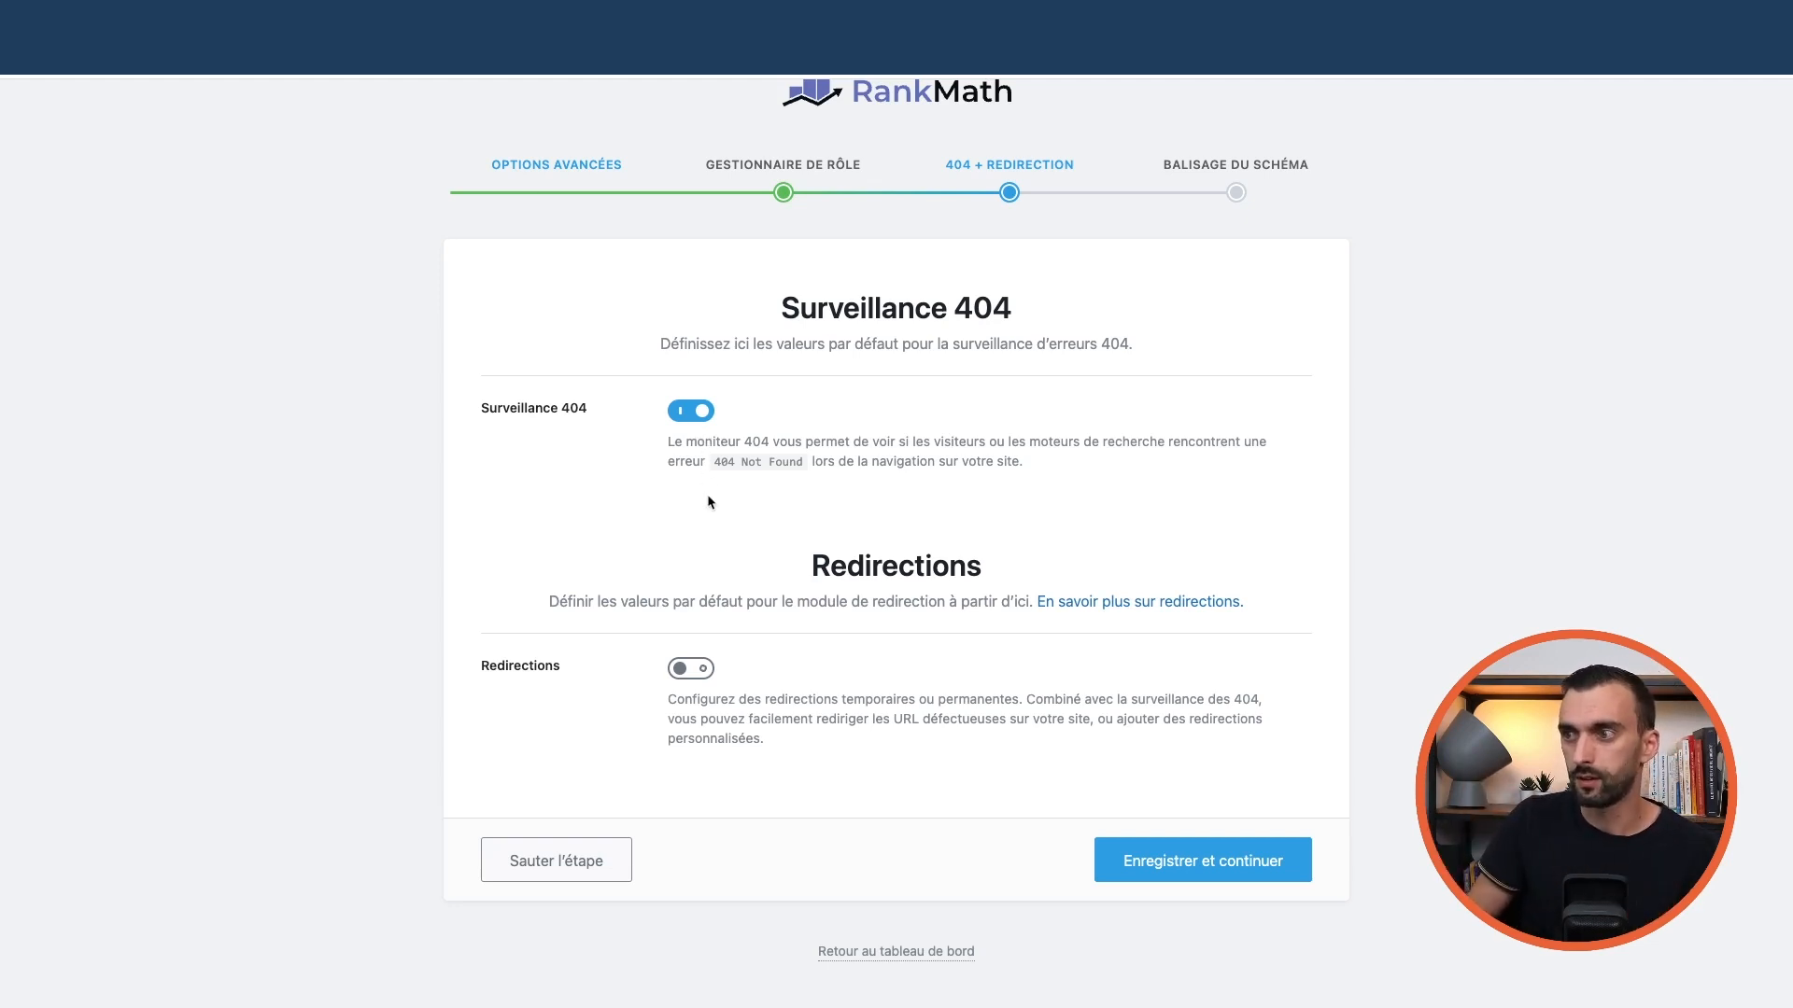
left_click(690, 670)
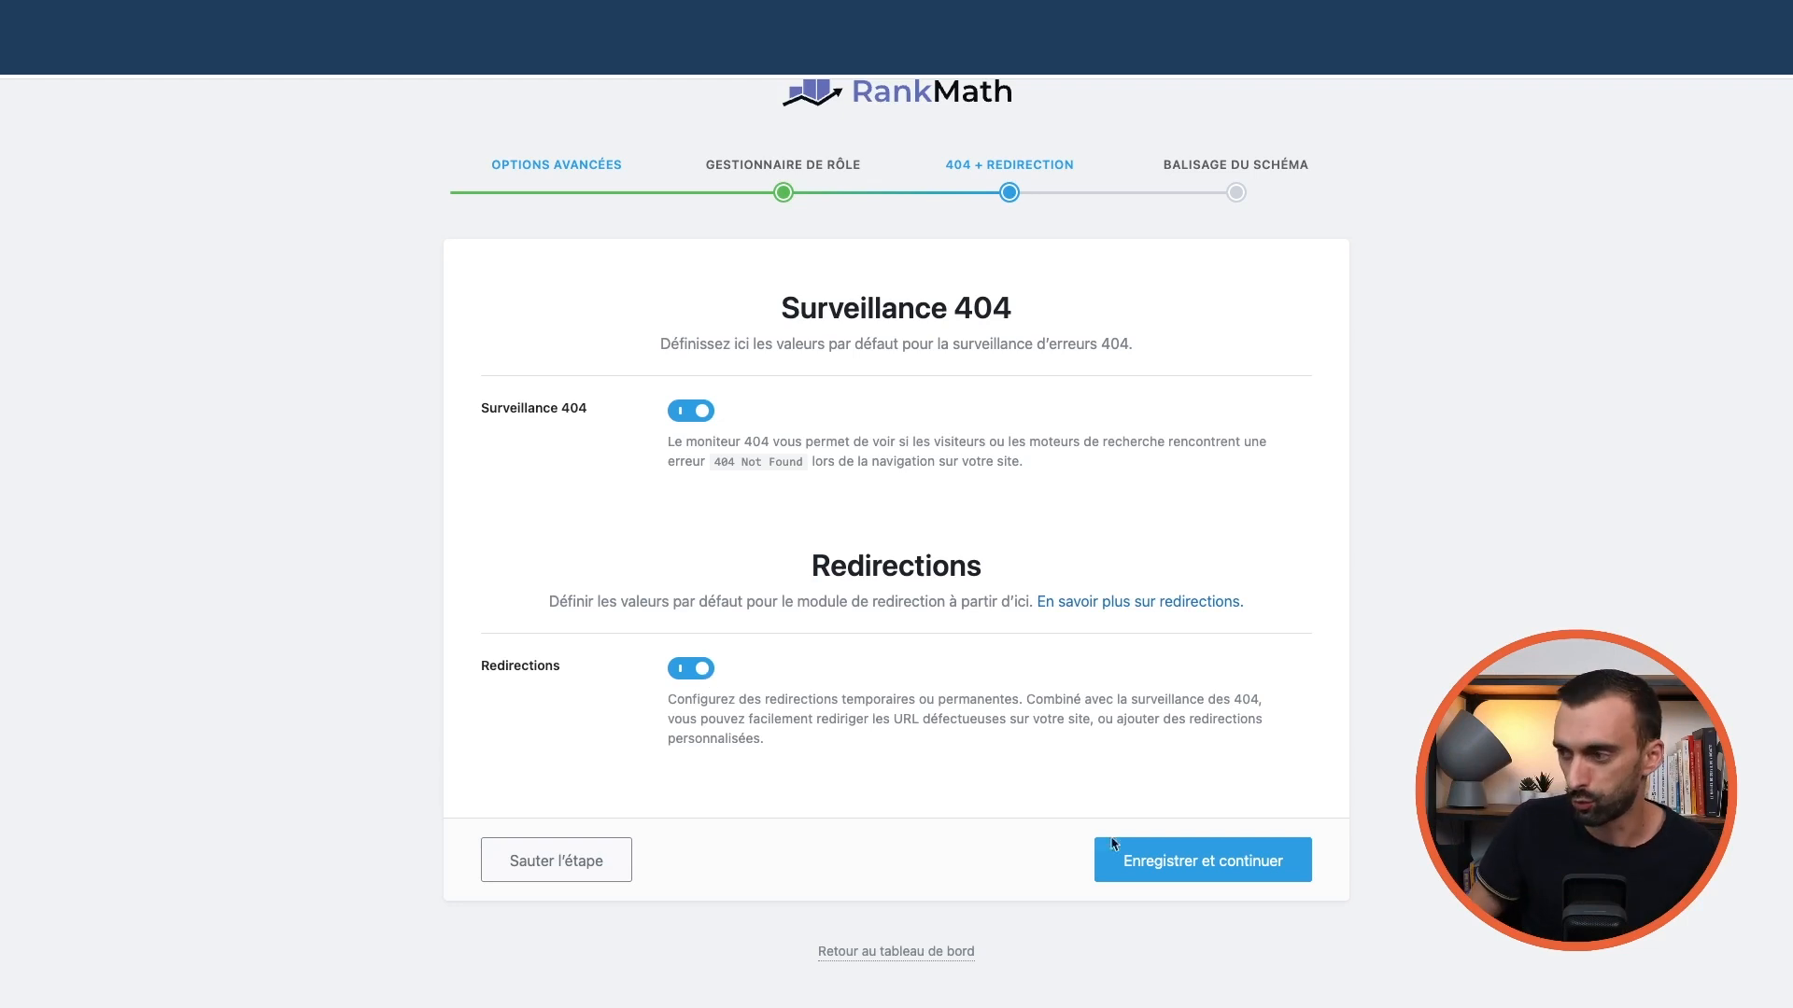
Save the 404 and Redirection settings to reach the Balisage du schéma step
left_click(1223, 874)
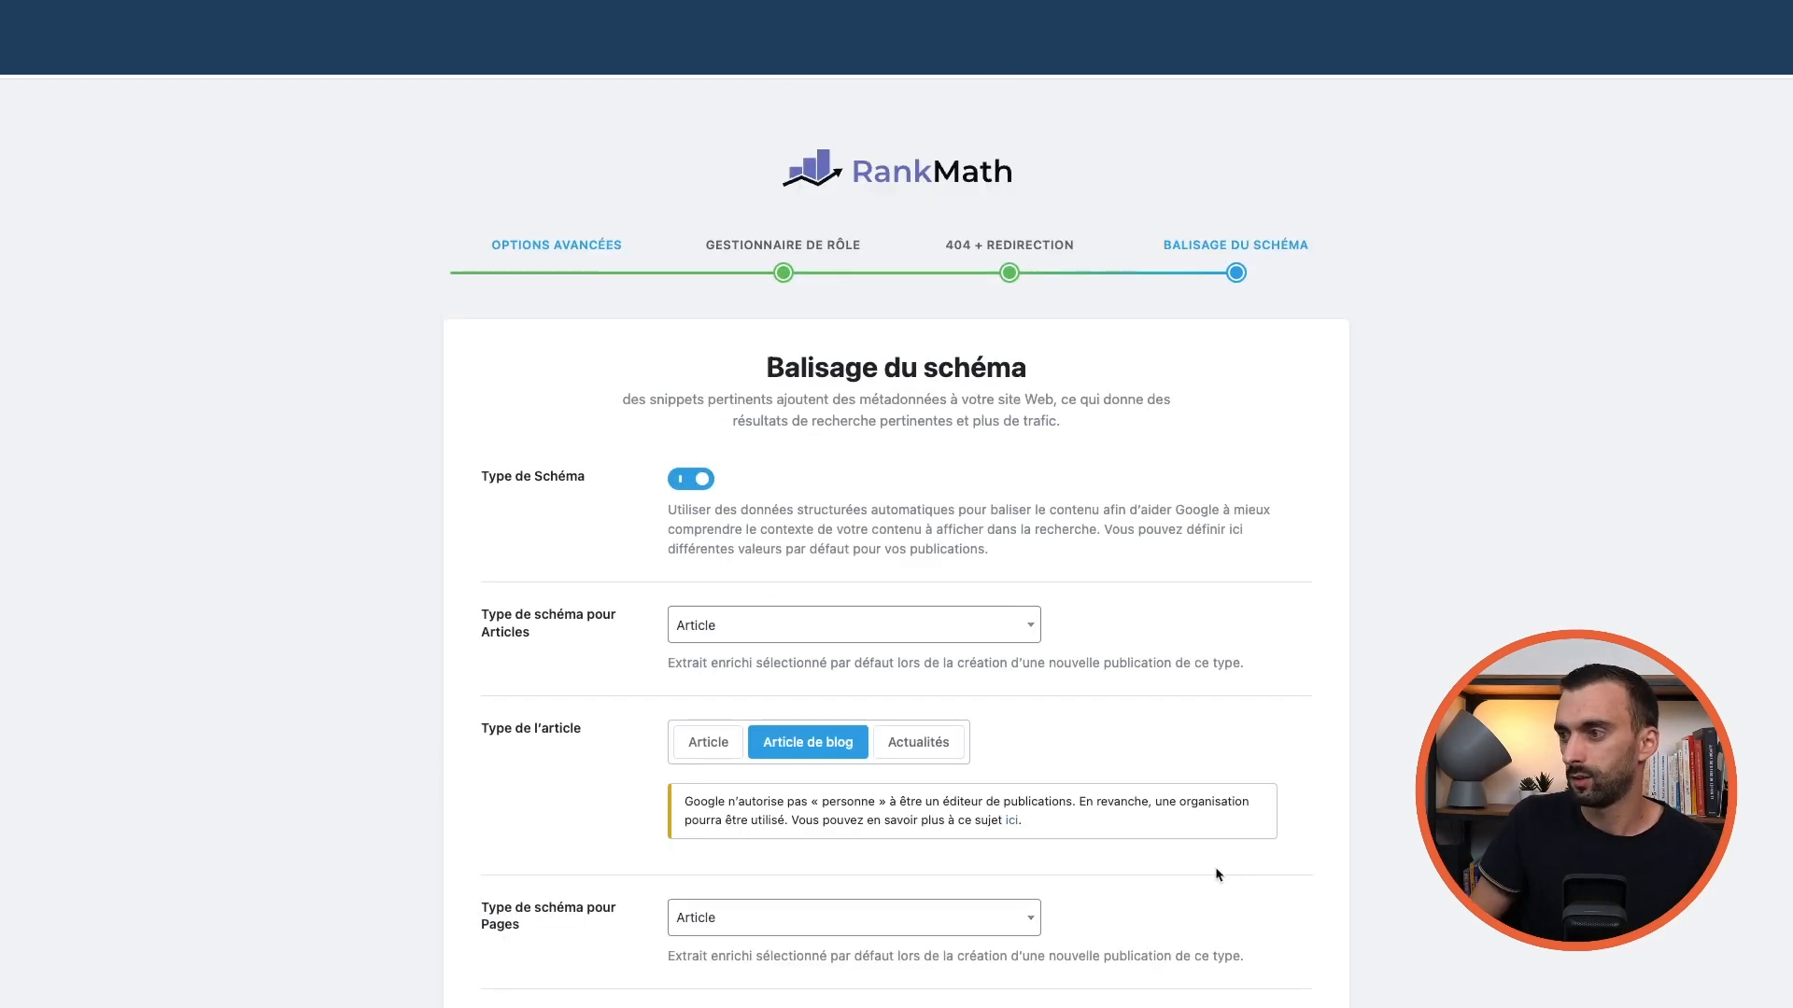
scroll(1165, 698, "down", 3)
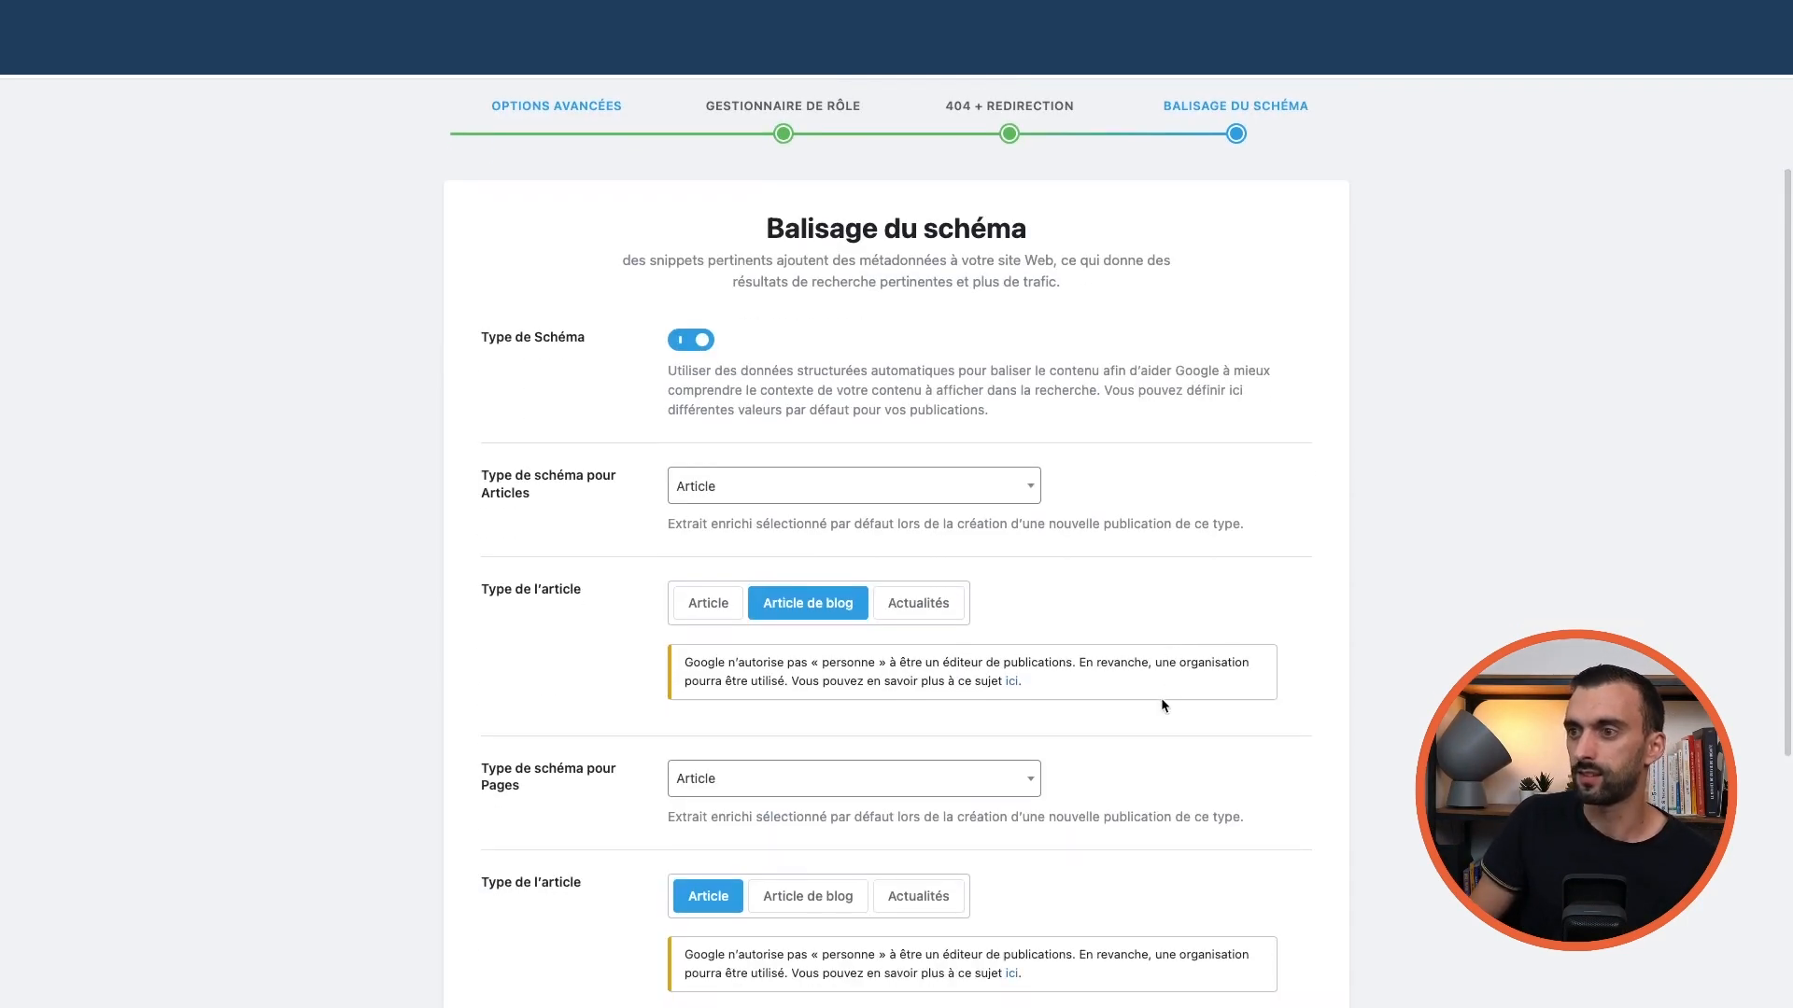
scroll(1158, 698, "down", 1)
scroll(1178, 531, "down", 1)
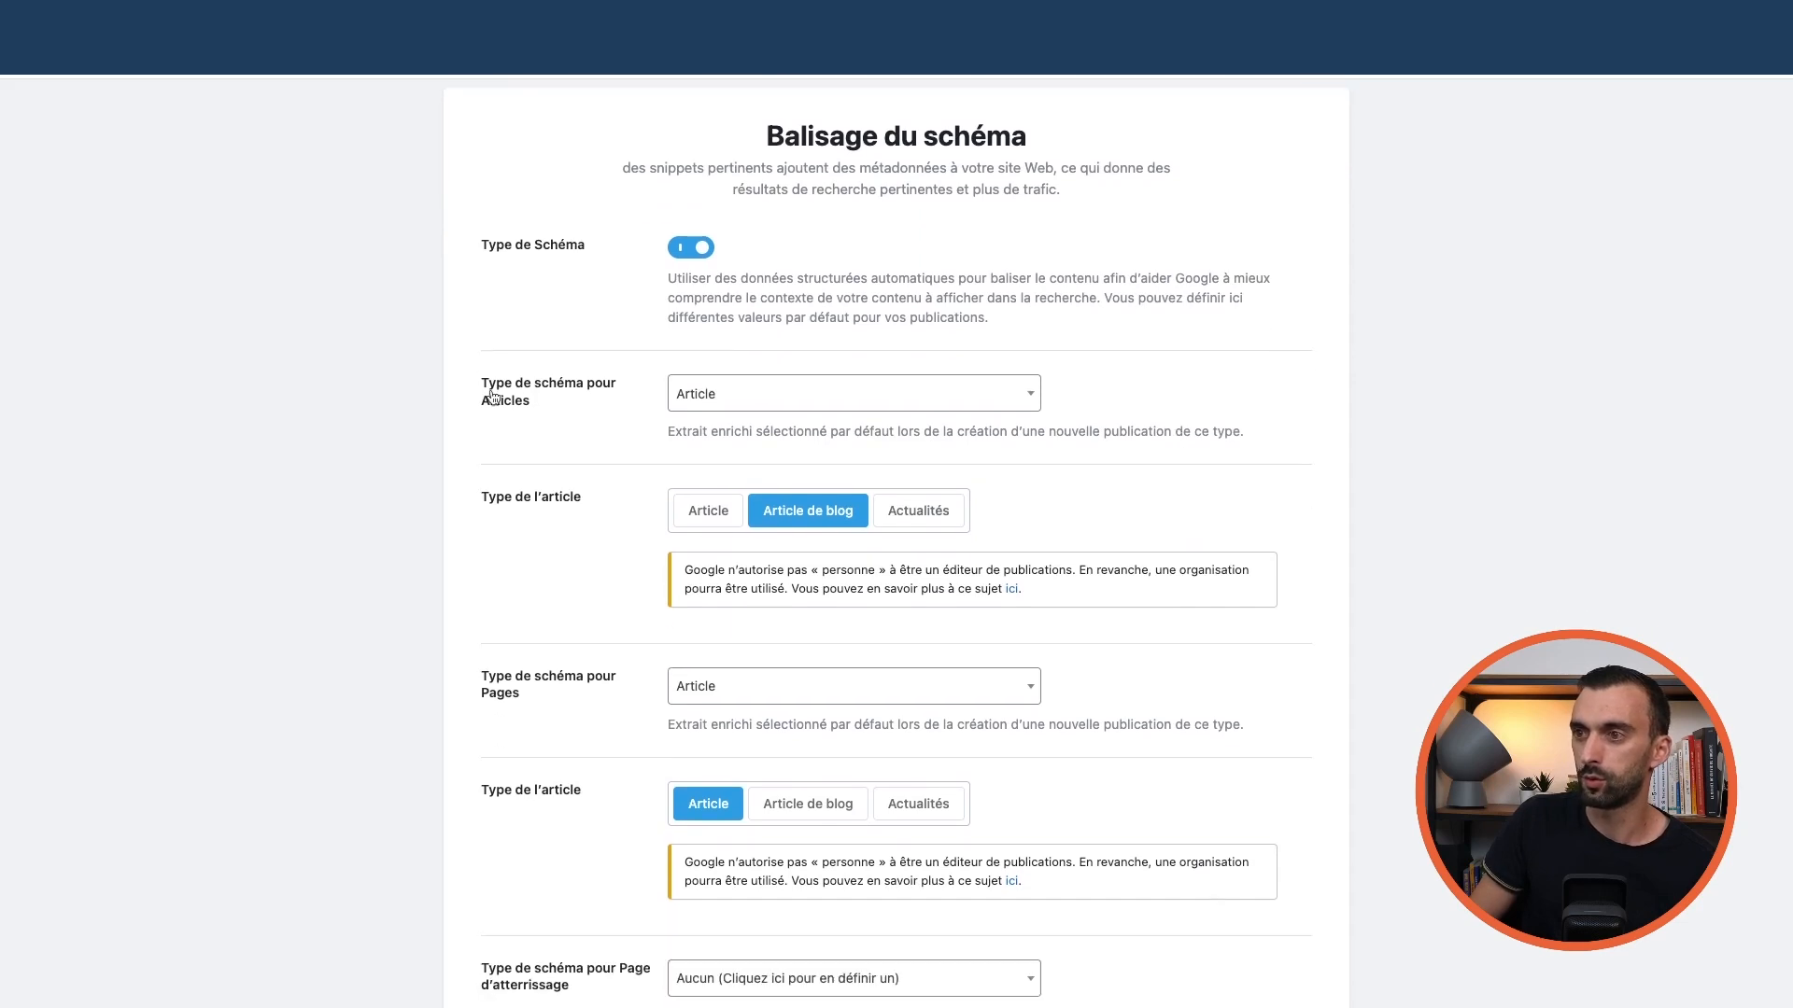
Keep Article as the Articles schema type and save to finish the wizard
left_click(740, 395)
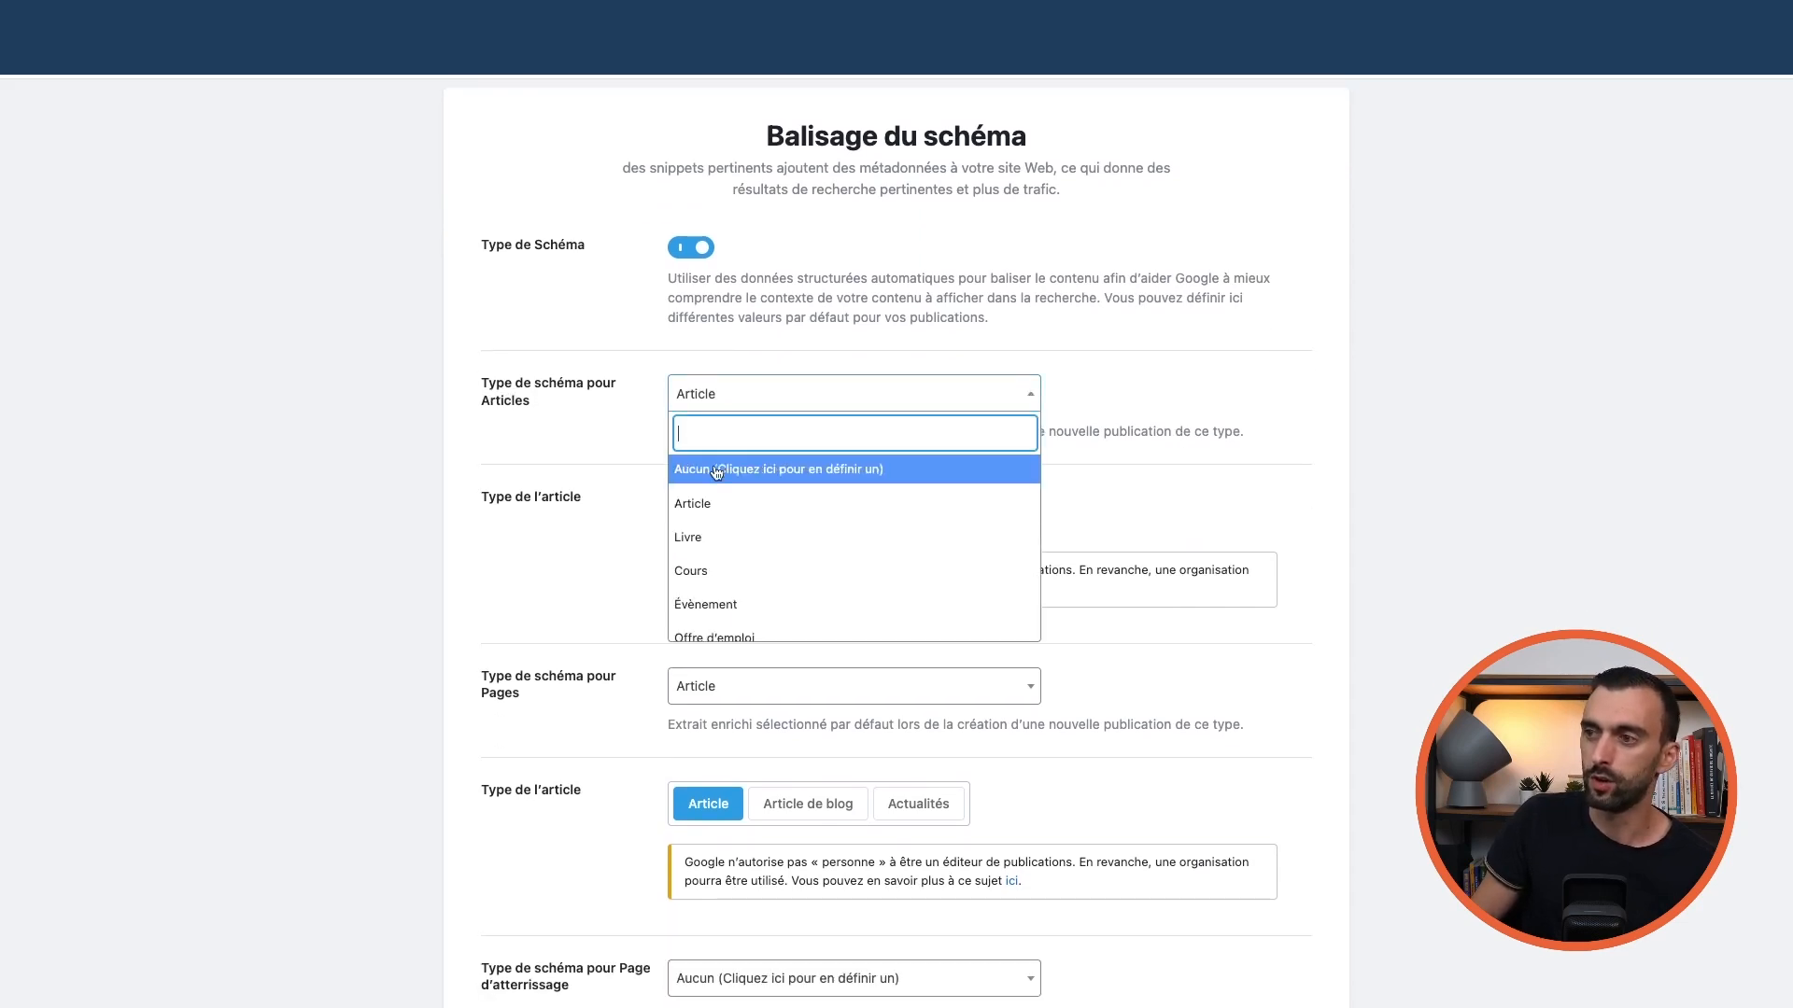
left_click(710, 505)
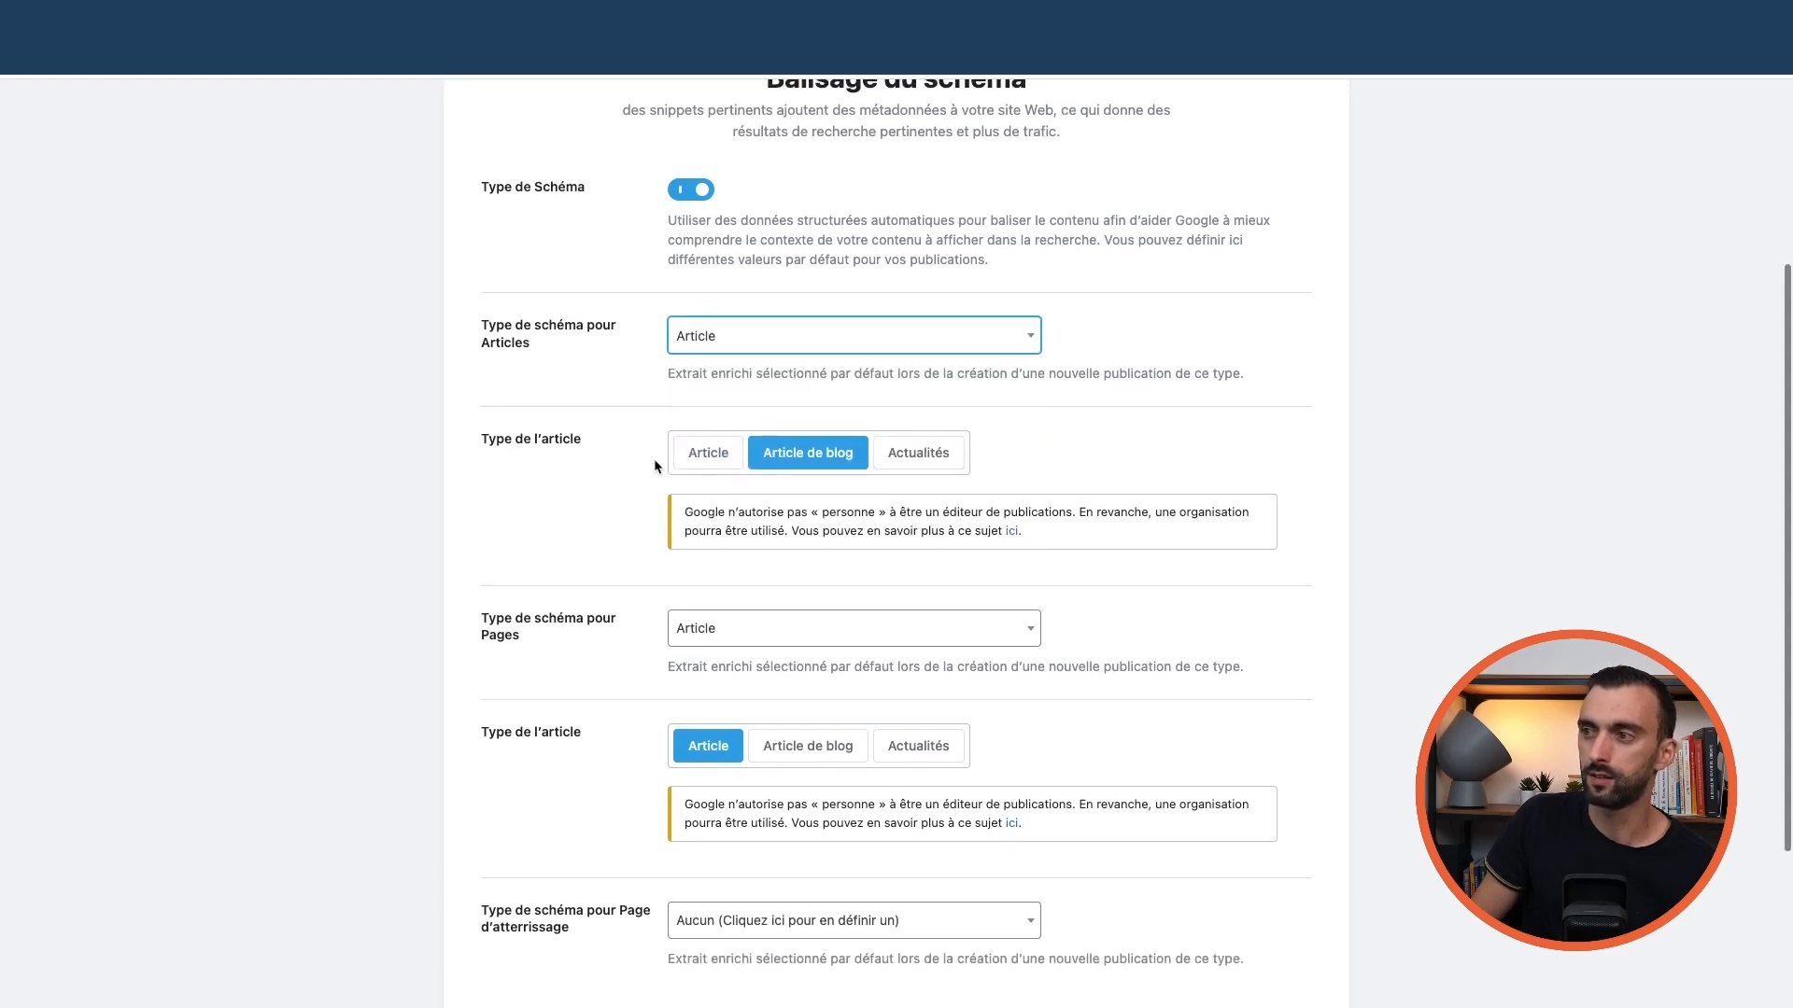
scroll(592, 480, "down", 2)
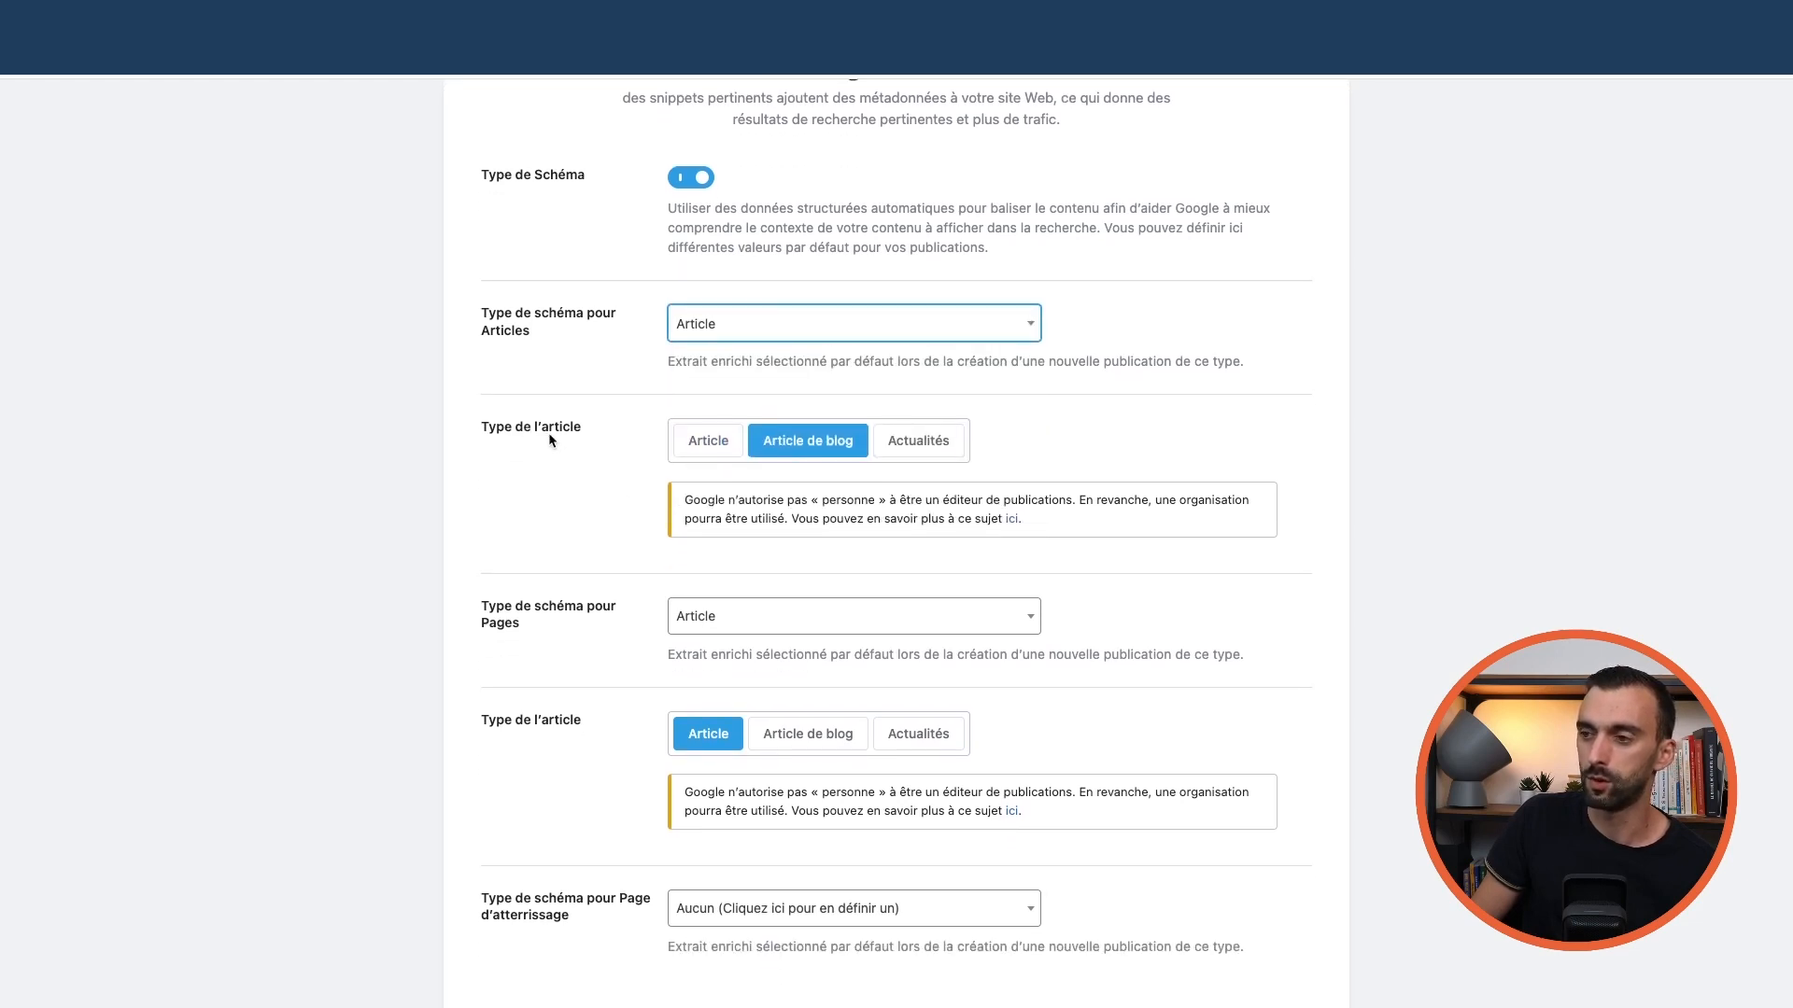
scroll(547, 433, "down", 5)
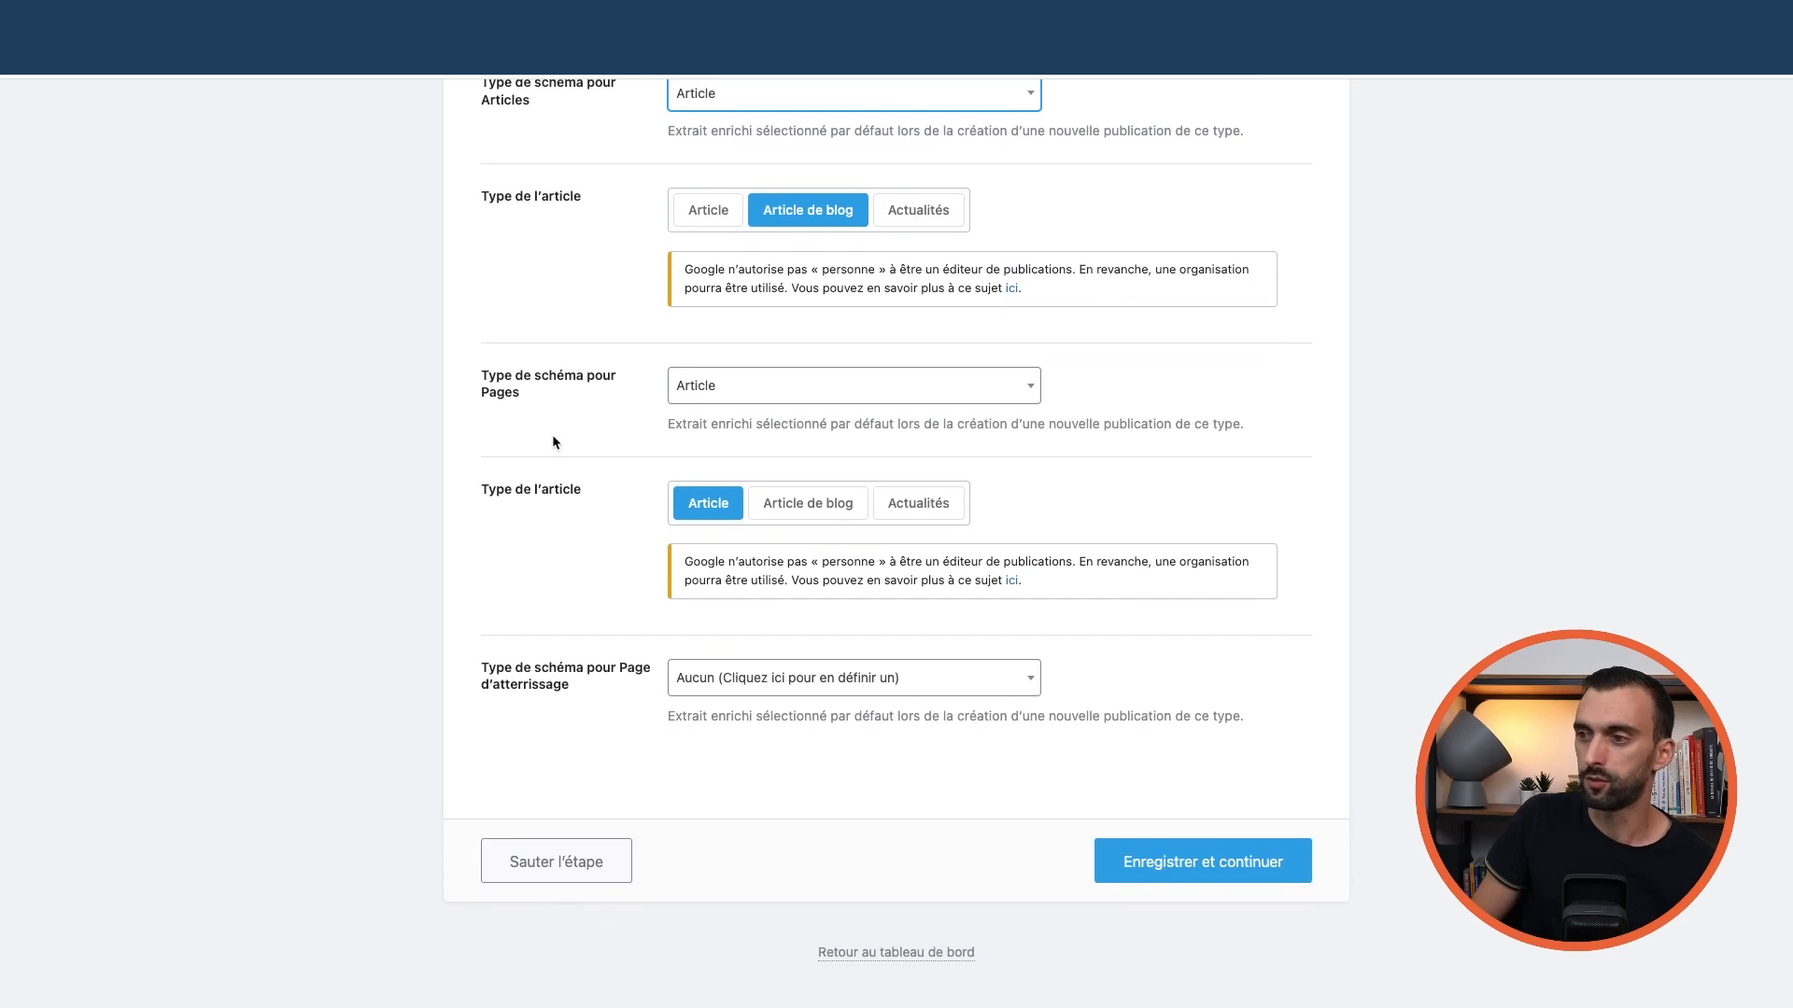
scroll(556, 407, "up", 7)
scroll(557, 407, "down", 2)
scroll(557, 399, "down", 4)
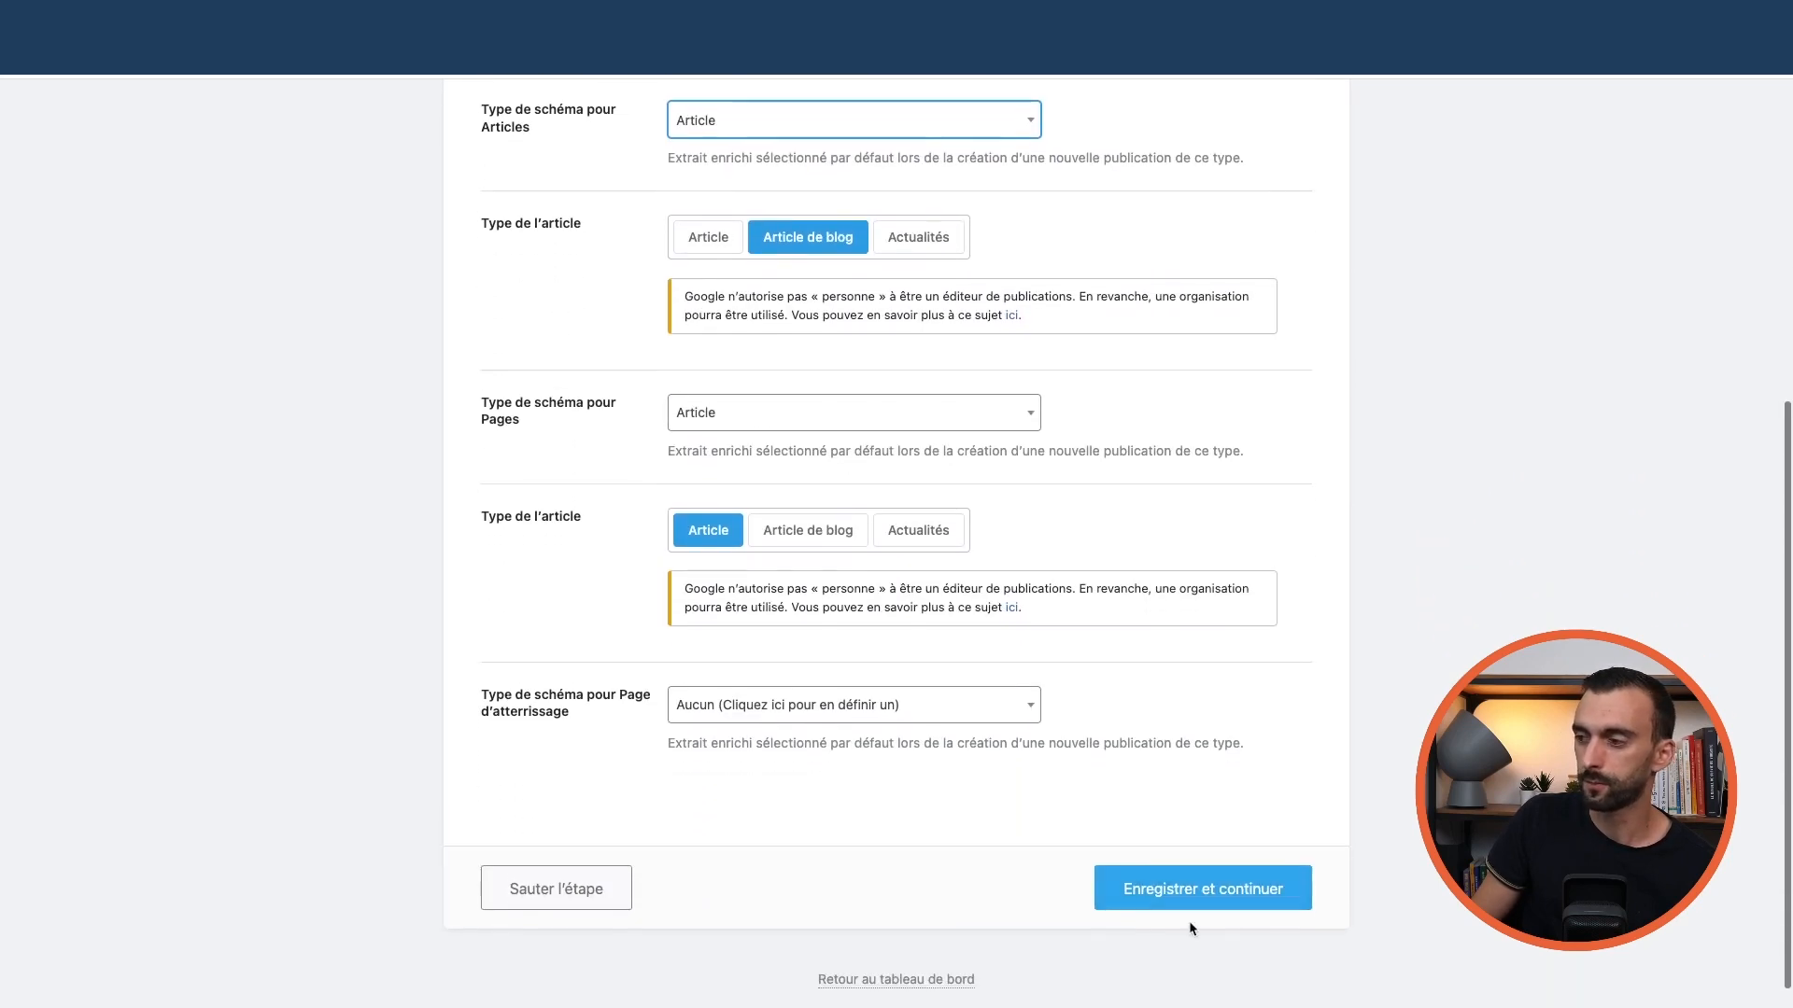
left_click(1230, 887)
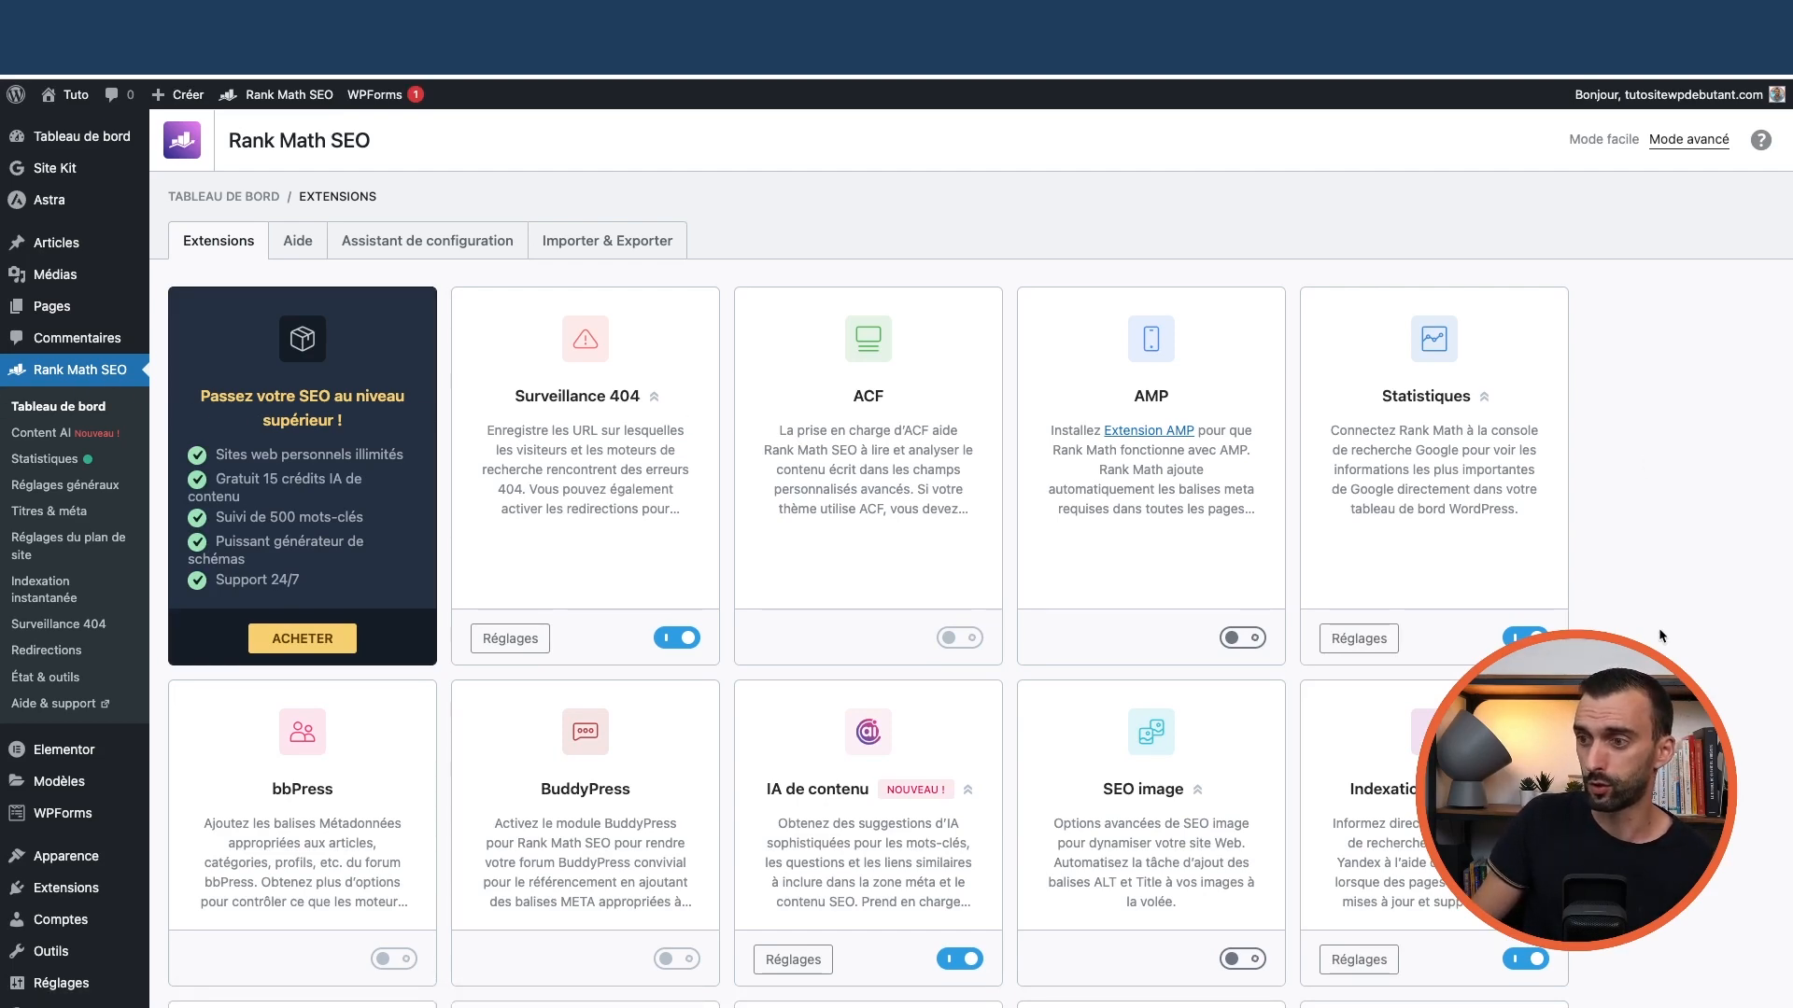
Open the À propos page in the block editor from Pages > Toutes les pages
scroll(1513, 599, "down", 10)
scroll(1468, 599, "up", 10)
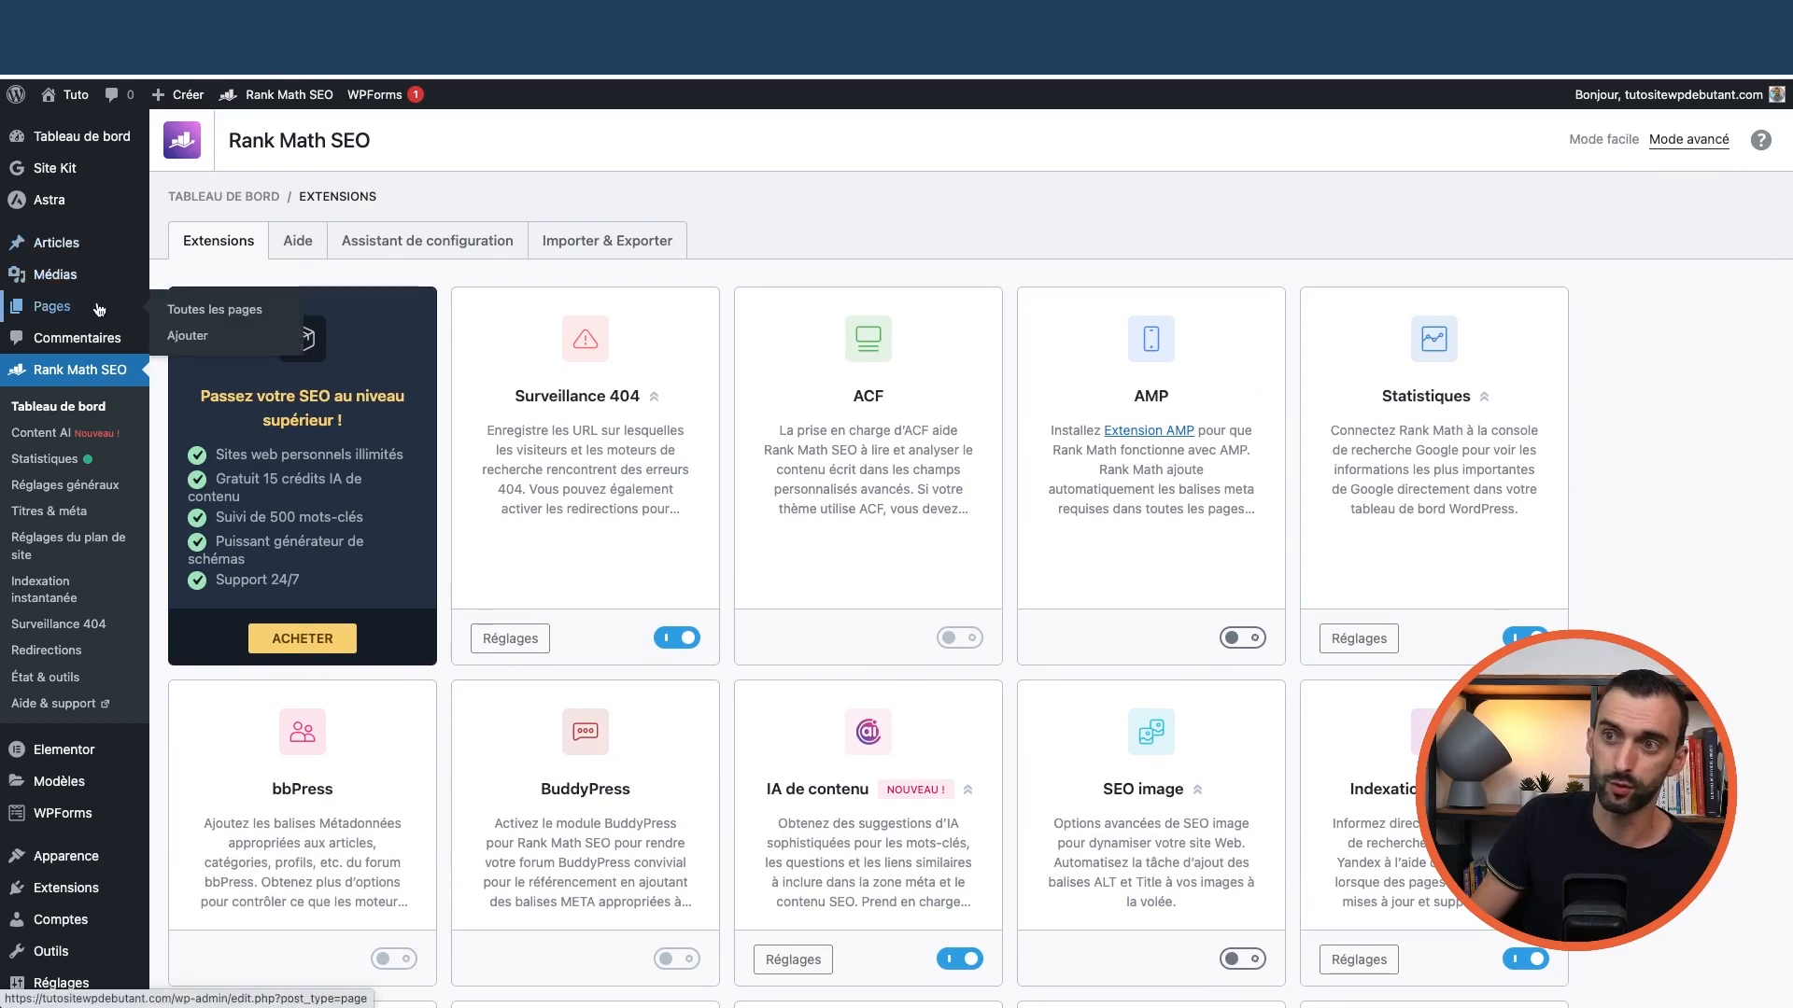
left_click(154, 308)
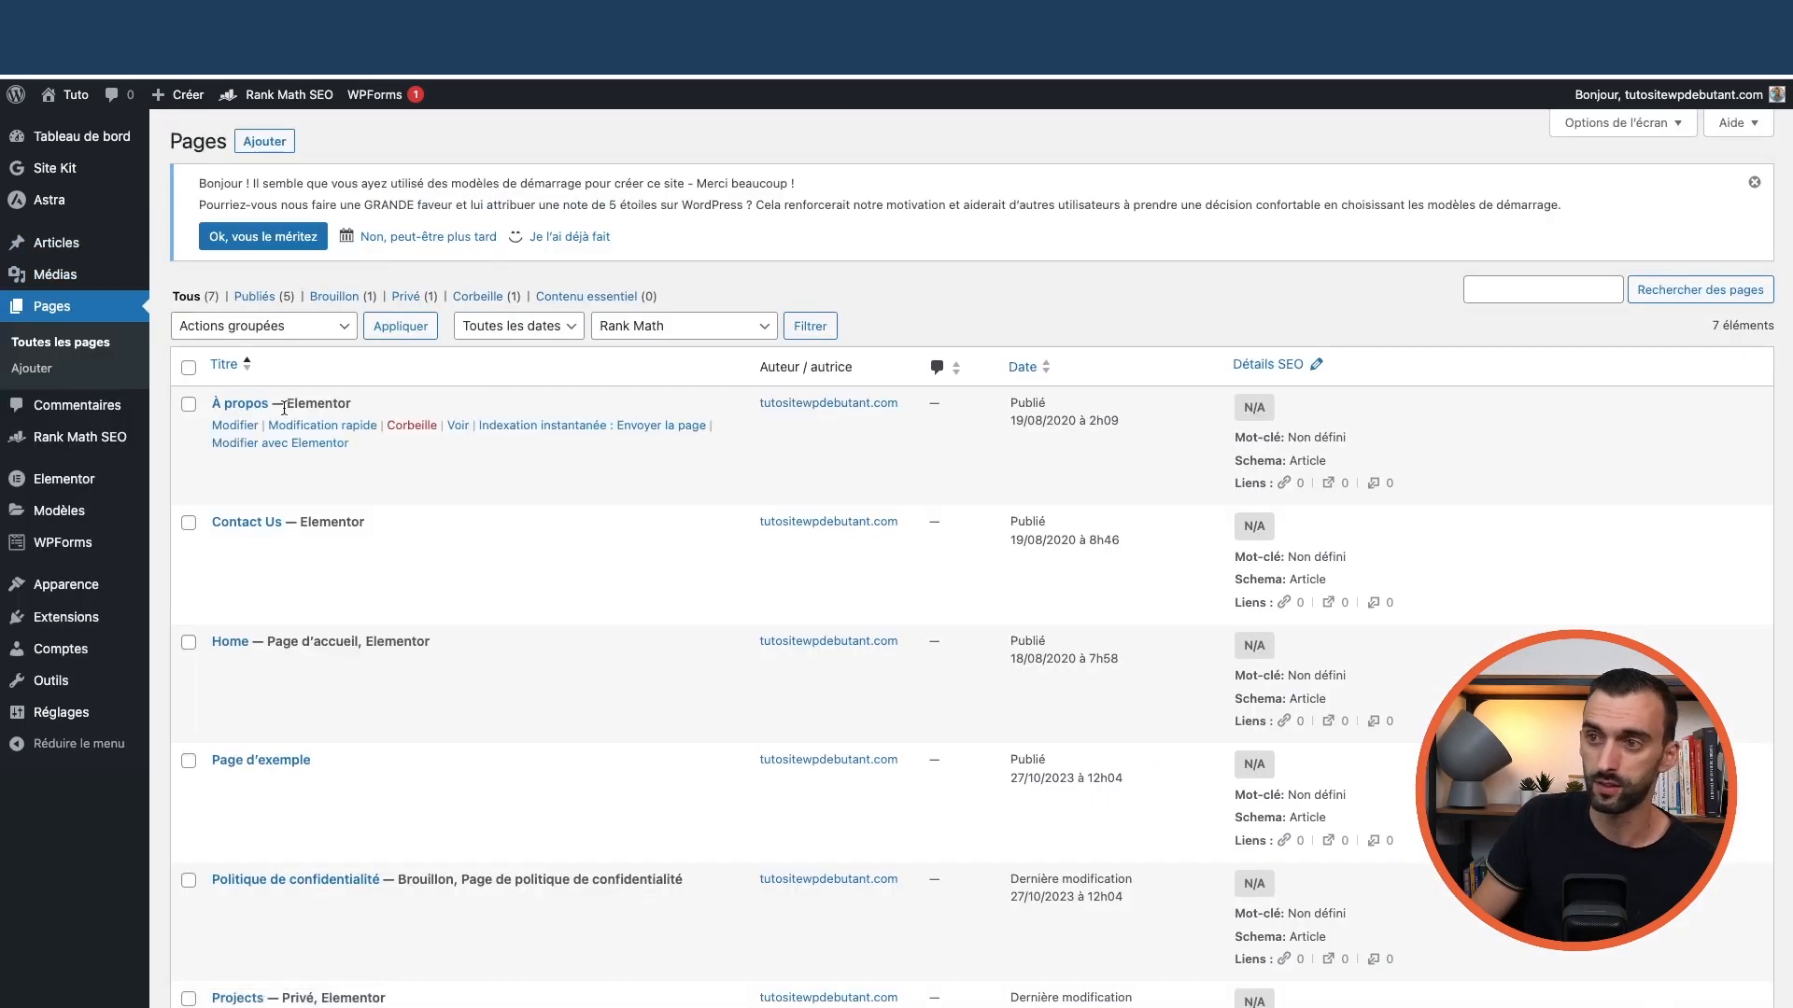
left_click(228, 427)
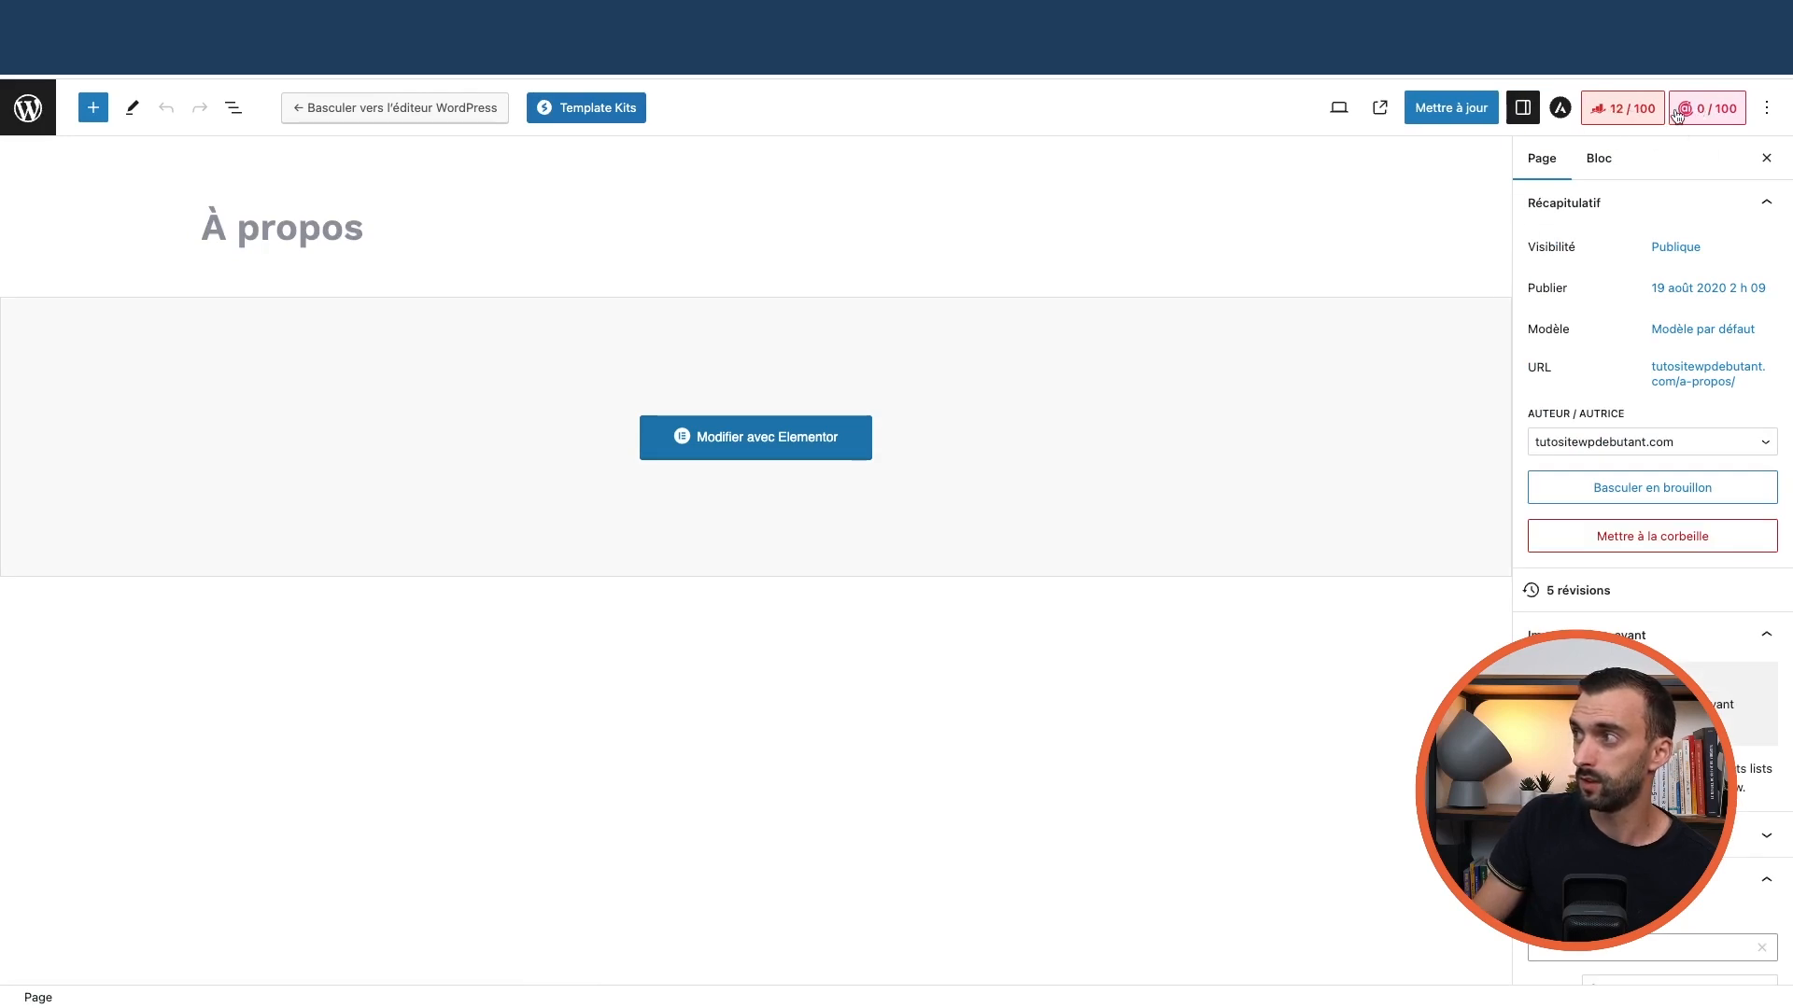
Add 'à propos' as the page's Rank Math focus keyword, raising the score to 62/100
left_click(1634, 113)
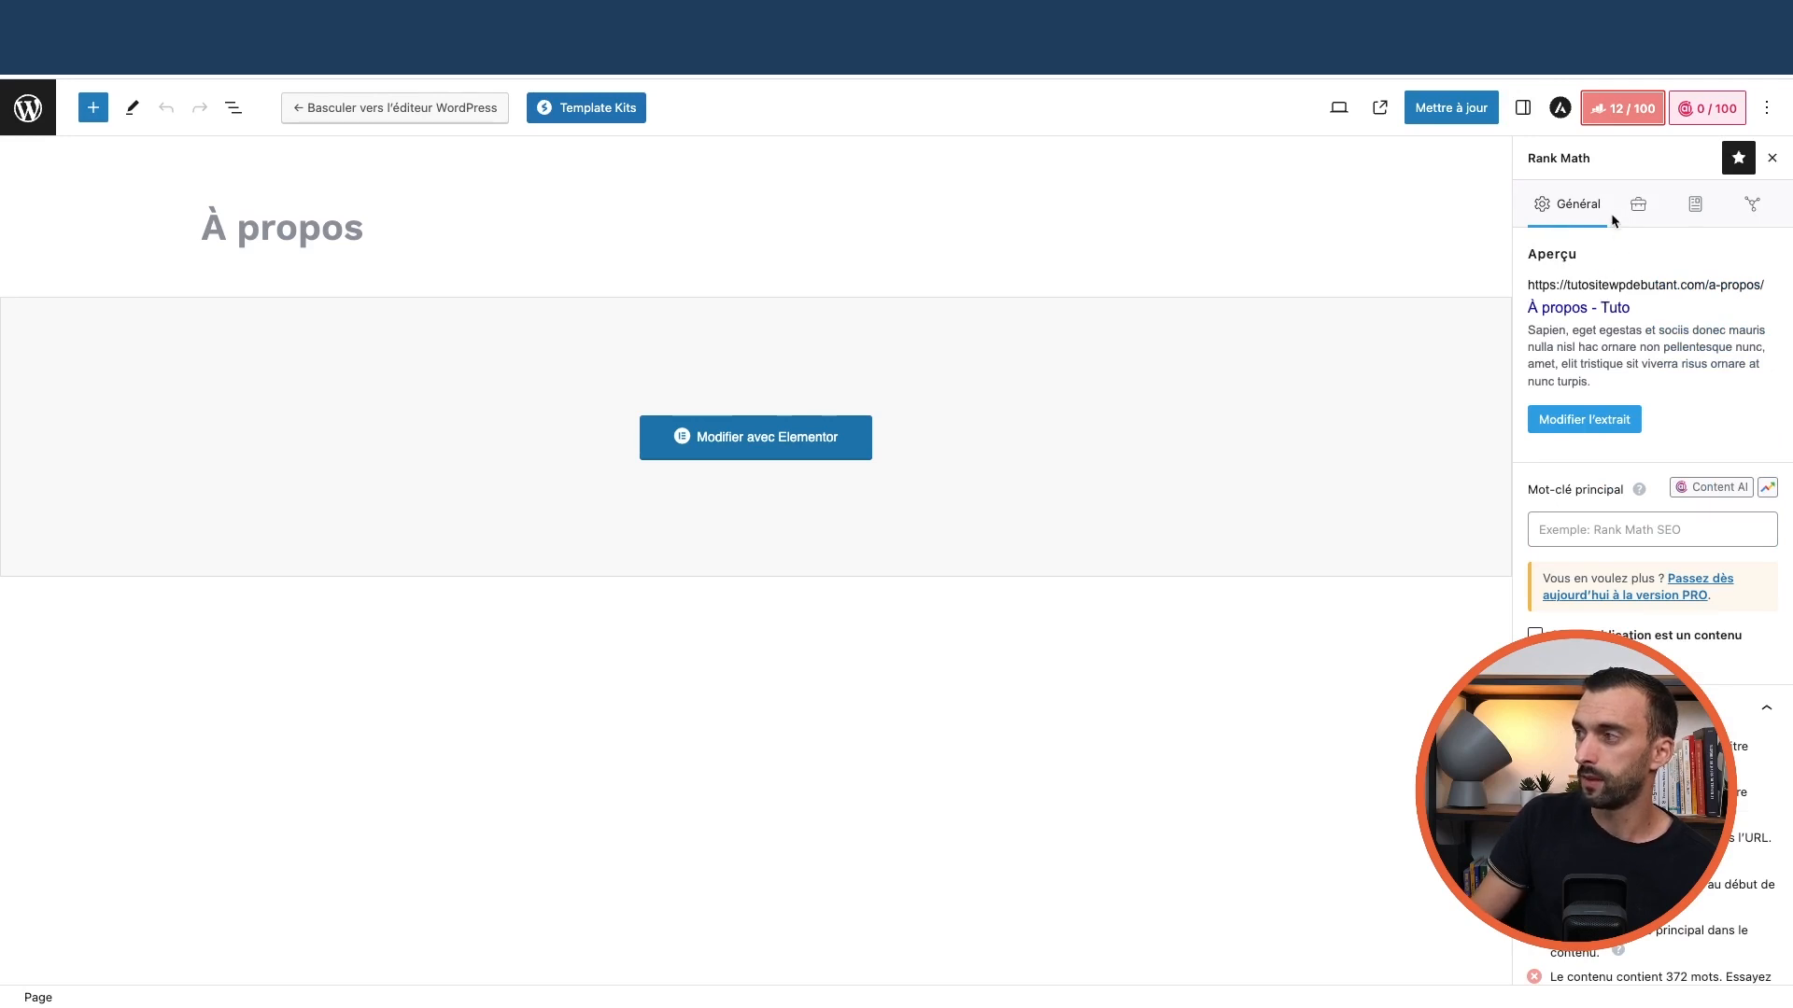
left_click(1586, 533)
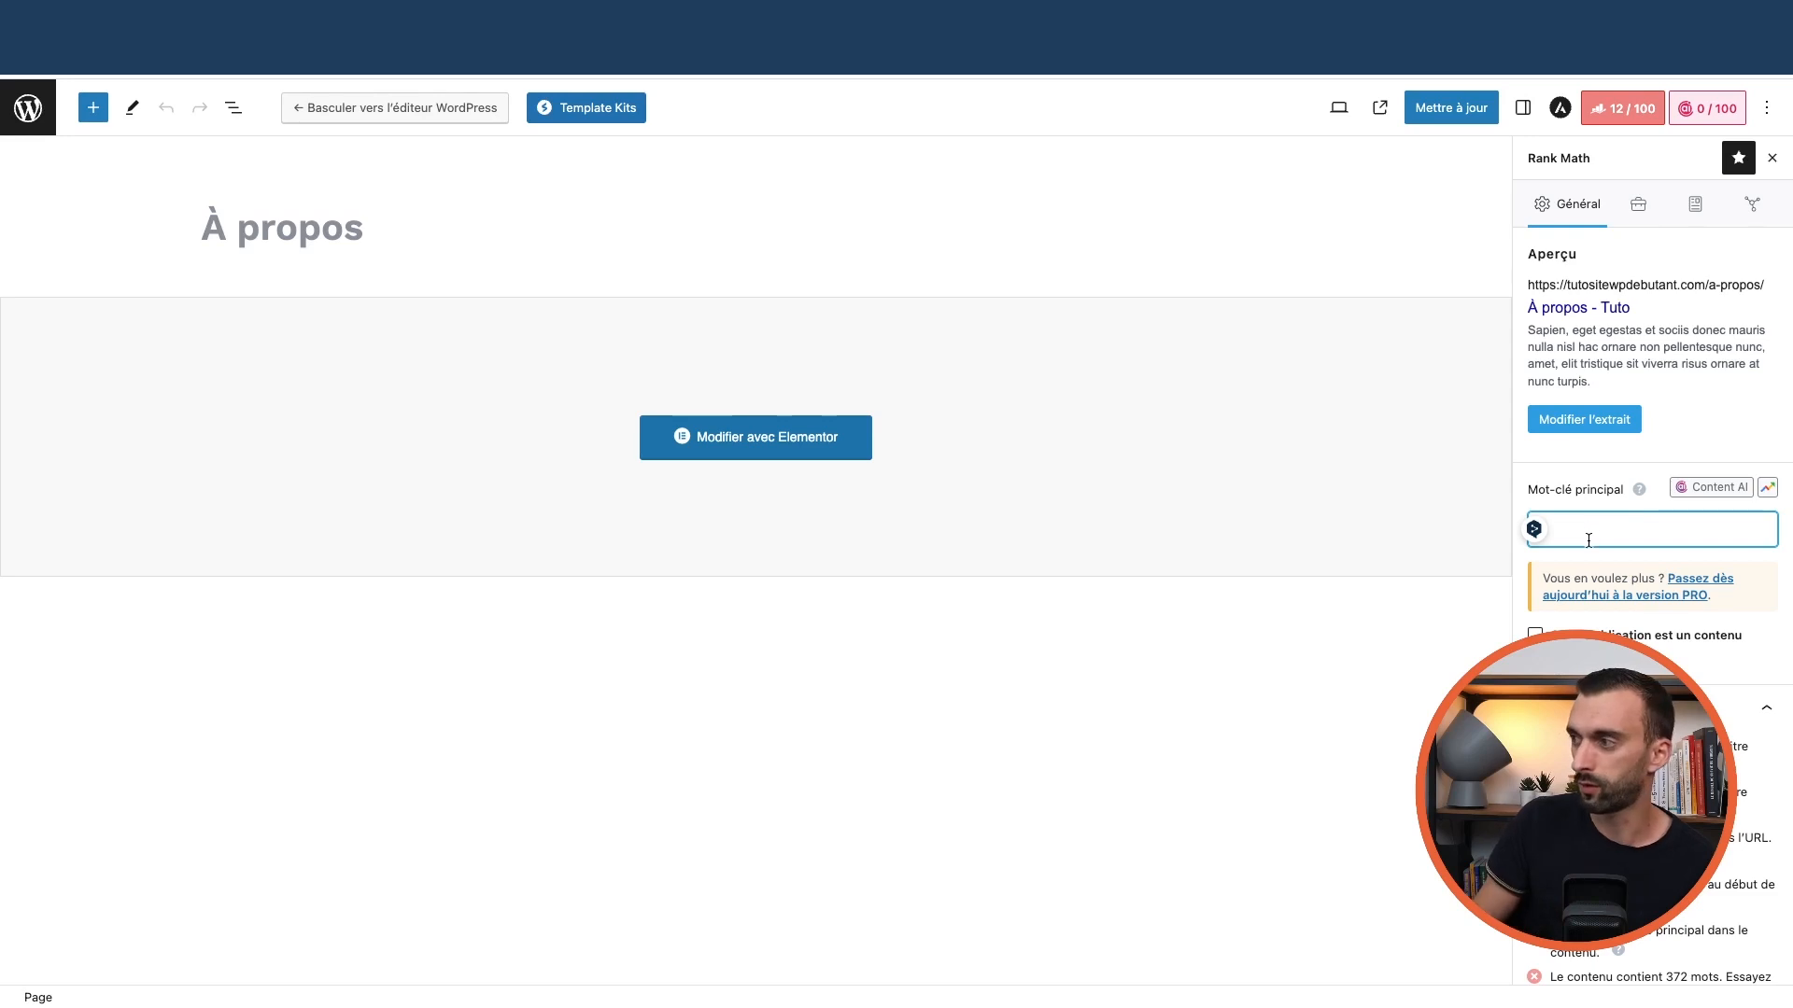
type("à pro")
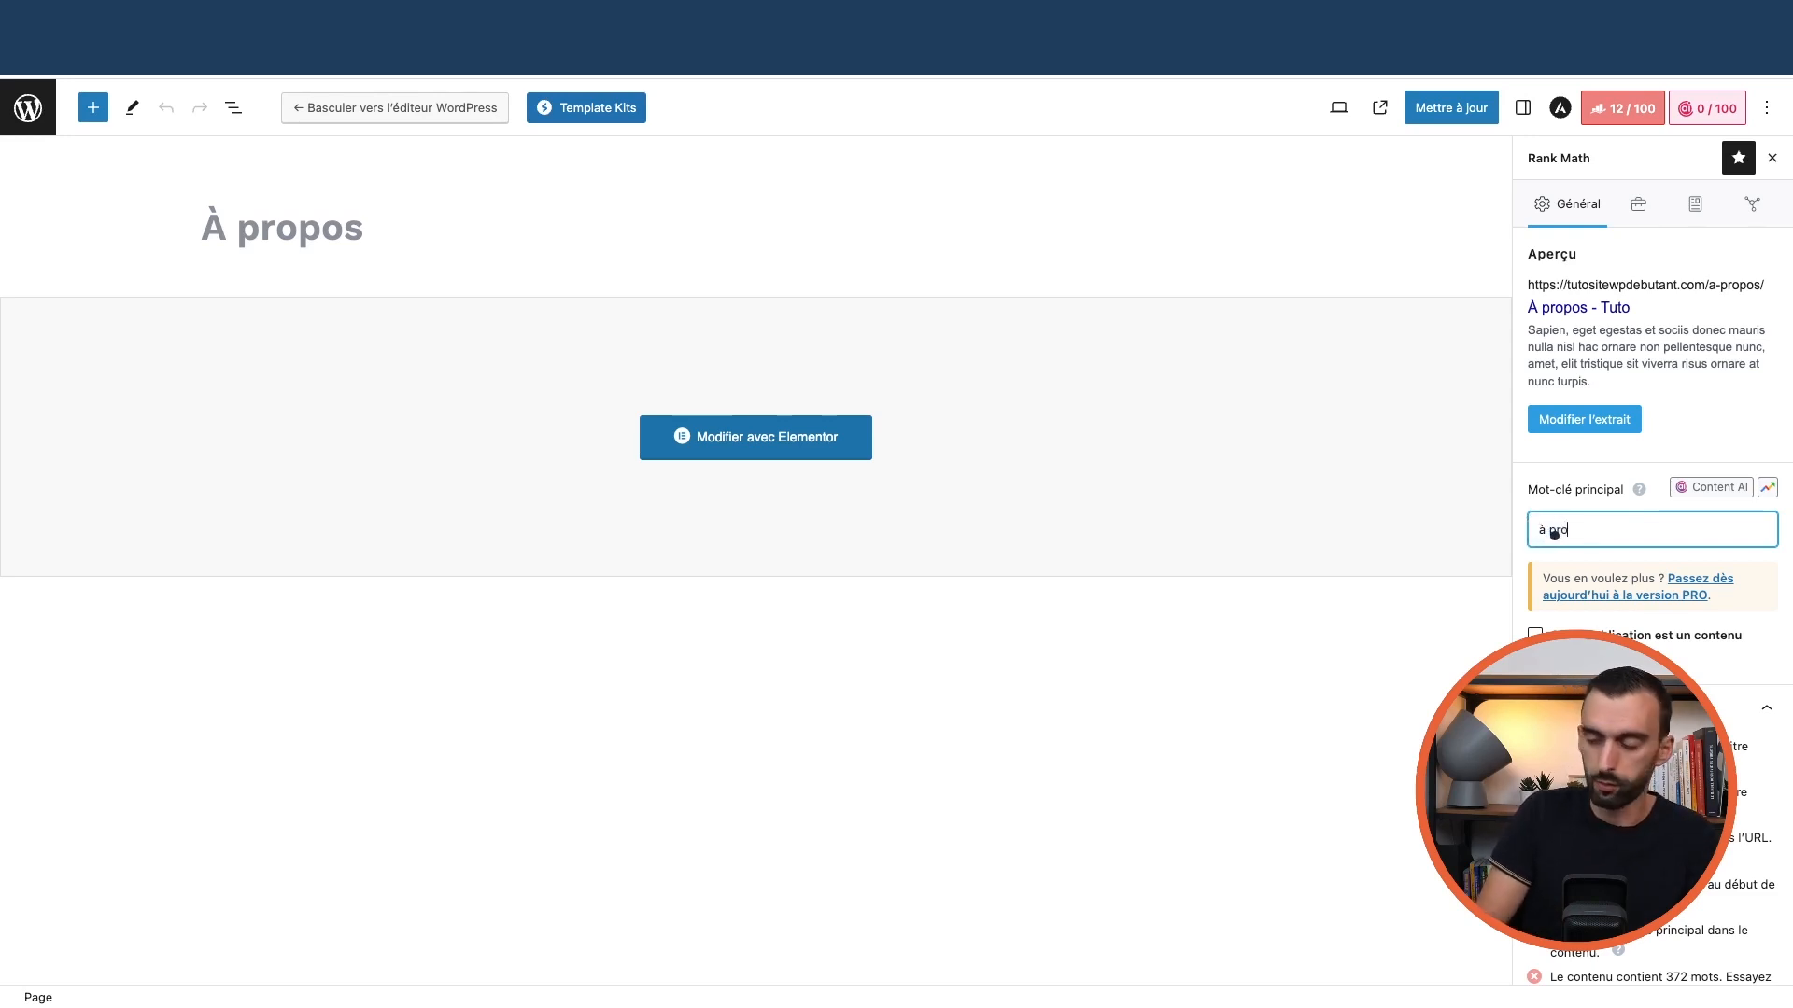
type("pos")
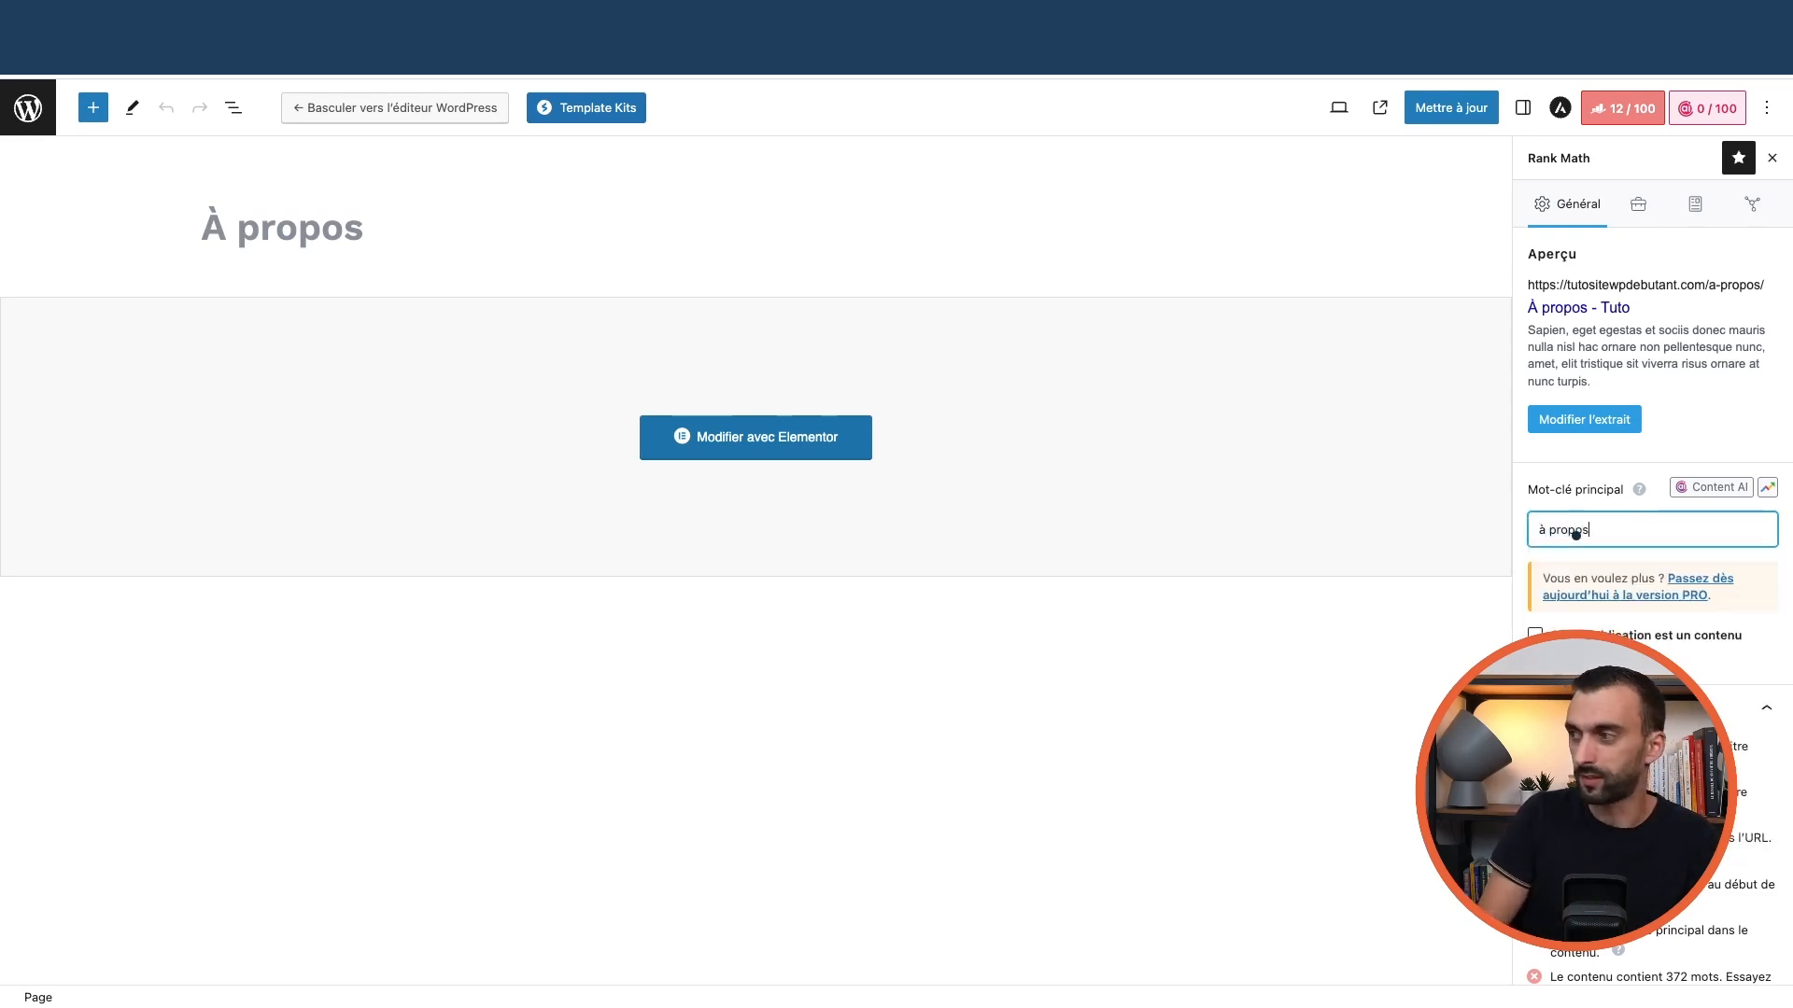
key("Return")
Review the SEO checks and show the Avancé tab's robots settings
scroll(1572, 587, "down", 2)
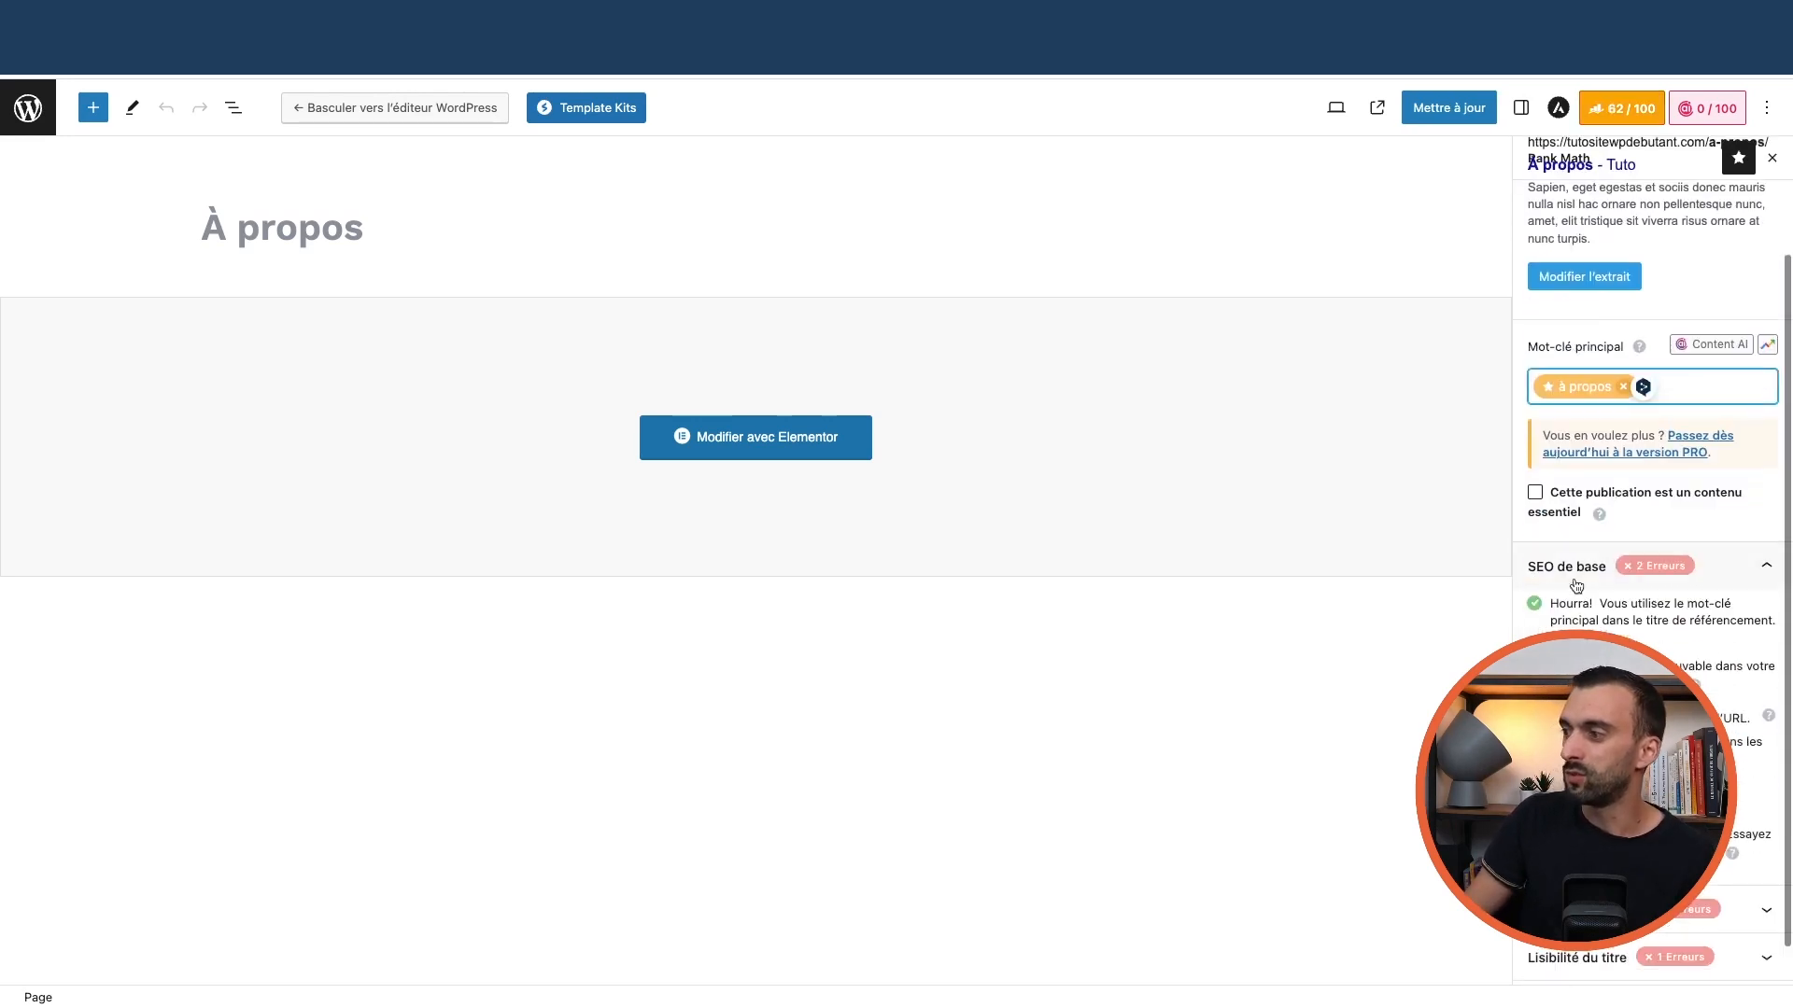
scroll(1572, 644, "down", 1)
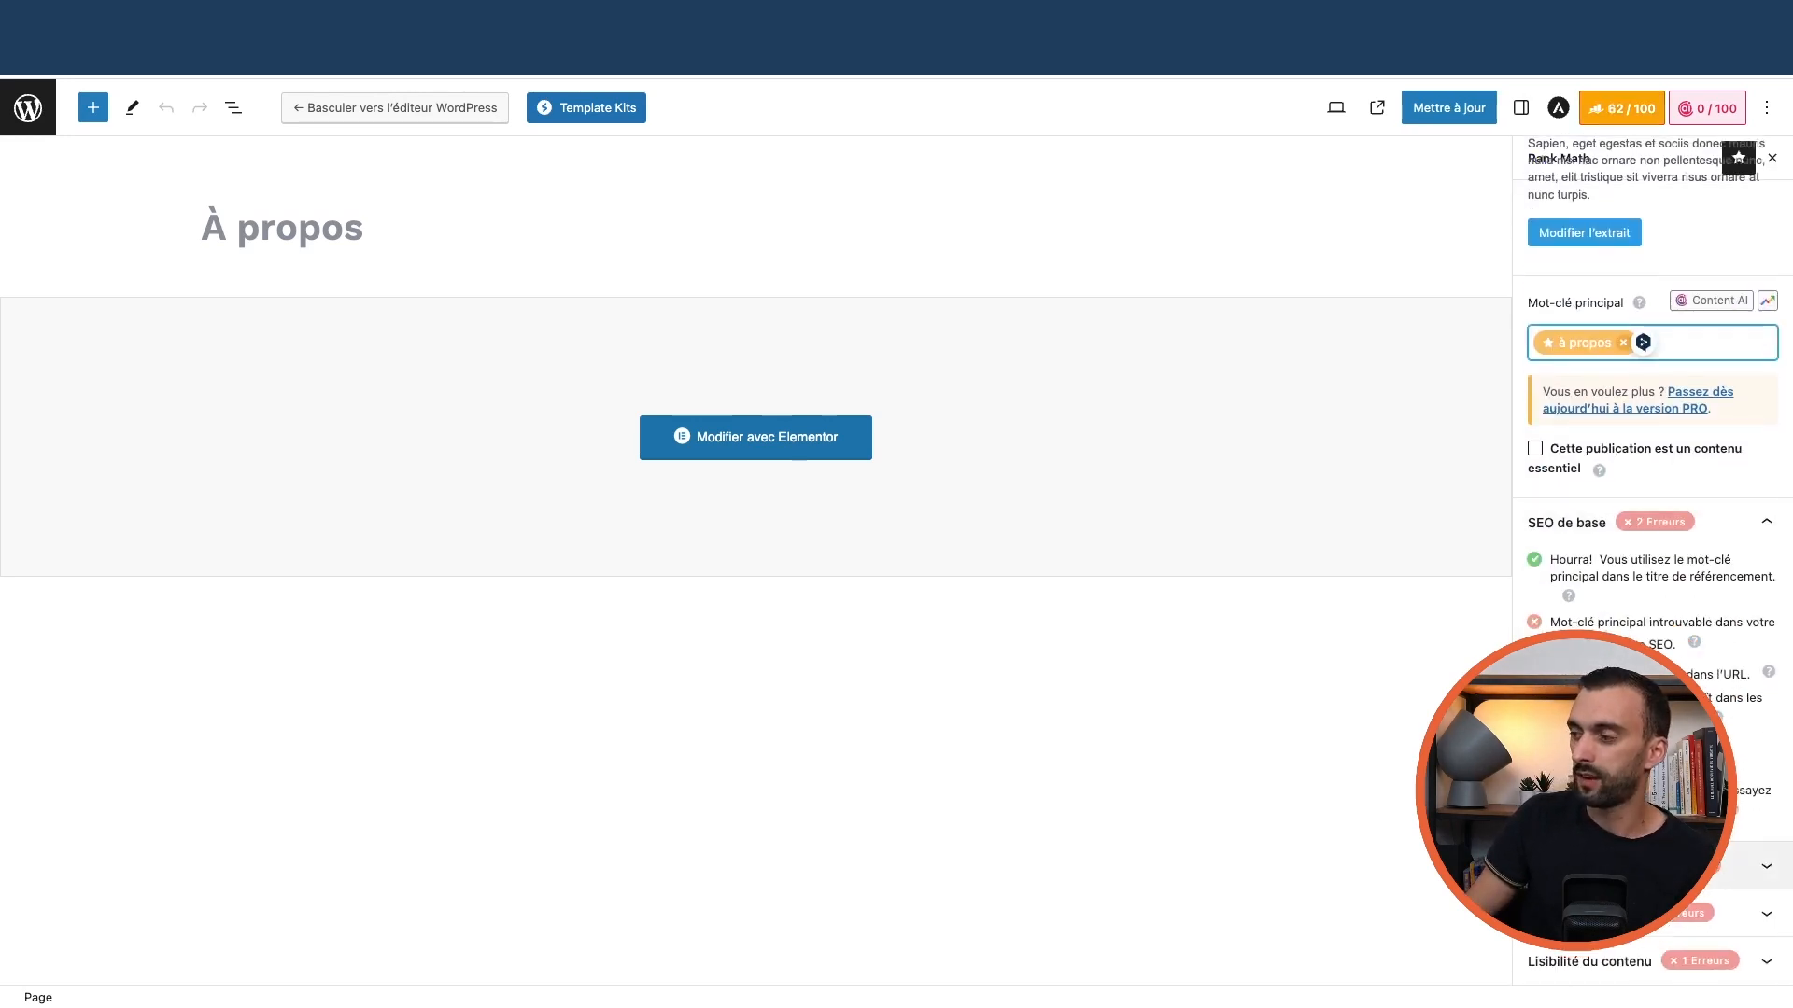
scroll(1650, 560, "down", 4)
scroll(1650, 561, "up", 6)
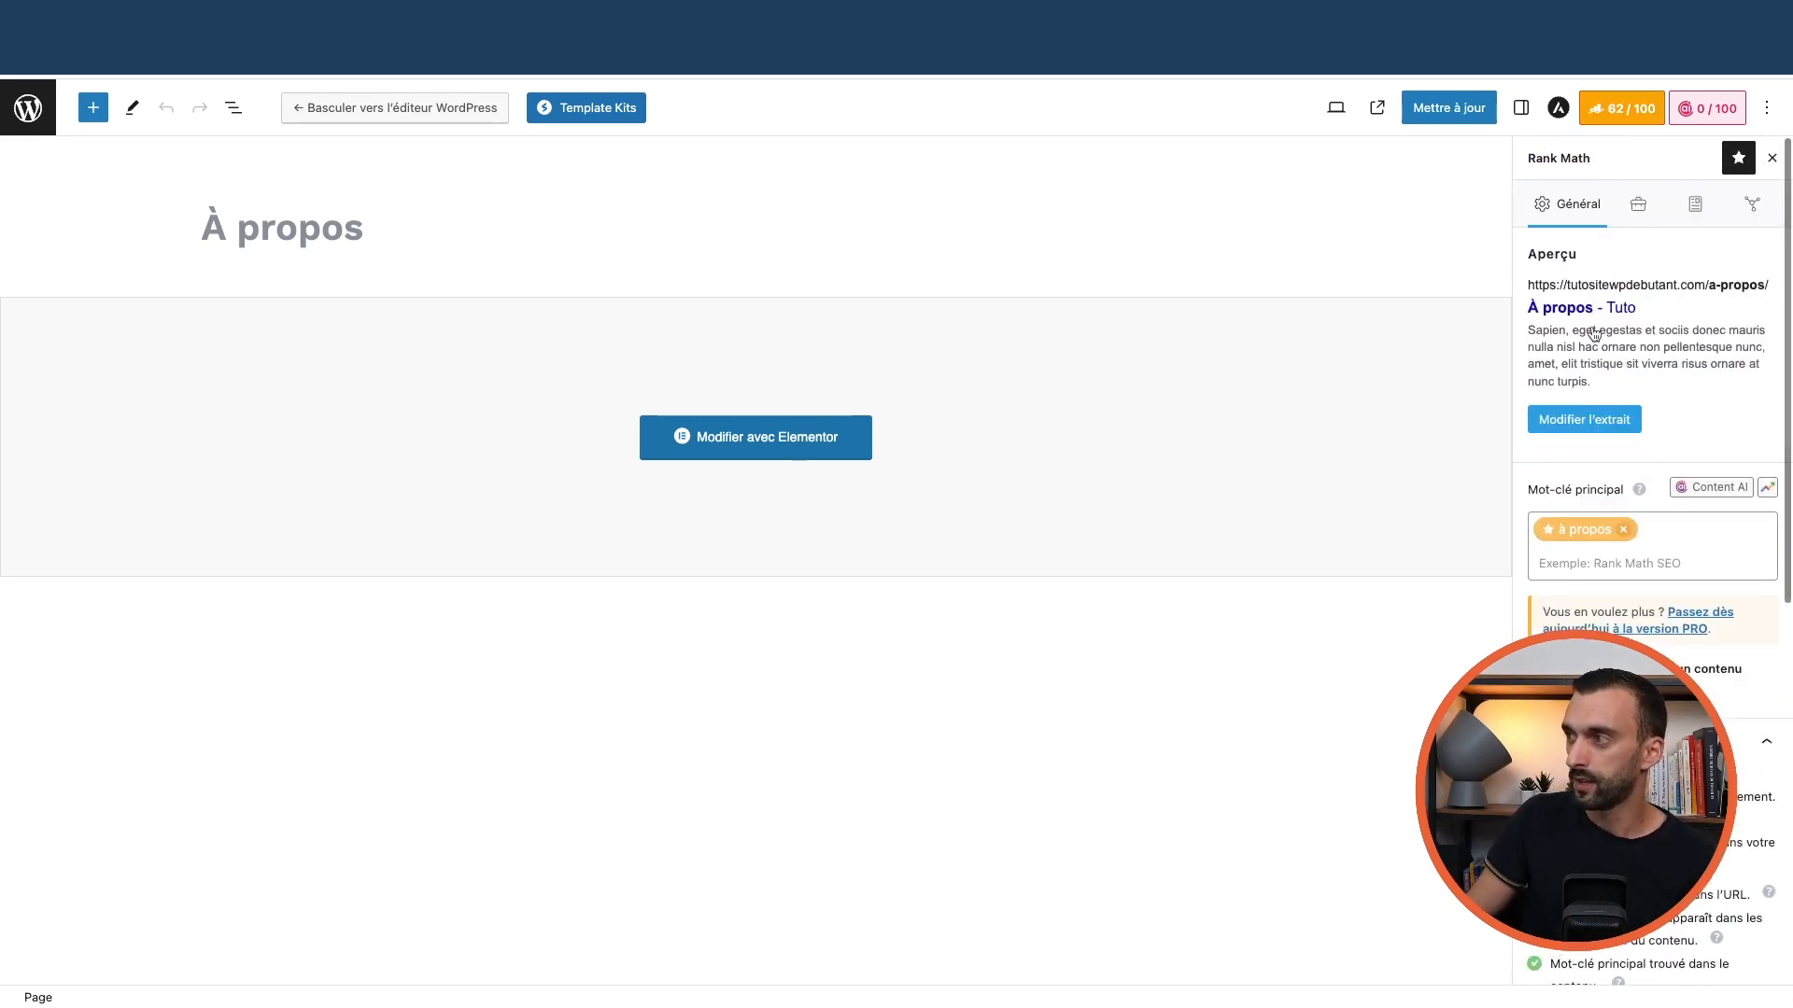
left_click(1637, 208)
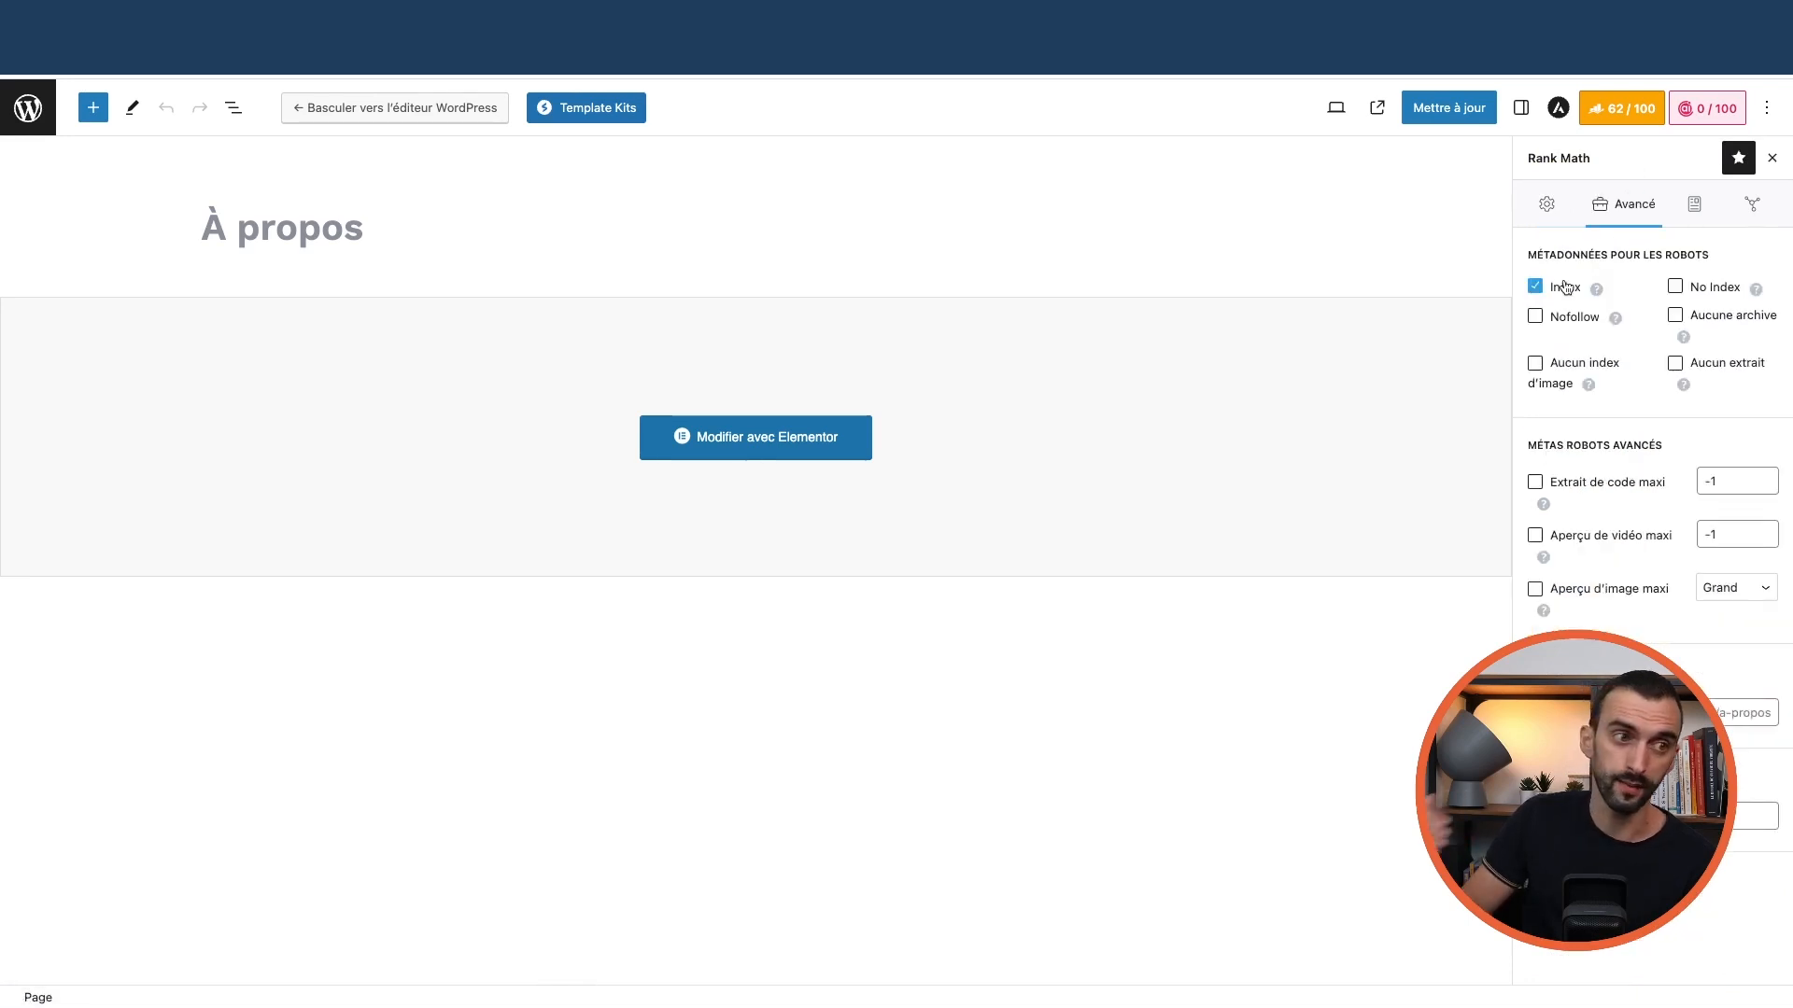
Inspect the page's Article schema in Schema Builder and browse Schema Generator, closing both
left_click(1694, 224)
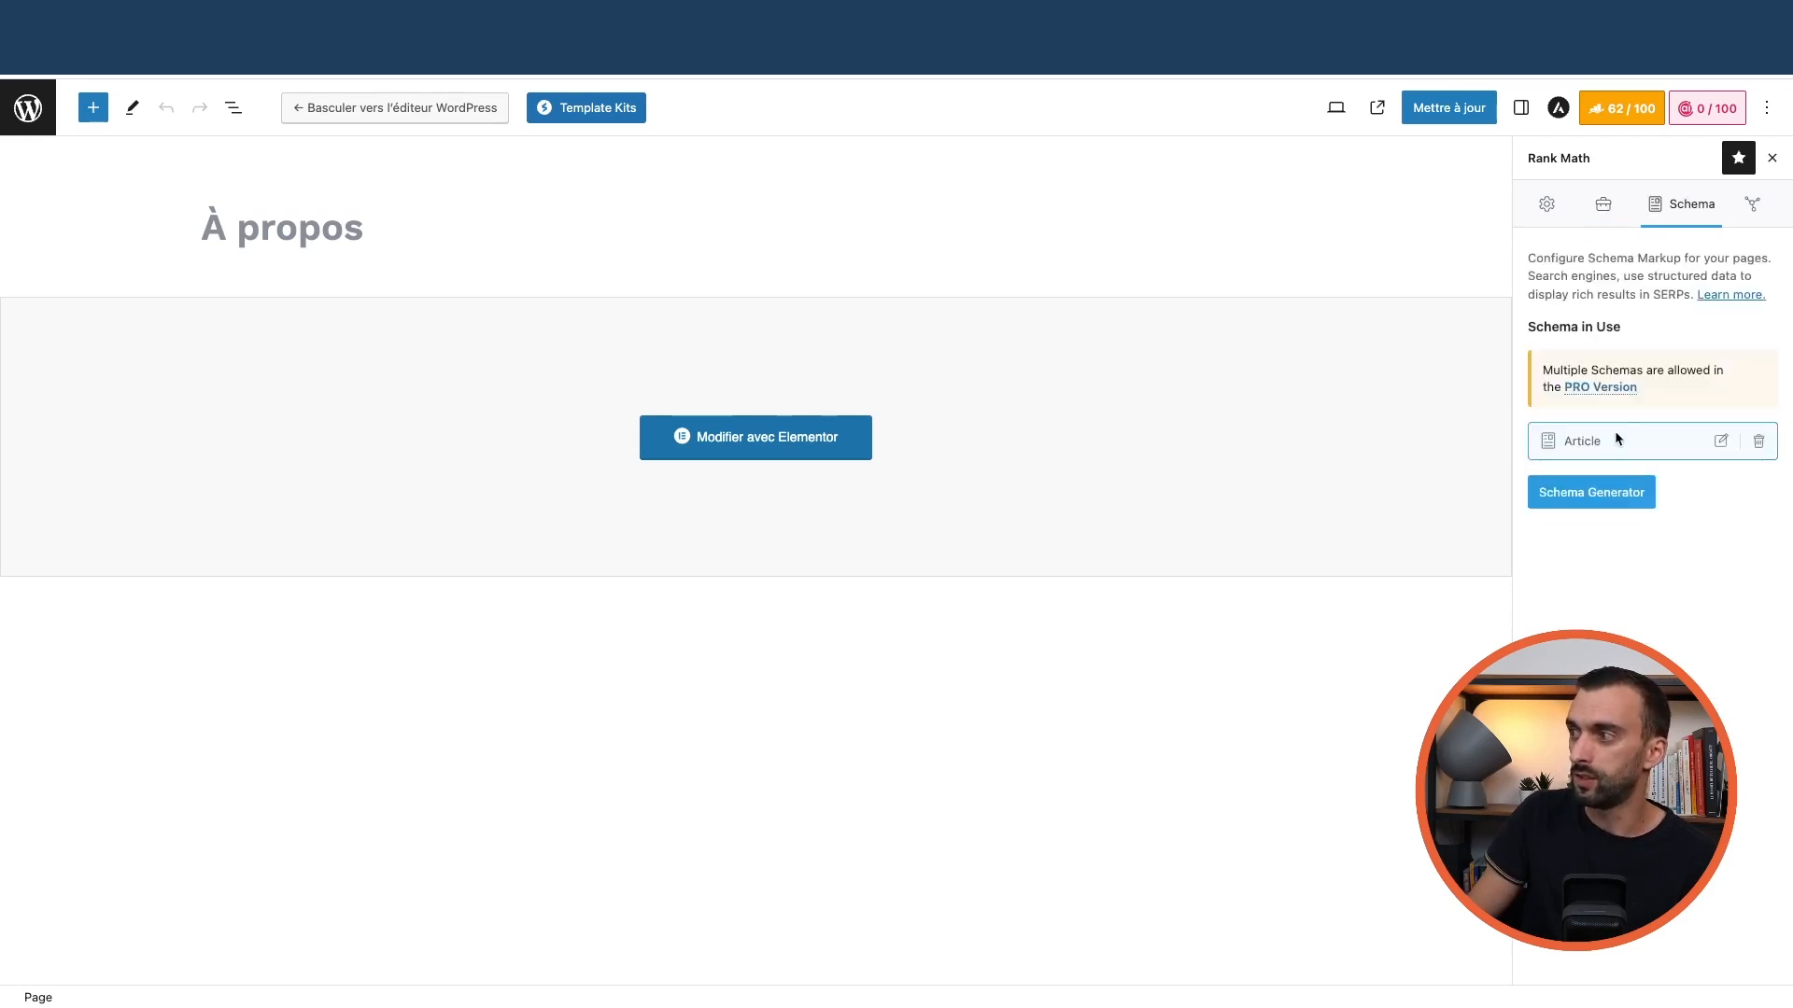
left_click(1720, 444)
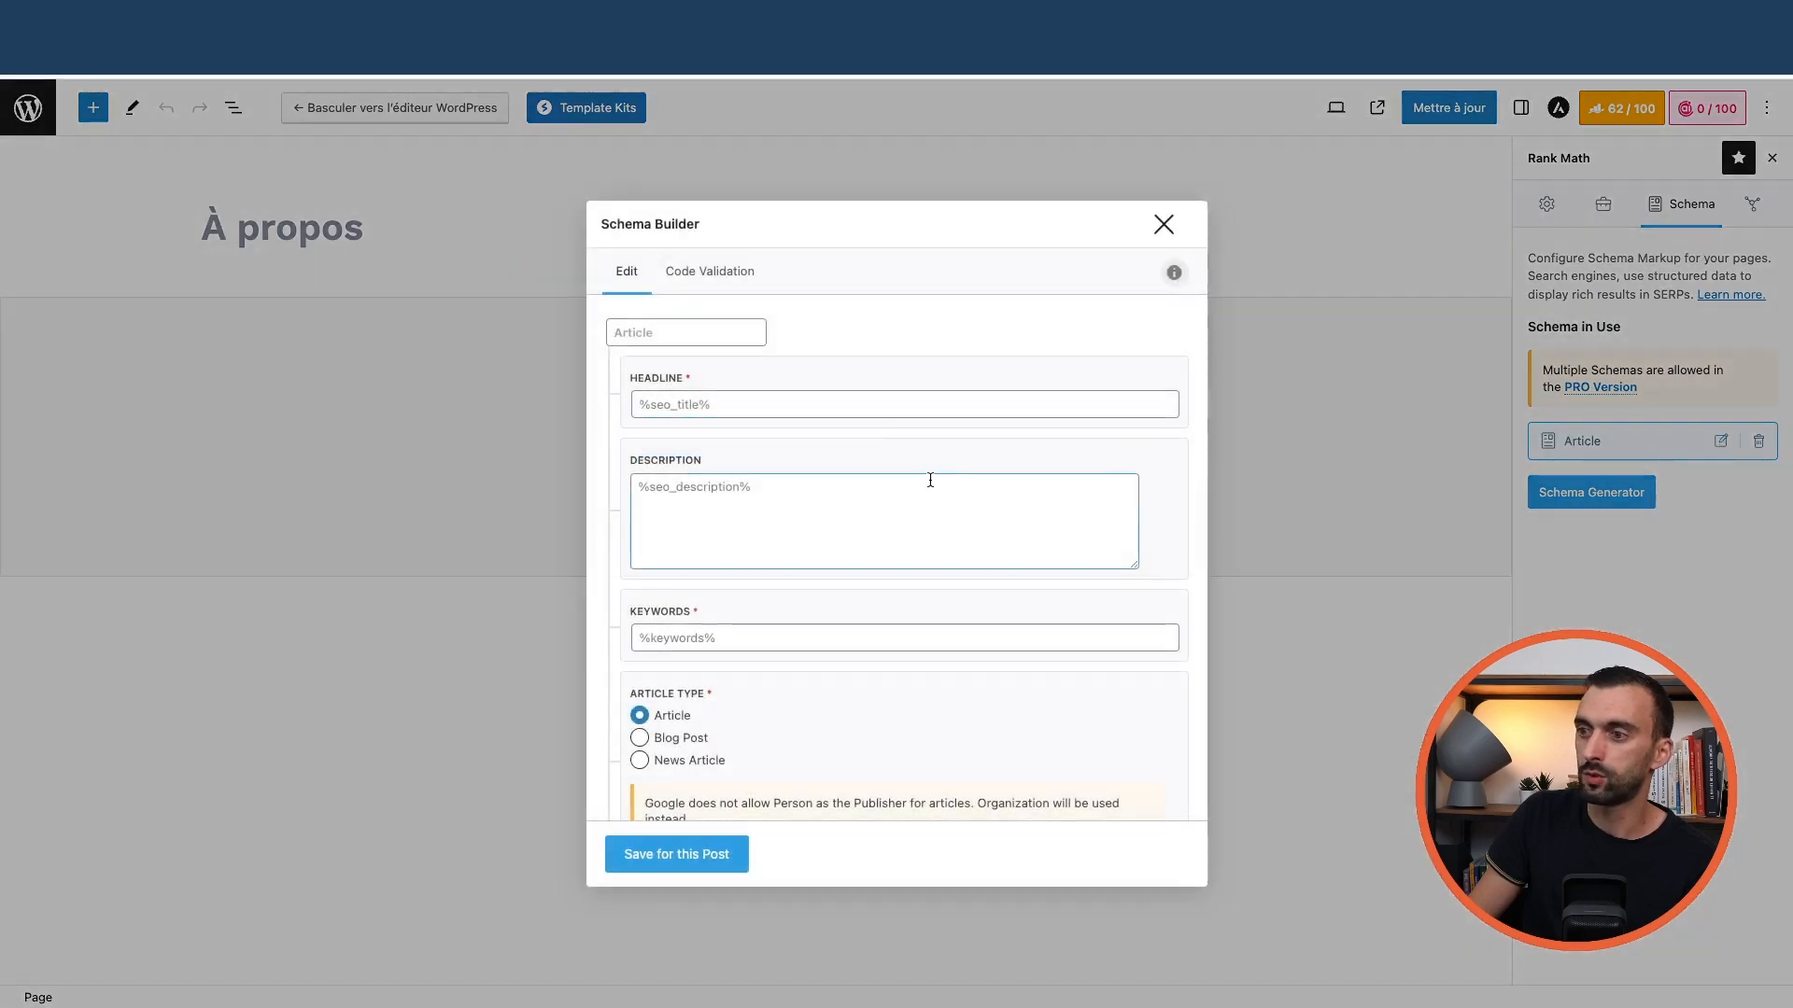
scroll(747, 418, "down", 1)
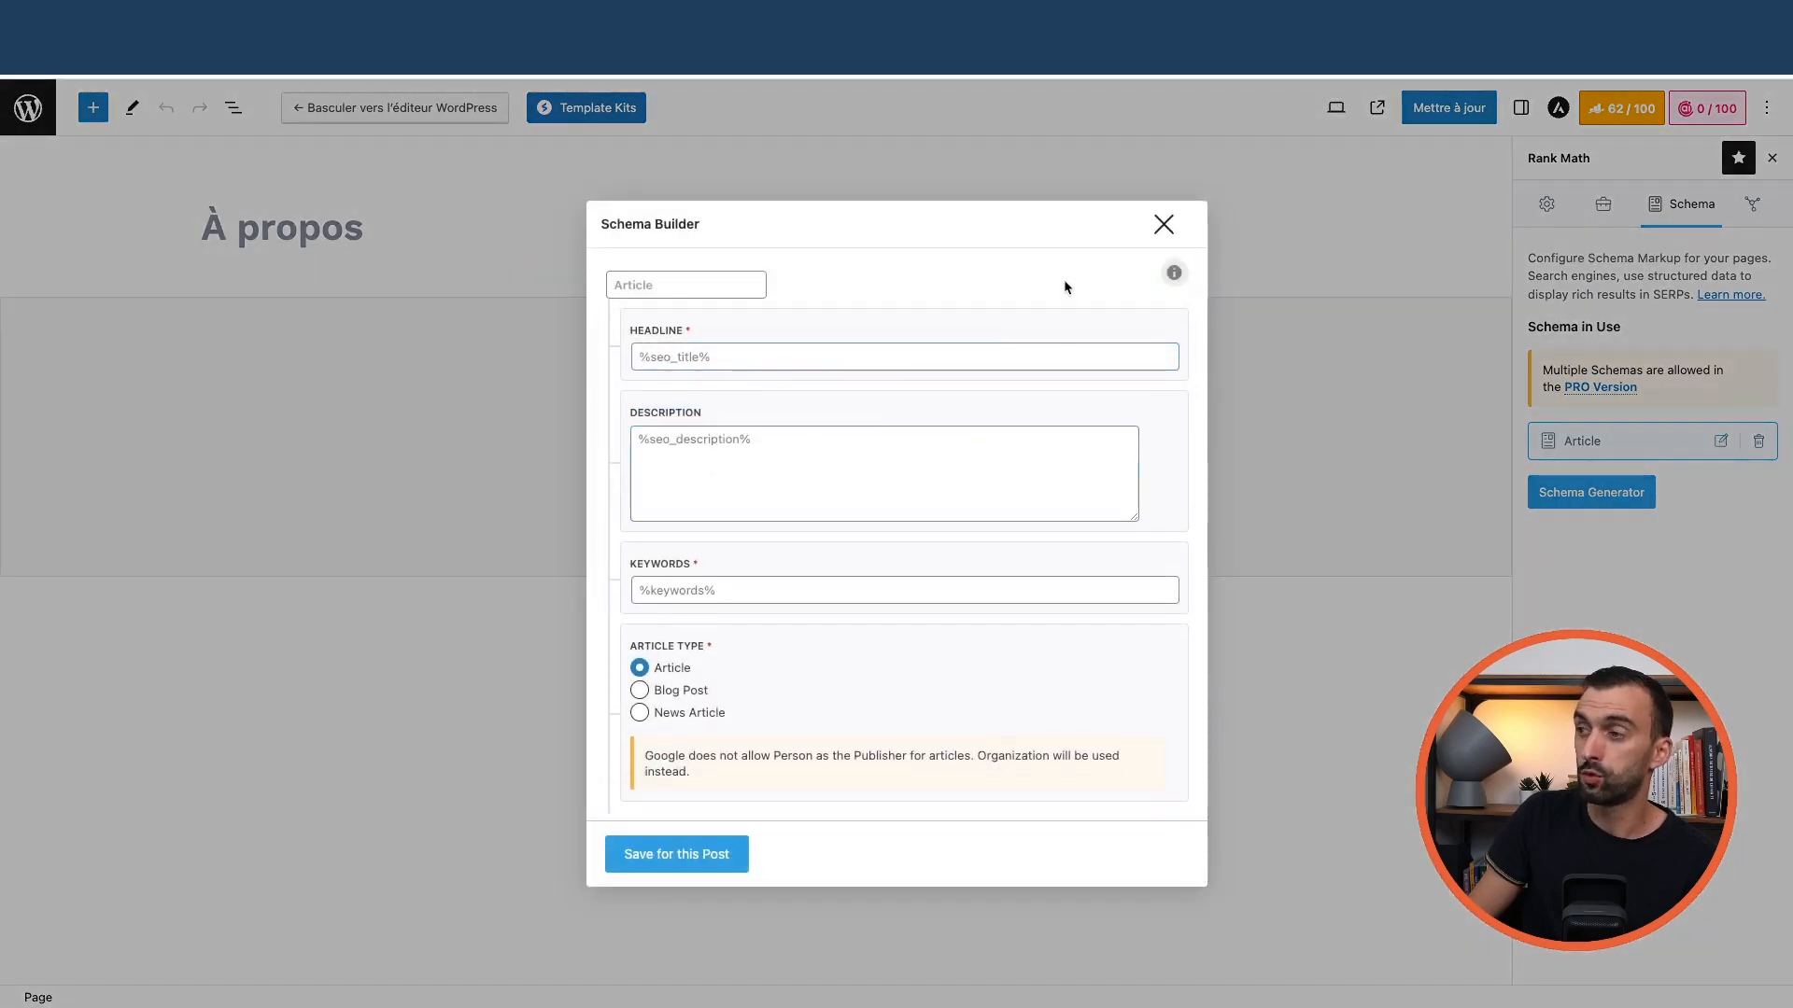
left_click(1164, 225)
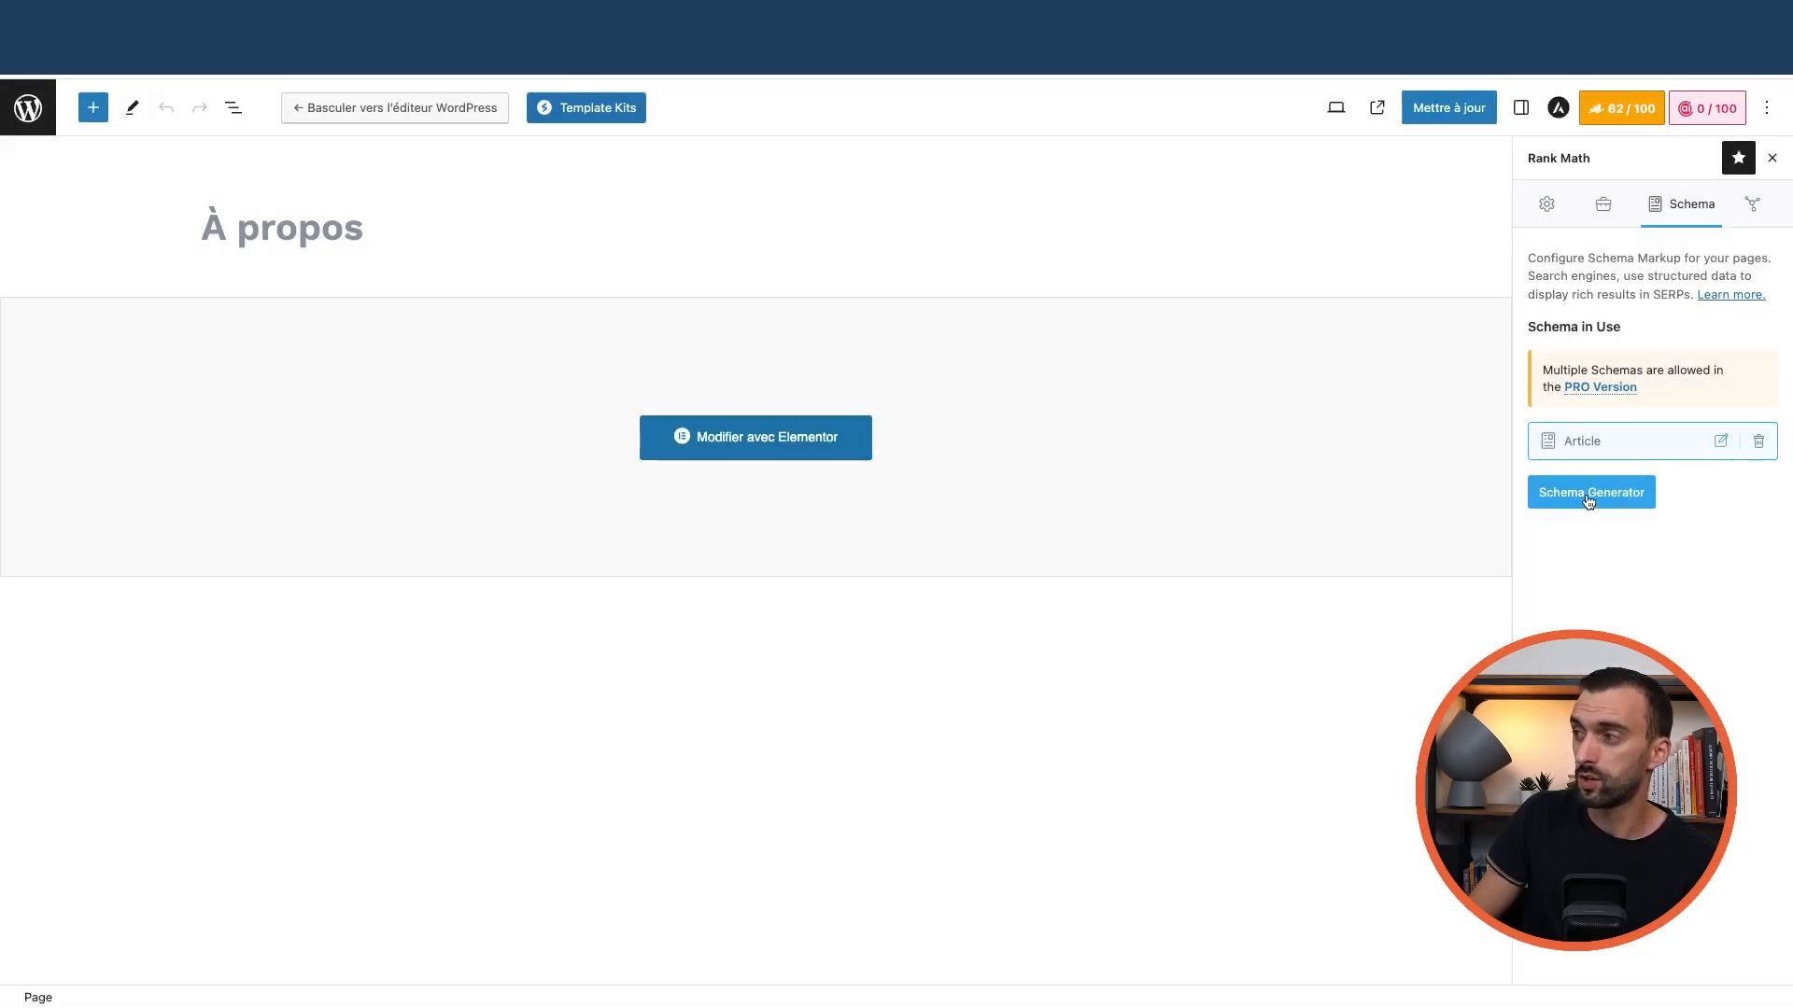
left_click(1589, 499)
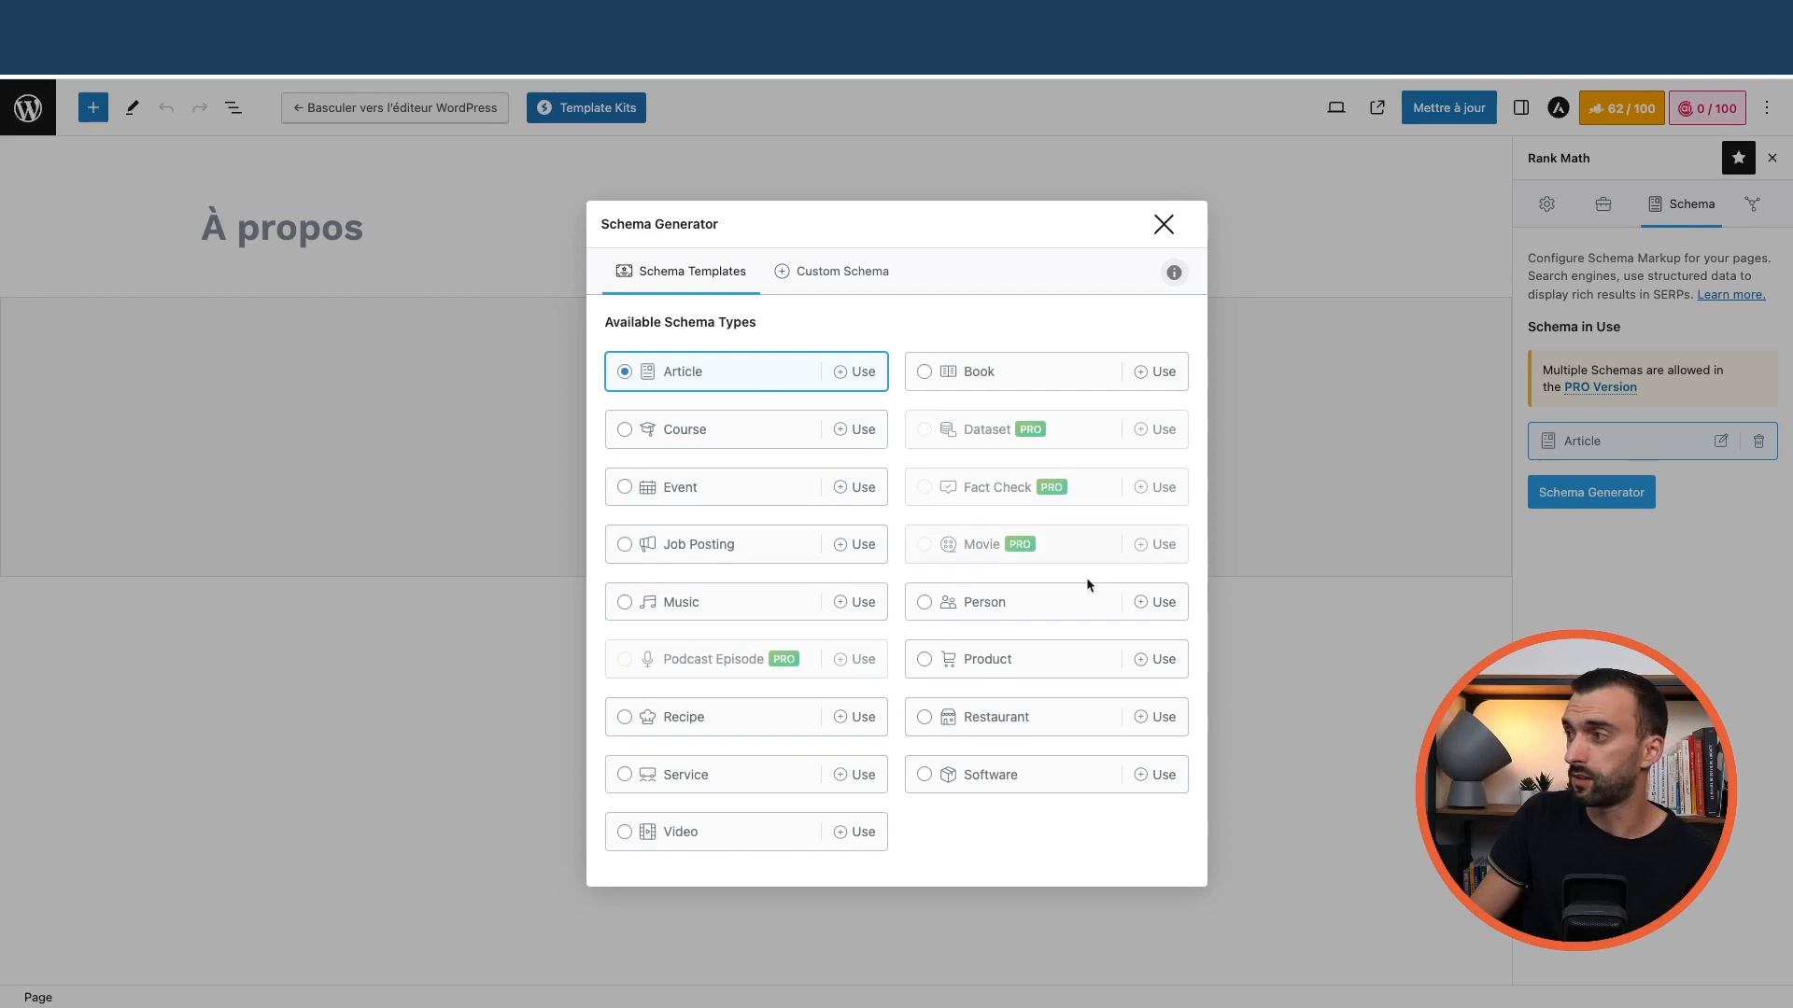
left_click(1164, 224)
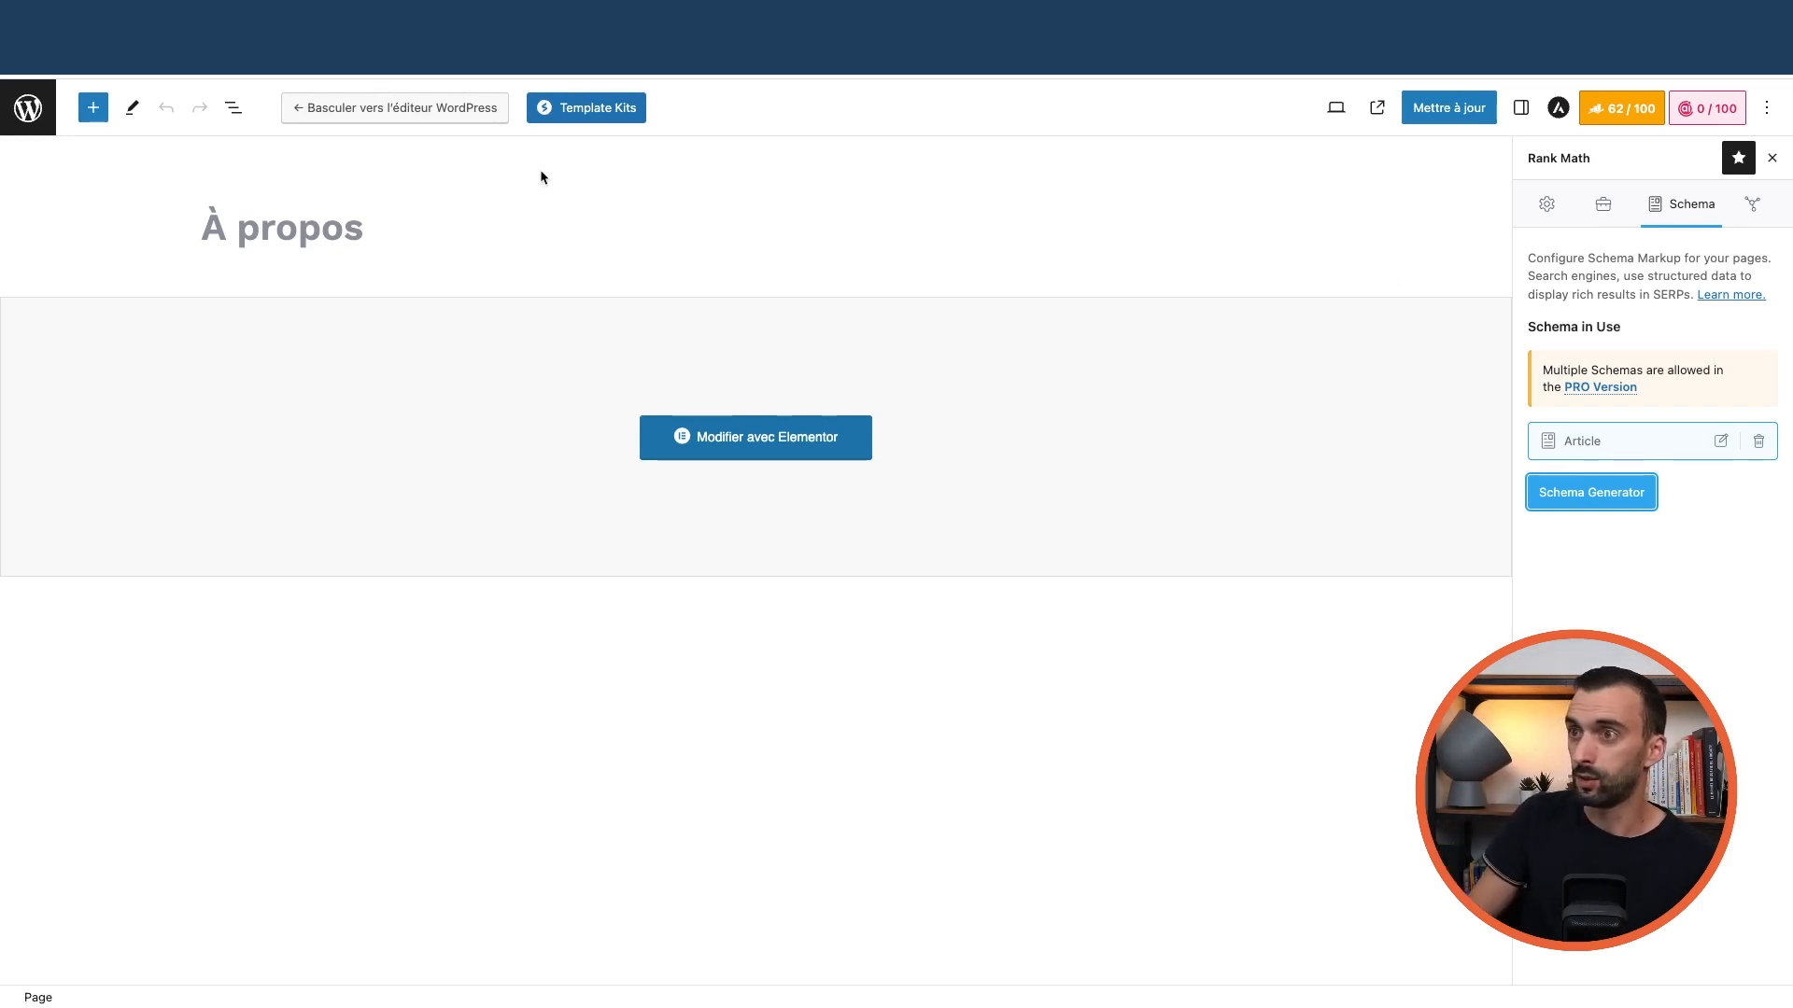
Open À propos in Elementor and look through the SEO tab's analysis checks
left_click(762, 447)
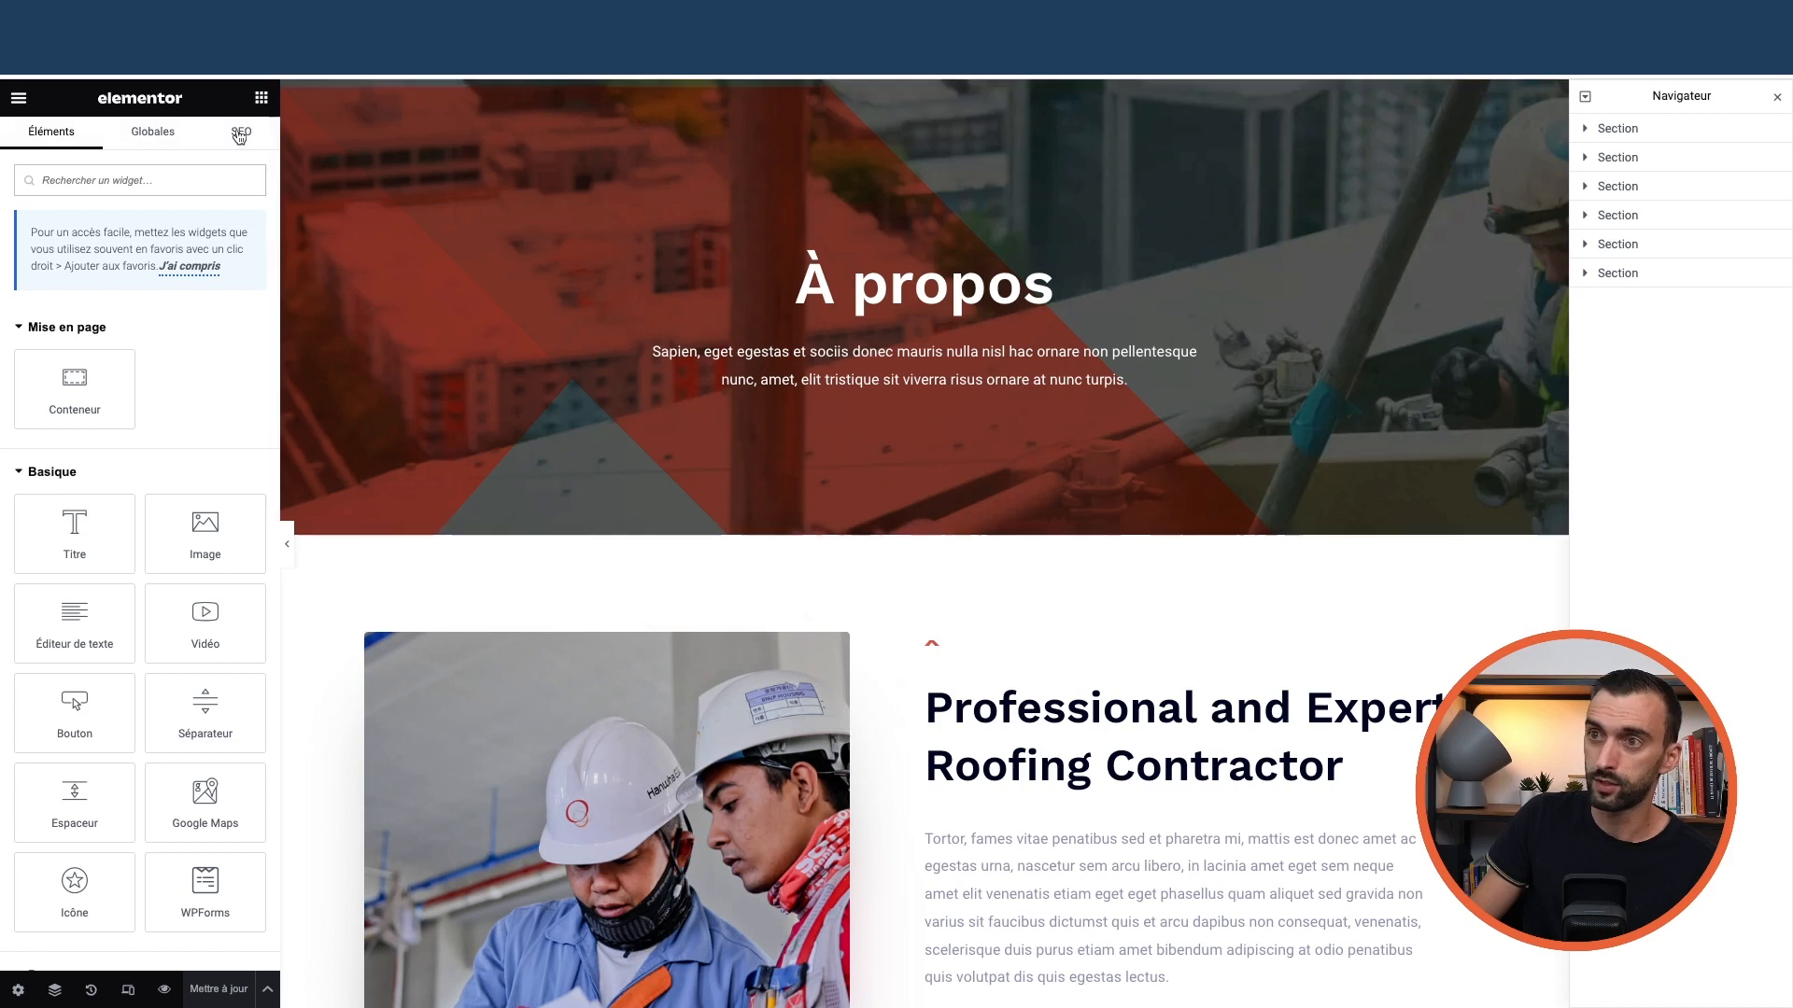
left_click(240, 136)
left_click(262, 99)
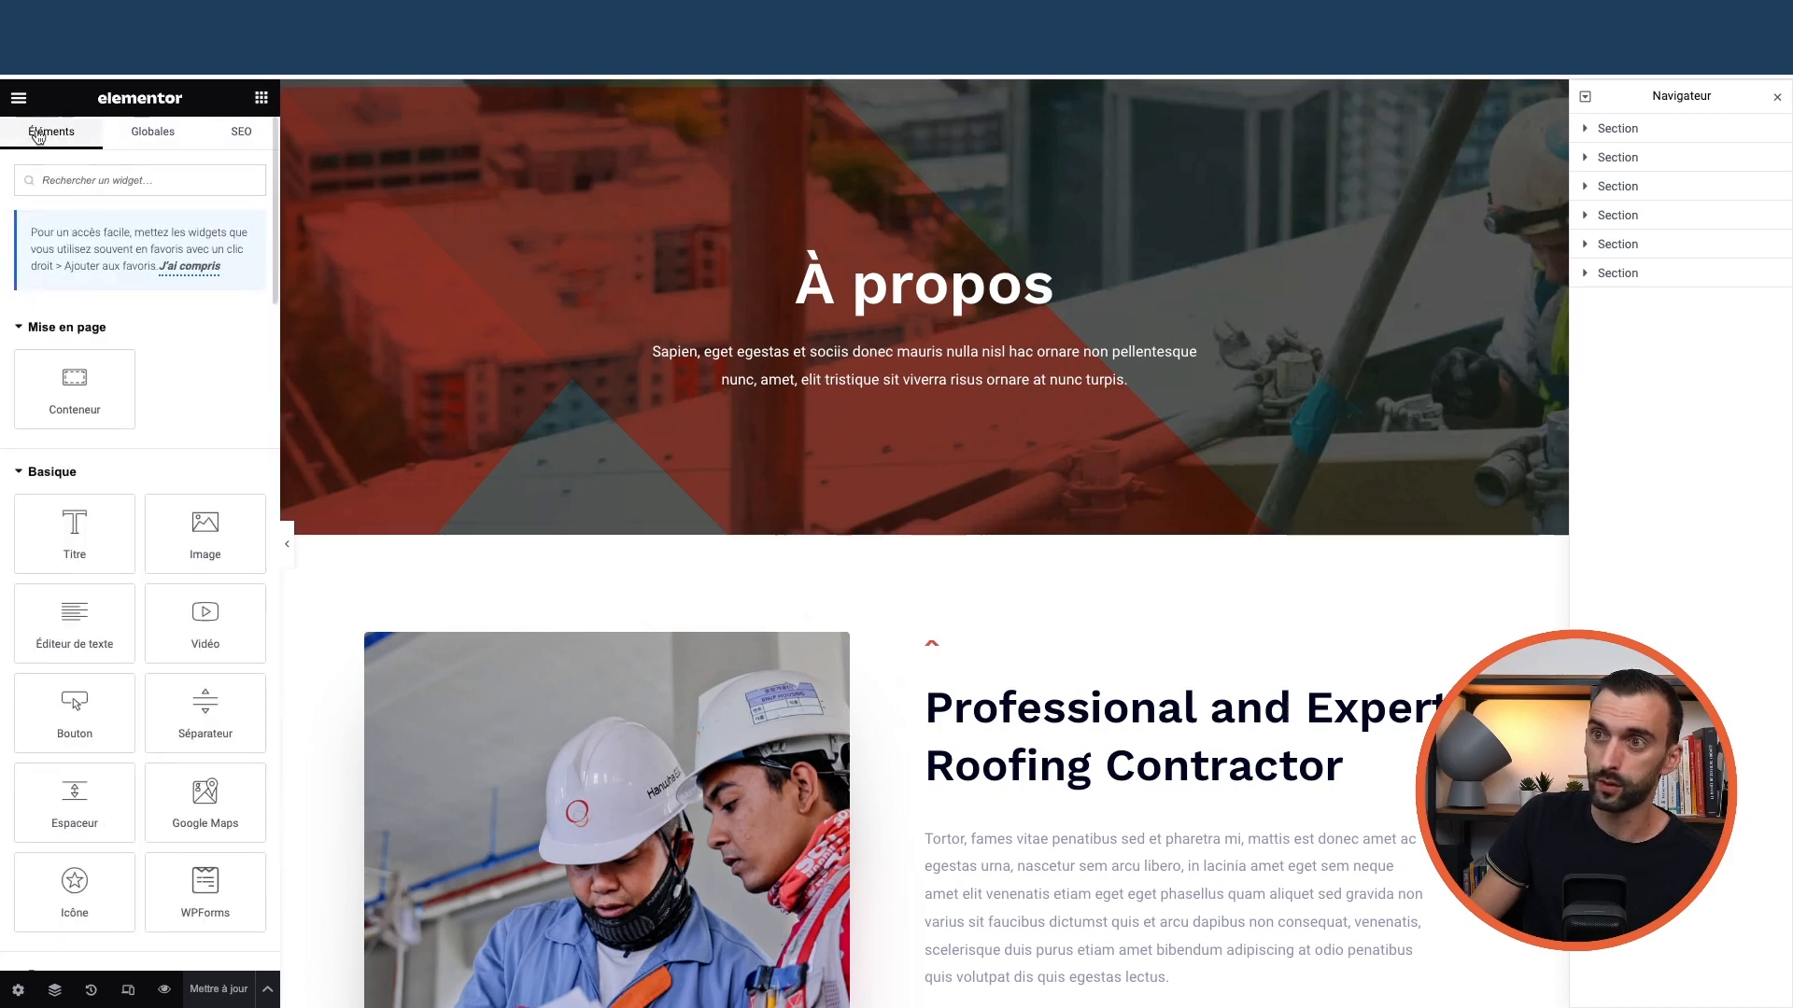
left_click(248, 139)
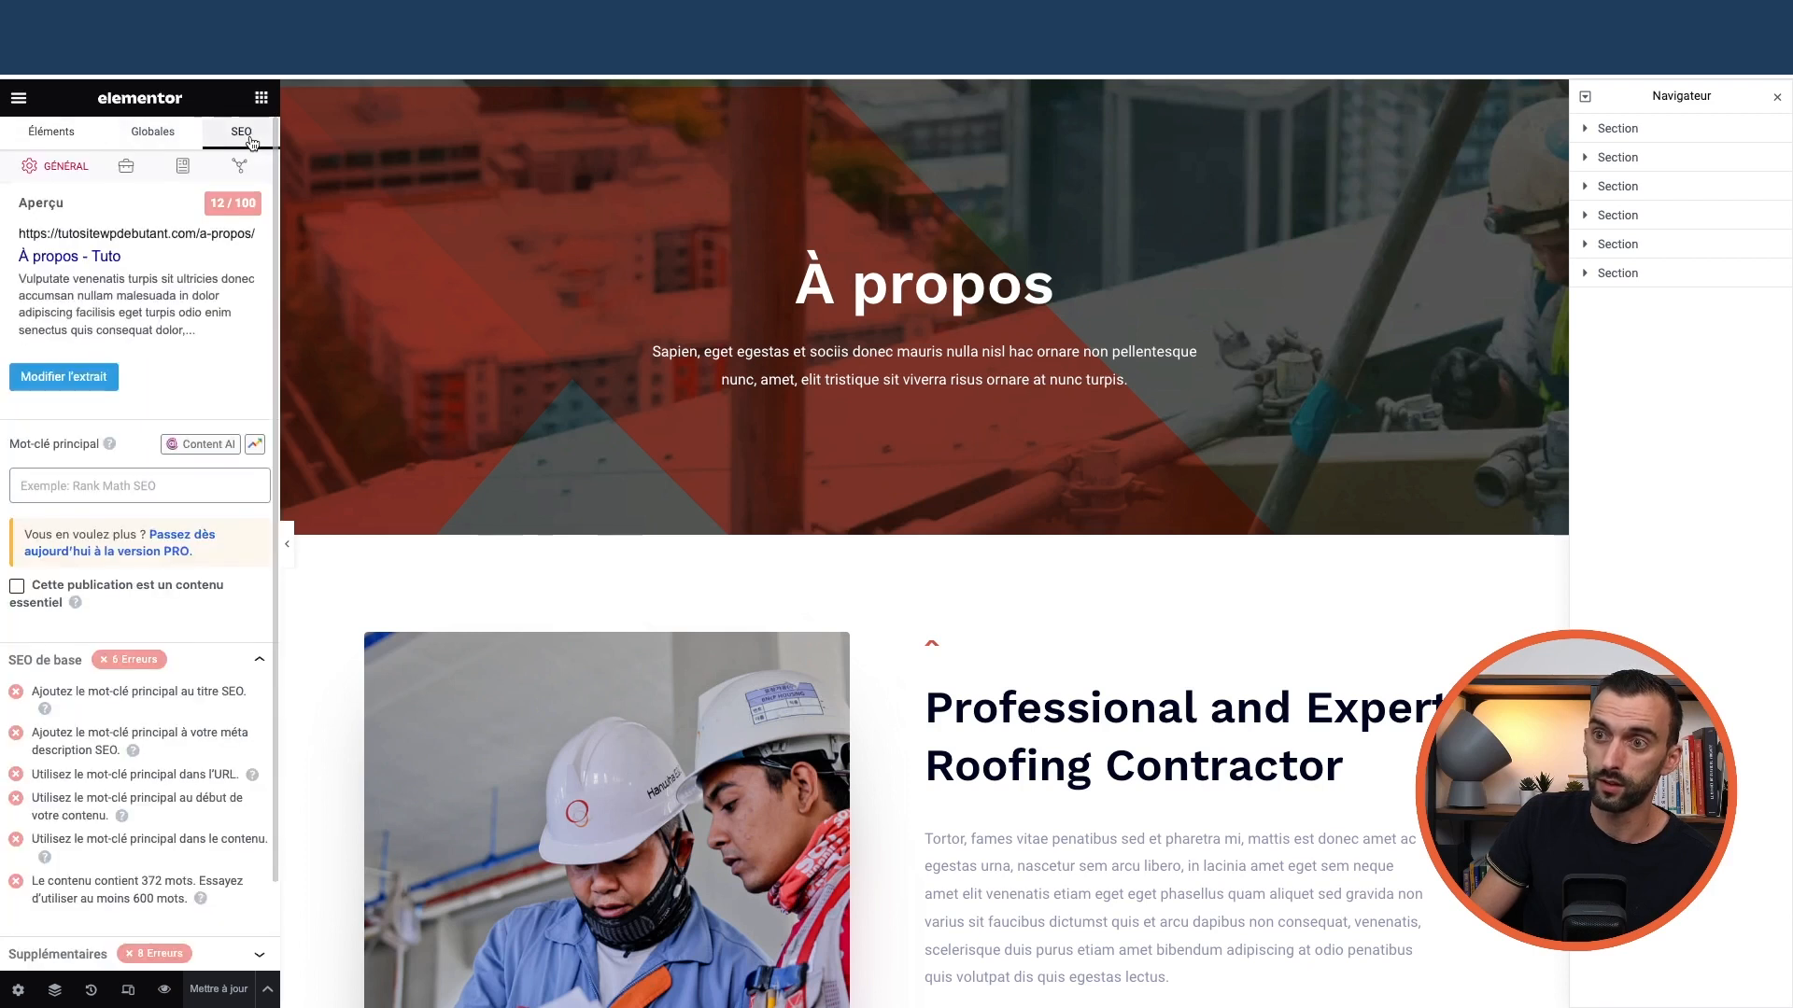
scroll(94, 560, "down", 2)
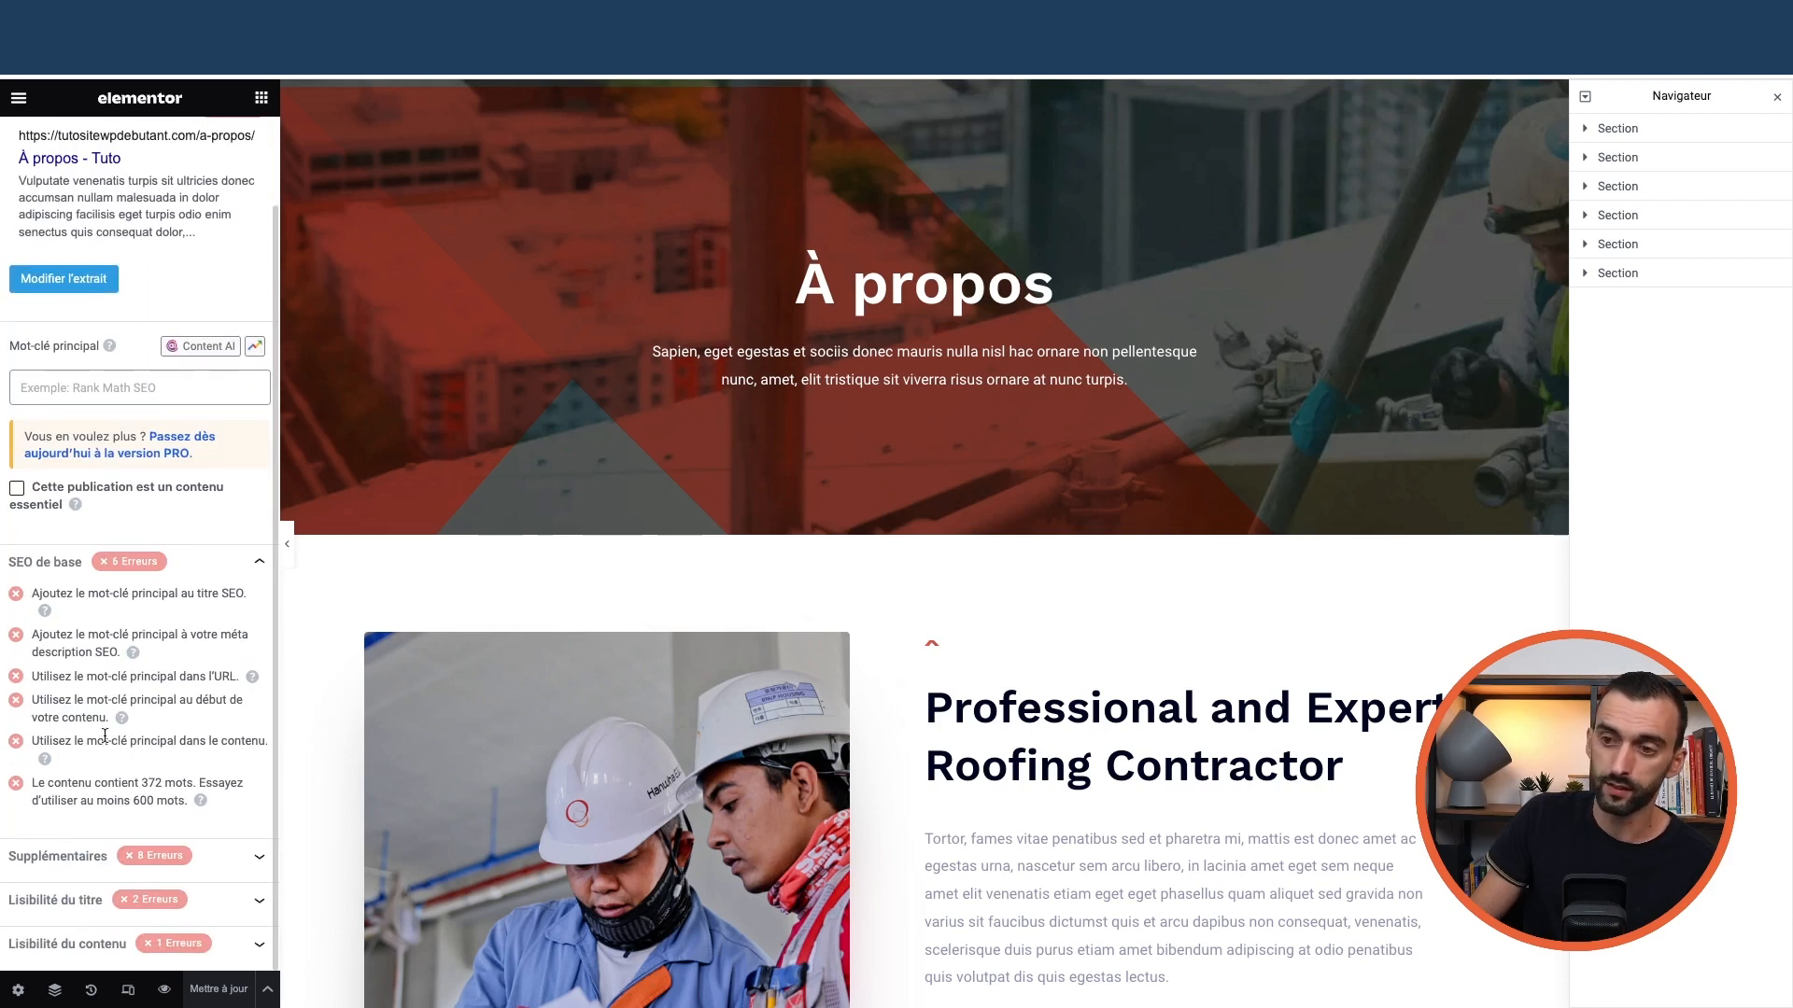
left_click(112, 856)
scroll(121, 654, "down", 4)
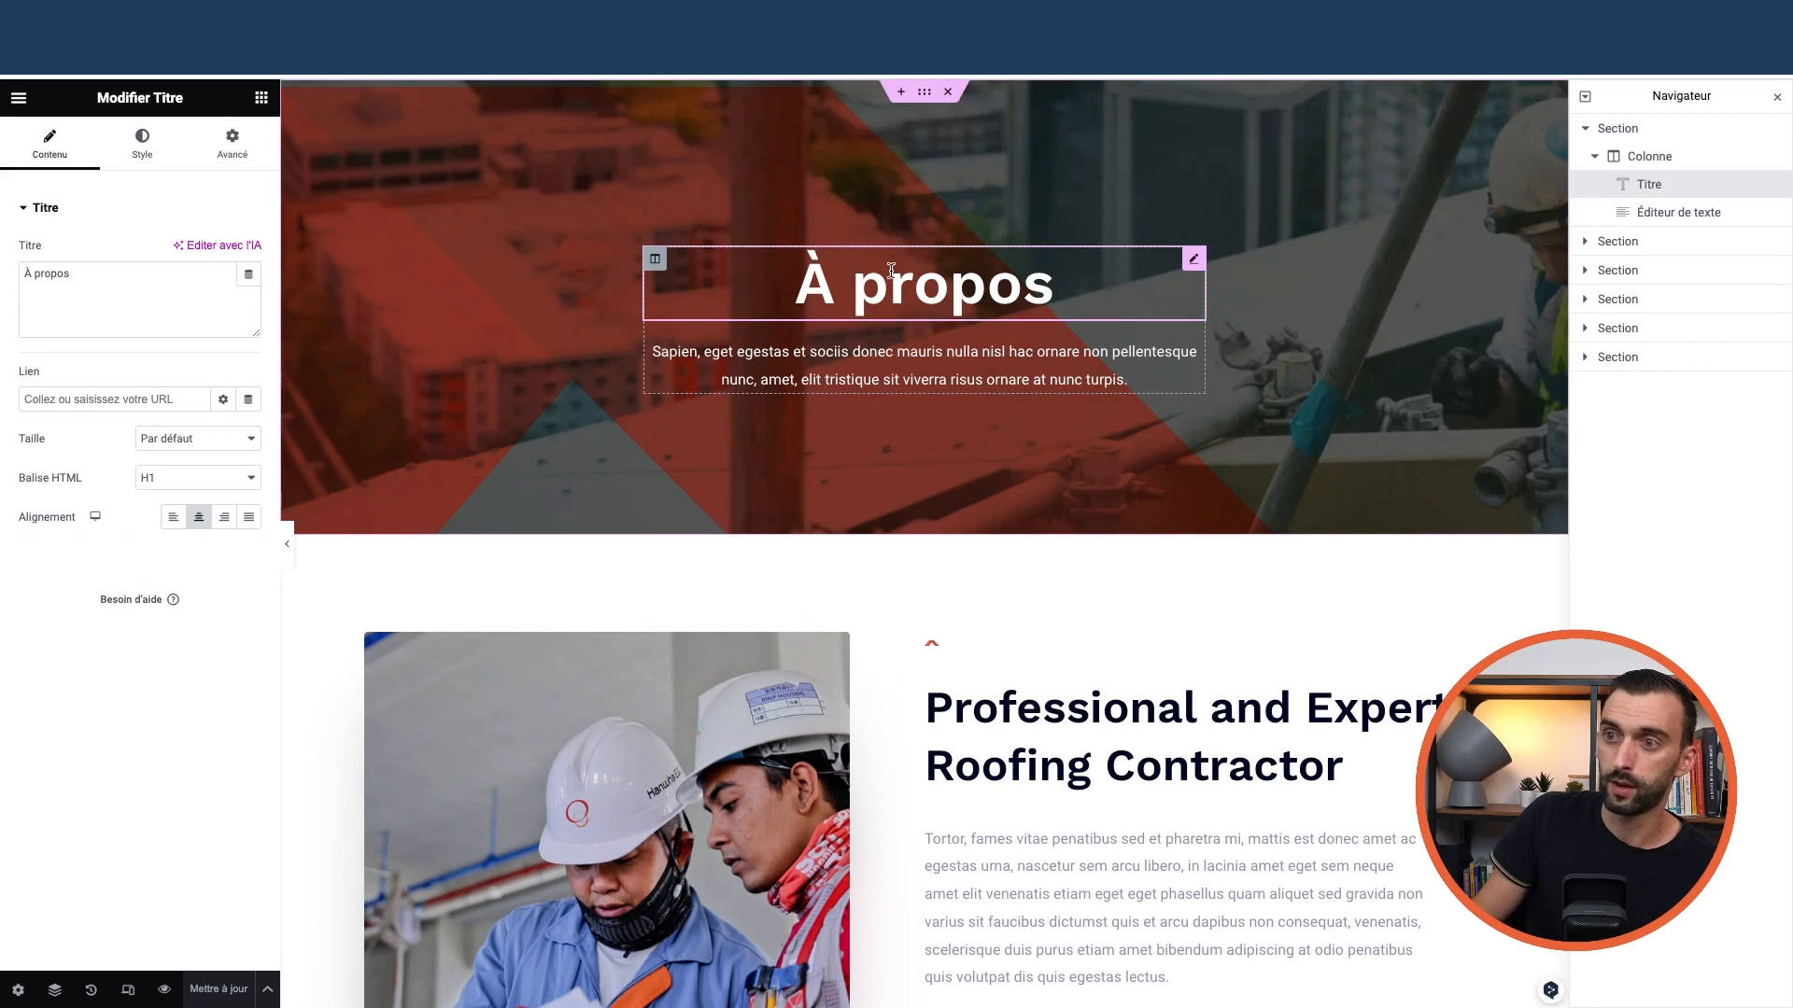
left_click(262, 97)
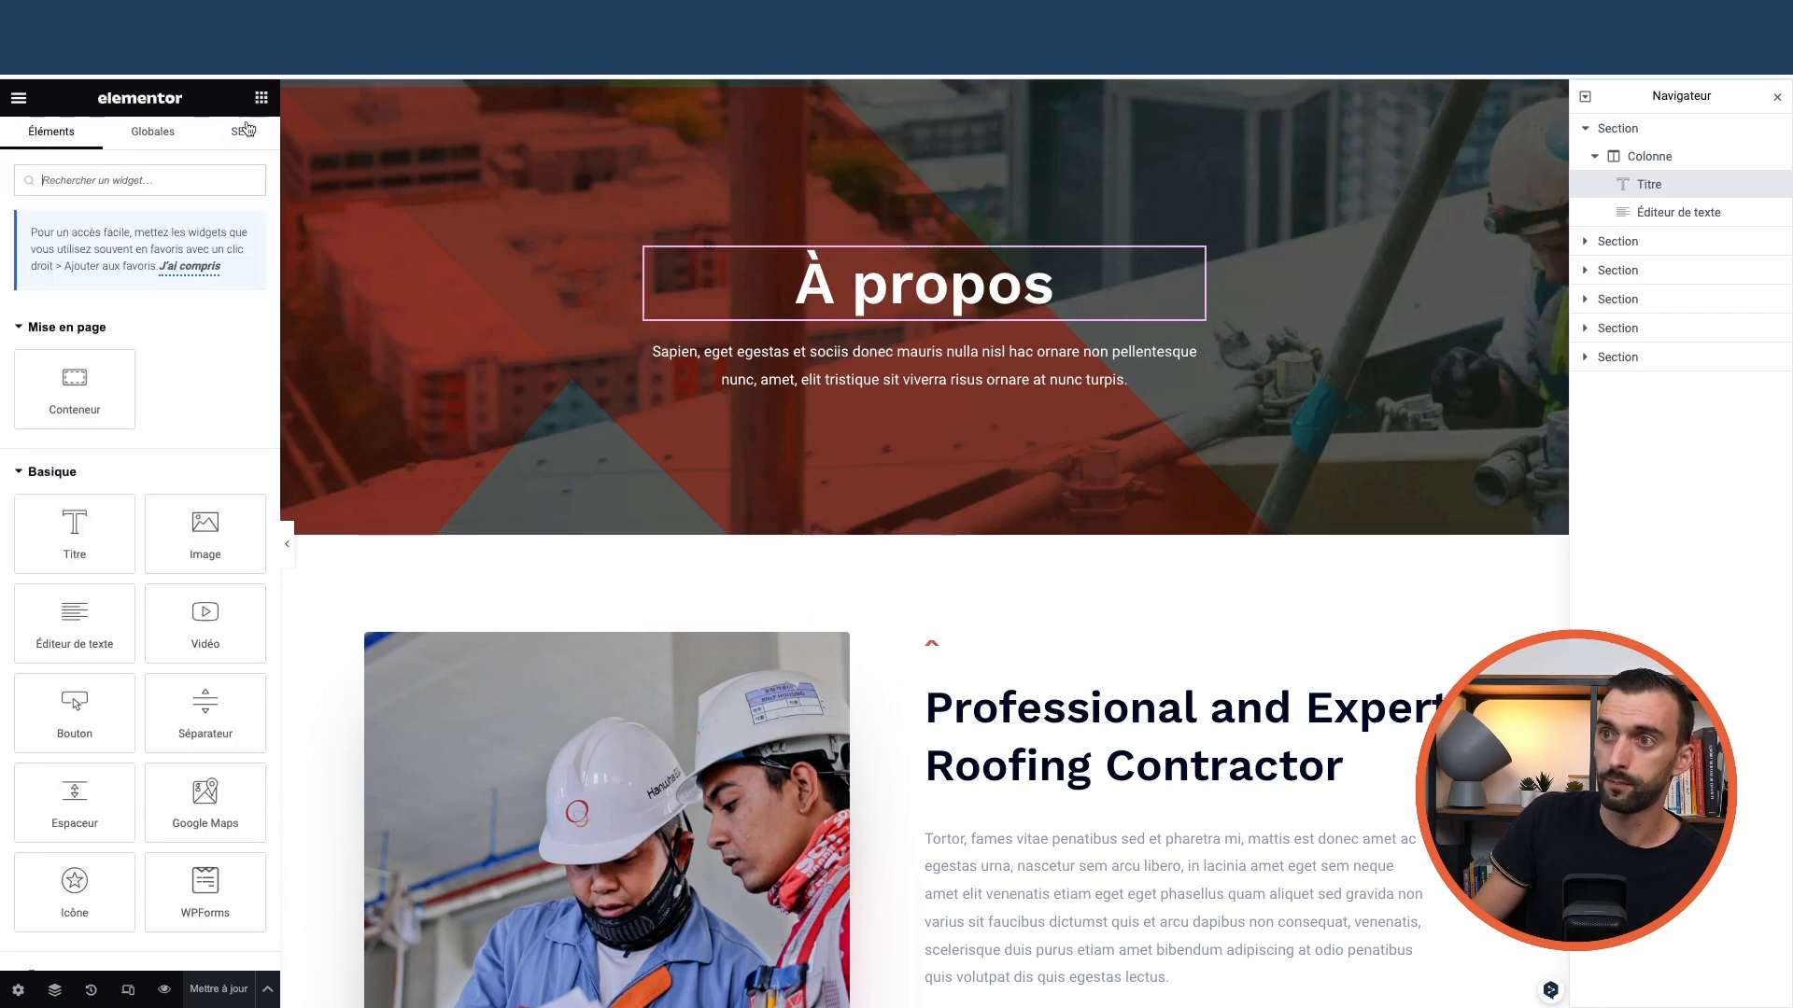
left_click(245, 129)
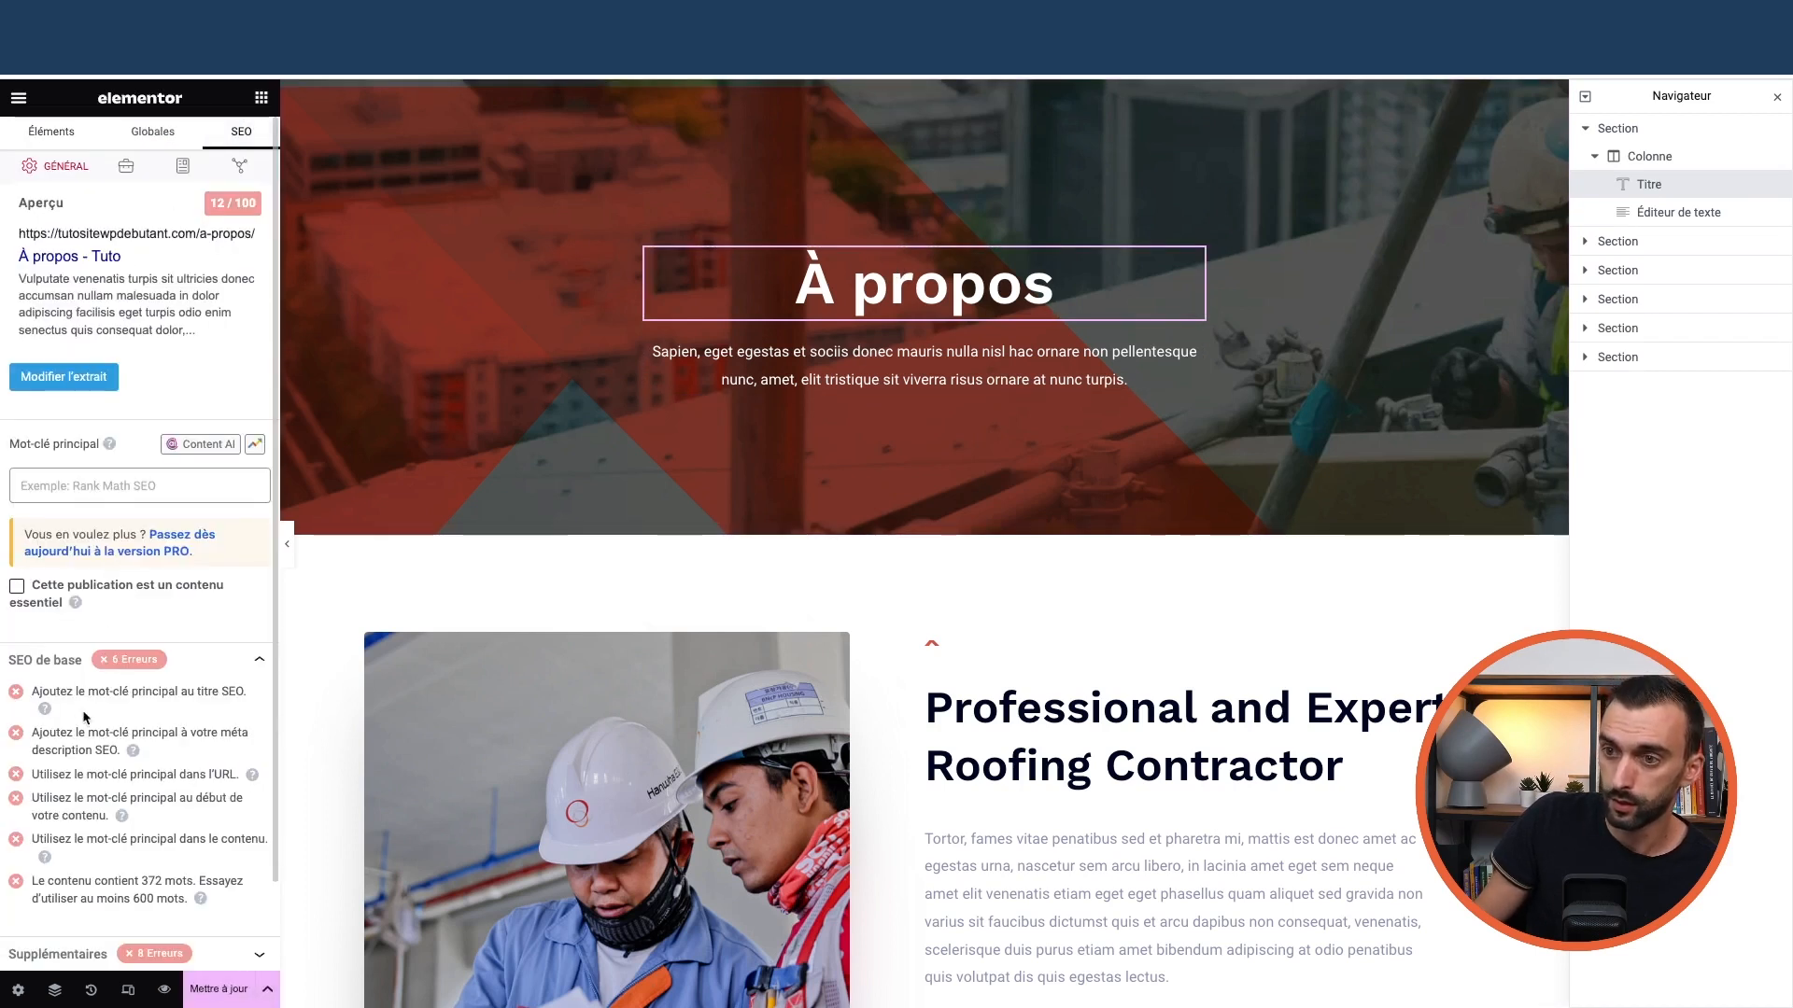
Add 'à propos' as the focus keyword in Elementor's SEO tab, scoring 62/100
left_click(73, 486)
type("à p")
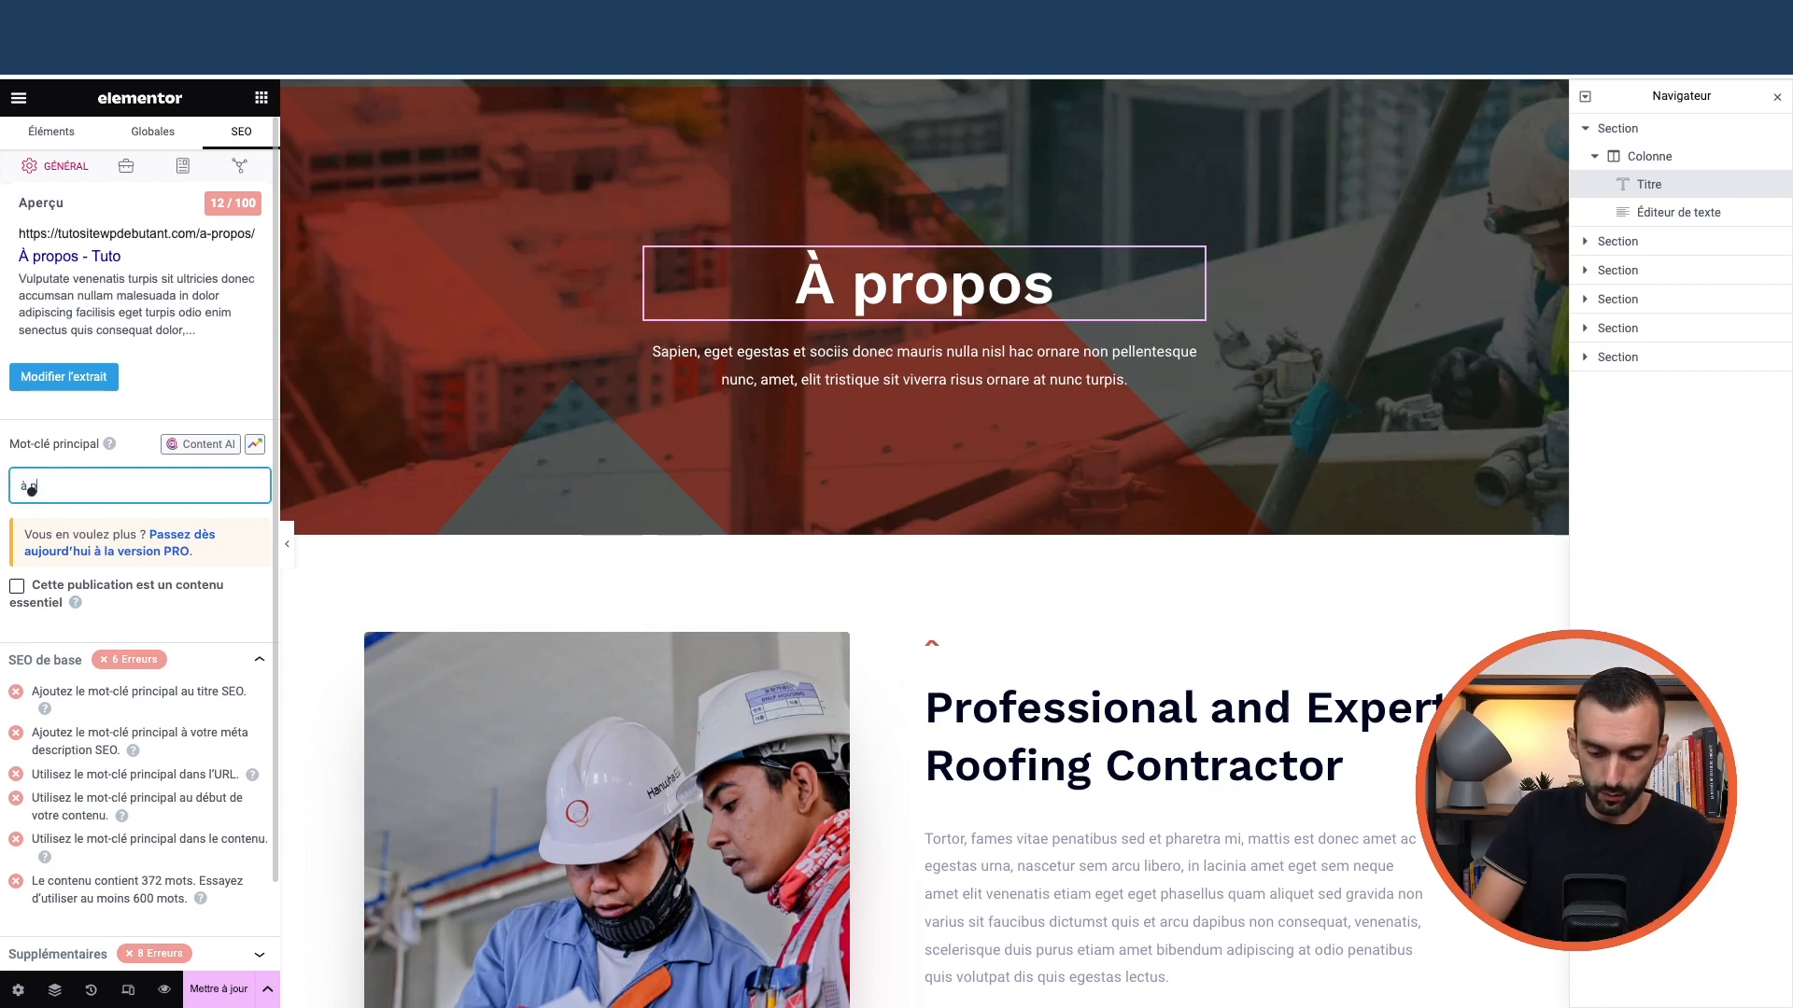
type("ropos")
left_click(87, 512)
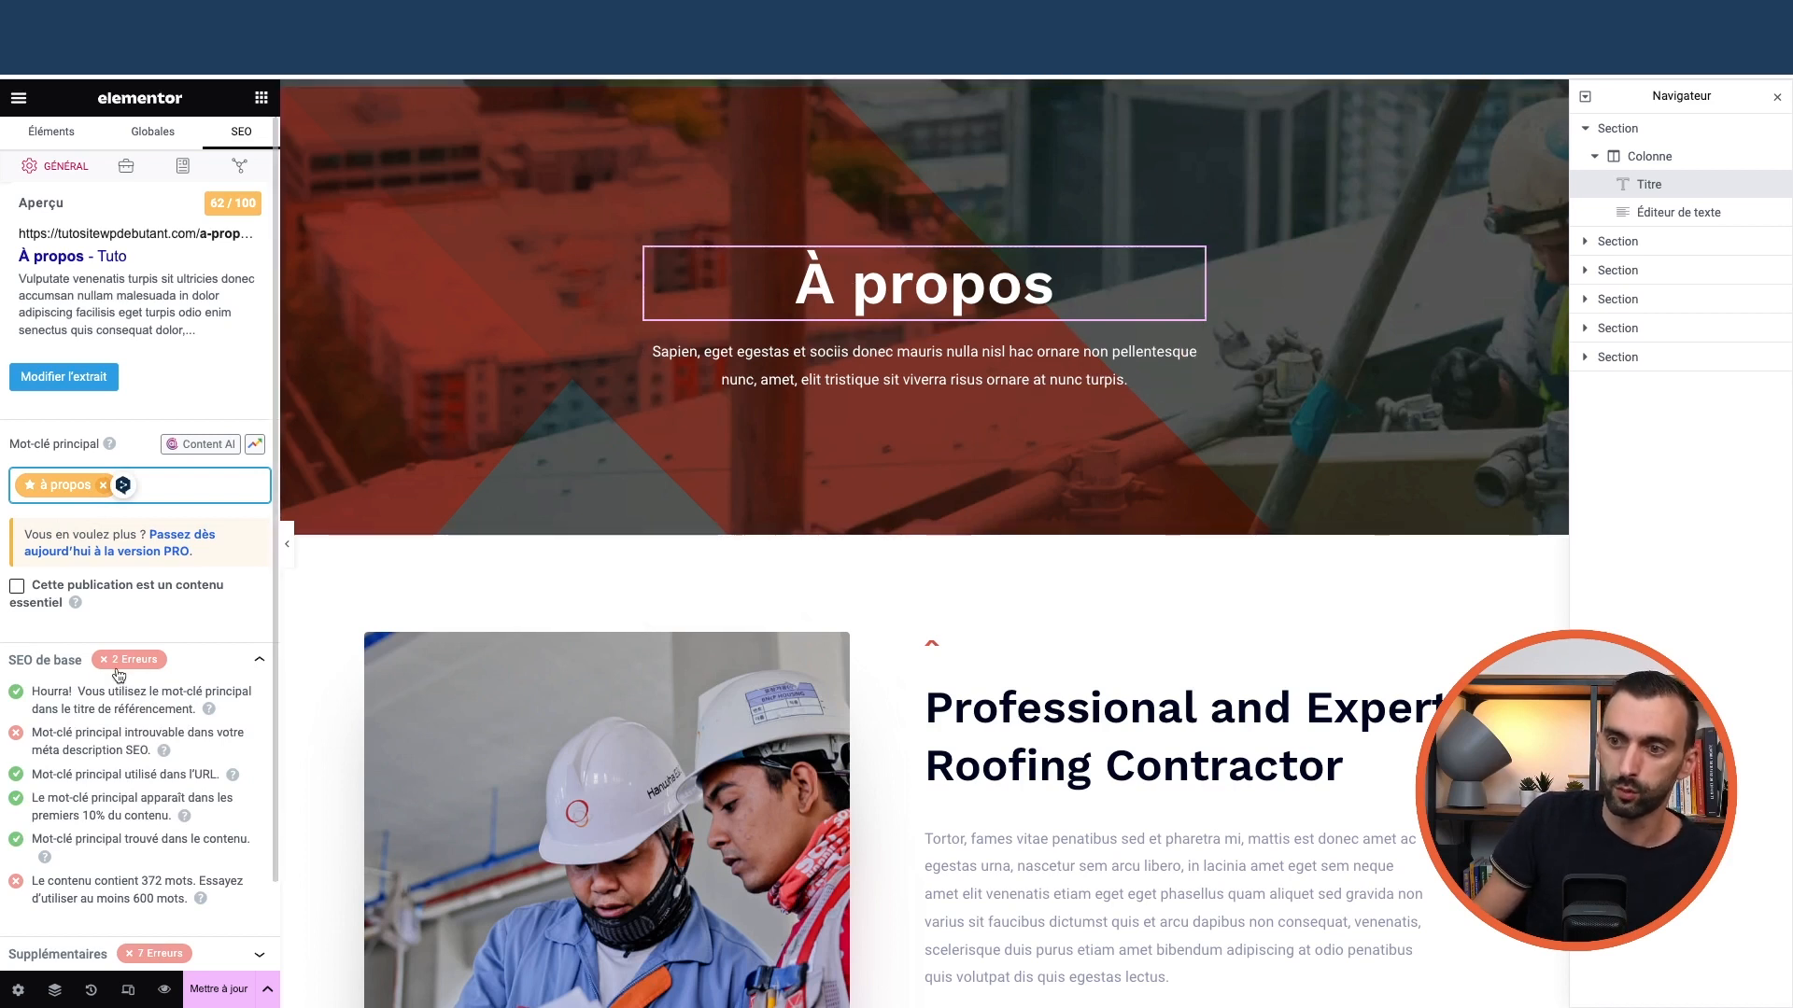
scroll(115, 672, "down", 1)
scroll(105, 821, "up", 1)
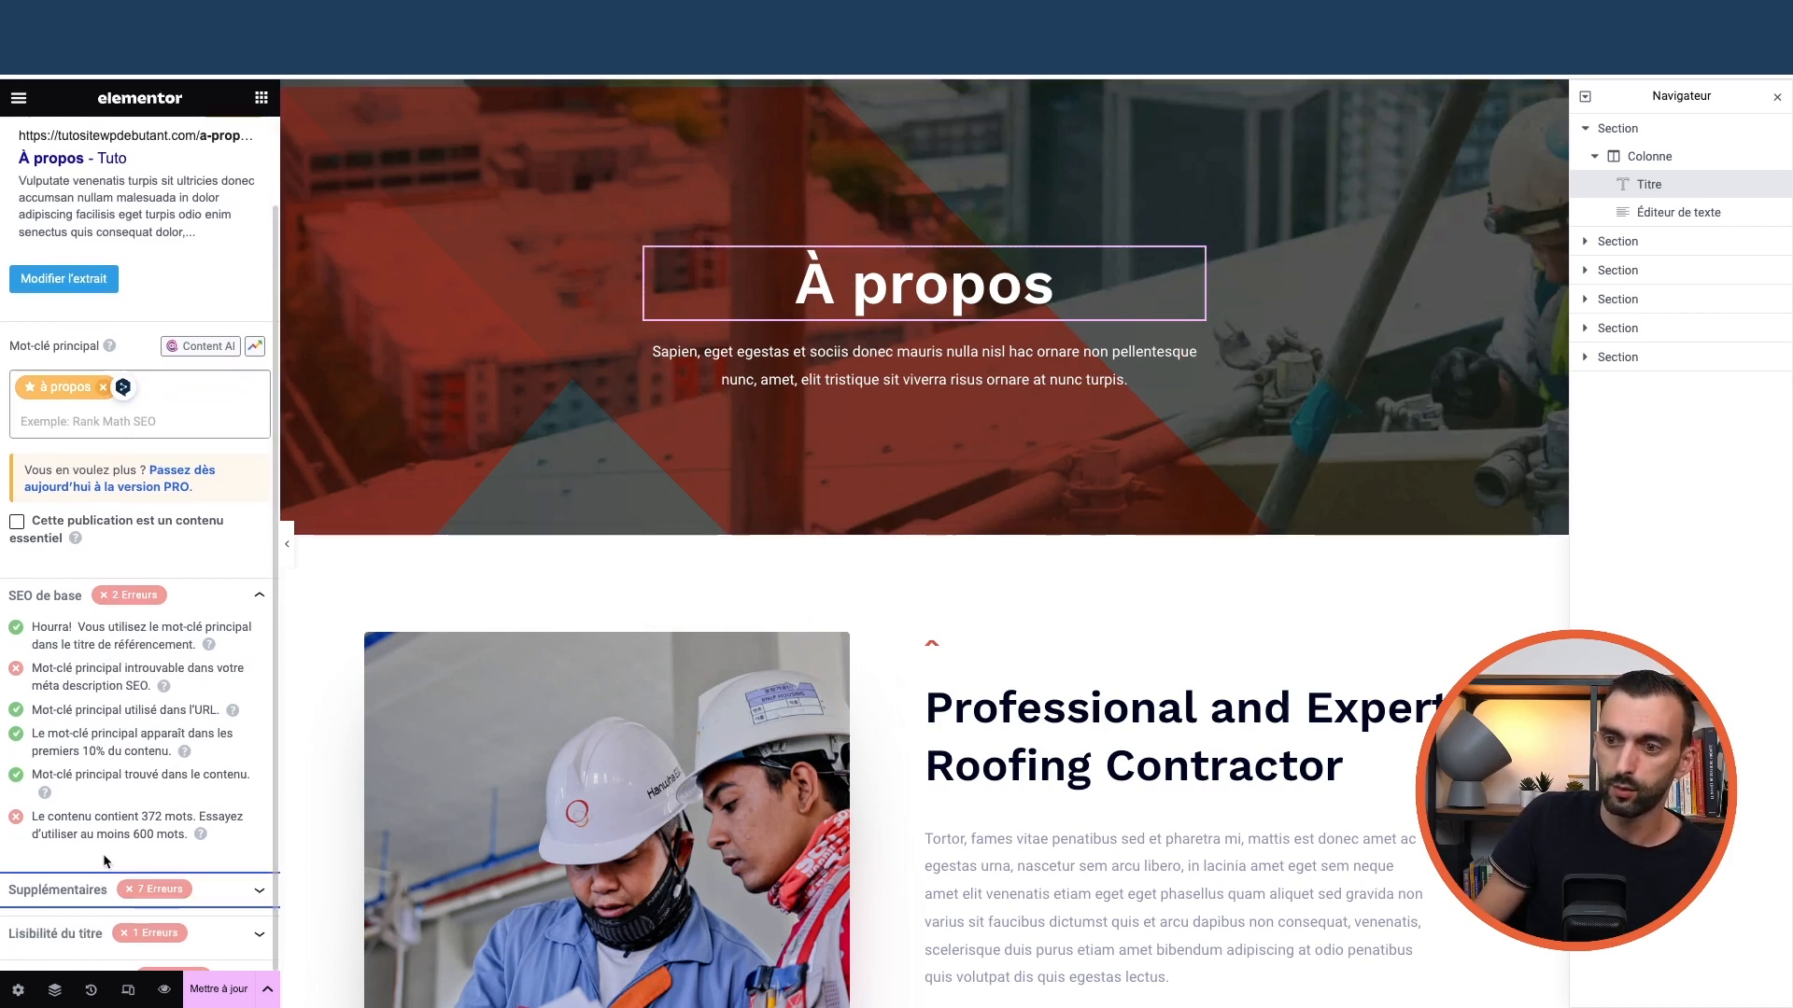
left_click(112, 373)
Browse the Rank Math Général, Avancé and Schema sub-tabs in Elementor
left_click(239, 166)
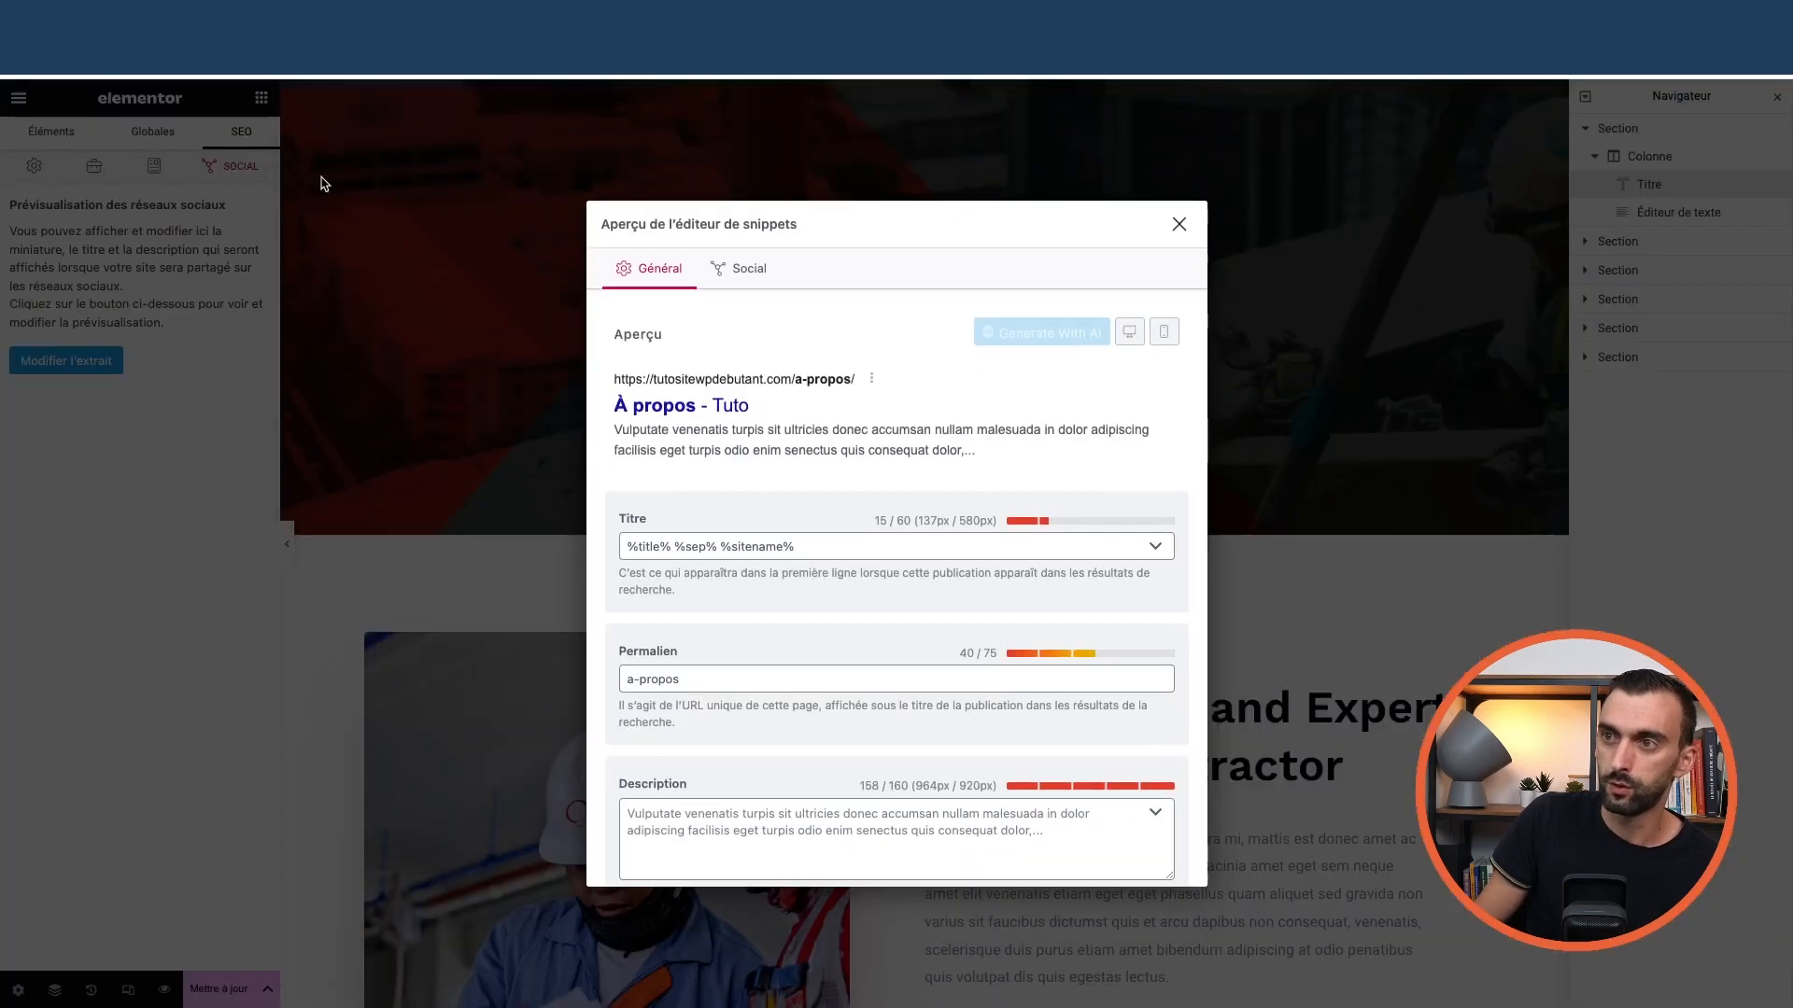
left_click(1178, 224)
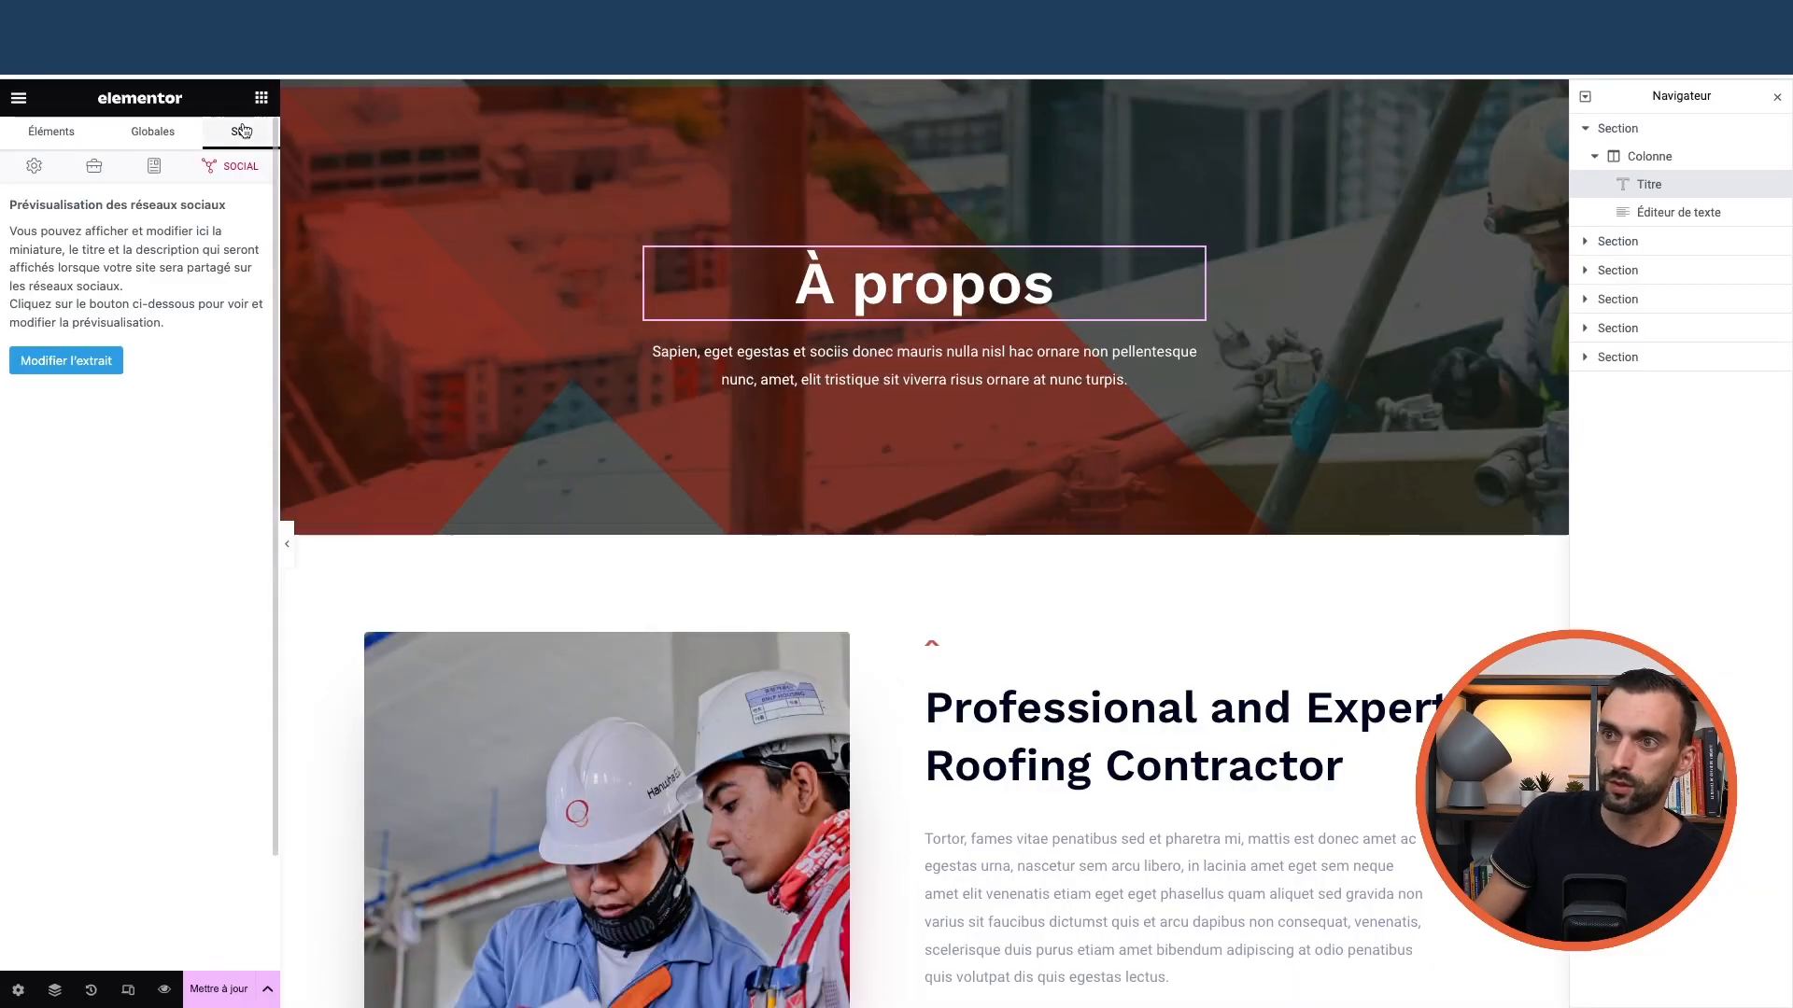
left_click(33, 166)
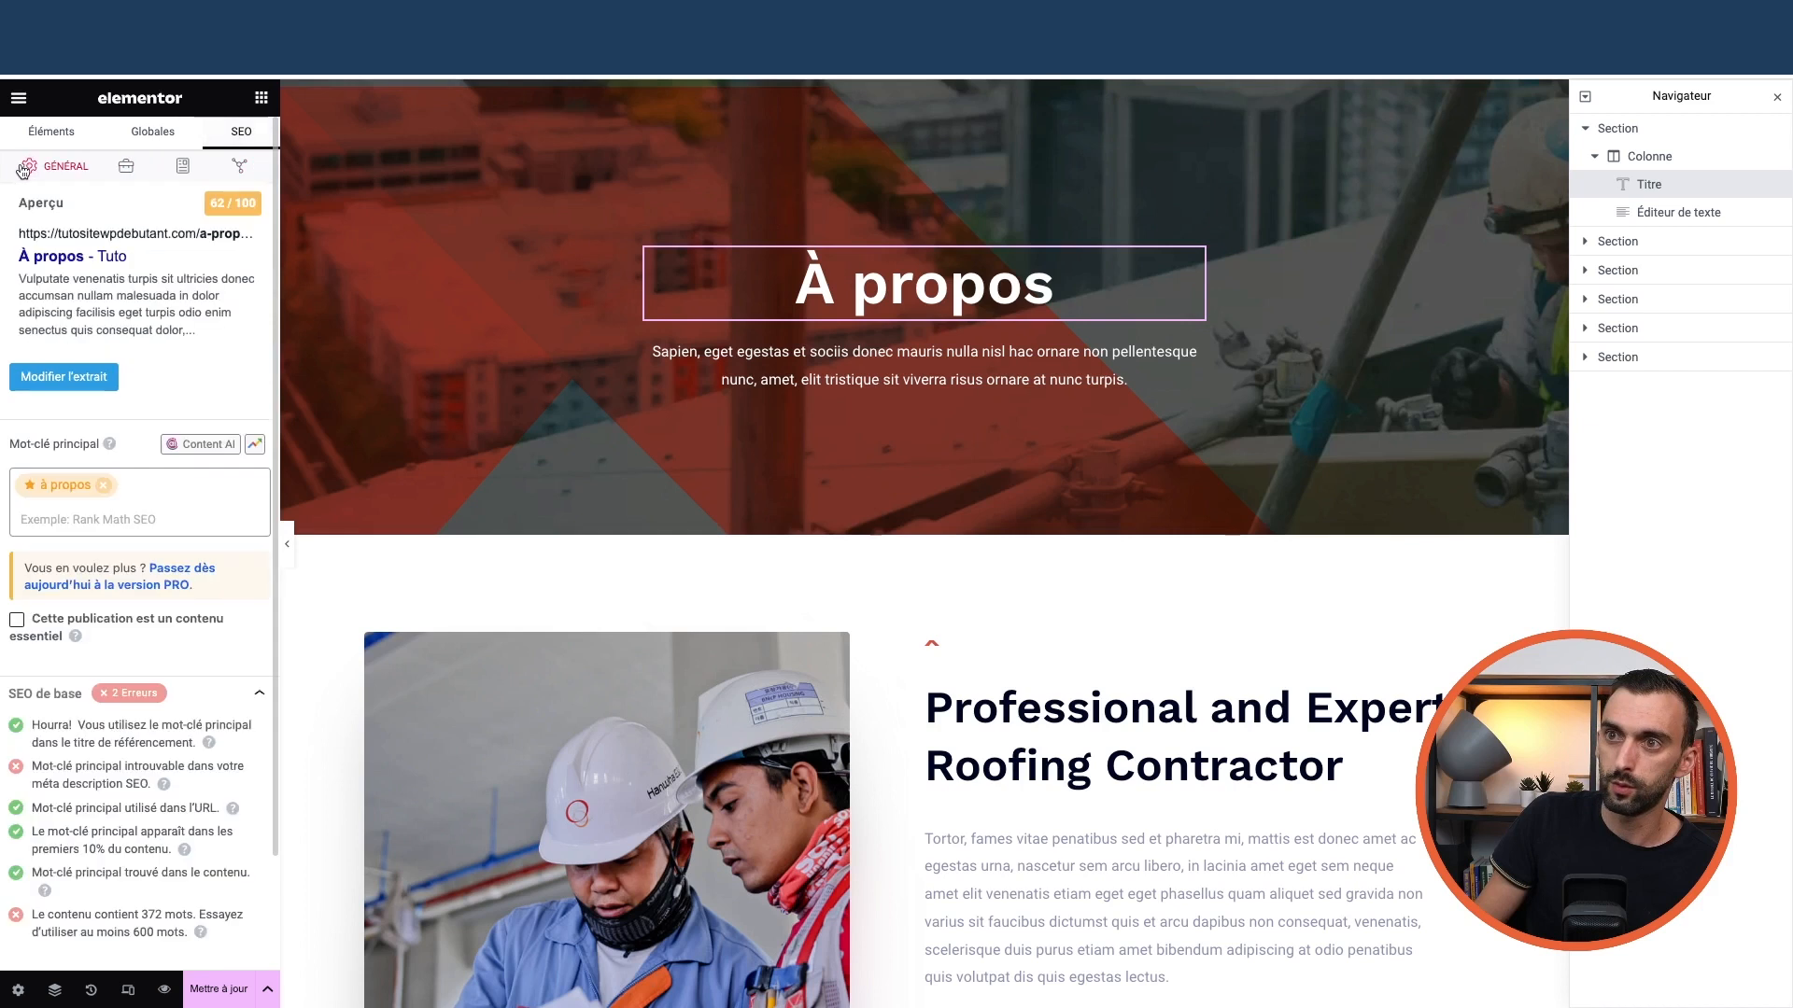
left_click(126, 166)
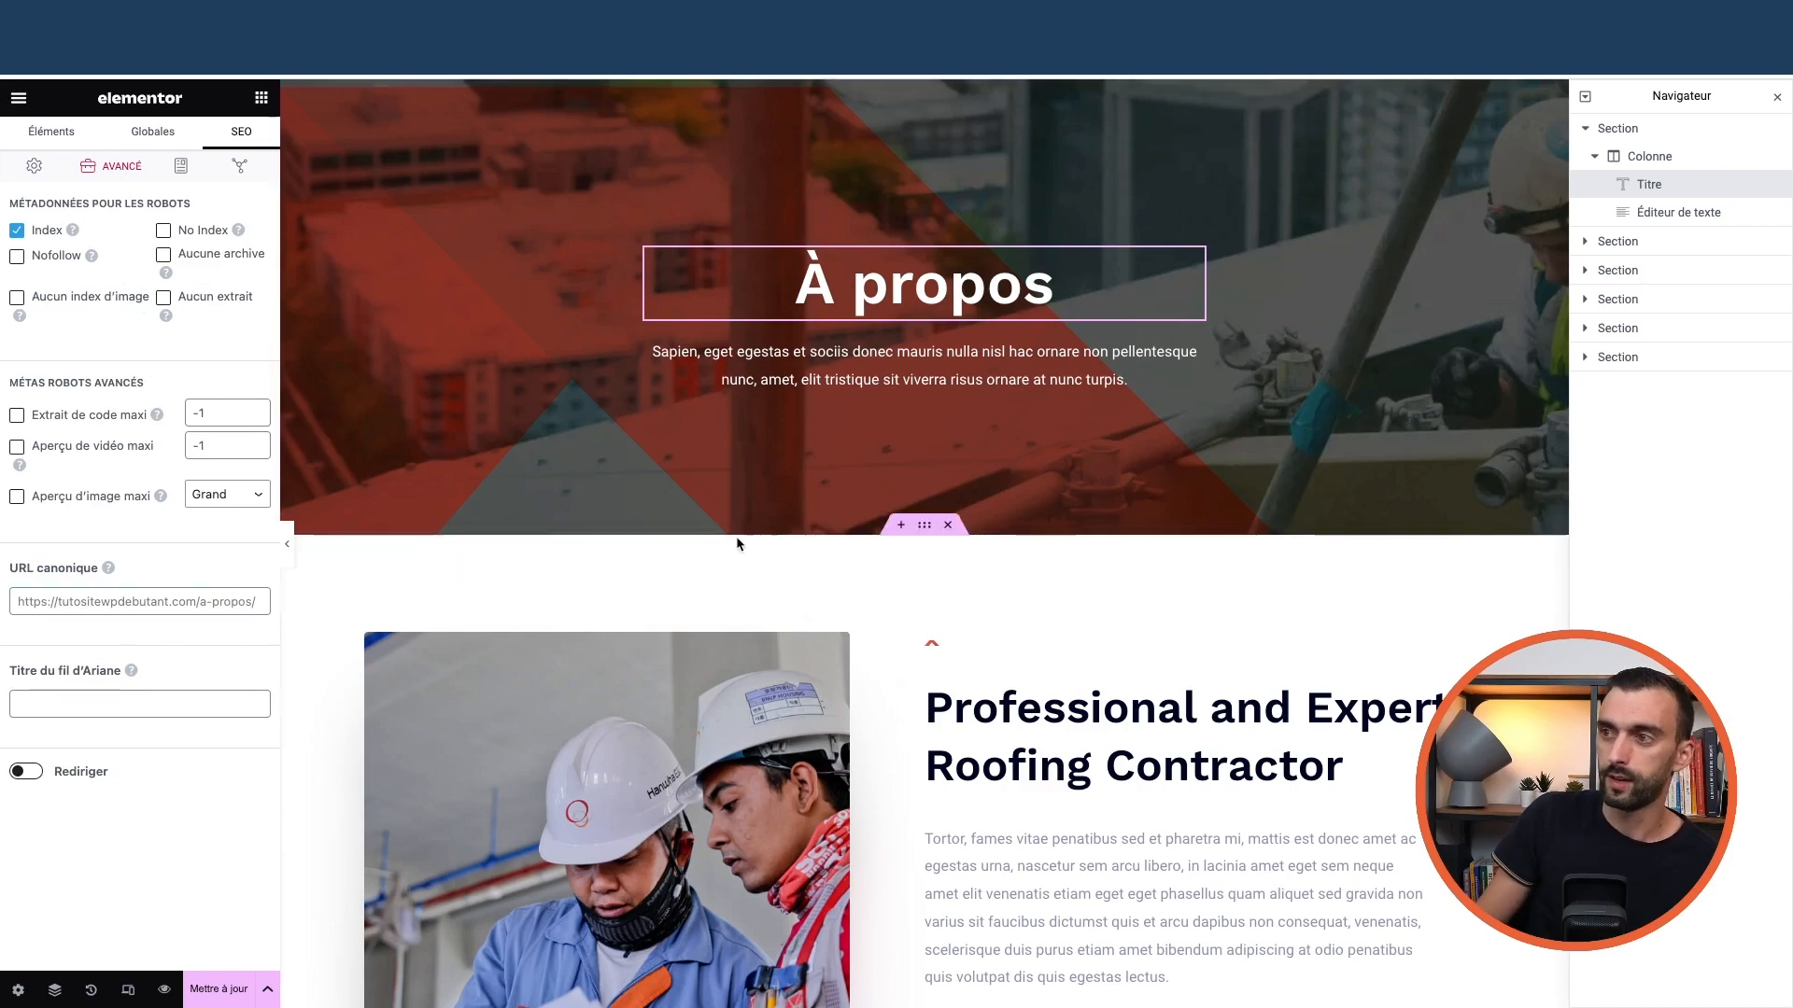
scroll(838, 619, "down", 3)
scroll(838, 619, "down", 10)
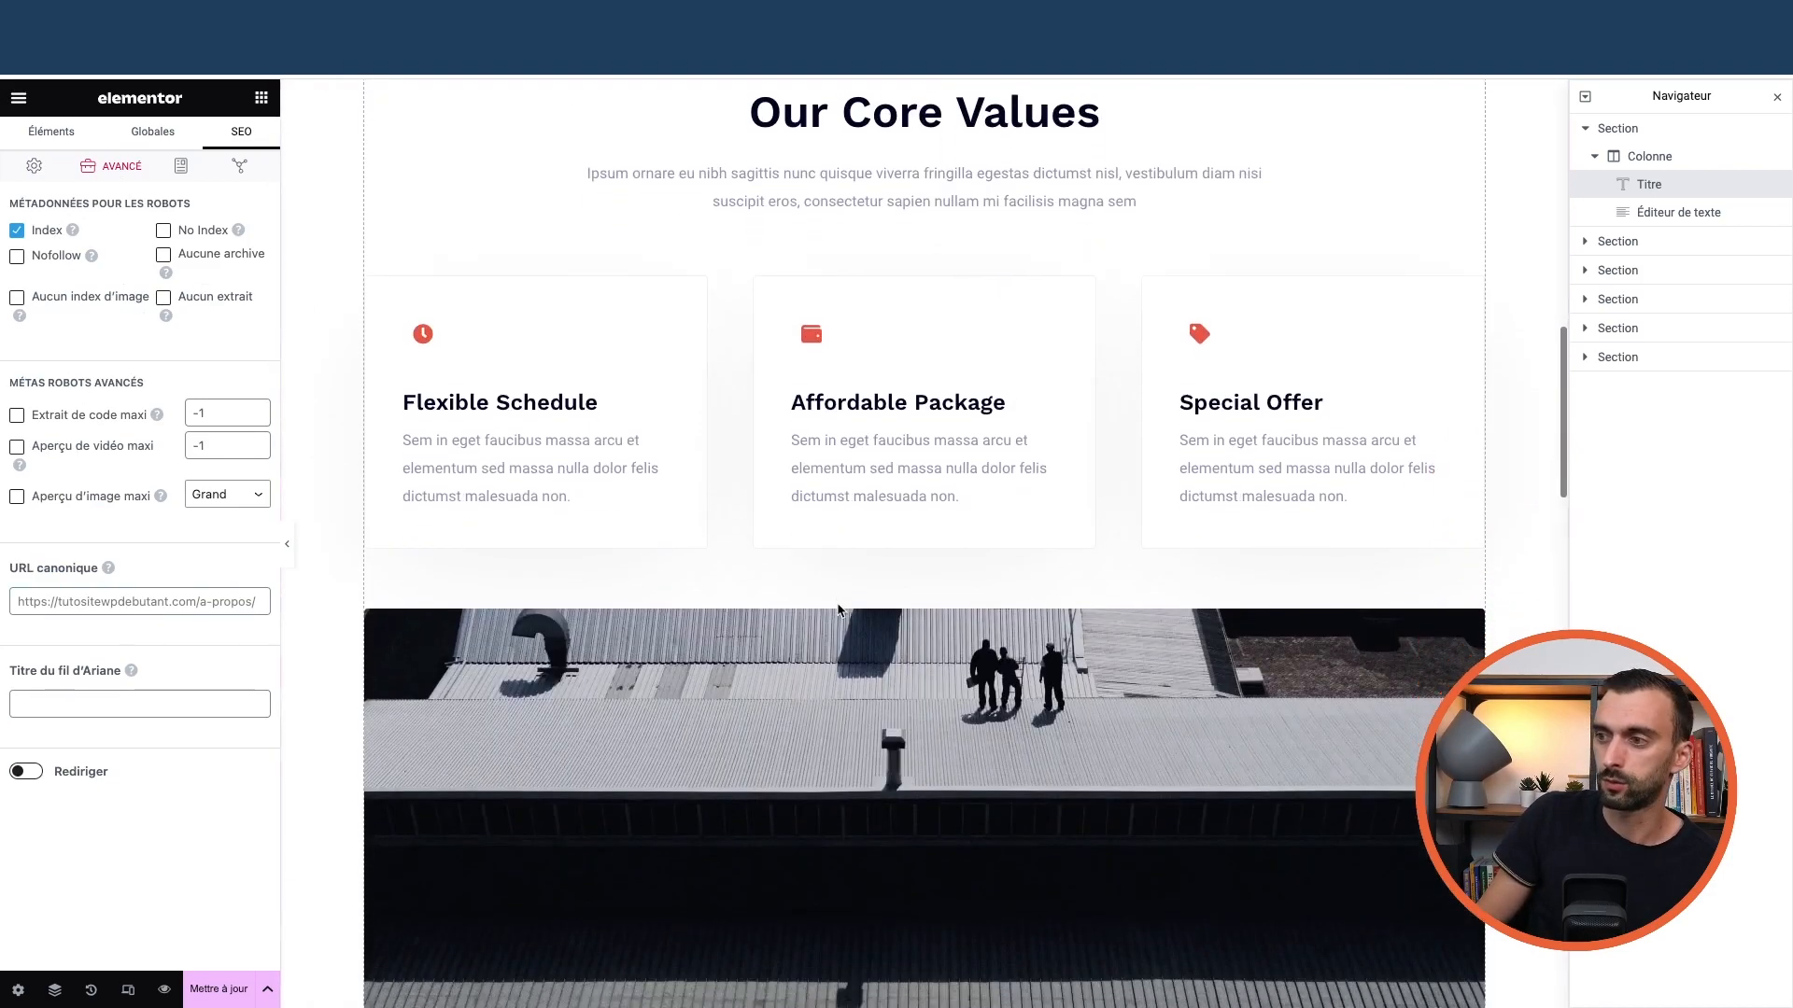
scroll(839, 611, "up", 13)
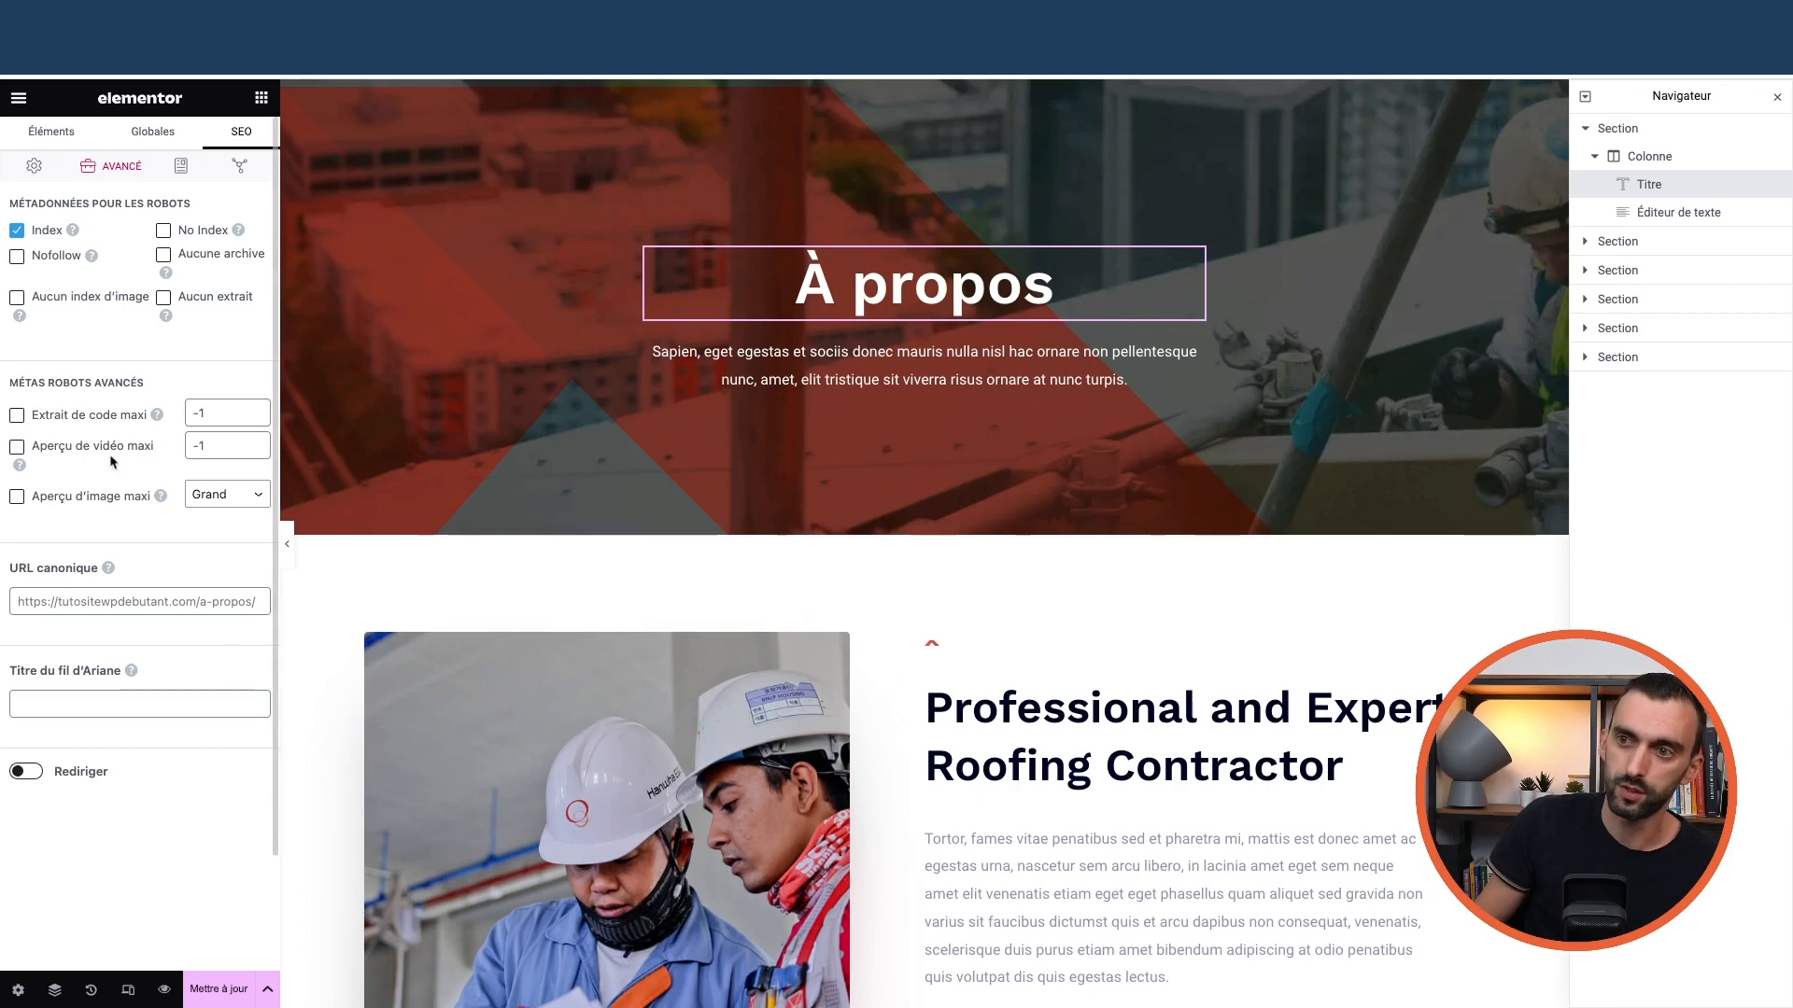
left_click(176, 168)
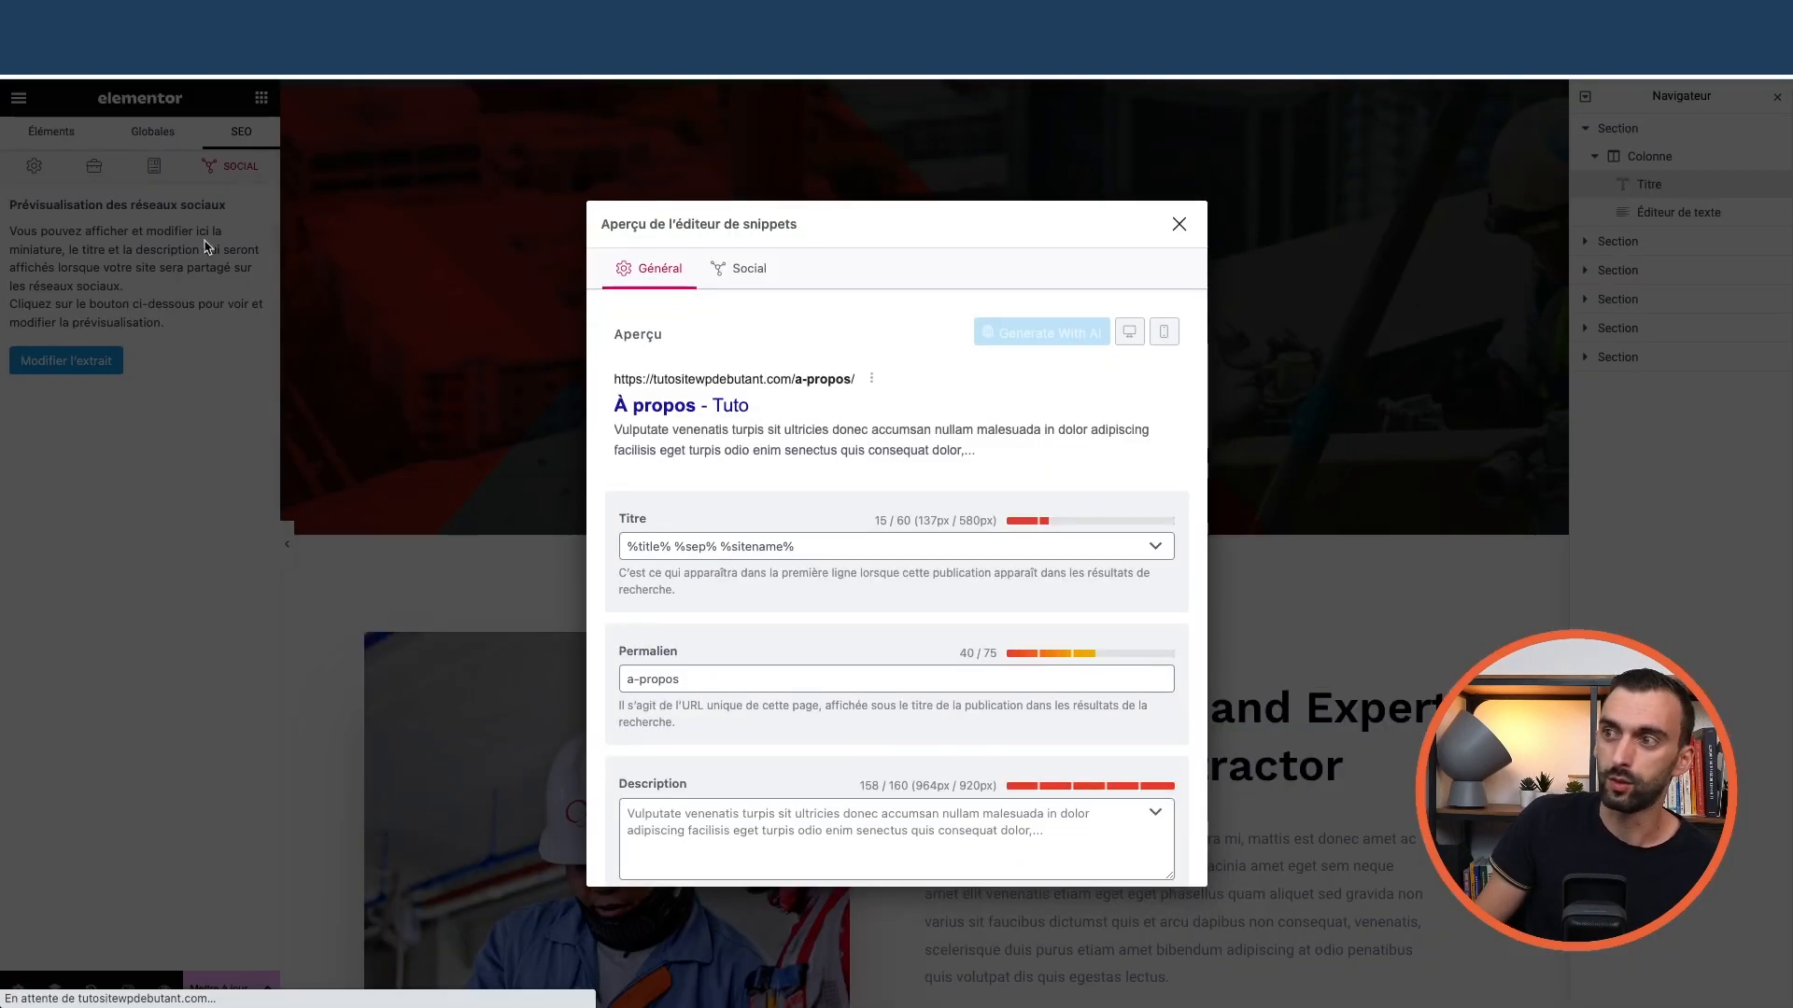
scroll(710, 539, "down", 1)
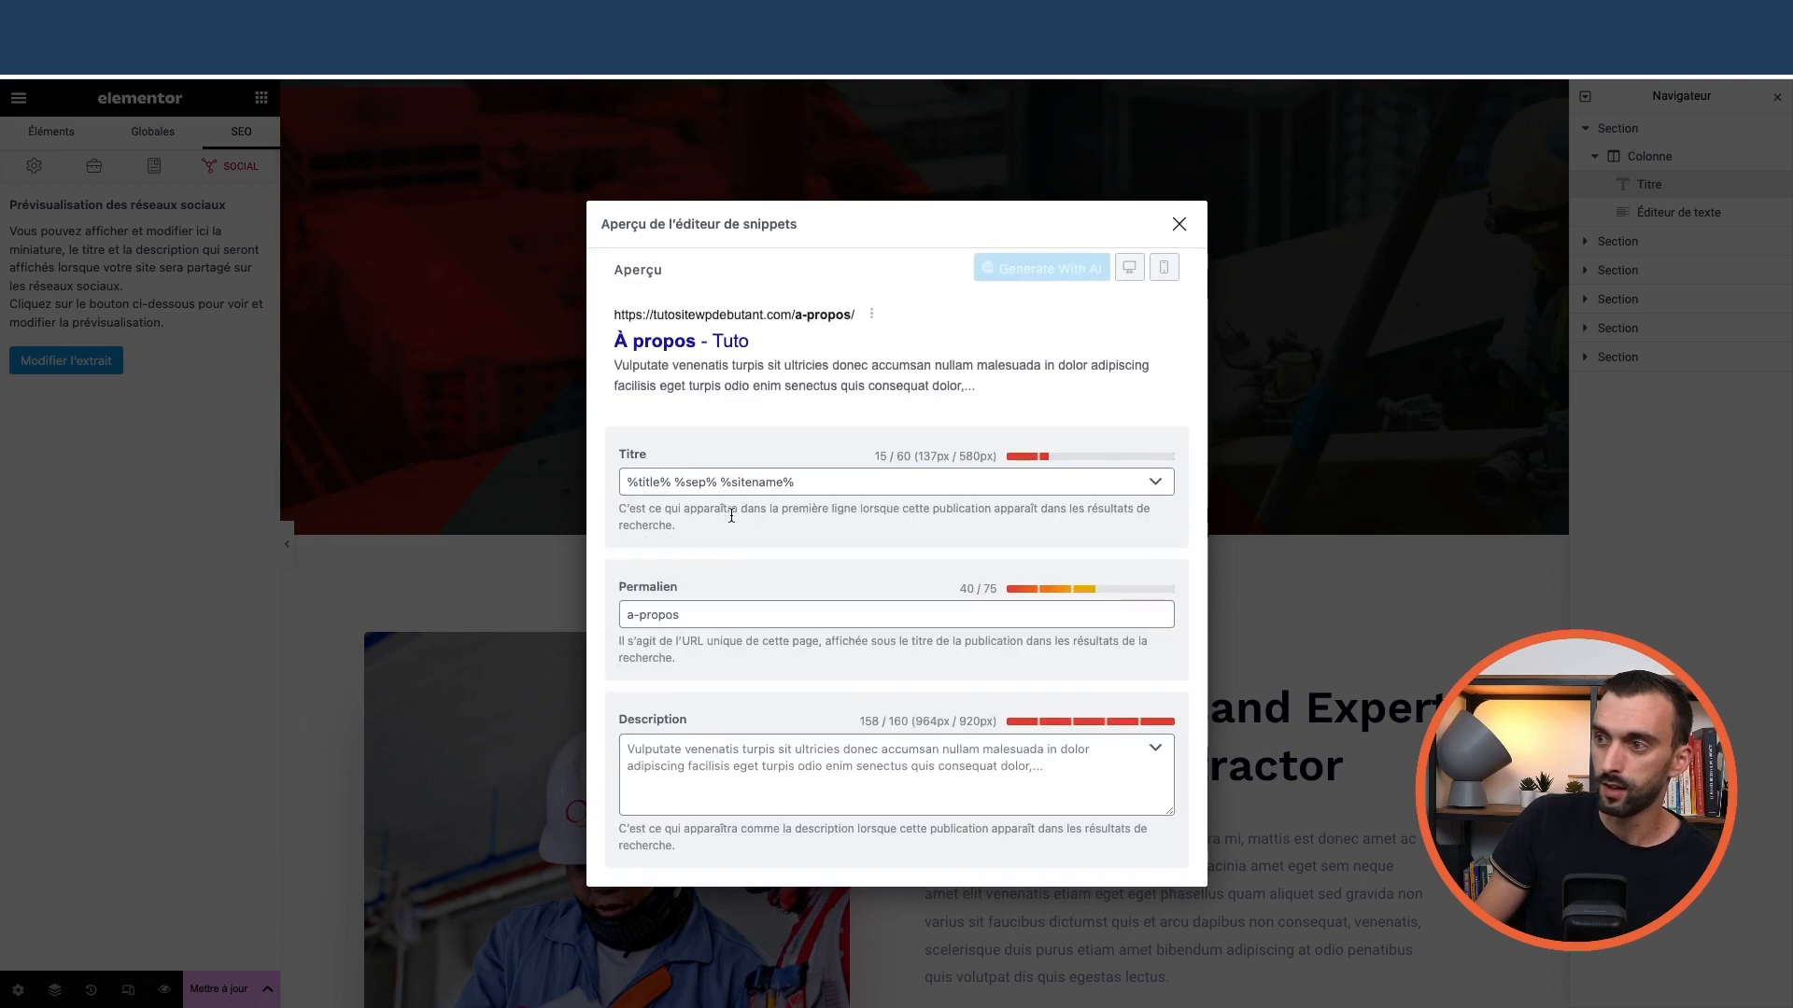
scroll(738, 511, "up", 1)
Compare the Facebook and Twitter share previews in the snippet editor, then close it
left_click(737, 270)
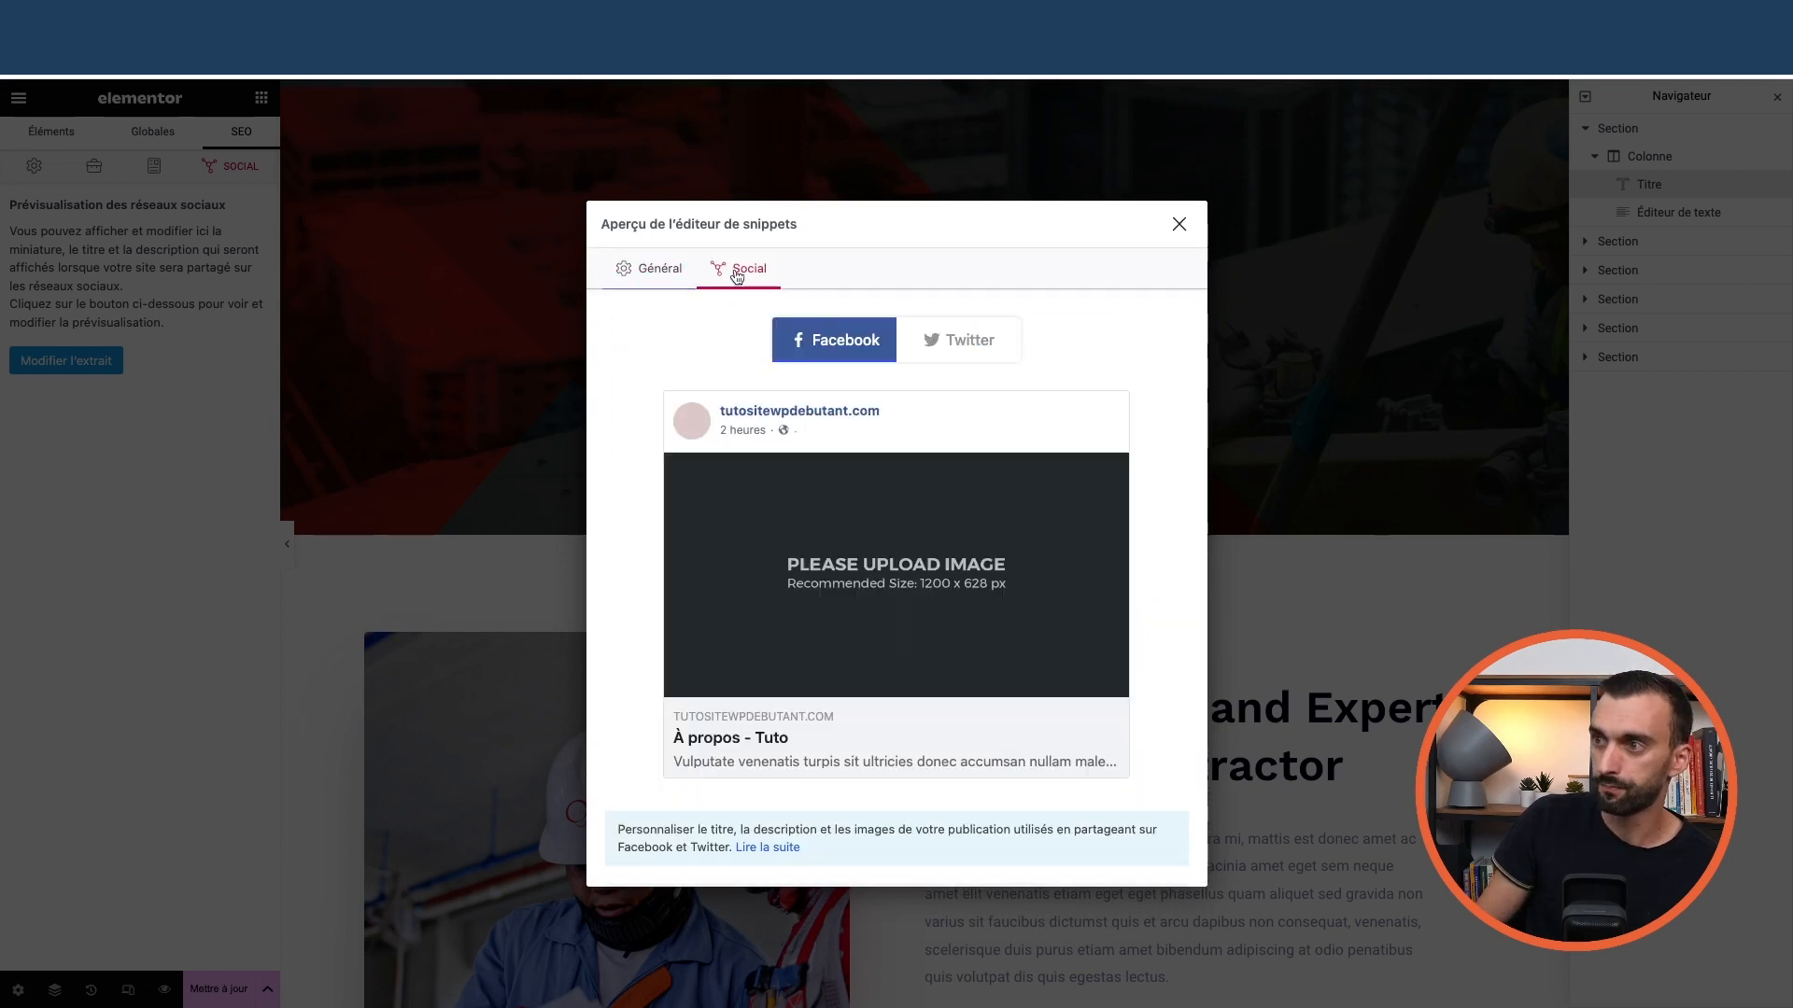
scroll(860, 567, "down", 2)
scroll(887, 485, "up", 2)
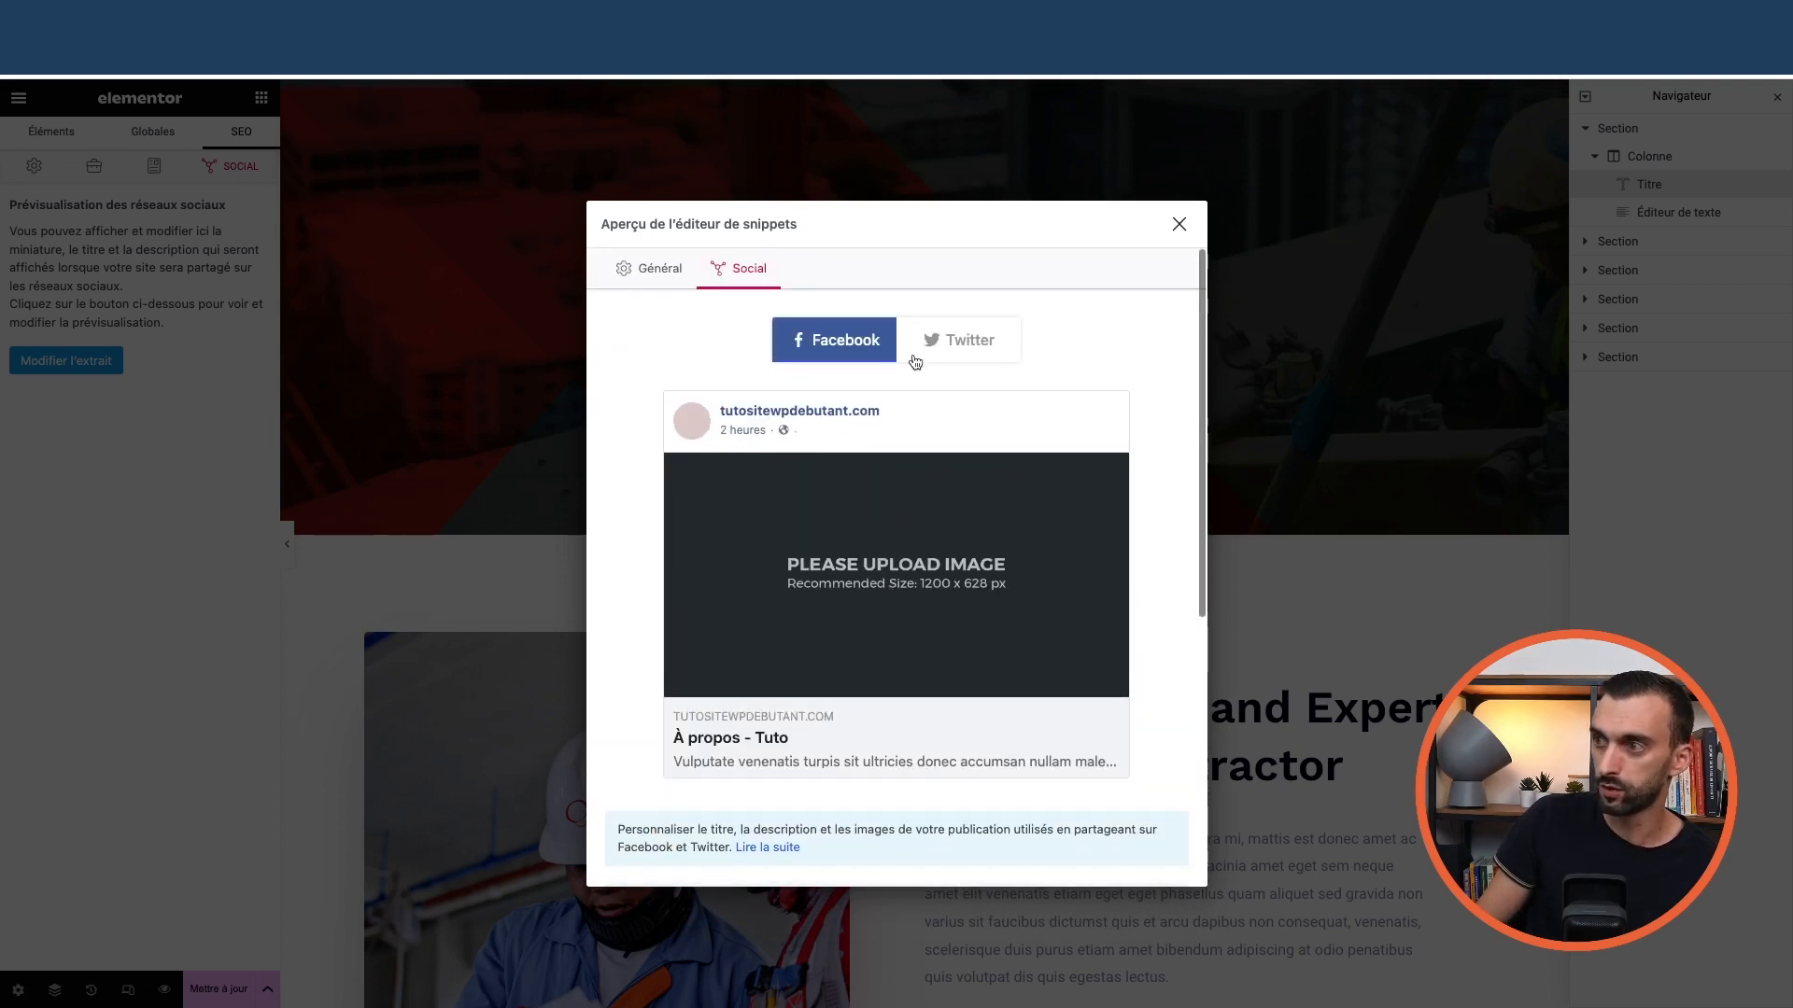
left_click(924, 350)
left_click(837, 339)
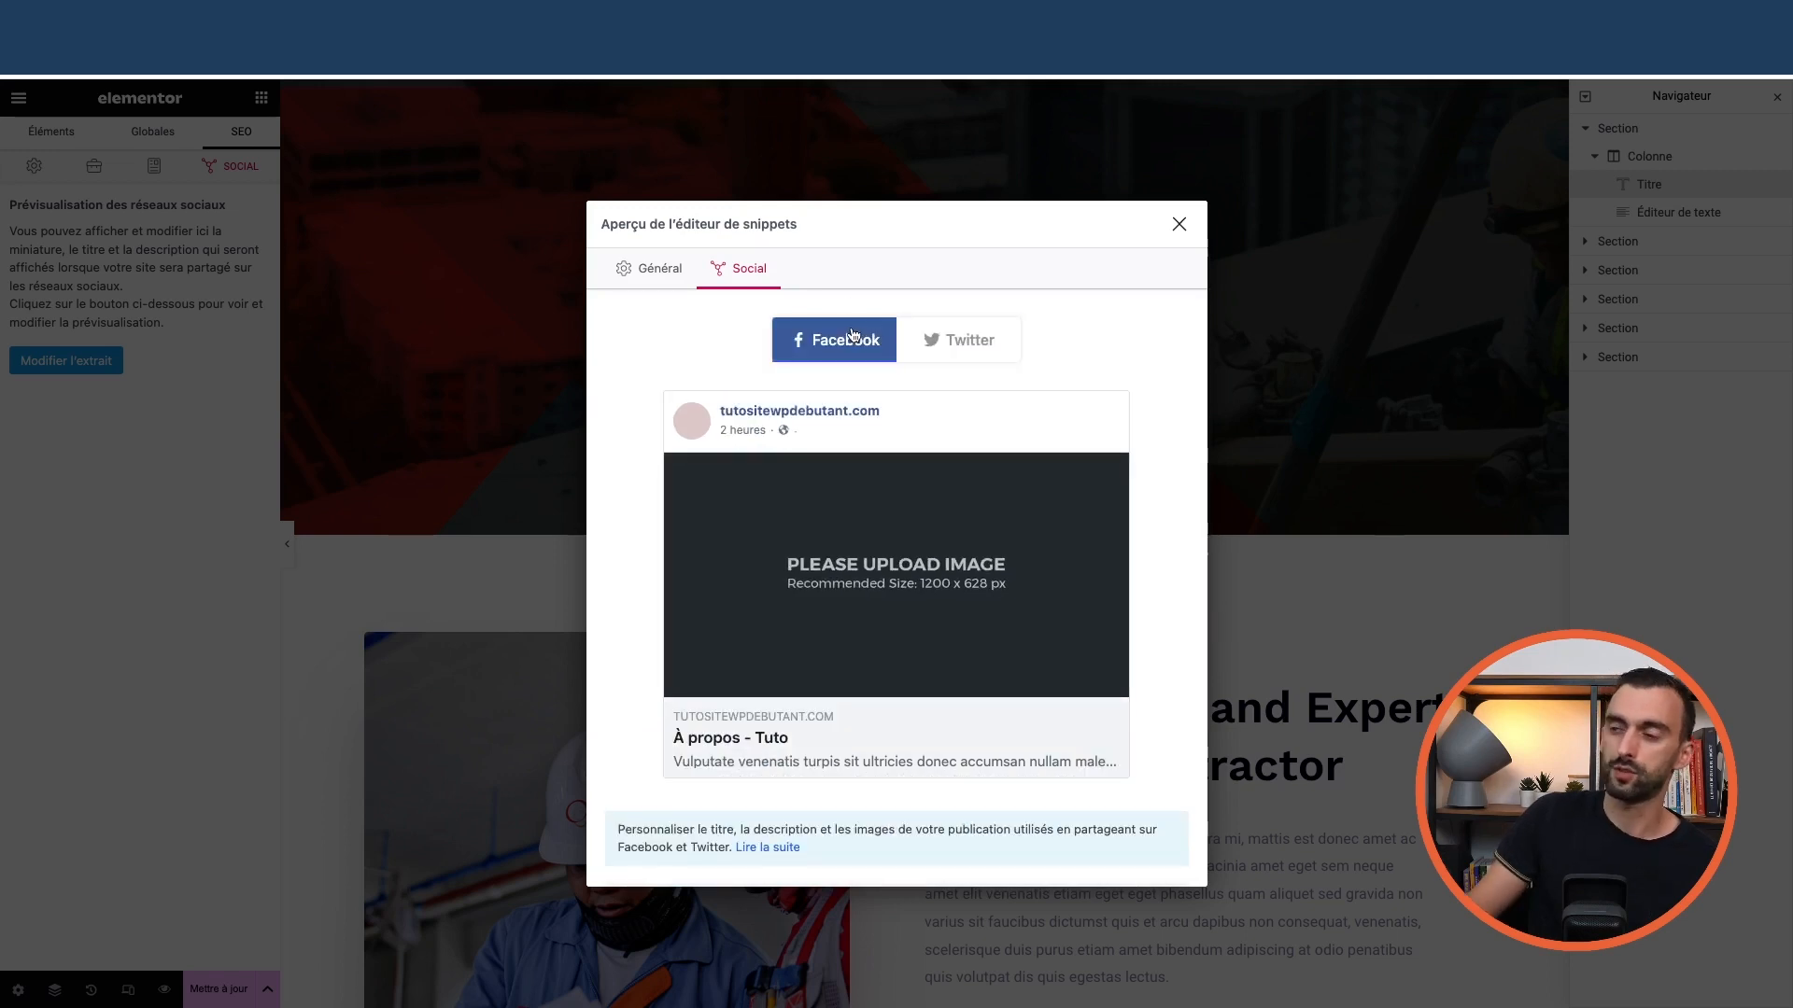
left_click(657, 273)
scroll(764, 514, "down", 1)
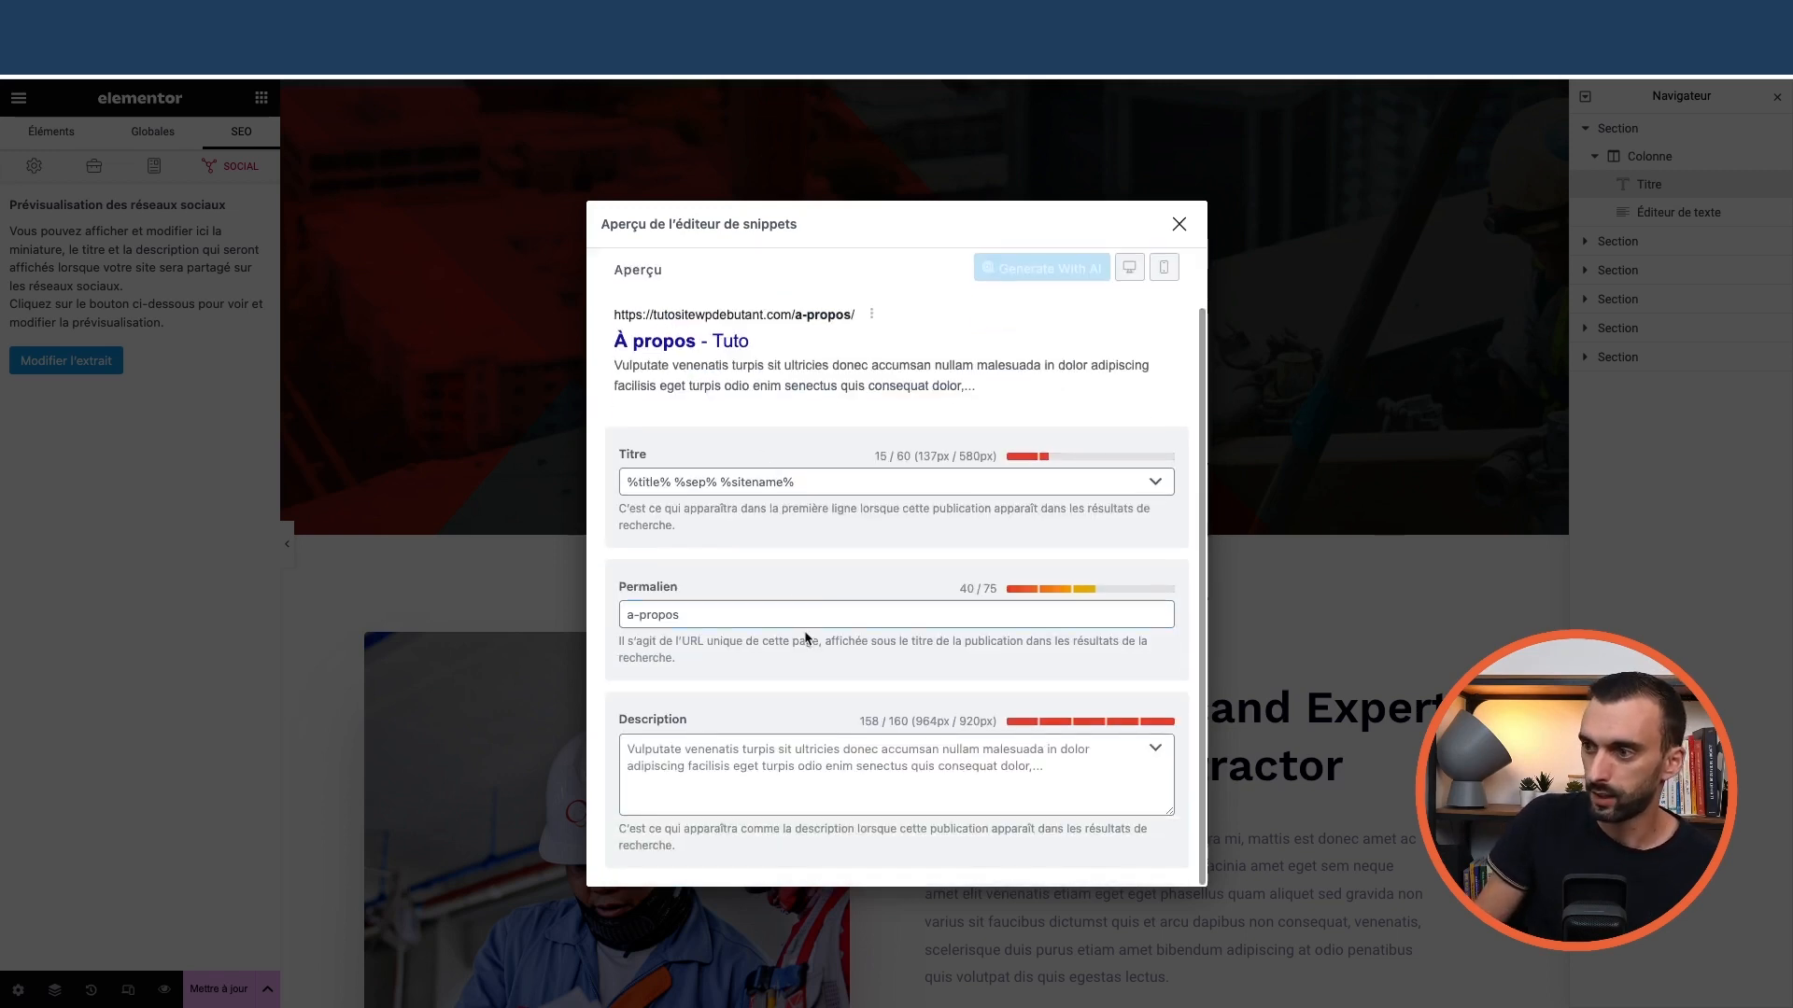
scroll(838, 563, "up", 1)
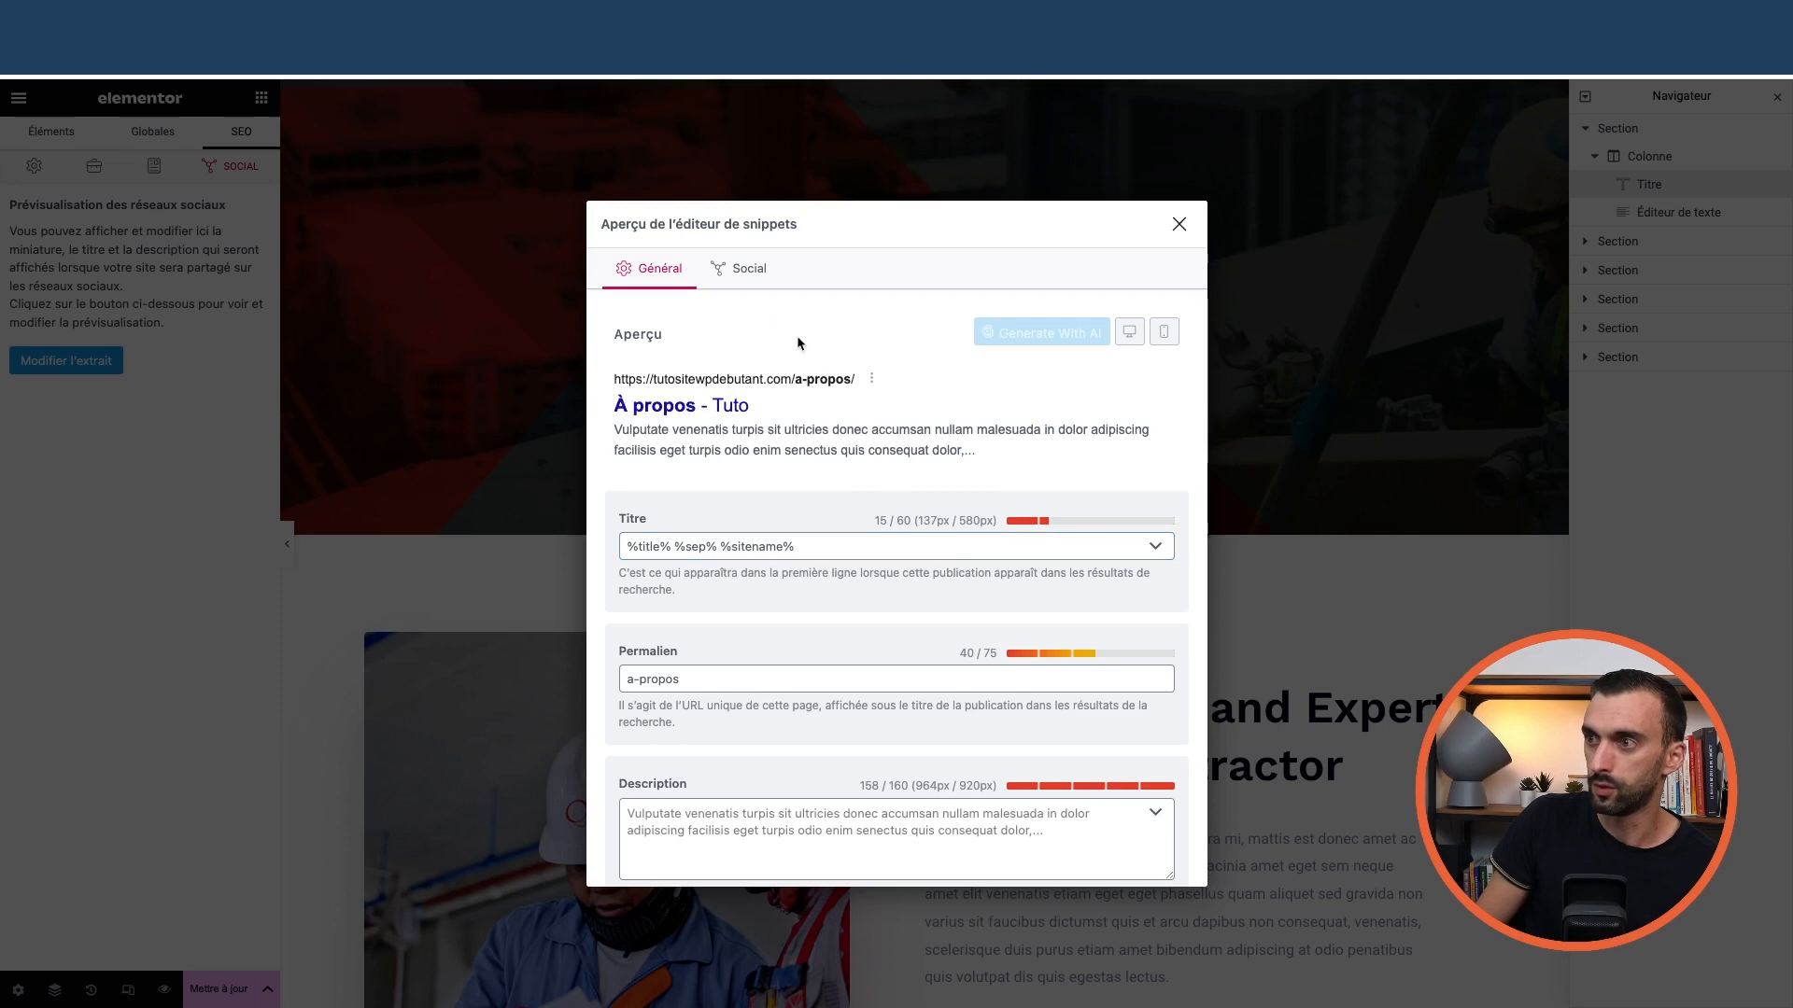
left_click(749, 268)
scroll(1006, 373, "down", 3)
scroll(1006, 362, "up", 3)
scroll(1007, 374, "down", 4)
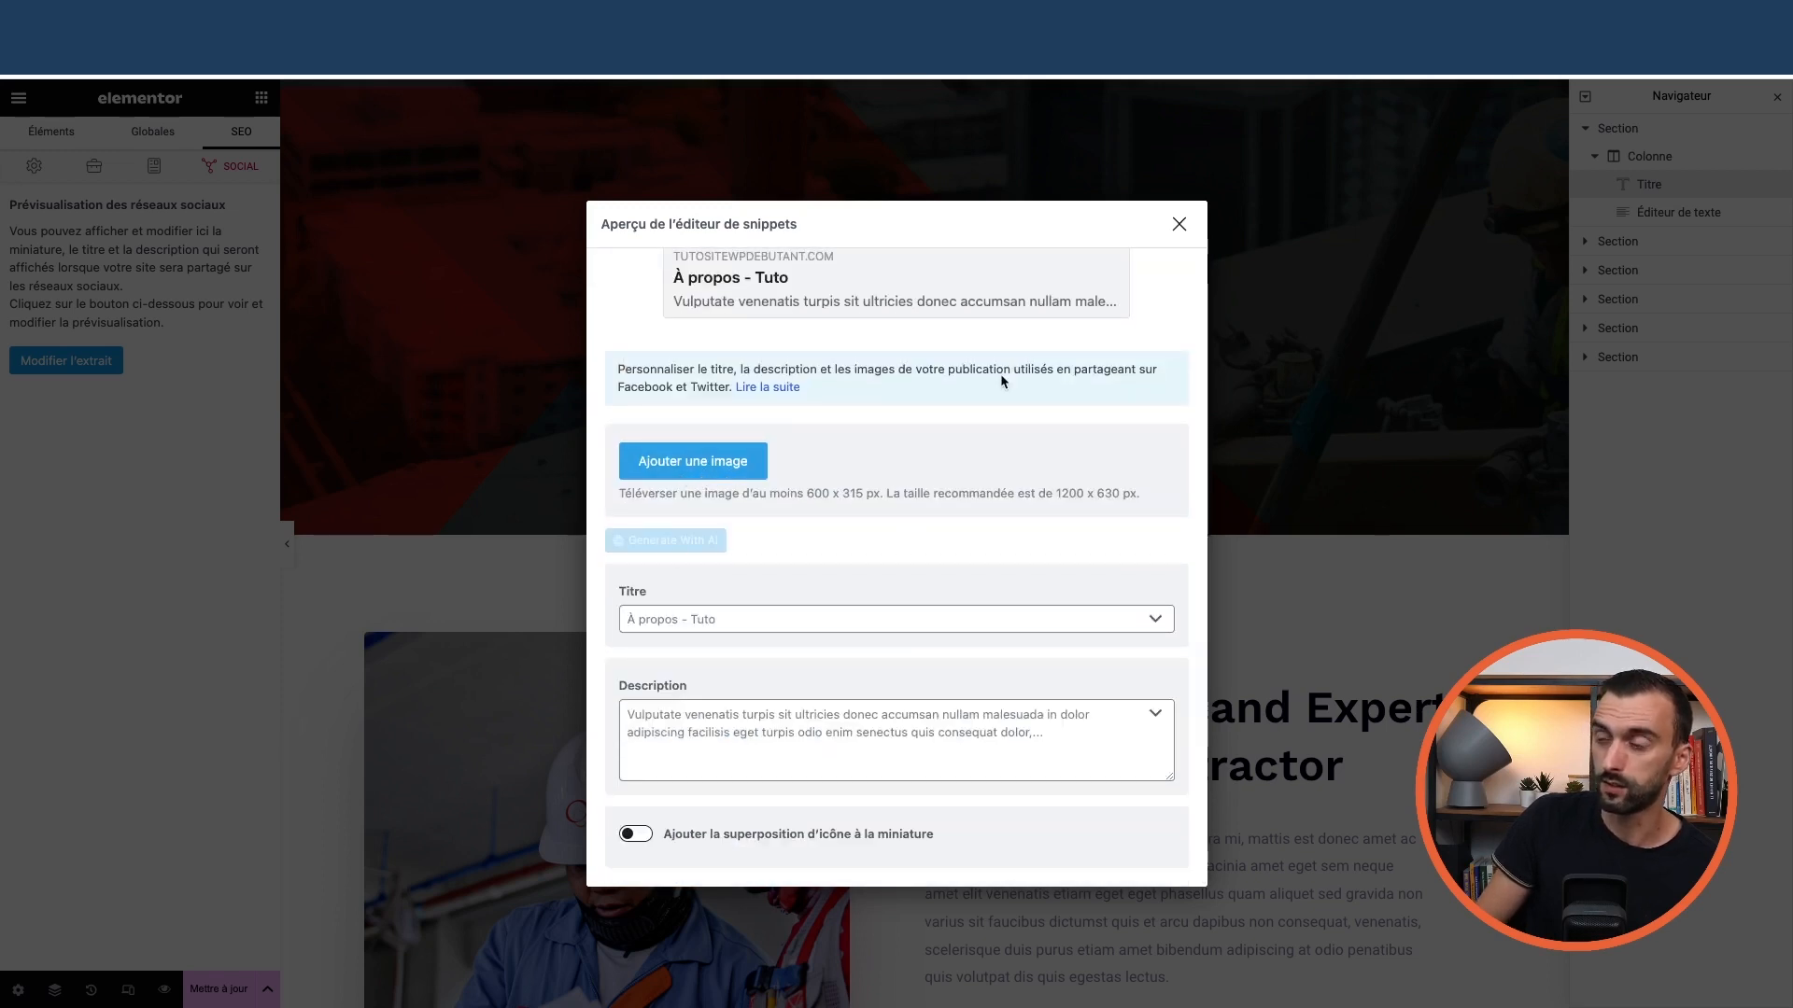
scroll(1001, 380, "up", 4)
left_click(1178, 224)
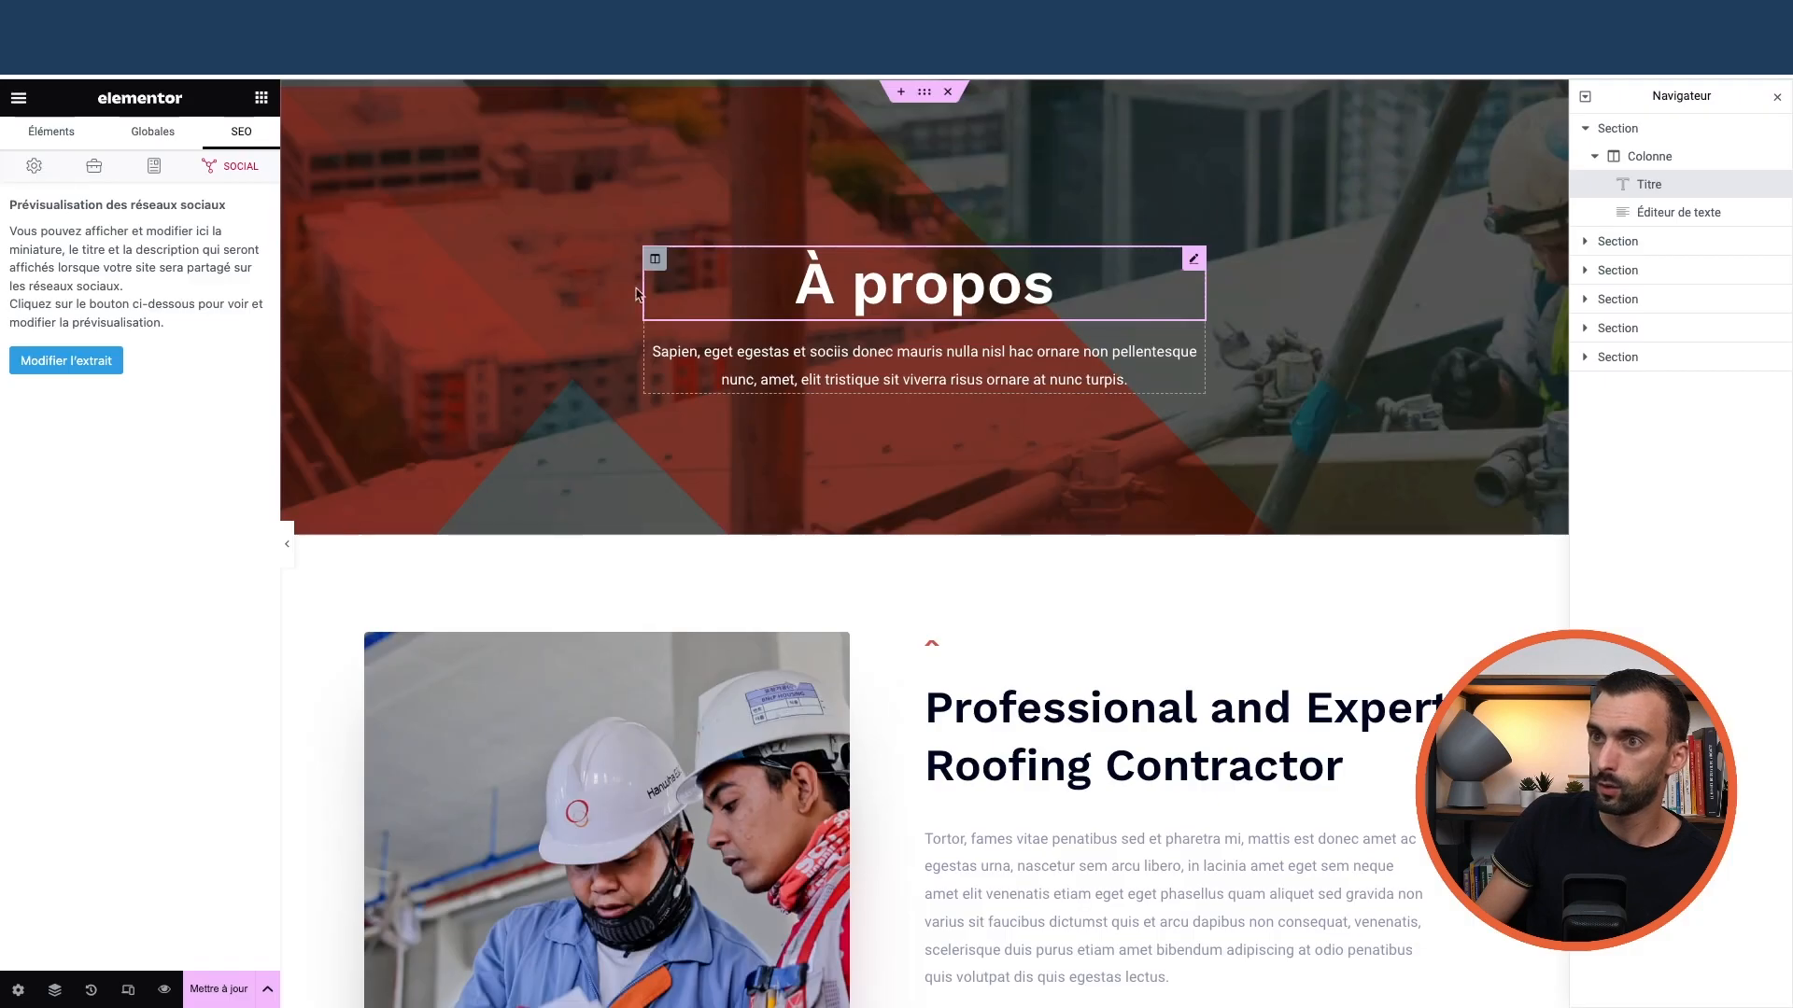
Review the À propos page's general settings and SEO panel in Elementor
left_click(17, 101)
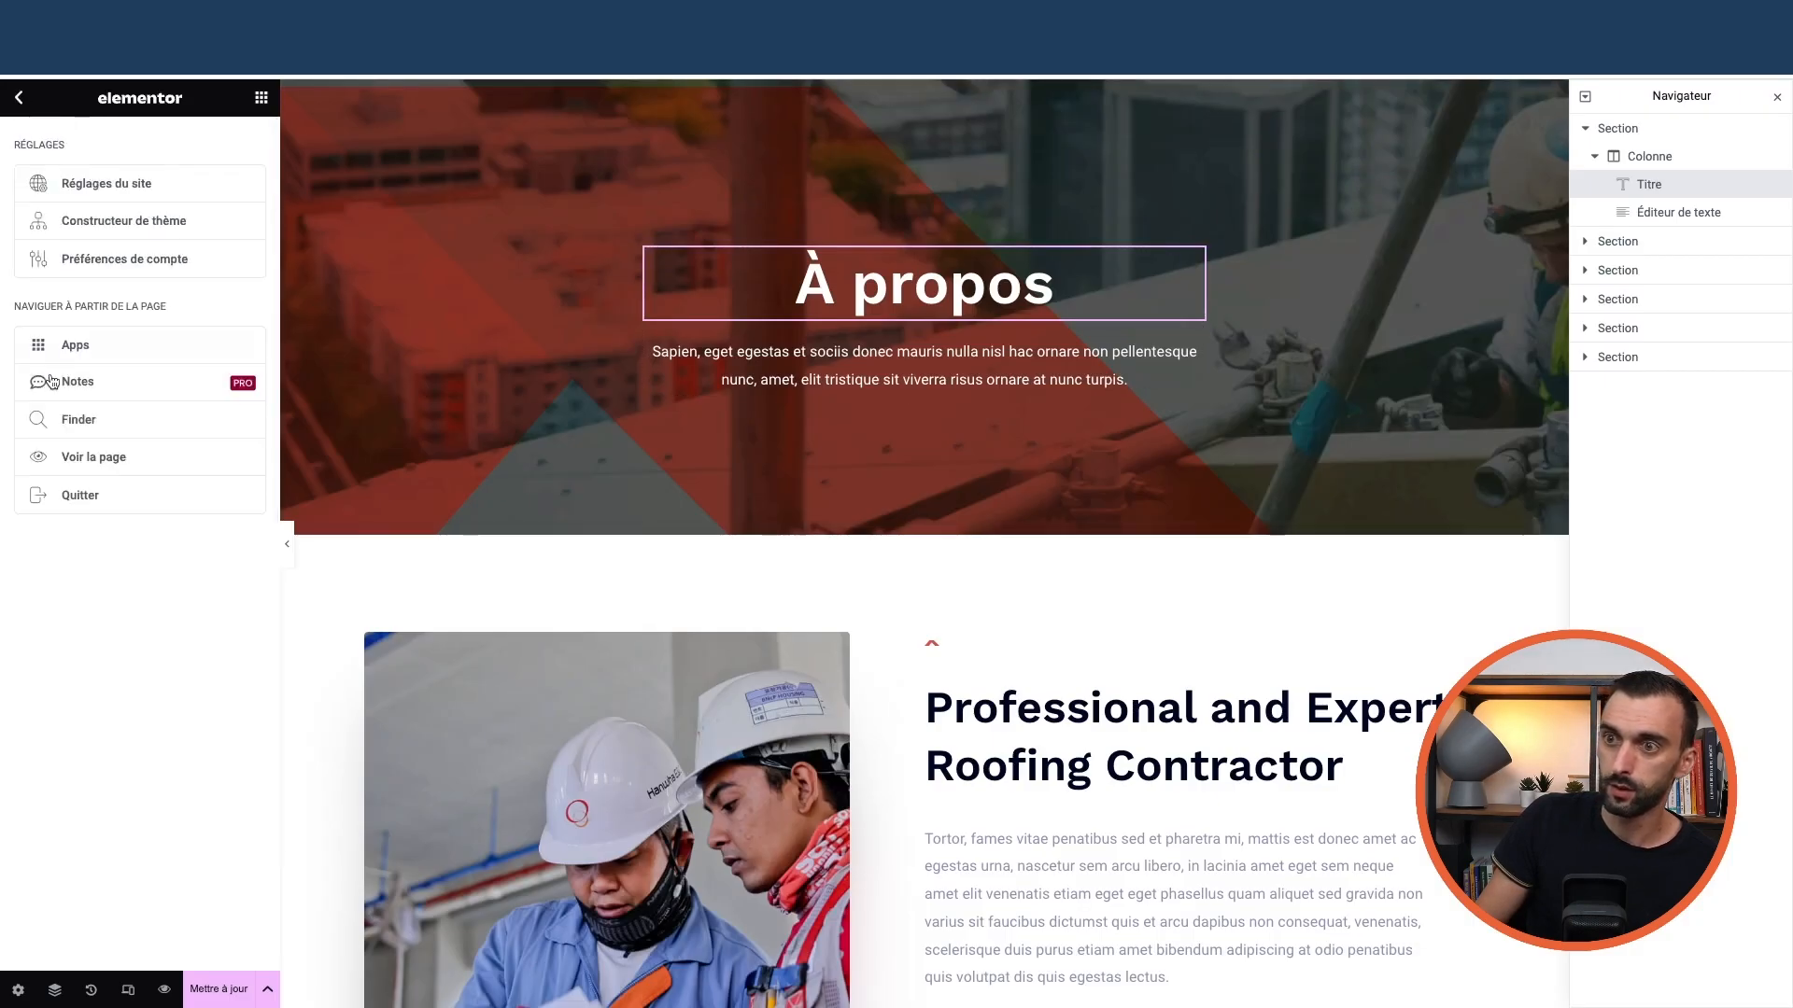
left_click(18, 991)
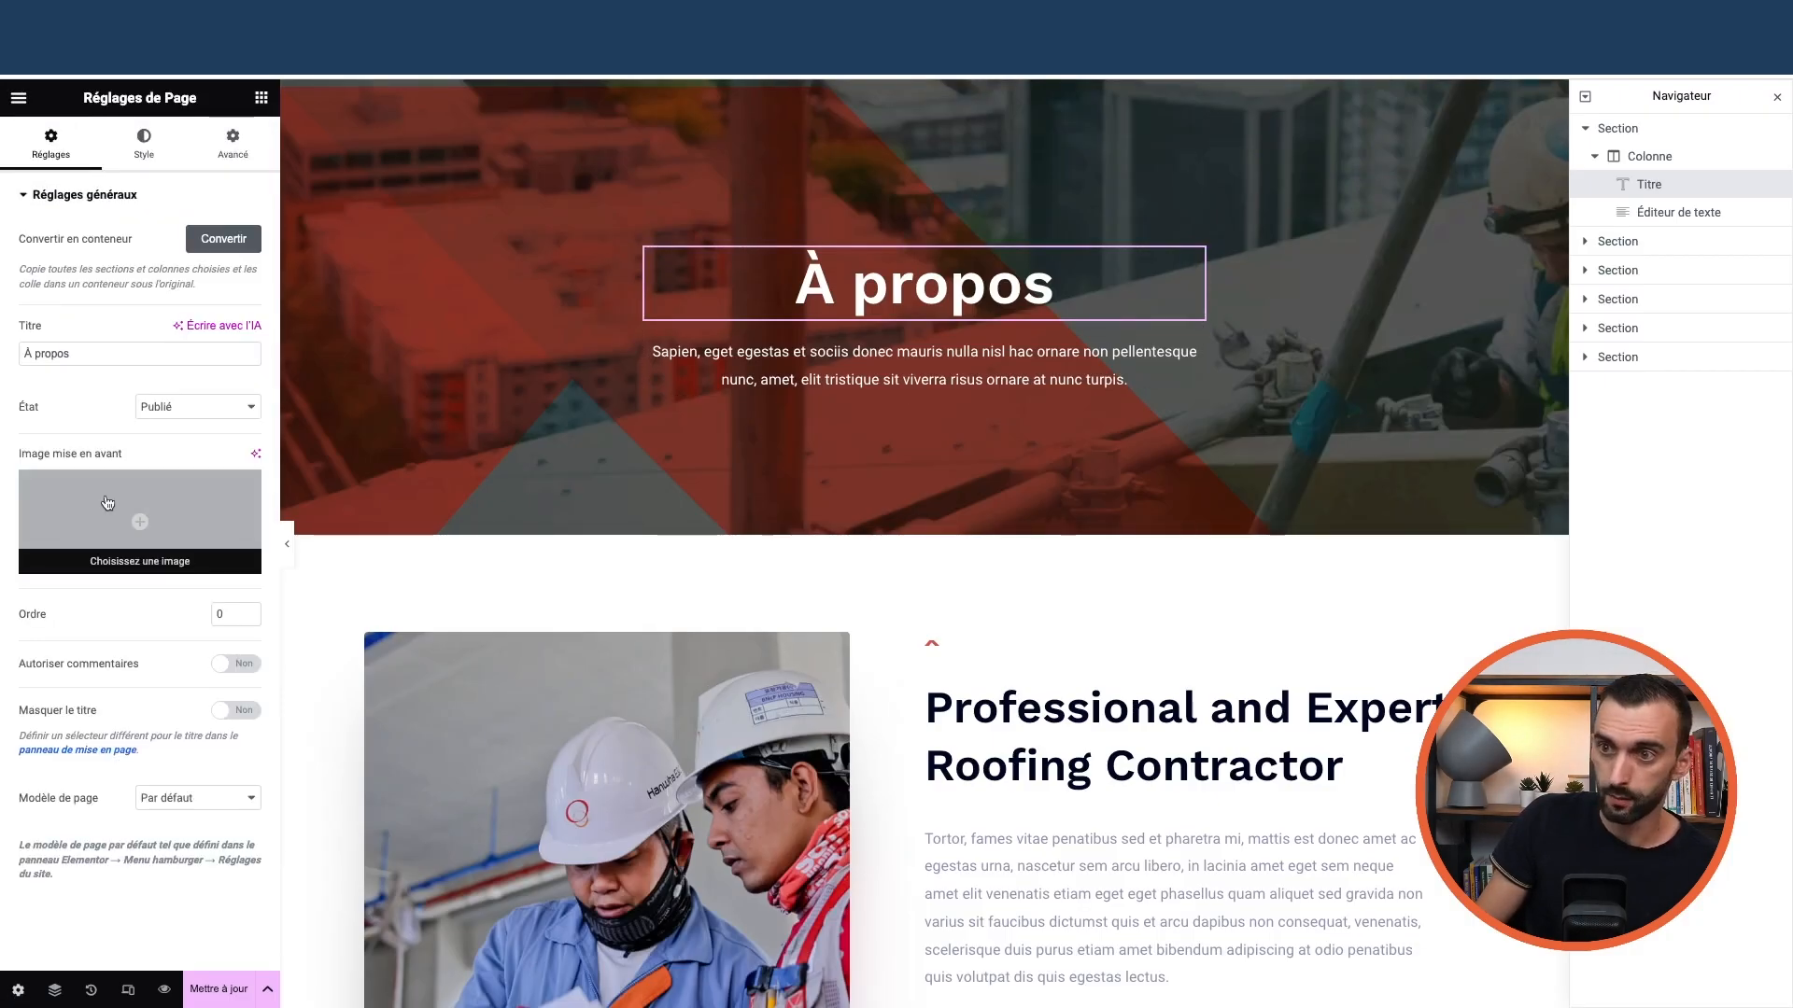
left_click(261, 100)
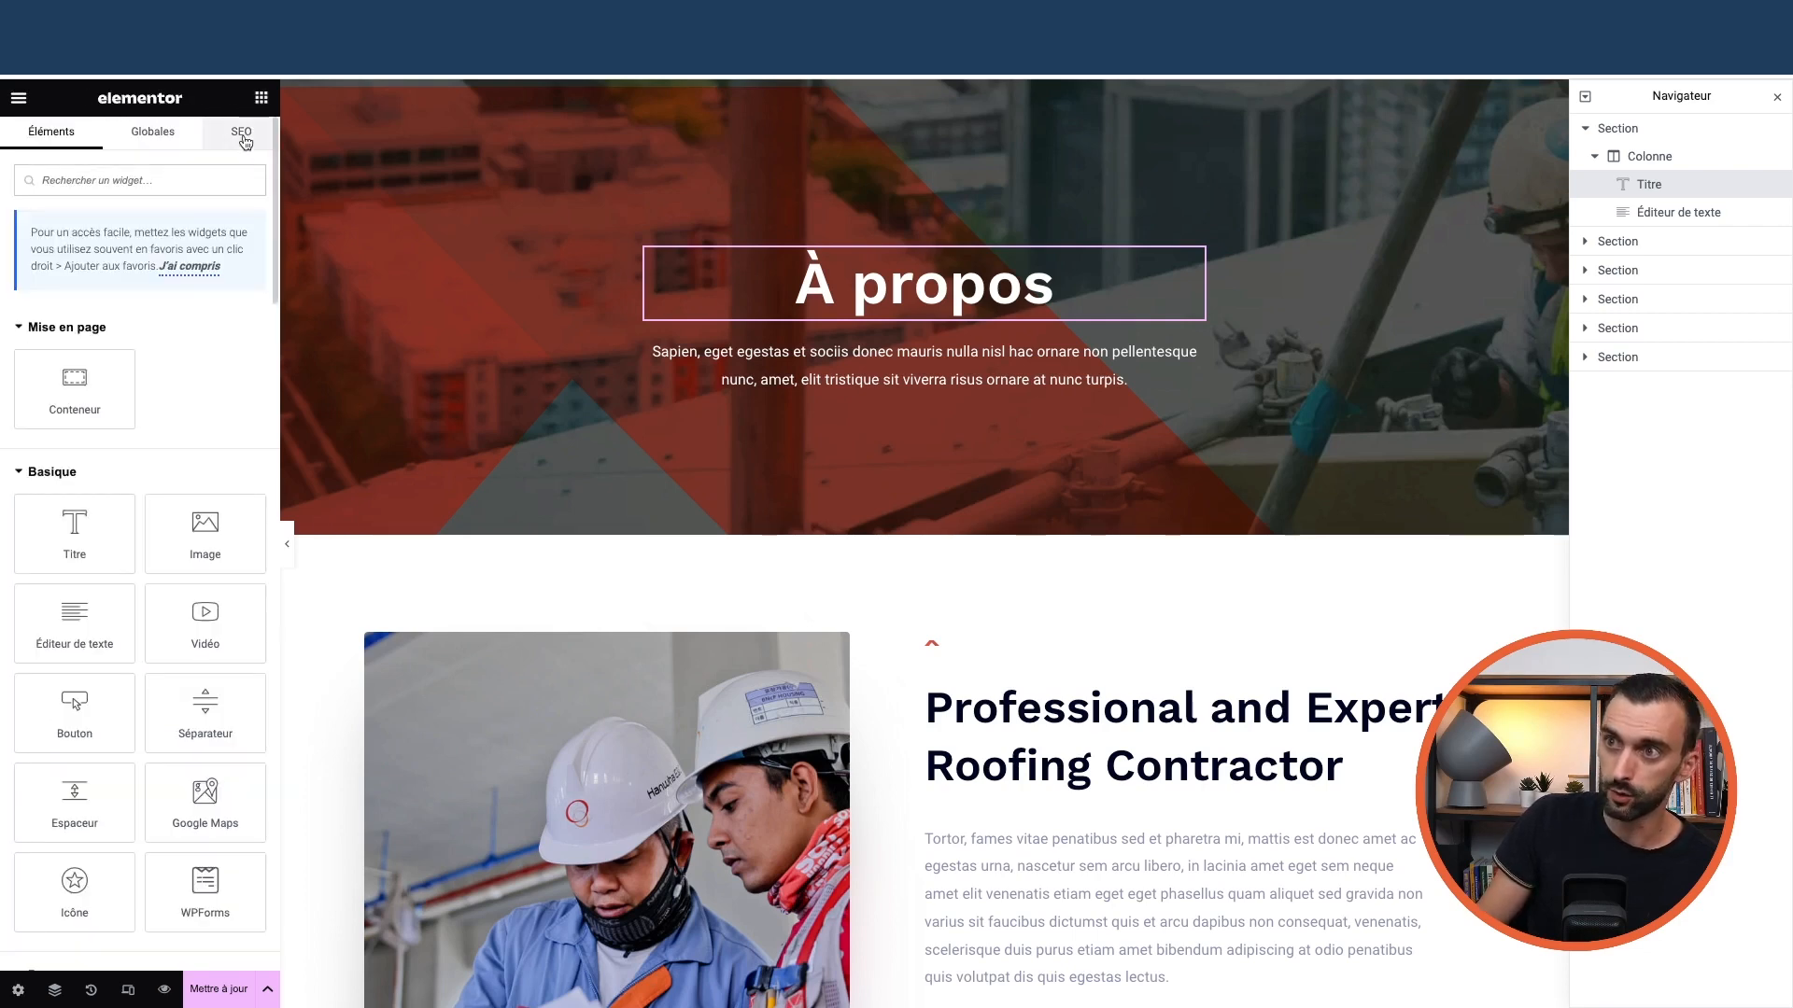
left_click(242, 132)
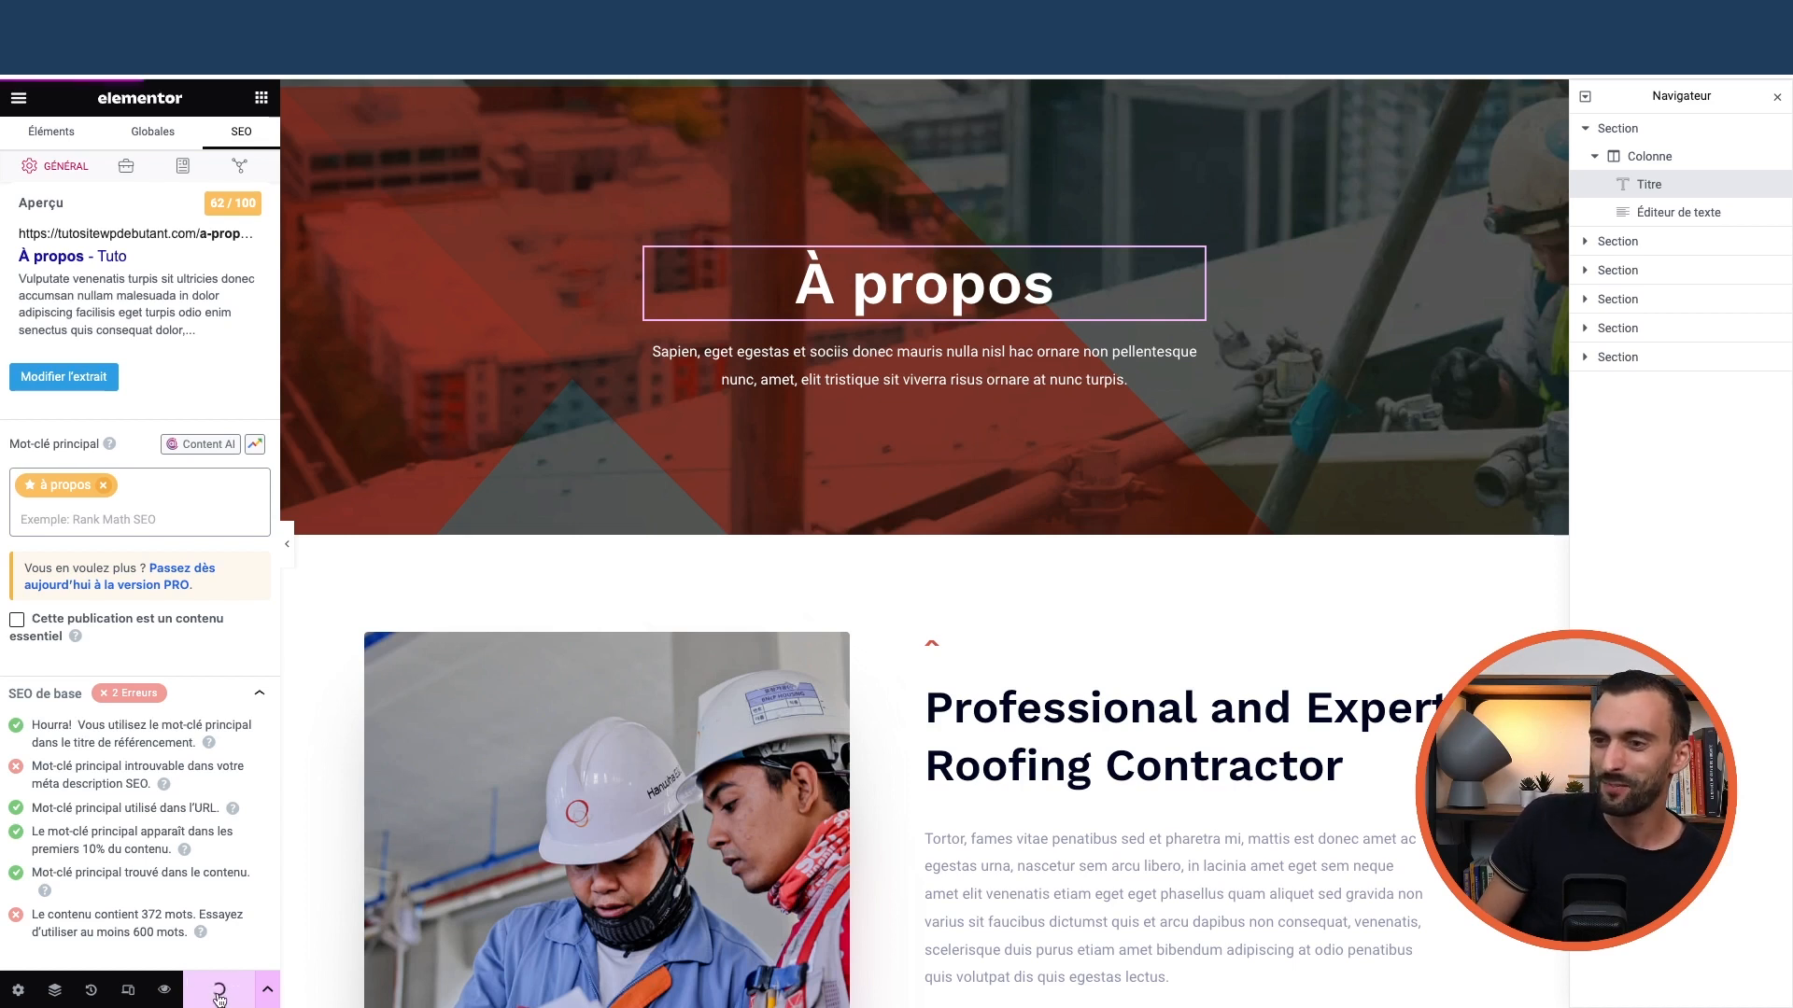
Exit Elementor and go back to the WordPress admin pages list
left_click(19, 97)
left_click(101, 494)
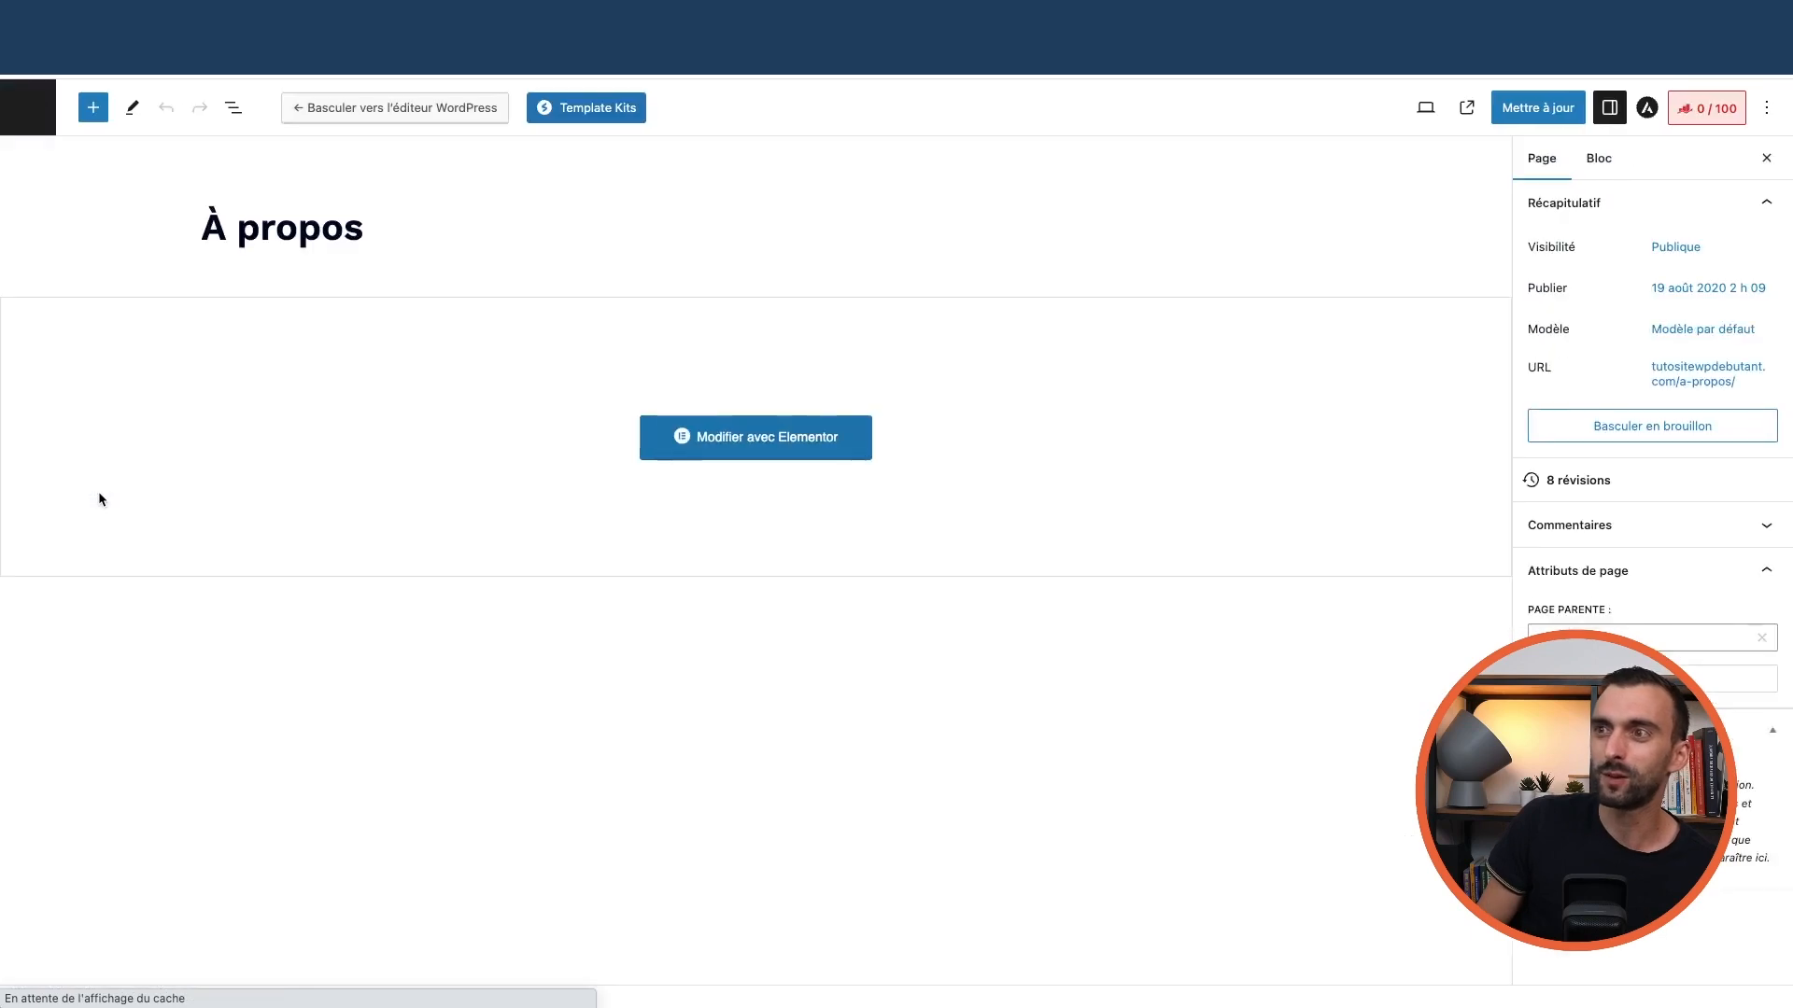
left_click(31, 110)
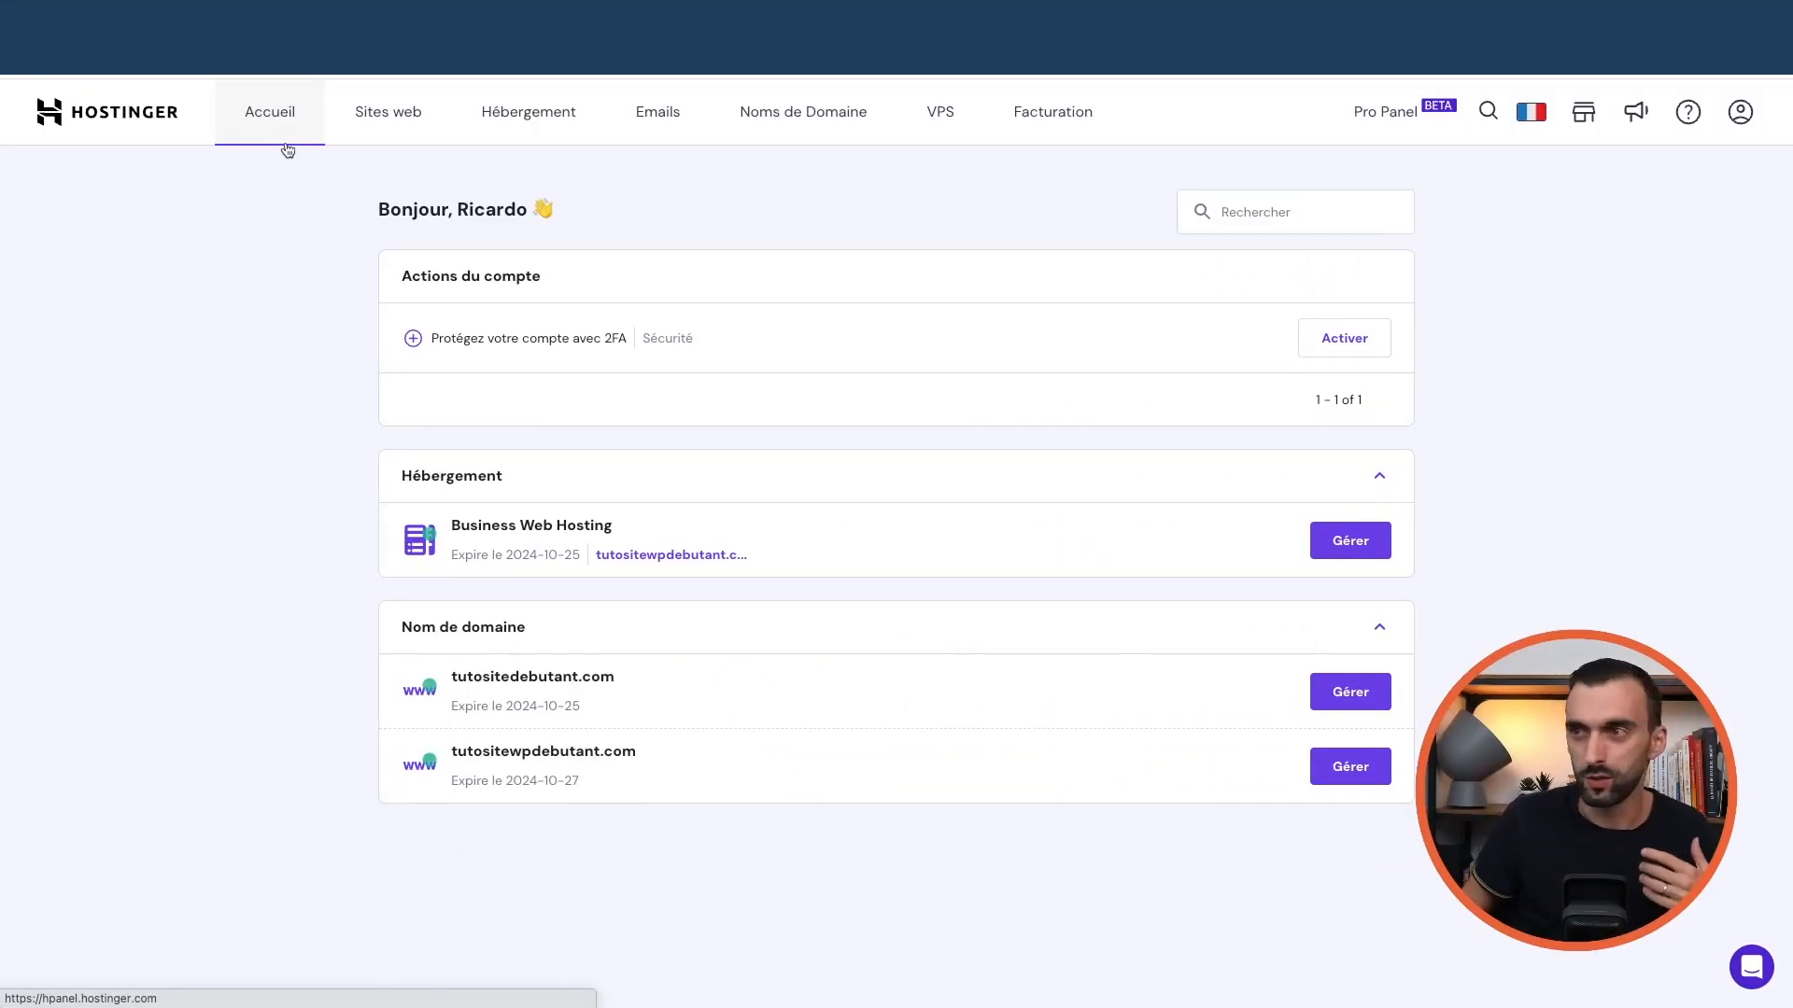
Confirm free email setup on tutositewpdebutant.com and scroll through the offered email plans
left_click(677, 124)
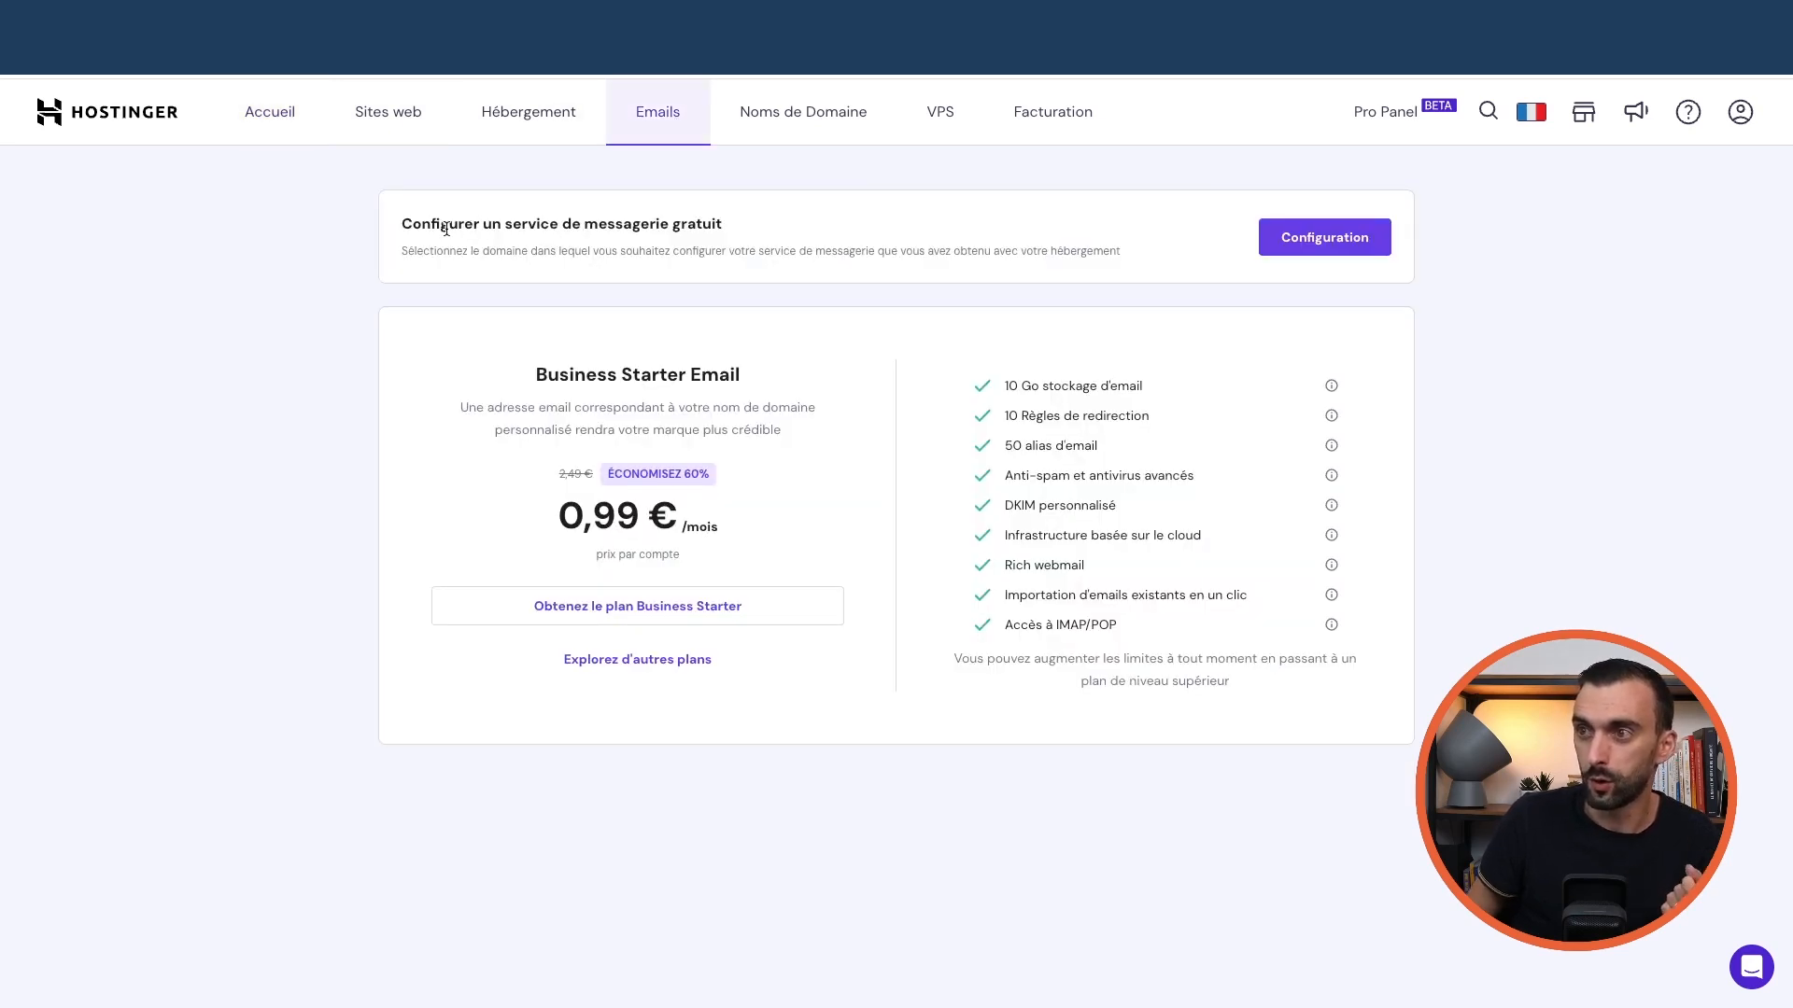
left_click(1335, 251)
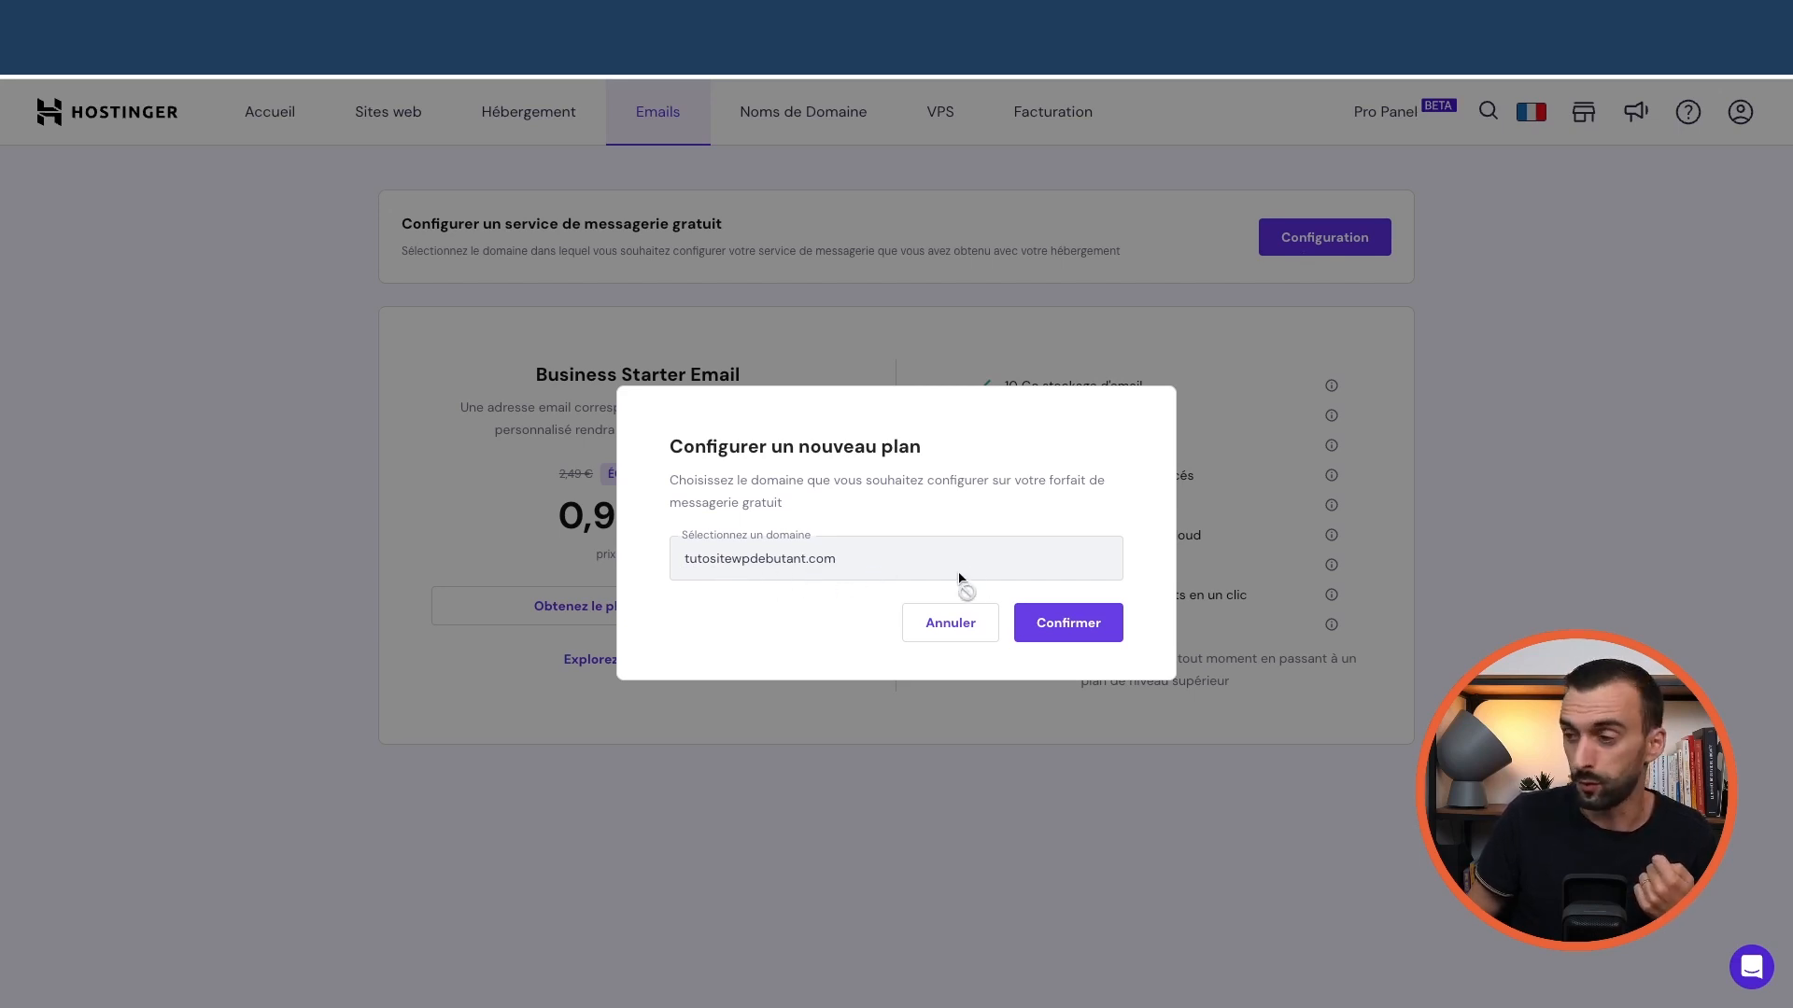
left_click(1079, 629)
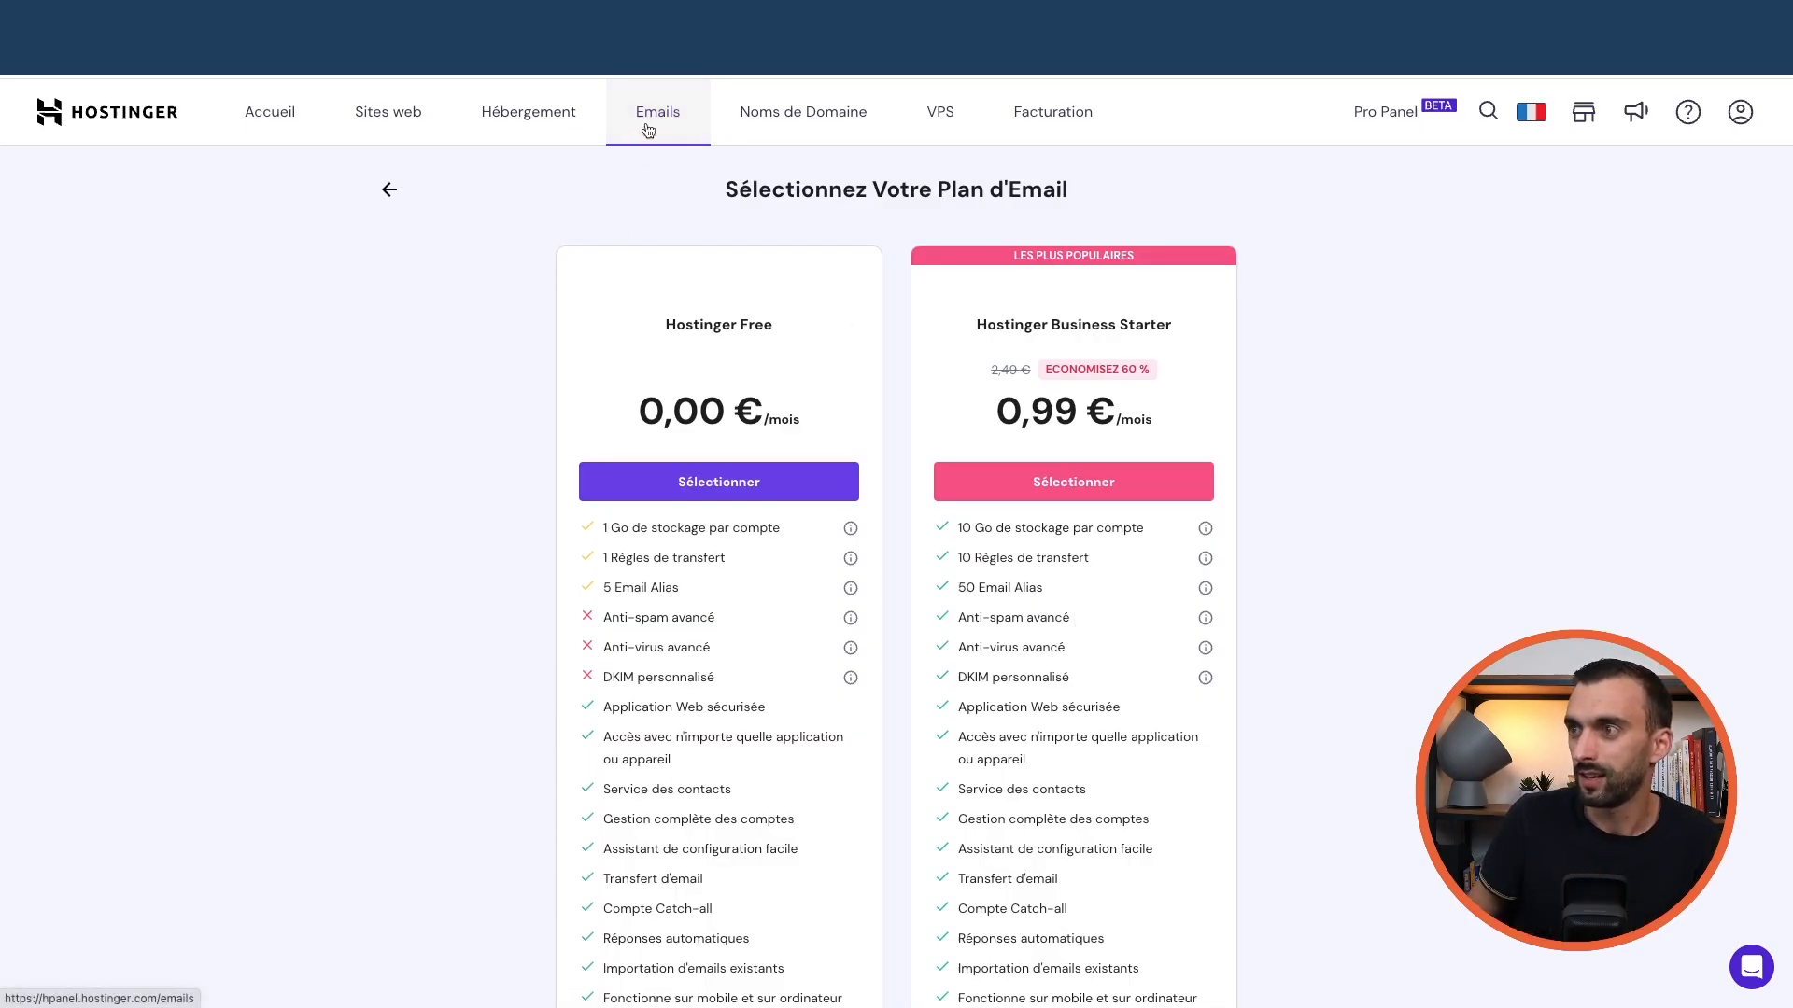
left_click_drag(665, 325, 780, 334)
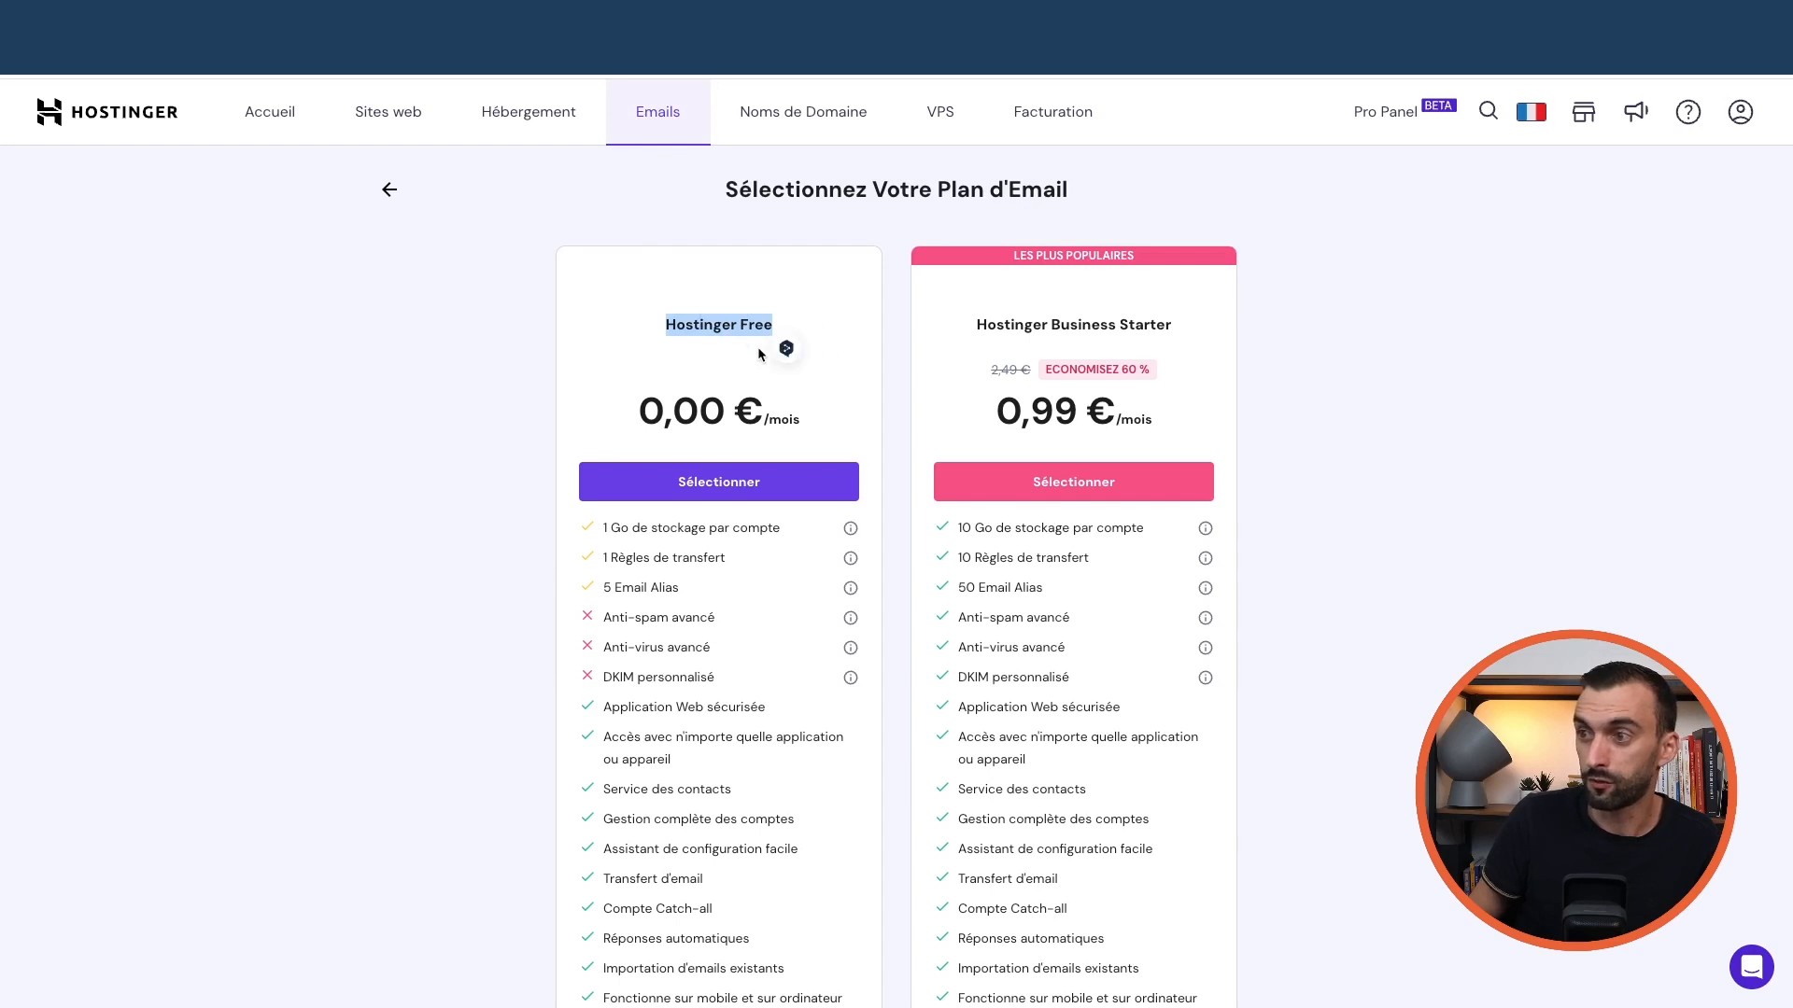
scroll(718, 374, "down", 1)
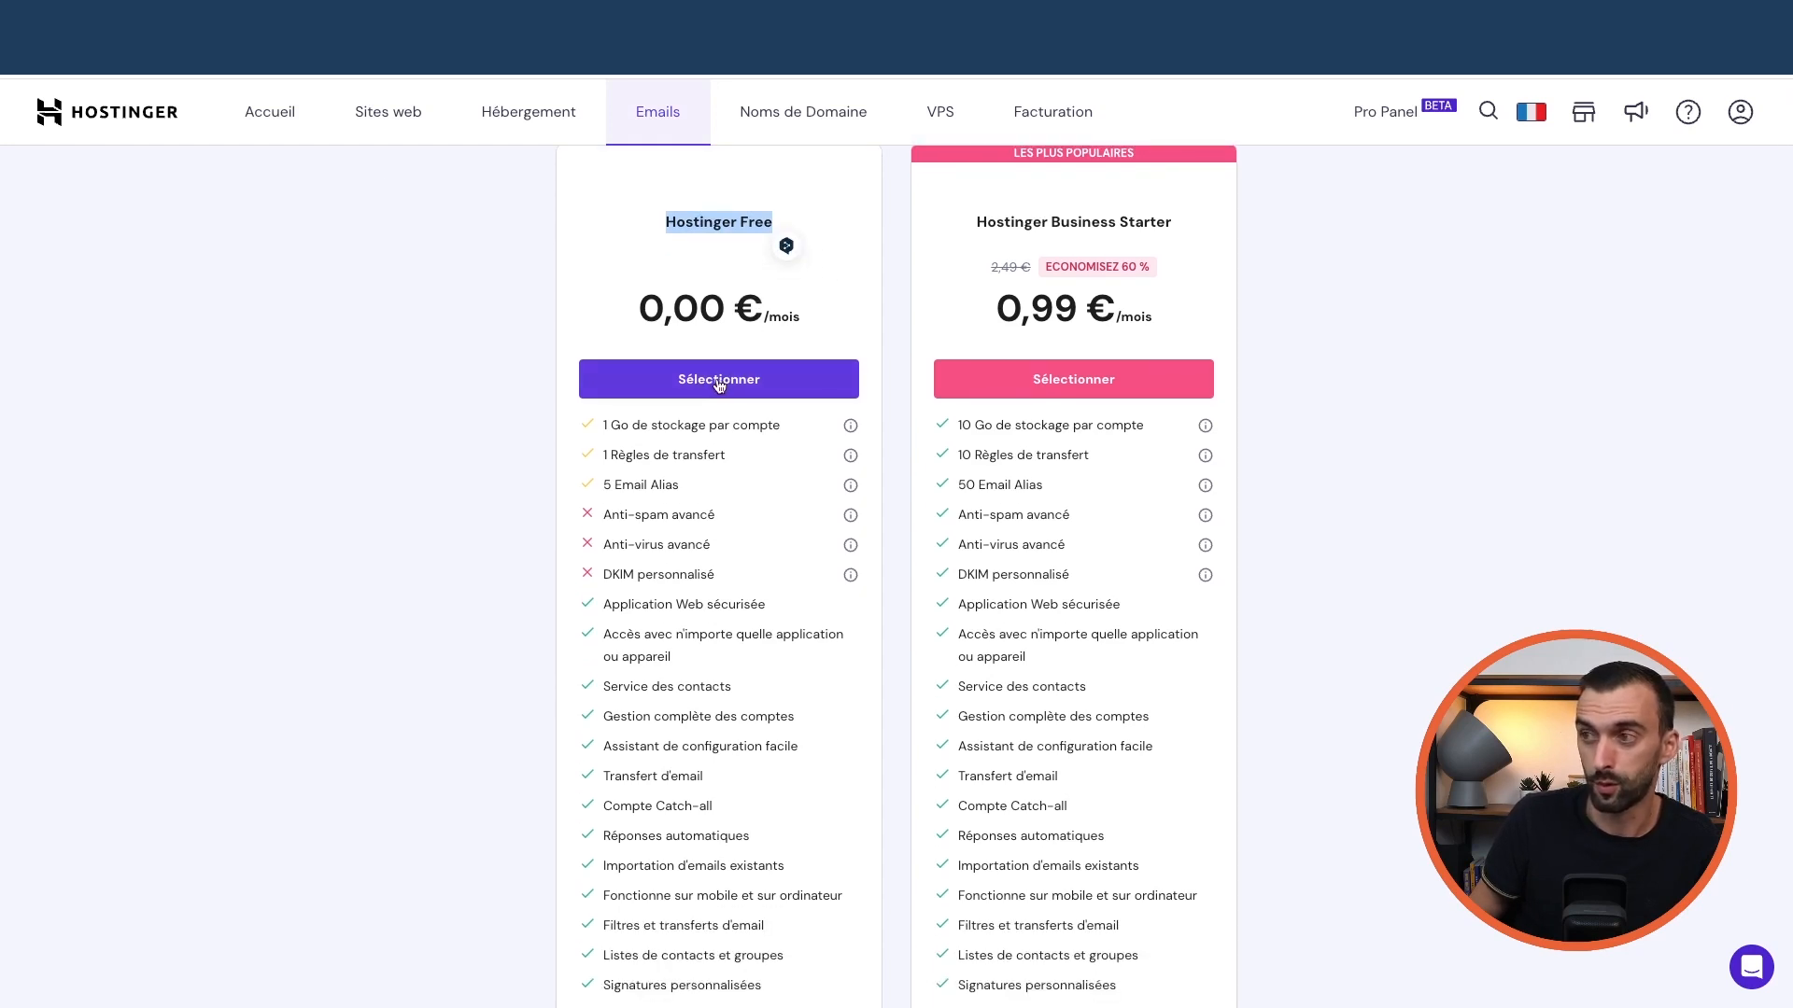
Create a 'contact' mailbox on Hostinger Free with a pasted password, skipping email-client setup
left_click(719, 380)
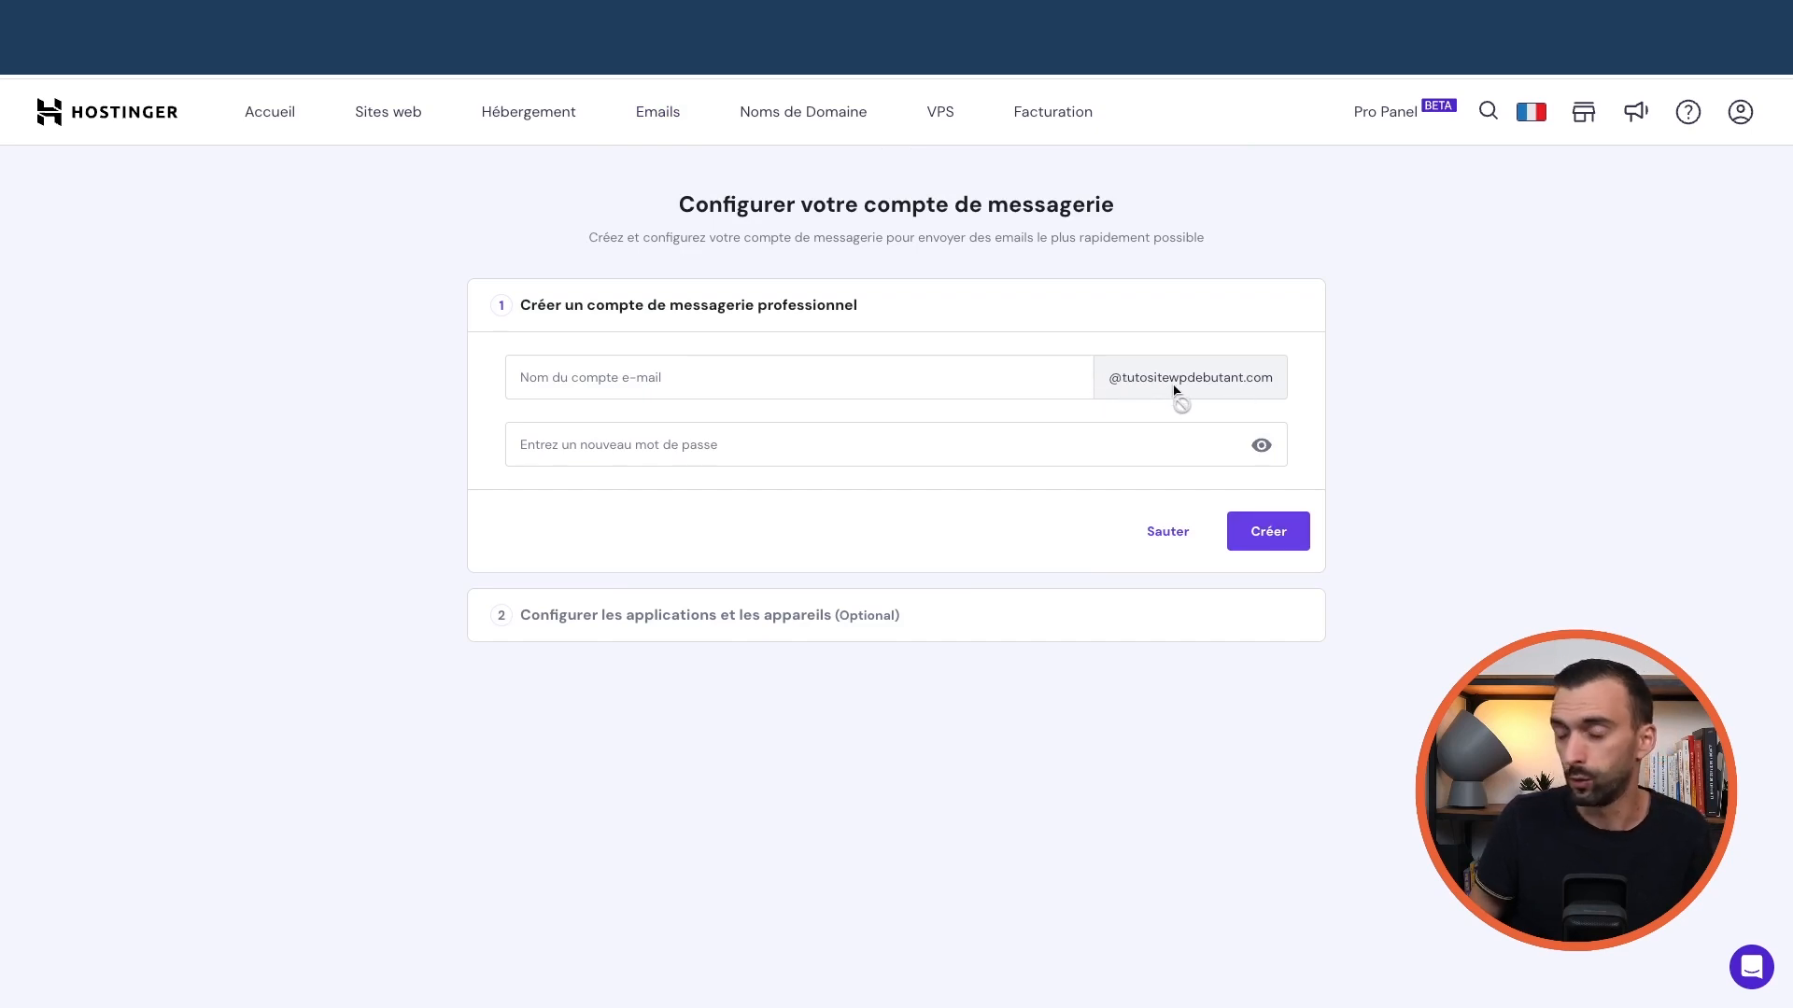
left_click(836, 371)
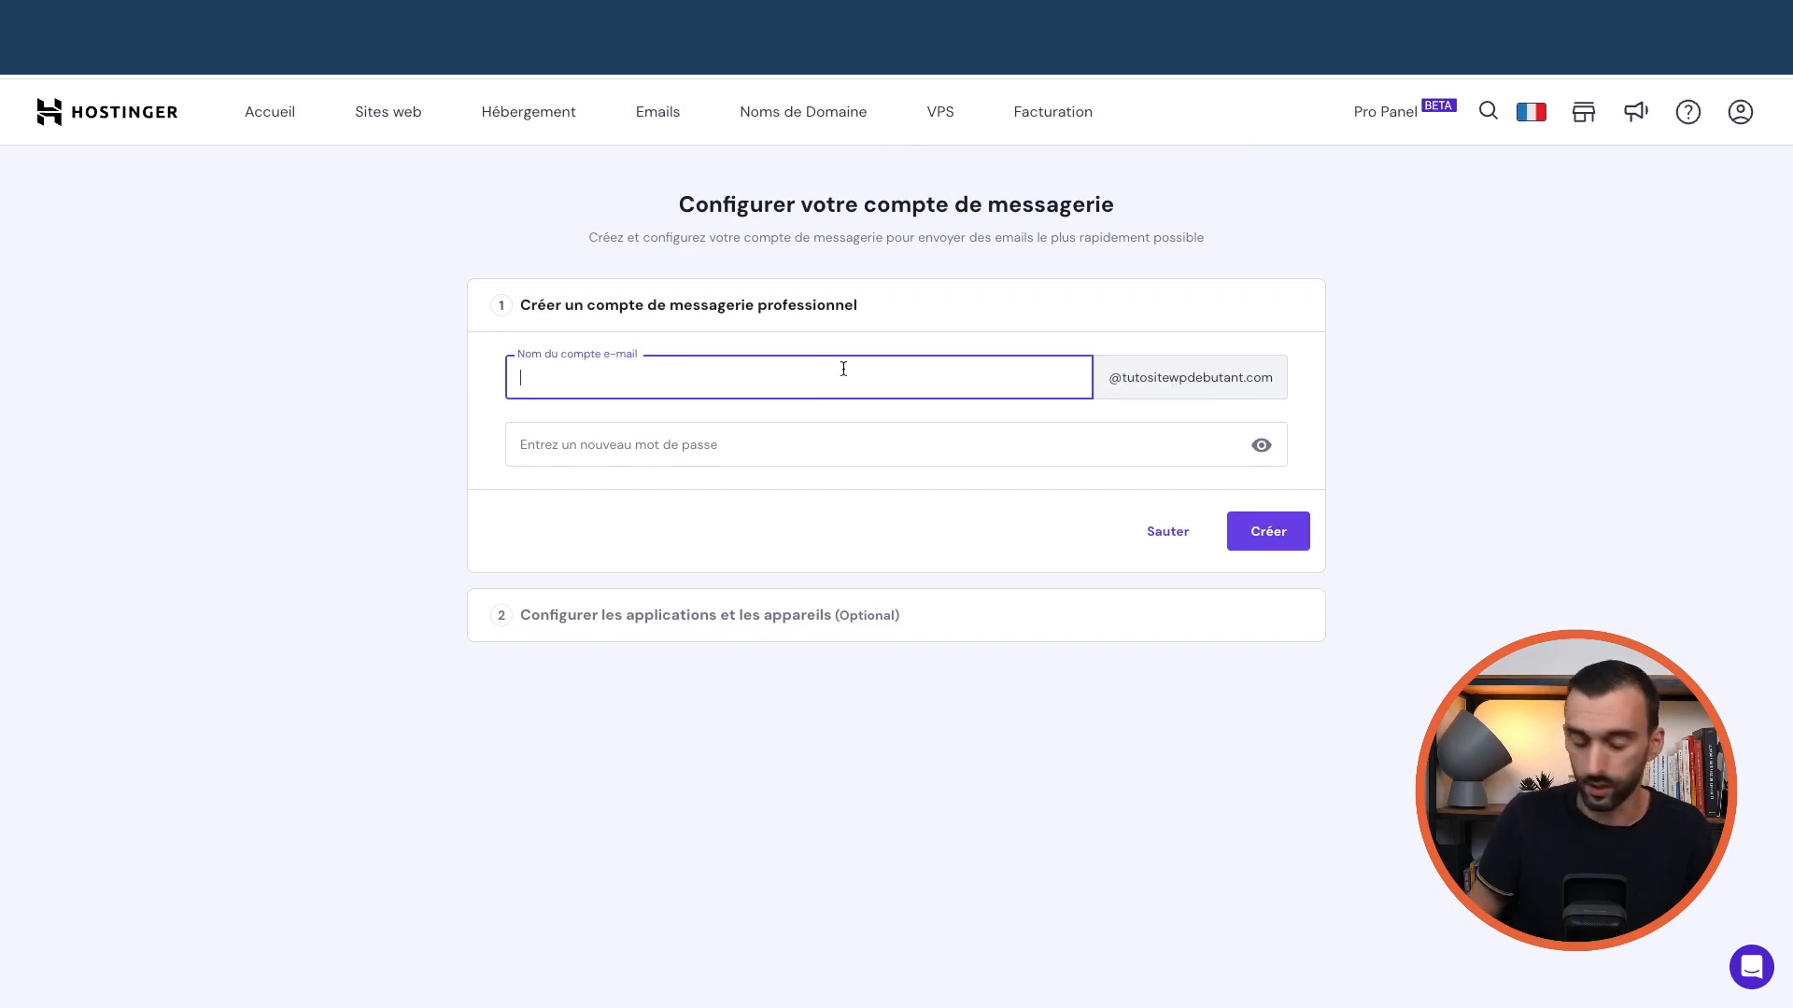
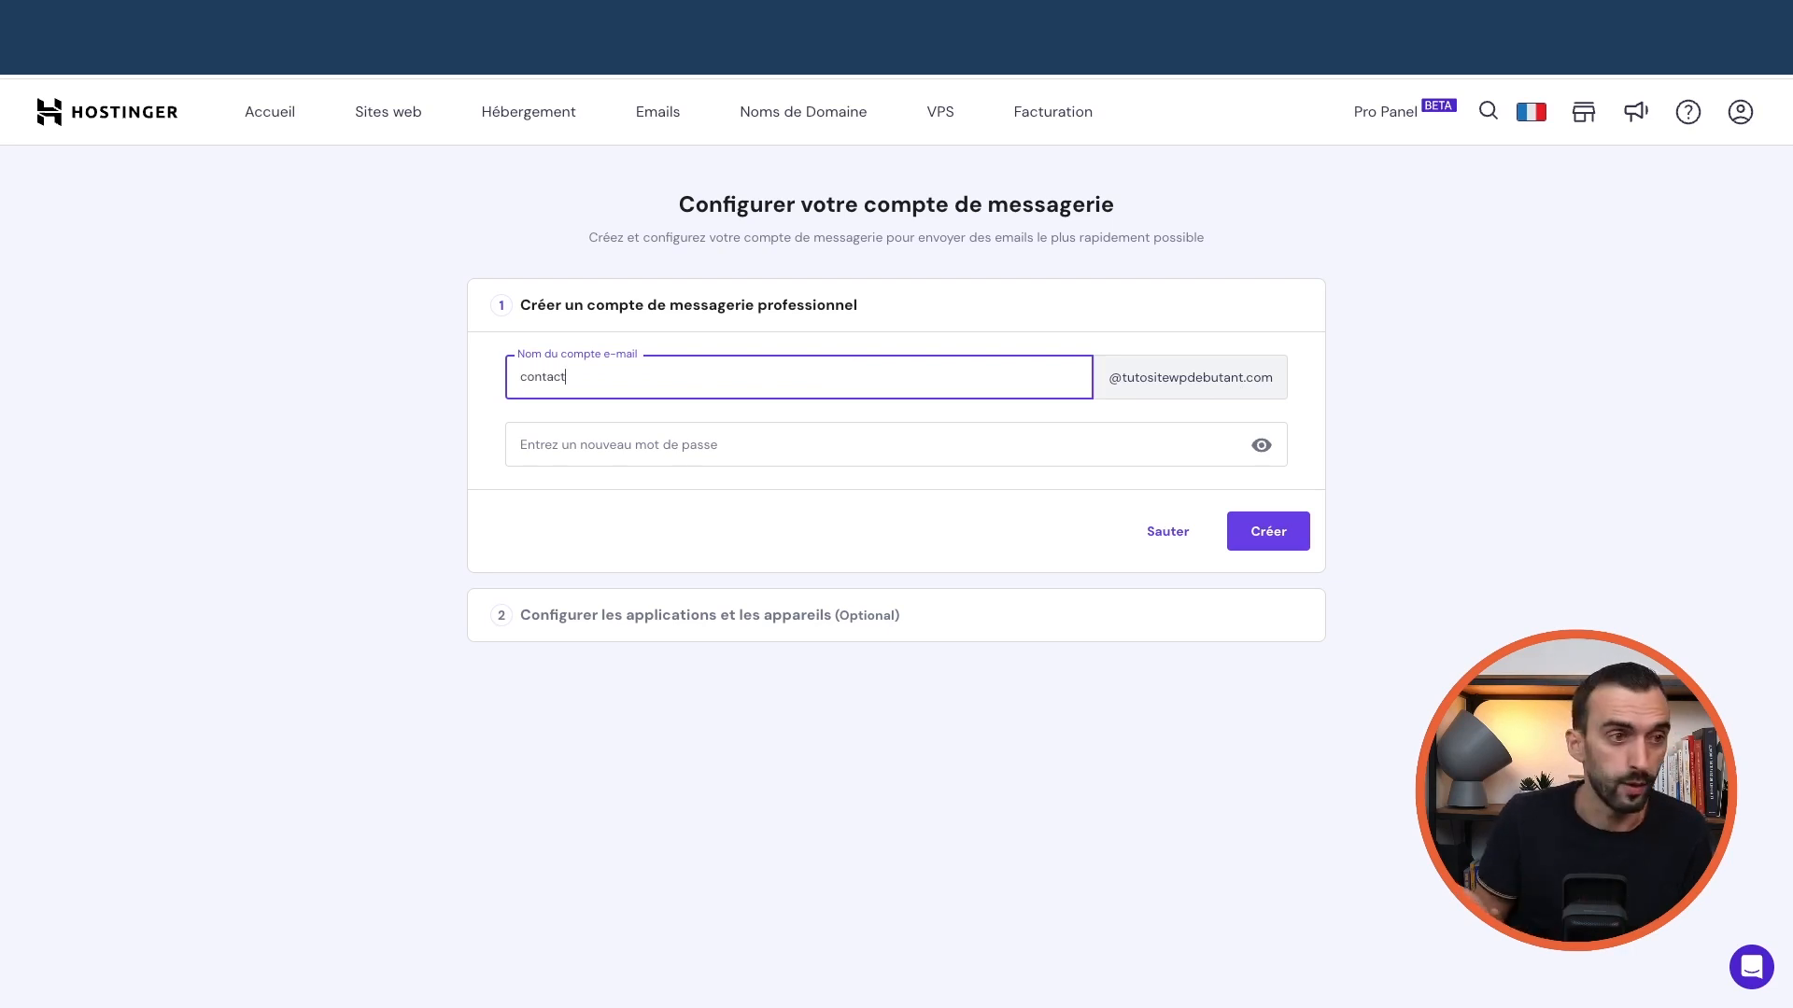
left_click(632, 450)
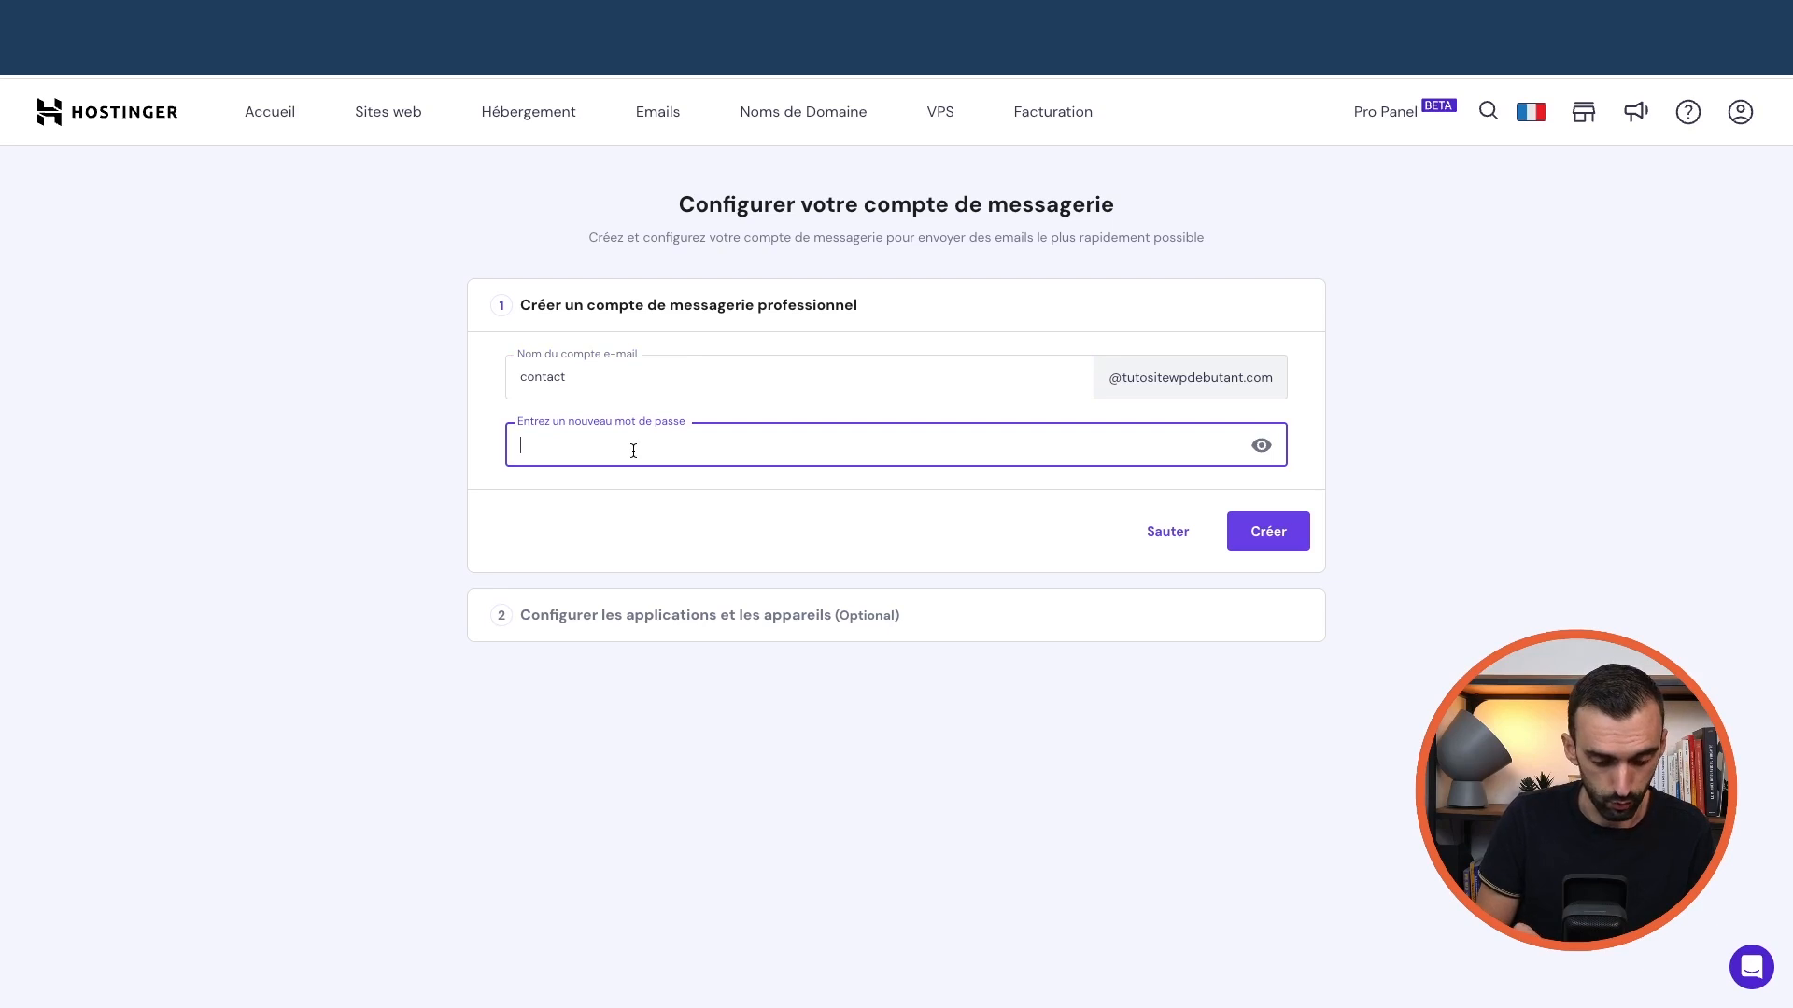
key("super+v")
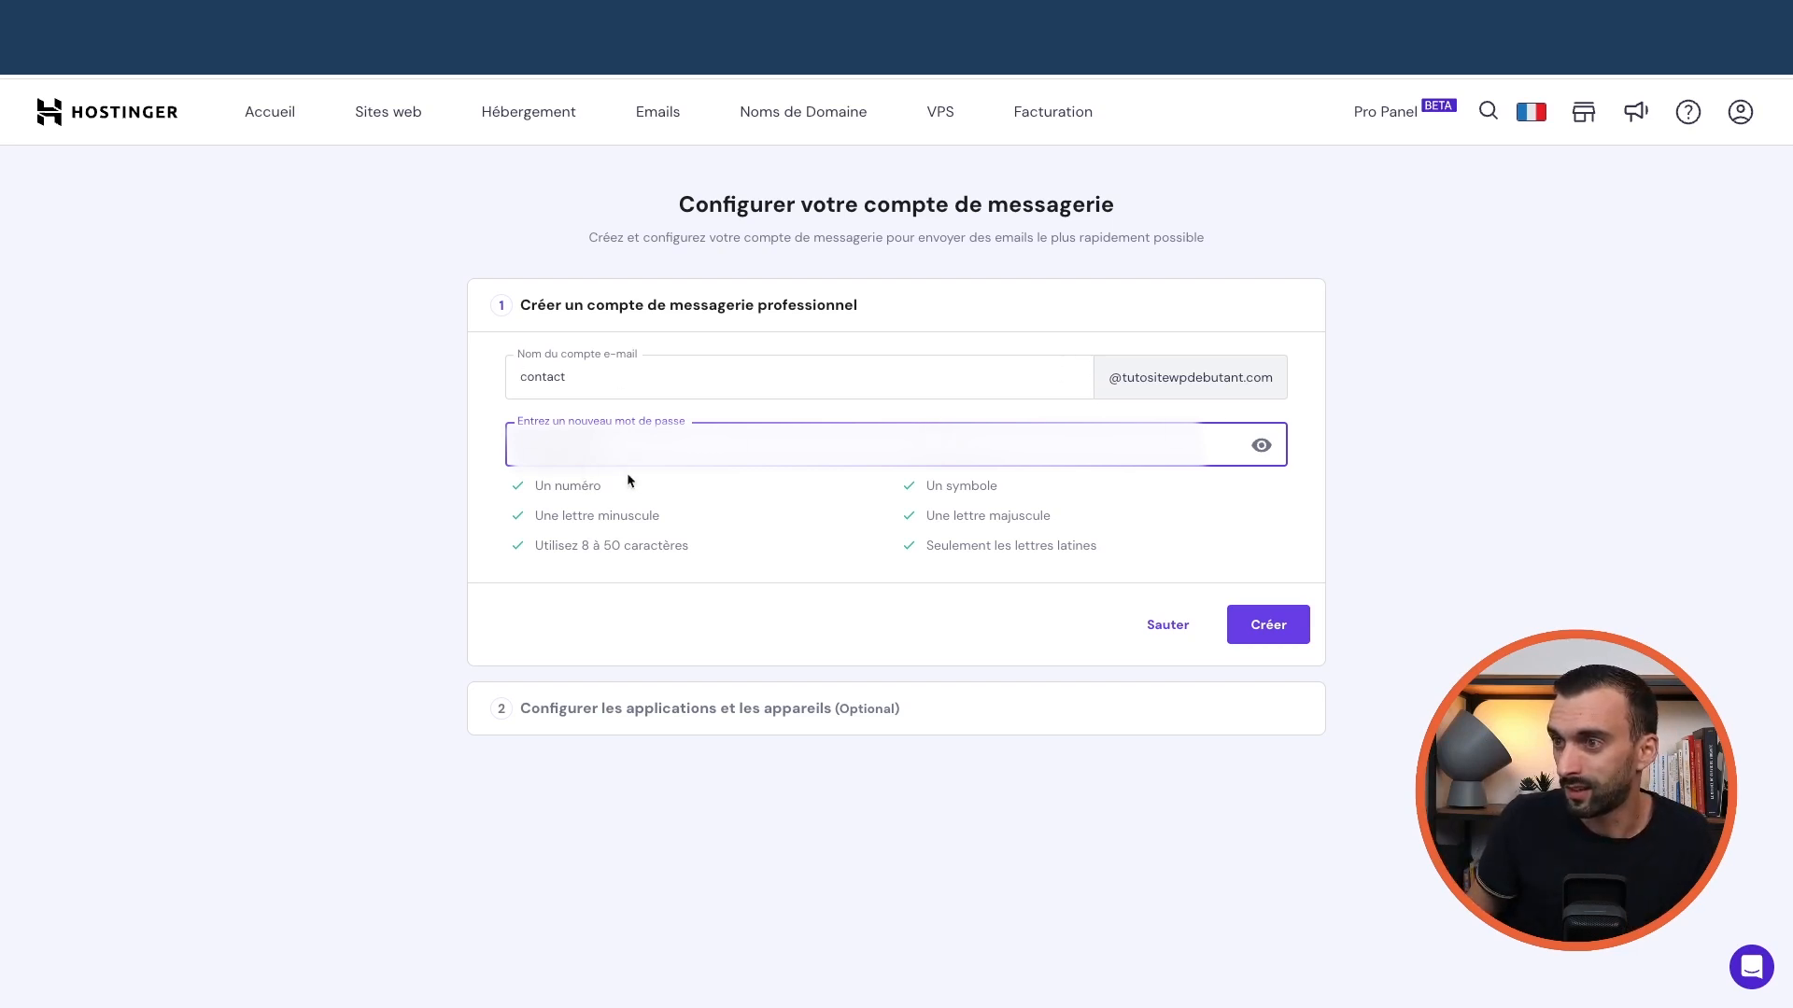
left_click(1275, 632)
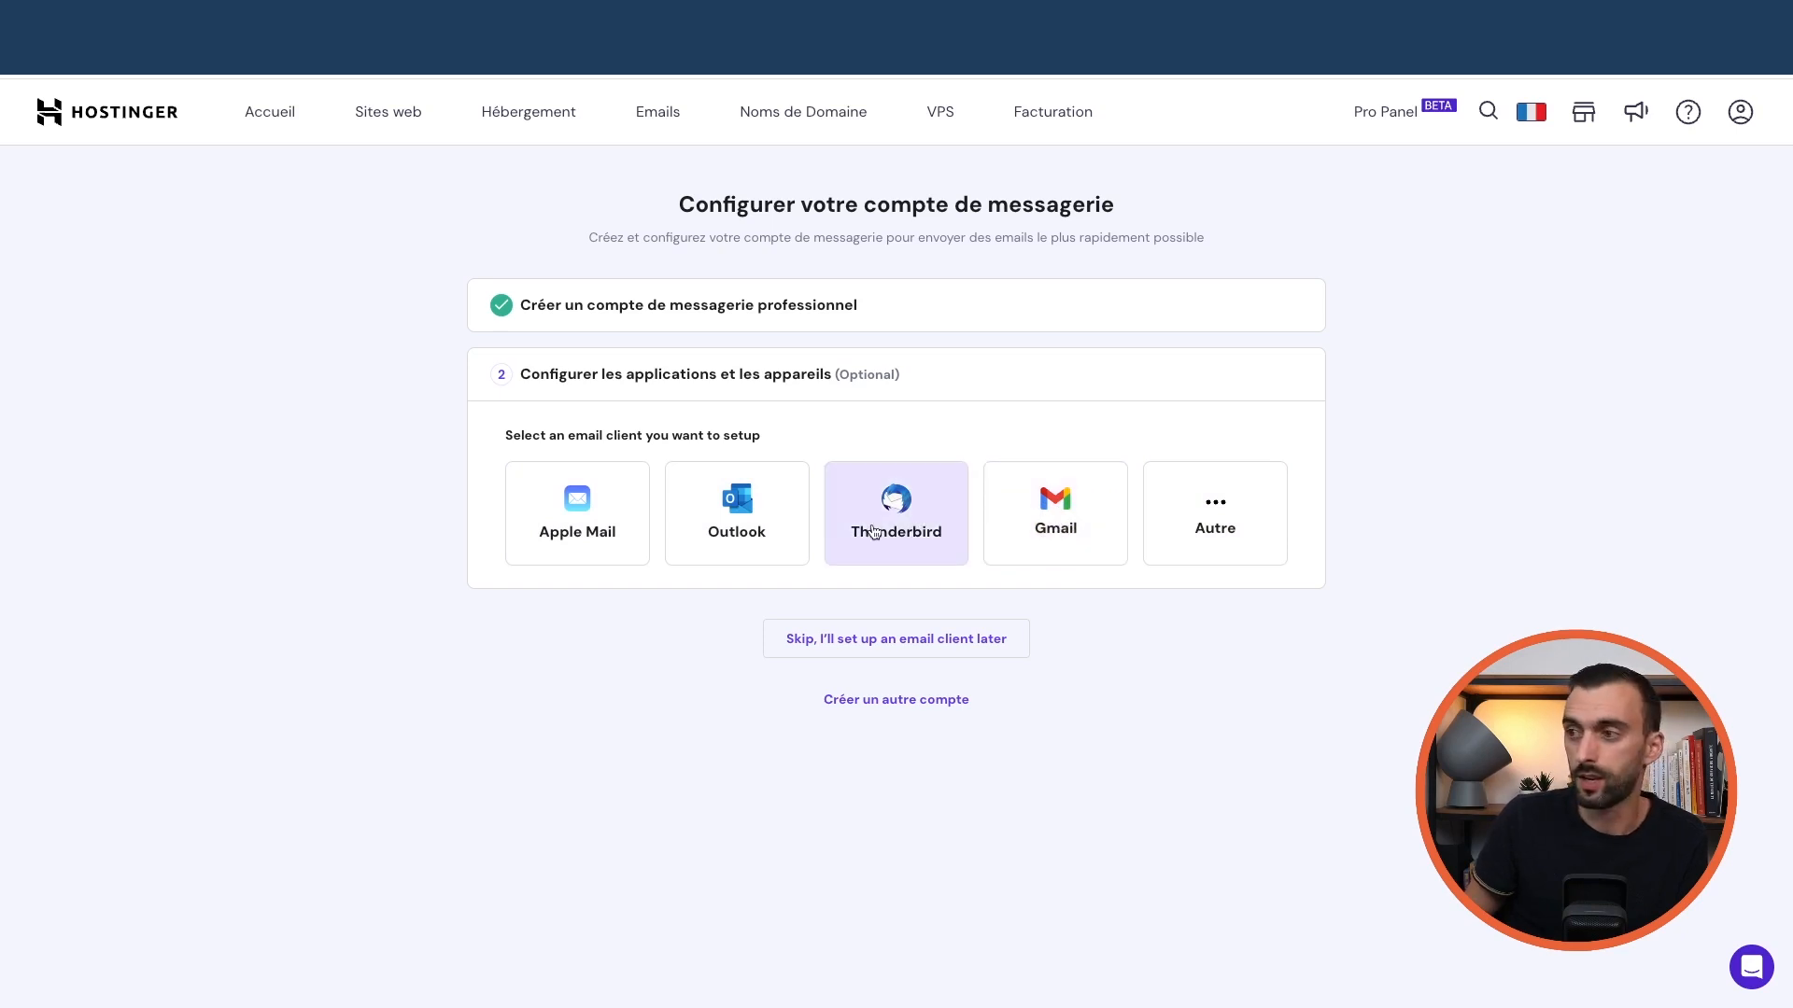
left_click(906, 642)
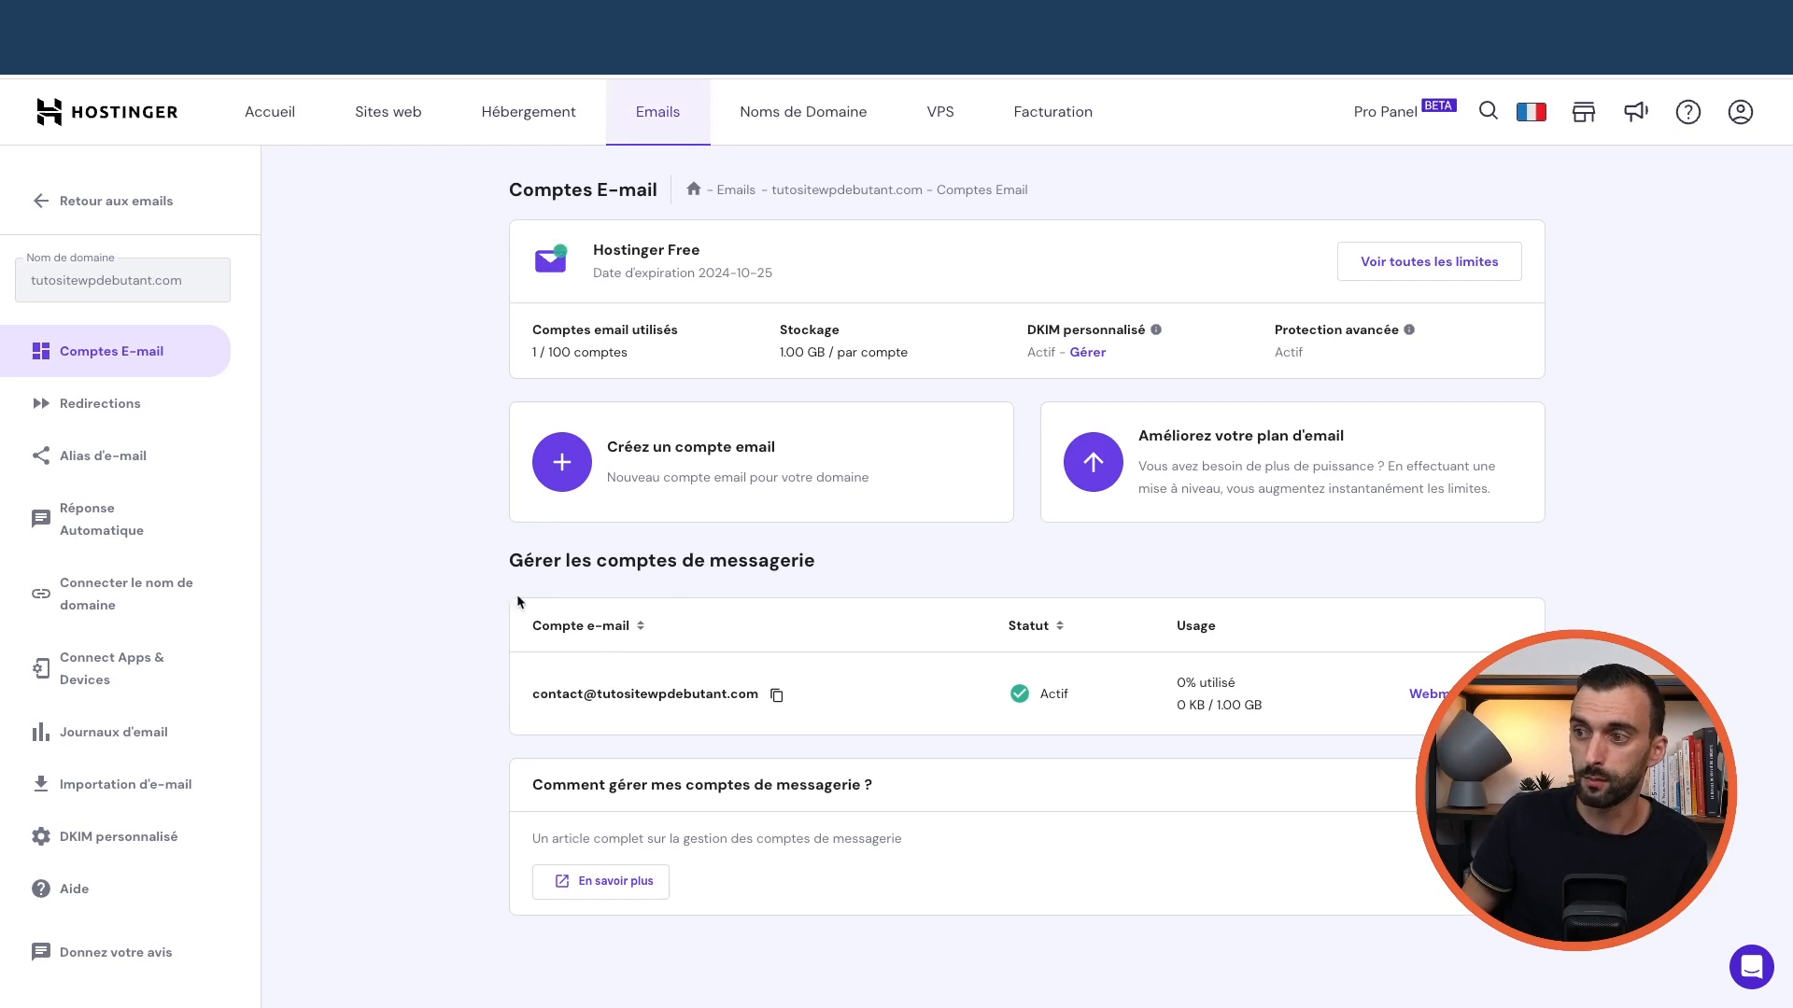
Open webmail for the contact mailbox and sign in
left_click(1429, 701)
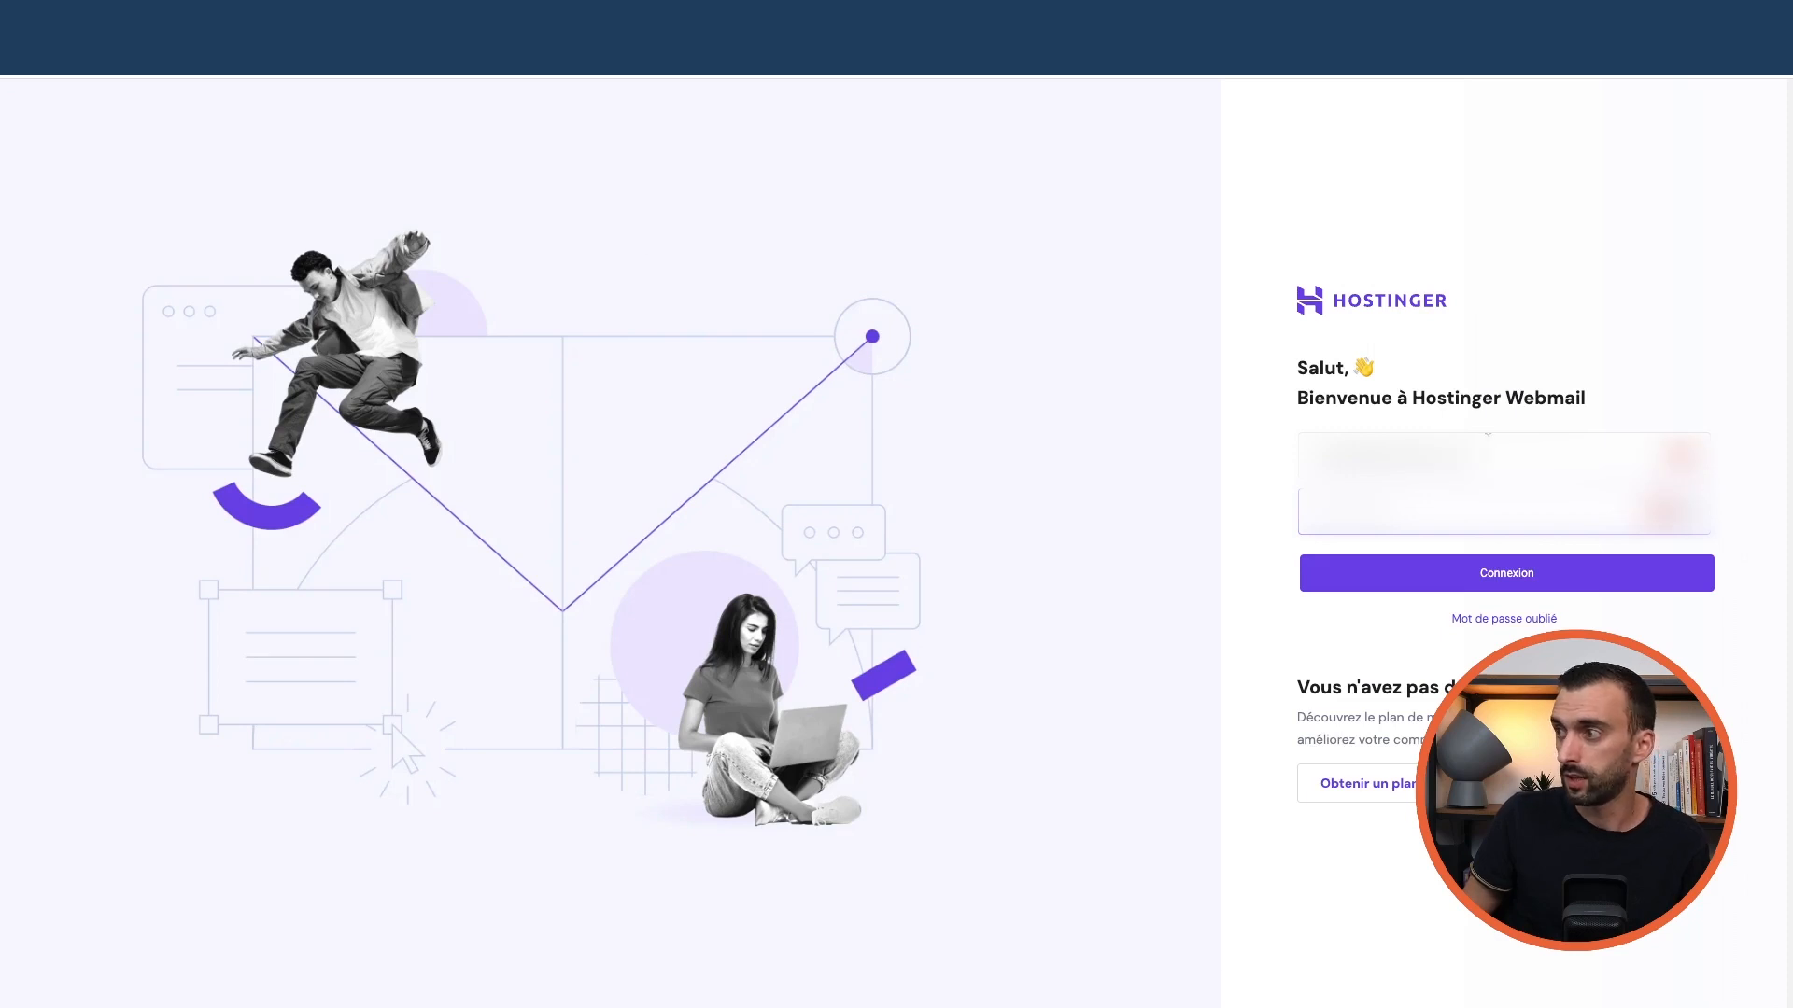
left_click(1541, 572)
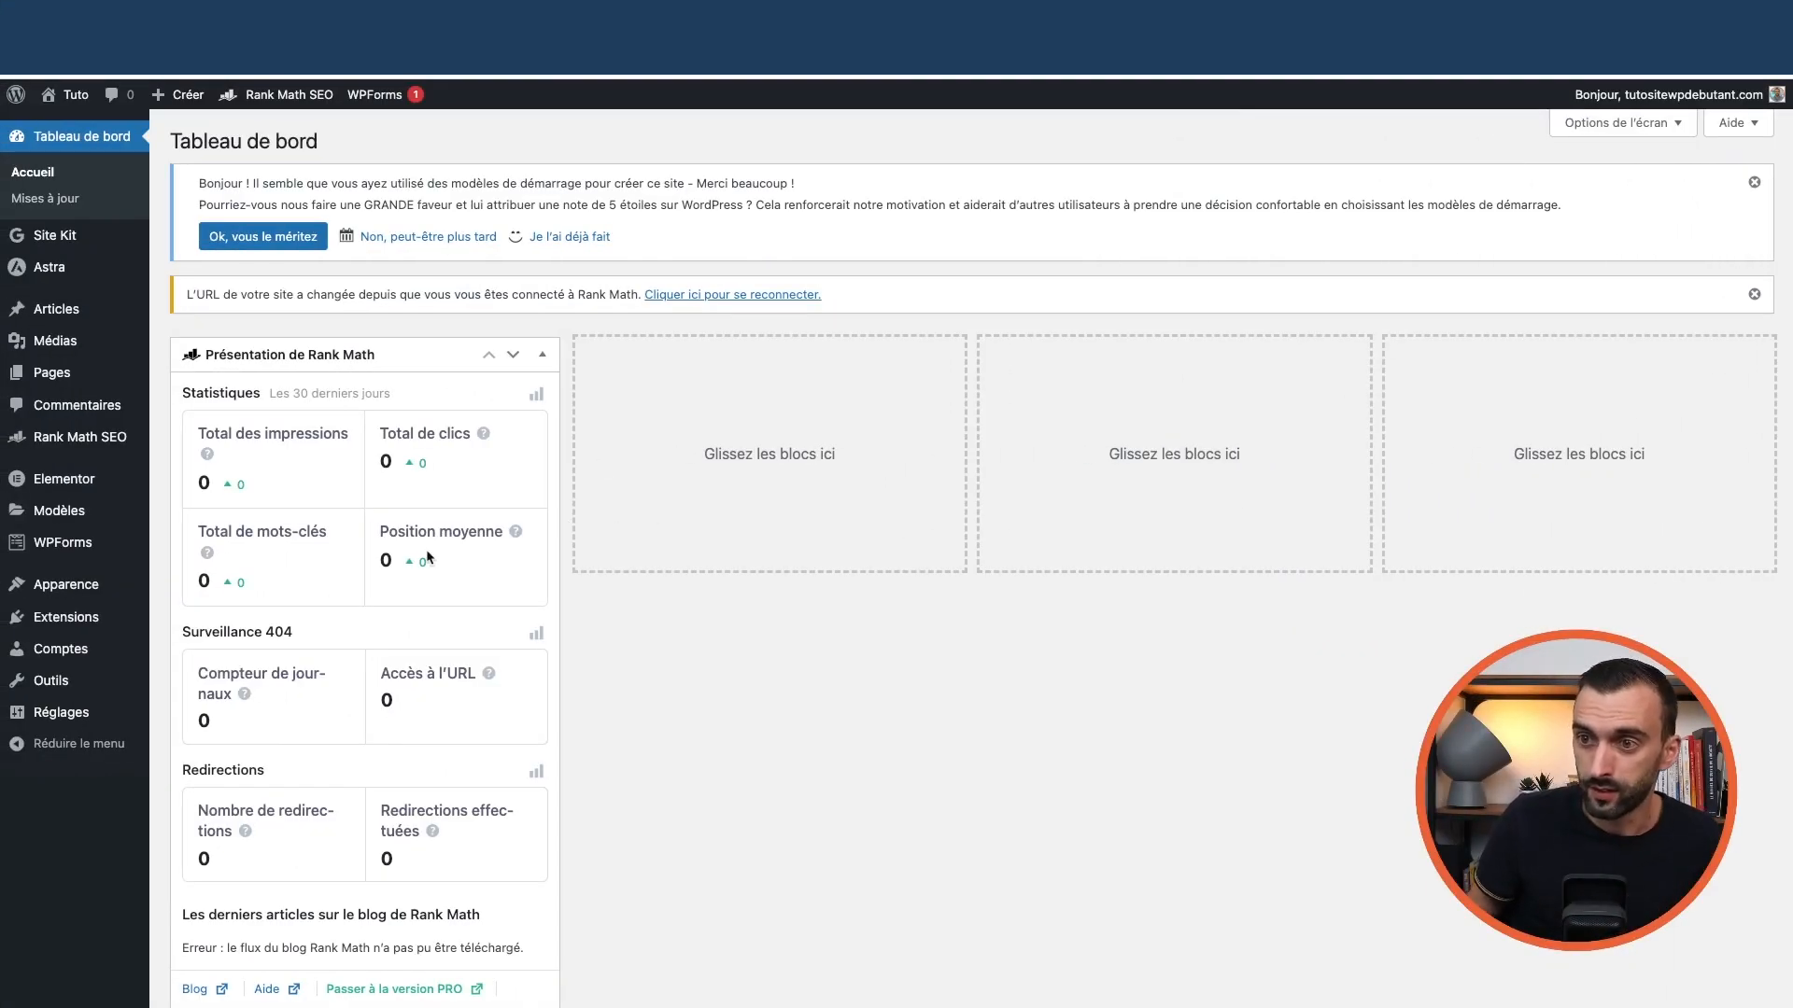
Look through the installed plugins, then the general settings showing site title Tuto
mouse_move(93, 620)
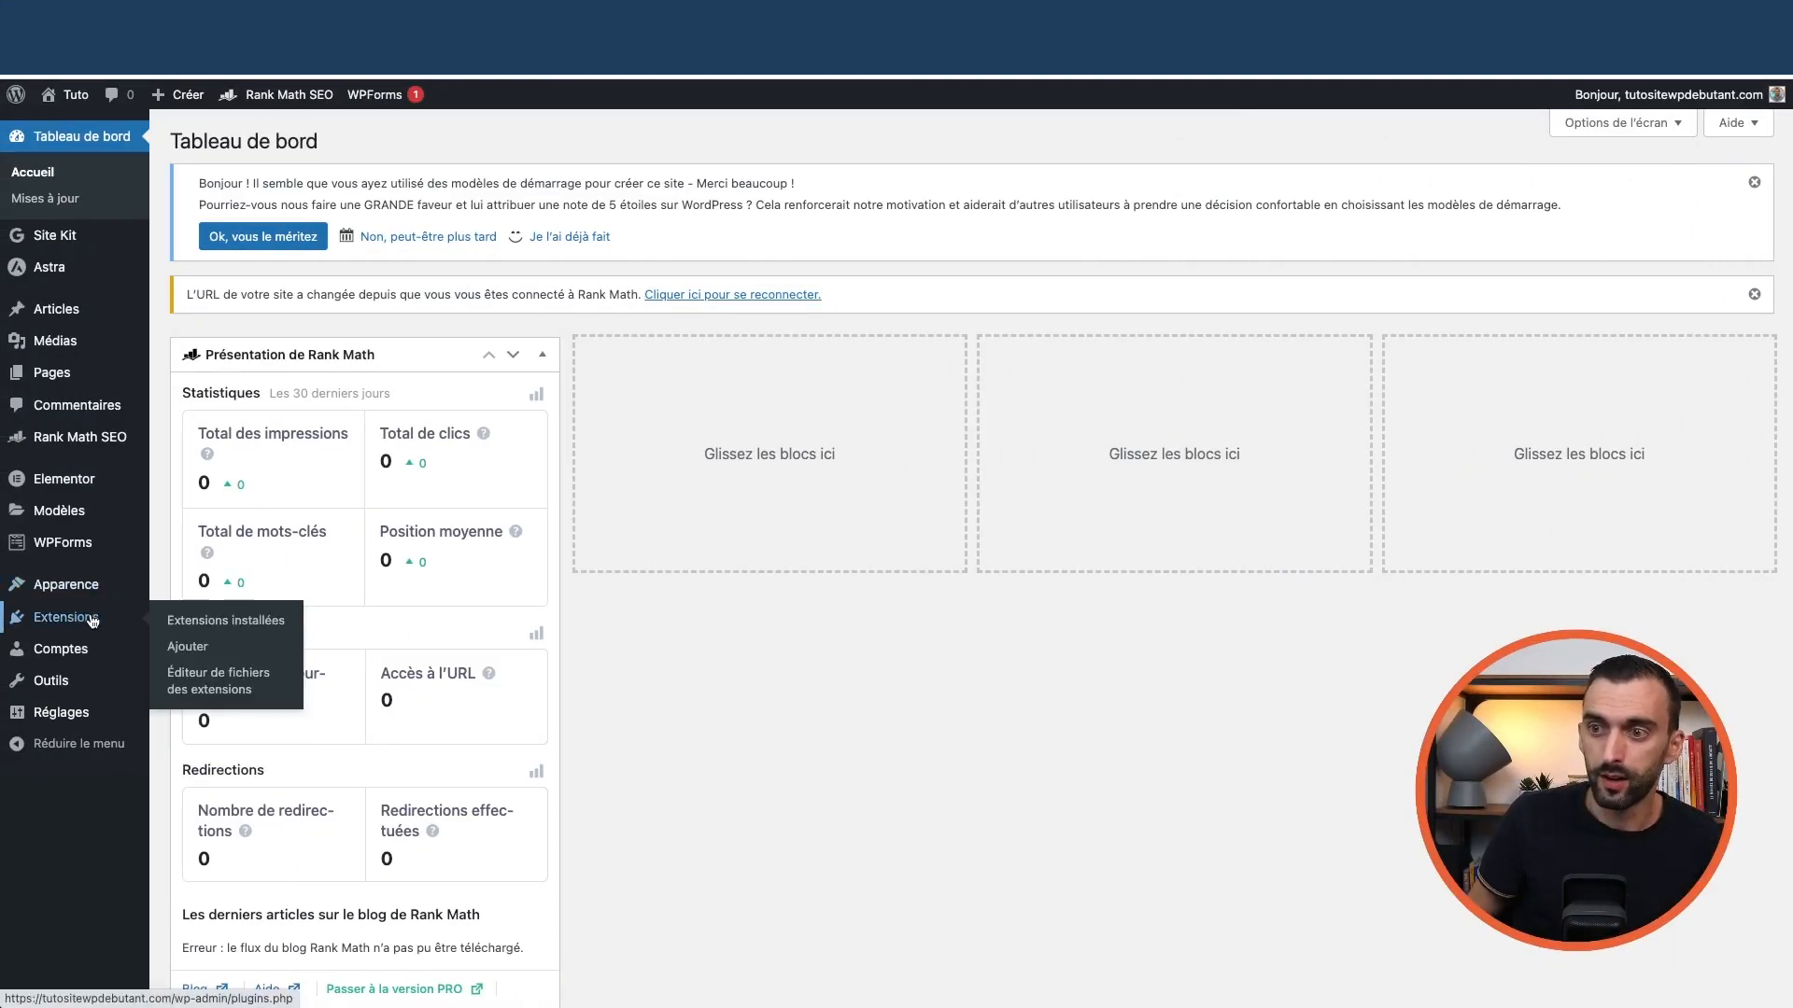
left_click(213, 622)
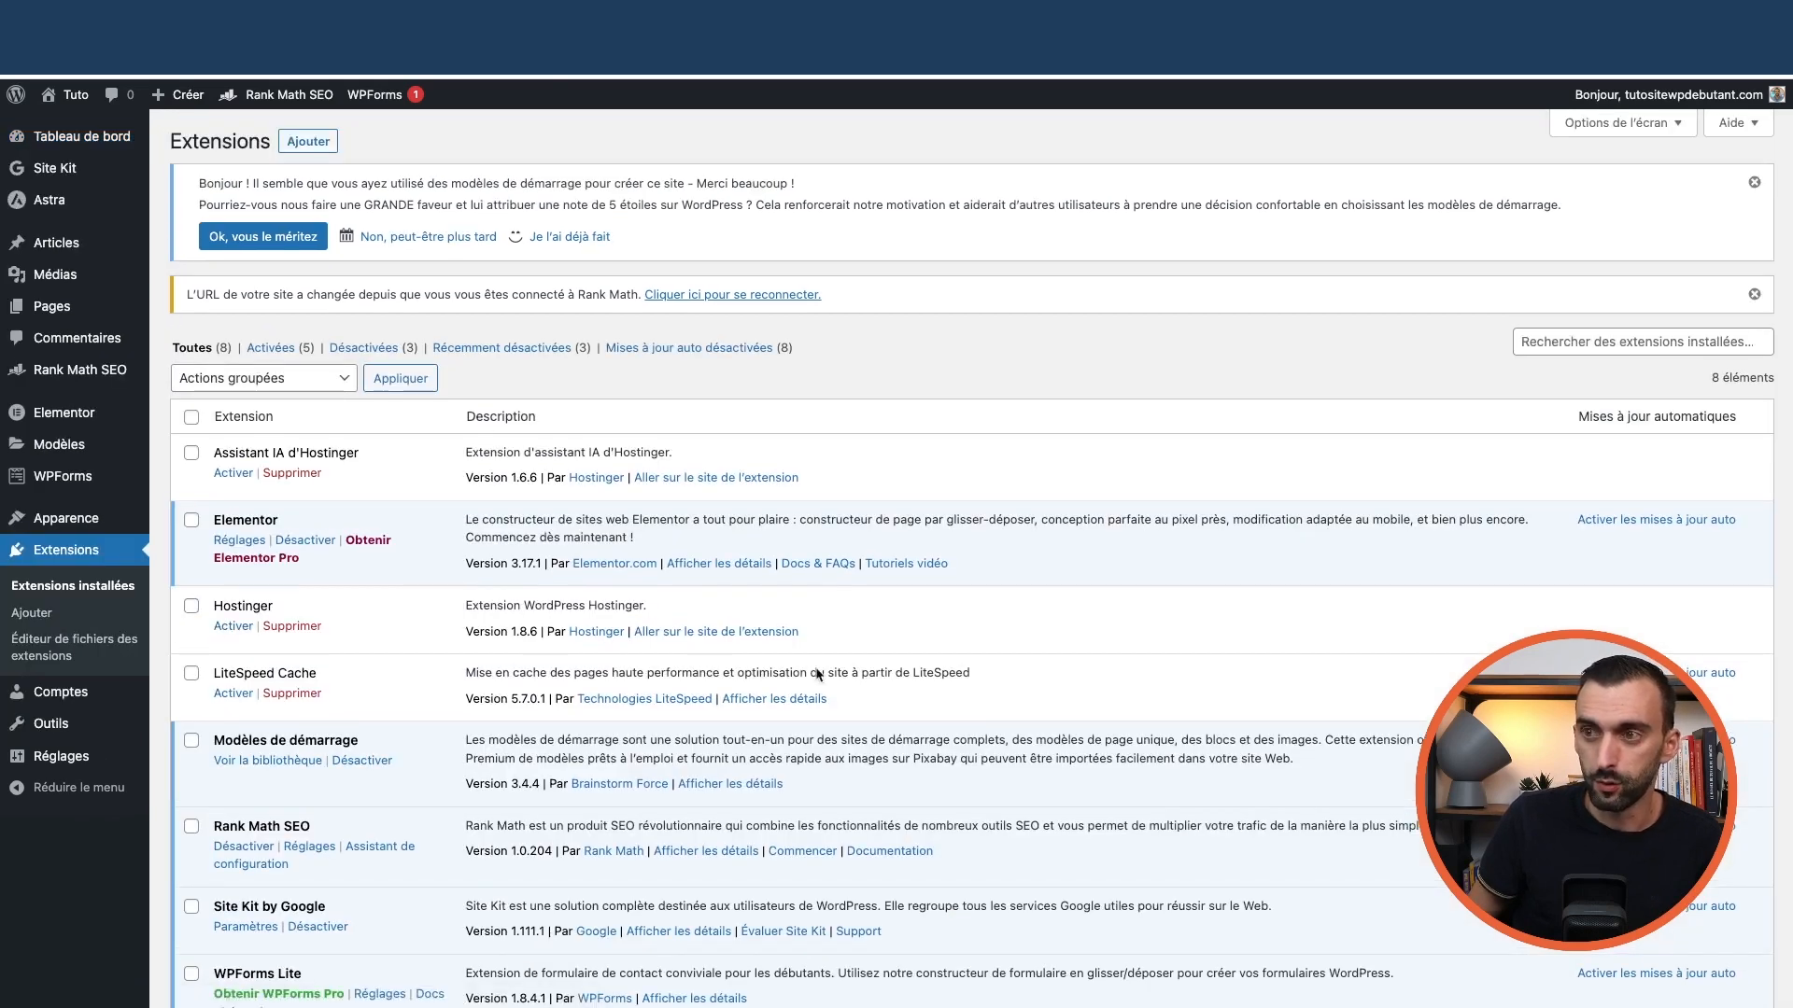
mouse_move(93, 764)
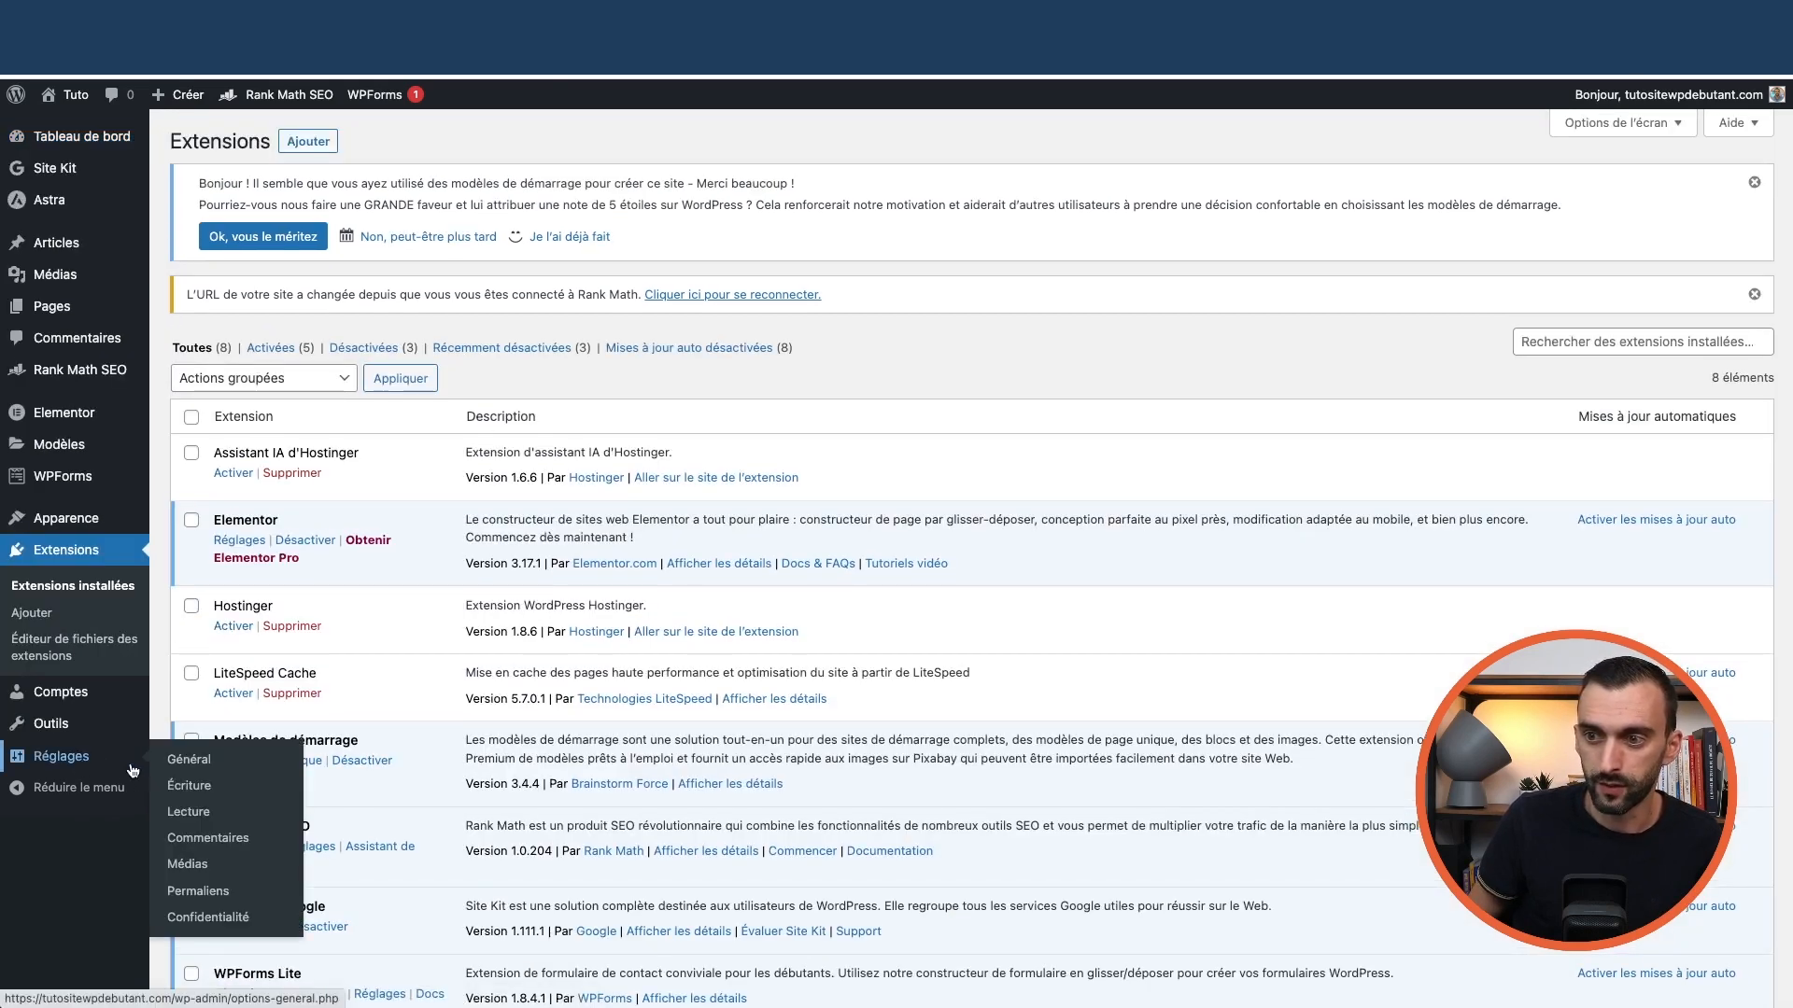
left_click(192, 763)
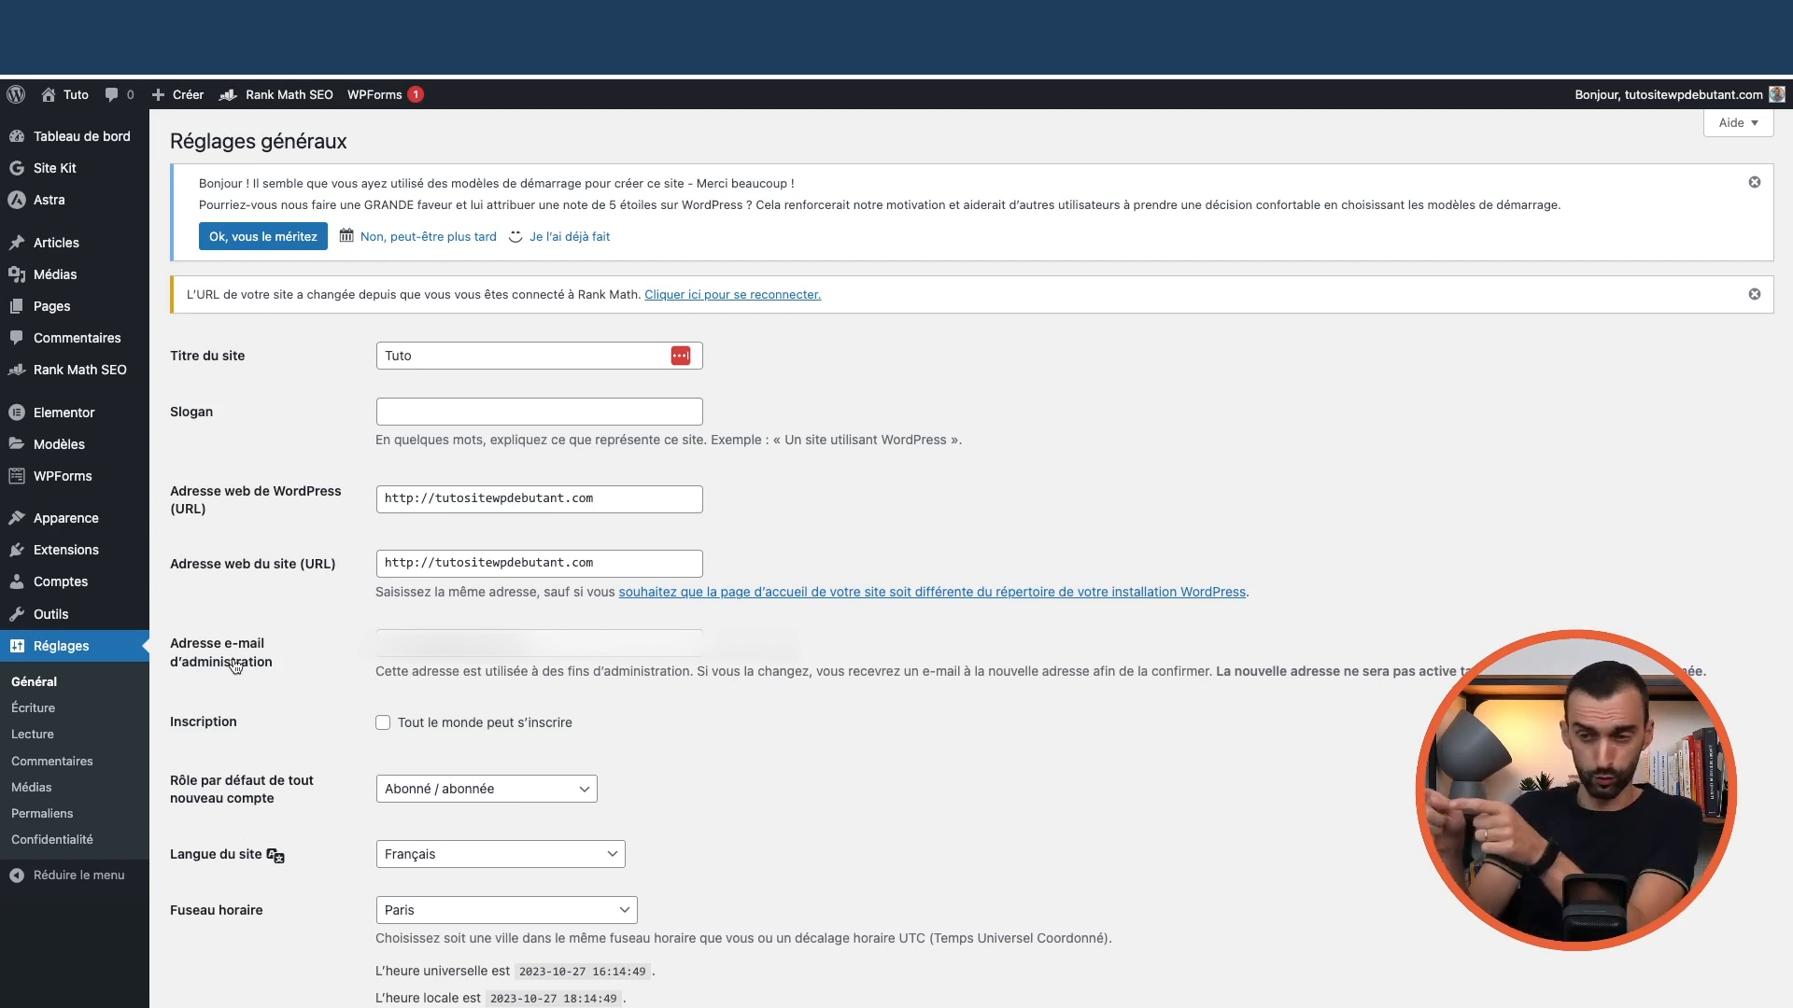
mouse_move(84, 552)
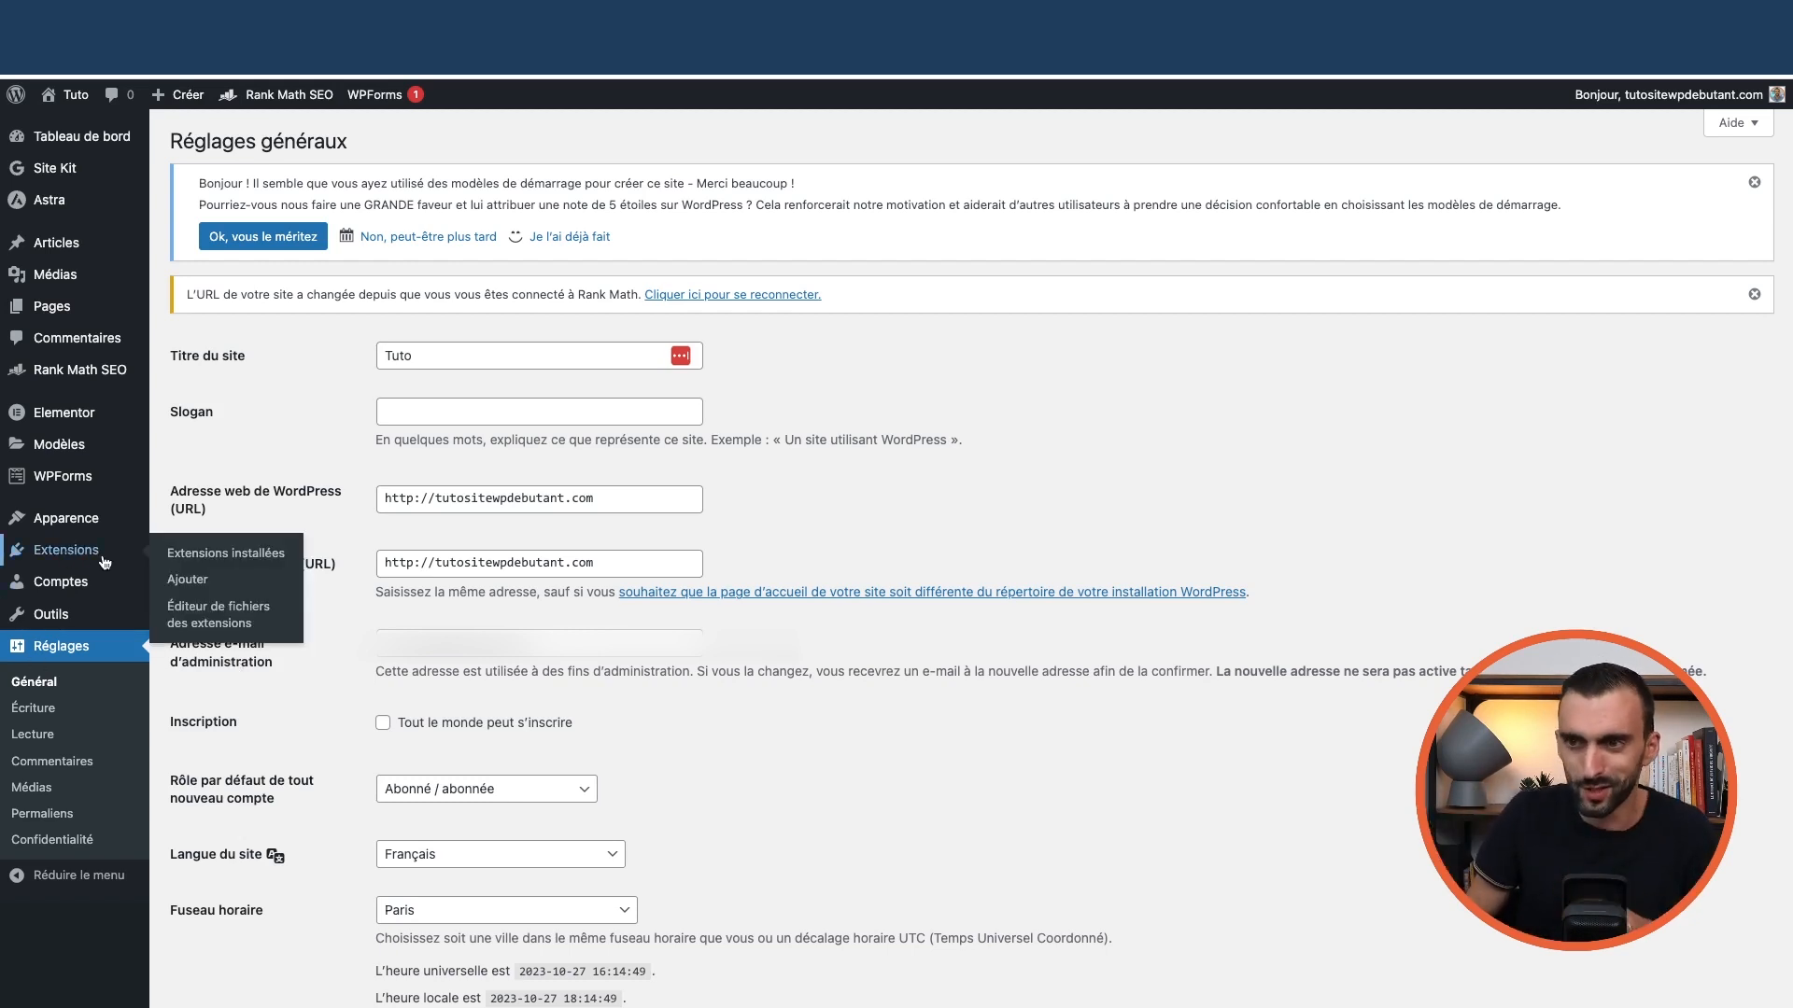
Search plugins for 'fluent', then install and activate FluentSMTP
left_click(215, 557)
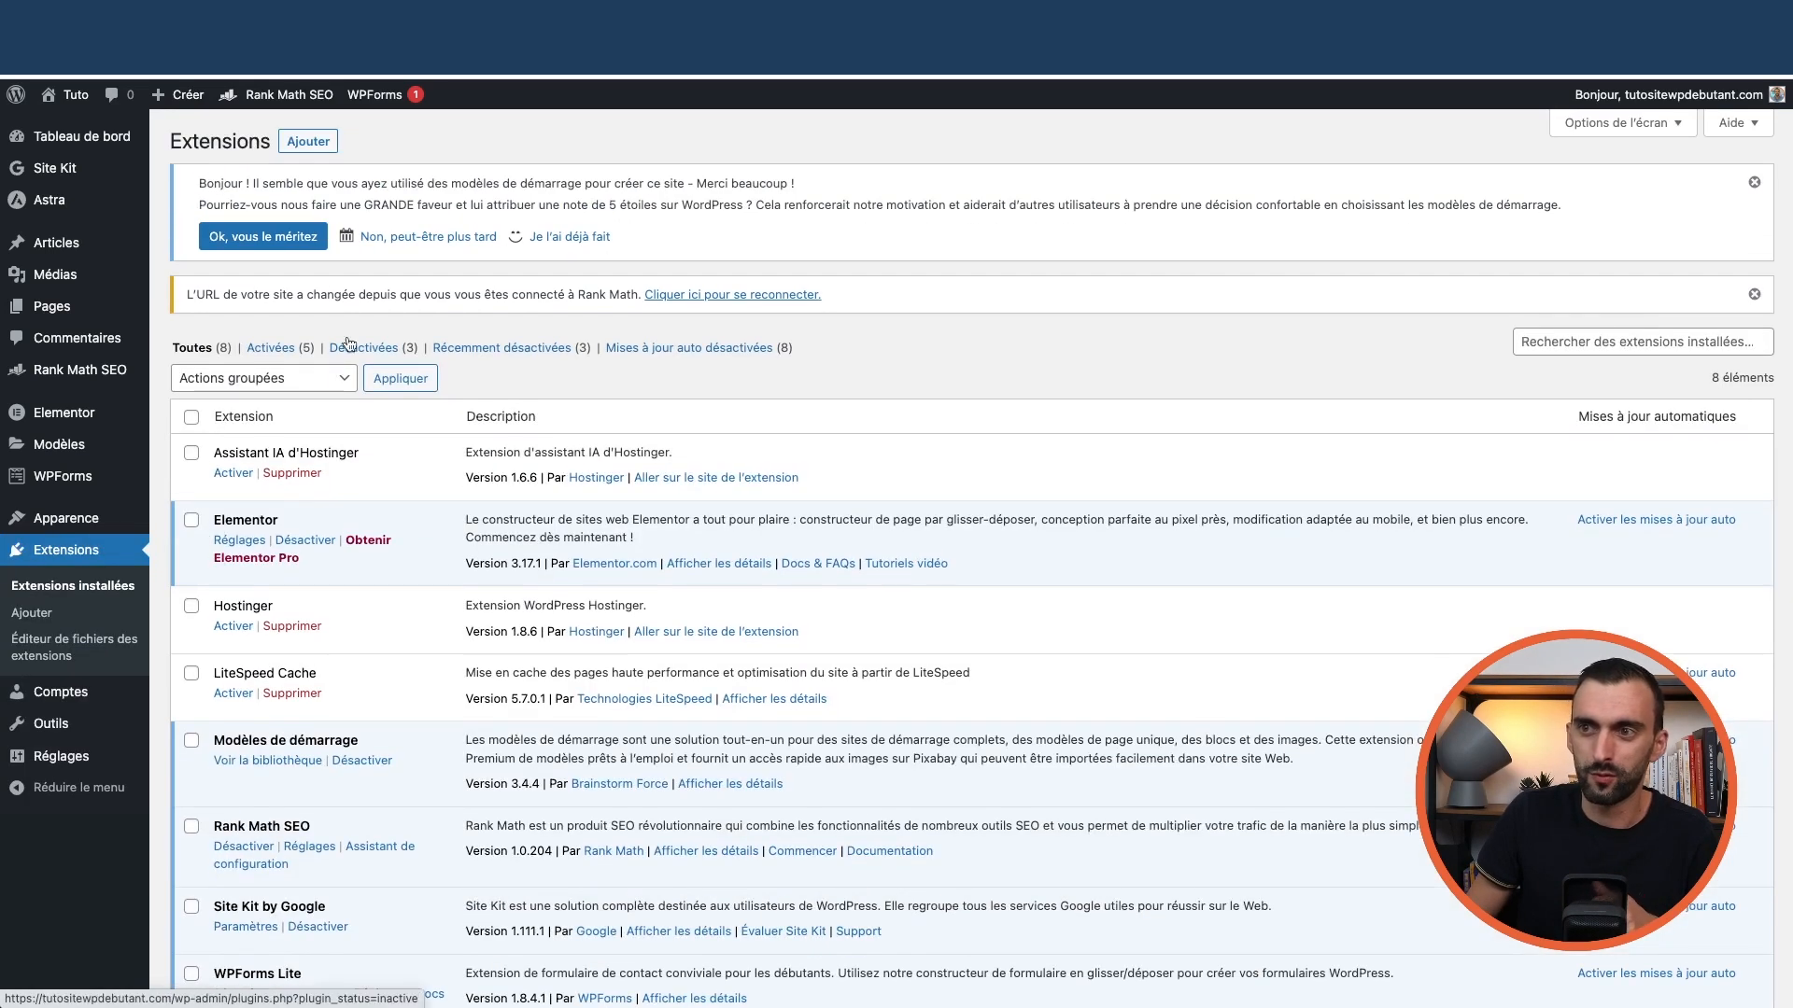
left_click(309, 142)
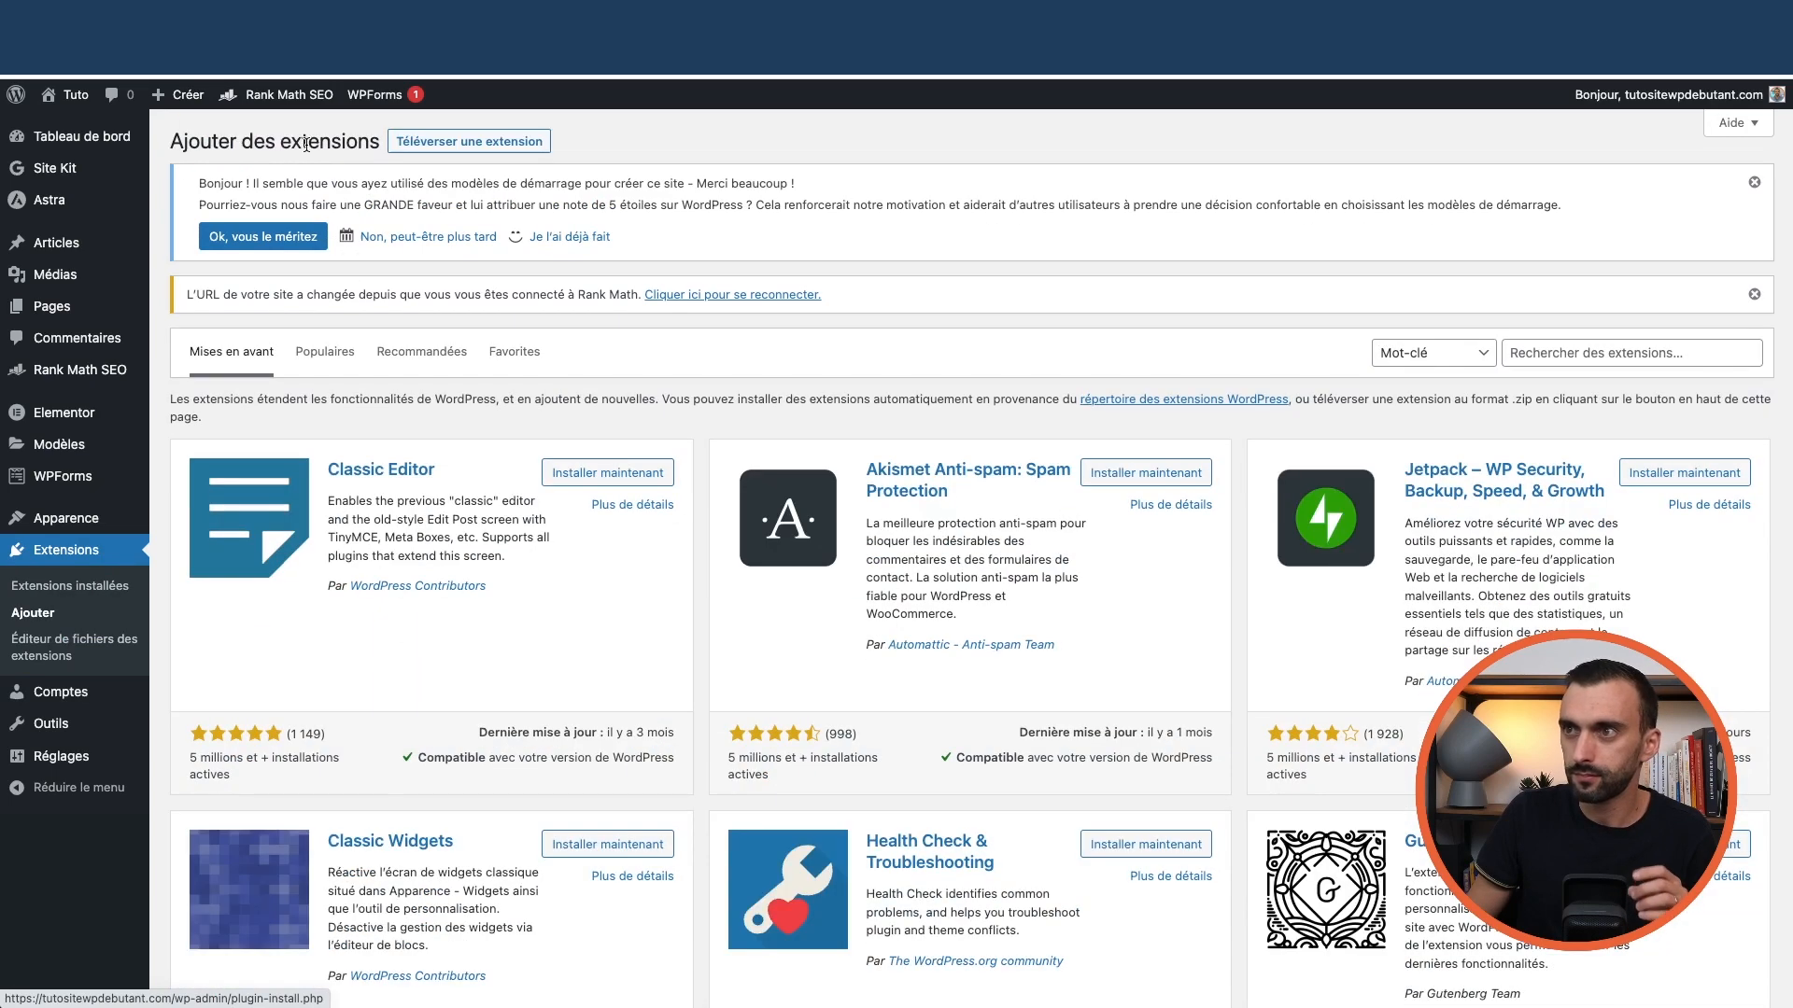
left_click(1550, 353)
type("fluentsmtp")
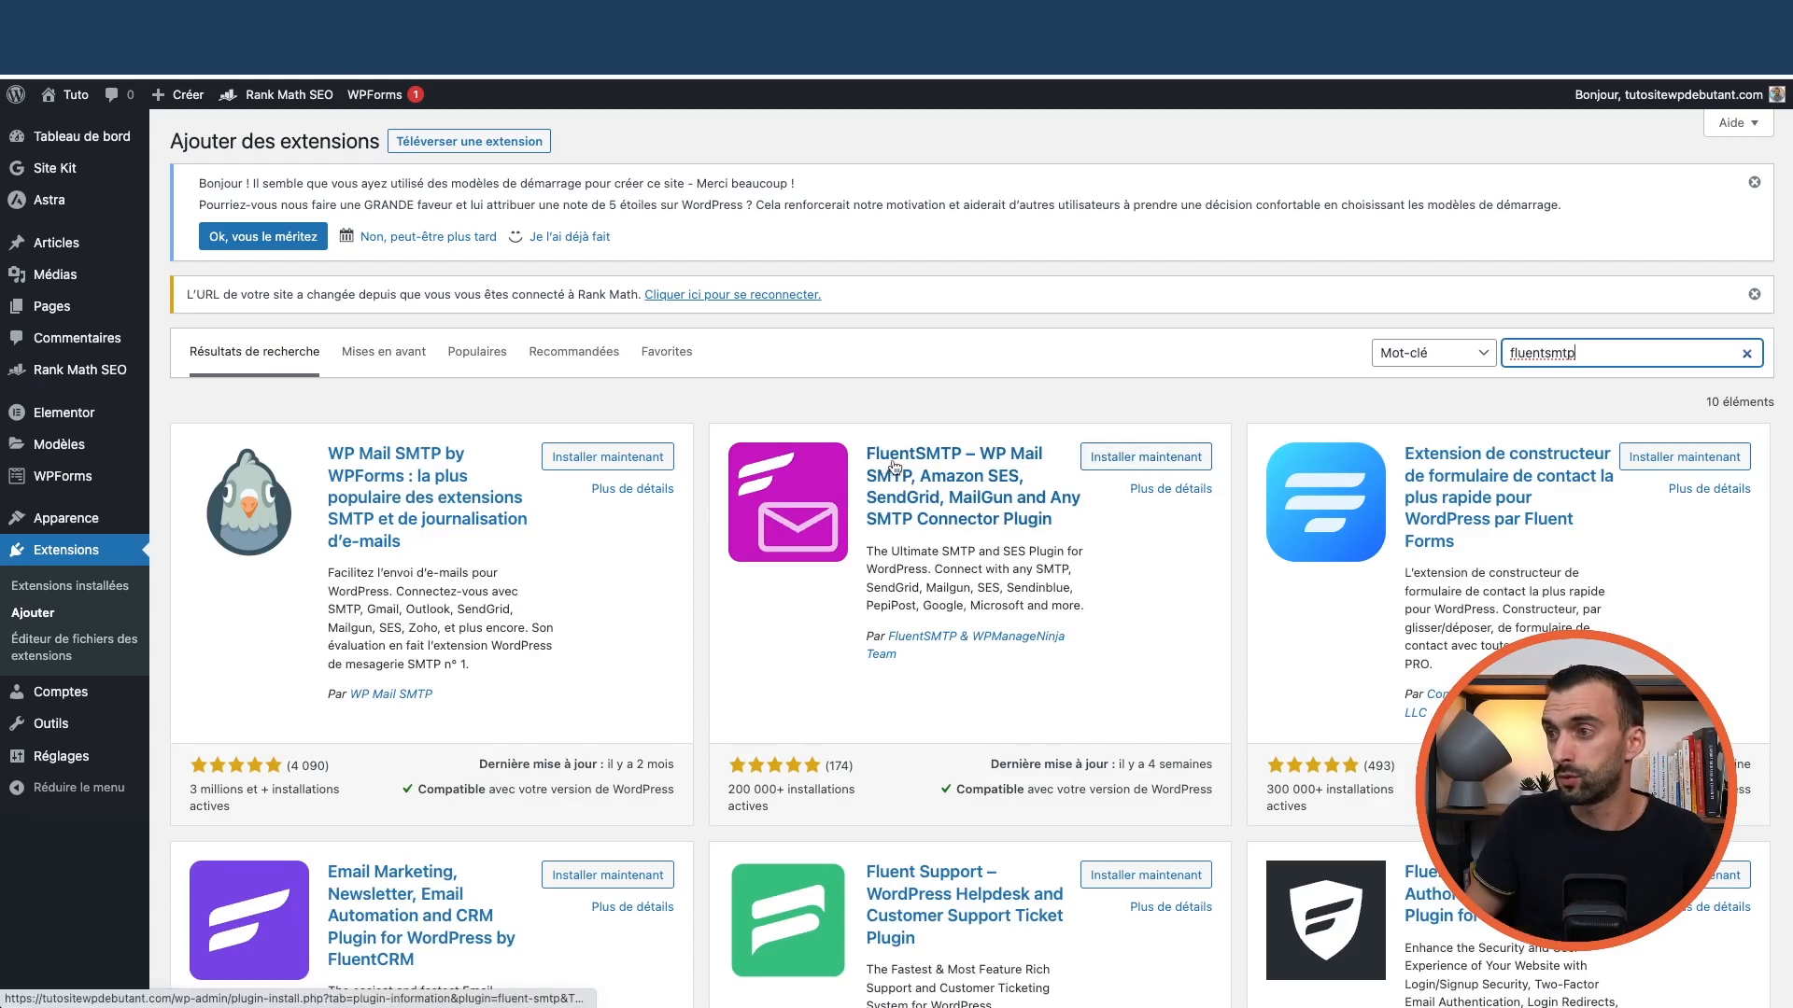
left_click(1124, 461)
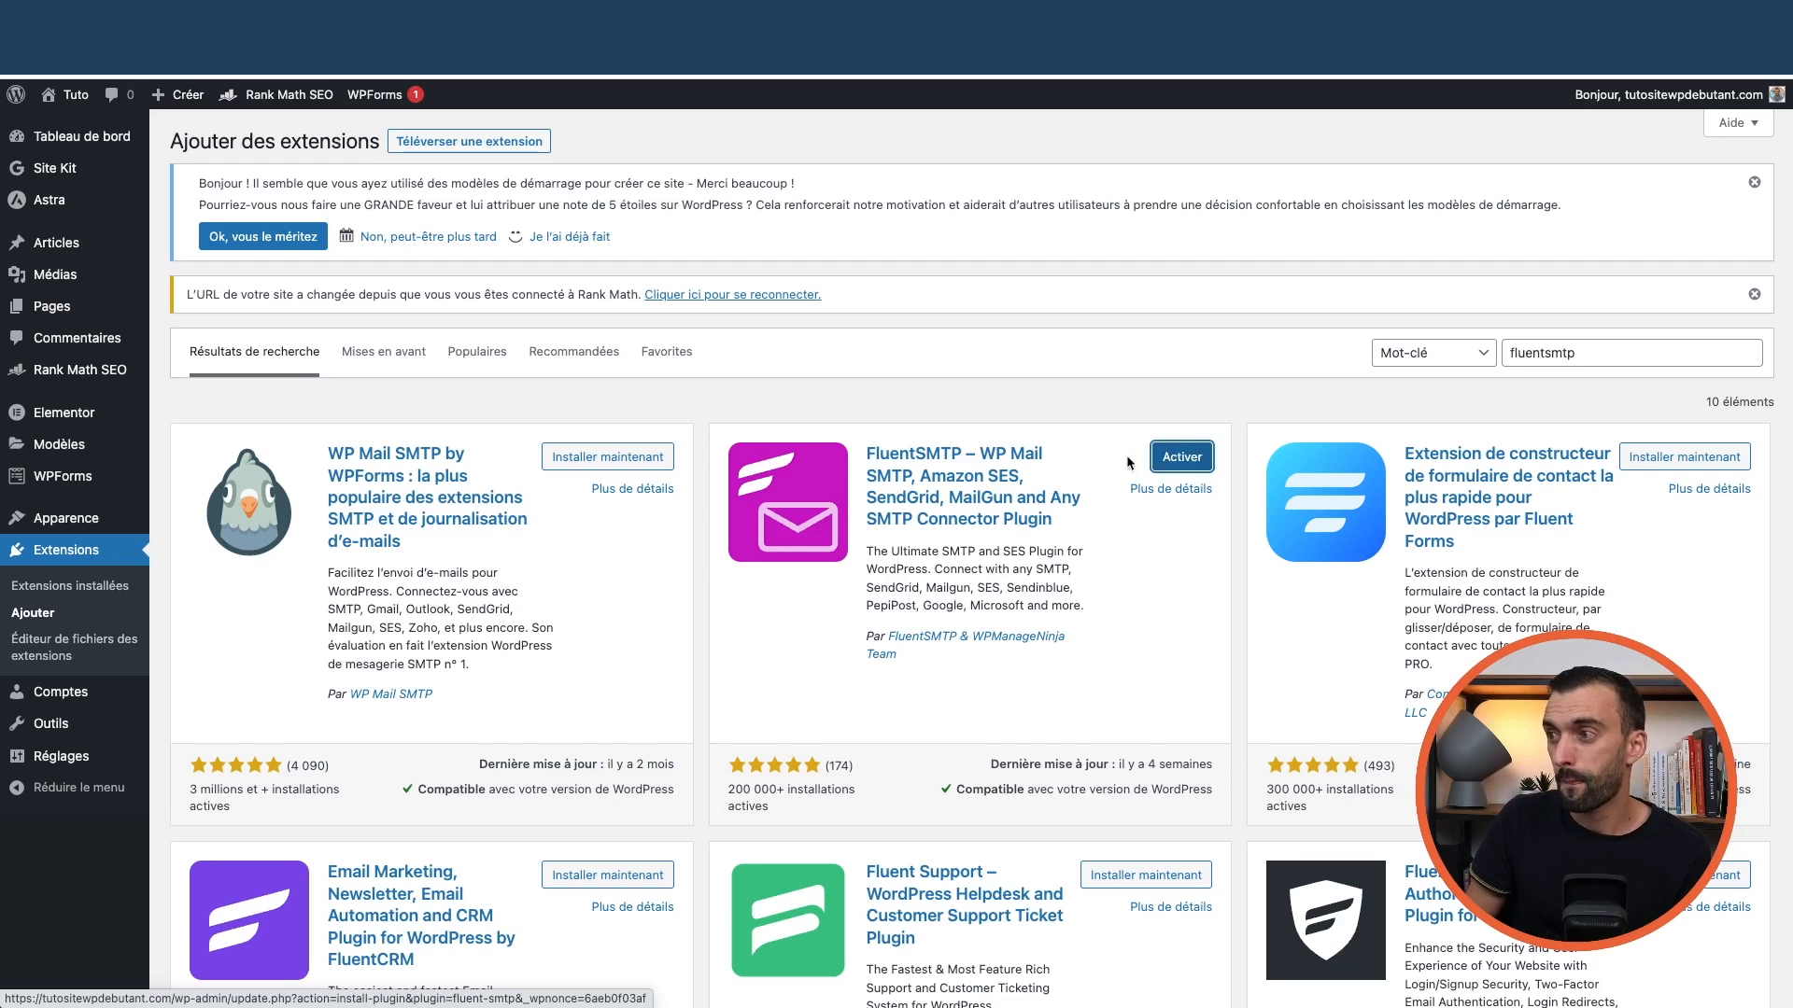
left_click(1175, 467)
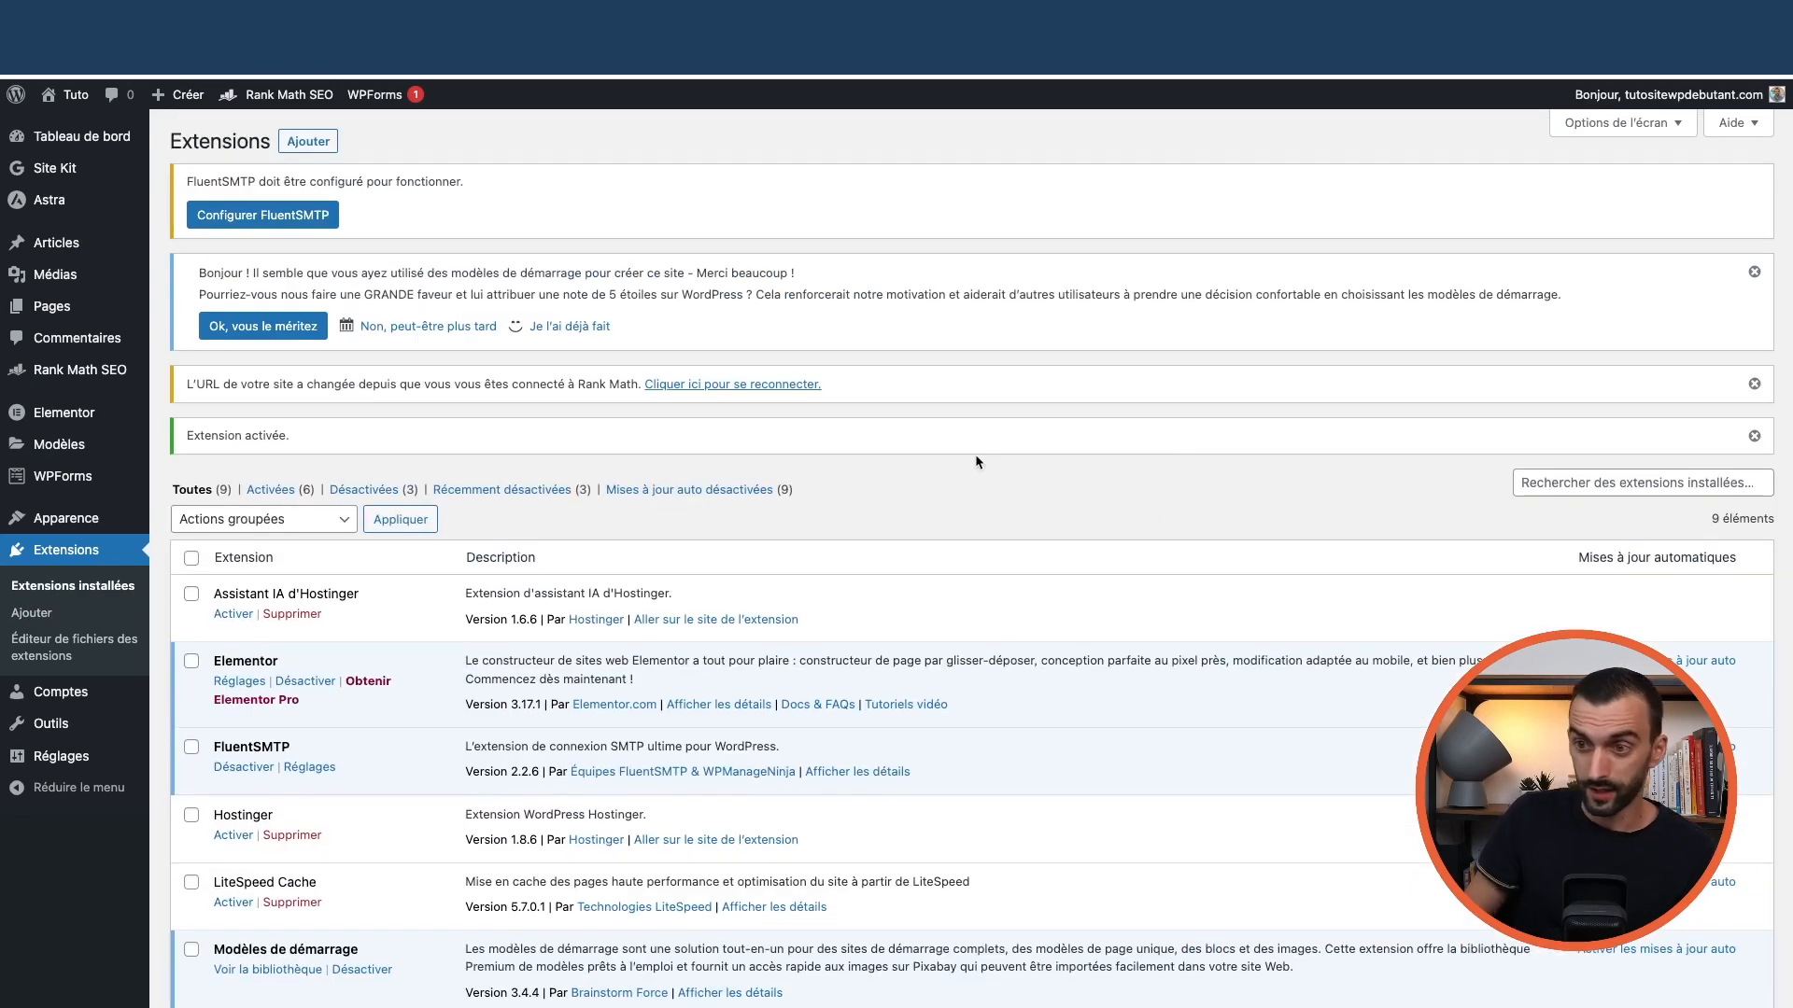
scroll(847, 481, "down", 1)
scroll(852, 478, "down", 3)
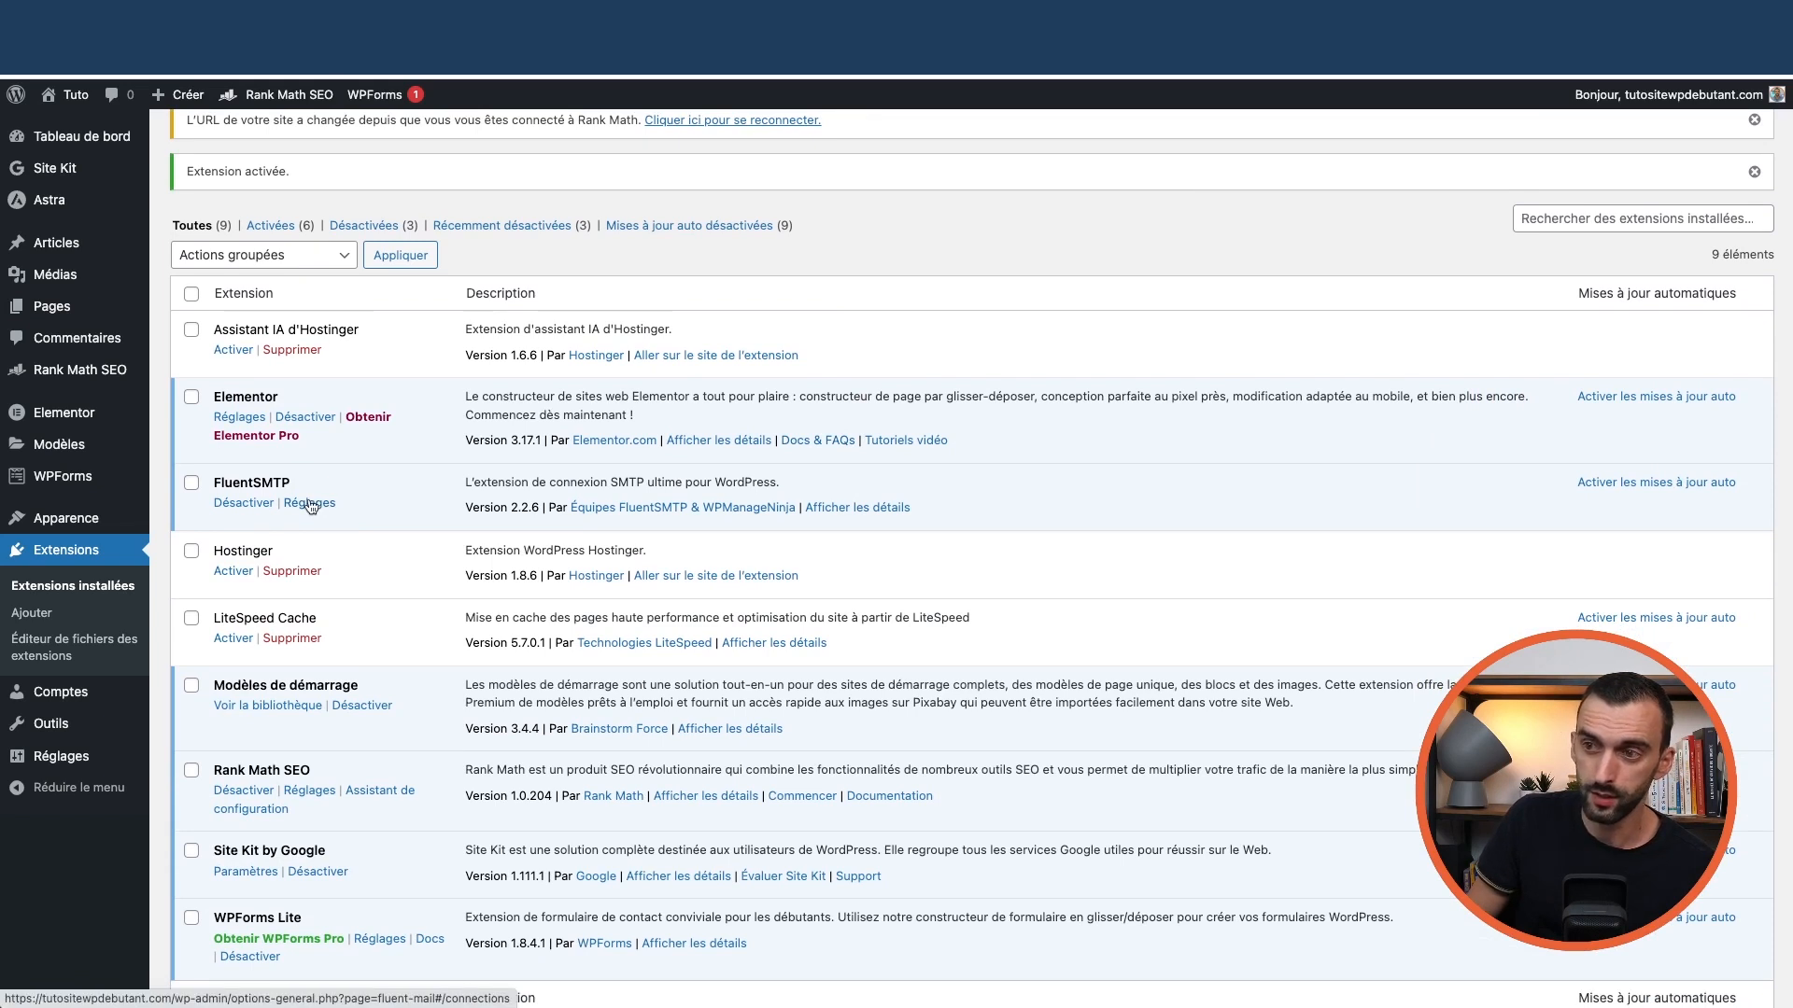
mouse_move(79, 758)
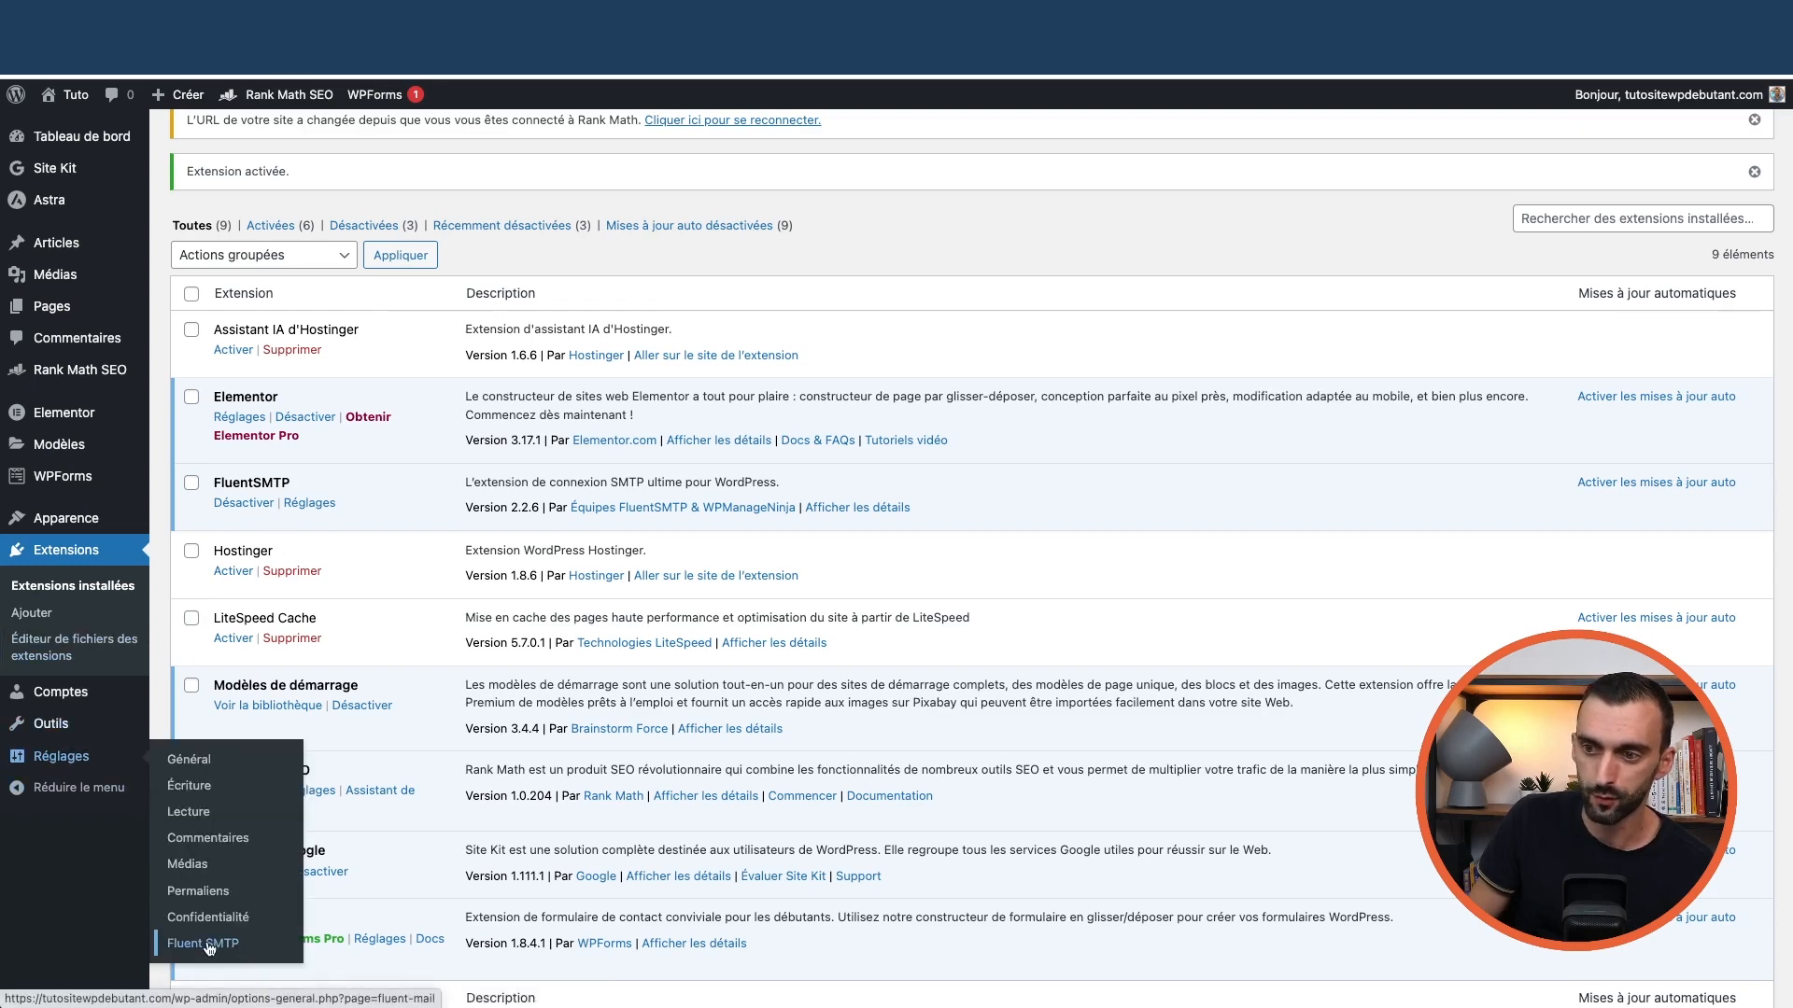
In FluentSMTP settings, choose Other SMTP as the mail provider
left_click(216, 949)
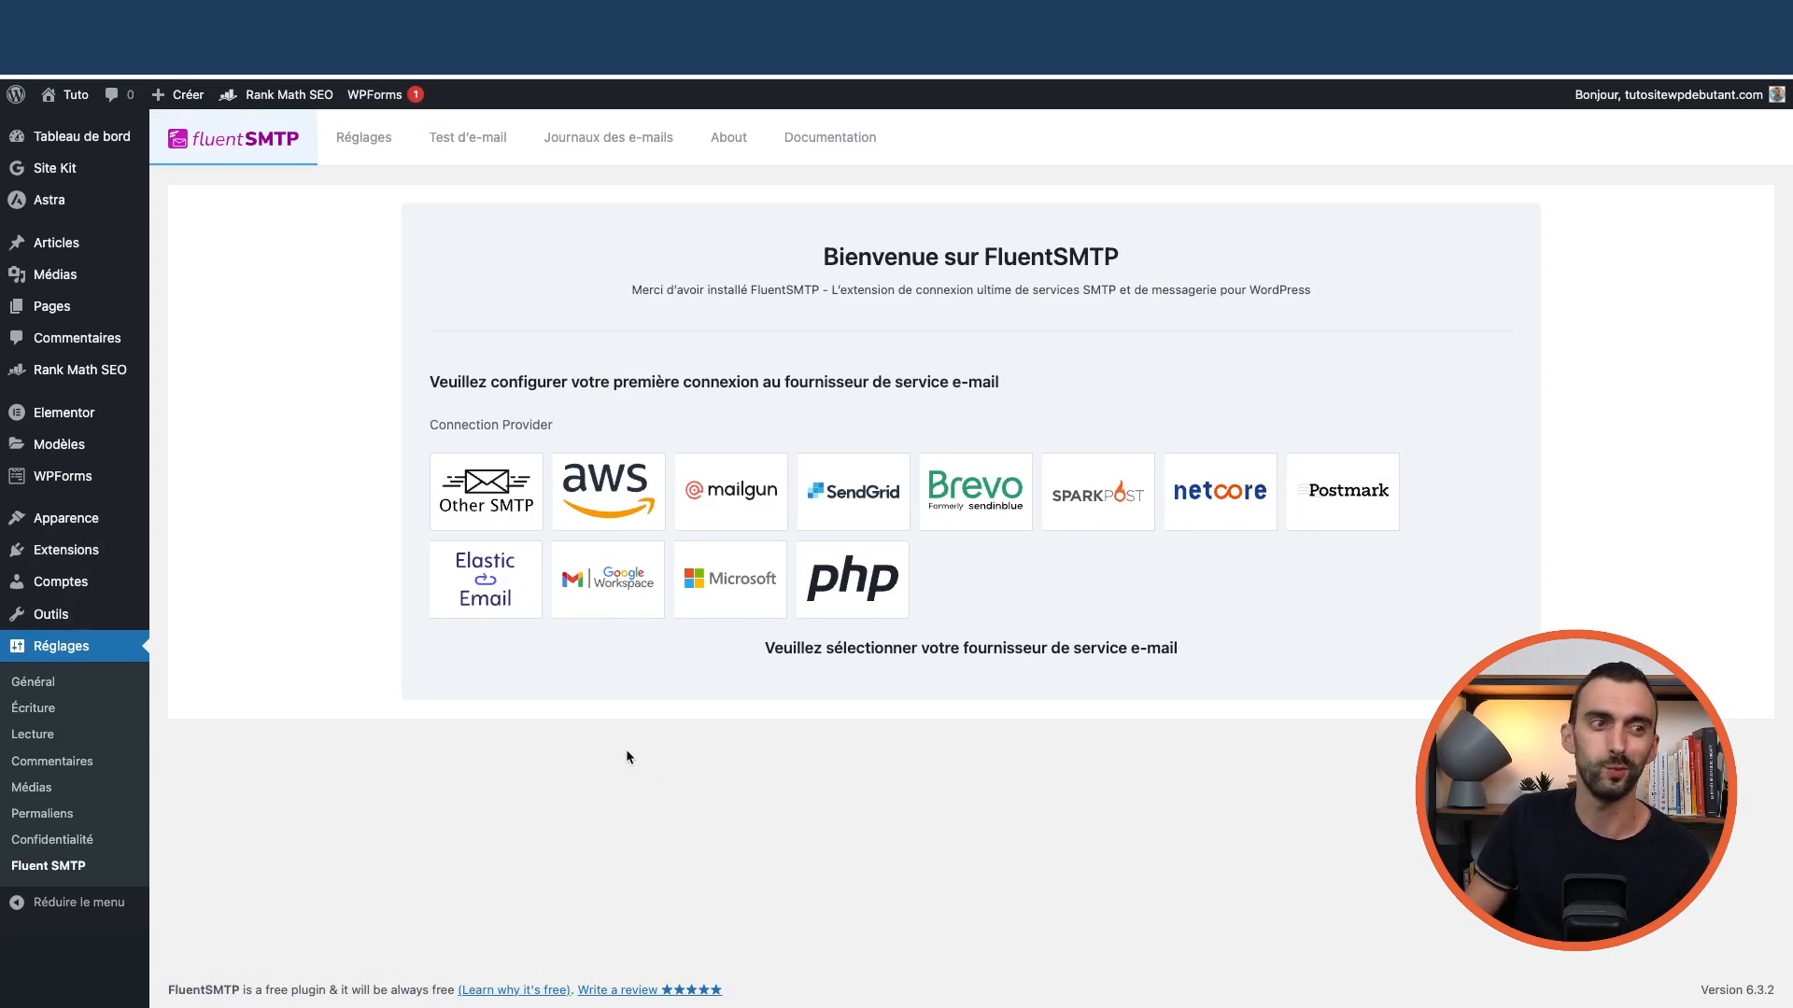
left_click(494, 495)
scroll(252, 510, "down", 5)
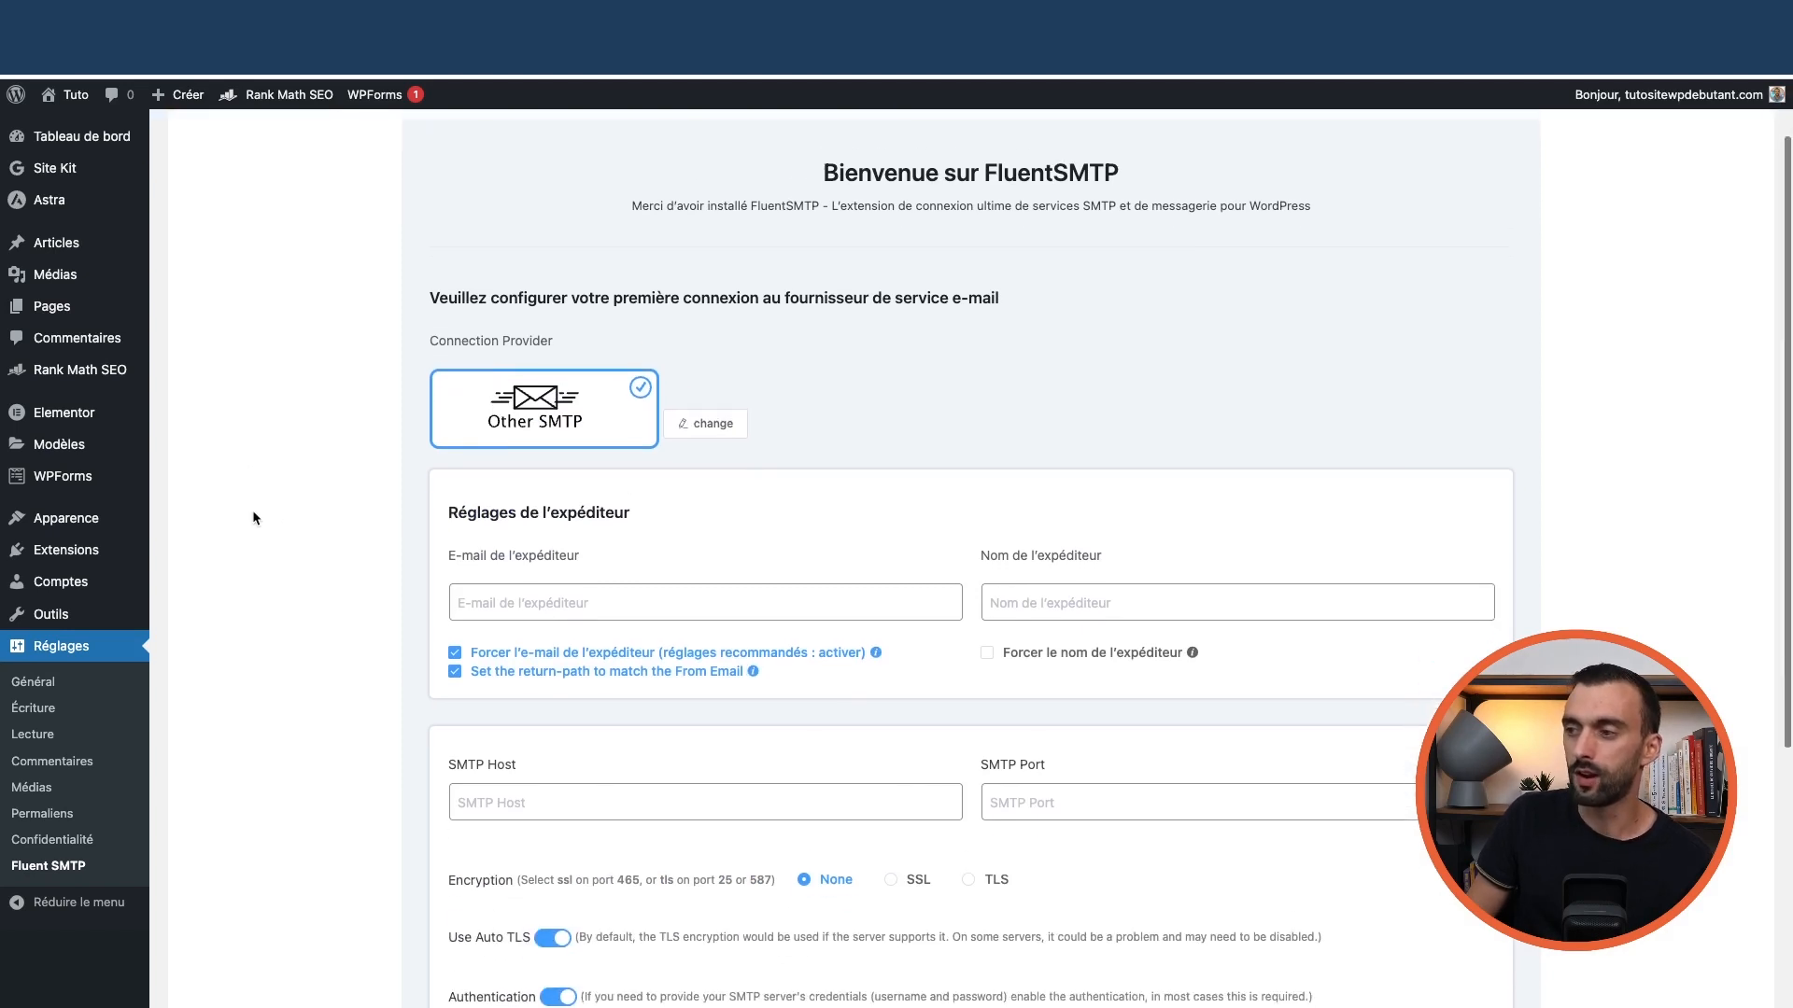
scroll(284, 519, "down", 2)
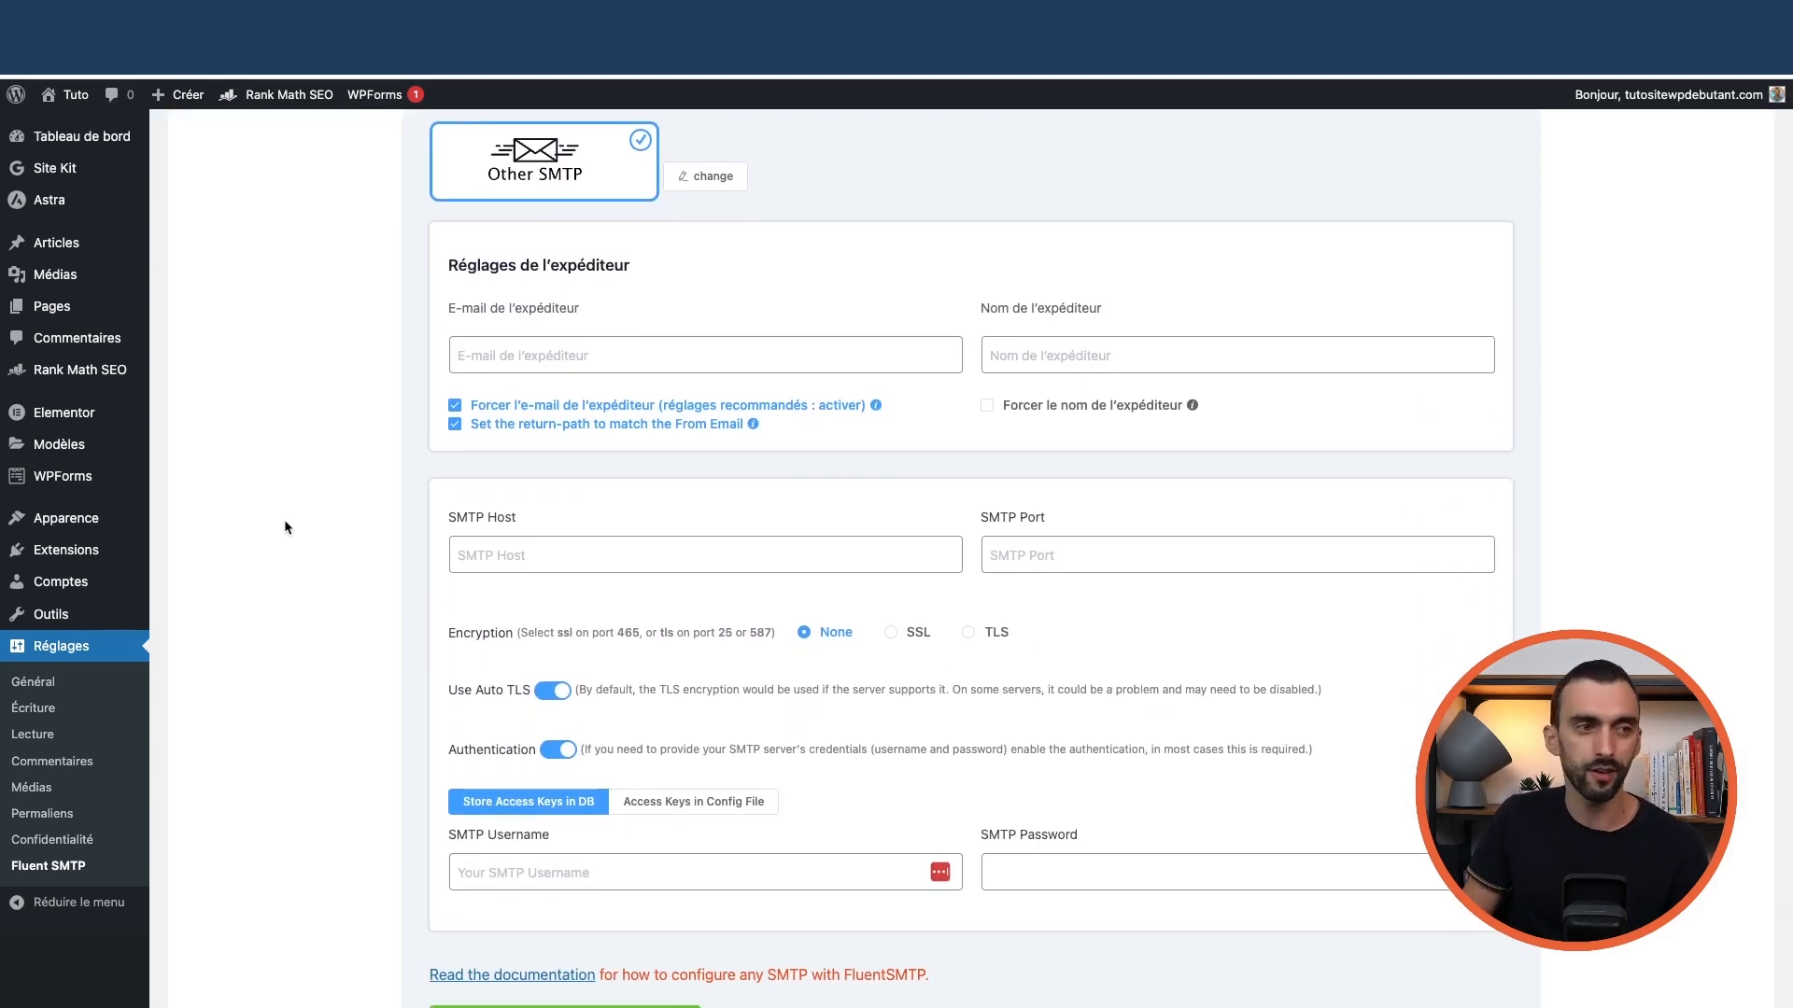
Enter the site's contact mailbox as From Email and a From Name ending in TutoSiteWPDeb
left_click(508, 363)
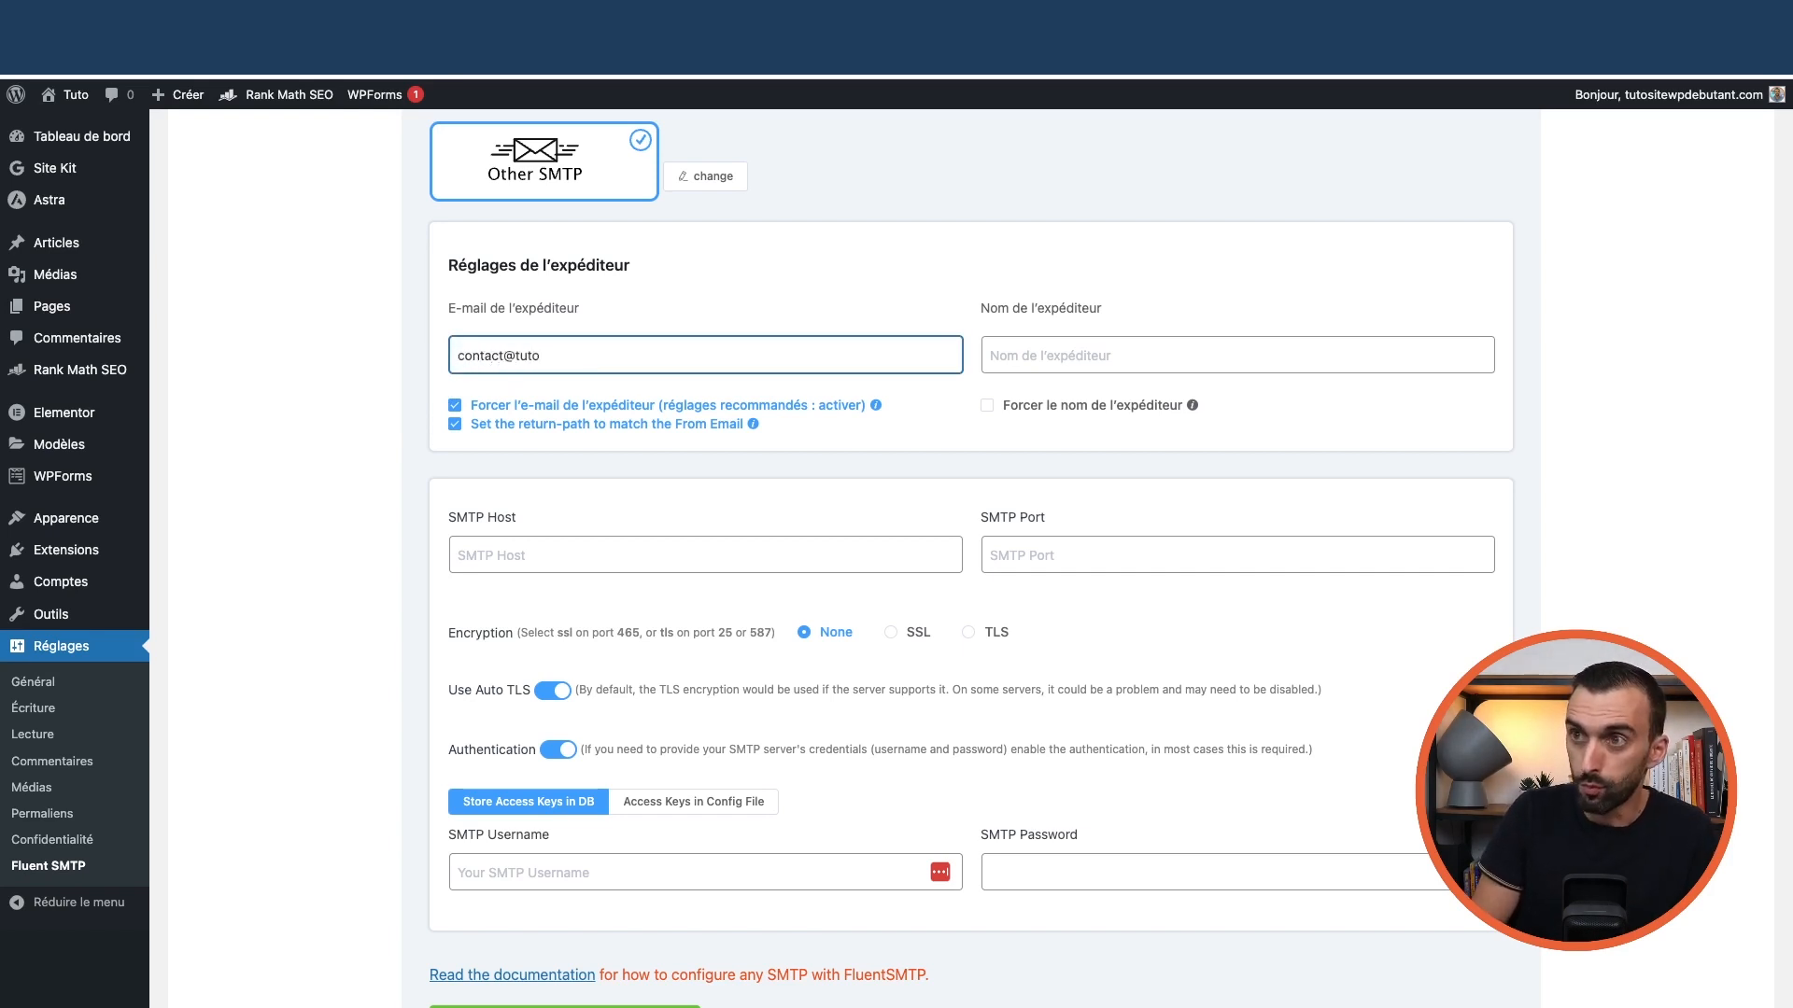
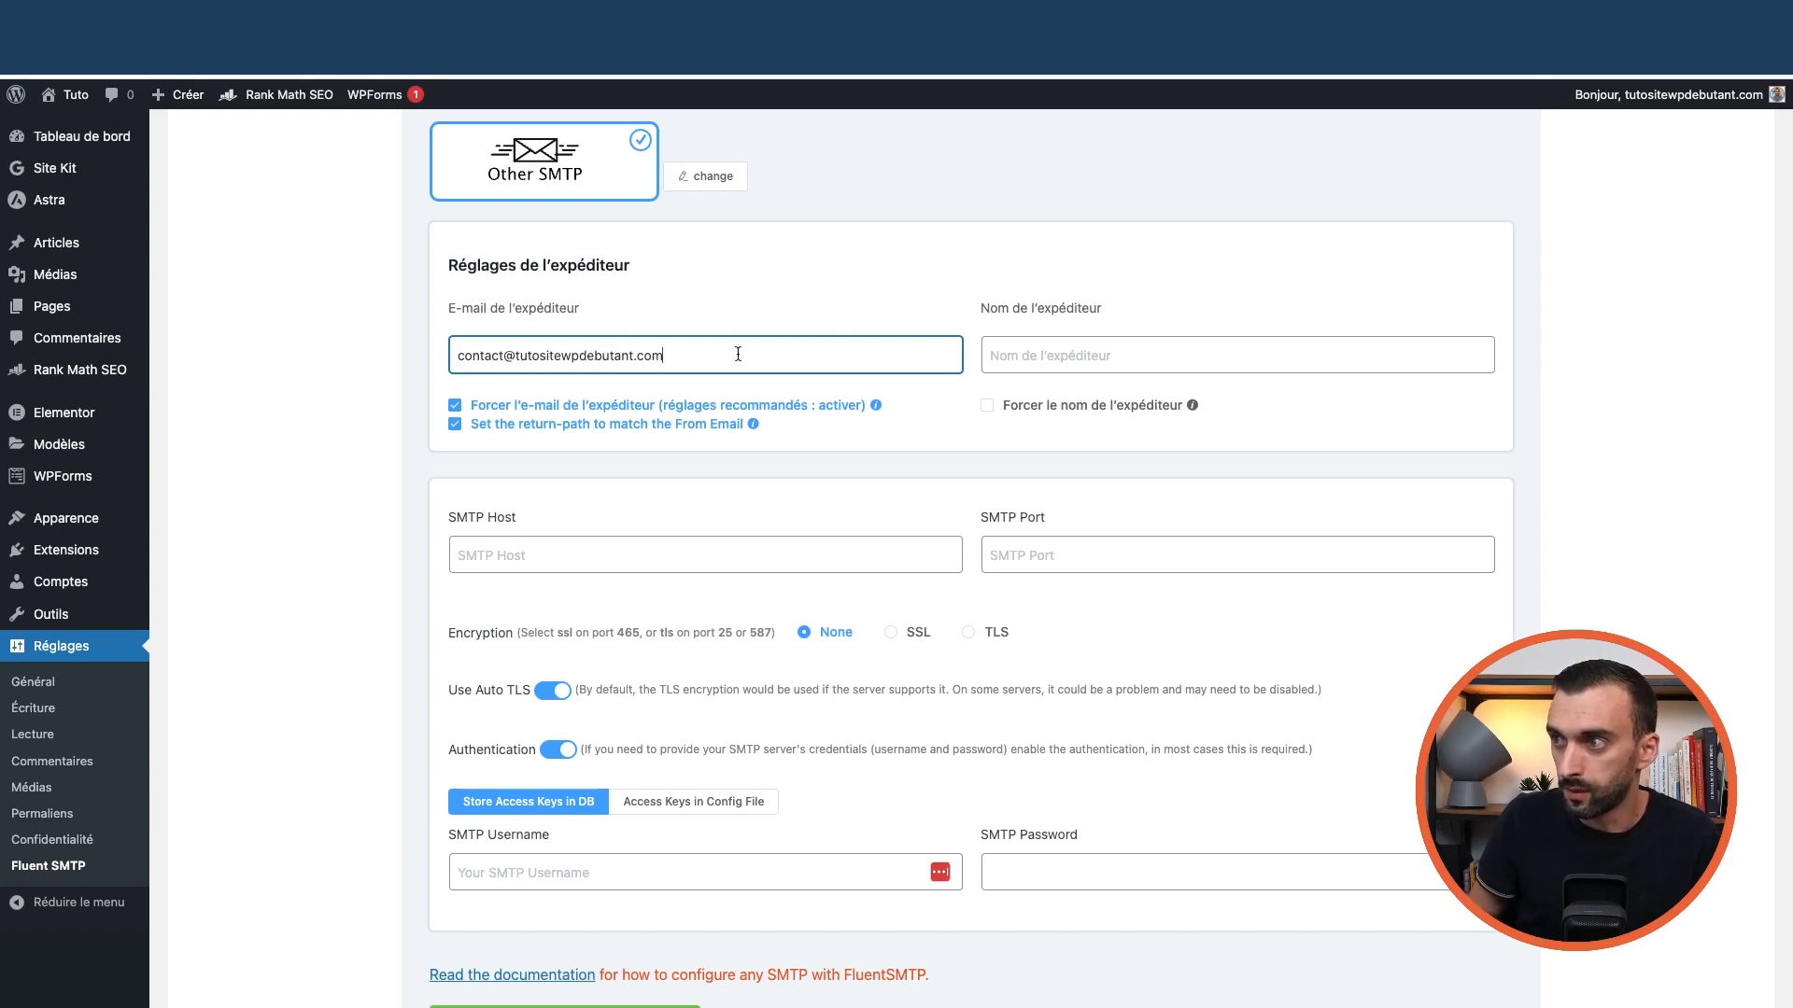
key("Tab")
type("Rica")
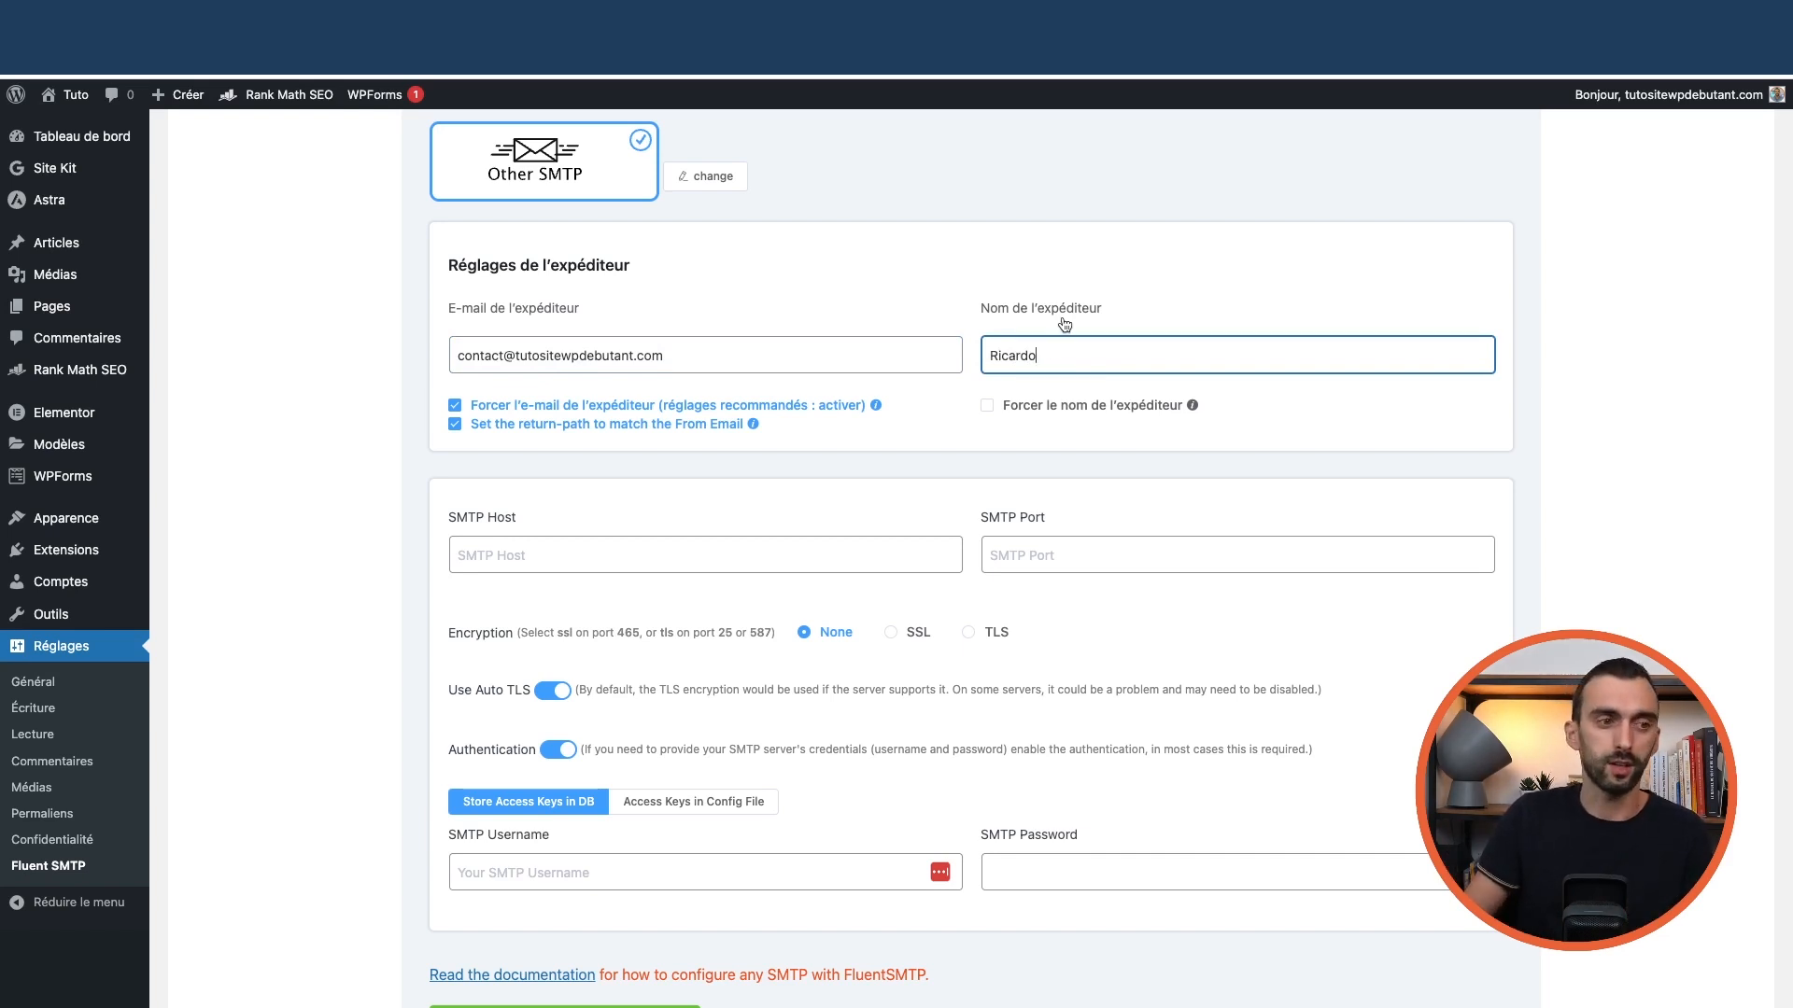
type("rdo ")
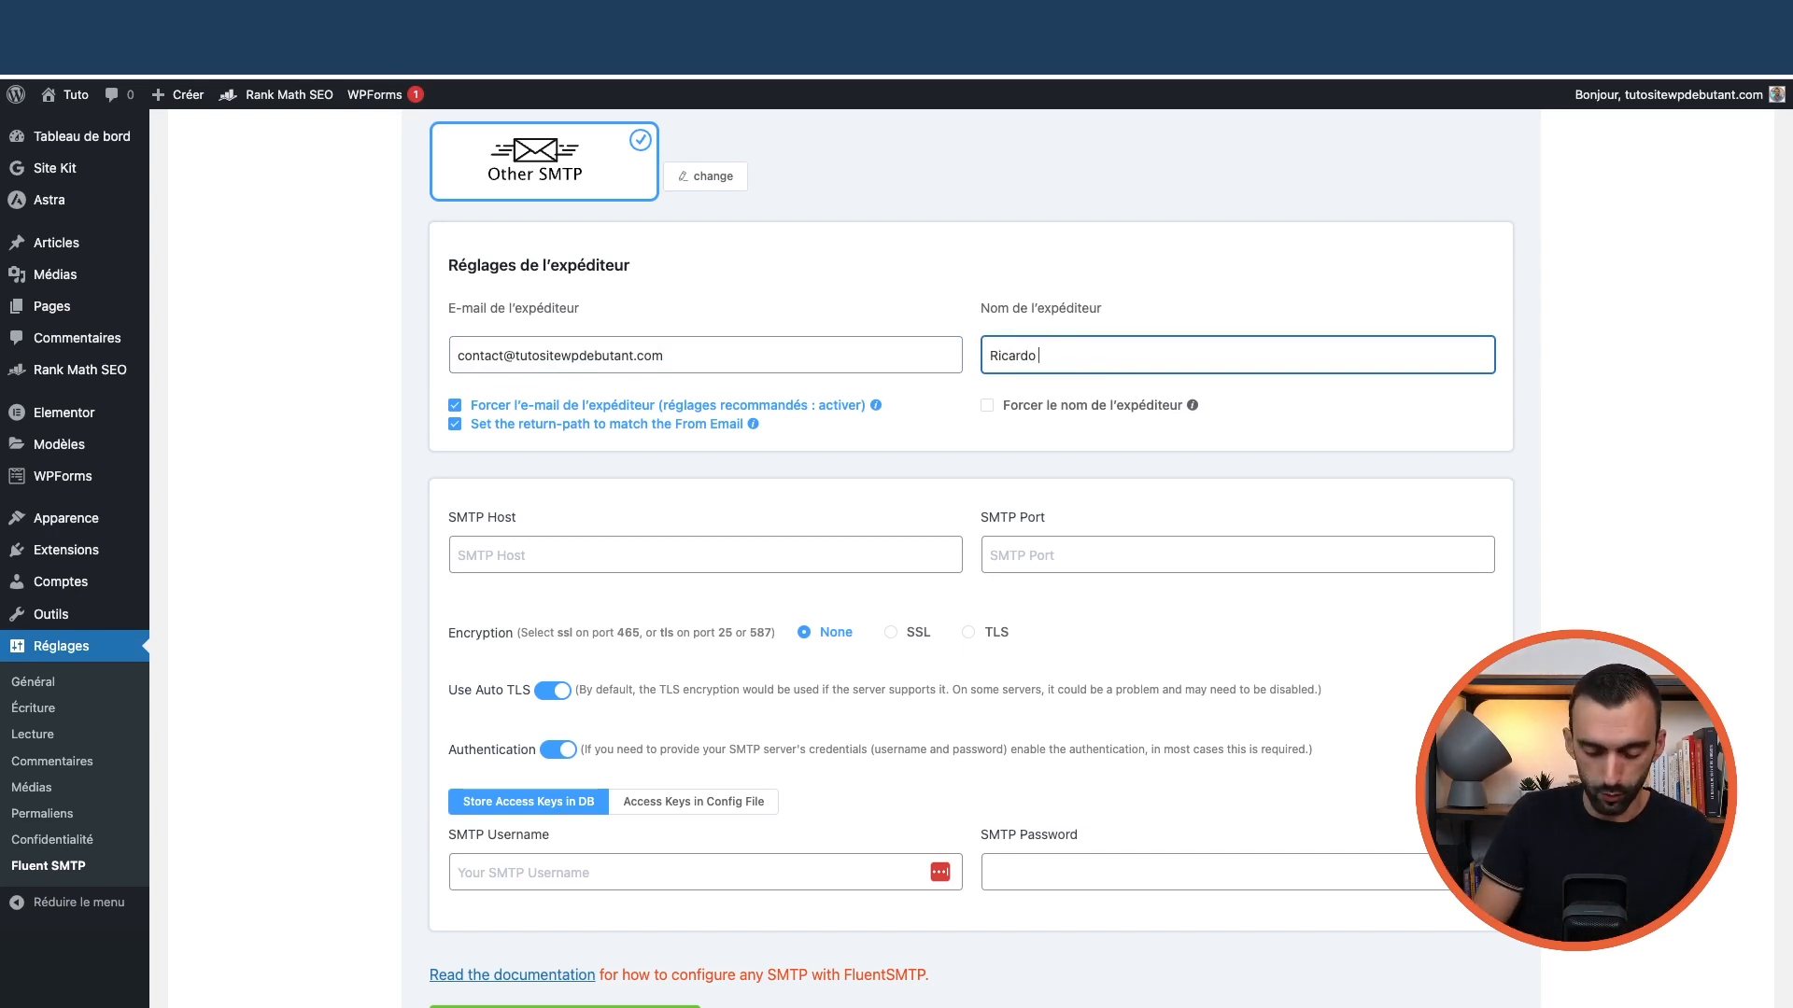
type("de TutoSiteWp")
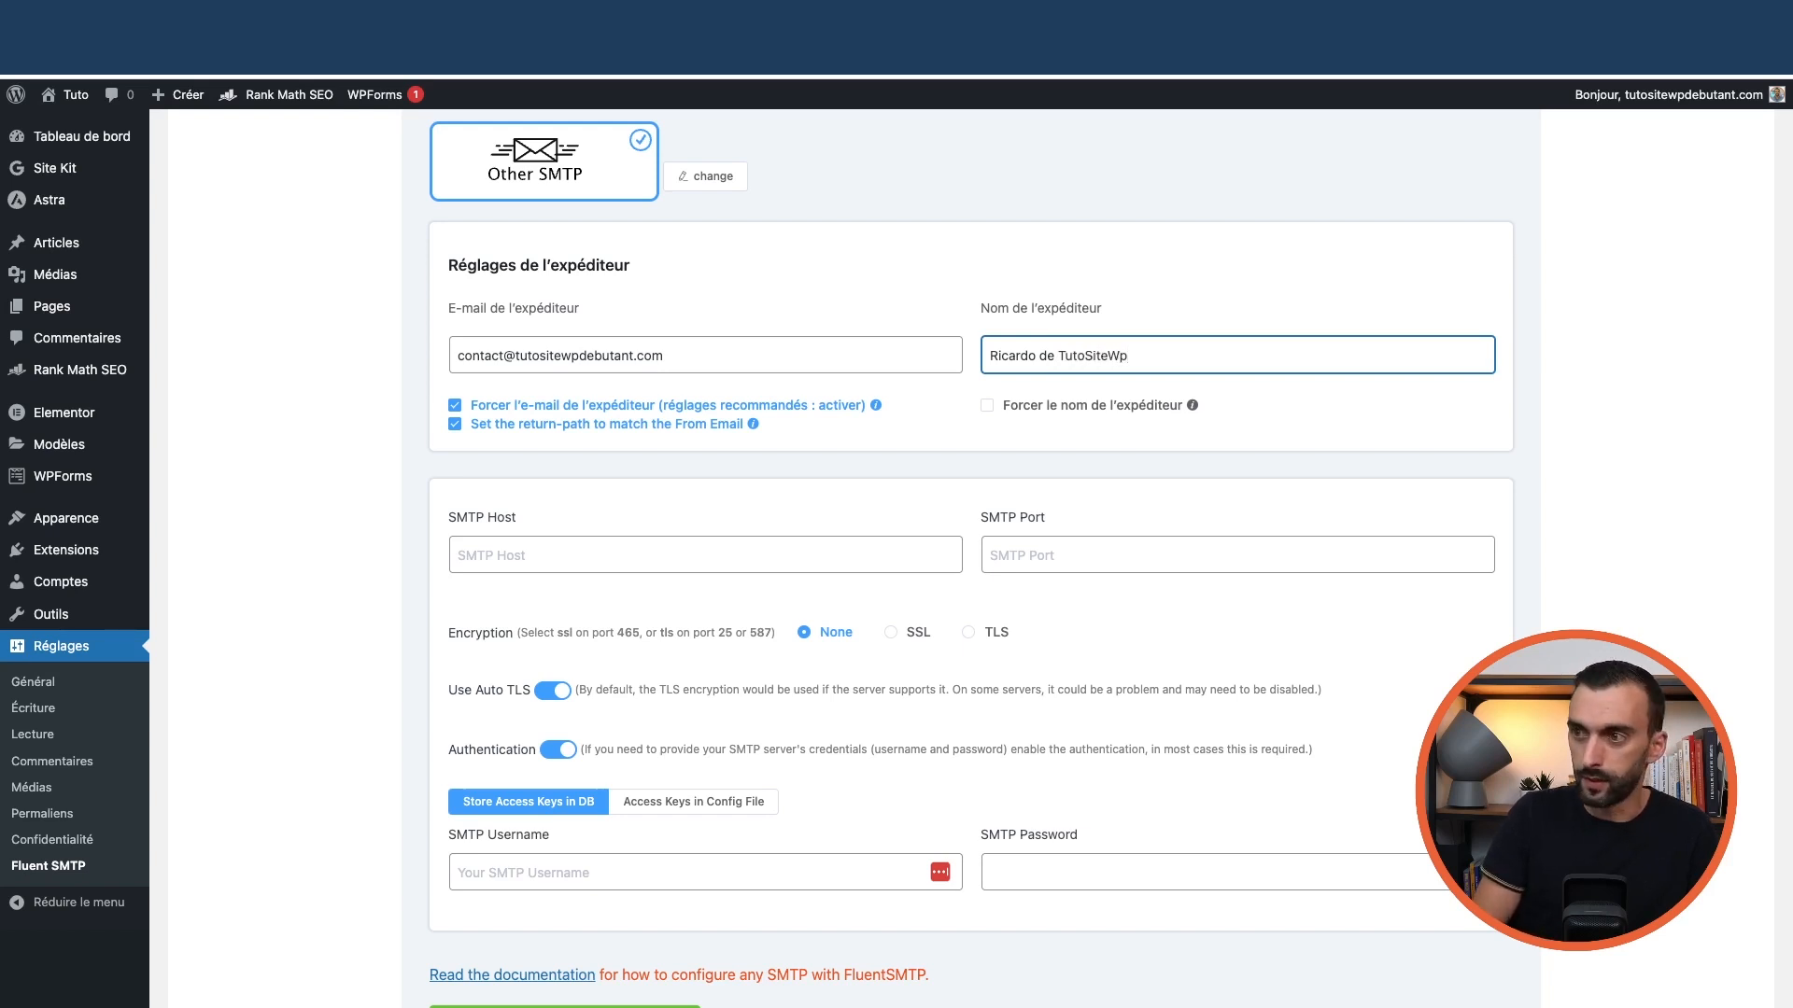
type("Debutant")
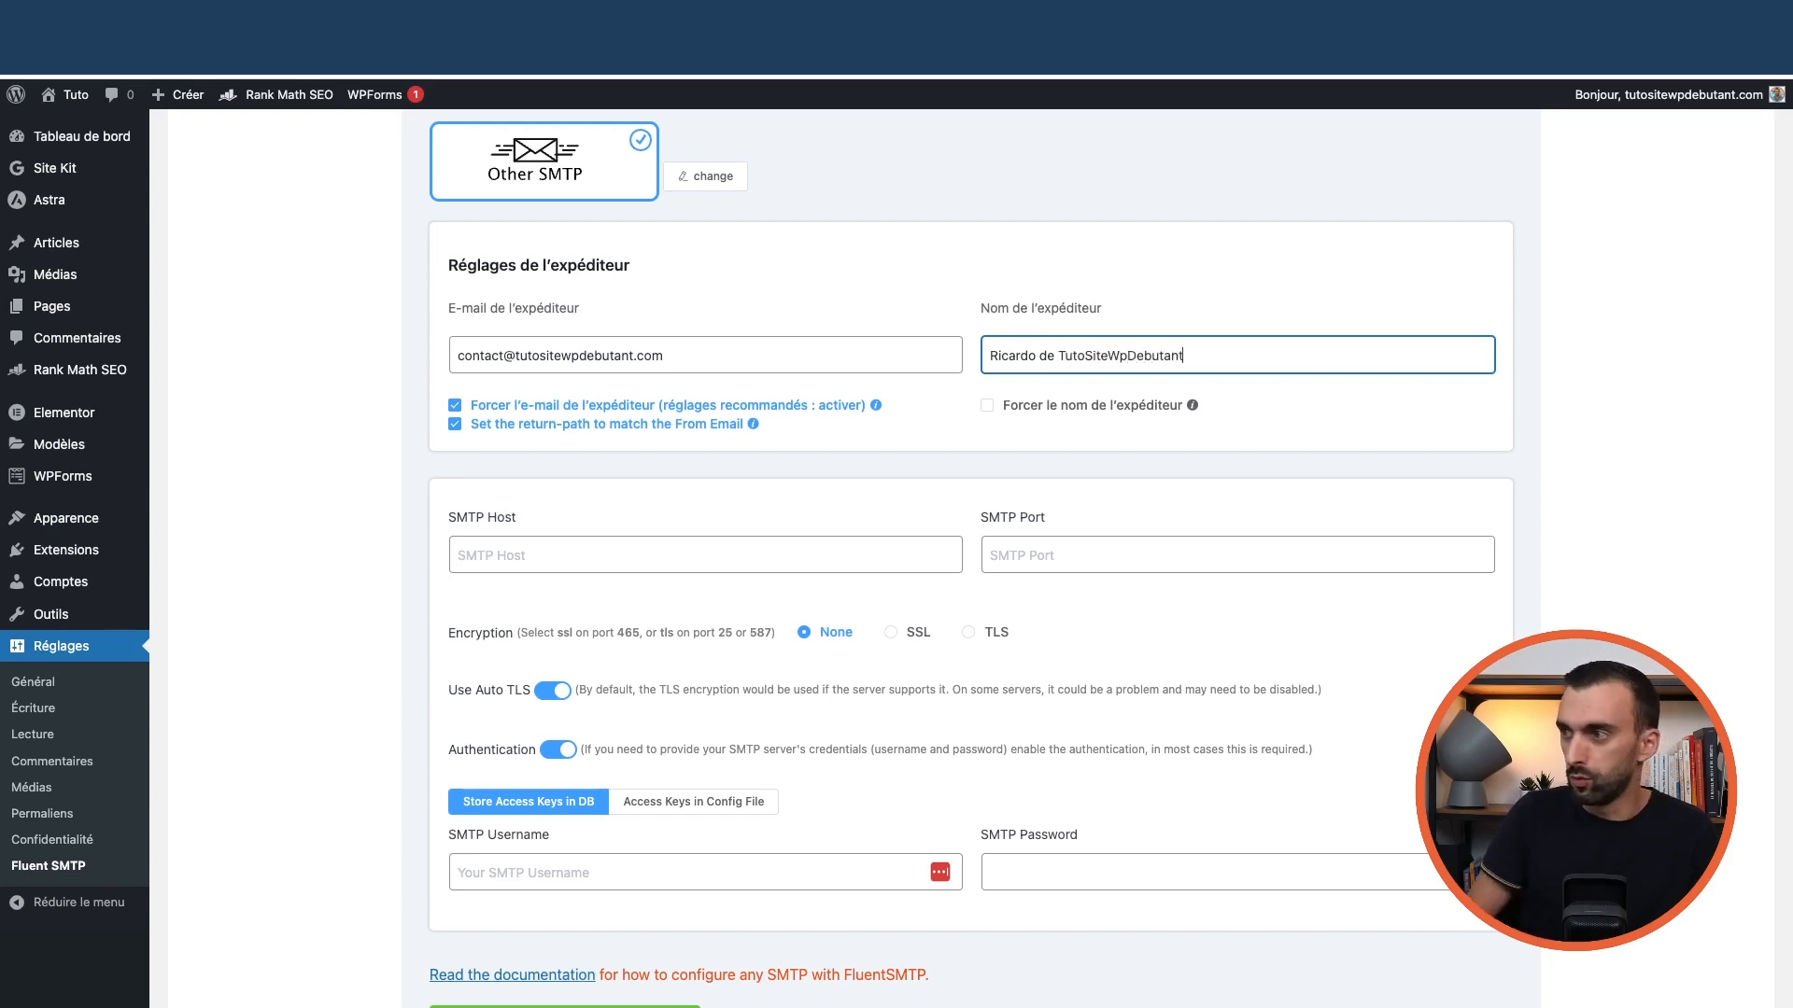
key("BackSpace")
type("P")
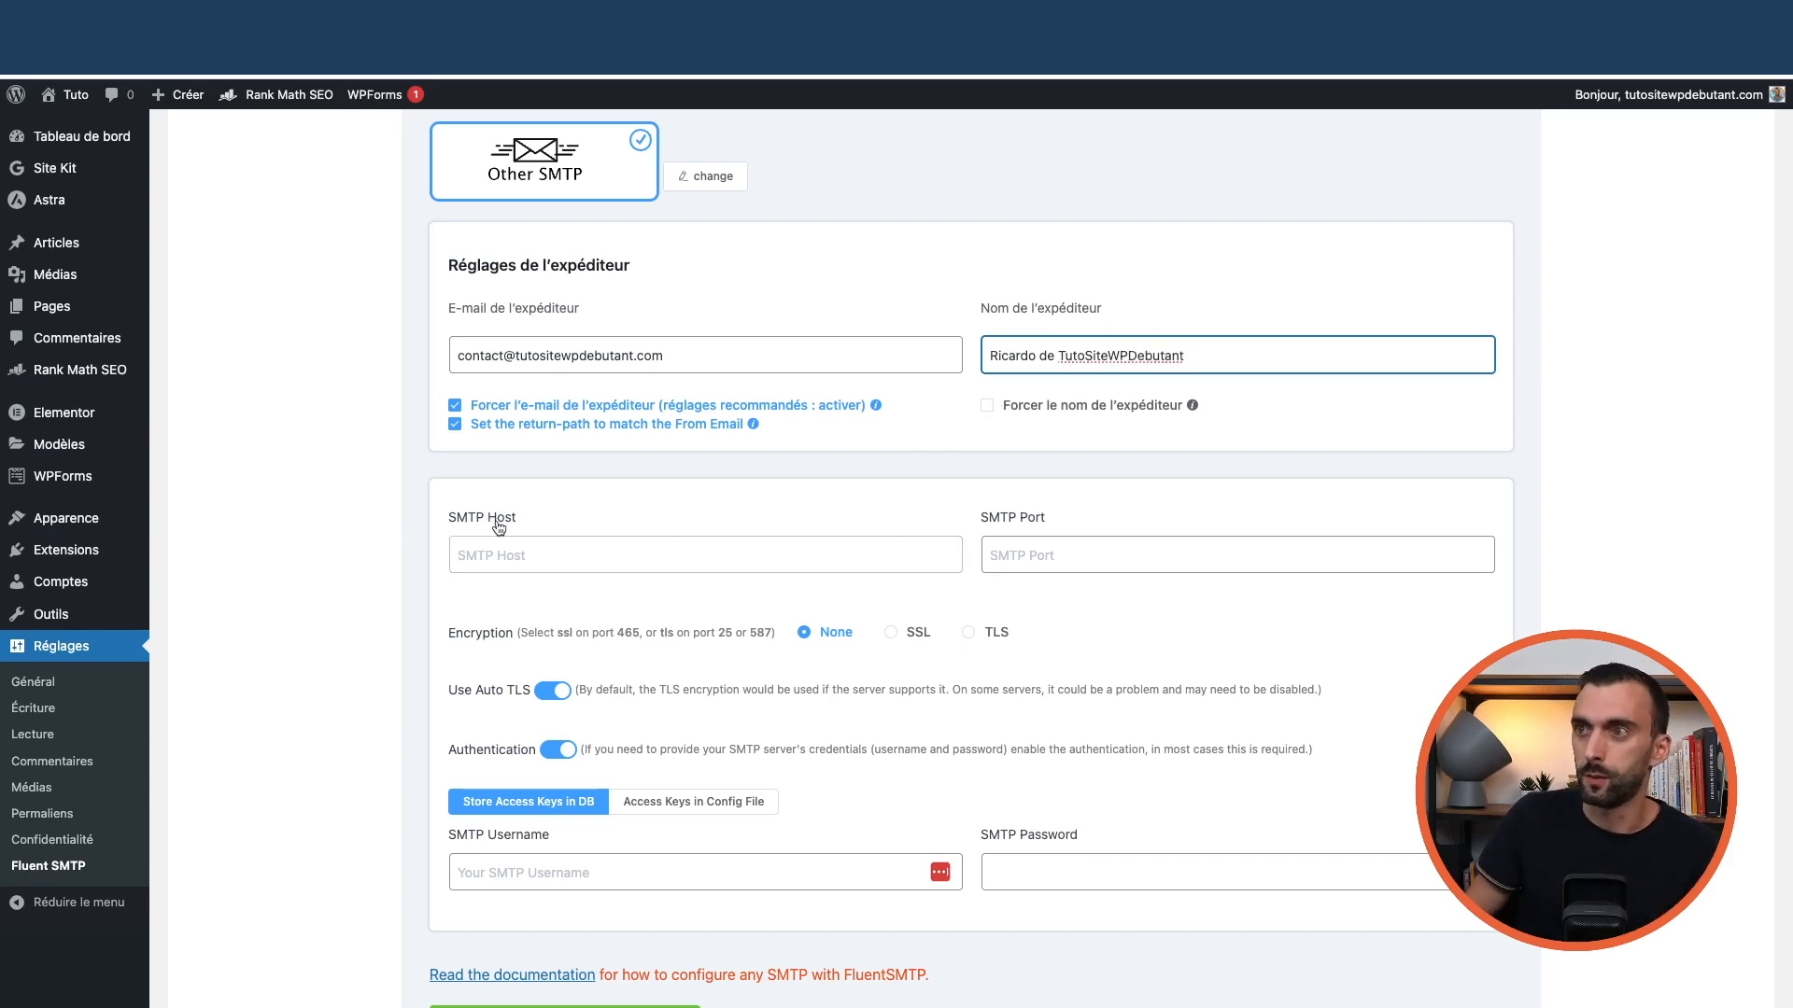
left_click(570, 557)
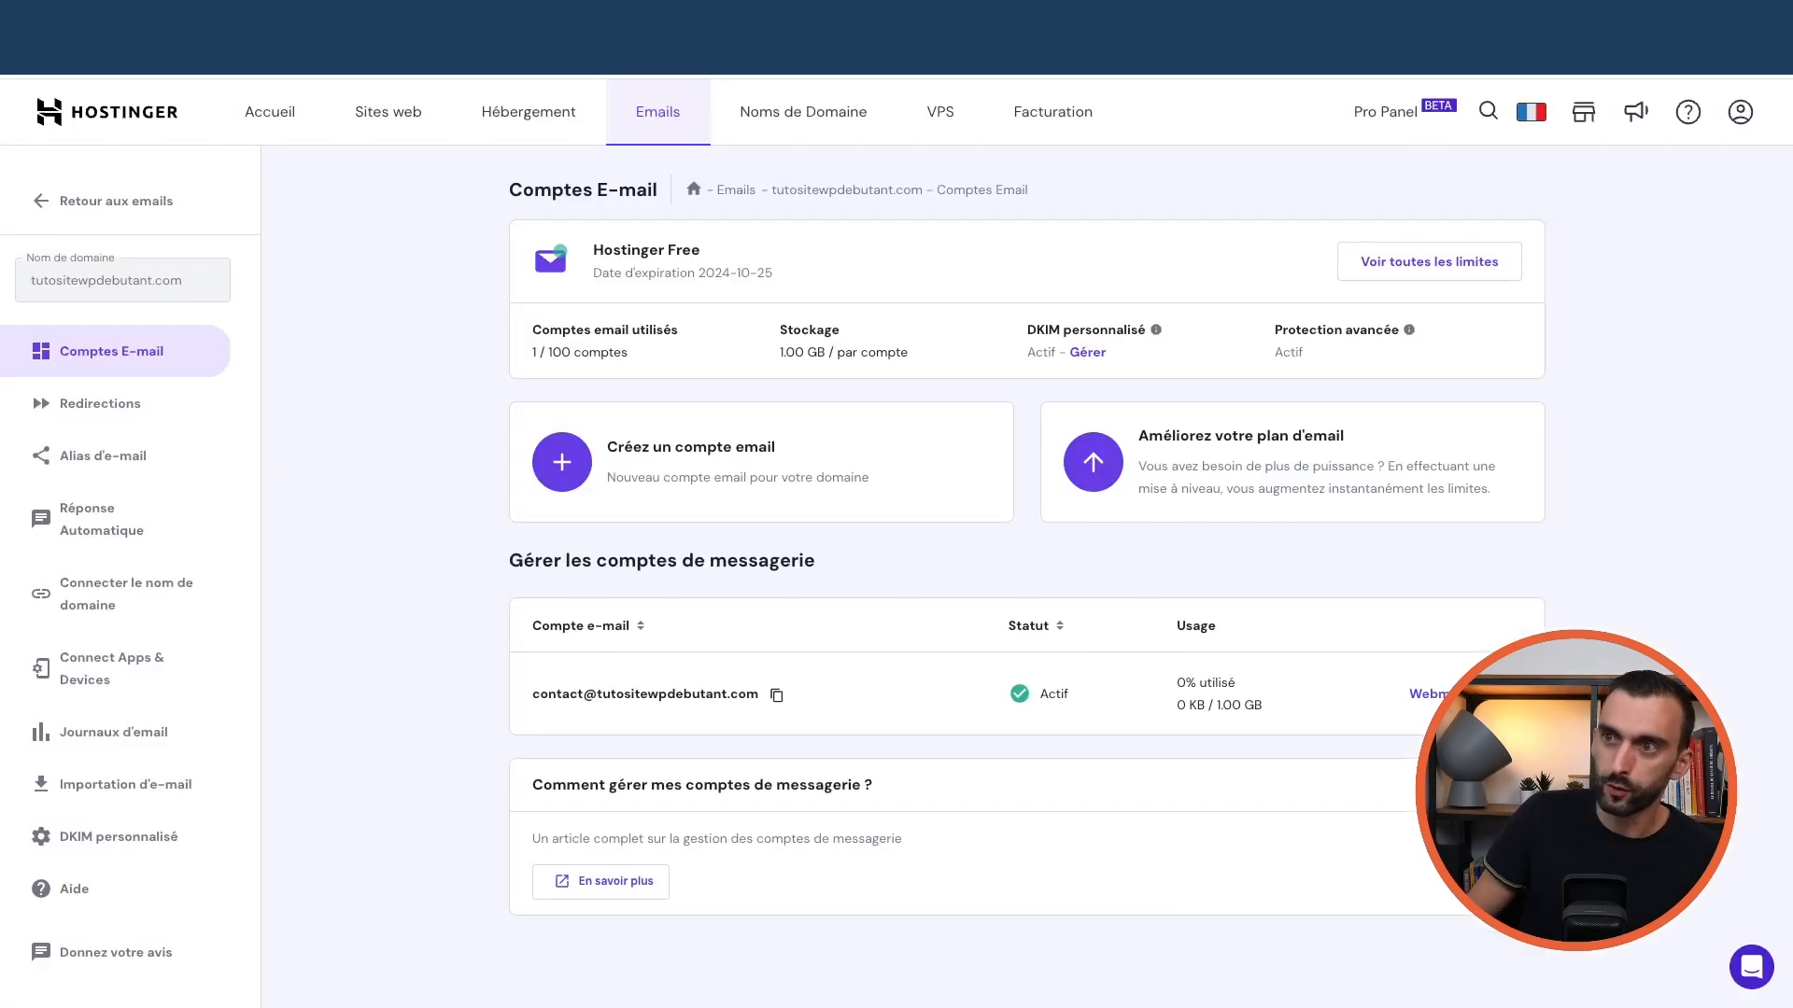
Copy smtp.hostinger.com from hPanel's Connect Apps & Devices into SMTP Host and grab port 465
left_click(650, 126)
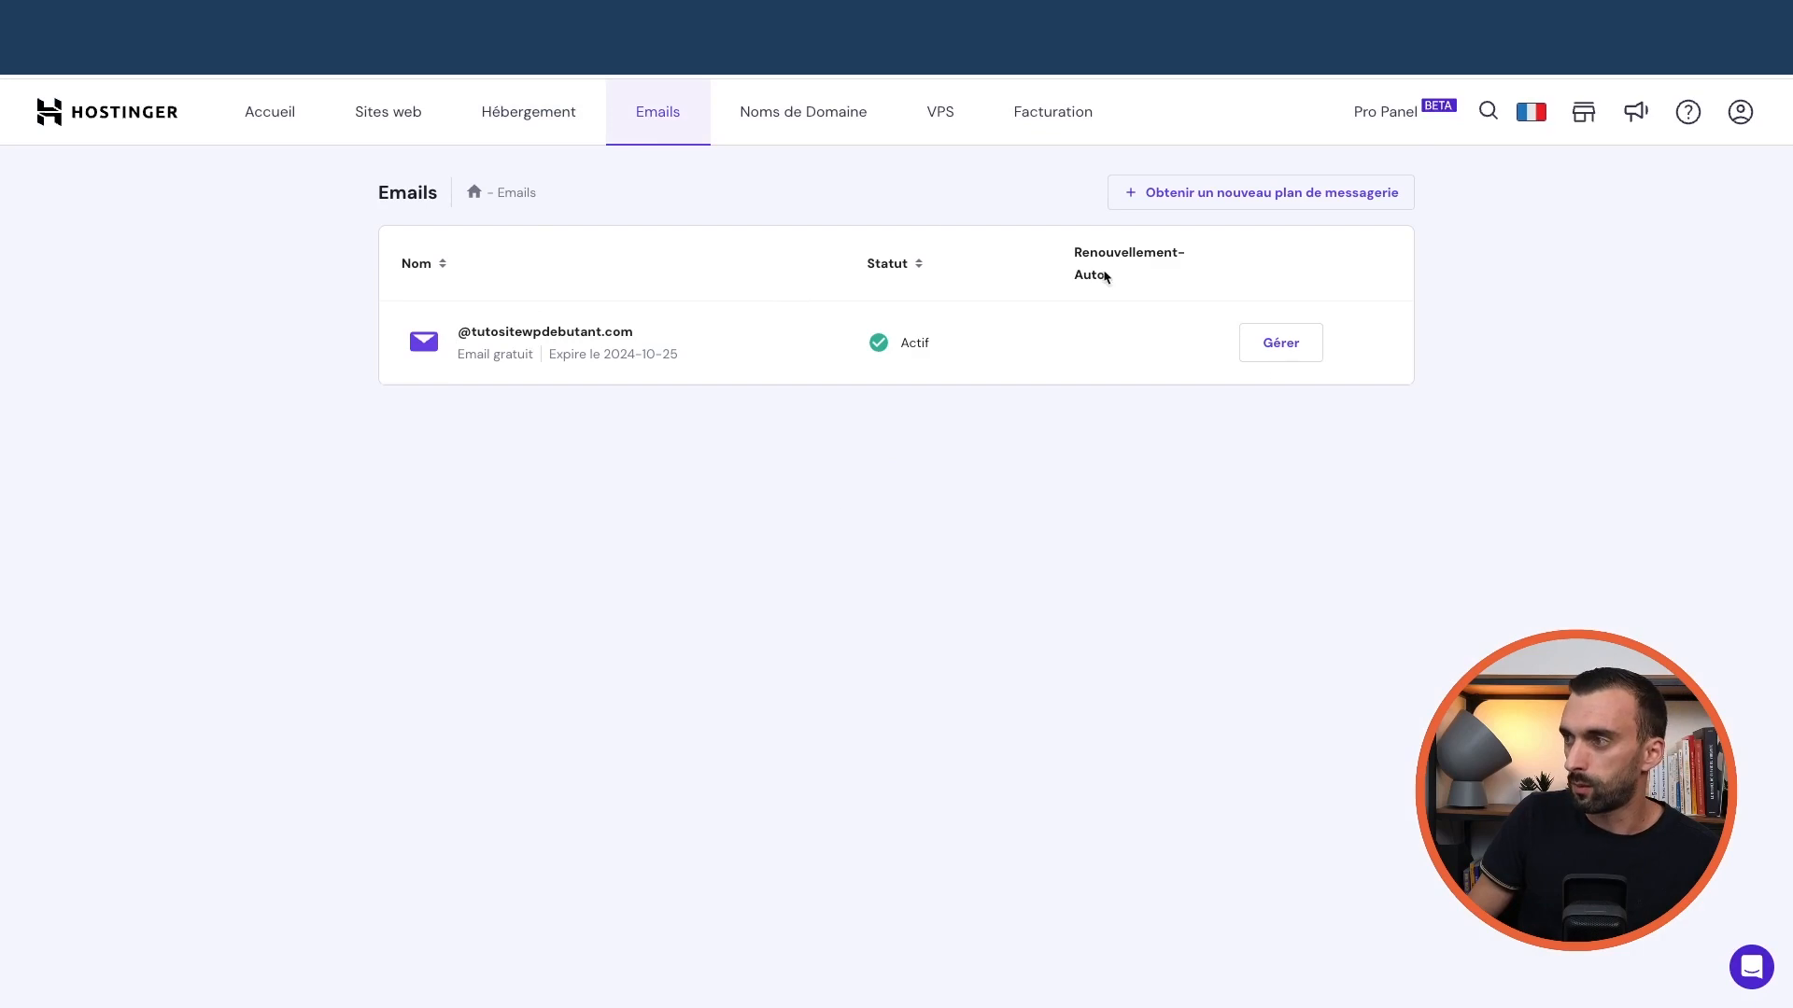
left_click(1280, 353)
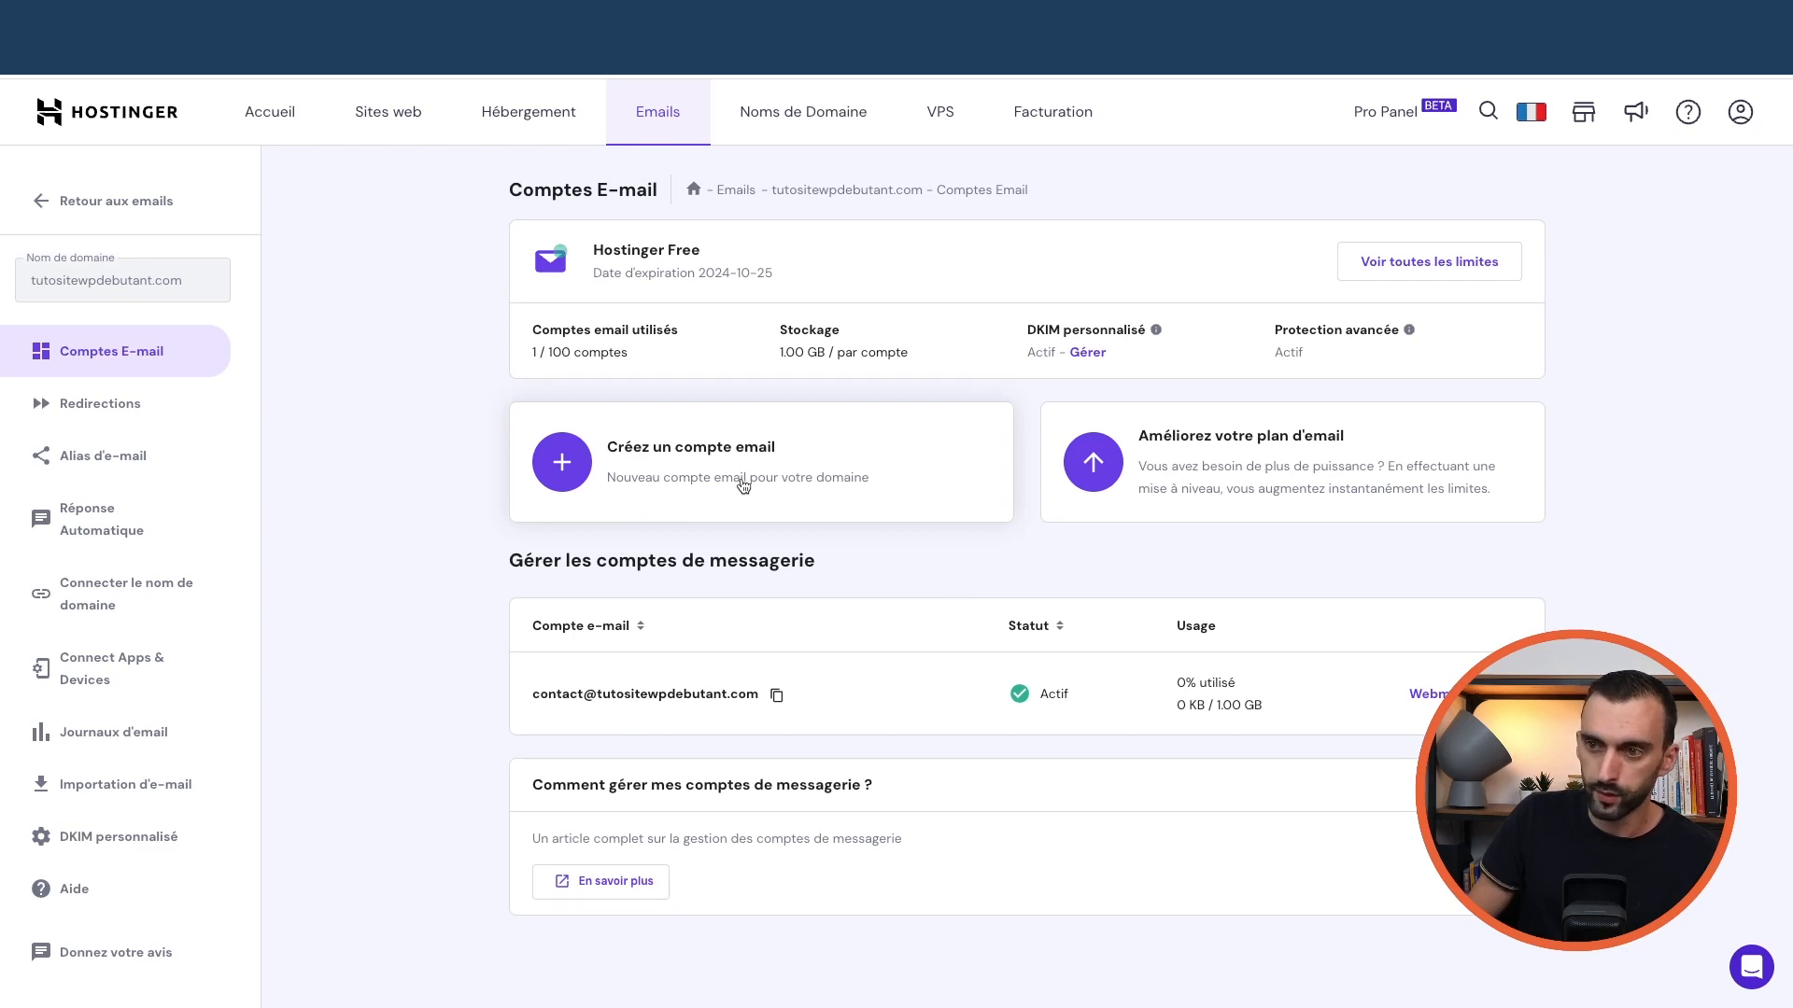
left_click(105, 675)
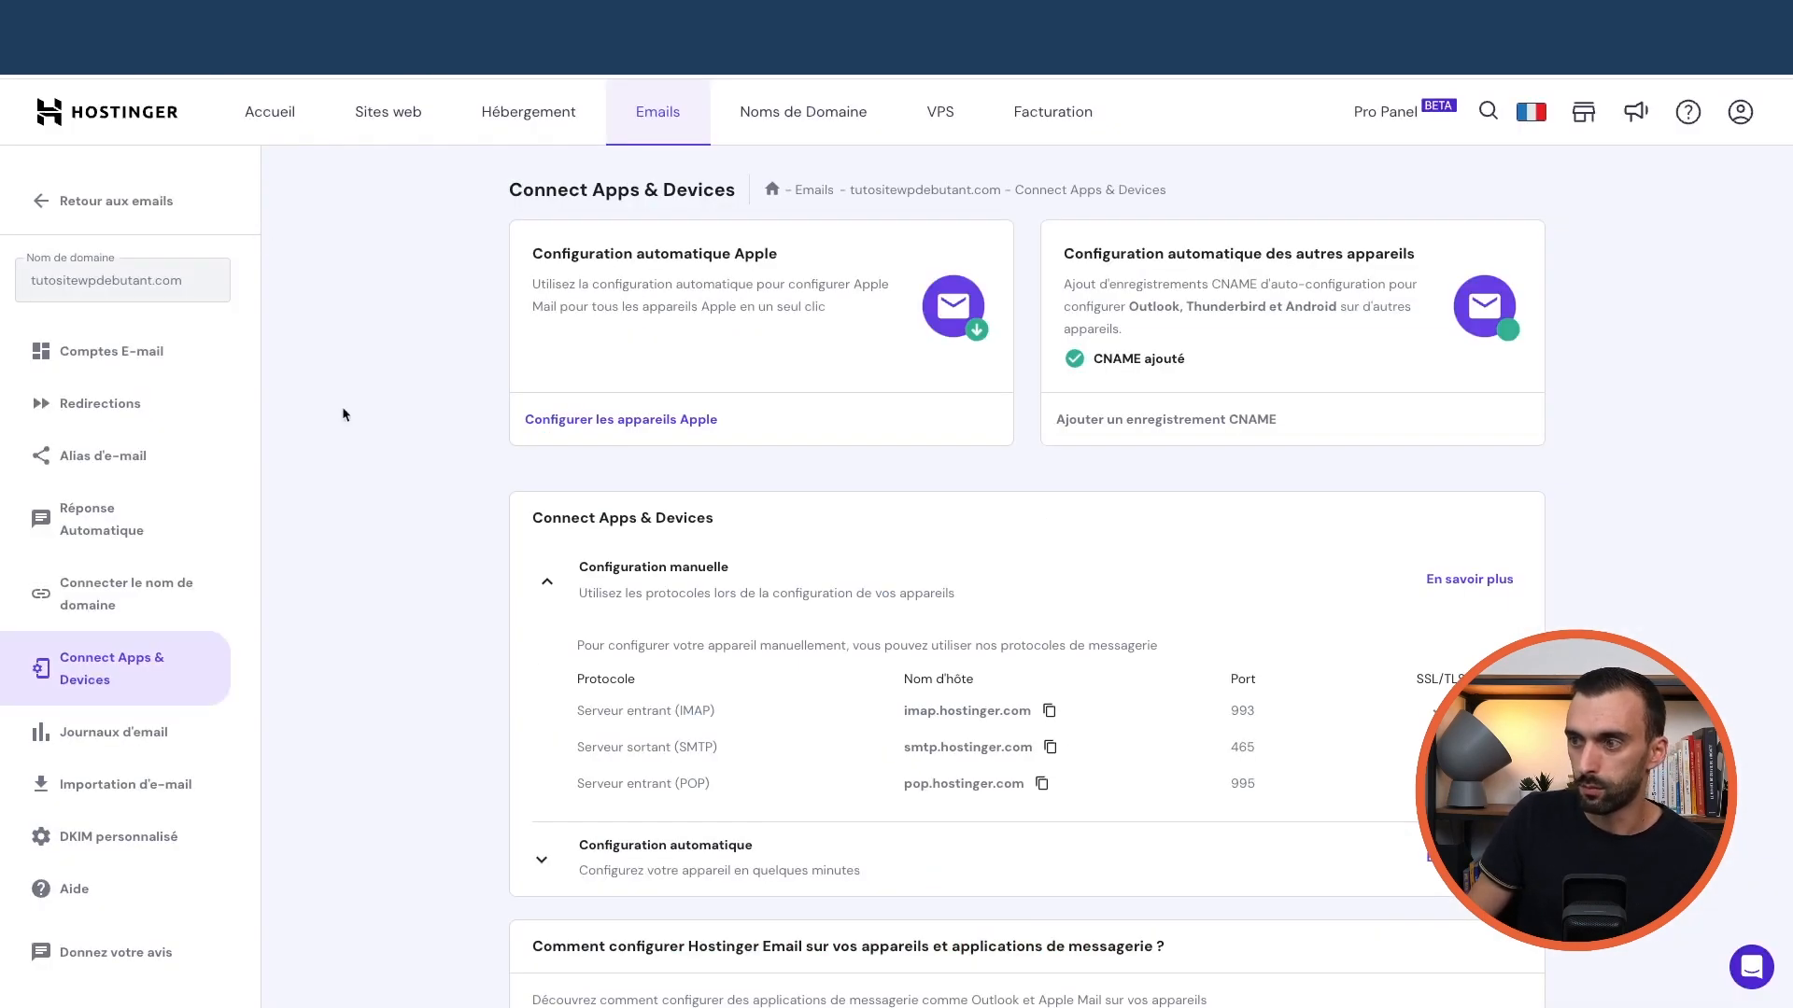
left_click(1050, 747)
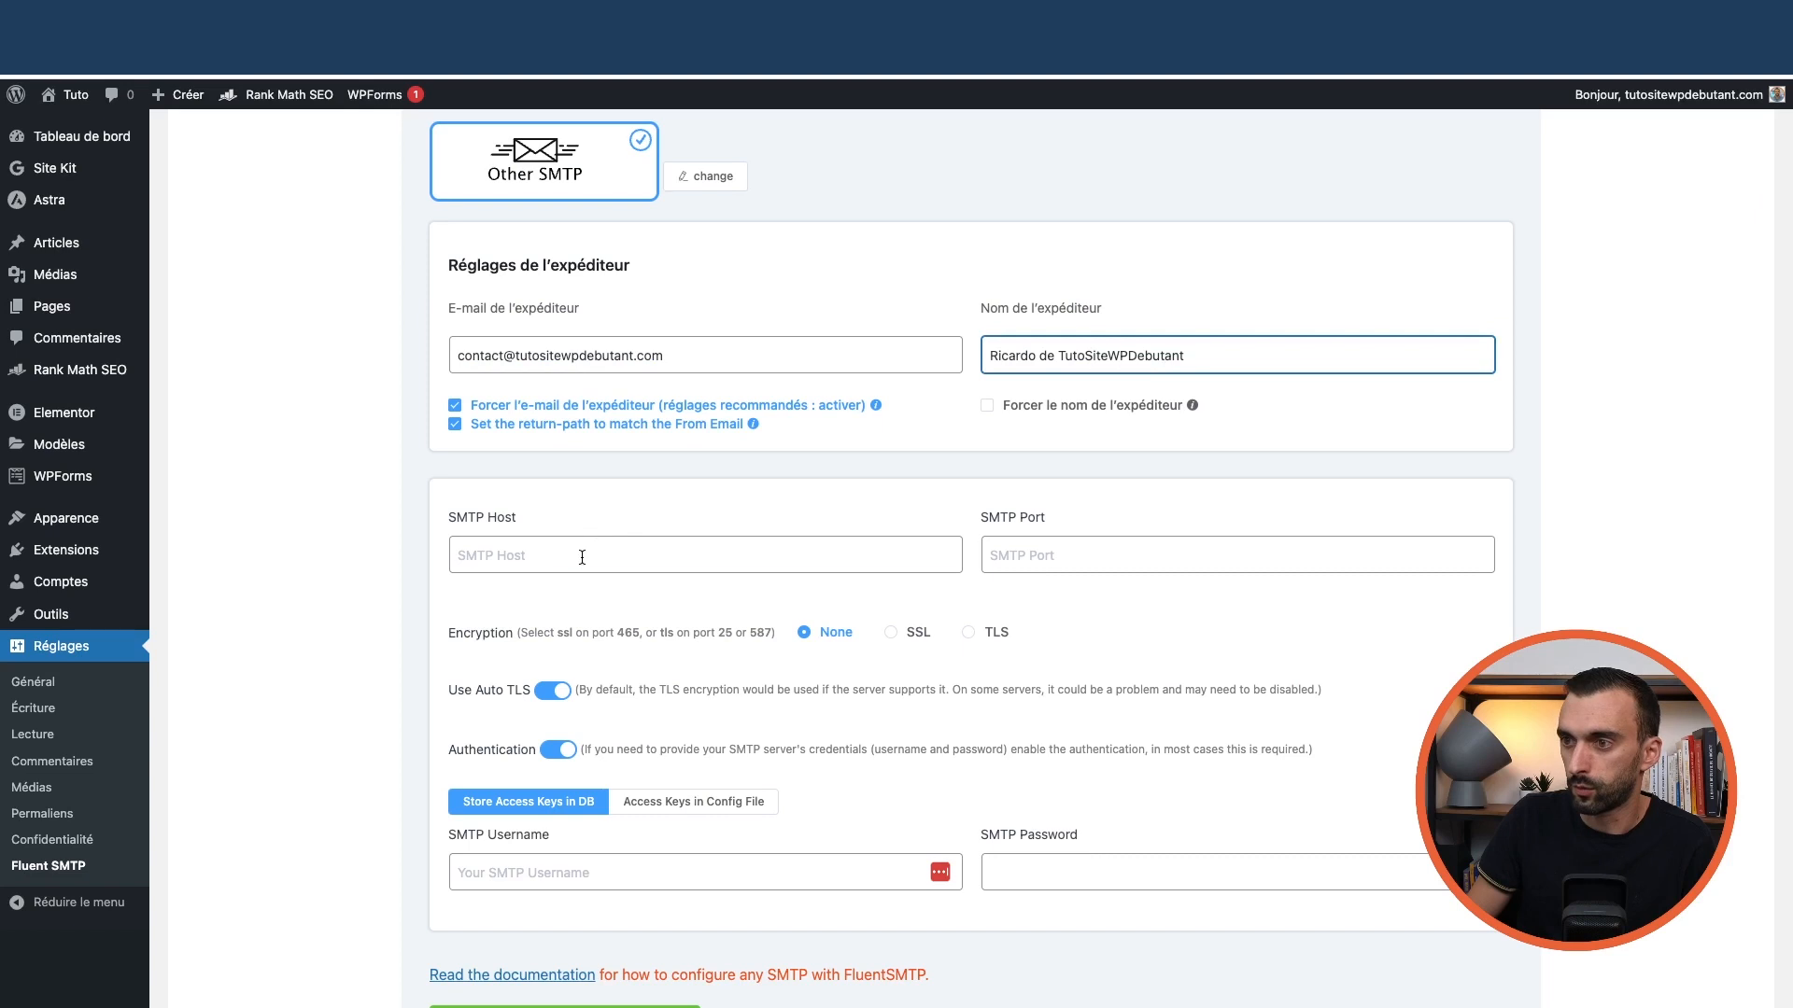
left_click(586, 558)
key("ctrl+v")
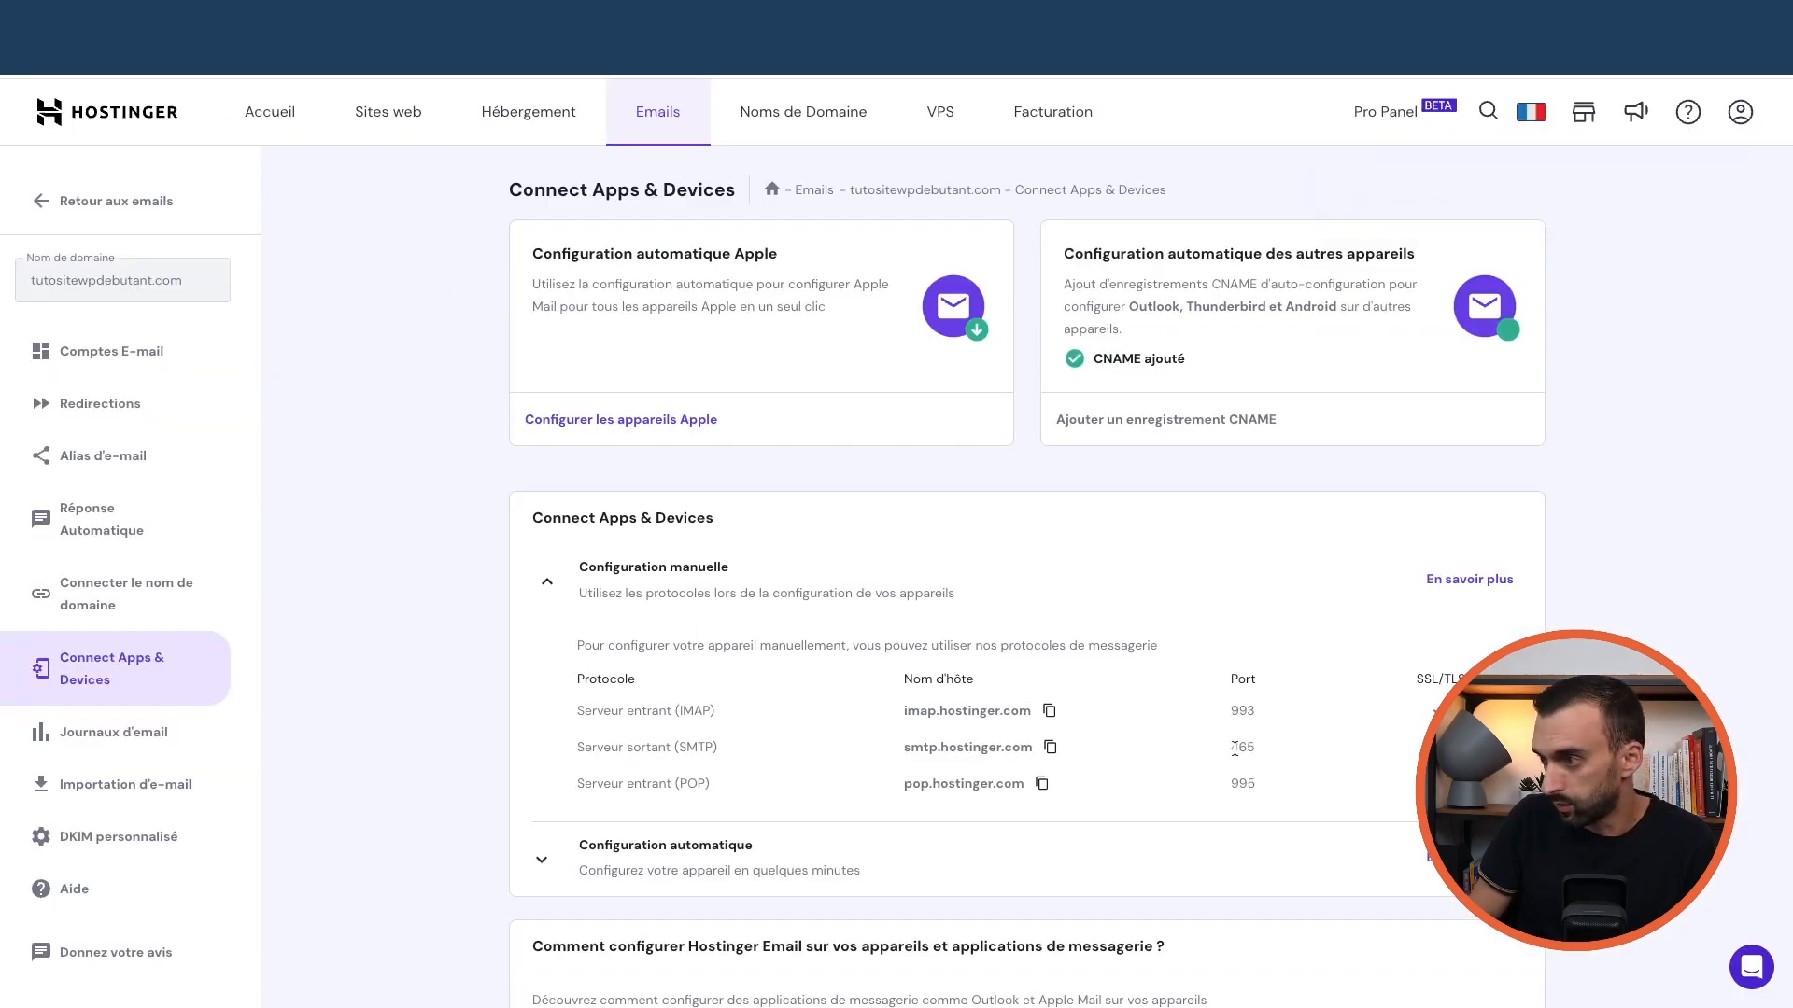
double_click(1244, 749)
right_click(571, 23)
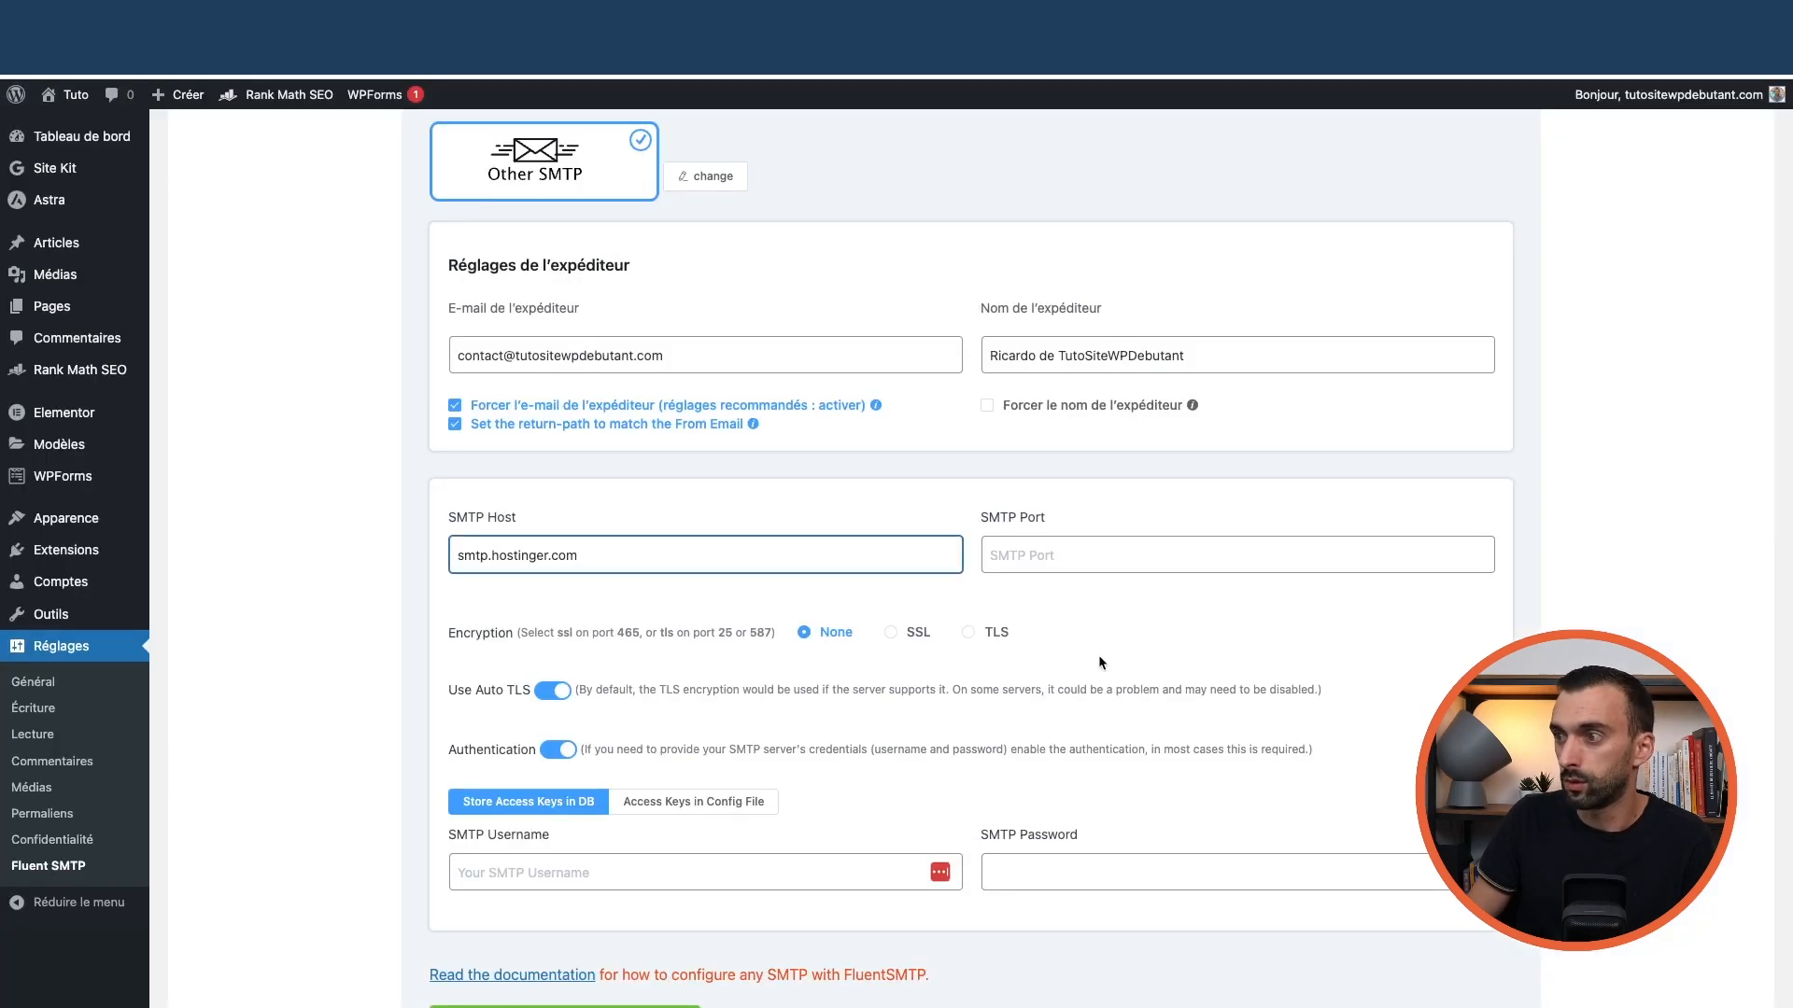
Set the SMTP port to 465 and the encryption to SSL
left_click(1086, 557)
key("ctrl+v")
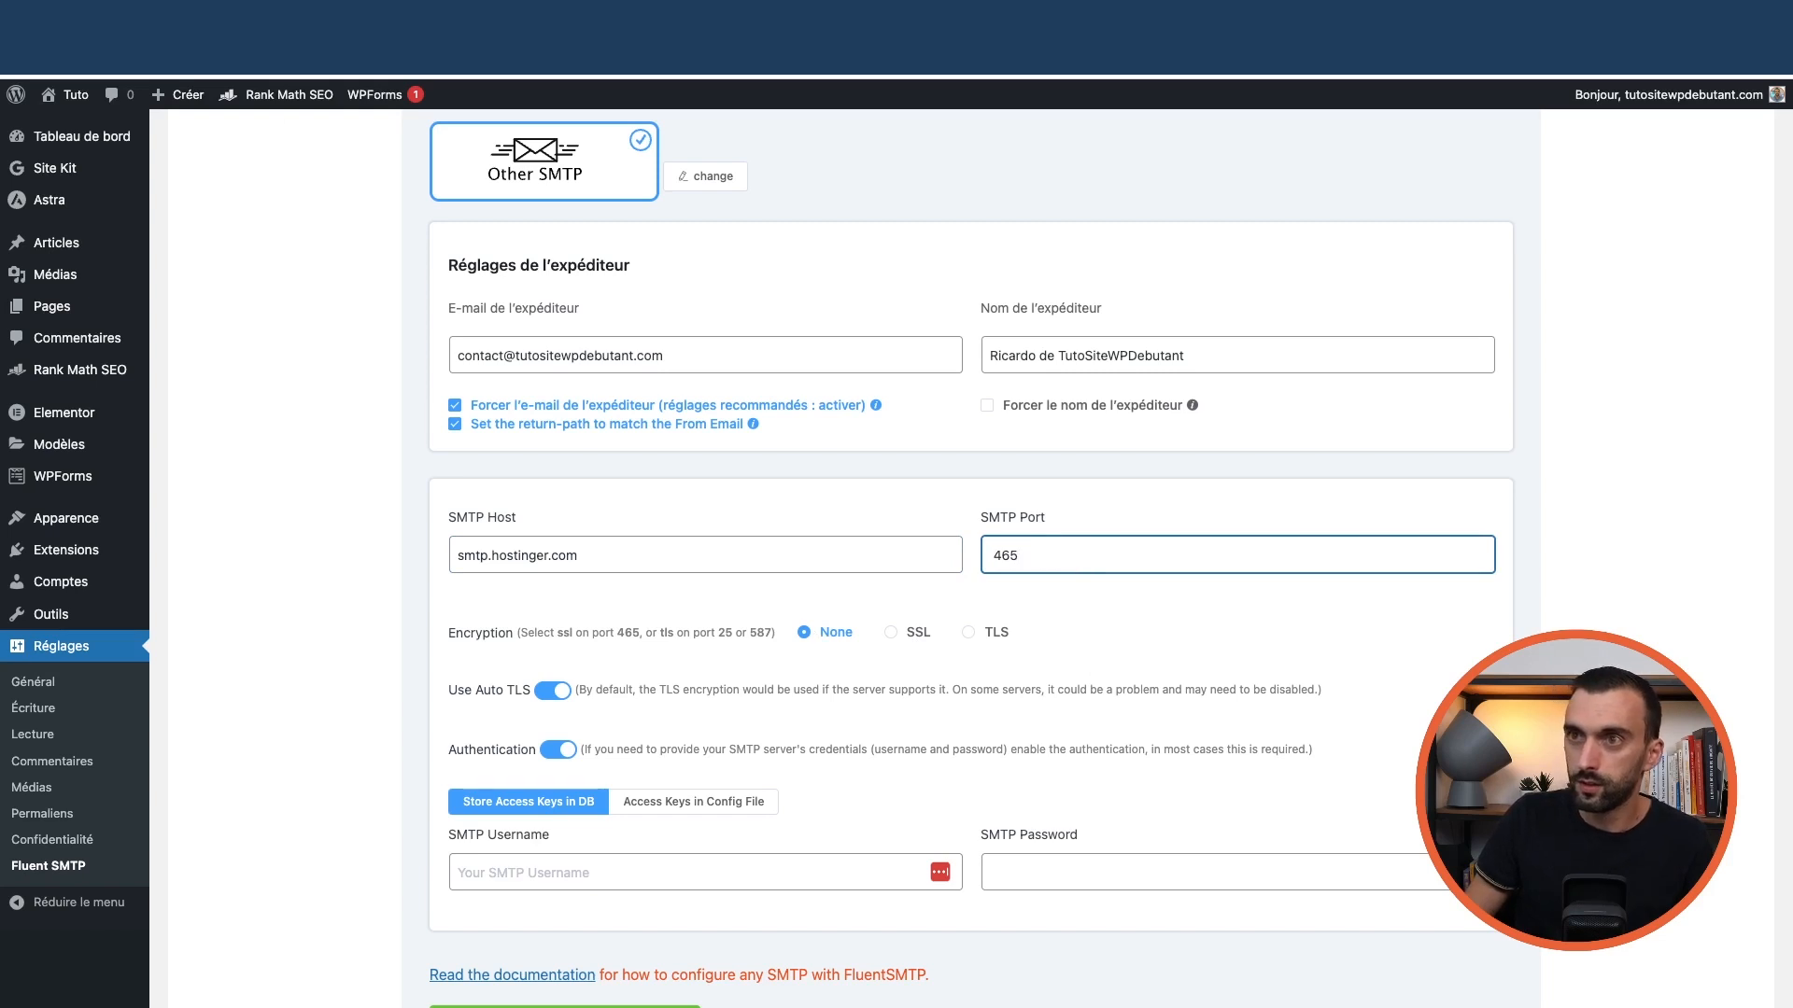
left_click(598, 18)
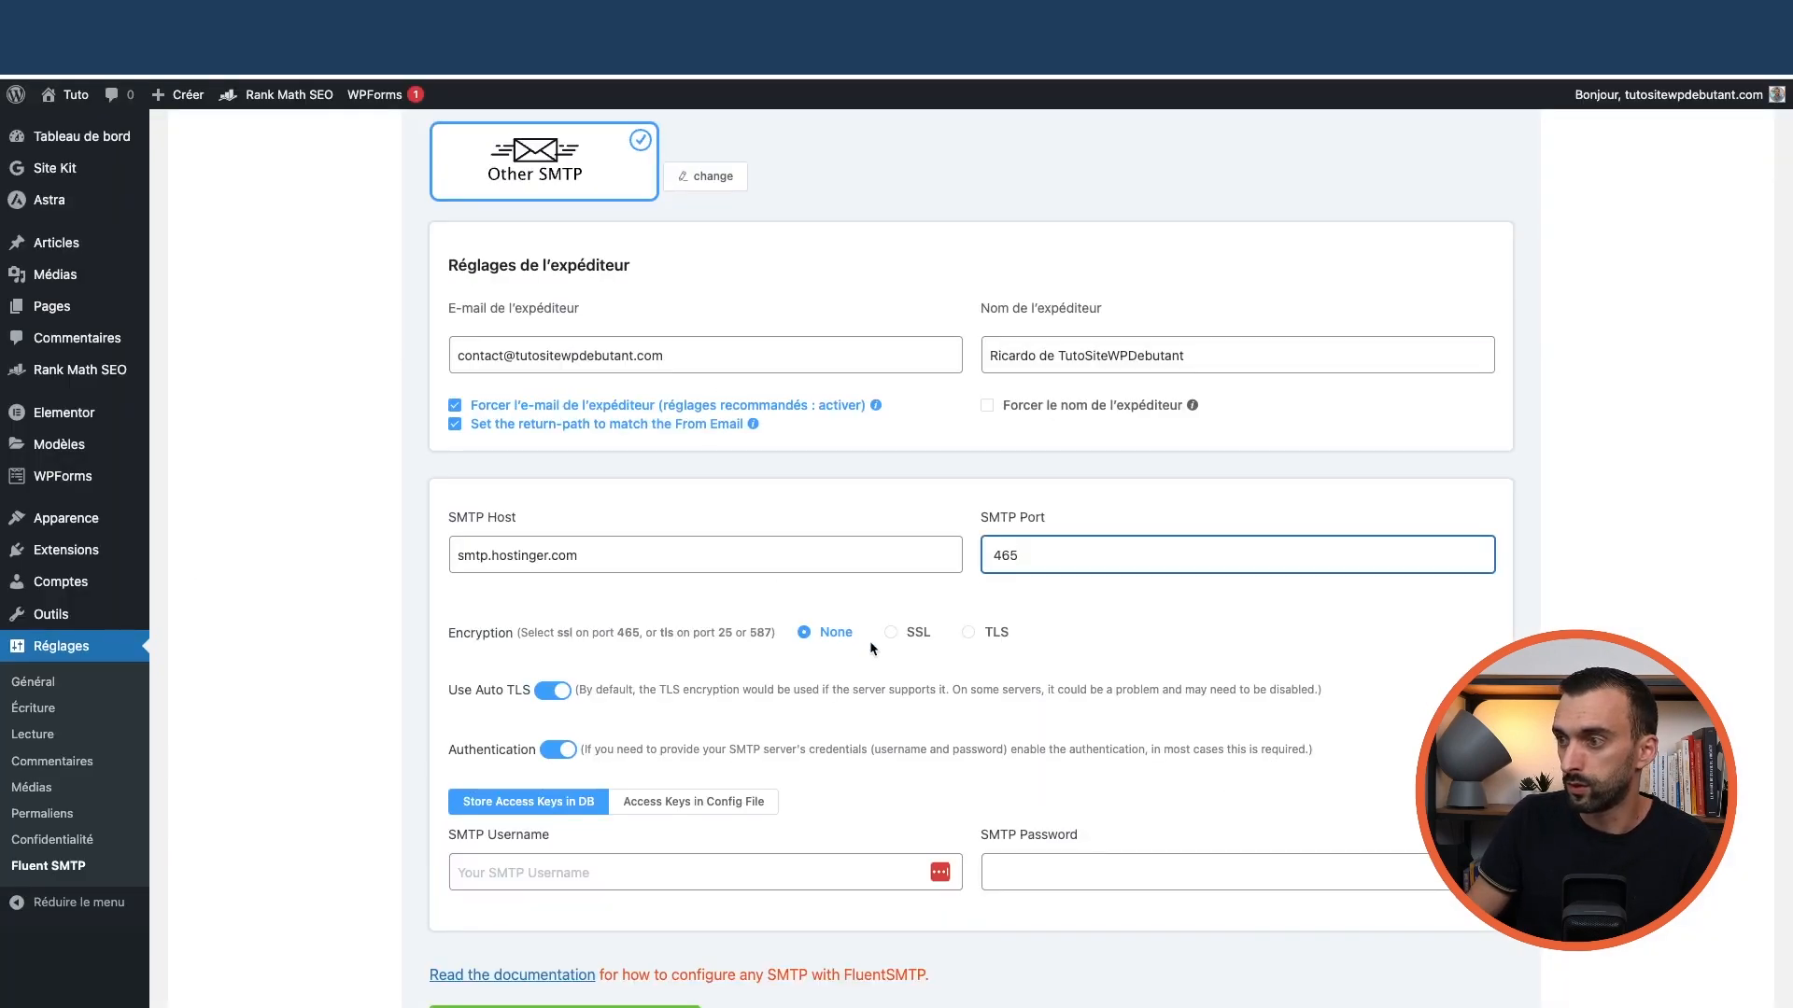
left_click(891, 633)
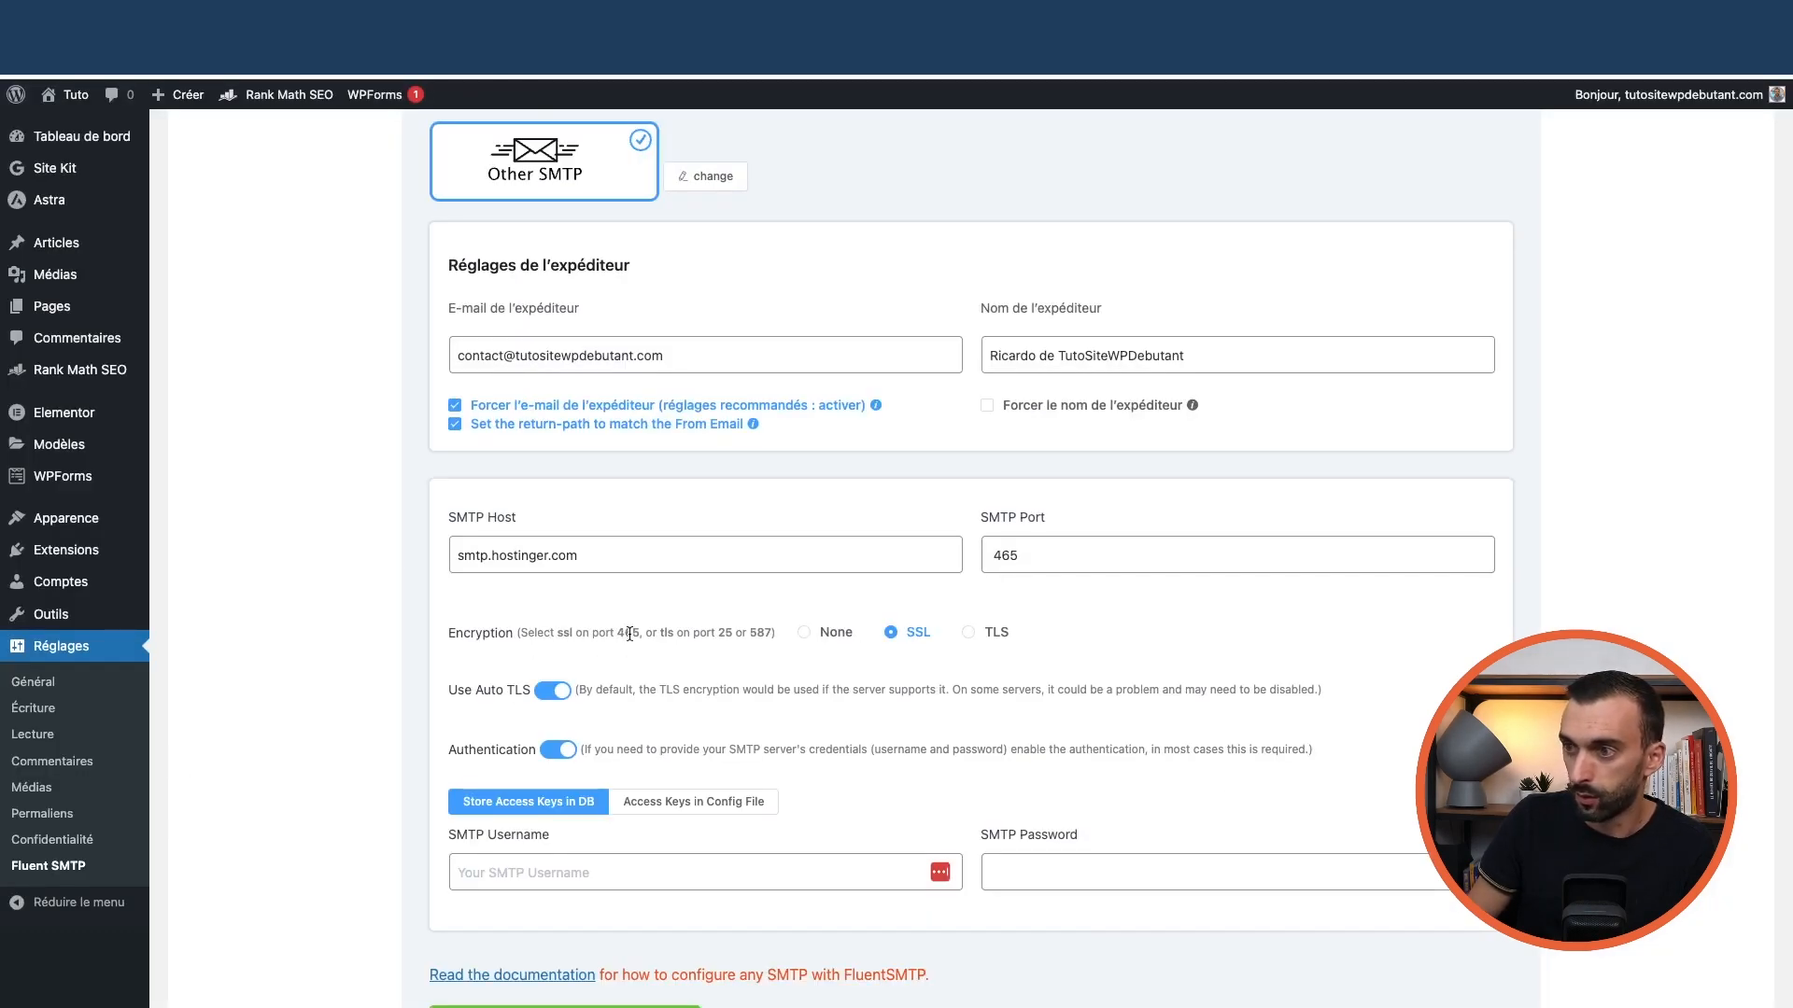
scroll(902, 677, "down", 1)
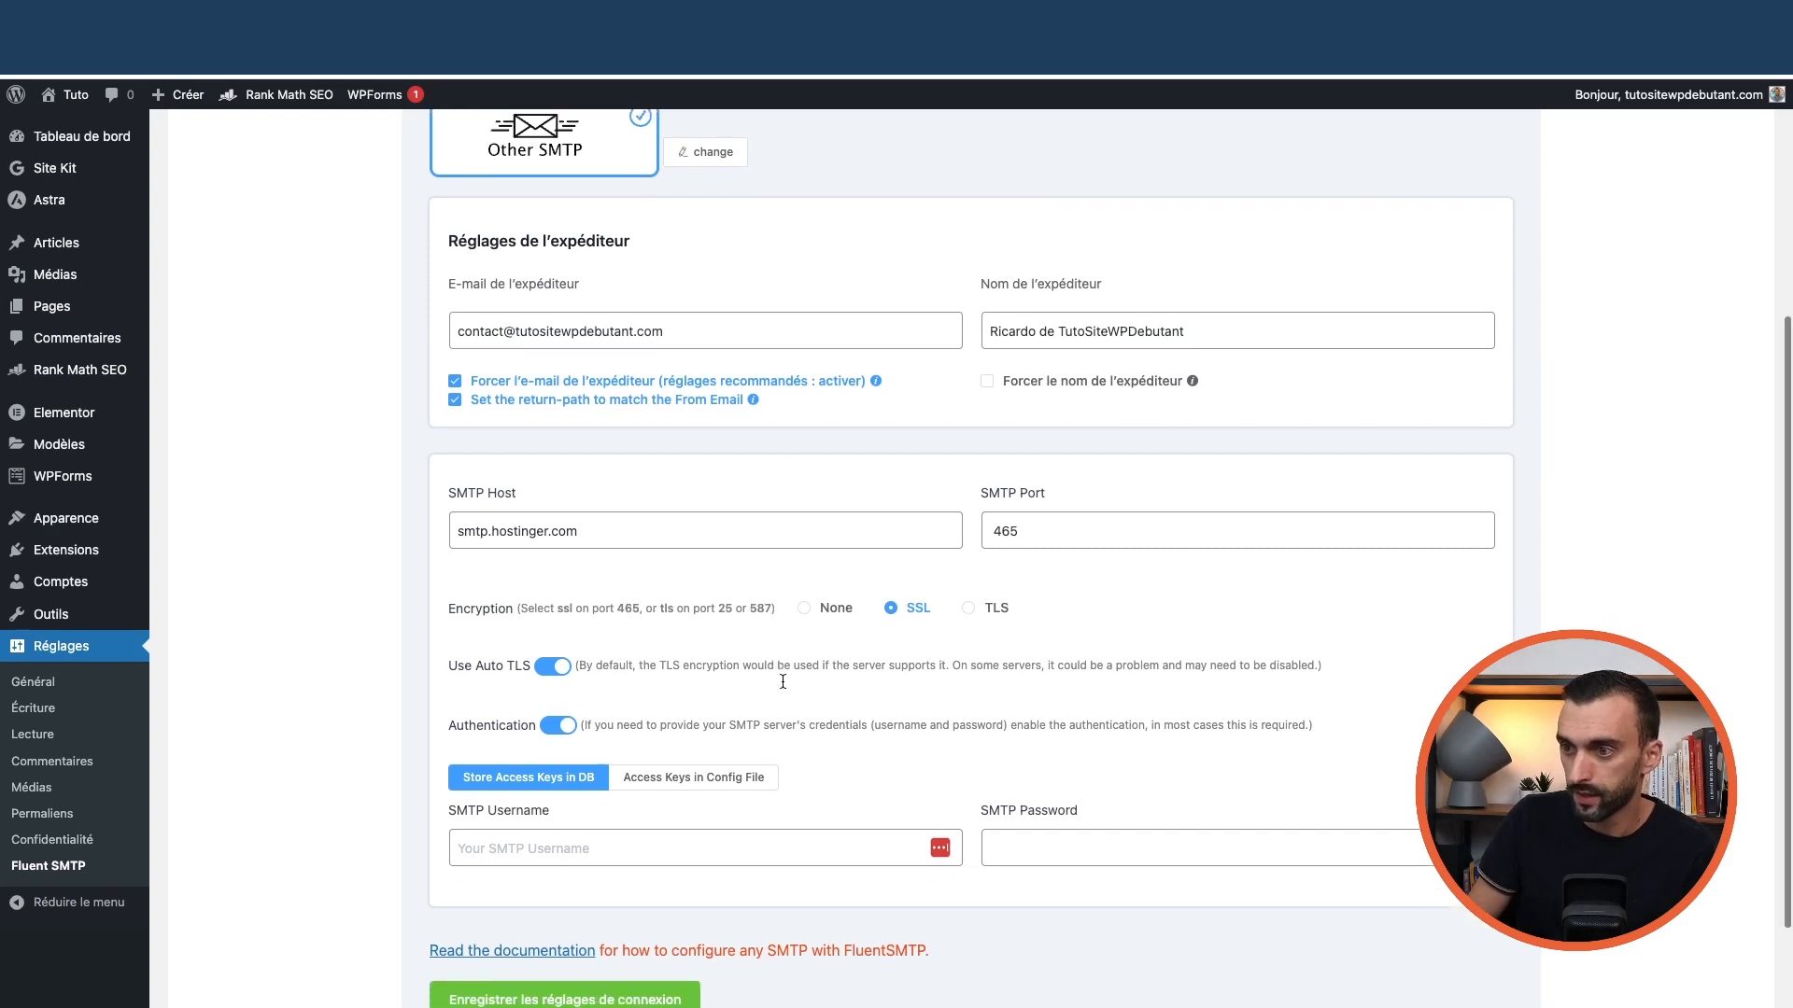
scroll(904, 686, "down", 1)
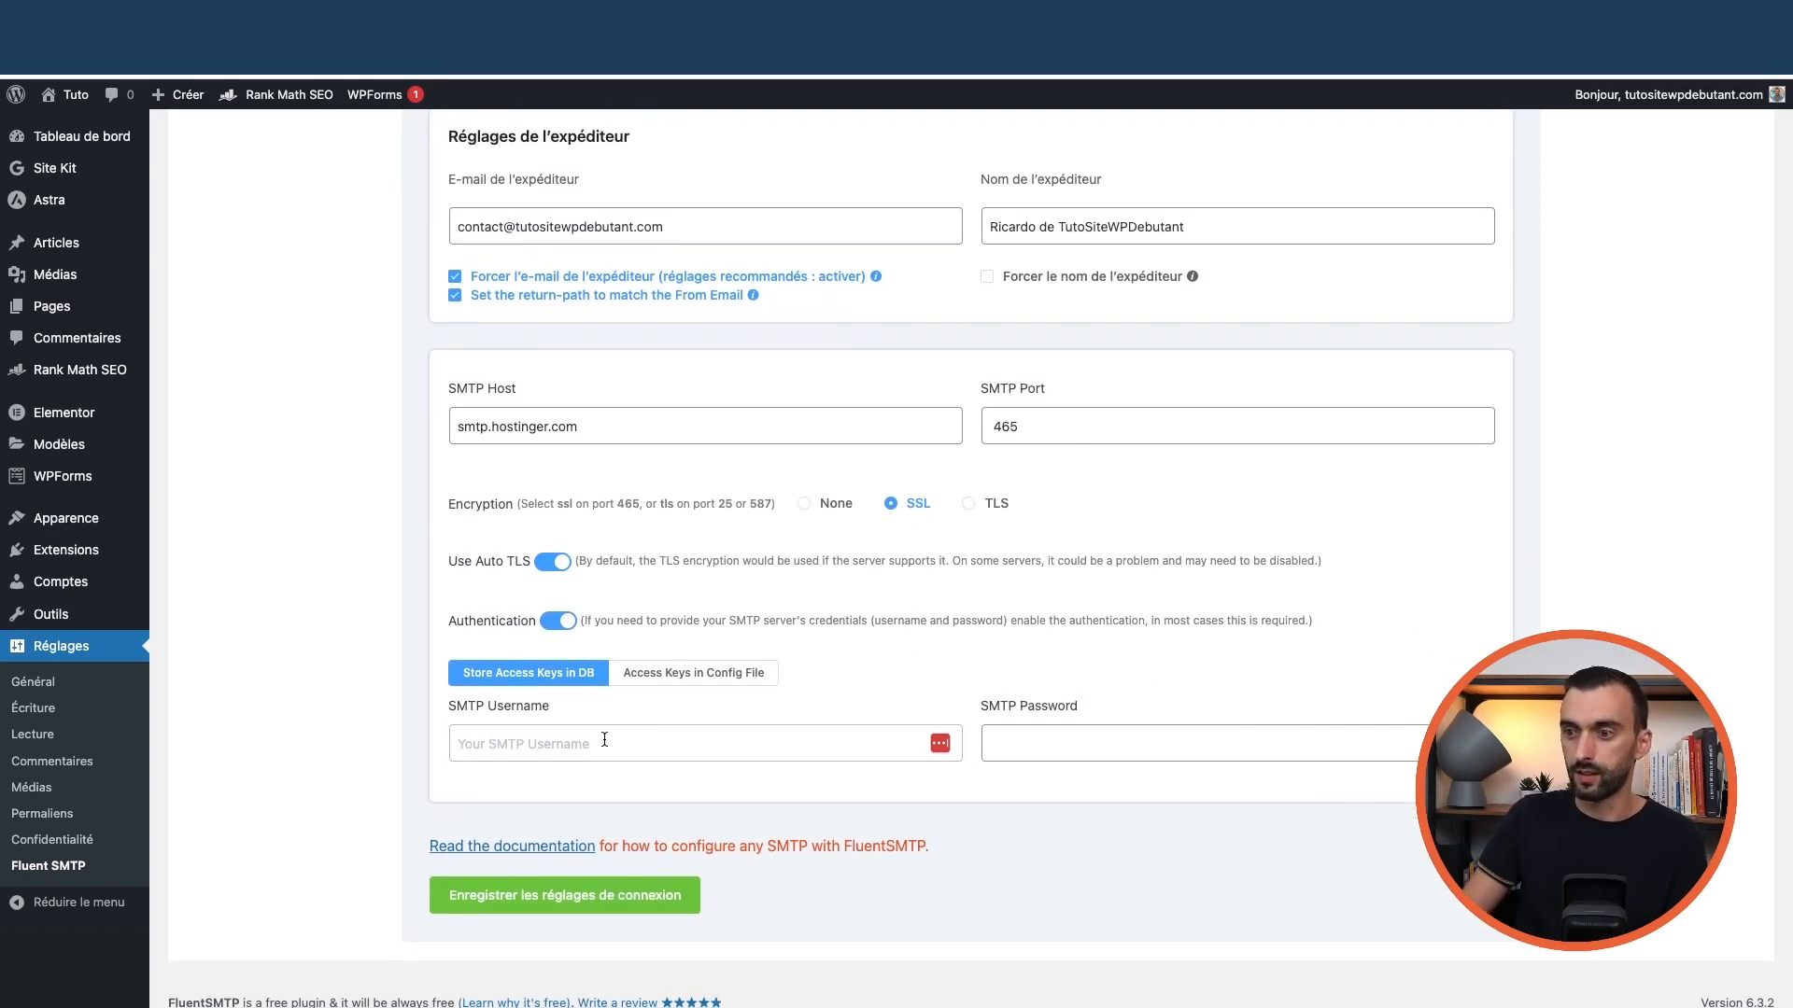
Use the sender address as SMTP username, enter the mailbox password, and save the connection
left_click(572, 744)
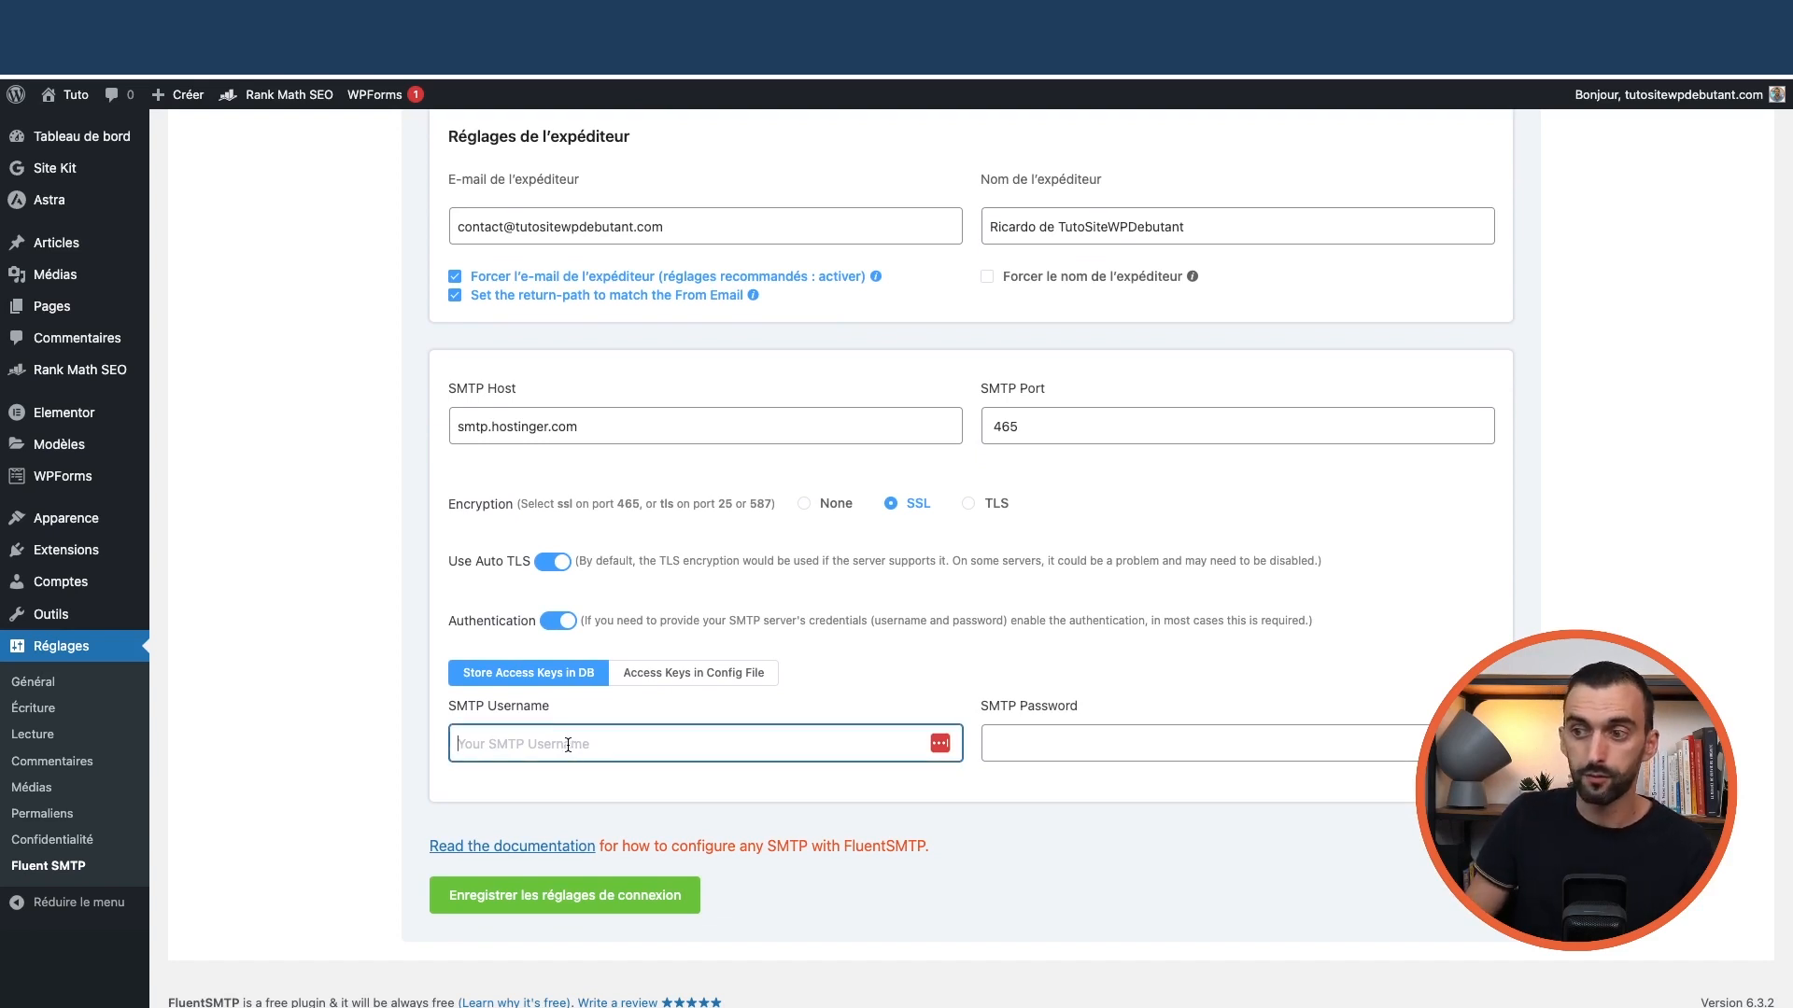
scroll(619, 633, "up", 1)
triple_click(689, 315)
scroll(681, 523, "down", 1)
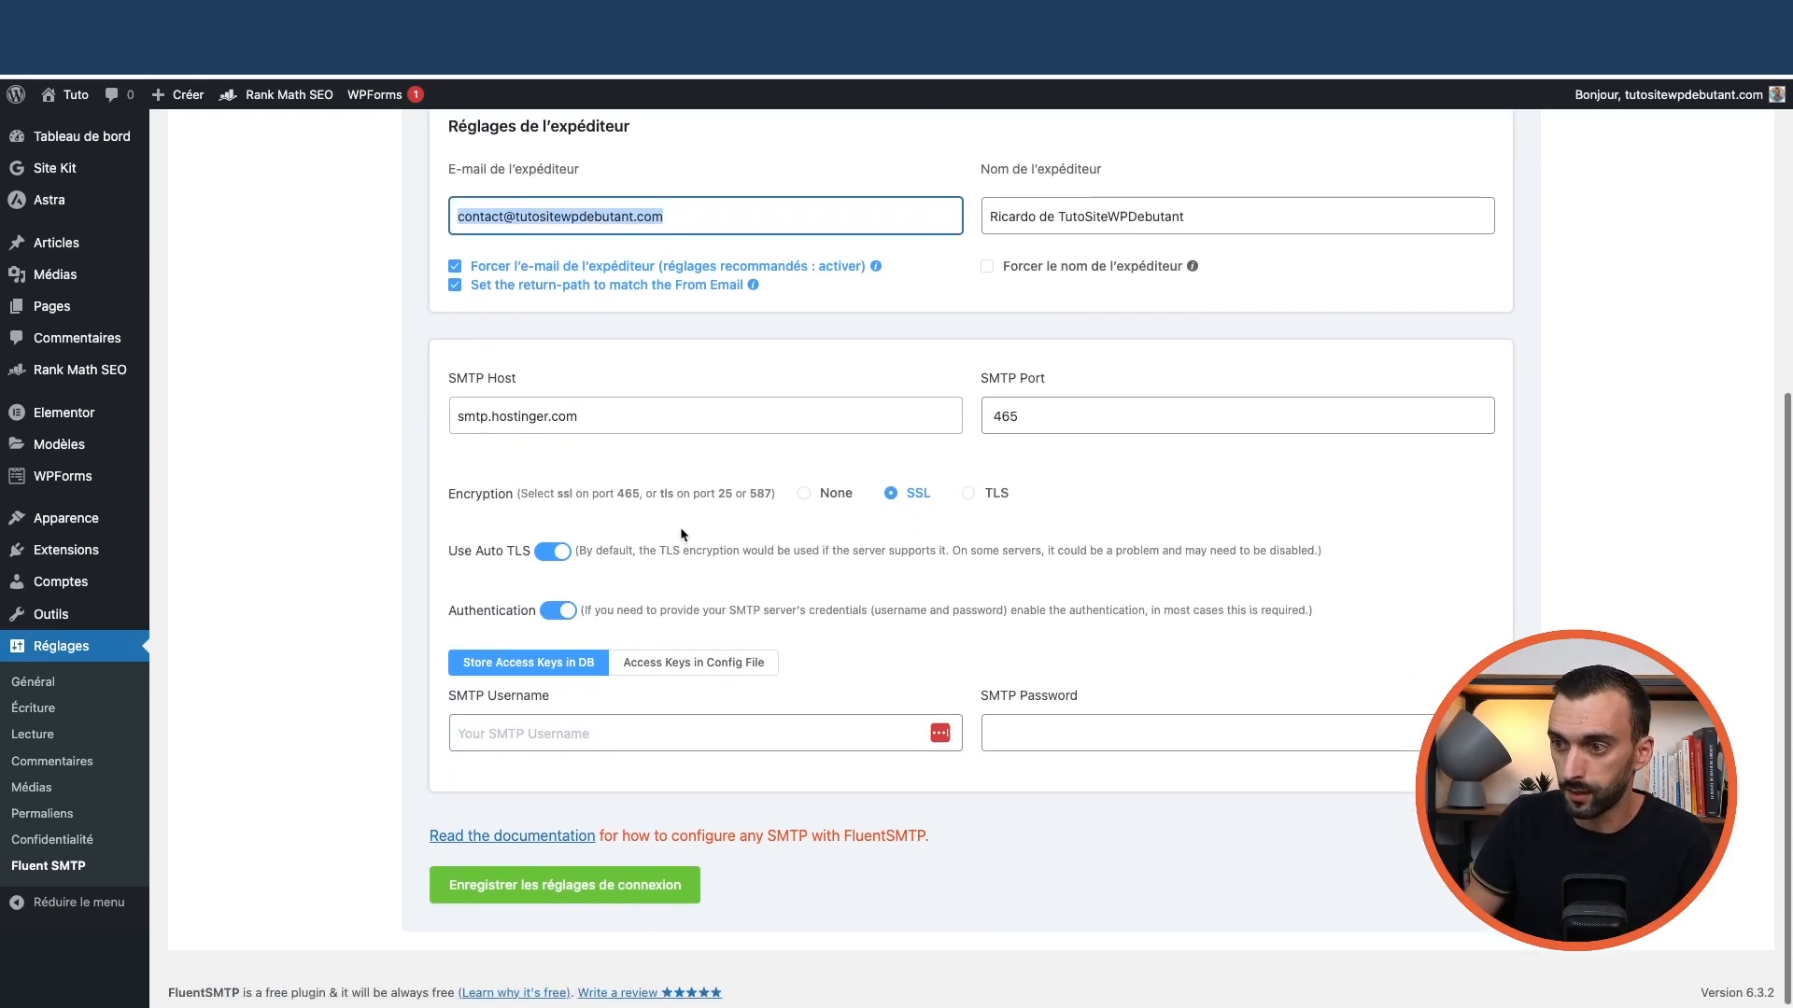
left_click(620, 732)
key("super+v")
left_click(1012, 732)
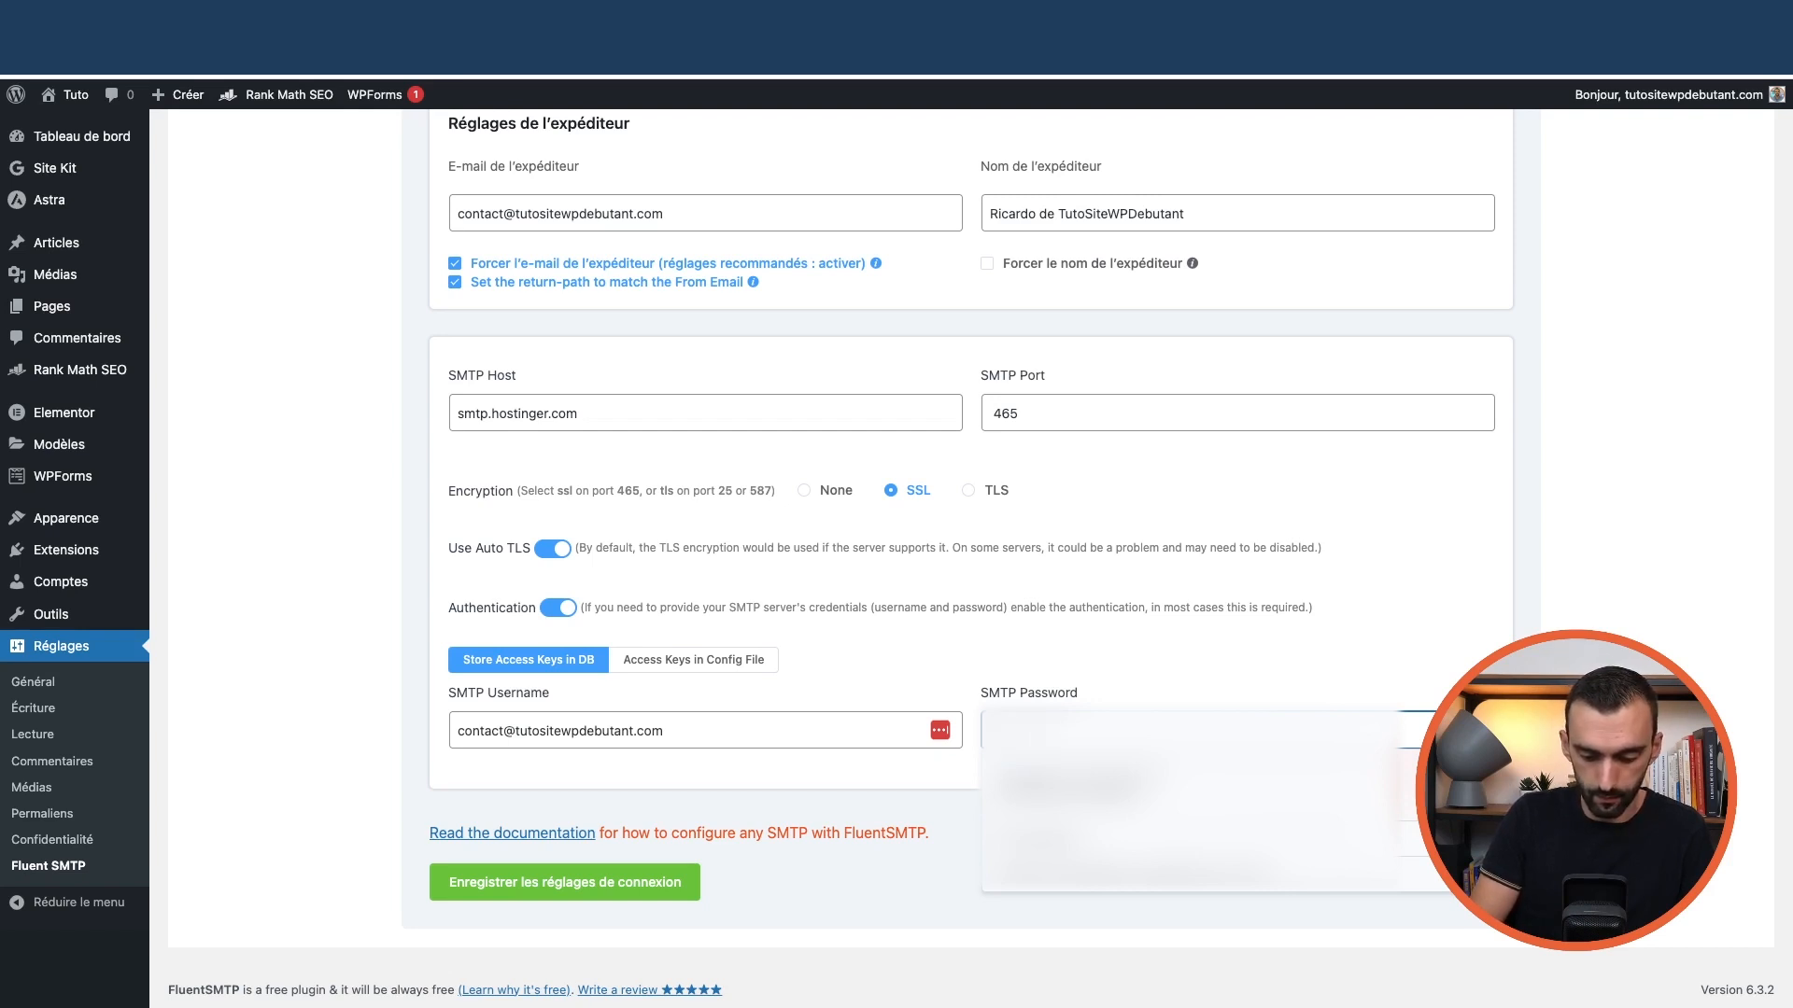
left_click(1184, 691)
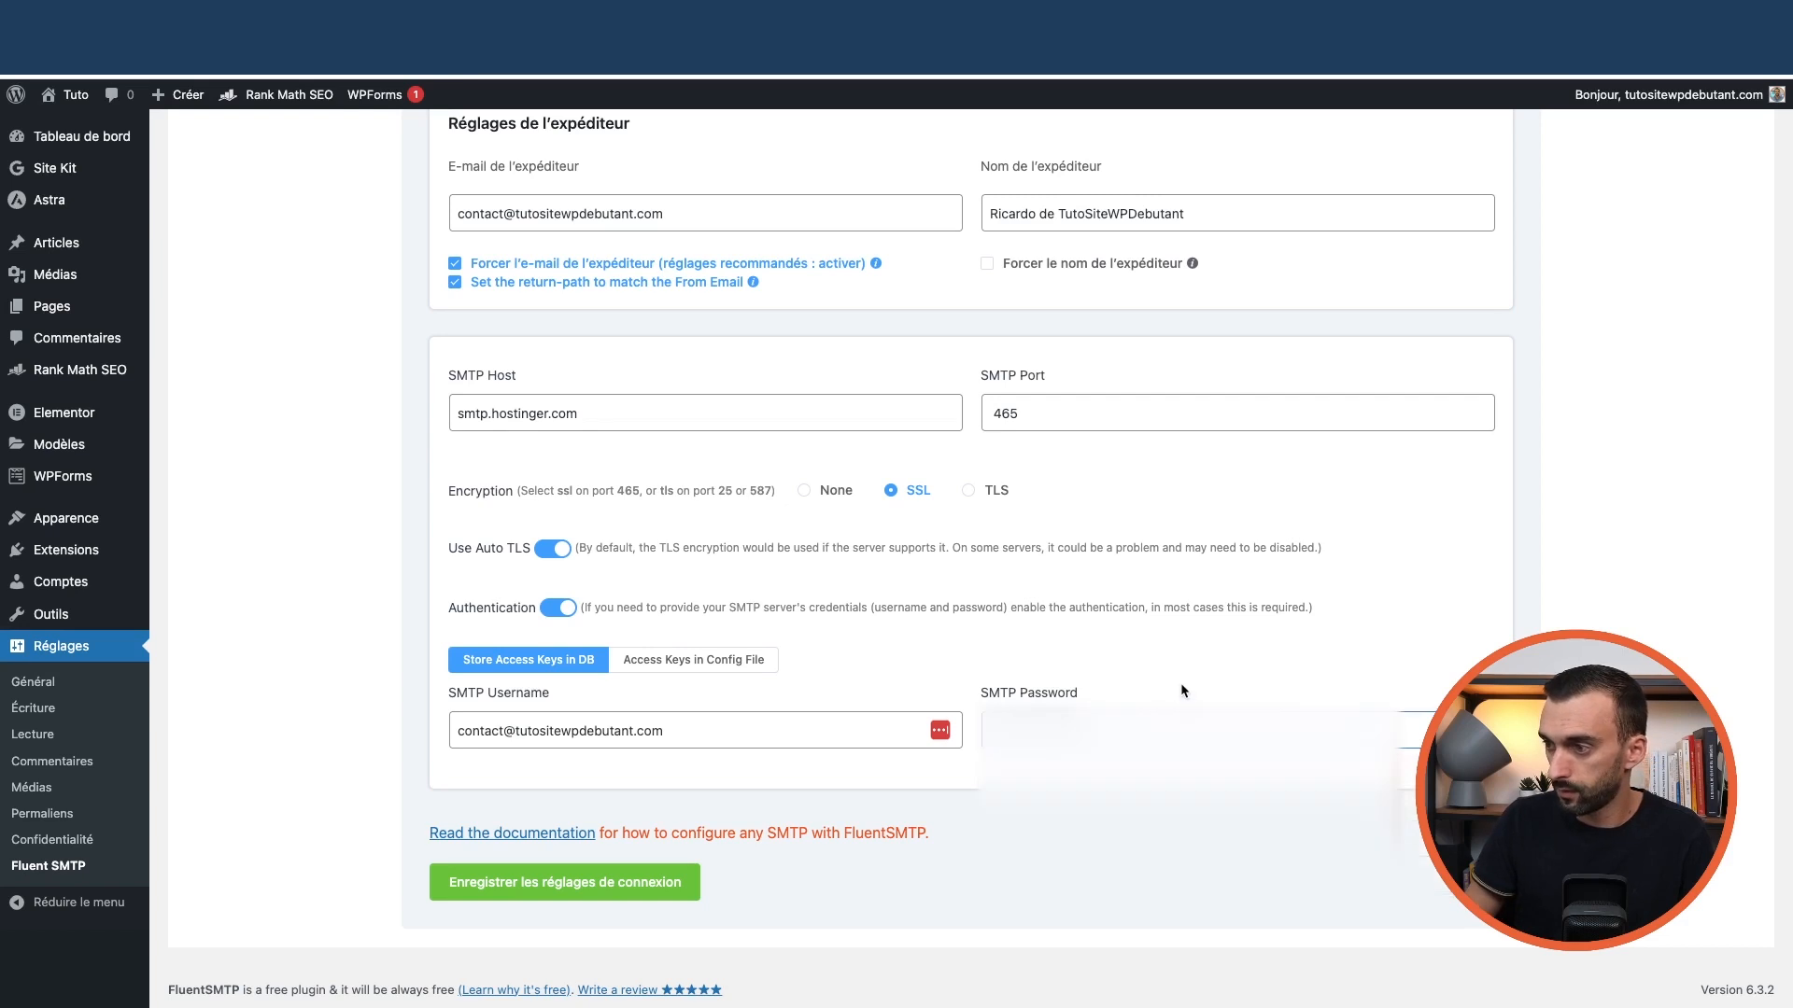
double_click(1178, 730)
key("BackSpace")
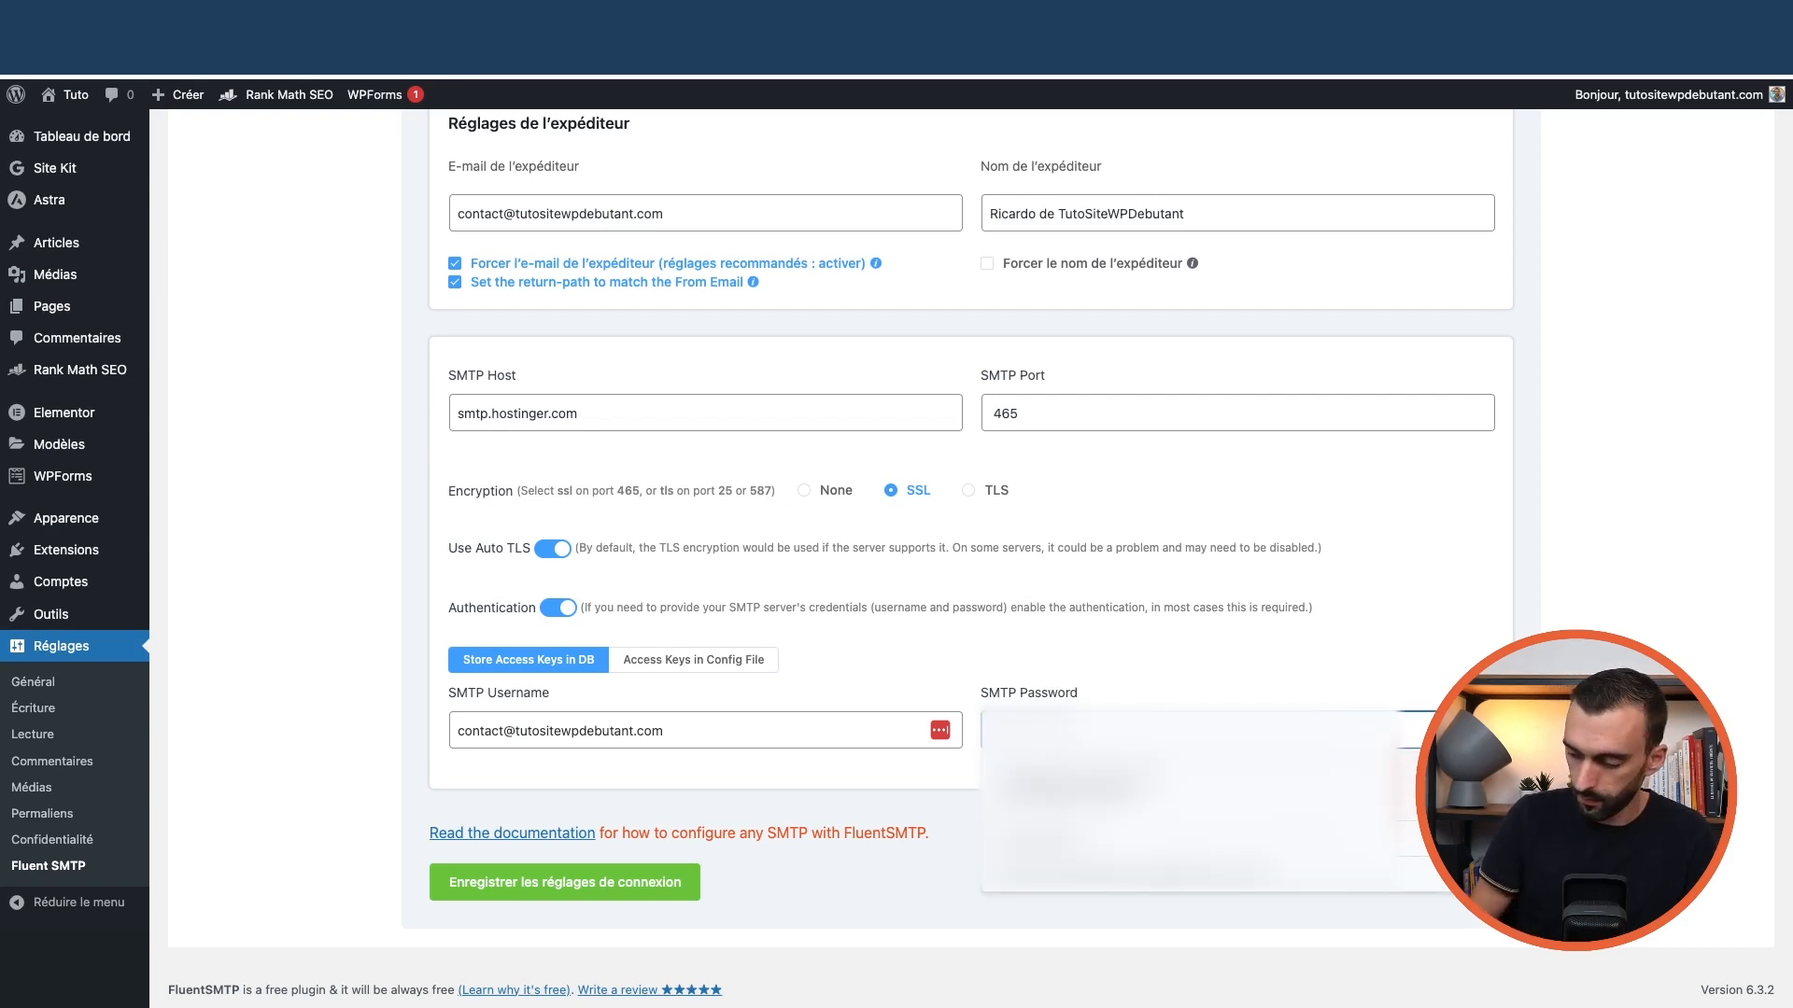
left_click(1140, 655)
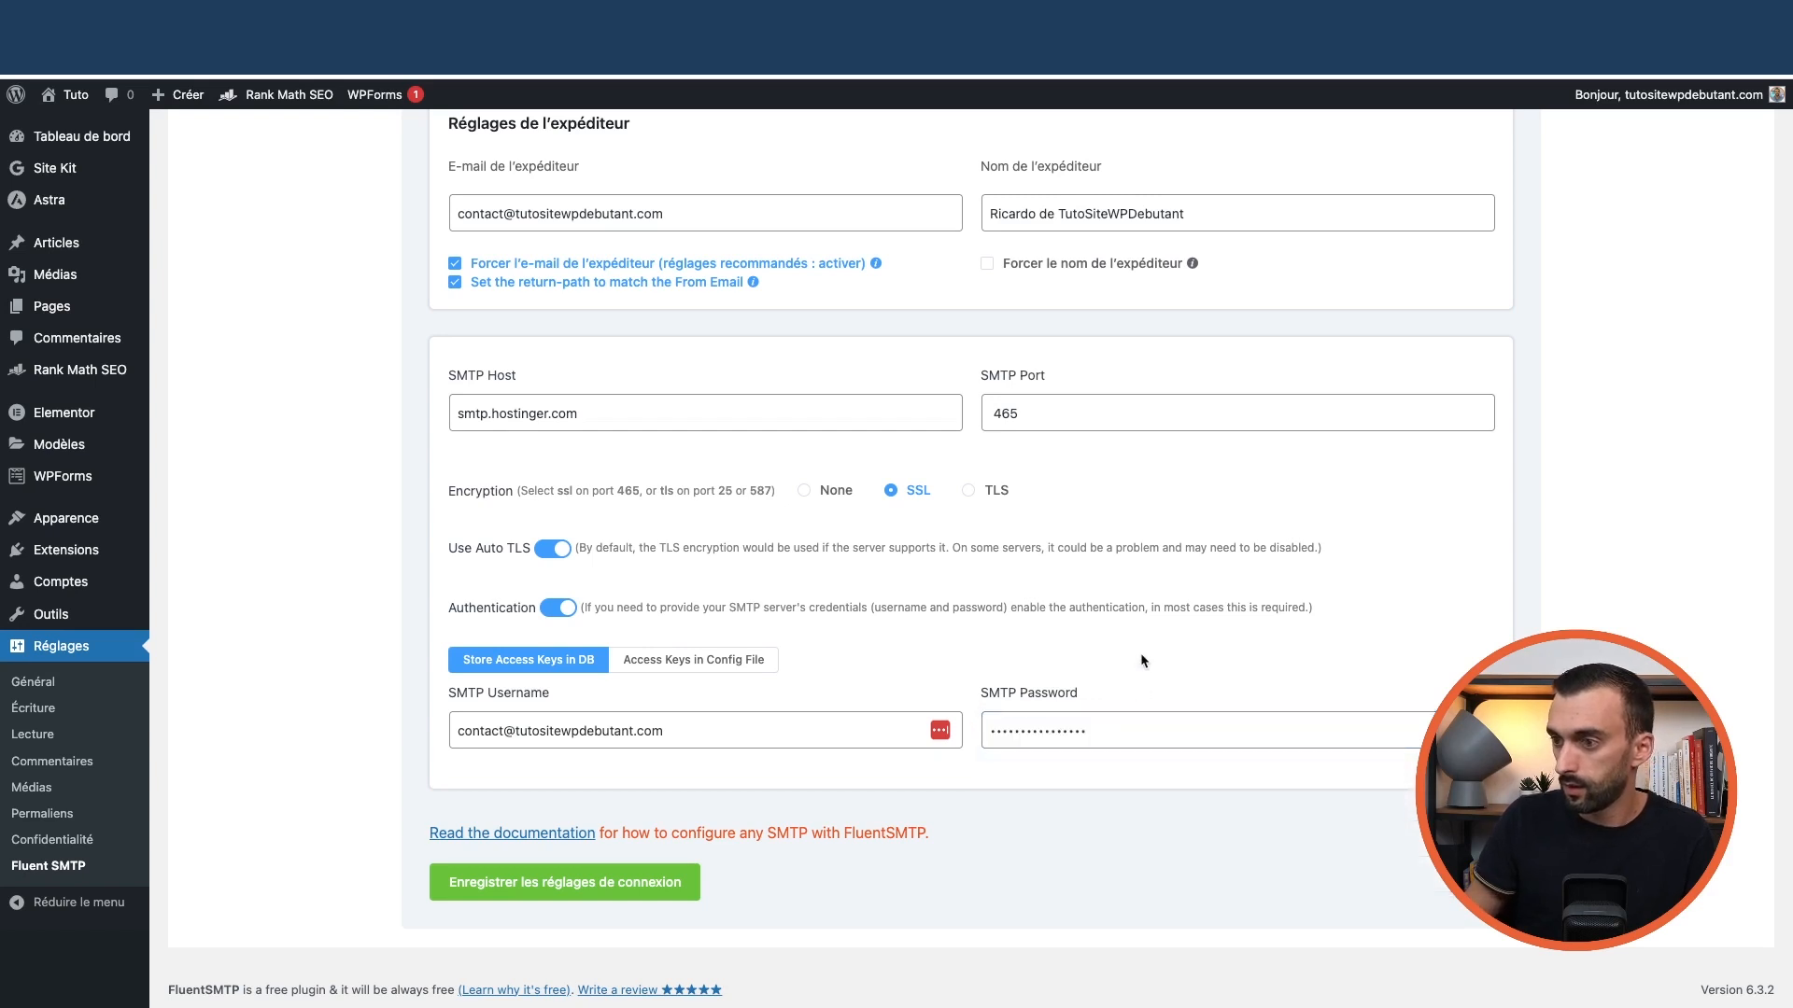
left_click(587, 885)
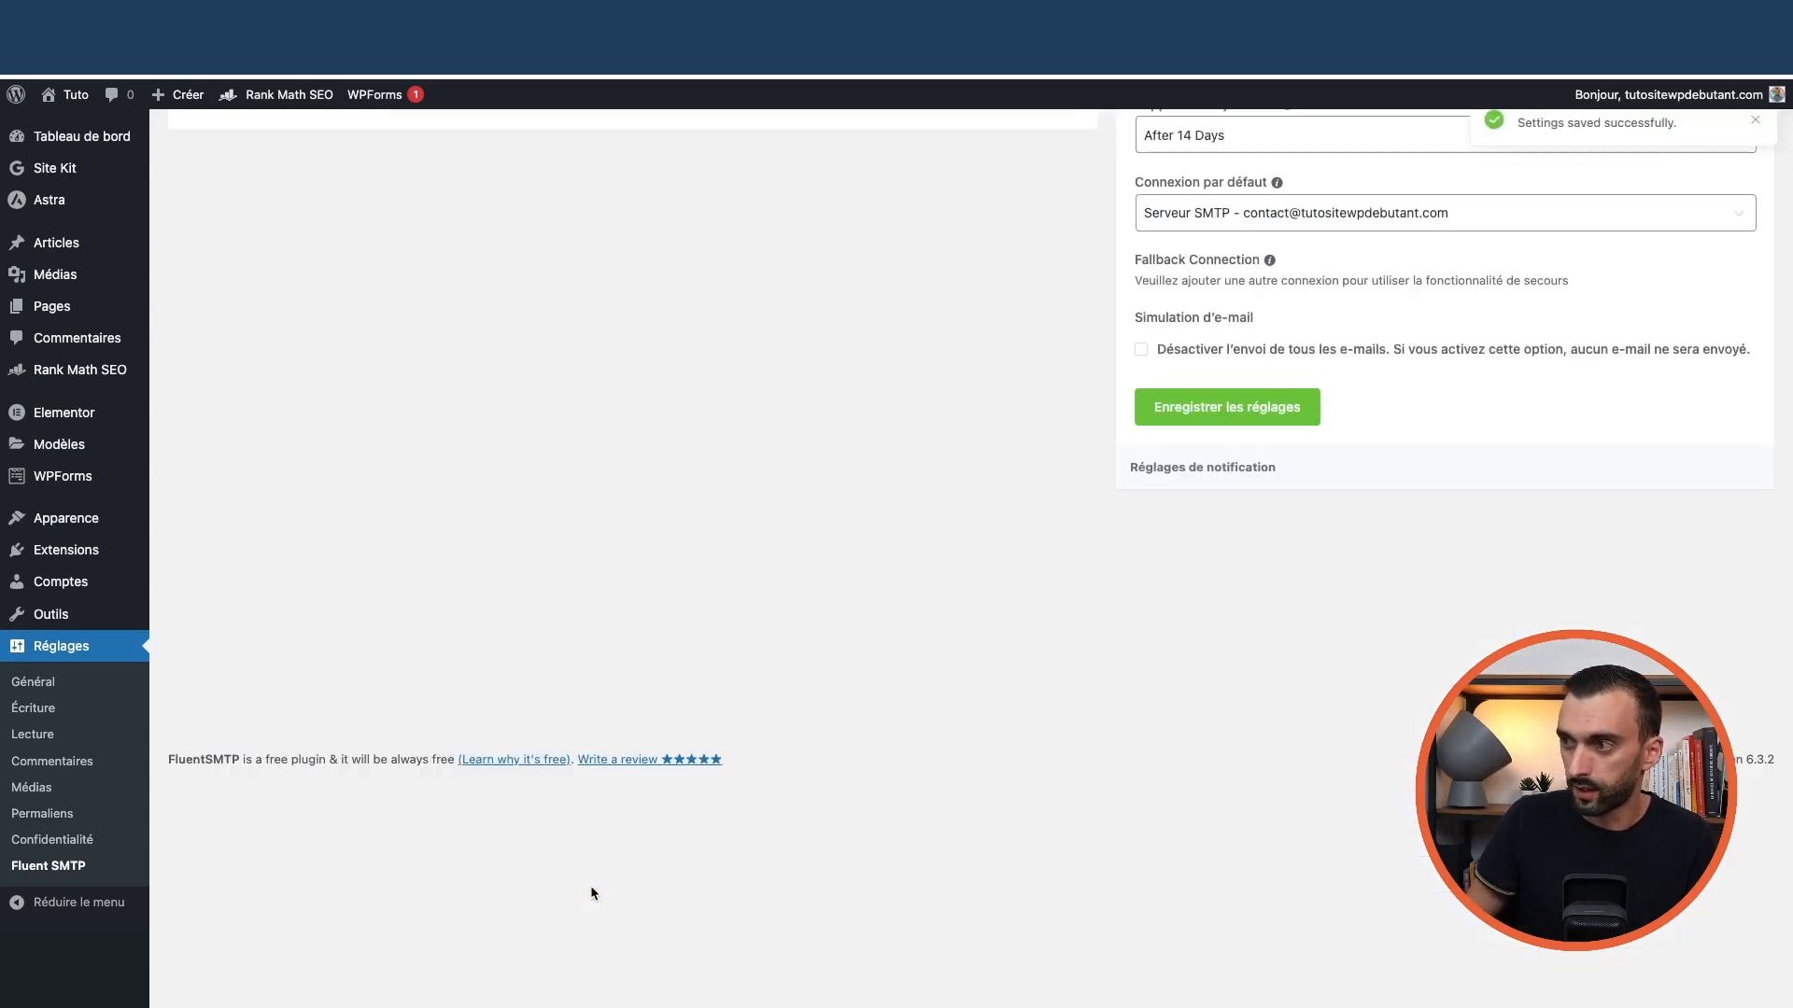
On the test e-mail form, pick the site's contact address as sender and clear the recipient
scroll(834, 693, "up", 1)
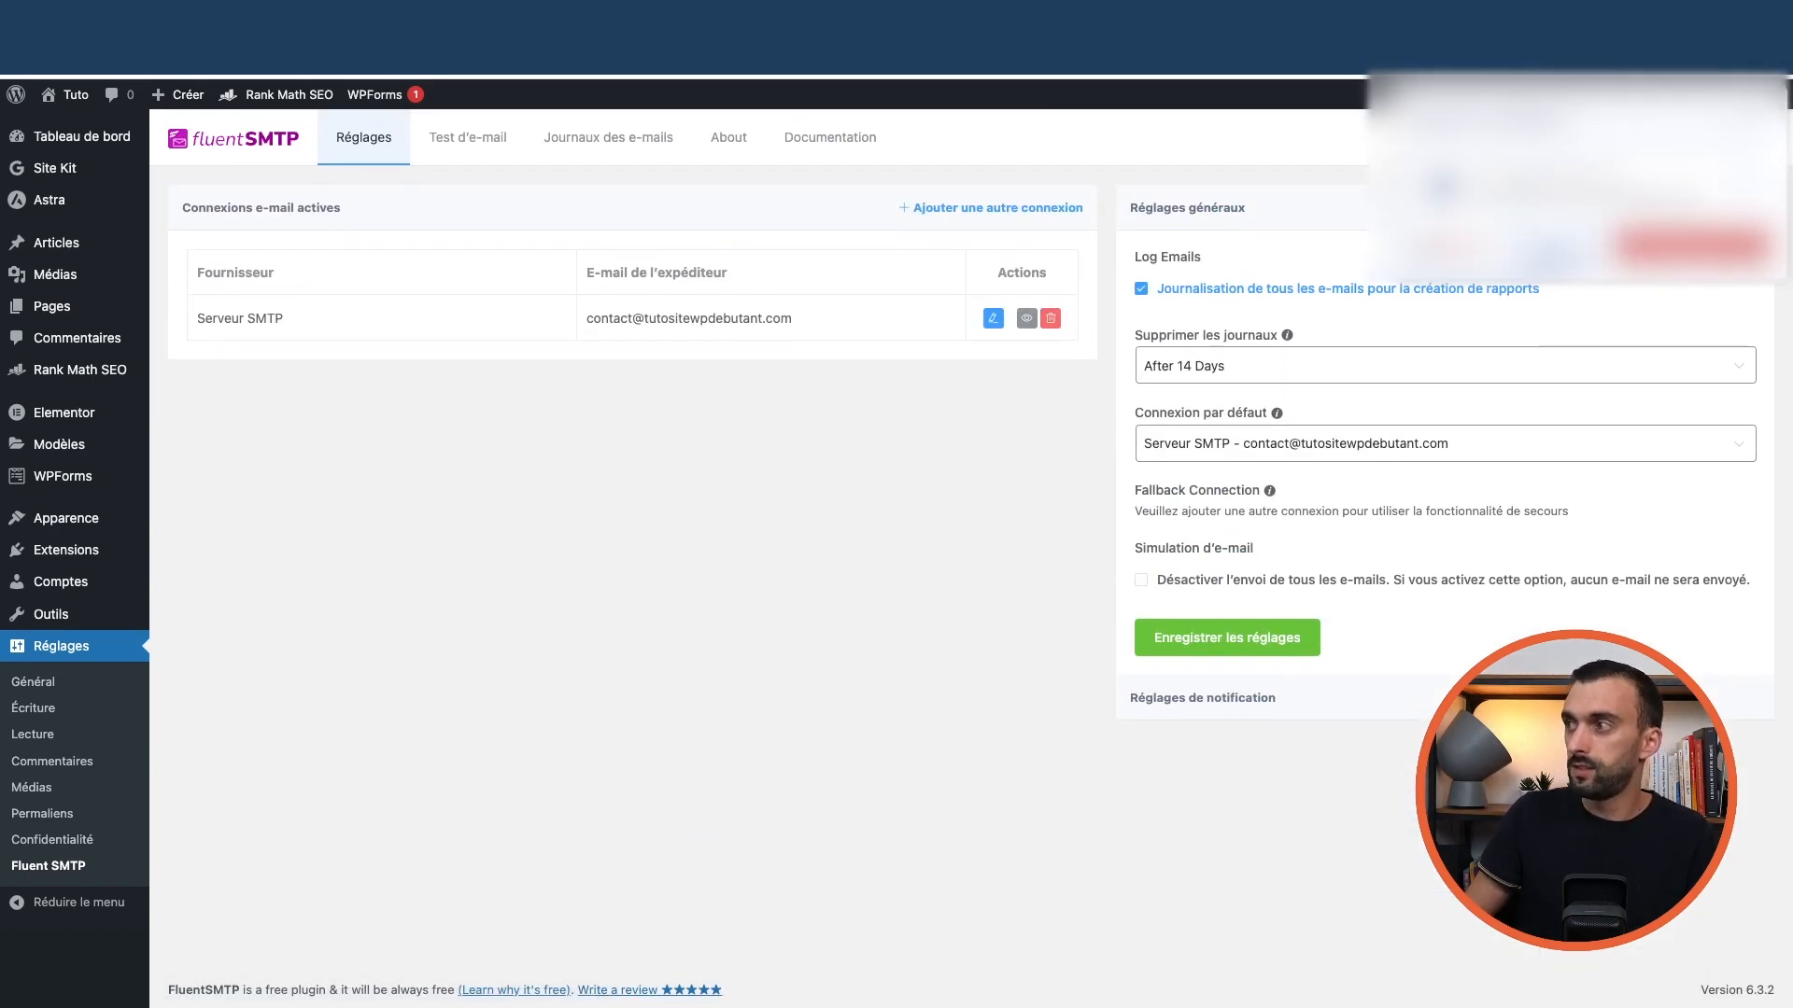
left_click(461, 142)
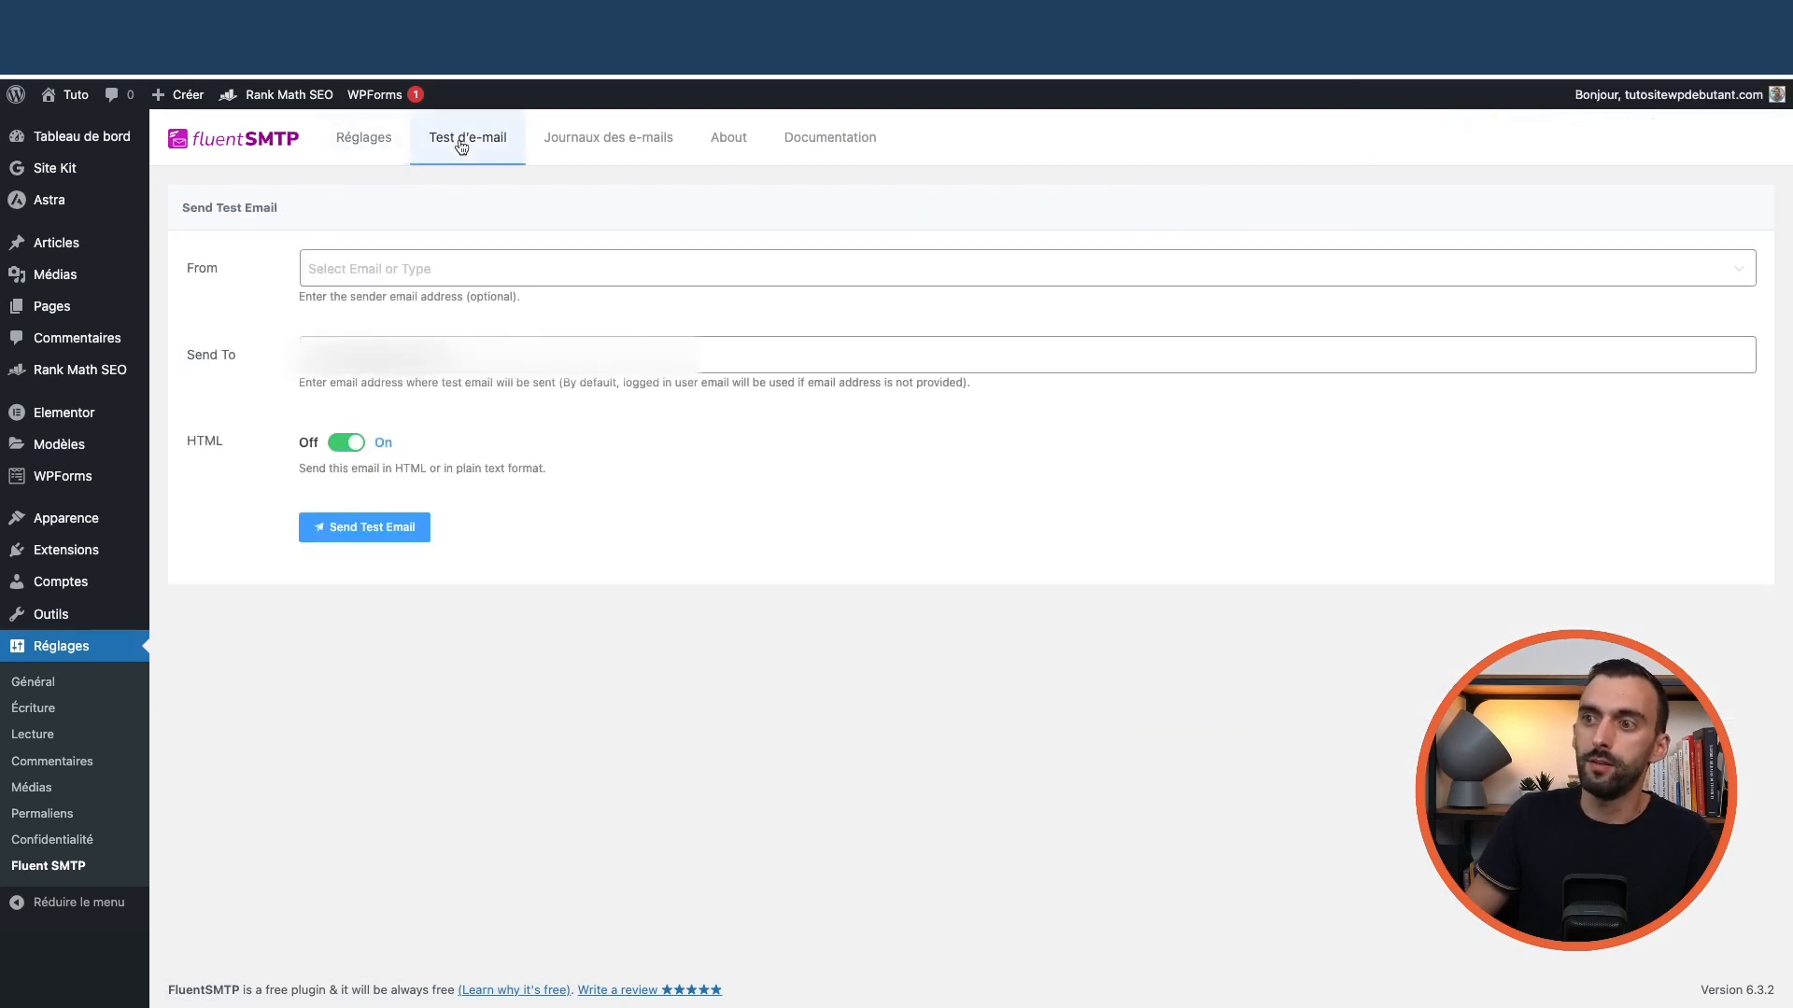
left_click(476, 355)
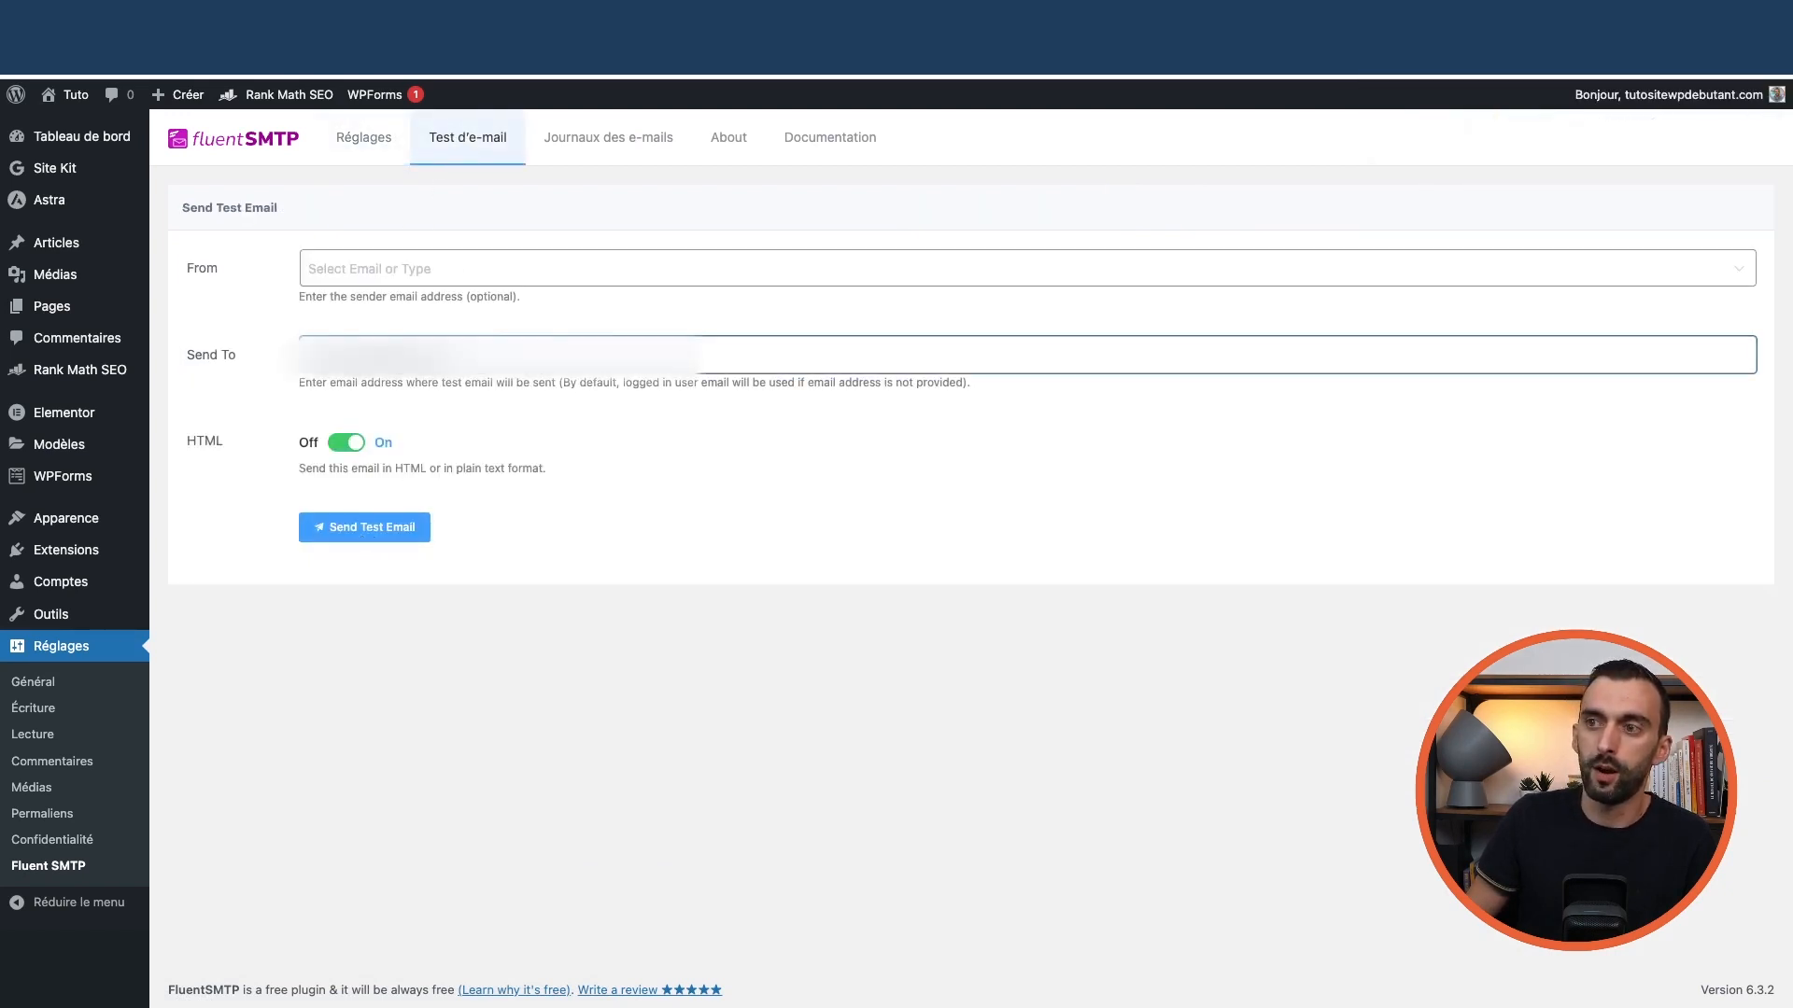
left_click_drag(476, 356, 239, 352)
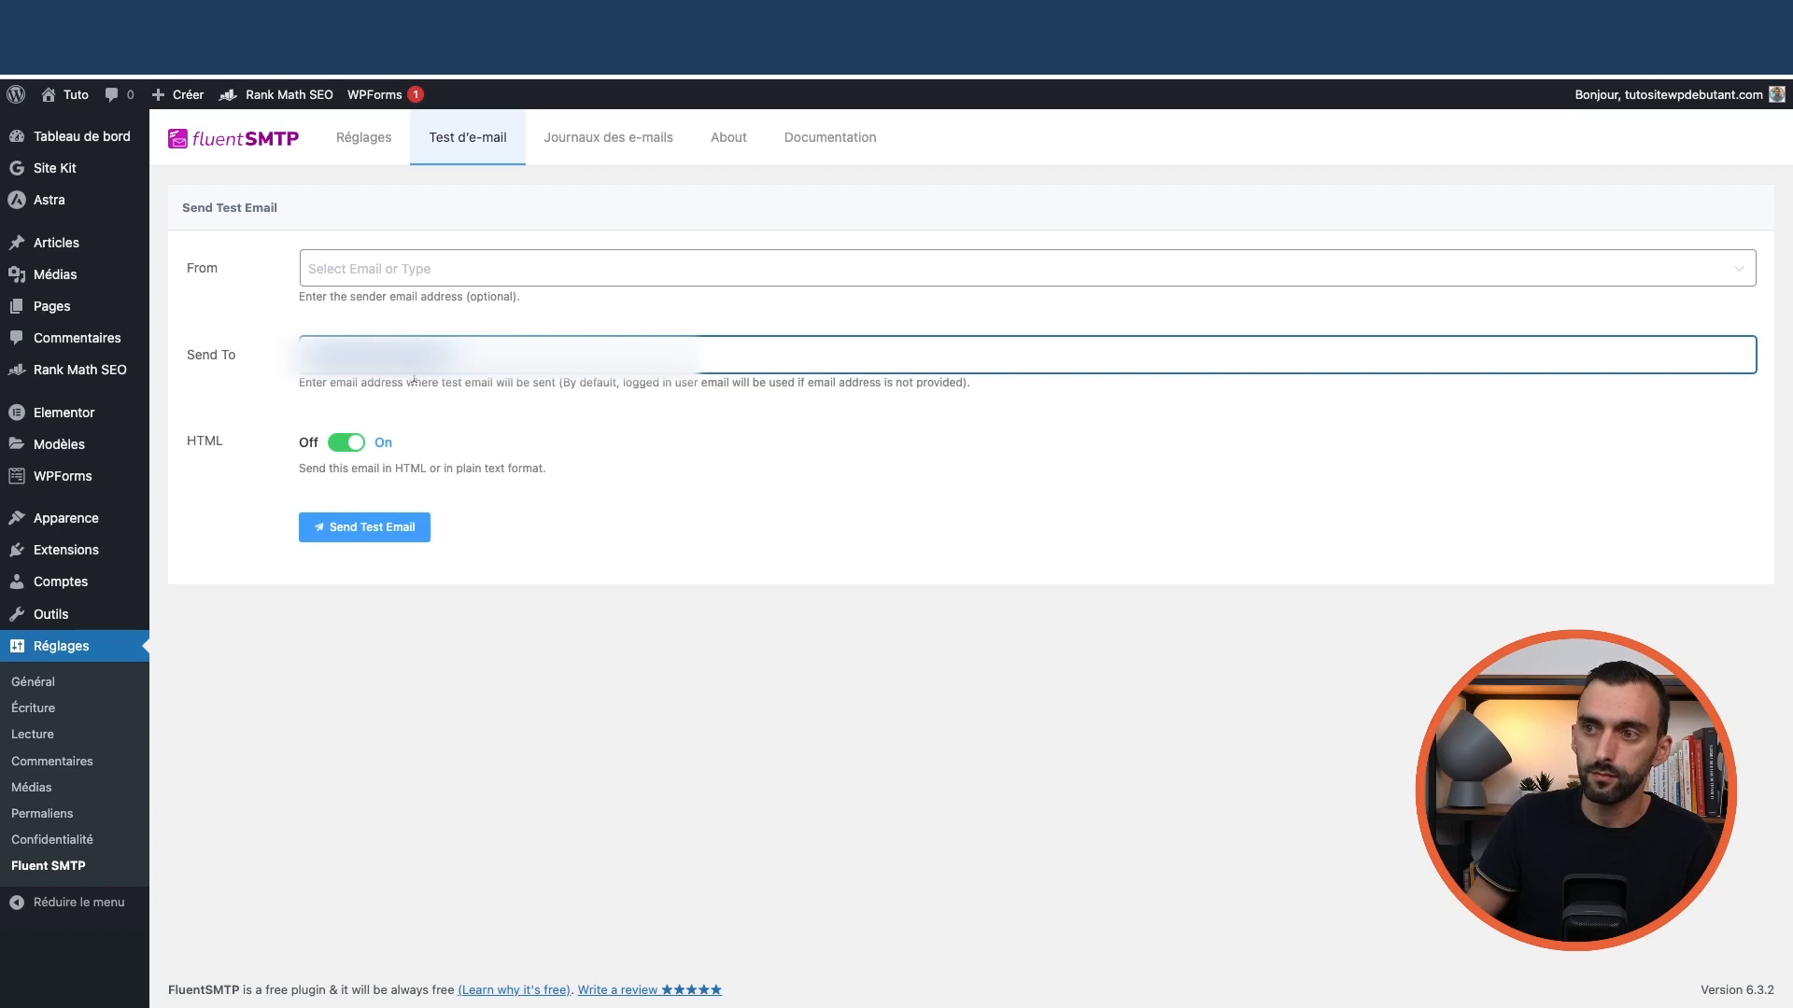
left_click(402, 280)
left_click(392, 317)
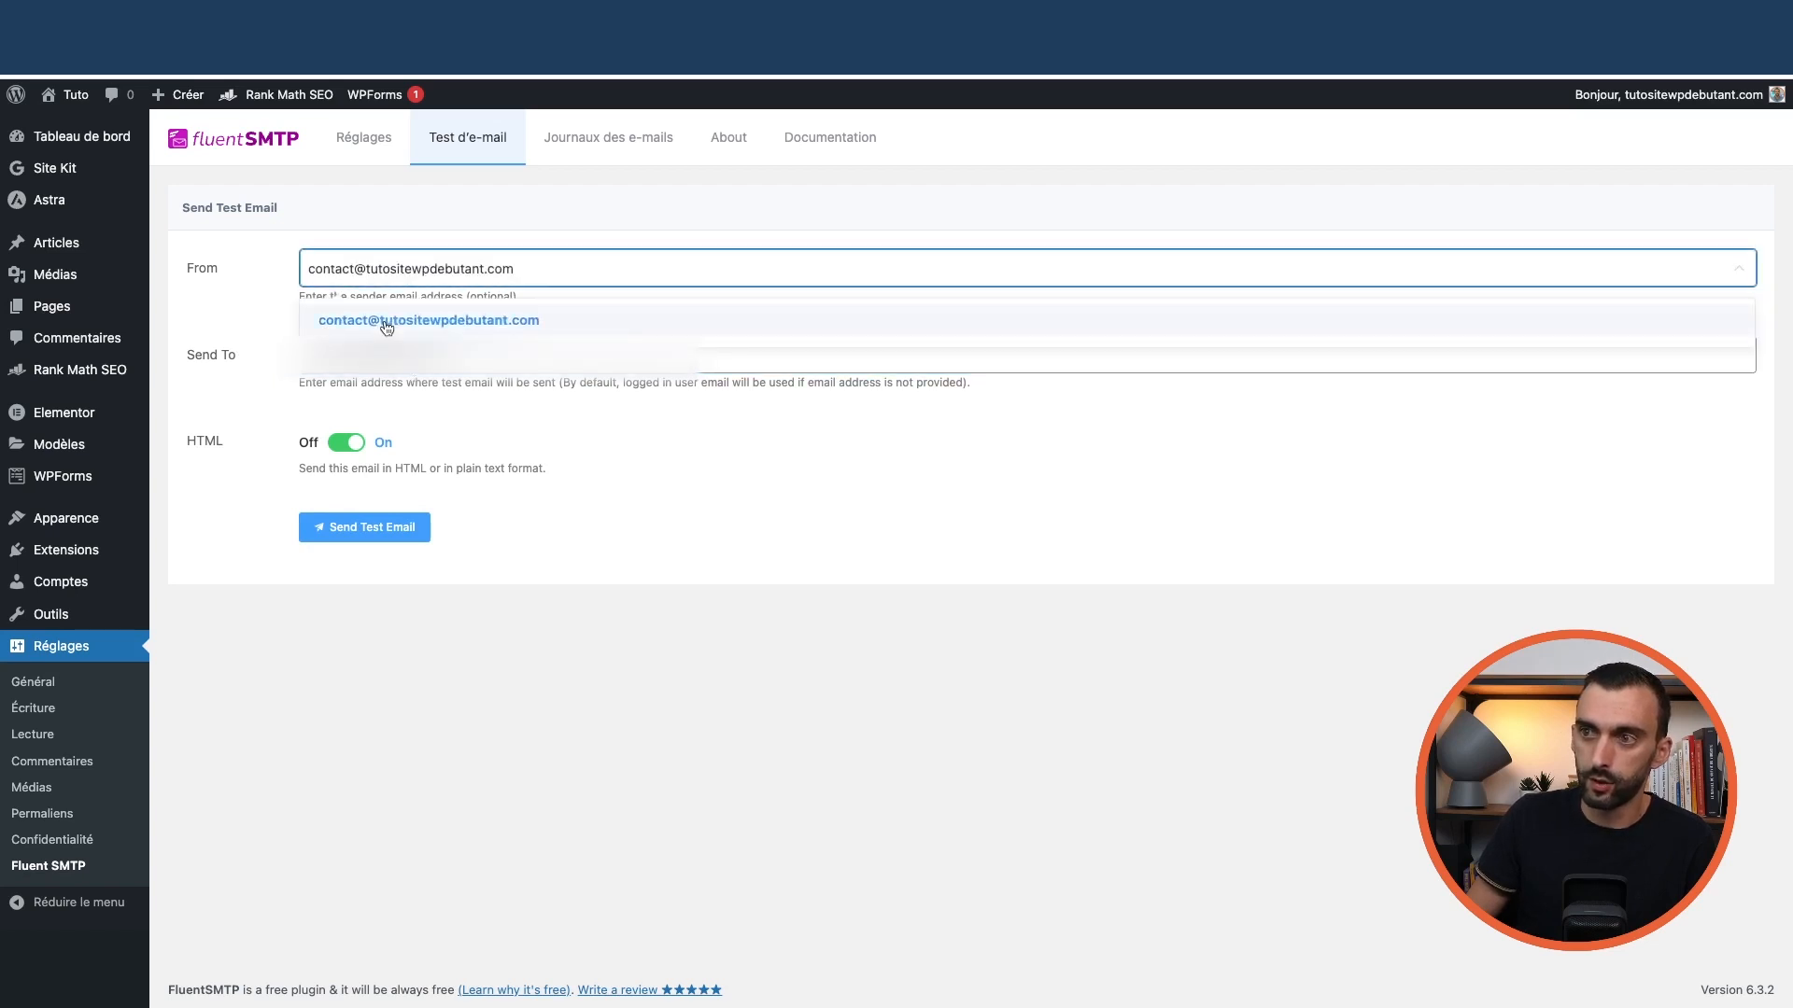
left_click_drag(462, 355, 281, 348)
key("BackSpace")
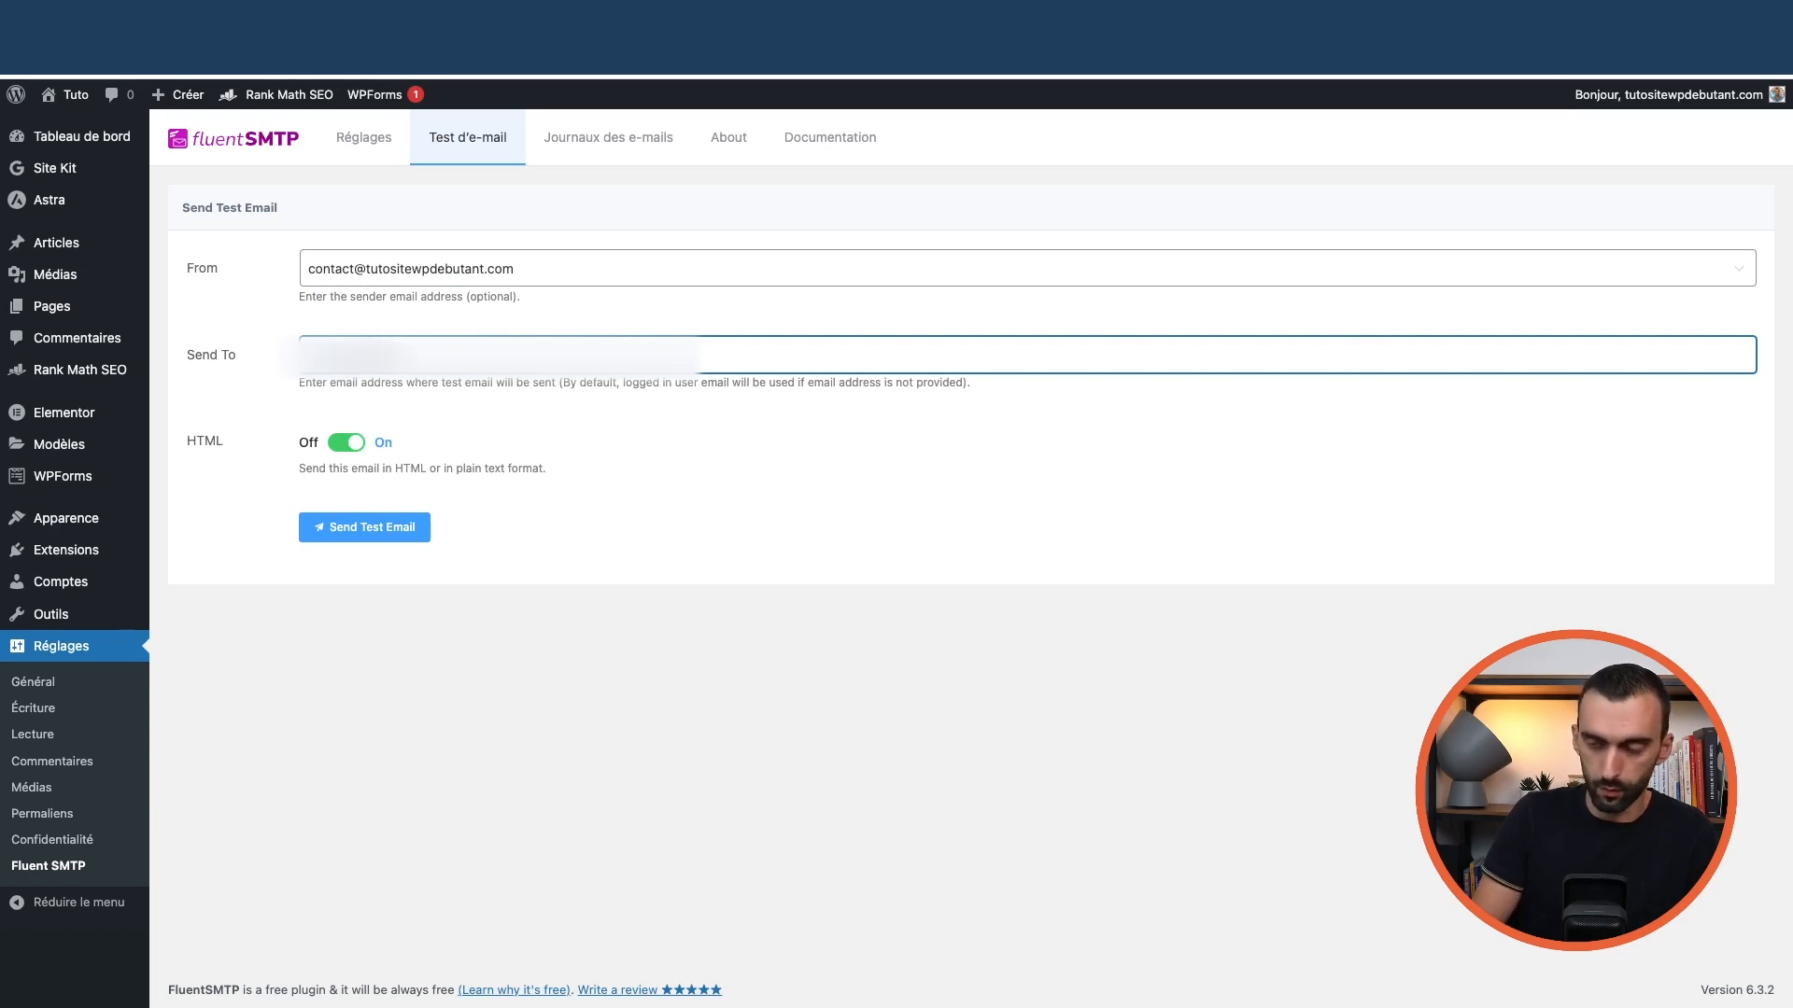
Send the test e-mail and check the e-mail logs list it as sent
left_click(393, 529)
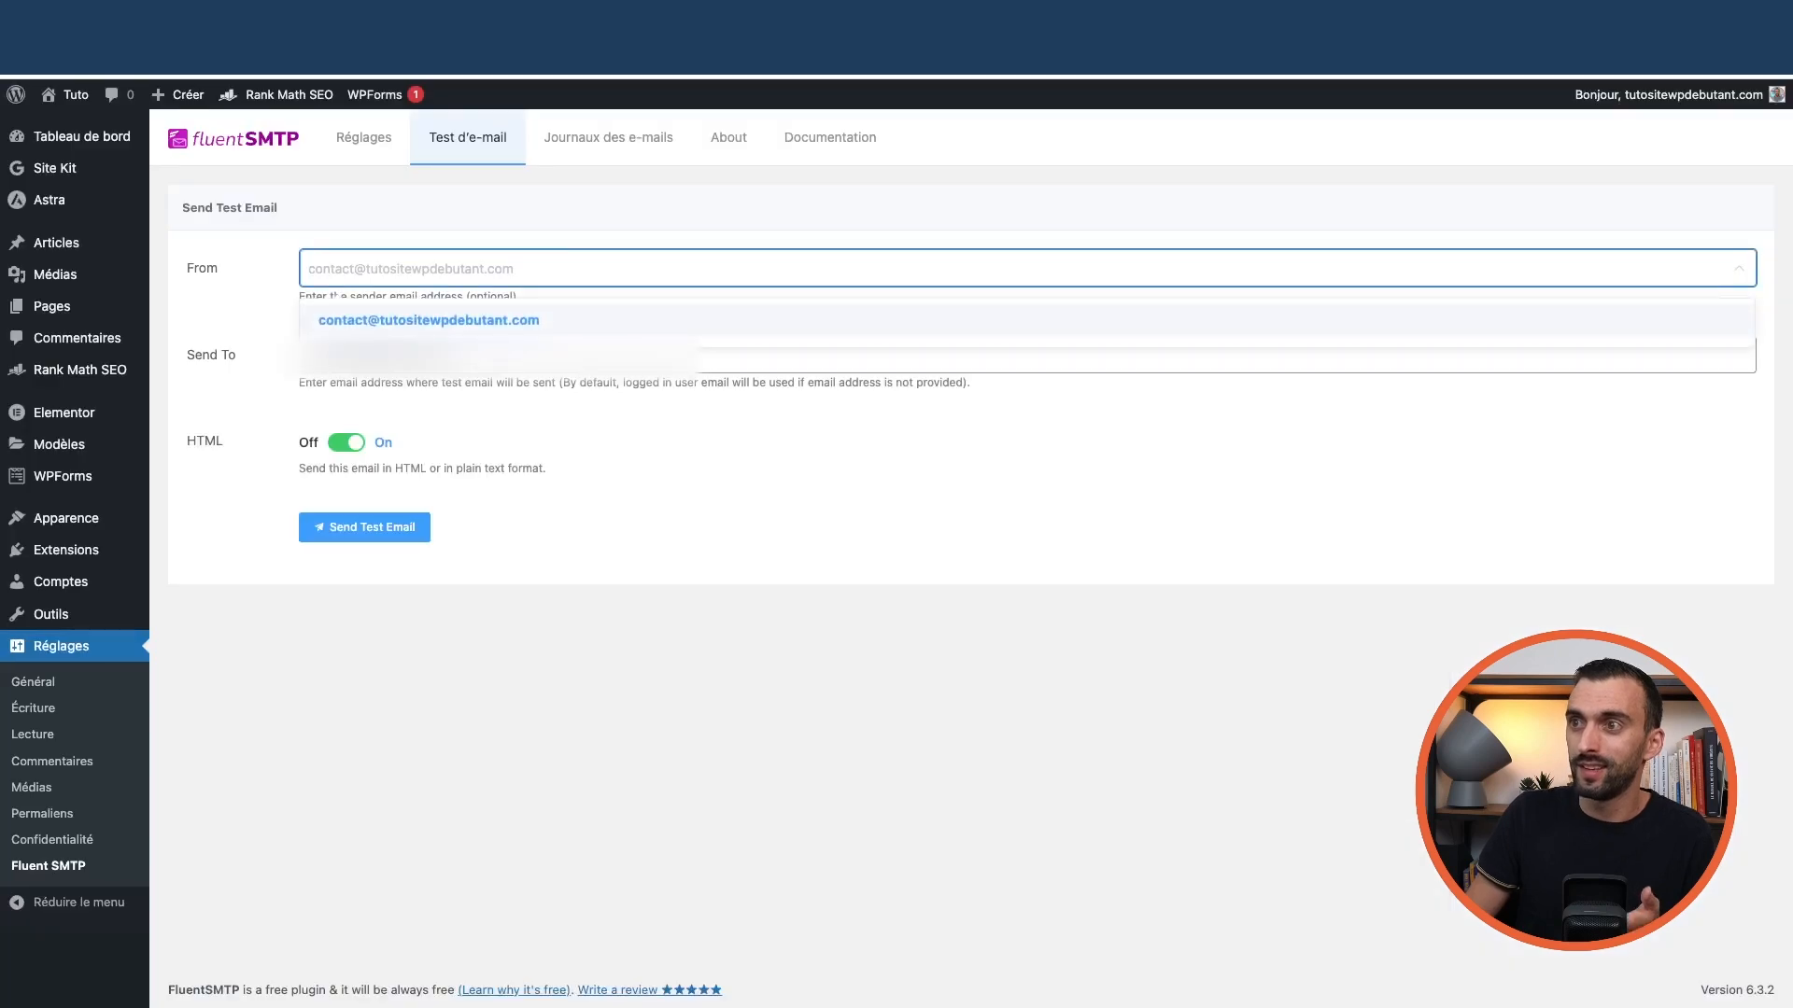
left_click(594, 147)
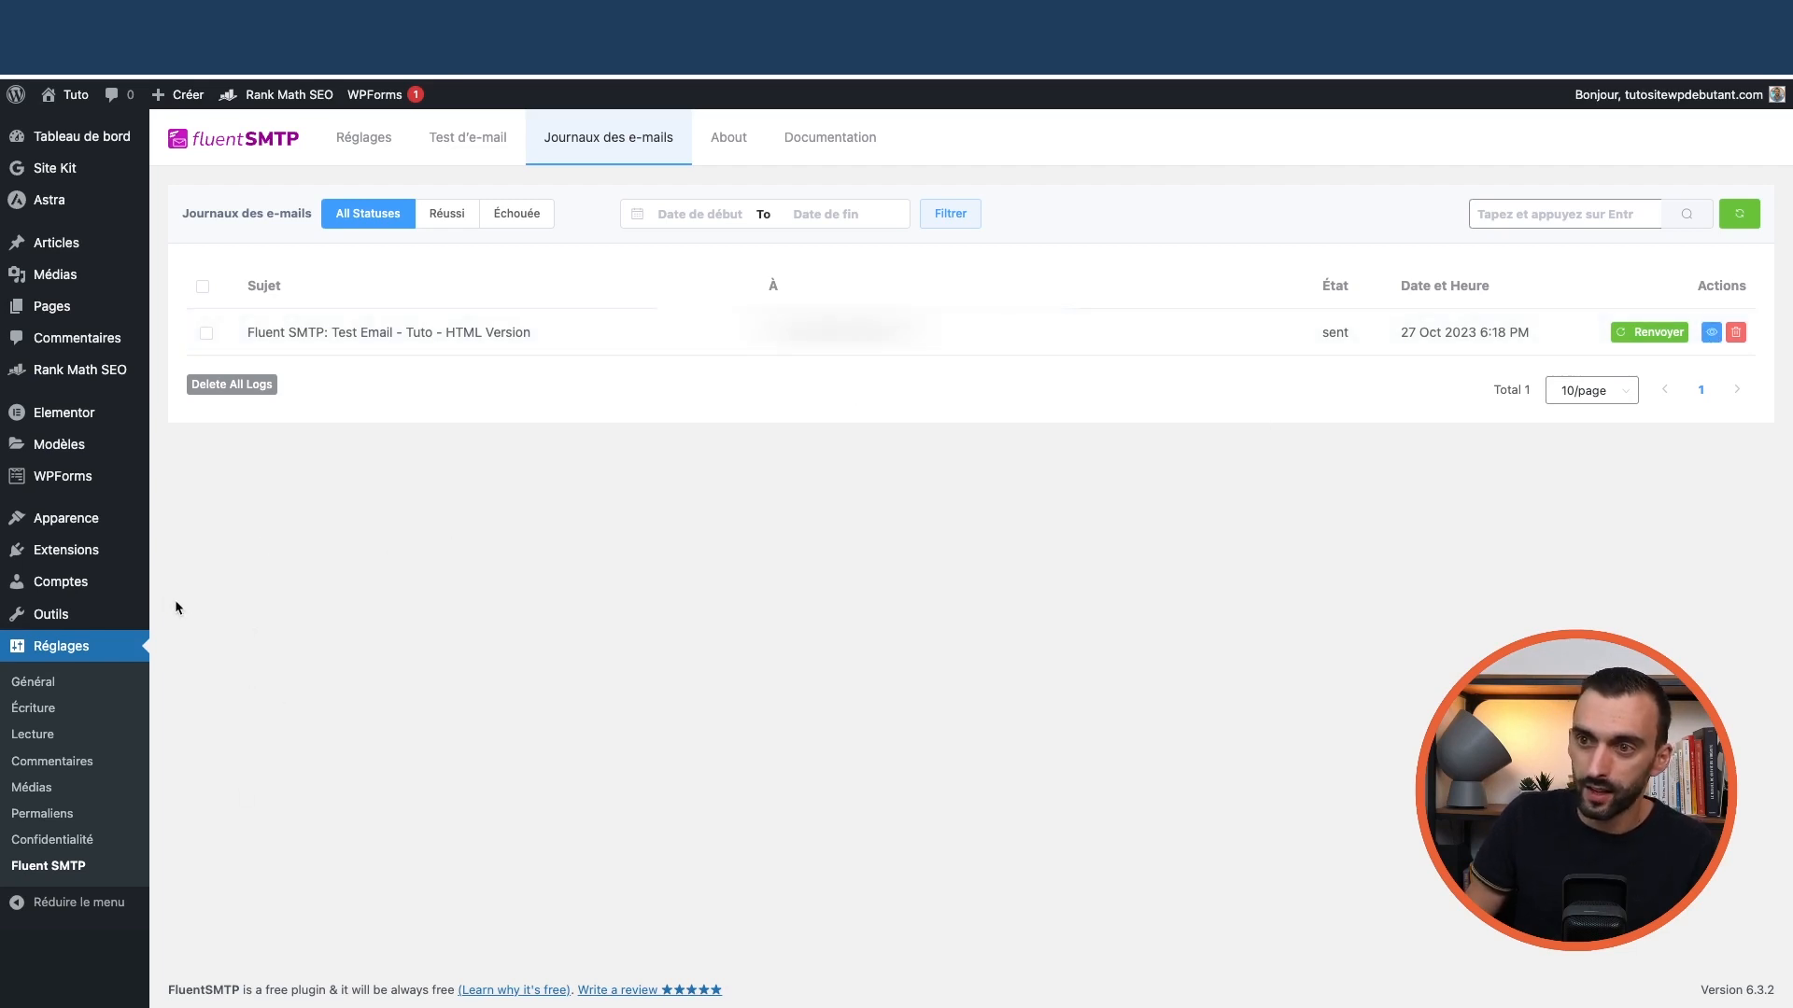
mouse_move(64, 480)
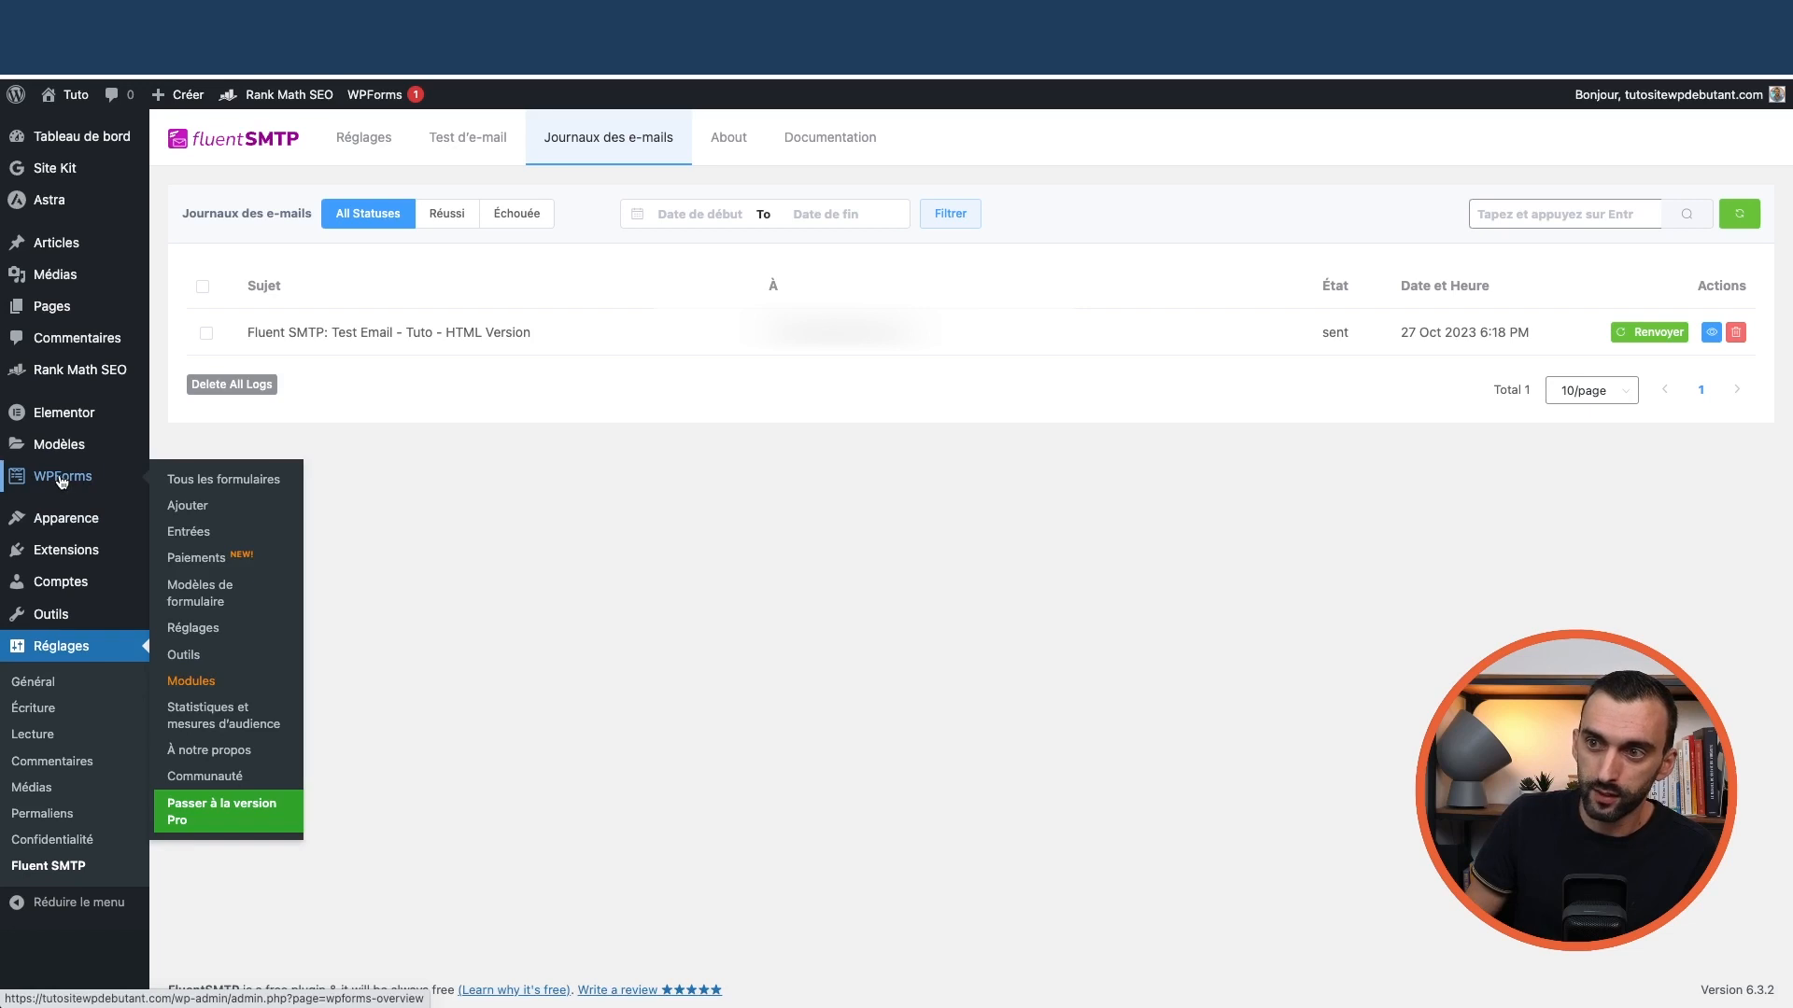
left_click(385, 147)
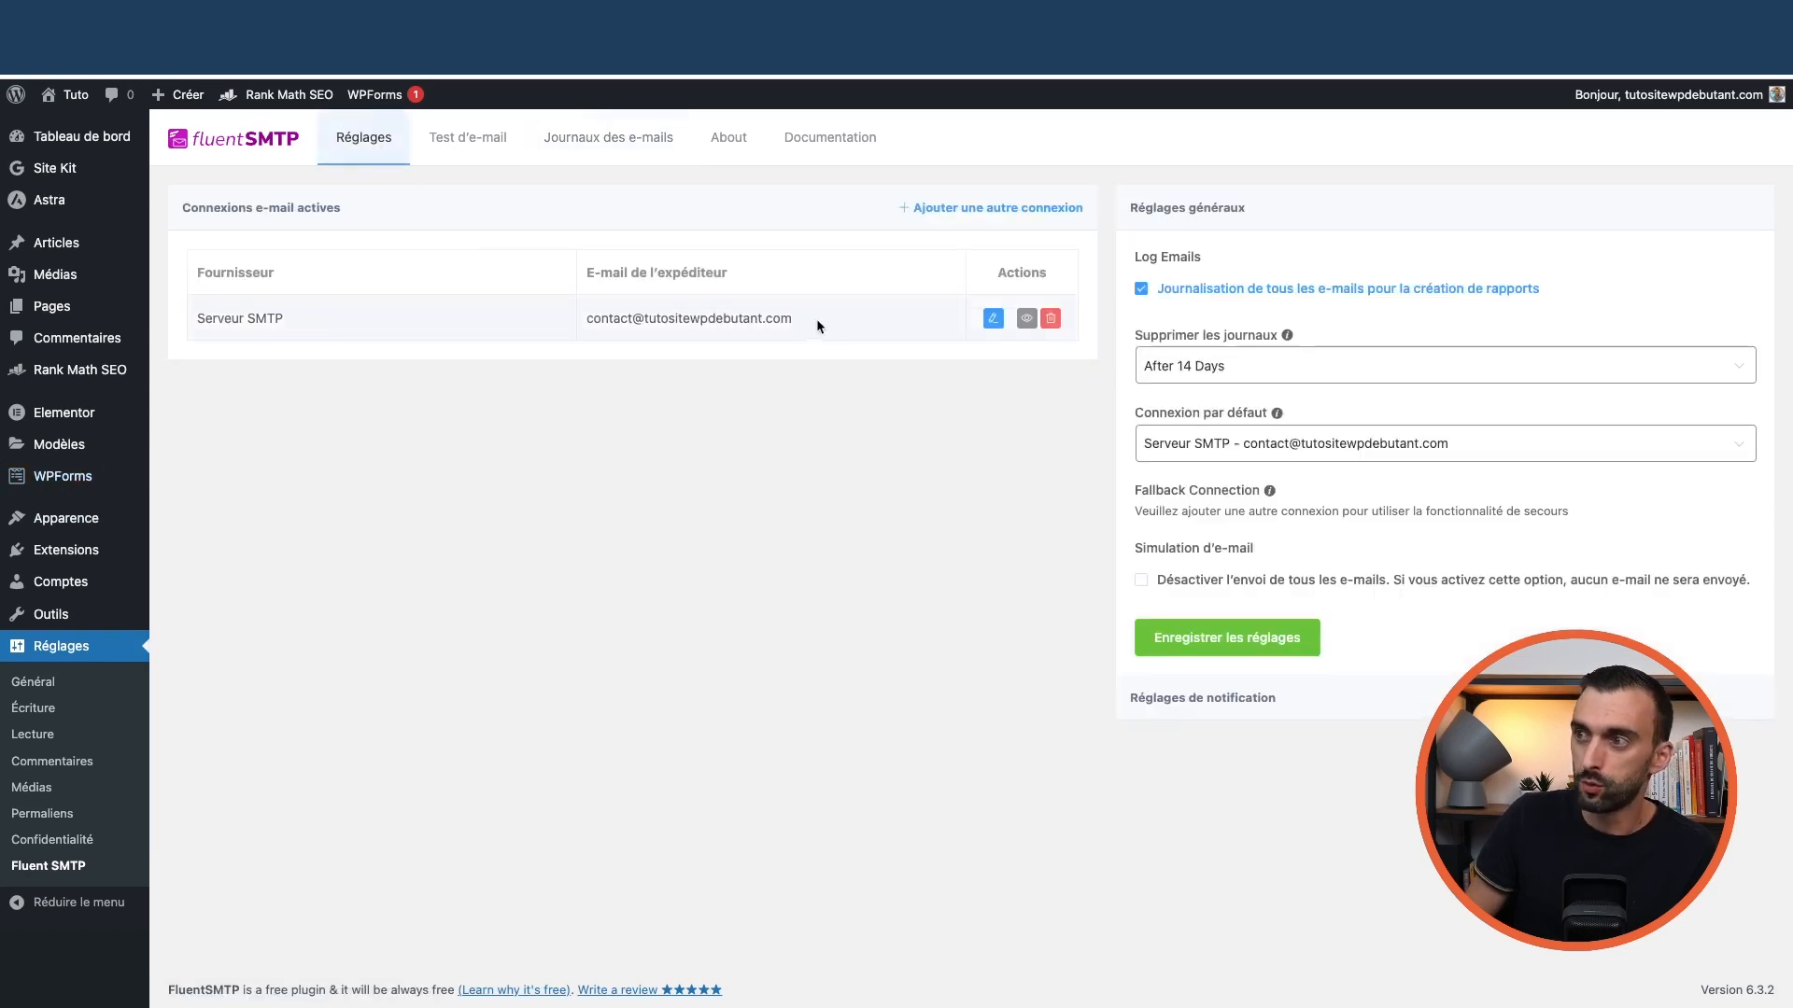
left_click_drag(816, 320, 584, 322)
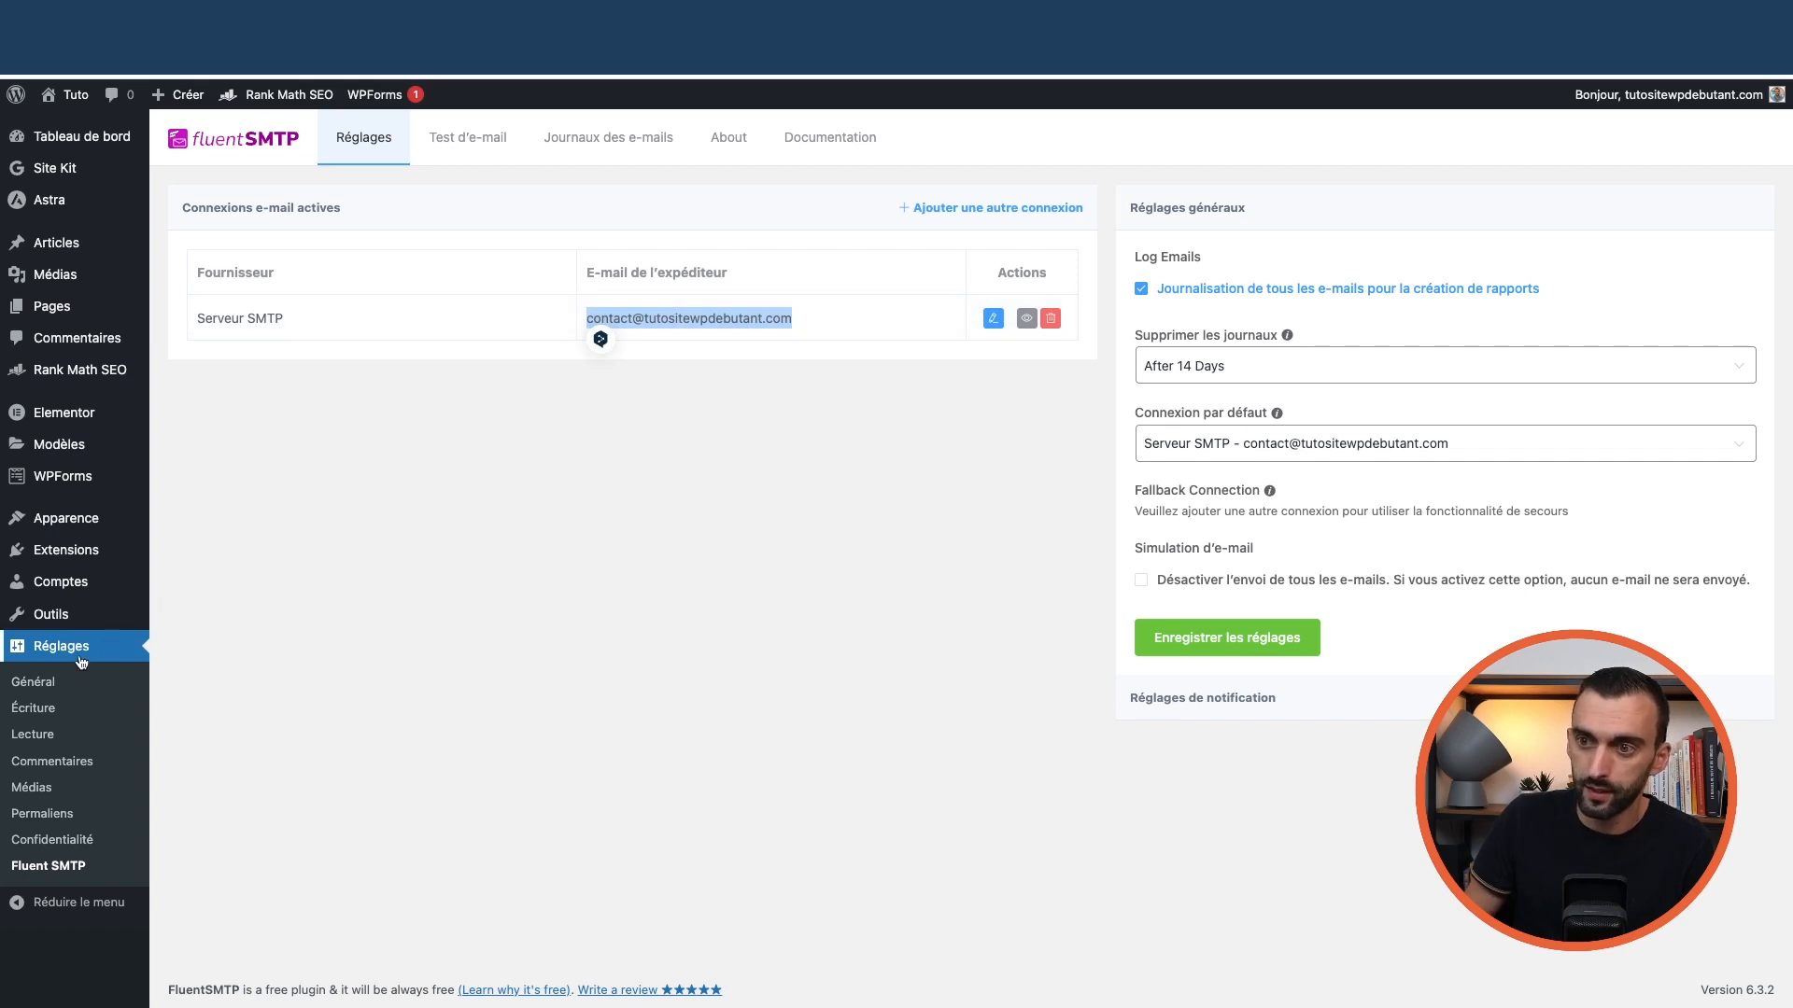
mouse_move(84, 561)
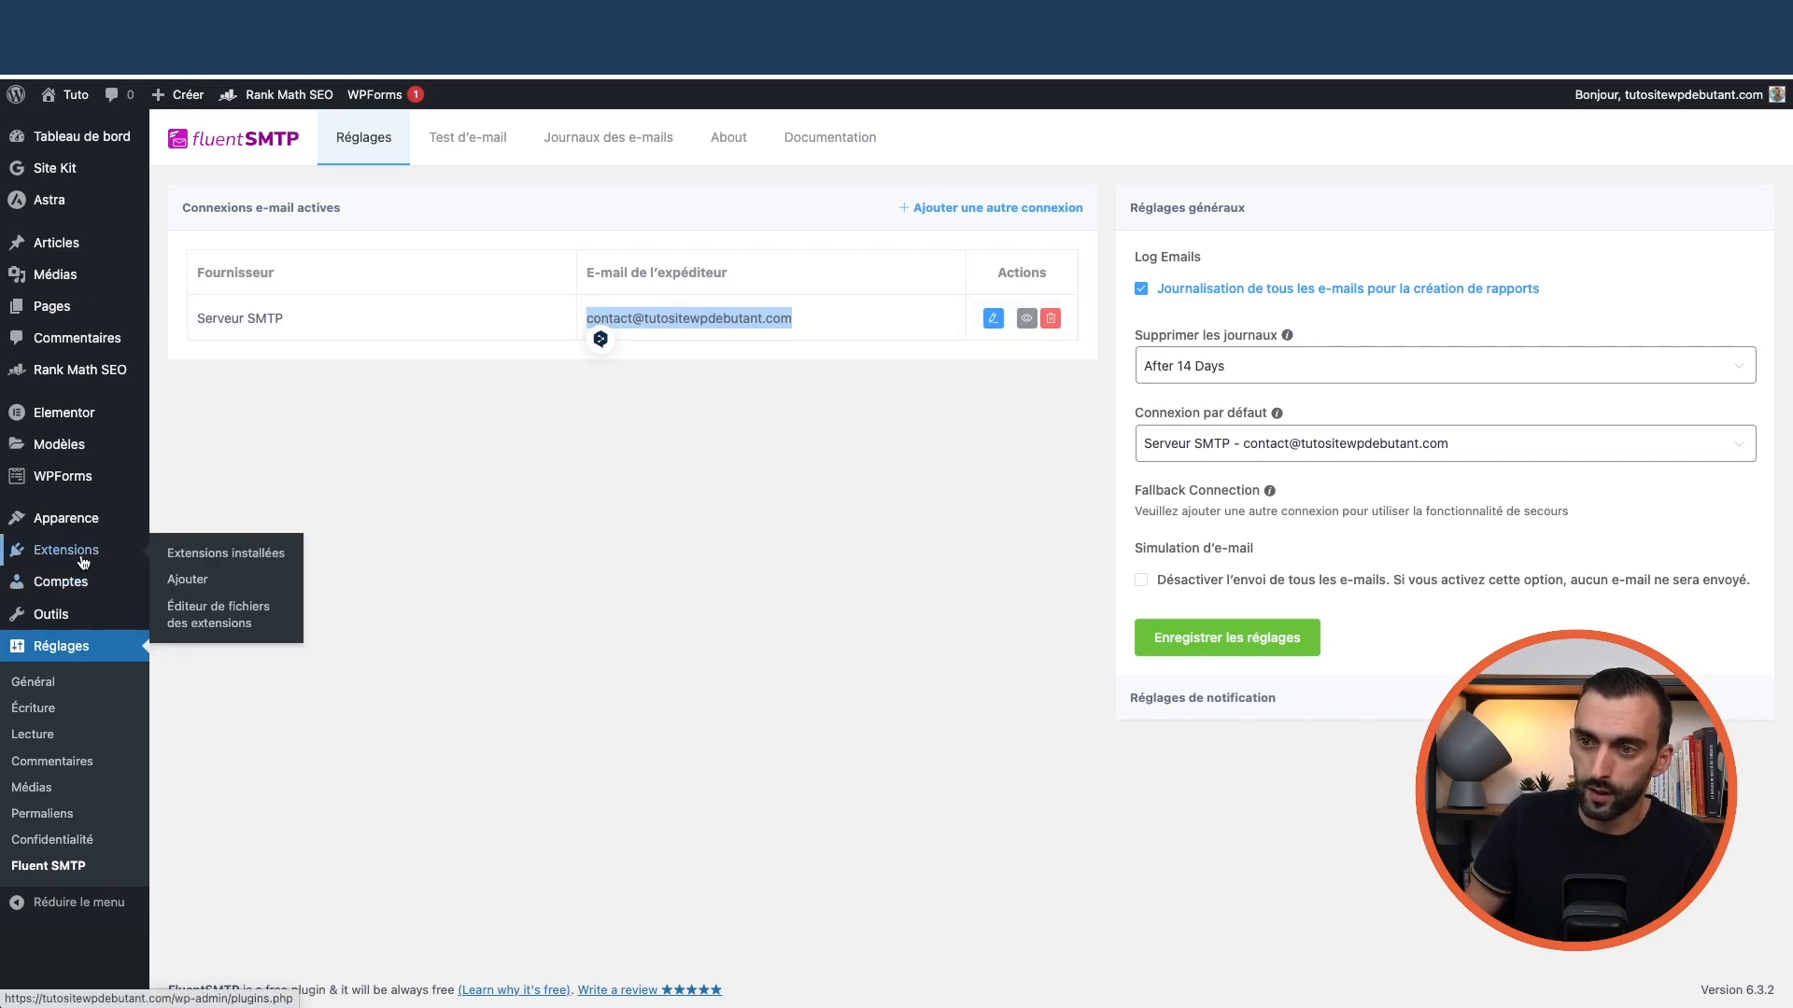
mouse_move(76, 479)
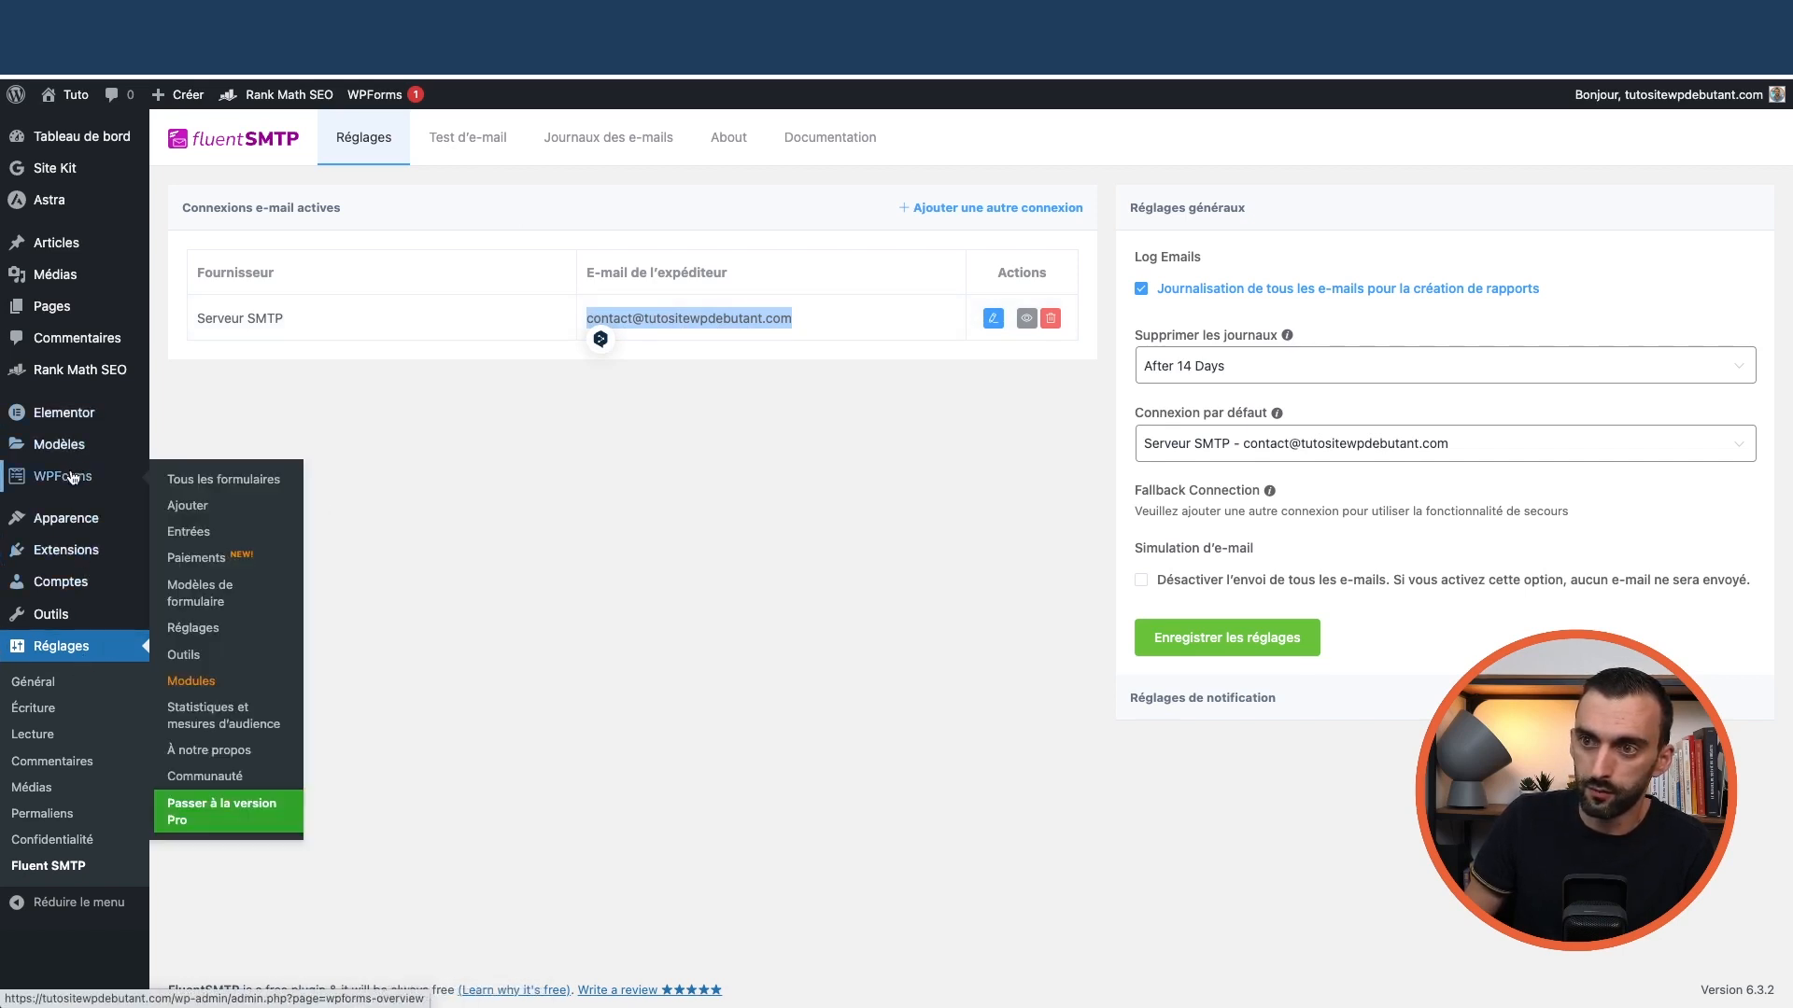
left_click(199, 482)
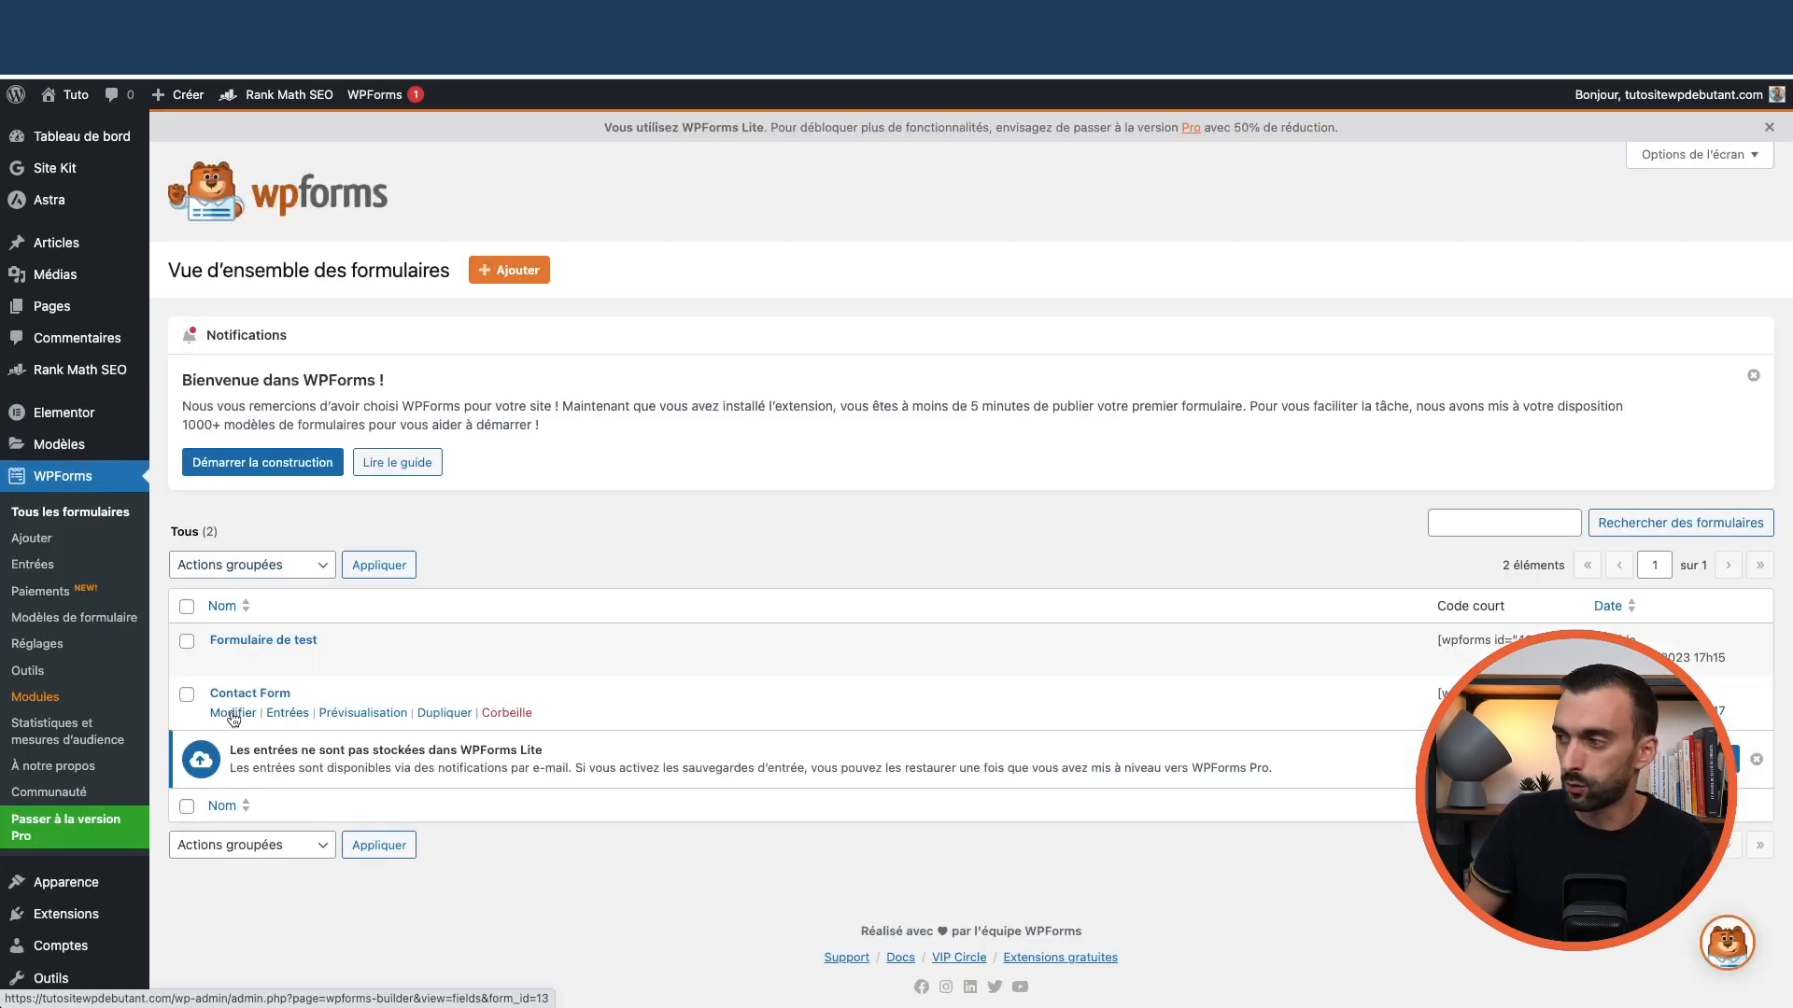
left_click(233, 714)
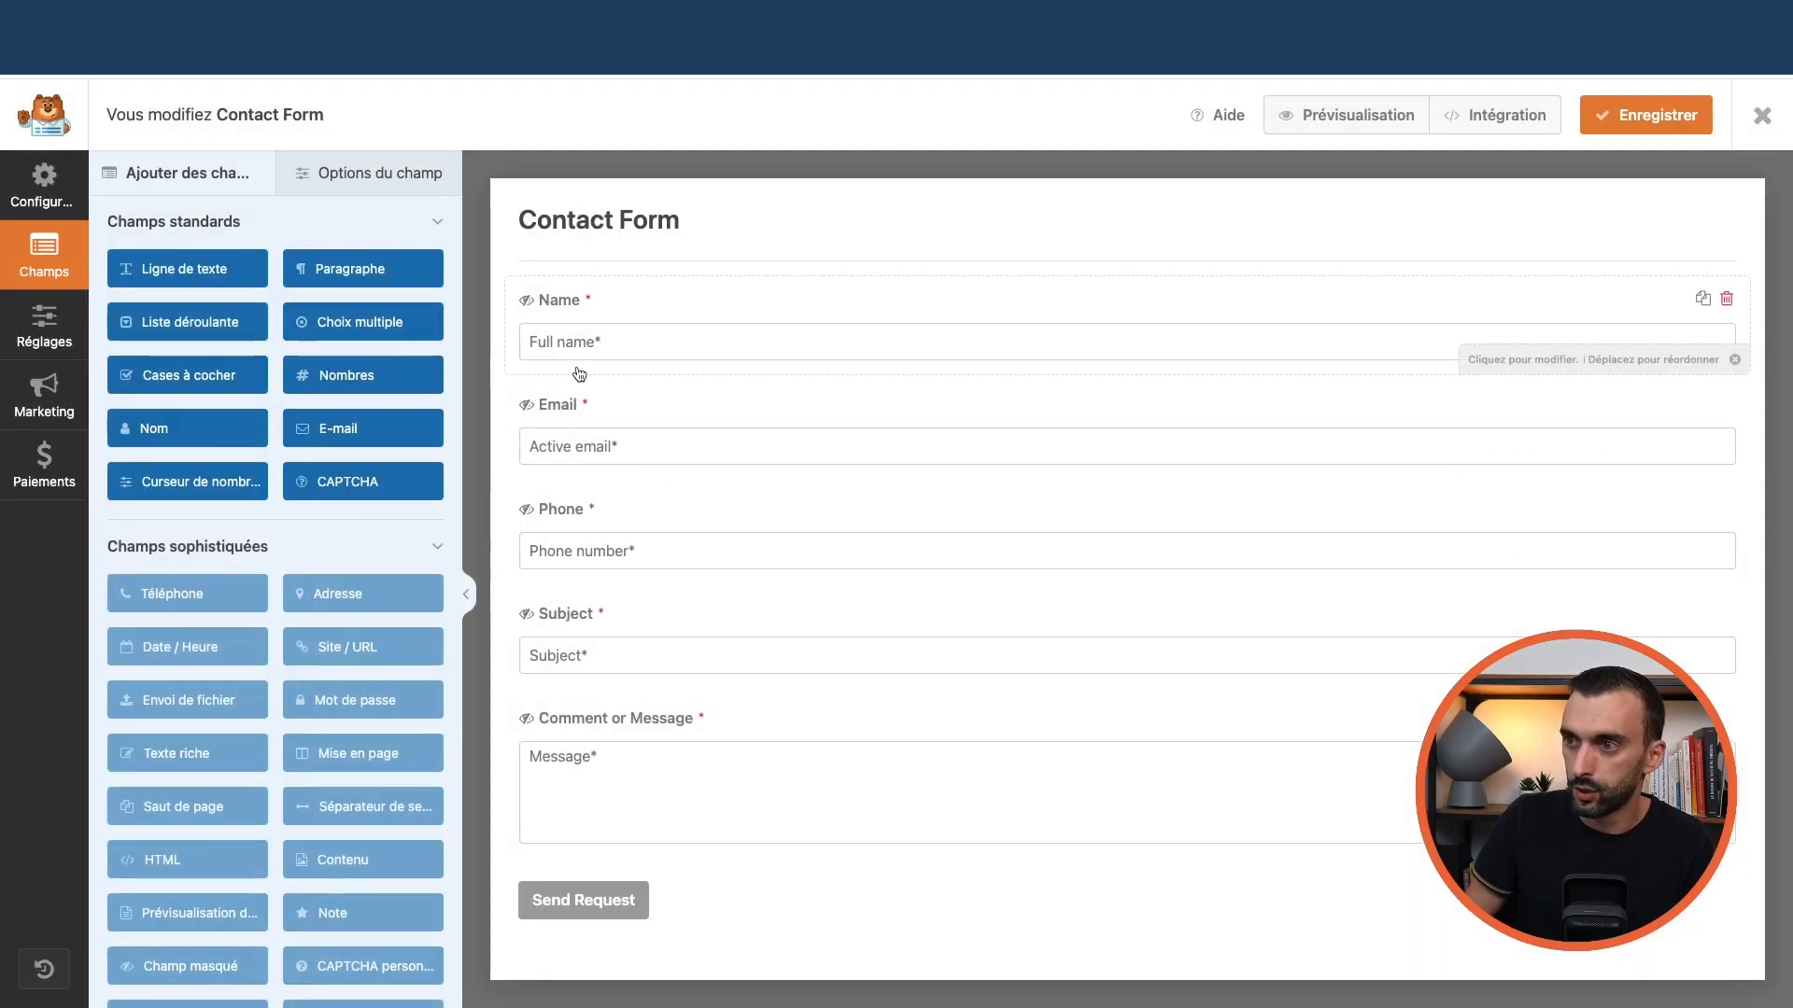
left_click(54, 379)
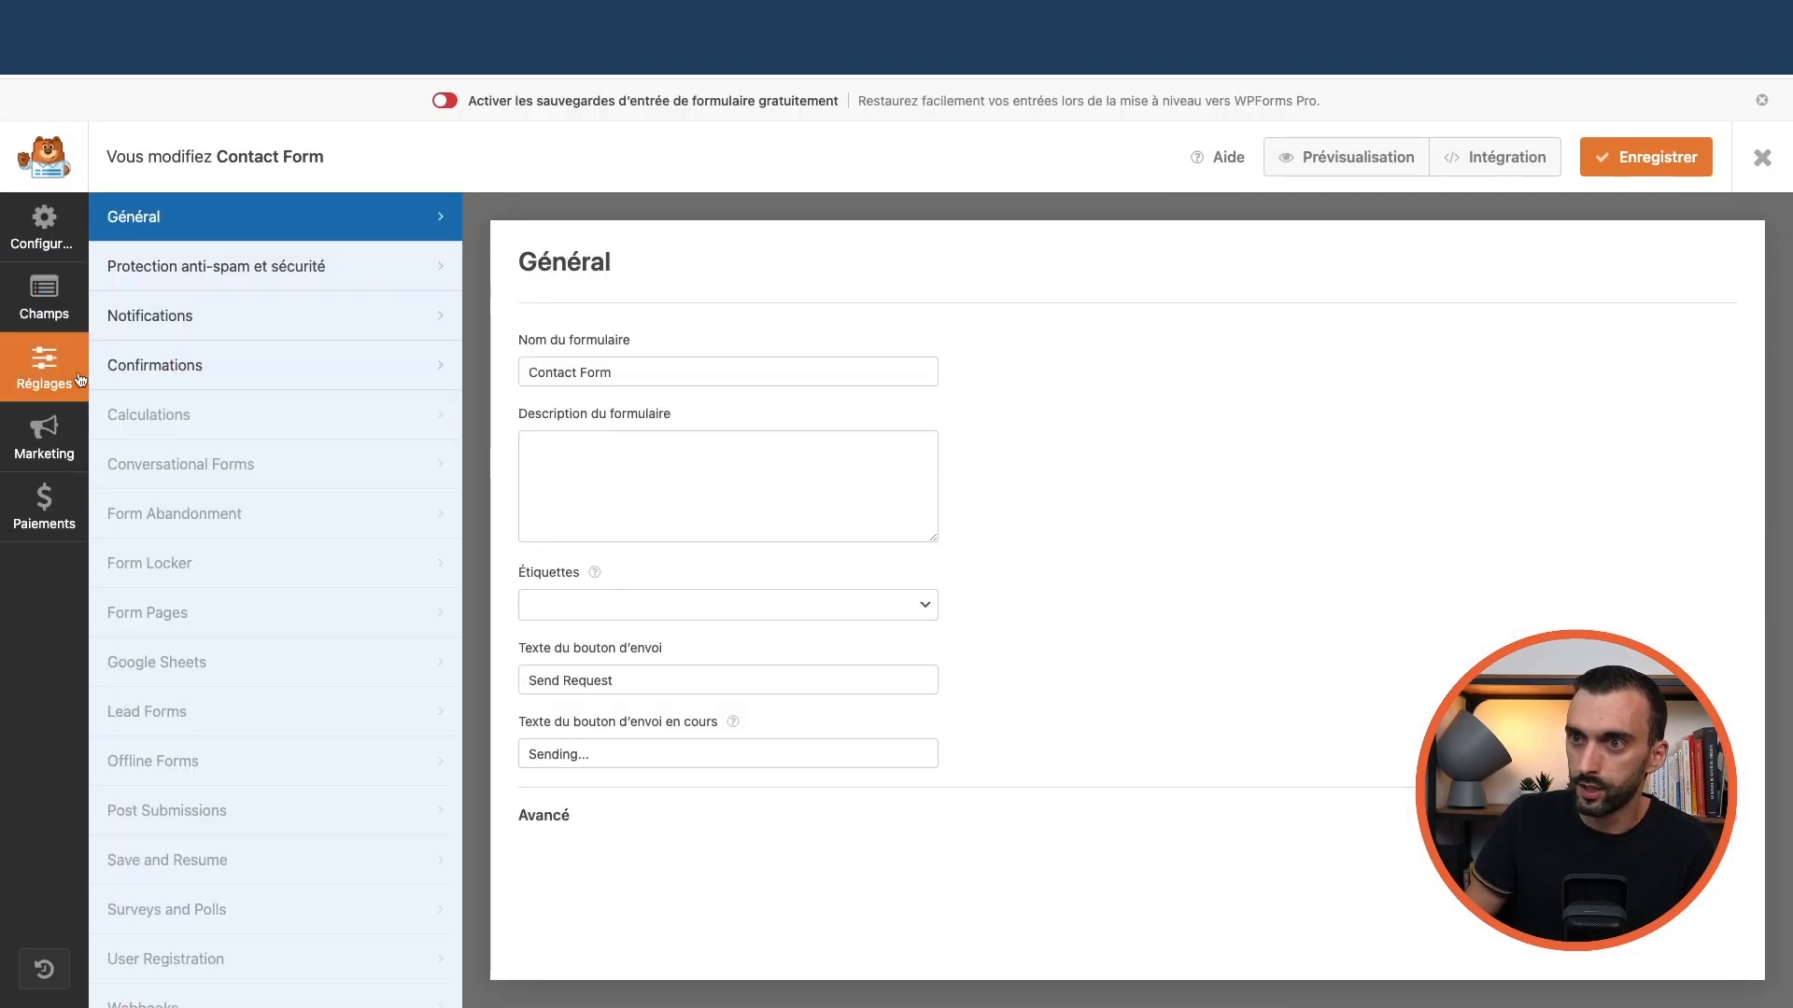
left_click(180, 315)
scroll(506, 385, "down", 1)
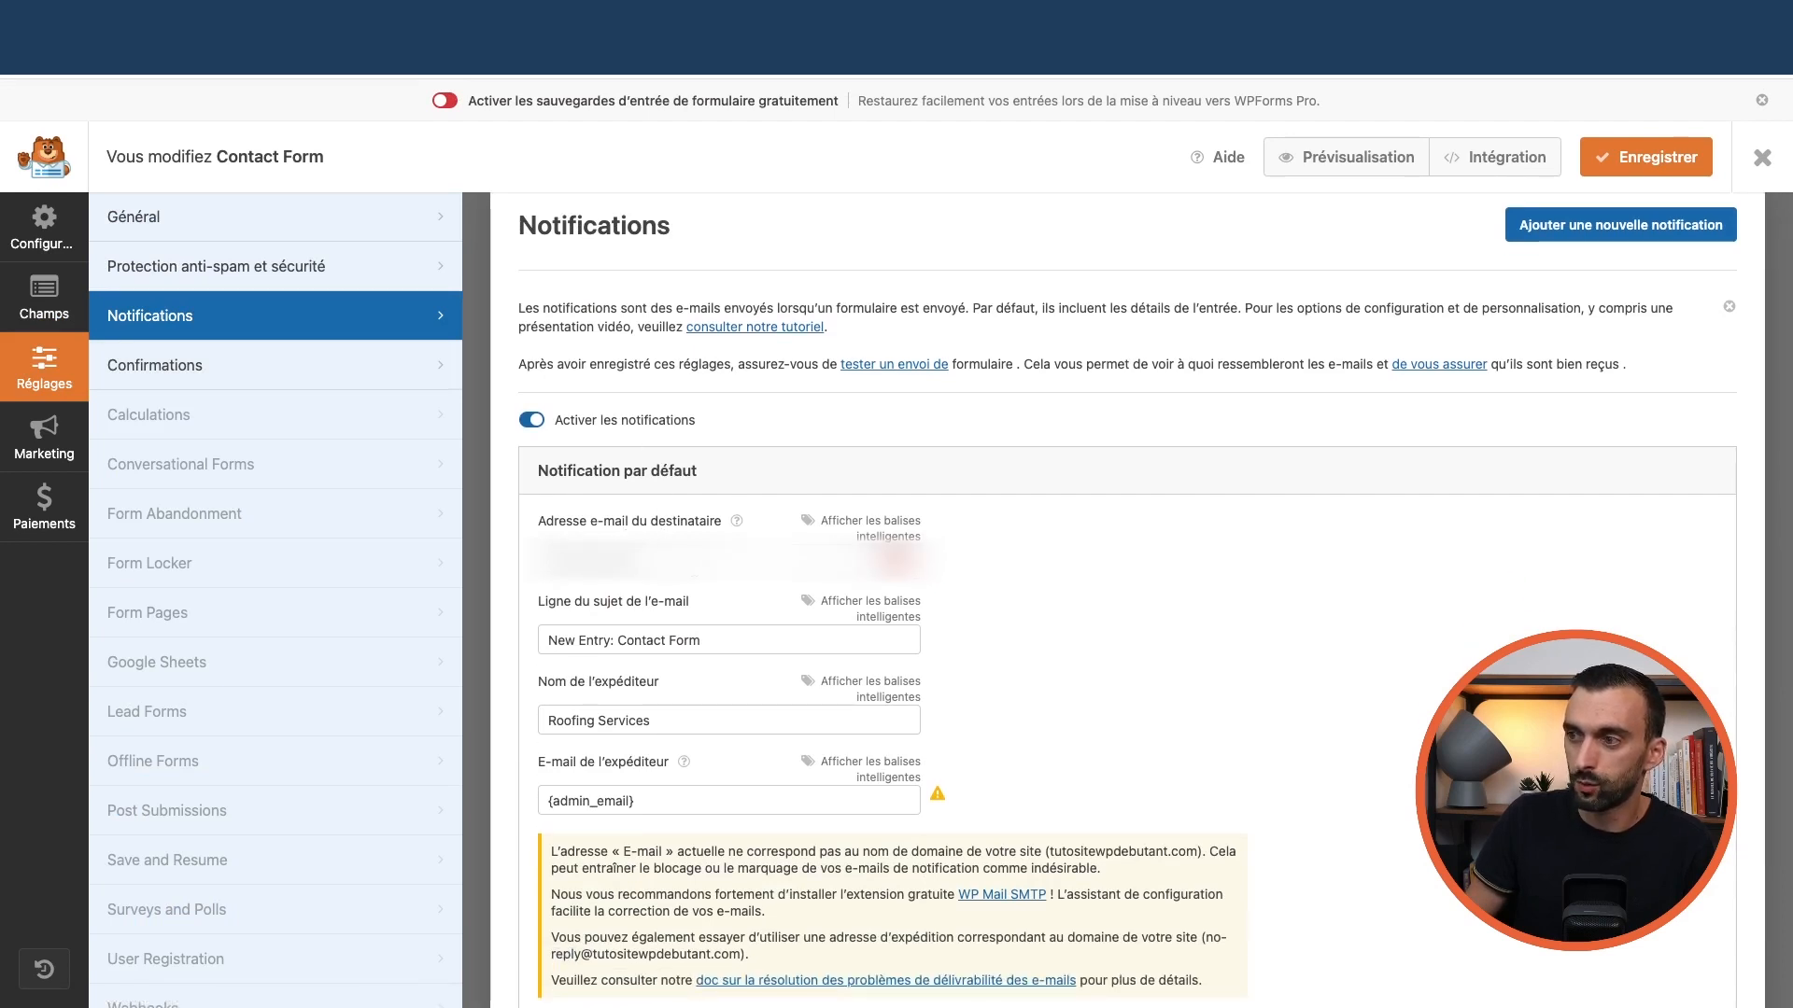
double_click(594, 560)
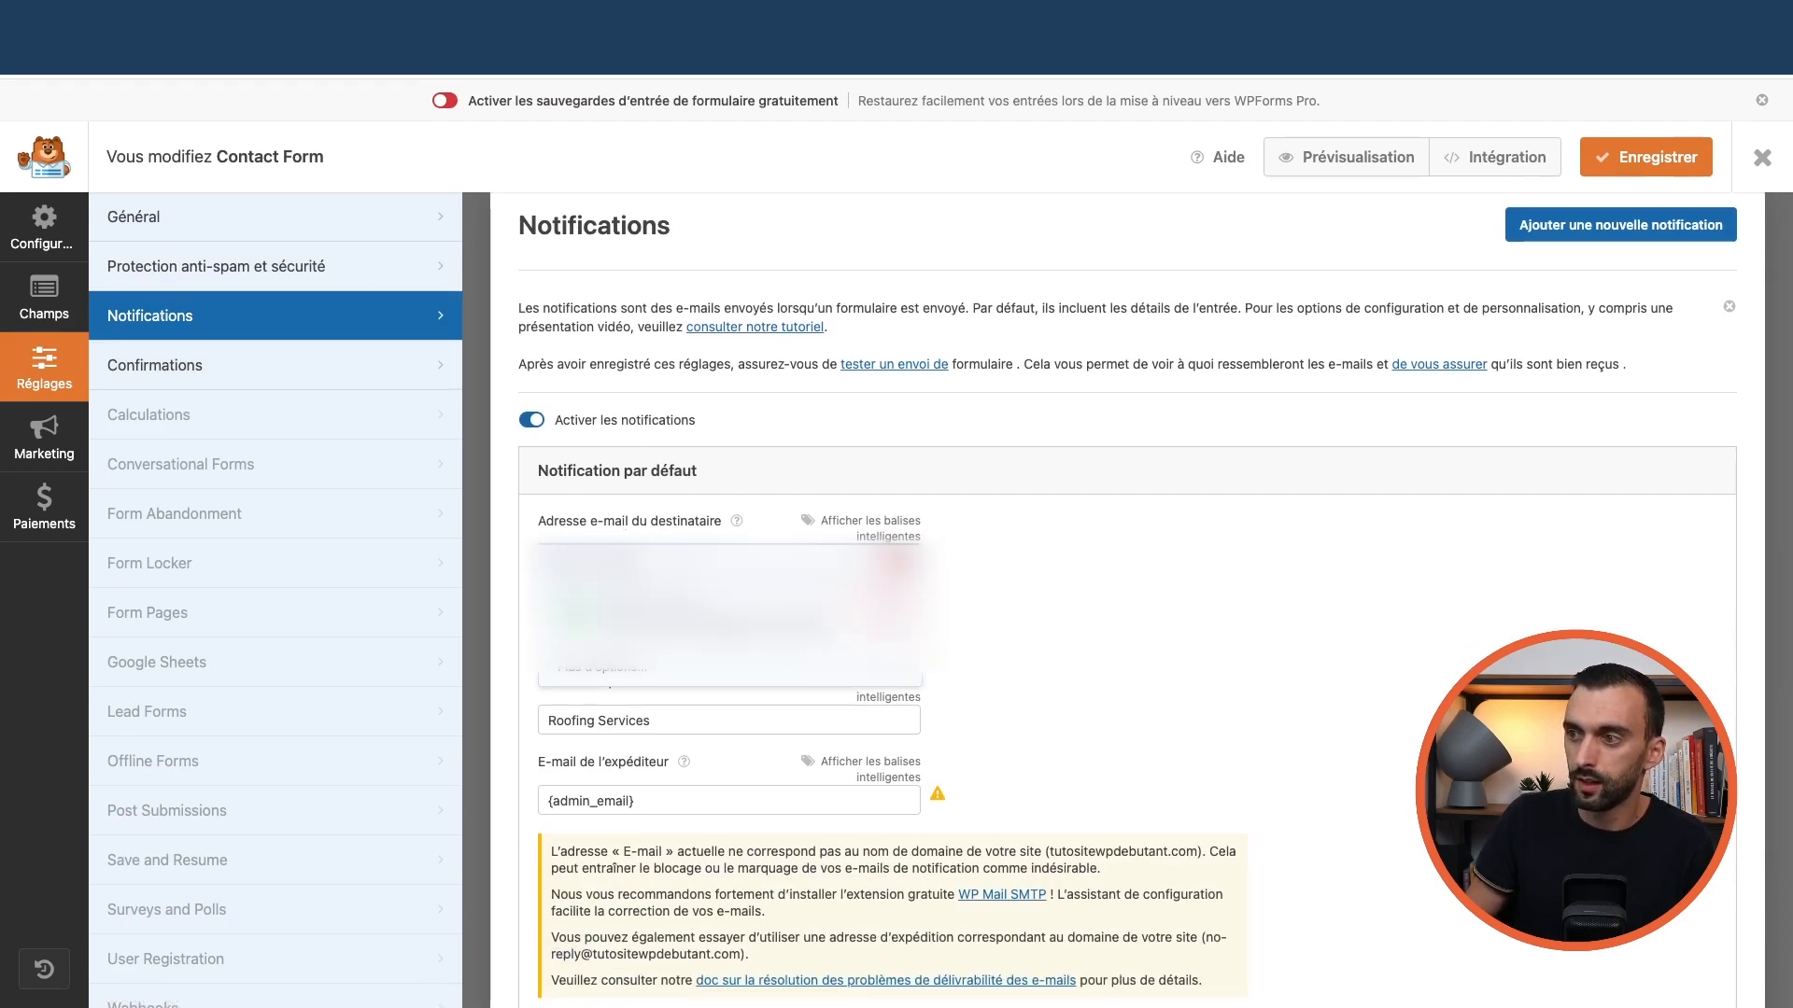
left_click(717, 620)
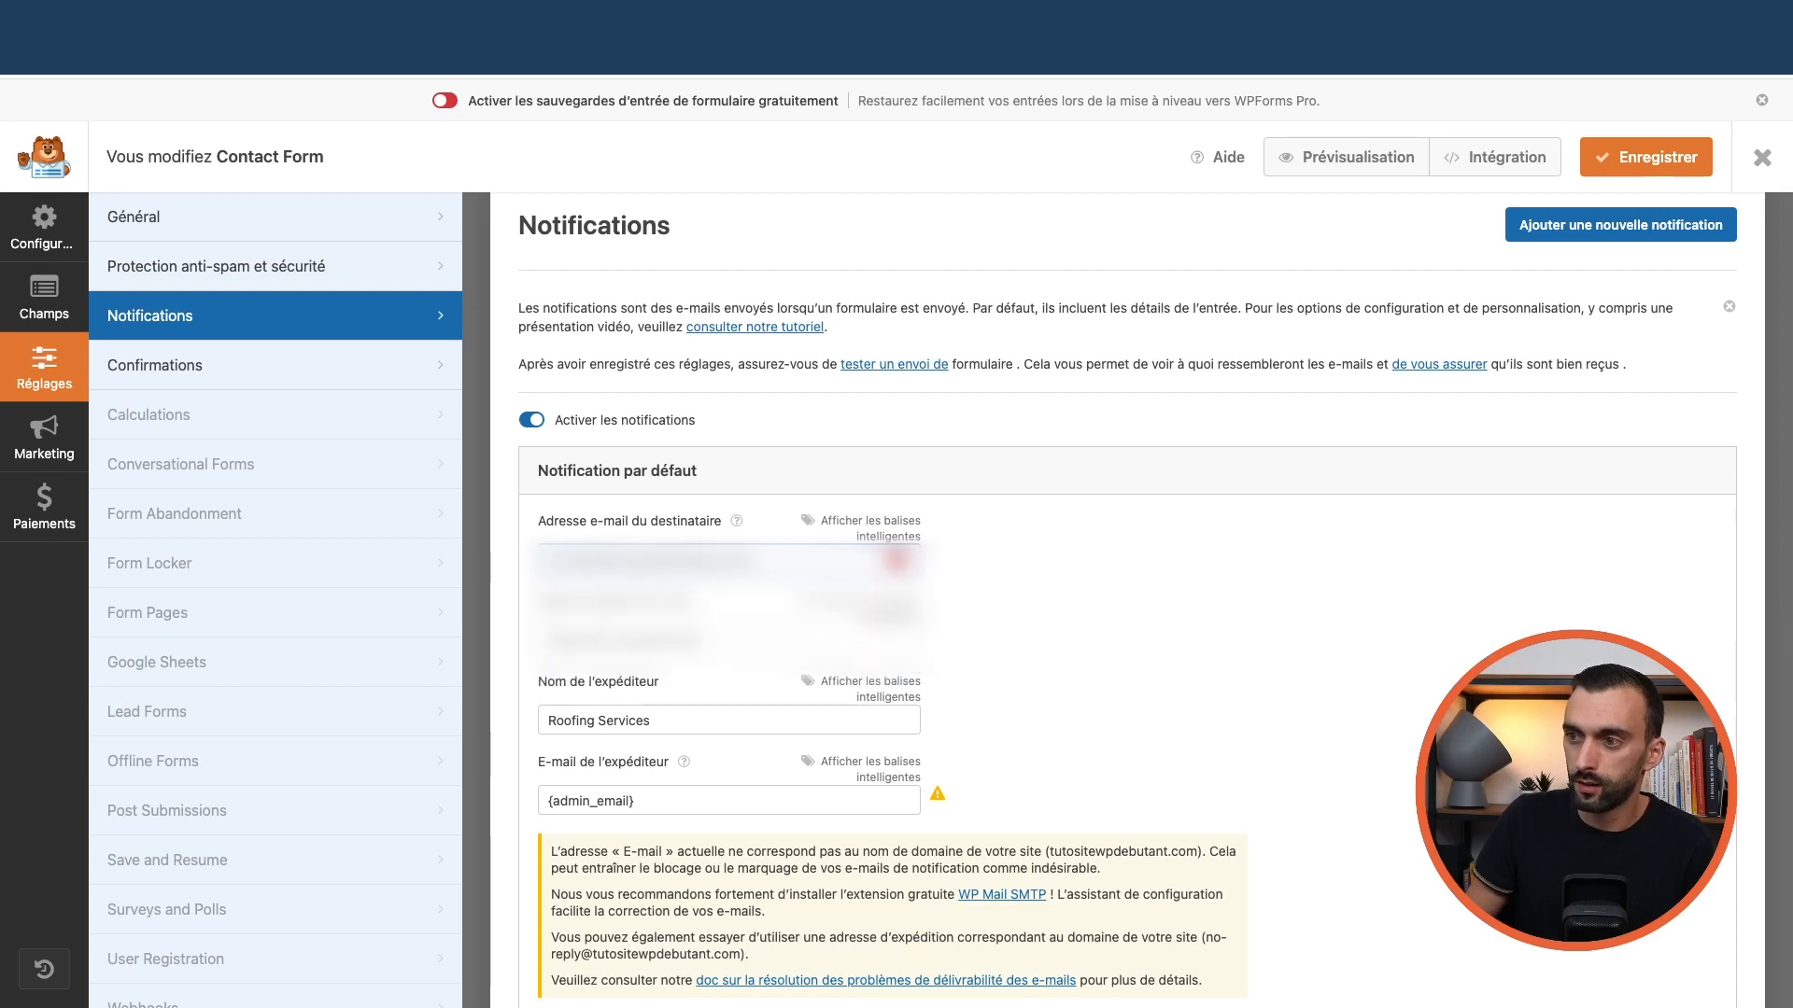
scroll(562, 508, "down", 2)
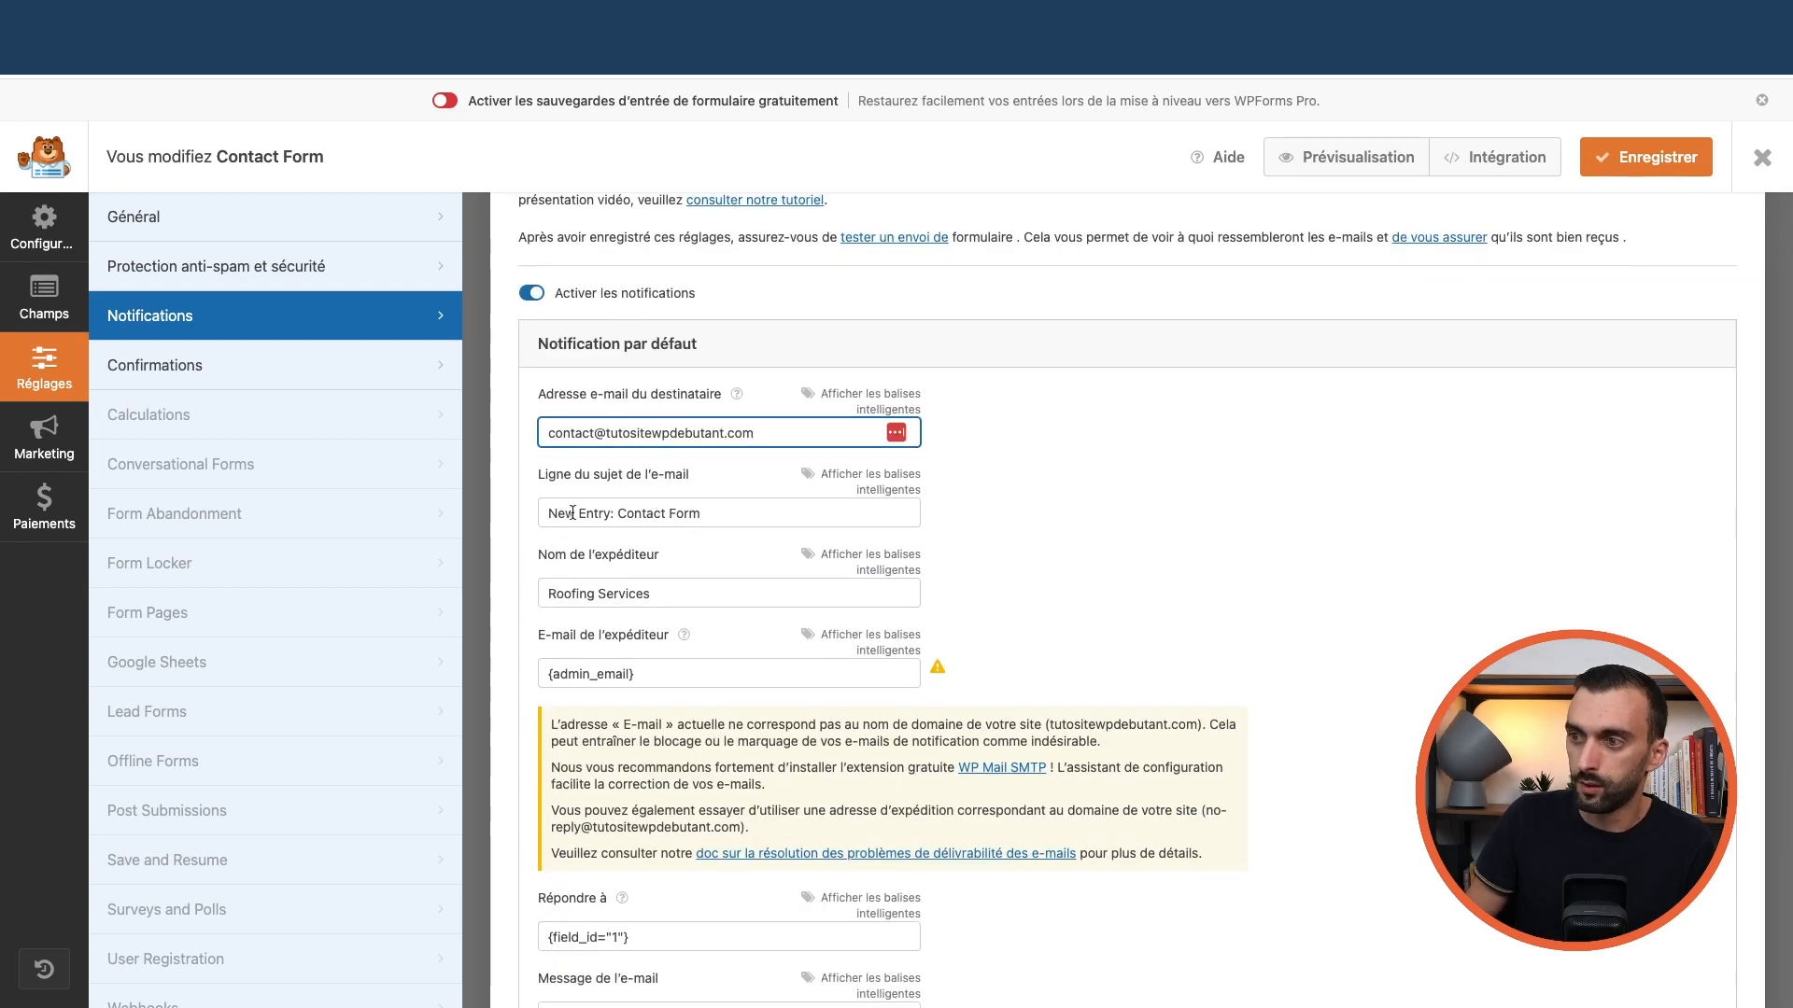
scroll(597, 565, "down", 1)
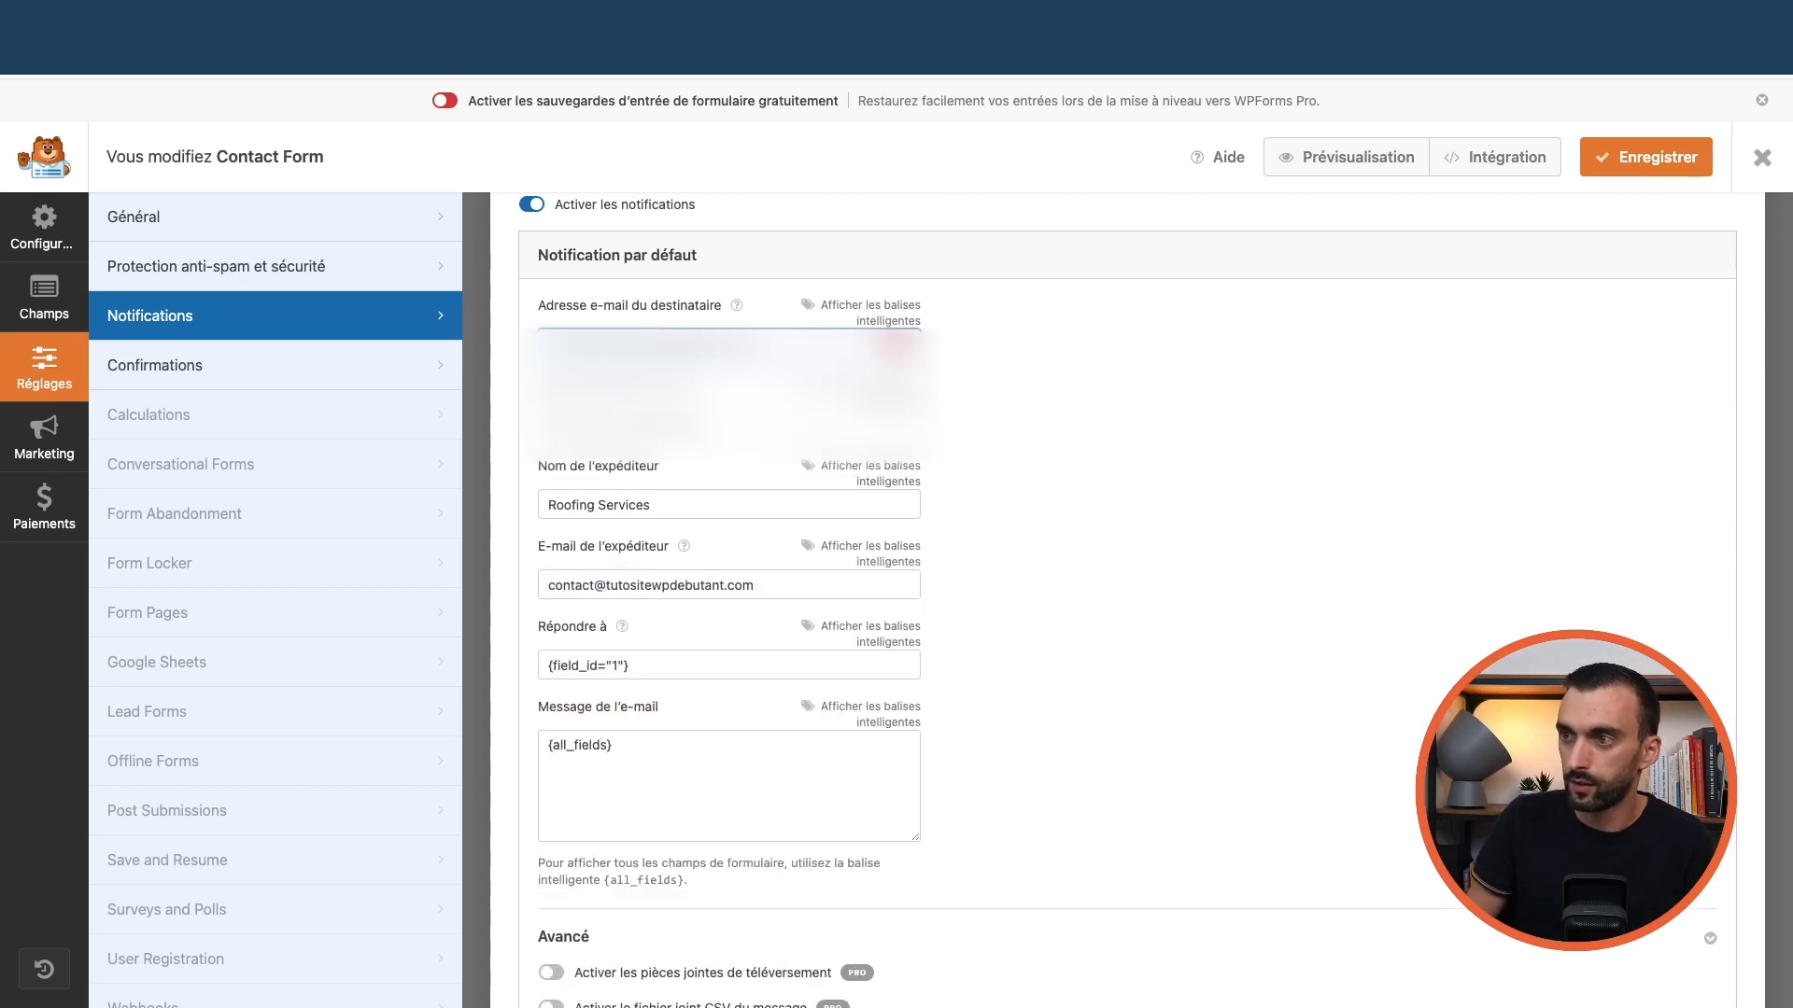
scroll(659, 525, "down", 2)
scroll(661, 531, "down", 2)
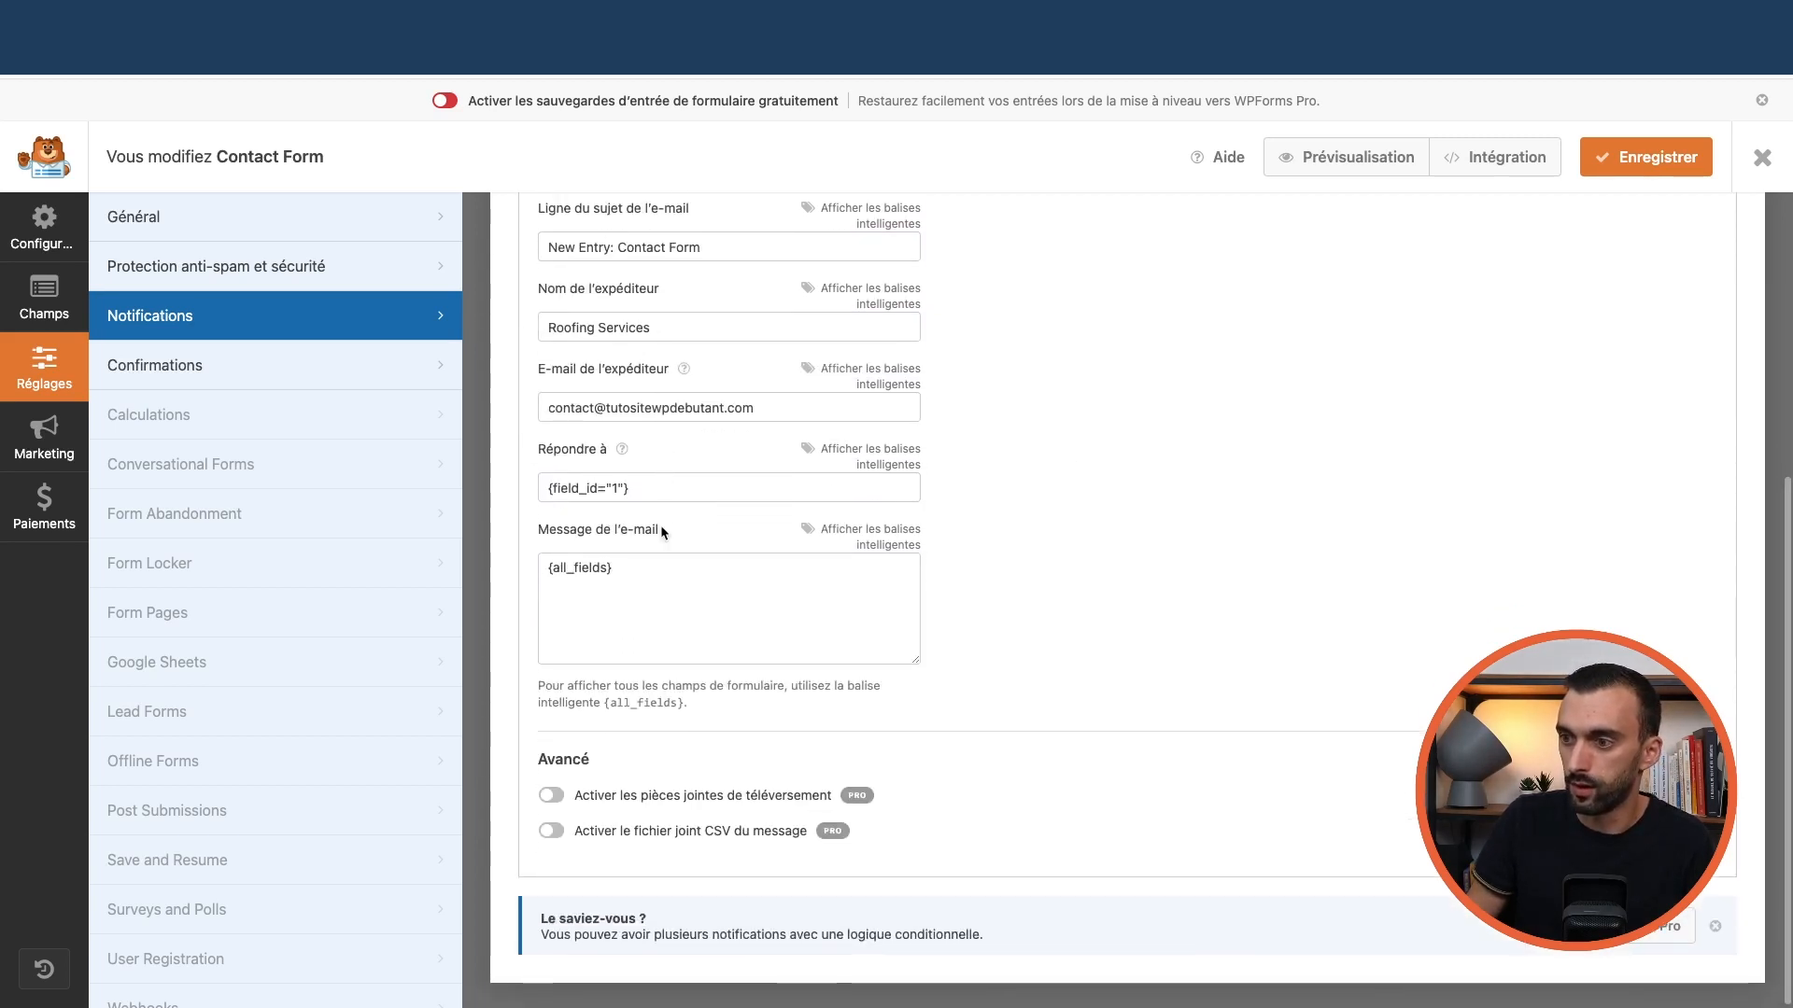
scroll(663, 525, "up", 7)
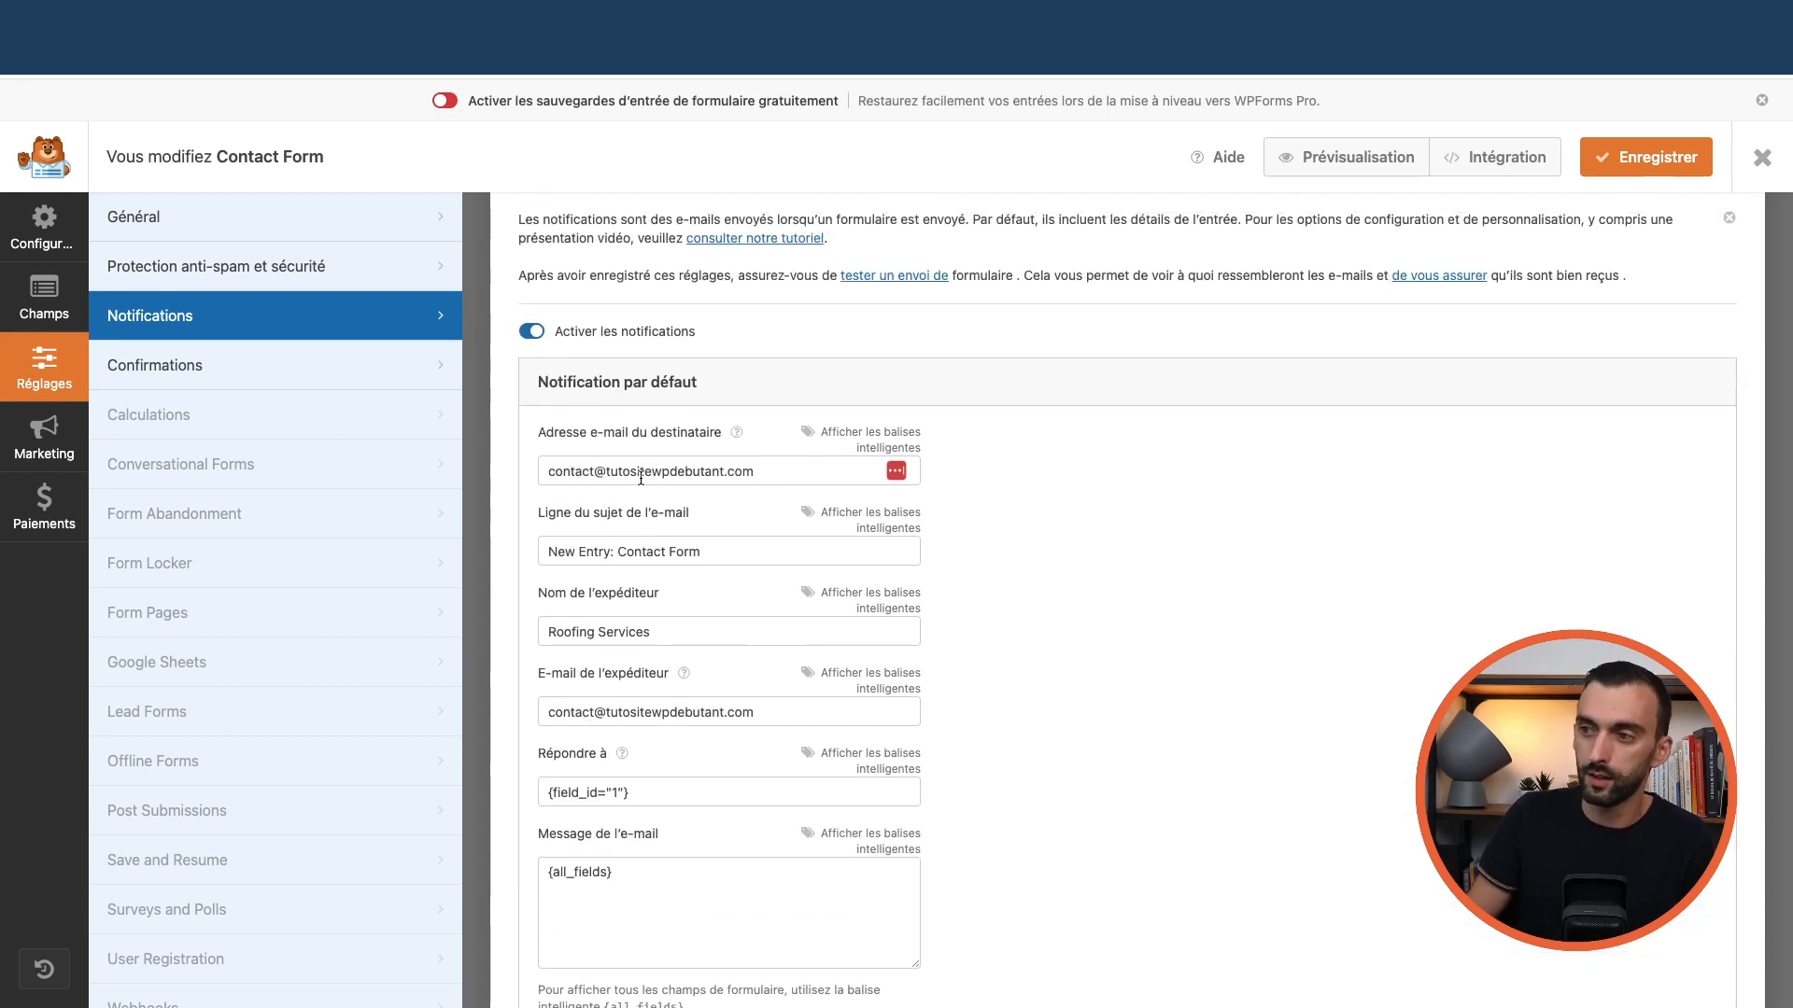
left_click(1636, 164)
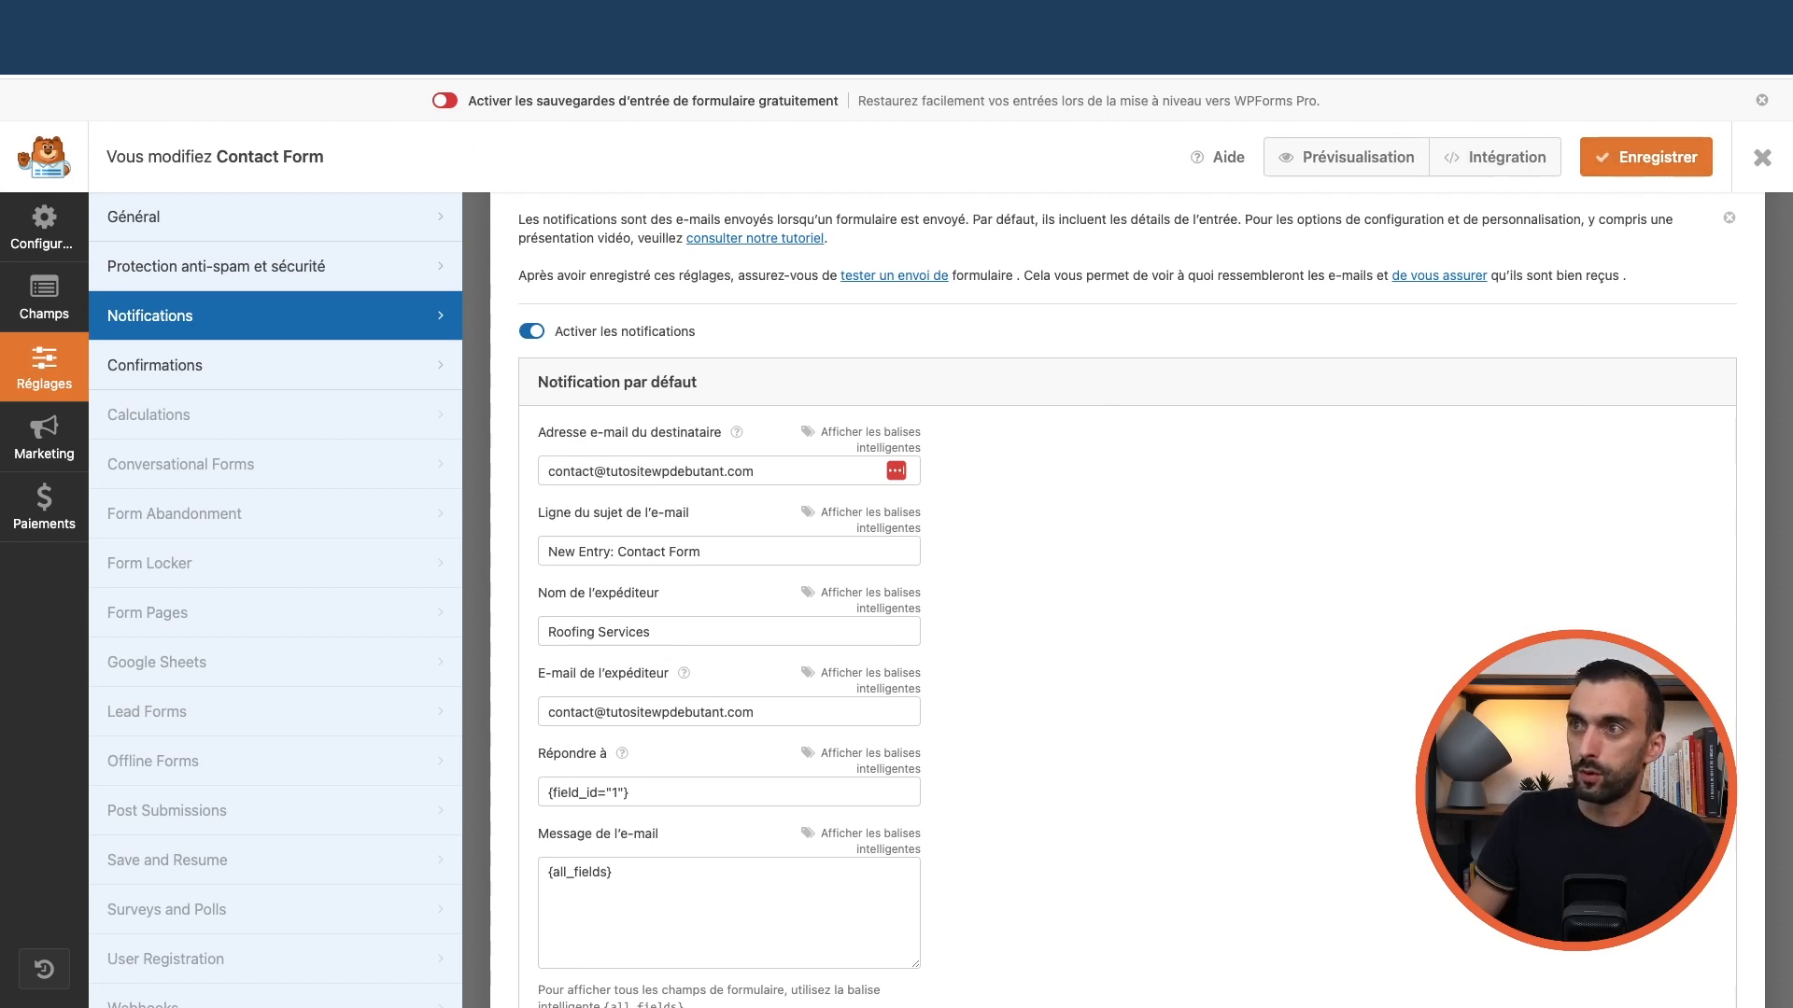
left_click(1762, 161)
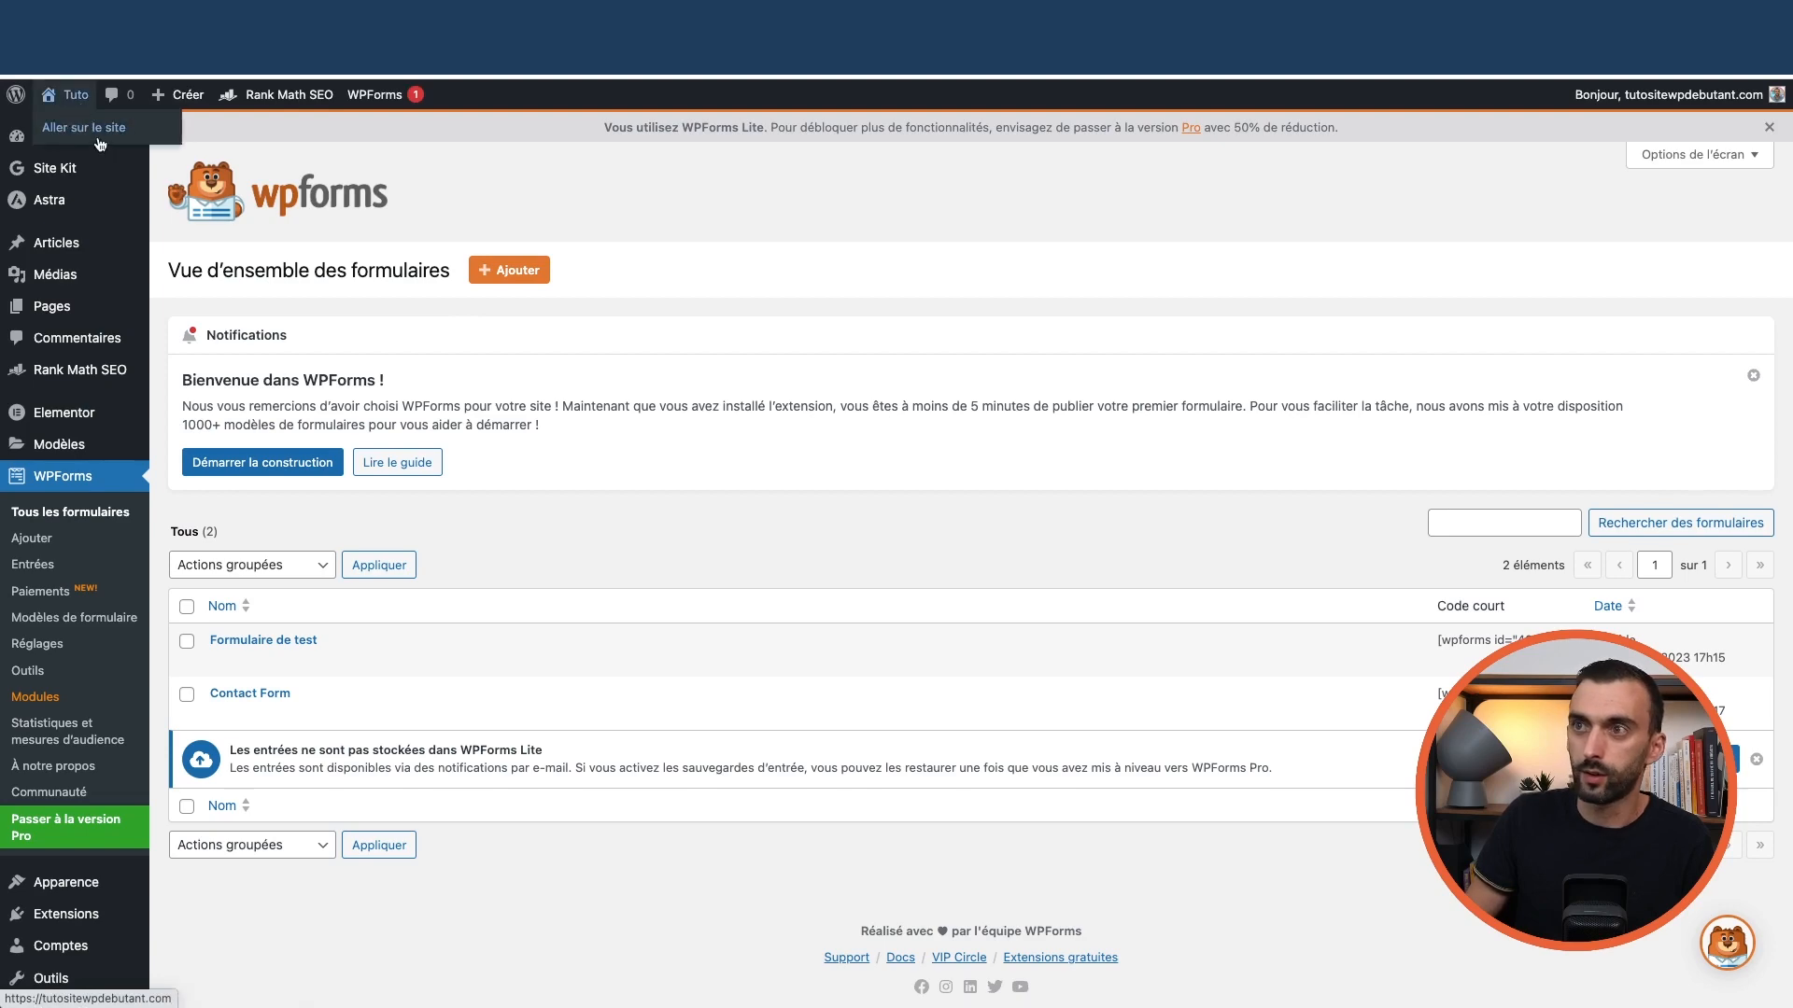
Fill in the Request a Free Estimate form on the live site
left_click(100, 144)
scroll(1068, 624, "down", 5)
left_click(1098, 691)
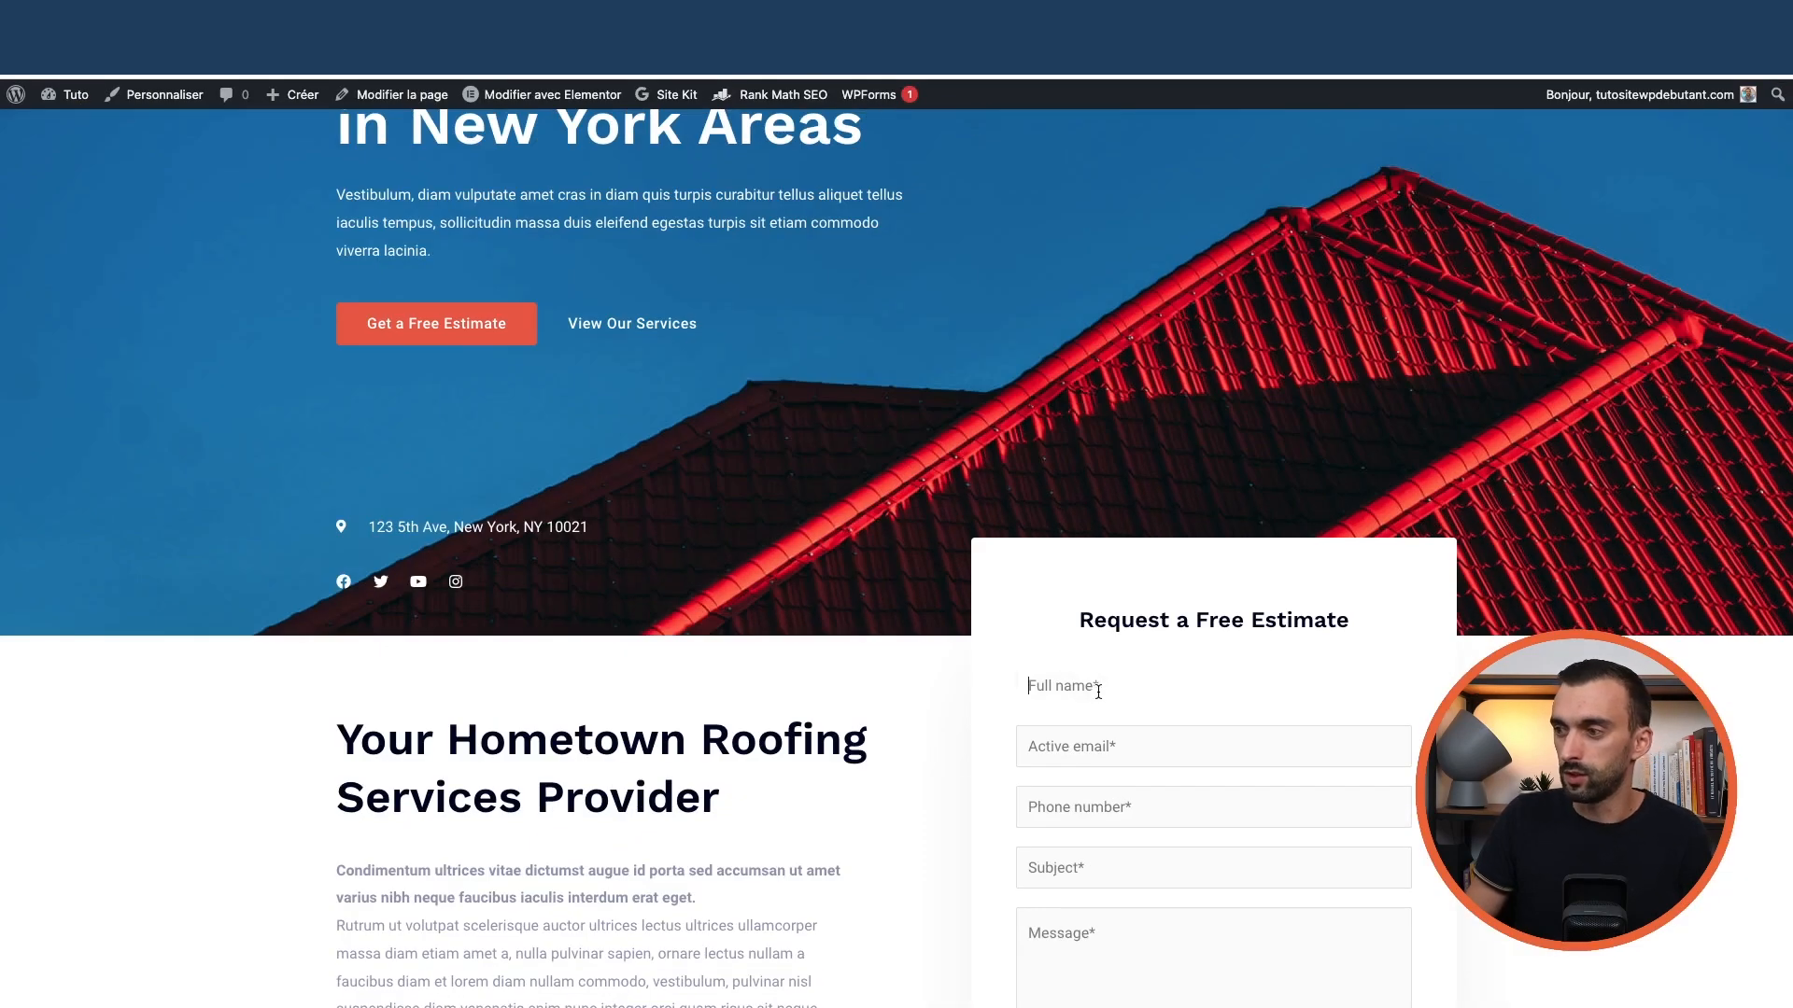
scroll(1098, 691, "down", 2)
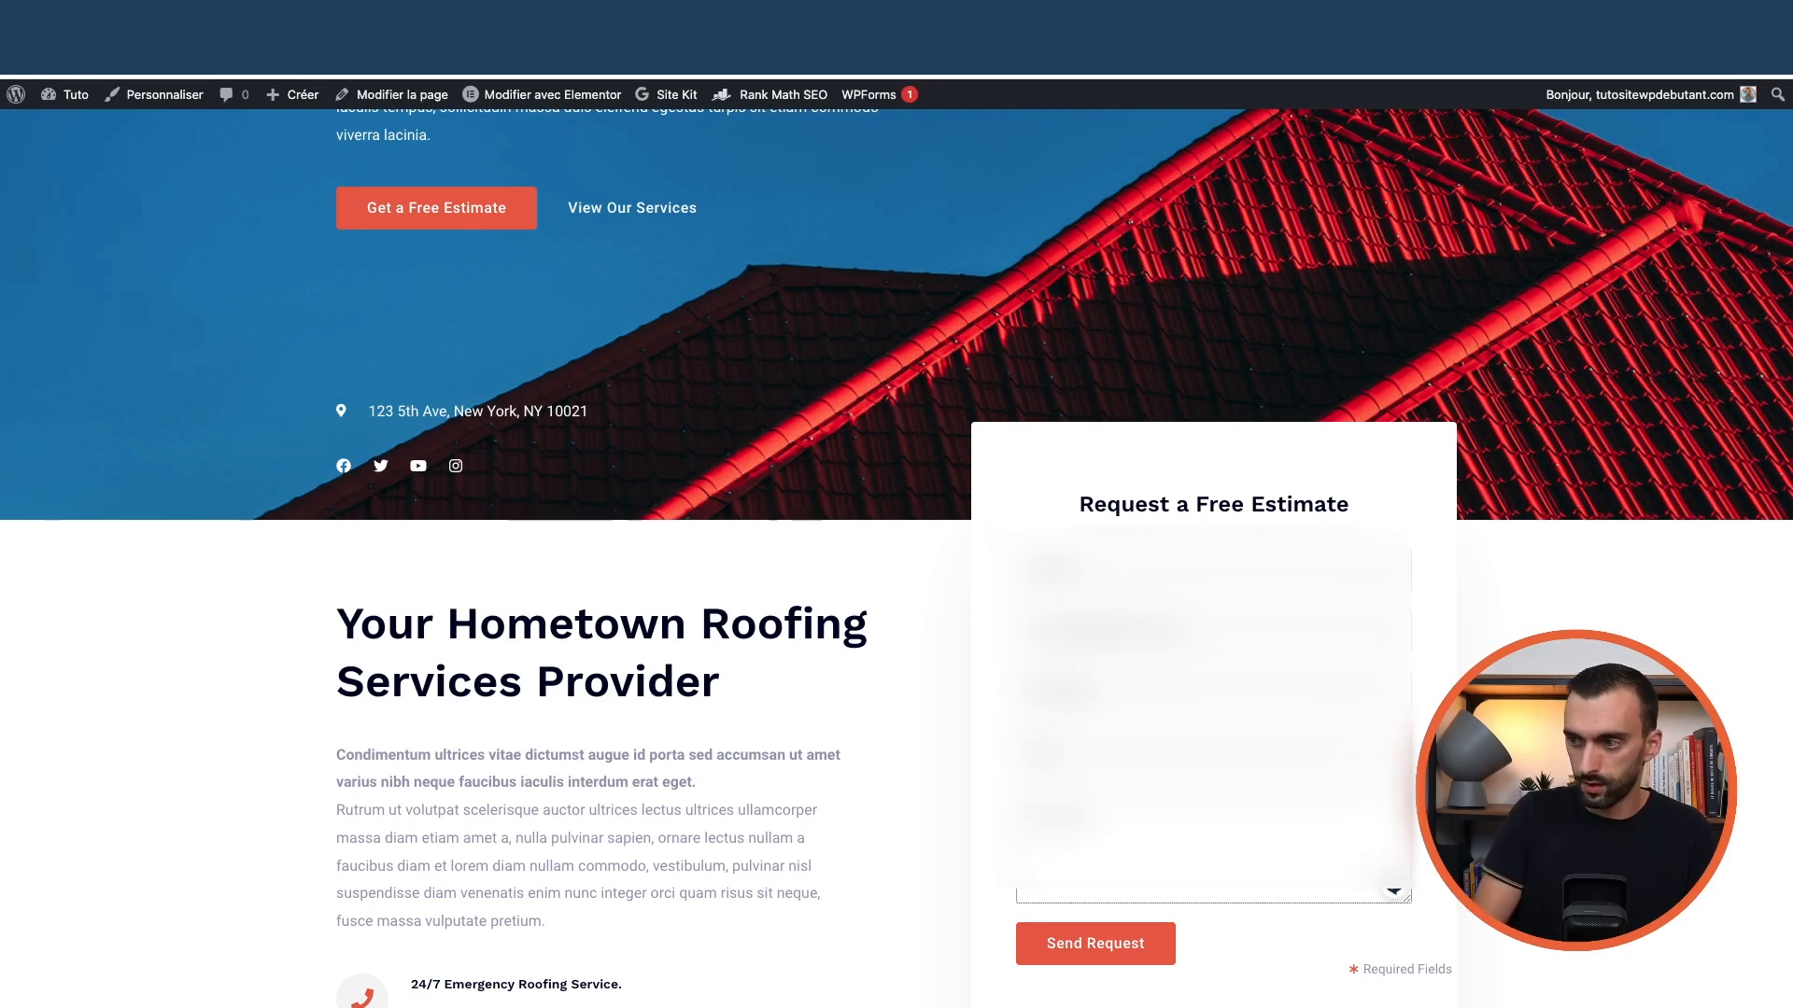
scroll(1148, 680, "down", 3)
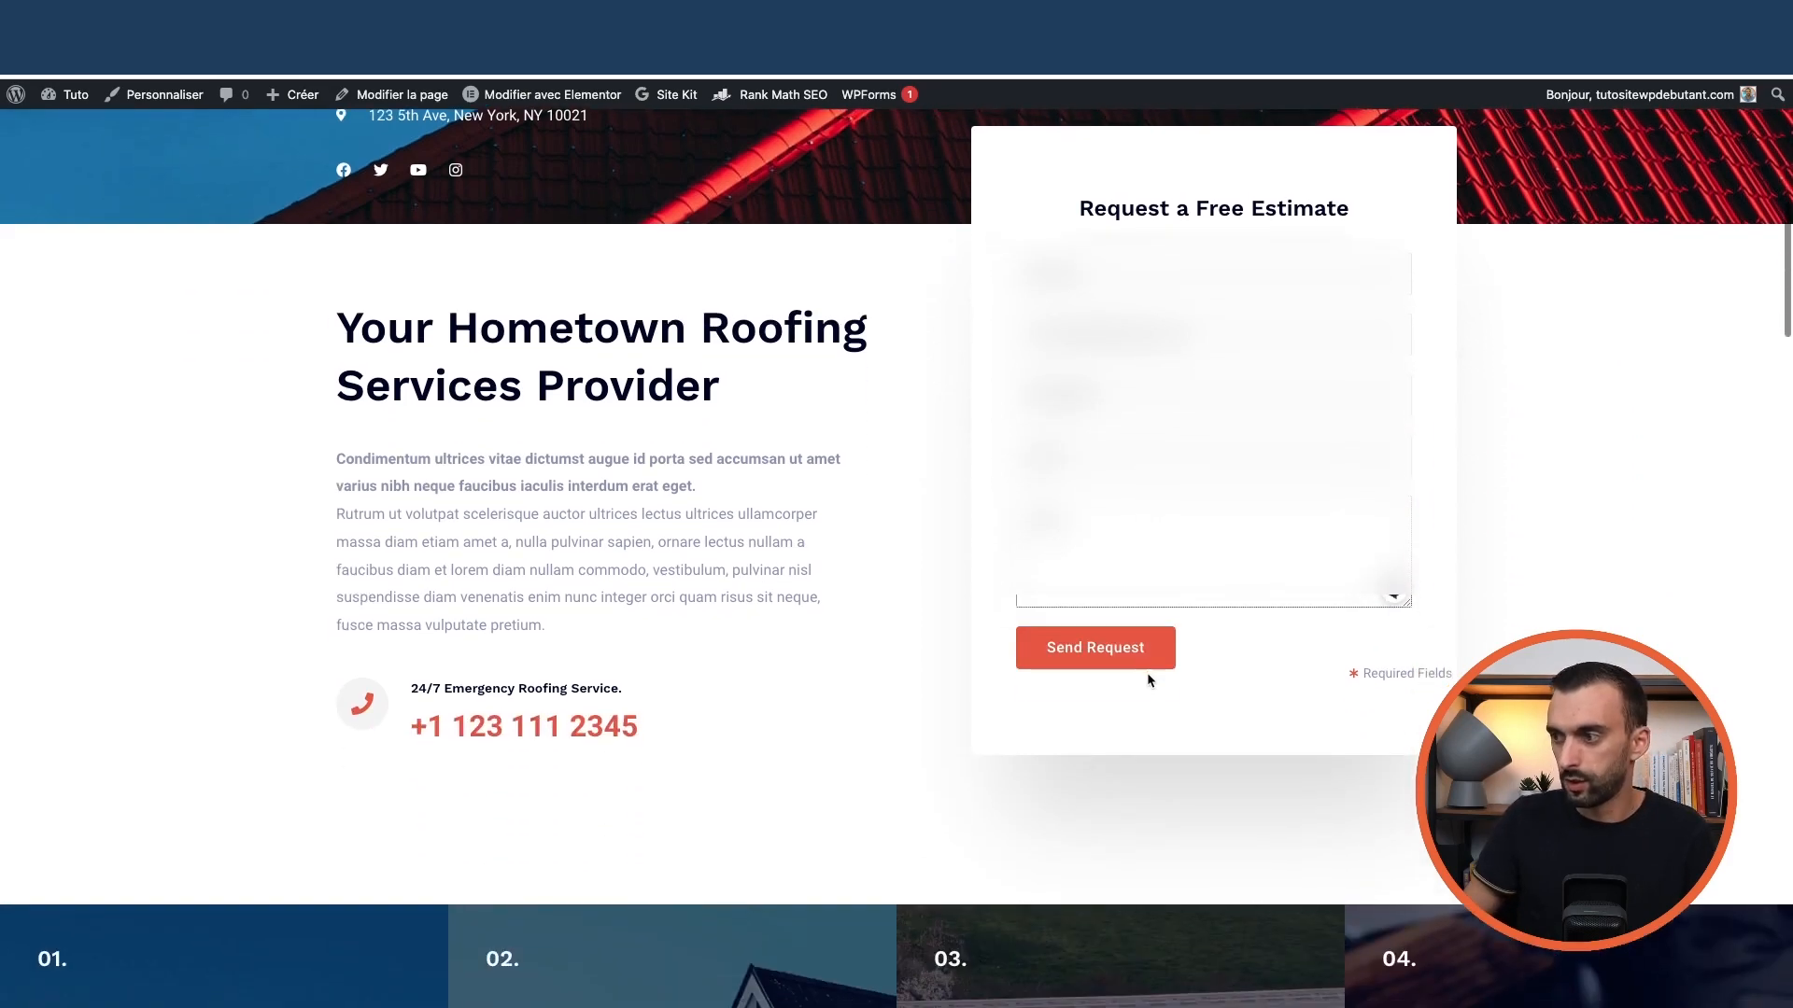
Send the request and open the resulting New Entry: Contact Form email in webmail
left_click(1088, 660)
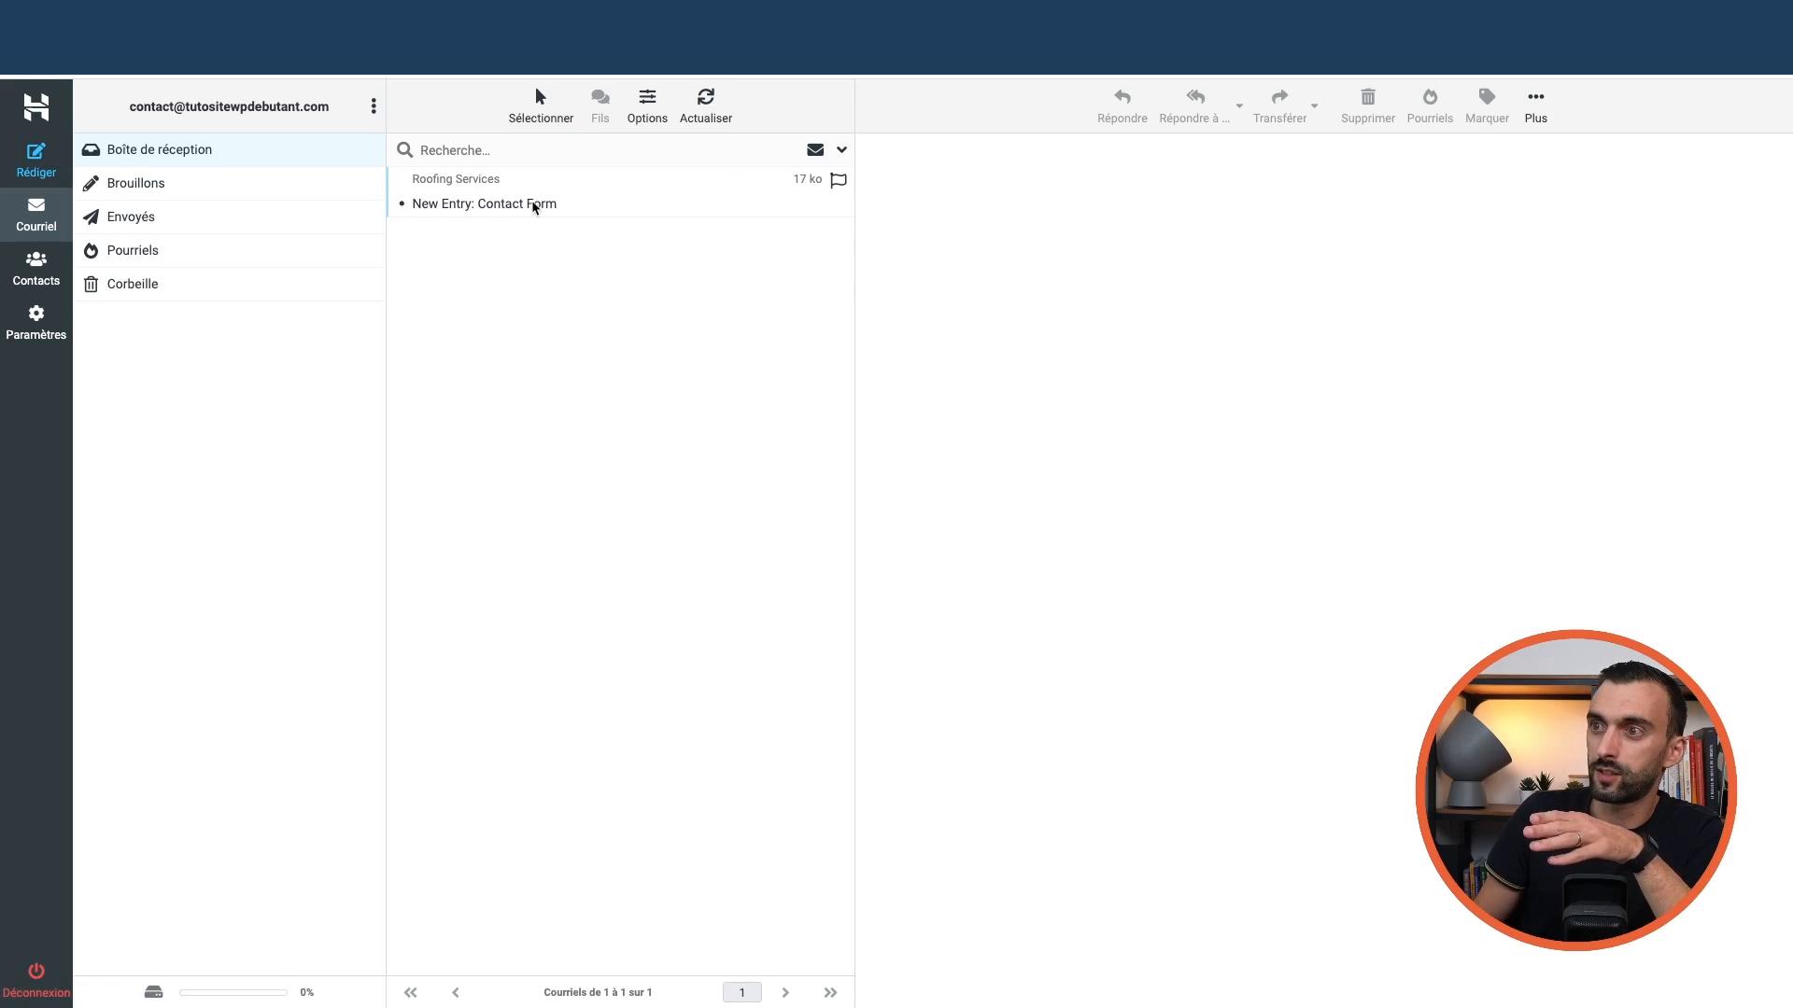
left_click(535, 204)
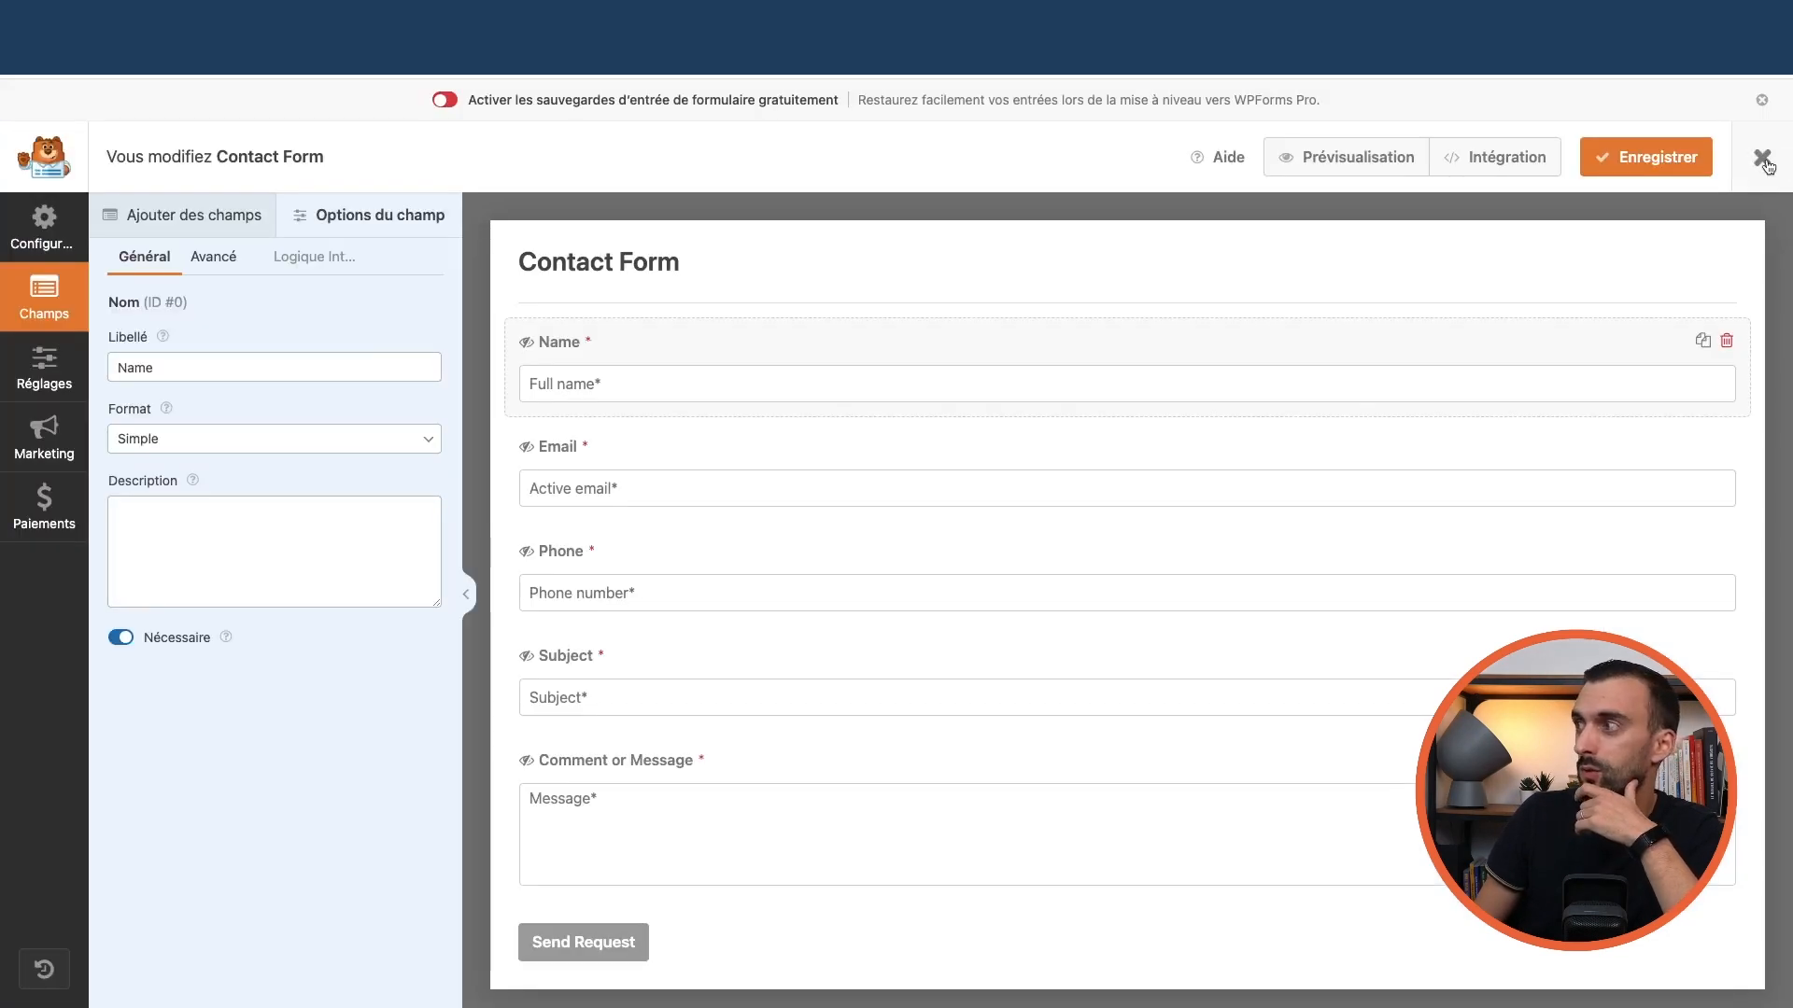
left_click(1763, 165)
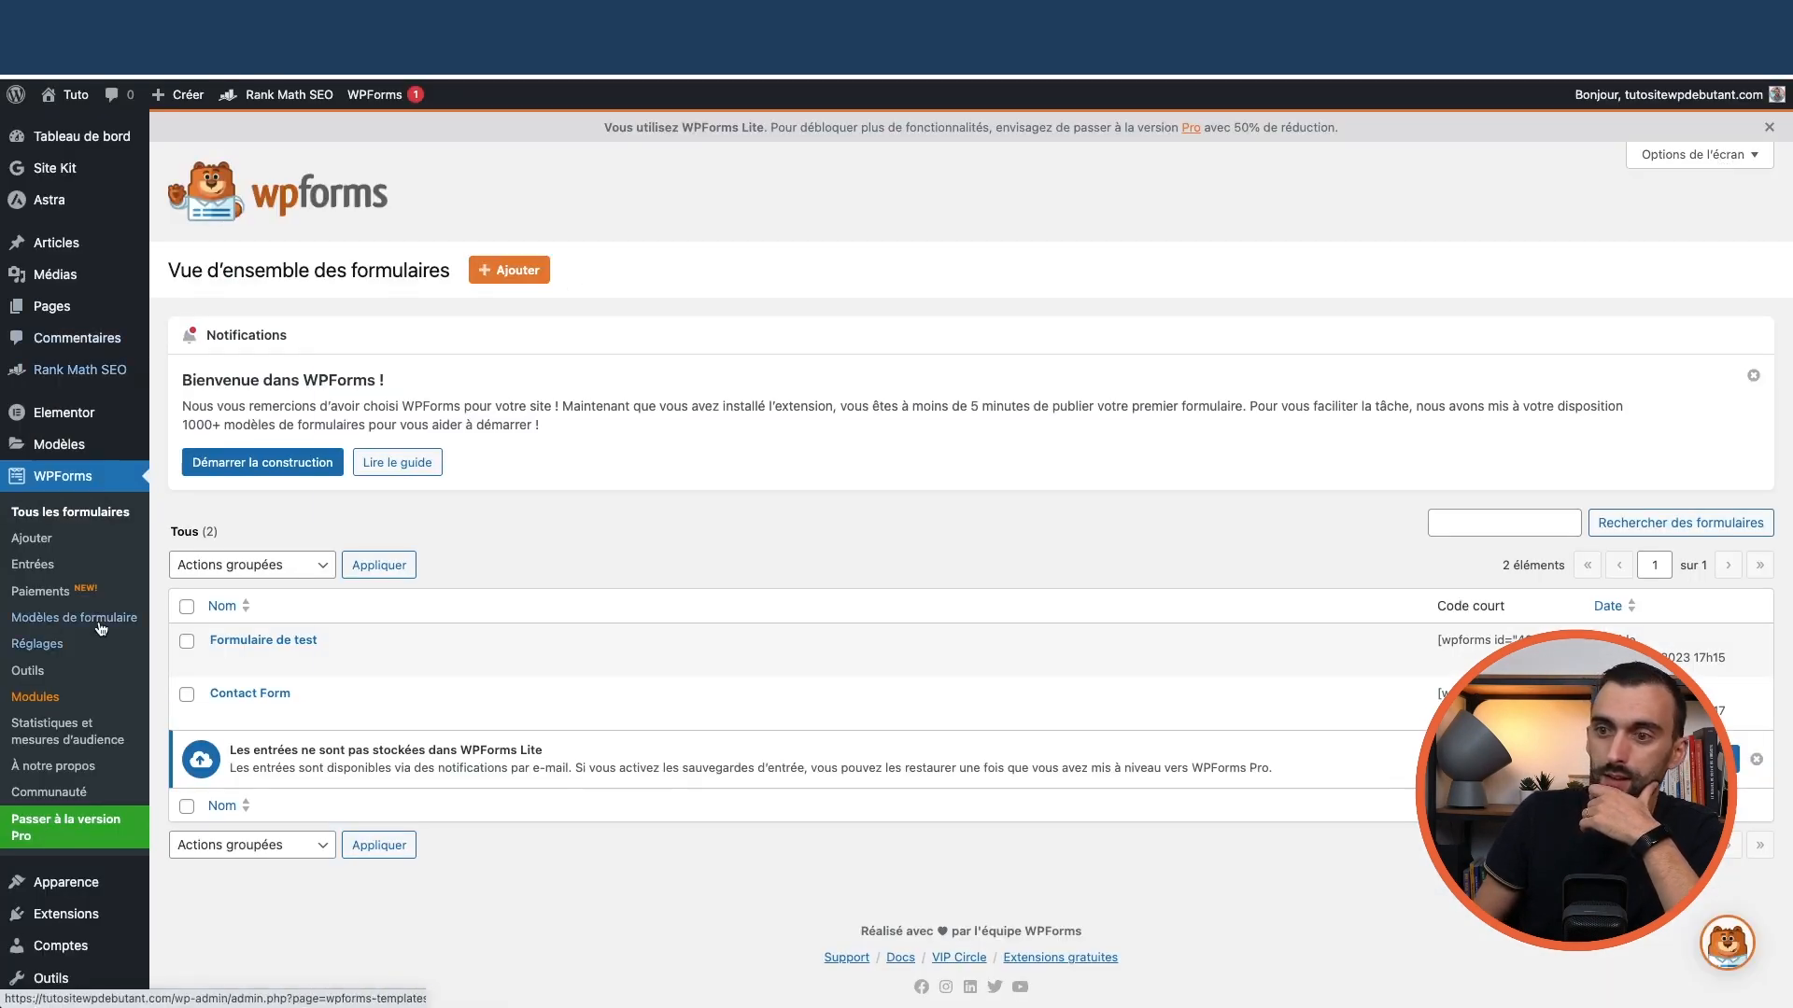
Inspect the Contact Form notification's details in the FluentSMTP email log, then close them
scroll(101, 654, "down", 2)
mouse_move(56, 949)
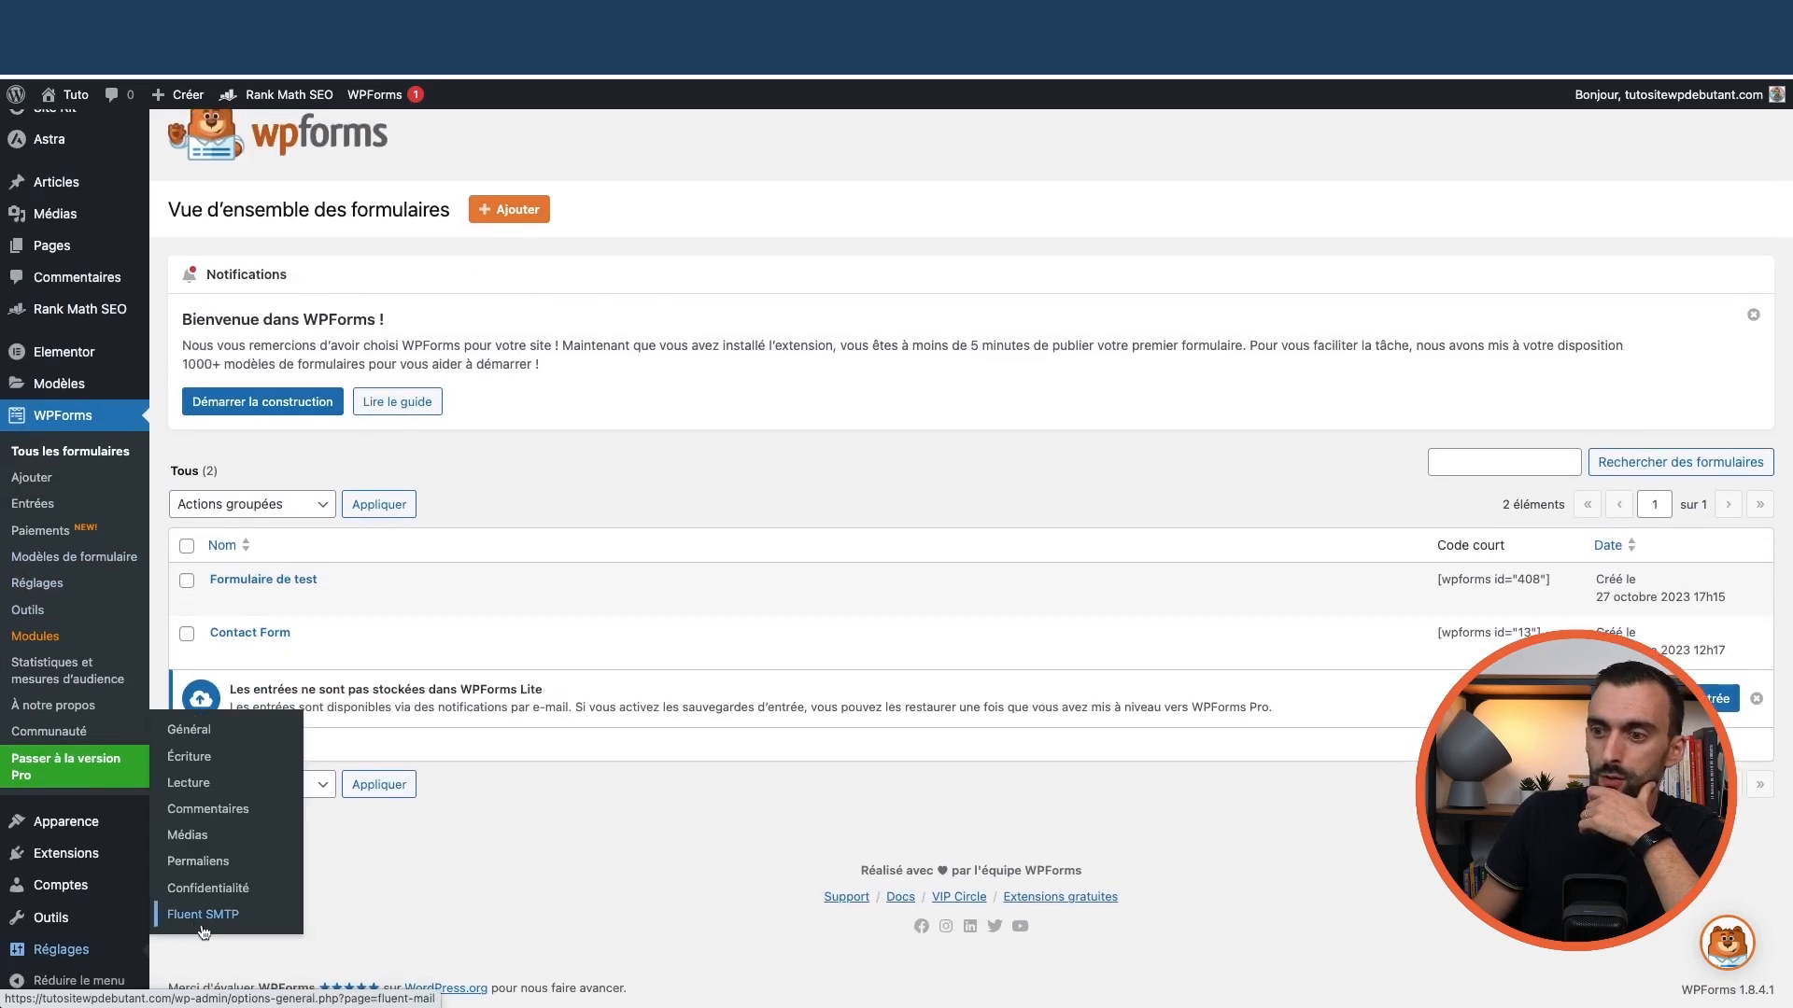
left_click(203, 929)
left_click(493, 138)
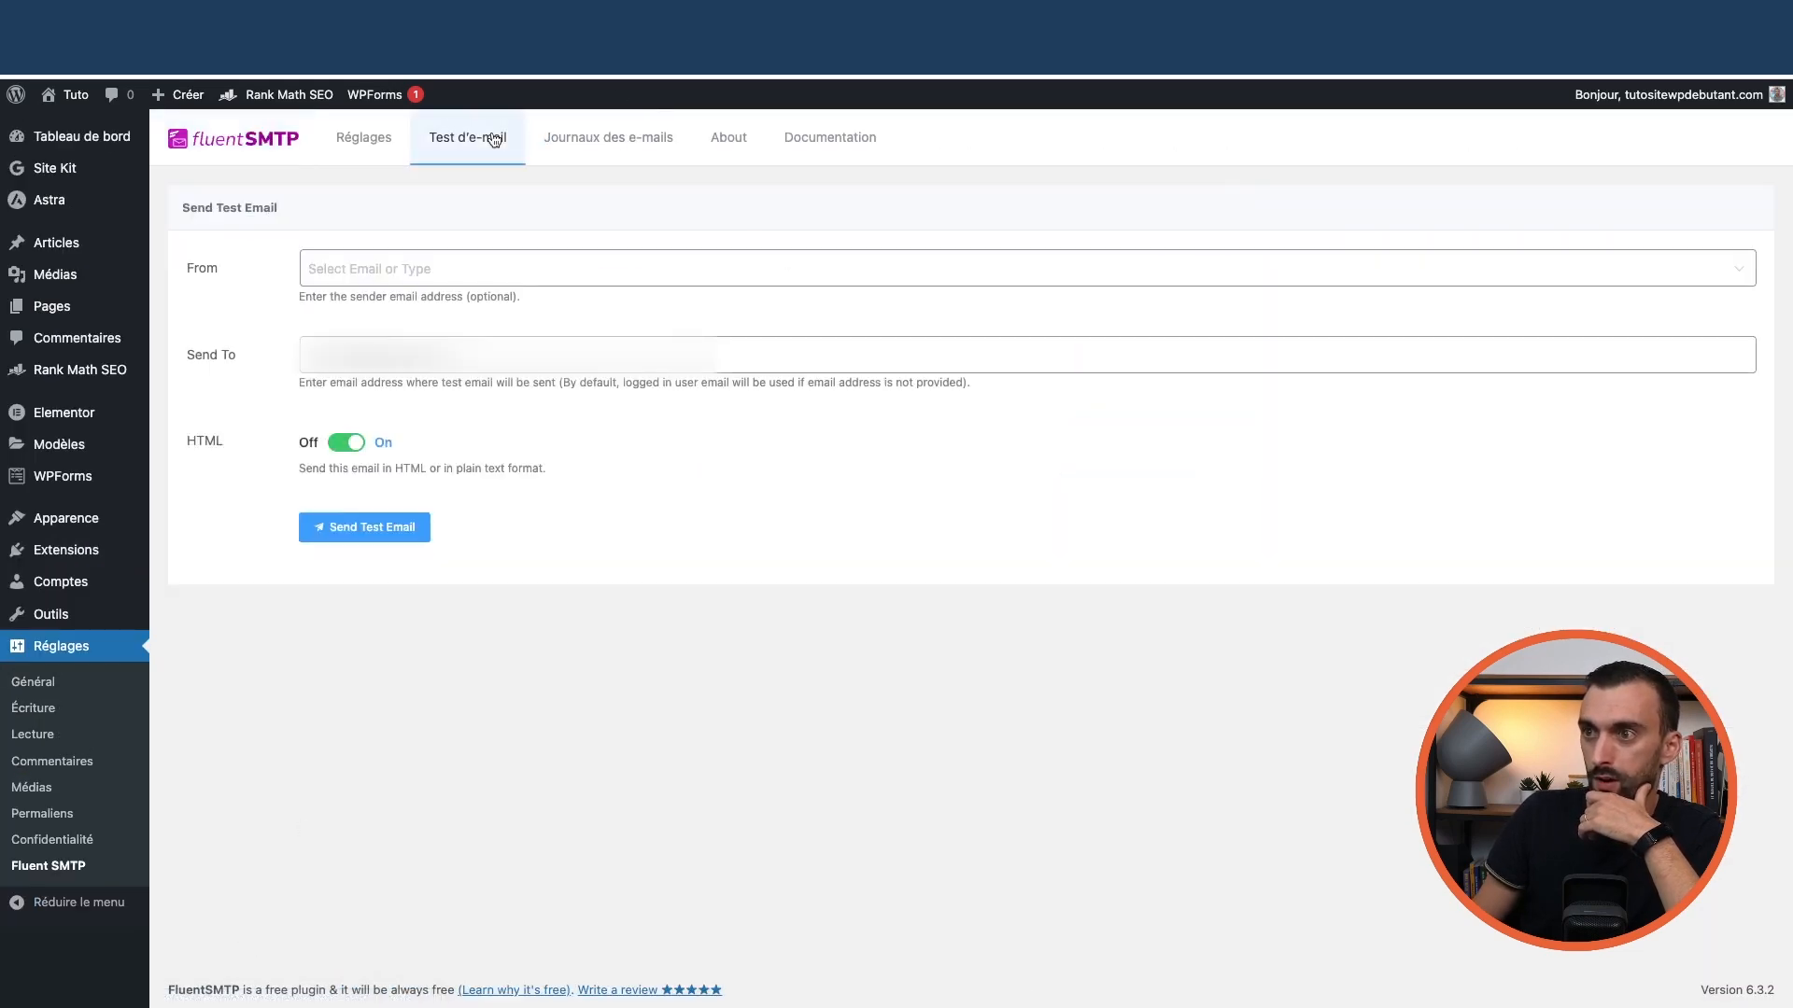
left_click(598, 138)
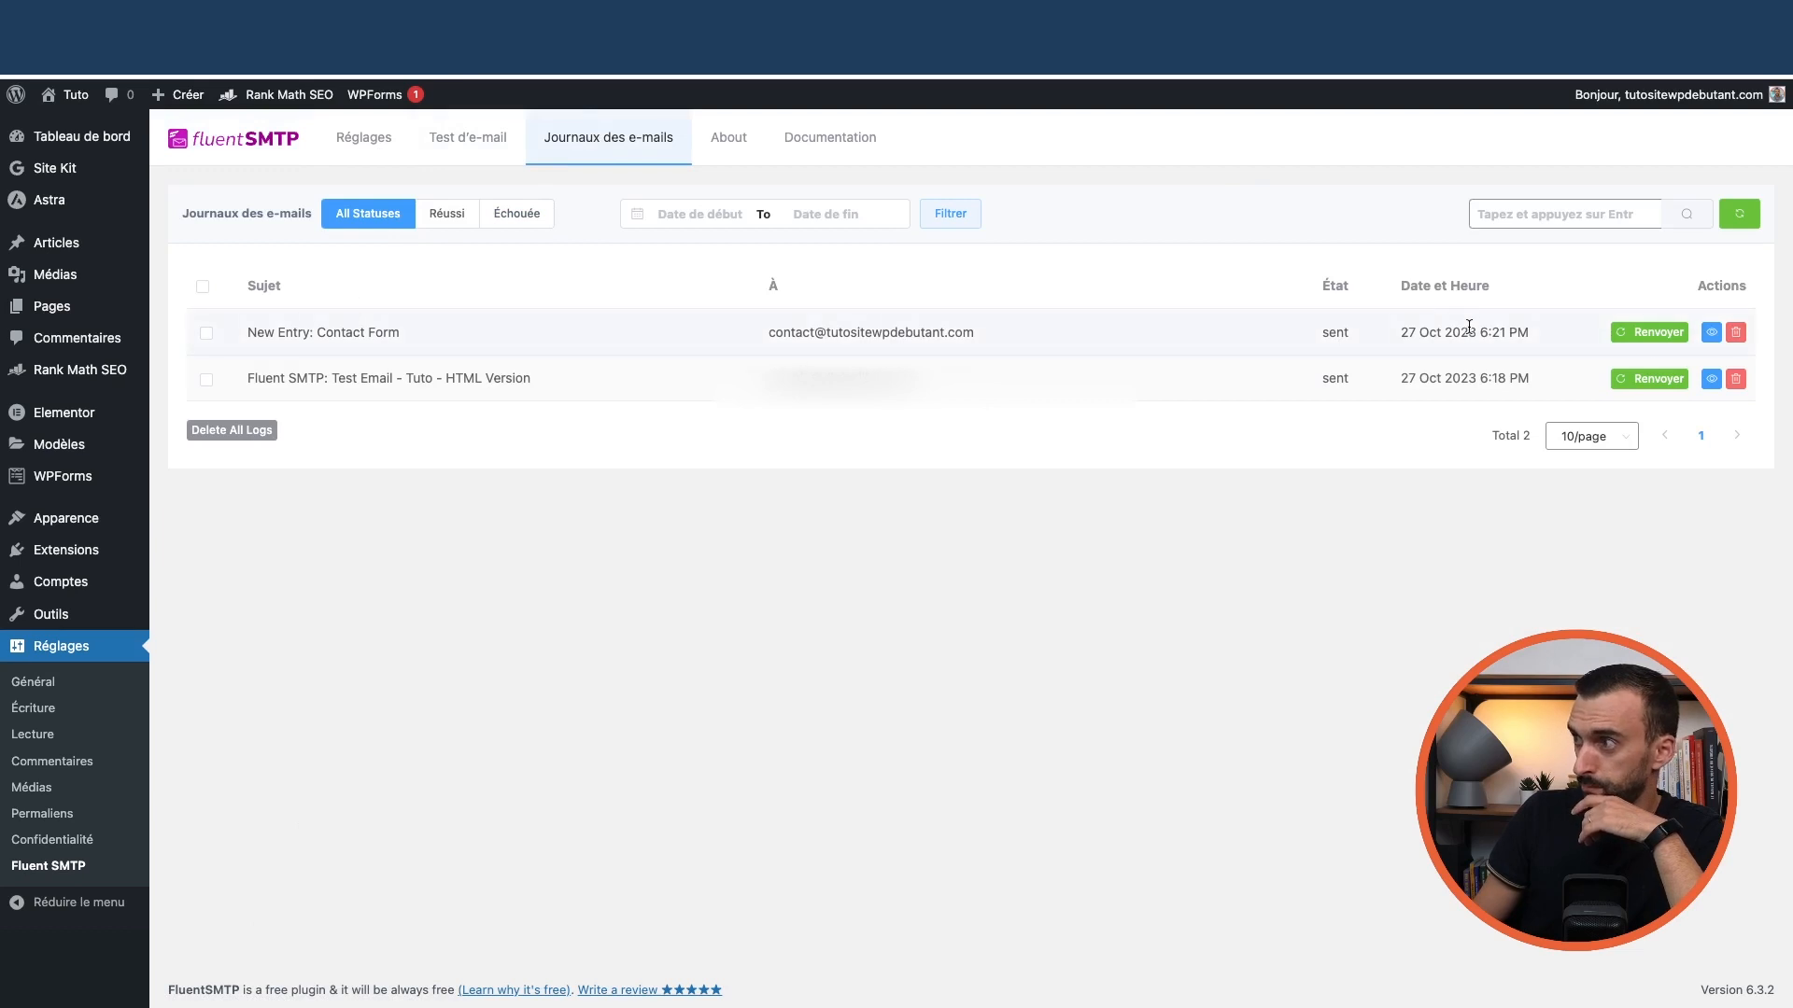
left_click(1710, 332)
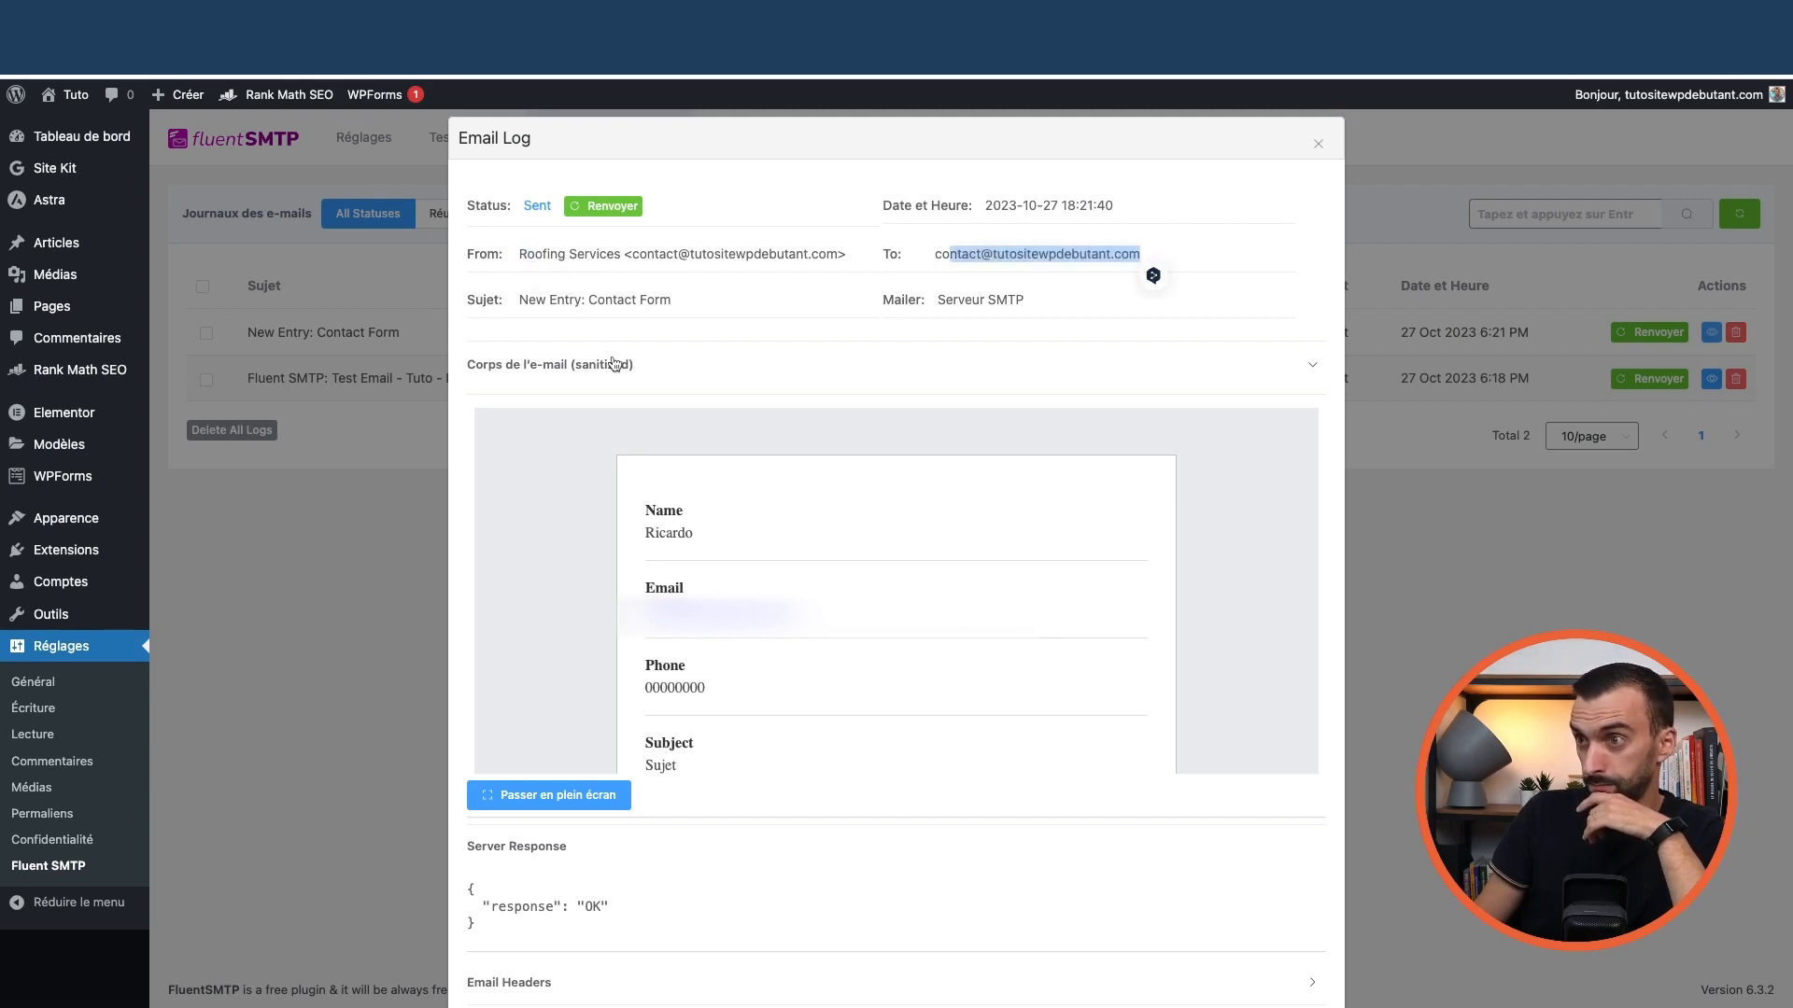
left_click(1317, 142)
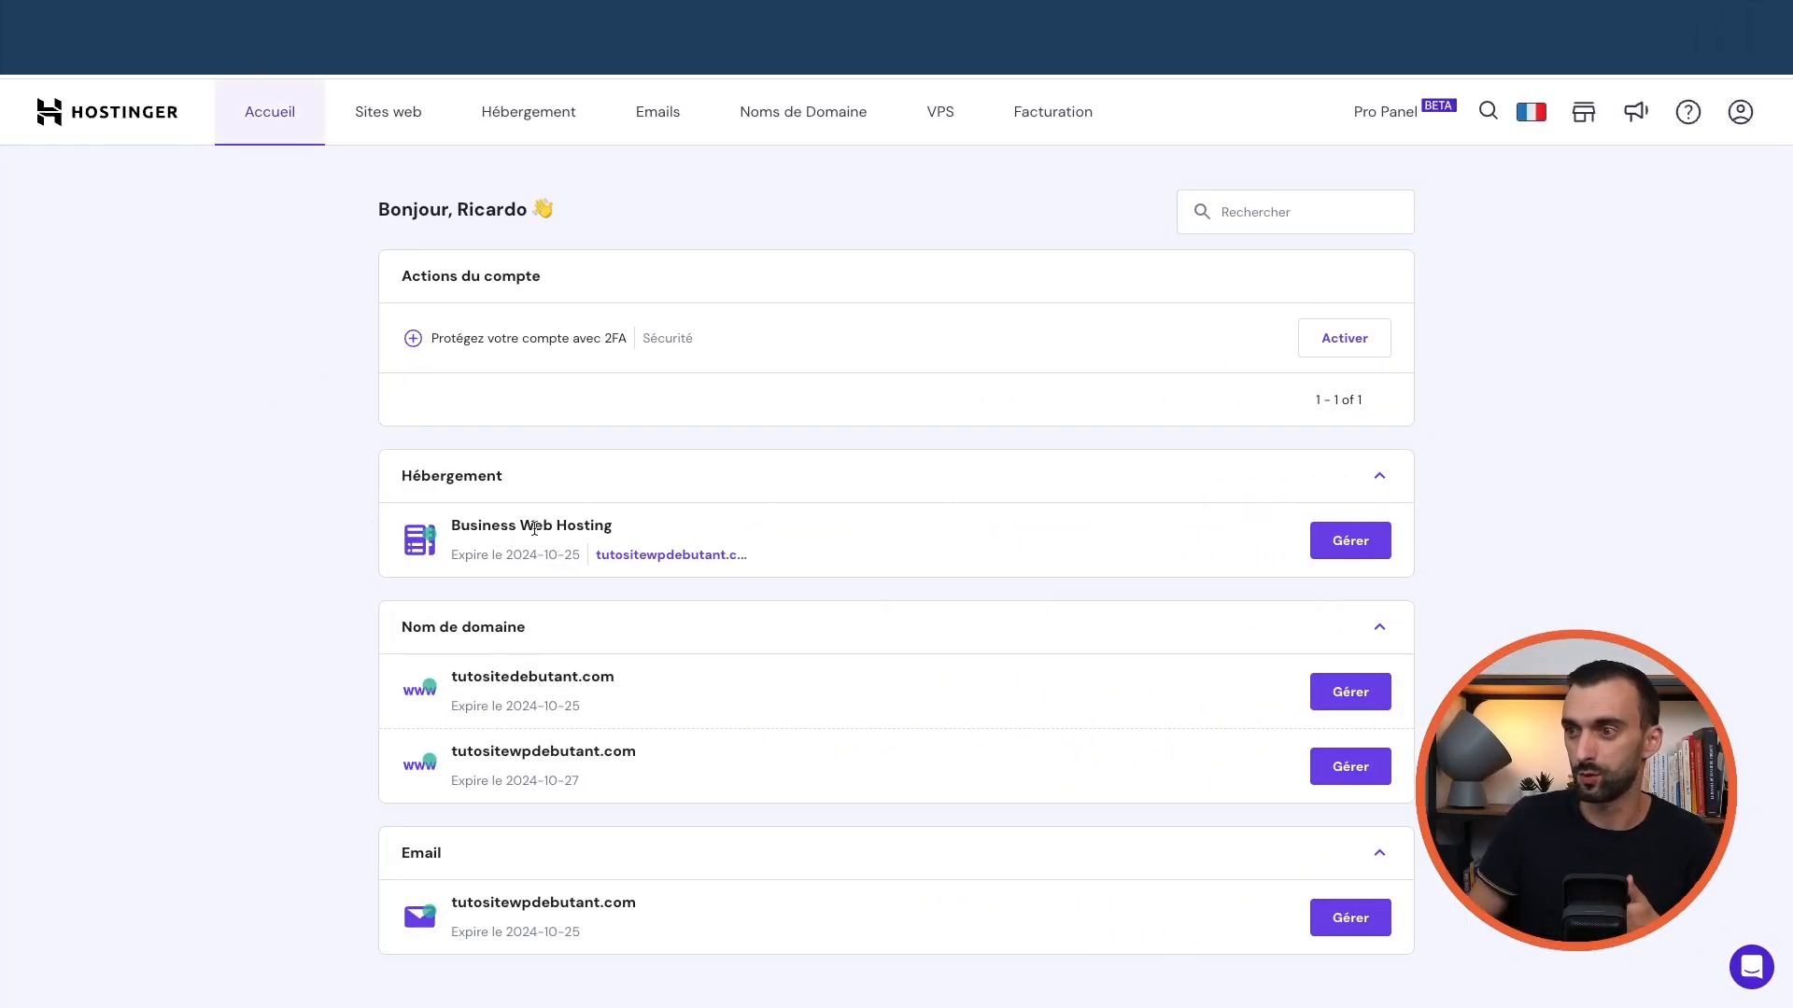
Enable LiteSpeed caching in the Business Web Hosting plan's WordPress overview, then return to WordPress admin
left_click(1350, 541)
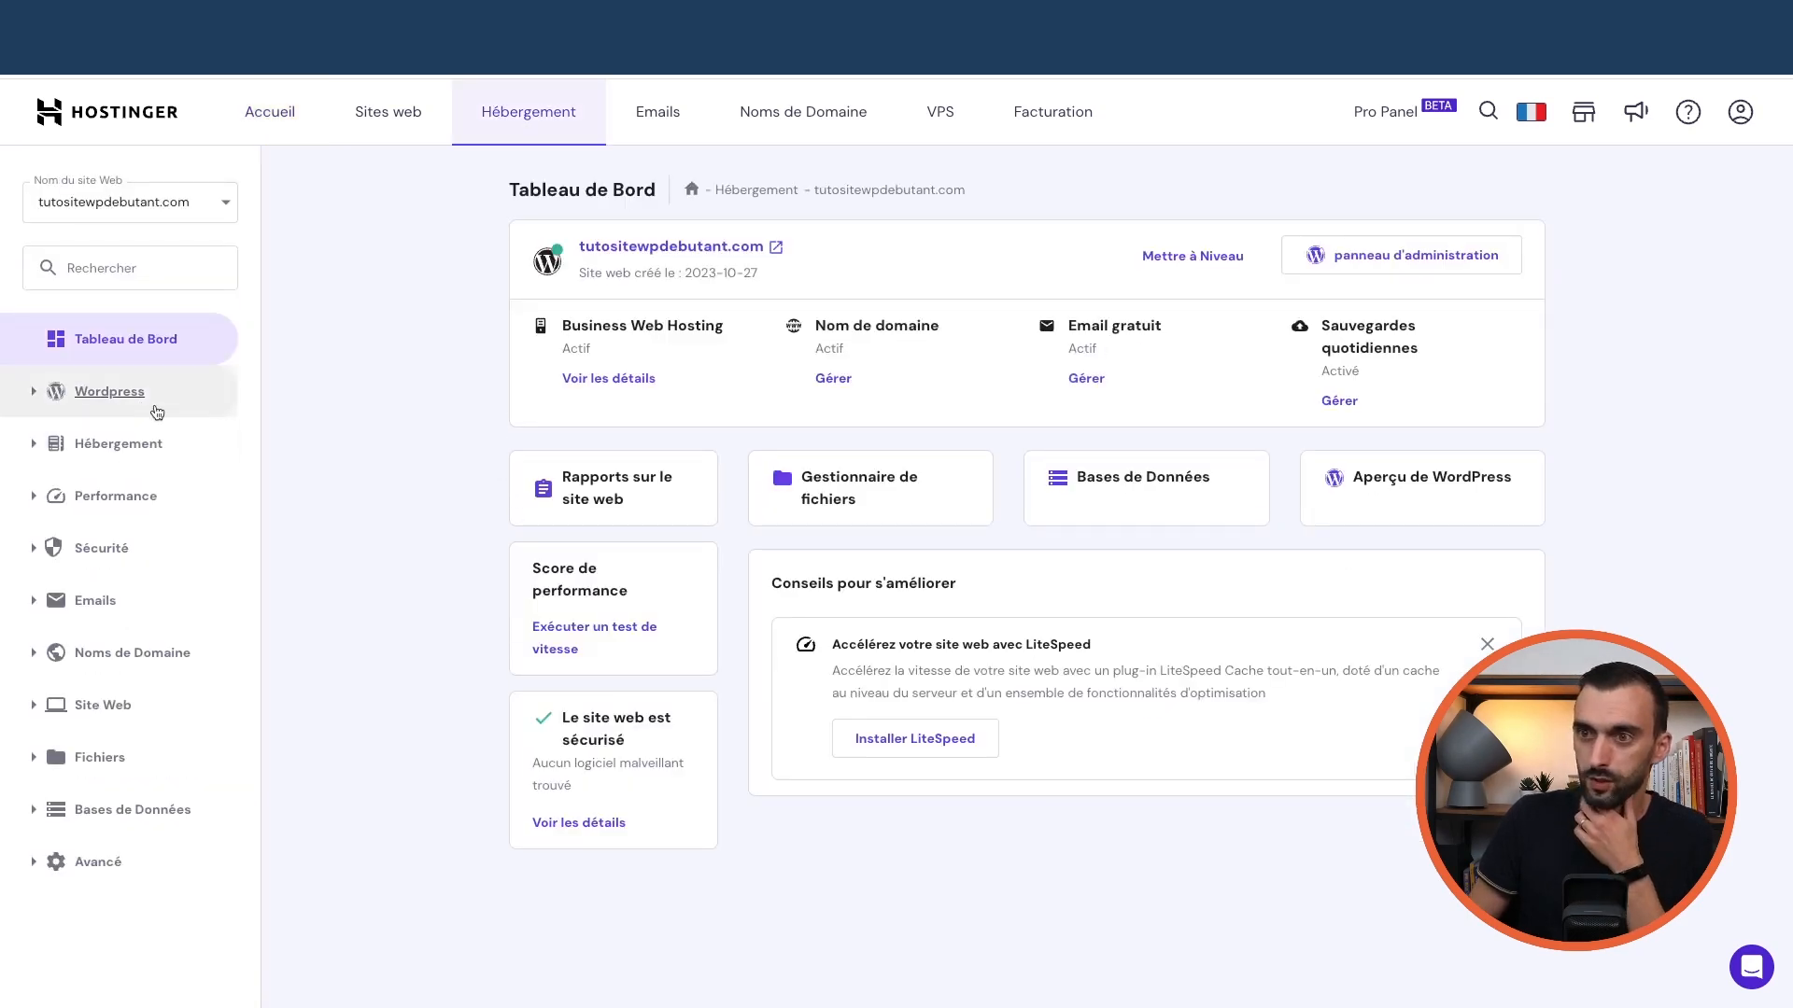
left_click(93, 396)
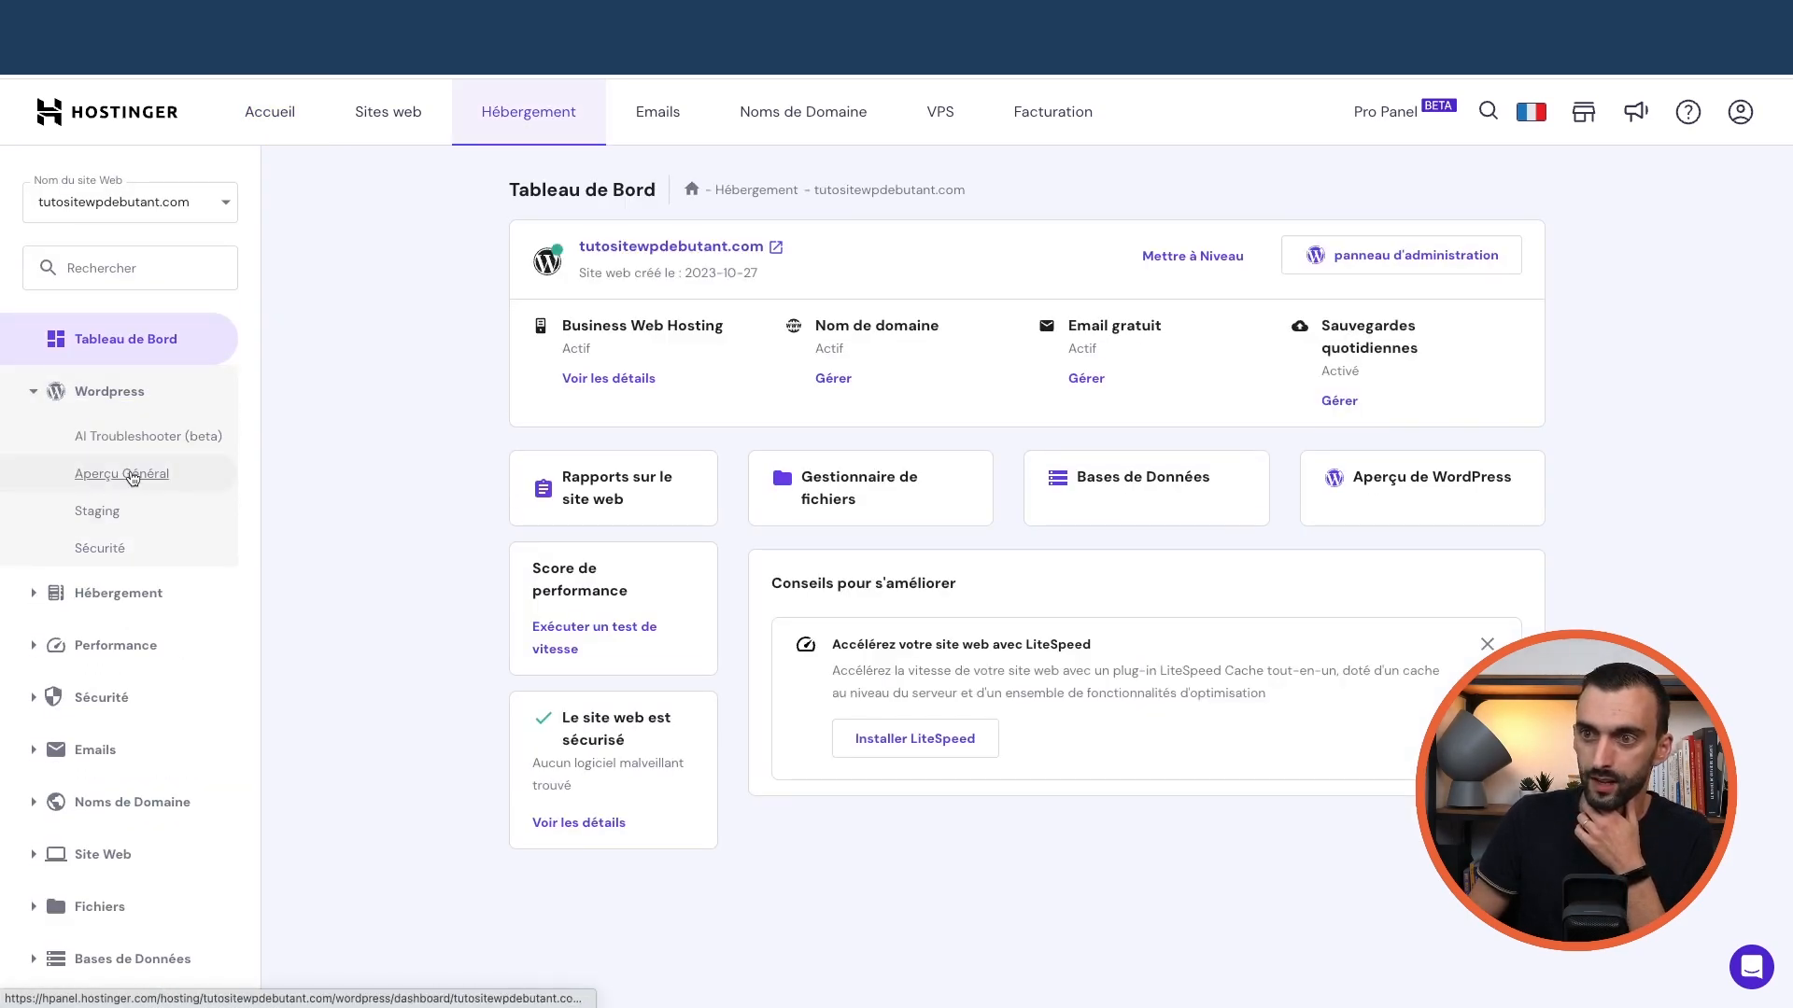
left_click(132, 475)
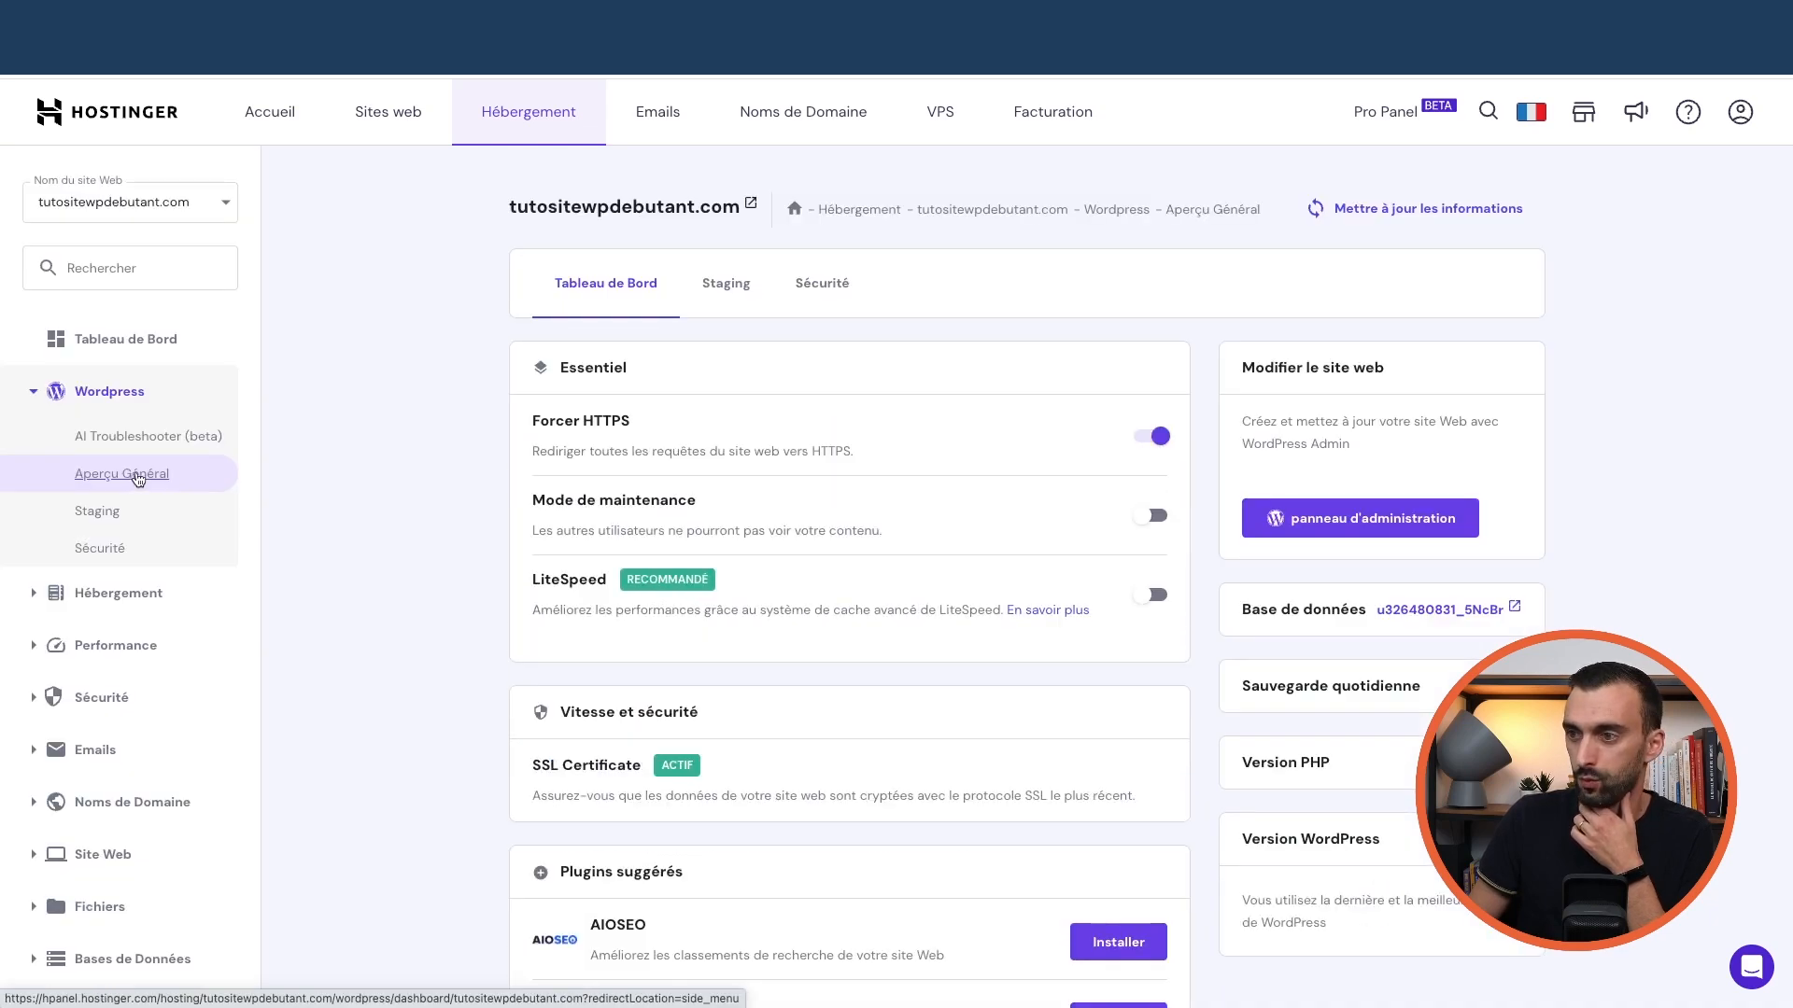
left_click(125, 337)
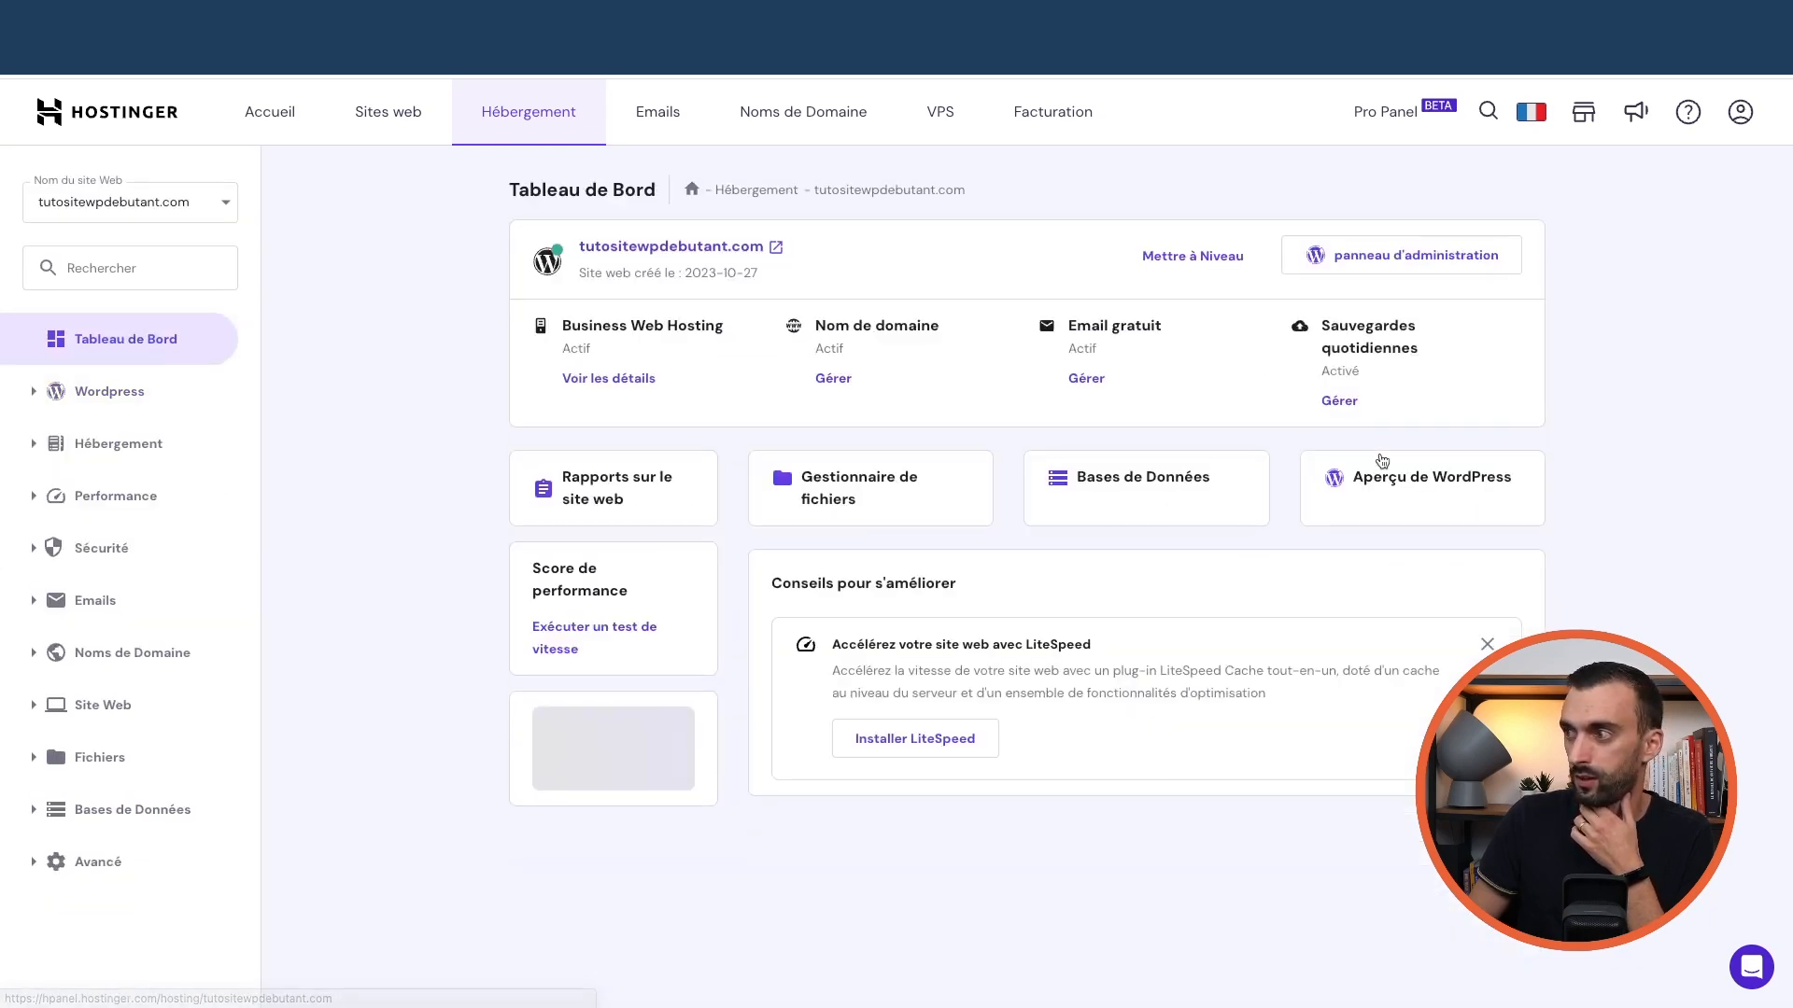
left_click(1429, 490)
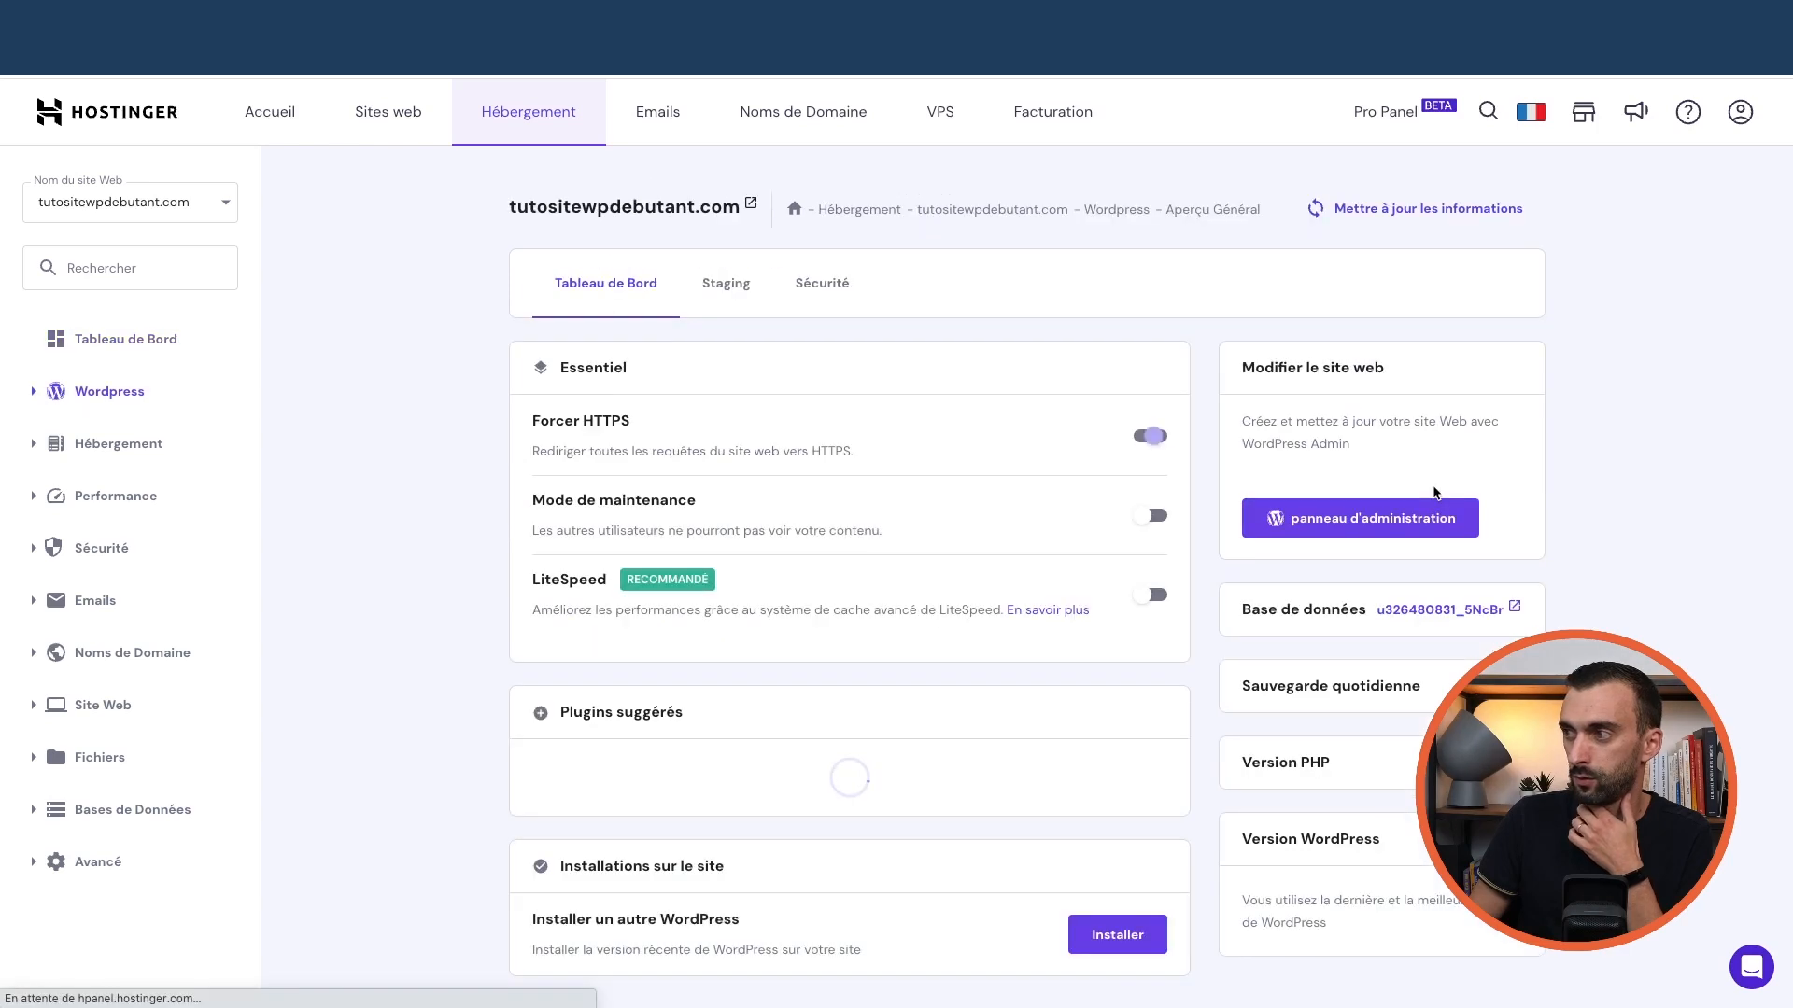
left_click(39, 399)
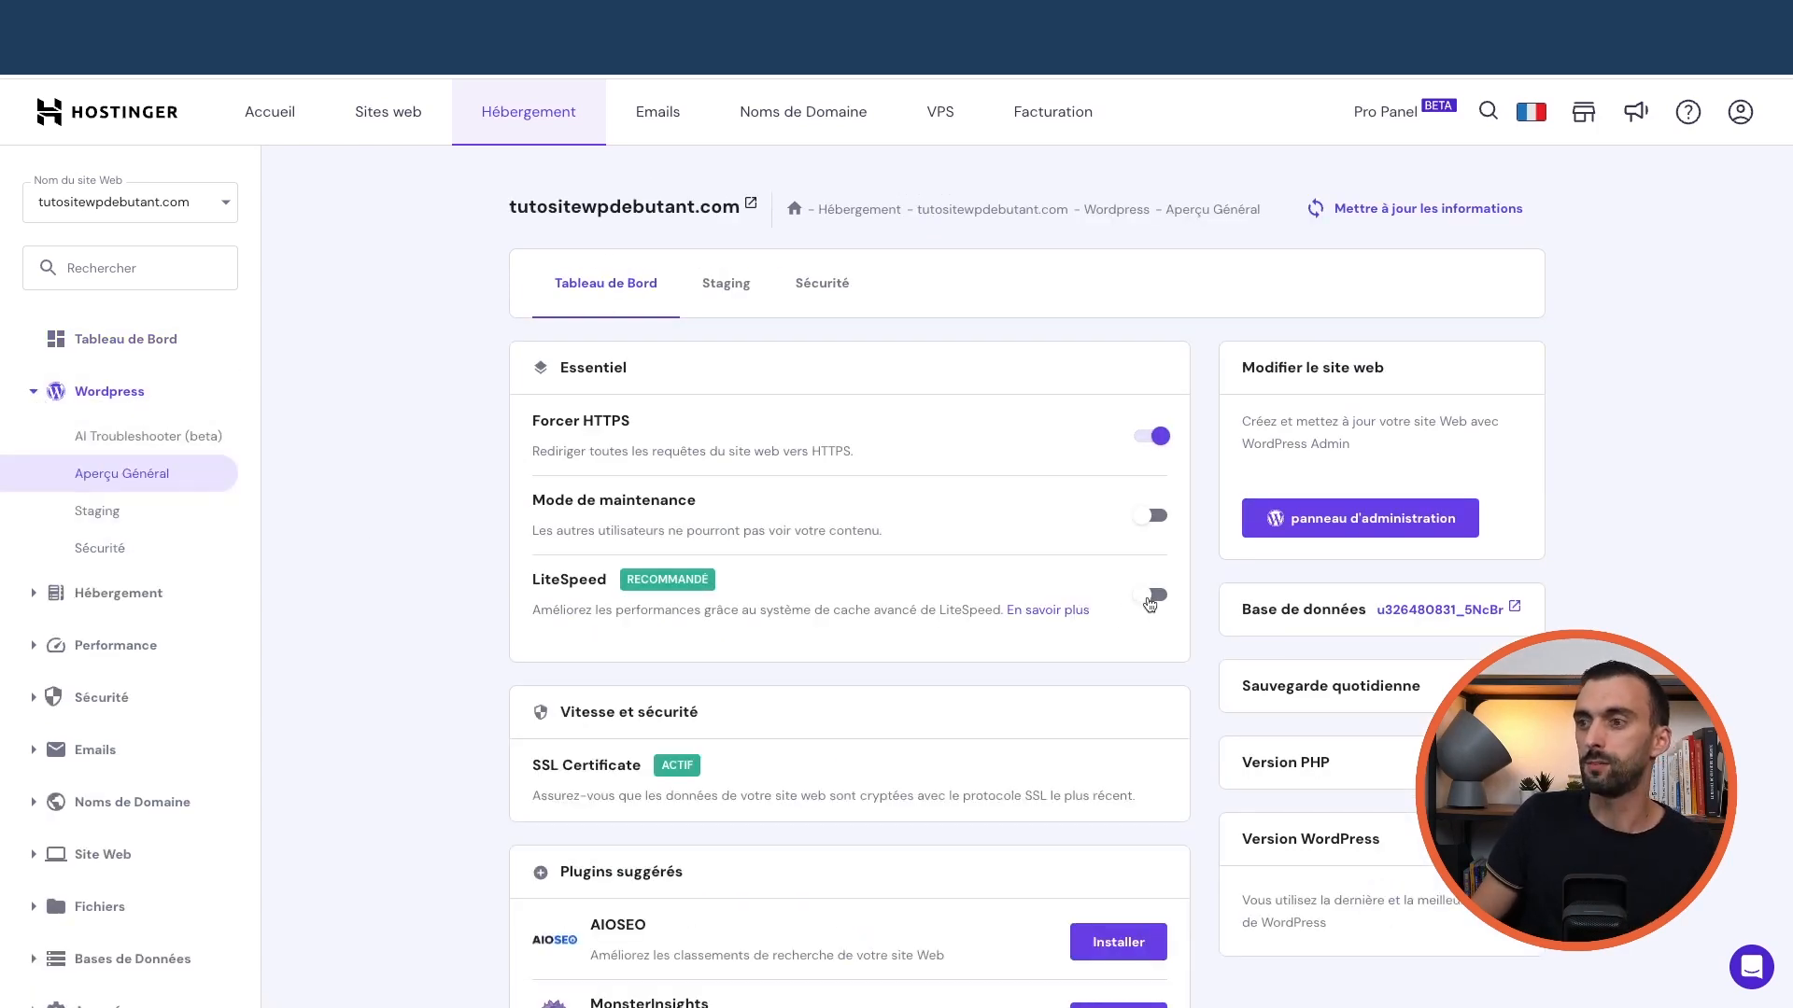
left_click(1156, 596)
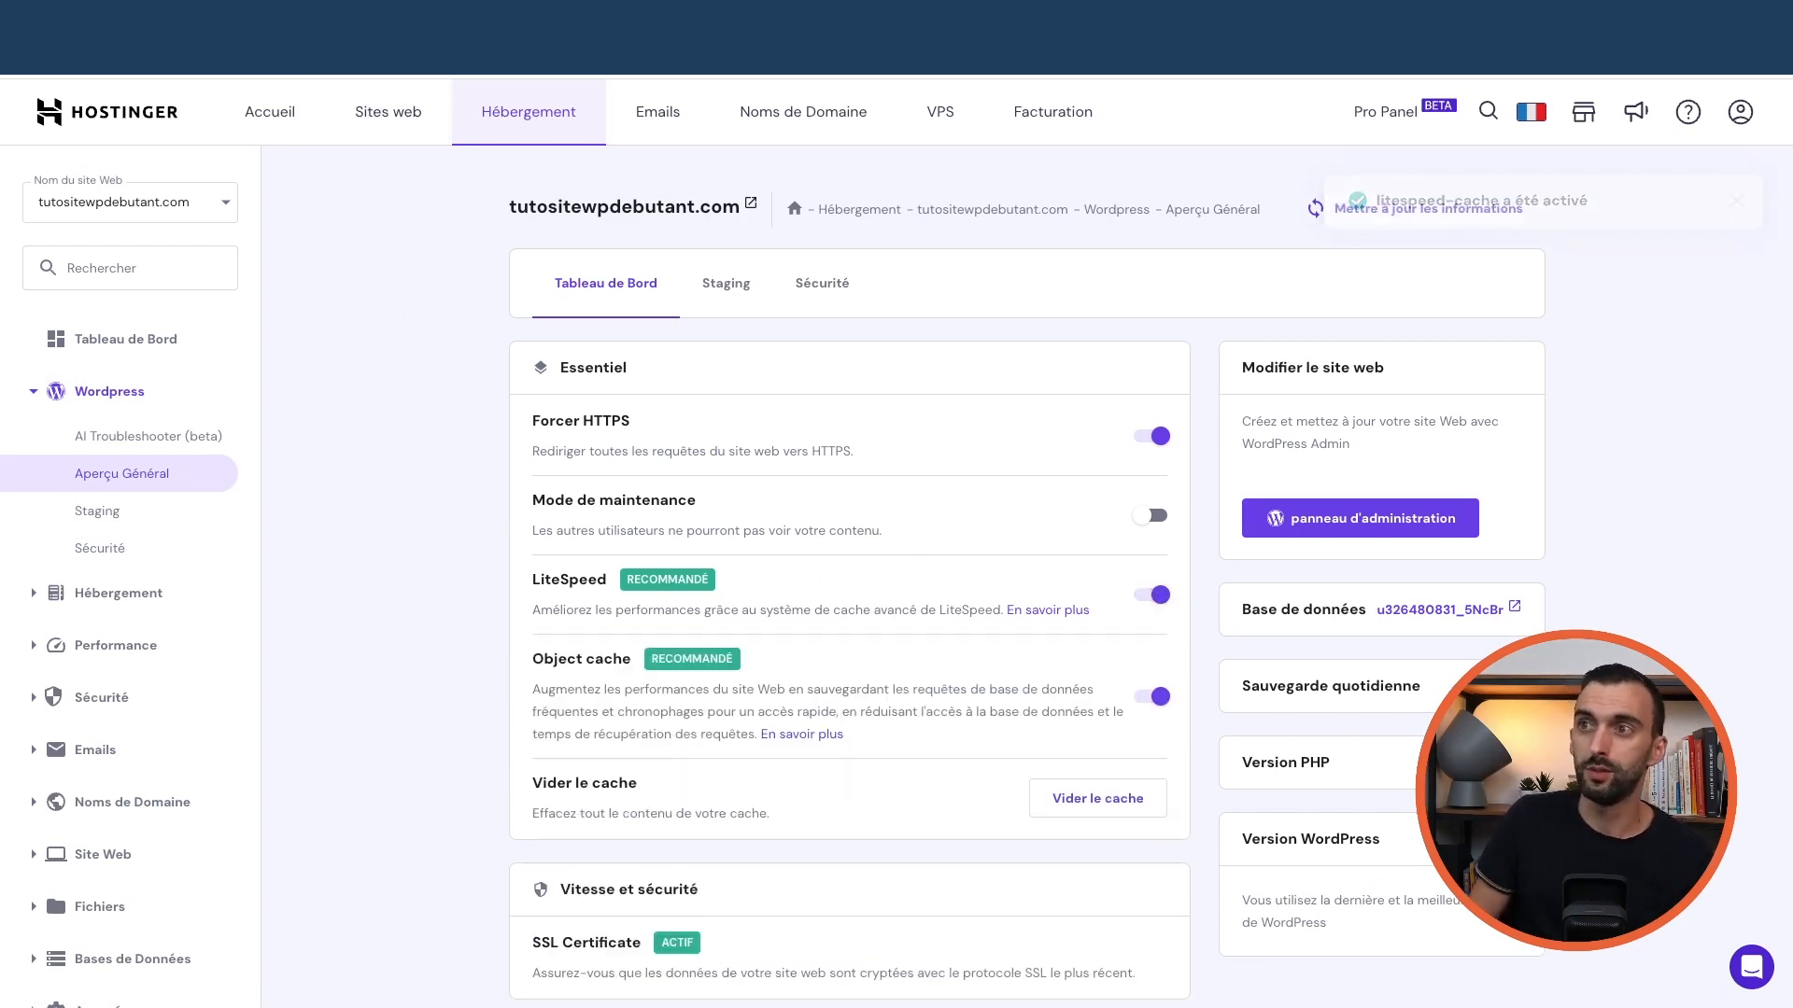
left_click(415, 19)
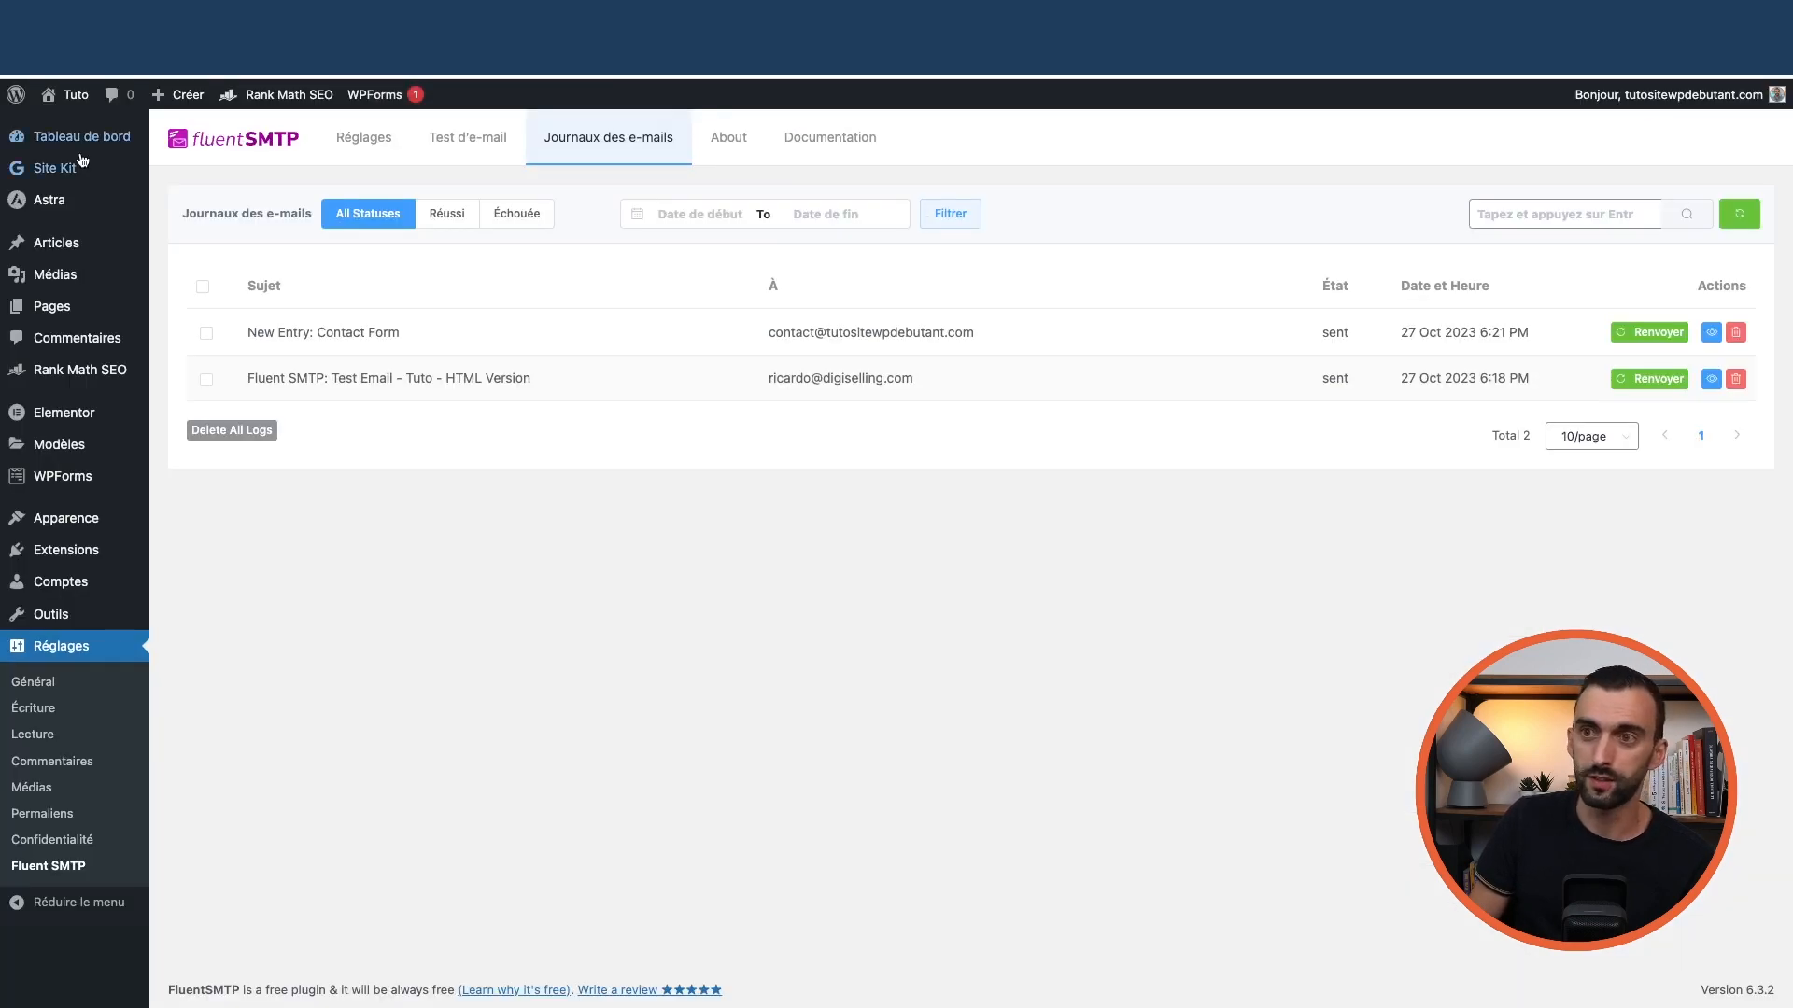
Purge all LiteSpeed caches from the admin bar on the installed plugins page
mouse_move(82, 560)
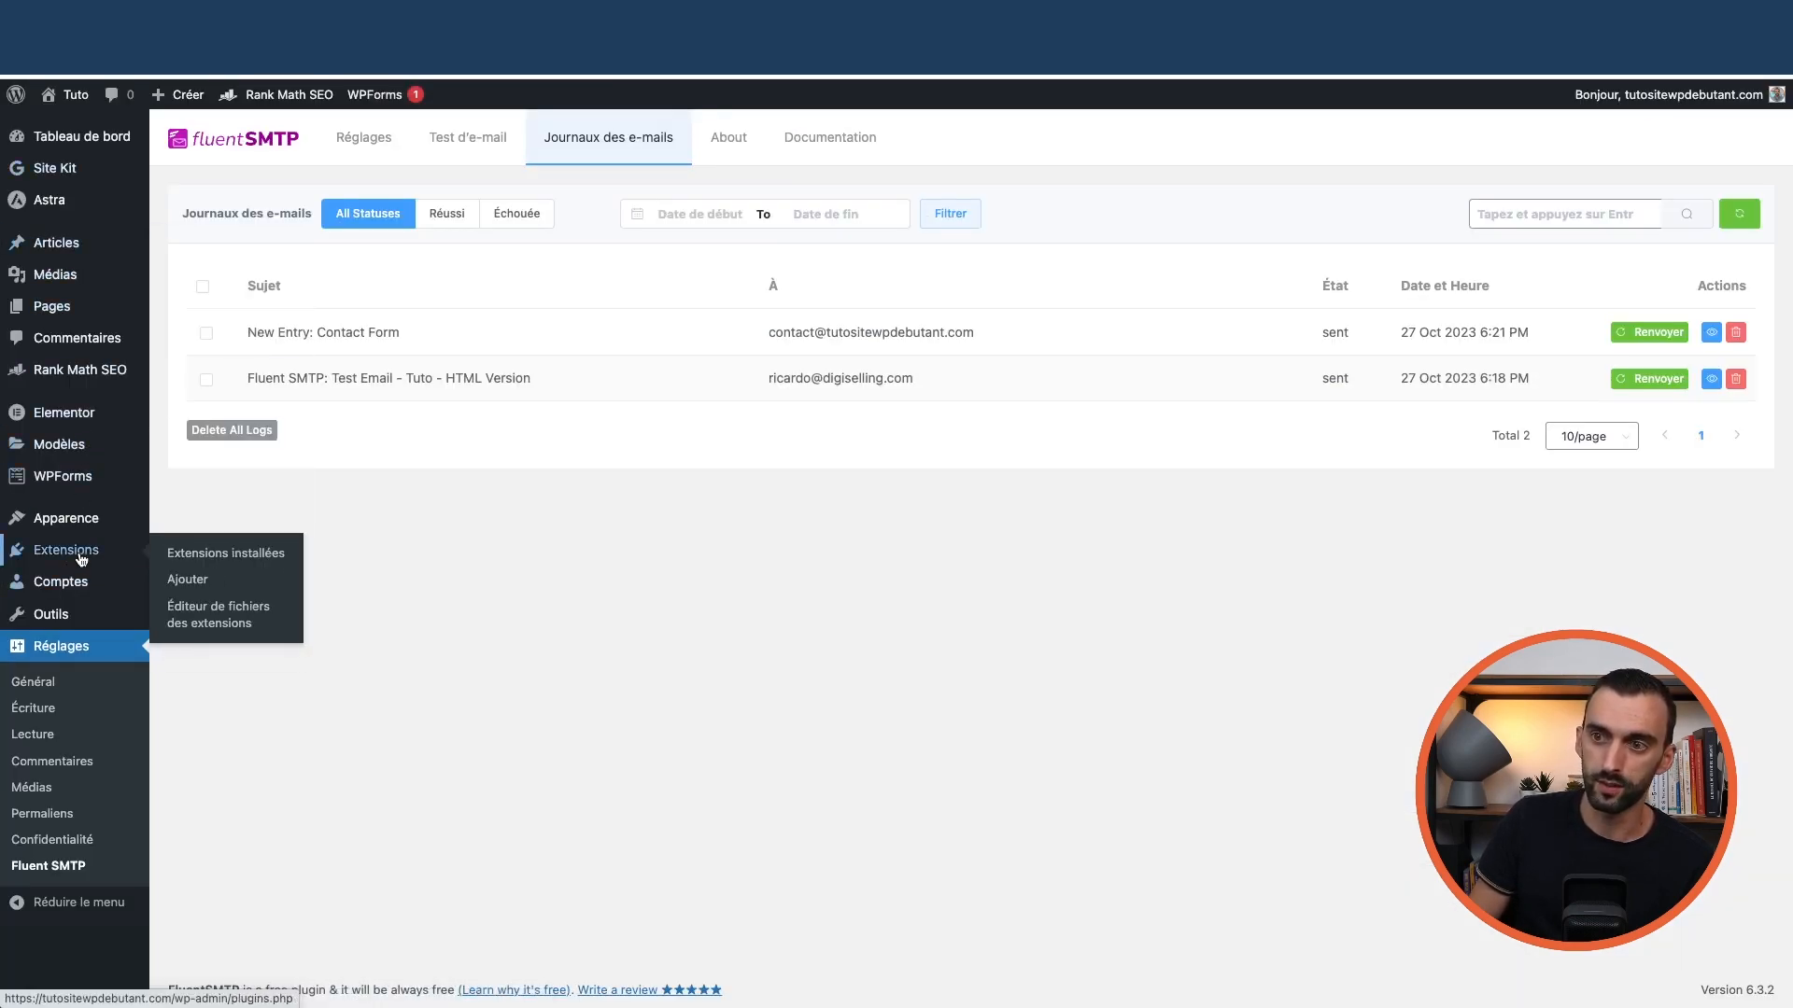
left_click(240, 564)
scroll(333, 575, "down", 5)
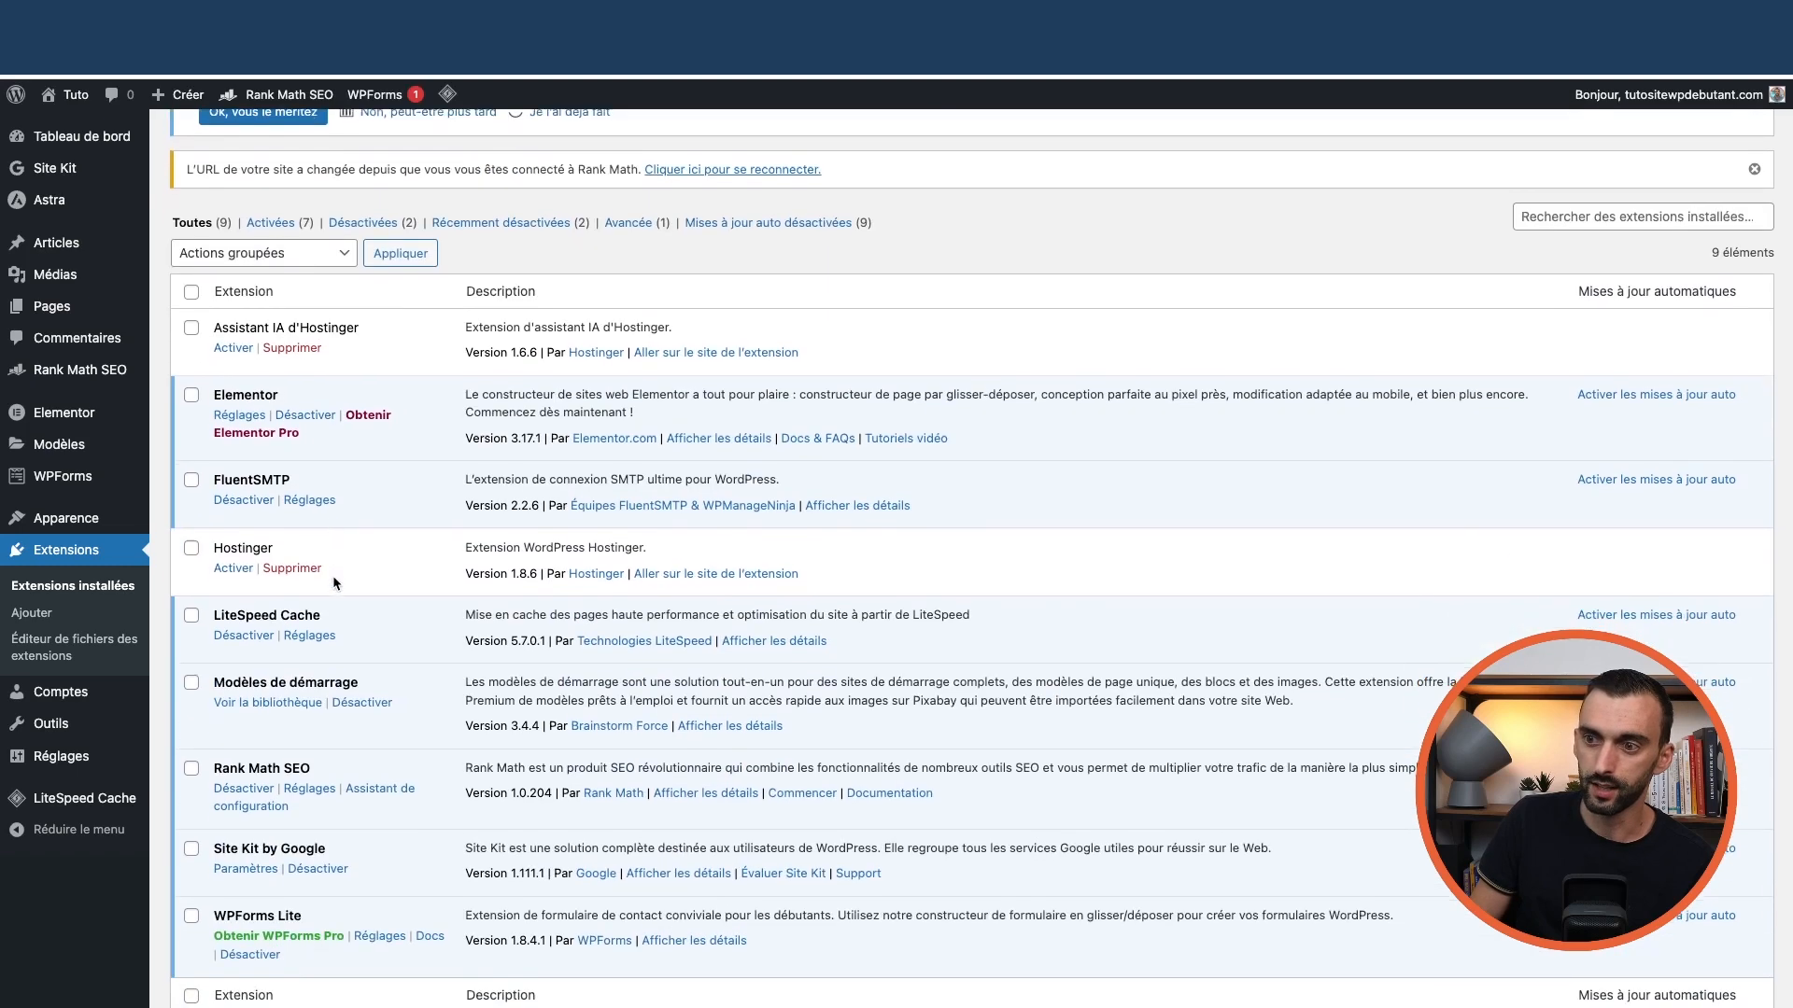
scroll(337, 581, "up", 1)
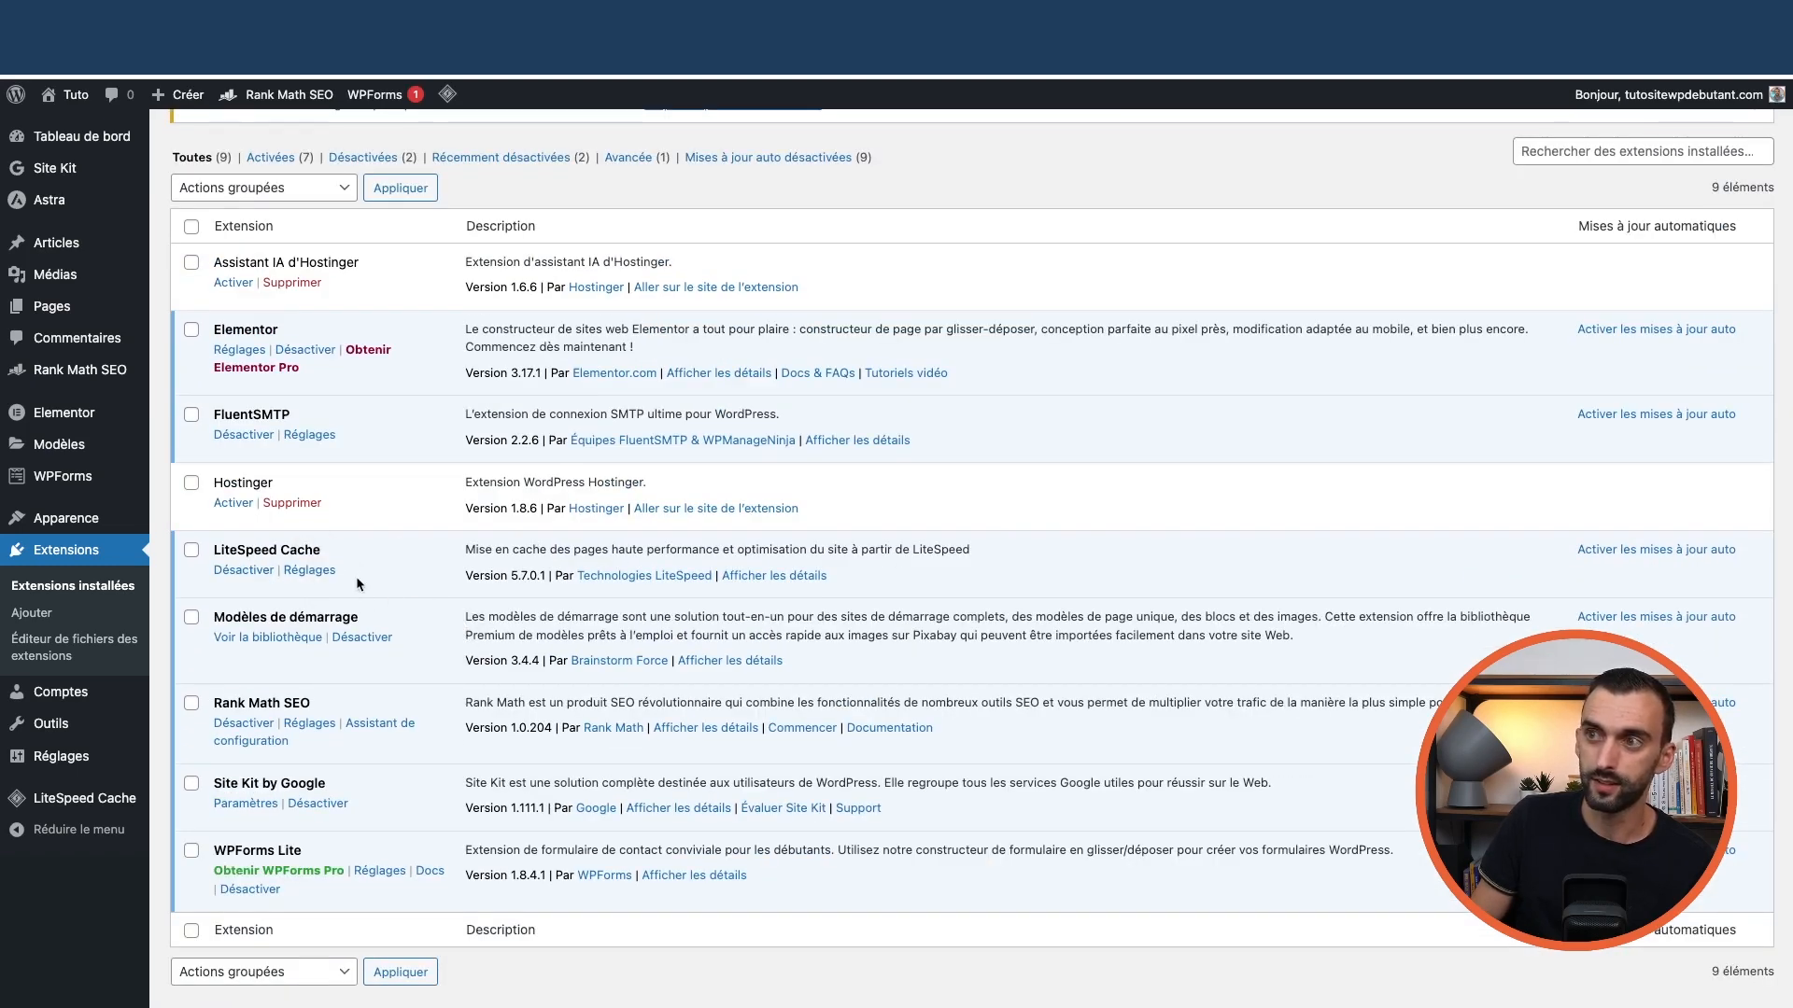
scroll(357, 547, "up", 5)
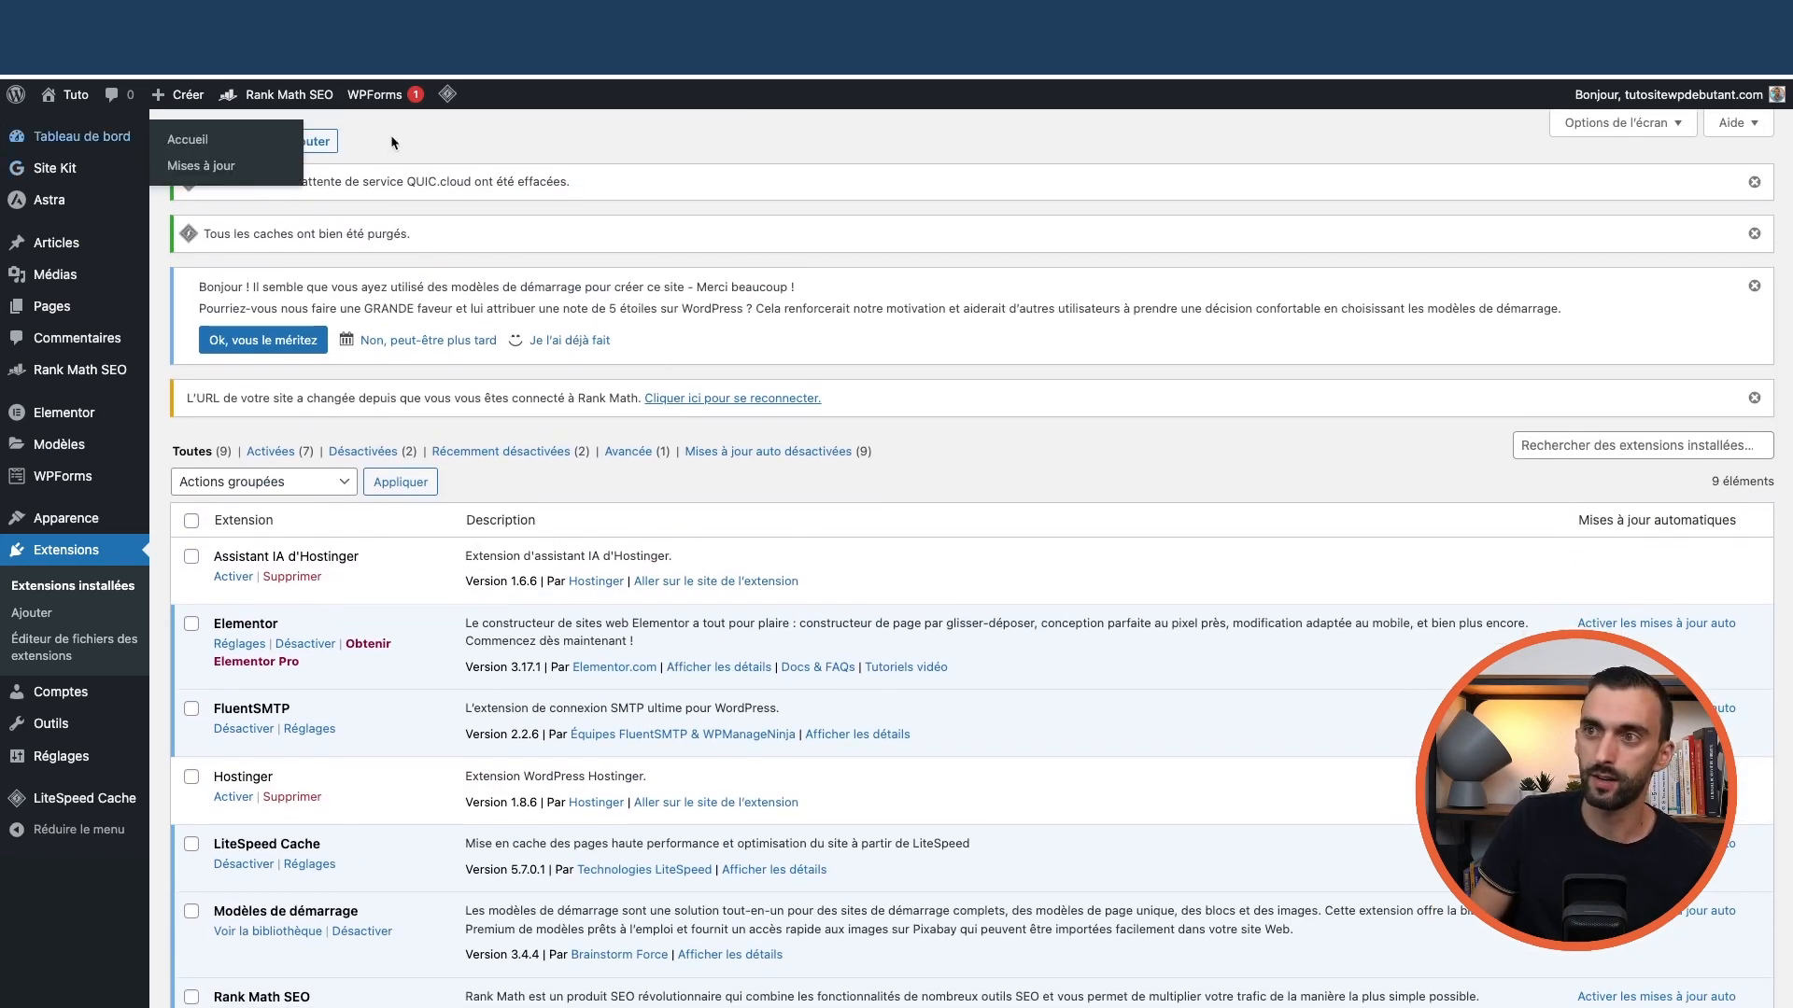
mouse_move(446, 96)
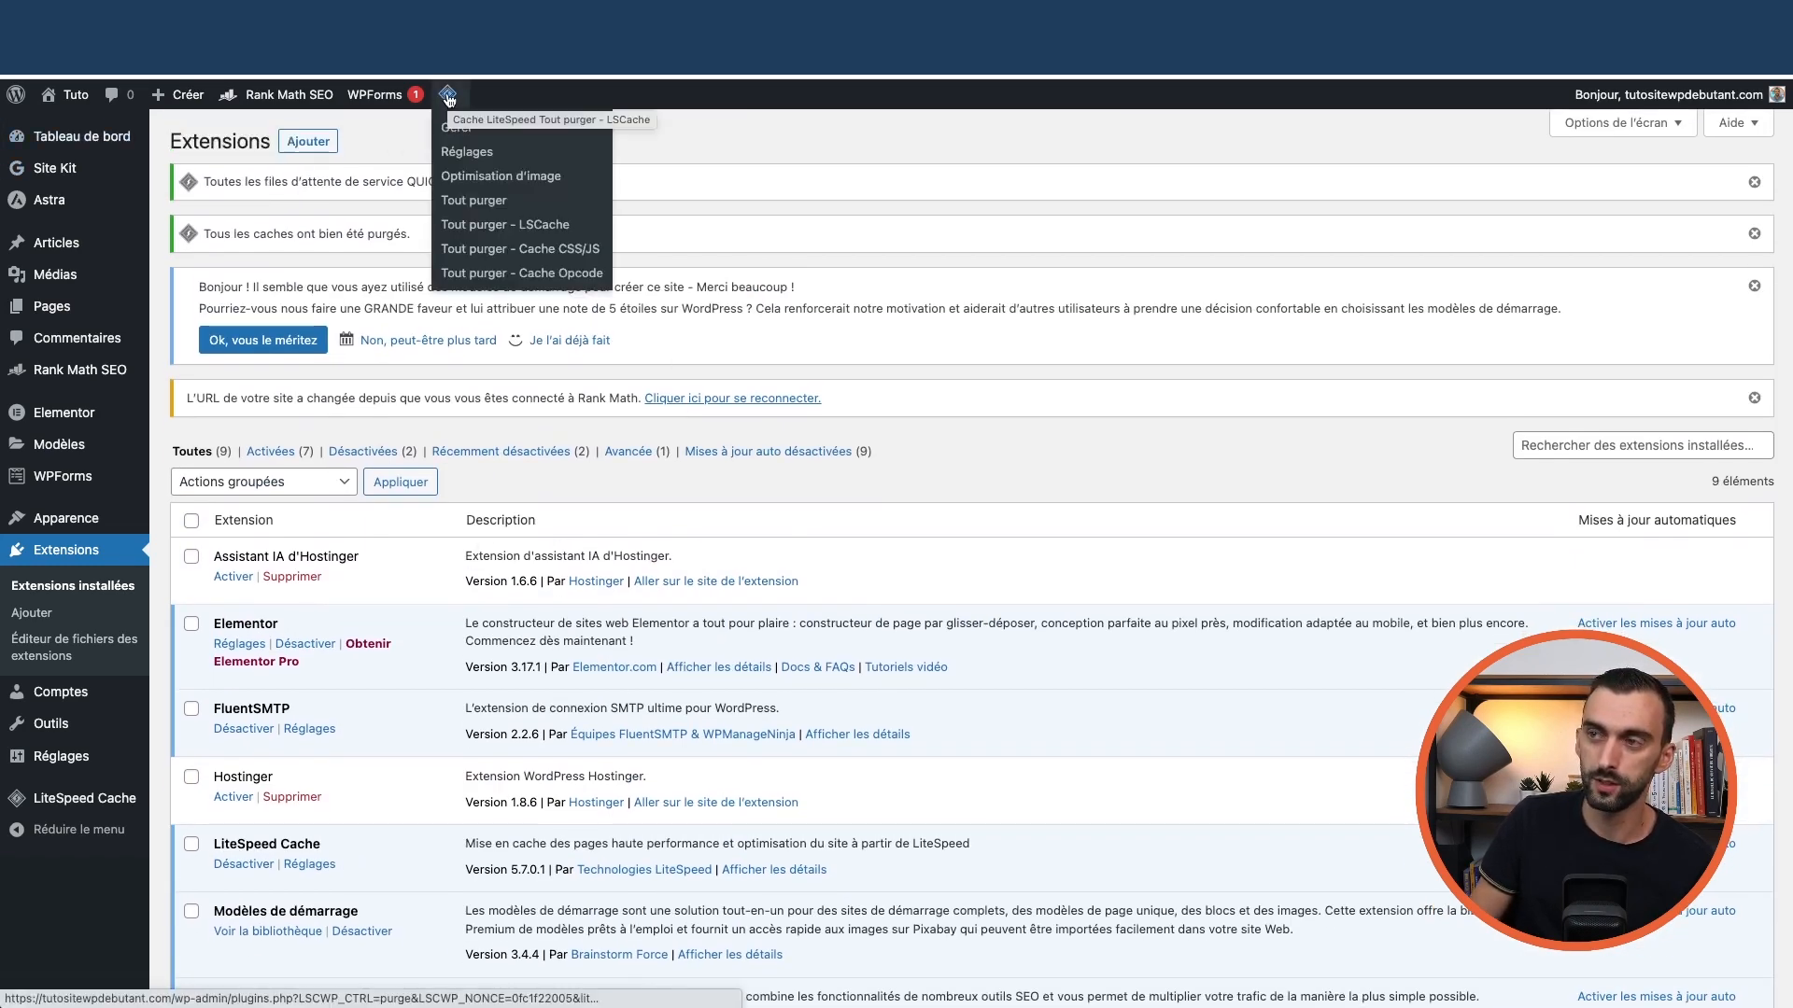
left_click(481, 204)
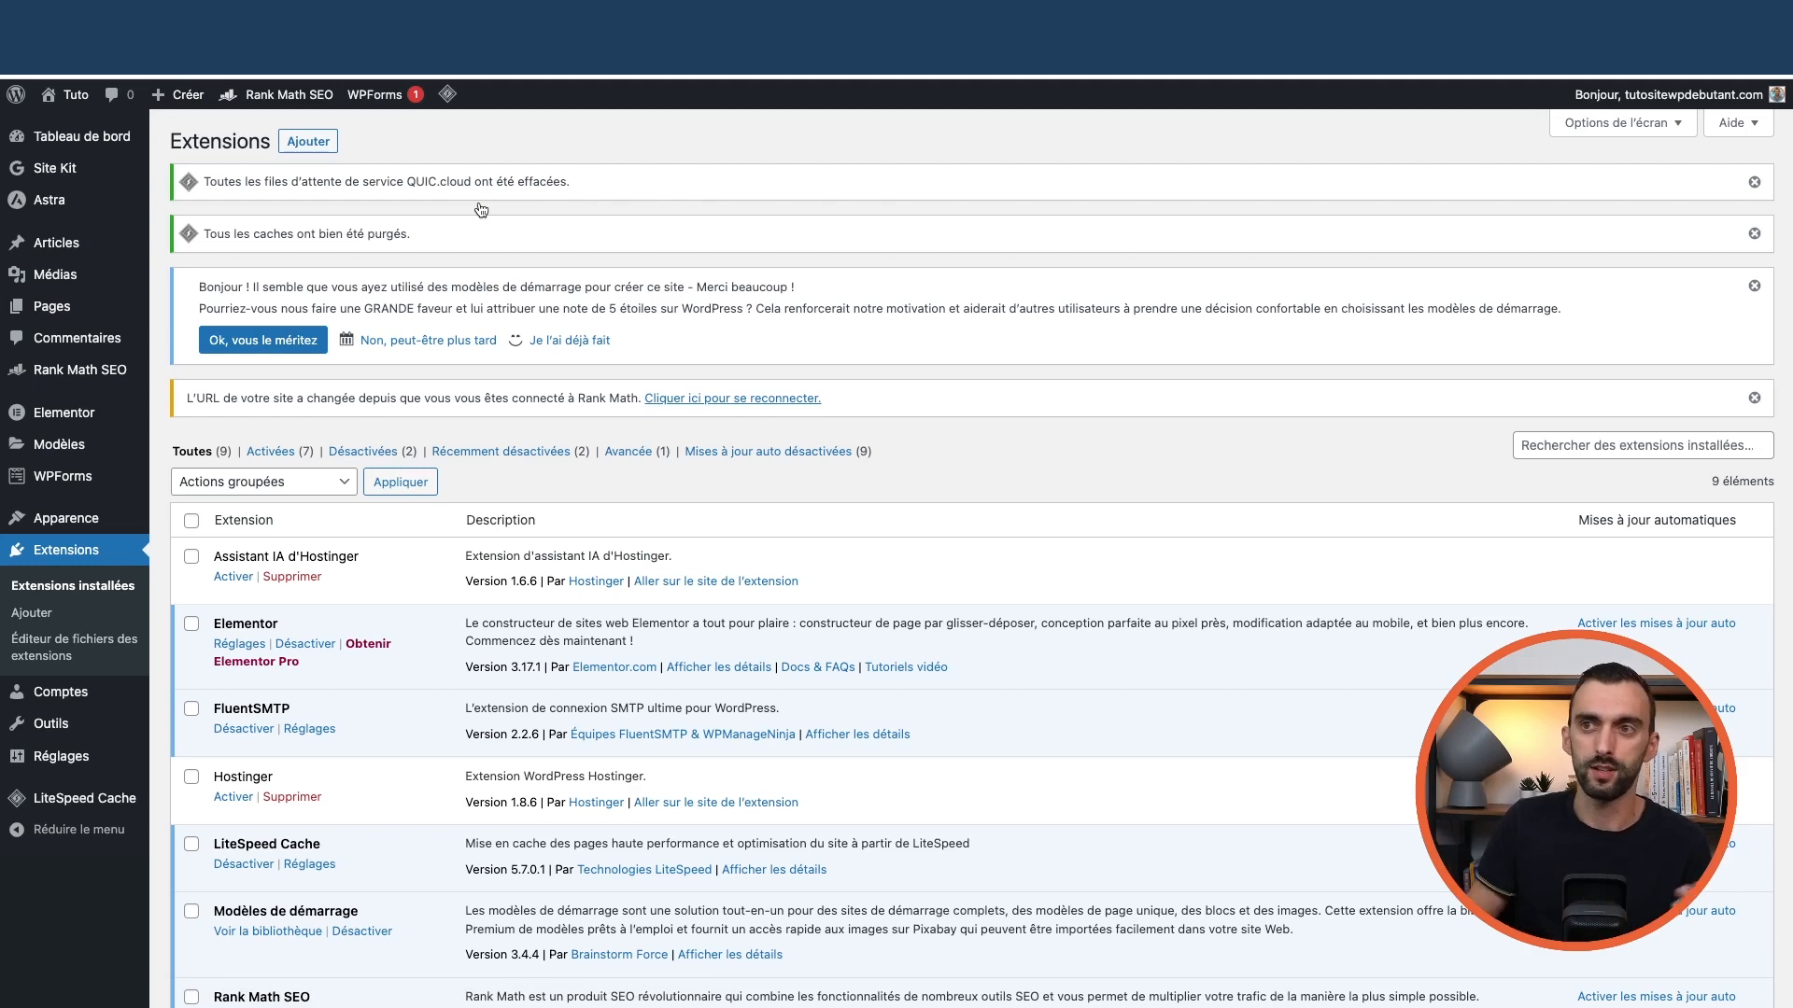
Go to the dashboard home and view the live ATTAB roofing homepage
mouse_move(94, 138)
left_click(202, 142)
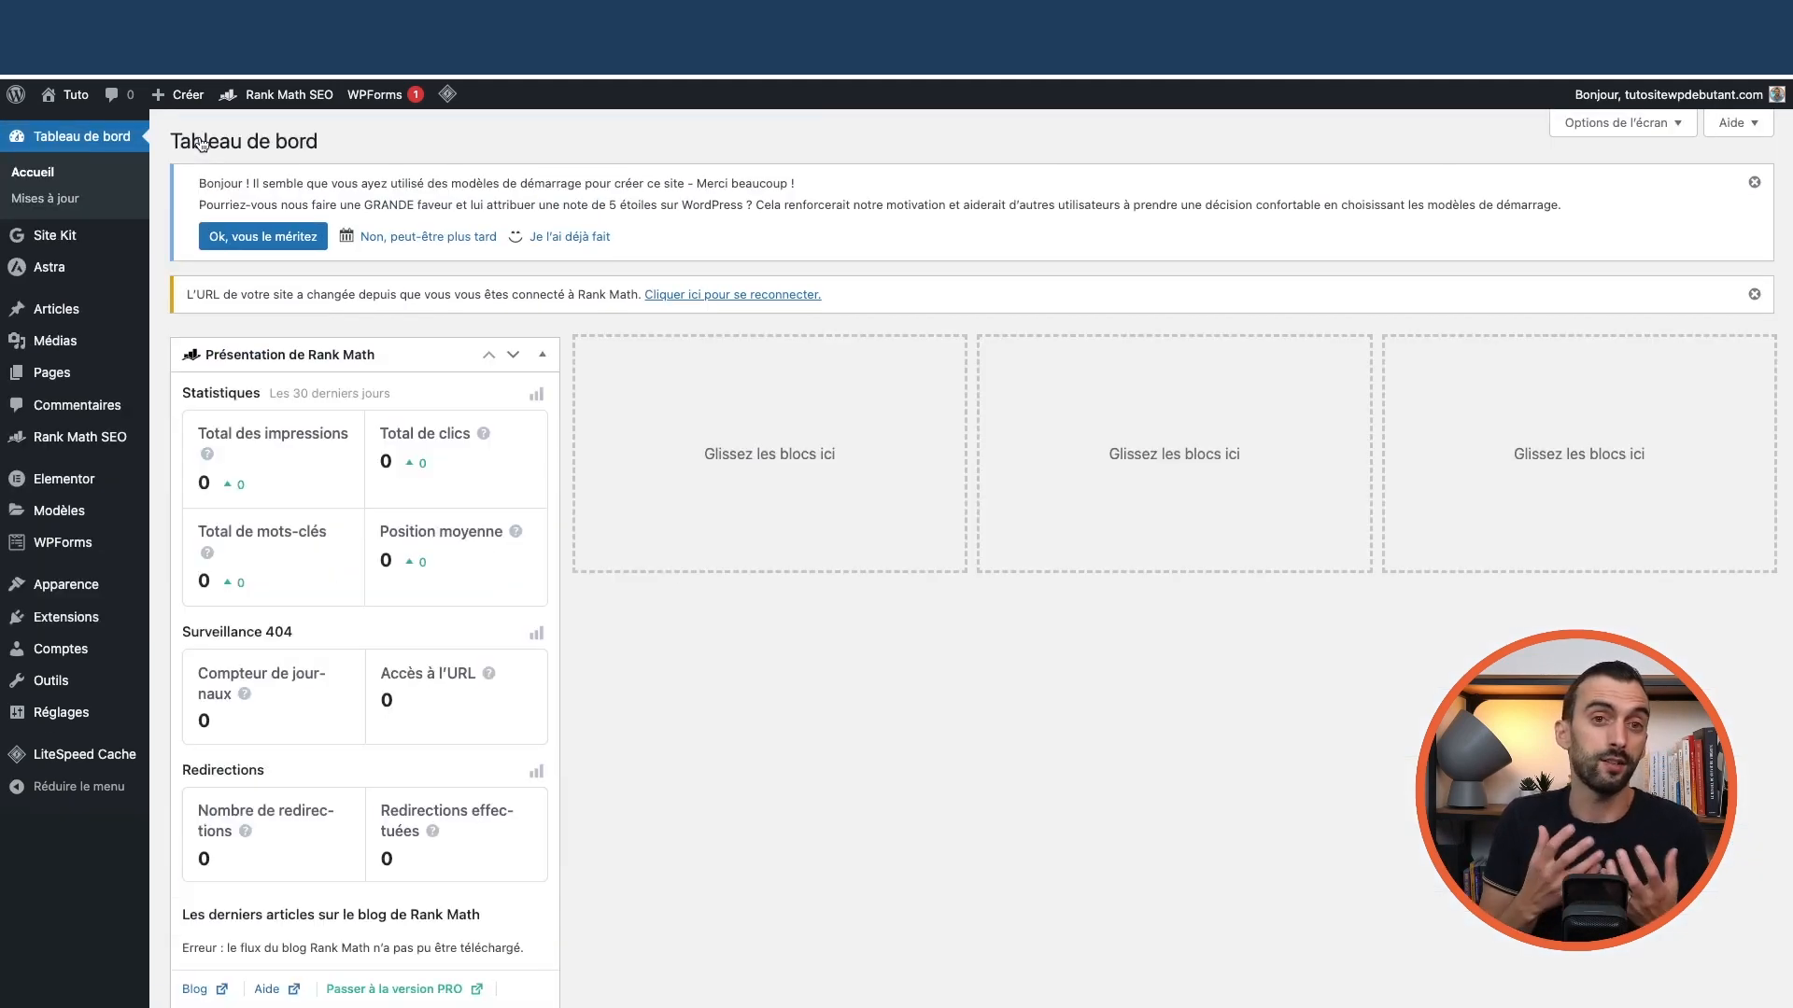
left_click(71, 126)
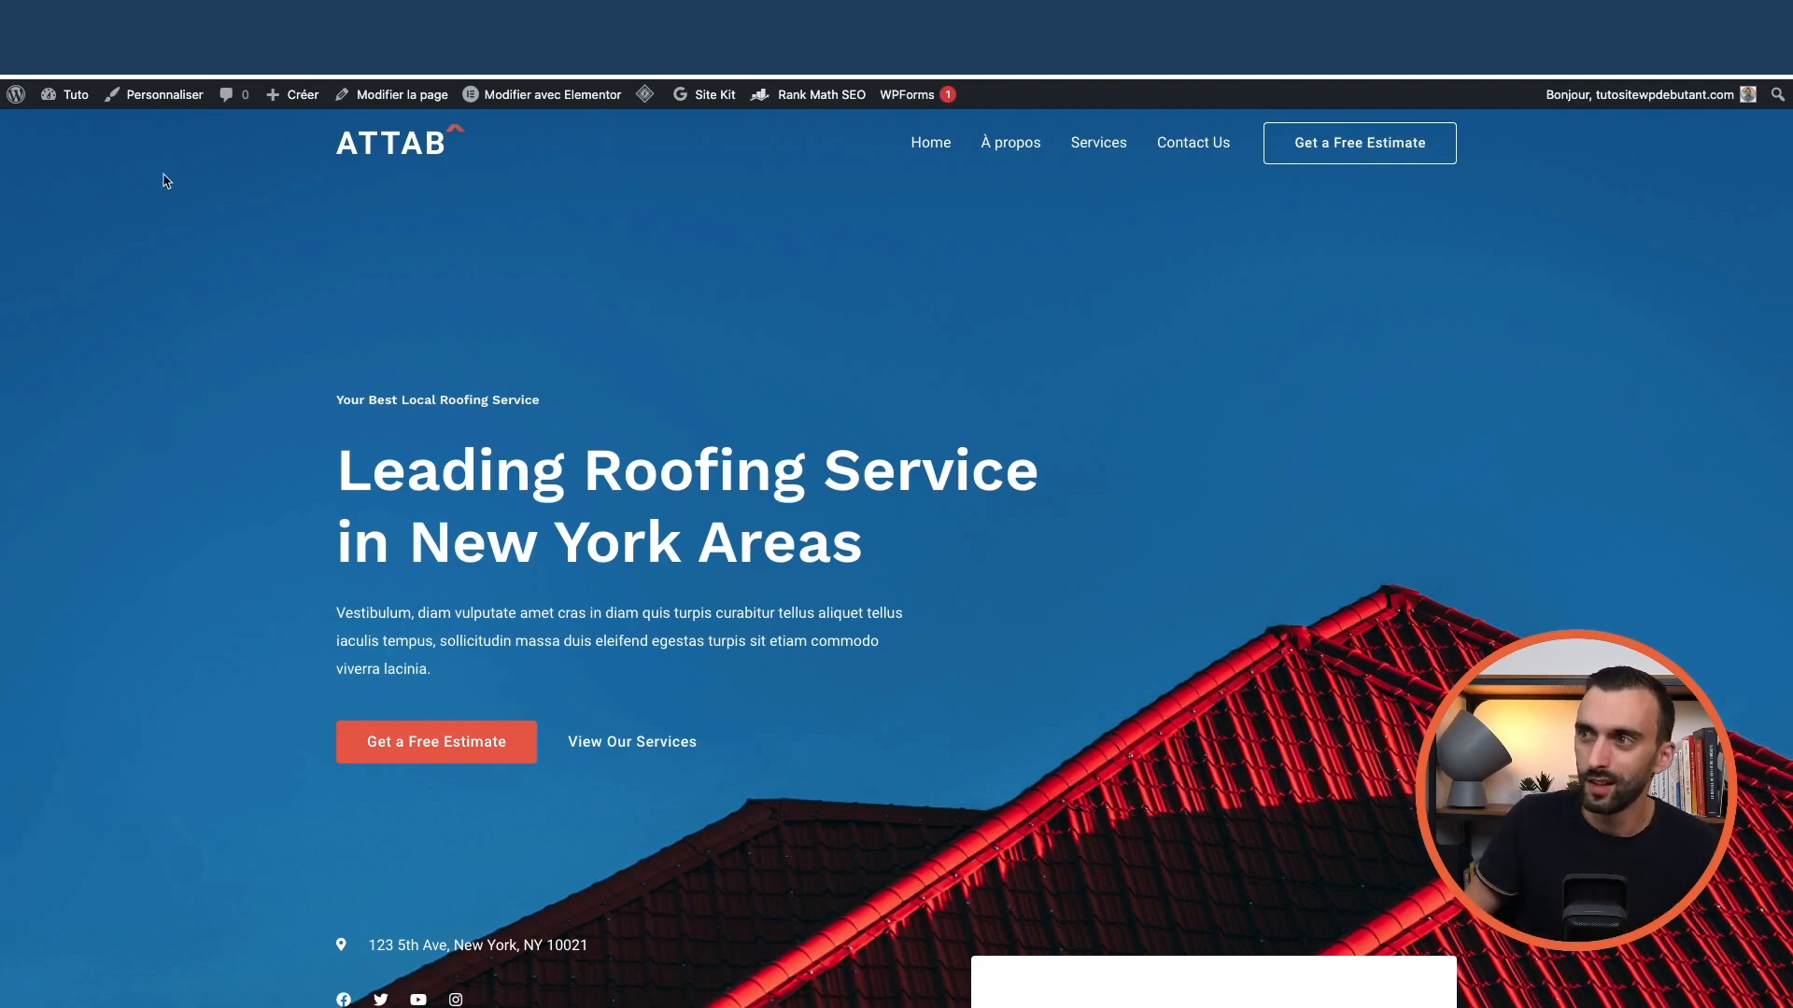
scroll(564, 436, "down", 10)
scroll(653, 447, "down", 8)
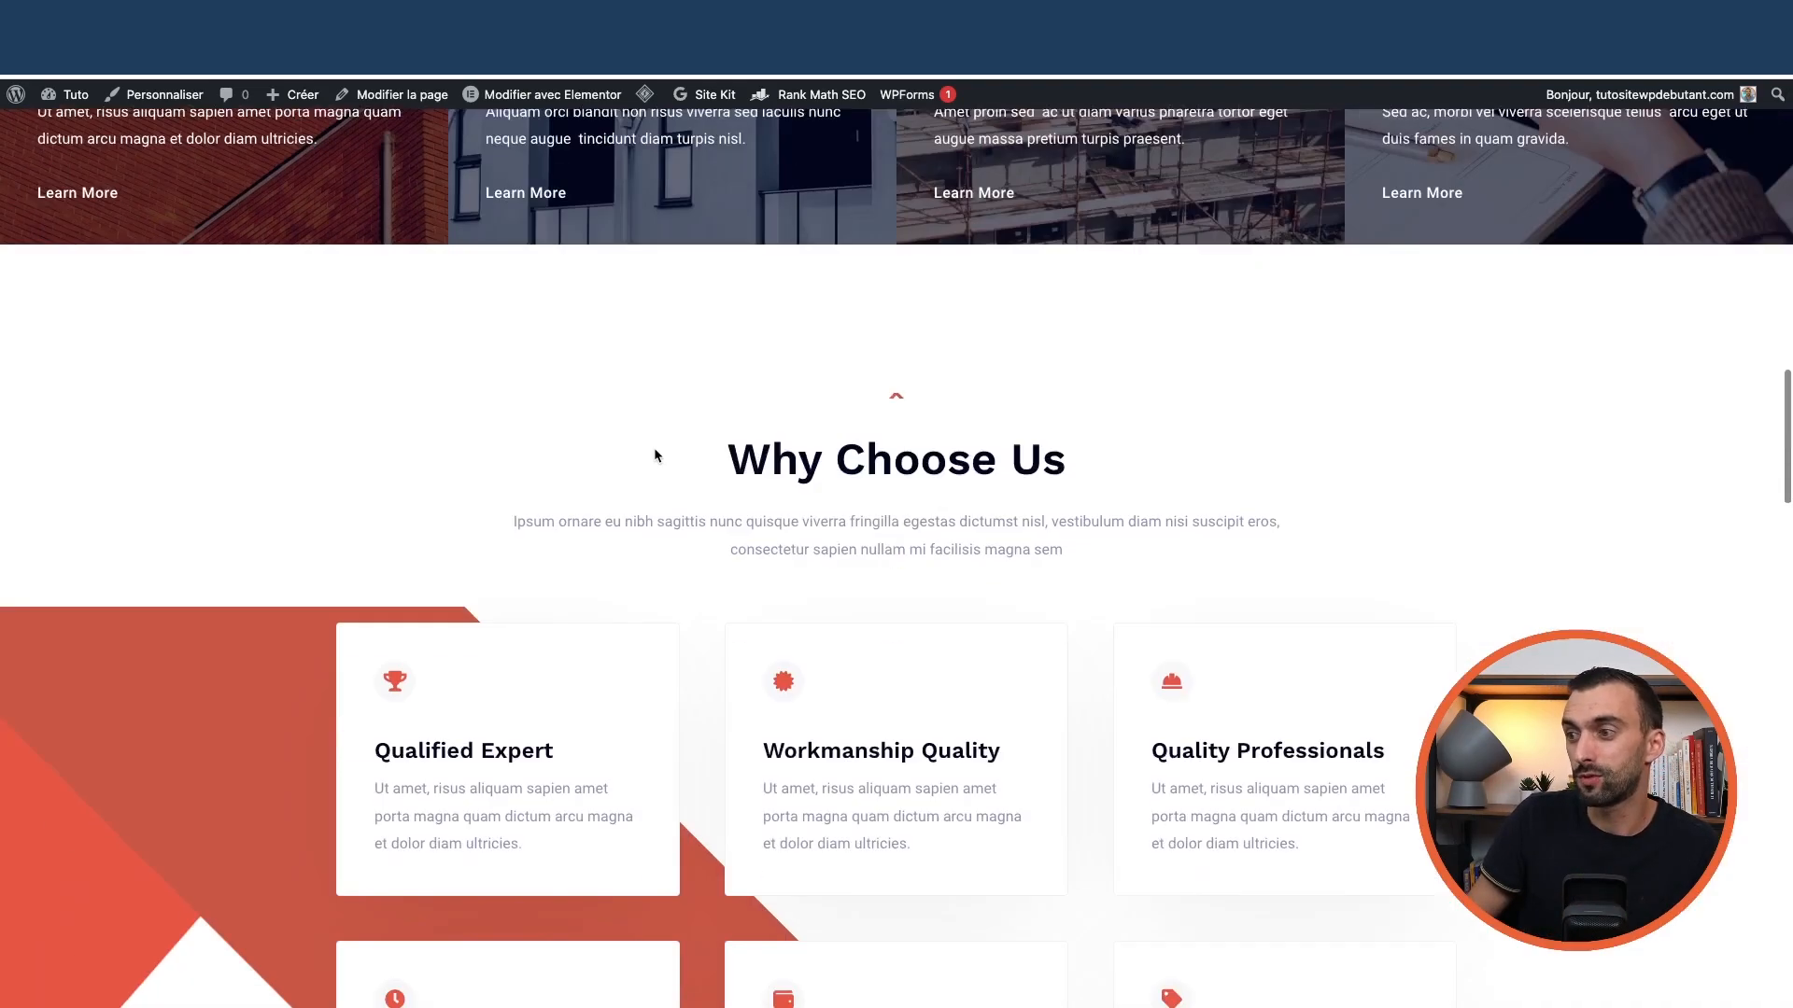
scroll(653, 450, "down", 15)
scroll(648, 448, "up", 20)
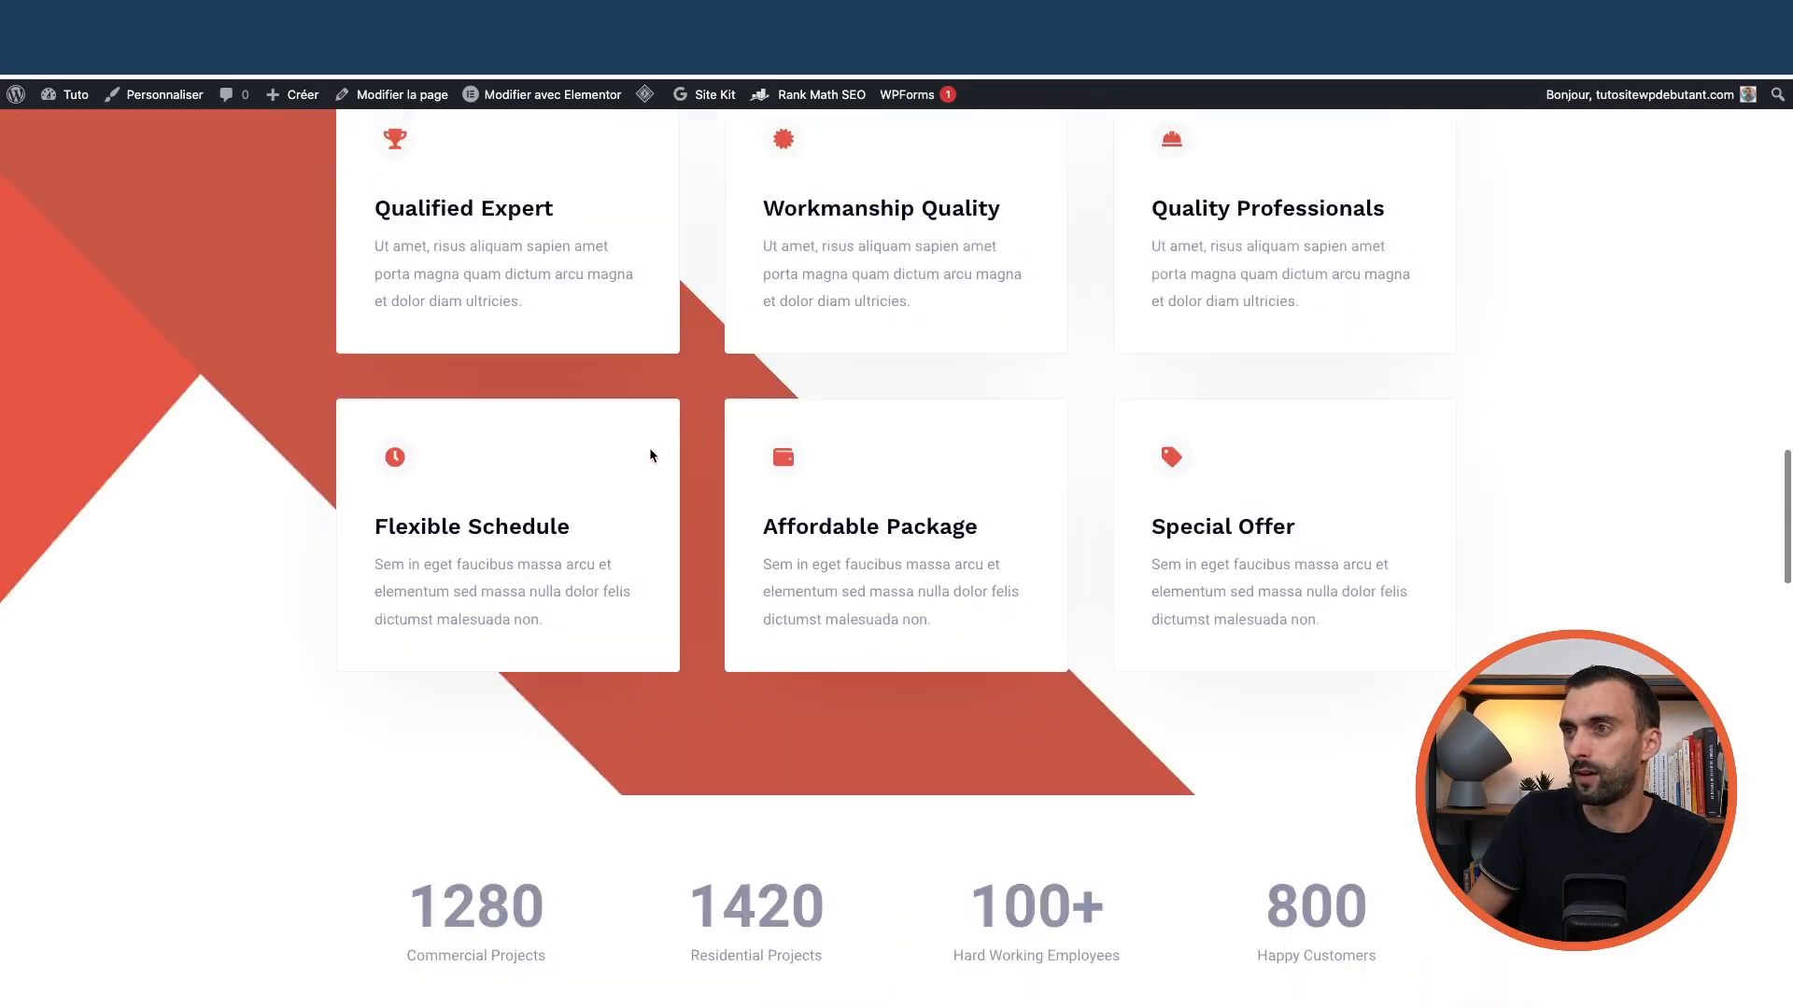
scroll(650, 454, "up", 2)
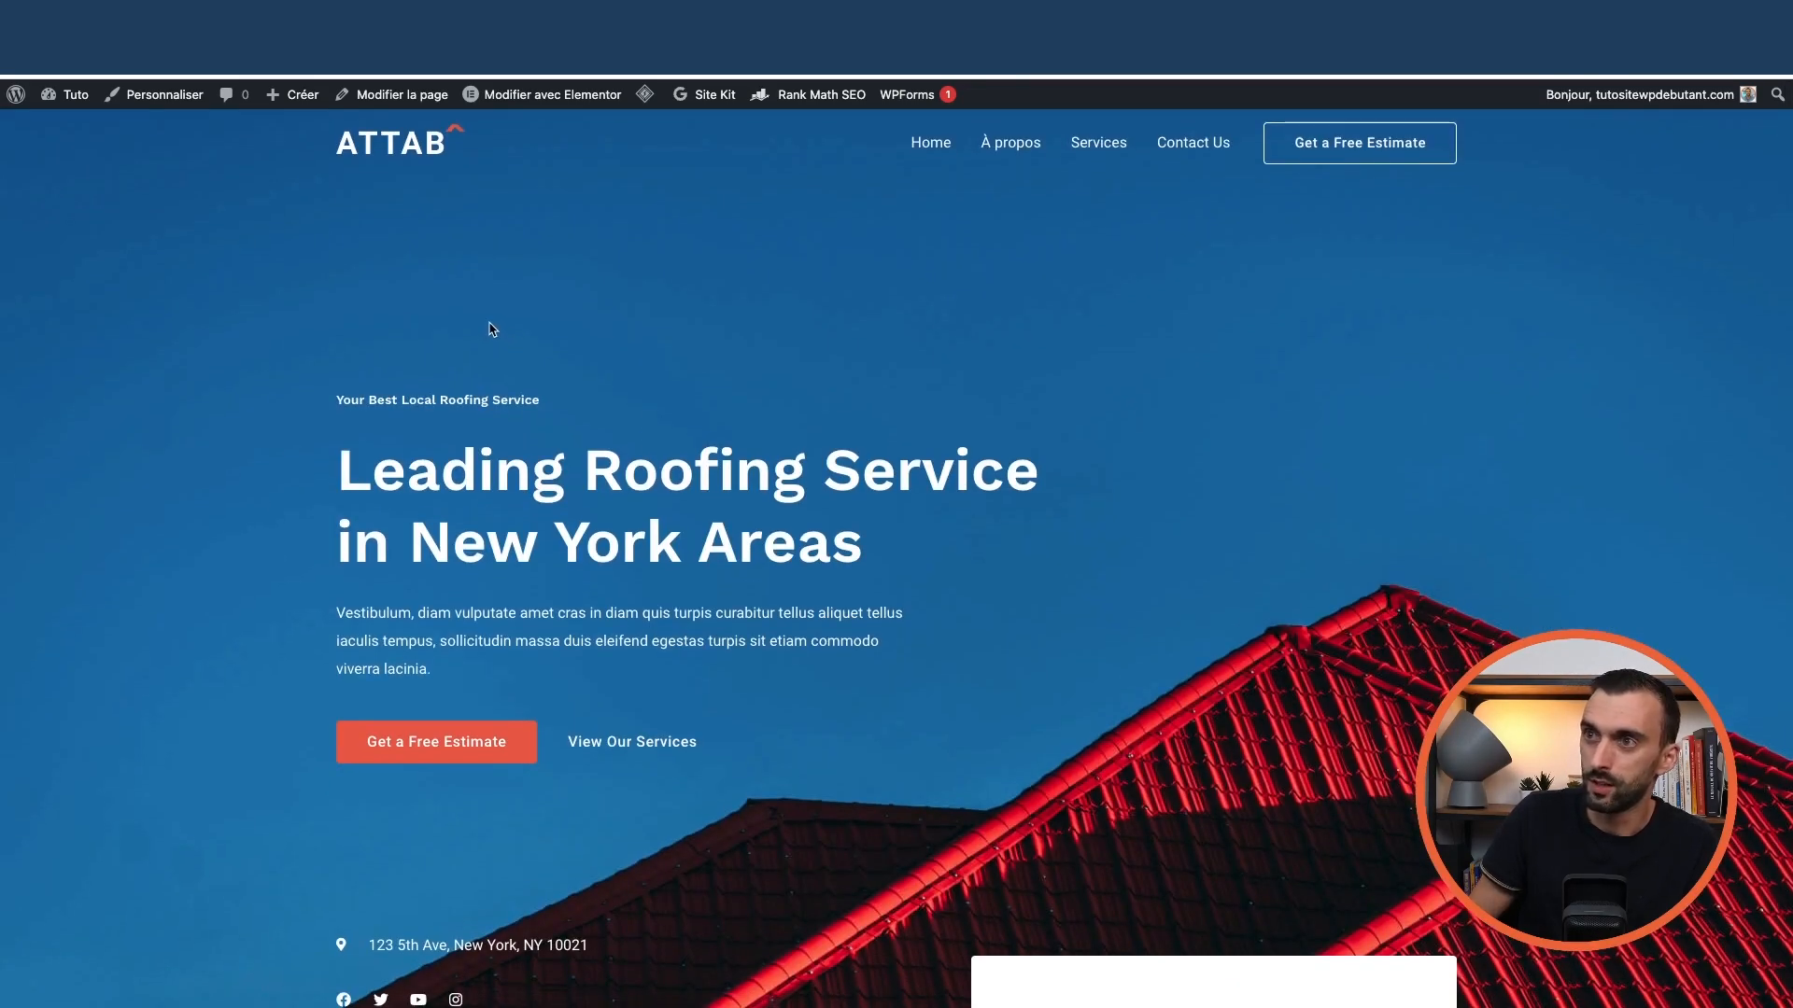
left_click(101, 20)
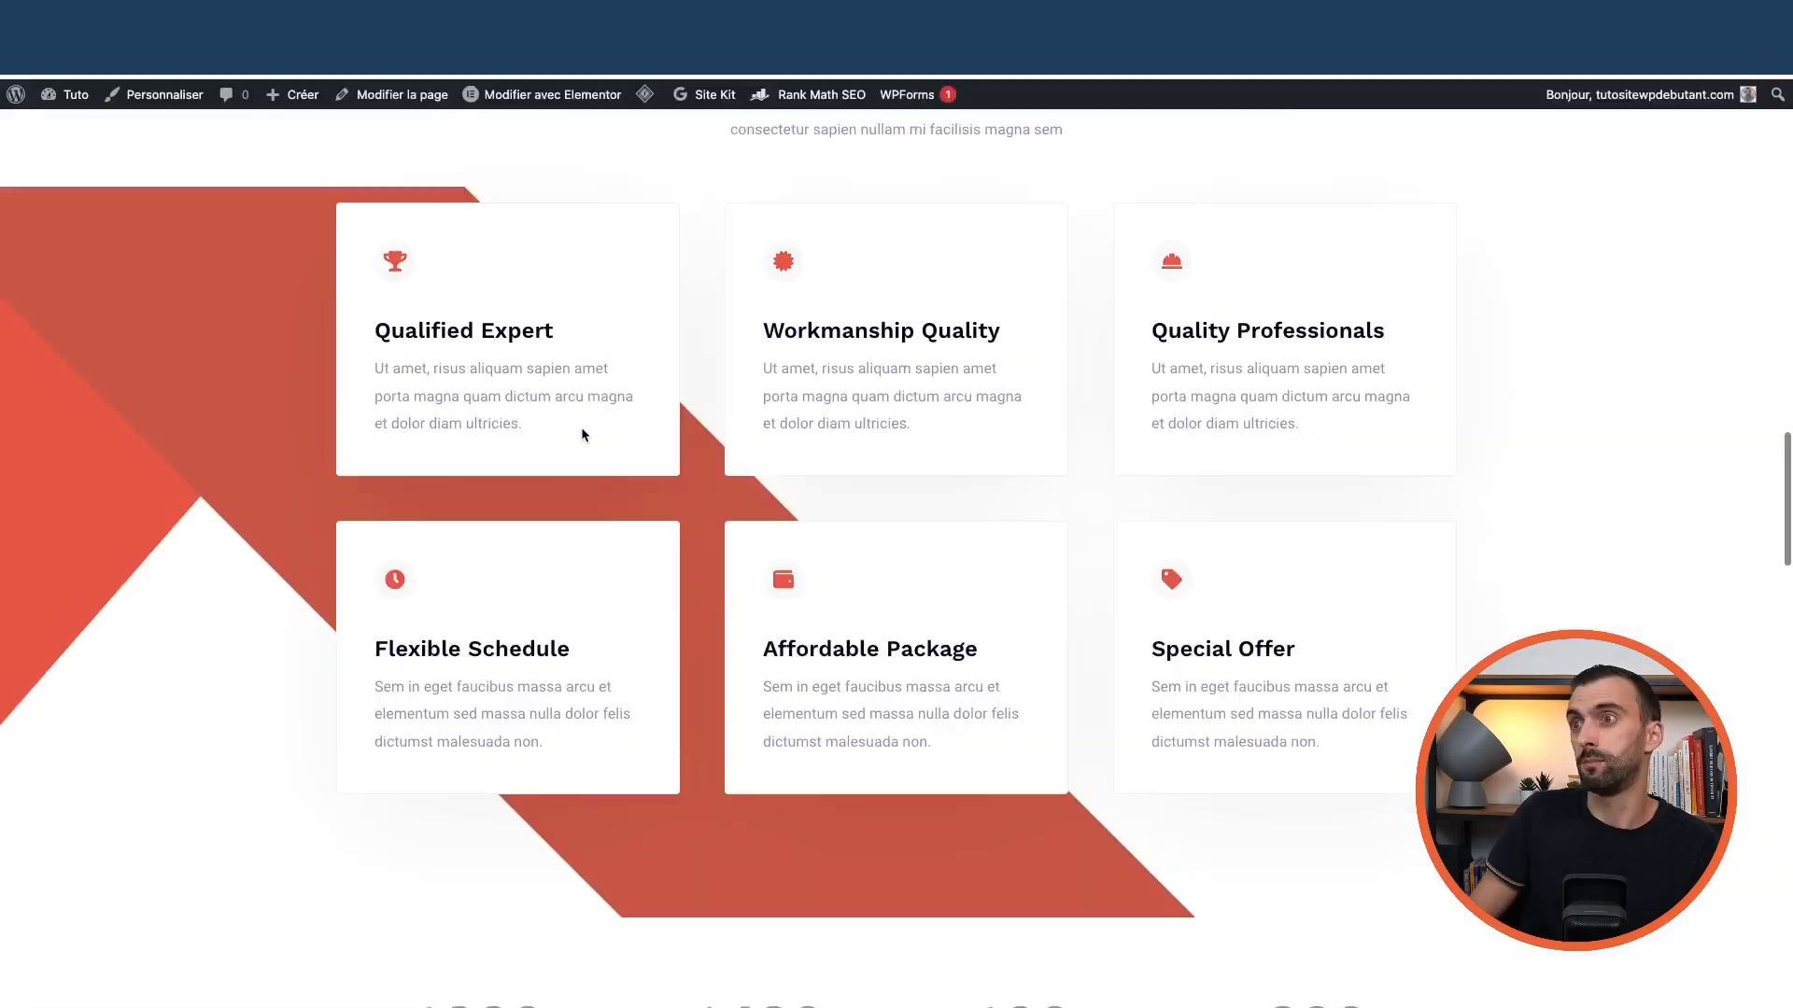
scroll(580, 427, "up", 10)
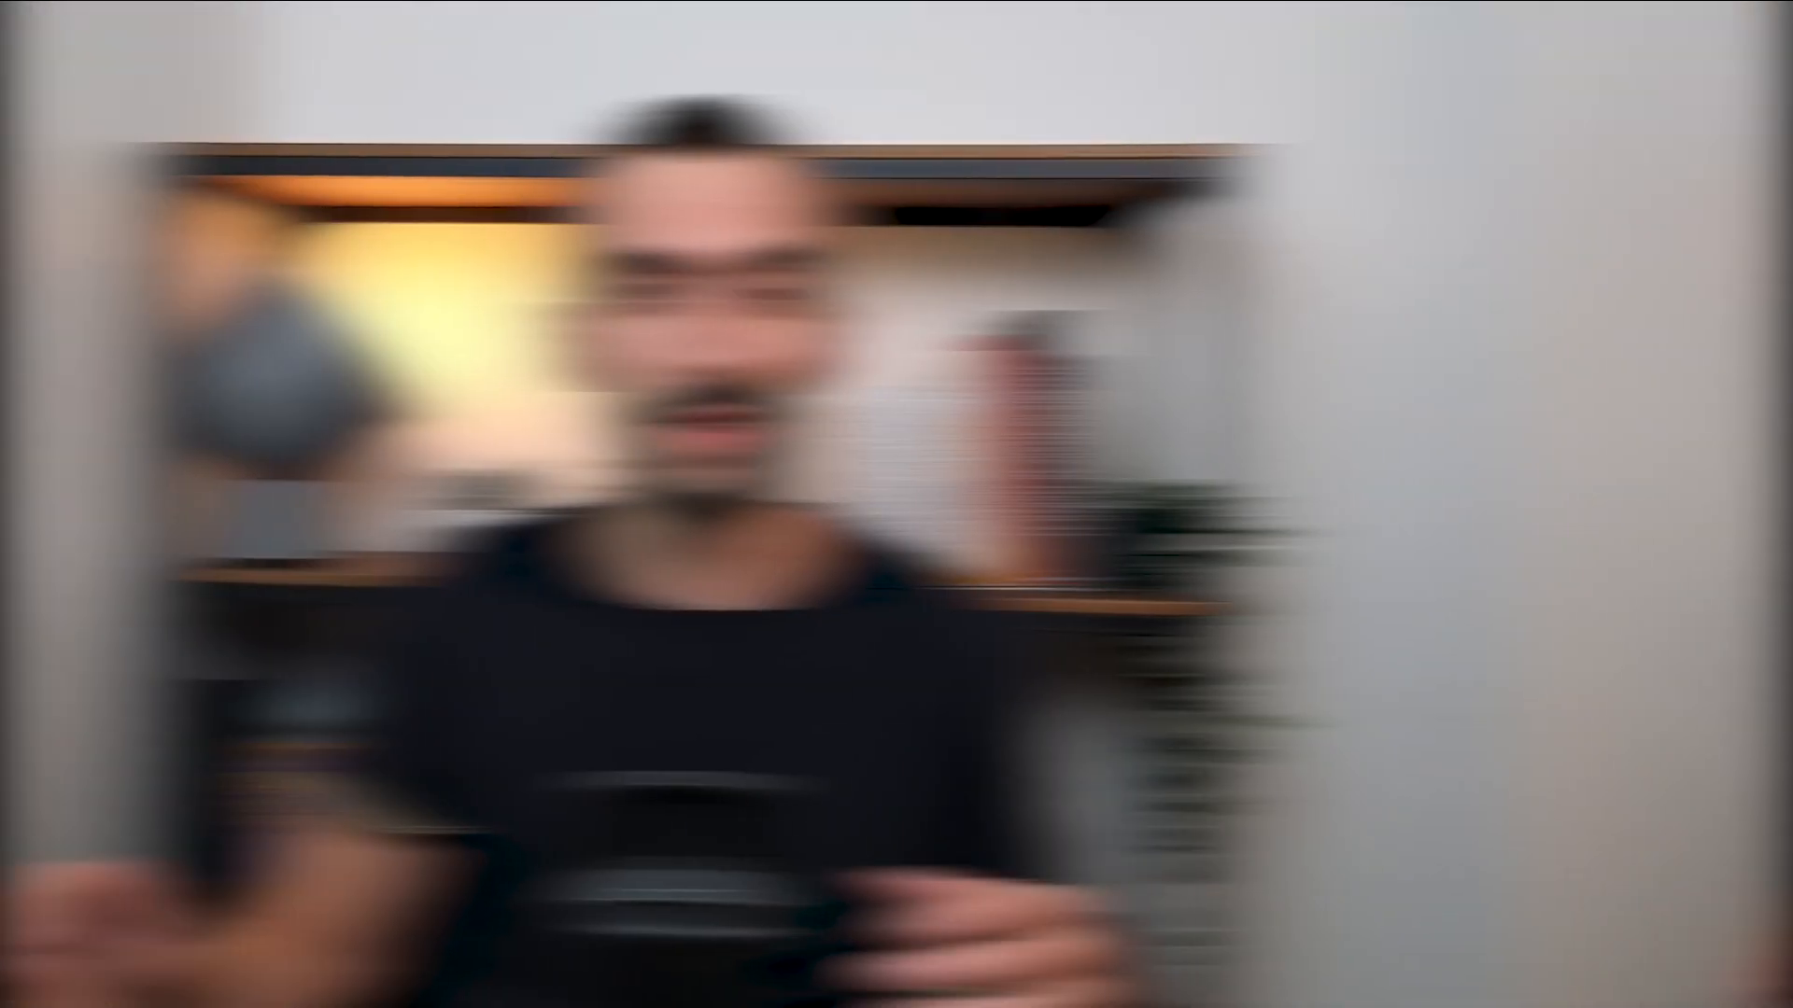